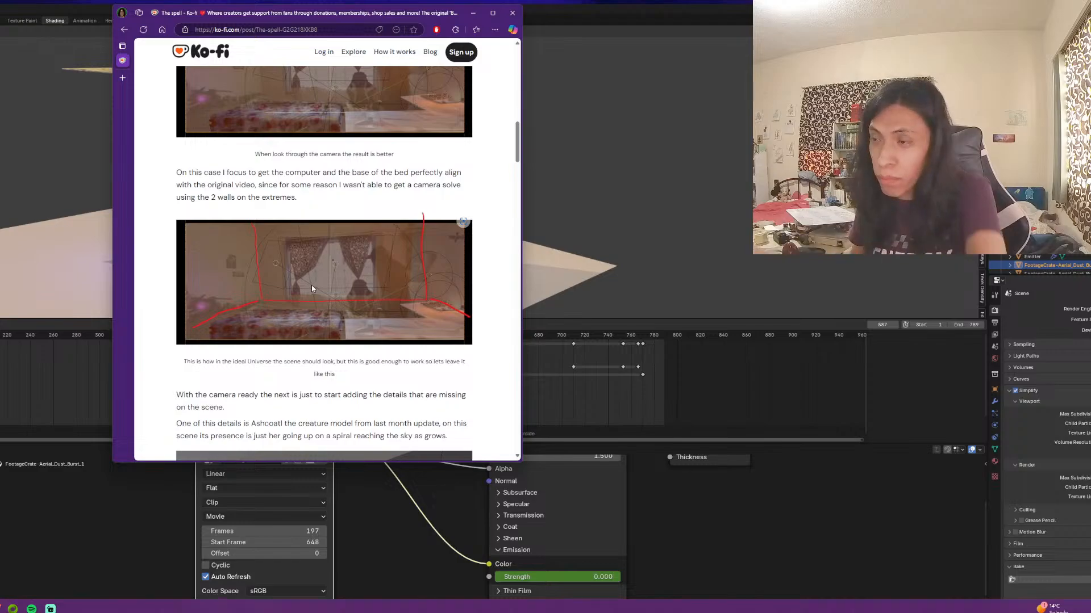
Read through the Ko-fi post about The spell, down to the list of details still missing from the scene
scroll(314, 283, "down", 4)
scroll(314, 286, "up", 3)
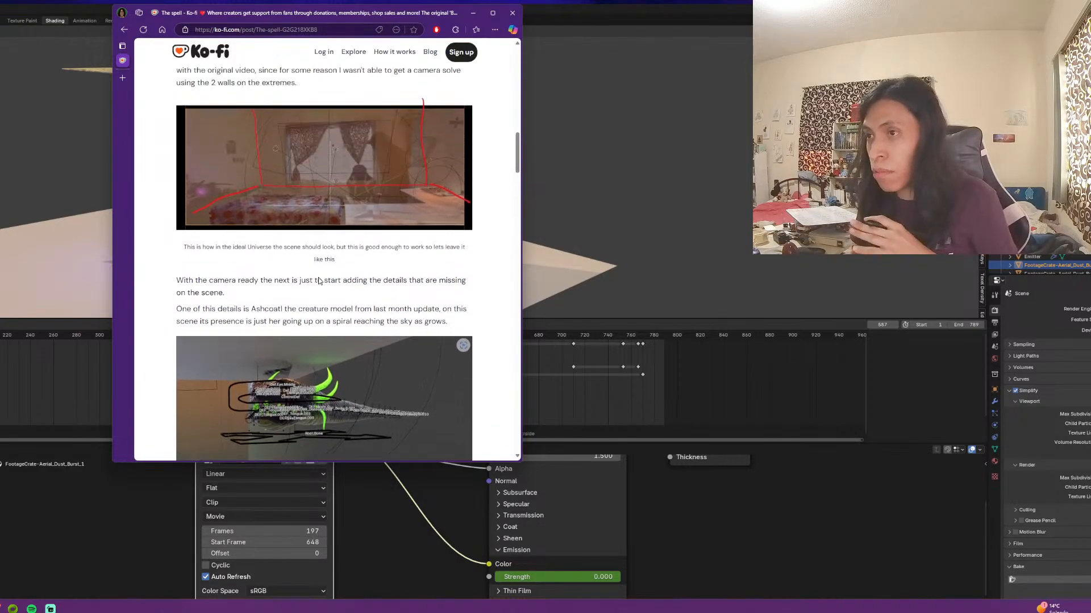
scroll(404, 236, "down", 5)
scroll(405, 235, "down", 15)
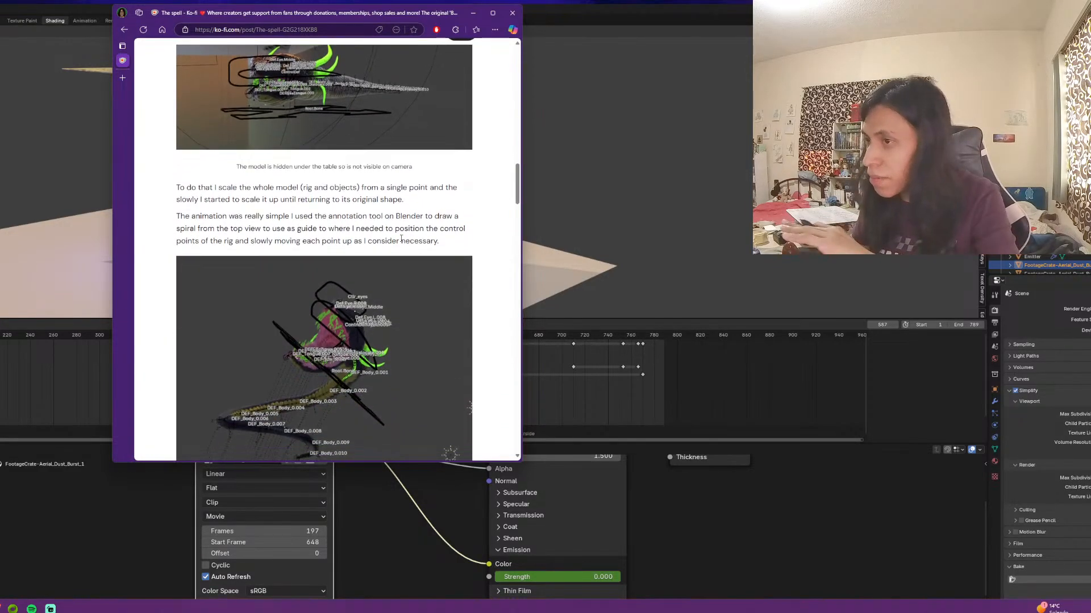
scroll(401, 243, "down", 12)
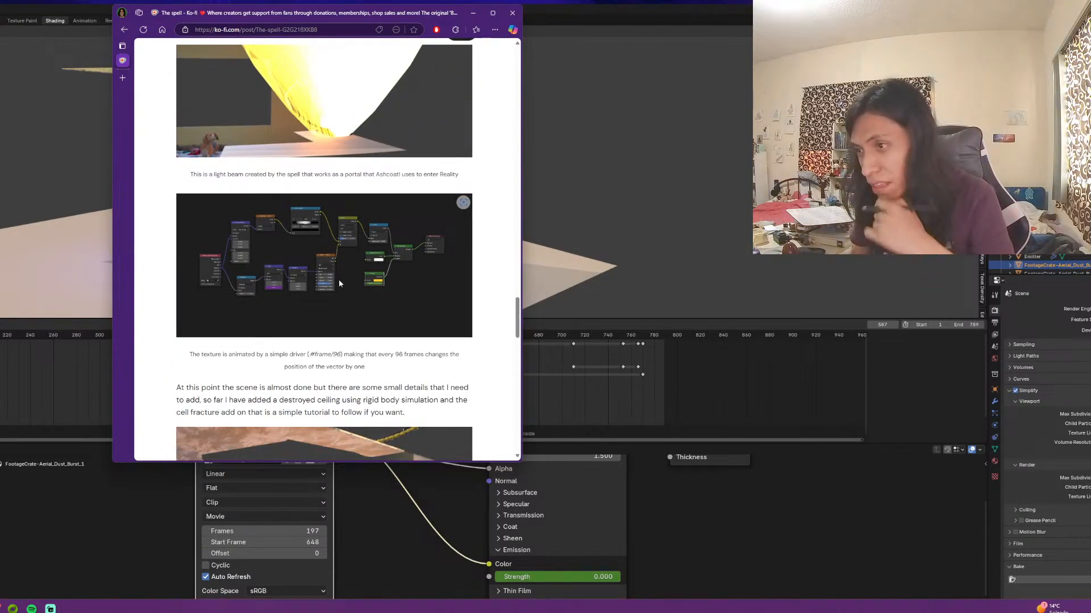
scroll(339, 282, "down", 7)
scroll(342, 278, "up", 6)
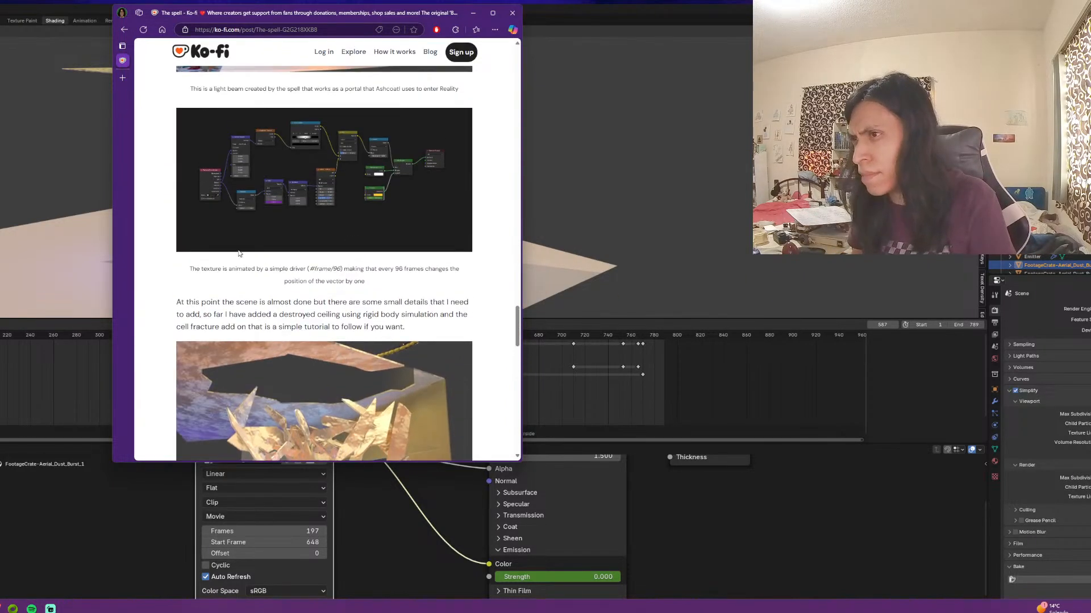
scroll(238, 253, "down", 7)
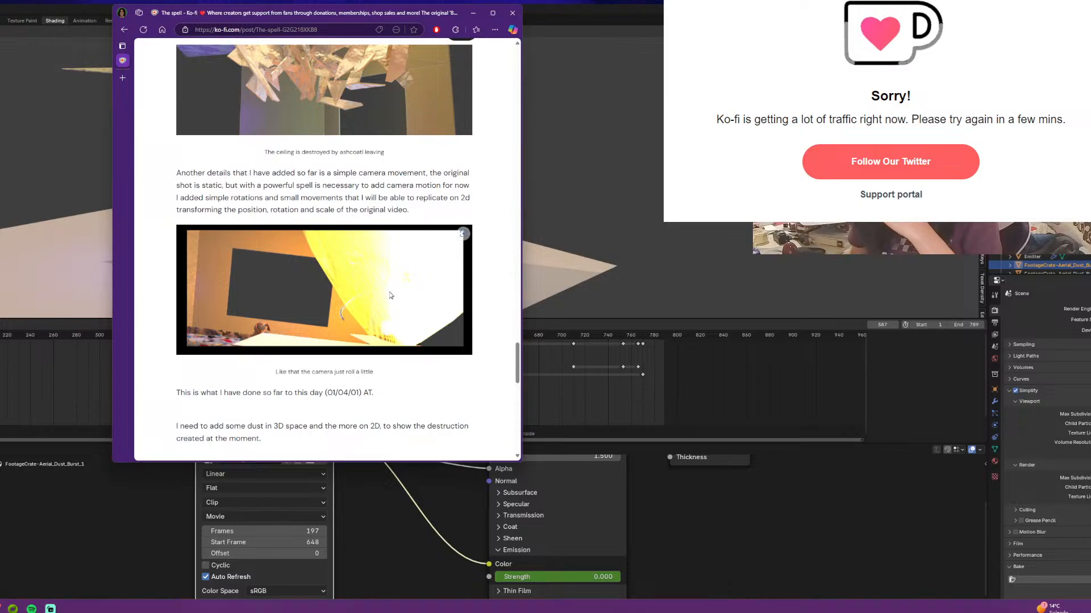
scroll(377, 298, "down", 4)
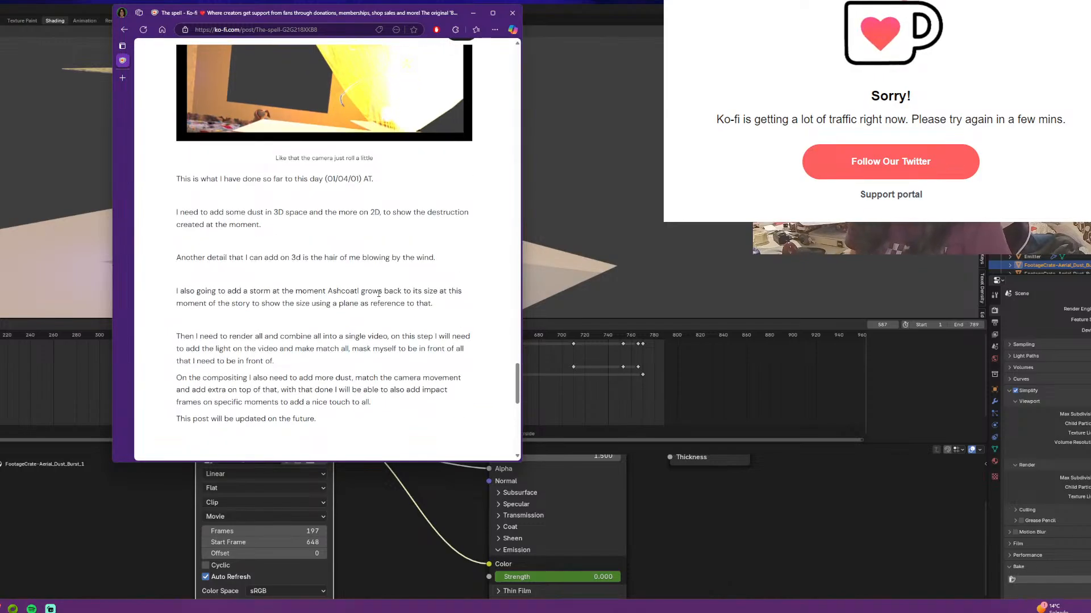
scroll(321, 157, "up", 2)
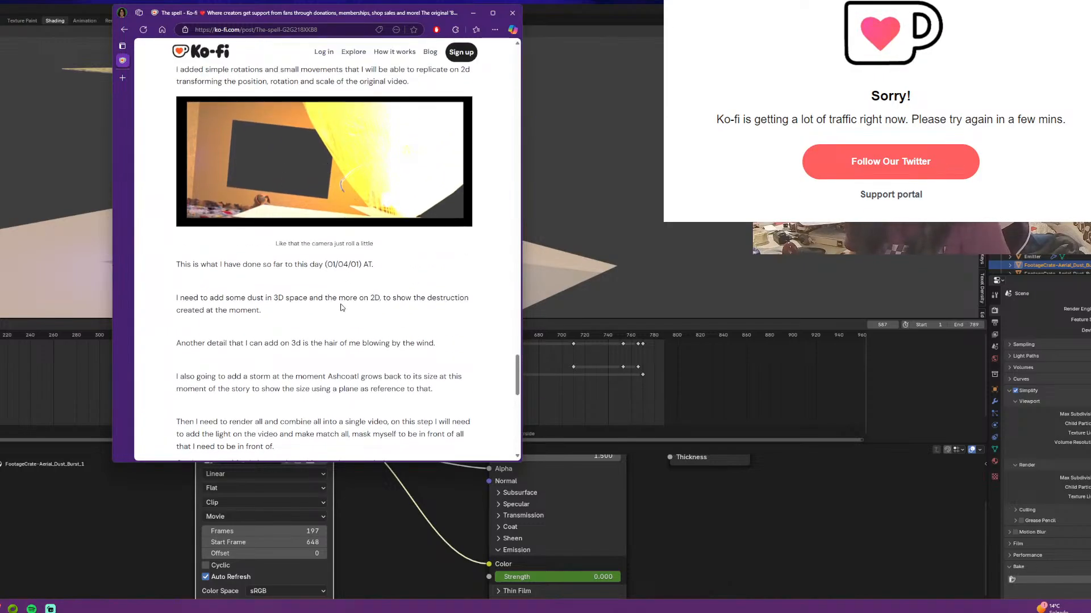
scroll(341, 308, "down", 10)
scroll(341, 307, "up", 3)
scroll(341, 308, "down", 4)
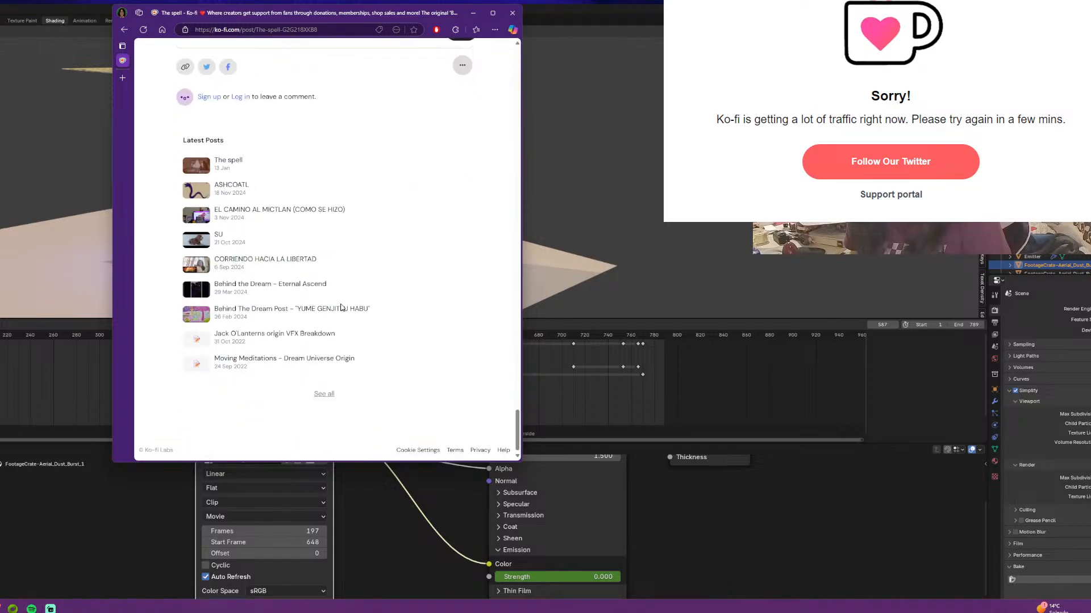
scroll(341, 307, "up", 7)
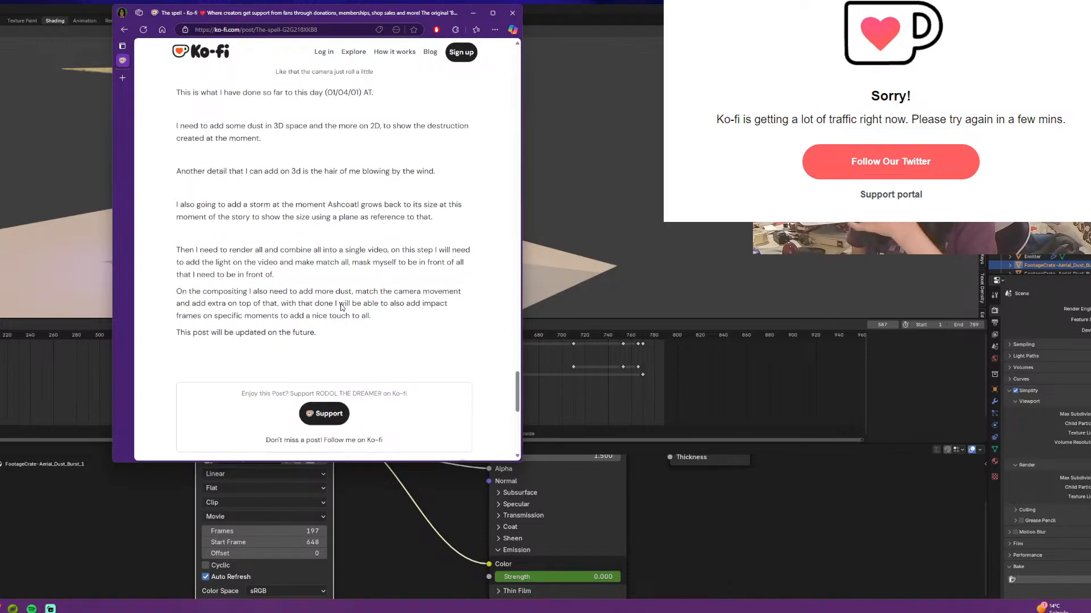
scroll(341, 308, "up", 2)
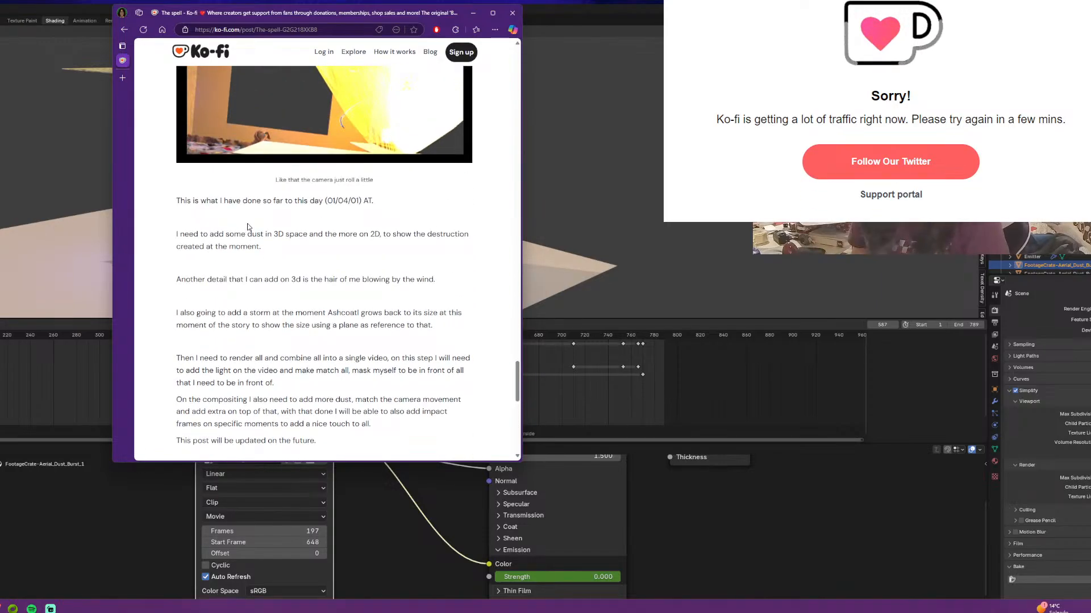
Highlight the post's sentence about adding dust in 3D space and more on 2D to show the destruction
mouse_move(192, 237)
left_mouse_down()
mouse_move(297, 239)
mouse_move(301, 249)
mouse_move(177, 233)
left_mouse_up()
left_click(301, 249)
left_click(286, 256)
left_click_drag(285, 255, 161, 237)
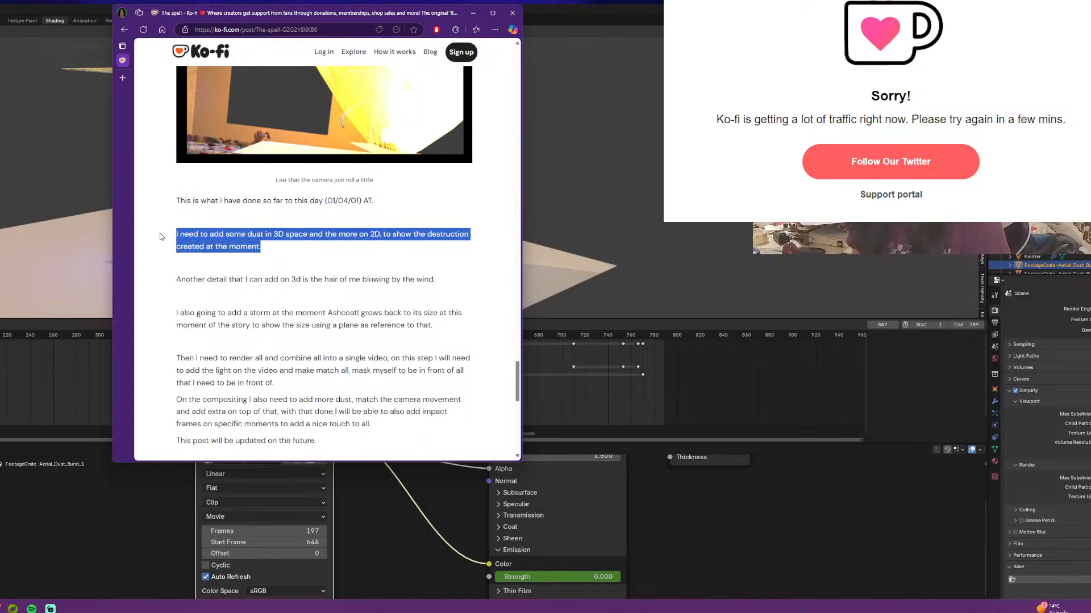
Switch to Blender and select the footagecrate-dust-aerial-hit-2 dust plane near the ceiling corner of the room
left_click(674, 250)
middle_click_drag(675, 251, 552, 274)
scroll(443, 199, "up", 4)
middle_click_drag(440, 215, 546, 317, "shift")
scroll(425, 213, "up", 5)
scroll(419, 202, "up", 3)
left_click(446, 236)
left_click(593, 265)
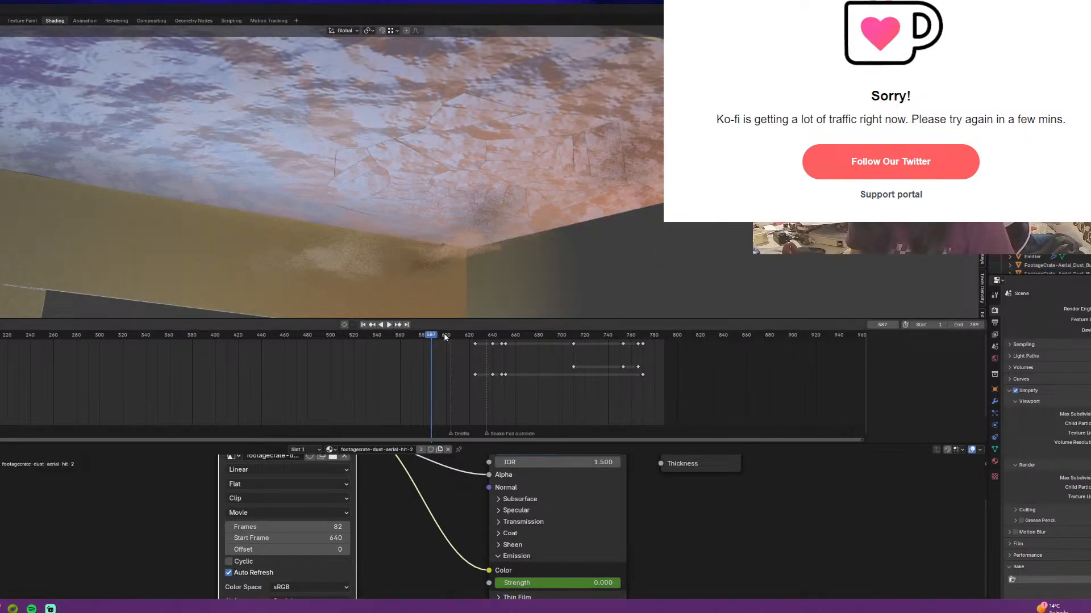
Play the animation briefly from frame 587 to 595 to check the dust around the ceiling
key("space")
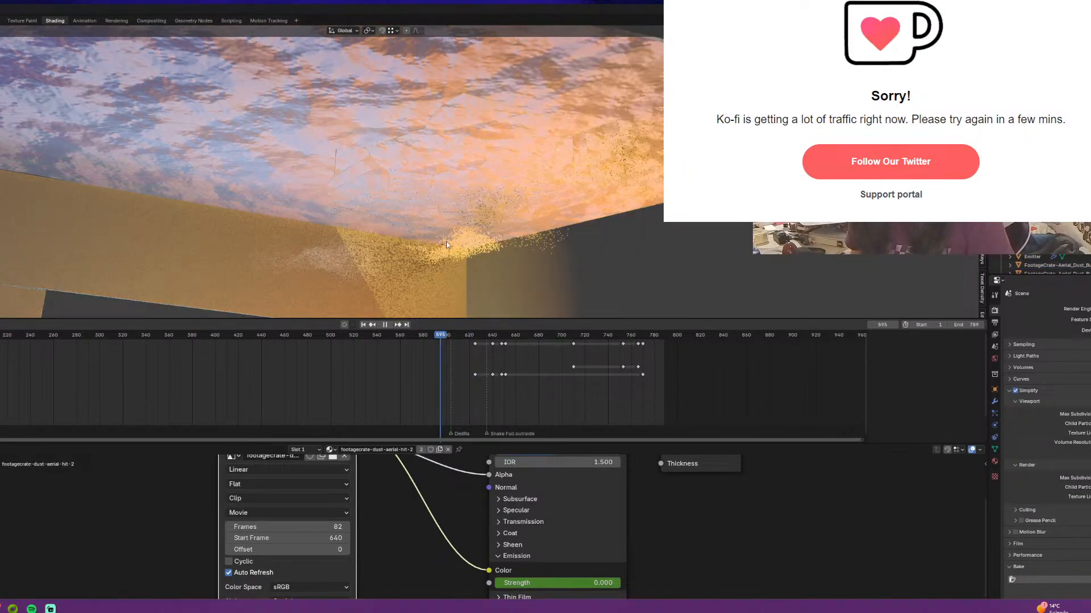
key("space")
middle_click_drag(442, 246, 445, 228)
scroll(445, 228, "down", 2)
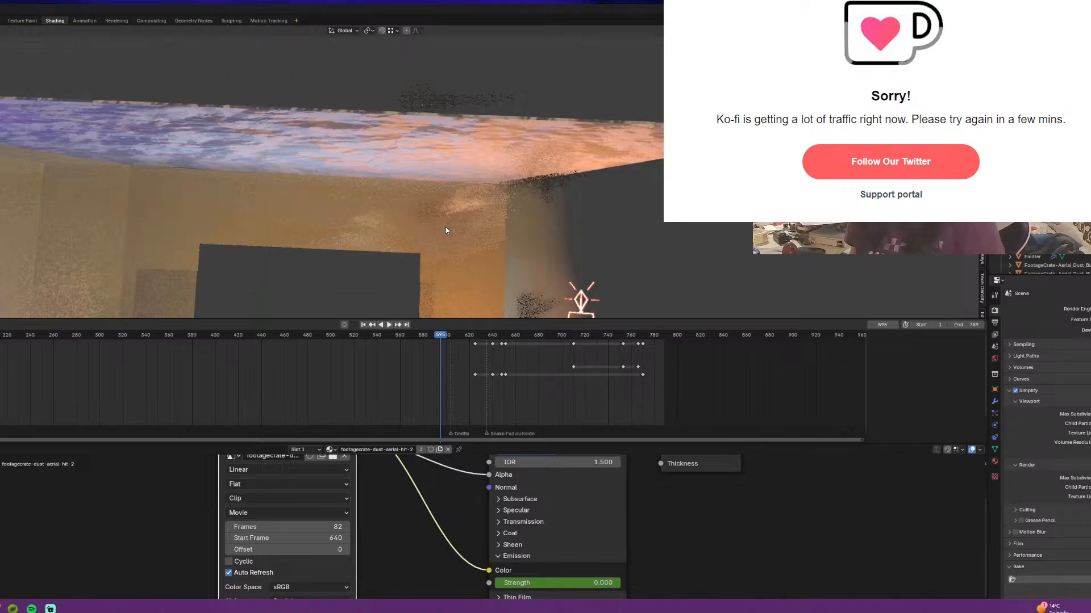
Look through the scene camera with overlays shown, and move the dust movie's texture node closer to the shader node
key("KP_0")
scroll(530, 162, "up", 1)
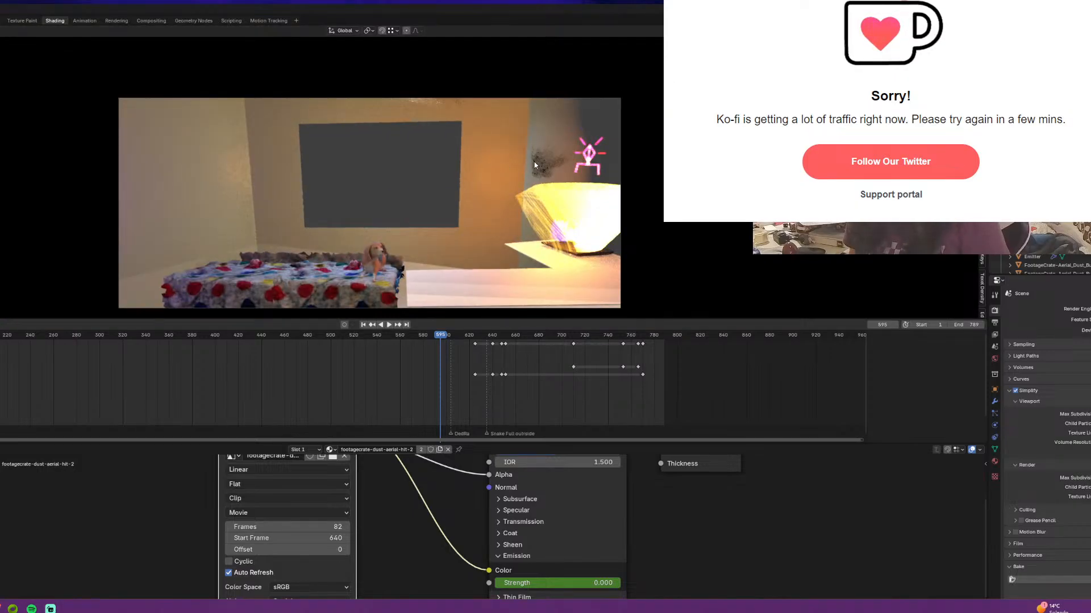
key("shift+z")
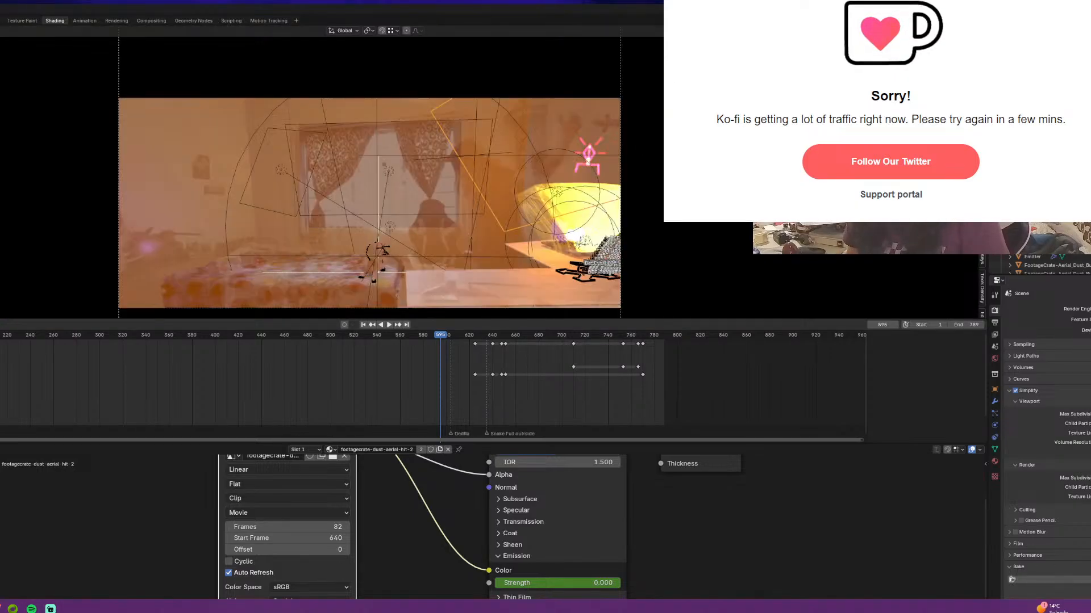
scroll(643, 297, "up", 1)
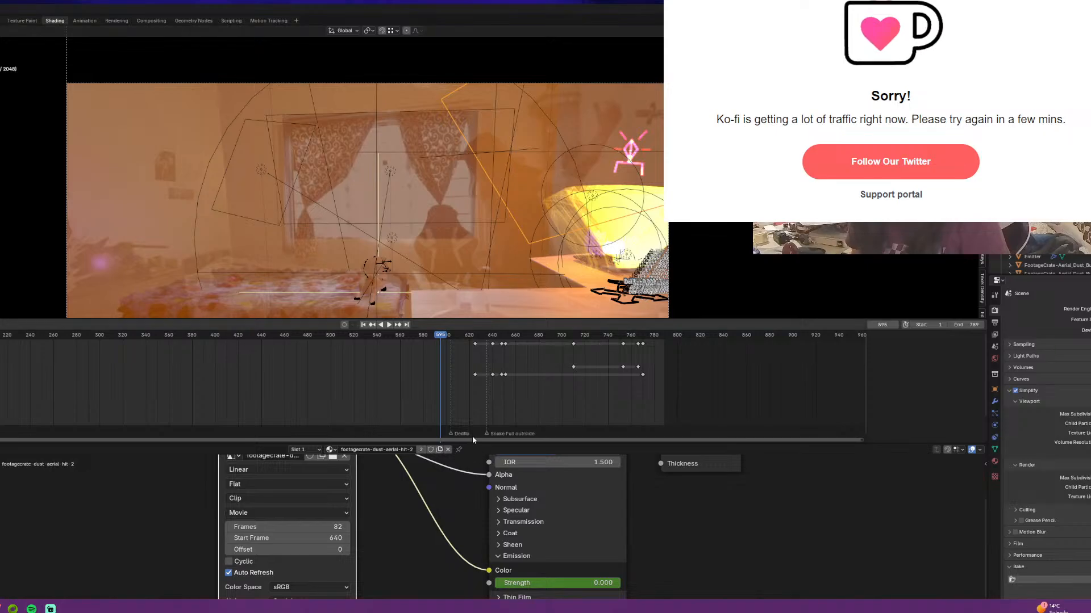
scroll(553, 557, "down", 3)
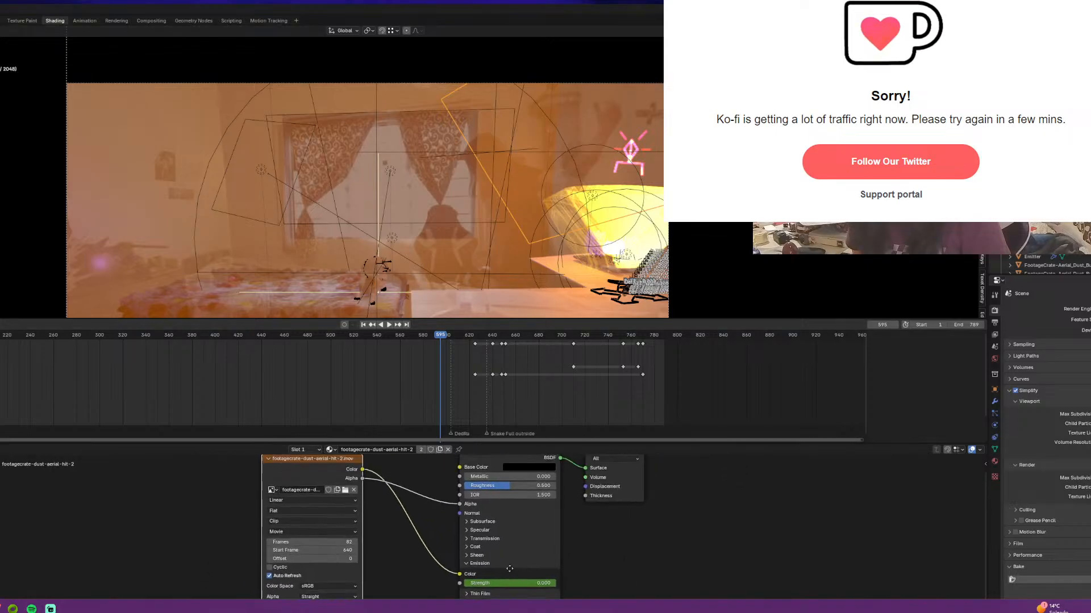
left_click_drag(350, 492, 400, 533)
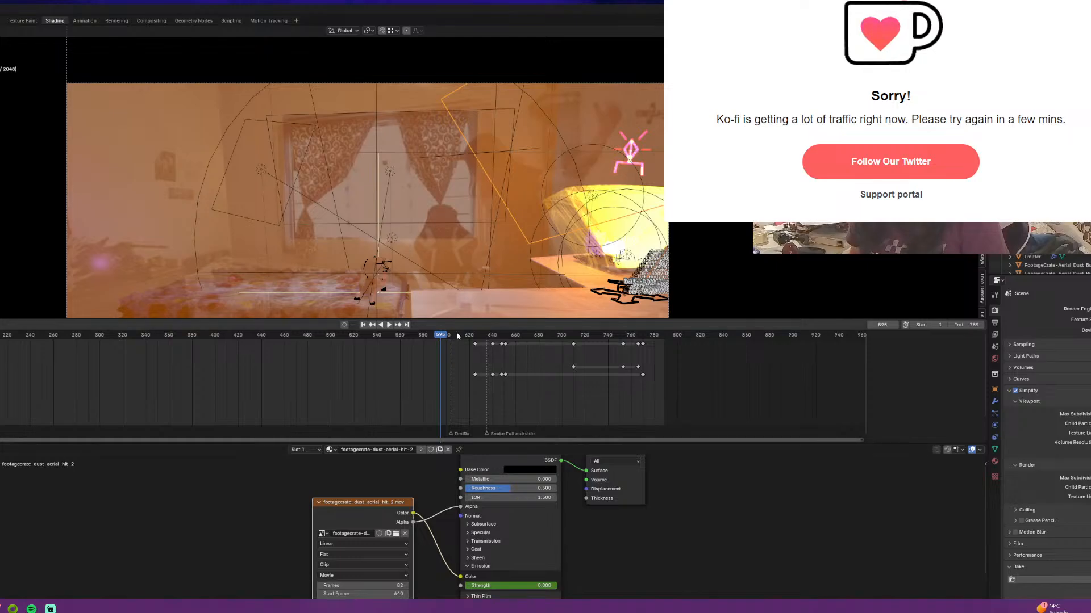
Preview the shot from frame 626 onward and step between frames 642 and 641 to examine the ceiling breaking
left_click(476, 335)
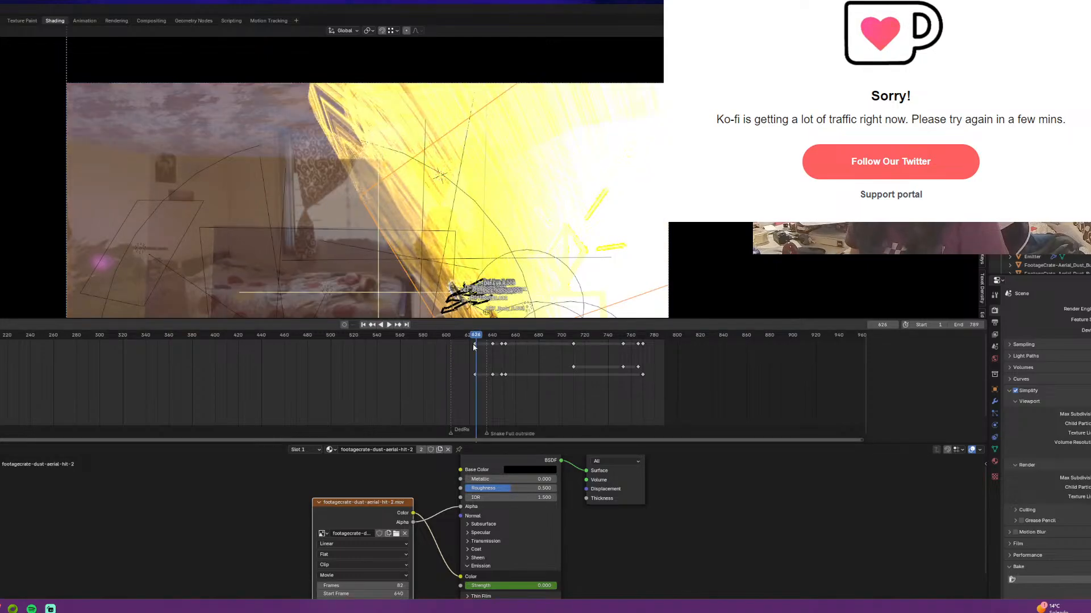
key("space")
middle_click_drag(673, 496, 644, 539)
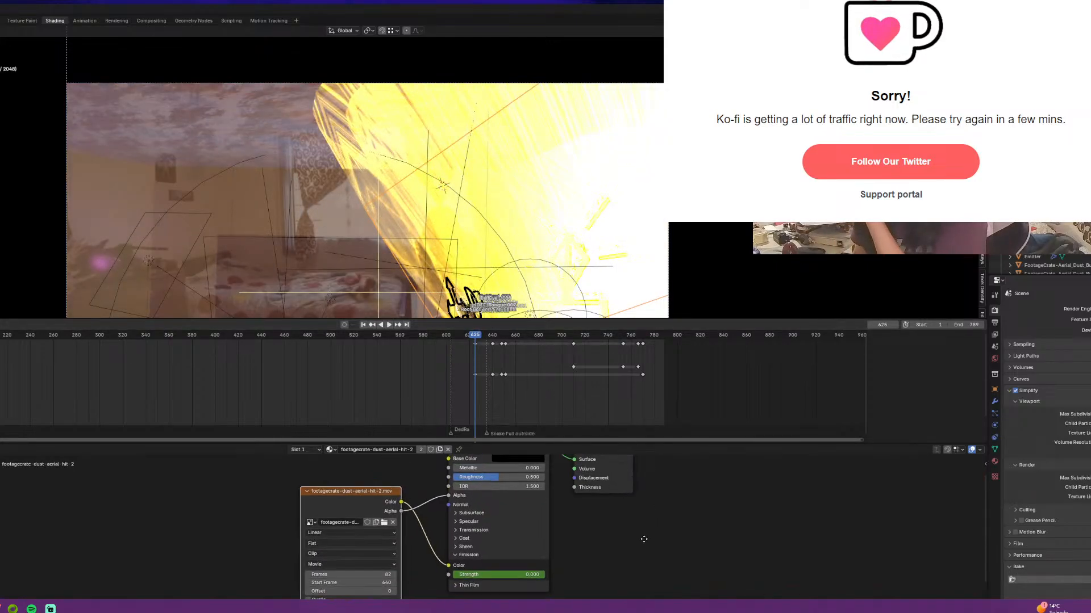
left_click(492, 336)
key("space")
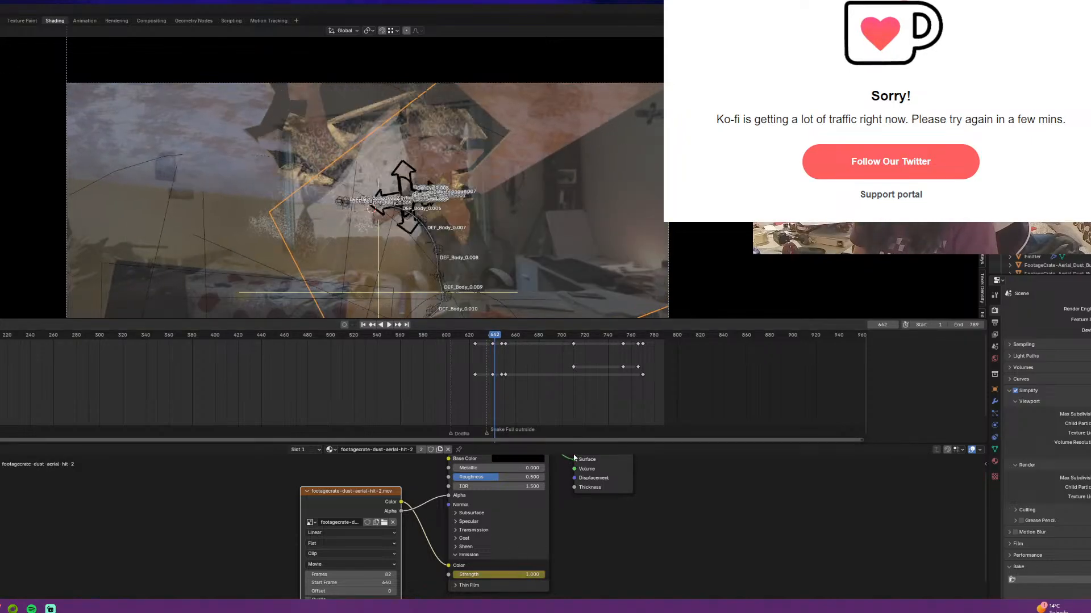
key("Left")
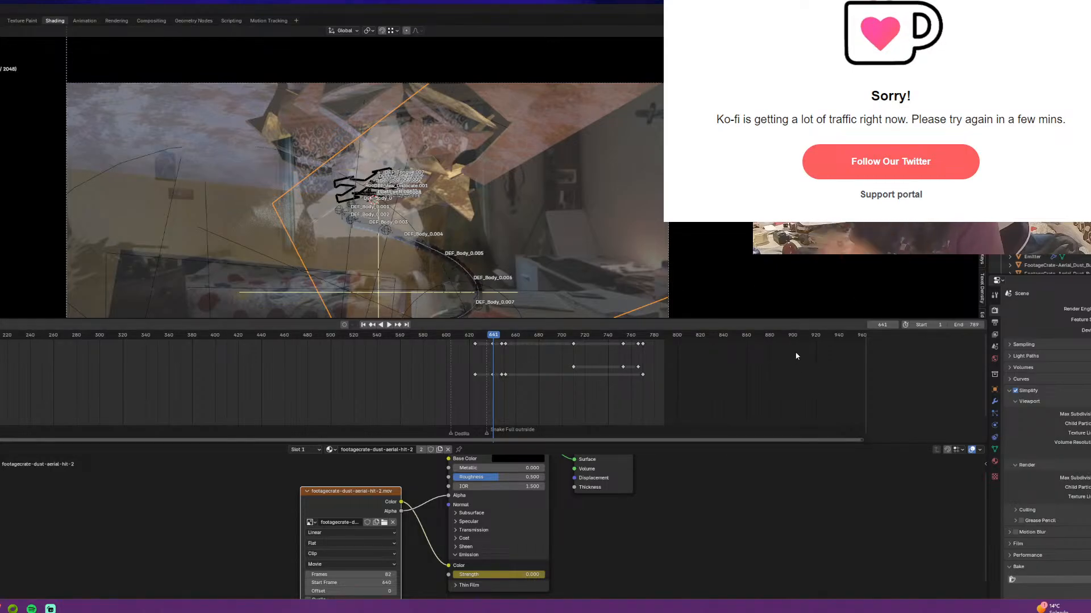
Keyframe the selected dust plane's visibility so it shows at frame 642 and is hidden at frame 641
key("Right")
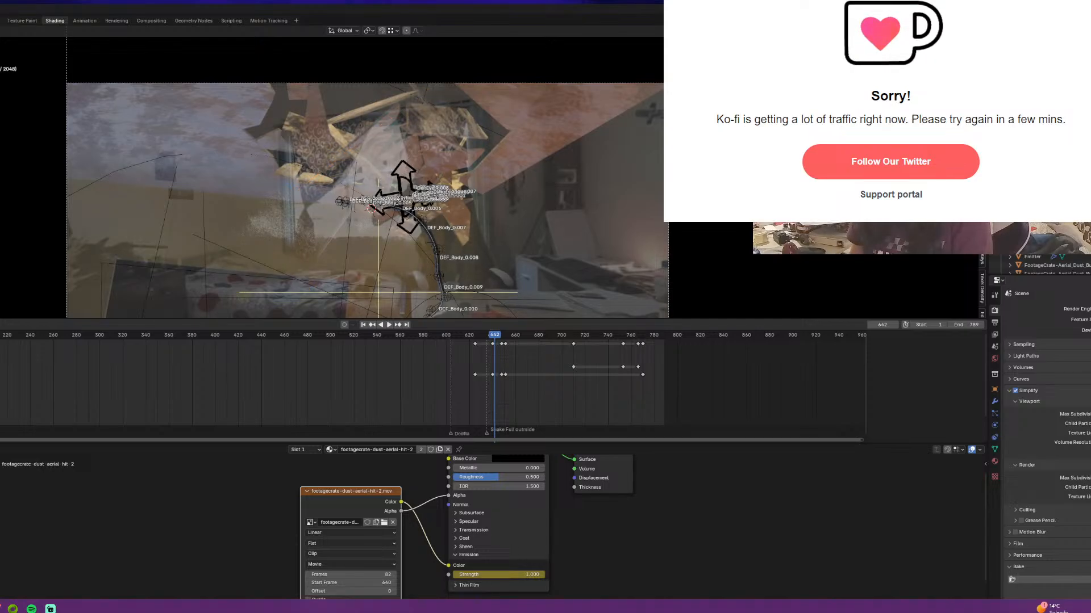
key("ctrl+z")
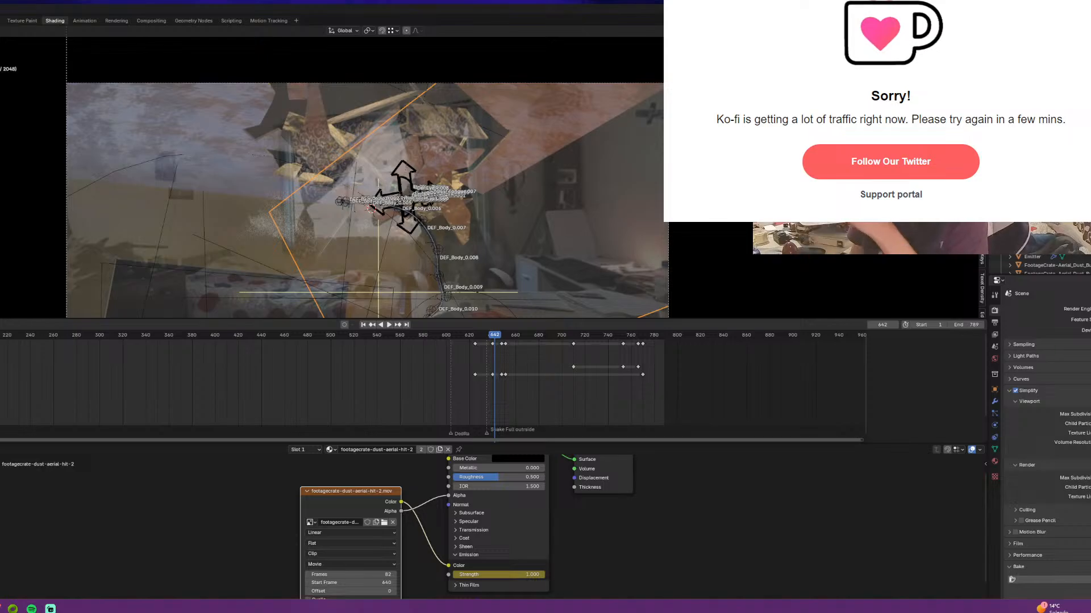
key("n")
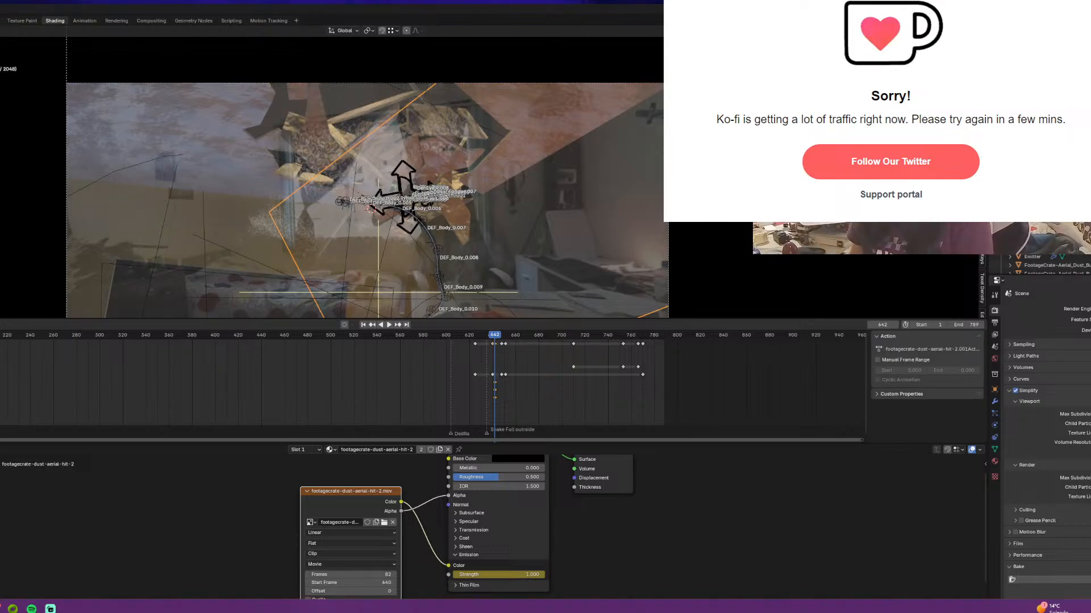
key("Left")
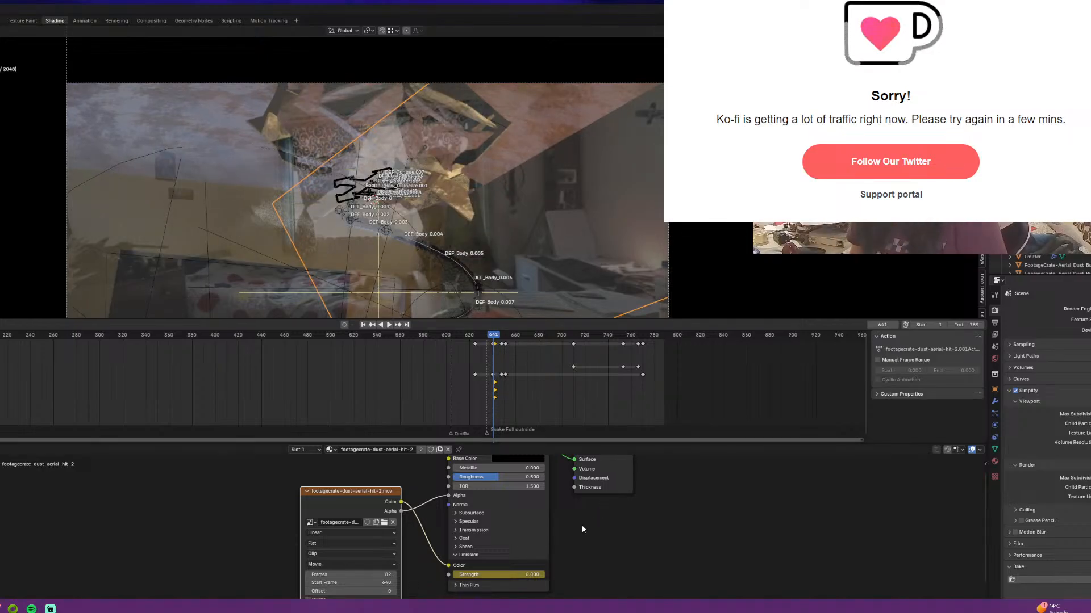
middle_click_drag(607, 569, 597, 551)
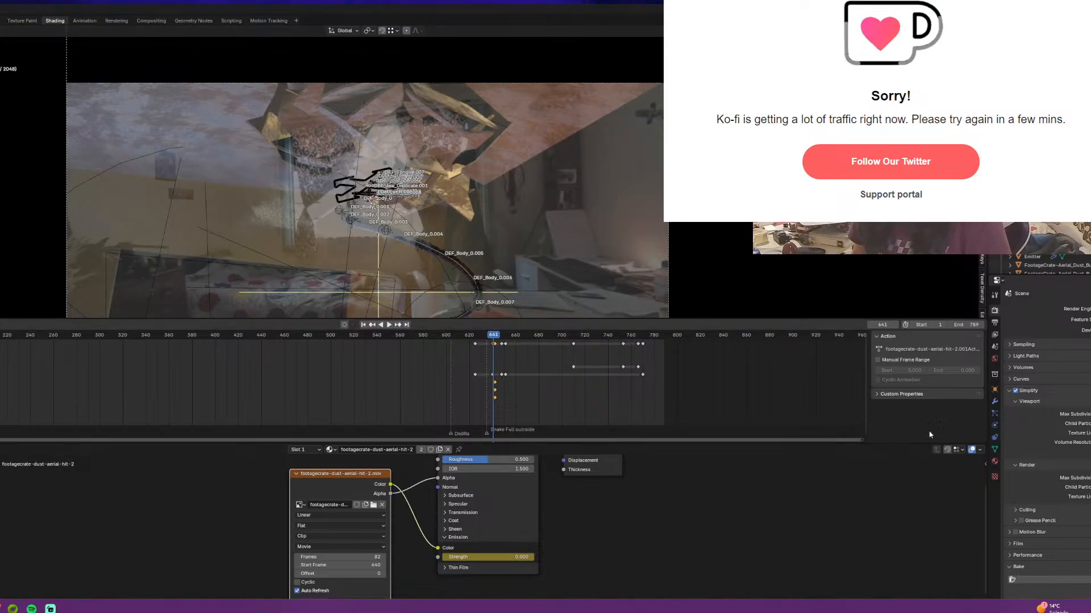
Select the other footagecrate-dust-aerial-hit-2 plane, enable Auto Keying, and keyframe the plane as hidden at frame 641
scroll(1040, 263, "up", 10)
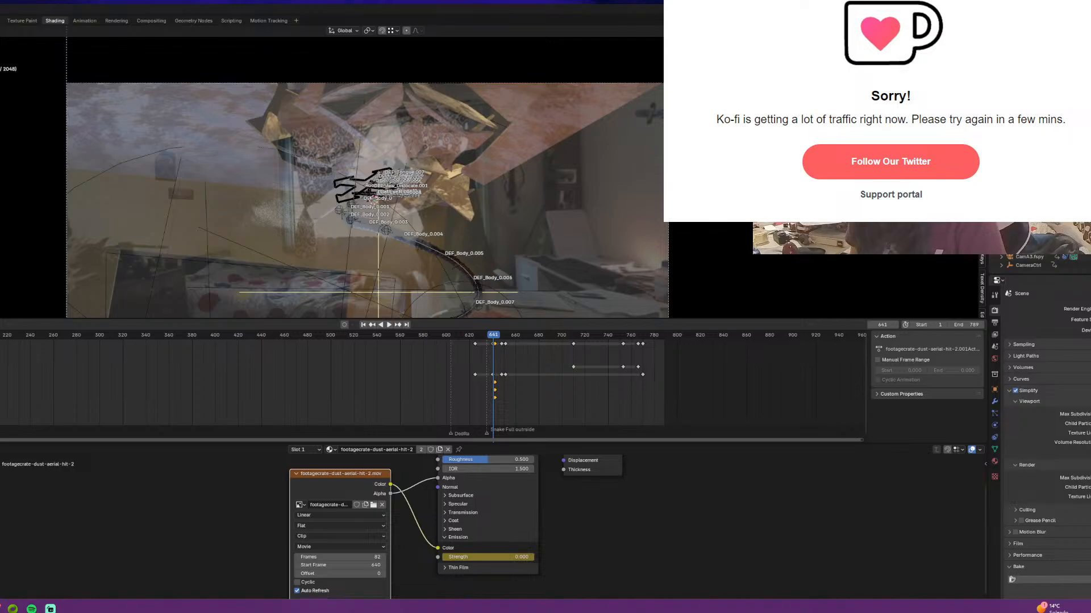
left_click(1039, 228)
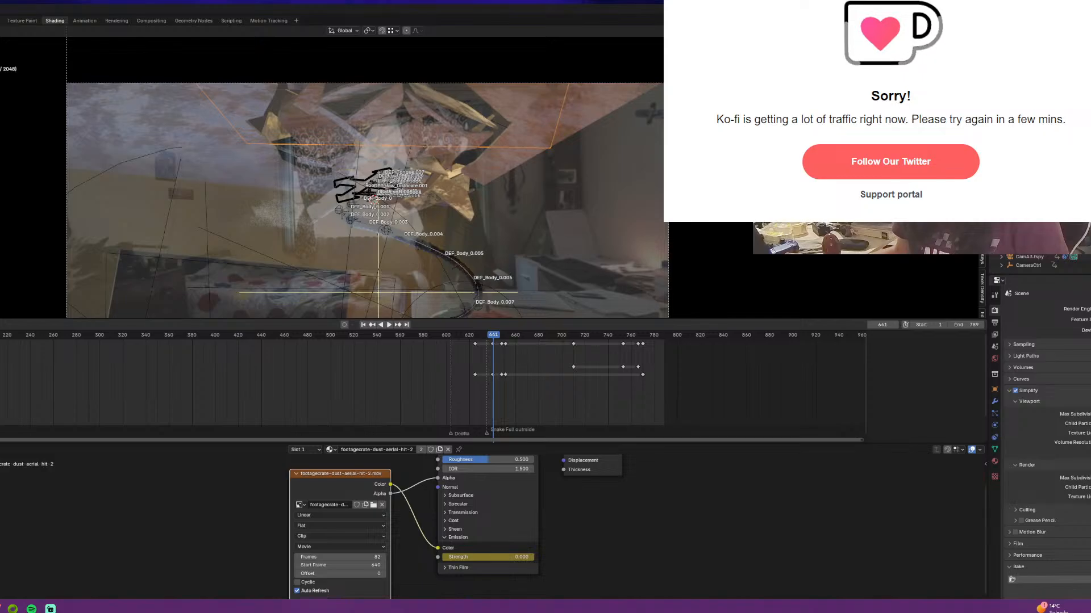
left_click(344, 325)
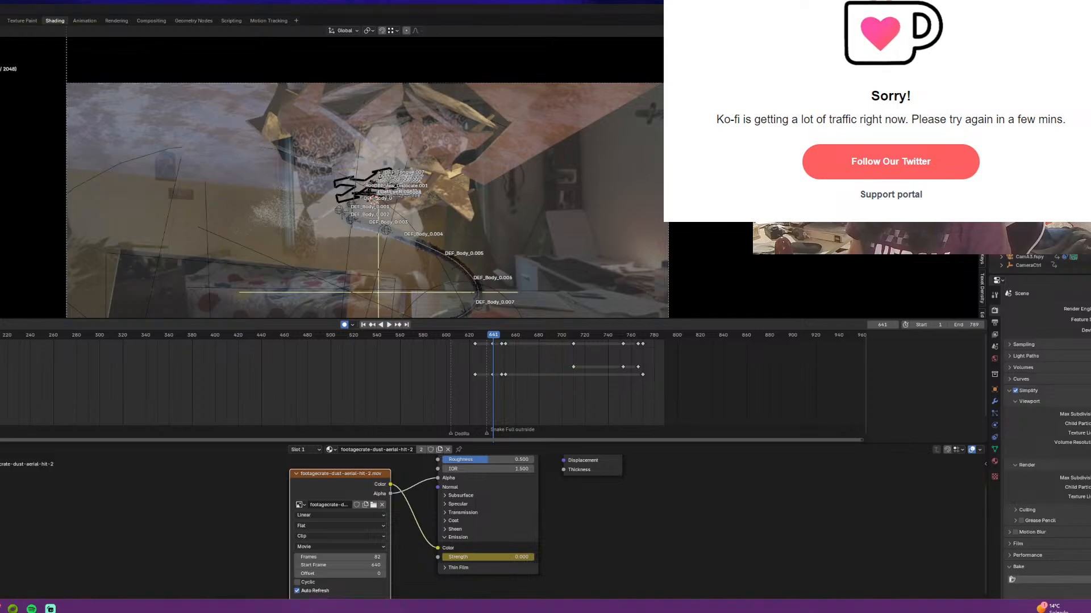
key("i")
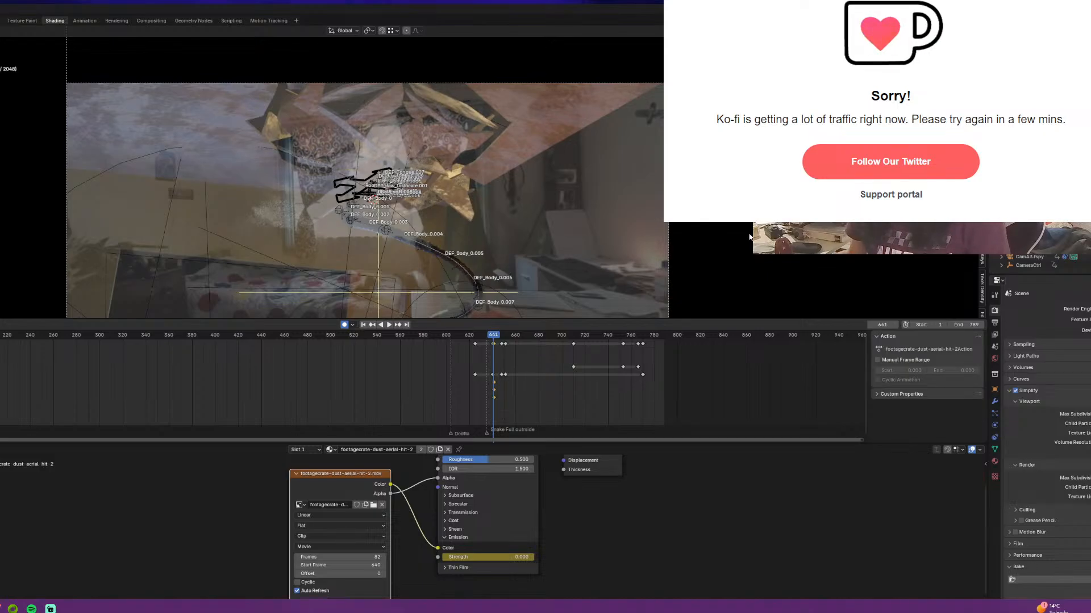
Keyframe the ceiling dust plane as visible at frame 642 and inspect it from outside the camera view
key("Right")
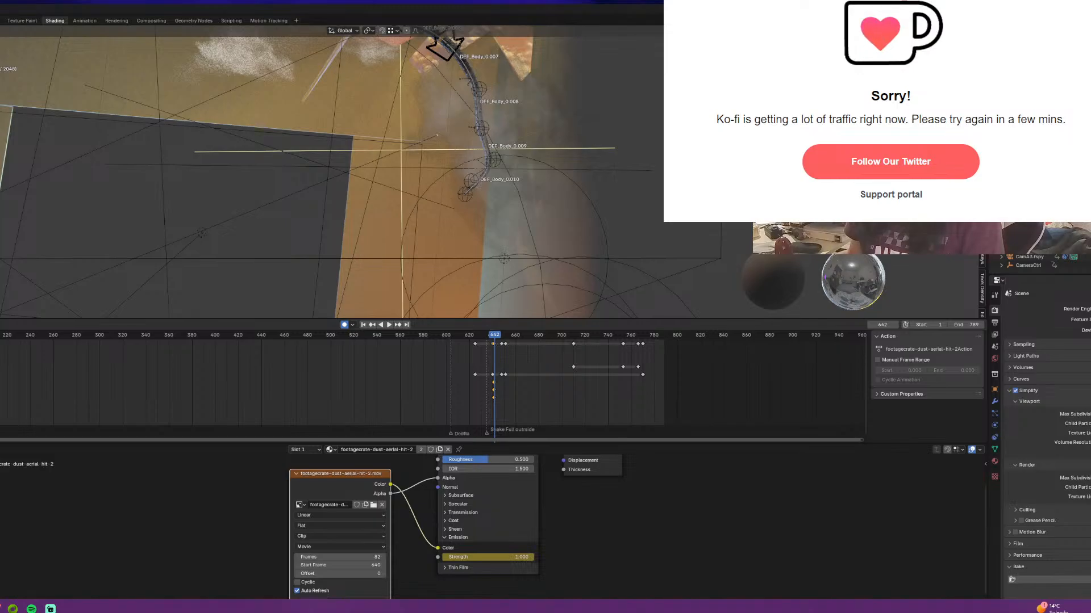
key("i")
scroll(646, 167, "down", 2)
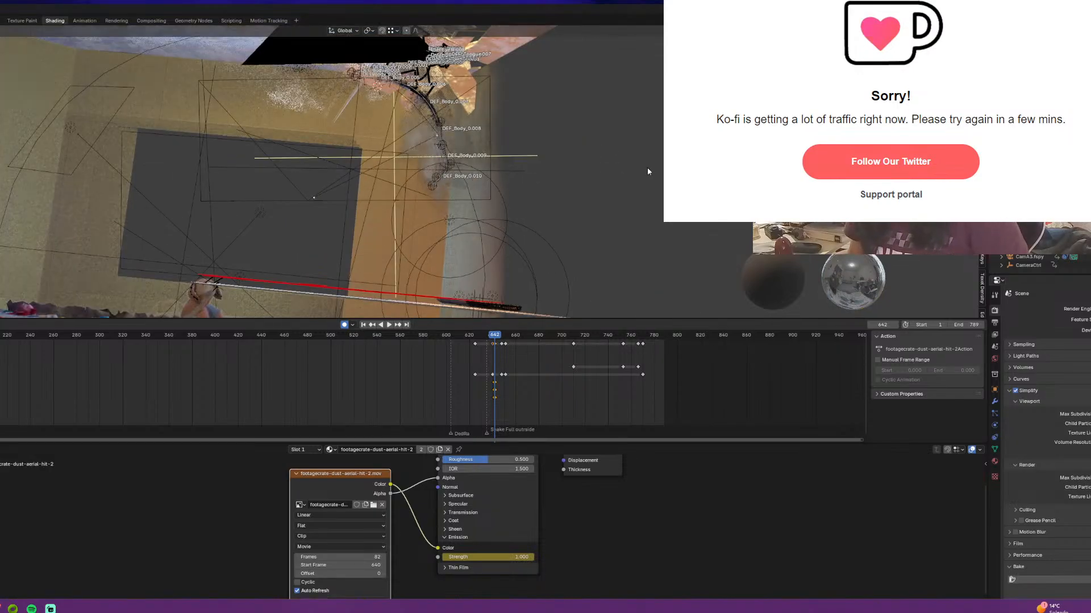
middle_click_drag(646, 167, 651, 131)
scroll(651, 131, "down", 1)
middle_click_drag(397, 170, 394, 144)
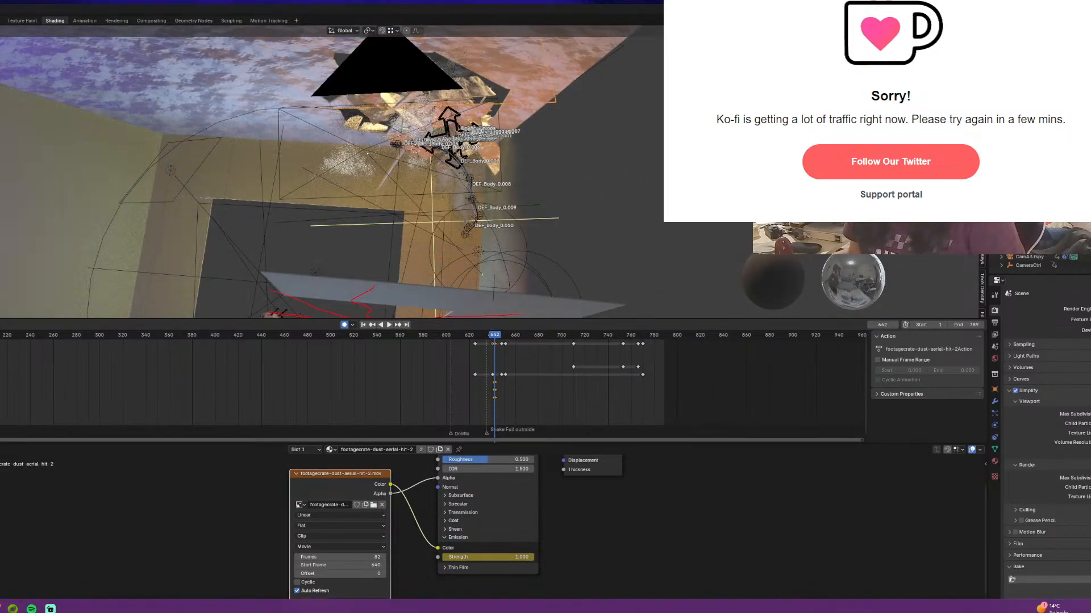
Select the FootageCrate-Aerial_Dust_Burst_4 plane and keyframe it as visible at frame 642 and hidden at frame 641
left_click(364, 161)
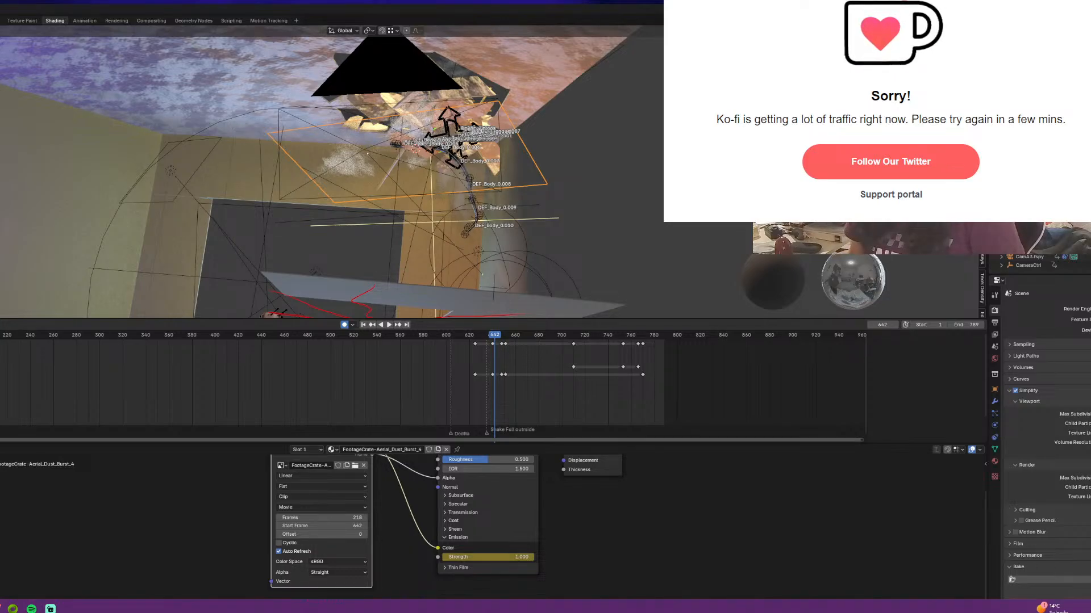
left_click(411, 123, "shift")
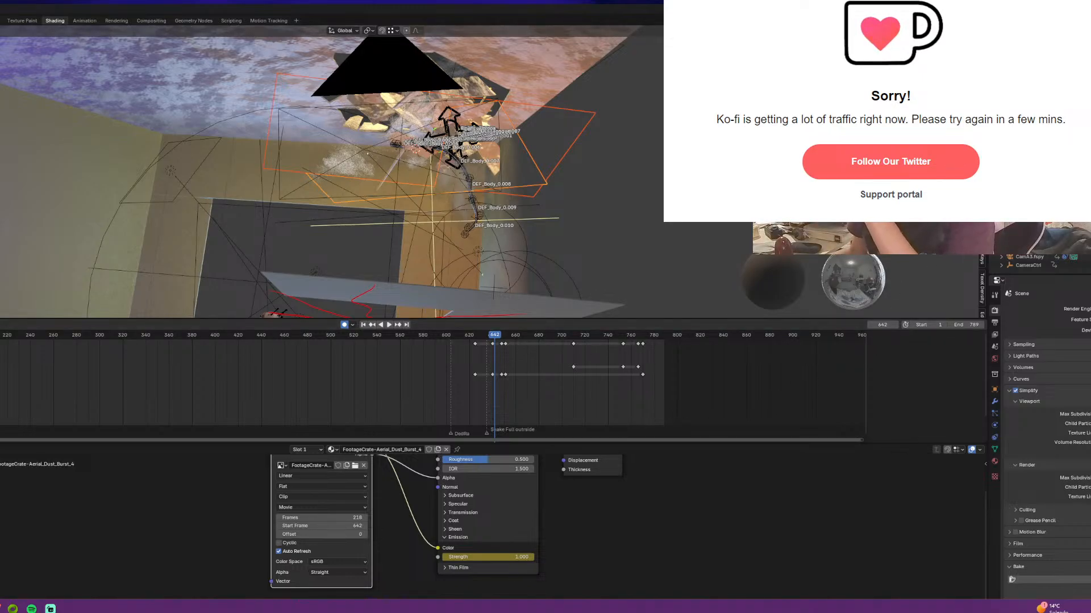
key("ctrl+z")
key("ctrl+z")
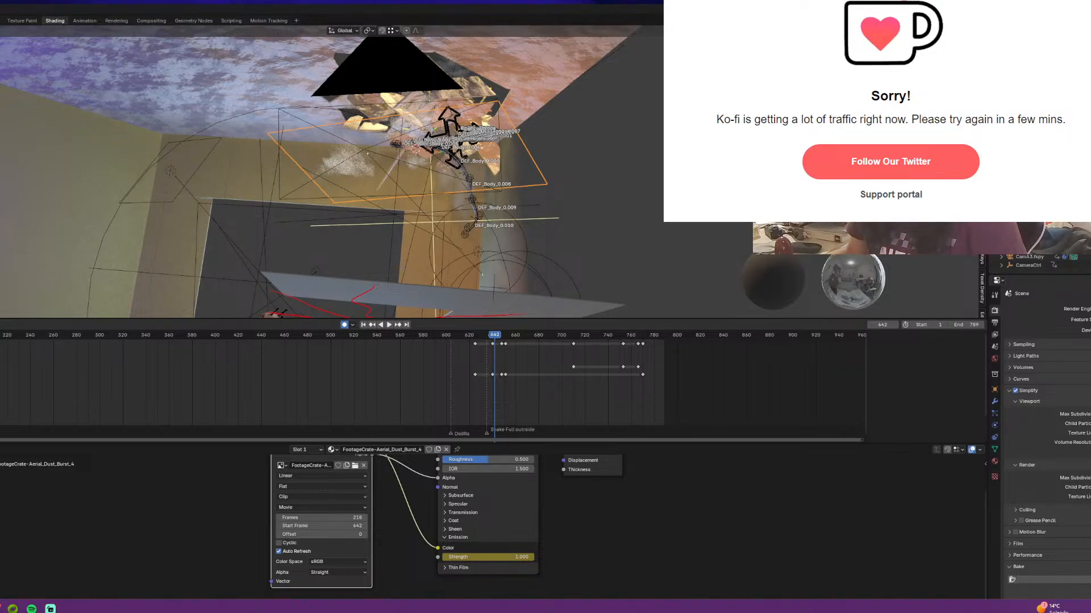
key("i")
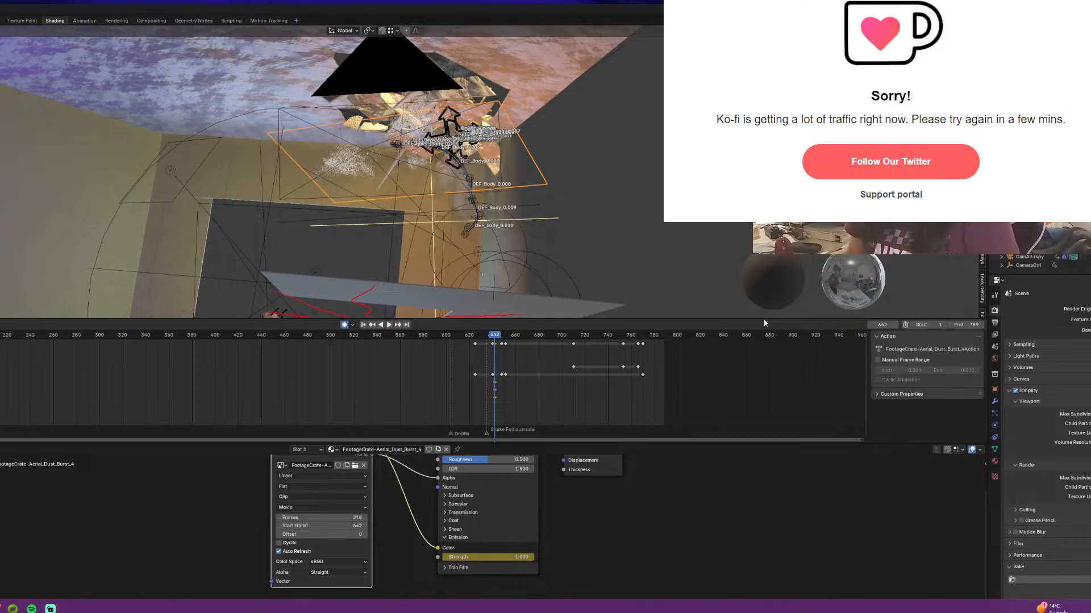
middle_click_drag(661, 503, 698, 511)
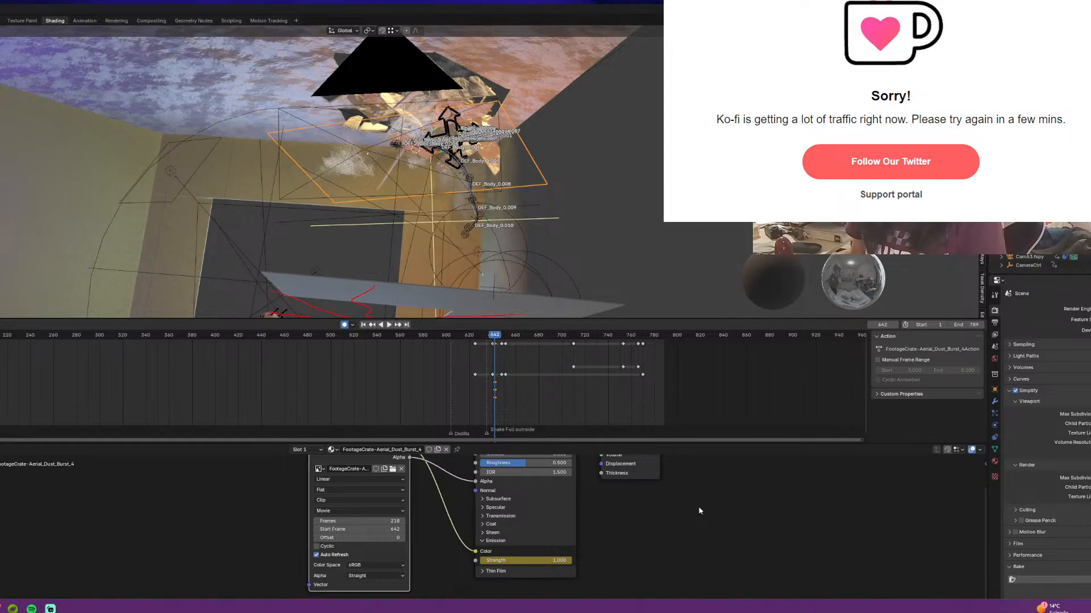
key("Left")
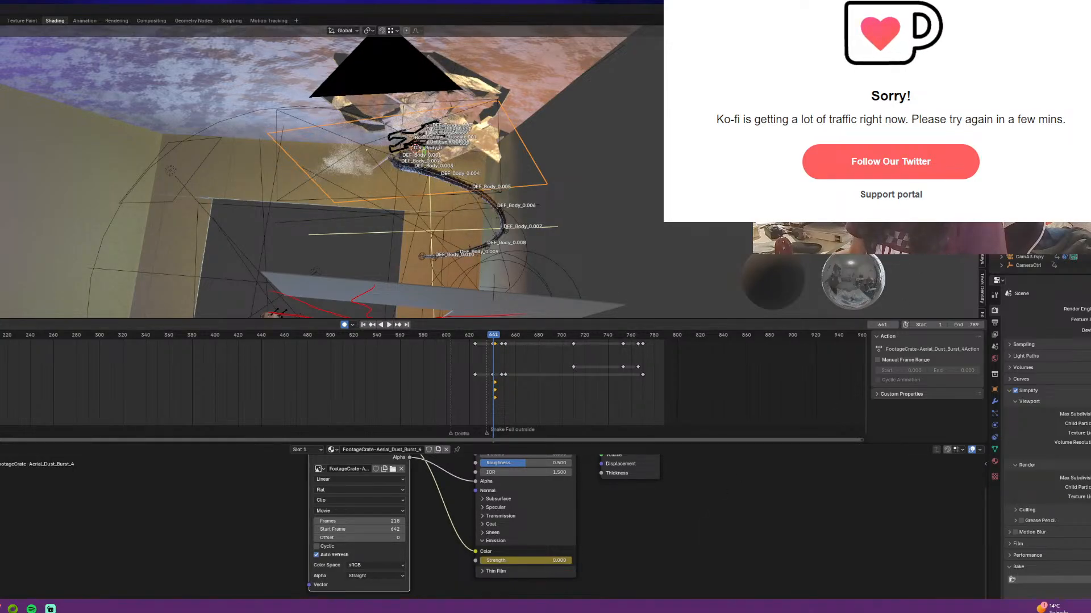
left_click(466, 218)
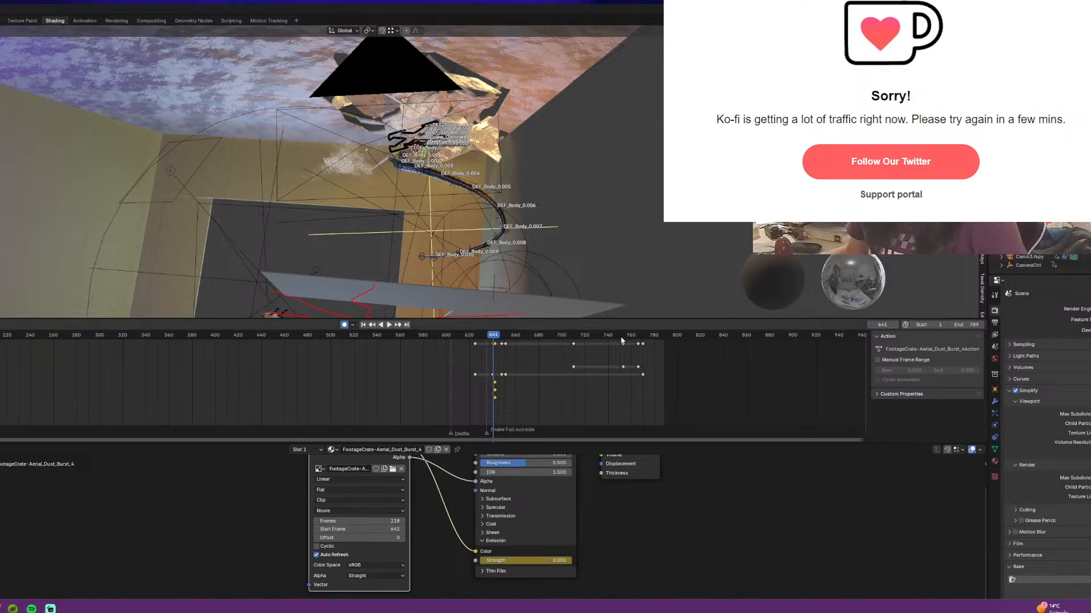
Set the Base Color of the FootageCrate-Aerial_Dust_Burst_4 material to a light, slightly warm off-white
key("Home")
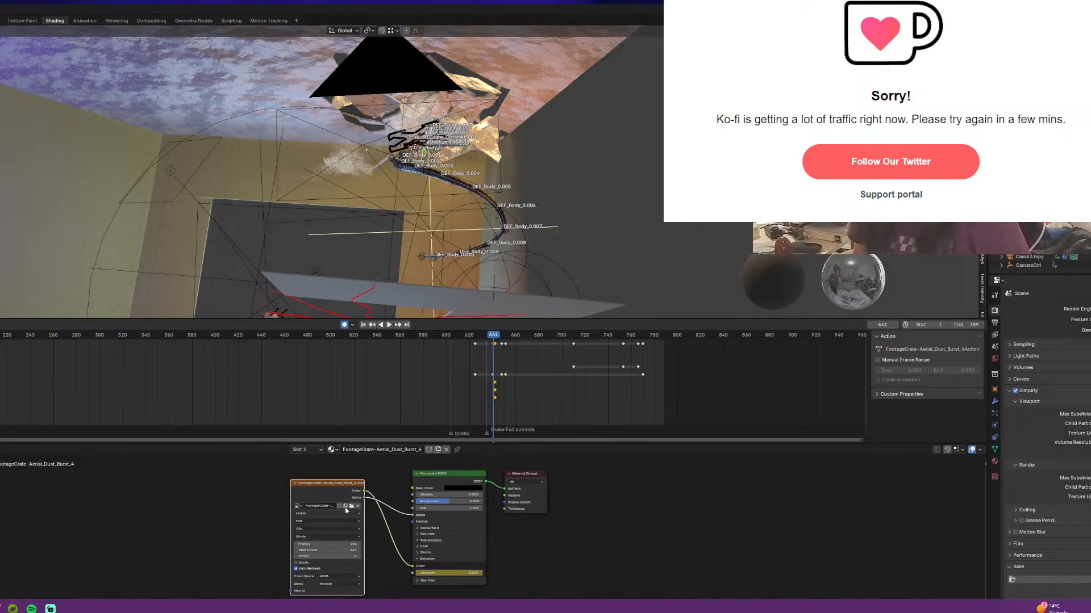
left_click_drag(331, 494, 332, 523)
scroll(461, 563, "up", 1)
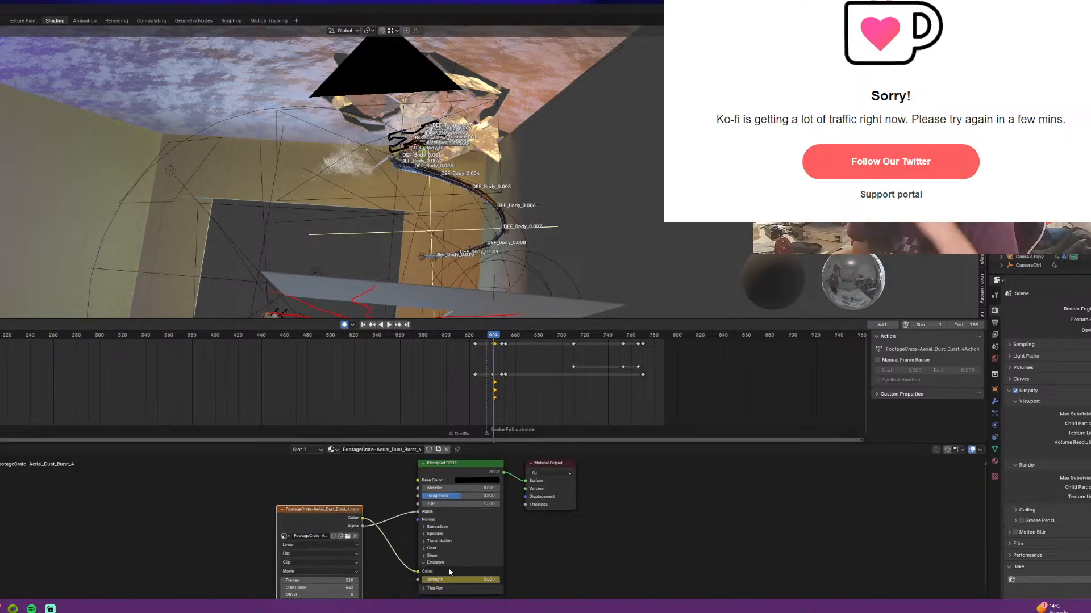
left_click(474, 482)
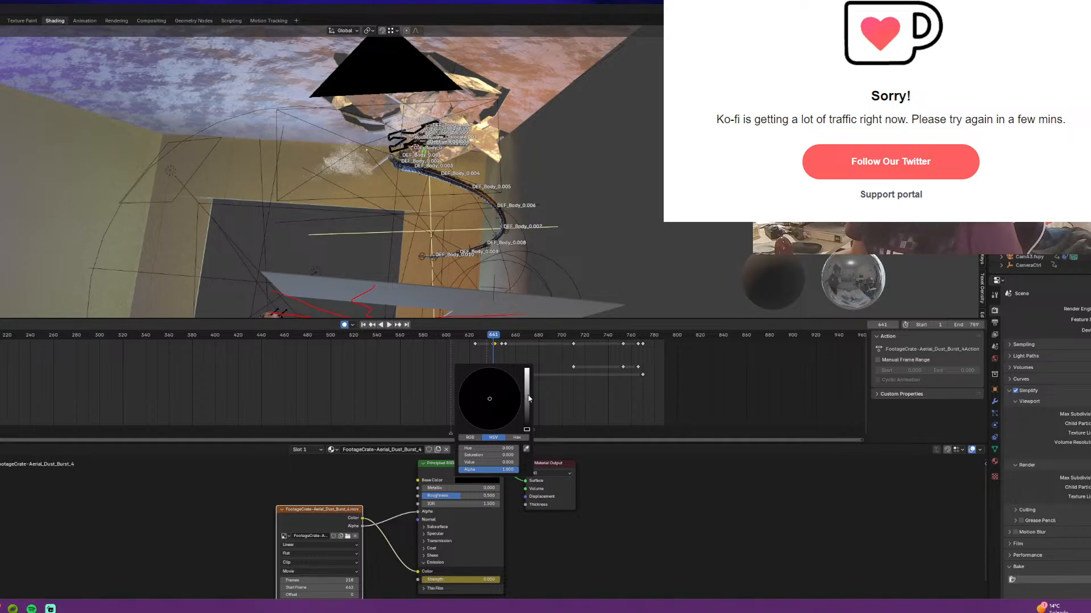
left_click_drag(527, 399, 527, 372)
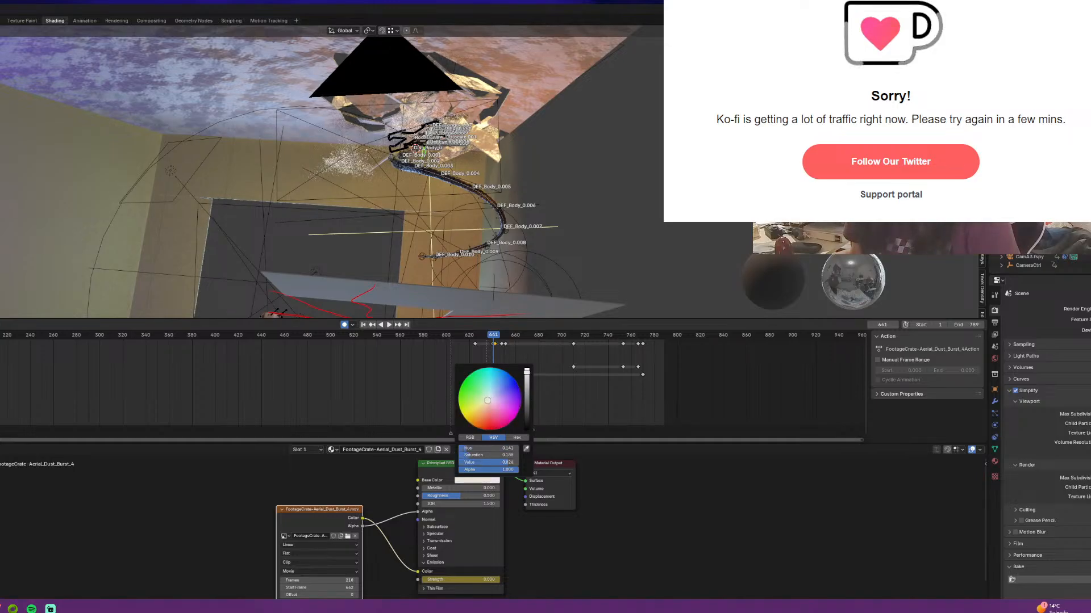
Select the footagecrate-dust-aerial-hit-2 plane and brighten its material's Base Color to a slightly warm off-white
left_click(1028, 182)
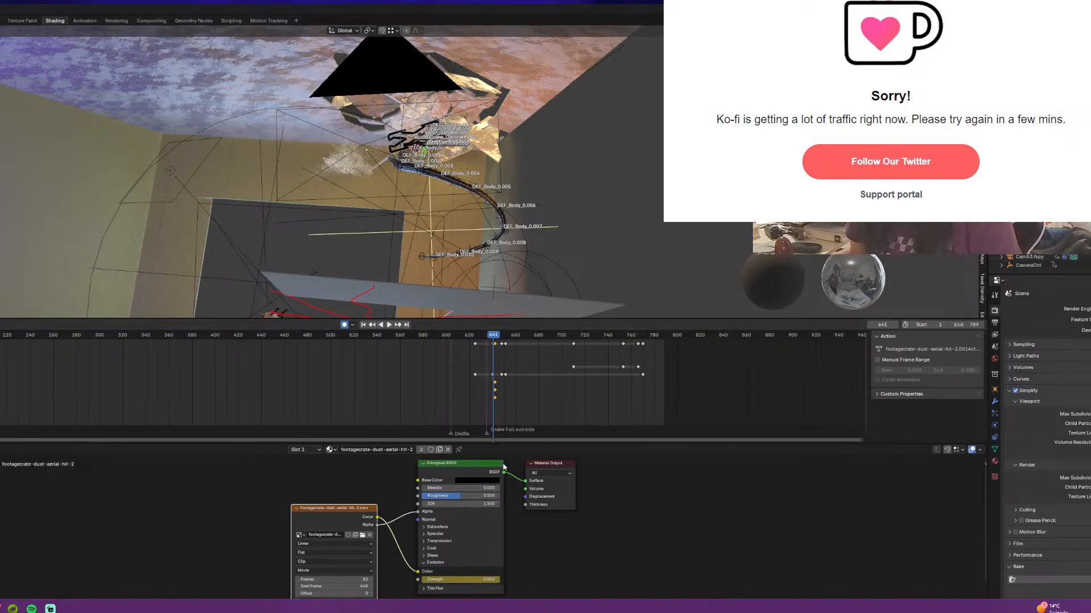
left_click(480, 482)
left_click_drag(526, 382, 526, 371)
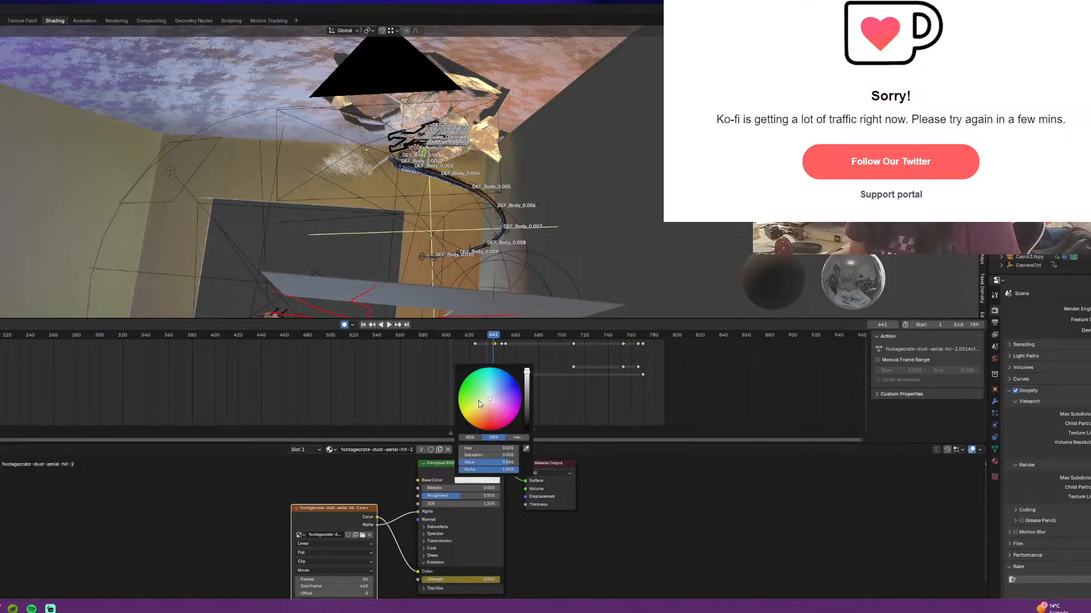
left_click_drag(484, 401, 487, 401)
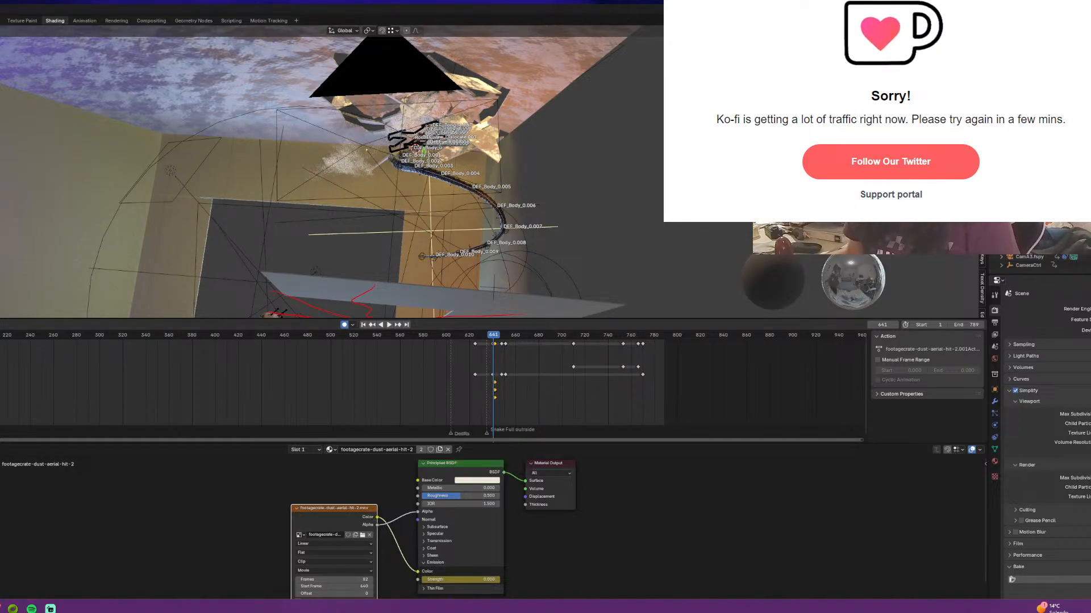
Select the FootageCrate-Aerial_Dust_Burst_3 plane and keyframe it as hidden at frame 642
left_click(348, 161)
left_click(348, 161)
left_click(348, 161)
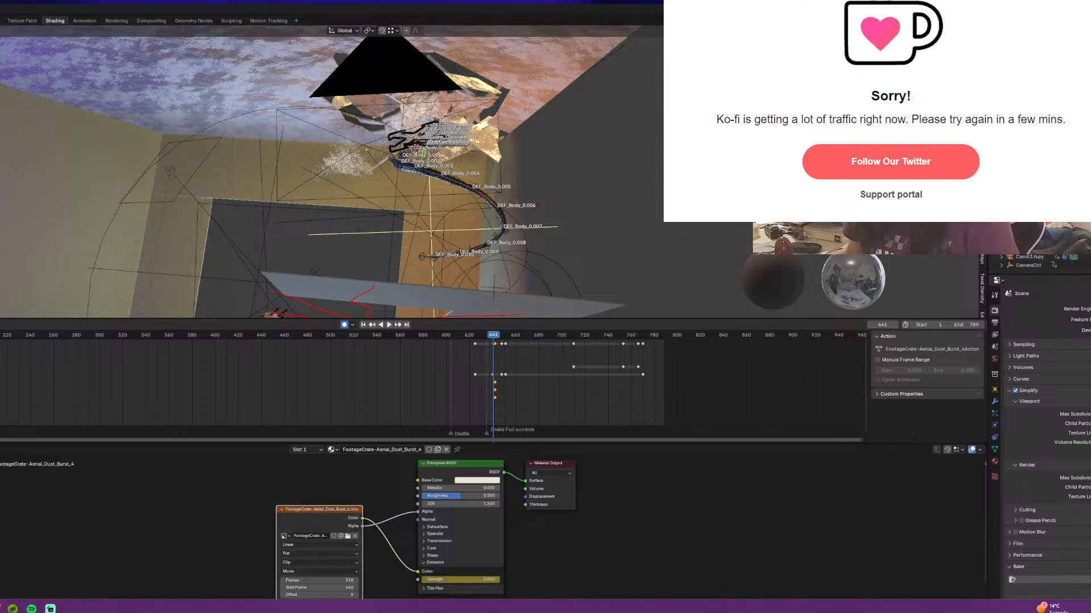
left_click(1036, 176)
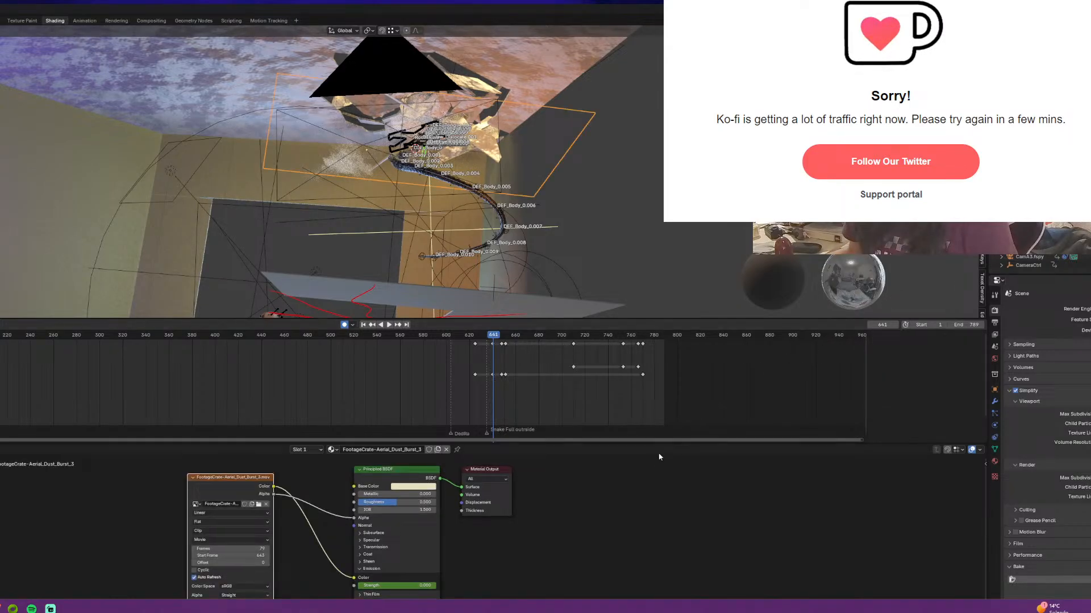
middle_click_drag(633, 497, 724, 472)
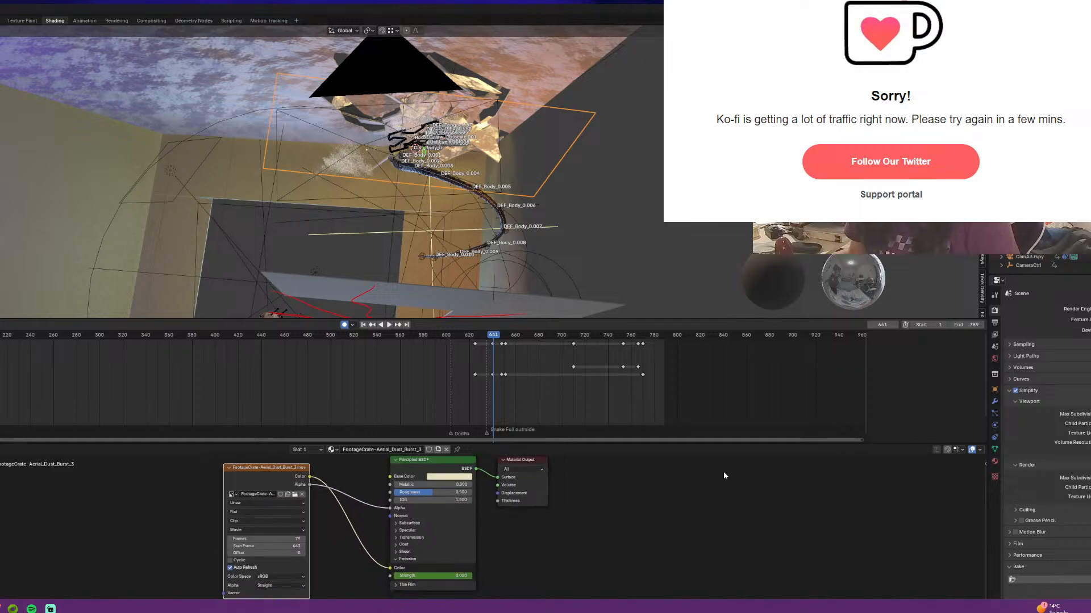
key("Right")
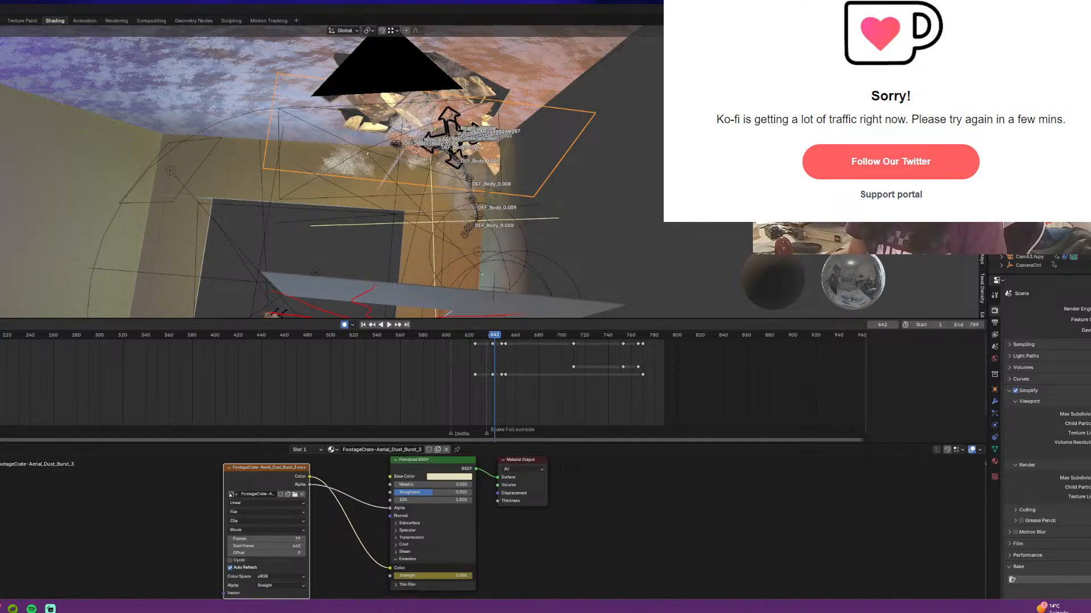
key("h")
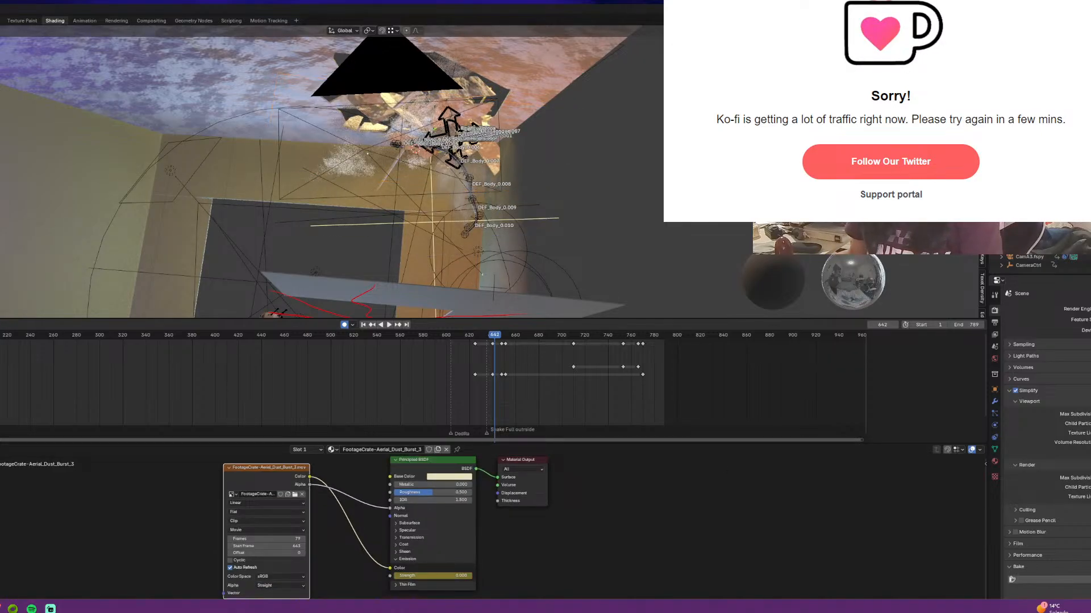
key("i")
middle_click_drag(721, 515, 708, 517)
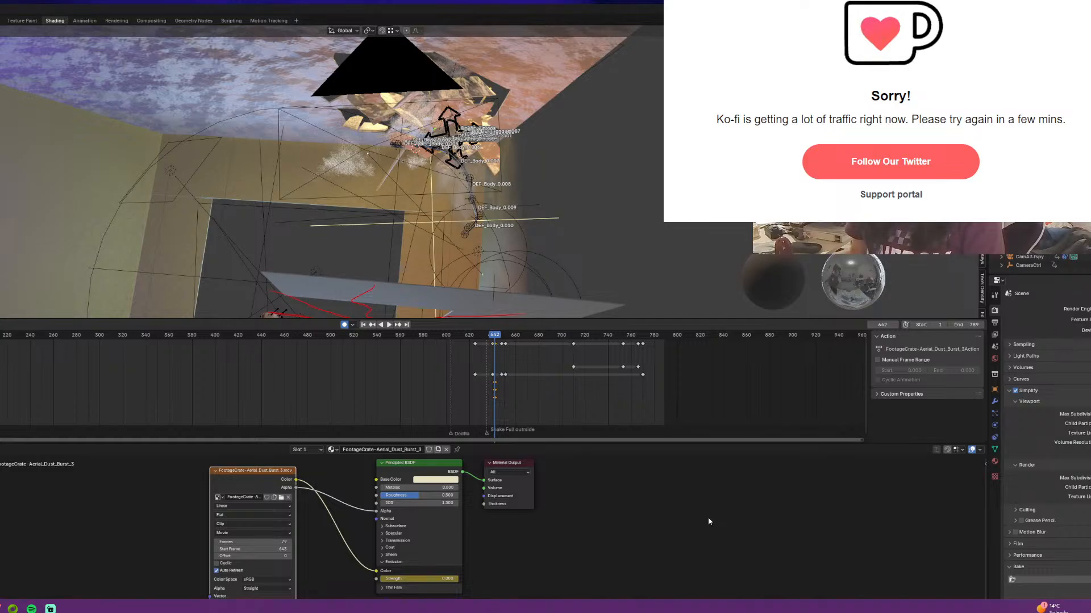
Keyframe the Aerial_Dust_Burst_3 plane as visible at frame 643 and check the change by stepping between frames 642 and 643
key("Right")
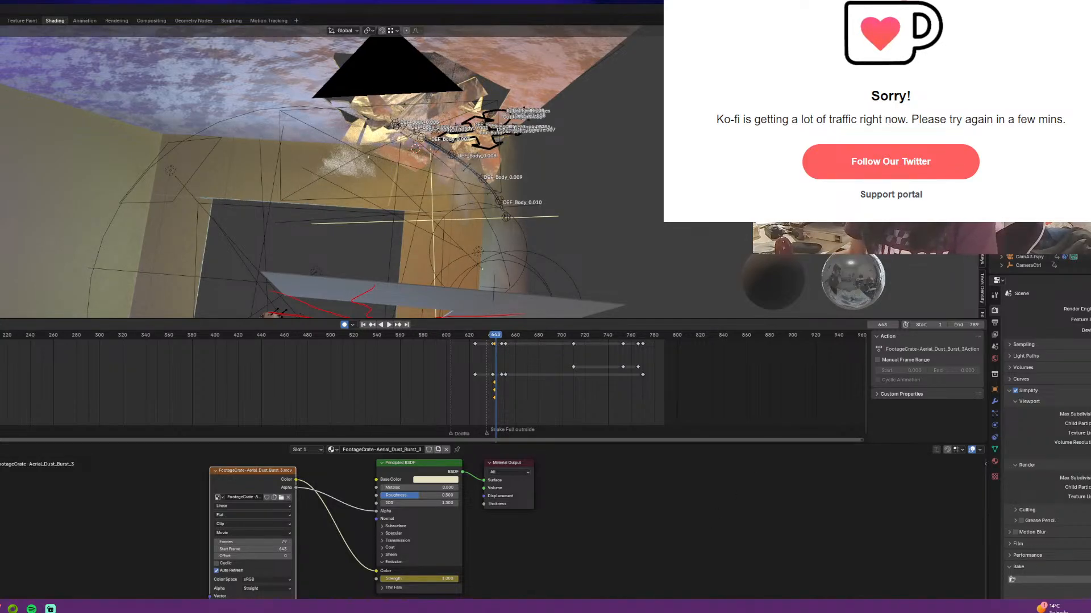
key("alt+s")
middle_click_drag(482, 365, 561, 399)
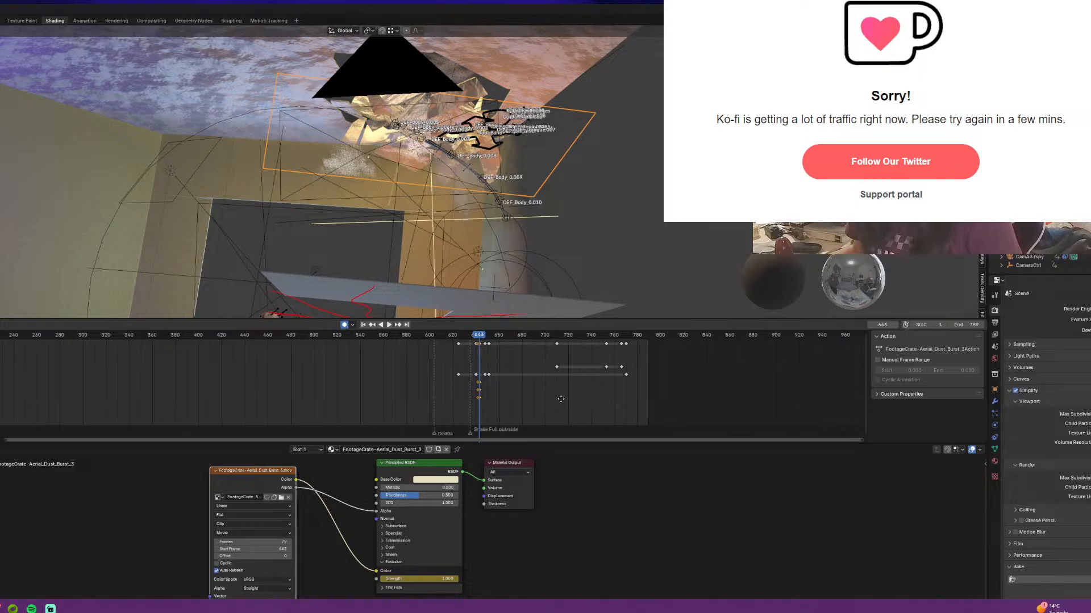
key("Left")
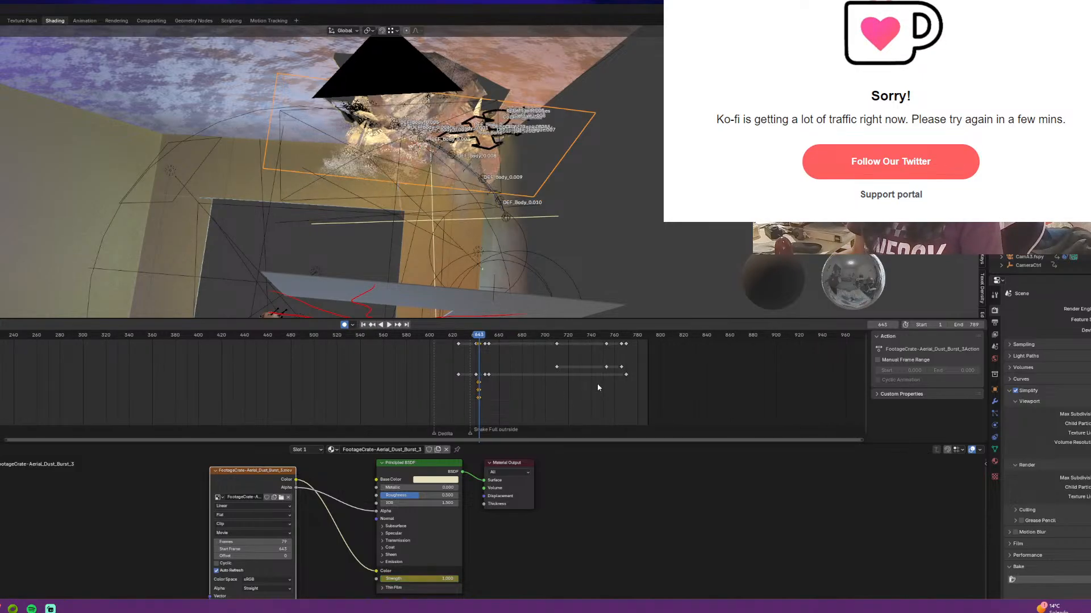
key("Right")
key("Left")
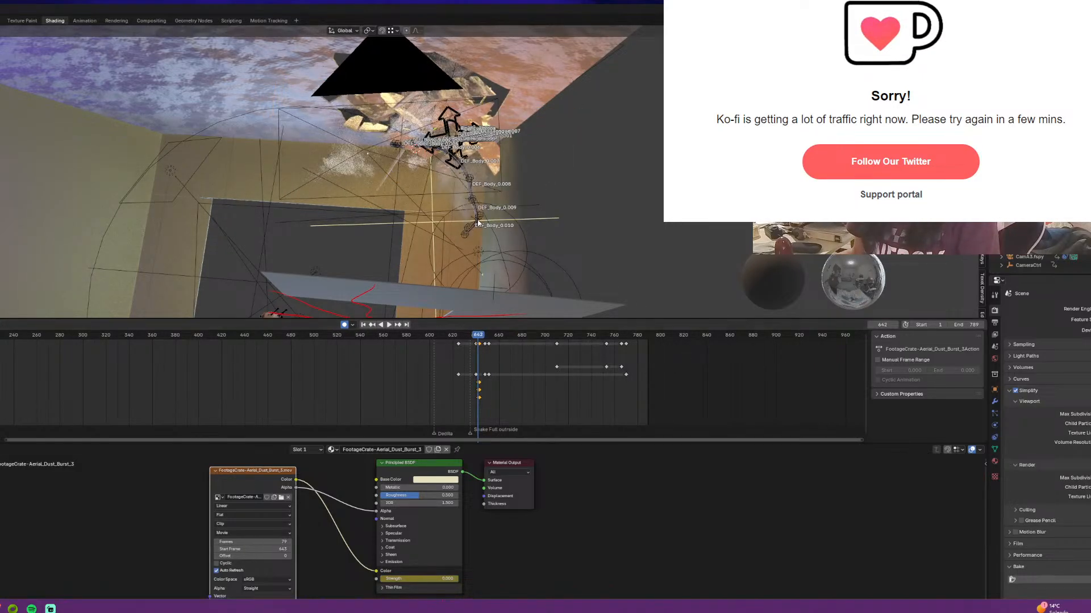
middle_click_drag(671, 212, 496, 228)
key("Right")
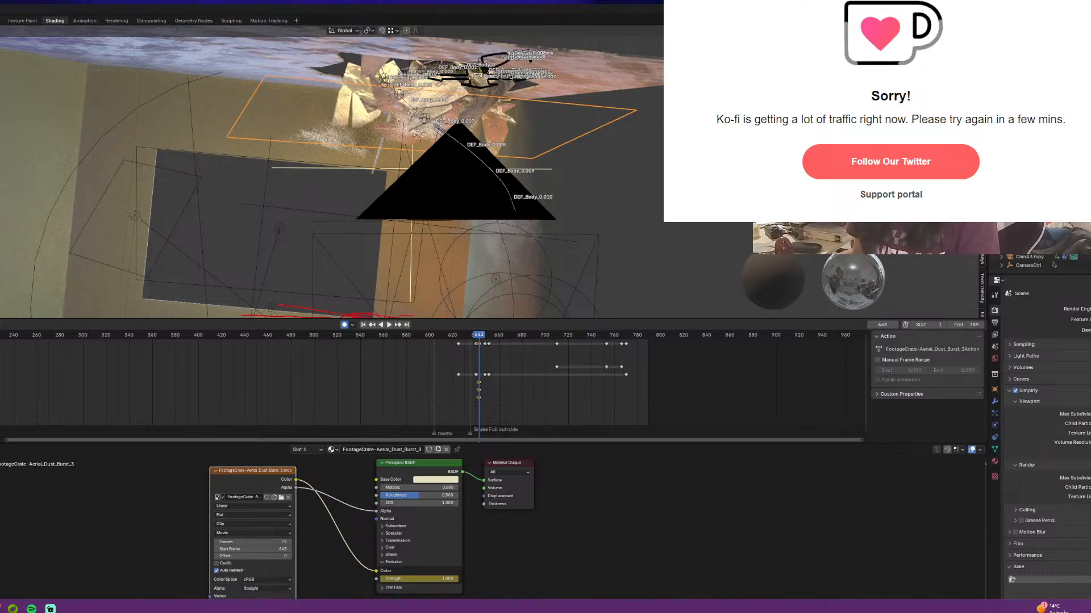
Select the FootageCrate-Aerial_Dust_Burst_2 planes and keyframe their visibility as hidden at frame 638 and shown at frame 639
left_click(336, 139)
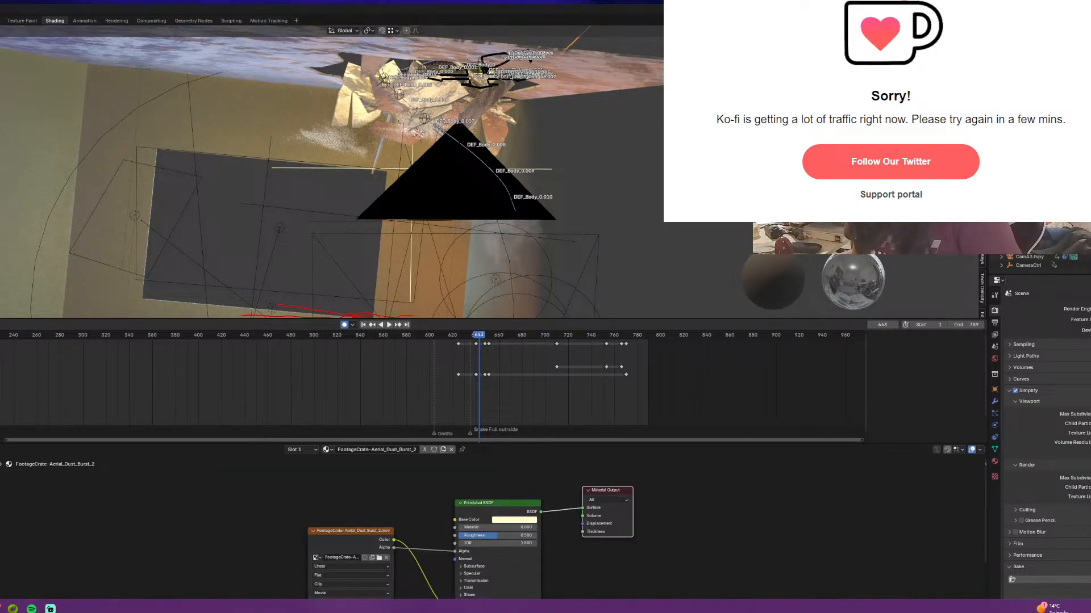
left_click(336, 140)
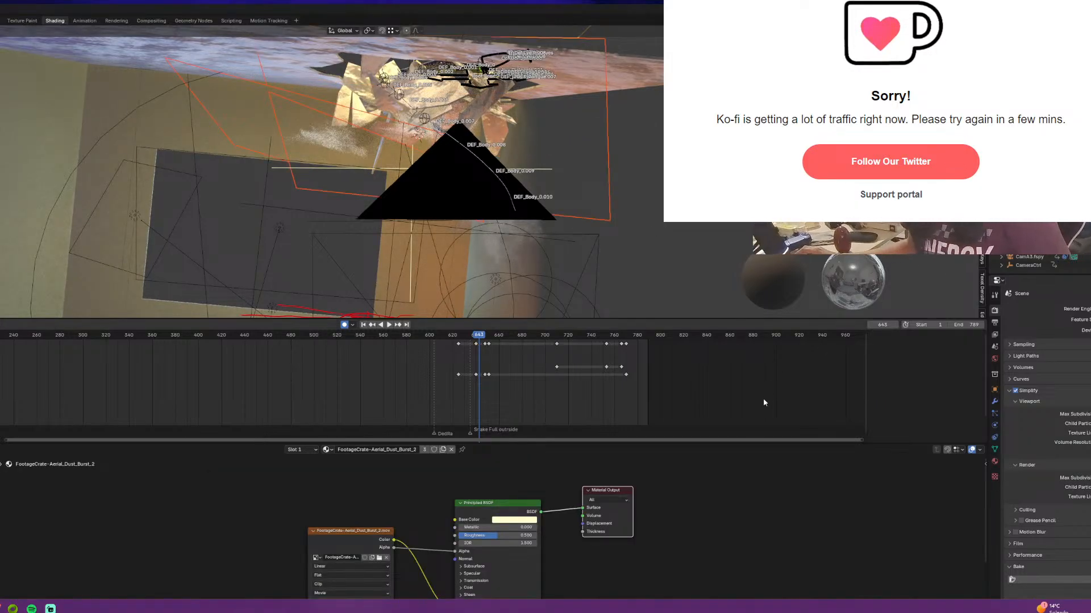
middle_click_drag(675, 496, 706, 451)
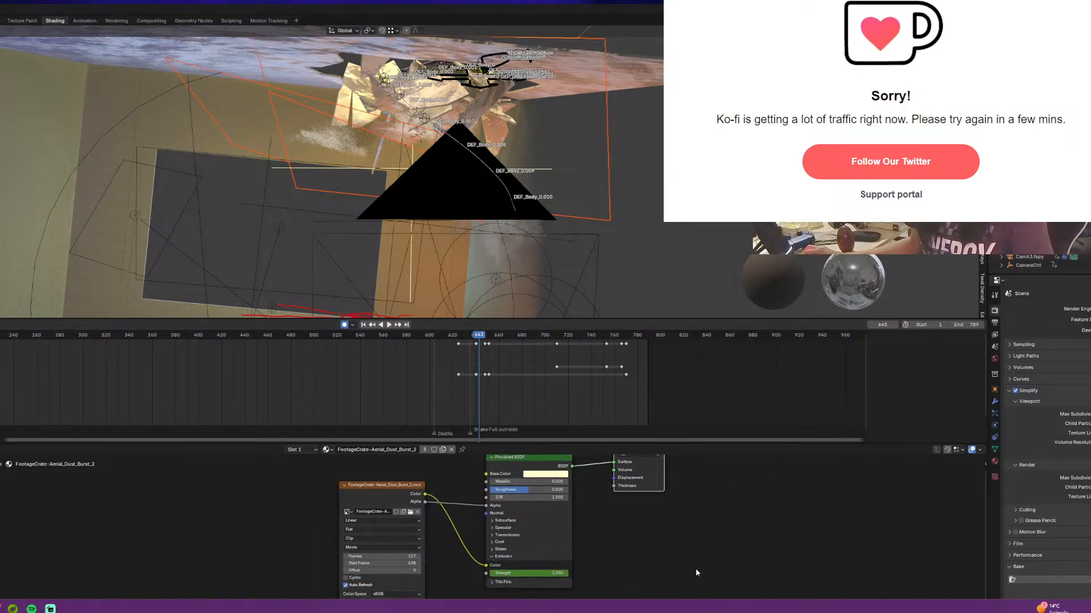
middle_click_drag(695, 568, 680, 566)
key("Left")
key("Left")
key("Left")
key("Left")
key("Left")
key("Left")
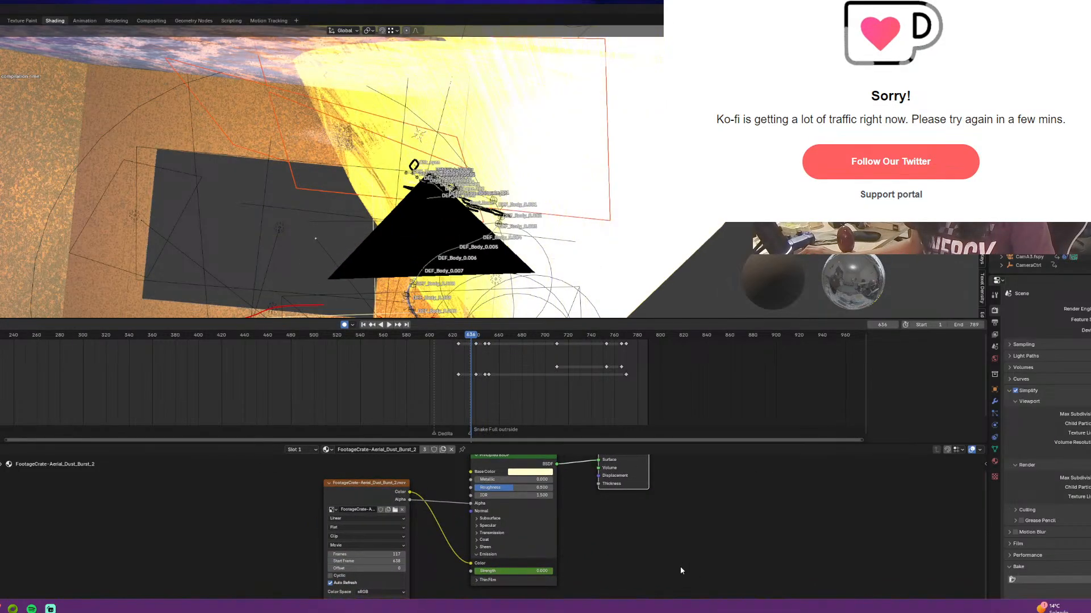
key("Right")
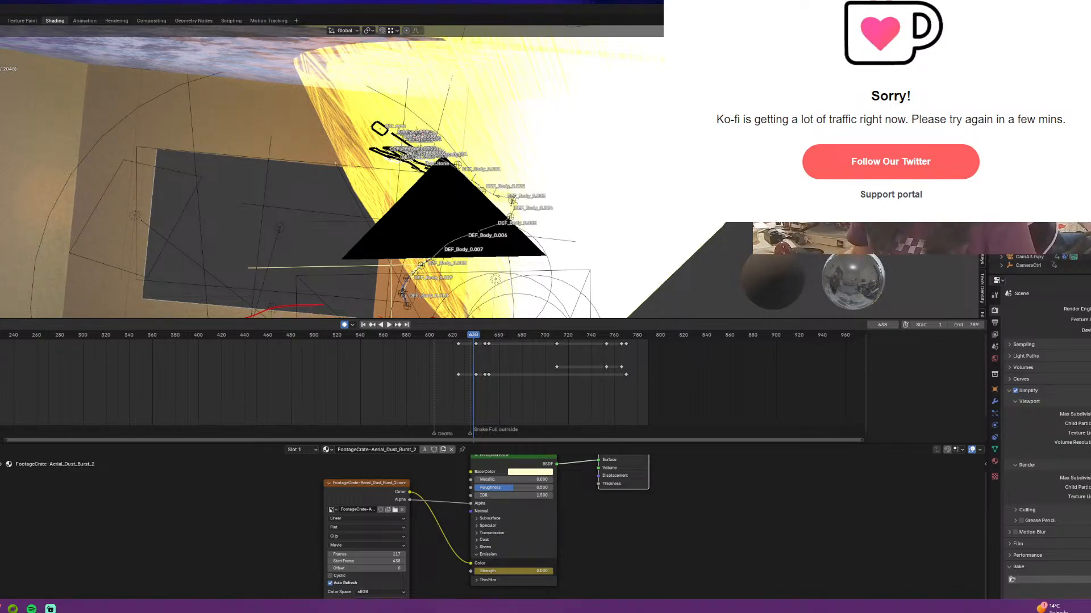
key("n")
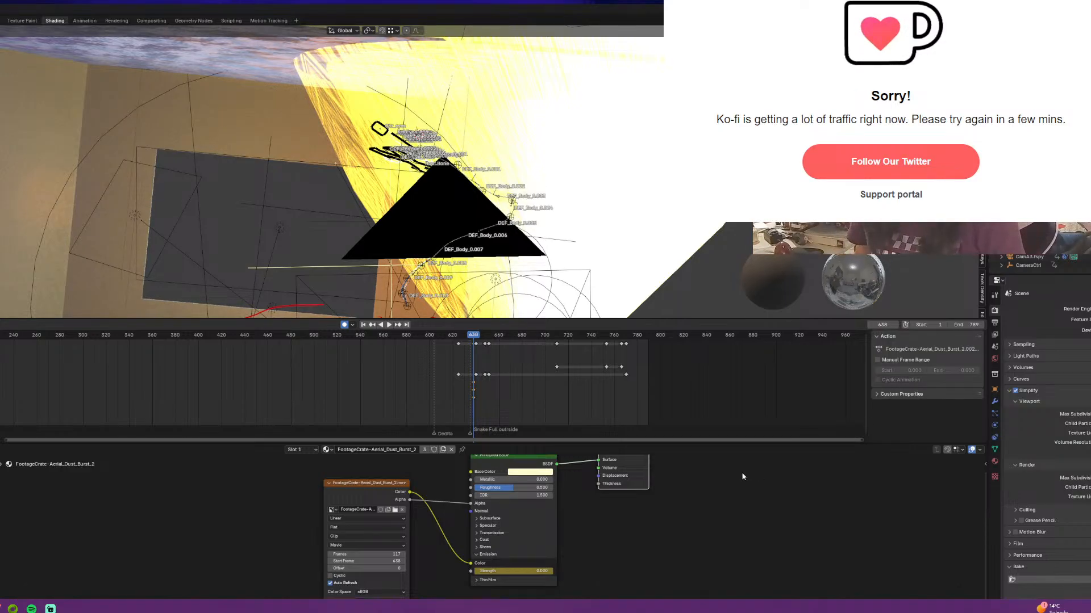
middle_click_drag(743, 474, 730, 475)
key("Right")
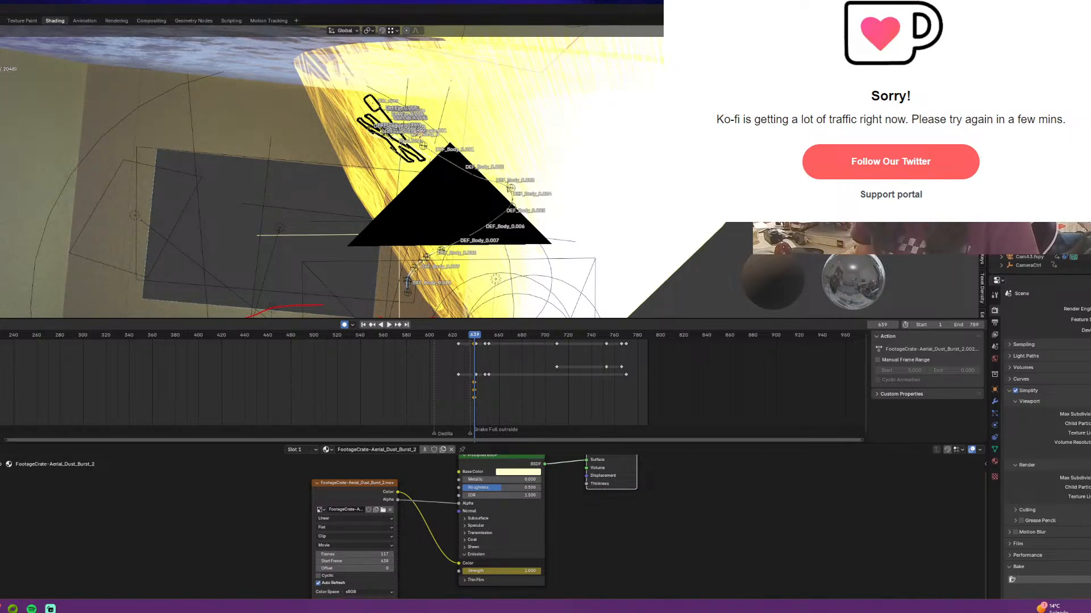
Undo the last visibility keyframes, then keyframe the FootageCrate-Aerial_Dust_Burst_2 duplicate plane as hidden at frame 638 and shown at frame 639
key("ctrl+z")
key("ctrl+shift+z")
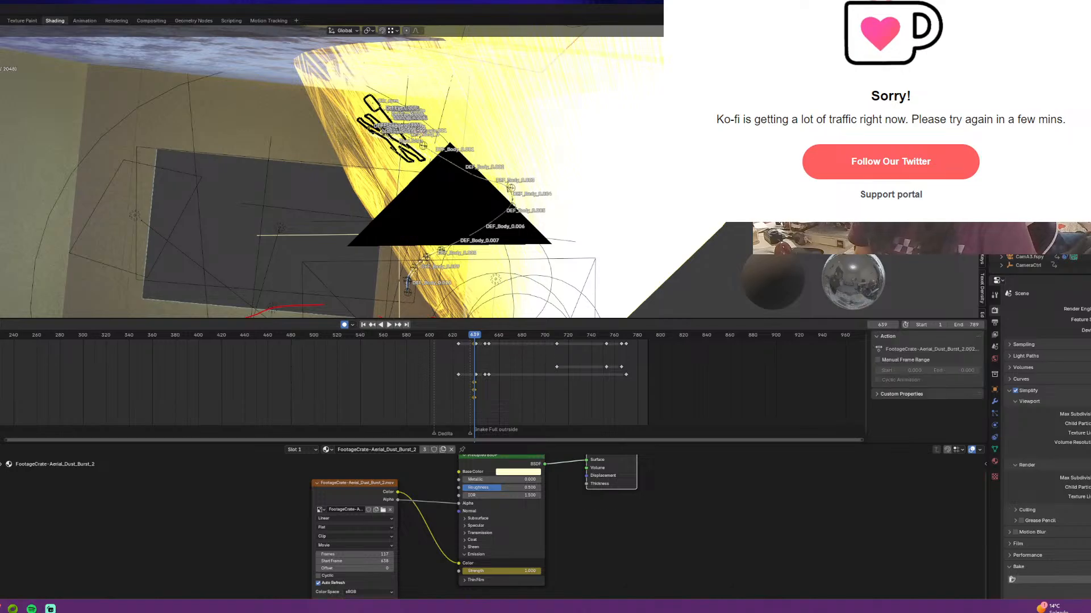
key("ctrl+z")
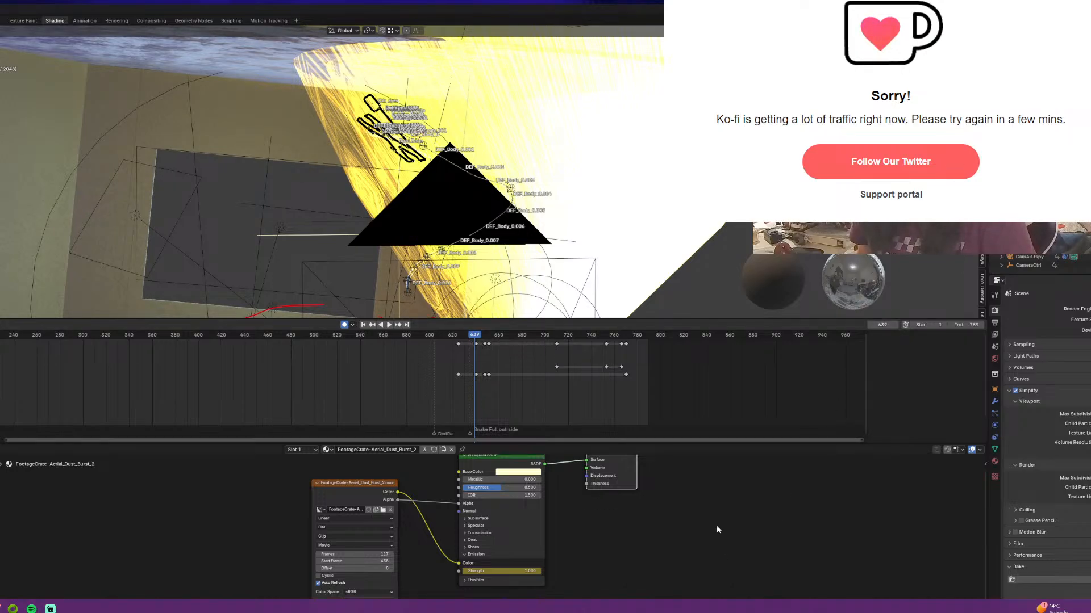
middle_click_drag(715, 528, 725, 528)
key("Left")
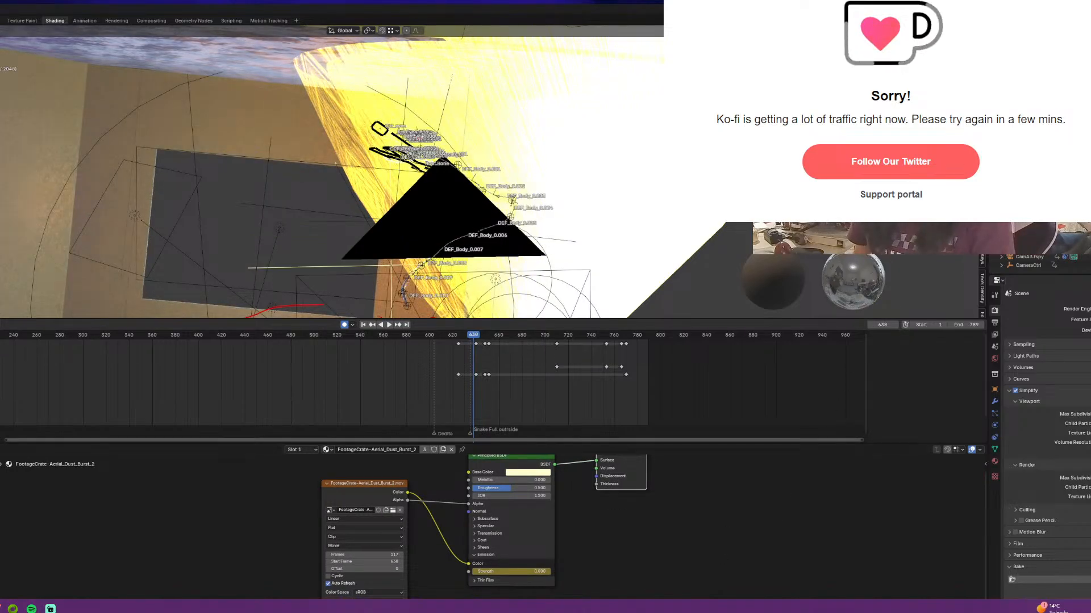
key("i")
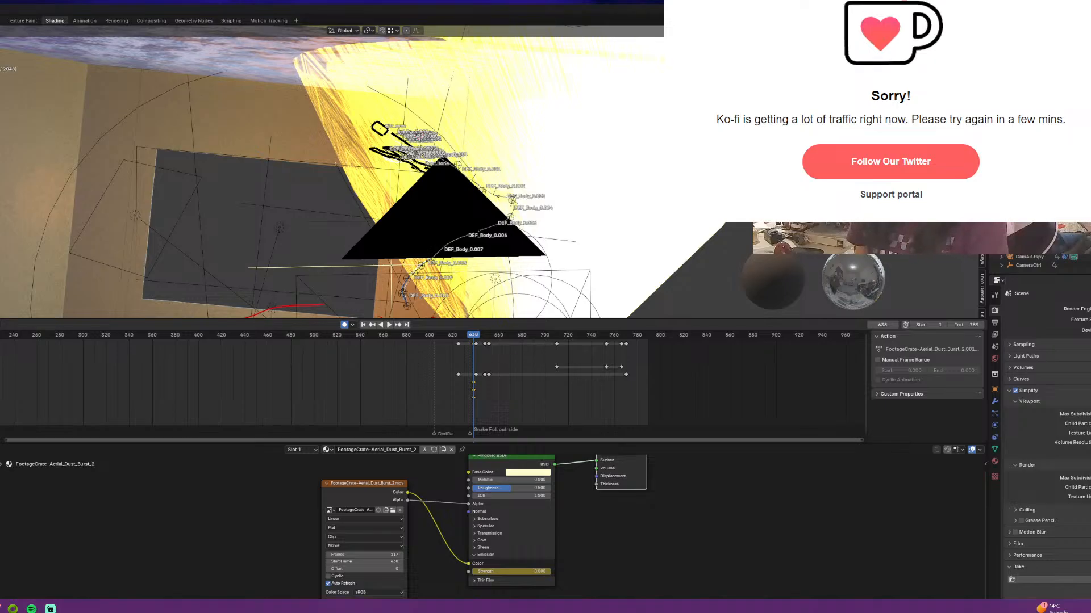
key("Right")
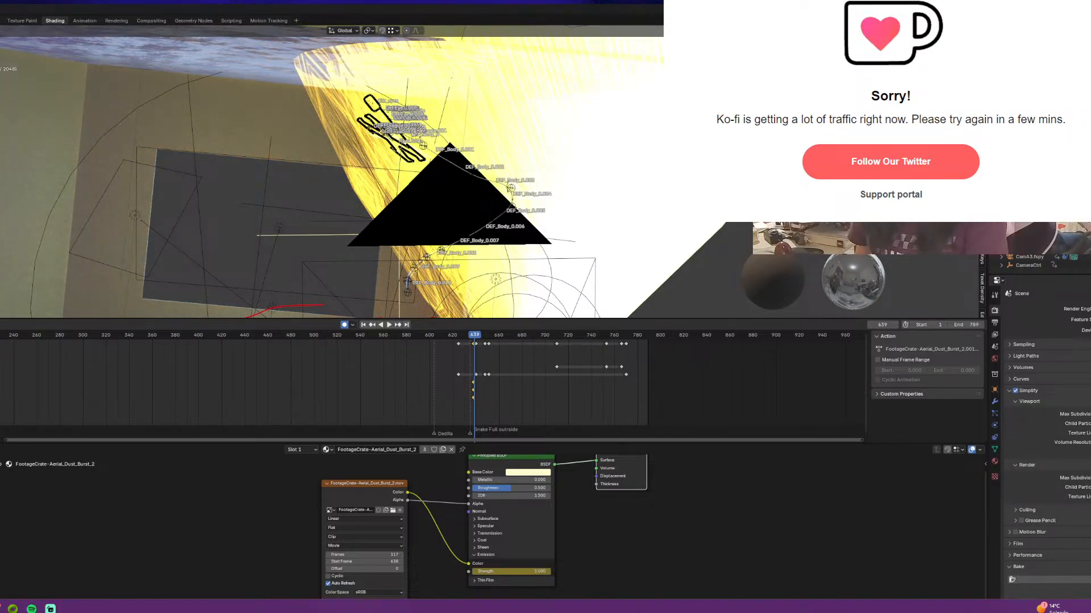
key("alt+s")
Select the FootageCrate-Aerial_Dust_Burst_1 plane and step around frames 638 and 639 to check which dust is visible
left_click(318, 137)
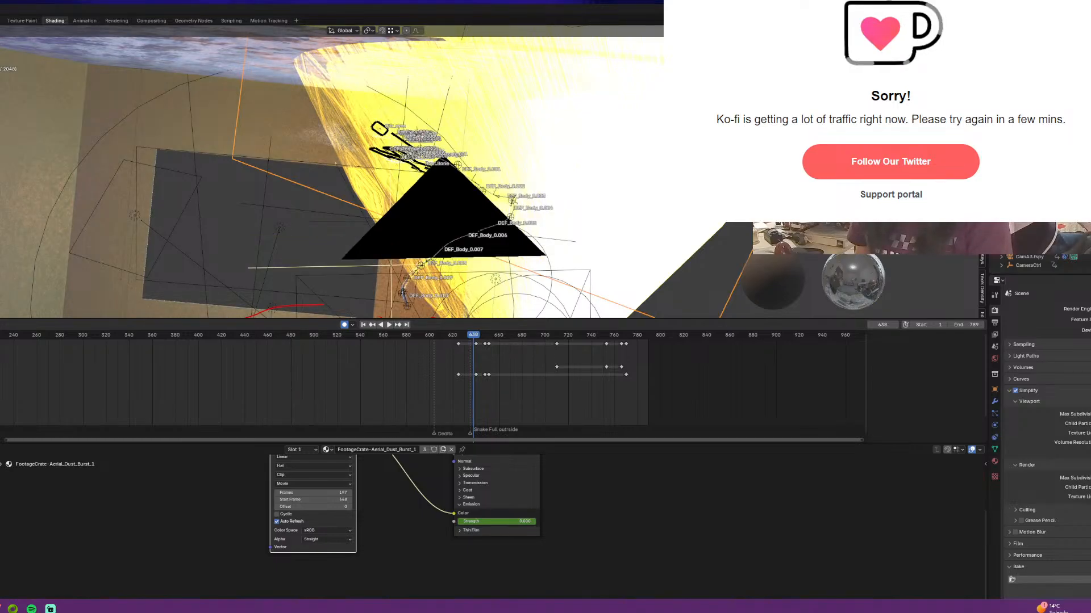
key("Right")
key("Left")
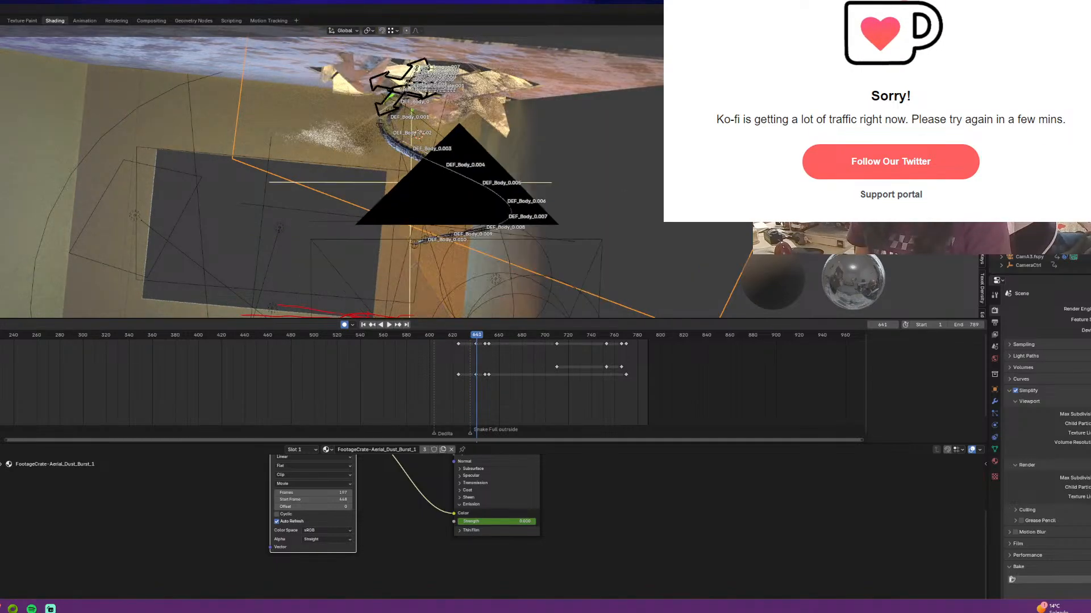
key("Left")
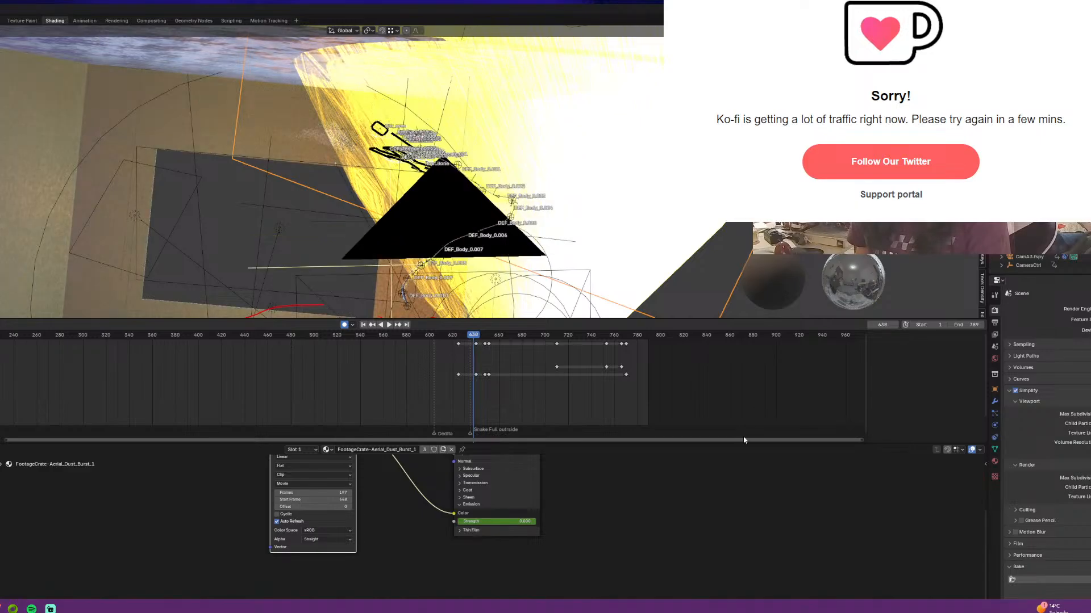
key("Right")
Select the remaining FootageCrate-Aerial_Dust_Burst_2 plane and keyframe its visibility as hidden at frame 638 and shown at frame 639
left_click(320, 137)
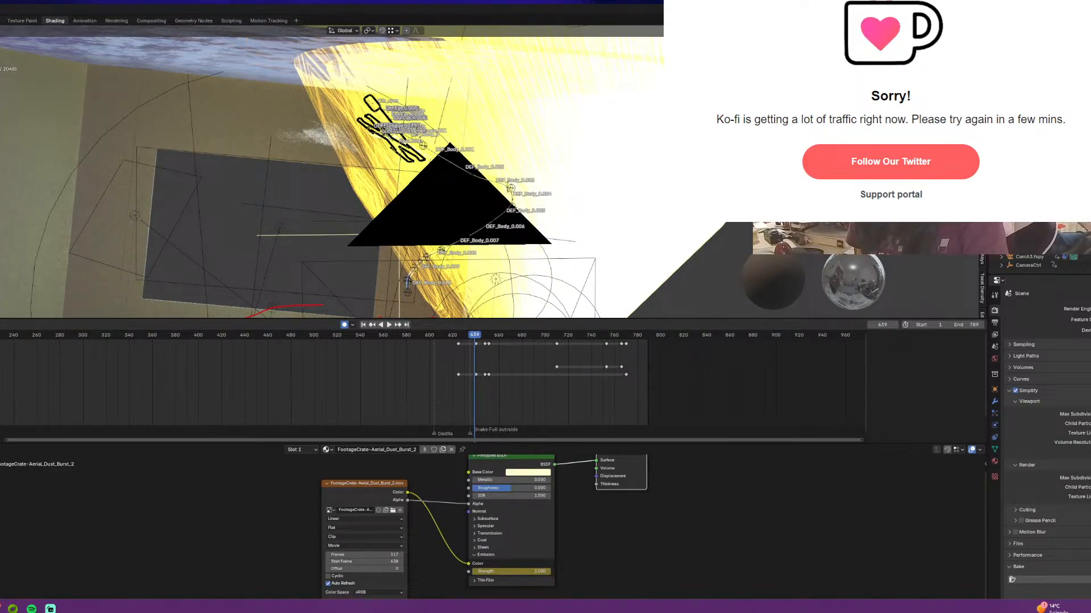
middle_click_drag(738, 473, 725, 473)
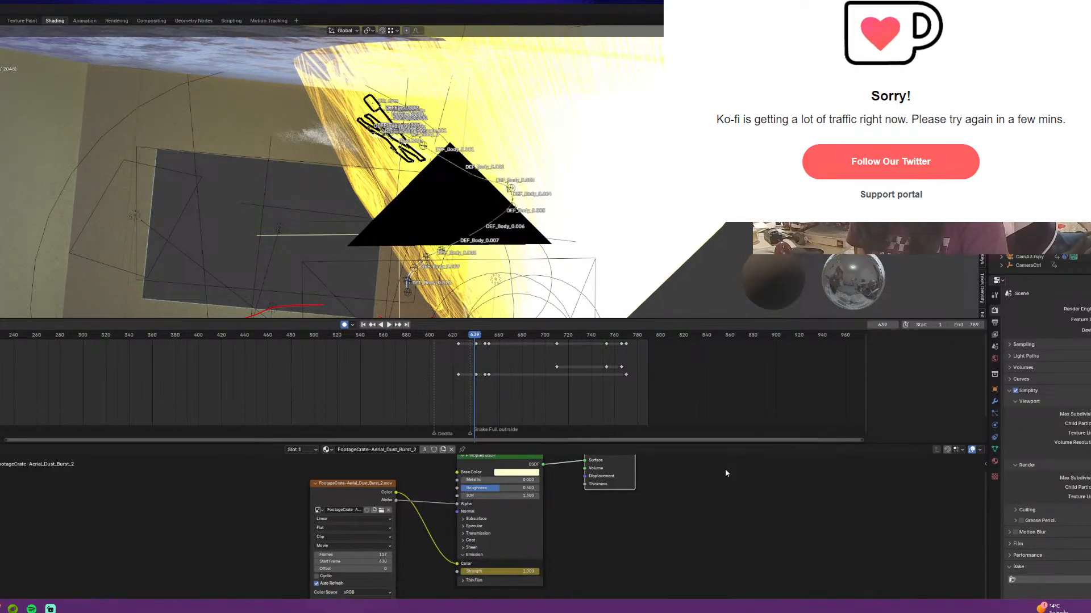
key("Right")
key("Right")
key("Left")
key("Left")
key("Left")
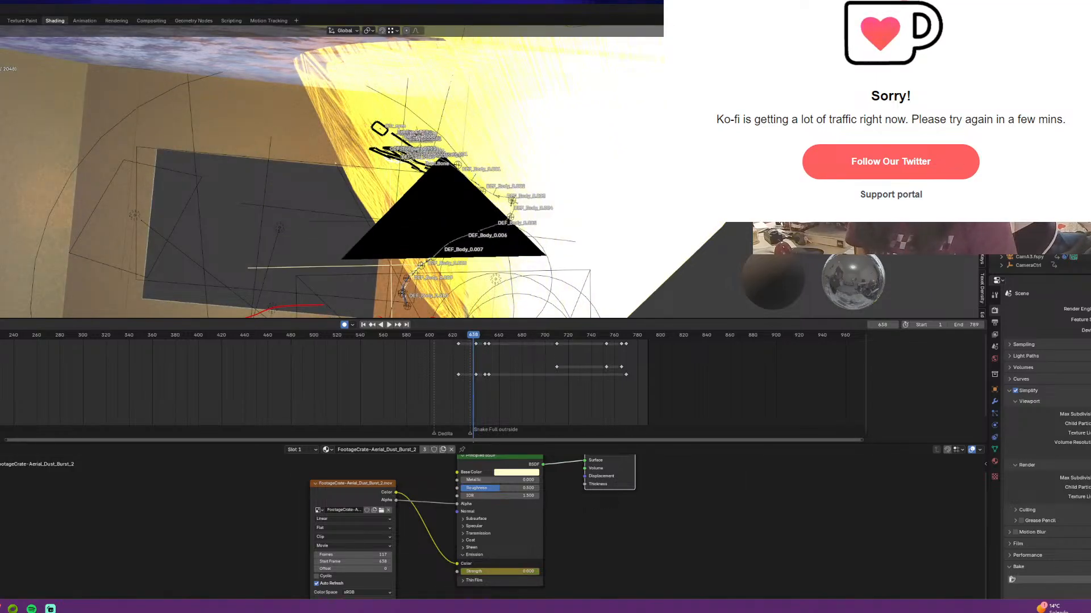
key("i")
middle_click_drag(660, 288, 659, 288)
key("Right")
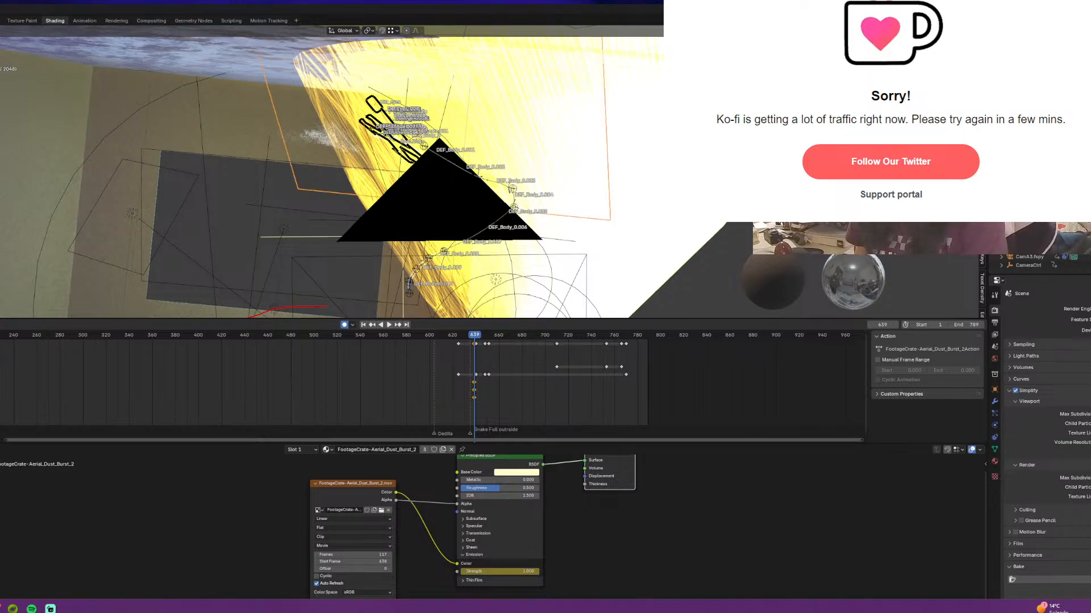
Select the FootageCrate-Aerial_Dust_Burst_1 plane, enable Show Last Operator in Screencast Keys, and test it by toggling Edit Mode on and off
left_click(321, 137)
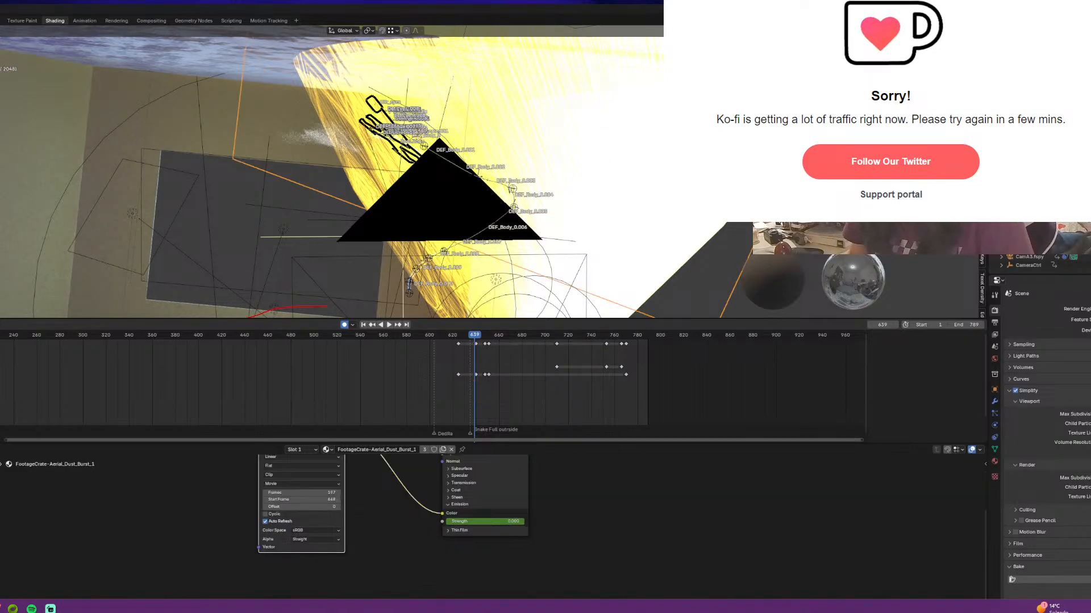
left_click(982, 249)
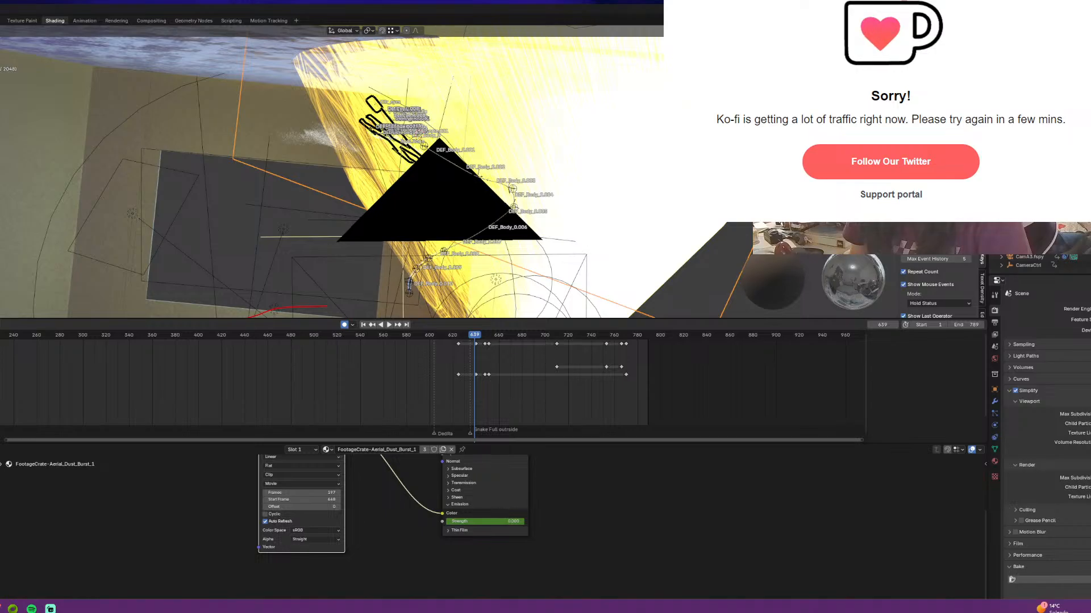
left_click(937, 196)
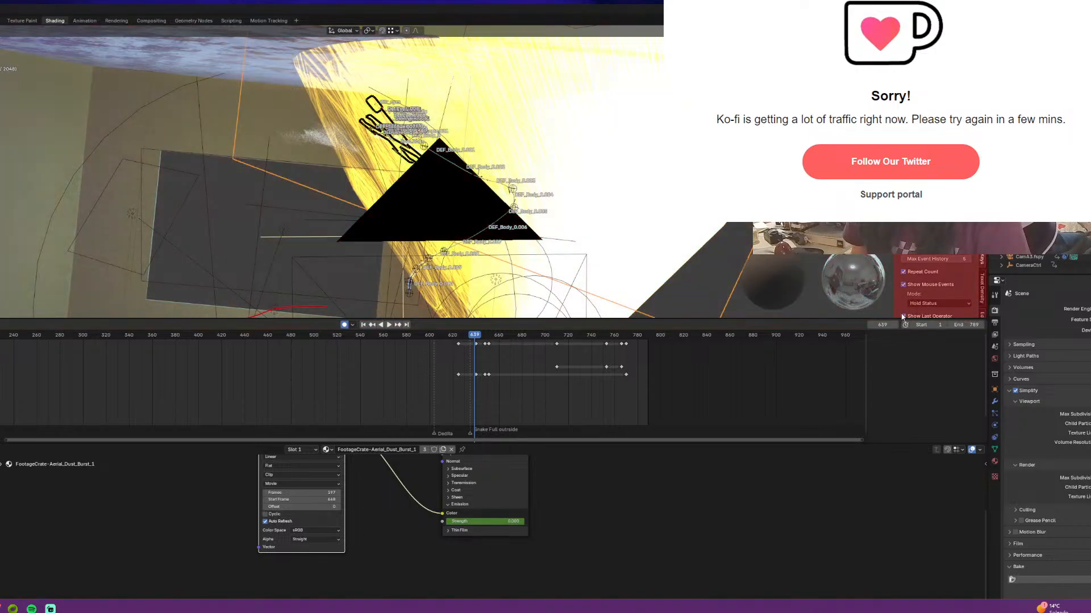
left_click(903, 315)
middle_click_drag(756, 148, 716, 190)
key("Tab")
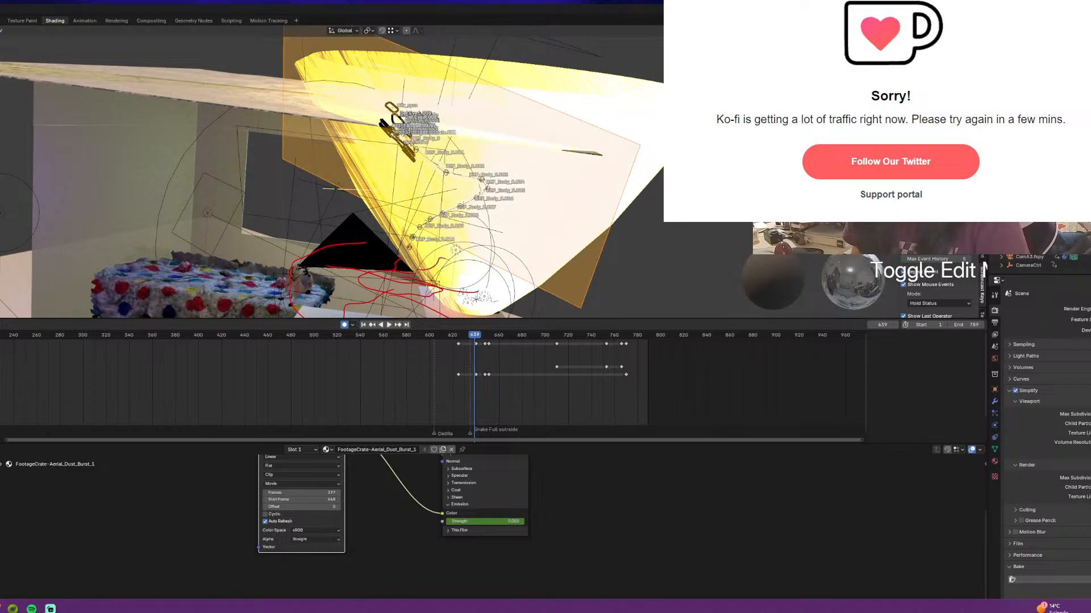
key("Tab")
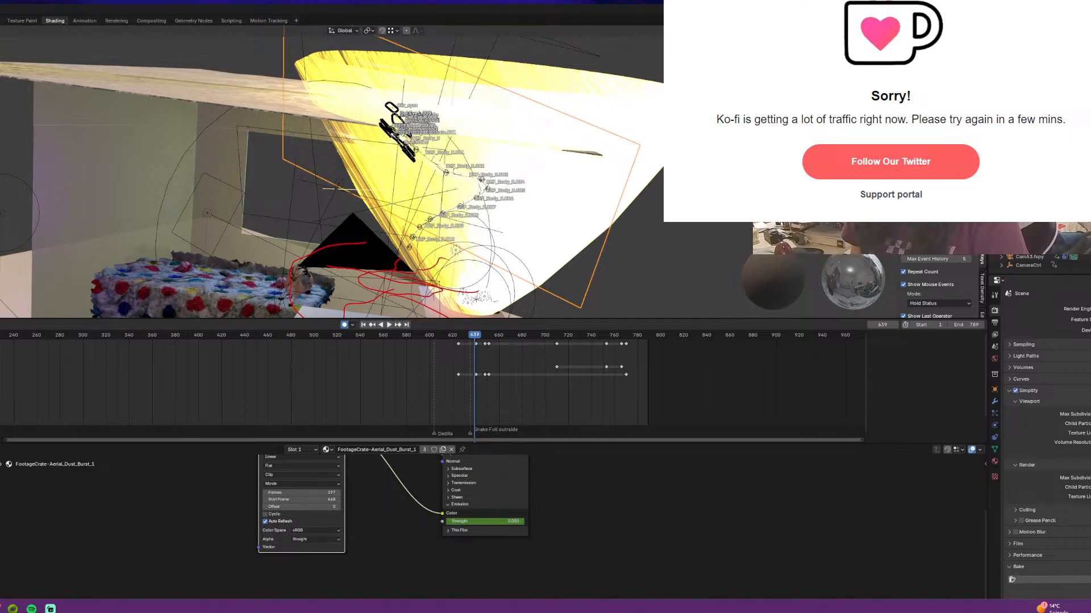
Set the 3D viewport as the display origin for the Screencast Keys overlay
left_click(935, 234)
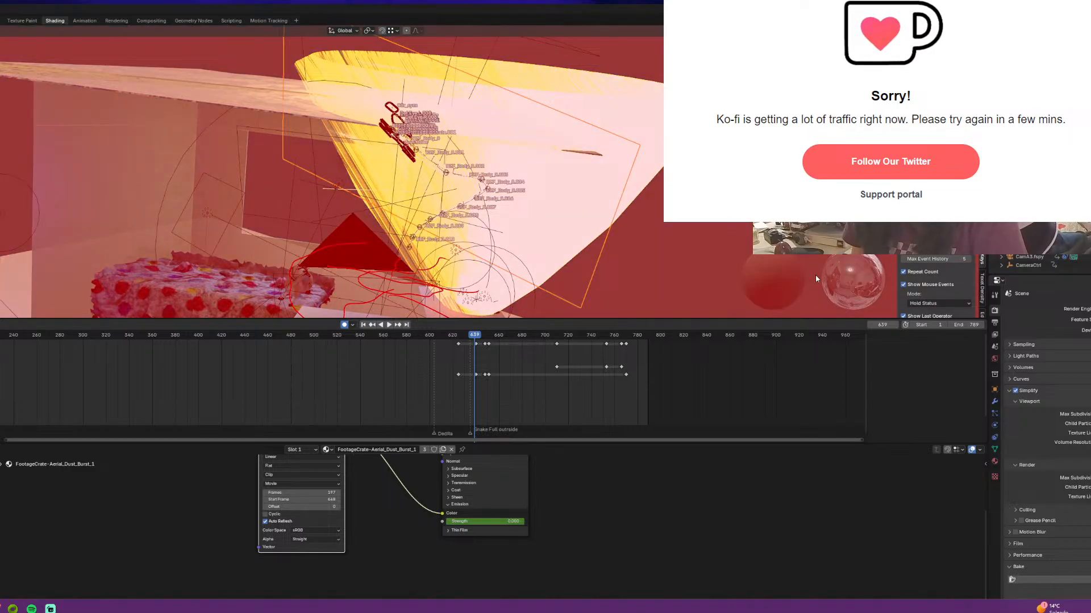
left_click(844, 284)
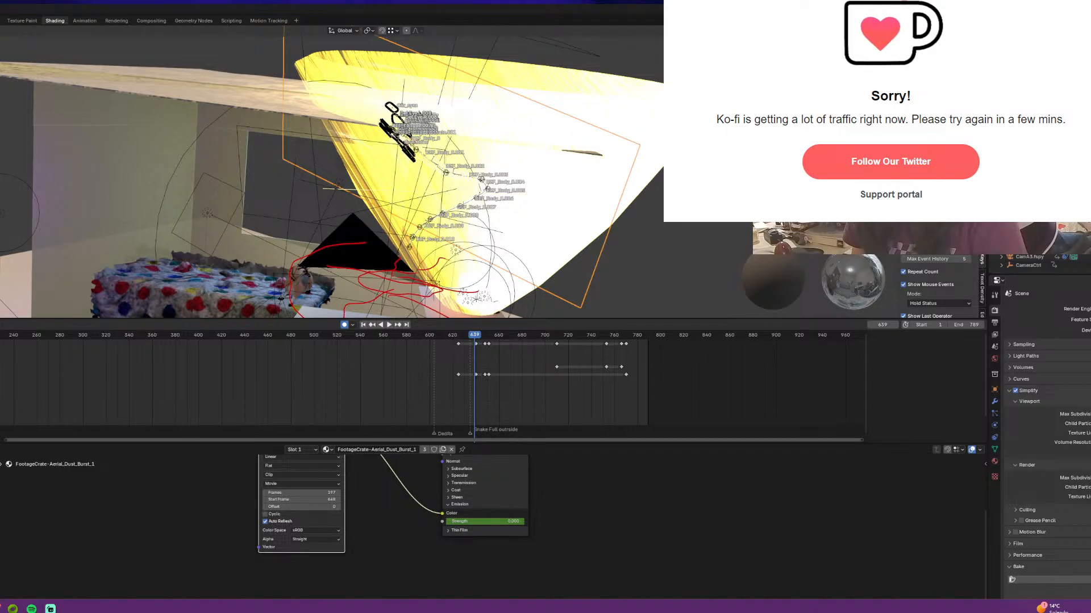
left_click(935, 234)
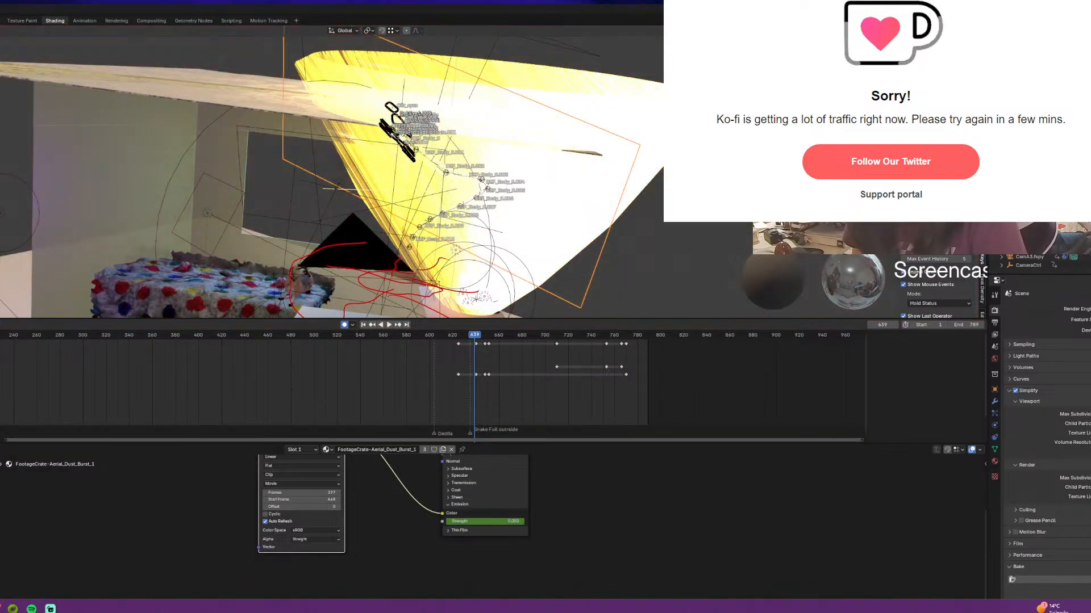
left_click(477, 287)
scroll(477, 287, "down", 2)
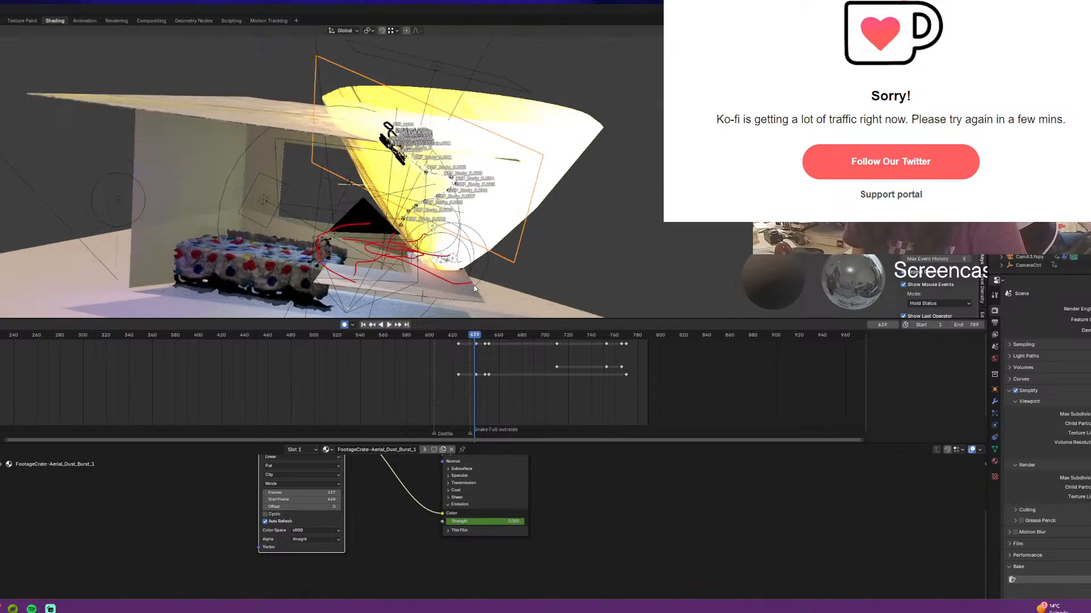
scroll(477, 288, "up", 1)
scroll(938, 266, "down", 2)
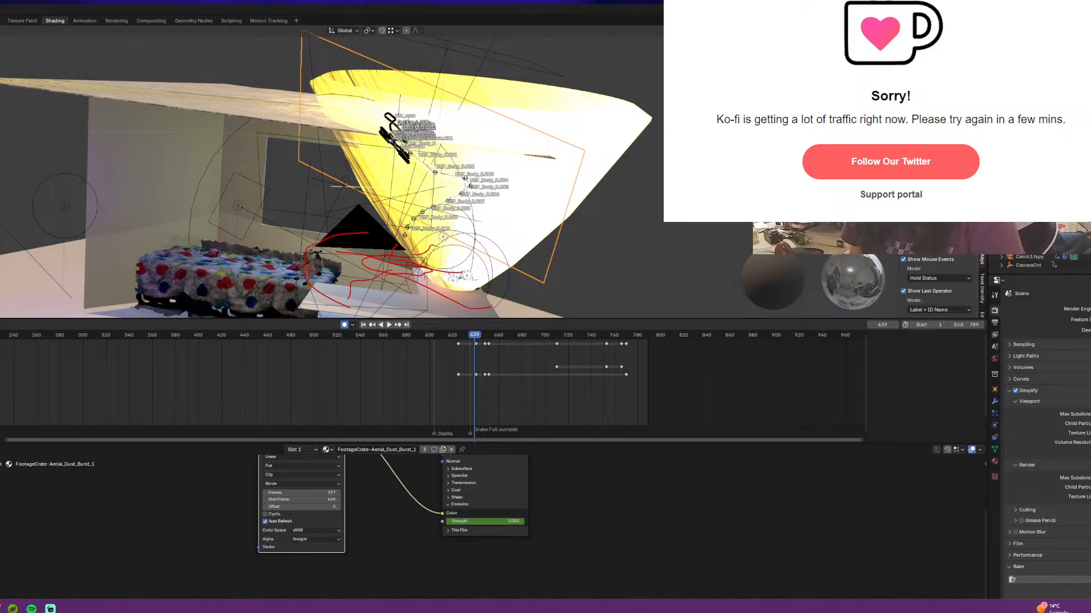
mouse_move(530, 364)
middle_mouse_down()
mouse_move(564, 365)
mouse_move(528, 364)
middle_mouse_up()
middle_click_drag(565, 265, 589, 255)
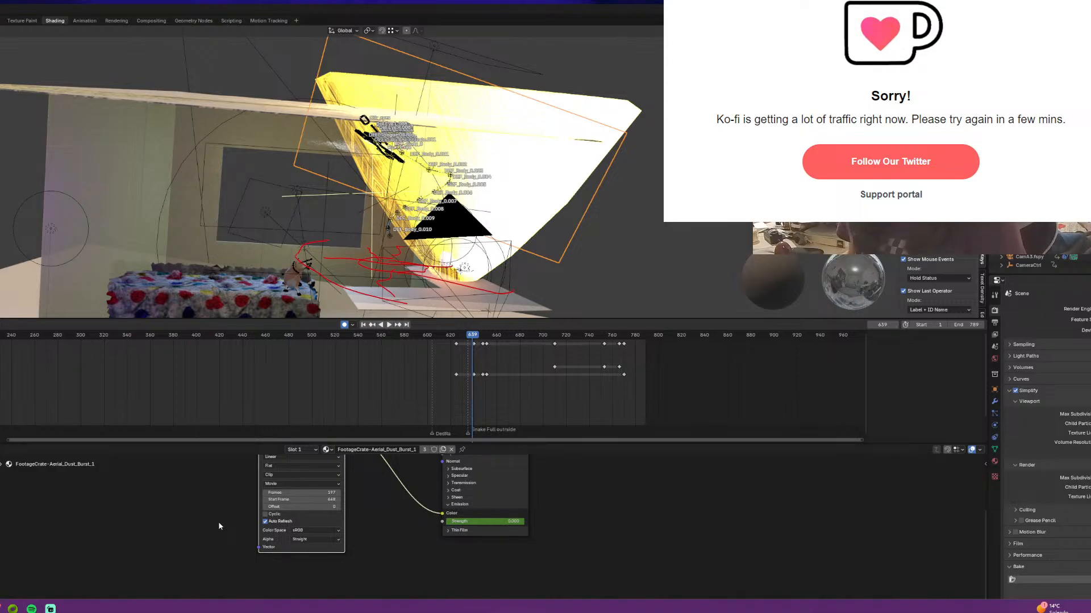
key("alt+Tab")
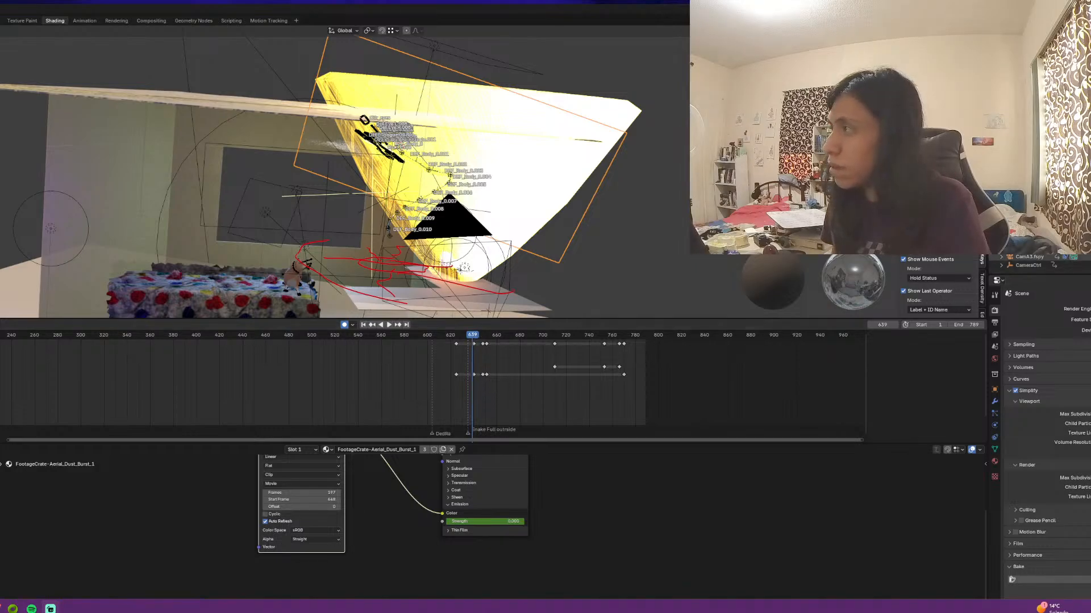
Reselect the FootageCrate-Aerial_Dust_Burst_1 plane and step between frames 628 and 653 to examine the timing of the ceiling's break
left_click(344, 146)
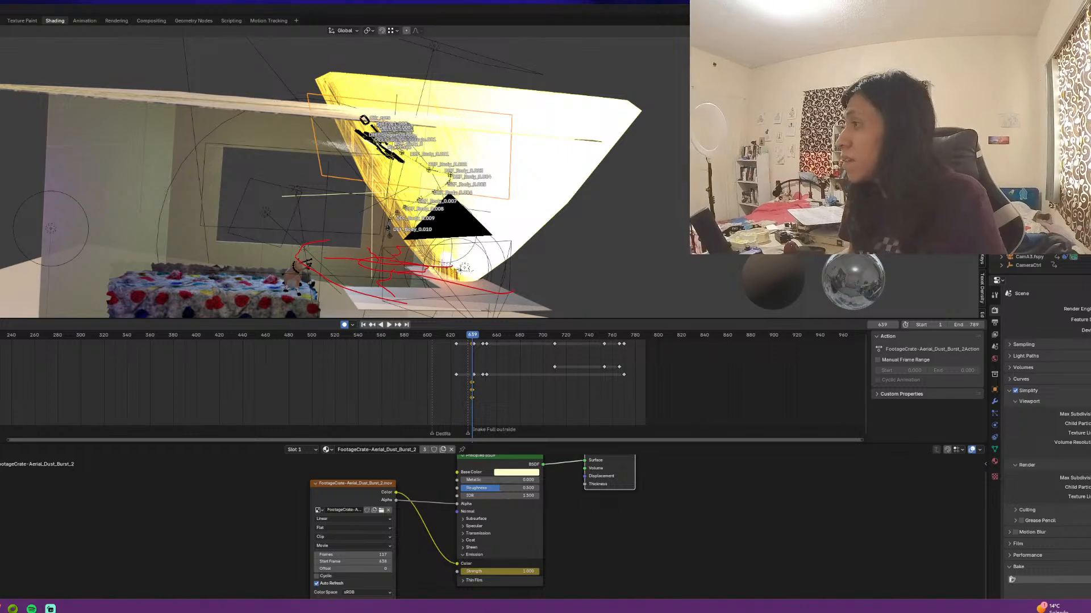
left_click(1031, 188)
middle_click_drag(574, 382, 581, 381)
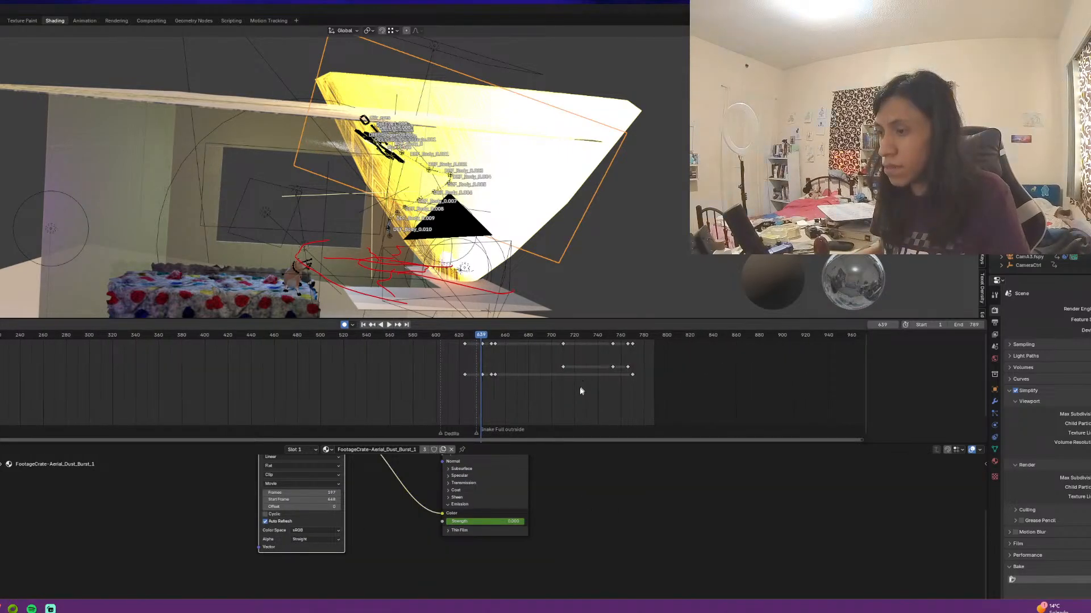
key("Right")
key("Right")
key("Right")
key("Right")
key("Right")
key("Right")
key("Right")
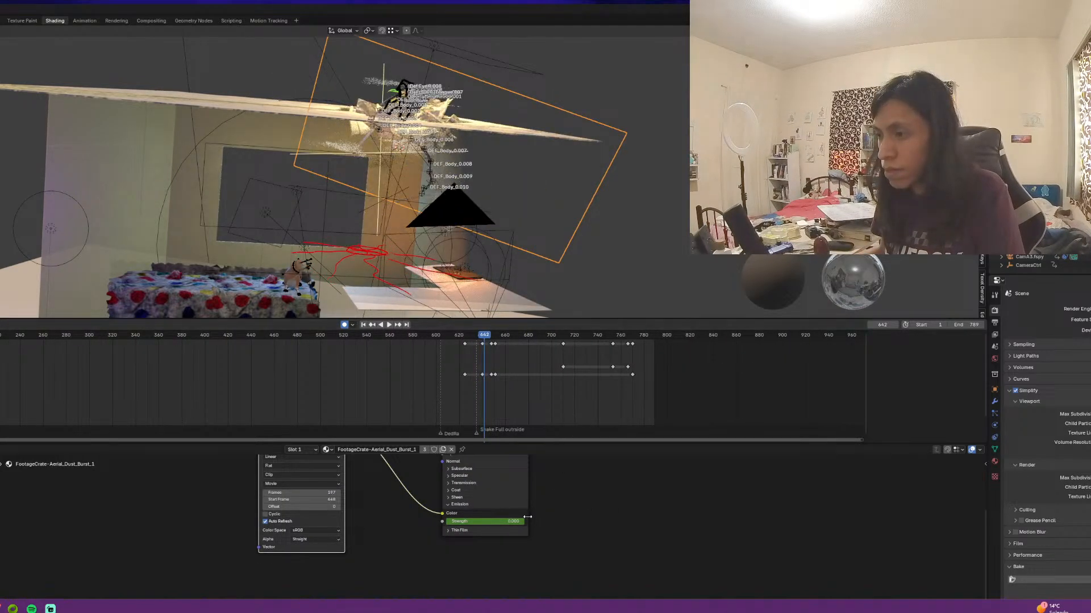
key("Left")
key("Left")
key("Left")
key("Left")
key("Left")
key("Left")
key("Left")
key("Left")
key("Left")
key("Left")
key("Left")
key("Left")
key("Left")
key("Left")
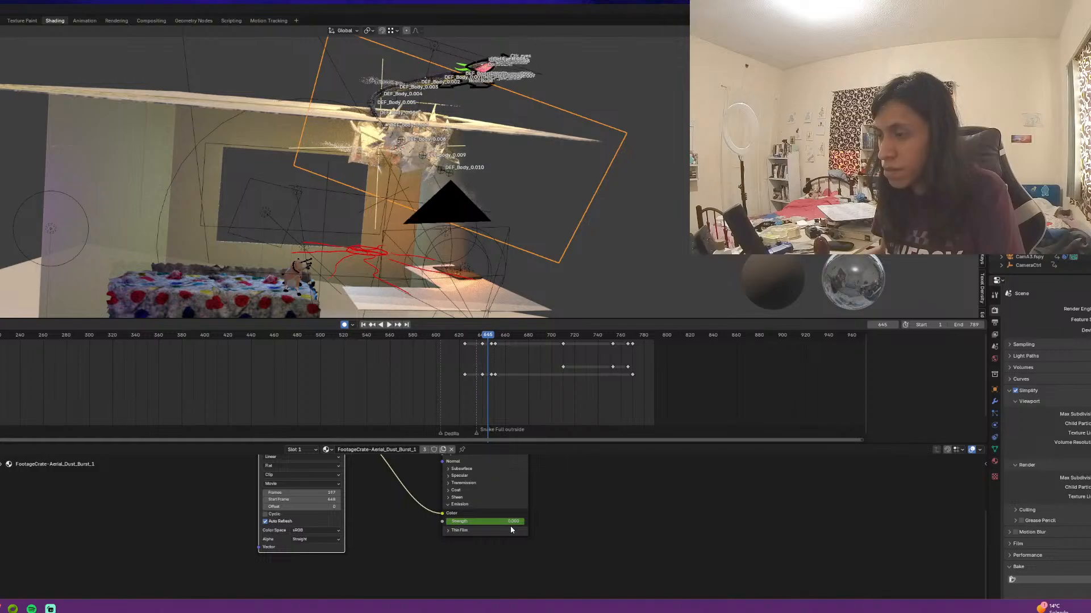
key("Left")
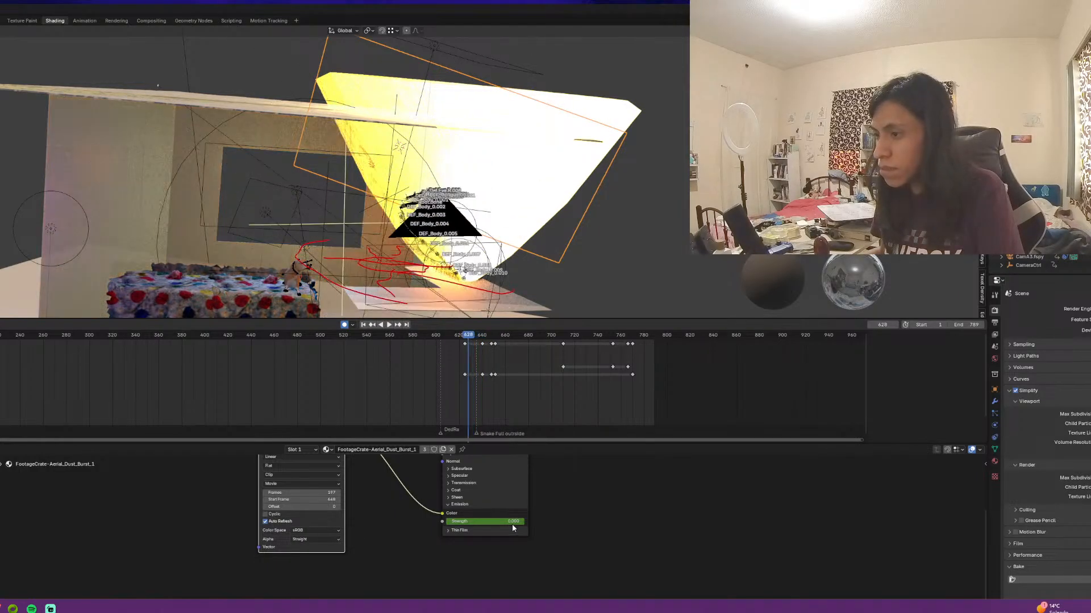
key("Right")
key("Right")
key("Right")
key("Right")
key("Right")
key("Right")
key("Right")
key("Right")
key("Right")
key("Right")
key("Right")
key("Right")
key("Right")
key("Right")
key("Right")
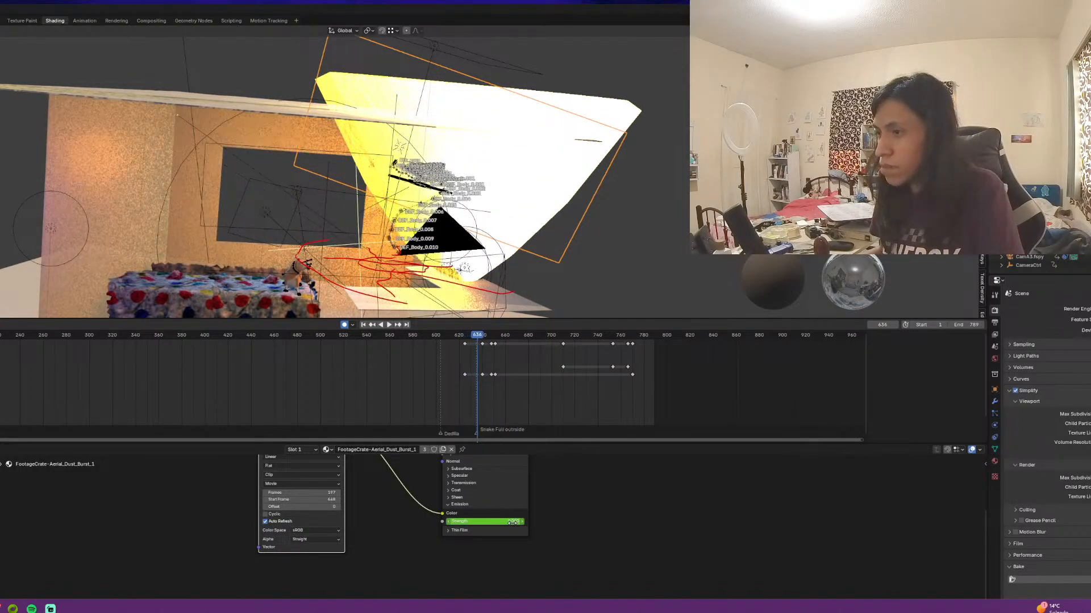
key("Right")
key("Right")
key("Right")
key("Right")
key("Right")
key("Right")
key("Right")
key("Right")
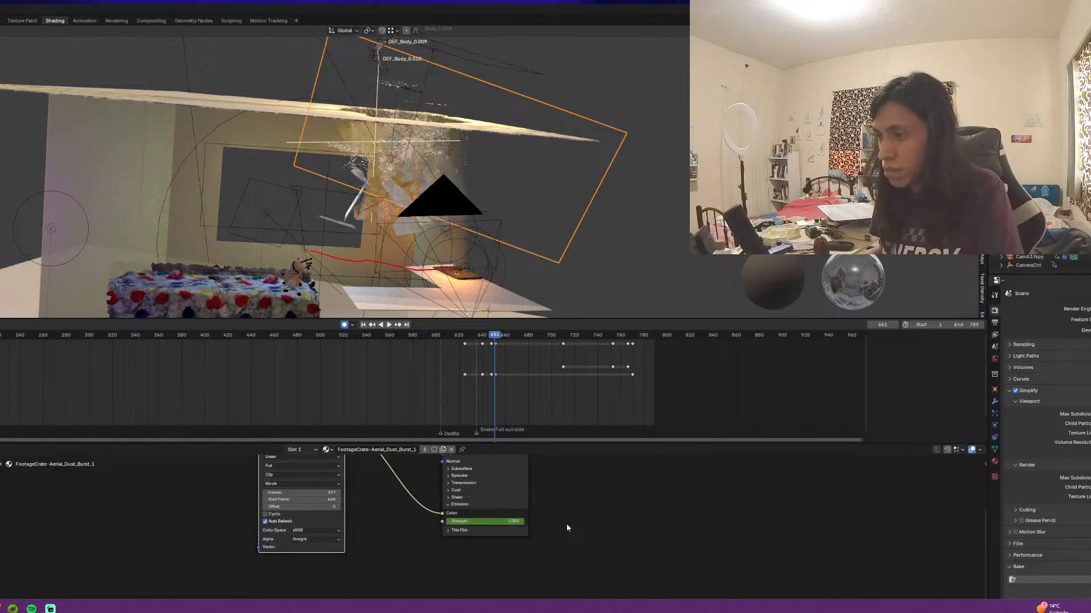
Keyframe the selected FootageCrate-Aerial_Dust_Burst_1.002 plane's visibility as hidden at frame 648 and shown at frame 649
key("Left")
key("Left")
key("Left")
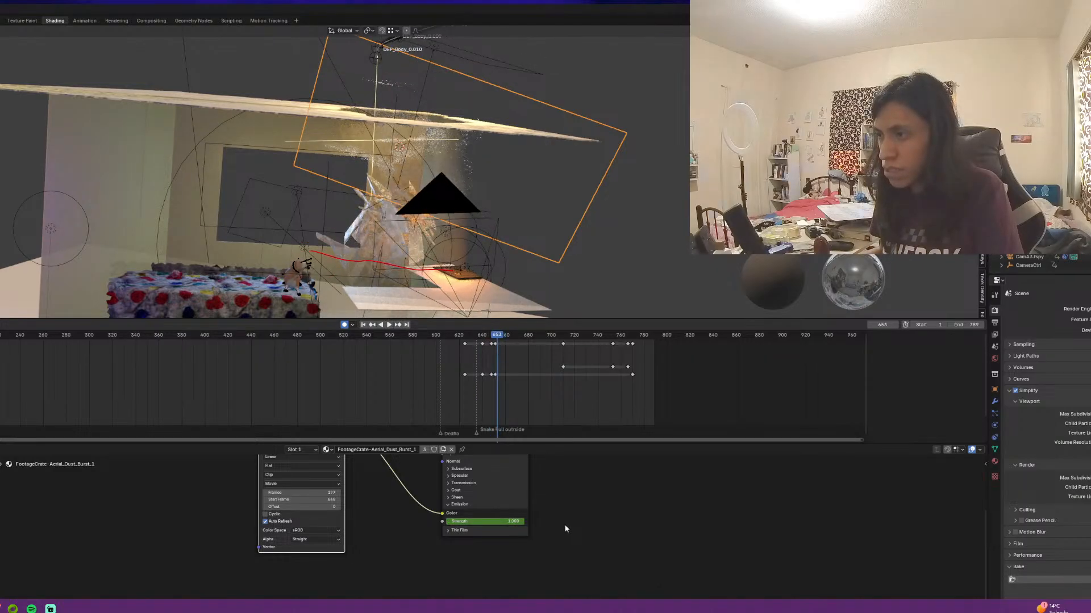
key("Left")
key("Left")
key("Left")
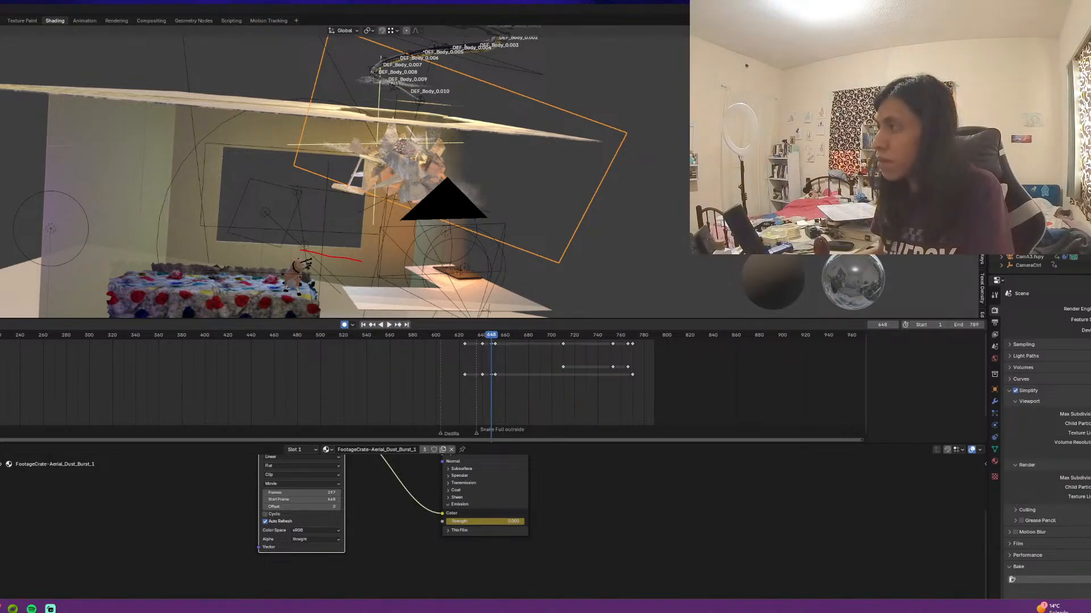
key("h")
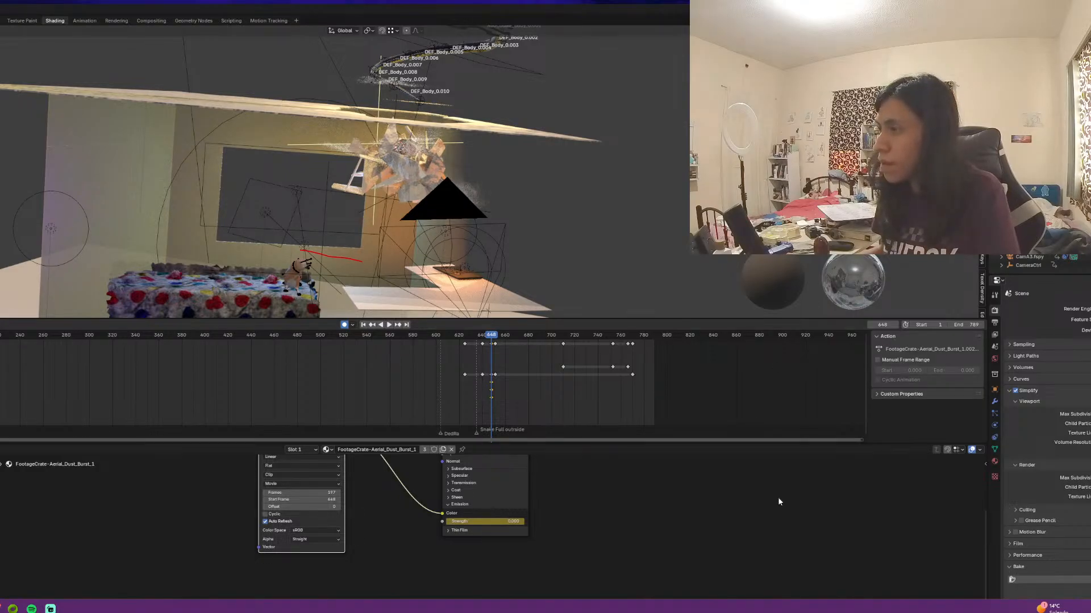
middle_click_drag(779, 497, 762, 499)
key("Right")
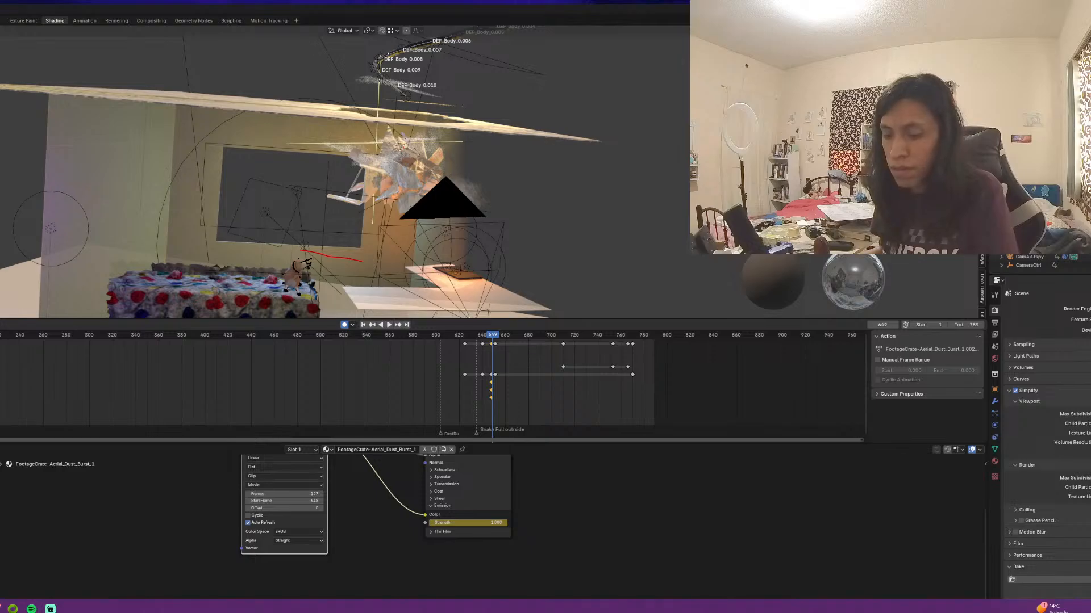
key("alt+s")
key("ctrl+z")
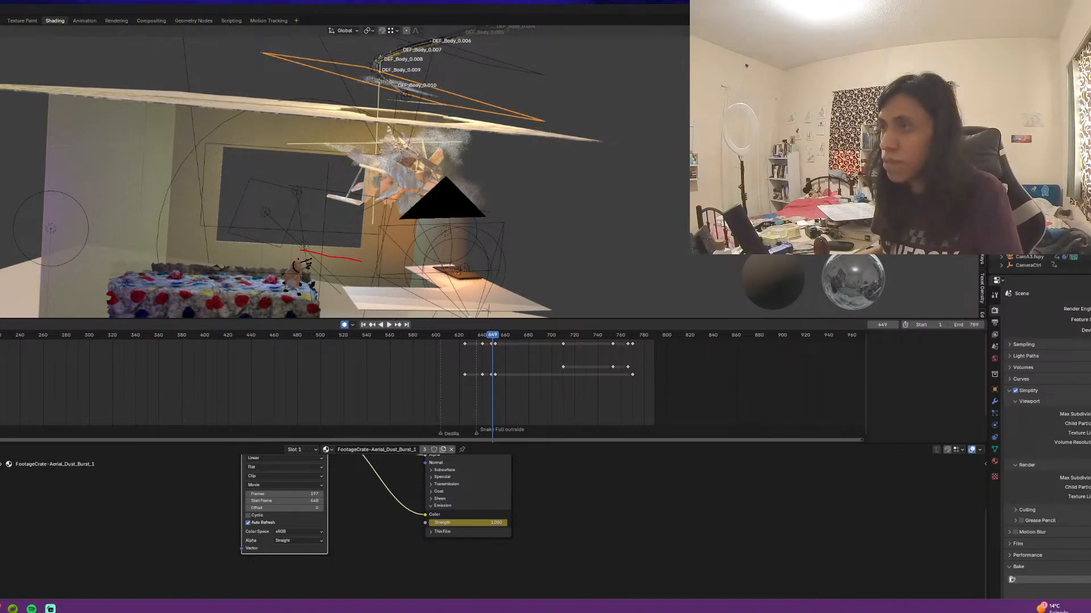
Keyframe the FootageCrate-Aerial_Dust_Burst_1.001 plane's visibility as shown at frame 649 and hidden at frame 648
key("n")
key("Left")
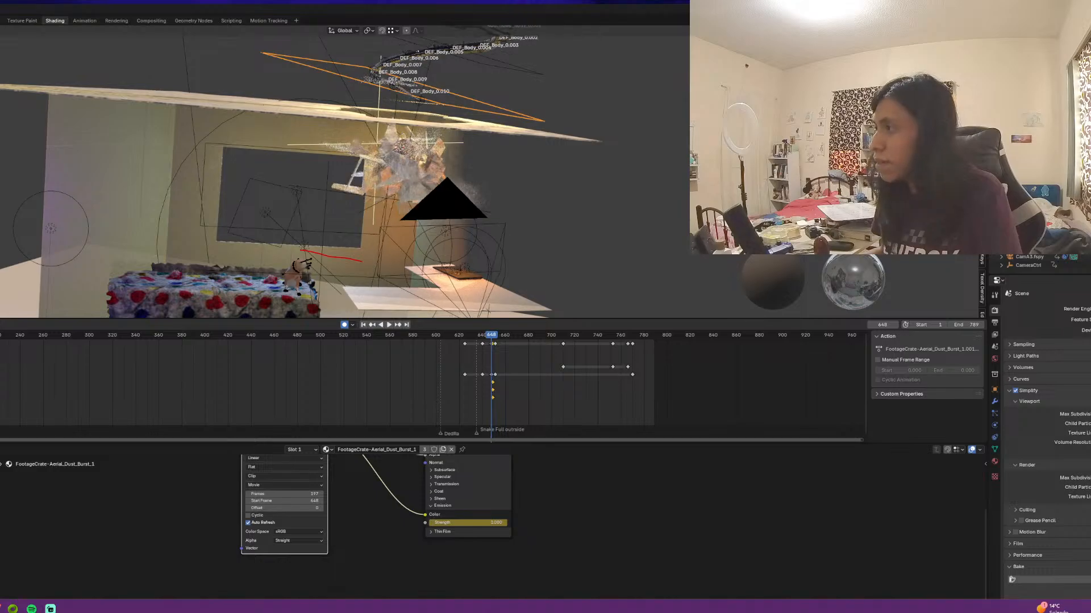
key("s")
key("0")
key("Return")
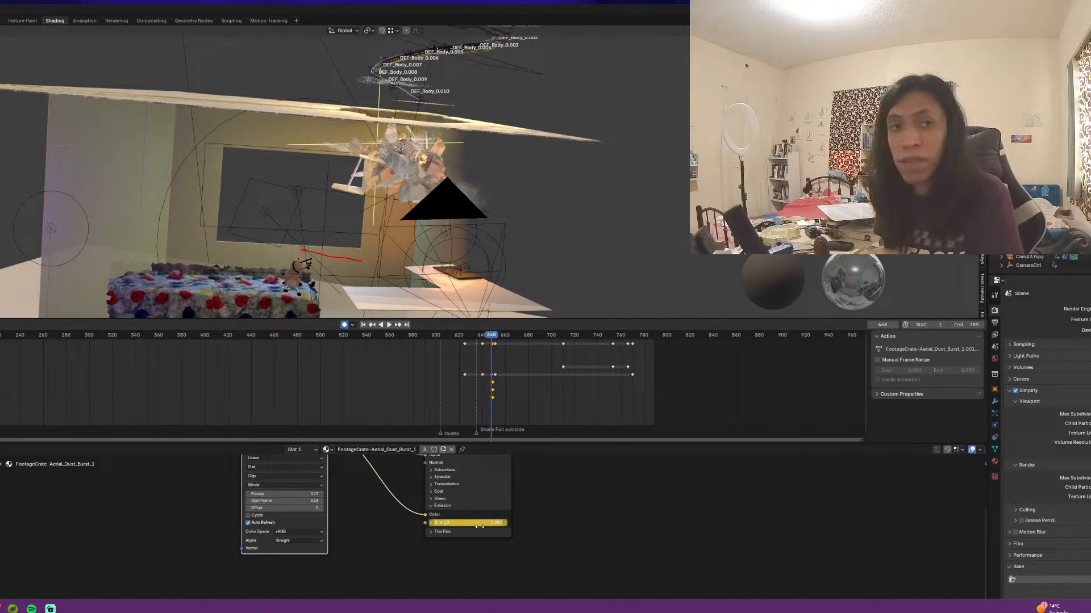
middle_click_drag(444, 537, 464, 516)
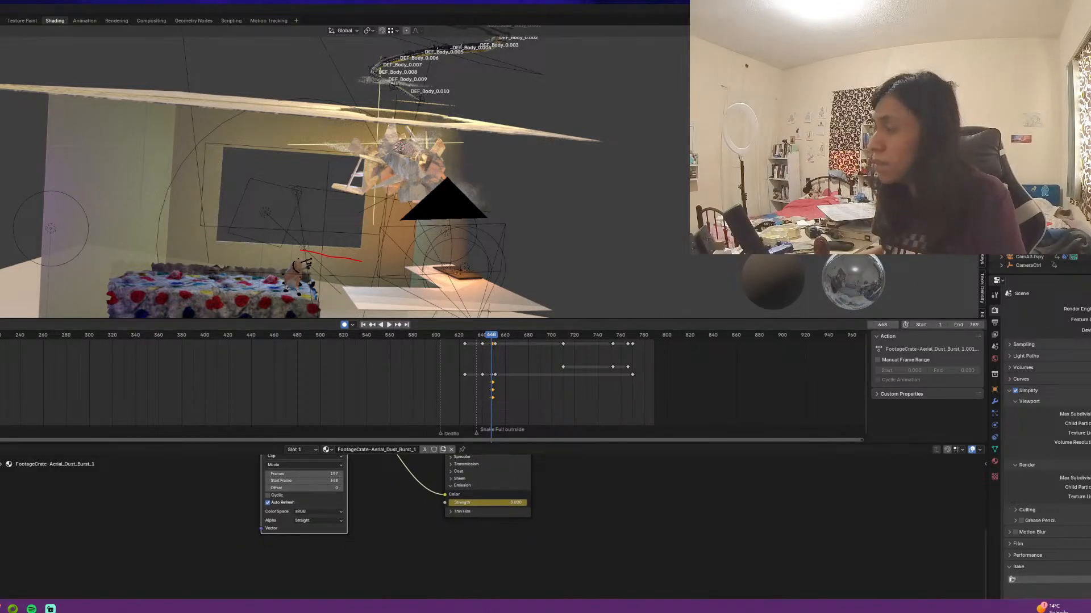
scroll(592, 547, "up", 1)
middle_click_drag(592, 548, 565, 561)
key("Right")
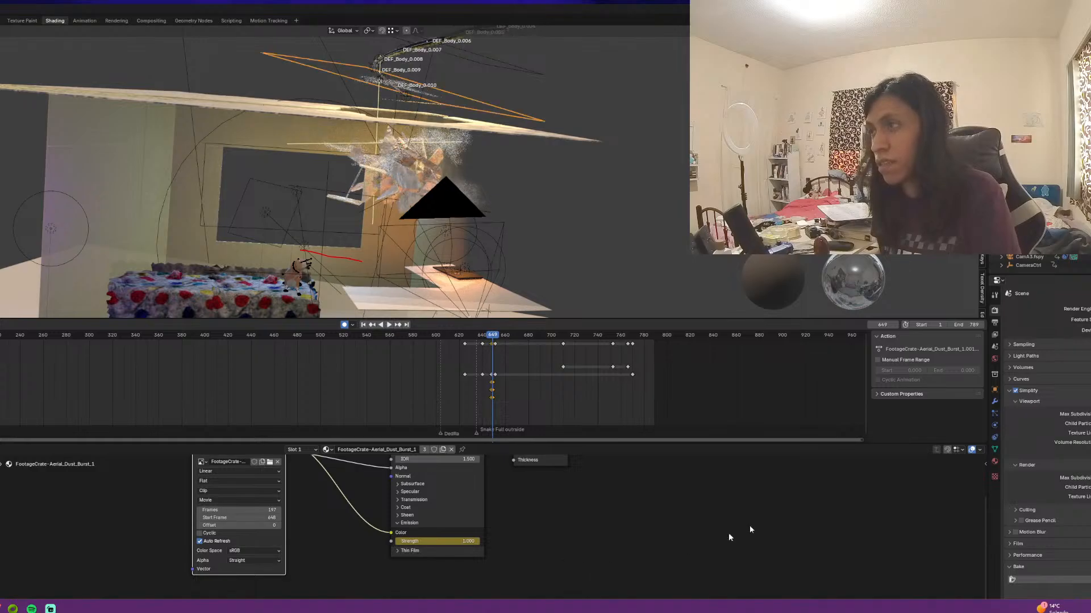
Select the remaining FootageCrate-Aerial_Dust_Burst_1 plane and keyframe its visibility as hidden at frame 648 and shown at frame 649
key("alt+a")
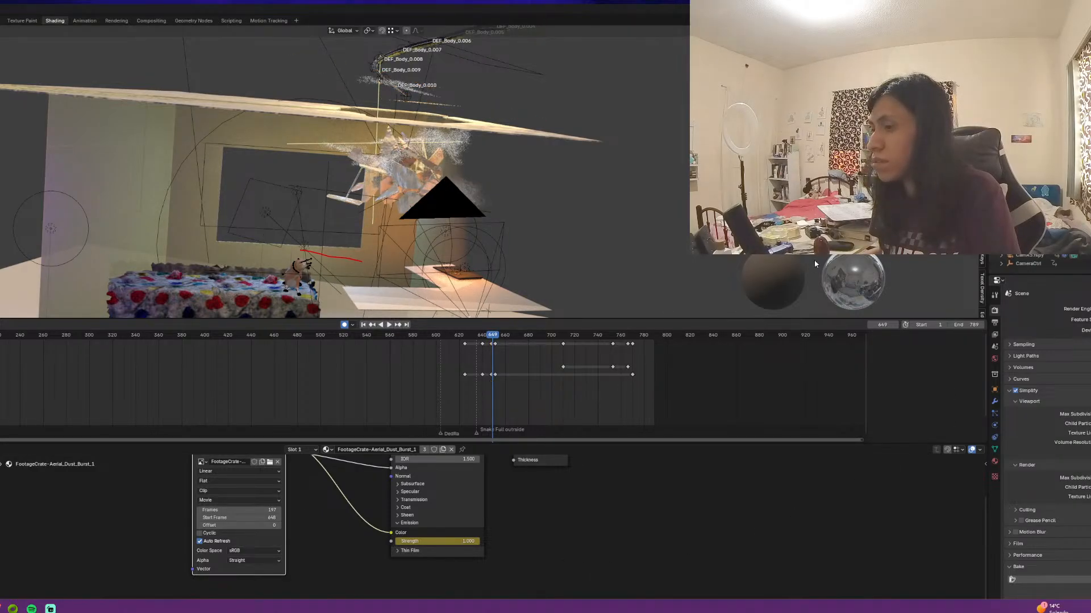
middle_click_drag(717, 465, 711, 467)
key("Left")
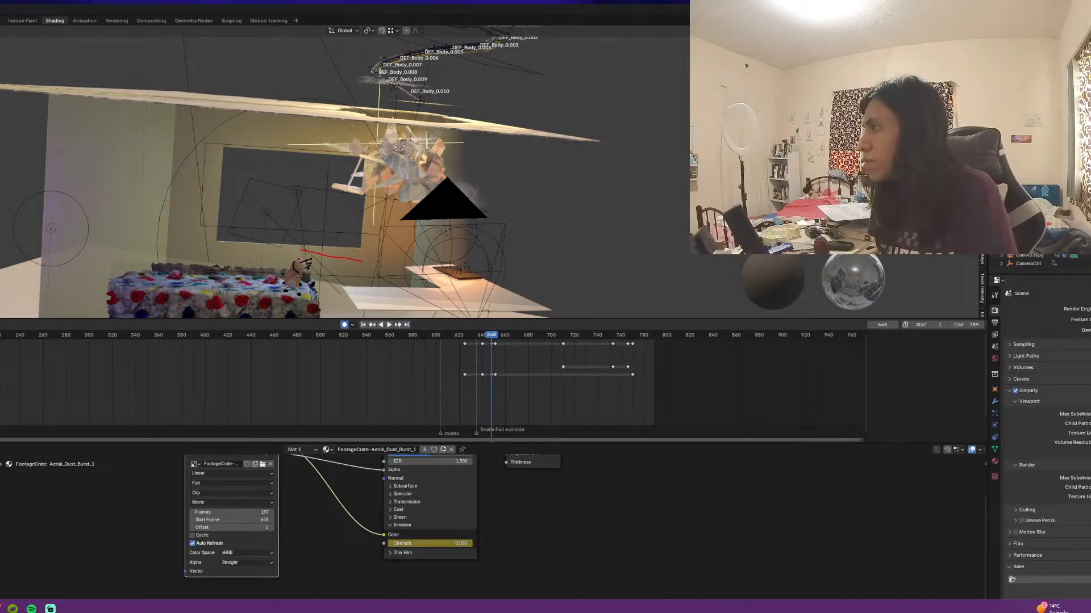
scroll(1051, 246, "down", 5)
left_click(1051, 246)
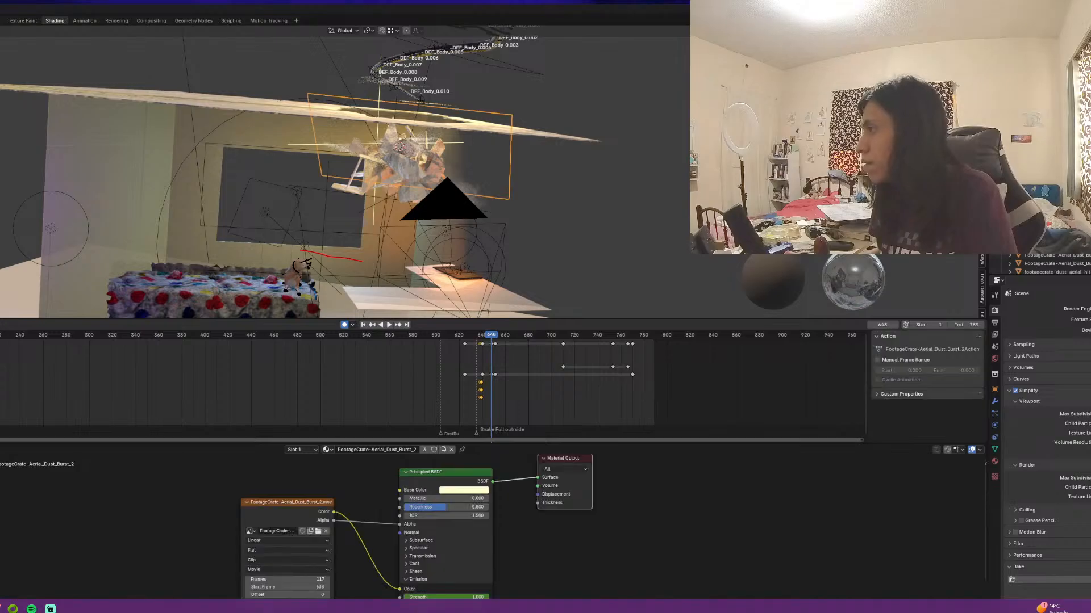
left_click(1051, 238)
left_click(1051, 230)
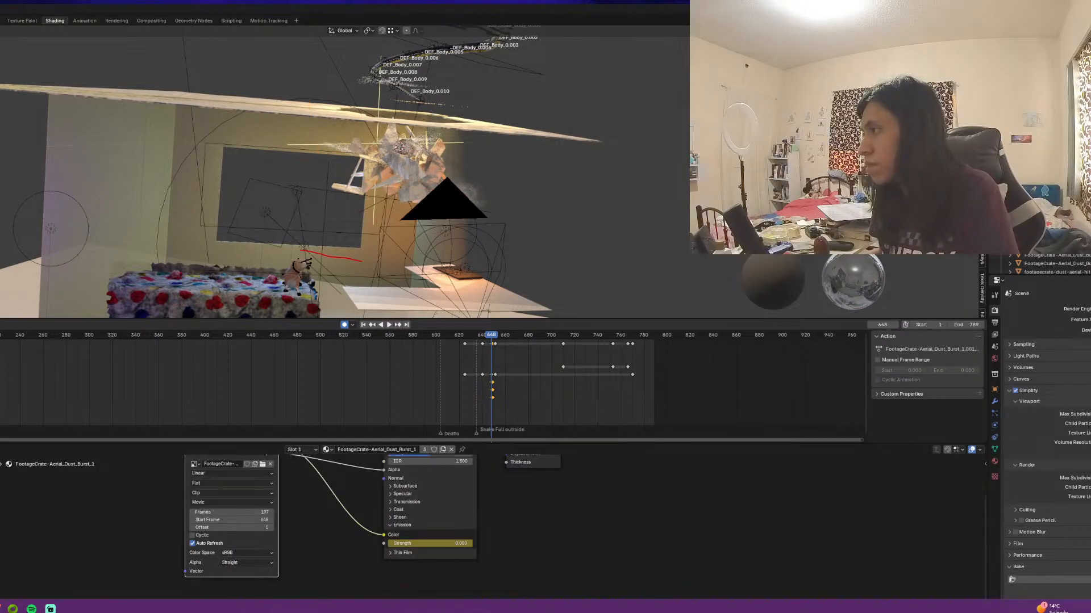
left_click(1050, 221)
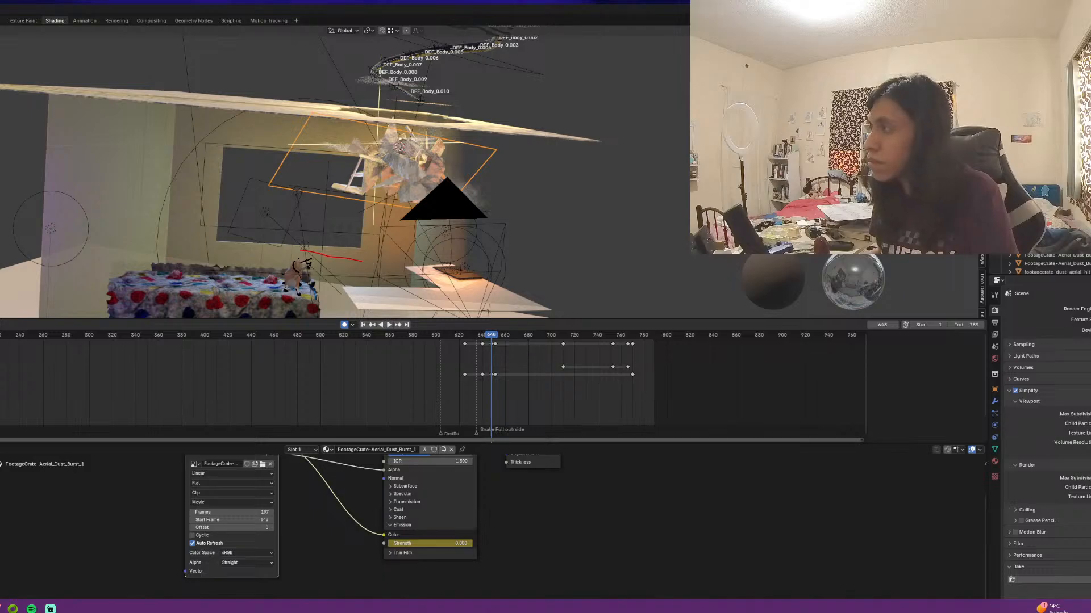
key("h")
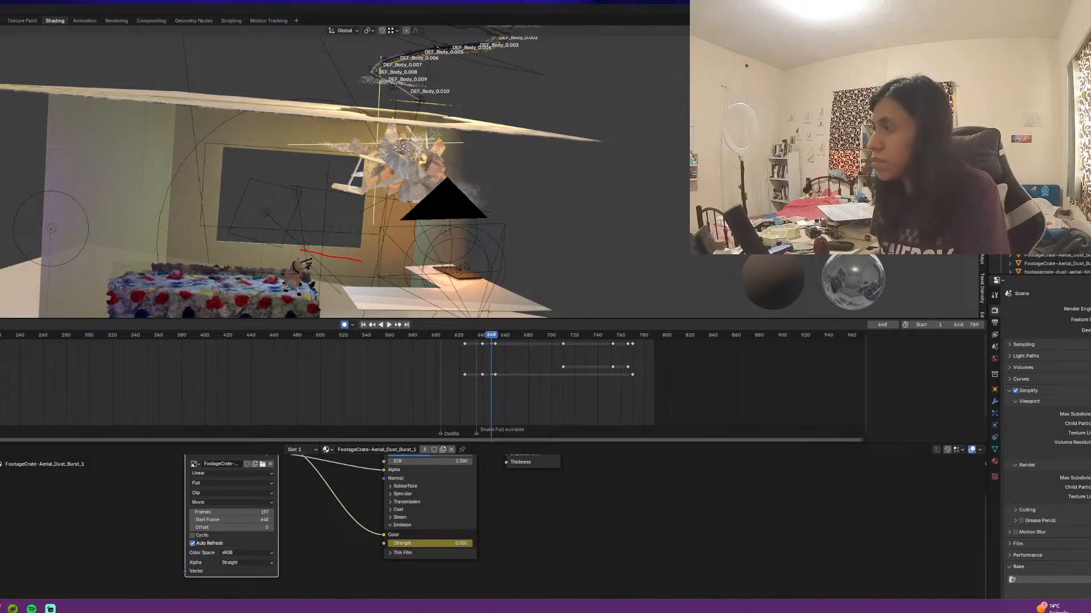
key("i")
middle_click_drag(770, 491, 716, 493)
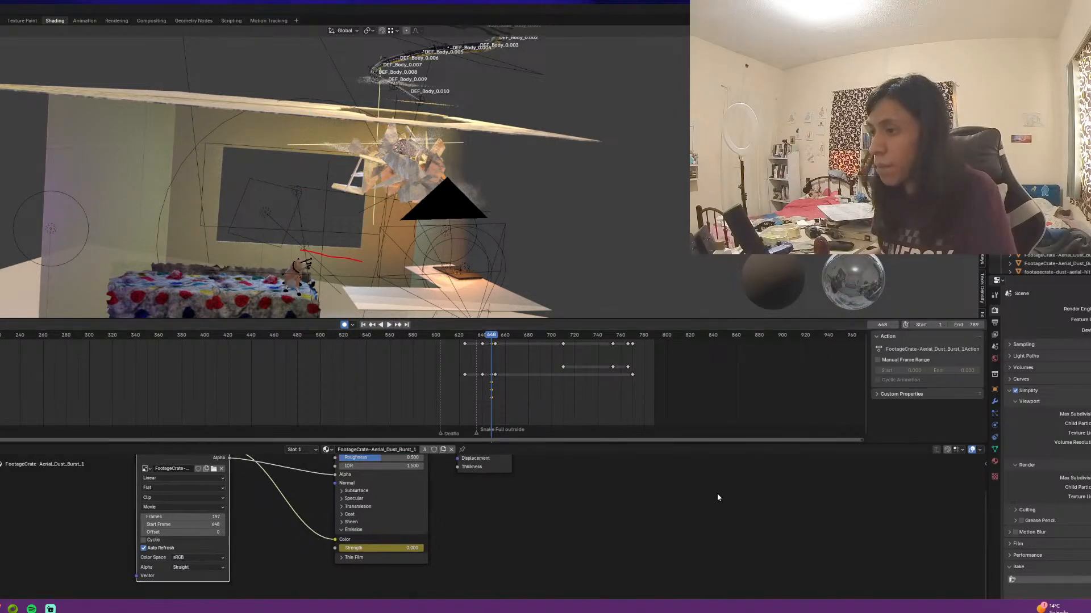
key("Right")
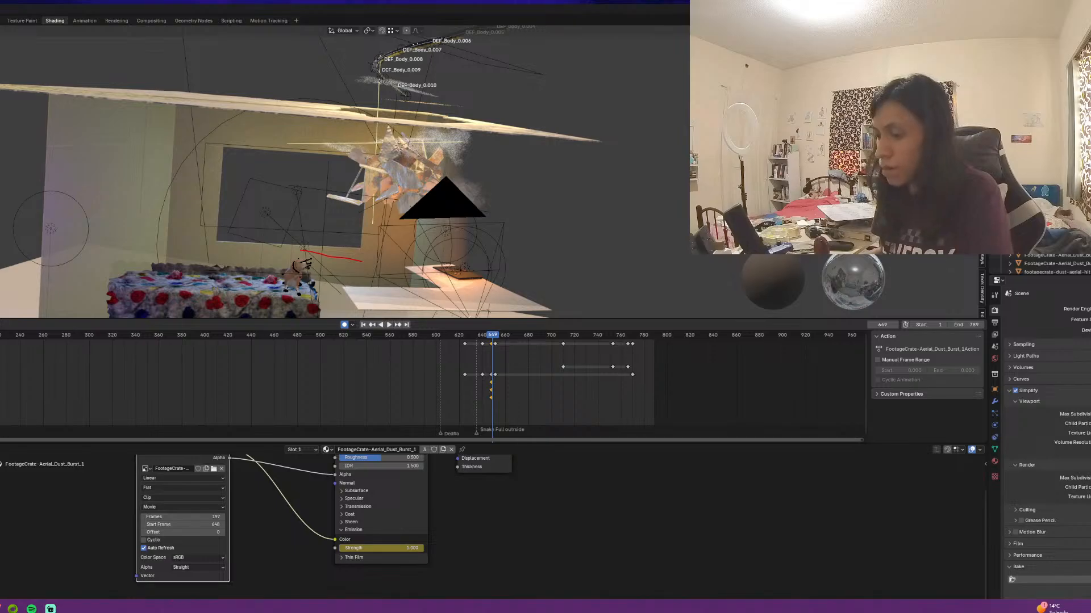
key("alt+h")
key("i")
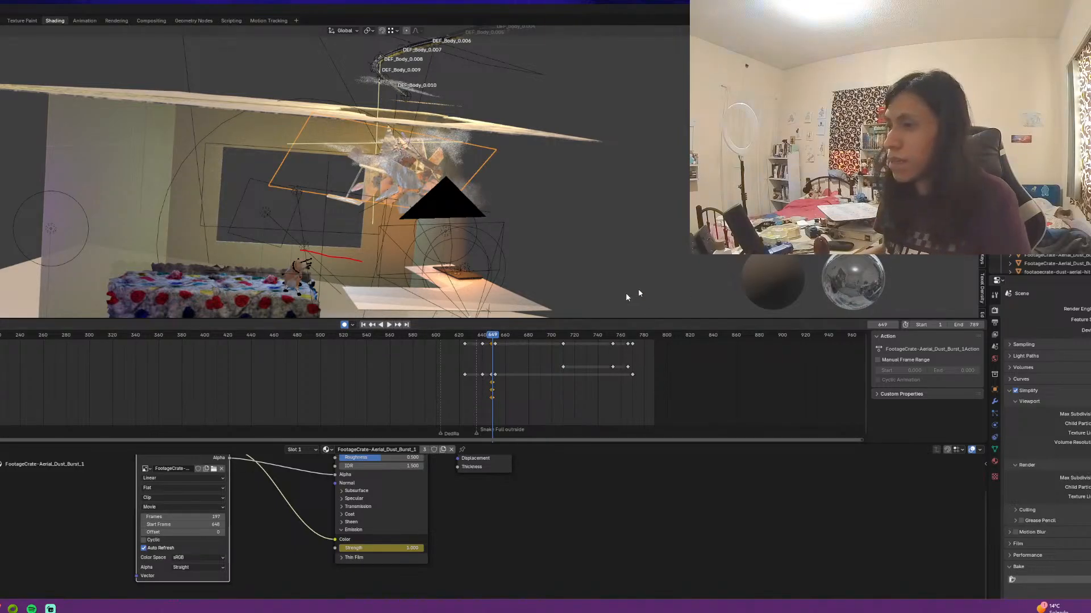
Play the animation from frame 582 outside the camera view and examine the dust bursts as the ceiling breaks
left_click(414, 338)
middle_click_drag(467, 234, 435, 208)
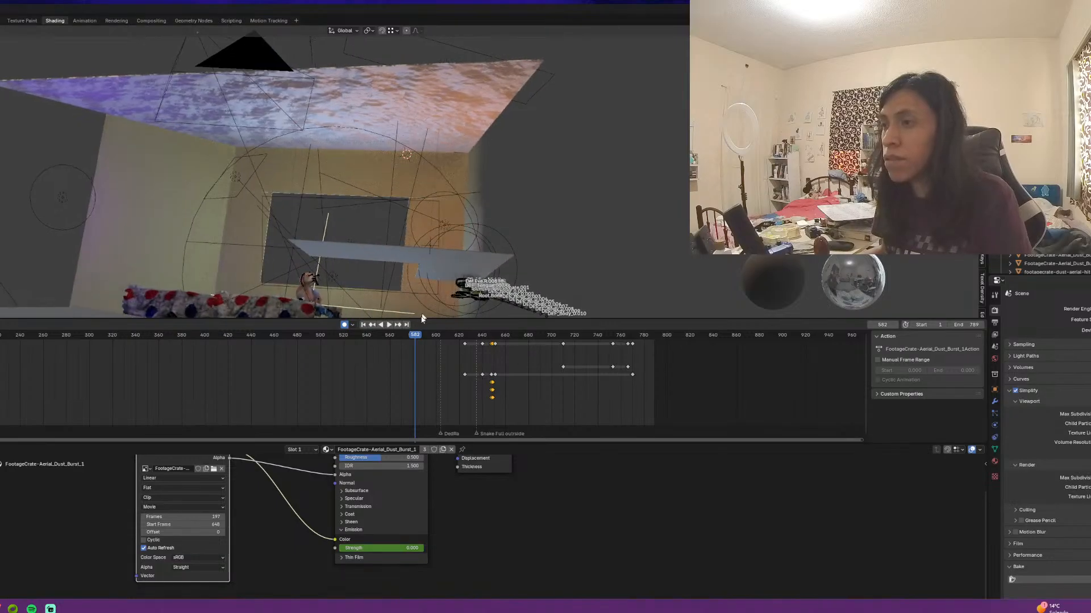
key("space")
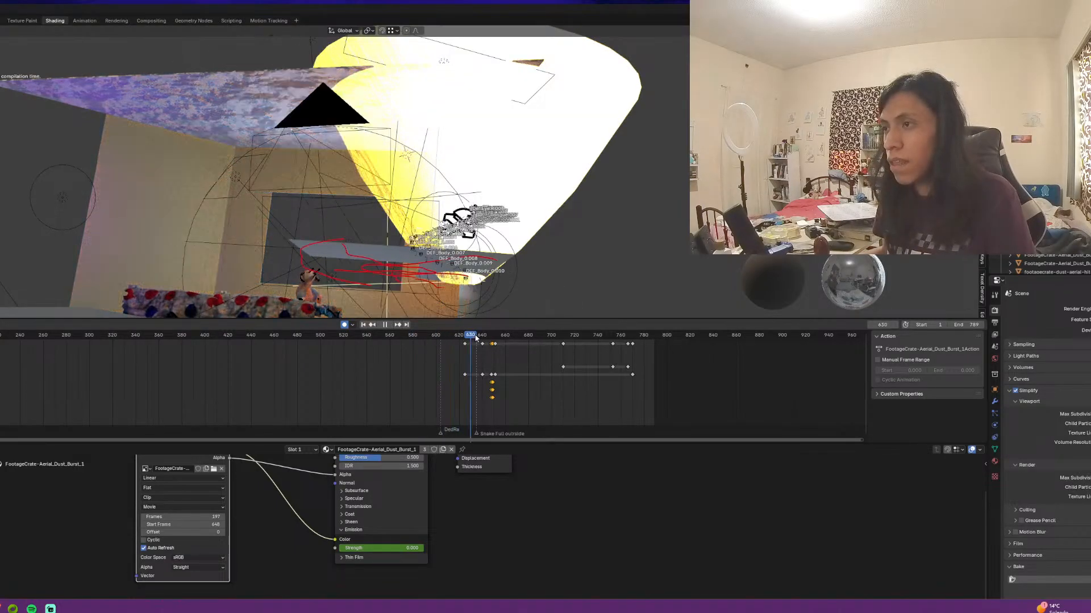
left_click(463, 339)
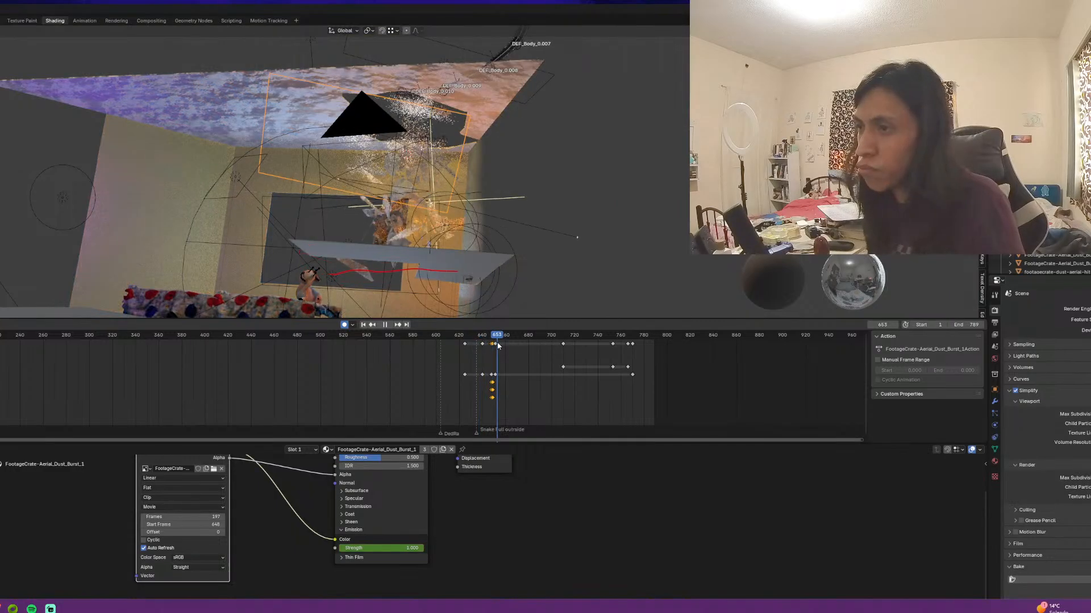
left_click(465, 341)
key("space")
left_click(465, 340)
middle_click_drag(483, 227, 475, 345)
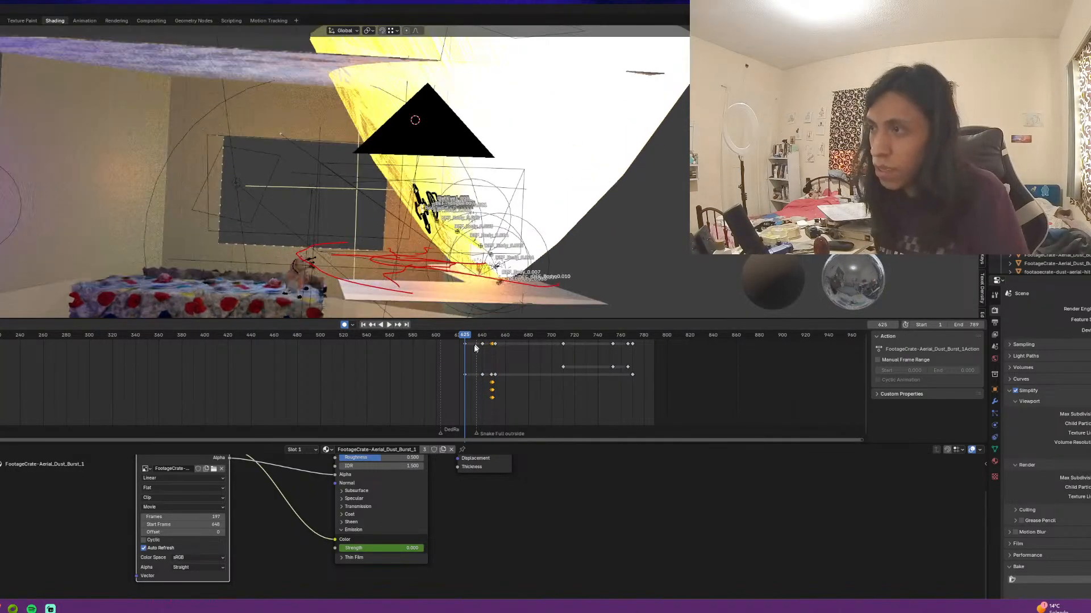
Switch to the camera view and play the ceiling's destruction up to frame 675 to examine the dust in the shot
key("KP_0")
key("space")
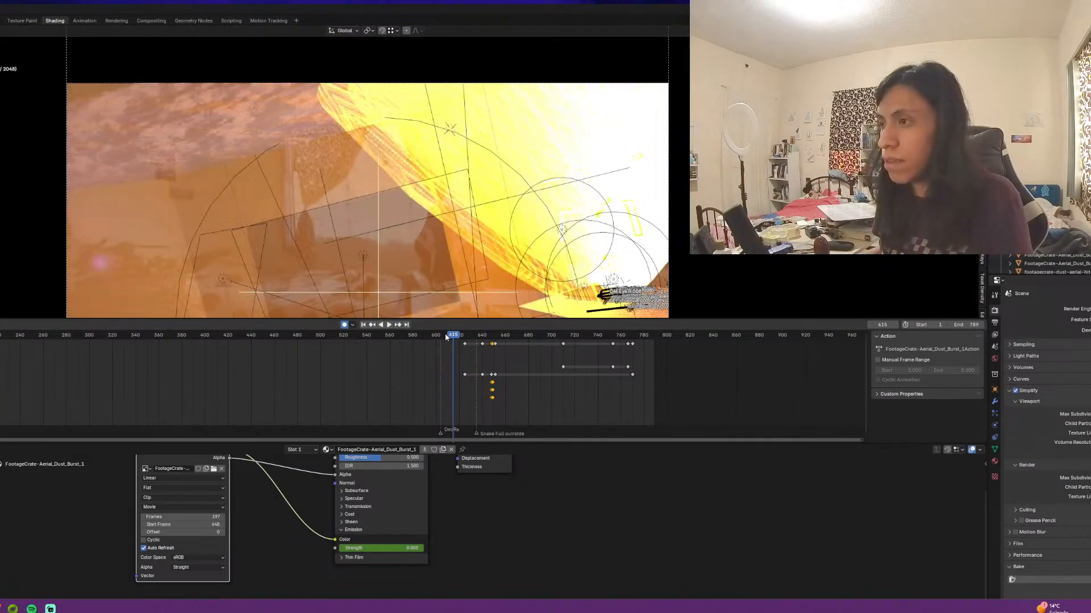
left_click(445, 335)
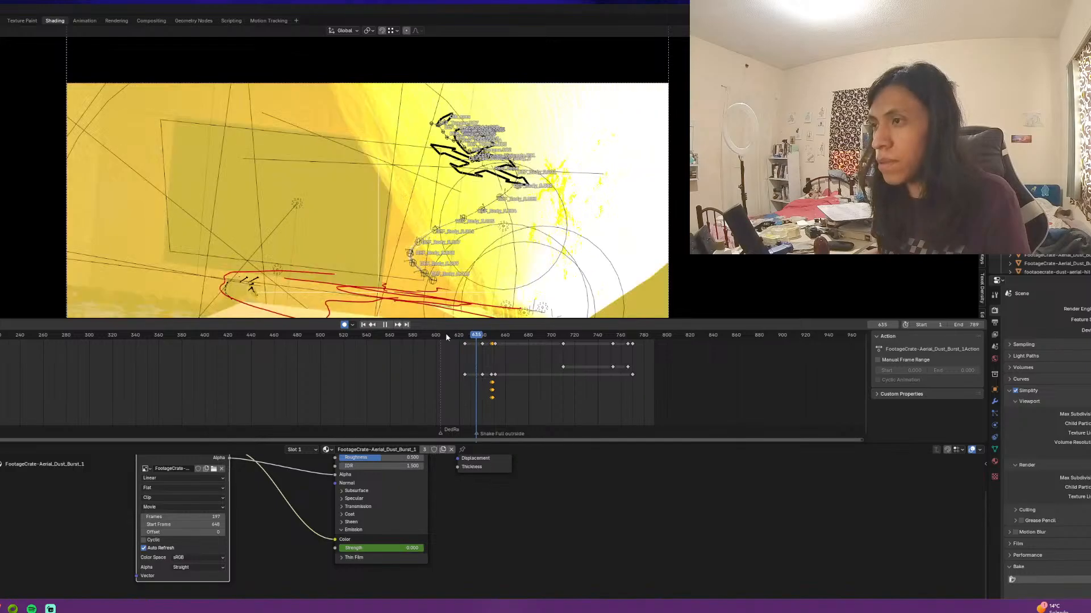
key("space")
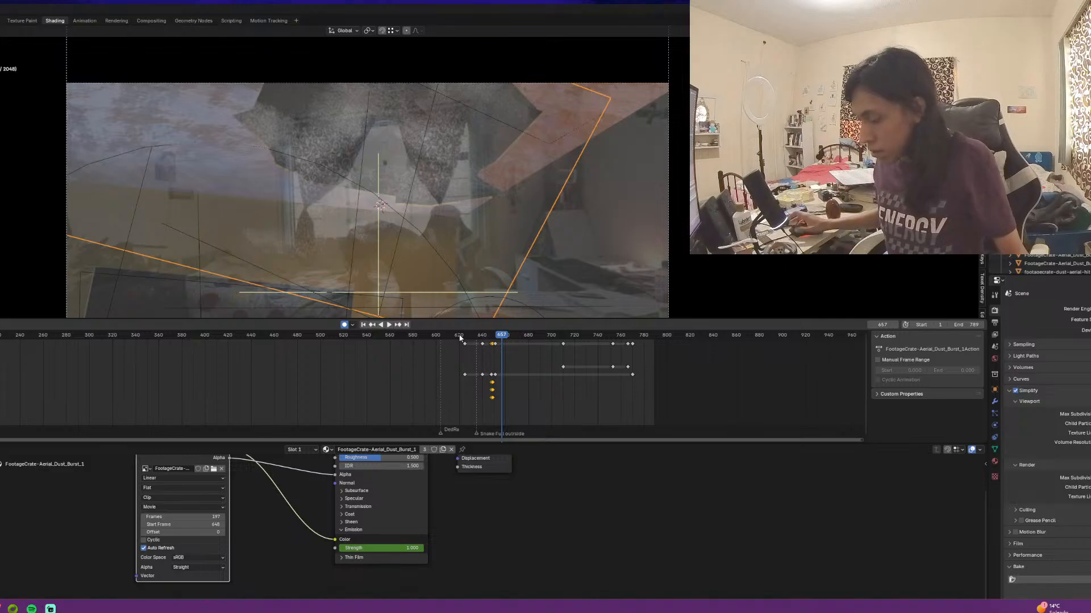
left_click(486, 336)
key("space")
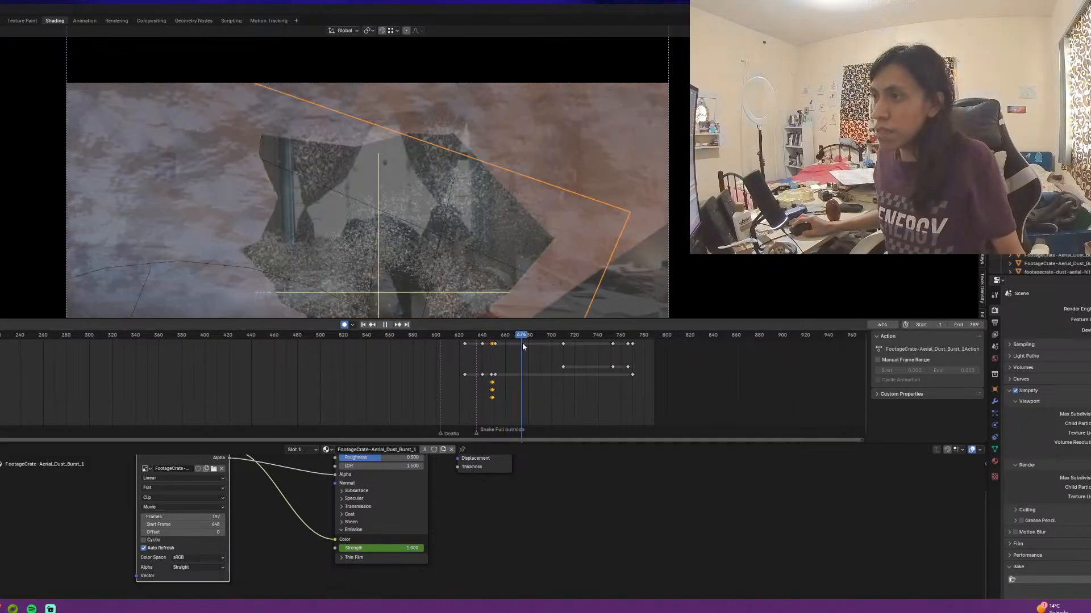
key("space")
Select the particle object in front of the camera and review its particles through the shot up to frame 758
left_click(406, 248)
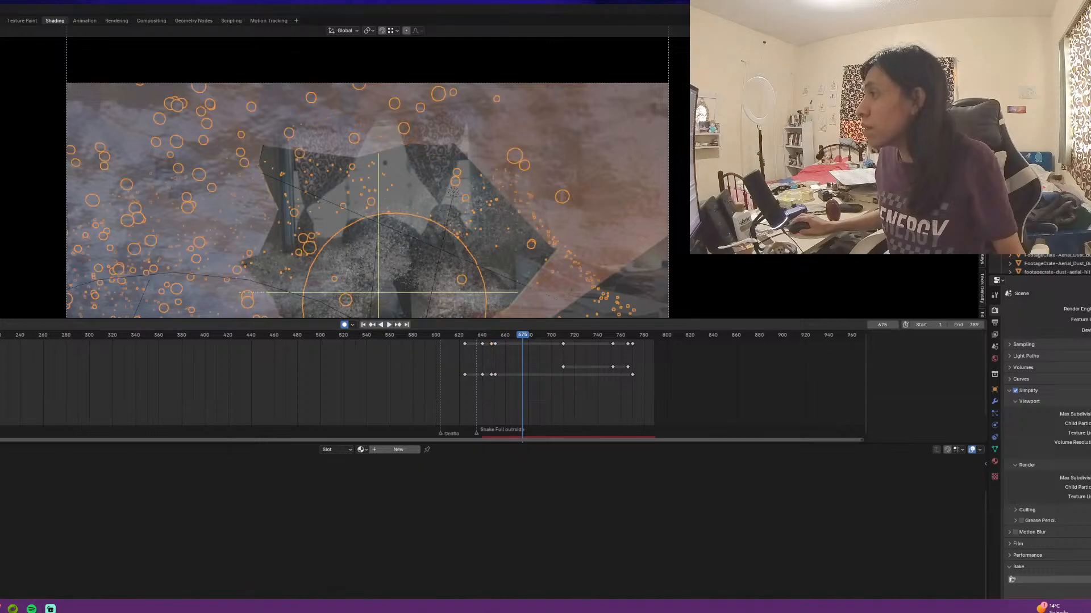
scroll(406, 247, "down", 2)
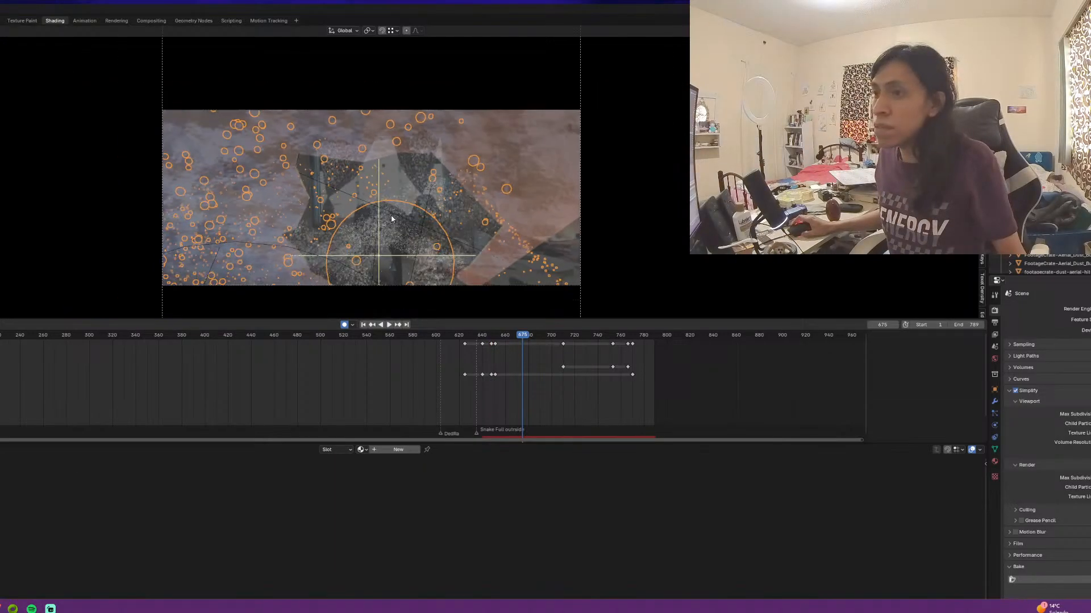
scroll(356, 212, "up", 2)
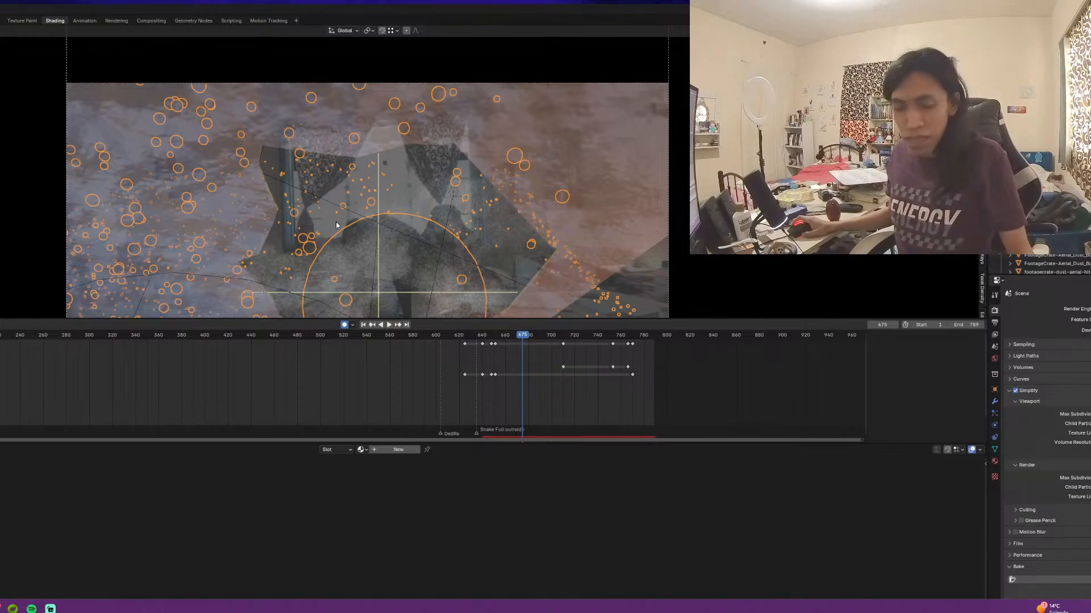
scroll(384, 233, "up", 1)
scroll(384, 233, "down", 2)
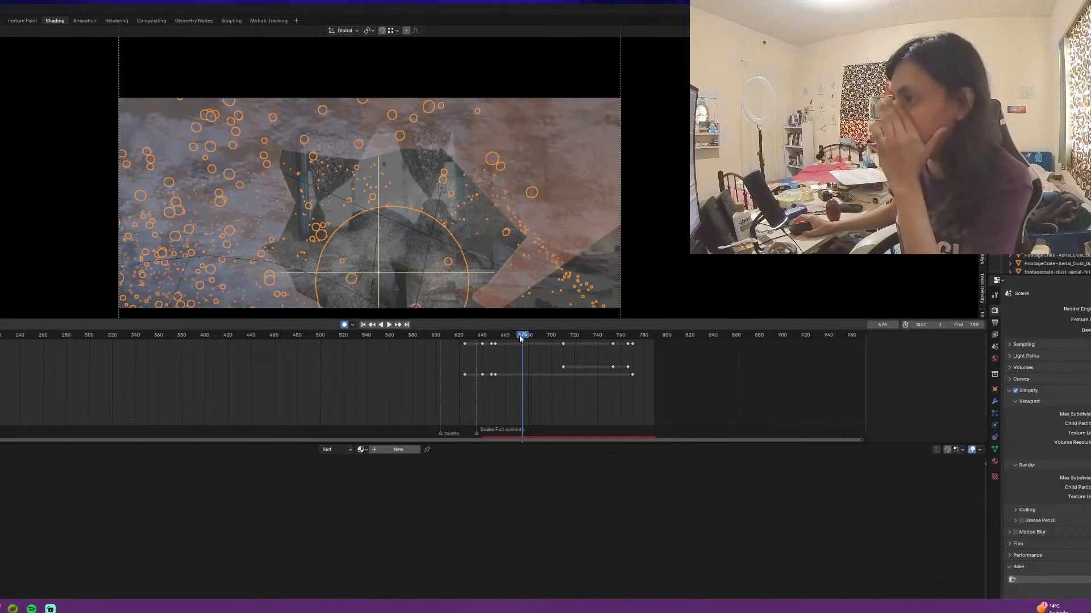
left_click_drag(519, 336, 575, 340)
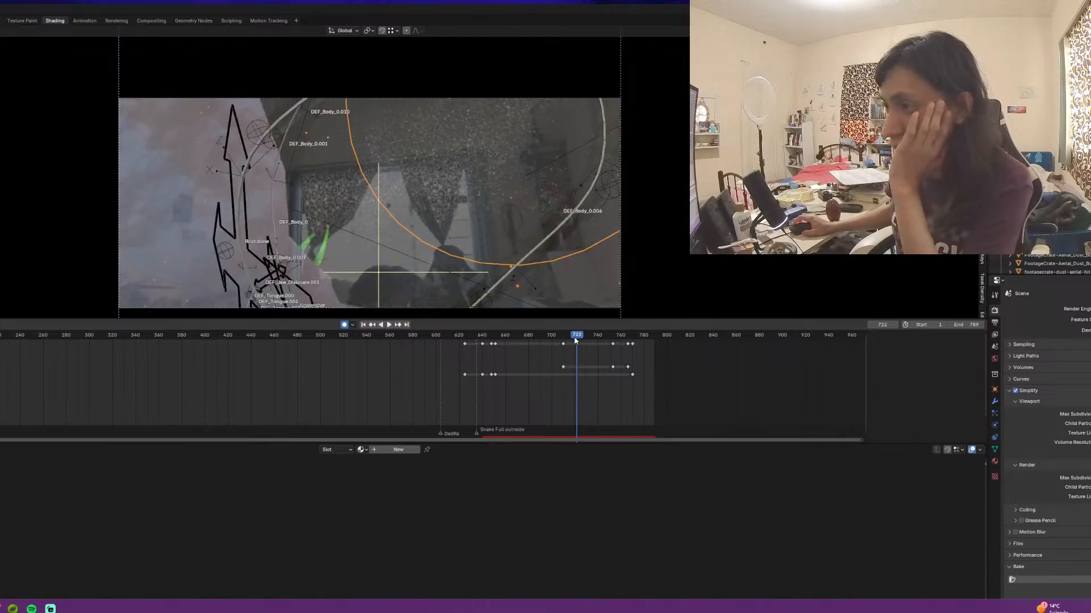
left_click(623, 339)
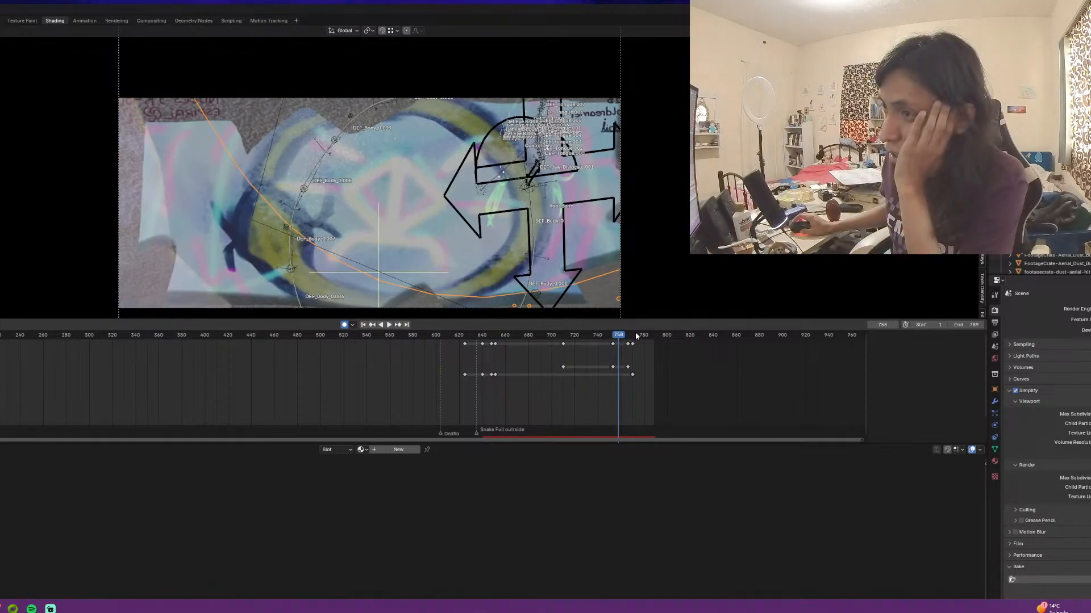
left_click(483, 340)
key("space")
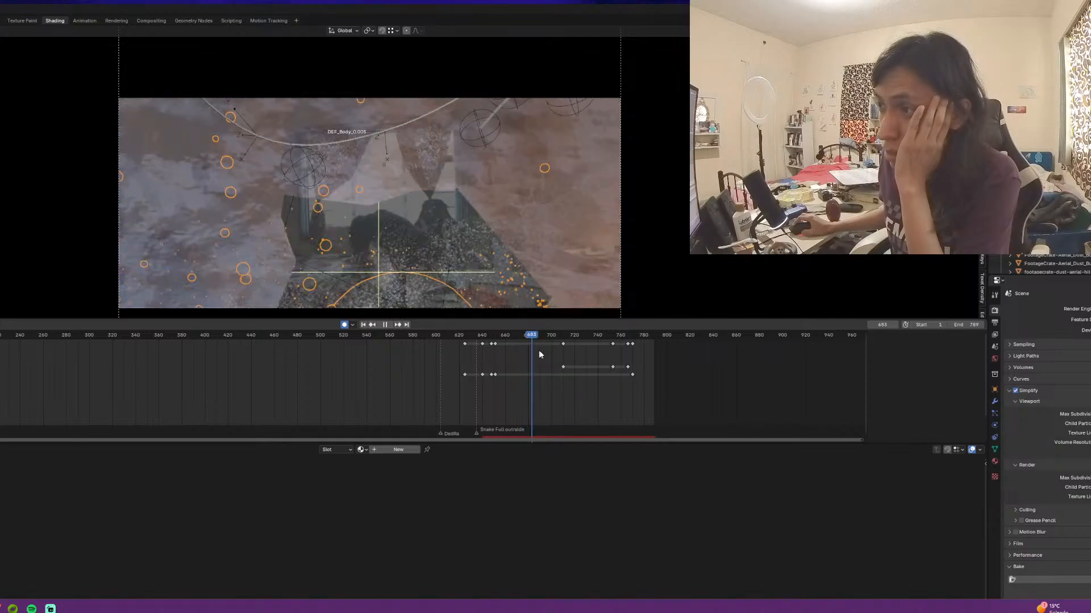
key("space")
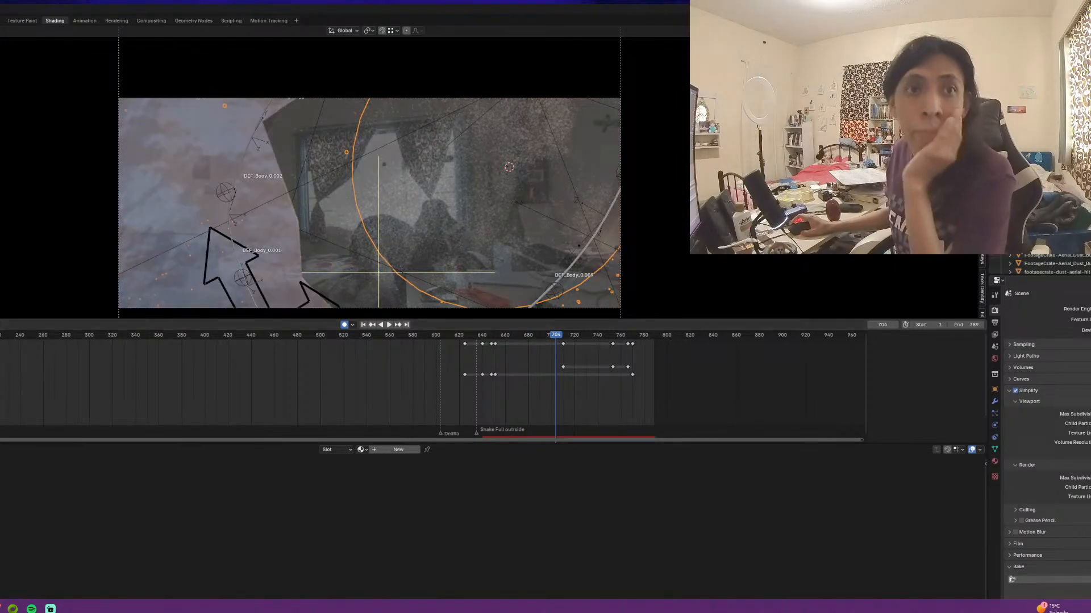
key("alt+Tab")
key("alt+Tab")
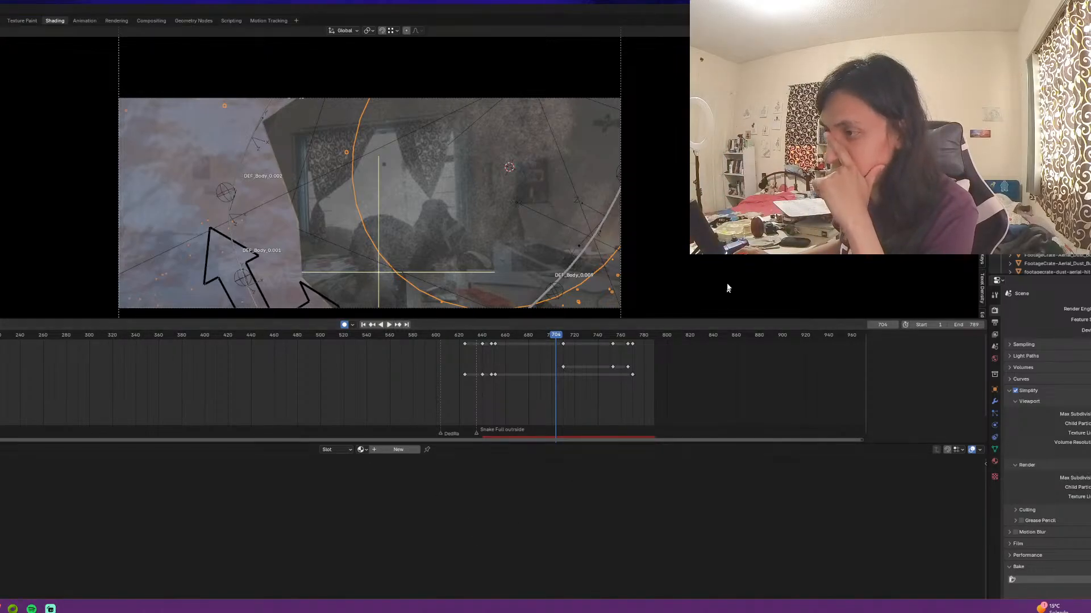
Leave the camera view at frame 704 and examine how the particles spread around the room and through the ceiling
scroll(527, 250, "down", 2)
mouse_move(484, 251)
middle_mouse_down()
mouse_move(469, 204)
mouse_move(465, 246)
mouse_move(432, 323)
middle_mouse_up()
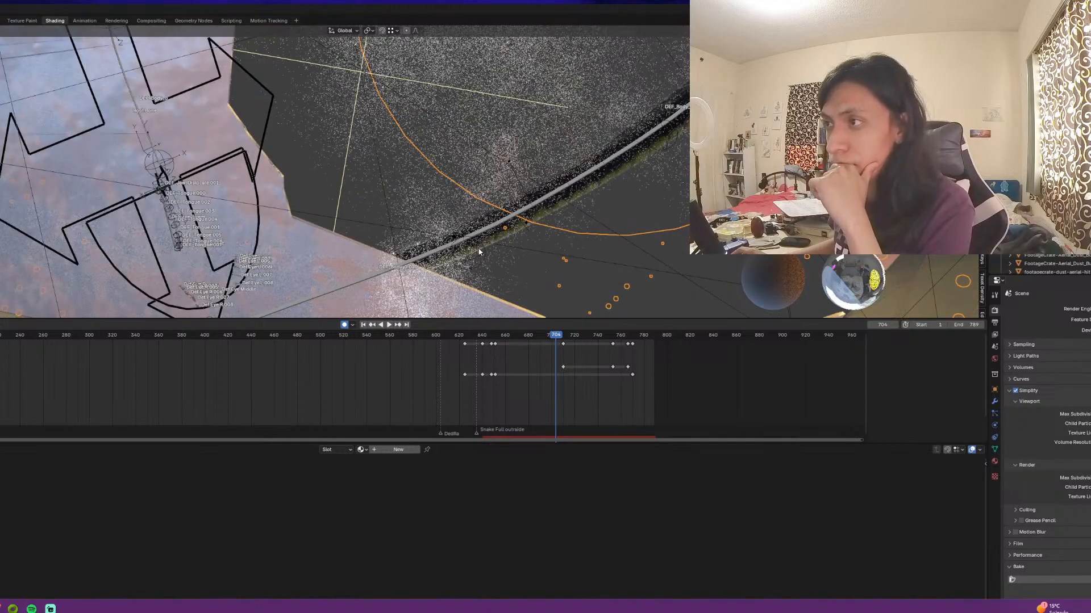
scroll(479, 246, "down", 4)
scroll(468, 212, "down", 6)
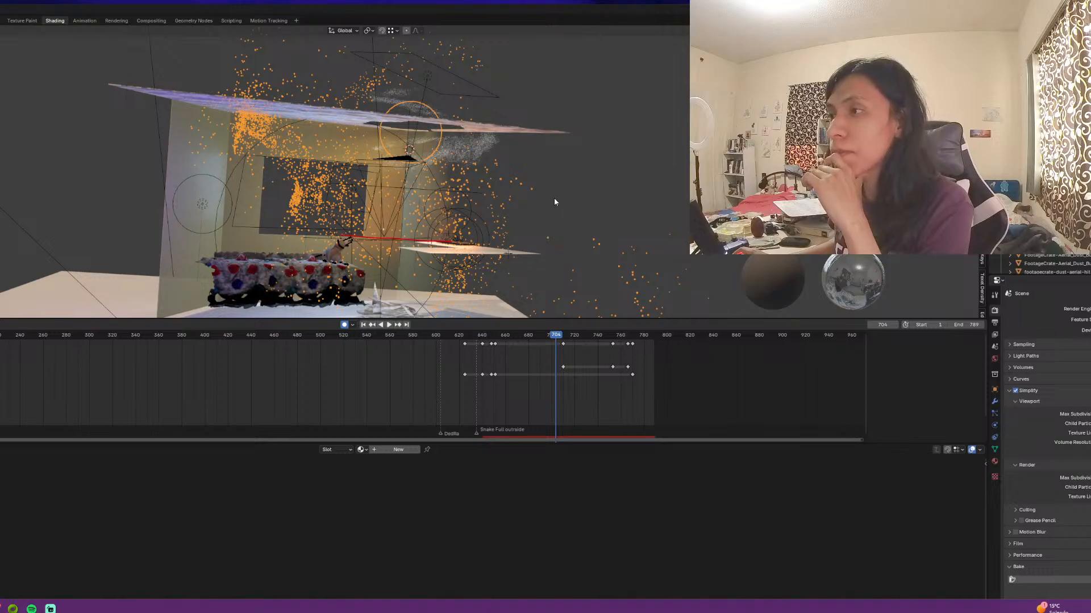
scroll(456, 154, "up", 6)
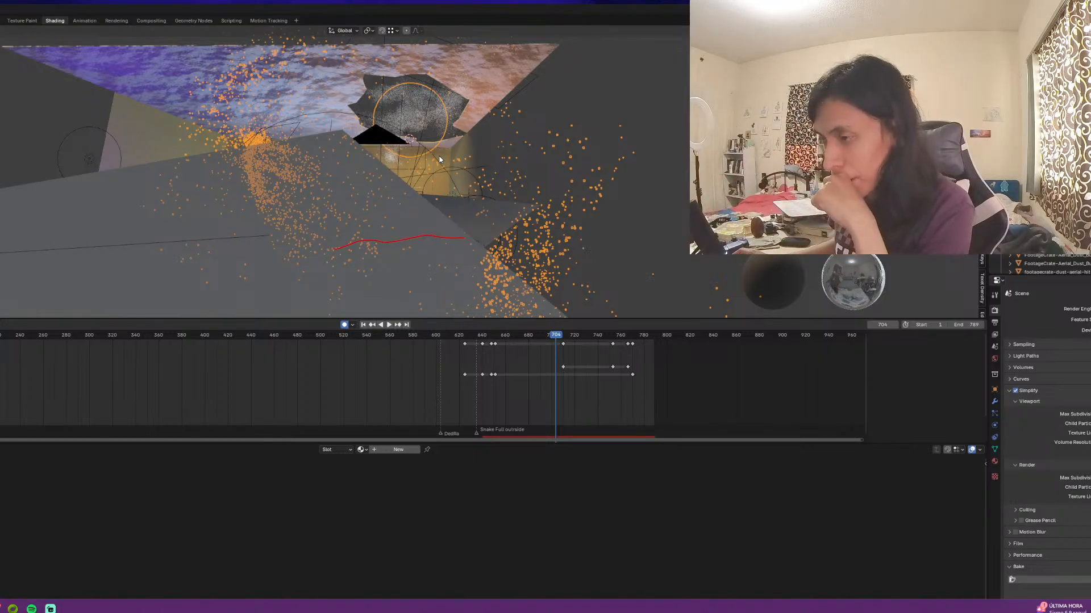
scroll(521, 177, "down", 10)
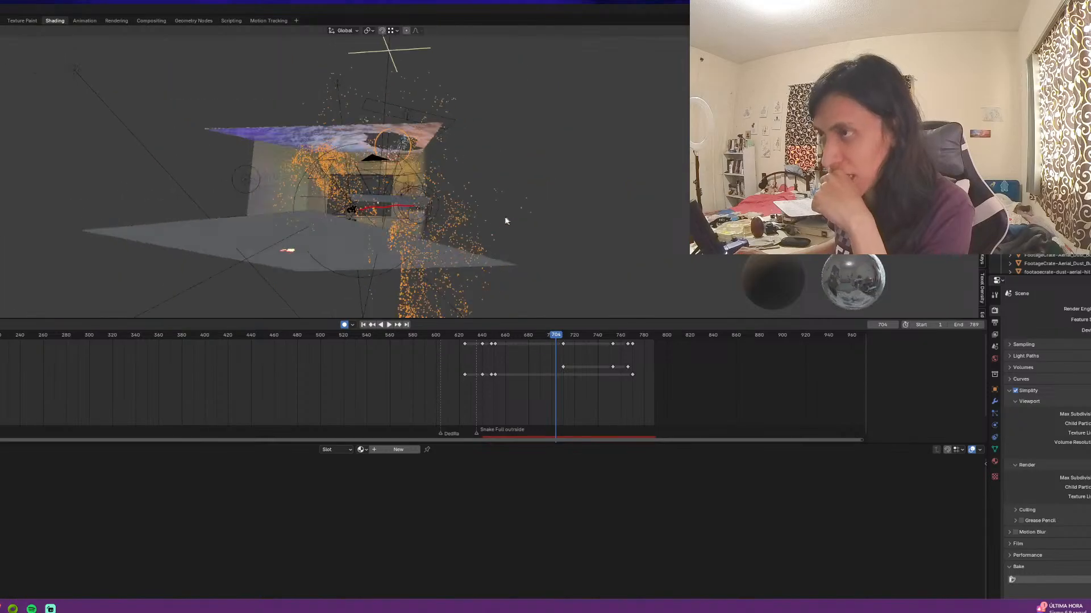
scroll(508, 233, "down", 6)
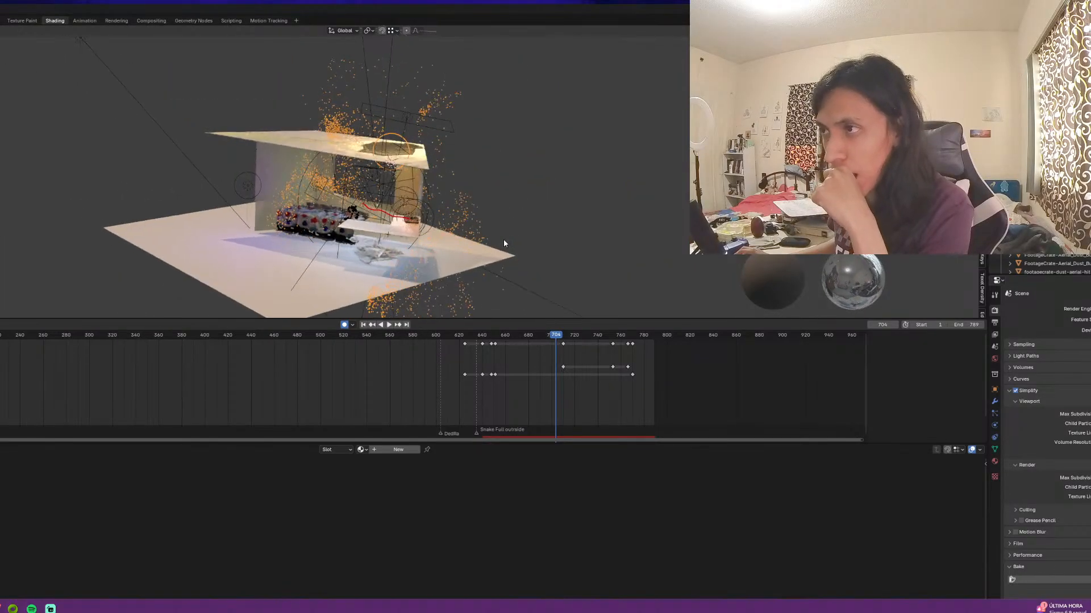
Play the animation to frame 755 and inspect the particle spread around the room and beside the snake
key("space")
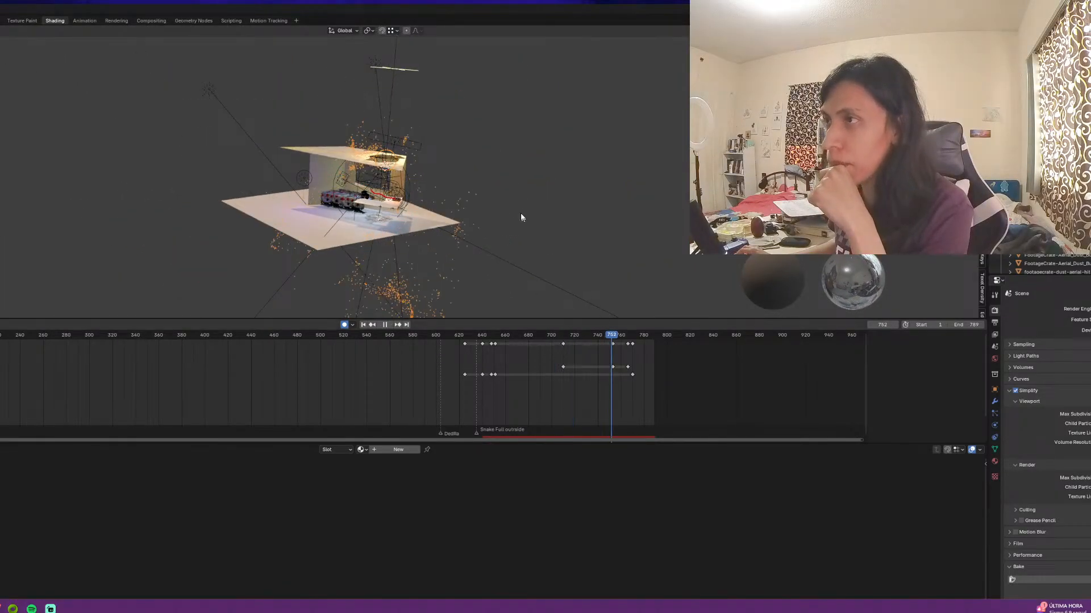
scroll(520, 213, "down", 3)
middle_click_drag(533, 160, 499, 182)
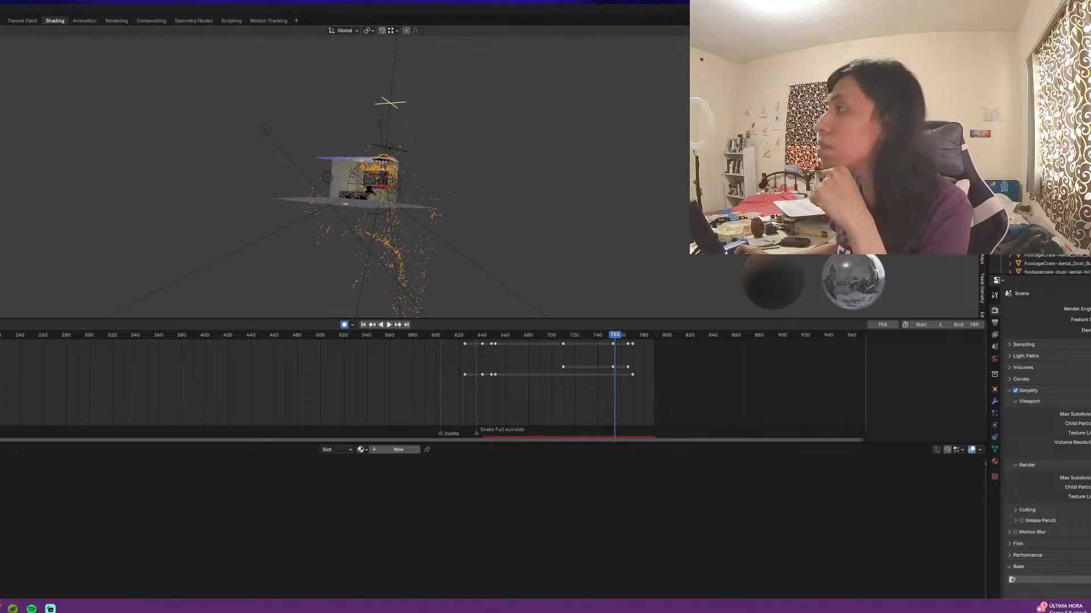
scroll(1039, 263, "up", 1)
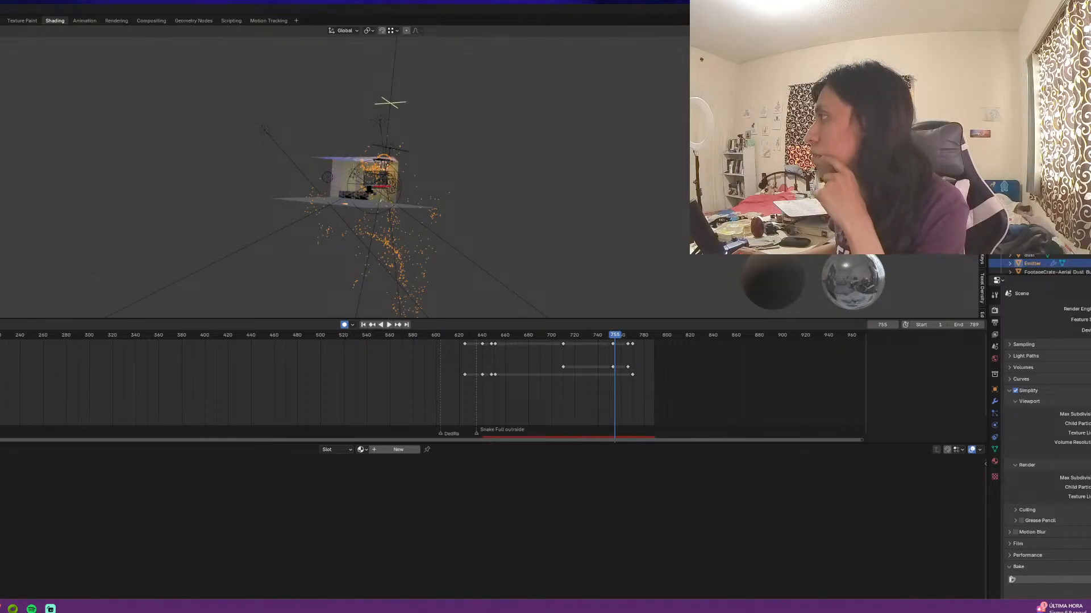
middle_click_drag(573, 199, 562, 95)
scroll(547, 100, "up", 3)
scroll(561, 95, "down", 3)
scroll(548, 121, "up", 8)
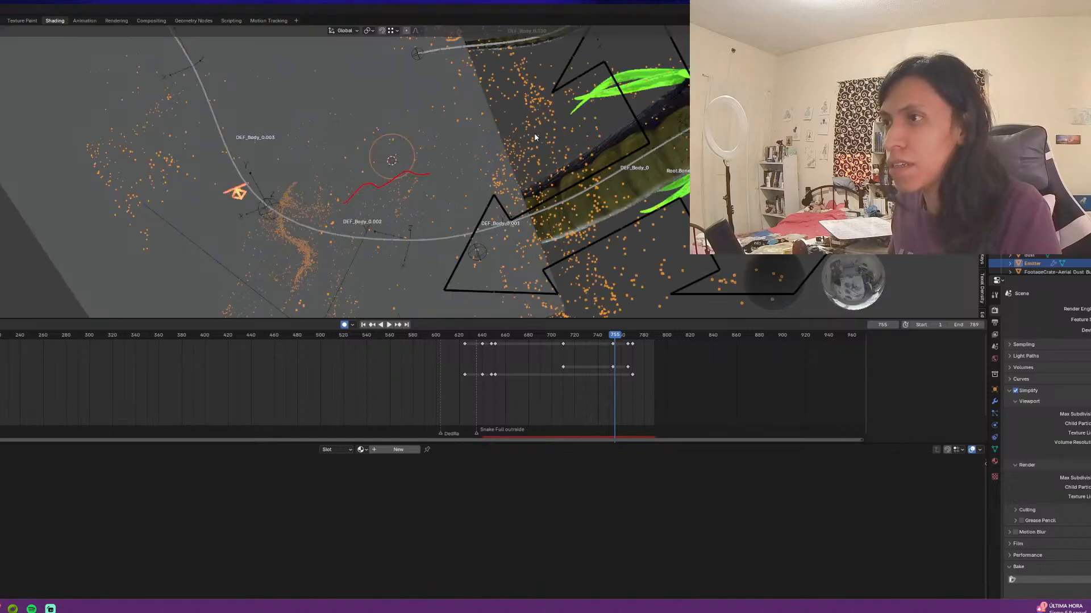
Compare the camera view with outside views at frame 755 to inspect the emitter, the snake and the ceiling particles
key("KP_0")
middle_click_drag(435, 190, 470, 195)
scroll(443, 212, "down", 10)
scroll(446, 211, "down", 2)
scroll(466, 186, "down", 6)
scroll(466, 186, "down", 5)
scroll(470, 195, "up", 3)
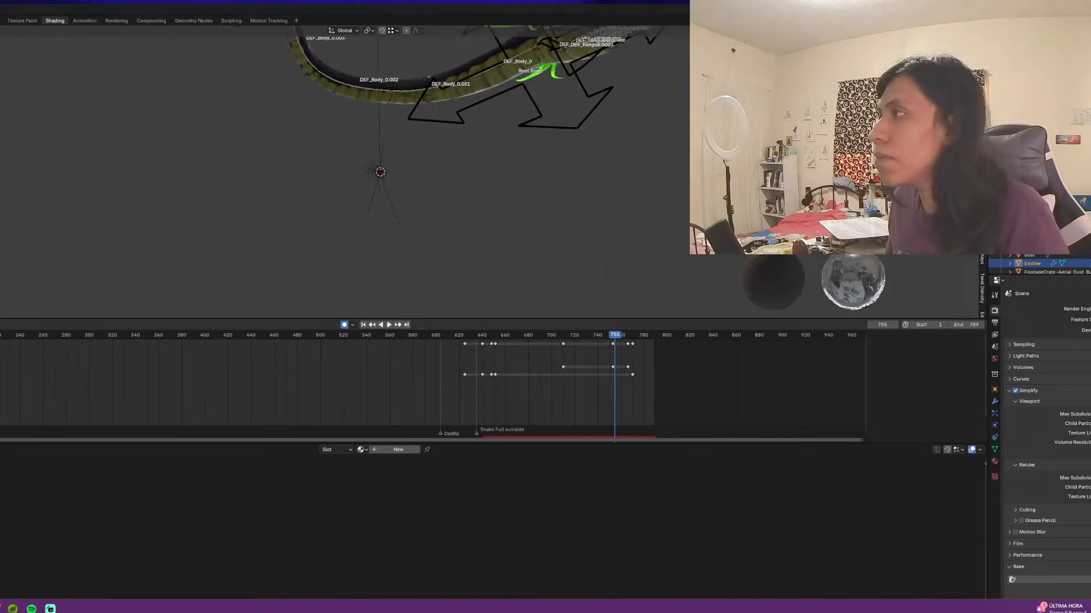
middle_click_drag(643, 108, 595, 220, "shift")
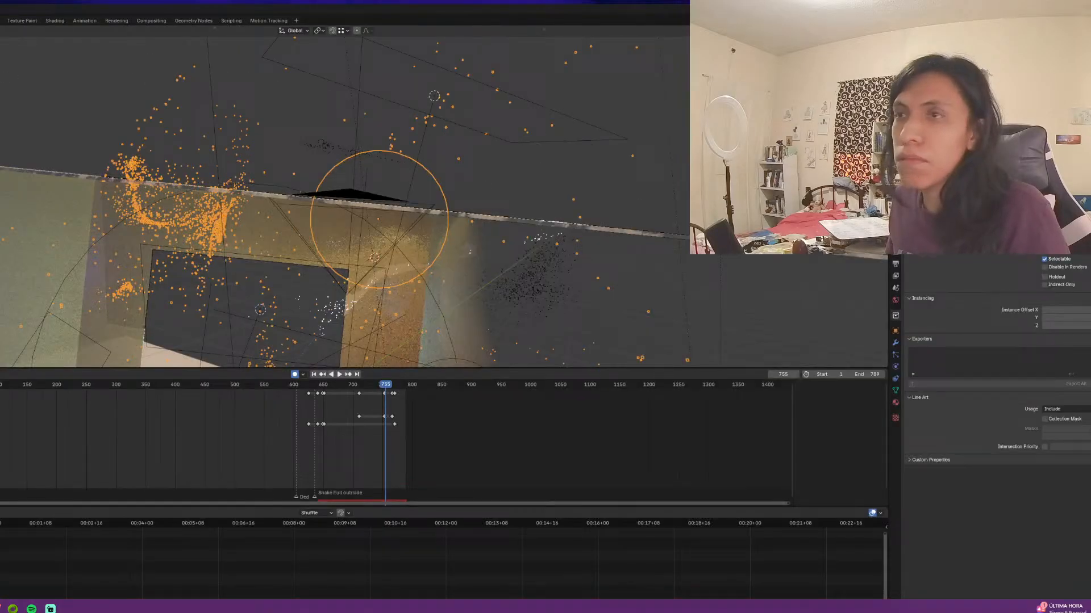
middle_click_drag(489, 239, 505, 248)
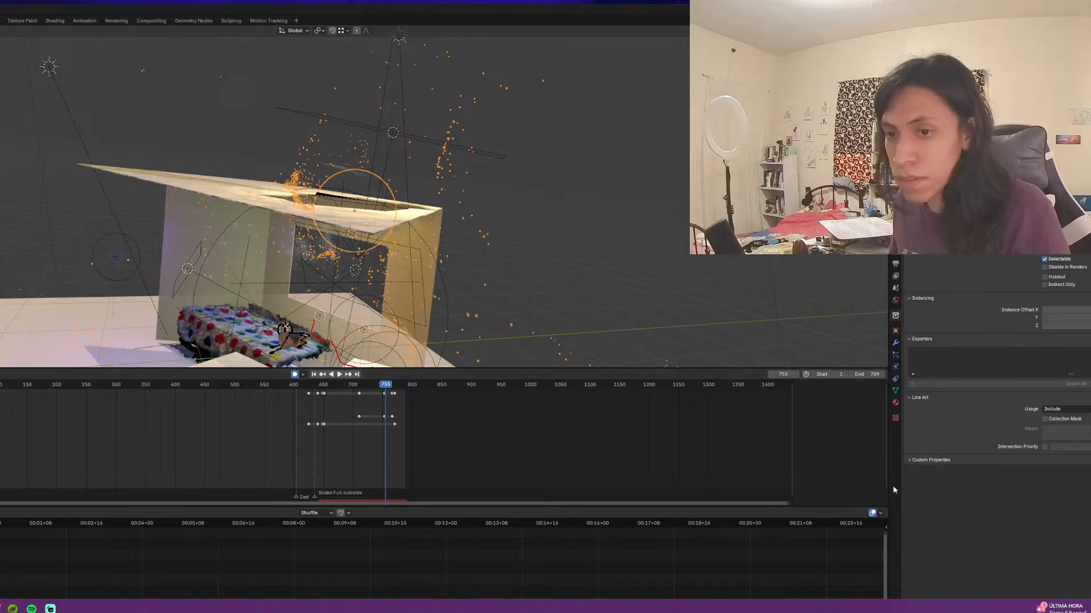
left_click_drag(887, 507, 875, 518)
left_click(881, 513)
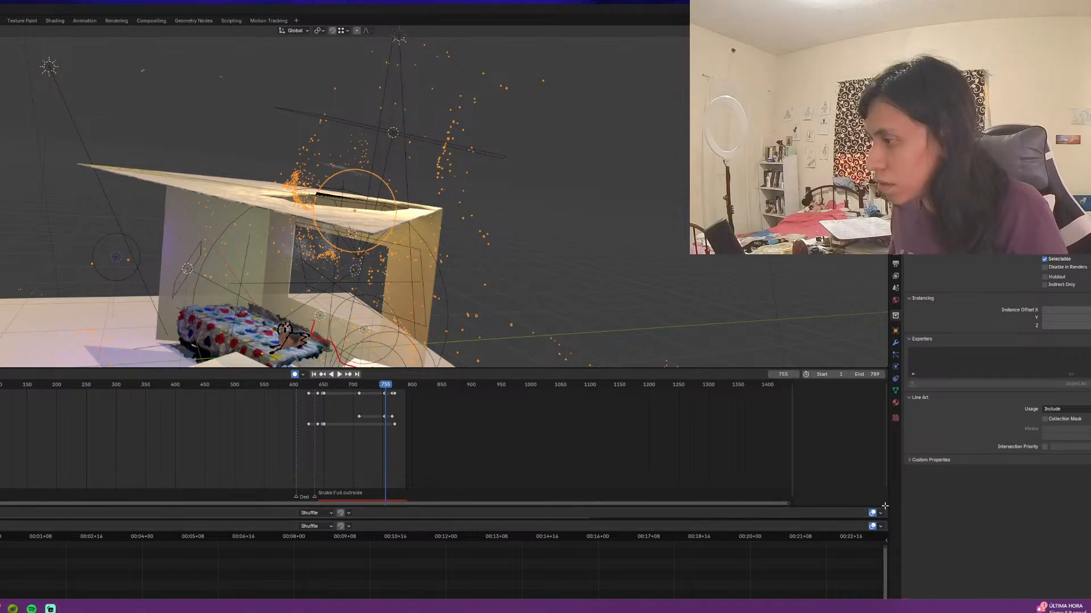
left_click_drag(884, 506, 884, 486)
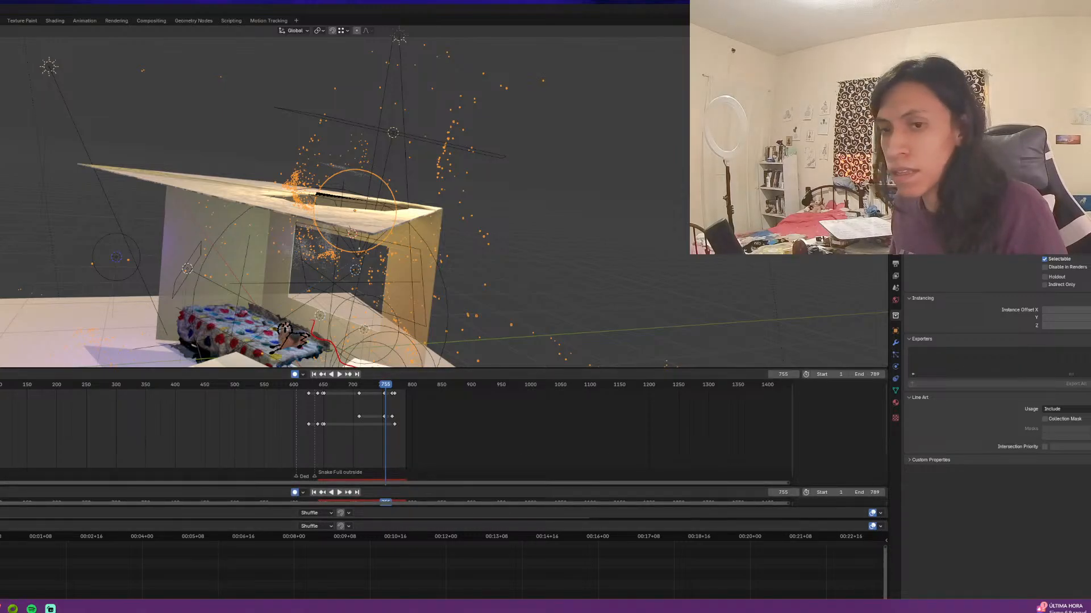
left_click_drag(870, 489, 886, 519)
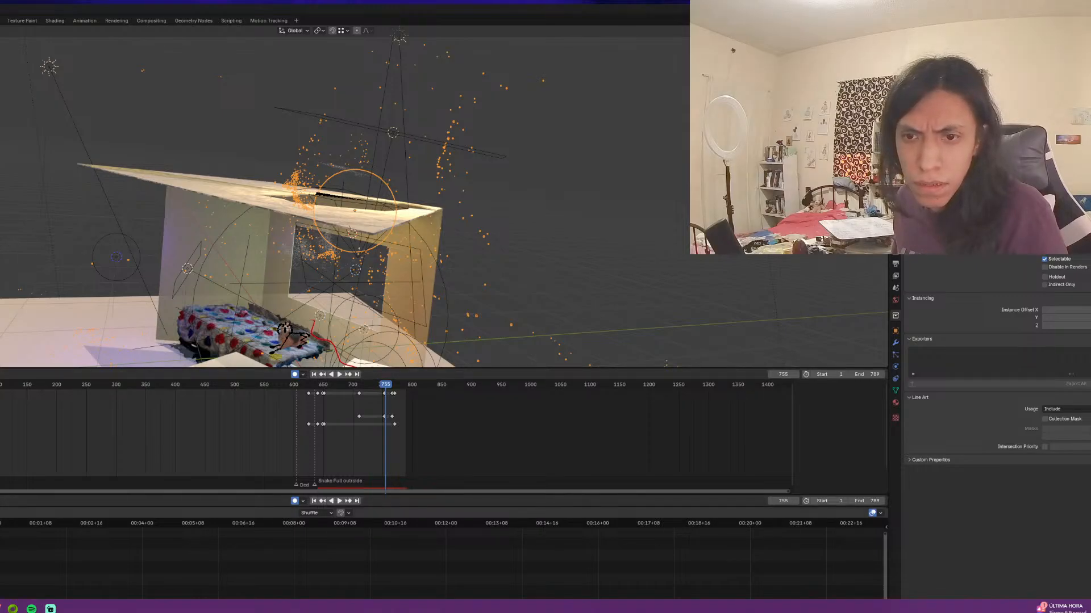
Change the video sequencer area to a Timeline, close the duplicate timeline areas above it and enlarge the 3D viewport
left_click(0, 513)
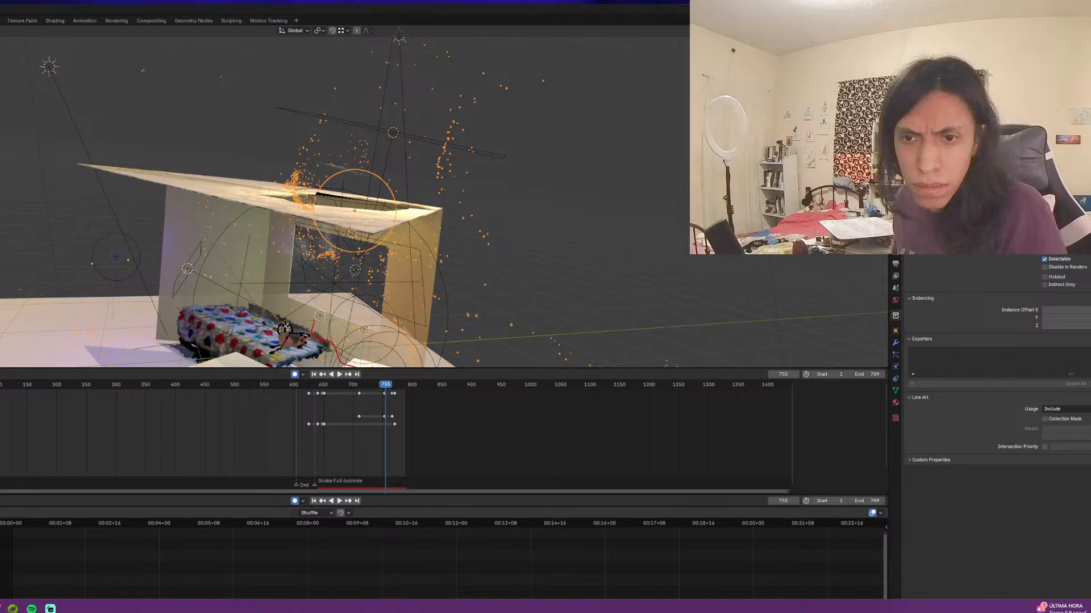
left_click(0, 513)
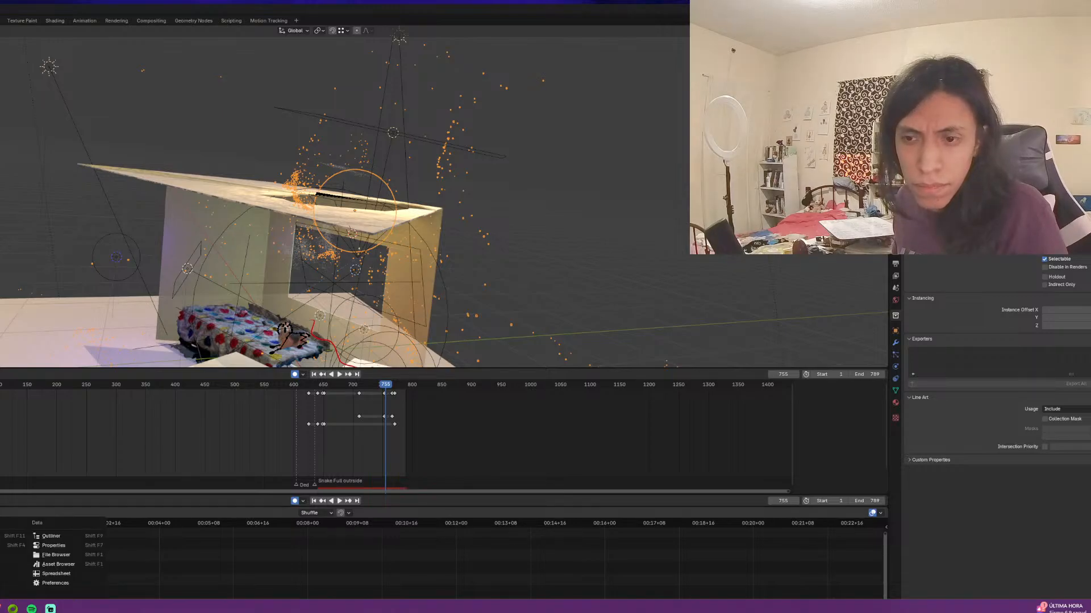
left_click(0, 545)
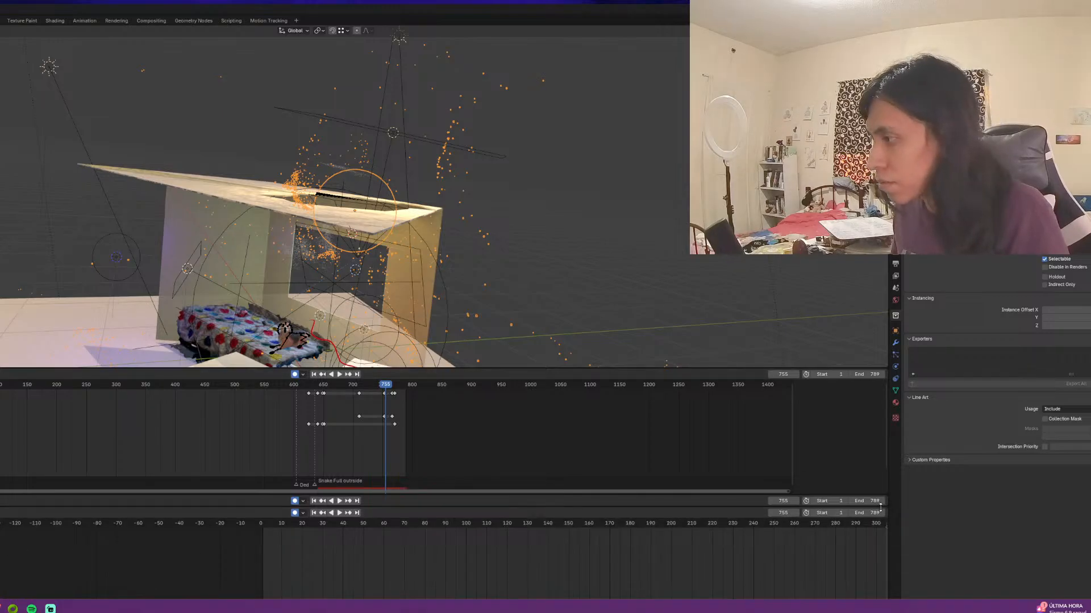
left_click_drag(885, 509, 884, 414)
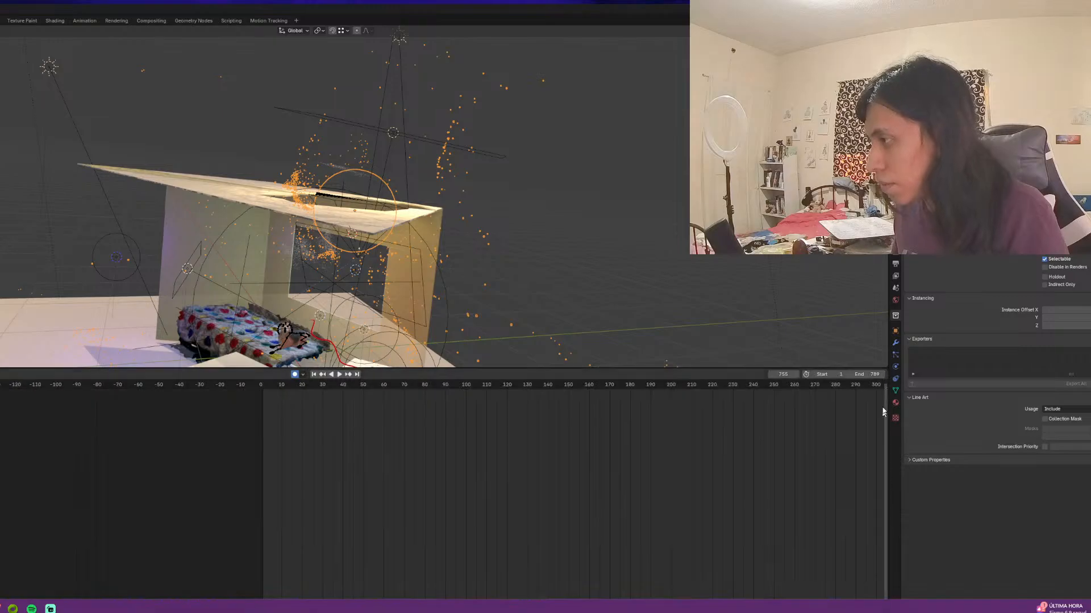
left_click_drag(880, 369, 841, 492)
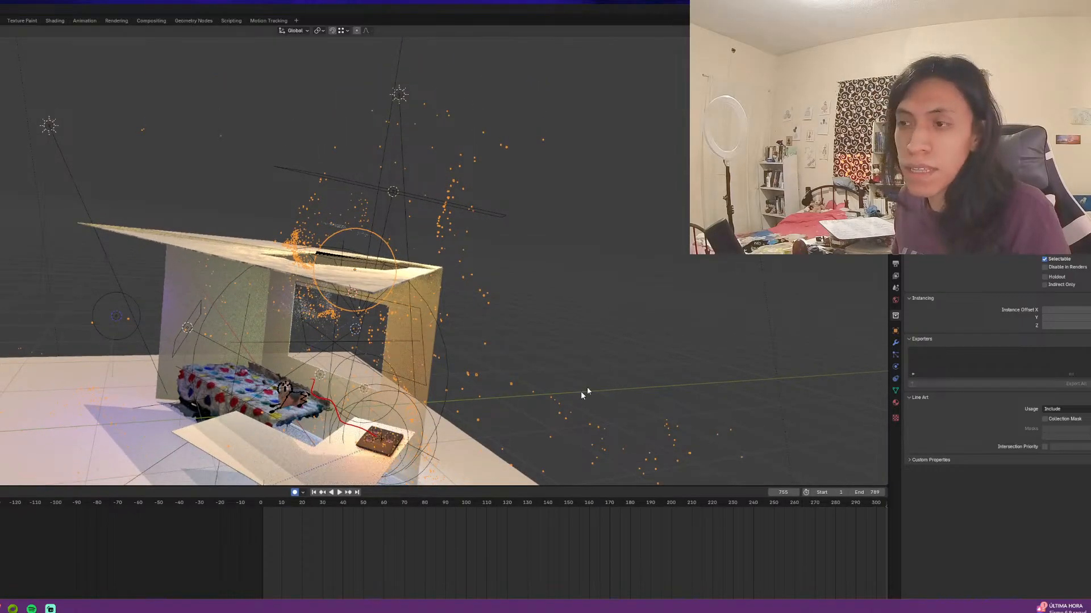
Turn on the Screencast Keys display and set the 3D viewport as its display region
middle_click_drag(580, 391, 748, 321, "shift")
key("n")
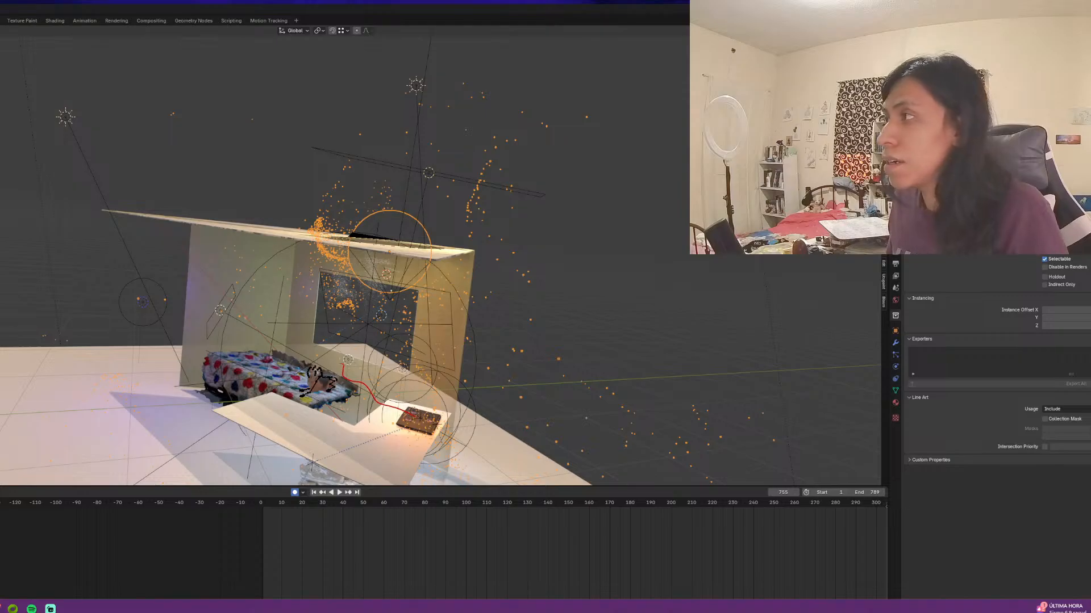
left_click(880, 262)
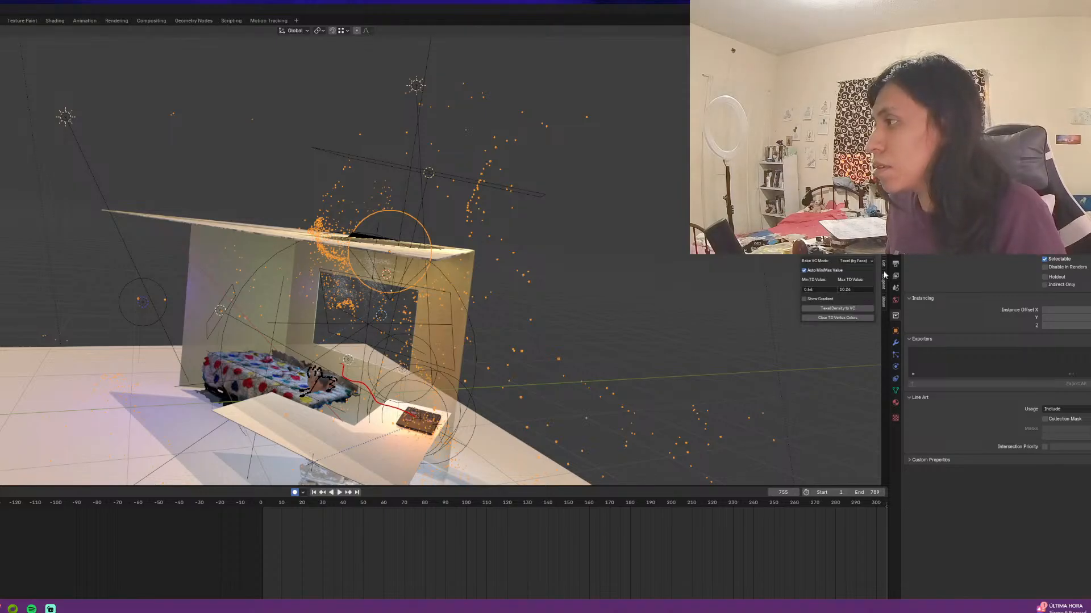
left_click(884, 290)
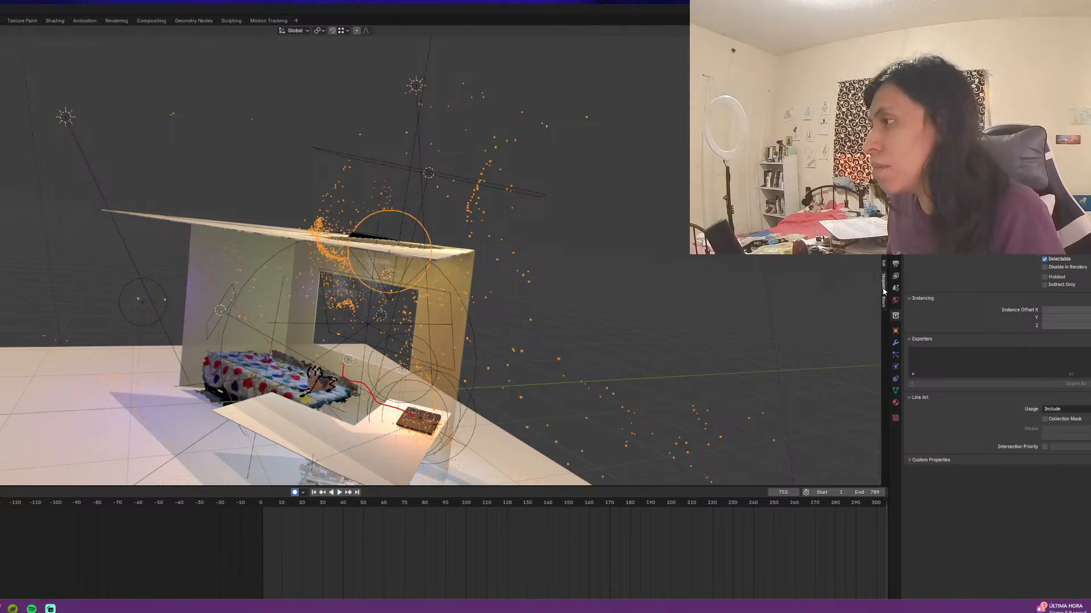
left_click(883, 239)
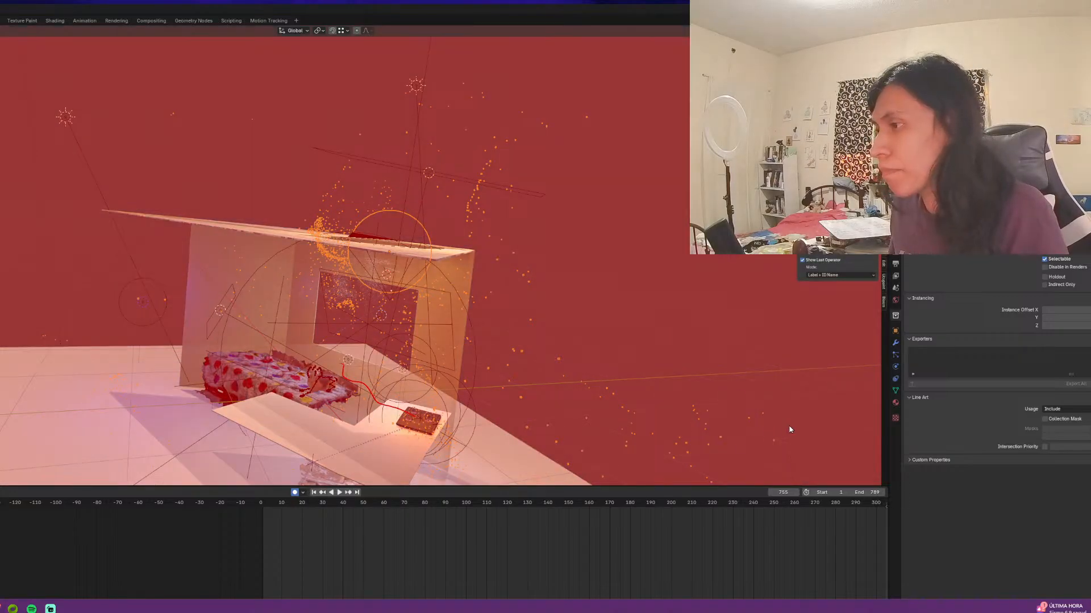
left_click(789, 430)
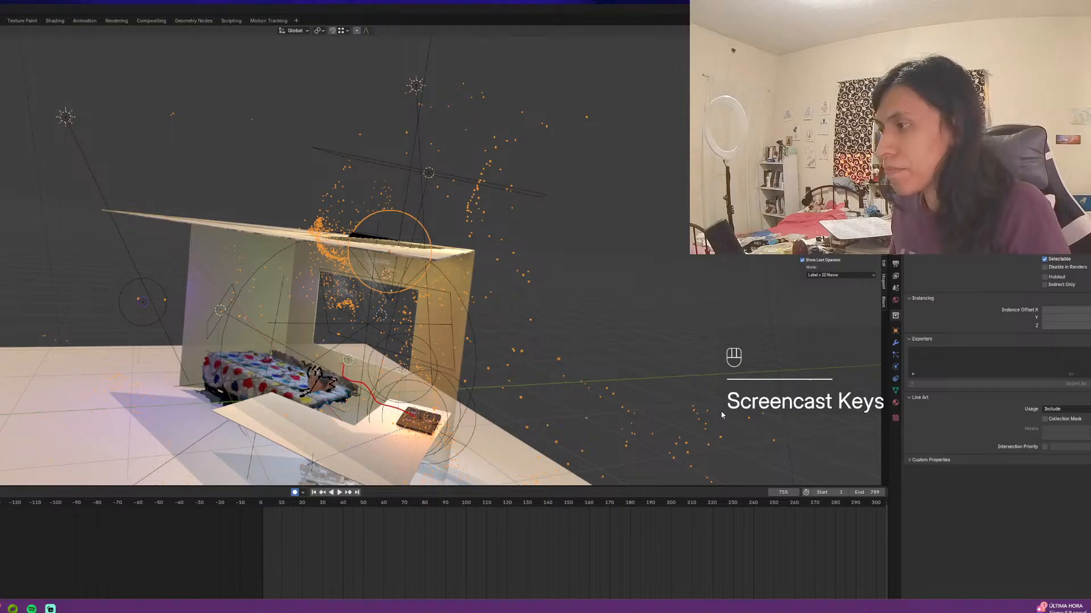
key("alt+Tab")
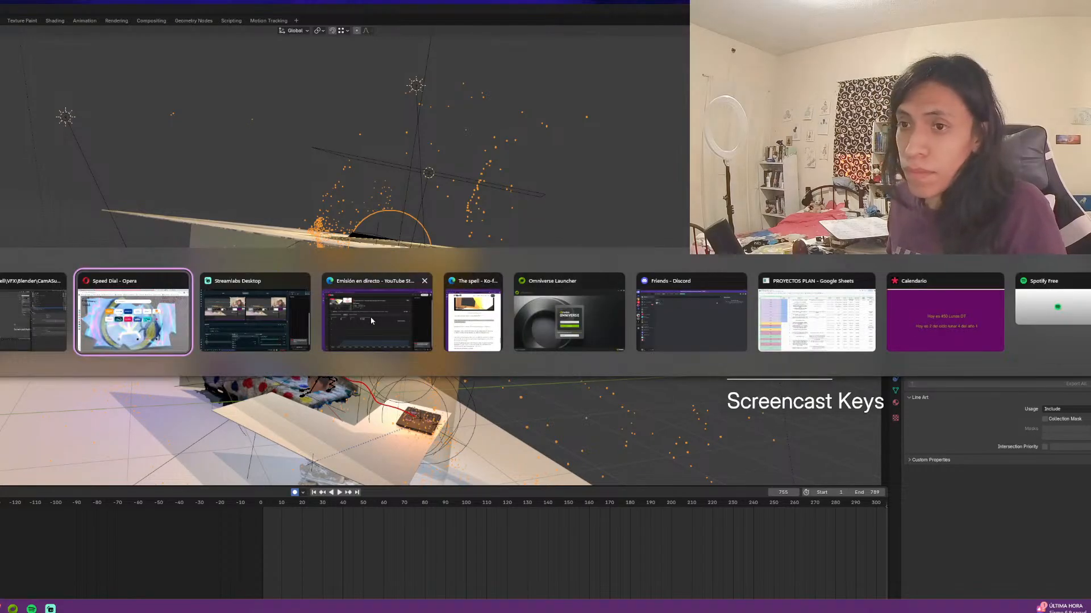
key("Escape")
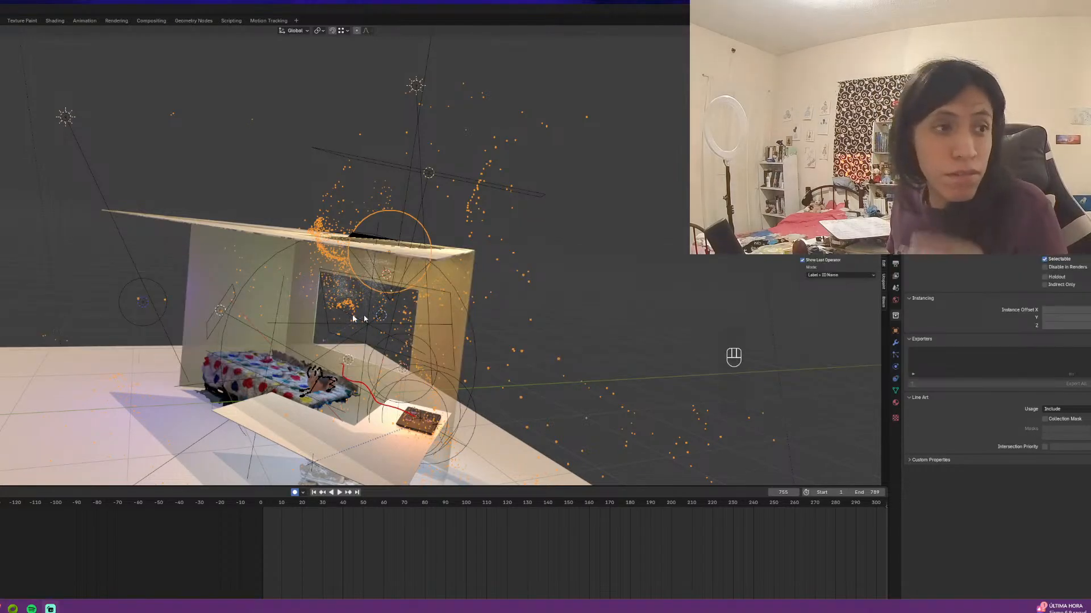
middle_click_drag(630, 324, 666, 324)
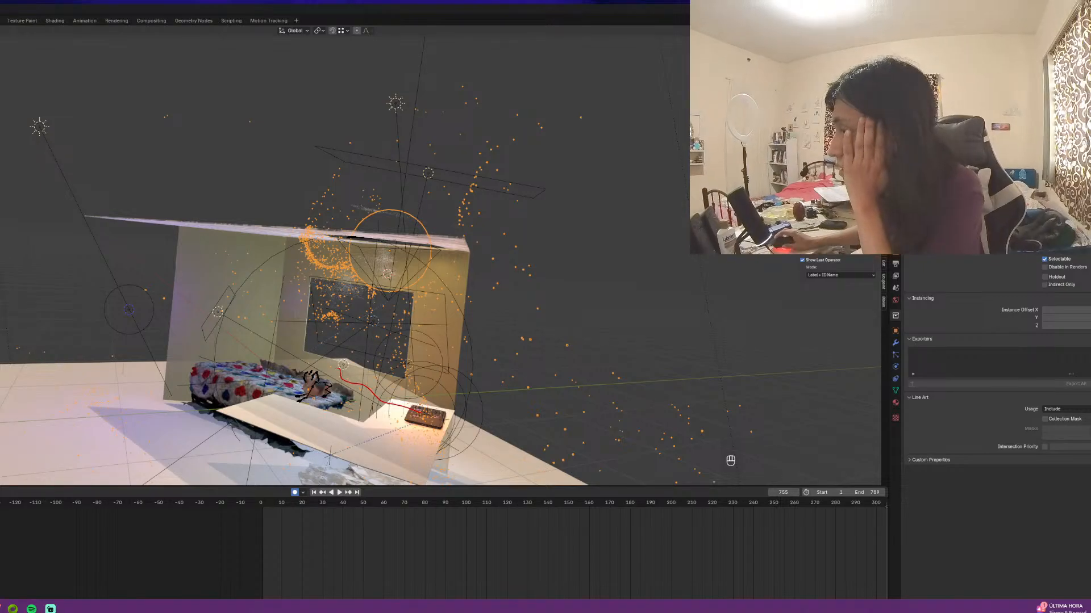
Show the scene from the right side view, zoomed out, and select the camera above the snake
middle_click_drag(728, 270, 710, 275)
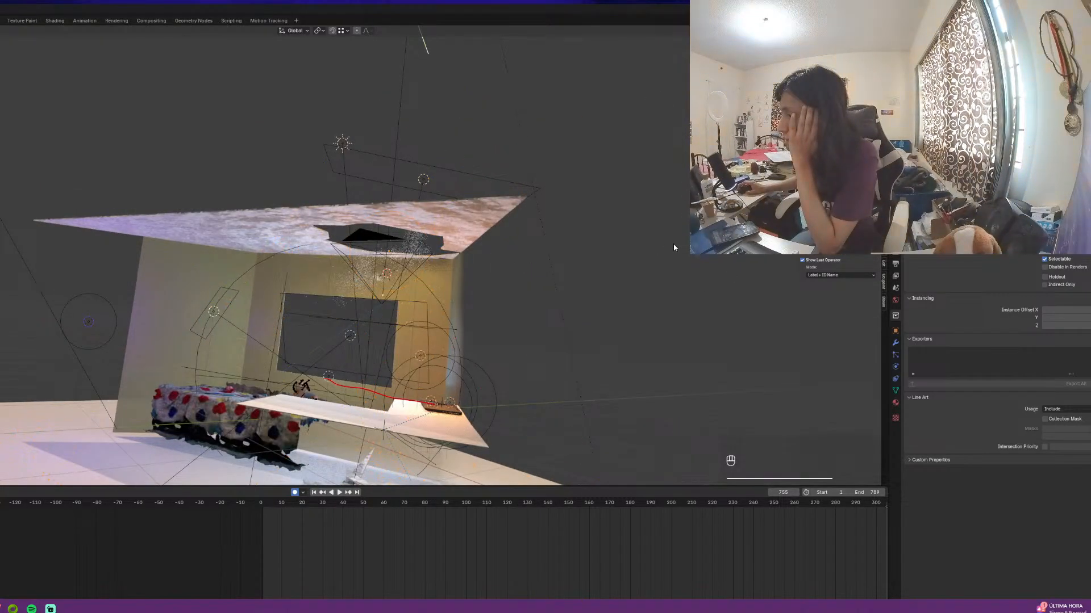
middle_click_drag(677, 243, 518, 341)
scroll(452, 250, "down", 7)
scroll(495, 259, "down", 6)
key("KP_3")
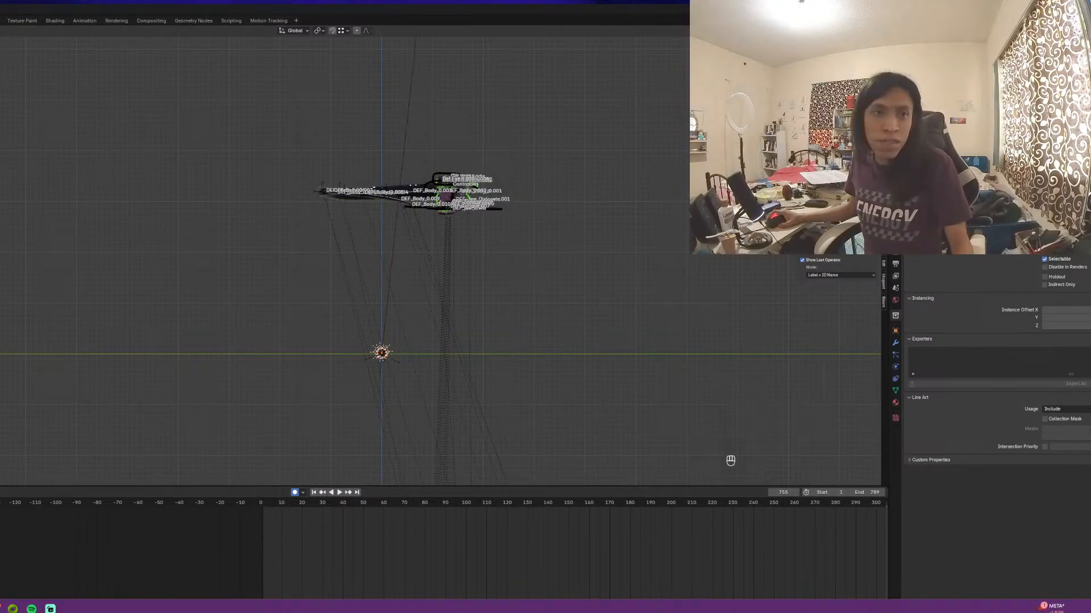
key("alt+Tab")
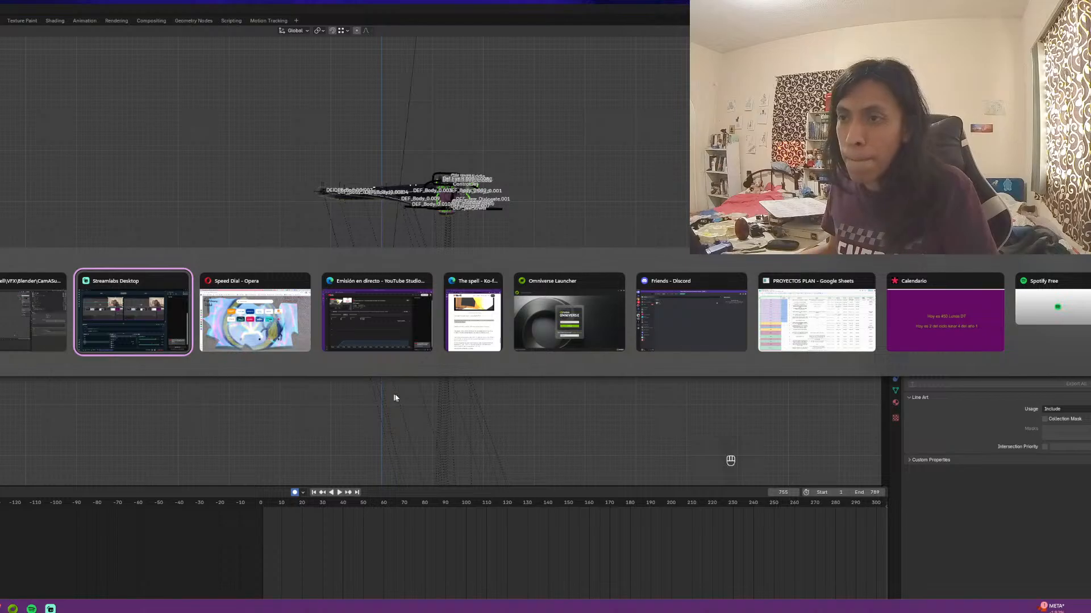
left_click(45, 317)
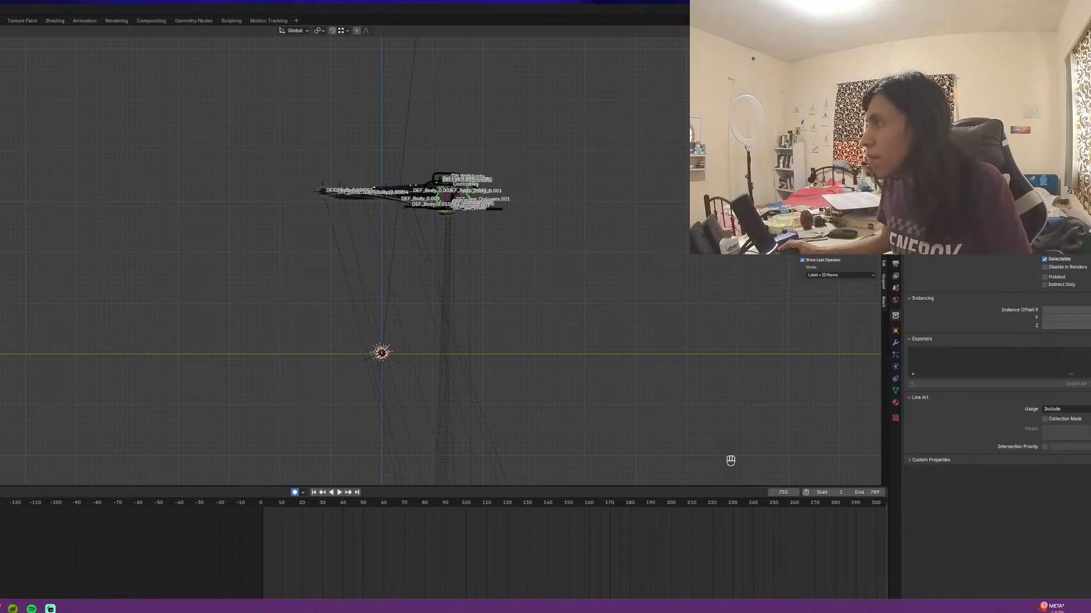
left_click(390, 279)
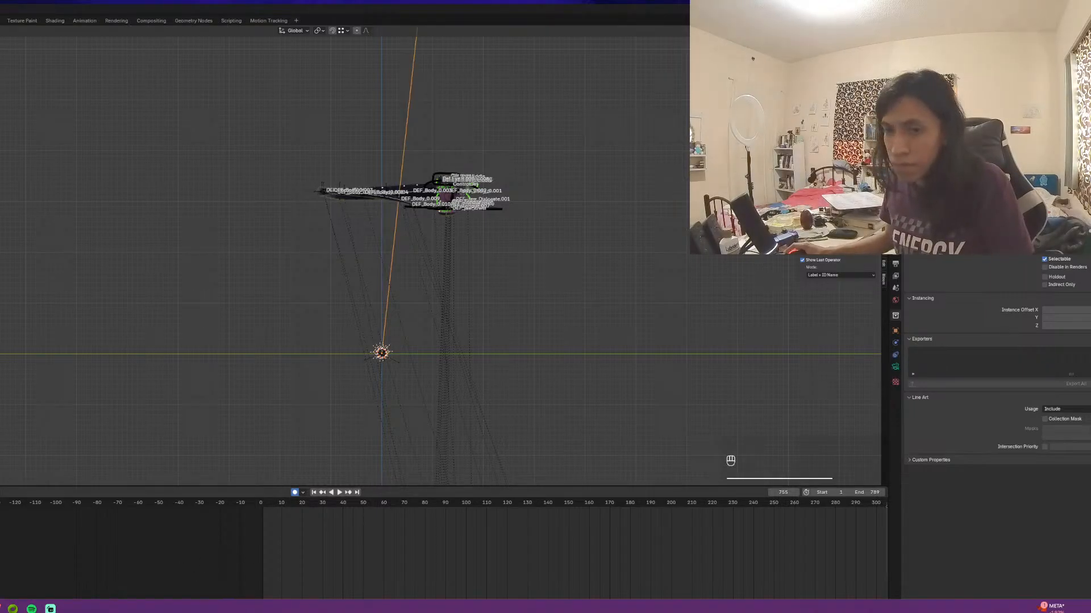
Fit all of the camera's keyframes in the timeline and scrub back to frame 687
scroll(224, 570, "down", 4)
scroll(117, 578, "down", 3, "ctrl")
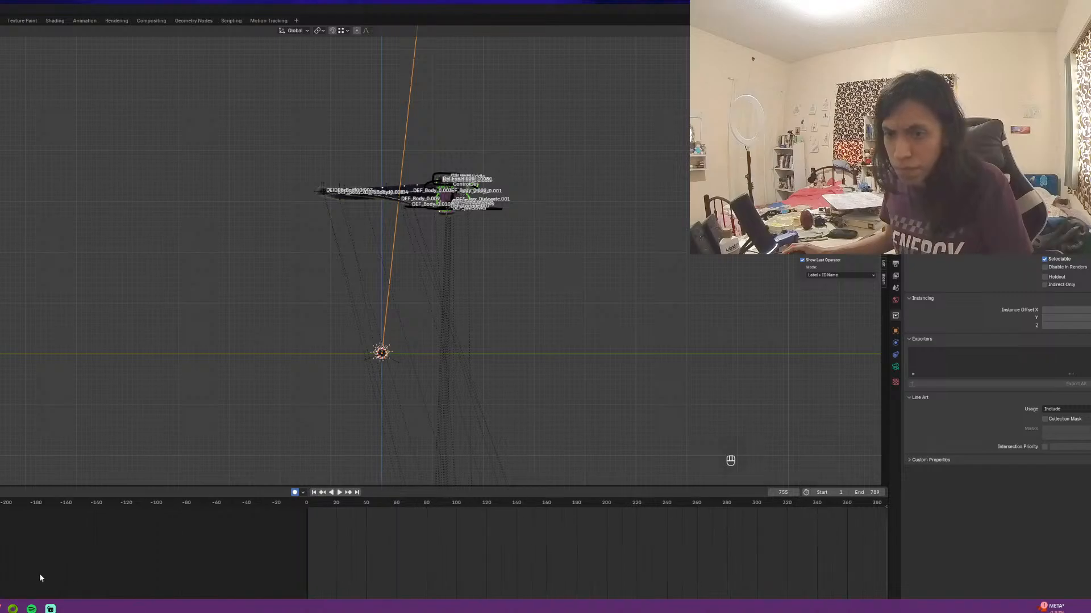
scroll(118, 573, "down", 2)
scroll(408, 555, "down", 1)
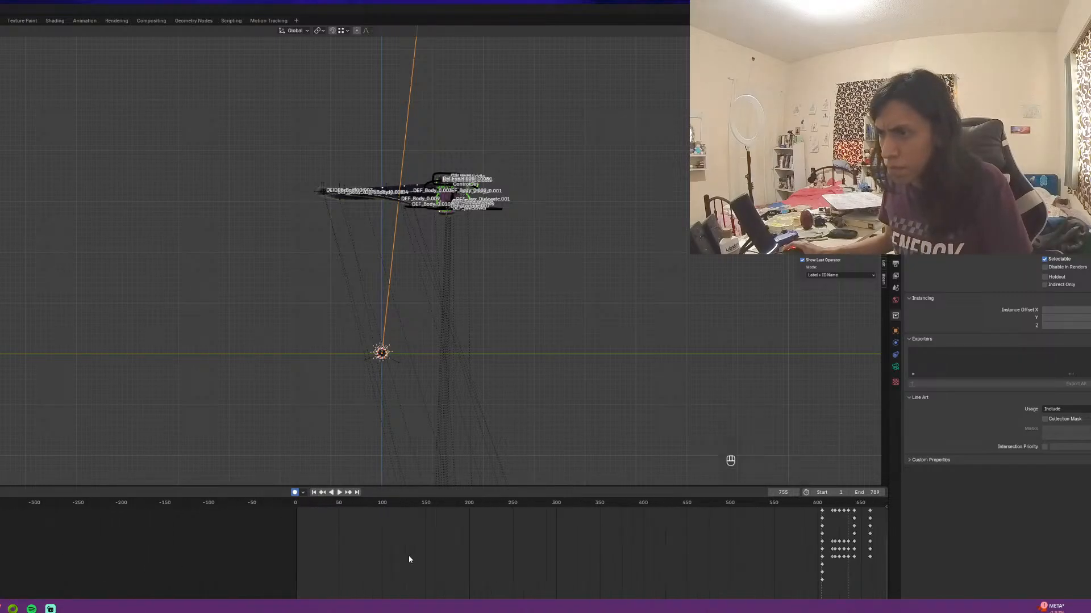
key("Home")
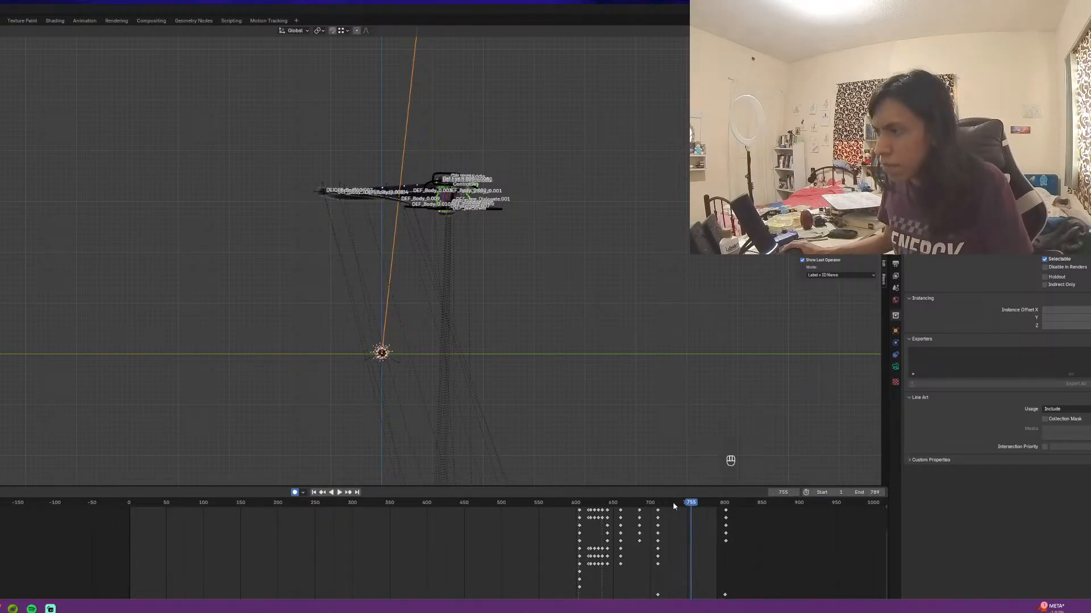
left_click_drag(674, 506, 641, 507)
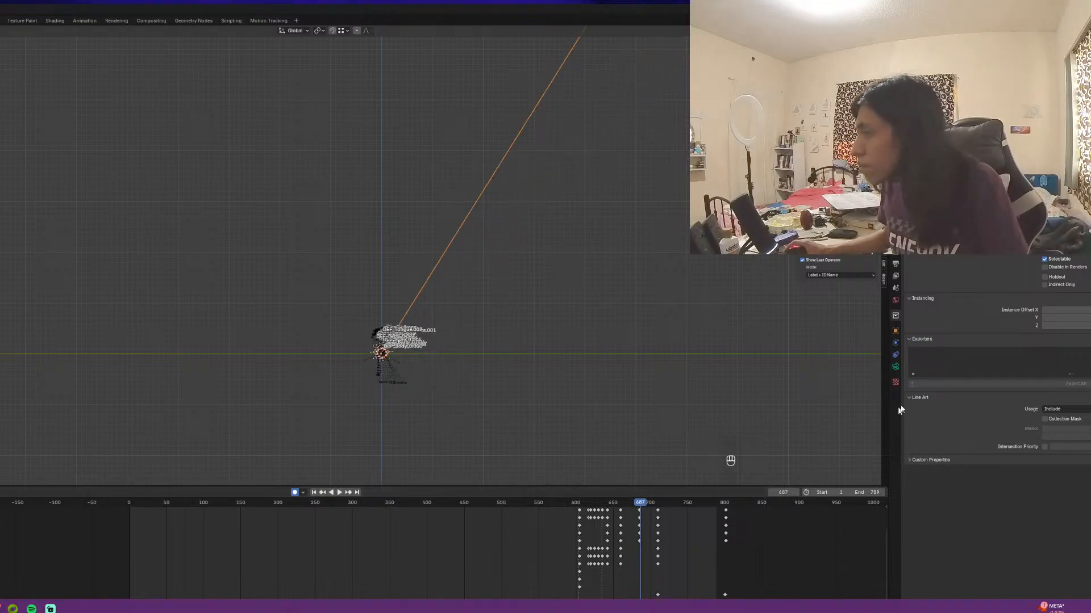
Show the camera's data properties, play through the middle keyframes and stop on the keyframe at frame 710
left_click(895, 367)
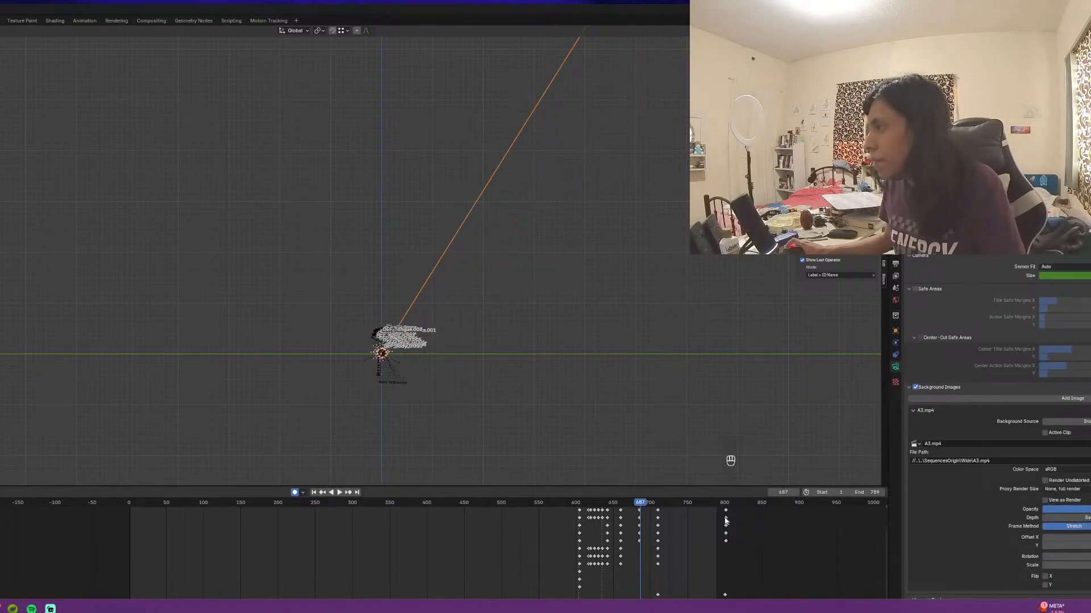
key("Left")
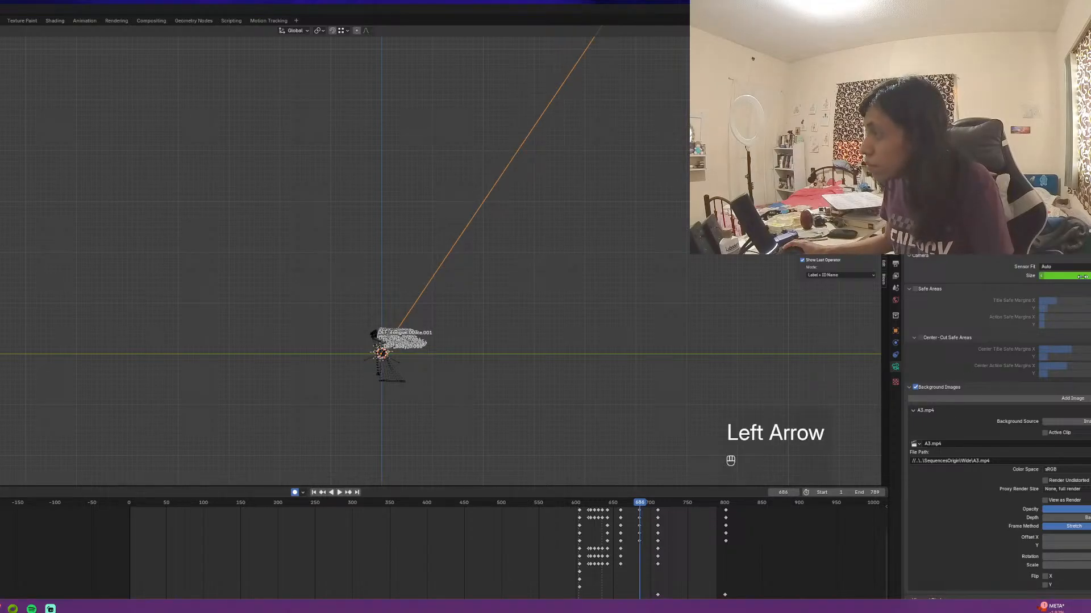
left_click(621, 507)
key("space")
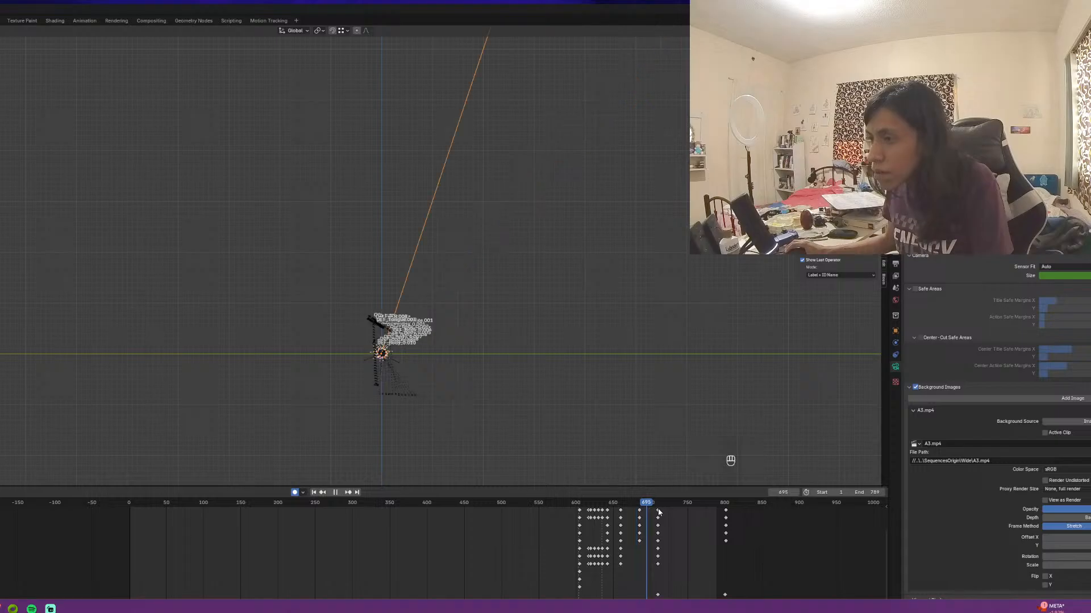
left_click_drag(656, 509, 656, 508)
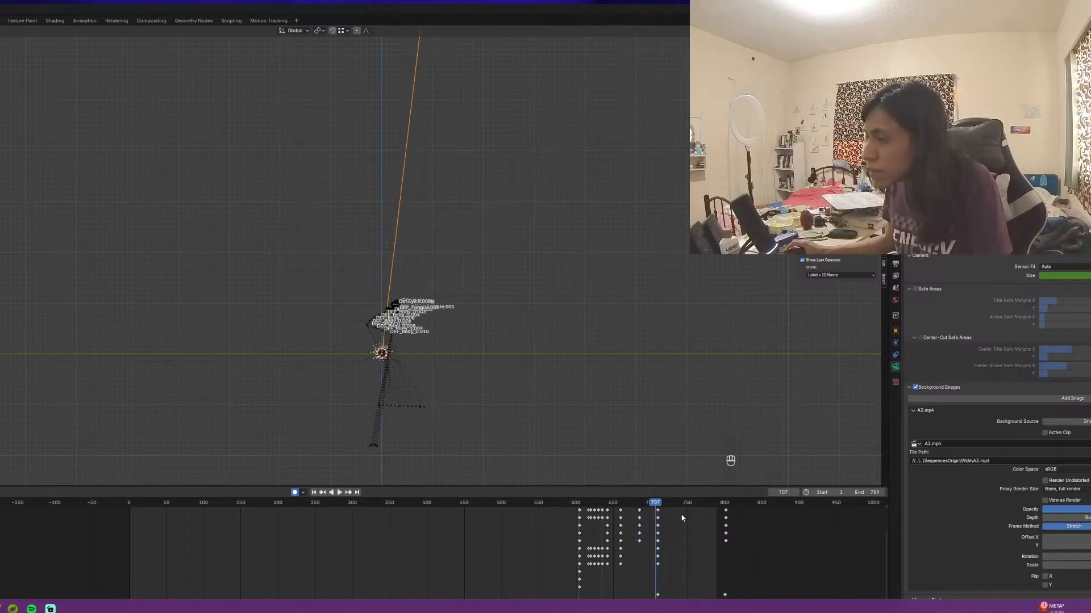
key("Right")
key("Right")
key("Right")
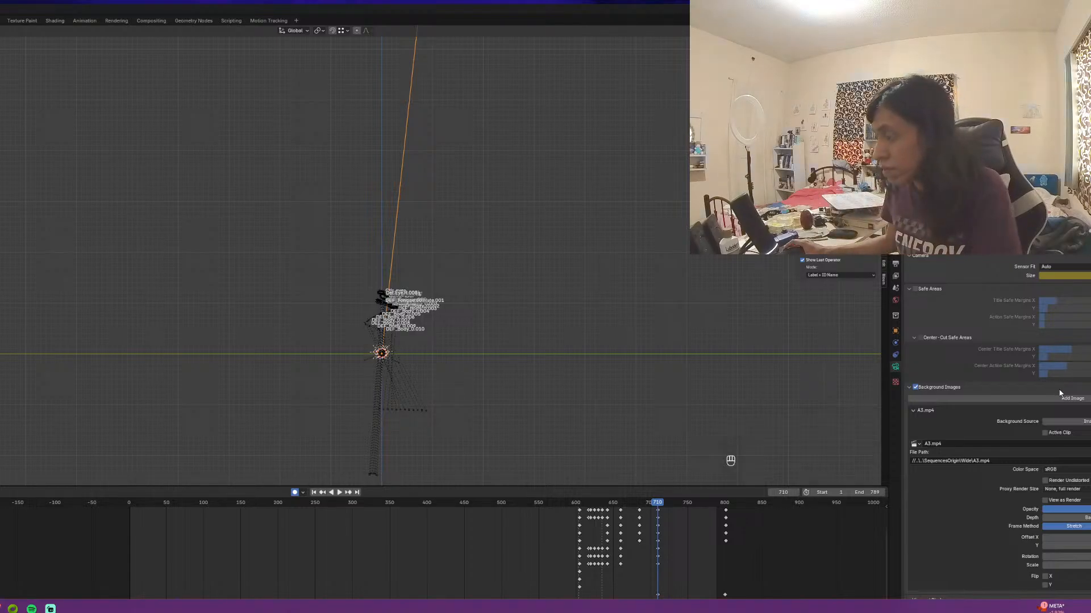
Insert a keyframe on the camera's Depth of Field focus distance at frame 710
scroll(1061, 391, "down", 3)
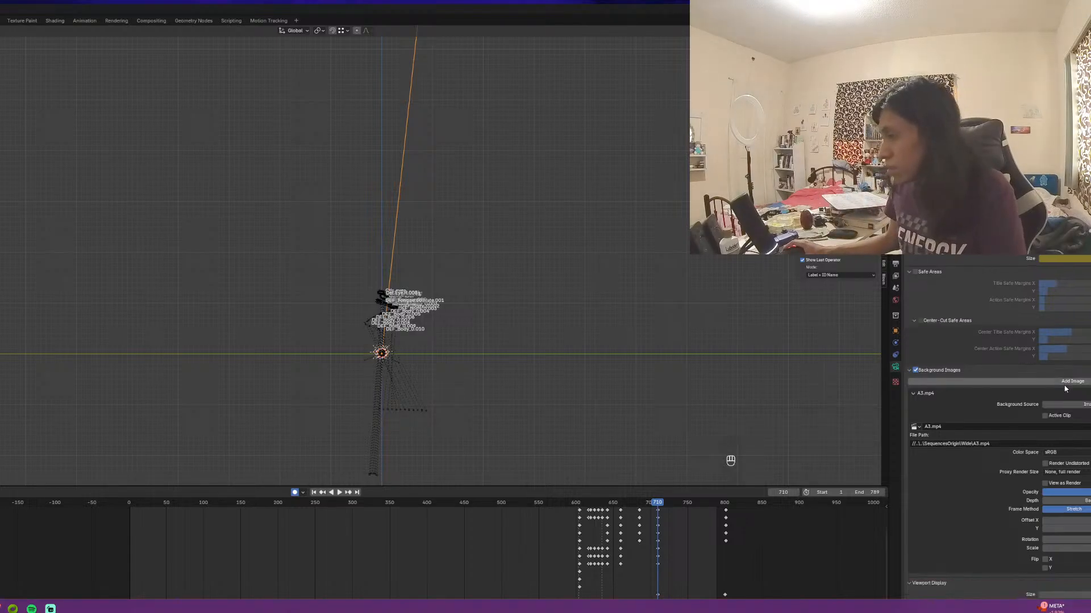
scroll(1065, 389, "down", 7)
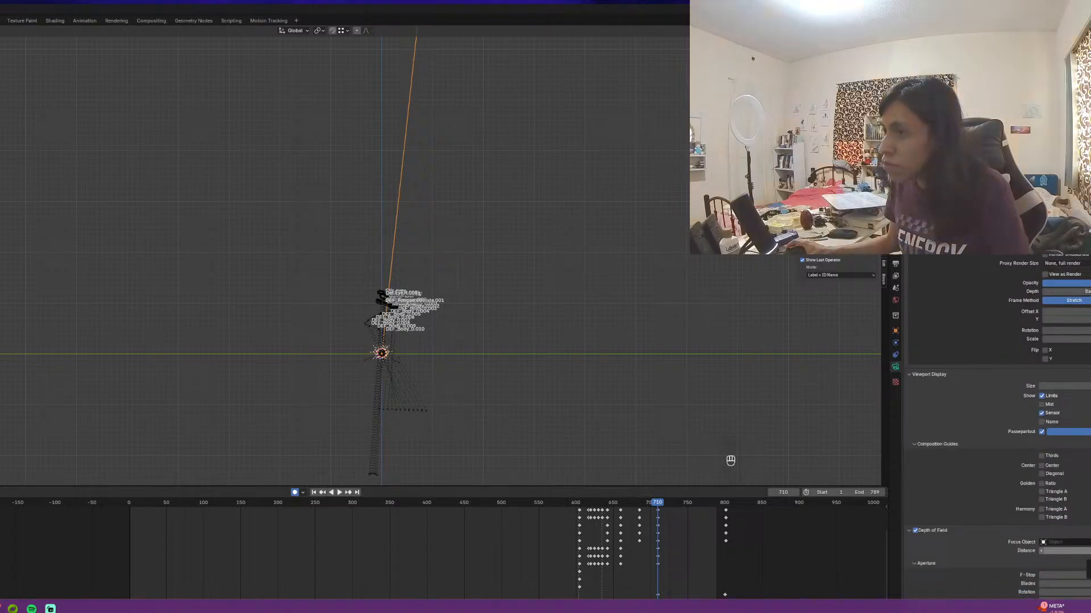
key("i")
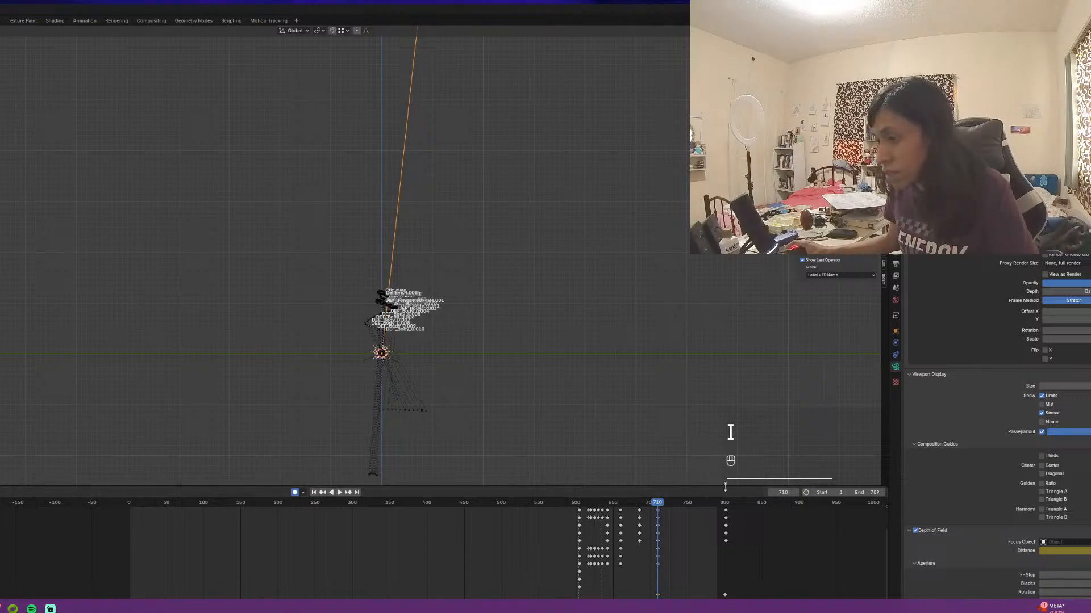
Go to frame 789 and inspect the snake's position relative to the camera from the side, camera and perspective views
left_click(727, 505)
left_click_drag(729, 505, 739, 505)
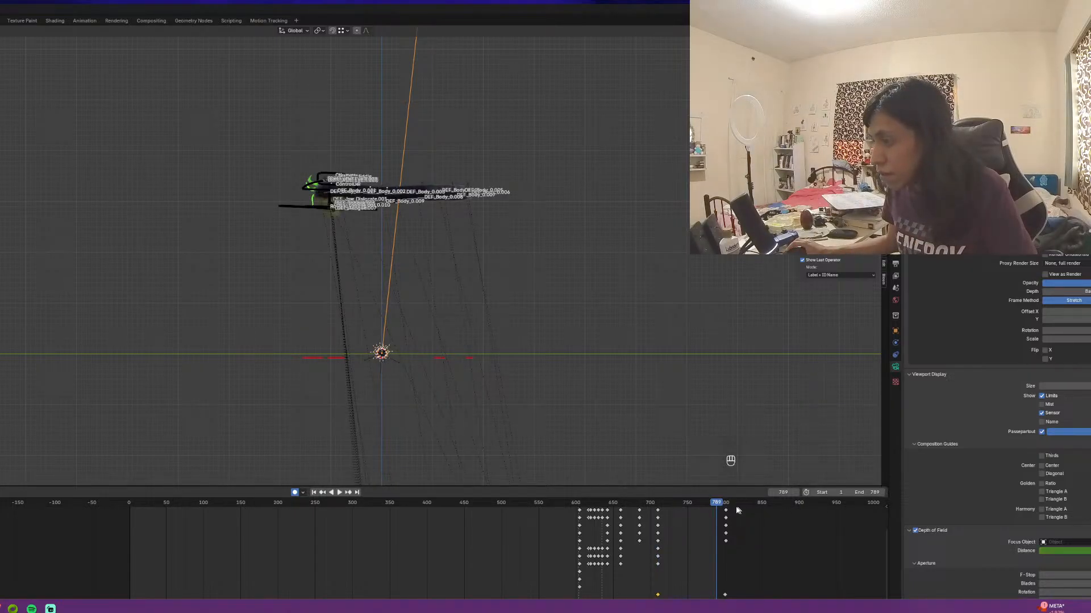
middle_click_drag(423, 259, 441, 327, "shift")
scroll(440, 327, "up", 4)
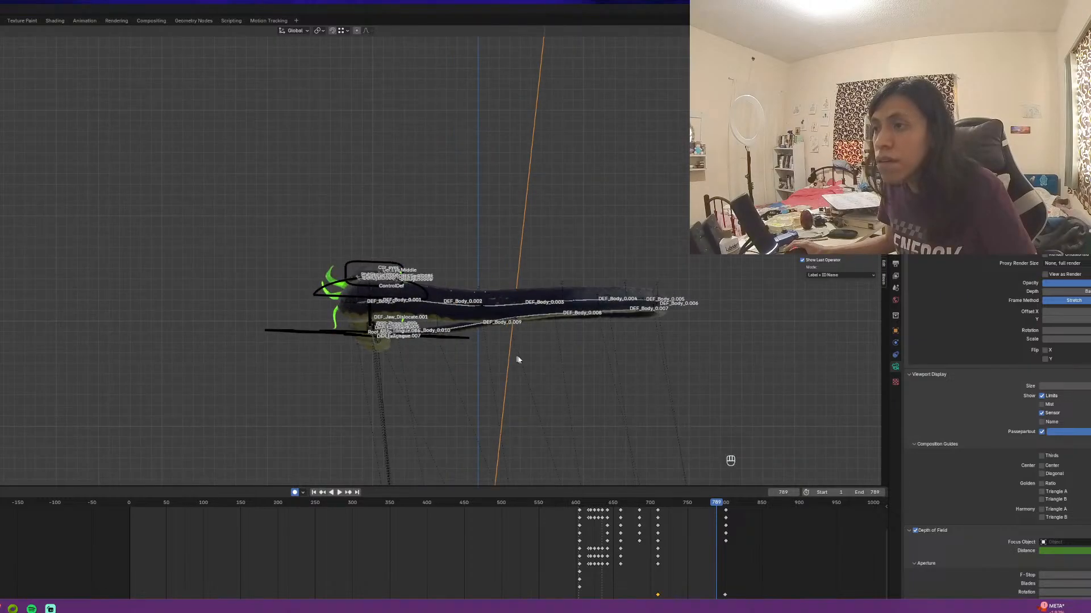
middle_click_drag(516, 357, 408, 348, "shift")
scroll(481, 244, "down", 3)
key("KP_0")
key("KP_0")
scroll(417, 283, "down", 4)
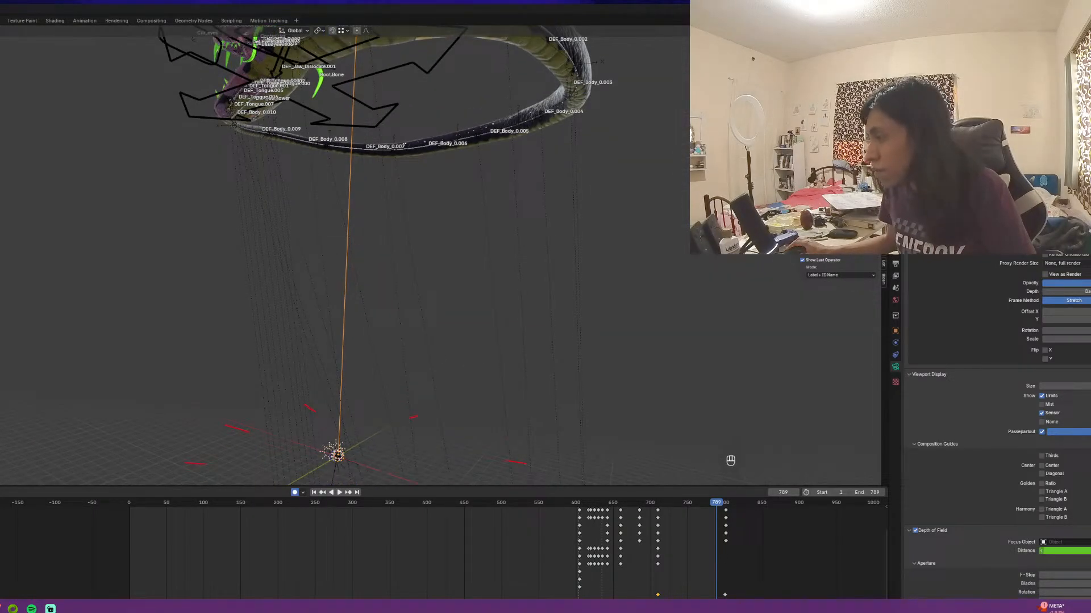
Try Depth of Field focus distances of 100 m and 350 m at frame 789, checking the focus point against the snake
type("100")
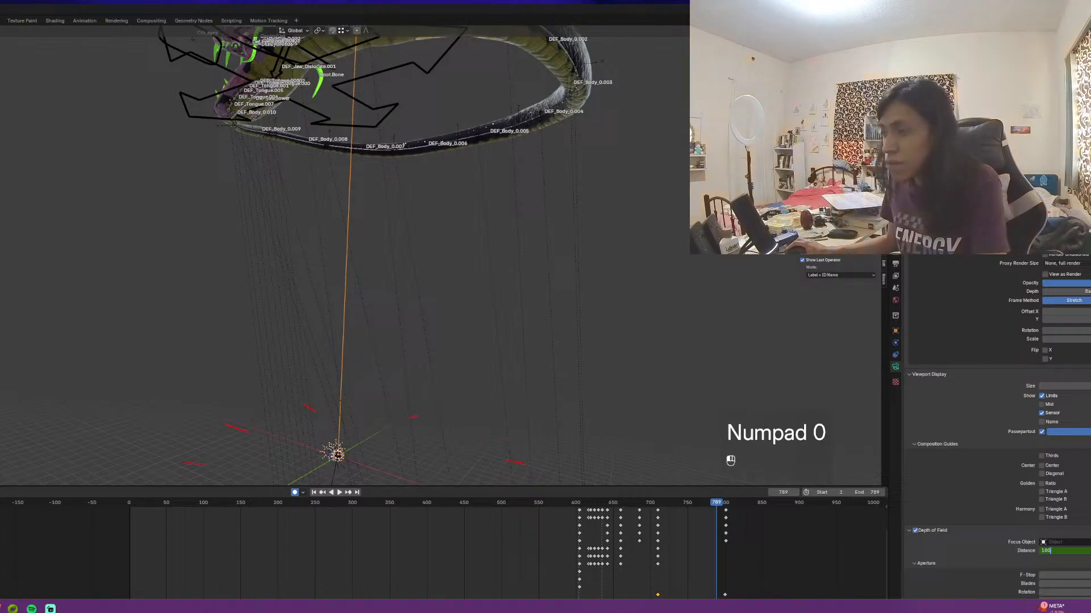
key("Return")
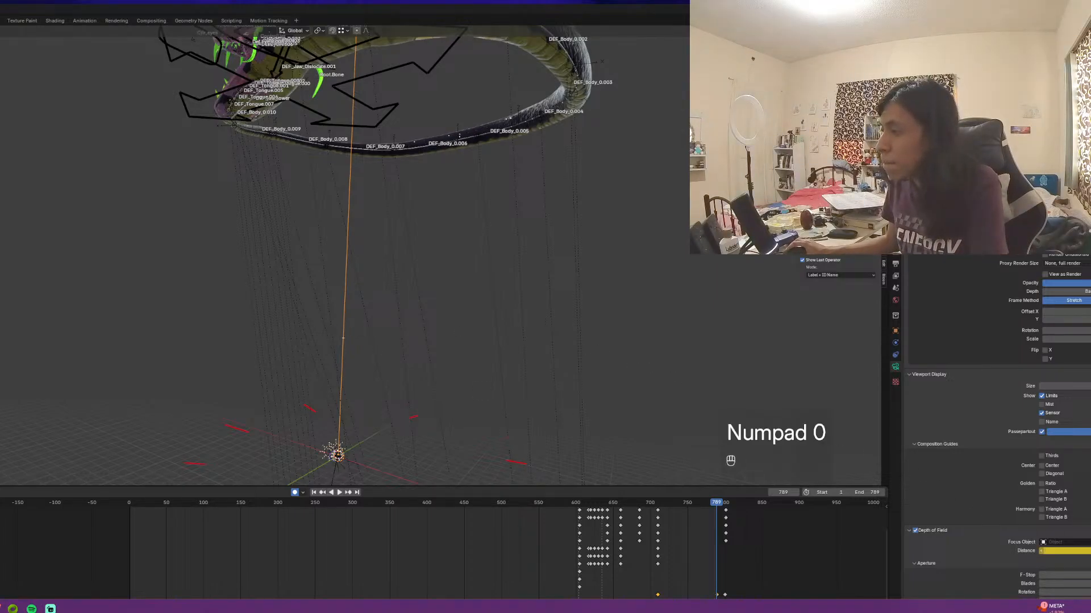
left_click_drag(1068, 551, 1076, 551)
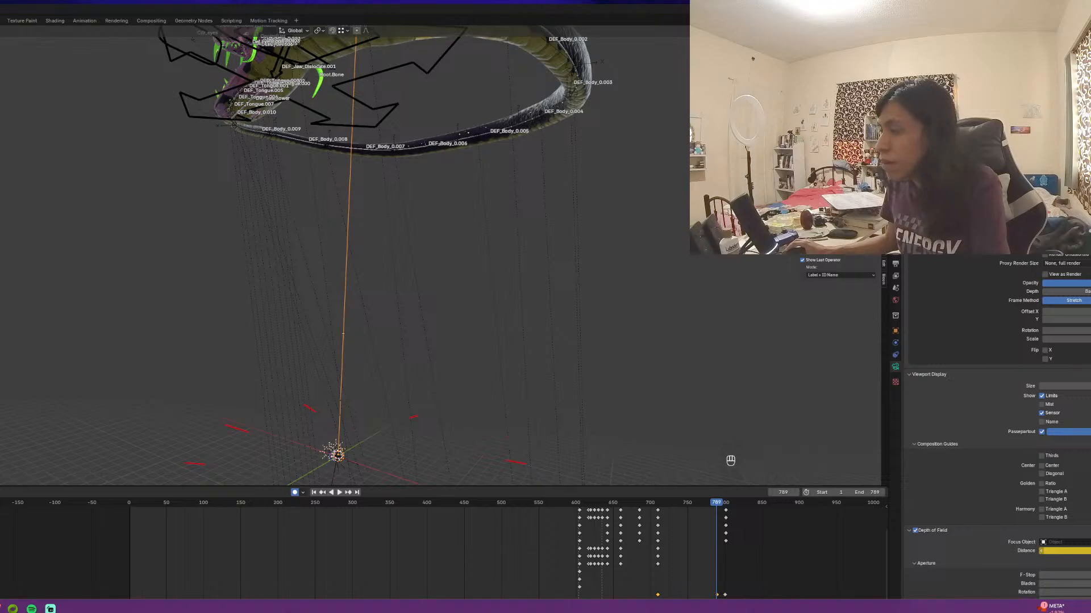
left_click(1075, 551)
type("350")
key("Return")
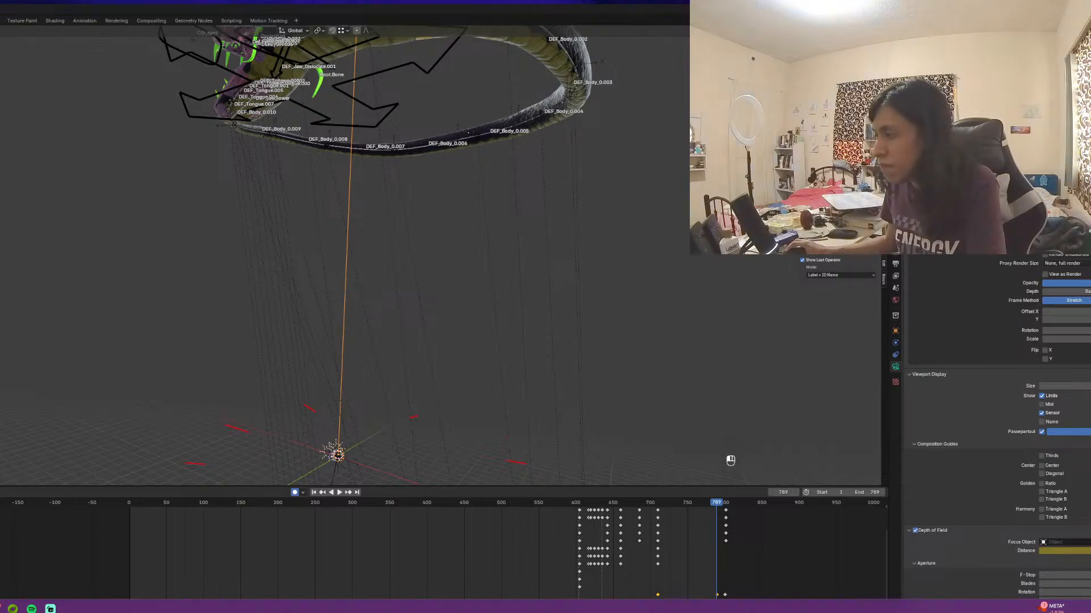
scroll(522, 251, "down", 3)
middle_click_drag(523, 251, 573, 275)
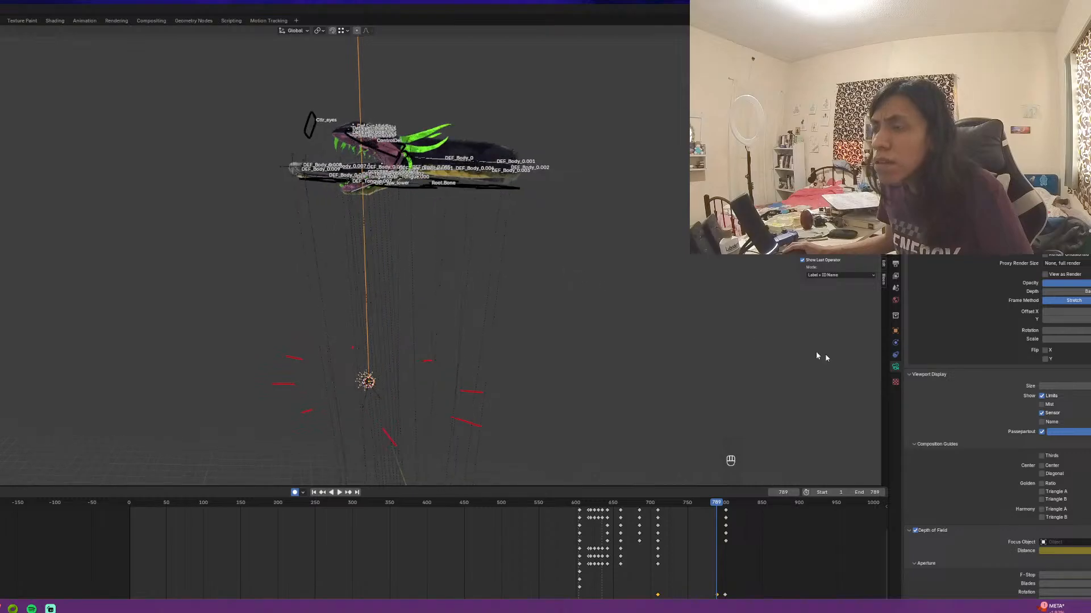
Revise the camera's focus distance at frame 789 and check the focus point around the snake from different angles
left_click(1068, 551)
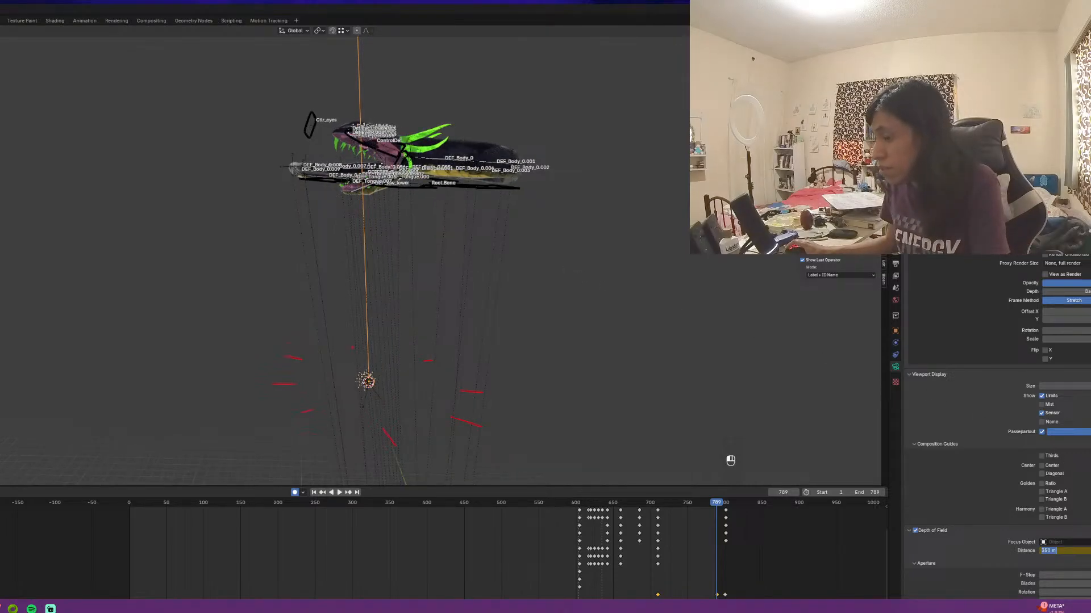
type("0")
key("Return")
scroll(431, 221, "up", 3)
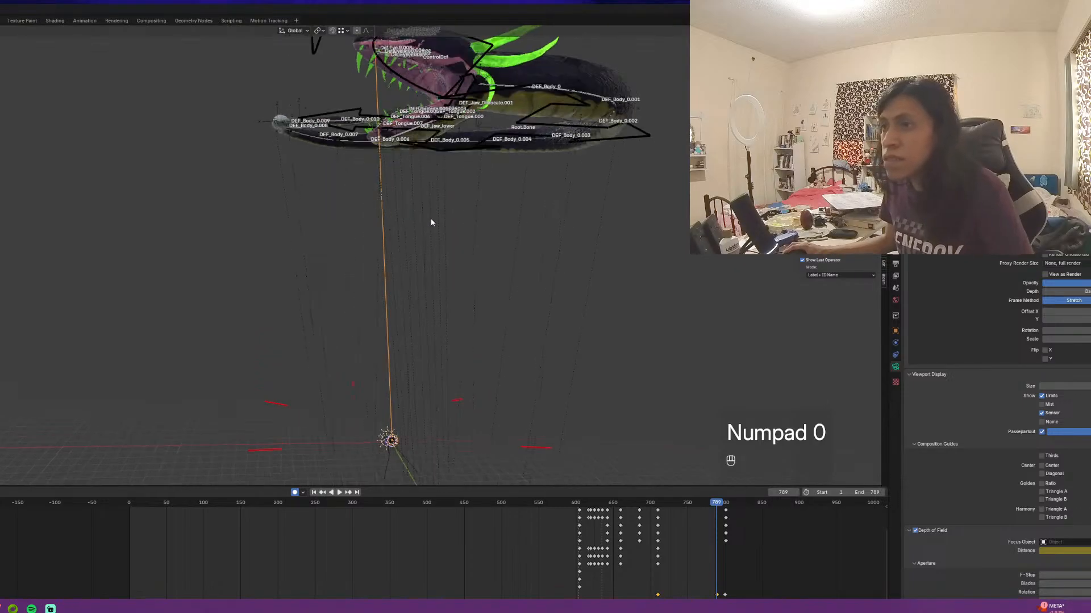
middle_click_drag(431, 222, 482, 225)
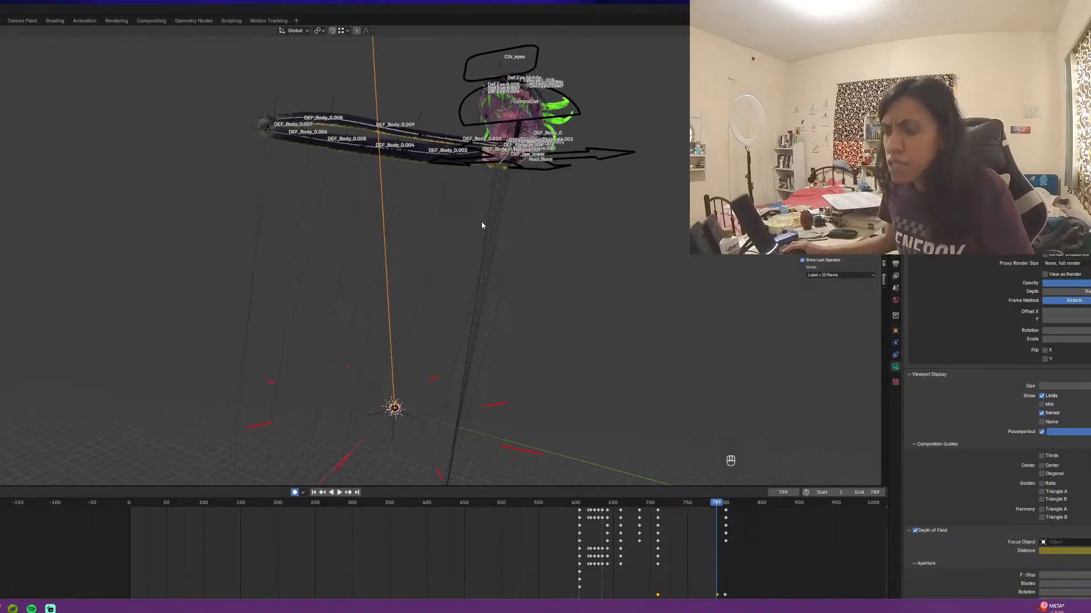
Look through the camera, reduce the A3.mp4 background image's opacity to zero and save the file
key("KP_0")
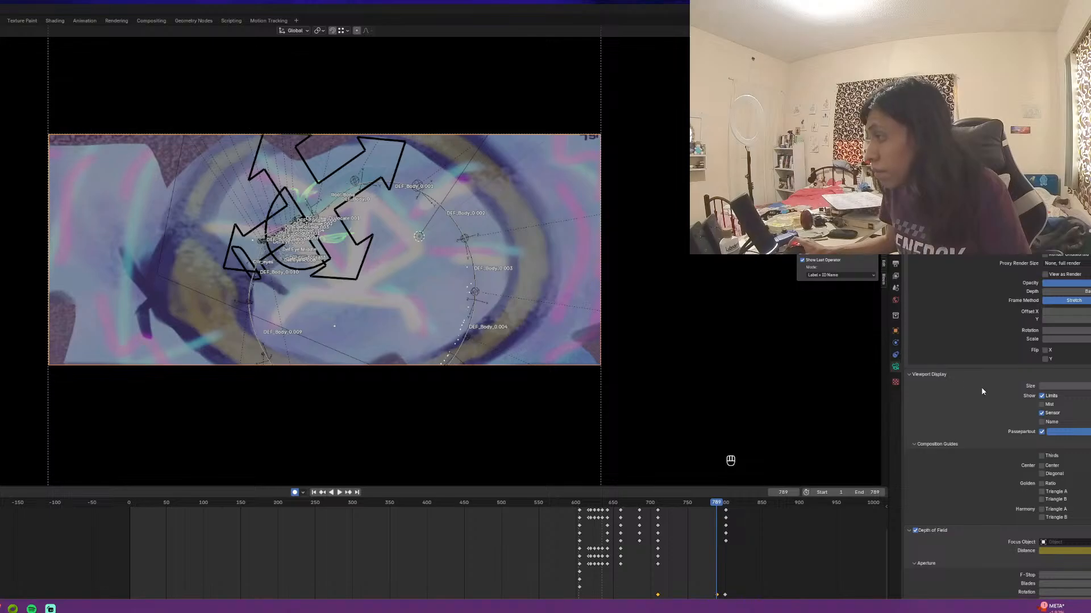
scroll(980, 387, "up", 4)
left_click_drag(1082, 369, 1044, 368)
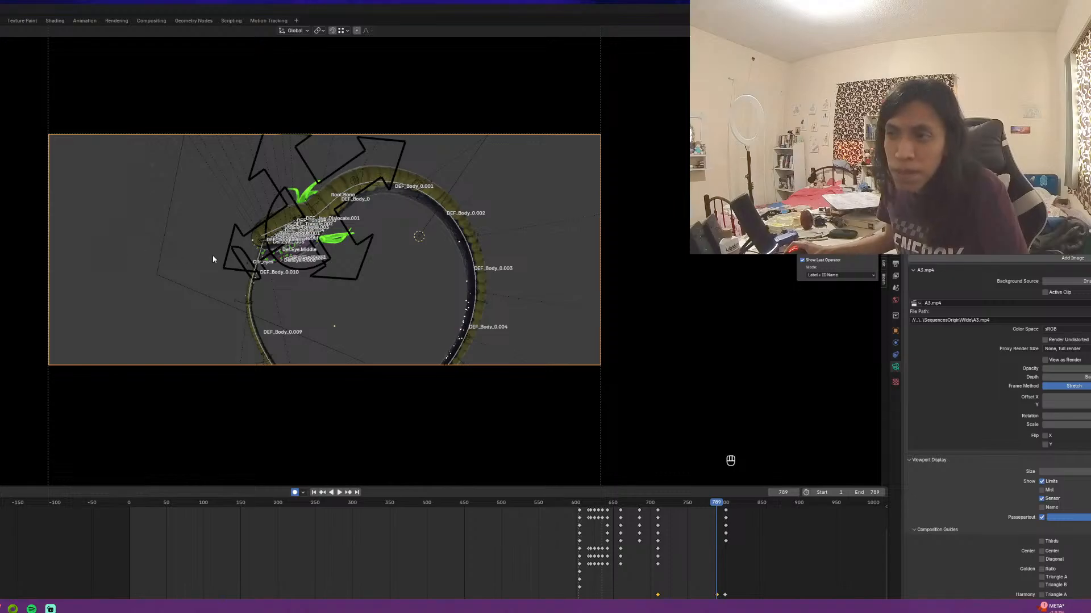
scroll(212, 255, "up", 2)
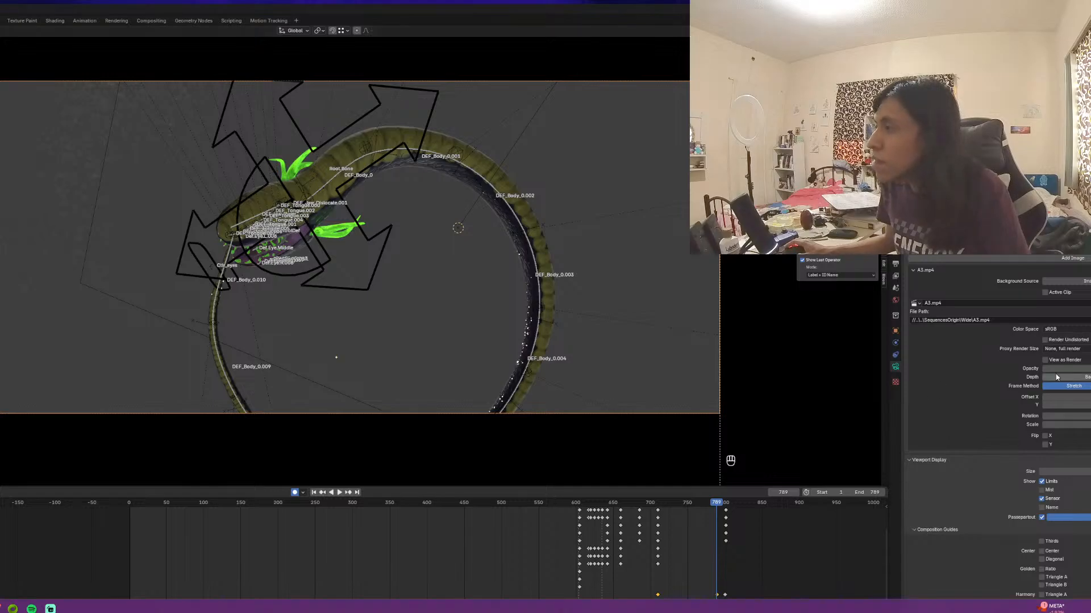
key("ctrl")
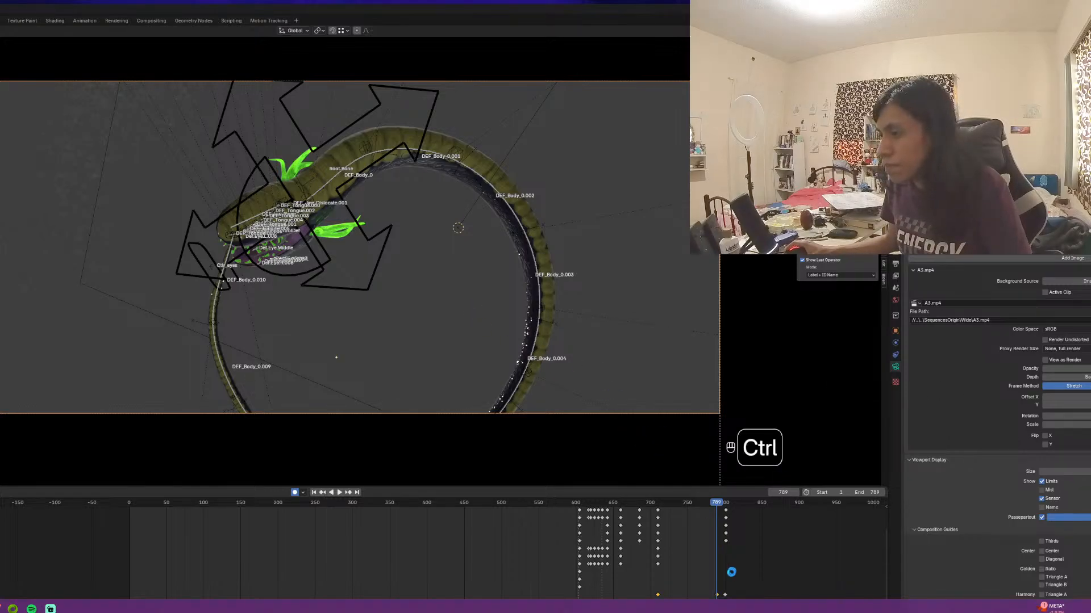
key("ctrl+s")
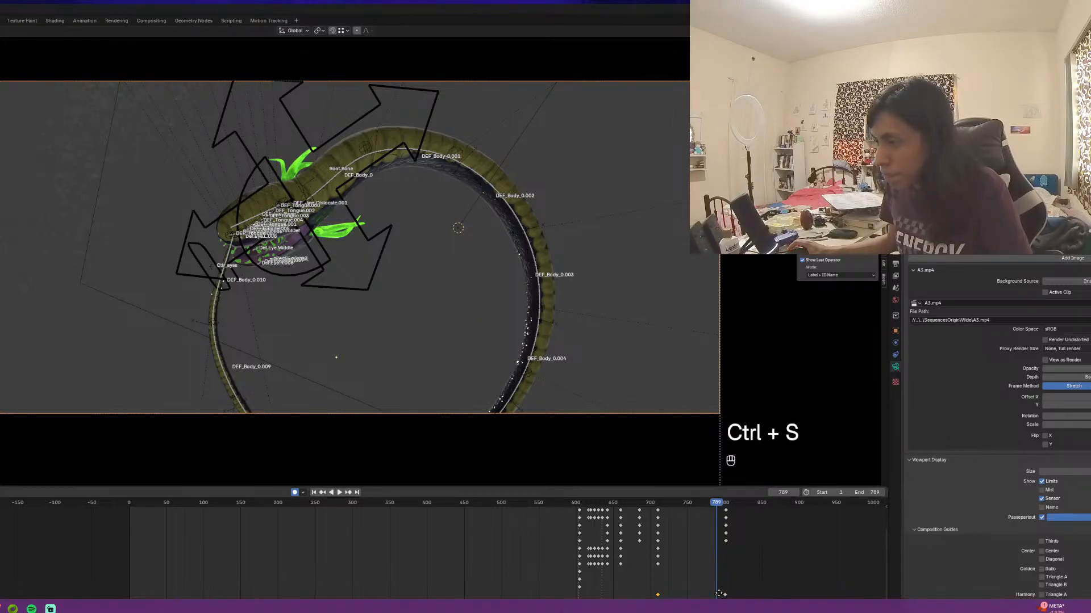
Move the camera's focus distance keyframe from frame 789 to frame 800 in the timeline
key("g")
right_click(720, 594)
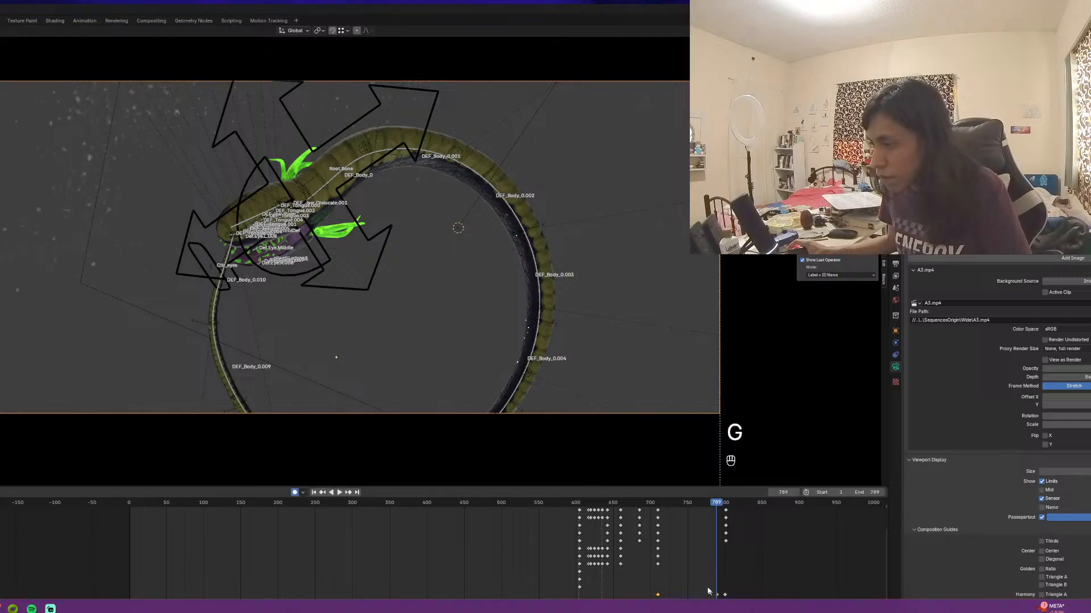
key("g")
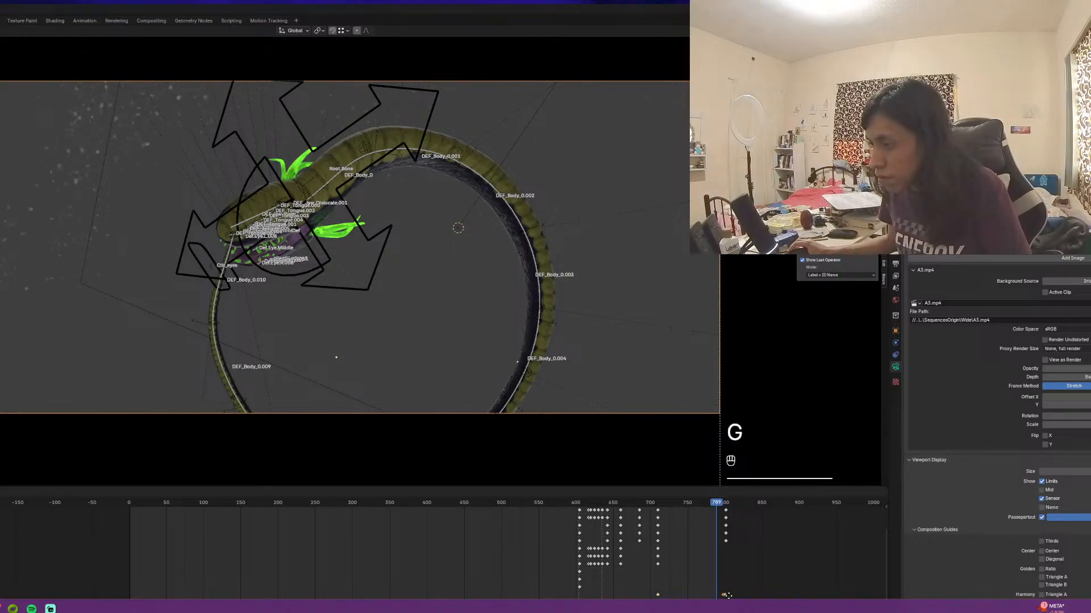
left_click(727, 595)
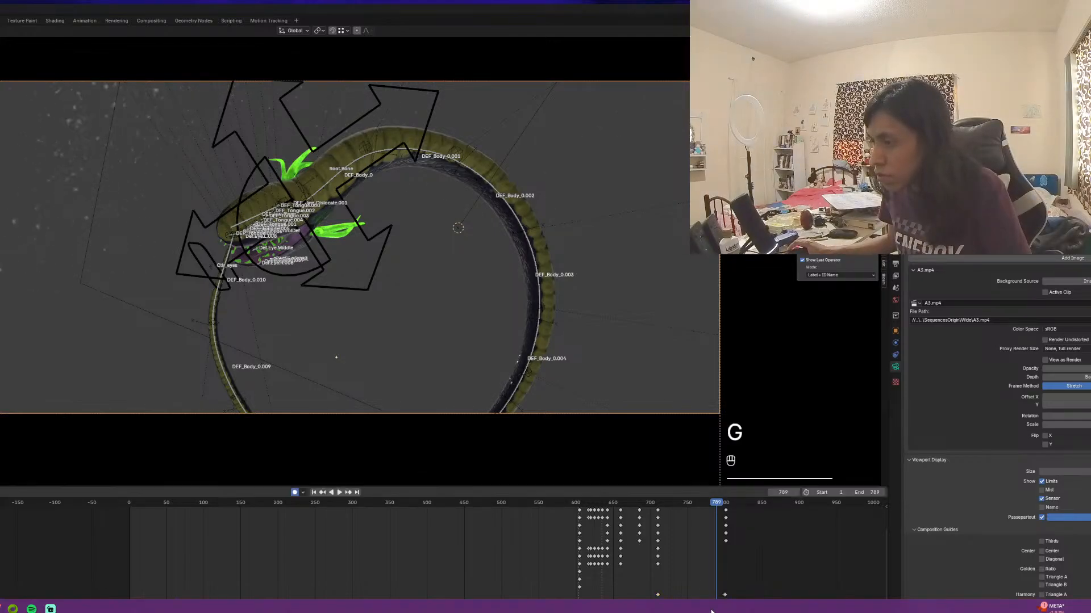
key("alt")
key("super")
key("super")
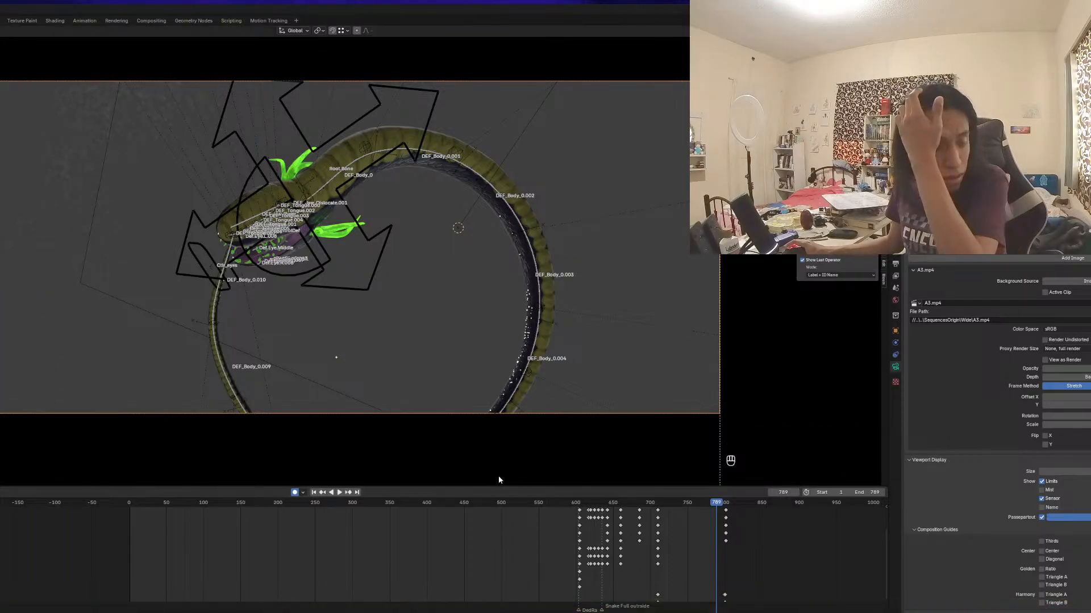
key("alt+Tab")
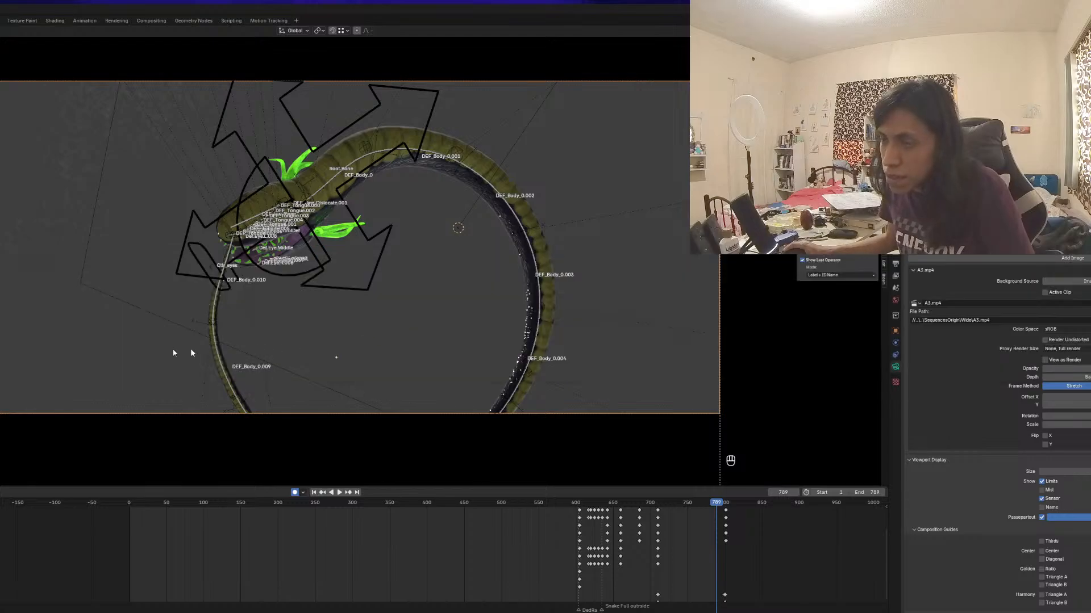
key("alt+Tab")
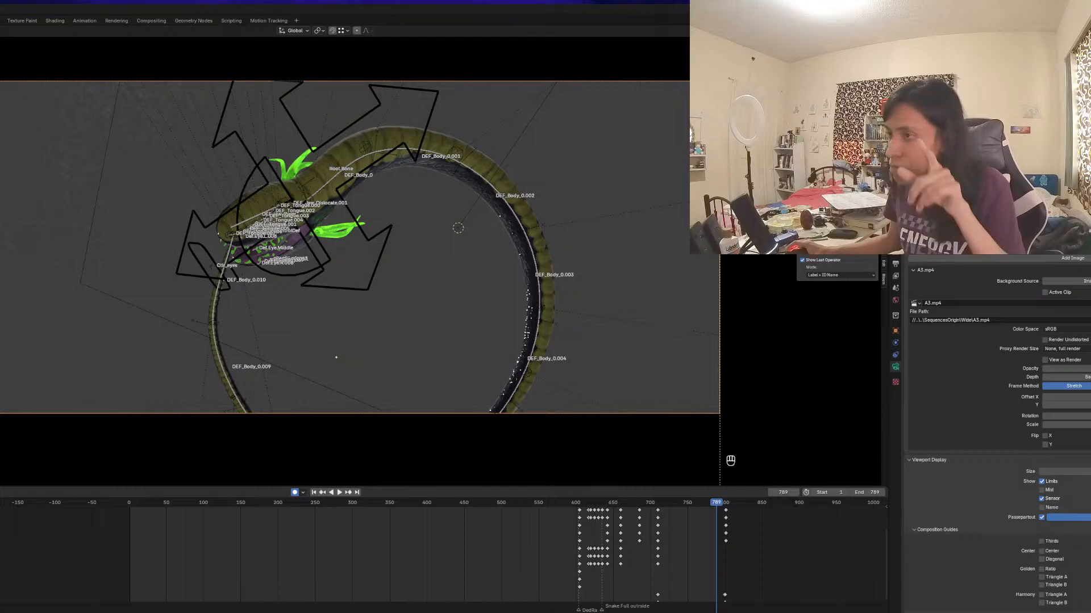
Fit the camera frame in view, change the viewport shading to Material Preview, and inspect the snake's coil above the camera from several angles
key("Home")
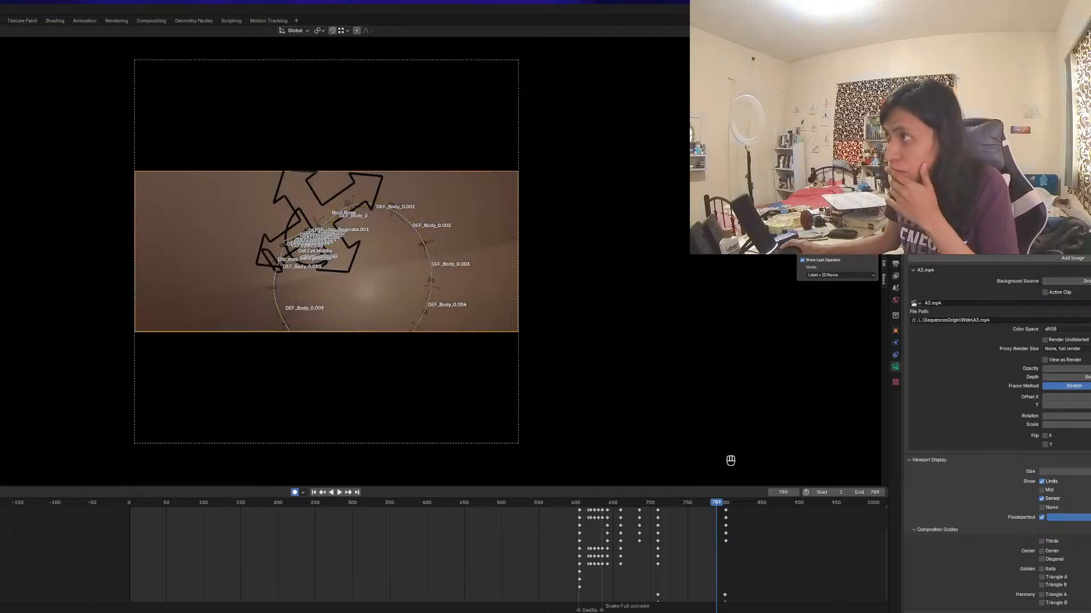
left_click(854, 31)
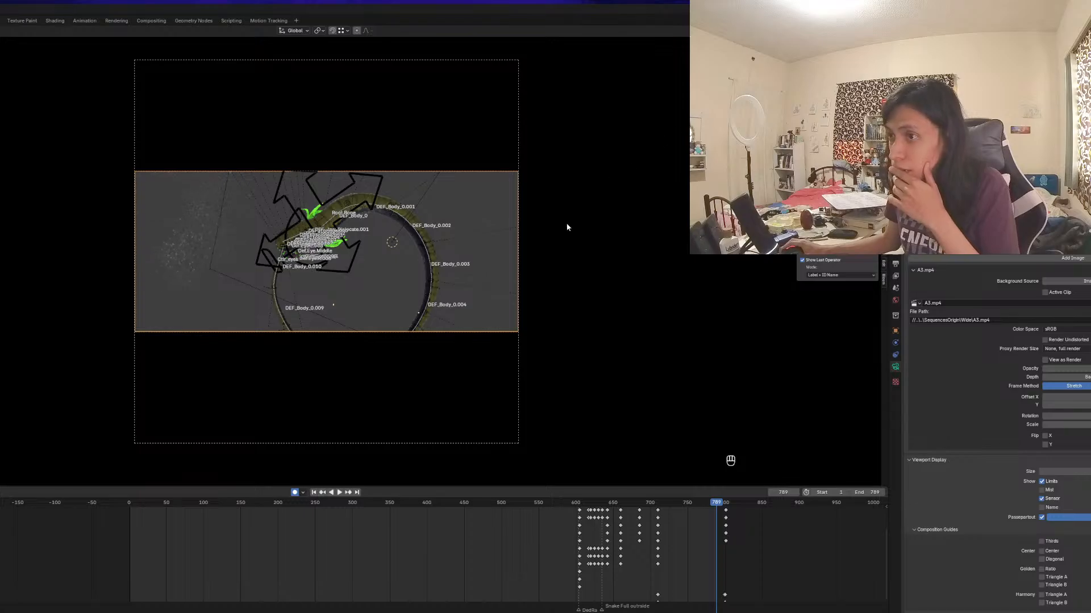
mouse_move(568, 227)
middle_mouse_down()
mouse_move(531, 264)
mouse_move(532, 361)
middle_mouse_up()
scroll(530, 264, "down", 5)
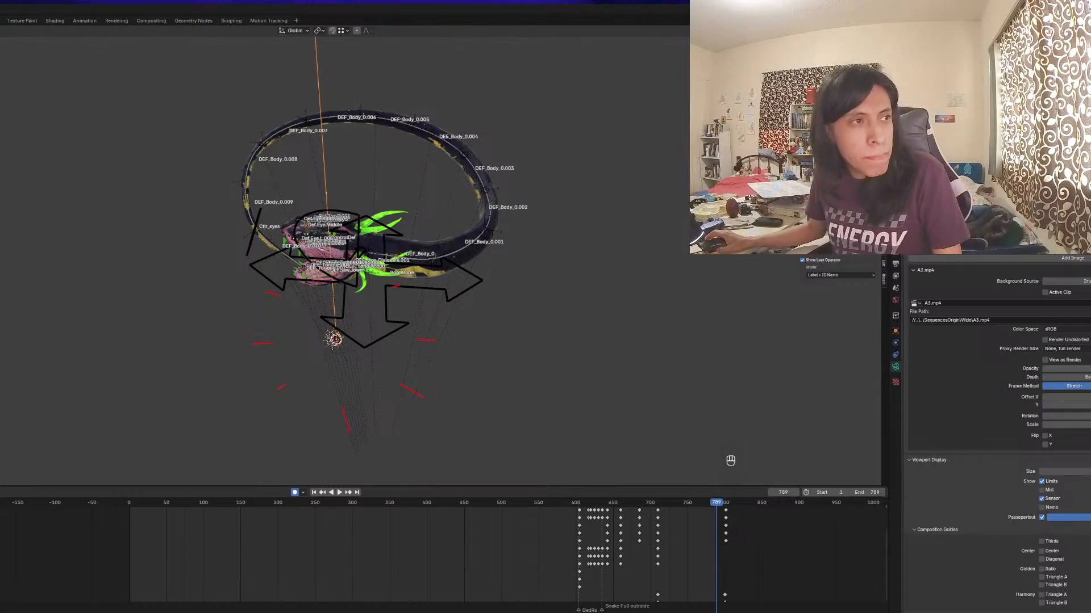
middle_click_drag(154, 268, 394, 306)
scroll(323, 302, "up", 1)
scroll(346, 298, "down", 4)
scroll(341, 271, "up", 4)
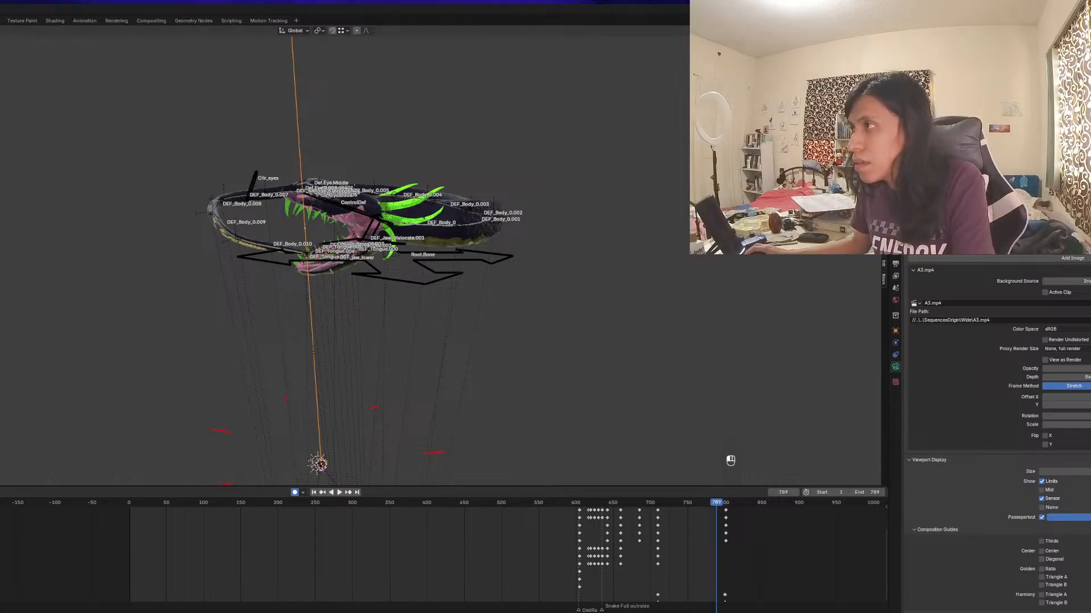
middle_click_drag(432, 244, 577, 237)
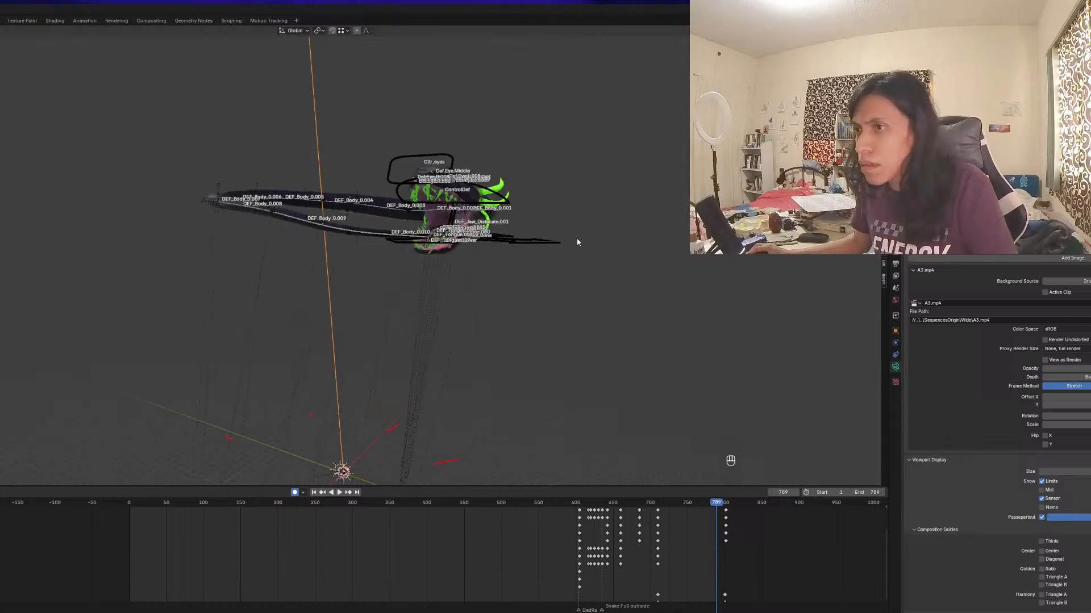
Review the animation through the camera from frame 428 onward and stop at frame 746
left_click(448, 505)
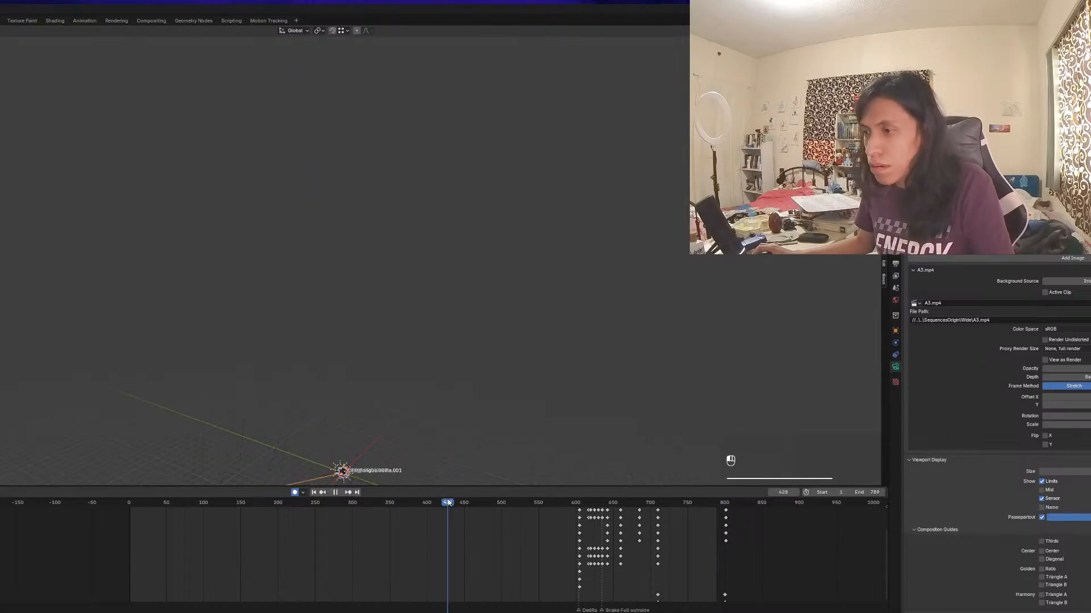
key("KP_0")
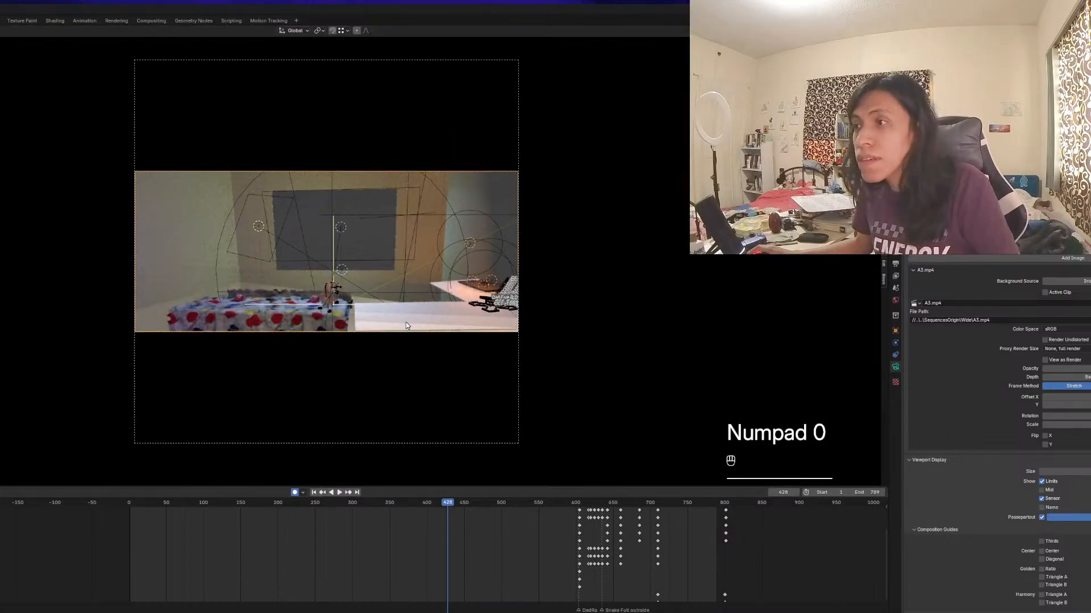
left_click_drag(461, 503, 608, 519)
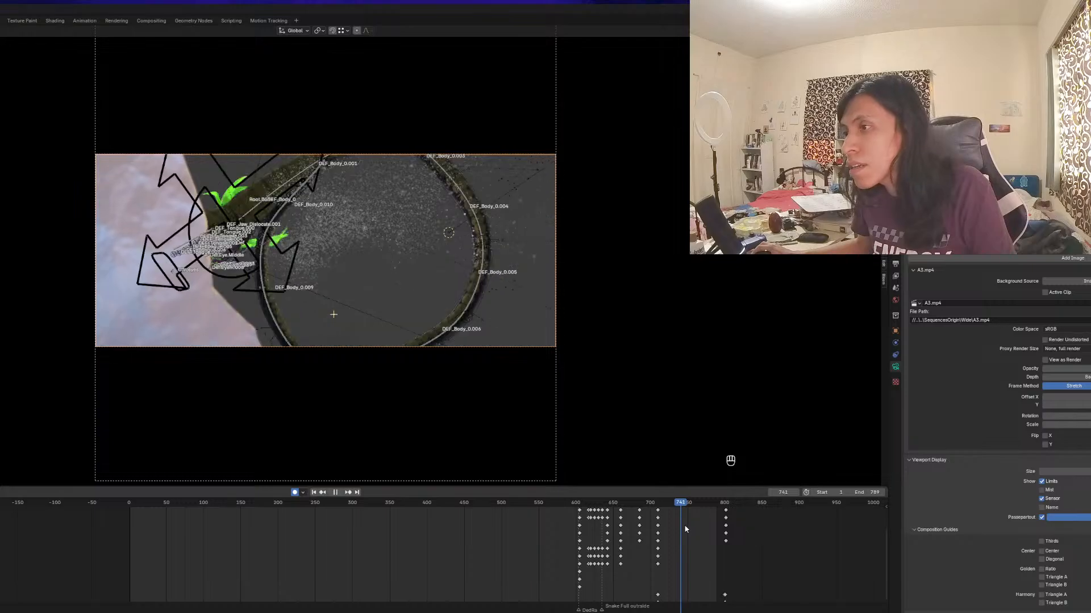
key("space")
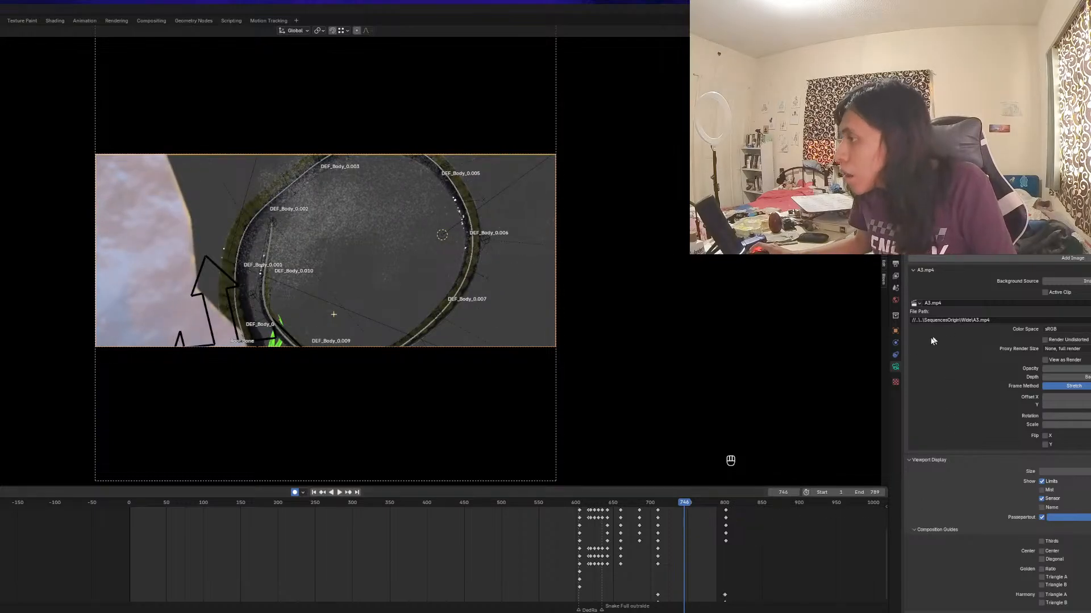
Examine the camera's Background Images, Viewport Display and Depth of Field settings
scroll(955, 461, "down", 3)
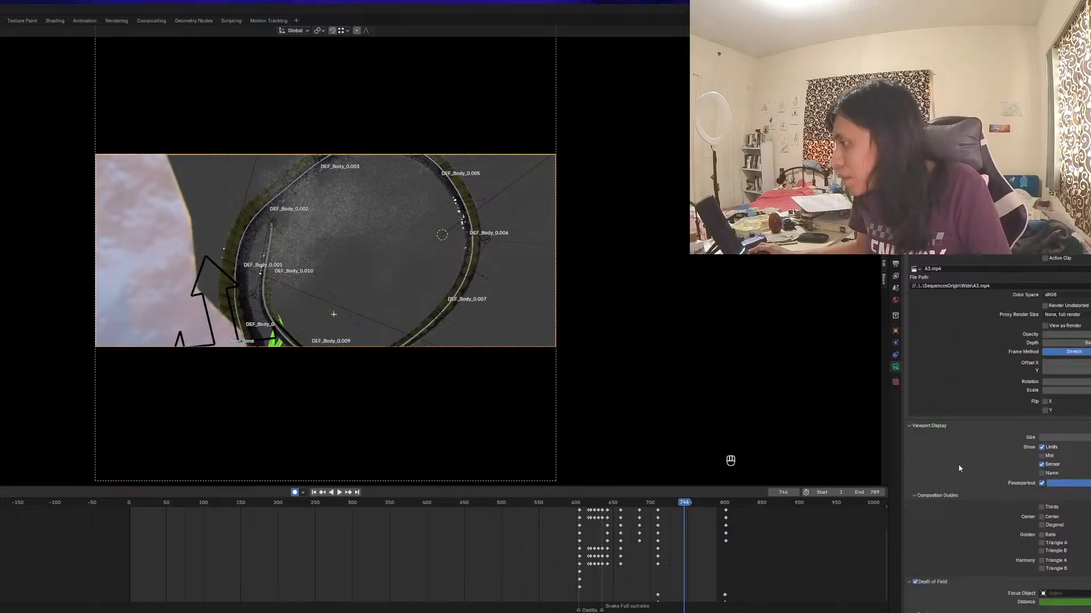
scroll(959, 467, "up", 3)
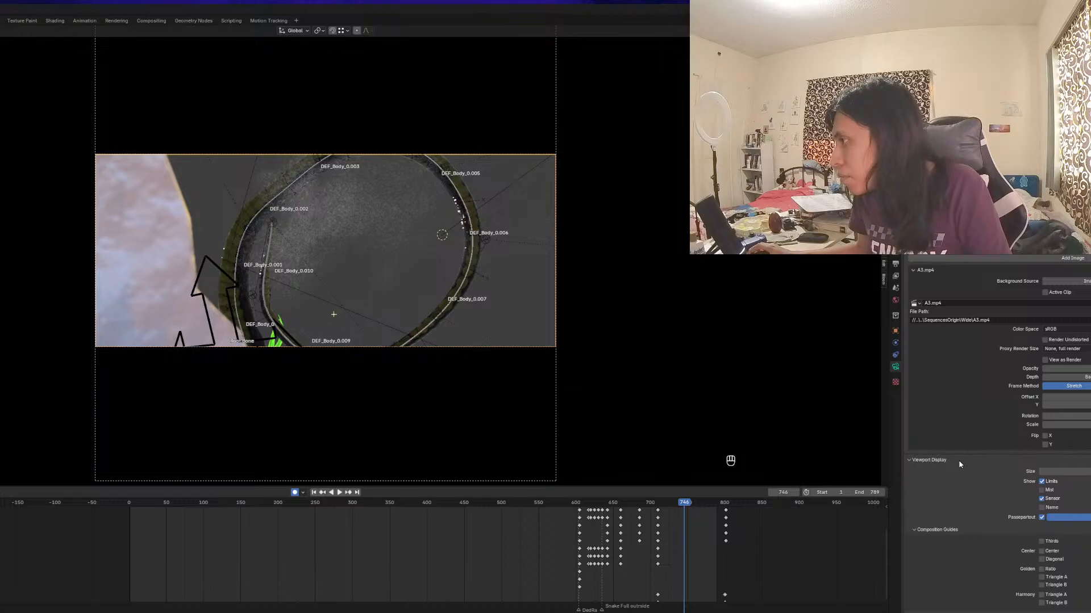
scroll(959, 465, "up", 2)
scroll(973, 452, "up", 4)
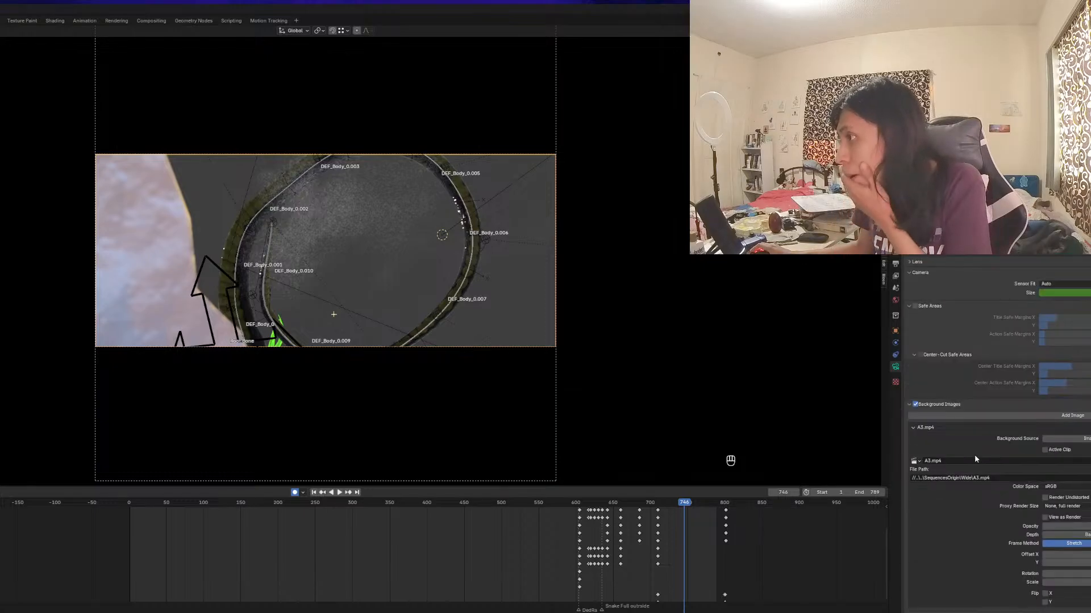
scroll(975, 459, "down", 5)
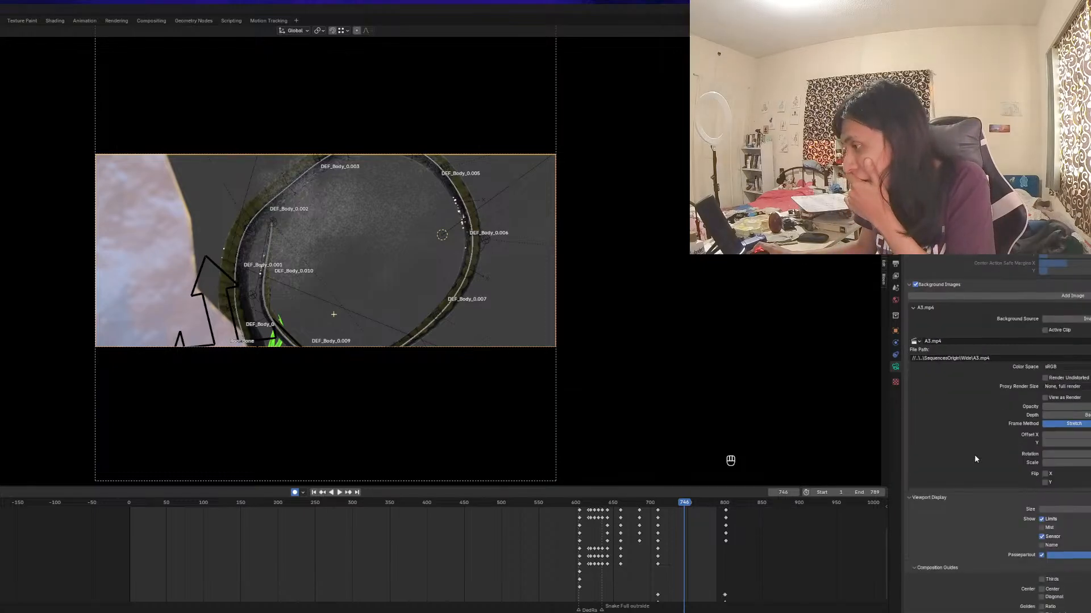
scroll(975, 459, "down", 5)
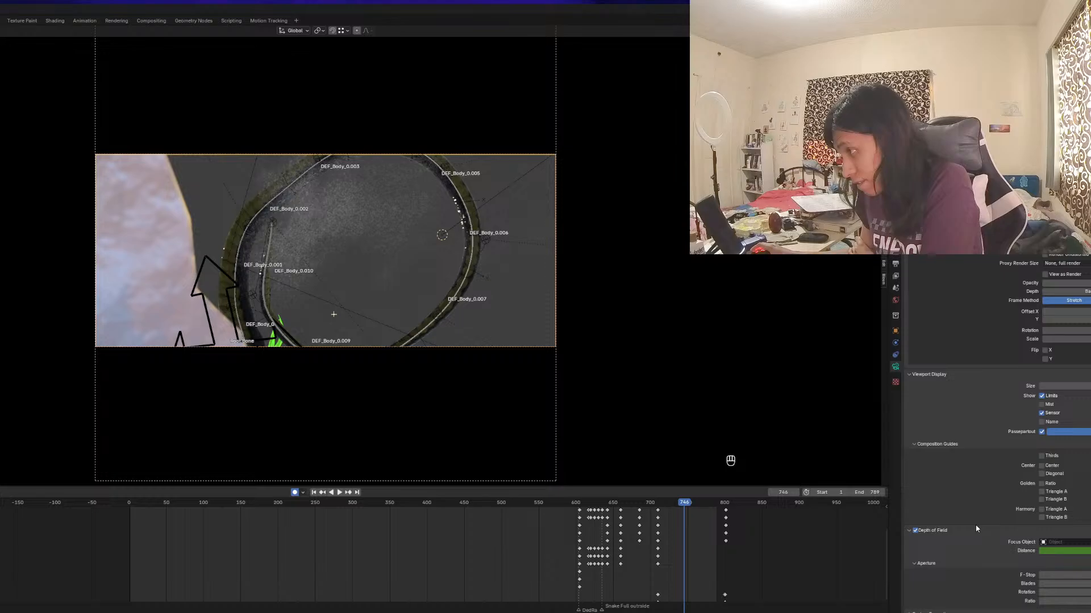
scroll(519, 381, "down", 1)
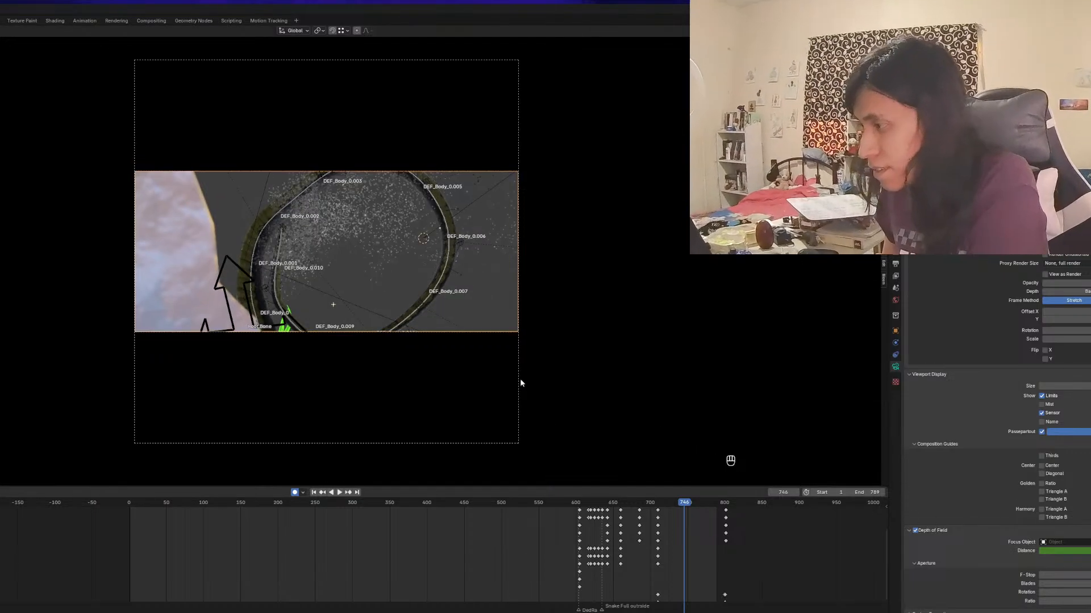
Split the 3D viewport side by side, widen the new area and change it to a Geometry Node Editor
middle_click_drag(520, 378, 330, 223)
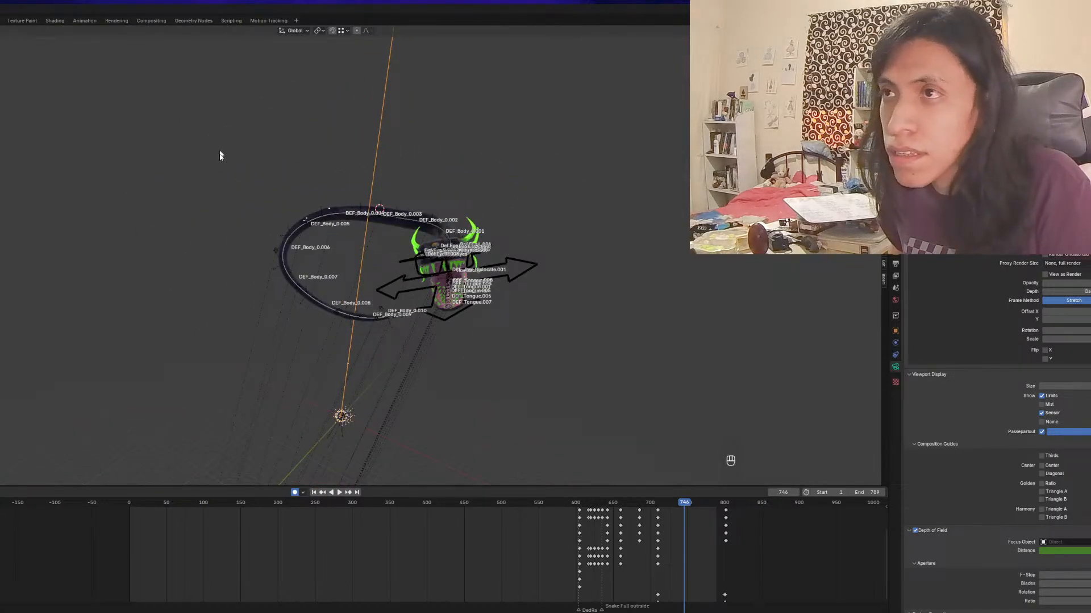
left_click_drag(883, 29, 466, 58)
left_click(517, 32)
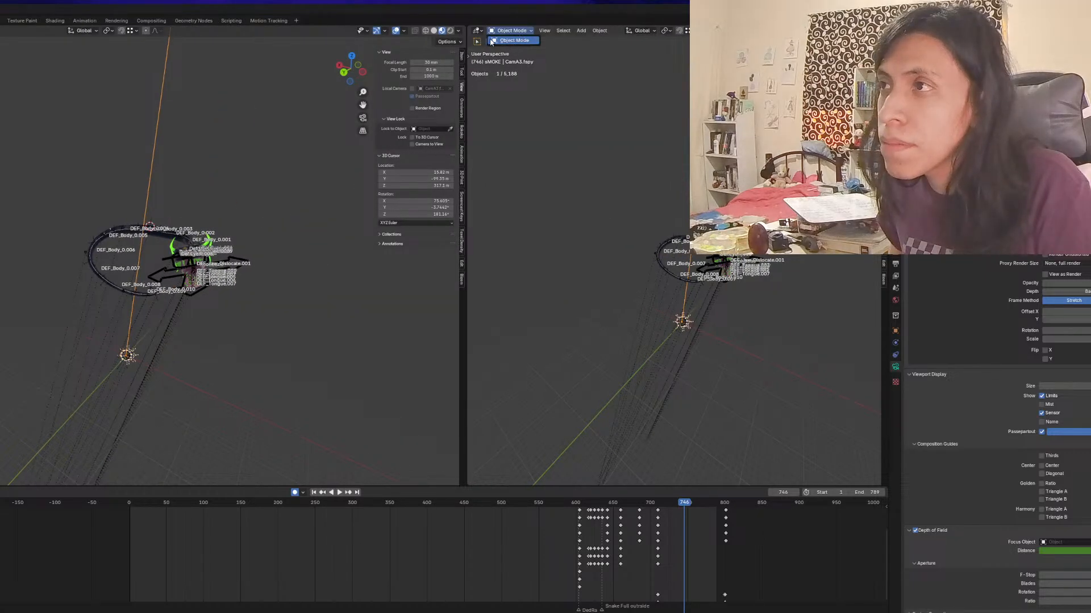
left_click(514, 40)
left_click_drag(466, 38, 166, 108)
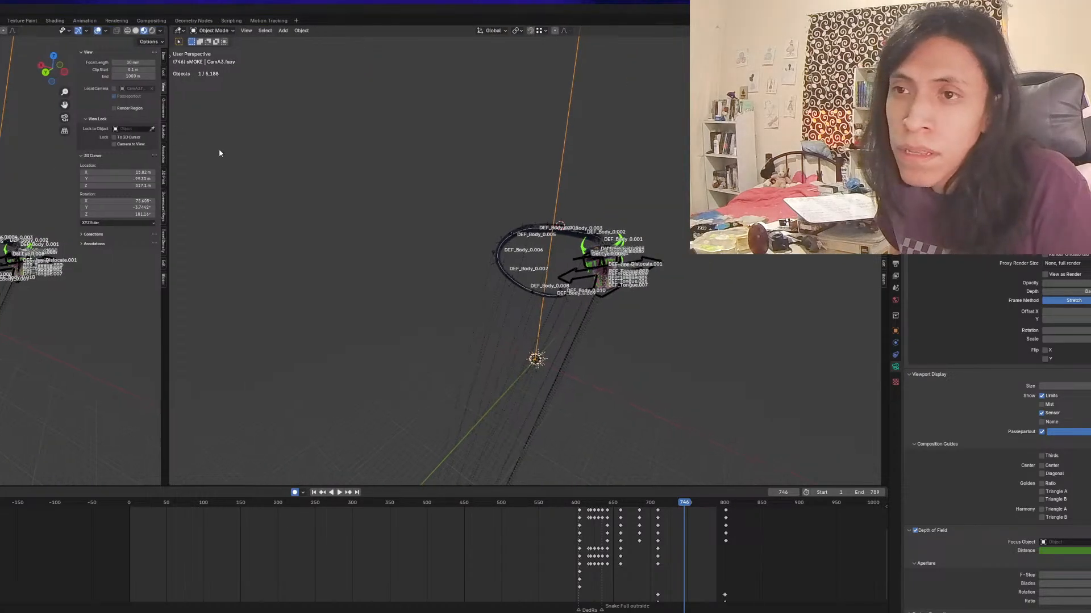
left_click(192, 31)
left_click(179, 31)
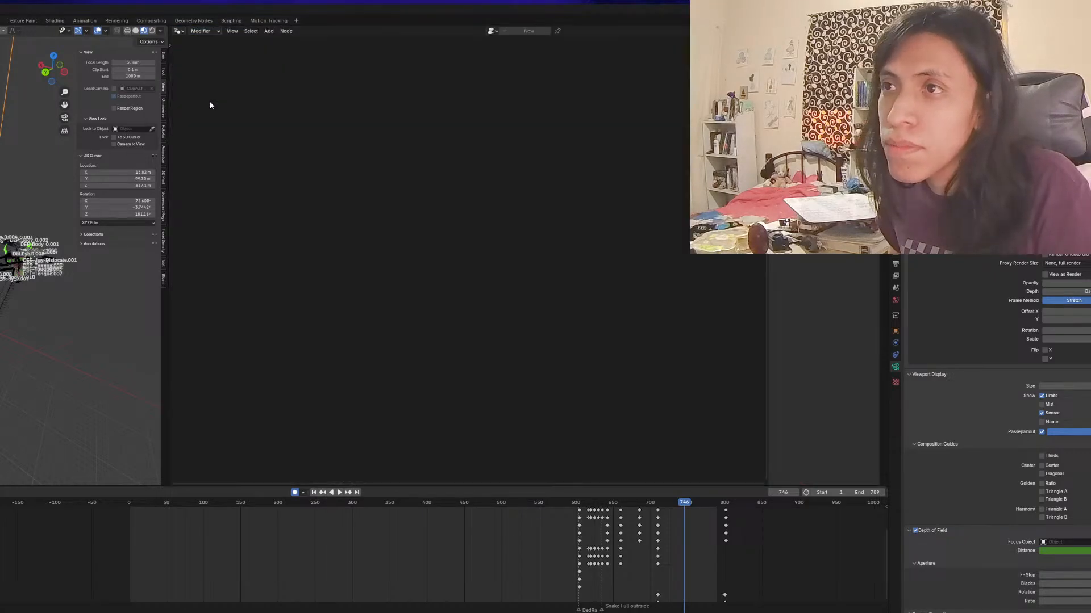
left_click(210, 103)
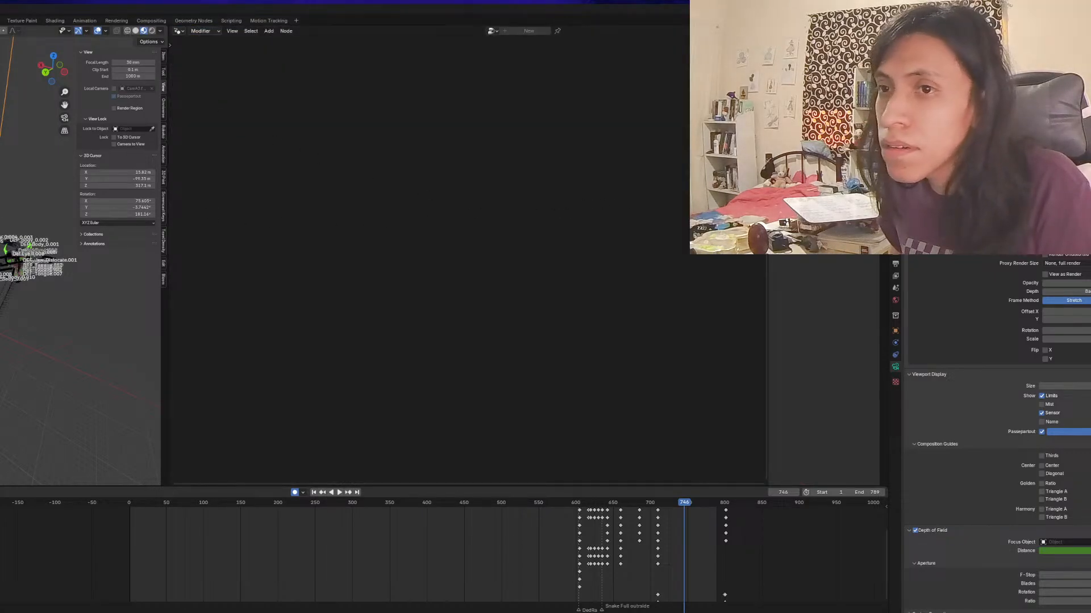
Create a new geometry node tree on the BézierCurve object and name it Clouds
scroll(46, 267, "up", 1)
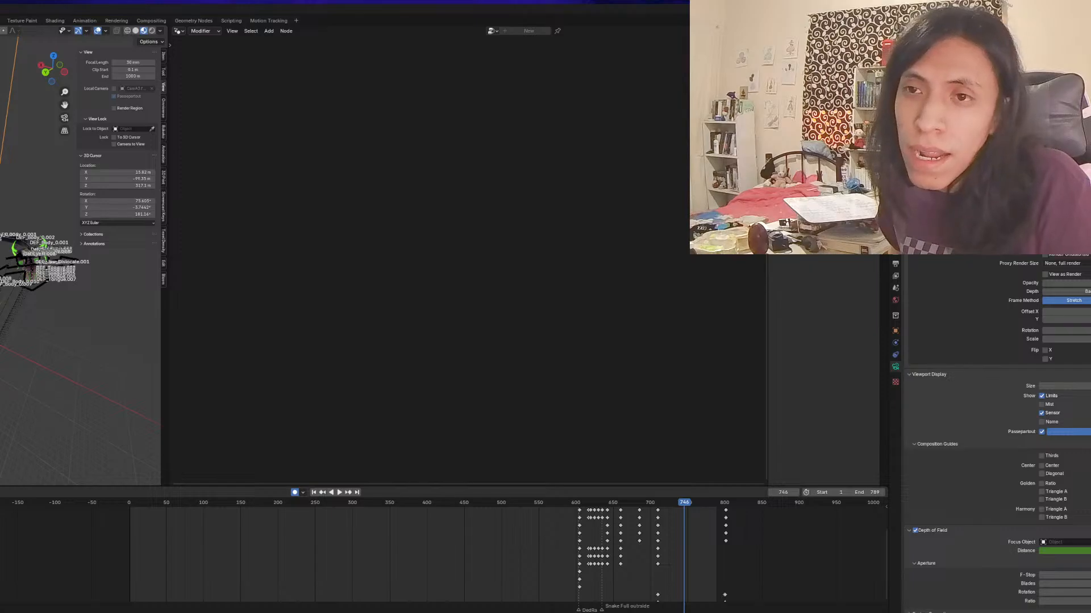
key("shift+a")
left_click(15, 292)
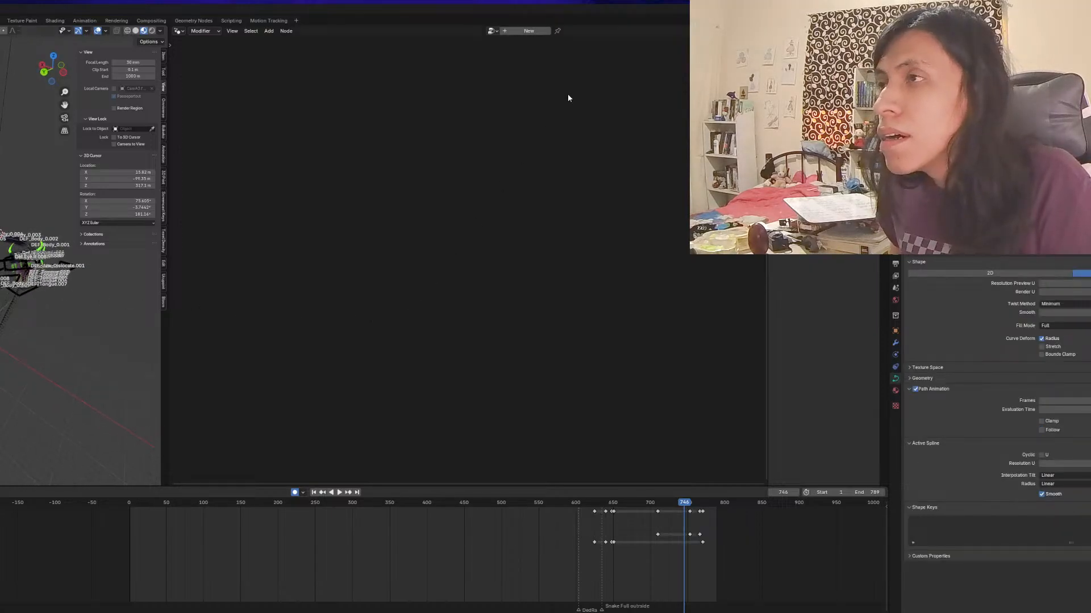
left_click(518, 31)
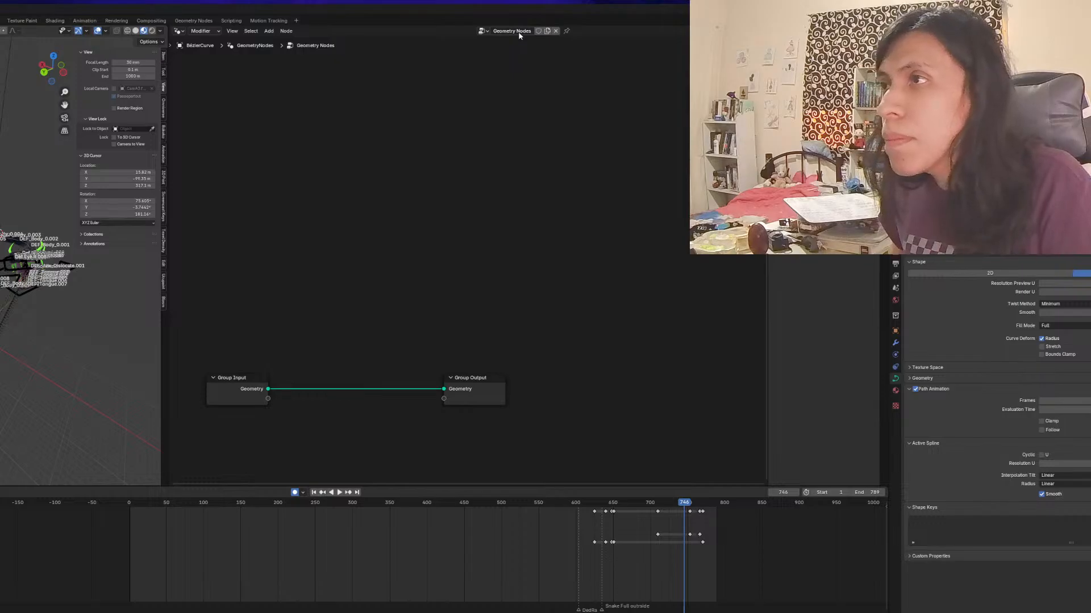
double_click(518, 31)
type("Cloud")
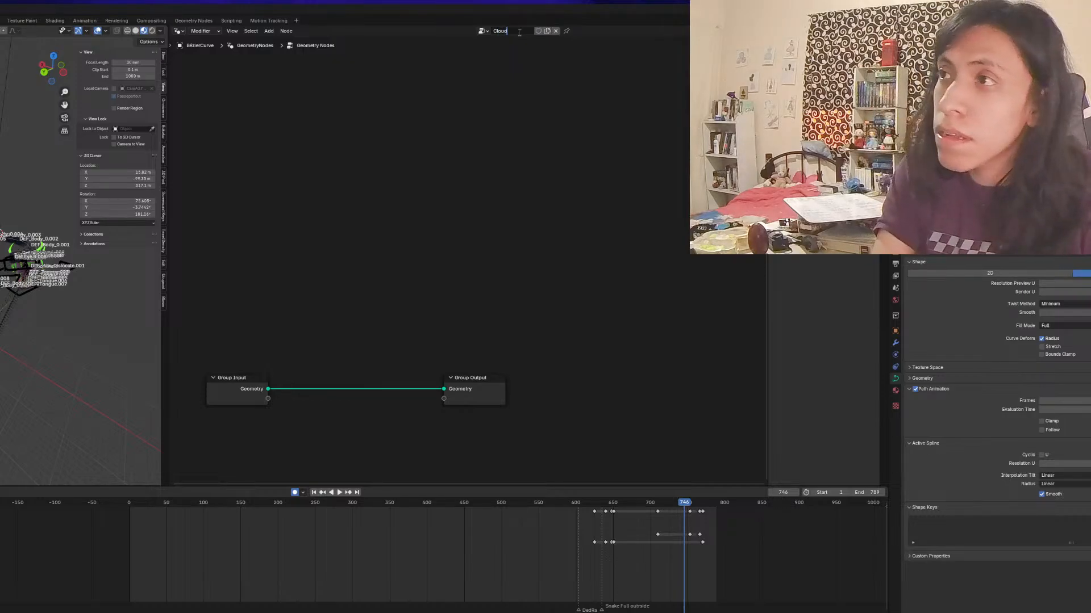
type("s")
key("Return")
Spread the Group Input and Group Output nodes far apart to make room for new nodes between them
left_click_drag(485, 385, 627, 382)
left_click_drag(223, 390, 198, 386)
middle_click_drag(334, 358, 425, 344)
scroll(361, 322, "up", 1)
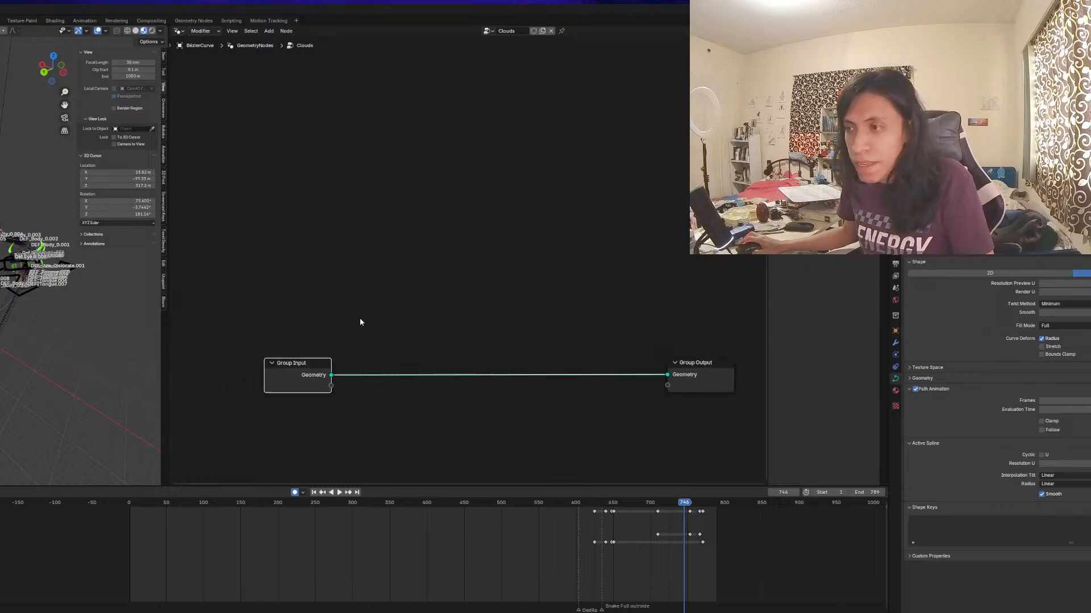
scroll(360, 319, "up", 1)
middle_click_drag(358, 335, 381, 293)
left_click_drag(321, 327, 234, 323)
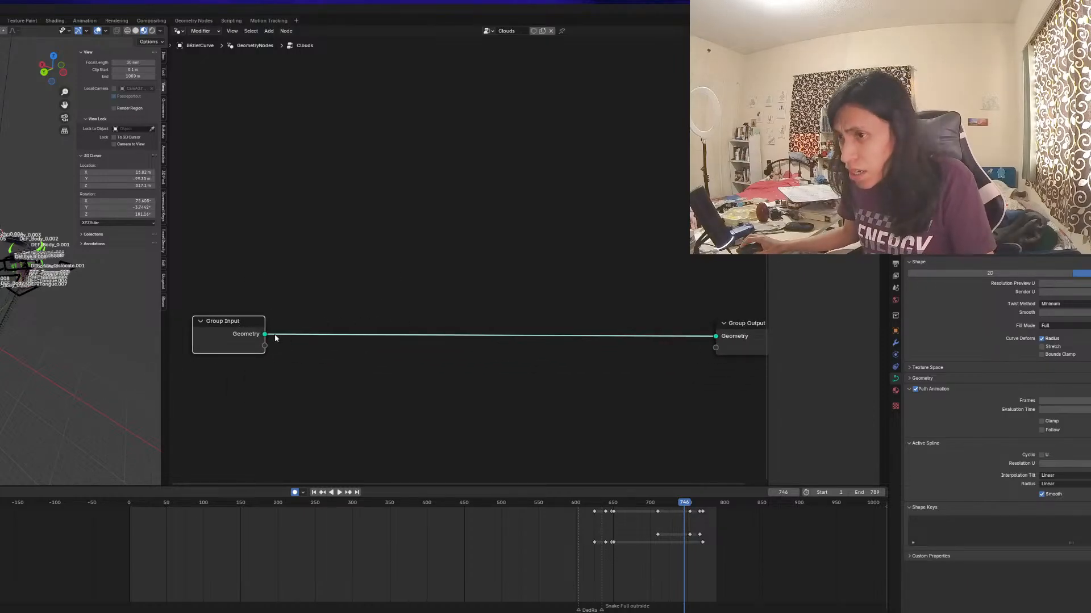
Search the nodes compatible with the Group Input's Geometry output for "dis" and look through the matches
left_click_drag(266, 335, 343, 293)
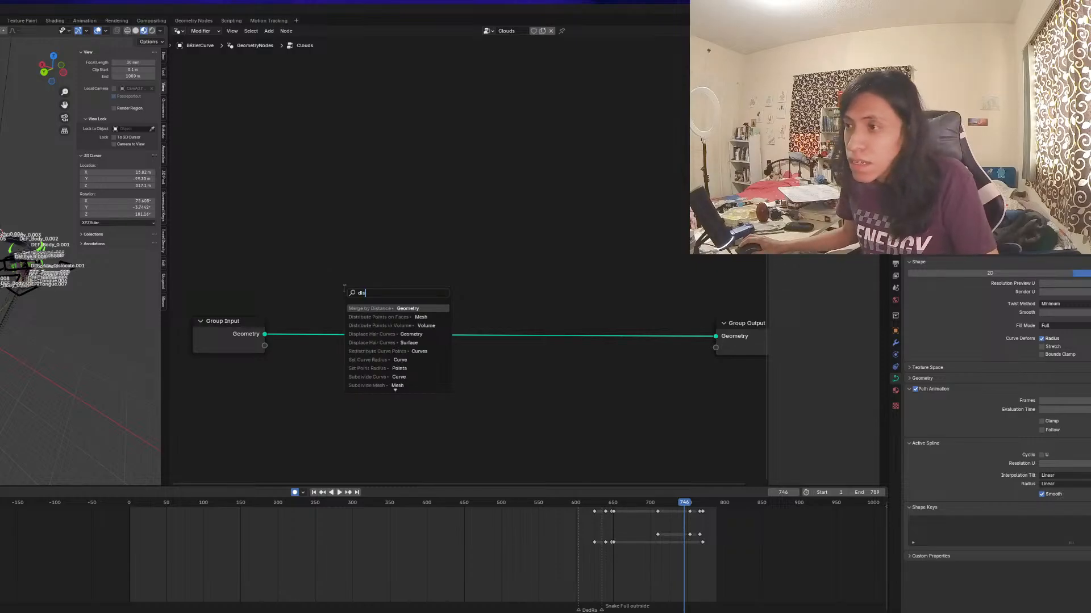
type("dis")
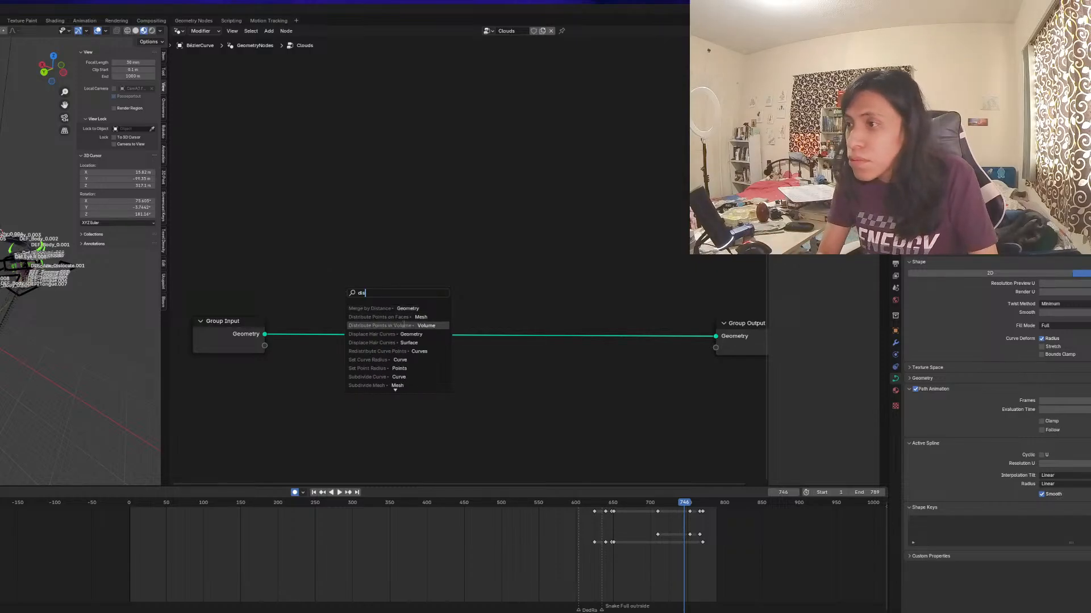
key("Up")
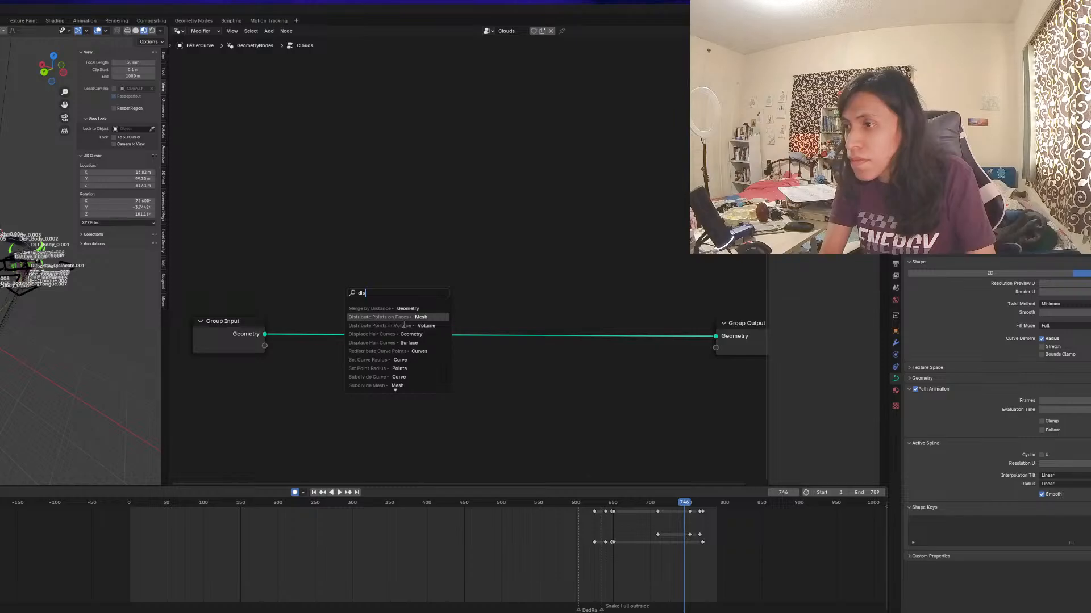
key("Down")
key("Down")
key("Down")
key("Down")
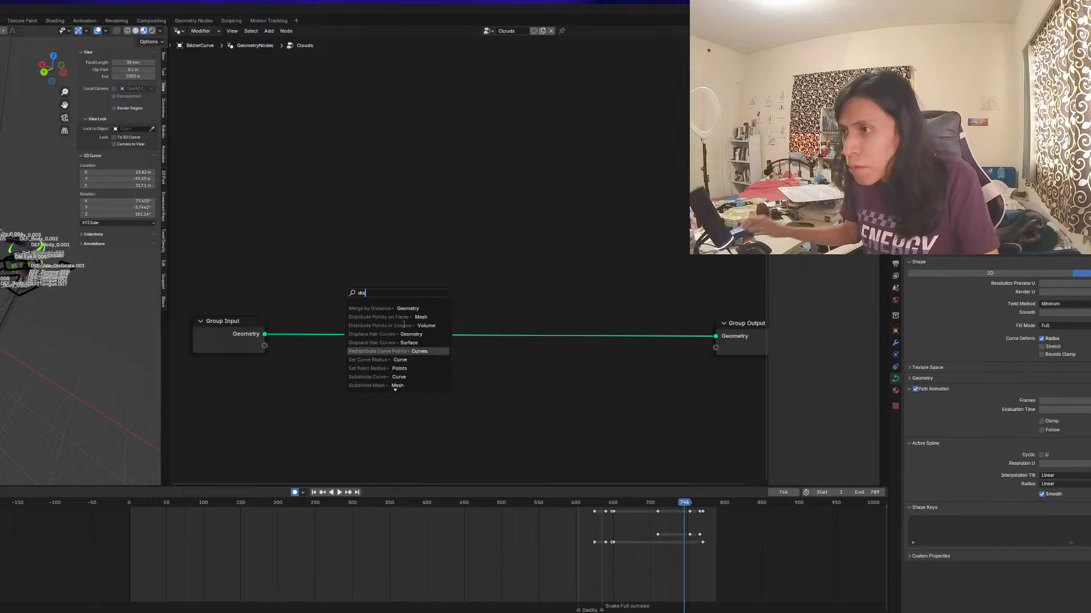
key("Down")
key("Down")
key("Down")
key("Down")
key("Down")
key("Down")
key("Down")
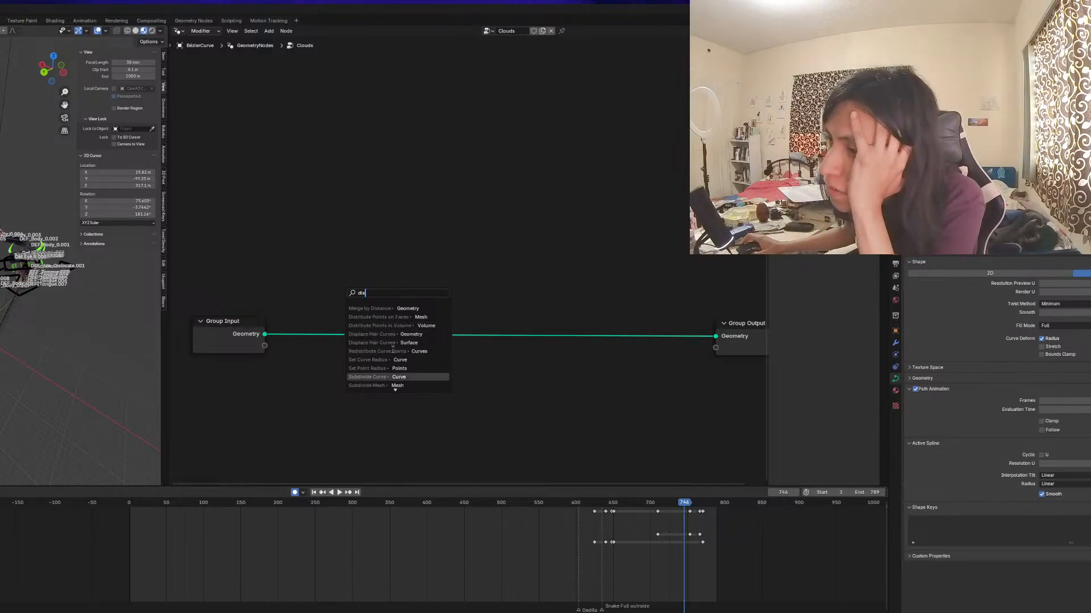
key("Down")
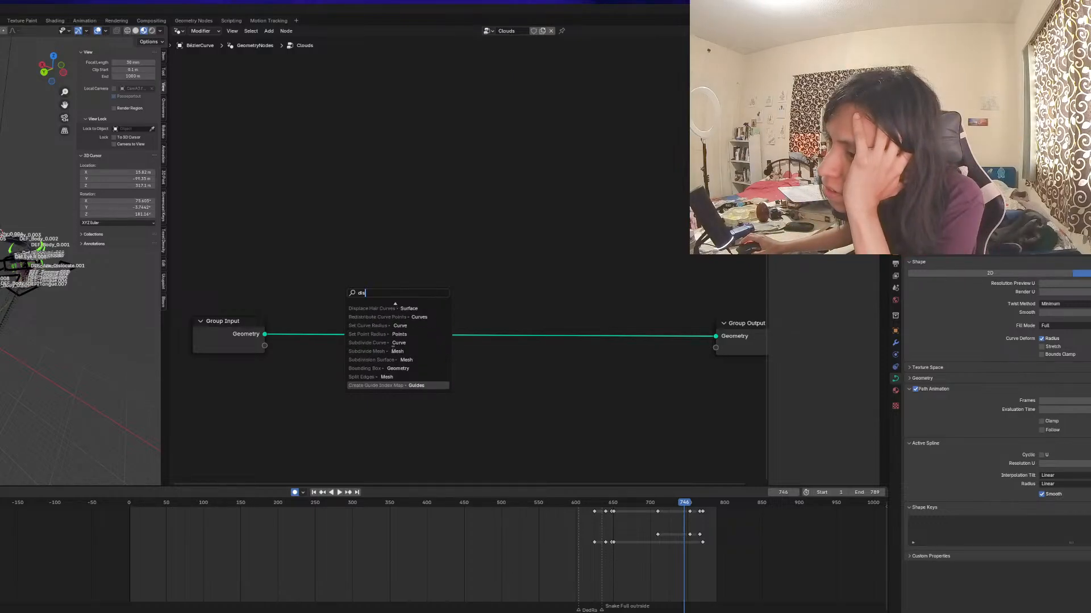
key("Up")
key("Up")
key("Up")
key("Up")
key("Up")
key("Up")
key("Up")
key("Up")
key("Up")
key("Up")
key("Up")
key("Up")
key("Up")
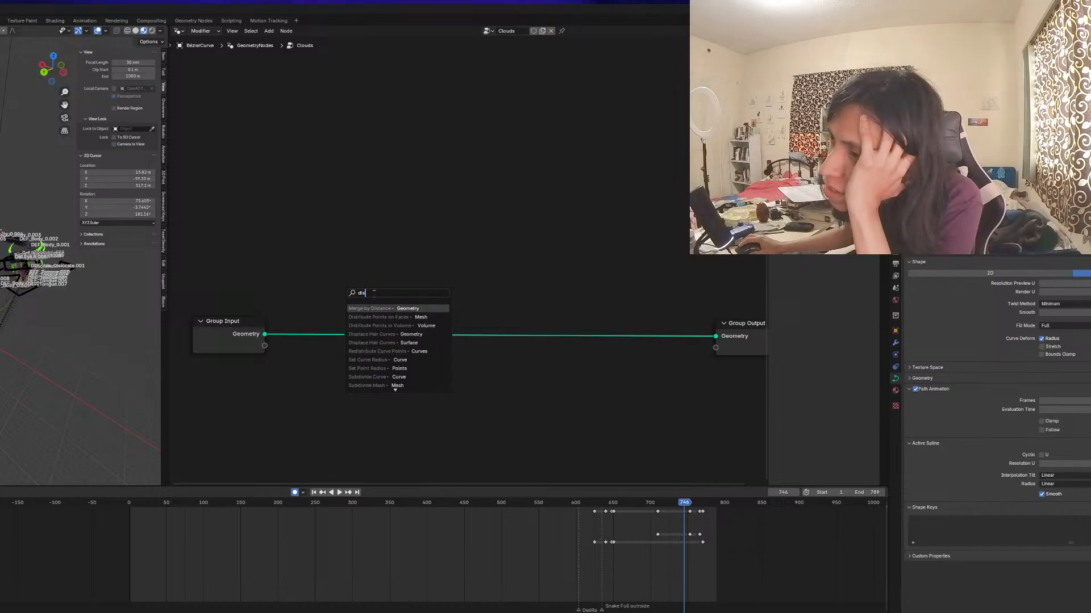
key("BackSpace")
key("BackSpace")
key("BackSpace")
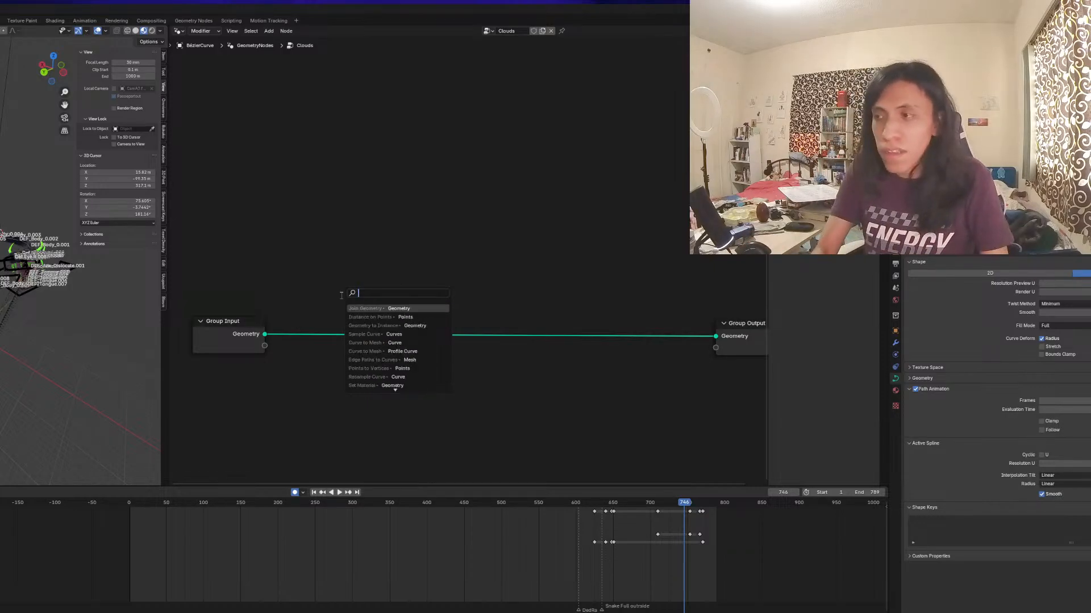
key("Escape")
Examine the available node categories, including Point, Volume, Instances, Simulation and Unassigned, for a way to distribute points
key("shift+a")
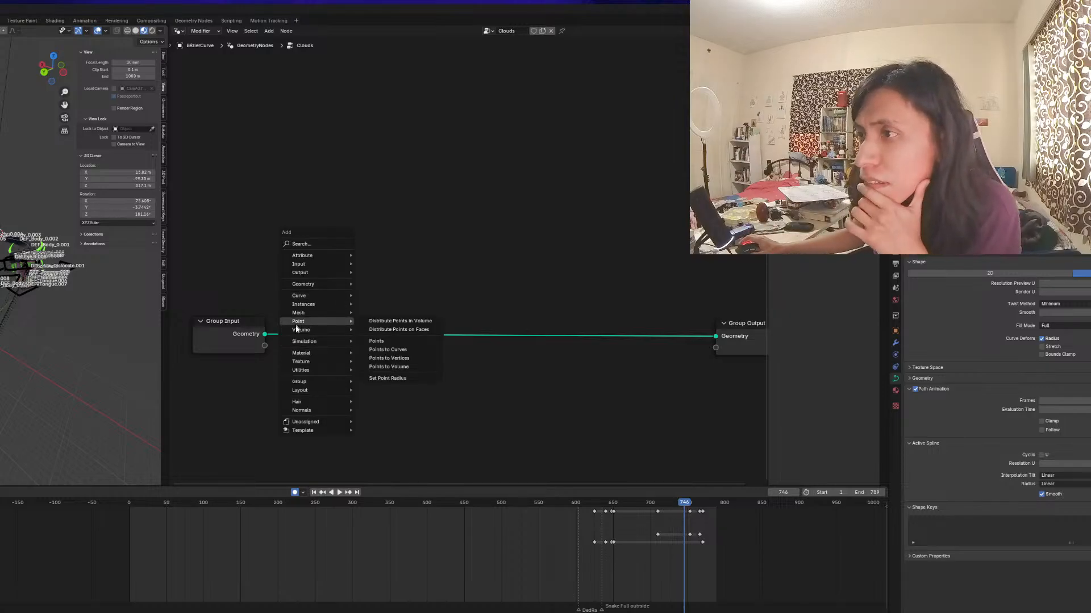
mouse_move(323, 405)
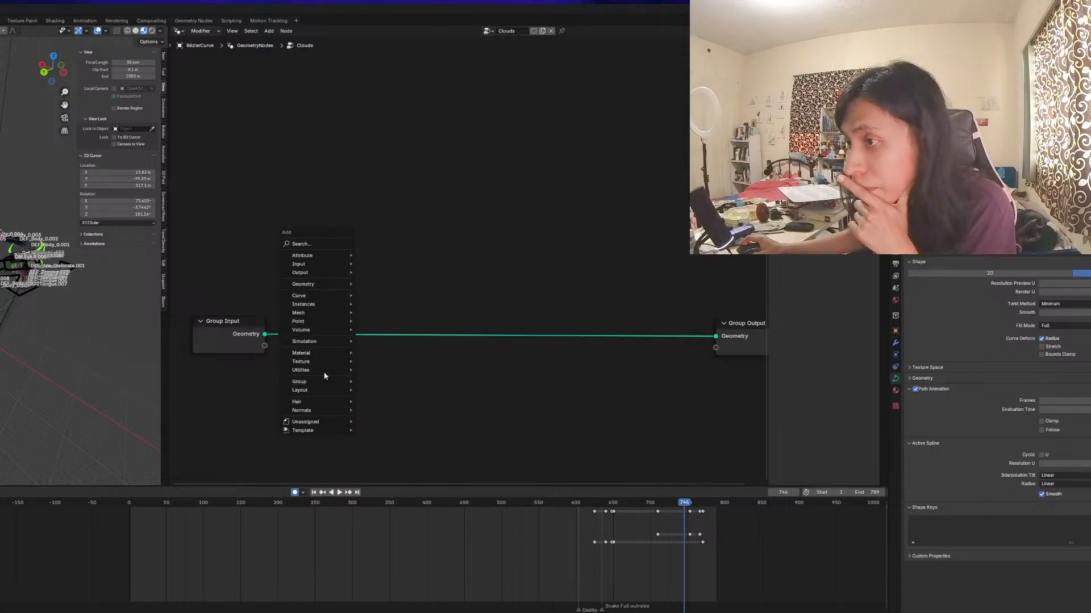
mouse_move(328, 370)
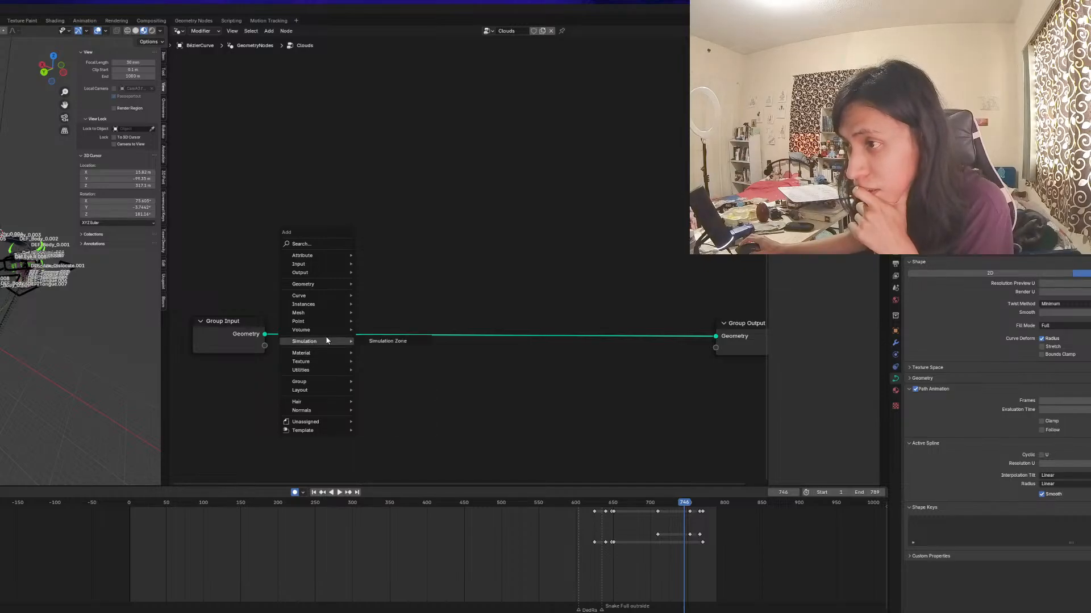
mouse_move(328, 331)
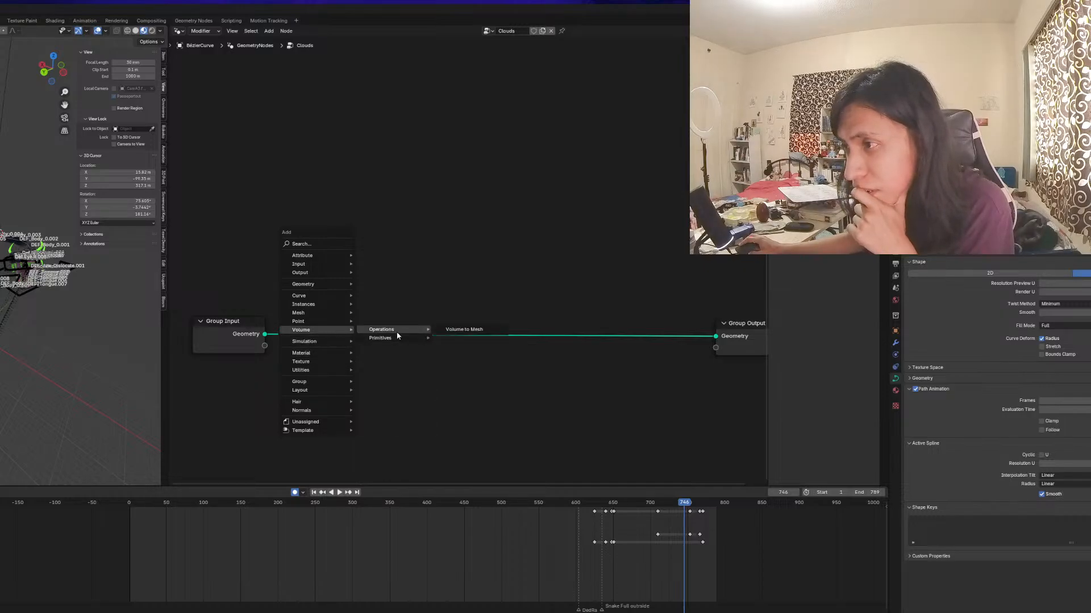
mouse_move(393, 339)
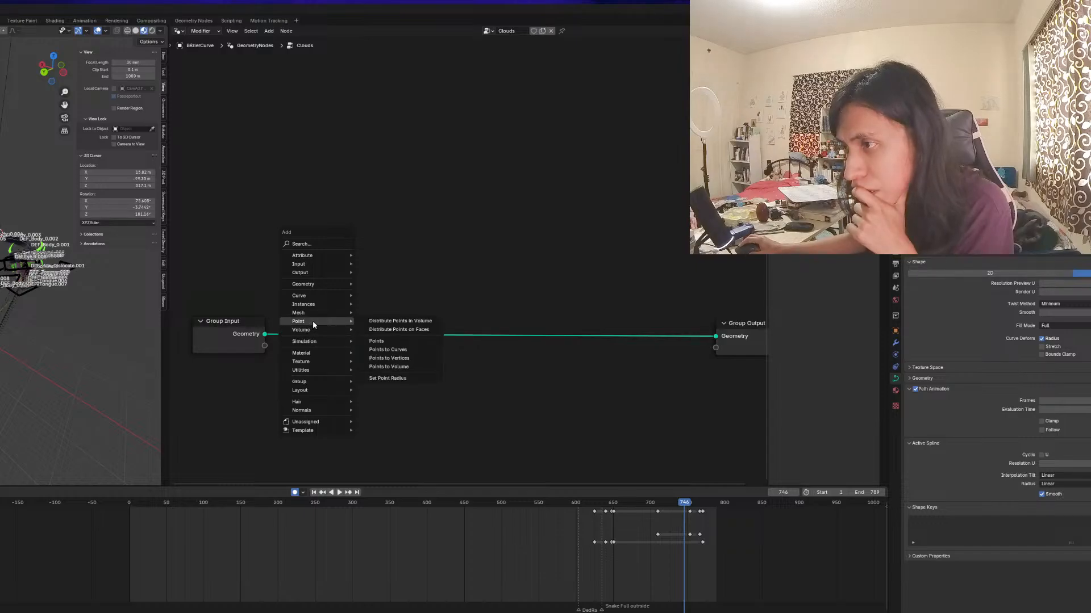
mouse_move(320, 306)
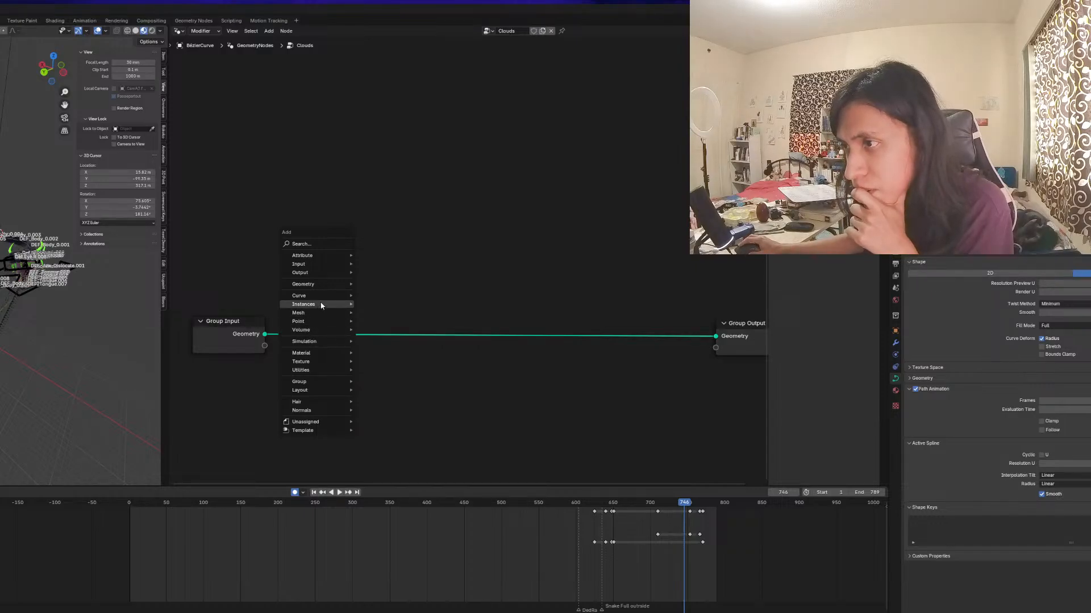
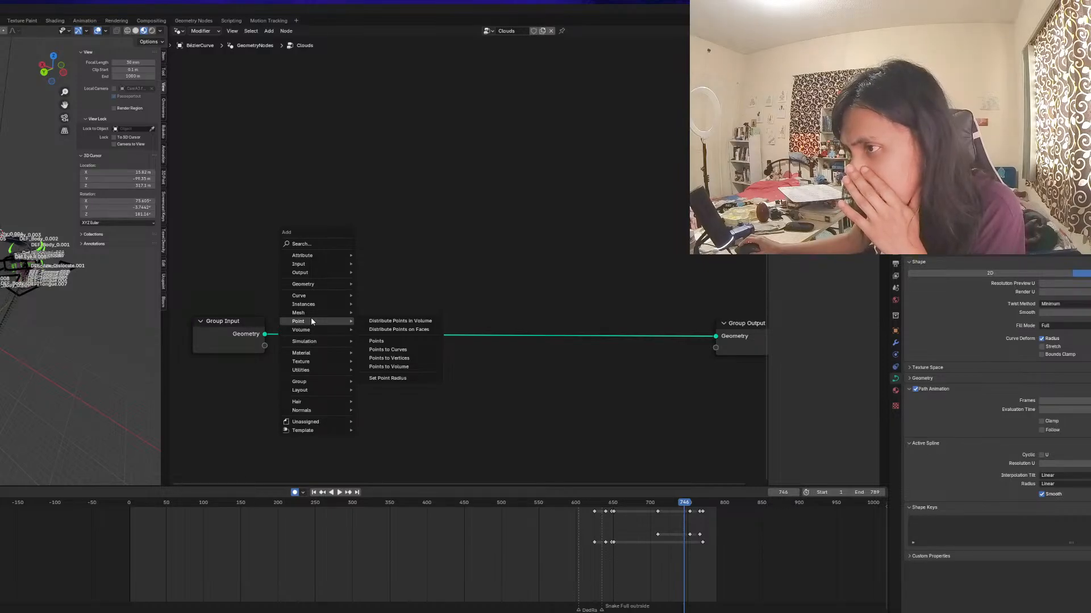
mouse_move(343, 423)
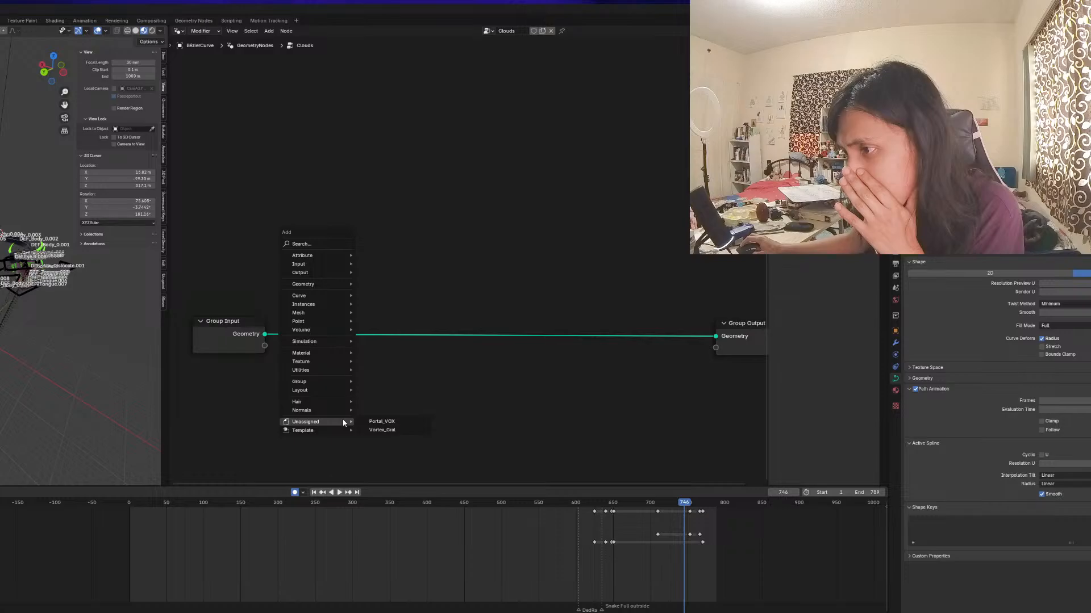
mouse_move(319, 261)
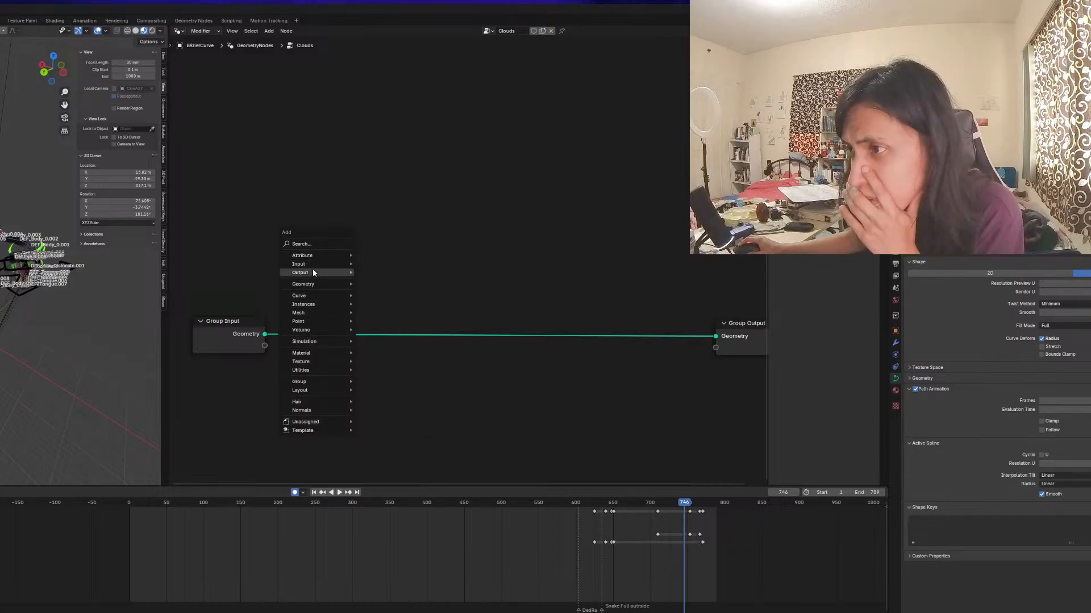
key("Escape")
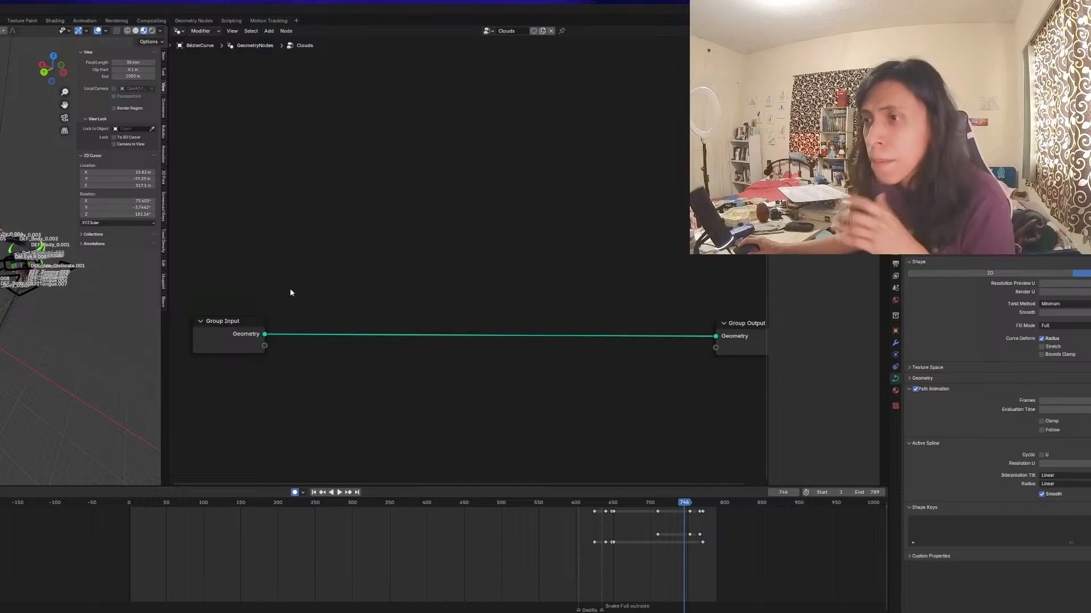
Try a Sample Curve node below the Group Input and Group Output link, collapse it and delete it
key("shift+a")
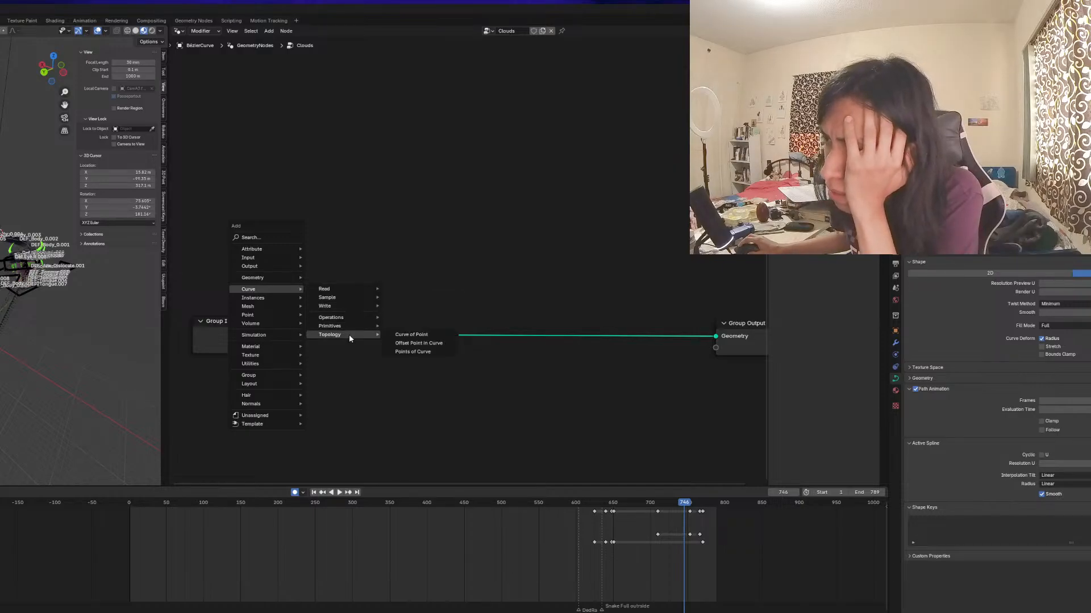
left_click(409, 298)
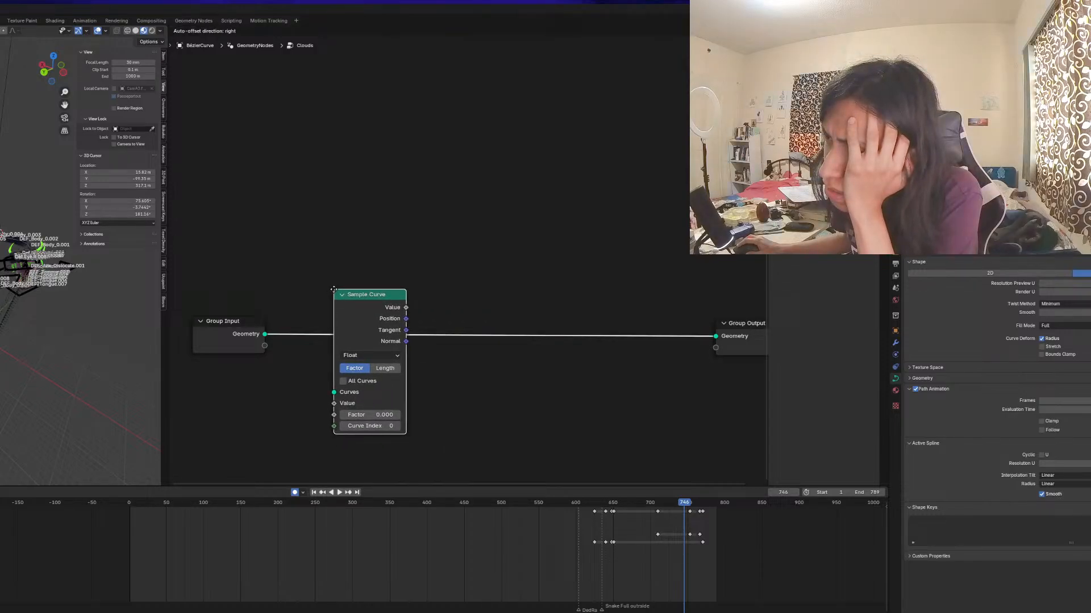
left_click(307, 371)
key("h")
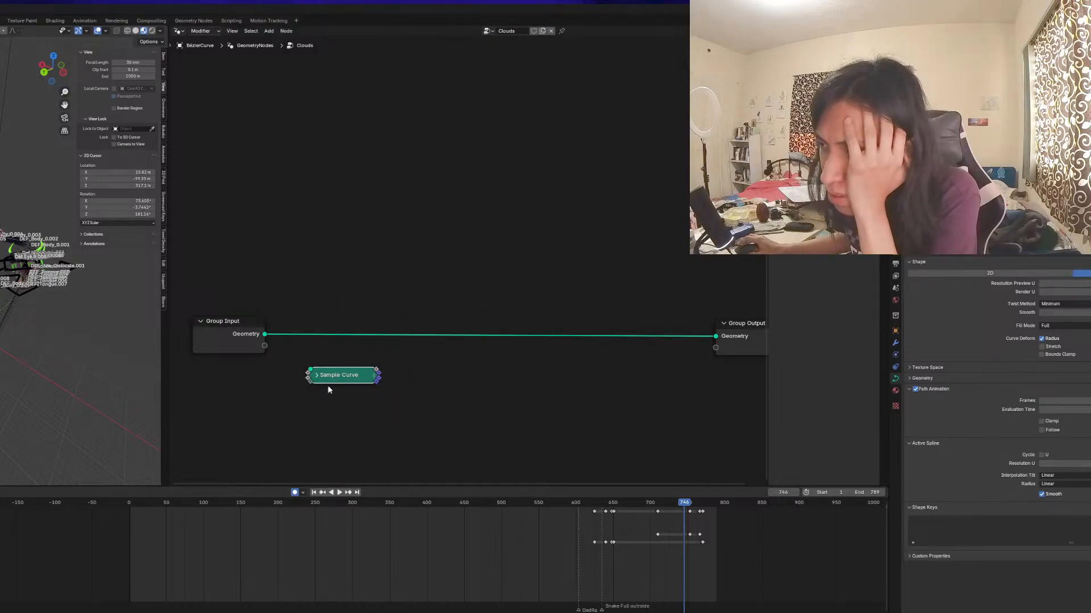
left_click(318, 375)
key("x")
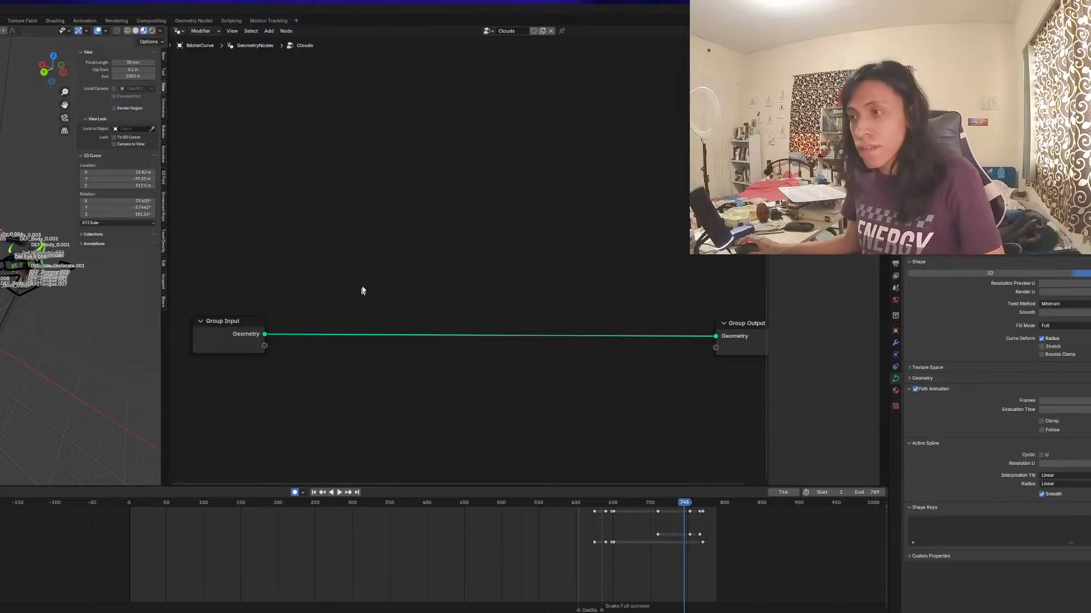
Find the Points of Curve node among the "curve" nodes and place it just below the link beside Group Input
key("shift+a")
left_click(337, 225)
type("curve")
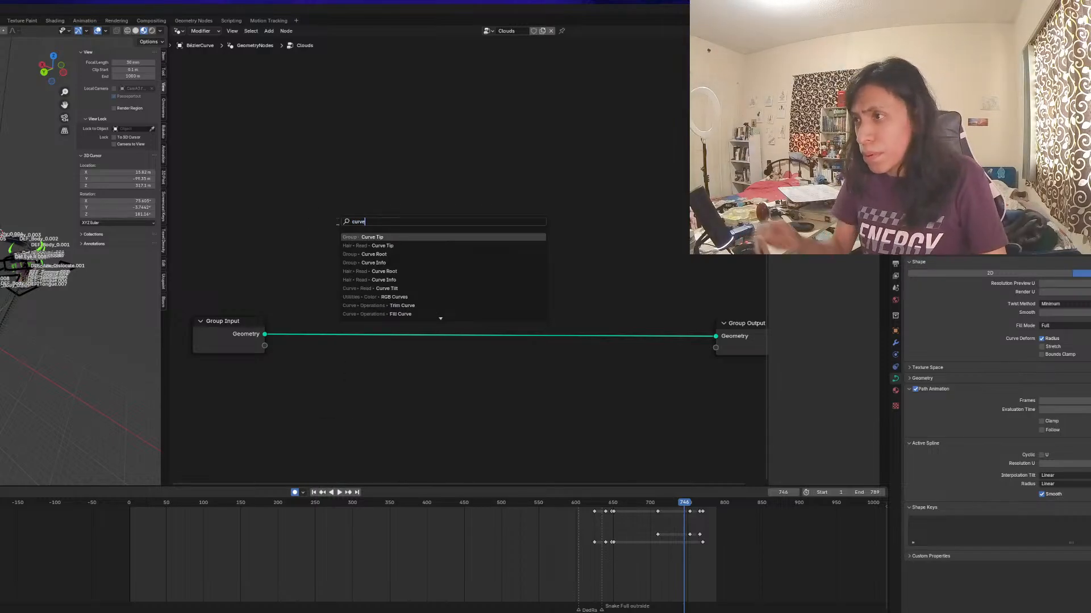
key("Down")
key("Down")
key("Down")
key("Down")
key("Down")
key("Down")
key("Down")
key("Down")
key("Down")
key("Down")
key("Down")
key("Down")
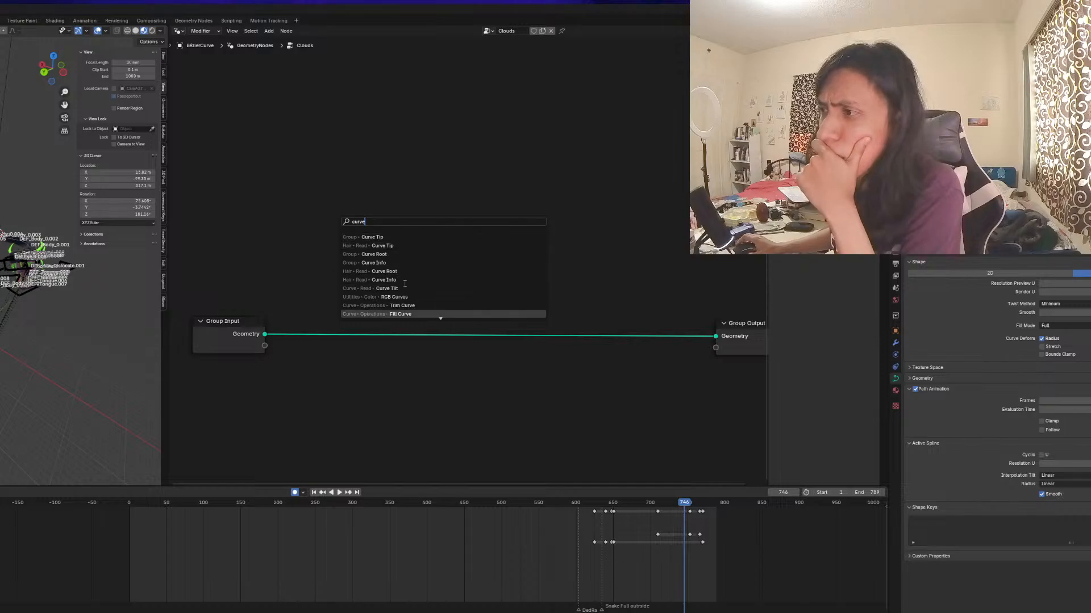
key("Down")
key("Down")
key("Down")
key("Down")
key("Down")
key("Down")
key("Down")
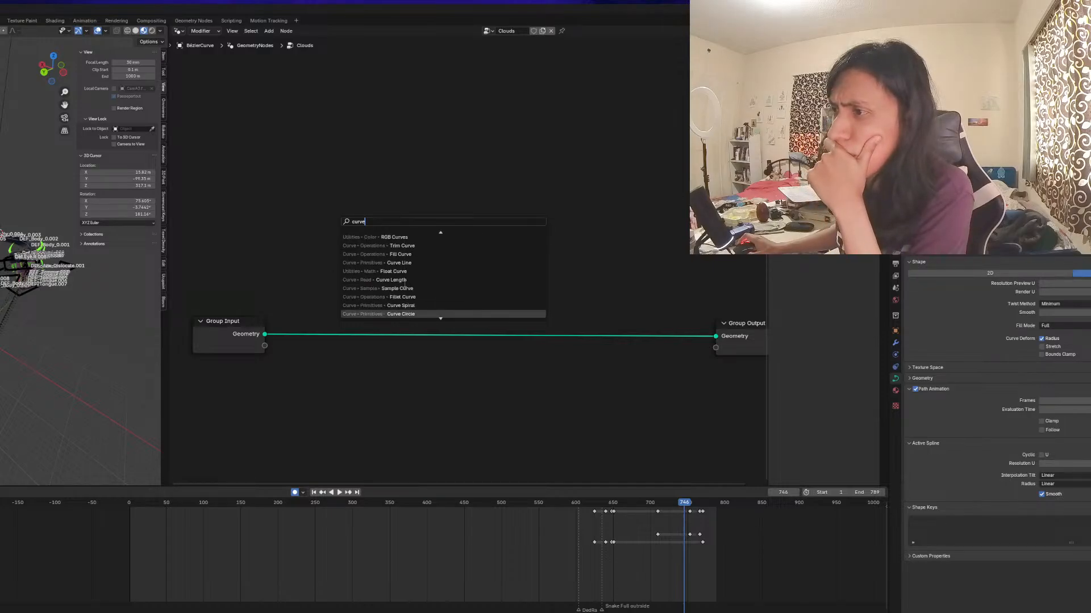
key("Down")
key("Down")
key("Down")
key("Down")
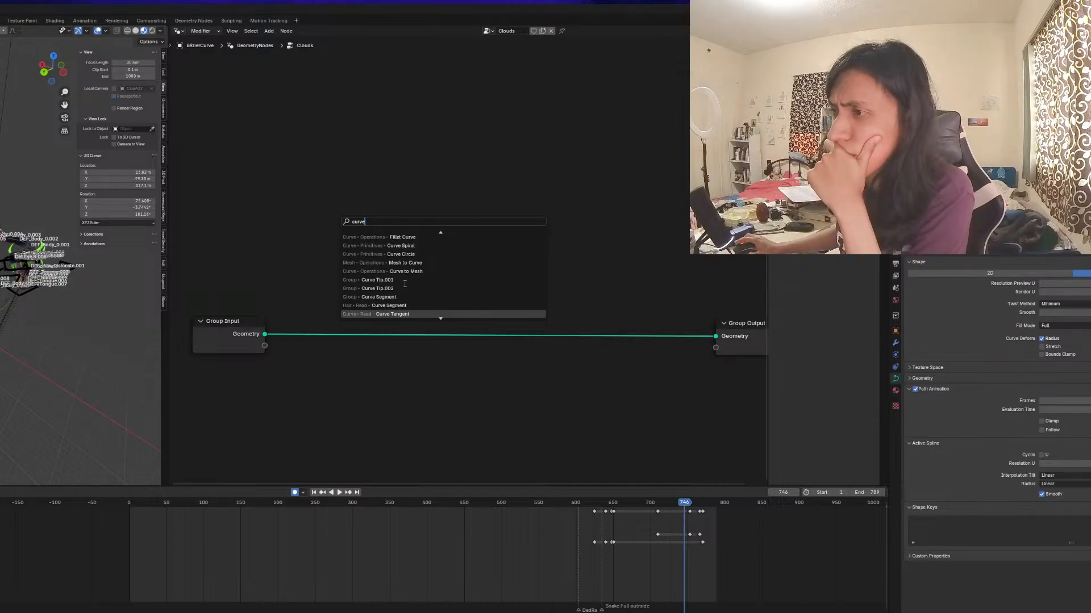
key("Down")
key("Down")
key("Down")
key("Down")
key("Down")
key("Down")
key("Down")
key("Down")
key("Down")
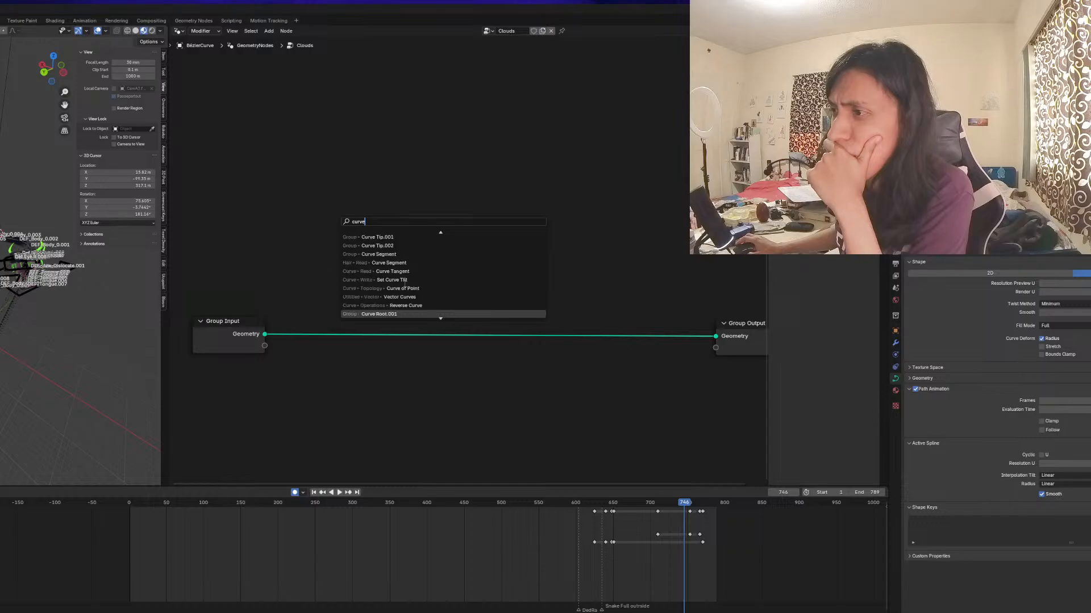
key("Down")
key("Down")
key("Down")
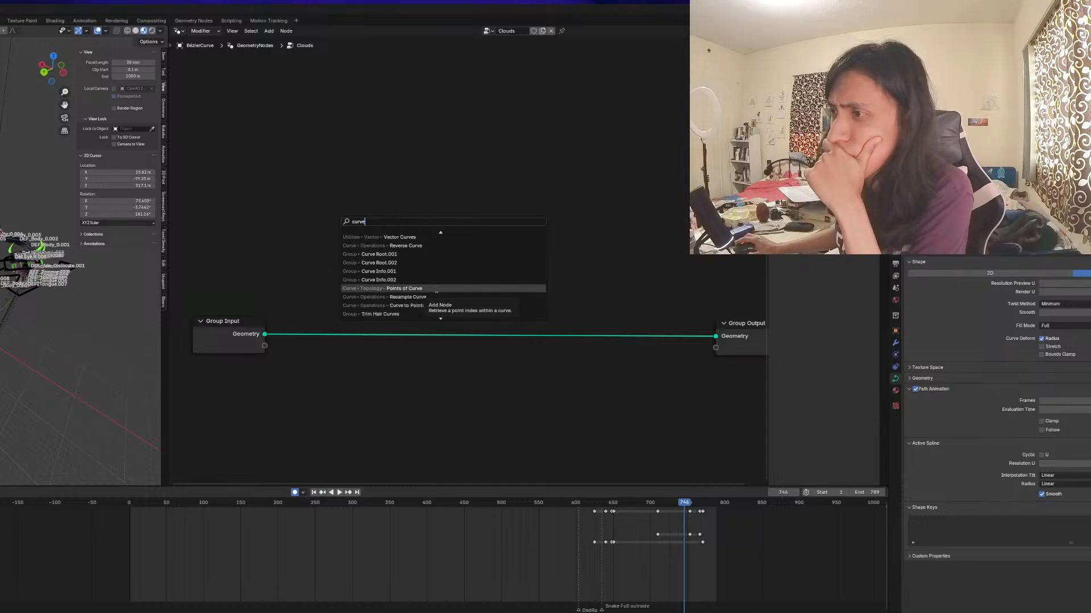
left_click(436, 289)
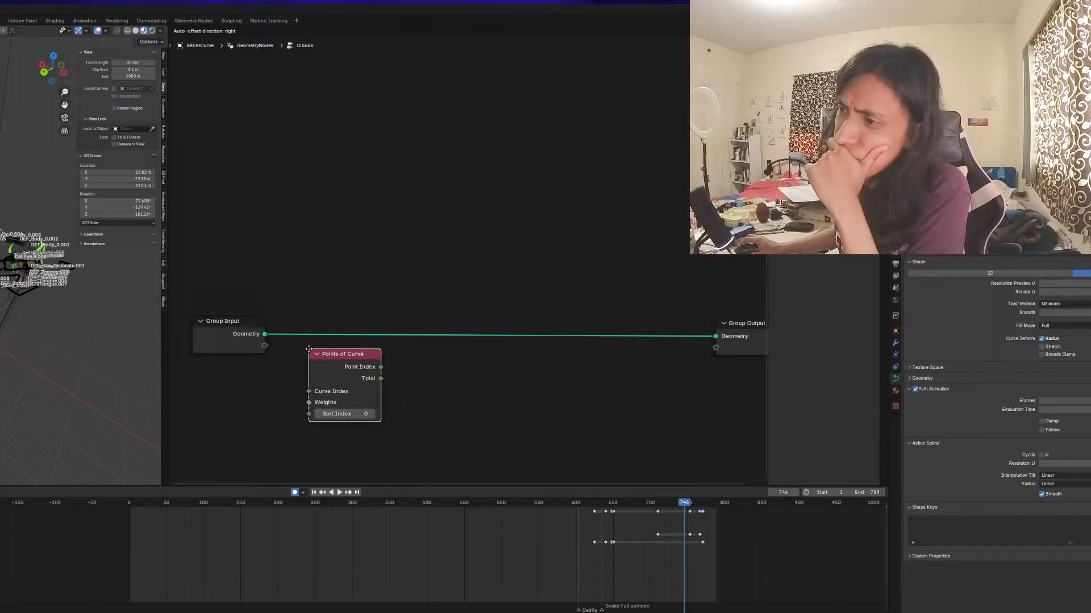
left_click(309, 349)
Search the node list for "curve" and look through all the matches for one that creates points along the curve
key("shift+a")
type("c")
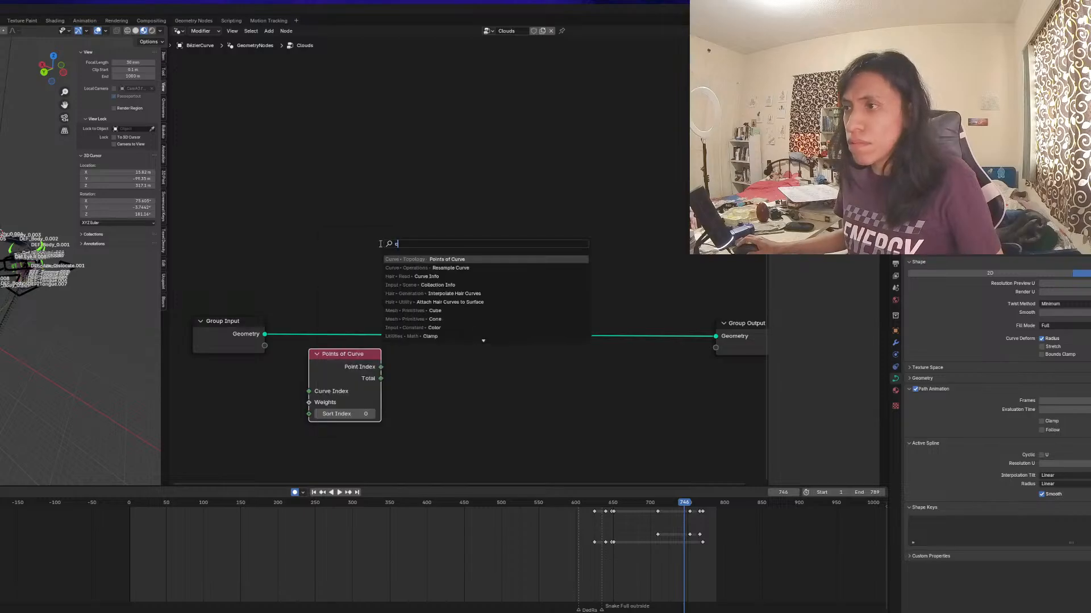
type("urve")
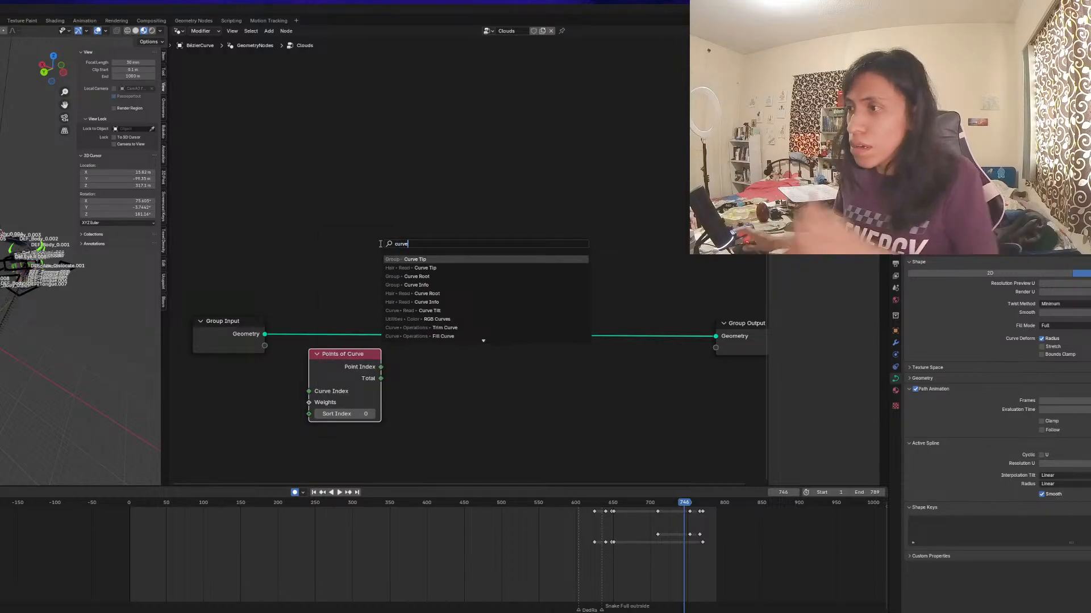
scroll(477, 304, "down", 12)
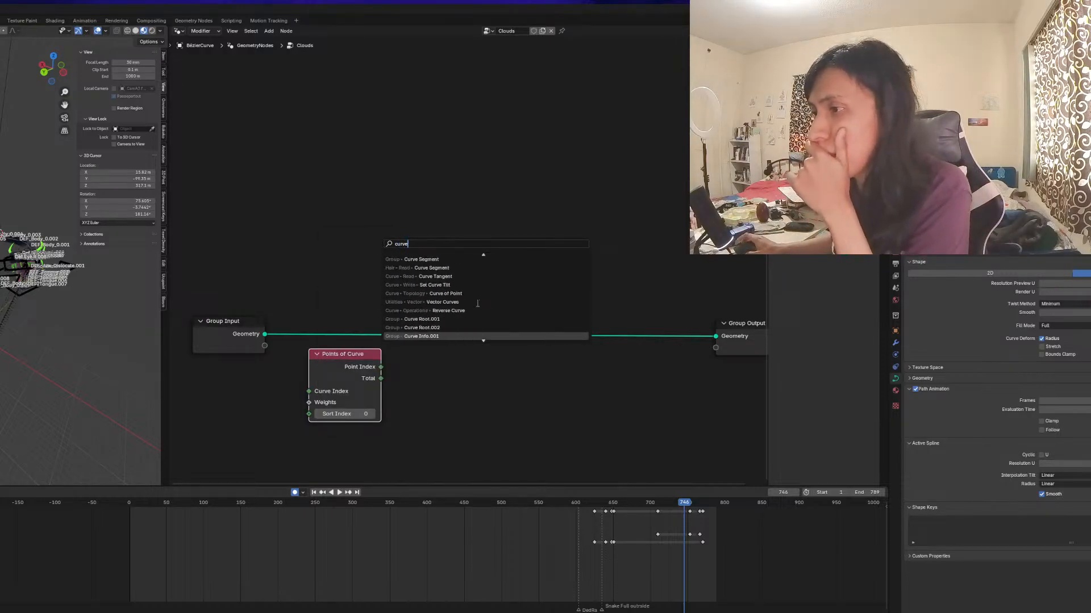
scroll(477, 304, "down", 10)
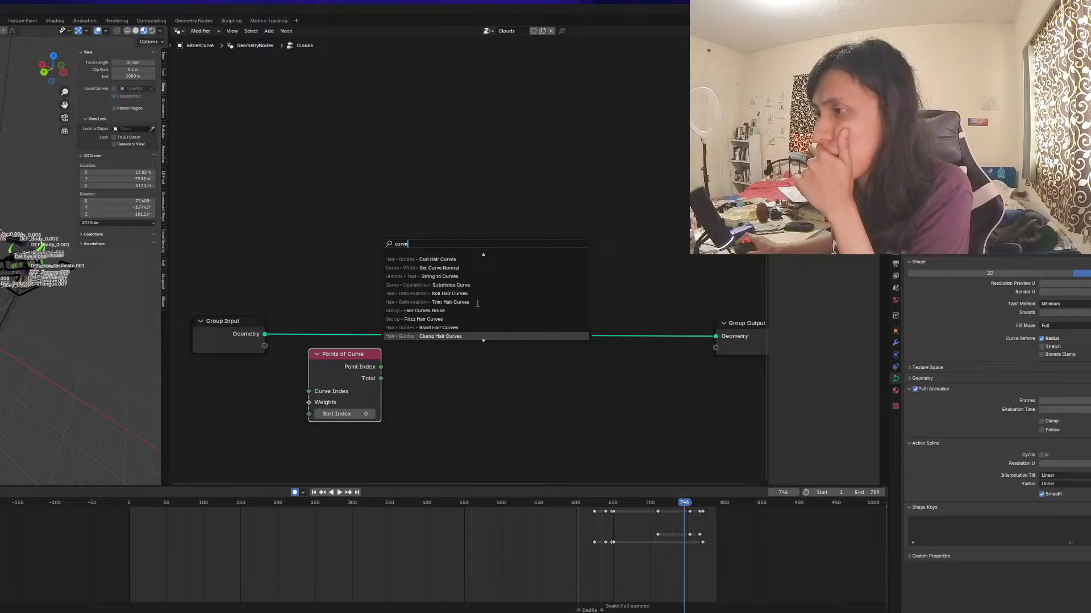
scroll(477, 304, "down", 10)
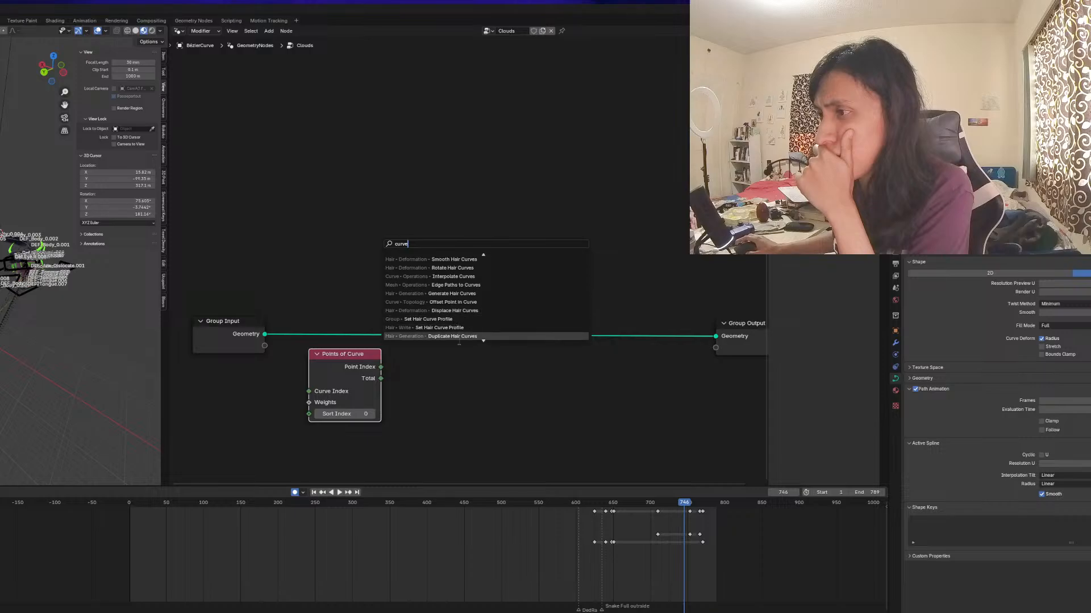
scroll(464, 335, "down", 9)
scroll(464, 335, "down", 15)
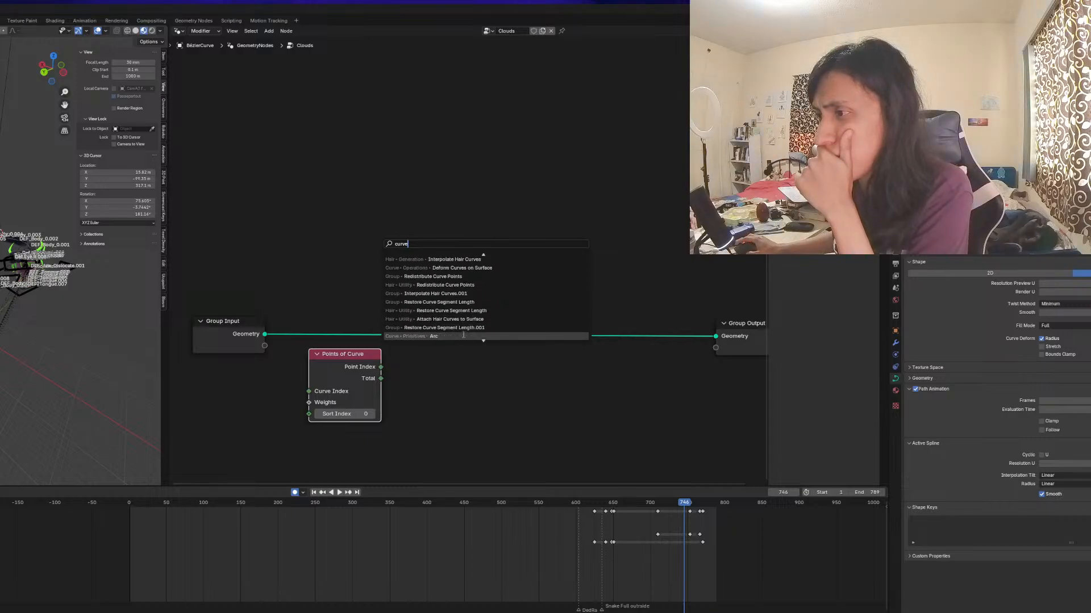
scroll(464, 335, "down", 6)
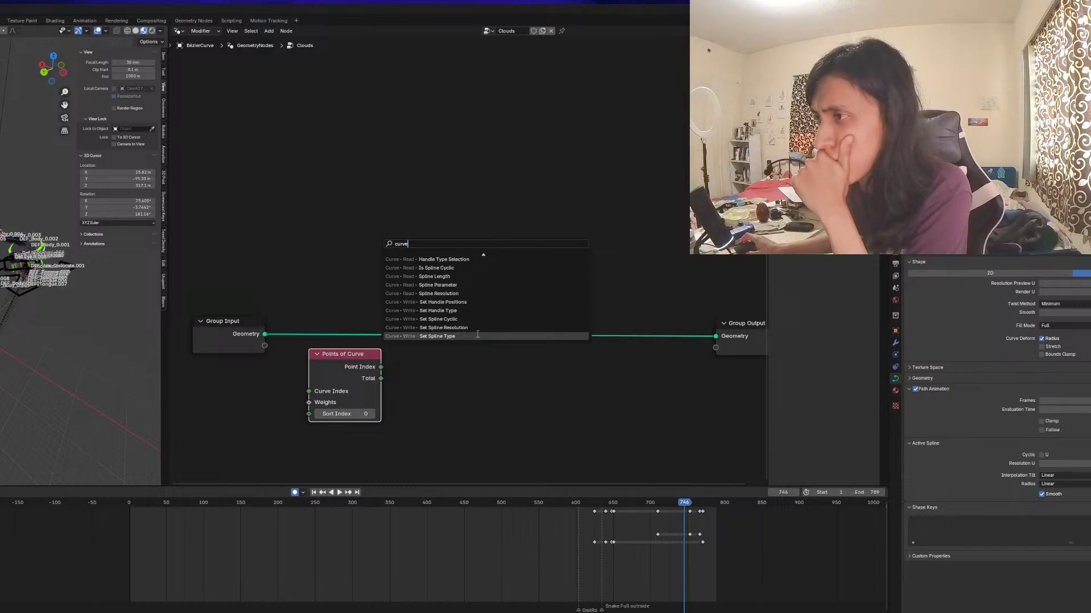
scroll(477, 334, "up", 15)
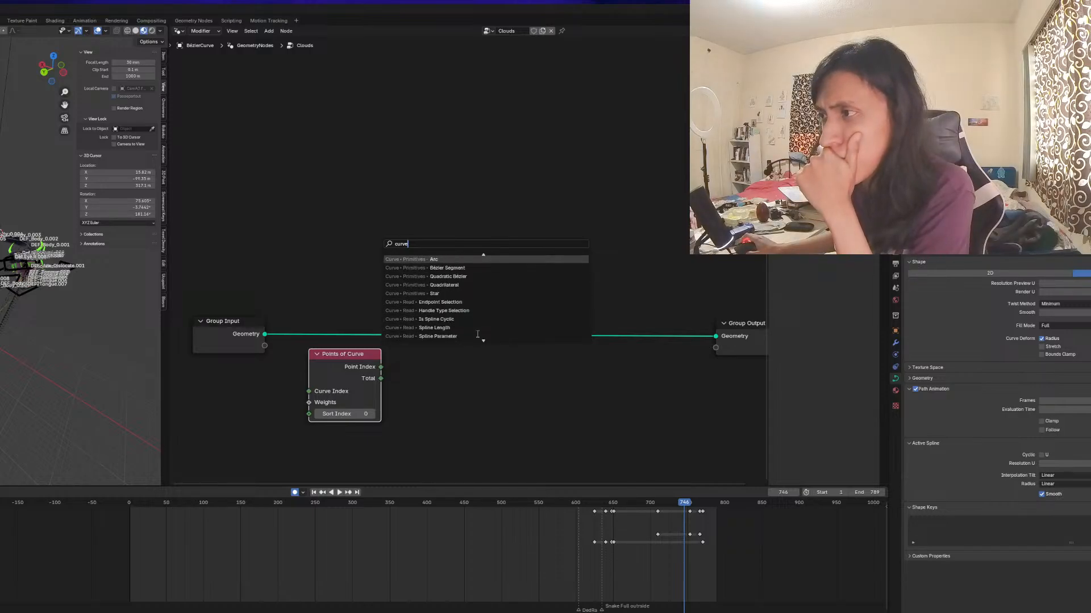
scroll(477, 334, "up", 9)
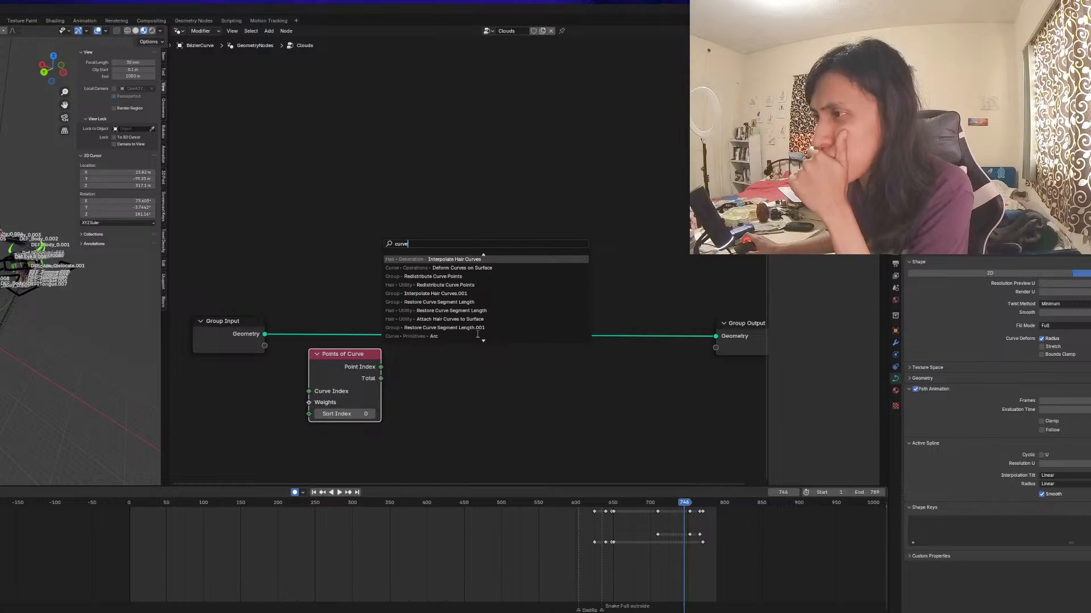
scroll(477, 335, "up", 3)
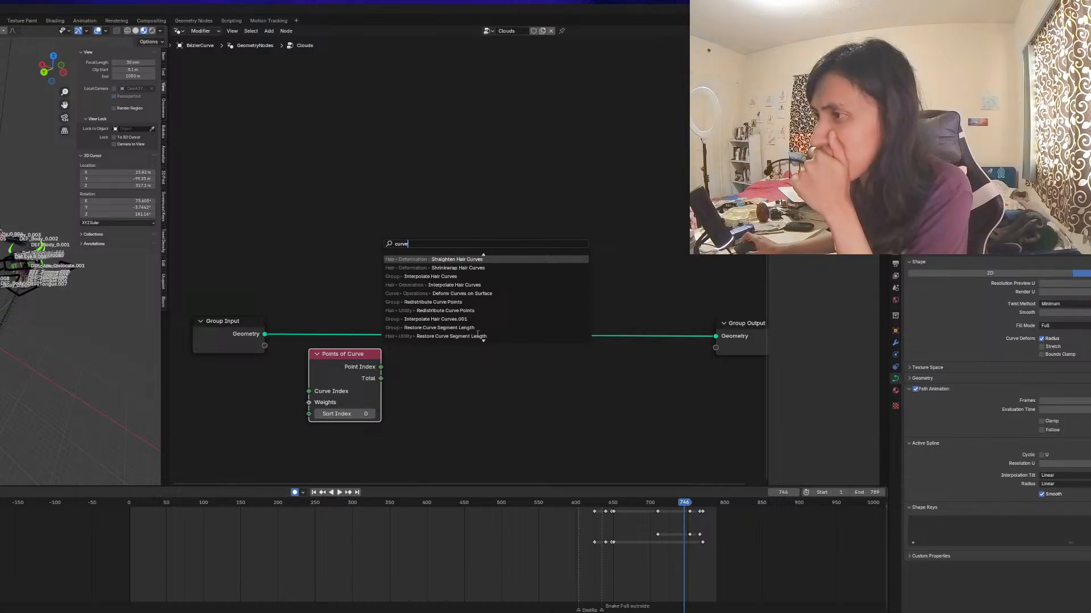
scroll(478, 334, "up", 9)
left_click(476, 391)
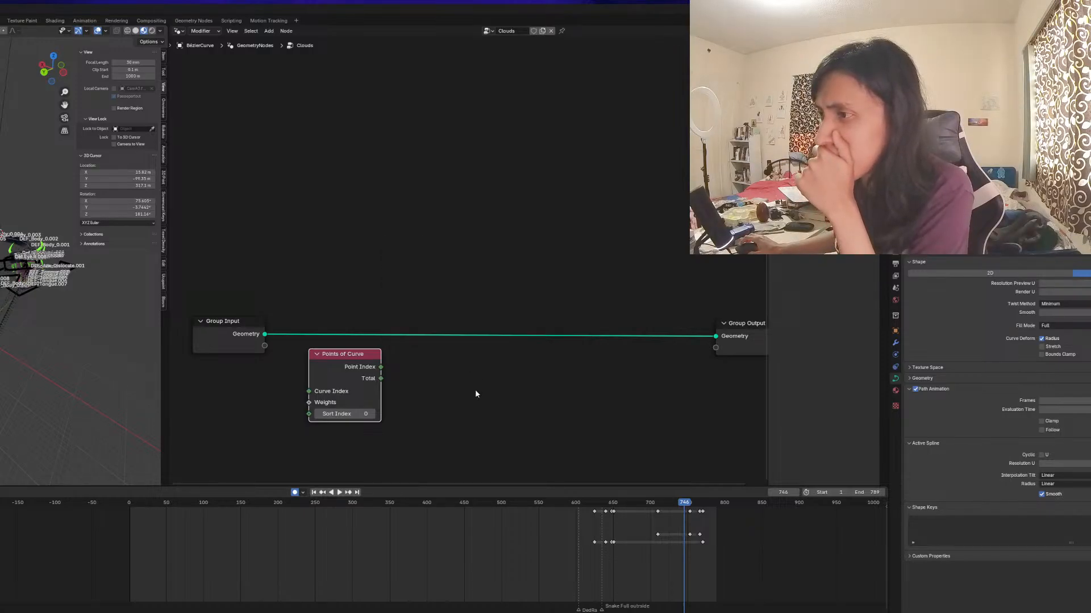
Search the node list for "points" and look through the matches, from Instance on Points down to Separate Components
key("shift+a")
left_click(393, 261)
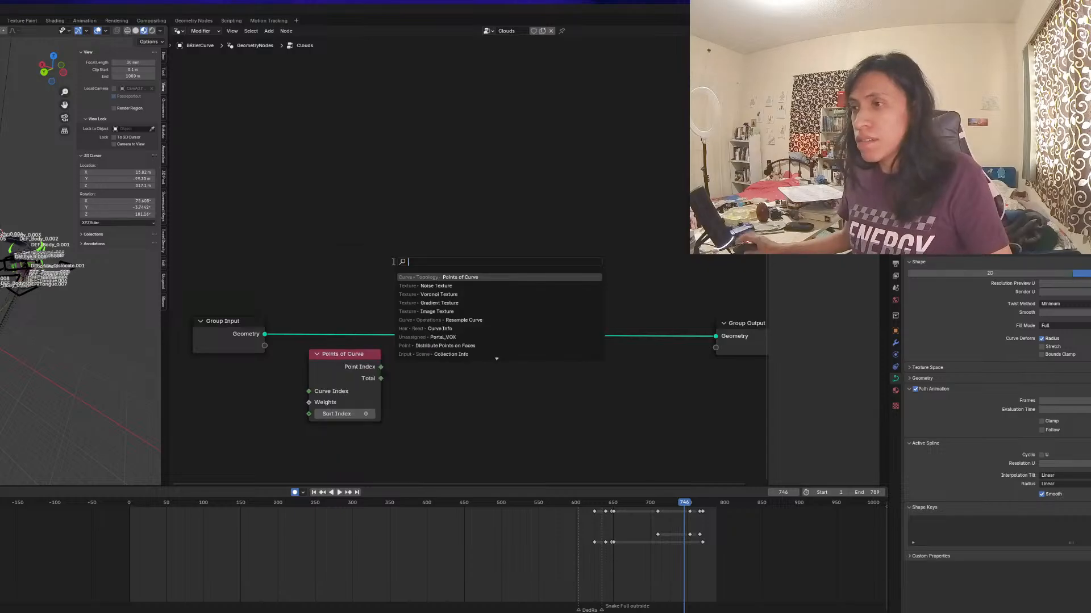
type("points")
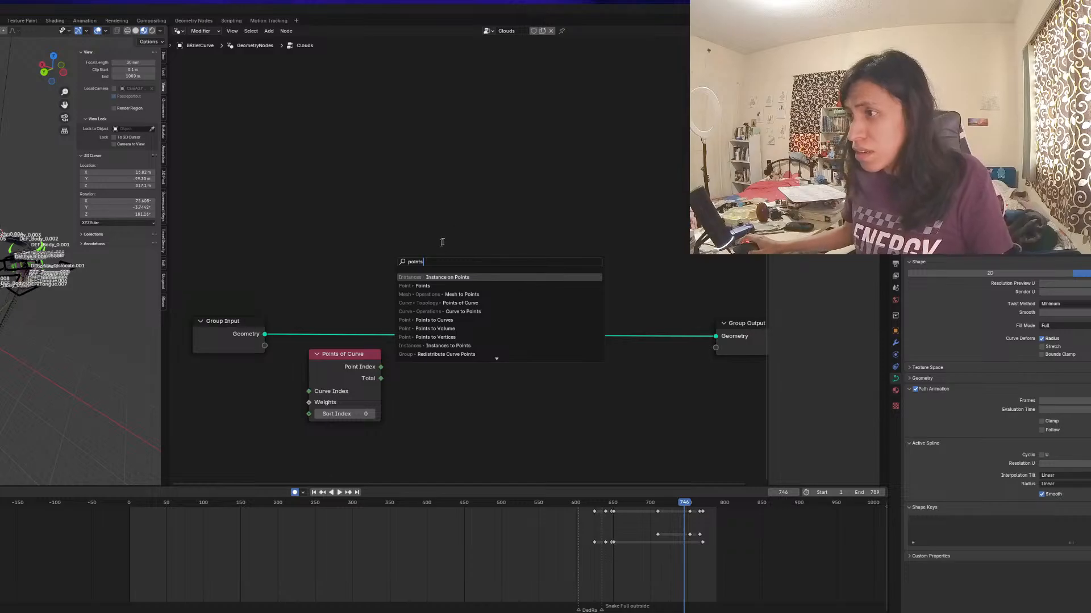
left_click(308, 253)
key("shift+a")
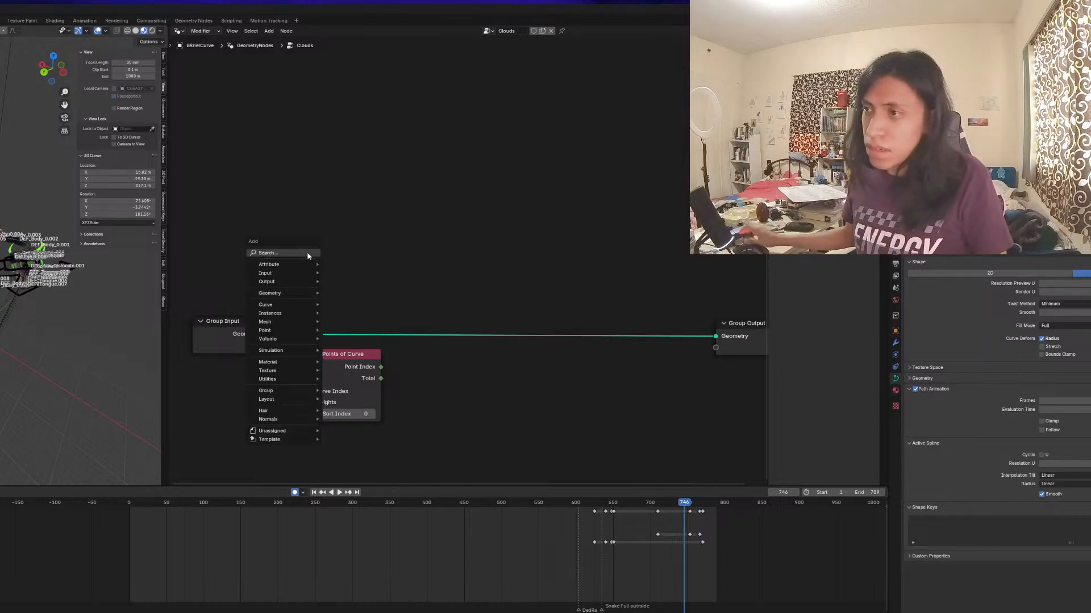
left_click(307, 254)
type("points")
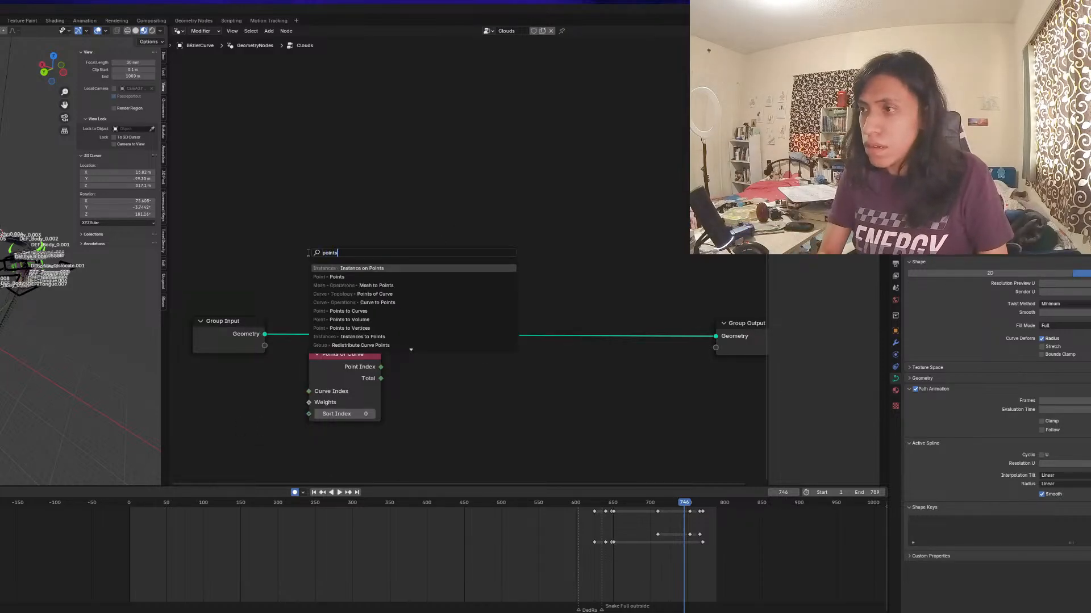
key("Down")
key("Down")
key("Down")
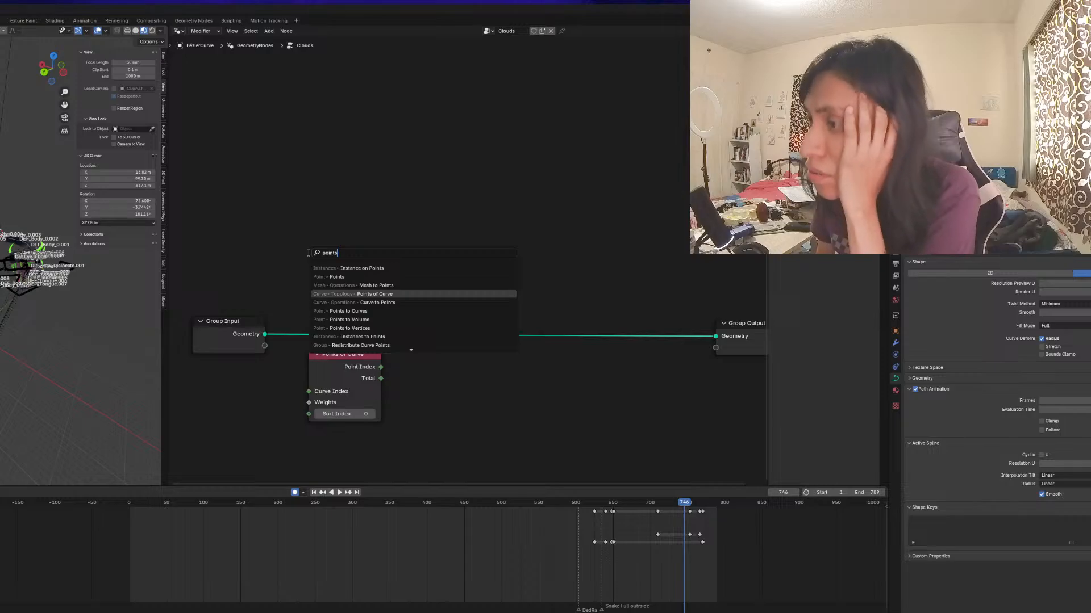
key("Up")
key("Down")
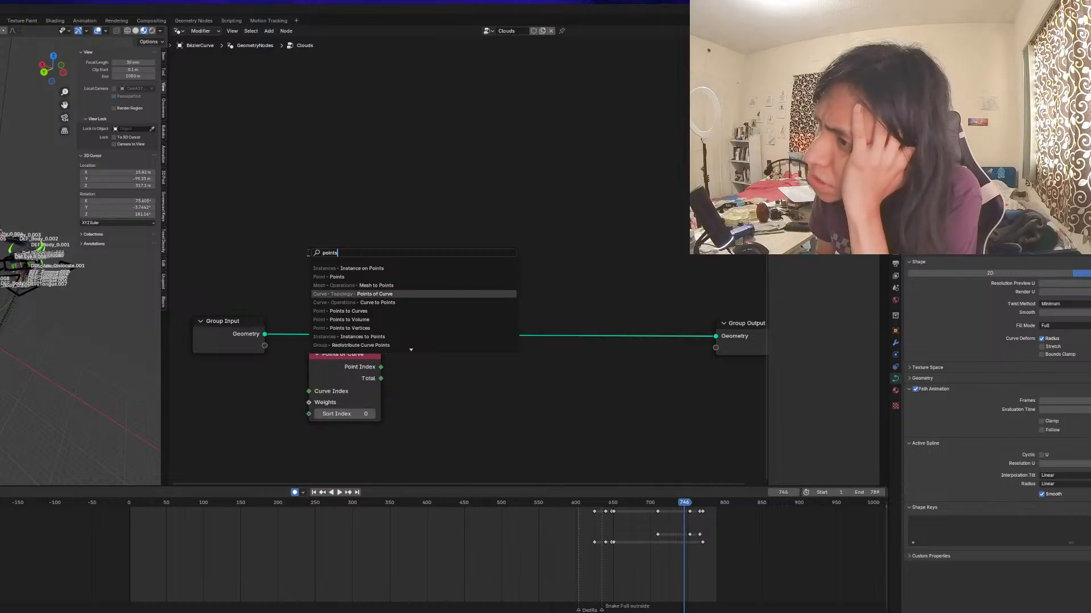
key("Down")
key("Down")
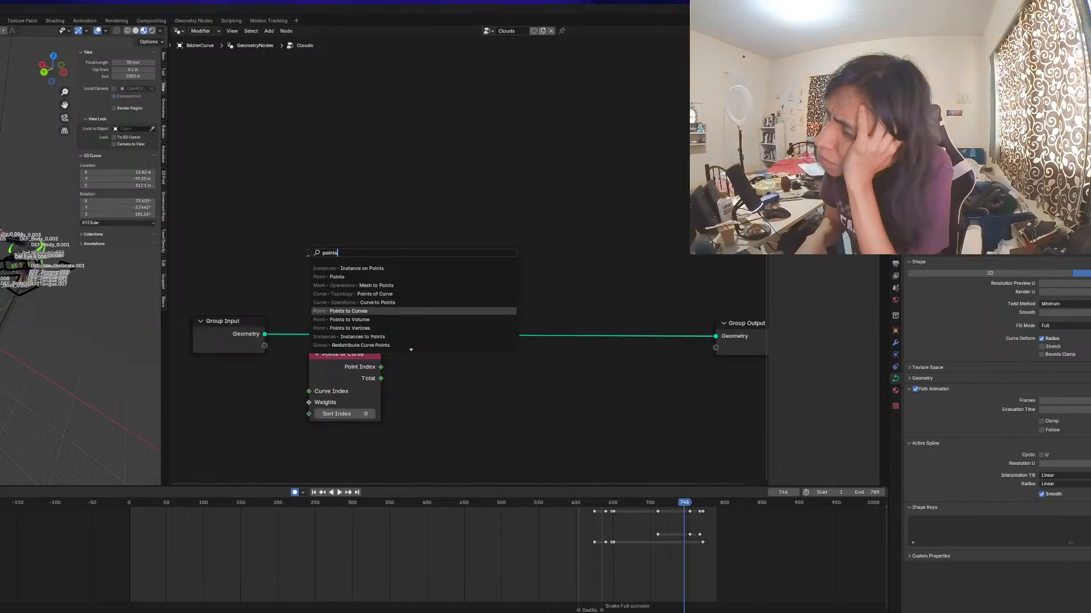
key("Down")
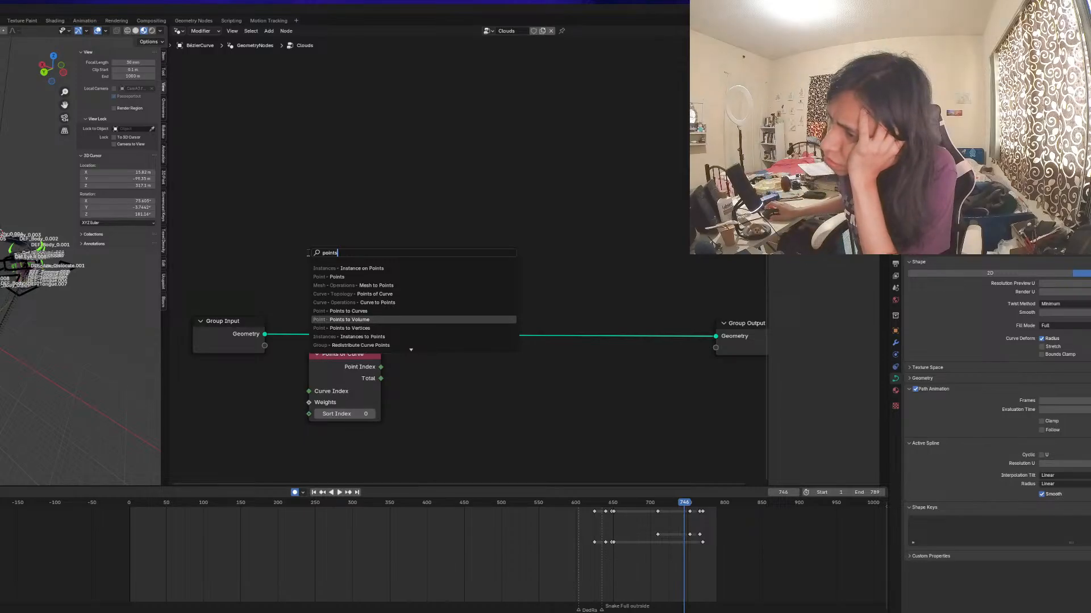
key("Down")
key("Down")
key("Down")
key("Down")
key("Down")
key("Down")
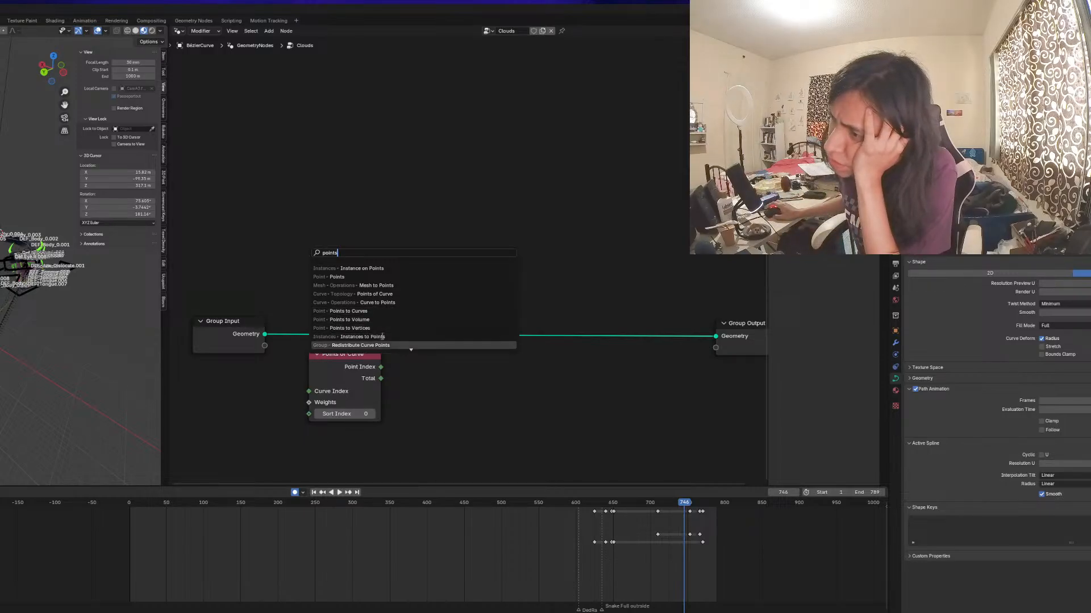
key("Down")
key("Down")
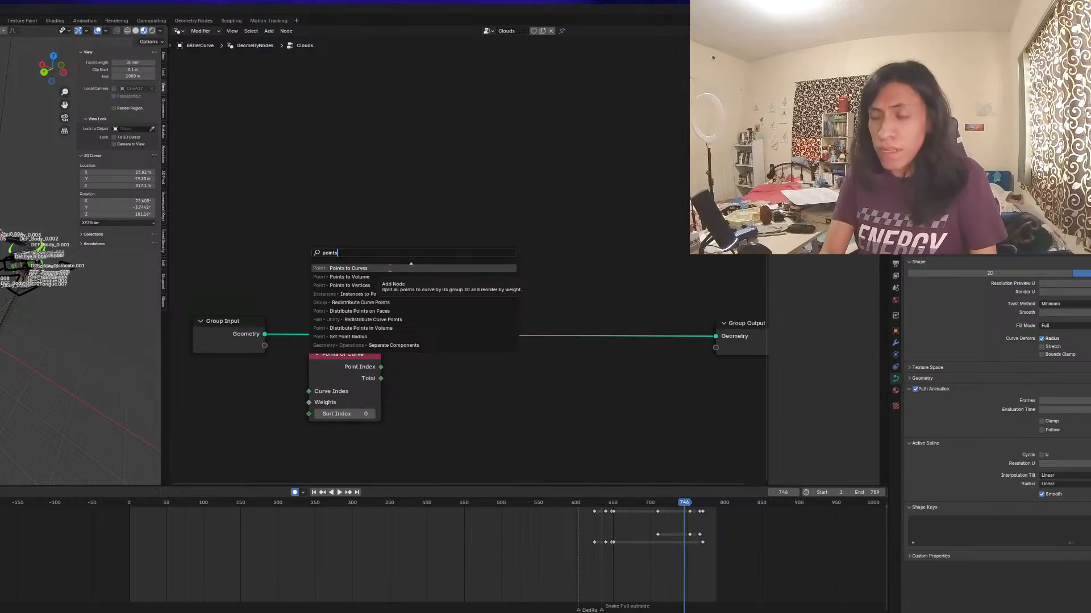
Find Curve to Mesh among the "mesh" nodes and insert it on the link between Group Input and Group Output
key("BackSpace")
key("BackSpace")
key("BackSpace")
key("BackSpace")
key("BackSpace")
key("BackSpace")
type("mesh")
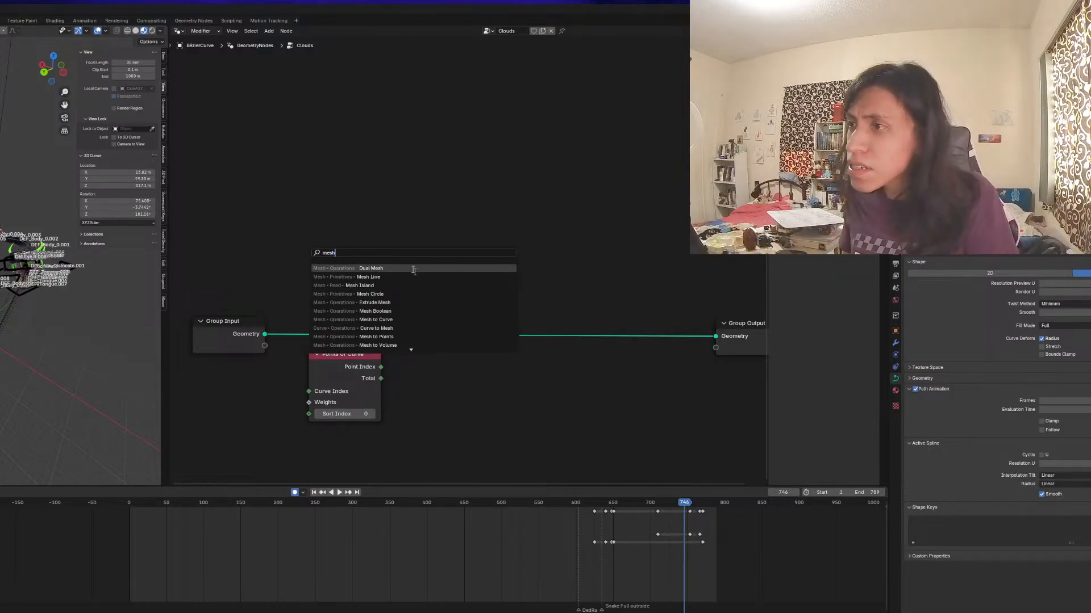
key("Down")
key("Down")
key("Down")
key("Down")
key("Down")
key("Down")
key("Down")
key("Down")
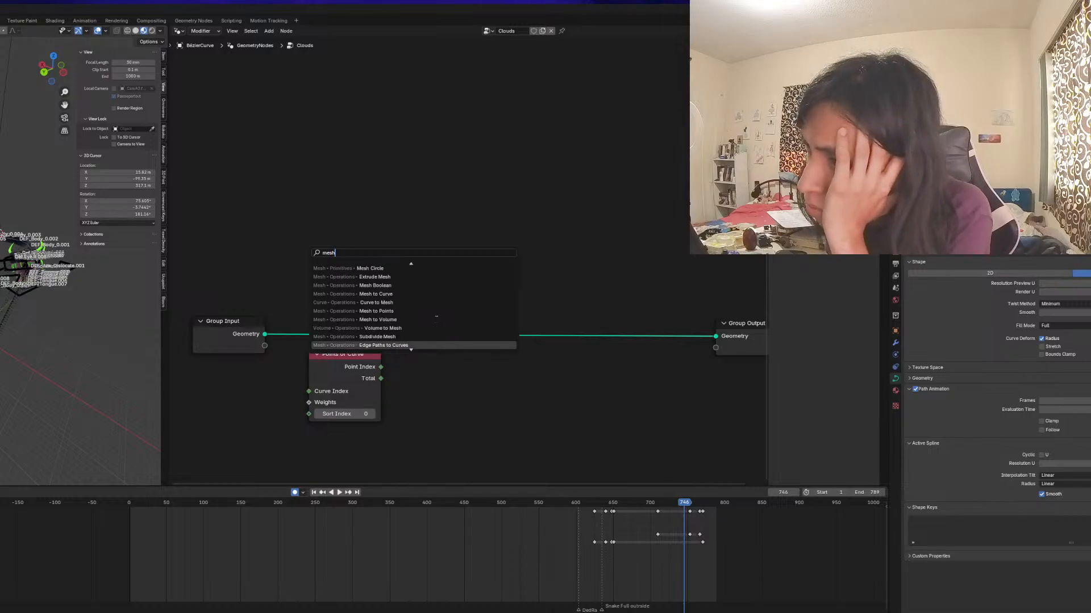
left_click(391, 302)
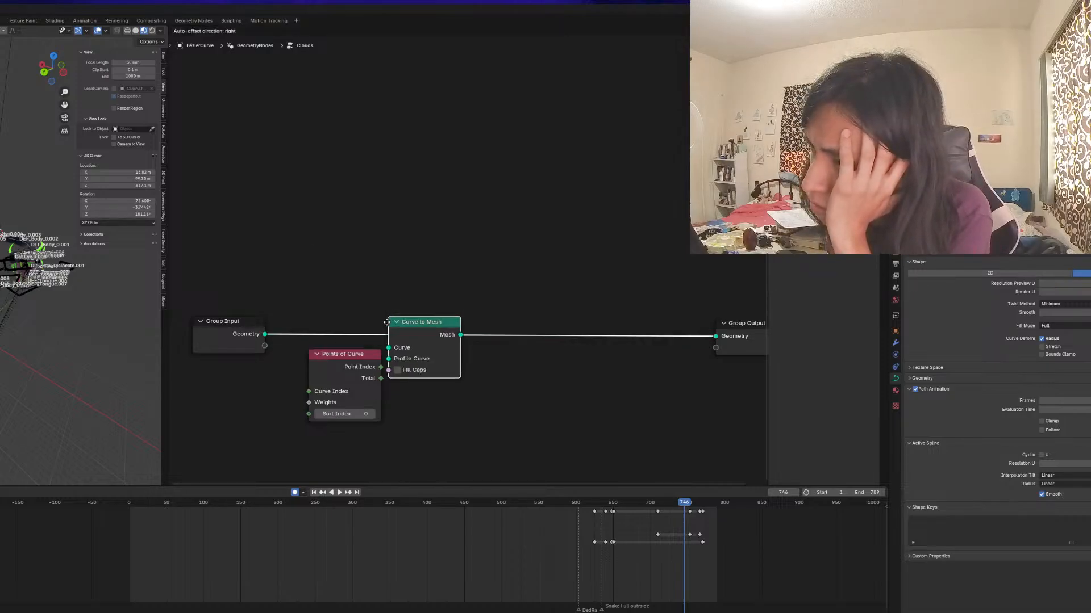
left_click(318, 305)
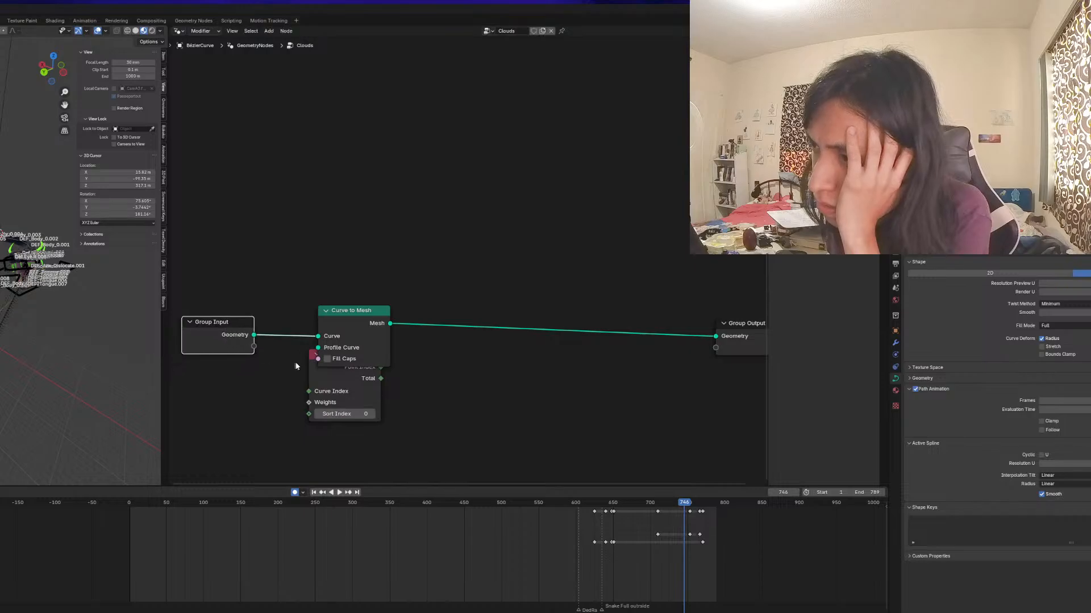
Delete the Points of Curve node and move Curve to Mesh closer to Group Input
left_click_drag(340, 389, 282, 438)
key("x")
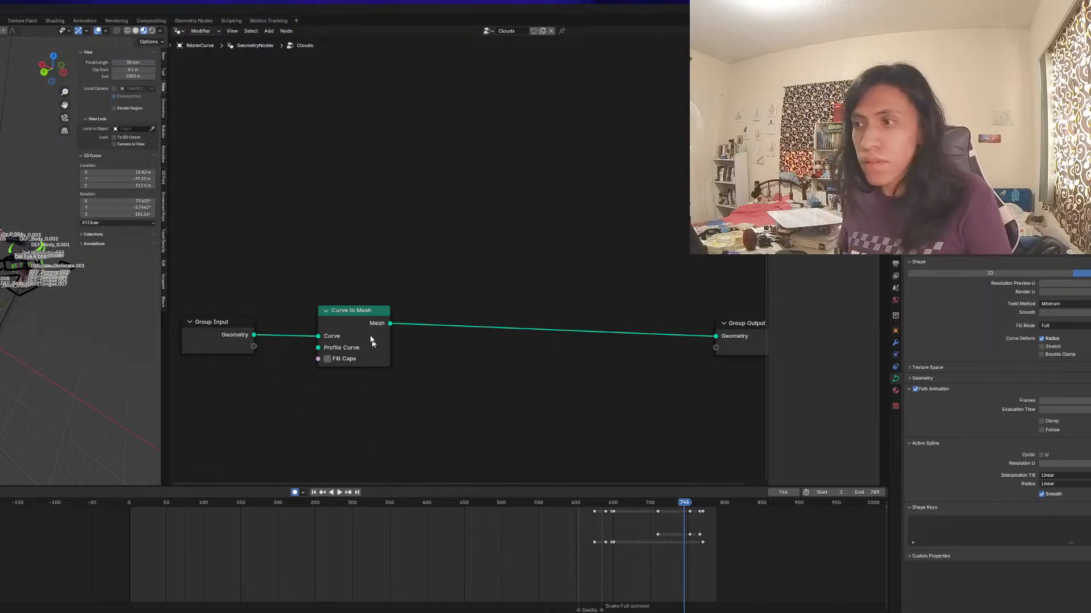
mouse_move(356, 305)
left_mouse_down()
mouse_move(331, 301)
mouse_move(321, 317)
left_mouse_up()
Scale the Bézier curve in the 3D viewport at frame 746
scroll(18, 274, "up", 6)
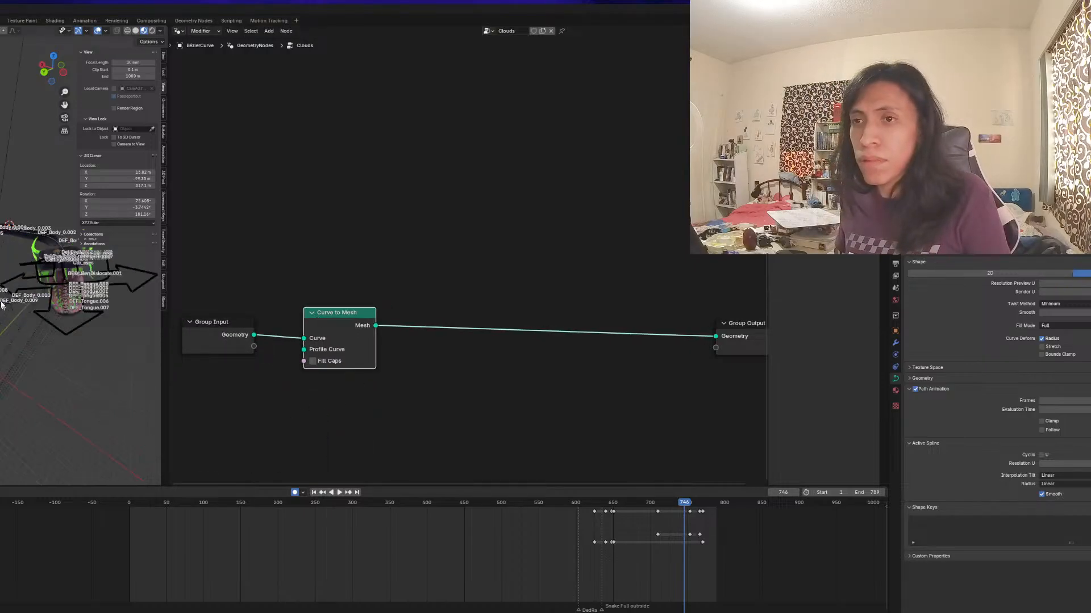
scroll(17, 275, "up", 10)
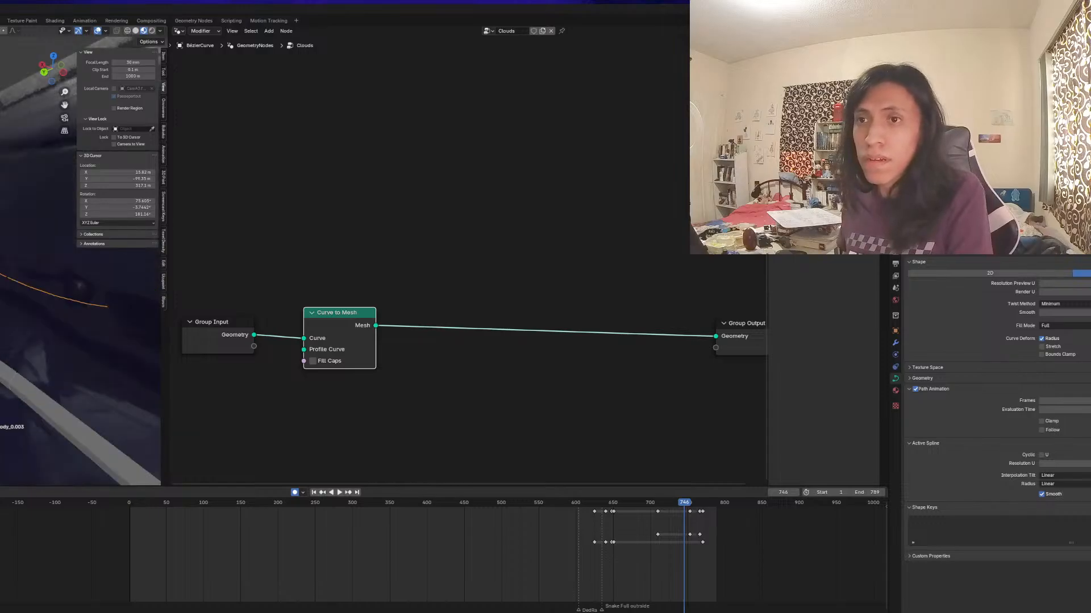
middle_click_drag(116, 281, 153, 269)
key("s")
left_click(263, 262)
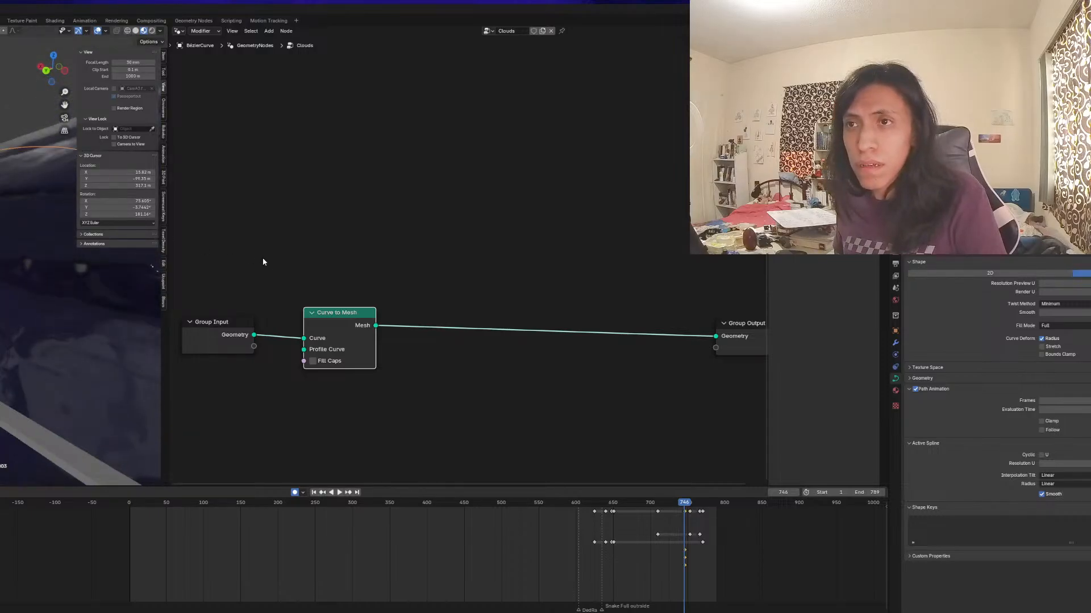
Insert a Mesh to Points node between Curve to Mesh and Group Output, spacing the two conversion nodes apart
left_click_drag(332, 306, 305, 289)
left_click(356, 270)
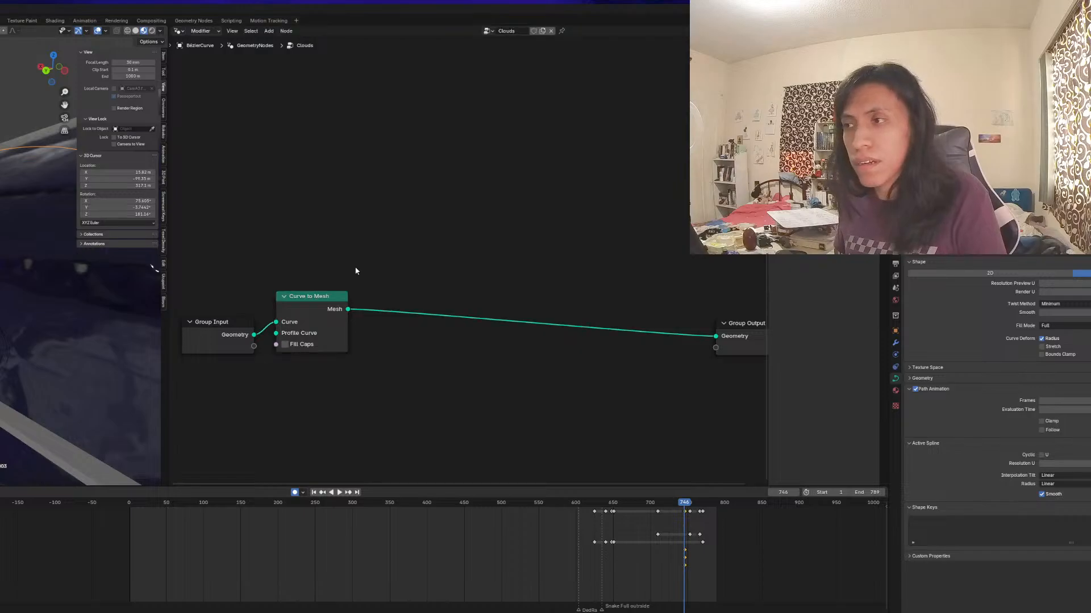
key("shift+a")
left_click(323, 264)
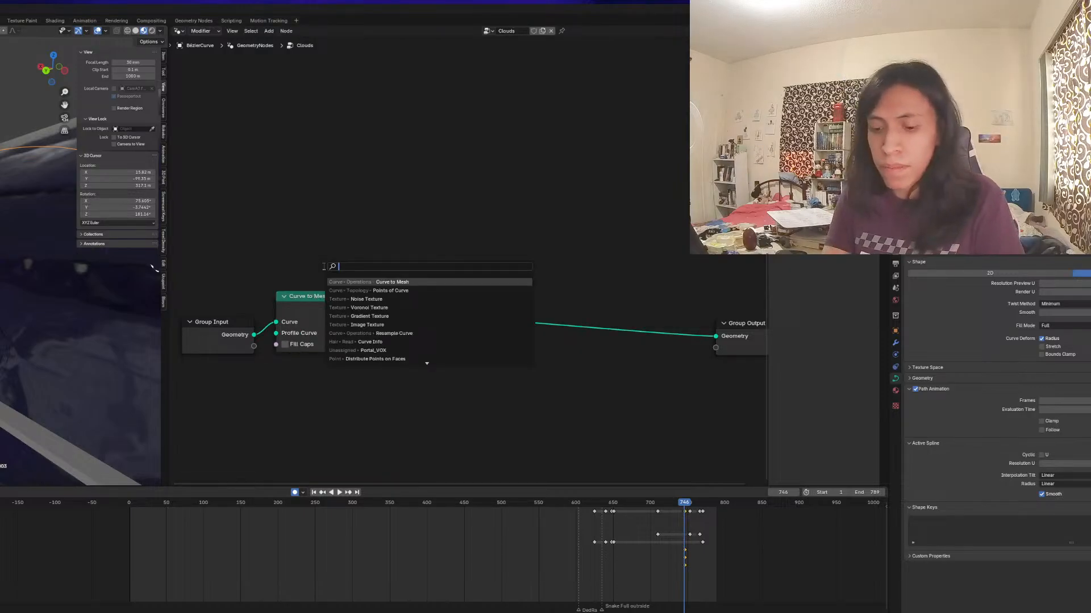
type("mesht")
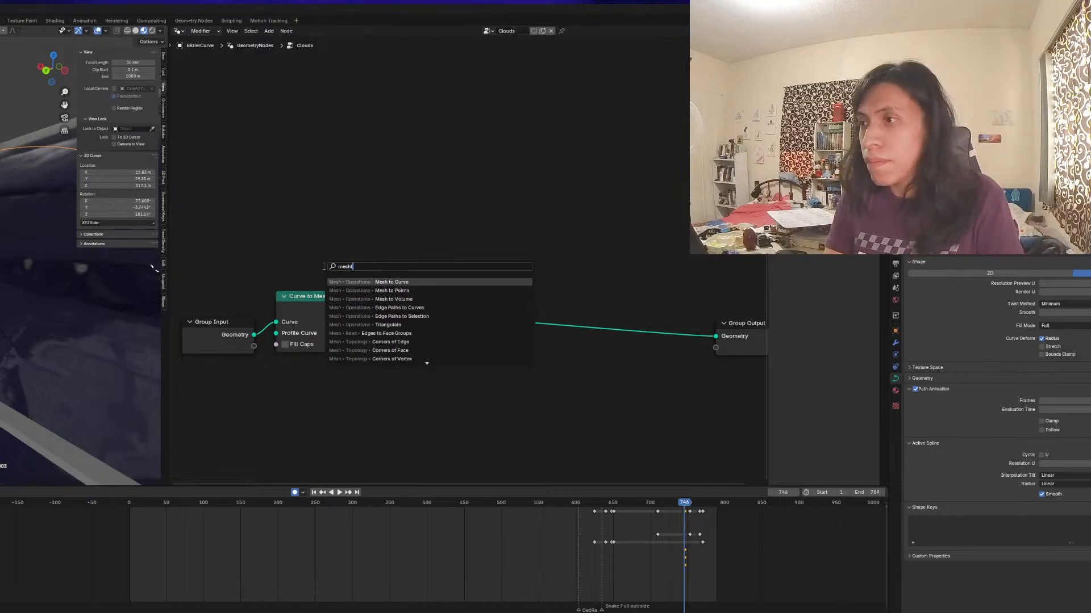
key("Down")
key("Return")
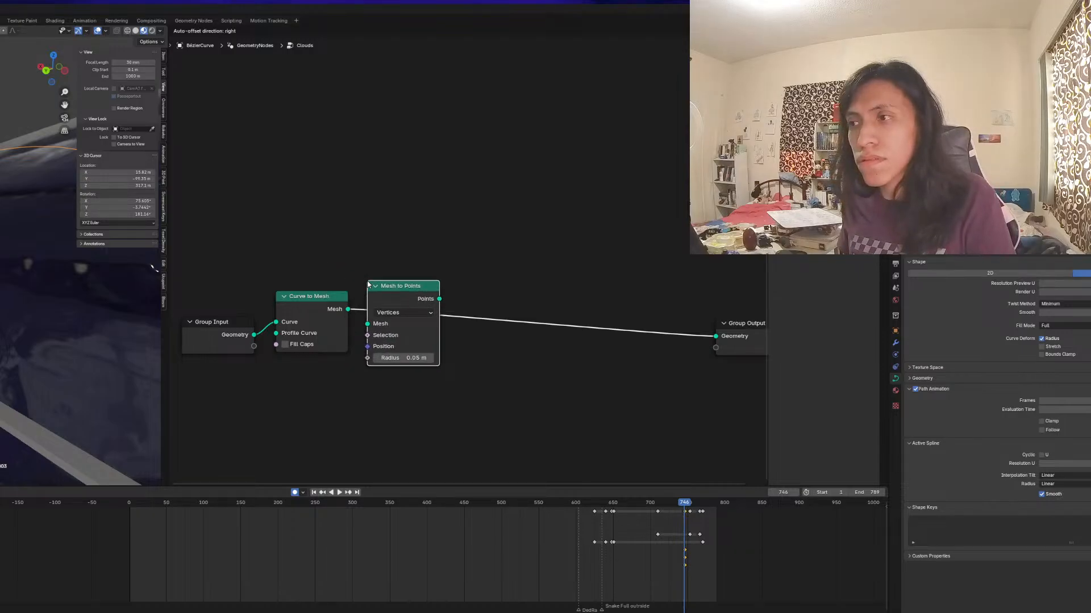
left_click(368, 284)
middle_click_drag(98, 301, 85, 392)
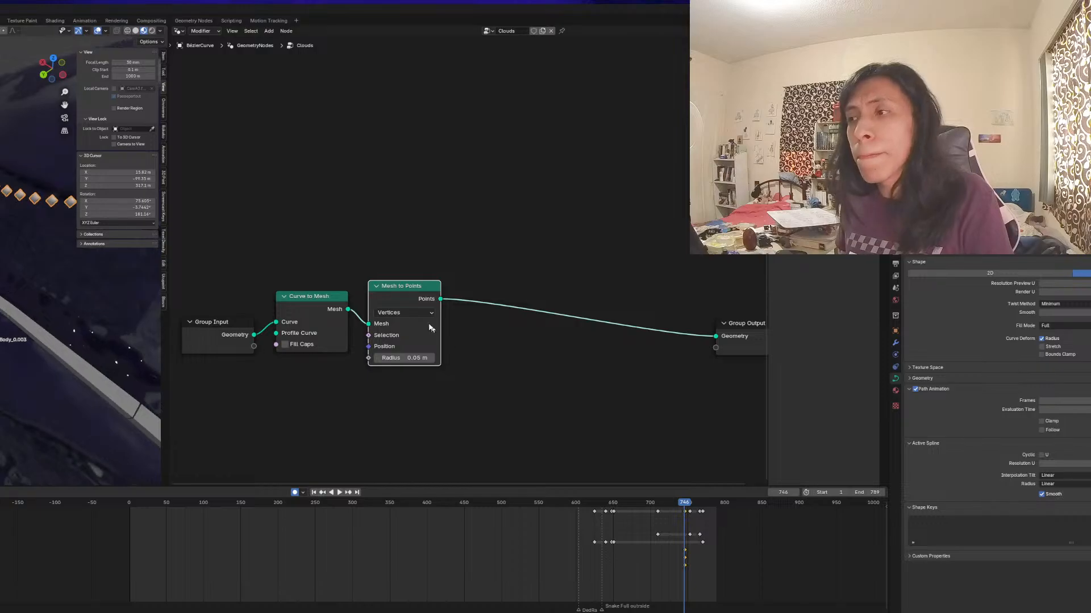
left_click_drag(419, 299, 462, 308)
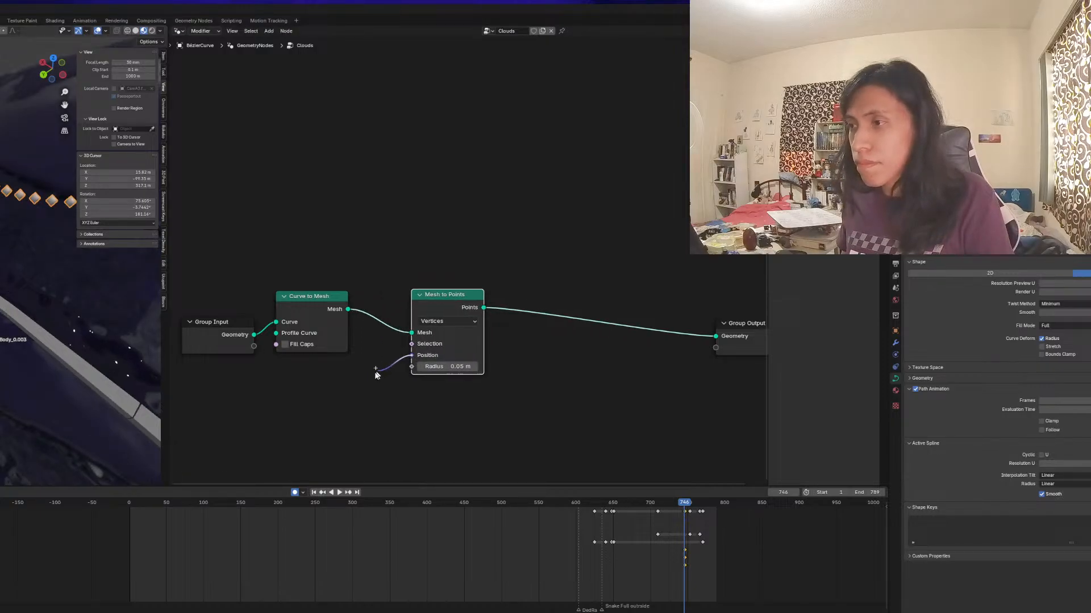
Add a vector Random Value node and connect its Value to the Position input of Mesh to Points
left_click_drag(376, 375, 326, 403)
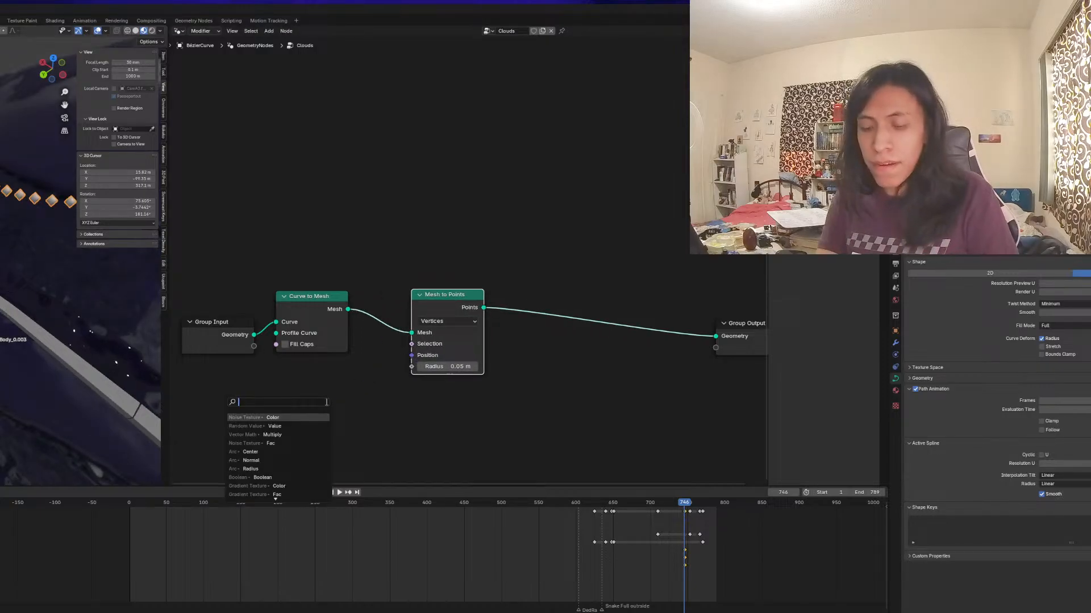
type("rand")
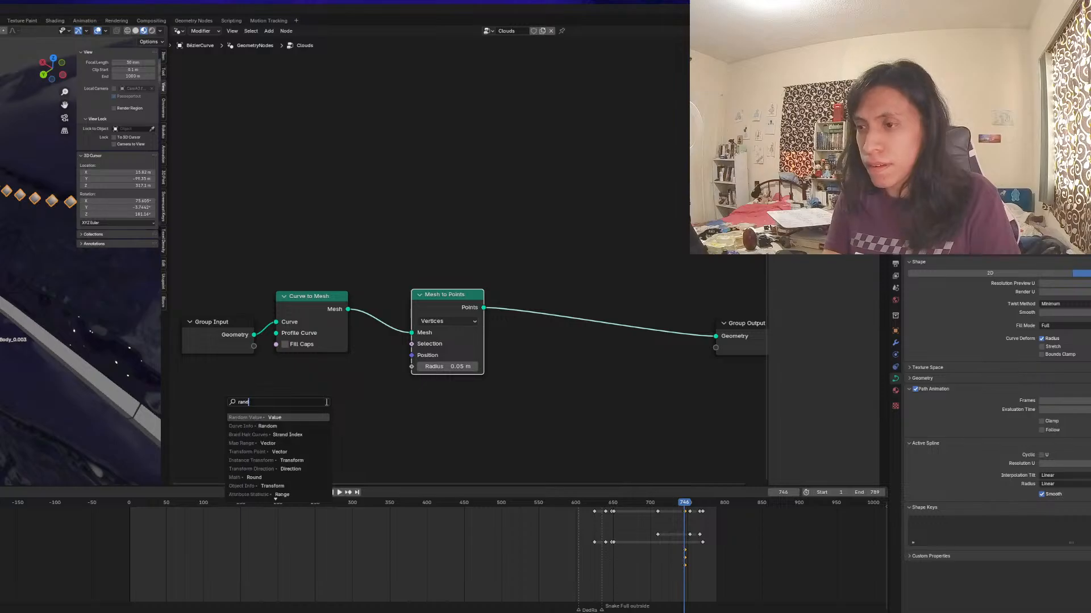
key("Down")
key("Up")
key("Return")
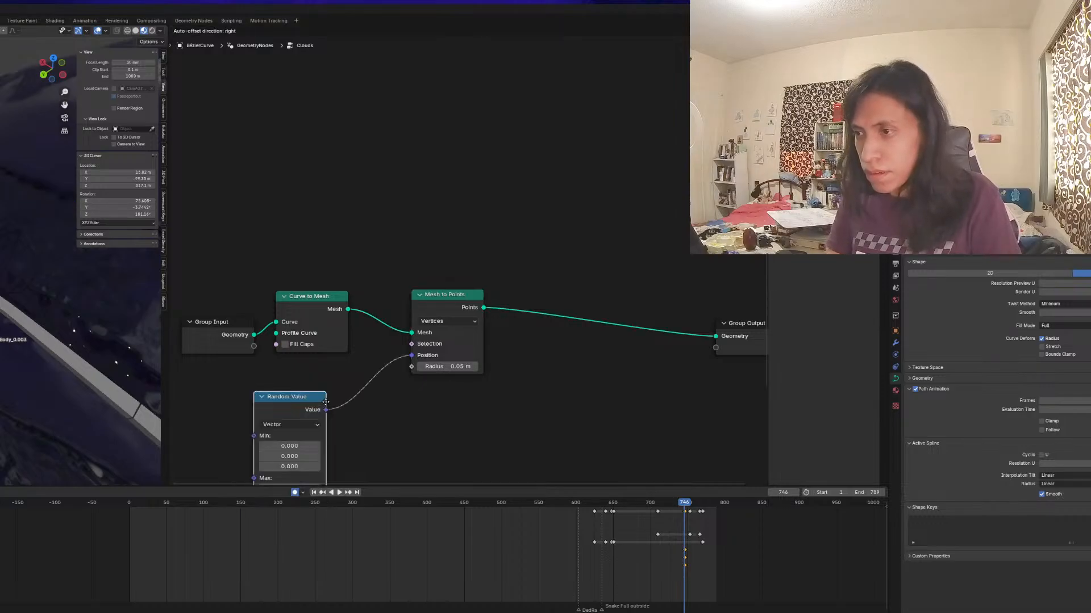
left_click(340, 389)
middle_click_drag(357, 408, 421, 334)
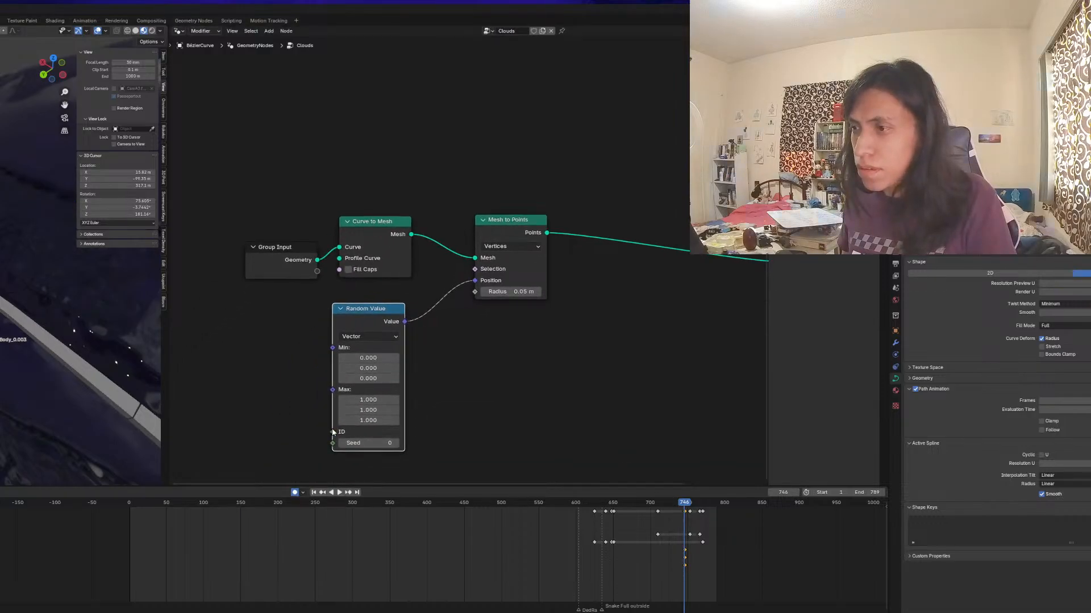
left_click_drag(333, 433, 237, 418)
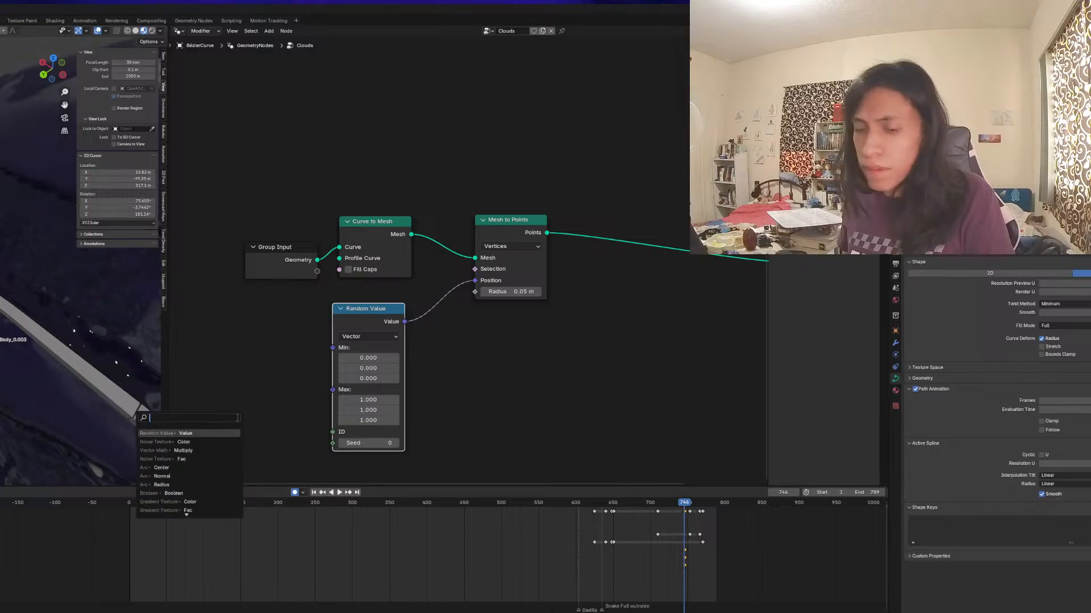
type("curv")
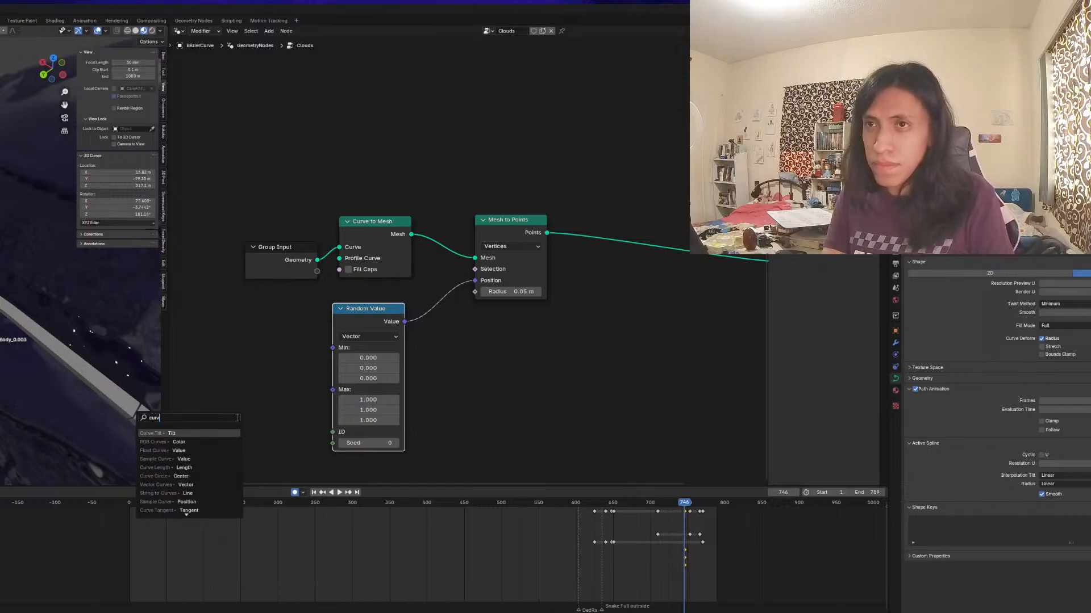
key("Escape")
left_click_drag(333, 442, 266, 422)
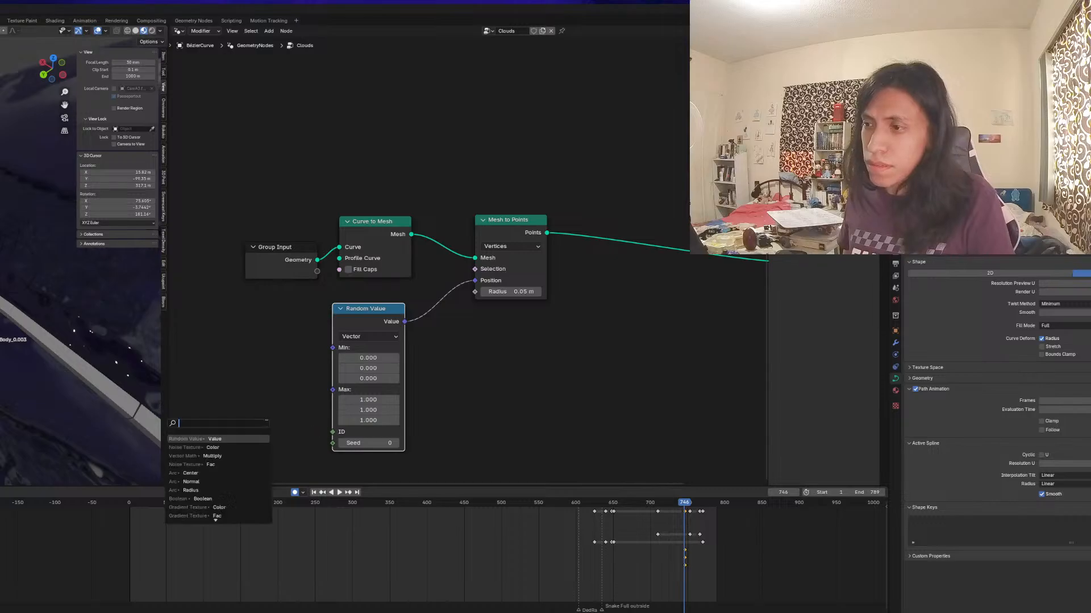
key("Escape")
Set the Random Value node's Min to -0.5 and Max to 0.5 on all three axes
left_click_drag(367, 359, 367, 379)
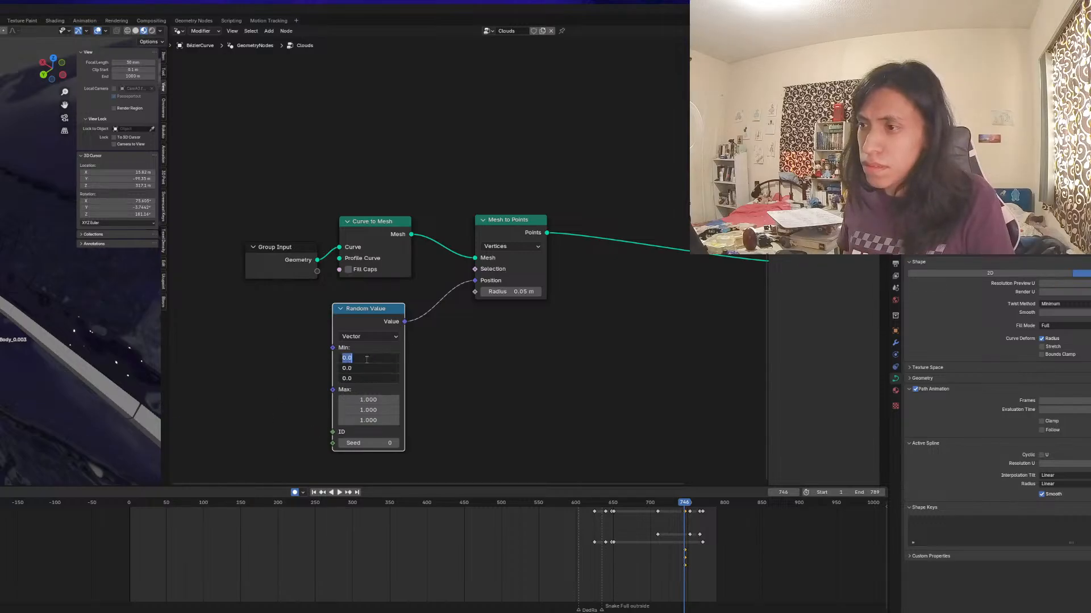
type("-")
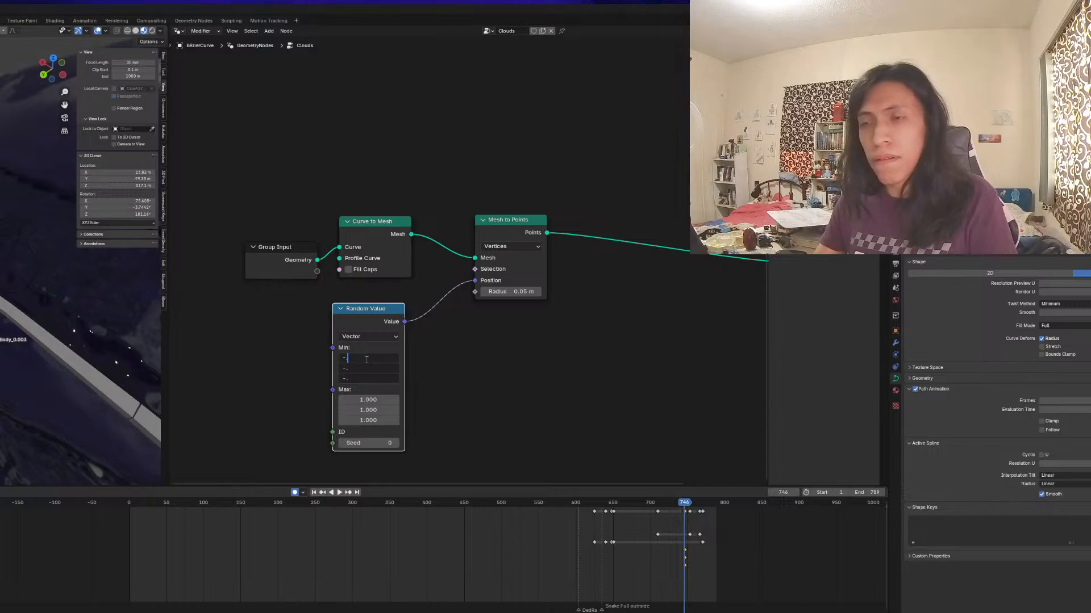
left_click_drag(368, 400, 369, 421)
type(".5")
key("Return")
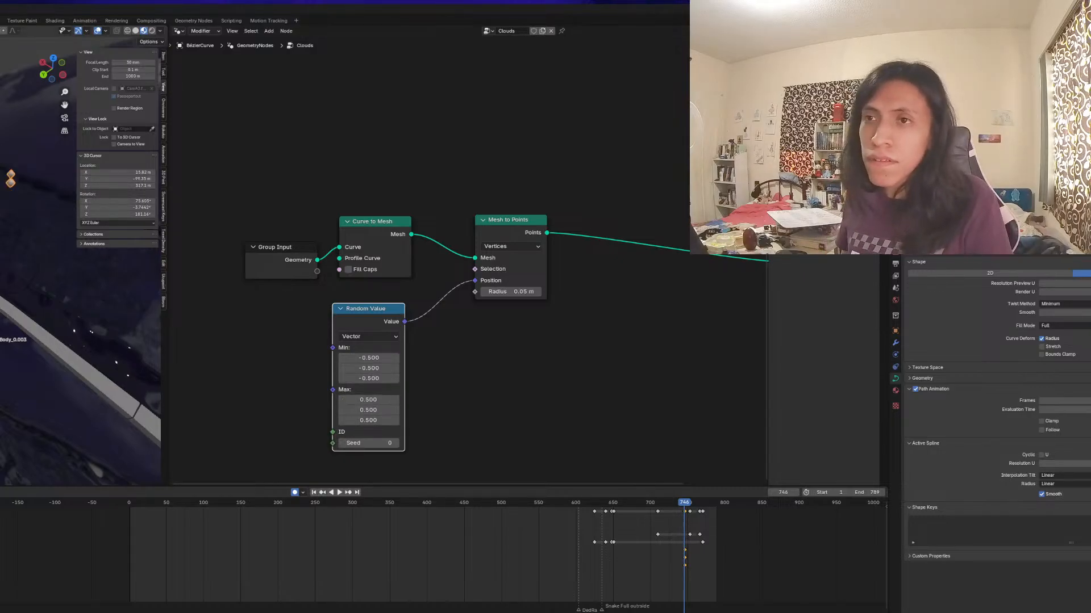
Set the Random Value node's Min to -0.1 and Max to 0.1 on all three axes, with seed 208
key("Tab")
scroll(79, 319, "up", 3)
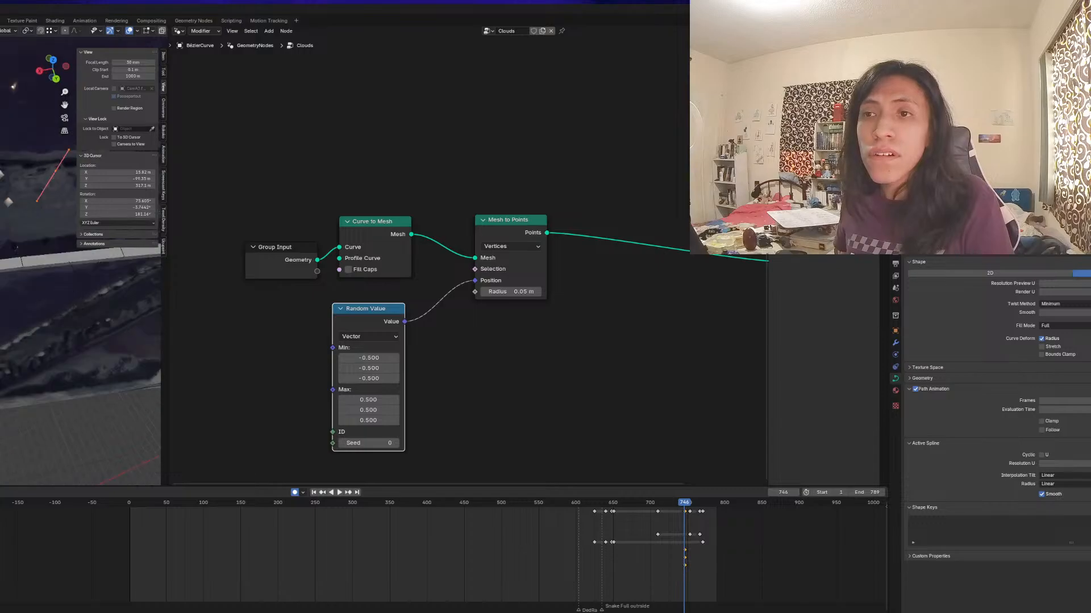
mouse_move(79, 318)
middle_mouse_down()
mouse_move(61, 264)
mouse_move(69, 332)
middle_mouse_up()
key("Tab")
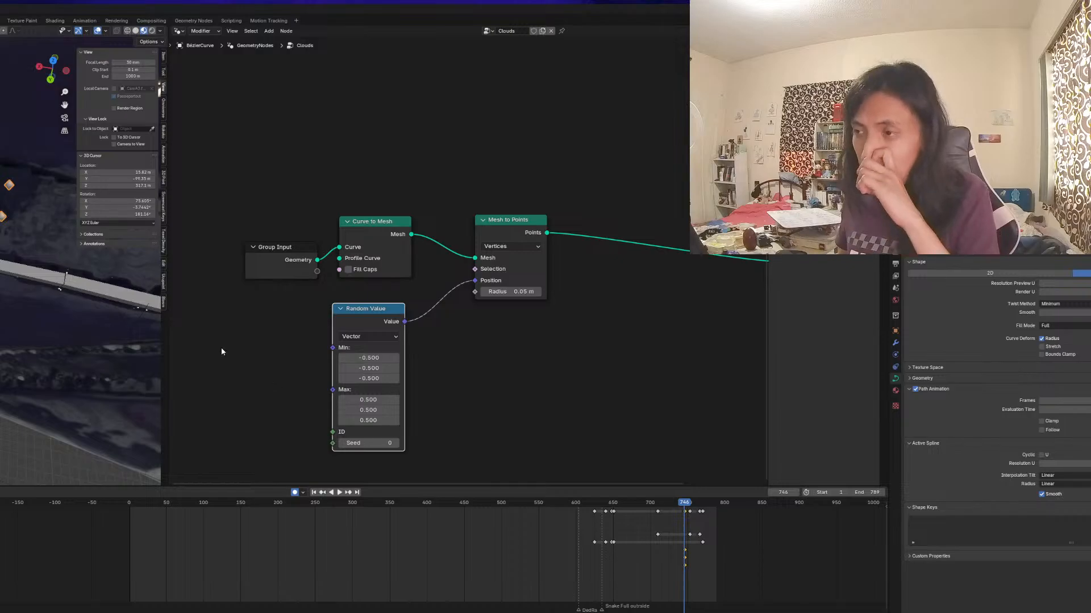
left_click_drag(369, 358, 369, 378)
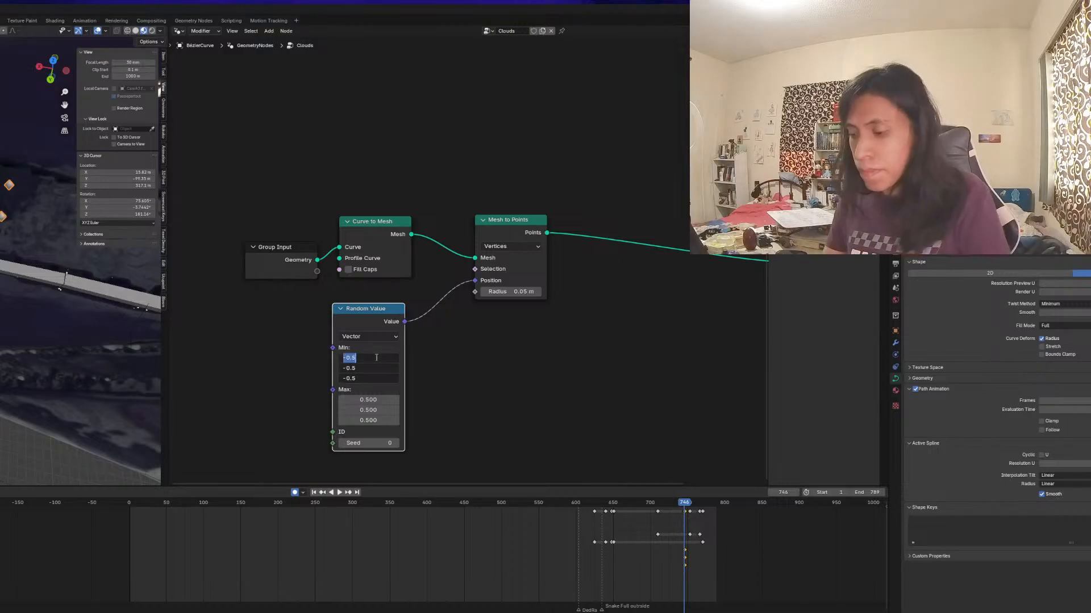
type("-0.1")
key("Tab")
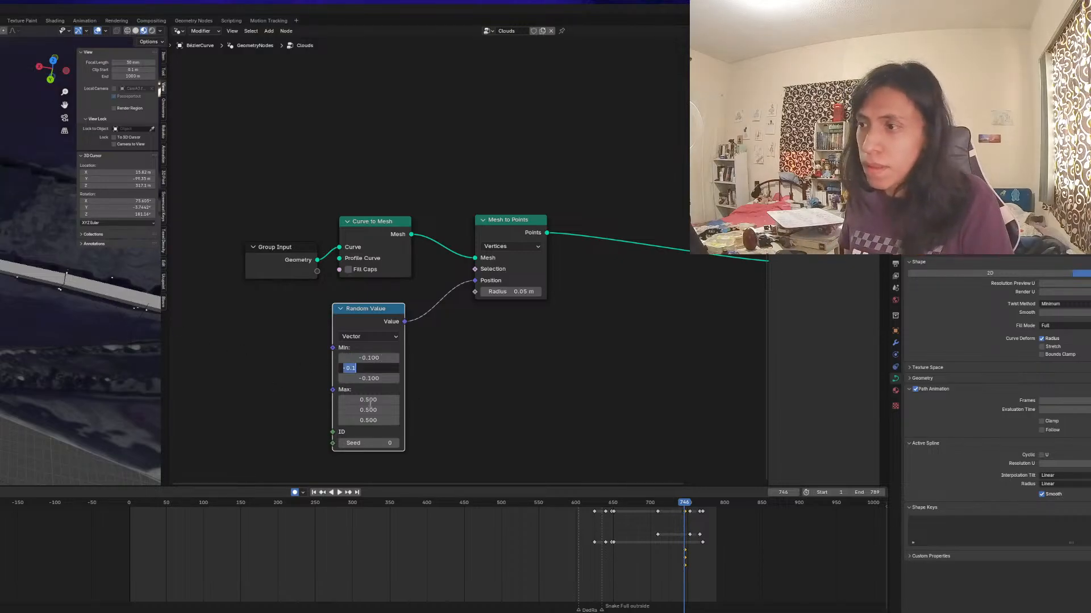
key("Return")
left_click_drag(361, 400, 361, 421)
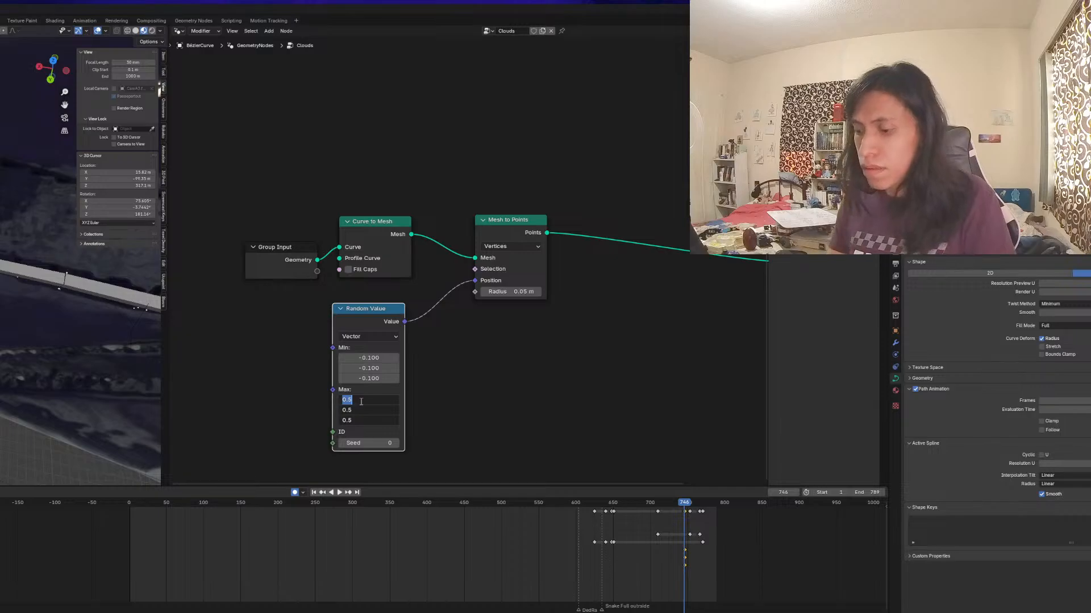
type("0.1")
key("Return")
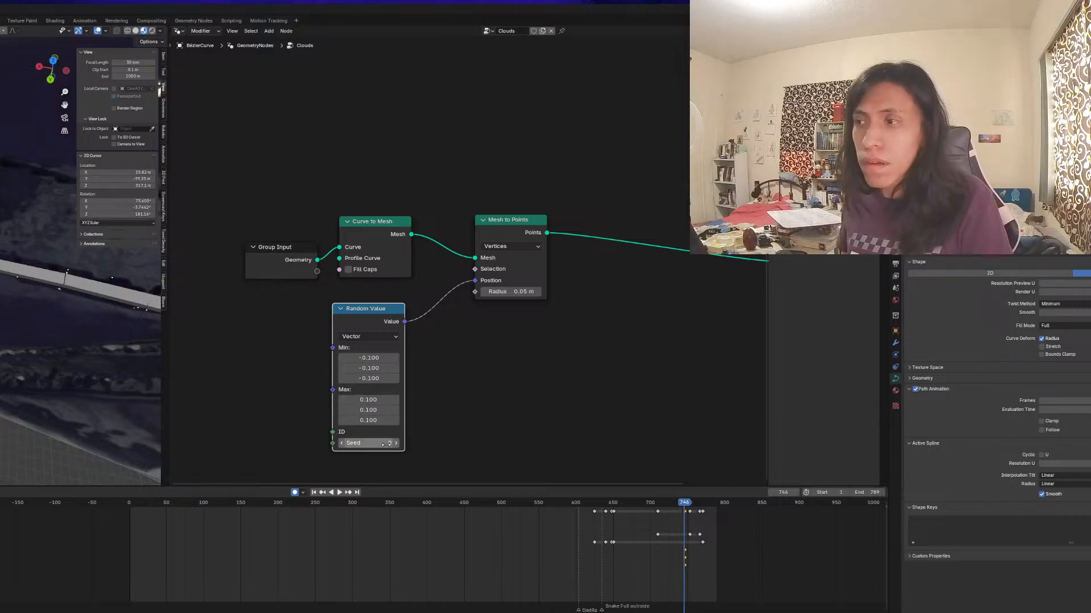
middle_click_drag(73, 255, 113, 369)
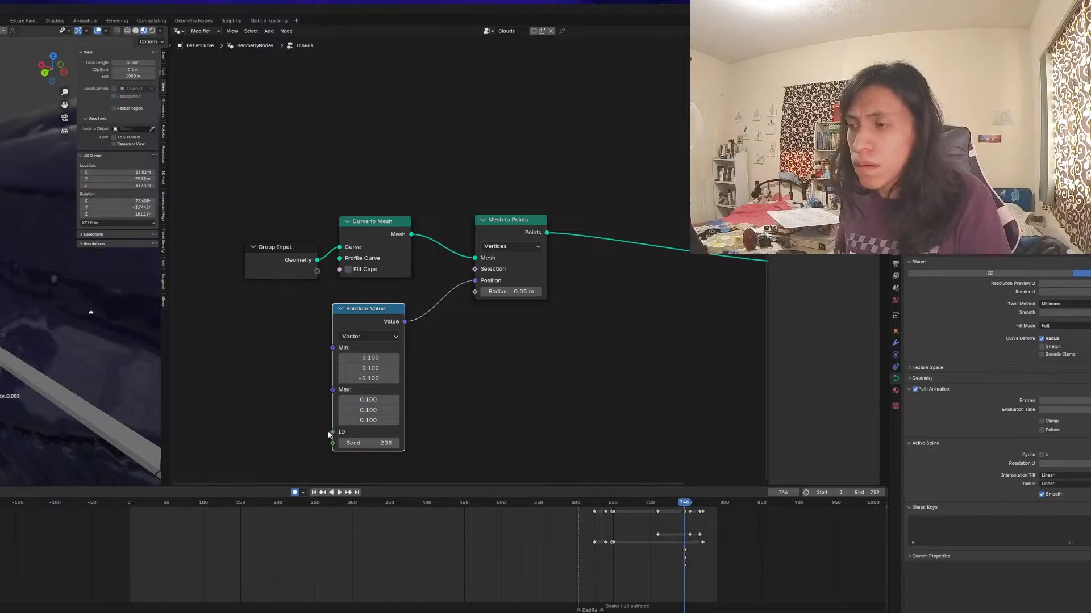
left_click_drag(331, 433, 266, 405)
type("curve")
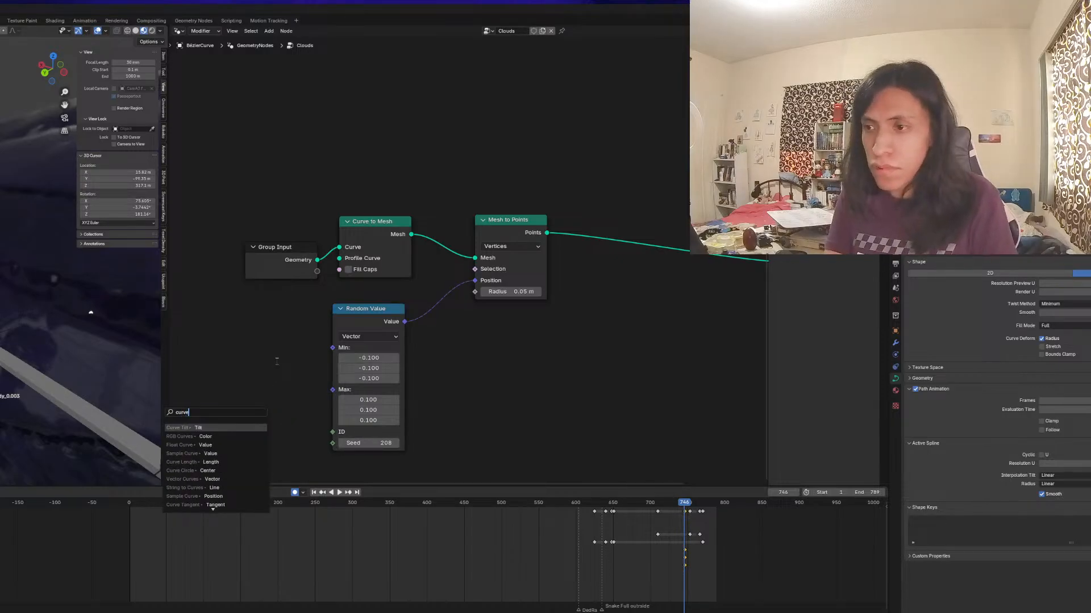
key("BackSpace")
key("BackSpace")
key("BackSpace")
key("BackSpace")
key("BackSpace")
key("Escape")
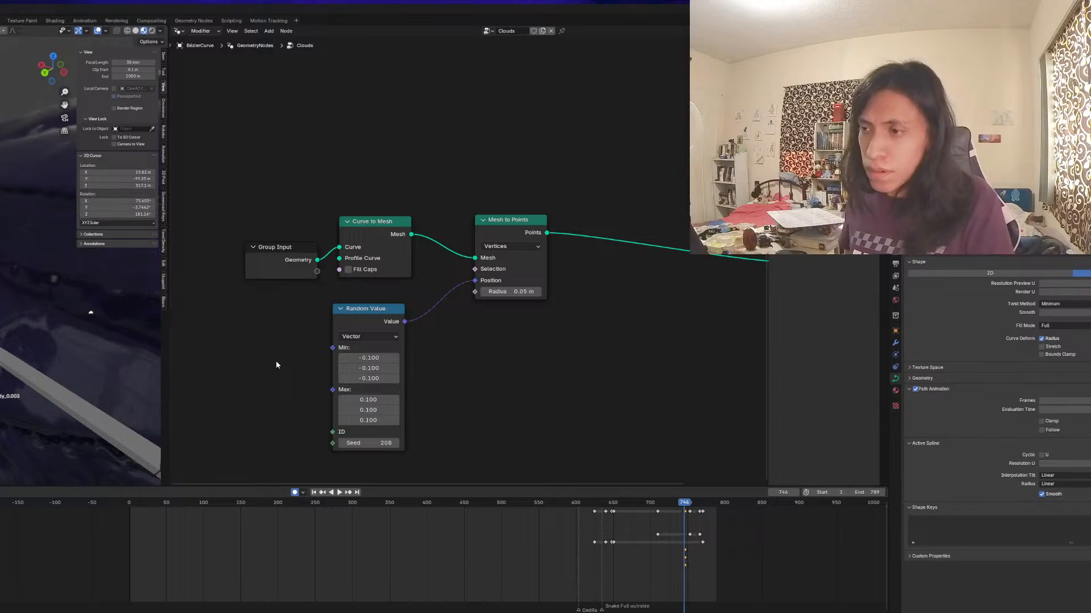
Try feeding the Curve ID of a new Curve Info node into the Random Value node's ID
key("shift+a")
type("curve")
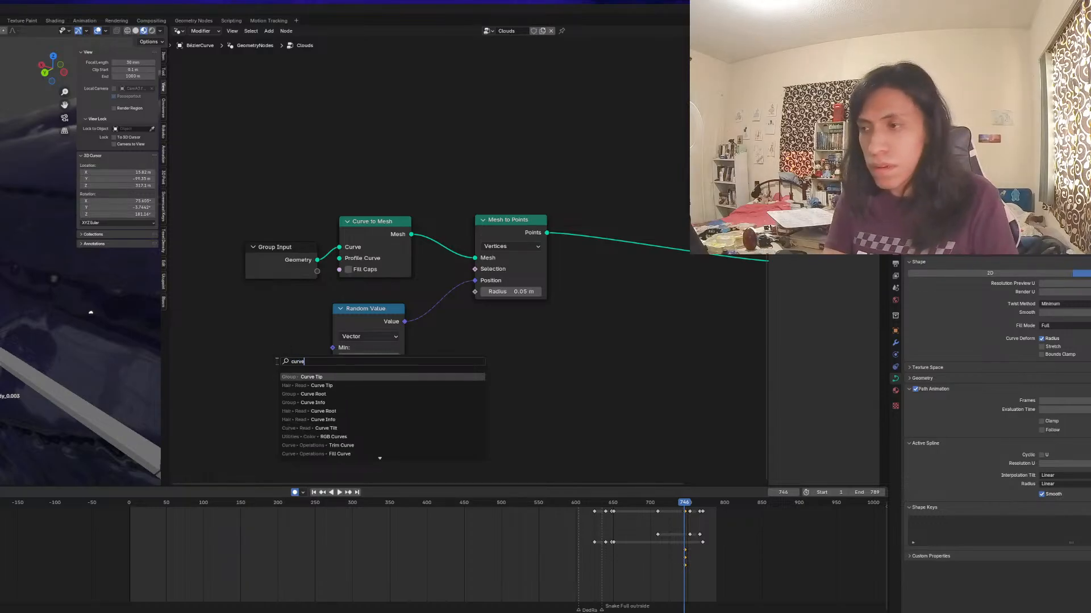
type(" in")
key("Return")
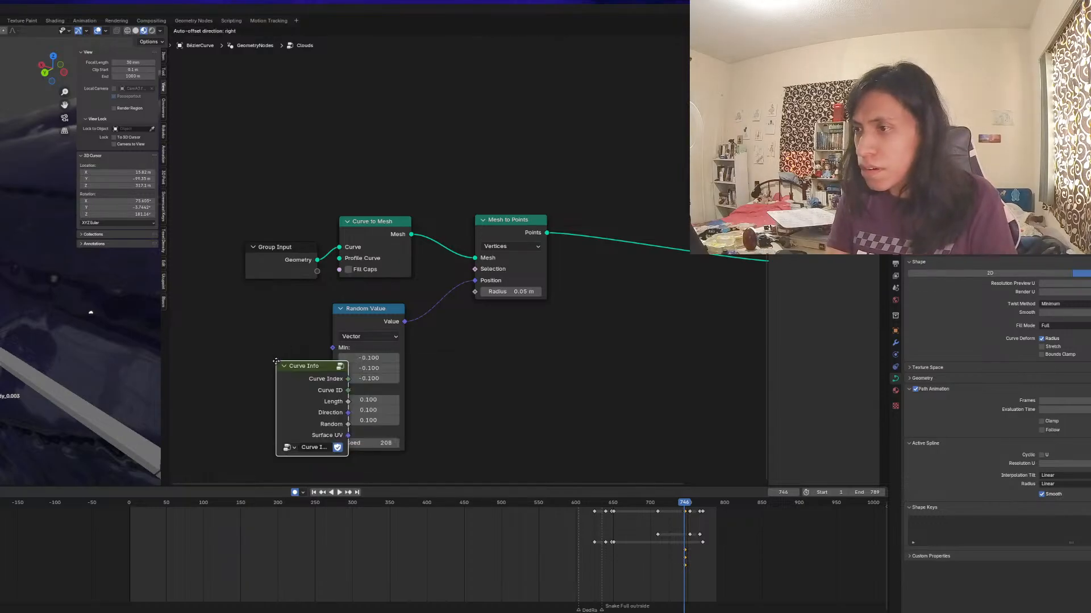
left_click(210, 375)
scroll(300, 395, "up", 1)
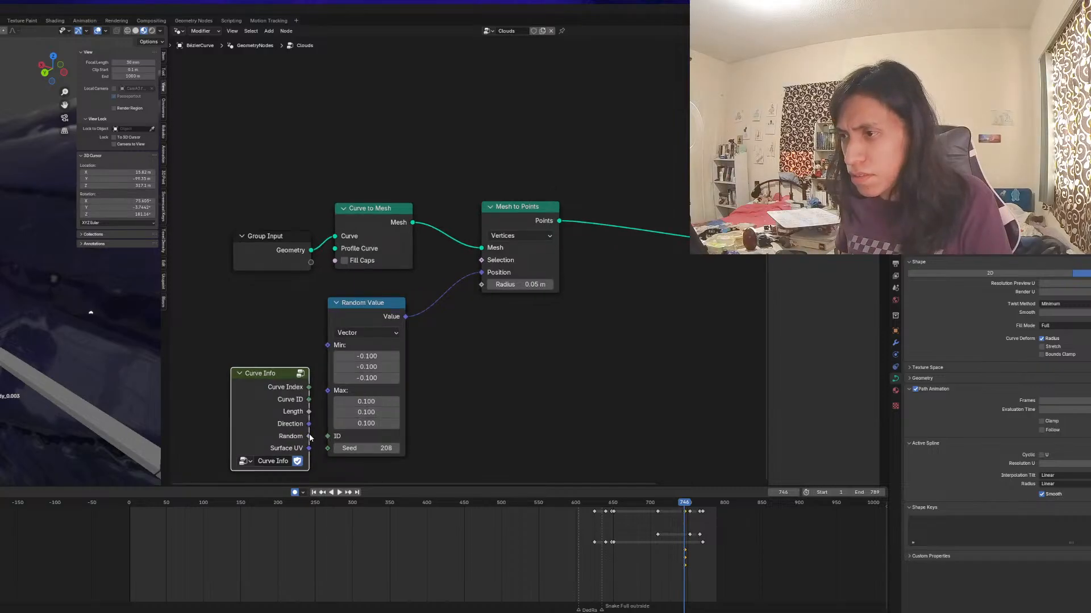
left_click_drag(308, 399, 326, 438)
key("x")
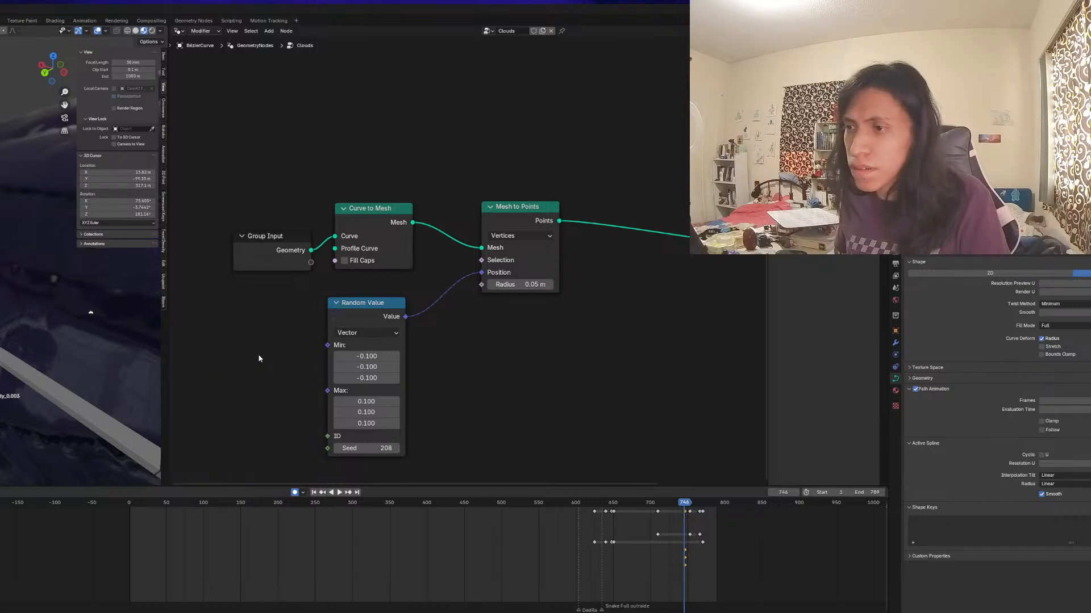
Find Points of Curve among the "curve" nodes, link its Point Index to the Random Value ID, and set Sort Index to 34
key("shift+a")
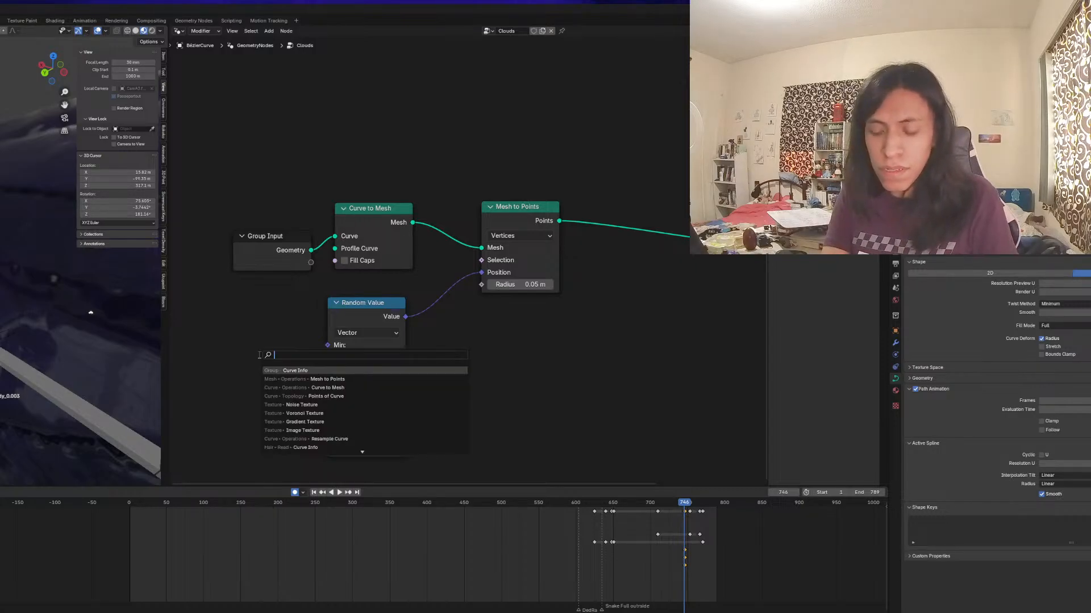
type("curve")
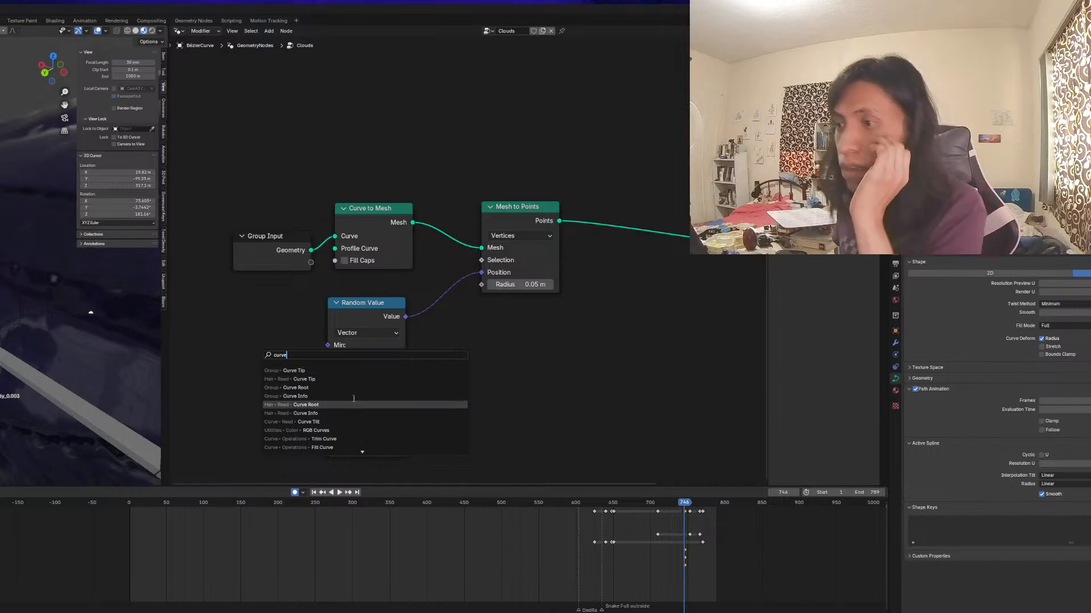
key("Down")
key("Down")
key("Down")
key("Down")
key("Down")
key("Down")
key("Down")
key("Down")
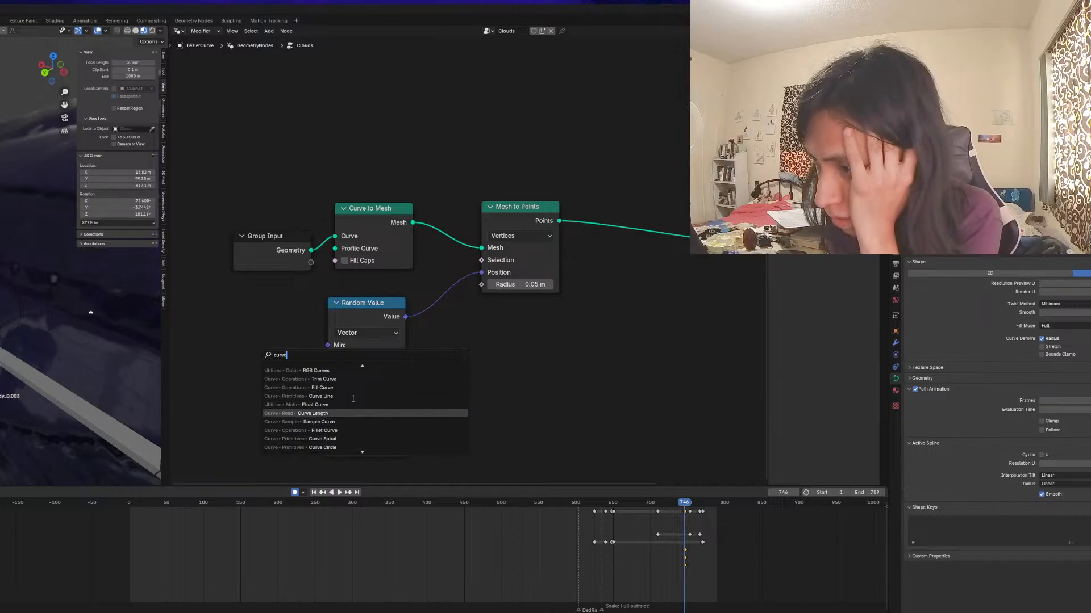
key("Up")
key("Up")
key("Up")
key("Up")
key("Up")
key("Up")
key("Up")
key("Up")
key("Up")
key("Up")
key("Up")
key("Up")
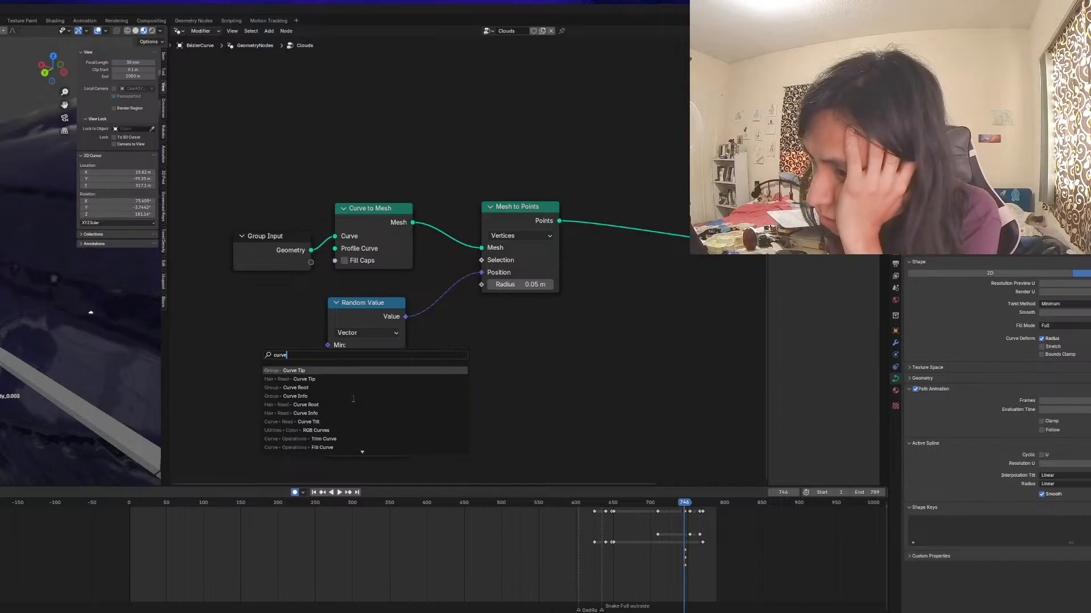
key("Down")
key("Down")
key("Down")
key("Down")
key("Down")
key("Down")
key("Down")
key("Down")
key("Down")
key("Down")
key("Down")
key("Down")
key("Down")
key("Down")
key("Down")
key("Down")
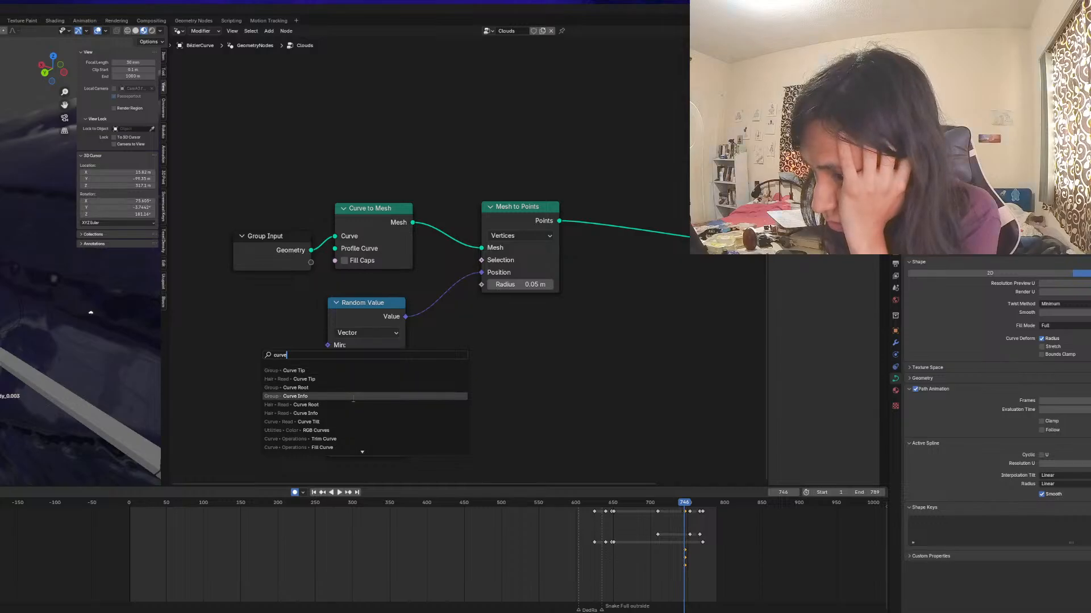
key("Down")
key("Down")
key("Down")
key("Down")
key("Down")
key("Down")
key("Down")
key("Down")
key("Down")
key("Down")
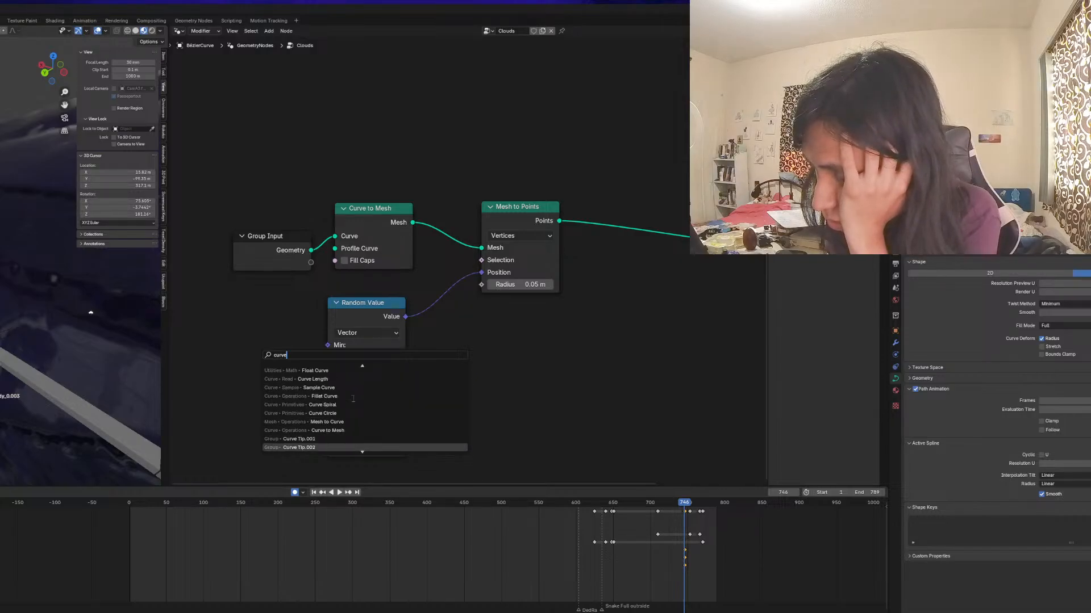
key("Down")
key("Down")
key("Down")
key("Down")
key("Down")
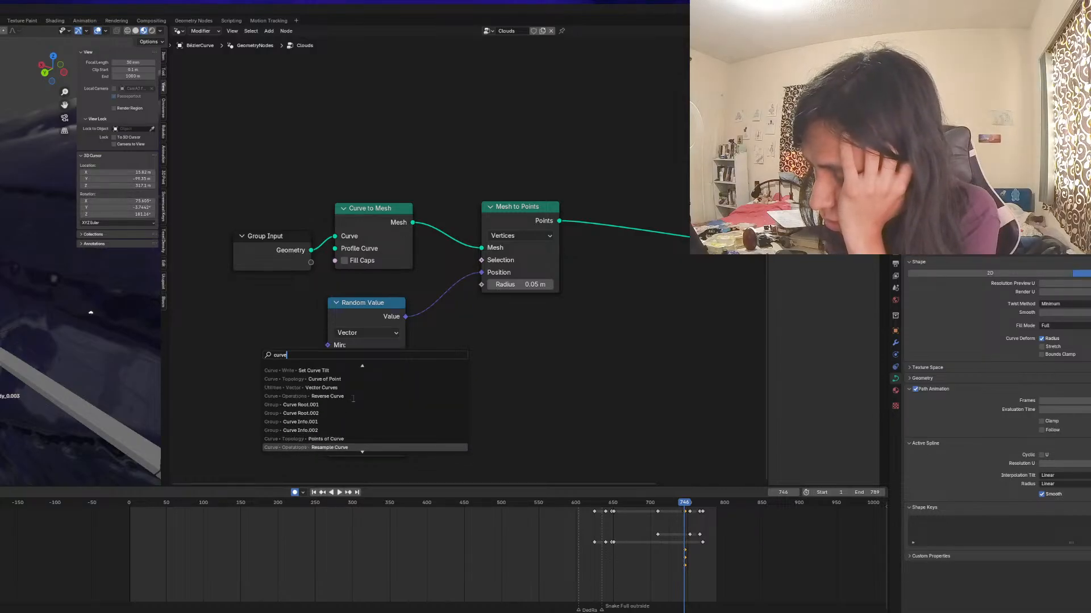
key("Up")
key("Up")
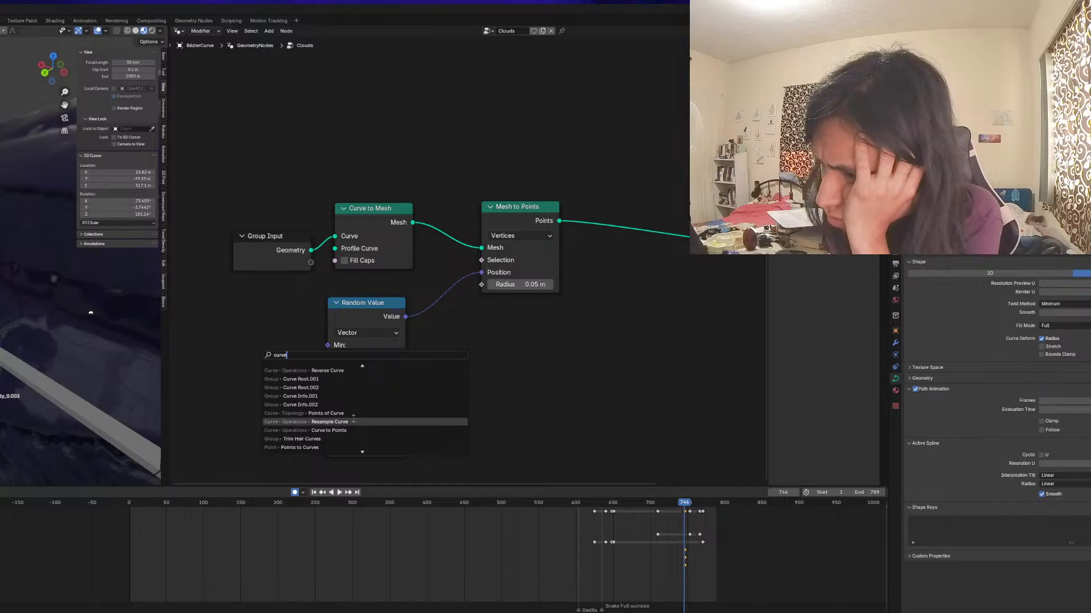
key("Return")
left_click(268, 384)
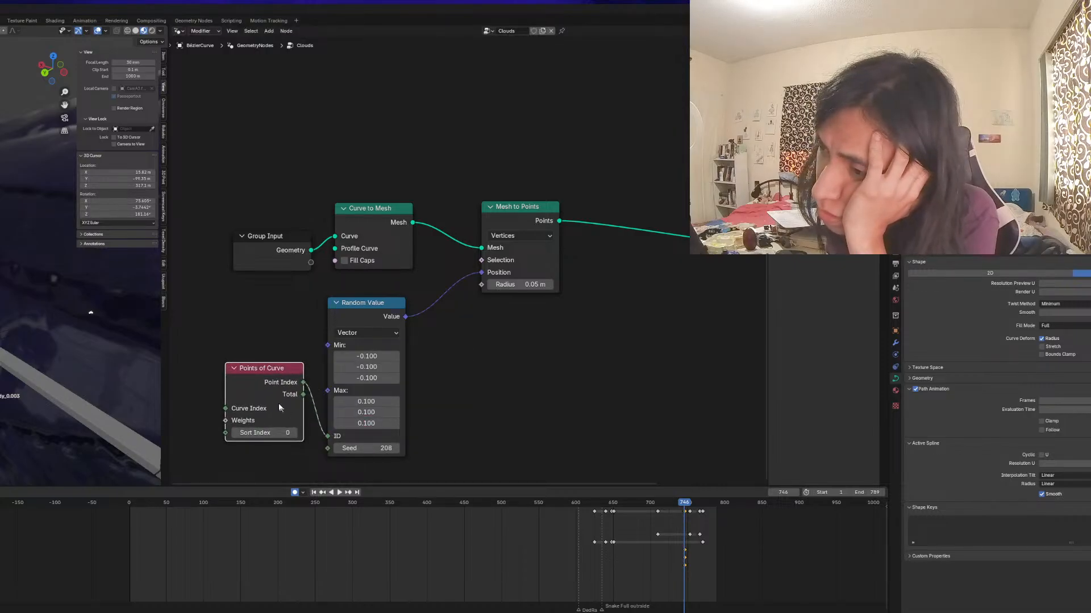
left_click_drag(278, 407, 236, 438)
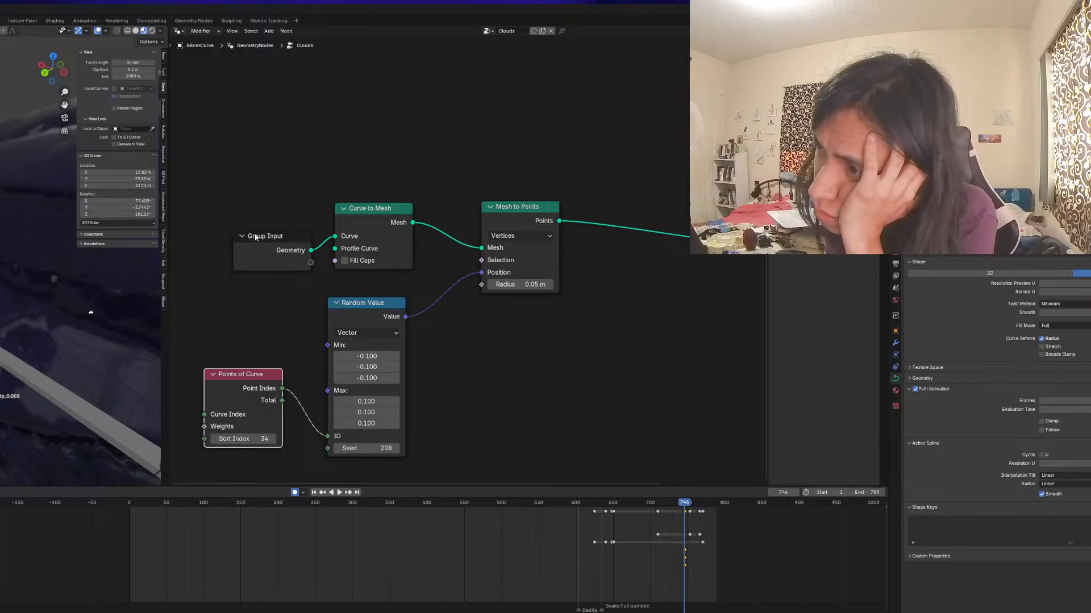
Try feeding the Length of a new Curve Length node, supplied by the Group Input geometry, into the Random Value node's ID
left_click_drag(256, 237, 198, 236)
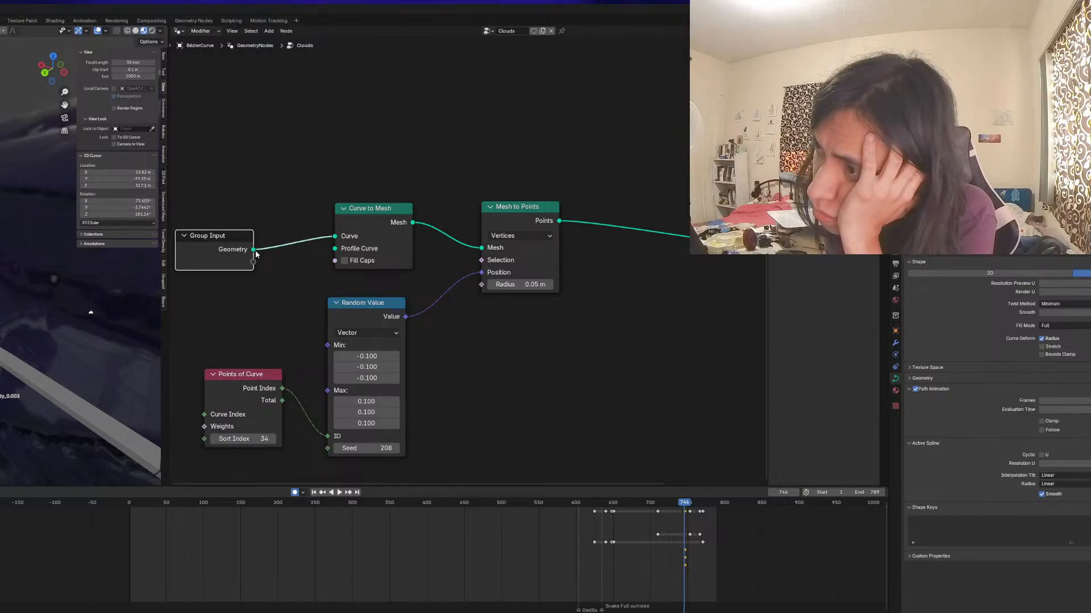
left_click(281, 287)
key("shift+a")
type("c")
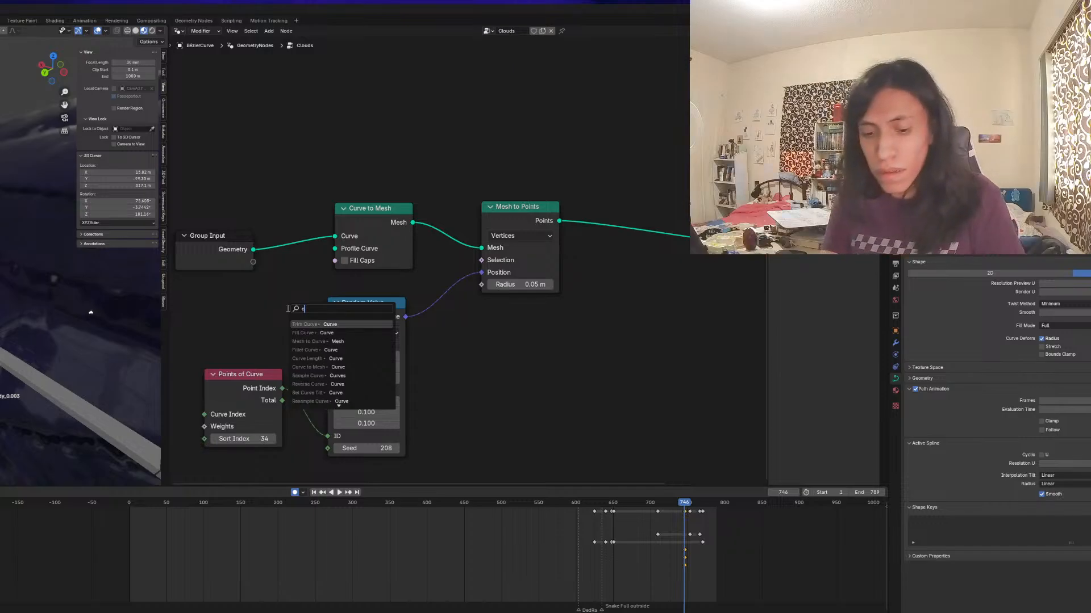
type("urve")
key("Down")
key("Down")
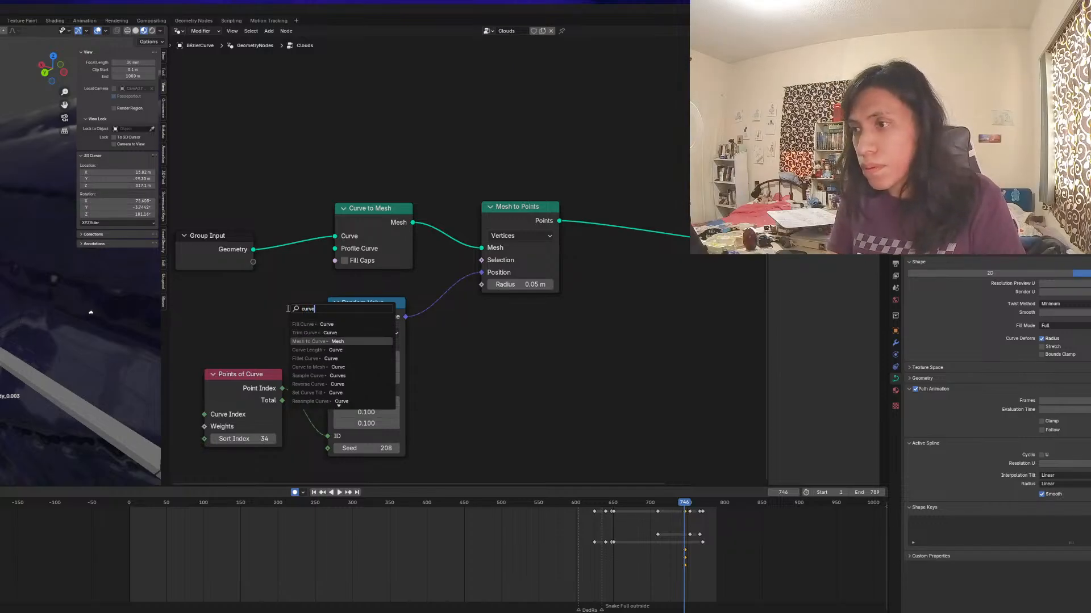
key("Down")
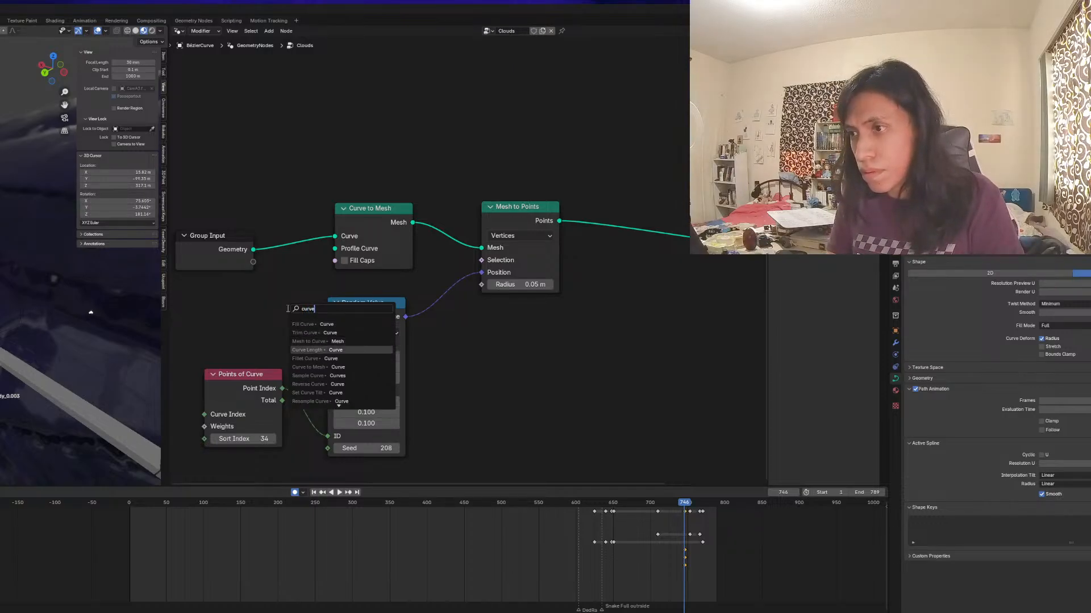
key("Return")
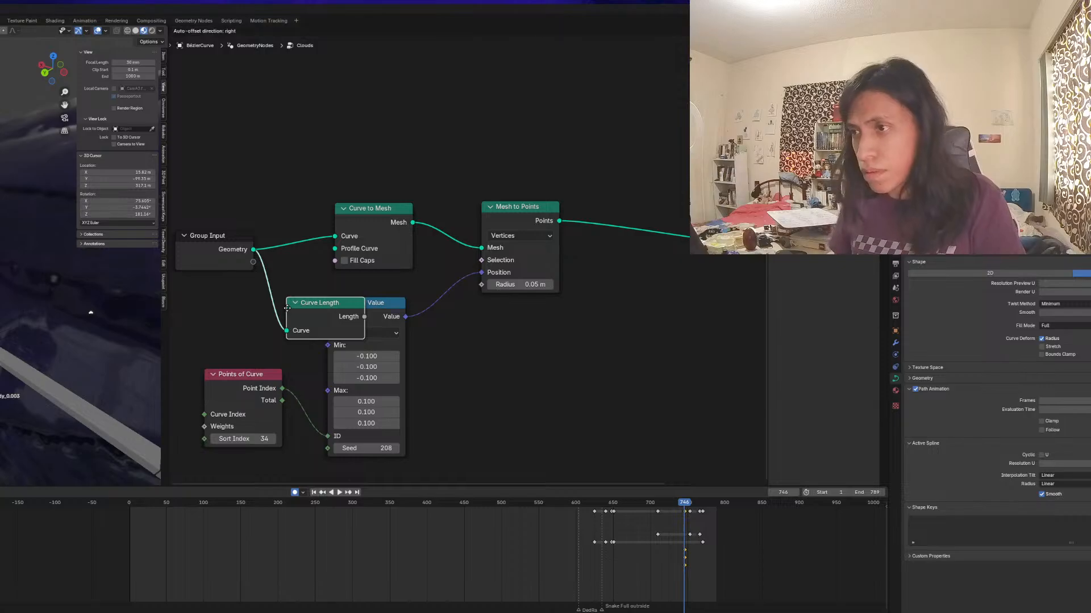
left_click(212, 323)
left_click_drag(289, 328, 327, 435)
Delete the Curve Length and Points of Curve nodes
left_click_drag(236, 387, 252, 395)
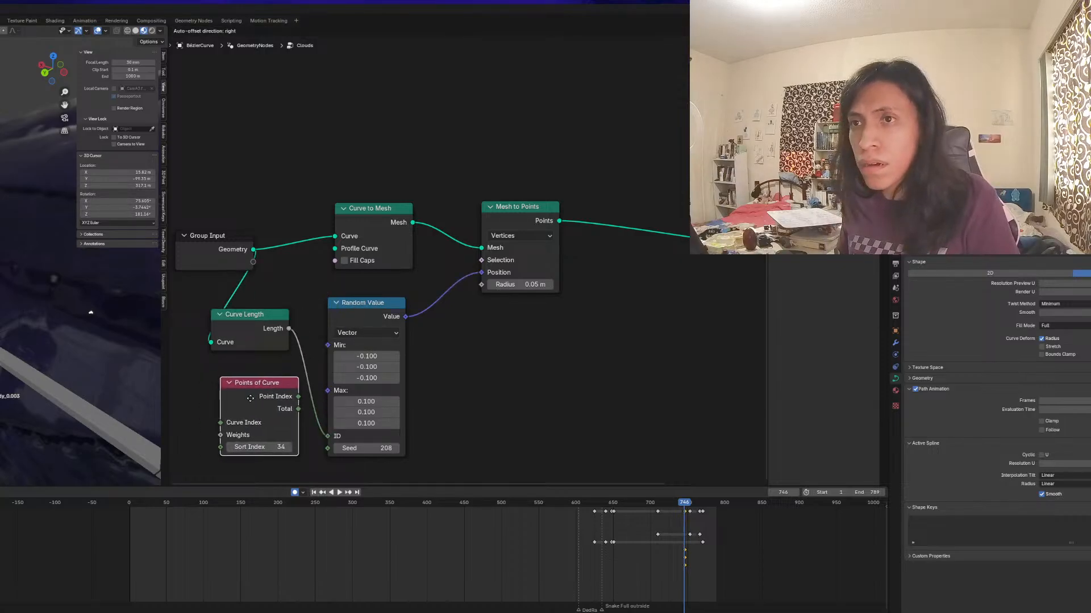
left_click_drag(281, 294, 238, 459)
key("x")
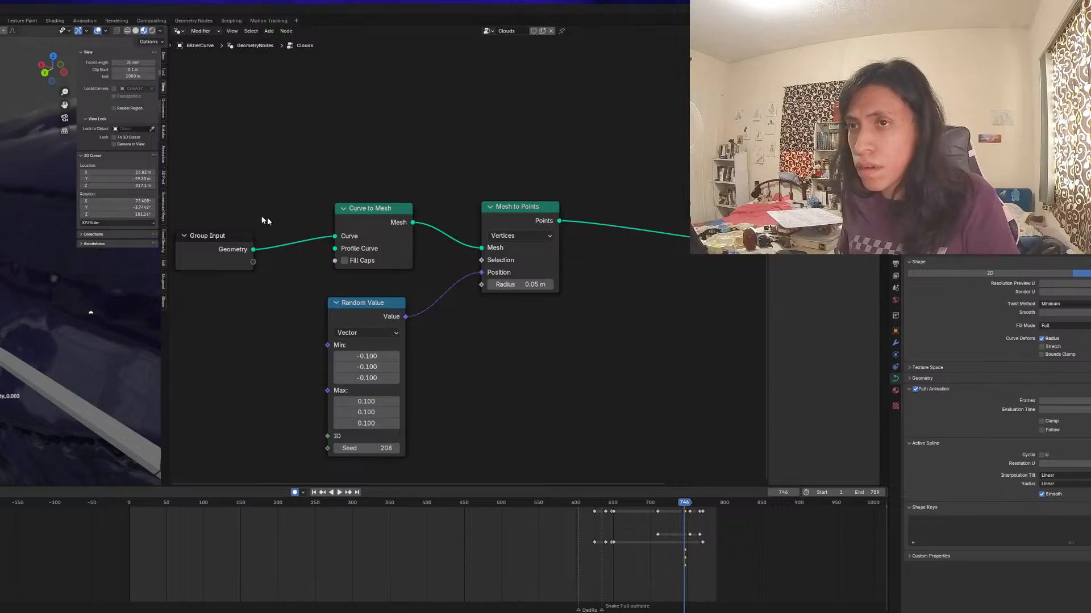
Try removing the Random Value node from the Mesh to Points position and undo the deletion
left_click(371, 305)
key("x")
middle_click_drag(91, 312, 79, 389)
key("ctrl+z")
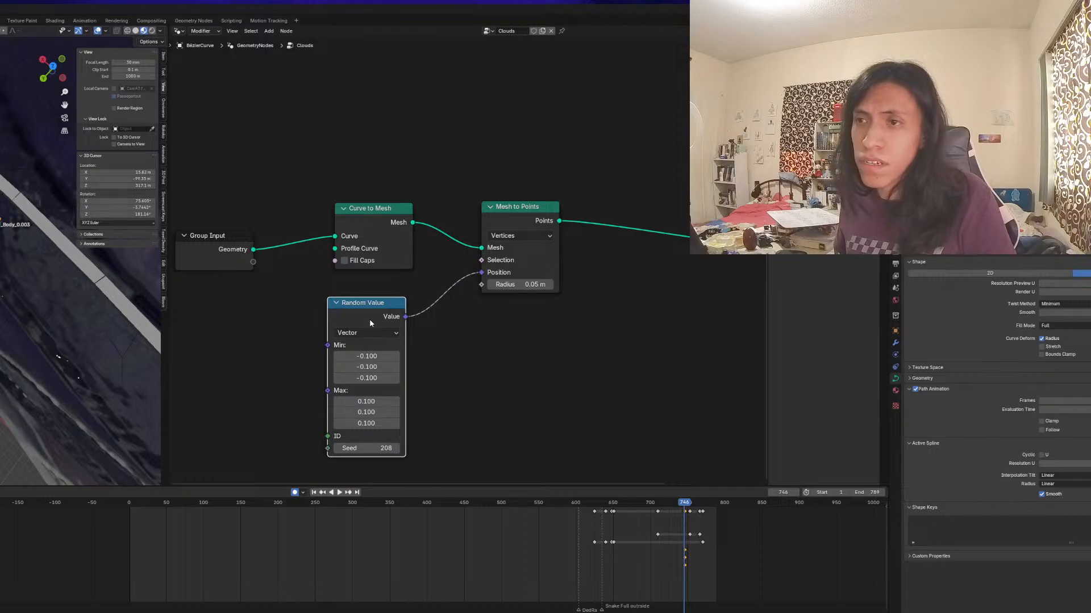
Try a different scatter by changing the Random Value node's seed to 197
left_click_drag(370, 323, 389, 319)
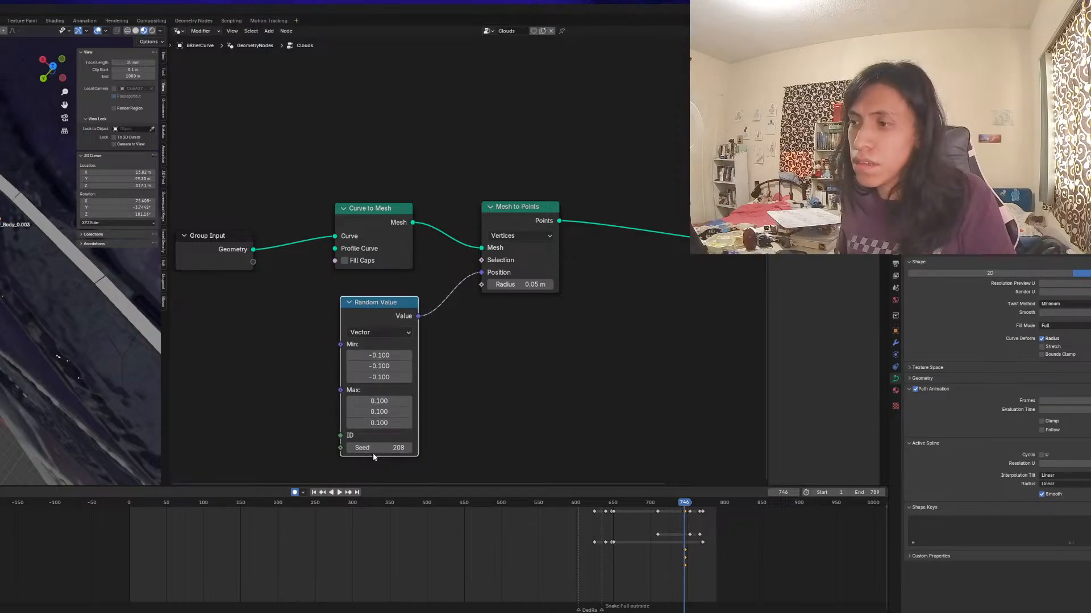
left_click_drag(378, 454, 395, 454)
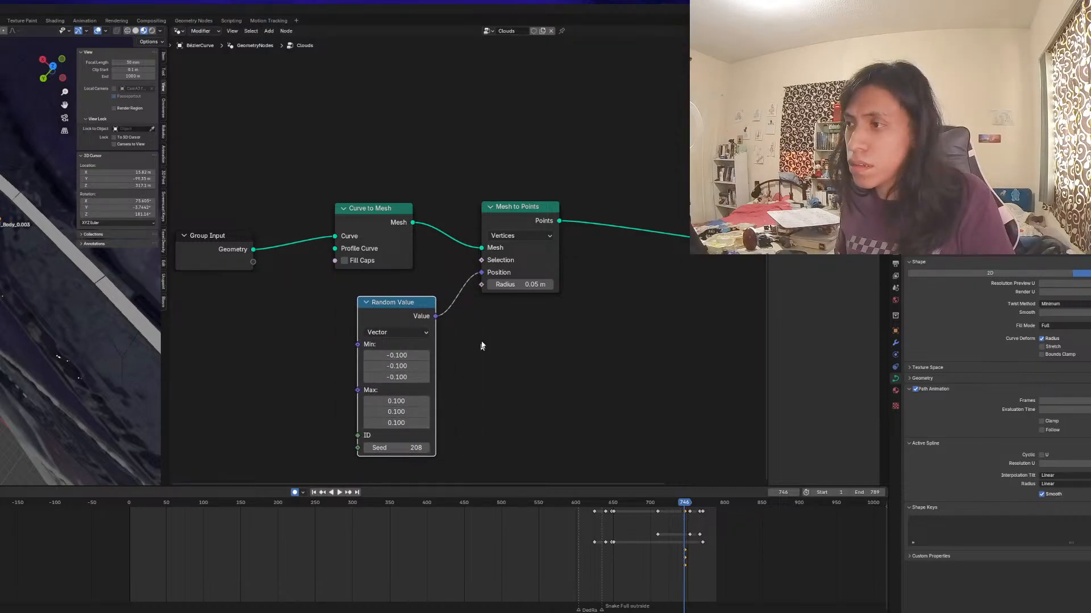
mouse_move(518, 286)
left_mouse_down()
mouse_move(560, 286)
mouse_move(526, 286)
left_mouse_up()
key("ctrl+z")
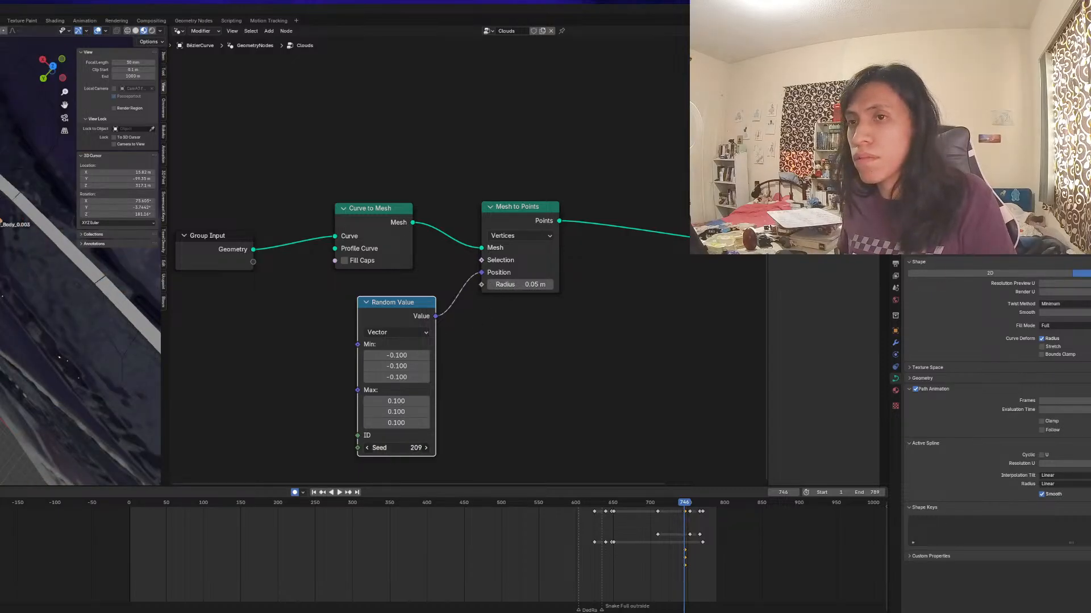
left_click_drag(396, 448, 392, 448)
middle_click_drag(91, 364, 85, 296)
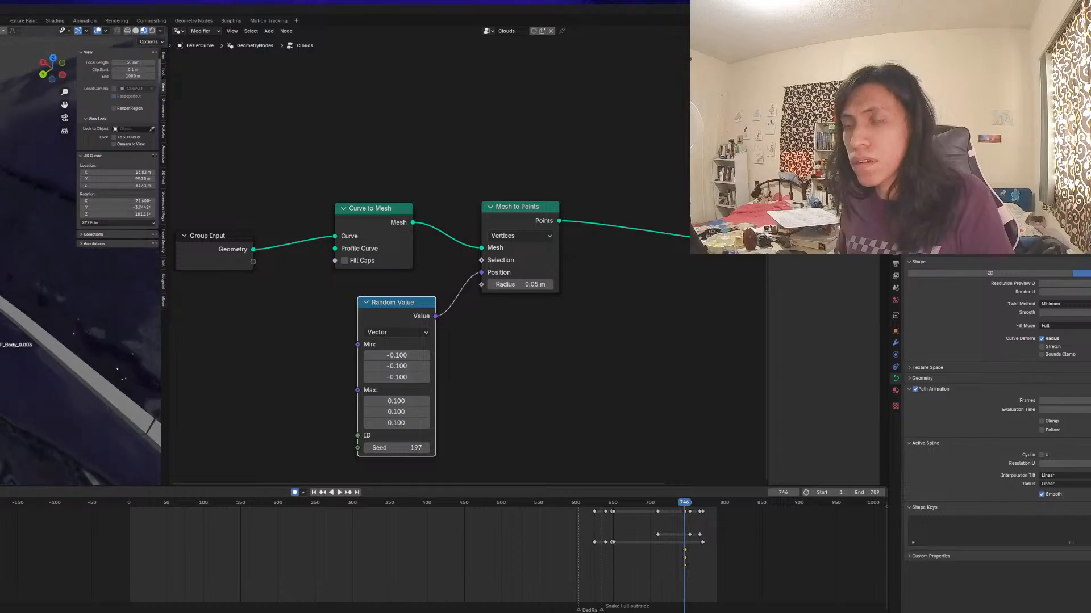
Delete the Random Value node and move Mesh to Points closer to the Curve to Mesh node
key("x")
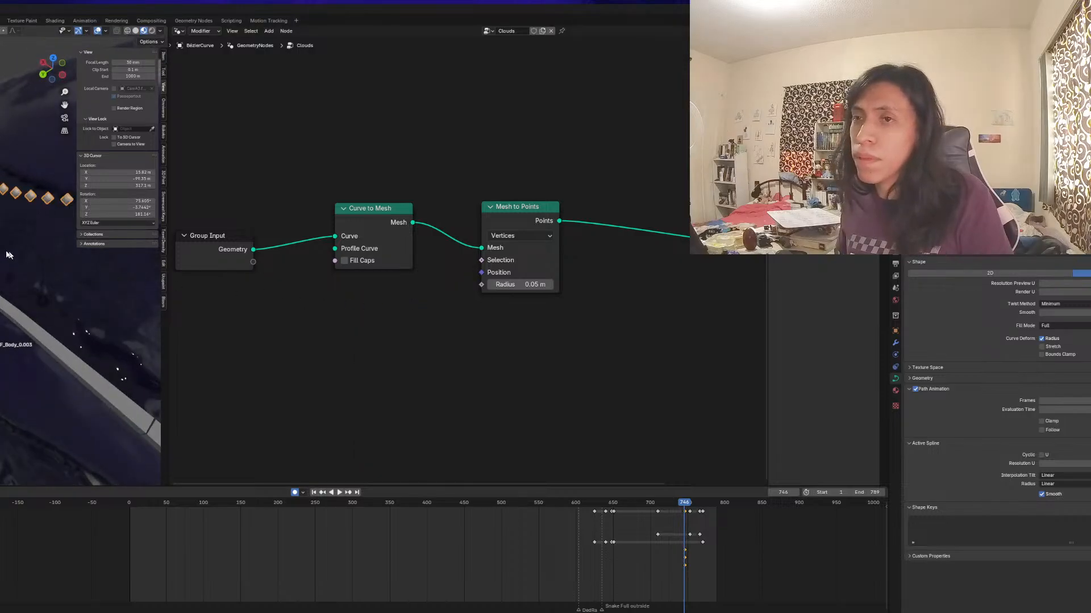
middle_click_drag(6, 254, 0, 304)
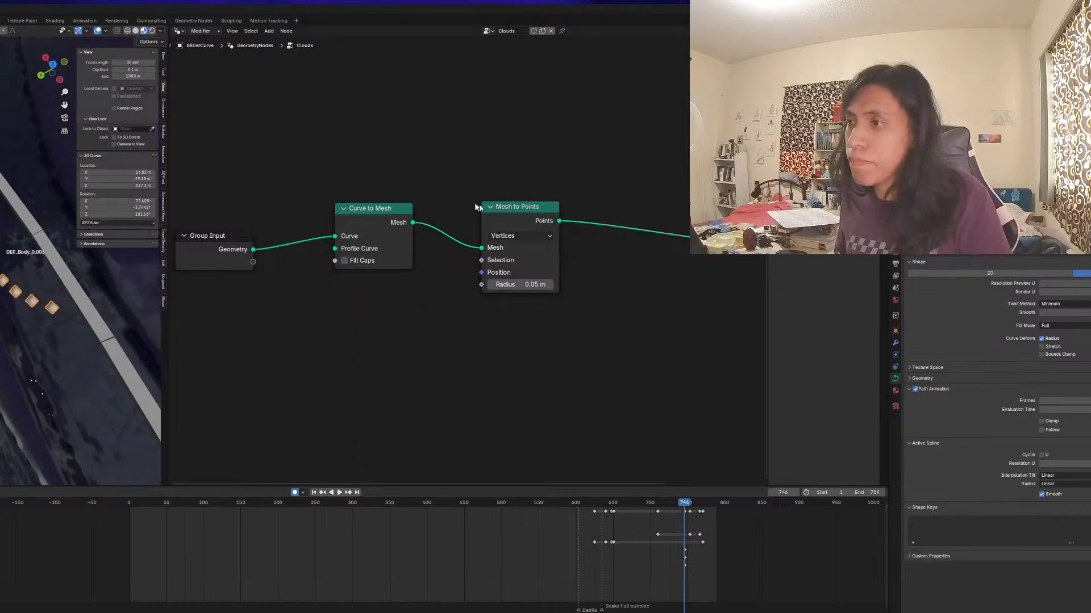
left_click_drag(511, 221, 470, 214)
middle_click_drag(554, 232, 483, 269)
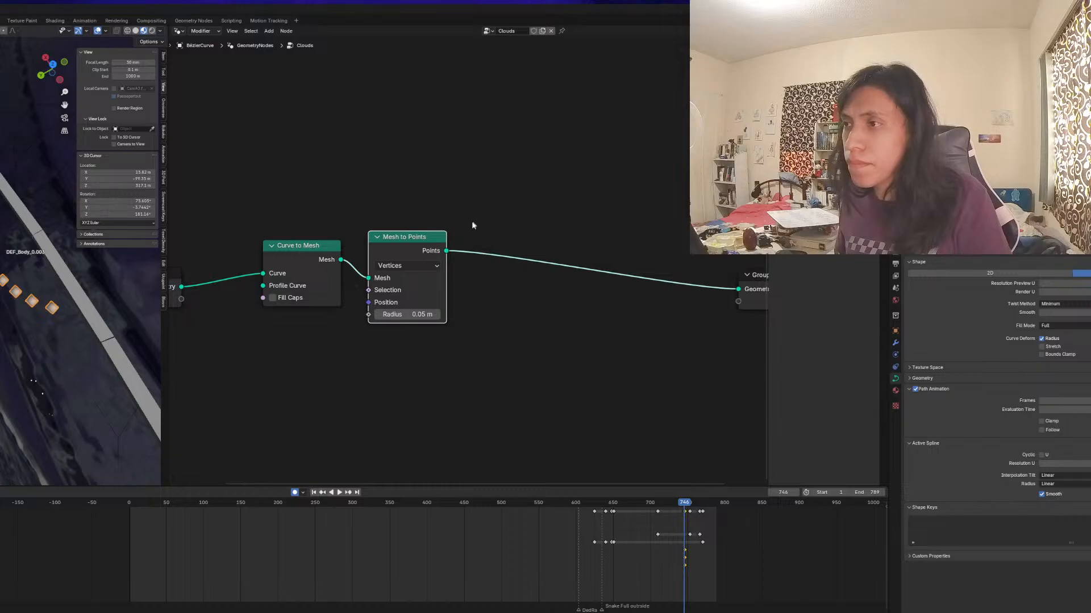
Add an Instance on Points node fed by the Points output of Mesh to Points
left_click_drag(449, 251, 500, 311)
type("i")
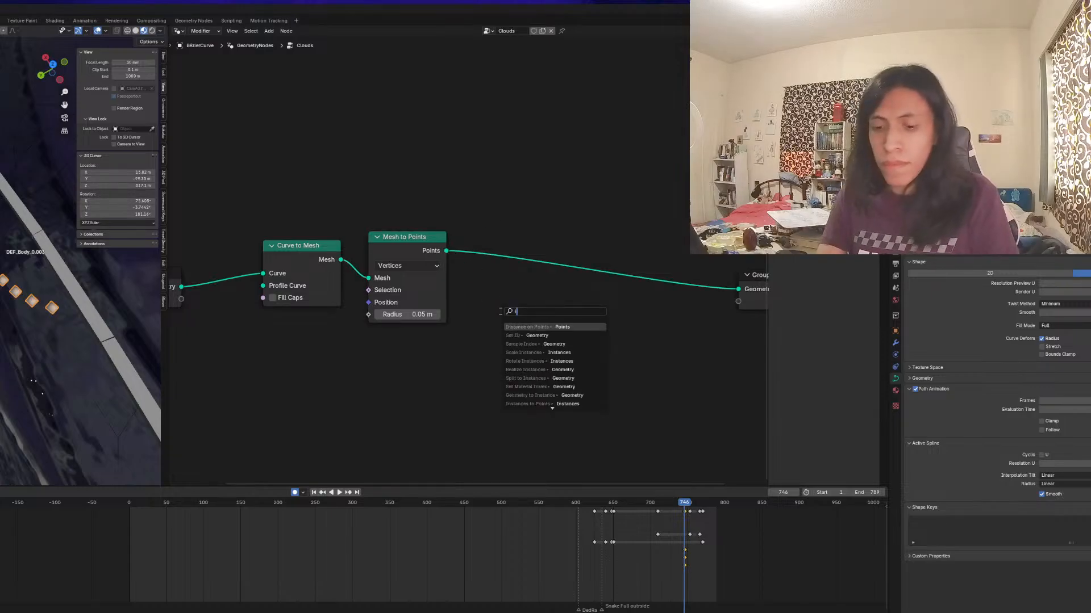
type("nstance")
type(" on")
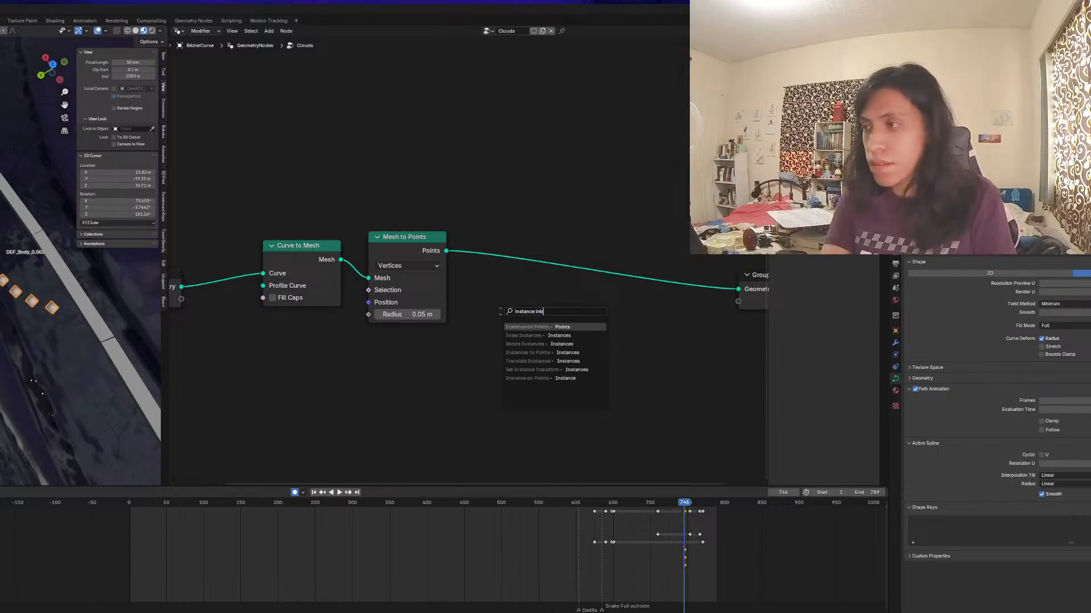
type(" po")
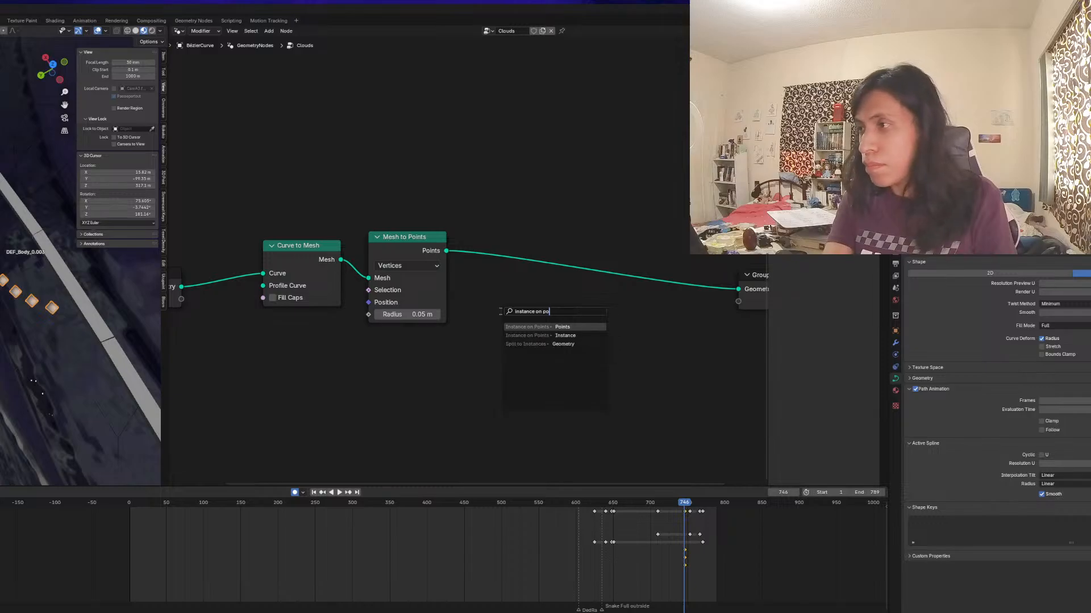
key("Return")
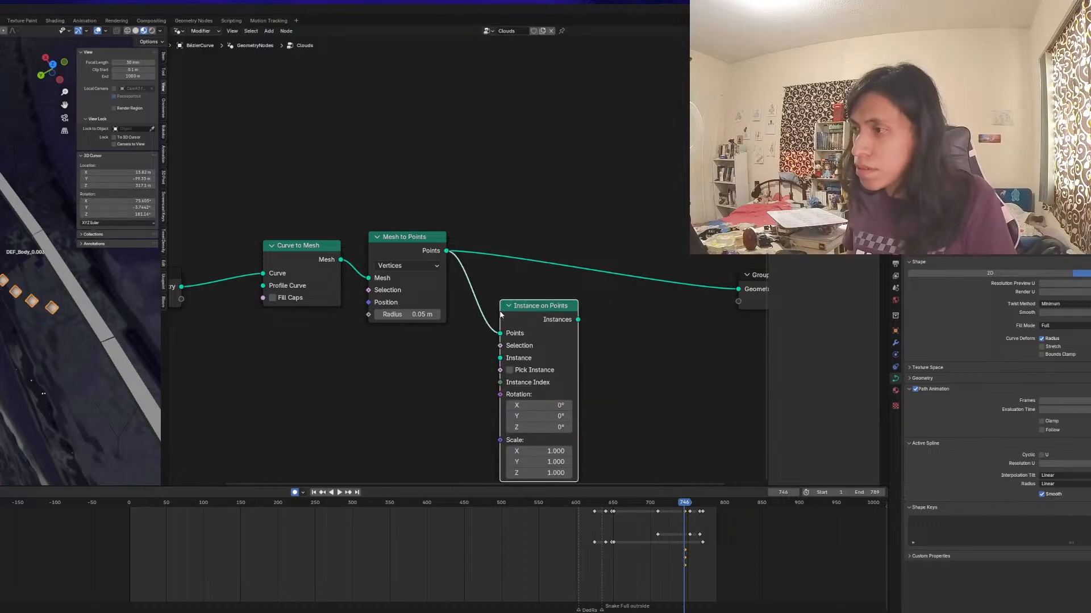
middle_click_drag(538, 320, 564, 274)
Open the node search for a link into the Instance input of Instance on Points
left_click_drag(526, 312, 382, 403)
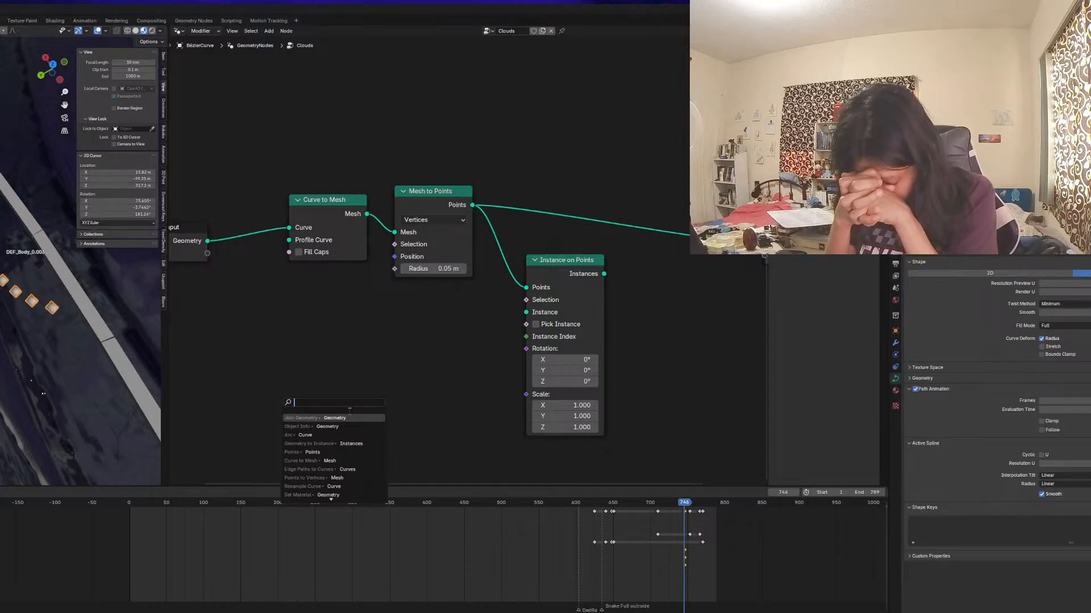
type("meta")
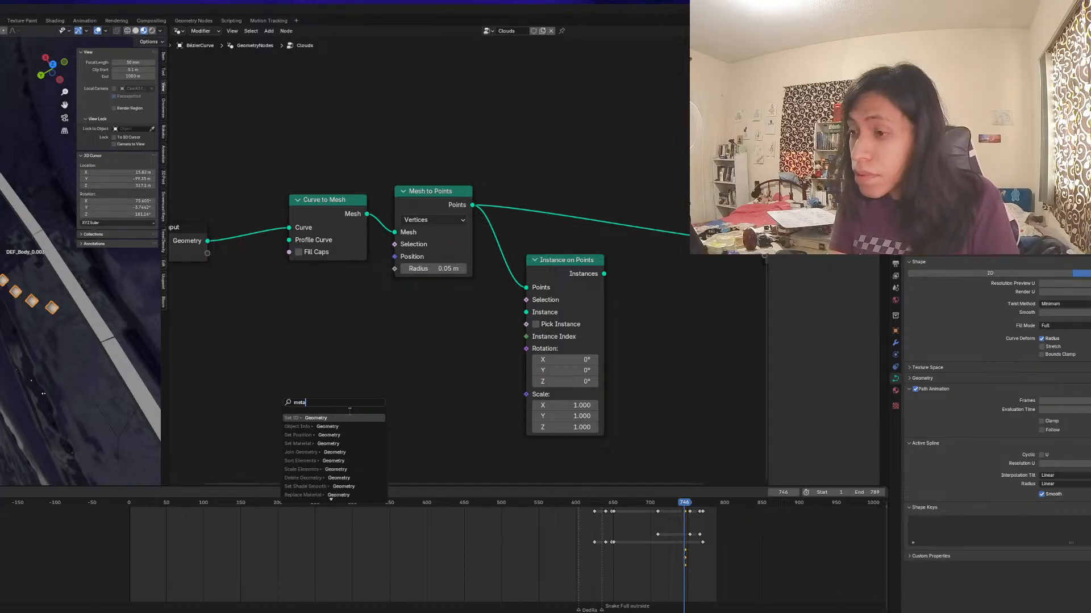
type("b")
key("BackSpace")
key("BackSpace")
key("BackSpace")
key("BackSpace")
key("BackSpace")
key("BackSpace")
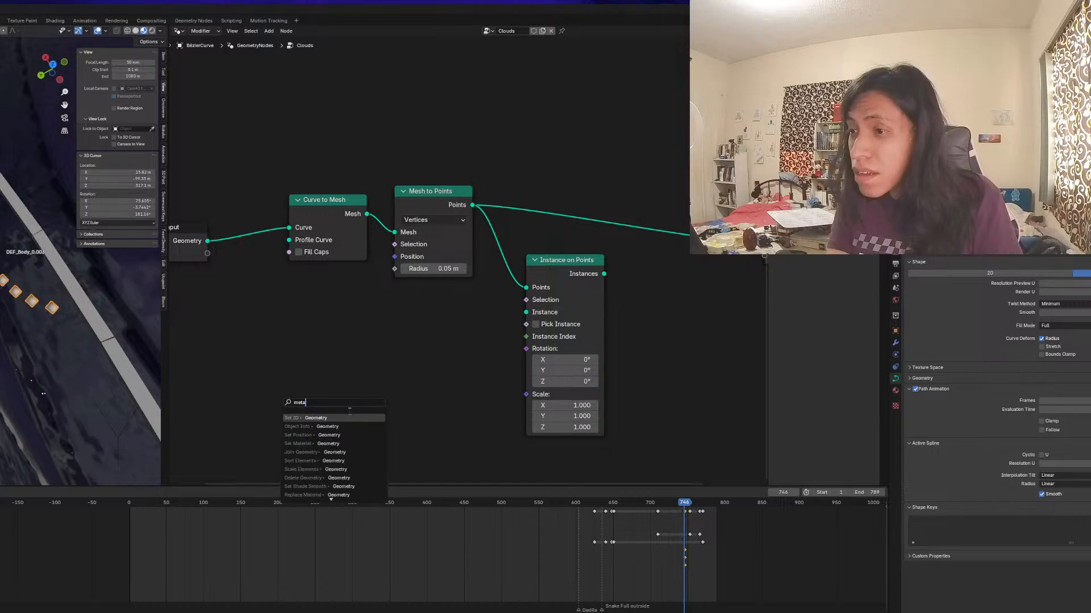
key("Escape")
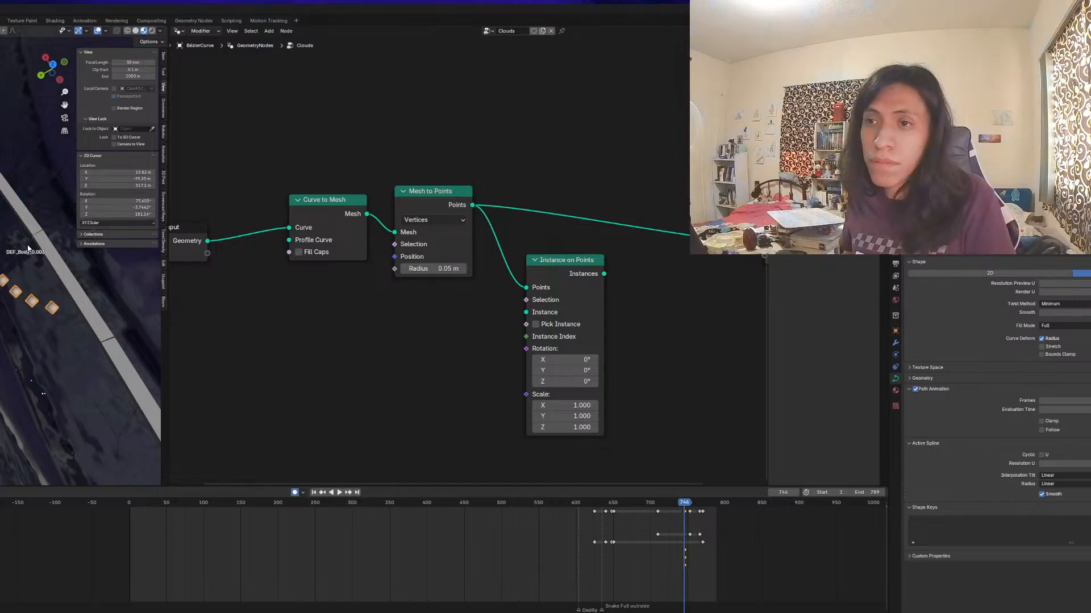
Add a Ball metaball to the scene in the 3D viewport
key("shift+a")
mouse_move(5, 259)
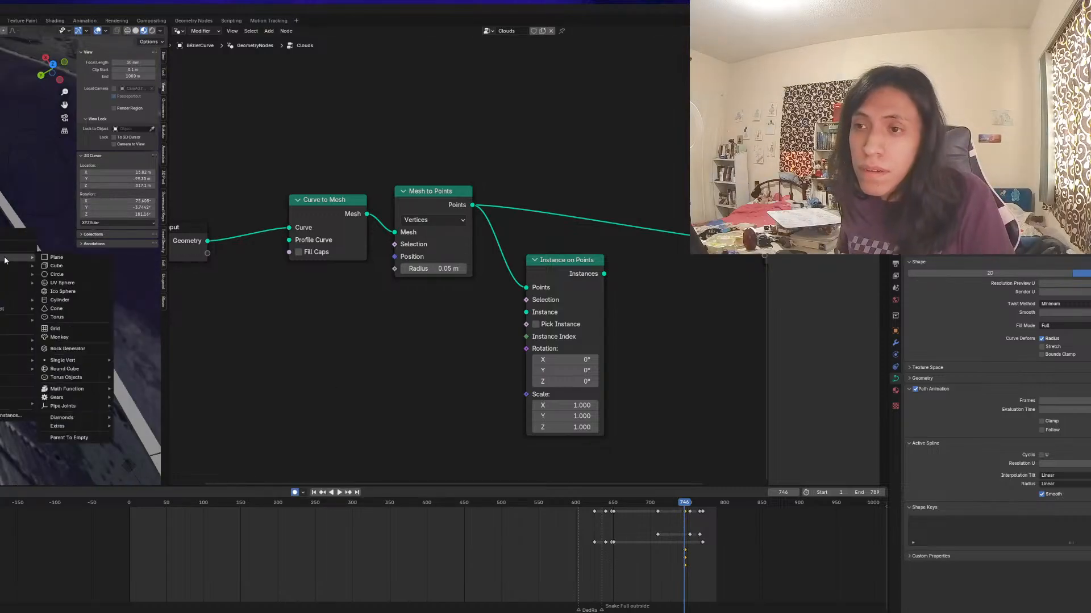
mouse_move(62, 389)
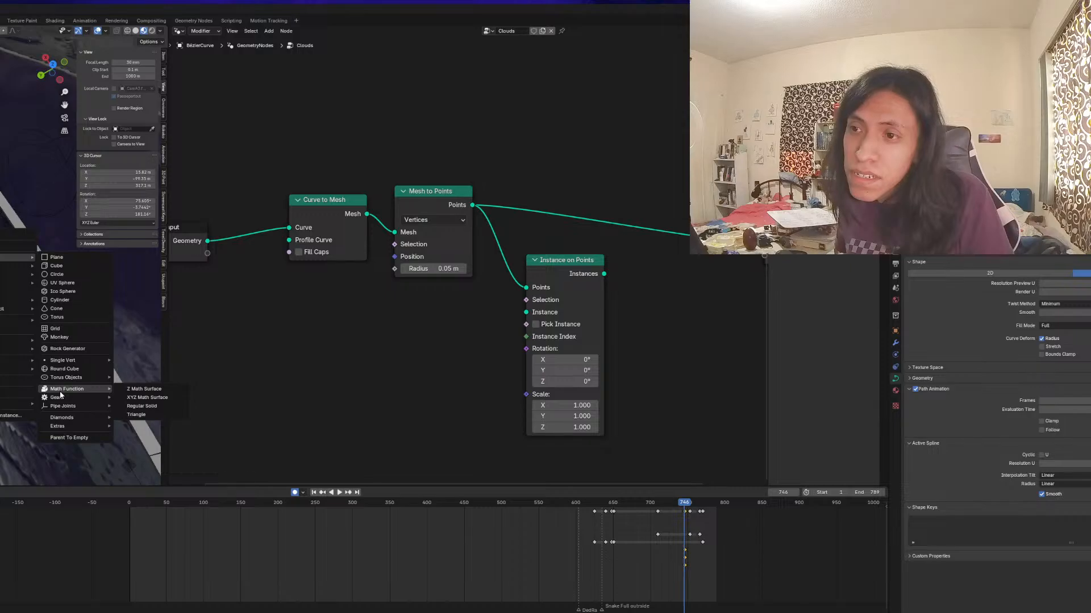
mouse_move(17, 283)
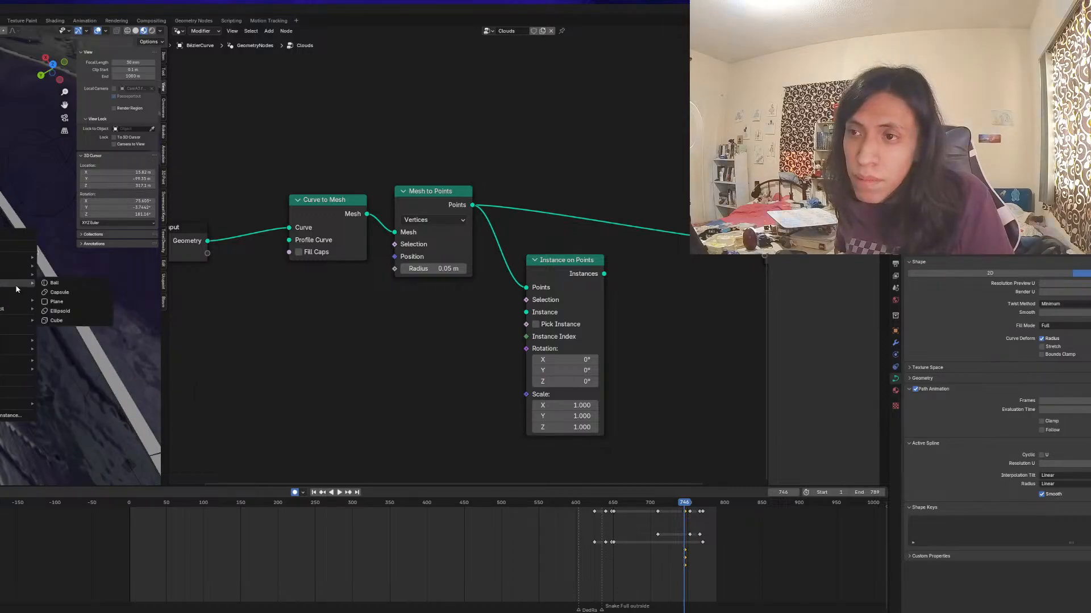
left_click(73, 282)
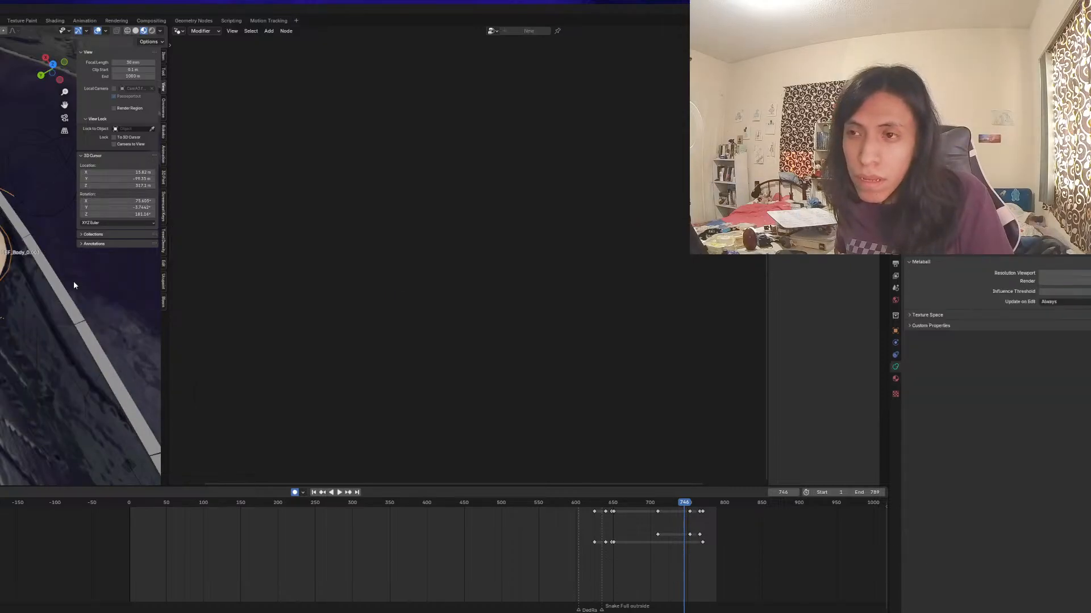
middle_click_drag(27, 298, 31, 261)
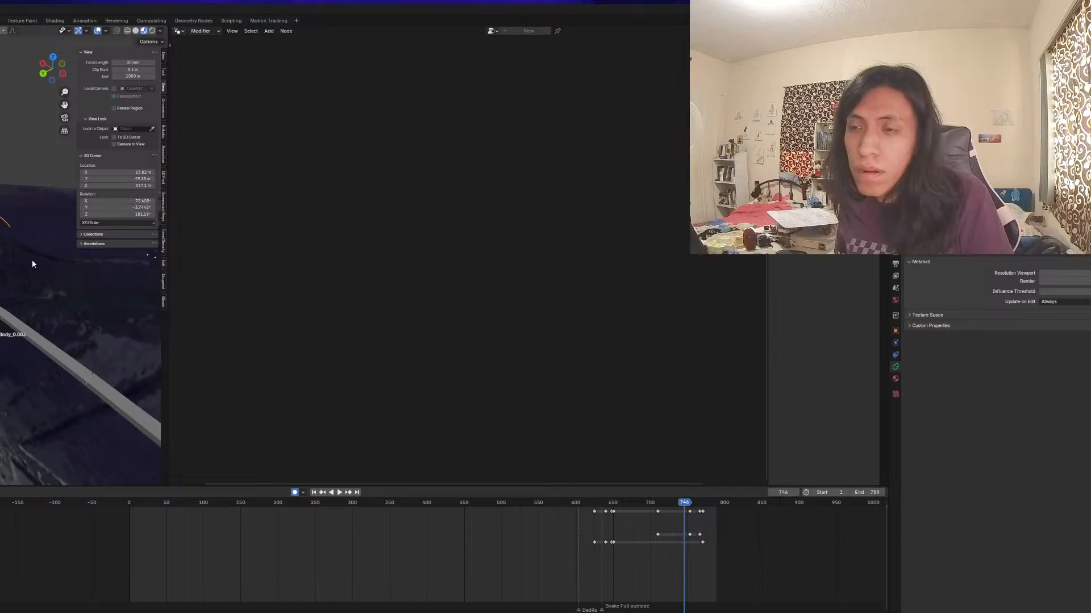
Move the new metaball up, clear of the curve, and rename it CloudBase
key("g")
scroll(79, 256, "down", 2)
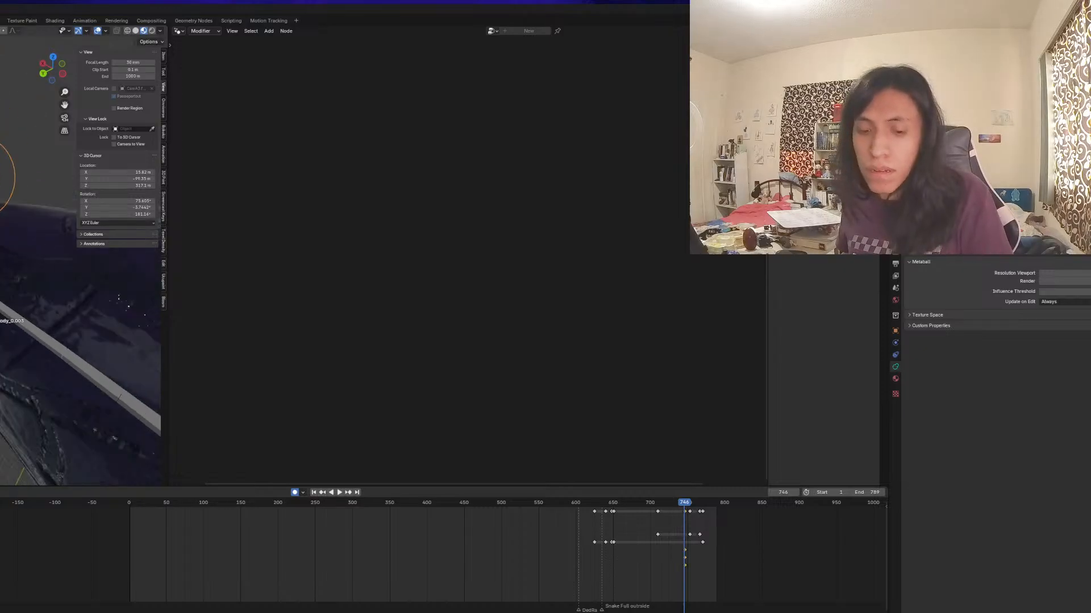
key("F2")
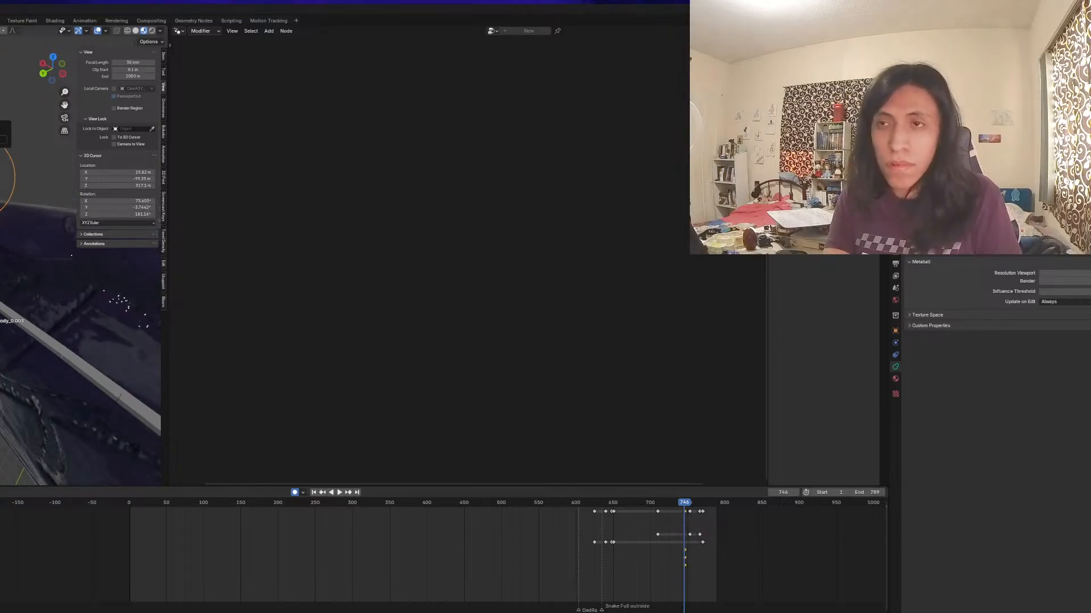
key("Return")
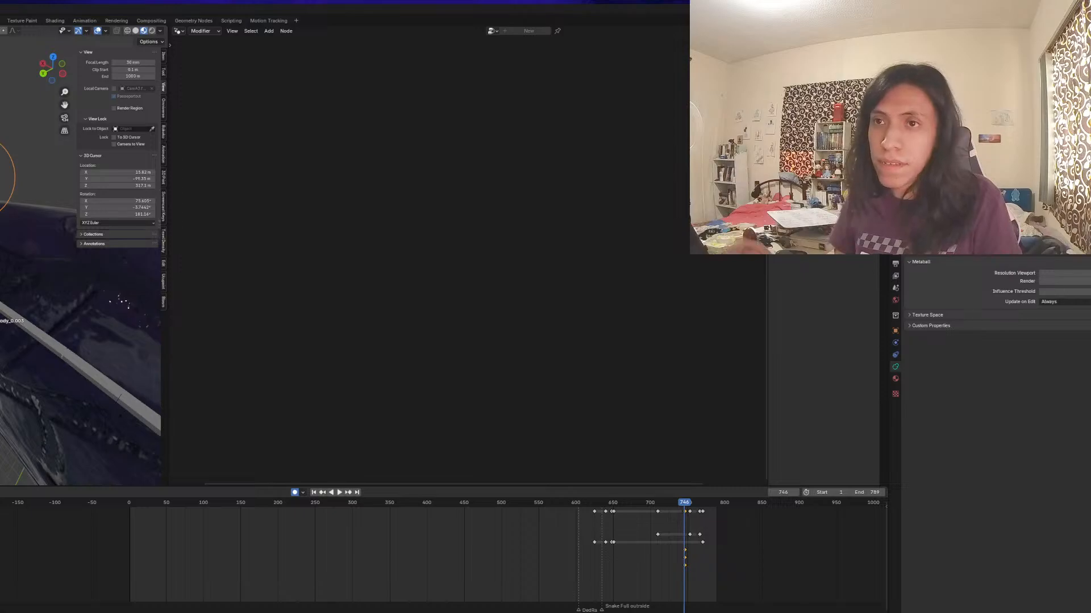
Make the Bézier curve the active object so that its Clouds node tree is open for editing
left_click(34, 256)
left_click(126, 304)
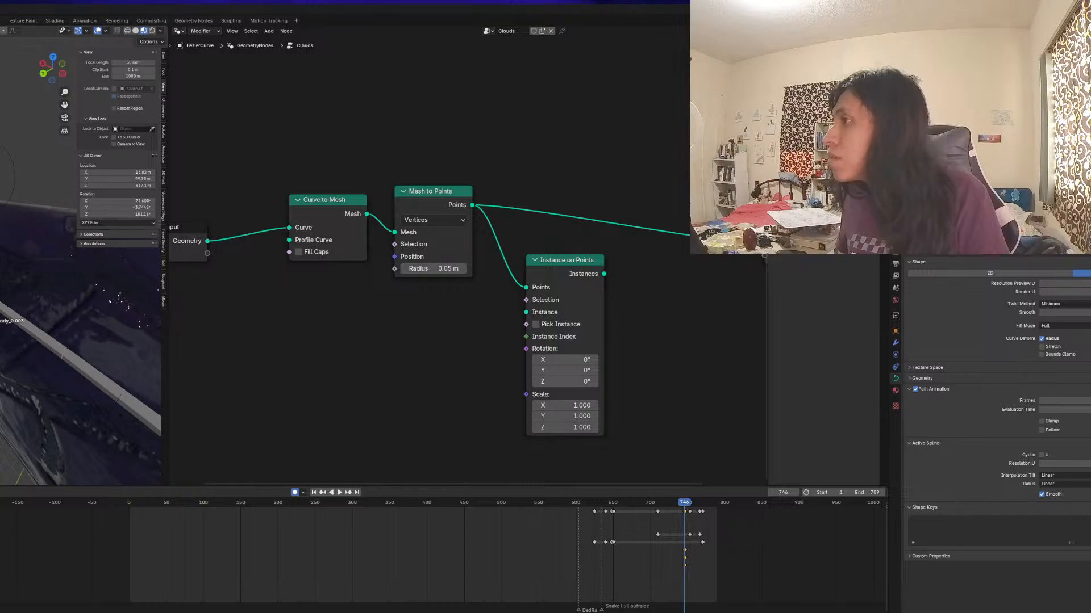
left_click(13, 177, "shift")
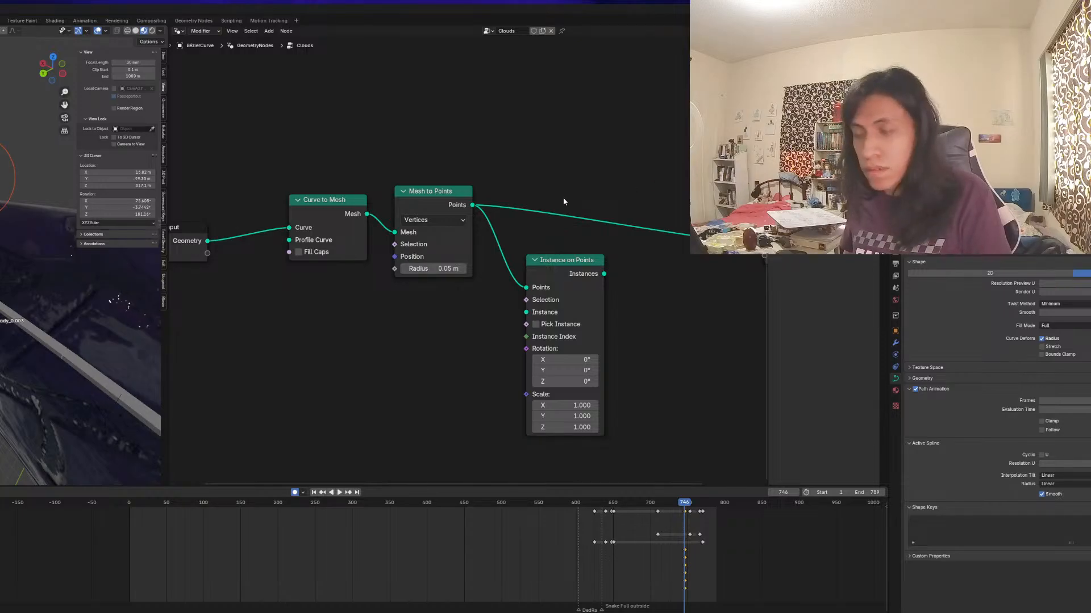
scroll(563, 201, "down", 1)
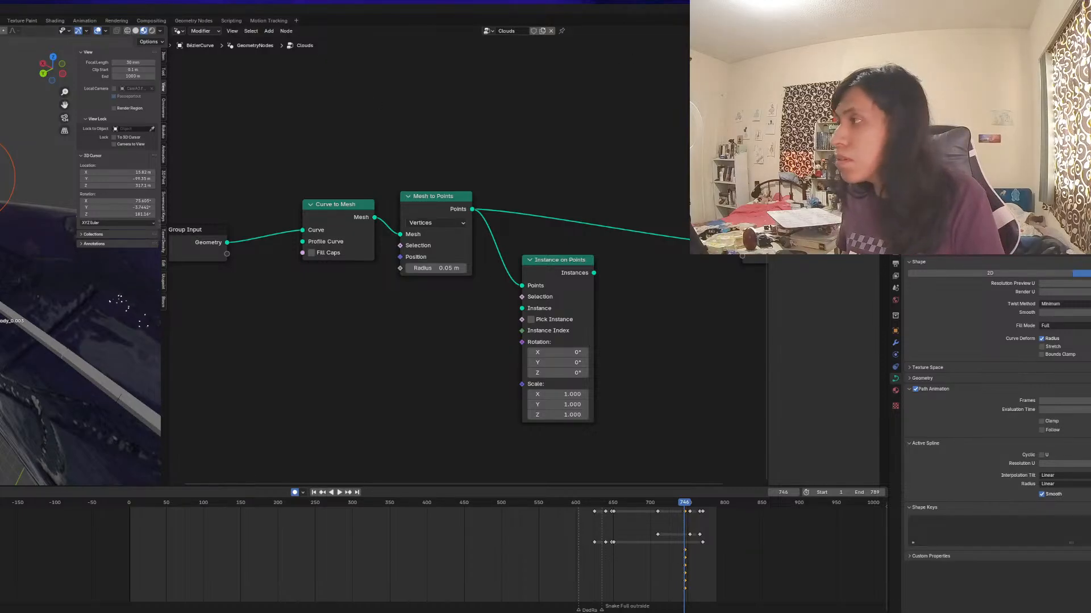
left_click(7, 177)
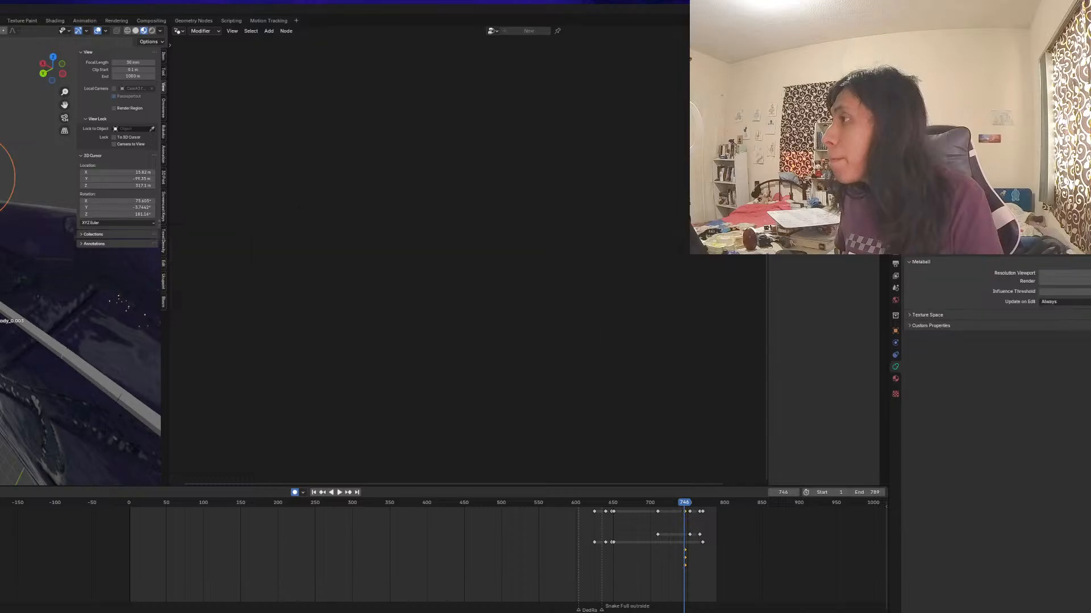
key("ctrl+z")
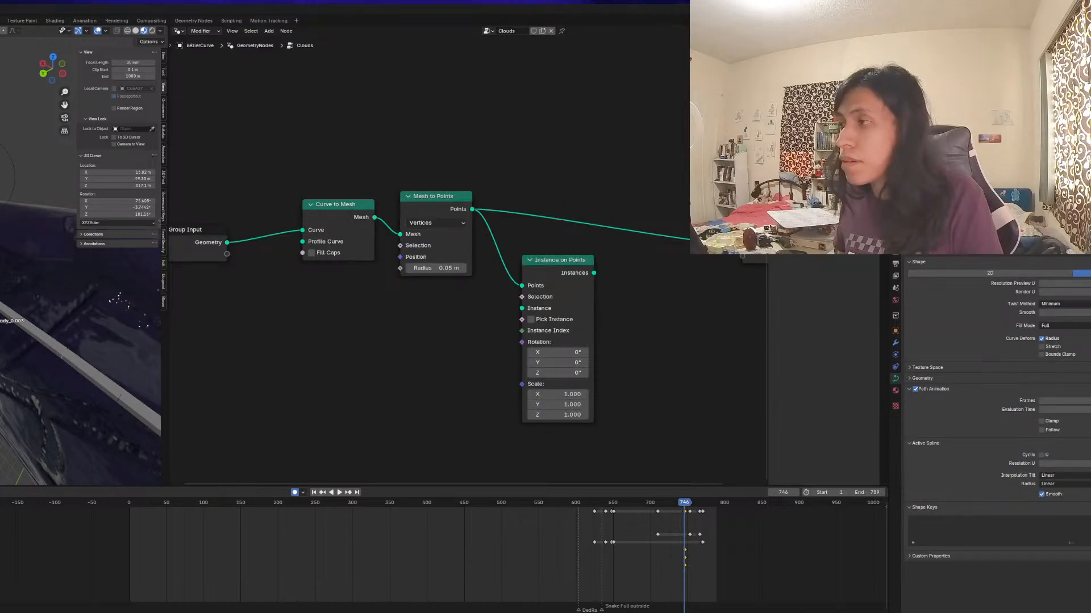
Bring CloudBase into the Clouds node tree as an Object Info node and link its Geometry to the Instance input of Instance on Points
left_click_drag(943, 170, 363, 358)
middle_click_drag(379, 431, 358, 410)
scroll(389, 407, "up", 1)
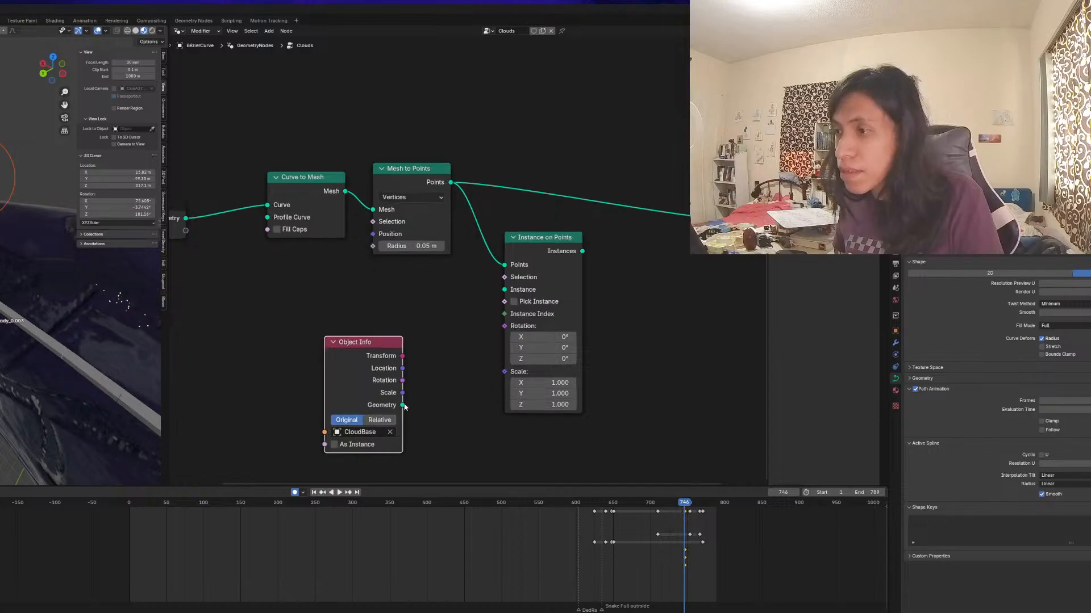
left_click_drag(404, 406, 505, 292)
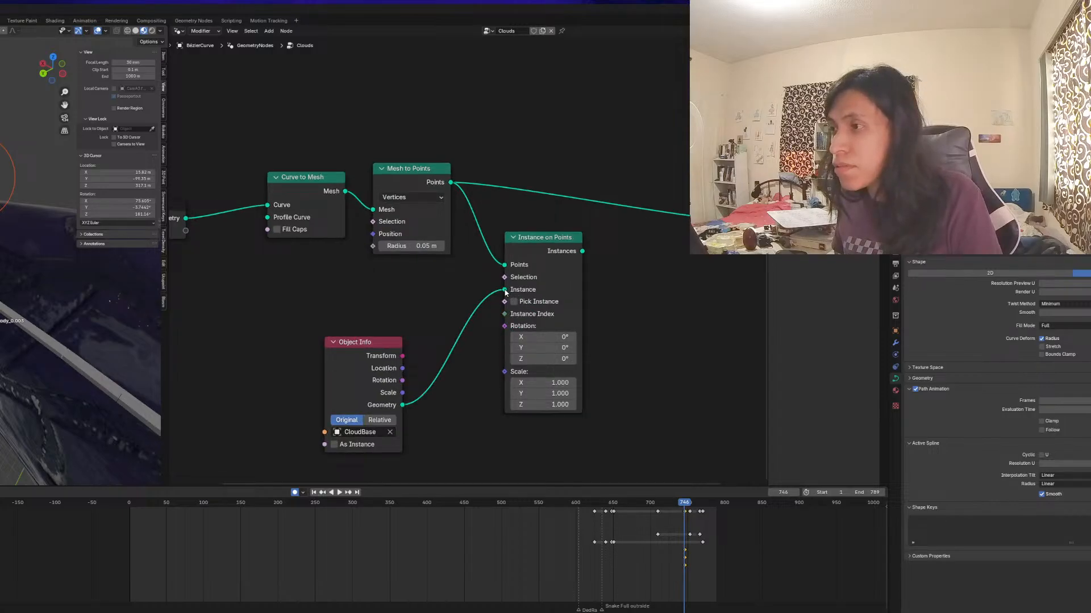
Preview Instance on Points with a Viewer node, link its Instances to the group output, and space the nodes apart
left_click(560, 236, "ctrl+shift")
left_click_drag(570, 241, 541, 238)
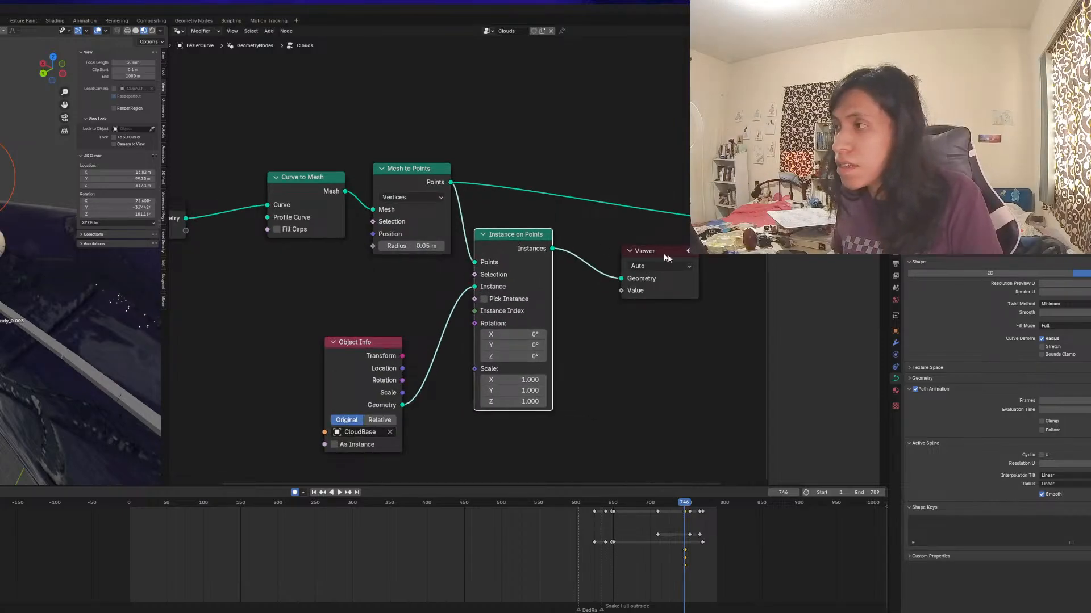
left_click_drag(666, 258, 694, 284)
left_click_drag(552, 249, 704, 225)
key("h")
left_click(486, 235)
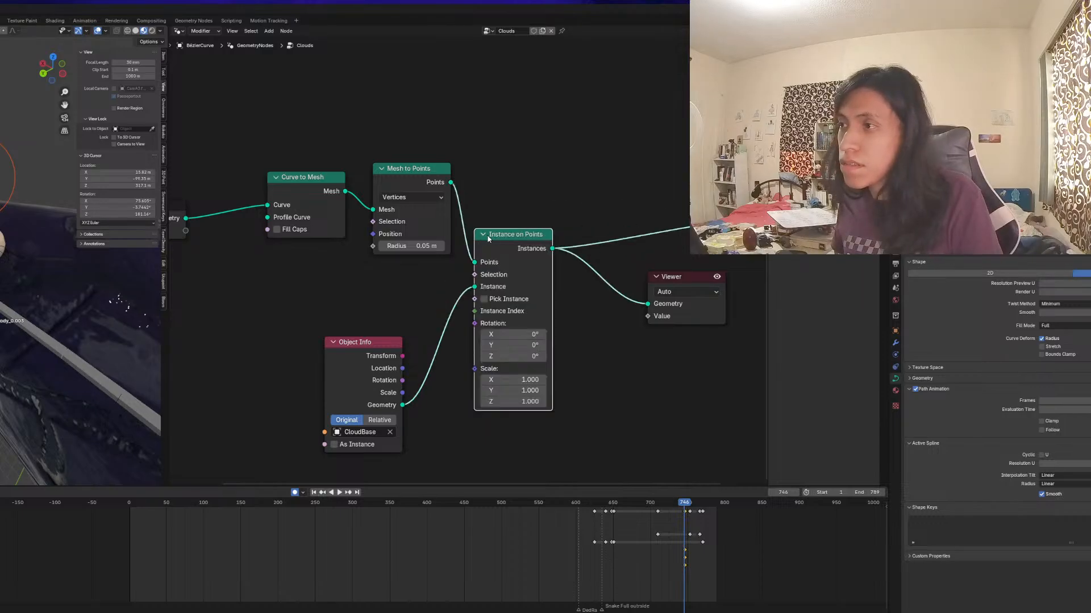
left_click_drag(500, 235, 531, 226)
Move the Object Info node farther from Instance on Points to make room between them
middle_click_drag(121, 248, 181, 232)
middle_click_drag(90, 369, 85, 372)
scroll(85, 372, "up", 2)
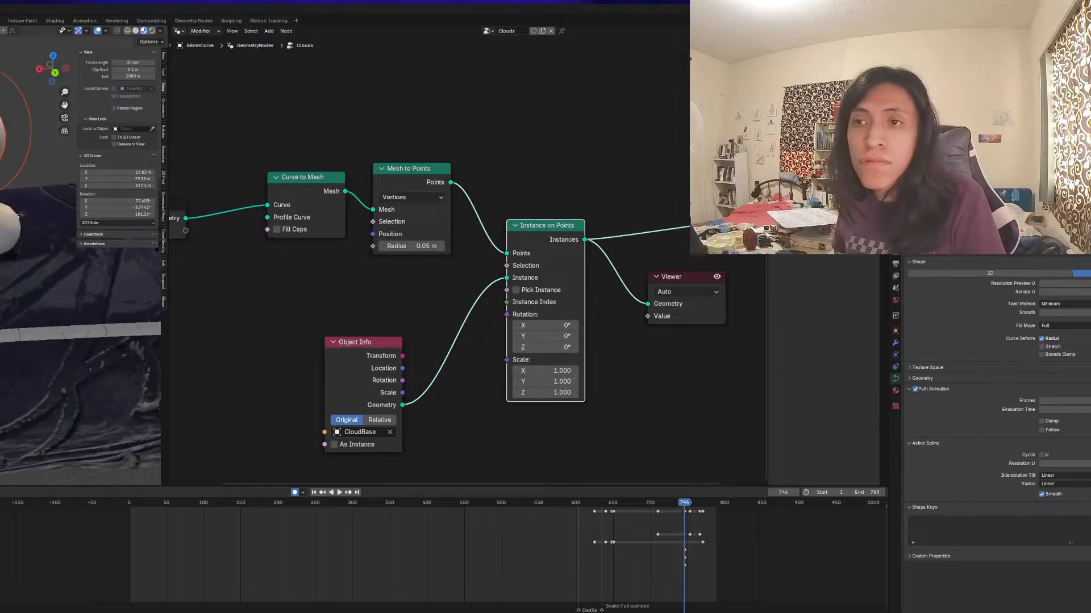
scroll(394, 402, "up", 2)
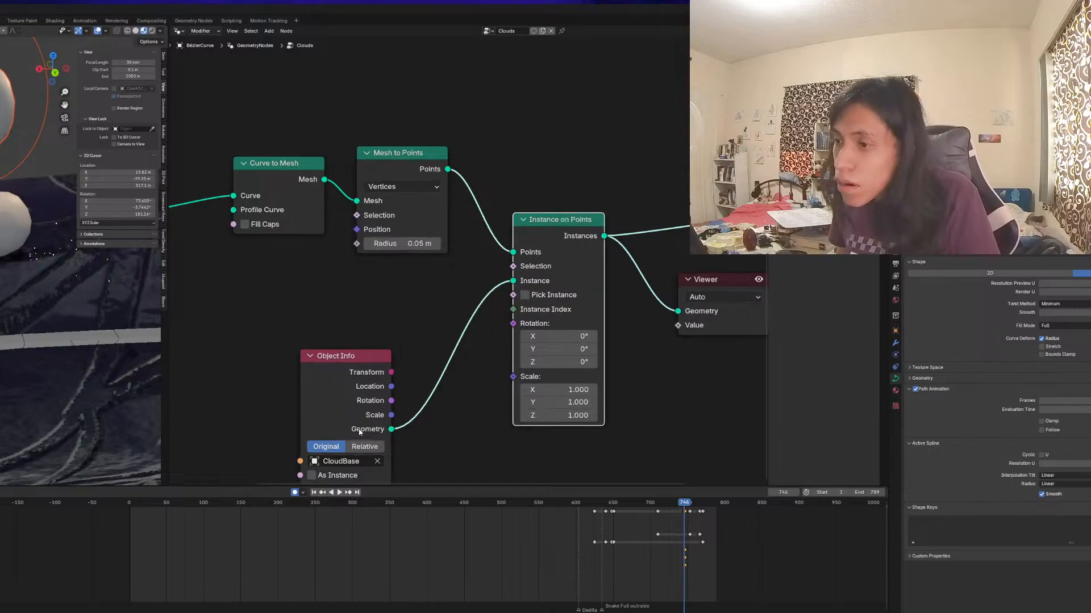
scroll(370, 445, "down", 1)
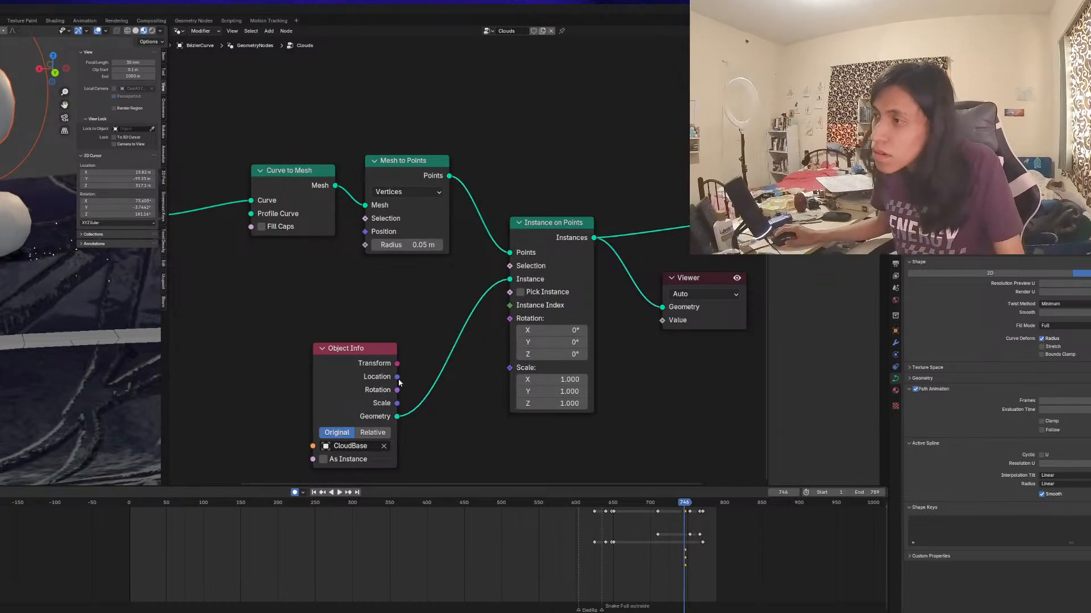
left_click_drag(397, 377, 476, 389)
left_click_drag(365, 360, 281, 321)
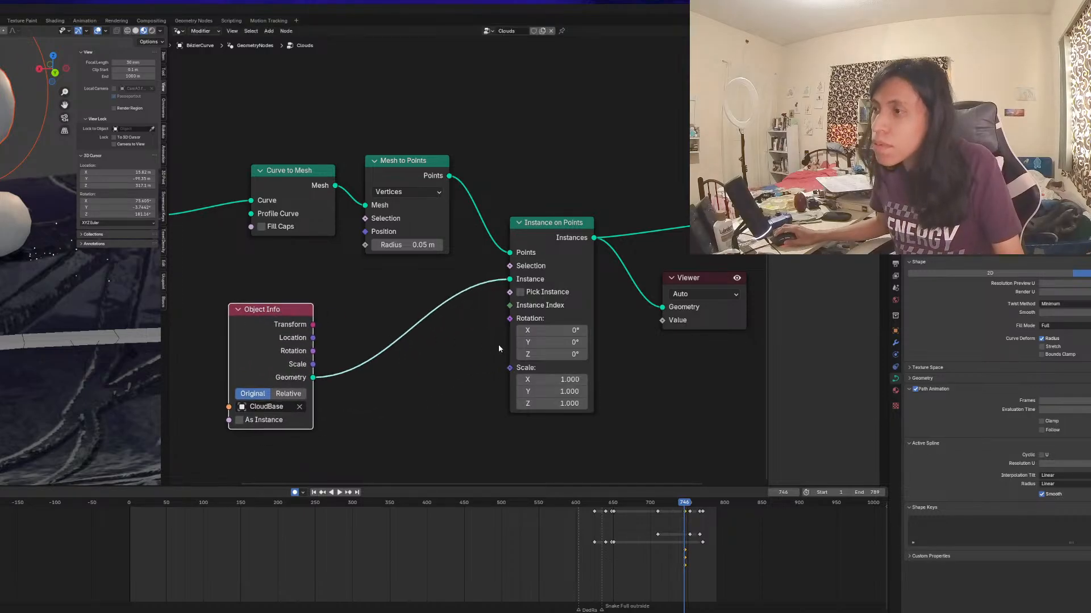
left_click_drag(510, 368, 424, 438)
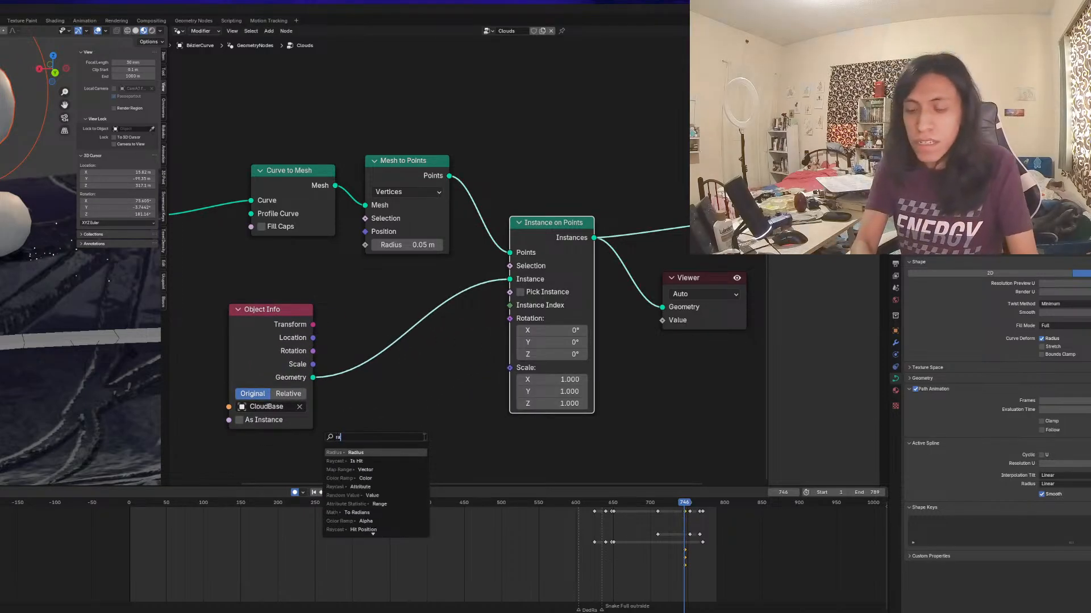
type("random")
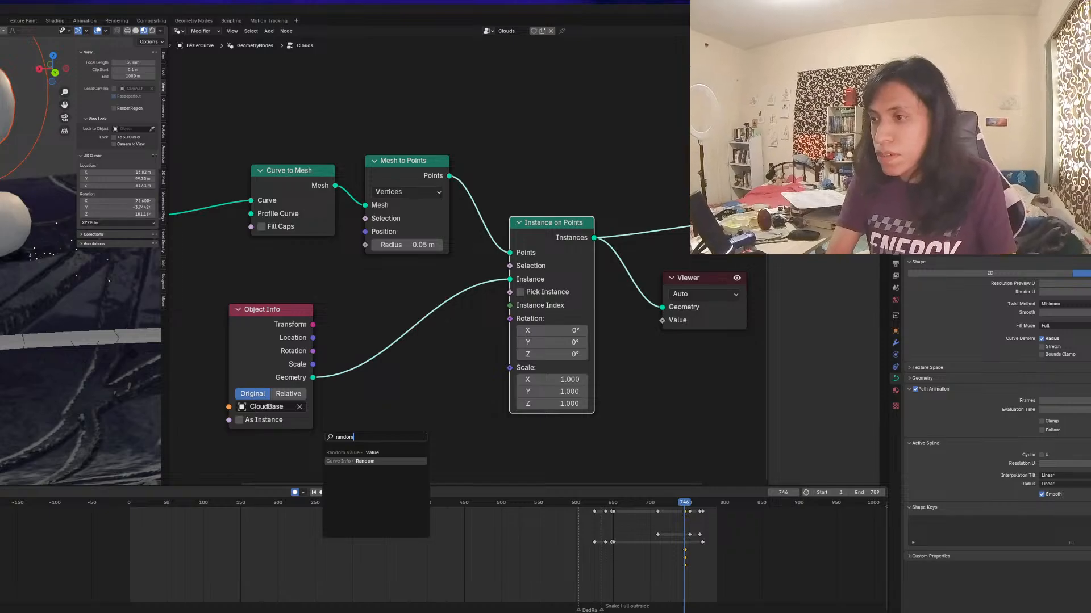
key("Down")
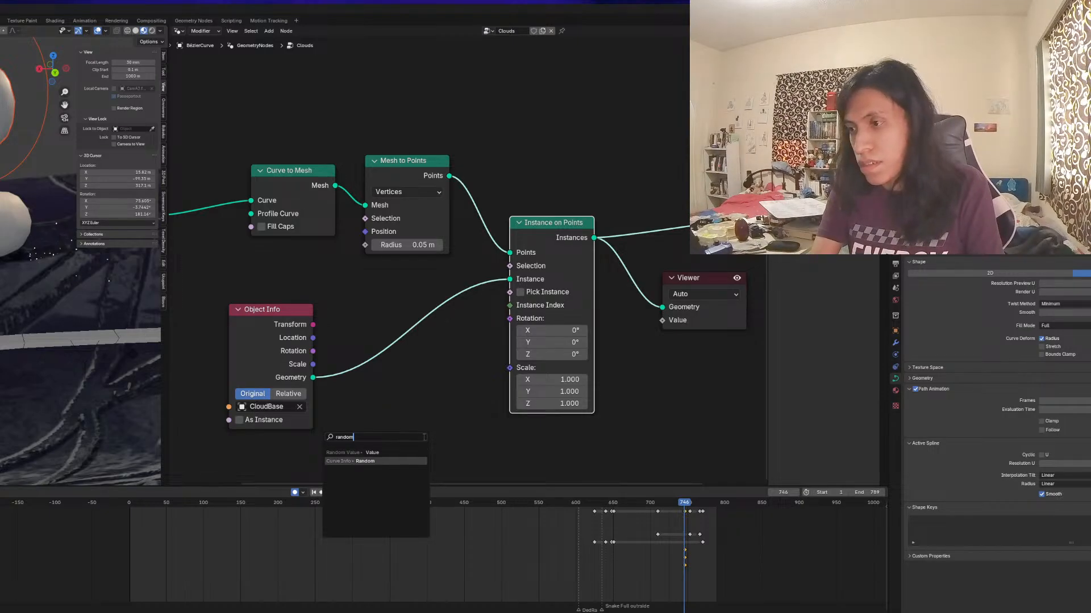
key("Return")
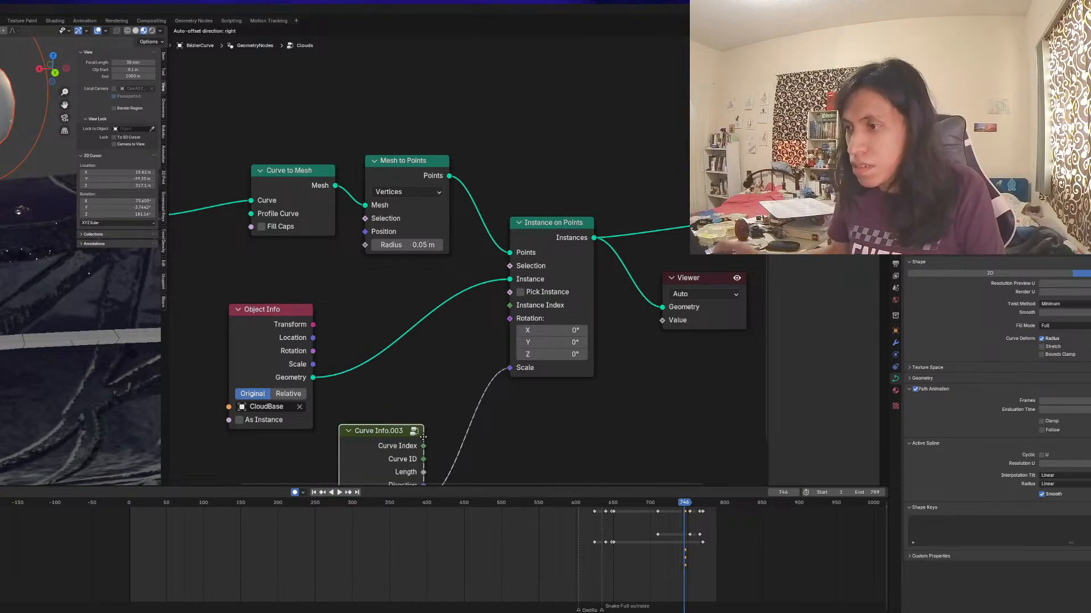
middle_click_drag(423, 413, 430, 375)
key("x")
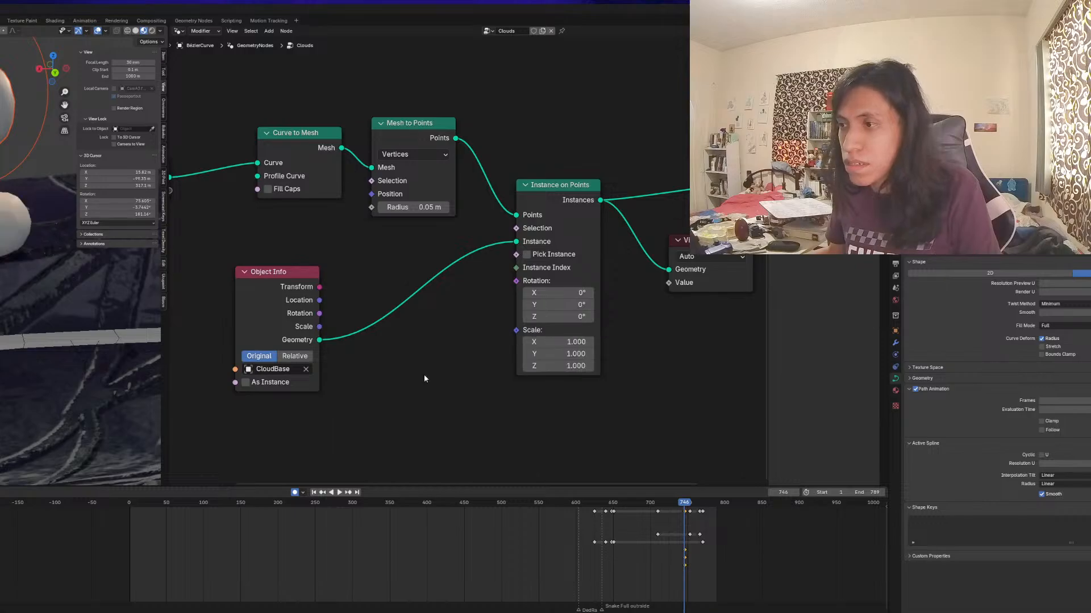
Add a vector Random Value node feeding the Scale input of Instance on Points
left_click_drag(516, 330, 431, 376)
type("random")
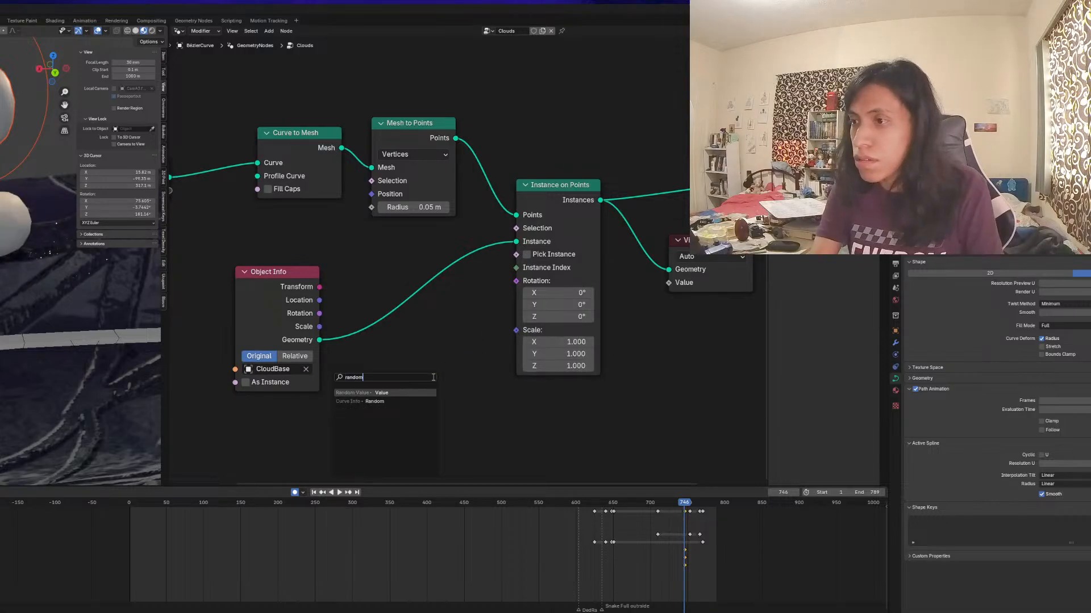
key("Return")
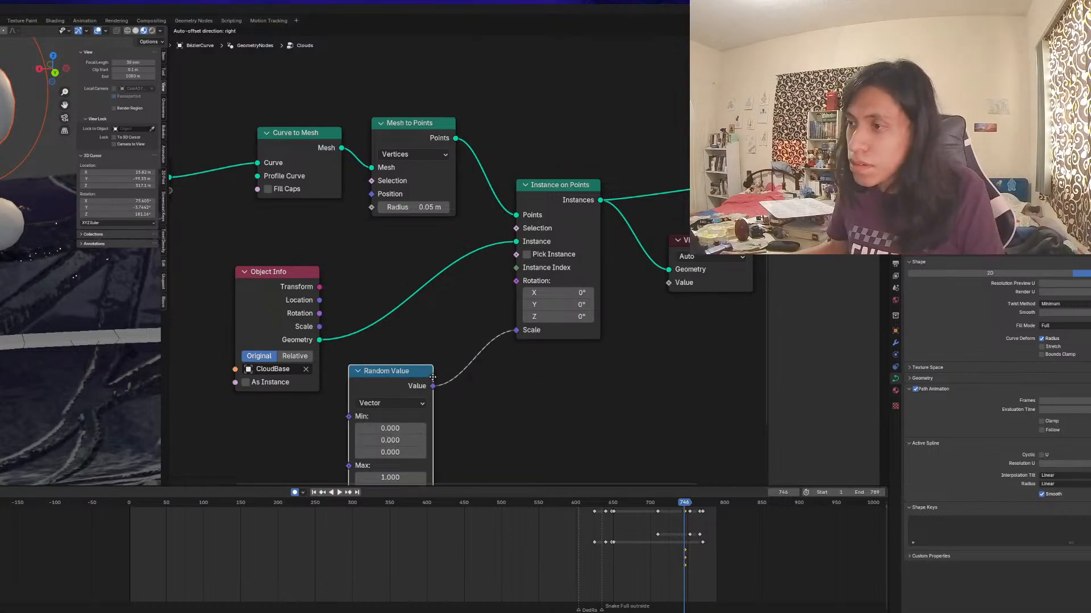
left_click(434, 380)
Set all three Min components of the Random Value node to 0.5
middle_click_drag(440, 411, 443, 356)
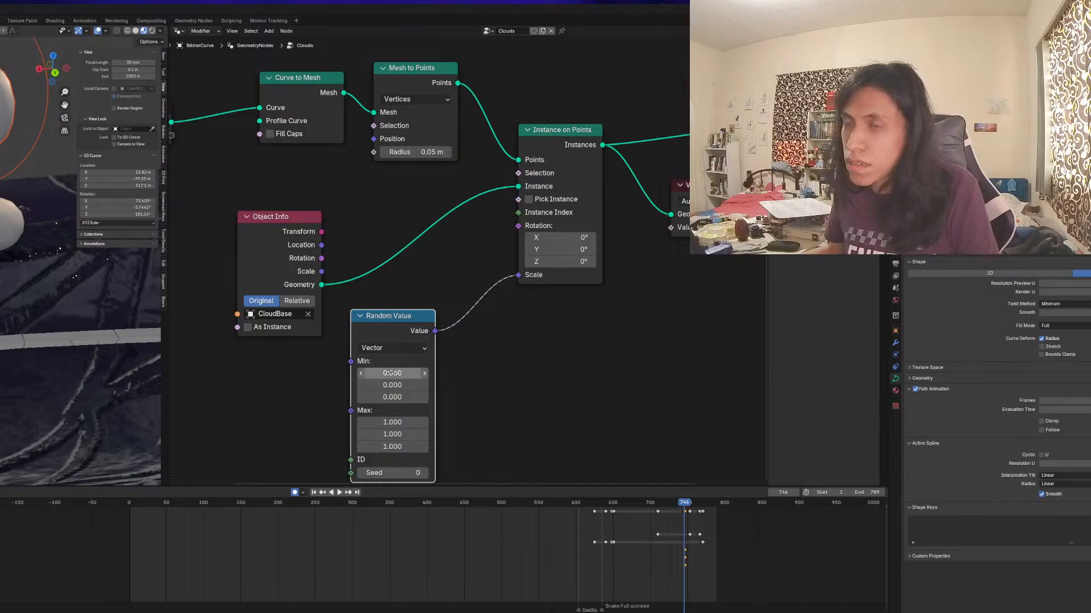
left_click_drag(403, 376, 403, 397)
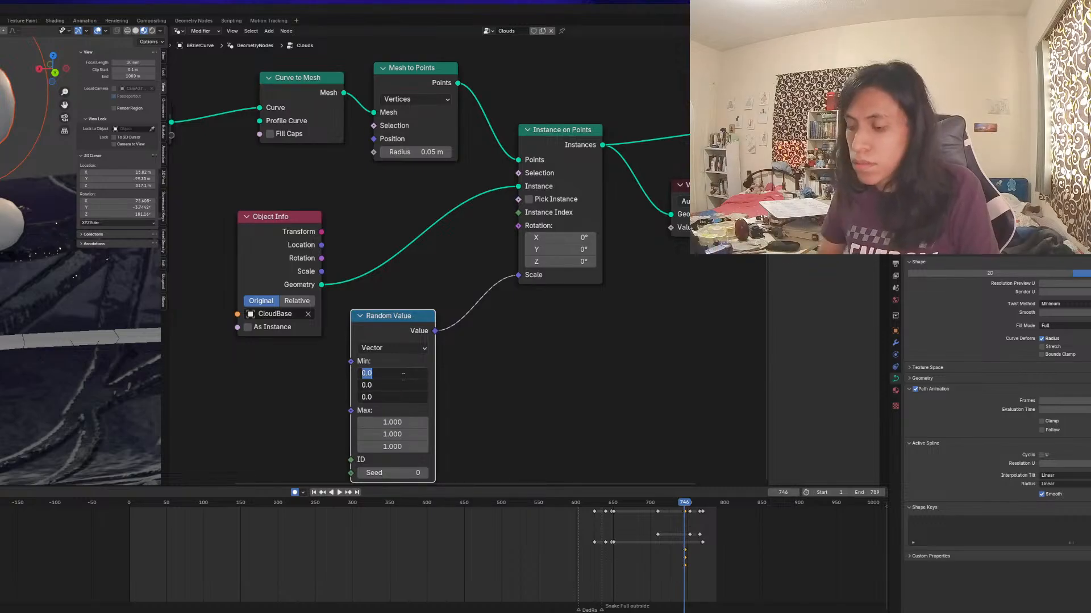
type(".5")
key("Tab")
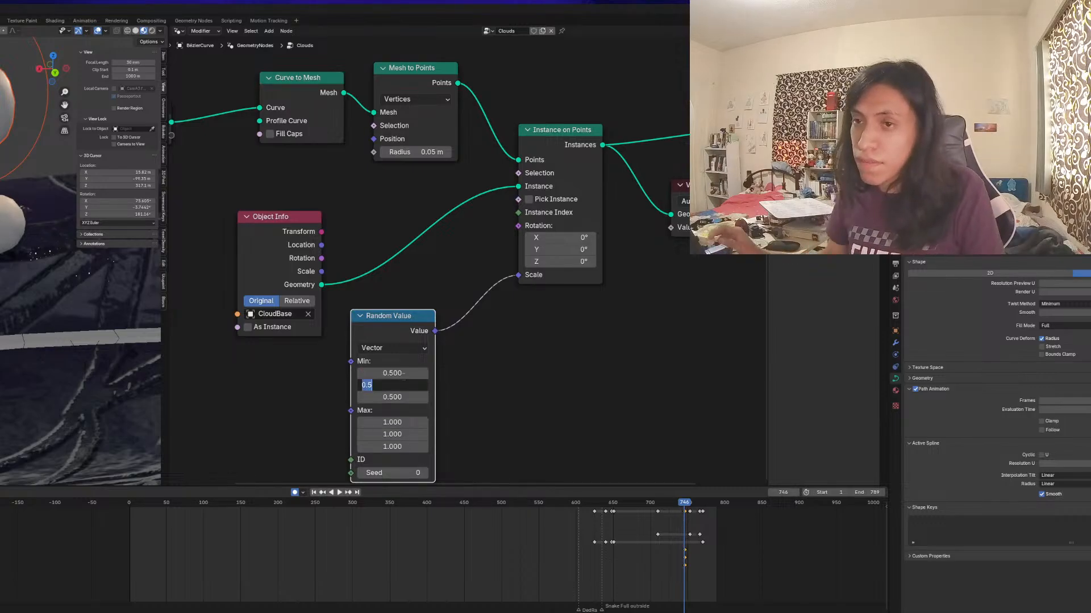
key("Return")
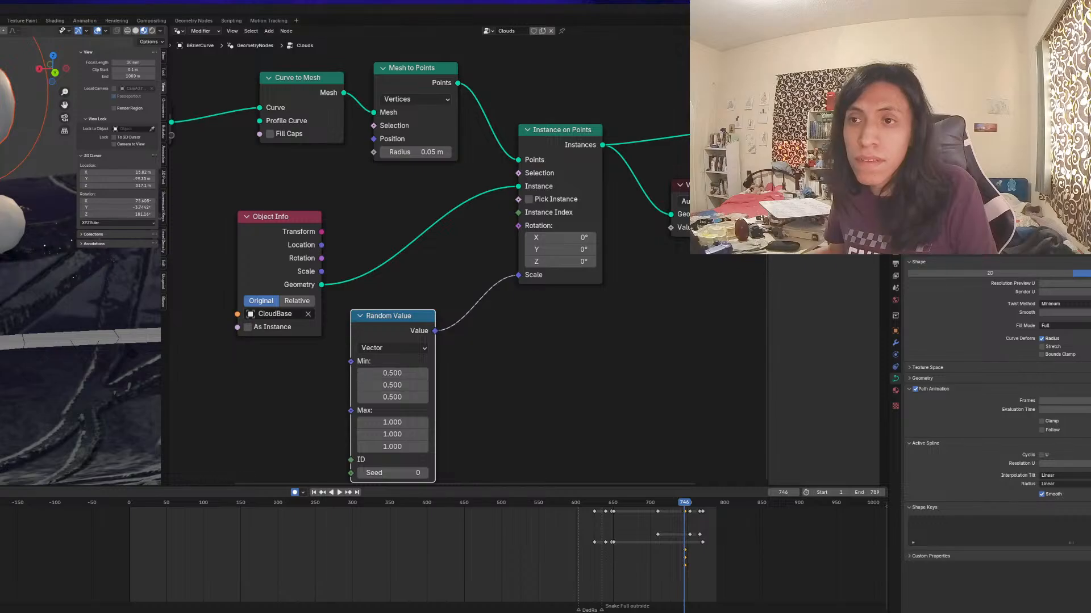
Hide the 3D viewport's sidebar and examine the instanced metaballs along the curve
middle_click_drag(80, 272, 23, 329)
key("Tab")
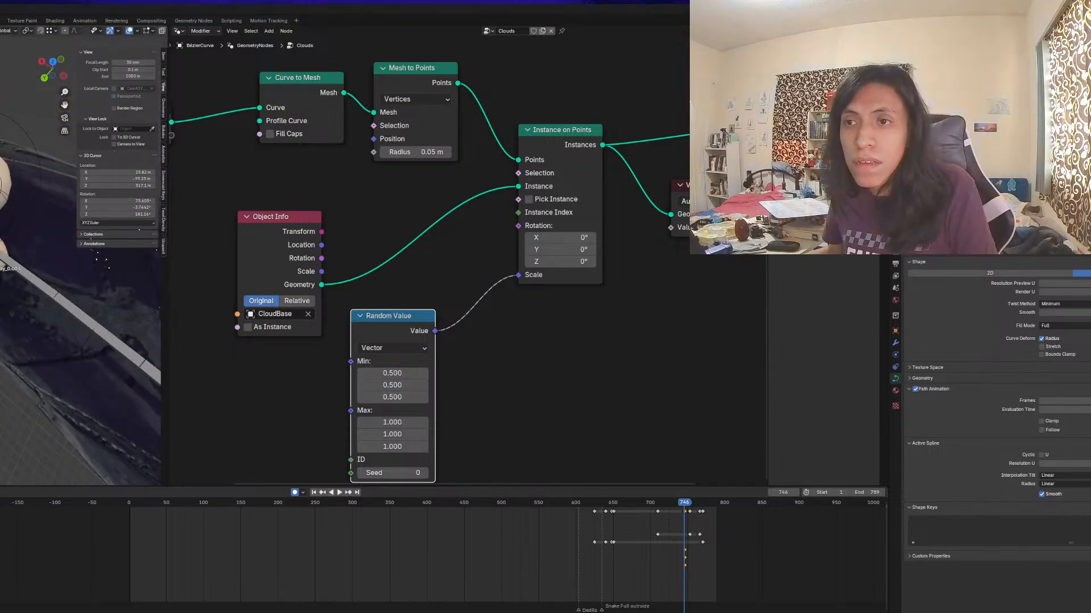
key("ctrl+z")
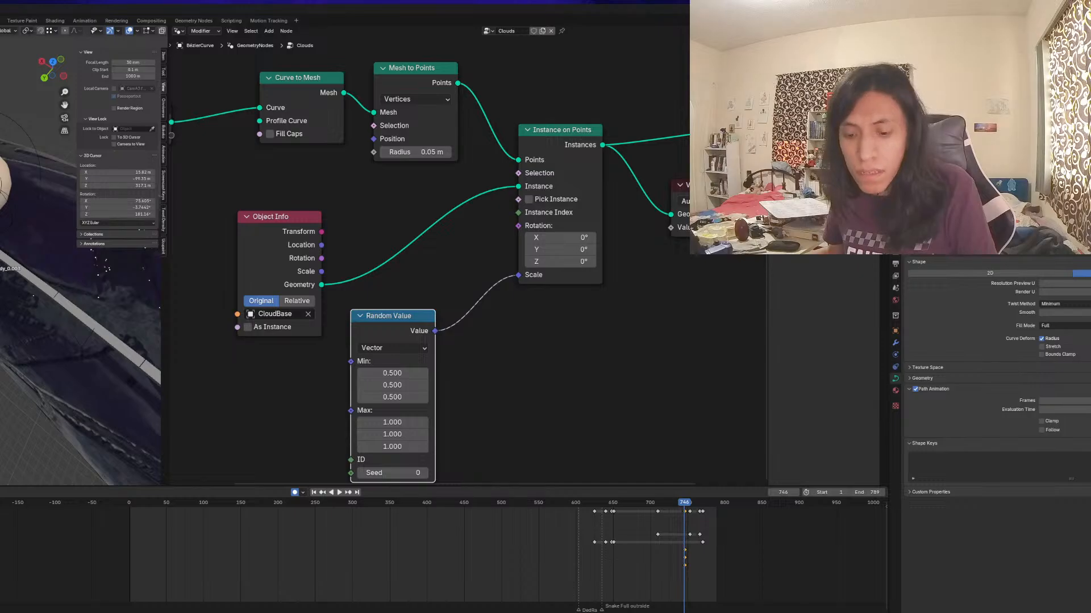
key("n")
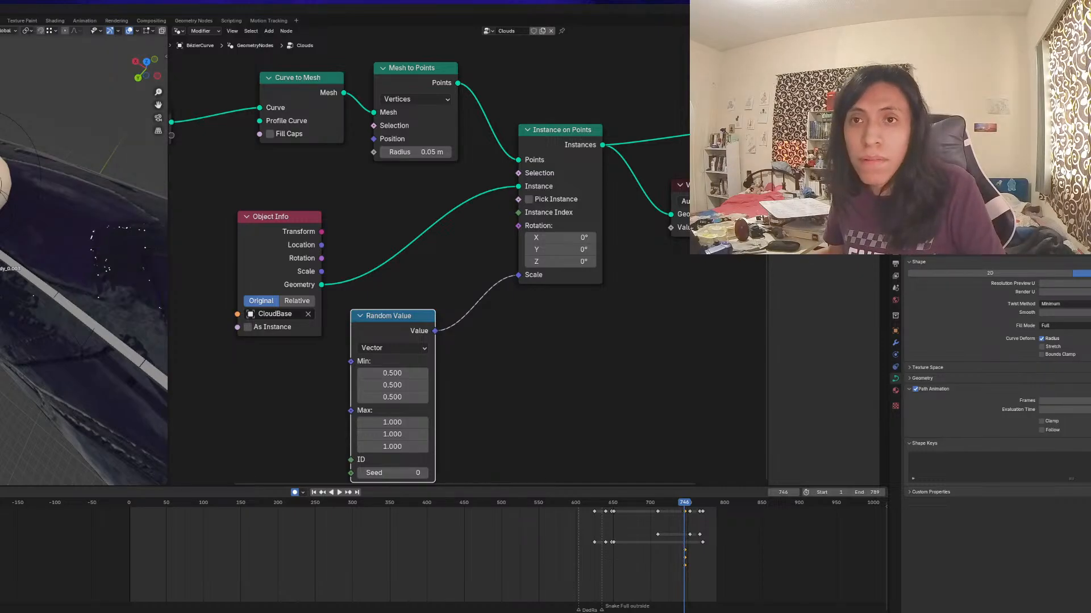
scroll(84, 261, "down", 1)
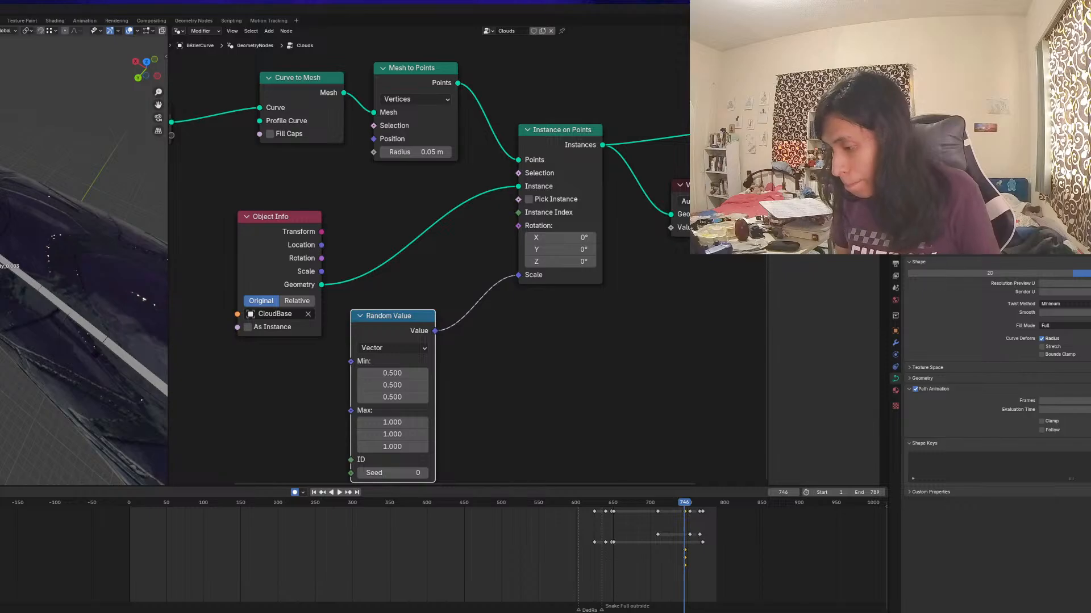
middle_click_drag(80, 238, 53, 150)
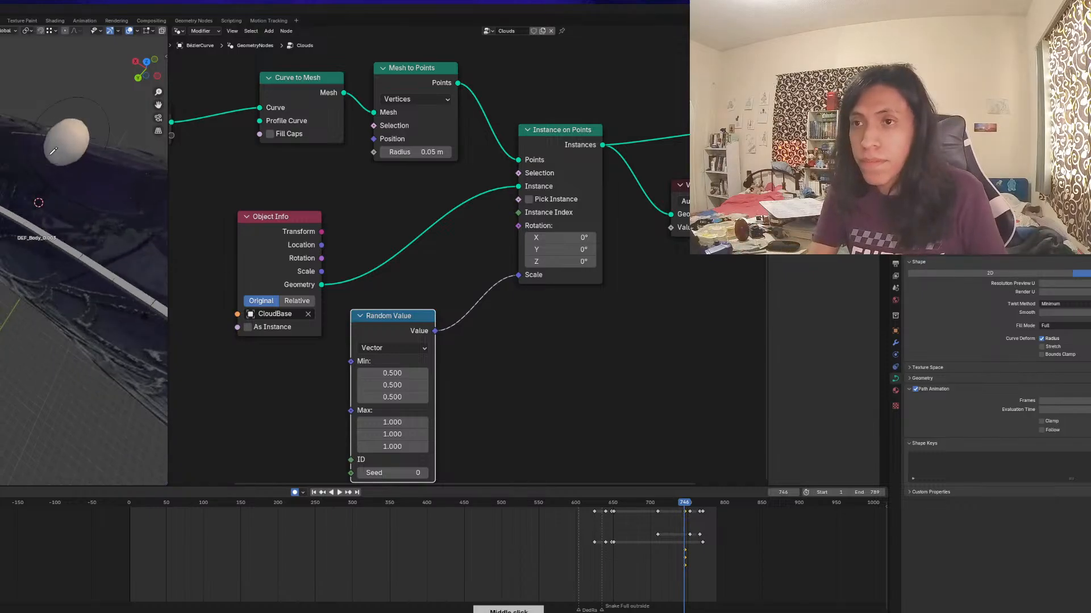
scroll(53, 150, "down", 8)
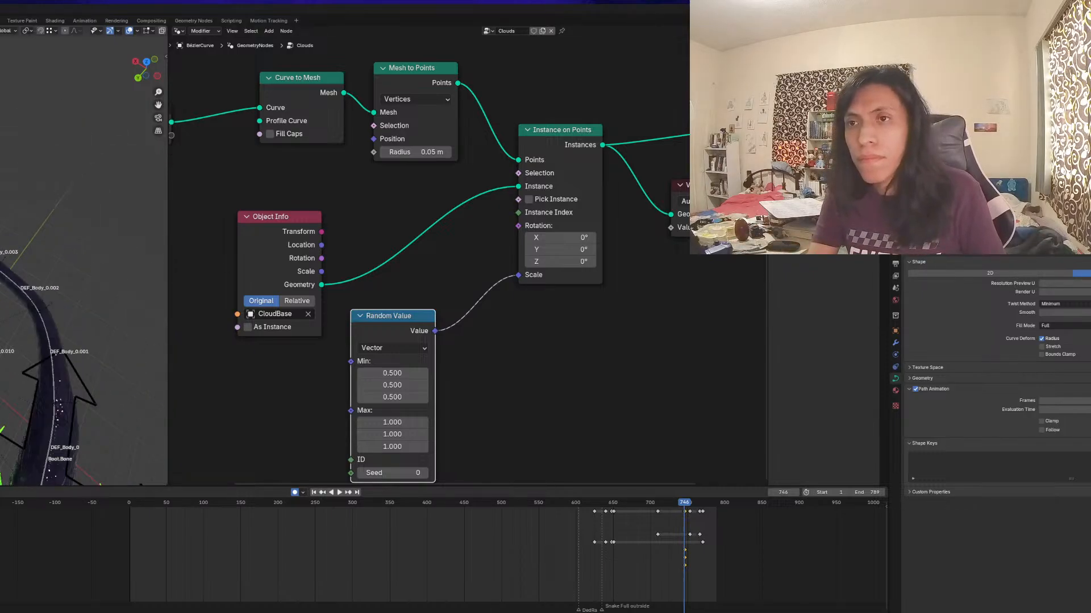
middle_click_drag(6, 242, 56, 232)
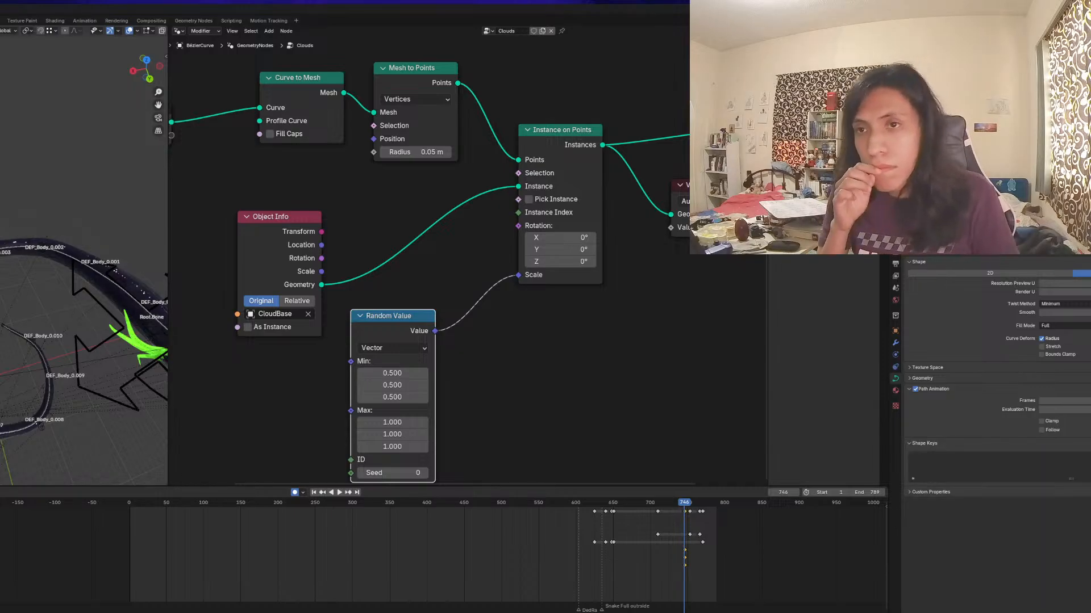
left_click(24, 207)
scroll(8, 229, "up", 3)
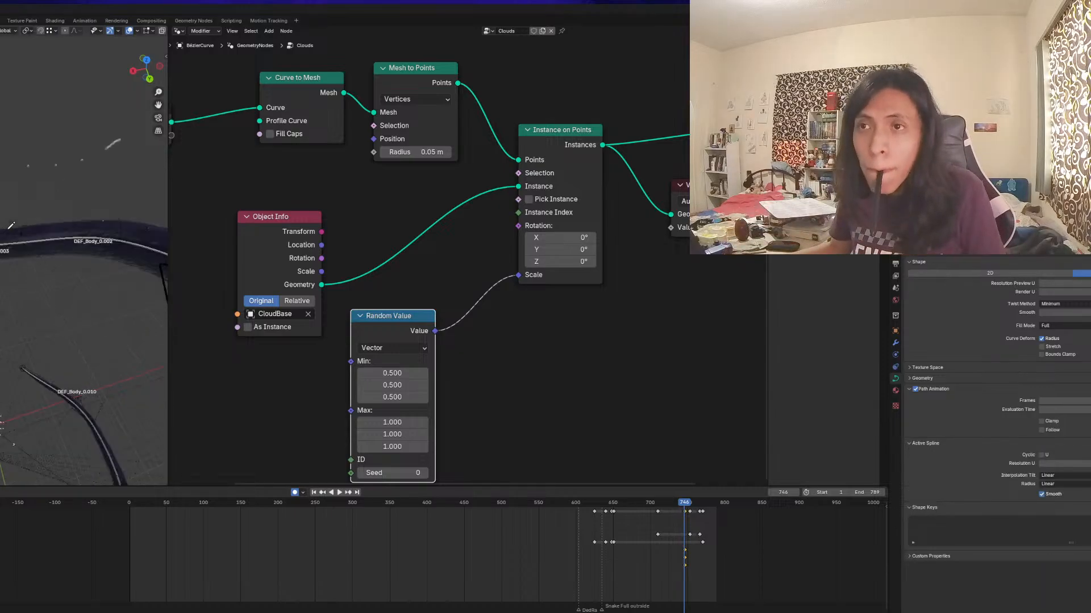
middle_click_drag(10, 232, 61, 319, "shift")
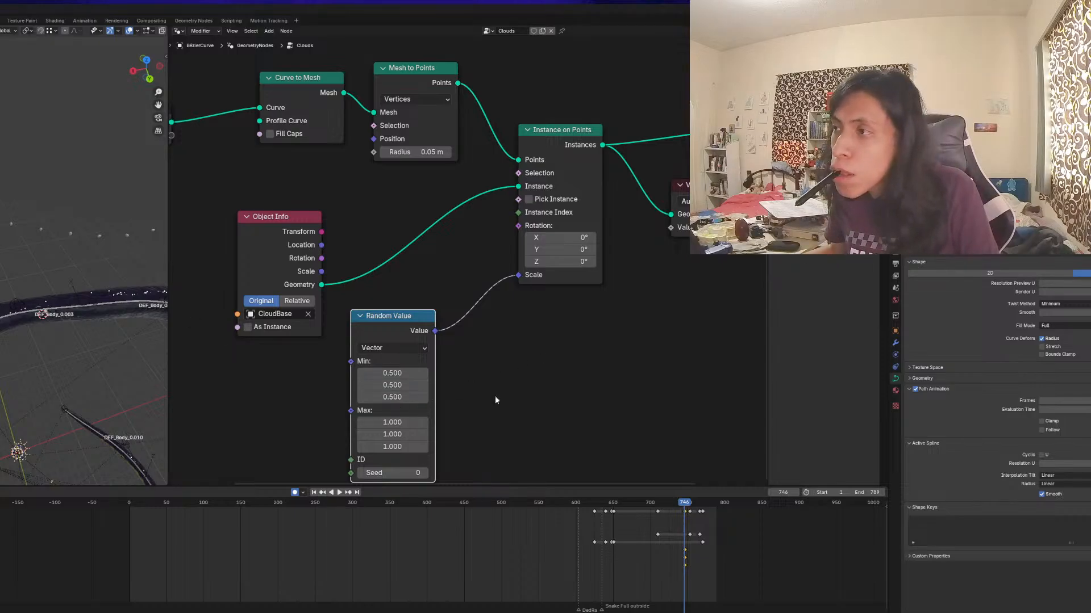
Expose the Random Value node's Min and Max as group inputs through the Group Input node
middle_click_drag(495, 400, 502, 385)
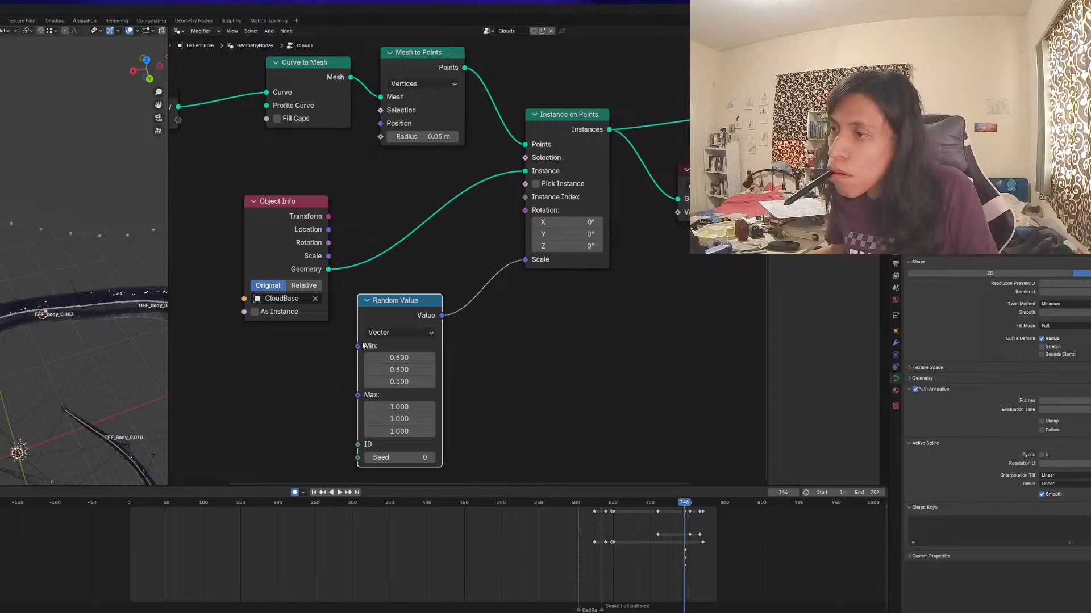
mouse_move(360, 348)
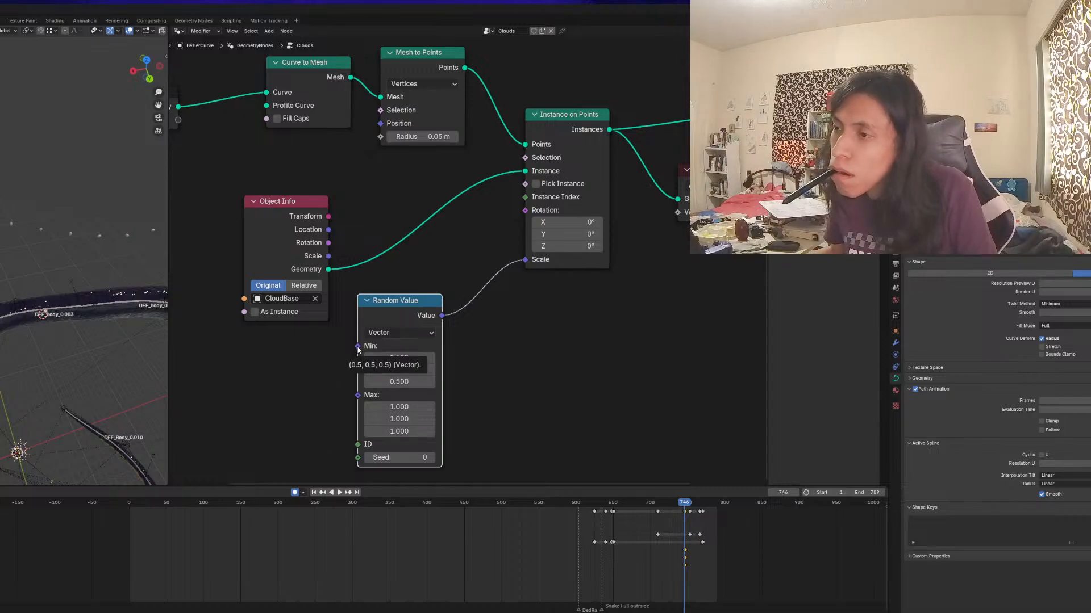
left_click_drag(358, 347, 236, 353)
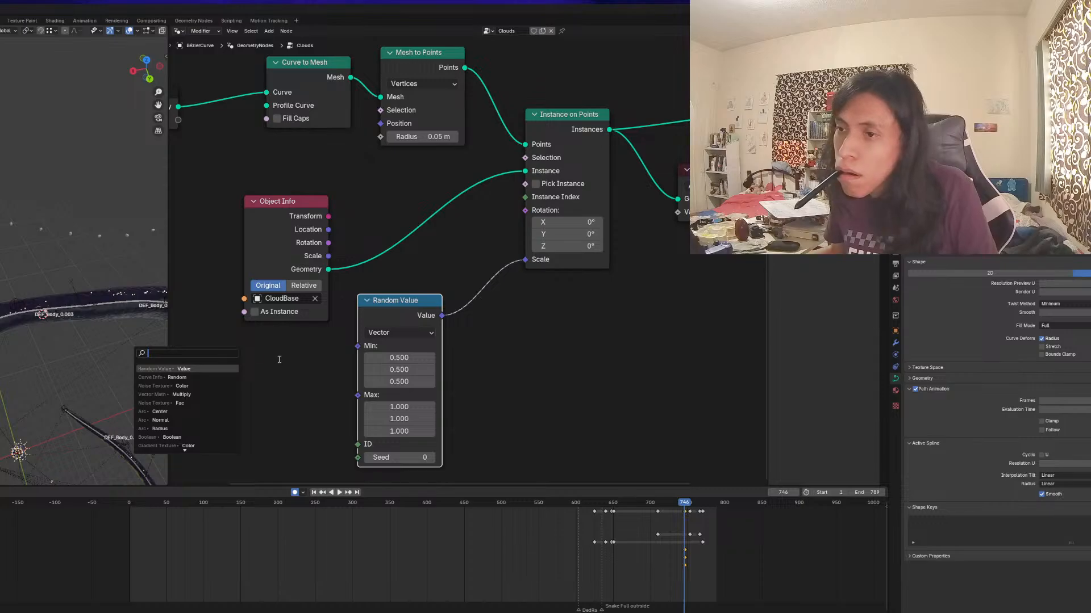
left_click(309, 353)
middle_click_drag(309, 390, 443, 419)
left_click_drag(294, 158, 264, 169)
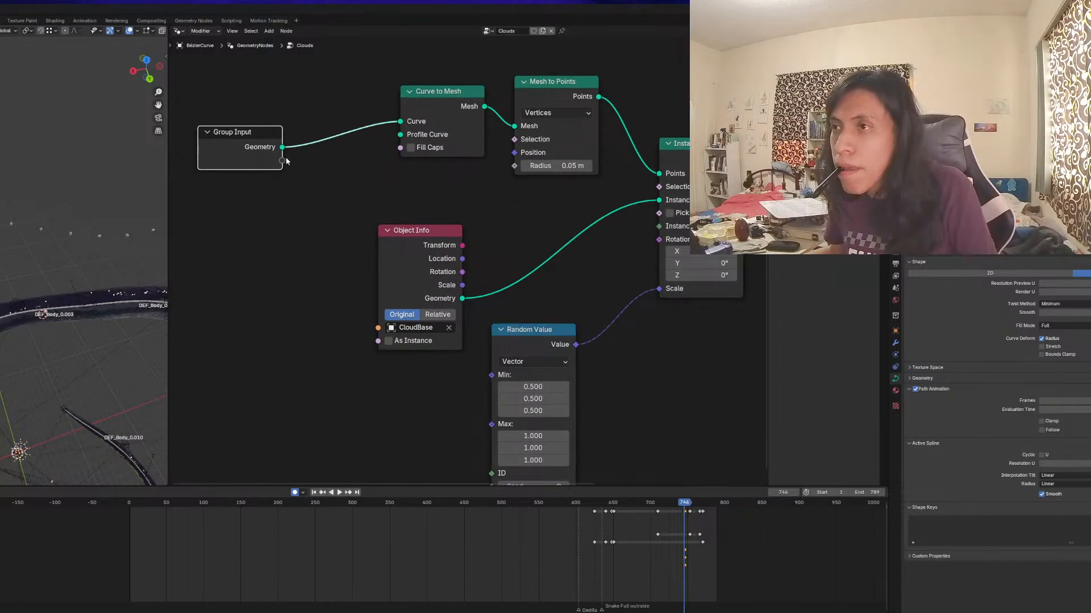
left_click_drag(491, 376, 282, 162)
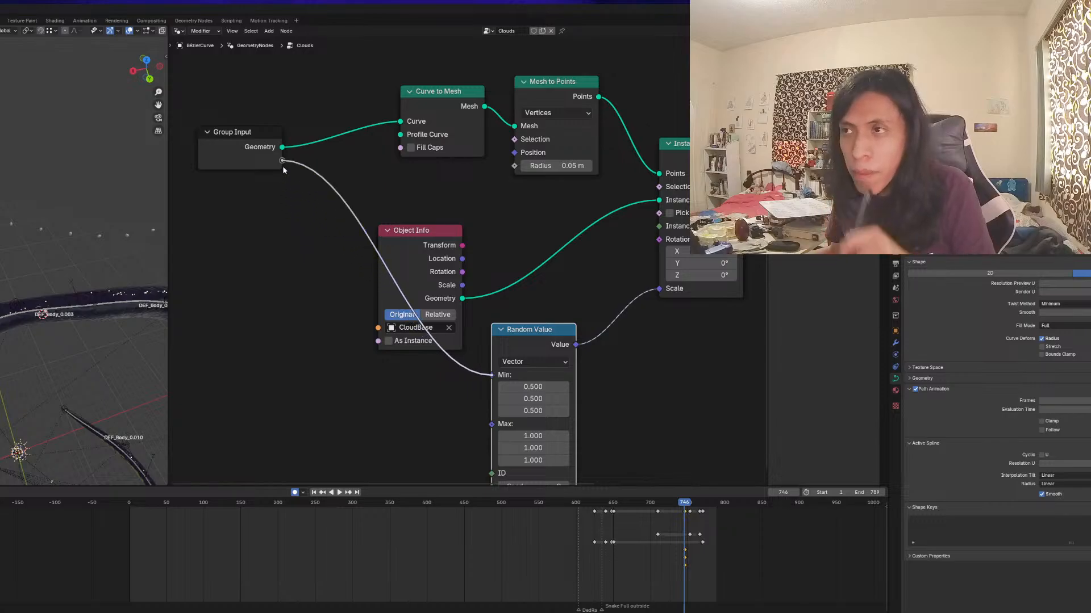
left_click_drag(492, 388, 281, 173)
left_click(228, 171)
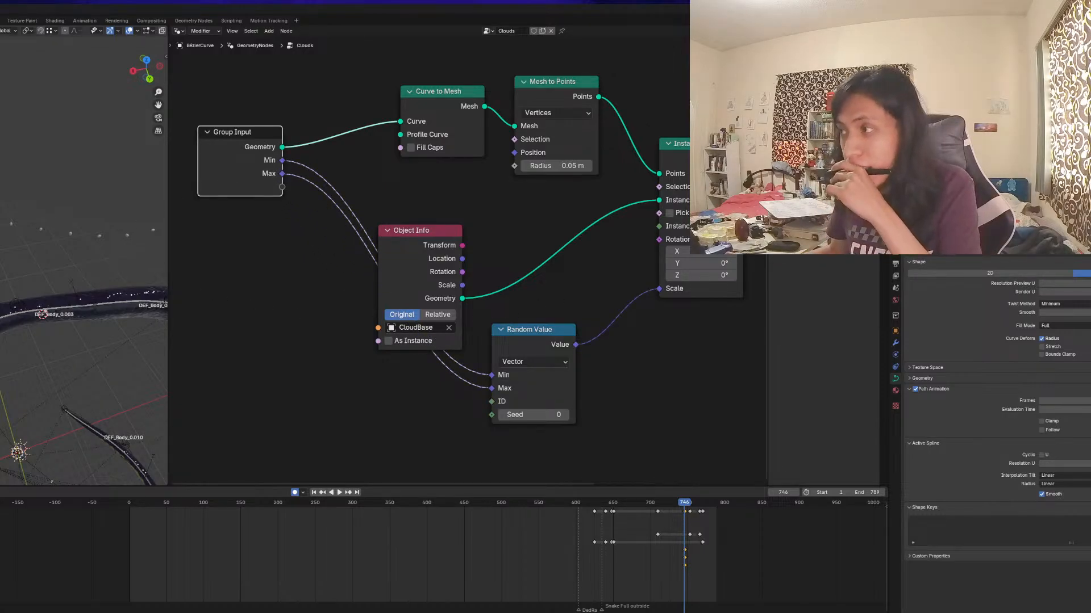
Move Group Input aside and insert a Resample Curve node between it and Curve to Mesh
middle_click_drag(437, 230, 420, 288)
scroll(423, 286, "down", 2)
mouse_move(415, 163)
left_mouse_down()
mouse_move(380, 164)
mouse_move(409, 160)
left_mouse_up()
left_click_drag(257, 234, 206, 254)
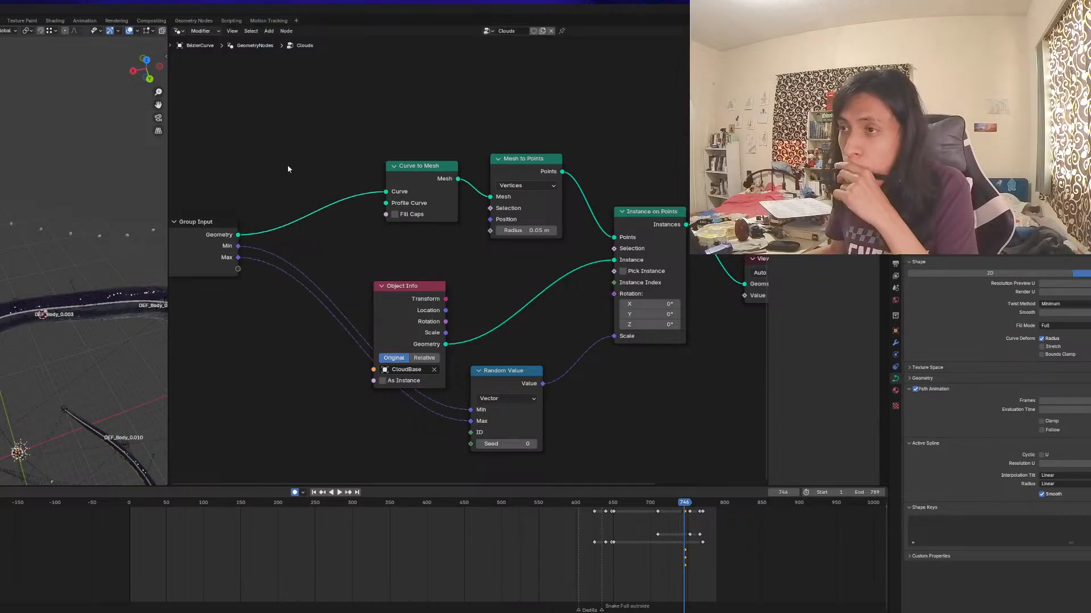
key("shift+a")
type("resa")
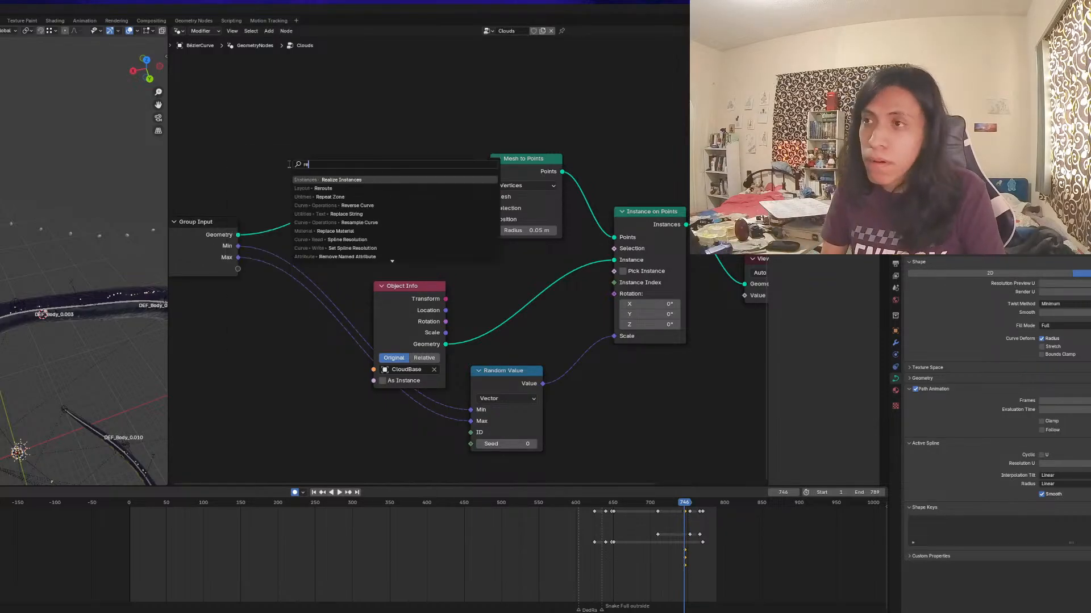
key("Return")
left_click(290, 166)
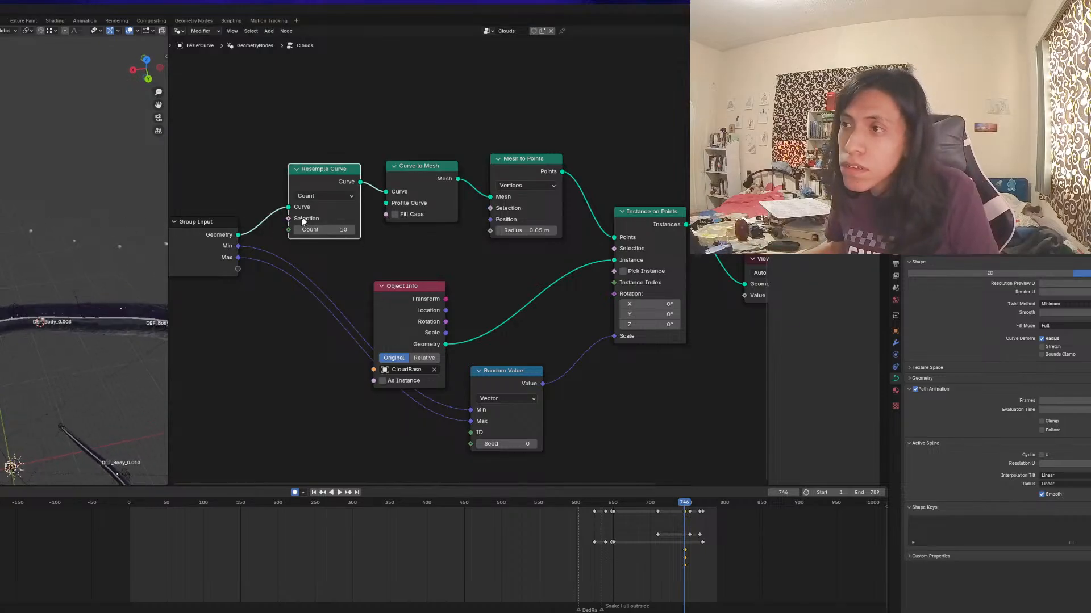
Switch the Resample Curve node to Length mode and move Group Input slightly farther from it
left_click(319, 195)
left_click(308, 244)
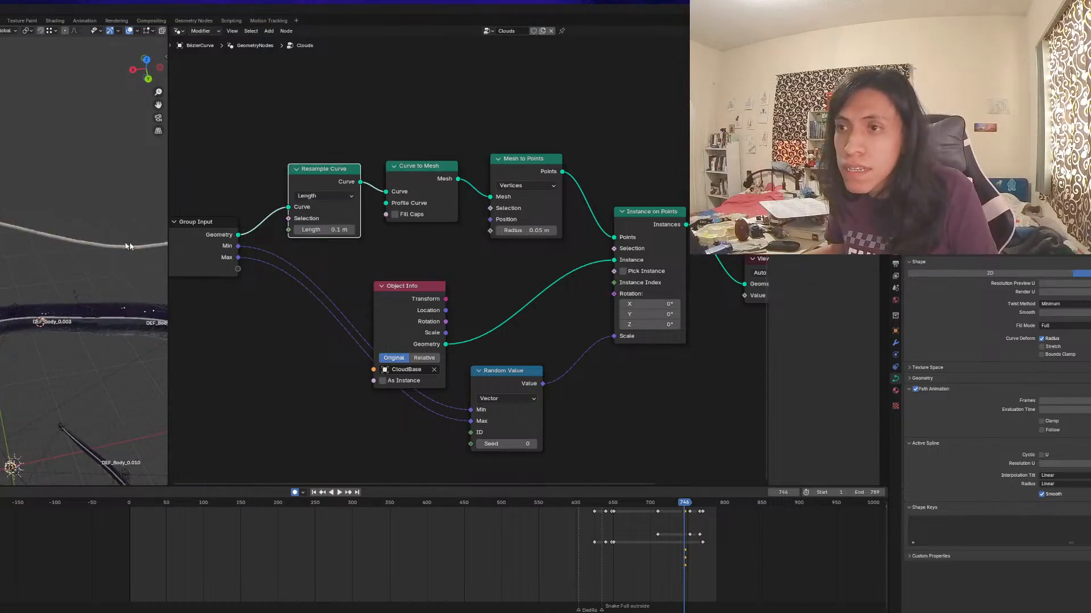
middle_click_drag(124, 226, 130, 220)
scroll(60, 234, "up", 7)
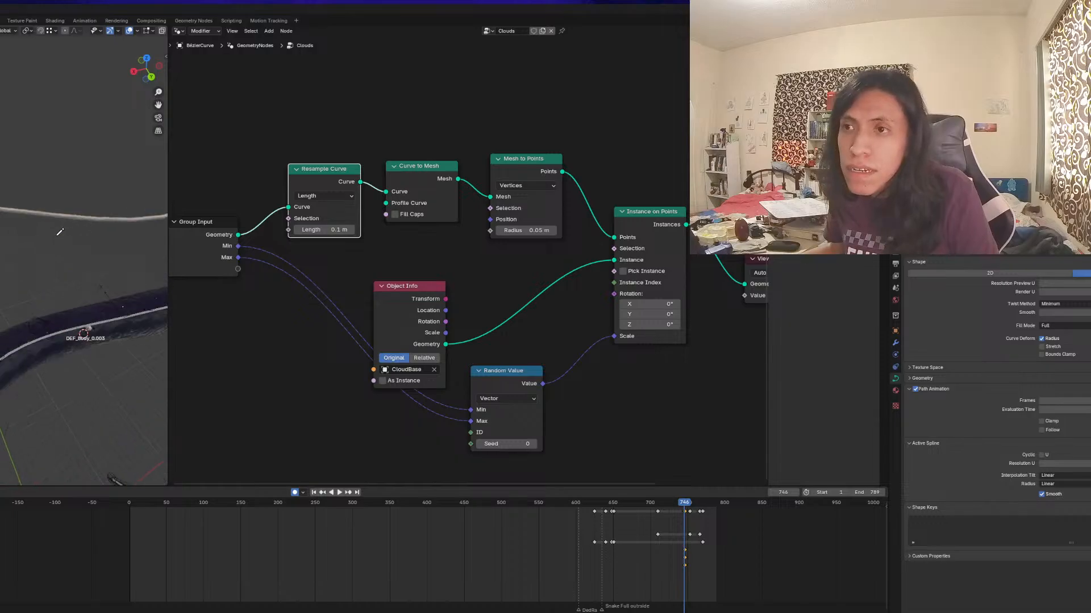
middle_click_drag(305, 284, 386, 260)
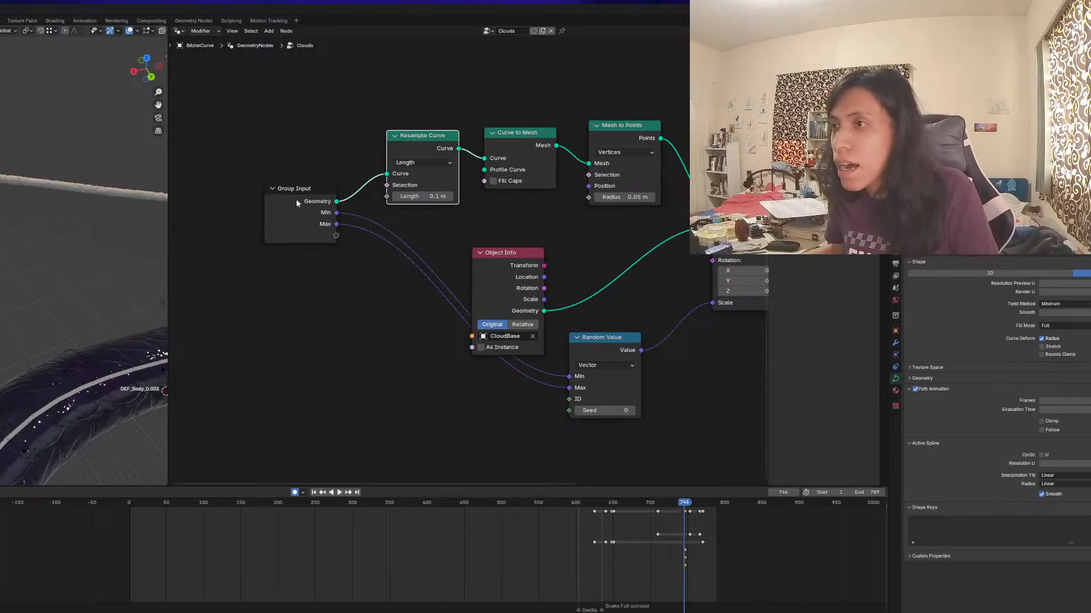
left_click_drag(297, 203, 278, 199)
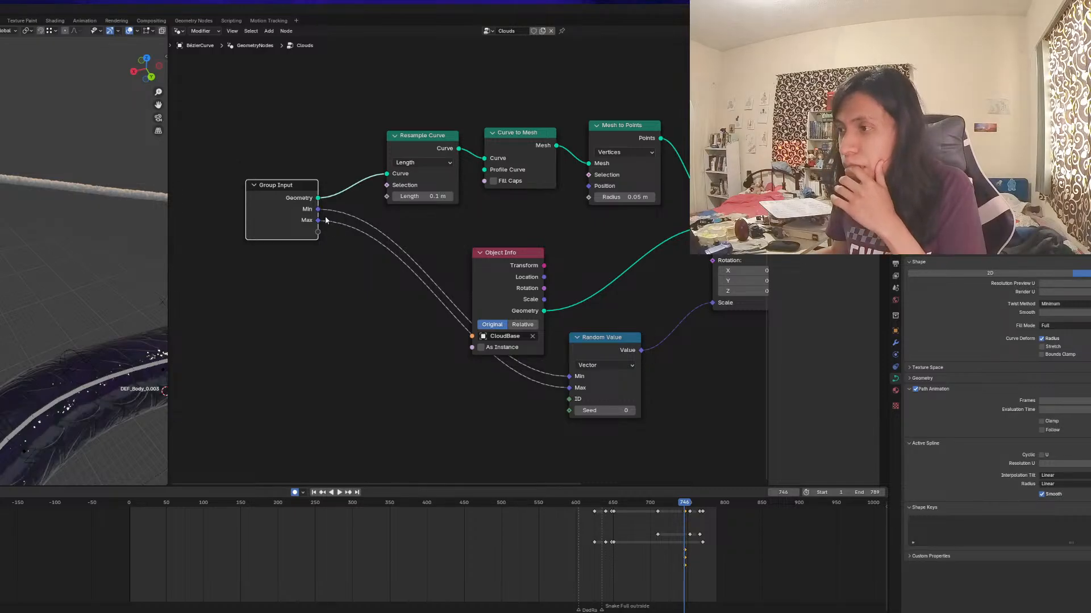
Unlink and remove the Min and Max group inputs, and expose Resample Curve's Length as a group input
left_click_drag(569, 387, 525, 393)
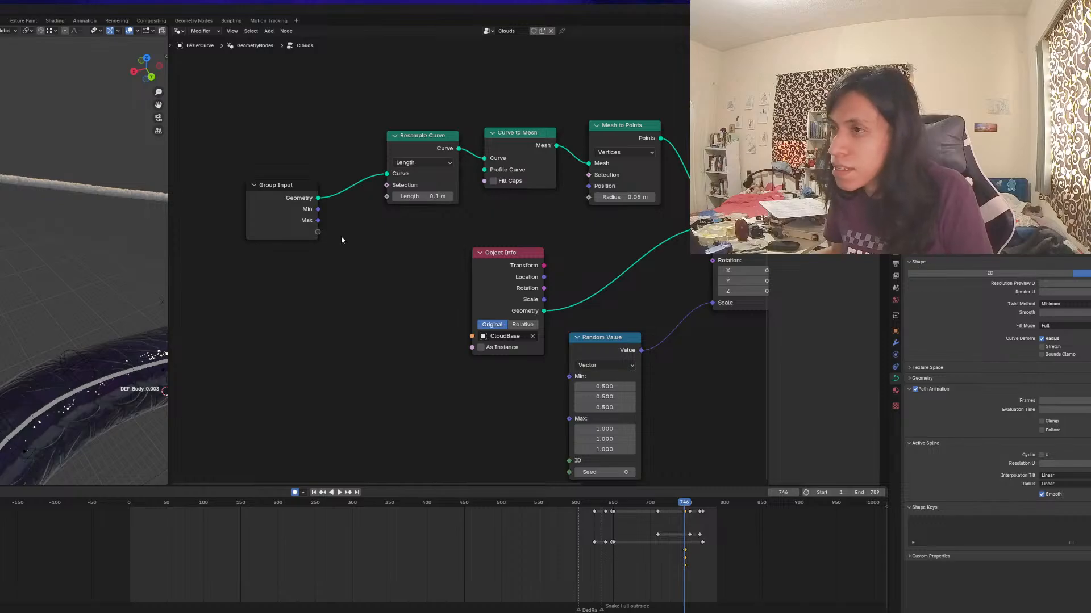
left_click(316, 228)
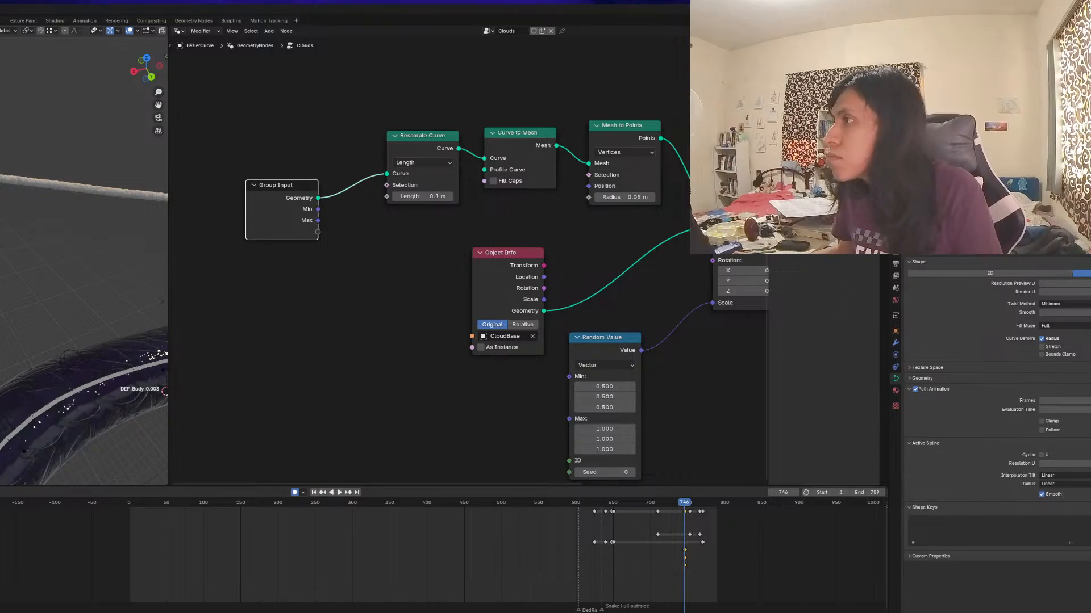
left_click(884, 56)
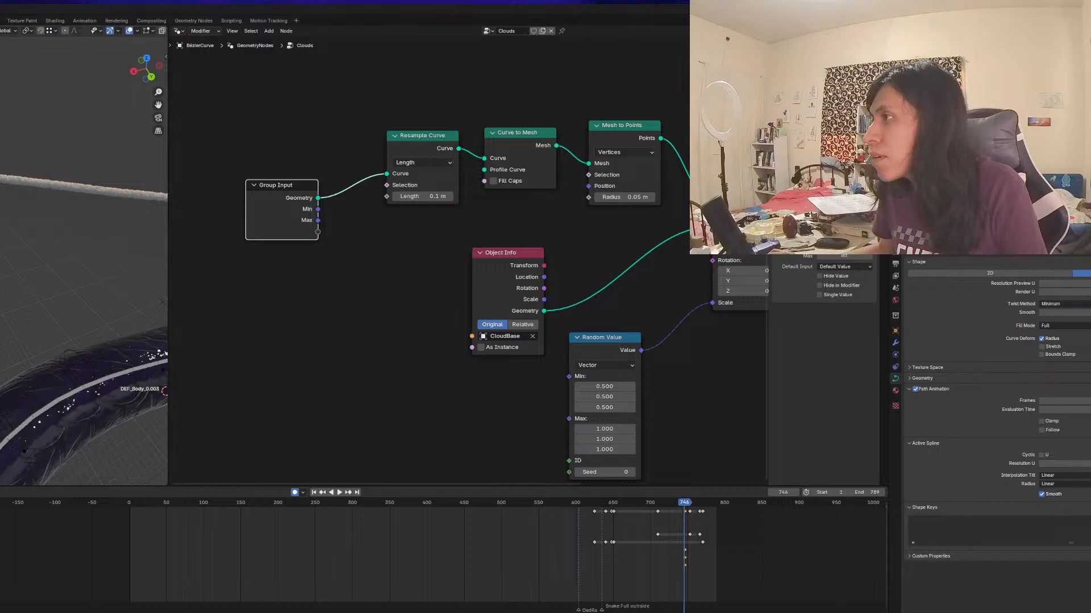
left_click(872, 125)
left_click(871, 125)
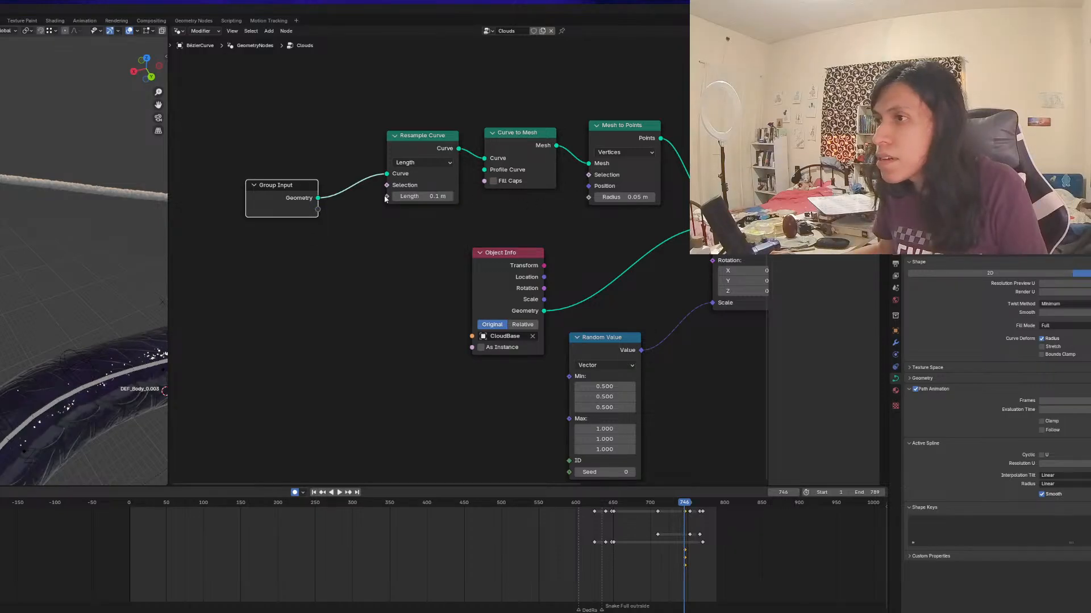
left_click_drag(387, 196, 354, 334)
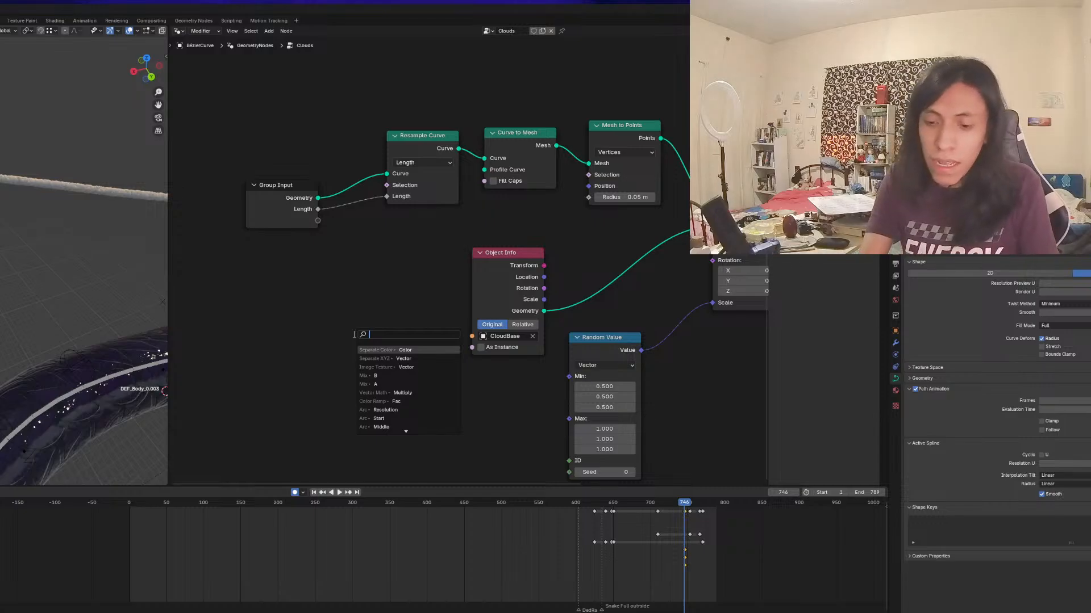
Add a Combine XYZ node and feed the group's Length input into its X, Y and Z
type("combi")
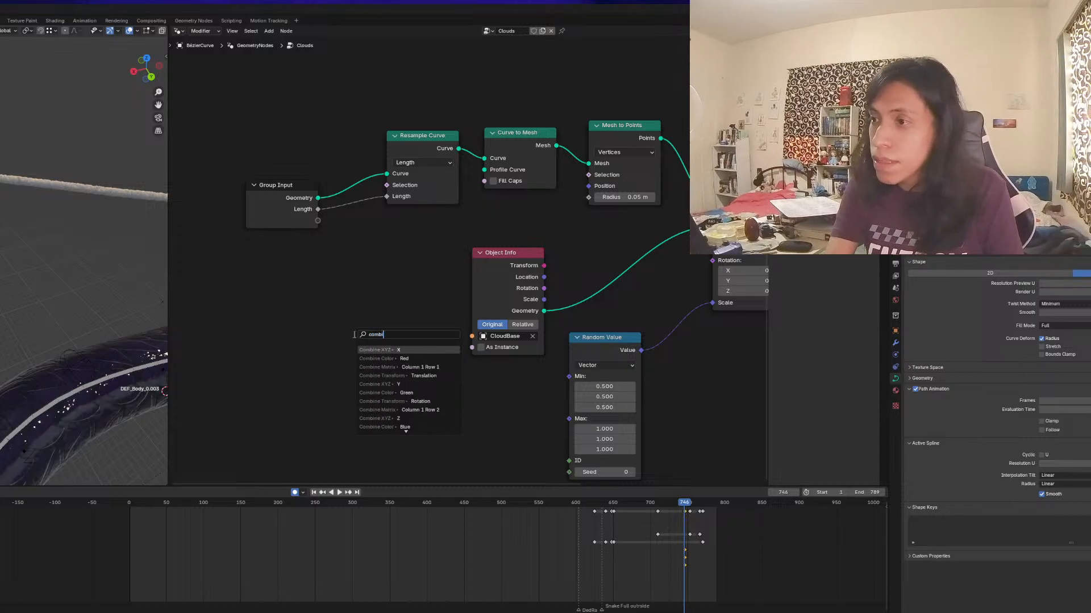
key("Return")
left_click(403, 371)
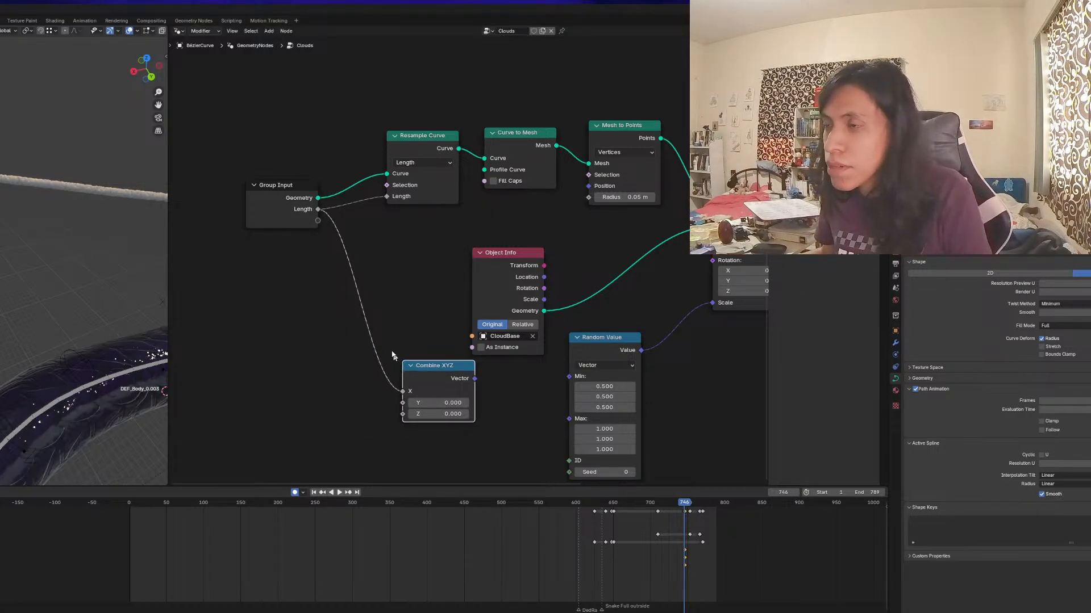
left_click_drag(319, 210, 402, 402)
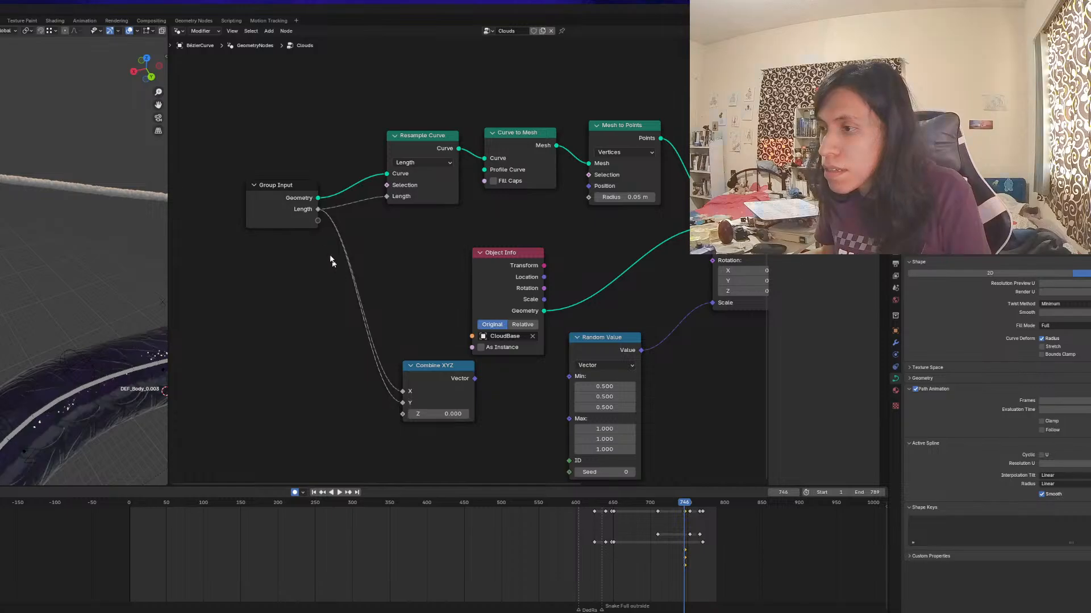
left_click_drag(318, 212, 402, 414)
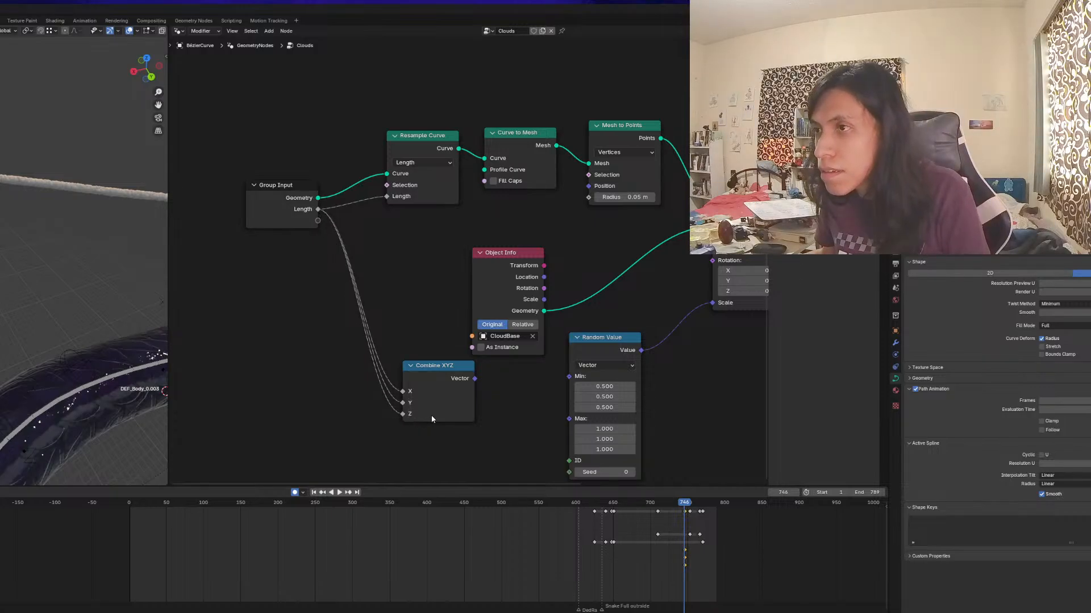
middle_click_drag(506, 418, 474, 390)
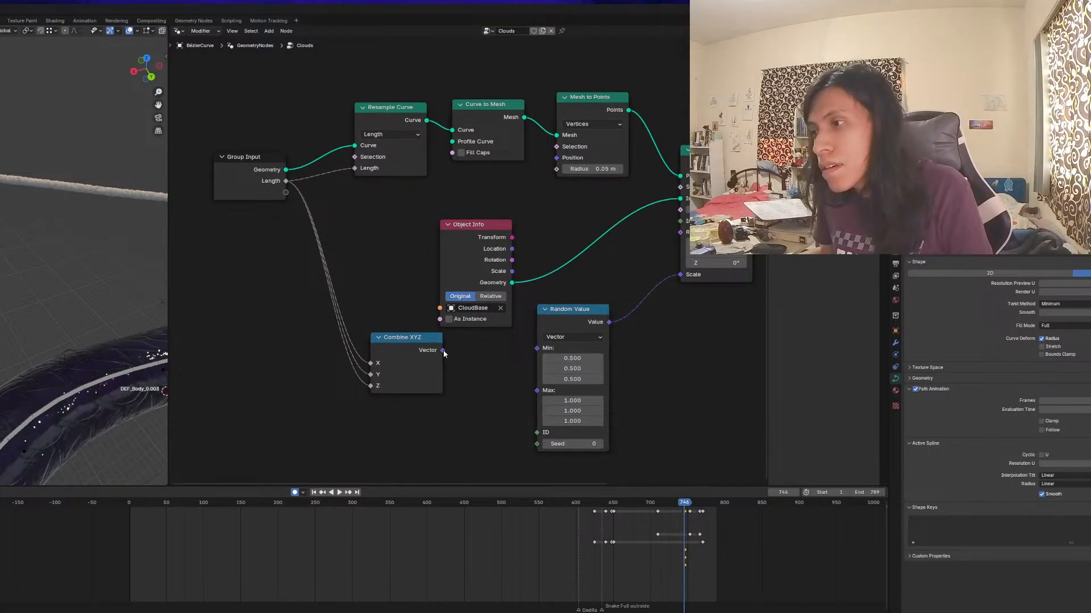
Delete the Combine XYZ node
left_click_drag(443, 350, 480, 391)
left_click_drag(407, 357, 432, 401)
key("x")
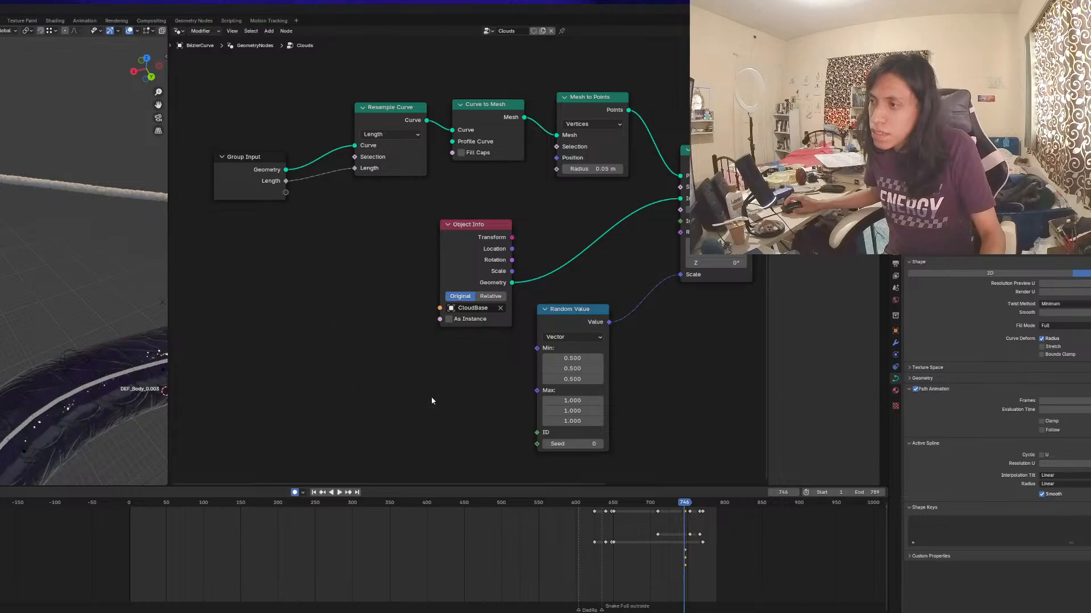
Set the Clouds modifier's Length input to 1 m
middle_click_drag(368, 275, 402, 266)
middle_click_drag(24, 263, 8, 263)
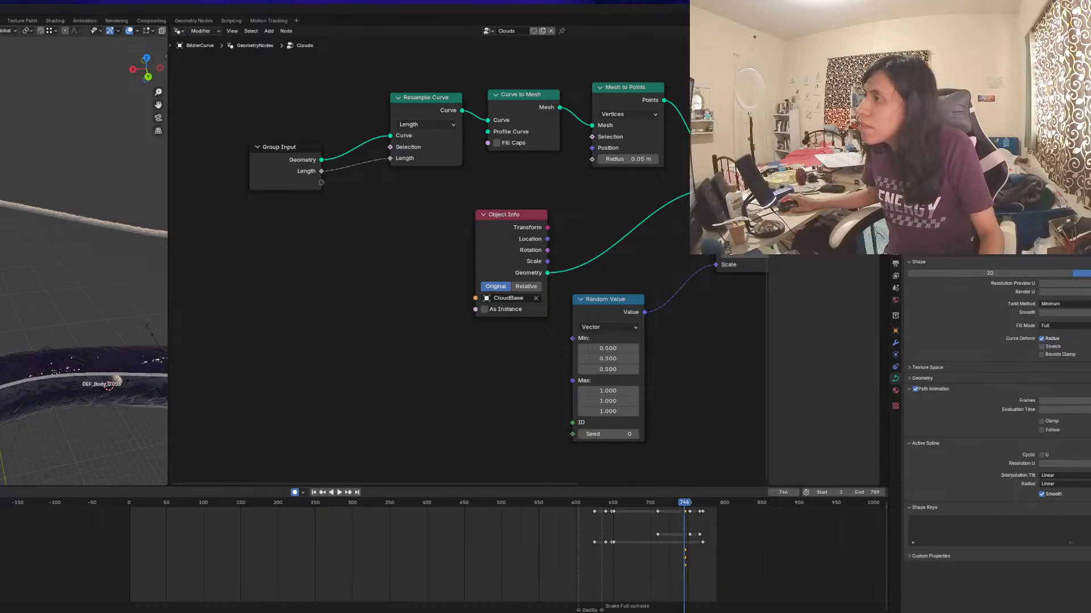
left_click(283, 156)
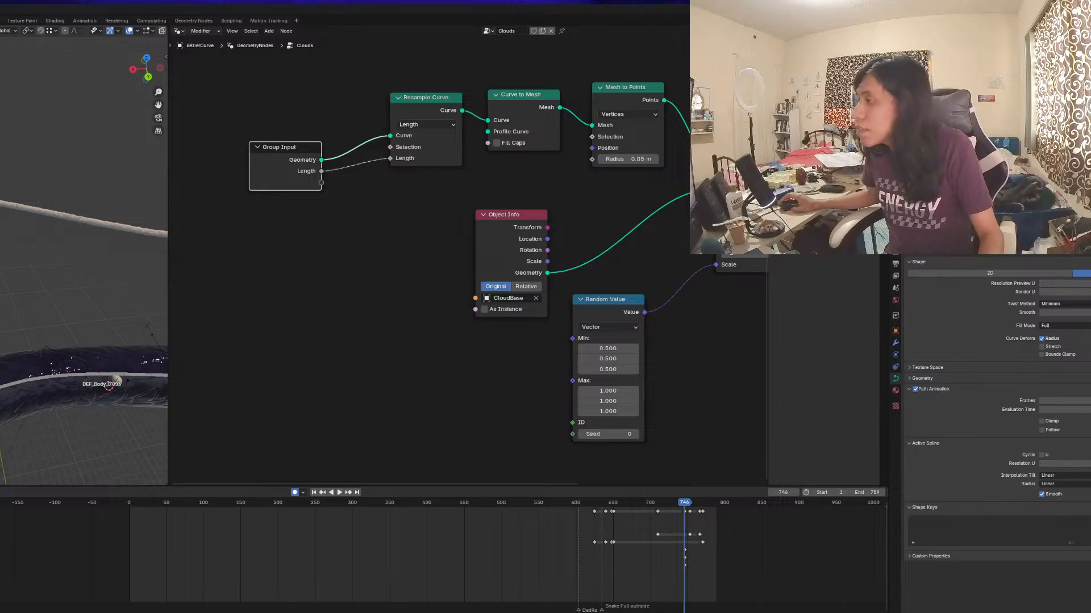
left_click(895, 343)
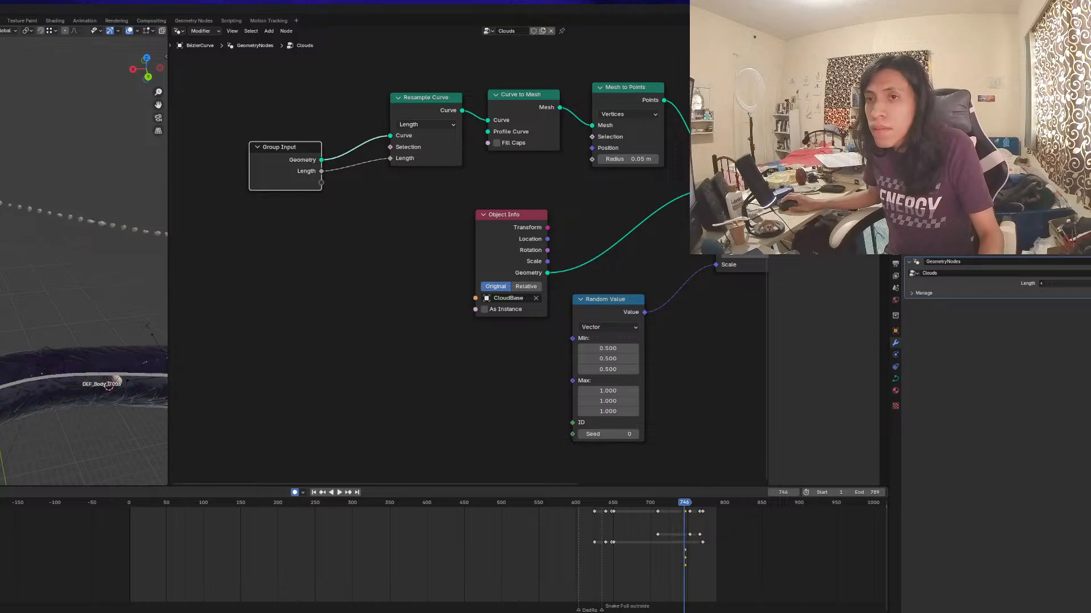
left_click(1066, 283)
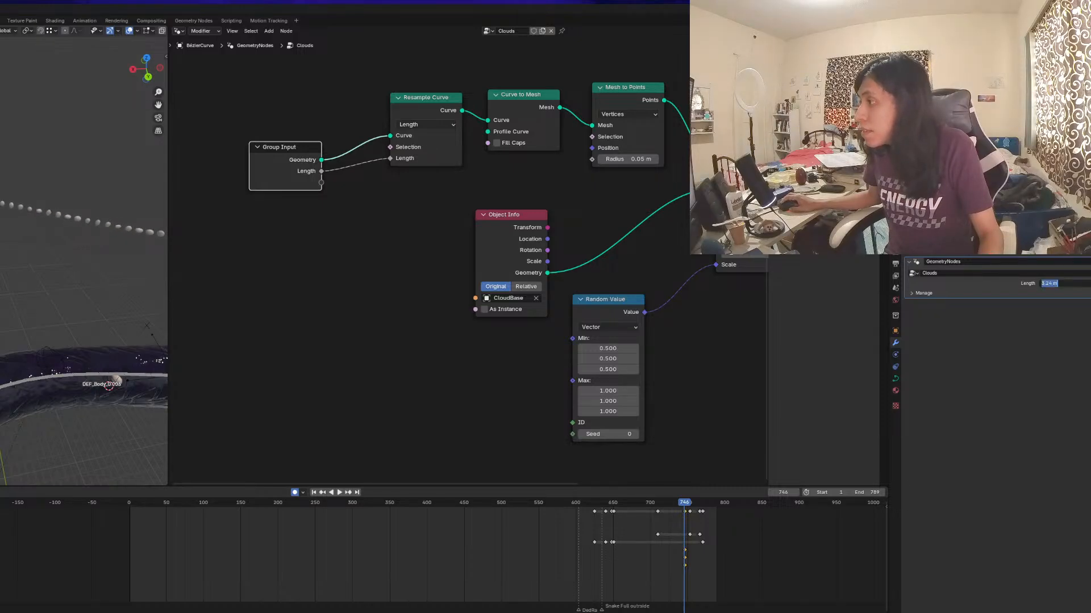
type("1")
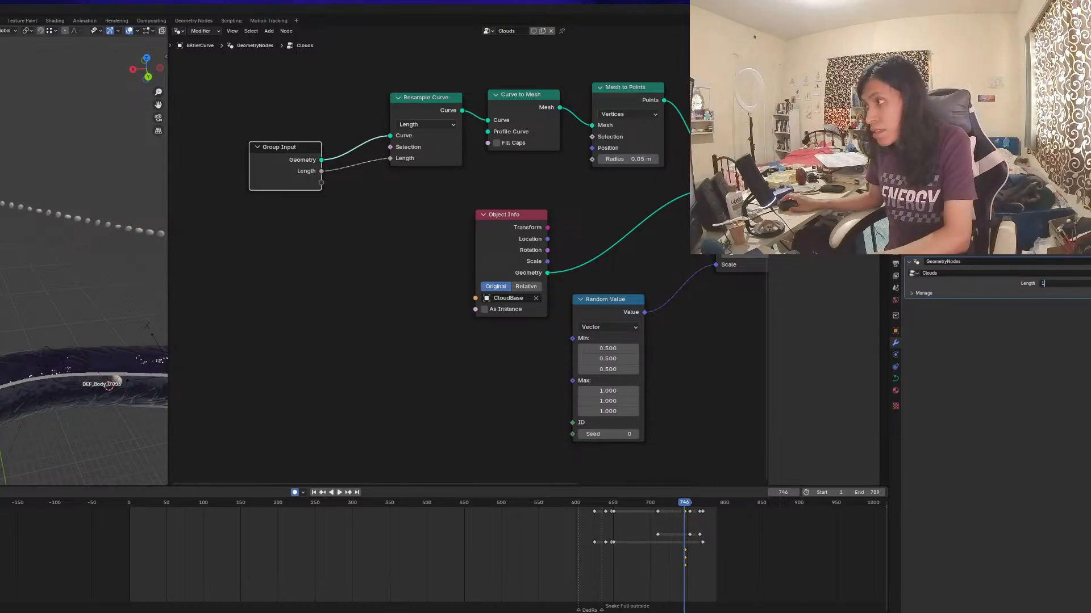
key("Return")
scroll(332, 298, "up", 1)
middle_click_drag(334, 299, 379, 275)
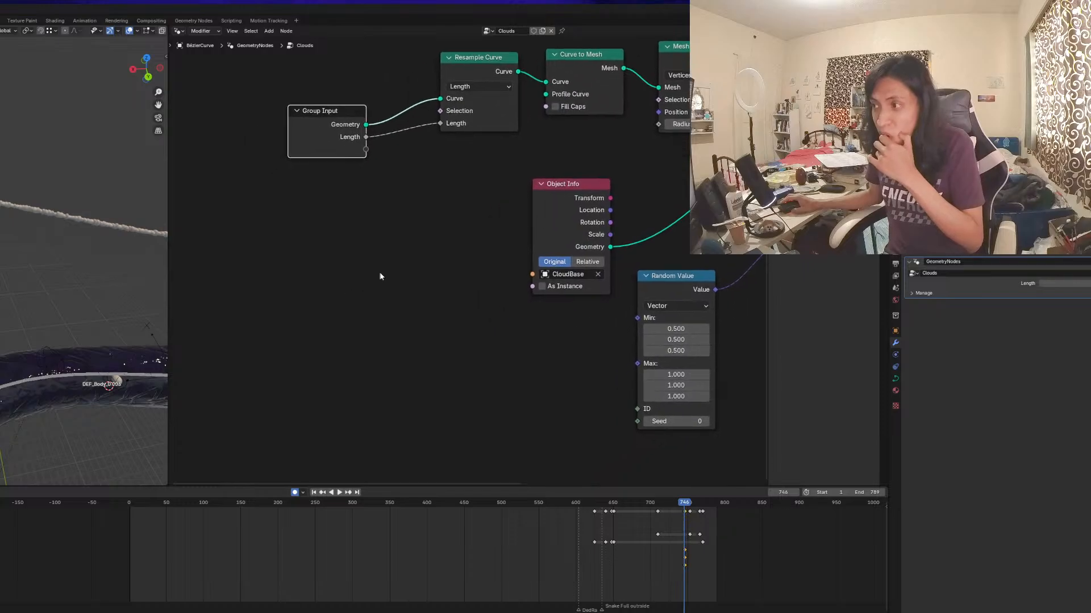
middle_click_drag(654, 339, 586, 350)
scroll(585, 351, "down", 1)
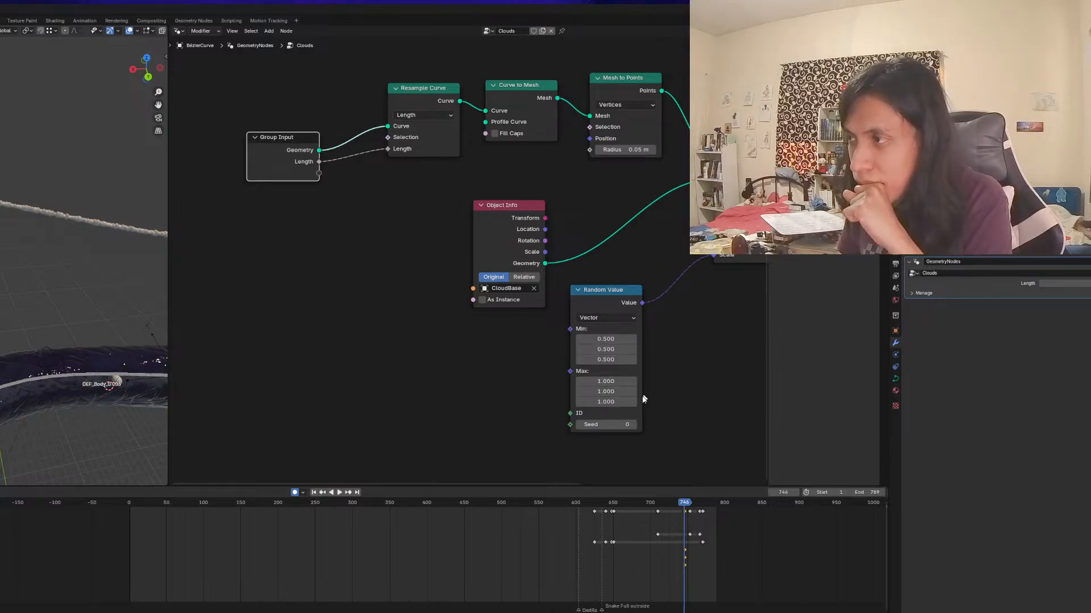
left_click_drag(320, 163, 427, 362)
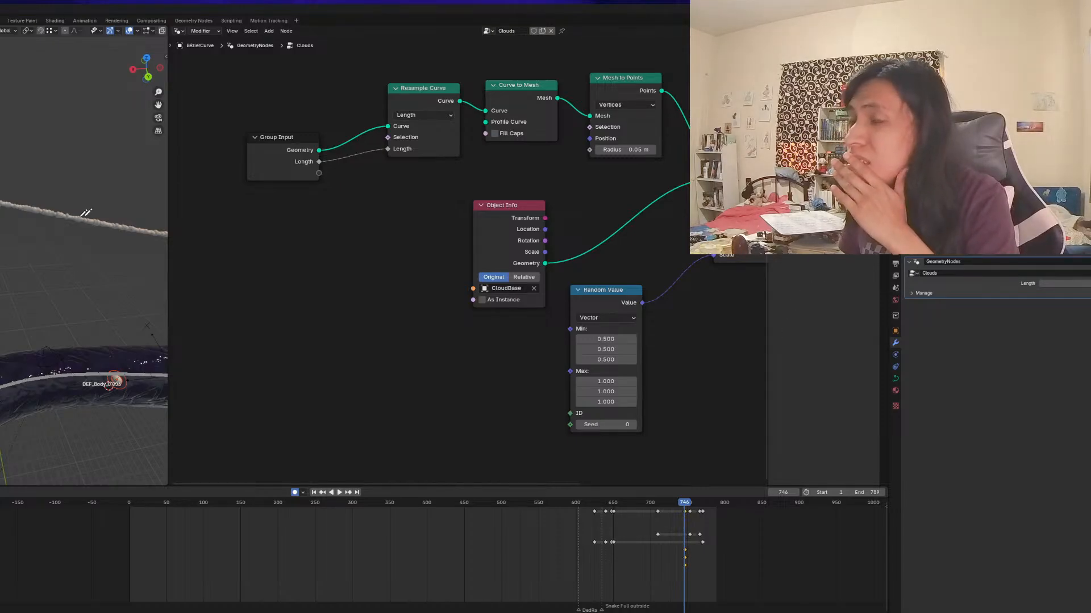
Show the curve's transform properties in the 3D viewport and view it from the right side
middle_click_drag(85, 213, 55, 217)
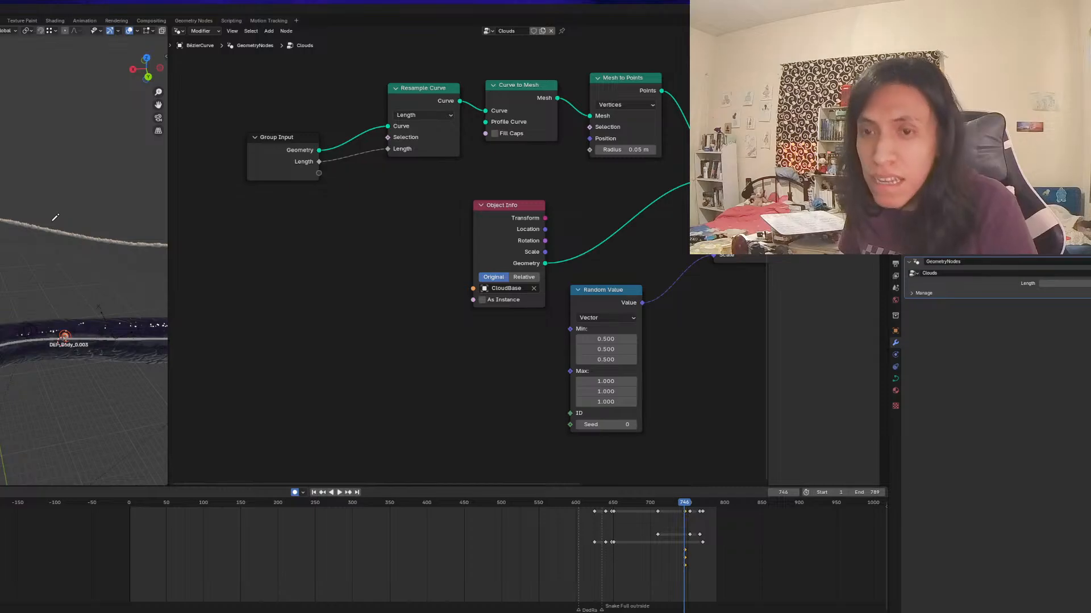
key("n")
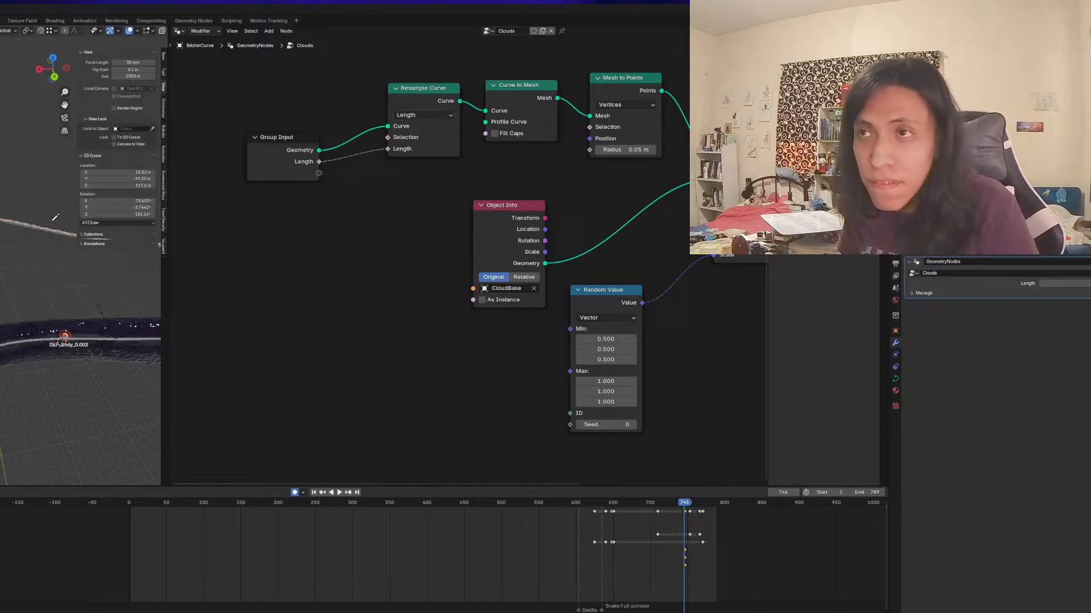
left_click(164, 59)
scroll(63, 148, "up", 1)
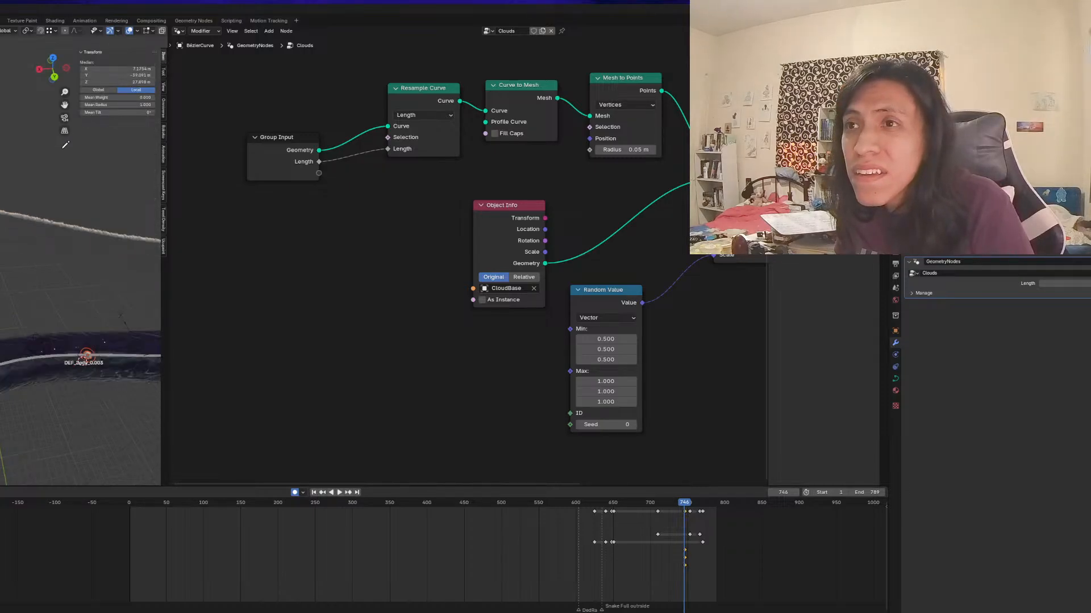
middle_click_drag(26, 171, 31, 205)
key("KP_3")
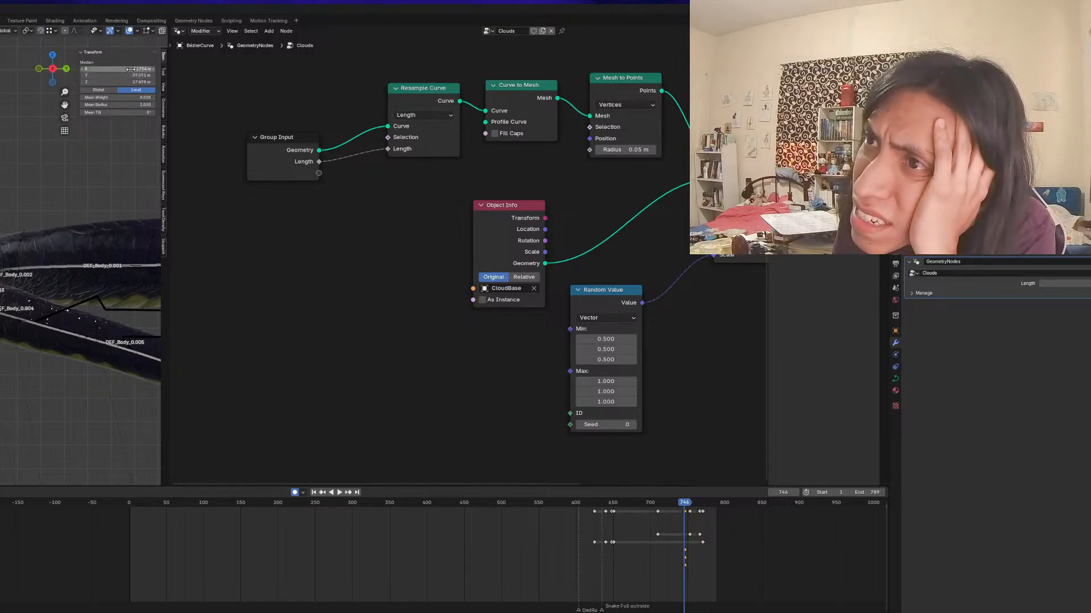
Try shifting the curve's control points along their median X value
left_click_drag(131, 68, 176, 69)
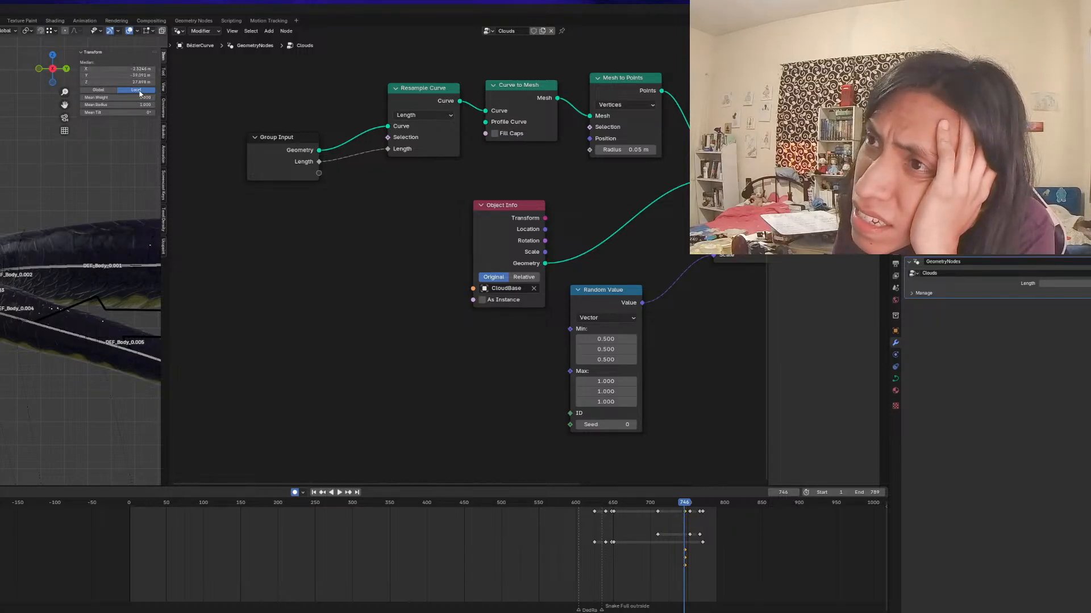
scroll(80, 258, "up", 2)
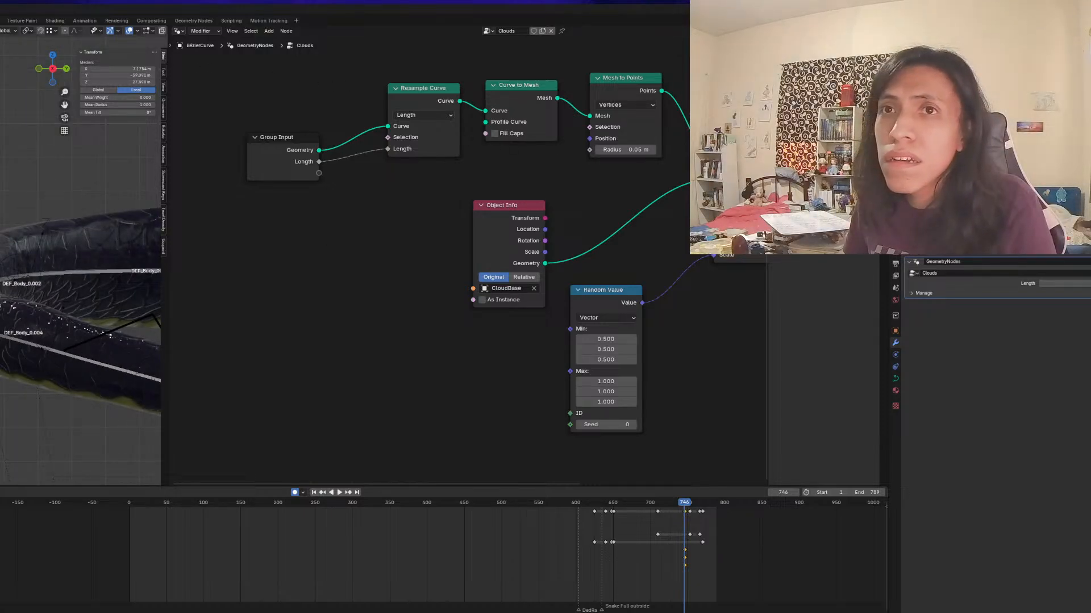
Switch the curve to Object Mode, then turn off auto keying and delete the keyframes at frame 746
key("Tab")
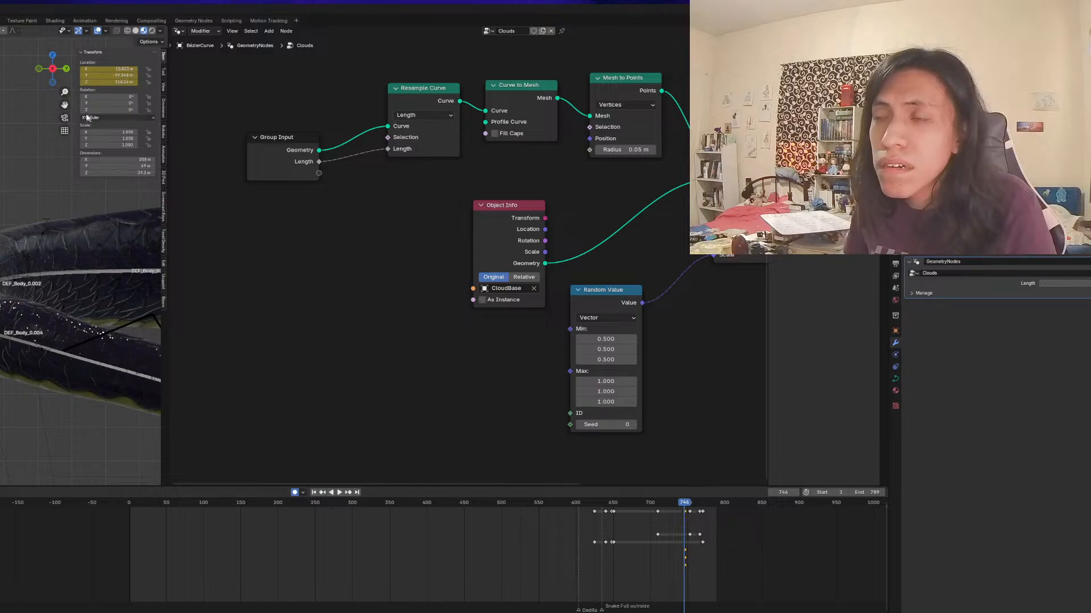
left_click(294, 492)
key("x")
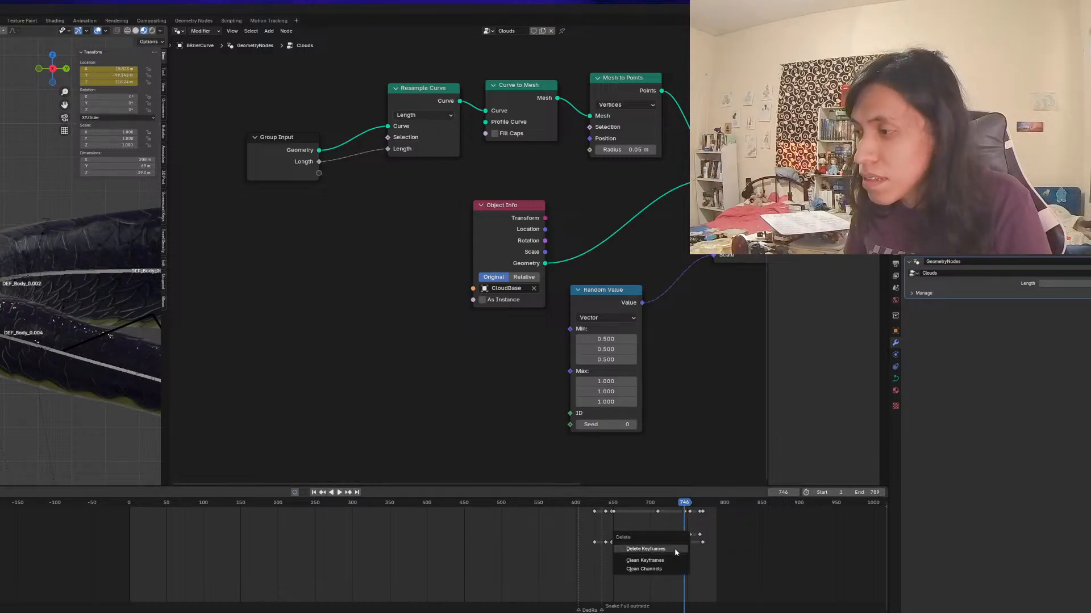
left_click(673, 548)
scroll(2, 257, "up", 5)
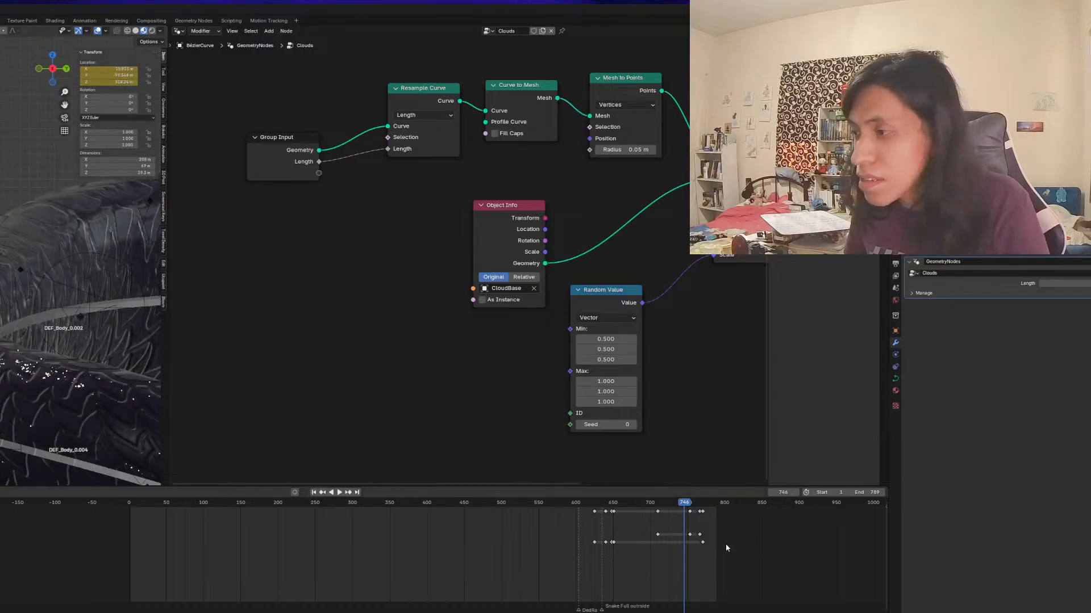
Delete the keyframes on the curve's Location channels
right_click(101, 81)
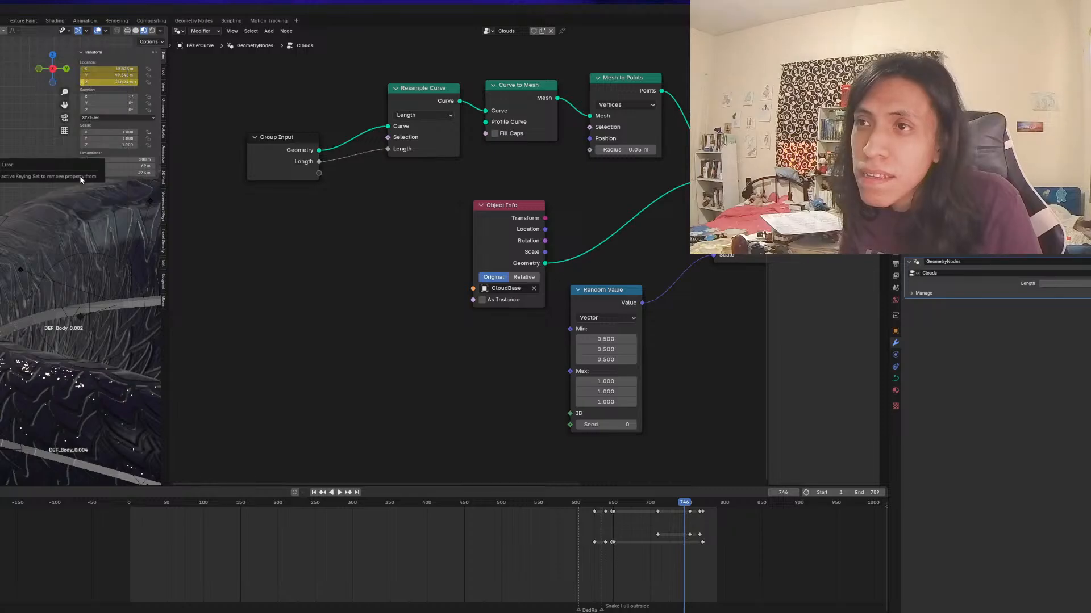
right_click(104, 70)
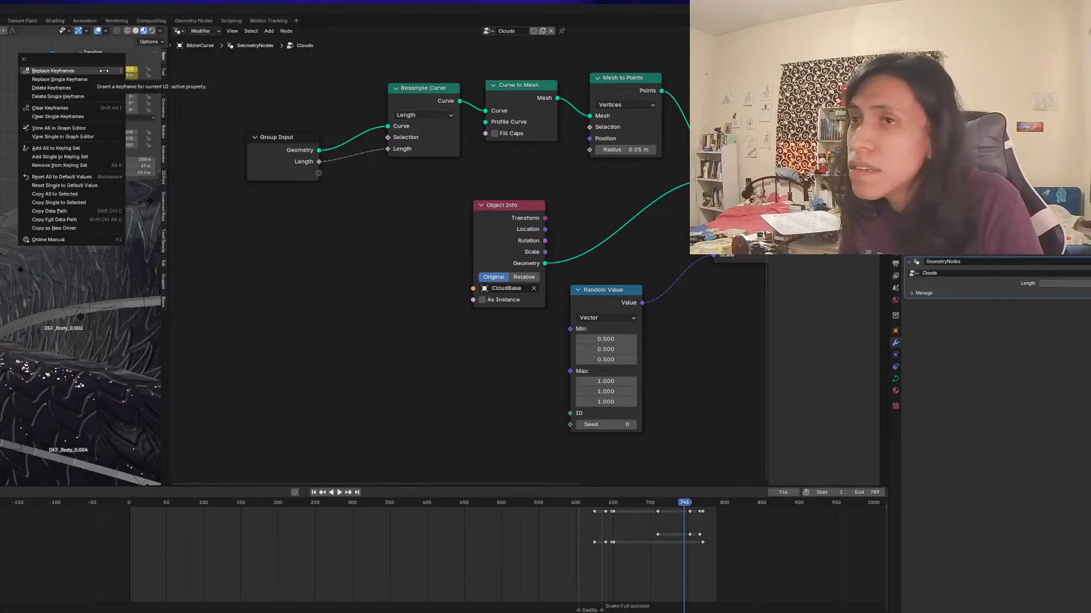
left_click(74, 88)
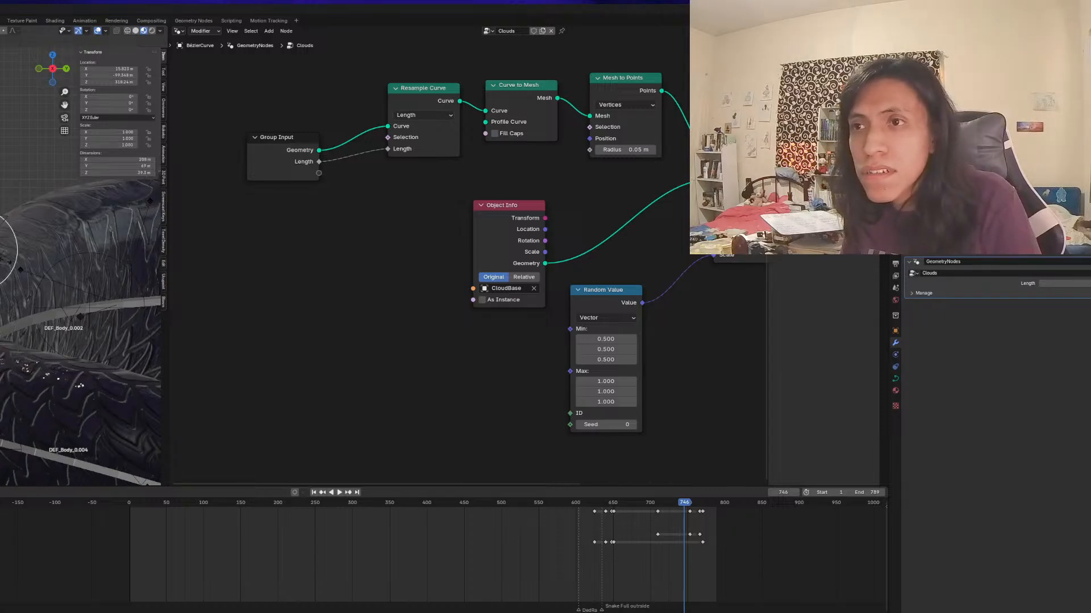
Move the cloud metaball straight up, away from the 3D cursor and the curve's origin
left_click(10, 266)
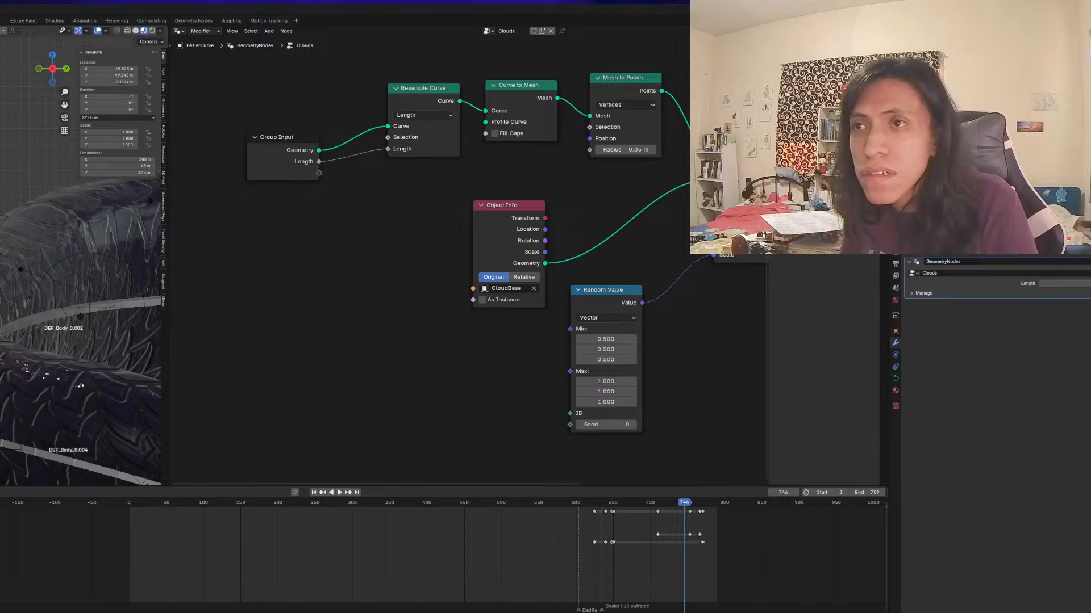
left_click(2, 169)
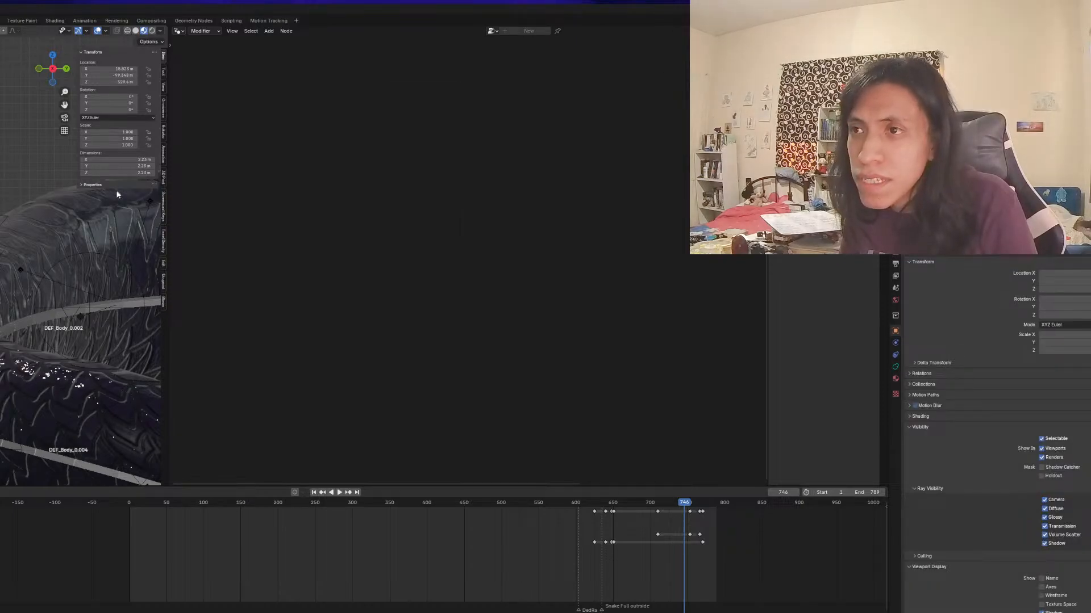
scroll(81, 256, "down", 4)
middle_click_drag(29, 256, 122, 302, "shift")
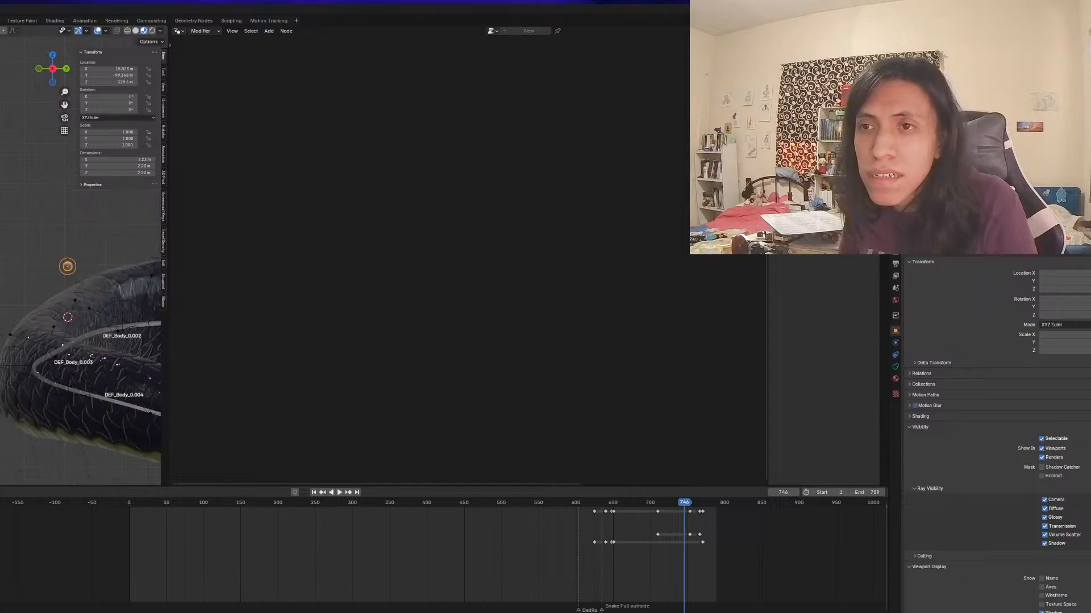
scroll(34, 261, "up", 2)
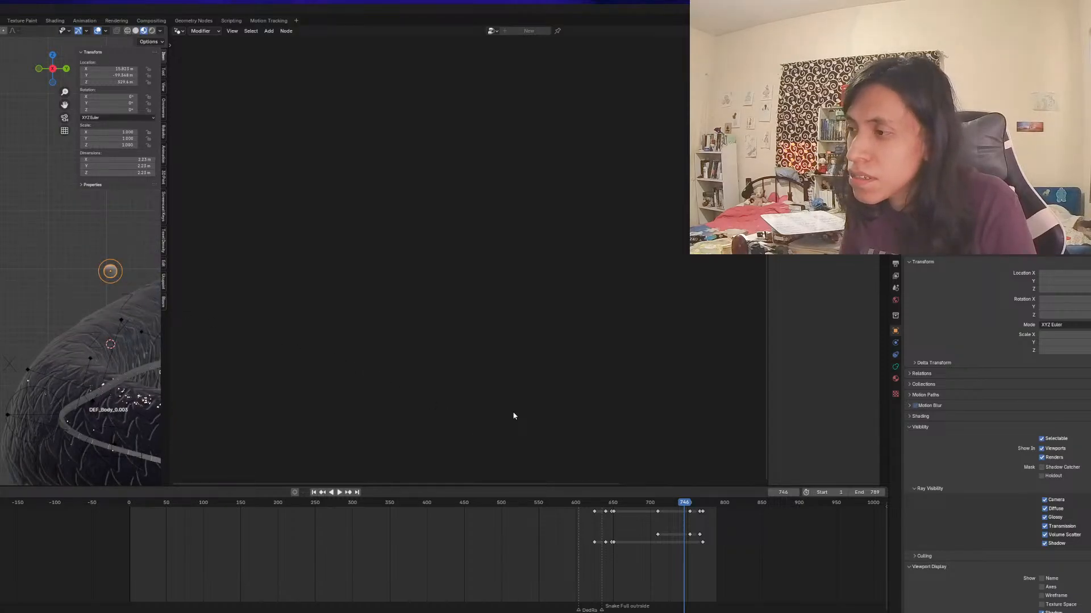
Reselect the cloud curve and move the Group Input node slightly farther from Resample Curve
left_click(97, 220)
middle_click_drag(525, 393, 532, 421)
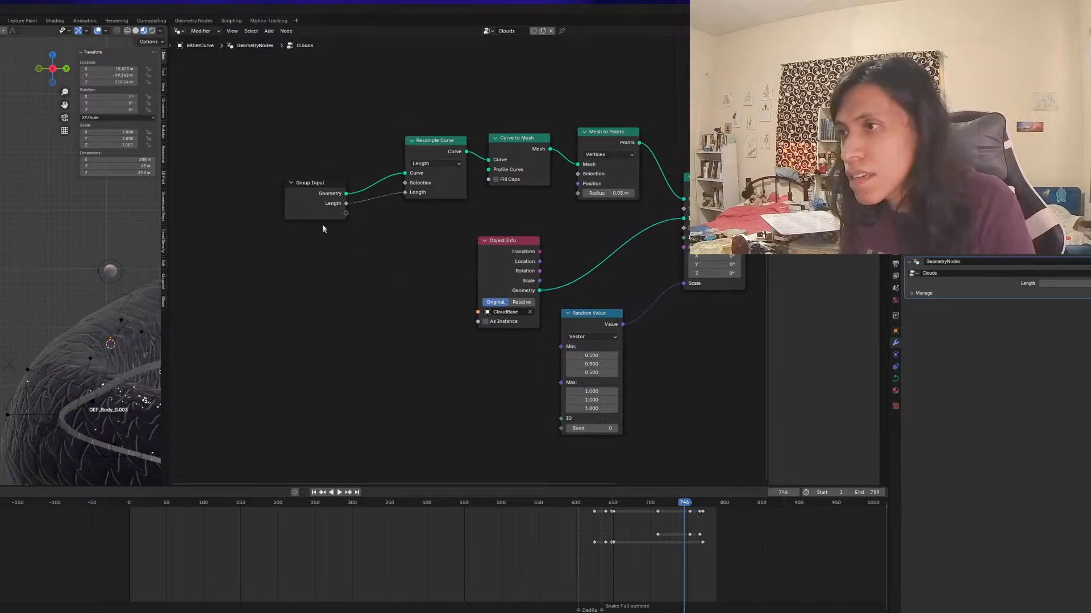
left_click_drag(300, 205, 273, 195)
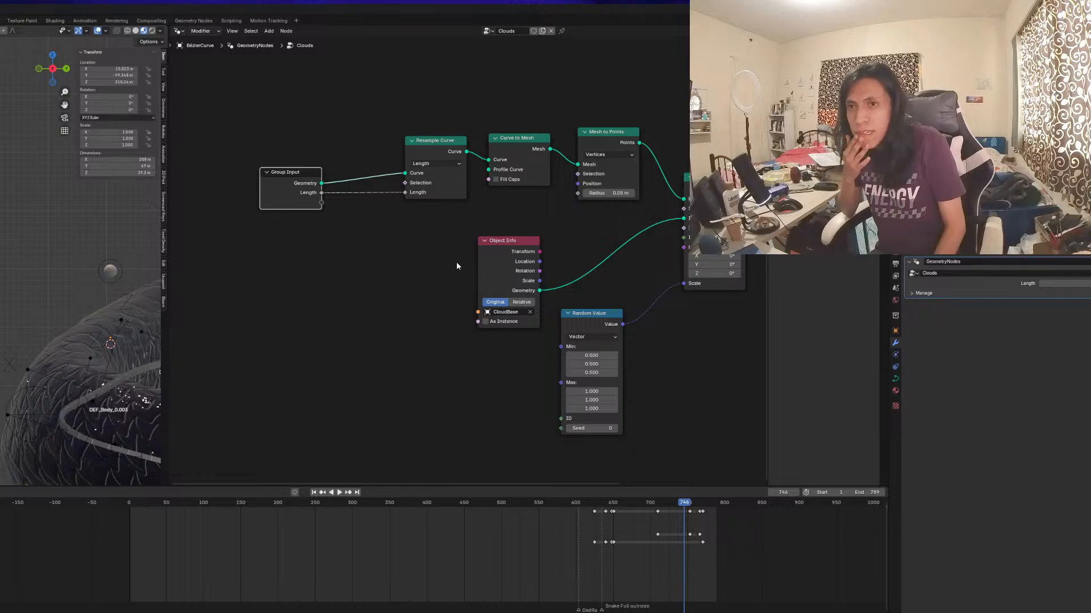
middle_click_drag(315, 314, 487, 321)
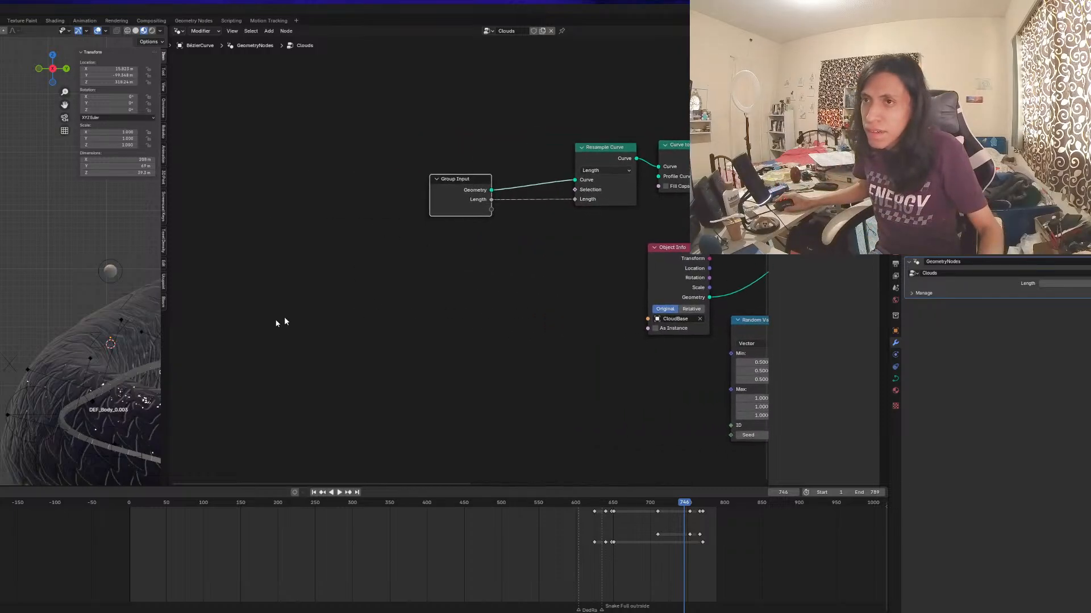
middle_click_drag(565, 372, 366, 347)
scroll(367, 346, "up", 1)
middle_click_drag(116, 335, 93, 335)
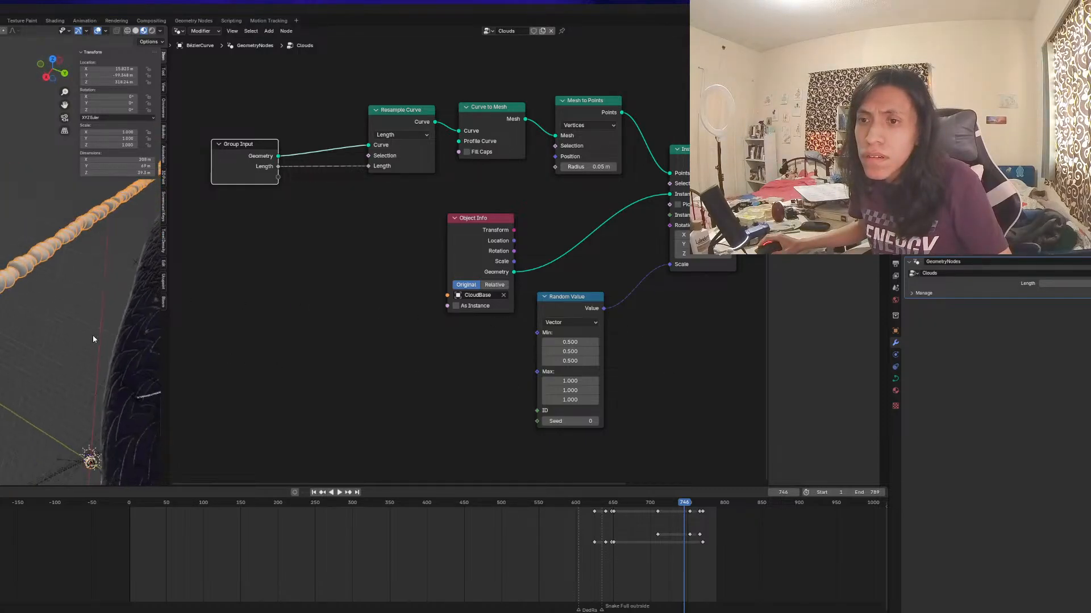
Try linking a Curve Info node's Random output to the Position input of Mesh to Points, and delete the added node
middle_click_drag(367, 353, 407, 384)
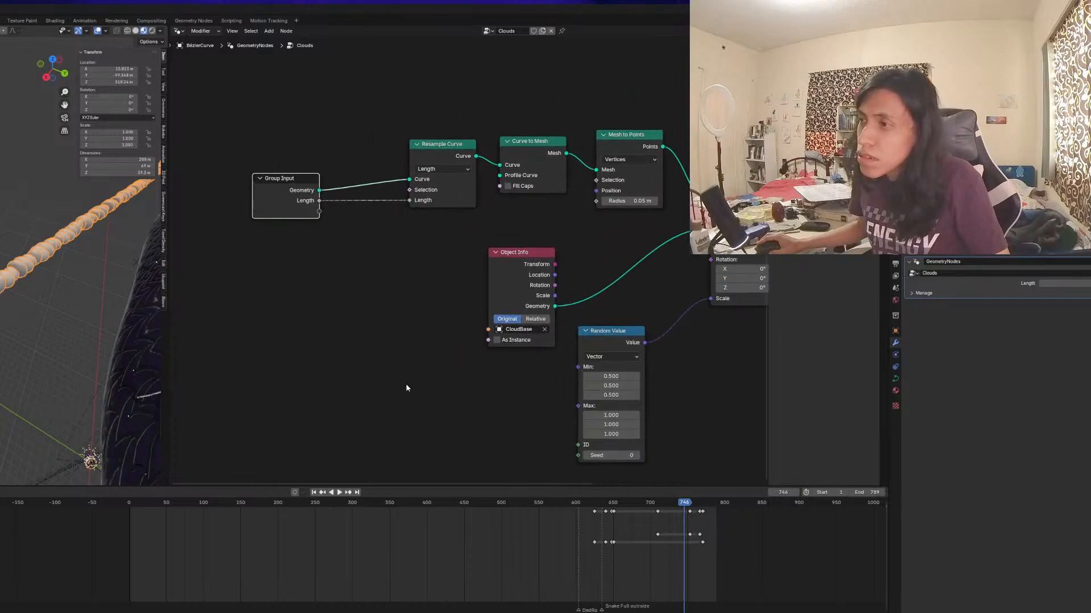
scroll(407, 384, "down", 1)
left_click_drag(587, 196, 259, 302)
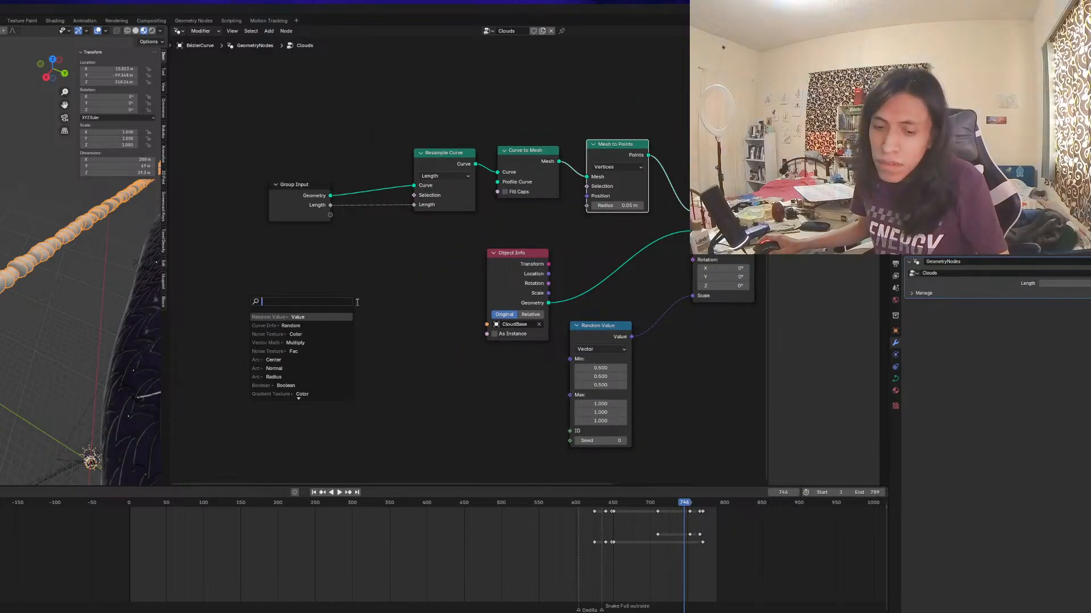
type("rano")
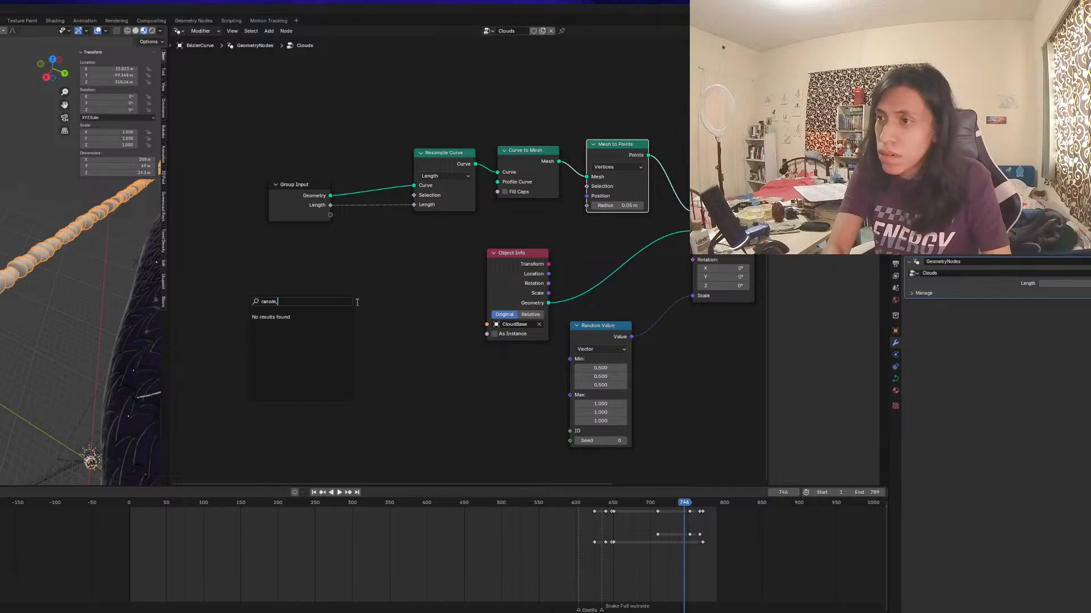
key("BackSpace")
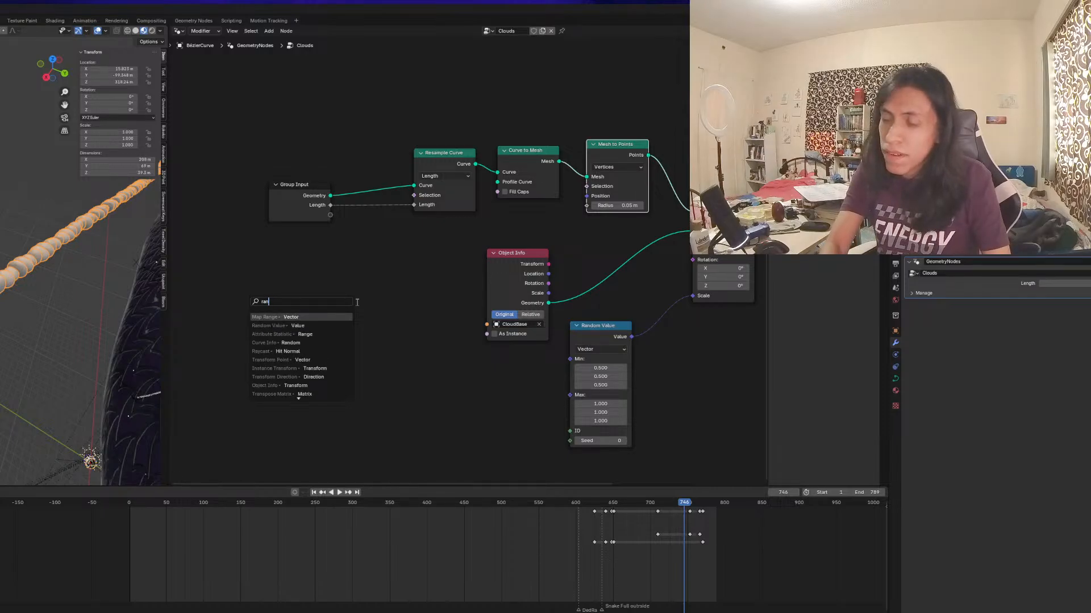
type("do")
key("Down")
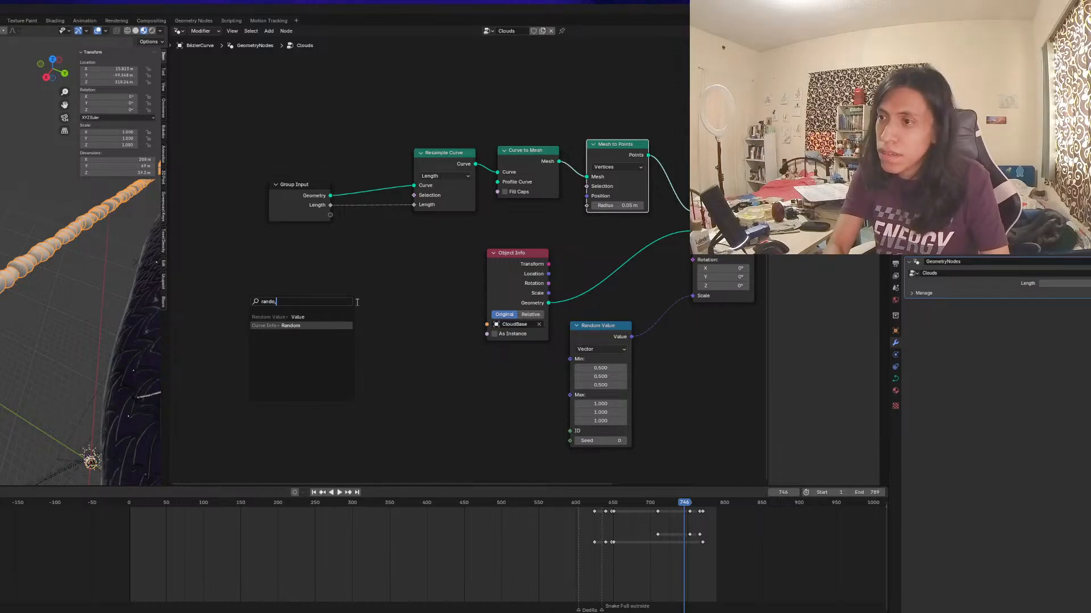
key("Return")
left_click(357, 296)
key("x")
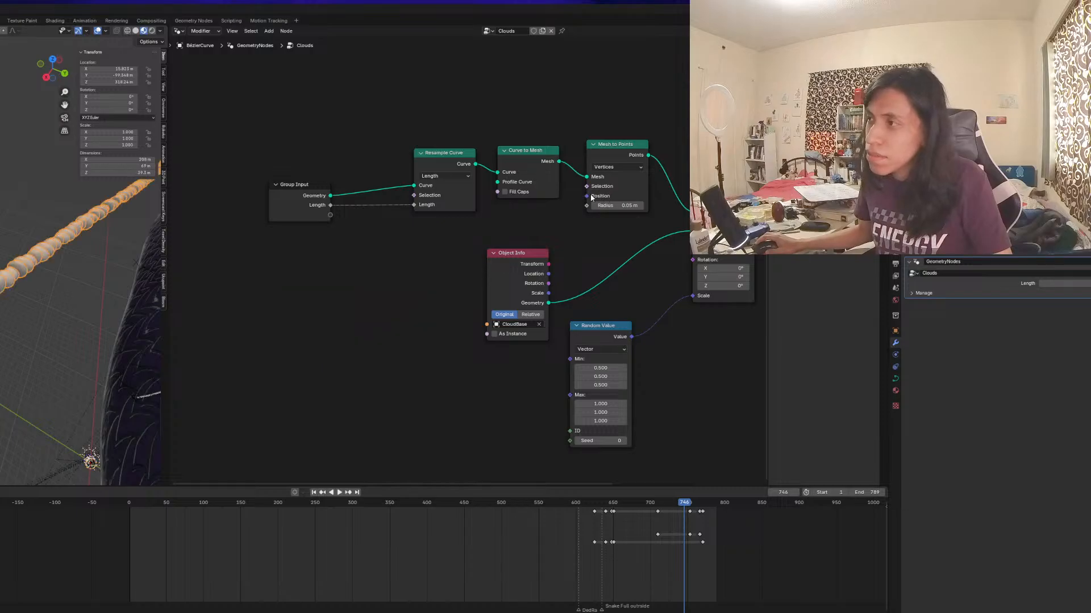
Try feeding the Position input of Mesh to Points from a new Random Value node with its data type set to Integer
left_click_drag(591, 196, 485, 244)
type("random")
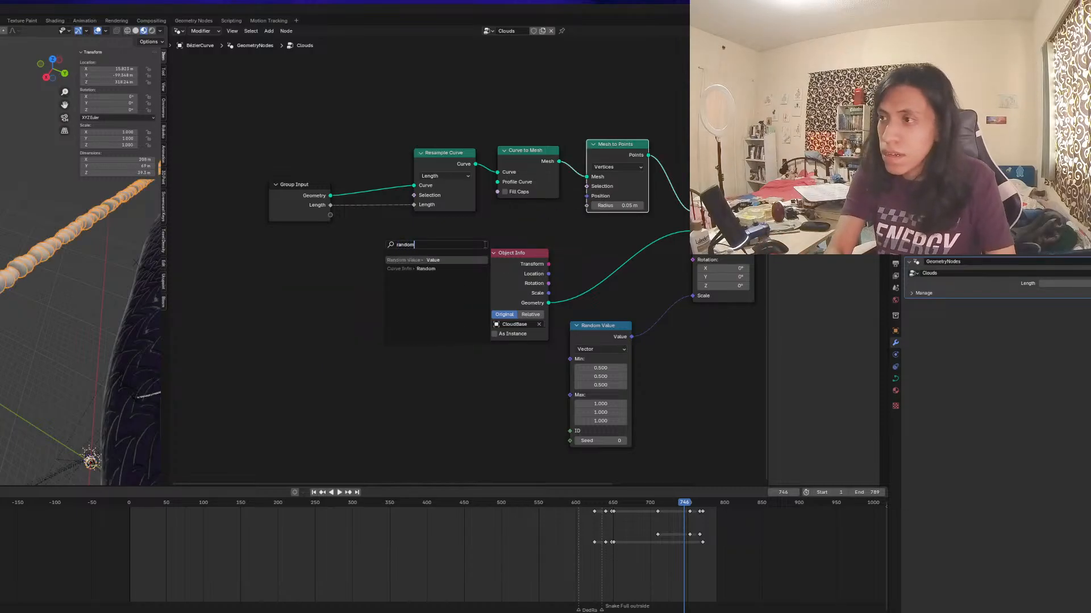
key("Return")
left_click(396, 294)
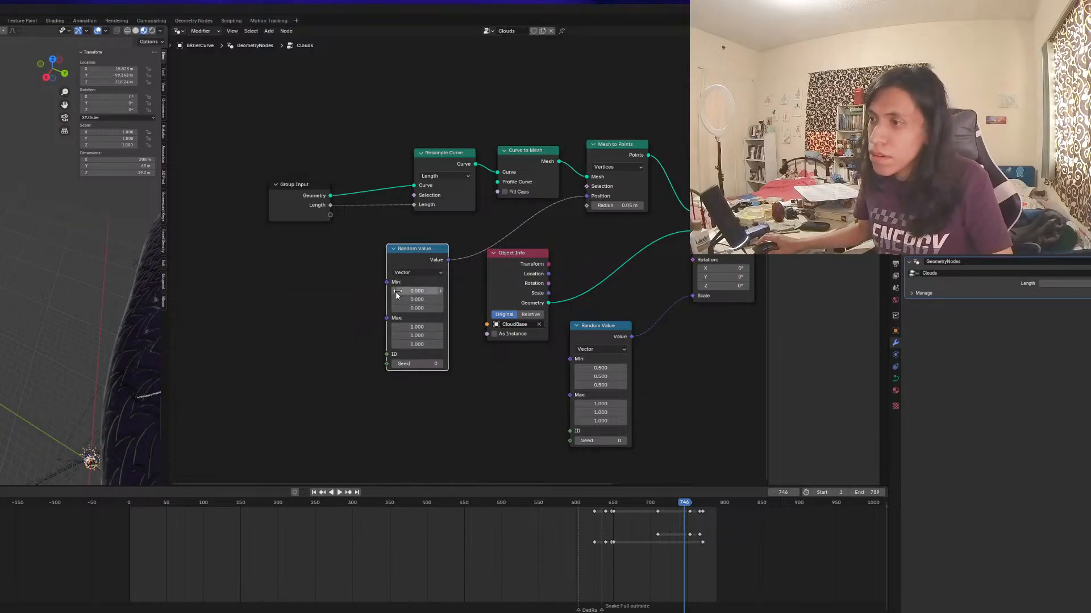
left_click_drag(387, 282, 280, 301)
key("Escape")
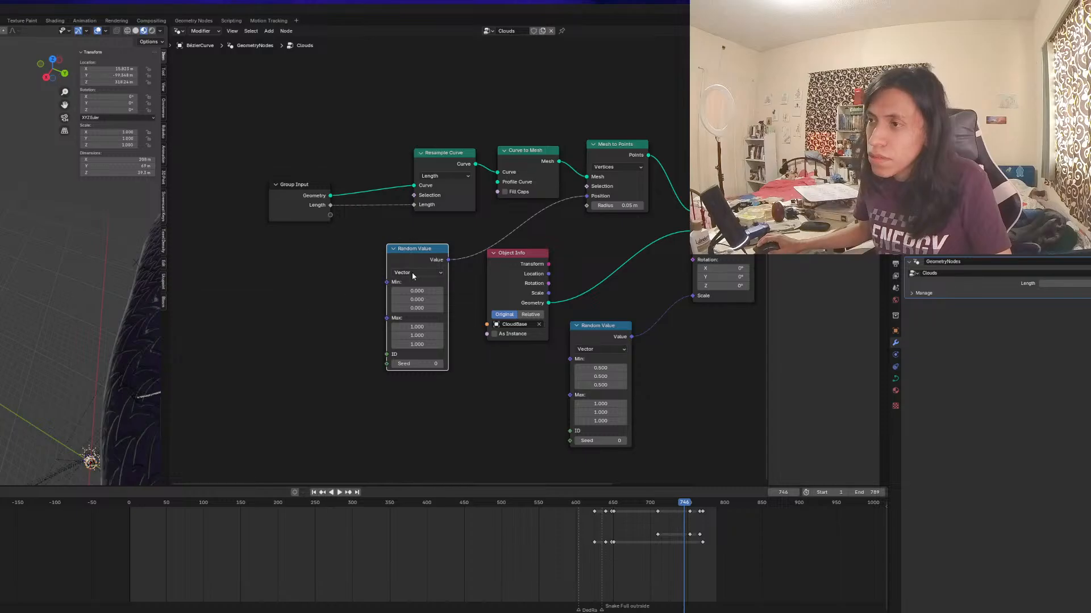
left_click(412, 276)
left_click(409, 275)
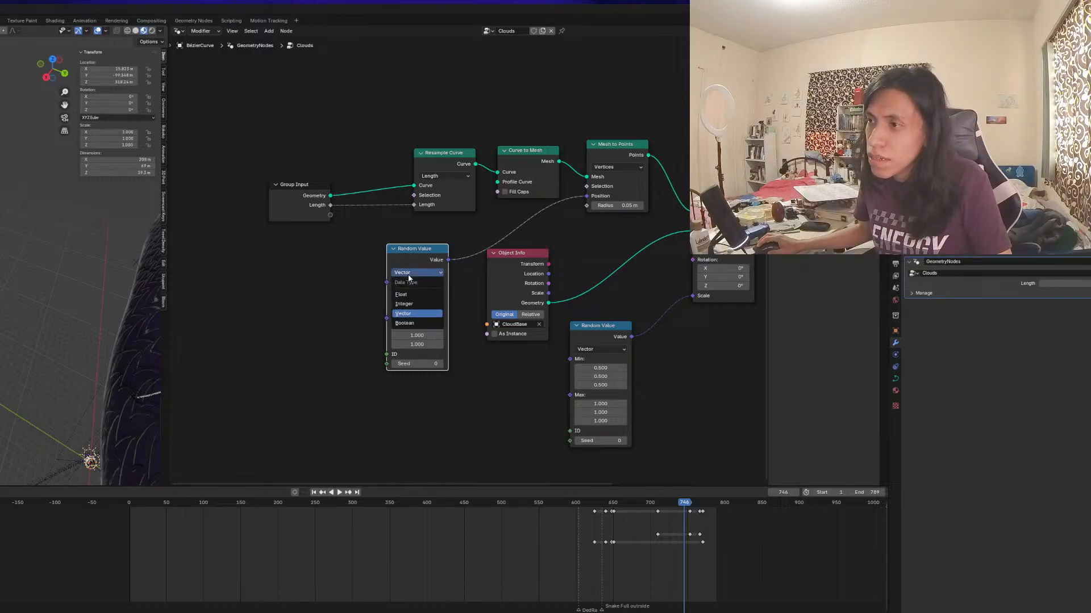
left_click(416, 306)
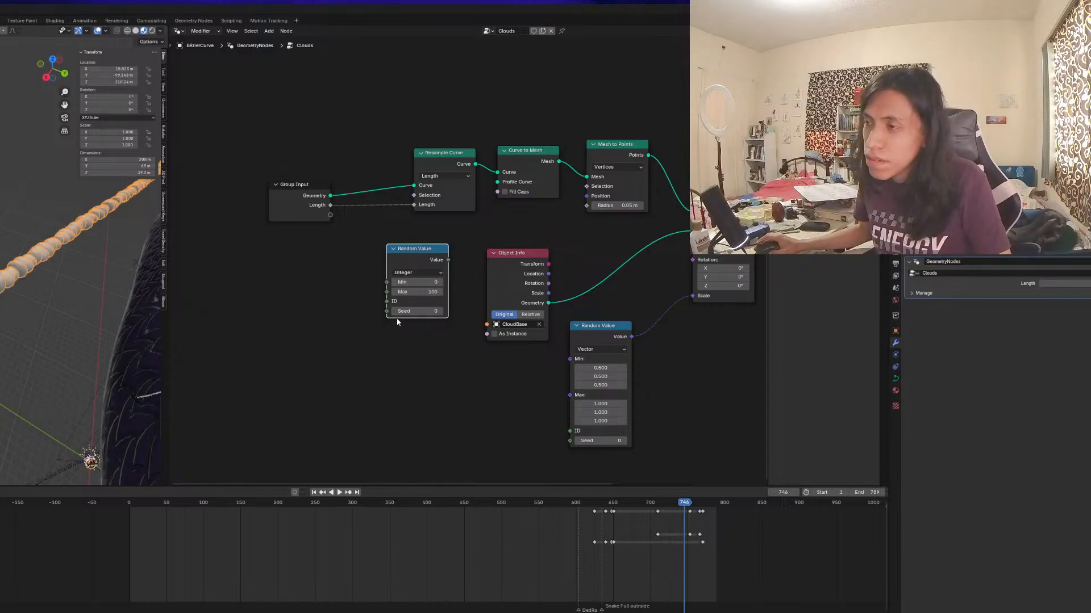
Try a Random Value range of -386 to 229 and relink its Value to the Position input of Mesh to Points
left_click_drag(415, 294, 425, 294)
left_click_drag(306, 305, 289, 306)
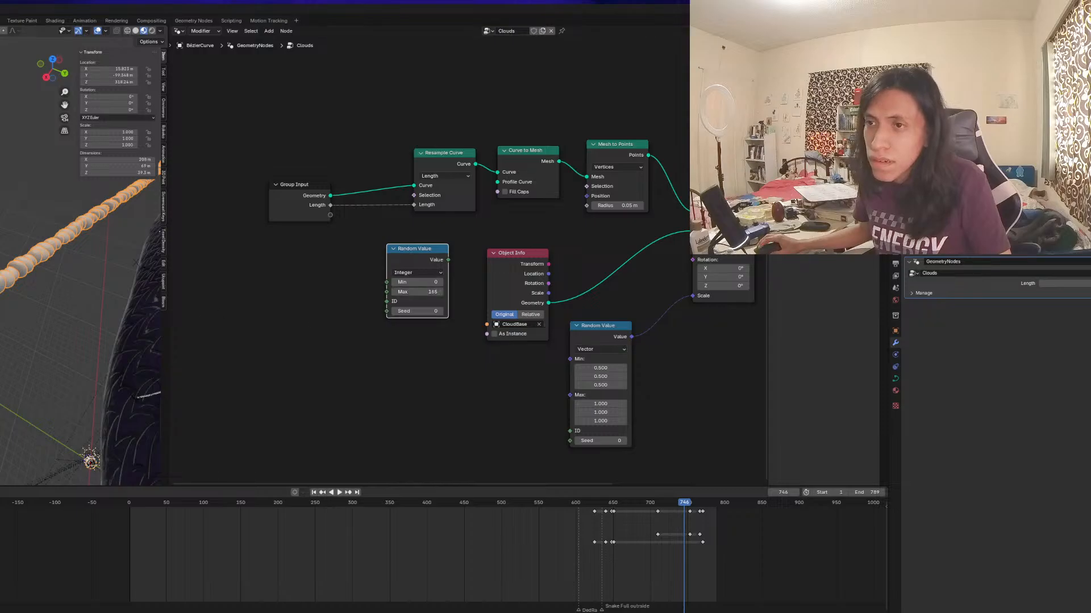
scroll(29, 305, "down", 5)
mouse_move(29, 304)
middle_mouse_down()
mouse_move(3, 321)
mouse_move(18, 322)
middle_mouse_up()
left_click_drag(417, 281, 393, 282)
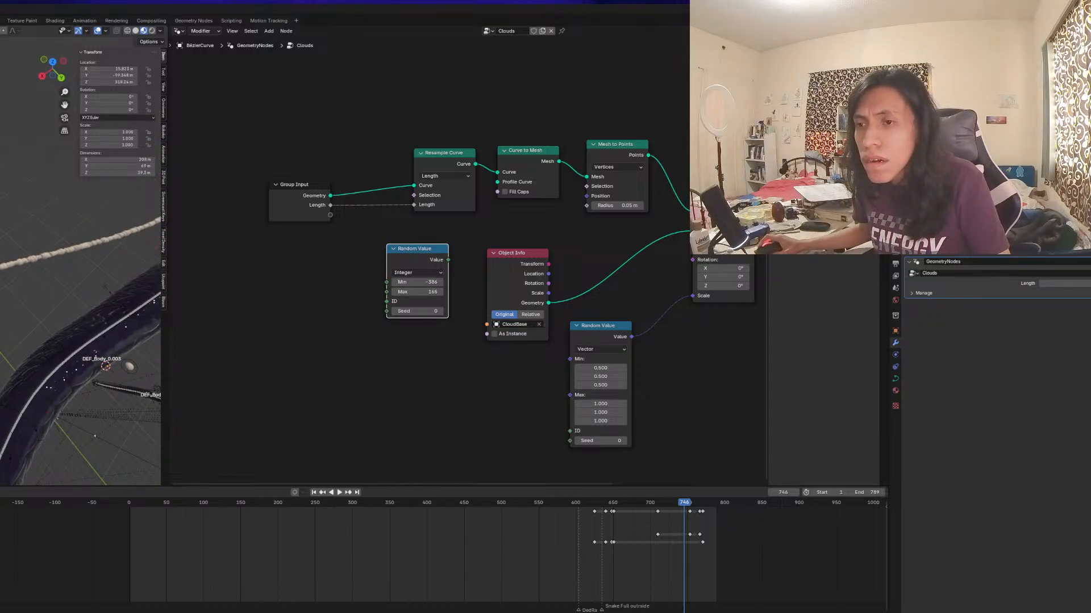
middle_click_drag(98, 359, 151, 300)
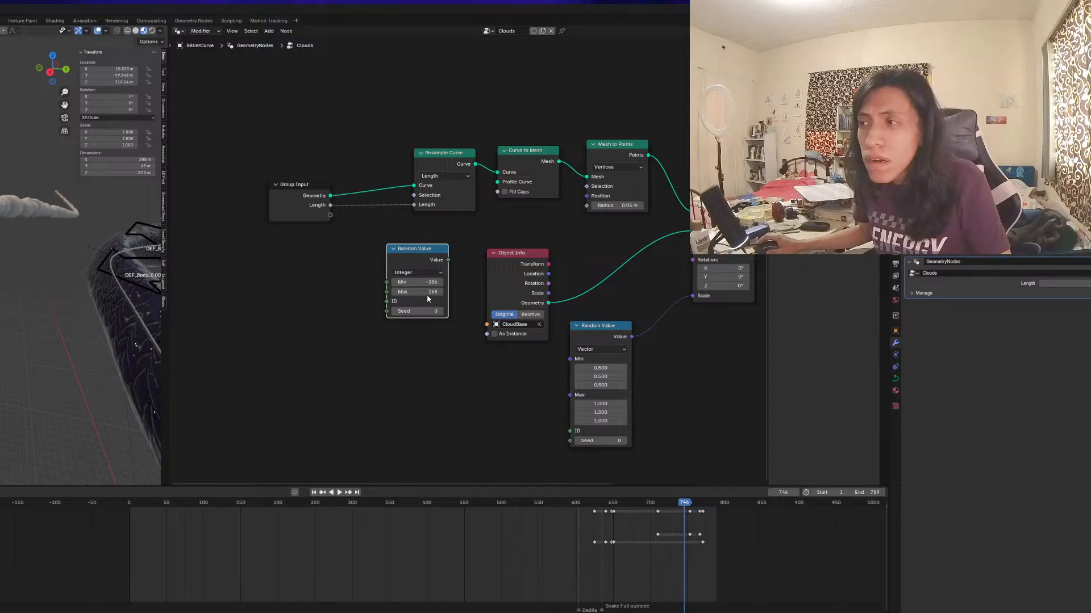
left_click_drag(427, 293, 584, 199)
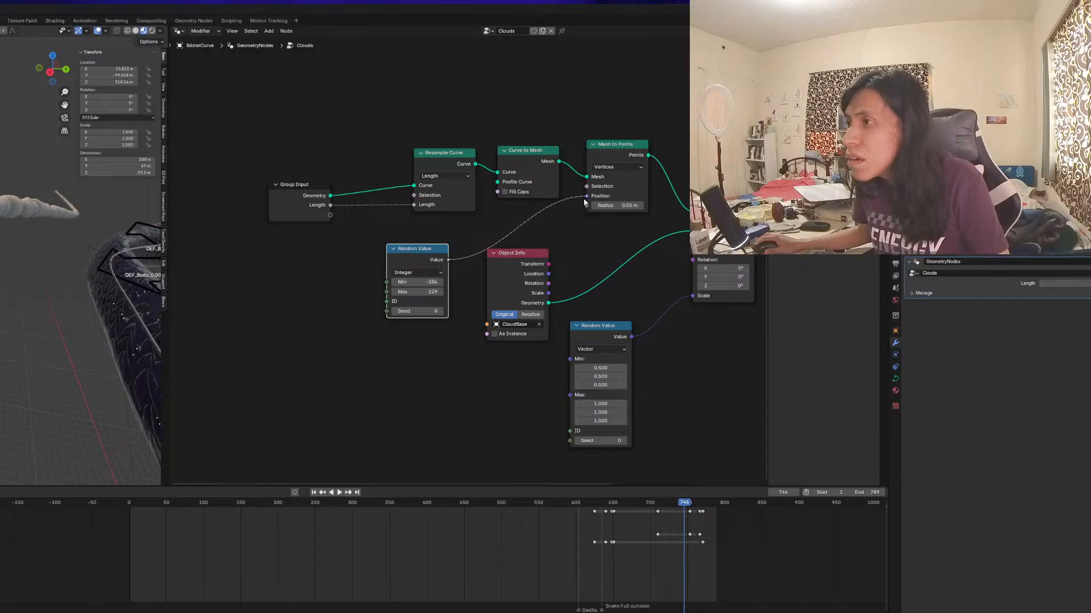
Set the Min of the integer Random Value node to 0
middle_click_drag(108, 329, 111, 375)
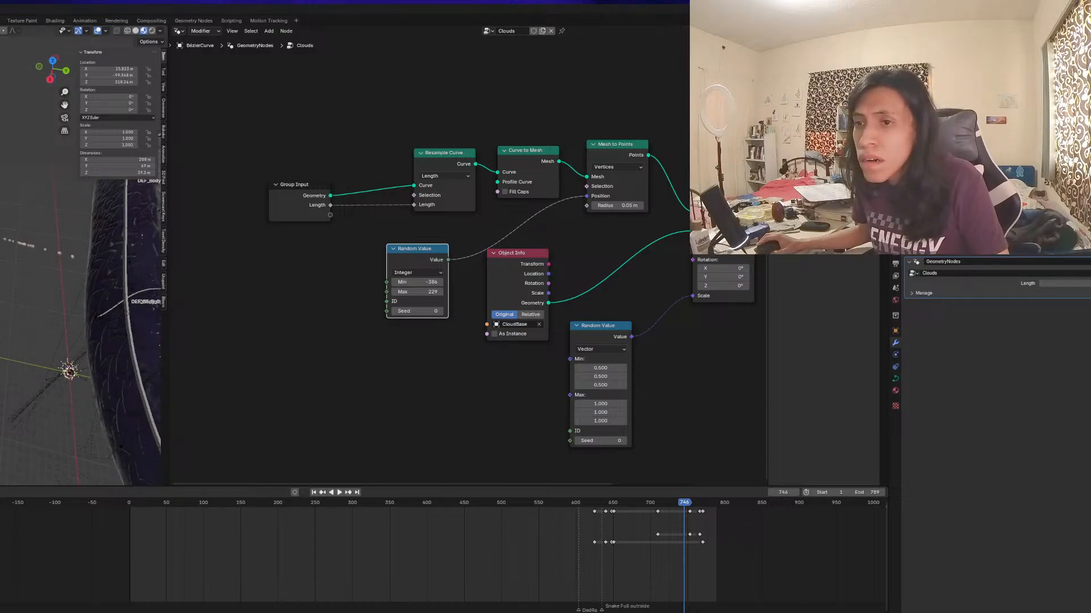
left_click_drag(400, 284, 441, 283)
double_click(402, 282)
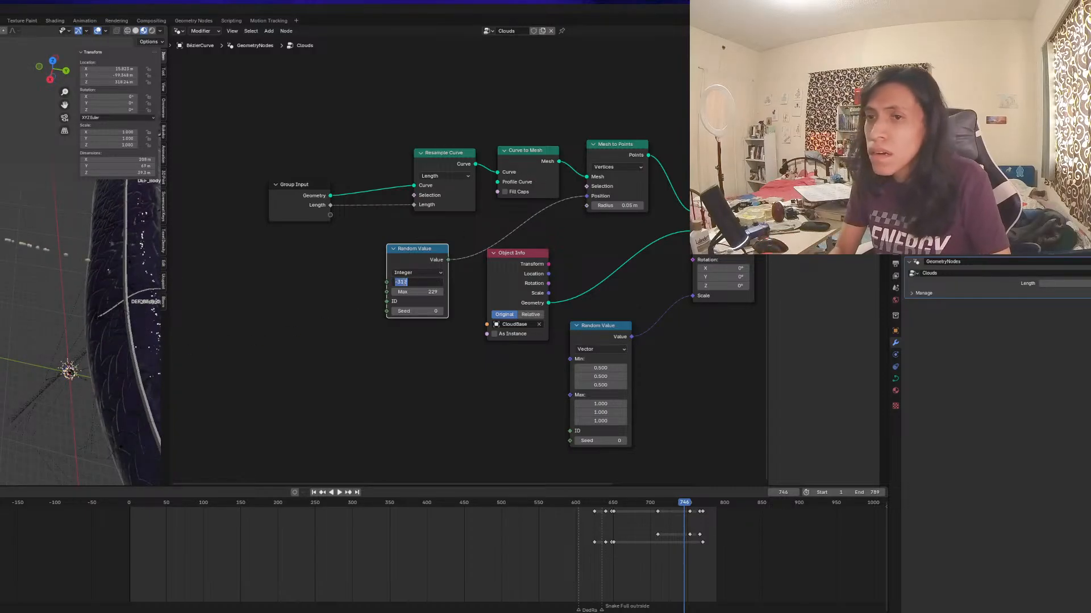
type("0")
key("Return")
scroll(68, 256, "down", 4)
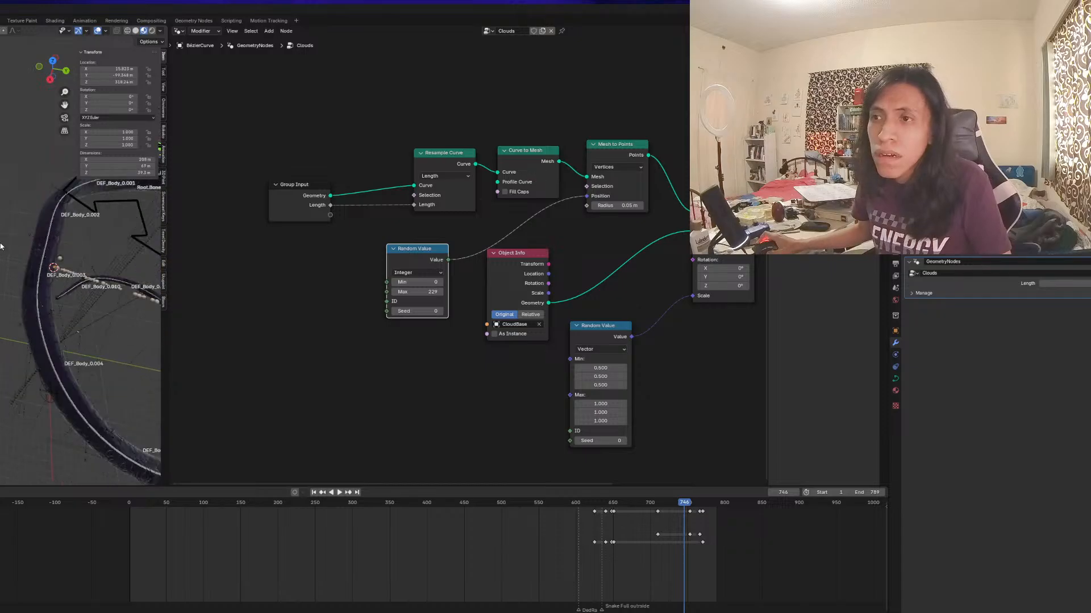
middle_click_drag(3, 245, 96, 185)
Unlink the integer Random Value node from Mesh to Points and switch its data type to Float
middle_click_drag(446, 263, 420, 313)
left_click_drag(409, 310, 396, 318)
left_click(396, 334)
left_click(364, 353)
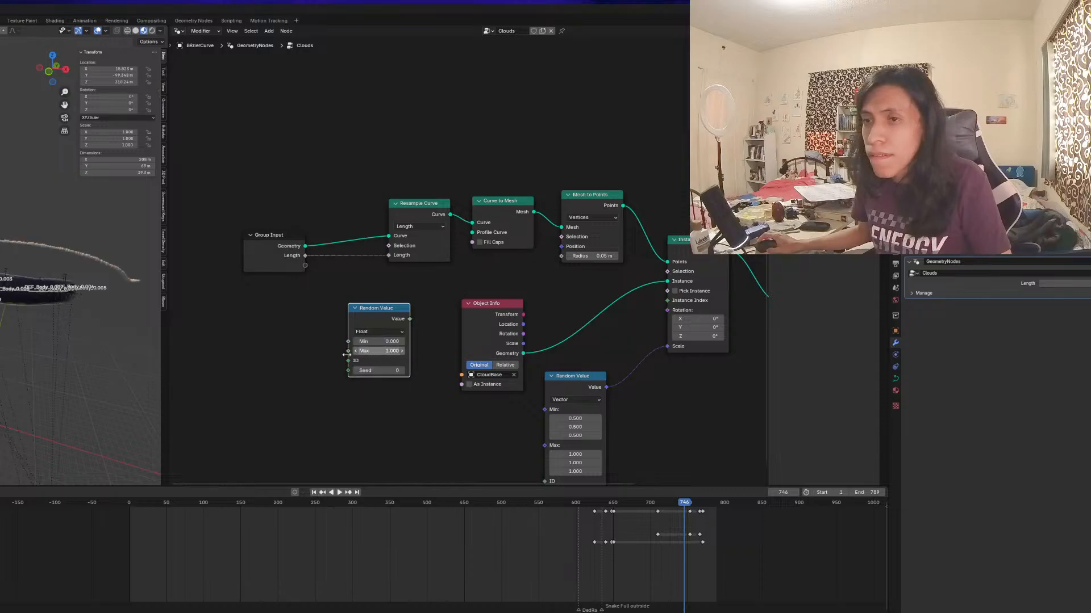
Examine the cloud curve from several angles, including its control points in Edit Mode
middle_click_drag(51, 301, 22, 317)
scroll(21, 314, "up", 3)
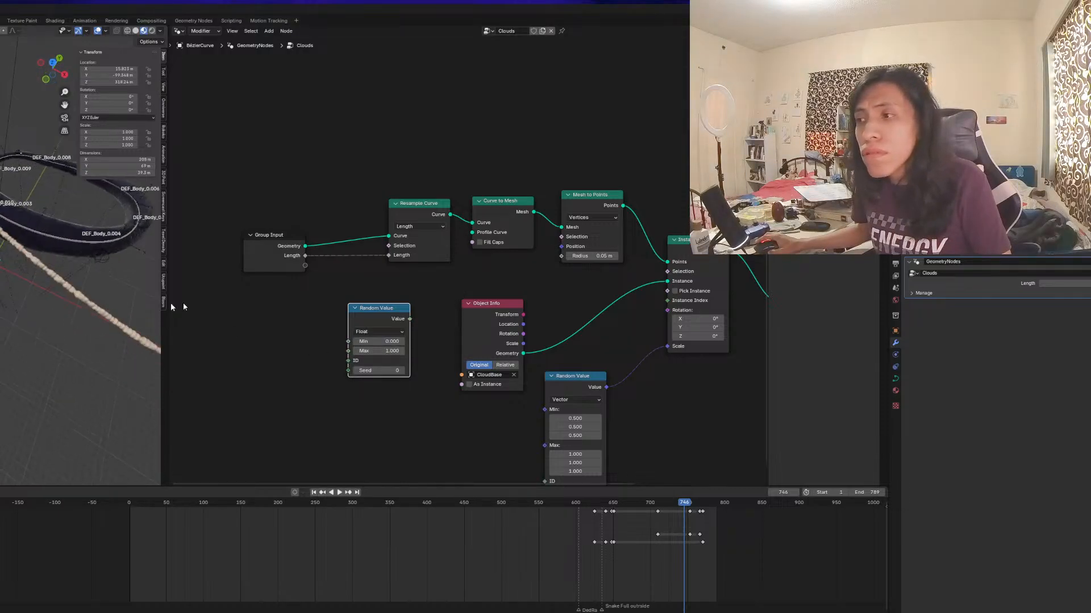
scroll(89, 302, "up", 2)
middle_click_drag(90, 302, 34, 279)
key("Tab")
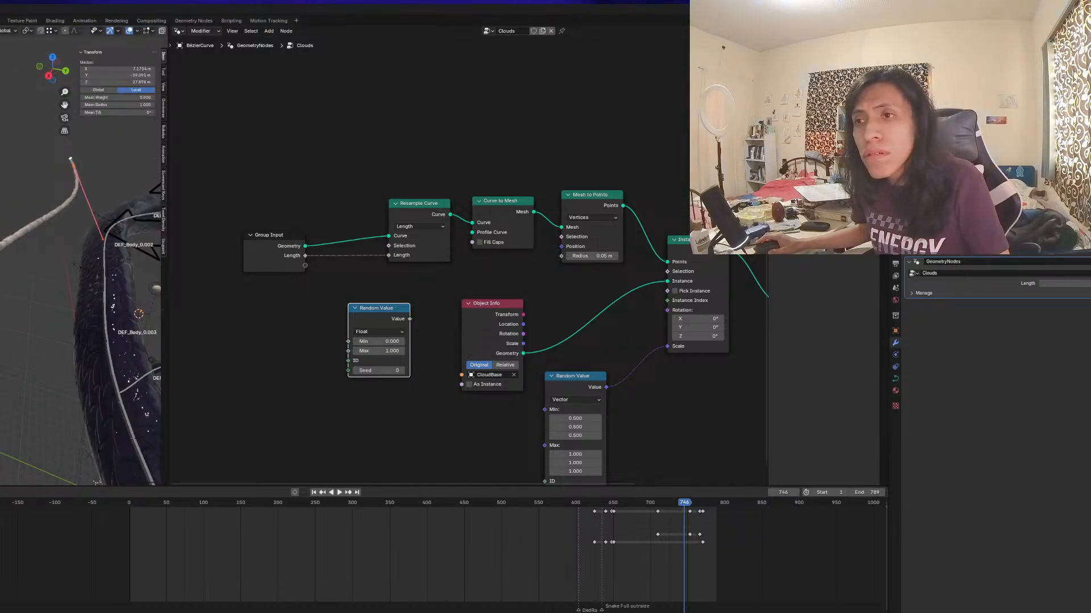
mouse_move(85, 306)
middle_mouse_down()
mouse_move(39, 324)
mouse_move(71, 316)
middle_mouse_up()
scroll(57, 324, "down", 3)
key("Tab")
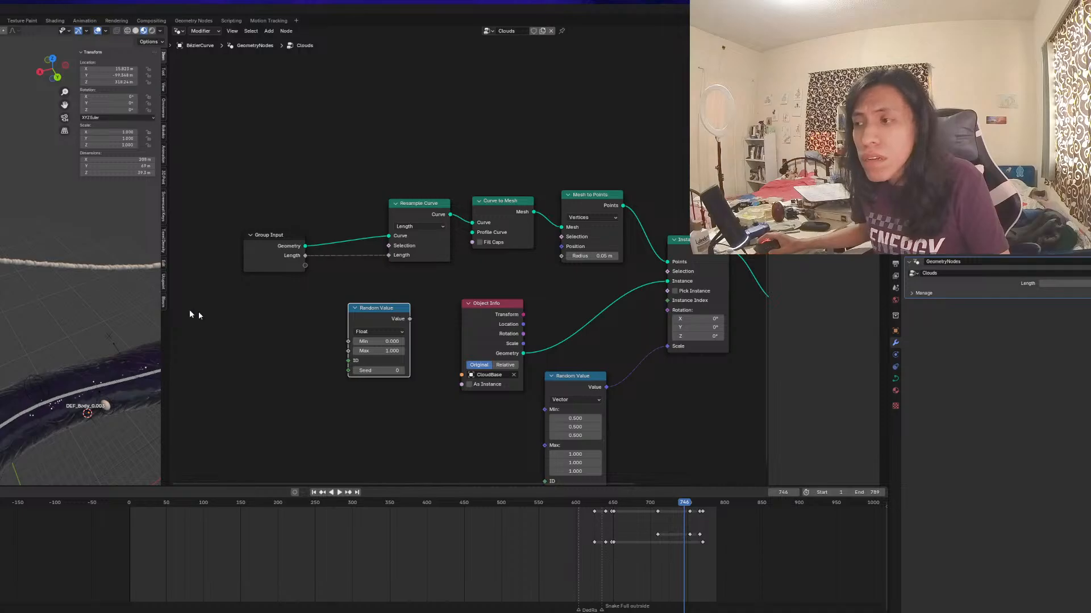
Delete the unlinked Float Random Value node
left_click_drag(410, 319, 477, 292)
left_click(390, 321)
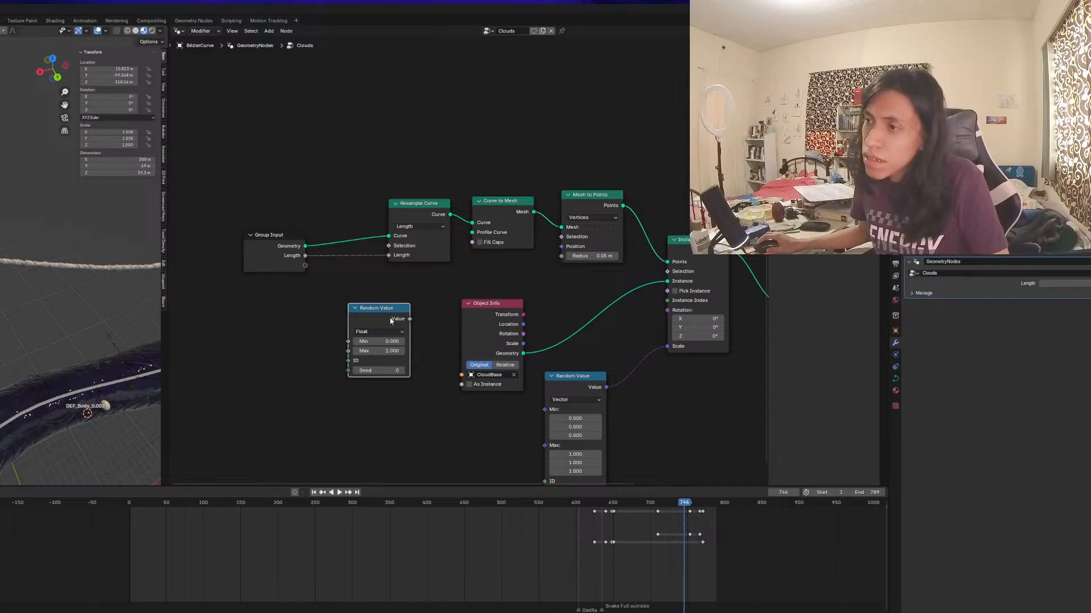
key("x")
Set the Seed of the Random Value node driving the instance scale to 81
middle_click_drag(599, 435, 577, 375)
scroll(584, 392, "up", 1)
left_click_drag(571, 442, 617, 441)
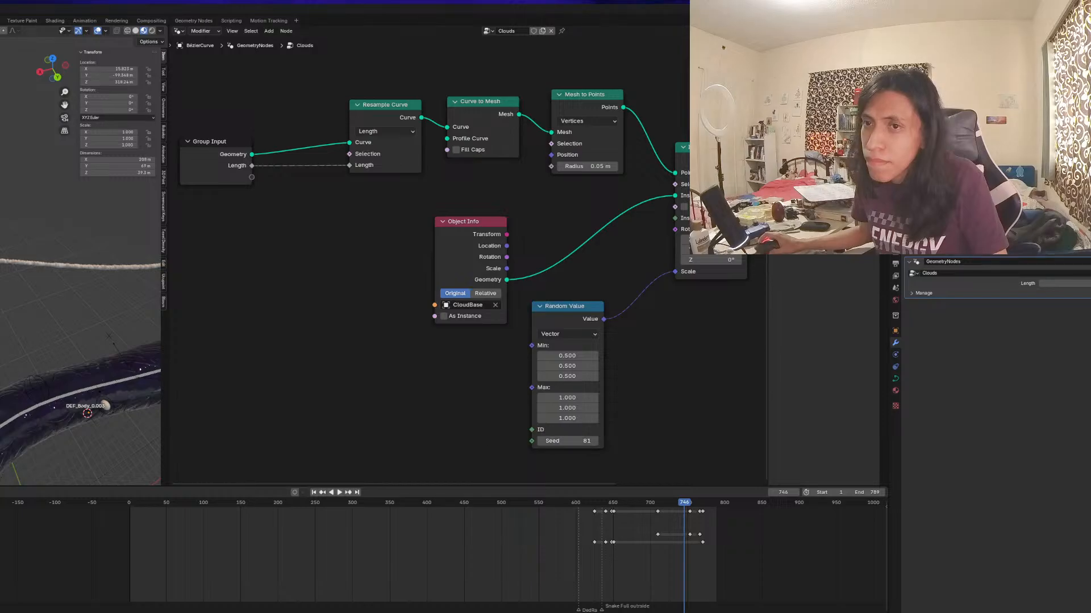
scroll(34, 370, "up", 4)
middle_click_drag(33, 372, 30, 339)
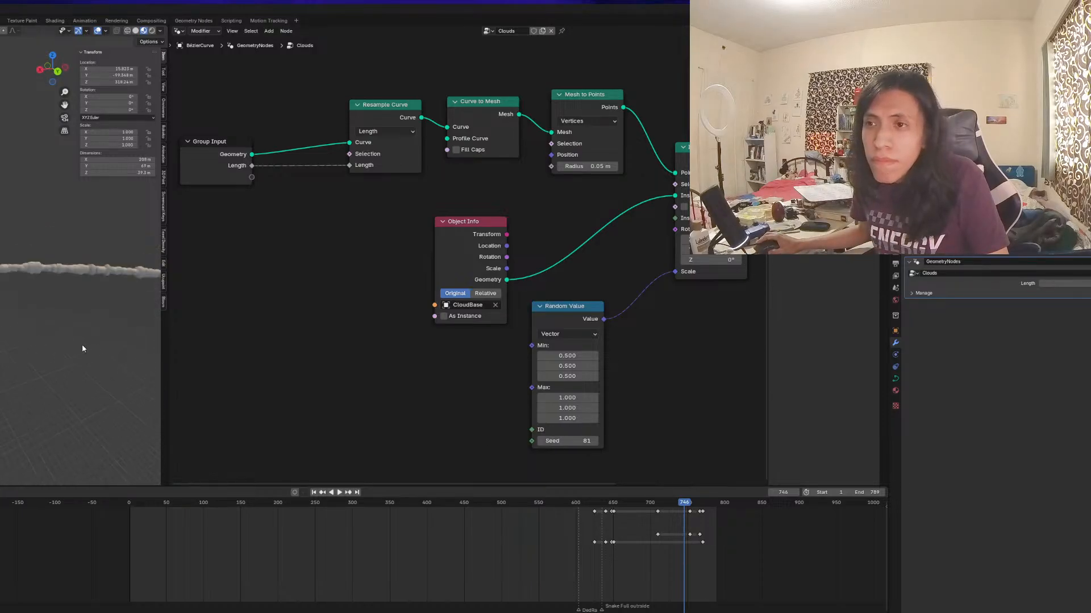
scroll(82, 343, "up", 5)
scroll(78, 343, "up", 2)
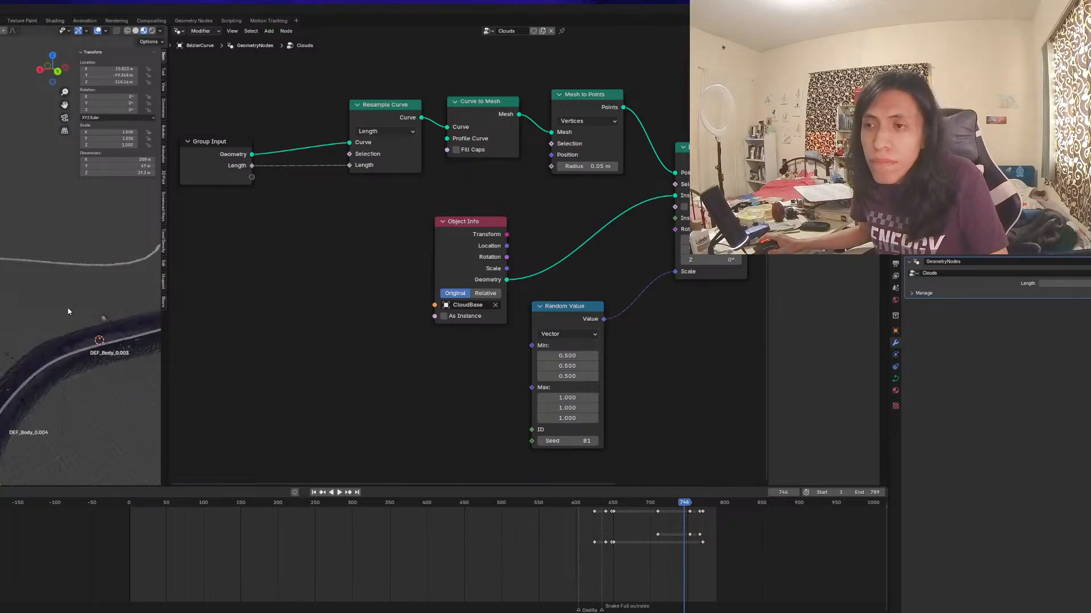
Scale the CloudBase metaball up slightly and apply its scale
left_click(104, 320)
right_click(123, 353)
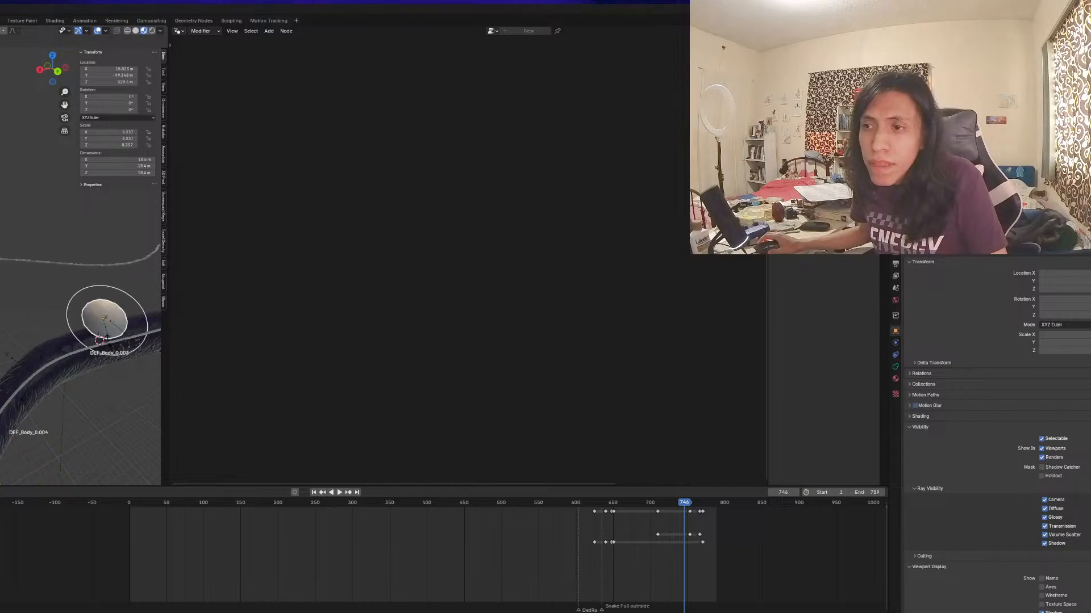
key("s")
left_click(108, 342)
key("ctrl+a")
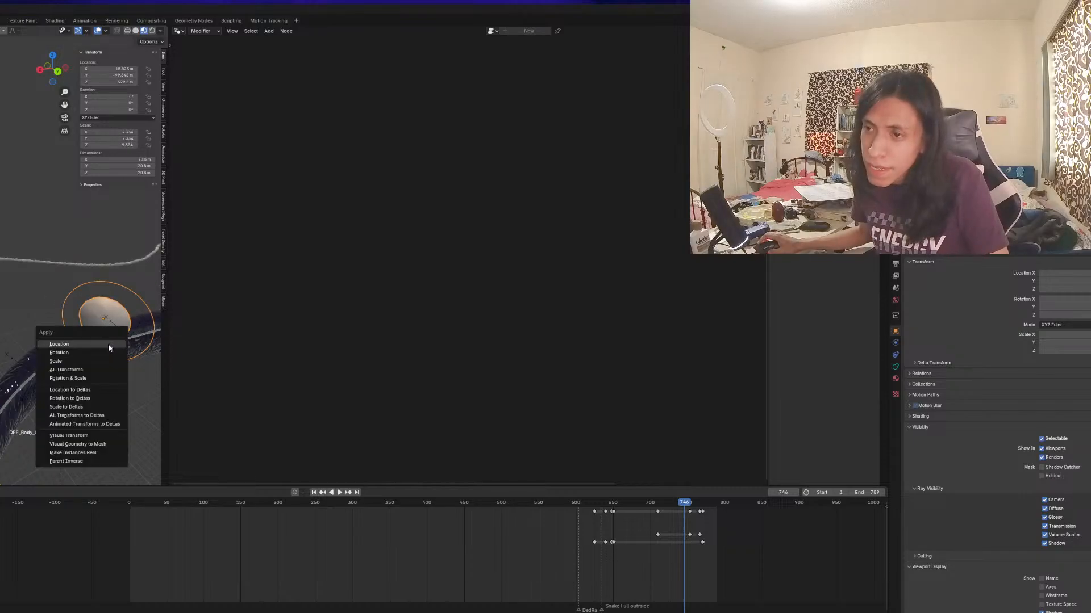
left_click(74, 364)
Move the CloudBase metaball away from the 3D cursor and reselect the cloud curve
key("g")
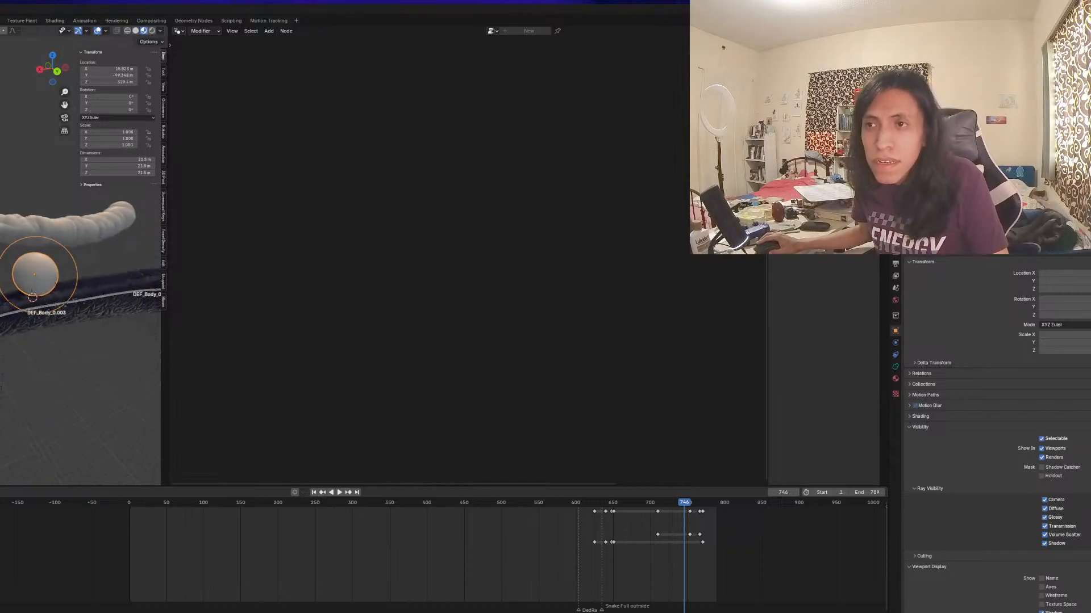
left_click(36, 244)
left_click(46, 224)
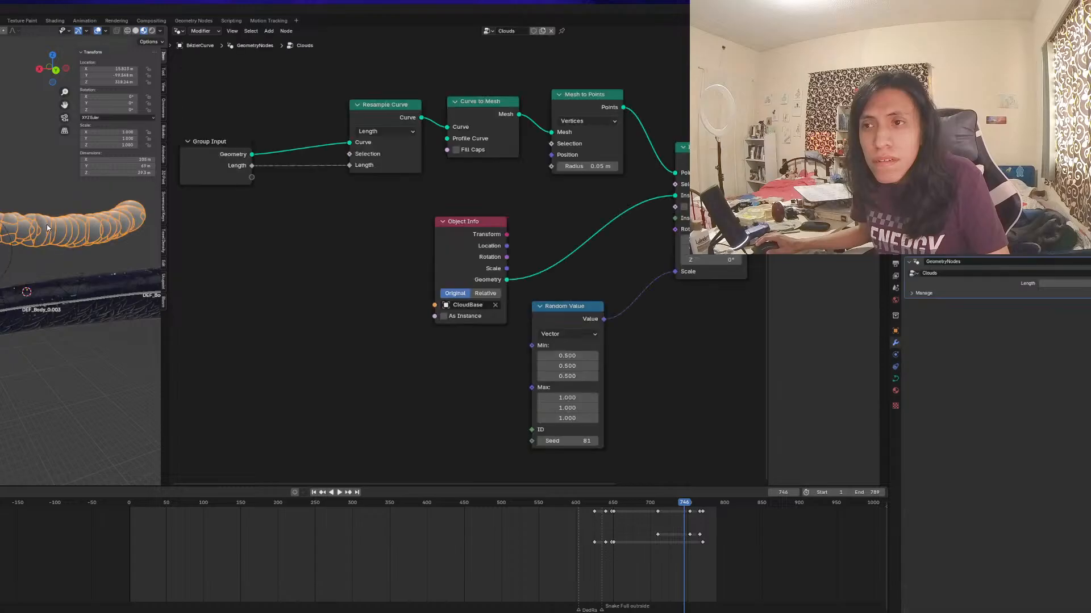
middle_click_drag(46, 224, 49, 236)
middle_click_drag(452, 399, 502, 410)
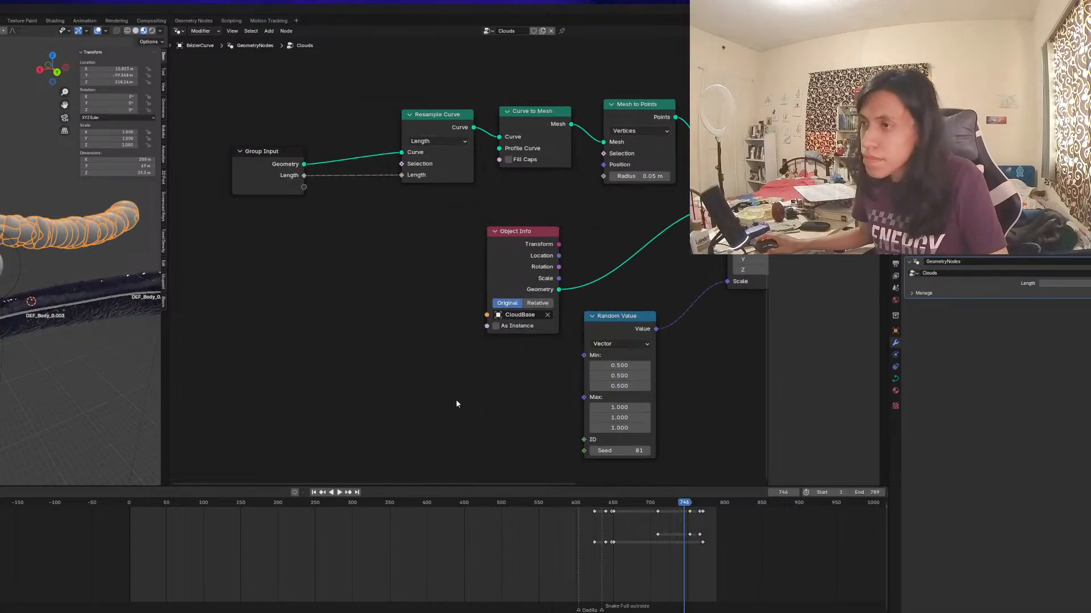
Remove the Length input from the Clouds node group's interface
left_click(254, 192)
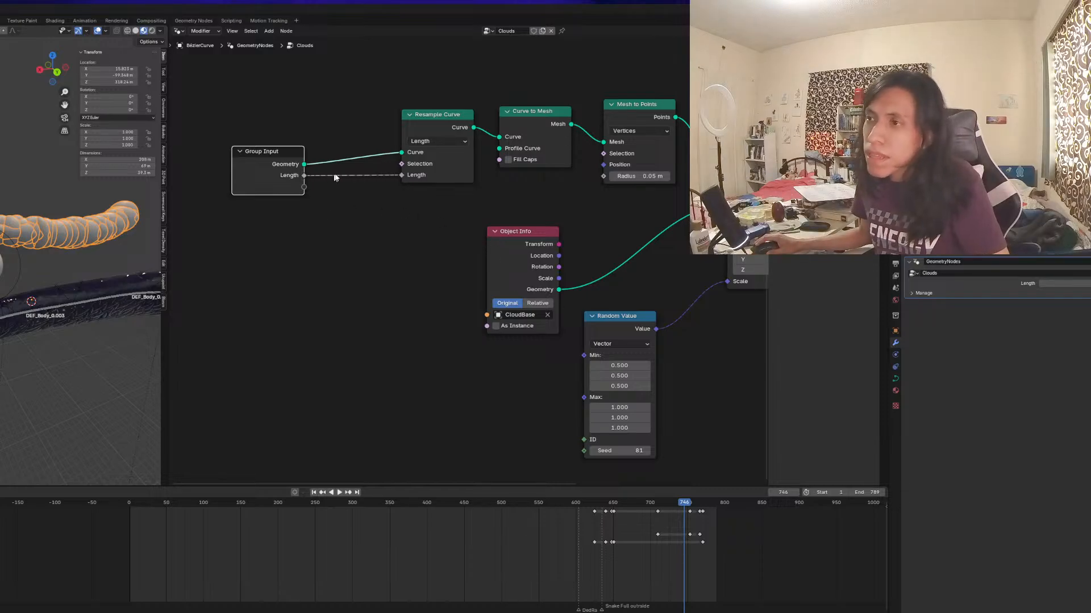
mouse_move(336, 173)
left_mouse_down()
mouse_move(354, 202)
mouse_move(321, 179)
left_mouse_up()
left_click(289, 179)
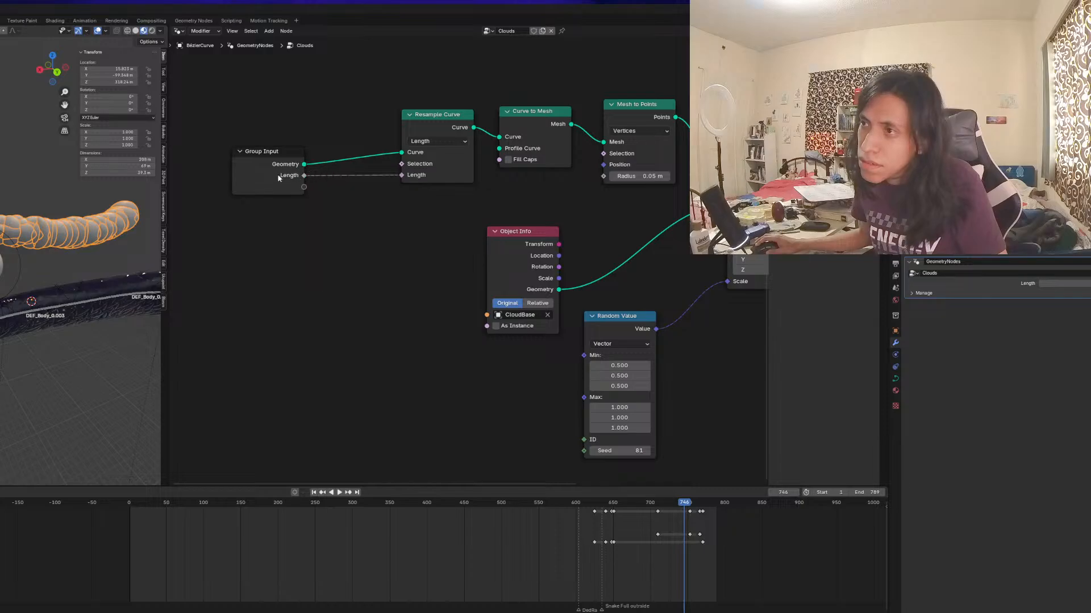
left_click(812, 114)
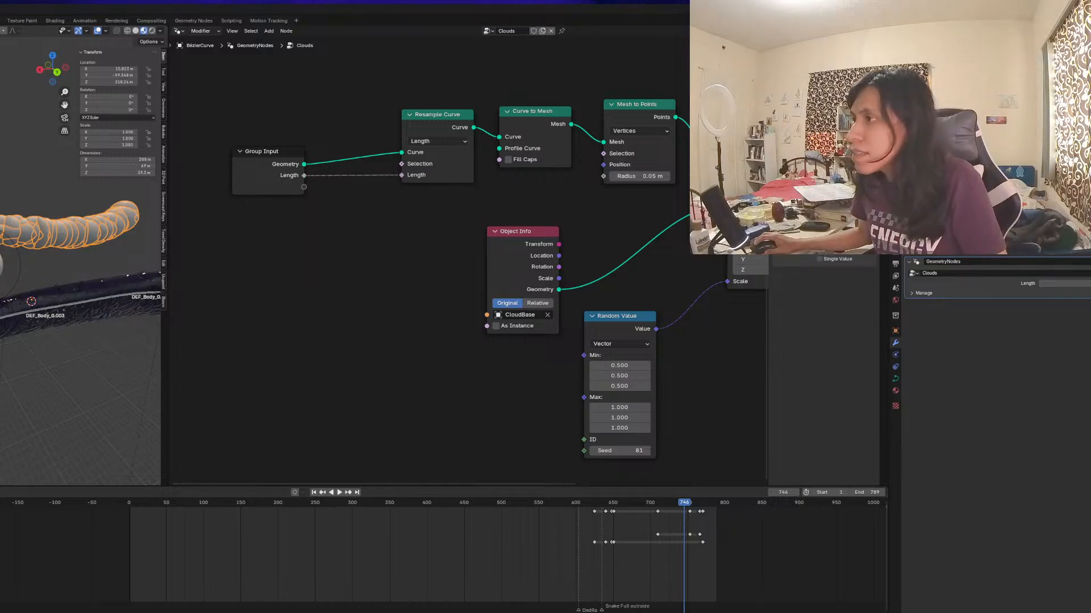
left_click(870, 116)
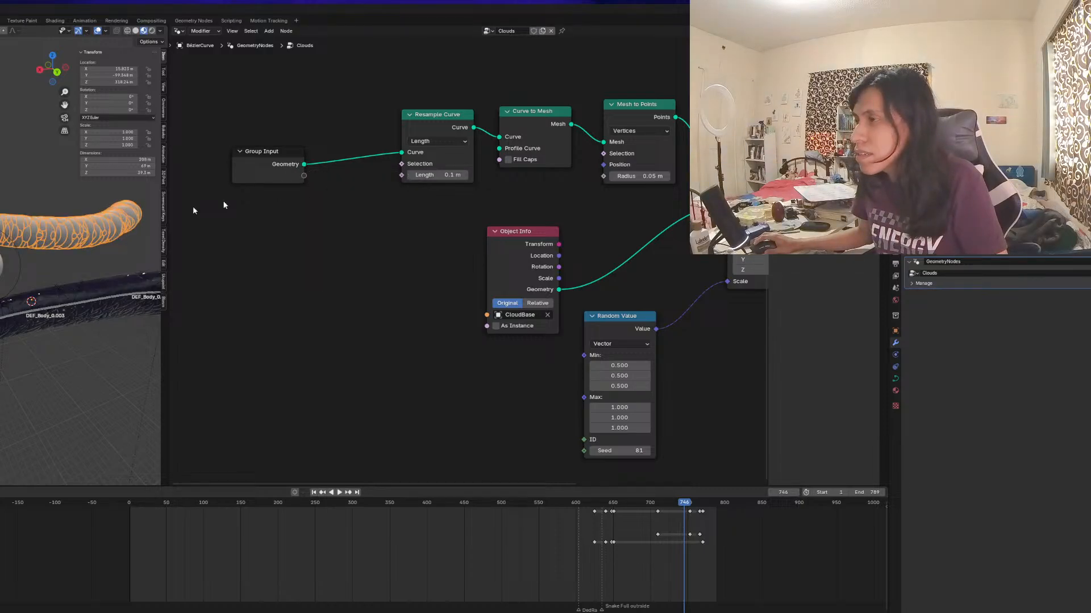
Set the Length of the Resample Curve node to 5.5 m
left_click_drag(415, 174, 492, 174)
left_click(432, 175)
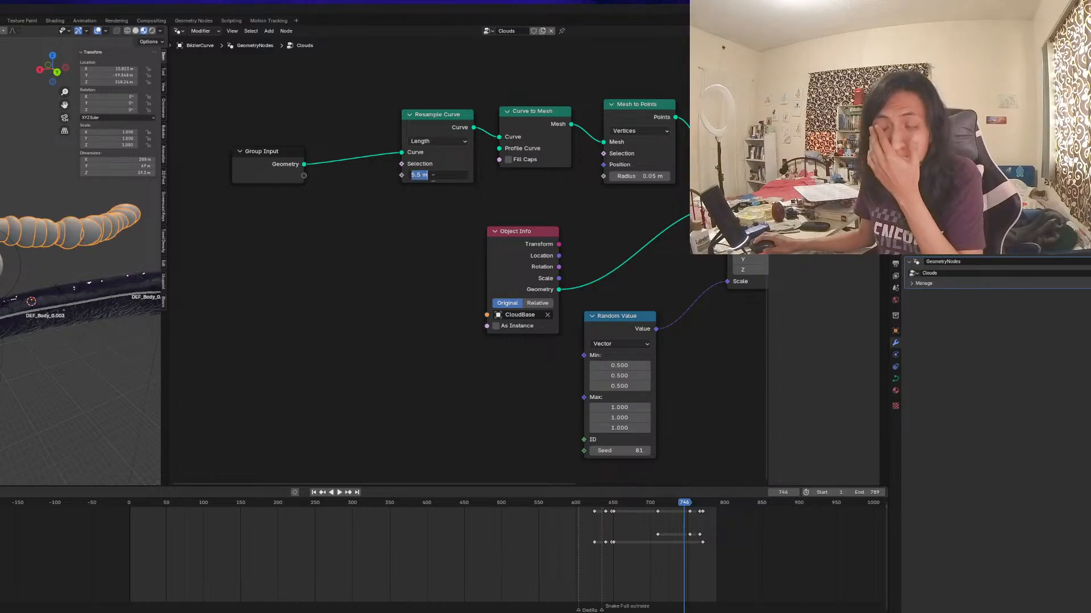
left_click(324, 247)
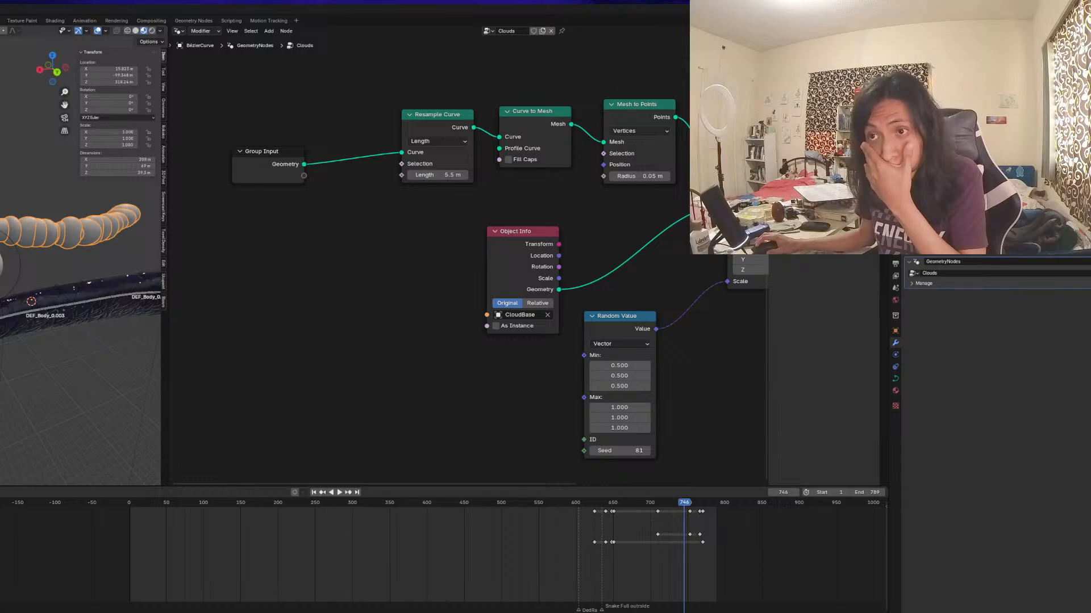
left_click(2, 265)
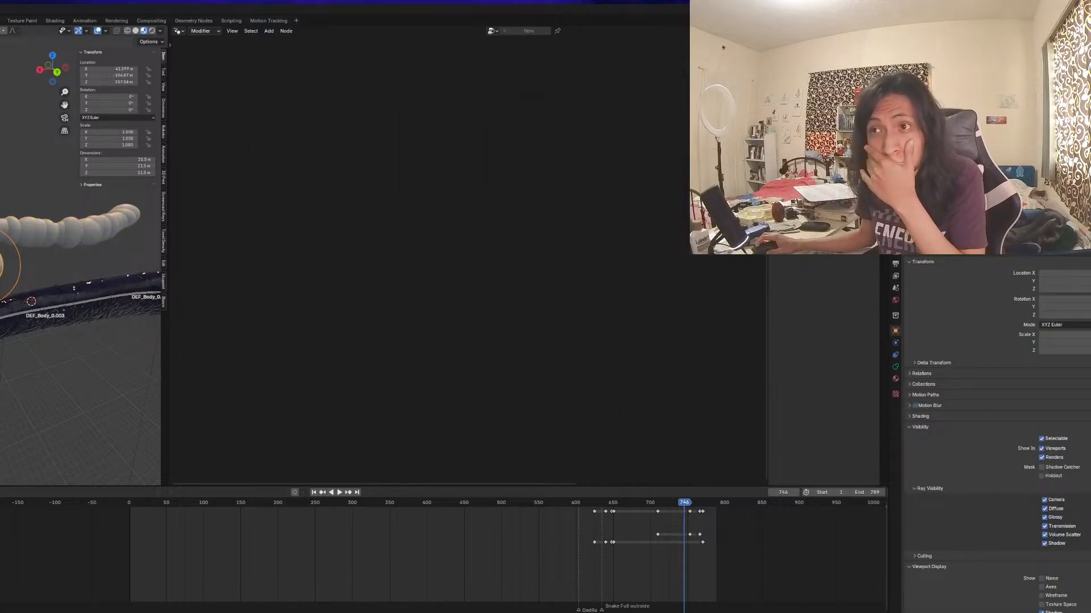
left_click(30, 231)
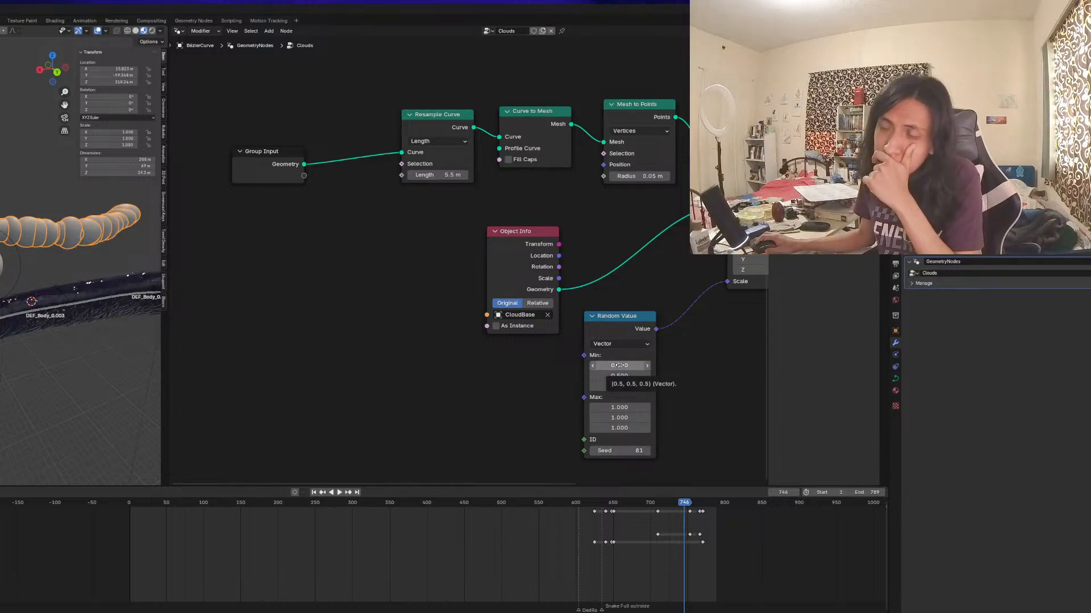
left_click(2, 266)
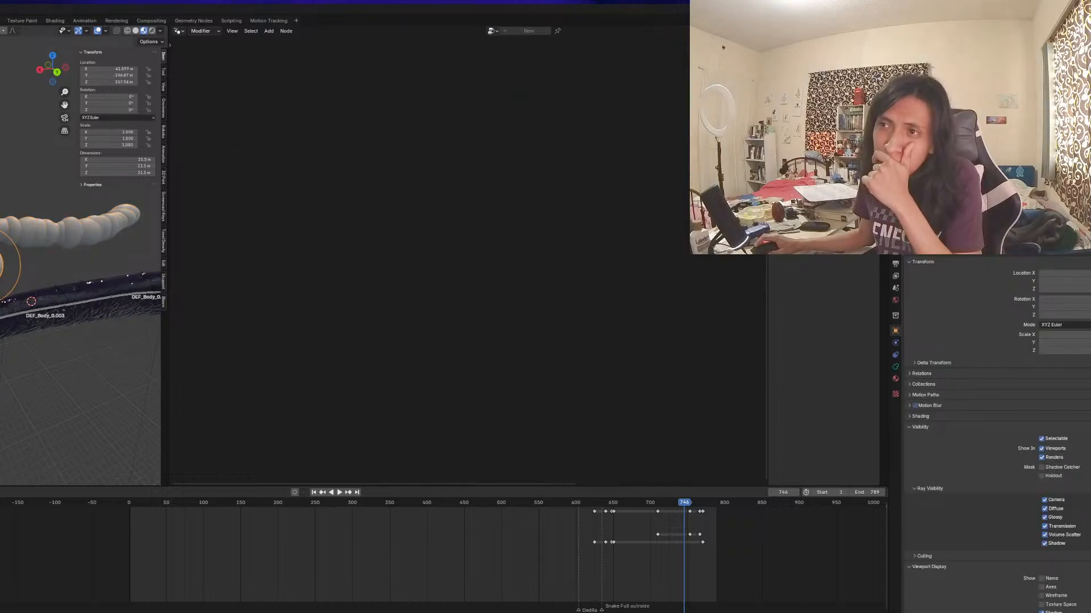
left_click(58, 247)
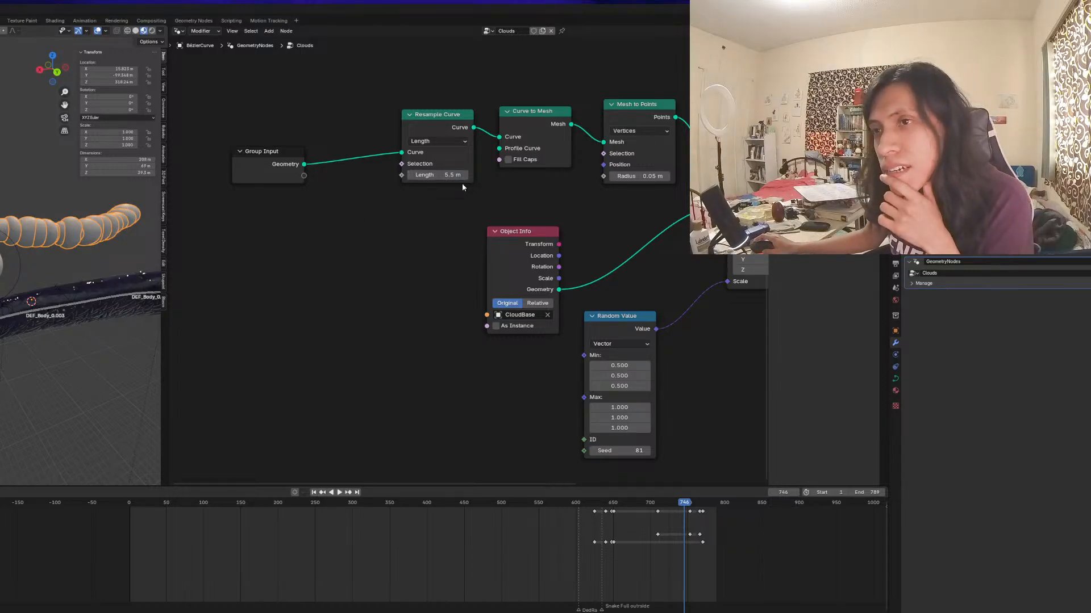
Try a Resample Curve Length of 12.3 m and check the spacing of the cloud instances
left_click(425, 140)
left_click(426, 142)
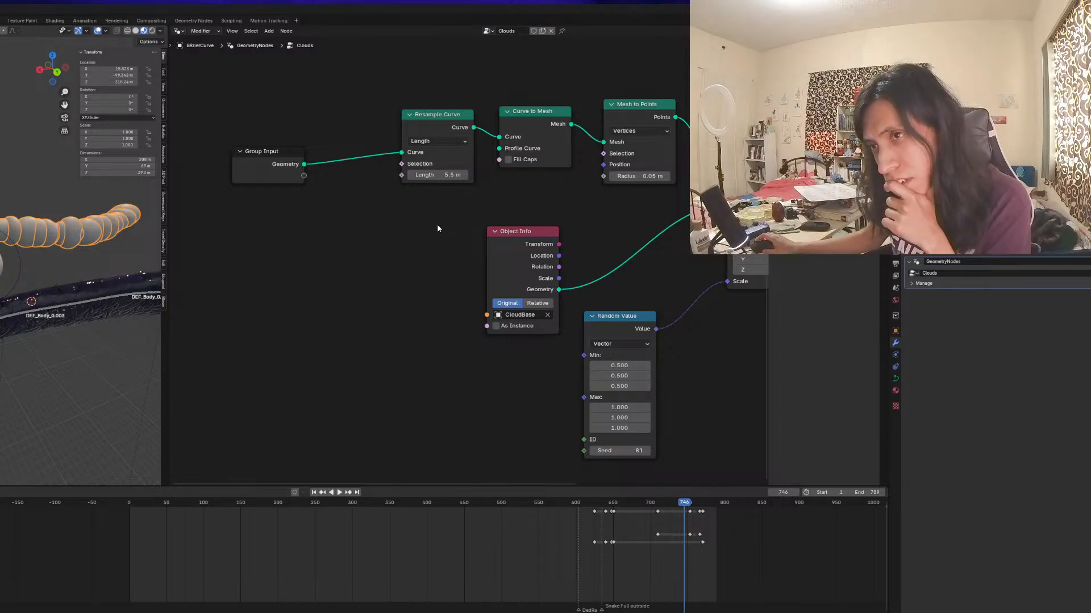
scroll(81, 261, "up", 2)
middle_click_drag(81, 244, 113, 248)
scroll(80, 261, "up", 4)
left_click_drag(441, 176, 505, 176)
left_click_drag(436, 175, 423, 175)
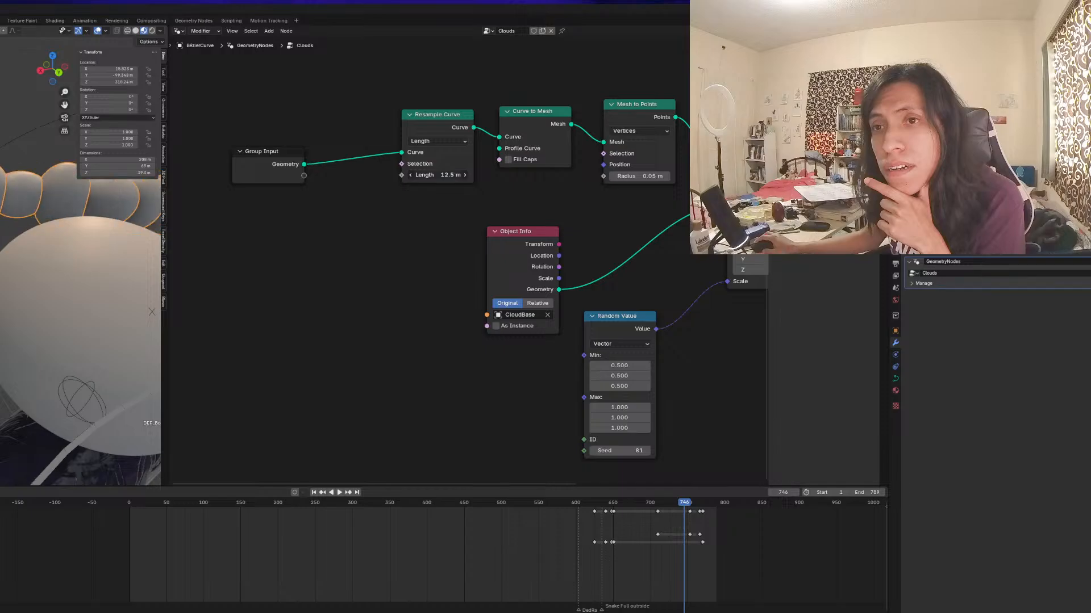
scroll(3, 238, "down", 6)
middle_click_drag(3, 238, 62, 259)
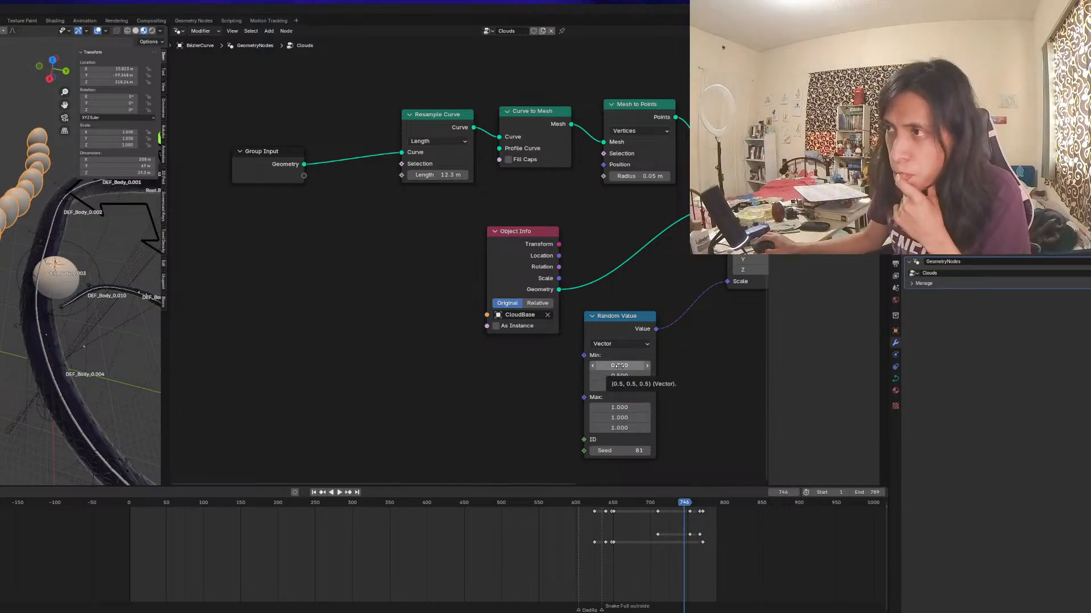
Set the Resample Curve node's Length to 4 m and check the denser cloud trail
scroll(425, 235, "down", 1)
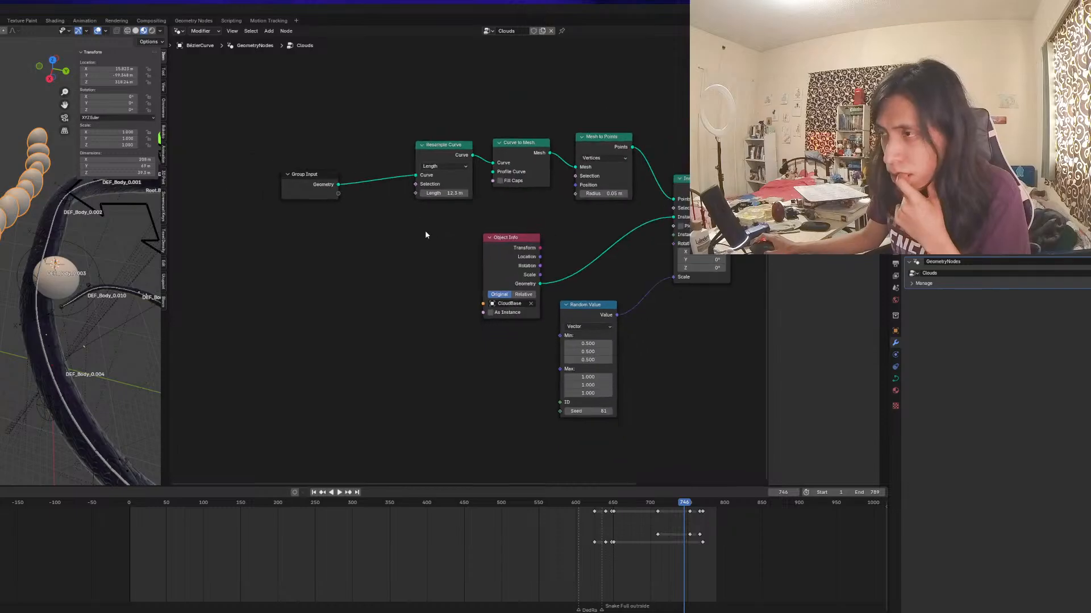
left_click(441, 193)
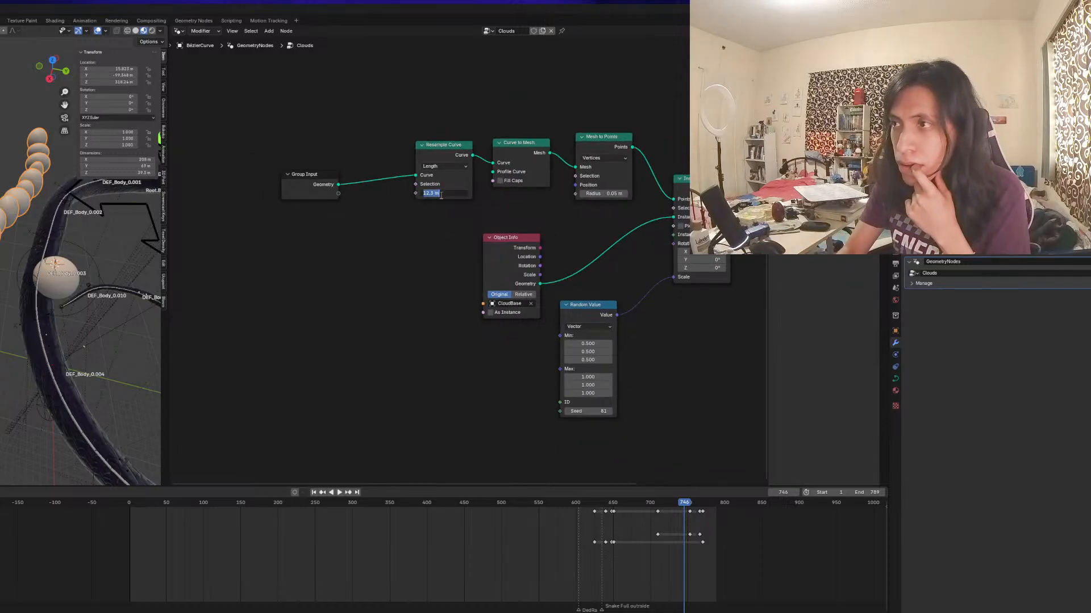
type("4")
key("Return")
middle_click_drag(116, 261, 79, 199)
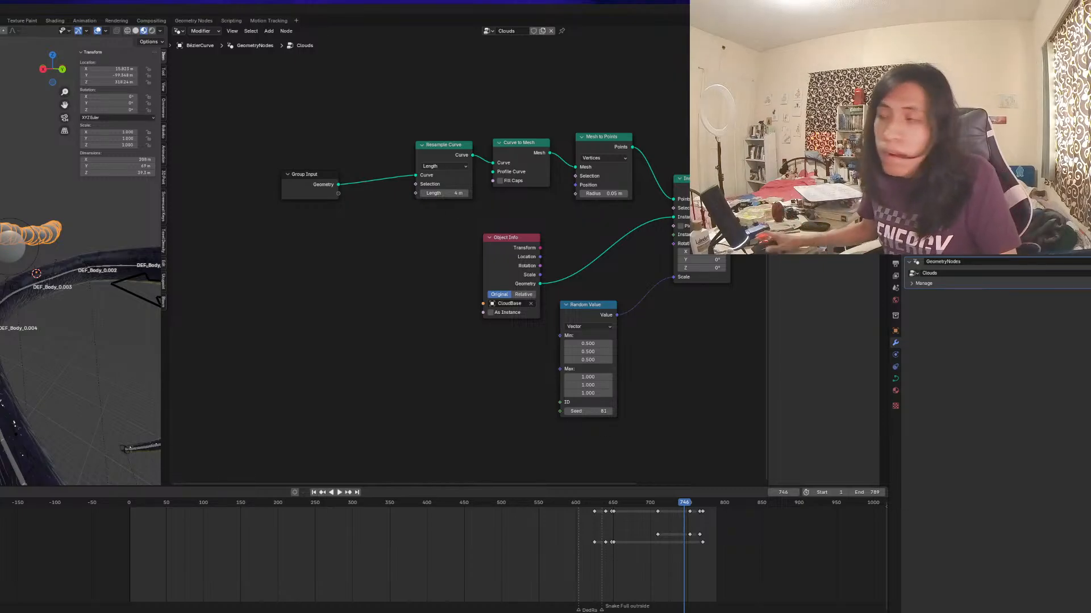
middle_click_drag(448, 267, 392, 289)
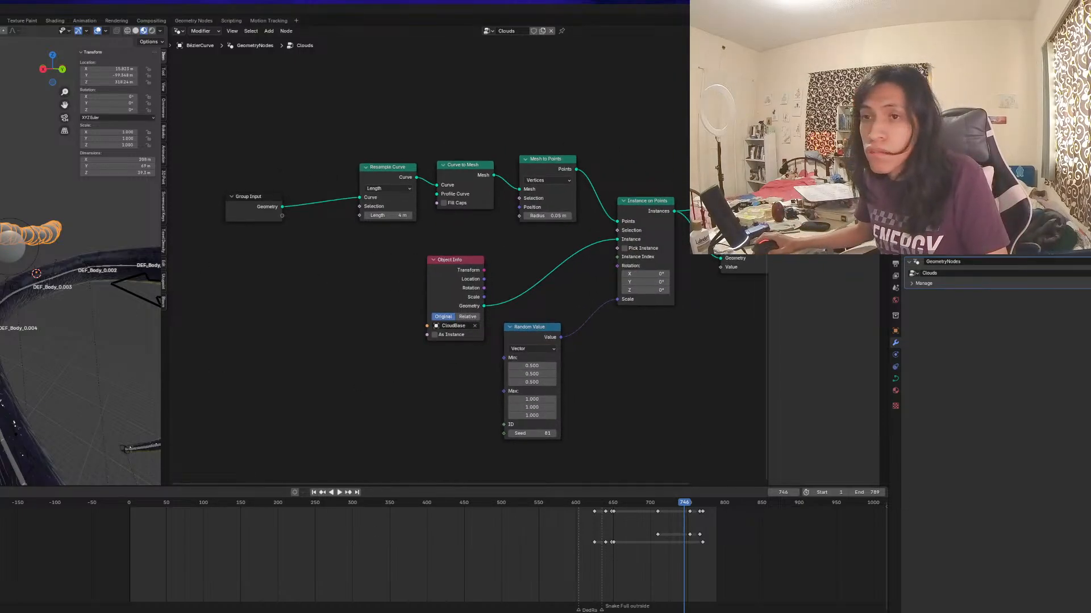
middle_click_drag(85, 284, 85, 348)
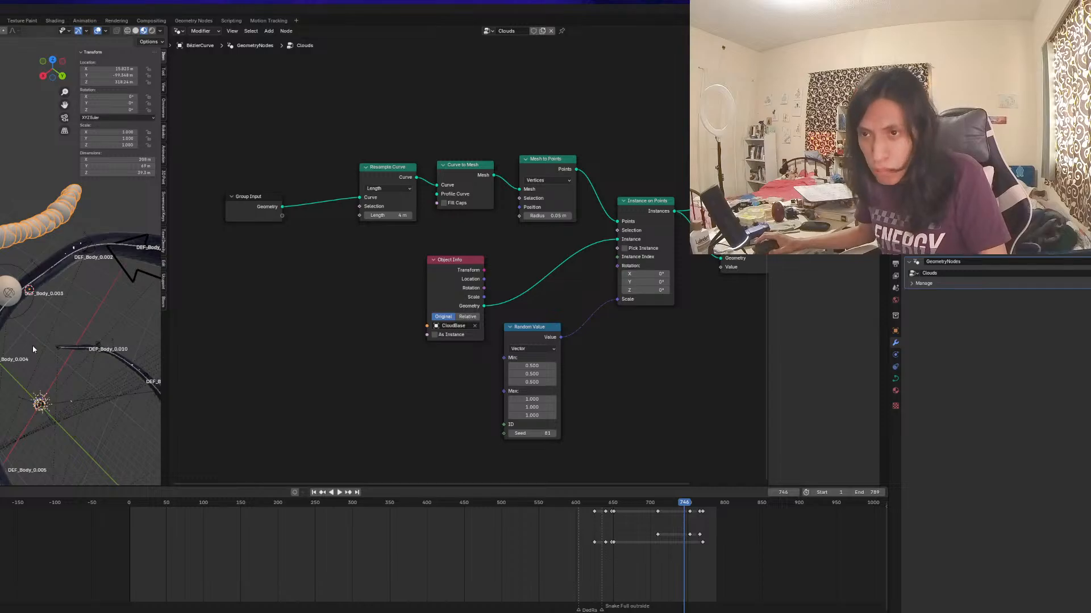
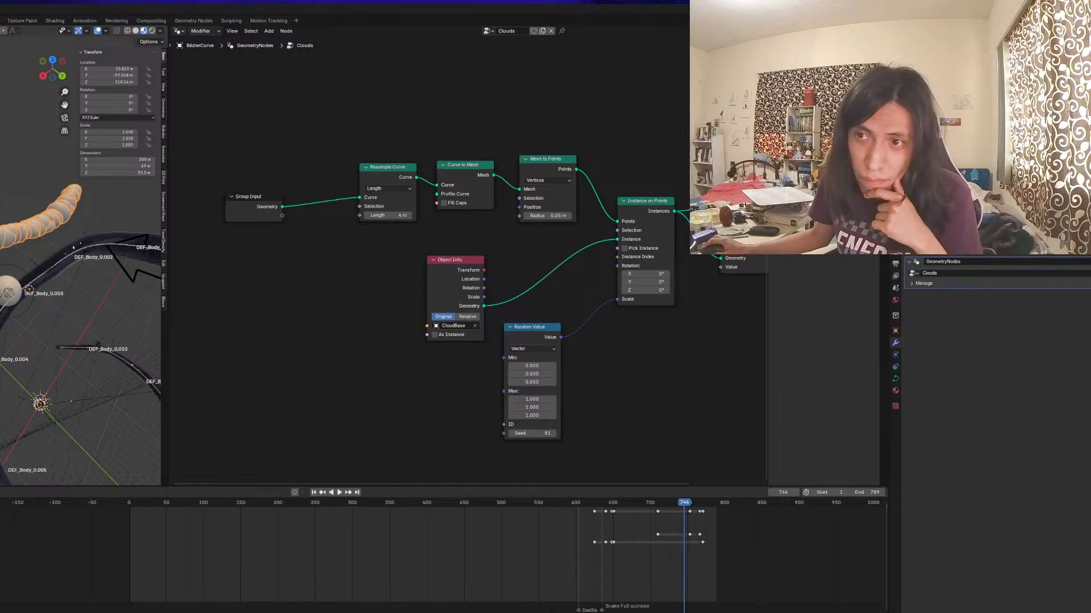
Duplicate the ball element inside the CloudBase metaball and place the copy just below the original
left_click(20, 299)
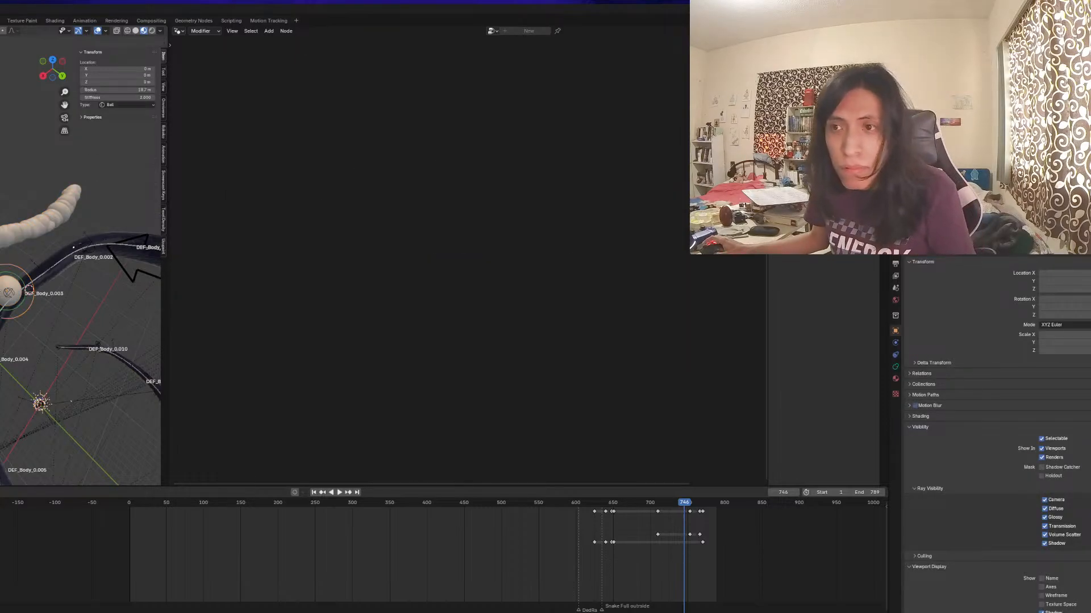
key("shift+d")
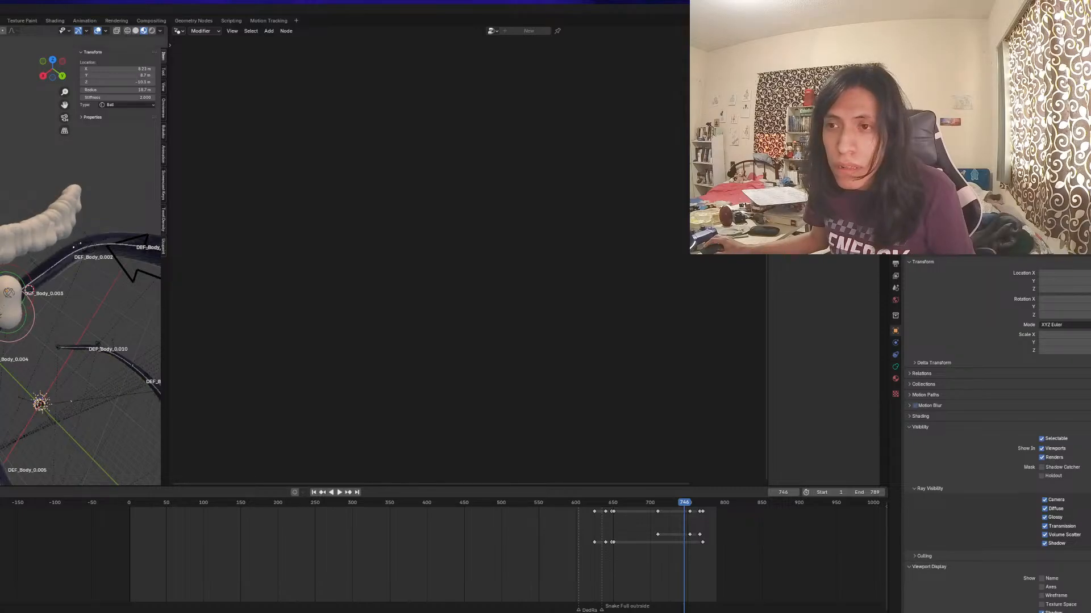
key("Tab")
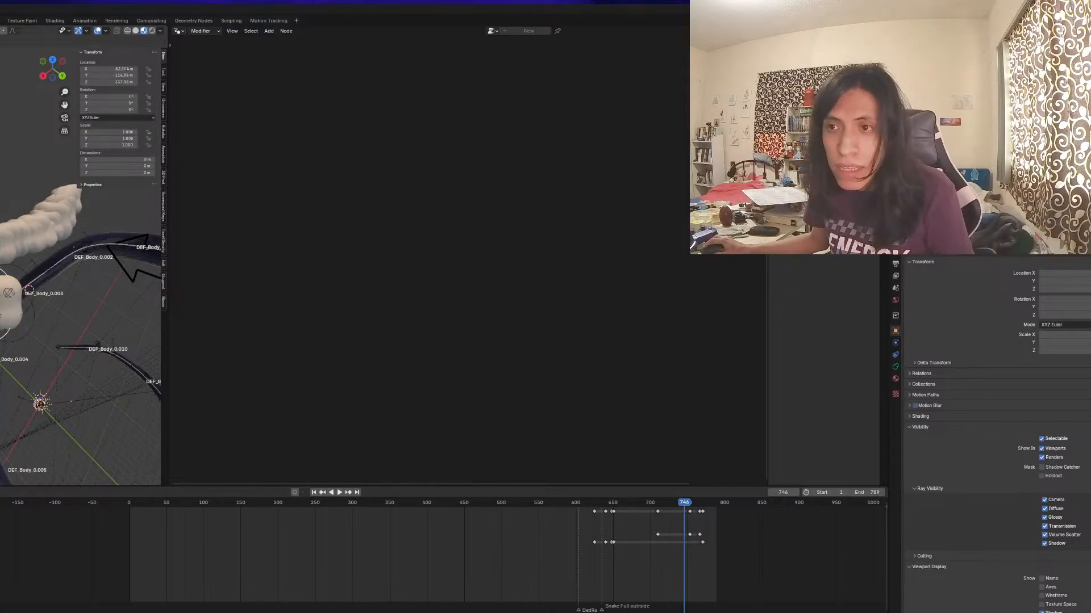
Delete the extra metaball object beside CloudBase, keeping the two-ball CloudBase object
left_click(3, 329)
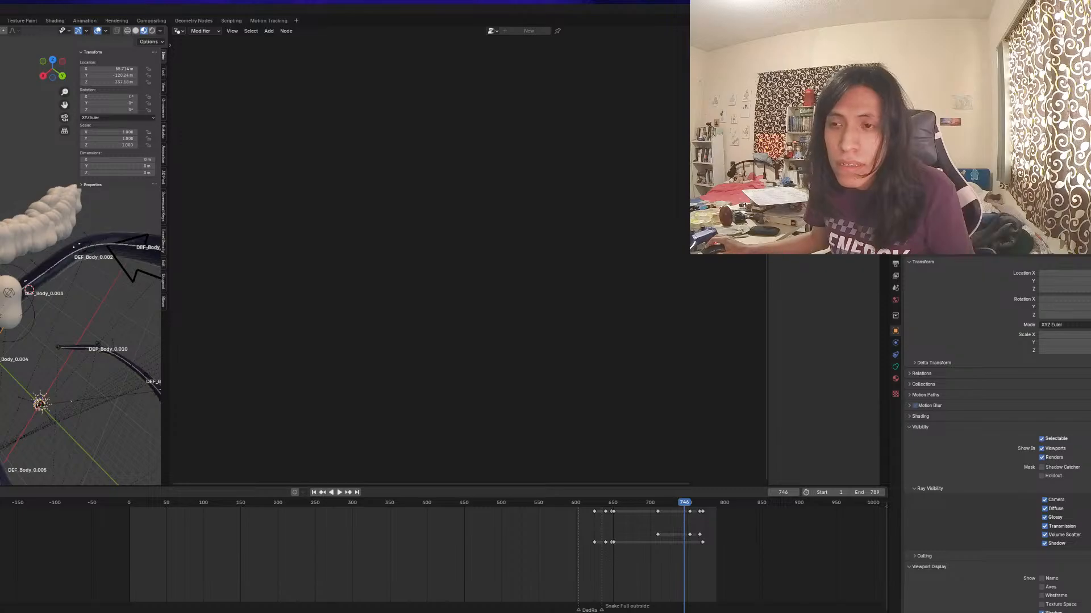
scroll(79, 335, "up", 5)
middle_click_drag(79, 347, 57, 300)
left_click(4, 327)
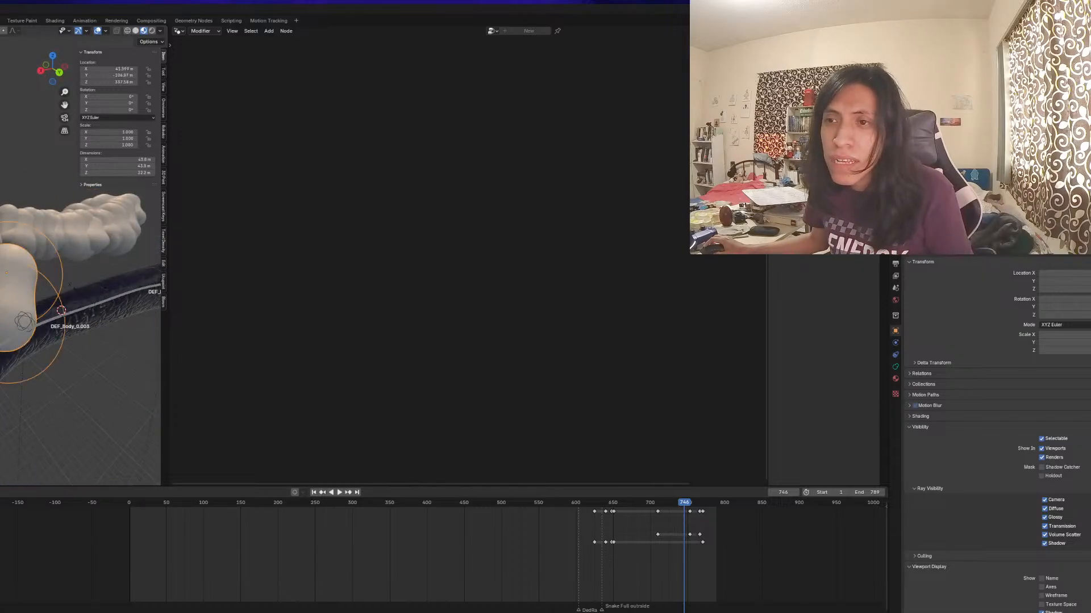
mouse_move(6, 327)
middle_mouse_down()
mouse_move(34, 357)
mouse_move(1, 339)
middle_mouse_up()
key("x")
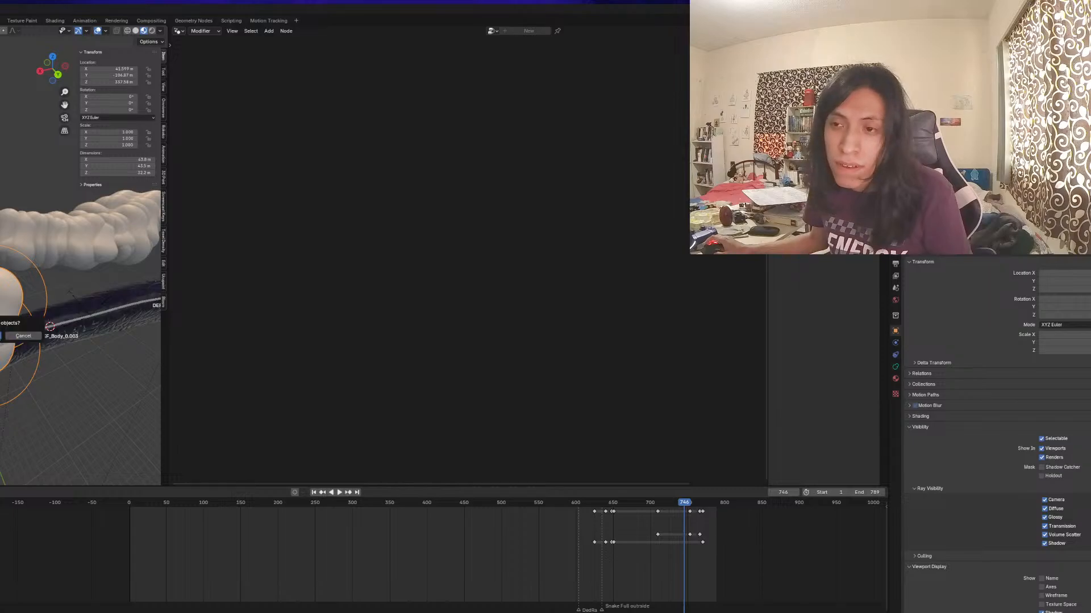
key("Escape")
key("Tab")
key("Tab")
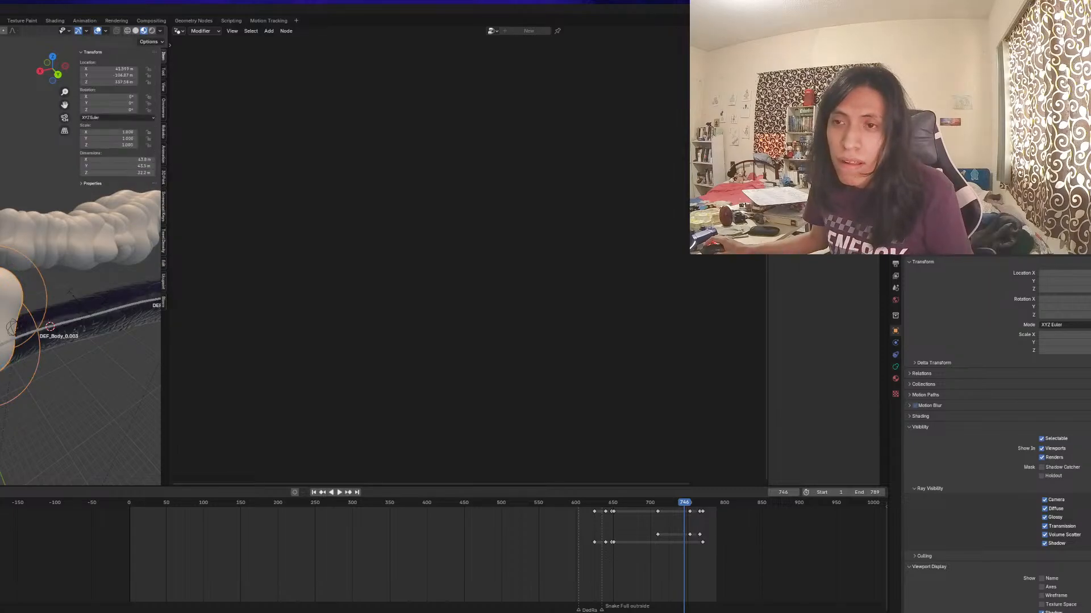
left_click(18, 327)
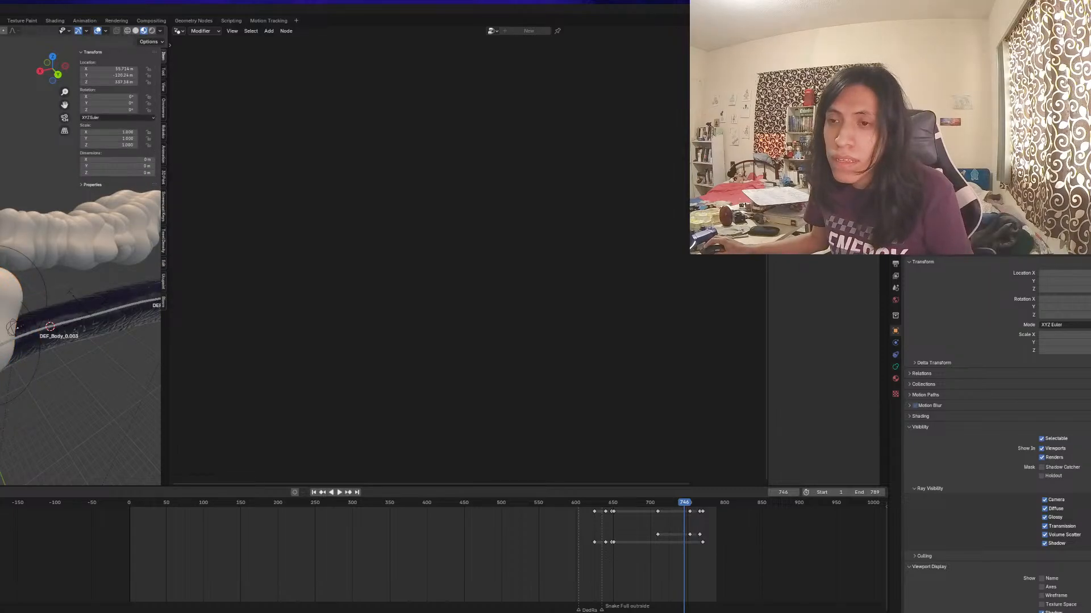
key("Delete")
Add another duplicated ball element to CloudBase in Edit Mode and scale all its elements up
left_click(6, 318)
middle_click_drag(1, 313, 8, 309)
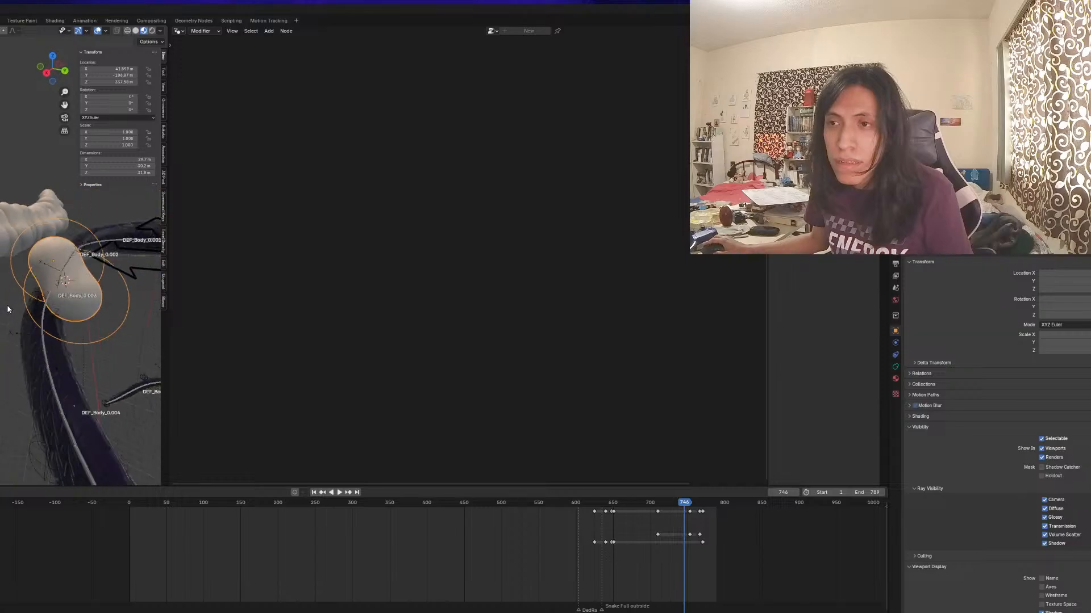
key("Tab")
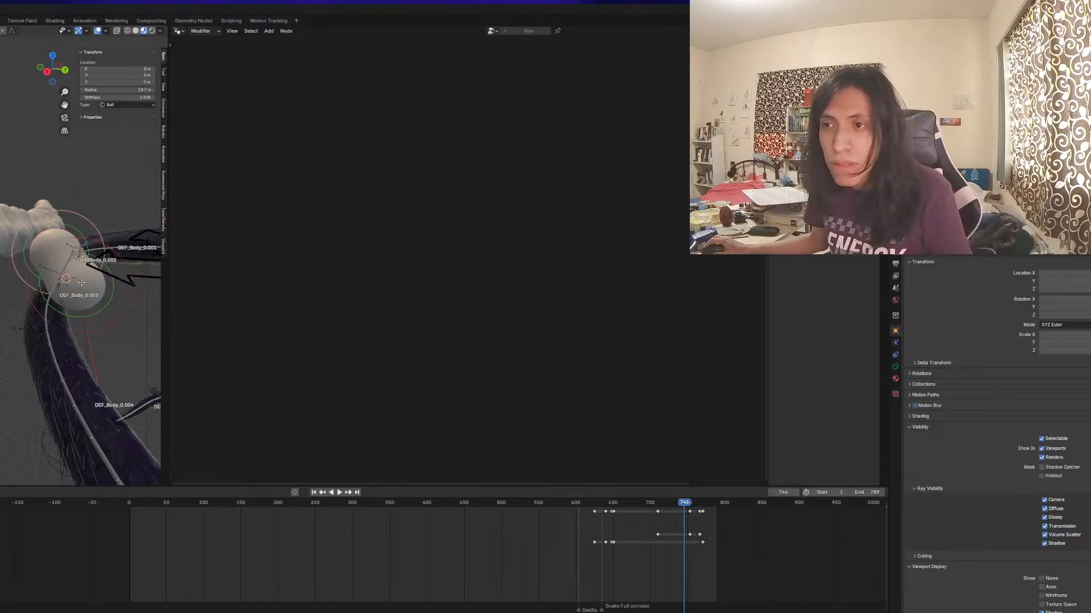
key("shift+d")
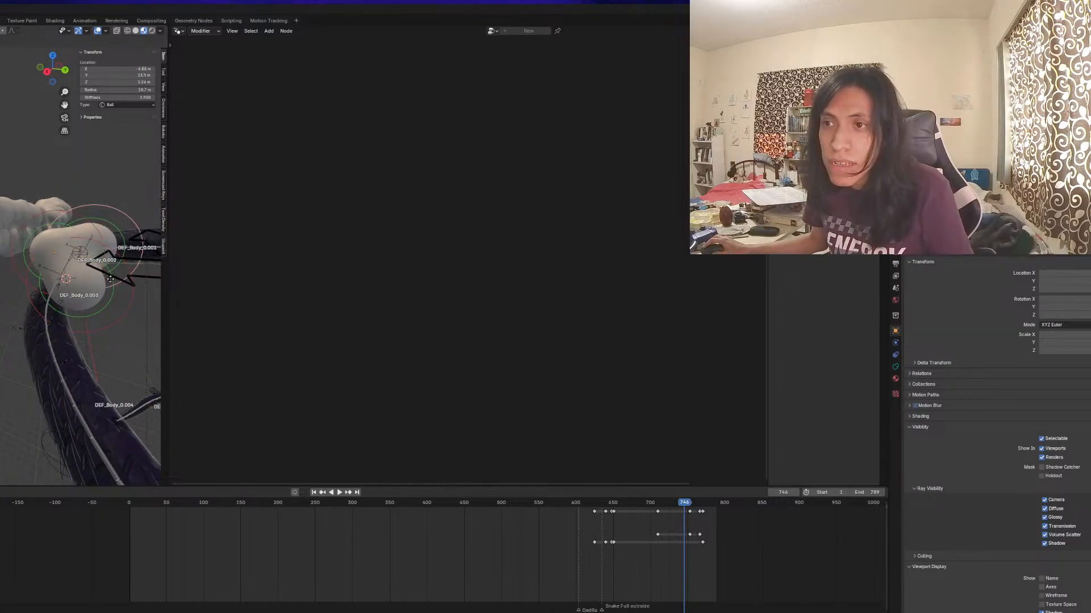
left_click(115, 287)
key("a")
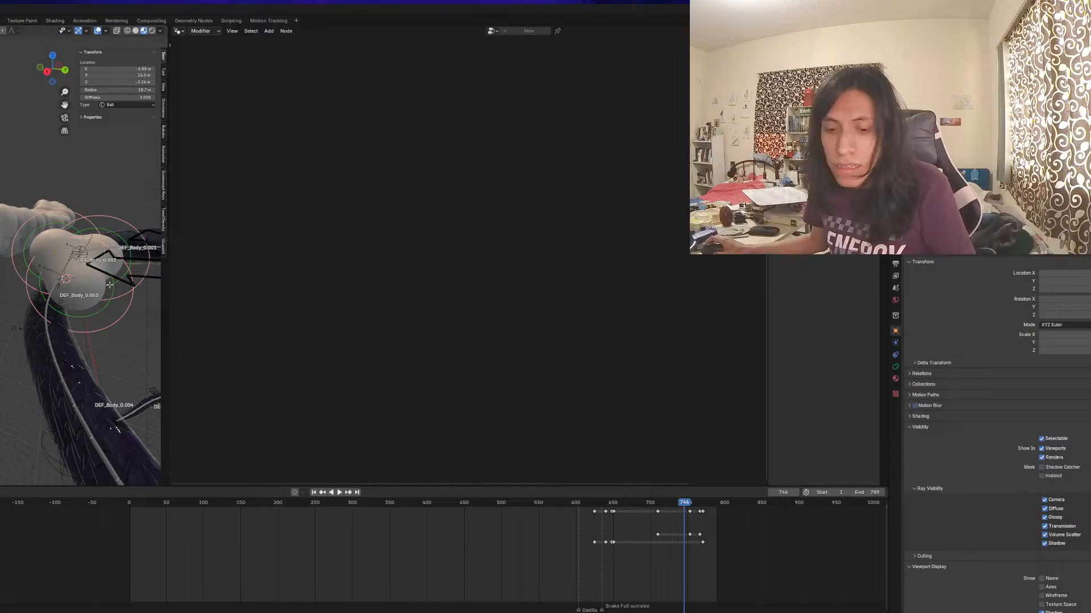
key("s")
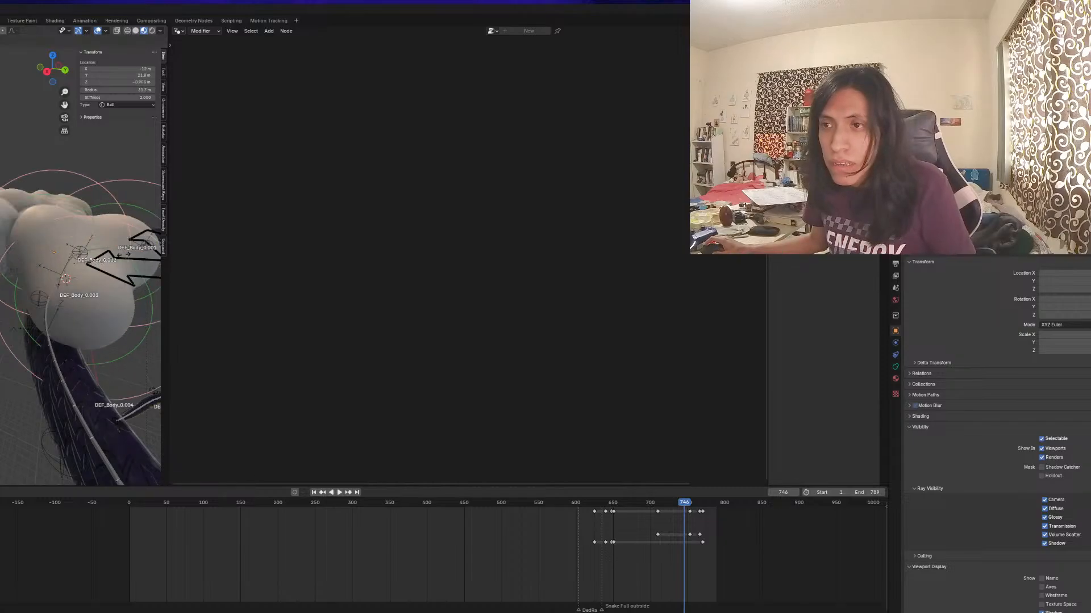
left_click(128, 255)
Reposition the ball elements of CloudBase around the main ball to form a lumpier cloud shape
middle_click_drag(124, 258, 11, 275)
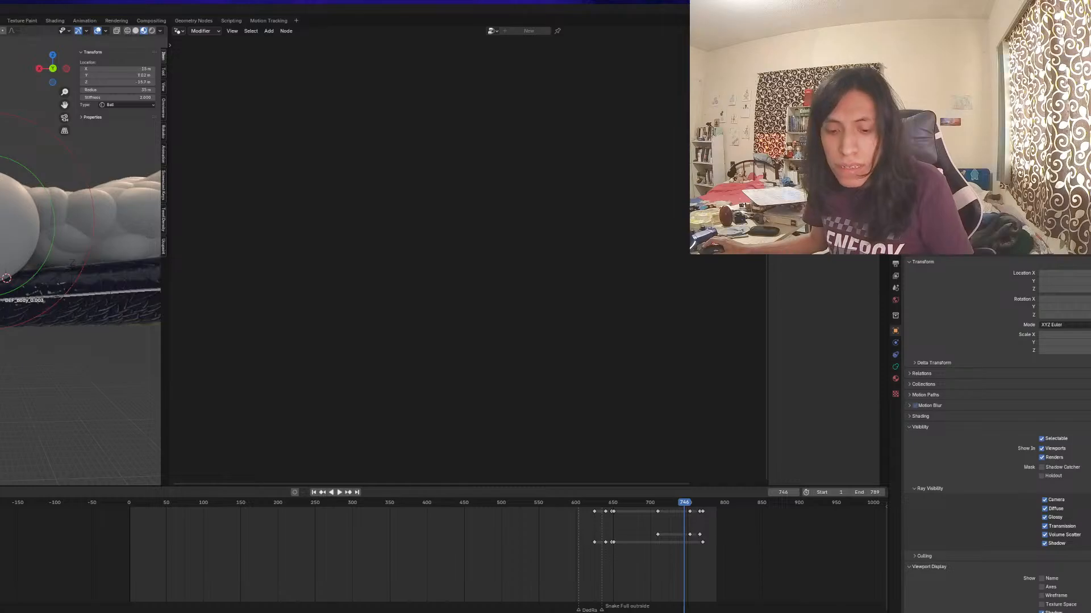
key("g")
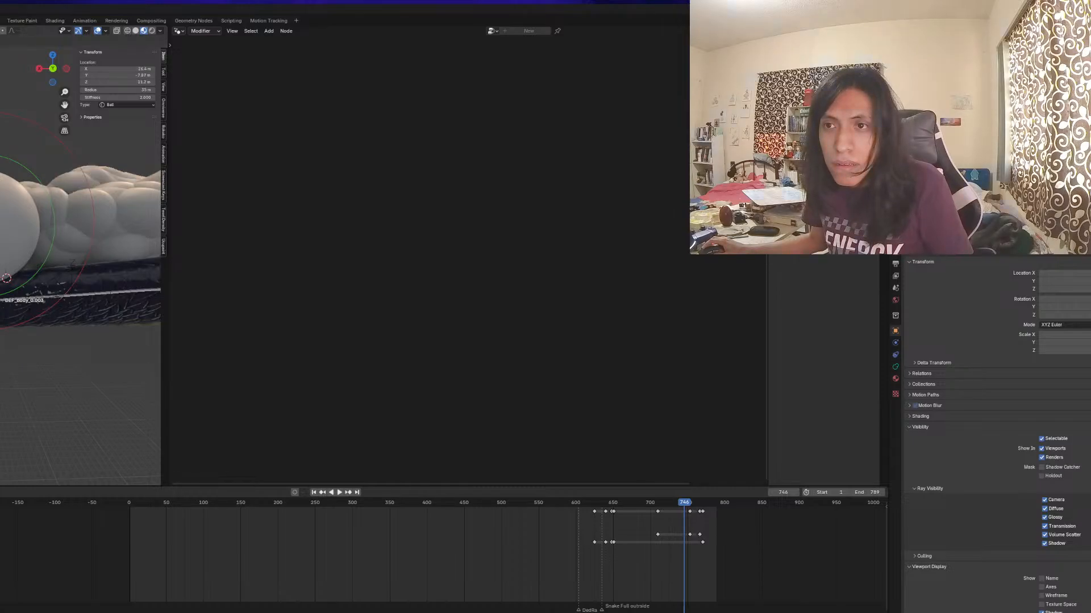
left_click(1, 259)
middle_click_drag(2, 261, 20, 300)
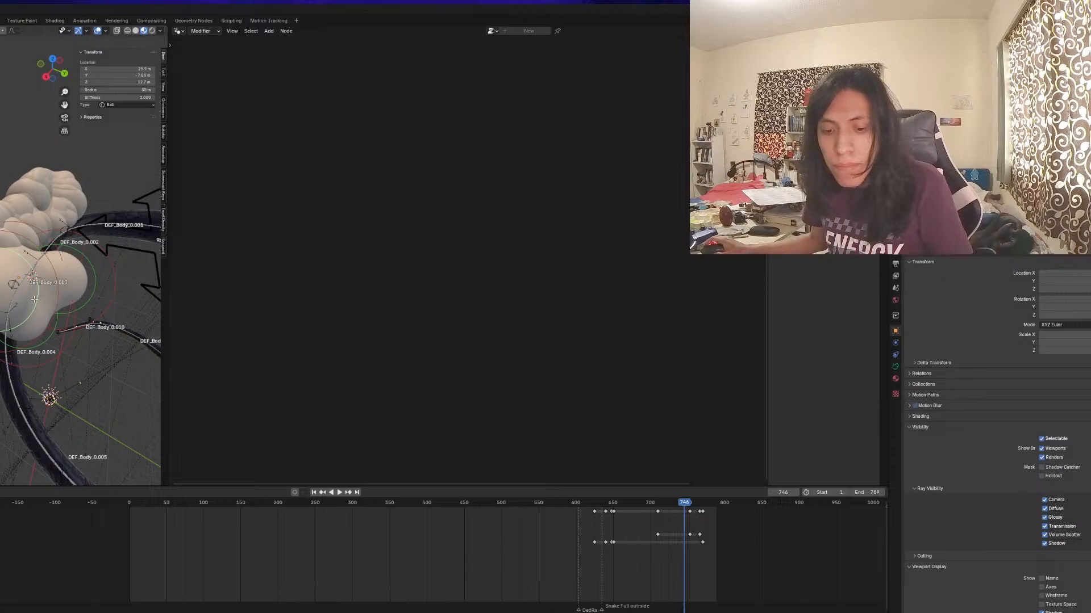
key("g")
left_click(72, 302)
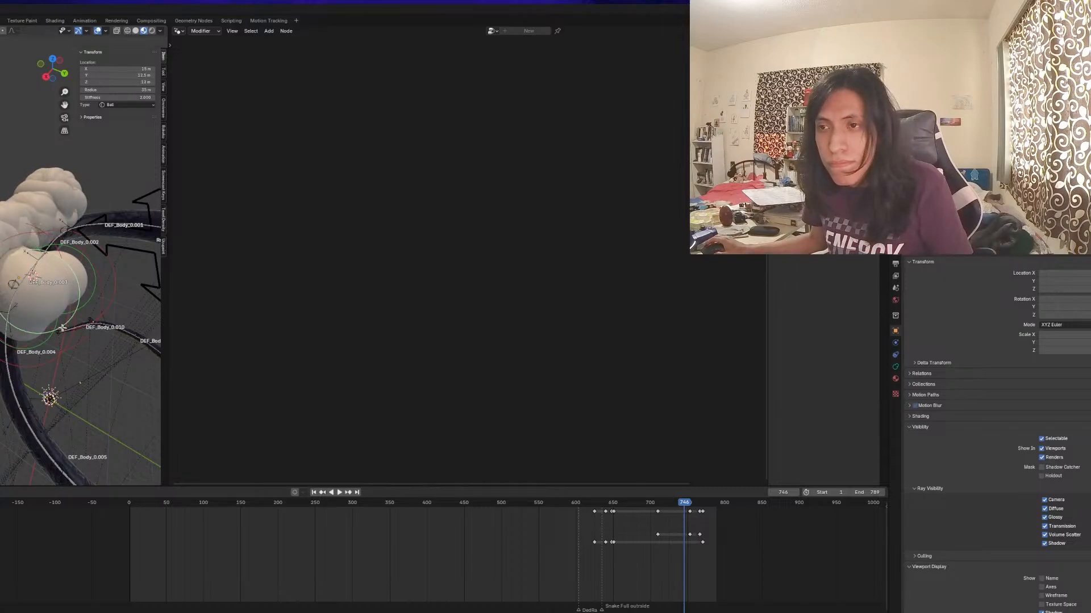
middle_click_drag(64, 323, 1, 233)
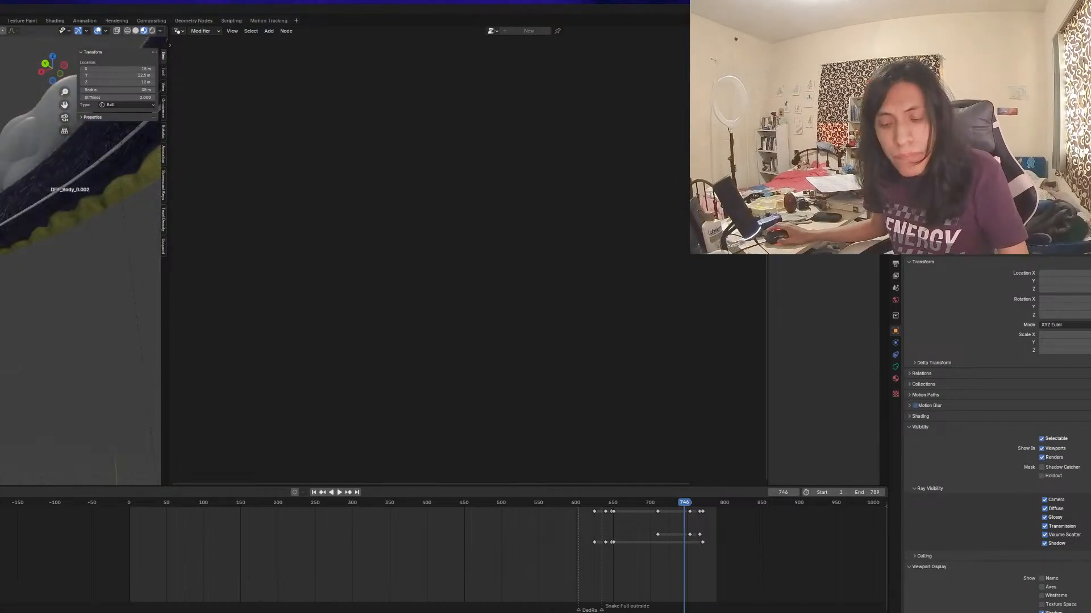
scroll(57, 256, "down", 2)
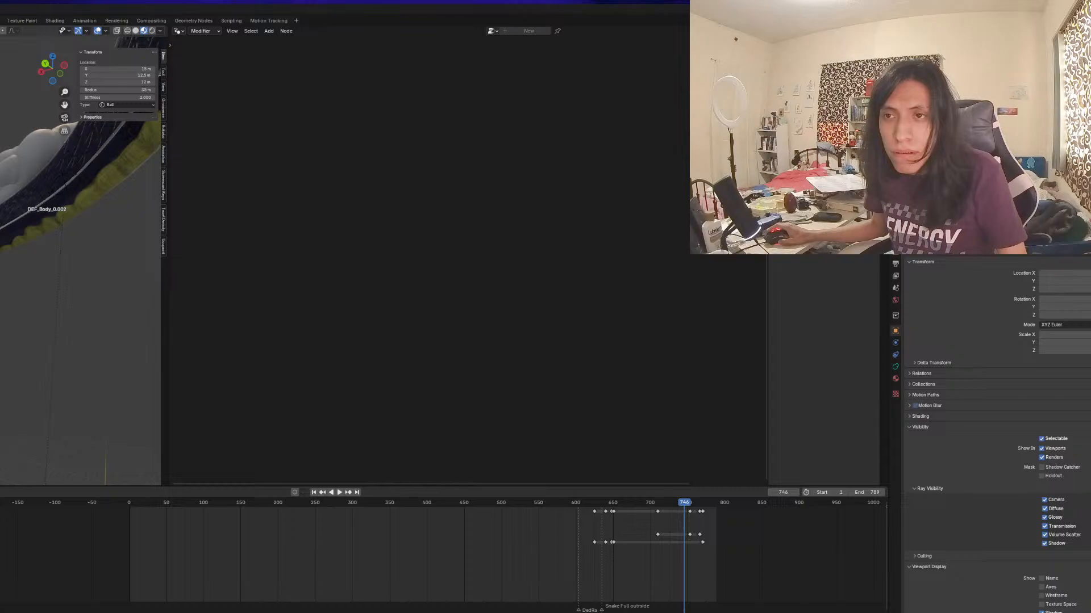
Leave metaball editing, reselect the cloud curve and set its Resample Curve Length to 17.4 m
key("Tab")
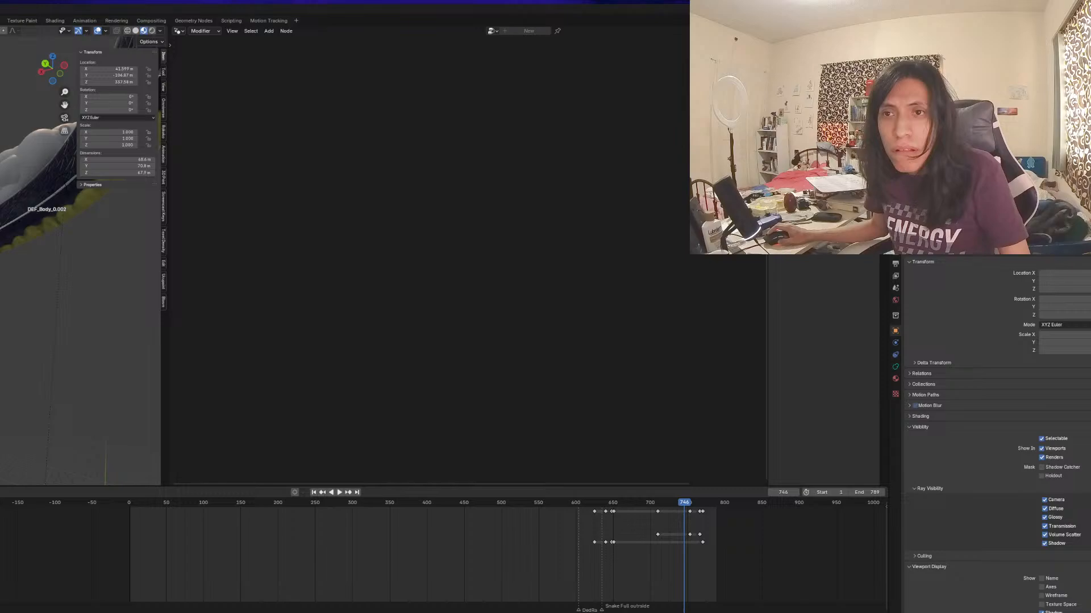
left_click(8, 182)
middle_click_drag(11, 225, 39, 280)
left_click_drag(386, 217, 449, 216)
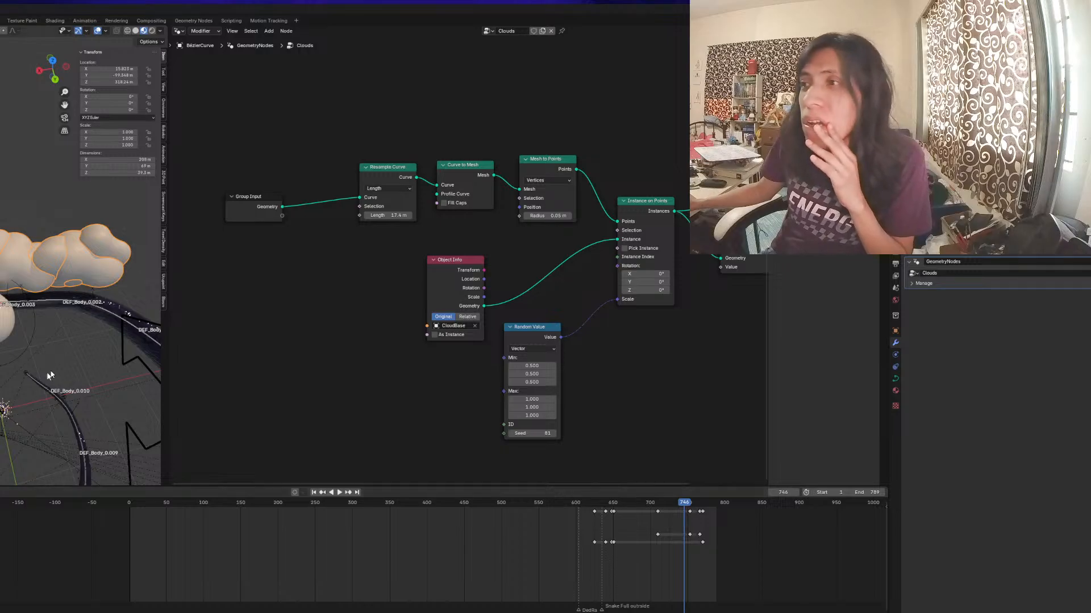
Switch the Resample Curve node to Count mode and set the Count to 11
left_click(388, 188)
left_click(378, 211)
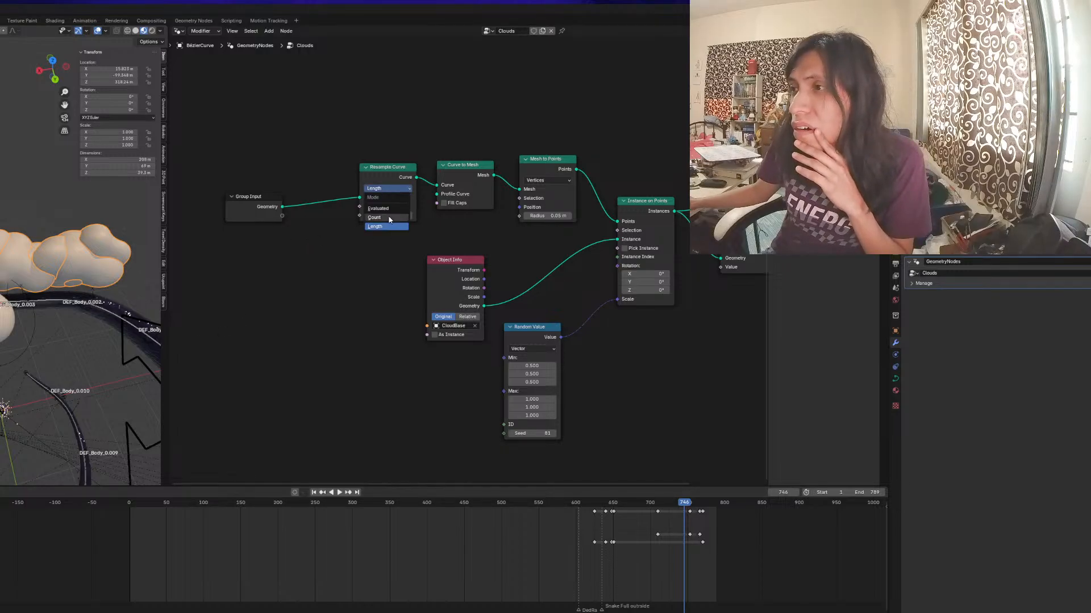
mouse_move(388, 215)
left_mouse_down()
mouse_move(363, 216)
mouse_move(406, 216)
mouse_move(397, 216)
left_mouse_up()
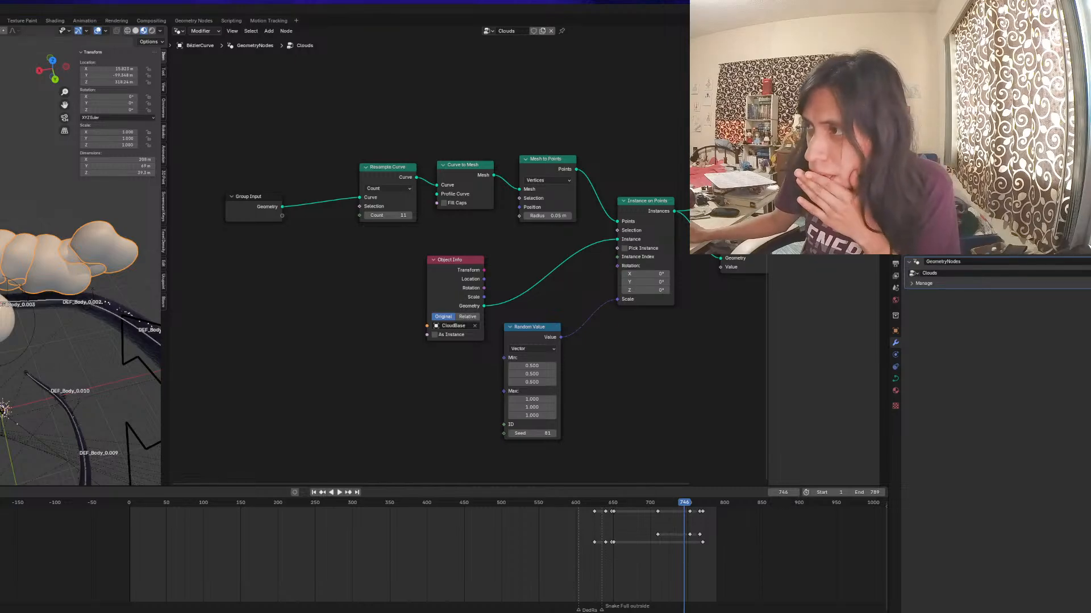
Duplicate the vector Random Value node and connect the copy's Value to the Position input of Mesh to Points
left_click_drag(519, 208, 432, 253)
left_click_drag(534, 329, 541, 338)
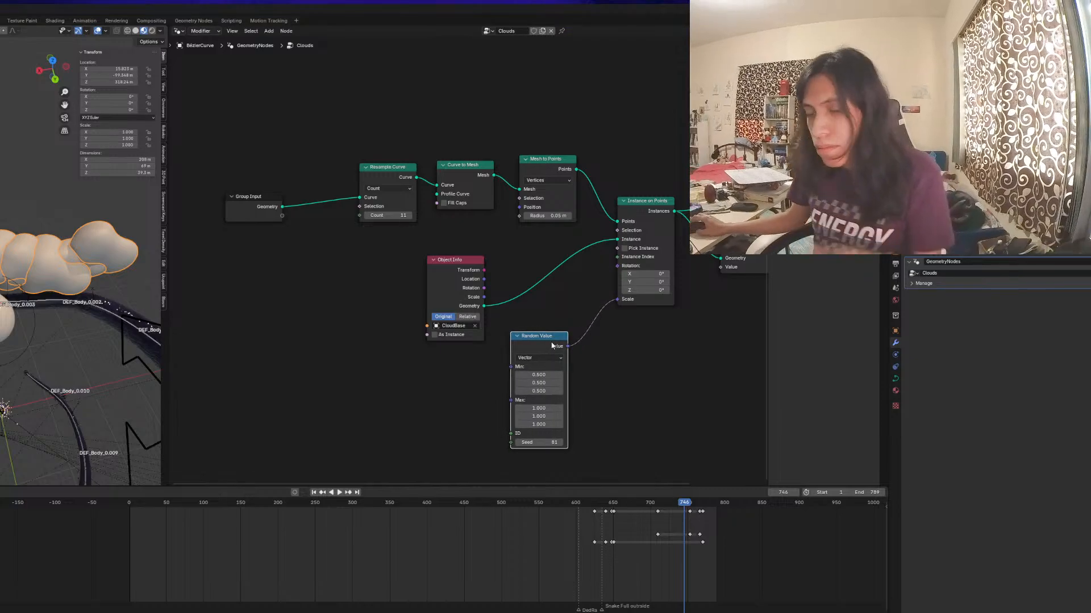
key("shift+d")
left_click(300, 290)
left_click_drag(327, 297, 519, 207)
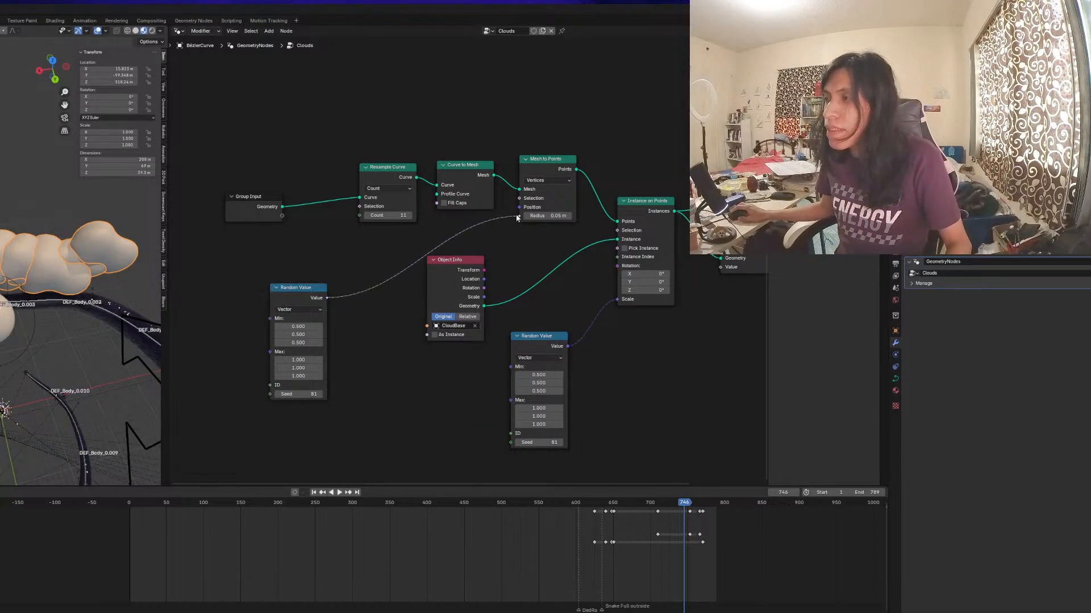
left_click_drag(280, 296, 298, 285)
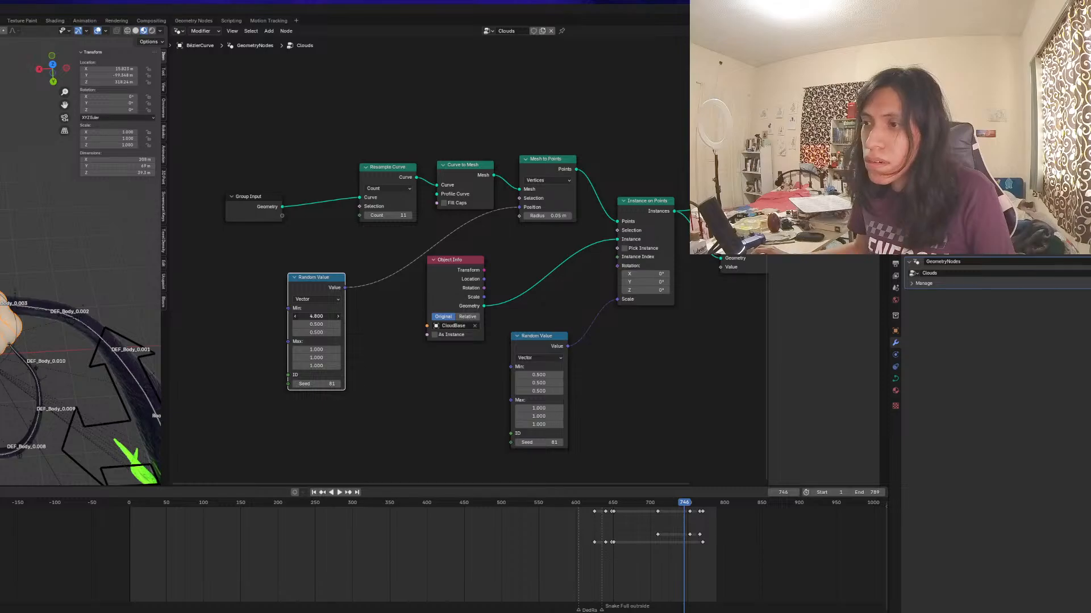
Set the Min vector of the Random Value node feeding Position to -500, -50 and -5
left_click_drag(316, 316, 286, 315)
left_click(324, 315)
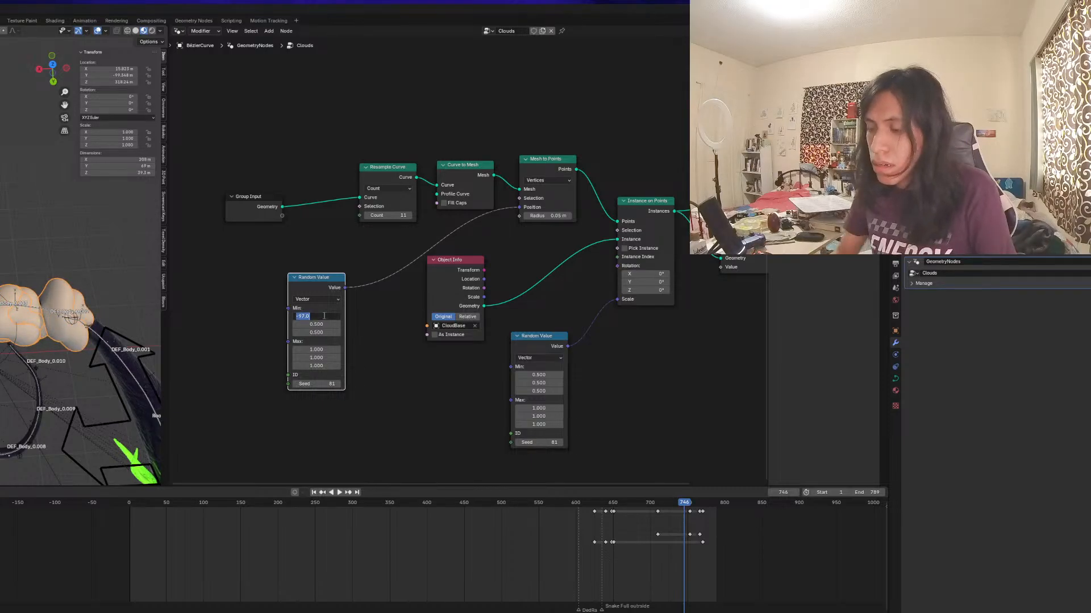
type("-500")
key("Tab")
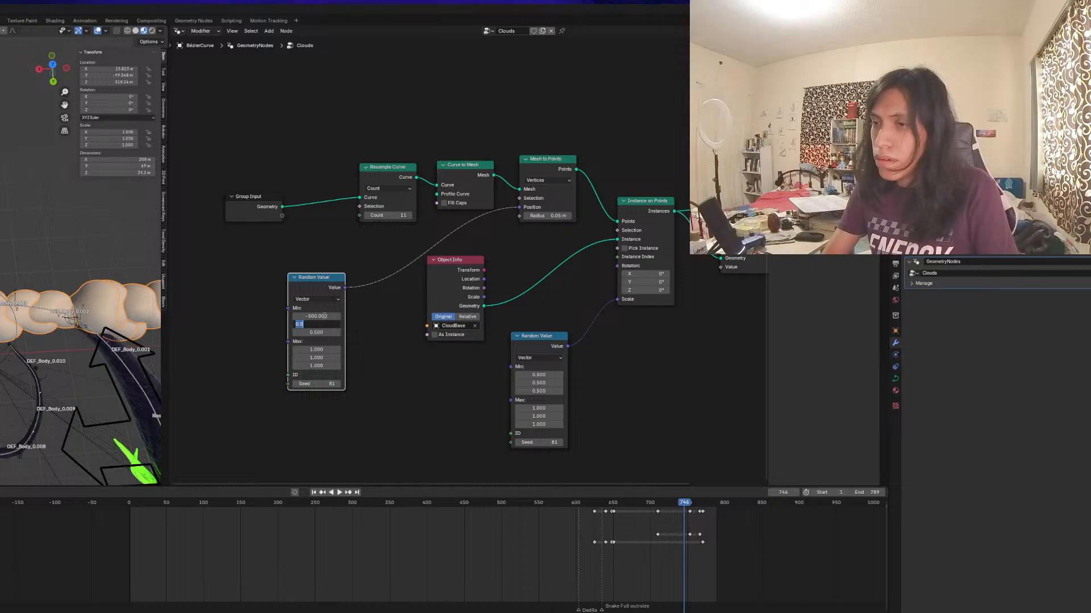
type("-50")
key("Tab")
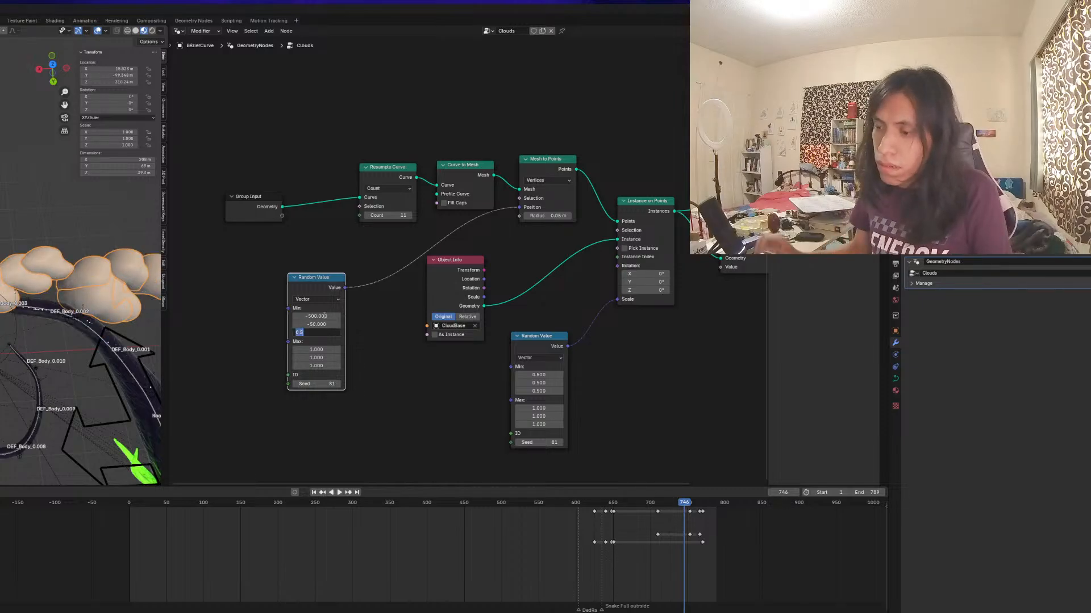
type("-5")
key("Return")
Set all Min components of the position Random Value node to -1 and the Resample Curve Count to 57
left_click_drag(323, 315, 318, 366)
type("-1")
key("Return")
type("1")
key("Return")
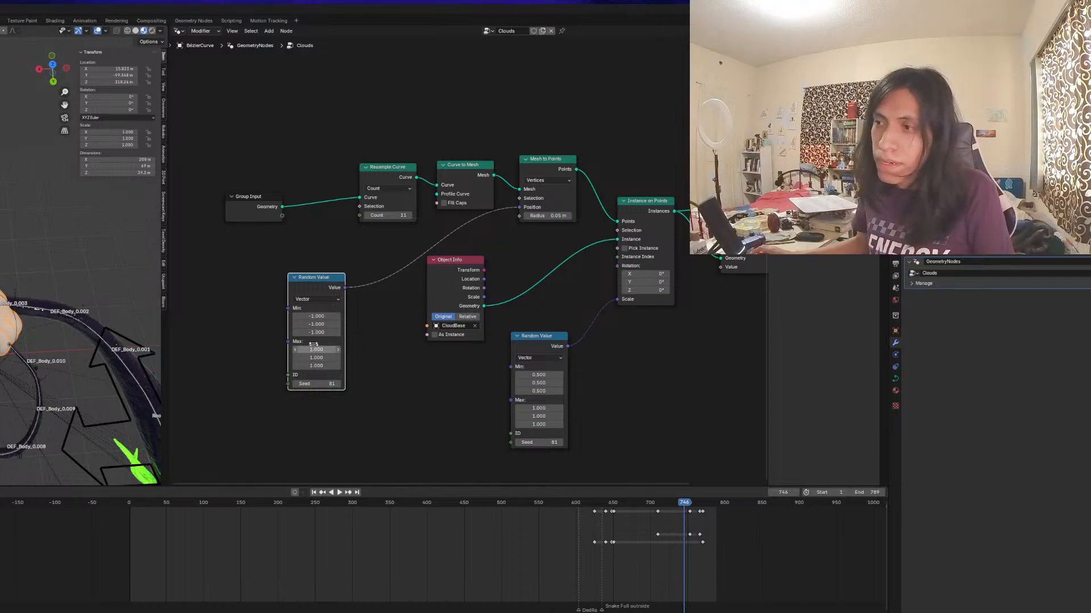
left_click_drag(374, 216, 447, 215)
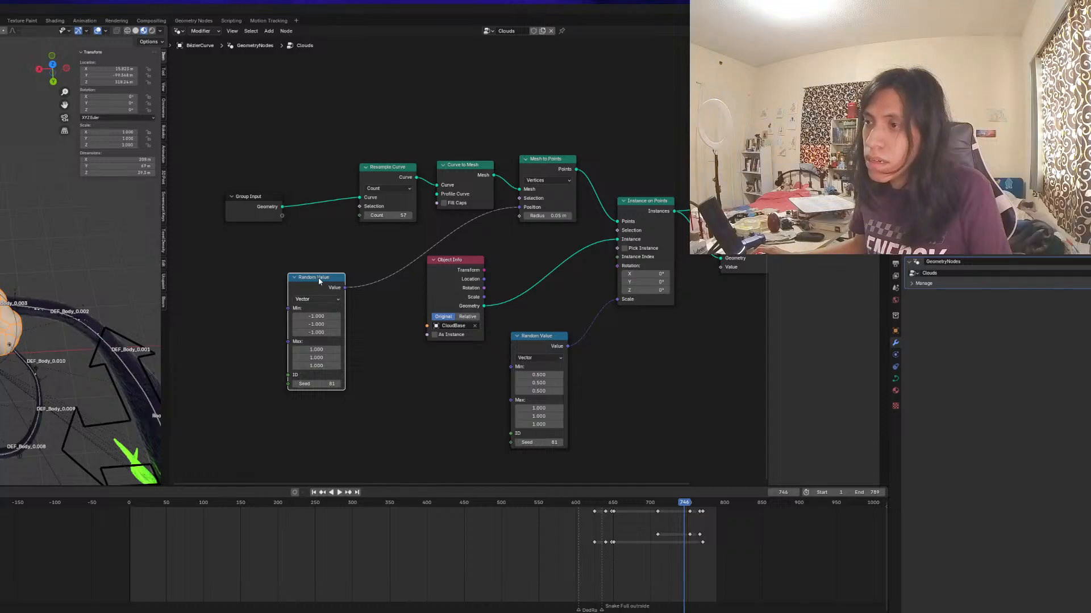
Add a Curve Tangent node beside the position Random Value node and connect its Tangent to that node's Max input
left_click_drag(320, 278, 339, 243)
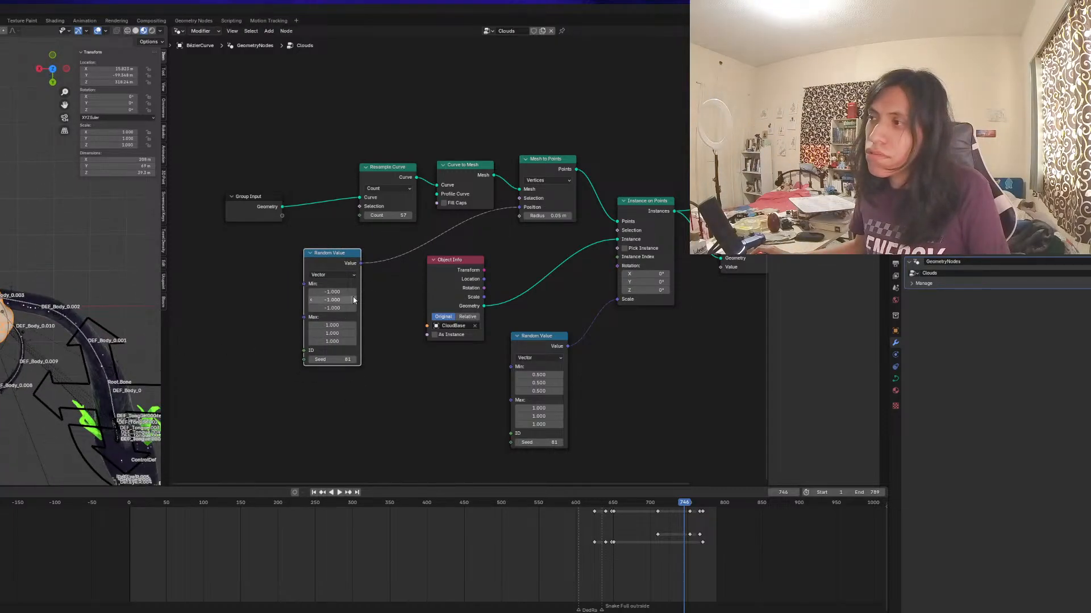
left_click(198, 300)
key("shift+a")
left_click(199, 301)
type("tan")
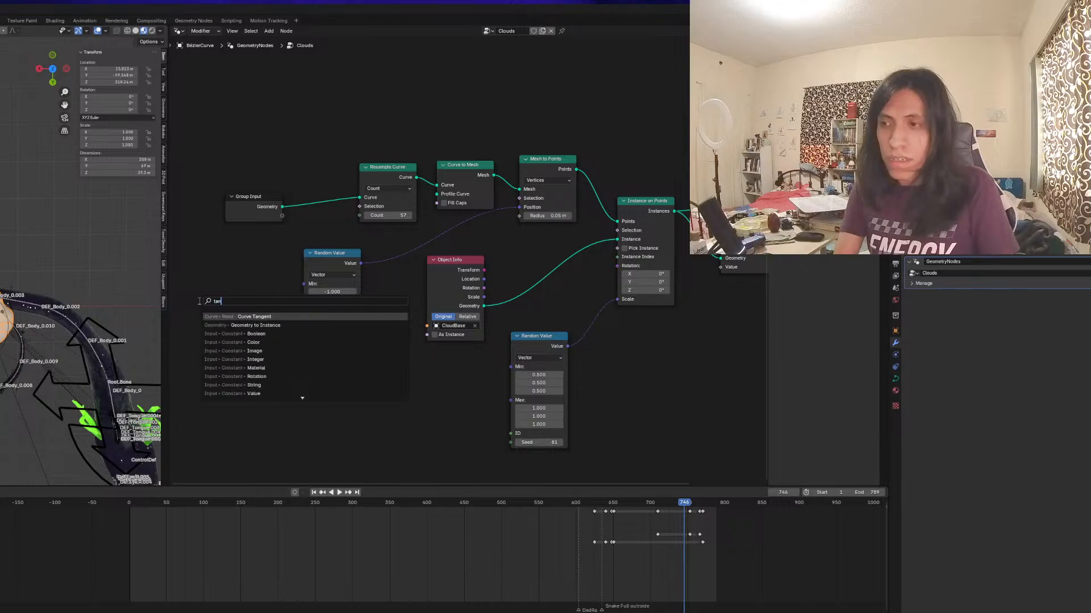
key("Return")
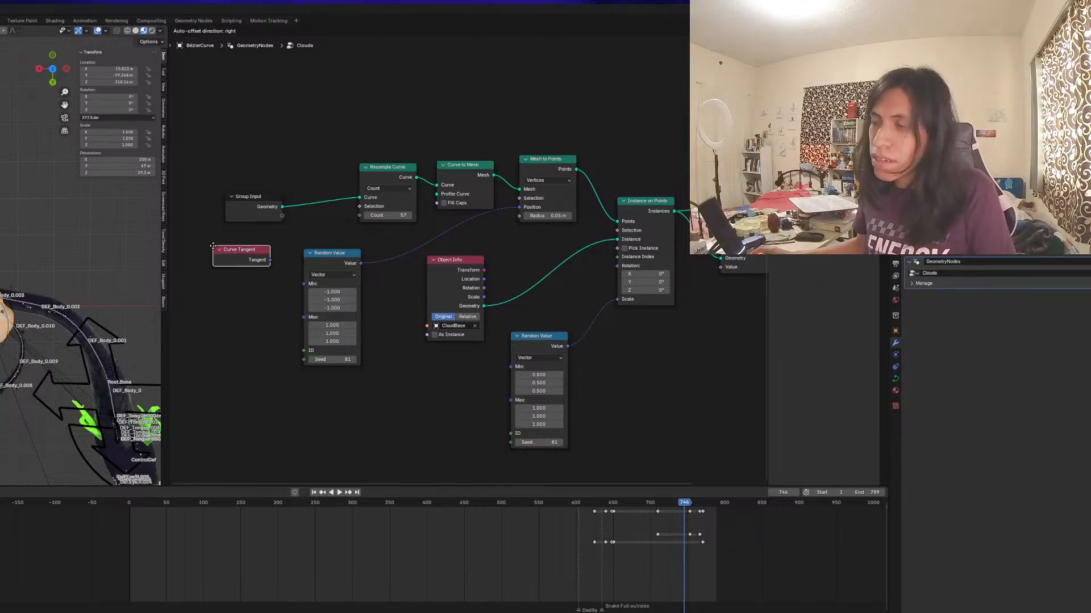
left_click(268, 251)
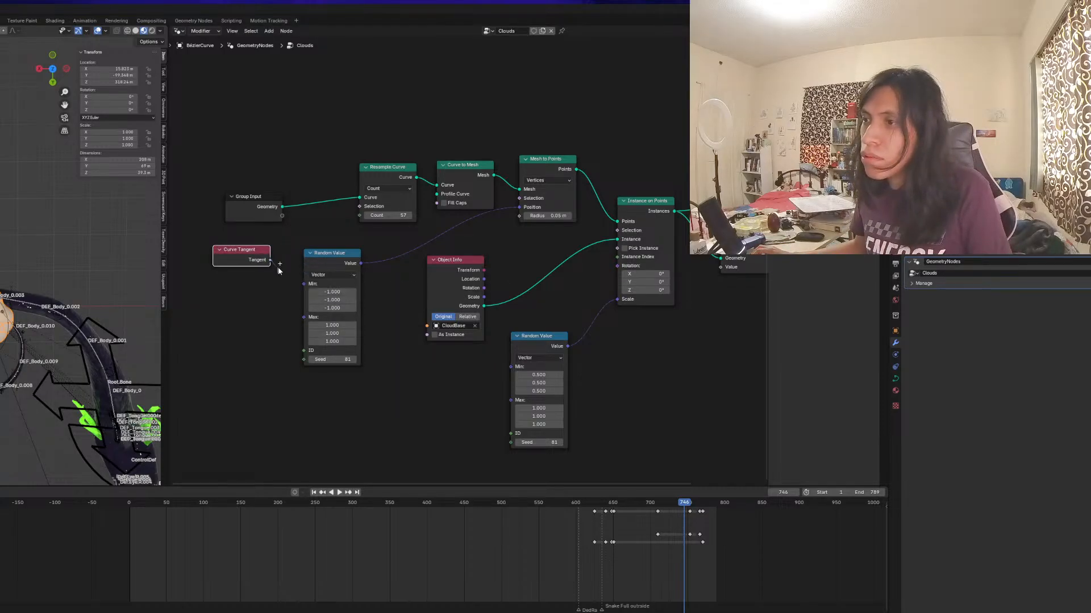
left_click_drag(278, 267, 301, 319)
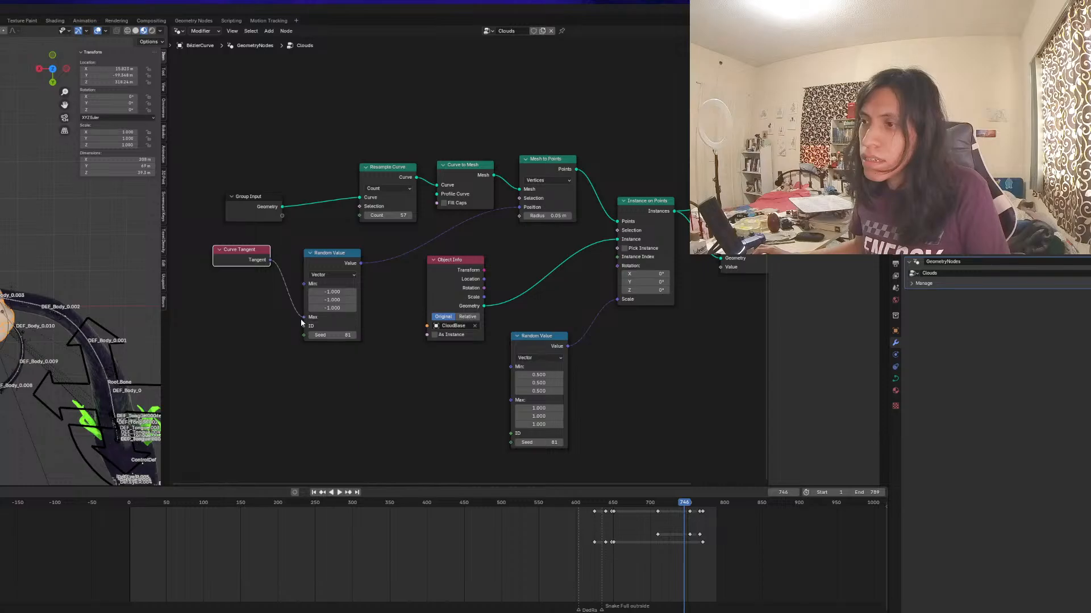
left_click_drag(245, 263, 218, 309)
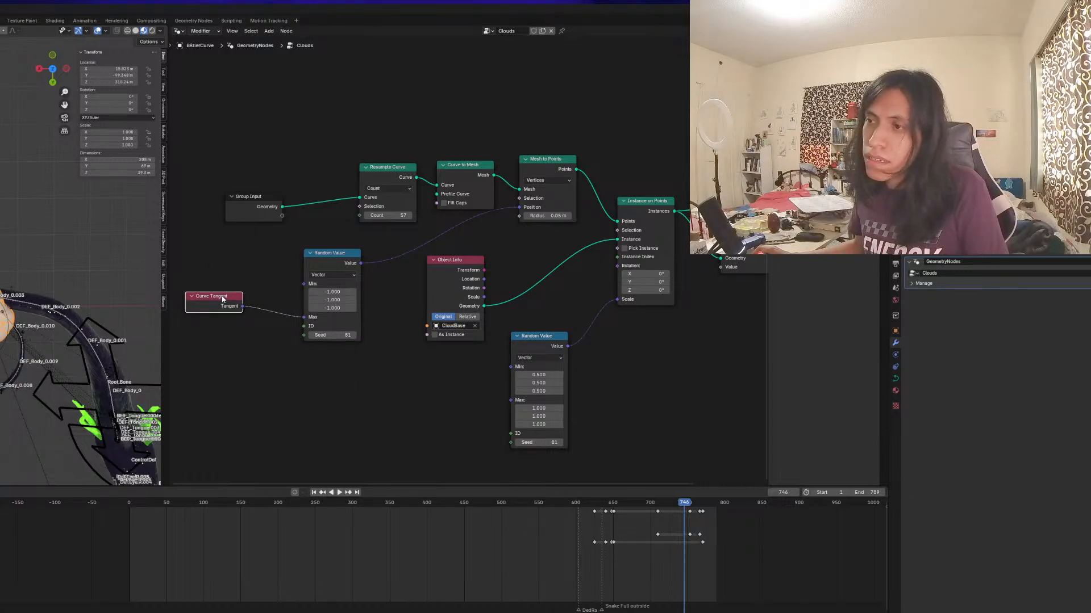
Remove the position Random Value node and disconnect the Position input of Mesh to Points
left_click_drag(243, 306, 520, 209)
left_click_drag(314, 269, 326, 323)
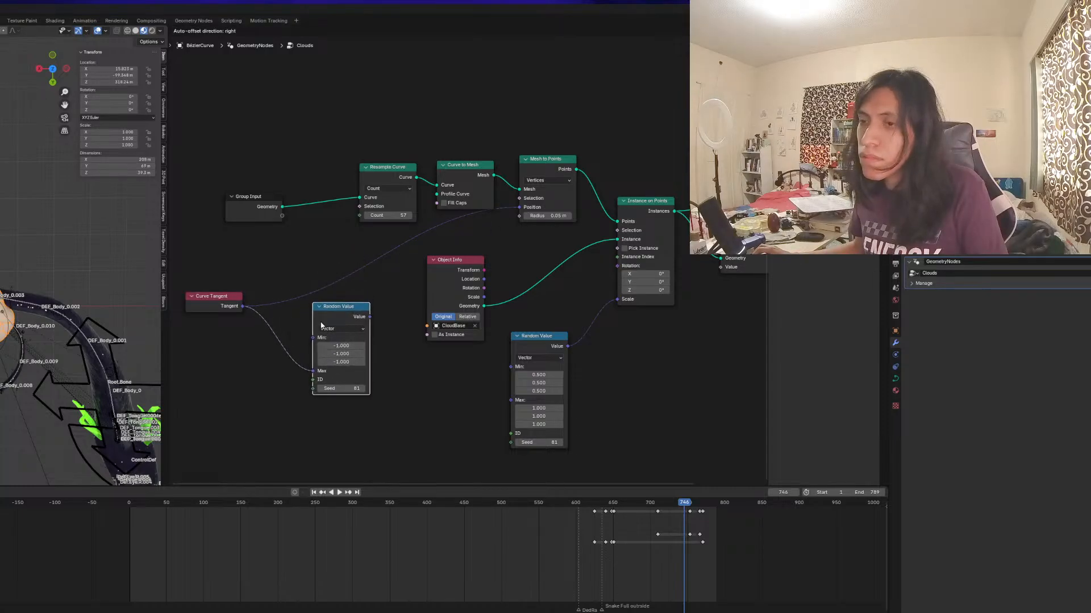
key("ctrl+x")
left_click_drag(518, 209, 503, 225)
Examine the cloud shape along the curve from several angles and play the animation from an earlier frame
scroll(79, 341, "up", 3)
middle_click_drag(80, 364, 56, 309)
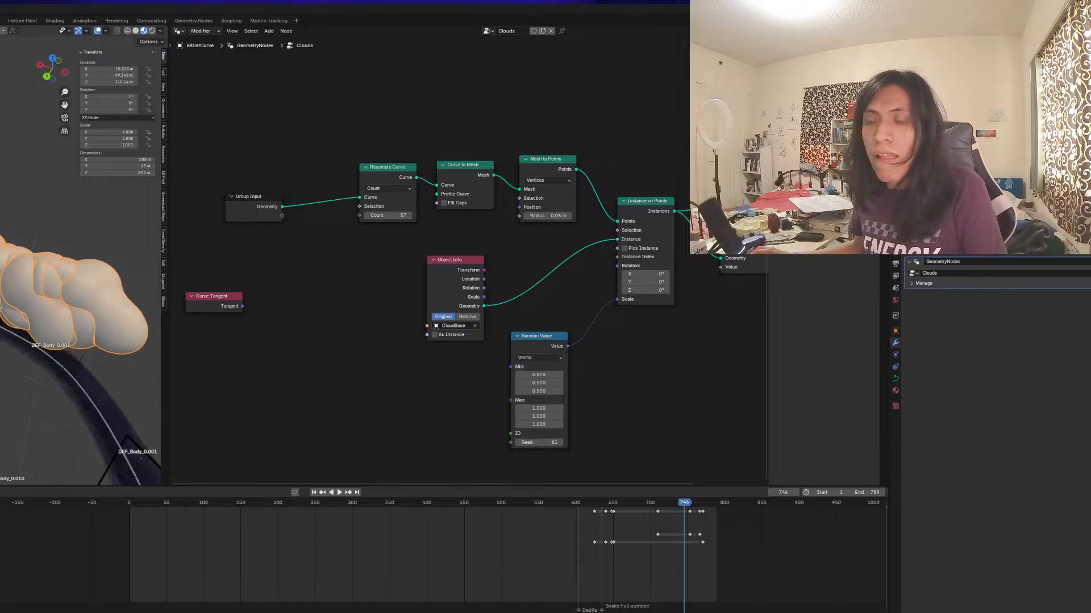
middle_click_drag(220, 343, 301, 323)
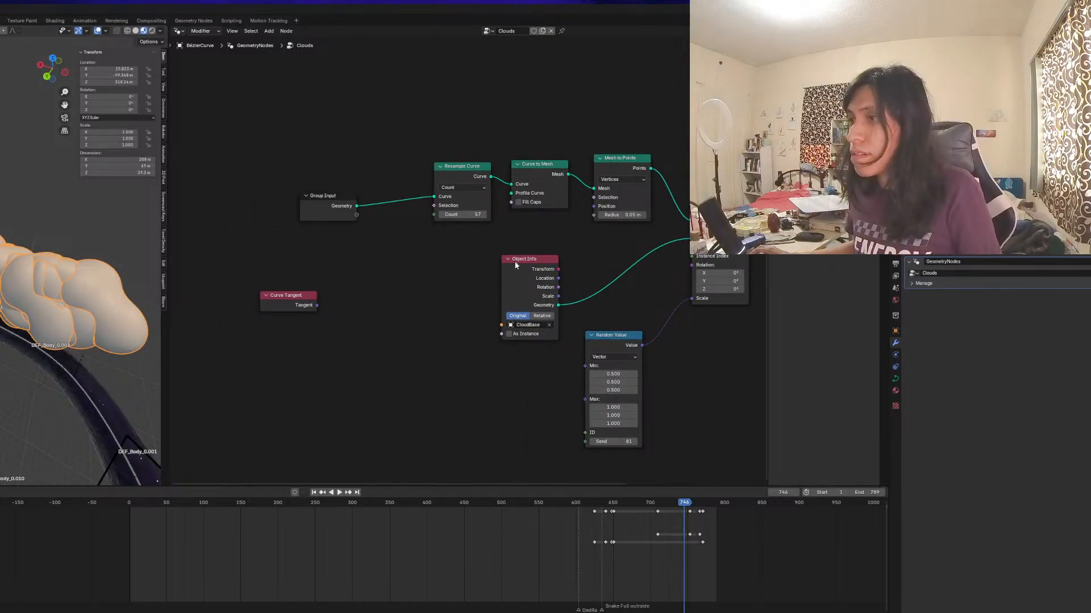
middle_click_drag(516, 265, 495, 286)
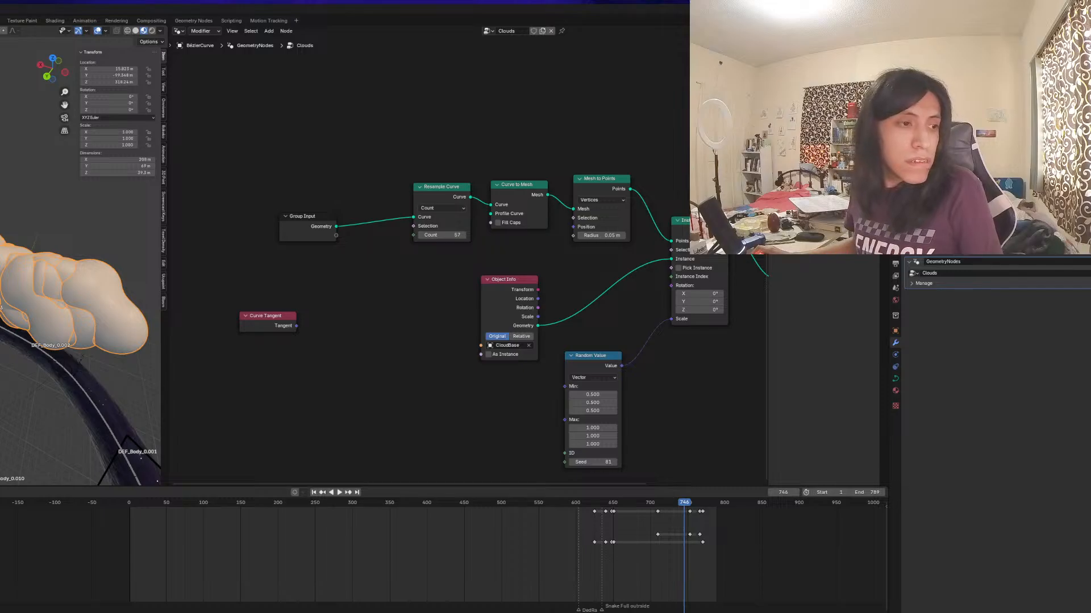
middle_click_drag(37, 311, 85, 318)
scroll(85, 319, "down", 1)
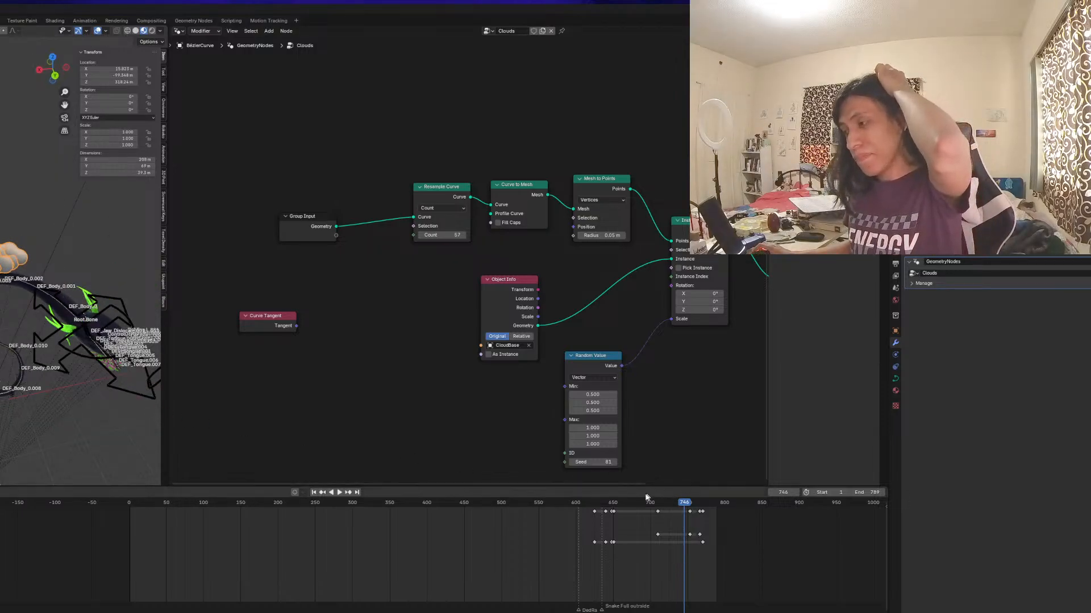
left_click(611, 510)
key("space")
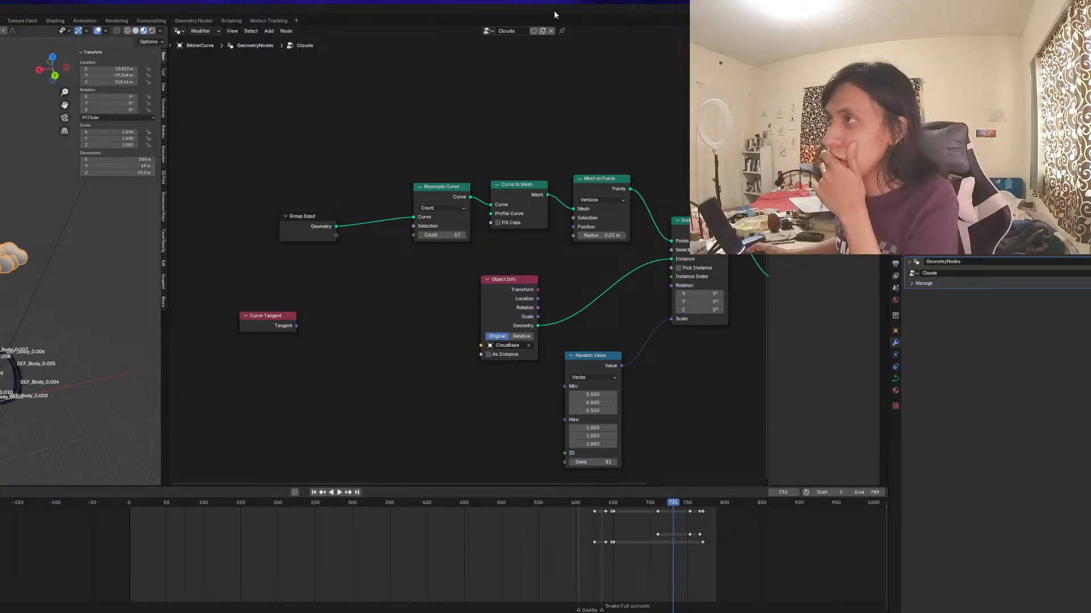
Unlink the Clouds node group from the curve's modifier and expand the 3D viewport over the node editor area
left_click(551, 31)
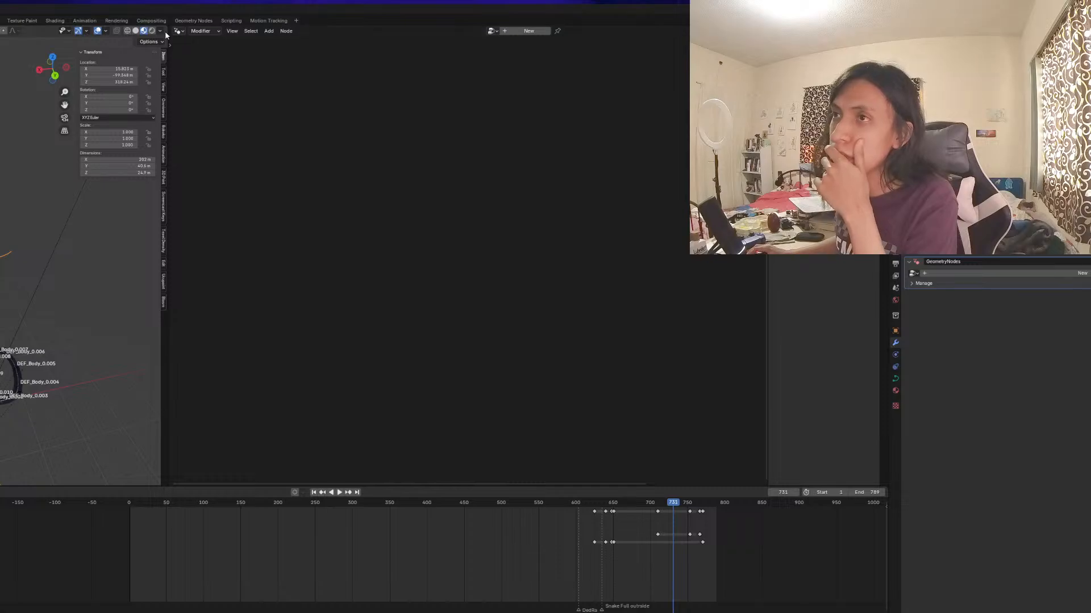
left_click_drag(167, 28, 639, 80)
scroll(370, 266, "down", 3)
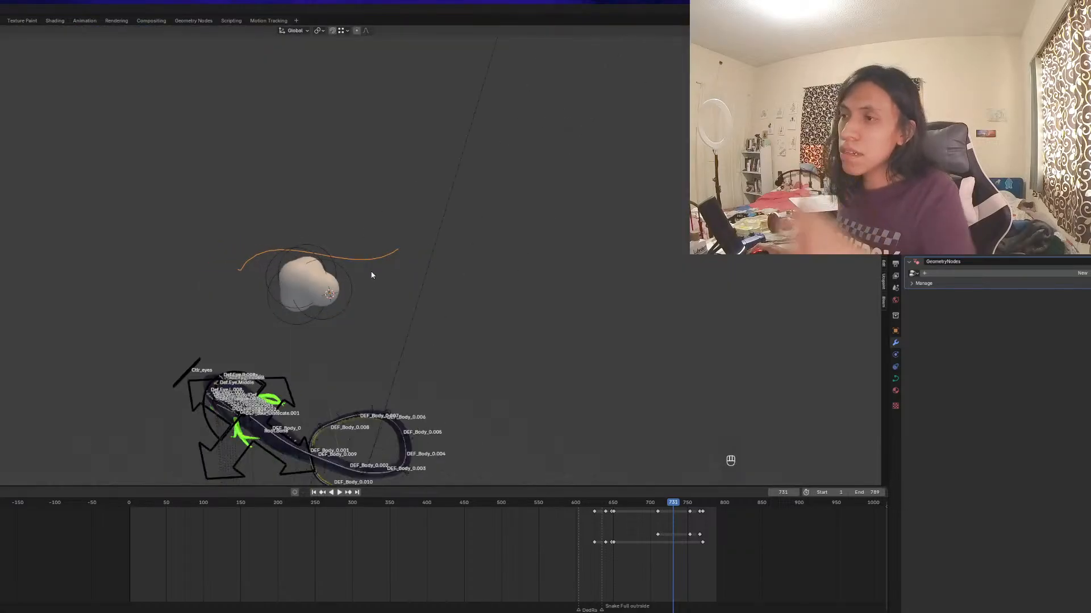
middle_click_drag(370, 274, 364, 257)
Delete the cloud curve above the CloudBase metaball
key("c")
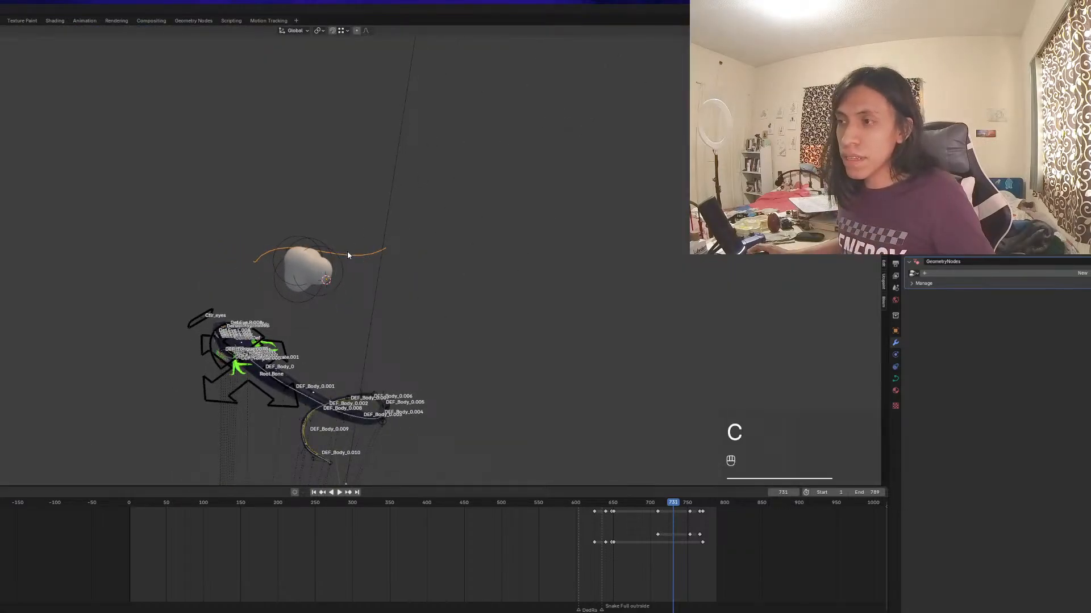
key("x")
left_click(347, 253)
Select the CloudBase metaball, split the viewport vertically and turn the new area into a wide Shader Editor
left_click(330, 266)
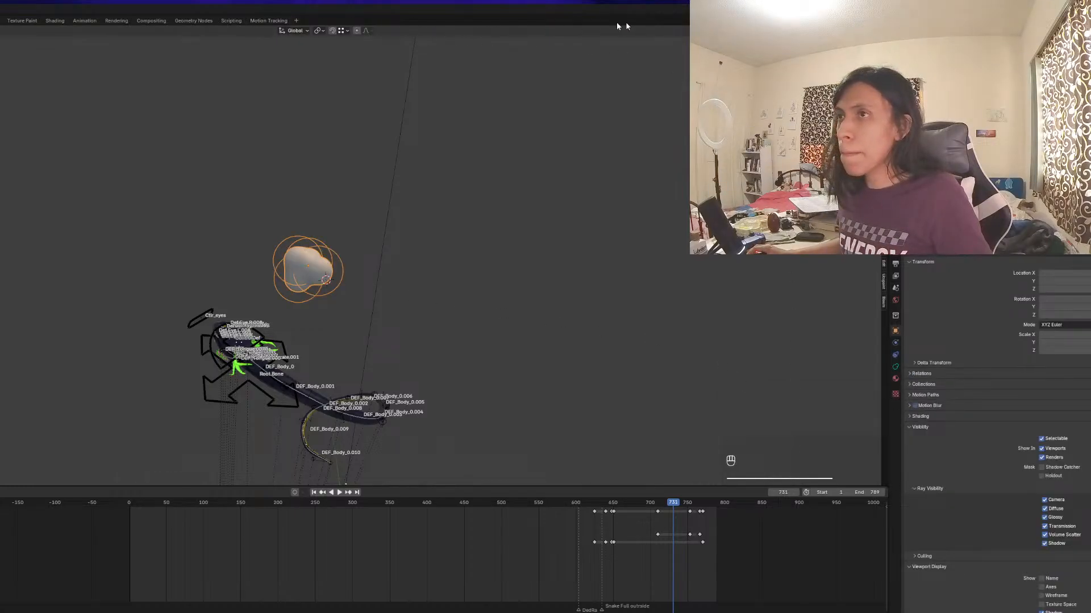
left_click_drag(884, 28, 869, 215)
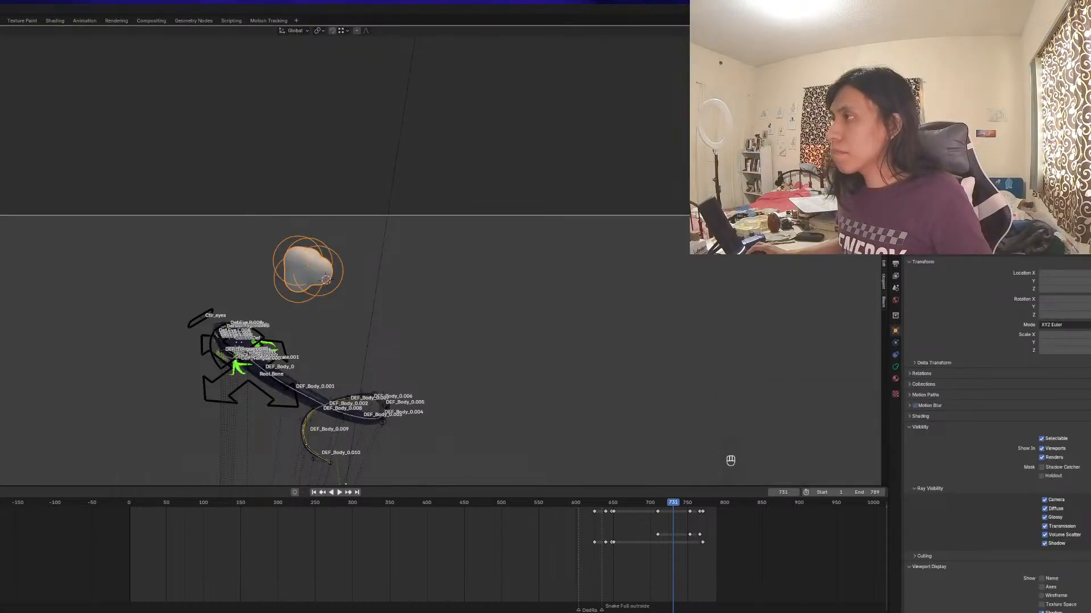
key("Escape")
left_click_drag(884, 27, 549, 52)
left_click(588, 31)
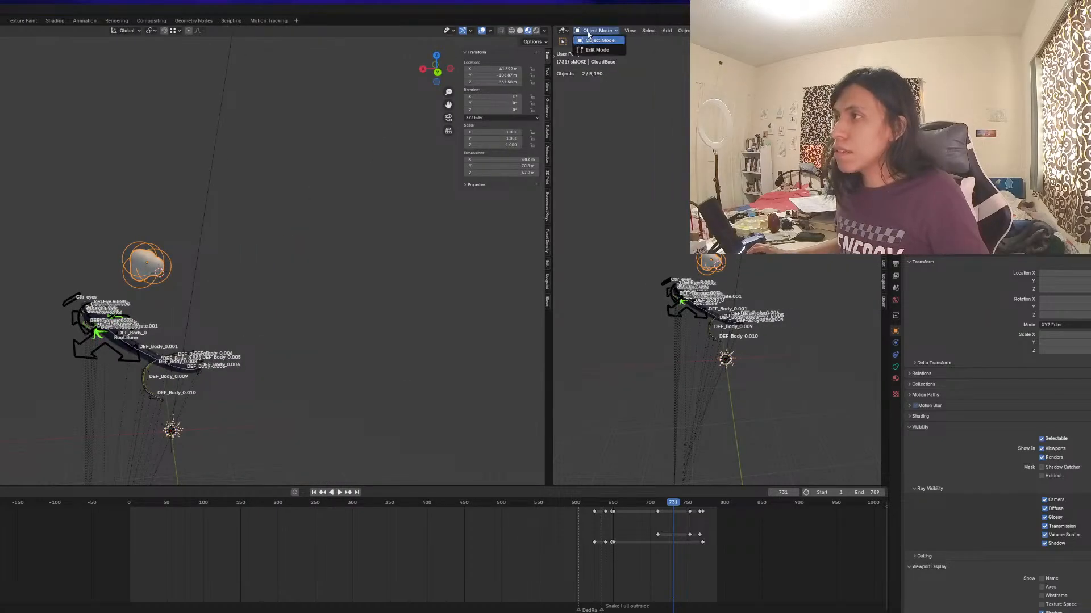
left_click(562, 31)
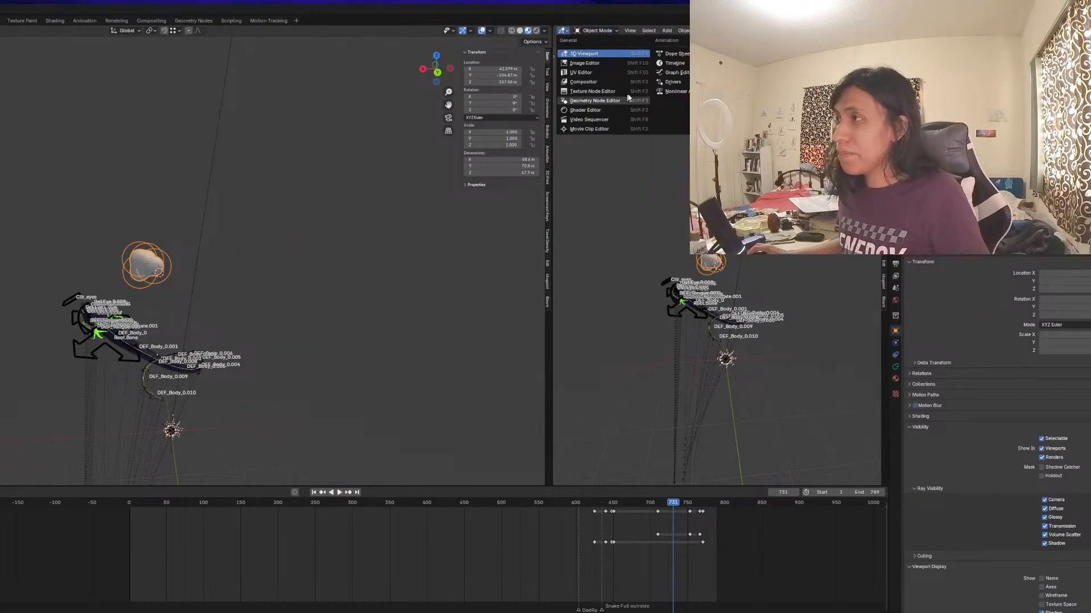
left_click(609, 111)
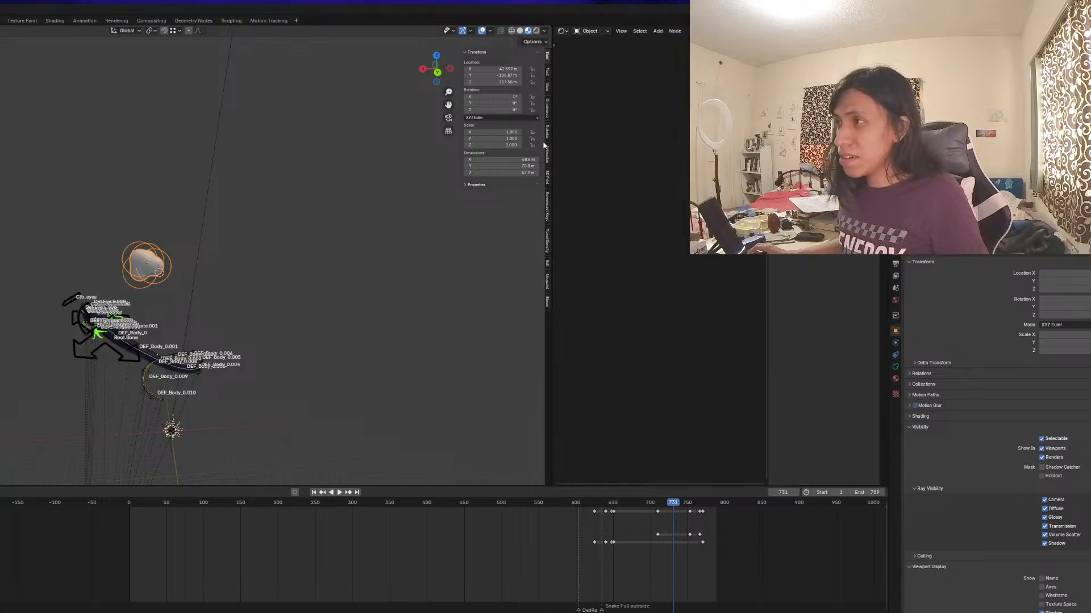
left_click_drag(551, 150, 366, 150)
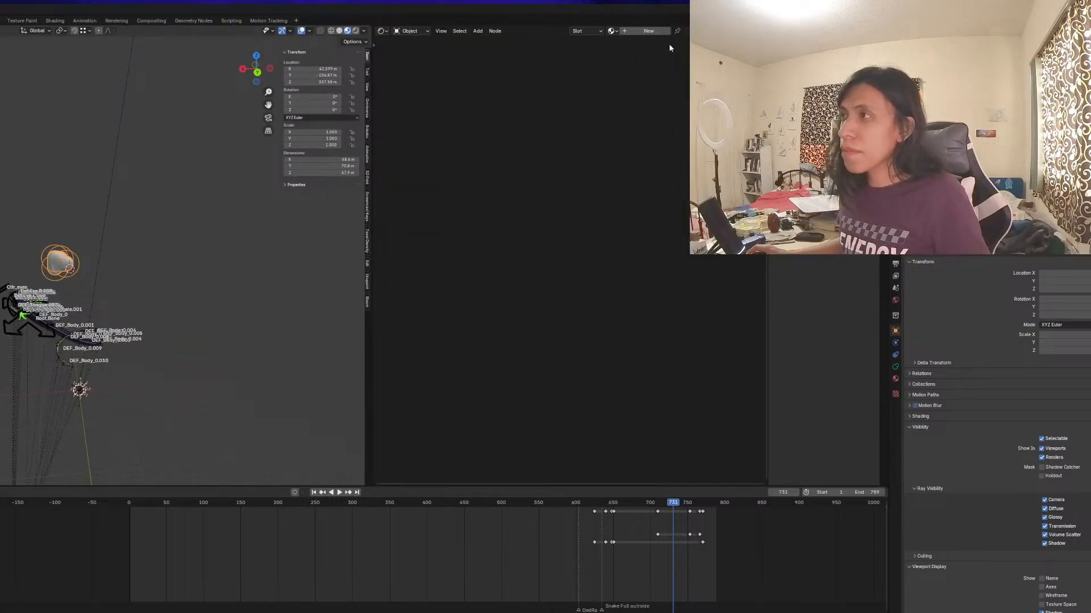
Create a new material for CloudBase and delete its Principled BSDF node
left_click(650, 32)
scroll(524, 214, "up", 3)
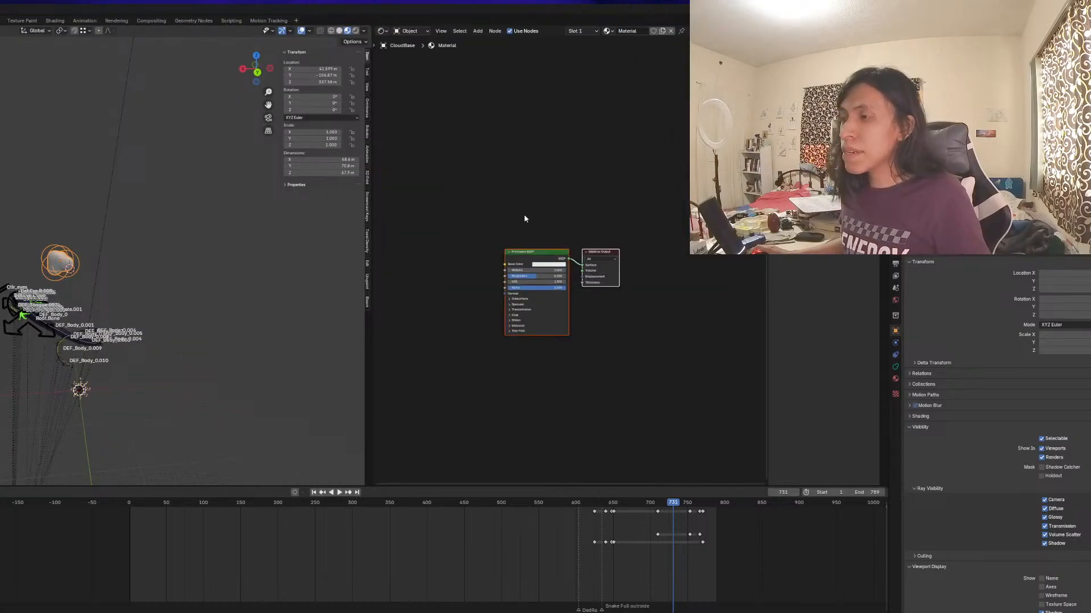
left_click(532, 248)
key("x")
Add a Principled Volume node and connect its Volume output to the Volume input of Material Output
key("shift+a")
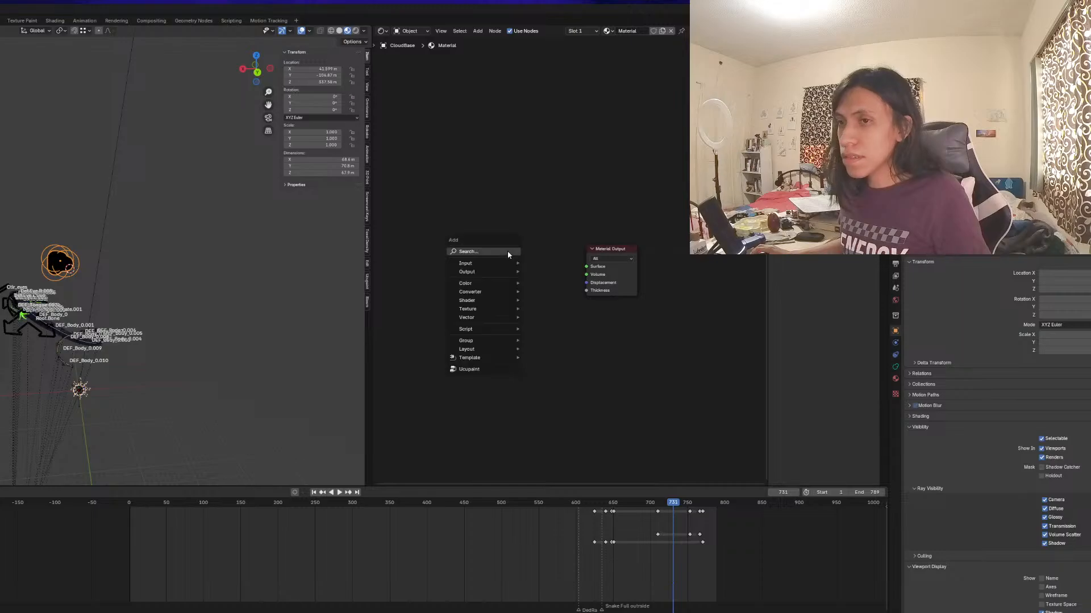
type("vo")
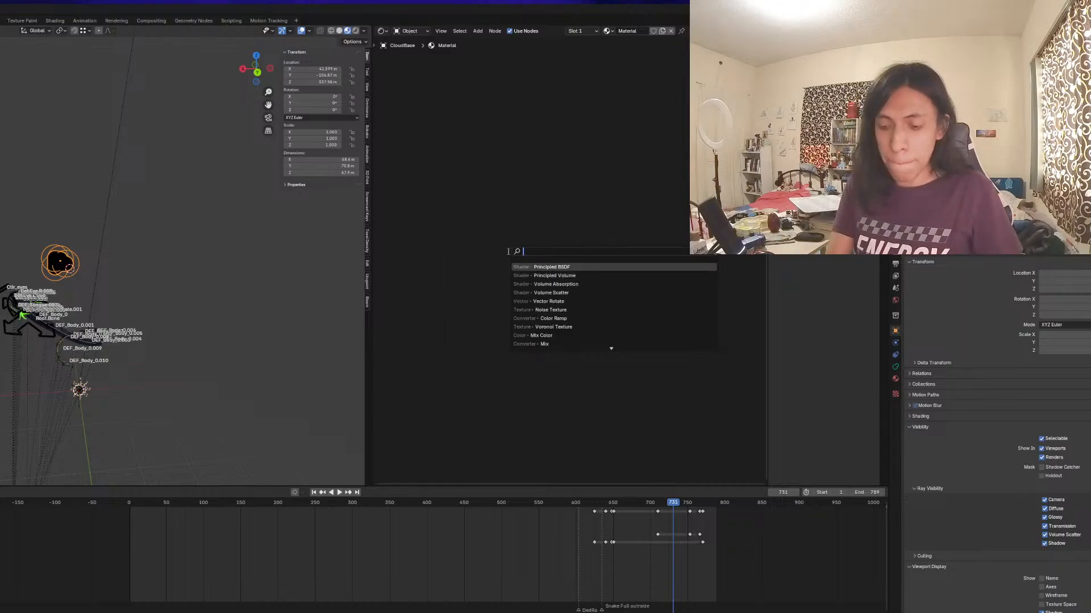
type("lume")
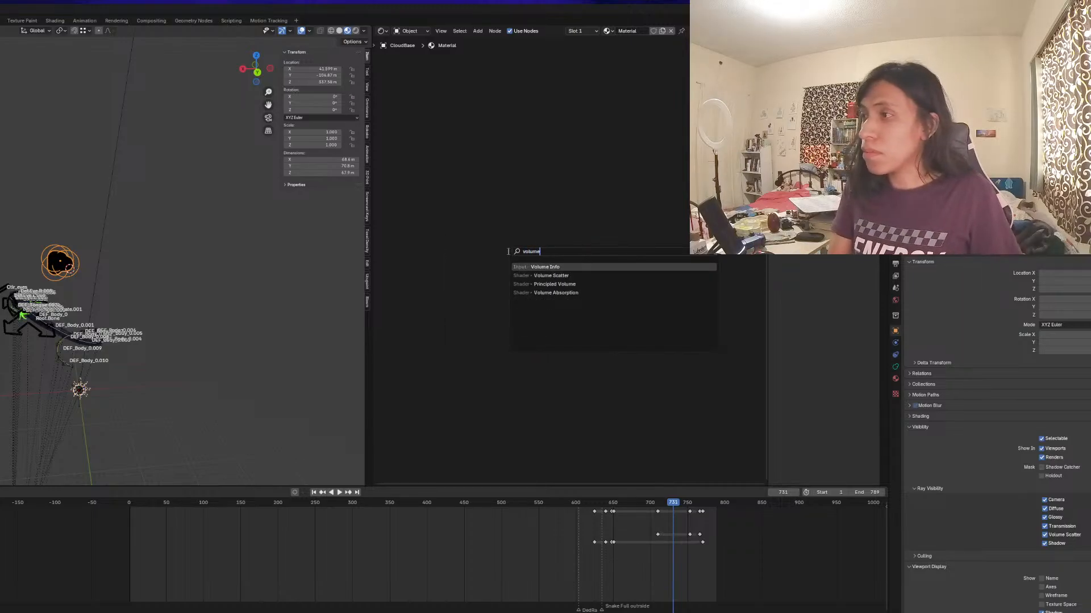
key("Down")
key("Down")
key("Return")
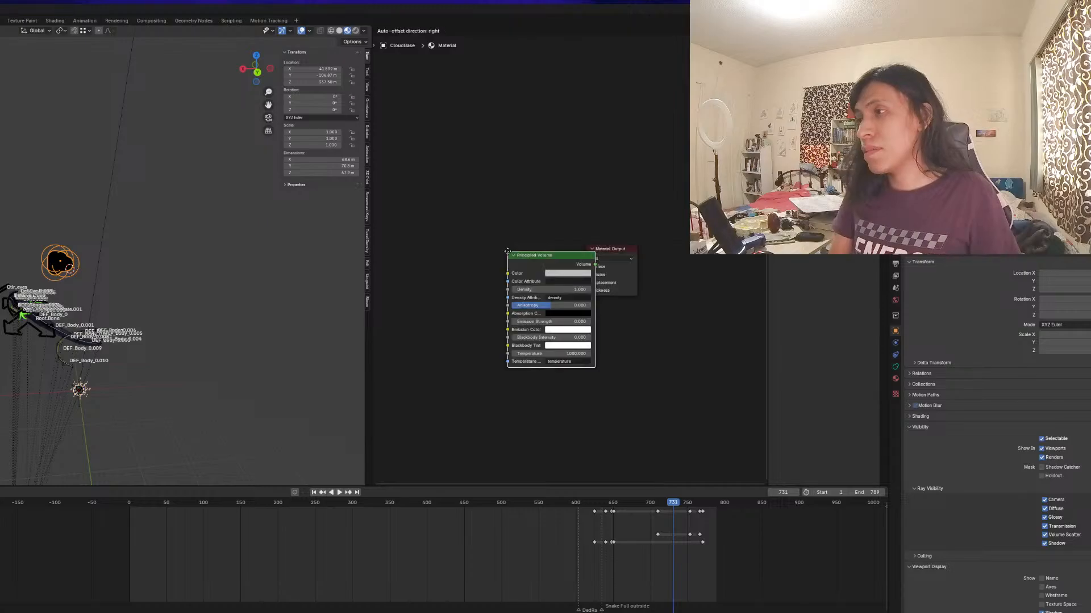
left_click(434, 247)
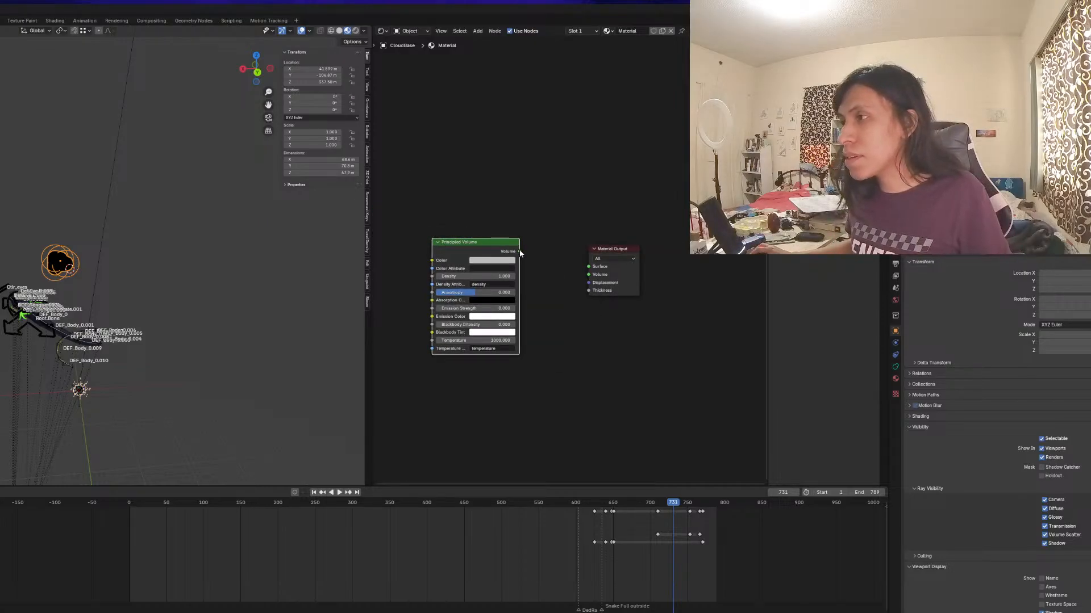
left_click_drag(520, 251, 589, 274)
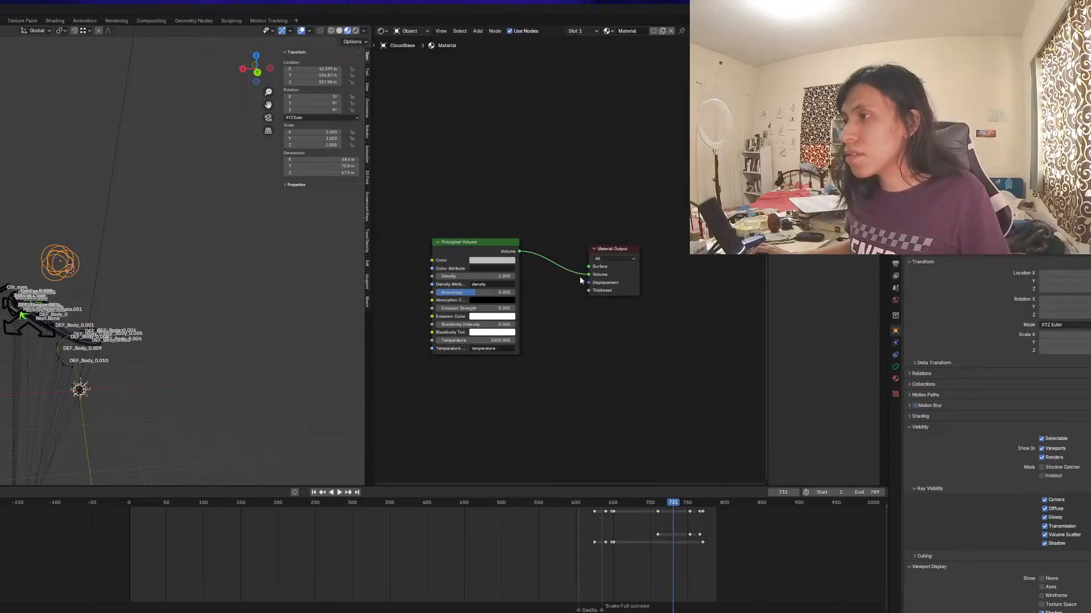
Set the Principled Volume Density to 50
scroll(486, 279, "up", 1)
left_click(479, 279)
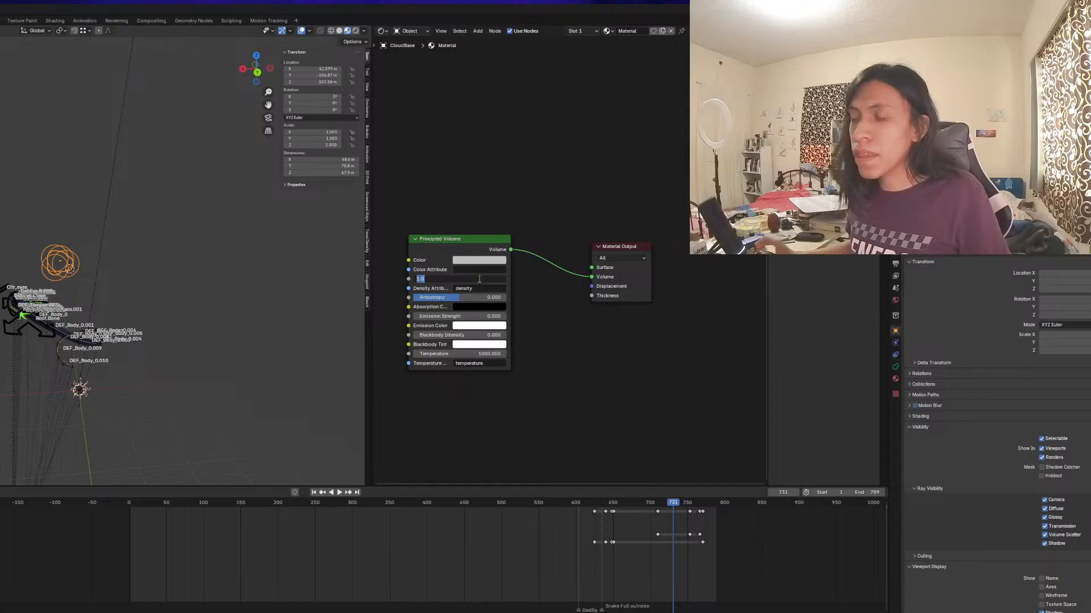
type("50")
key("Return")
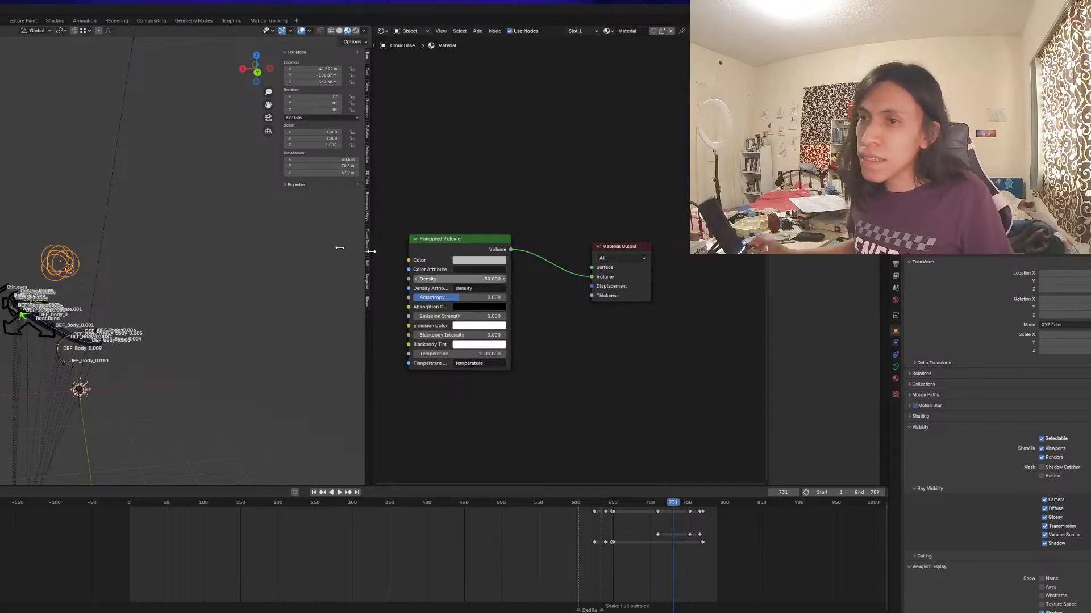
Move the Principled Volume node closer to the Material Output node
scroll(137, 260, "up", 5)
middle_click_drag(137, 259, 260, 302)
left_click(172, 234)
scroll(173, 232, "up", 3)
left_click_drag(466, 238, 500, 261)
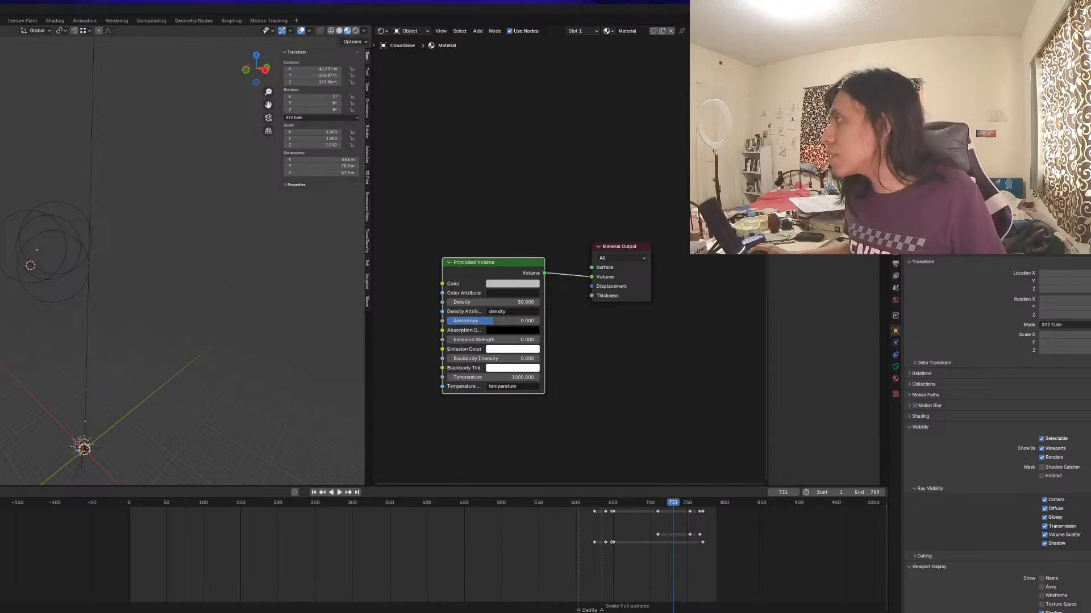
middle_click_drag(302, 350, 291, 336)
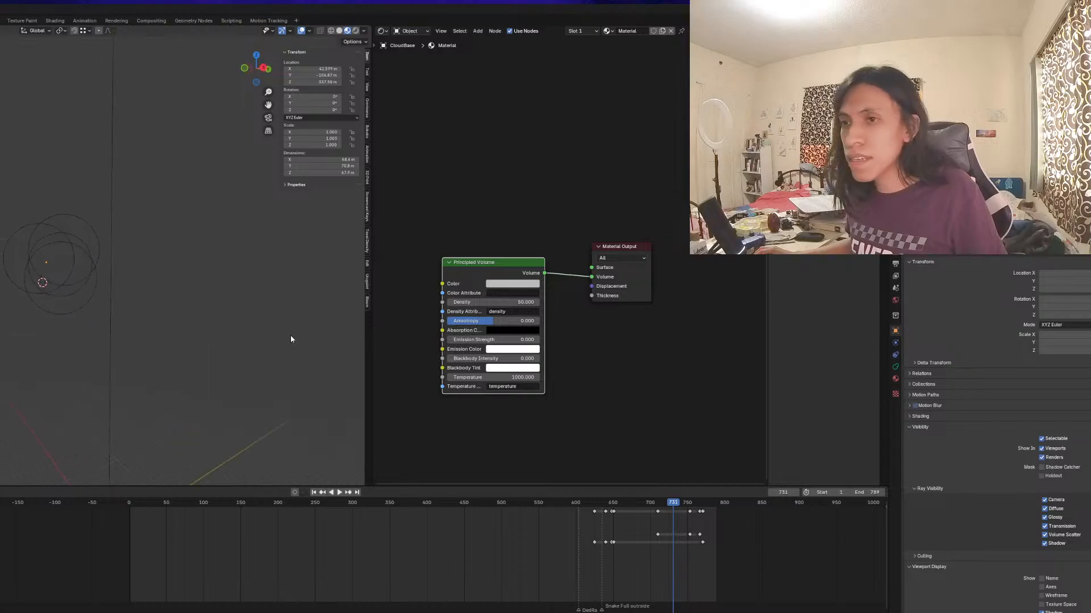
Examine the metaball data settings, the render sampling and light path settings, and the CloudBase metaball up close in the viewport
left_click(896, 367)
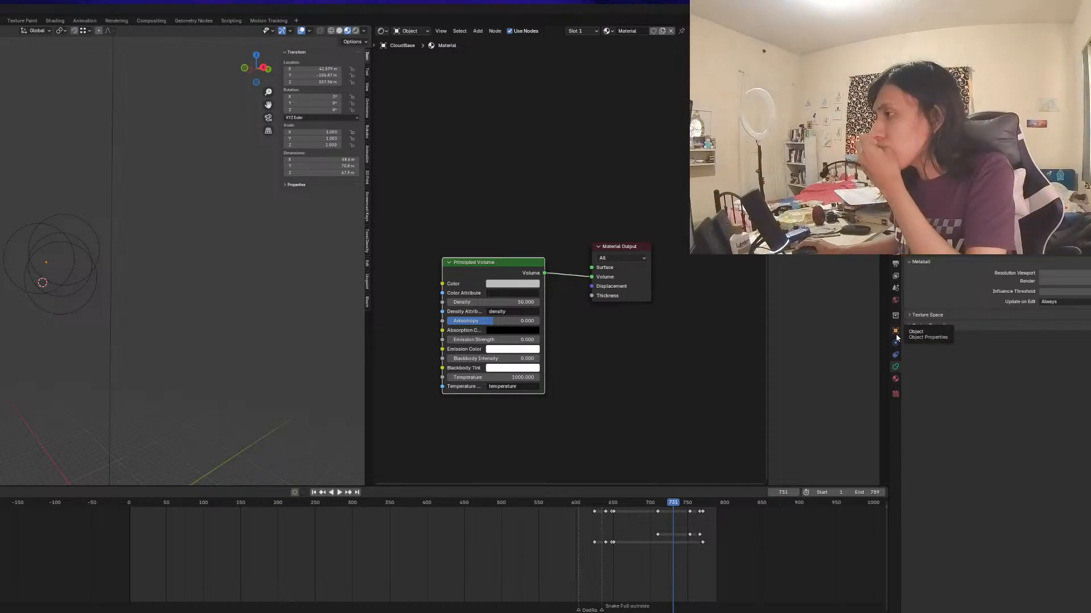
left_click(897, 253)
scroll(944, 340, "down", 7)
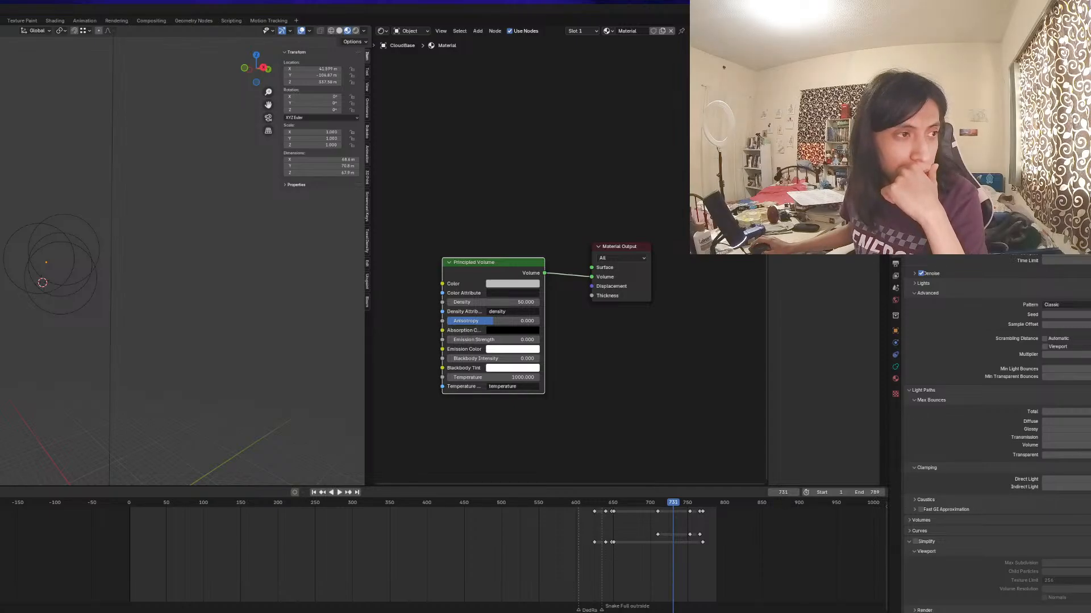
middle_click_drag(89, 370, 139, 339)
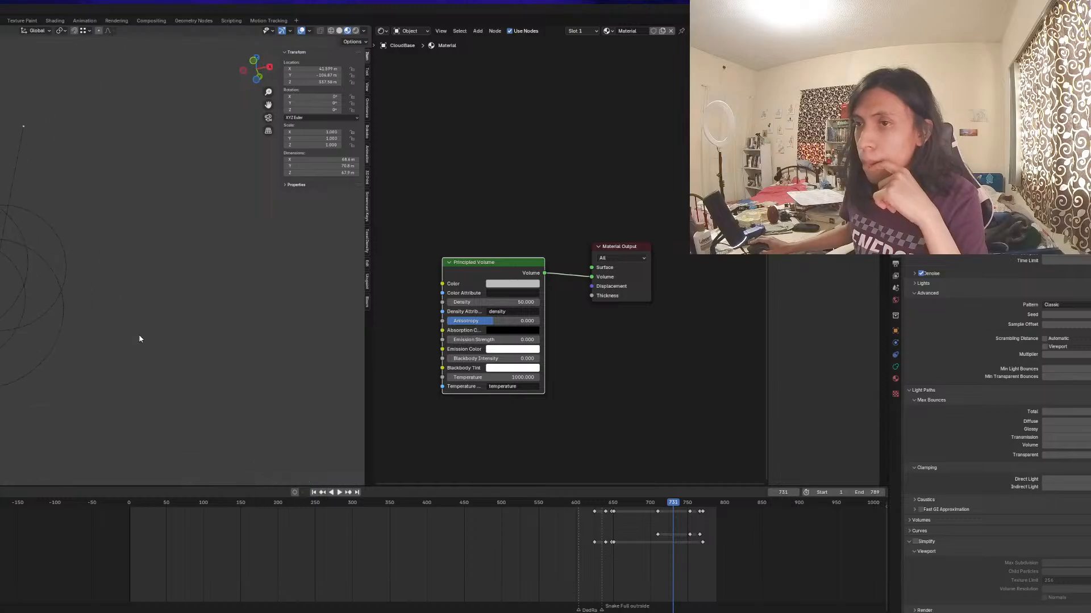
scroll(123, 342, "down", 2)
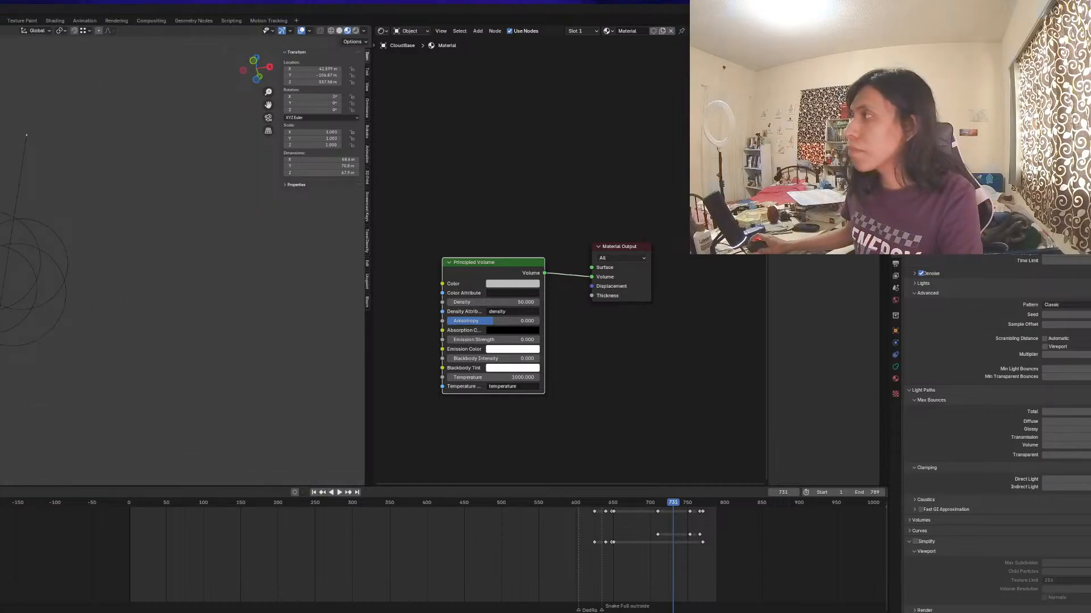
left_click(2, 308)
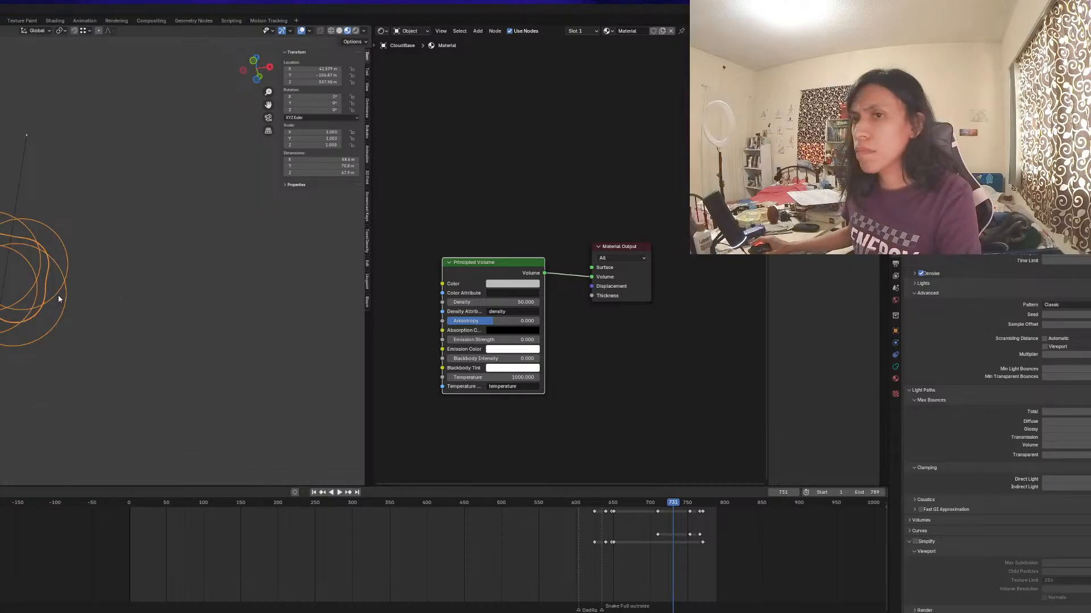
key("KP_Decimal")
scroll(23, 312, "down", 6)
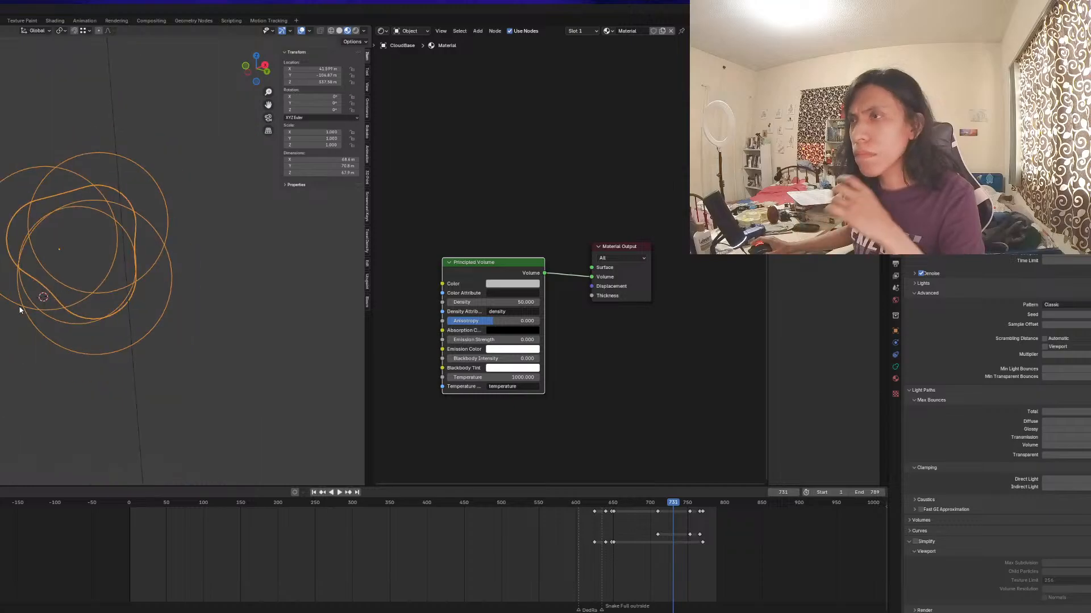
scroll(990, 348, "up", 2)
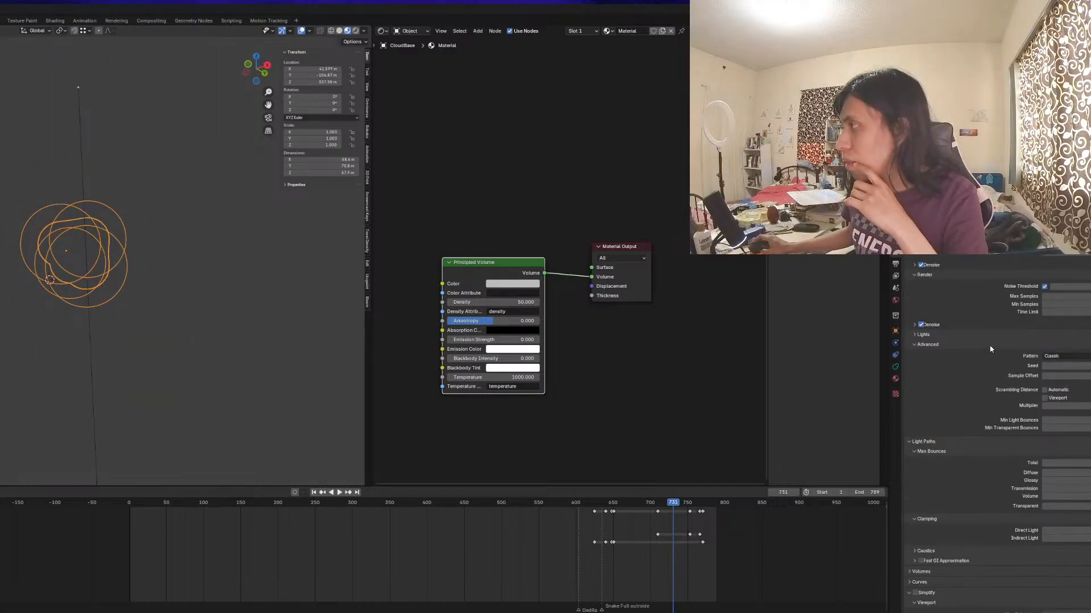
Show the material preview, move Principled Volume away from the output node and darken its Color to dark grey
left_click(896, 378)
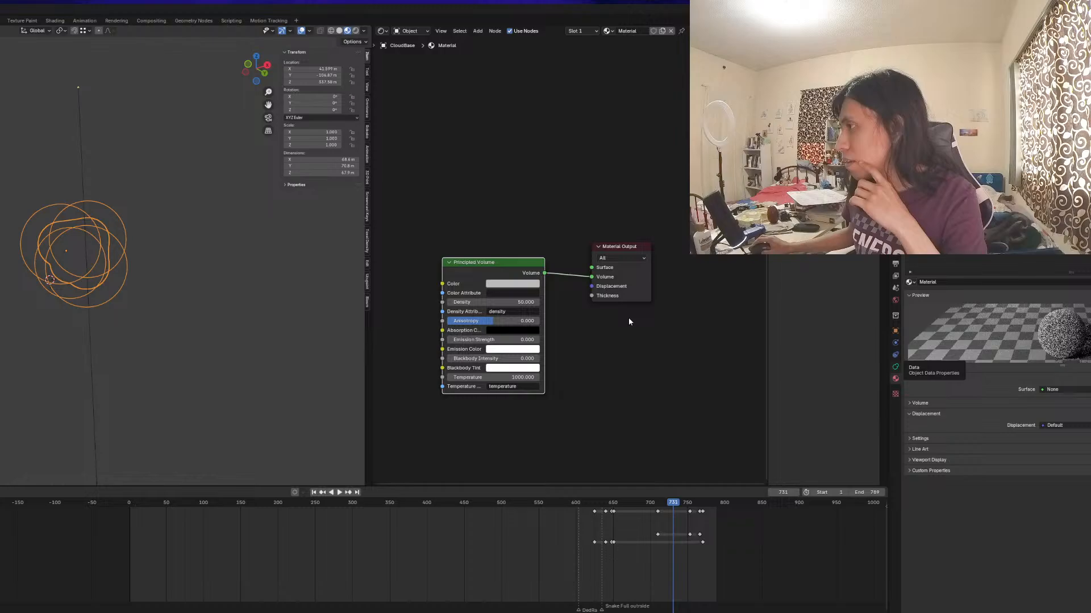
left_click_drag(467, 275, 438, 281)
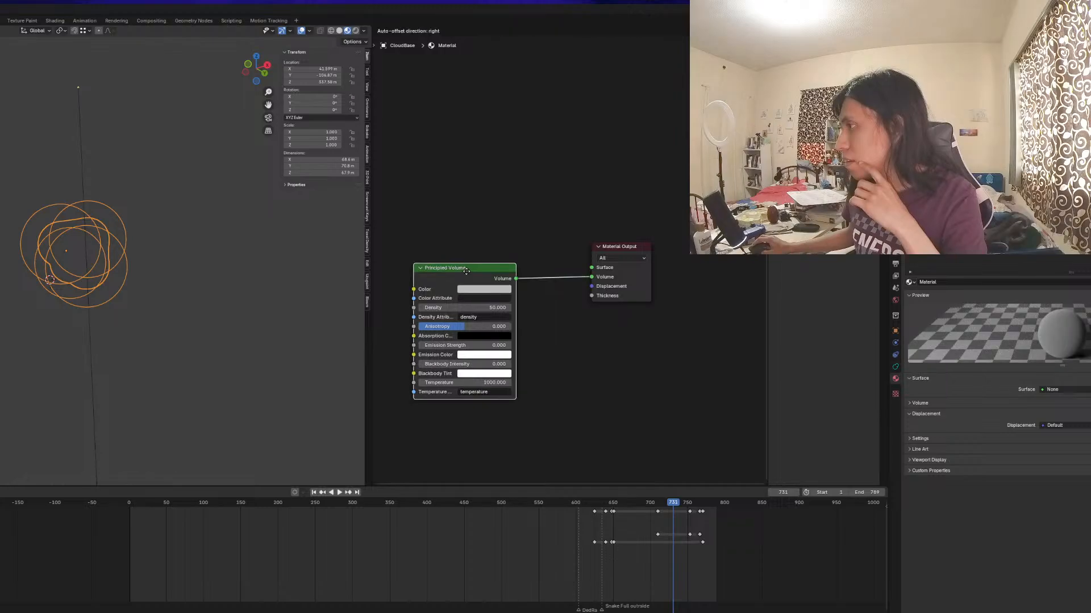
left_click(484, 289)
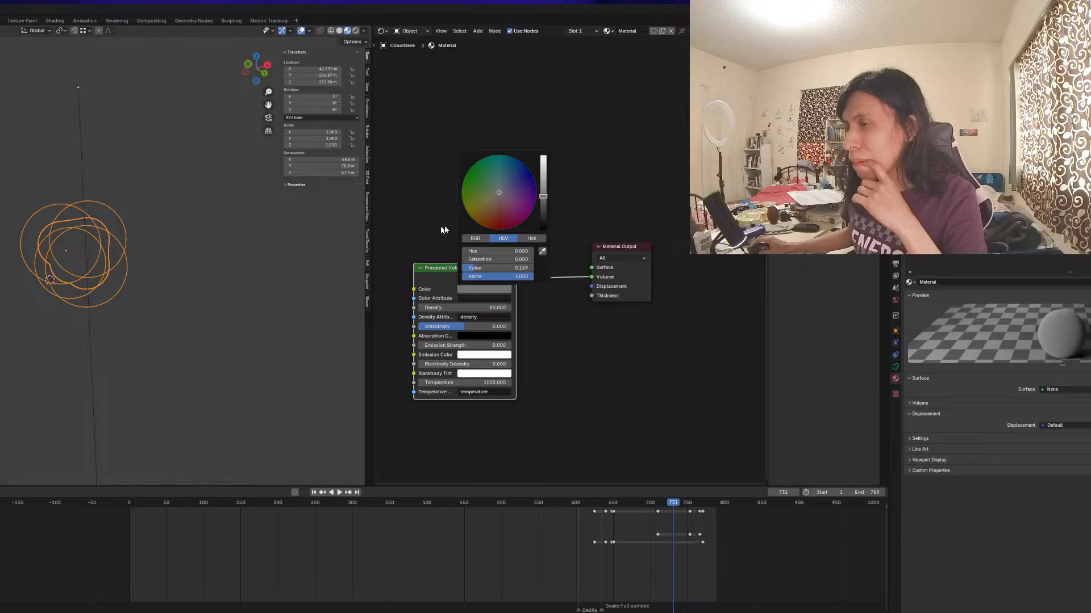
left_click(543, 212)
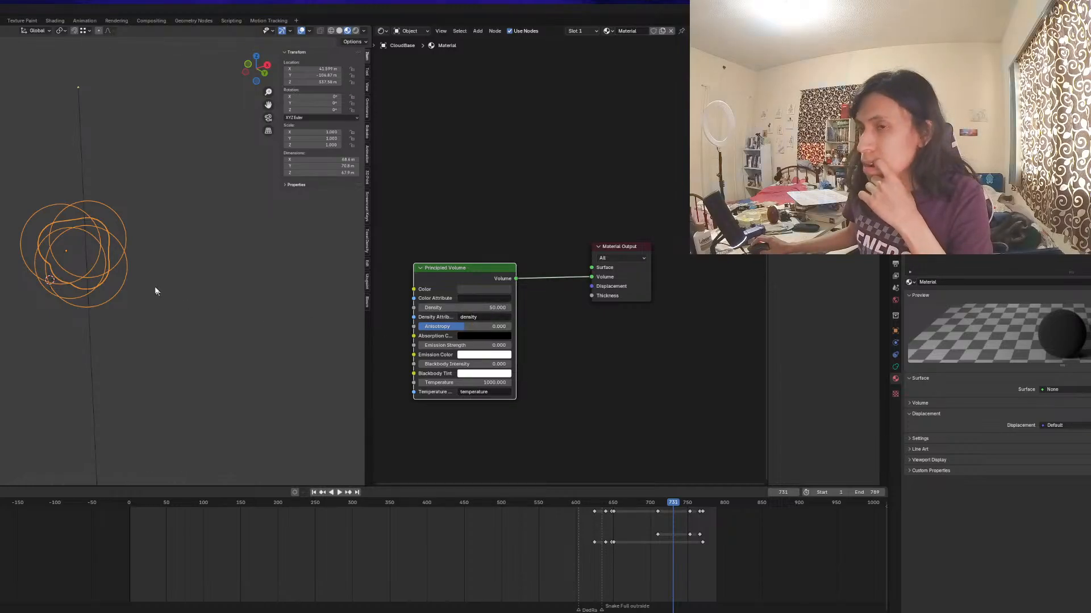
Switch the viewport to Solid shading to check the shape of CloudBase
scroll(153, 283, "up", 2)
scroll(151, 280, "down", 4)
middle_click_drag(118, 286, 162, 294)
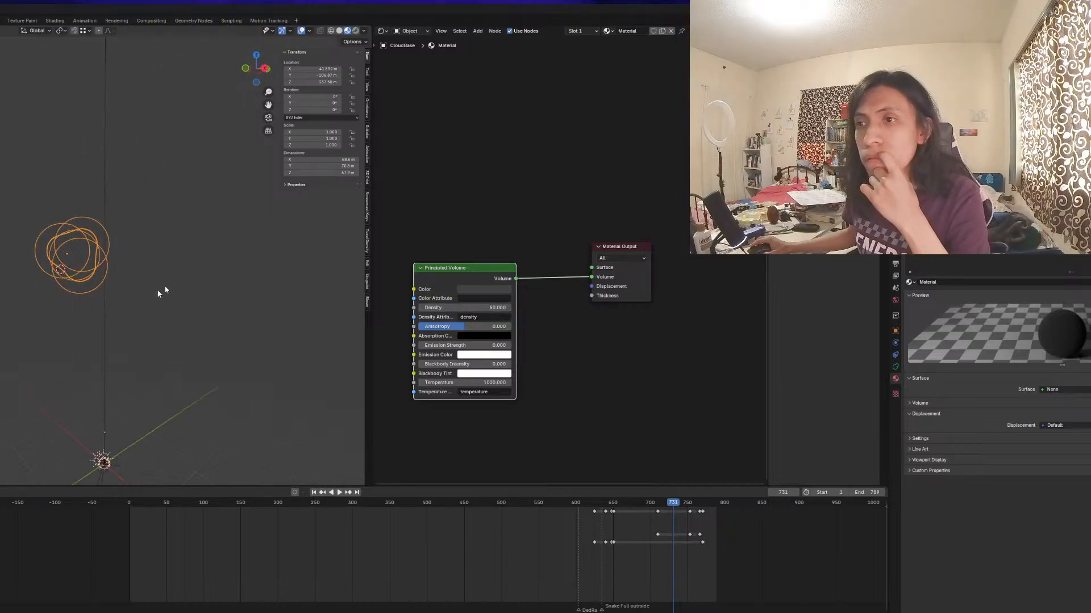
left_click(339, 31)
Enlarge CloudBase to about 5.9 times its size and try to apply its scale
mouse_move(71, 253)
middle_mouse_down()
mouse_move(137, 217)
mouse_move(175, 269)
mouse_move(85, 258)
middle_mouse_up()
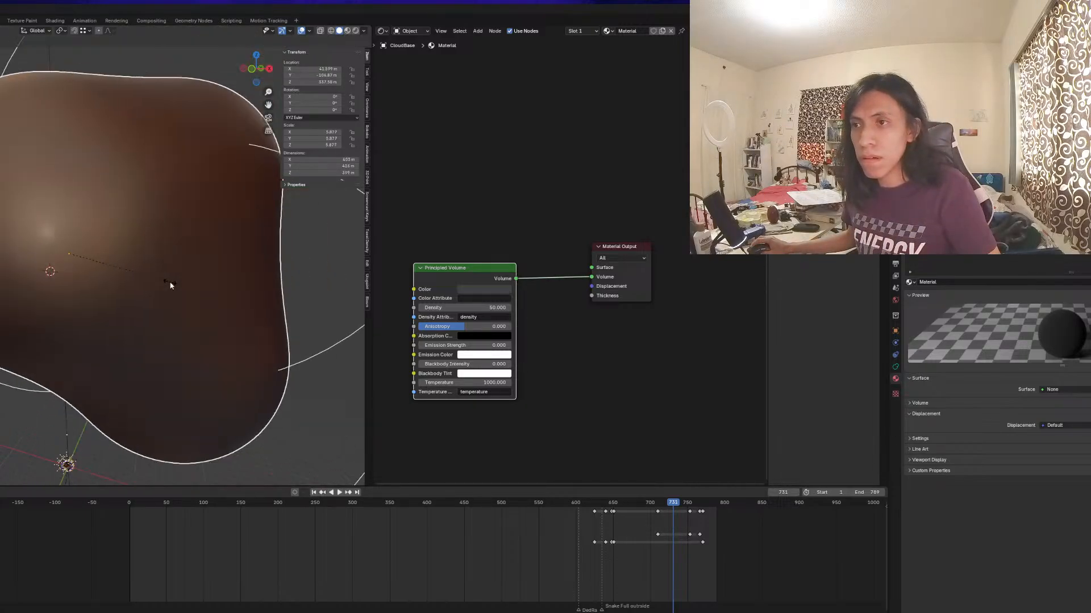
left_click(171, 286)
key("ctrl+a")
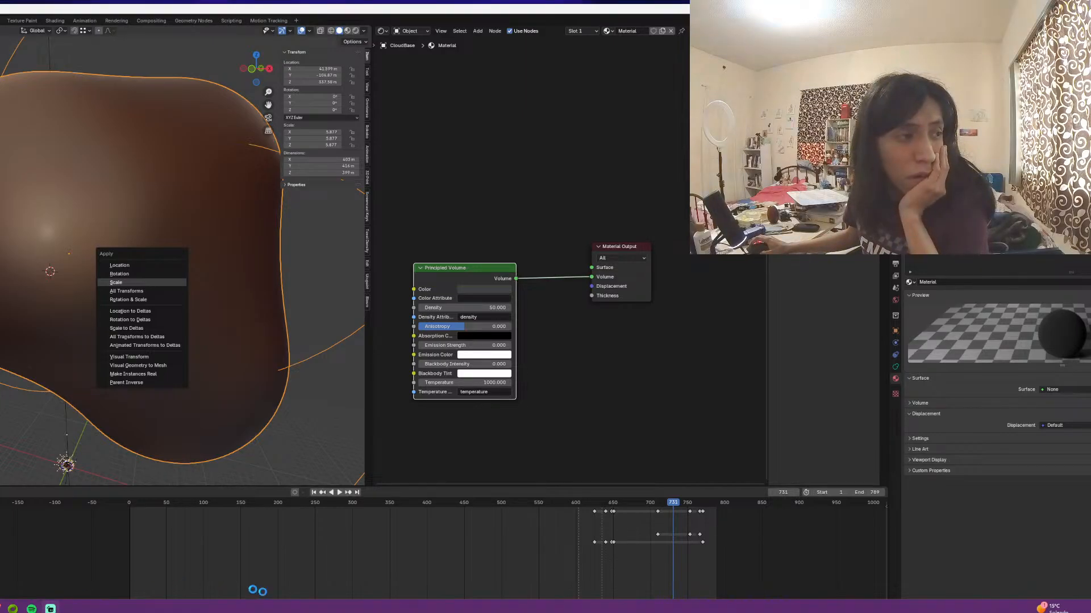
Force the unresponsive Blender to close and close the Ko-fi browser window
key("super")
left_click(254, 515)
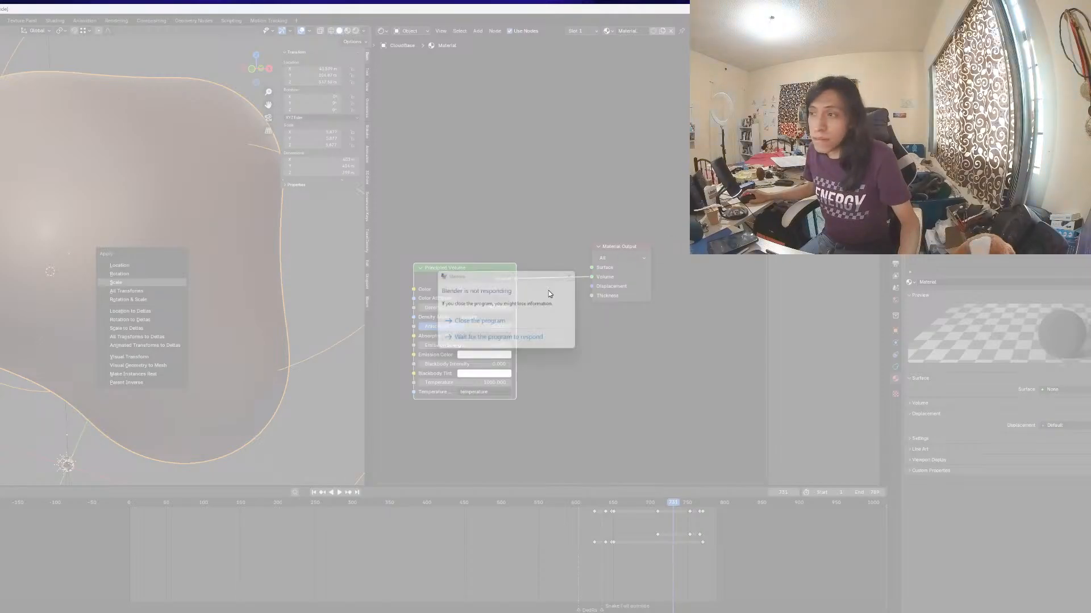
left_click(474, 322)
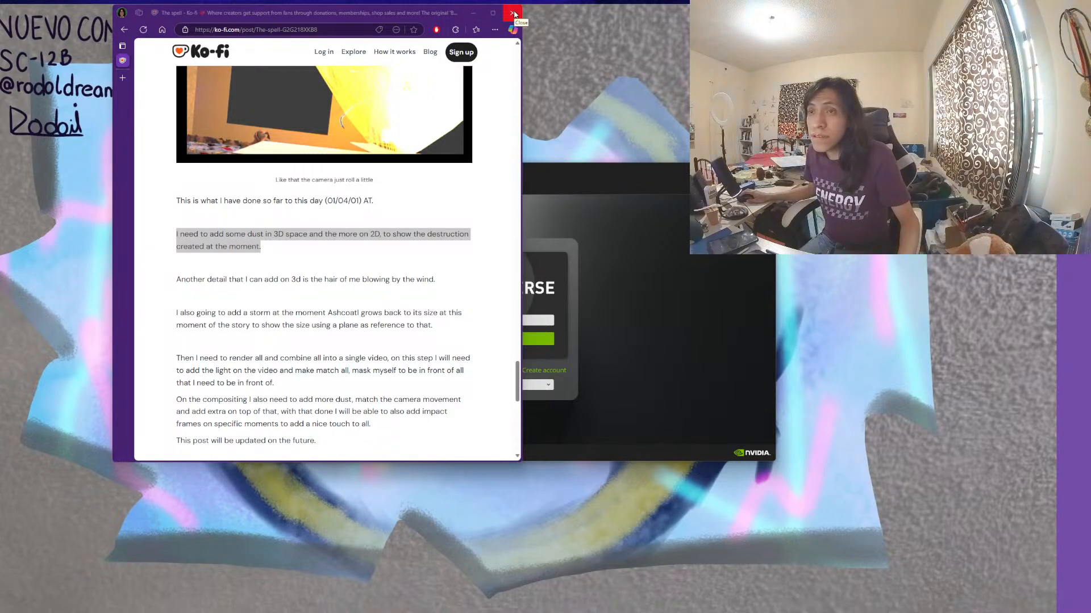
left_click(513, 13)
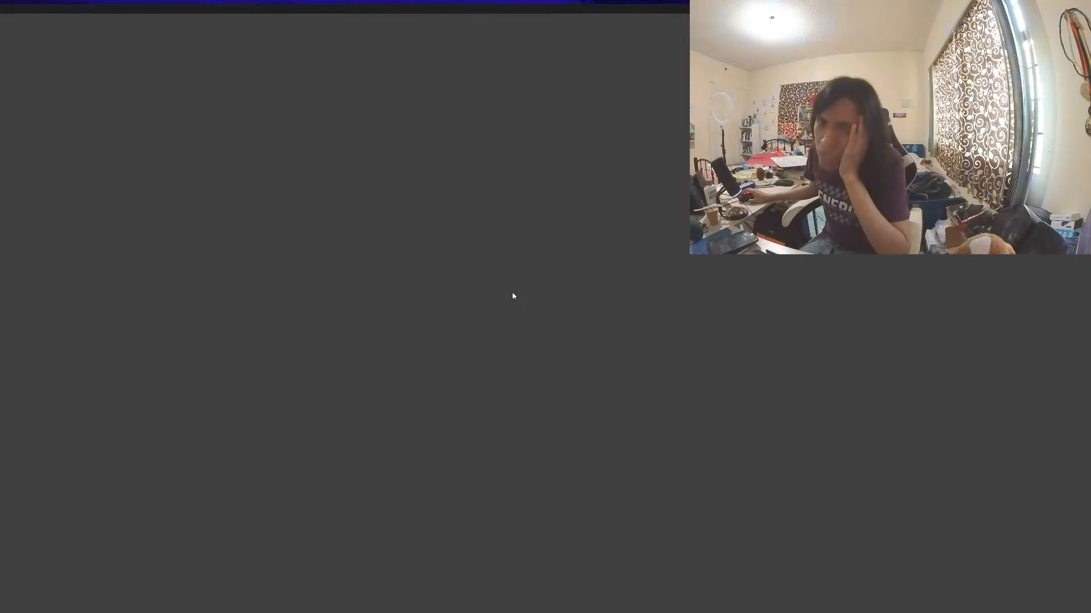
Delete the CloudBase metaball from the reopened scene
scroll(513, 292, "down", 3)
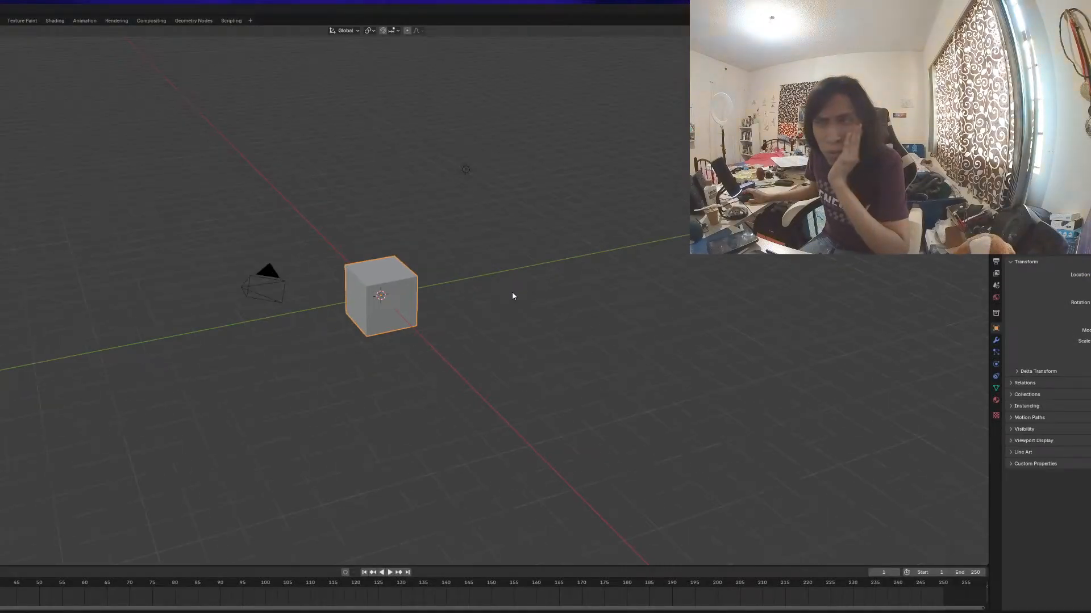
scroll(200, 151, "up", 2)
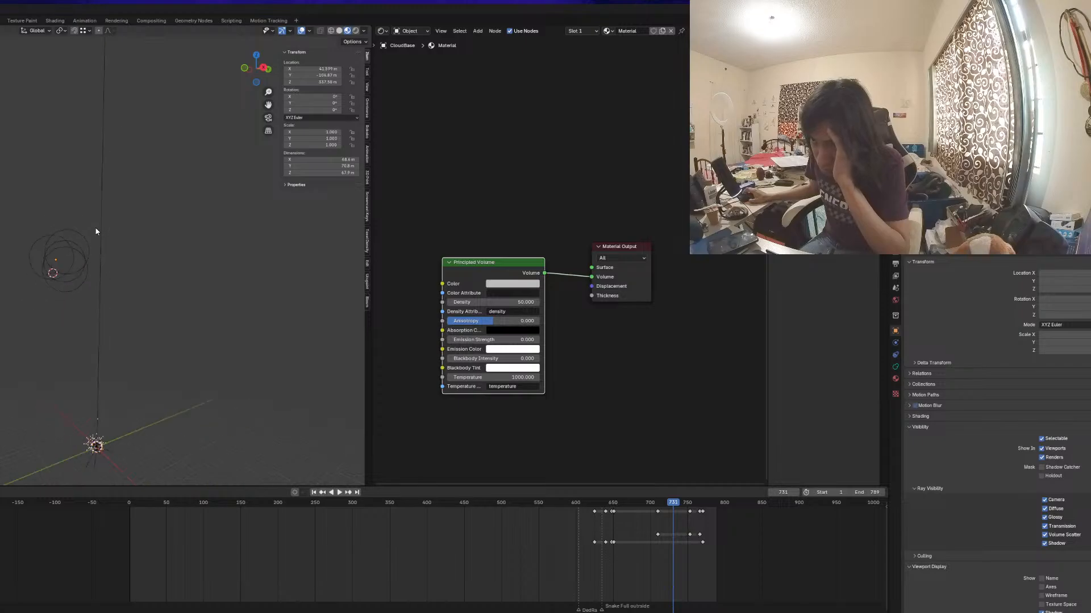
left_click(66, 267)
key("x")
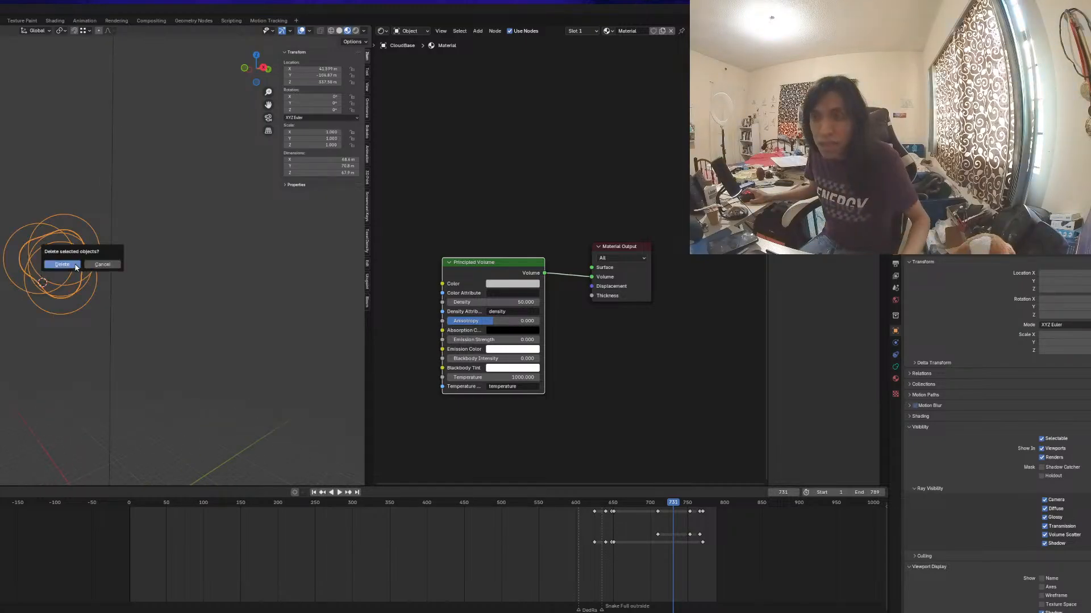
left_click(72, 266)
Add a UV sphere mesh with a radius of 25 m at the 3D cursor
middle_click_drag(72, 268, 158, 330)
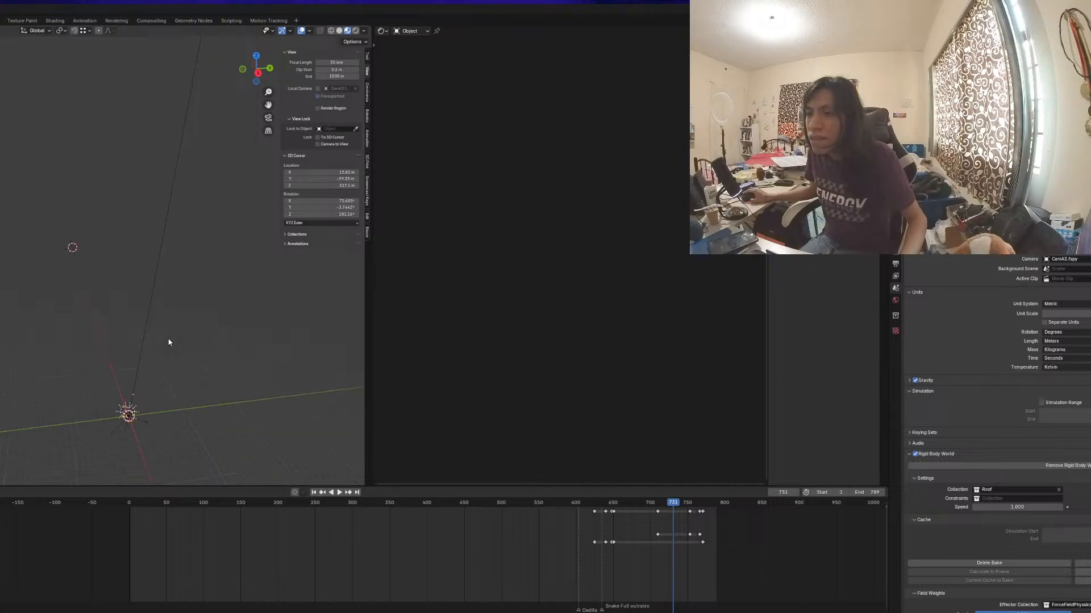
key("shift+a")
mouse_move(138, 339)
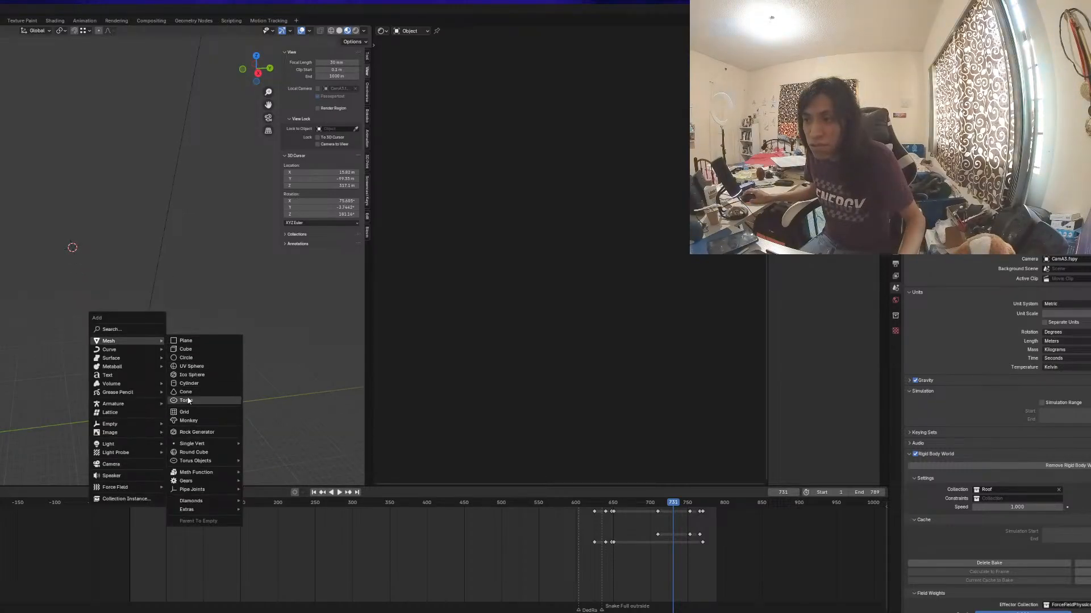
left_click(196, 366)
scroll(88, 276, "up", 2)
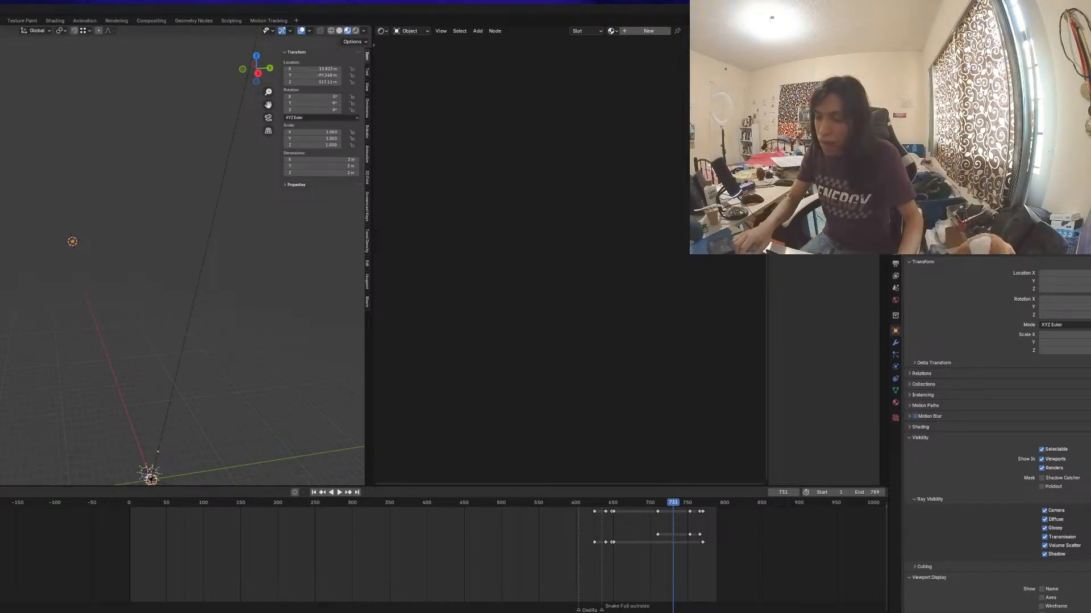
type("25")
key("Return")
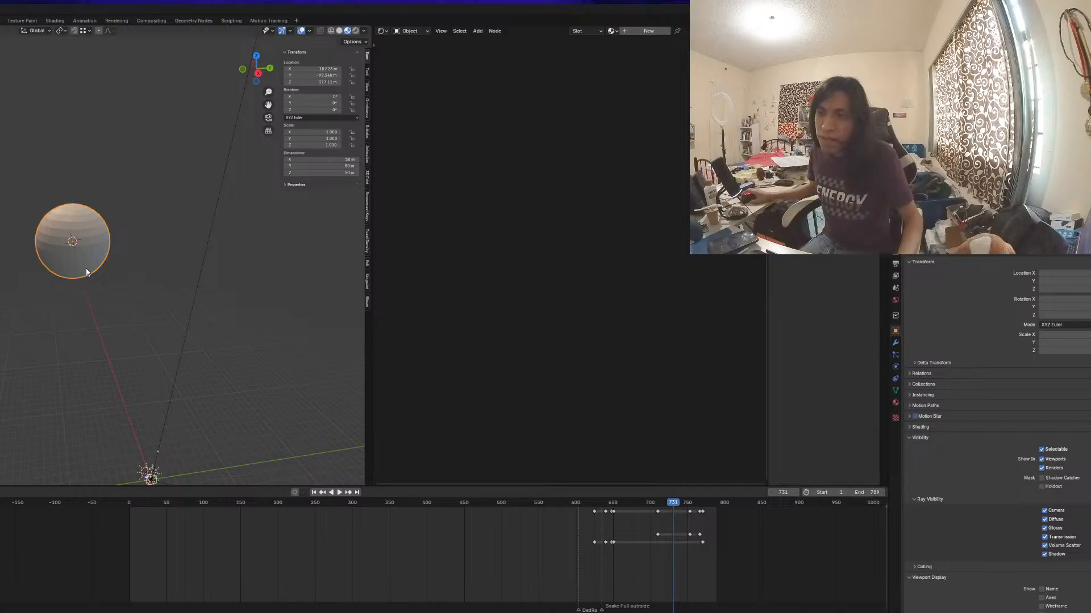
Duplicate the sphere six times and place the copies as an overlapping, cloud-shaped cluster
middle_click_drag(87, 273, 97, 250)
key("shift+d")
left_click(106, 305)
key("shift+d")
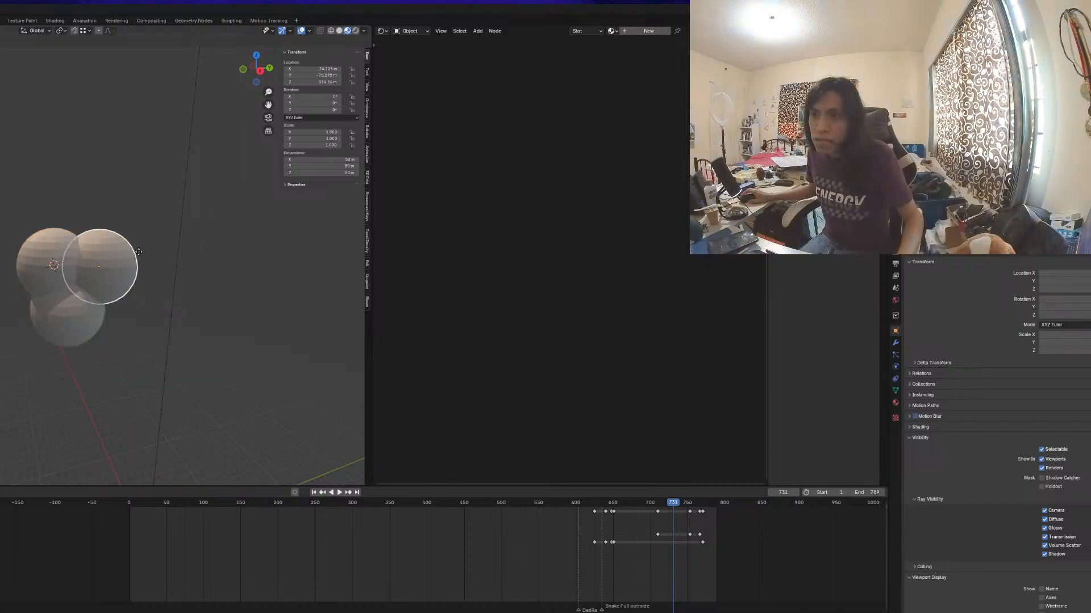
left_click(140, 262)
key("shift+d")
left_click(88, 229)
key("shift+d")
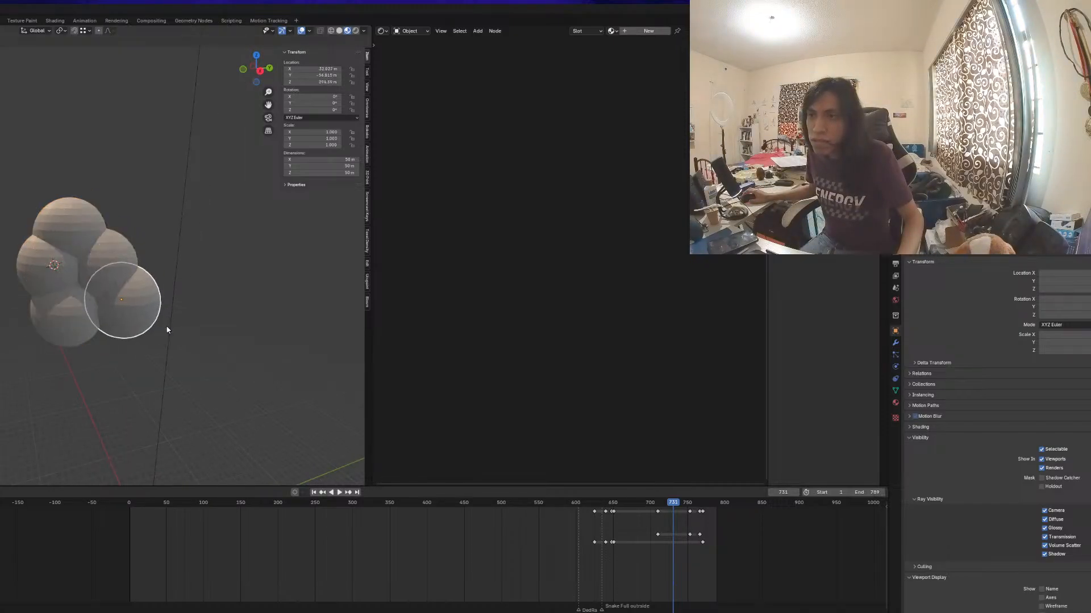
left_click(230, 282)
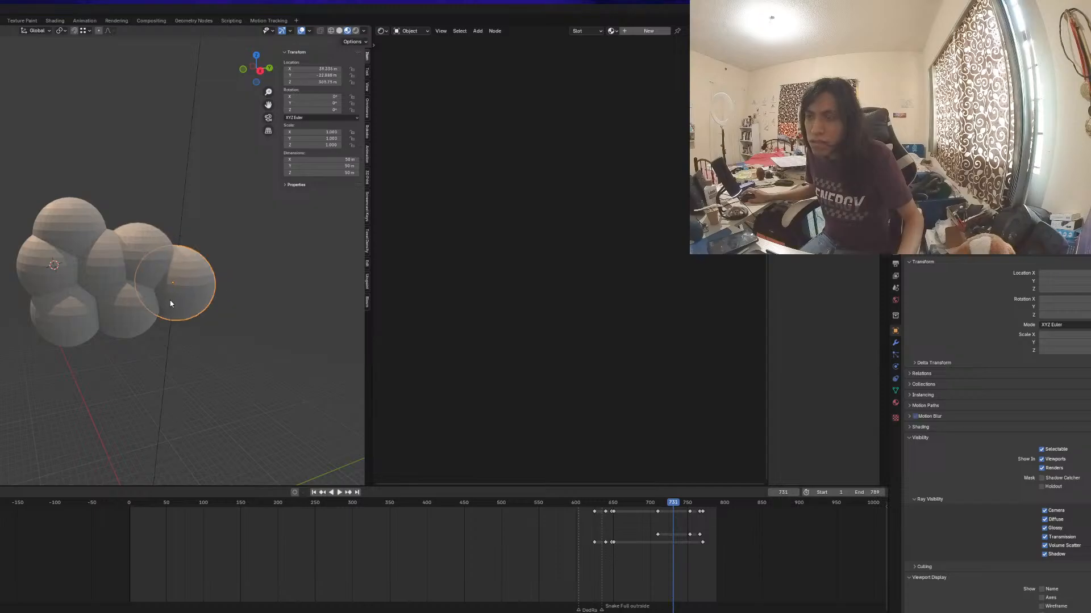
Select all seven spheres of the cluster and join them into one mesh object
left_click(136, 314, "shift")
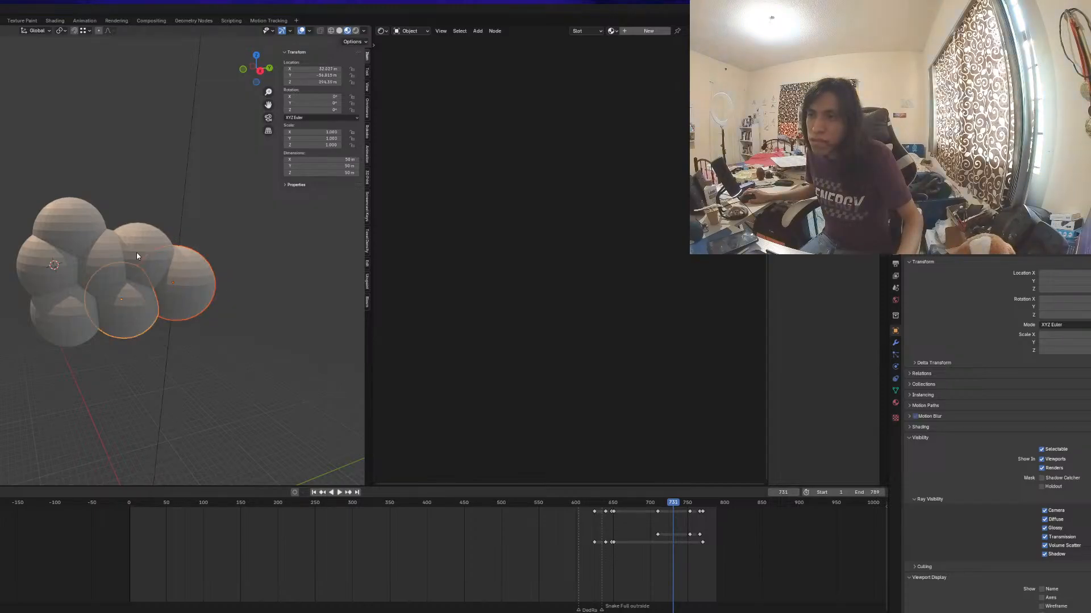
left_click(137, 255, "shift")
left_click(106, 271, "shift")
left_click(70, 309, "shift")
left_click(57, 266, "shift")
left_click(74, 231, "shift")
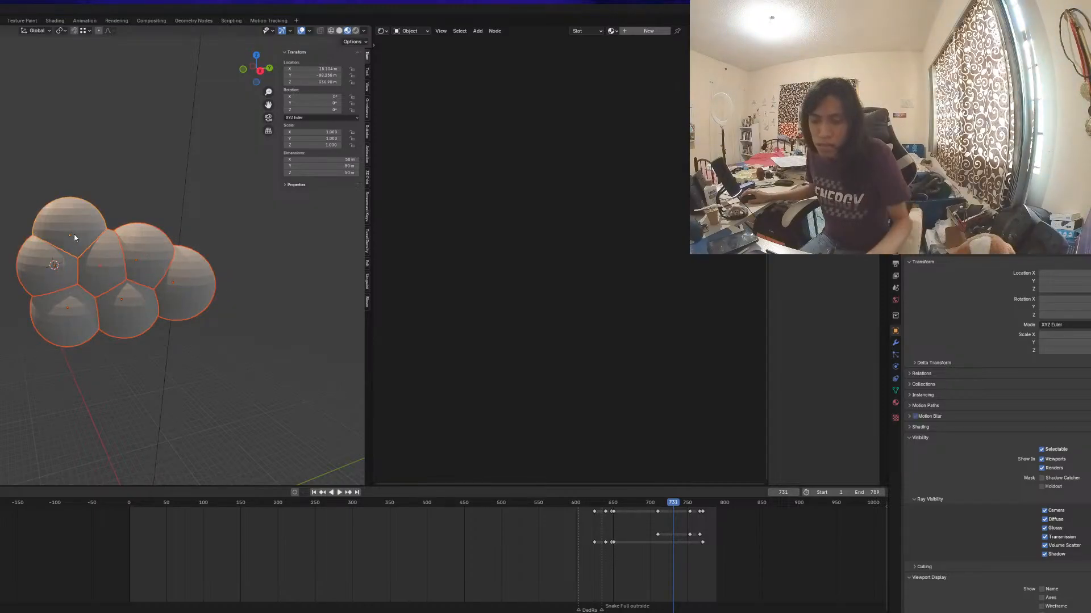
key("ctrl+j")
Switch the Shader Editor area to the Geometry Node Editor
left_click(612, 31)
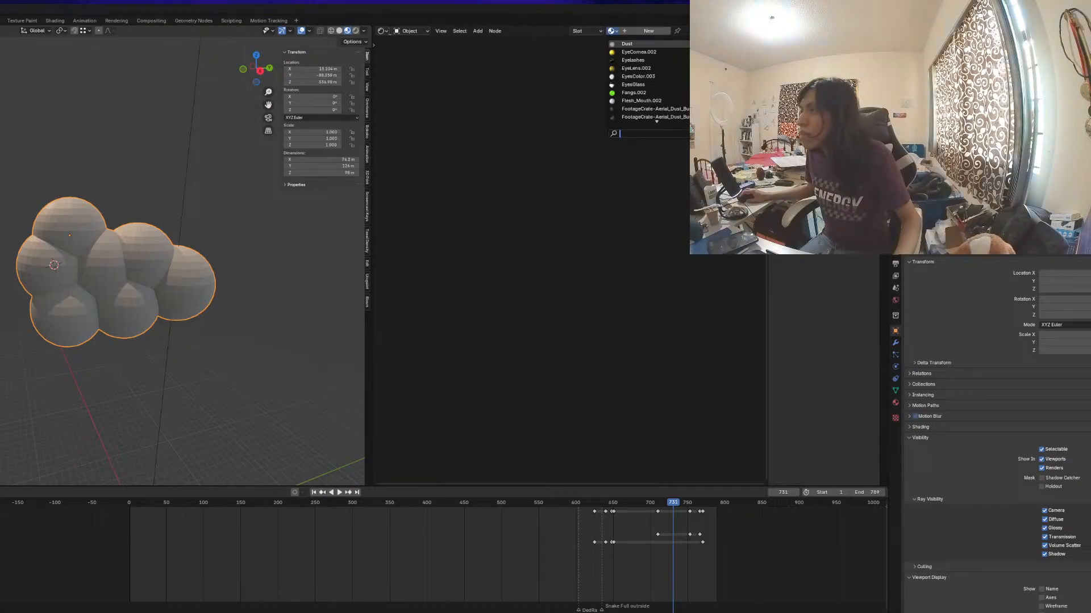
left_click(388, 32)
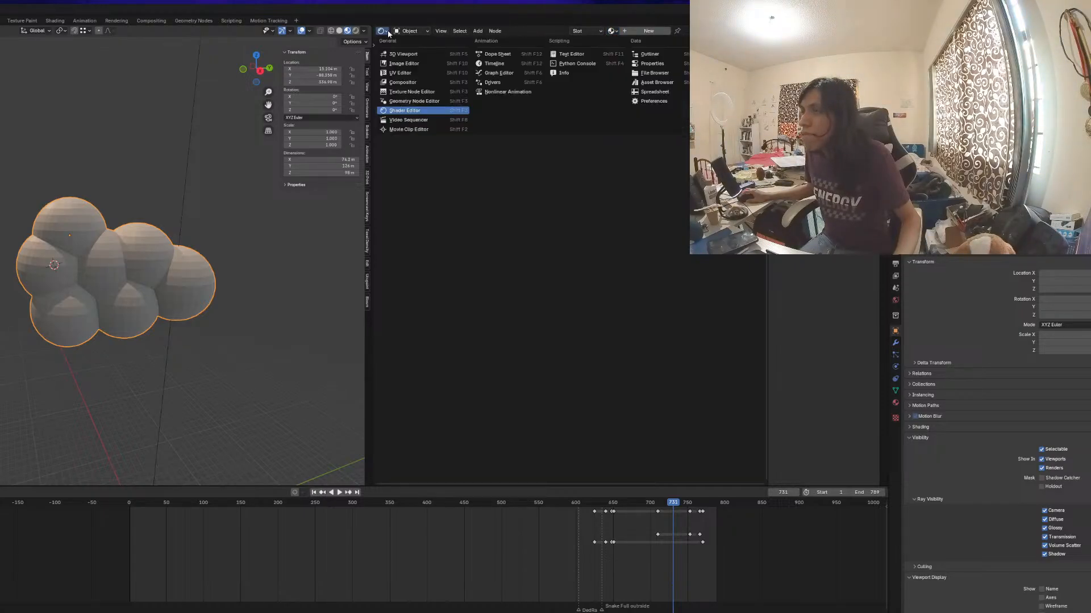
left_click(422, 107)
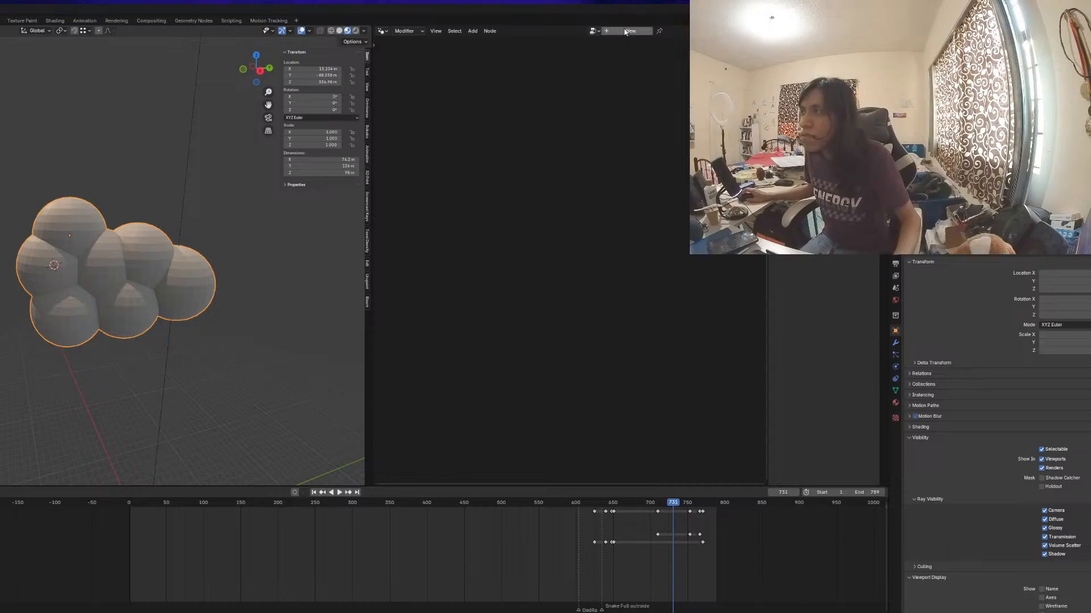
Try to assign the existing Clouds node group to the joined sphere mesh
left_click(592, 31)
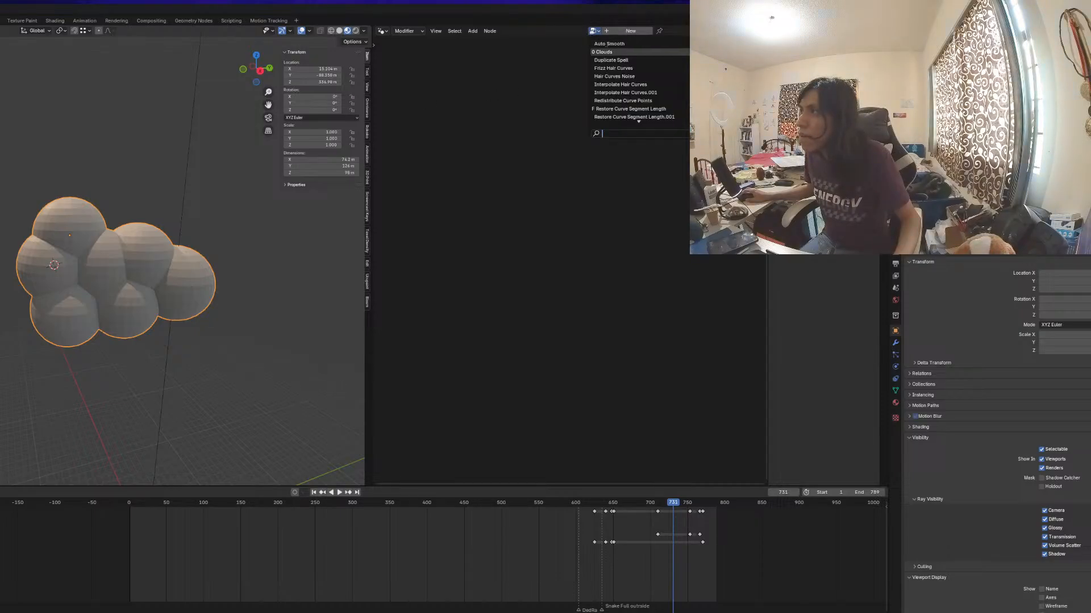
left_click(606, 51)
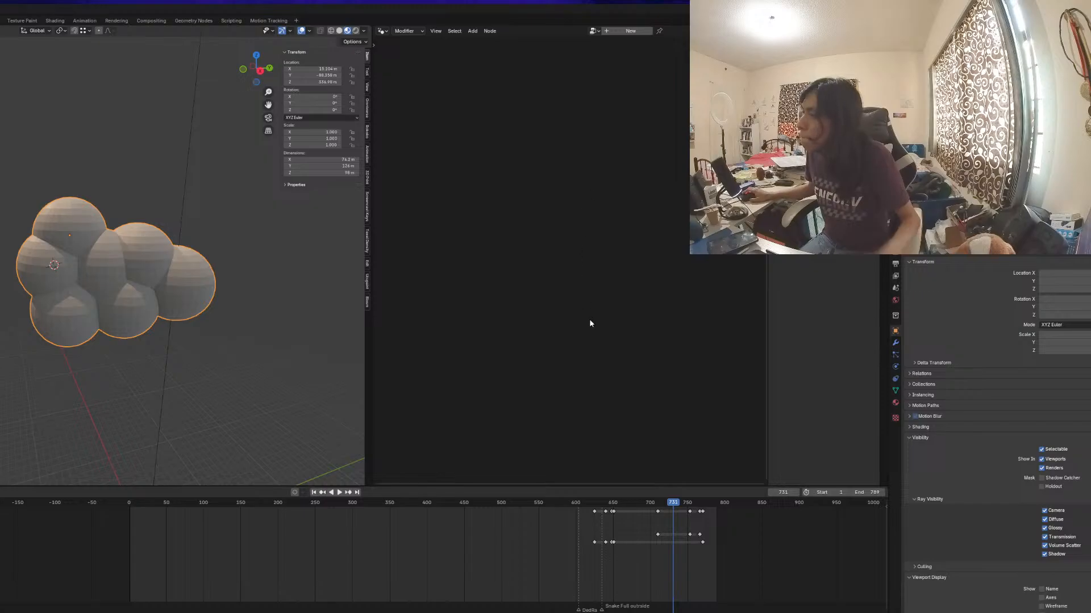
scroll(187, 256, "down", 1)
scroll(187, 255, "up", 2)
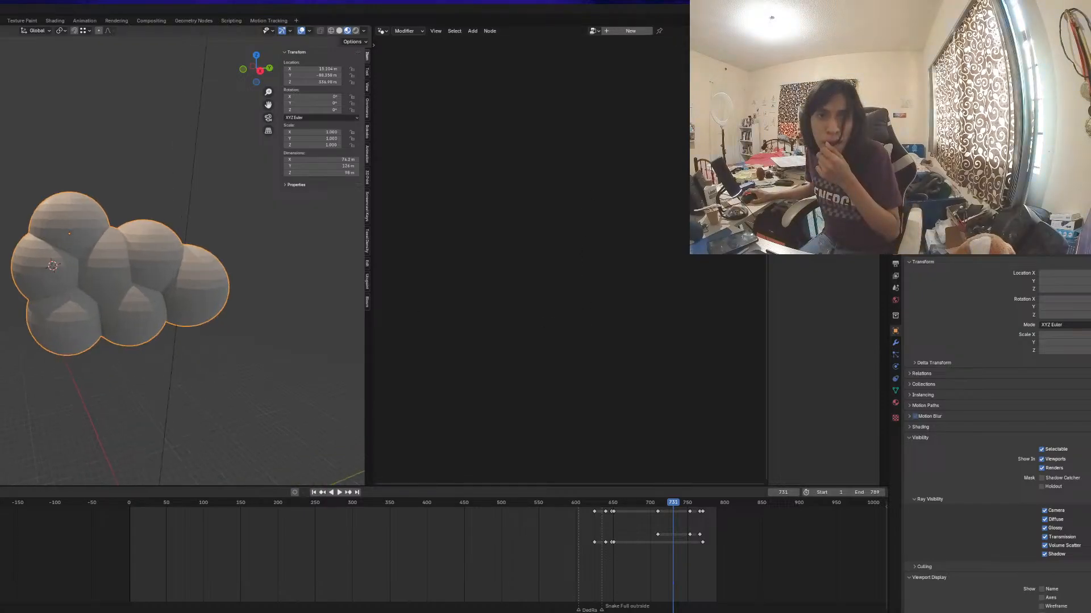
scroll(187, 255, "down", 2)
middle_click_drag(255, 298, 163, 295)
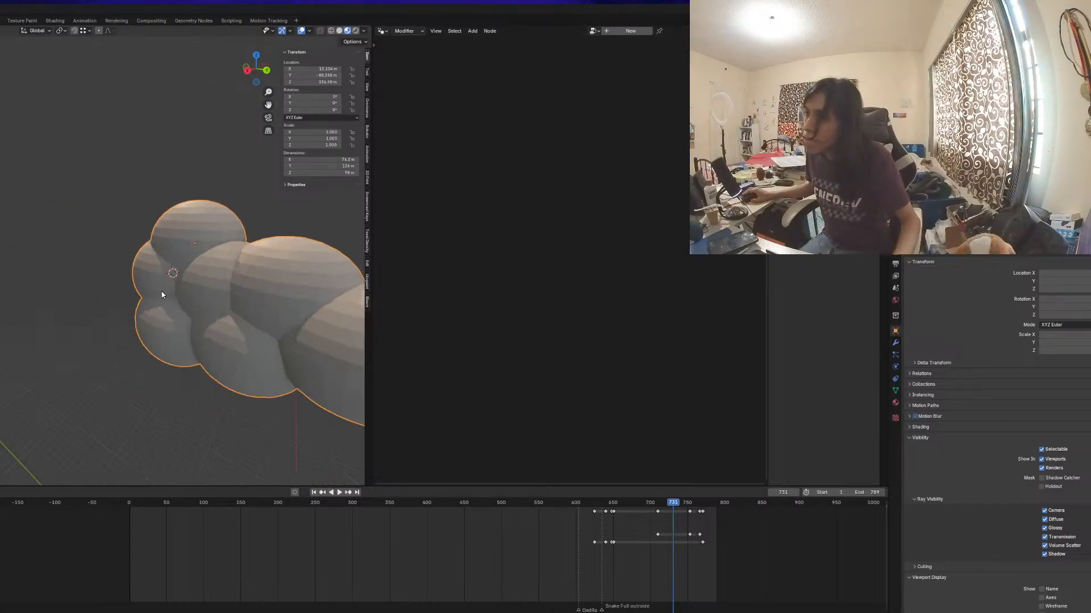
left_click(595, 31)
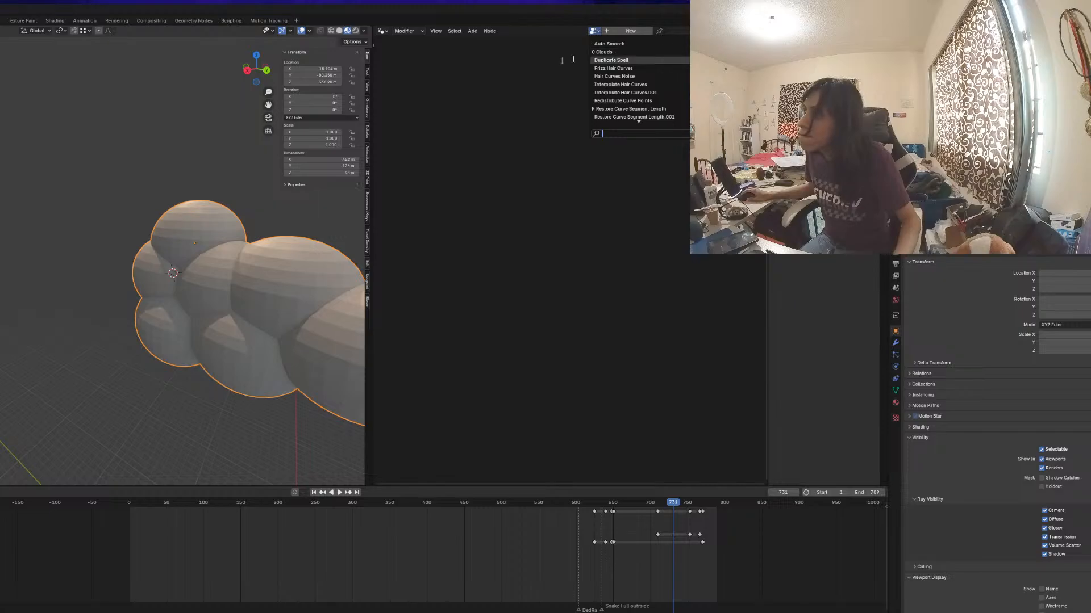
key("Escape")
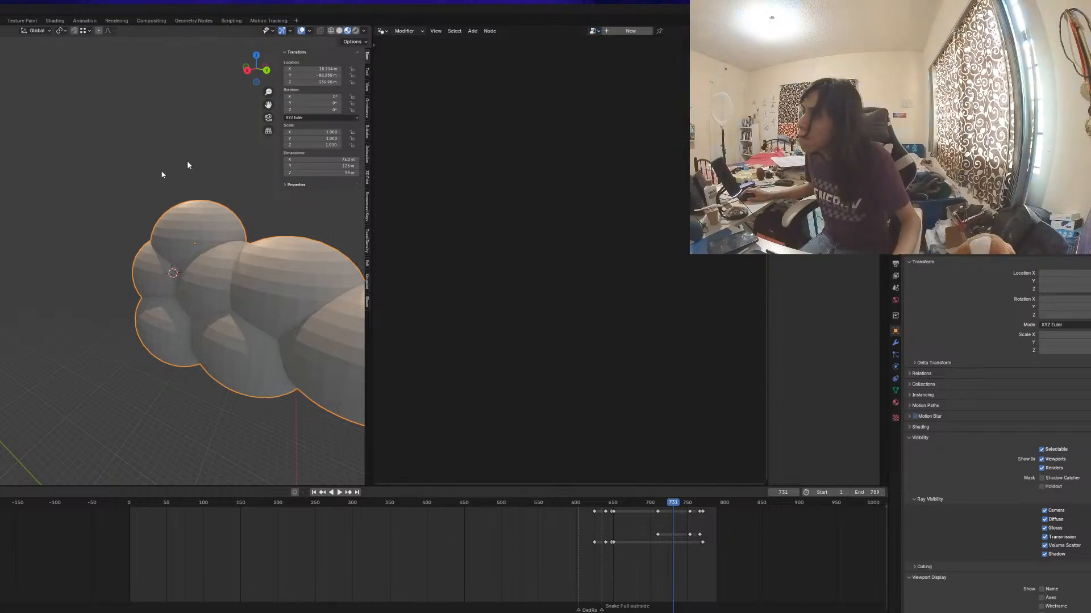
scroll(186, 160, "down", 3)
scroll(93, 212, "up", 4)
key("shift+a")
mouse_move(94, 212)
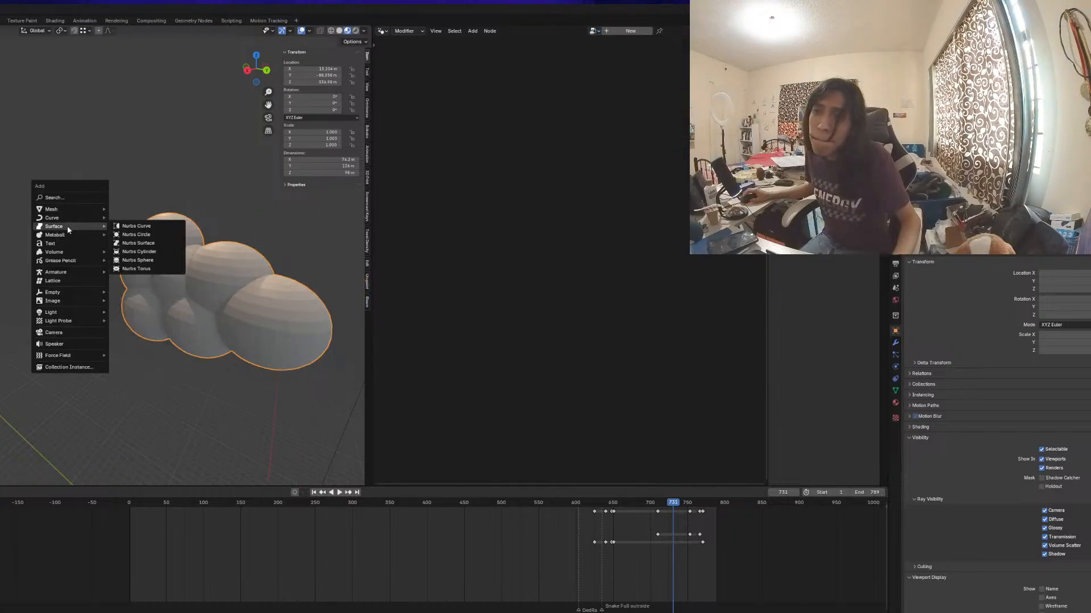
left_click(133, 218)
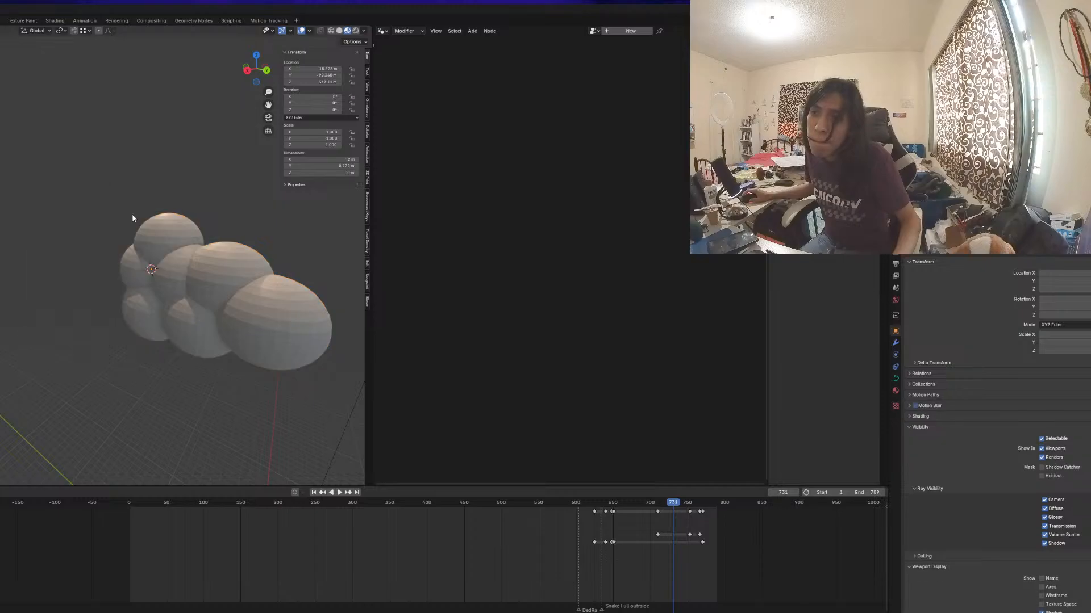
left_click(594, 31)
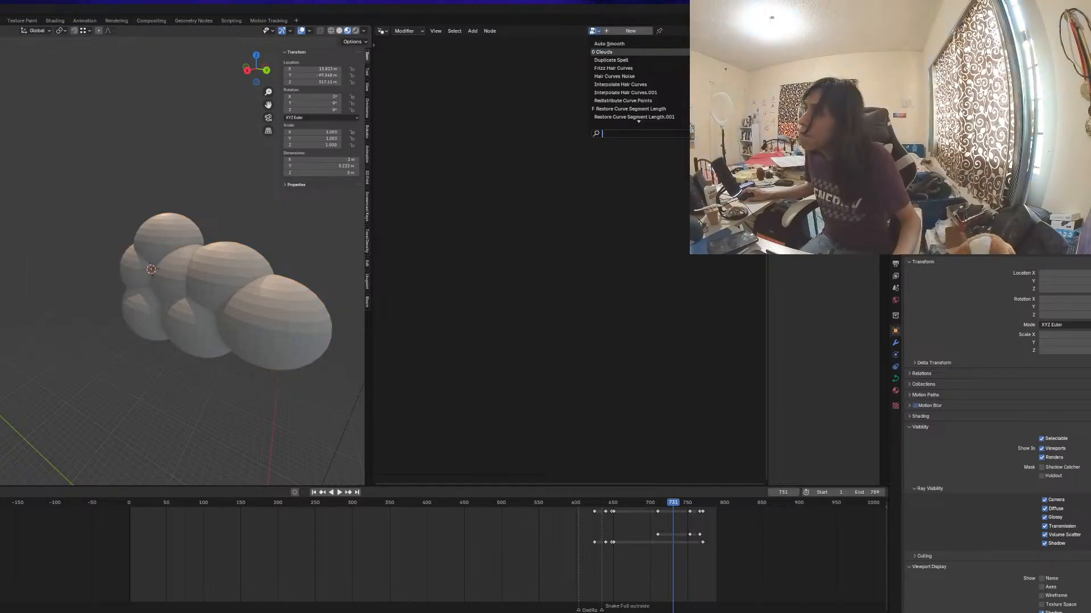
key("Escape")
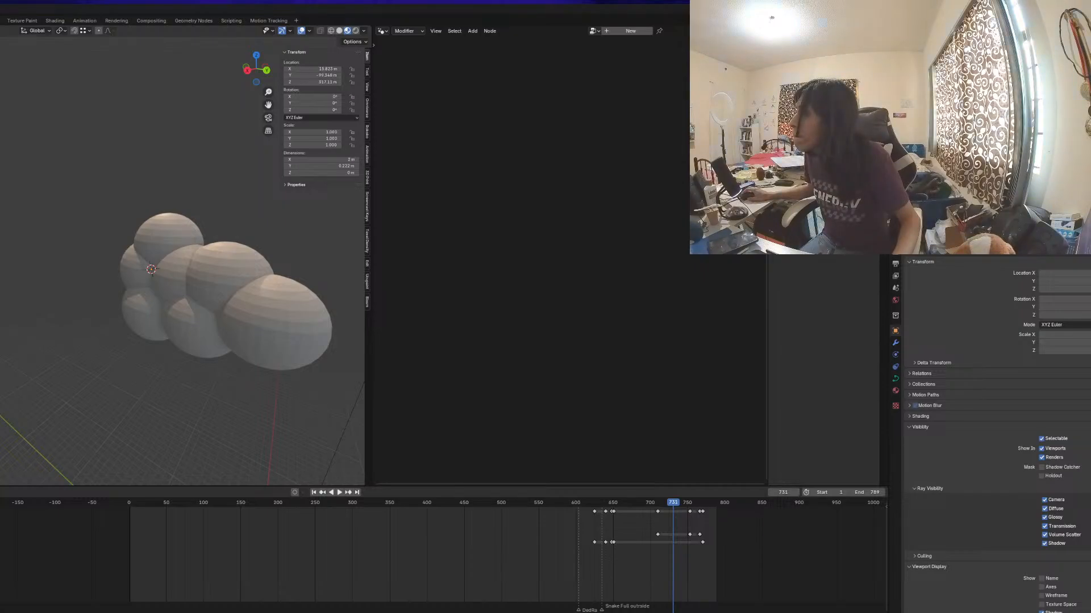
scroll(214, 214, "down", 3)
key("x")
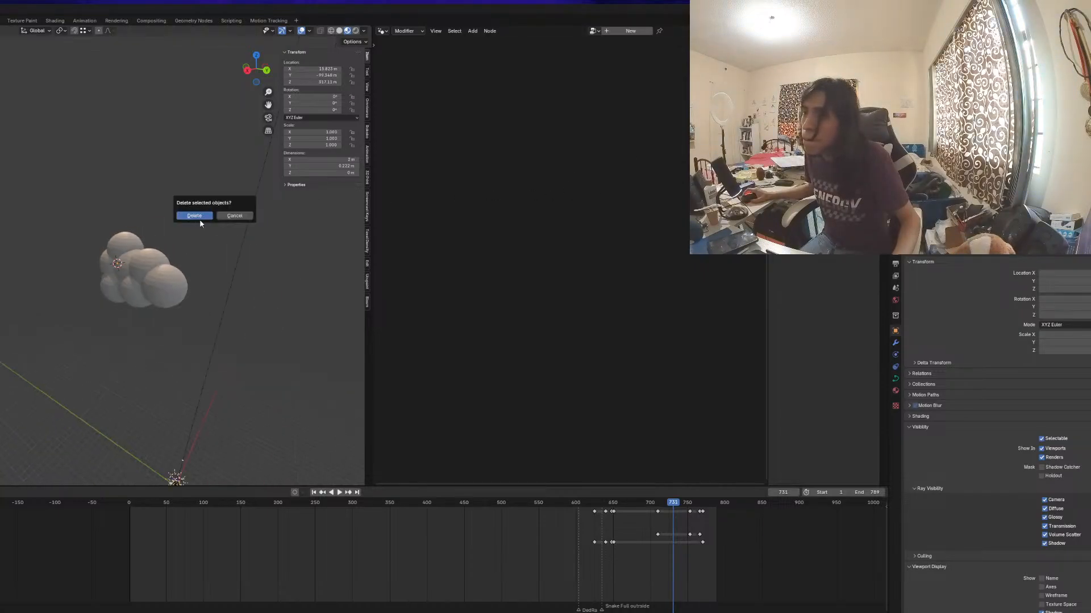
left_click(194, 215)
Move the joined sphere mesh into a new collection named storm
left_click(152, 251)
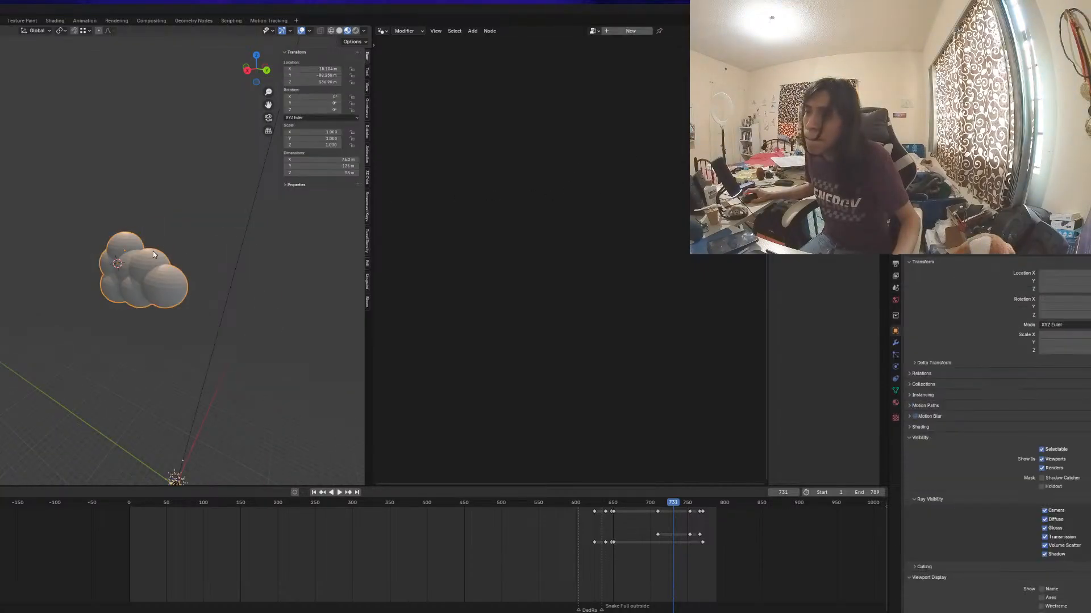
key("m")
left_click(248, 206)
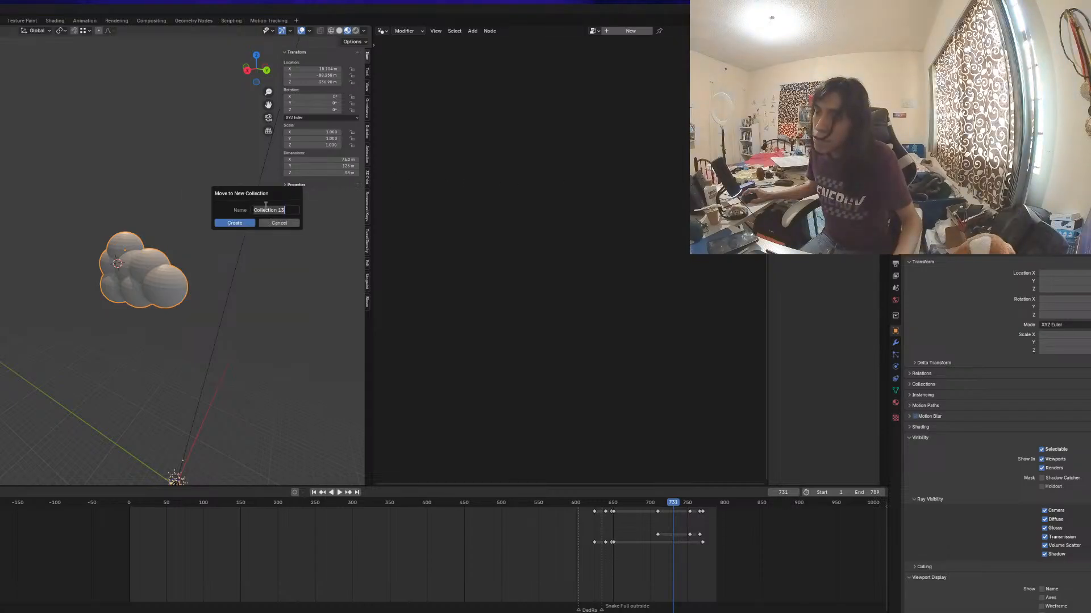
type("storm")
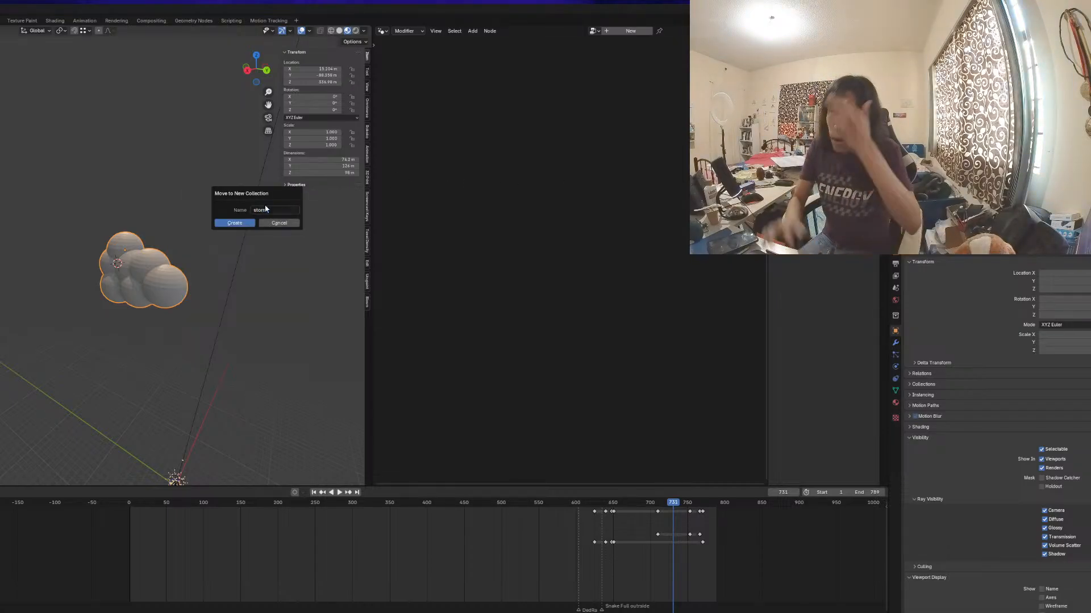
left_click(241, 223)
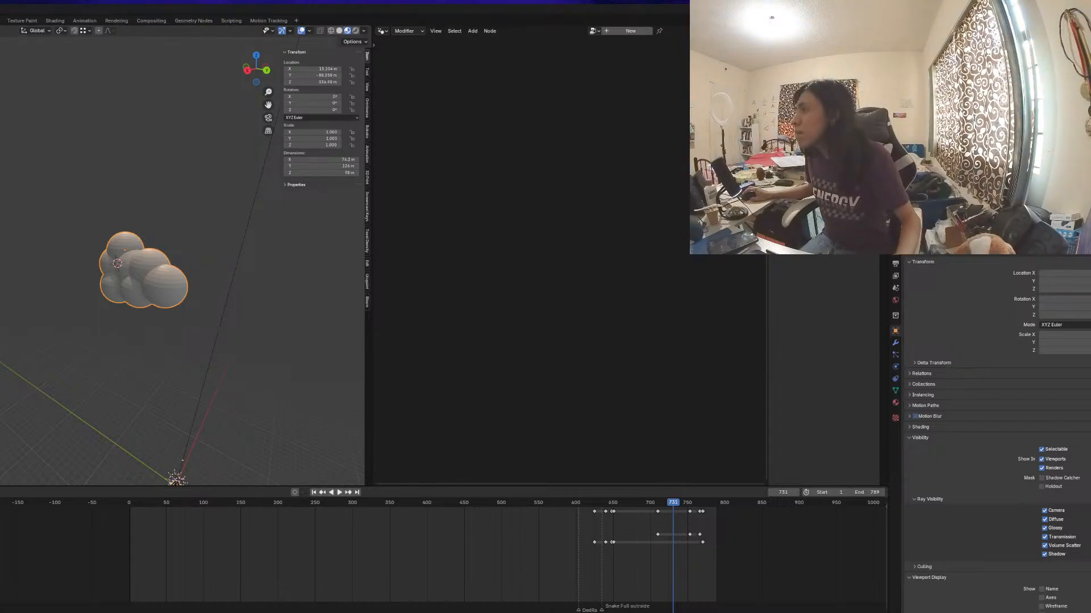
Create a new geometry node group on the sphere cluster and name it Clouds
key("alt+a")
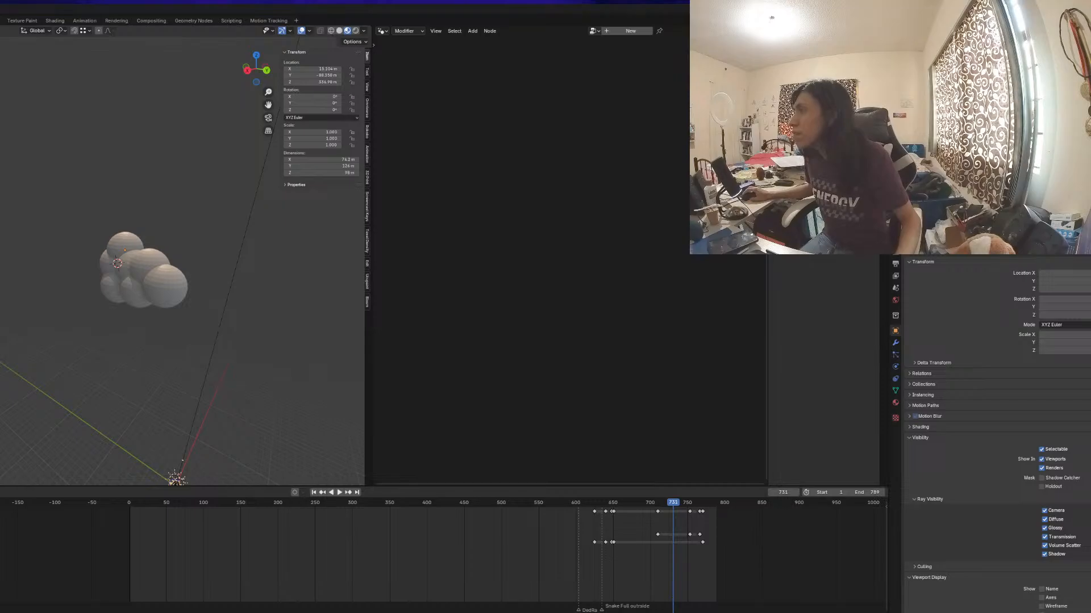
left_click(144, 274)
key("alt+a")
left_click(144, 274)
left_click(630, 32)
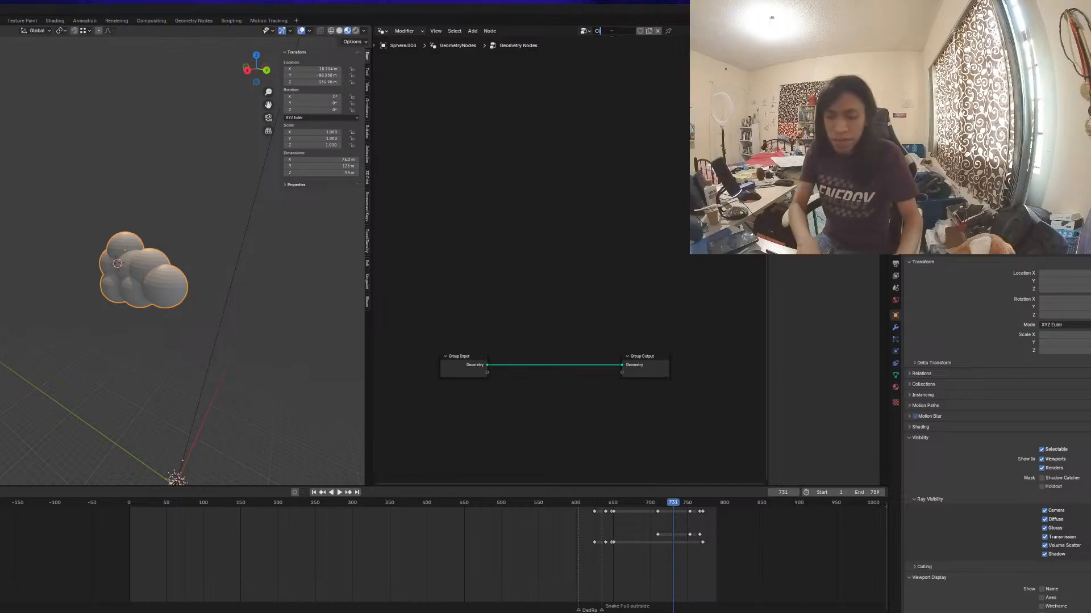
type("Clouds")
key("Return")
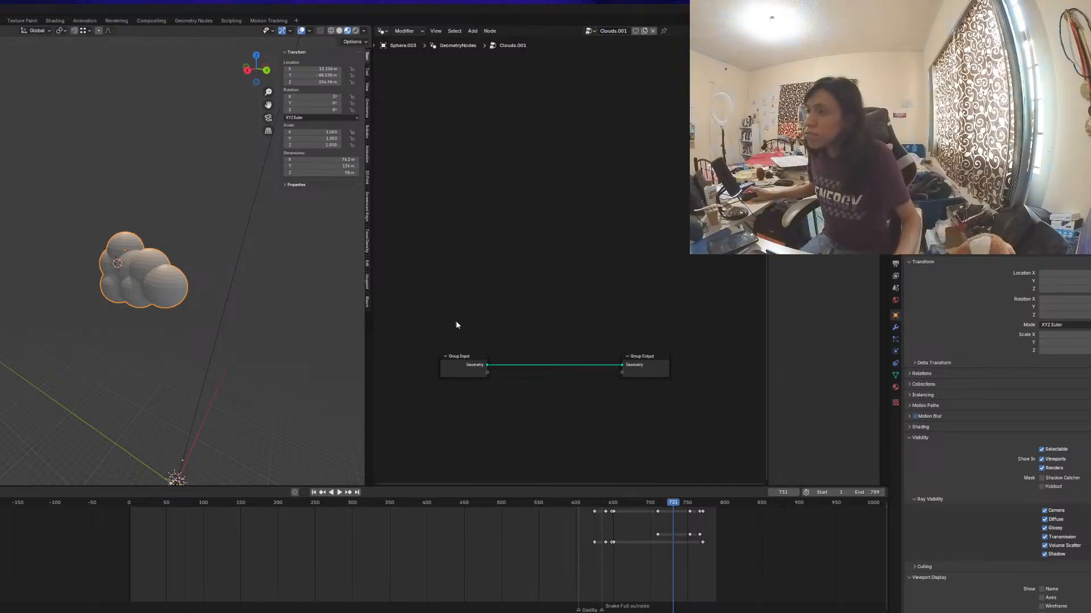
Add a Mesh to Volume node on the link between the Group Input and Group Output nodes
left_click_drag(452, 360, 419, 364)
key("shift+a")
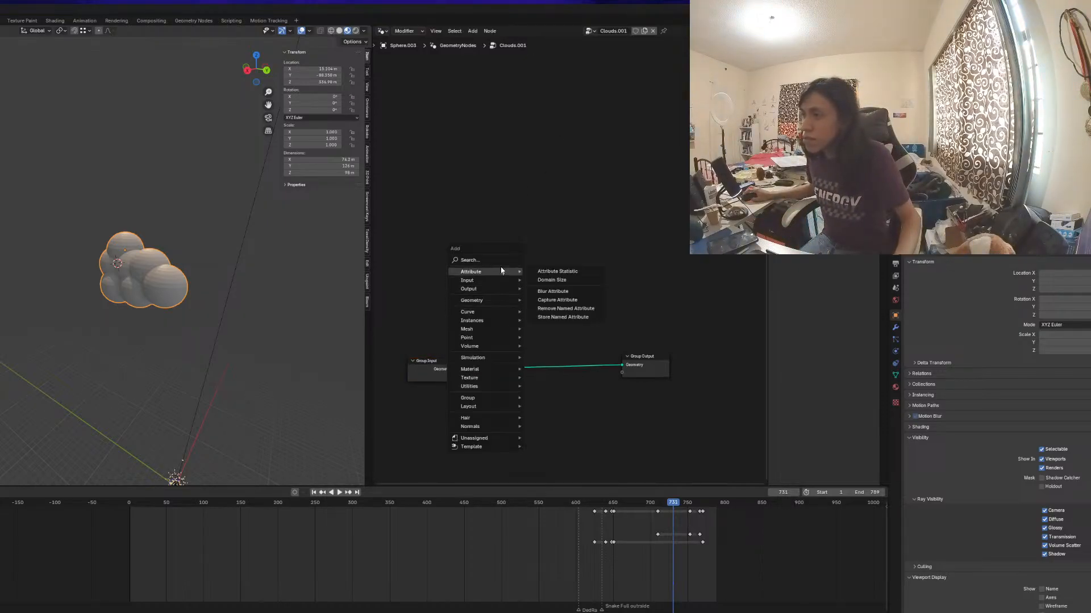
left_click(503, 260)
type("volu")
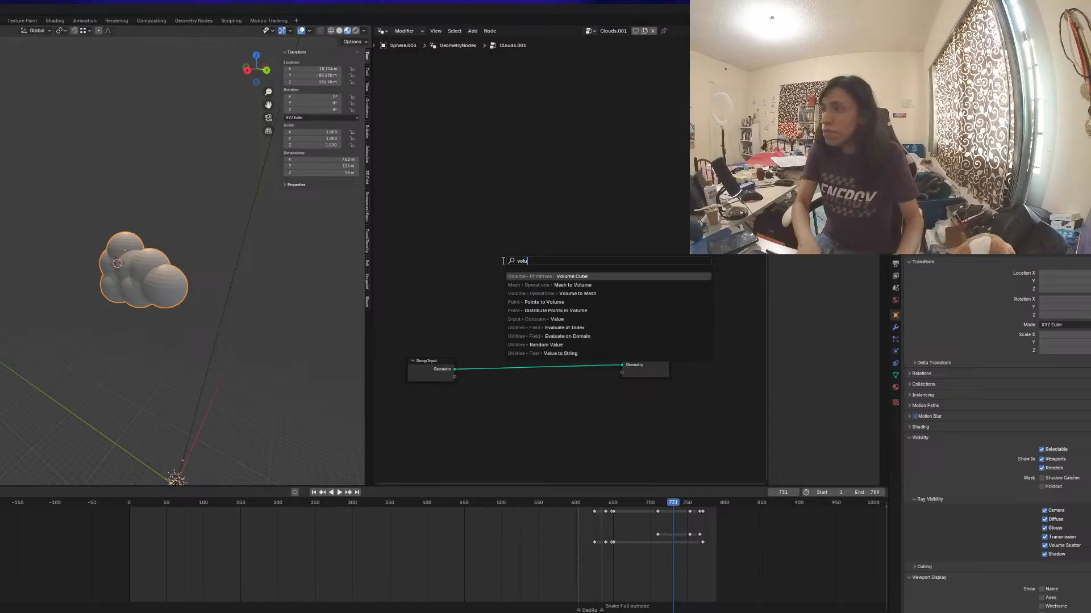
key("Down")
key("Return")
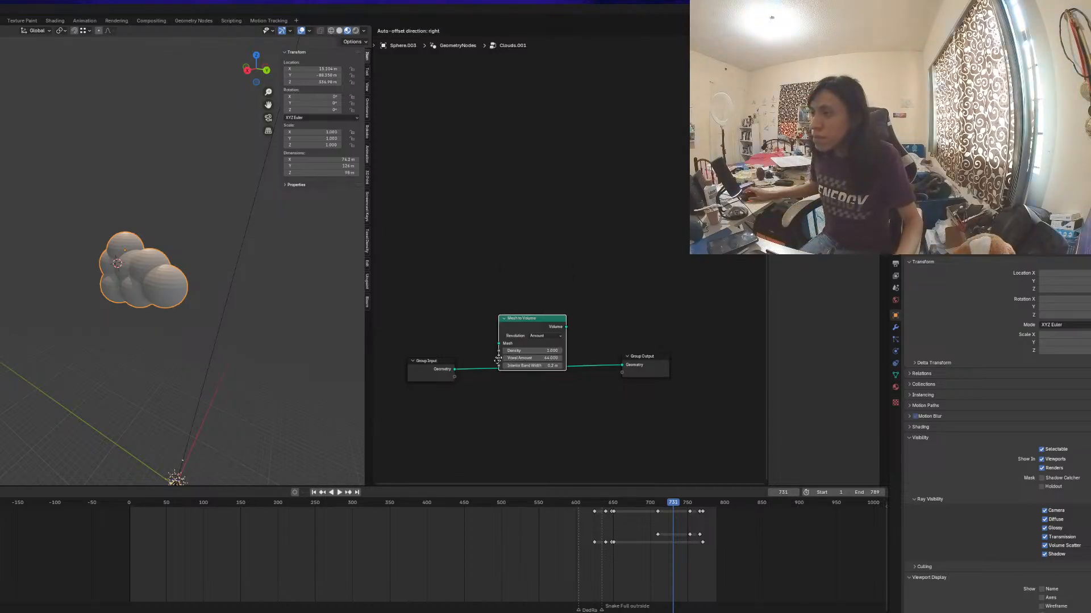
left_click(493, 359)
Set the Mesh to Volume node's density to 50
middle_click_drag(98, 270, 142, 265)
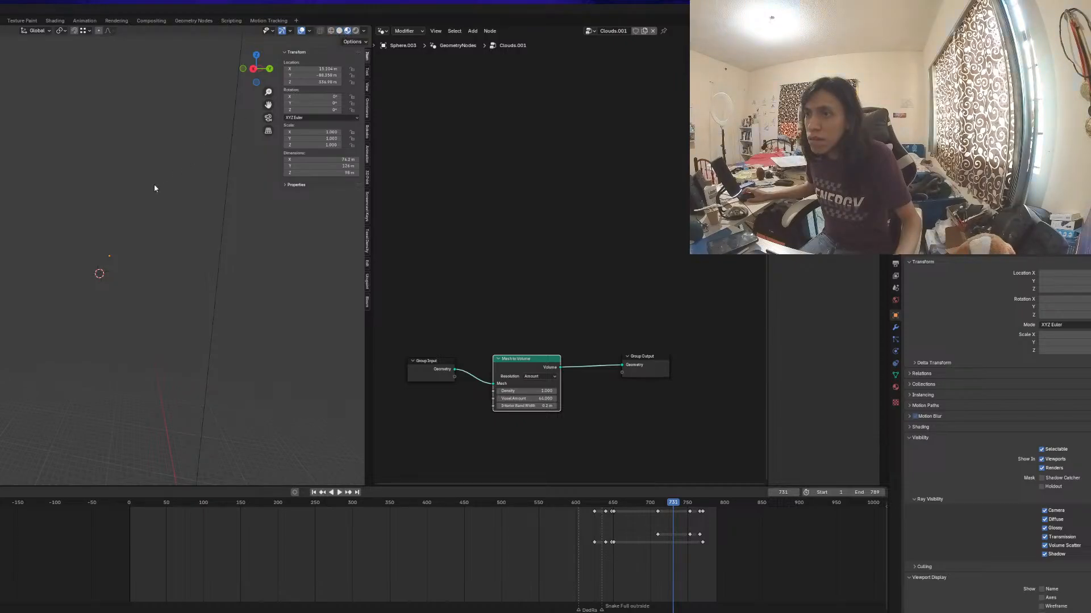
middle_click_drag(155, 185, 95, 183)
scroll(487, 382, "up", 3)
middle_click_drag(487, 410, 508, 386)
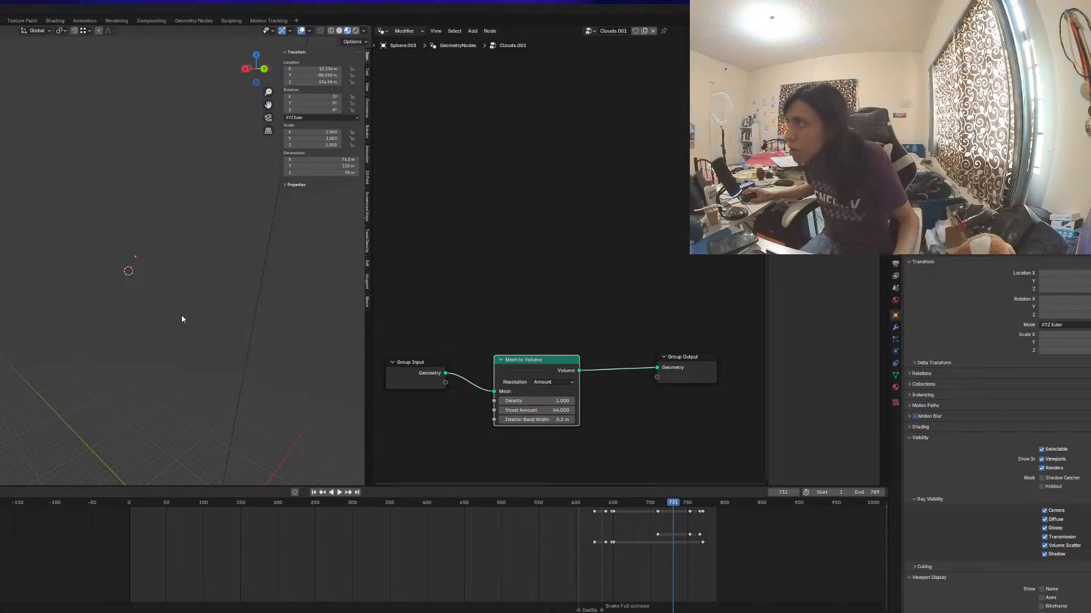
middle_click_drag(182, 319, 143, 313)
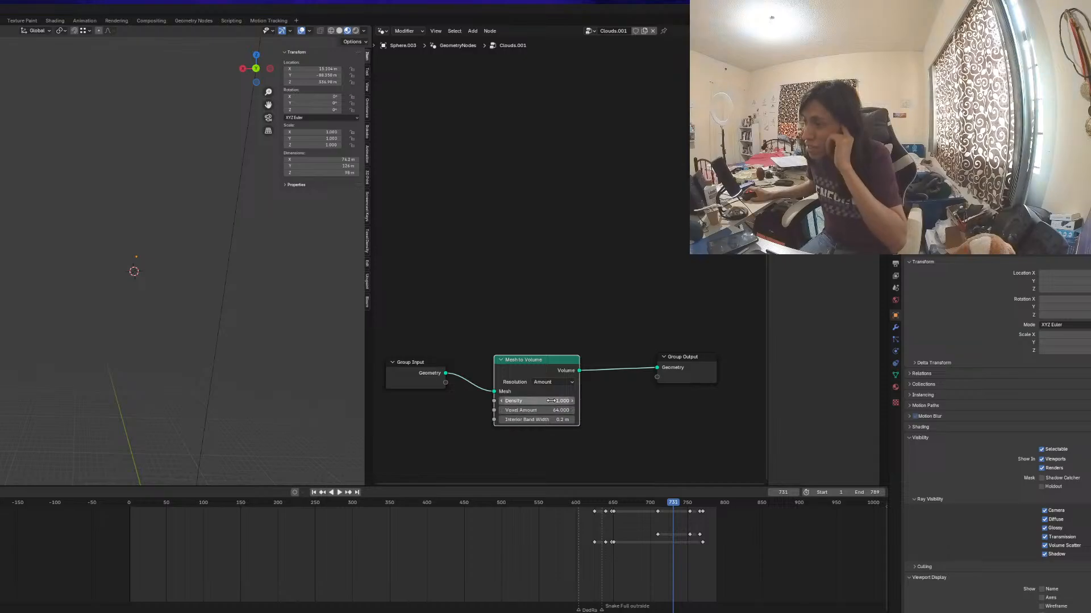
left_click(540, 400)
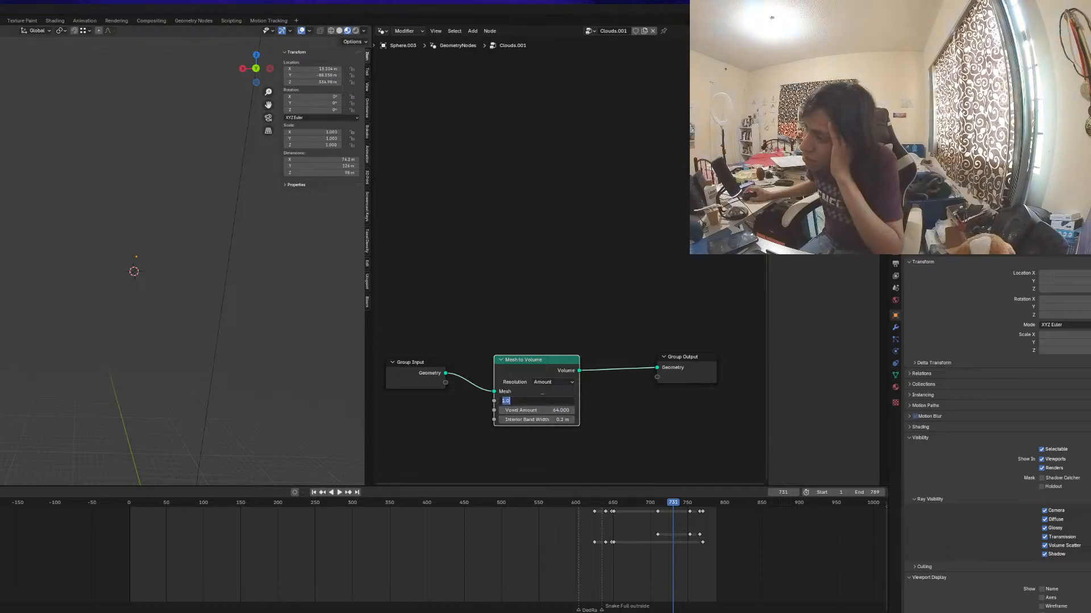
type("50")
key("Return")
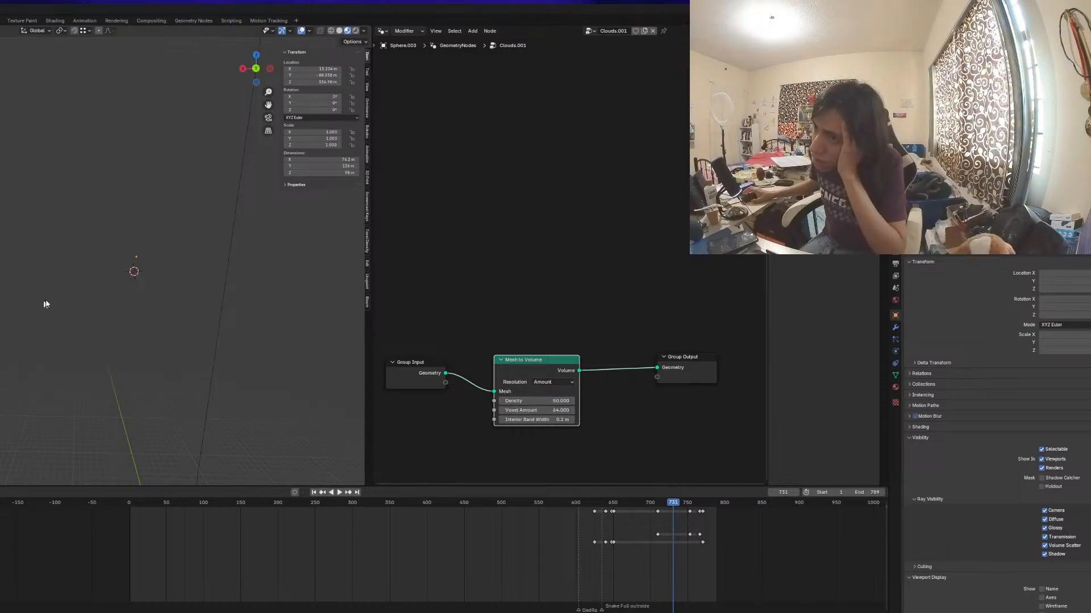
Add a point light at the 3D cursor and set its power to 5000 W
middle_click_drag(46, 304, 190, 299)
key("shift+a")
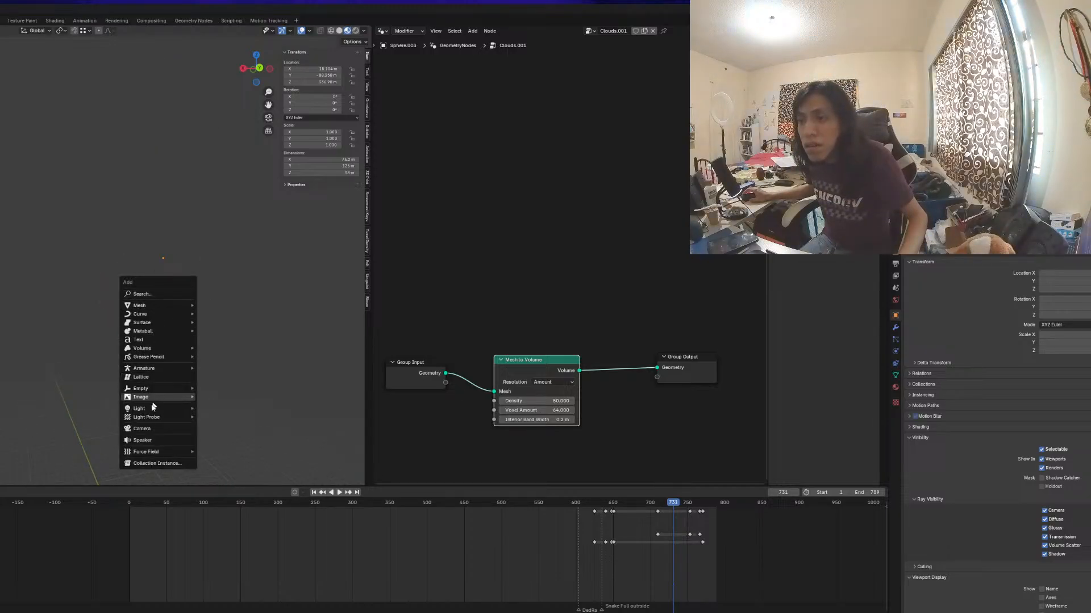
mouse_move(154, 411)
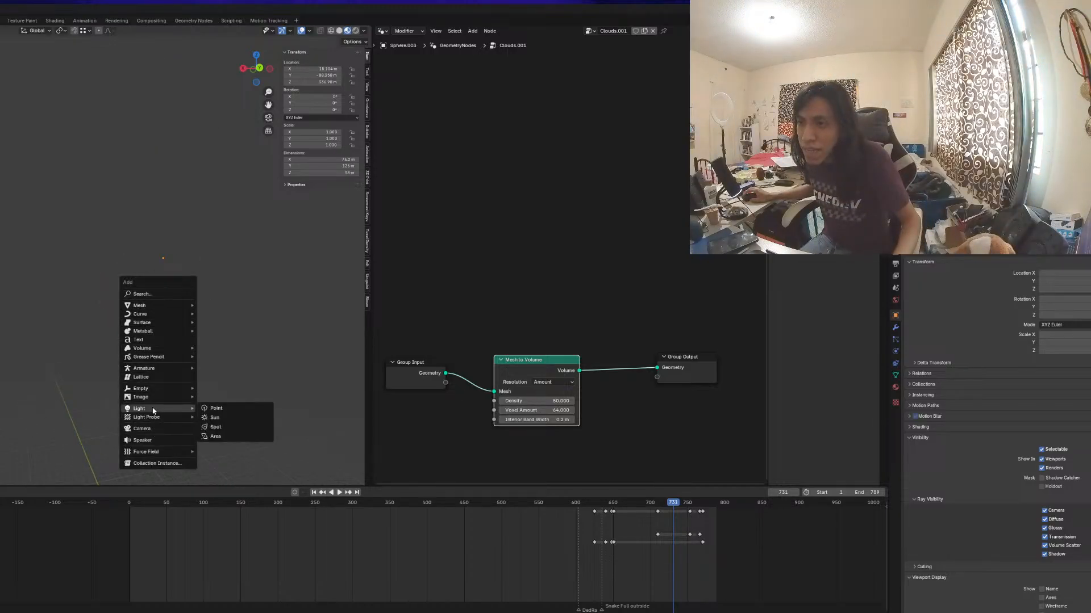
left_click(216, 409)
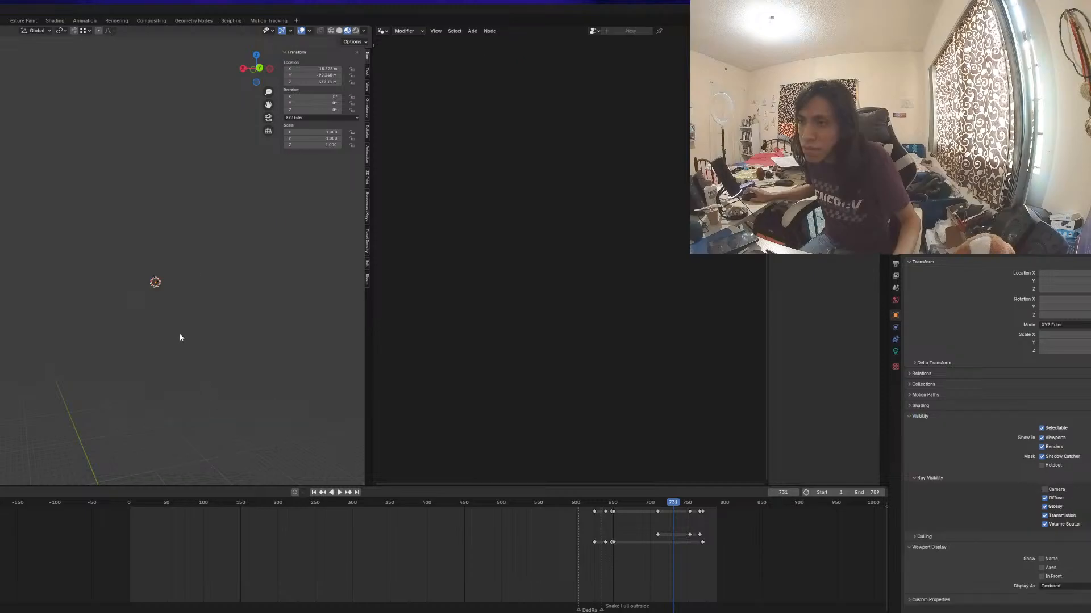
left_click(895, 351)
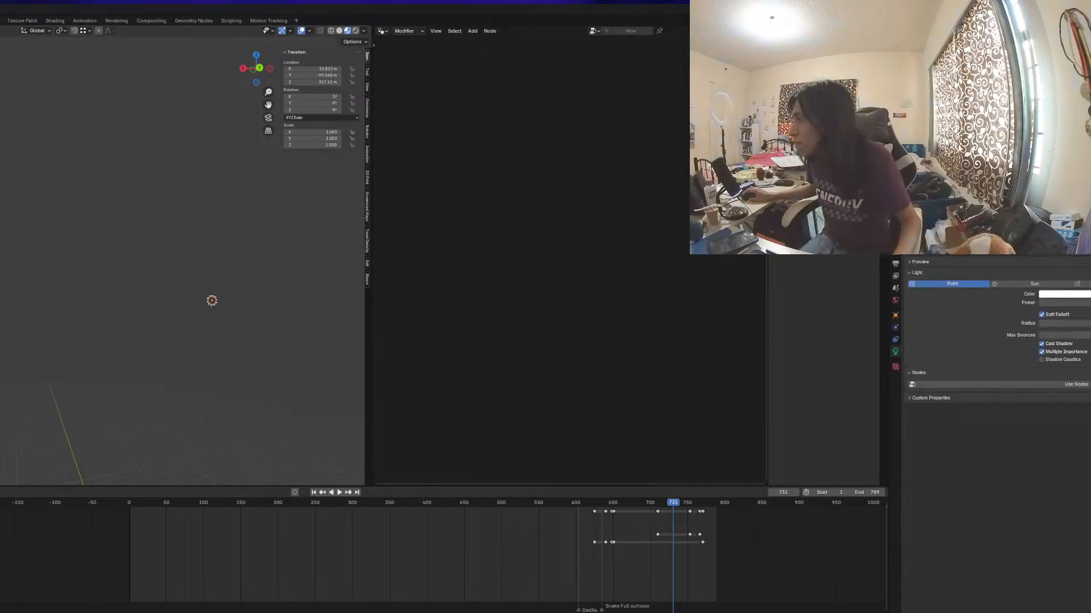
type("1000")
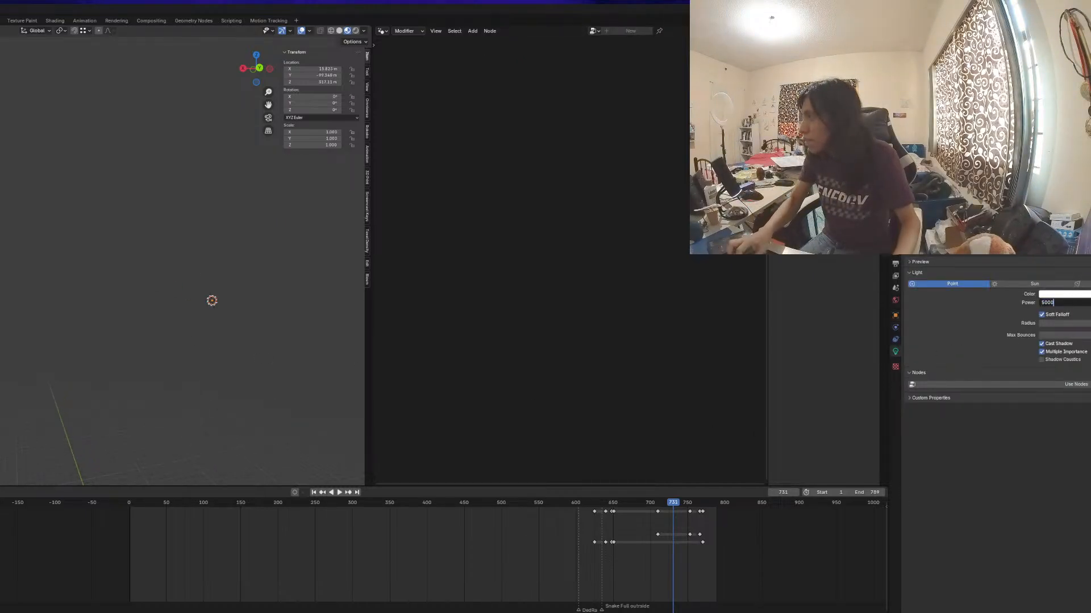
key("Return")
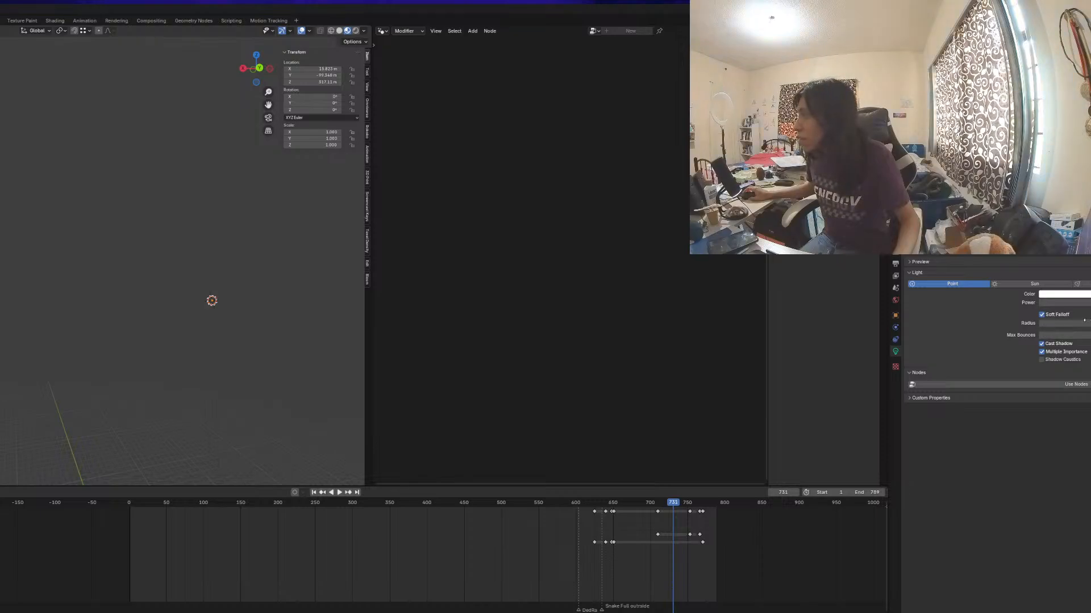
Select the cloud sphere cluster and switch the viewport to rendered shading
middle_click_drag(286, 320, 295, 300)
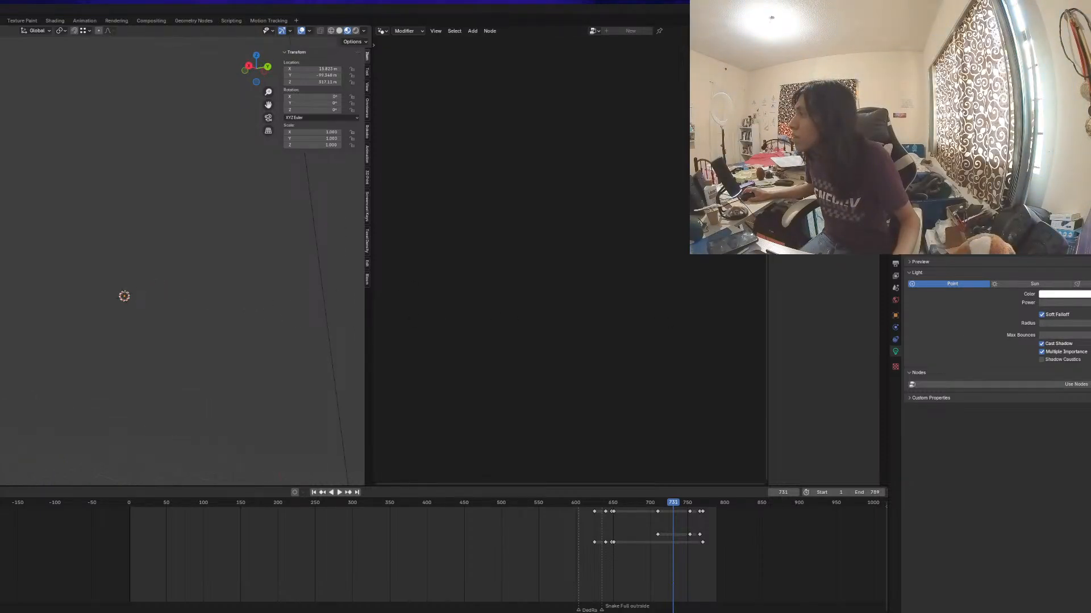
left_click(241, 261)
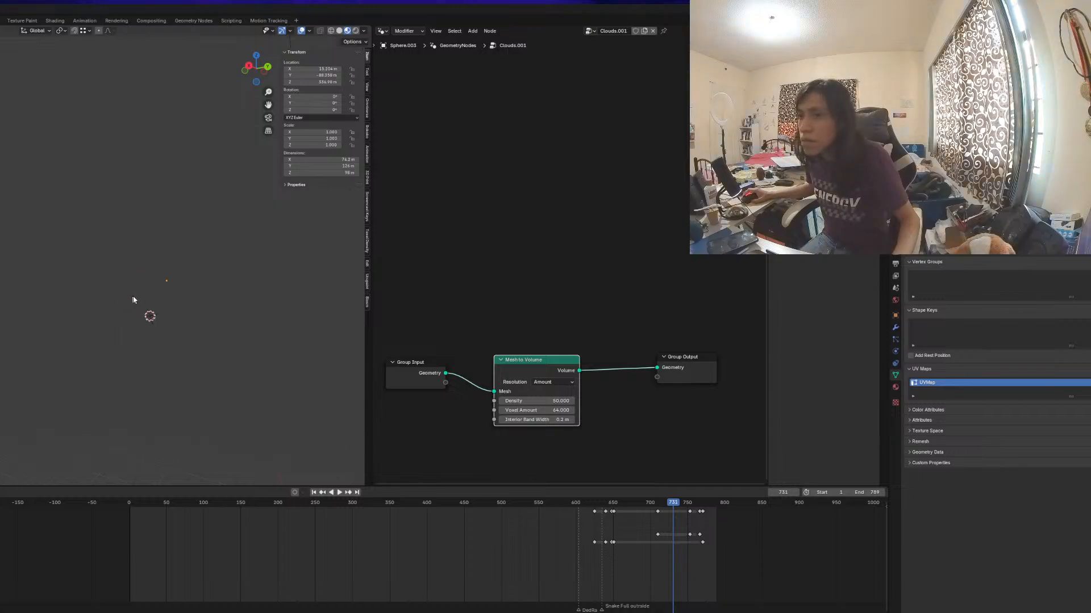
middle_click_drag(134, 300, 343, 38)
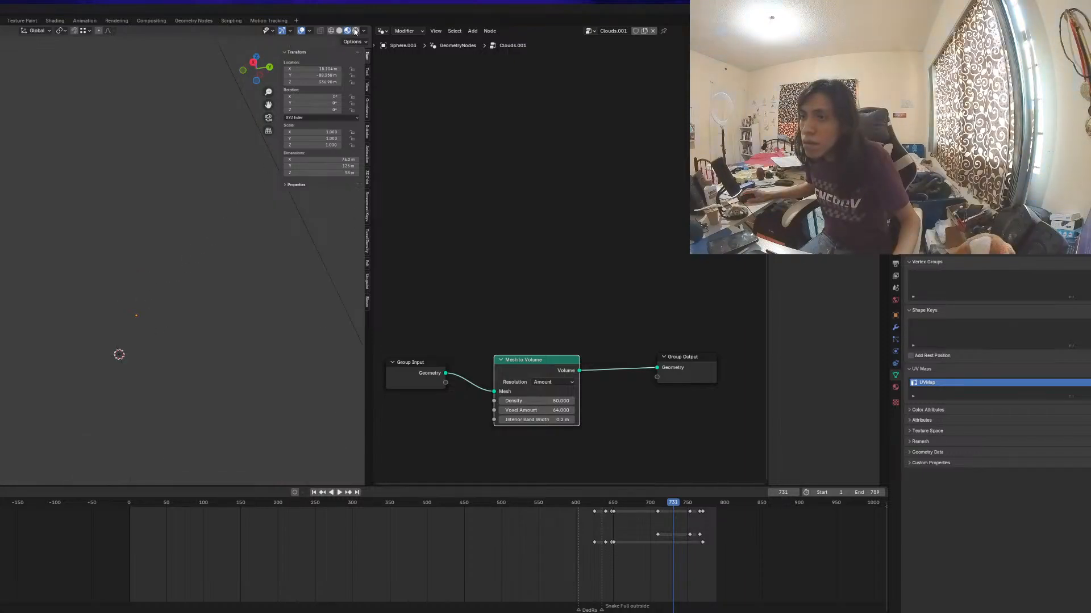
left_click(355, 31)
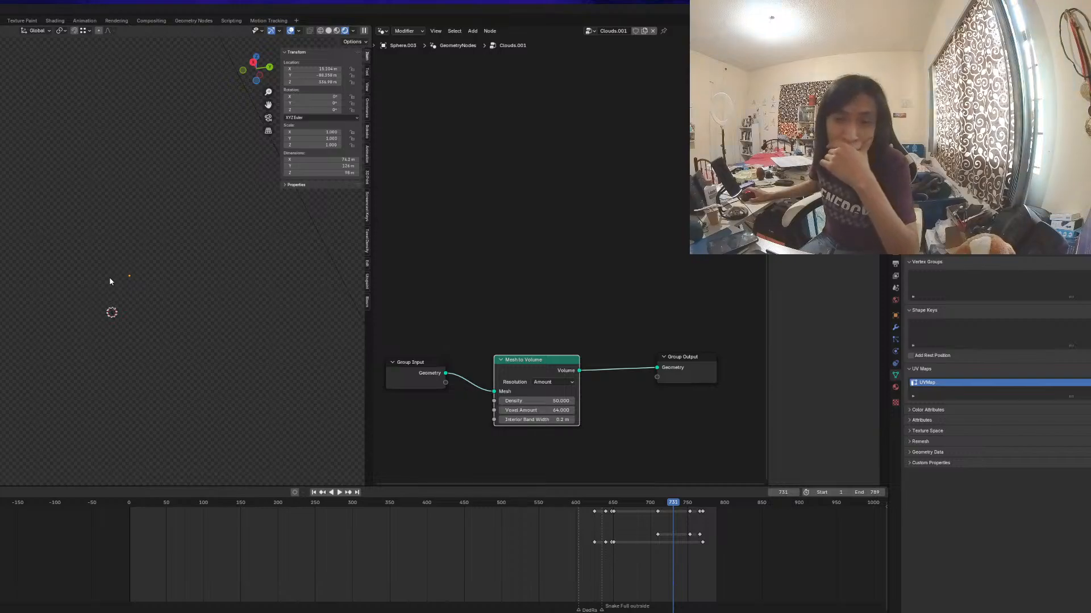
Set the viewport Child Particles value under the render Simplify settings to 0.1
left_click(896, 264)
scroll(990, 432, "down", 15)
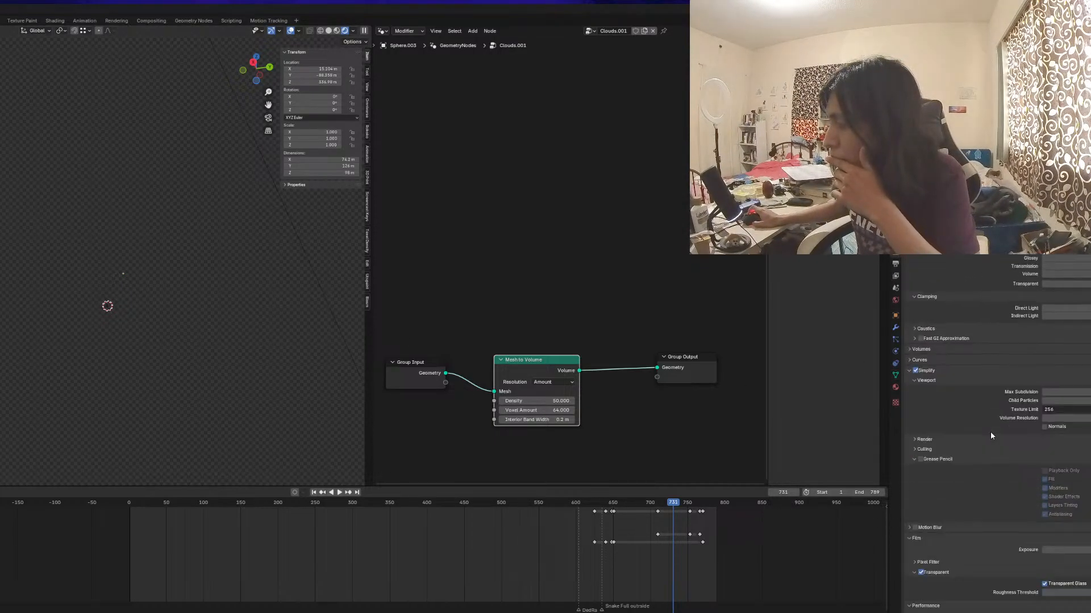
scroll(990, 435, "down", 1)
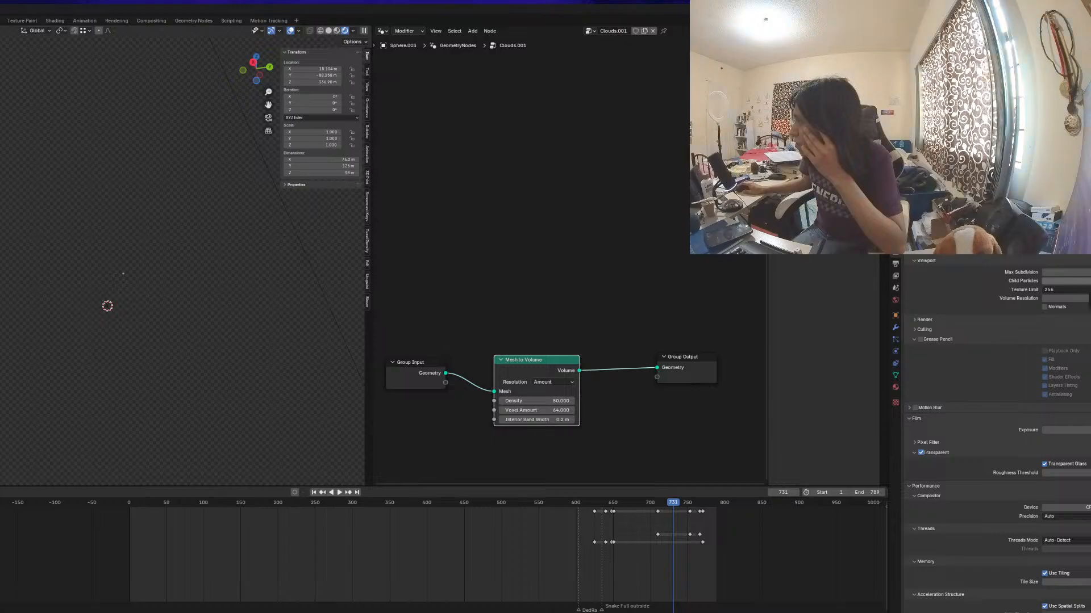
left_click(1084, 281)
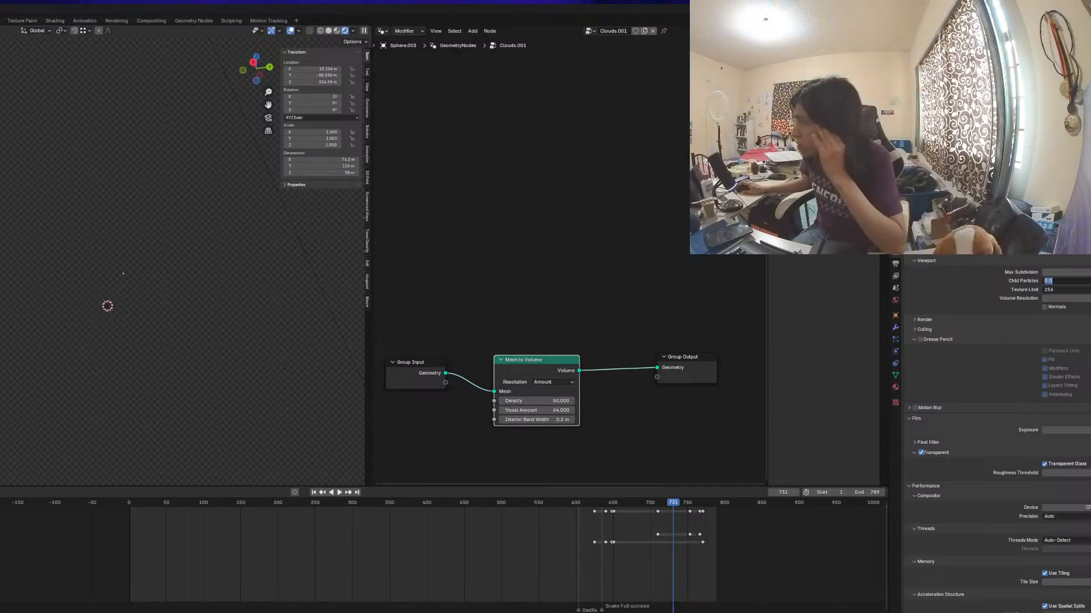
type(".1")
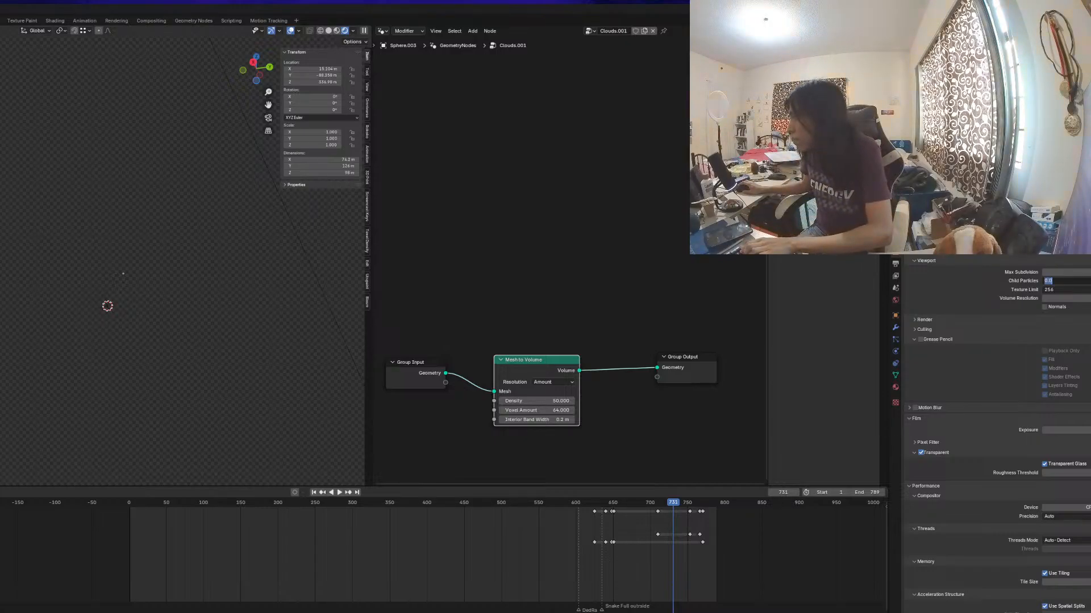
Set the Simplify viewport Volume Resolution to 0.1 and inspect the cloud volume from another angle
left_click(1072, 298)
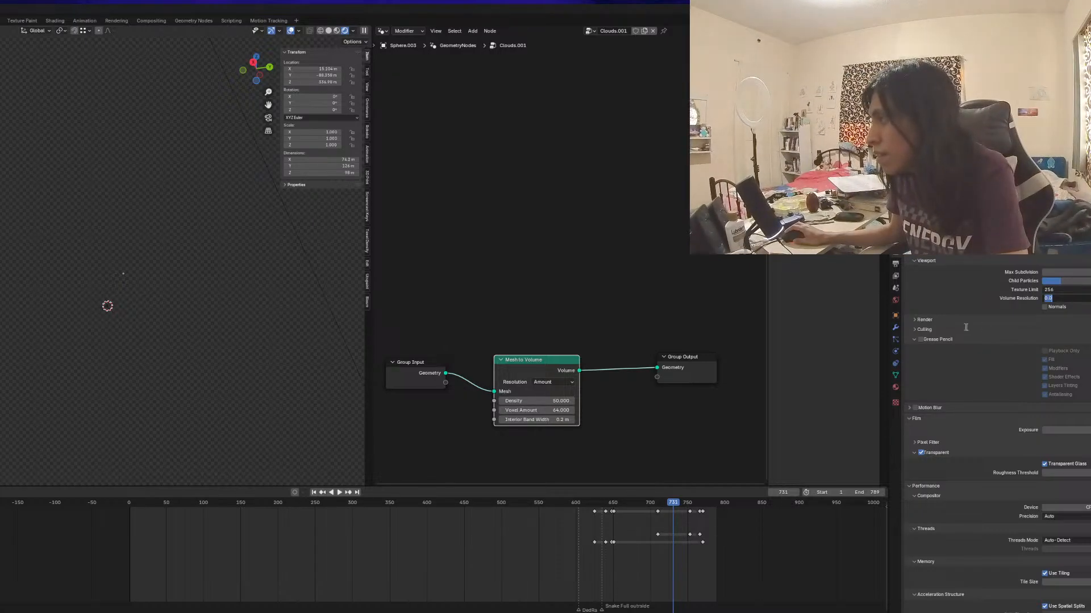
left_click(965, 327)
left_click(960, 321)
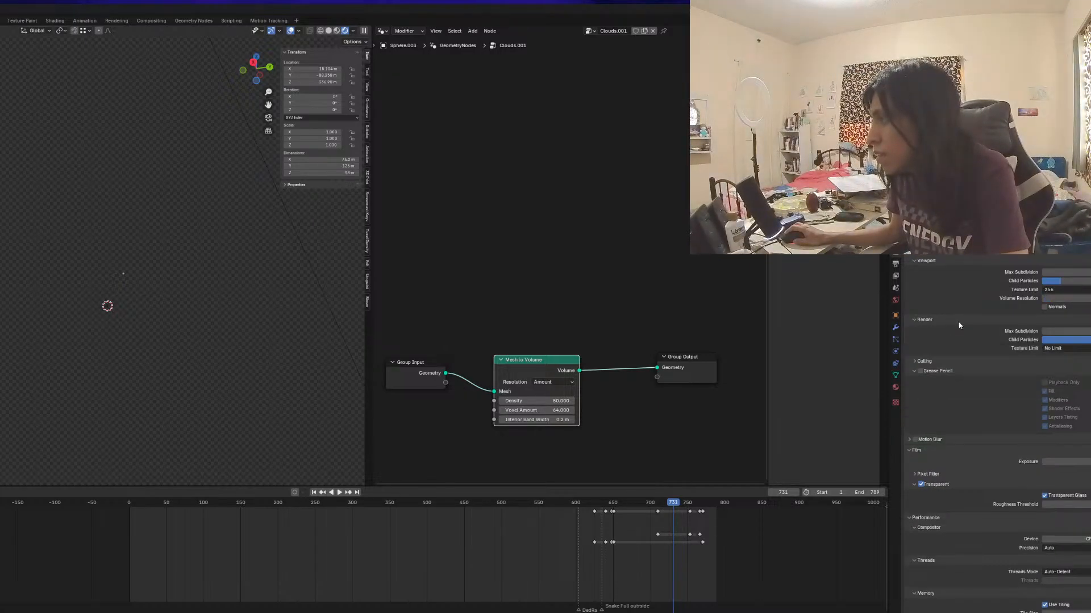
left_click(1071, 301)
type(".1")
key("Return")
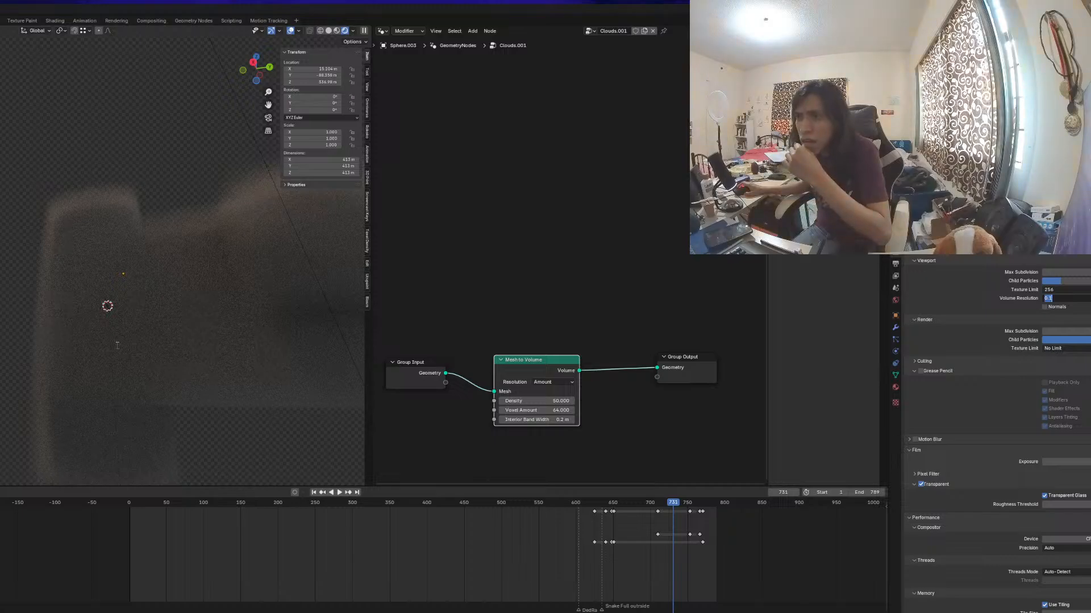
left_click(166, 350)
scroll(165, 350, "down", 2)
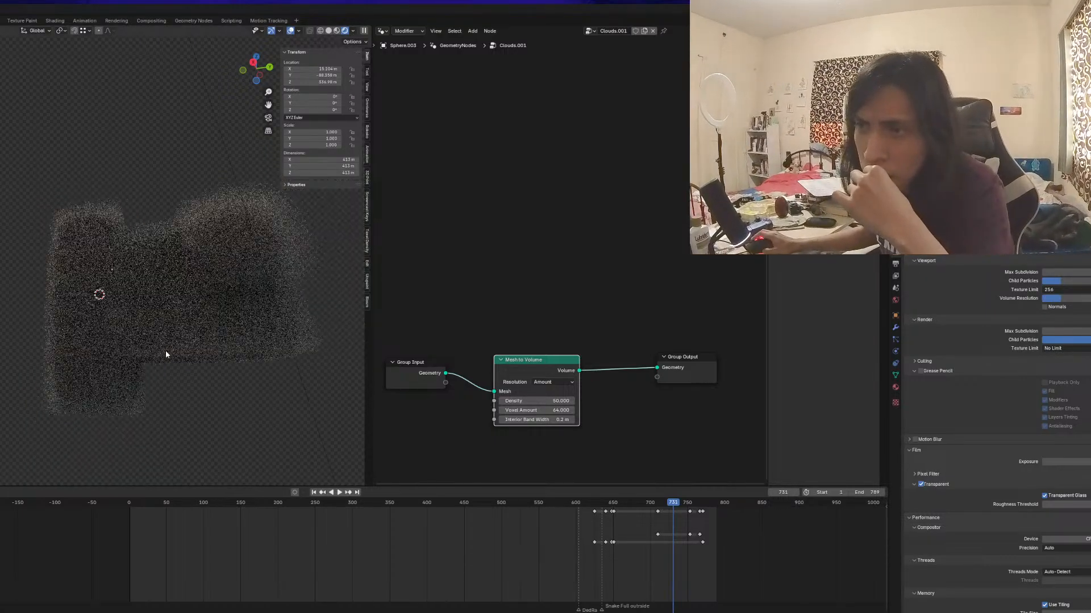
middle_click_drag(165, 350, 201, 372)
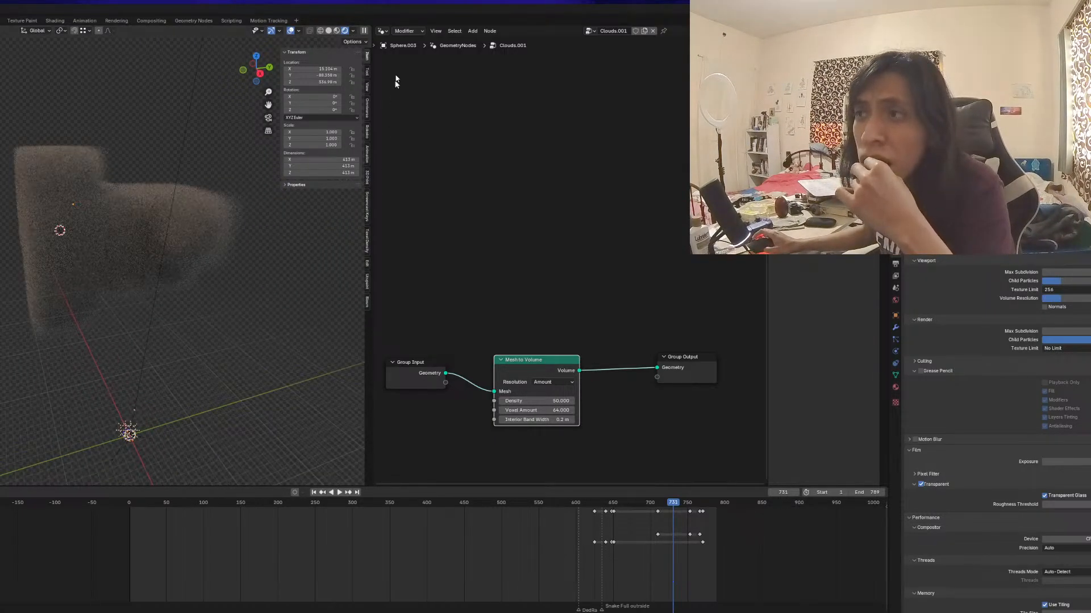
Leave rendered shading and raise the Simplify viewport Volume Resolution
left_click(335, 33)
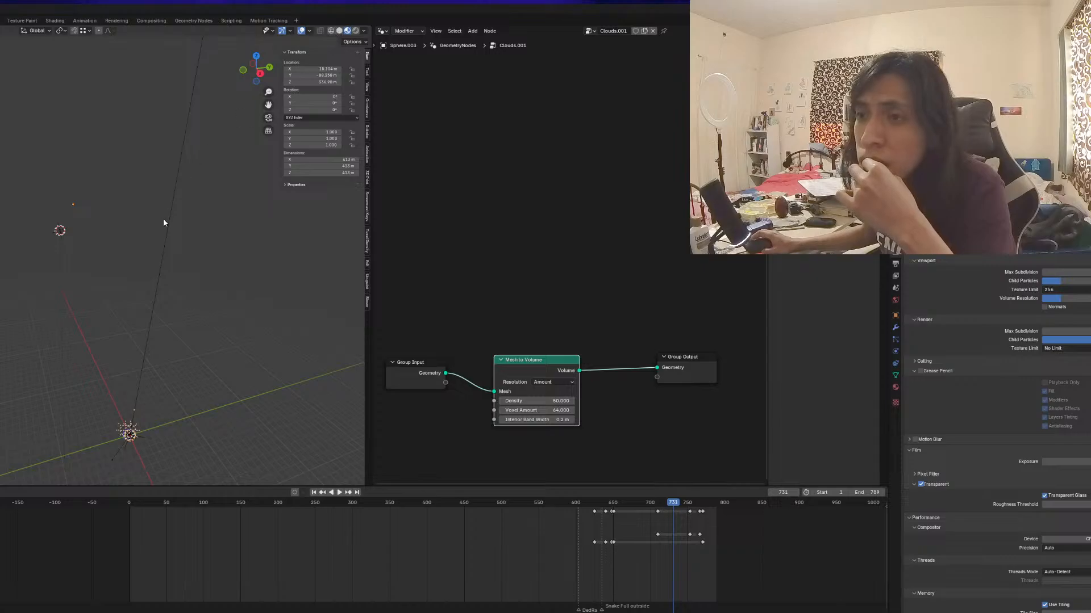
middle_click_drag(163, 223, 197, 242)
scroll(192, 194, "down", 5)
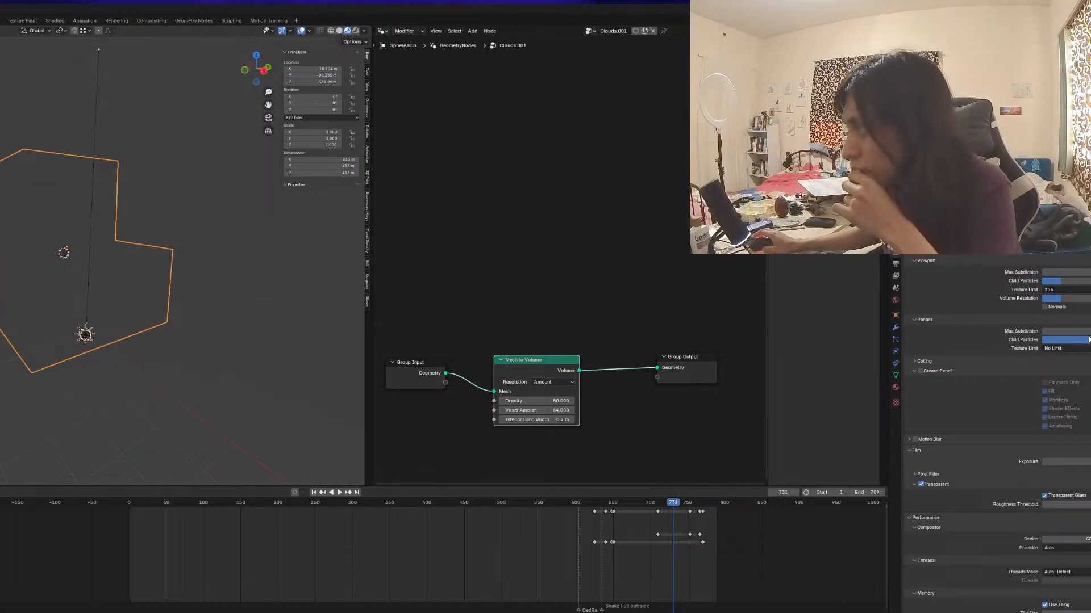
left_click(1080, 290)
left_click(1081, 317)
left_click_drag(1079, 299, 1090, 299)
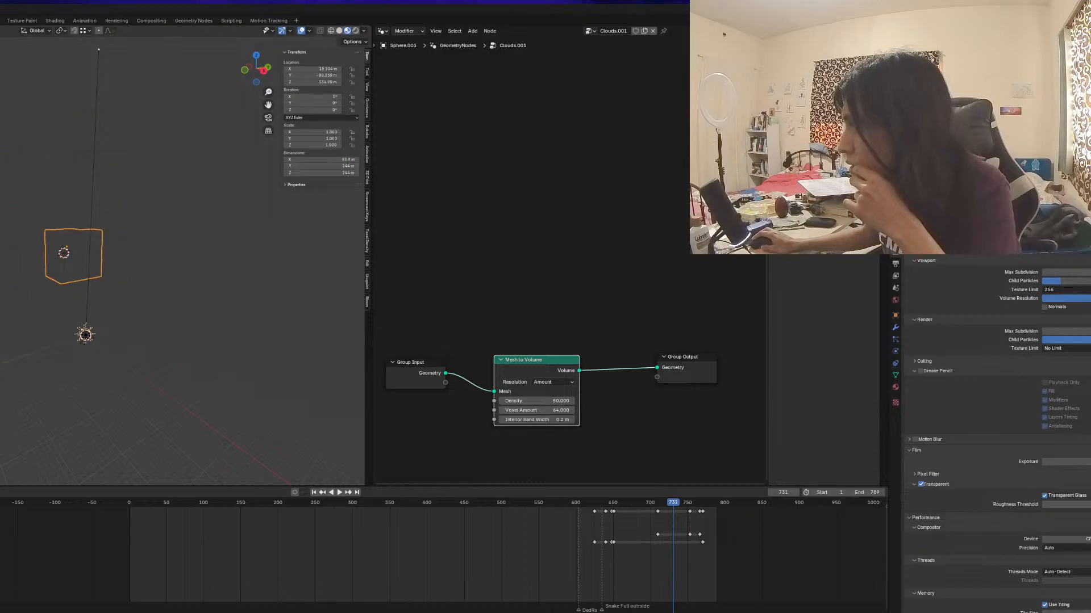
scroll(119, 300, "up", 3)
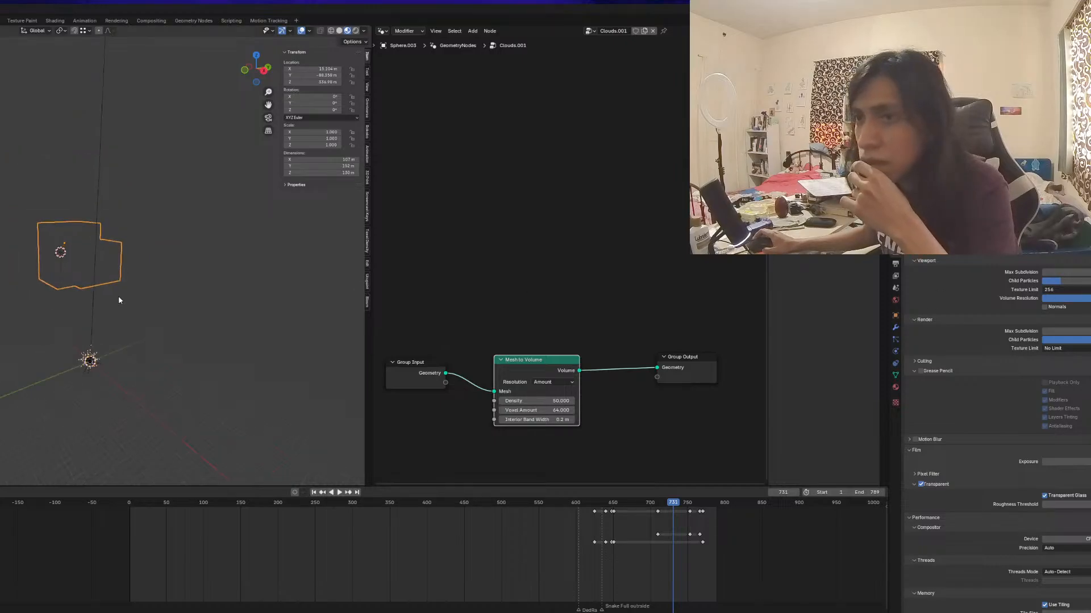
Switch the viewport back to rendered shading and inspect the cloud volume up close
left_click(355, 31)
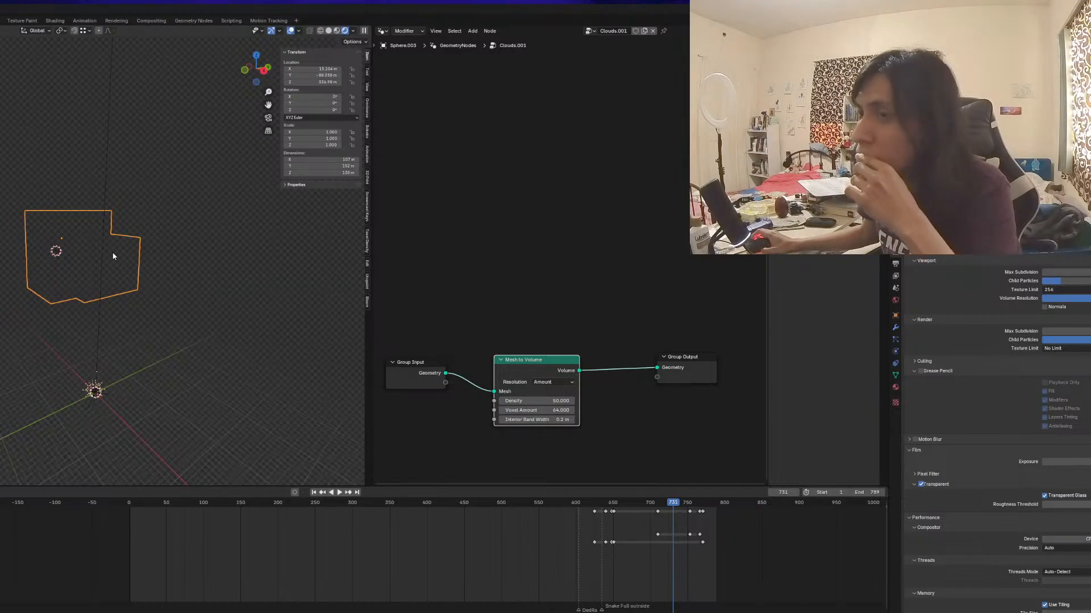
scroll(71, 259, "up", 2)
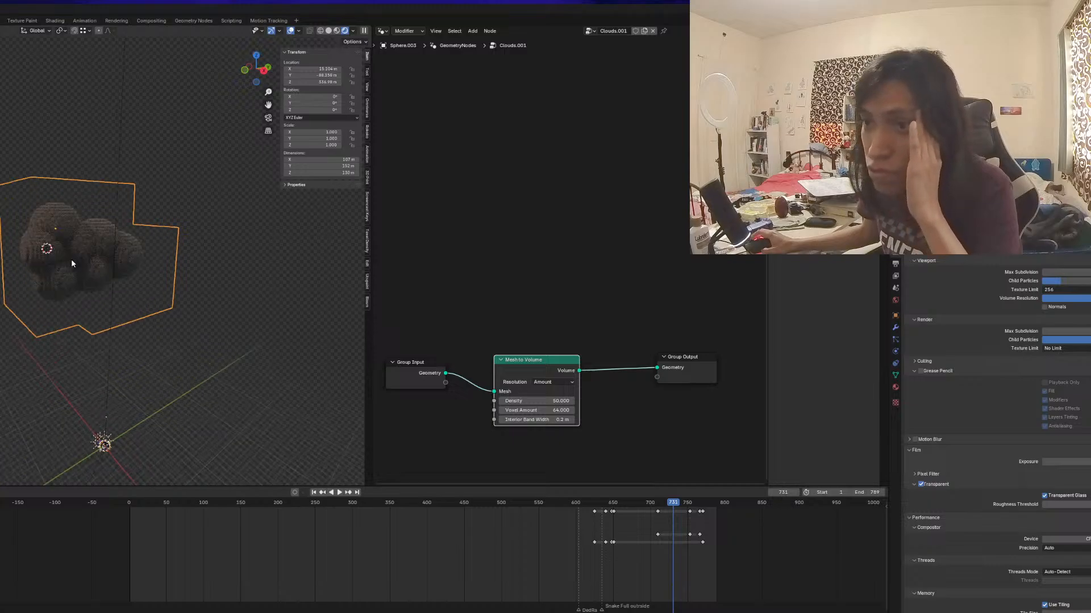
scroll(71, 263, "up", 2)
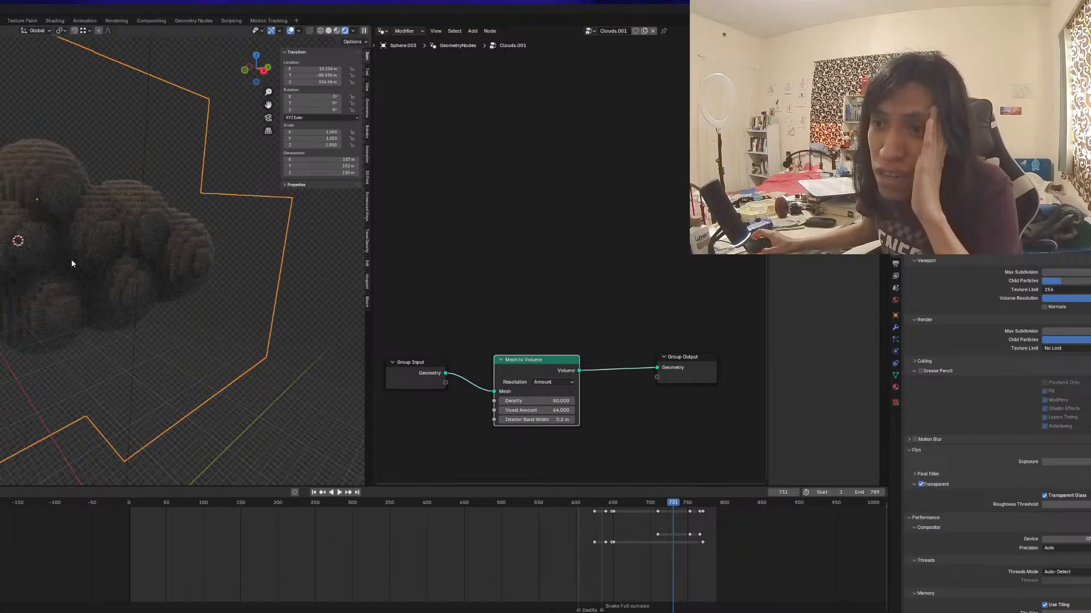
Move the Mesh to Volume node farther away from the Group Input node
middle_click_drag(572, 439, 610, 395)
scroll(585, 420, "up", 3)
left_click_drag(575, 341, 633, 338)
mouse_move(414, 341)
left_mouse_down()
mouse_move(403, 347)
mouse_move(420, 349)
left_mouse_up()
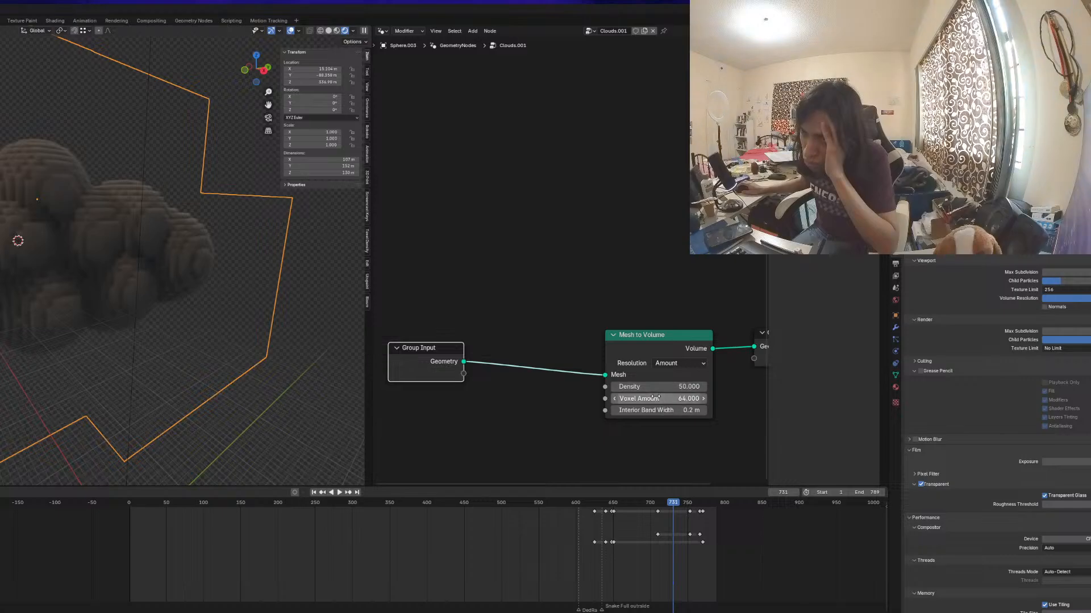
Try voxel amounts of 8, 16 and 128 on the Mesh to Volume node
left_click(658, 398)
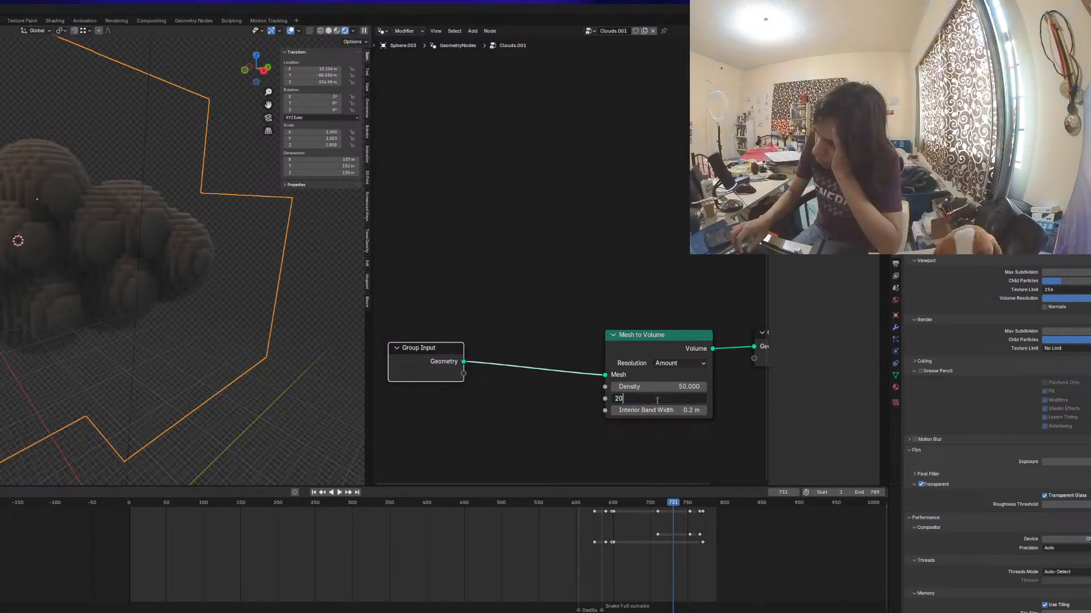
key("Return")
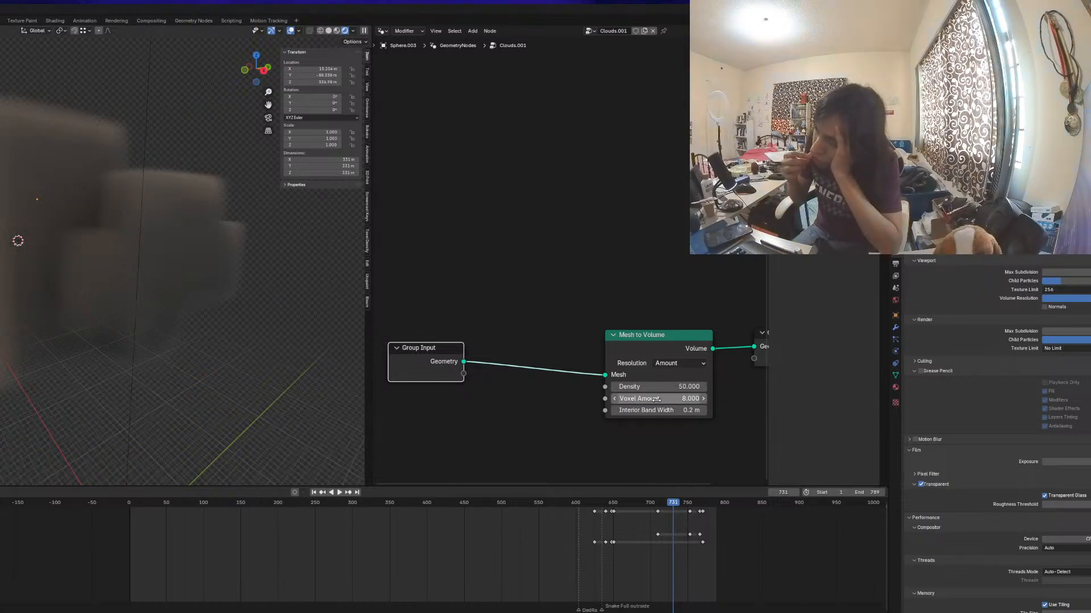
left_click(656, 400)
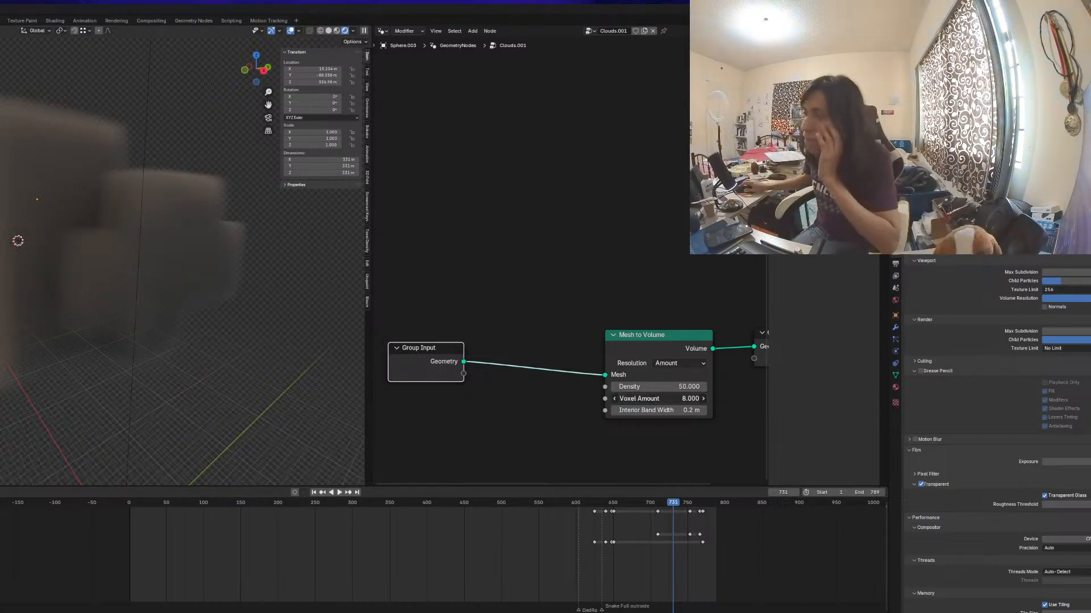
key("Return")
left_click(656, 400)
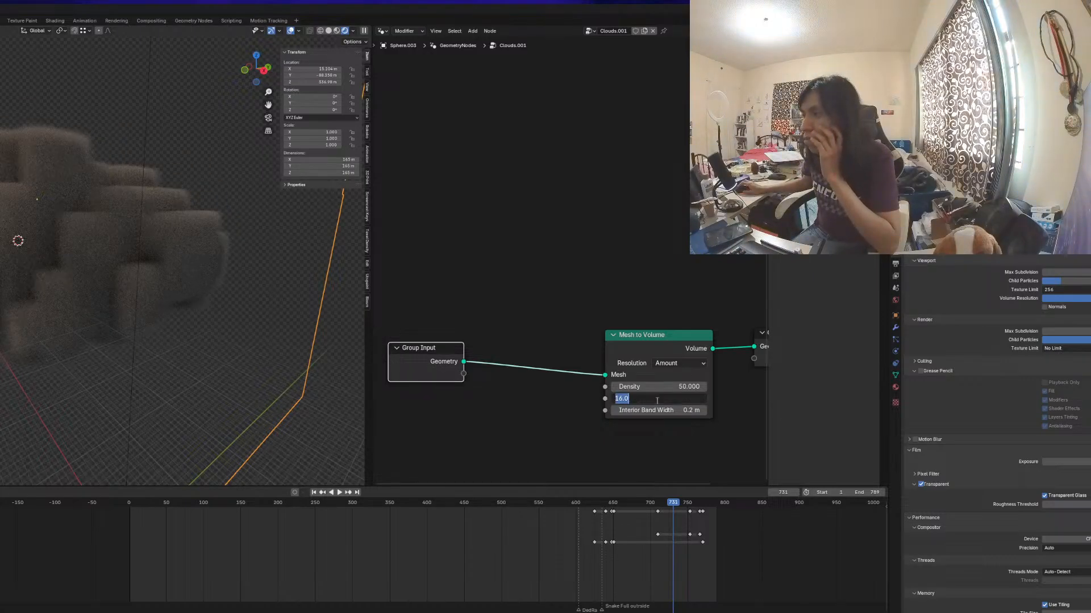
type("128")
key("Return")
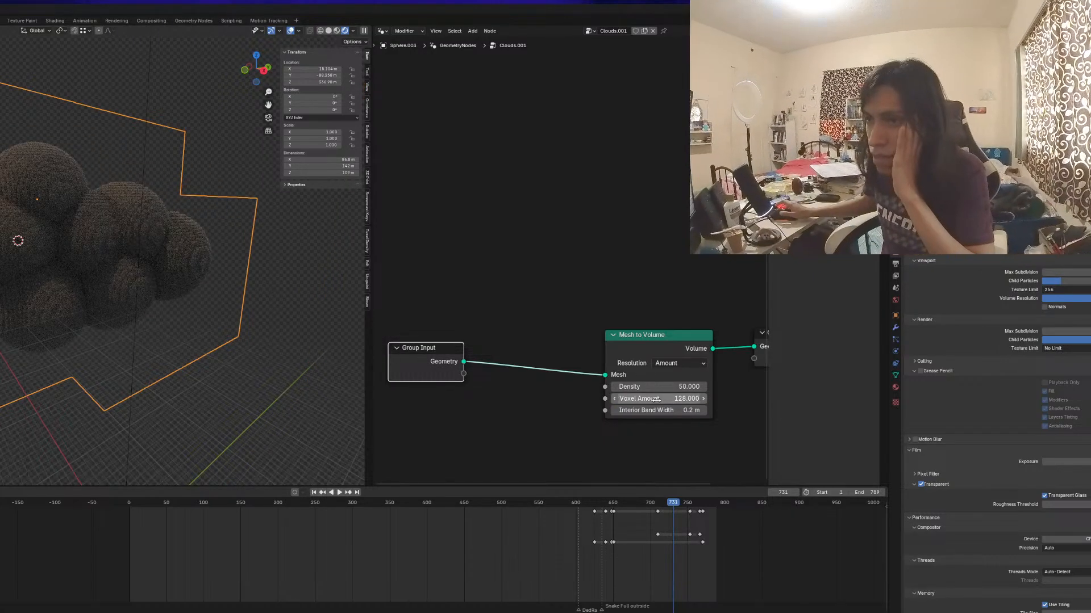
Move the Mesh to Volume node closer to the Group Input and set its voxel amount to 256
left_click_drag(663, 366, 577, 360)
left_click(572, 391)
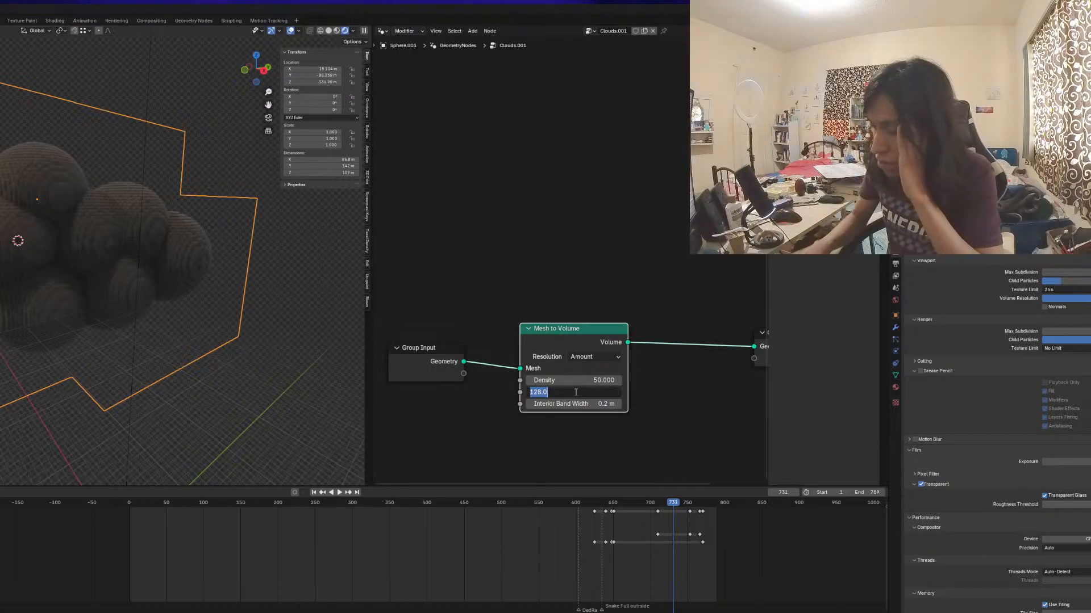
type("256")
key("Return")
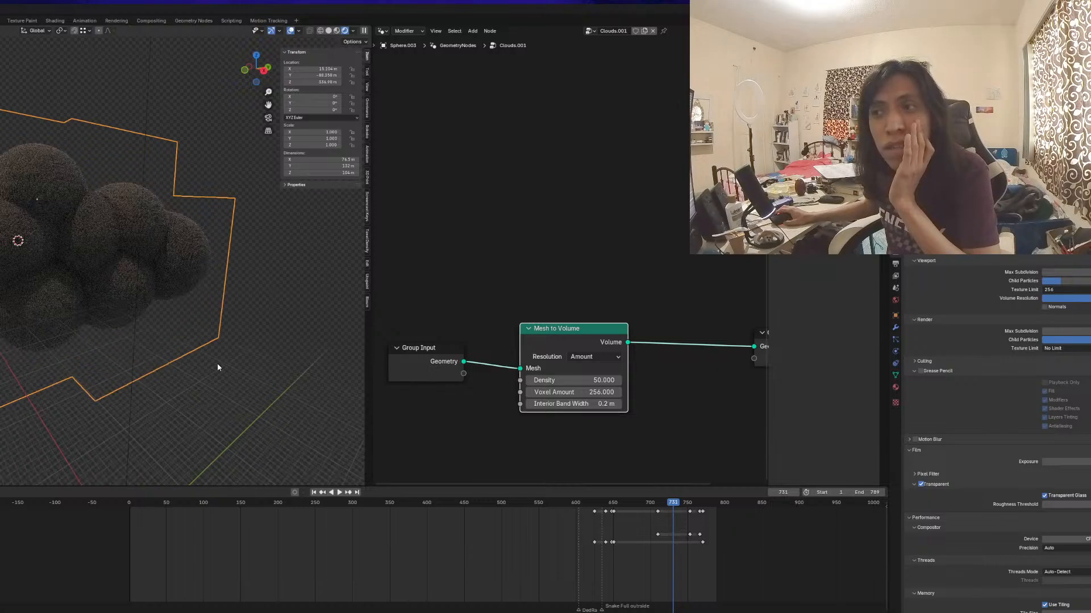
Spread the Group Input and Mesh to Volume nodes apart to make room between them
left_click_drag(543, 332, 617, 335)
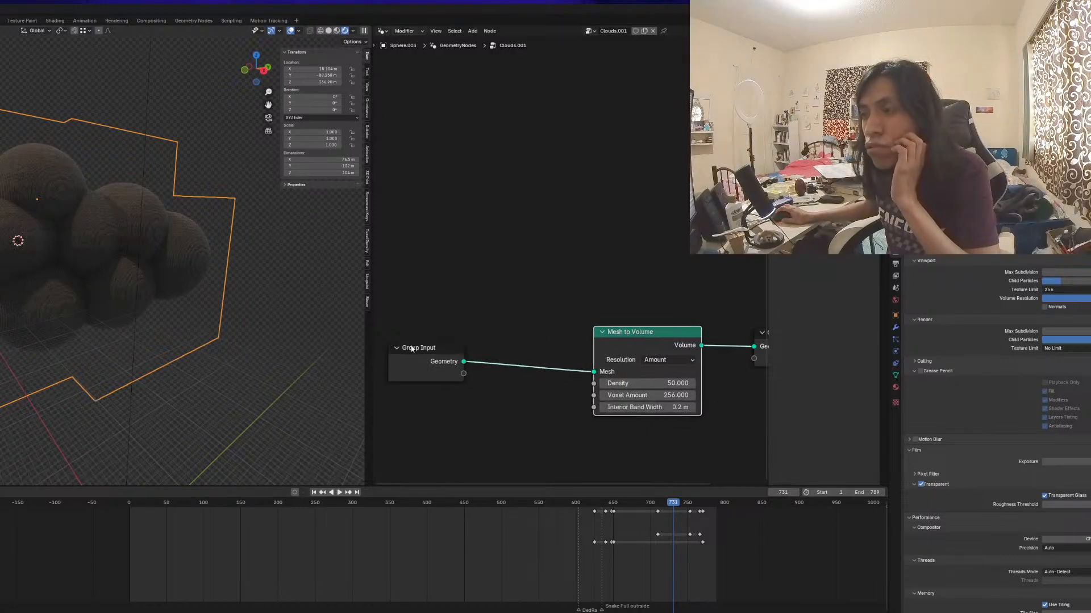
left_click_drag(409, 350, 394, 363)
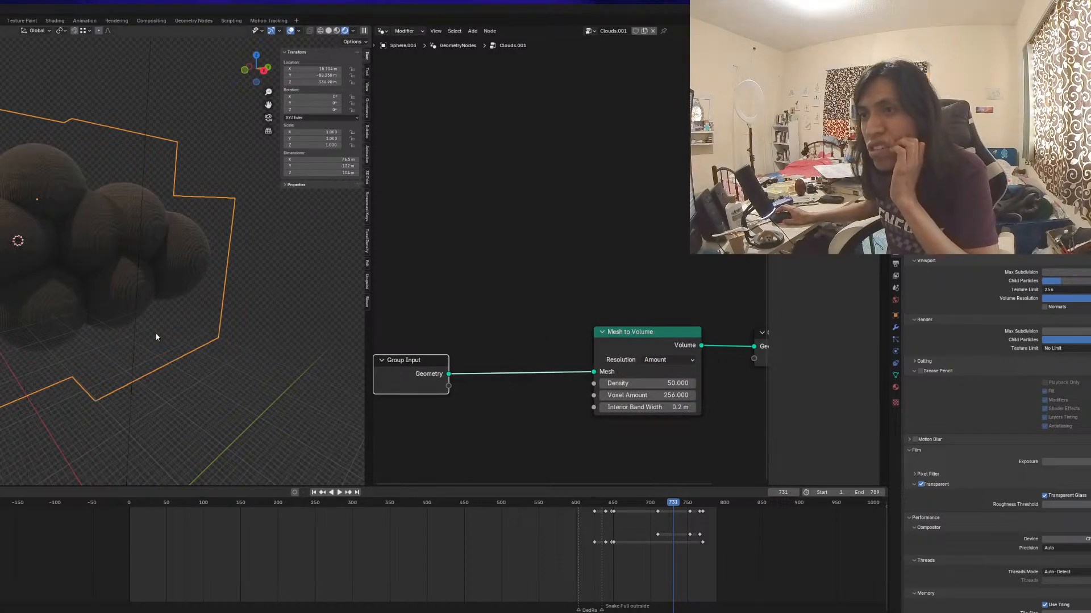
middle_click_drag(156, 333, 131, 330)
left_click_drag(415, 361, 399, 355)
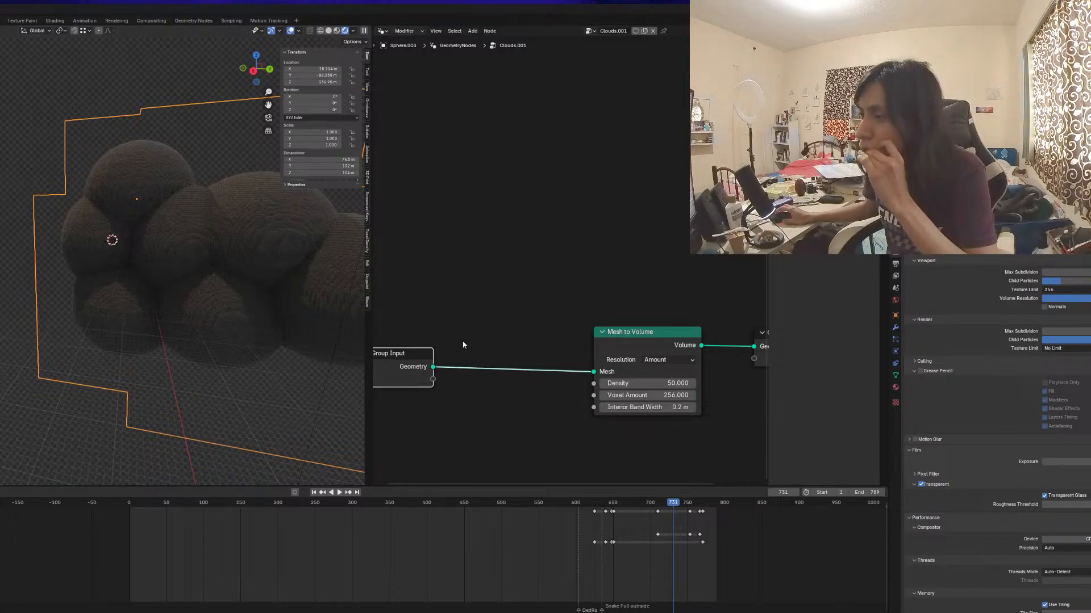
left_click(464, 343)
scroll(465, 345, "down", 1)
key("shift+a")
left_click(468, 339)
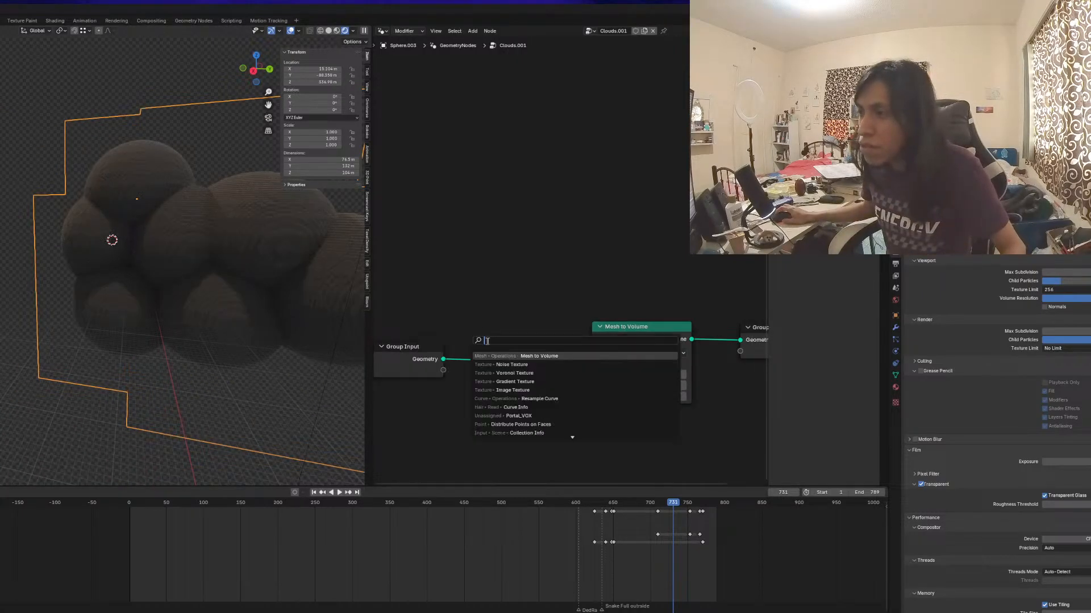
left_click(512, 356)
left_click(480, 243)
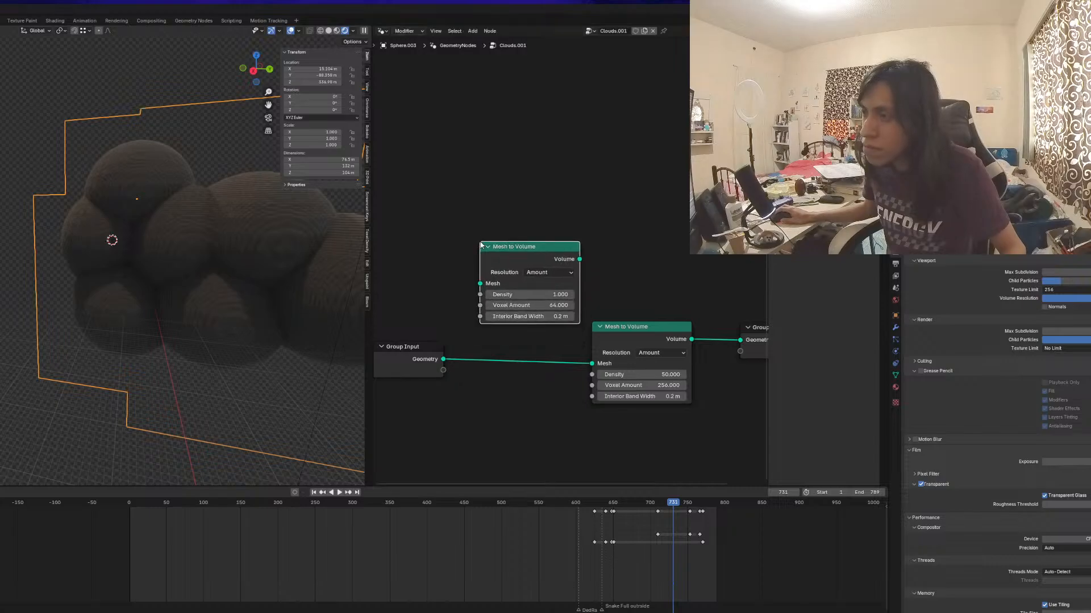
key("x")
Insert a Merge by Distance node between the Group Input and Mesh to Volume nodes
right_click(480, 266)
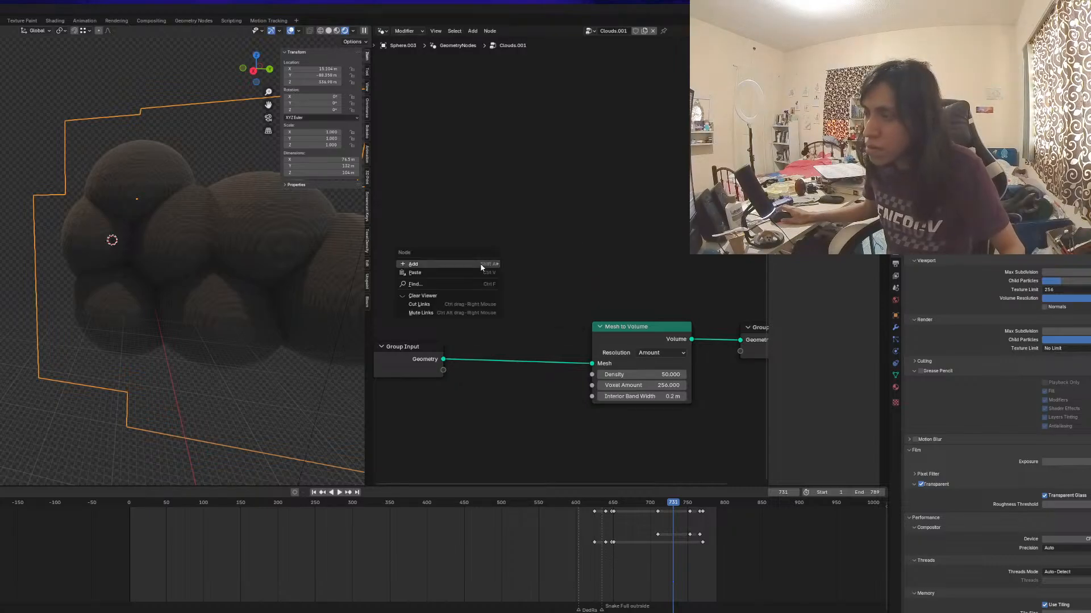
key("shift+a")
left_click(520, 222)
type("merge")
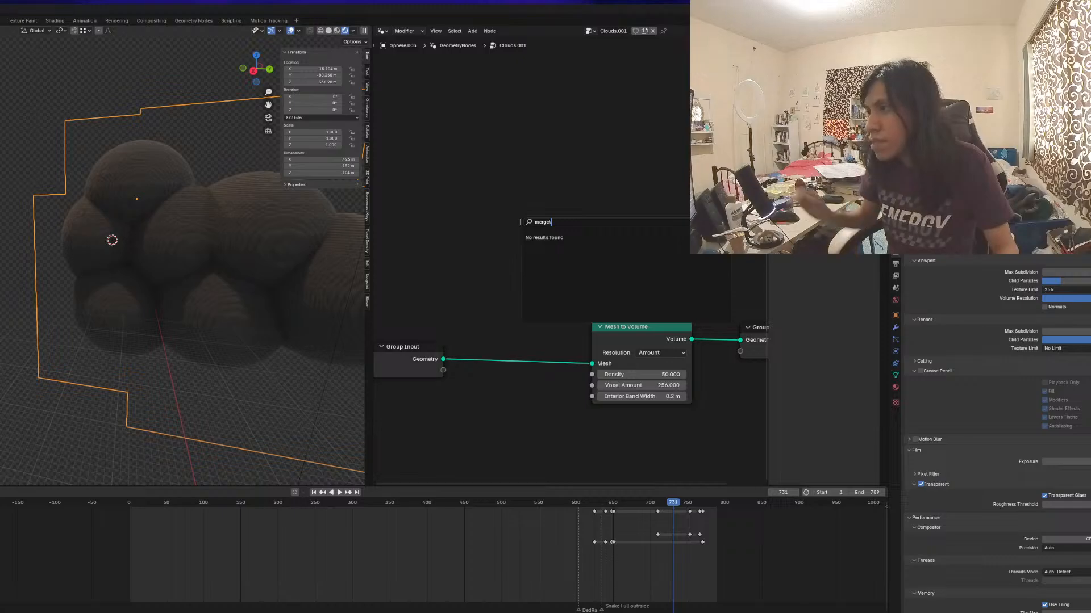
key("Return")
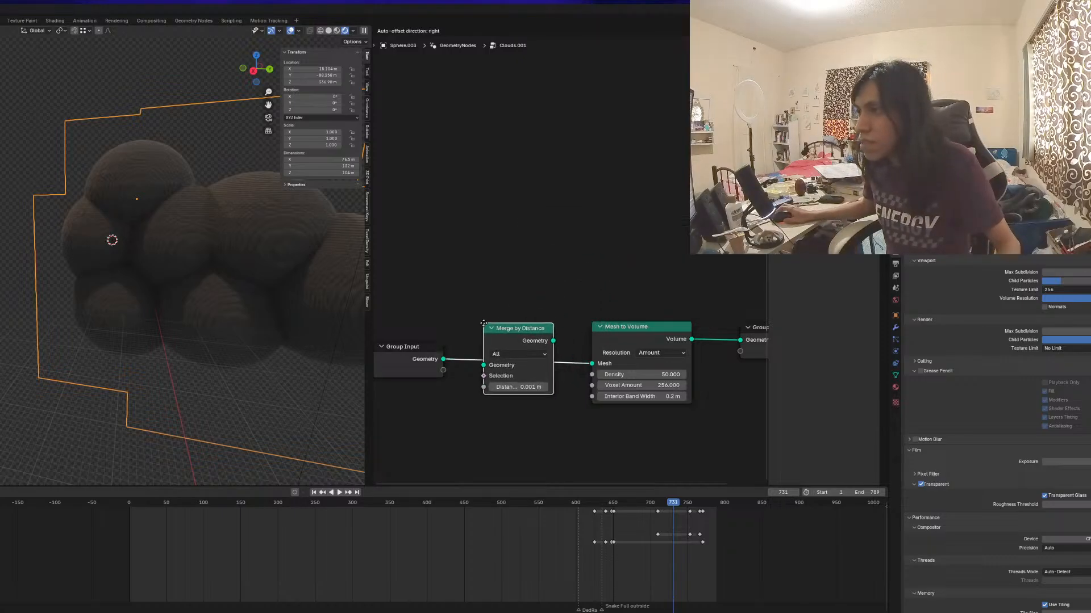
left_click(506, 338)
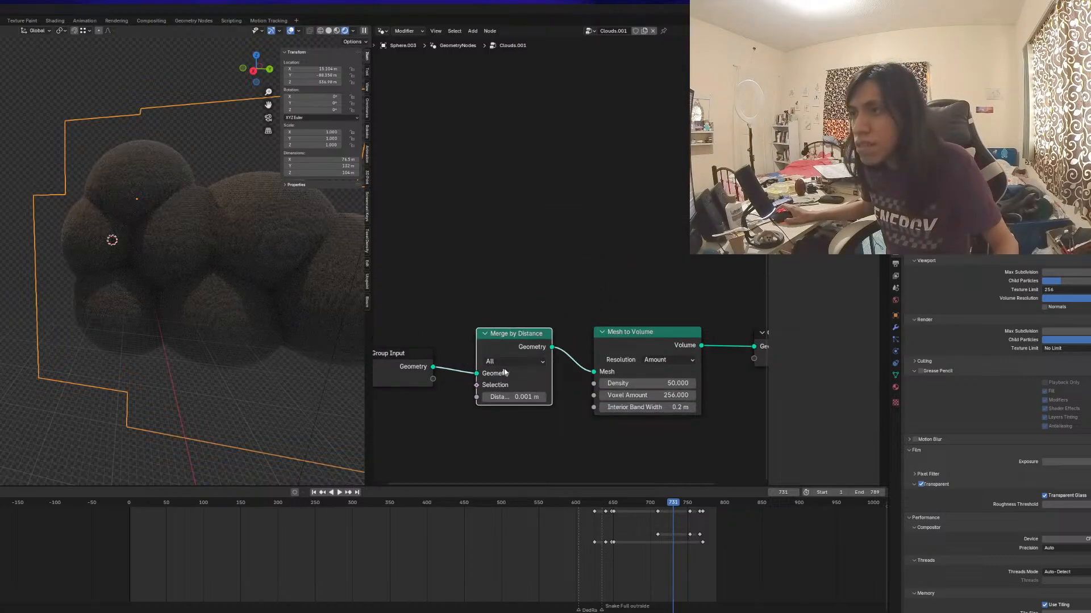
Set the merge distance to 5.8 m and route the merged geometry to a Viewer and straight to the Group Output
mouse_move(504, 396)
left_mouse_down()
mouse_move(534, 397)
mouse_move(514, 397)
left_mouse_up()
left_click(514, 341, "ctrl+shift")
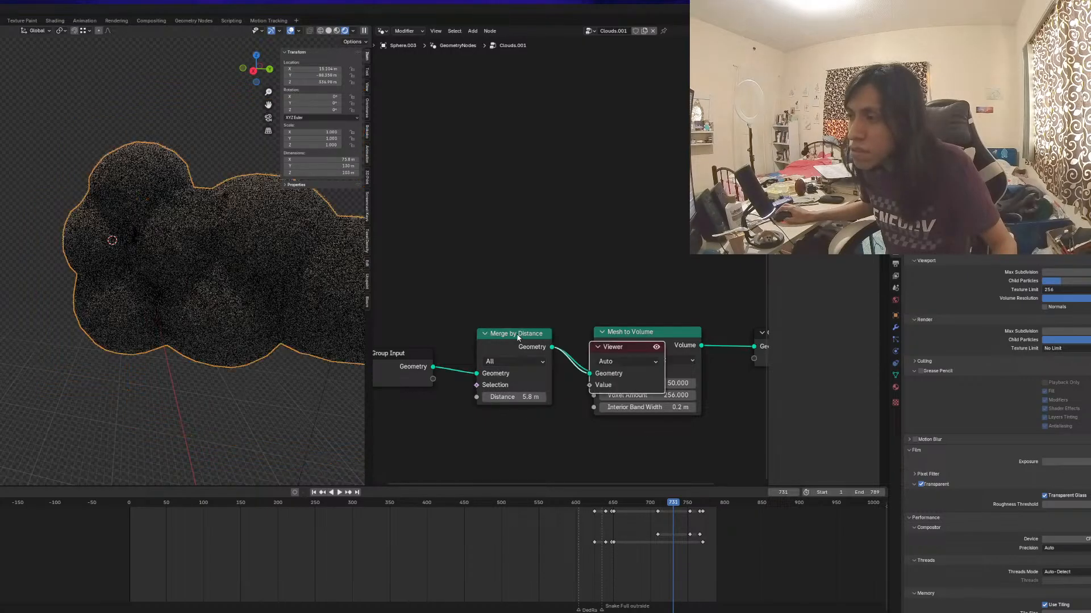
left_click_drag(625, 346, 651, 278)
left_click_drag(652, 333, 631, 394)
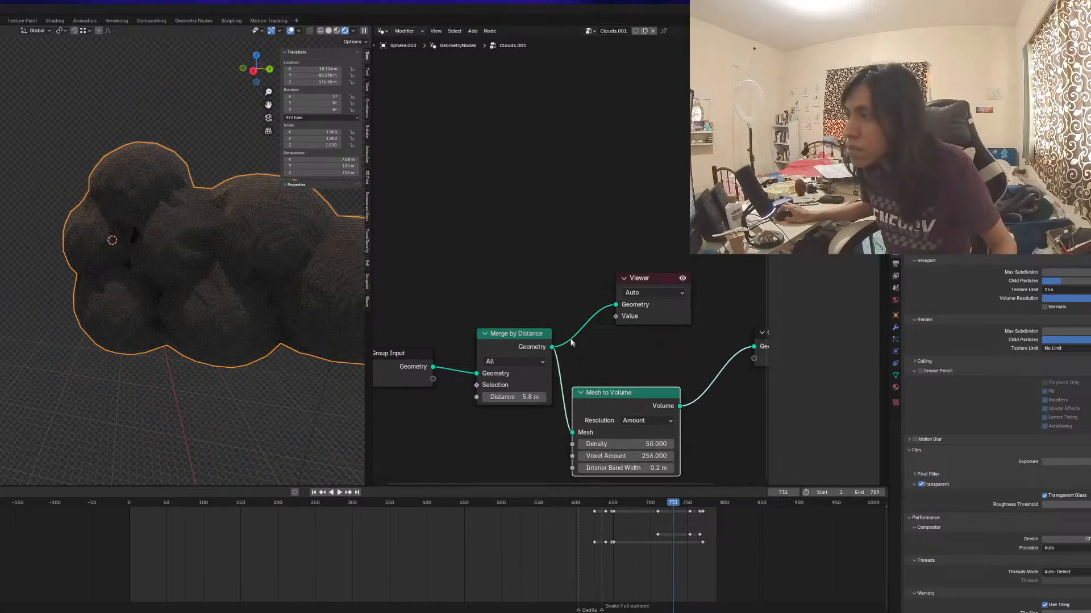
left_click_drag(677, 358, 753, 347)
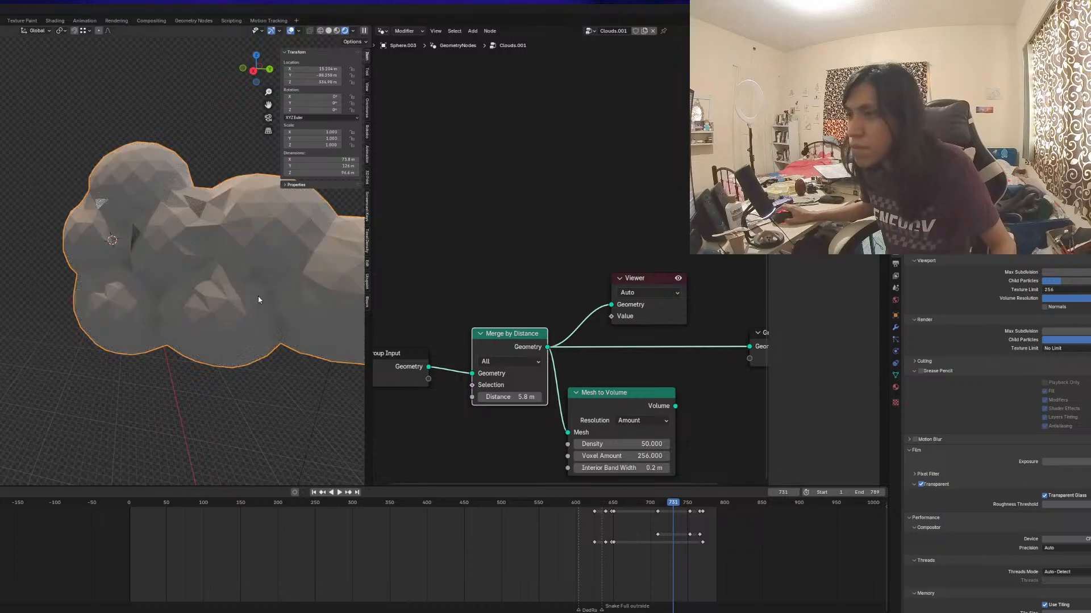
Try a merge distance of 15.2 m and inspect the simplified cloud mesh from another angle
middle_click_drag(258, 295, 304, 297)
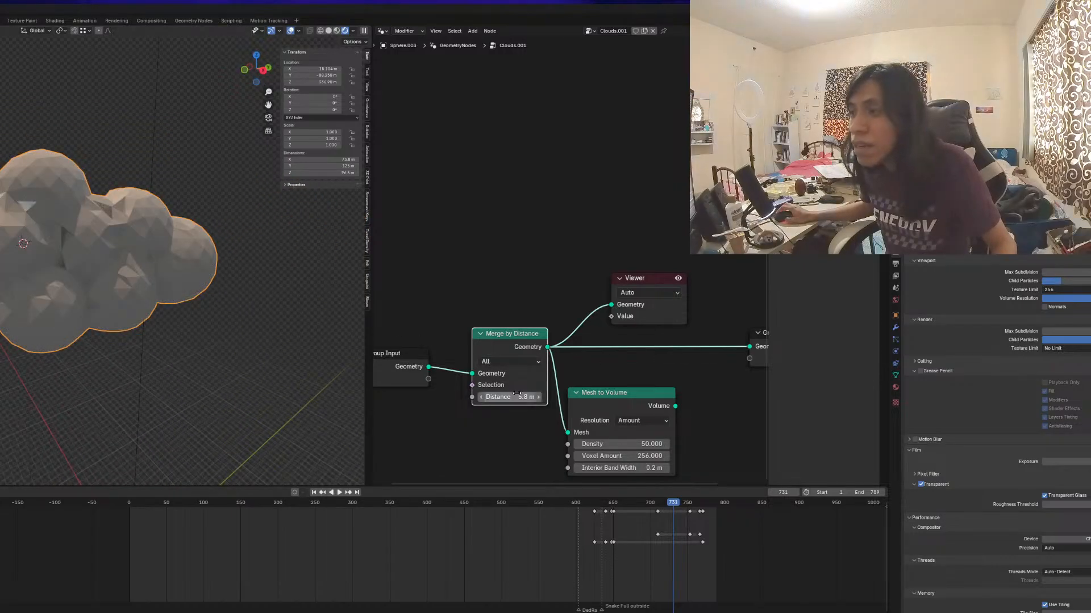
left_click_drag(506, 397, 534, 396)
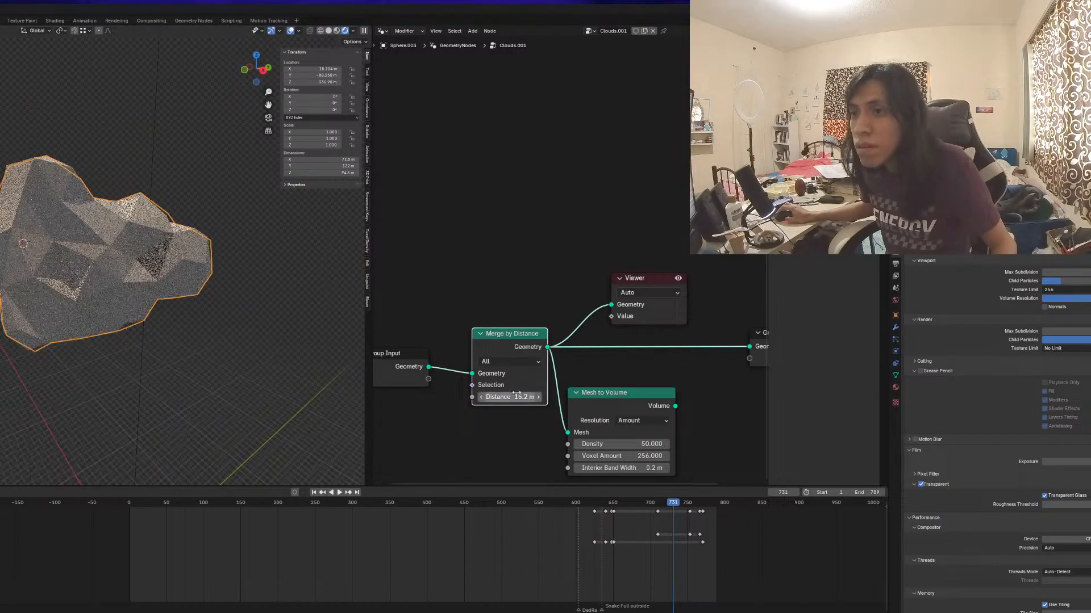
scroll(100, 285, "up", 3)
middle_click_drag(100, 285, 110, 290)
scroll(149, 298, "up", 3)
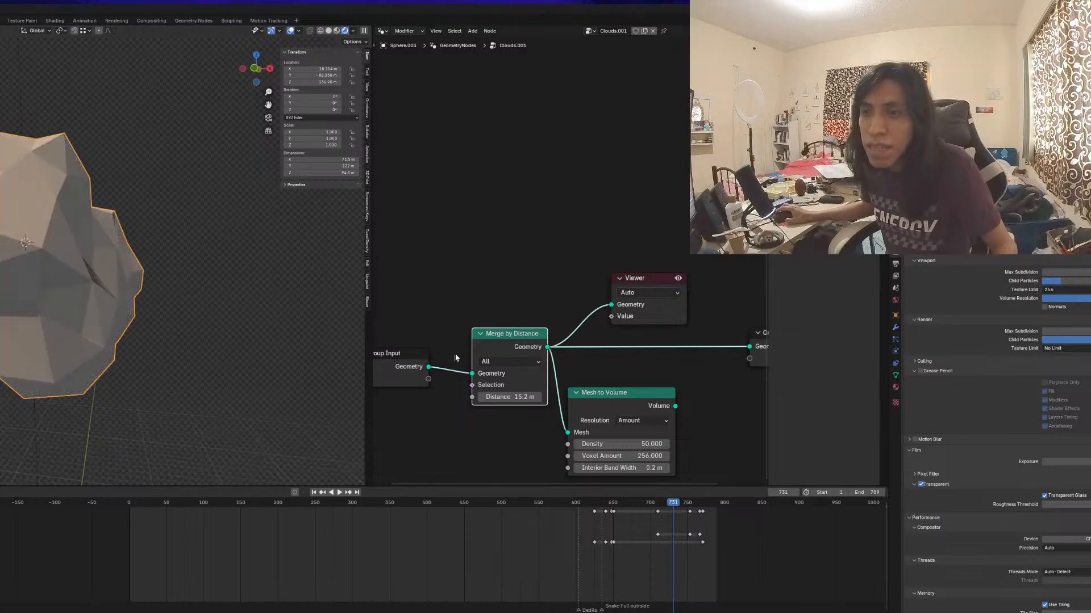
Space out the Group Input and Merge by Distance nodes and set the merge distance to 10 m
left_click_drag(397, 362, 364, 375)
middle_click_drag(512, 374, 511, 352)
left_click_drag(513, 358, 480, 368)
left_click(483, 385)
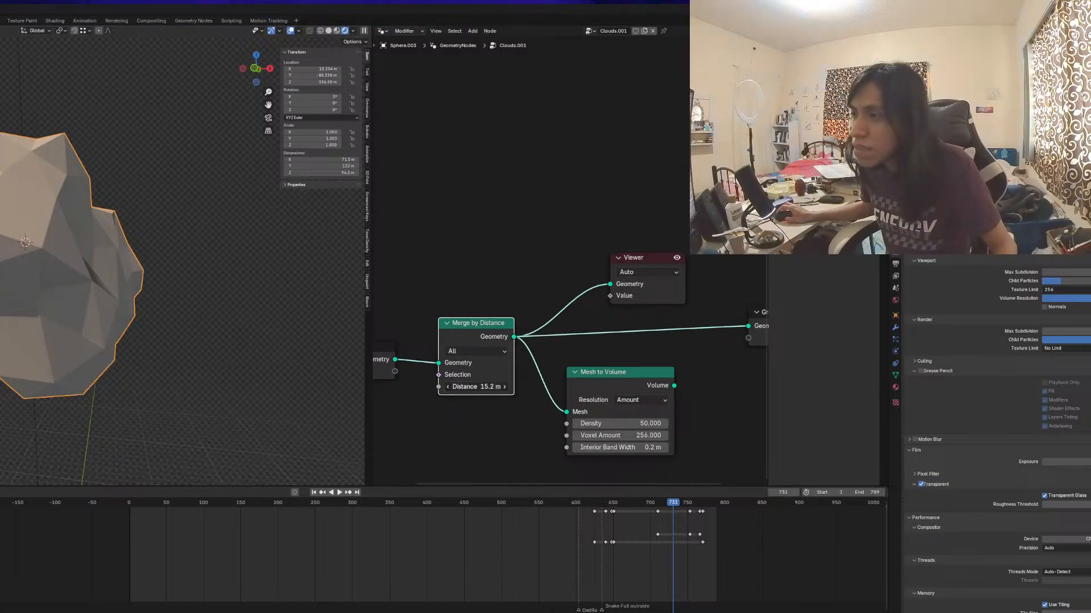
type("10")
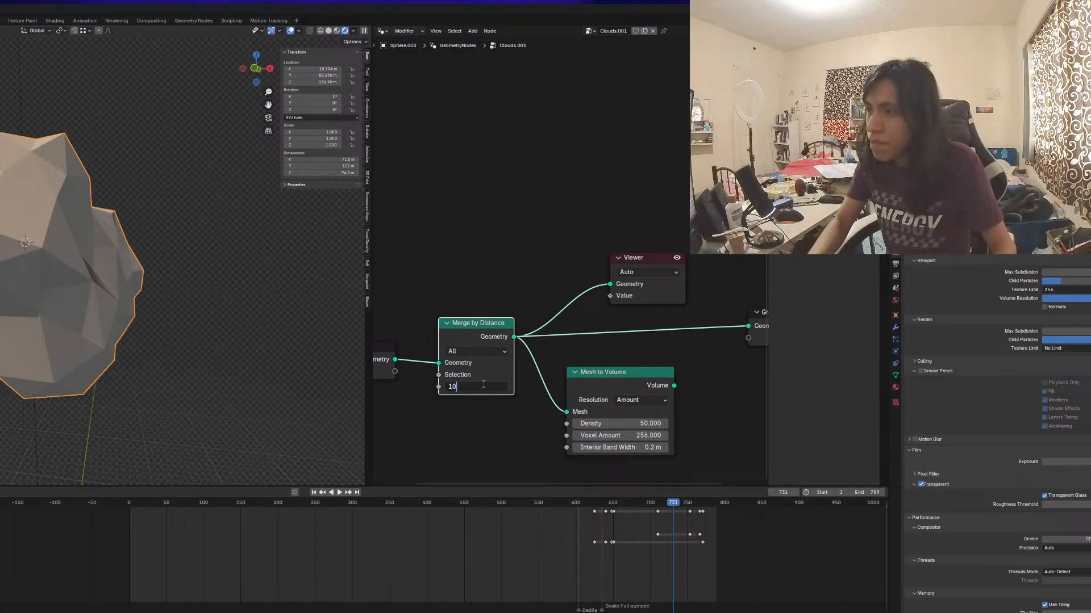
key("Return")
mouse_move(476, 327)
left_mouse_down()
mouse_move(436, 322)
mouse_move(460, 319)
mouse_move(457, 331)
left_mouse_up()
Insert a Subdivision Surface node between Merge by Distance and the Group Output, with its level set to 2
left_click(500, 264)
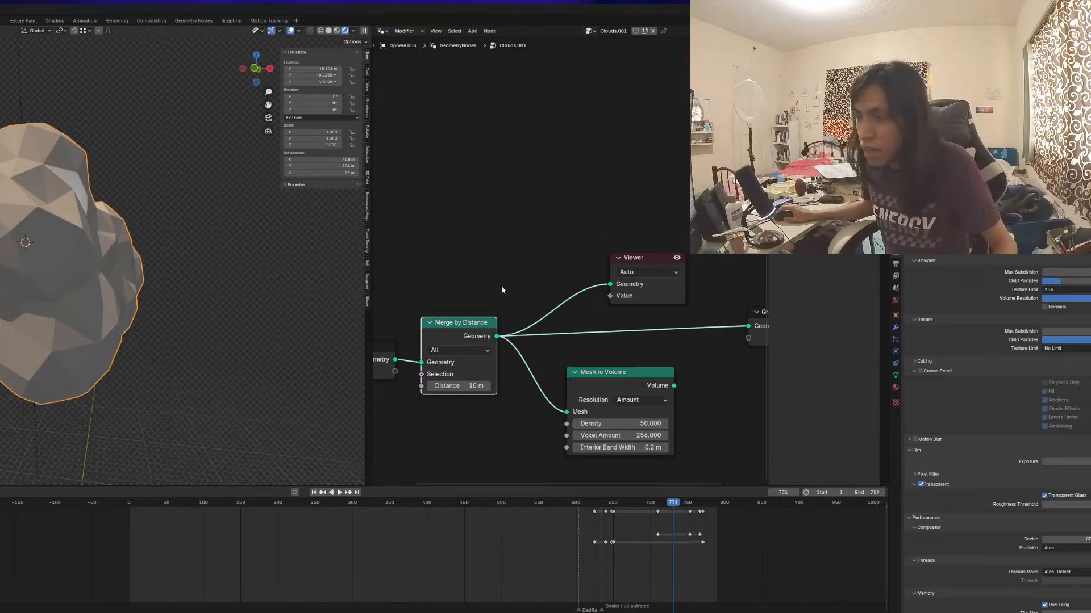
key("shift+a")
type("subd")
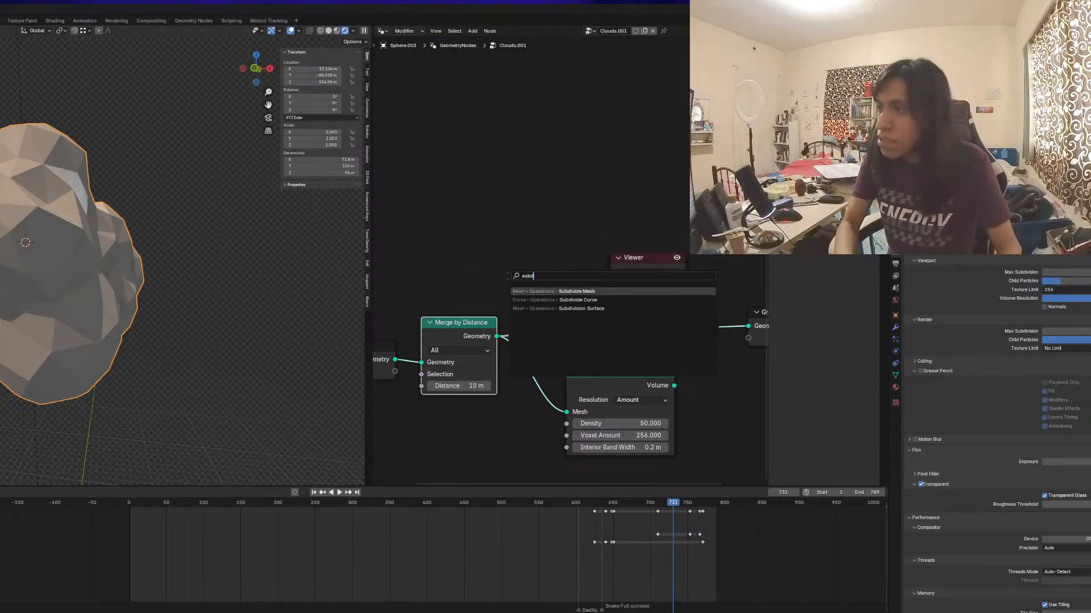
key("Down")
key("Down")
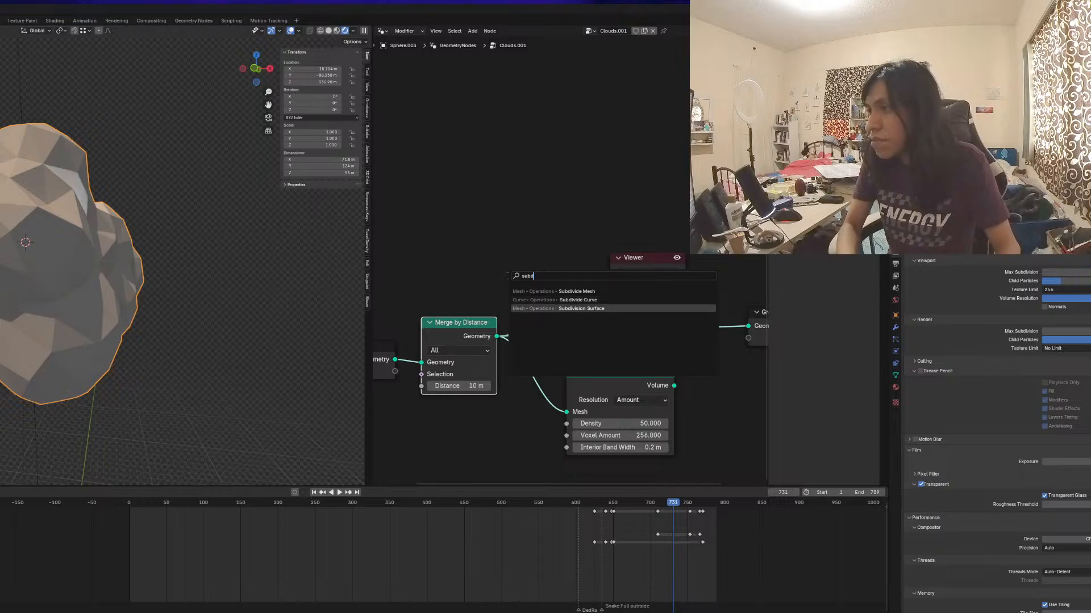
key("Return")
left_click(552, 315)
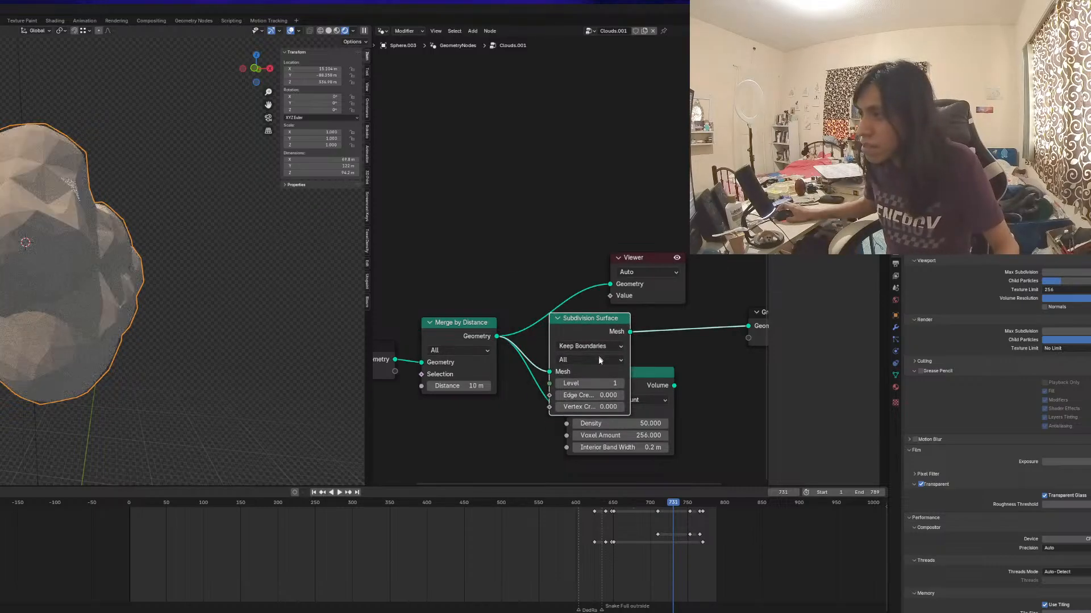
left_click(620, 383)
left_click_drag(622, 323, 598, 330)
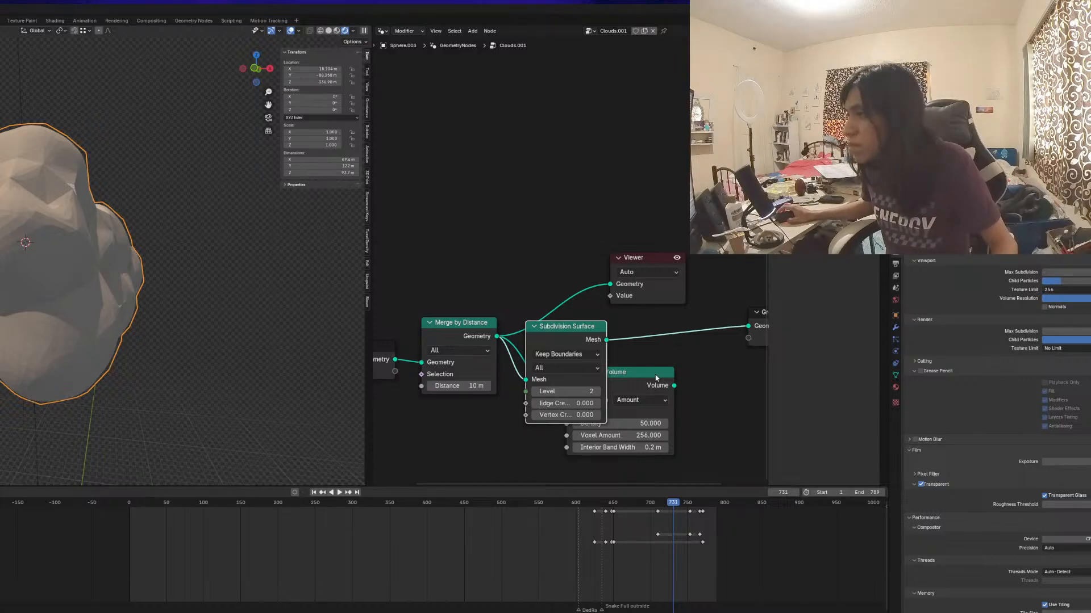
Place Mesh to Volume after Subdivision Surface, feed it the subdivided mesh and link its volume to the Group Output's geometry
left_click_drag(656, 376, 729, 366)
middle_click_drag(699, 361, 607, 343)
left_click_drag(513, 323, 551, 390)
left_click_drag(582, 349, 567, 343)
left_click_drag(656, 332, 657, 308)
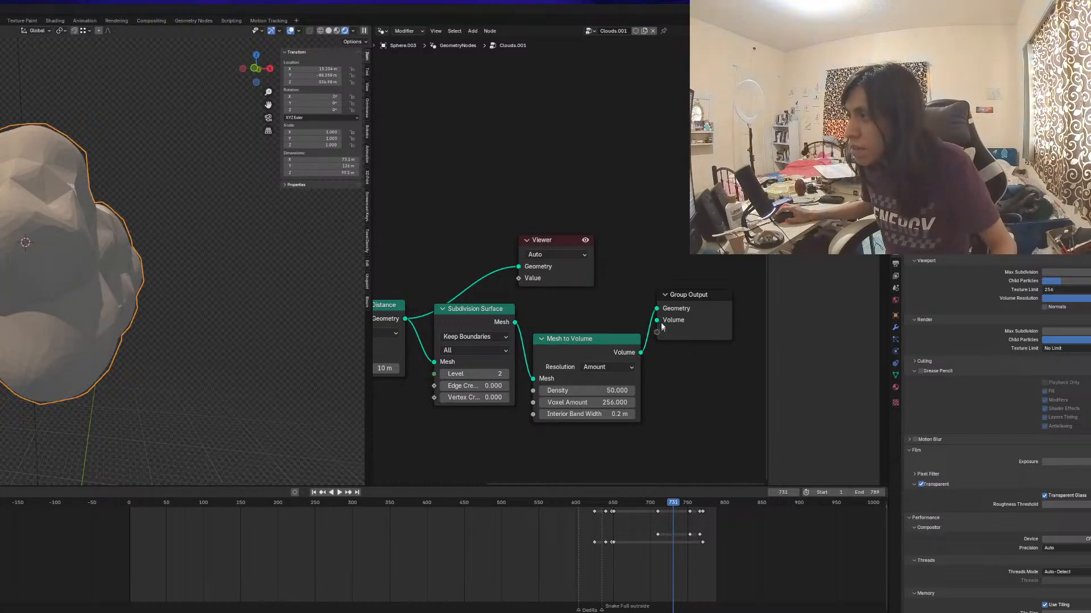
left_click_drag(568, 339, 571, 325)
Switch the Mesh to Volume resolution mode to Size and inspect the resulting cloud
middle_click_drag(110, 309, 128, 310)
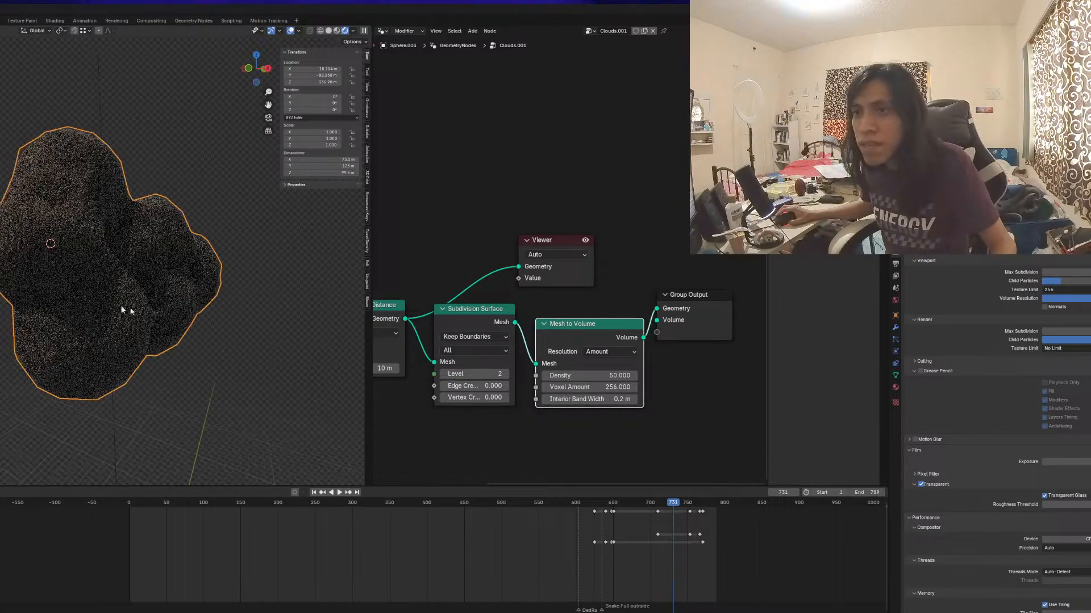
left_click(608, 352)
left_click(602, 377)
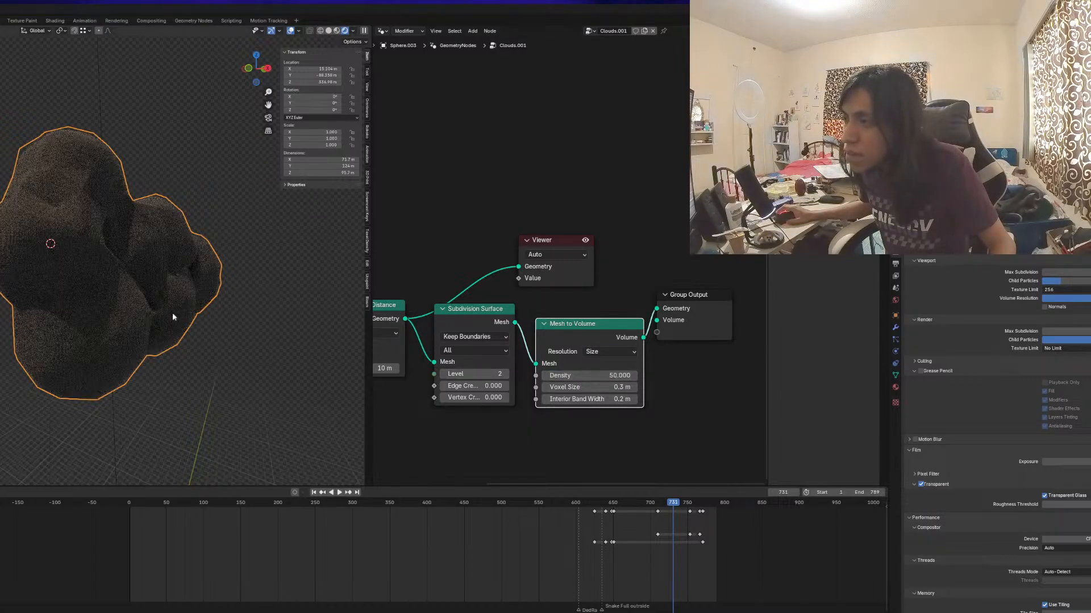
middle_click_drag(172, 312, 119, 292)
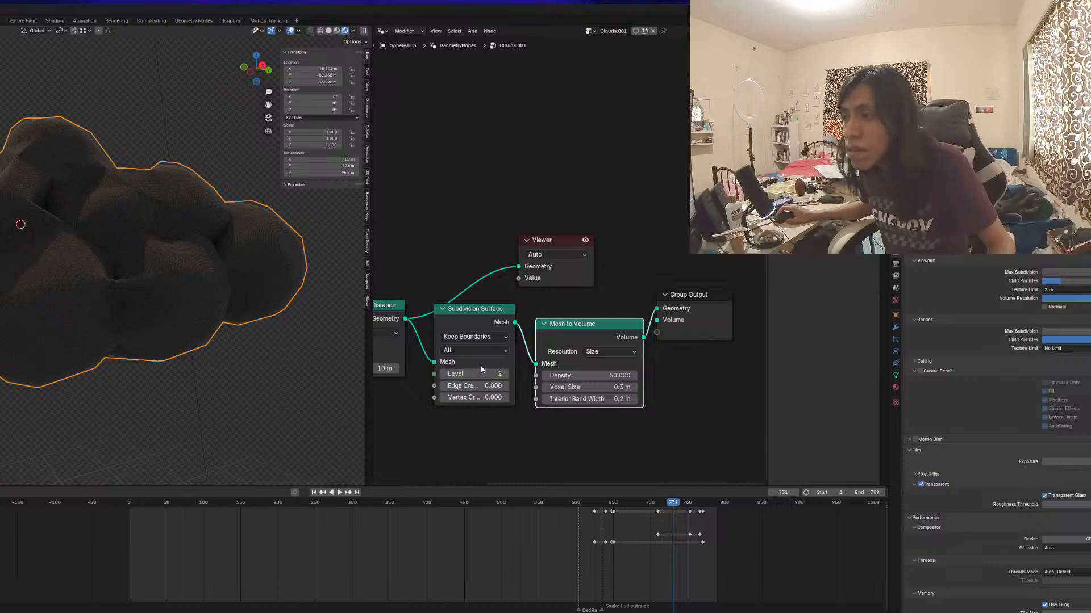
Move the Viewer node beyond Mesh to Volume so that it previews the volume output
middle_click_drag(516, 337, 545, 336)
left_click_drag(600, 242, 714, 205)
middle_click_drag(131, 280, 100, 305)
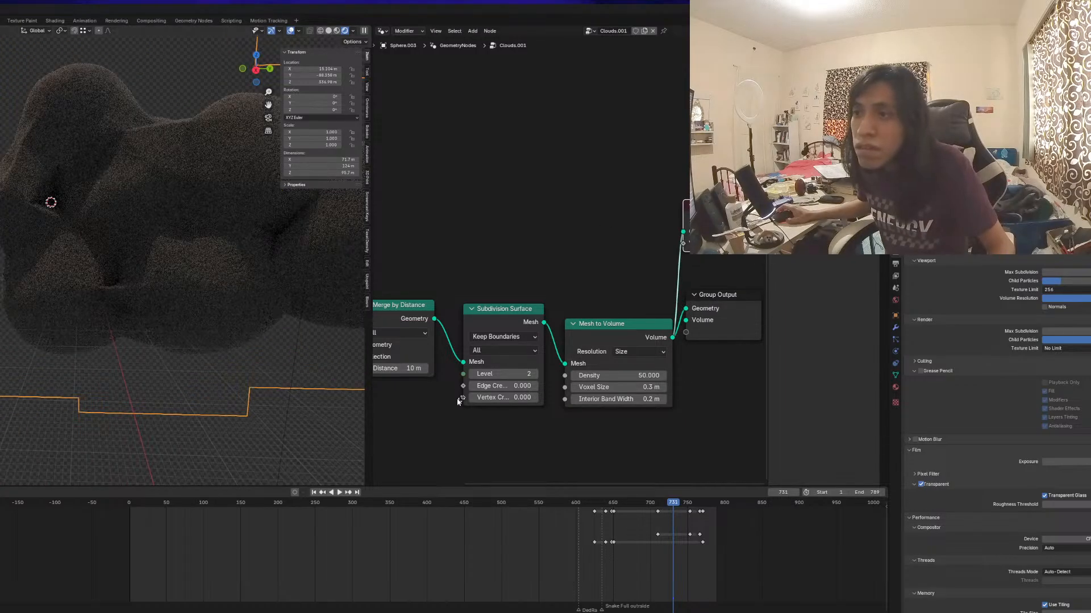
Look through the scene camera and play the animation around frames 638 to 648 to examine the shot
middle_click_drag(418, 396, 547, 394)
scroll(88, 319, "down", 5)
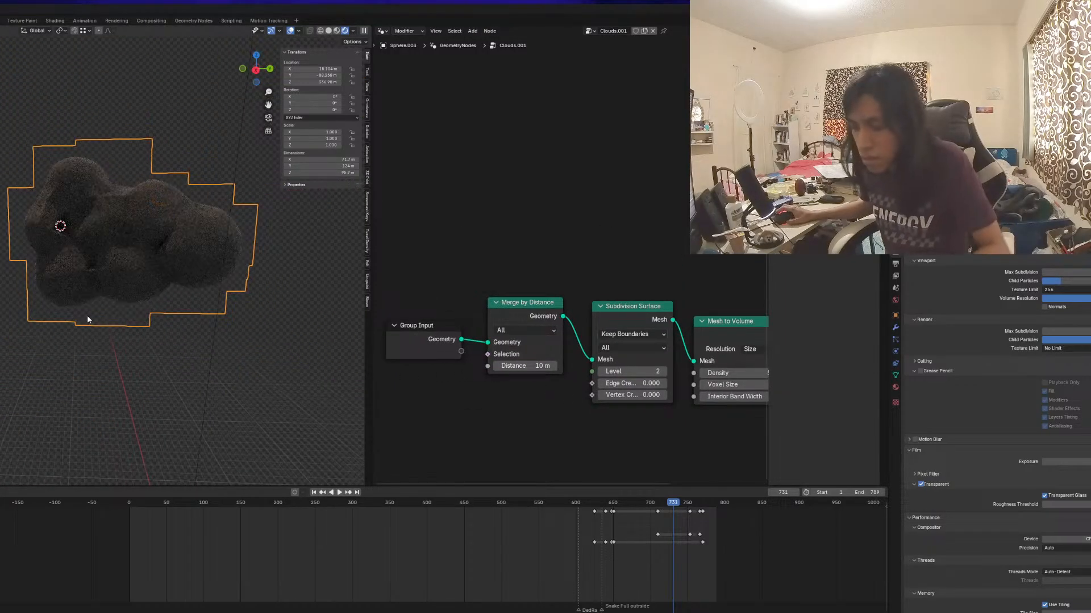
key("KP_0")
scroll(89, 297, "up", 2)
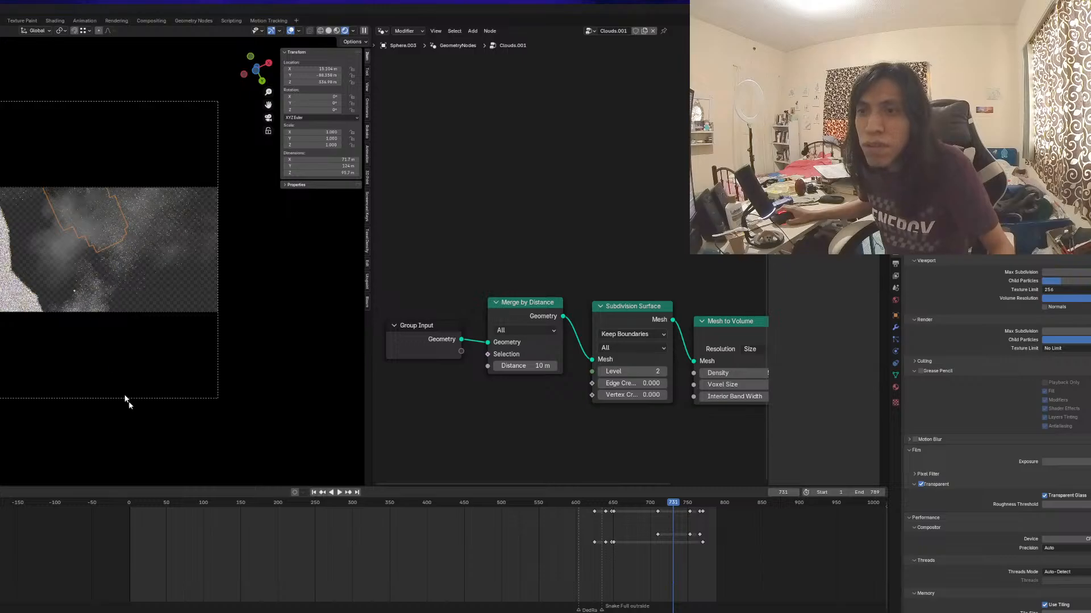
left_click(244, 503)
key("space")
left_click(604, 503)
key("space")
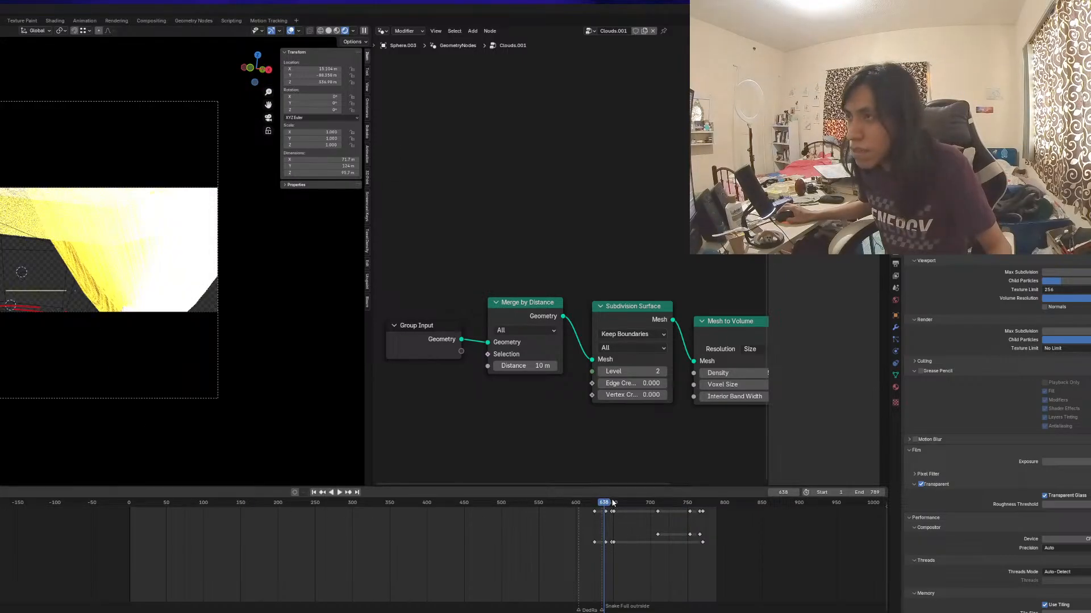
left_click(599, 503)
key("space")
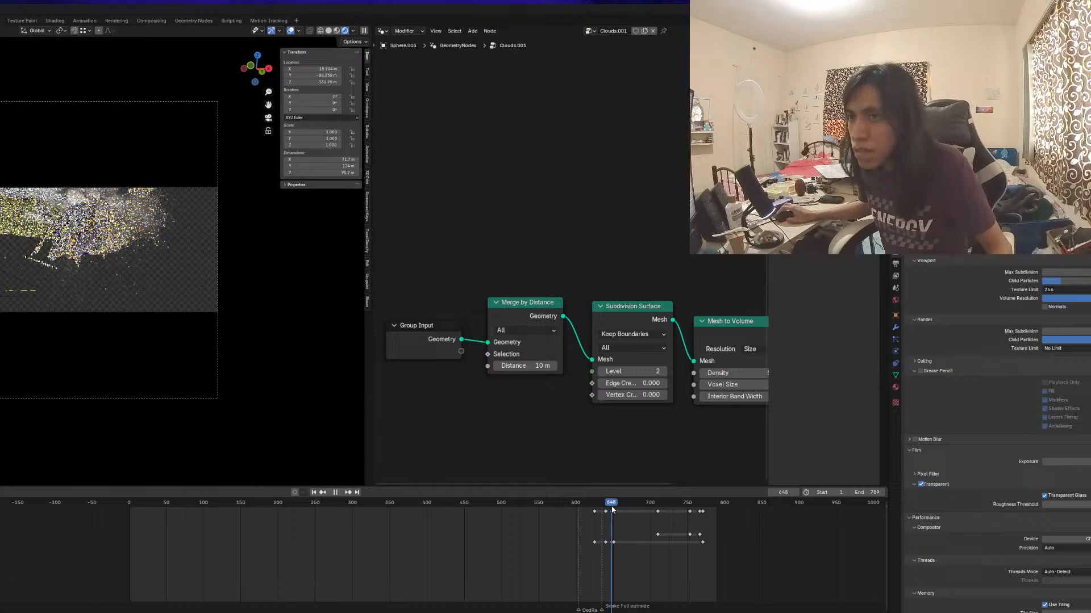
key("space")
scroll(86, 305, "up", 1)
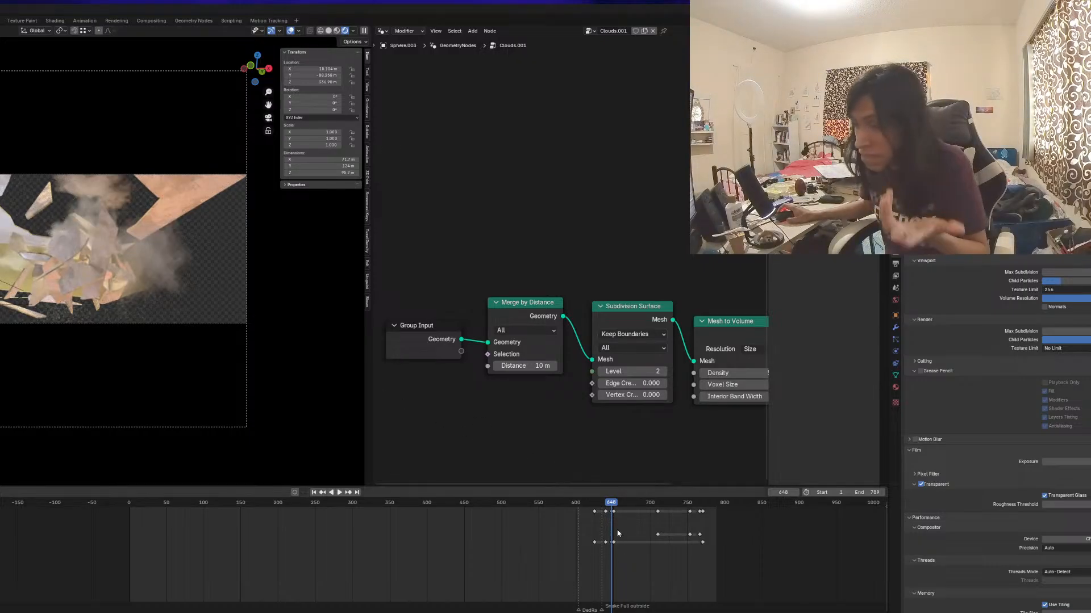
Examine the clouds through the camera at frames 676, 731 and 789
left_click(631, 510)
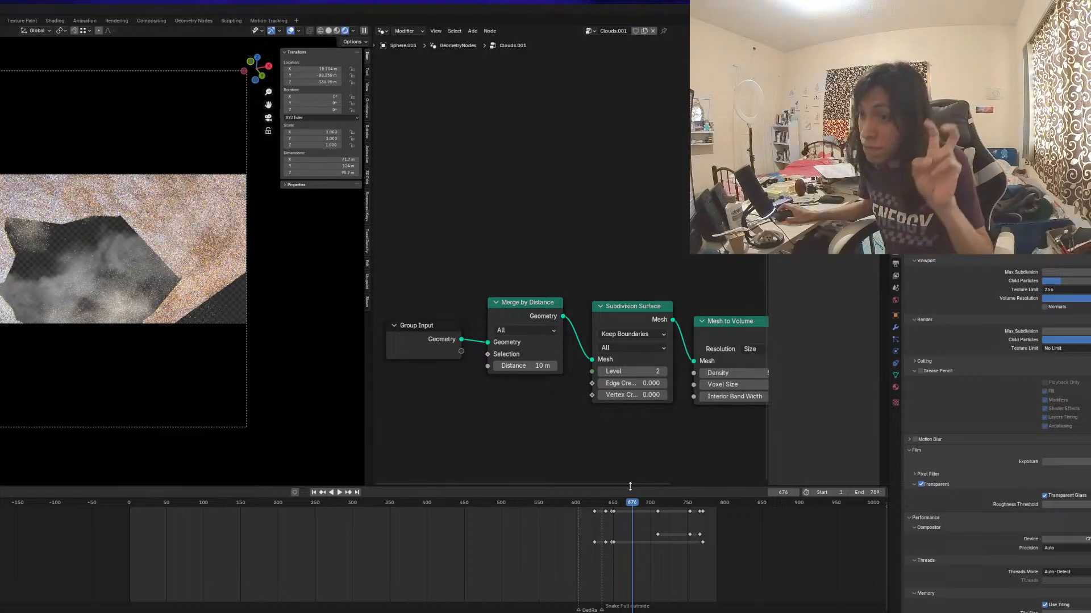
left_click(673, 502)
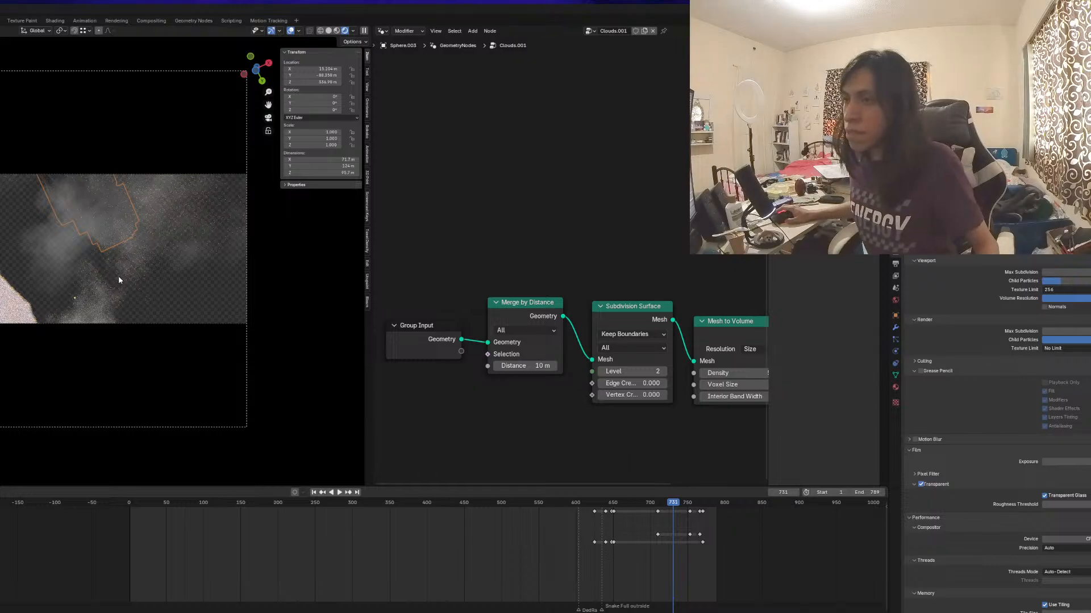
key("space")
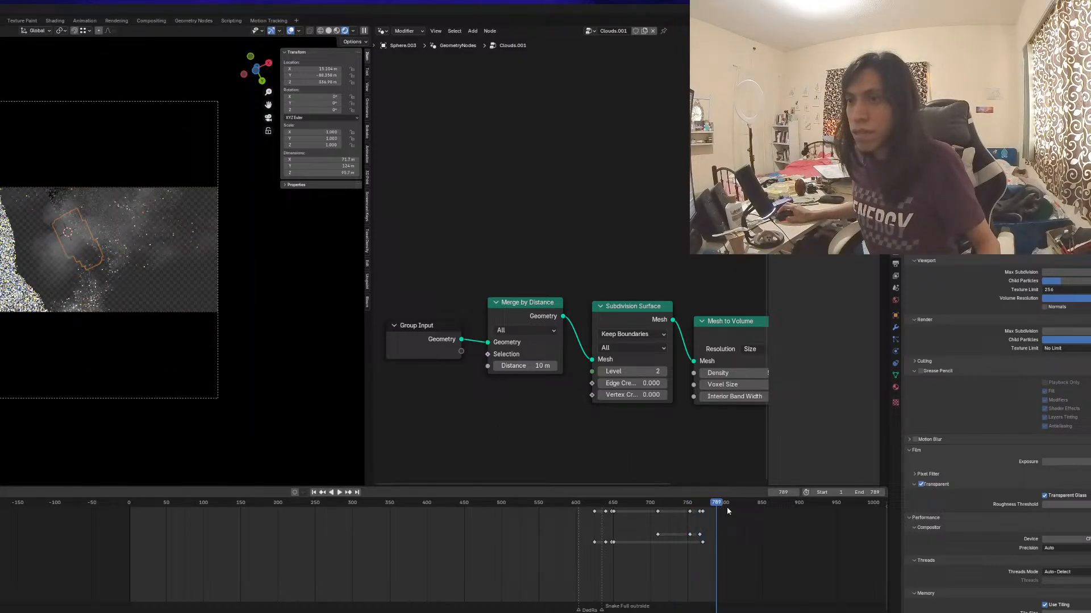
scroll(78, 276, "up", 1)
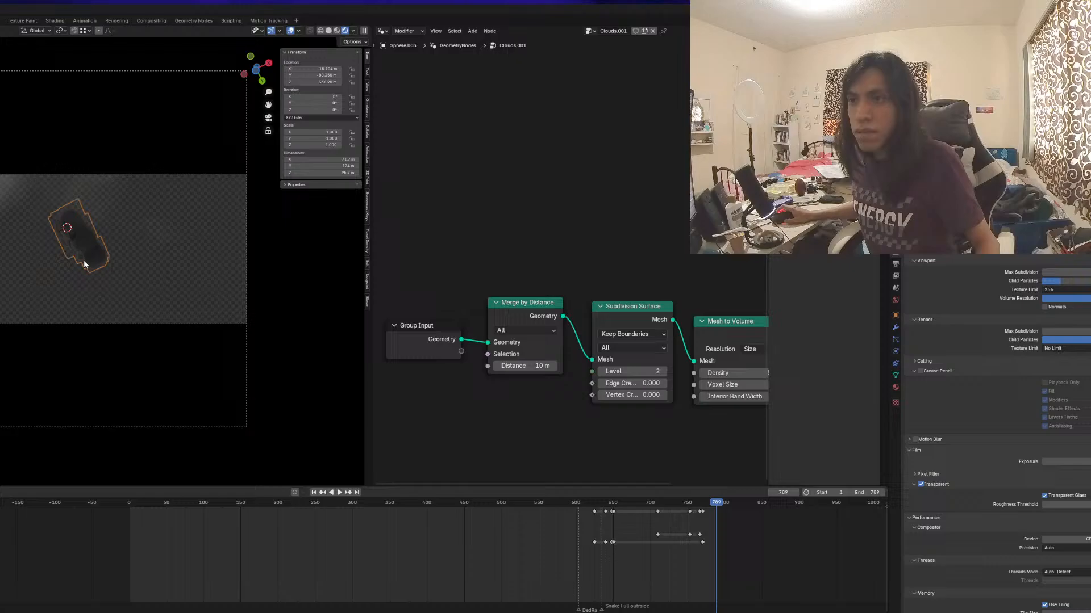
Inspect the cloud outside the camera view and delete the selected cloud object
middle_click_drag(84, 264, 60, 304)
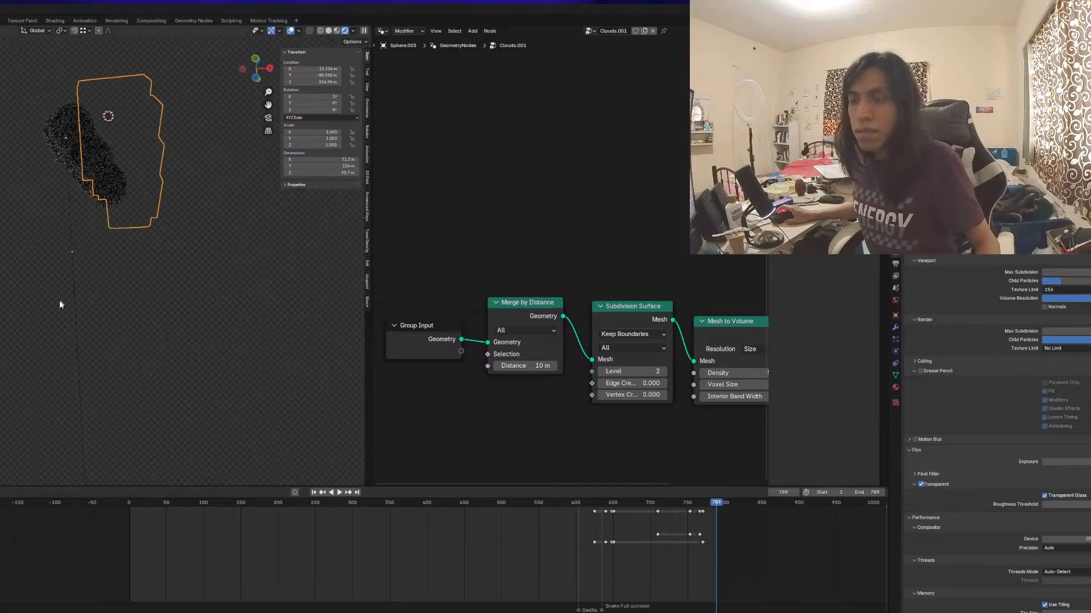
scroll(93, 270, "down", 2)
middle_click_drag(92, 270, 108, 307)
scroll(61, 296, "up", 6)
scroll(61, 296, "down", 3)
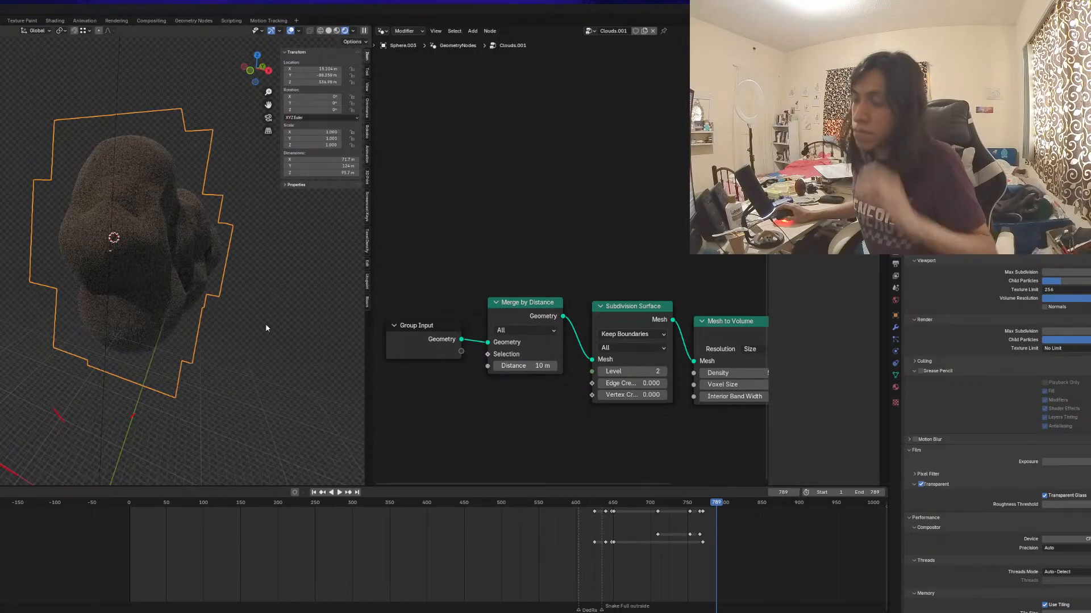
scroll(568, 335, "down", 2)
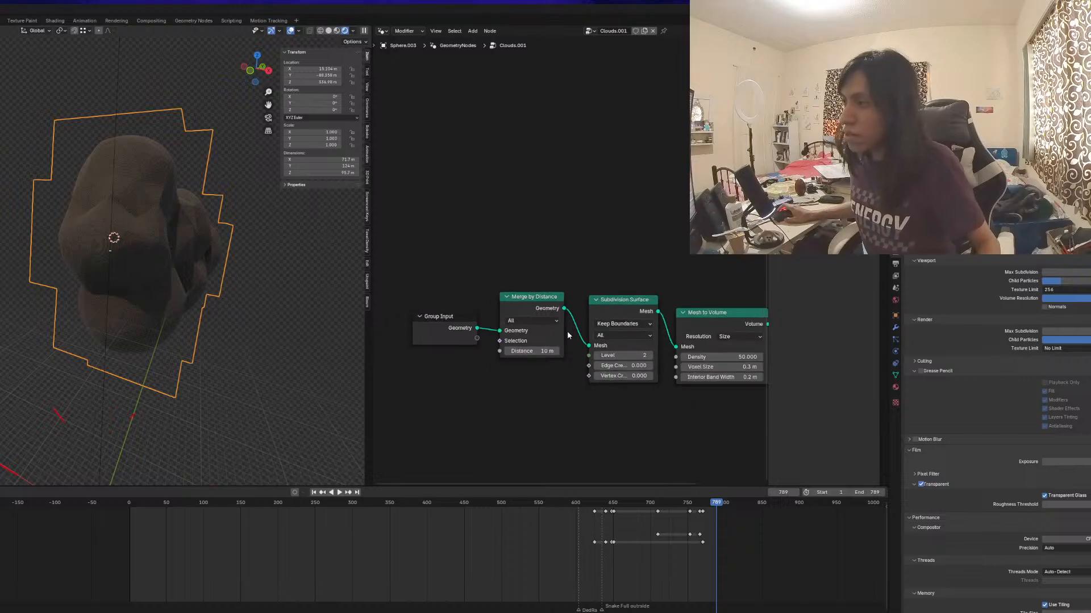
scroll(114, 307, "down", 3)
scroll(134, 297, "up", 1)
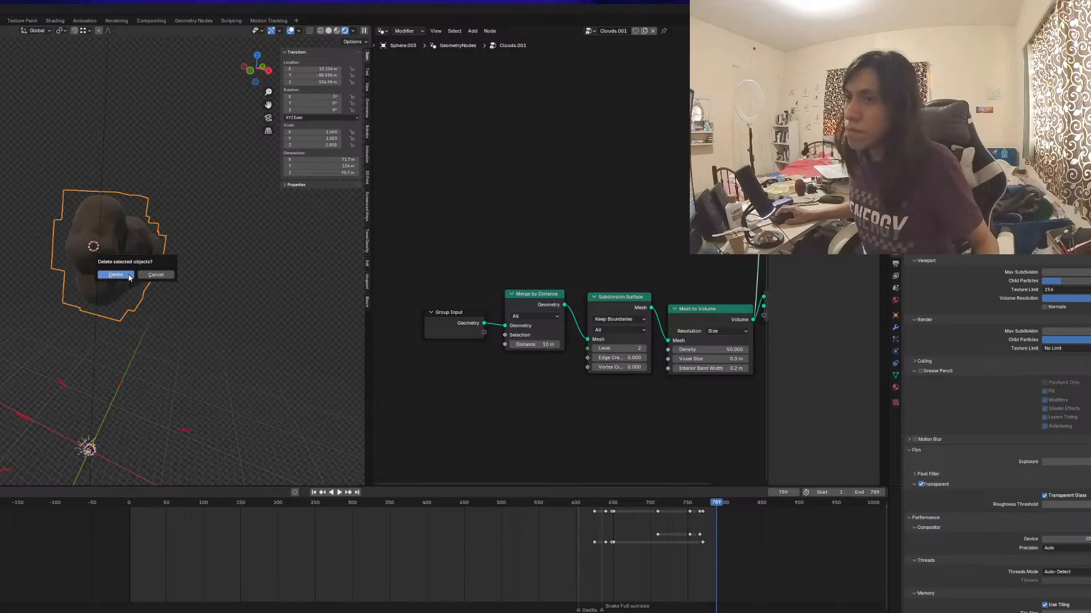
left_click(129, 277)
Add a metaball object to the scene
key("shift+a")
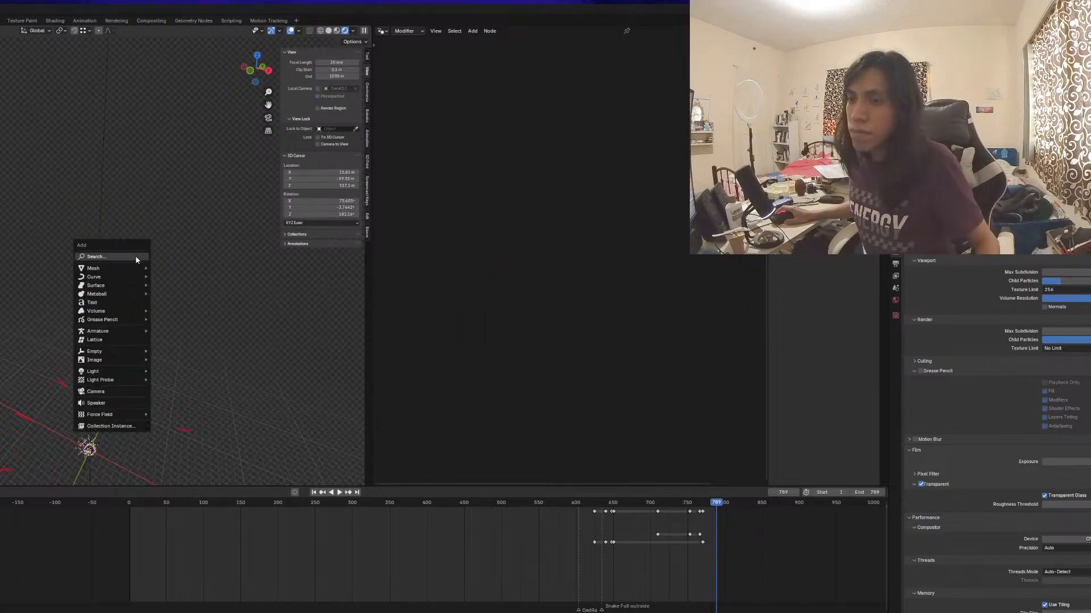
mouse_move(131, 294)
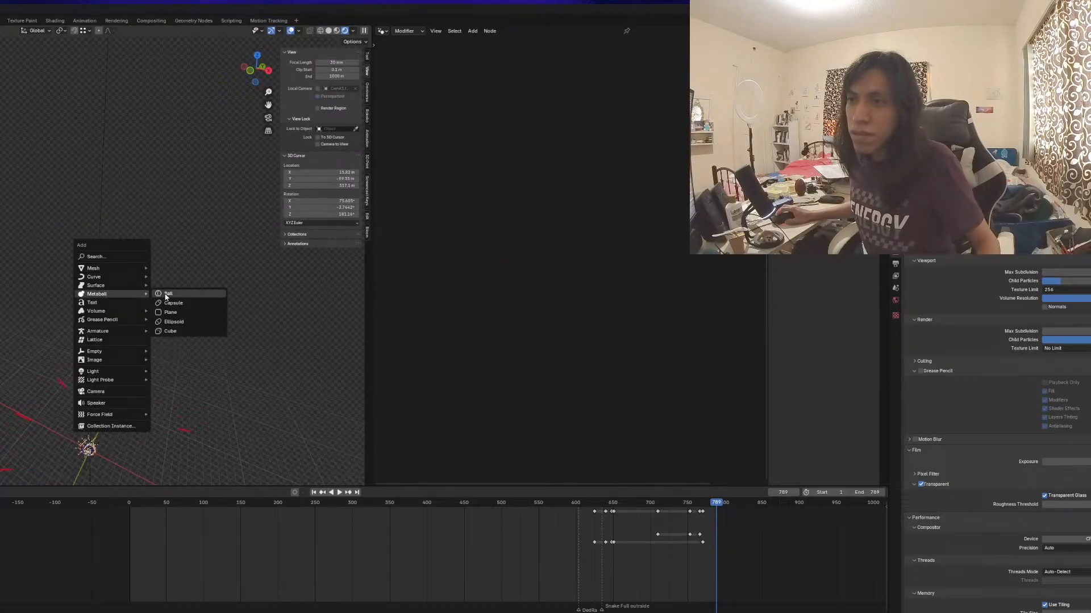
Add a ball metaball at the 3D cursor and set its radius to 20 m
left_click(167, 294)
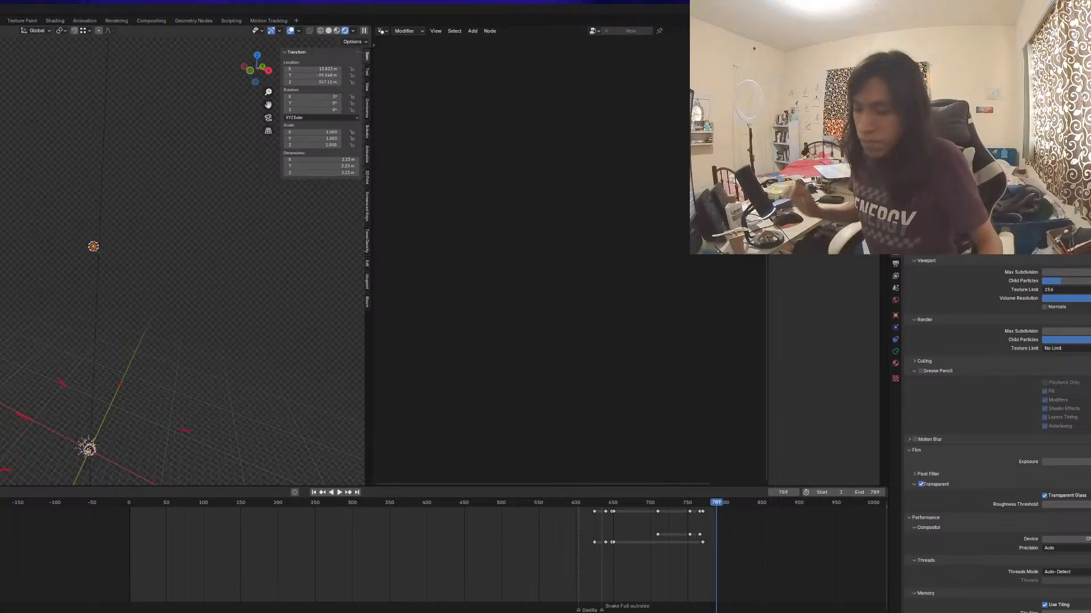
type("20")
key("Return")
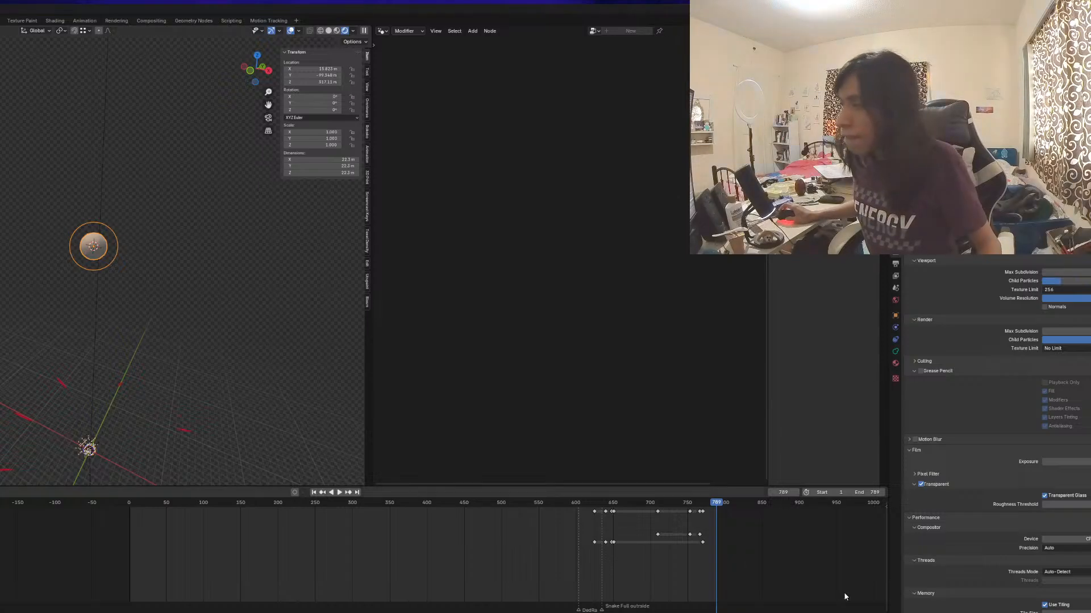
Examine the metaball's object data, physics and constraint properties and its available geometry node options
left_click(896, 352)
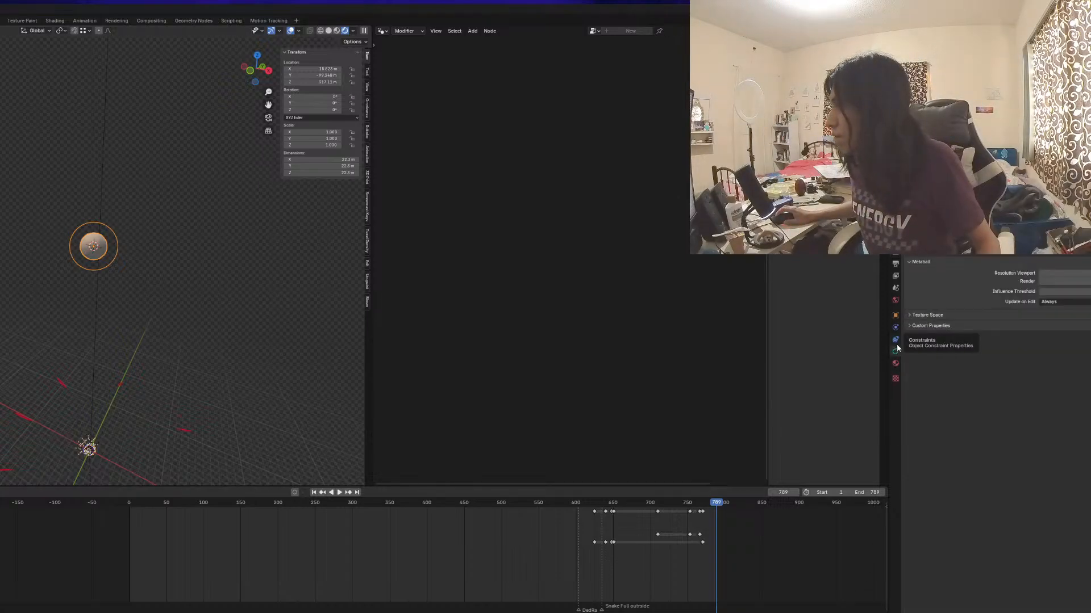
left_click(896, 329)
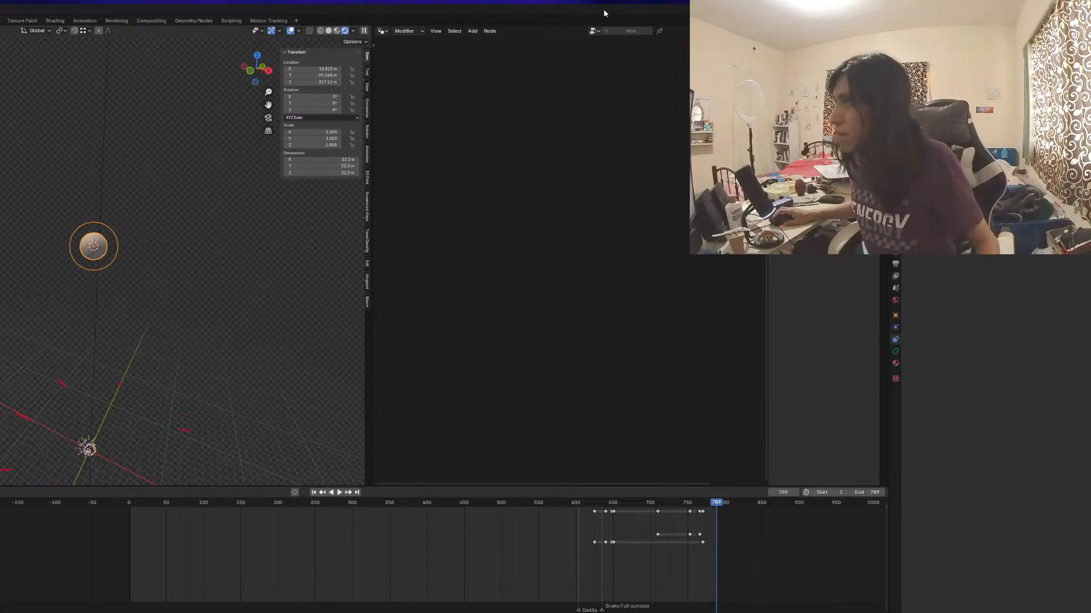
left_click(594, 30)
left_click(620, 61)
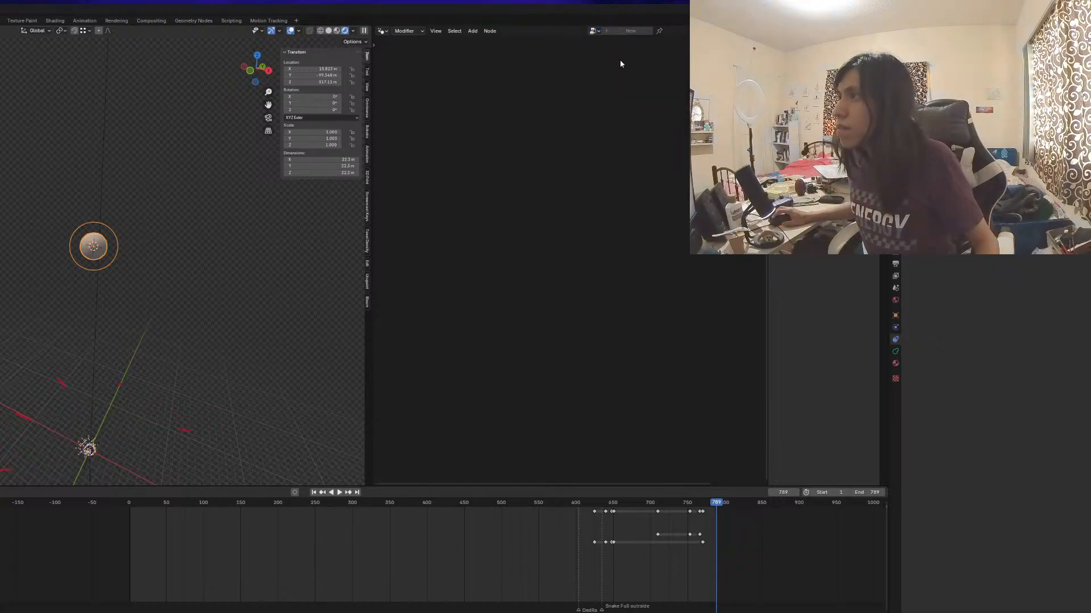
key("KP_Decimal")
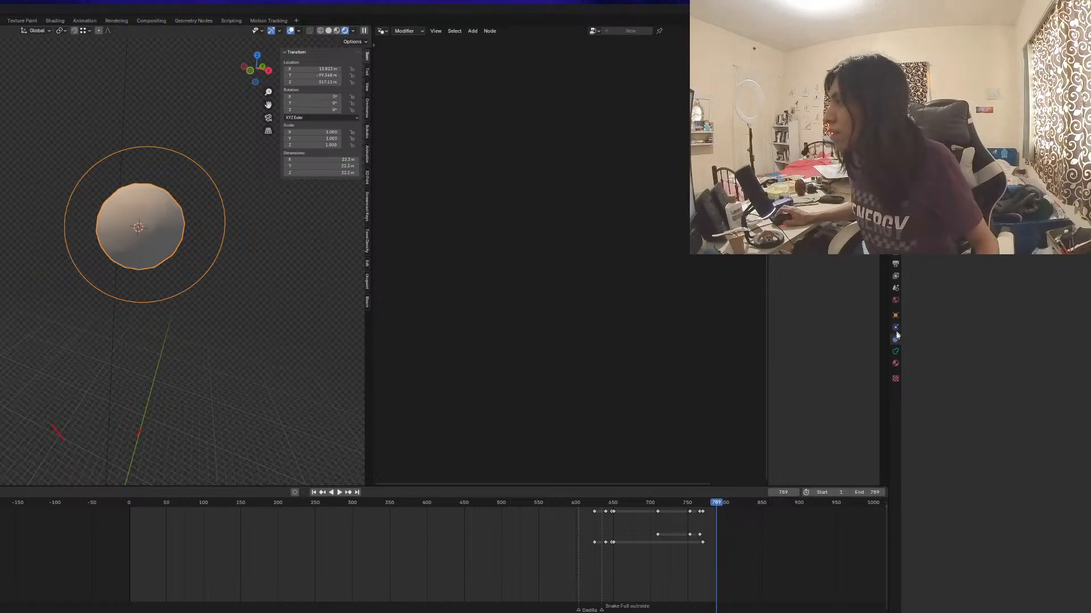
left_click(896, 352)
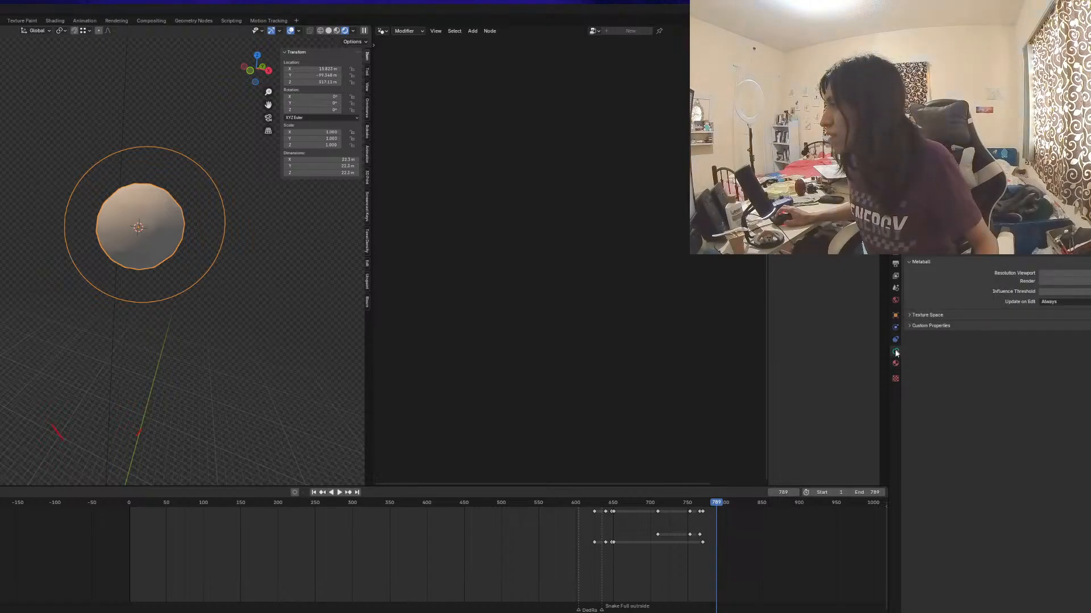
left_click(896, 328)
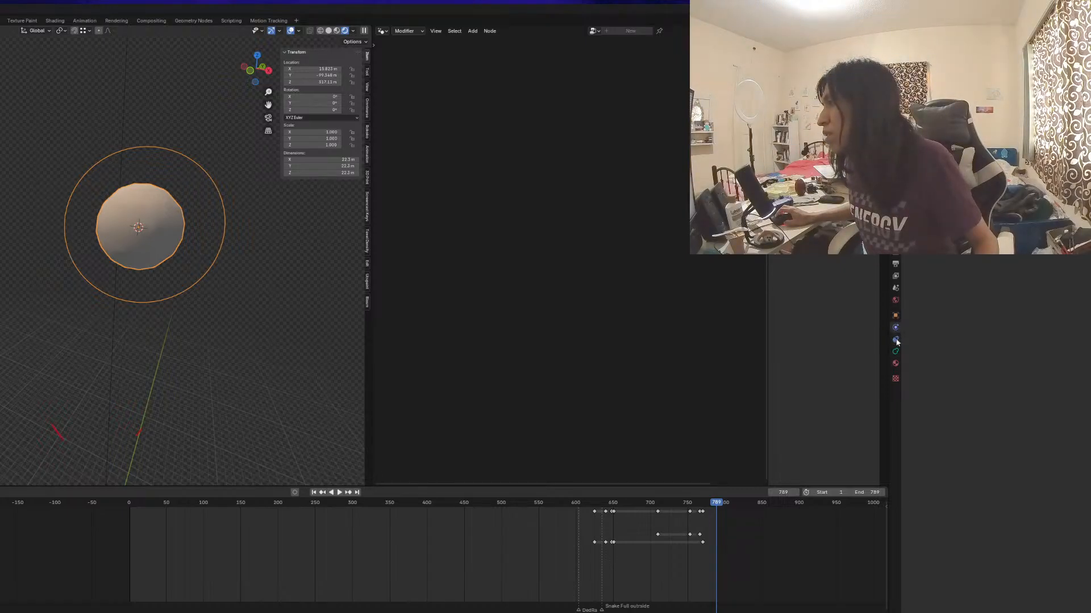
left_click(896, 353)
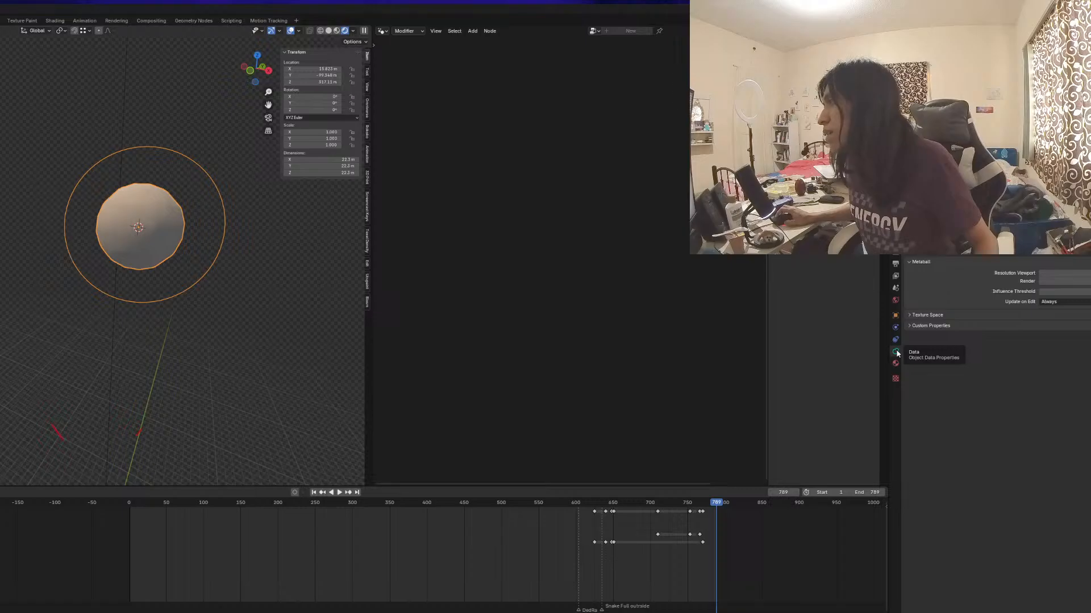
Duplicate the metaball, place the copy diagonally below the original so the two merge, and reselect the original
key("shift+d")
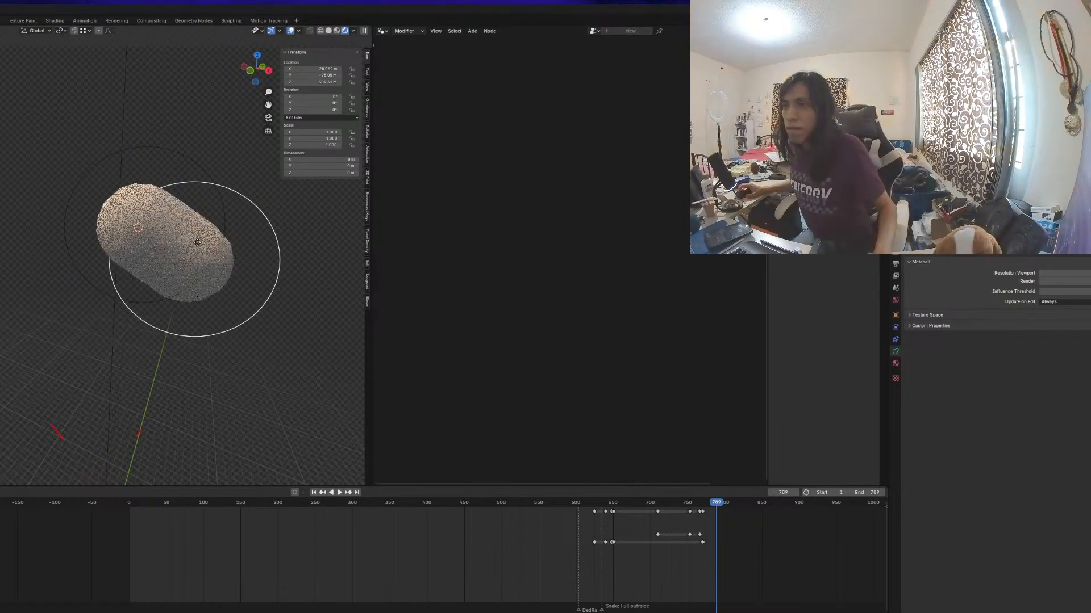
left_click(197, 243)
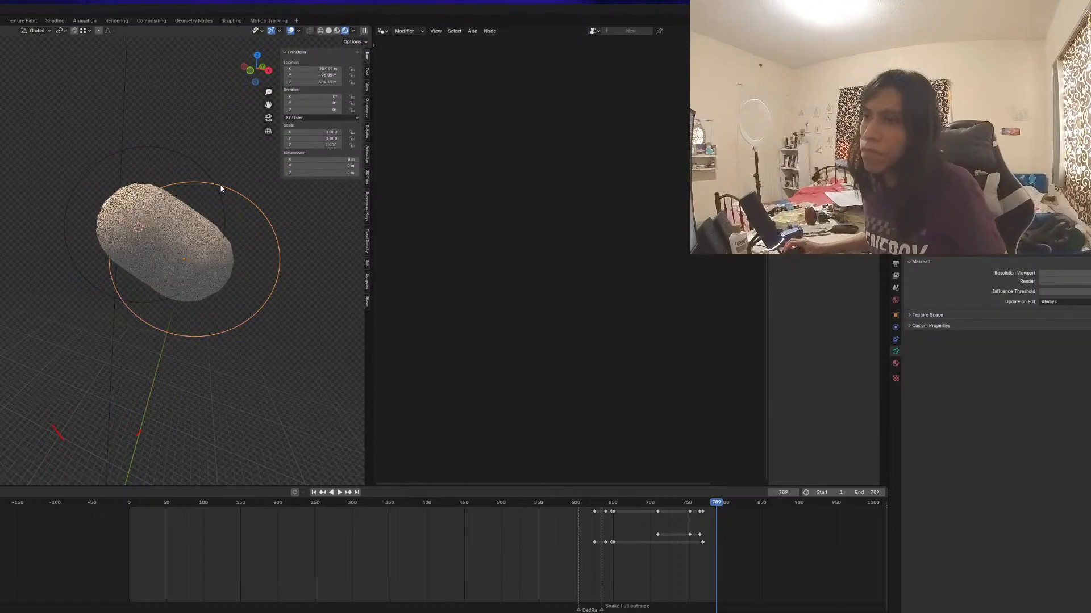
left_click(220, 246)
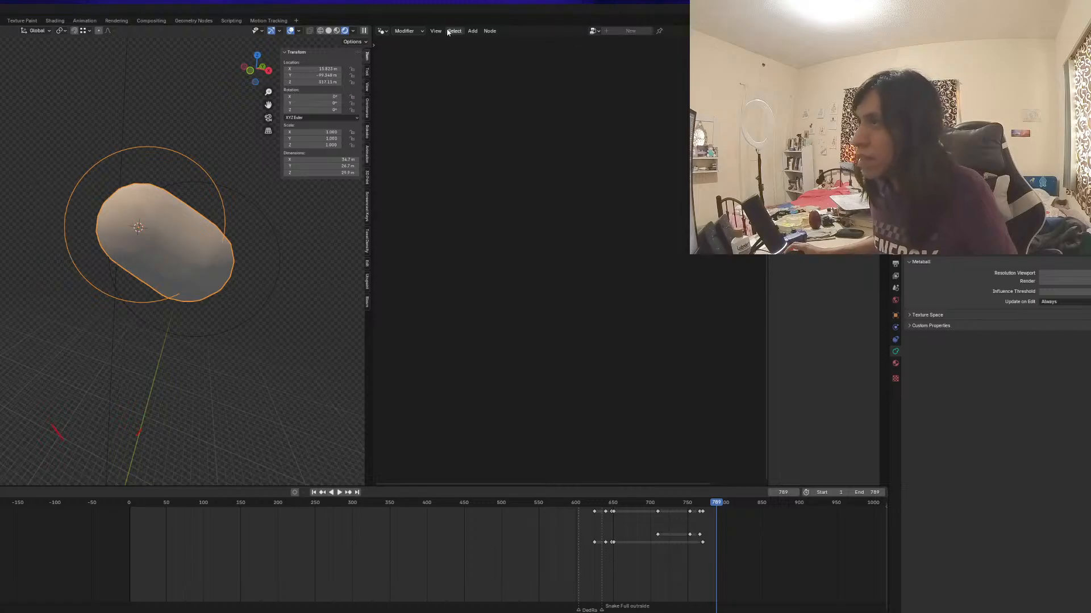
Switch the geometry node area to the Shader Editor
left_click(384, 31)
left_click(400, 32)
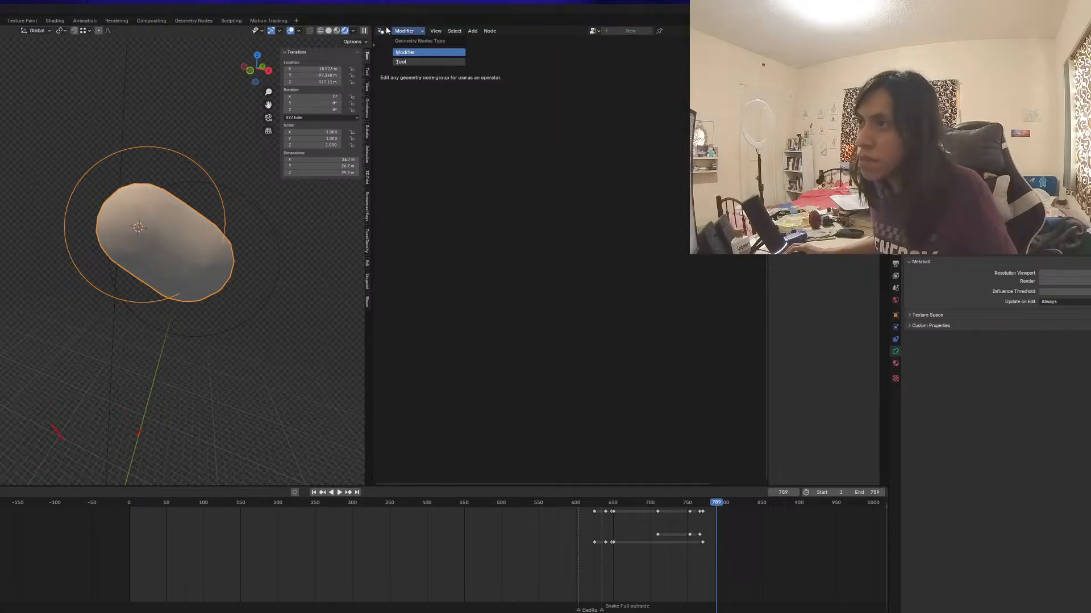
left_click(384, 31)
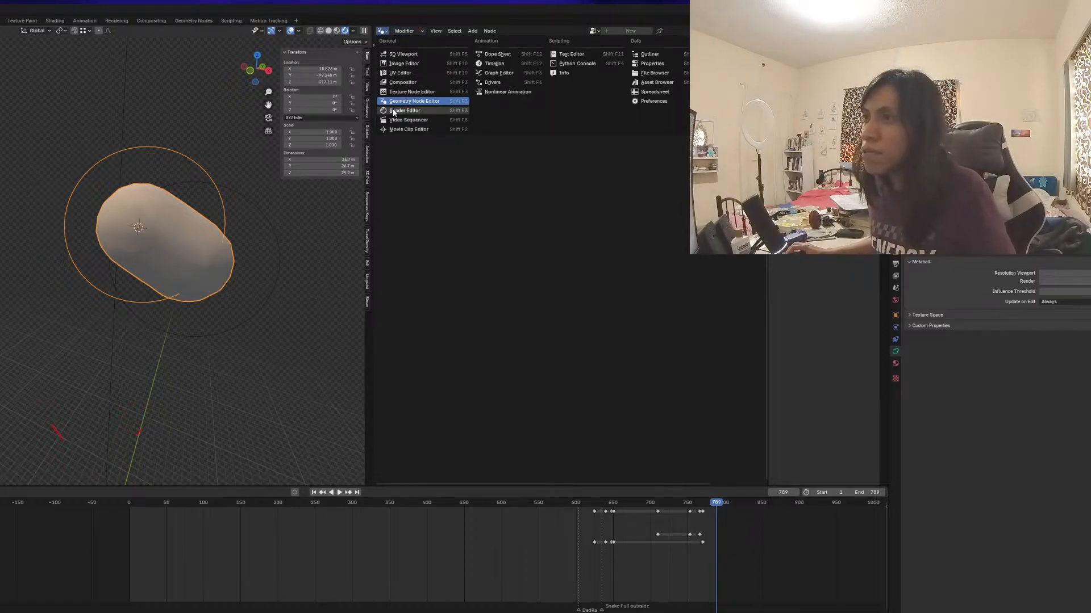
left_click(394, 111)
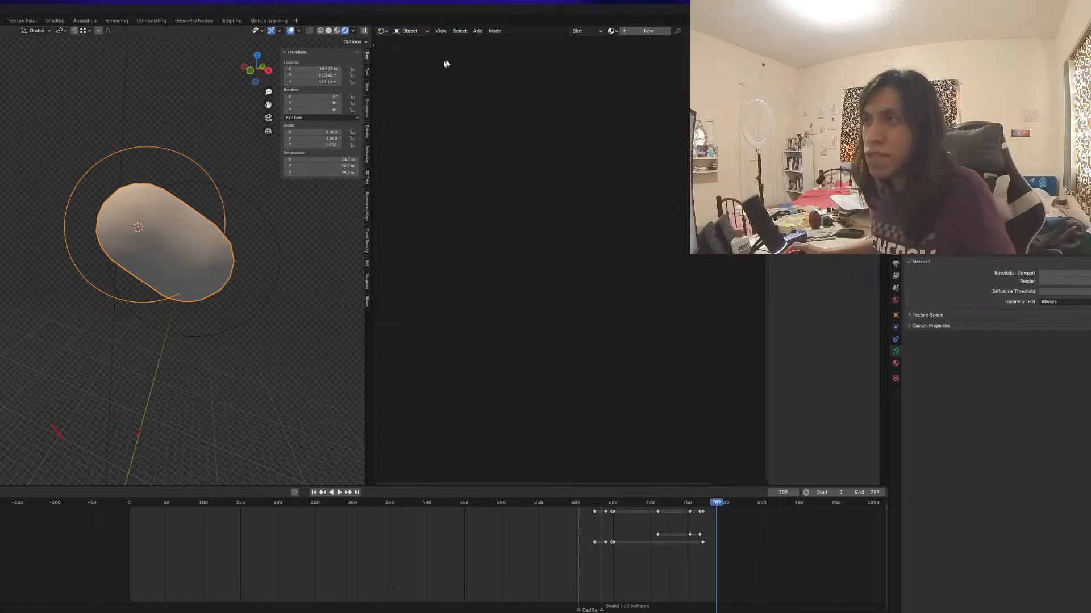
Create a new material for the metaball and name it Cloud
left_click(611, 32)
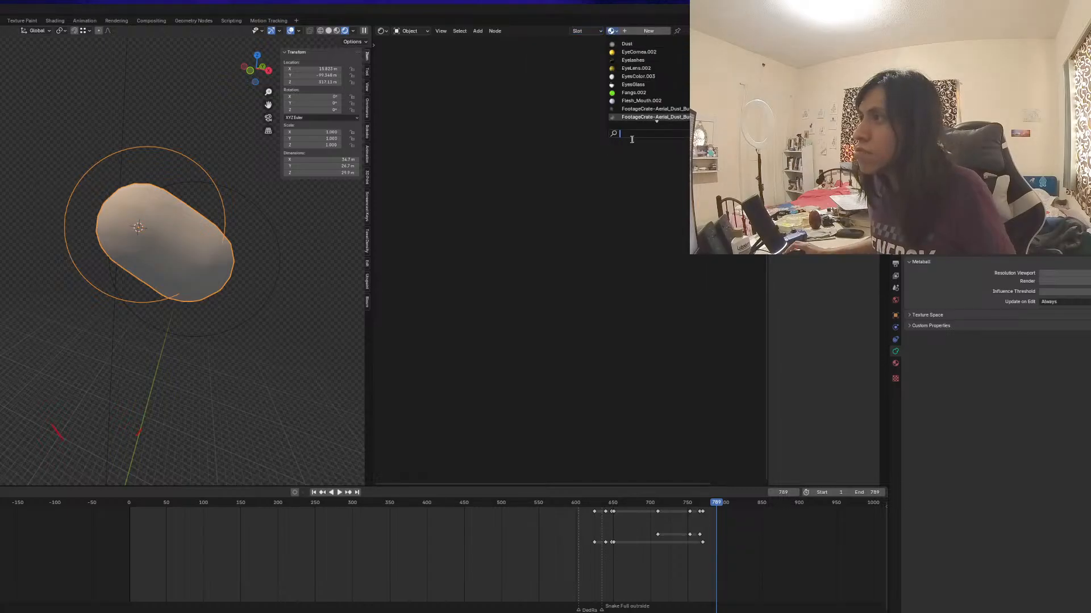
type("clo")
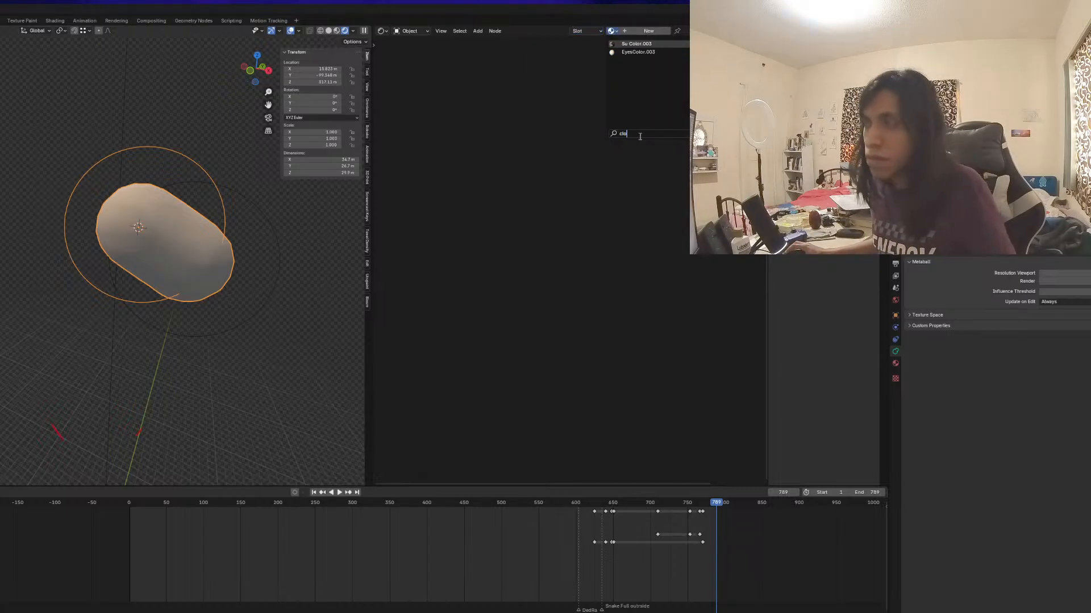
left_click(648, 30)
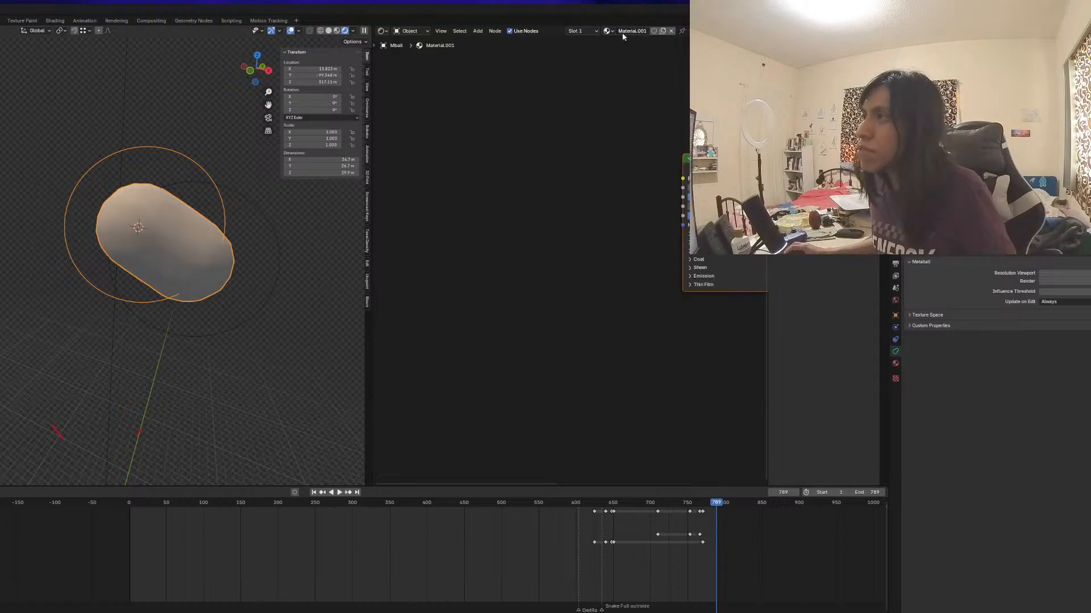
double_click(628, 30)
type("Cloud")
key("Return")
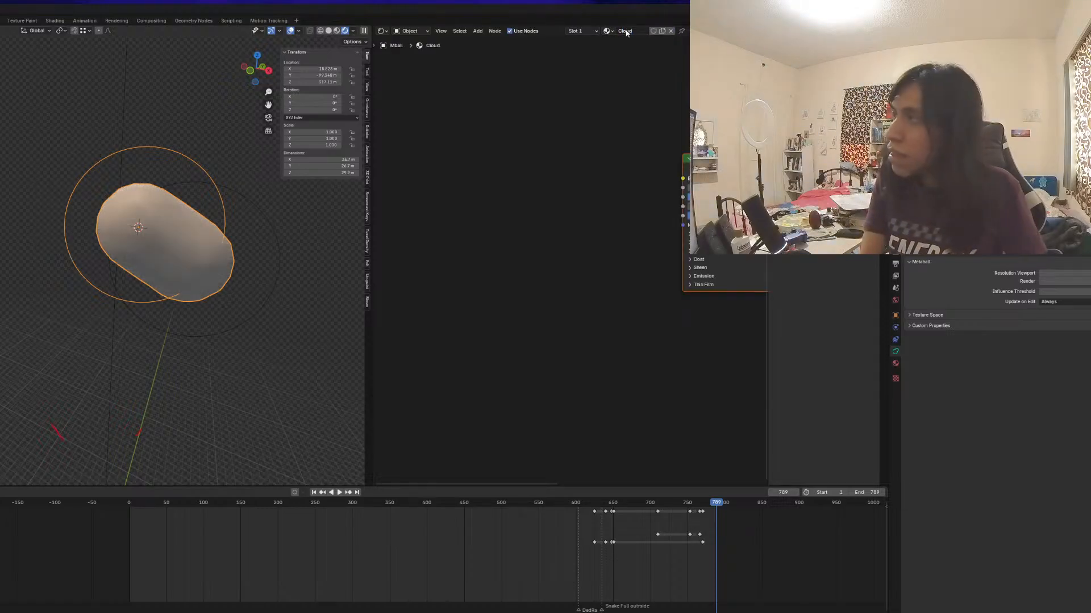
Replace the default surface shader with a Principled Volume feeding the Material Output's Volume input, and set its Density to 5
left_click_drag(719, 162, 515, 166)
key("Delete")
left_click_drag(668, 206, 550, 185)
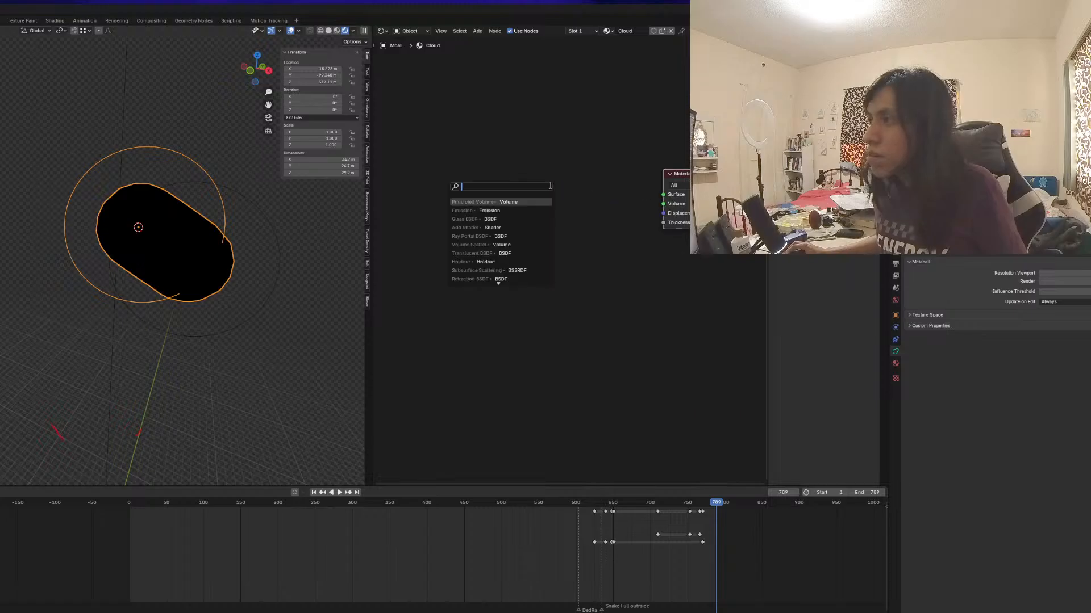
key("Return")
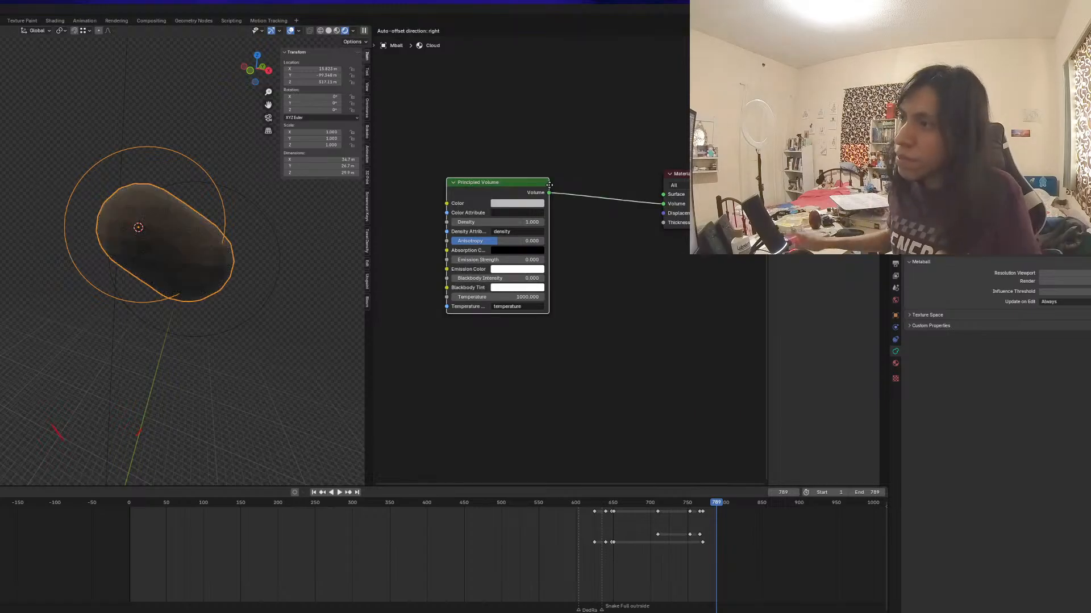
left_click(550, 185)
double_click(511, 222)
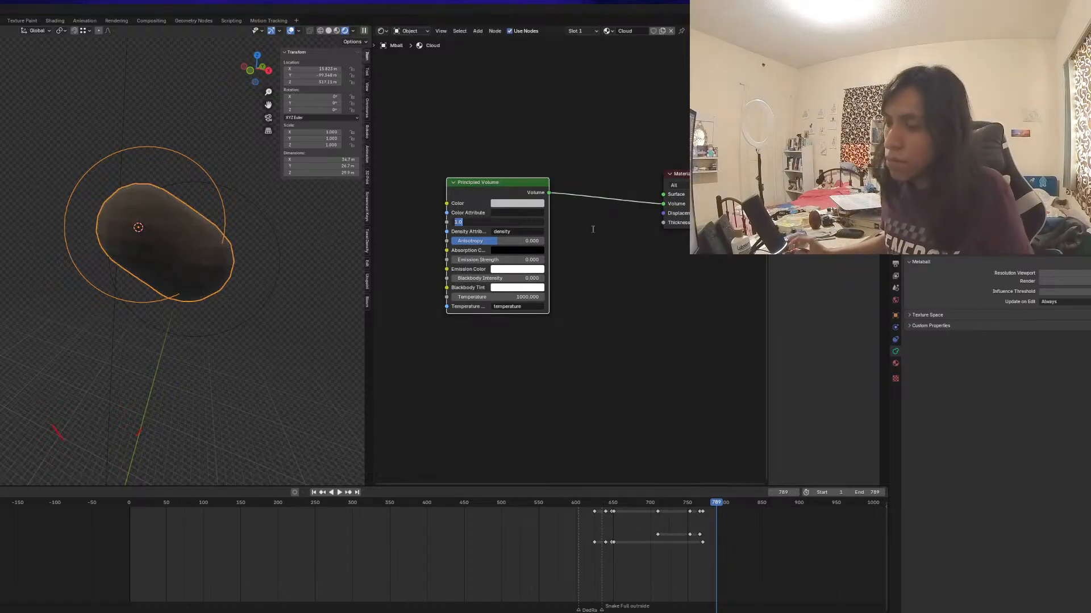
key("Return")
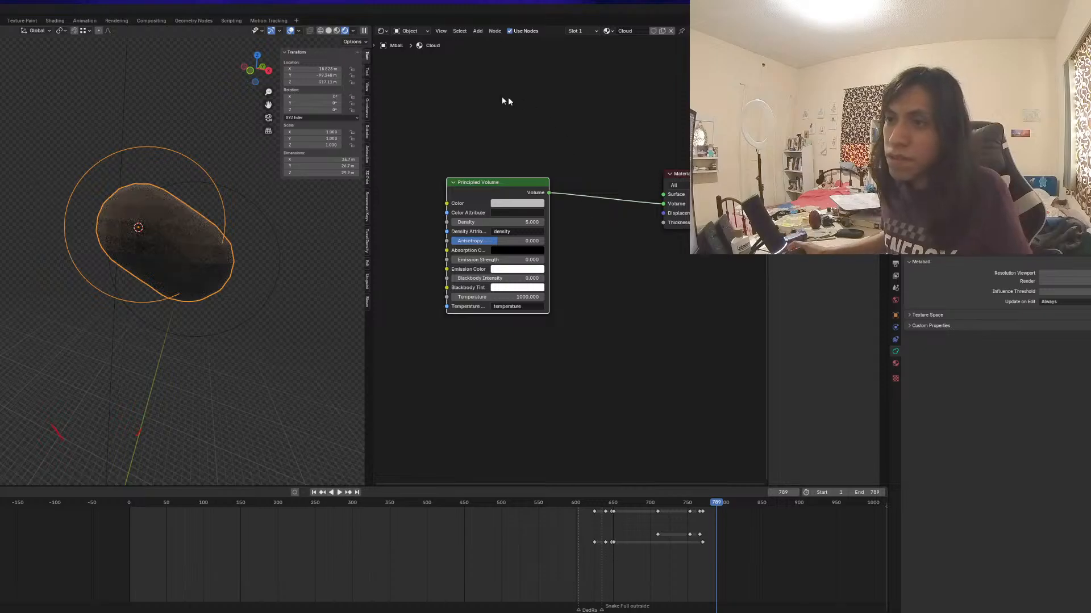
Set the metaball's viewport resolution to 1 and inspect the merged shape up close
scroll(356, 265, "up", 4)
middle_click_drag(238, 290, 172, 297)
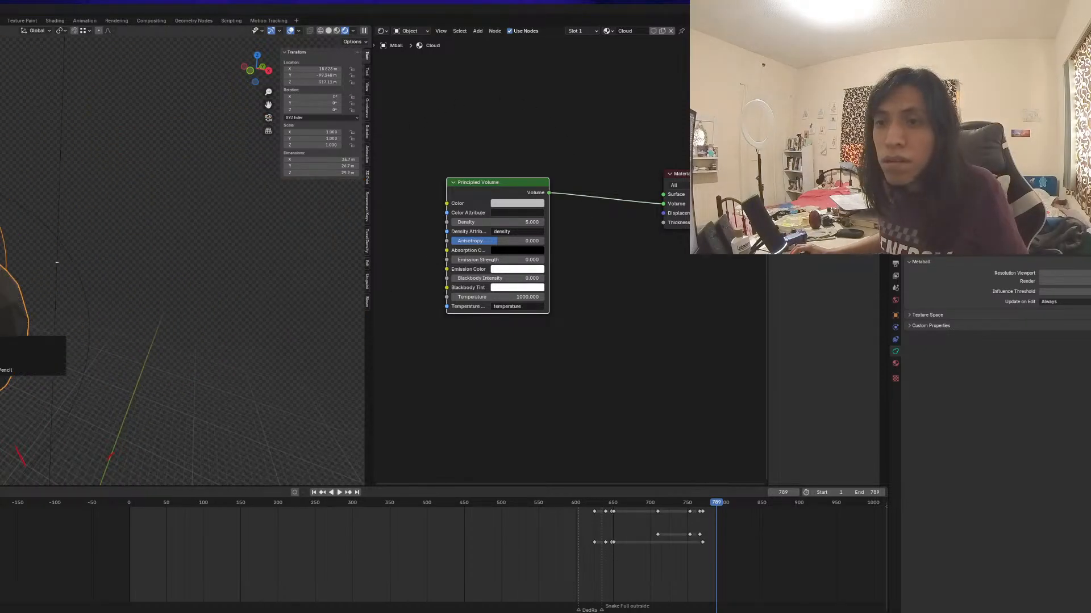
mouse_move(0, 350)
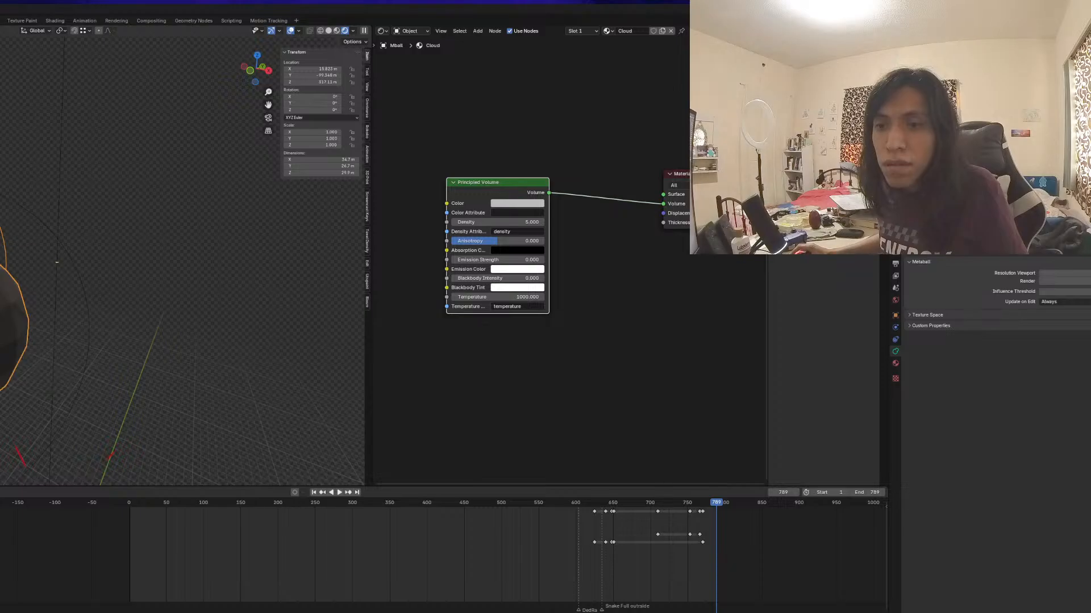
key("KP_Decimal")
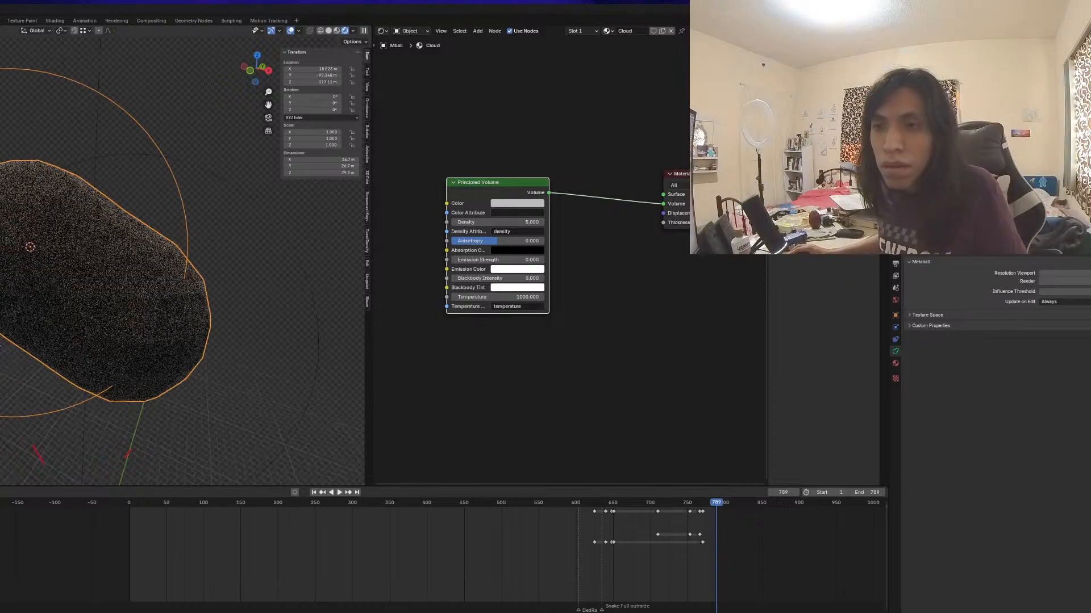
scroll(100, 326, "down", 4)
scroll(479, 243, "up", 1)
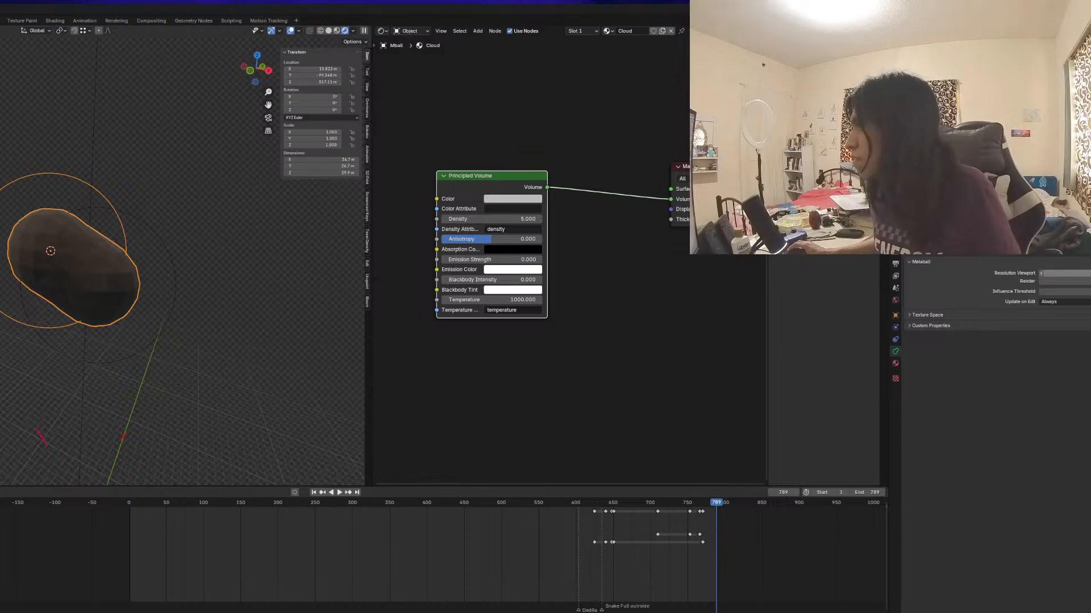
left_click(1062, 273)
type("1")
key("Return")
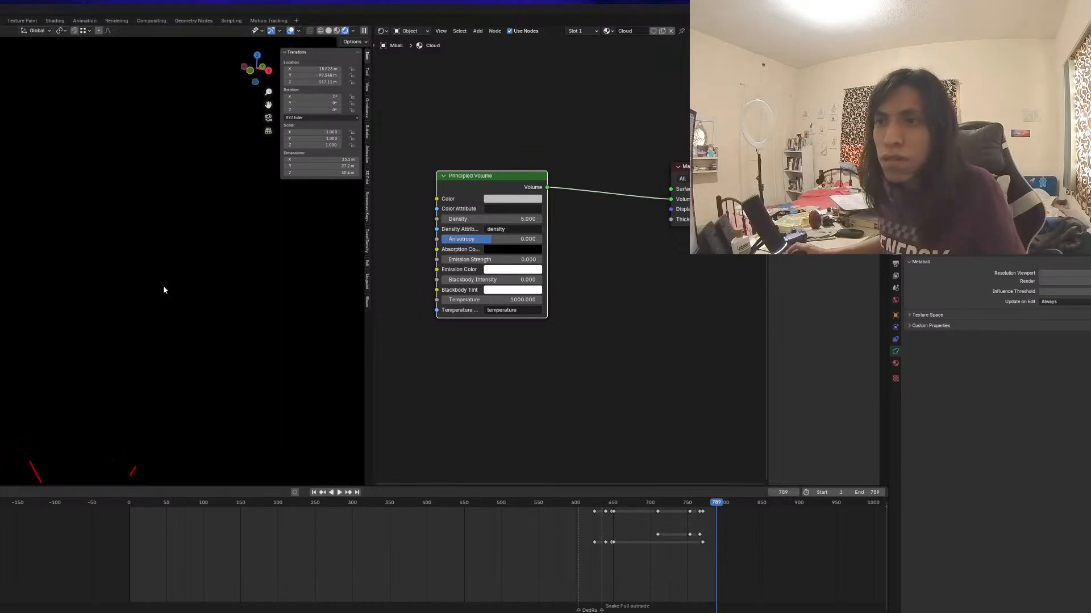
scroll(163, 290, "up", 4)
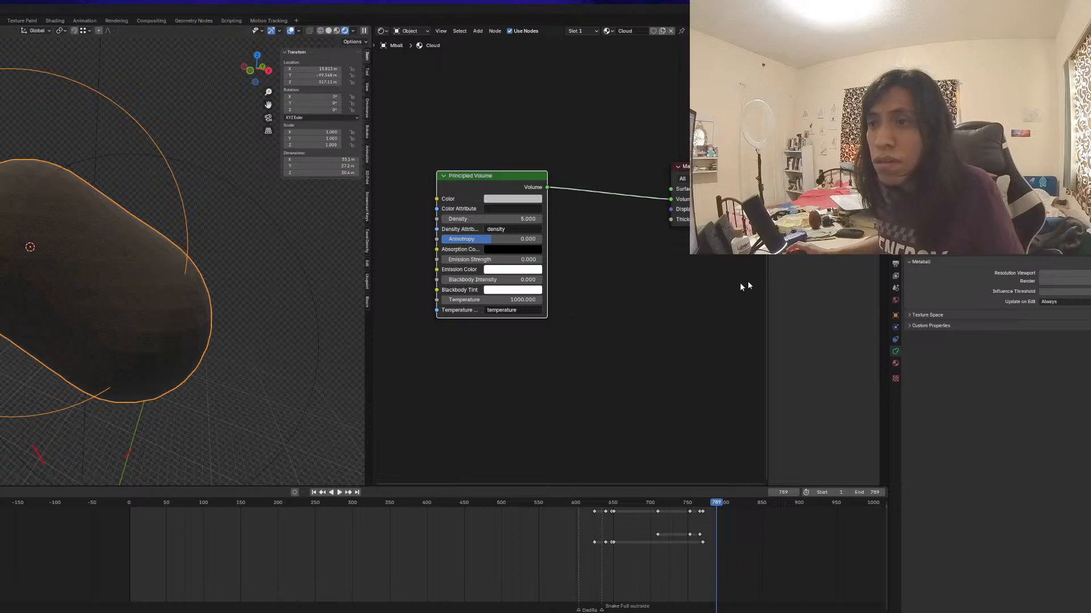
Set the metaball's viewport resolution to 5
left_click(1067, 274)
type("5")
key("Return")
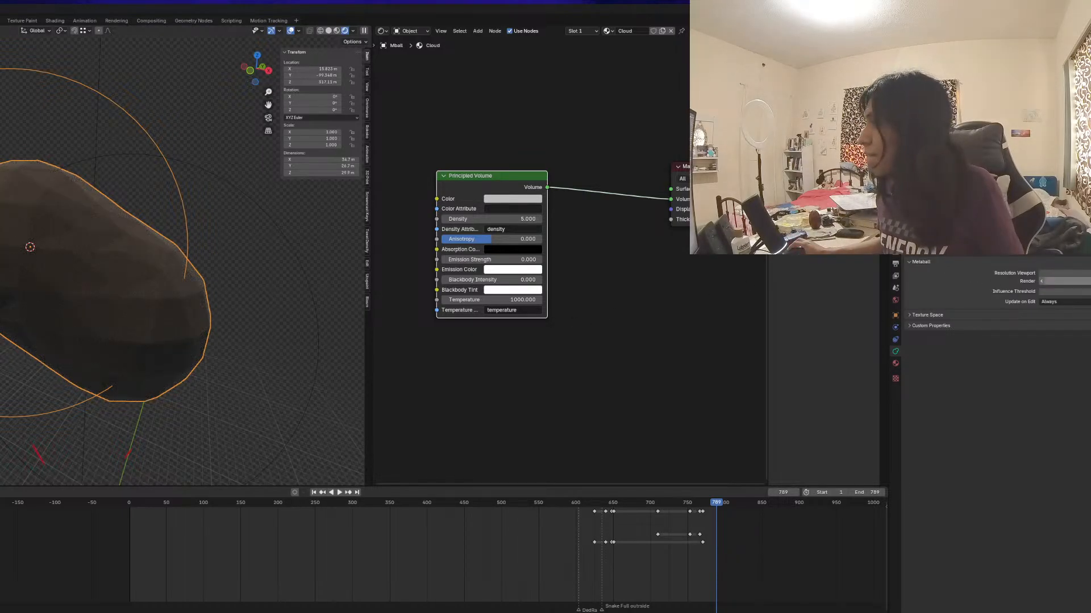
Set both the viewport and render resolution of the metaball to 1
left_click(1068, 273)
type("1")
key("Return")
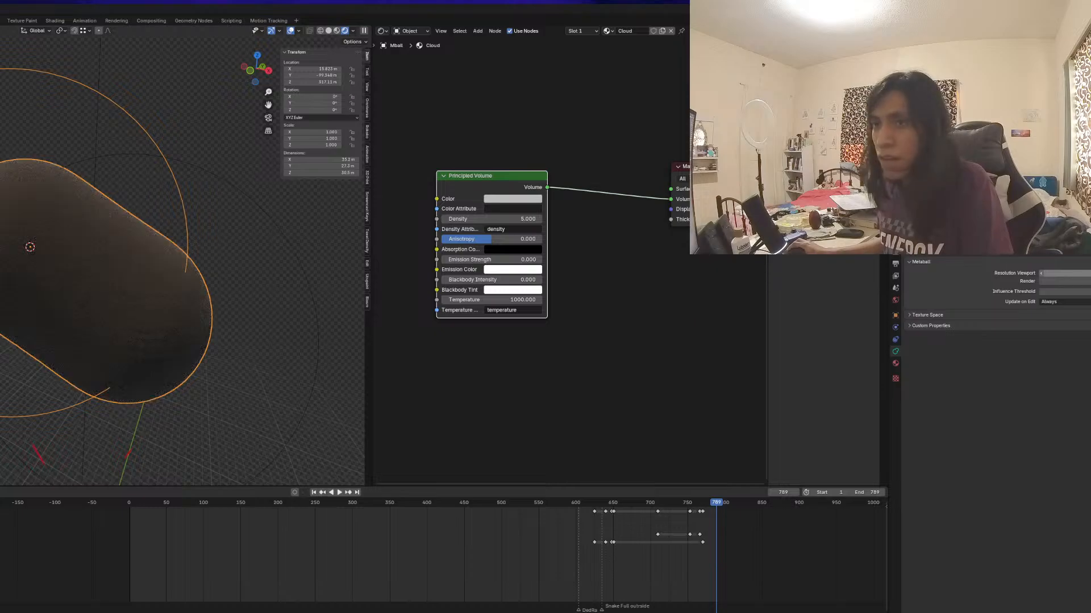
left_click(1056, 281)
type("1")
key("Return")
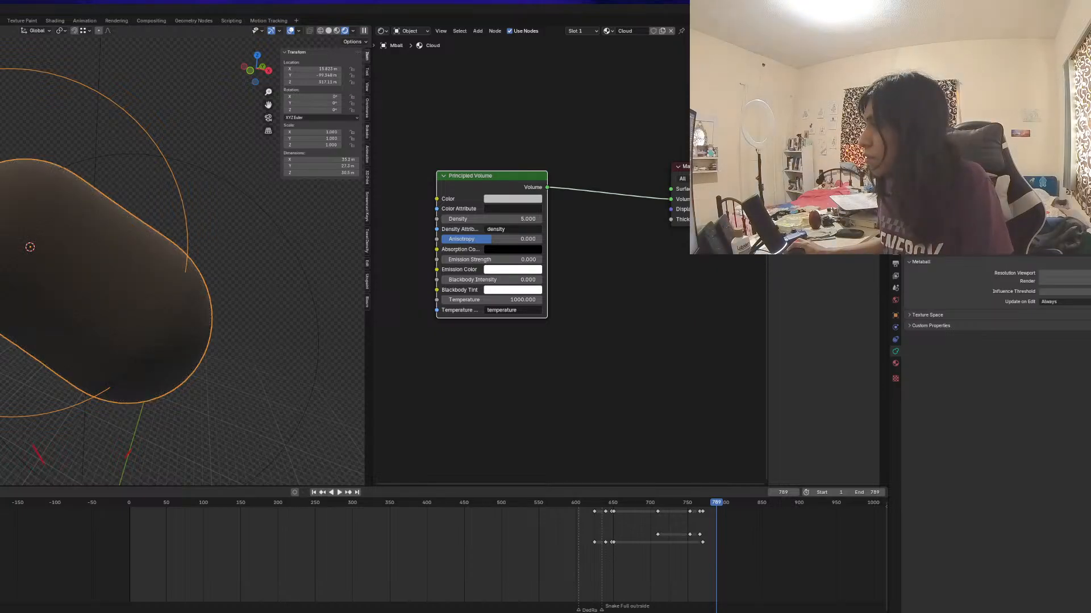
Switch the metaball back to a coarser viewport resolution and expand its texture space and custom property settings
left_click(1068, 273)
key("Return")
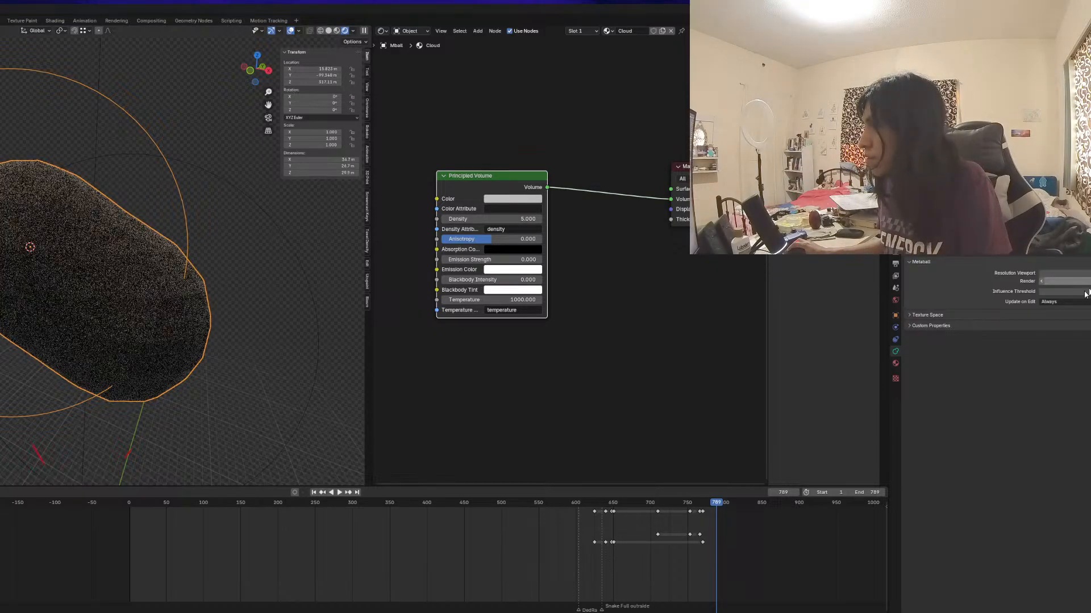
left_click(1085, 301)
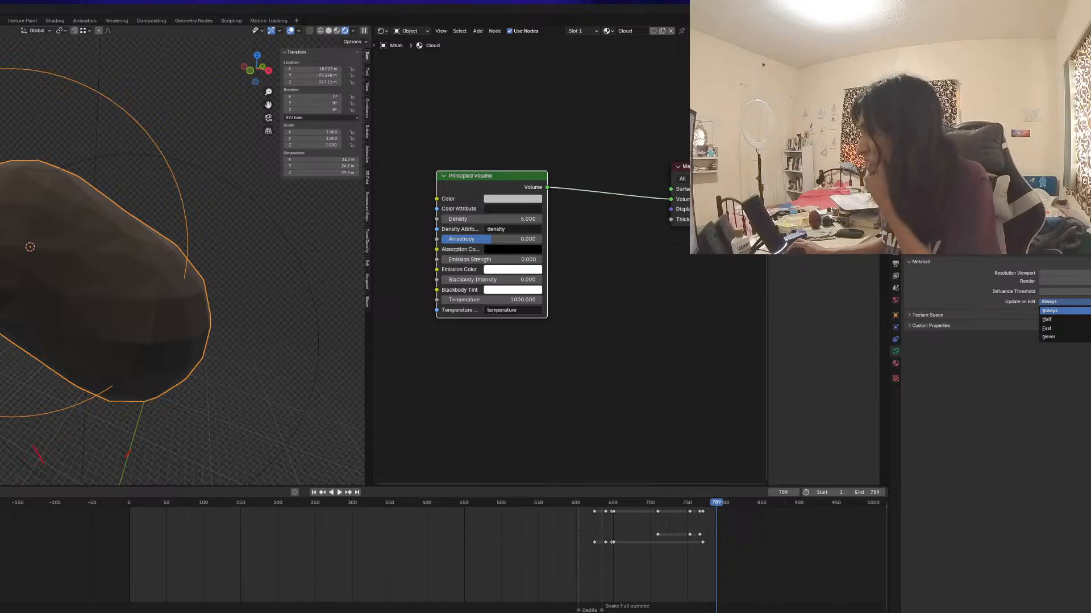
left_click(943, 314)
left_click(927, 390)
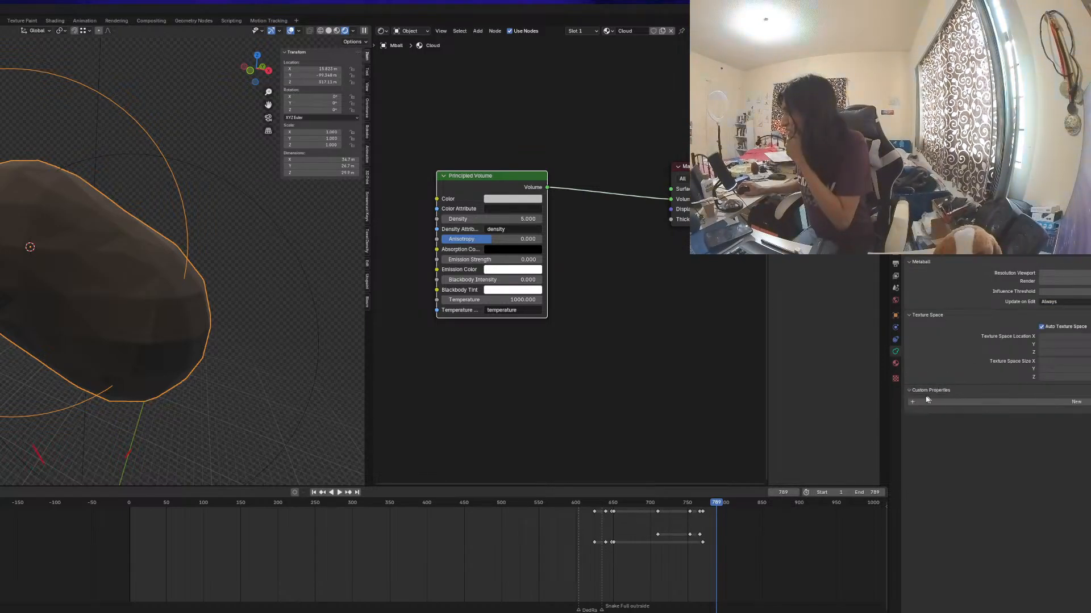
Set the Principled Volume's anisotropy to about 0.609 and darken its base color to a deeper grey
left_click_drag(503, 180, 505, 201)
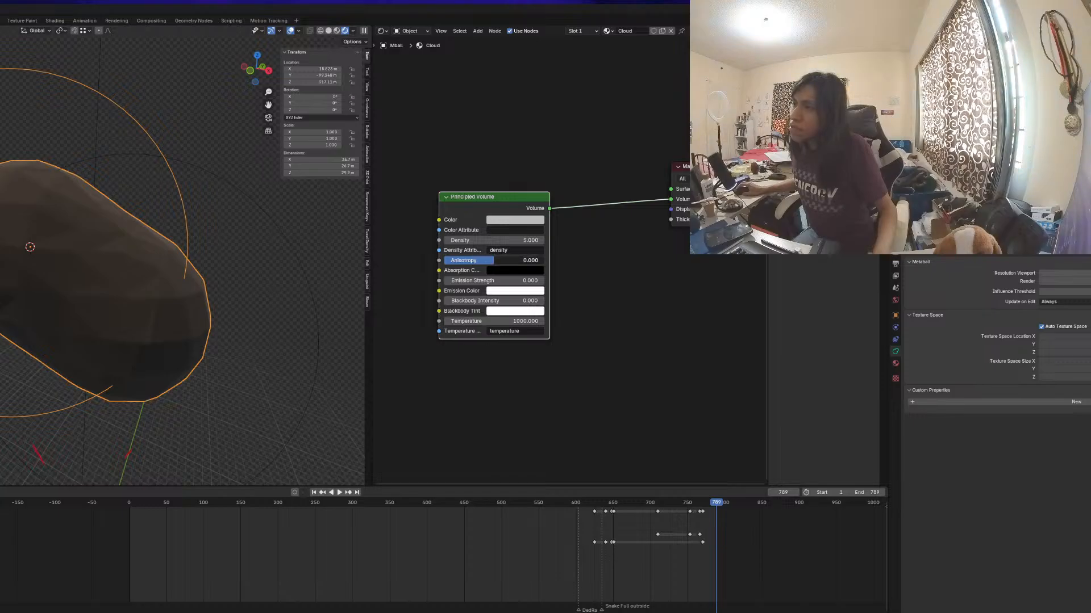
left_click_drag(493, 260, 524, 261)
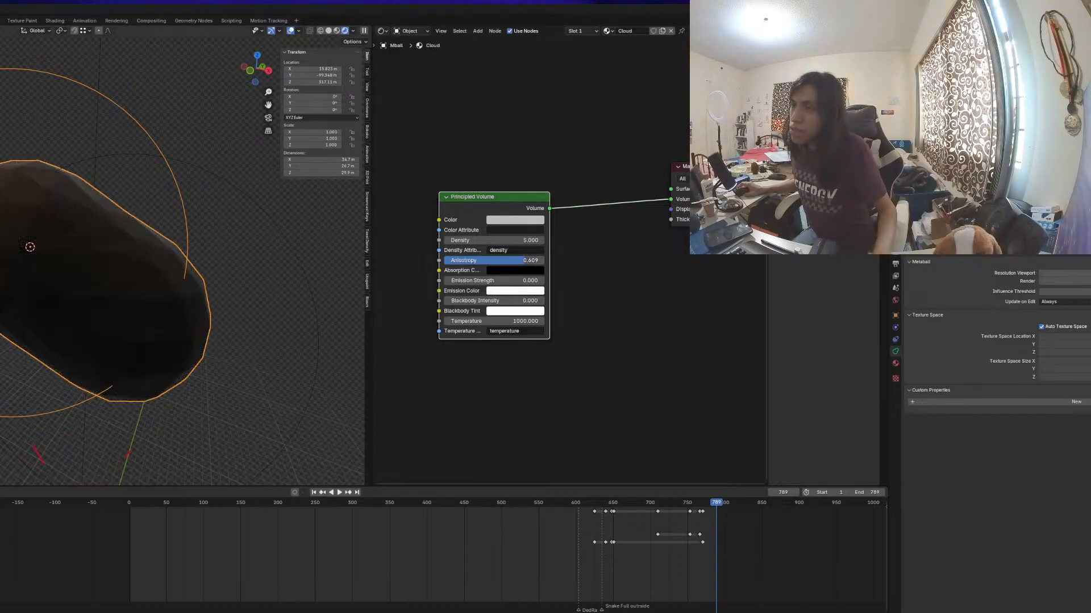
middle_click_drag(2, 278, 125, 309)
left_click(514, 271)
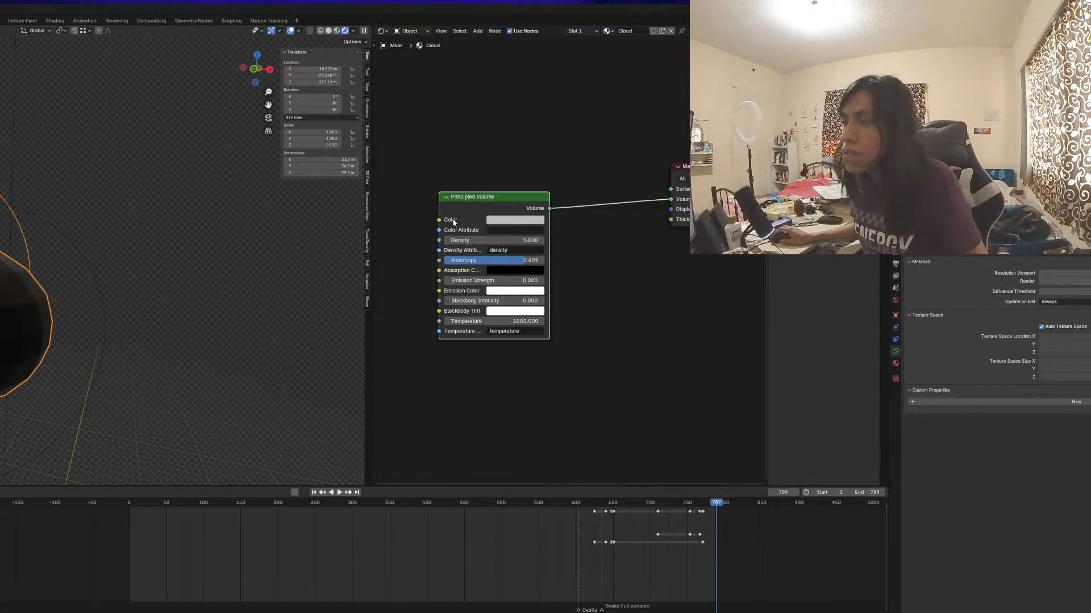
left_click(519, 220)
left_click_drag(579, 115, 579, 126)
Switch to the browser's "cloud generator blender" search, and inspect the darkened metaball volume in the rendered scene view
key("alt+Tab")
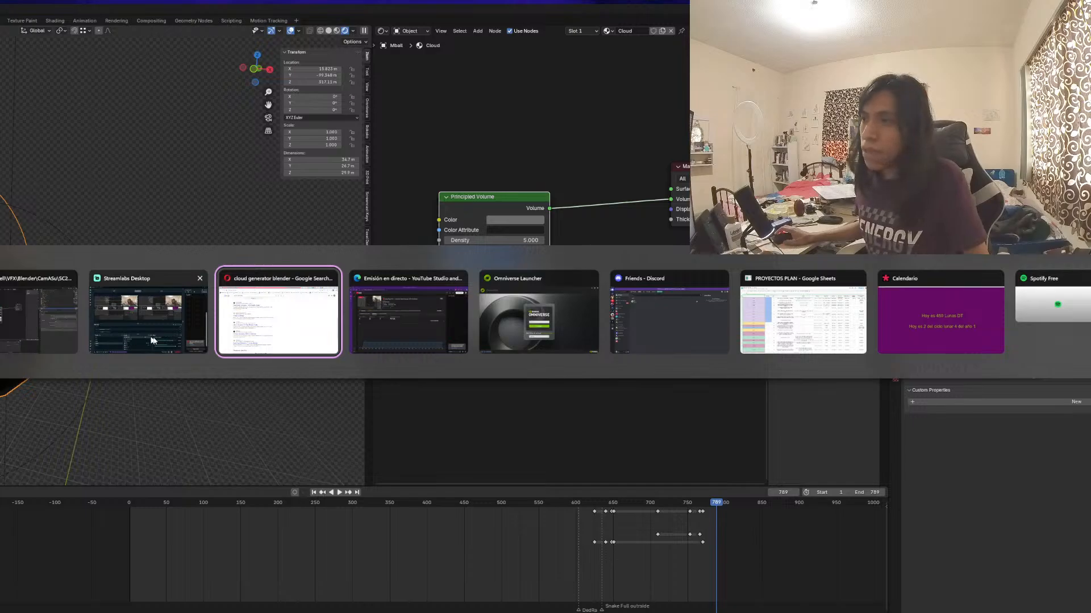
left_click(272, 321)
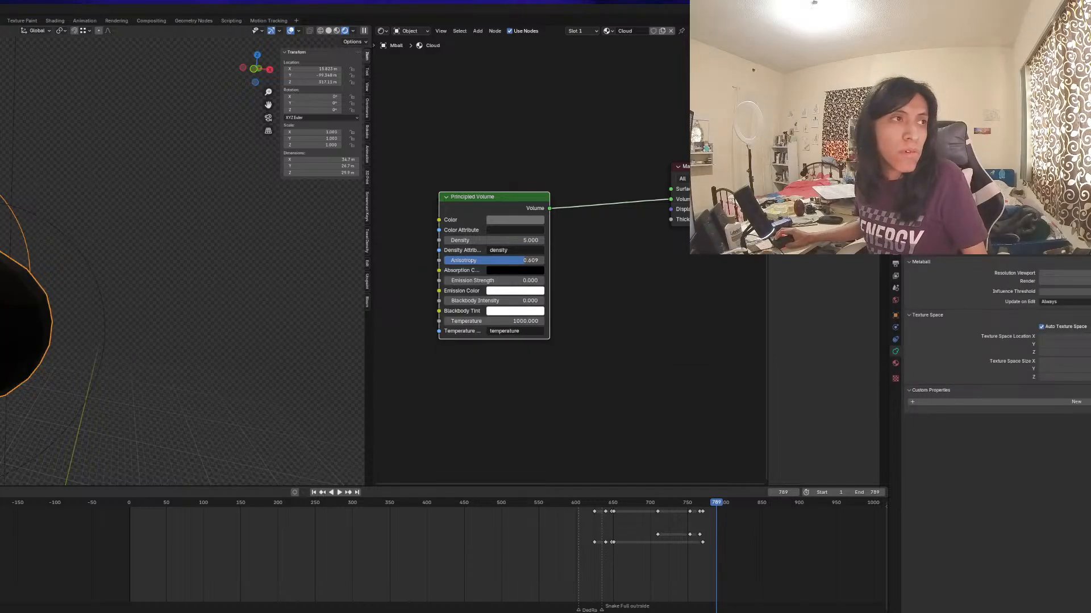
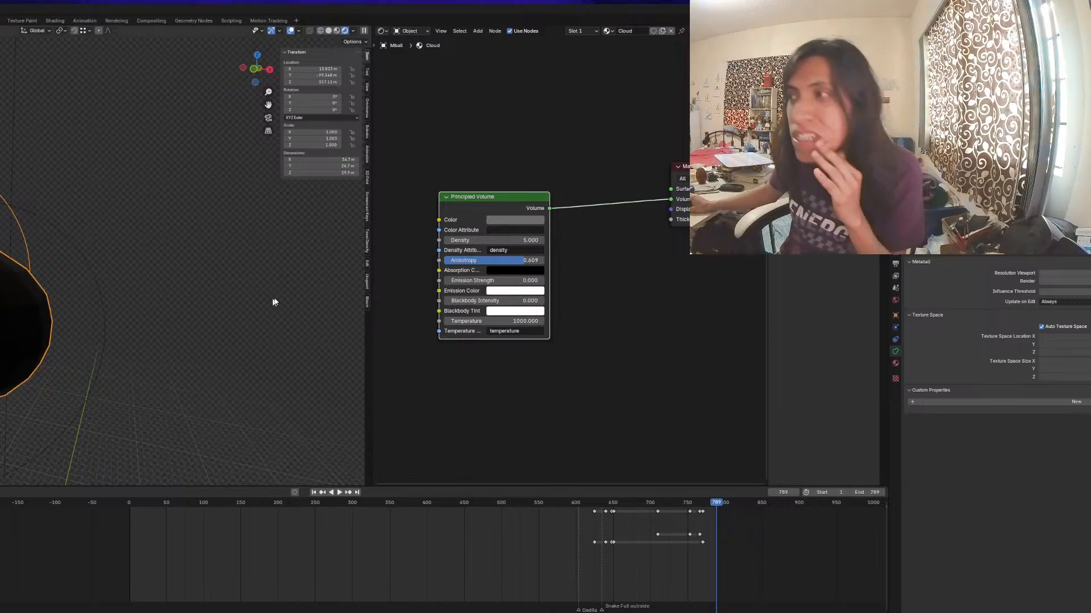
middle_click_drag(0, 342, 25, 342, "shift")
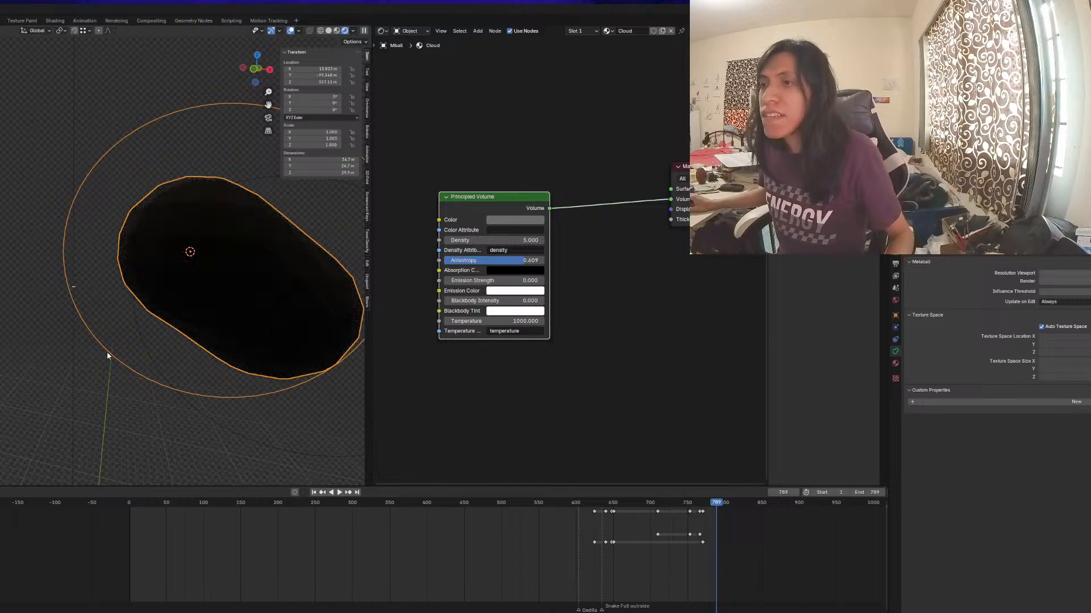
middle_click_drag(106, 352, 89, 350, "shift")
scroll(92, 347, "down", 2)
scroll(89, 336, "up", 5)
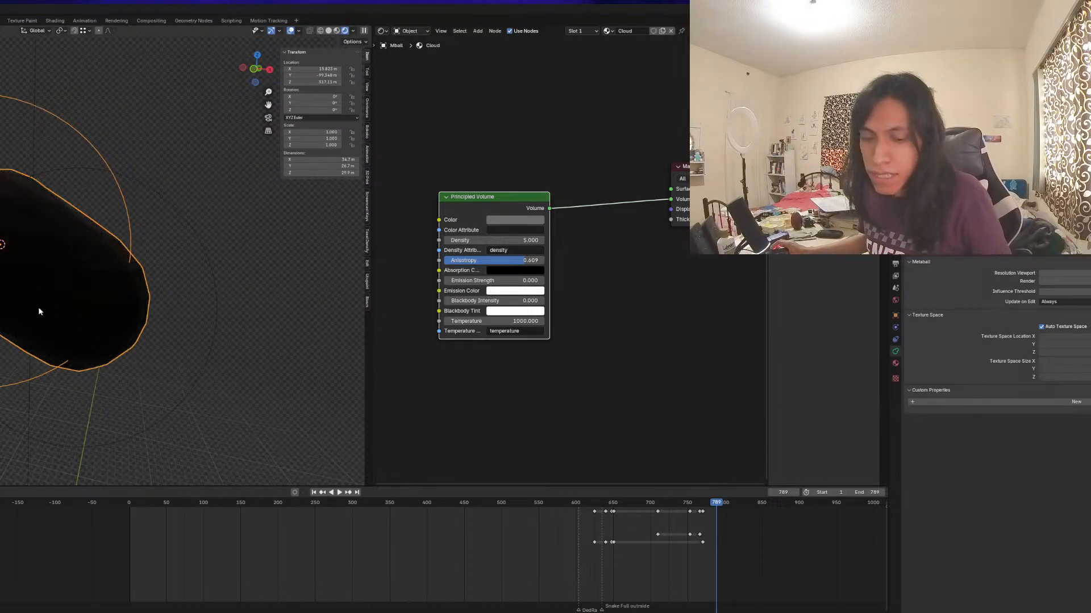
scroll(43, 302, "down", 3)
middle_click_drag(45, 301, 52, 322)
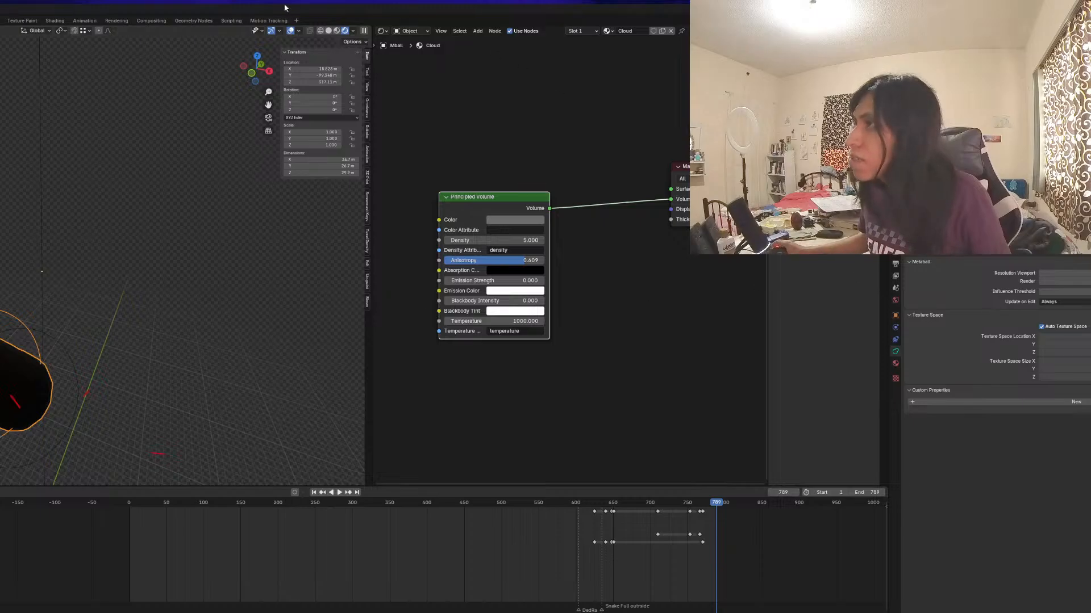
Change the viewport shading from Rendered to Material Preview and finally to Solid
left_click(337, 31)
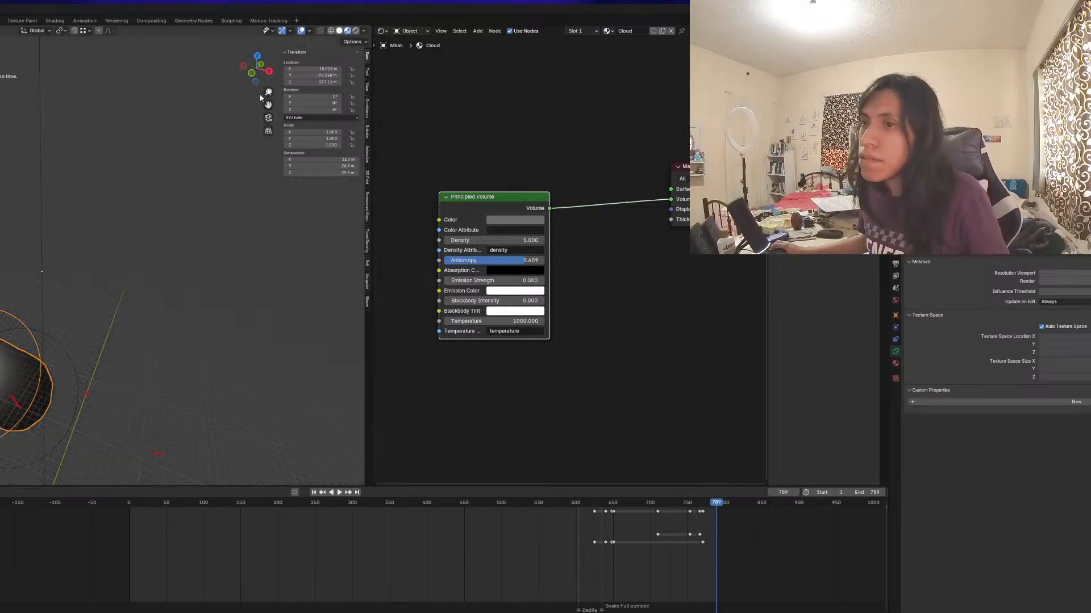
scroll(88, 255, "down", 5)
middle_click_drag(88, 255, 98, 230)
scroll(98, 230, "up", 5)
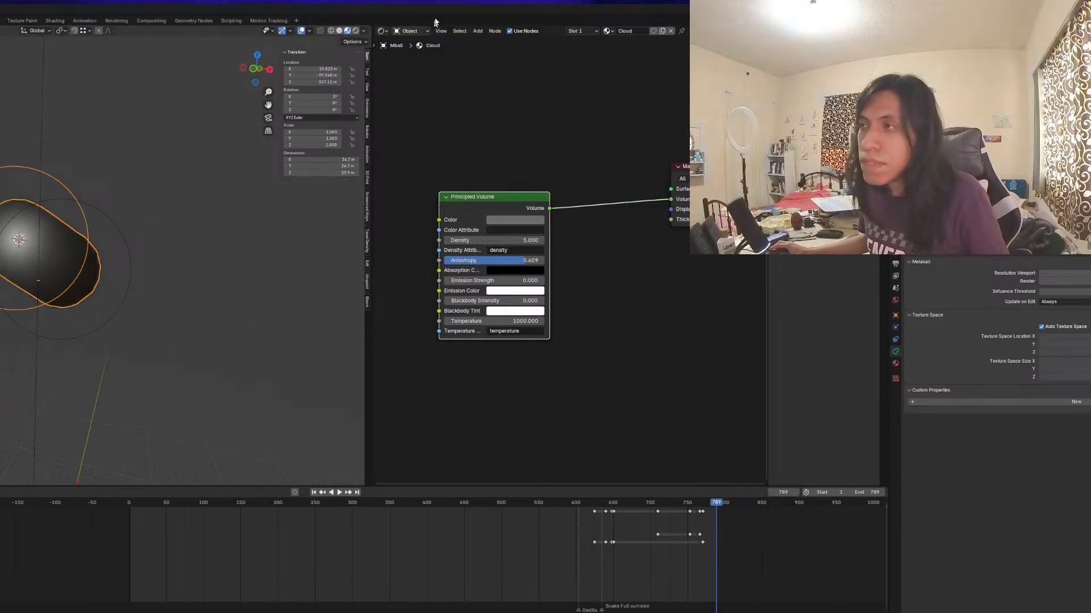
left_click(339, 30)
scroll(138, 204, "down", 4)
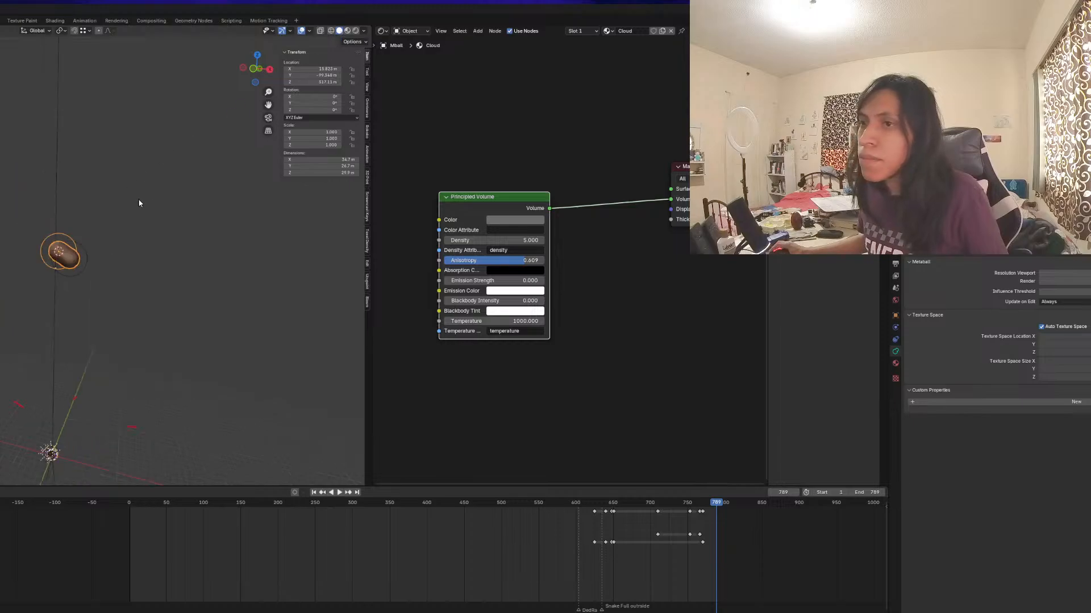
Move the selected metaball away from its partner to a spot near the snake's head
middle_click_drag(138, 205, 150, 248)
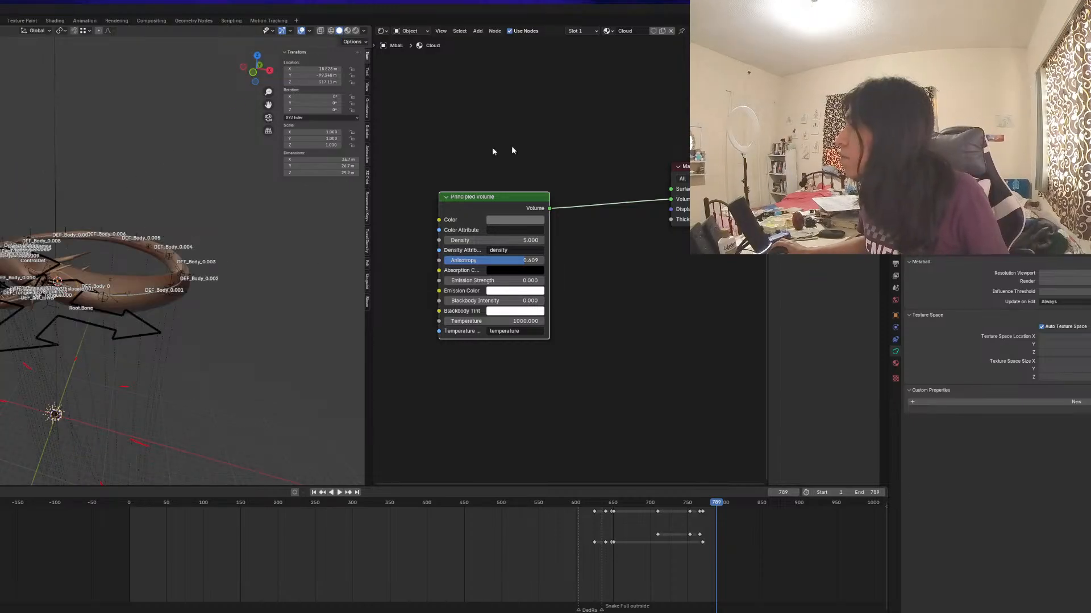
scroll(110, 273, "up", 4)
middle_click_drag(110, 273, 24, 313)
scroll(68, 301, "down", 3)
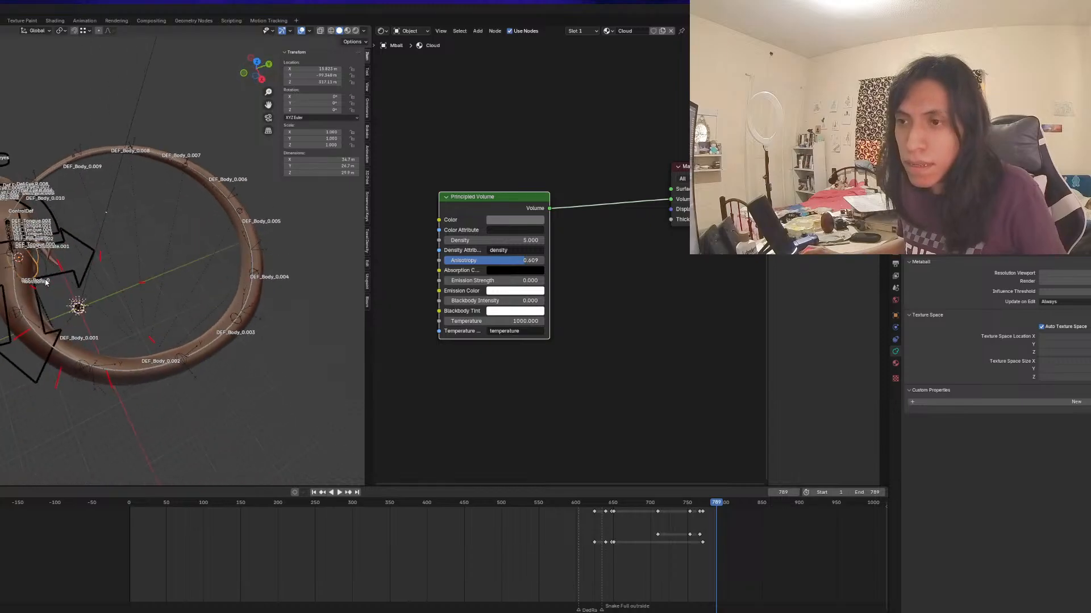
scroll(24, 310, "down", 2)
key("g")
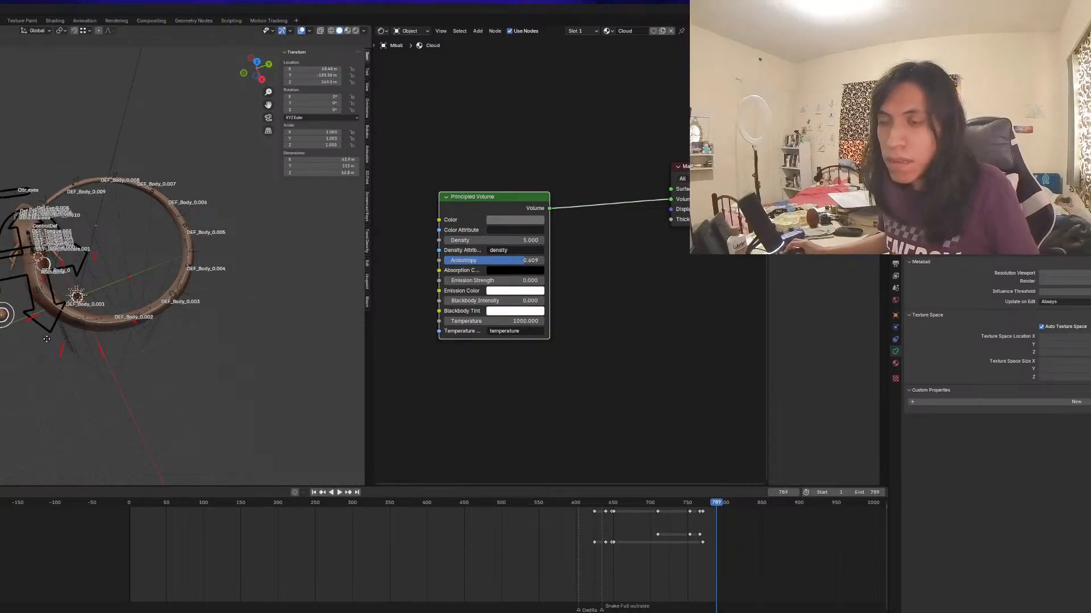
left_click(40, 331)
middle_click_drag(40, 331, 102, 274)
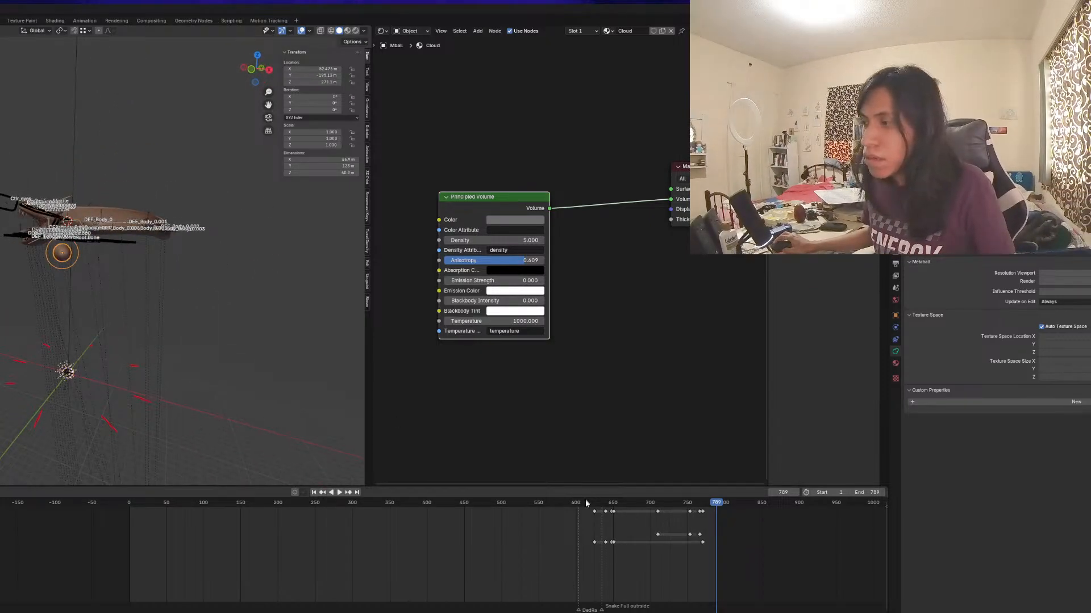
Go to frame 770 in the animation and view the metaball beside the coiled snake
left_click_drag(585, 499, 703, 534)
middle_click_drag(173, 362, 116, 397)
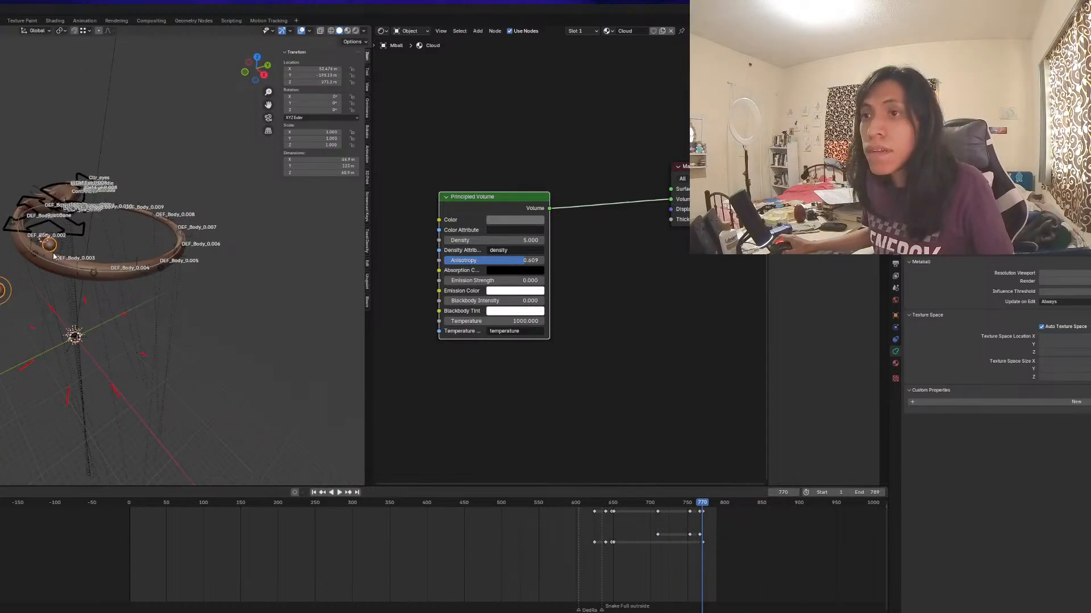
scroll(108, 369, "up", 4)
middle_click_drag(27, 256, 9, 263)
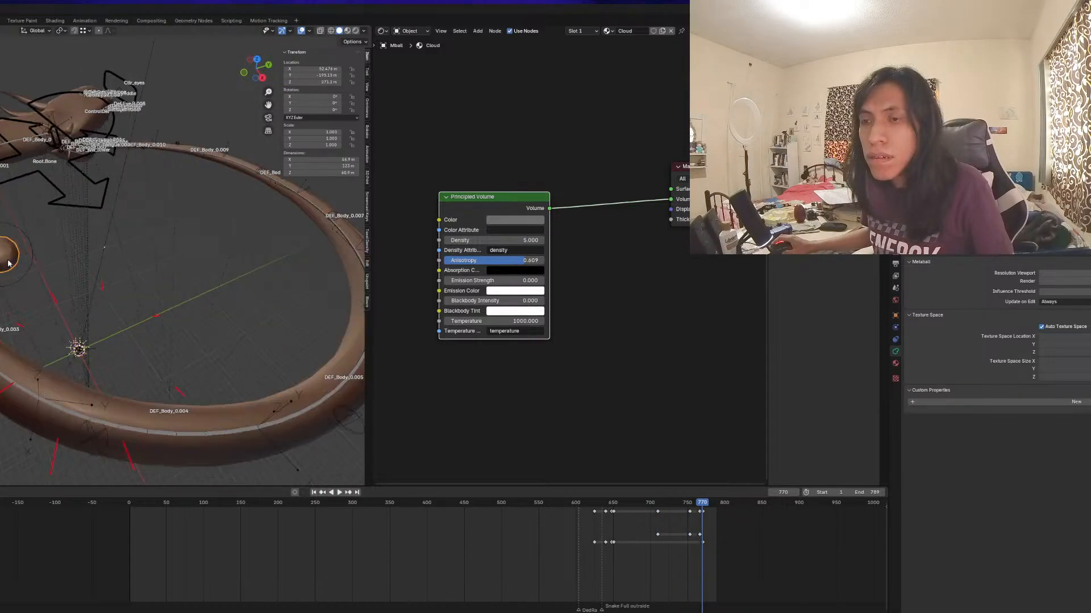
Reposition the metaball twice beside the snake's body and briefly enter its Edit Mode
key("g")
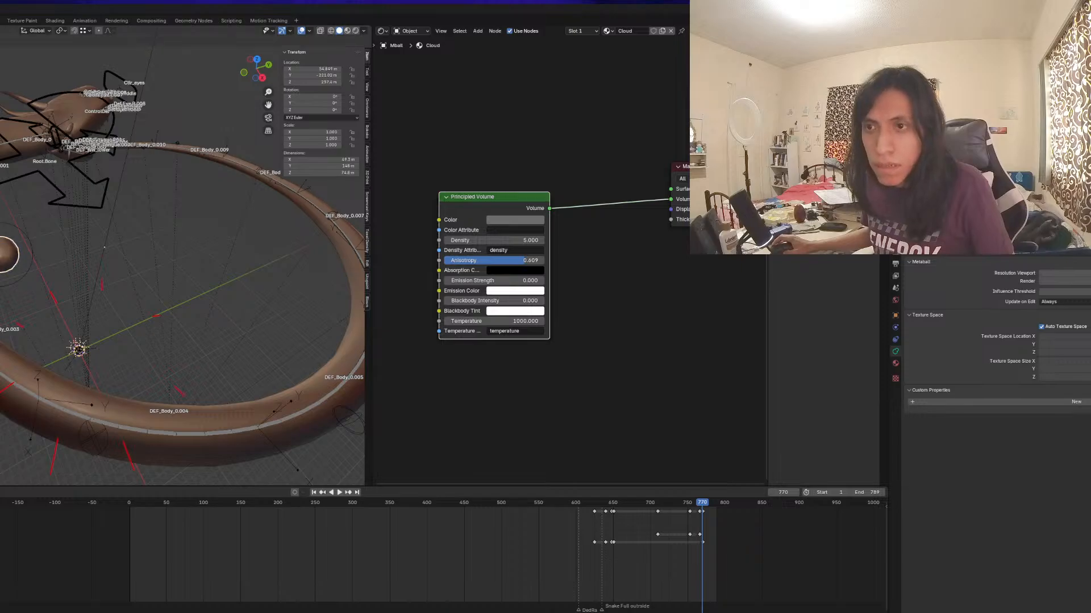
left_click(13, 255)
key("g")
left_click(9, 246)
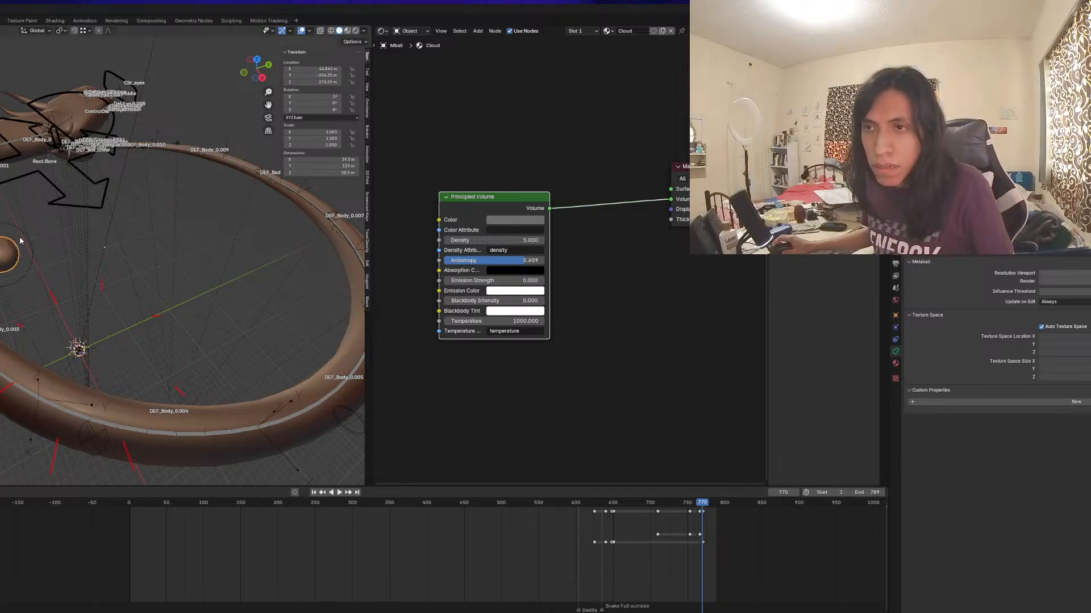
key("Tab")
middle_click_drag(1, 255, 5, 241)
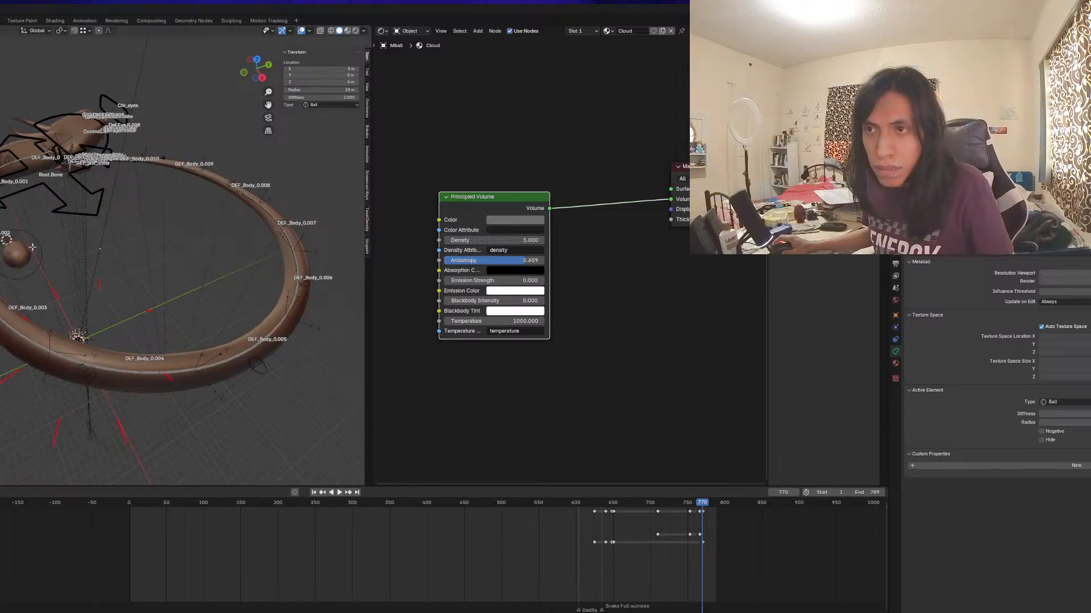
key("Tab")
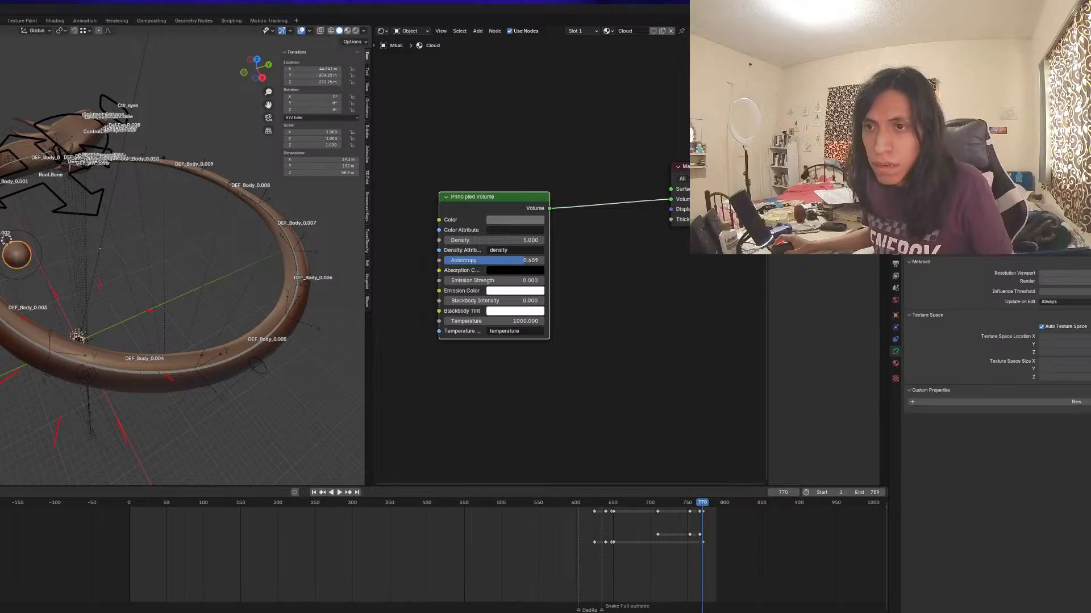
Delete the existing cloud metaballs from the scene
key("Delete")
middle_click_drag(1, 286, 105, 263)
left_click(93, 201)
key("x")
left_click(104, 262)
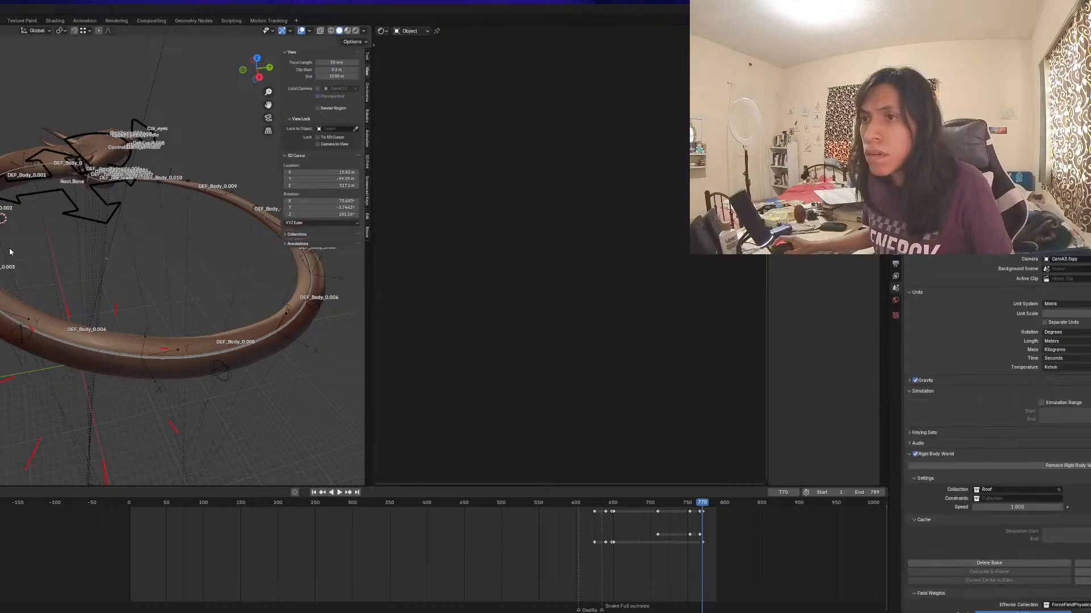
Add a new Ball metaball outside the snake's ring, placing it from above
middle_click_drag(10, 250, 6, 297)
scroll(52, 288, "up", 1)
scroll(80, 280, "down", 5)
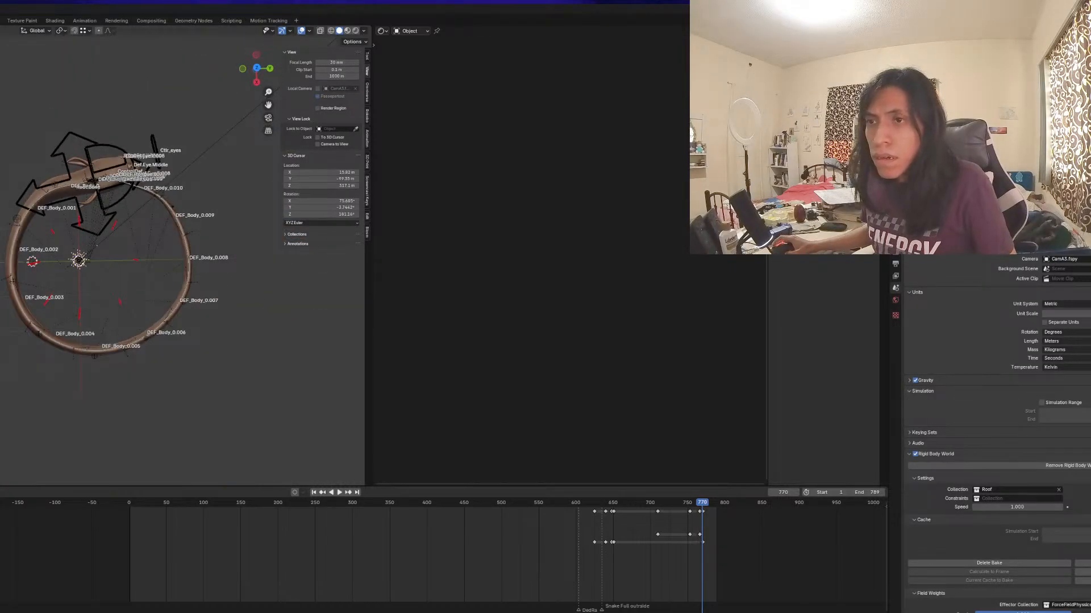
key("shift+a")
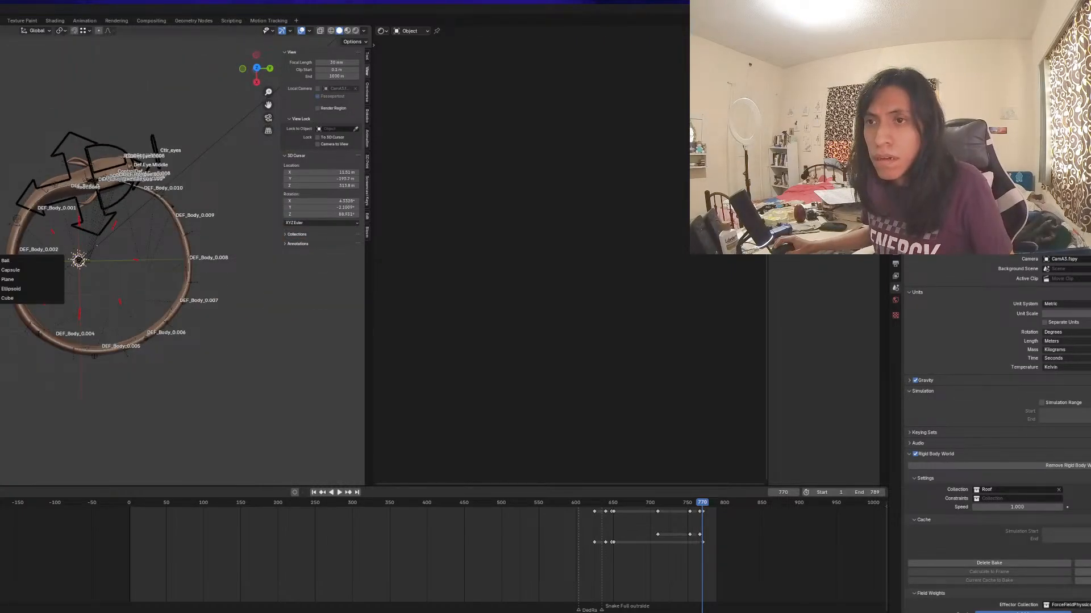
left_click(22, 261)
scroll(23, 262, "up", 1)
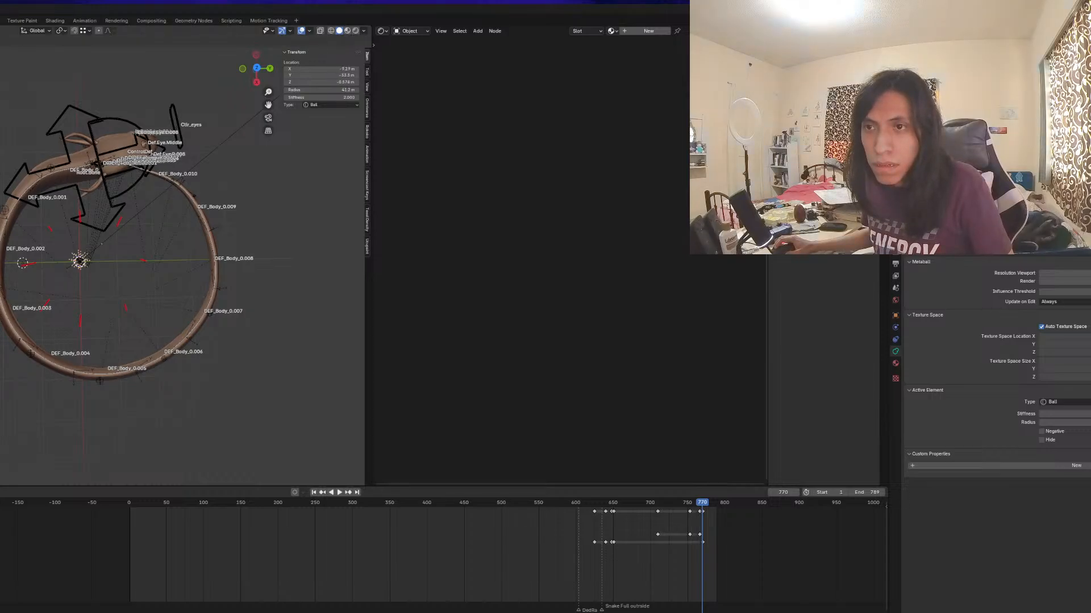
Move and shrink the selected ball element so it merges with the other one, and return to Object Mode
middle_click_drag(130, 336, 253, 222)
key("g")
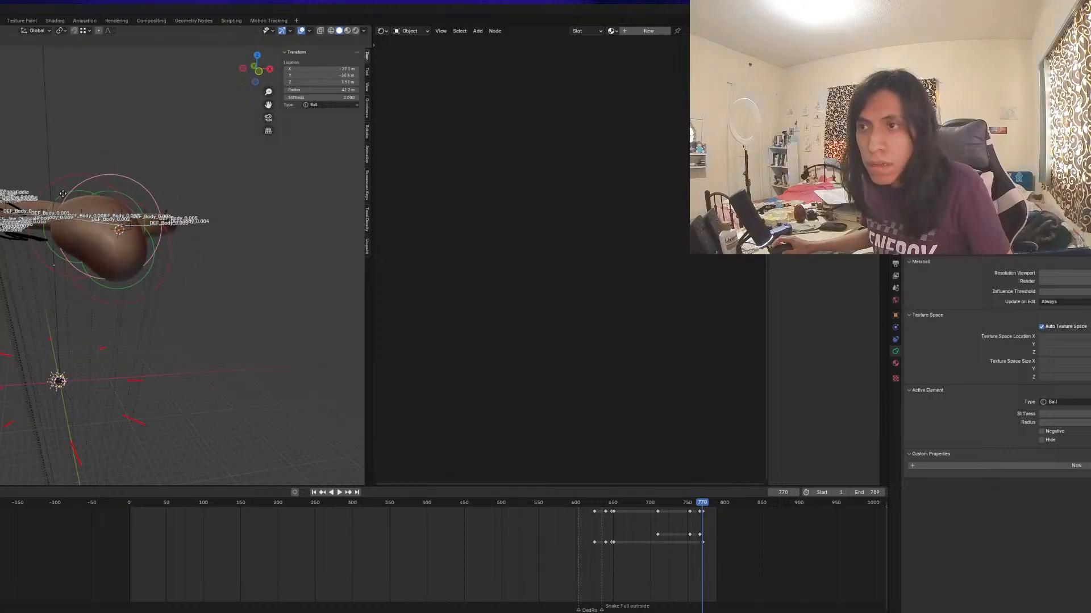
left_click(115, 225)
key("s")
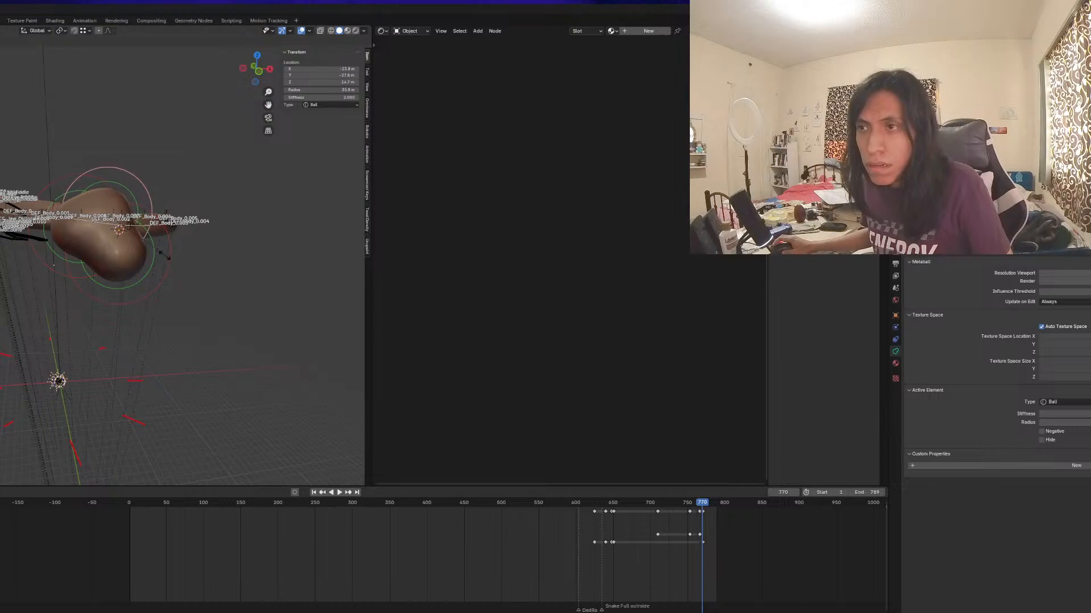
left_click(113, 220)
middle_click_drag(116, 222, 1, 352)
key("g")
key("Tab")
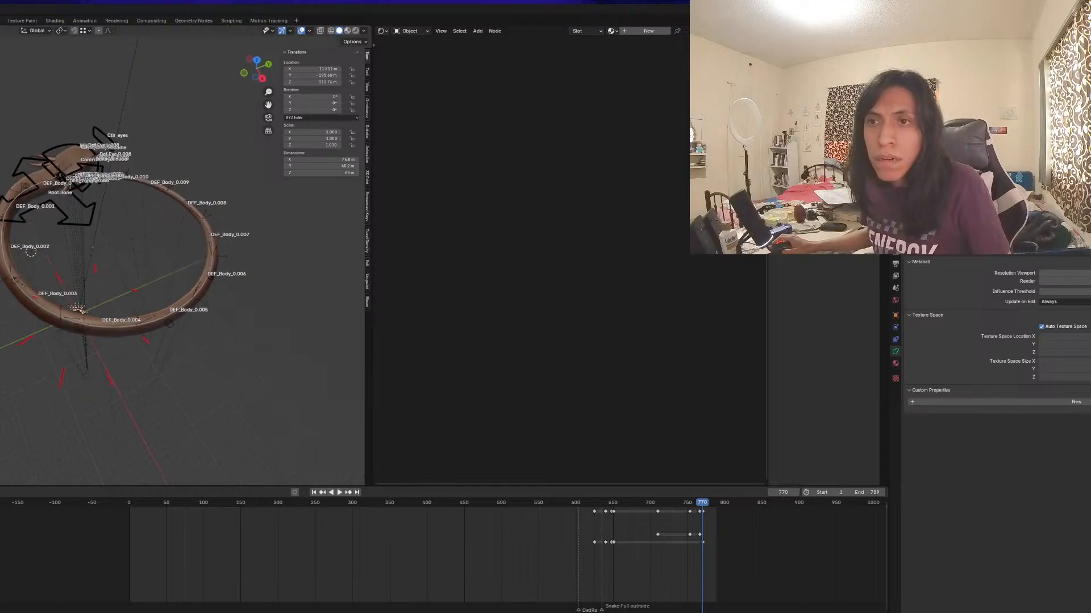
Duplicate the merged metaball and place the copy overlapping the original as a lumpier cloud
middle_click_drag(34, 295, 92, 290)
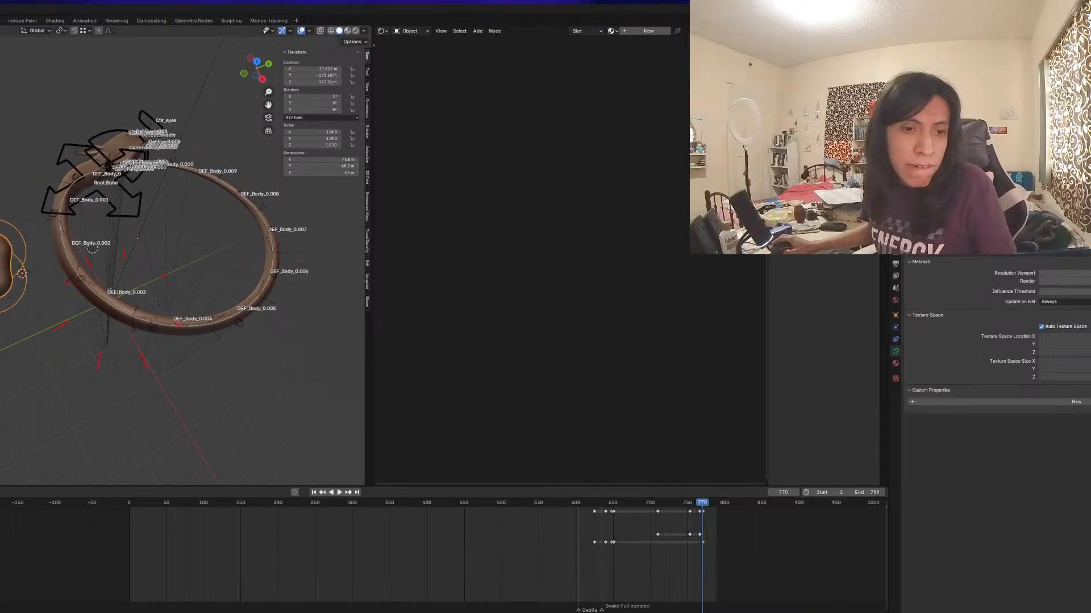
middle_click_drag(1, 388, 31, 389, "shift")
scroll(32, 390, "up", 2)
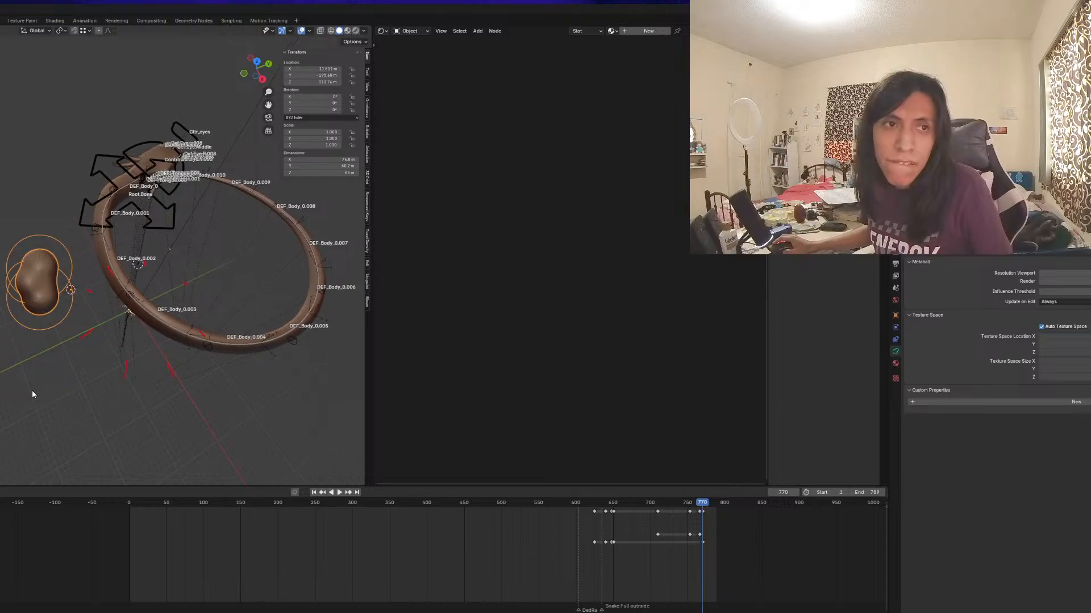
scroll(43, 305, "up", 3)
key("shift+d")
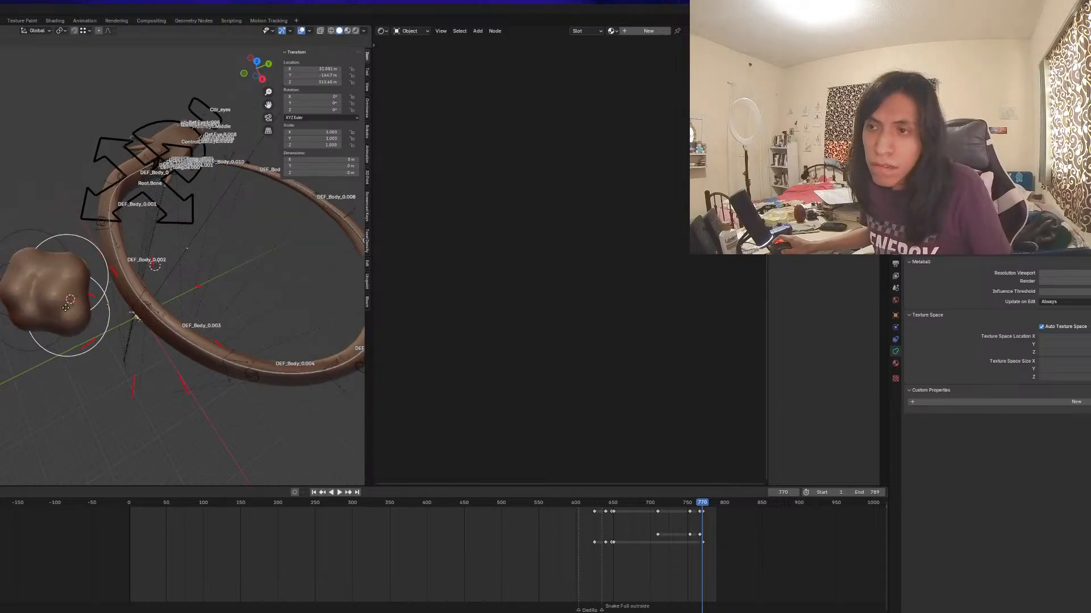
left_click(70, 305)
Rotate the duplicated metaball freely and move it further into the original shape
middle_click_drag(71, 305, 104, 288)
key("r")
left_click(56, 253)
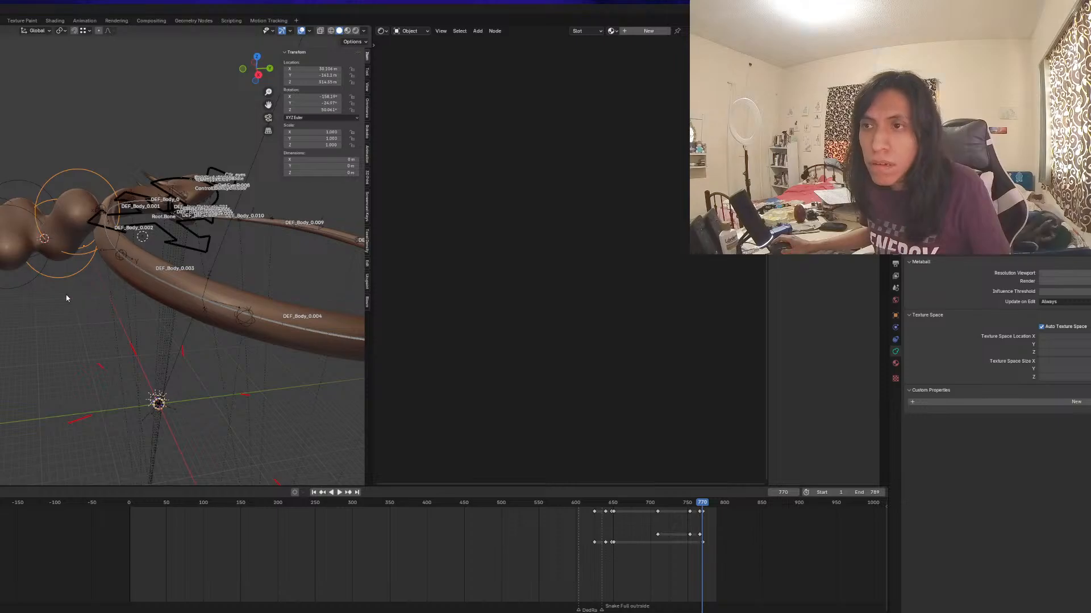
scroll(73, 273, "down", 1)
key("g")
left_click(77, 288)
Scale the duplicated metaball up to about 1.21 and reposition it within the cloud shape
key("s")
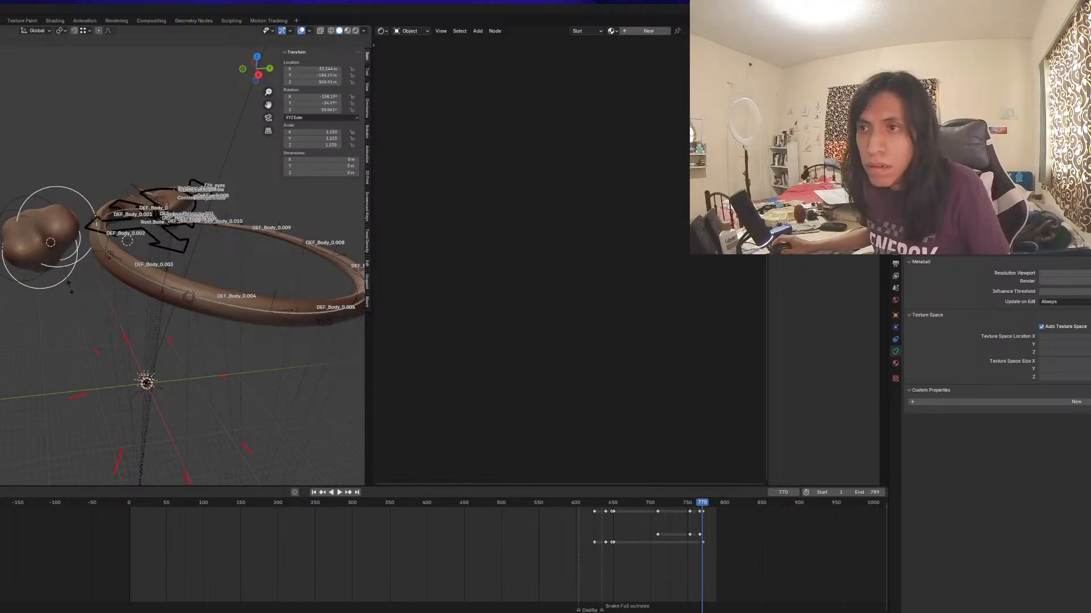
left_click(93, 303)
key("g")
left_click(99, 305)
middle_click_drag(99, 305, 80, 277)
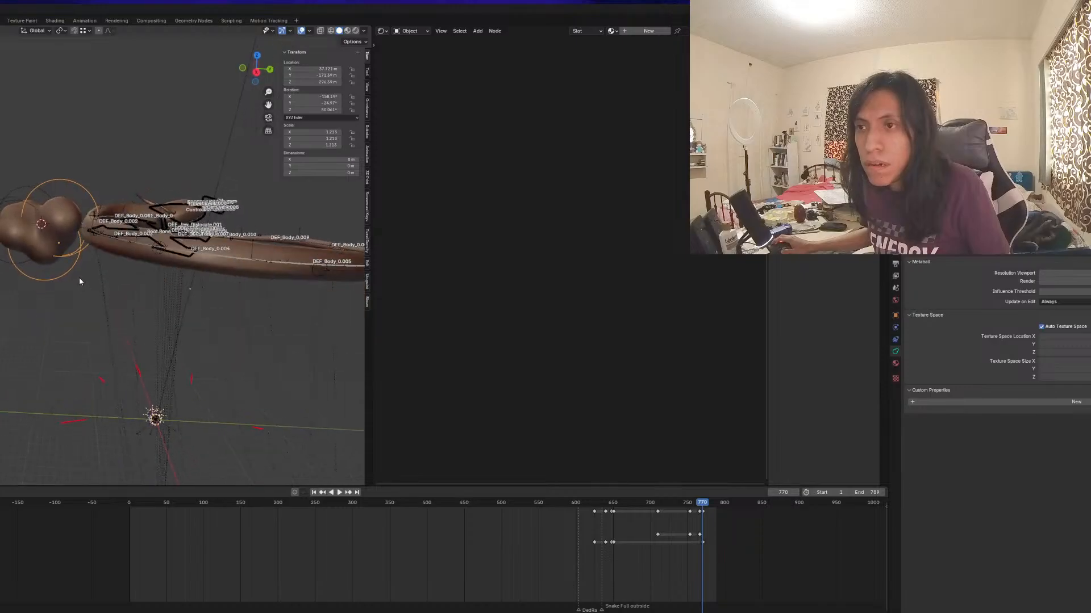
key("x")
key("a")
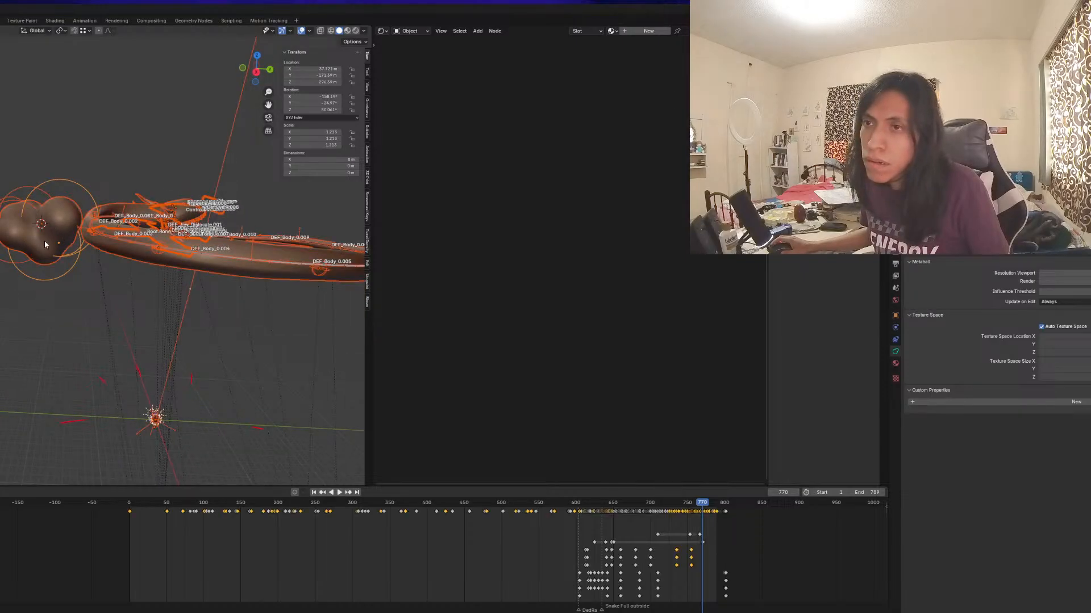
key("Tab")
left_click(40, 208)
key("Tab")
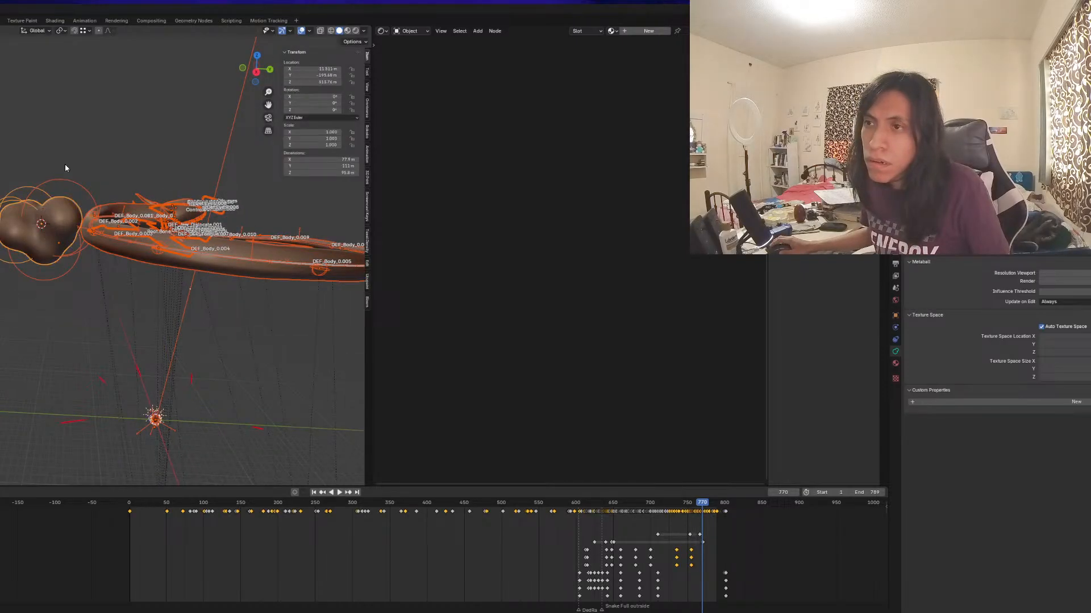
Select the main metaball cloud and set its origin to its geometry
left_click(41, 219)
right_click(30, 218)
mouse_move(30, 219)
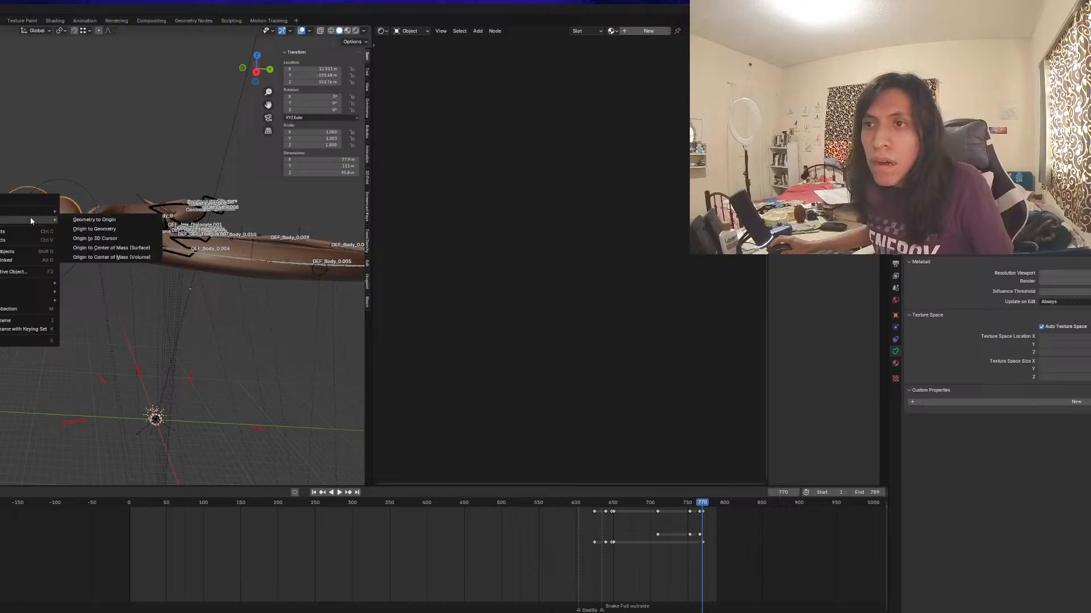
left_click(122, 232)
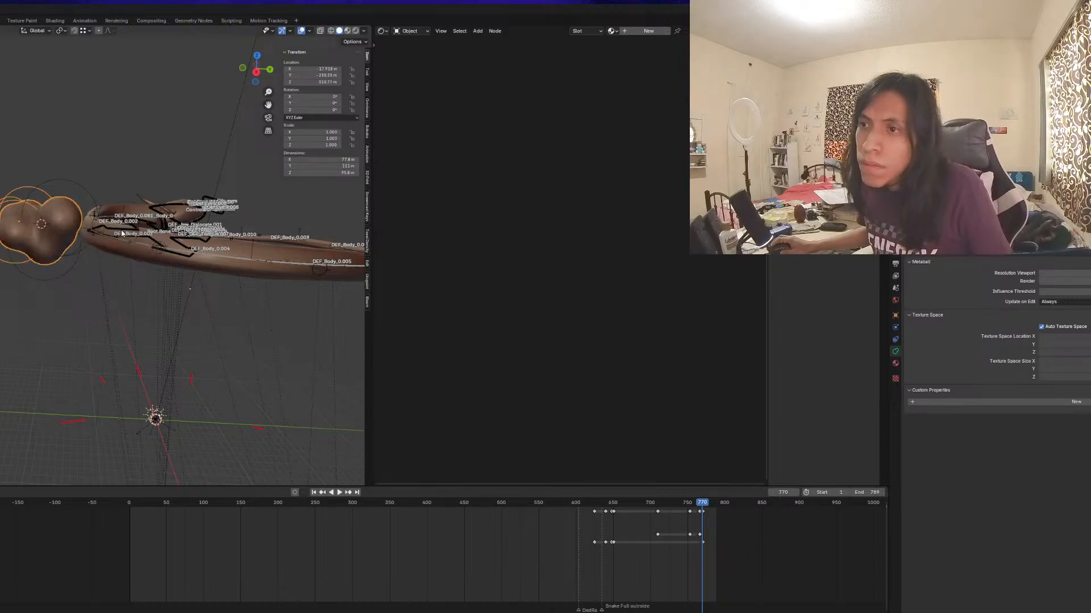
Convert the metaball cloud to a mesh and check its geometry in Edit Mode
right_click(40, 218)
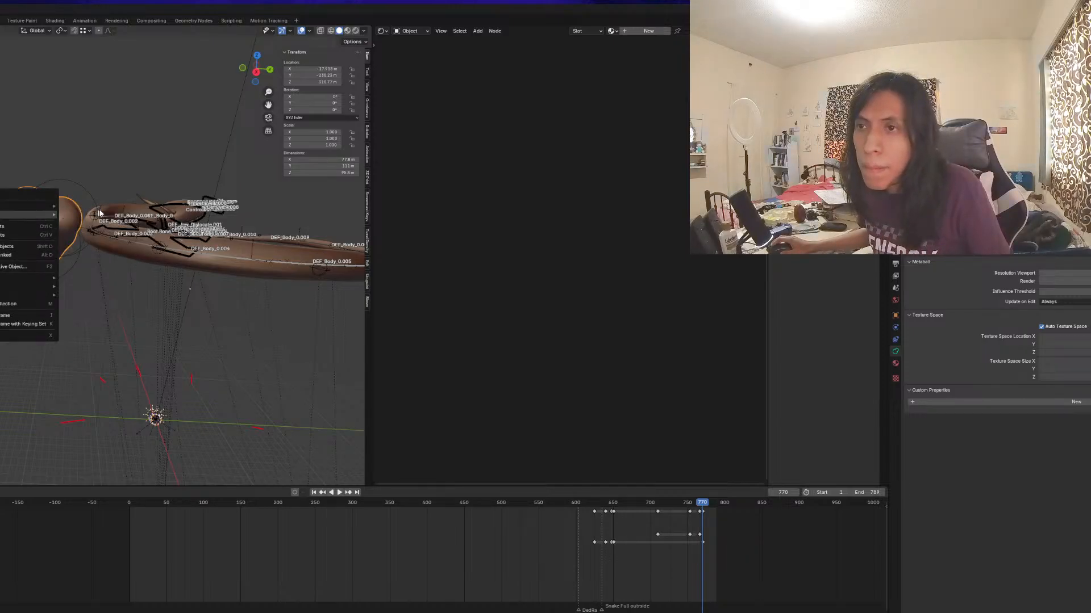
right_click(59, 208)
mouse_move(56, 194)
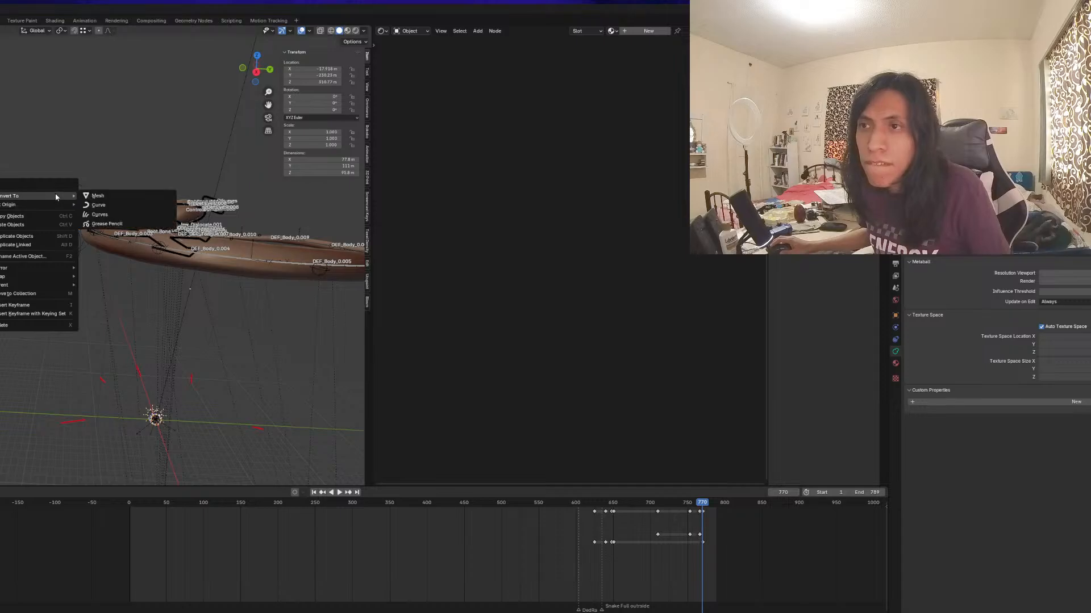
left_click(108, 196)
middle_click_drag(51, 222, 16, 261)
scroll(37, 272, "up", 2)
key("Tab")
key("Tab")
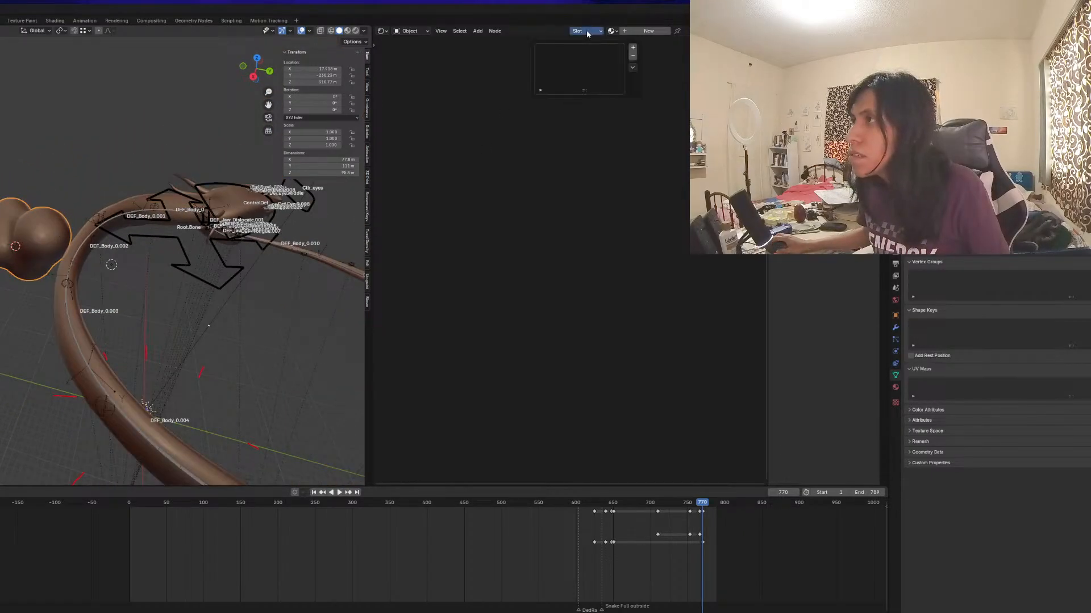
Assign the existing Cloud material to the converted mesh and shift its Principled Volume node slightly
left_click(611, 30)
left_click(629, 43)
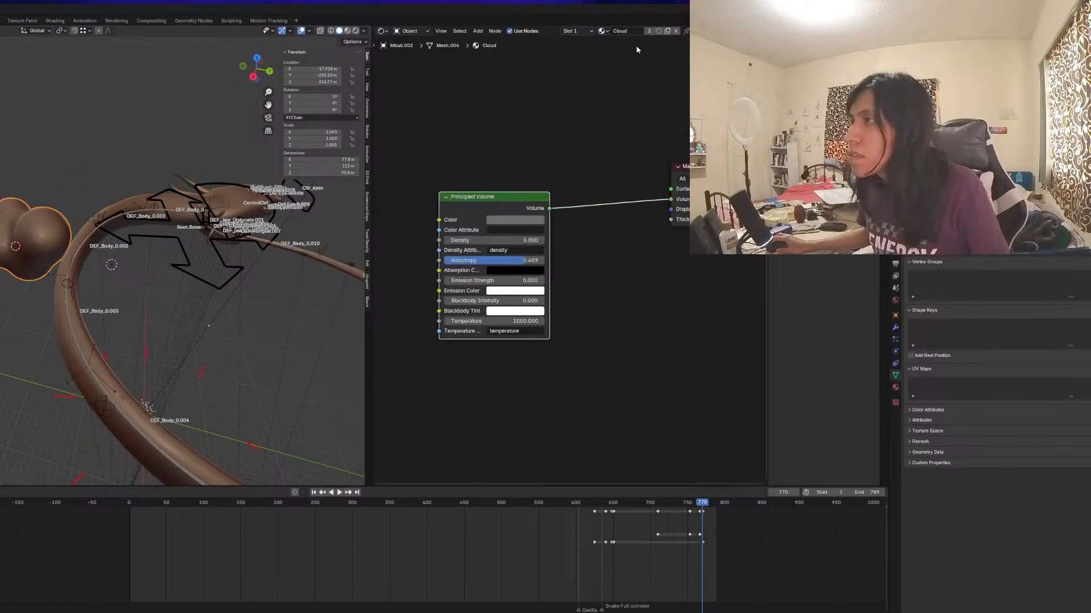
left_click_drag(517, 193, 539, 189)
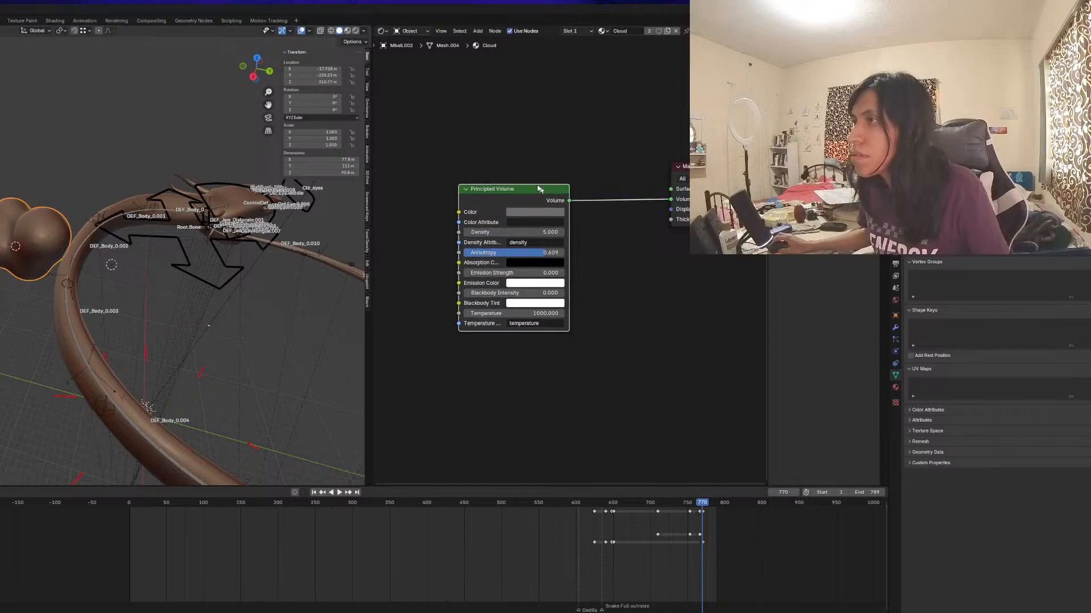
Switch the 3D viewport to rendered shading and examine the cloud's volume up close beside the snake
left_click(347, 31)
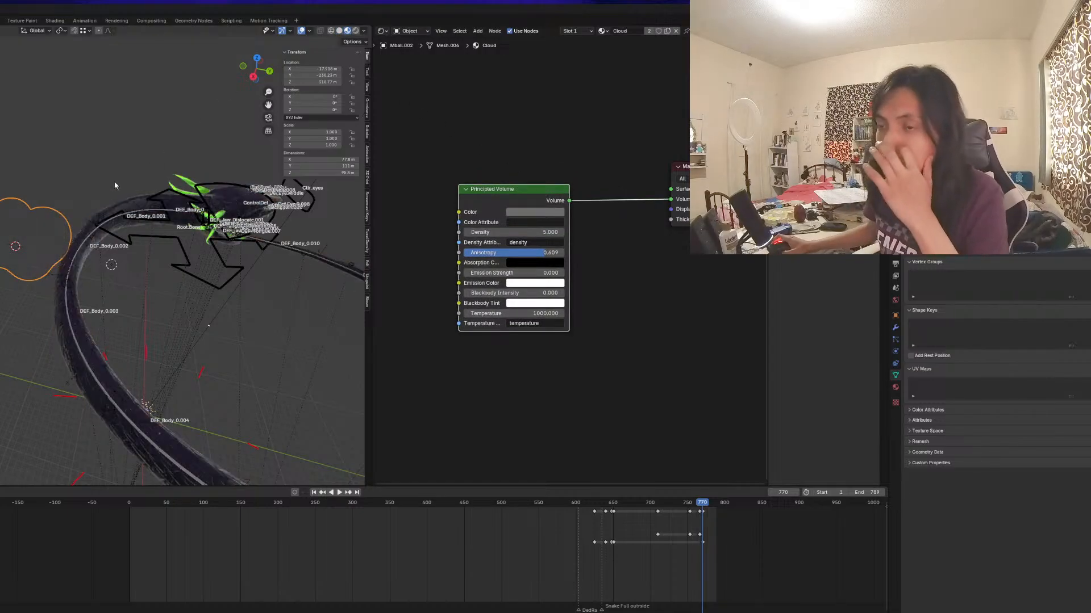
scroll(64, 217, "up", 1)
middle_click_drag(64, 216, 106, 149)
left_click(356, 32)
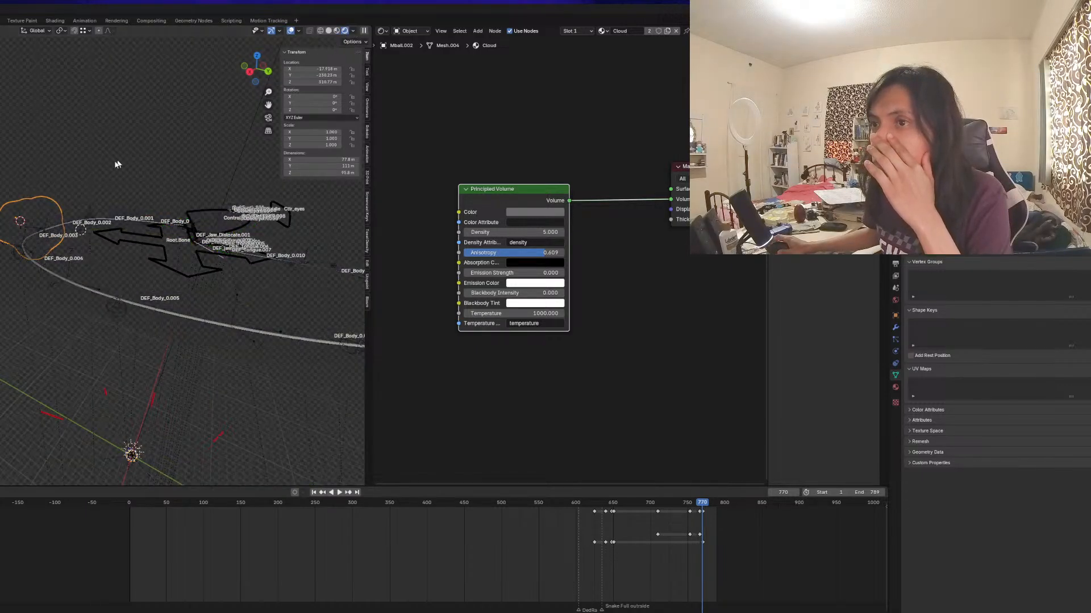
scroll(75, 208, "up", 4)
middle_click_drag(75, 209, 107, 231)
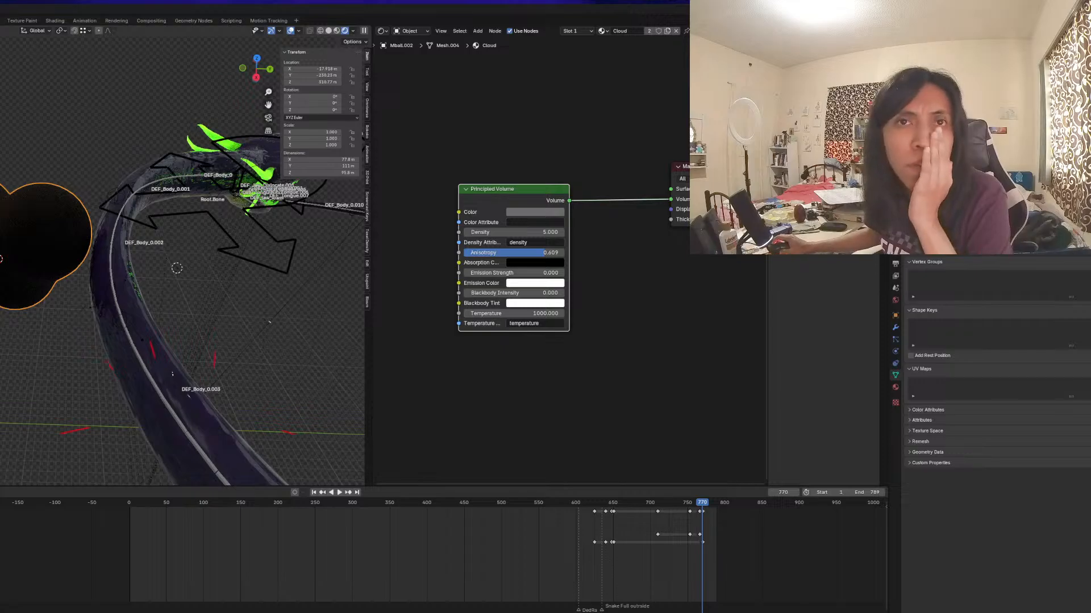
scroll(103, 237, "up", 2)
scroll(311, 336, "up", 3)
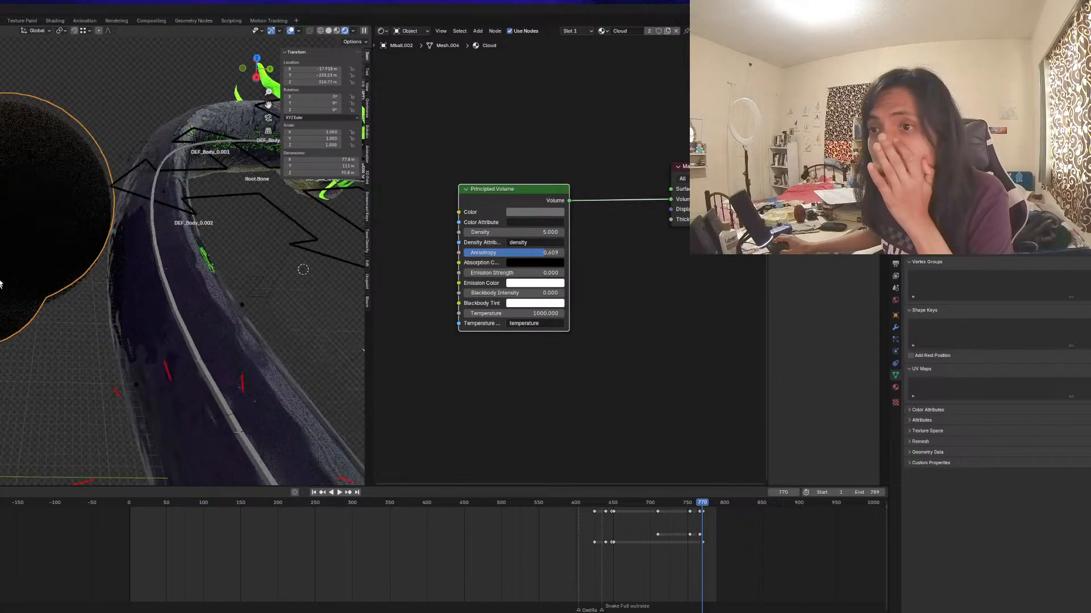
Set the Principled Volume's density to 1 and its anisotropy to 0.227
middle_click_drag(513, 231, 542, 248)
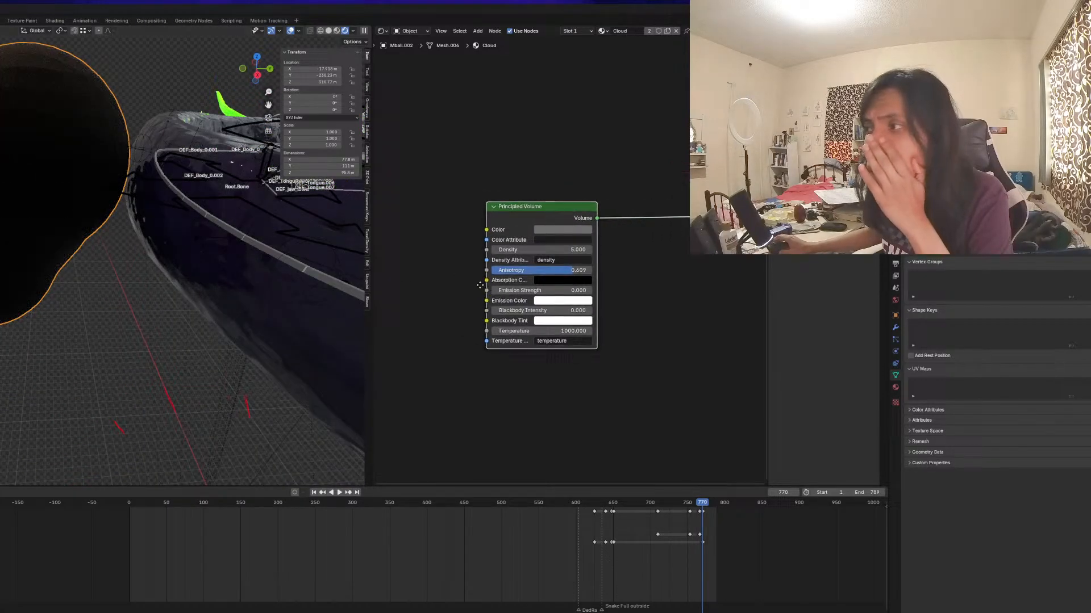
left_click(542, 249)
type("1")
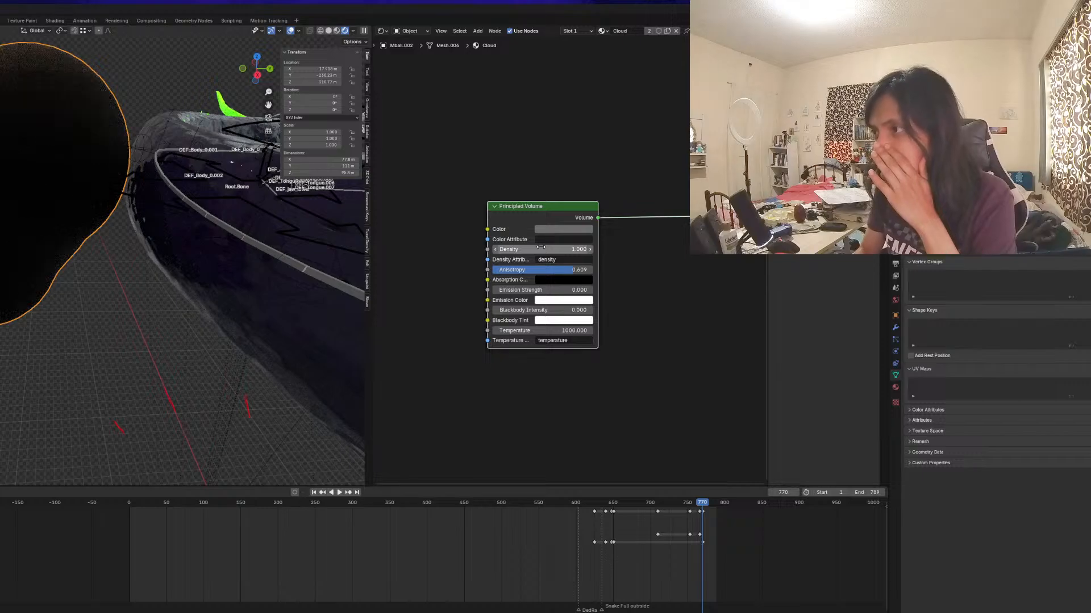
key("Return")
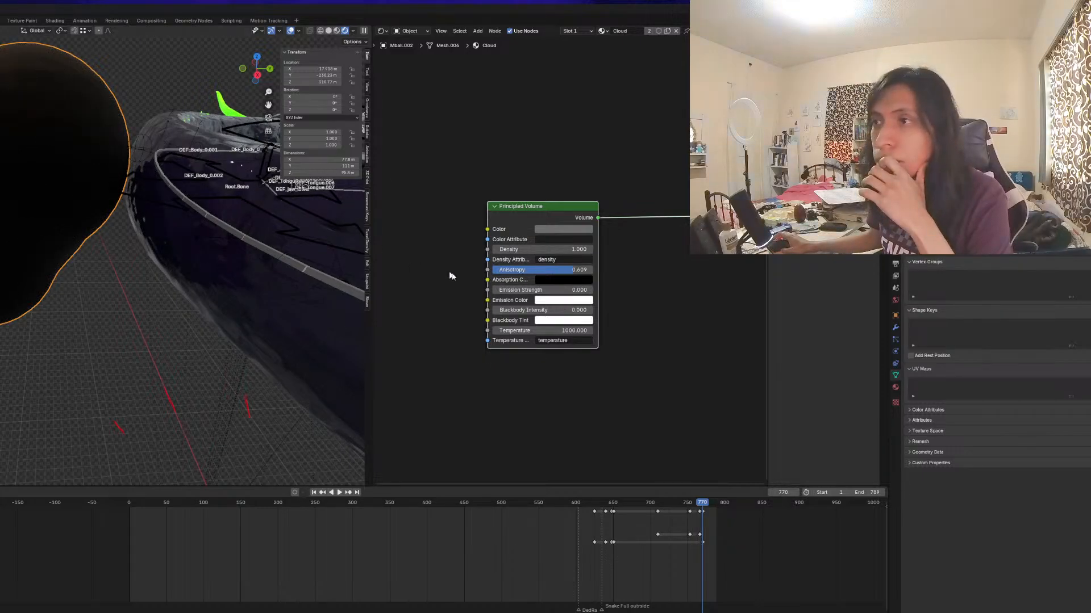
mouse_move(560, 269)
left_mouse_down()
mouse_move(500, 270)
mouse_move(554, 270)
left_mouse_up()
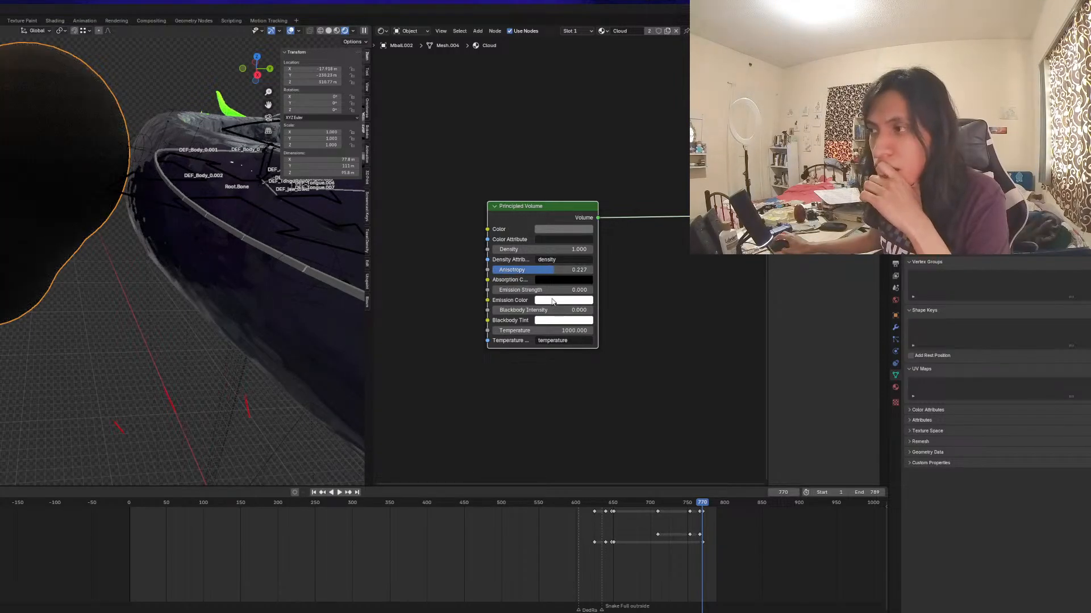
Change the Principled Volume's absorption color to a dark purple and check the cloud from several angles
left_click(557, 281)
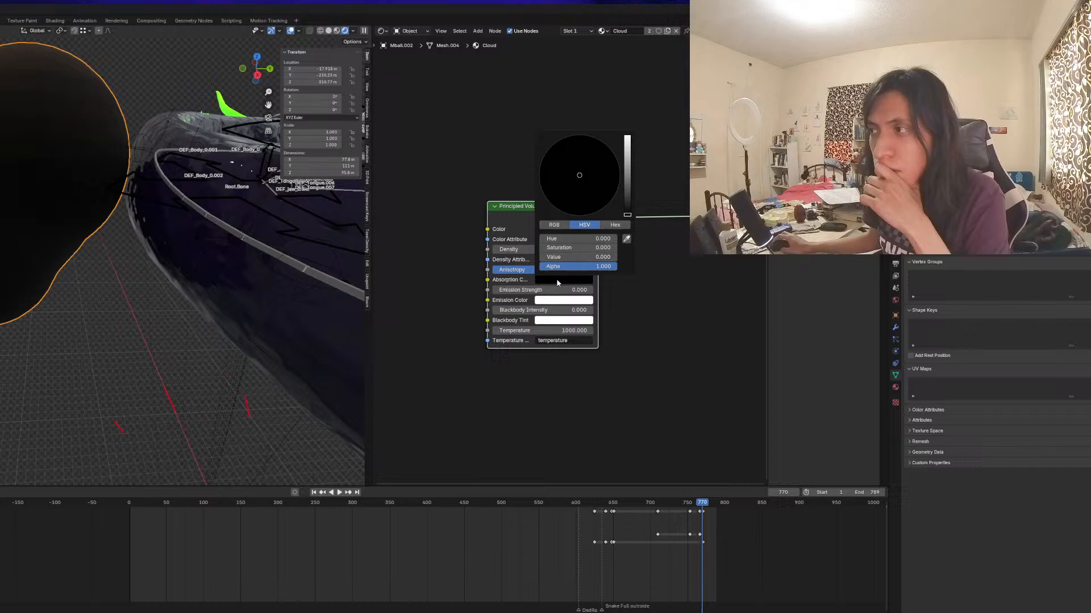
left_click(627, 158)
left_click_drag(603, 193, 627, 188)
scroll(14, 223, "down", 4)
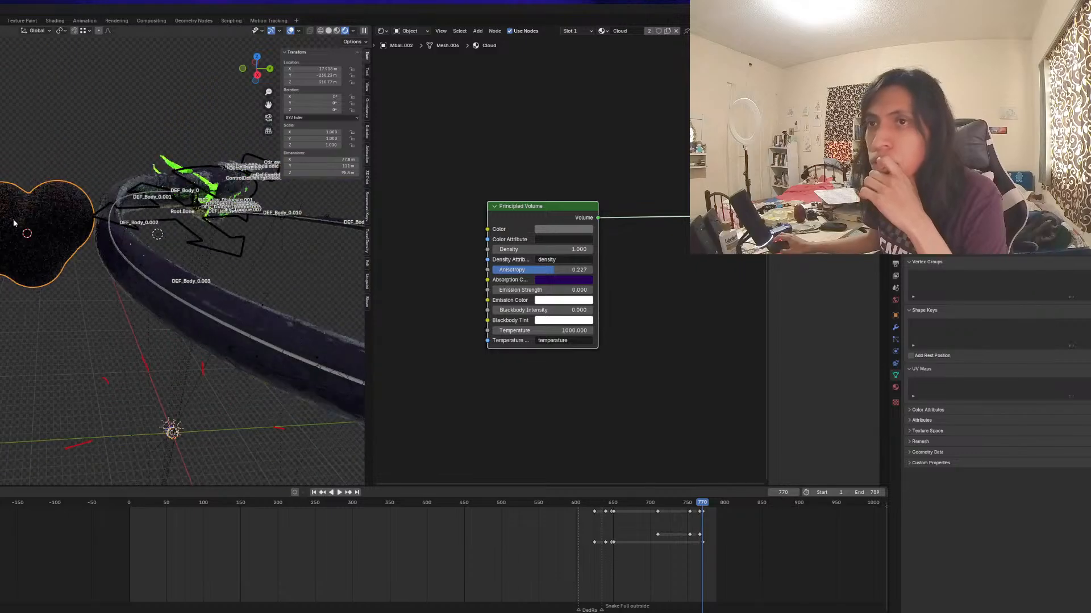
middle_click_drag(13, 223, 61, 241)
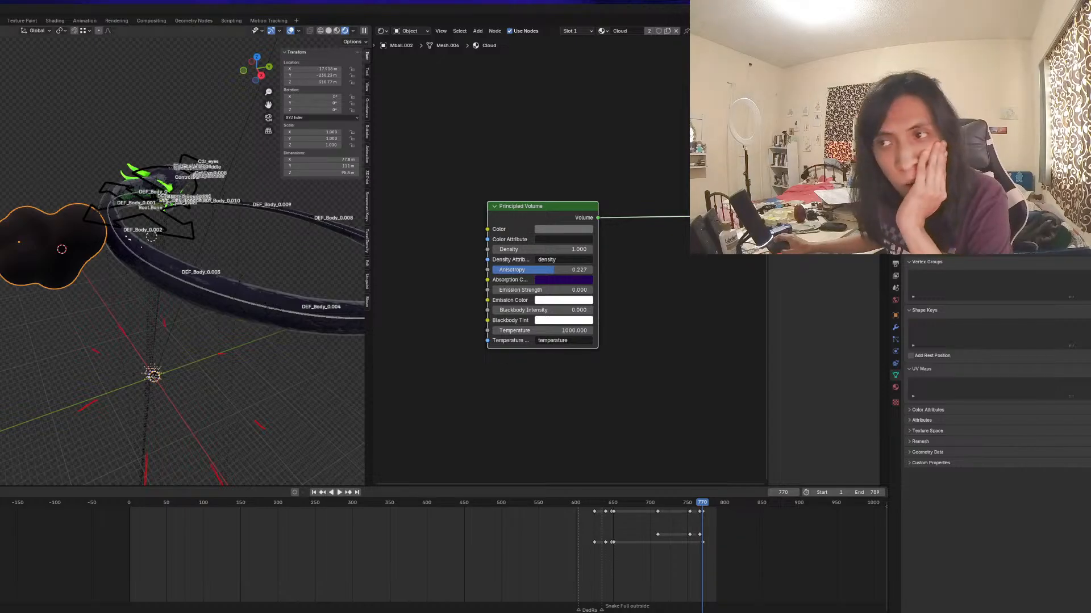
middle_click_drag(60, 250, 49, 269)
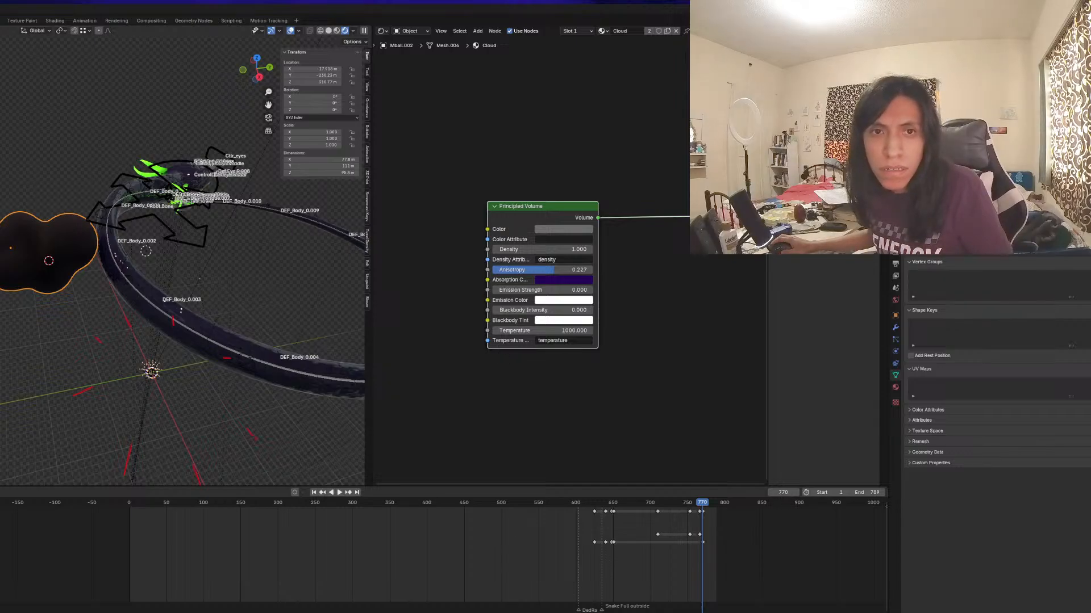
Move the Principled Volume node down and add a Noise Texture node beside it
left_click_drag(529, 215, 545, 293)
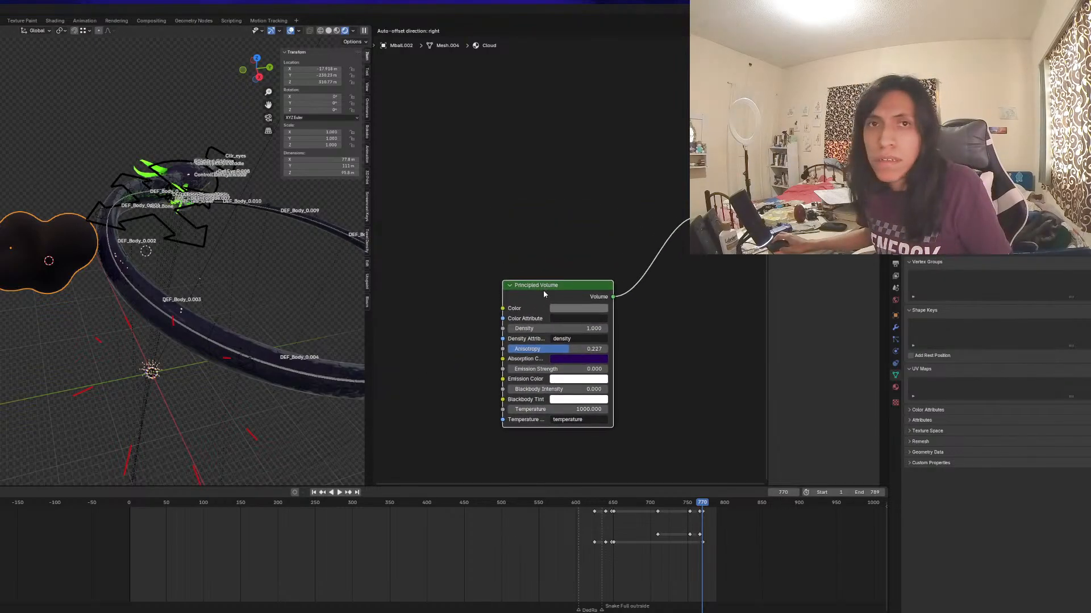
left_click(550, 247)
key("shift+a")
type("noi")
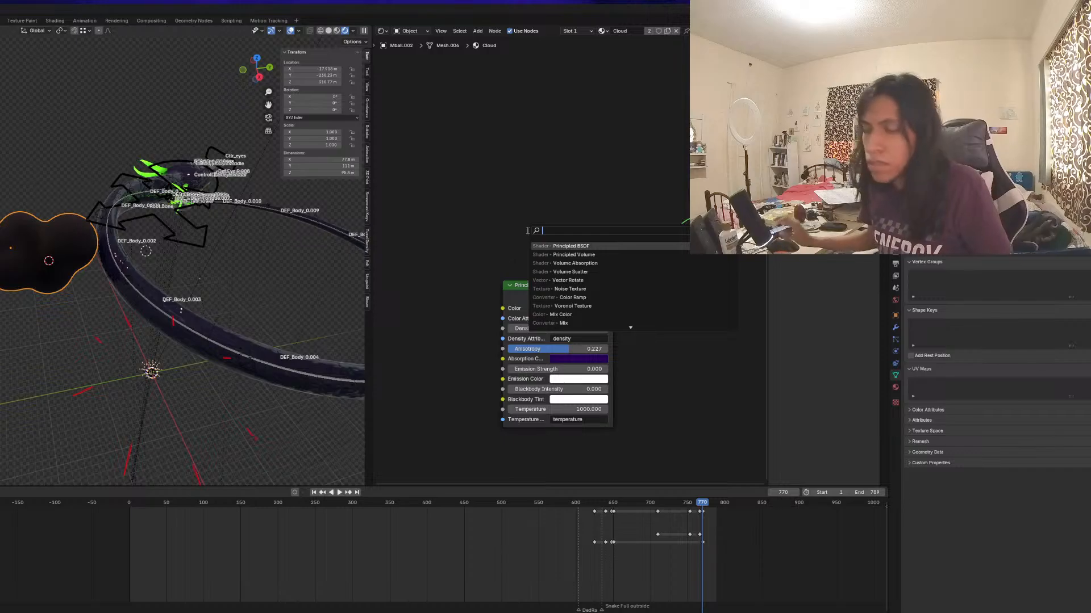
type("se")
key("Return")
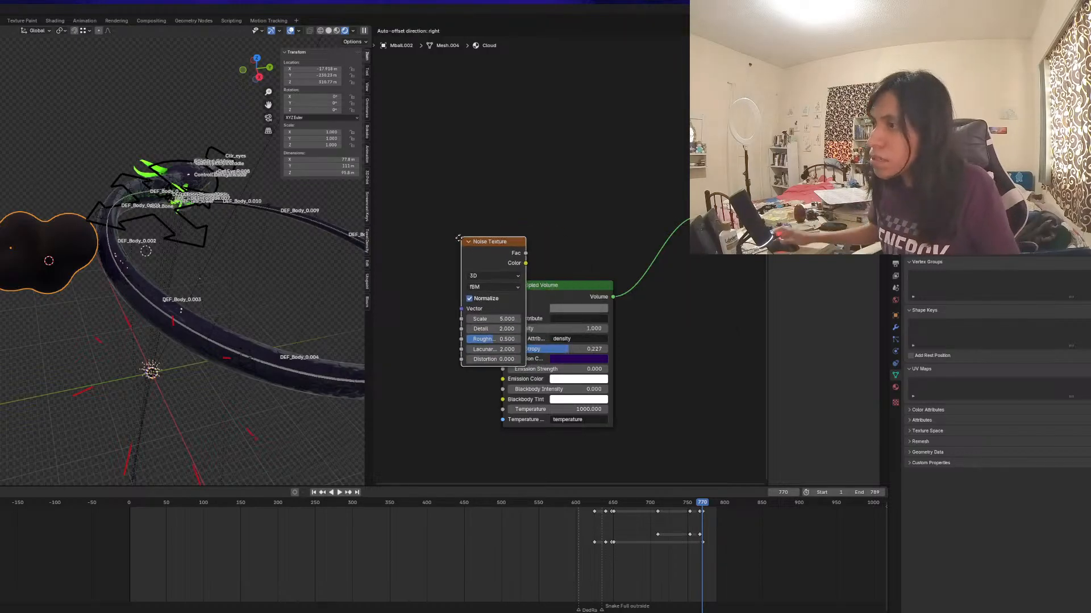
middle_click_drag(477, 267, 483, 258)
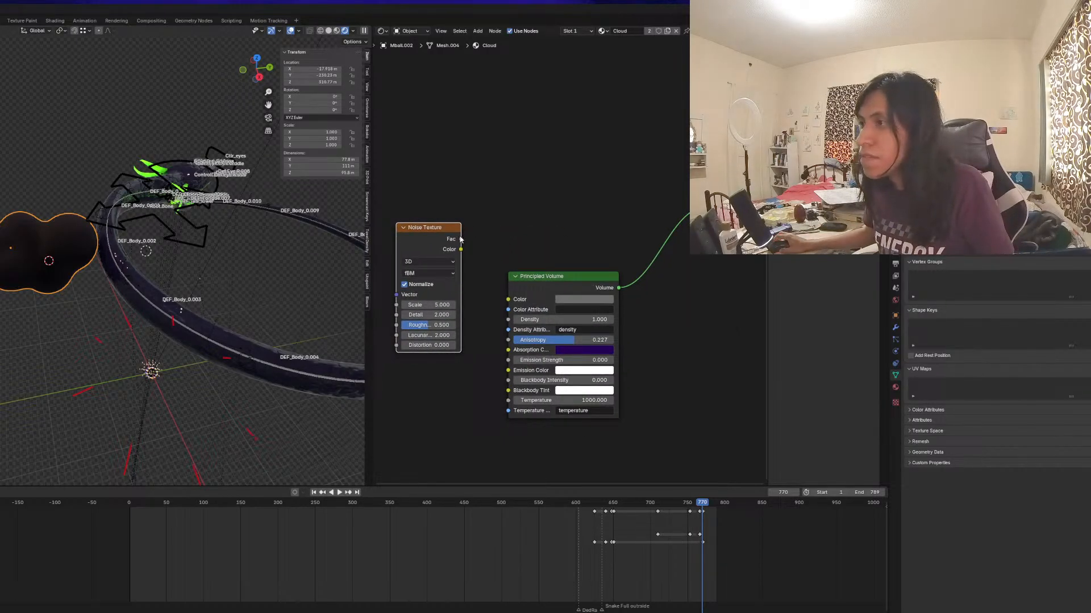
Add a Displacement node and place it above the Principled Volume node
key("shift+a")
type("dis")
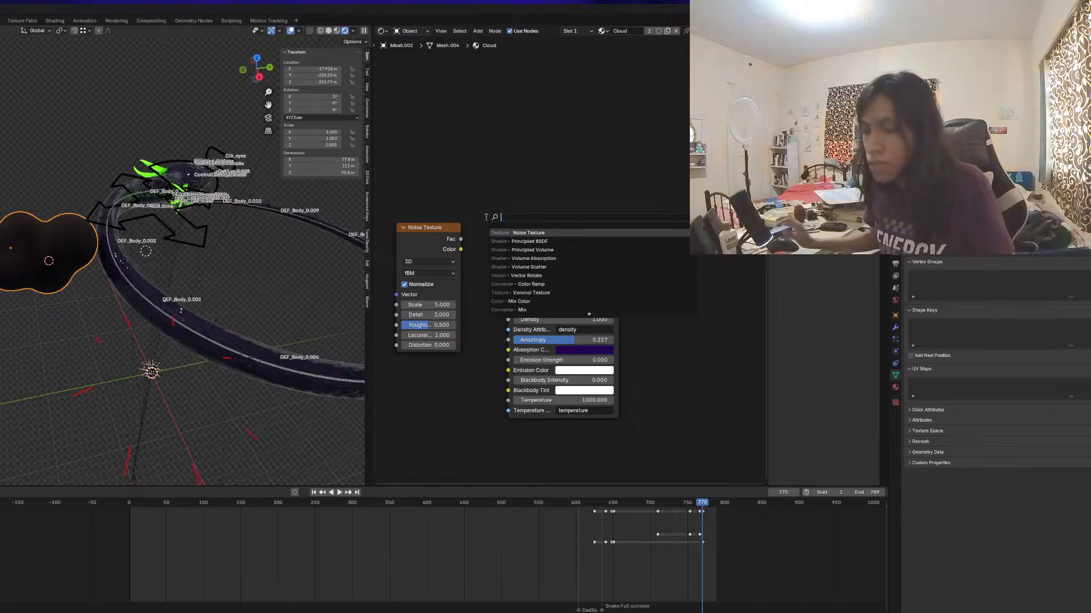
type("pl")
key("Return")
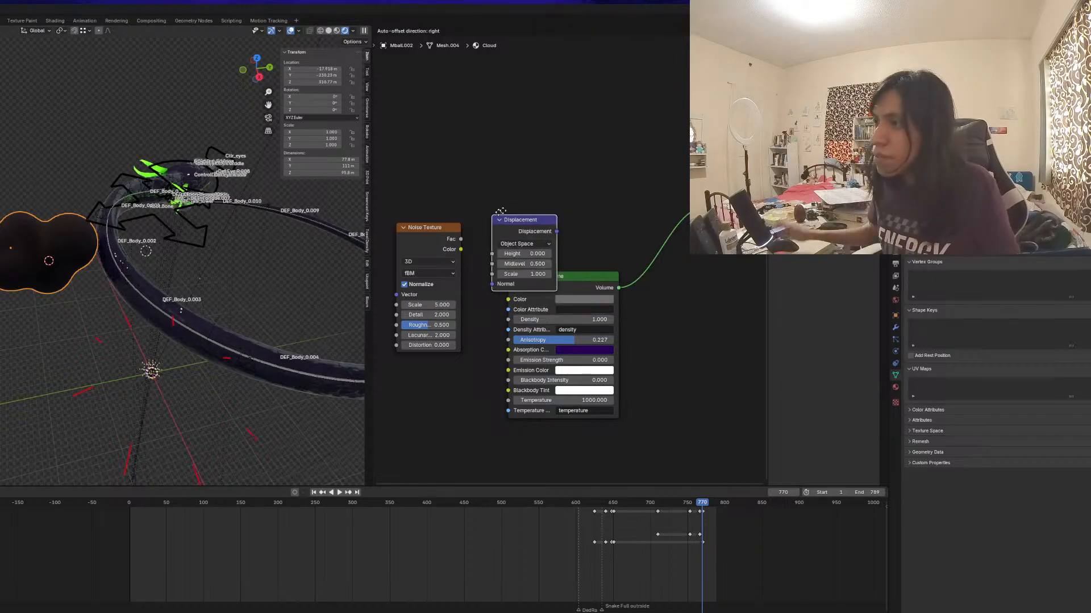
scroll(496, 210, "up", 2)
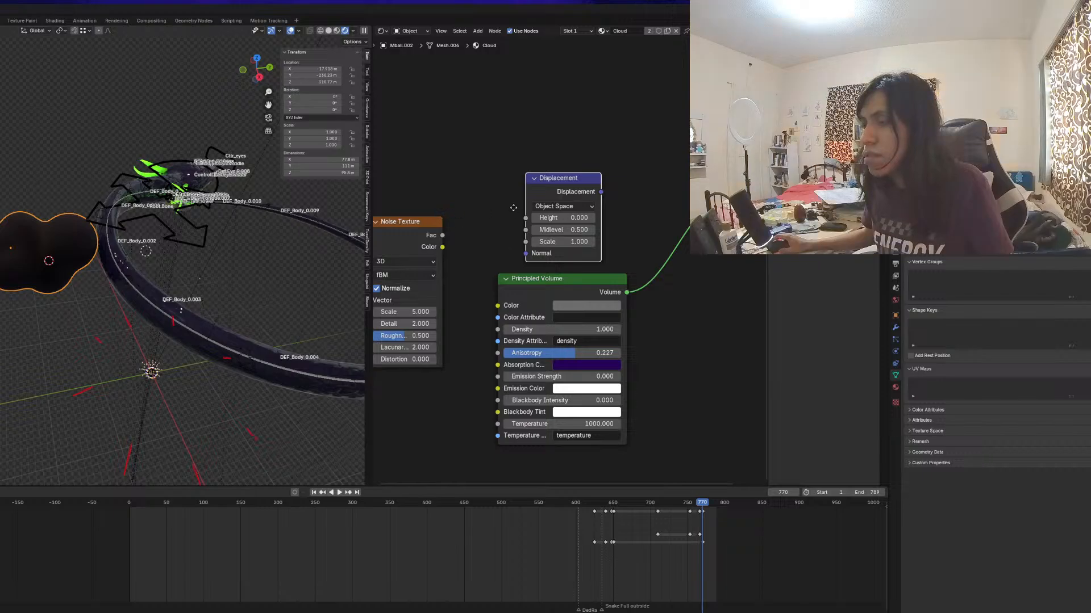
middle_click_drag(513, 208, 548, 206)
left_click_drag(575, 189, 598, 170)
Move the Noise Texture node farther from the others and connect its Fac output to the Displacement node's Height
left_click(414, 237)
left_click_drag(414, 236, 382, 278)
middle_click_drag(504, 265, 520, 273)
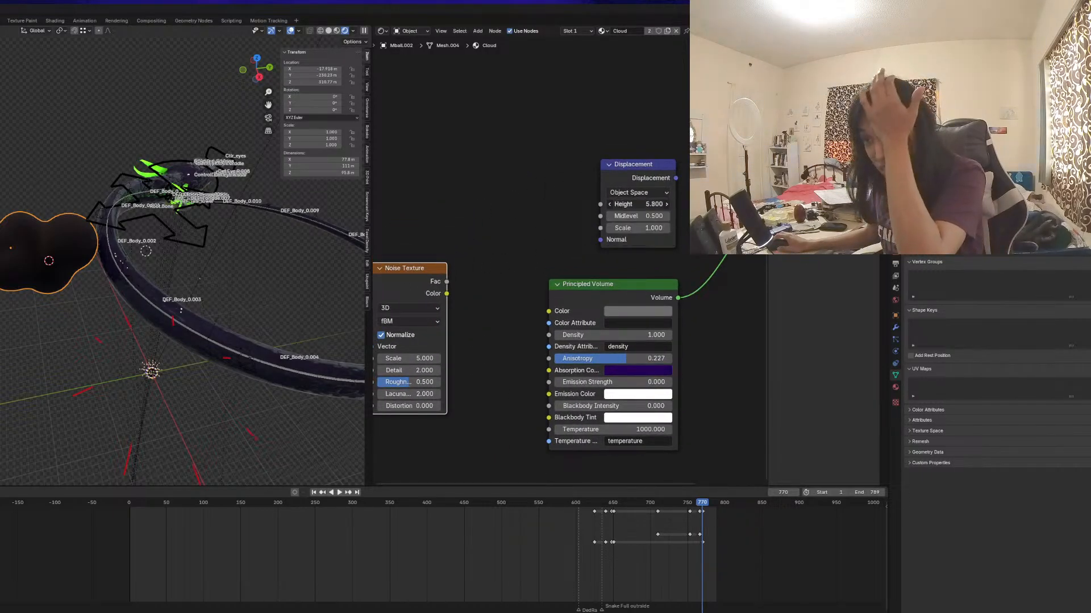
left_click(519, 236)
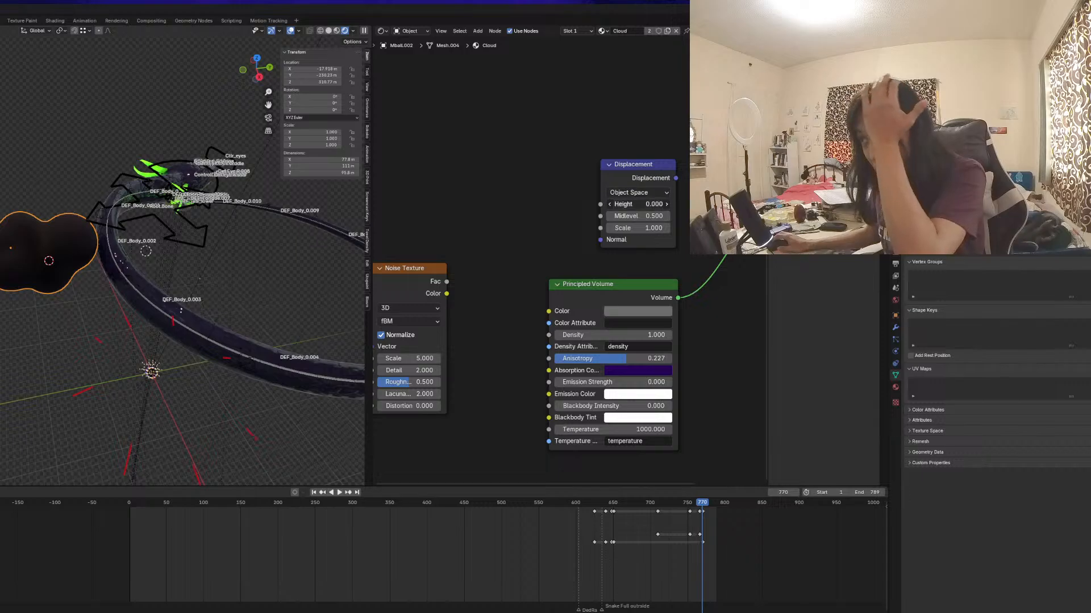
key("BackSpace")
left_click_drag(447, 281, 600, 206)
Preview the Noise Texture on the cloud and set its scale to 12.3
left_click(416, 277, "ctrl+shift")
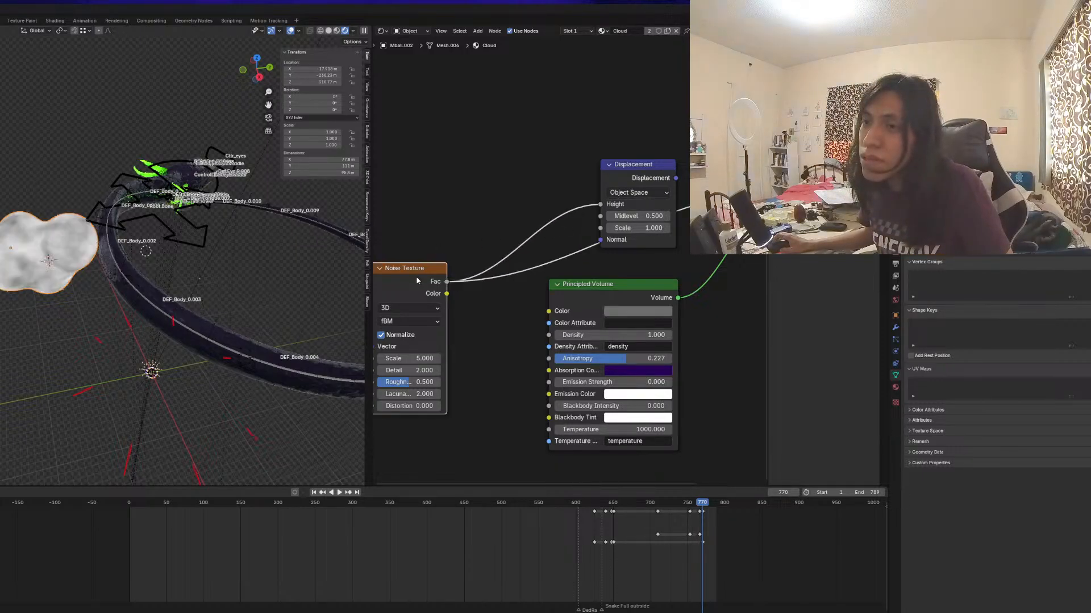
scroll(421, 302, "up", 1)
middle_click_drag(421, 307, 487, 273)
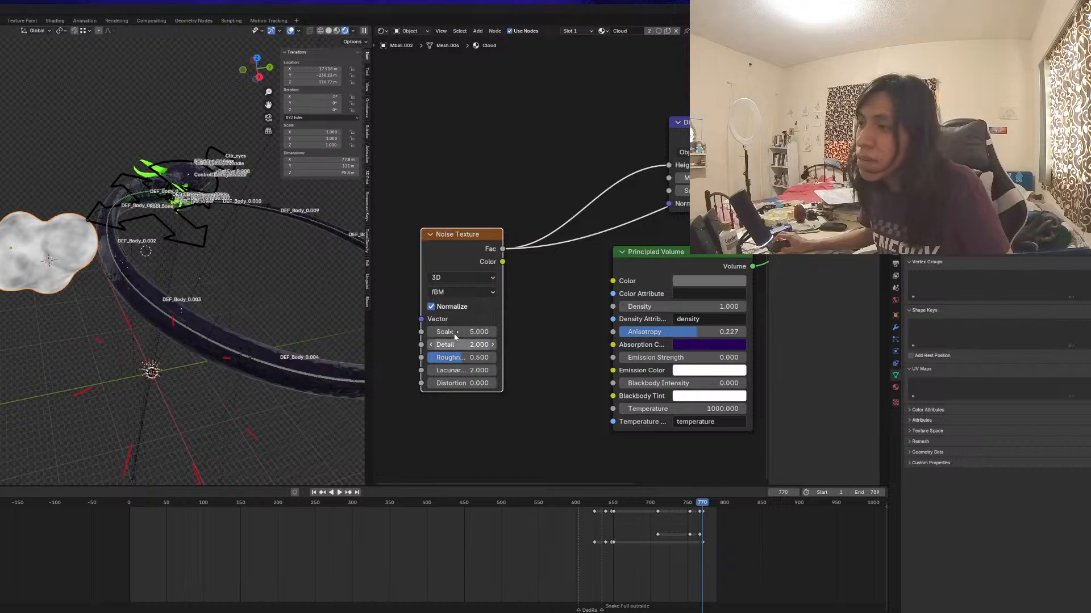
left_click_drag(456, 333, 479, 334)
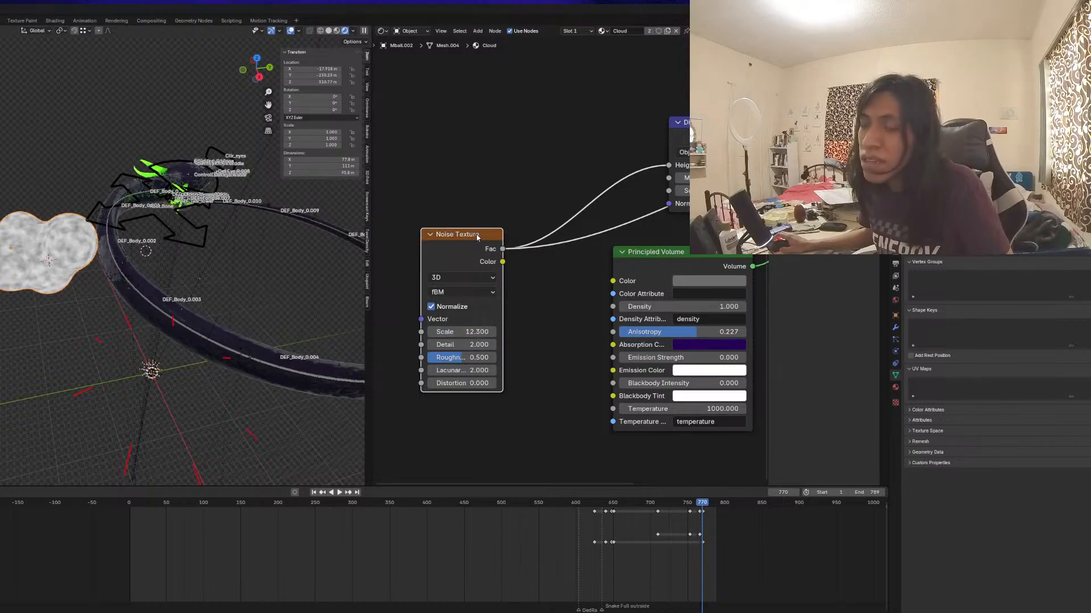
Preview the Displacement node's output on the cloud and examine the surface up close
middle_click_drag(624, 191, 570, 219)
left_click(653, 163, "ctrl+shift")
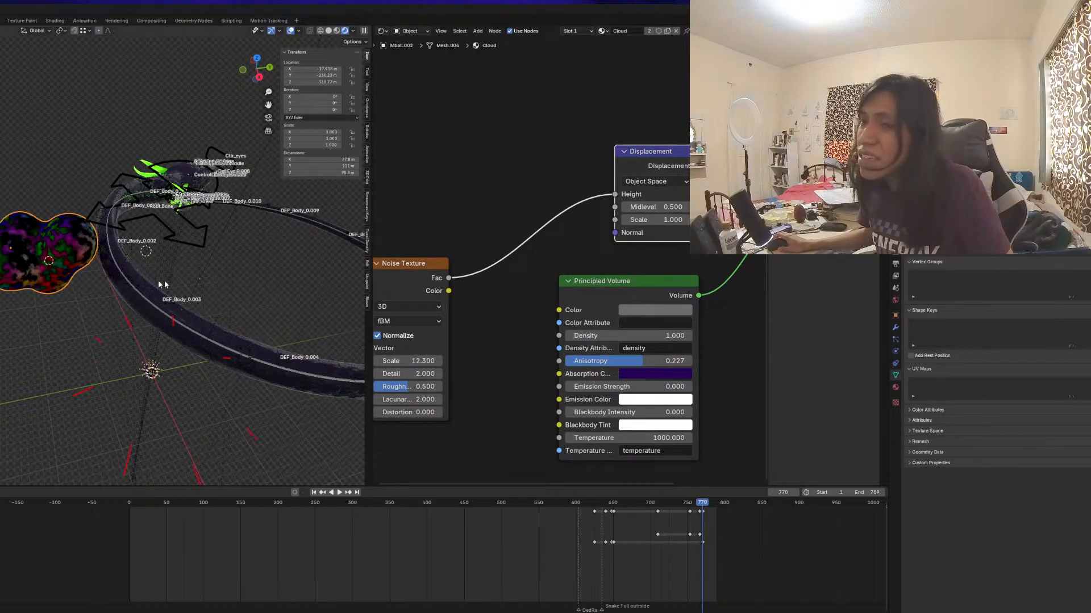
scroll(64, 282, "up", 4)
middle_click_drag(81, 275, 111, 263)
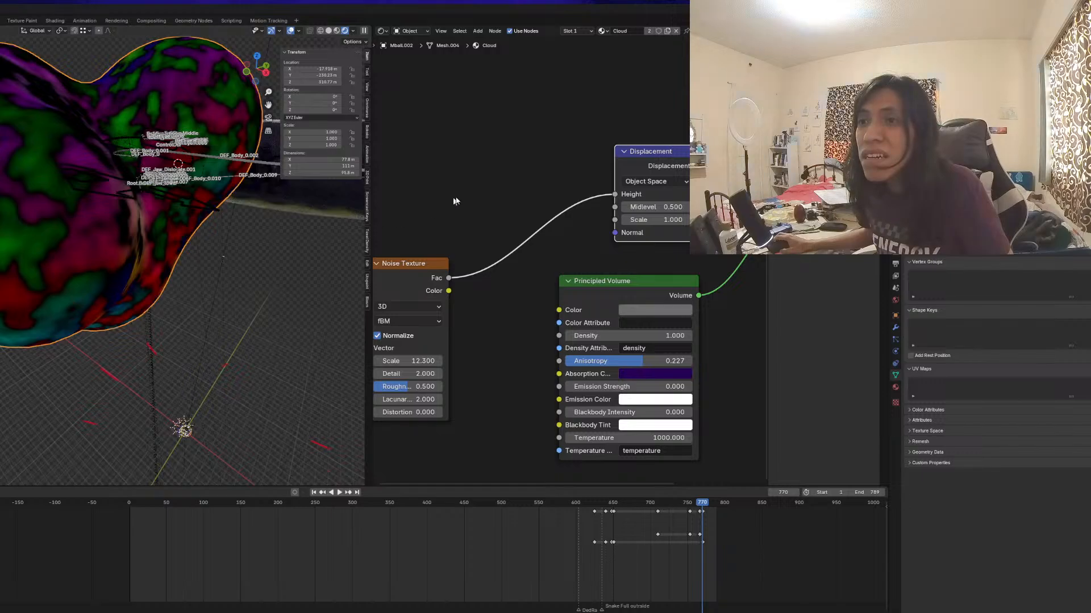
Connect the Displacement node to the Material Output's Displacement input, with Midlevel 7.3 and Scale 26.6
middle_click_drag(542, 186, 395, 230)
left_click(563, 220)
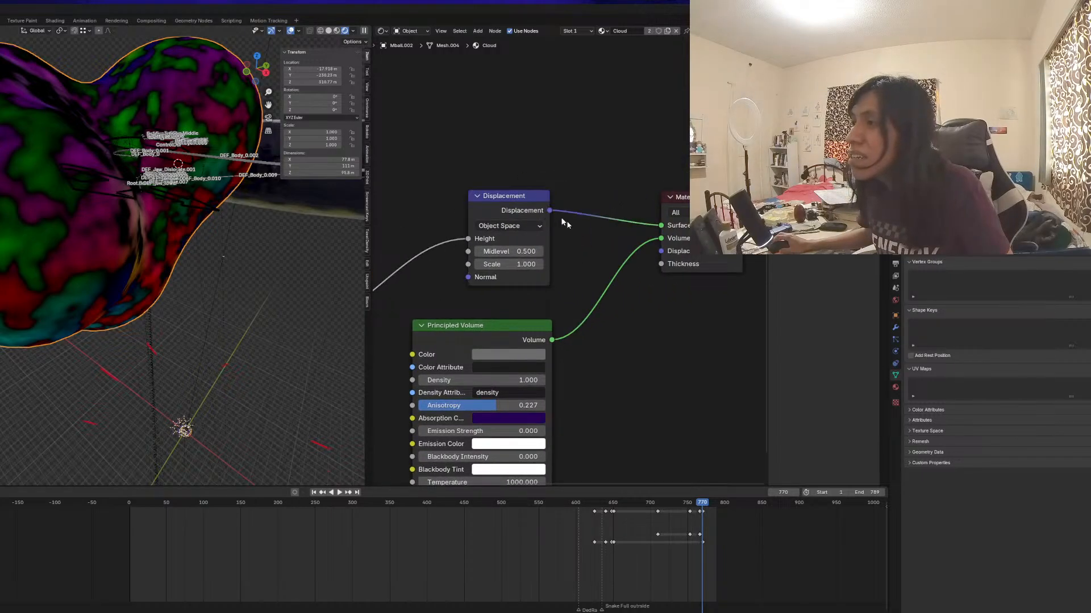
left_click_drag(549, 211, 636, 228)
left_click_drag(498, 208, 496, 214)
left_click_drag(501, 258, 522, 270)
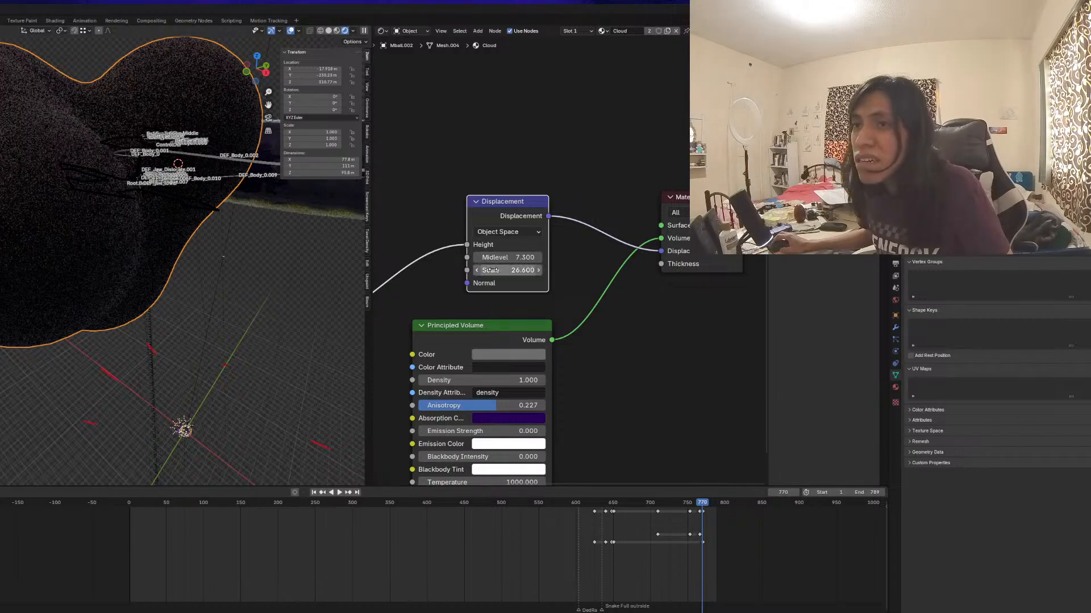
Add a Bump node fed by the Noise Texture's Fac at its Height, and connect its output to the Displacement node's Normal
scroll(446, 296, "down", 4)
middle_click_drag(445, 296, 550, 290)
key("shift+a")
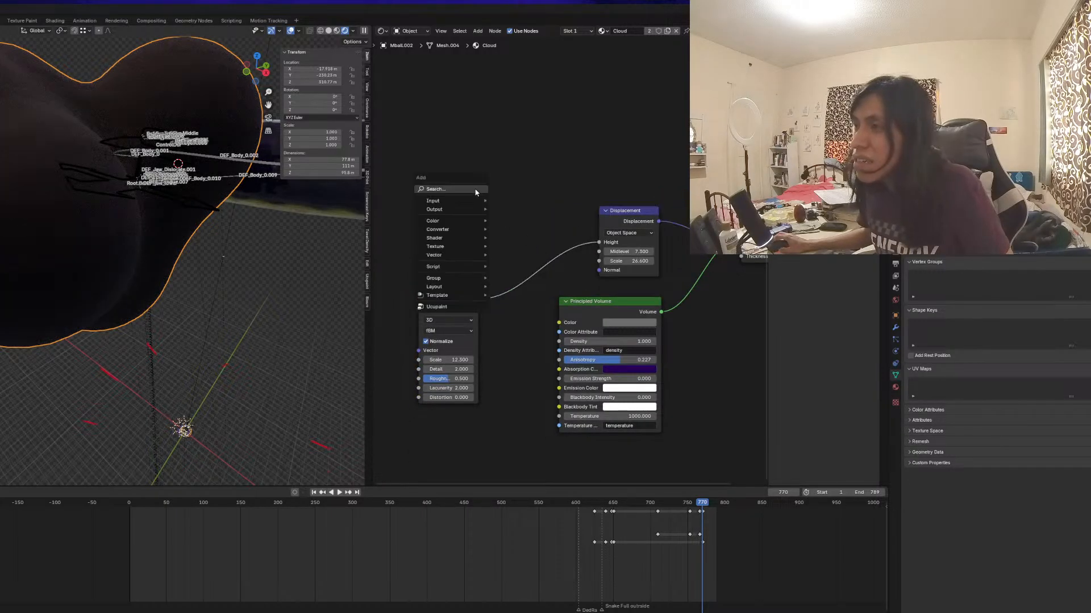
type("bump")
key("Return")
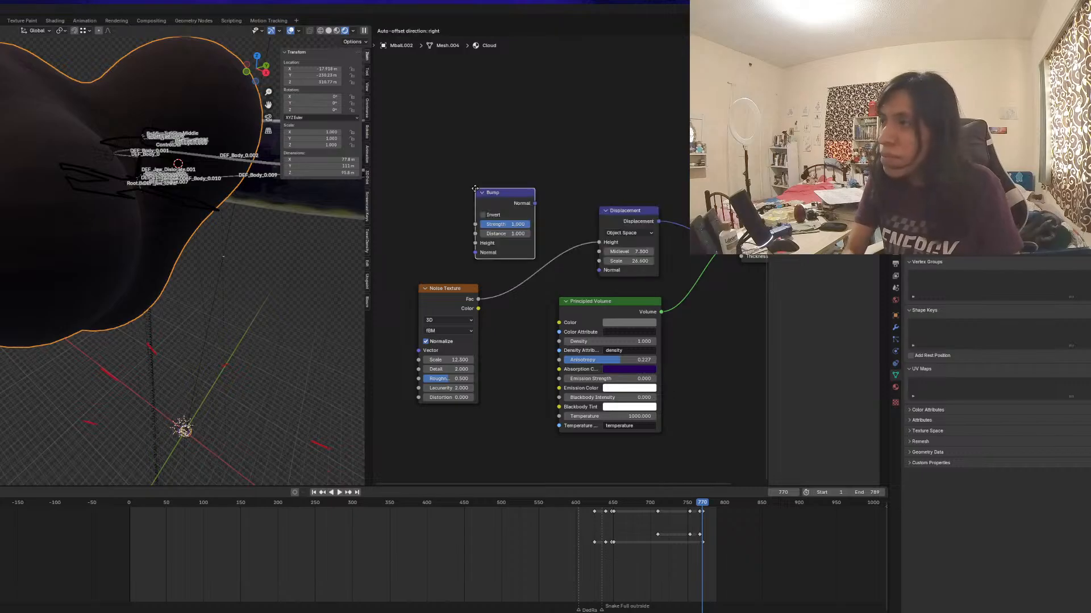
left_click(507, 272)
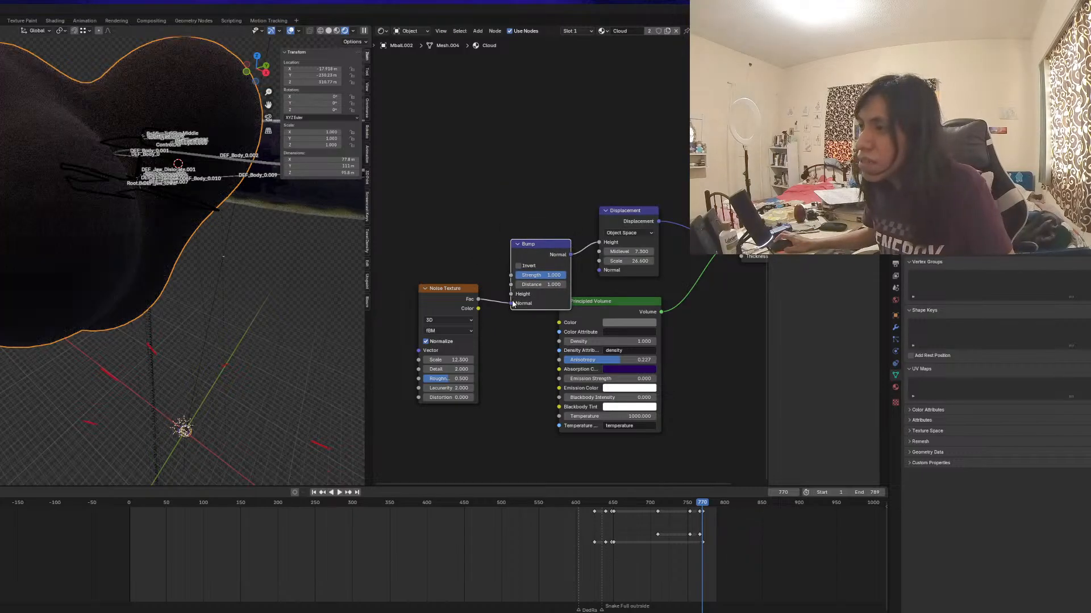
left_click_drag(570, 255, 564, 224)
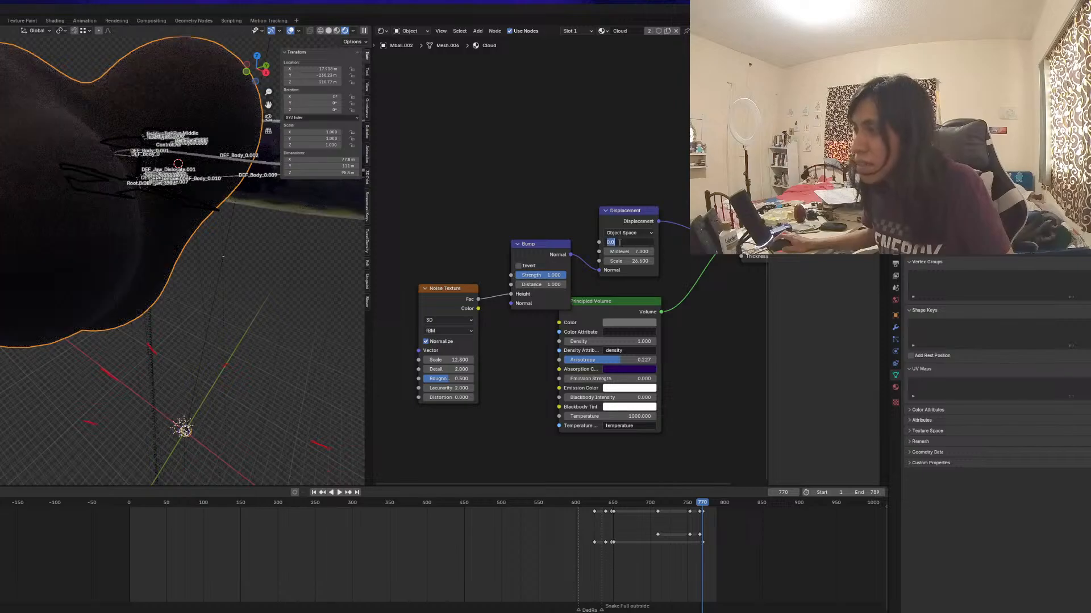
Move the Bump node higher and set the Displacement node's Height to 9.4, Midlevel to 0 and Scale to 9.6
middle_click_drag(628, 260, 559, 255)
left_click_drag(475, 239, 466, 212)
left_click_drag(558, 256, 462, 255)
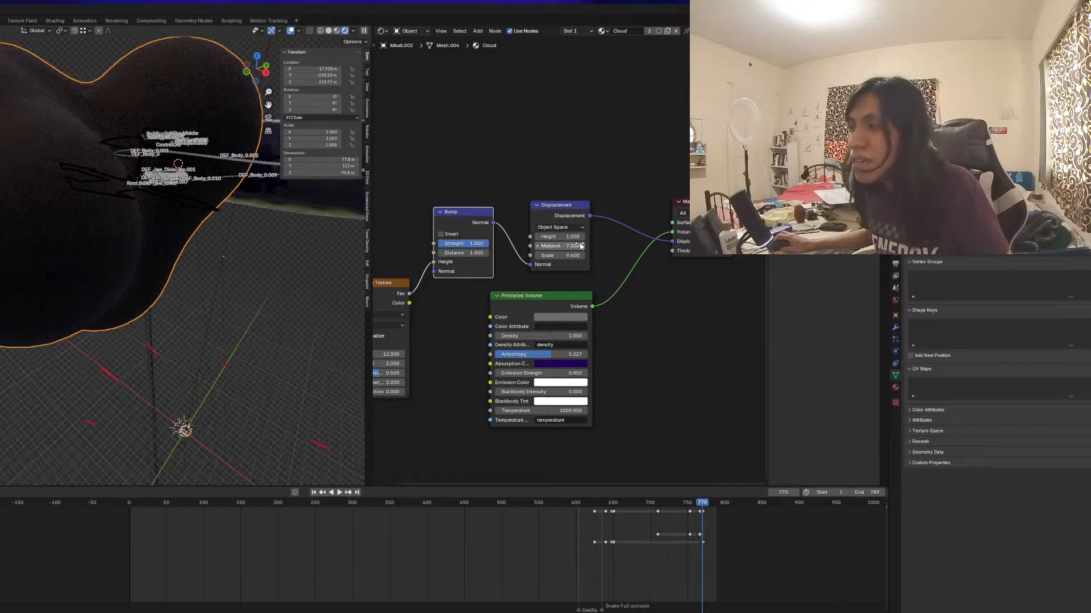
left_click_drag(559, 237, 607, 237)
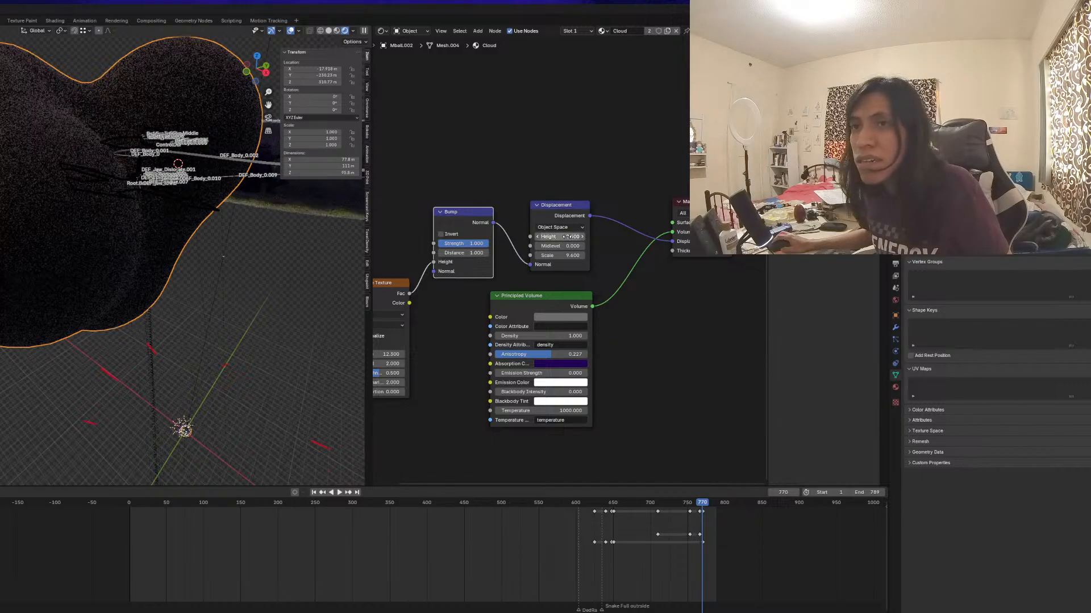
middle_click_drag(452, 302, 518, 300)
middle_click_drag(577, 270, 546, 289)
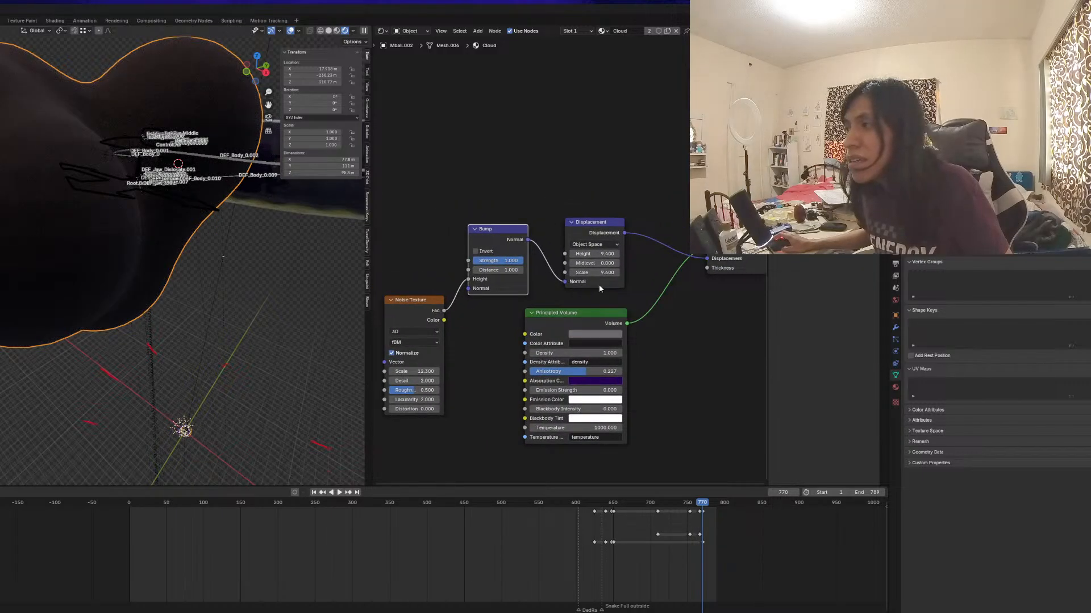
Move the Principled Volume node aside and delete the Noise Texture, Bump and Displacement nodes
left_click_drag(575, 320, 556, 340)
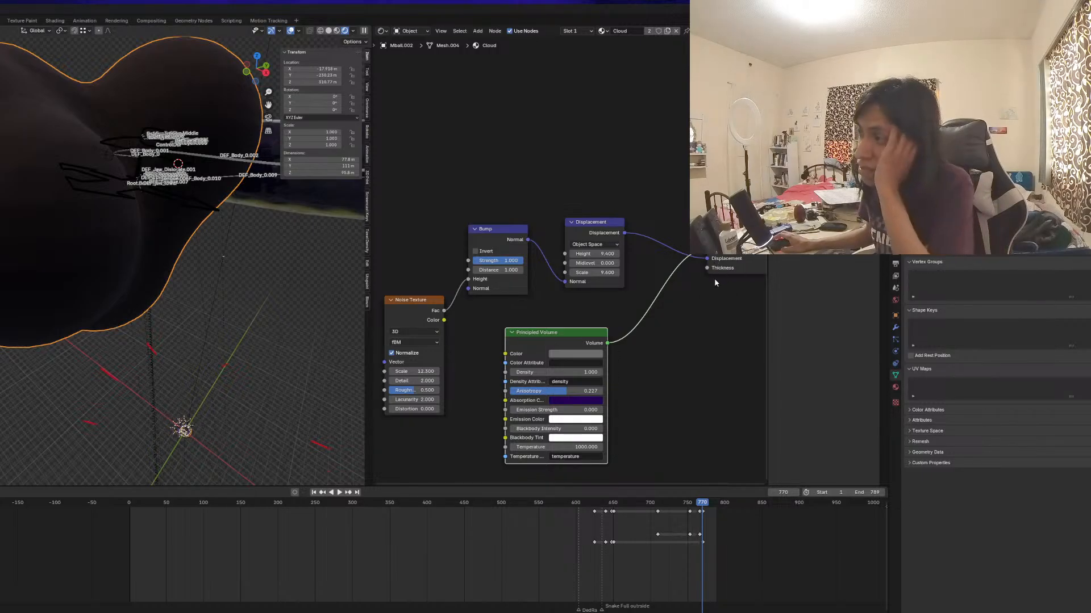
left_click_drag(706, 260, 661, 240)
left_click_drag(621, 171, 393, 302)
key("Delete")
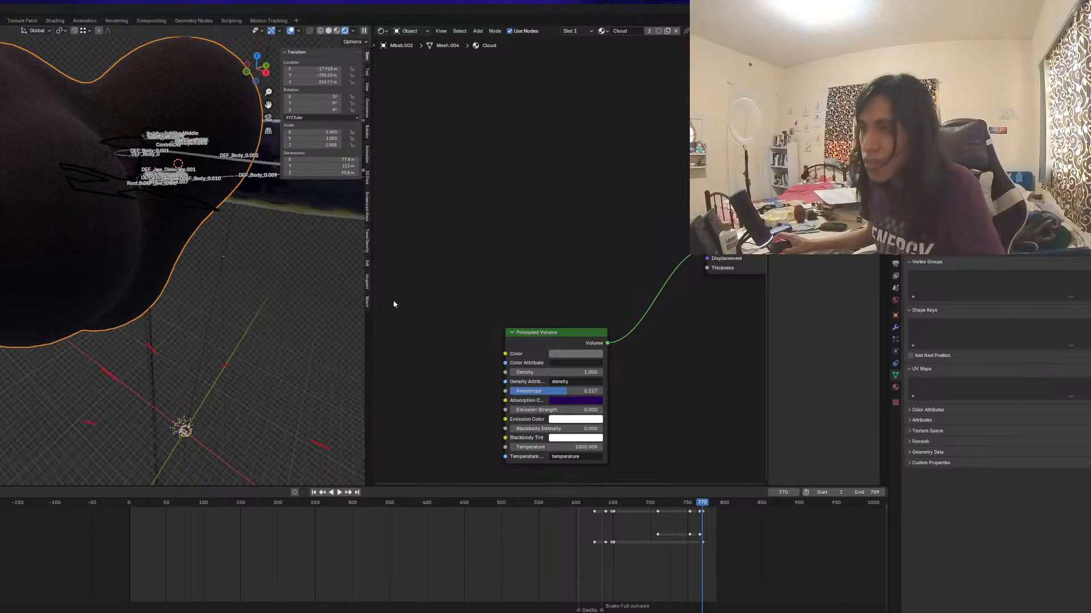
Add a Displace modifier to the cloud mesh
left_click(897, 328)
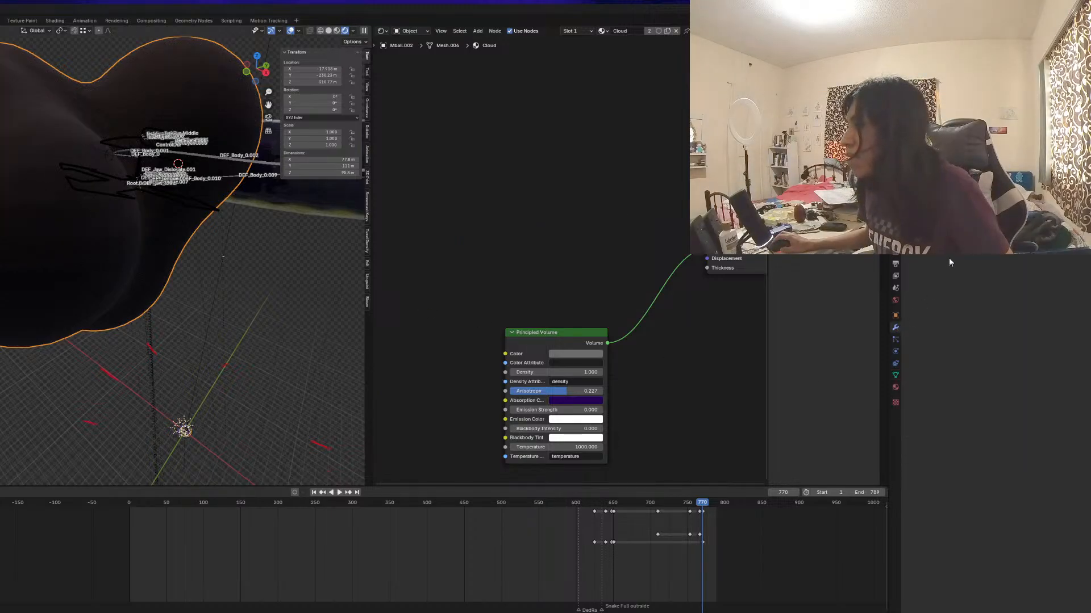
left_click(938, 264)
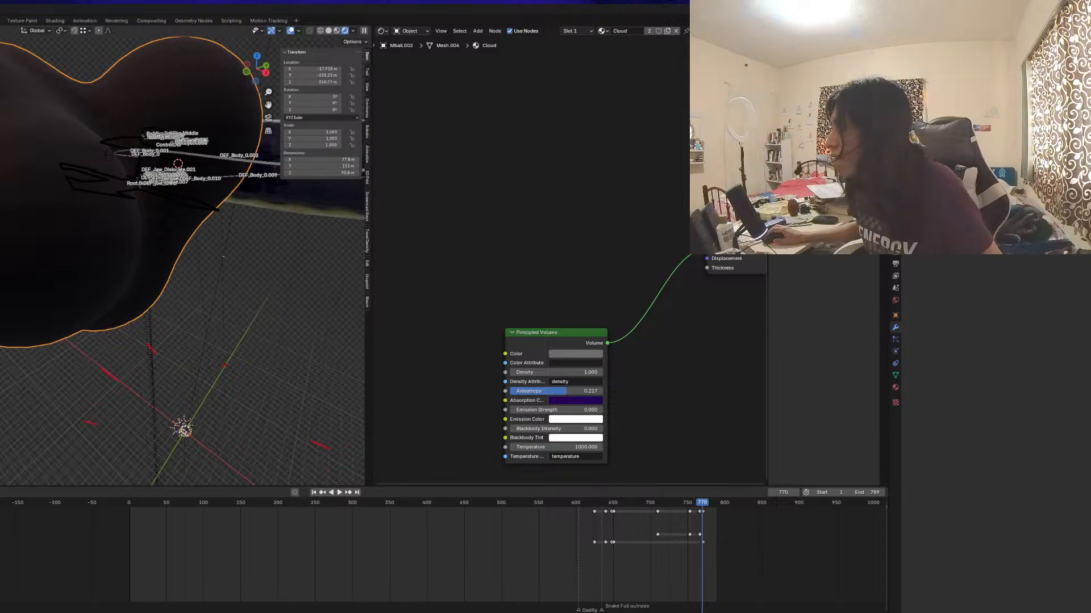
key("shift+a")
left_click(907, 247)
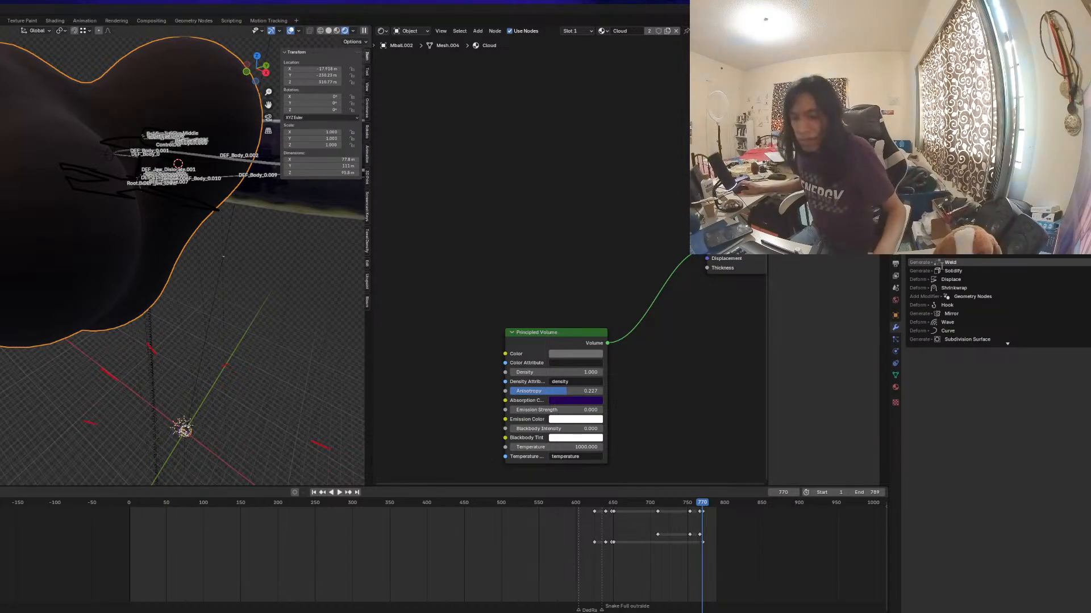
type("volume")
key("BackSpace")
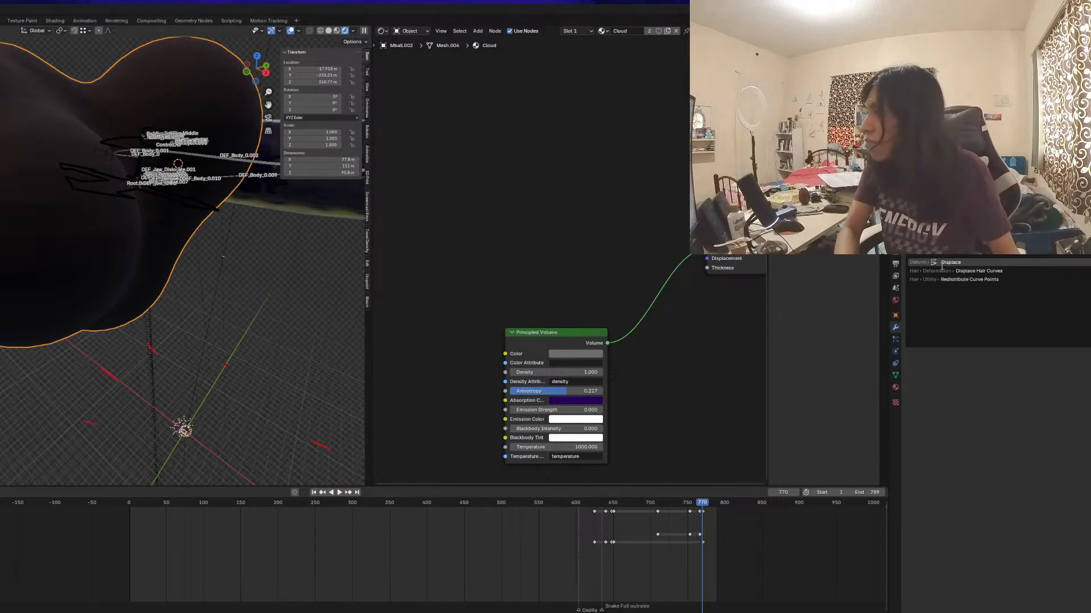
left_click(942, 263)
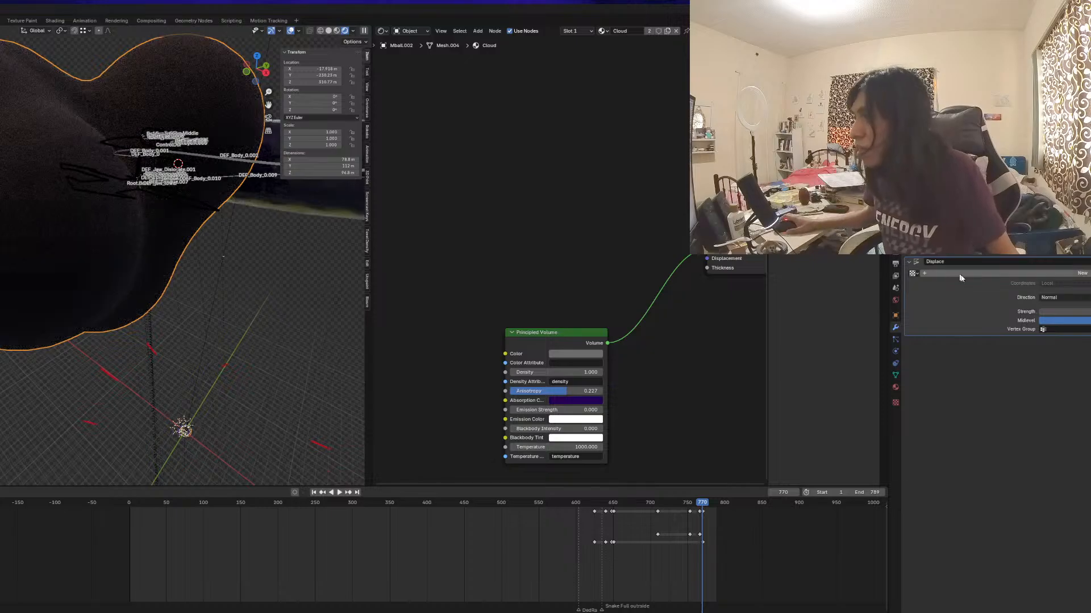
Assign the existing Texture.002 to the Displace modifier and inspect its effect on the cloud
left_click(913, 273)
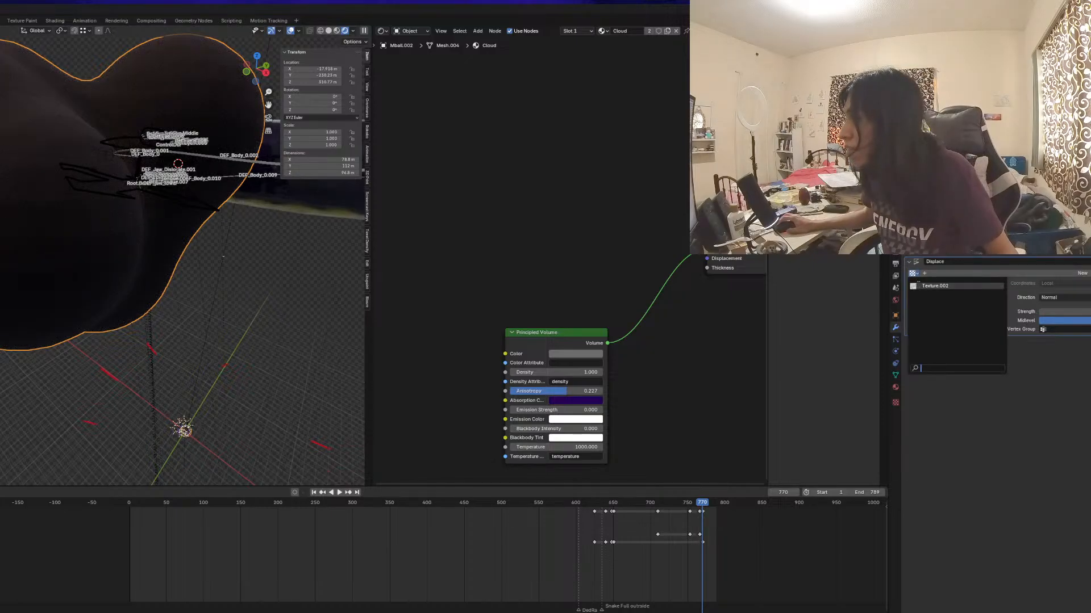
left_click(935, 286)
scroll(278, 232, "up", 3)
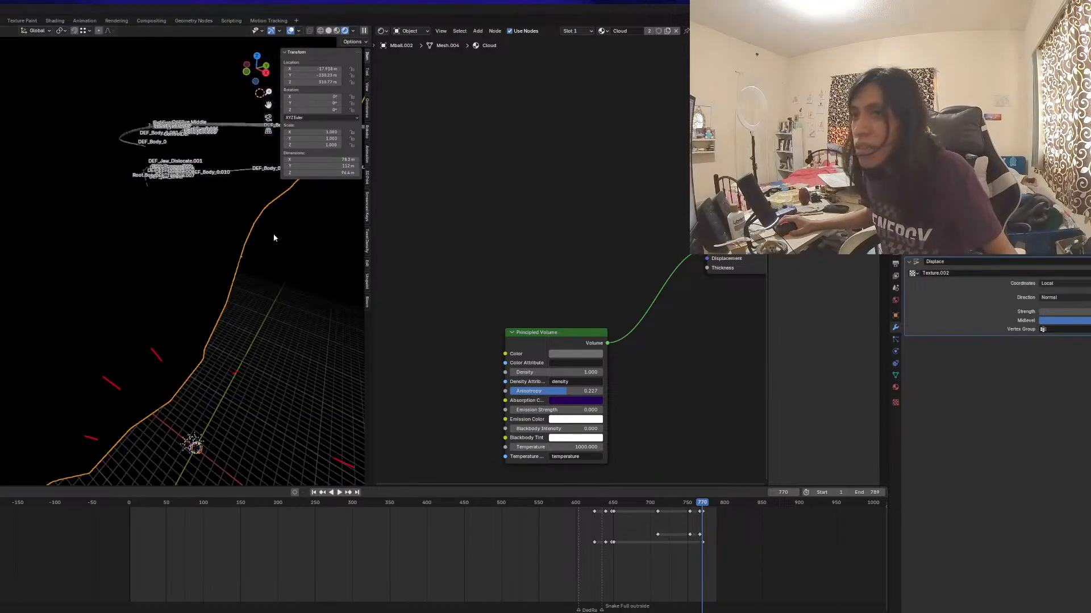
scroll(273, 238, "down", 3)
mouse_move(216, 231)
middle_mouse_down()
mouse_move(227, 233)
mouse_move(214, 242)
middle_mouse_up()
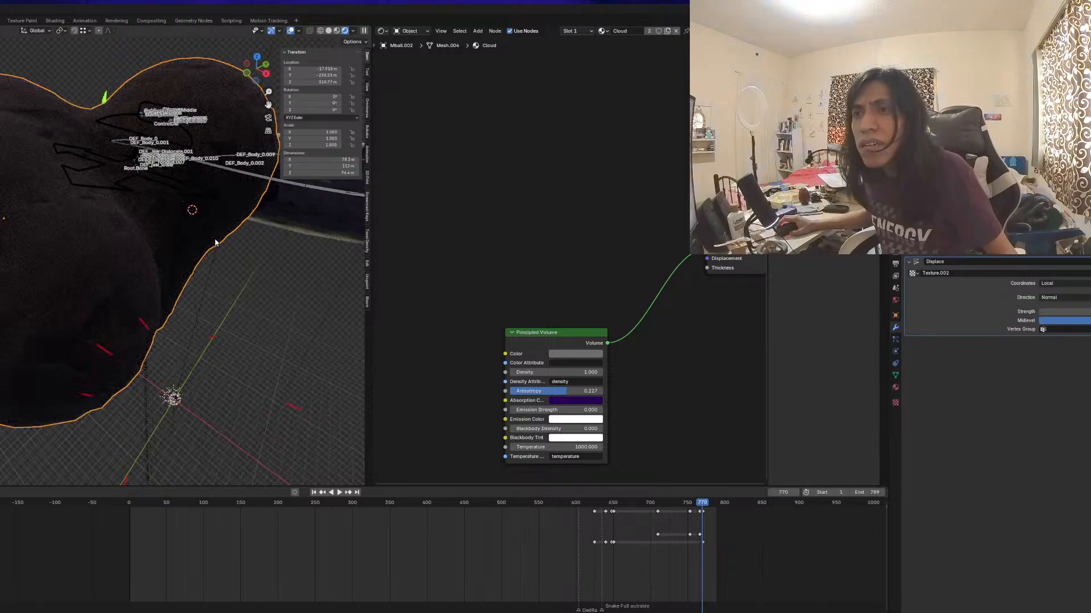
left_click(948, 251)
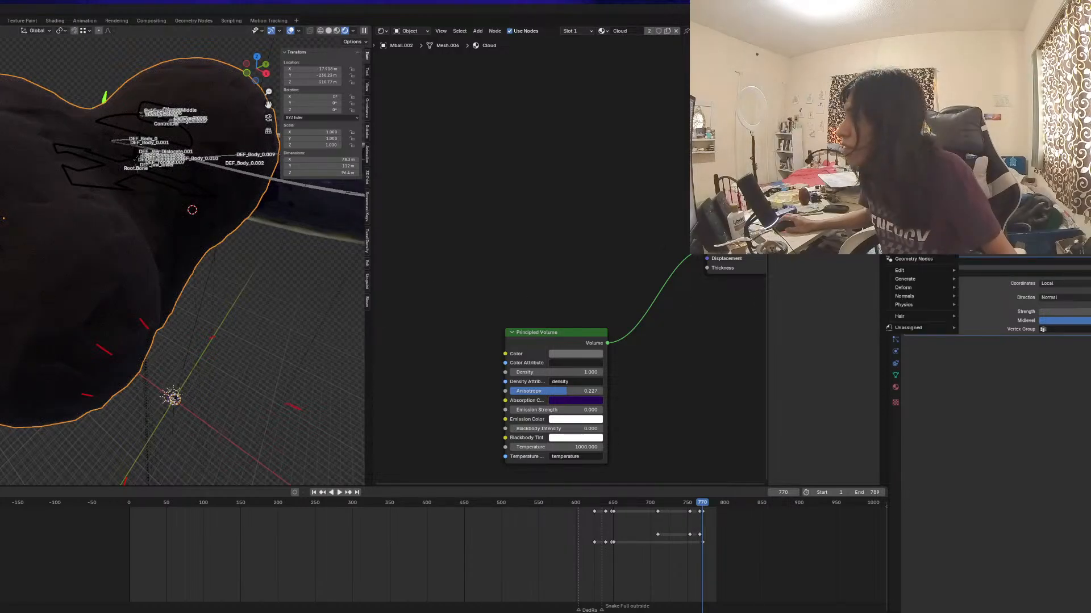
type("su")
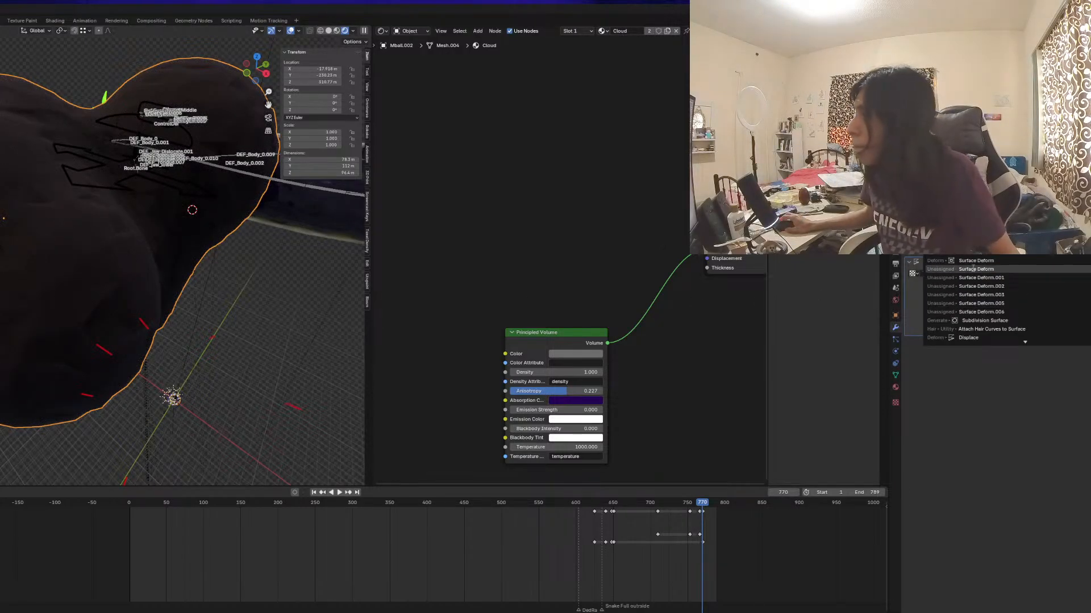
left_click(1041, 389)
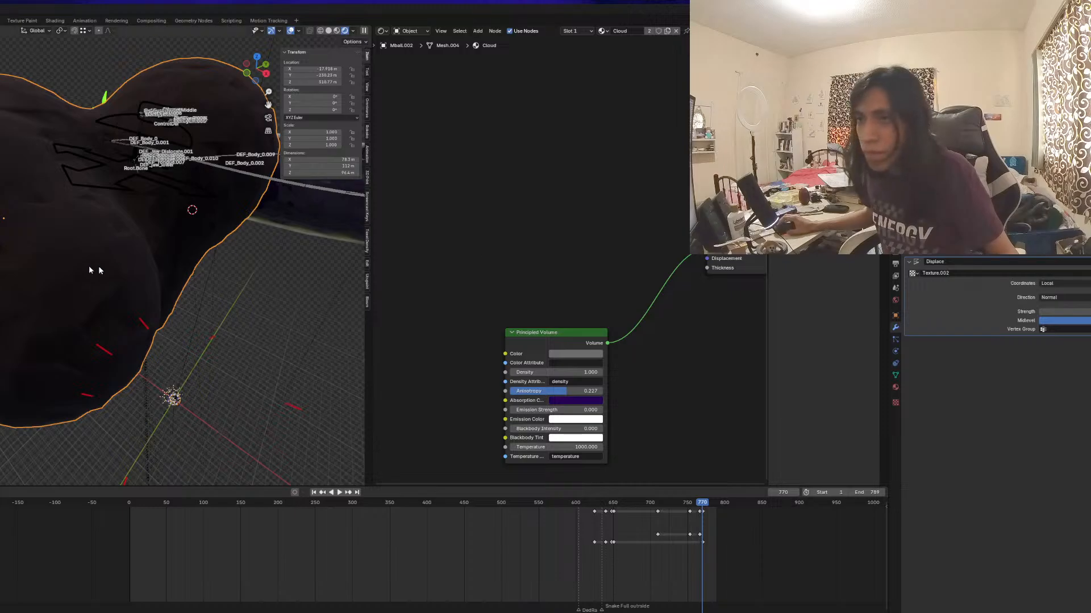
Add a level 1 Subdivision modifier to the cloud and place it before the Displace modifier
key("ctrl+1")
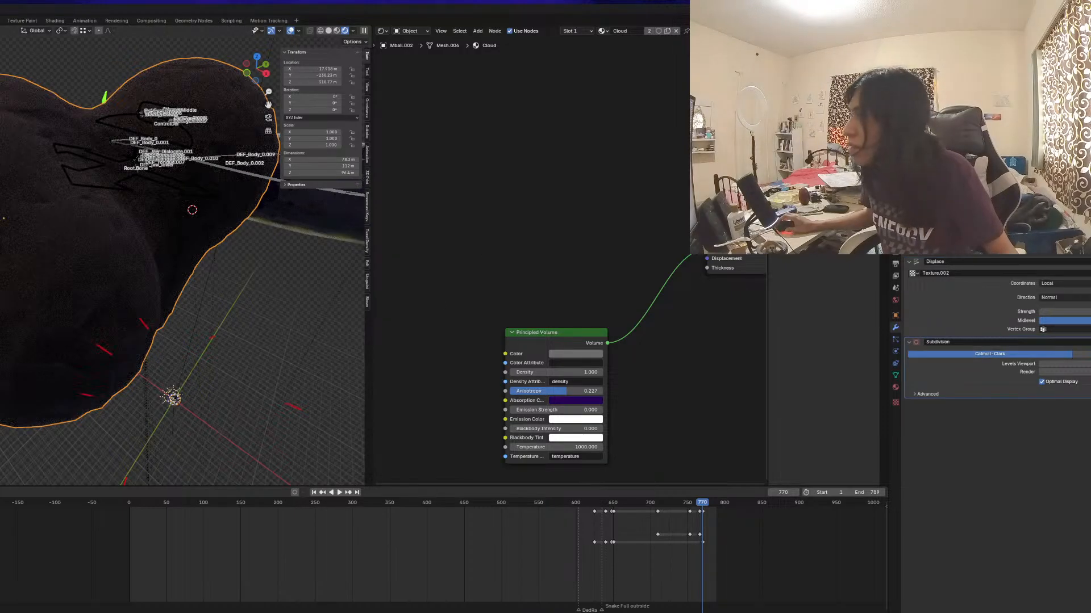
left_click_drag(1087, 261, 1087, 361)
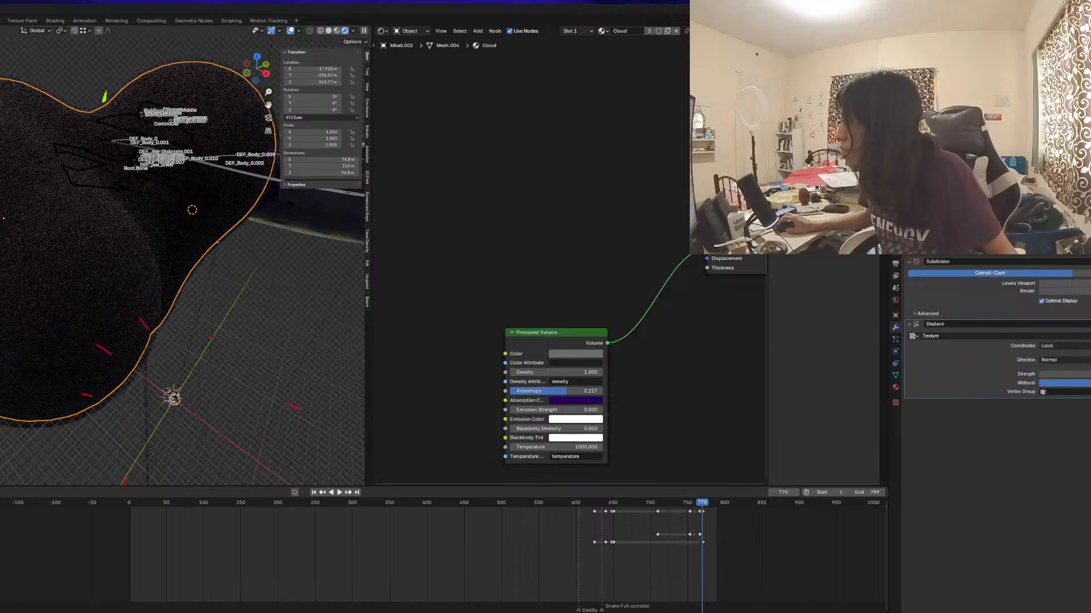
Rename the Displace modifier's texture to Clouds and set its type to Clouds
left_click(912, 336)
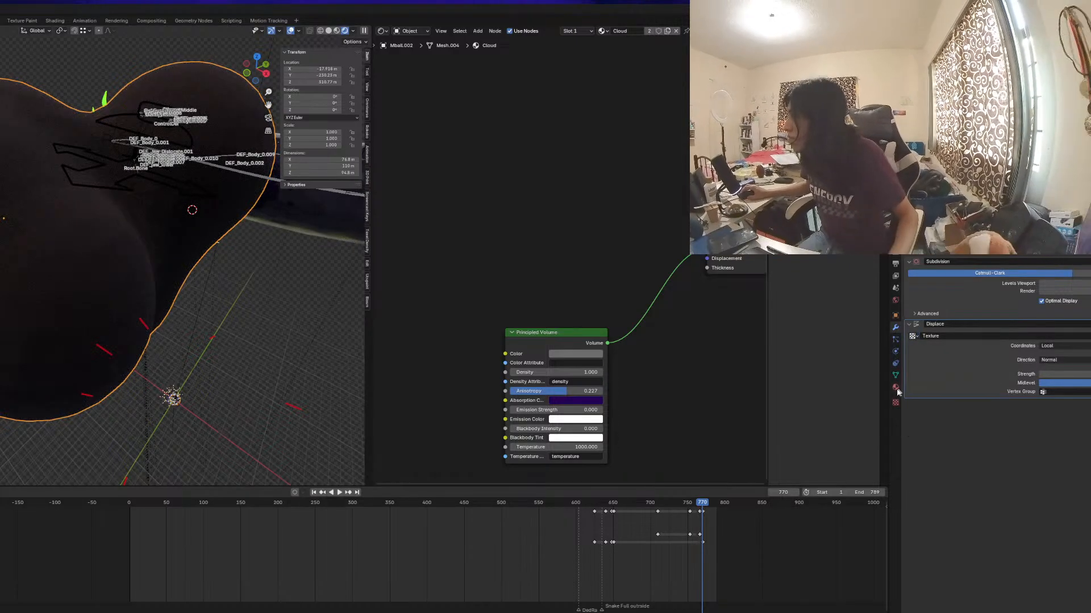
left_click(896, 403)
double_click(968, 261)
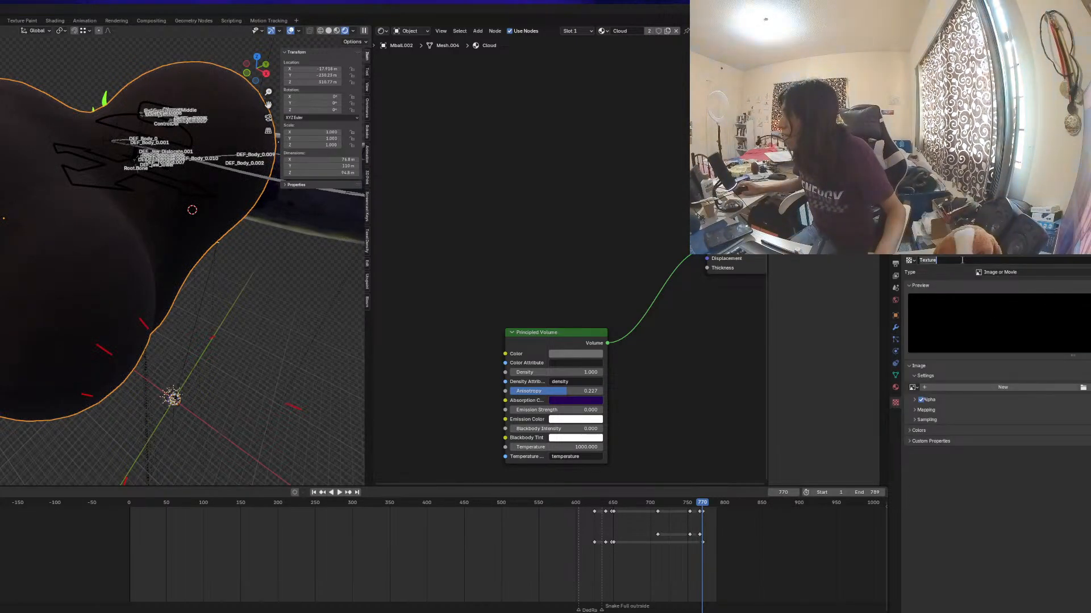
type("Clouds")
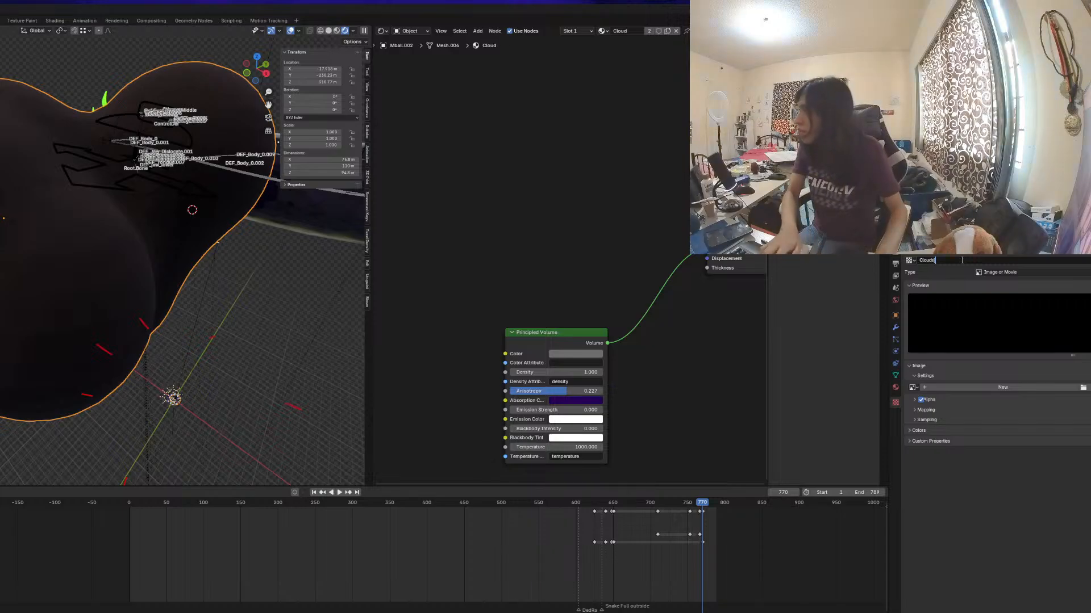
key("Return")
left_click(1003, 272)
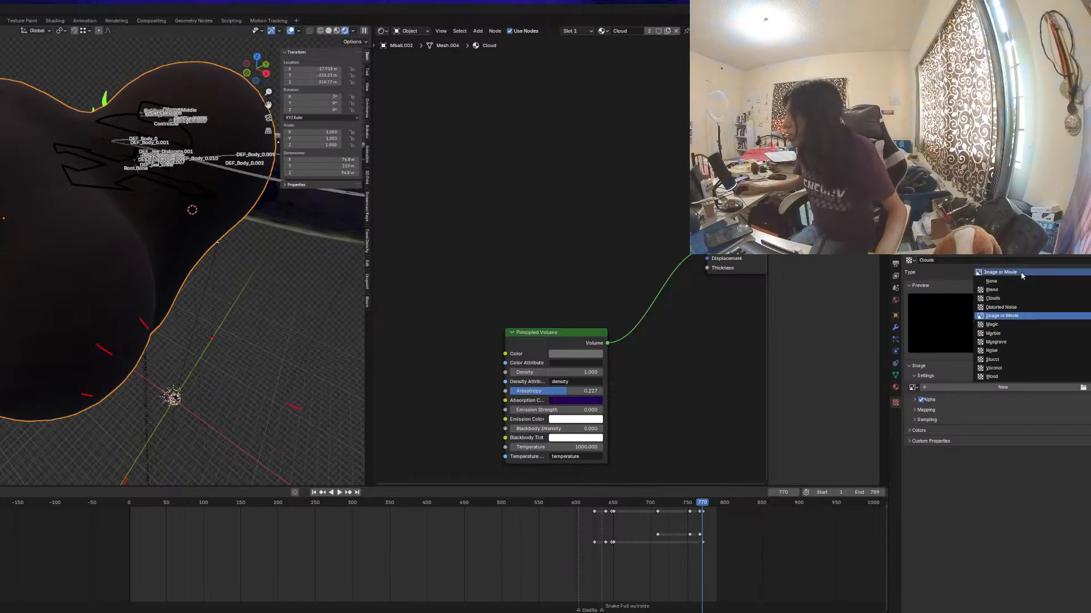
left_click(1002, 314)
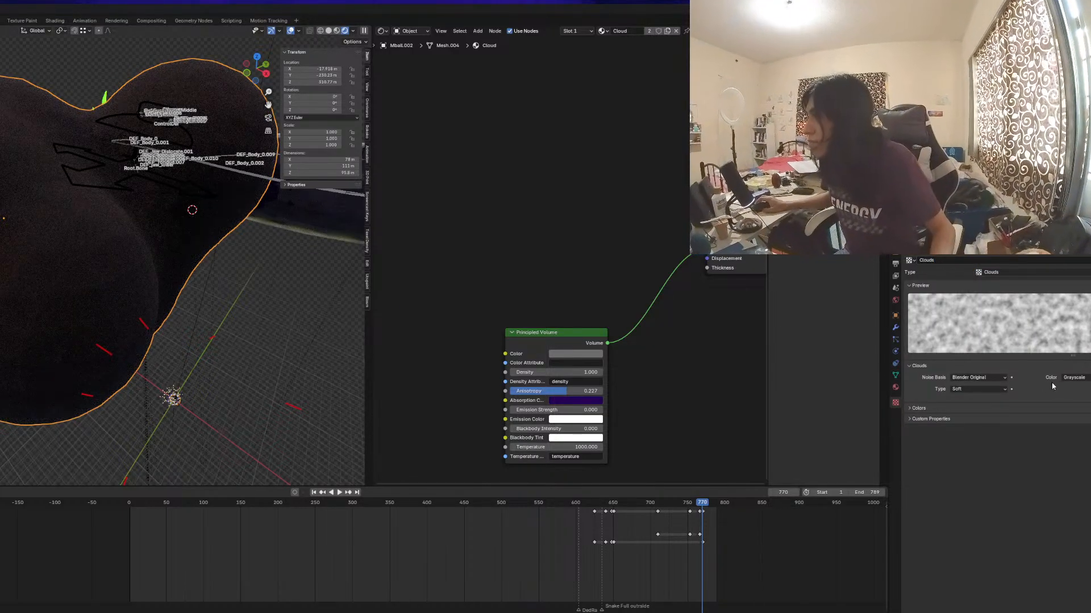
Disconnect the Principled Volume from the Material Output to inspect the cloud's displaced shape, and reconnect it to the Volume input
middle_click_drag(616, 345, 594, 348)
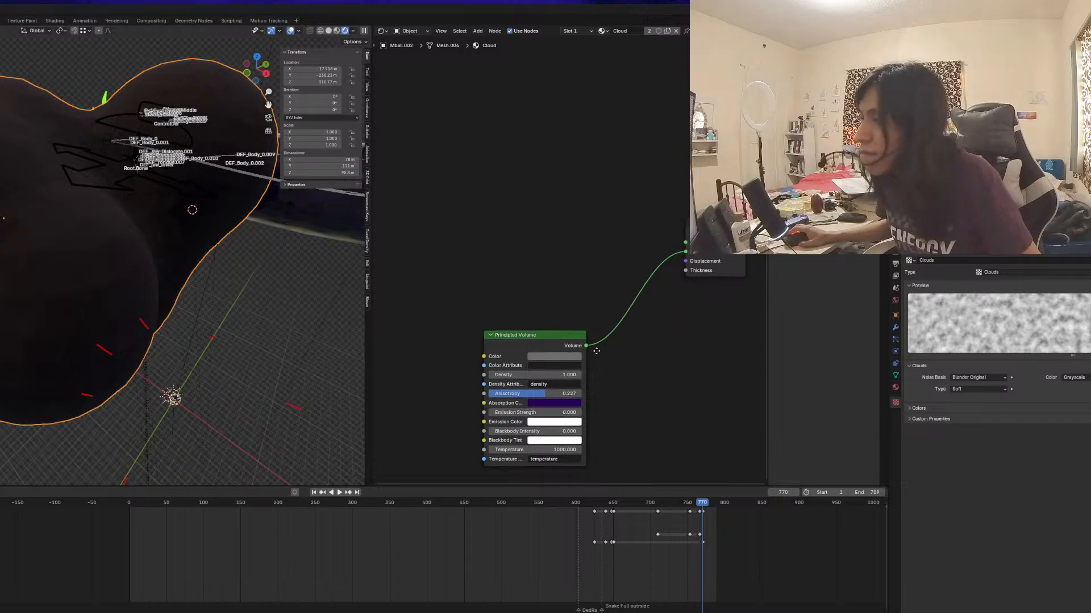
left_click_drag(556, 337, 560, 288)
left_click_drag(685, 252, 649, 265)
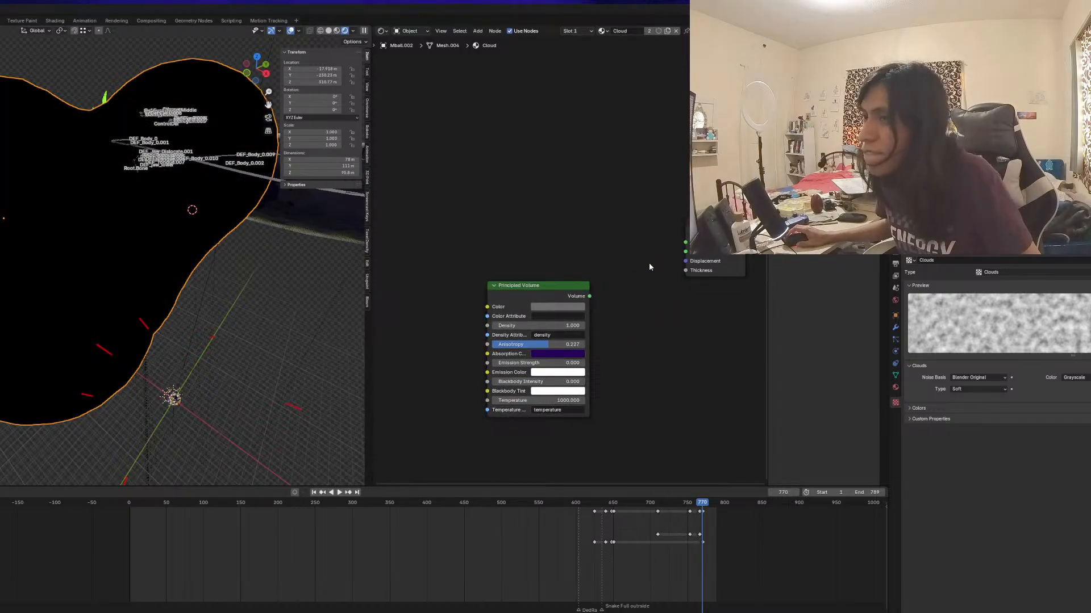
middle_click_drag(211, 276, 194, 271)
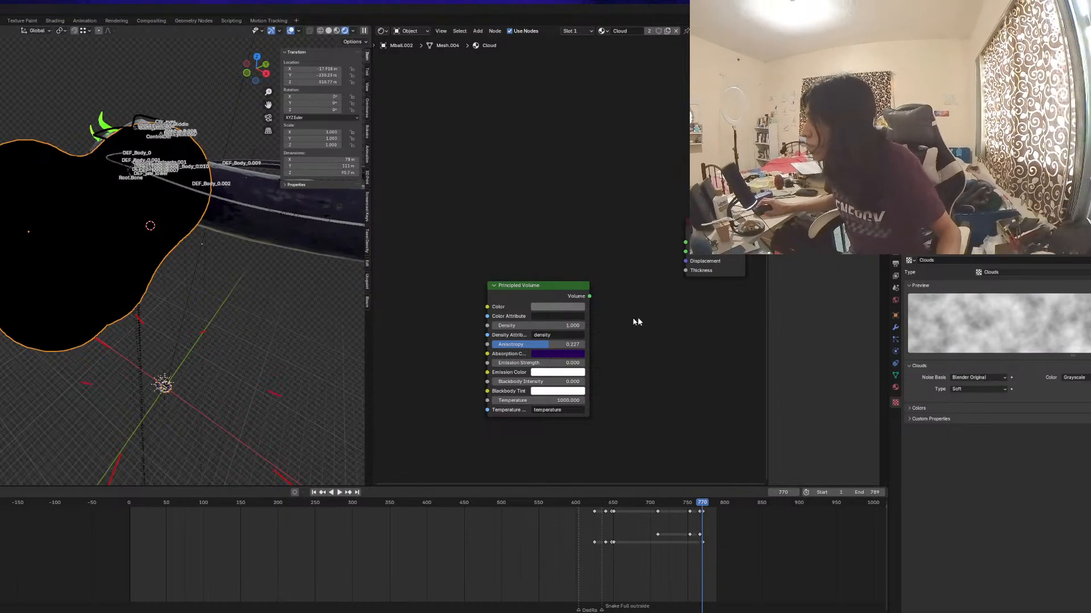
left_click_drag(589, 296, 685, 251)
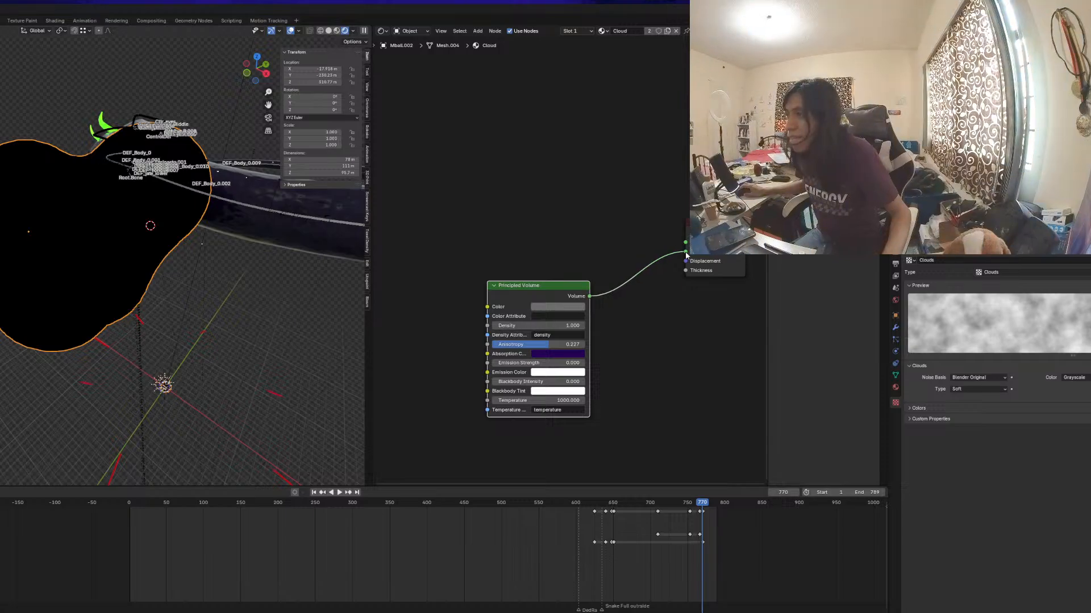
left_click_drag(531, 287, 515, 261)
Inspect the cloud beside the snake and set the Principled Volume's Density to 0.2
scroll(121, 259, "down", 2)
middle_click_drag(97, 277, 108, 309)
scroll(121, 260, "up", 3)
scroll(108, 264, "down", 1)
scroll(109, 264, "up", 2)
scroll(84, 318, "up", 2)
scroll(84, 319, "down", 3)
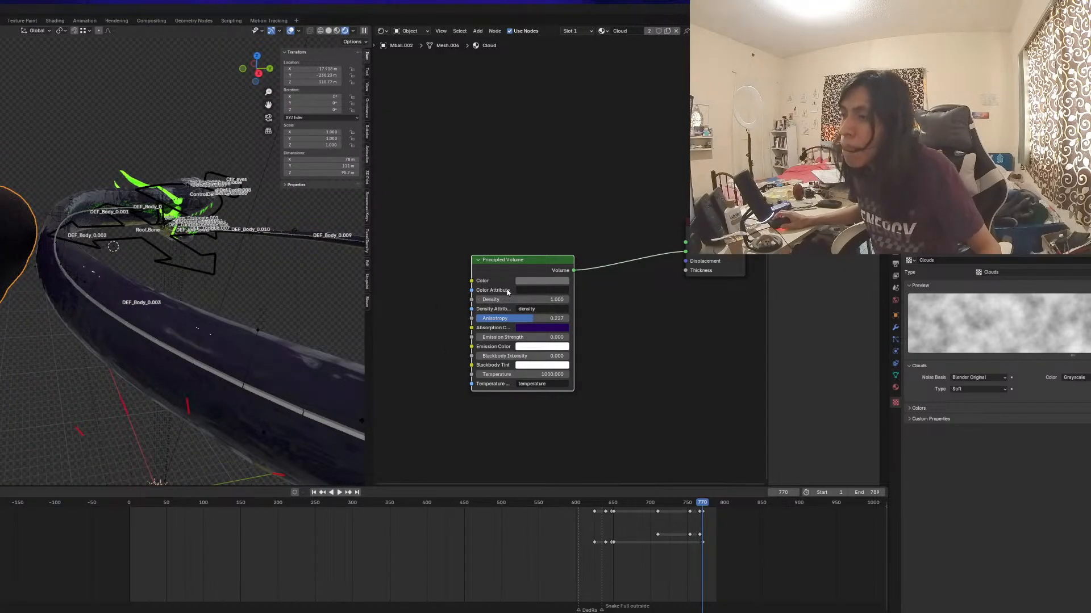
left_click(536, 300)
type("0.2")
key("Return")
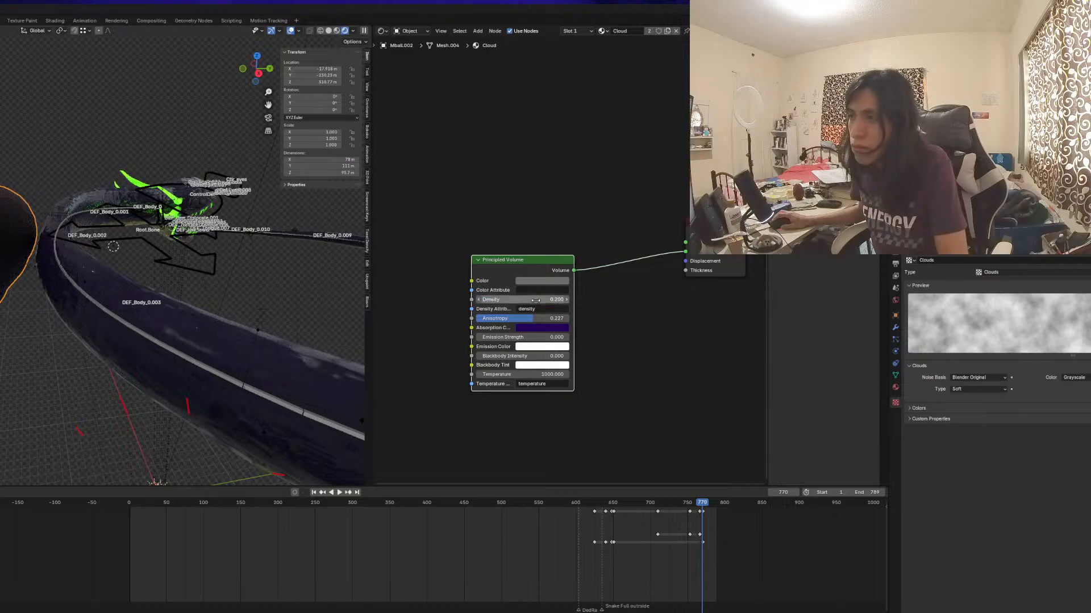
Set the cloud material's Principled Volume Density to 1 and Anisotropy to -0.218
left_click(532, 303)
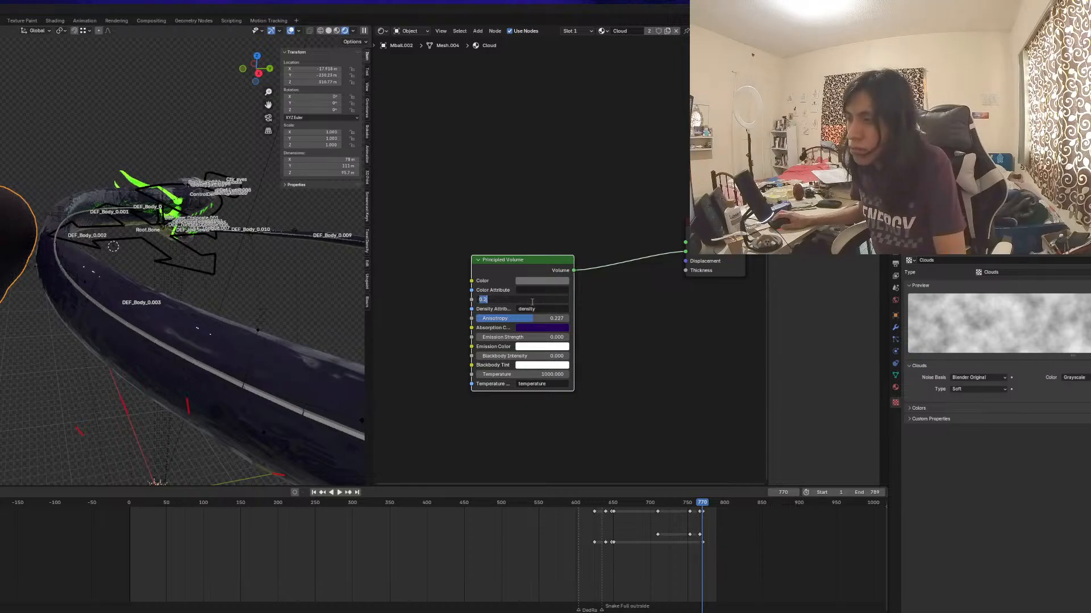
key("Return")
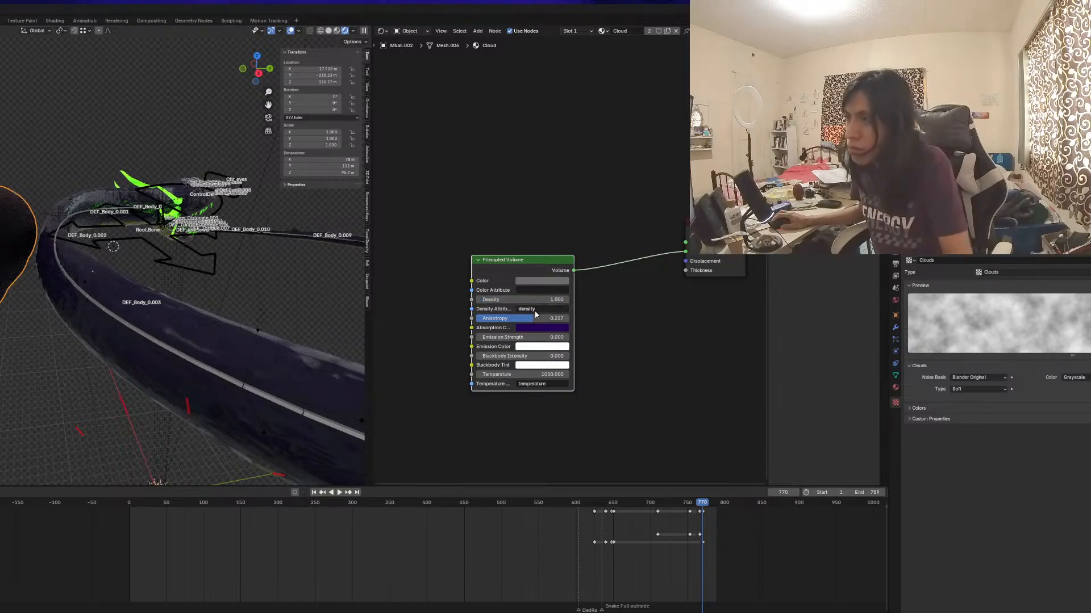
mouse_move(534, 319)
left_mouse_down()
mouse_move(544, 319)
mouse_move(518, 318)
left_mouse_up()
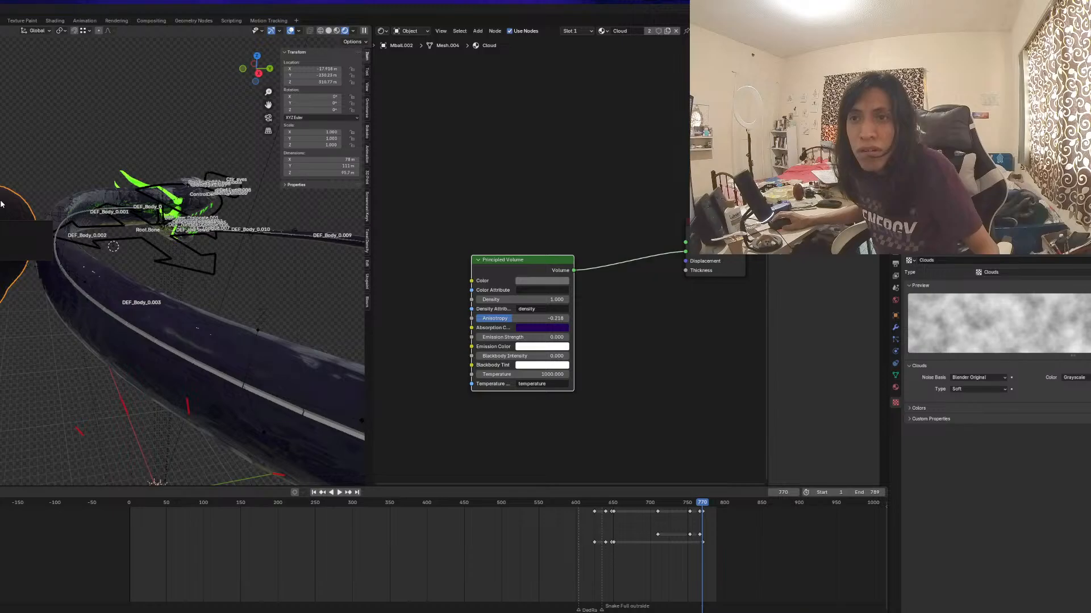
key("Tab")
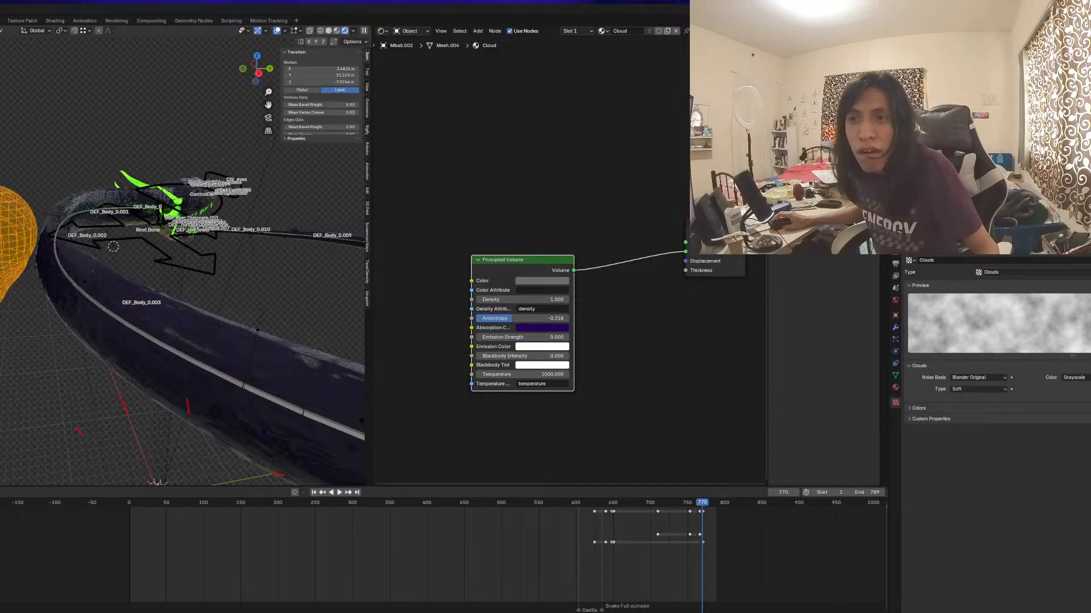
key("Tab")
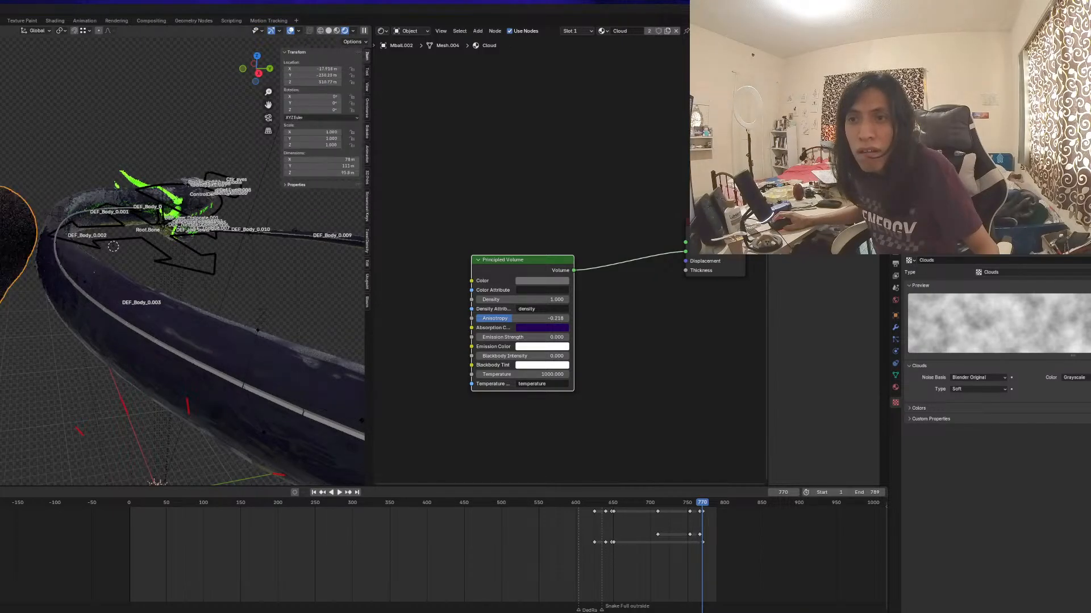
middle_click_drag(113, 246, 3, 251)
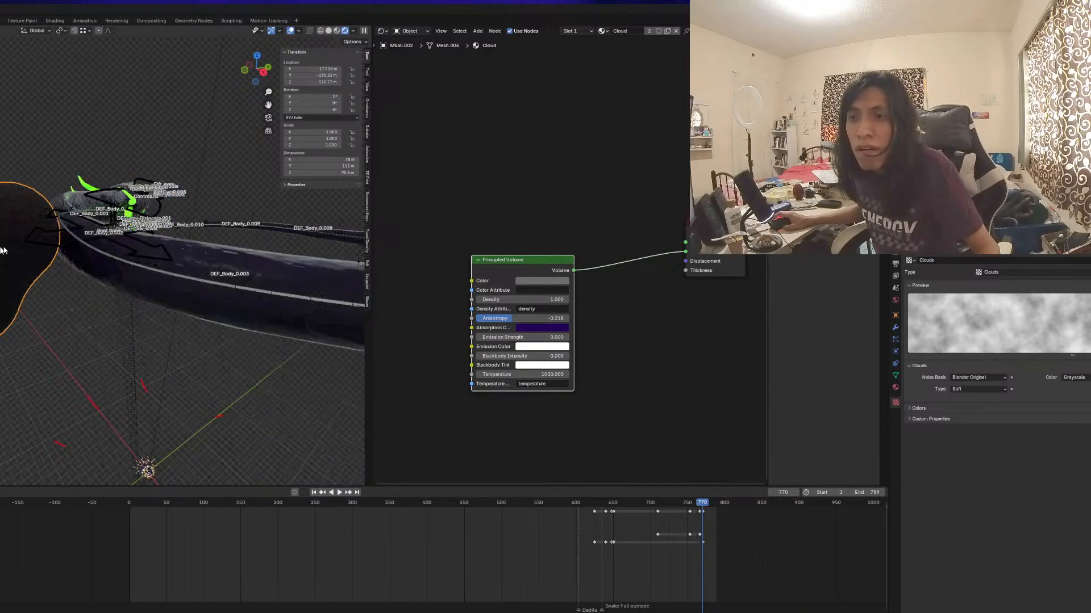
Show the scene in wireframe shading and select the cloud mesh beside the snake
left_click(333, 32)
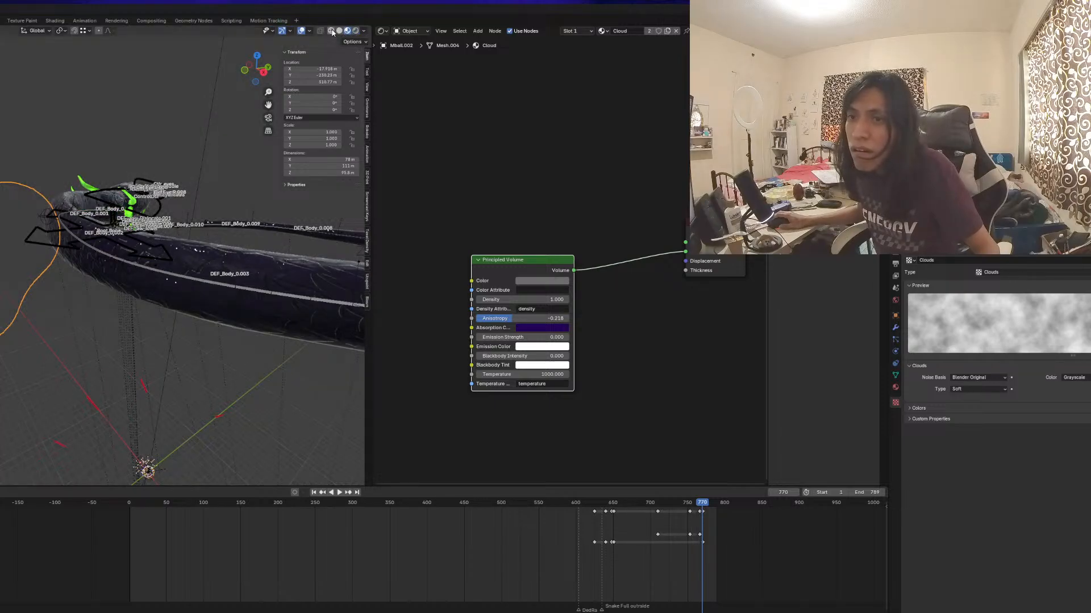
left_click(332, 32)
mouse_move(71, 319)
middle_mouse_down("shift")
mouse_move(132, 322)
mouse_move(65, 312)
middle_mouse_up("shift")
left_click(132, 322)
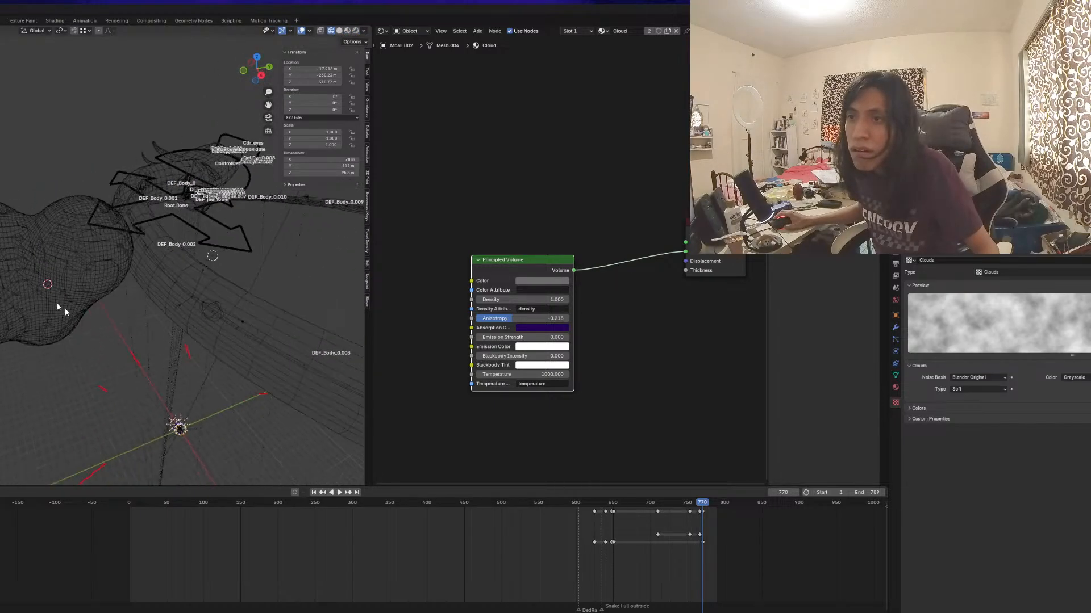
left_click(65, 309)
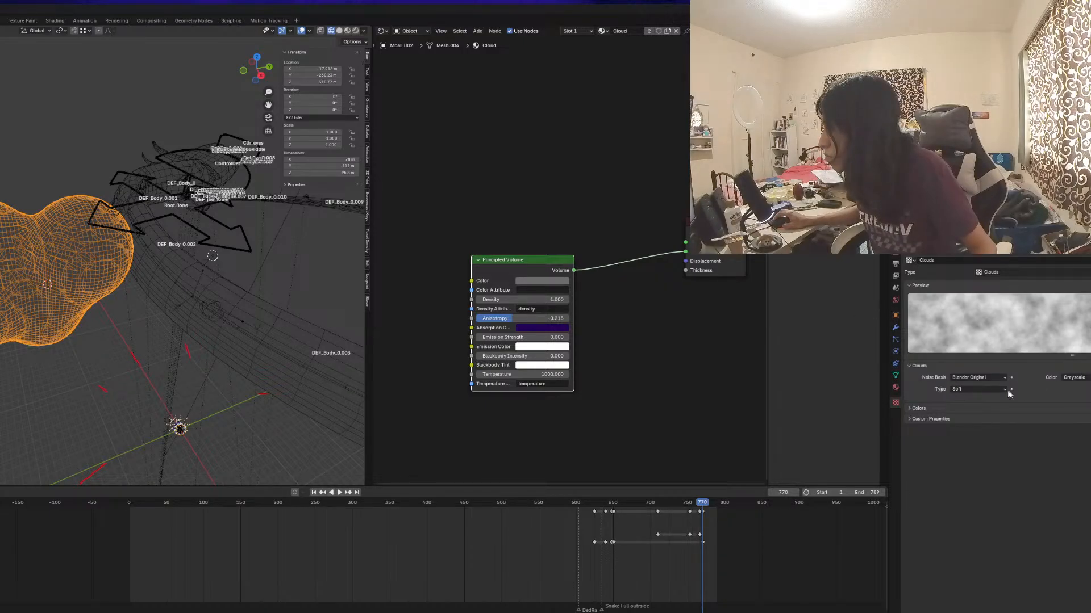
Set the Clouds texture's type to Hard and enable its Color Ramp with the first stop at position 0.261
left_click(941, 408)
left_click(977, 389)
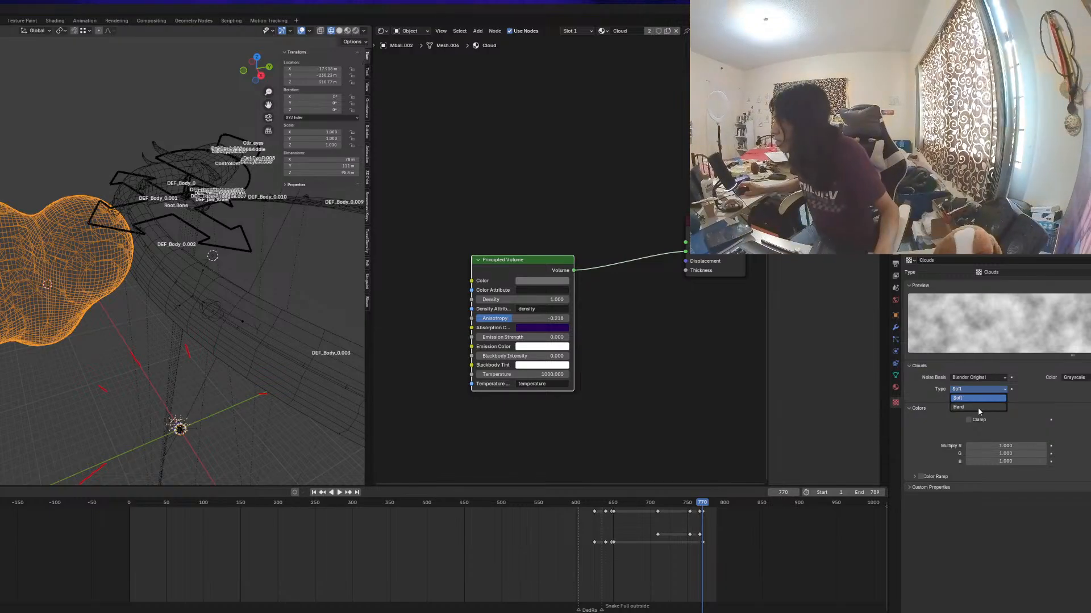
left_click(977, 407)
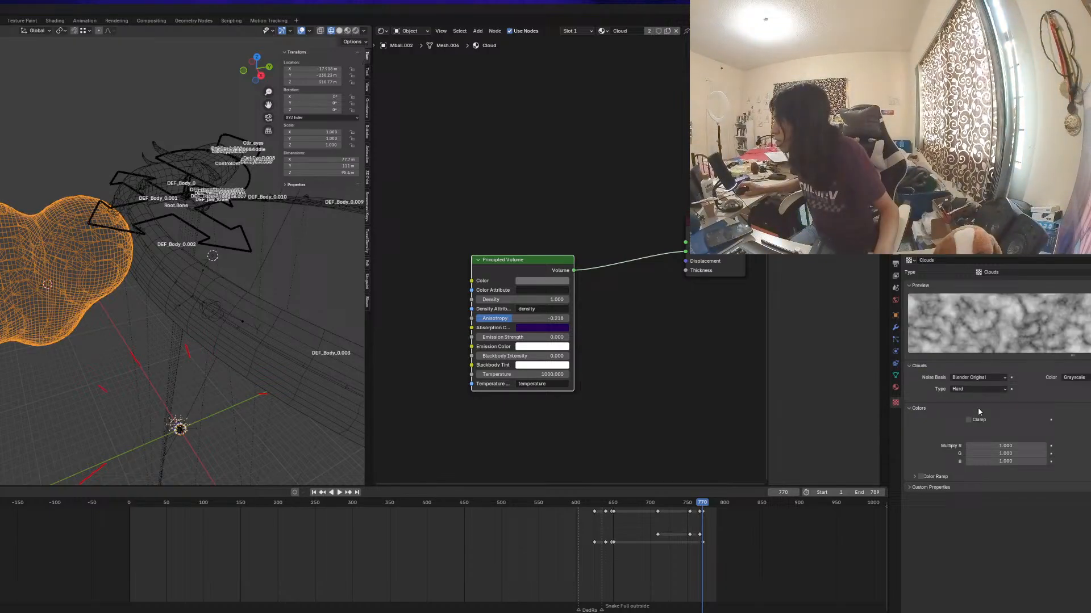
left_click(935, 477)
left_click(921, 477)
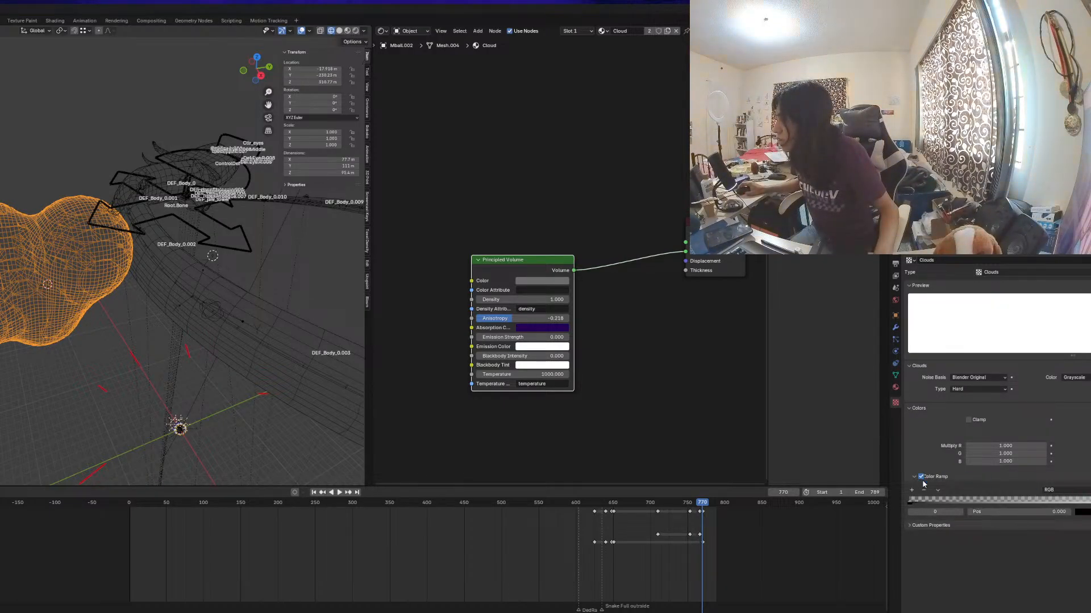
left_click_drag(911, 499, 995, 500)
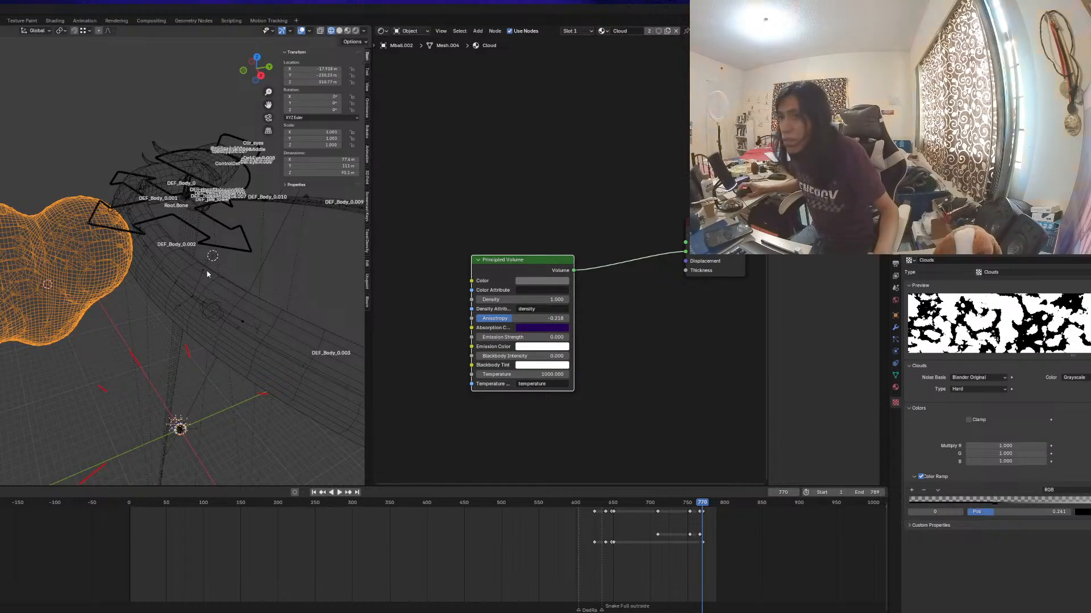
Inspect the displaced cloud's surface in solid shading and its volume in rendered shading
left_click(207, 273)
left_click(8, 319)
left_click(135, 318)
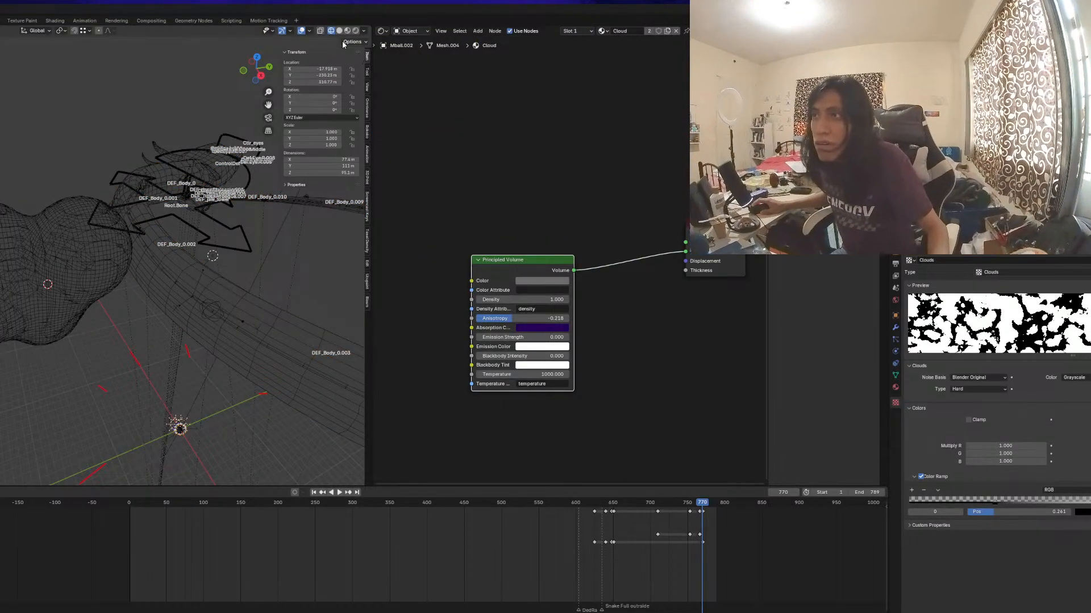
left_click(340, 30)
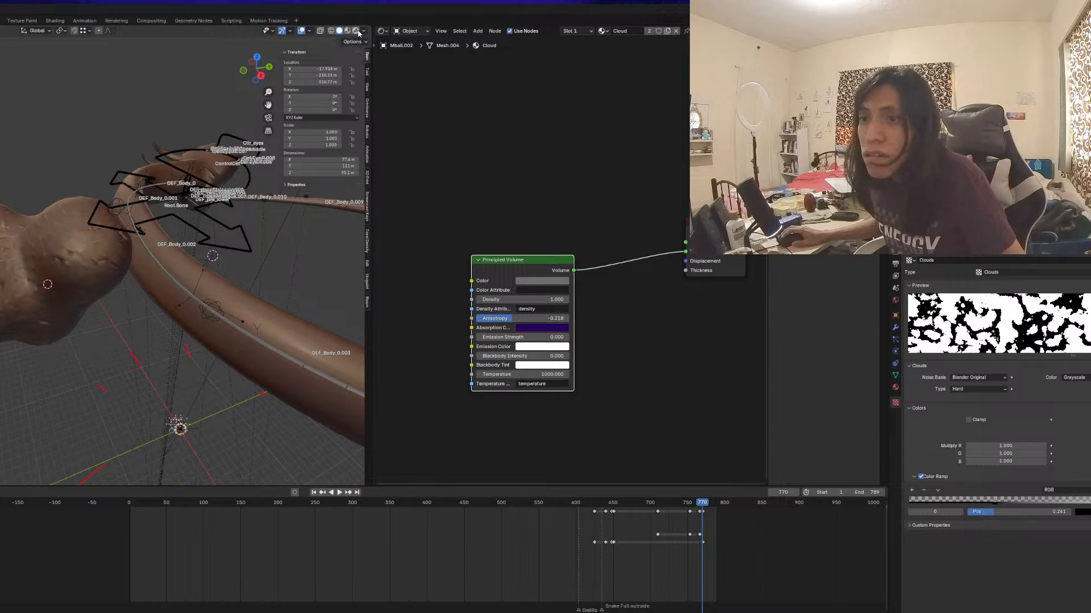
left_click(356, 30)
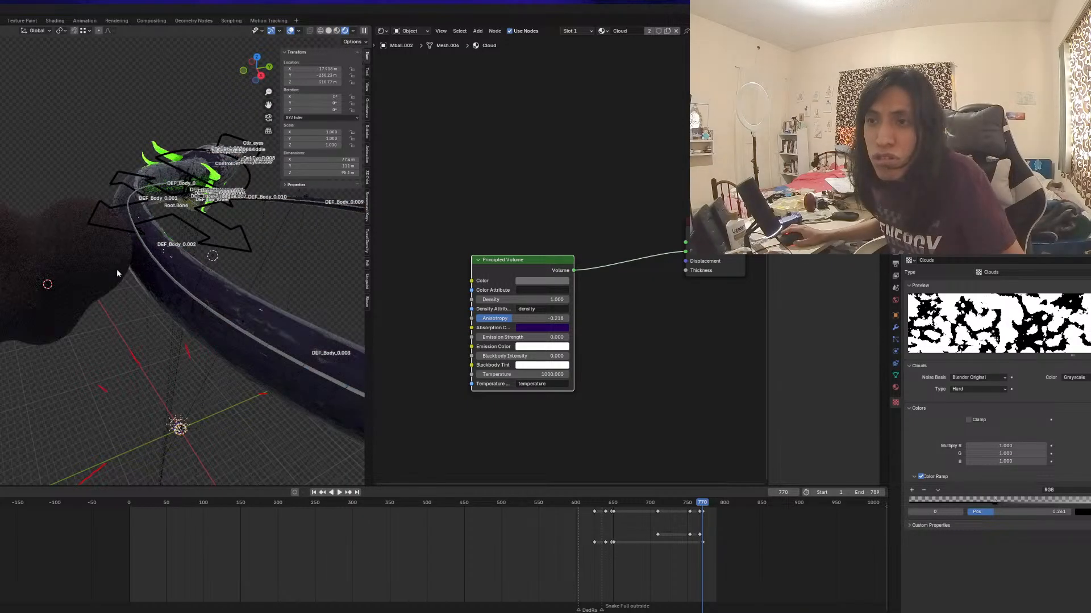
middle_click_drag(117, 273, 80, 299)
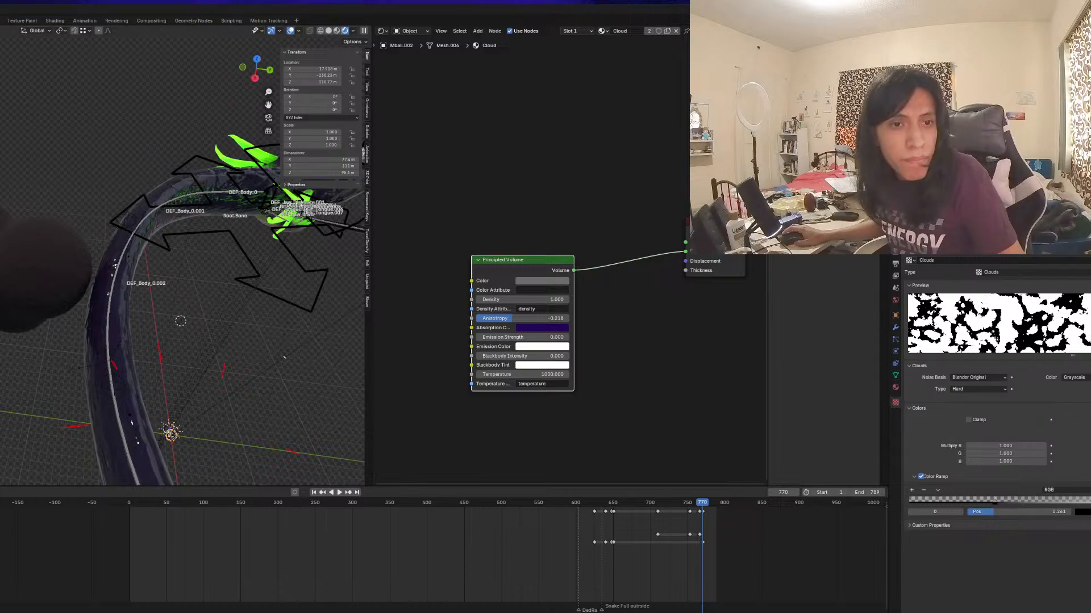
key("super")
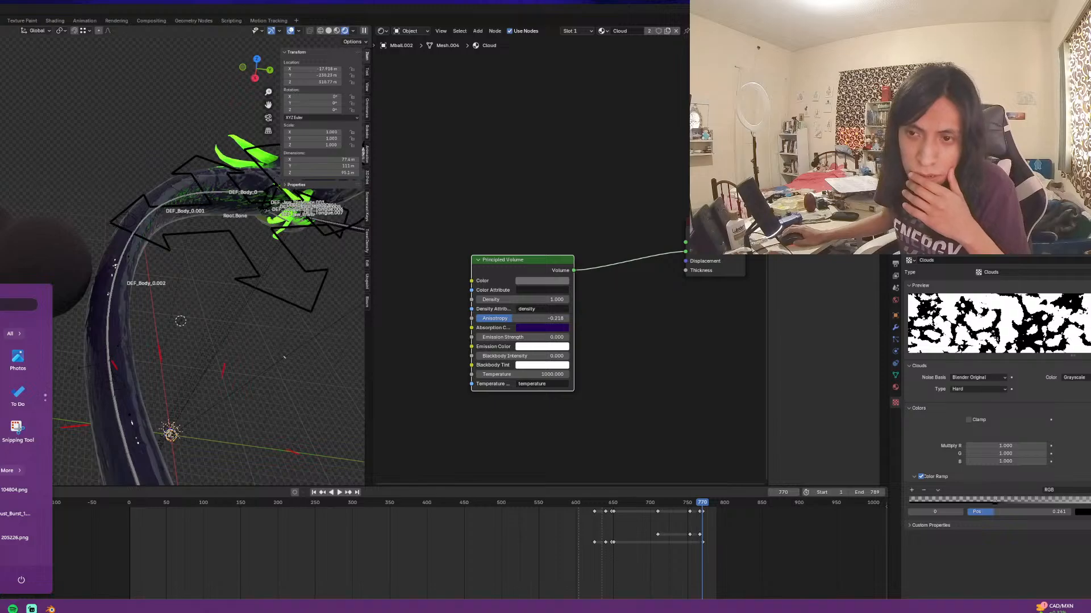
left_click(14, 490)
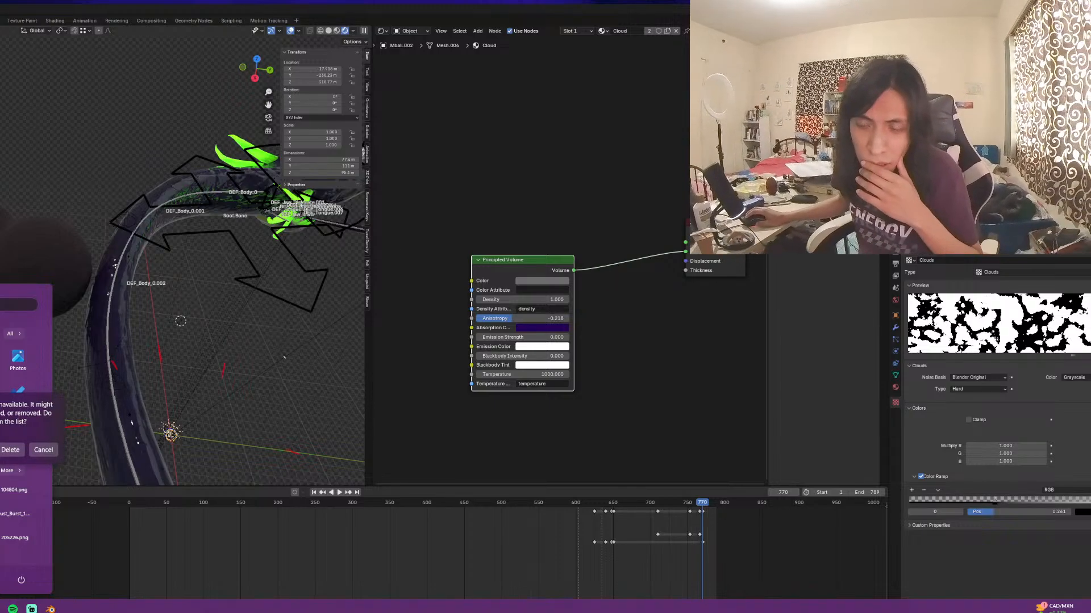
left_click(43, 450)
Switch to the image reference board over the viewport and look through its groups of reference images
left_click(284, 358)
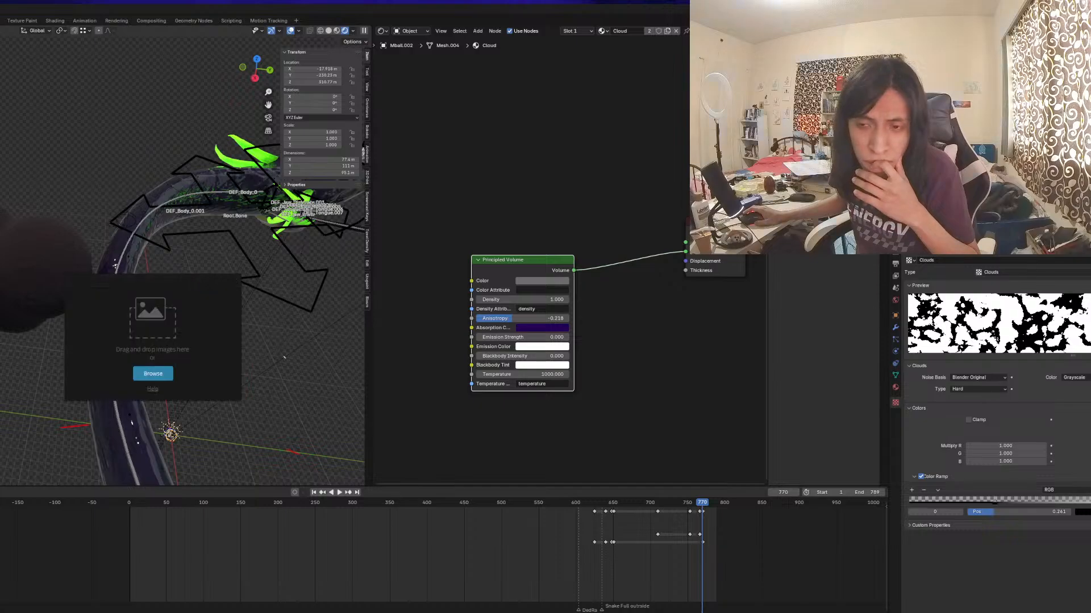
scroll(156, 360, "down", 6)
scroll(162, 359, "up", 5)
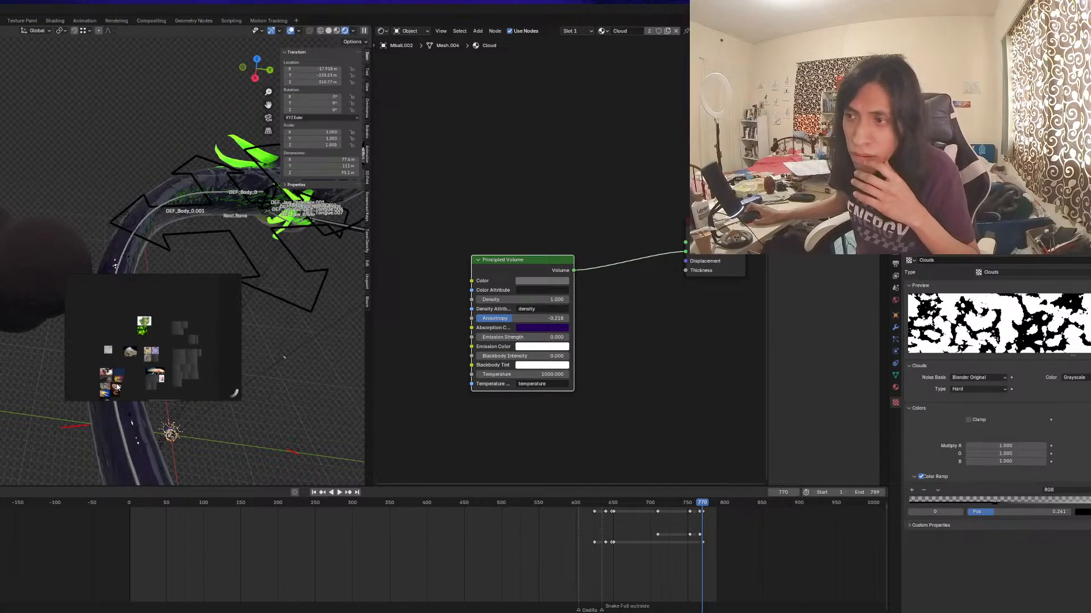
scroll(161, 356, "up", 5)
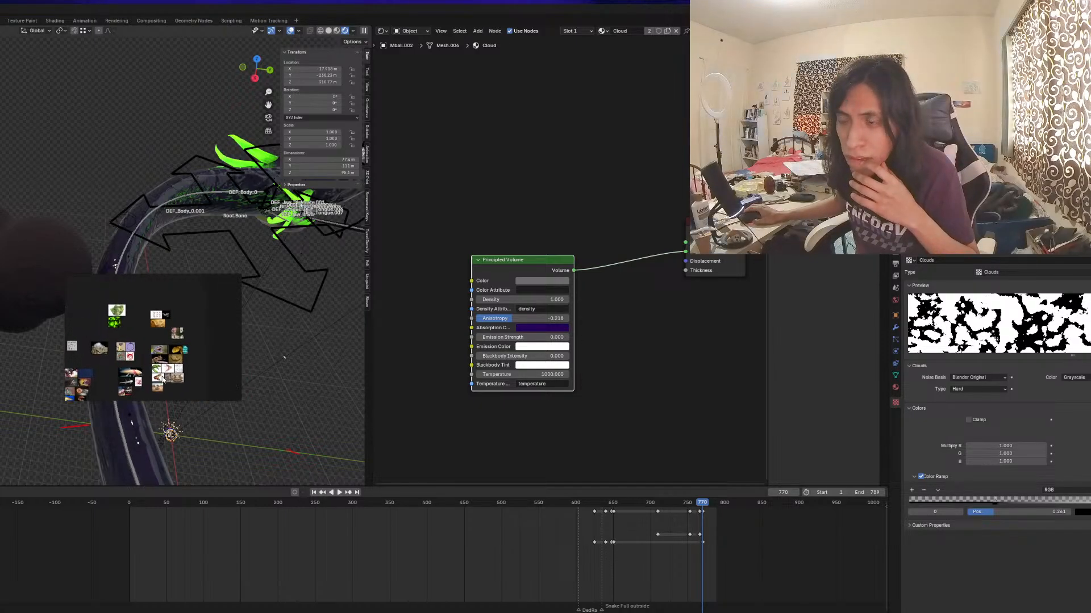
scroll(144, 314, "down", 4)
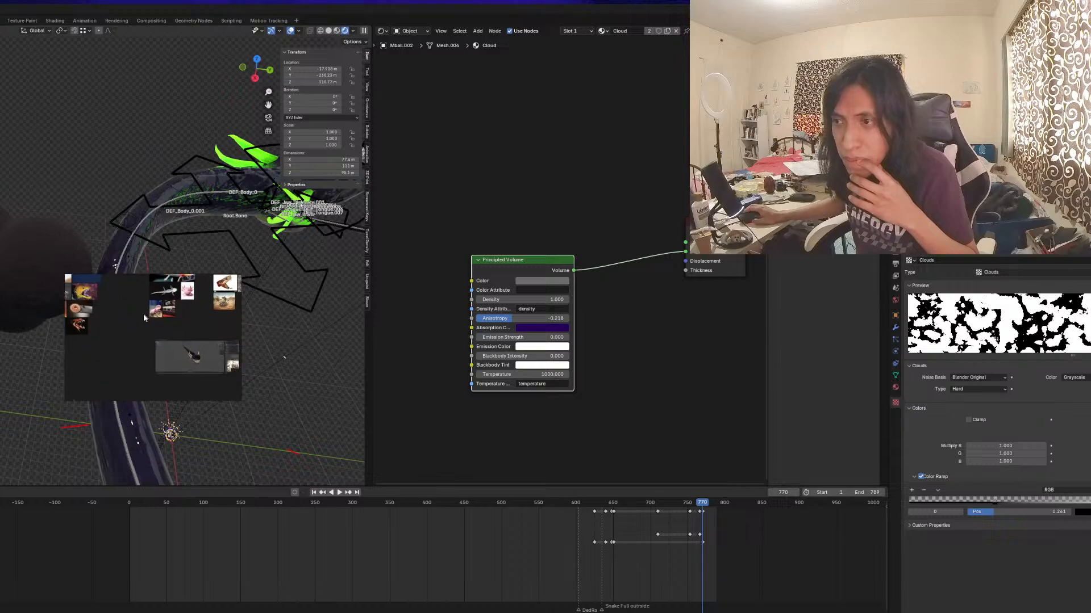
scroll(169, 334, "up", 6)
scroll(134, 356, "down", 6)
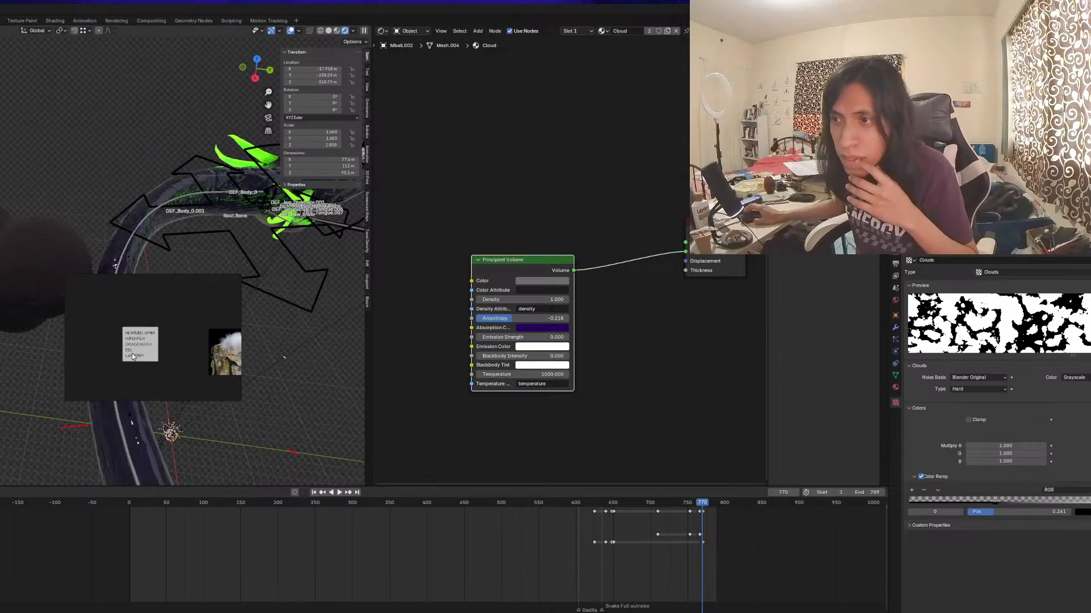
middle_click_drag(133, 354, 123, 359)
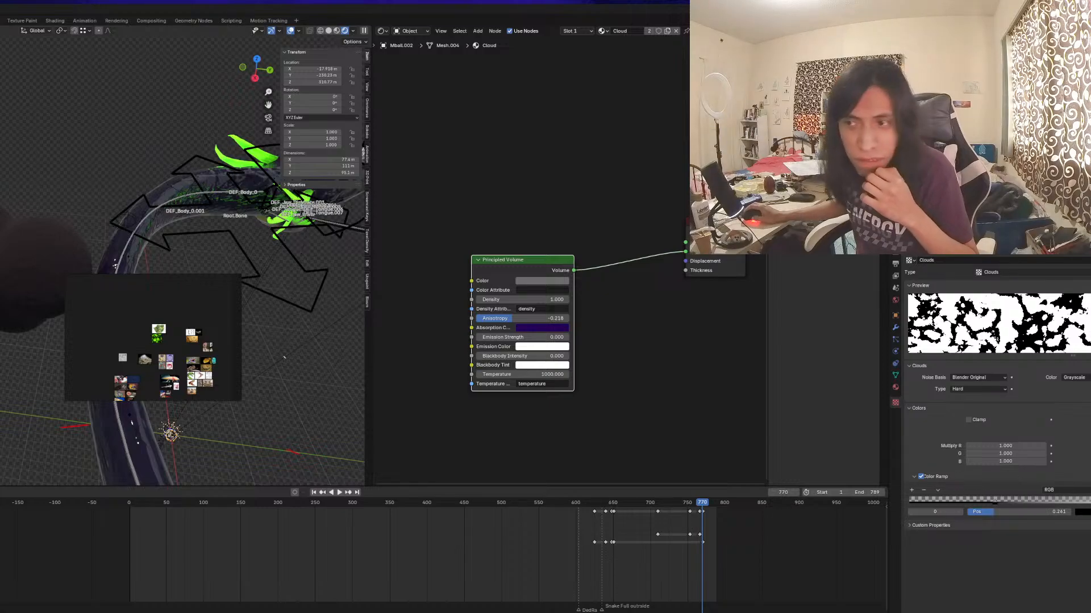
Enlarge the small blue spiral-cloud image in the empty area of the reference board
scroll(103, 319, "up", 1)
scroll(104, 319, "up", 7)
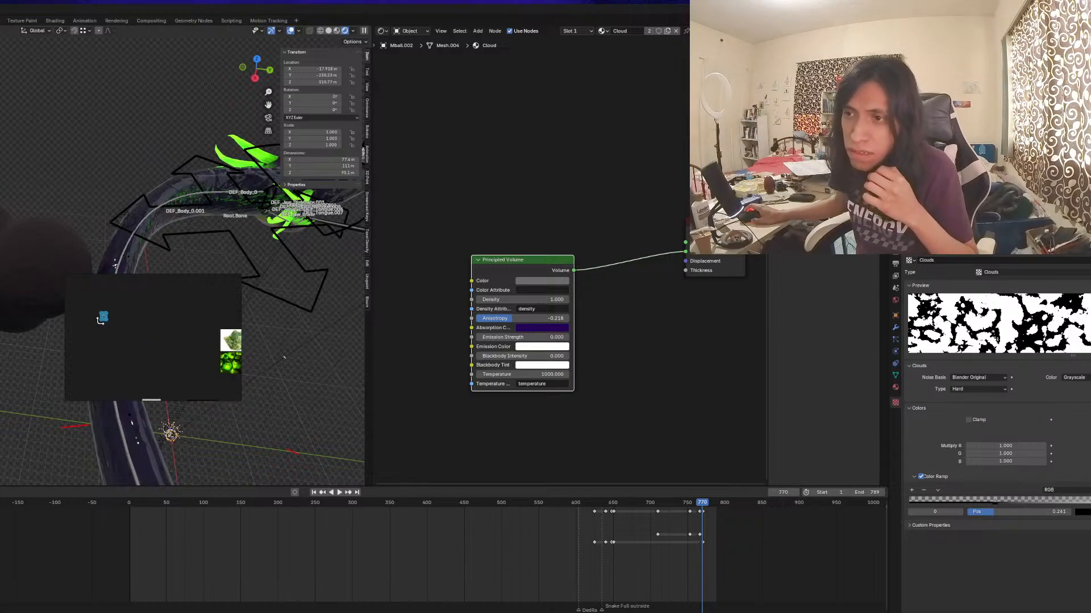
left_click_drag(116, 315, 197, 354)
scroll(189, 355, "down", 1)
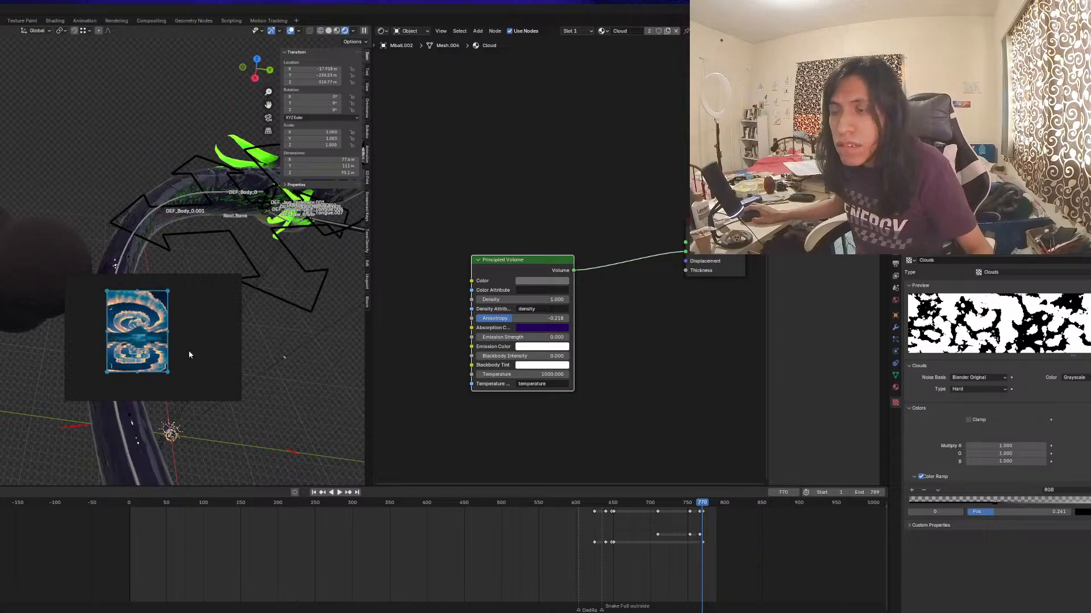
Delete the cloud mesh beside the snake in Blender and set the viewport to solid shading
left_click(2, 265)
key("x")
key("Return")
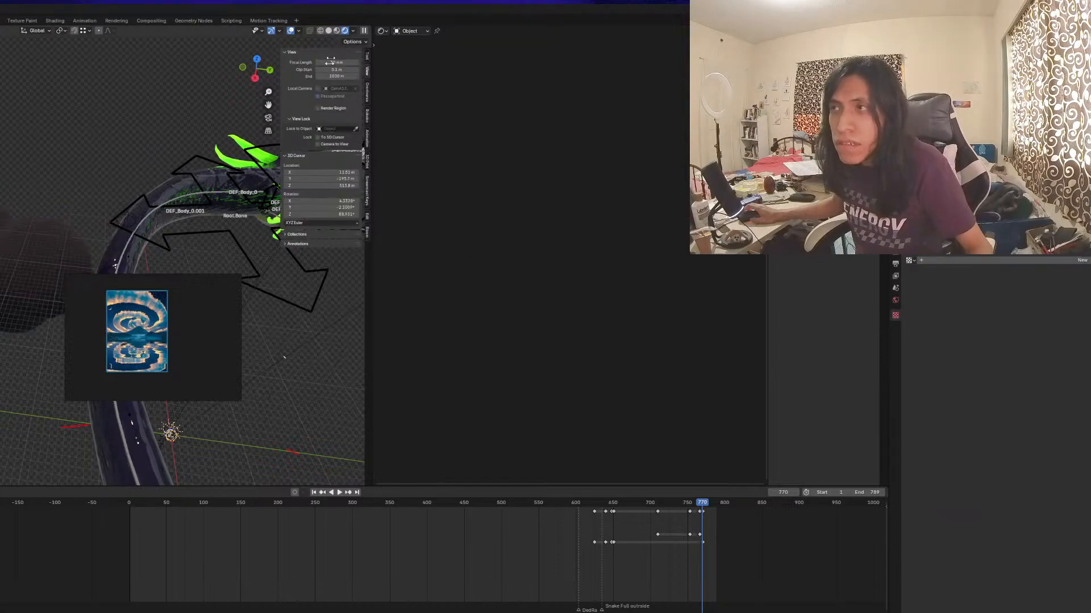
left_click(330, 32)
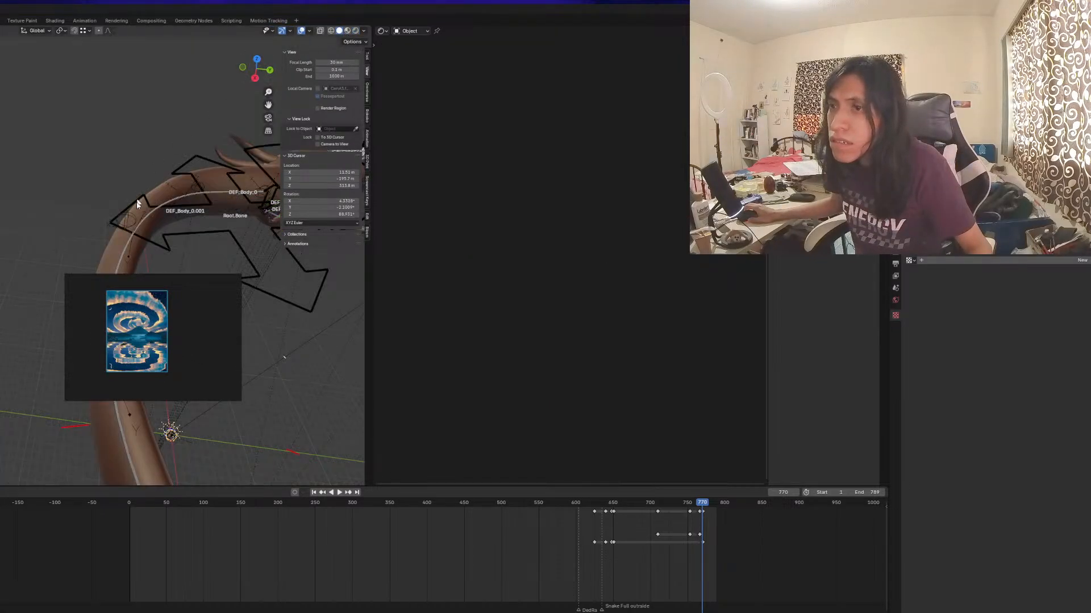
Place the black-and-white swirling cloud image beside the blue spiral-cloud image on the reference board
scroll(133, 354, "up", 5)
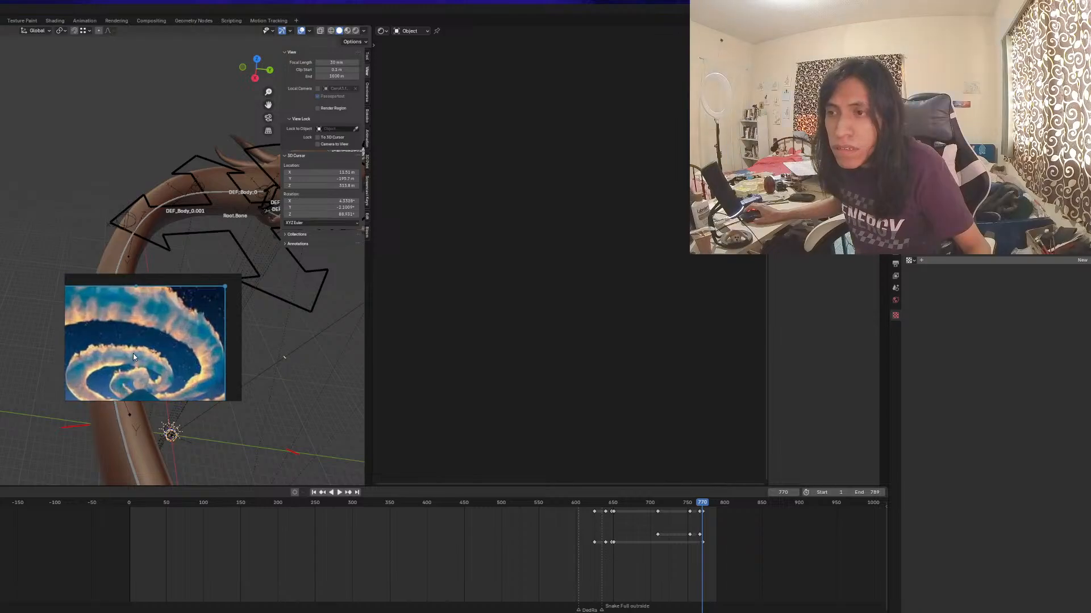
scroll(132, 352, "down", 1)
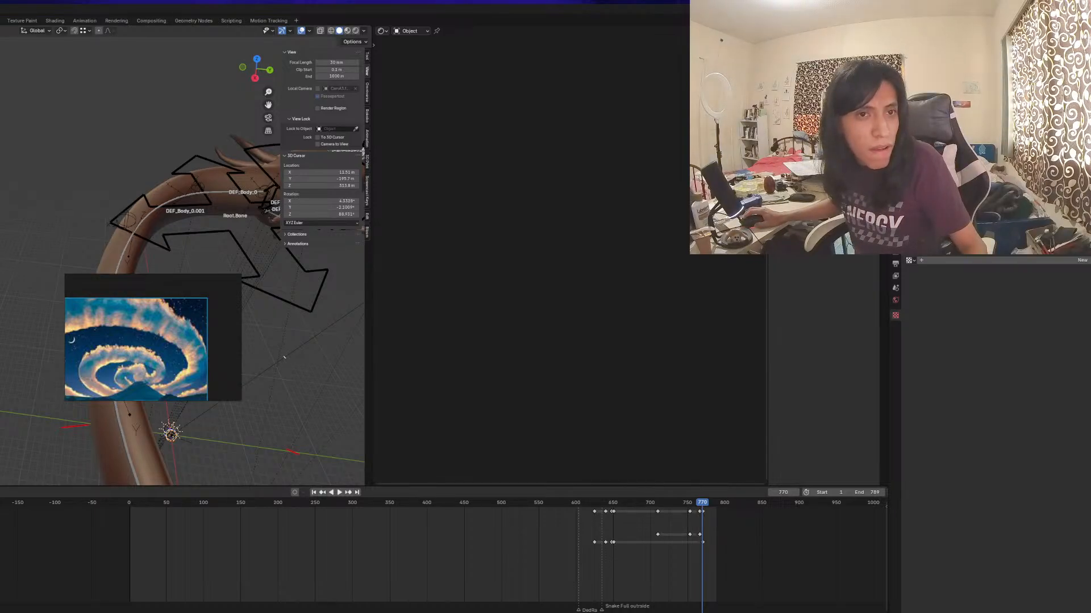
left_click_drag(53, 406, 209, 364)
scroll(145, 358, "down", 3)
middle_click_drag(198, 367, 182, 328)
scroll(179, 332, "up", 3)
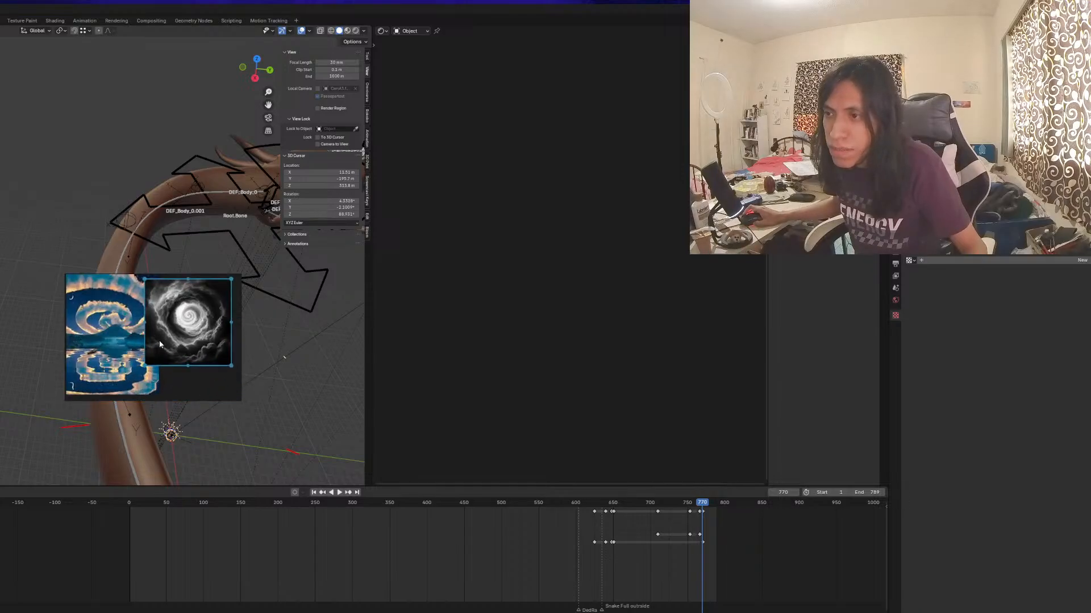
left_click_drag(196, 342, 214, 370)
scroll(197, 366, "down", 4)
middle_click_drag(197, 364, 153, 364)
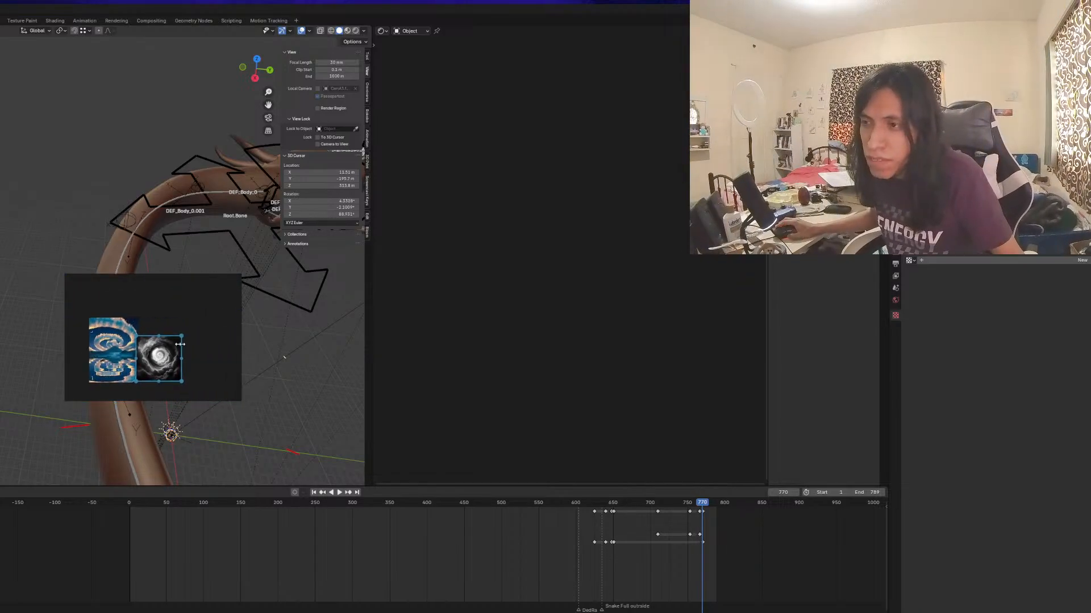
Normalize the size of the two spiral-cloud references, fit them in the board's view, and return to Blender's scene
left_click_drag(198, 321, 73, 378)
key("ctrl+alt+Left")
key("space")
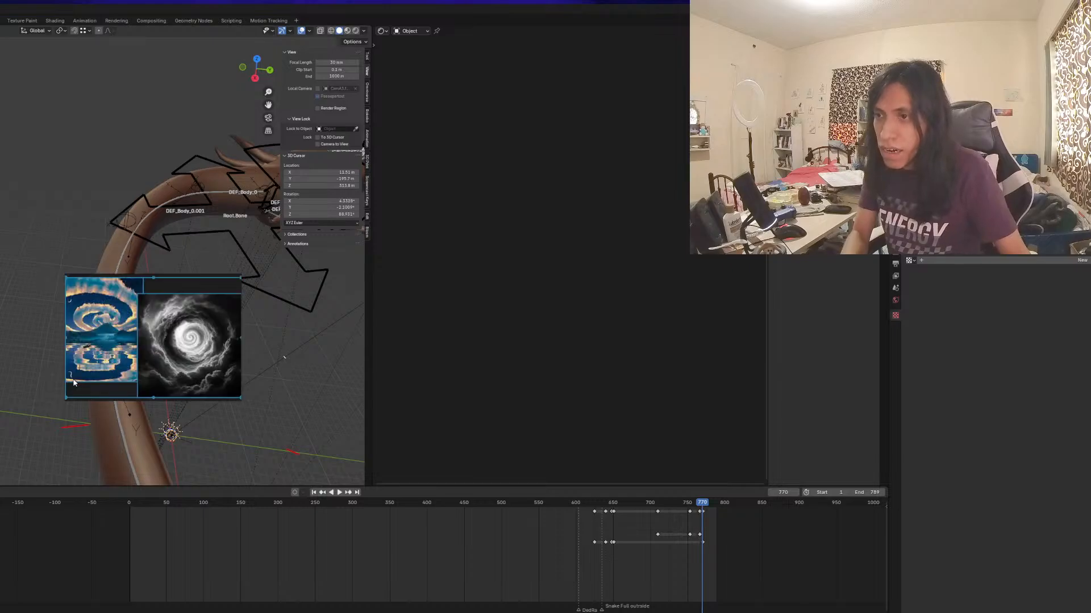
left_click(333, 324)
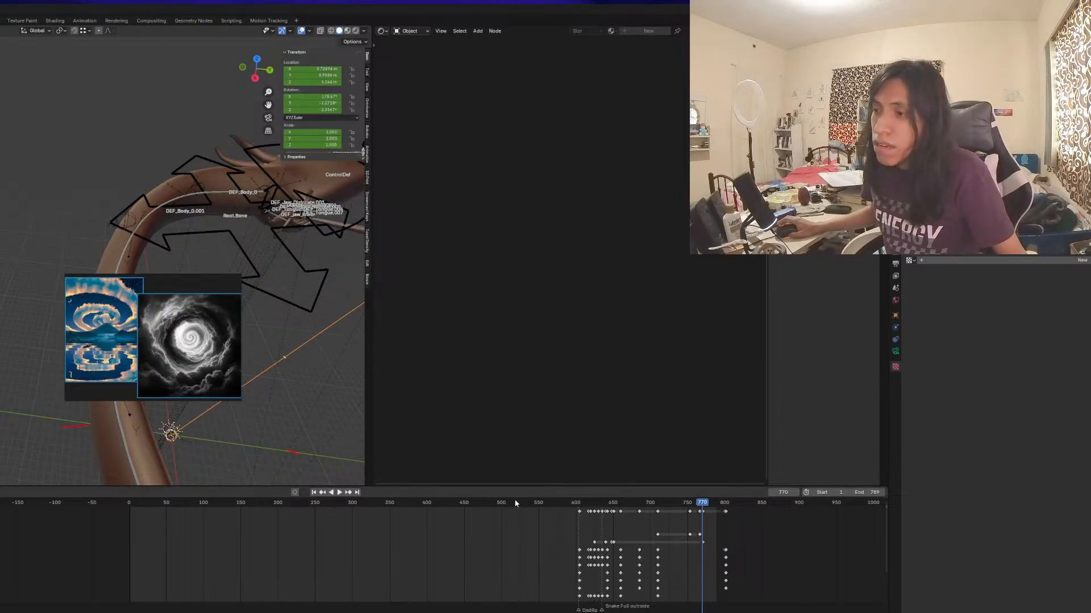
Play the snake animation through the scene camera from frame 605 and scrub back to around frame 686
left_click(549, 509)
right_click_drag(190, 367, 1090, 406)
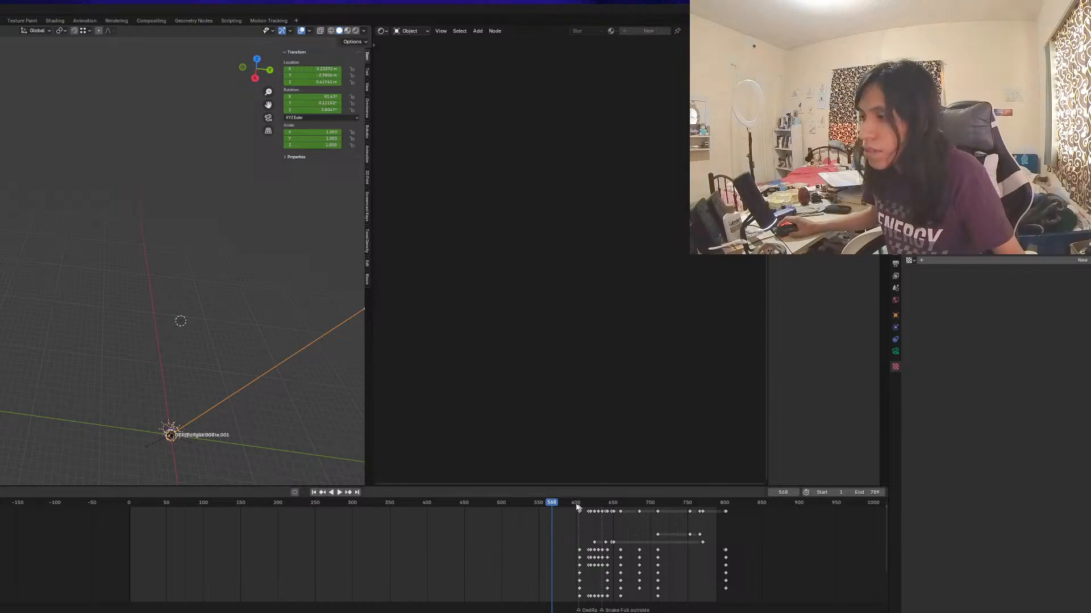
left_click_drag(562, 505, 580, 505)
scroll(165, 321, "down", 2)
key("KP_0")
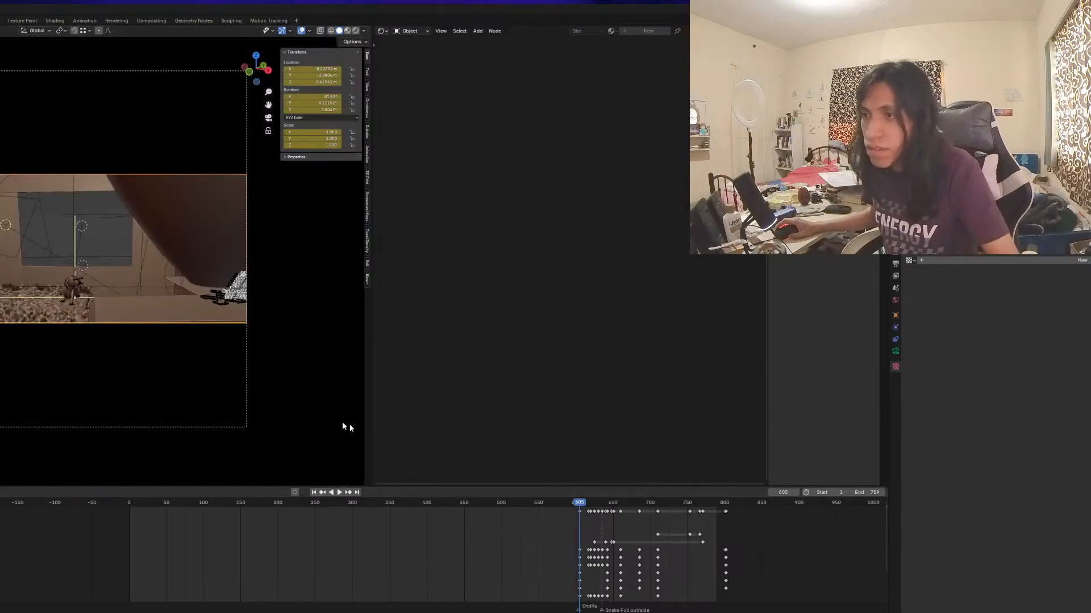
key("space")
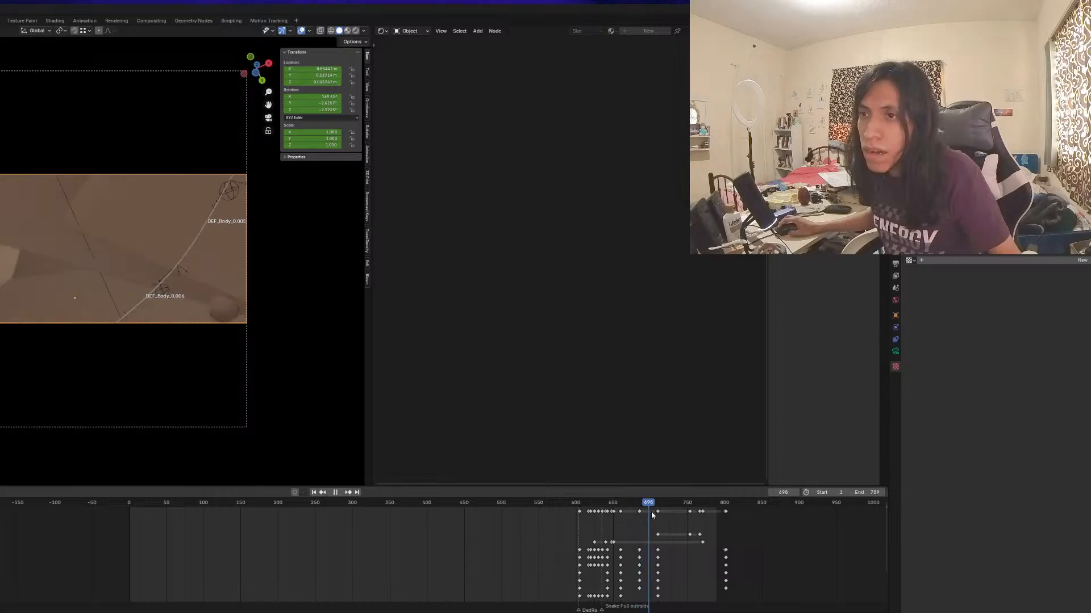
left_click_drag(679, 515, 640, 524)
Replay the snake animation from a free view outside the camera and stop at frame 723
scroll(81, 265, "down", 2)
middle_click_drag(81, 265, 49, 279)
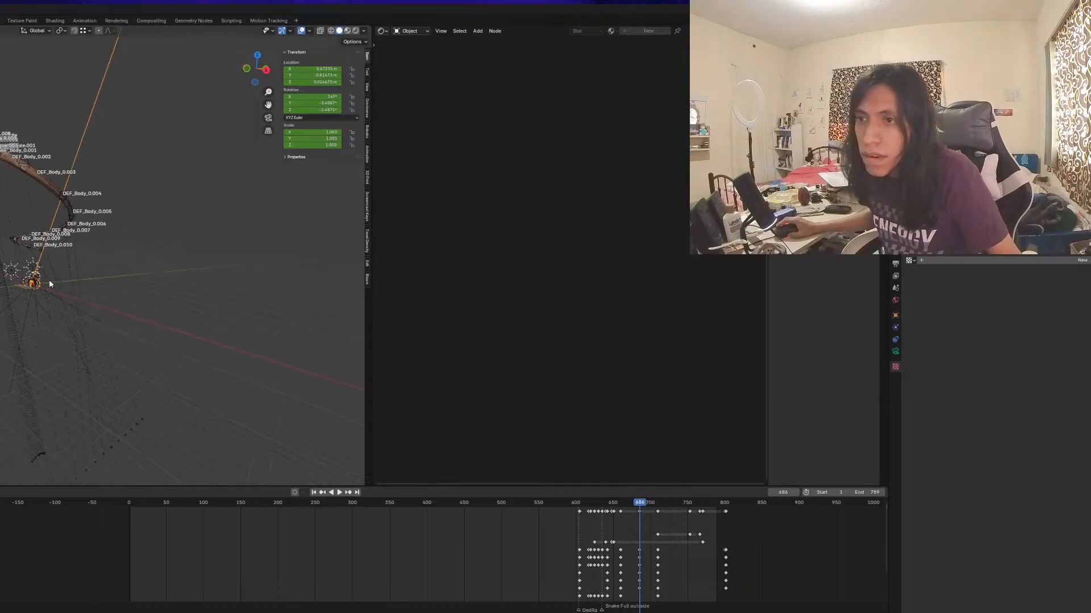
left_click(581, 499)
key("space")
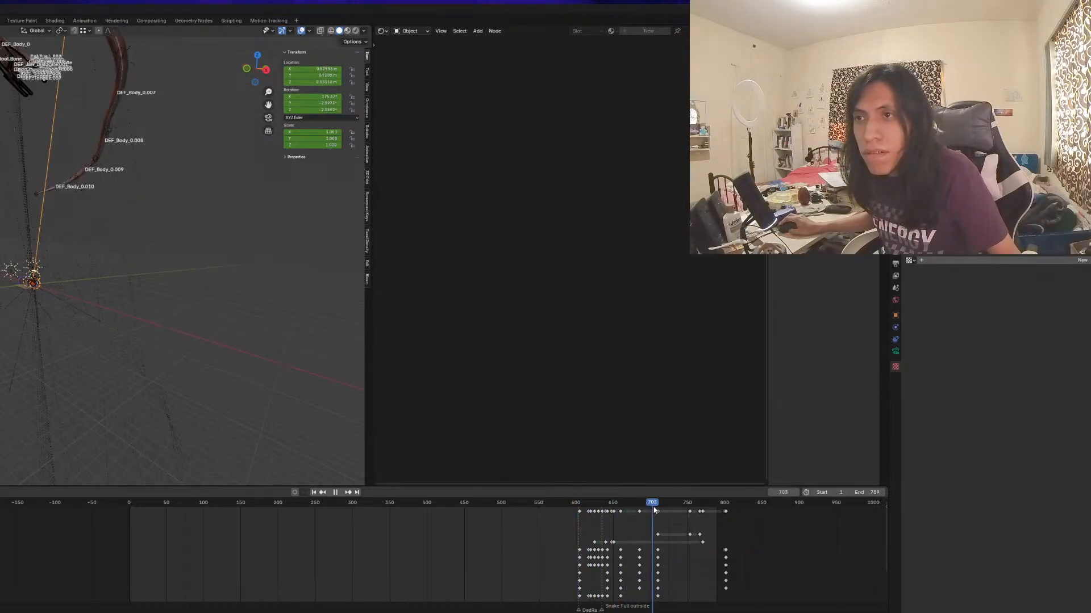
key("space")
scroll(251, 337, "down", 3)
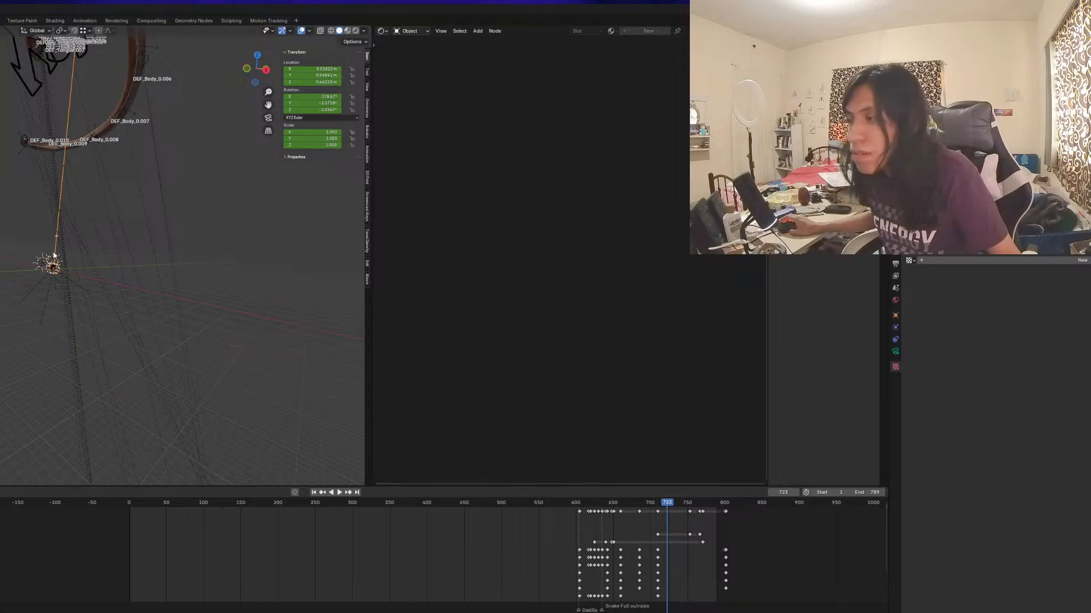
scroll(54, 257, "down", 3)
middle_click_drag(55, 259, 5, 269)
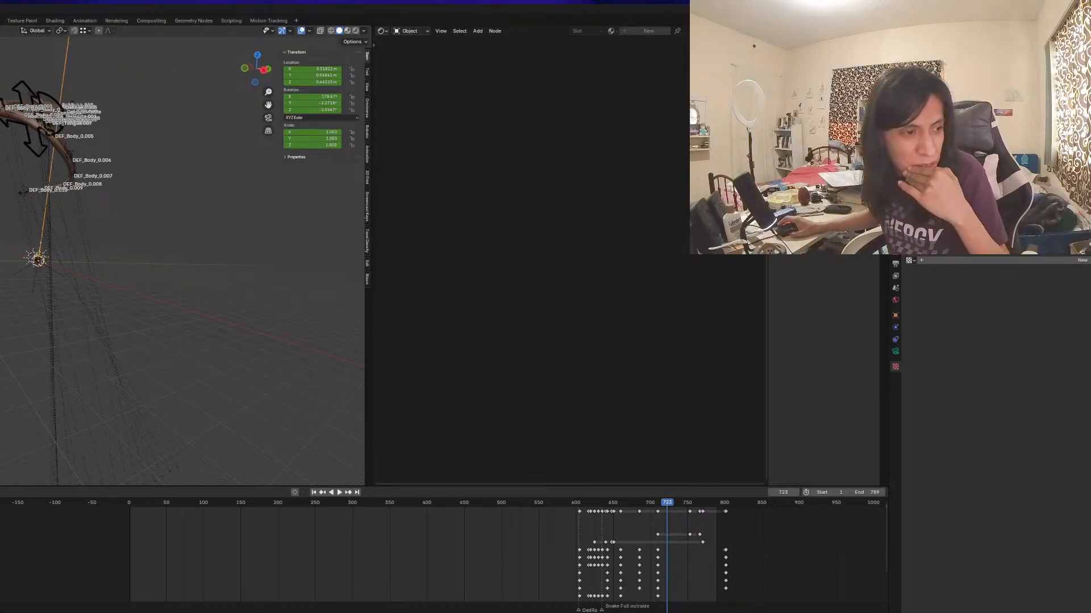
middle_click_drag(6, 269, 92, 321)
Add a cone mesh to the scene and bring it into view together with the snake
key("shift+a")
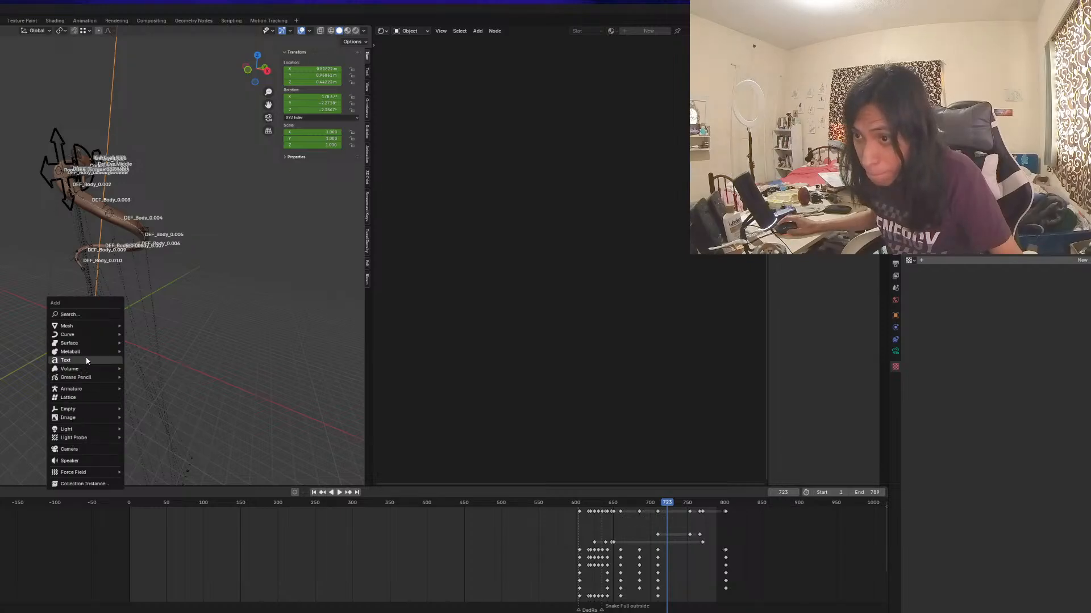
mouse_move(89, 354)
mouse_move(93, 325)
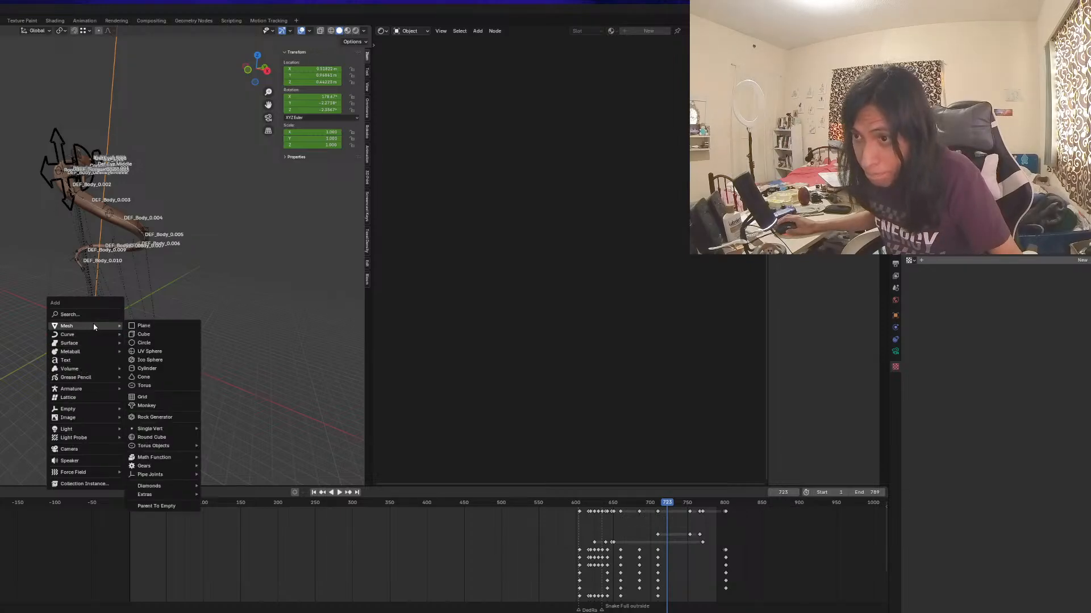
left_click(152, 377)
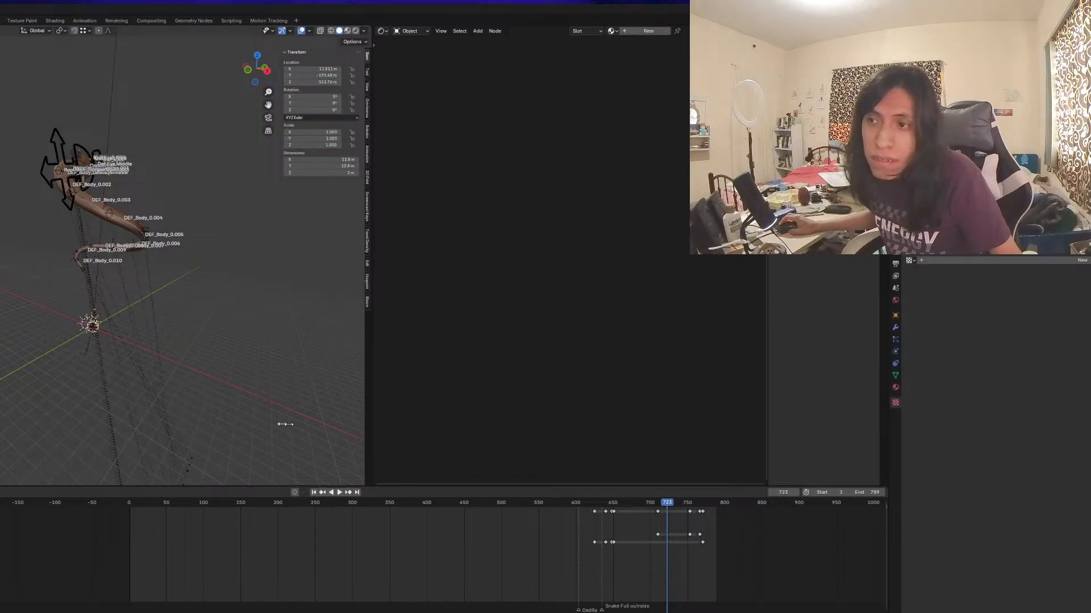
scroll(38, 337, "up", 4)
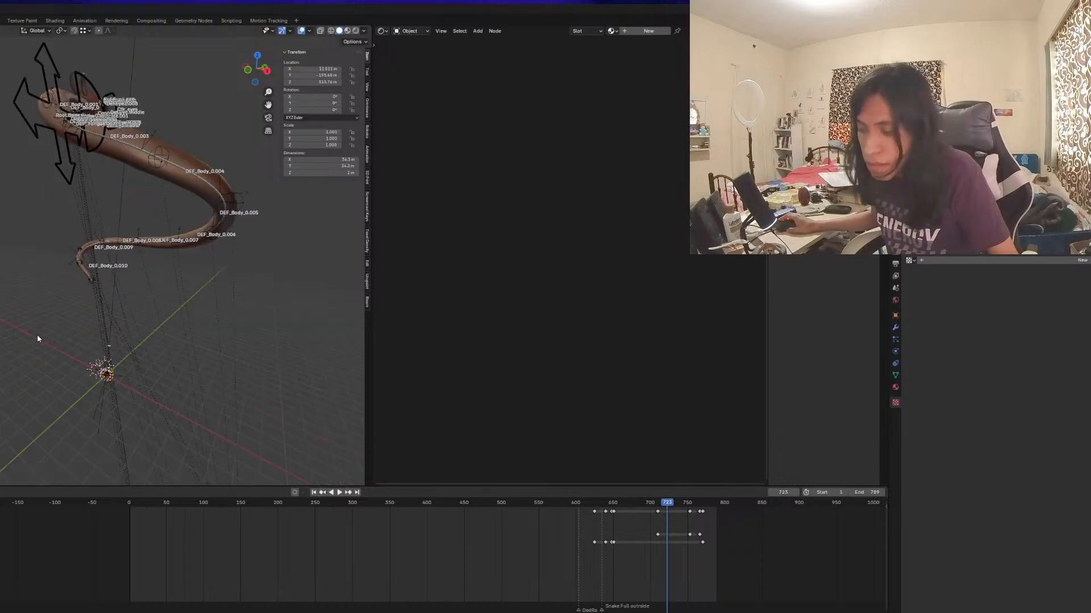
key("KP_Decimal")
scroll(87, 347, "down", 4)
scroll(90, 343, "down", 3)
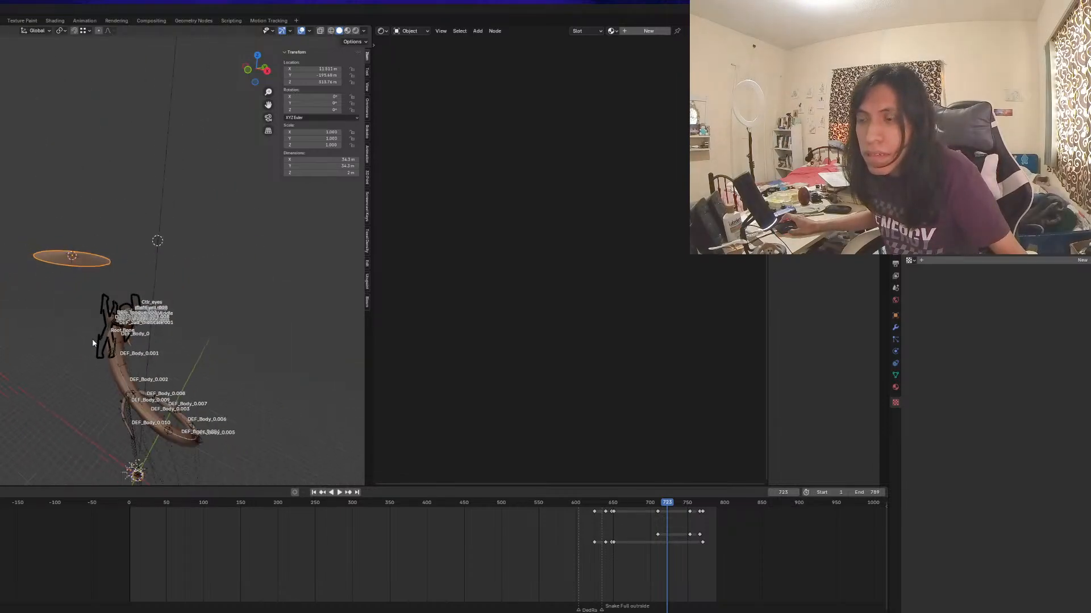
middle_click_drag(92, 338, 58, 343)
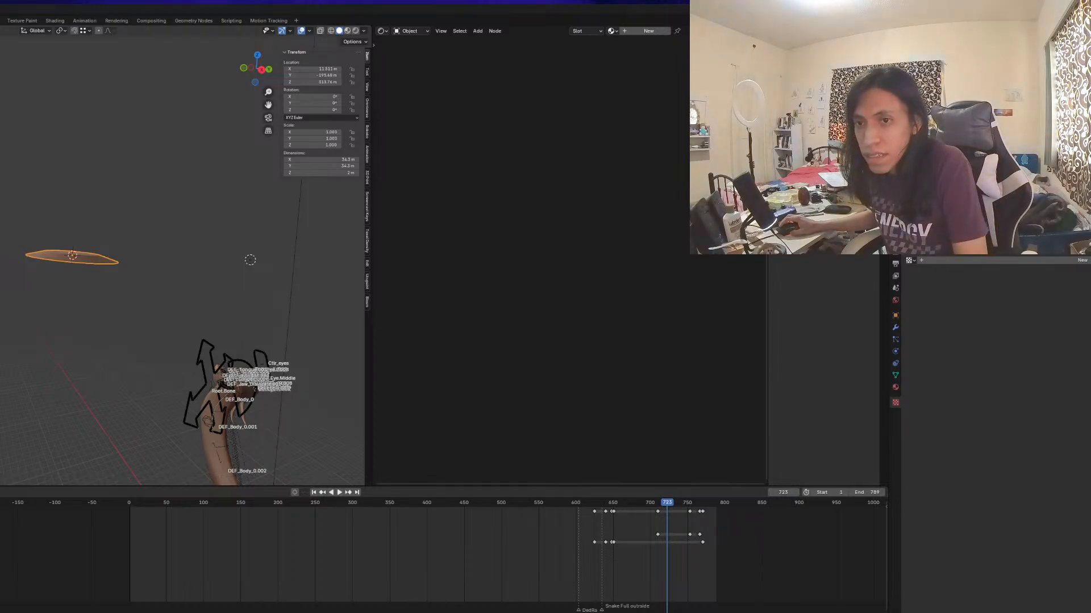
Enlarge the new cone's base radius and increase its depth until it is far larger than the snake
key("Return")
scroll(1, 354, "down", 3)
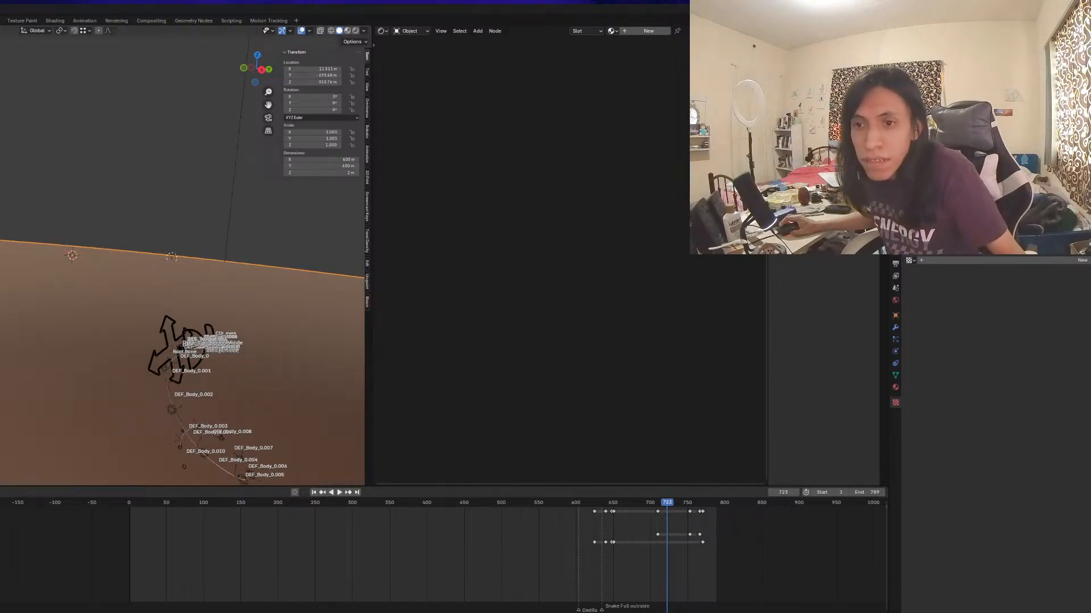
key("Return")
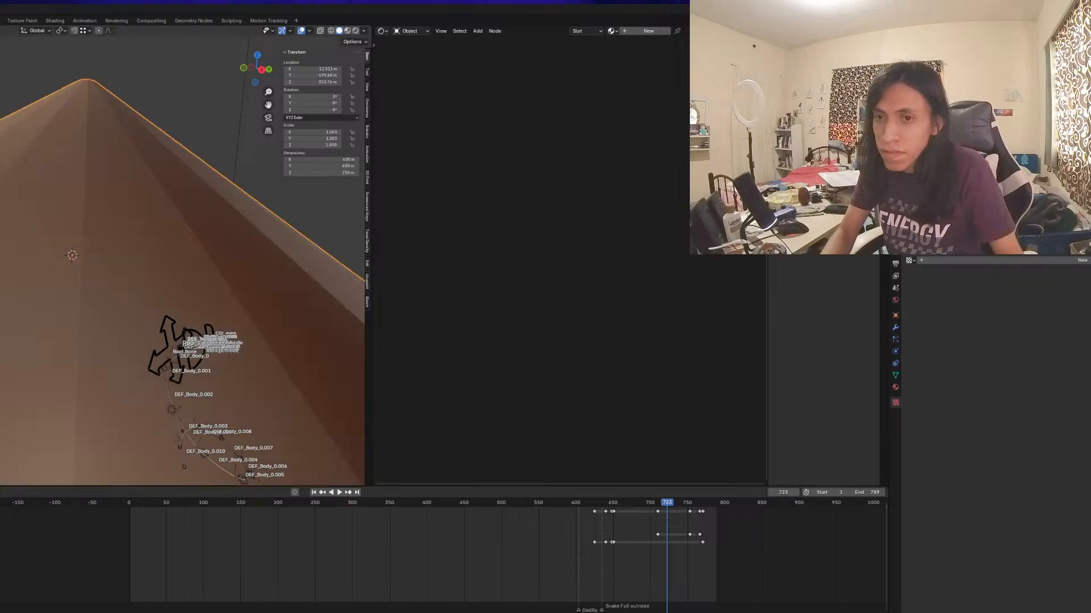
scroll(15, 312, "down", 8)
mouse_move(77, 288)
middle_mouse_down()
mouse_move(71, 254)
mouse_move(76, 287)
middle_mouse_up()
scroll(75, 288, "up", 4)
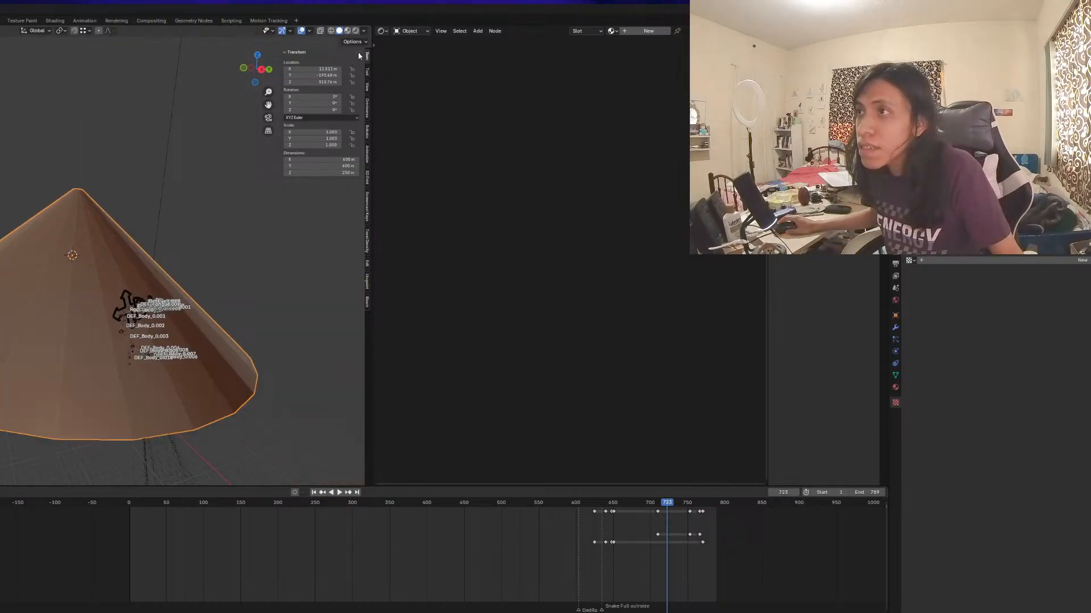
Set the viewport's clip end distance to 10000 m
left_click(367, 86)
left_click(326, 76)
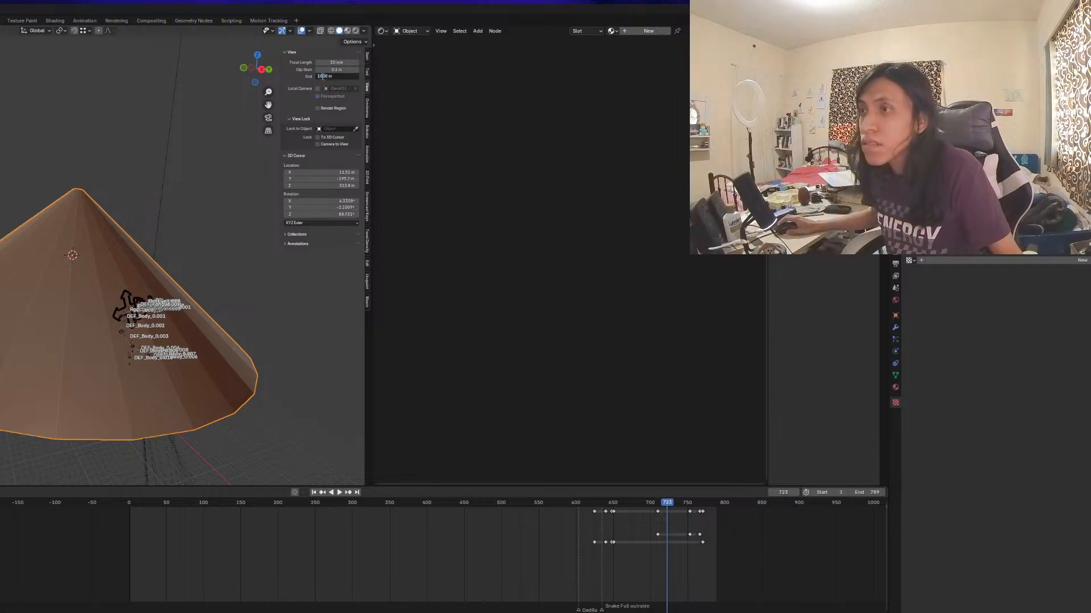
type("0")
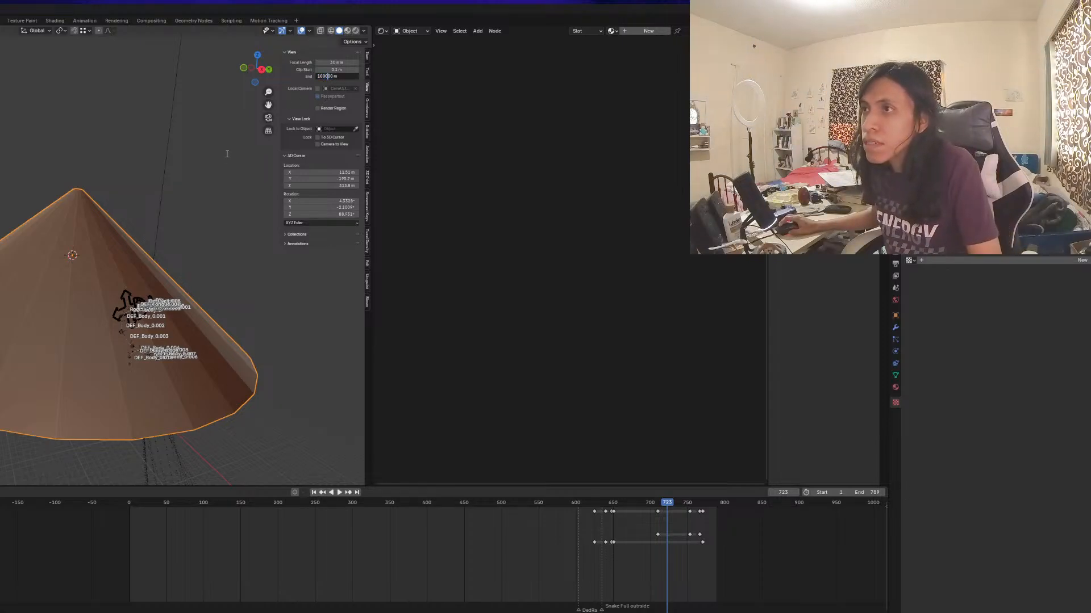
key("Return")
Lower the cone below the snake and rotate it 180 degrees about the X axis
middle_click_drag(185, 241, 28, 201)
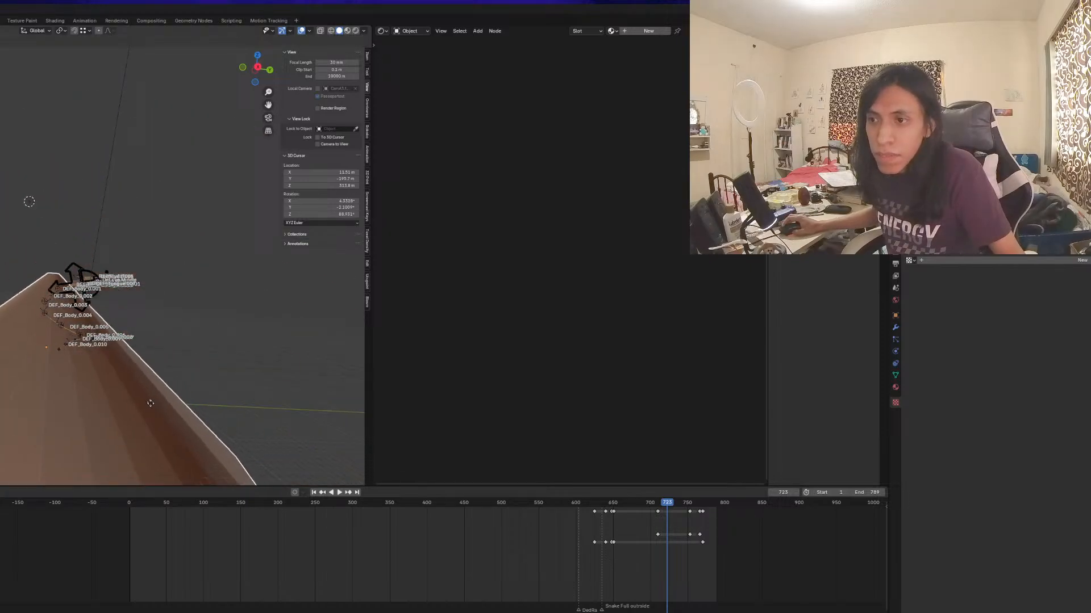
left_click(168, 66)
middle_click_drag(224, 162, 95, 280)
type("rx")
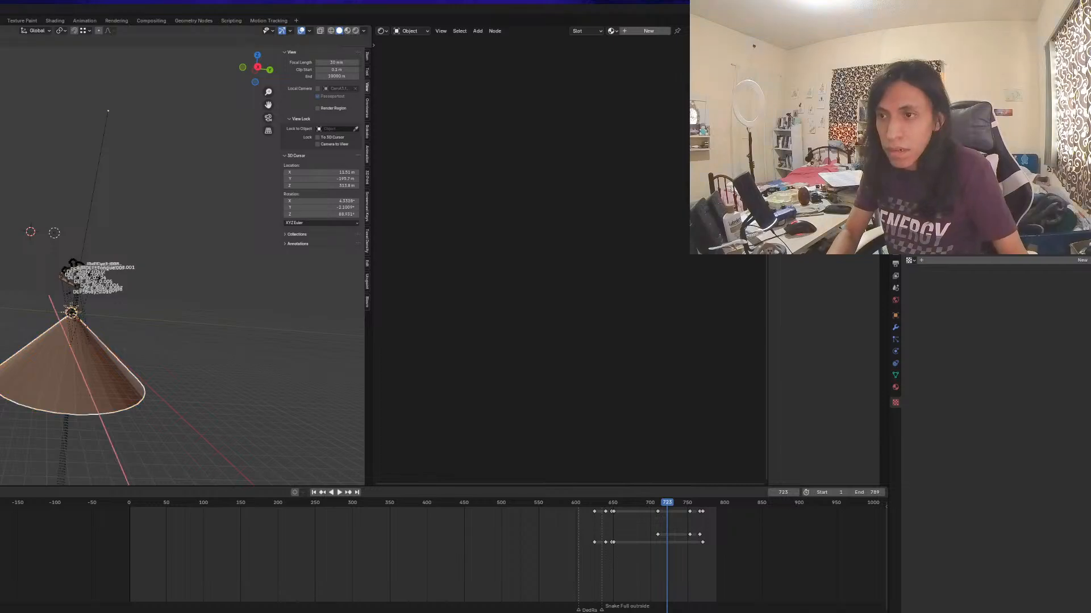
type("180")
key("Return")
Move the inverted cone along the Z axis so it surrounds the snake, and check it from the camera
key("g")
key("z")
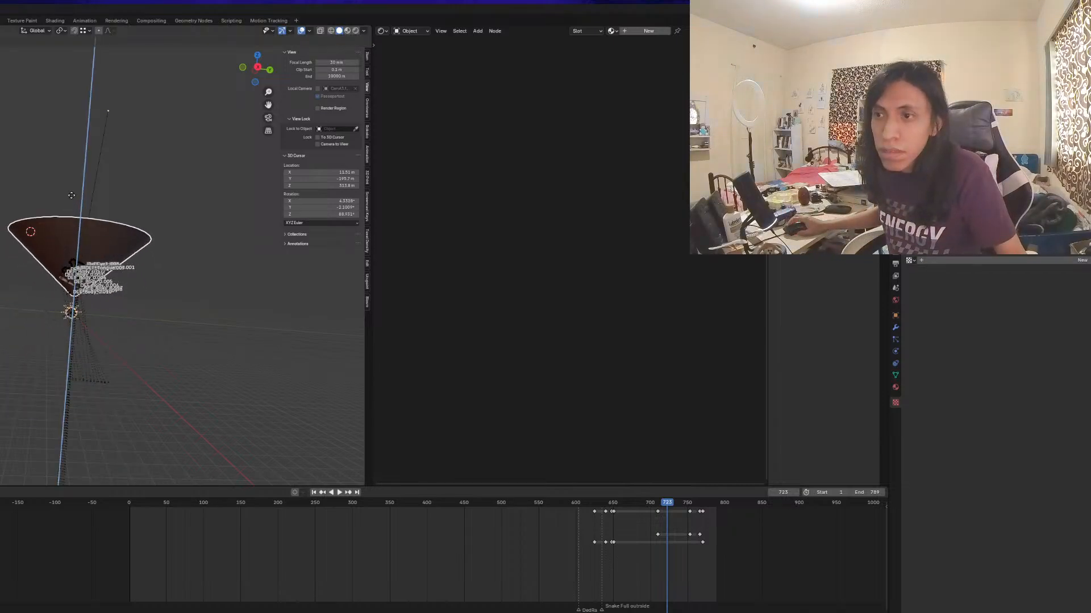
left_click(69, 205)
middle_click_drag(69, 206, 110, 285)
key("KP_0")
scroll(66, 279, "down", 3)
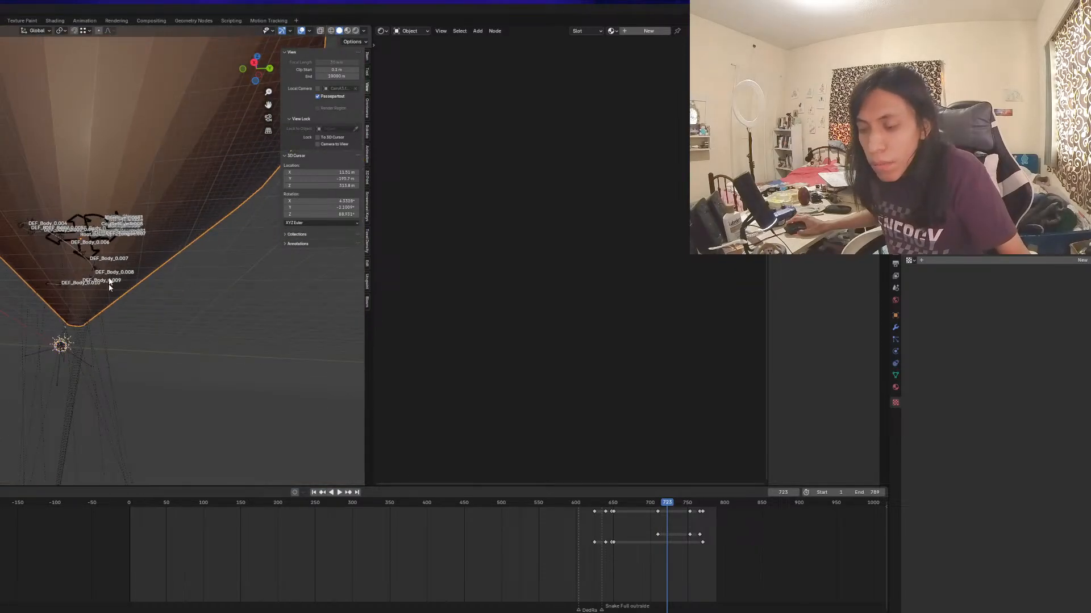
Move the cone in front view until its flat lower end rests on the ground line near the world origin
key("KP_1")
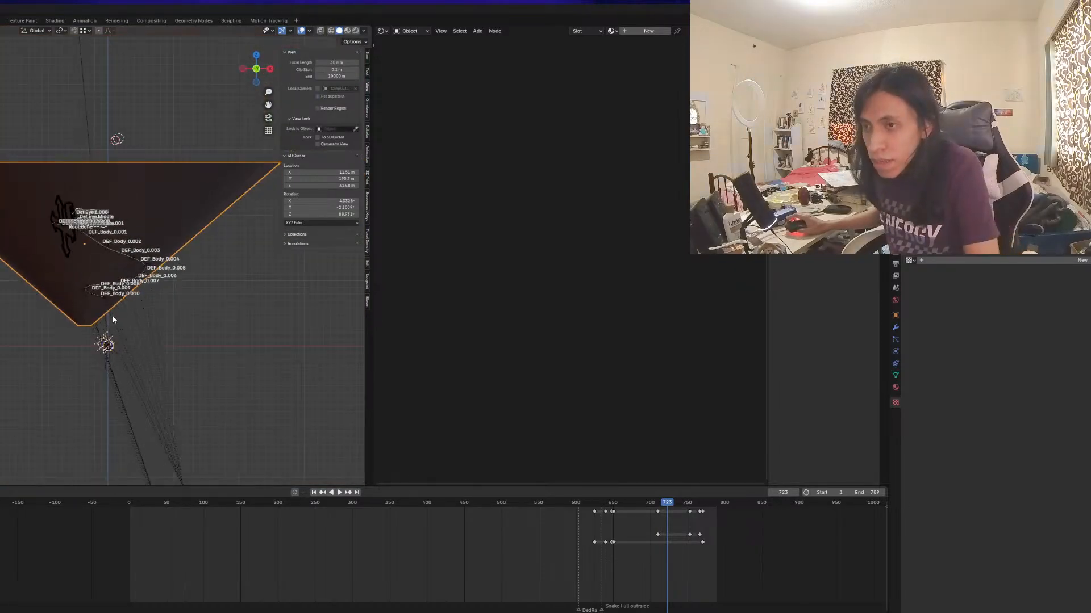
scroll(126, 330, "up", 3)
middle_click_drag(142, 406, 96, 294, "shift")
scroll(88, 291, "up", 3)
scroll(90, 295, "up", 3)
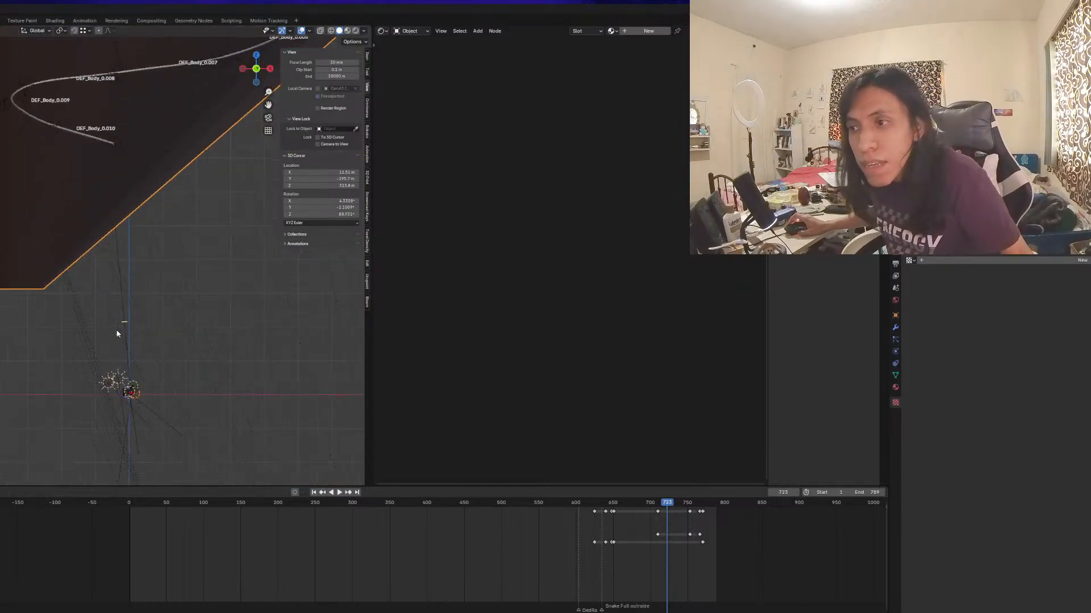
key("g")
left_click(242, 431)
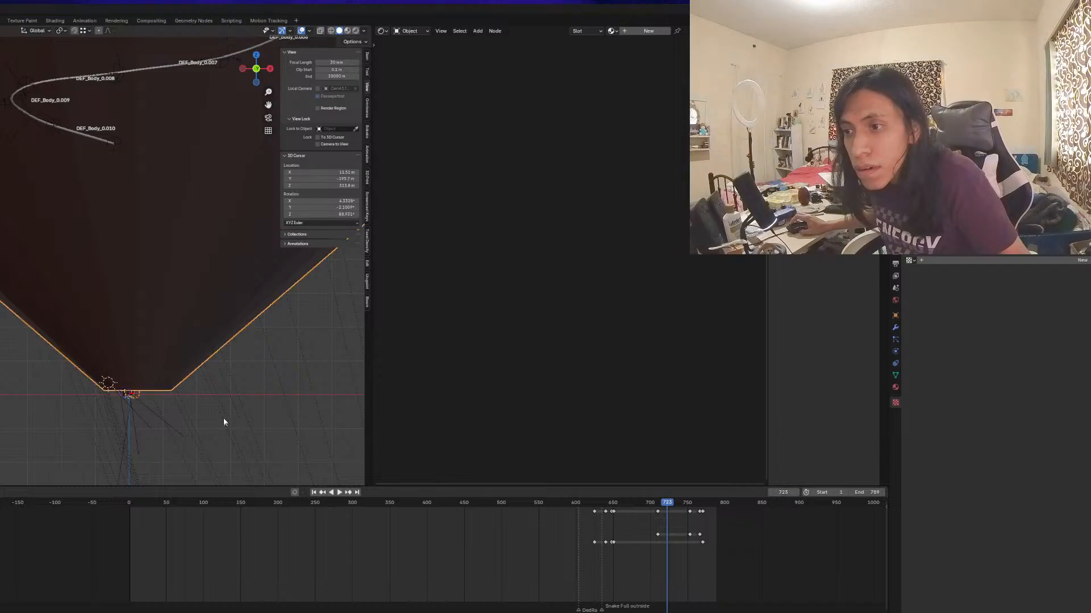
scroll(223, 418, "up", 2)
middle_click_drag(194, 395, 131, 281, "shift")
scroll(128, 307, "up", 3)
Check the camera view and shift the cone horizontally so its narrow end is centred on the world origin
key("KP_0")
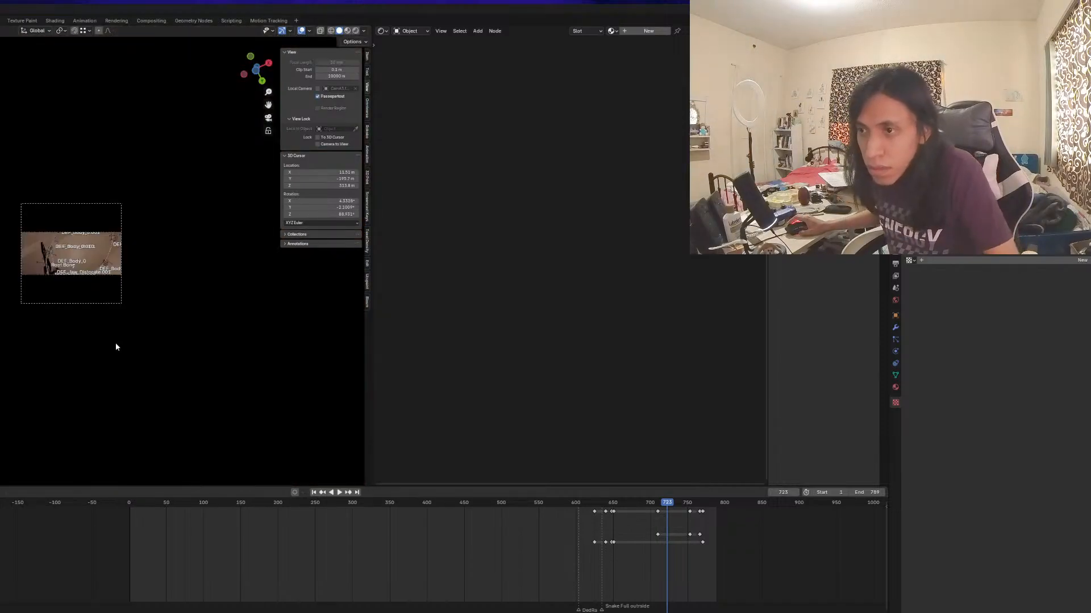
middle_click_drag(115, 343, 81, 346)
scroll(89, 333, "down", 3)
middle_click_drag(67, 376, 72, 371)
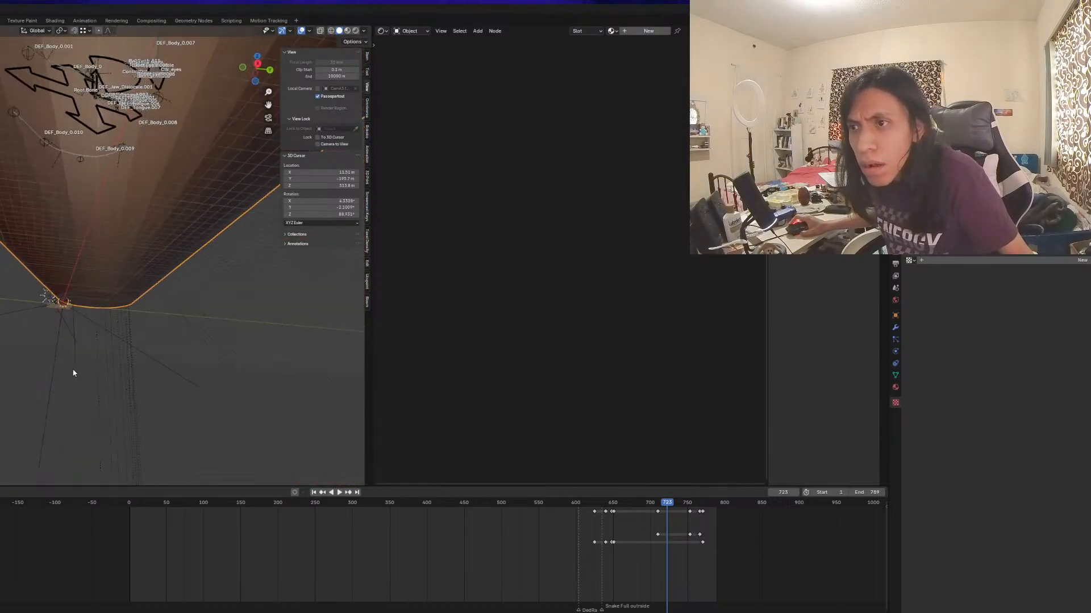
key("g")
key("x")
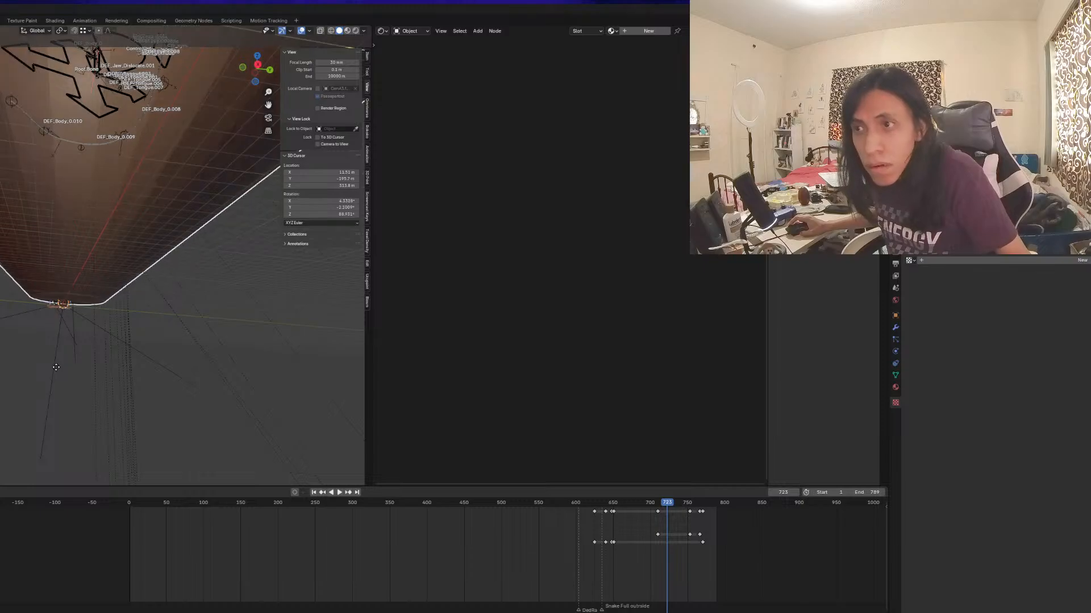
left_click(67, 331)
middle_click_drag(67, 331, 83, 272)
Select the small face at the cone's narrow end in Edit Mode, scale it, and inspect the cone from above
scroll(87, 269, "down", 4)
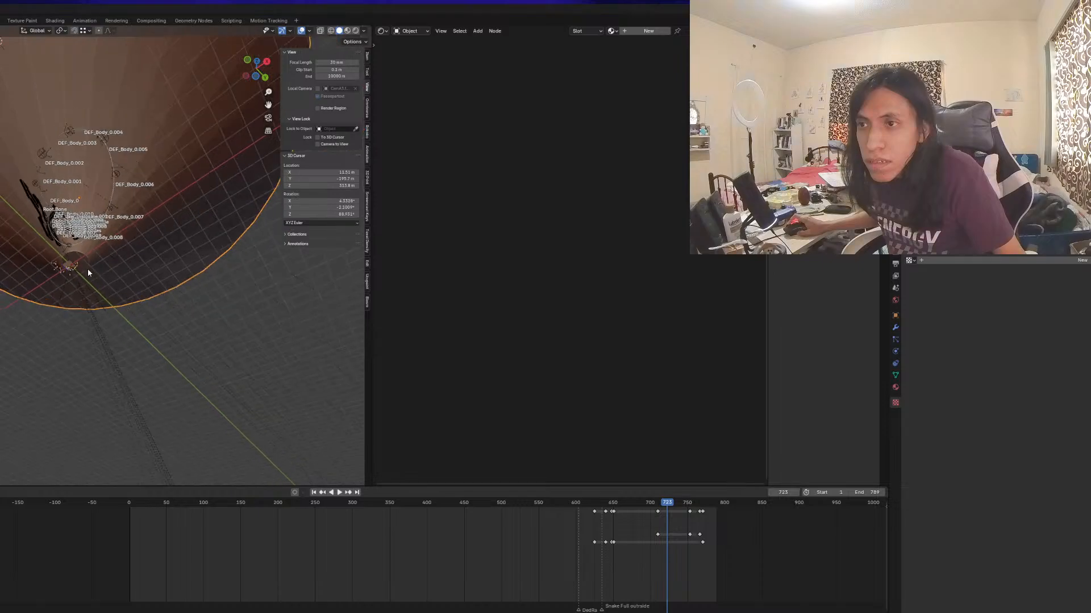
key("Tab")
left_click(78, 261)
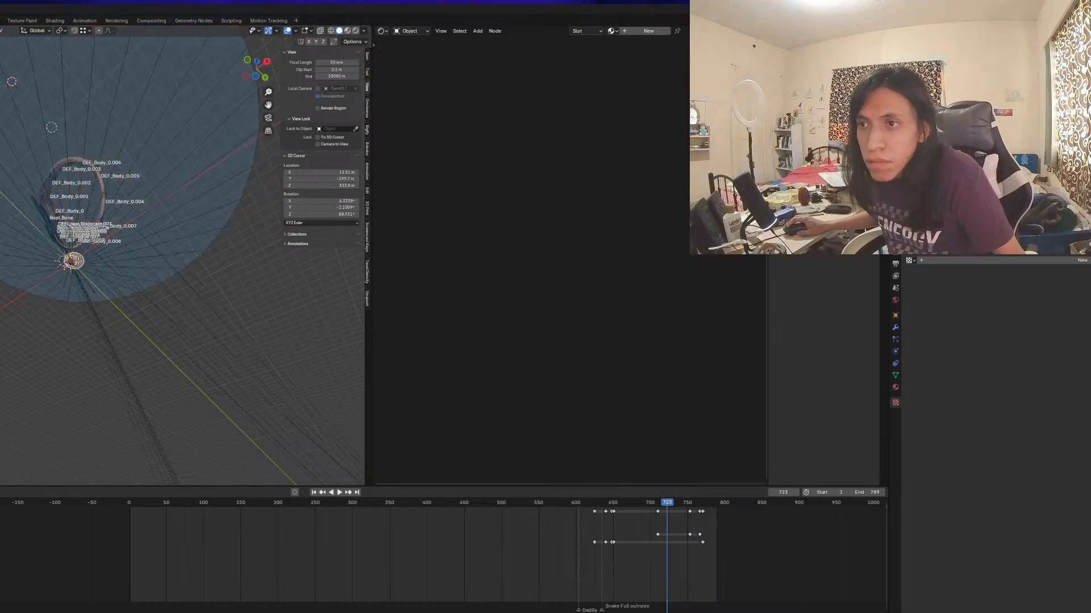
key("s")
left_click(100, 294)
scroll(94, 284, "up", 6)
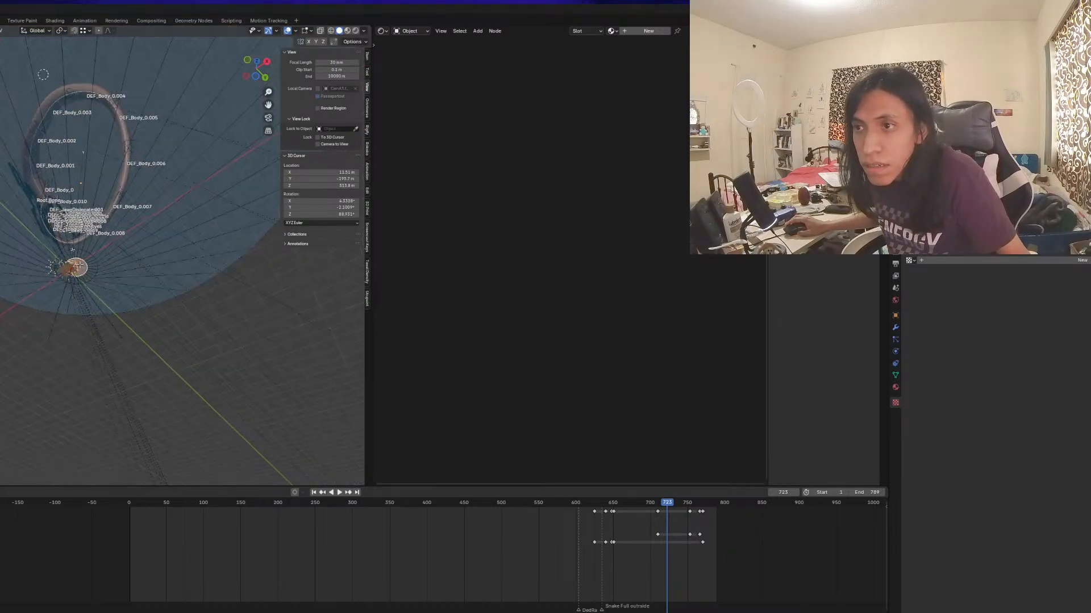
middle_click_drag(93, 277, 79, 229)
middle_click_drag(133, 300, 106, 198)
scroll(106, 199, "up", 8)
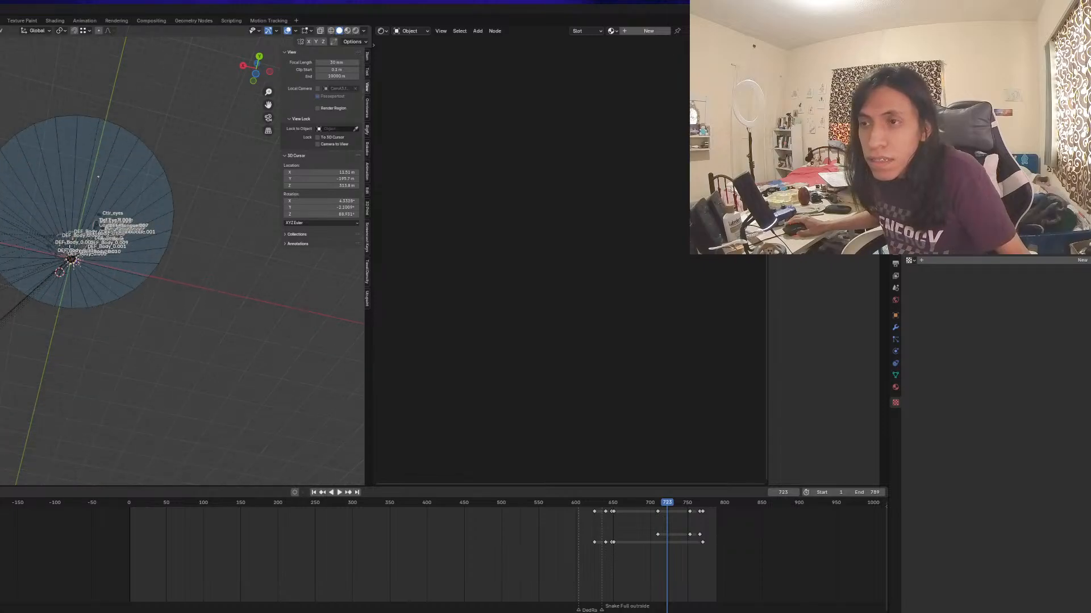
Divide the cone's wall with an edge loop, select the faces inside it, and return to Object Mode
left_click(61, 266)
right_click(60, 265)
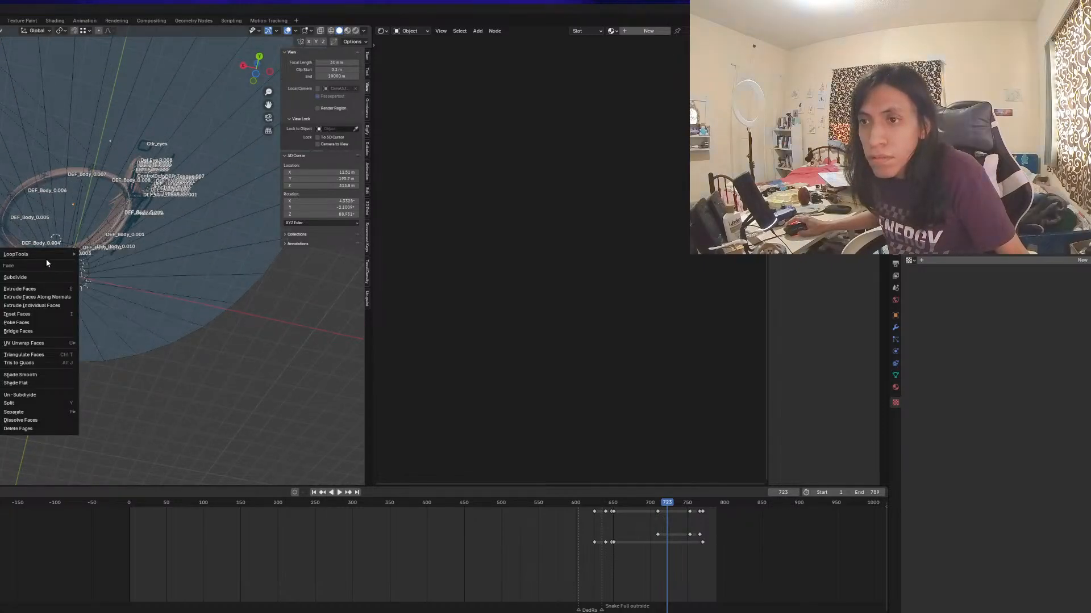
mouse_move(64, 254)
left_click(96, 256)
middle_click_drag(97, 255, 17, 299)
scroll(79, 281, "down", 6)
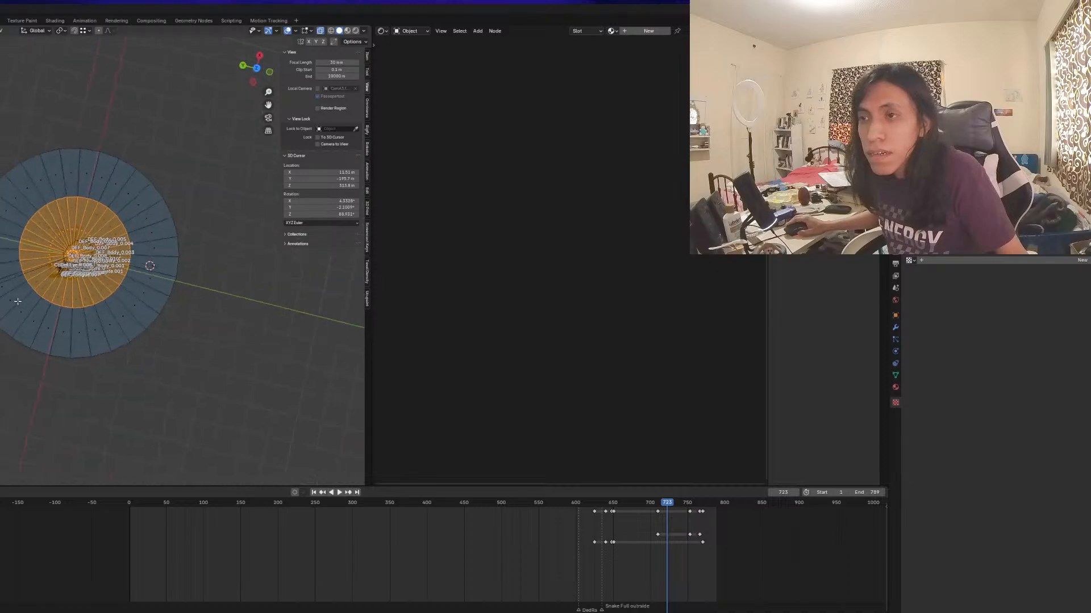
scroll(219, 240, "up", 6)
key("Tab")
key("alt+z")
scroll(175, 230, "down", 6)
middle_click_drag(174, 230, 185, 205)
scroll(117, 249, "up", 3)
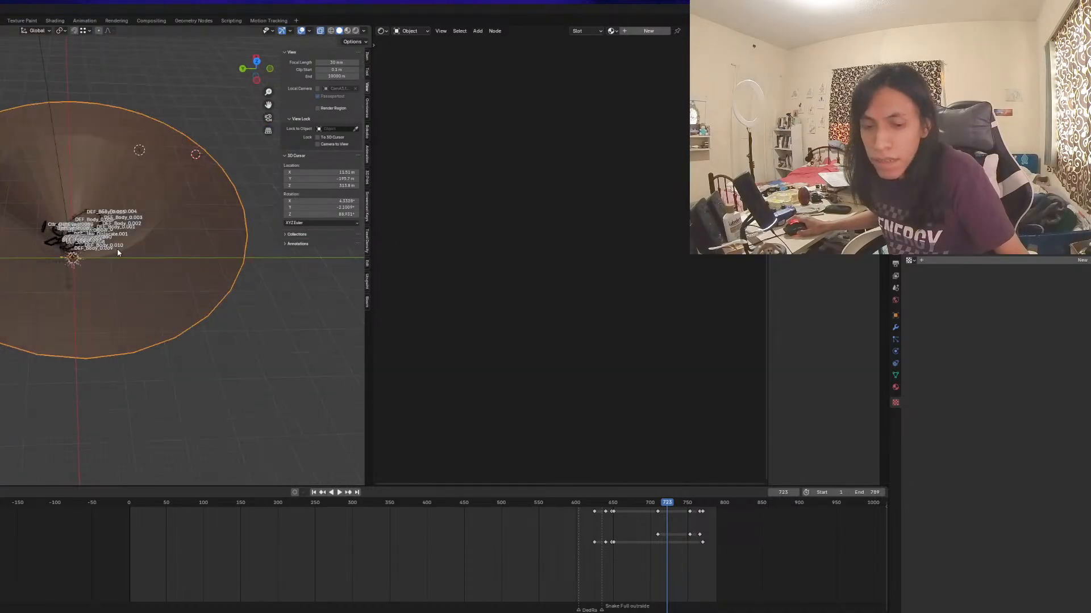
scroll(84, 274, "down", 1)
mouse_move(85, 274)
middle_mouse_down()
mouse_move(80, 171)
mouse_move(87, 286)
middle_mouse_up()
scroll(87, 286, "up", 5)
scroll(87, 286, "down", 5)
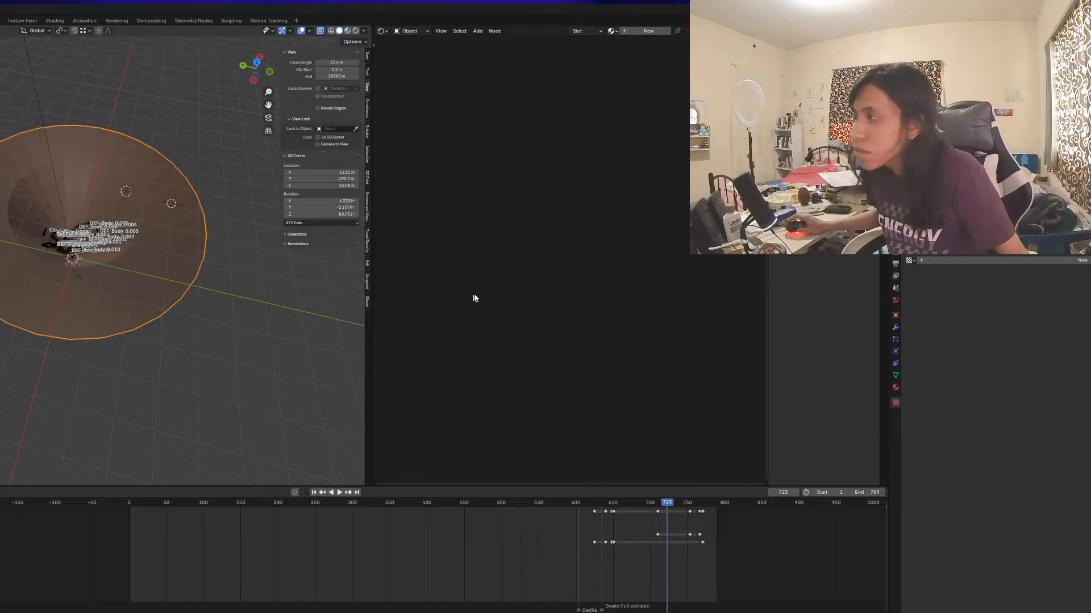
Set the viewport Max Subdivision under Simplify in the render settings to 2
left_click(895, 329)
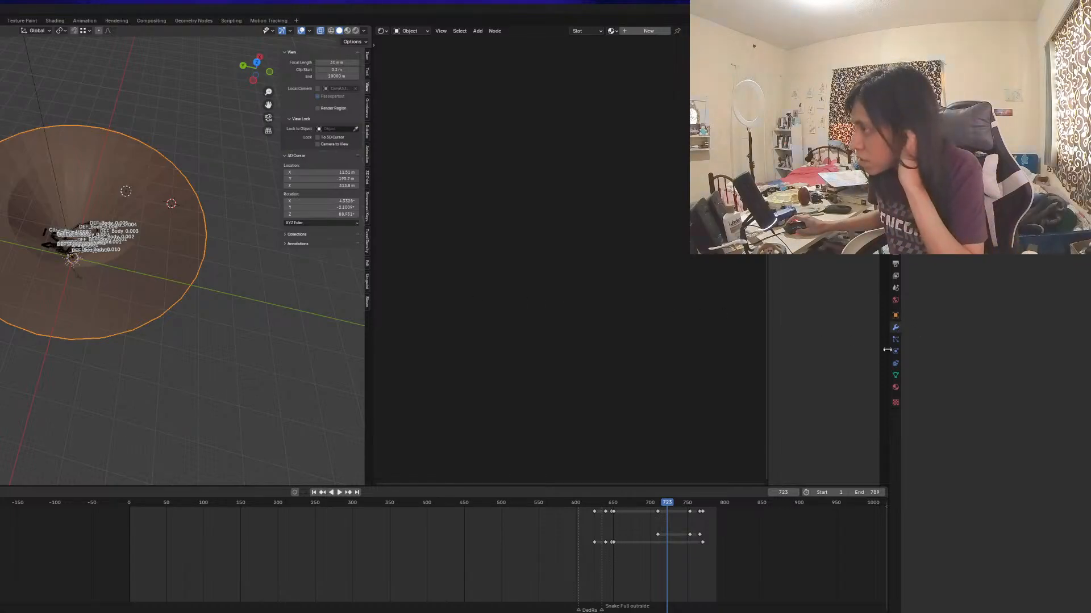
left_click(897, 288)
left_click(895, 252)
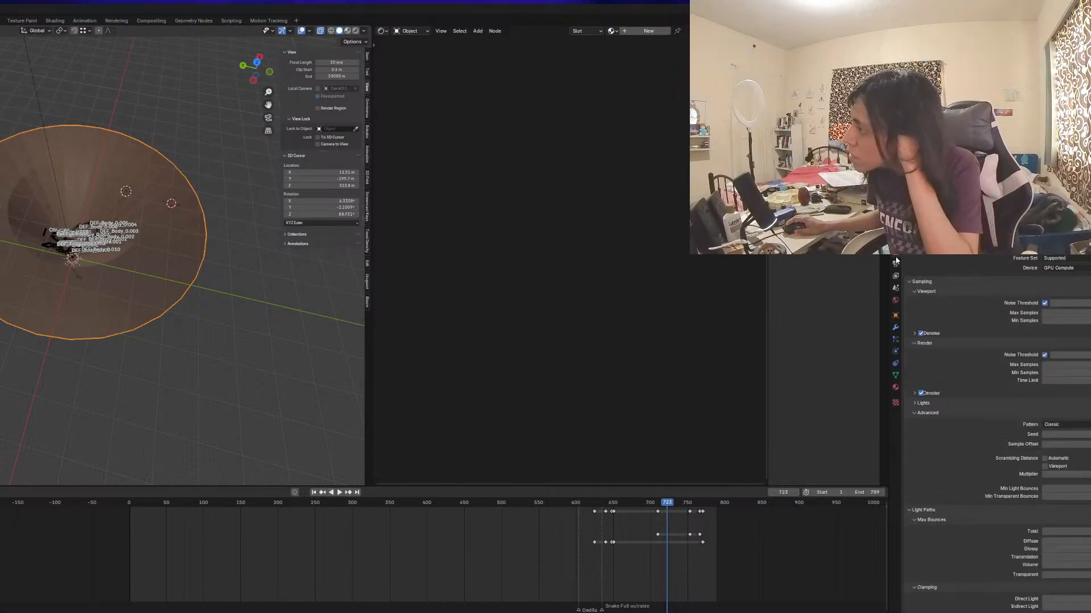
scroll(952, 419, "down", 5)
scroll(952, 418, "down", 7)
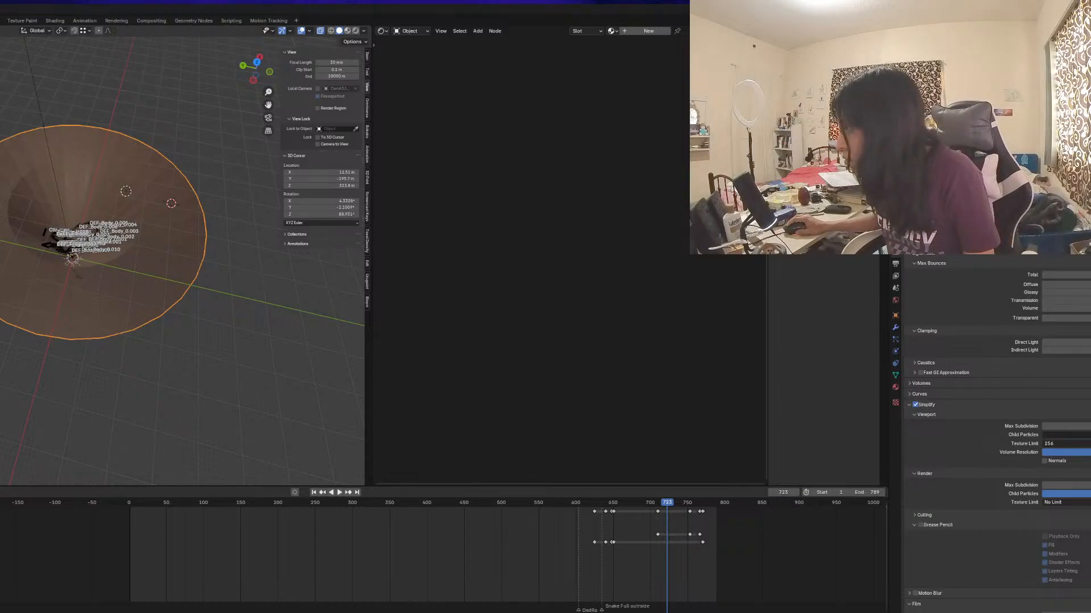
left_click(1068, 426)
type("1")
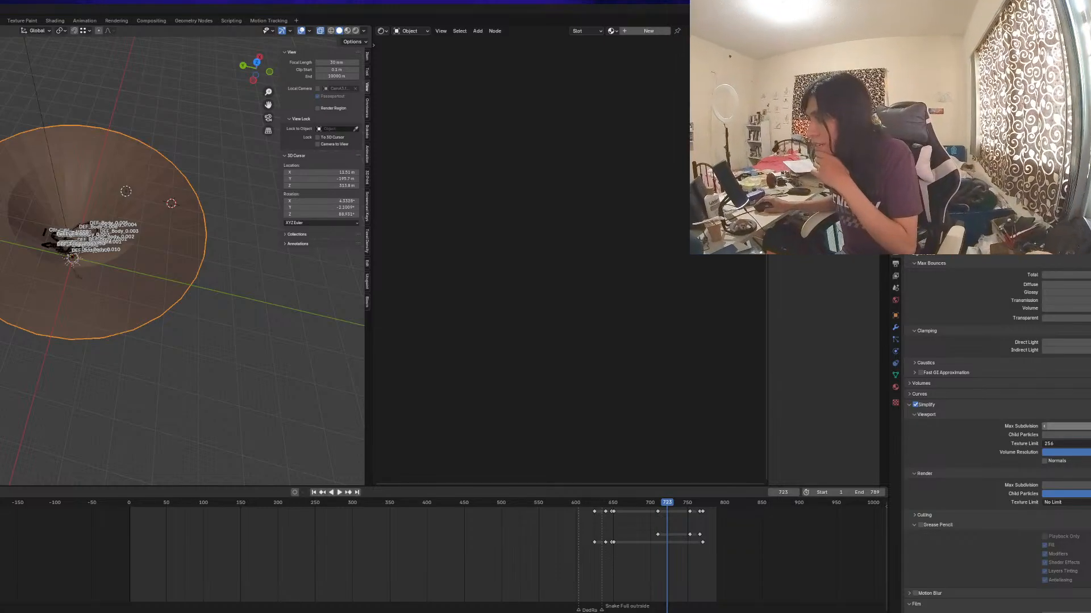
key("BackSpace")
type("2")
key("Return")
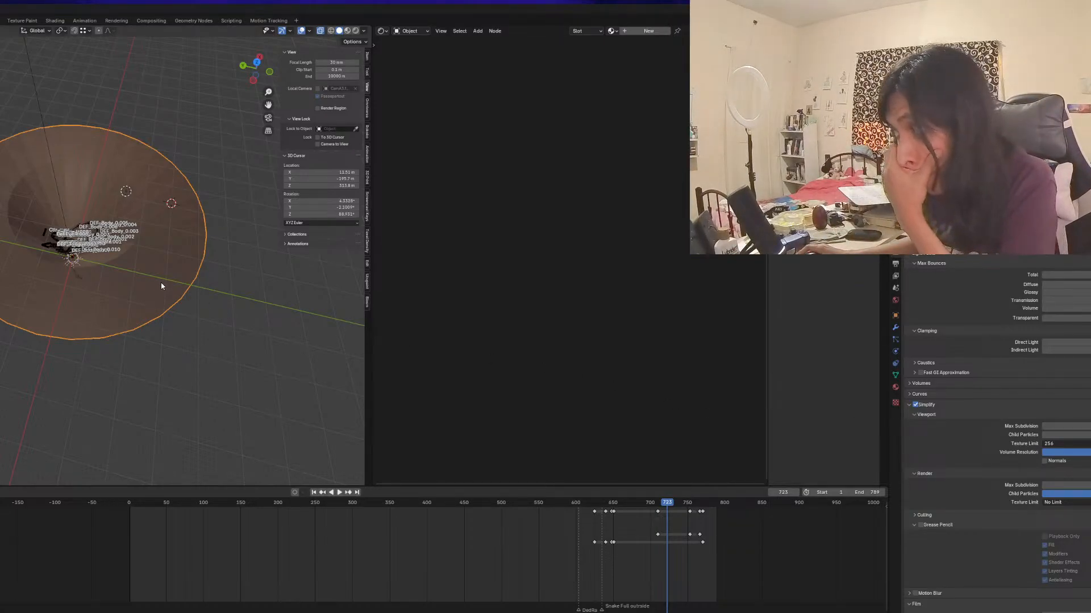
Look through the scene camera and switch the viewport to Material Preview shading
scroll(160, 281, "down", 3)
middle_click_drag(160, 281, 93, 273)
key("KP_0")
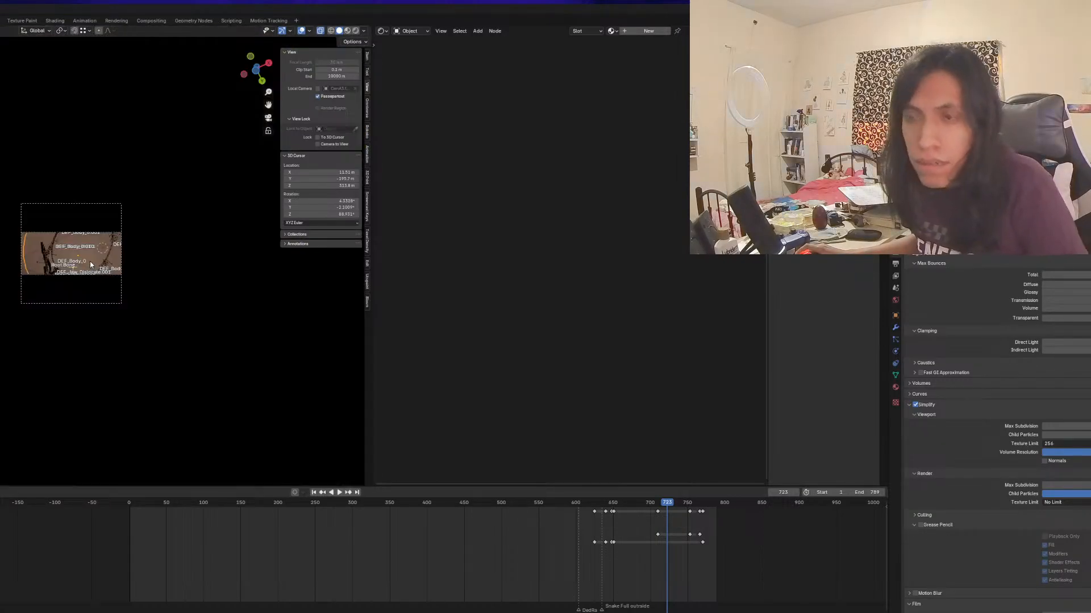
left_click(347, 31)
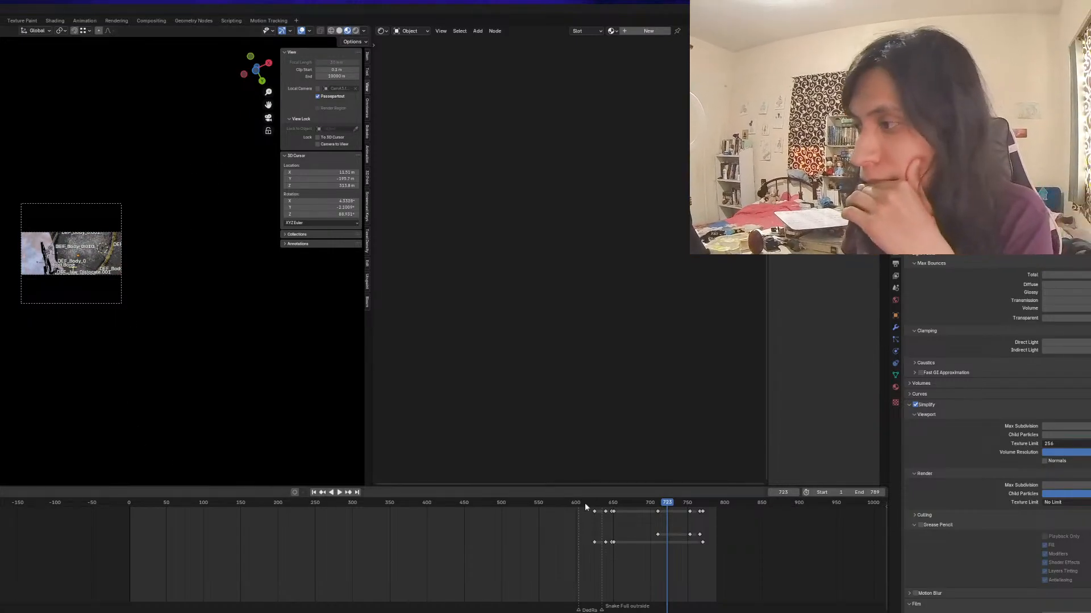
Scrub back to the earlier dog shot, go to frame 497, and select the cornea over the dog's eye
left_click_drag(554, 499, 396, 498)
key("Escape")
scroll(134, 307, "up", 6)
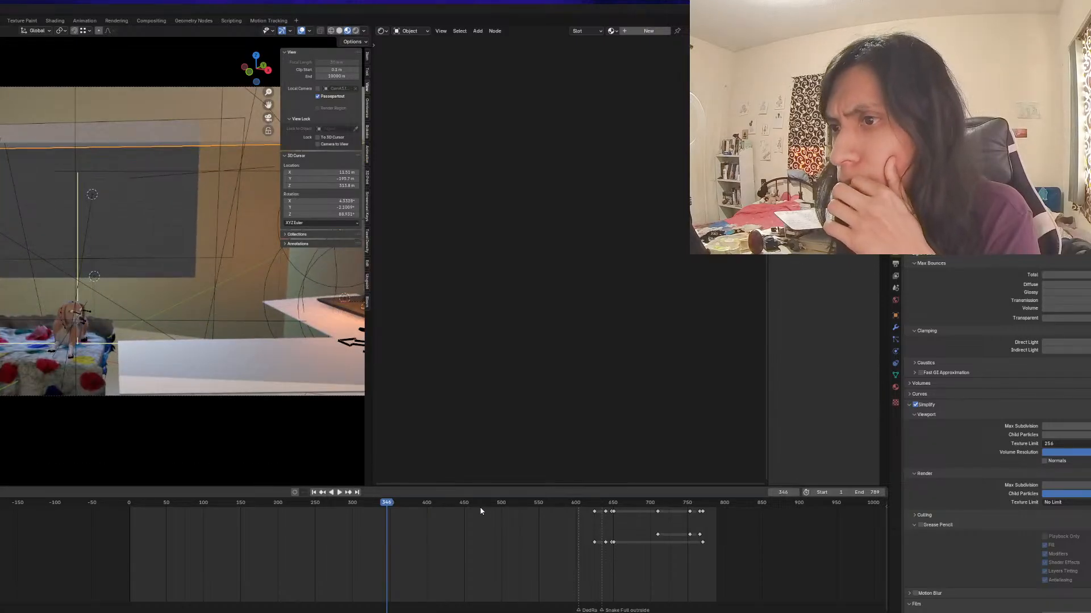
left_click(499, 503)
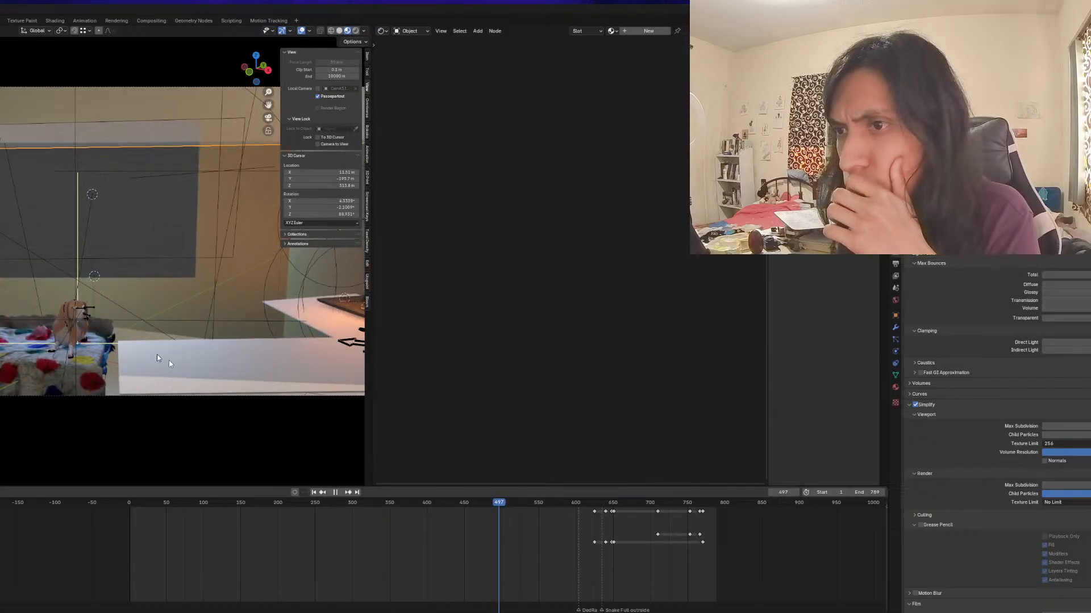
scroll(114, 340, "up", 4)
scroll(110, 349, "up", 3)
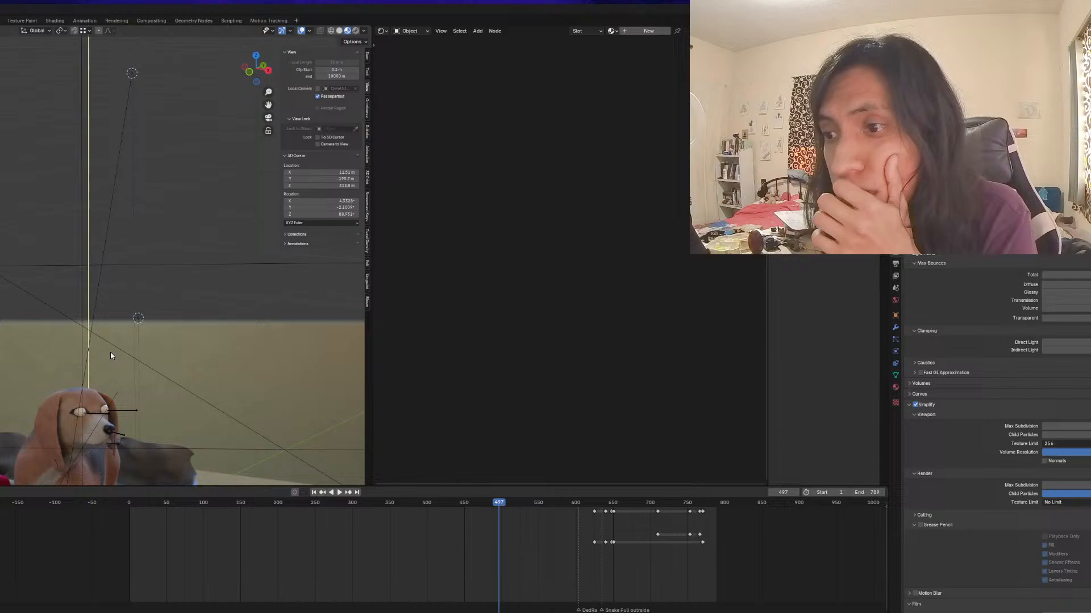
left_click(83, 417)
left_click(80, 411)
left_click(81, 414)
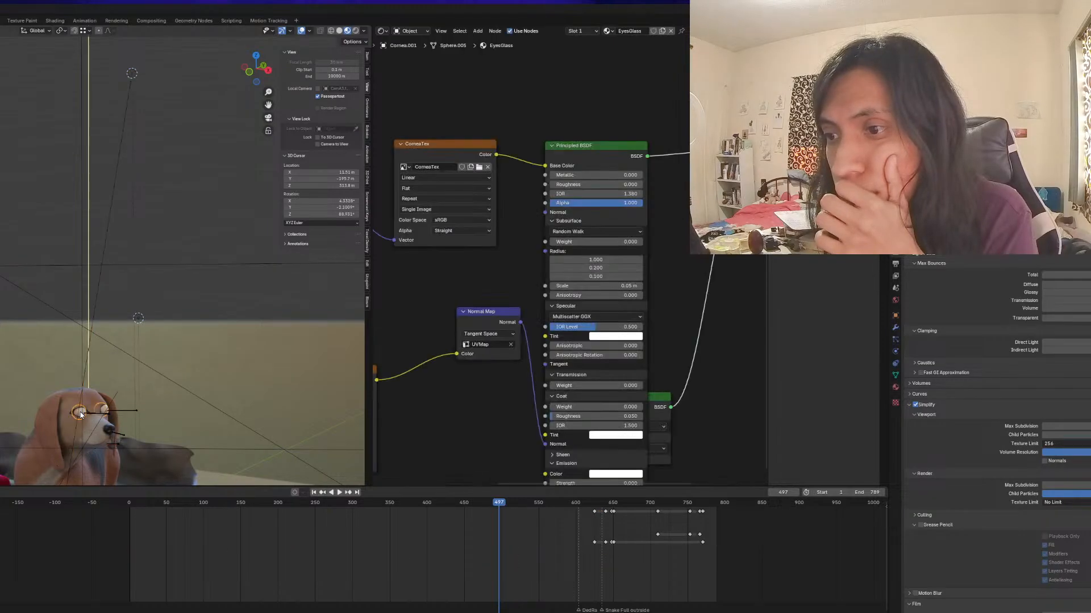
Inspect the dog's eyes up close and separate the two overlapping Principled BSDF nodes in the EyesGlass material
key("KP_Decimal")
middle_click_drag(104, 375, 48, 343)
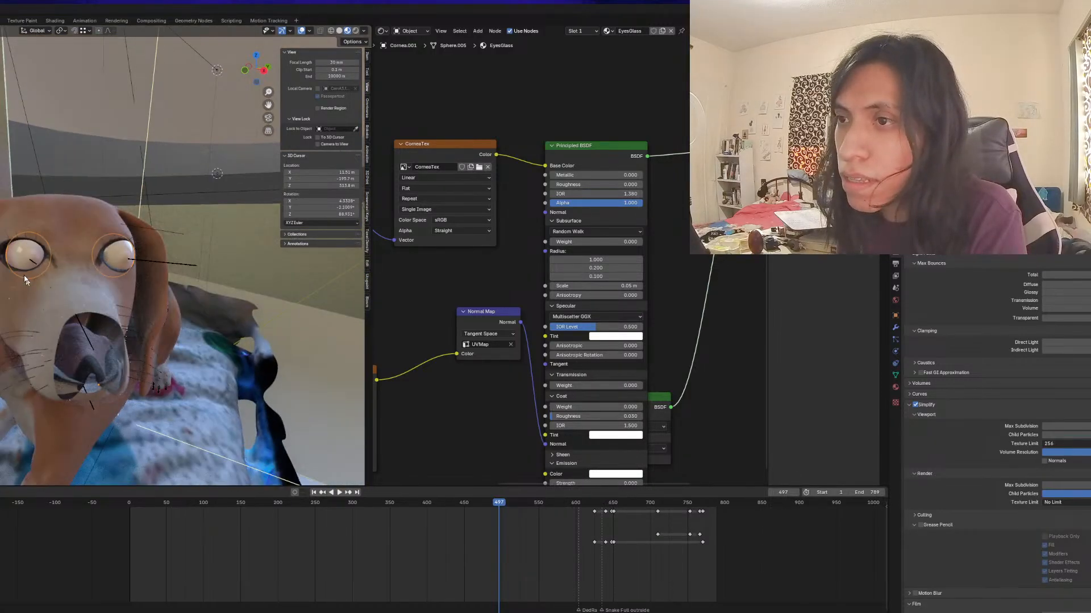
scroll(541, 349, "down", 4)
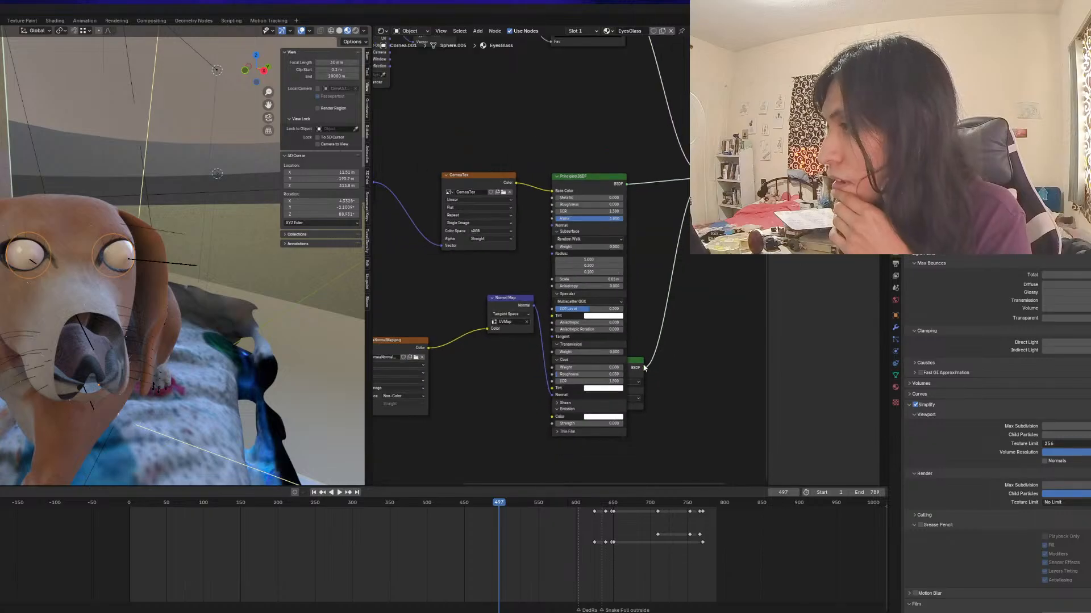
left_click_drag(636, 362, 706, 322)
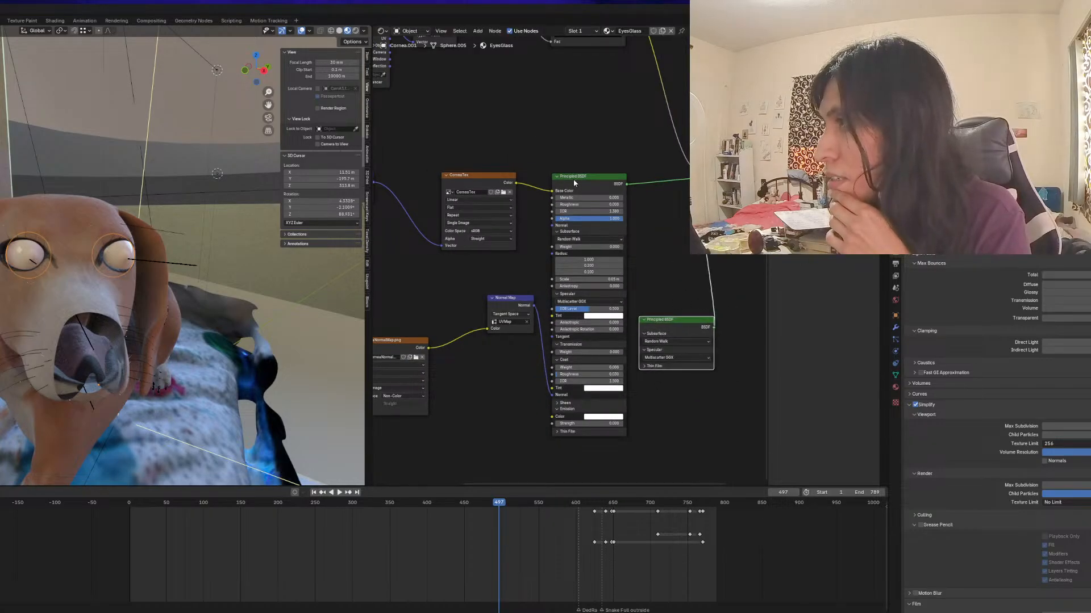
left_click_drag(574, 182, 579, 169)
Return to the camera view and go to frame 623 to check the start of the snake transition
scroll(96, 342, "down", 5)
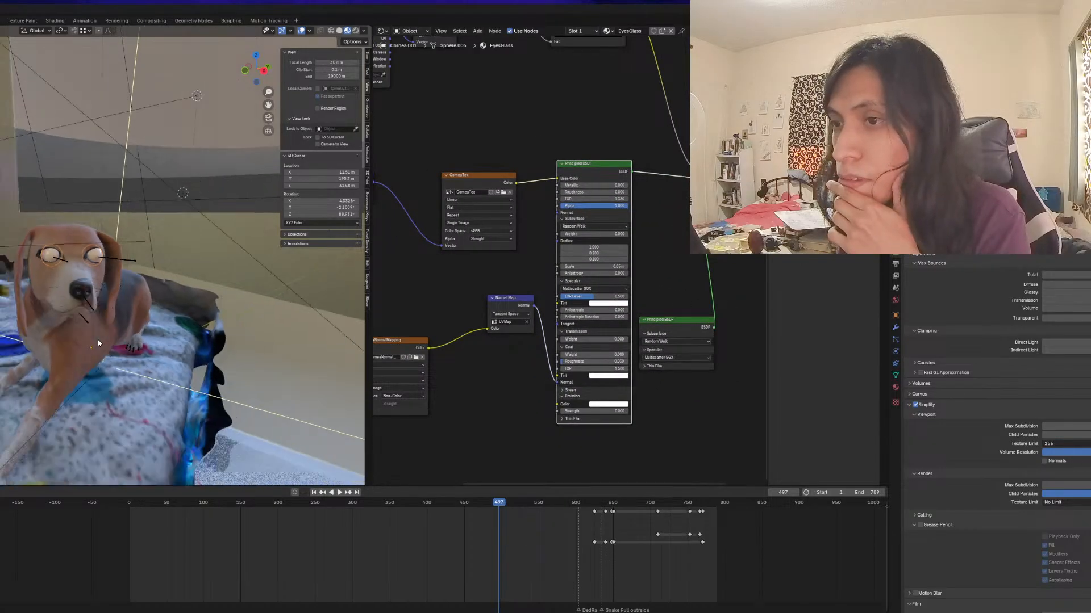
scroll(97, 343, "down", 9)
key("KP_0")
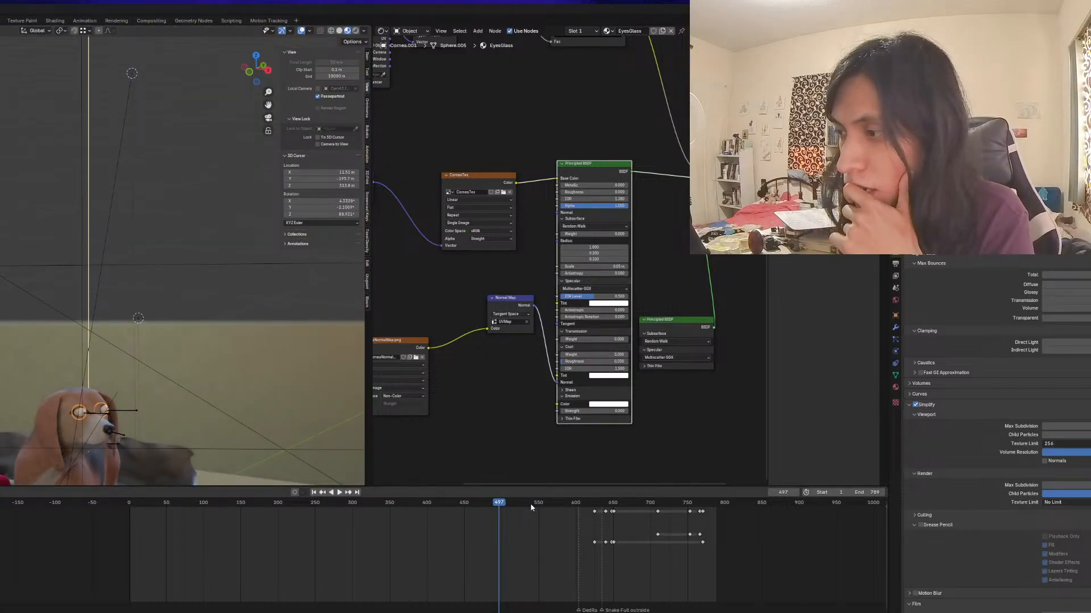
key("space")
left_click(592, 506)
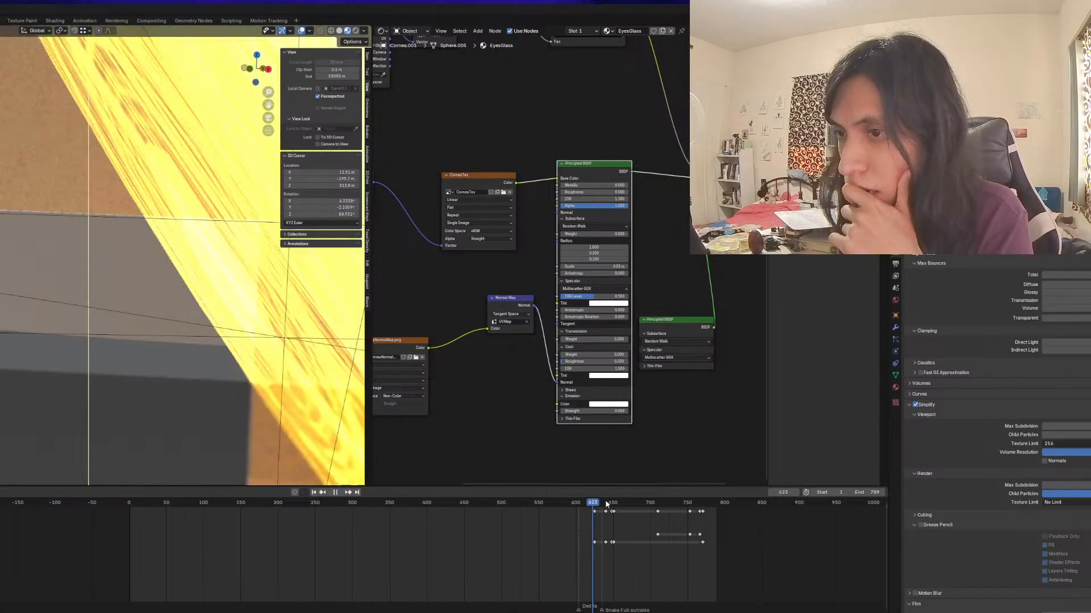
key("space")
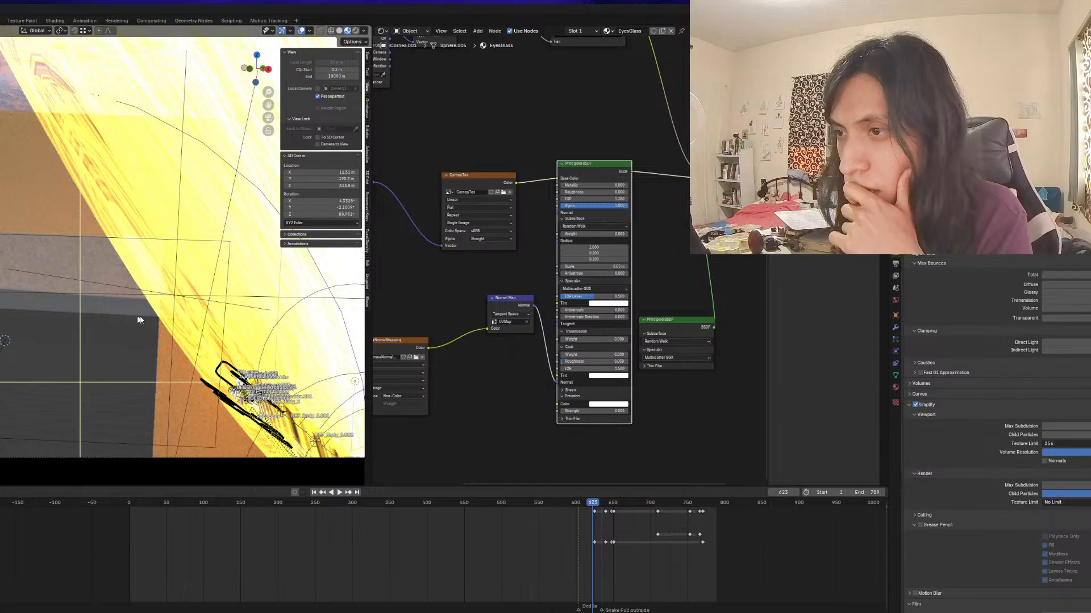
scroll(140, 318, "down", 3)
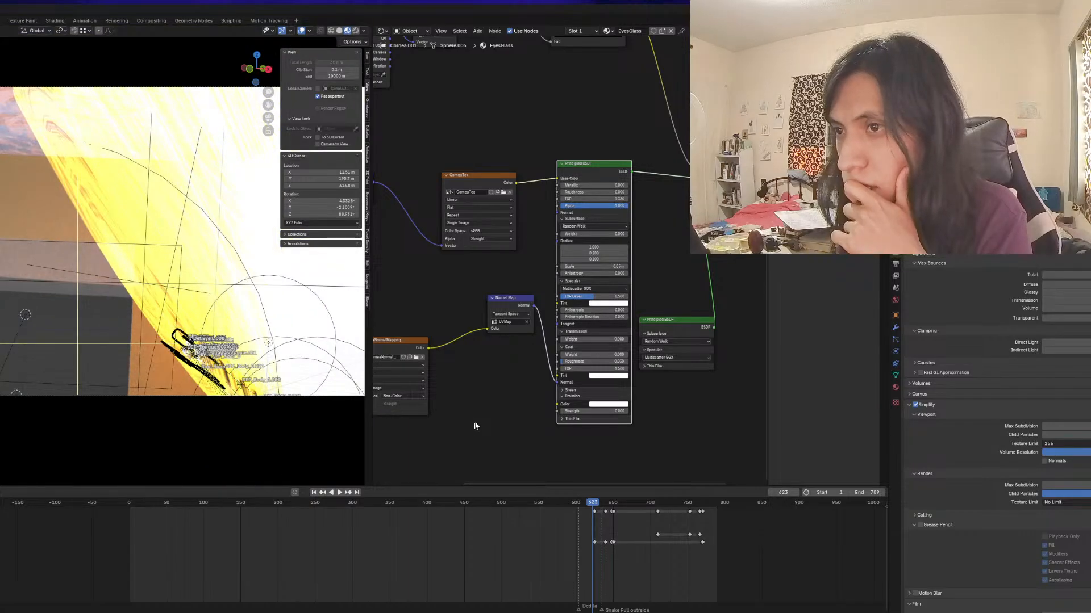
Review the snake transition through the camera by playing short stretches, and stop at frame 741
key("space")
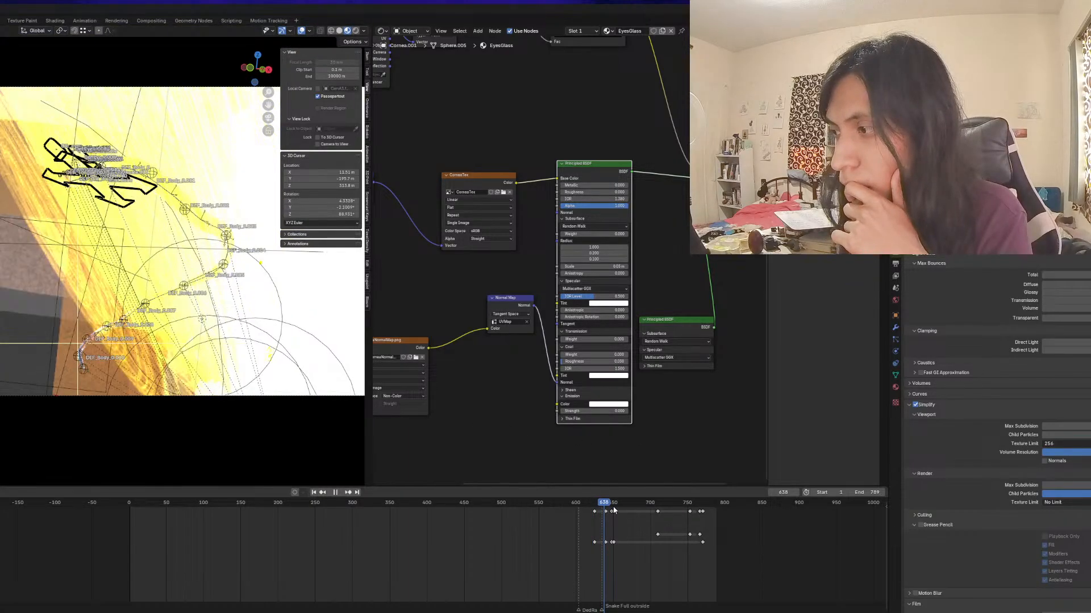
key("space")
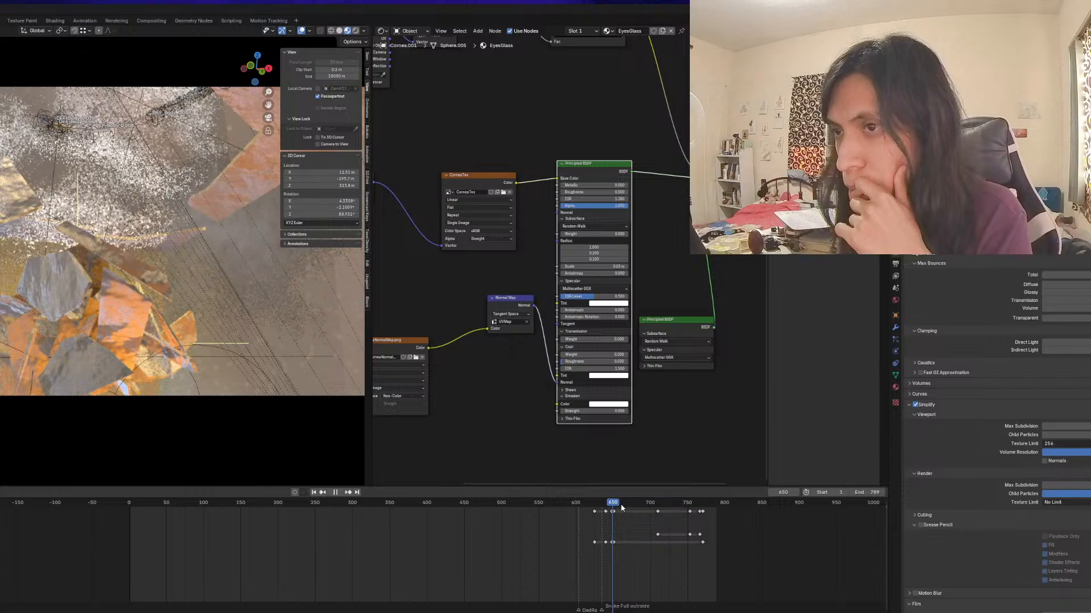
key("space")
key("space")
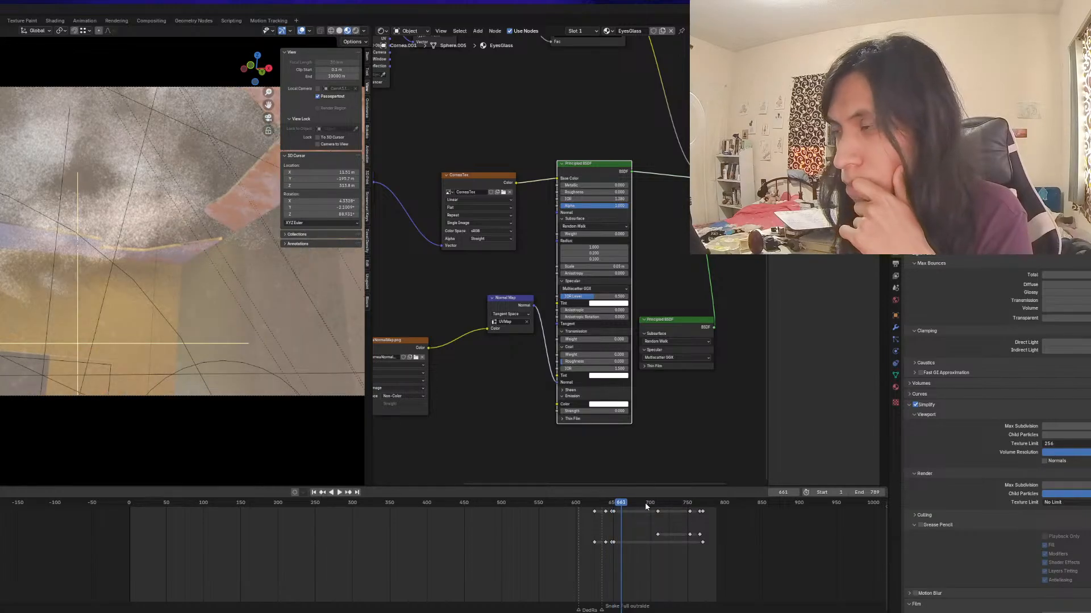
left_click(653, 505)
key("space")
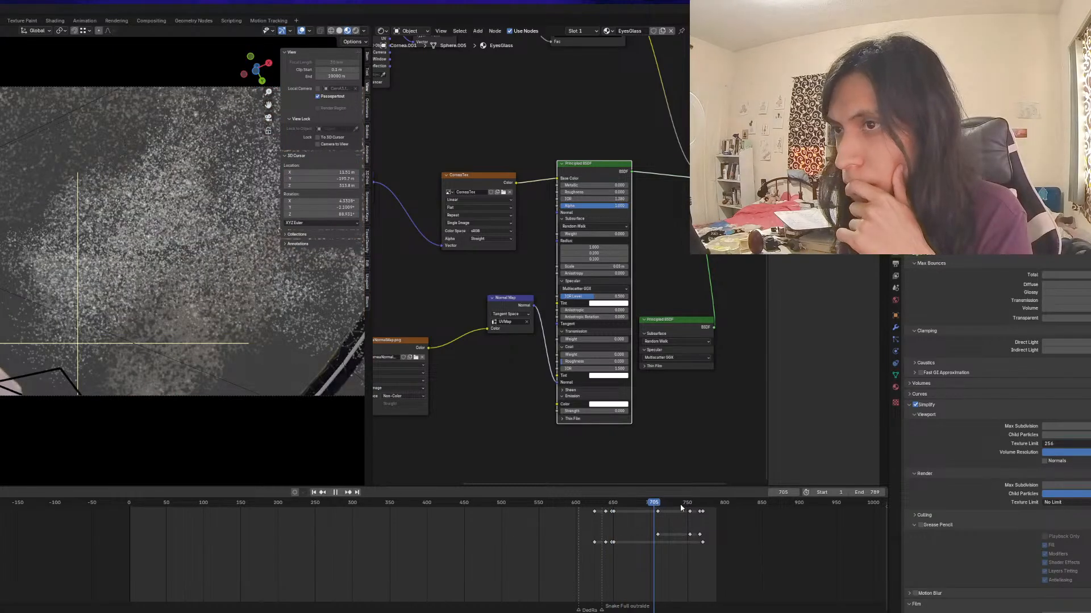
key("space")
left_click(681, 505)
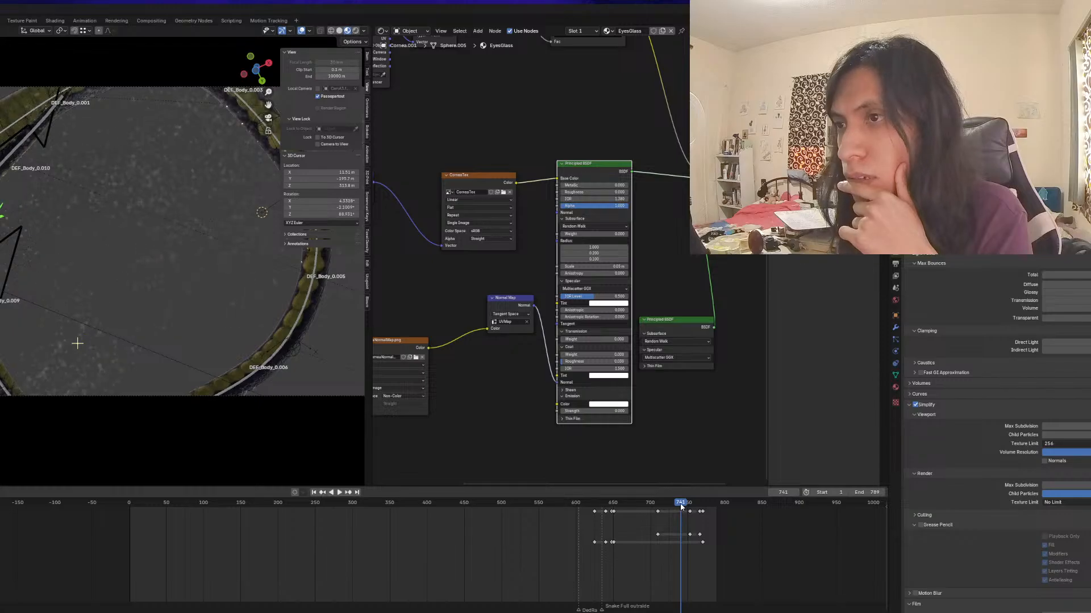
Select the large cone from outside the camera view and shift it horizontally while keeping its height locked
middle_click_drag(182, 155, 196, 201)
scroll(172, 197, "up", 5)
scroll(174, 226, "down", 8)
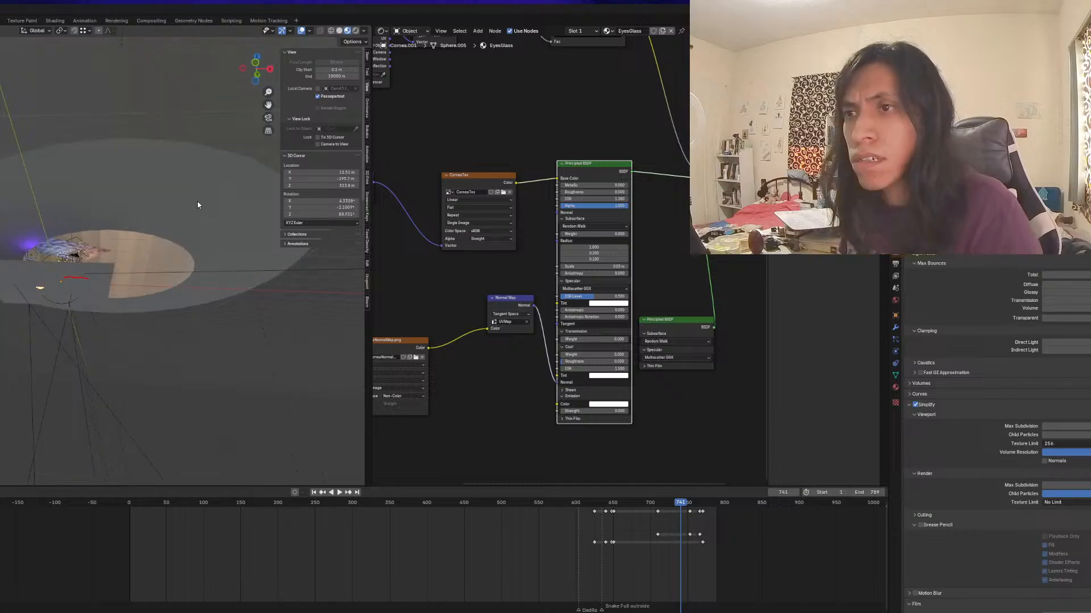
left_click(197, 203)
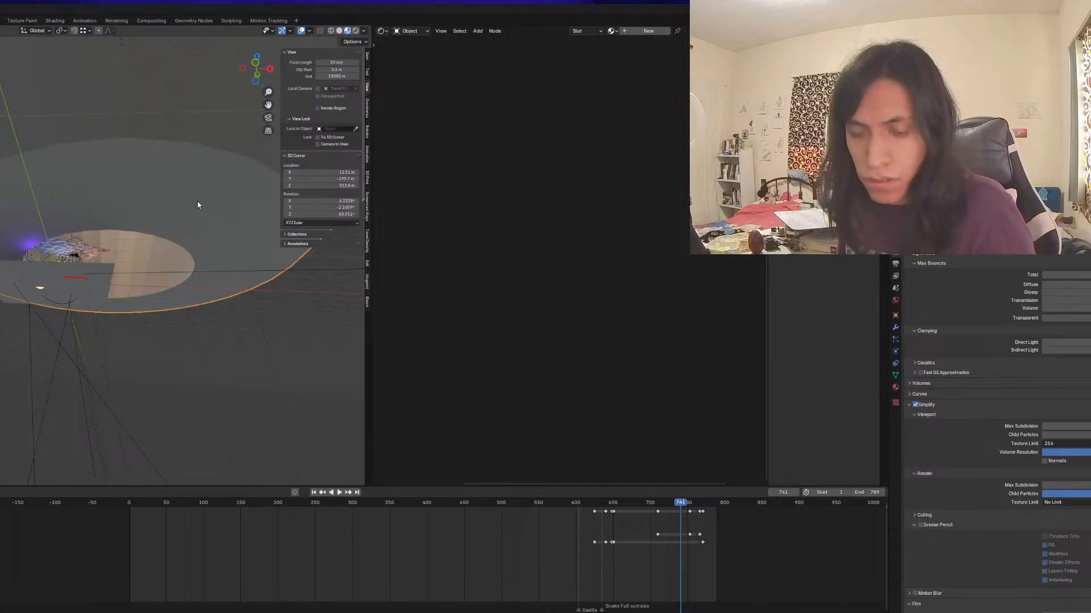
key("g")
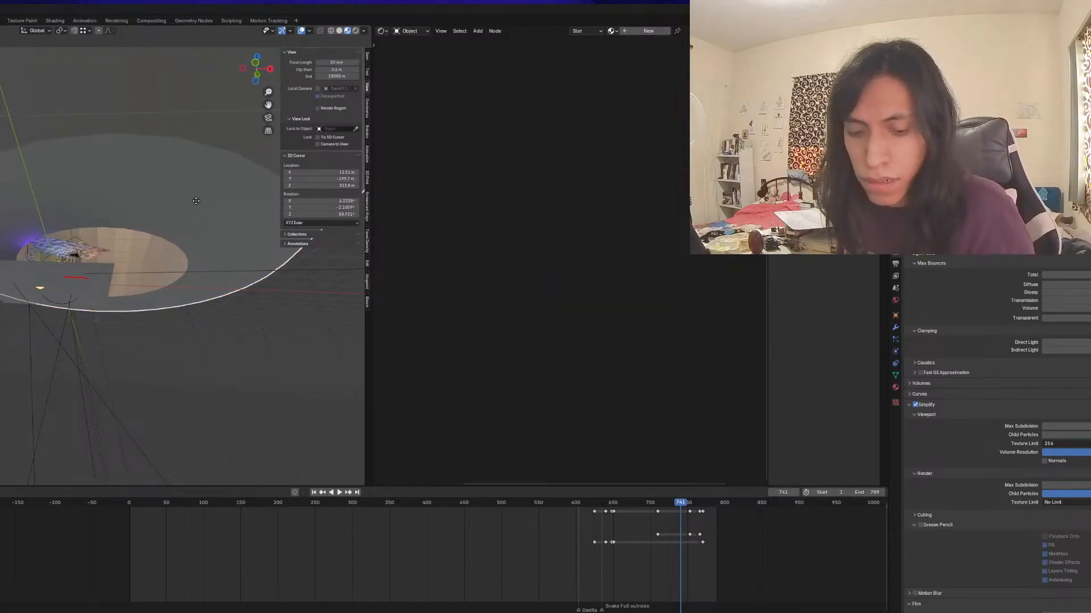
key("shift+z")
left_click(179, 198)
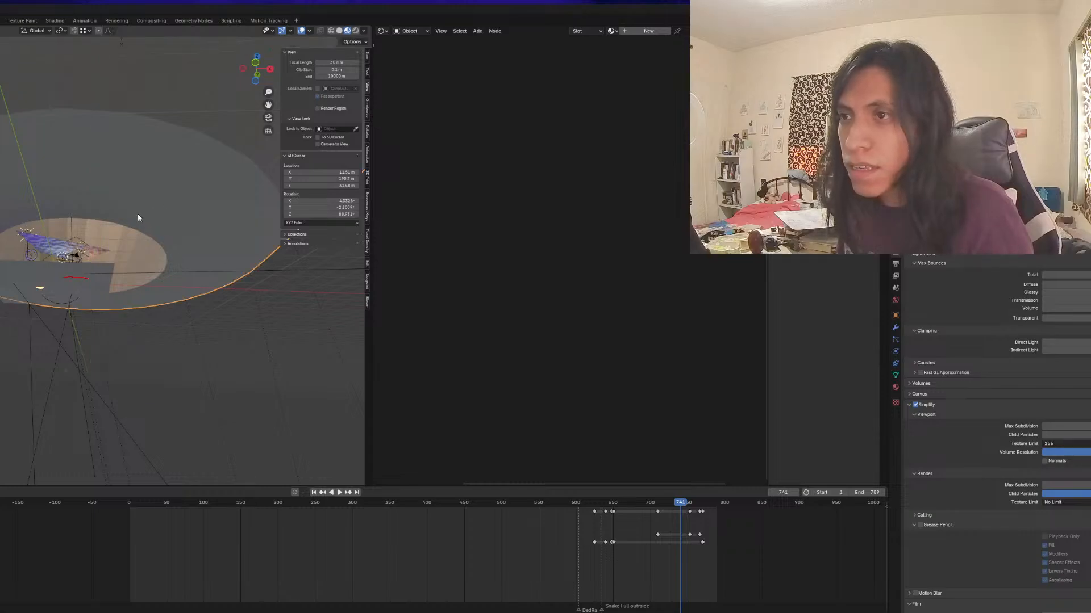
Scale the cone down until its narrow end closes in around the snake, and check it through the camera and from outside
middle_click_drag(137, 215, 91, 221)
key("s")
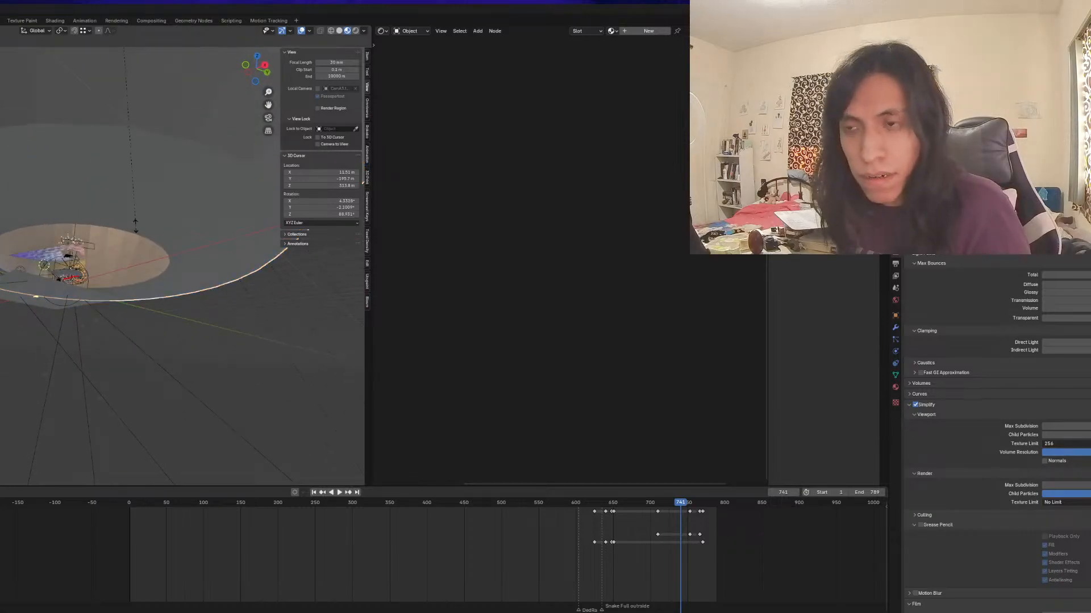
right_click(150, 211)
key("s")
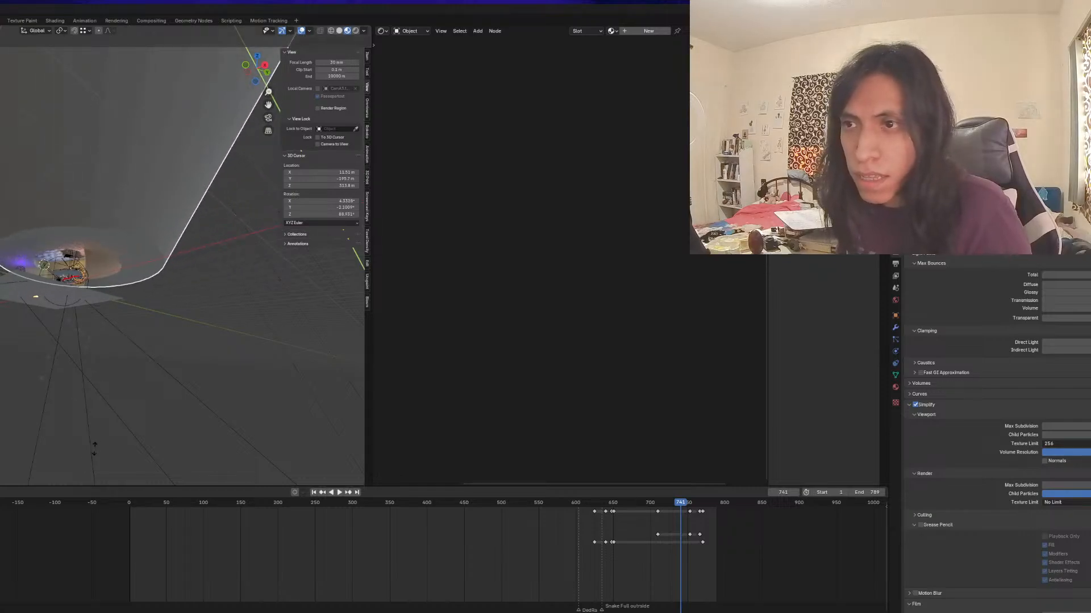
left_click(80, 327)
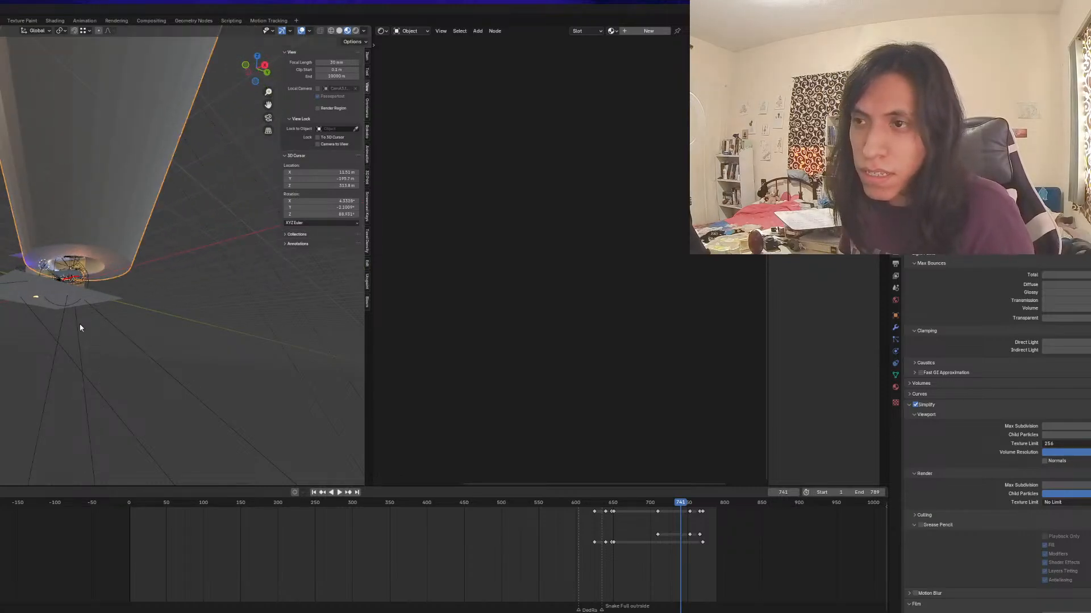
key("KP_0")
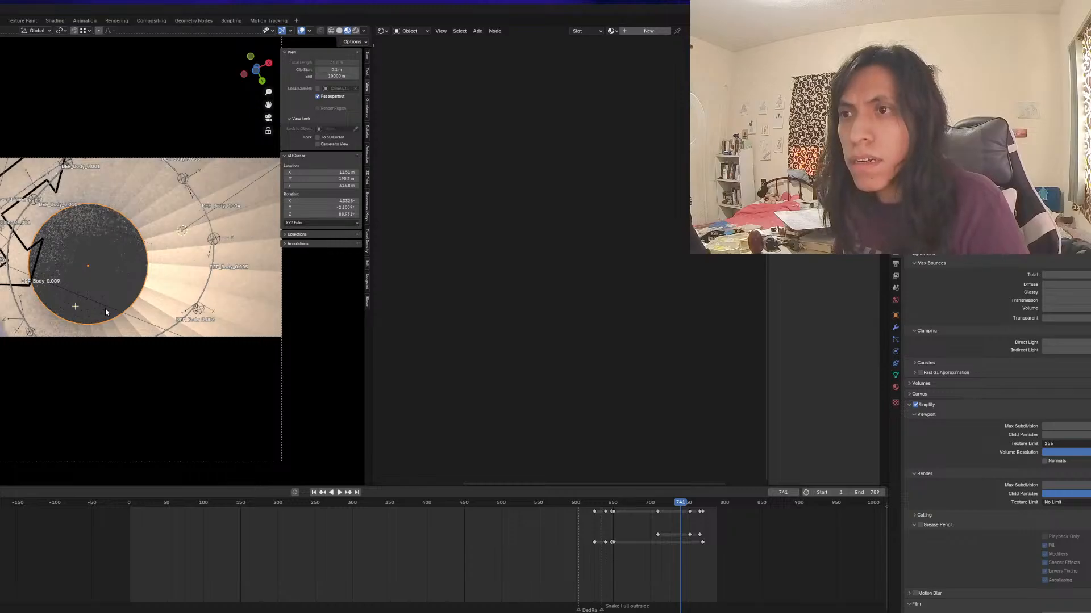
scroll(142, 364, "up", 1)
scroll(161, 397, "down", 4)
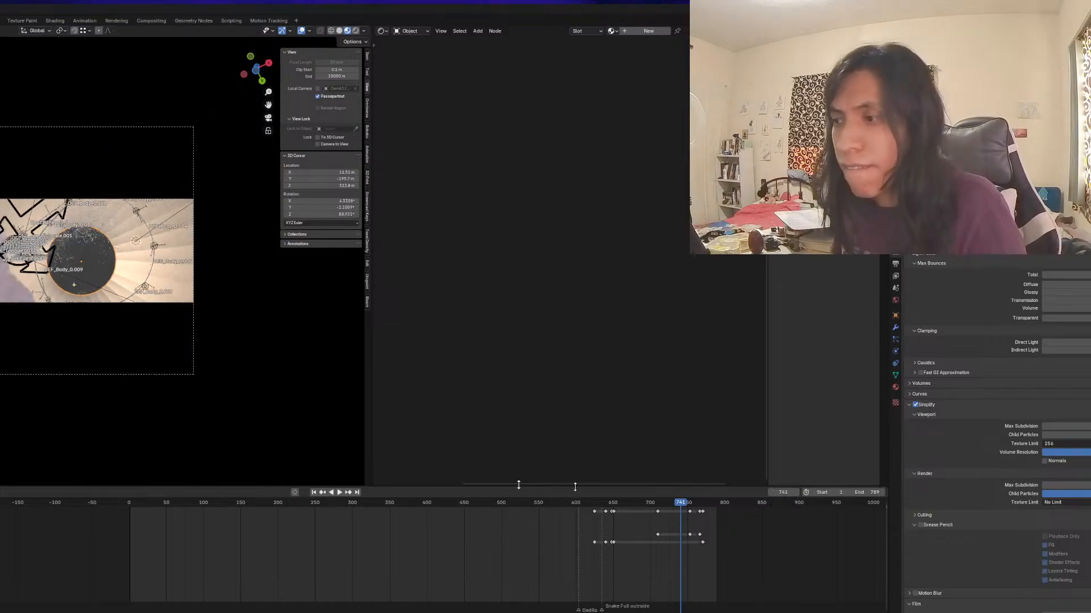
middle_click_drag(67, 254, 52, 355)
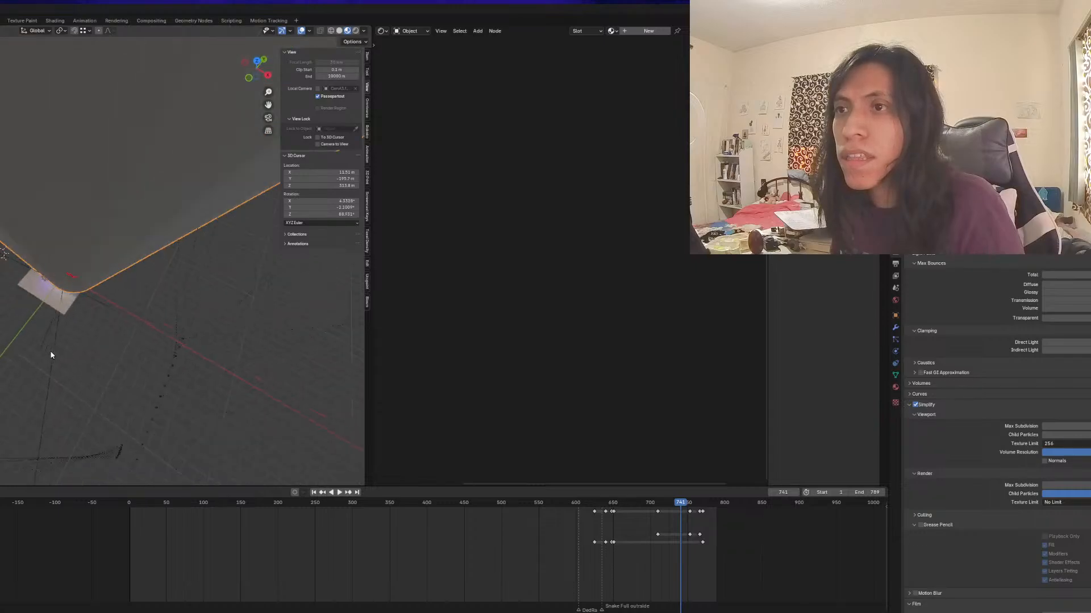
In Edit Mode with X-ray on, select the cone's upper rim vertices and scale them up to widen the opening
scroll(52, 350, "down", 10)
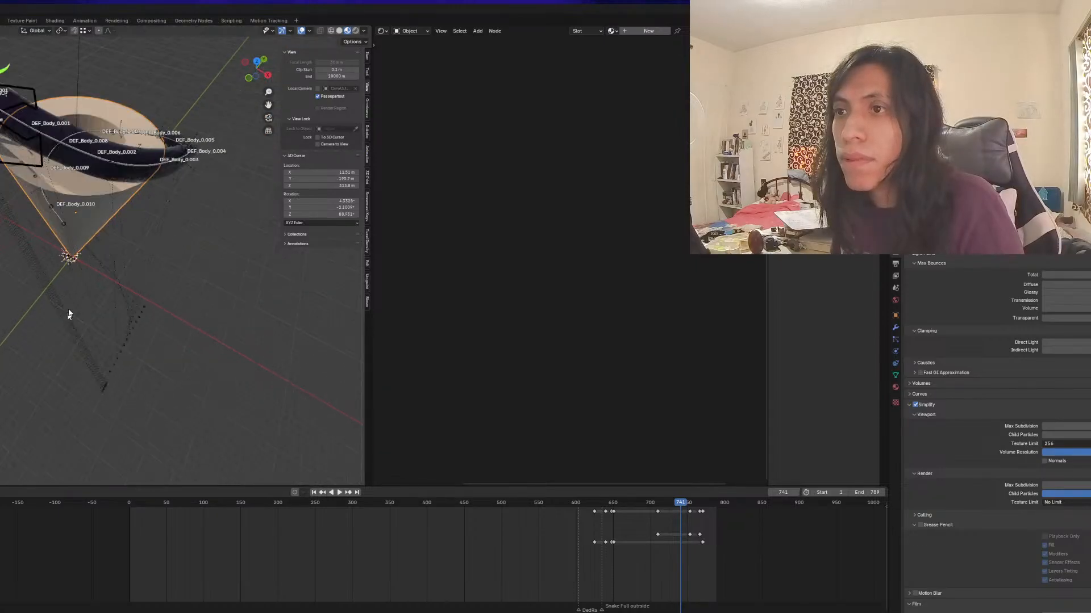
middle_click_drag(149, 155, 190, 150)
key("Tab")
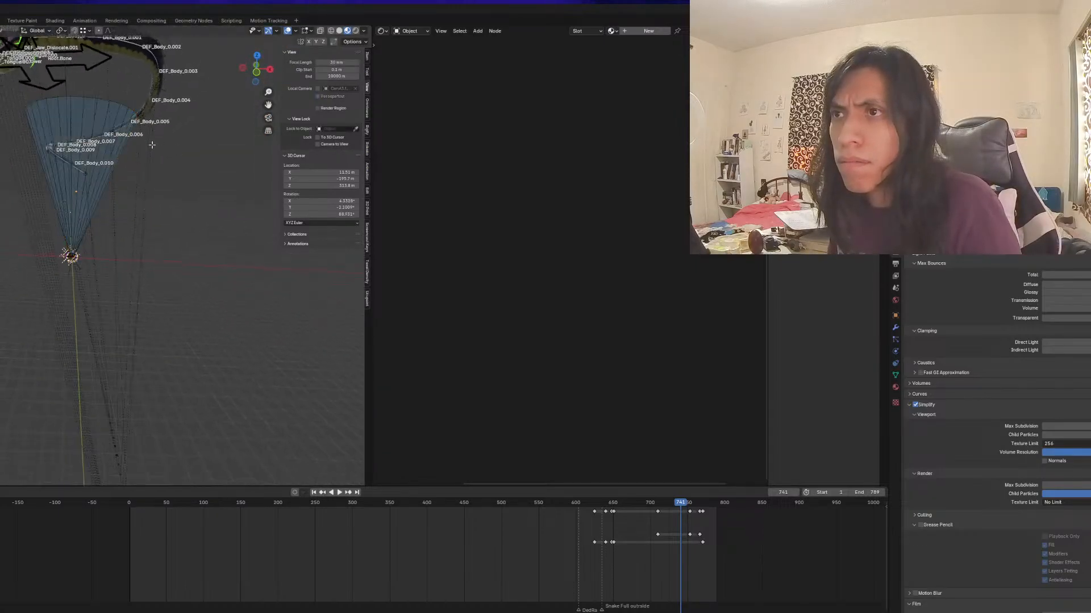
key("a")
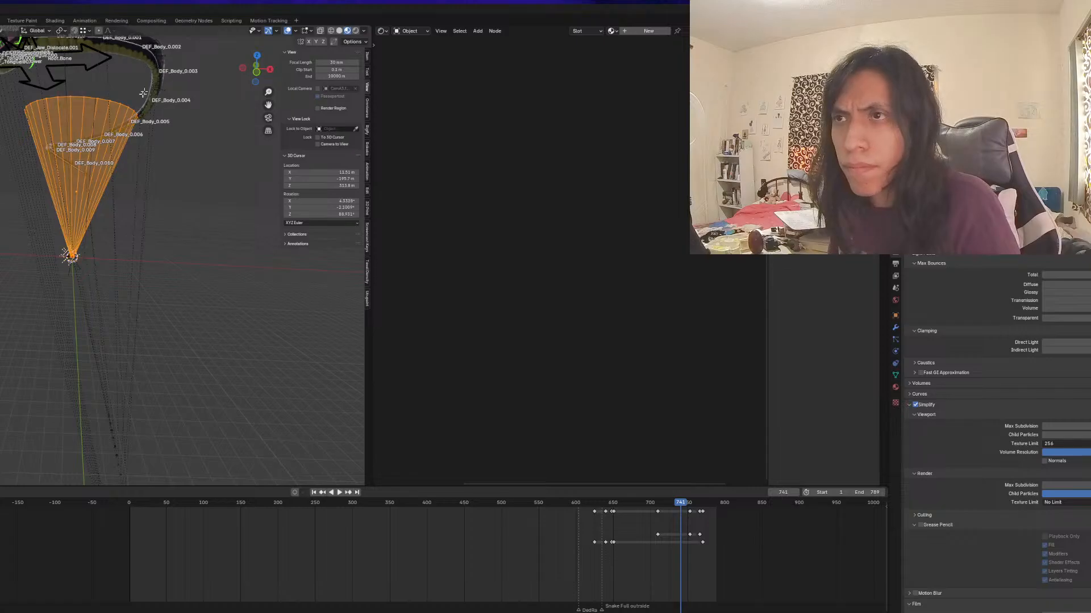
left_click_drag(158, 74, 0, 191)
middle_click_drag(4, 226, 0, 250)
key("alt+z")
left_click_drag(201, 61, 9, 128)
key("s")
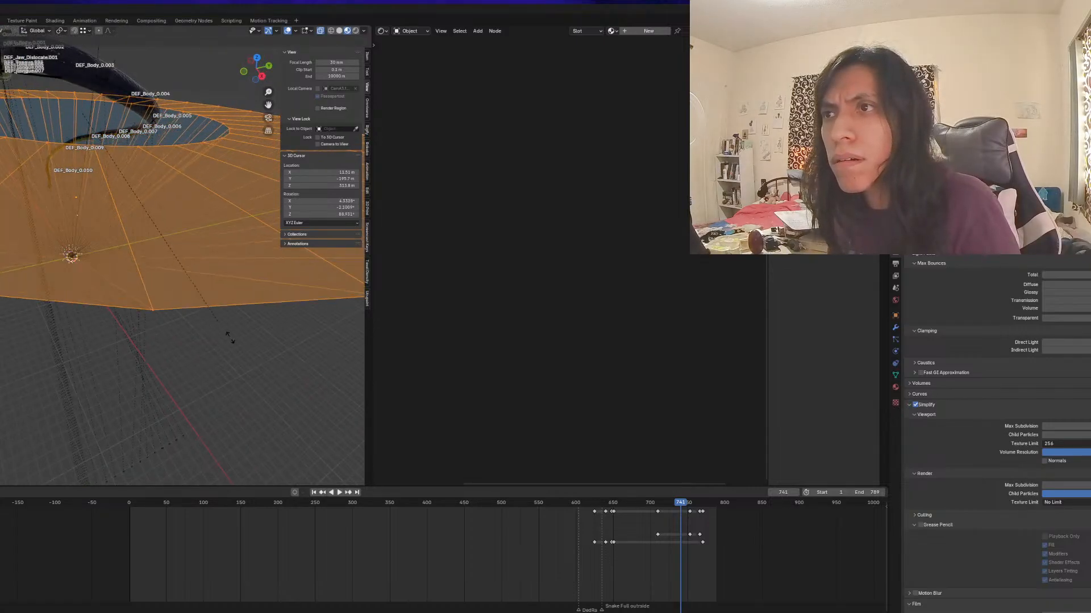
left_click(280, 378)
Raise the selected rim along the Z axis so the widened cone encloses the snake
scroll(191, 237, "down", 5)
key("g")
key("z")
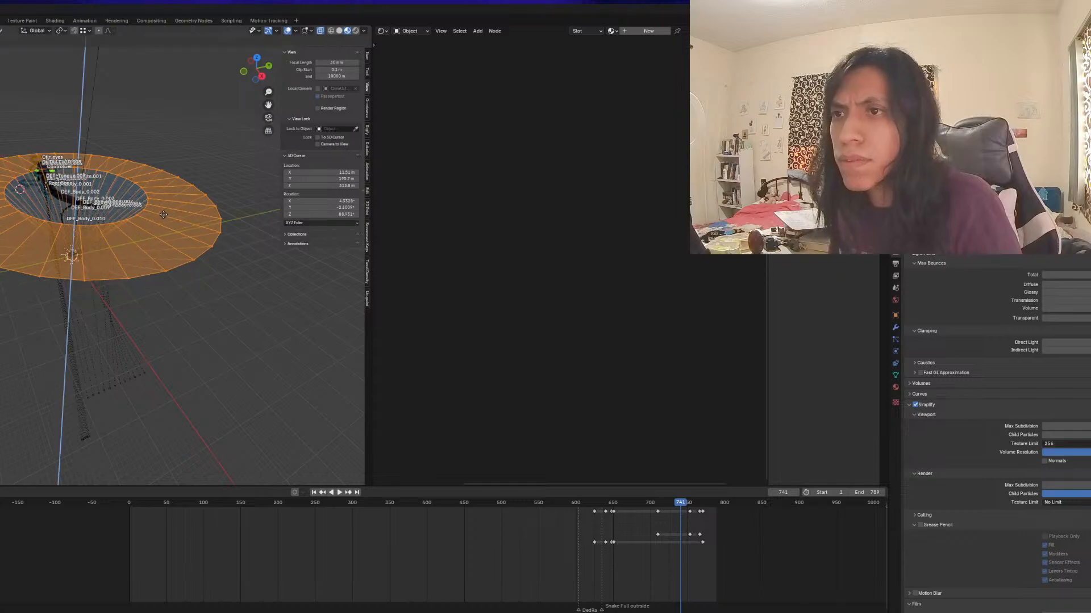
left_click(166, 190)
middle_click_drag(167, 190, 194, 135)
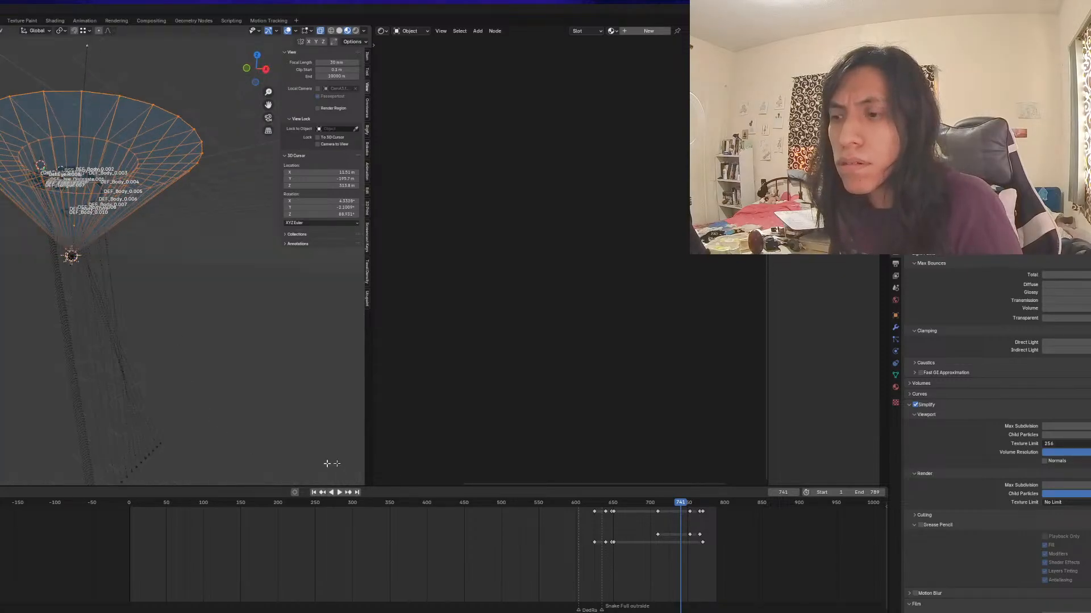
Play the animation to check the snake inside the cone, and stop at frame 780
key("space")
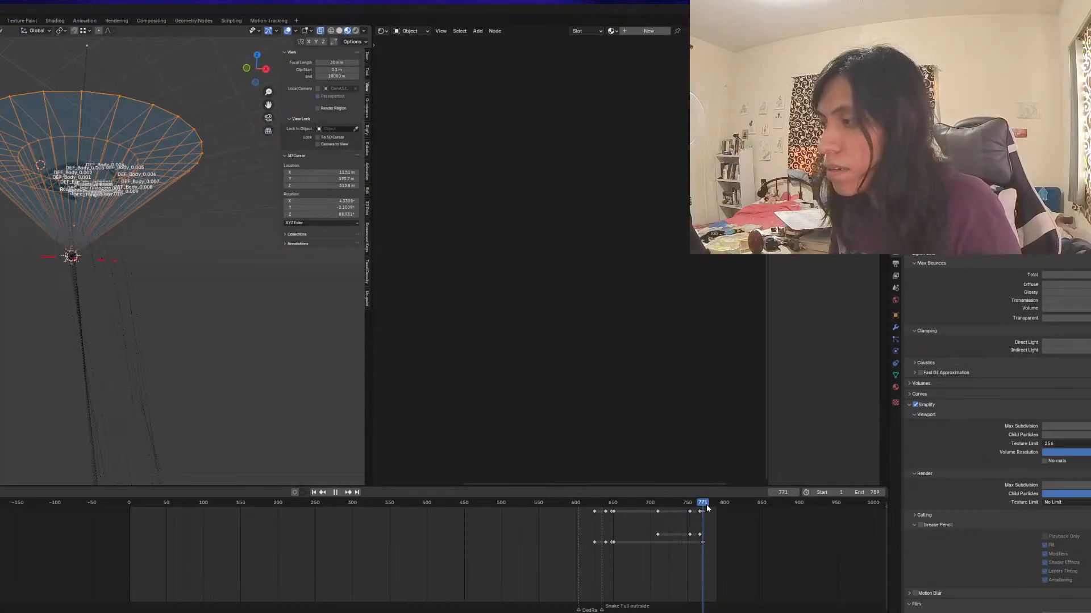
key("space")
key("space")
key("space")
Raise the cone's upper rim further along Z and scale it up to flare the opening more
middle_click_drag(268, 317, 256, 253)
key("g")
key("z")
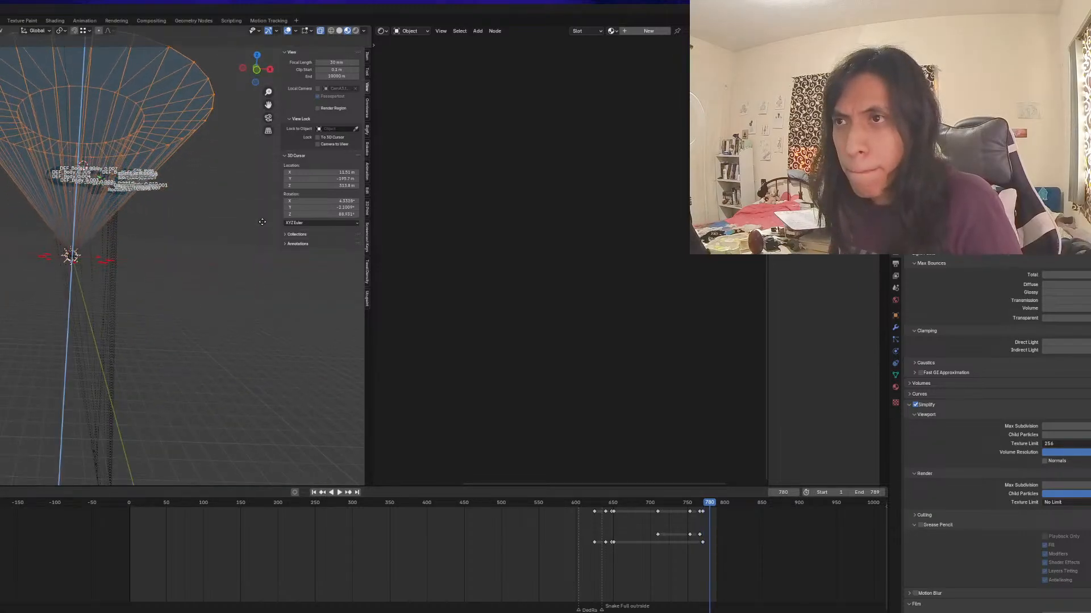
left_click(260, 222)
key("s")
left_click(342, 268)
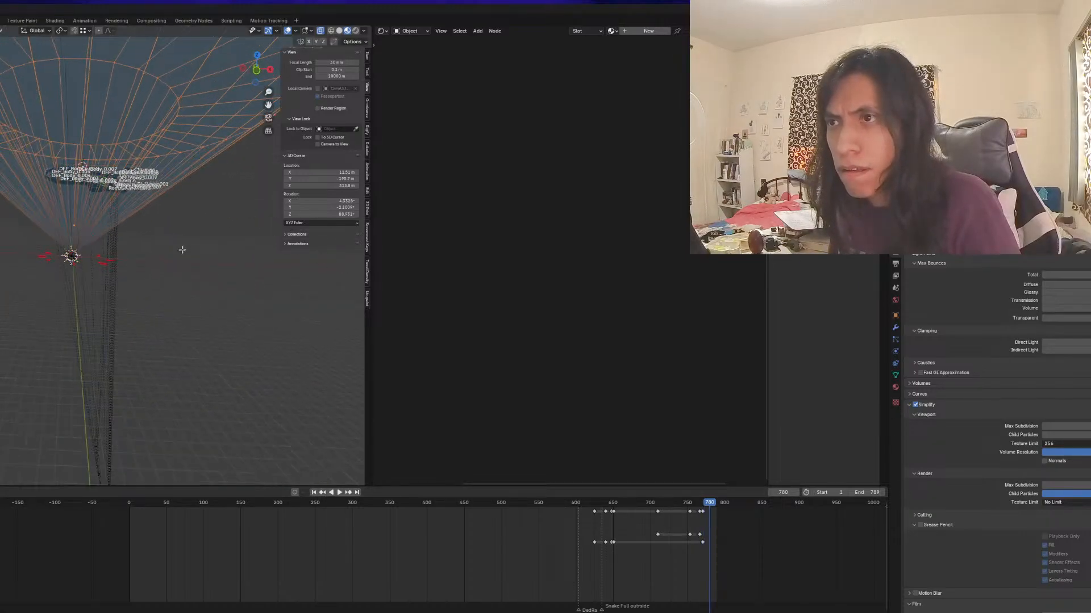
Check the flared cone through the camera in Object Mode, replay the transition from frame 604, and go to frame 648
mouse_move(182, 248)
middle_mouse_down()
mouse_move(191, 290)
mouse_move(190, 251)
mouse_move(176, 239)
middle_mouse_up()
key("KP_0")
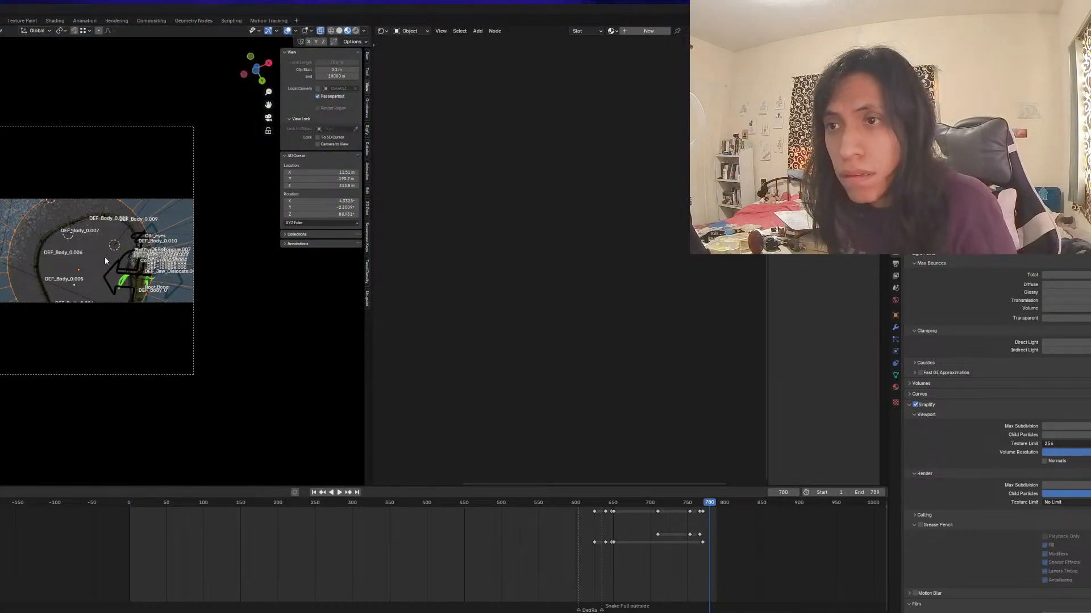
key("Tab")
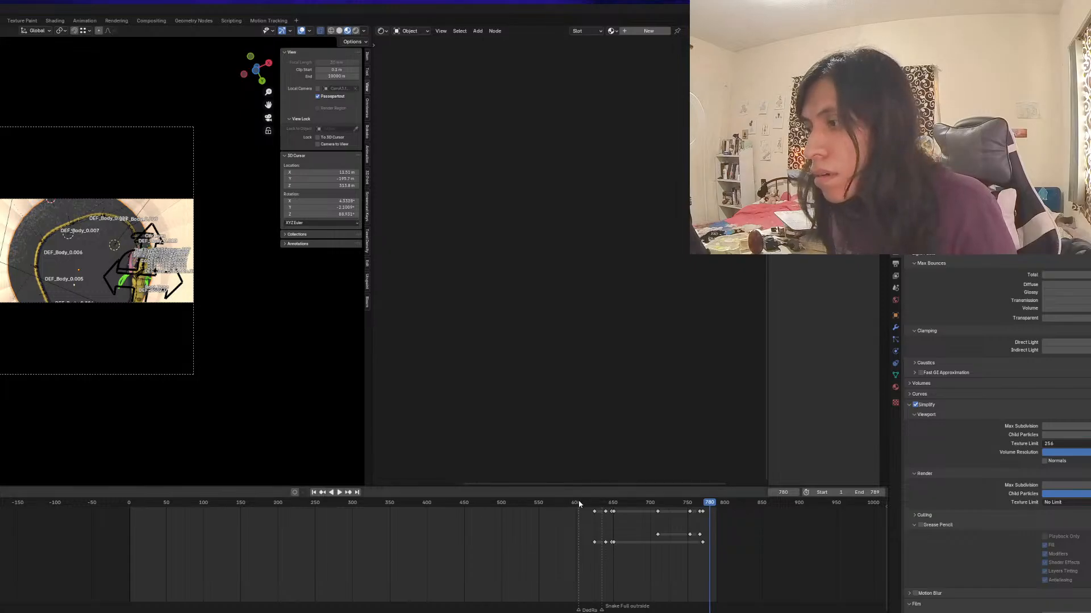
left_click(579, 503)
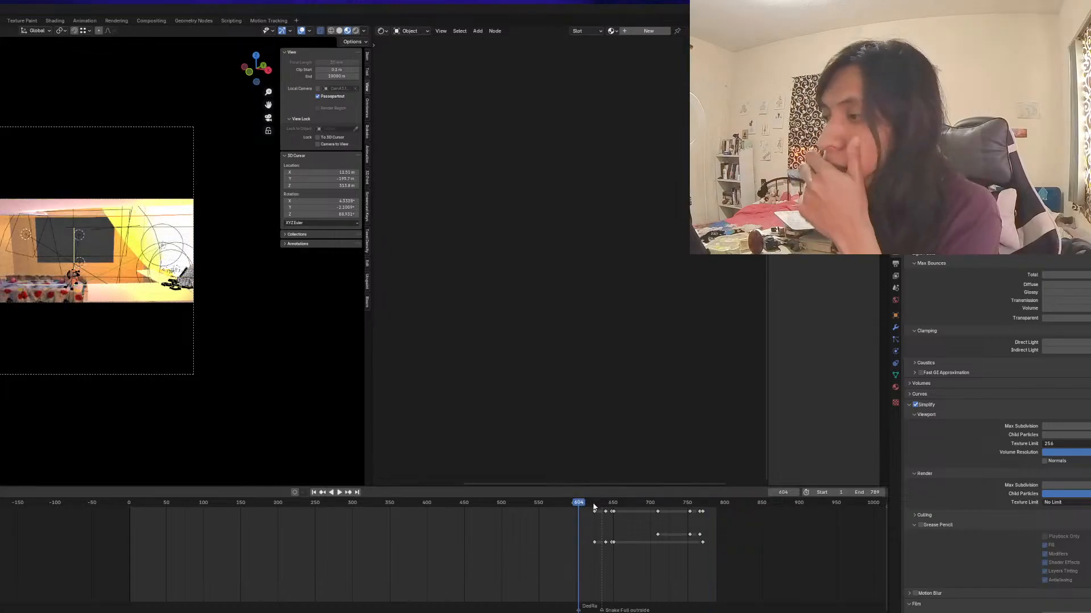
key("space")
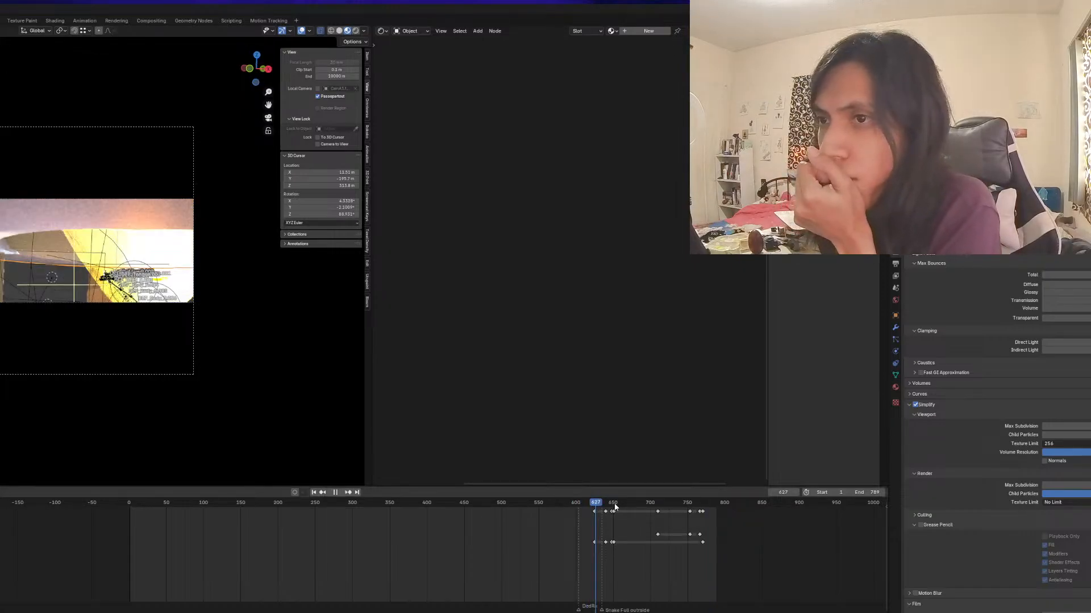
left_click(615, 505)
left_click(611, 504)
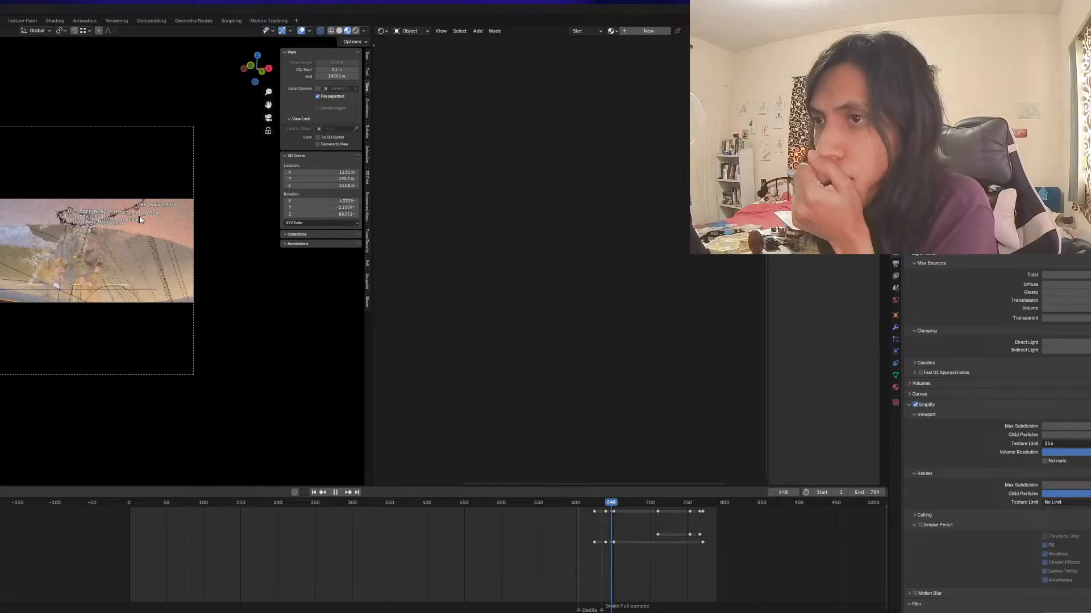
Bring up the spiral-cloud reference images, assign the existing Cloud material to the cone, and compare it in solid and material preview shading
right_click_drag(818, 164, 704, 199)
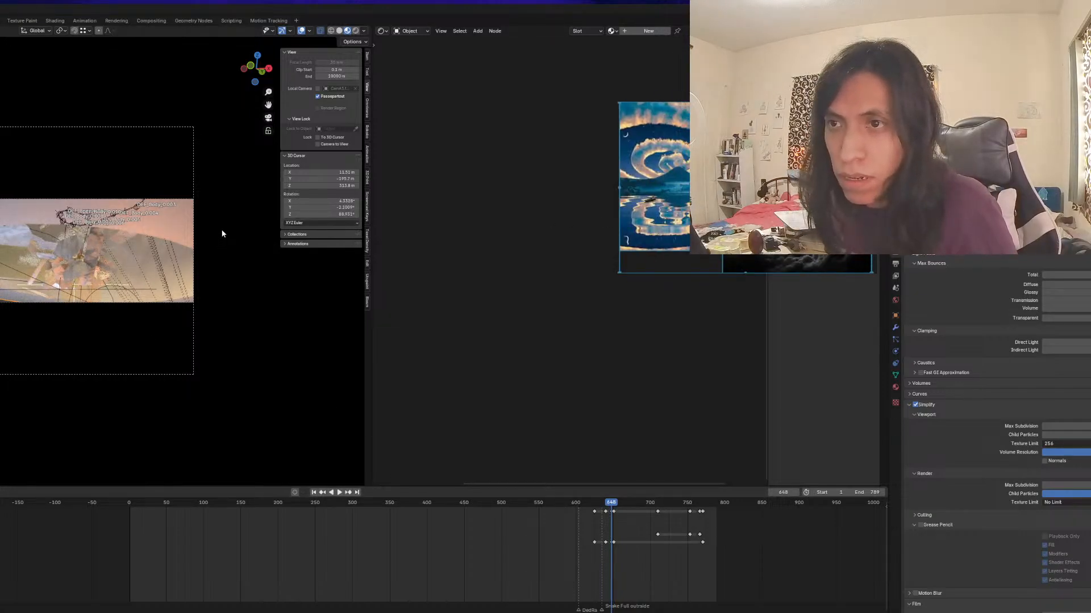
left_click(338, 22)
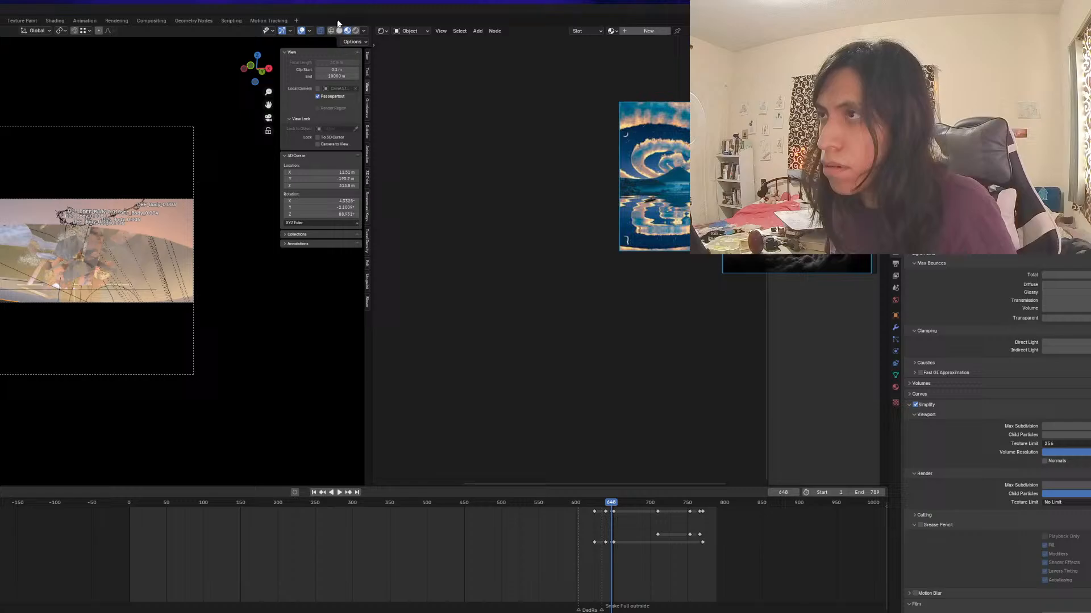
left_click(383, 31)
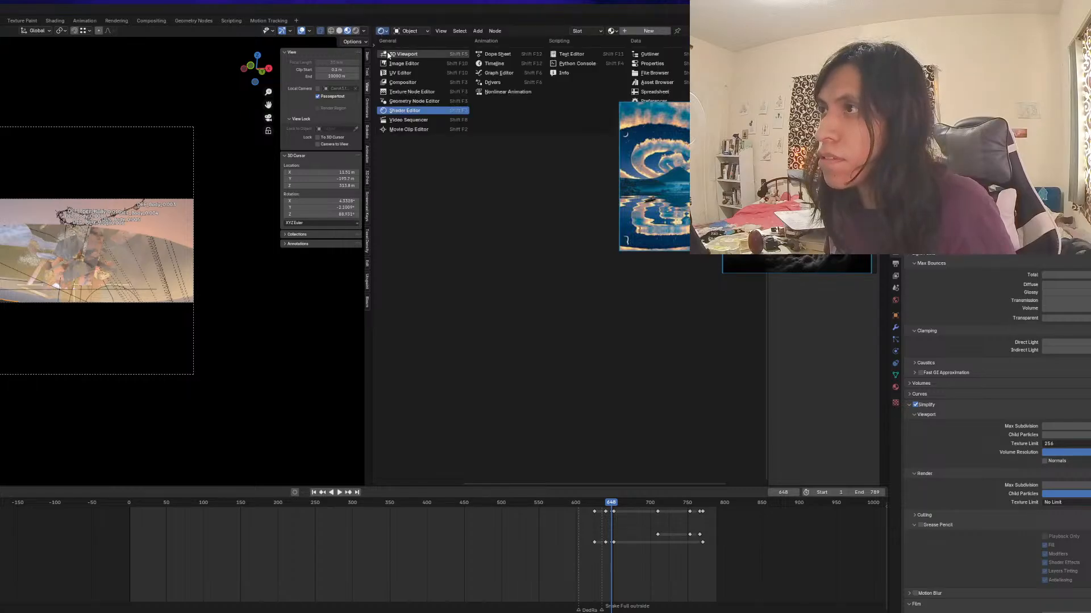
left_click(610, 31)
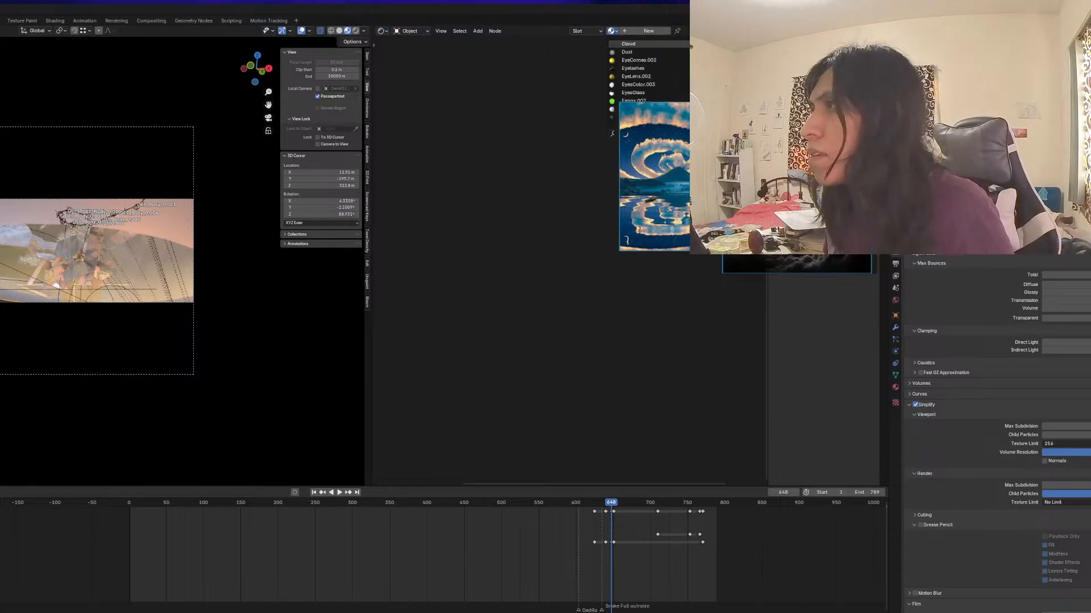
left_click(624, 44)
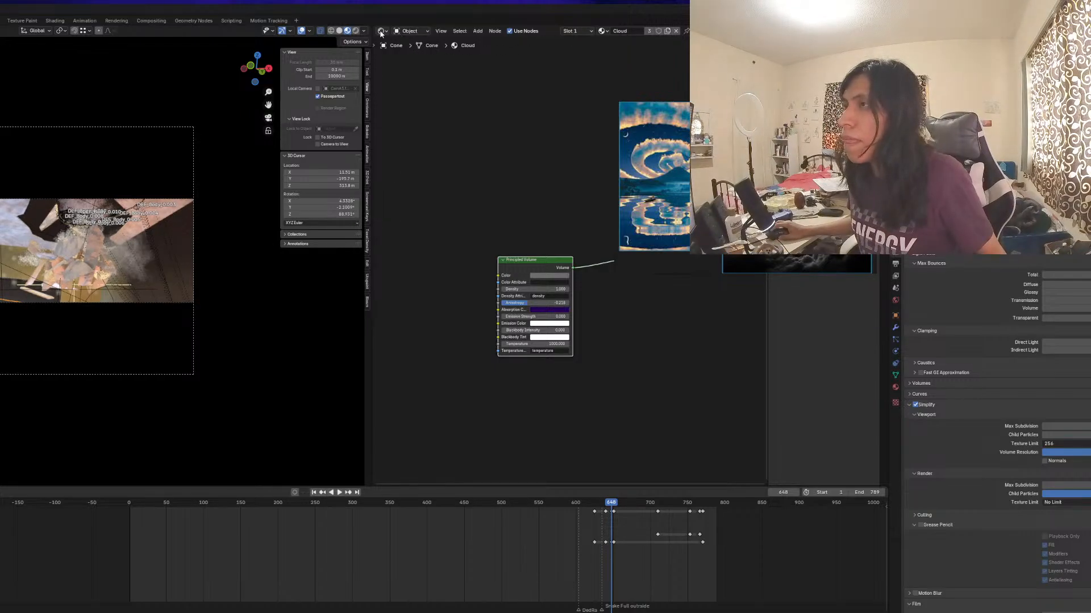
left_click(339, 30)
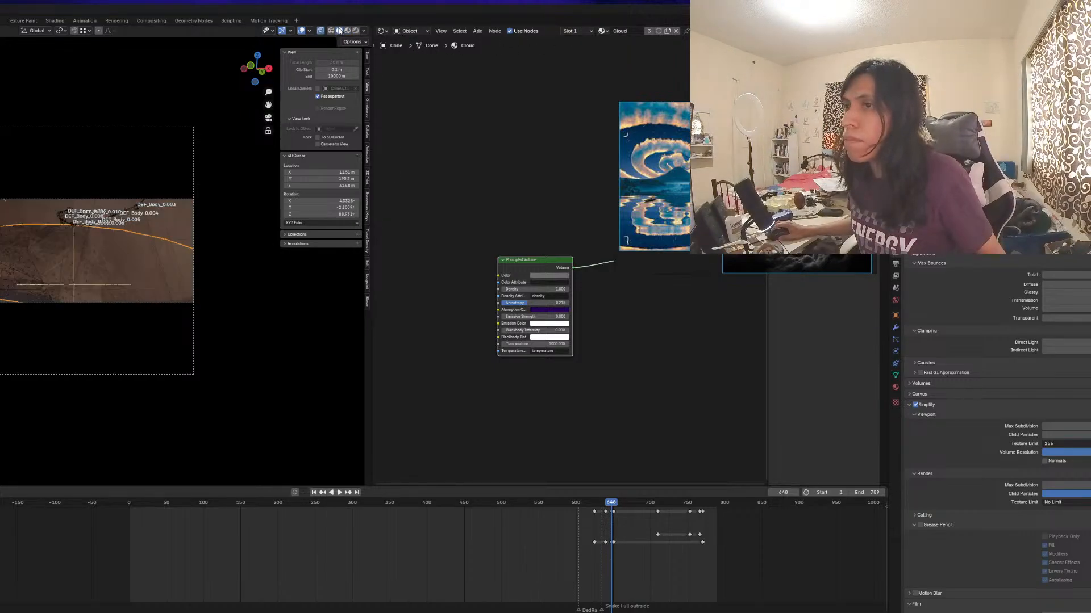
left_click(347, 31)
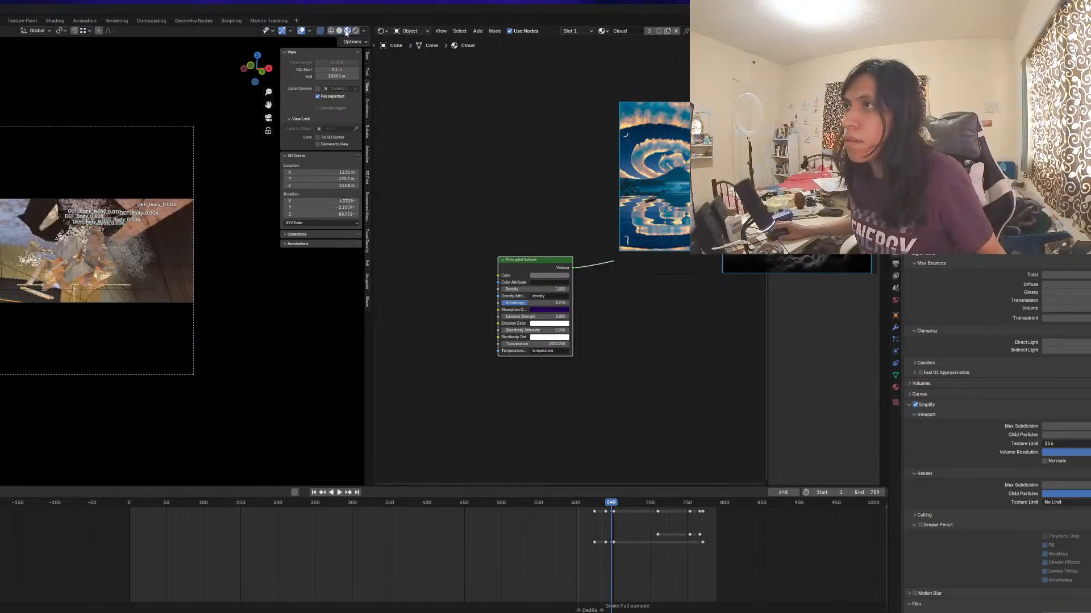
Change the shader editor area to a second 3D viewport, move the reference images aside, and bring the whole cone into view
left_click(382, 31)
left_click(404, 54)
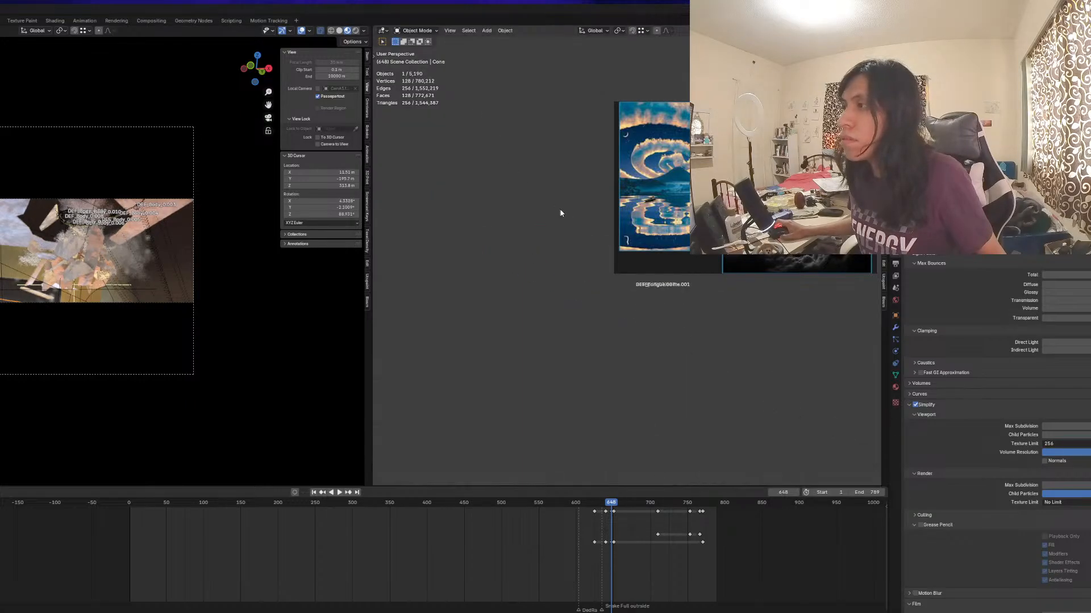
right_click_drag(816, 134, 1090, 295)
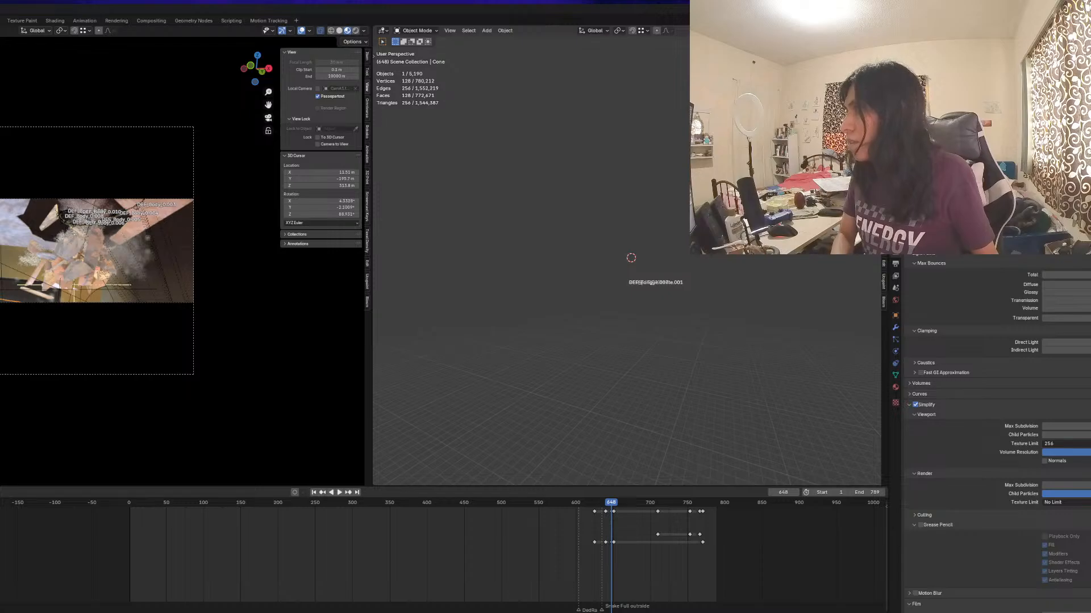
scroll(656, 270, "up", 11)
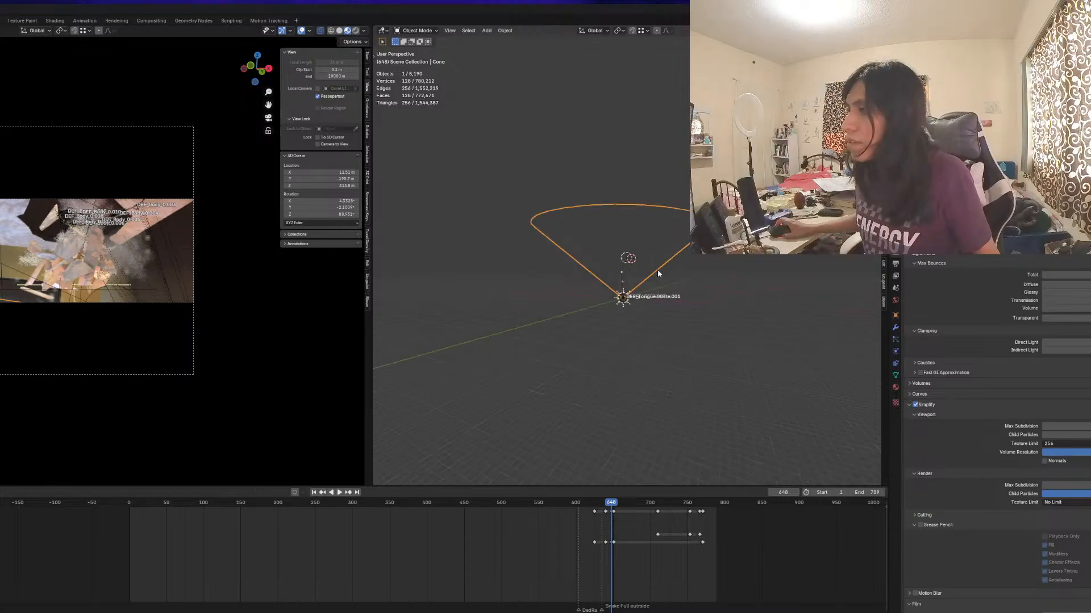
scroll(676, 295, "down", 6)
scroll(676, 265, "up", 5)
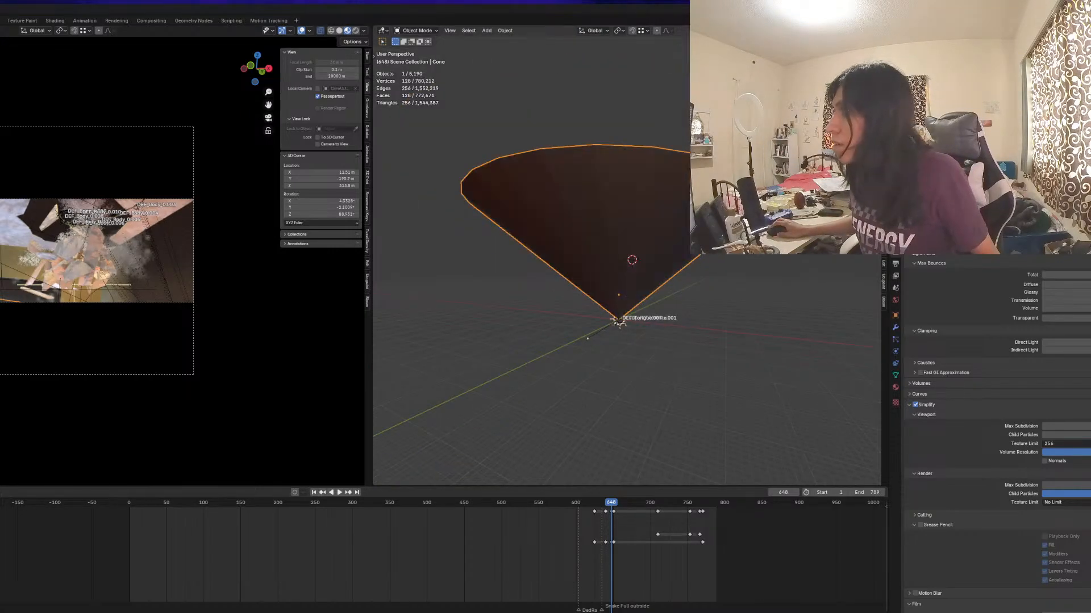
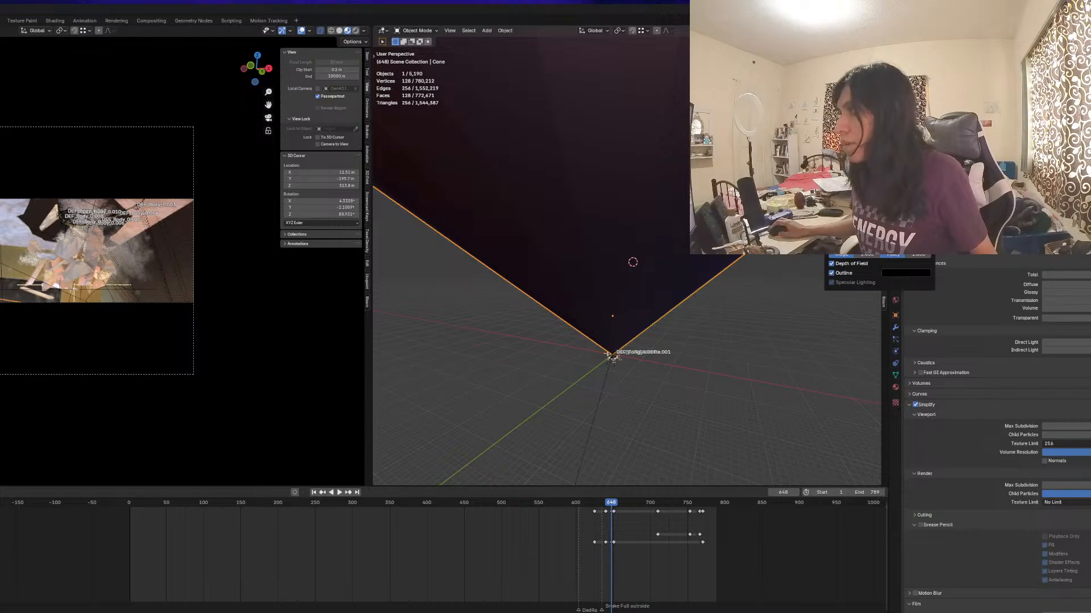
Select the area light near the cone's tip and frame it to inspect the room and snake inside the cone
middle_click_drag(659, 291, 610, 328)
left_click_drag(604, 334, 679, 374)
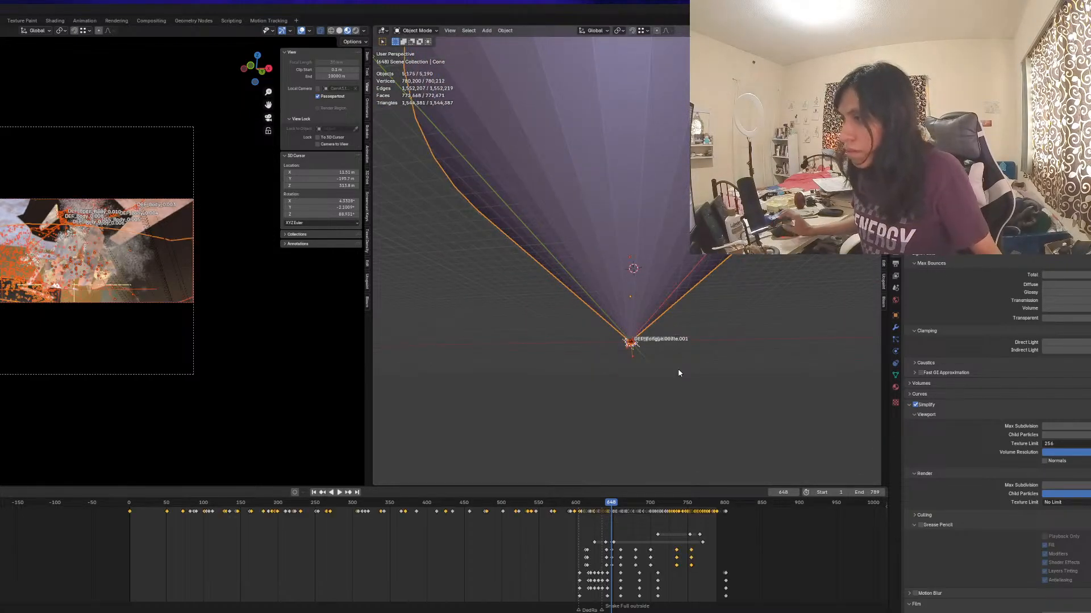
left_click(633, 348)
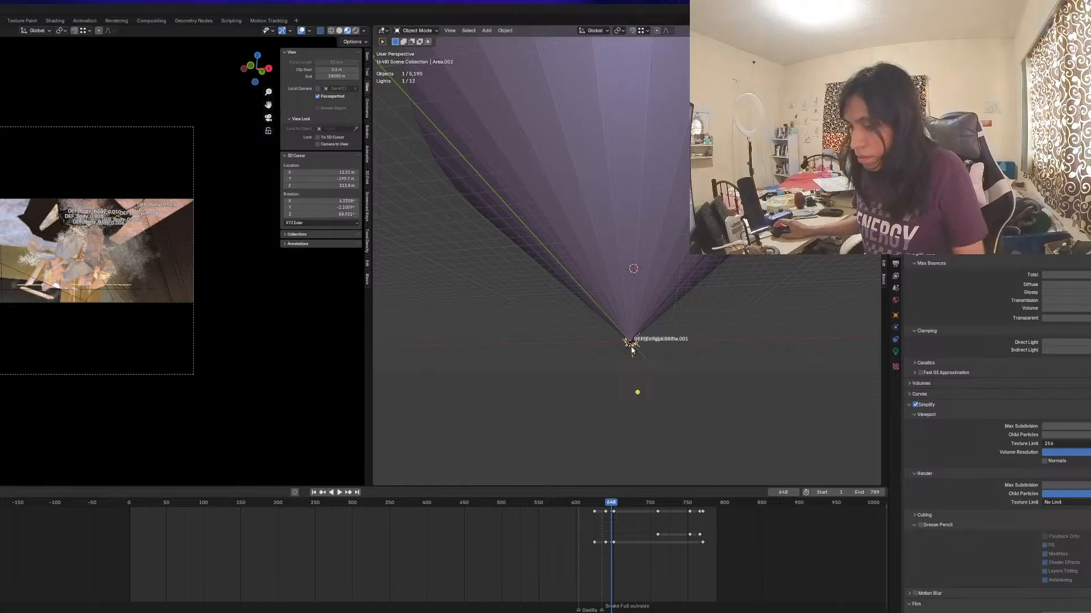
key("KP_Decimal")
scroll(635, 350, "down", 5)
middle_click_drag(636, 352, 655, 315)
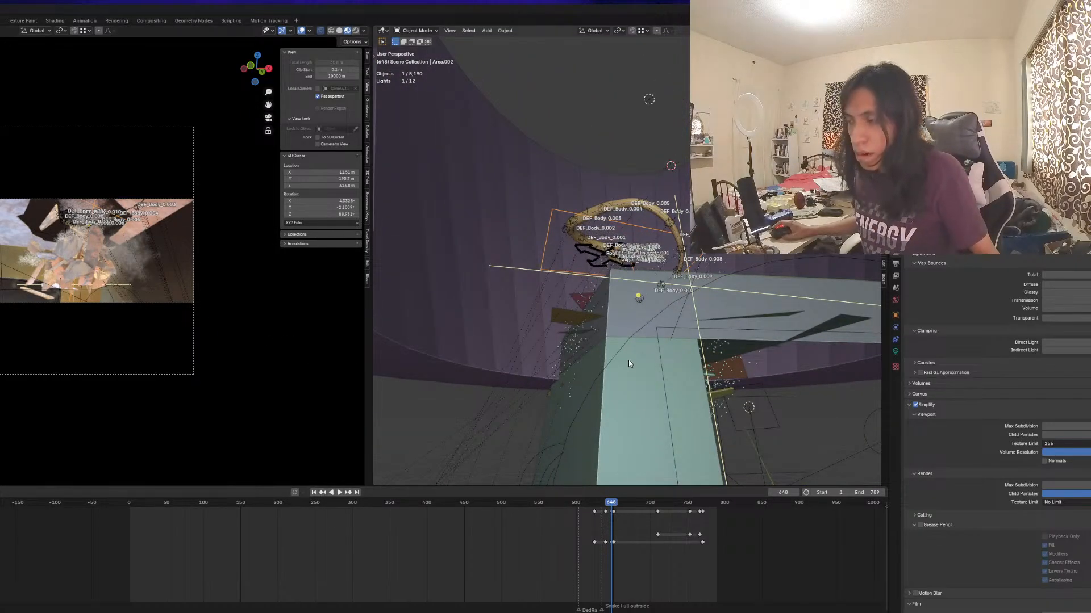
middle_click_drag(628, 364, 626, 341)
Select the cone through the camera in the second viewport, move it along global Z, and check frames 670 and 697
key("KP_0")
left_click(595, 229)
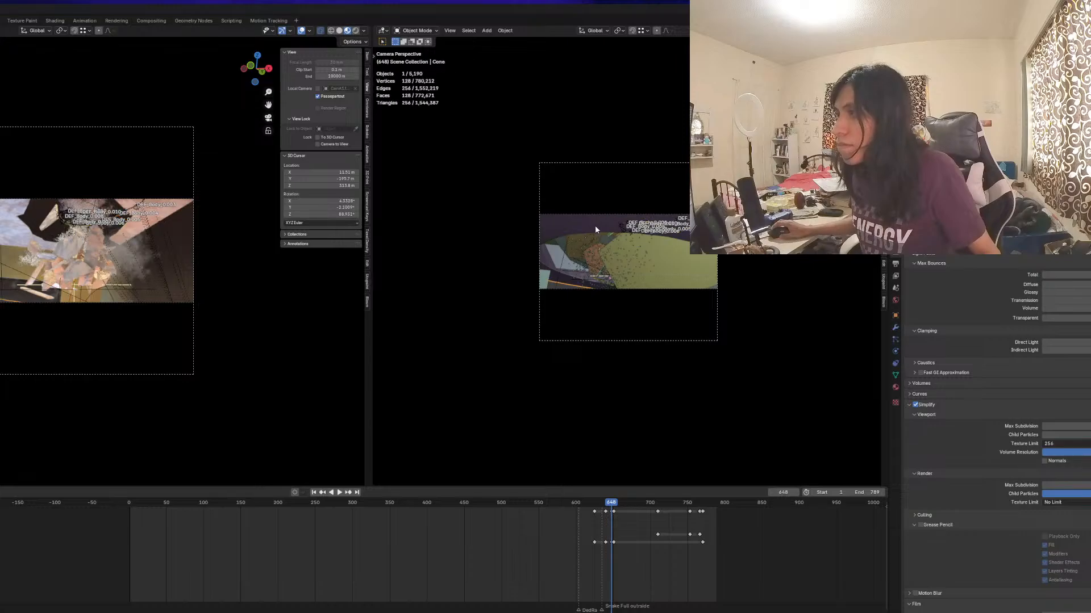
key("g")
key("z")
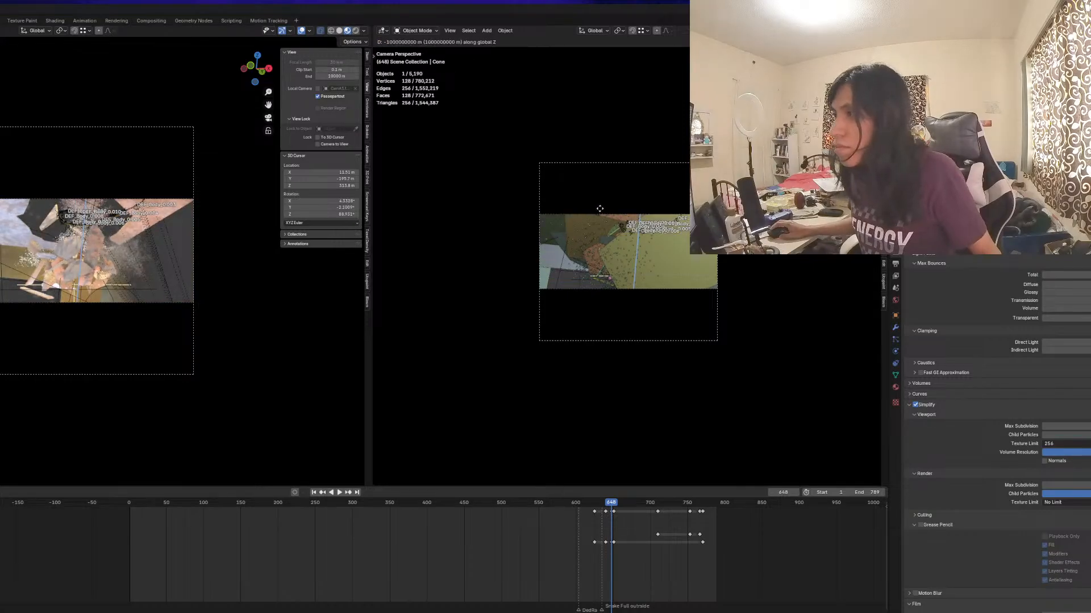
key("Return")
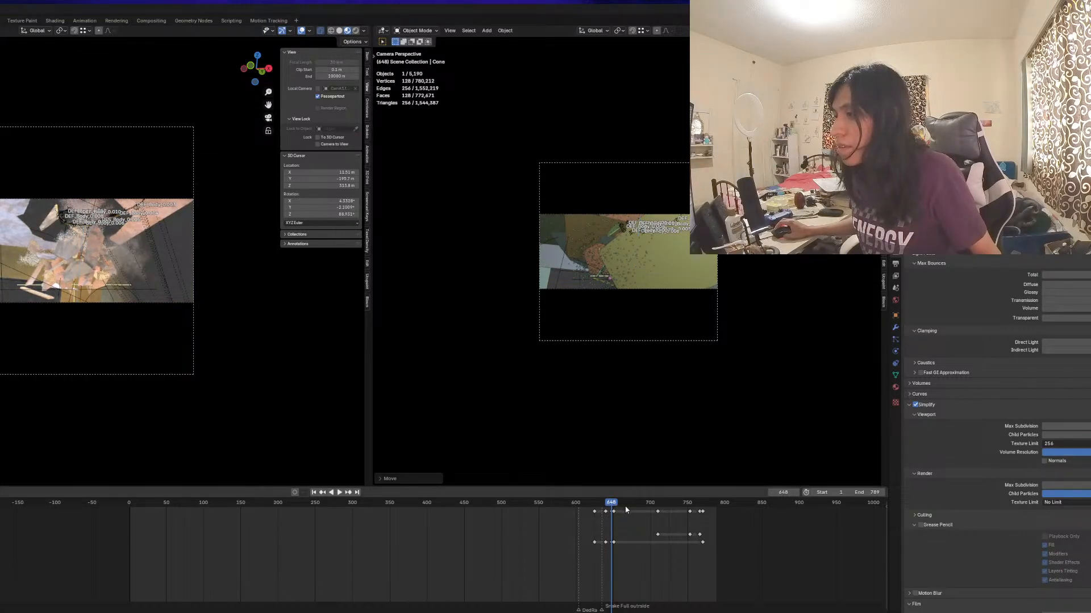
left_click(627, 503)
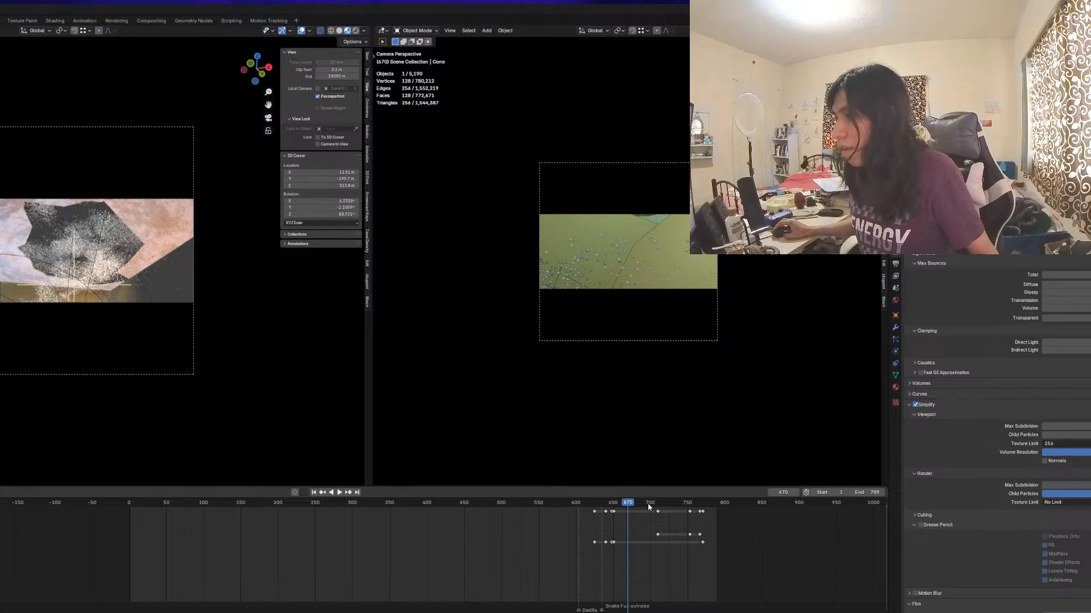
left_click(647, 503)
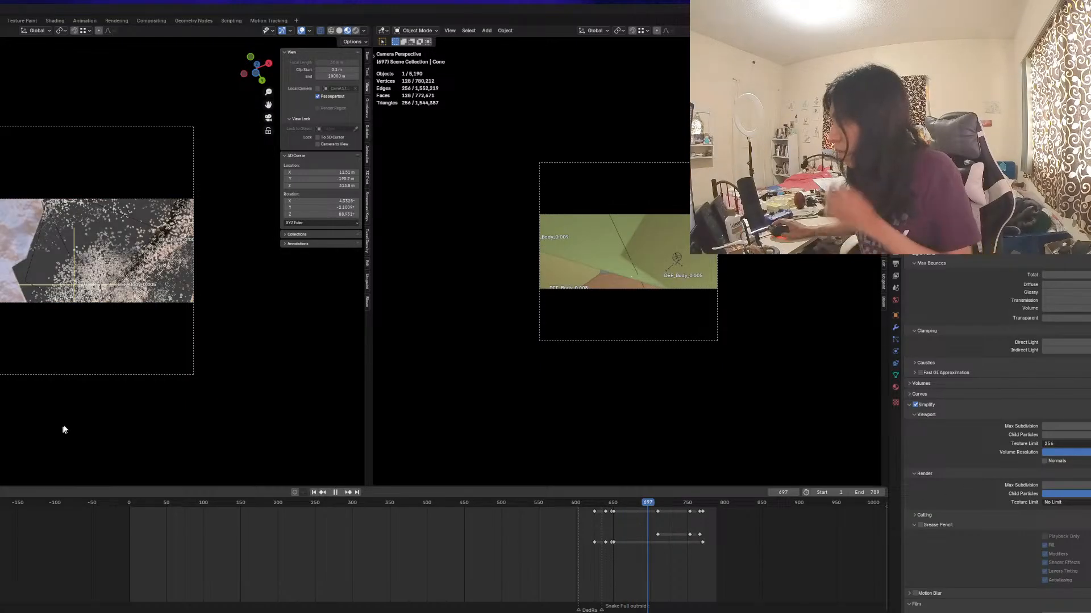
Lower the viewport Max Subdivision in the Simplify settings and play the animation from frames 697 and 668
left_click(1071, 426)
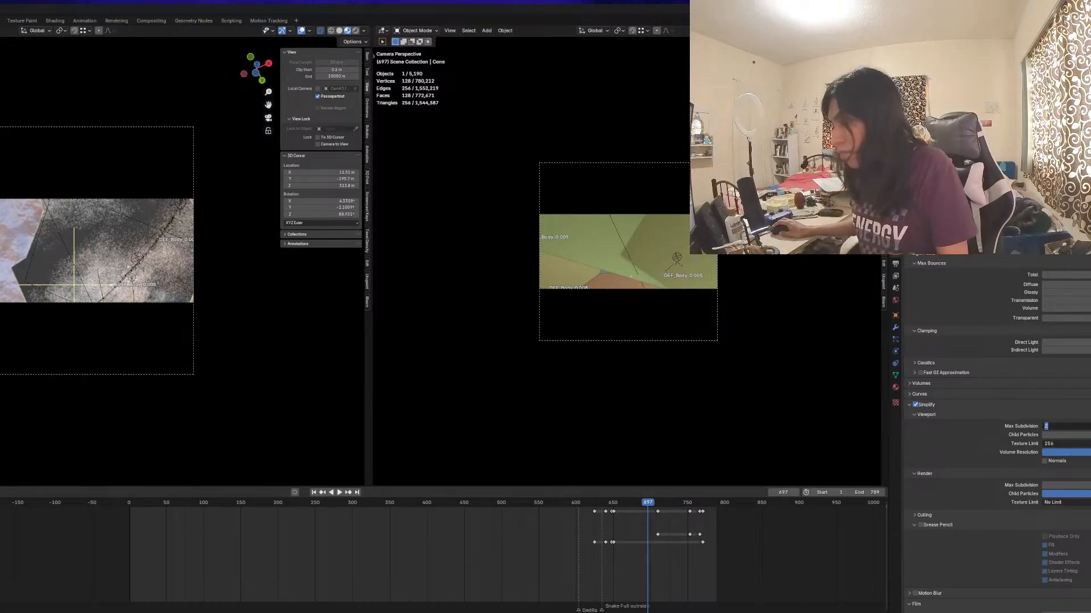
key("Return")
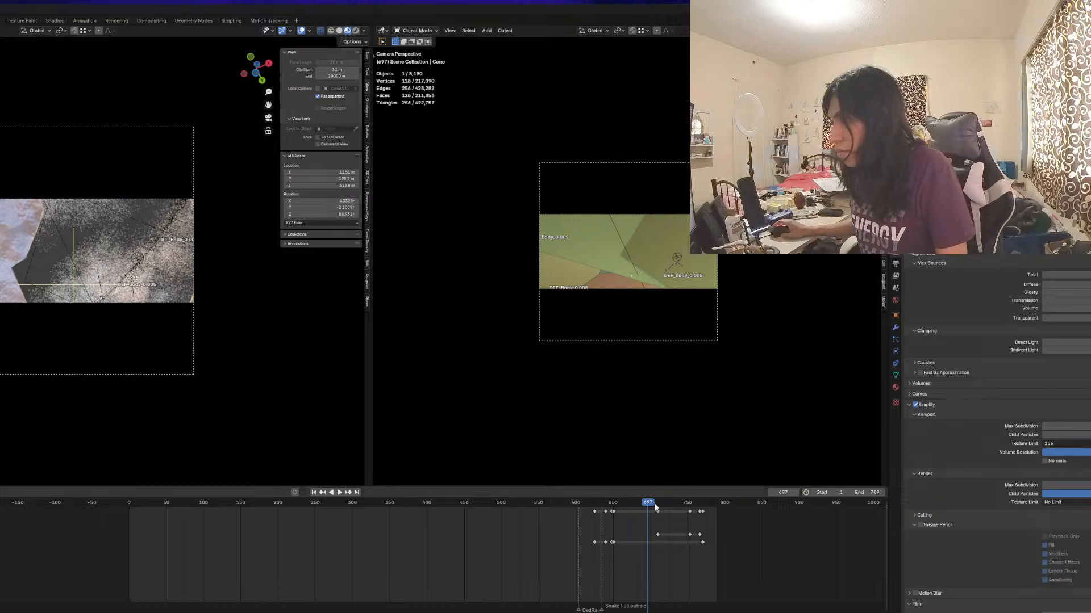
key("space")
key("space")
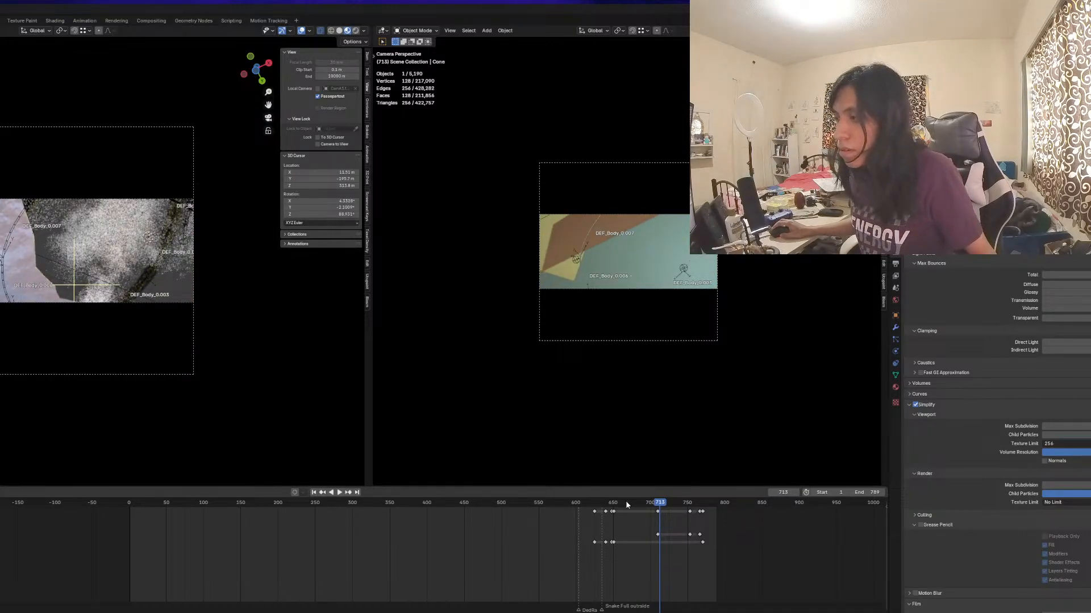
left_click(625, 502)
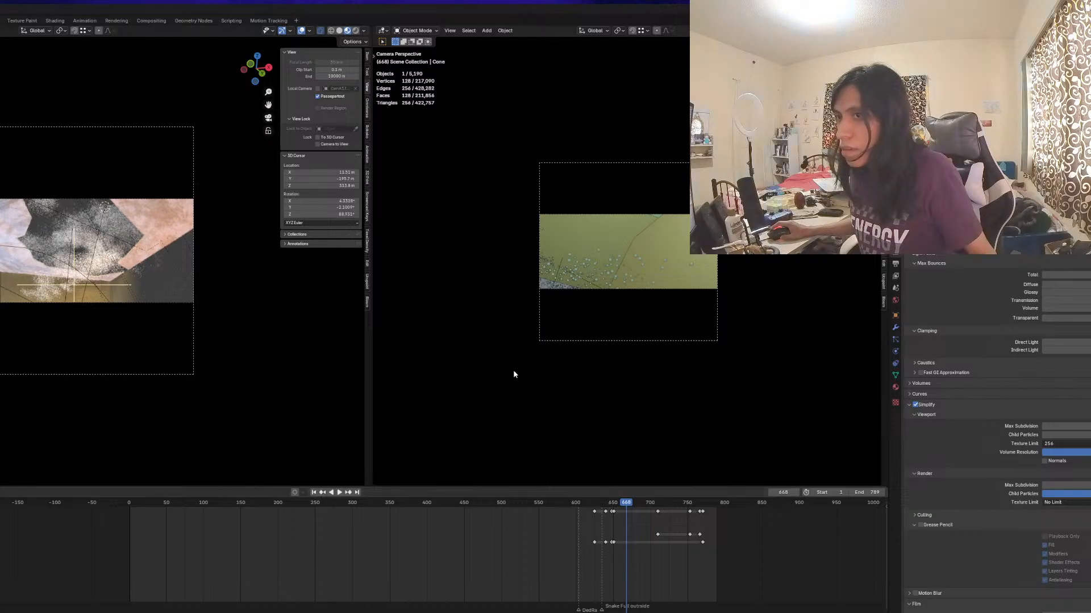
key("space")
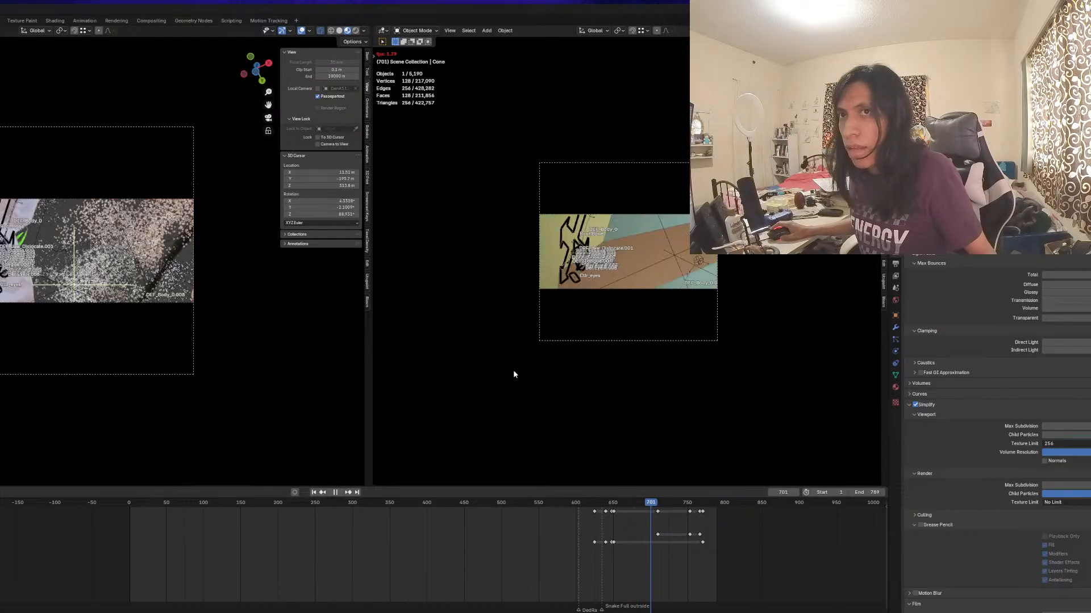
key("space")
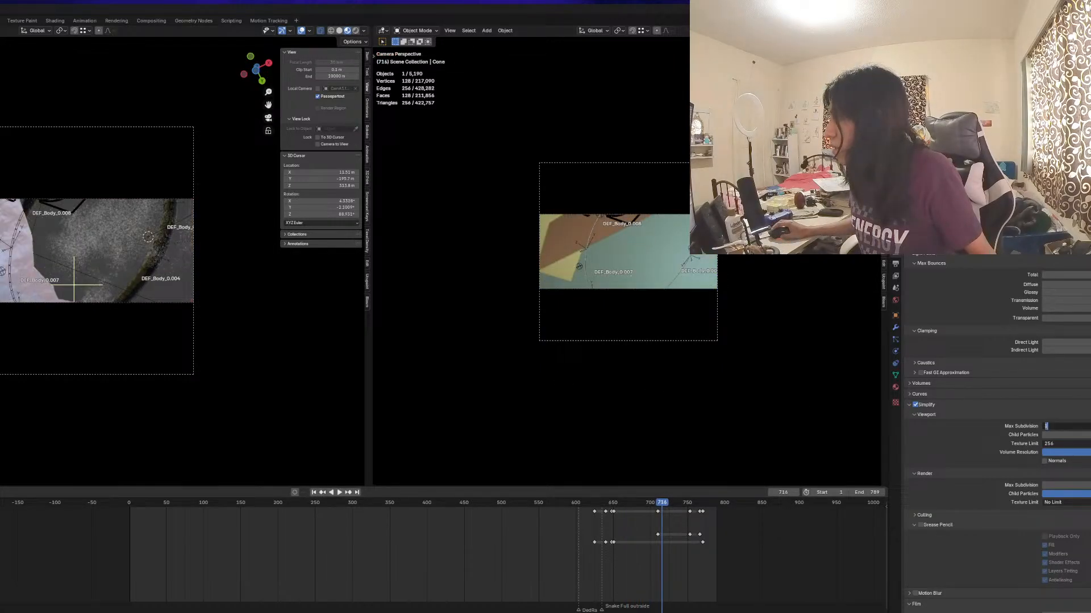
Reduce the viewport Max Subdivision further, open the viewport Volume Resolution value, and replay the snake animation through the camera
key("Return")
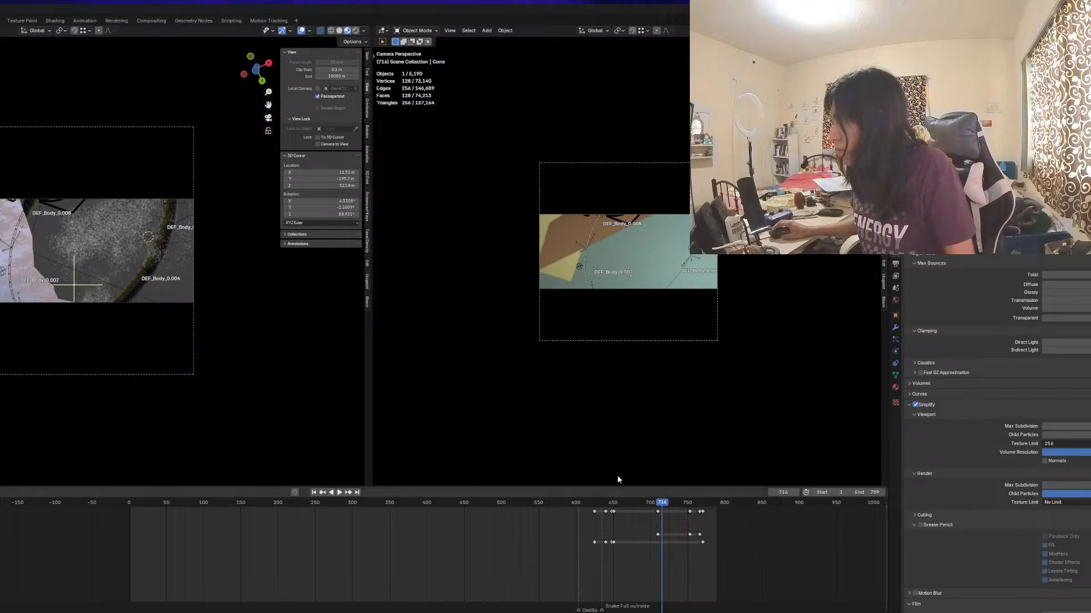
left_click(636, 502)
key("space")
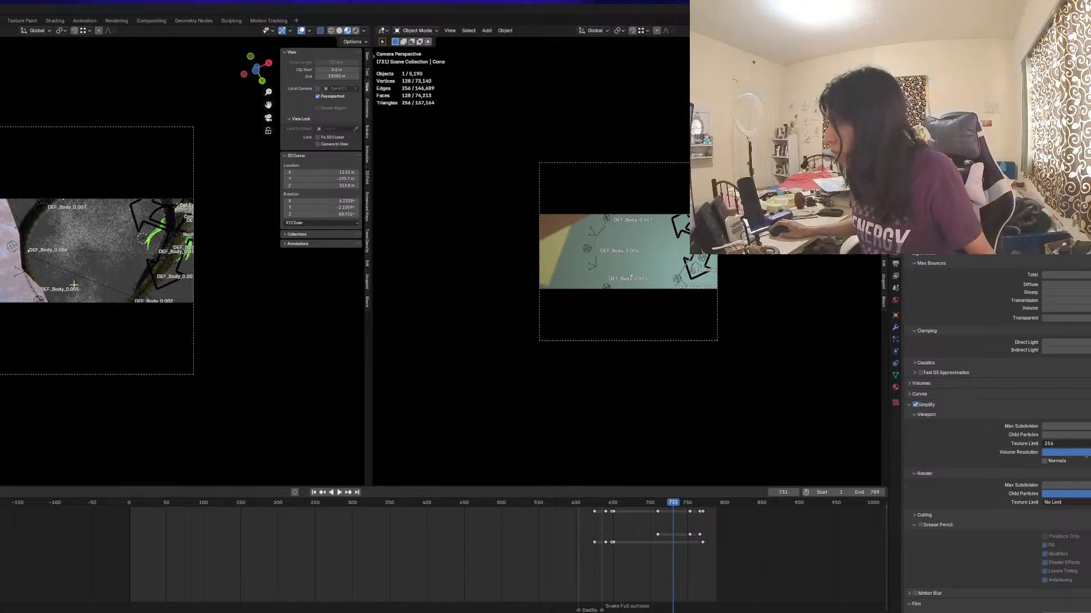
left_click(1066, 453)
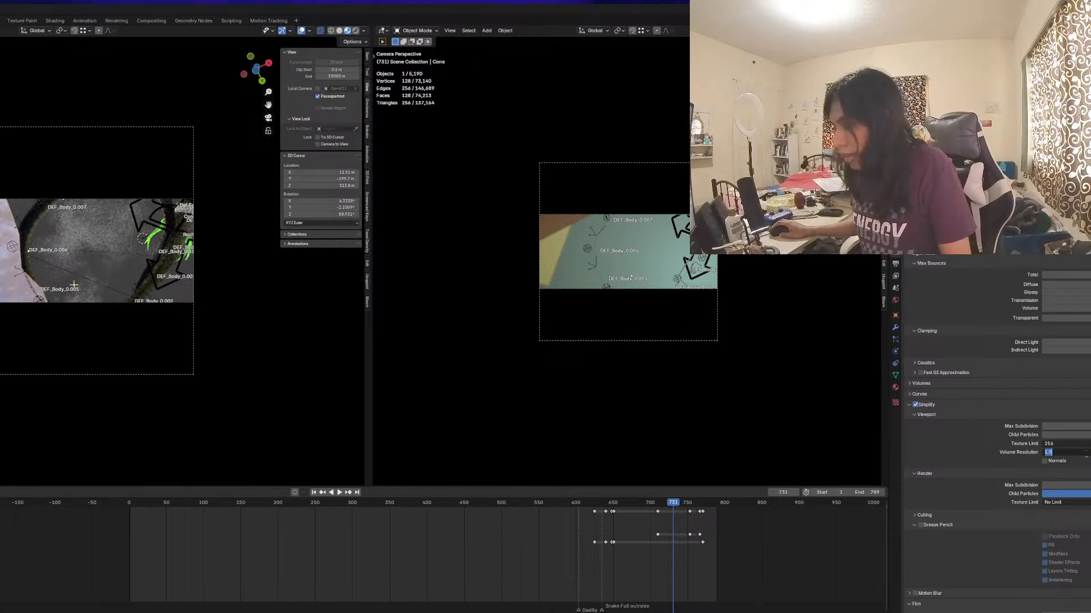
left_click(602, 504)
key("space")
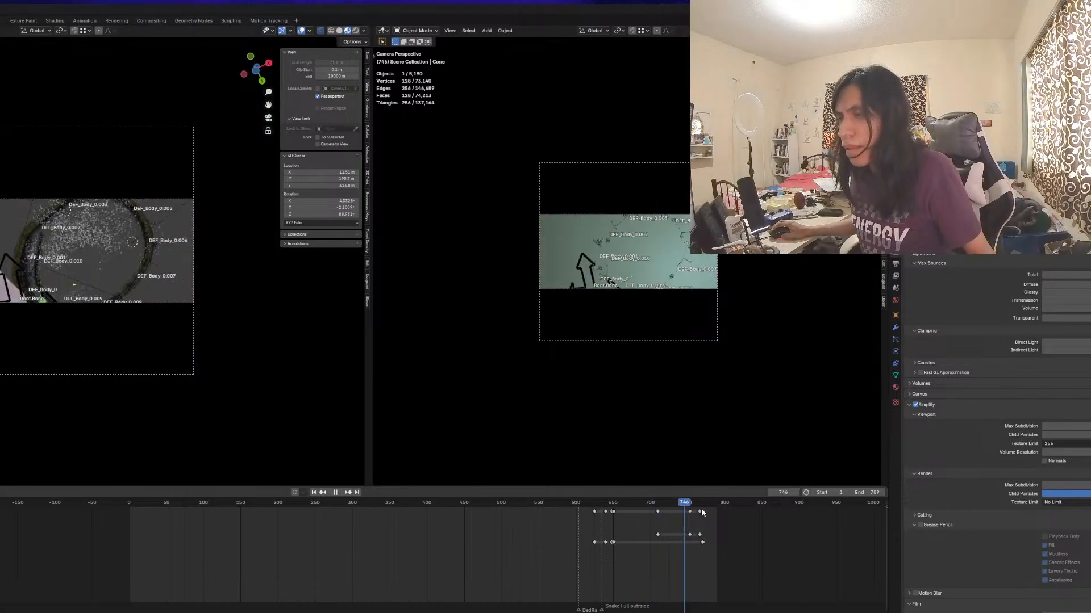
key("space")
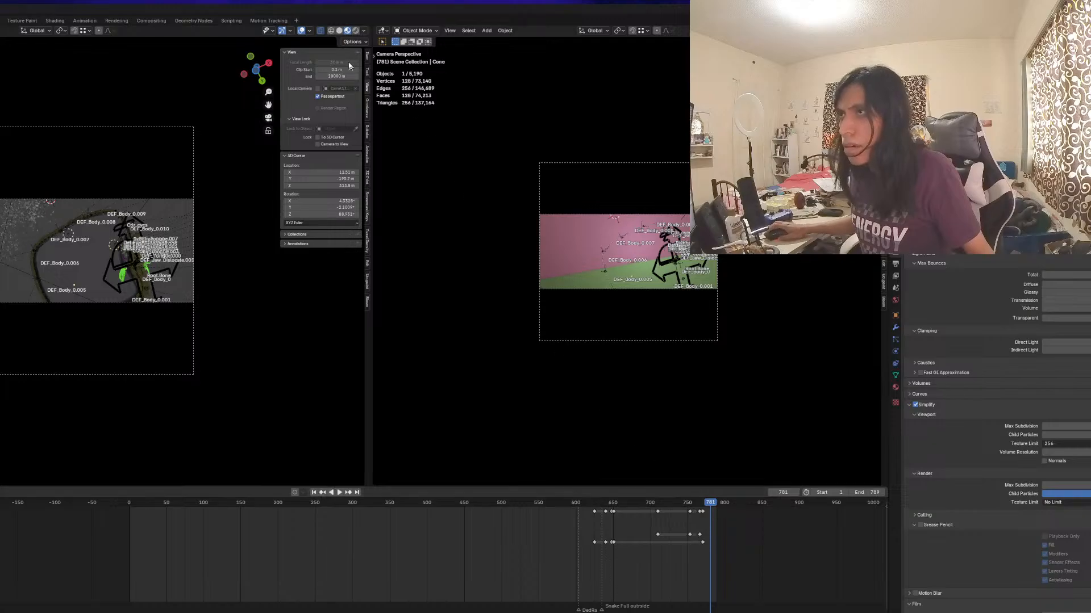
Give the camera viewport solid shading with a light grey MatCap and random colors, hide its overlays, and scrub to frame 789
left_click(339, 31)
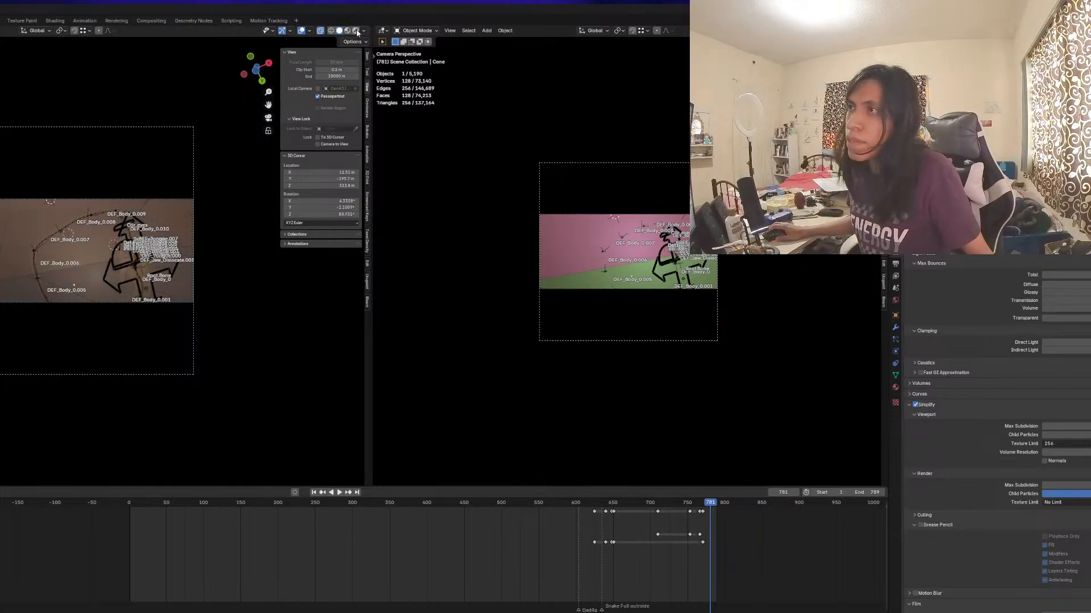
left_click(364, 31)
left_click(354, 92)
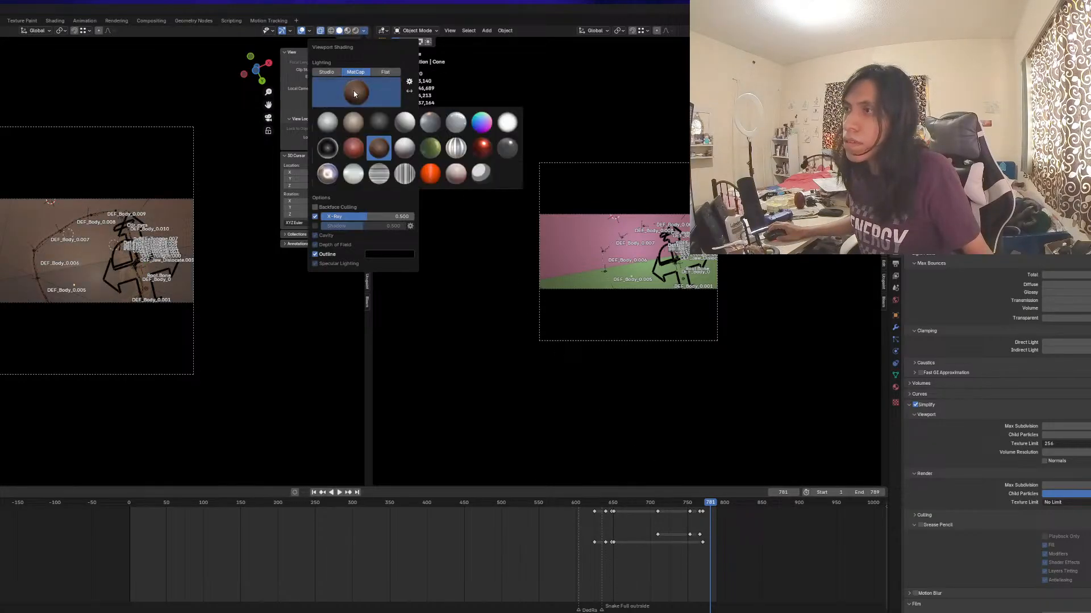
left_click(332, 128)
left_click(358, 154)
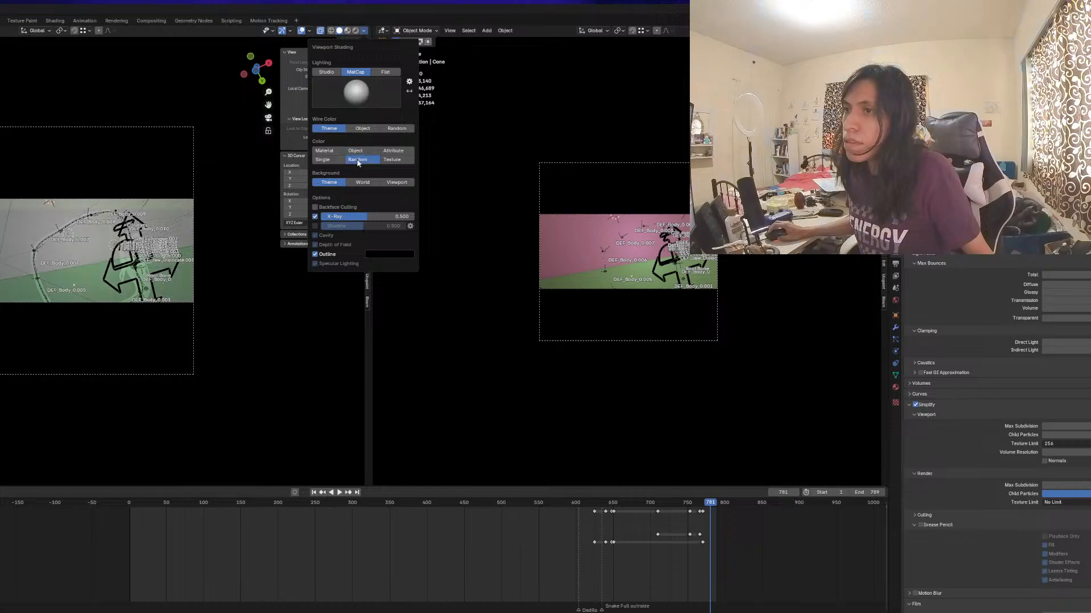
left_click(301, 30)
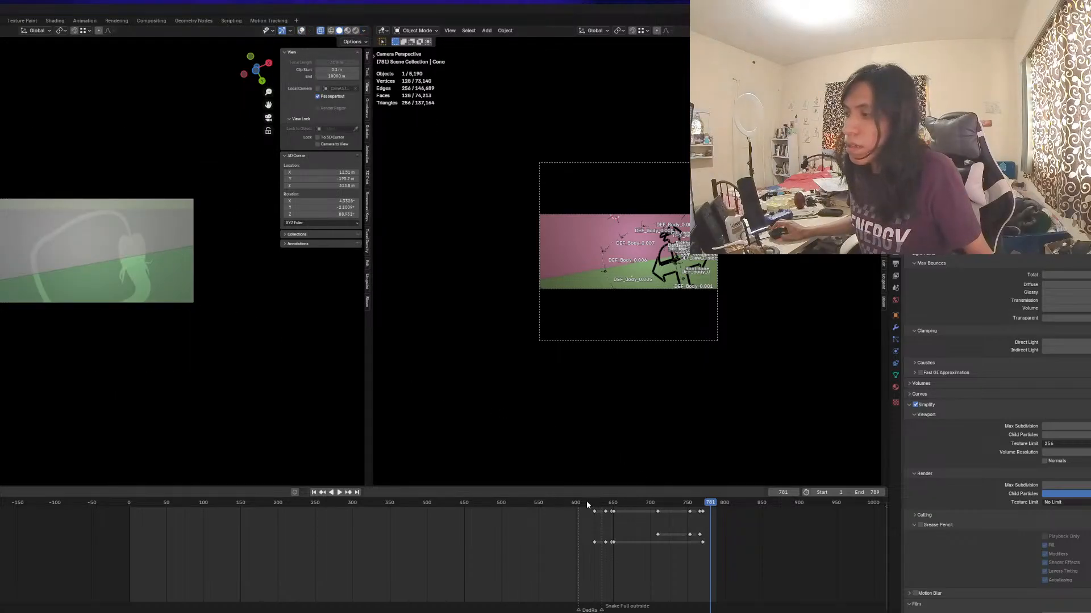
left_click_drag(589, 504, 743, 506)
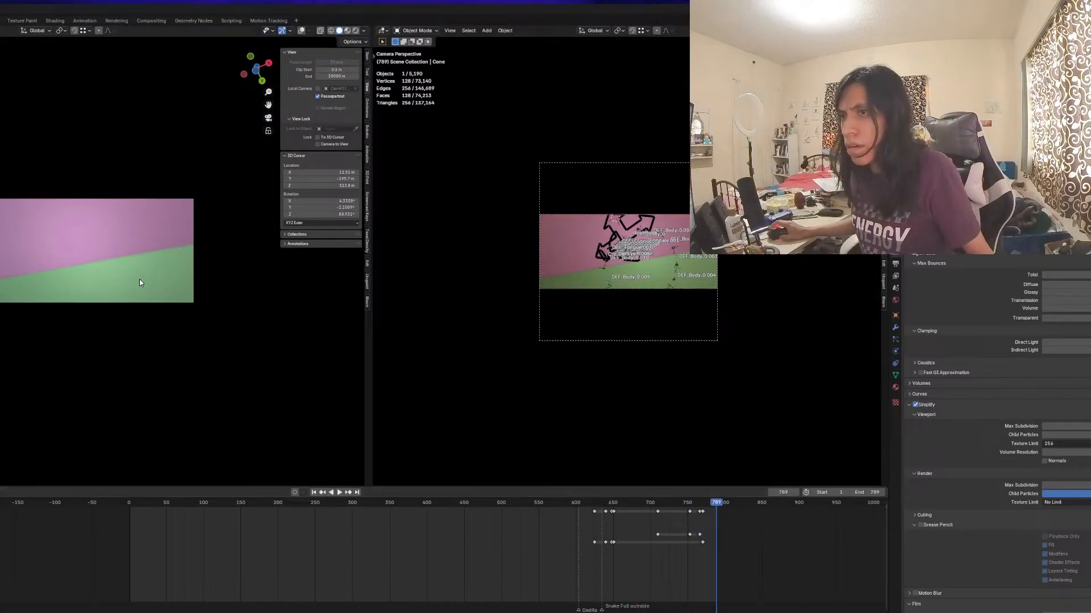
Leave the camera view in the second viewport to see the whole room, and bring the spiral-cloud reference images back
scroll(141, 283, "up", 2)
middle_click_drag(508, 341, 573, 365)
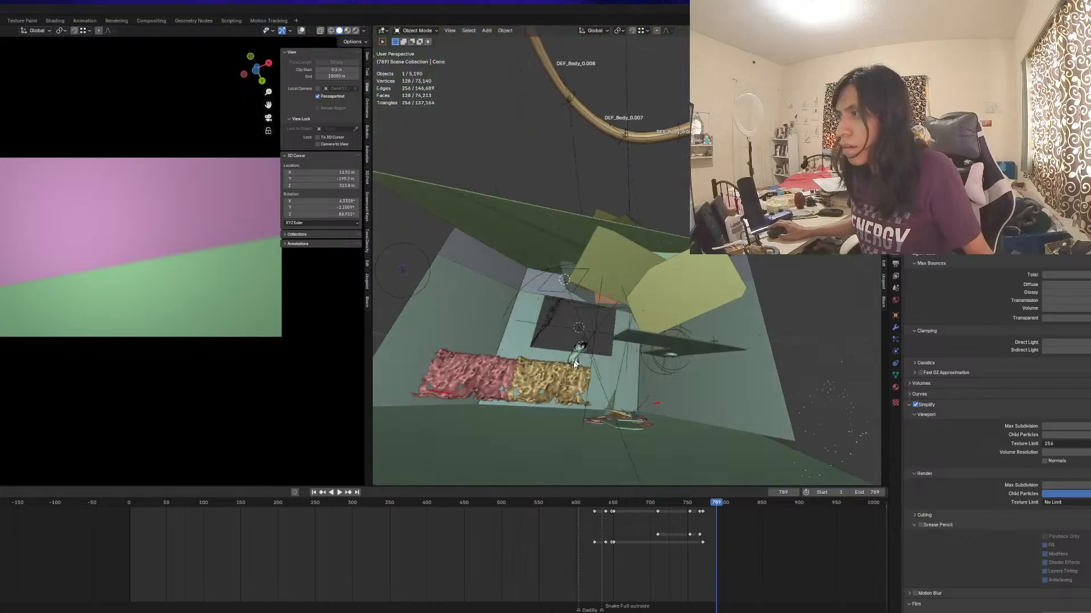
scroll(574, 365, "down", 8)
middle_click_drag(613, 297, 582, 360)
scroll(582, 360, "up", 4)
right_click(927, 196)
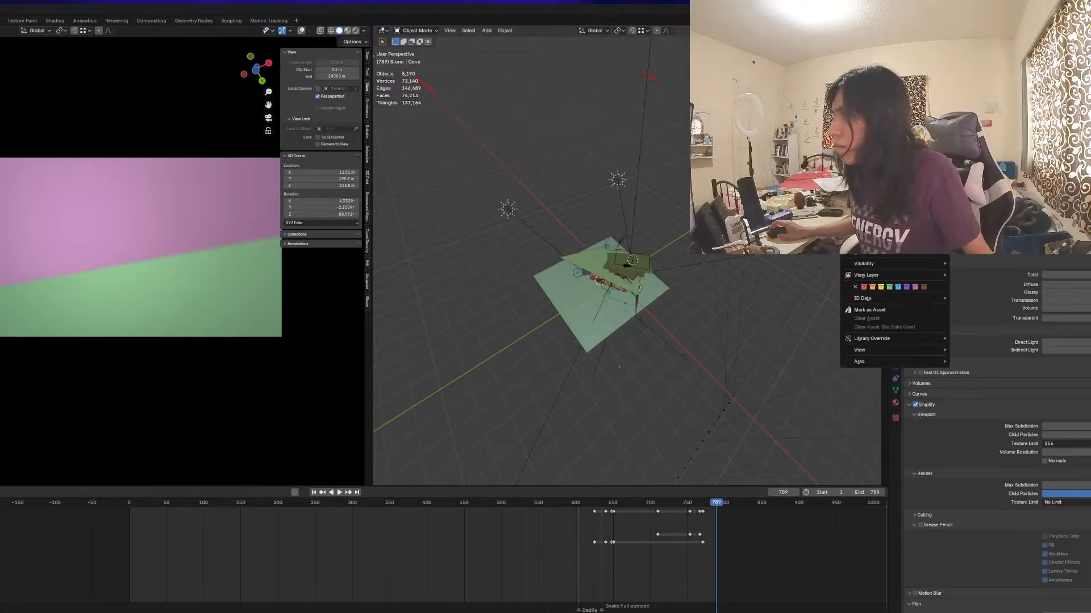
left_click_drag(1073, 85, 1082, 288)
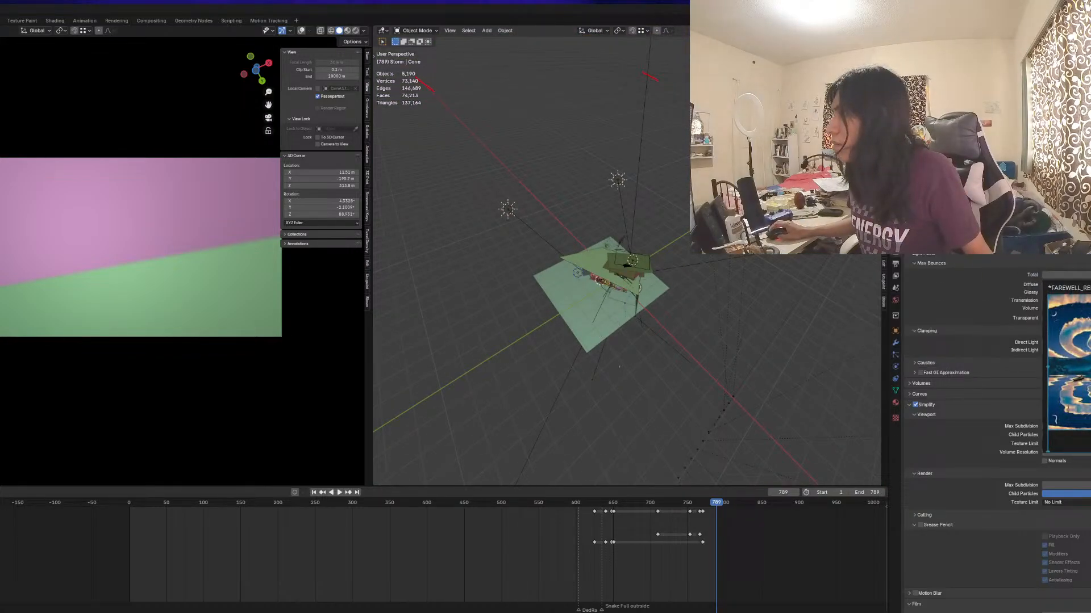
Select the cone and frame it in the second viewport to inspect it
left_click(932, 196)
middle_click_drag(627, 228, 622, 165)
key("KP_Decimal")
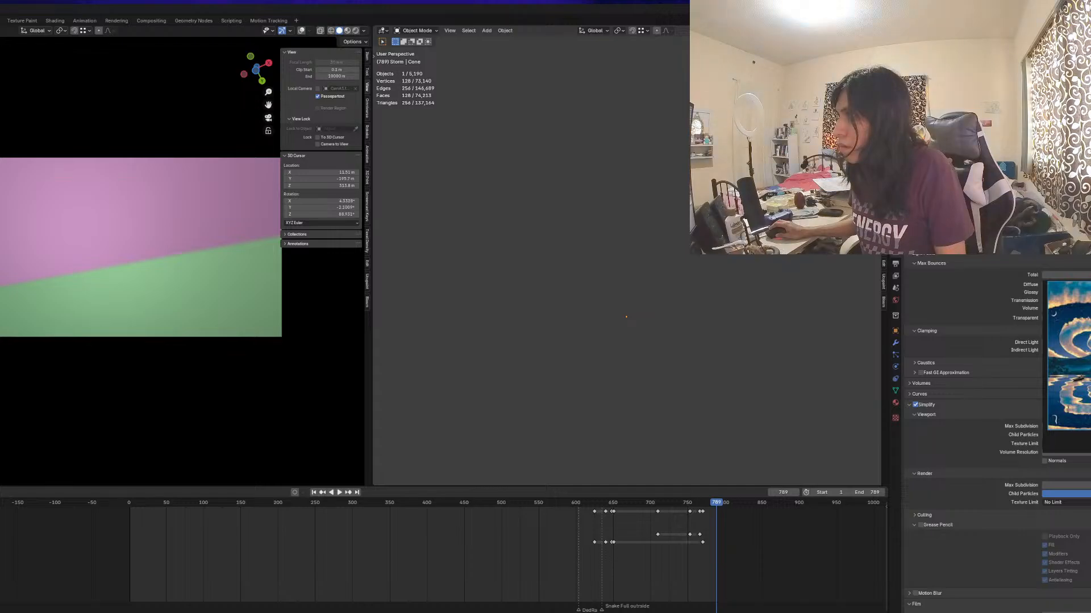
scroll(646, 178, "up", 5)
scroll(626, 239, "down", 7)
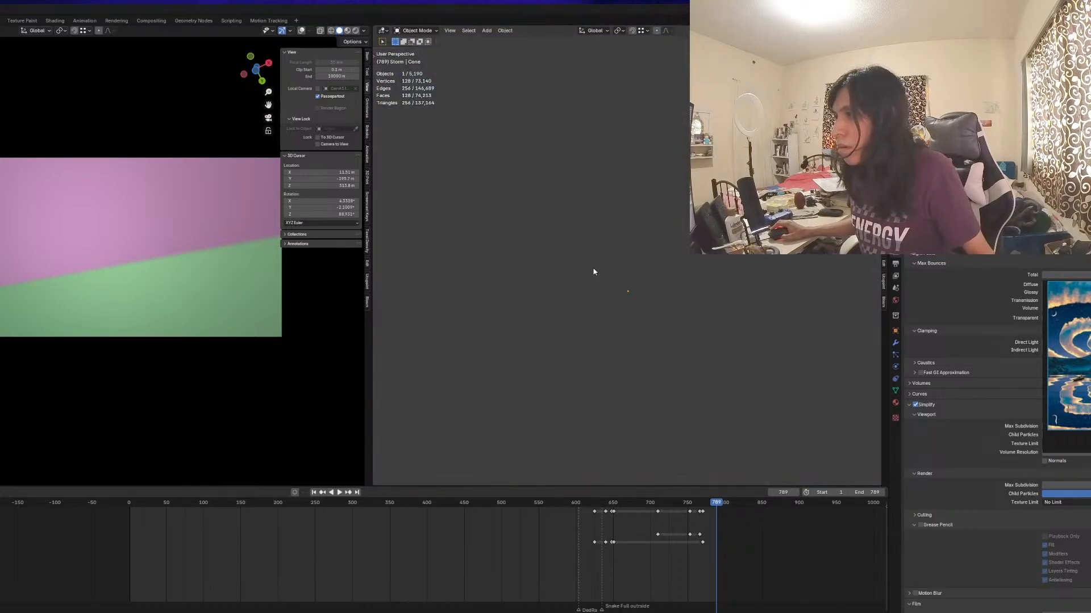
mouse_move(639, 276)
middle_mouse_down()
mouse_move(653, 184)
mouse_move(656, 276)
middle_mouse_up()
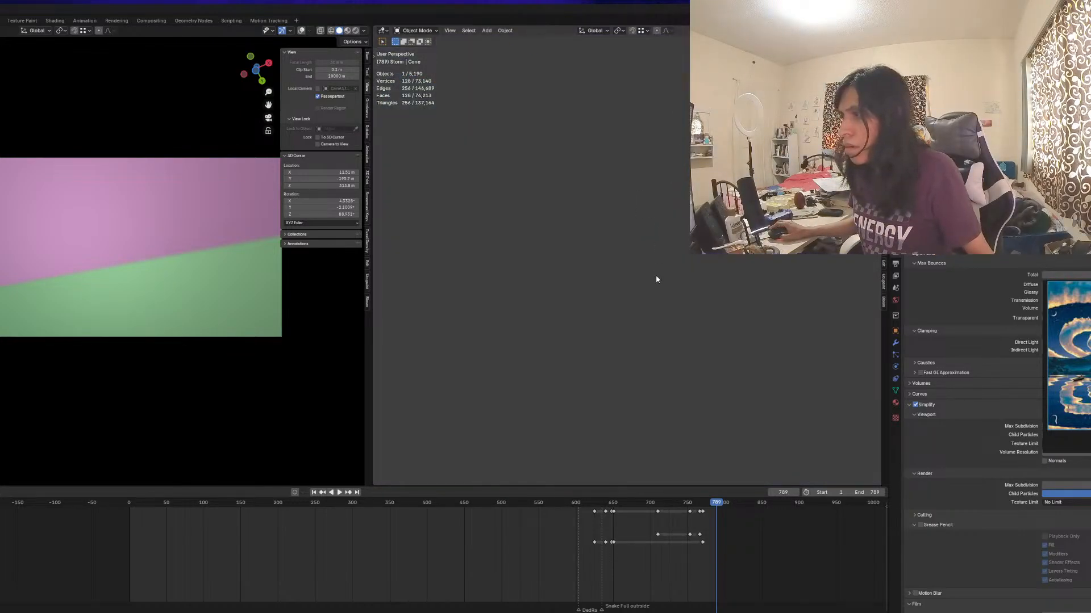
scroll(176, 254, "down", 3)
Select the footagecrate-dust-aerial-hit-2 plane through the camera viewport and frame it in the second viewport above the room
left_click(97, 244)
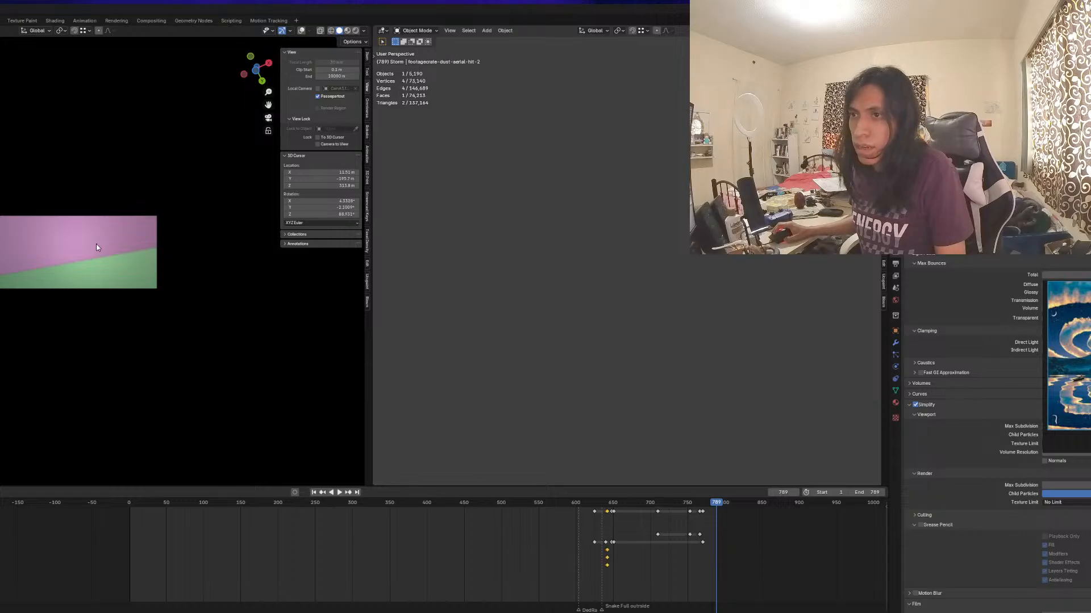
key("KP_Decimal")
scroll(655, 295, "down", 5)
middle_click_drag(655, 295, 807, 306)
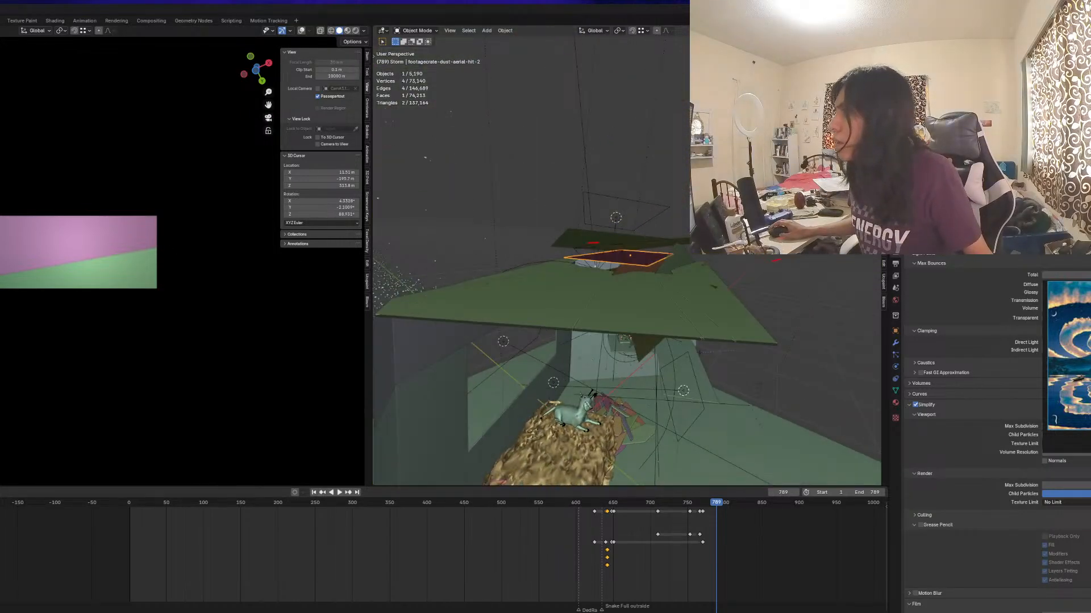
Select the cone again, apply its object transform, and try to scale it
left_click(632, 258)
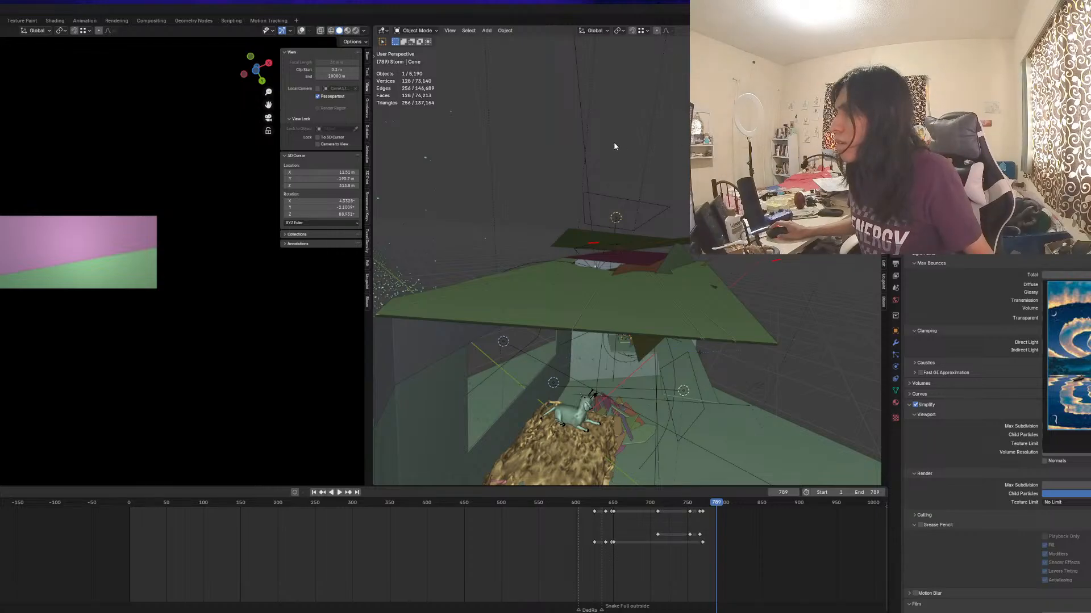
key("ctrl+a")
left_click(580, 196)
middle_click_drag(591, 195, 716, 266)
key("s")
right_click(656, 349)
Delete the existing cone from the scene
scroll(659, 345, "down", 20)
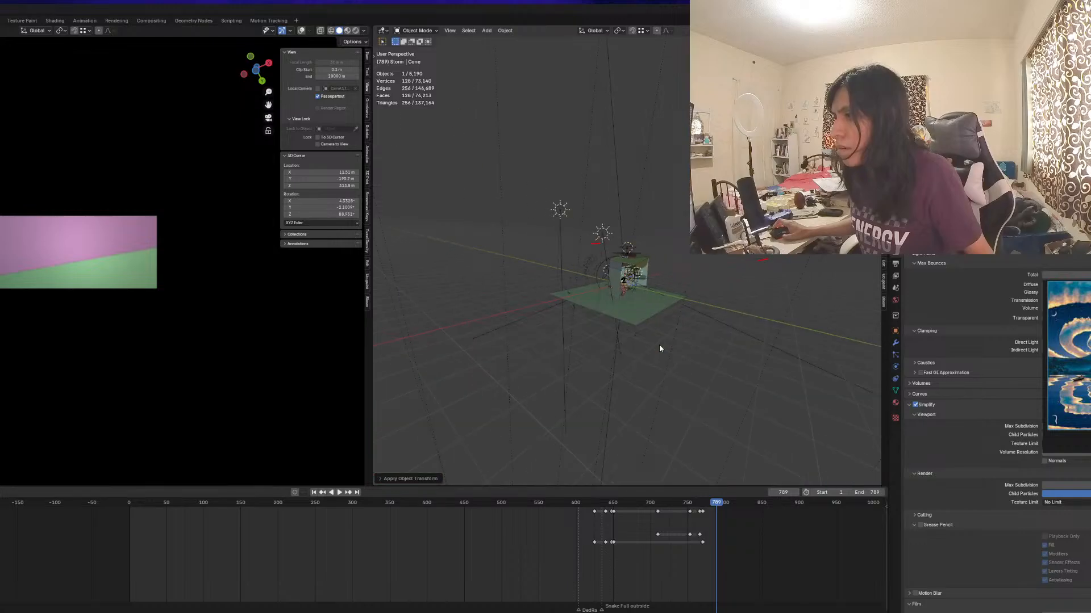
scroll(671, 320, "down", 9)
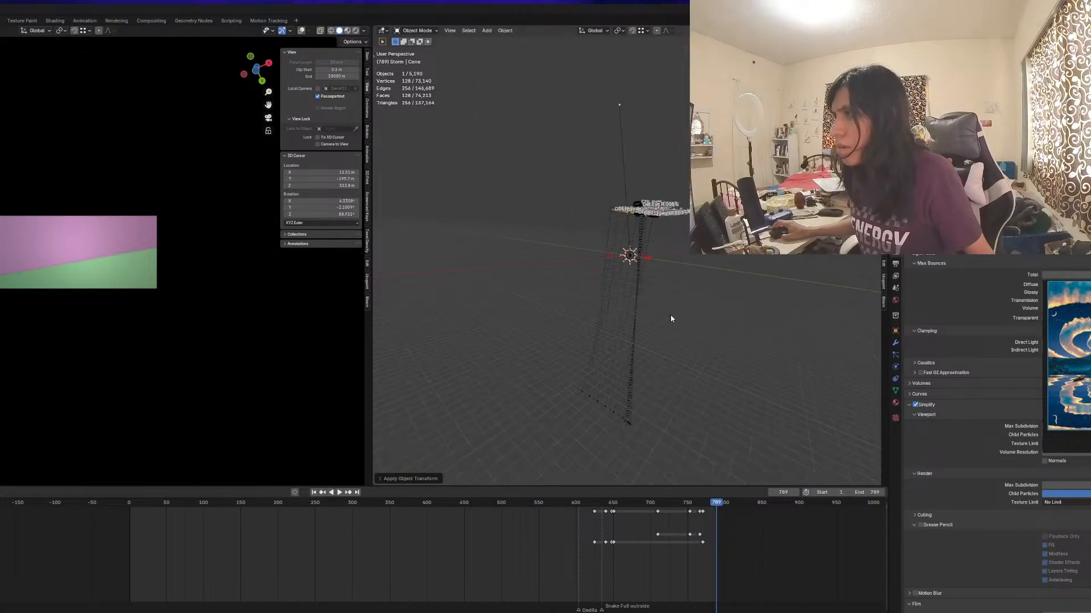
middle_click_drag(690, 308, 711, 328)
scroll(661, 288, "up", 3)
scroll(661, 290, "up", 5)
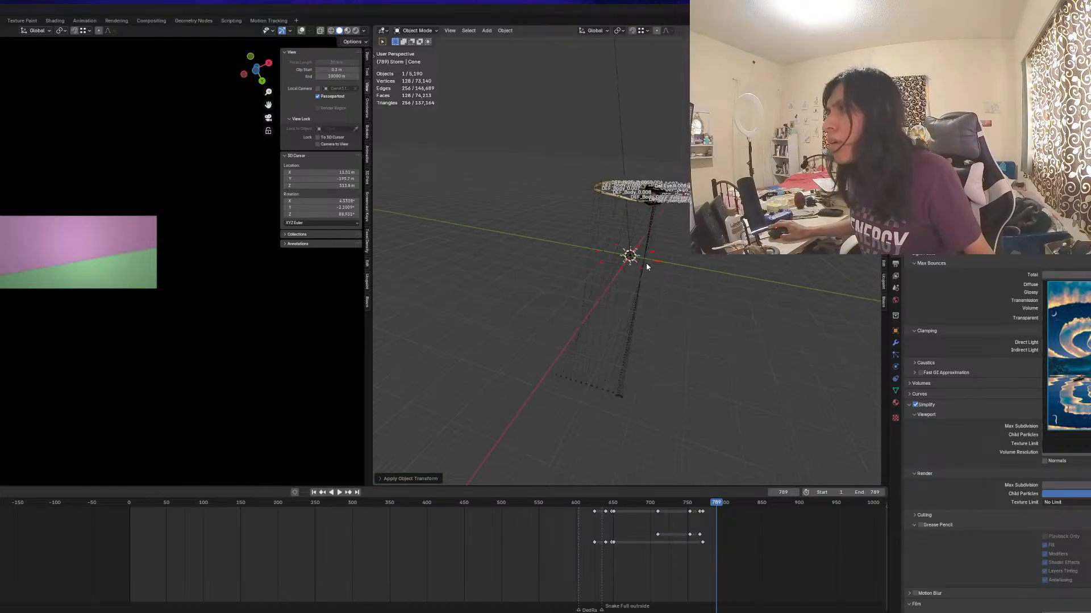
key("x")
left_click(672, 259)
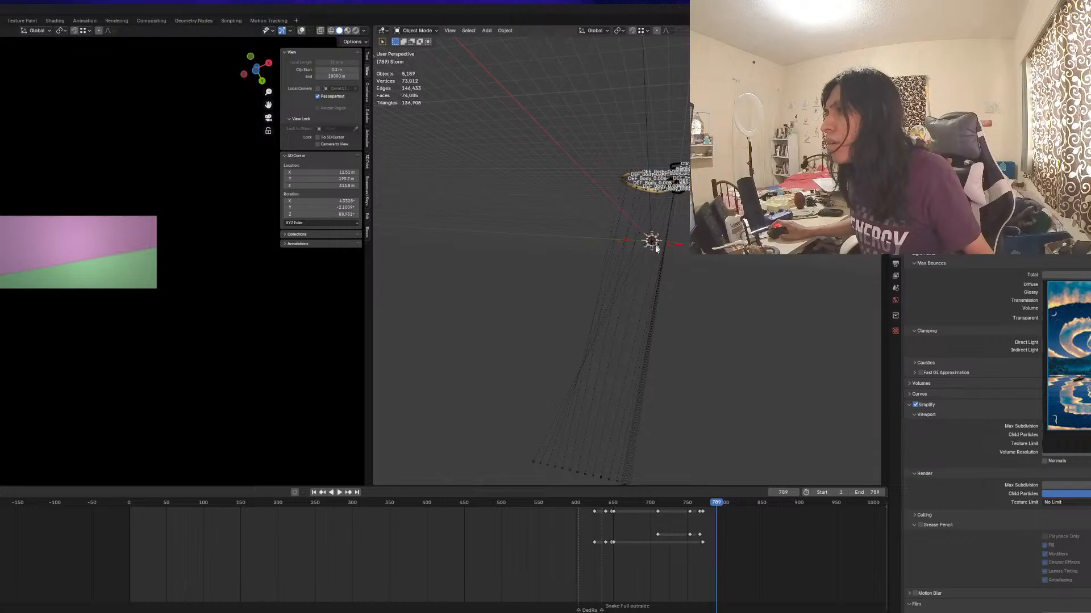
Reset the 3D cursor to the world origin and add a new mesh cone there
key("shift+s")
left_click(583, 291)
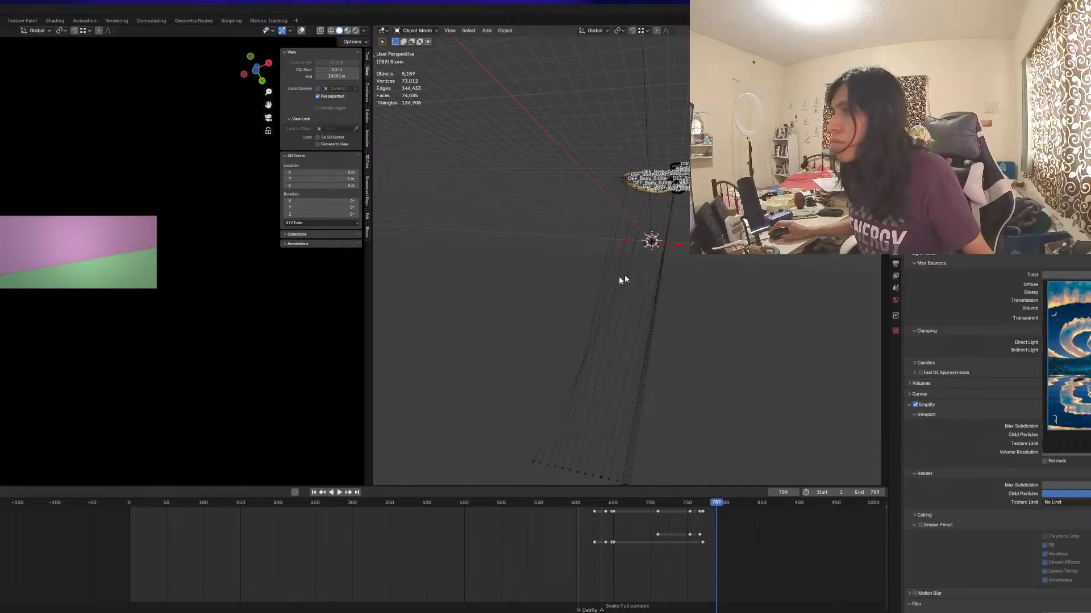
key("shift+a")
mouse_move(666, 288)
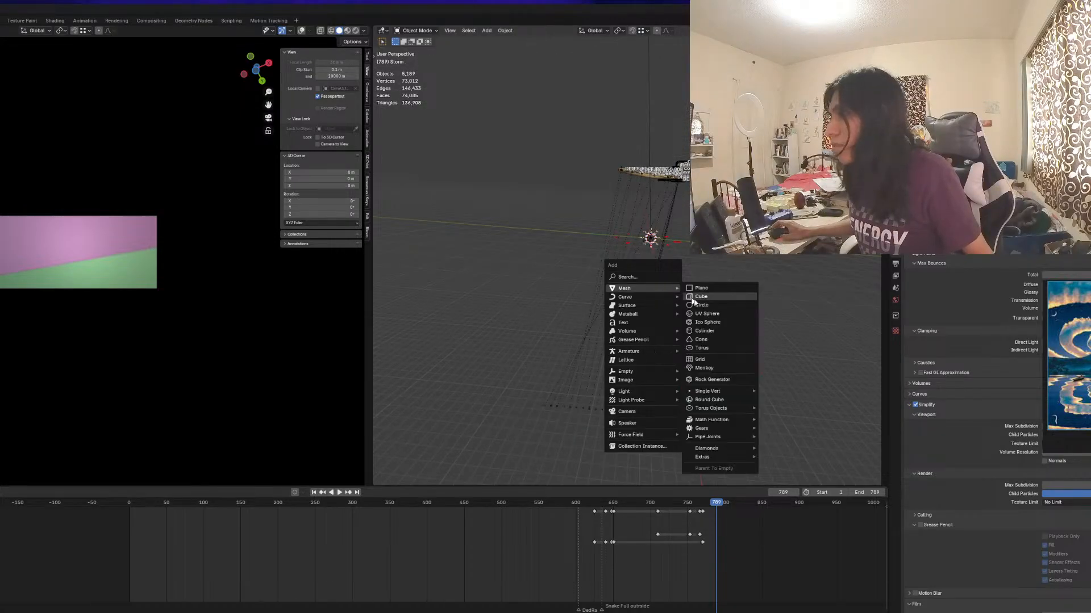
left_click(715, 340)
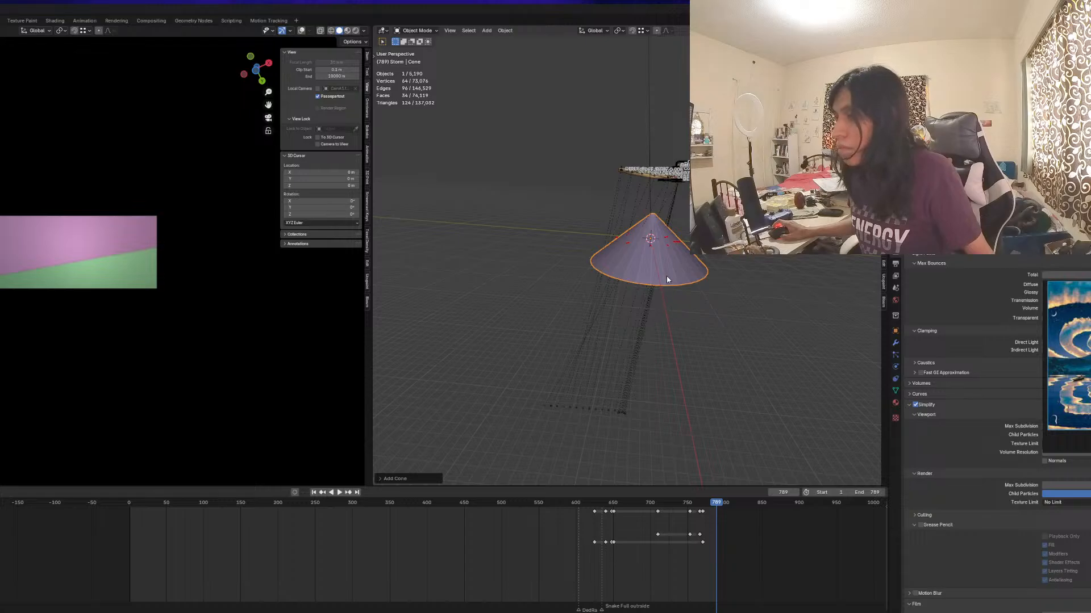
Rotate the new cone 180° about global X and raise it about 297 m along global Z
type("rx1")
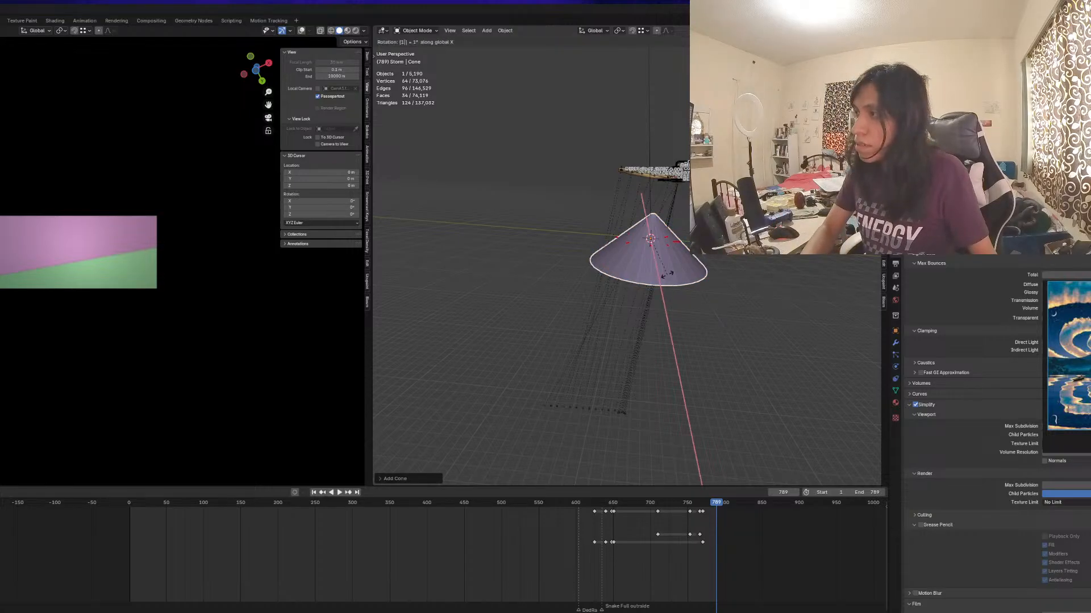
type("80")
key("Return")
key("g")
key("z")
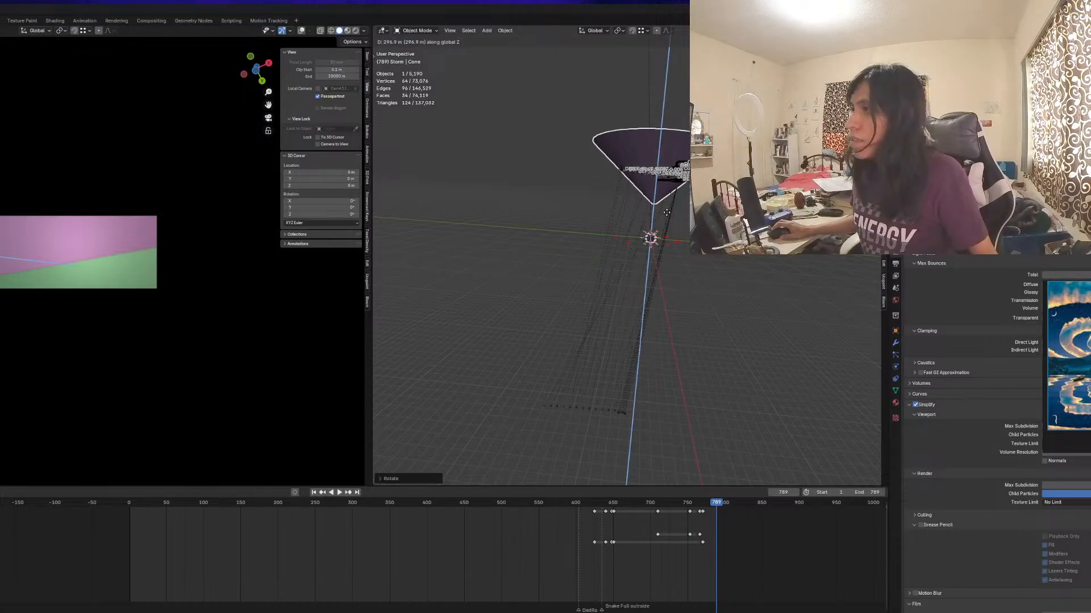
left_click(667, 212)
Scale the cone as a whole and delete the large circular cap face at its wide end
key("s")
left_click(704, 219)
middle_click_drag(705, 219, 669, 244)
key("Tab")
key("alt+a")
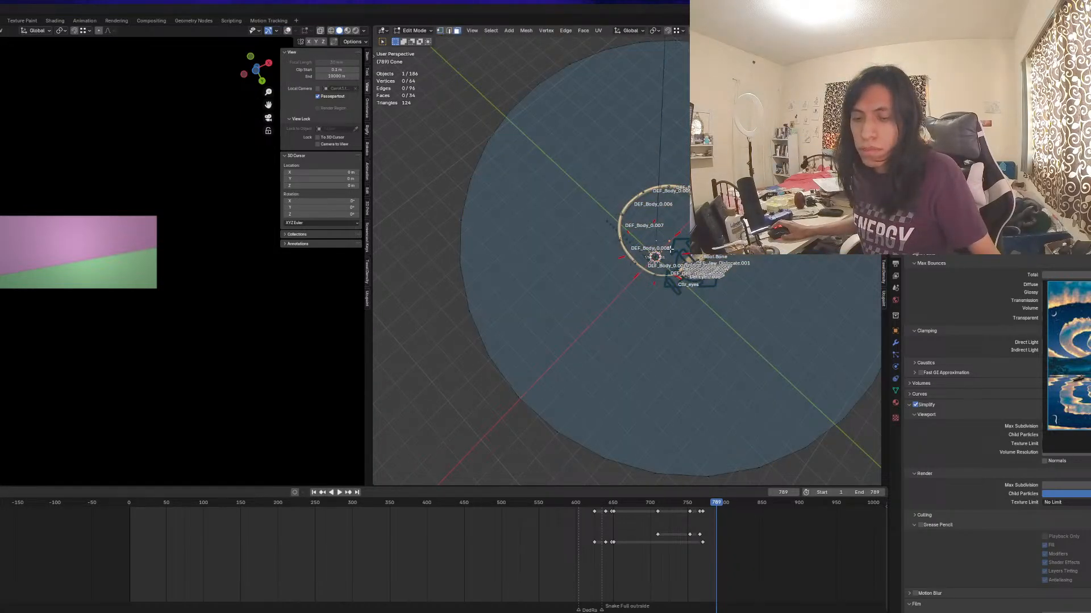
left_click(669, 250)
key("x")
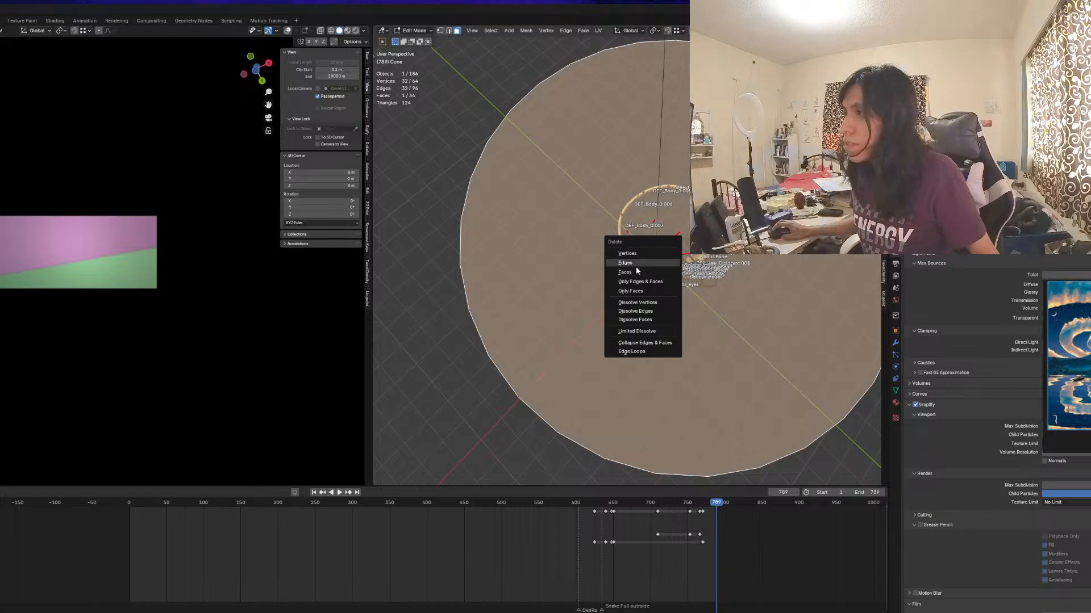
left_click(636, 272)
Delete the small cap face at the cone's narrow end and return to Object Mode
left_click(654, 259)
left_click(655, 260)
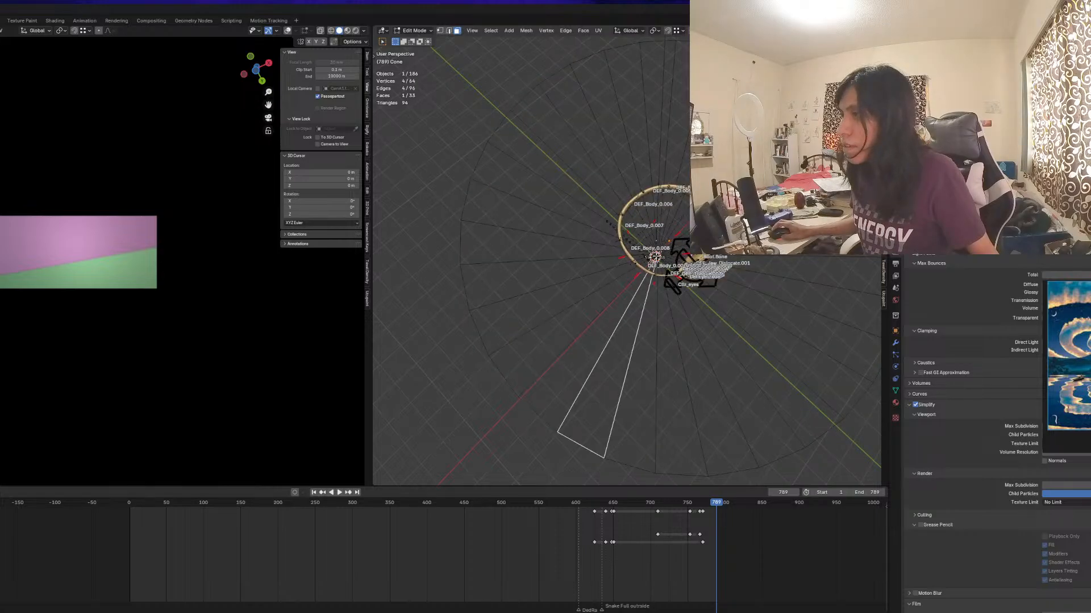
left_click(657, 257)
middle_click_drag(658, 256, 621, 258)
key("x")
left_click(649, 228)
scroll(657, 319, "up", 6)
key("Tab")
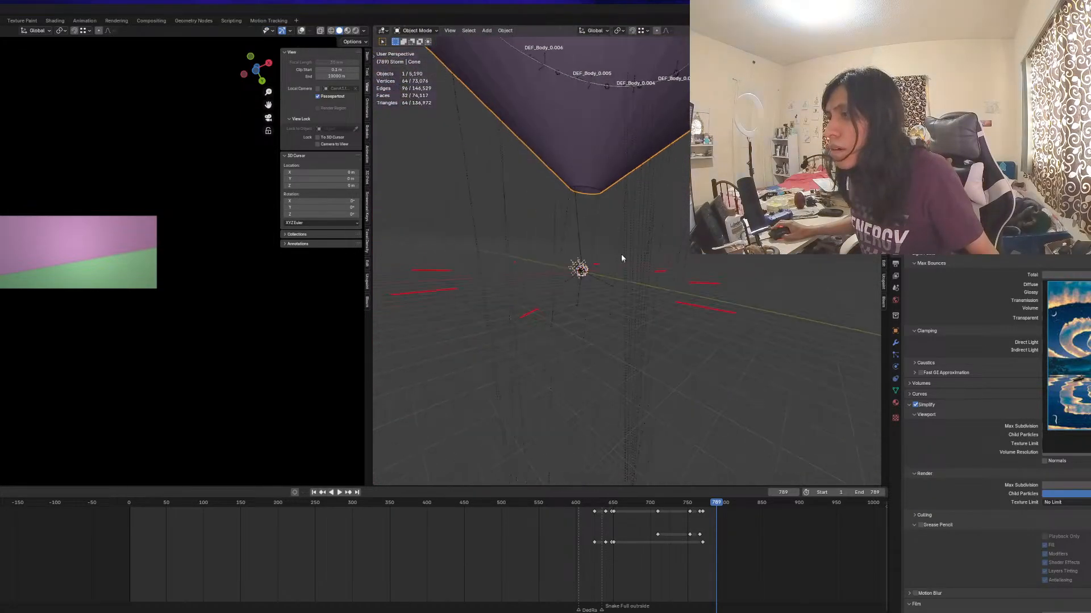
Lower the cone along global Z until its narrow end sits just above the world origin
key("g")
key("z")
left_click(599, 320)
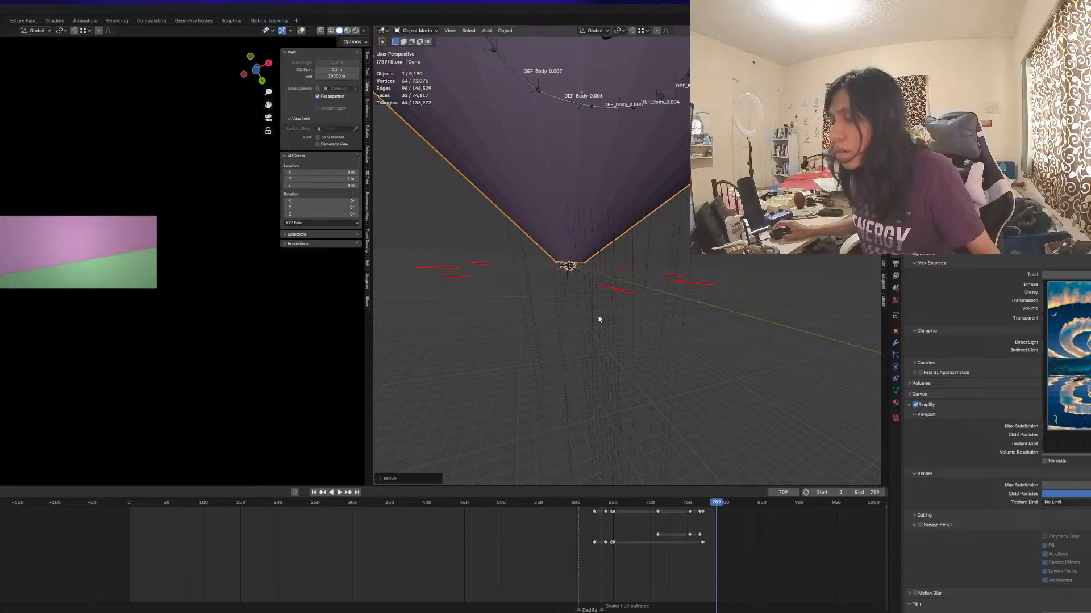
scroll(599, 319, "down", 5)
middle_click_drag(599, 319, 606, 273)
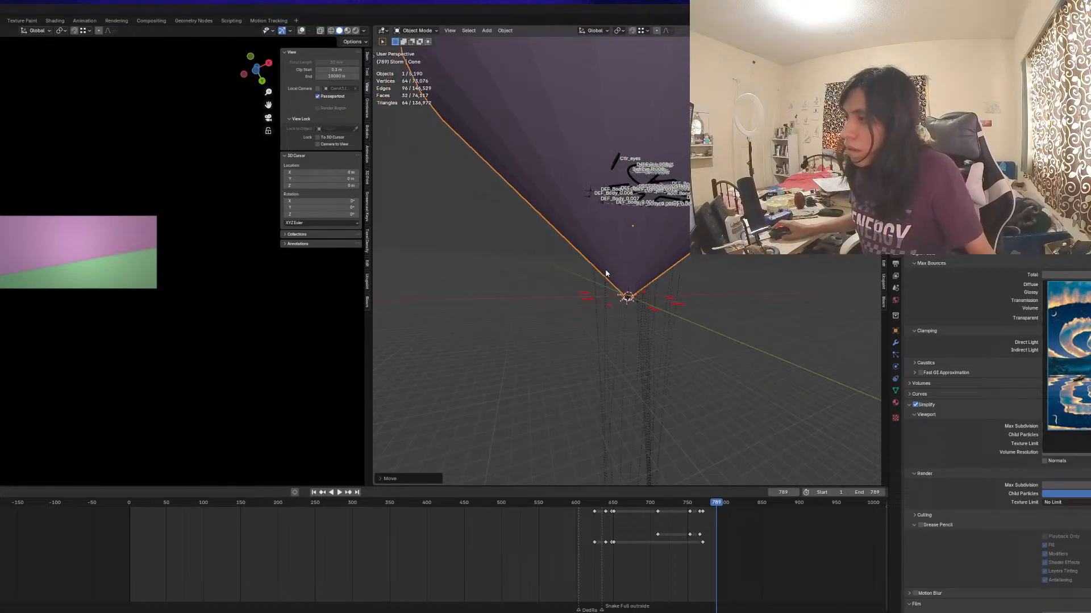
Play the animation and scrub back to frame 645 to examine how the cone surrounds the room and the snake
left_click(637, 503)
key("space")
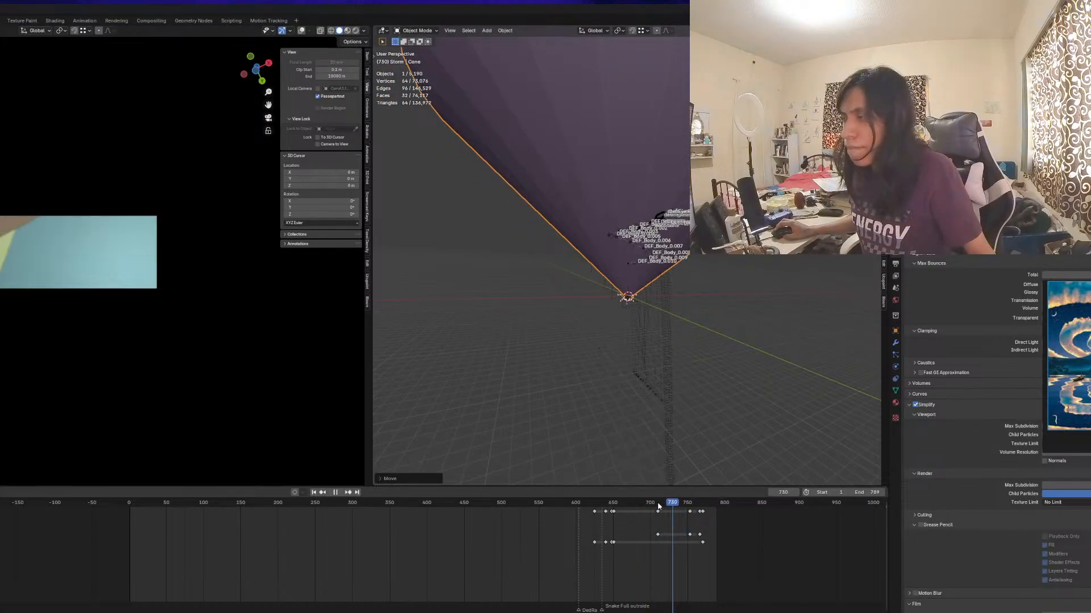
left_click_drag(658, 506, 631, 503)
middle_click_drag(142, 290, 346, 380)
scroll(179, 328, "down", 4)
mouse_move(619, 504)
left_mouse_down()
mouse_move(600, 505)
mouse_move(611, 507)
left_mouse_up()
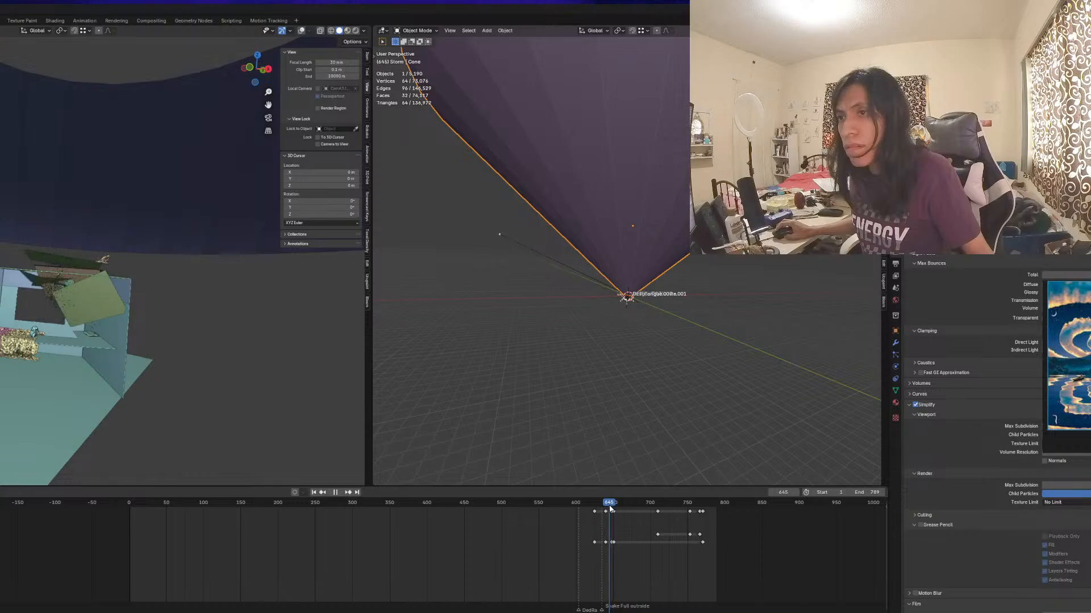
mouse_move(134, 302)
middle_mouse_down()
mouse_move(126, 317)
mouse_move(136, 291)
middle_mouse_up()
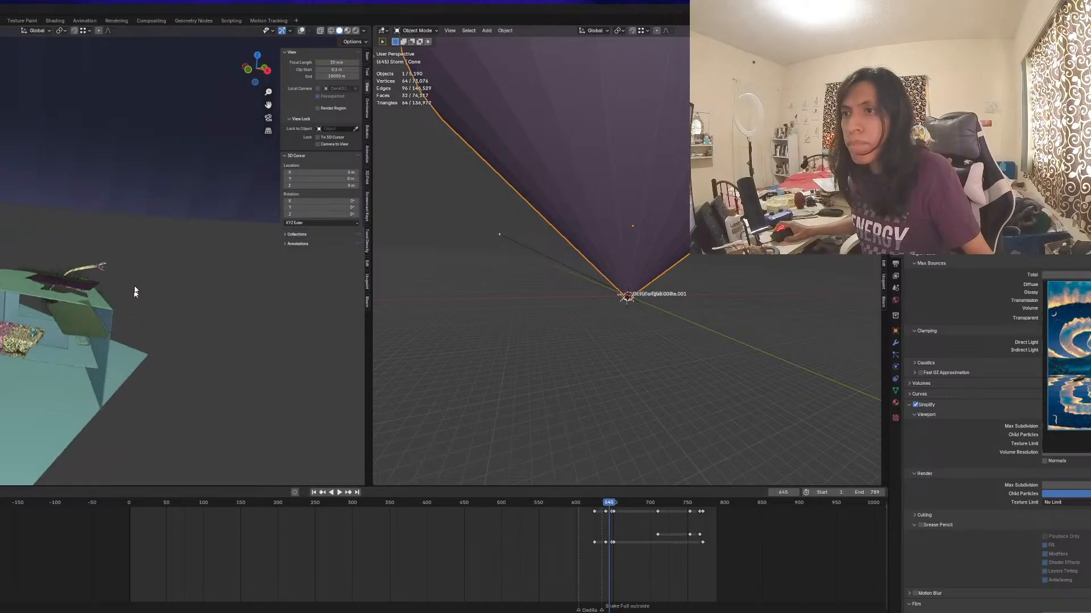
middle_click_drag(754, 338, 681, 305)
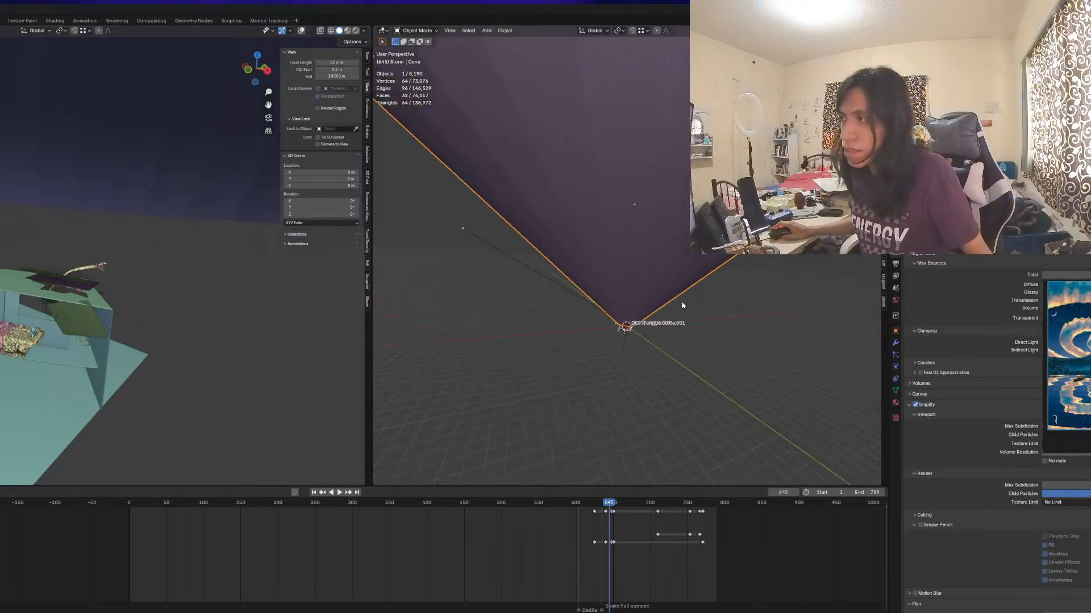
Select the vertex ring at the cone's narrow end and scale it down to about 0.07
key("Tab")
key("a")
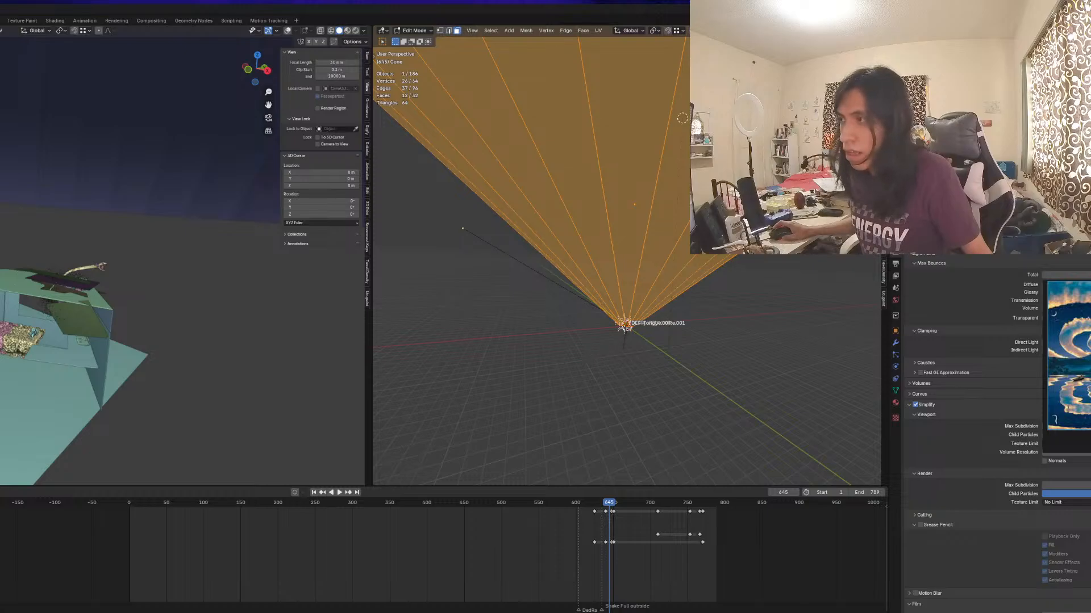
left_click_drag(619, 316, 611, 324)
left_click_drag(662, 299, 549, 362)
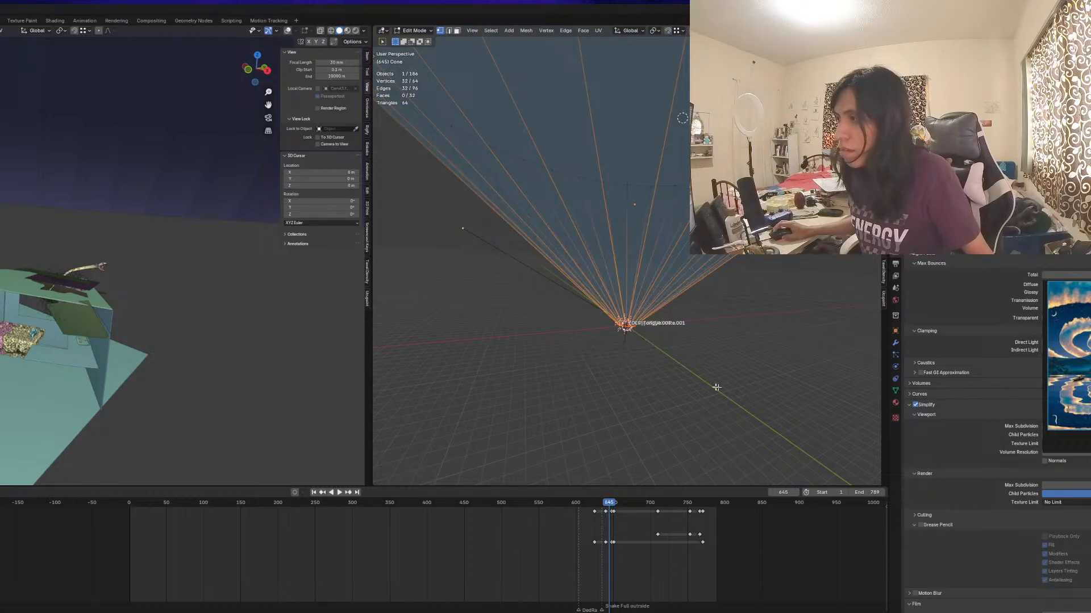
key("s")
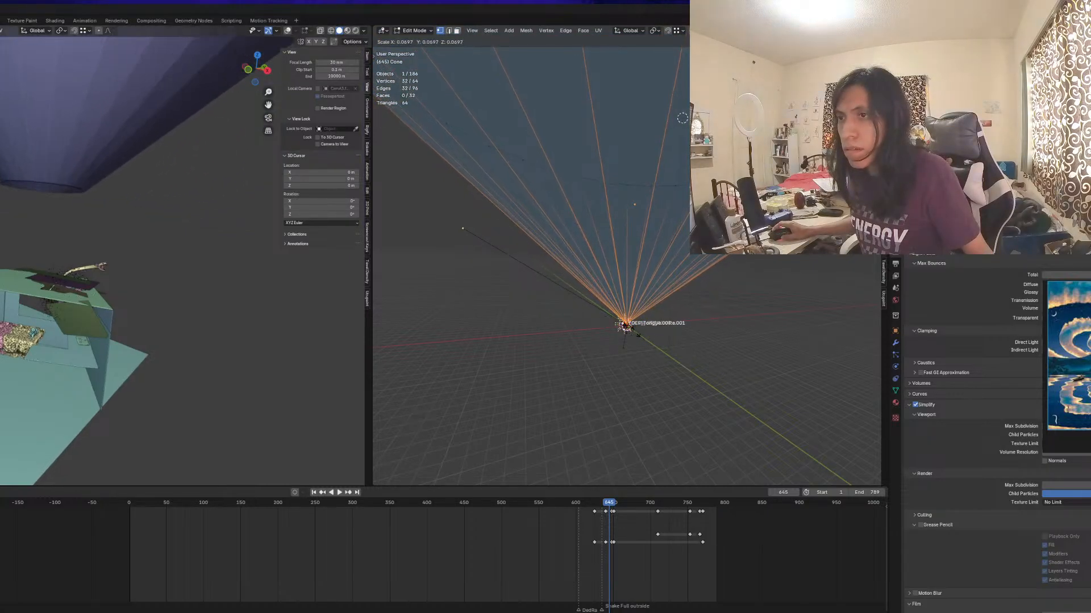
left_click(649, 336)
key("g")
key("z")
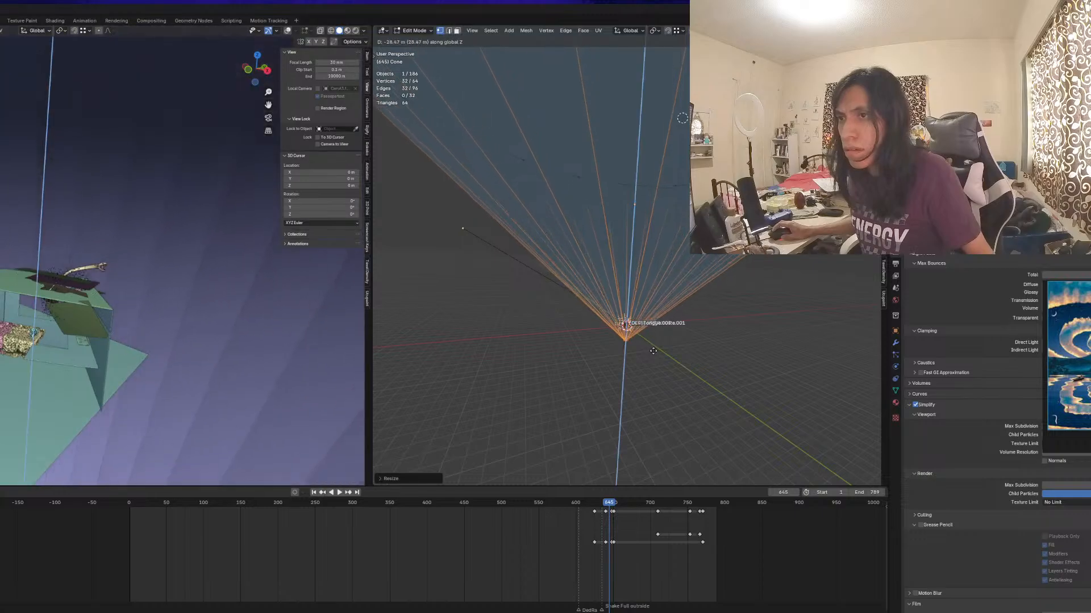
right_click(648, 329)
Lower the cone's narrow-end ring along global Z until it sits close above the room
scroll(191, 266, "down", 2)
middle_click_drag(190, 266, 185, 261)
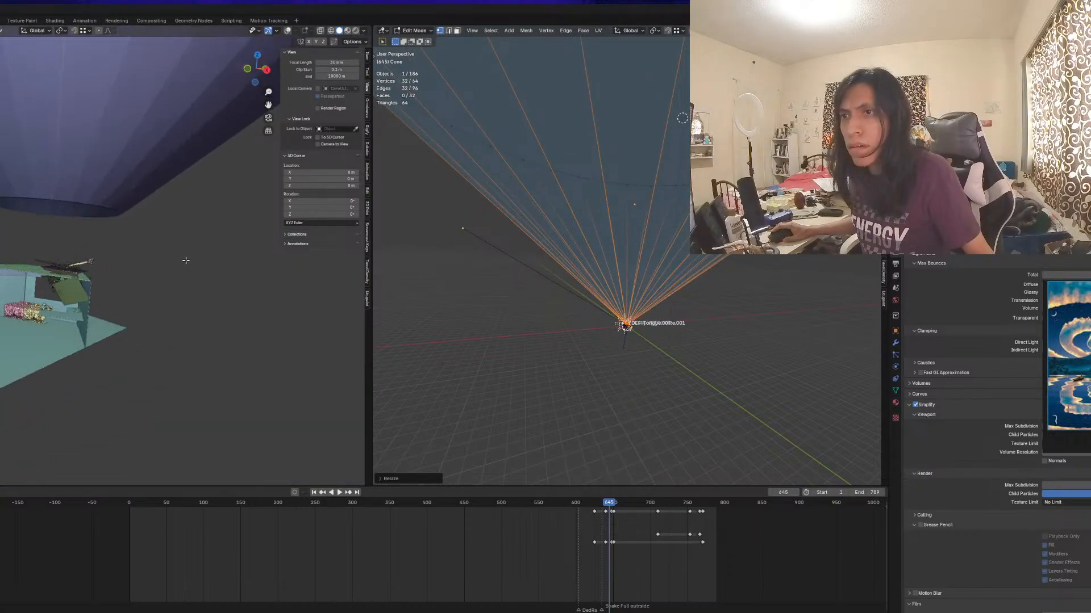
key("g")
key("z")
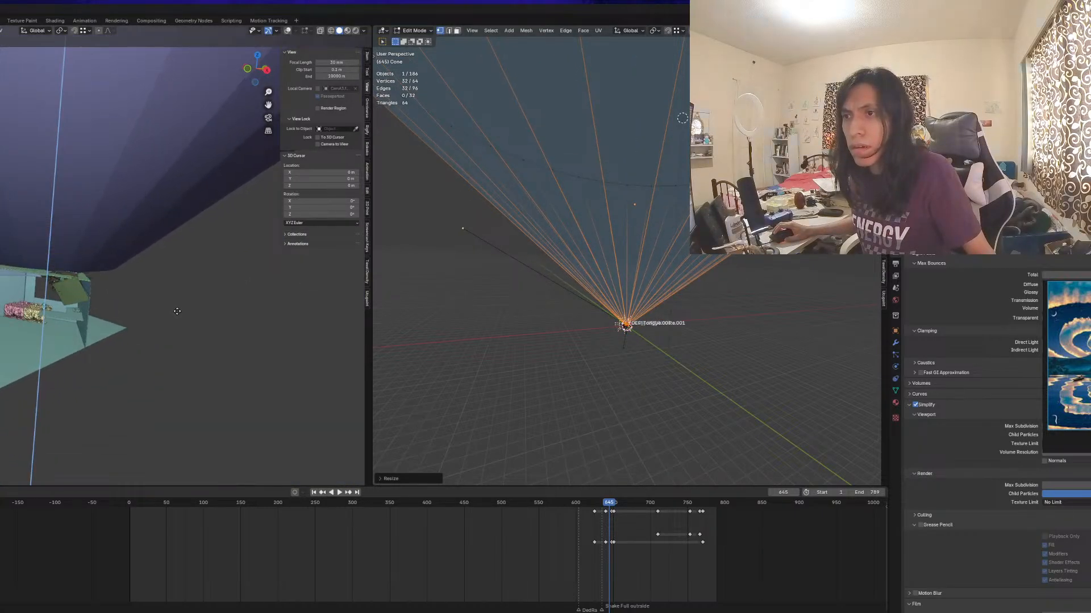
left_click(178, 312)
middle_click_drag(177, 312, 204, 294)
Select the cone's wide upper rim, lower it along global Z and scale it down to about 0.29
middle_click_drag(706, 314, 716, 300)
left_click_drag(713, 174, 482, 226)
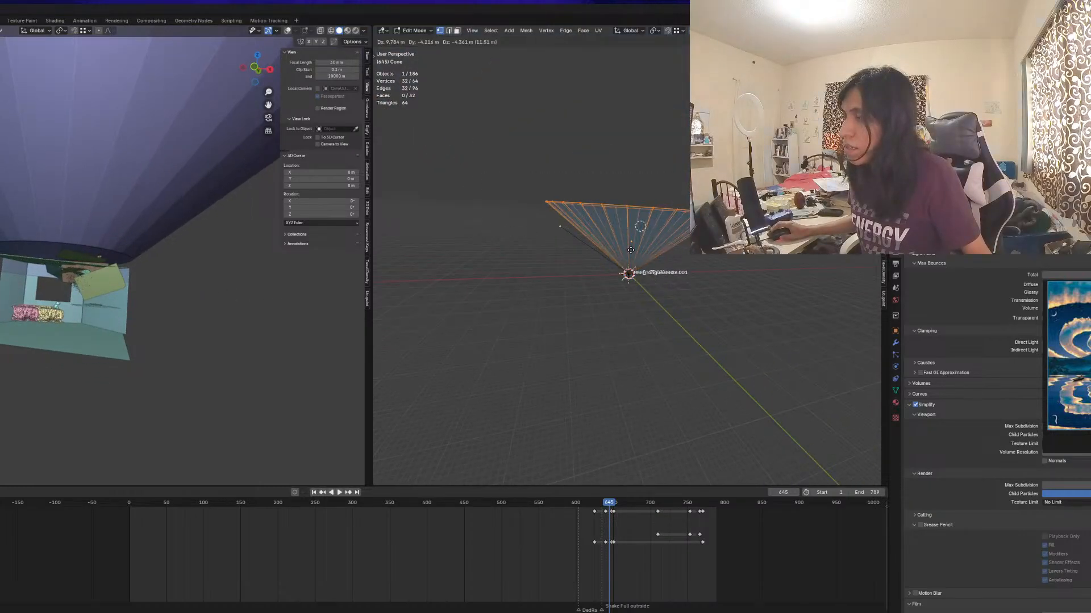
key("g")
key("z")
left_click(711, 309)
key("s")
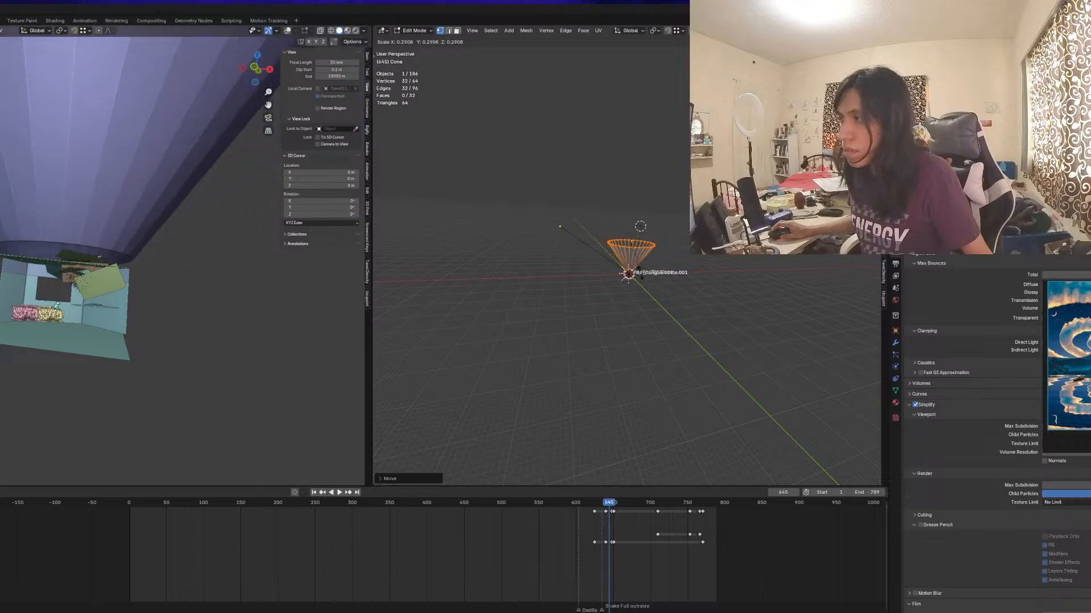
Lower the upper rim further along global Z, scale it to about 0.71 and readjust its height
key("g")
key("z")
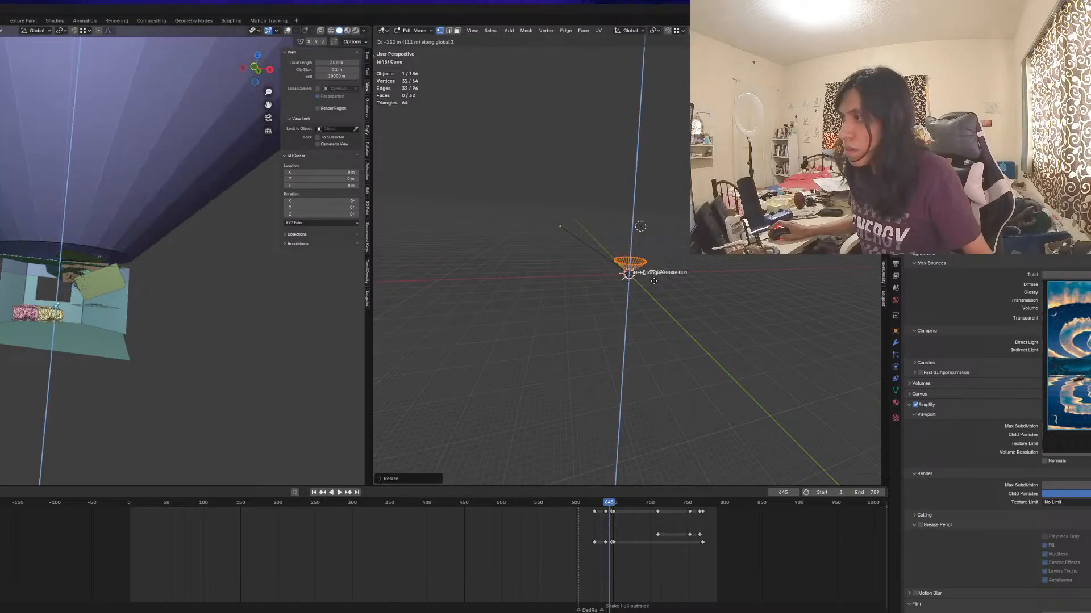
left_click(668, 287)
key("s")
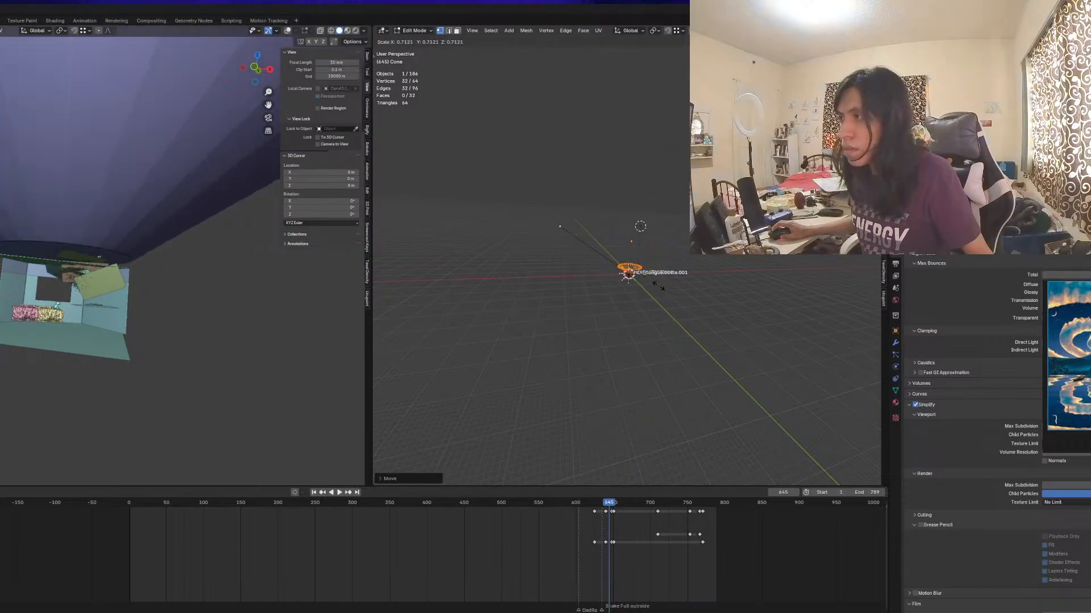
key("g")
key("z")
left_click(648, 279)
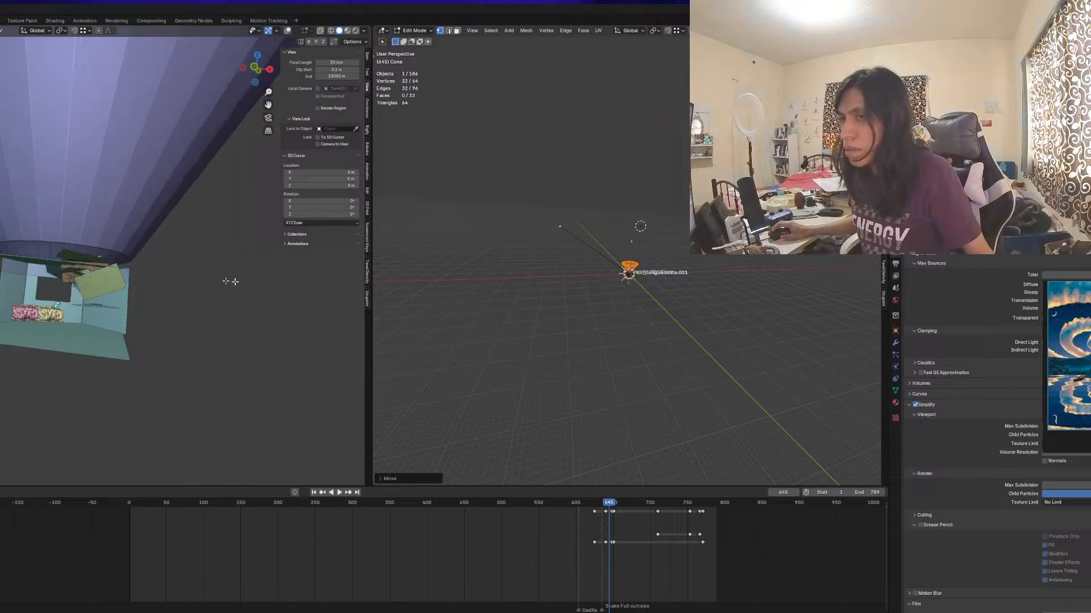
Check the cone through the camera with Material Preview shading and play the animation from frame 645
middle_click_drag(189, 277, 192, 244)
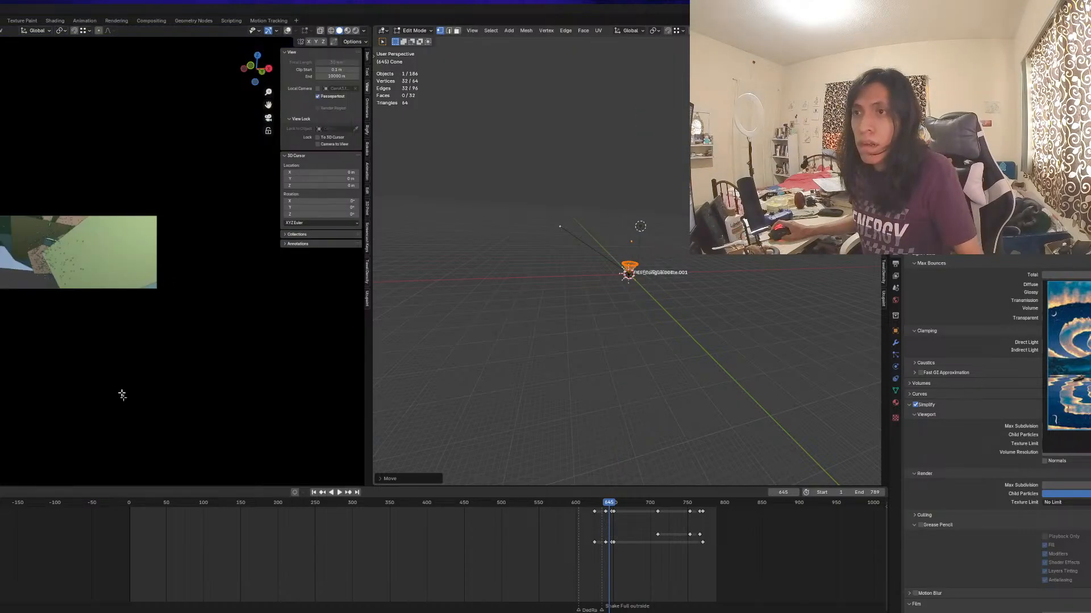
left_click(347, 31)
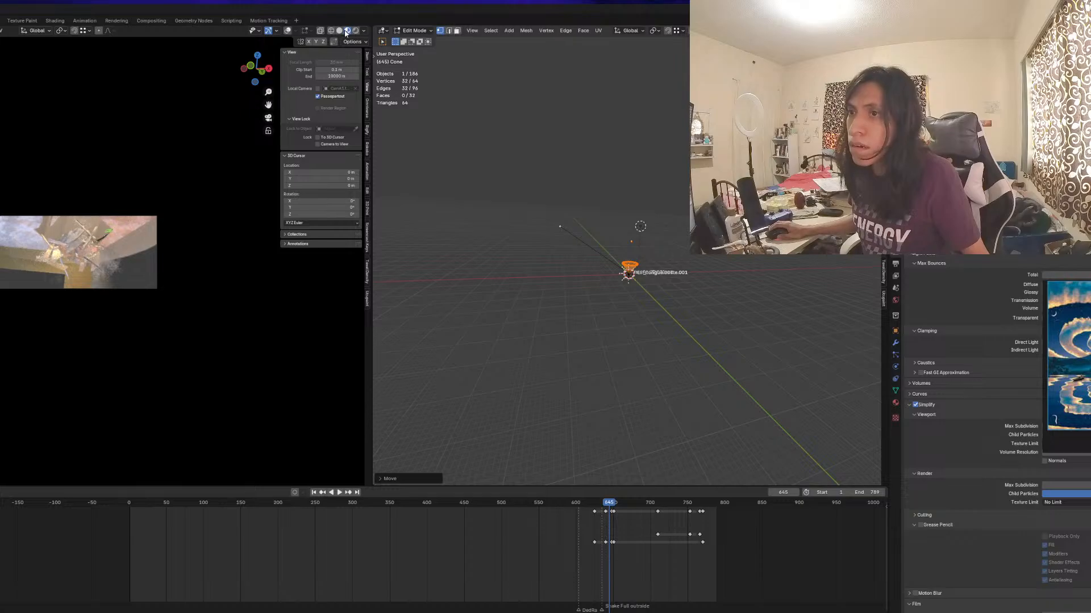
scroll(170, 266, "up", 2)
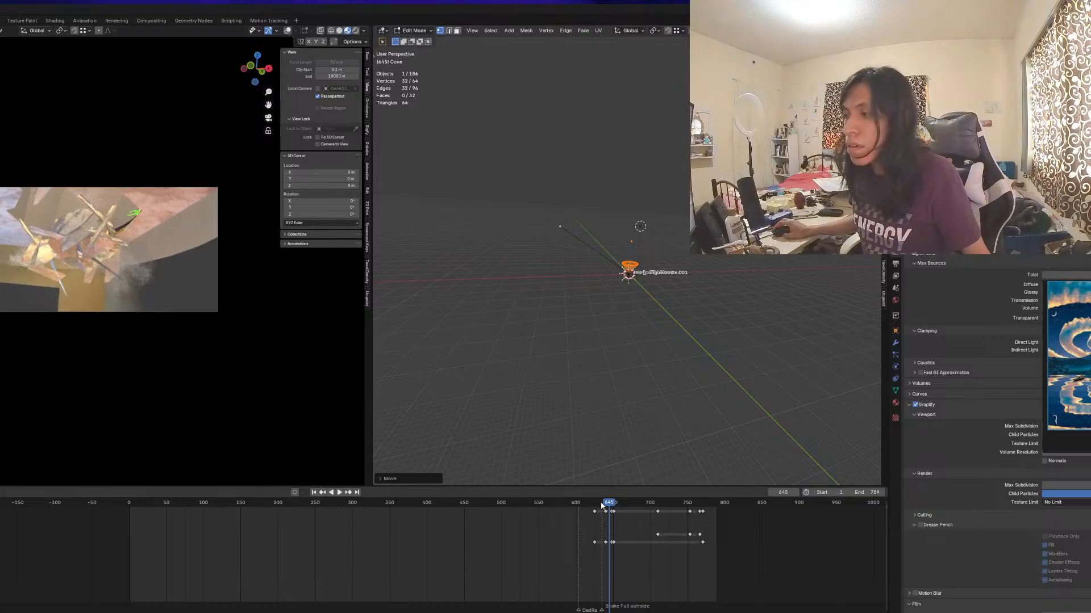
key("space")
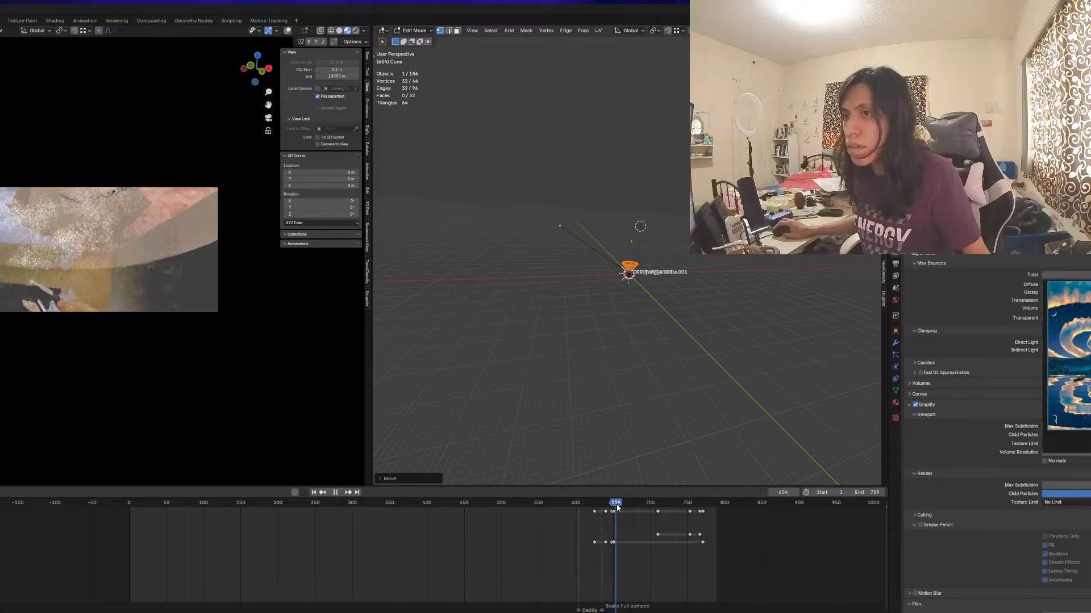
key("space")
Leave the cone's Edit Mode, select the FLOOR object and focus the view on it
key("Tab")
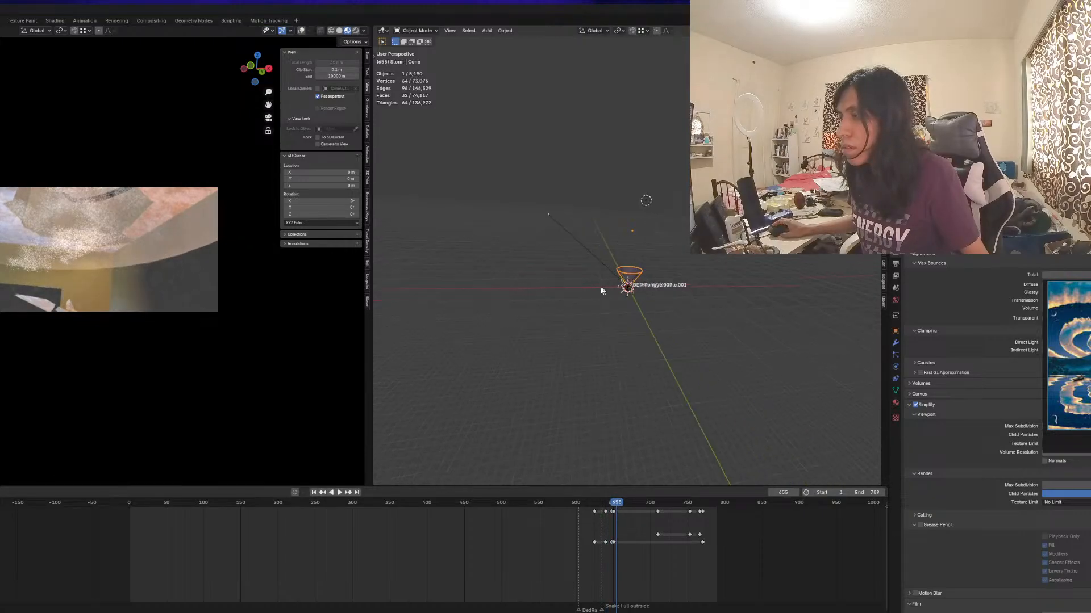
middle_click_drag(602, 291, 574, 259)
middle_click_drag(664, 299, 625, 234, "shift")
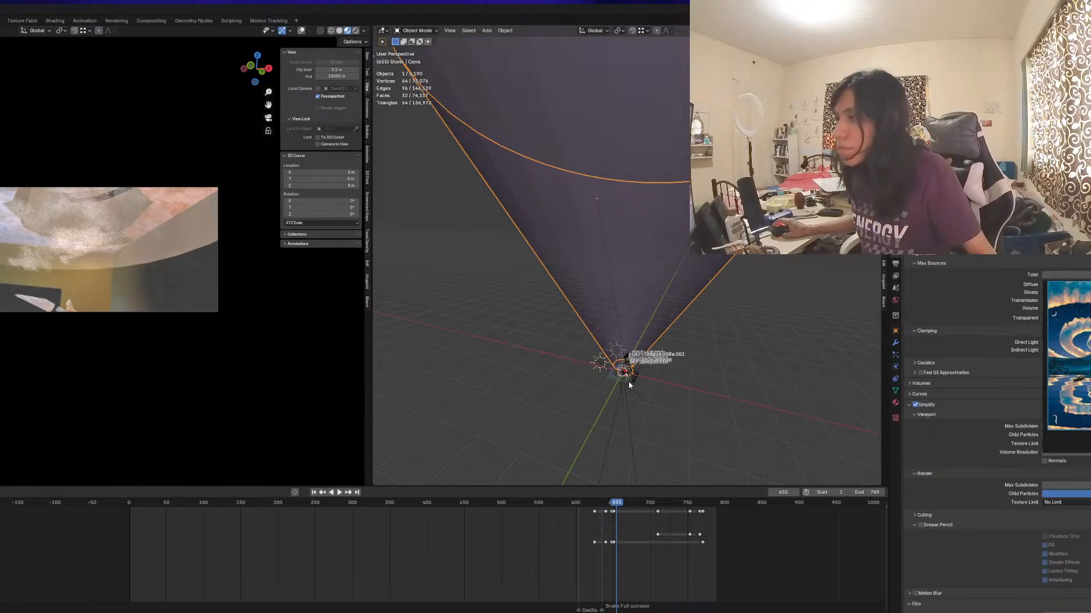
left_click(629, 382)
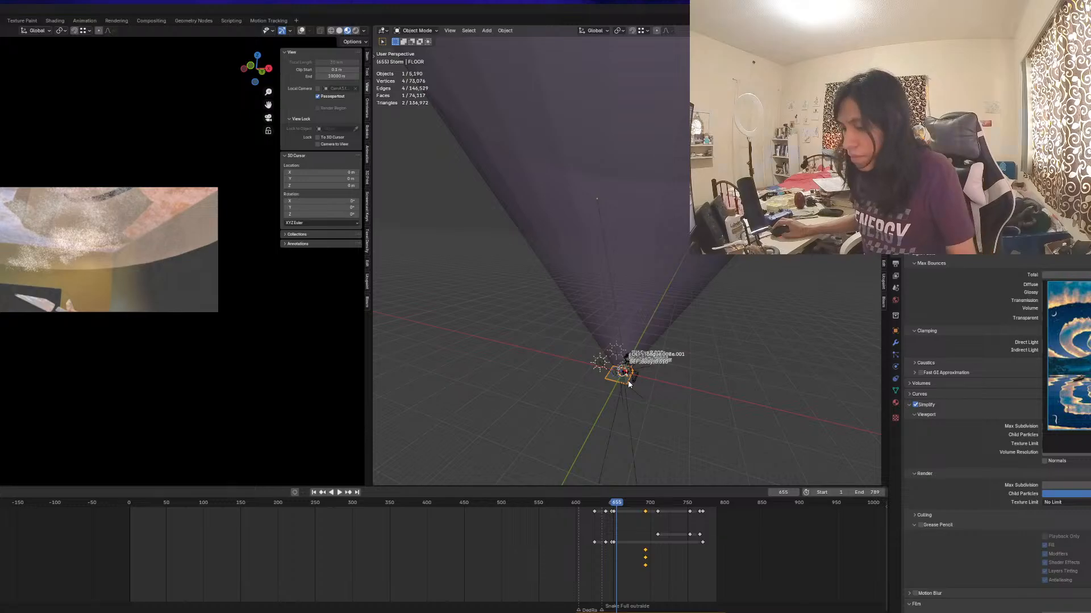
key("KP_Decimal")
middle_click_drag(625, 376, 576, 301)
scroll(611, 346, "down", 3)
scroll(602, 321, "up", 3)
Inspect the room from outside the camera view and select its wall object
left_click(615, 290)
middle_click_drag(122, 284, 175, 289)
scroll(113, 284, "down", 4)
left_click(175, 288)
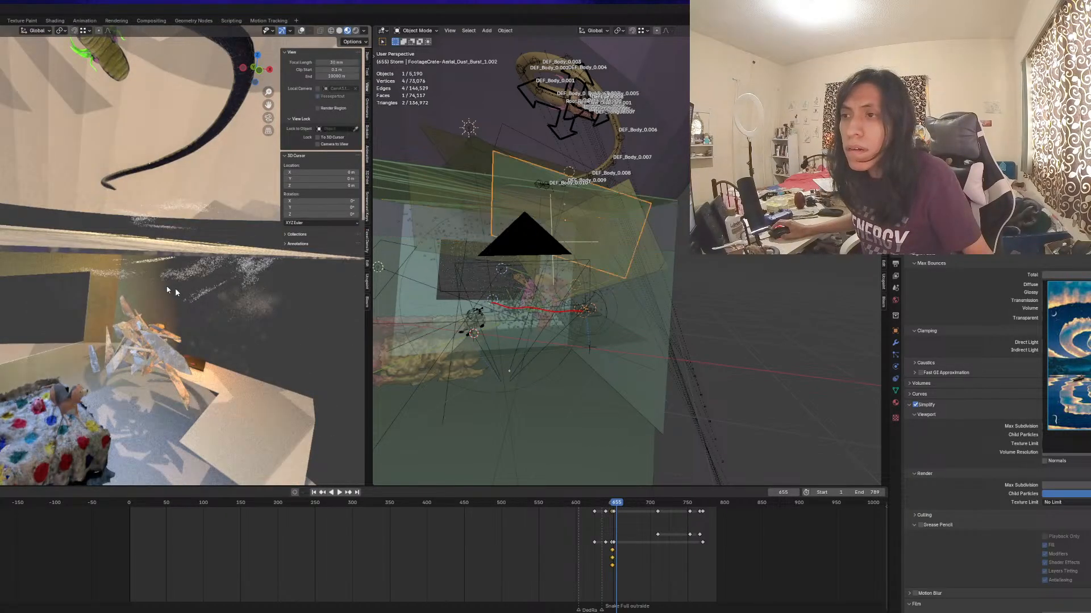
left_click(663, 319)
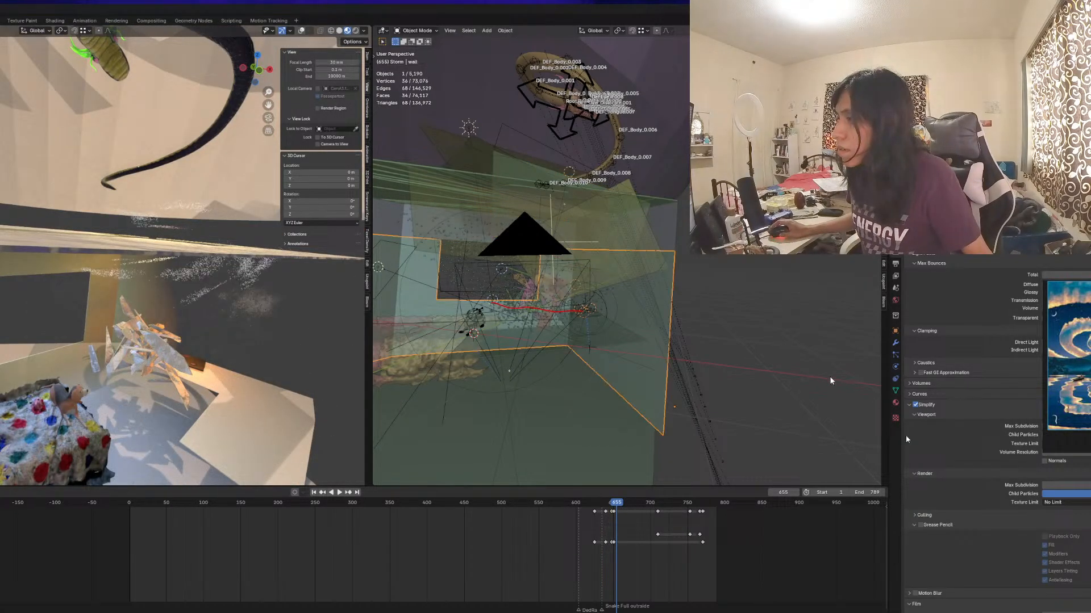
Show the selected wall object's material node tree in the Shader Editor in place of the large 3D viewport
left_click(895, 403)
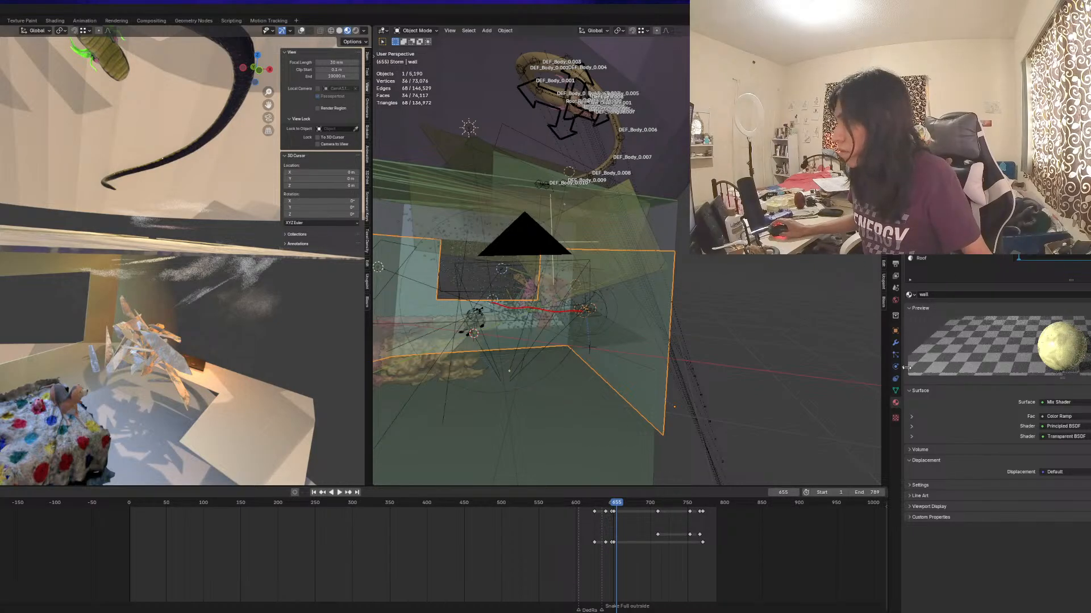
left_click(916, 451)
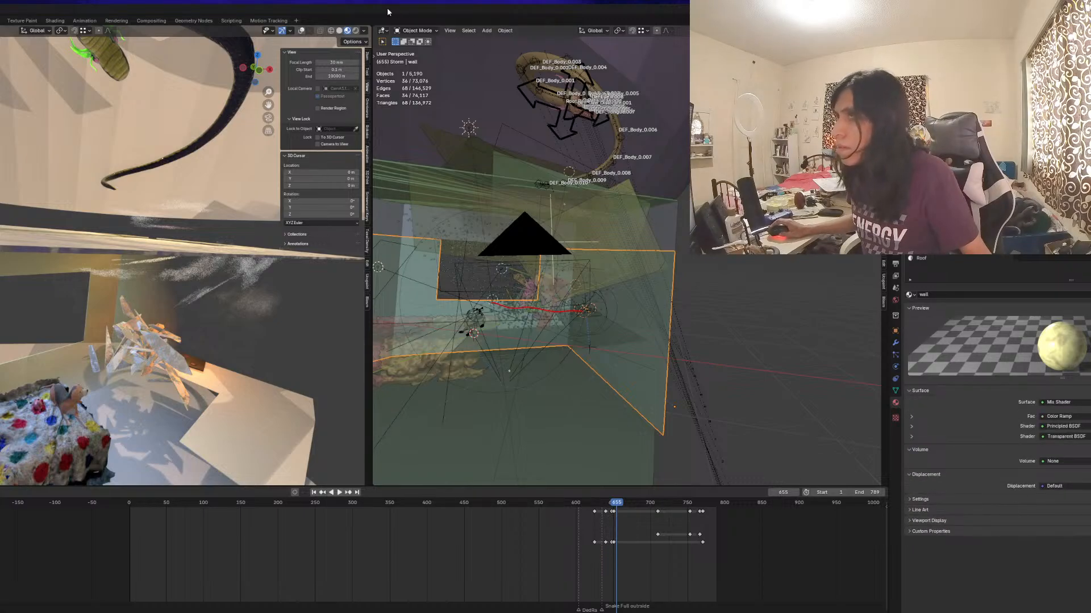
left_click(379, 31)
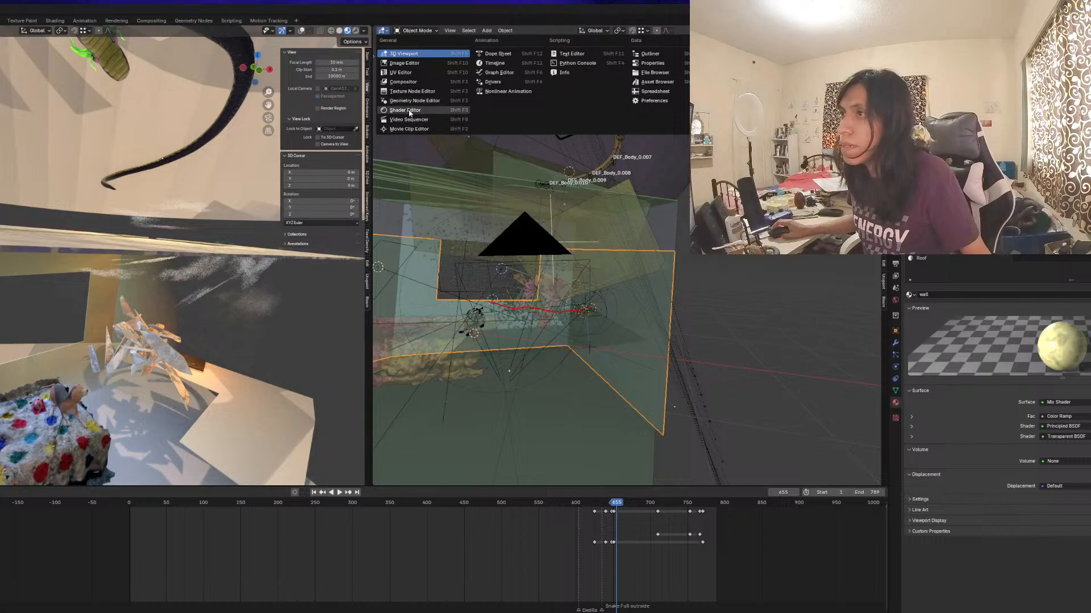
left_click(405, 110)
scroll(649, 240, "down", 2)
scroll(649, 240, "up", 4)
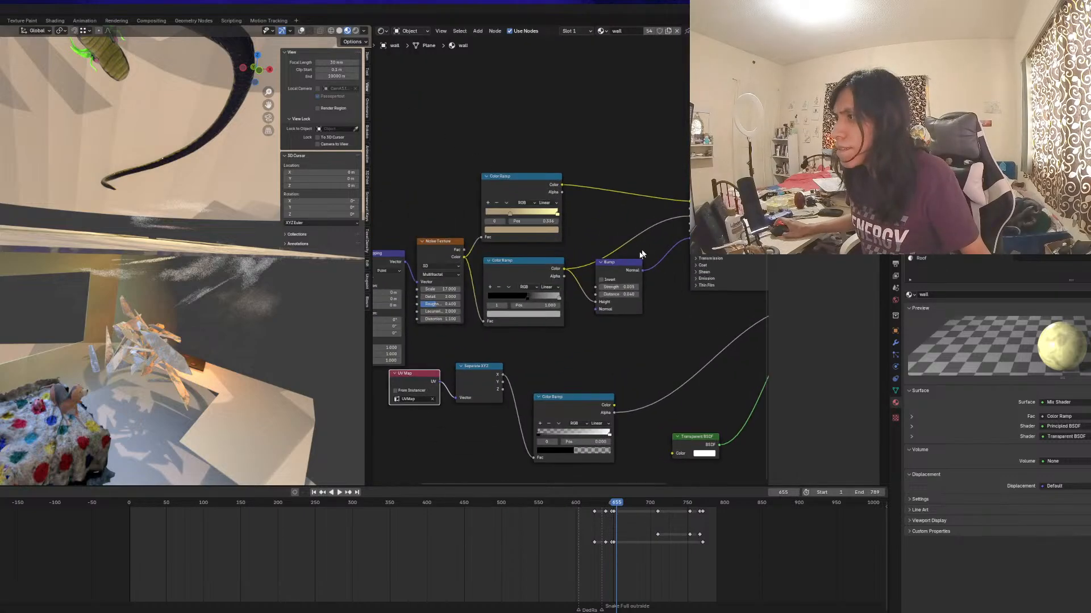
Connect the wall material's Principled BSDF output directly to the Material Output's Surface, bypassing the Mix Shader
left_click_drag(622, 284, 630, 289)
middle_click_drag(631, 293, 424, 284)
scroll(576, 301, "down", 3)
scroll(586, 227, "up", 4)
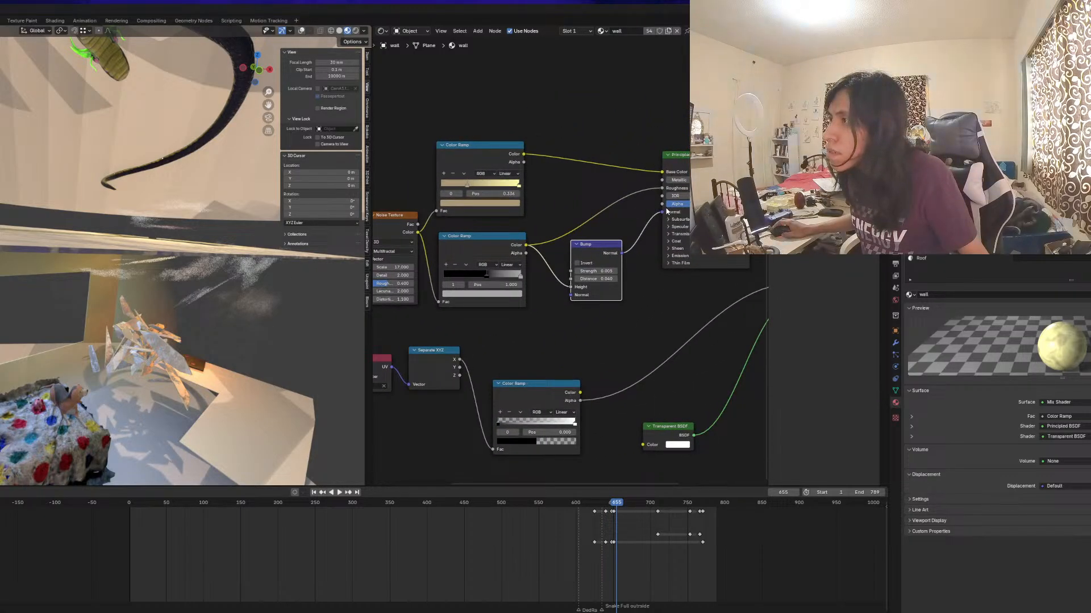
middle_click_drag(559, 248, 410, 210)
left_click(638, 251)
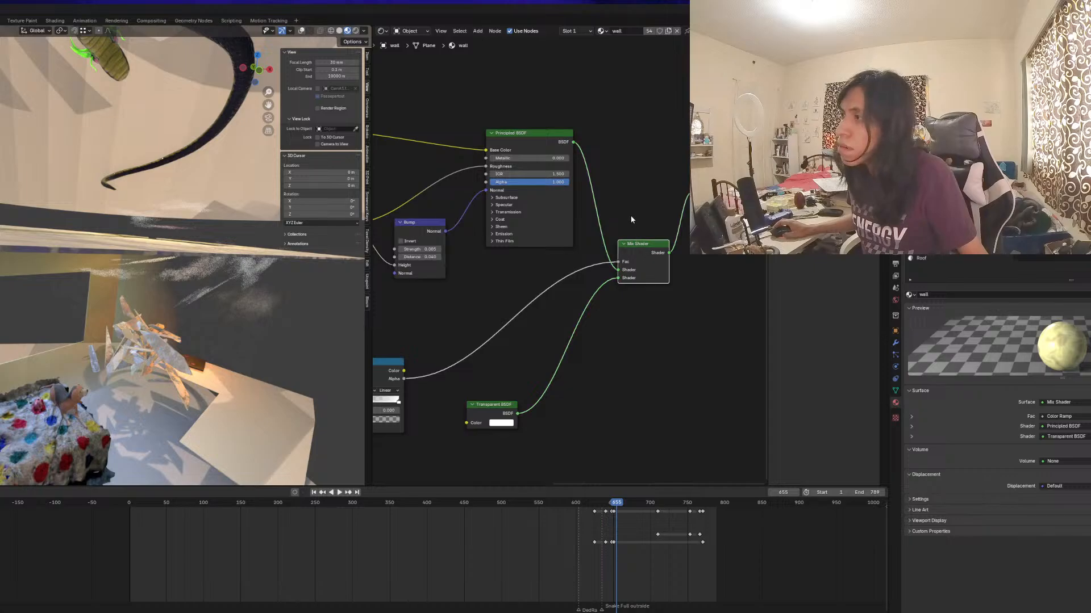
left_click_drag(640, 260, 640, 250)
middle_click_drag(545, 302, 668, 296)
scroll(666, 295, "down", 3)
middle_click_drag(557, 301, 500, 342)
scroll(557, 292, "up", 1)
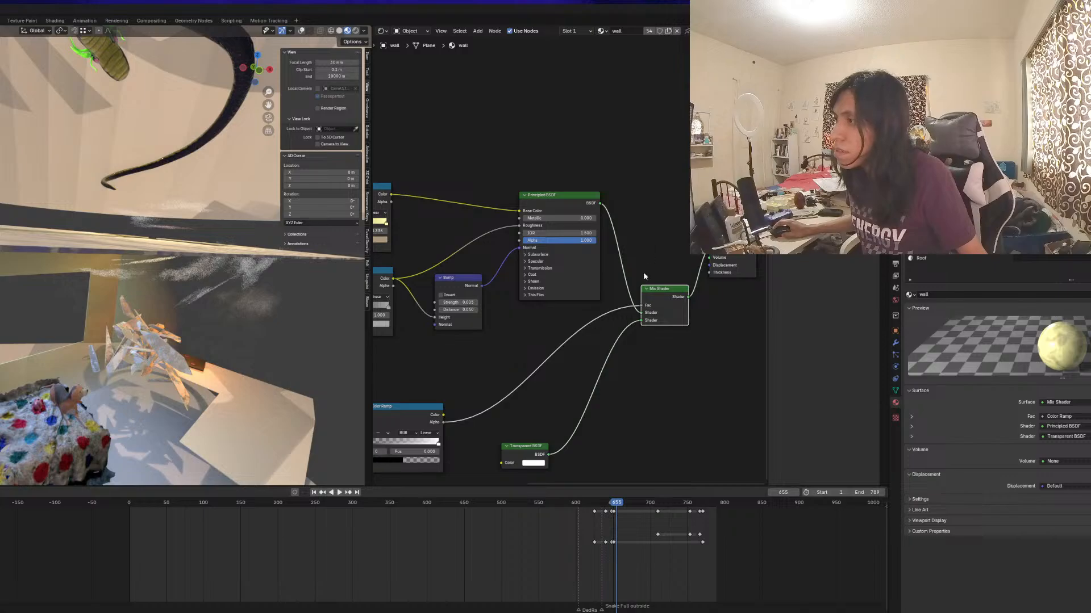
left_click_drag(598, 206, 711, 256)
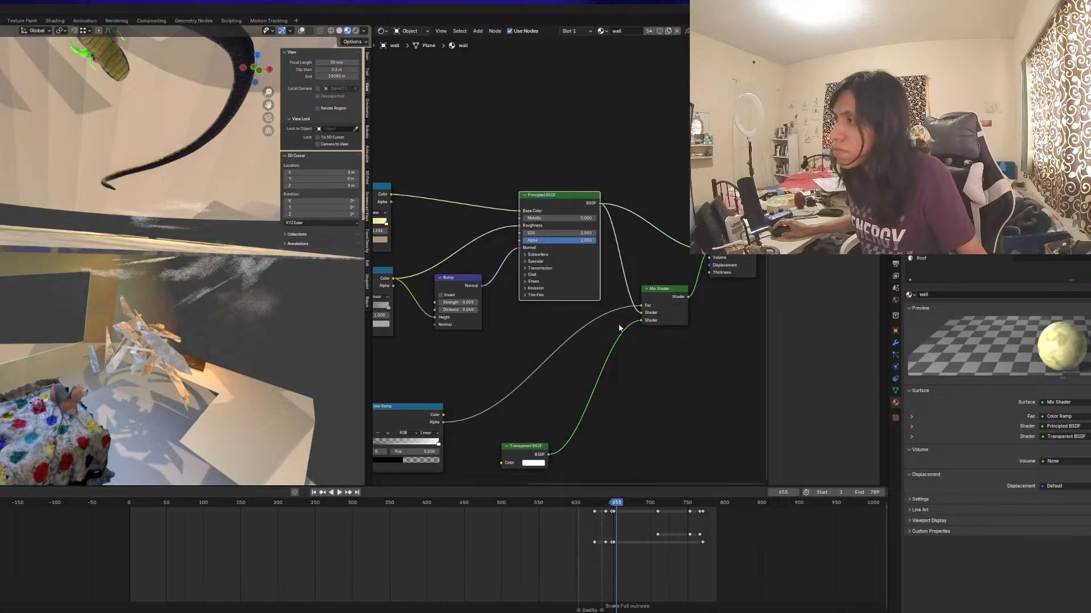
scroll(573, 334, "down", 1)
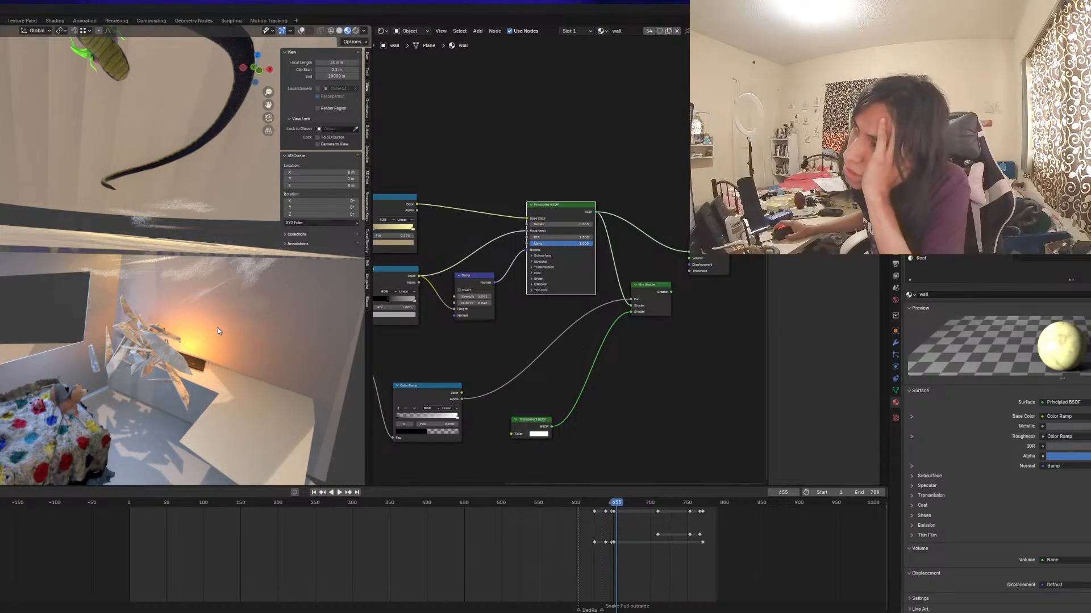
Examine the room's walls with the rewired material from inside and outside the room
scroll(217, 328, "down", 2)
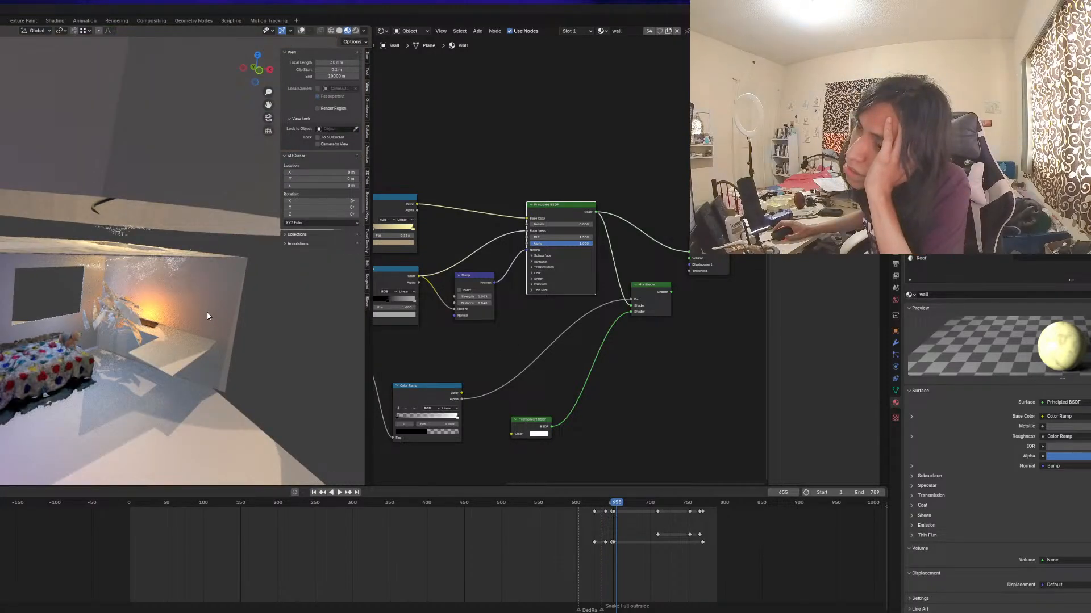
scroll(195, 312, "up", 3)
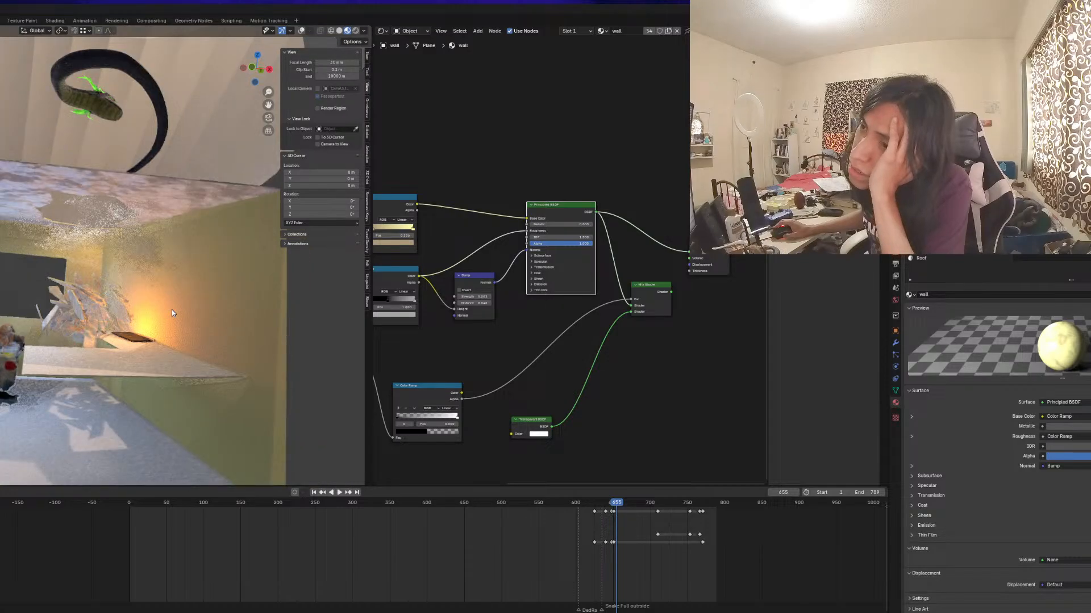
middle_click_drag(173, 308, 238, 380)
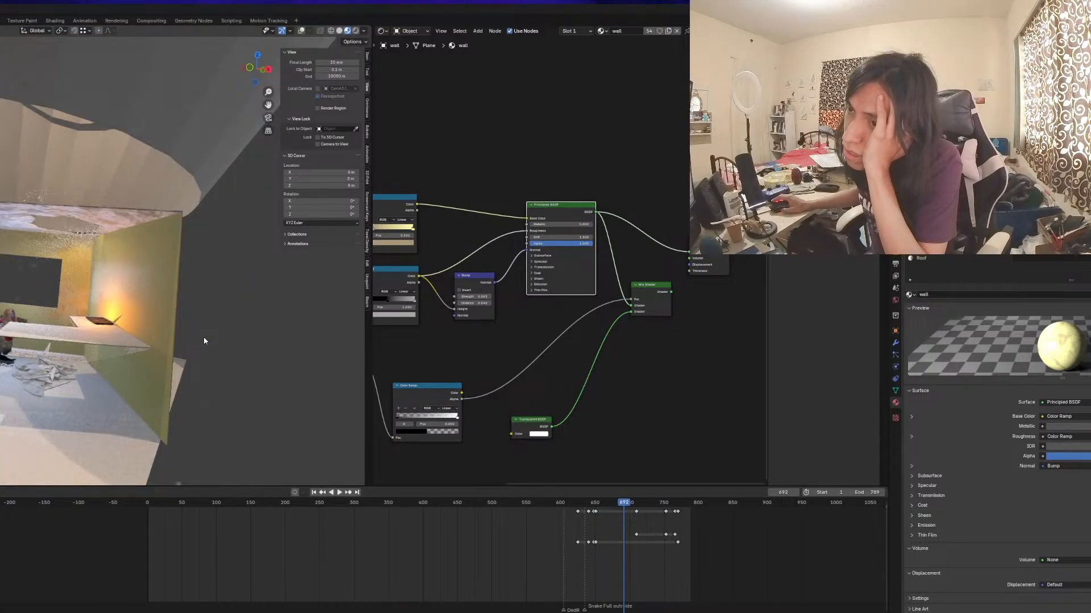
middle_click_drag(203, 337, 136, 263)
Select the large cone above the room and play the animation through the camera from frame 628
left_click(142, 214)
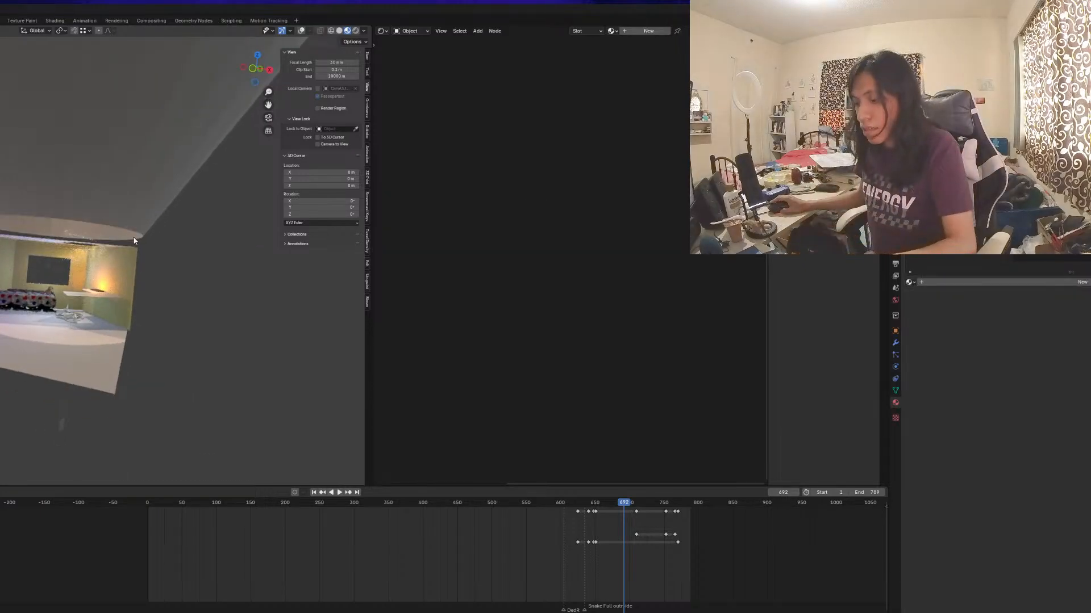
key("KP_0")
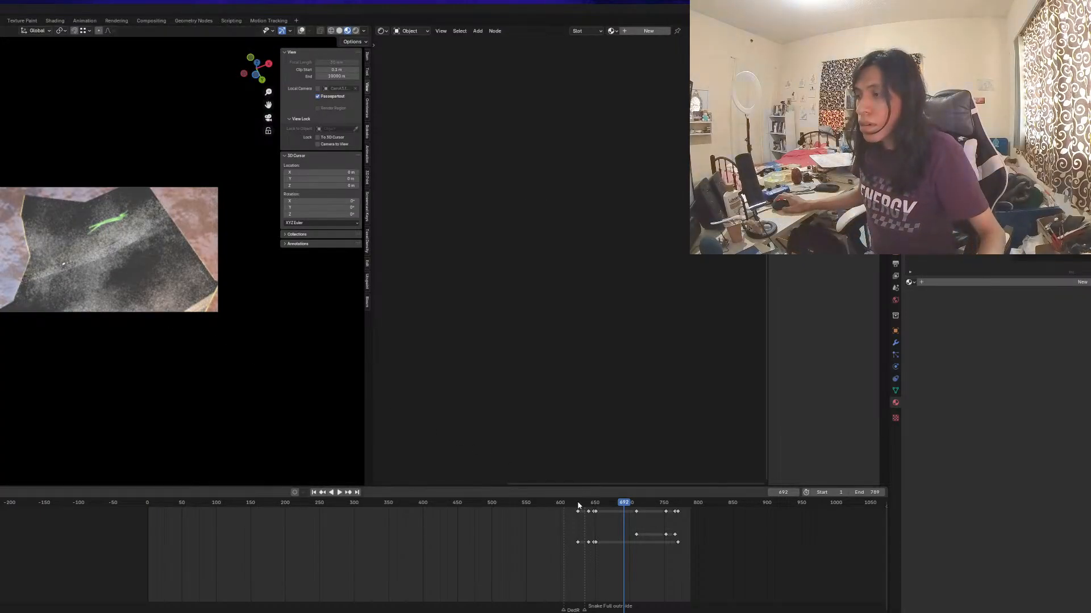
left_click(580, 504)
key("space")
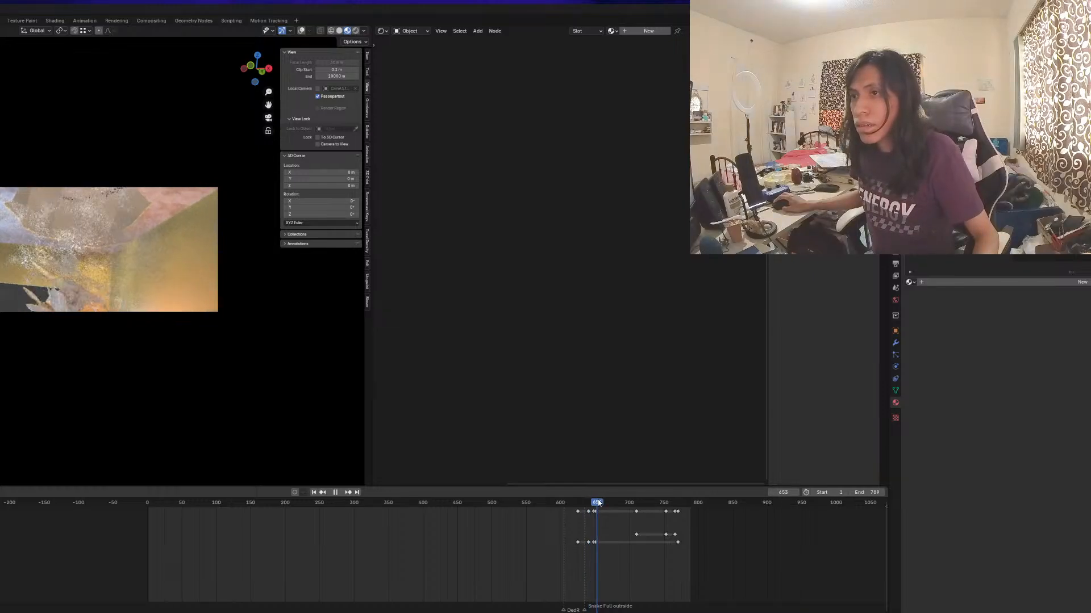
left_click_drag(600, 503, 590, 500)
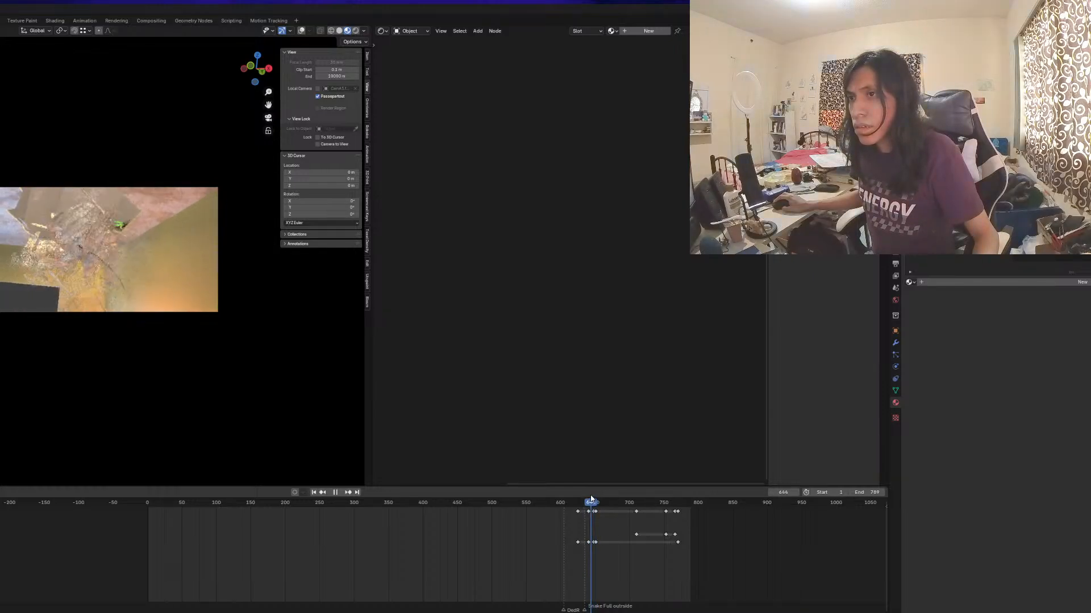
key("Escape")
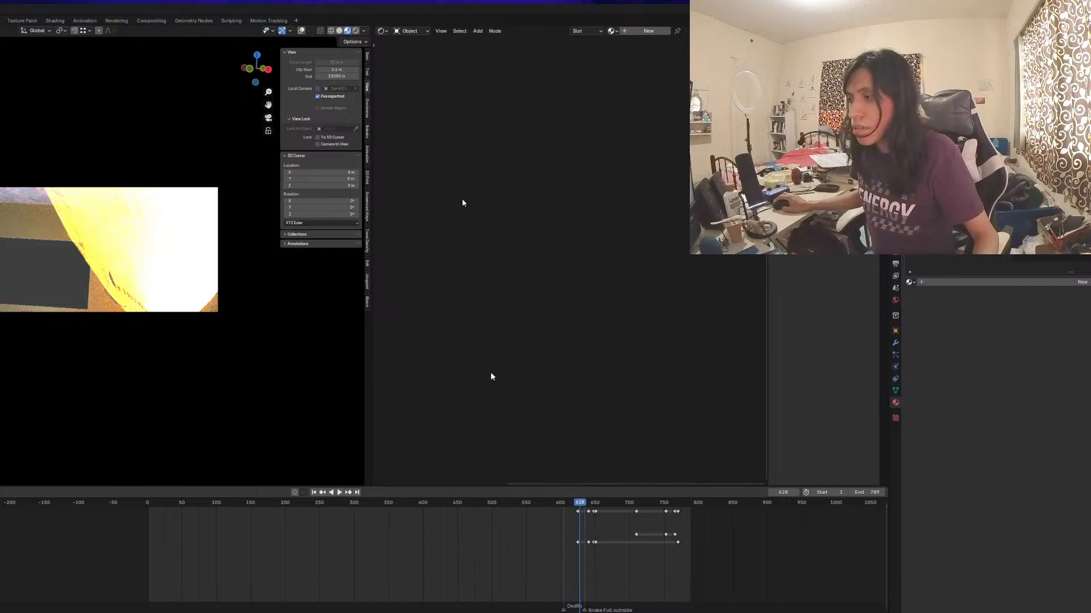
Switch the Shader Editor back to a 3D viewport showing the entire cone
left_click(381, 31)
left_click(407, 51)
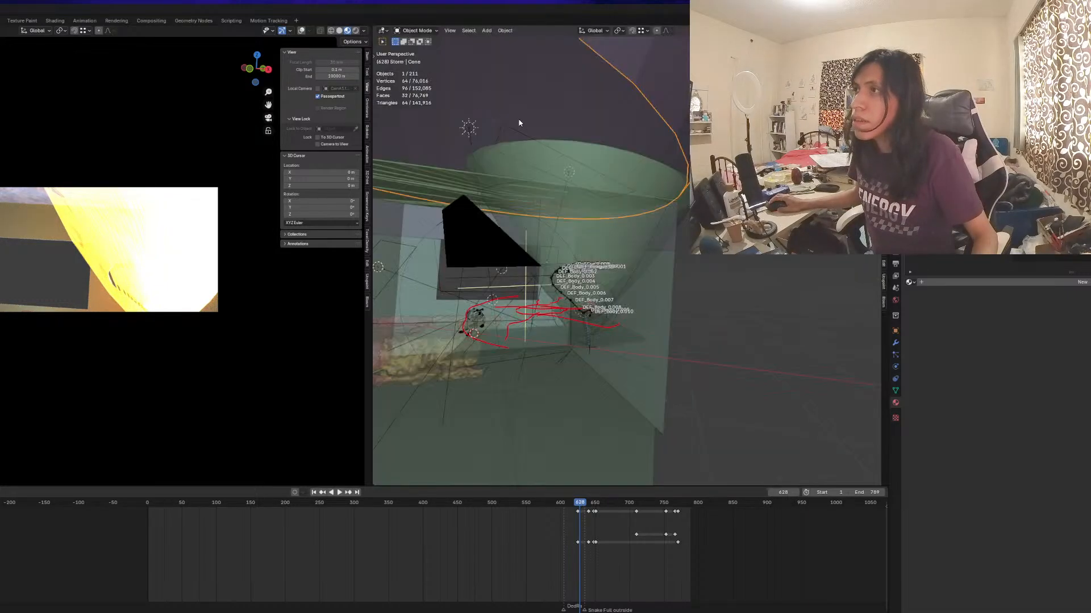
scroll(518, 123, "down", 5)
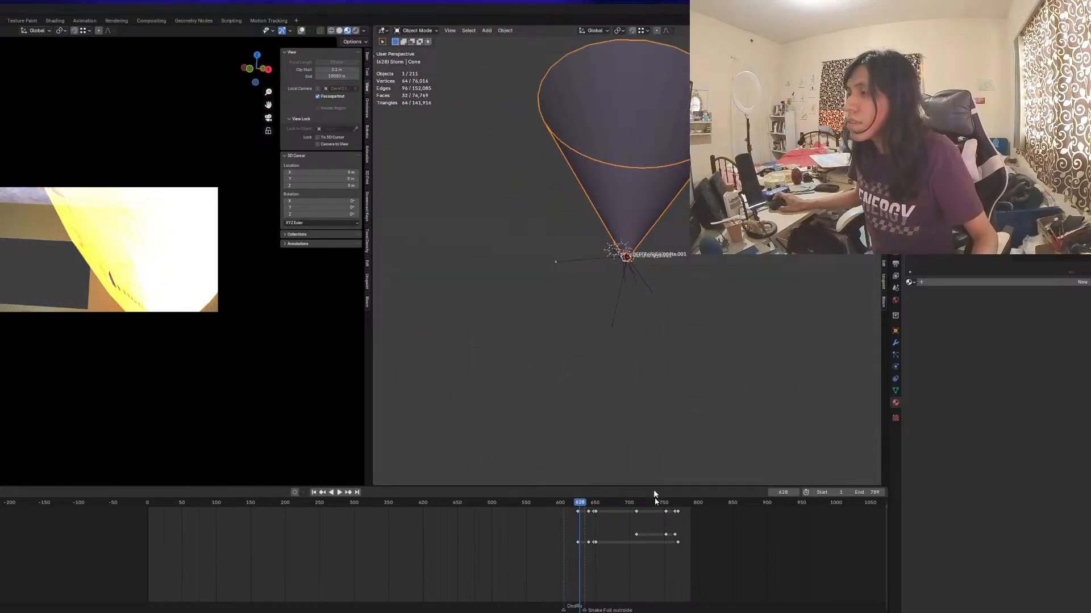
scroll(106, 265, "down", 3)
scroll(107, 266, "up", 2)
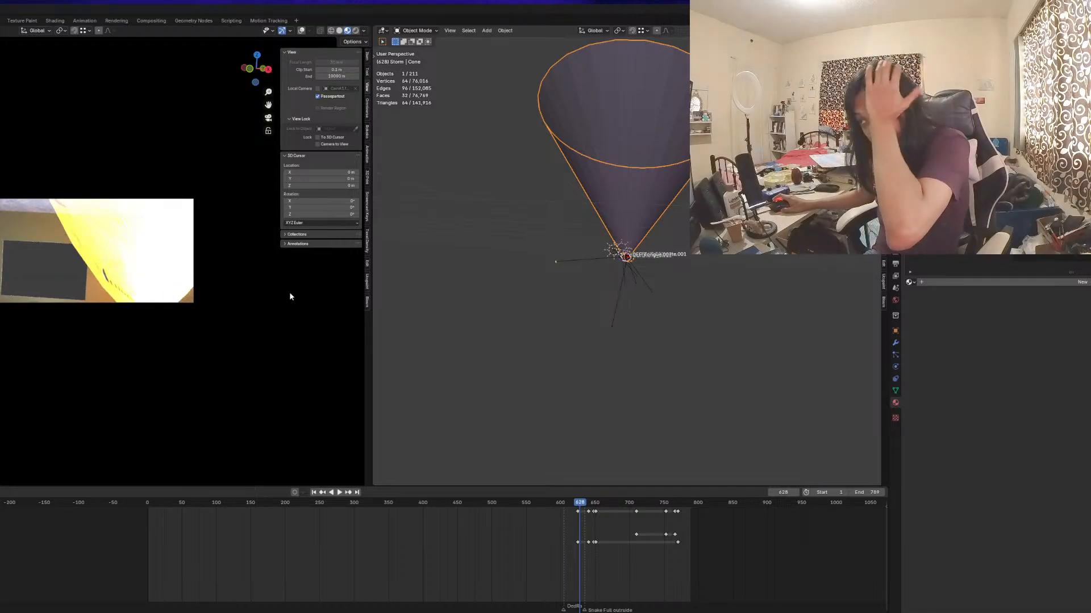
scroll(523, 220, "down", 3)
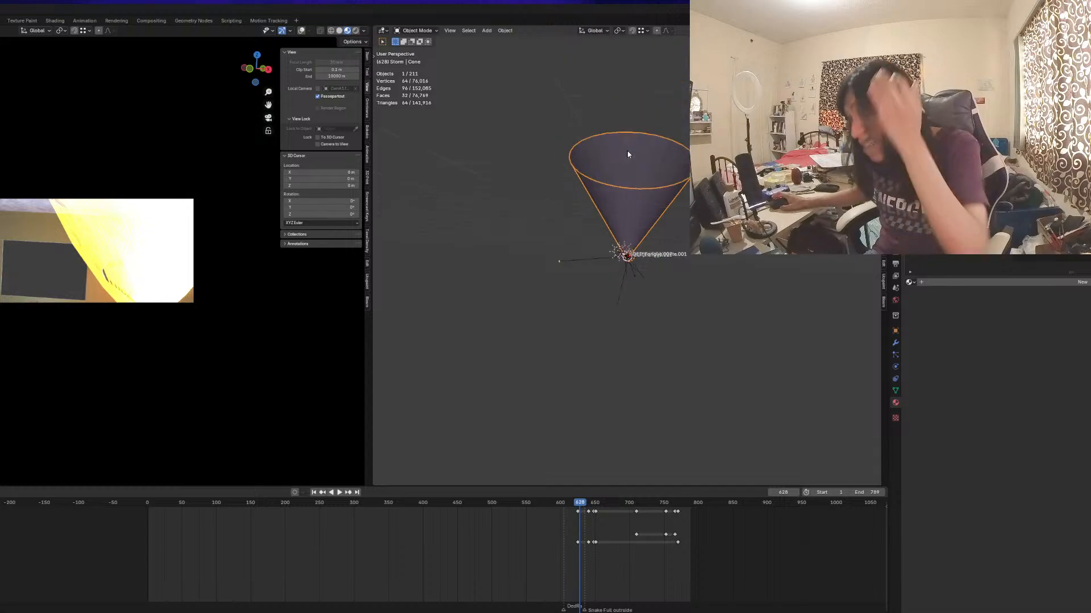
In Edit Mode, lower the cone's wide upper rim along its local Z axis and scale it down
key("Tab")
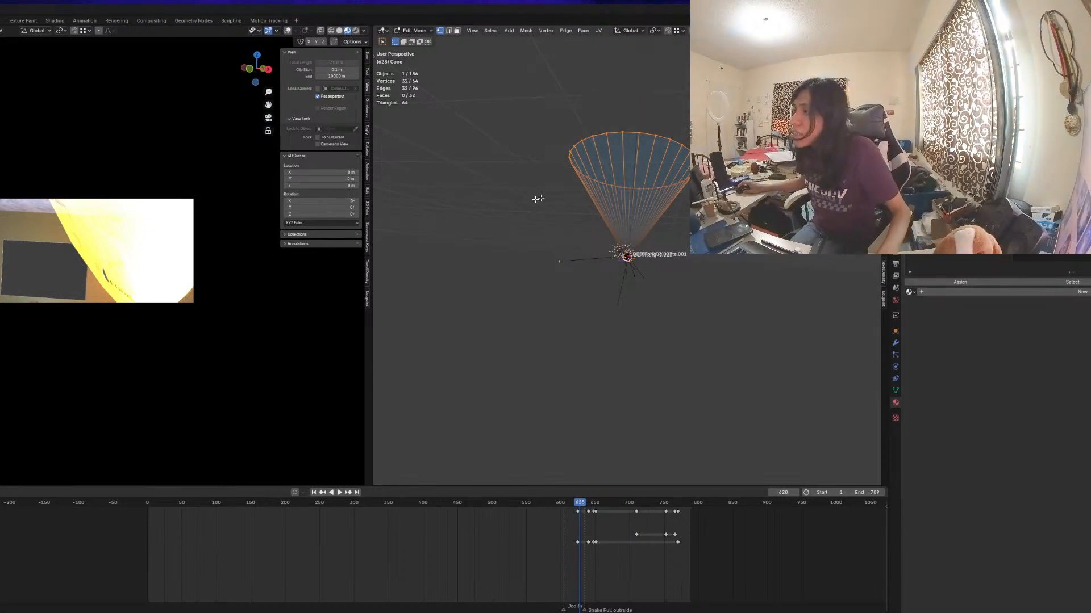
key("g")
key("z")
key("z")
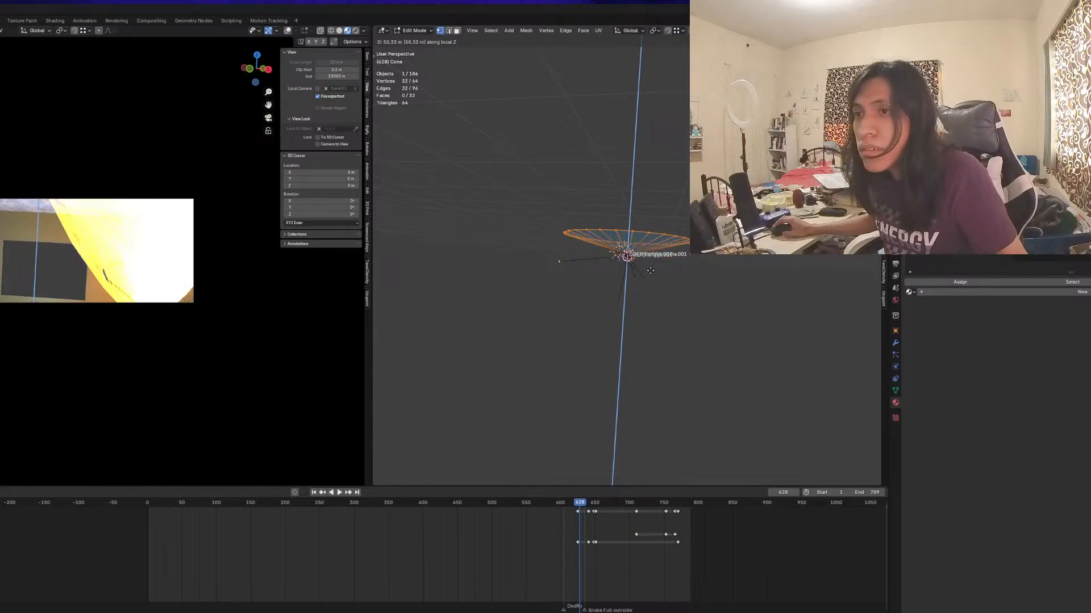
left_click(751, 276)
key("s")
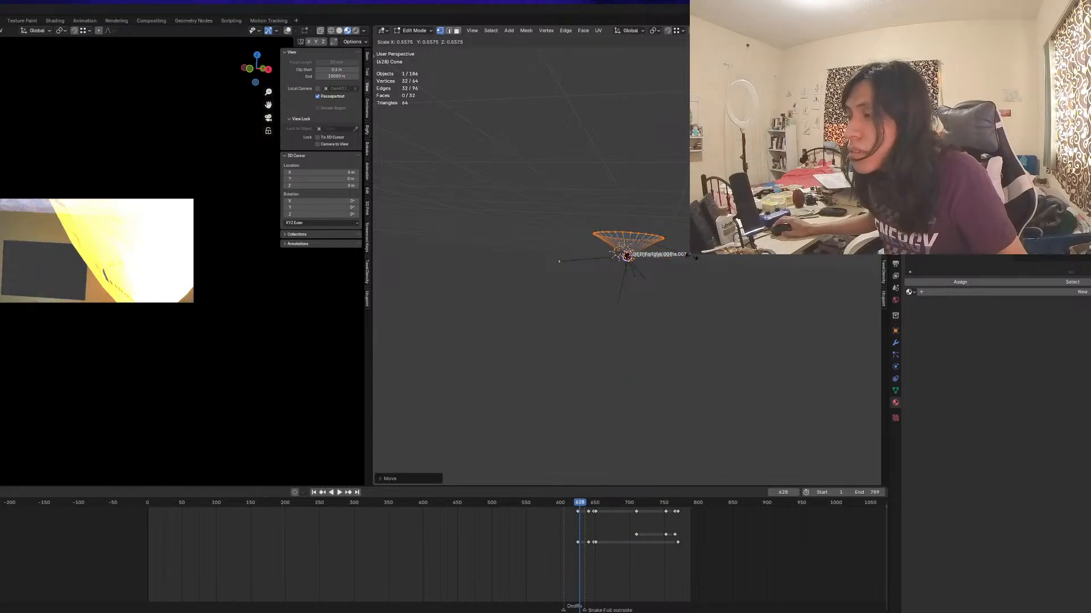
left_click(643, 352)
Advance the animation to frame 648 and edge-slide the cone's upper rim toward its base by about 0.96, finishing in Object Mode
key("space")
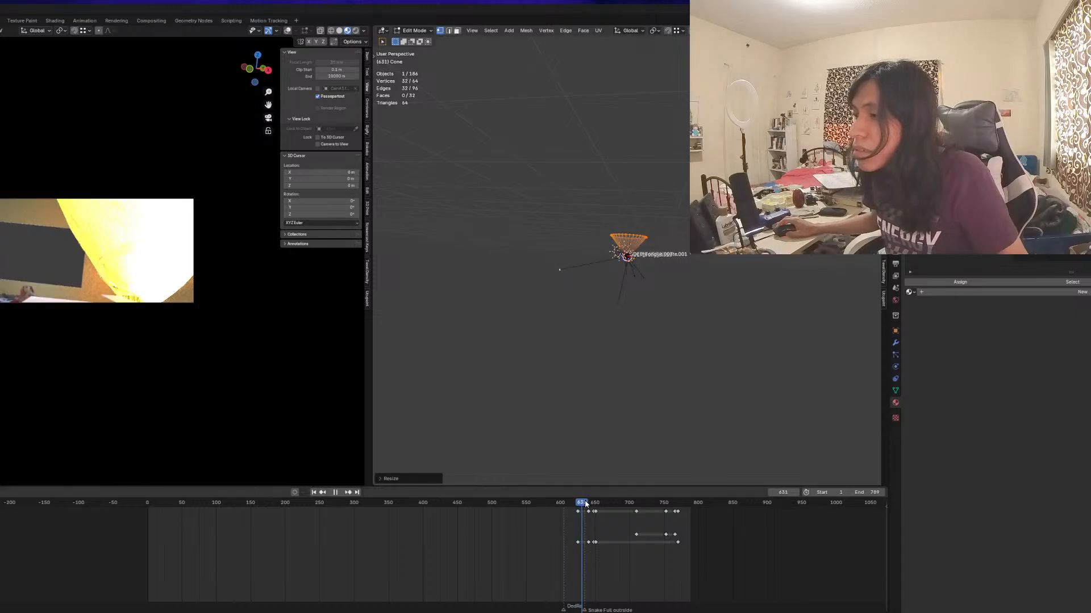
key("space")
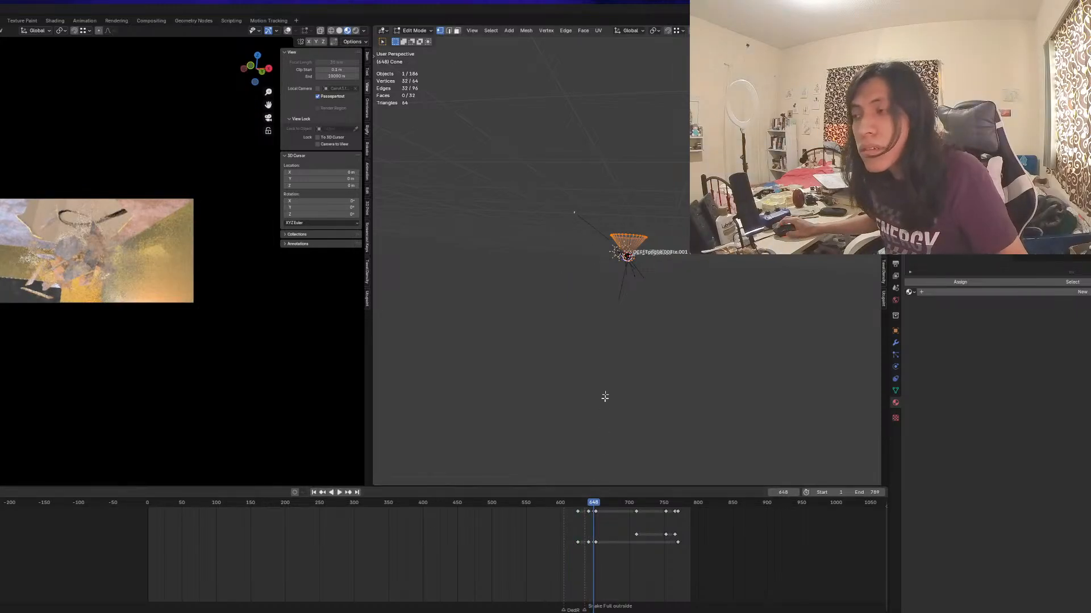
scroll(638, 292, "up", 4)
scroll(633, 239, "up", 4)
key("g")
key("g")
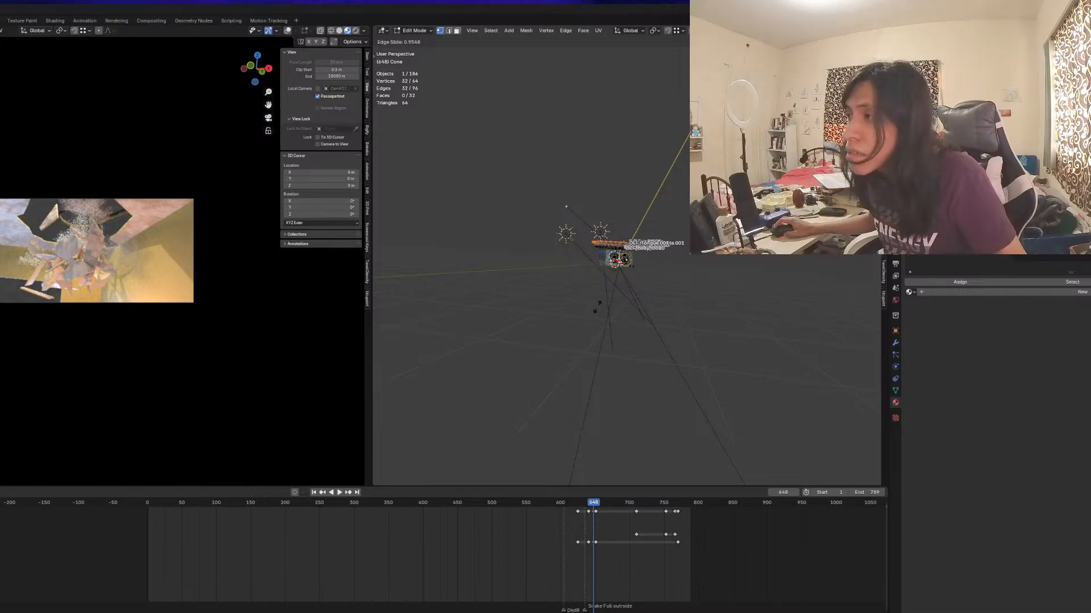
left_click(599, 308)
key("Tab")
key("KP_Divide")
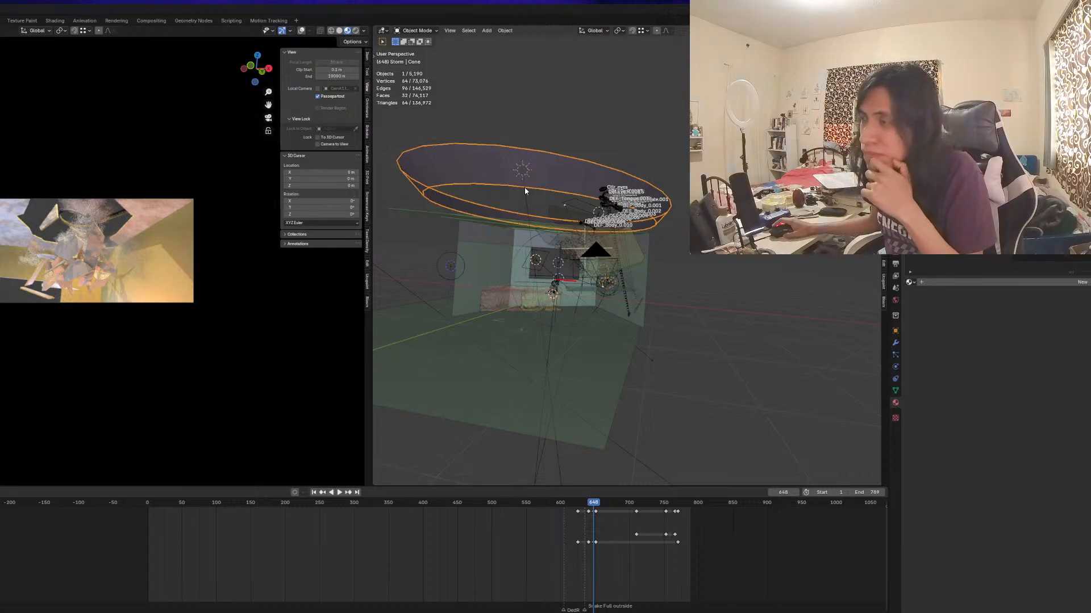
scroll(547, 209, "down", 3)
middle_click_drag(547, 209, 505, 228)
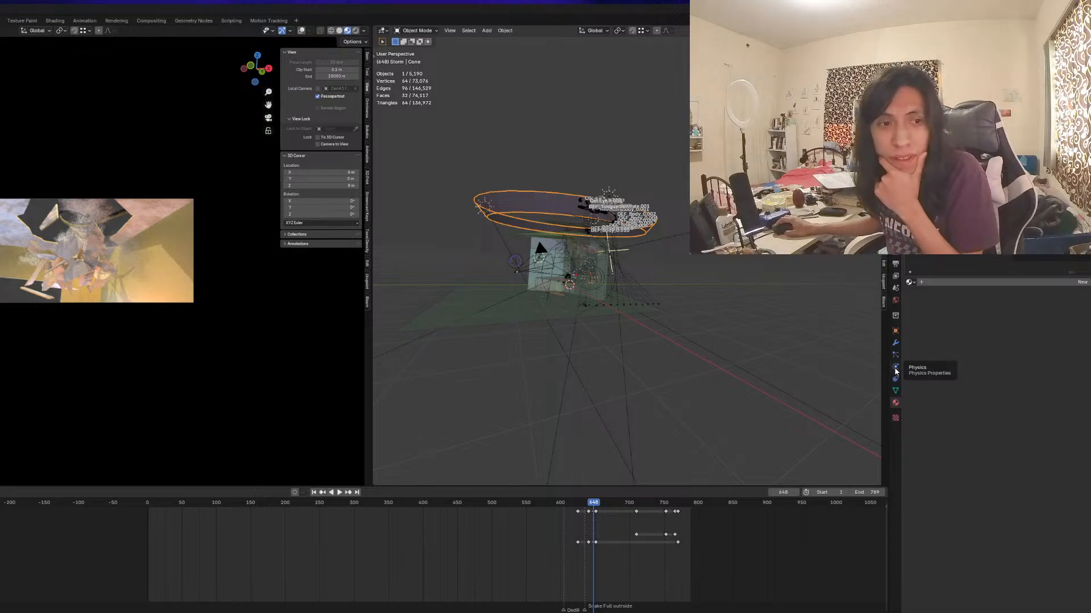
scroll(489, 373, "down", 1)
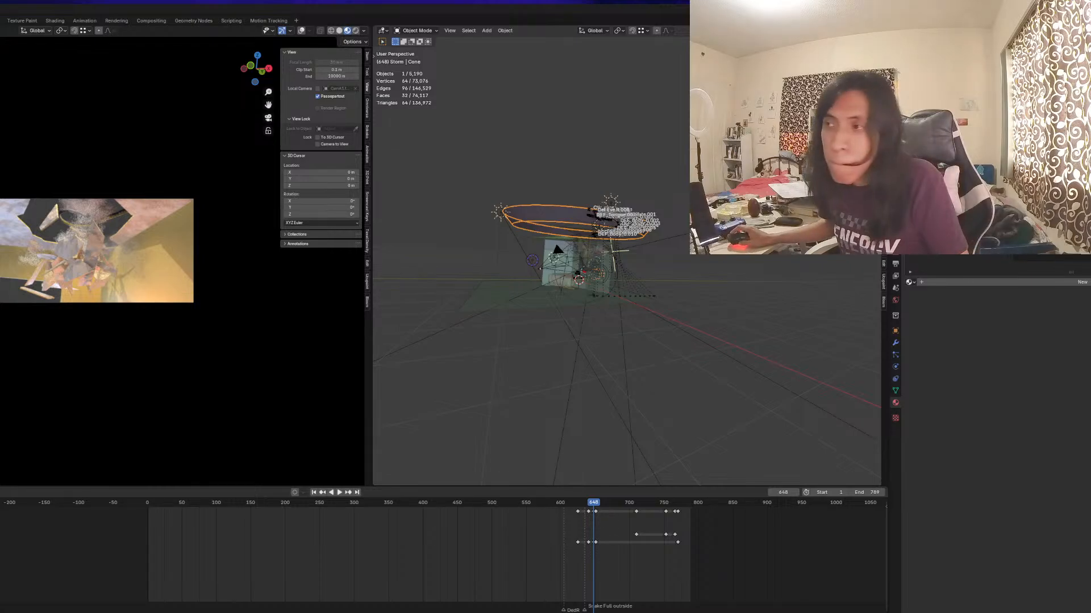
middle_click_drag(563, 215, 567, 200)
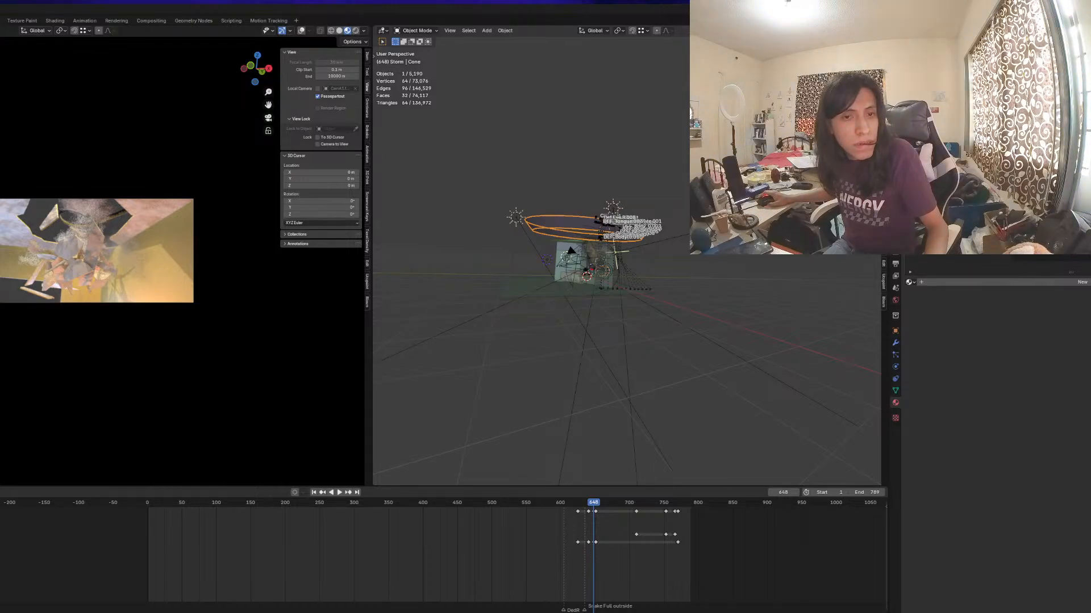
key("alt+Tab")
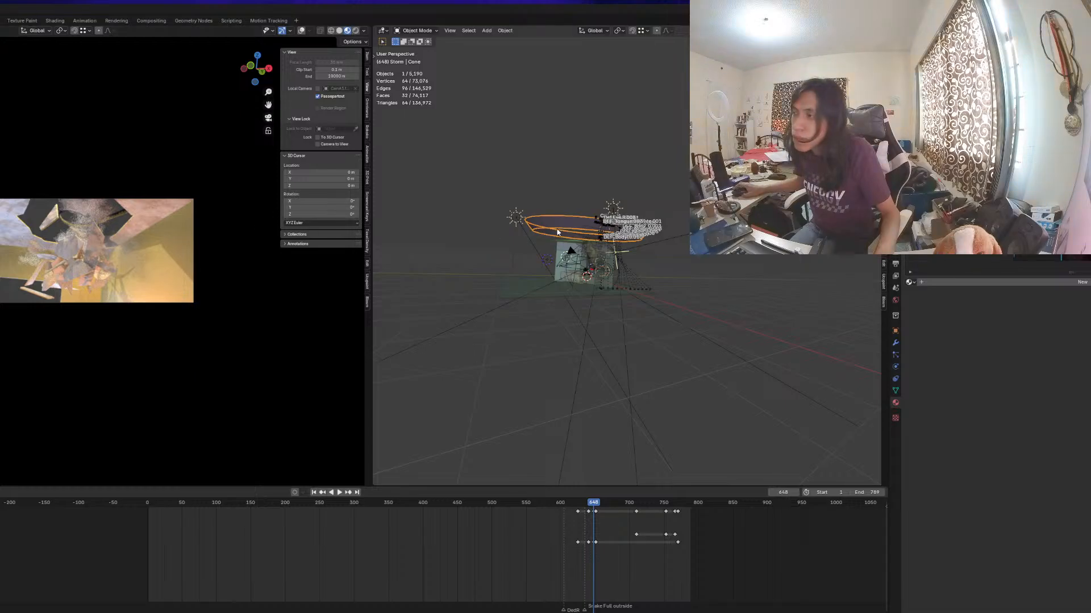
middle_click_drag(558, 234, 570, 242)
key("Tab")
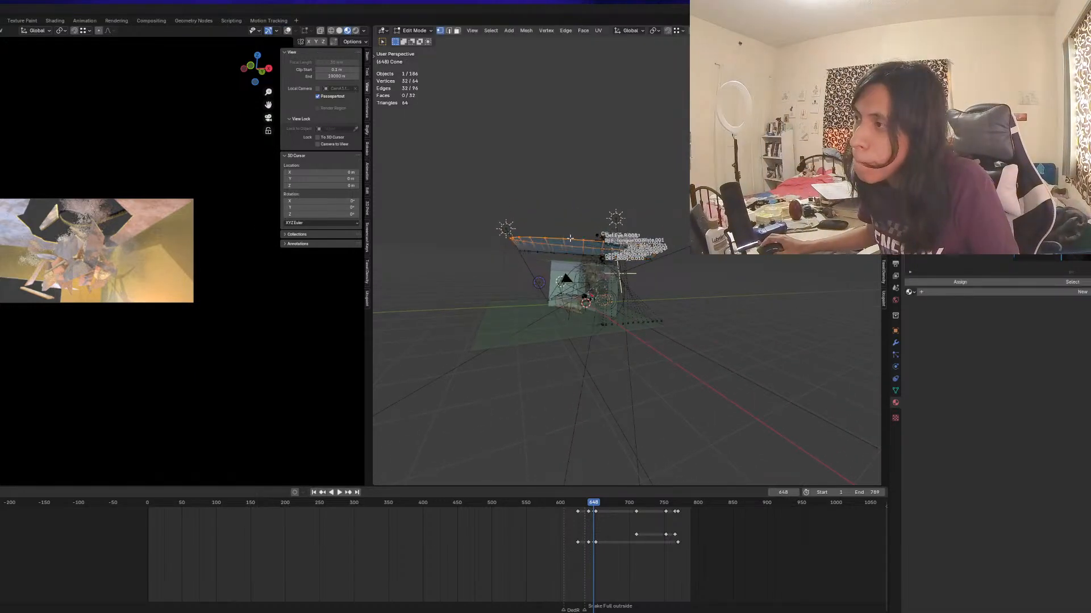
key("g")
key("z")
key("Escape")
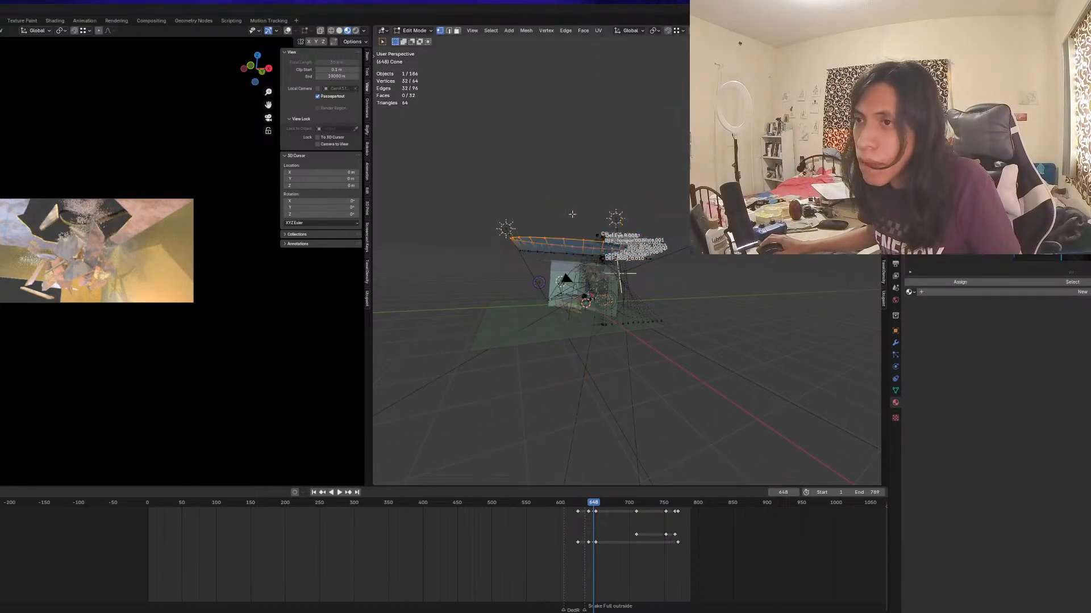
Play the animation from frame 648 to preview it, return to frame 650 and leave Edit Mode on the cone
key("space")
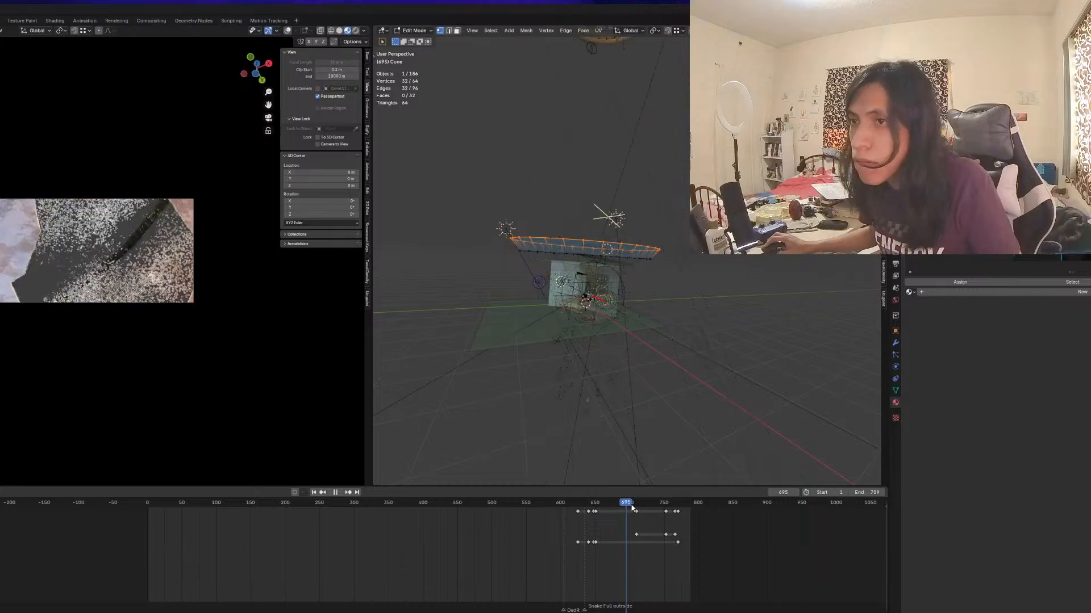
key("Escape")
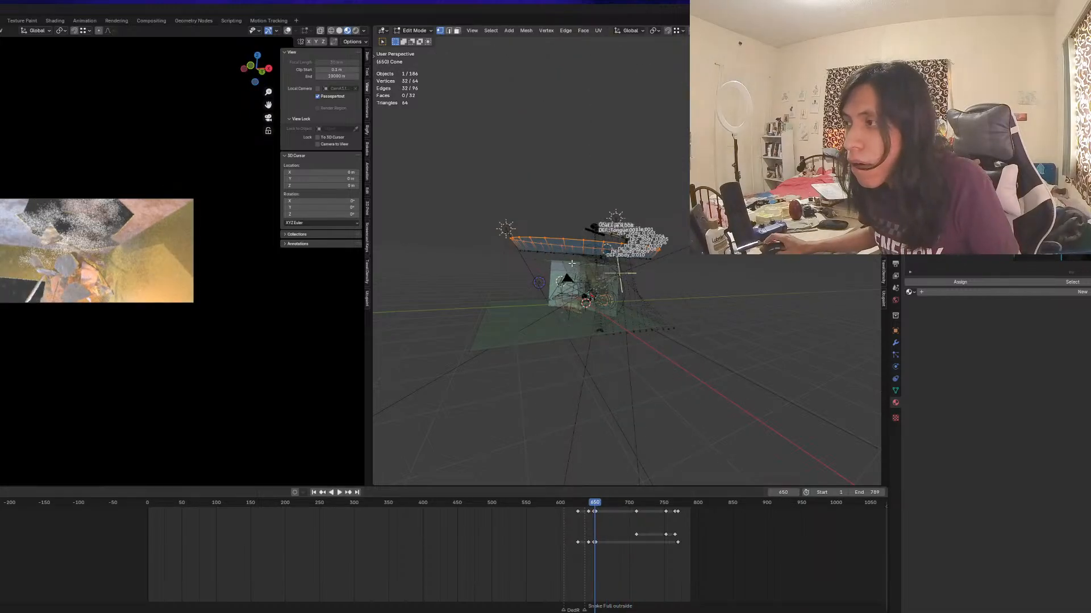
key("Tab")
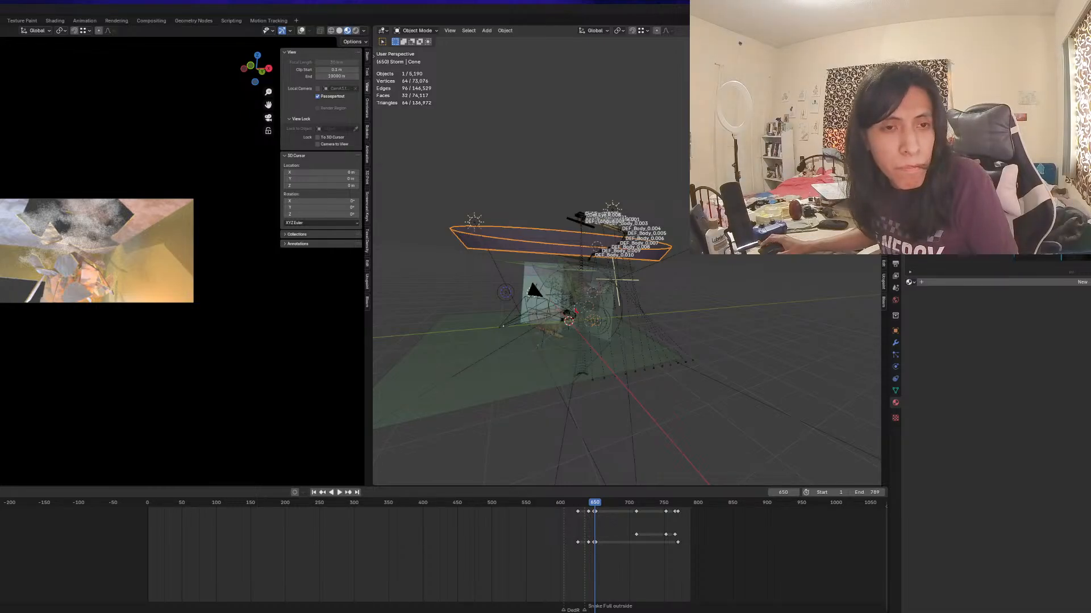
Play the animation from about frame 636, then review it from frame 665 through to the last frame, 789
left_click(585, 505)
key("space")
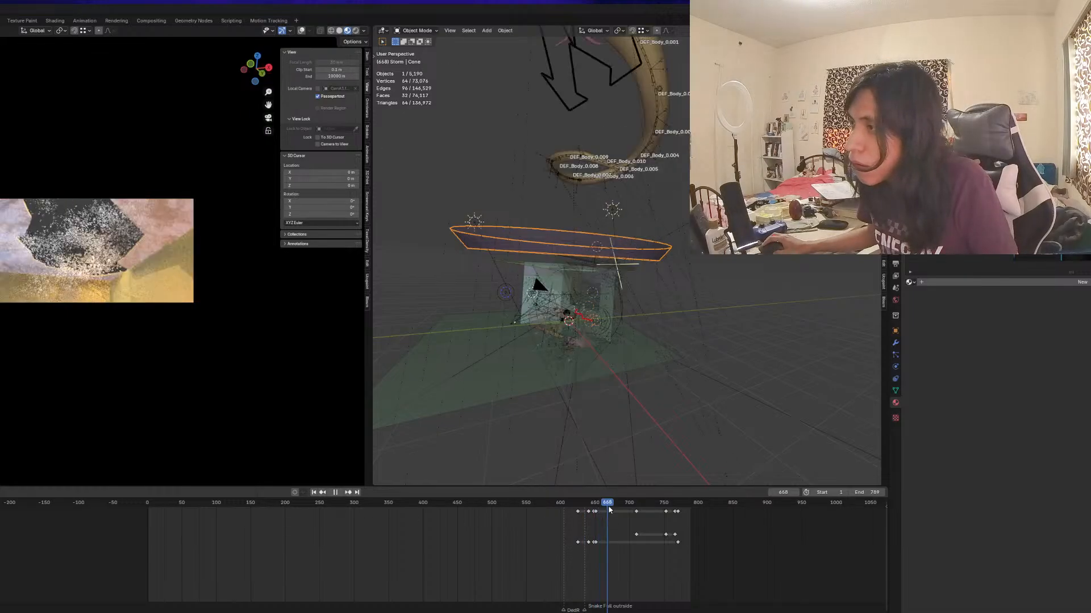
key("space")
left_click(605, 505)
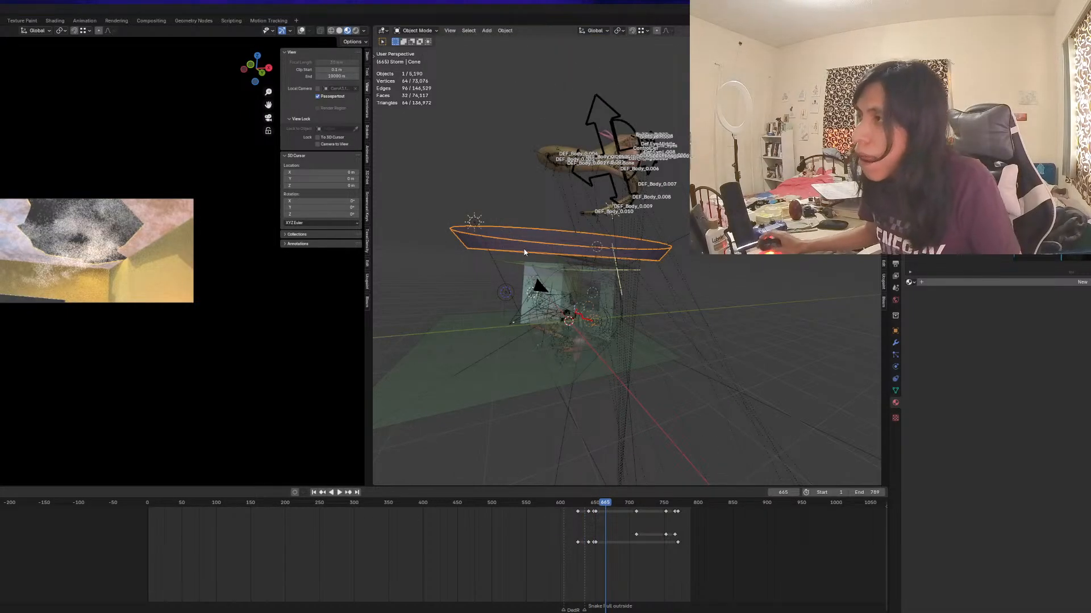
middle_click_drag(524, 251, 668, 353)
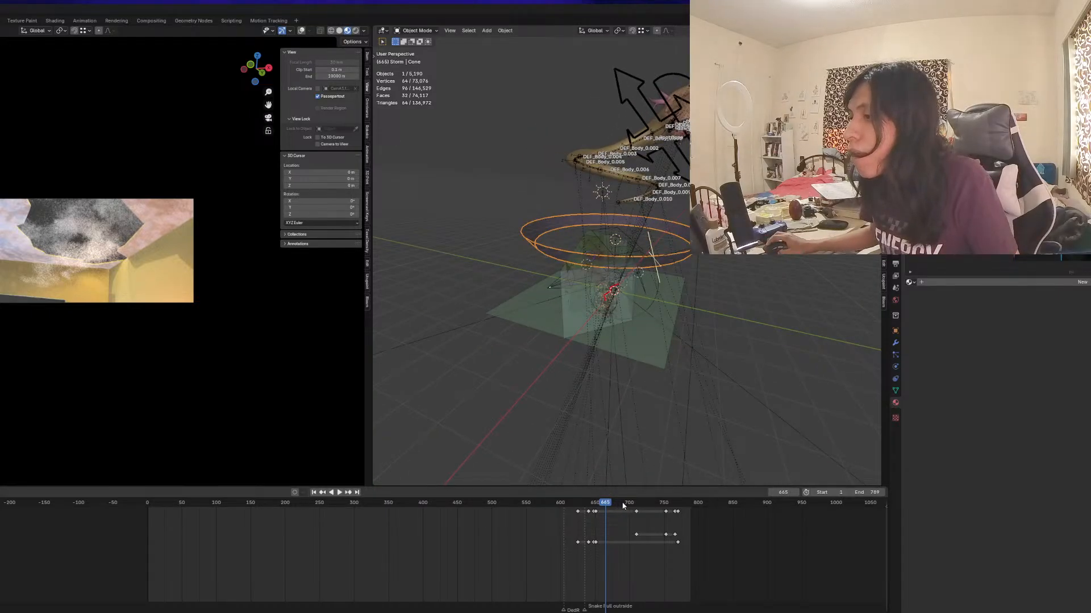
key("space")
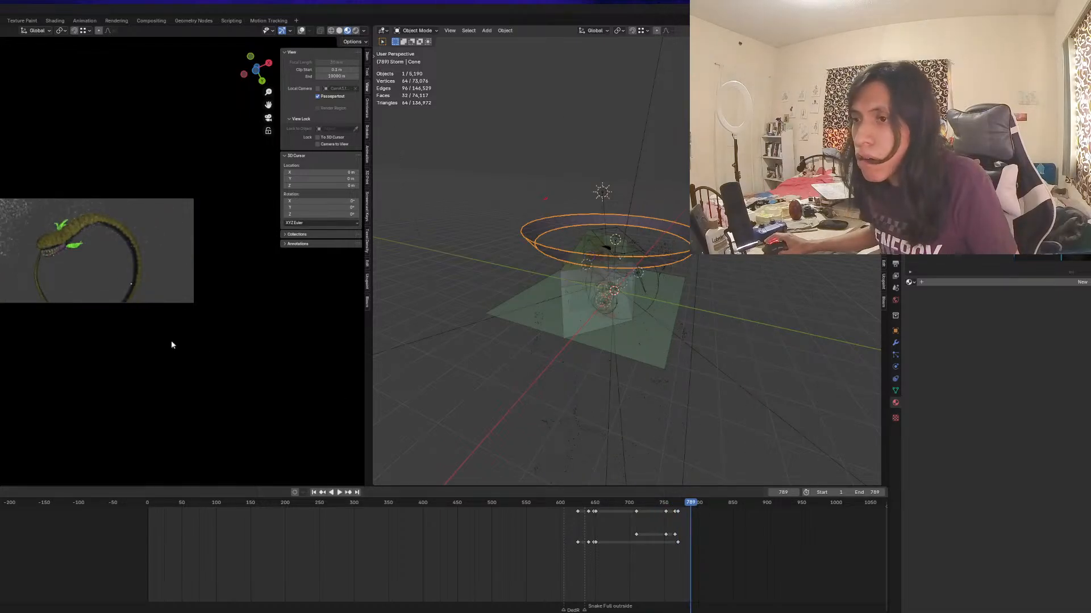
Select the camera CamA3.fspy
left_click(182, 307)
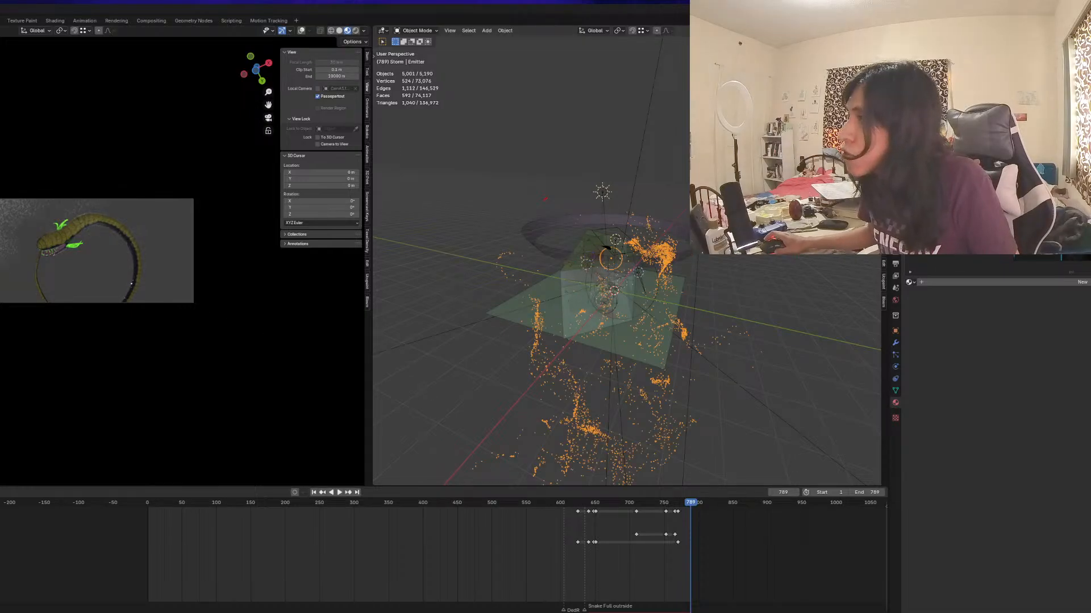
left_click(960, 159)
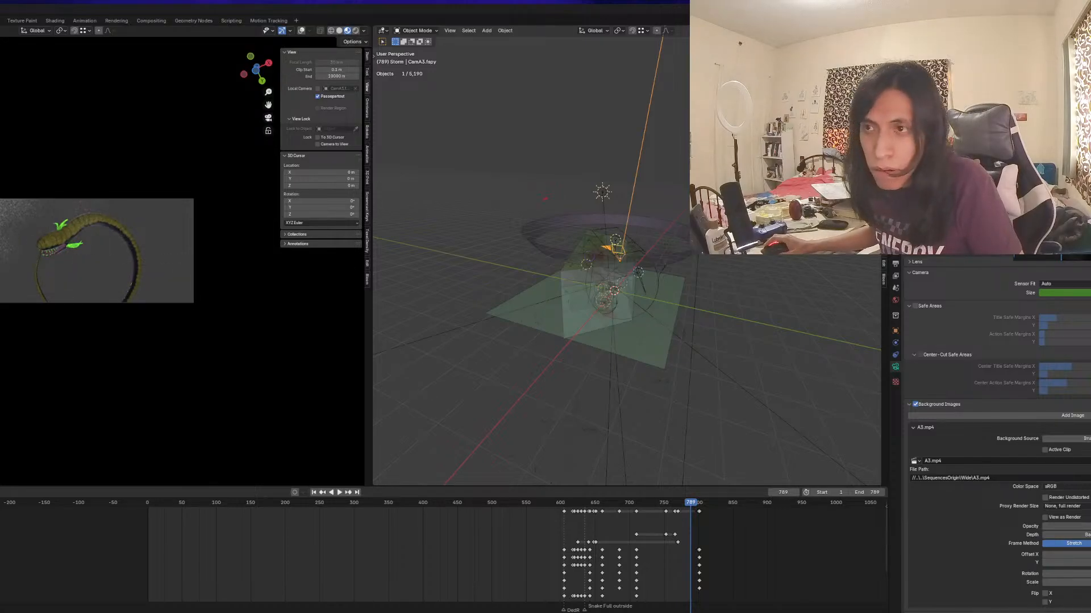
Try tilting the camera about its local X axis at frame 789 and scrub the timeline to check the shot
key("r")
key("x")
key("x")
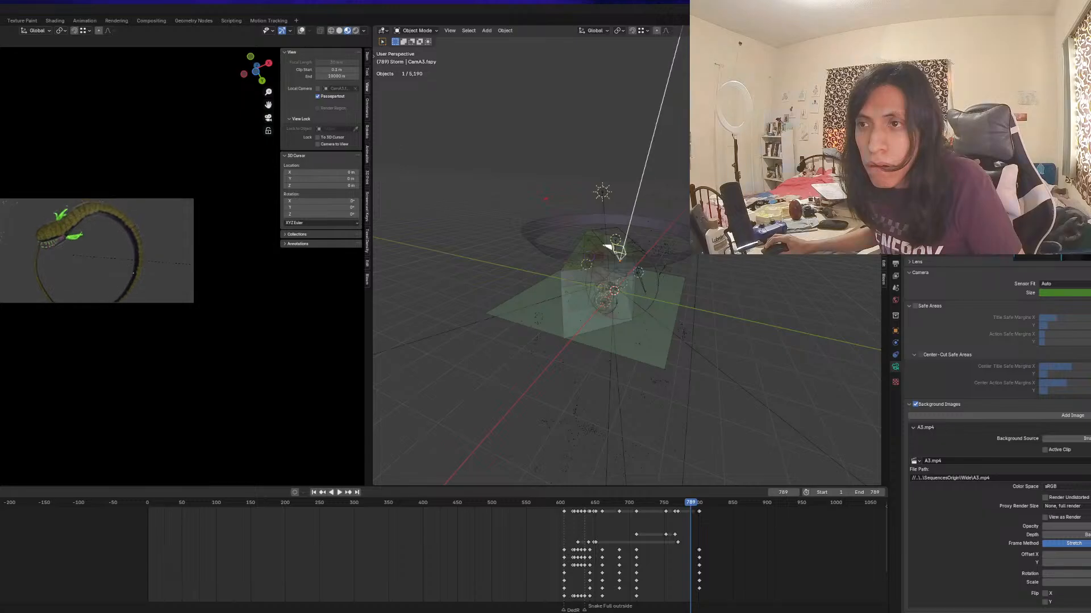
left_click(197, 269)
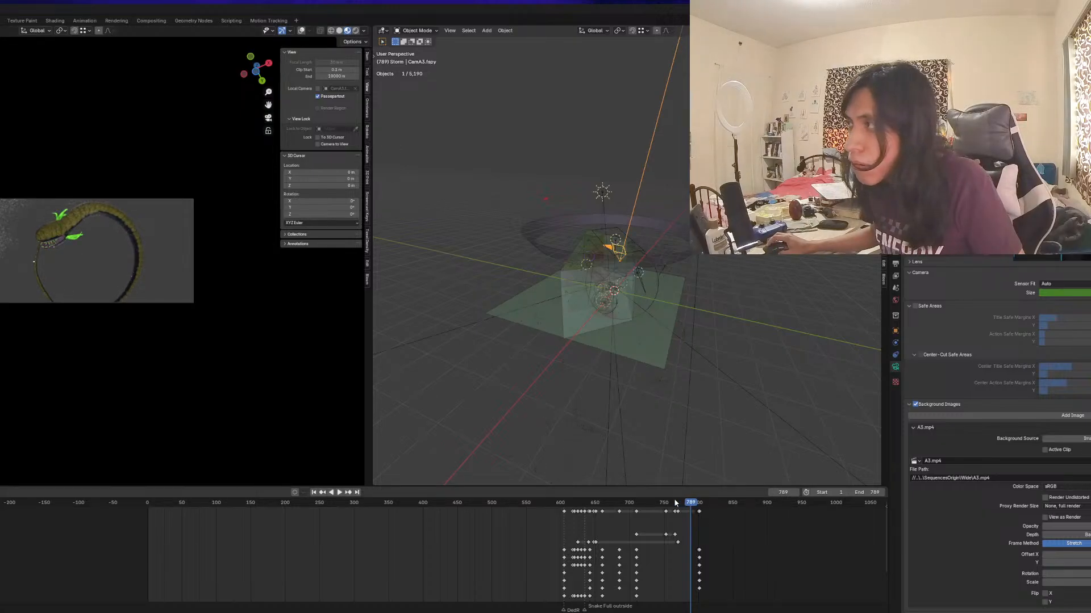
key("shift+ctrl+space")
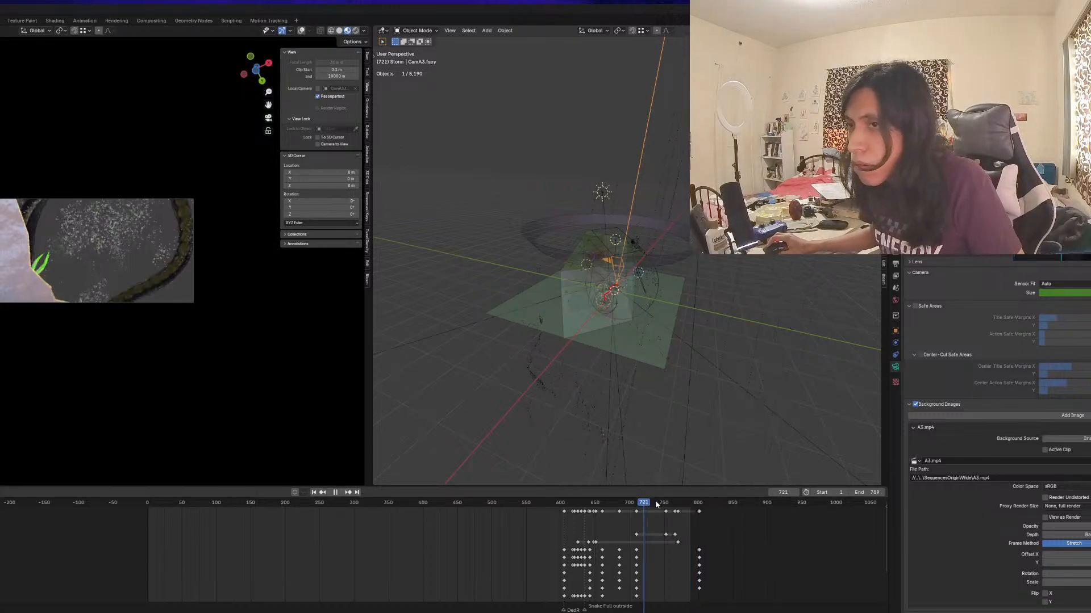
left_click_drag(672, 507, 701, 508)
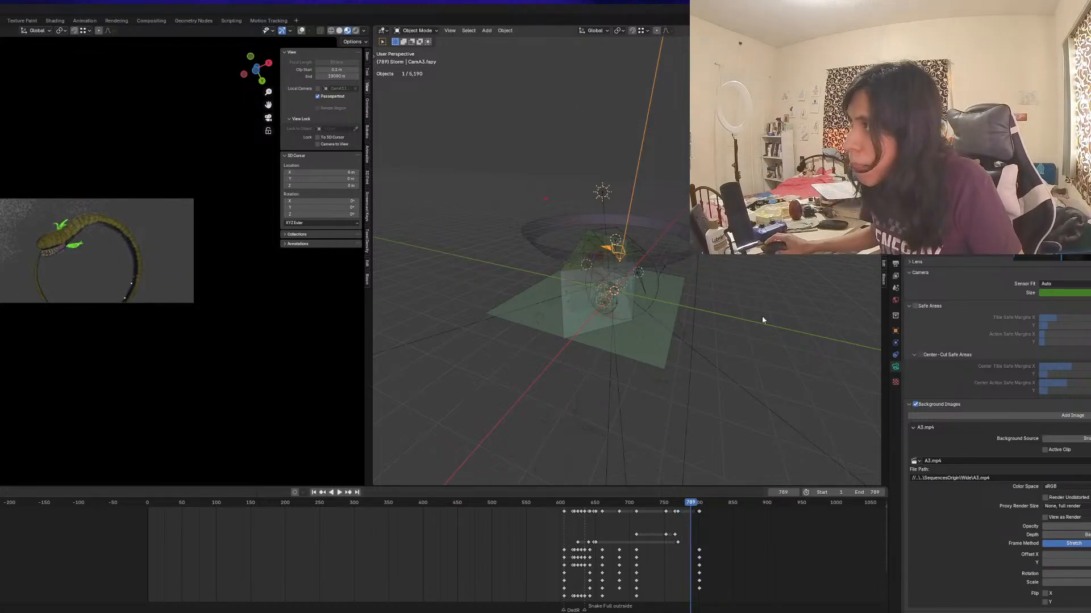
Turn on auto keying and rotate the camera about -4.9° around its local X axis at frame 789
left_click(294, 493)
key("r")
key("x")
key("x")
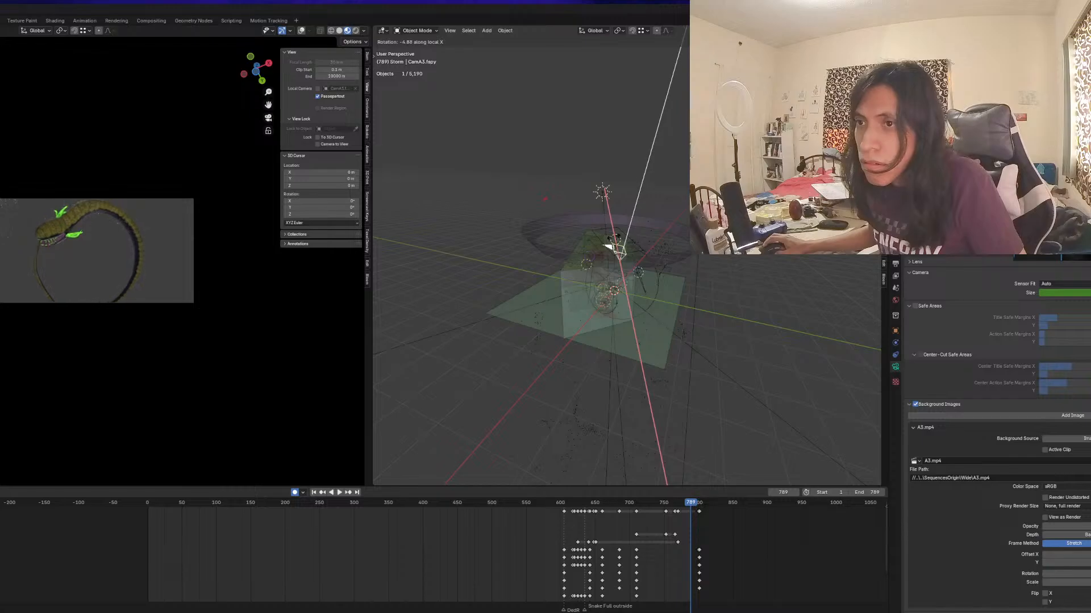
key("Return")
Rotate the camera again by about -3.2° around its local X axis to adjust the snake's framing
key("r")
key("z")
key("z")
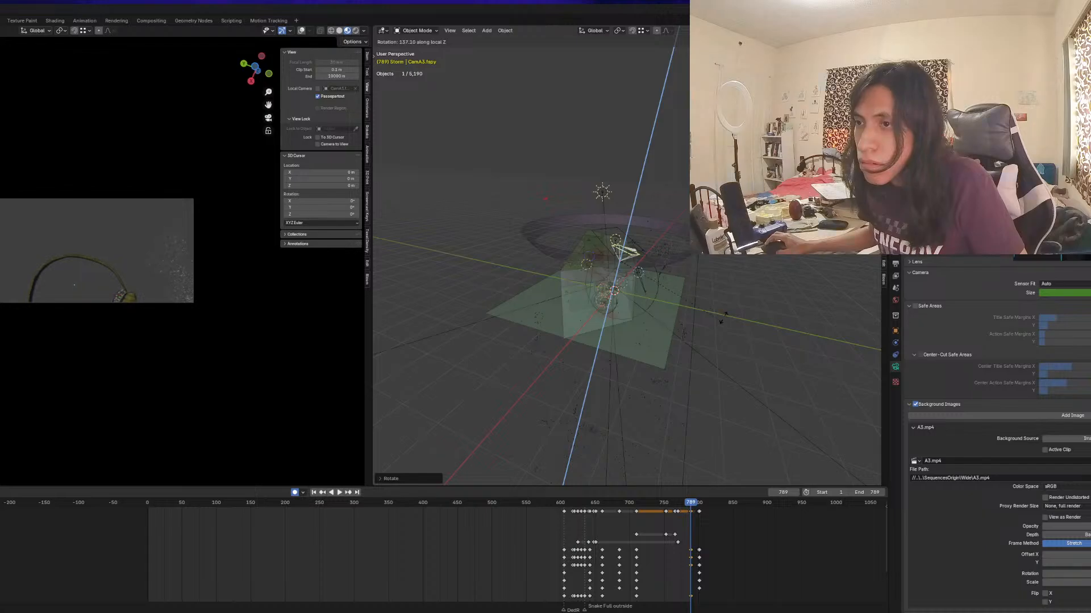
key("x")
key("x")
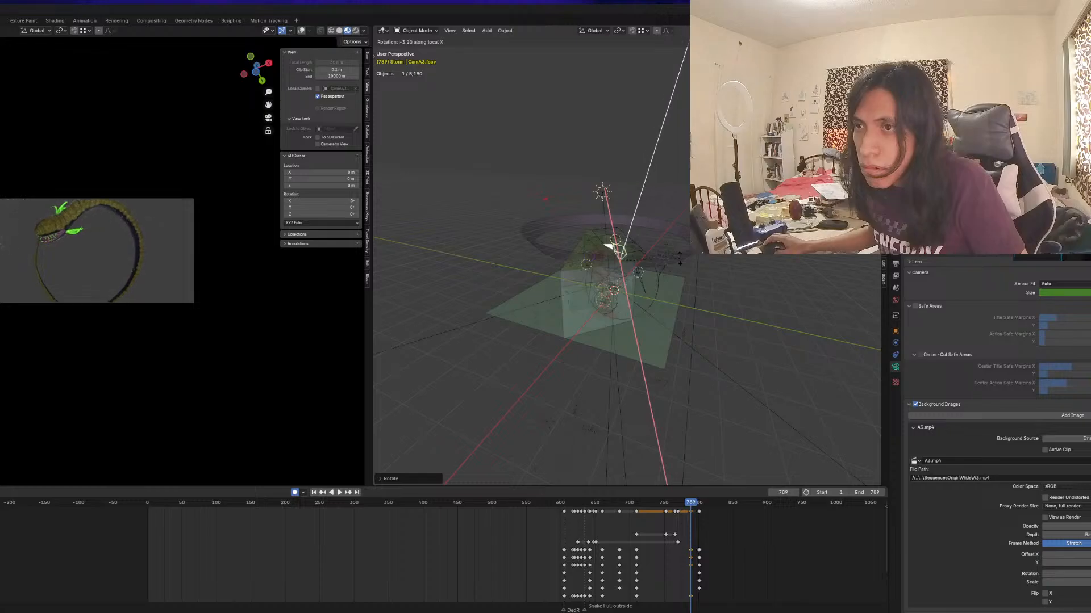
left_click(681, 262)
Rotate the camera about -6.3° around its local Y axis at frame 789
key("r")
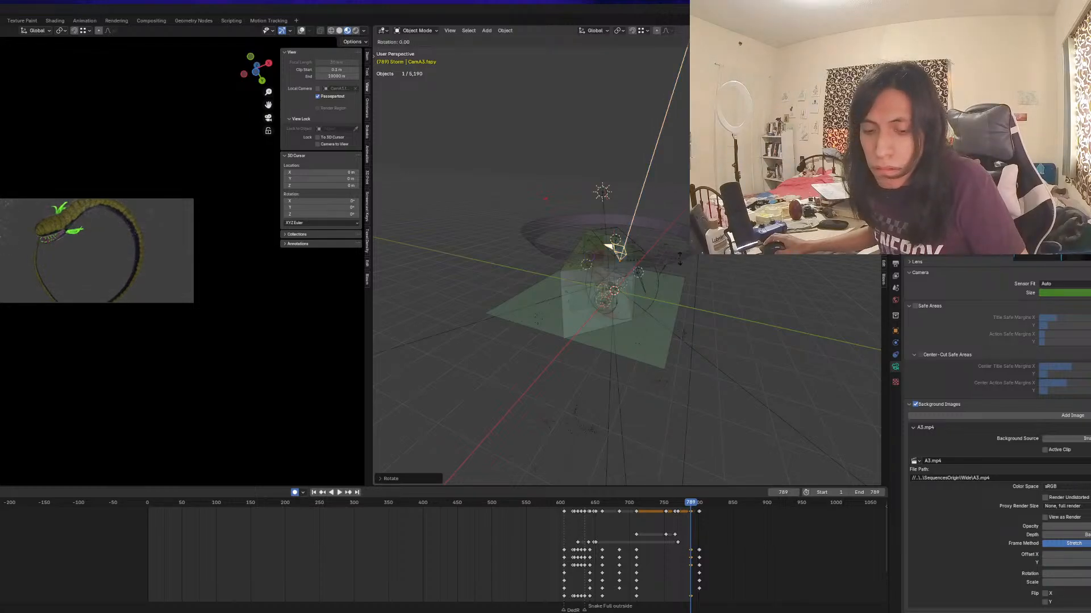
key("x")
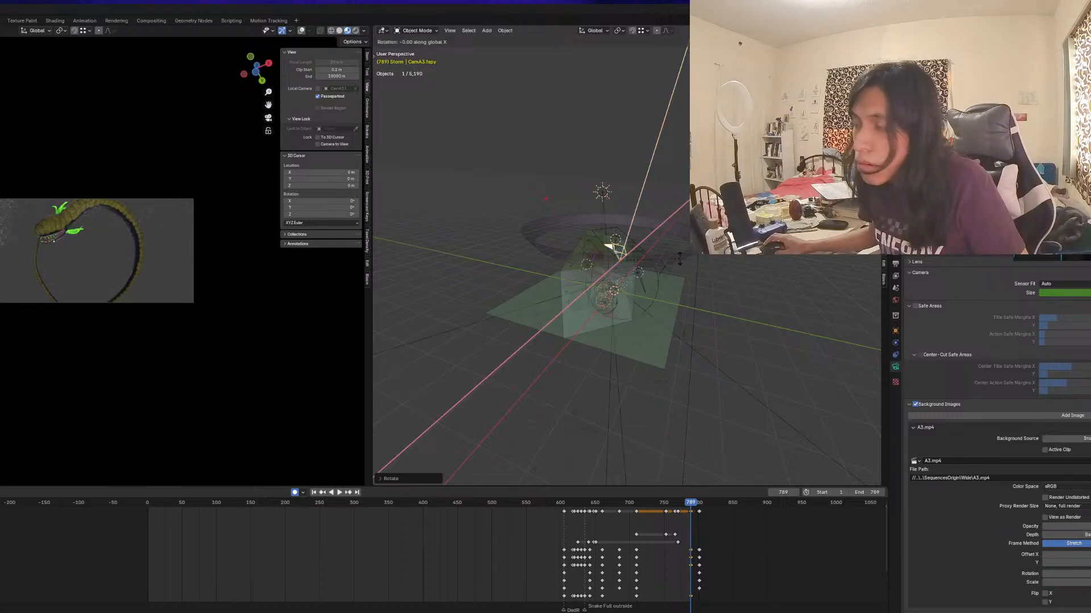
key("x")
key("y")
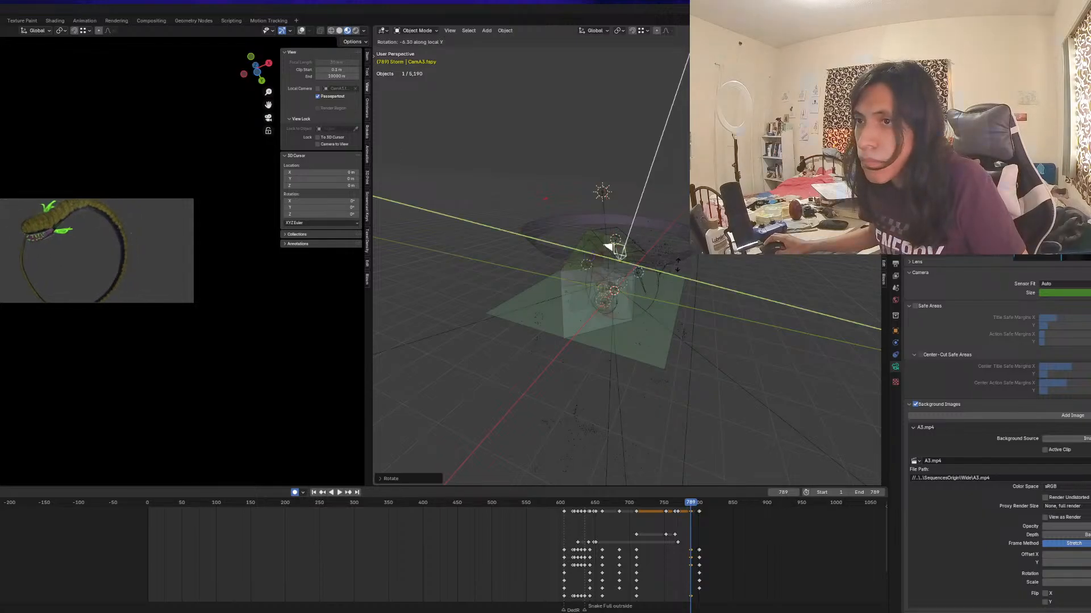
left_click(677, 265)
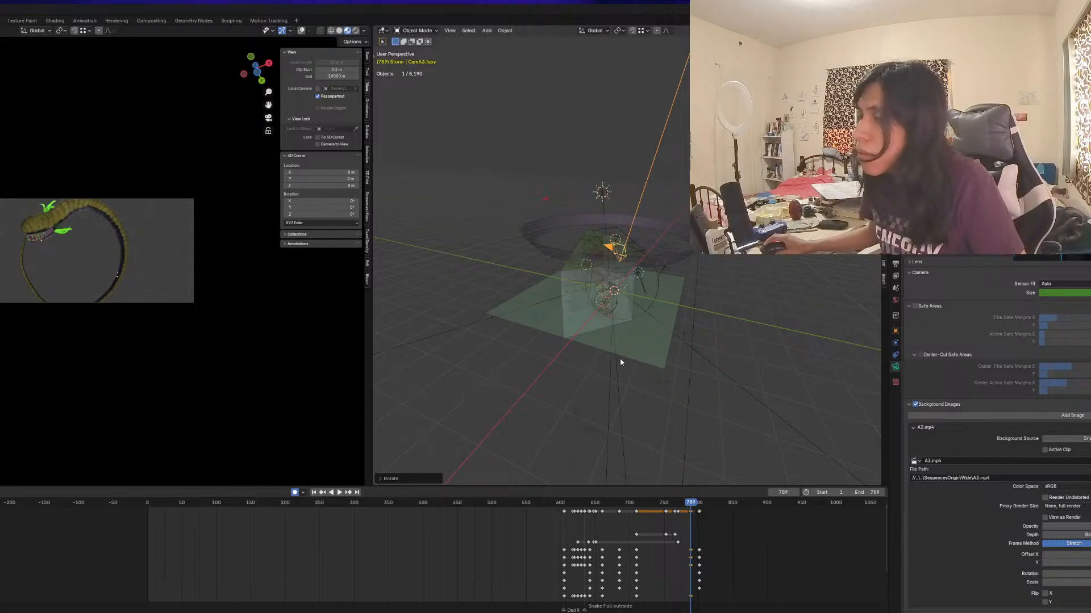
Play the animation from about frame 710 and move the camera's frame 789 keyframes onto the existing ones near frame 800
left_click(636, 502)
key("space")
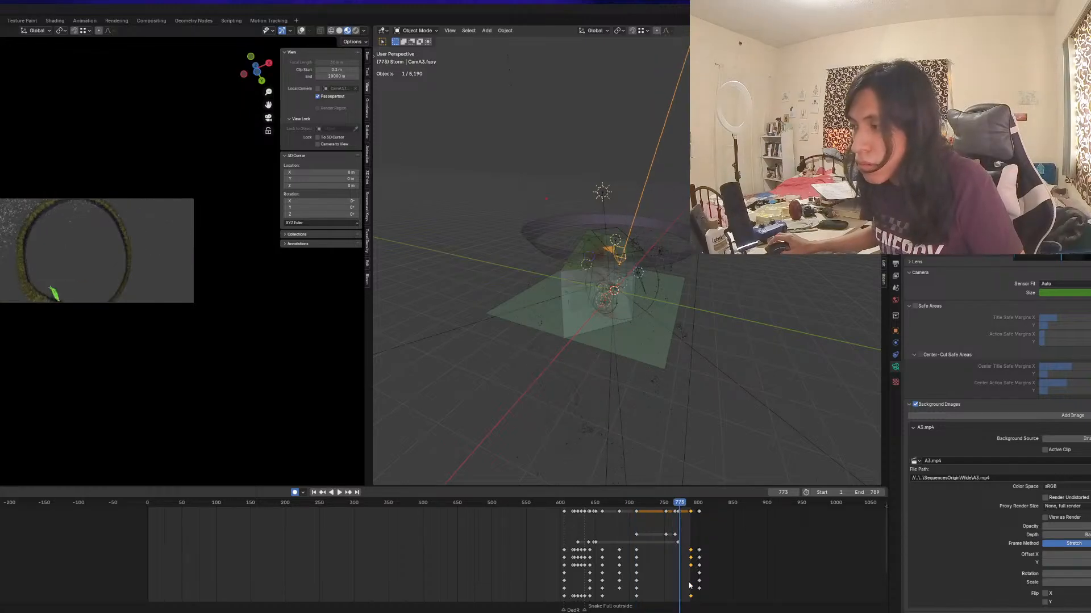
left_click_drag(691, 570, 696, 574)
Replay the animation from about frame 710, stop it and inspect frame 788 closer through the camera
left_click(636, 503)
key("space")
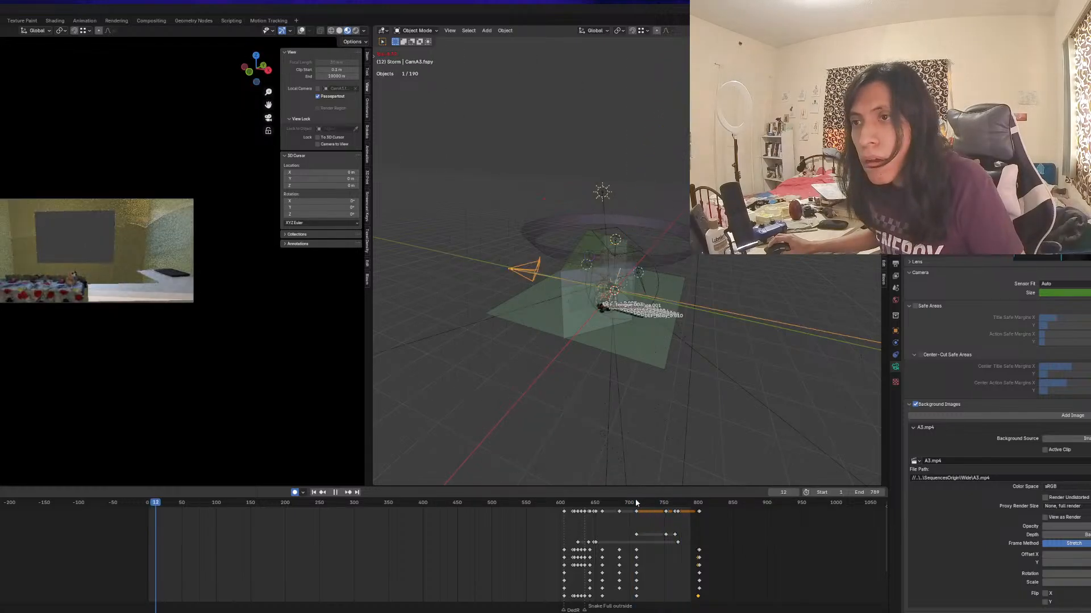
key("space")
left_click_drag(685, 507, 690, 507)
scroll(210, 275, "up", 1)
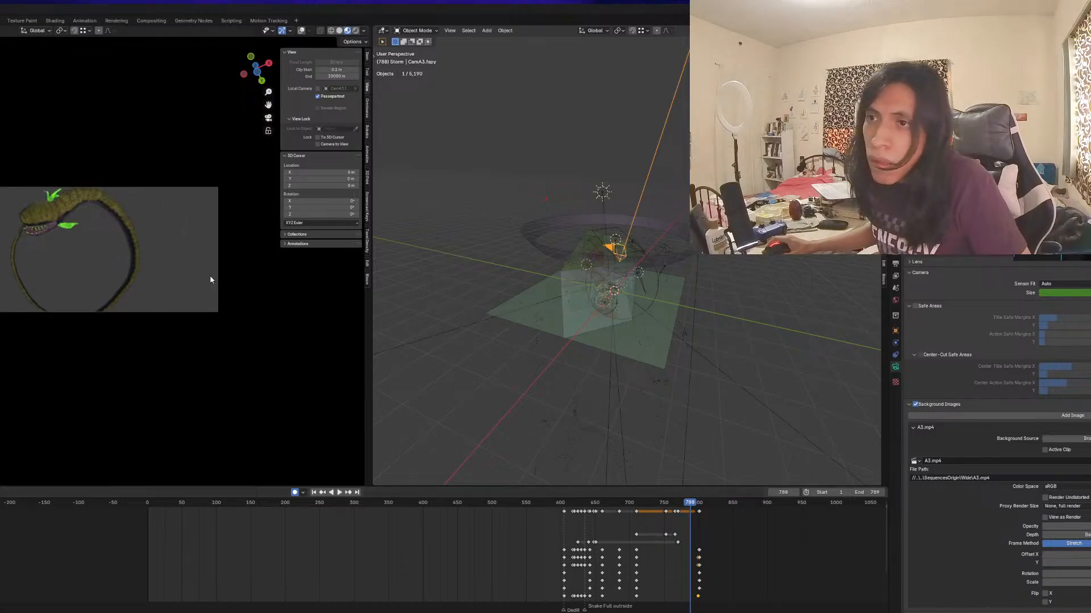
Select the cone and, in Edit Mode, raise its selected rim about 90 m along the global Z axis toward the snake
left_click(654, 257)
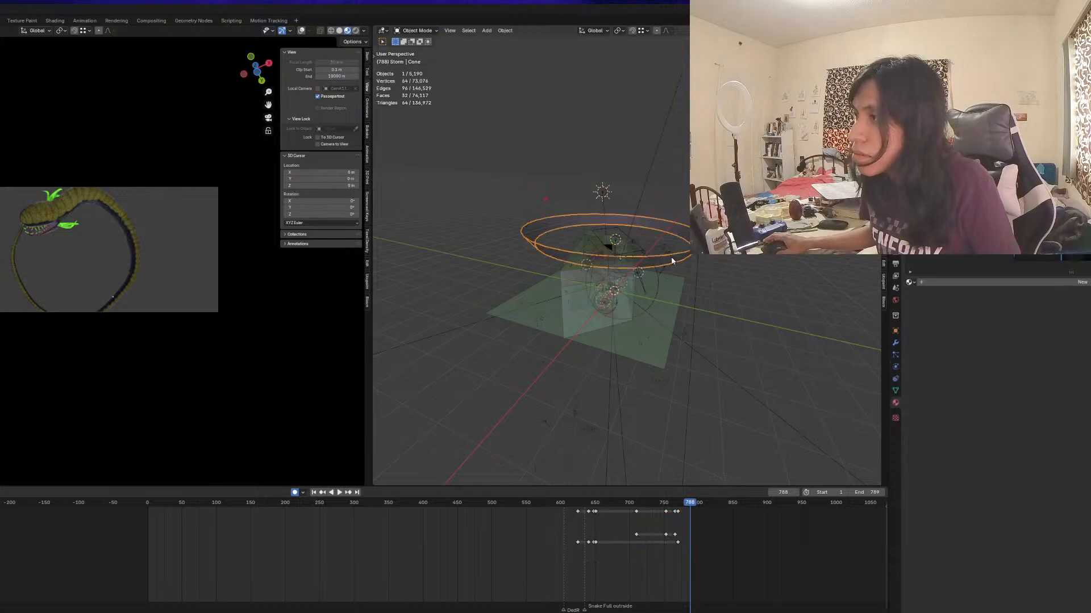
key("Tab")
scroll(670, 254, "down", 6)
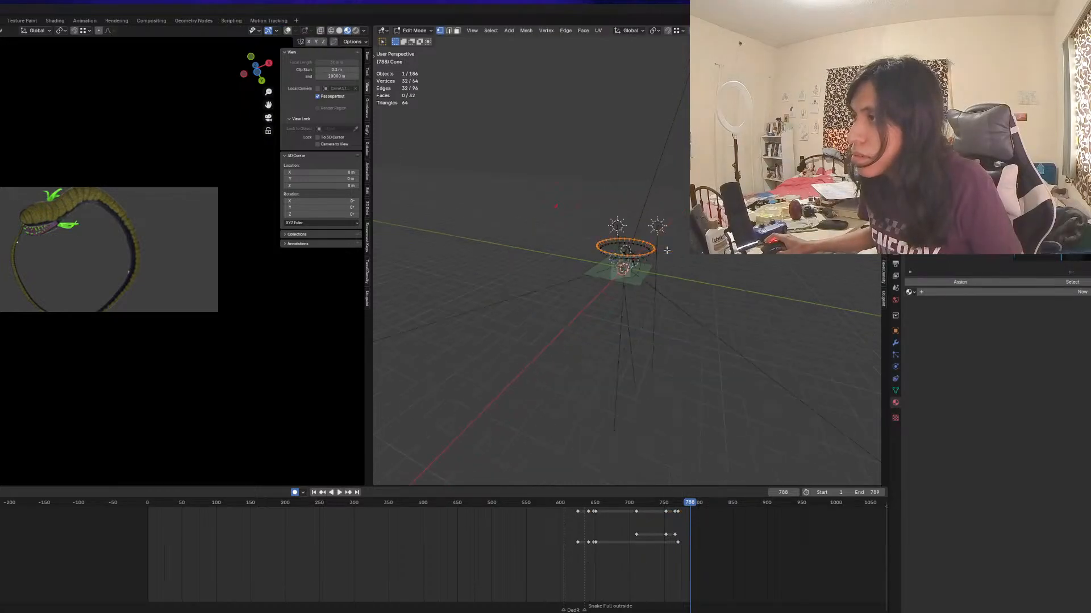
scroll(682, 238, "down", 10)
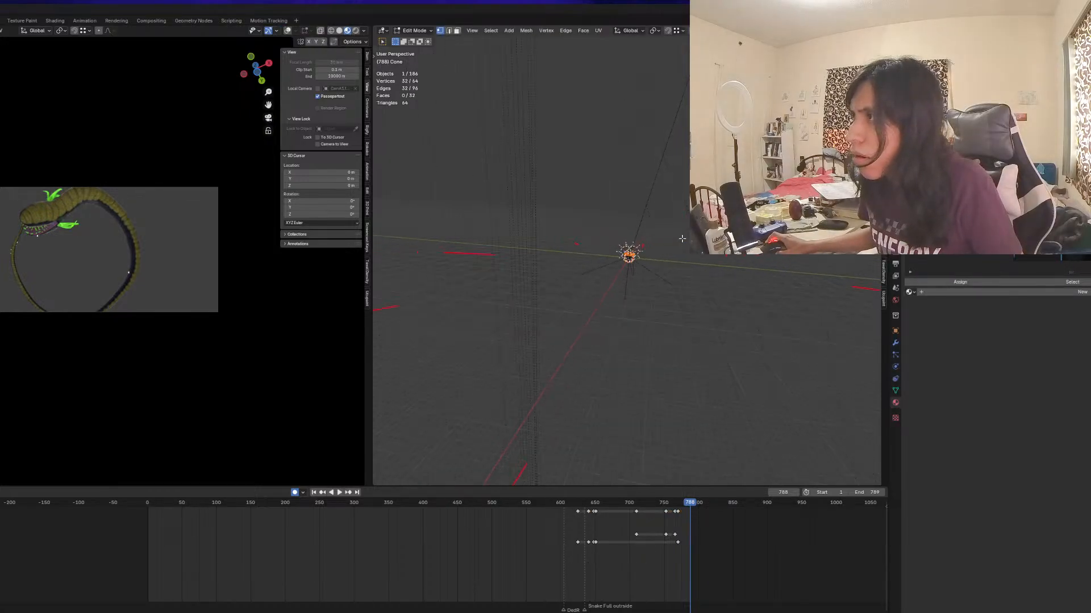
scroll(676, 241, "down", 10)
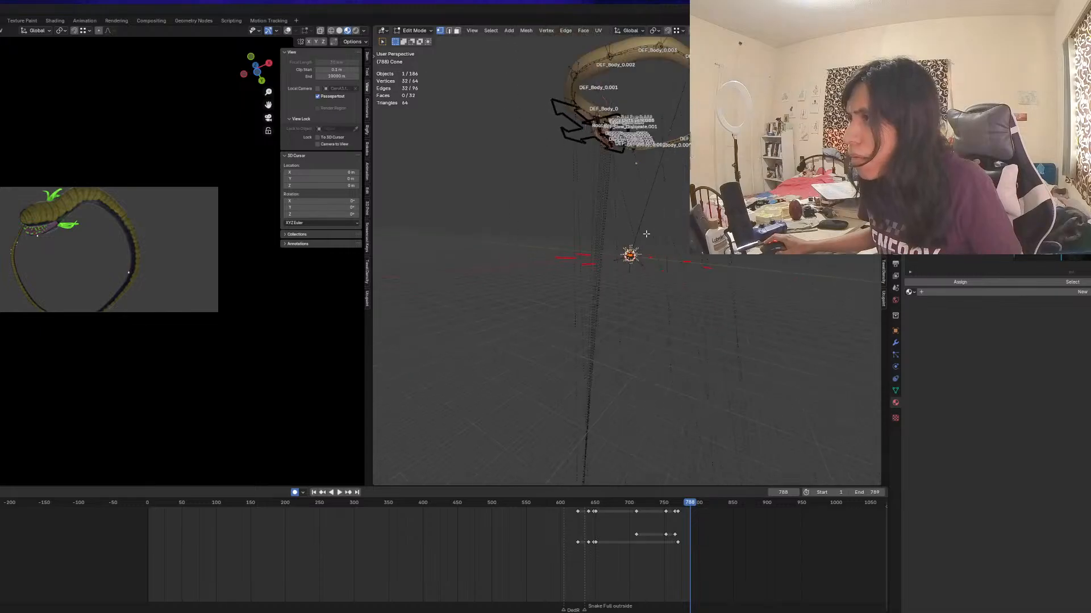
key("g")
key("z")
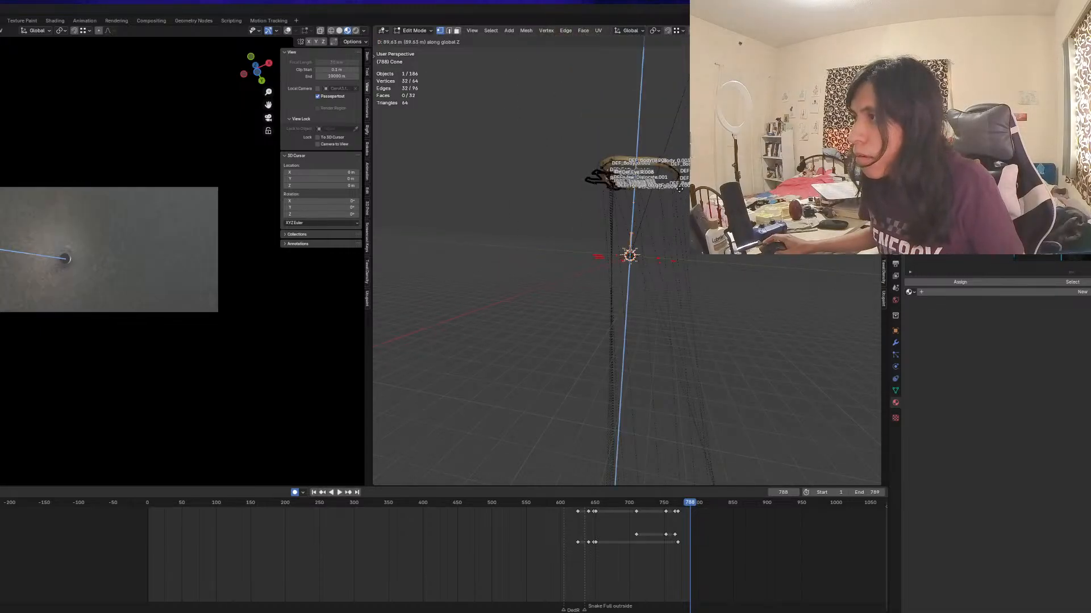
left_click(686, 168)
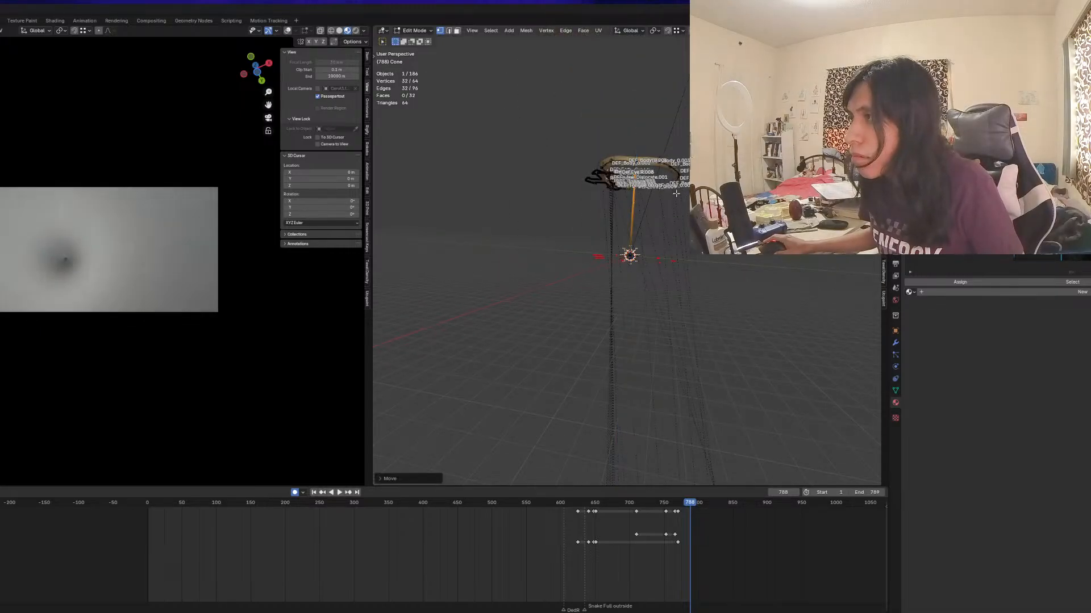
From the top orthographic view, scale up the cone's selected rim around its centre
middle_click_drag(686, 168, 676, 262)
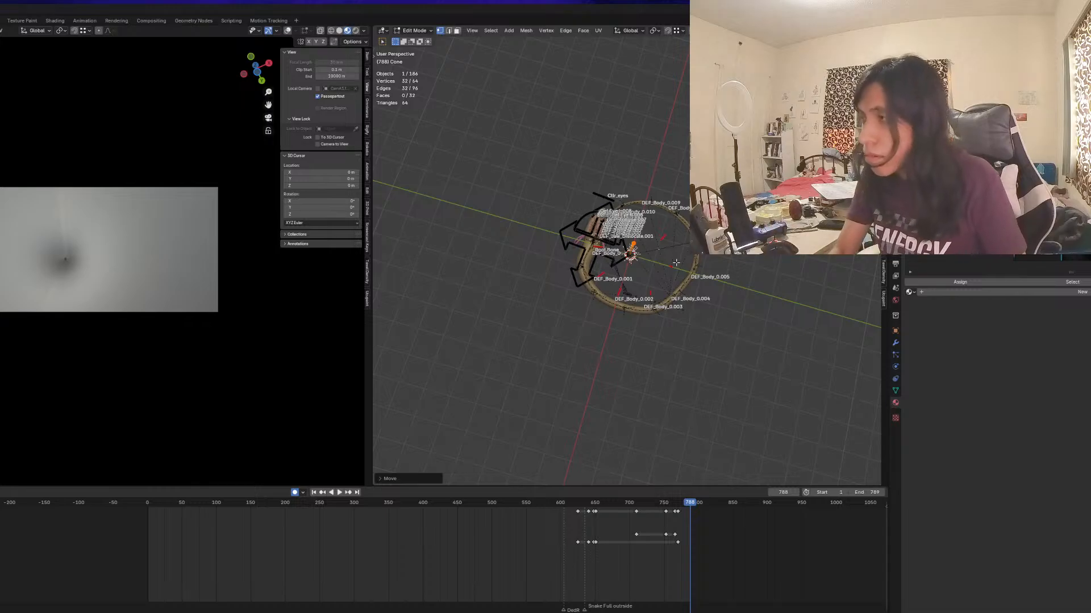
key("KP_7")
scroll(676, 263, "up", 5)
key("s")
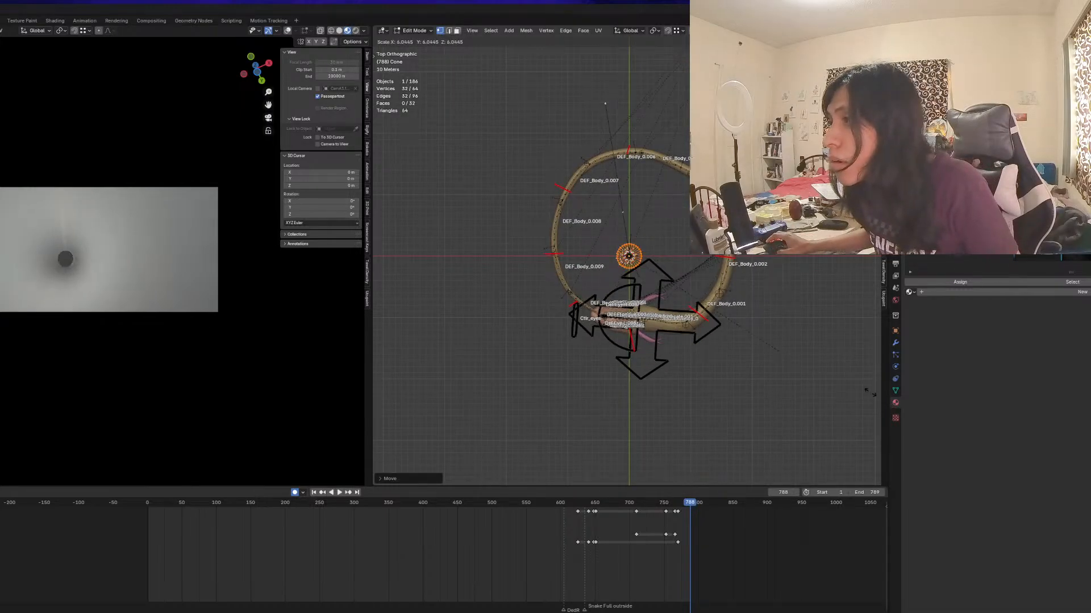
left_click(590, 463)
Move the cone's rim toward the middle of the snake's ring and enlarge it until it encloses the whole snake
key("g")
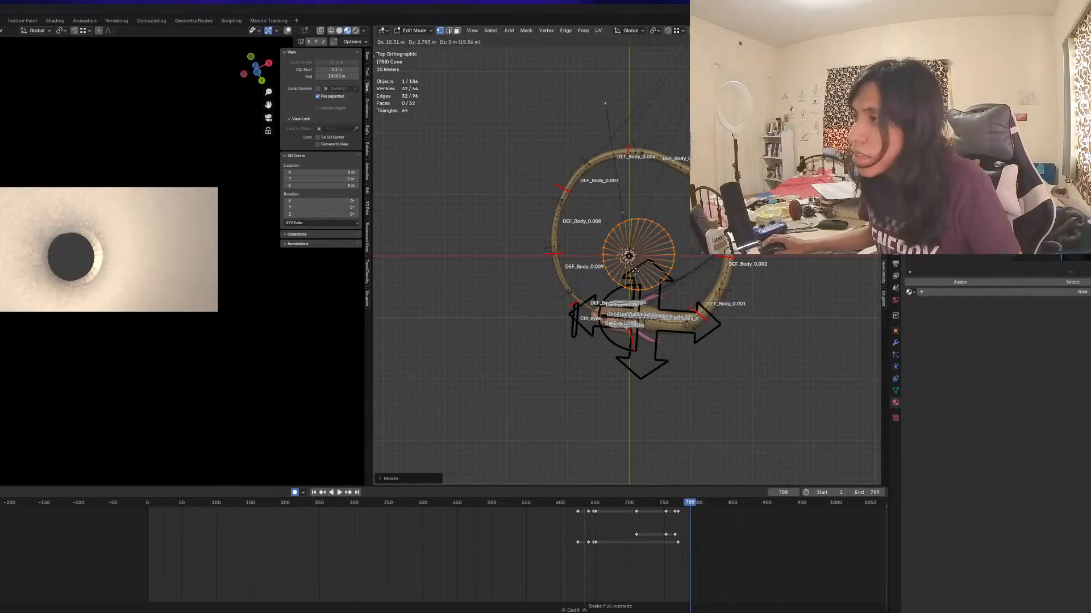
left_click(631, 264)
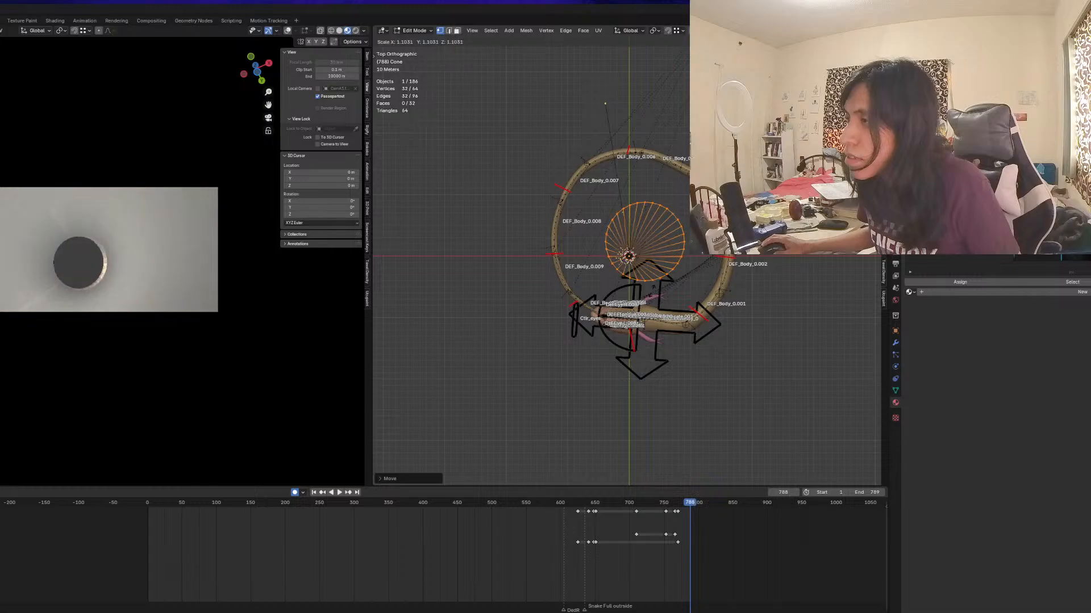
key("s")
left_click(678, 340)
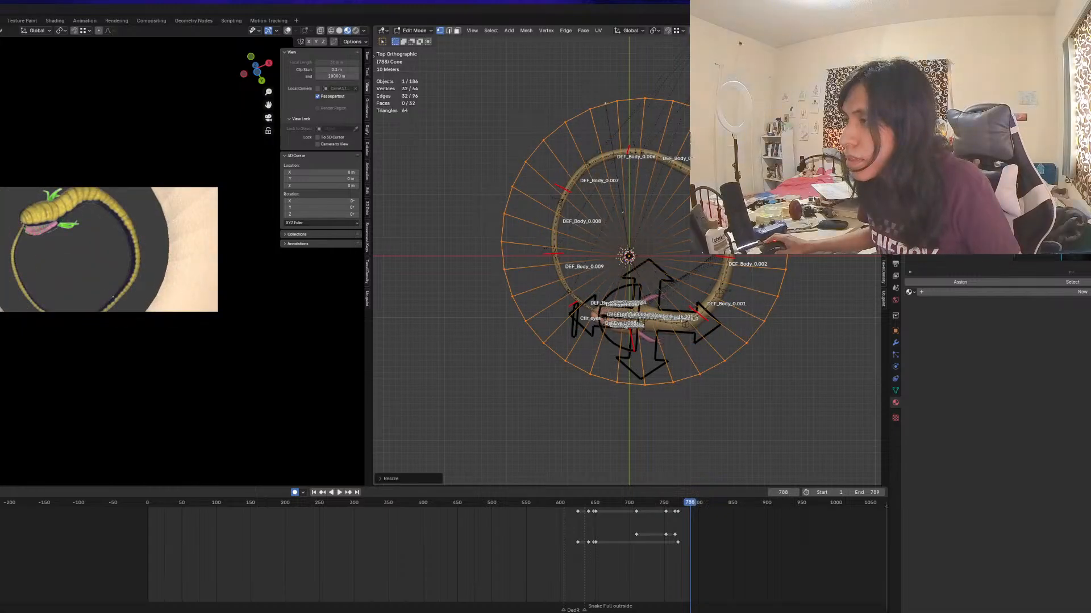
Raise the cone's selected rim along the global Z axis until it sits clearly above the snake
middle_click_drag(678, 341, 677, 277)
key("g")
key("z")
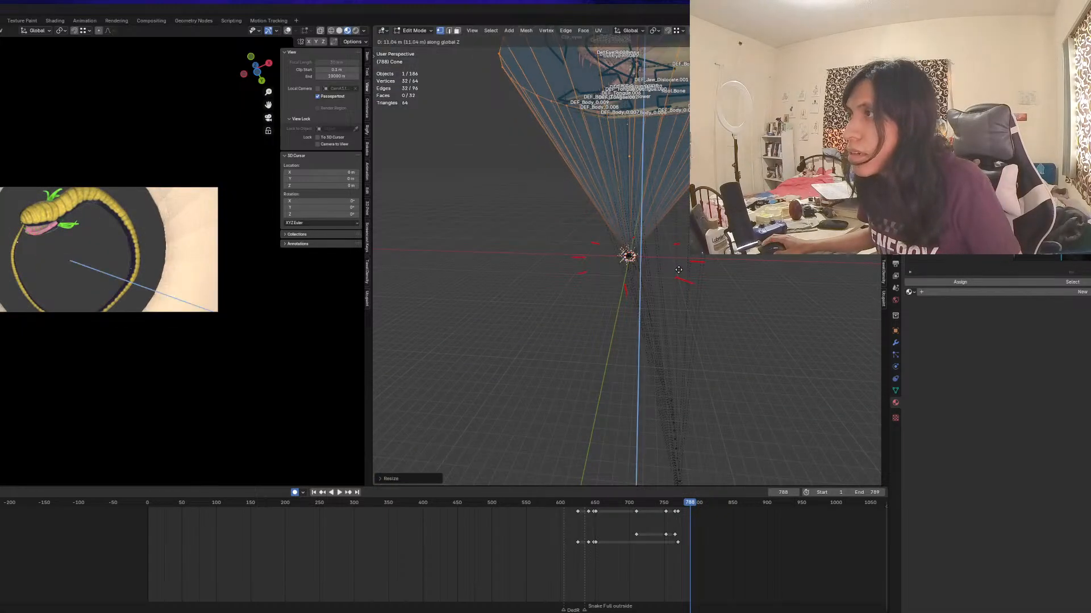
left_click(678, 270)
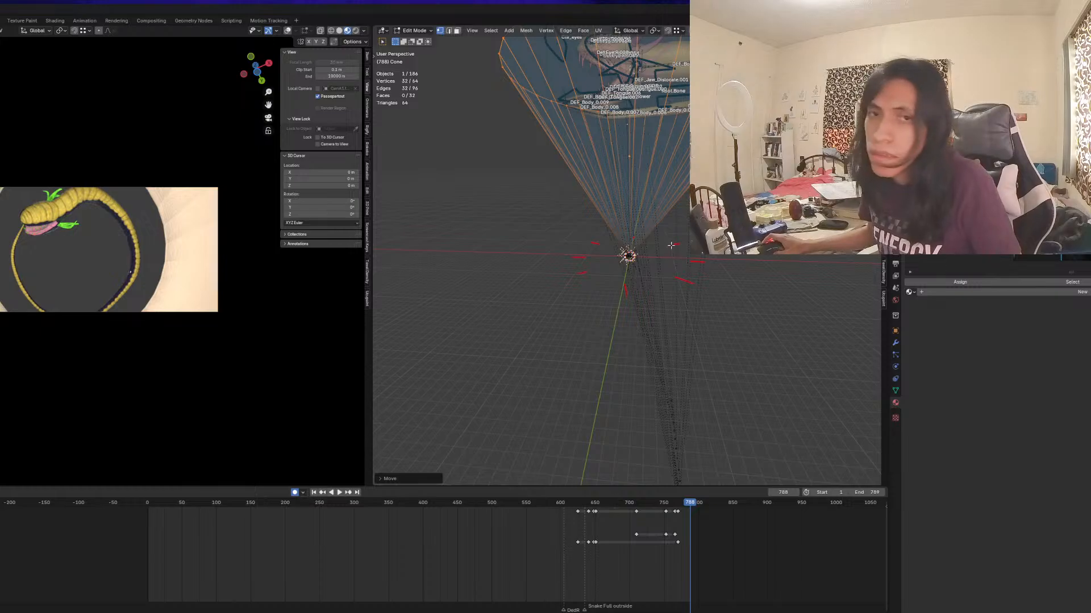
scroll(671, 246, "down", 2)
scroll(671, 231, "down", 3)
middle_click_drag(680, 261, 708, 256)
key("g")
key("z")
left_click(713, 244)
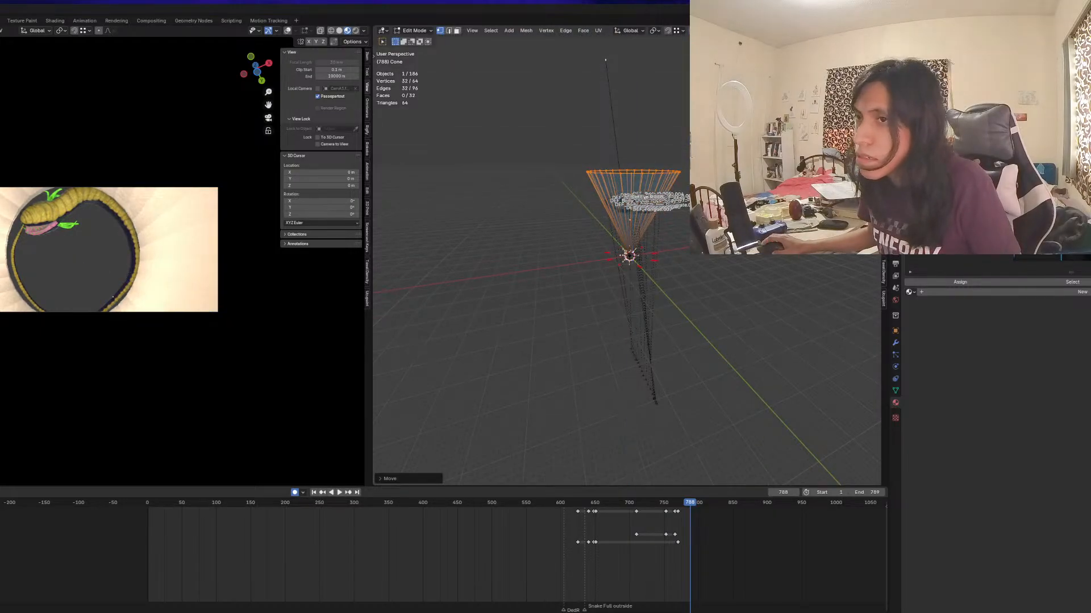
Scale up the cone's raised rim around its centre to widen the opening, and return to Object Mode
key("s")
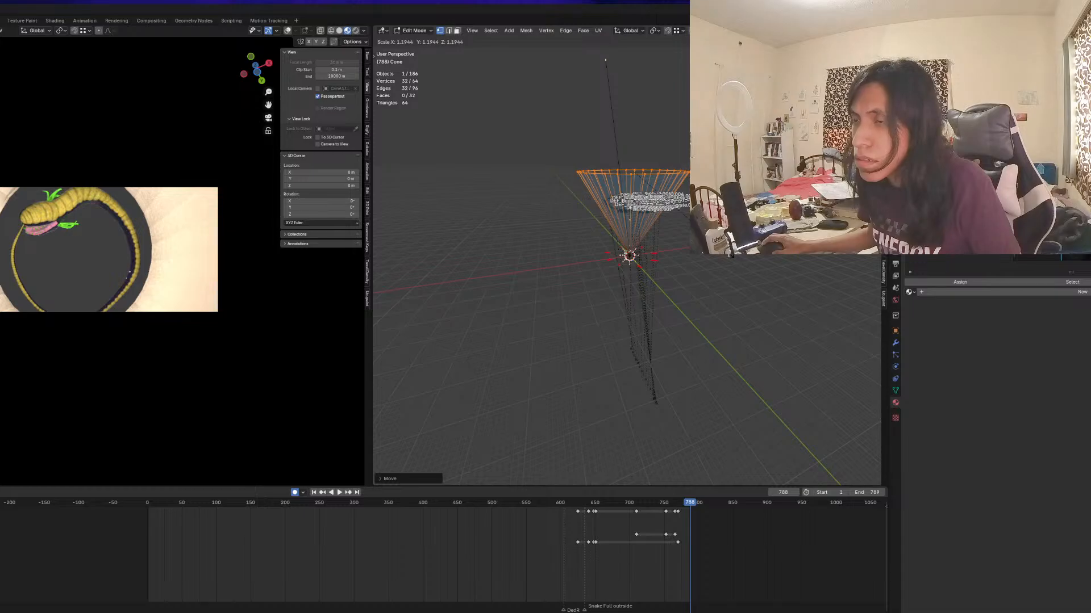
left_click(731, 255)
key("Tab")
mouse_move(659, 210)
middle_mouse_down()
mouse_move(648, 292)
mouse_move(651, 275)
mouse_move(640, 275)
mouse_move(607, 299)
middle_mouse_up()
scroll(647, 293, "up", 5)
key("Tab")
key("Tab")
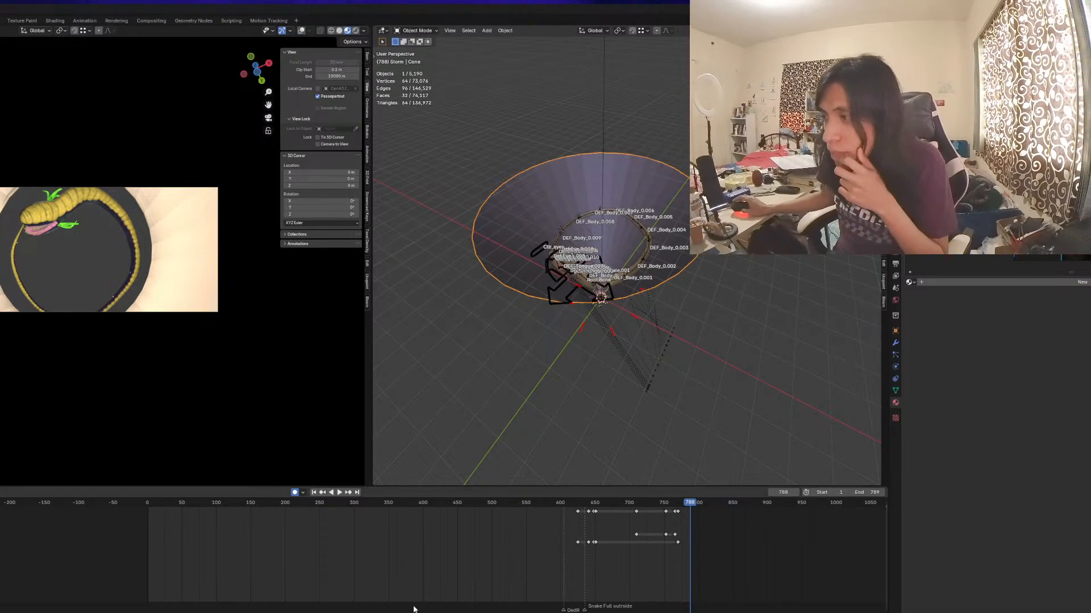
Play the animation from about frame 624, scrub through its end and stop at frame 789 to check the camera view
left_click(576, 504)
key("space")
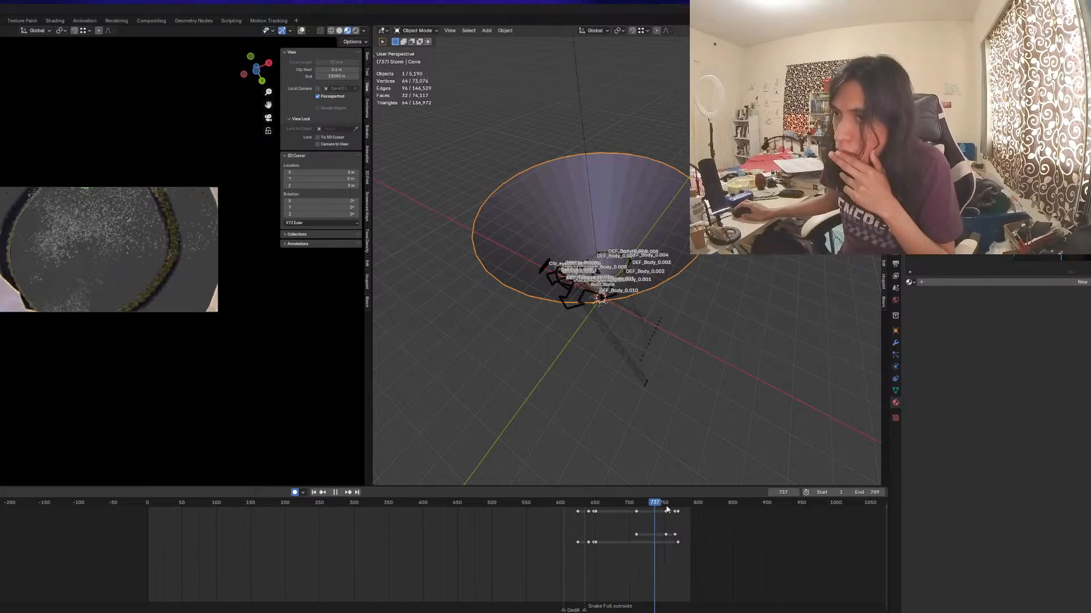
left_click_drag(676, 509, 682, 513)
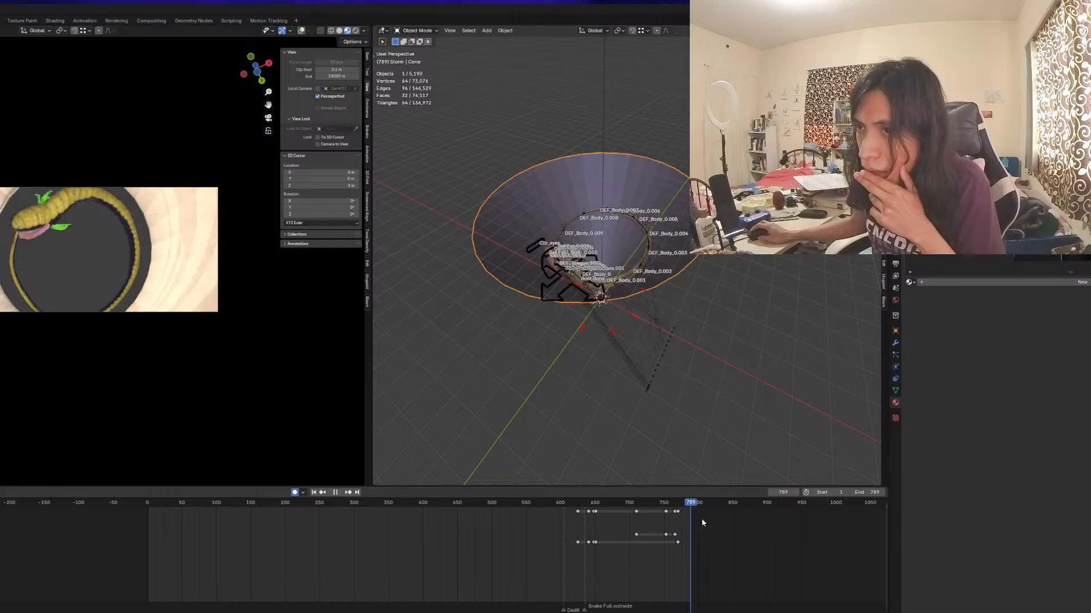
key("space")
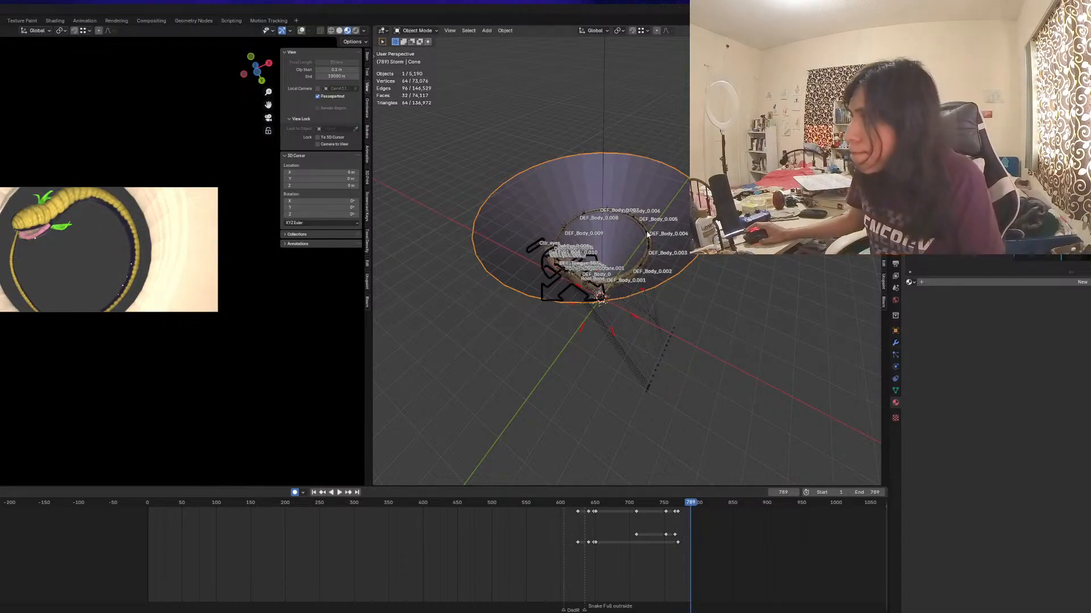
Apply the cone's scale, and play the animation briefly from about frame 640, stopping at frame 651
key("ctrl+a")
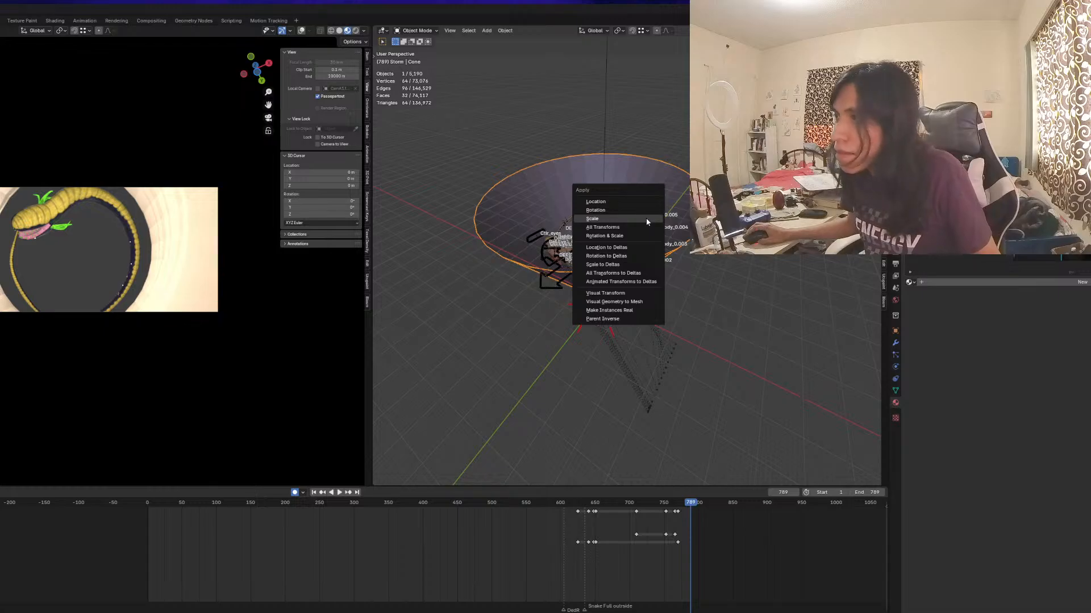
left_click(647, 220)
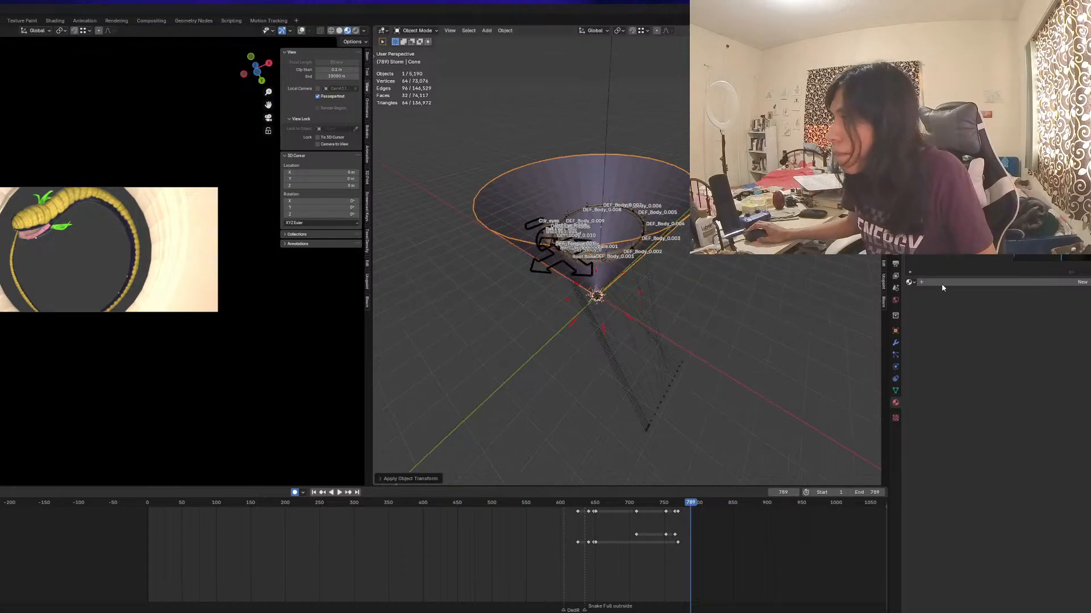
left_click(914, 255)
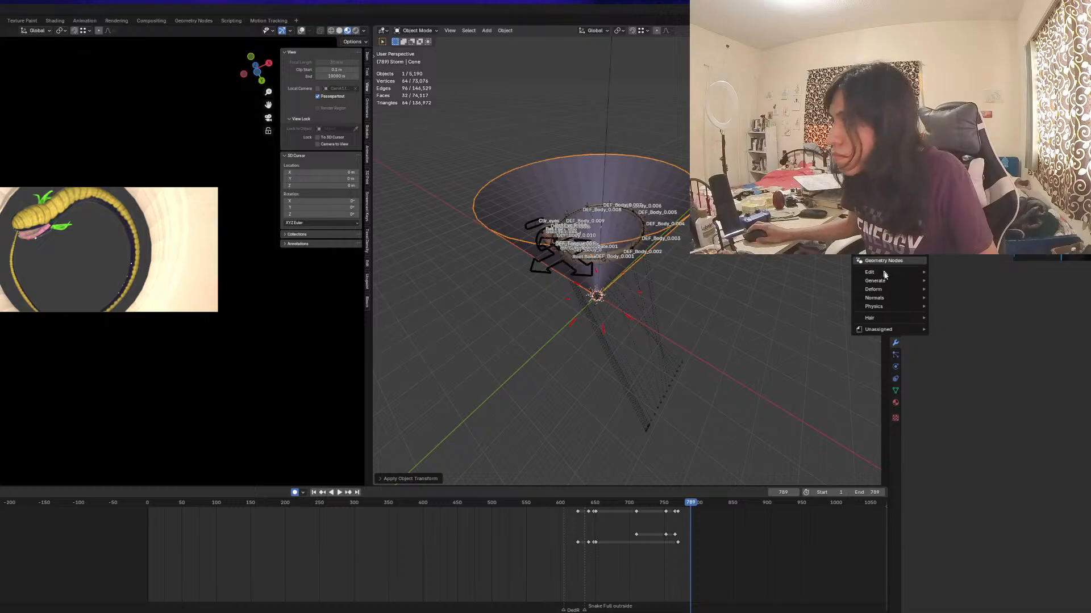
left_click(587, 503)
key("space")
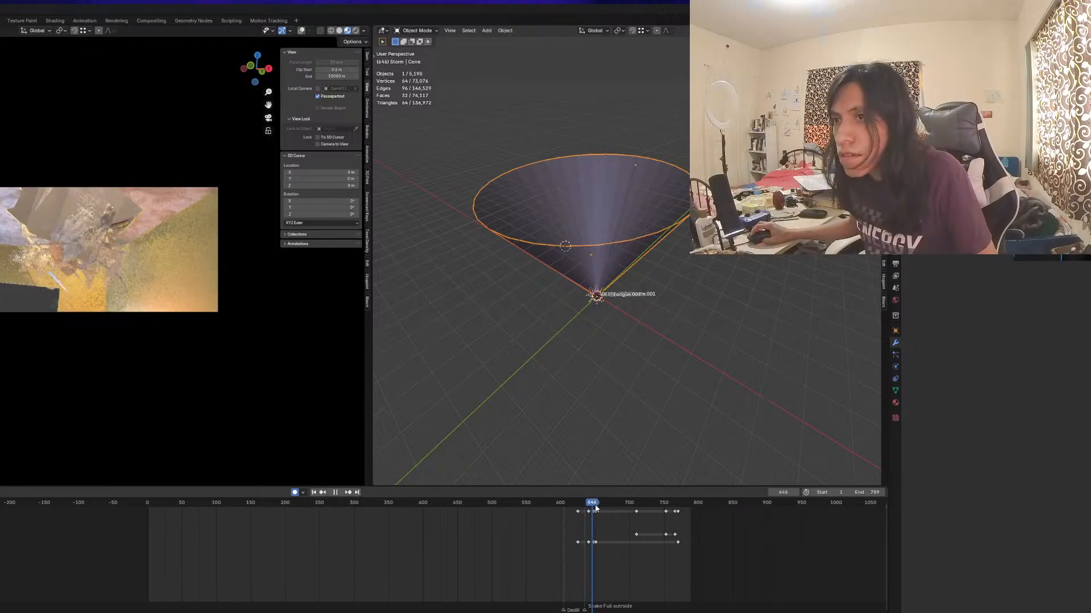
key("space")
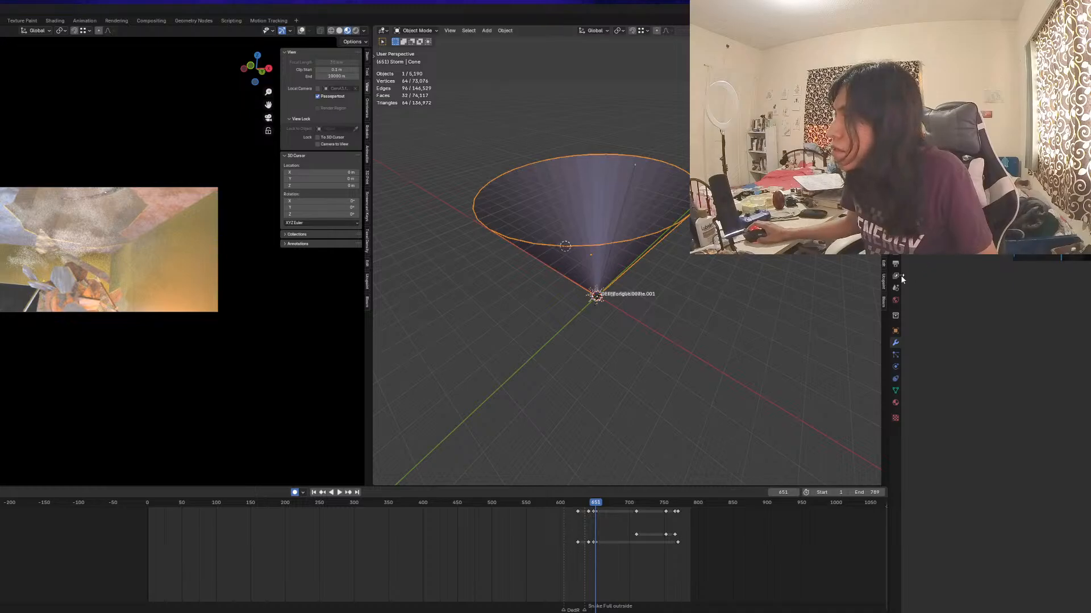
Thicken the cone's wall with a Solidify modifier using a larger thickness and an offset of 1, and apply the modifier
left_click(915, 242)
type("s")
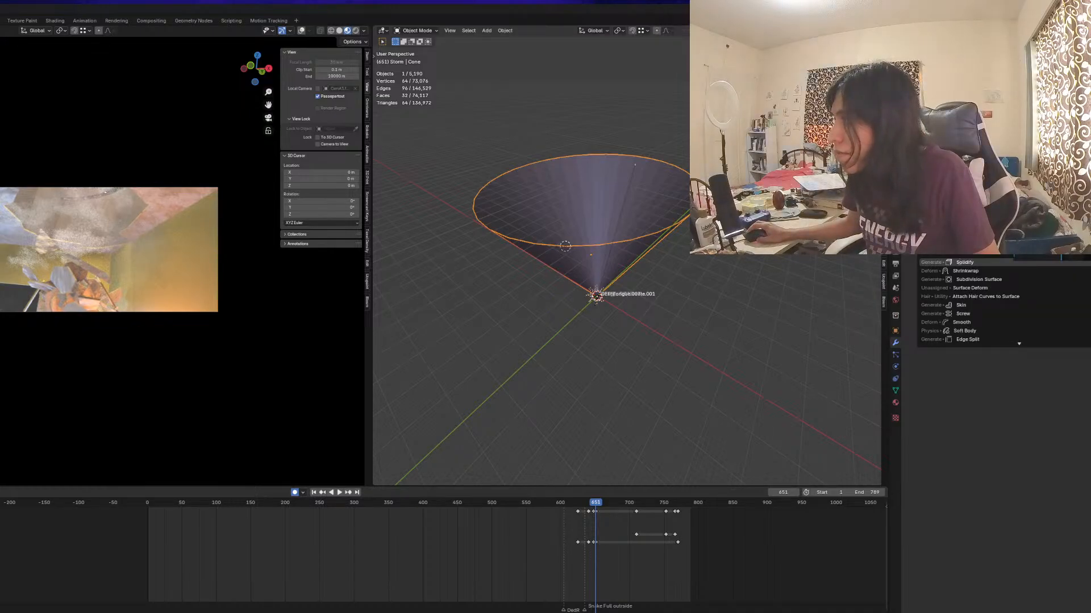
key("Return")
scroll(590, 288, "up", 2)
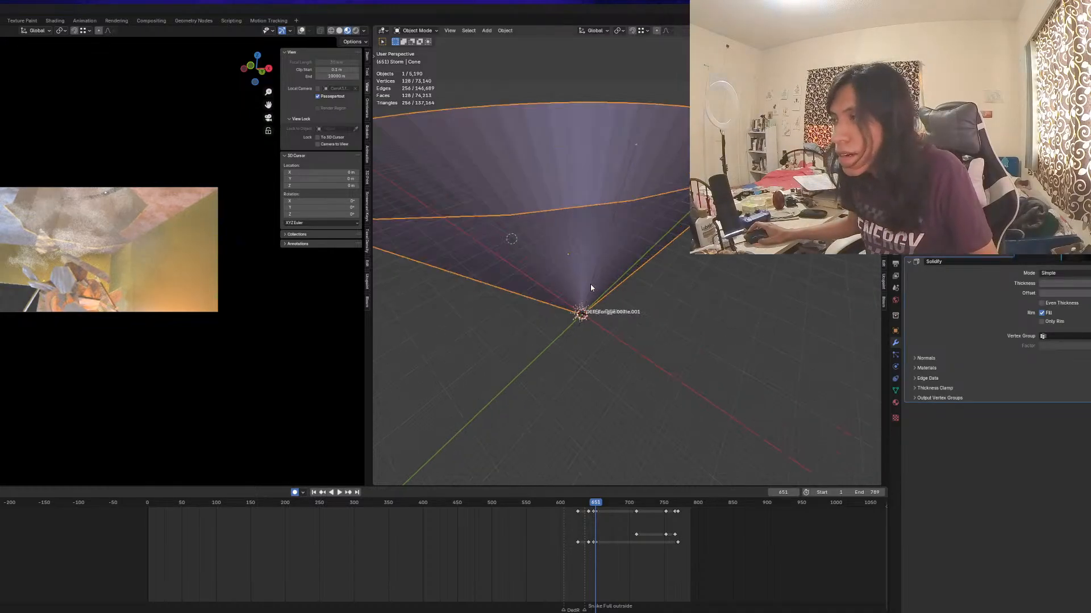
scroll(591, 287, "up", 2)
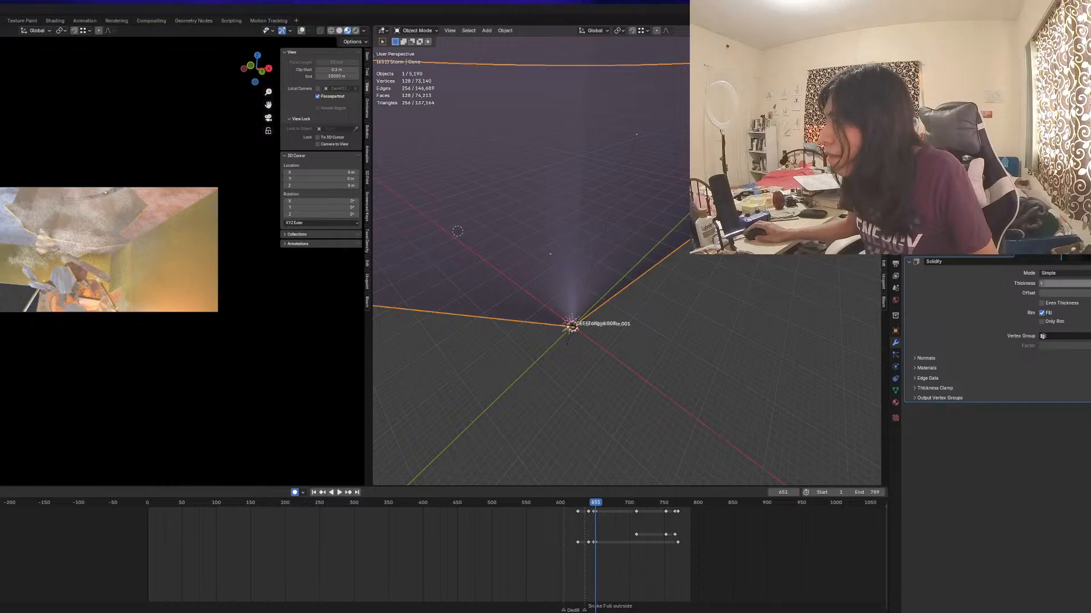
left_click_drag(1067, 283, 1080, 283)
left_click(1068, 293)
type("1")
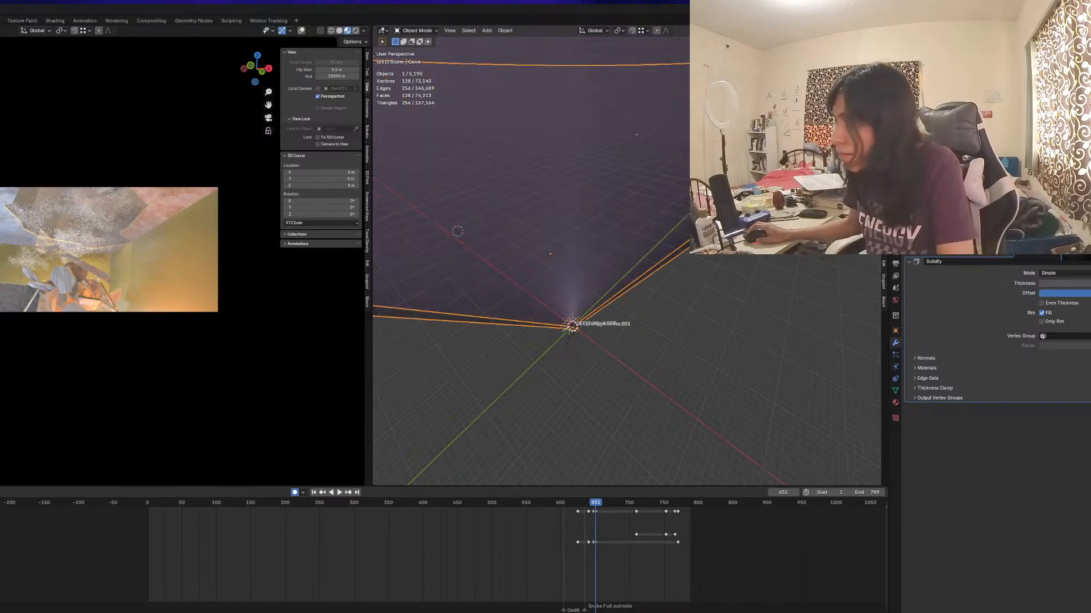
key("Return")
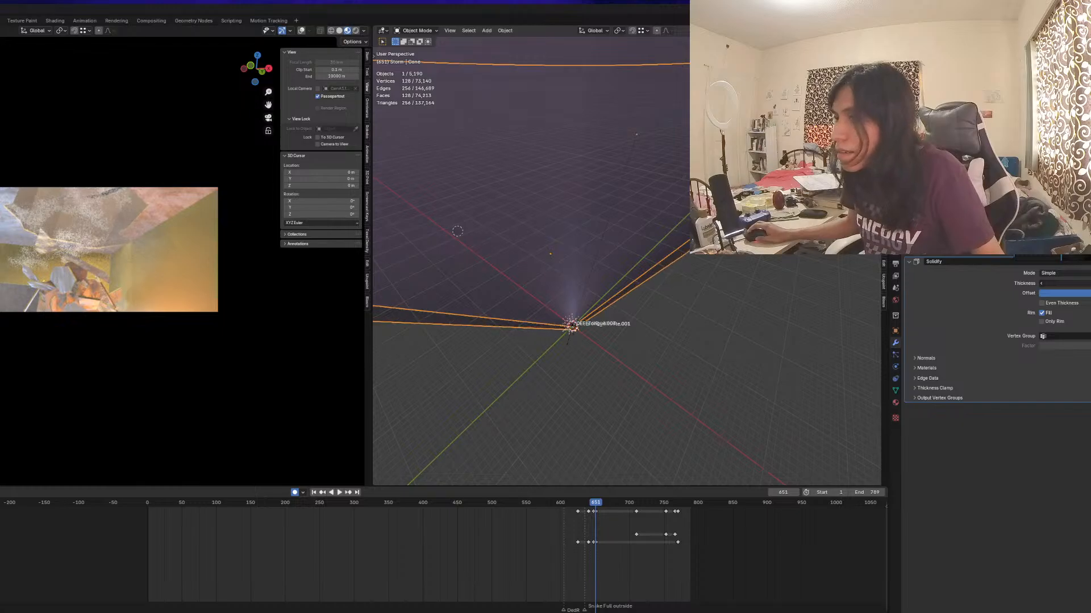
scroll(636, 275, "down", 6)
middle_click_drag(645, 302, 648, 289)
scroll(962, 317, "down", 5)
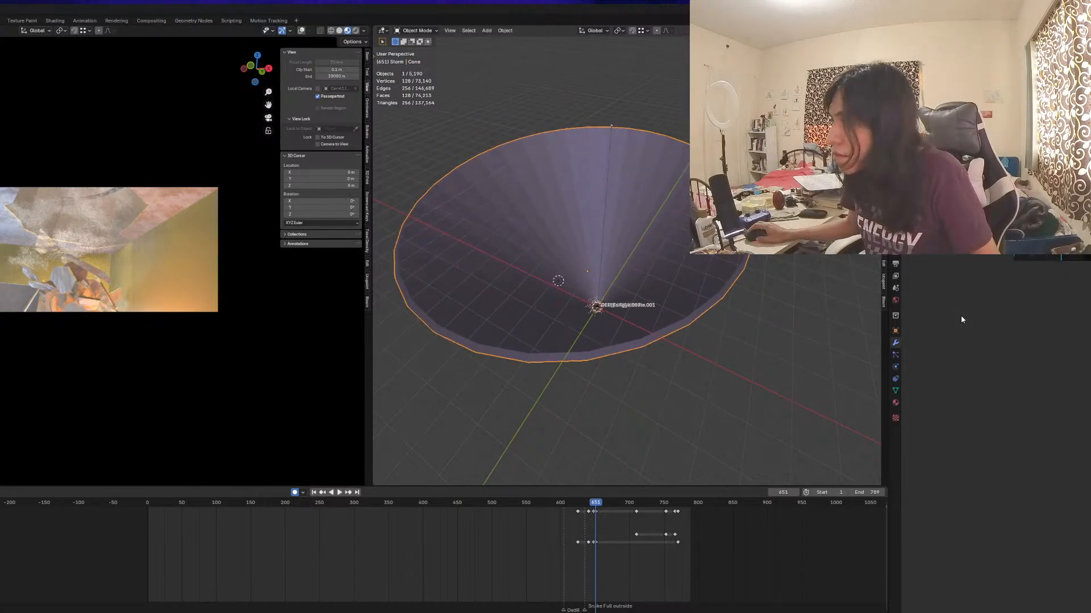
Try Shade Flat on the cone and switch its shading to Shade Auto Smooth
scroll(608, 309, "up", 6)
right_click(605, 307)
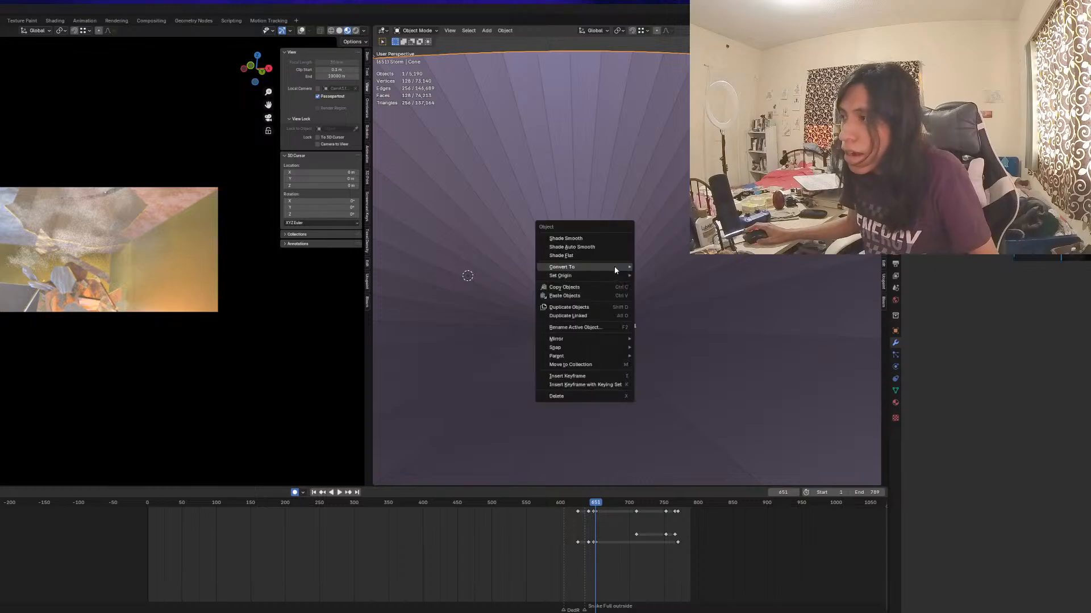
left_click(576, 257)
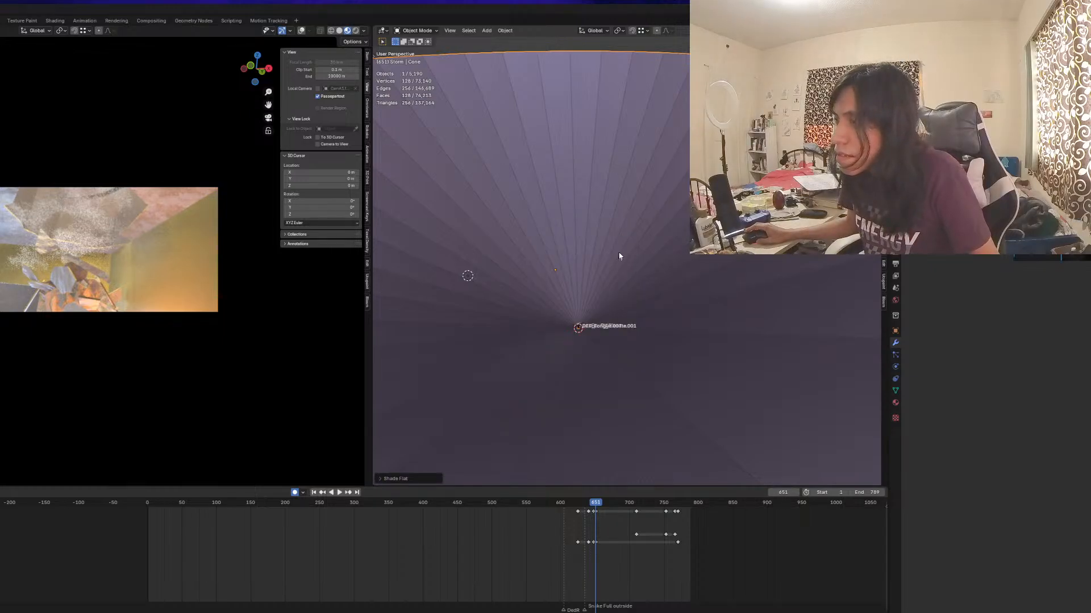
right_click(617, 252)
left_click(595, 241)
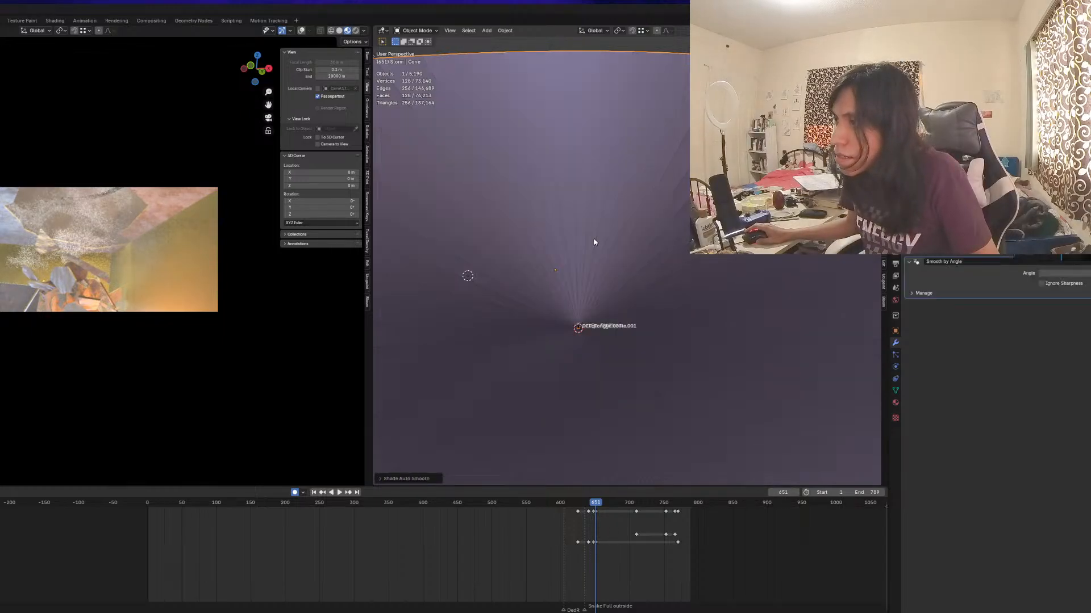
Add a Subdivision modifier with one level to the cone
scroll(596, 239, "down", 6)
key("ctrl+1")
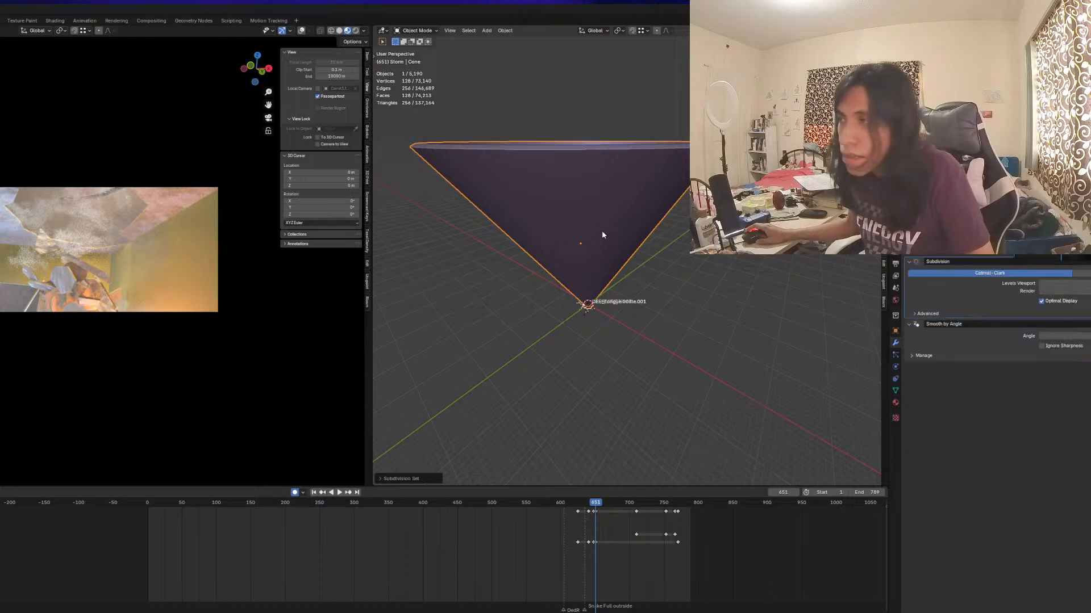
middle_click_drag(631, 248, 632, 250)
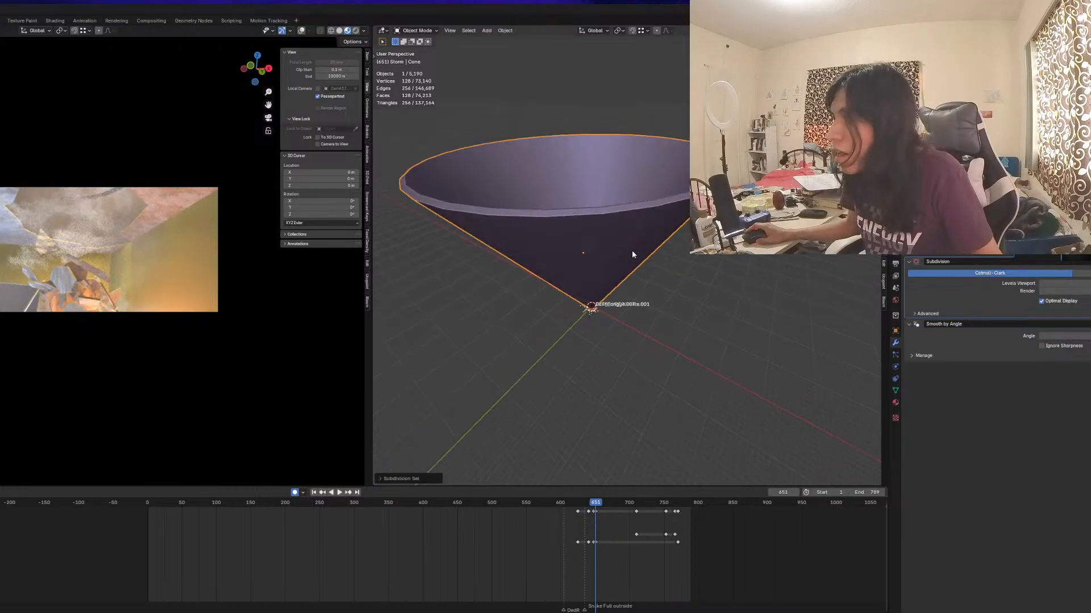
In Edit Mode, add five evenly spaced loop cuts around the cone's wall without sliding them
key("Tab")
key("ctrl+r")
scroll(608, 253, "up", 2)
scroll(608, 253, "up", 2)
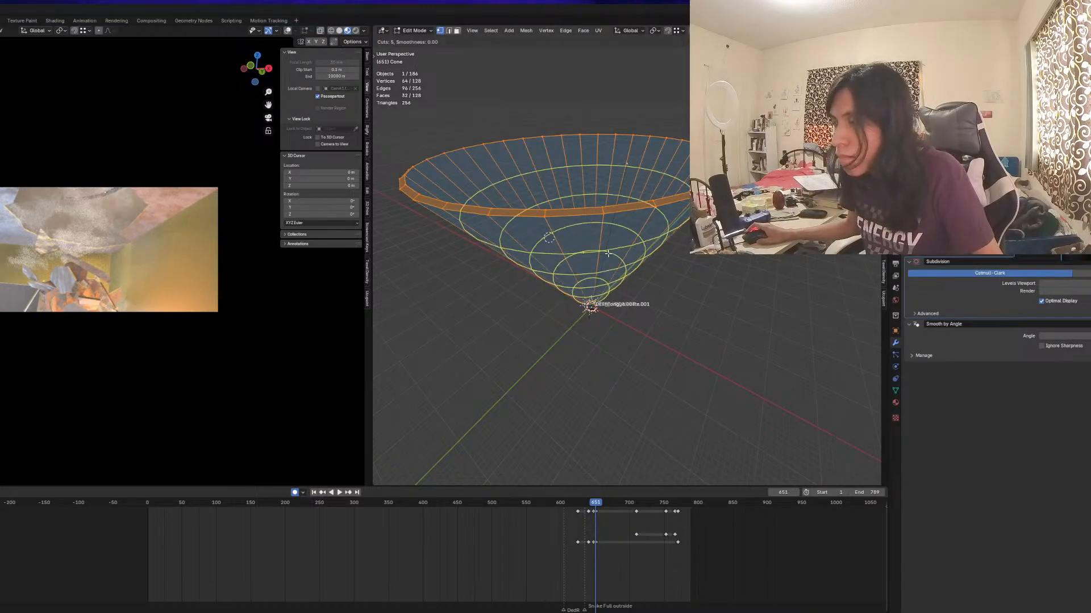
left_click(608, 253)
right_click(607, 253)
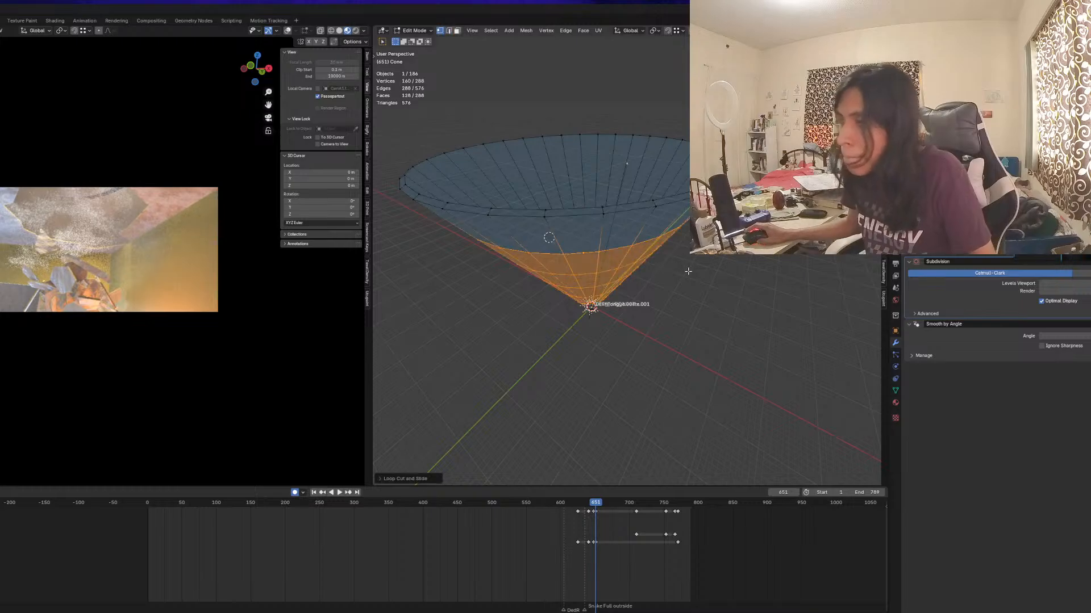
Clear the cone's mesh selection, remove its Subdivision modifier and return to Object Mode
middle_click_drag(809, 380, 797, 330)
key("alt+a")
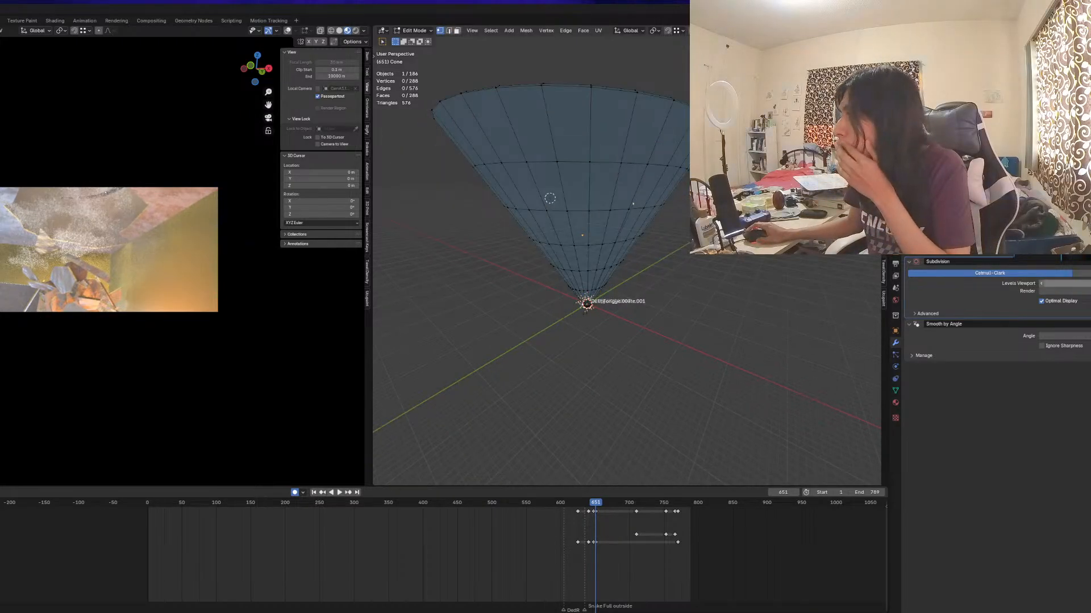
left_click(1088, 262)
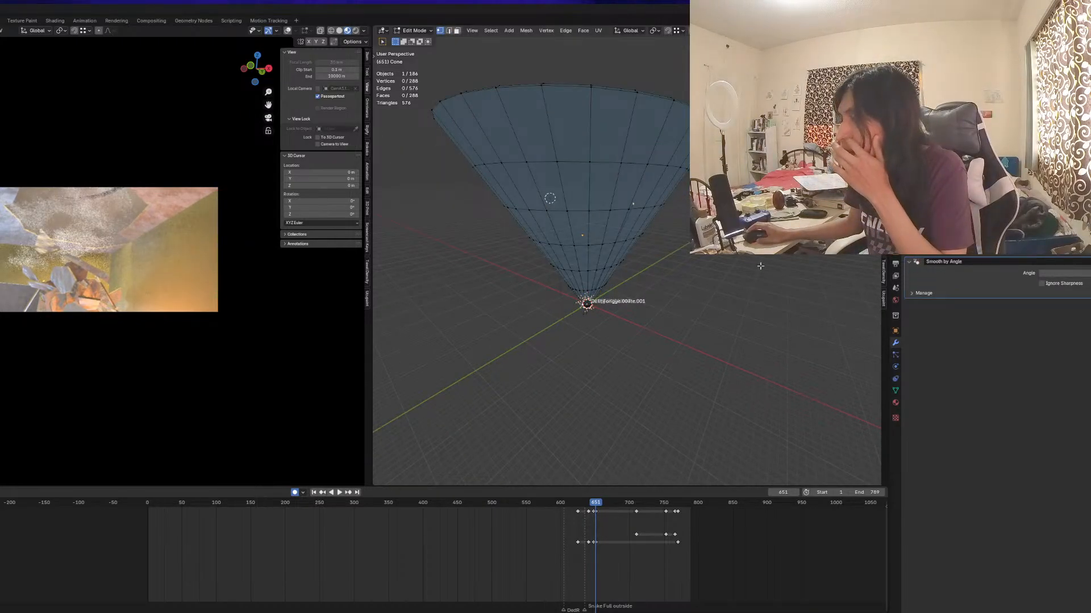
middle_click_drag(760, 265, 762, 292)
key("Tab")
scroll(651, 282, "up", 4)
scroll(653, 294, "down", 7)
mouse_move(658, 283)
middle_mouse_down()
mouse_move(653, 295)
mouse_move(635, 286)
middle_mouse_up()
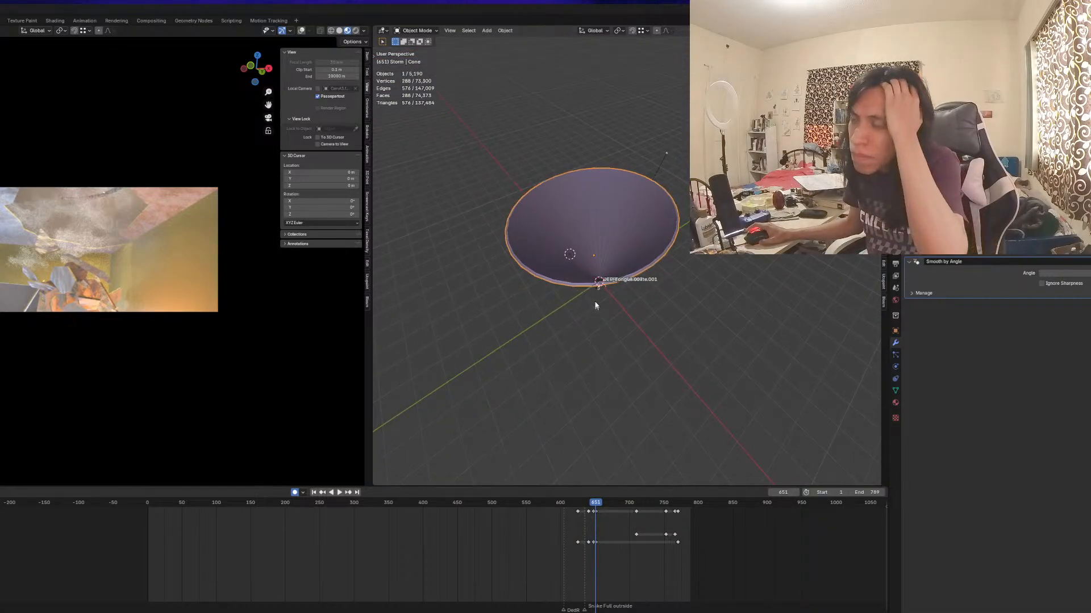
Deselect the cone and scrub the timeline from frame 651 to frame 789 to check the camera view
left_click(735, 302)
scroll(621, 297, "up", 1)
scroll(621, 298, "up", 2)
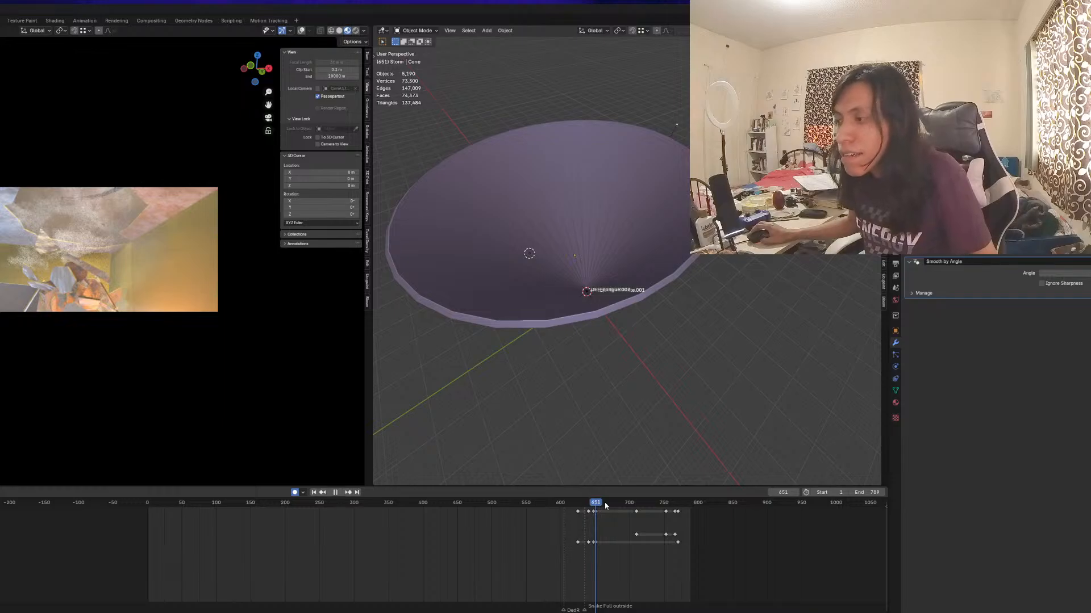
left_click_drag(605, 506, 699, 506)
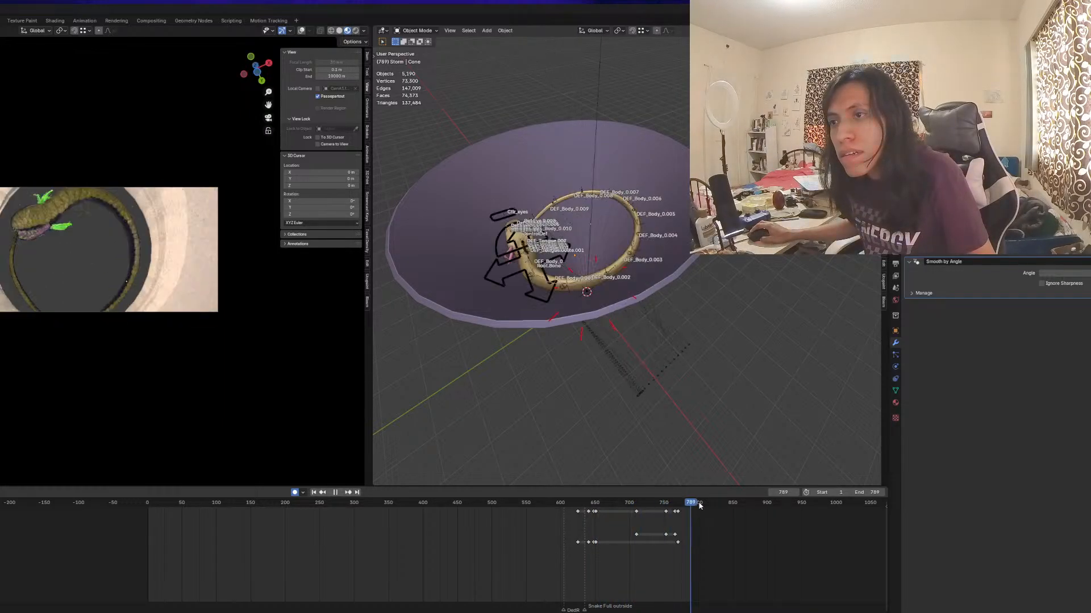
Select the cone around the snake and delete it from the scene
middle_click_drag(562, 346, 642, 278)
left_click(639, 279)
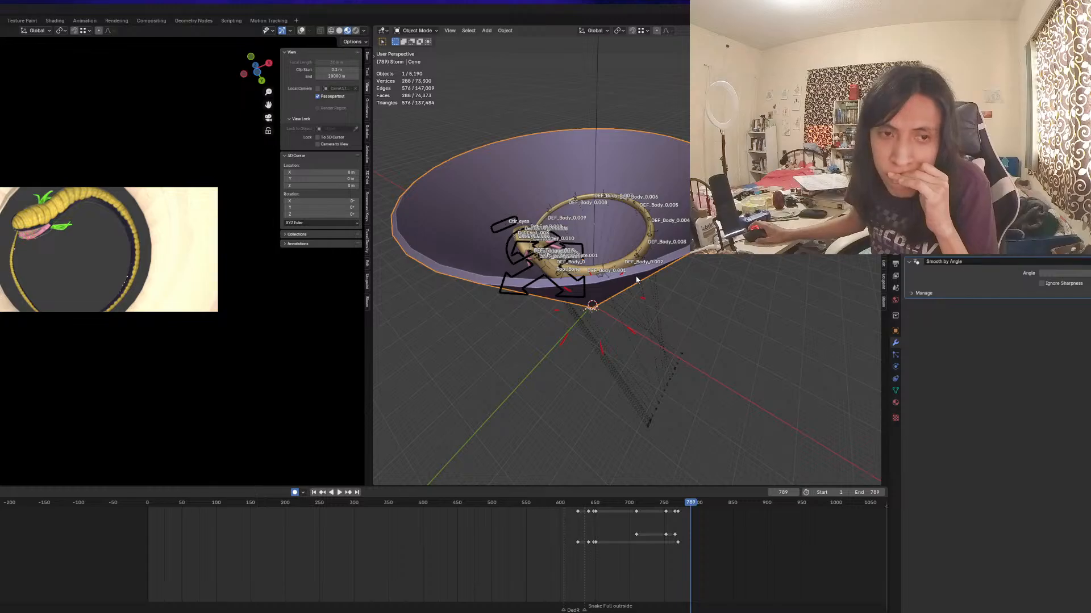
key("x")
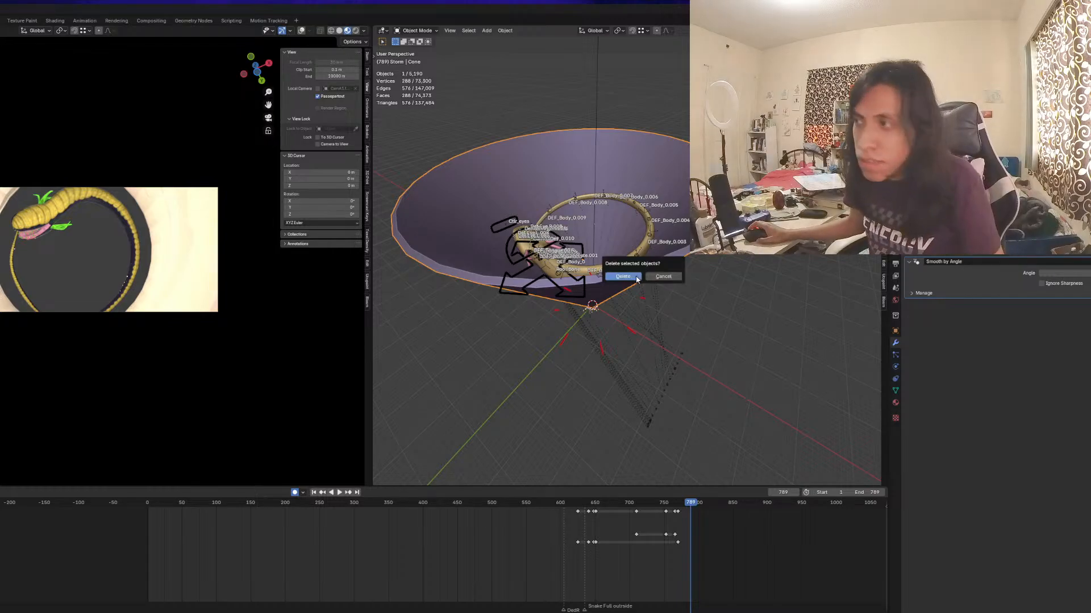
left_click(631, 276)
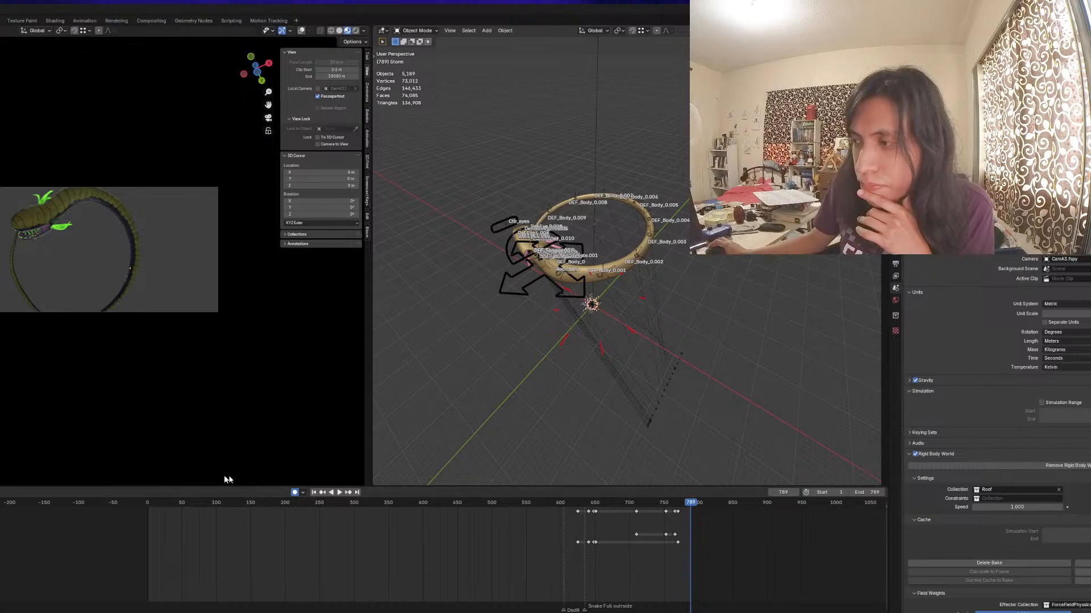
Scrub the timeline to frame 647 and view the scene from another angle
left_click_drag(561, 502, 593, 503)
middle_click_drag(543, 339, 589, 312)
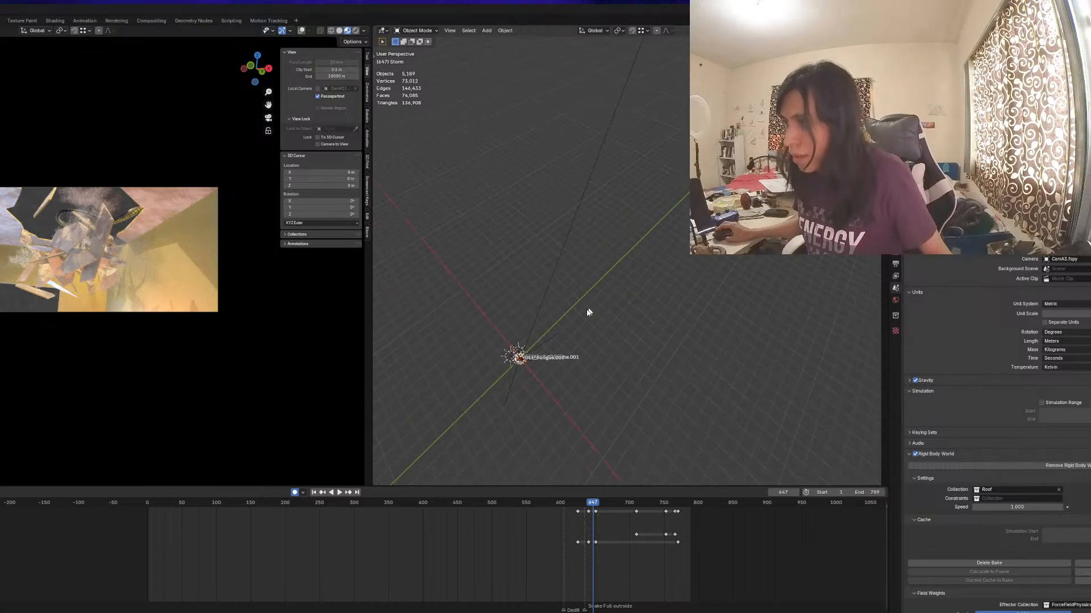
Select the snake's rig and snap the 3D cursor to it
left_click_drag(589, 312, 469, 389)
scroll(500, 372, "up", 12)
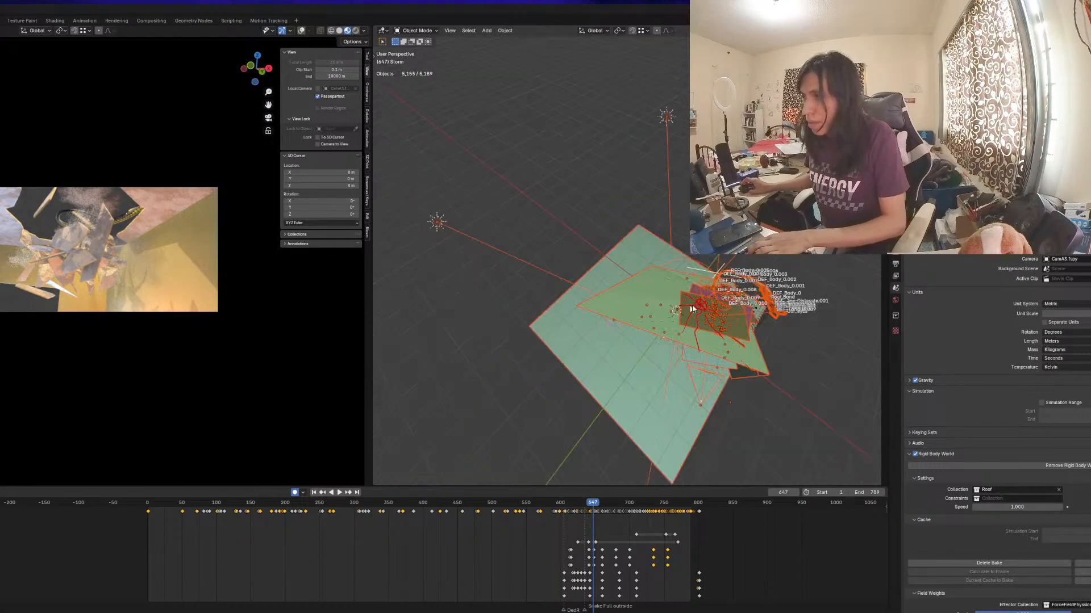
scroll(639, 278, "up", 1)
middle_click_drag(676, 313, 616, 298)
left_click(805, 261)
key("shift+s")
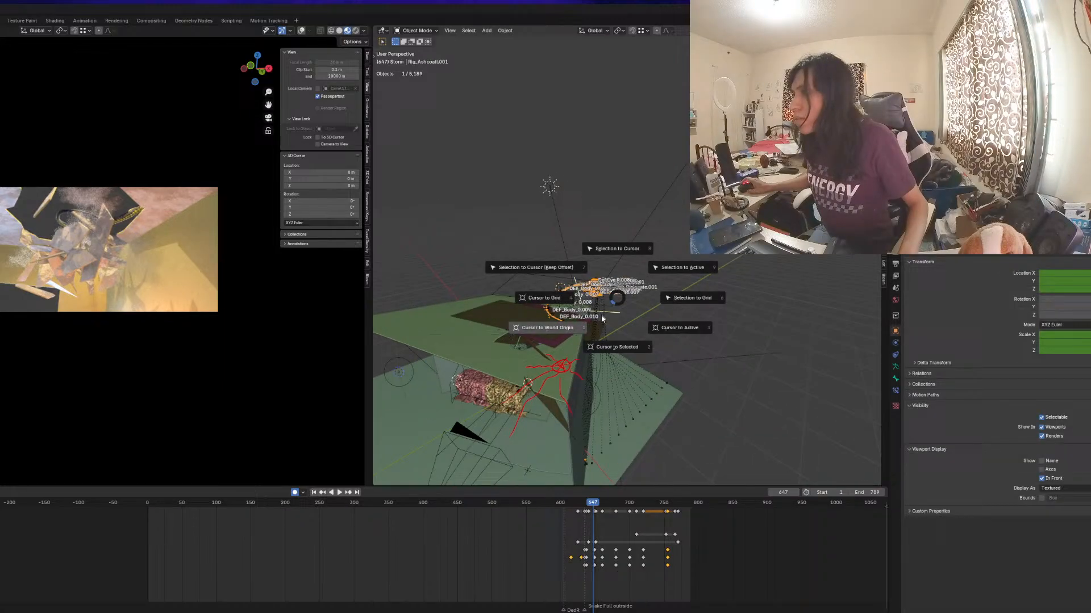
left_click(627, 354)
middle_click_drag(609, 338, 630, 331)
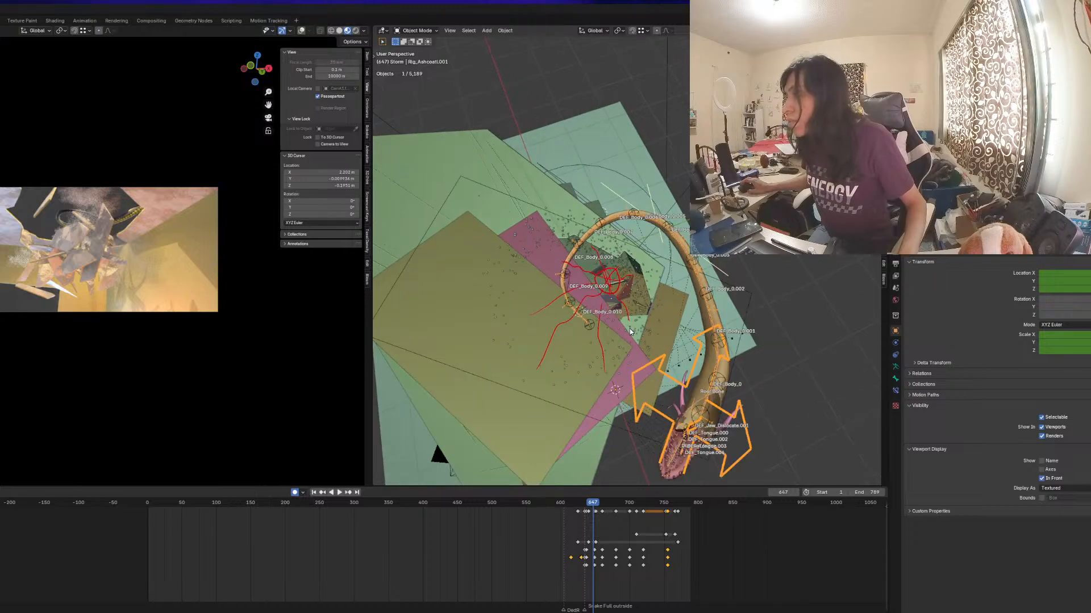
Place the 3D cursor on the upper part of the snake's arched body
middle_click_drag(633, 284, 736, 281)
right_click(641, 228, "shift")
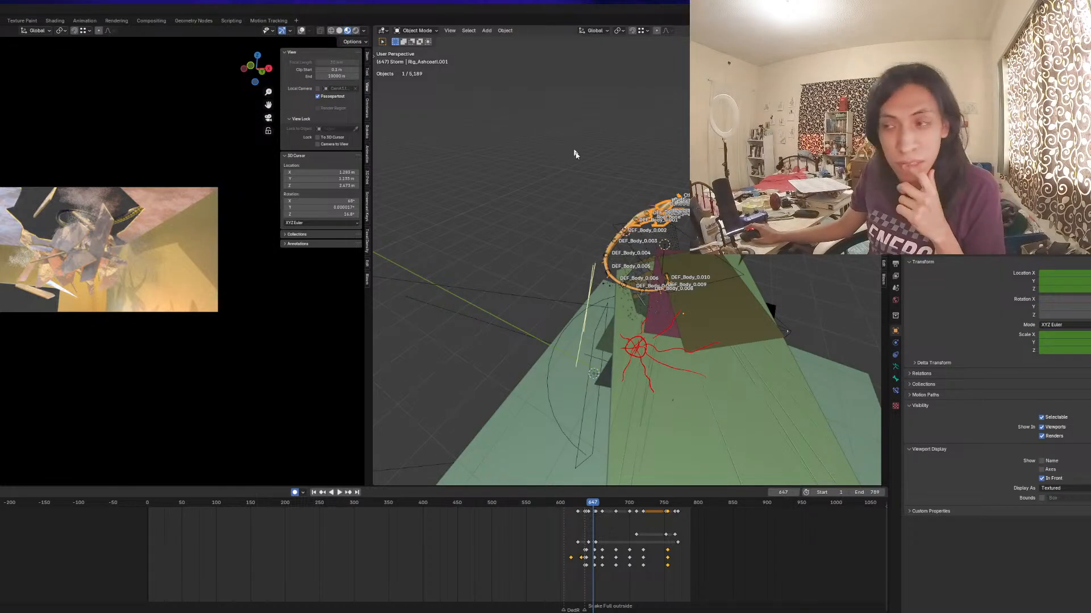
middle_click_drag(575, 153, 641, 205)
key("super")
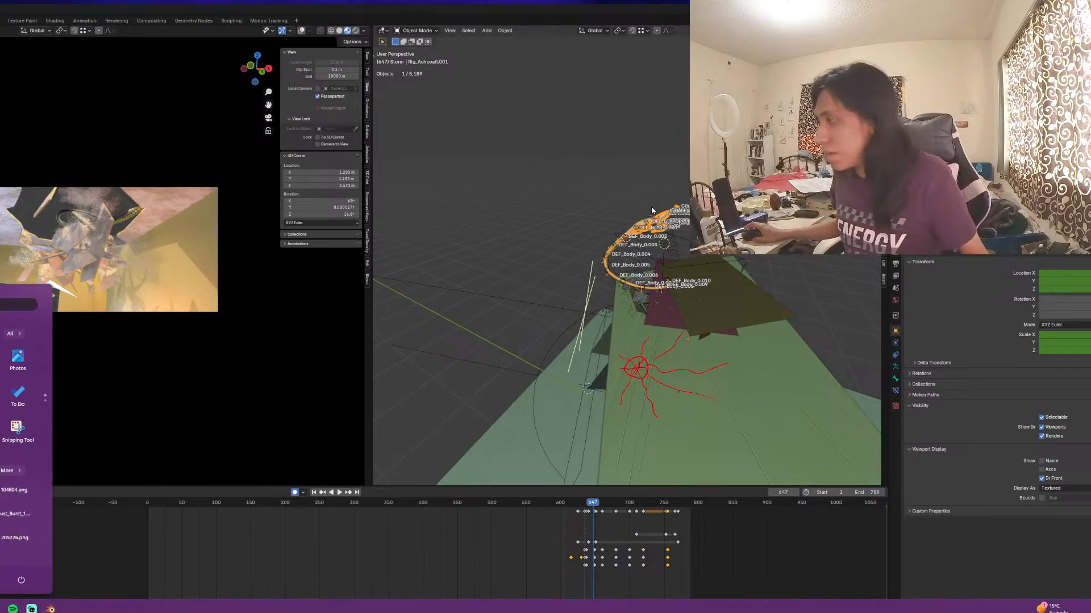
key("super")
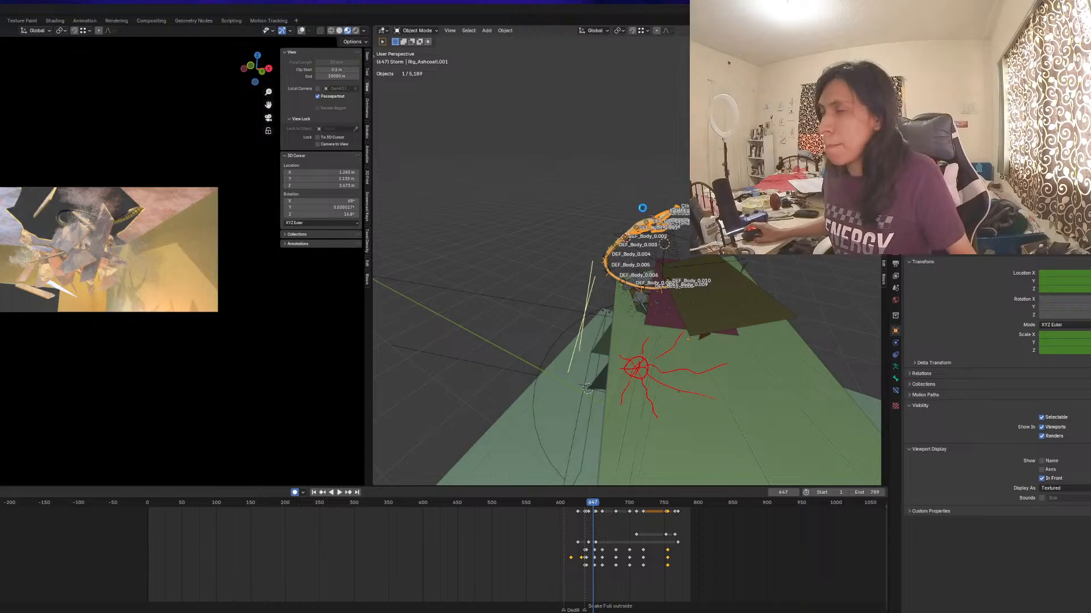
Add a UV sphere at the 3D cursor with a radius of 0.5 m
mouse_move(642, 208)
middle_mouse_down()
mouse_move(565, 223)
mouse_move(586, 263)
mouse_move(661, 310)
mouse_move(647, 216)
middle_mouse_up()
key("shift+a")
mouse_move(646, 199)
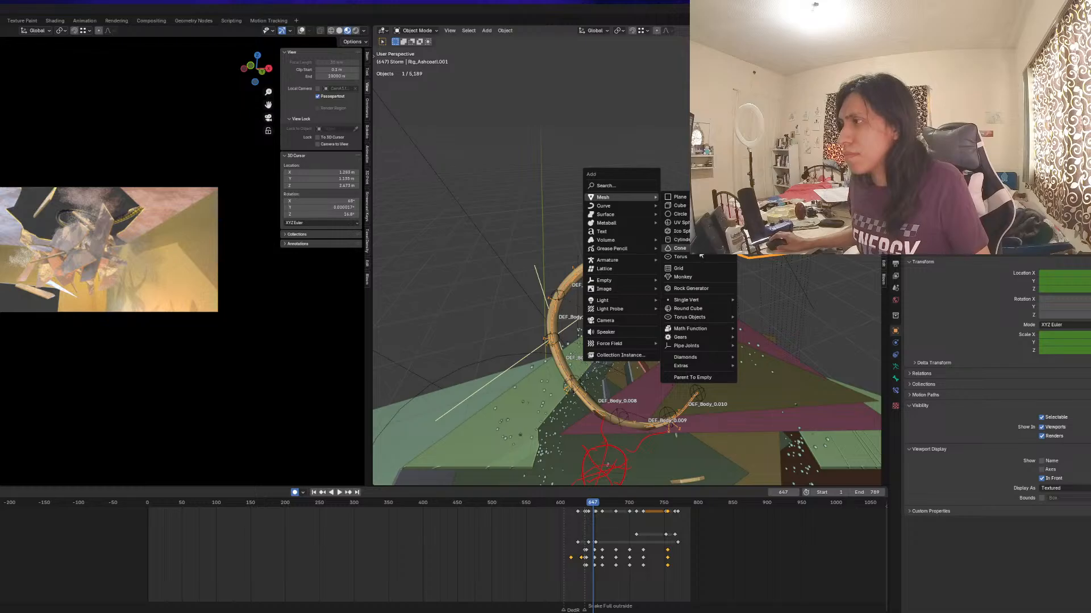
left_click(685, 223)
scroll(646, 237, "down", 4)
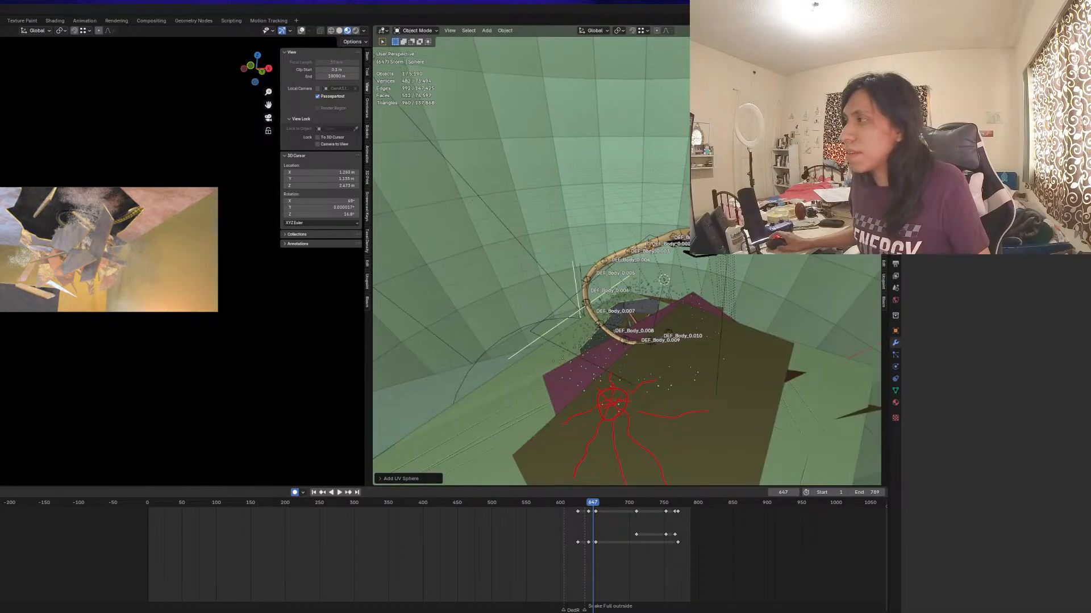
left_click(380, 479)
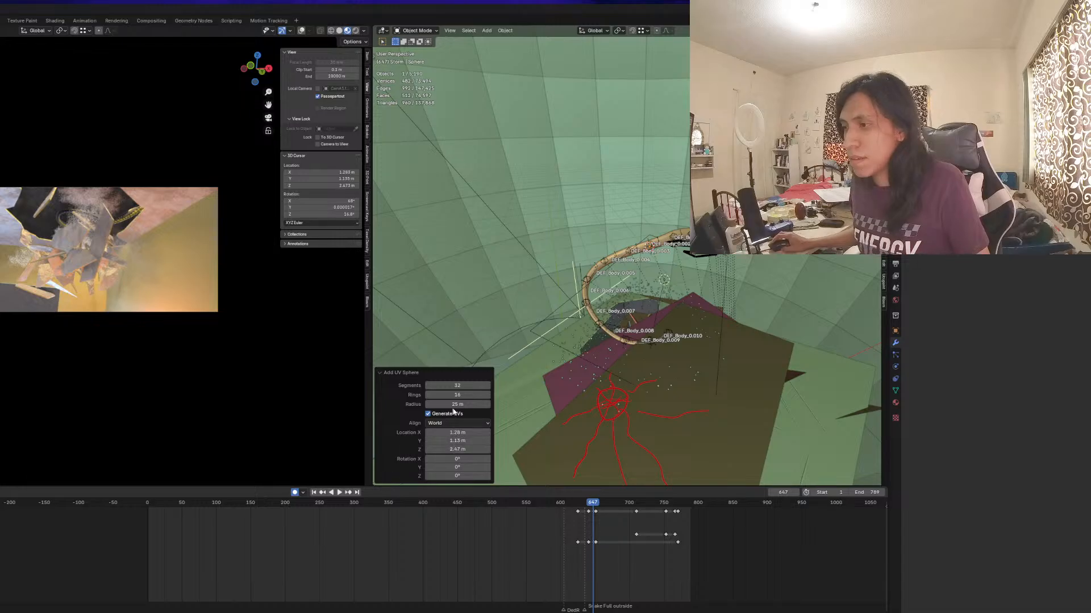
type("0.5")
key("Return")
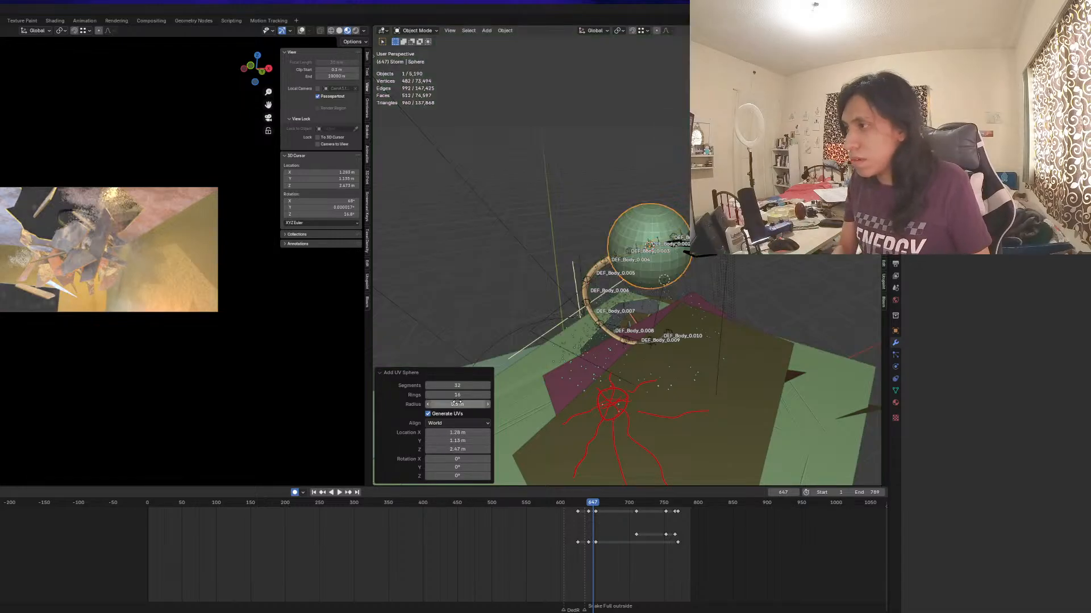
Resize the sphere and move it above the snake's arched body
key("s")
left_click(662, 283)
middle_click_drag(662, 284, 665, 336)
key("g")
left_click(637, 262)
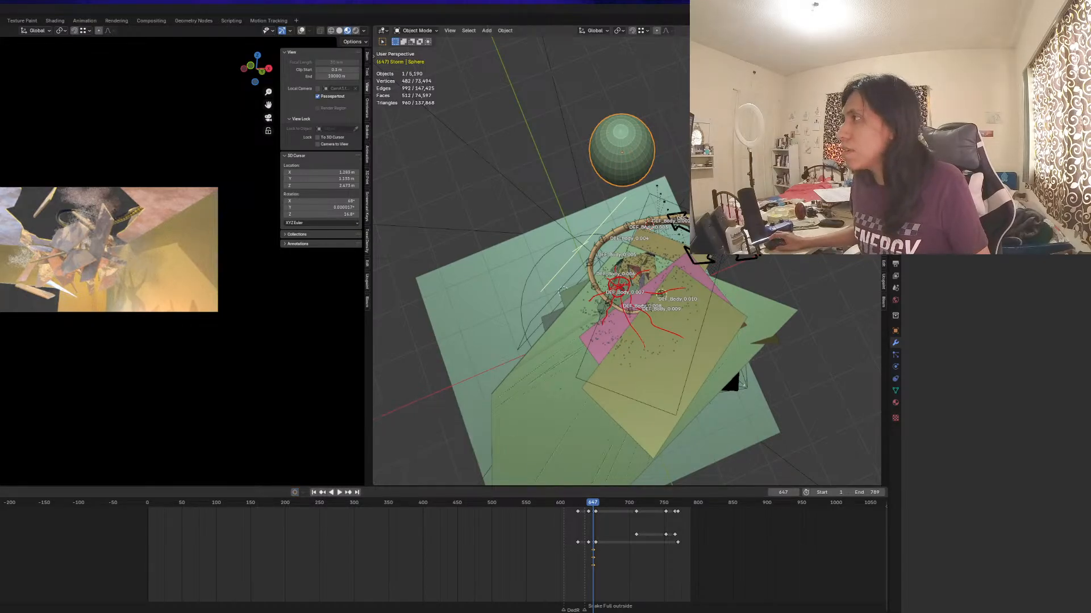
Clear the keyframes recorded on the sphere at frame 647
right_click(819, 148)
left_click(819, 165)
middle_click_drag(606, 148, 617, 102)
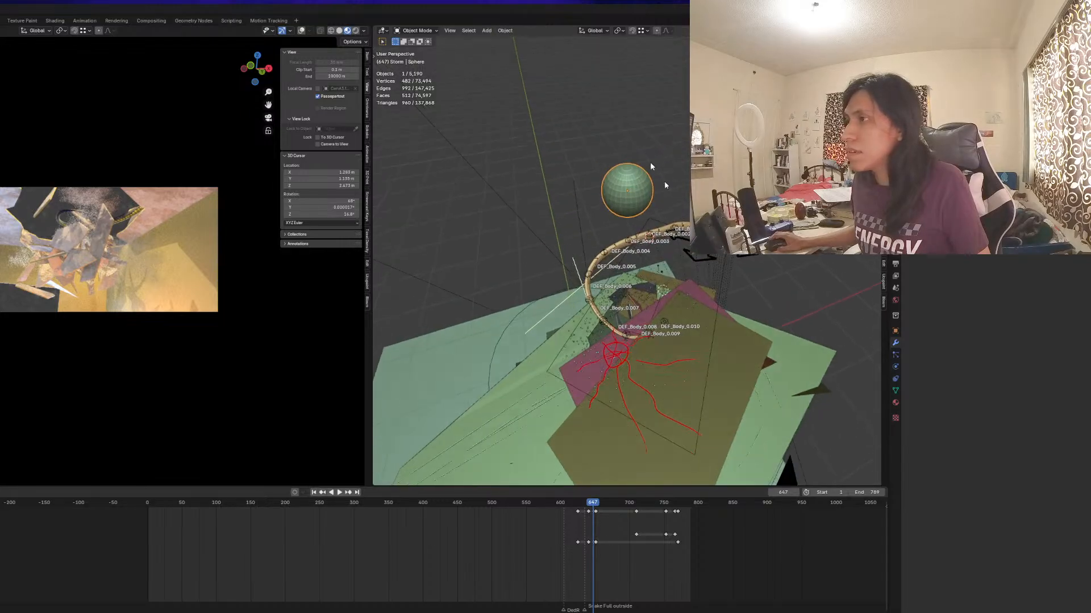
Scale the sphere uniformly to about 0.79, and flatten it along global Z to about 0.74
key("s")
left_click(680, 225)
key("s")
key("z")
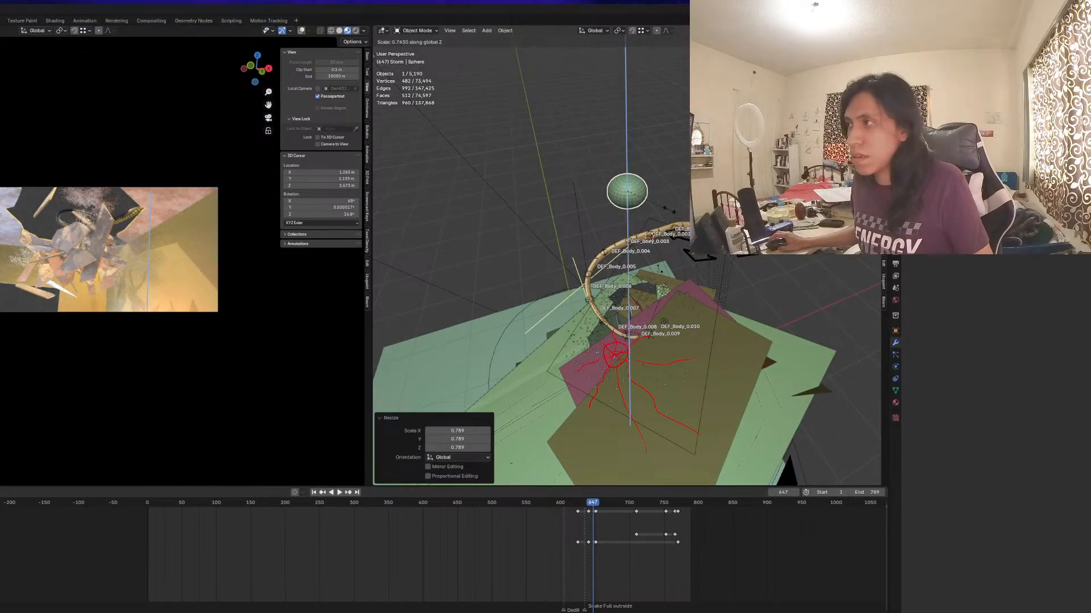
left_click(669, 210)
mouse_move(668, 210)
middle_mouse_down()
mouse_move(608, 200)
mouse_move(668, 220)
middle_mouse_up()
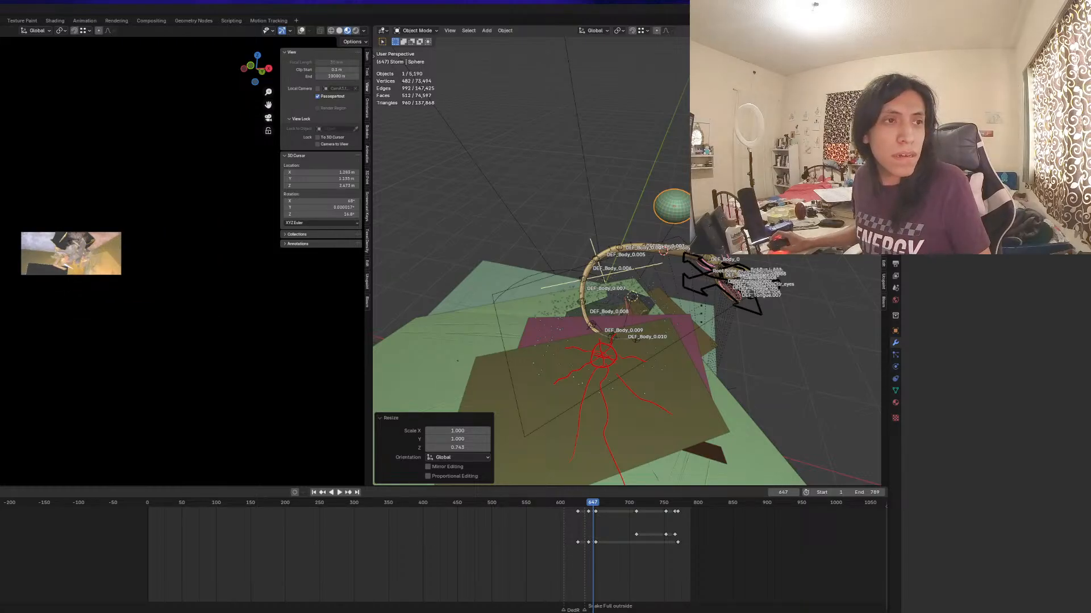
Duplicate the flattened sphere and move the copy so it overlaps the original's side
middle_click_drag(588, 256, 600, 280, "shift")
scroll(555, 287, "up", 3)
key("shift+d")
left_click(638, 290)
key("s")
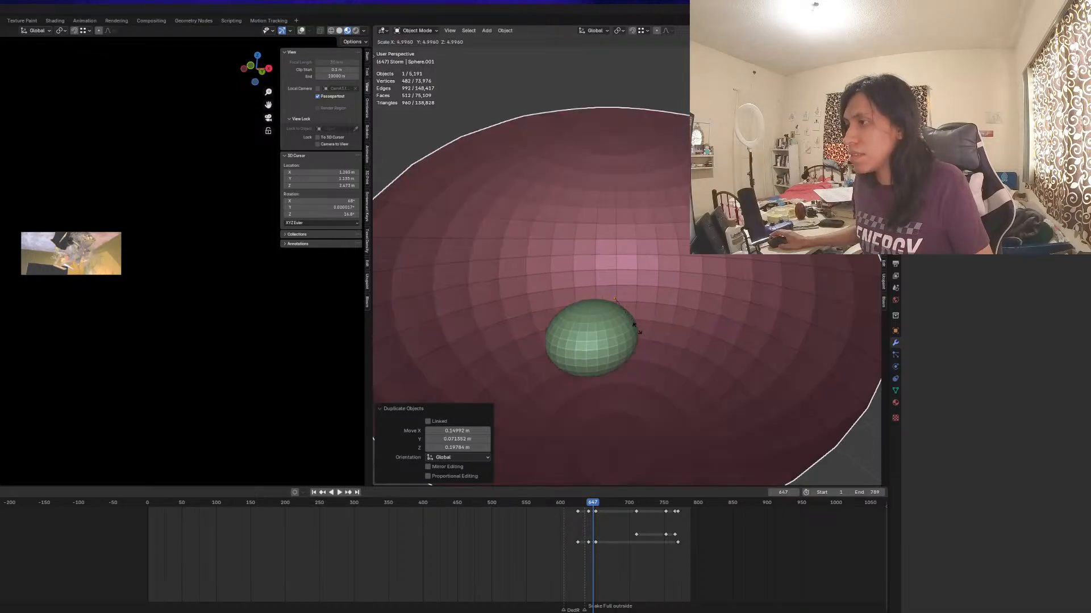
right_click(628, 314)
middle_click_drag(660, 326, 690, 345)
key("g")
left_click(666, 332)
scroll(690, 346, "down", 3)
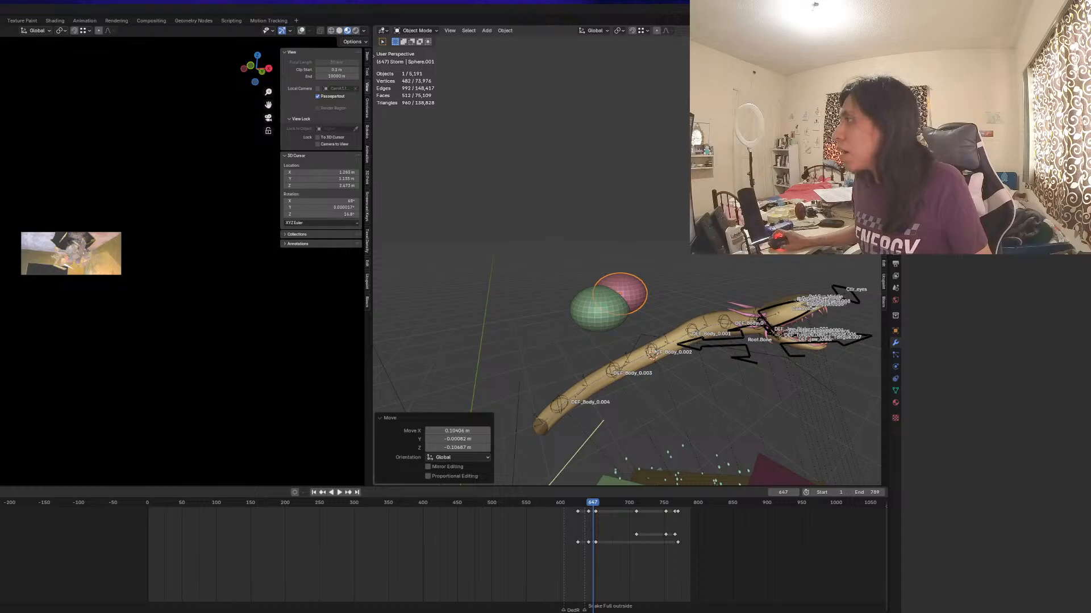
Try shifting the copied sphere, and duplicate it in place
middle_click_drag(691, 346, 631, 321)
key("g")
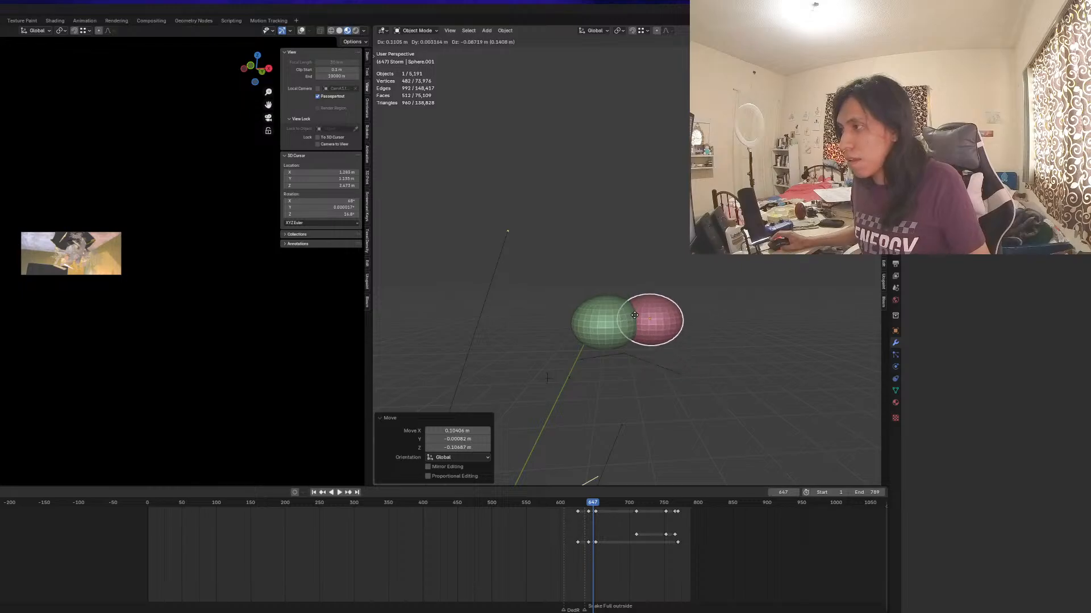
right_click(639, 319)
key("shift+d")
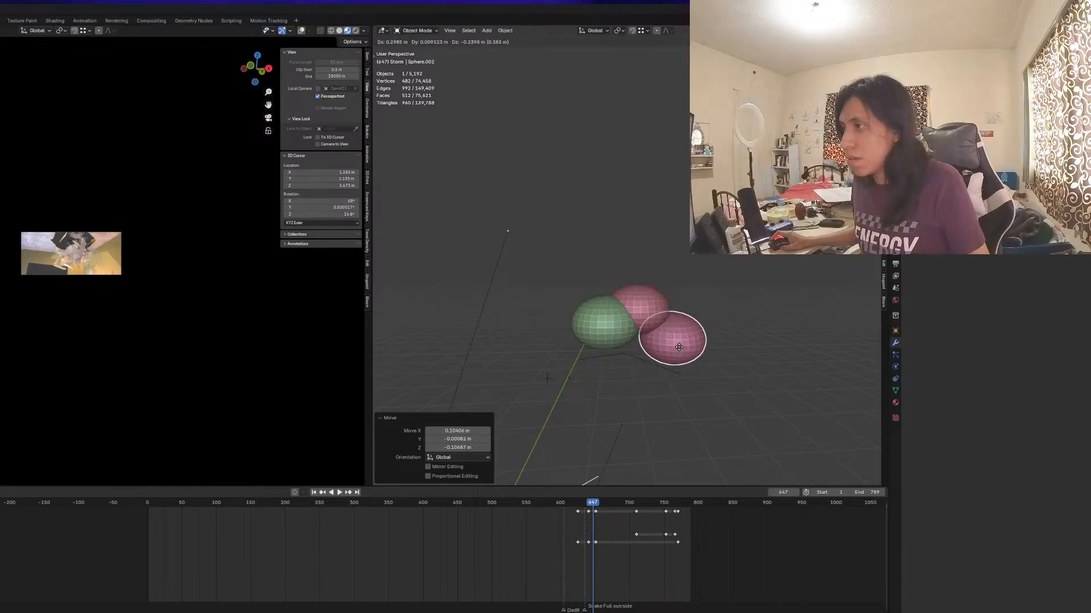
right_click(657, 309)
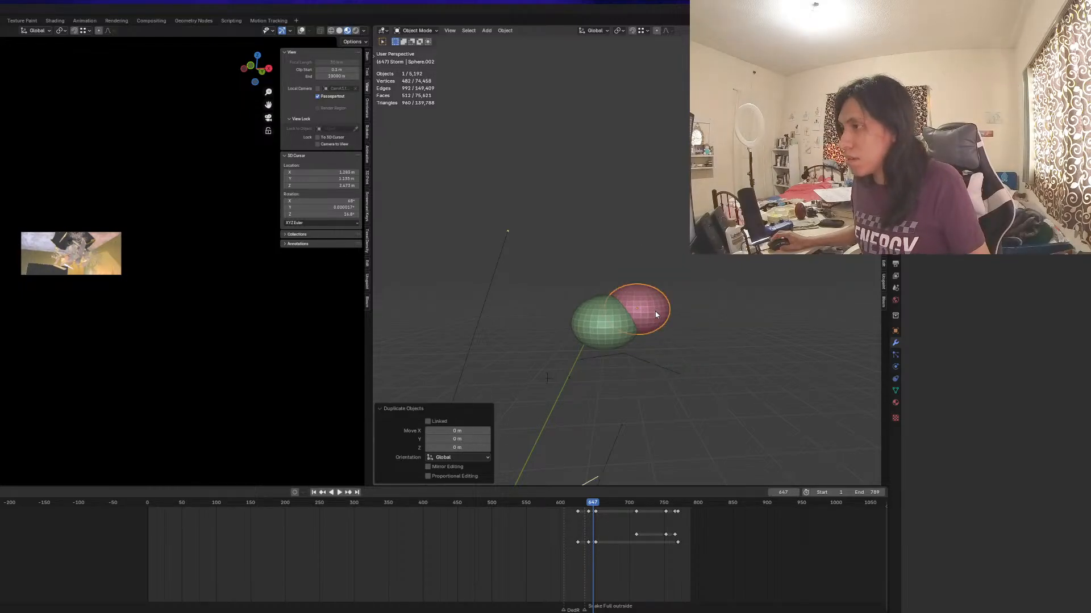
Delete both duplicated spheres
key("x")
left_click(645, 312)
key("x")
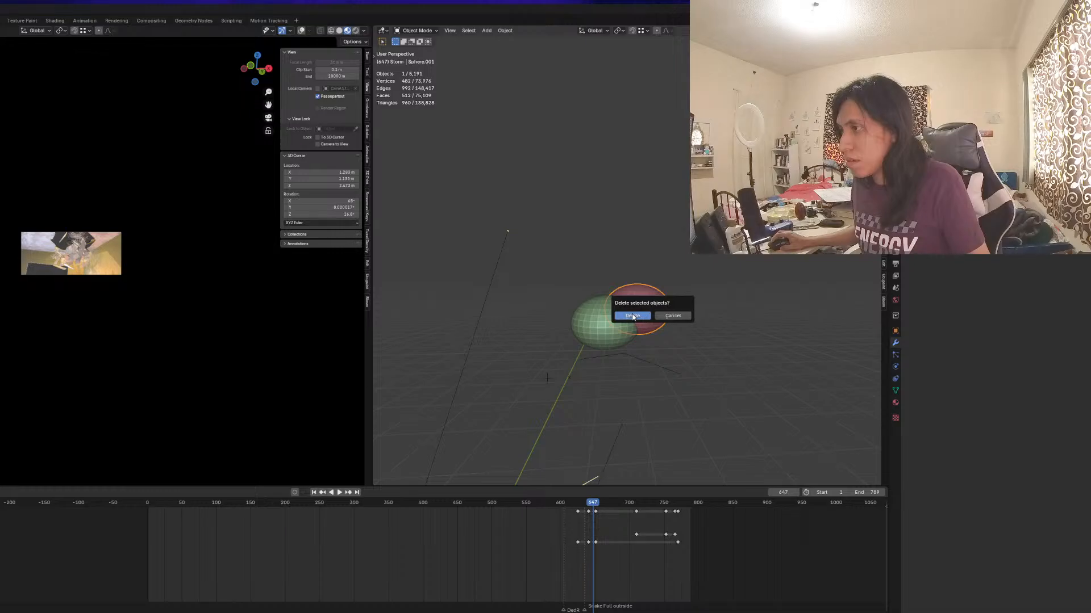
left_click(633, 315)
Select the original flattened sphere and apply its scale in Object Mode
left_click(615, 320)
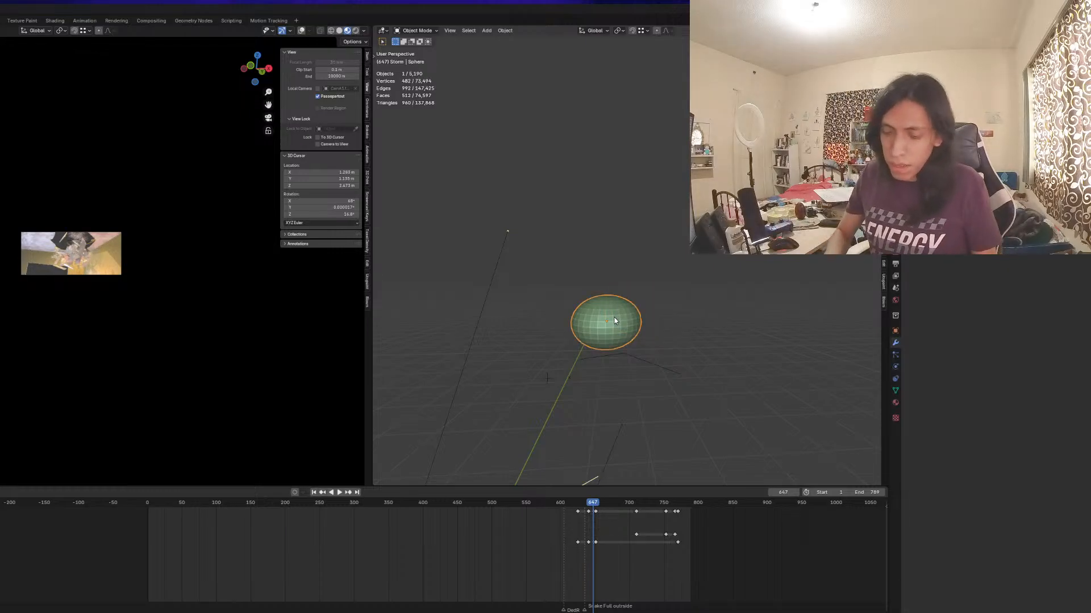
key("ctrl+Tab")
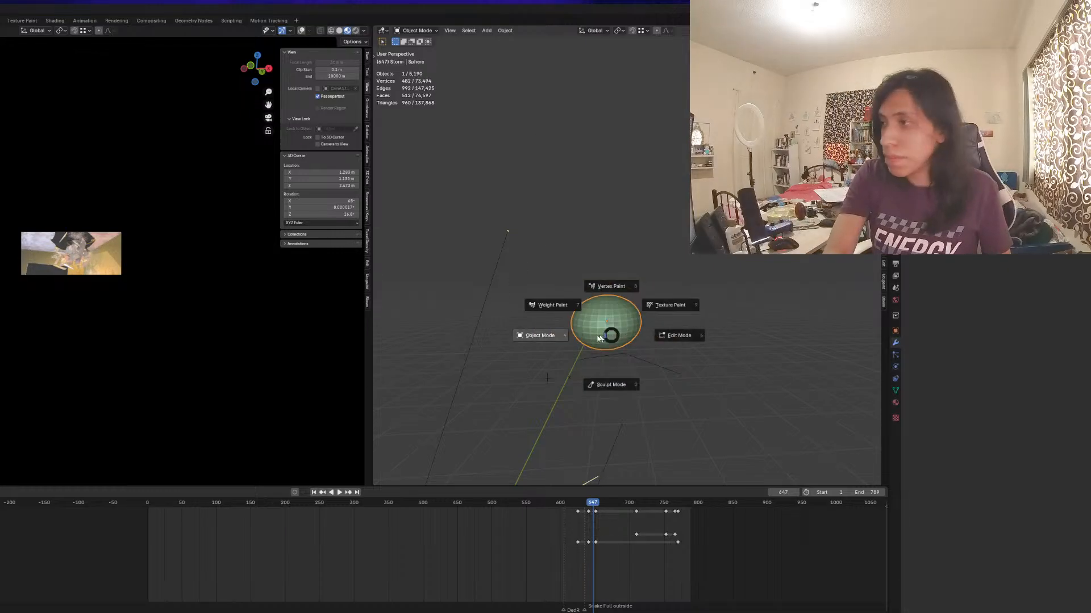
left_click(602, 385)
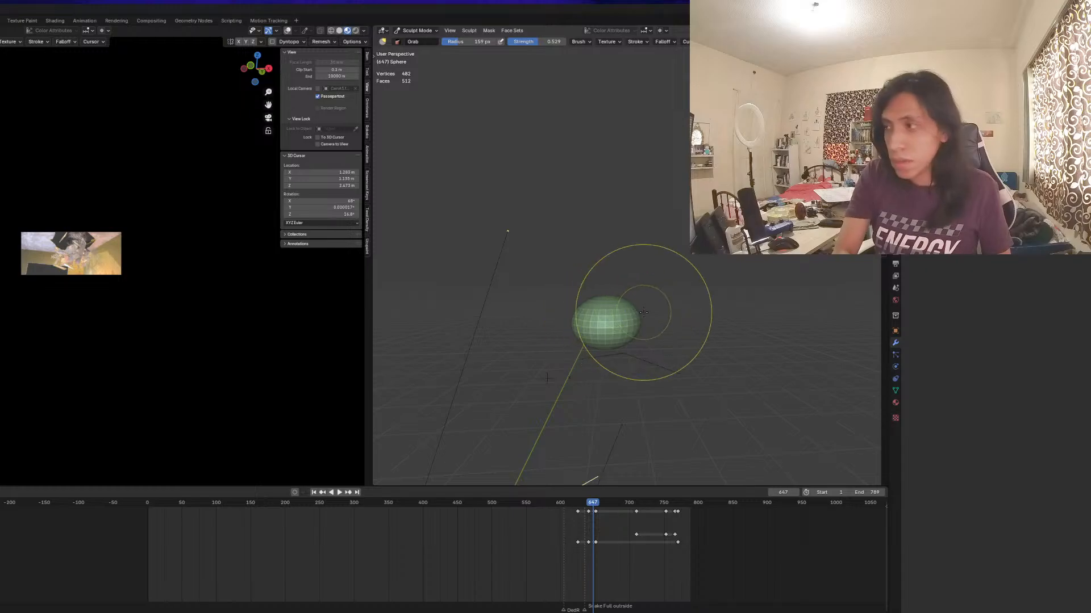
key("ctrl+Tab")
left_click(555, 314)
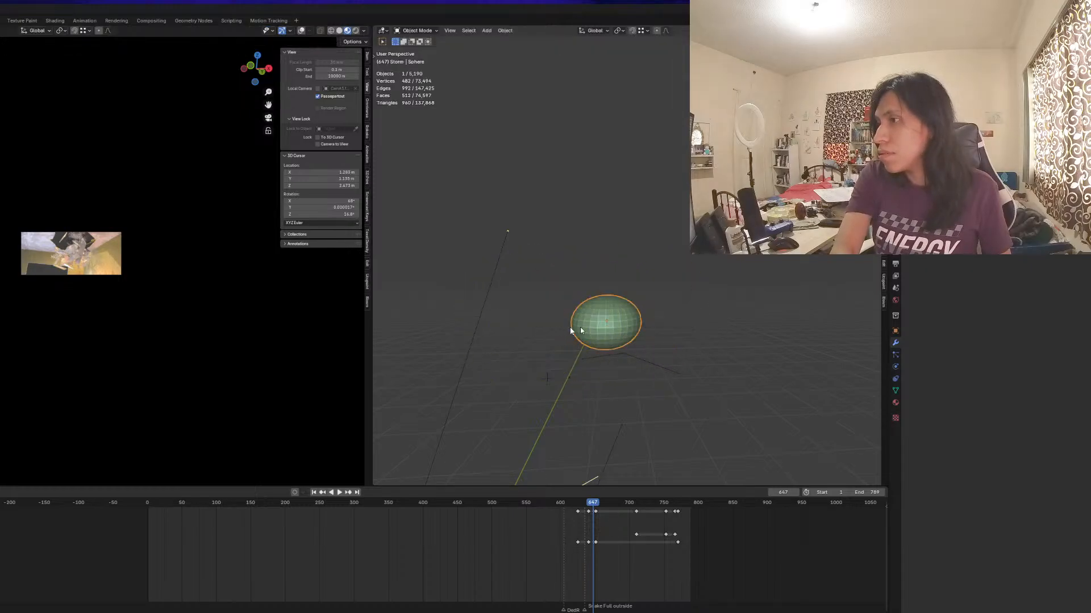
key("ctrl+a")
left_click(565, 335)
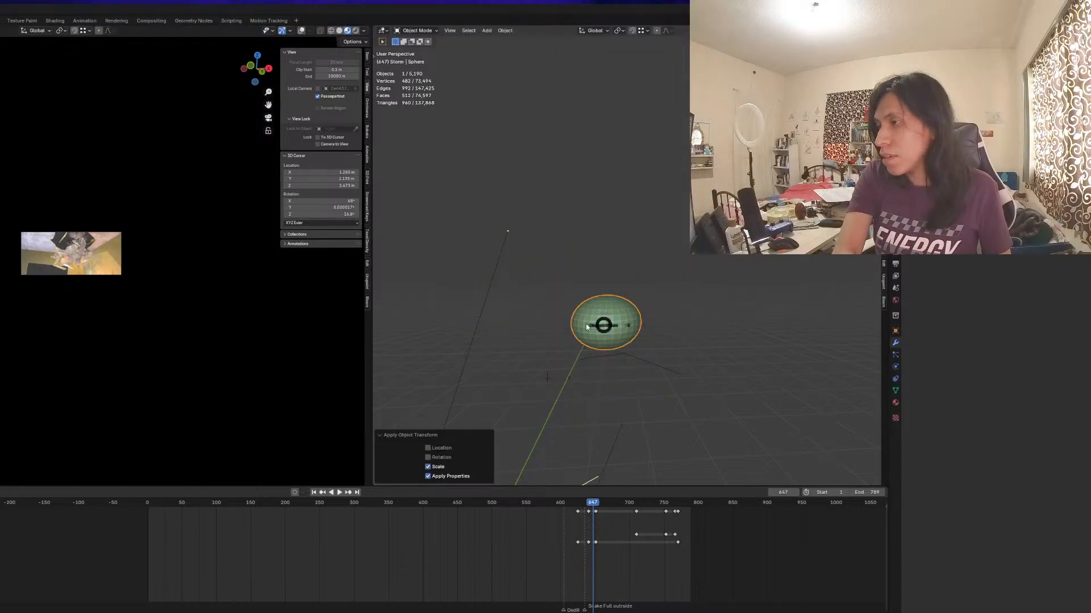
Stretch the sphere in Sculpt Mode with the Grab brush, pulling both ends outward and its top upward into a lens shape
key("ctrl+Tab")
left_click(597, 376)
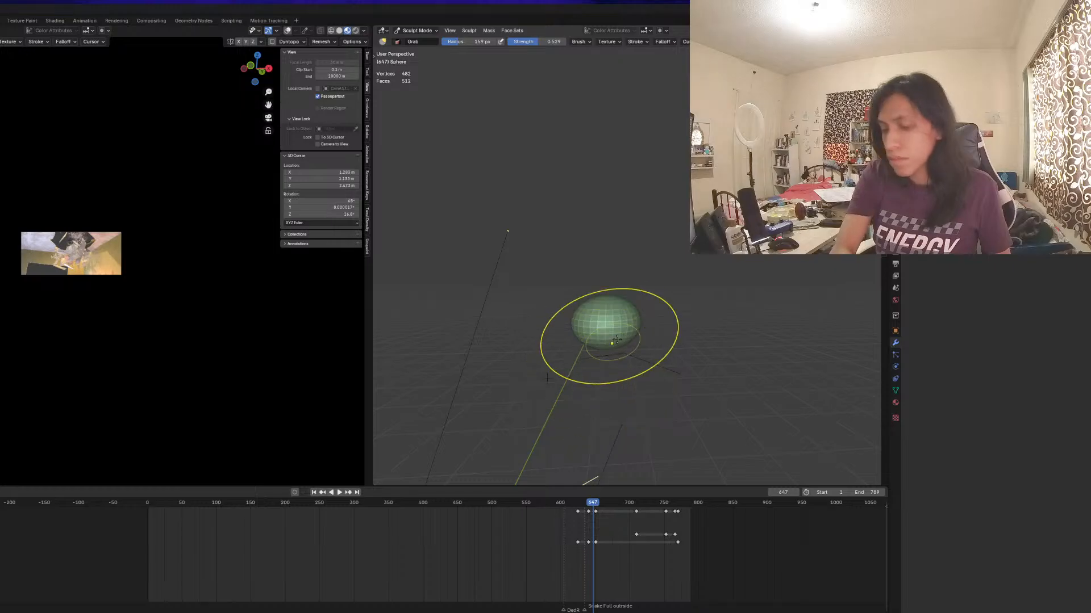
left_click_drag(637, 324, 665, 324)
left_click_drag(573, 321, 537, 336)
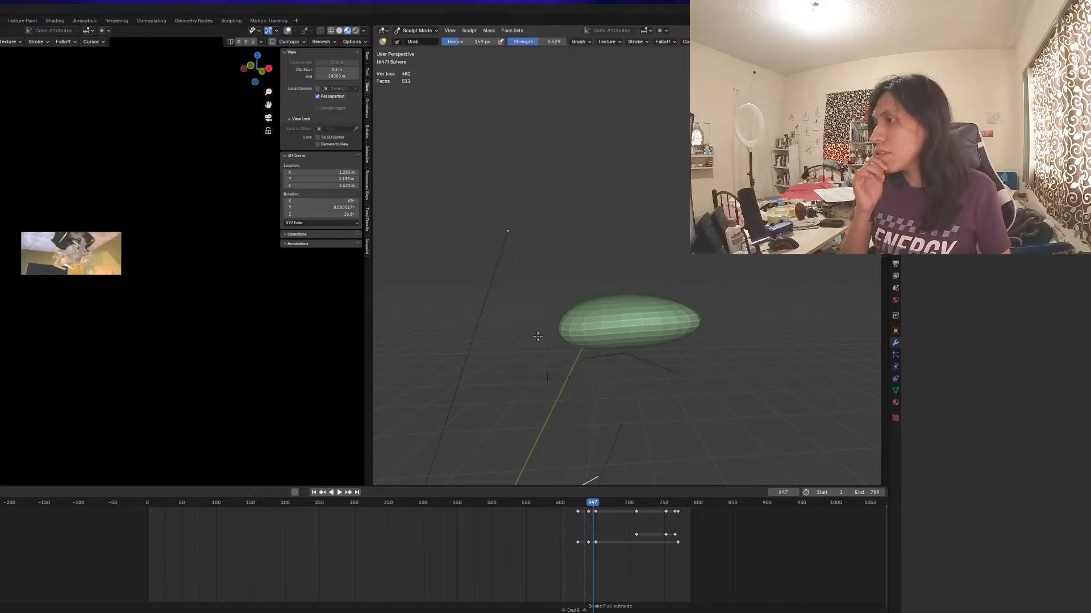
mouse_move(631, 334)
left_mouse_down()
mouse_move(629, 350)
mouse_move(593, 346)
left_mouse_up()
left_click_drag(615, 290, 615, 276)
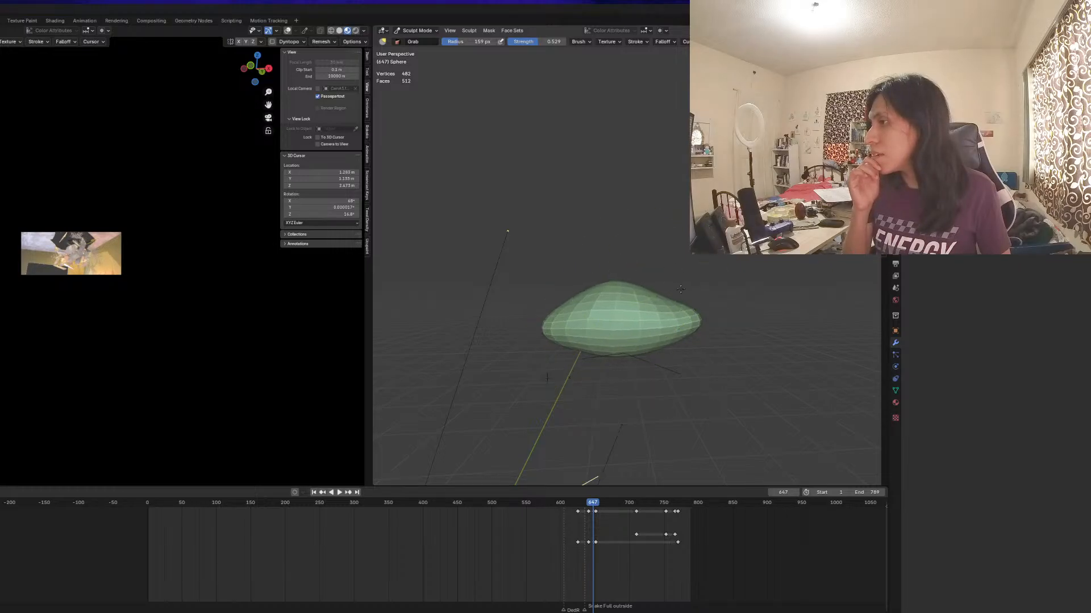
mouse_move(628, 323)
middle_mouse_down()
mouse_move(630, 309)
mouse_move(629, 335)
middle_mouse_up()
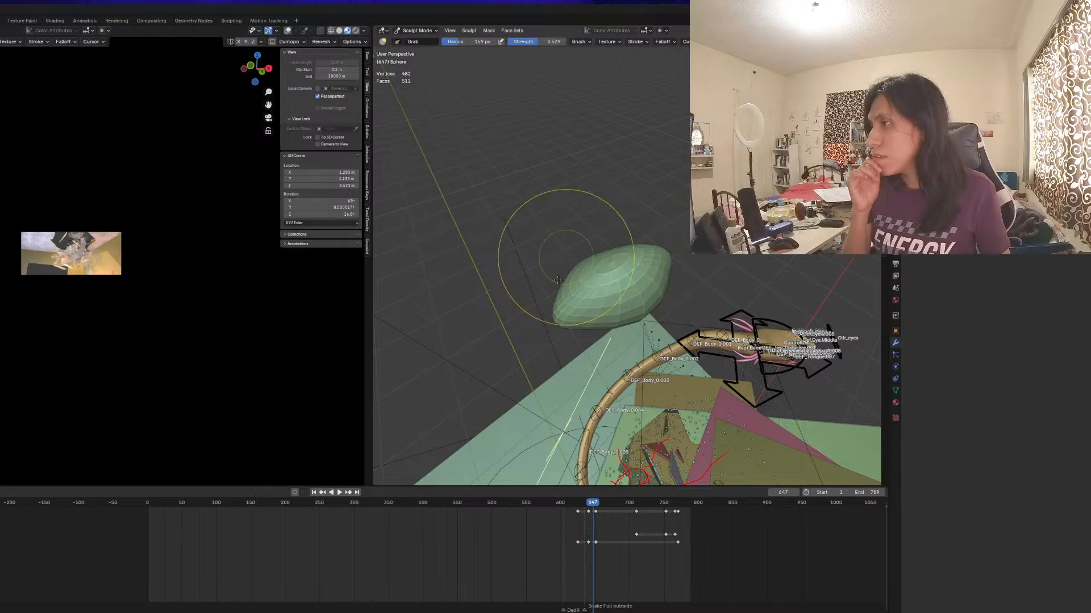
mouse_move(567, 244)
middle_mouse_down()
mouse_move(612, 304)
mouse_move(558, 308)
mouse_move(523, 203)
mouse_move(511, 278)
mouse_move(530, 300)
middle_mouse_up()
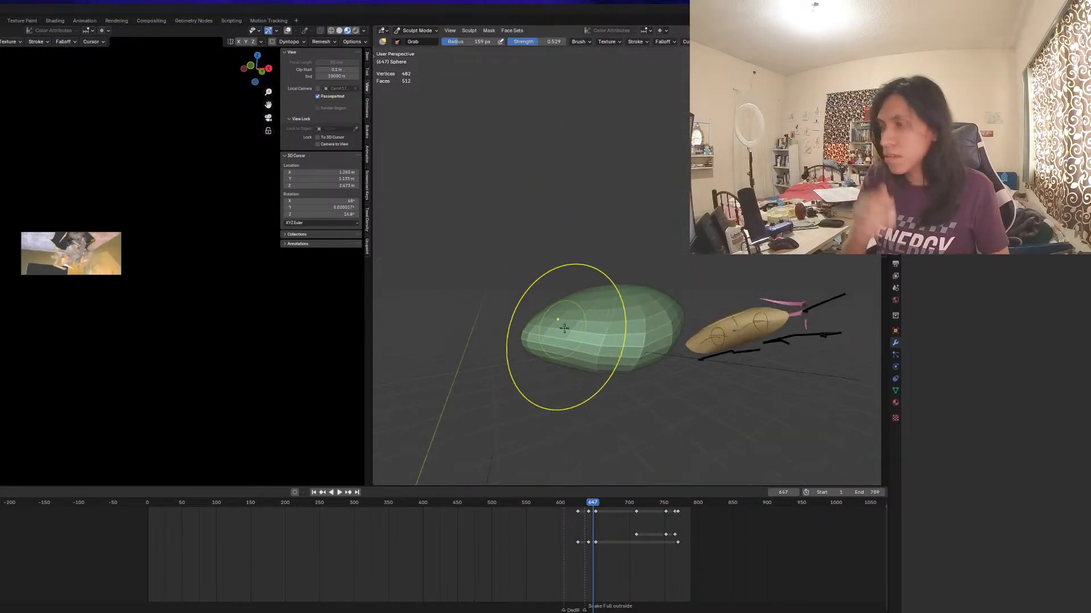
Return to Object Mode, duplicate the sculpted shape and place the copy about 0.3 m higher
key("ctrl+Tab")
left_click(498, 344)
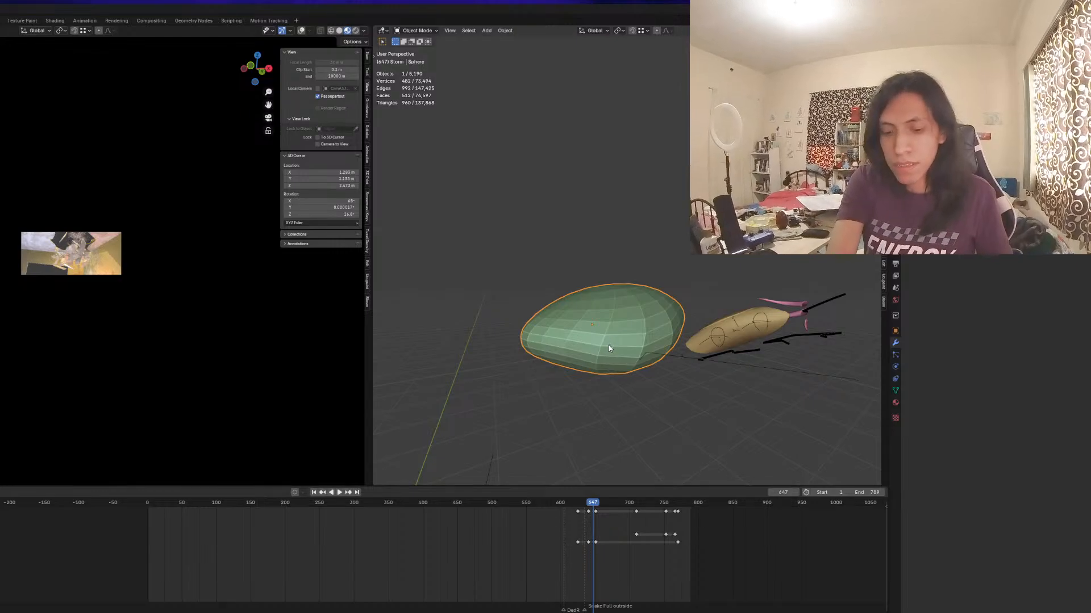
key("shift+d")
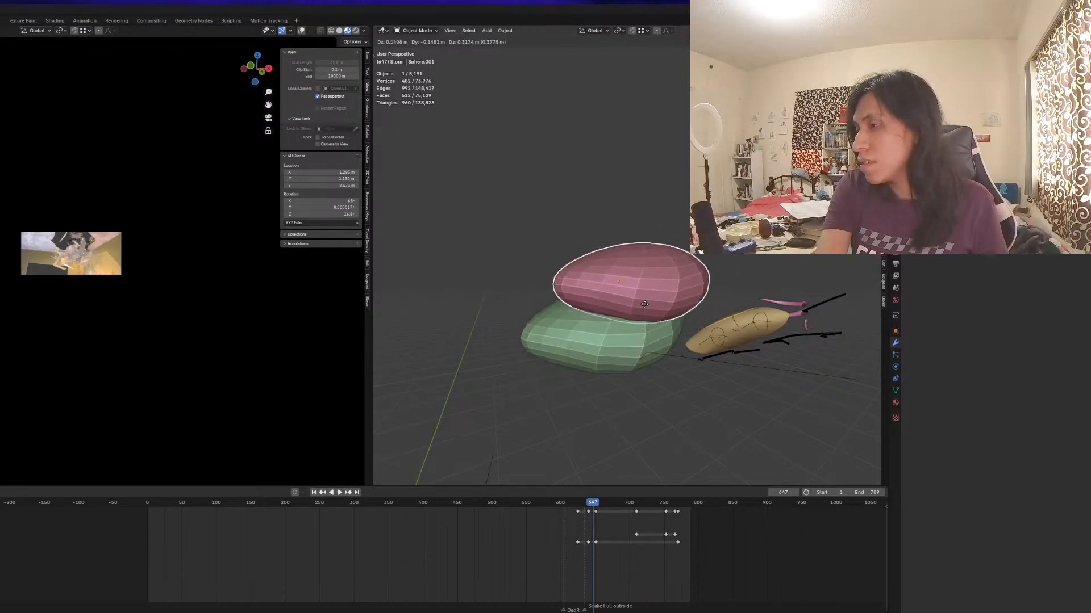
left_click(601, 316)
mouse_move(602, 316)
middle_mouse_down()
mouse_move(599, 360)
mouse_move(591, 301)
mouse_move(588, 326)
mouse_move(598, 300)
middle_mouse_up()
Push the copy's narrow end inward with the Grab brush in Sculpt Mode
key("ctrl+Tab")
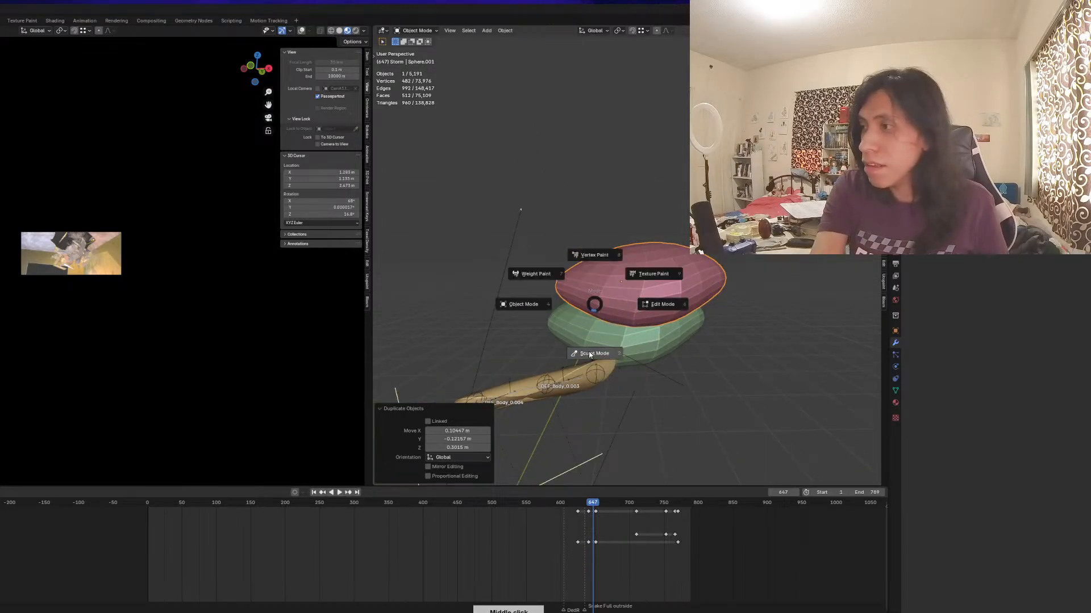
left_click(590, 355)
left_click_drag(585, 286, 604, 290)
left_click_drag(590, 291, 594, 302)
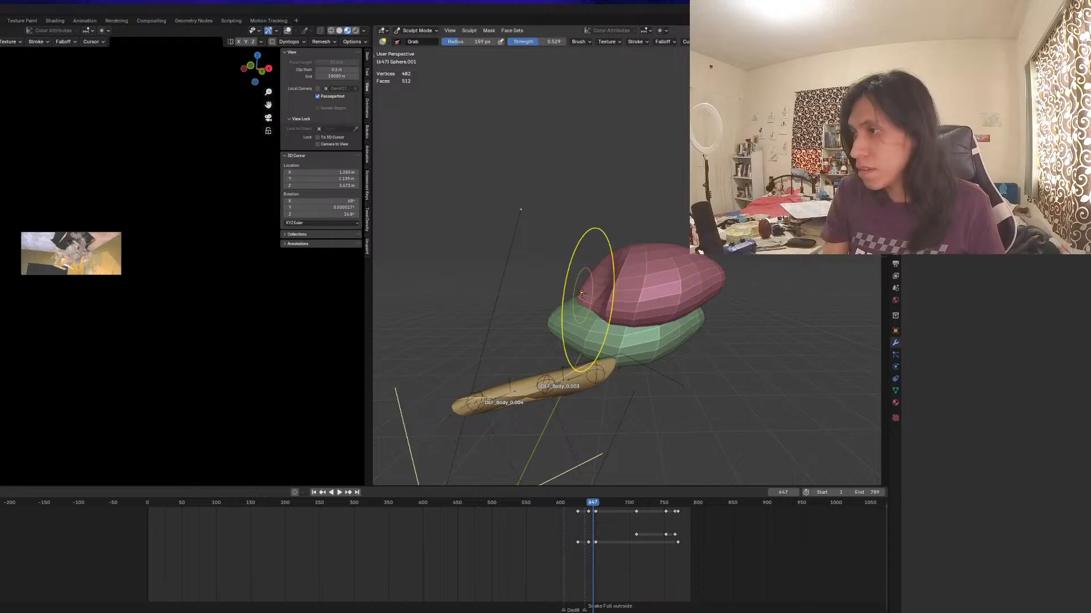
Undo the latest Grab strokes on the copy's end
key("ctrl+z")
key("ctrl+z")
key("ctrl+z")
key("ctrl+z")
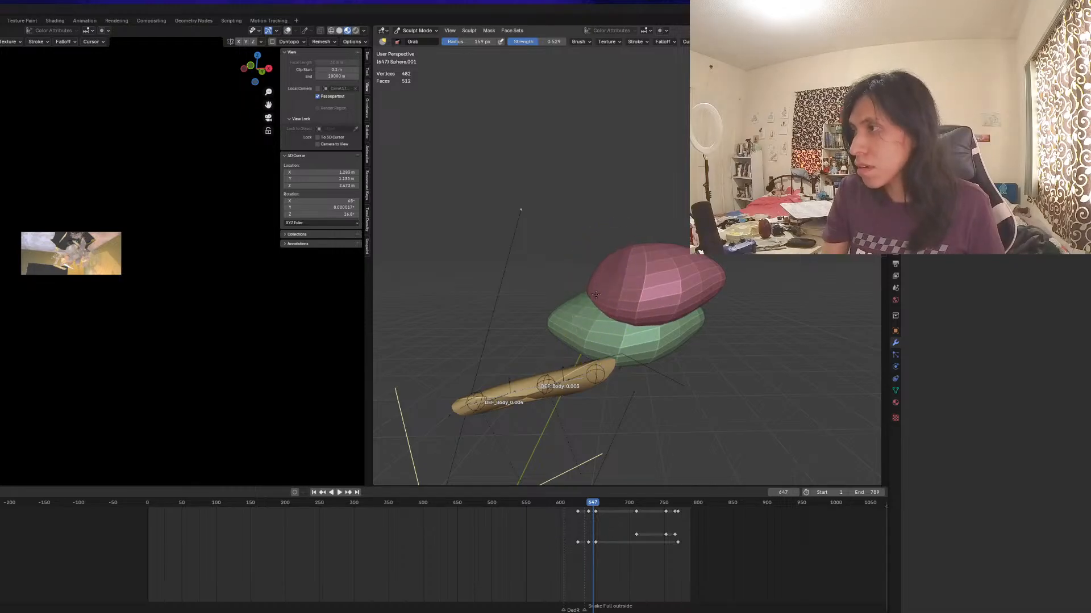
Reshape the upper copy with Grab brush strokes, pulling its near end outward and its sides down over the lower shape
left_click_drag(595, 294, 616, 273)
left_click_drag(617, 272, 571, 271)
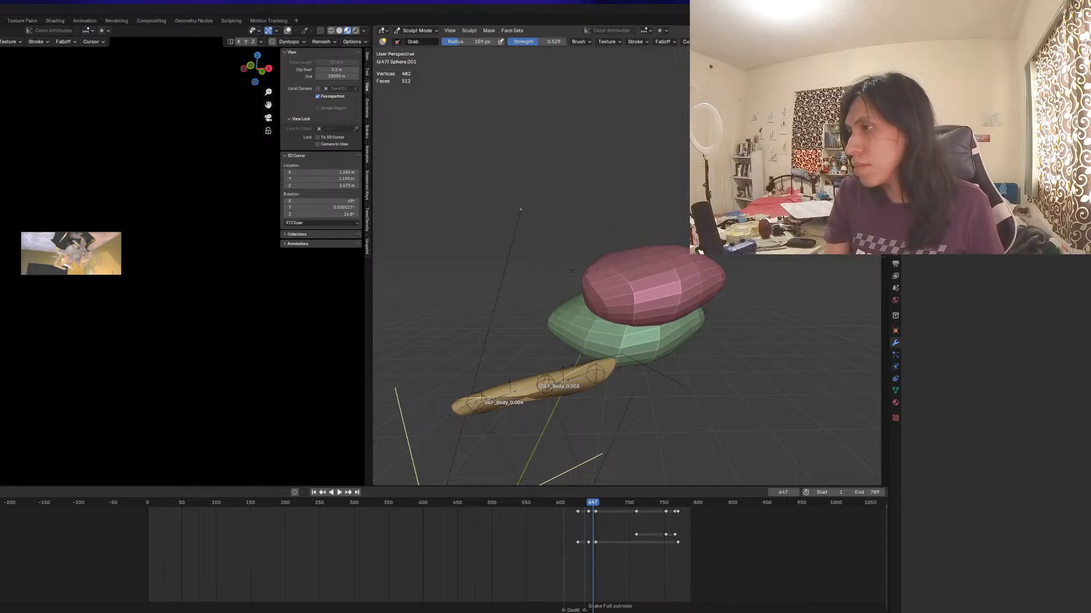
left_click_drag(668, 294, 651, 296)
left_click_drag(652, 295, 659, 358)
mouse_move(658, 359)
middle_mouse_down()
mouse_move(567, 298)
mouse_move(594, 363)
middle_mouse_up()
left_click_drag(670, 315, 658, 348)
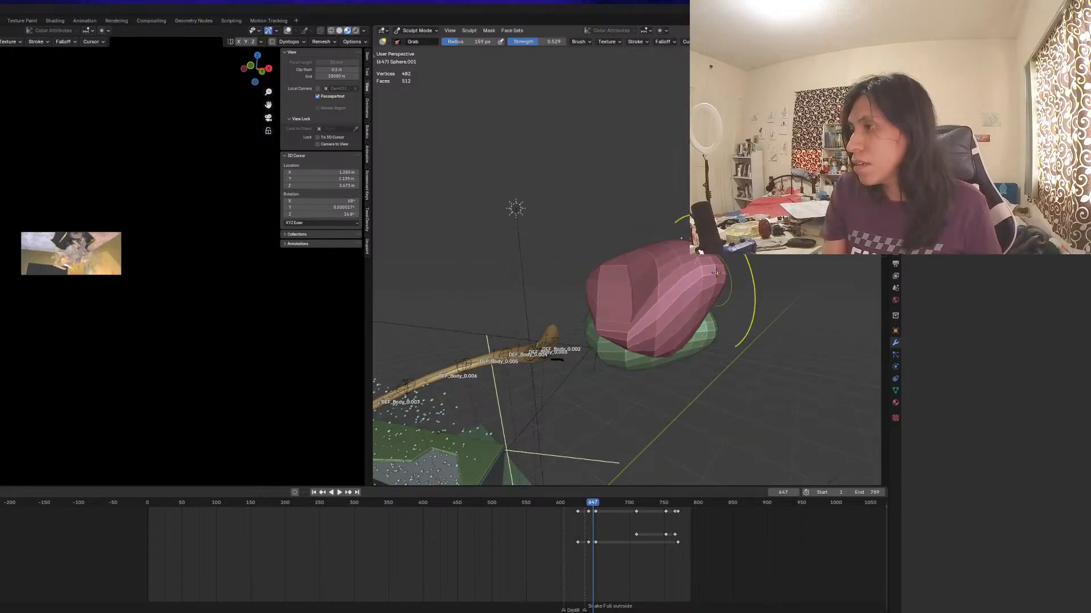
left_click_drag(715, 277, 717, 309)
mouse_move(654, 325)
left_mouse_down()
mouse_move(646, 294)
mouse_move(629, 303)
left_mouse_up()
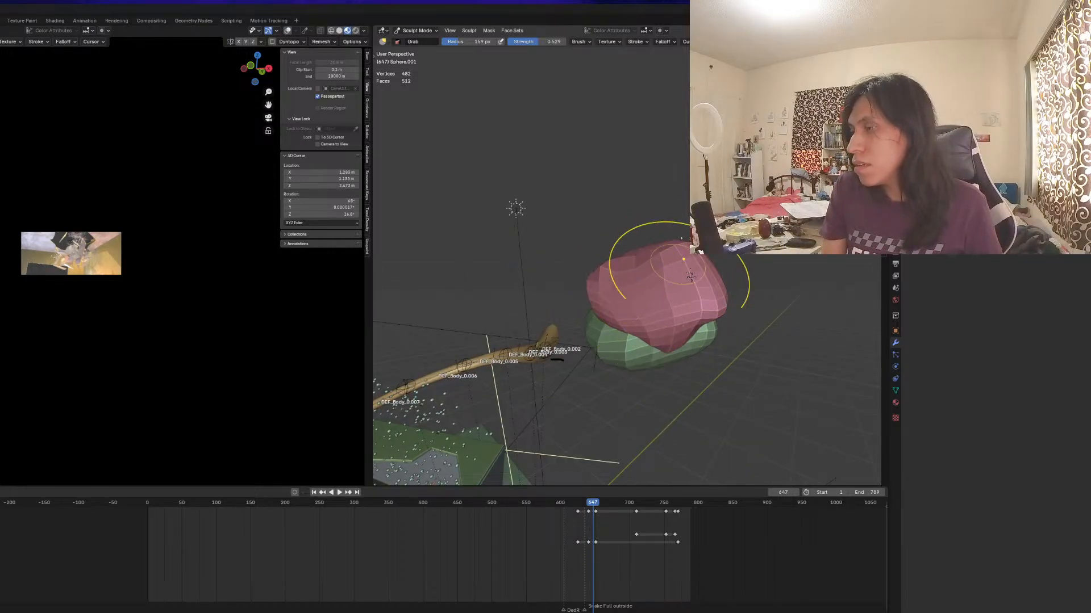
Check the sculpted shapes from a distance and through the camera, playing the animation briefly around frame 647
middle_click_drag(690, 275, 617, 268)
scroll(654, 275, "down", 3)
middle_click_drag(699, 302, 663, 271)
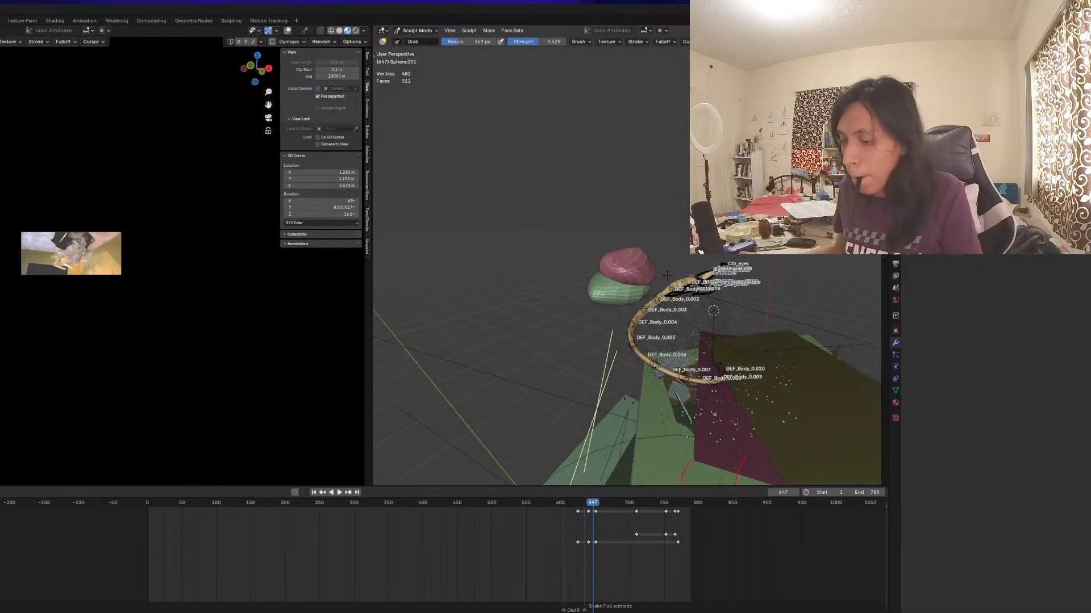
key("KP_0")
scroll(72, 245, "up", 3)
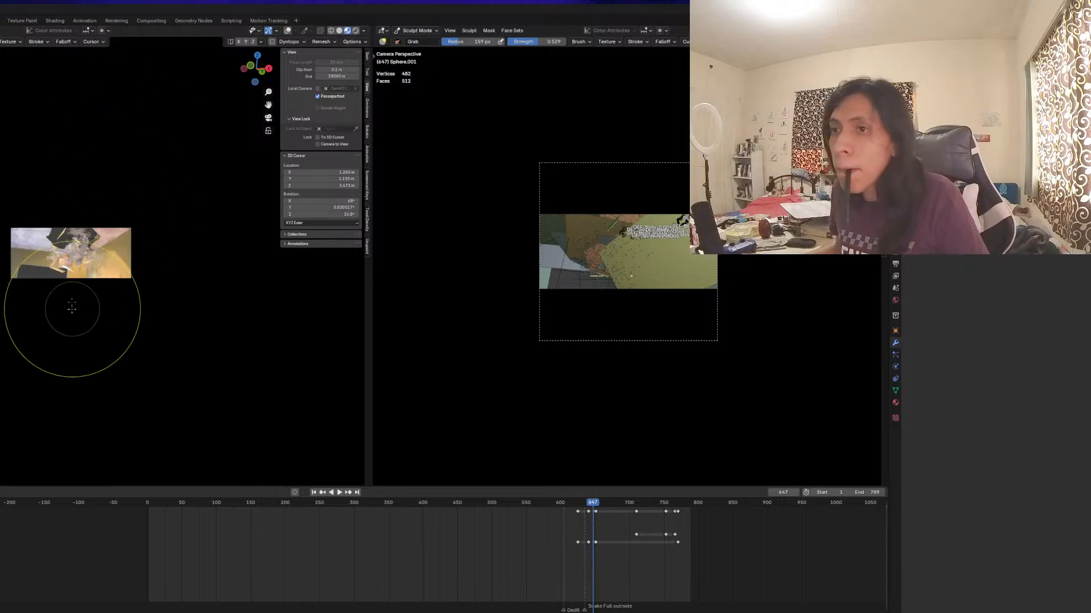
scroll(71, 246, "up", 2)
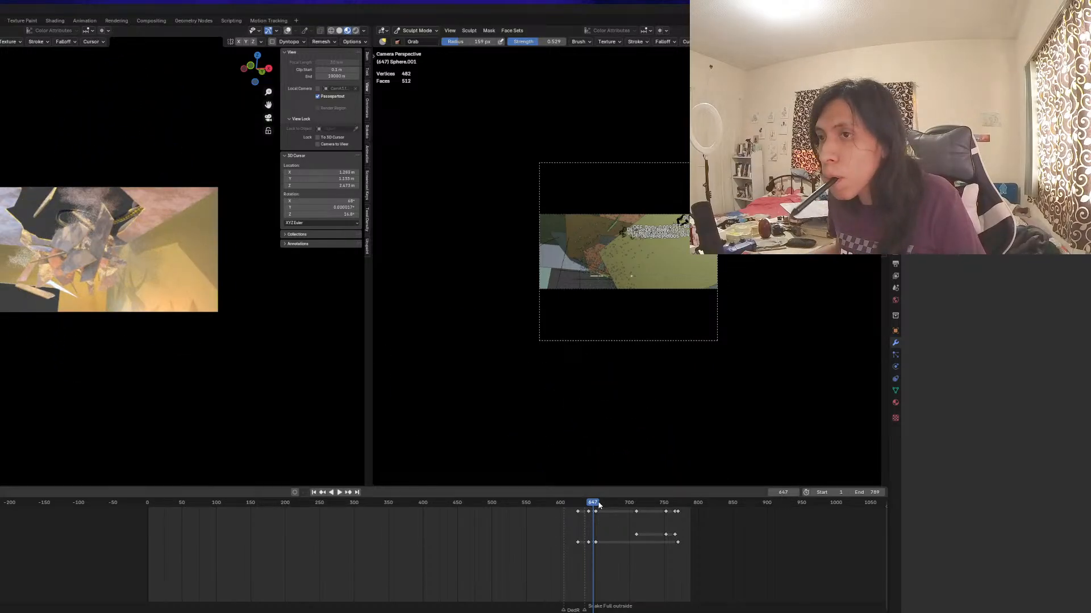
key("space")
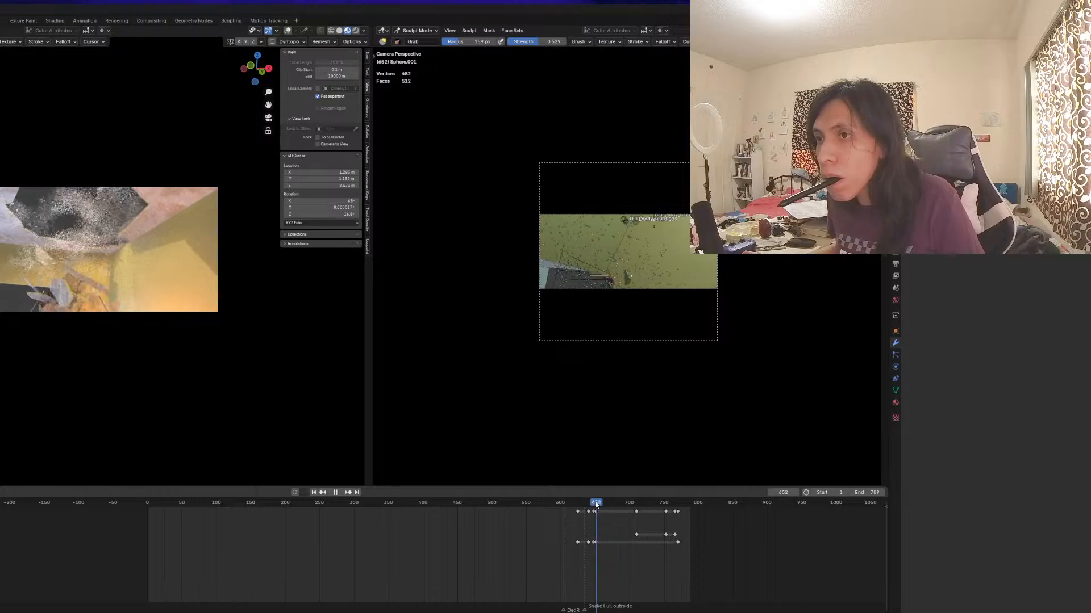
key("Escape")
Return to Object Mode, select both sculpted shapes, duplicate them and place the copies about 0.26 m away
middle_click_drag(586, 284, 633, 293)
key("ctrl+Tab")
left_click(660, 227)
scroll(648, 238, "up", 3)
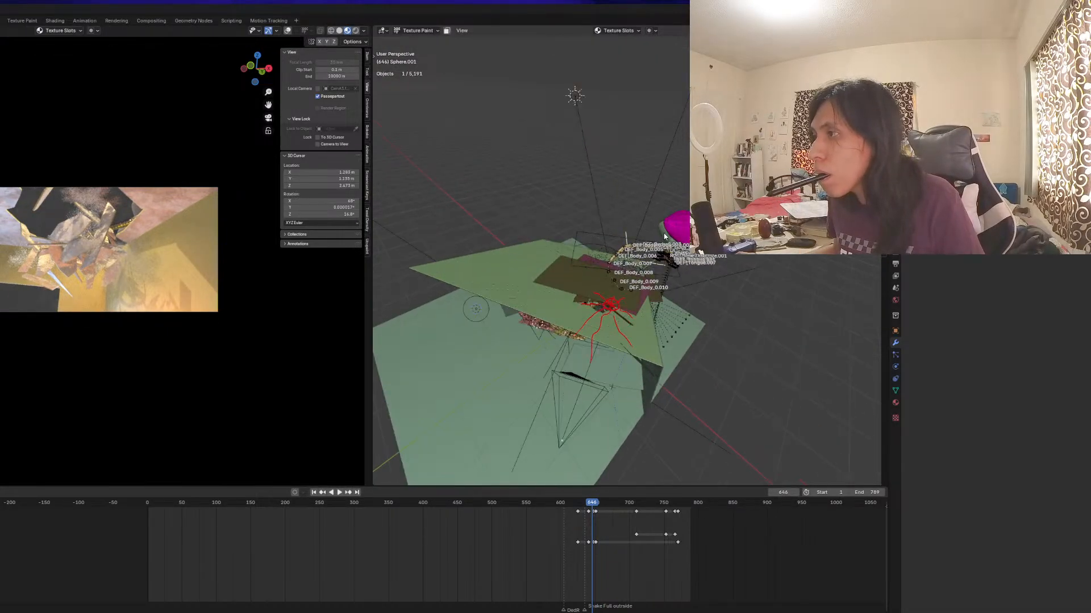
key("ctrl+Tab")
left_click(627, 236)
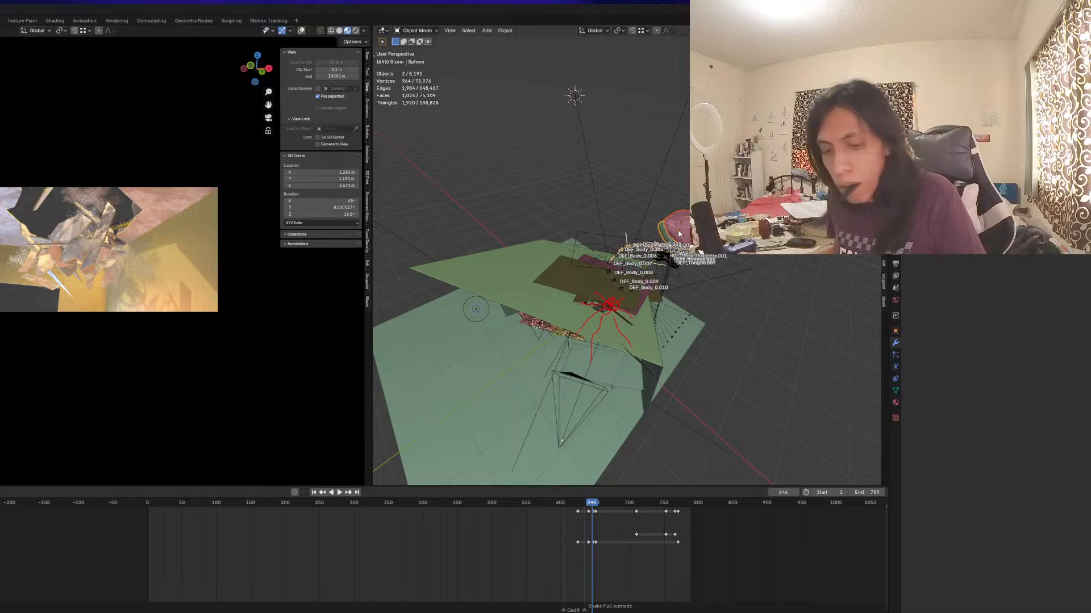
key("shift+d")
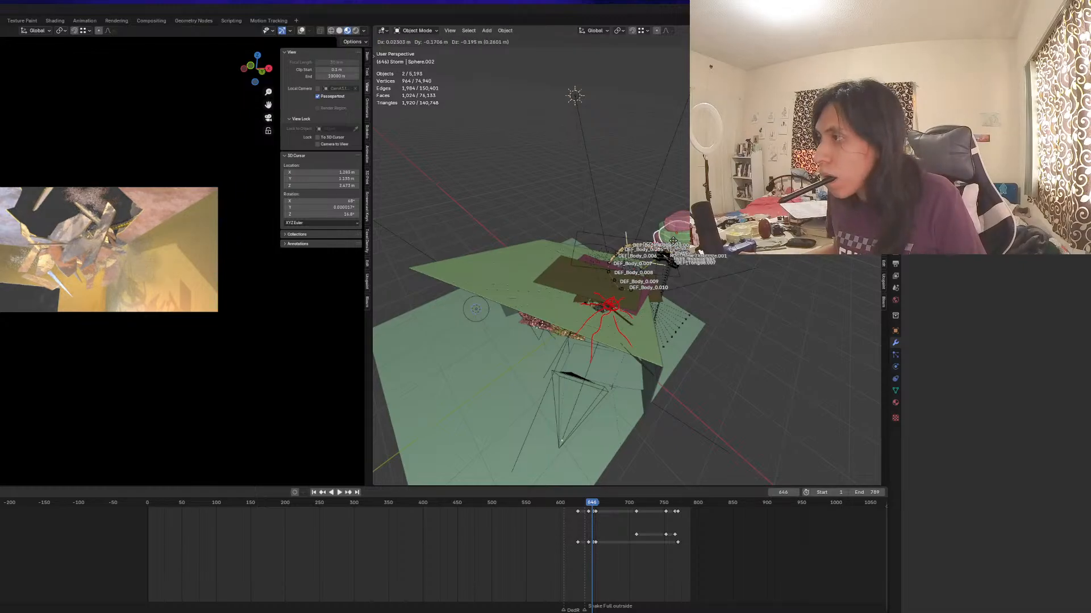
left_click(673, 240)
Select all four sculpted shapes and move them together away from the snake toward the far side of the roof
middle_click_drag(673, 240, 606, 323)
left_click(657, 288, "shift")
key("g")
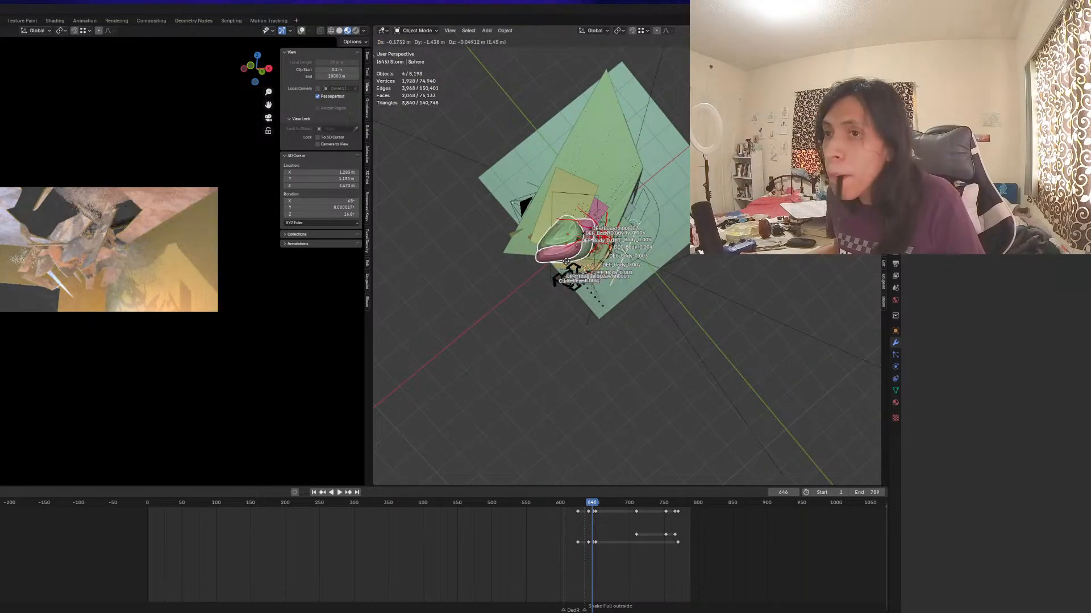
left_click(523, 193)
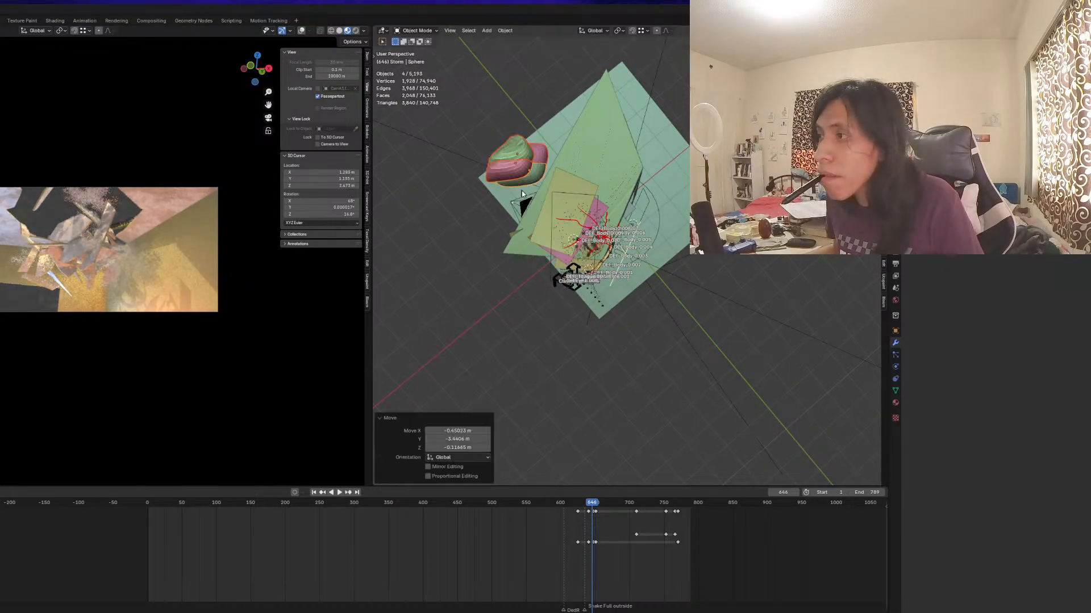
Reposition the four shapes above the roof in two moves and rotate them 13.2° about the view axis
middle_click_drag(698, 335, 555, 316)
key("g")
left_click(520, 252)
middle_click_drag(618, 284, 583, 261)
key("g")
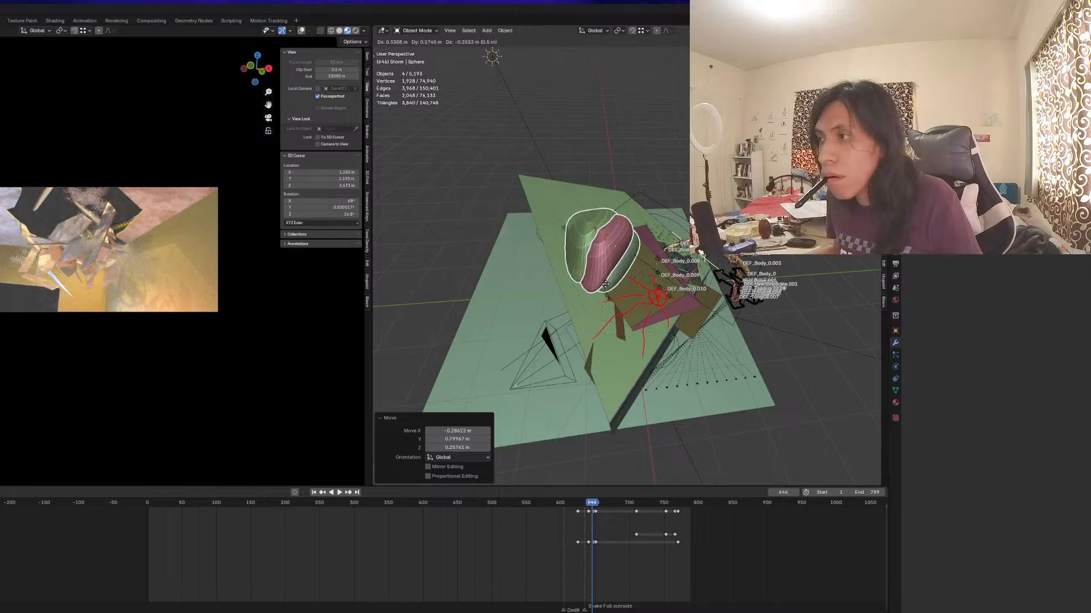
middle_click_drag(619, 279, 653, 266)
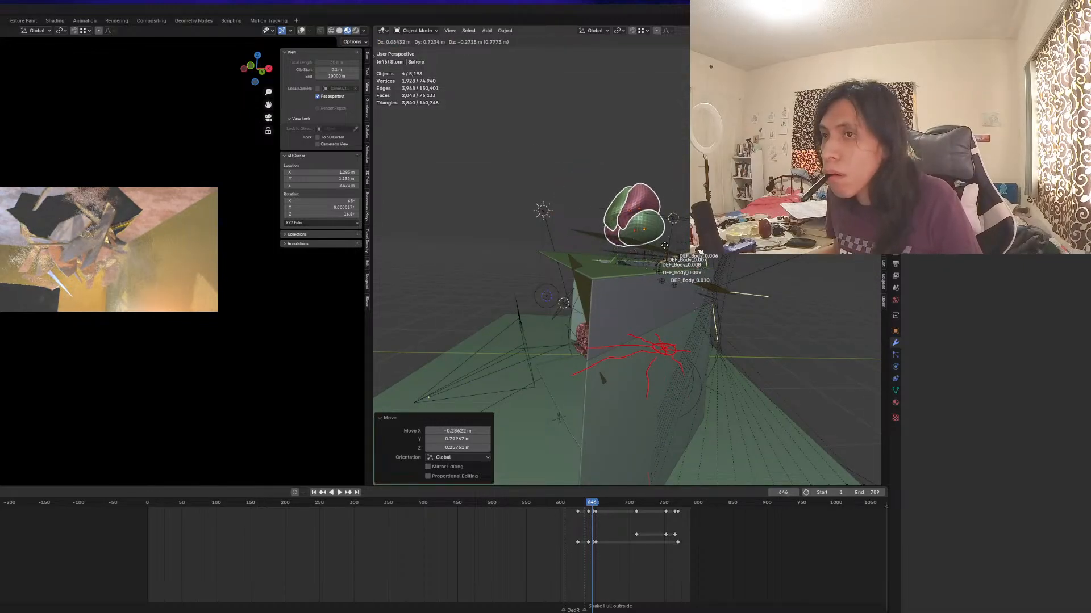
left_click(664, 244)
middle_click_drag(663, 251, 656, 304)
key("r")
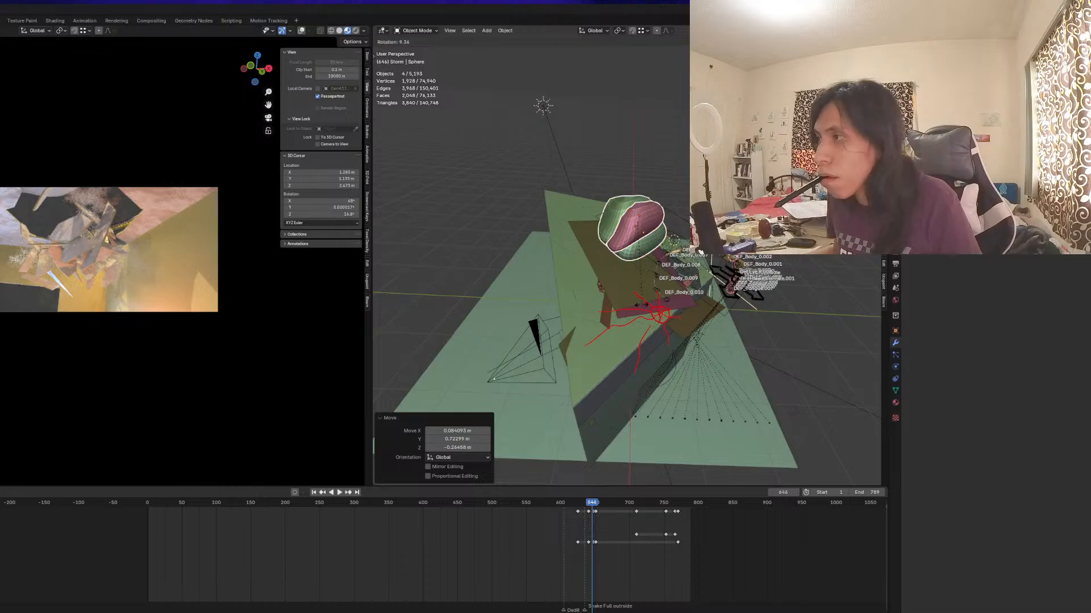
left_click(639, 287)
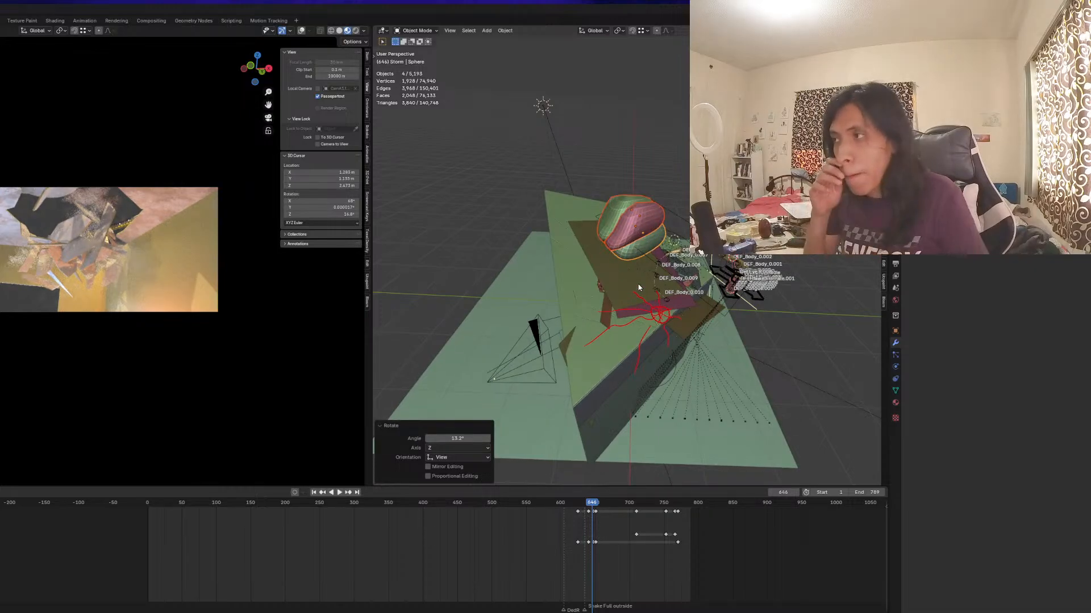
Join the four shapes into a single object and rename it Cloud
middle_click_drag(573, 244, 605, 248)
middle_click_drag(540, 250, 559, 243)
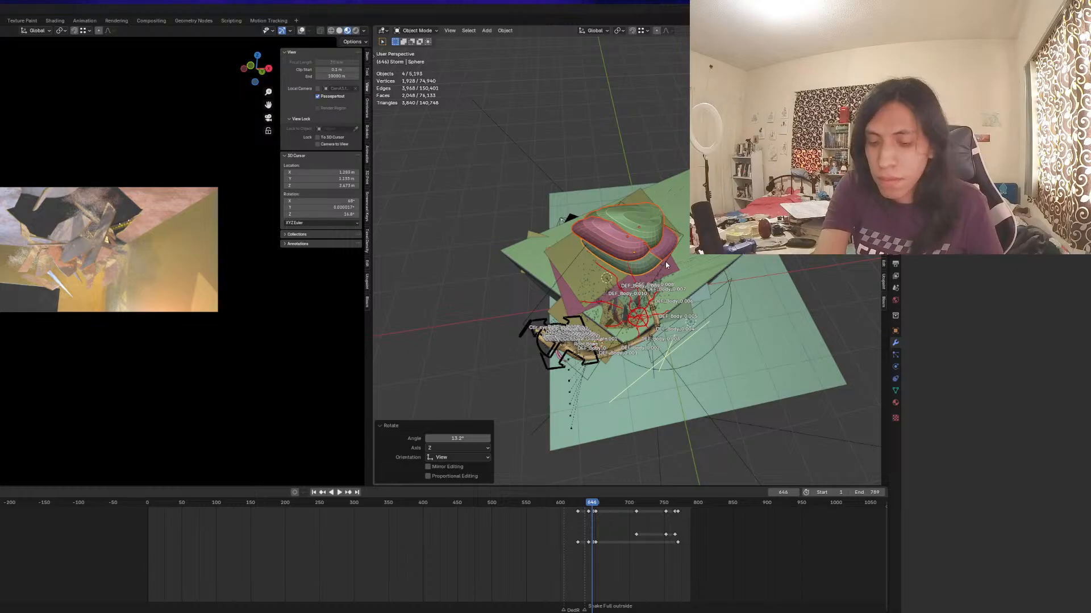
key("Delete")
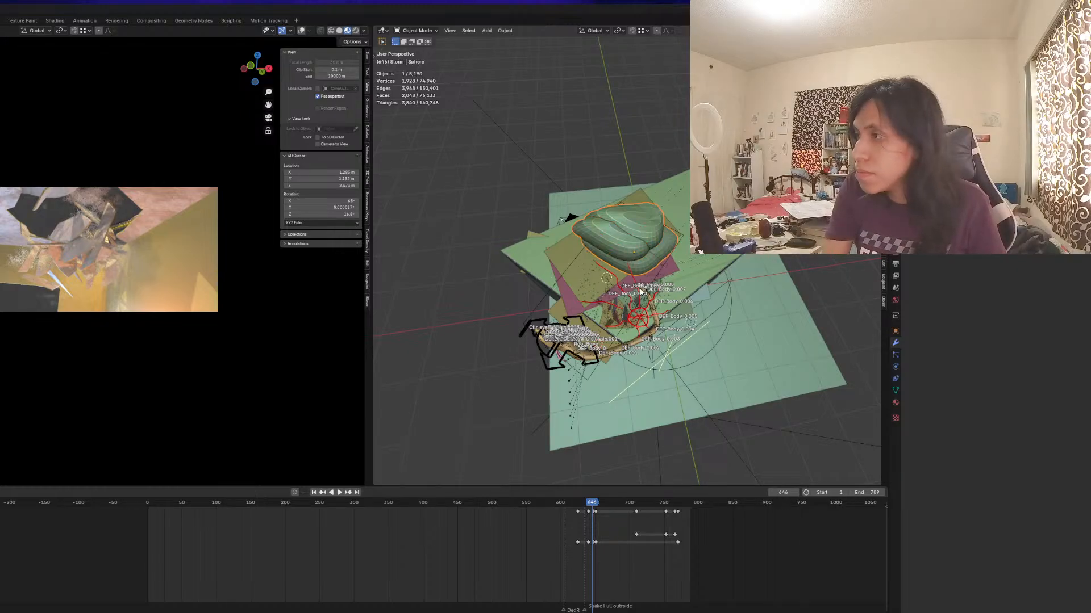
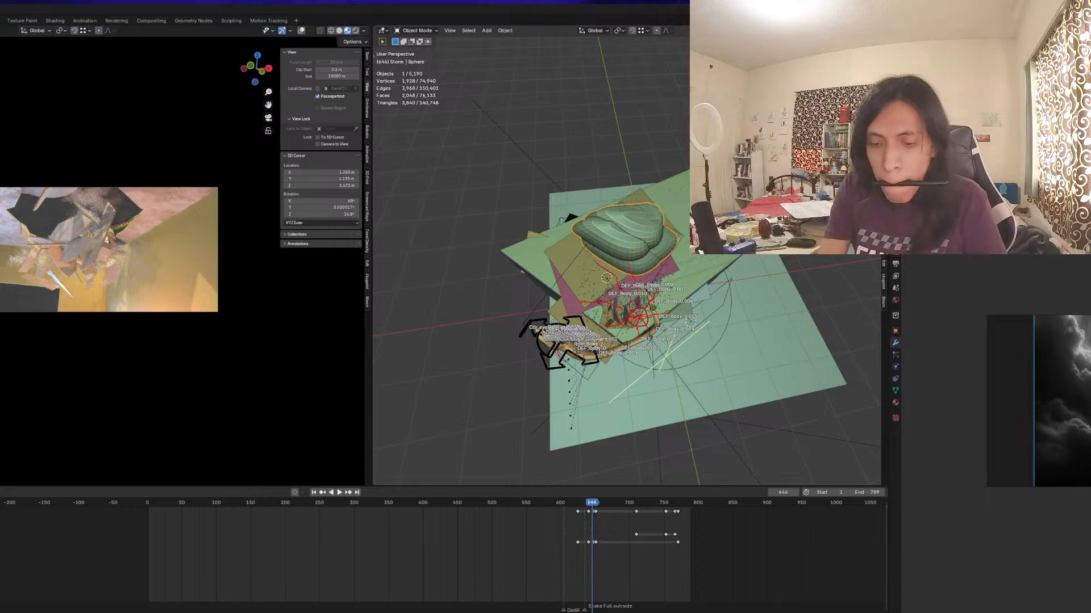
key("Return")
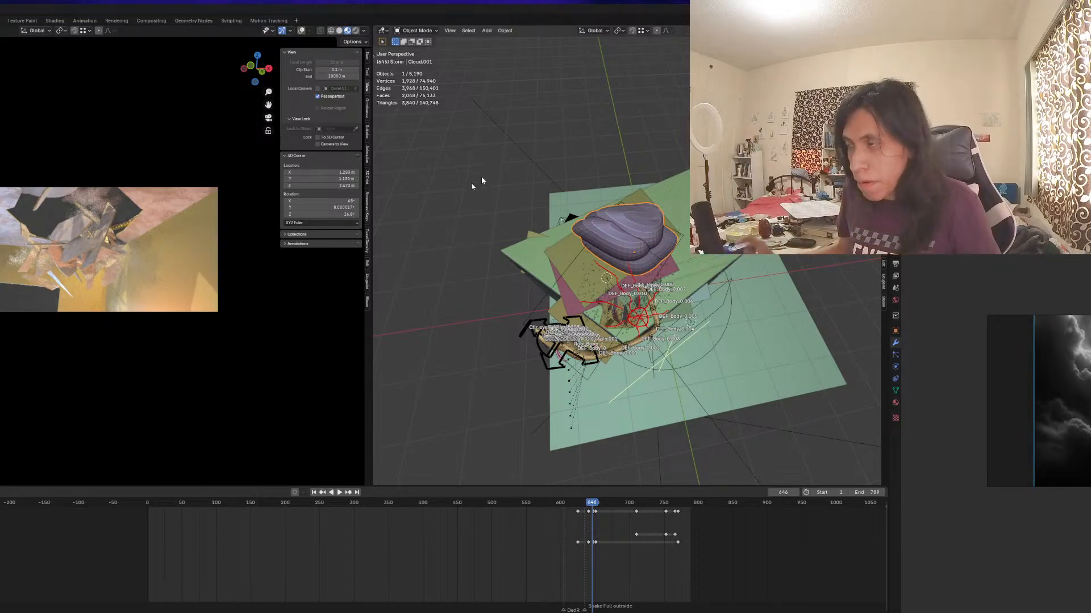
Enter Sculpt Mode on the cloud and voxel-remesh it with a voxel size of about 0.112 m
middle_click_drag(454, 281, 579, 237)
key("ctrl+Tab")
left_click(575, 286)
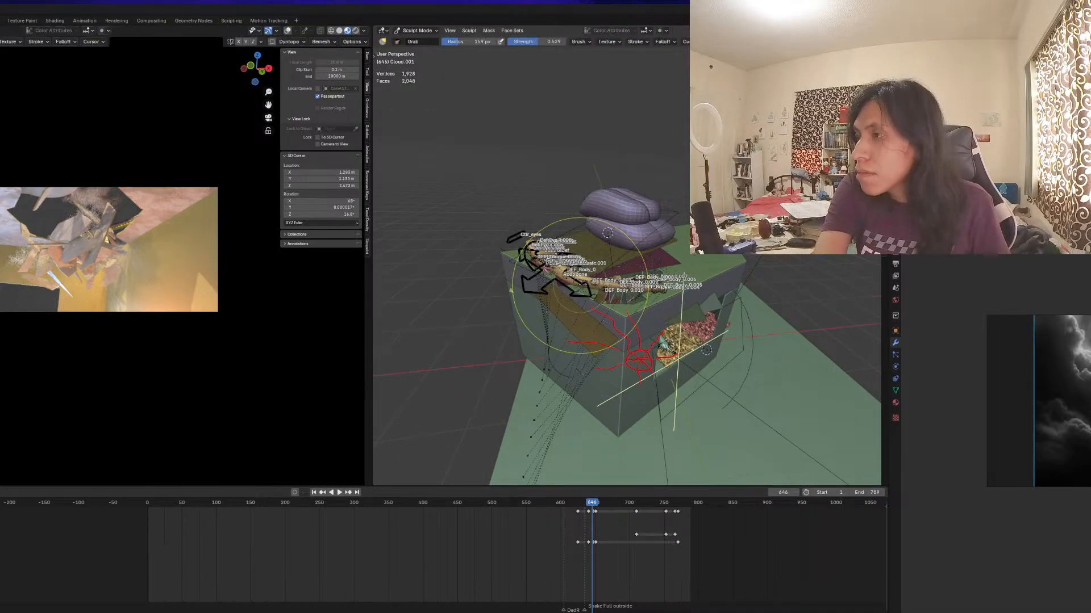
key("r")
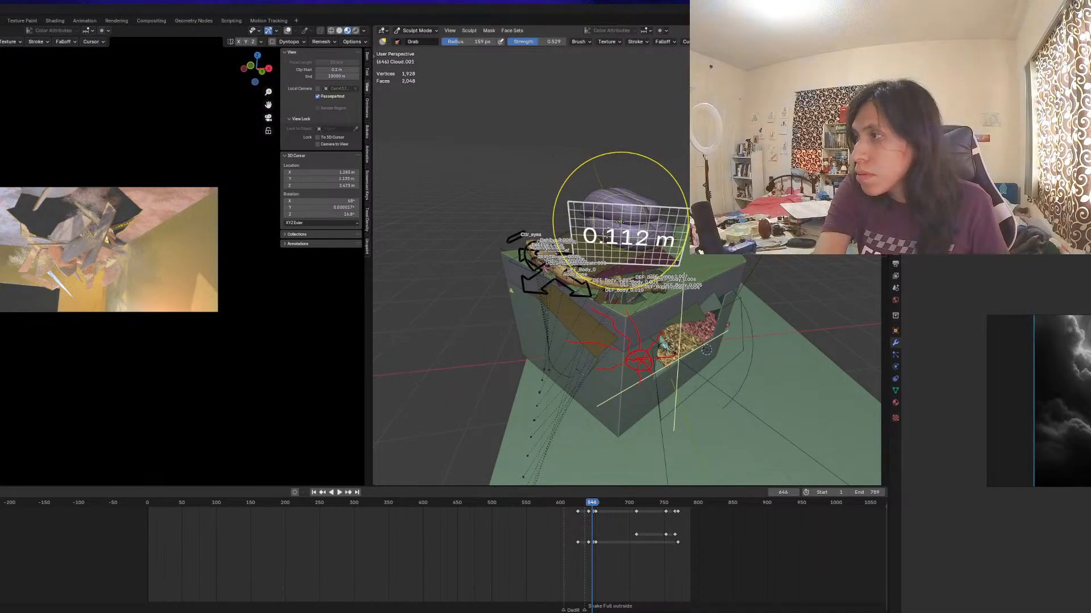
left_click(617, 216)
key("ctrl+r")
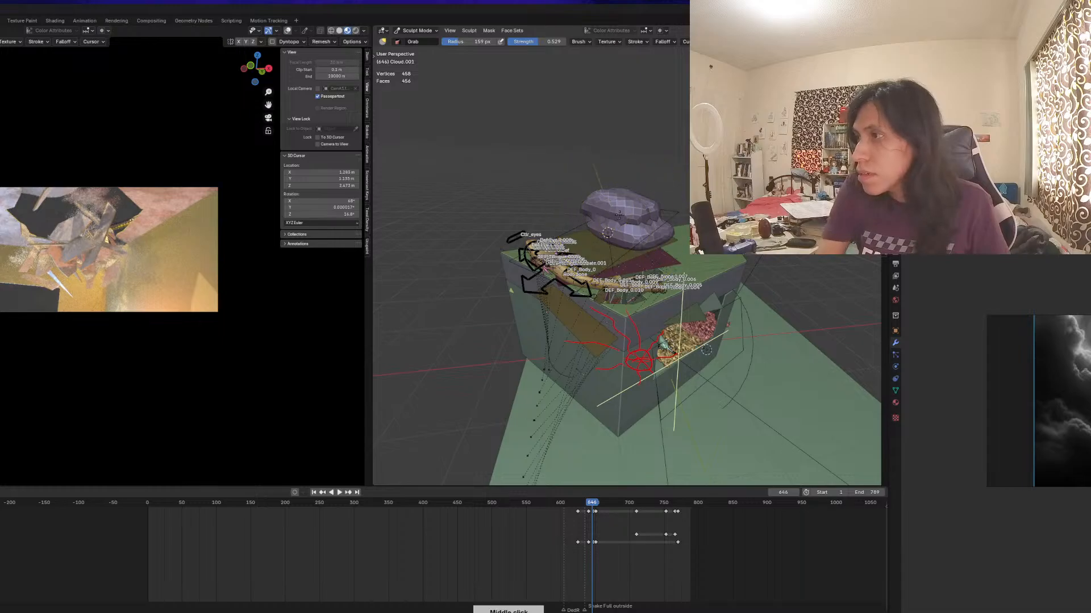
Build up and round out the cloud with the Clay Strips brush, and reduce the brush radius to 85 px
mouse_move(614, 212)
middle_mouse_down()
mouse_move(601, 210)
mouse_move(613, 188)
mouse_move(597, 195)
middle_mouse_up()
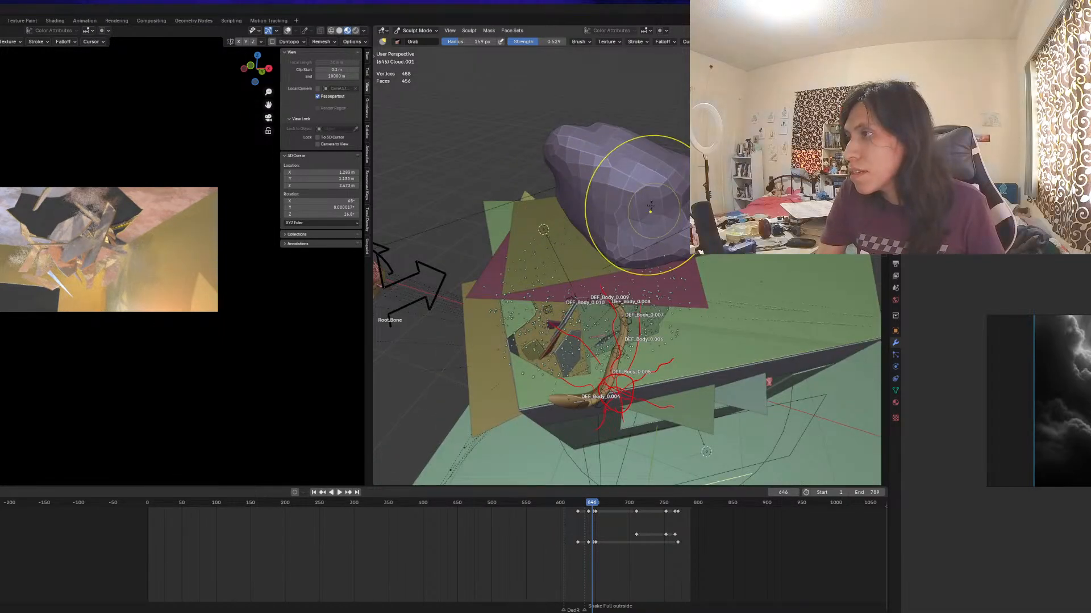
mouse_move(660, 205)
middle_mouse_down()
mouse_move(624, 213)
mouse_move(622, 178)
mouse_move(599, 178)
mouse_move(609, 197)
mouse_move(600, 217)
mouse_move(657, 223)
mouse_move(625, 219)
mouse_move(657, 206)
mouse_move(653, 225)
mouse_move(674, 239)
mouse_move(651, 223)
middle_mouse_up()
key("c")
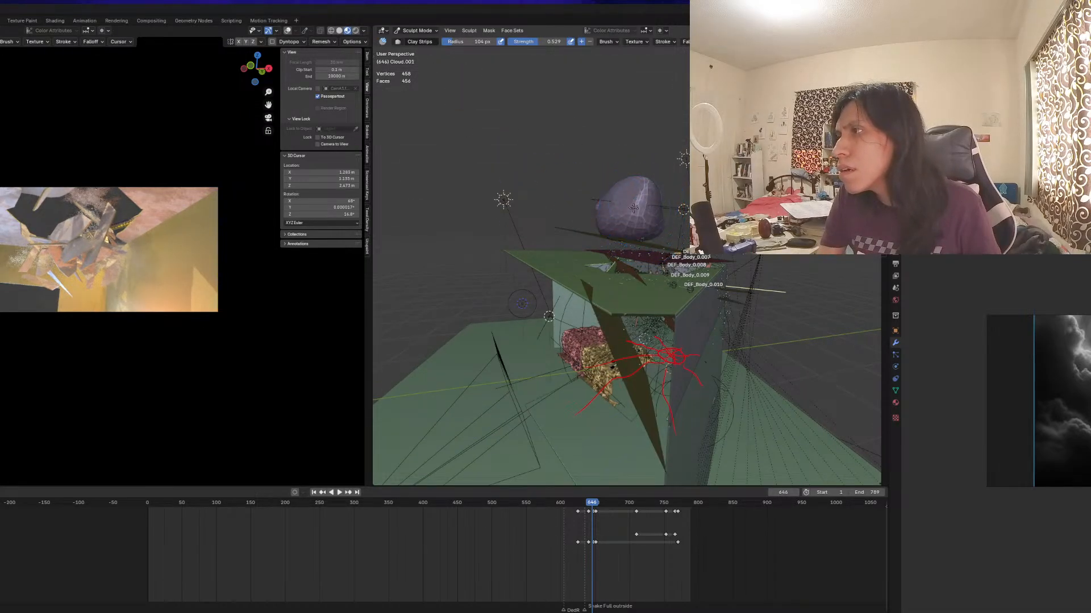
mouse_move(635, 197)
middle_mouse_down()
mouse_move(568, 106)
mouse_move(492, 104)
mouse_move(621, 185)
mouse_move(584, 195)
mouse_move(601, 232)
mouse_move(584, 230)
mouse_move(619, 246)
middle_mouse_up()
key("f")
left_click(577, 230)
key("f")
left_click(601, 254)
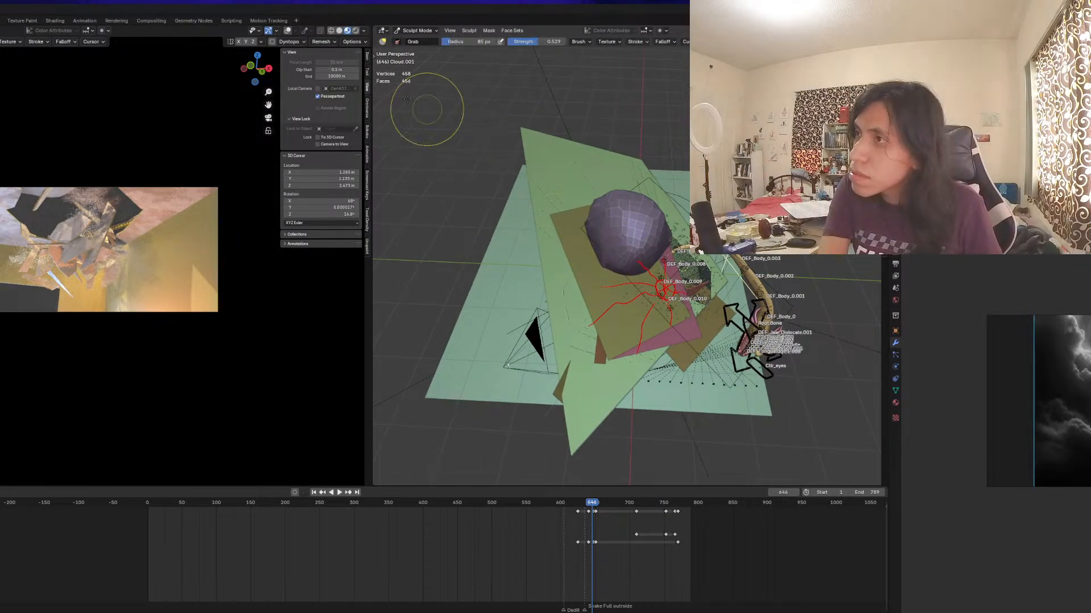
Swell rounded bulges around the cloud's surface with the Blob brush
key("t")
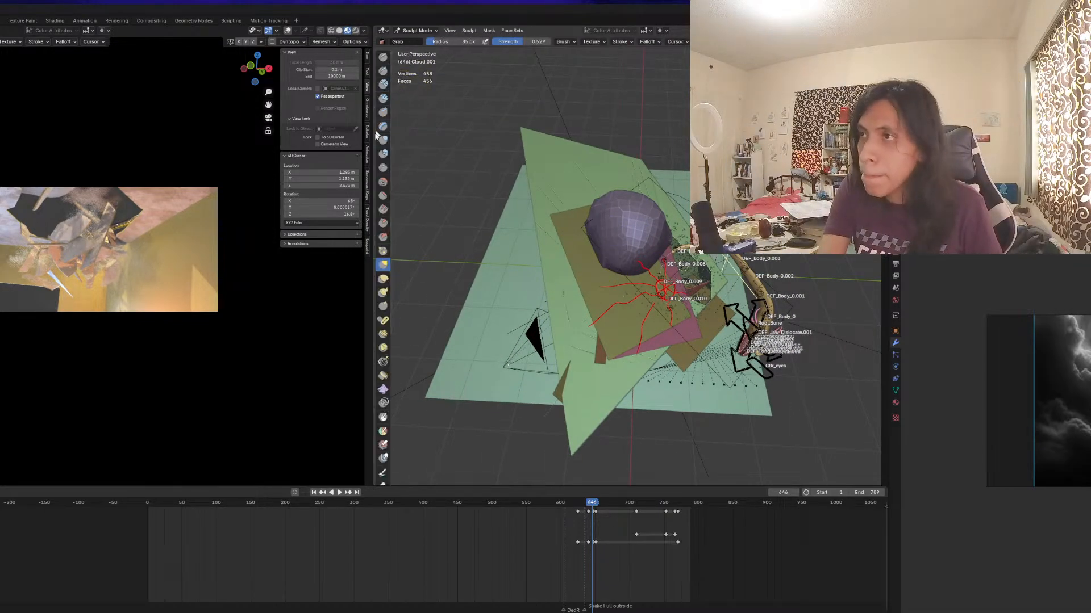
left_click(383, 153)
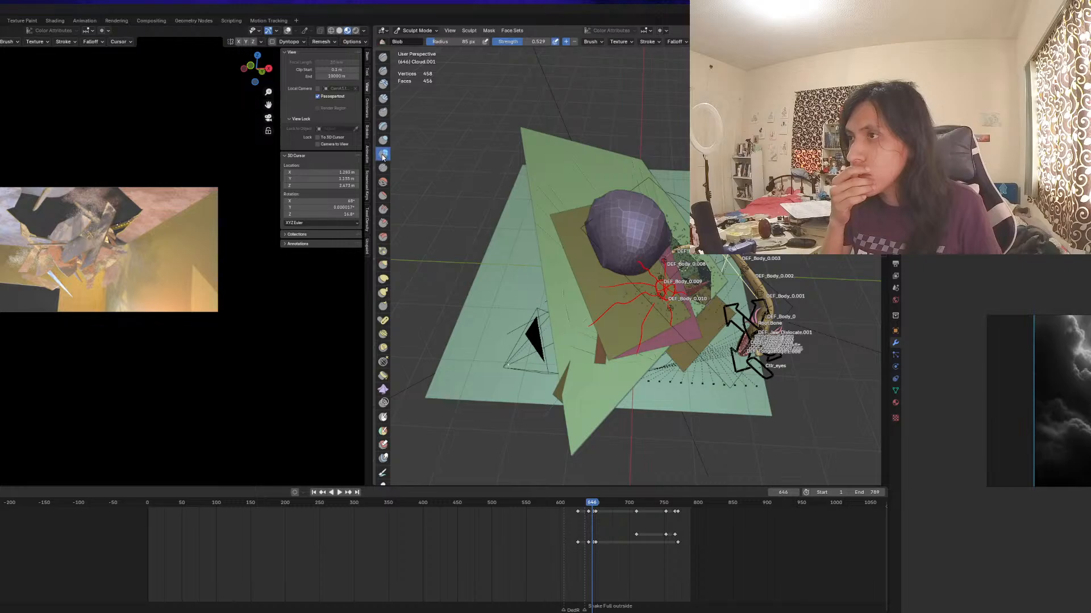
mouse_move(556, 239)
middle_mouse_down()
mouse_move(621, 225)
mouse_move(475, 139)
mouse_move(629, 223)
mouse_move(622, 237)
middle_mouse_up()
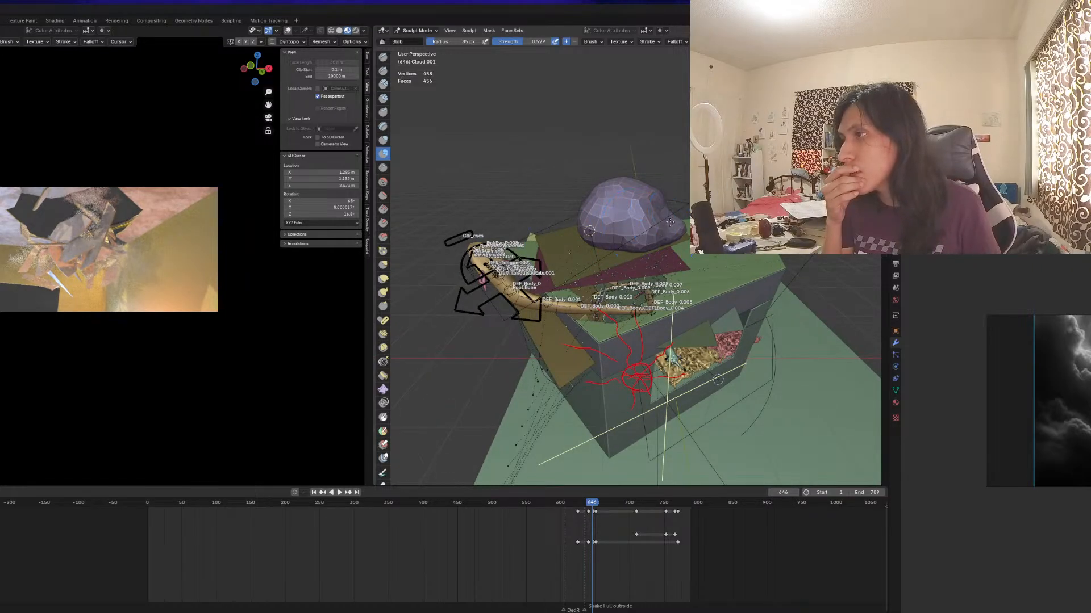
middle_click_drag(585, 189, 548, 180)
scroll(614, 213, "up", 3)
middle_click_drag(613, 213, 634, 263)
scroll(635, 263, "down", 6)
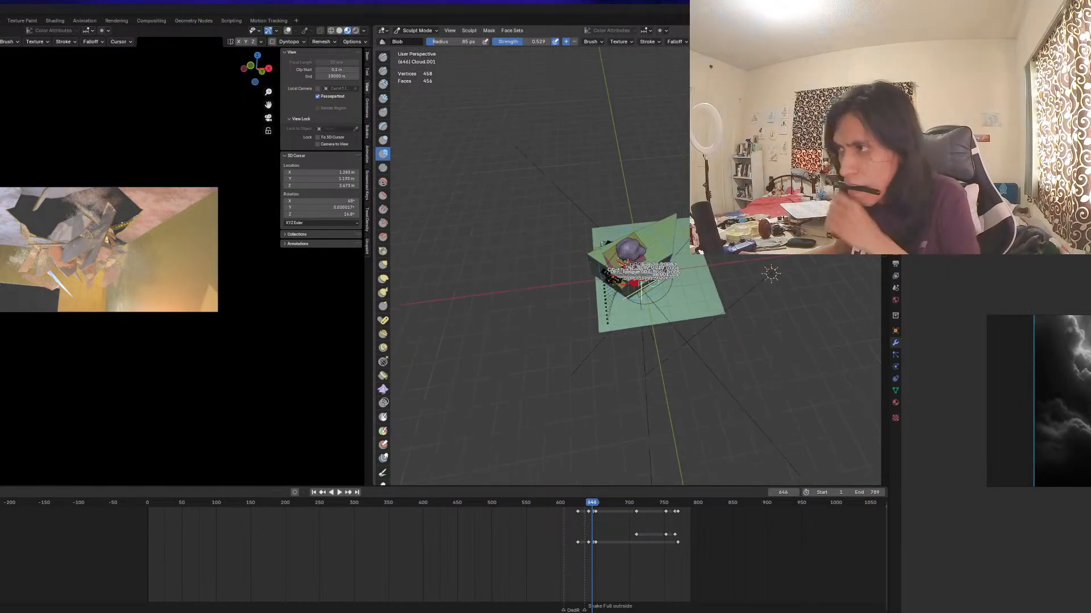
Stretch the cloud lengthwise from the top view with the Grab brush at a radius of about 170 px
key("KP_7")
scroll(587, 253, "up", 4)
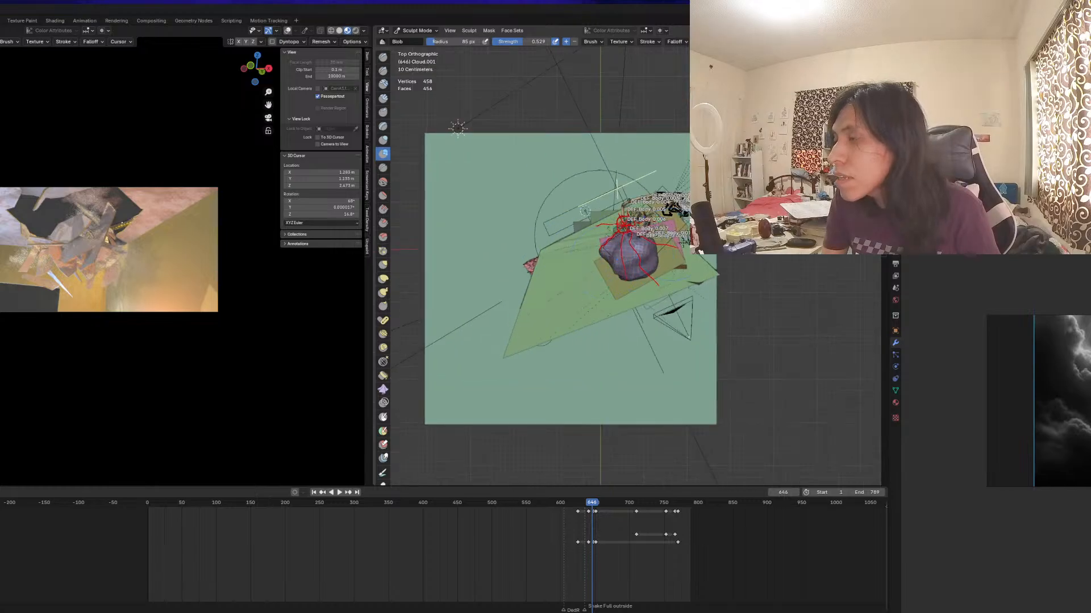
middle_click_drag(588, 252, 579, 206)
key("KP_7")
scroll(625, 255, "up", 2)
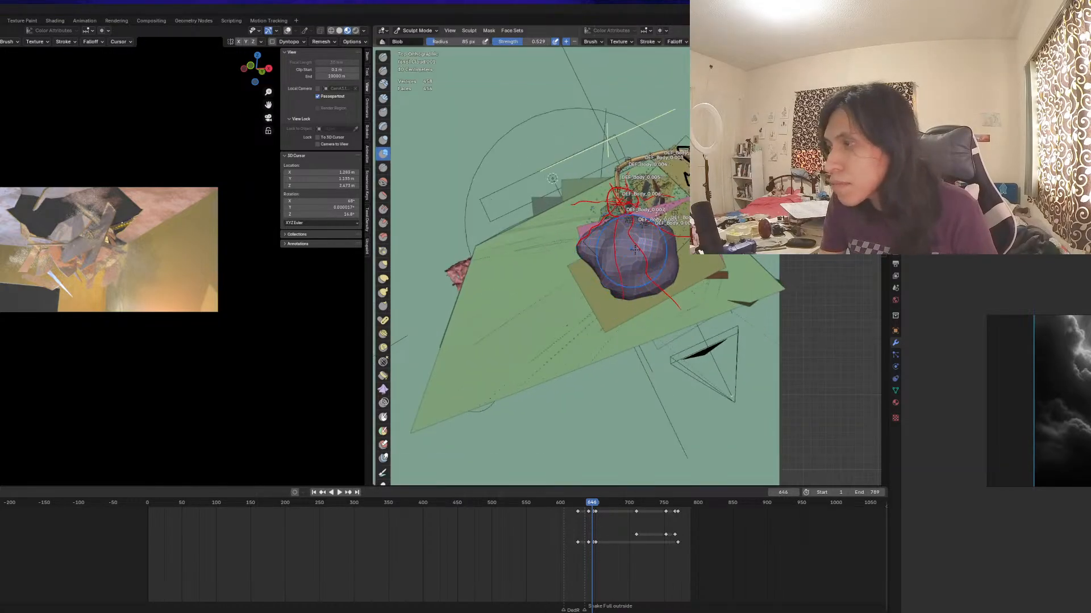
key("g")
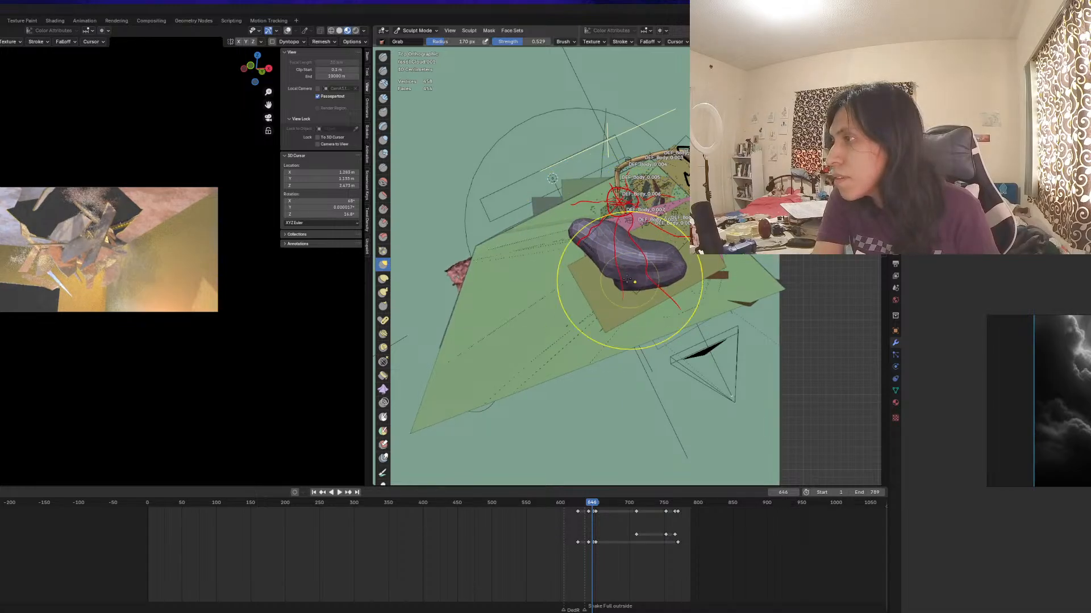
mouse_move(622, 244)
middle_mouse_down()
mouse_move(630, 136)
mouse_move(623, 159)
middle_mouse_up()
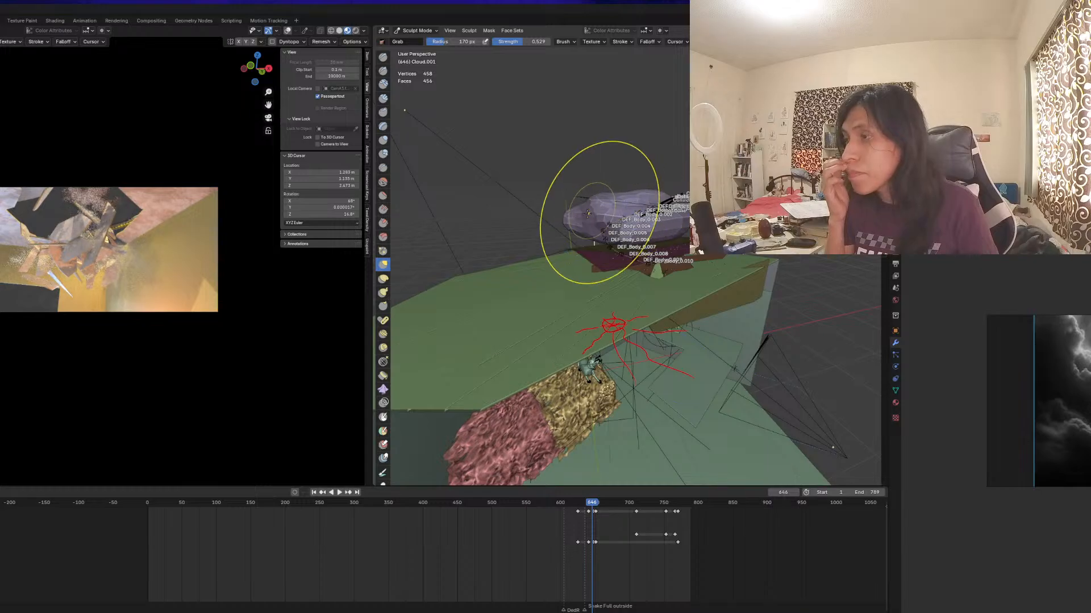
middle_click_drag(588, 213, 585, 148)
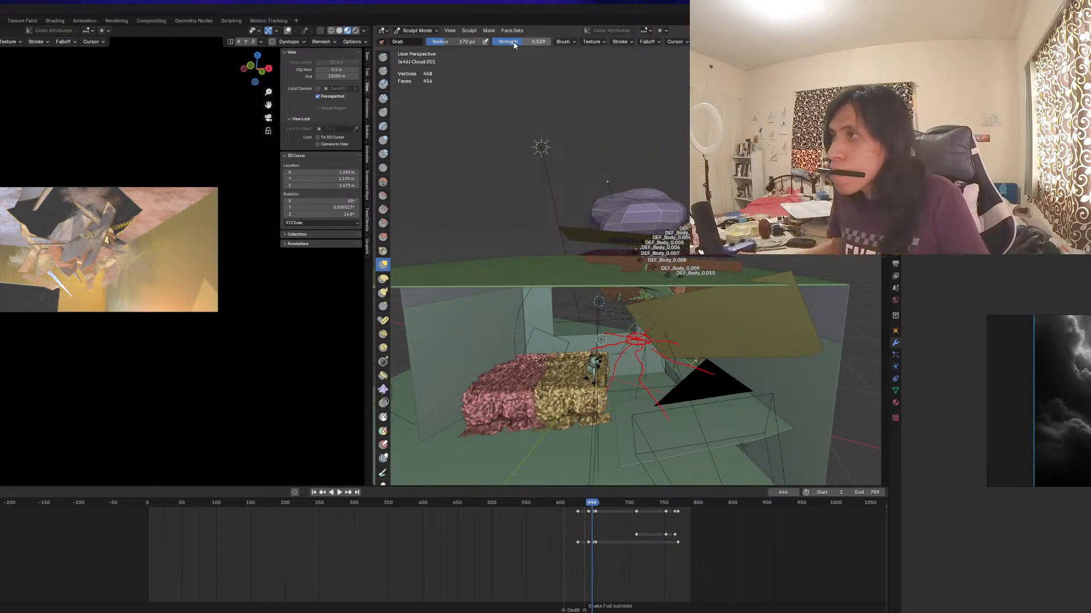
Assign the existing Cloud material to the sculpted cloud
left_click(895, 402)
left_click(909, 283)
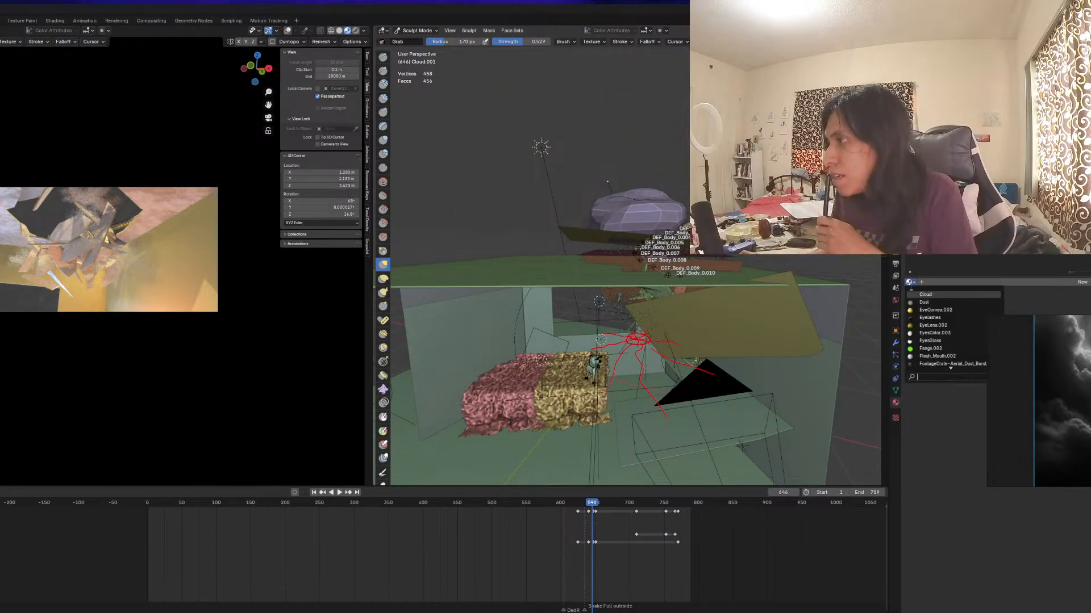
left_click(915, 294)
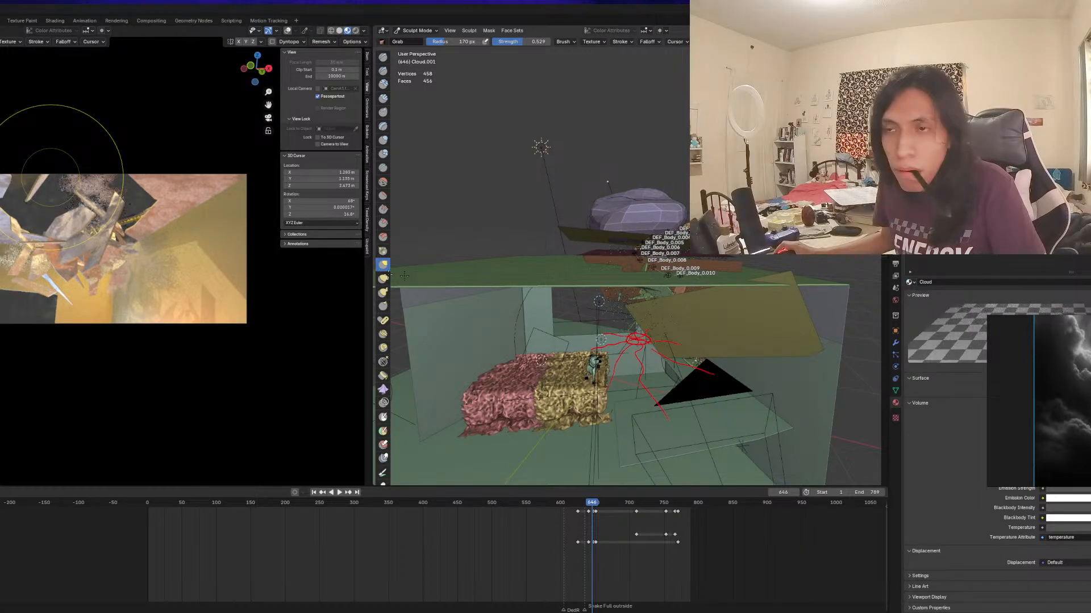
Return the cloud to Object Mode and set its origin to the 3D cursor
scroll(569, 284, "down", 1)
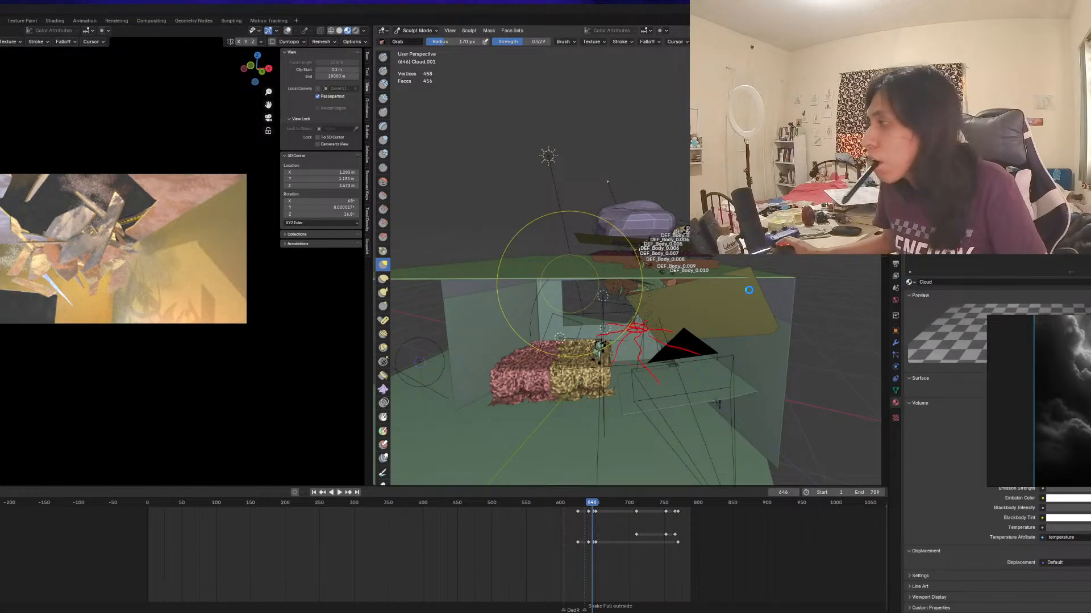
middle_click_drag(469, 293, 661, 230)
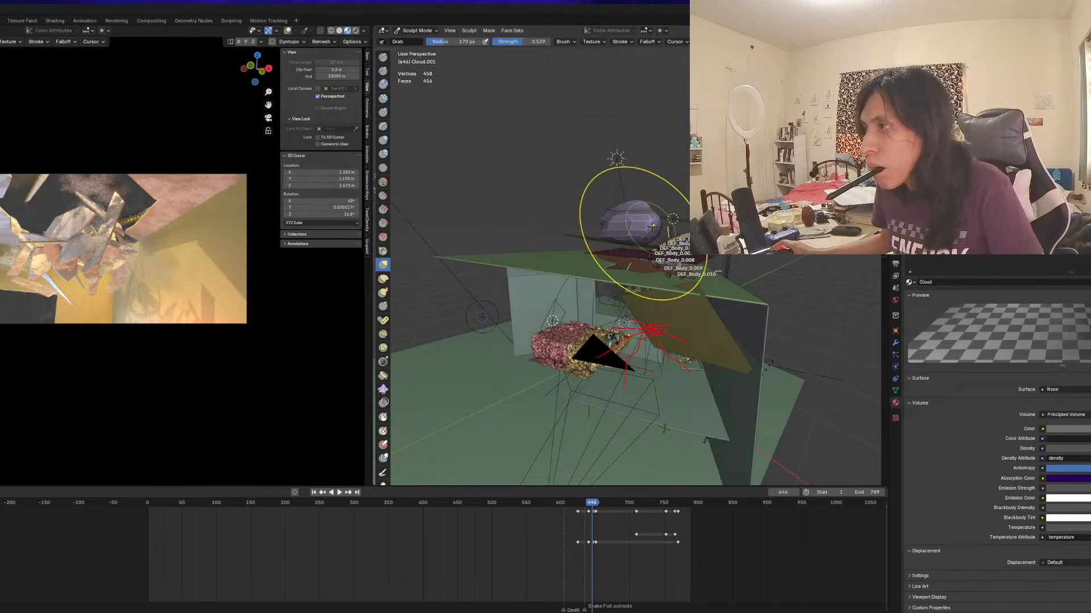
key("ctrl+Tab")
left_click(588, 232)
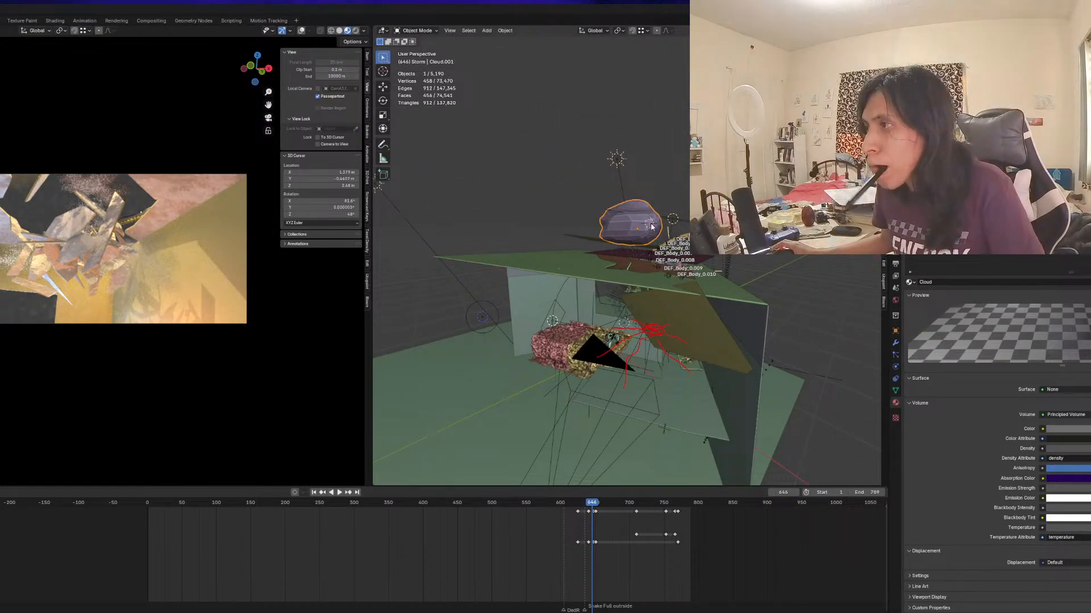
middle_click_drag(651, 227, 653, 264)
right_click(634, 239)
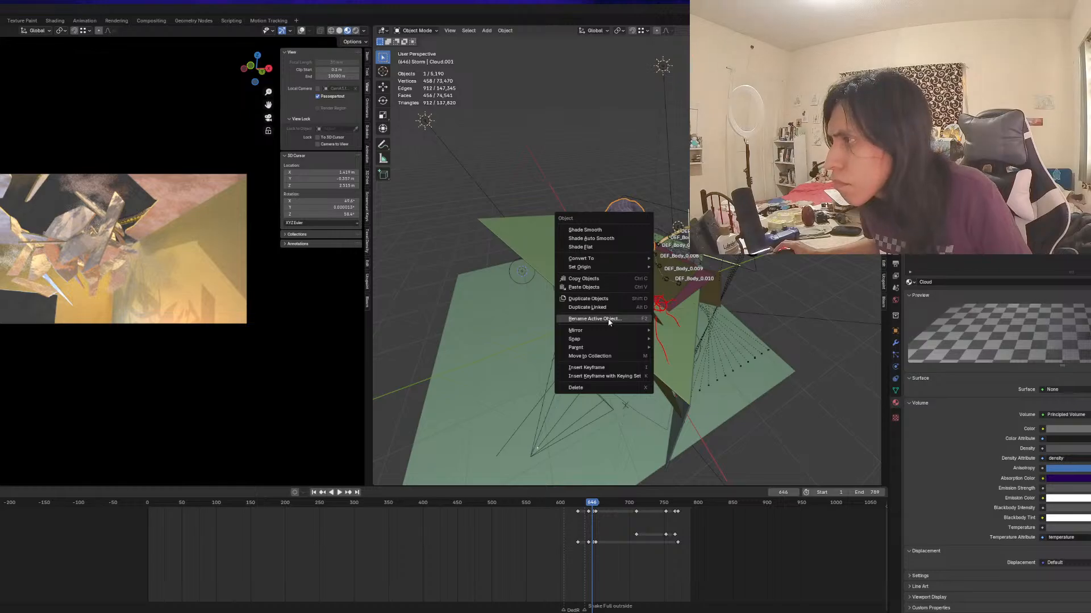
left_click(688, 290)
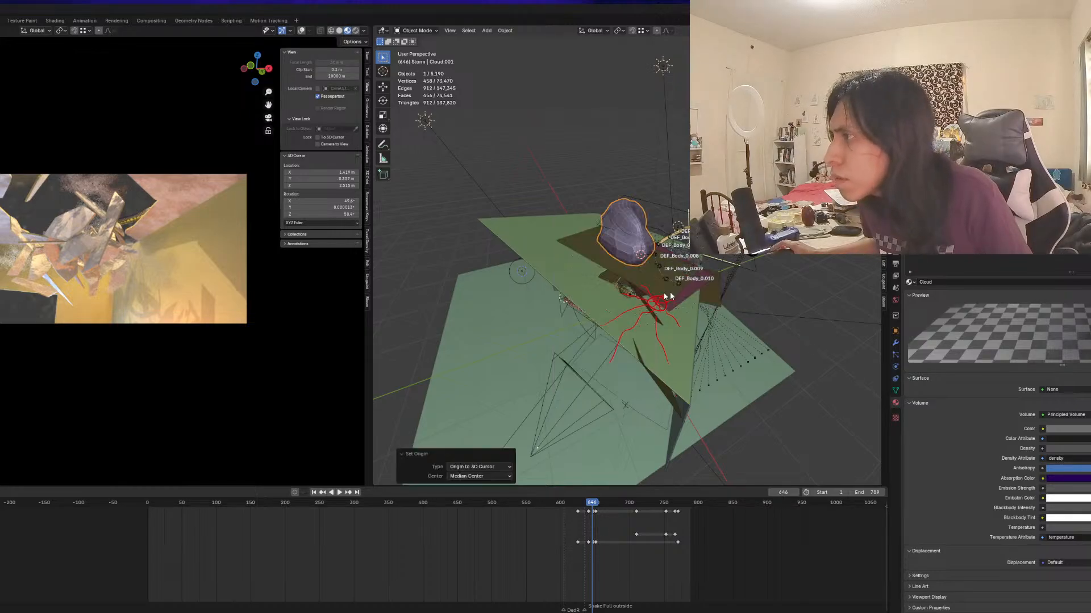
middle_click_drag(668, 295, 629, 477)
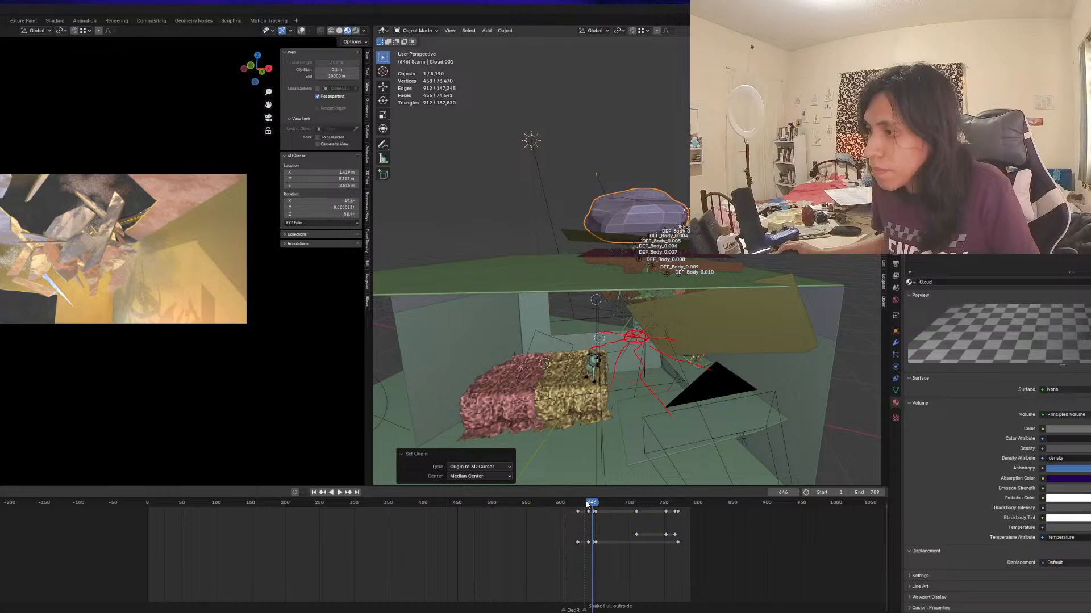
Go to frame 635 and look through the render settings, covering light paths, simplify, film, performance, bake and color management
left_click_drag(592, 502, 584, 503)
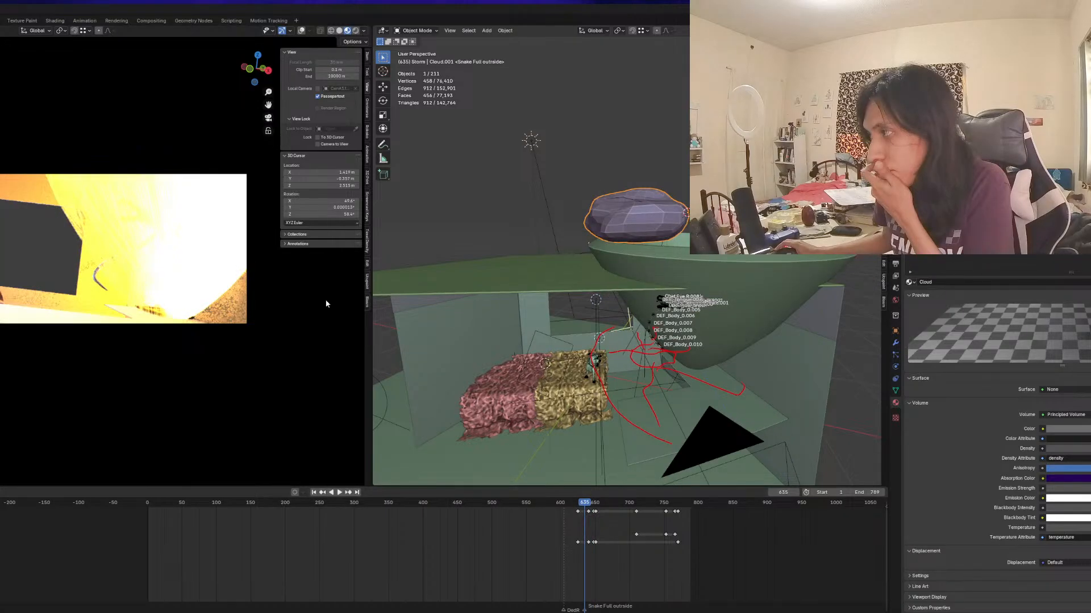
left_click(896, 263)
scroll(975, 383, "down", 10)
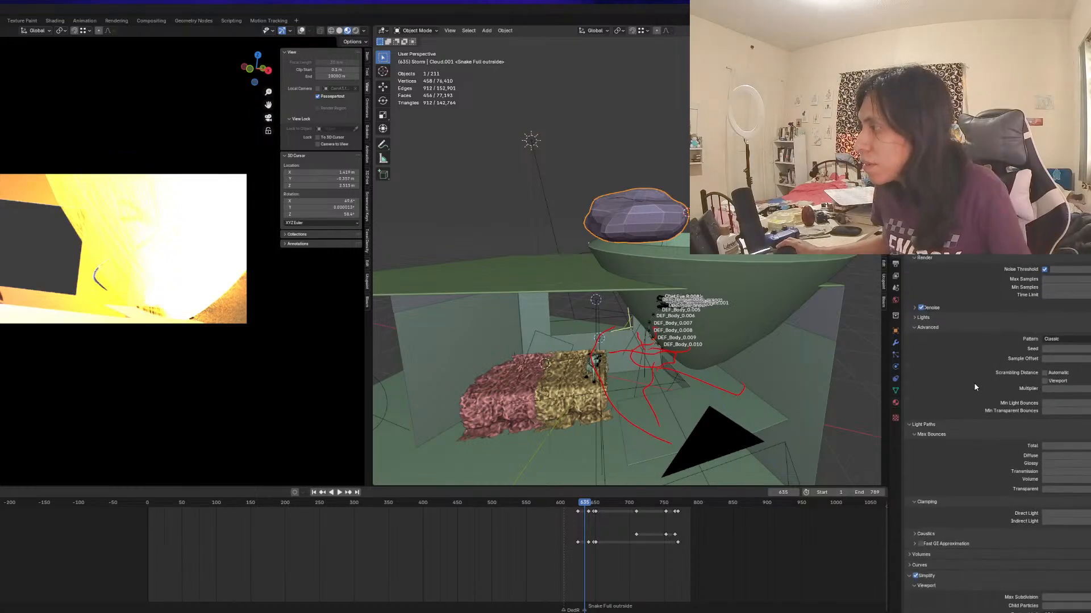
scroll(996, 443, "down", 4)
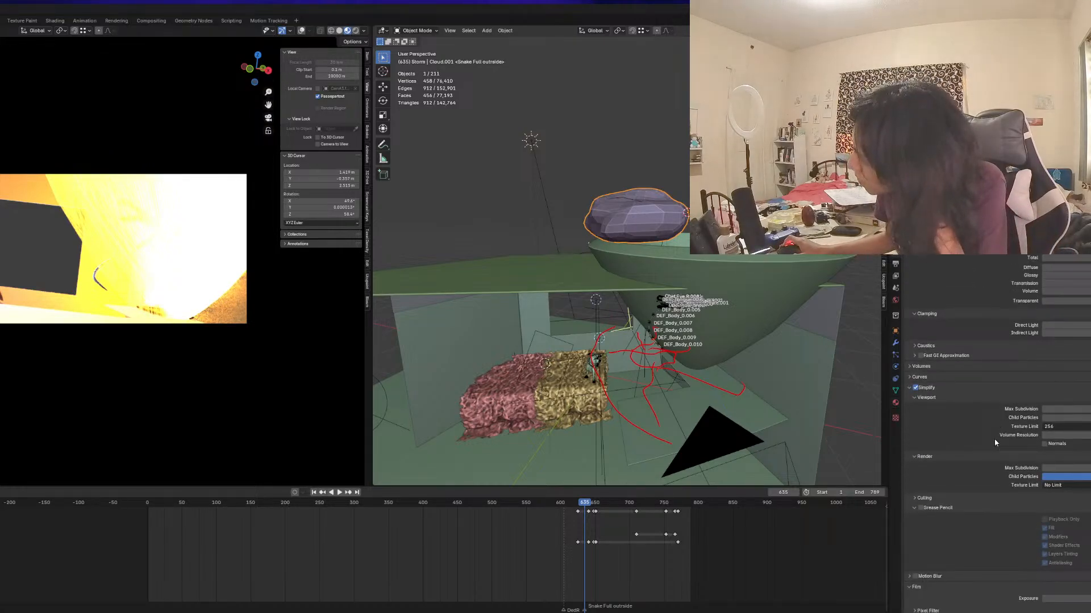
scroll(994, 439, "down", 9)
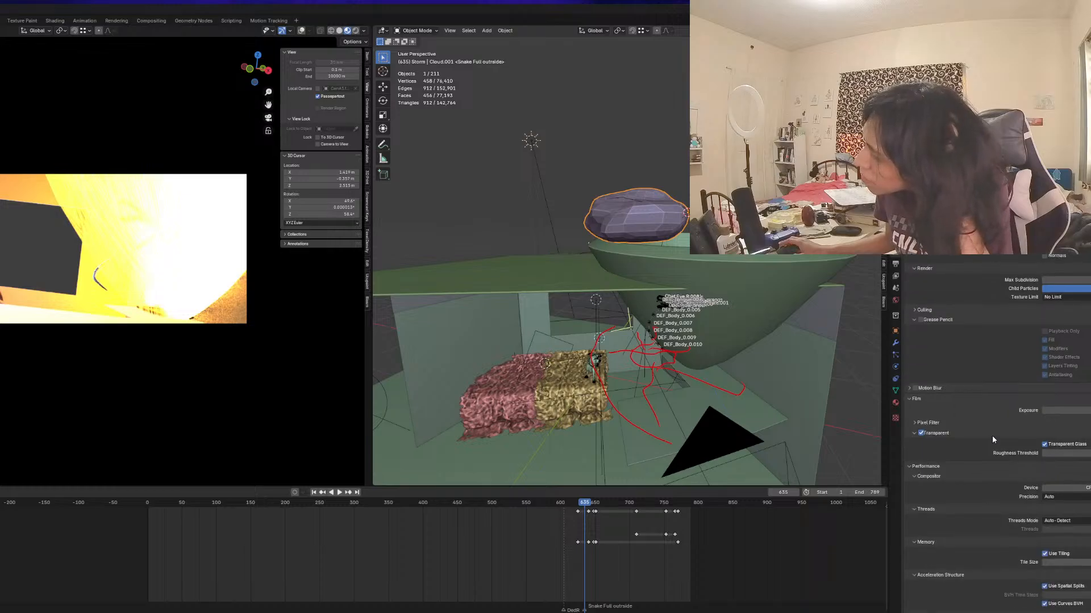
scroll(992, 435, "down", 14)
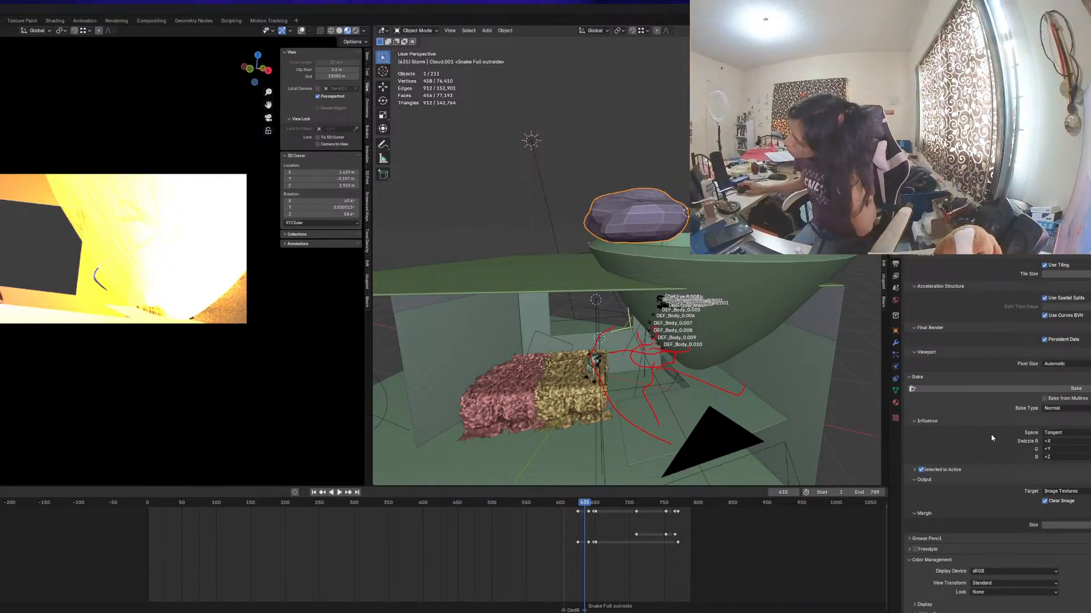
scroll(991, 434, "up", 13)
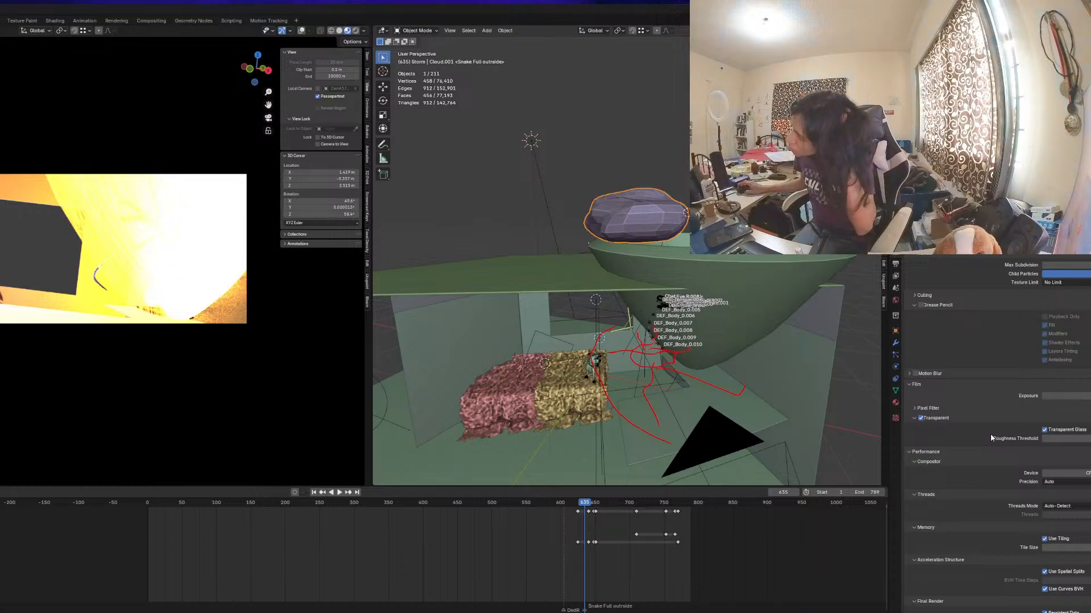
scroll(990, 434, "down", 3)
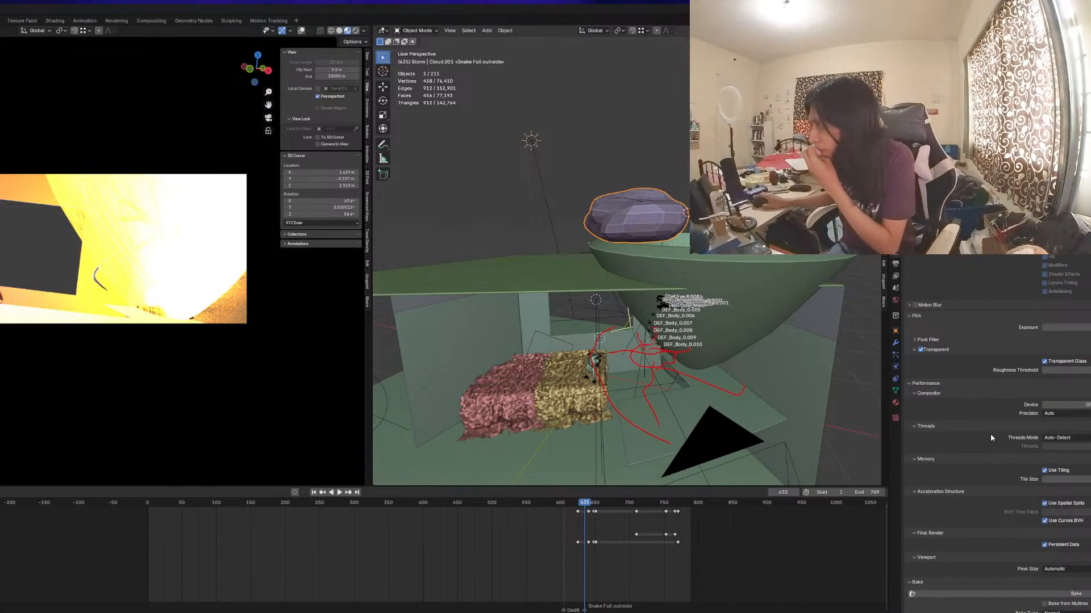
scroll(976, 403, "up", 1)
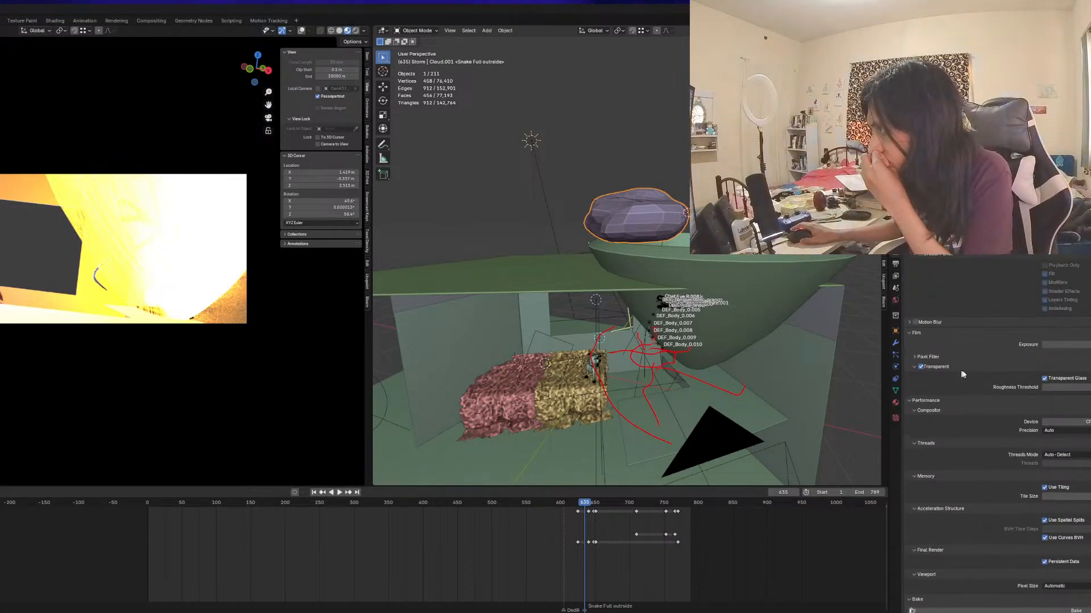
scroll(968, 377, "up", 7)
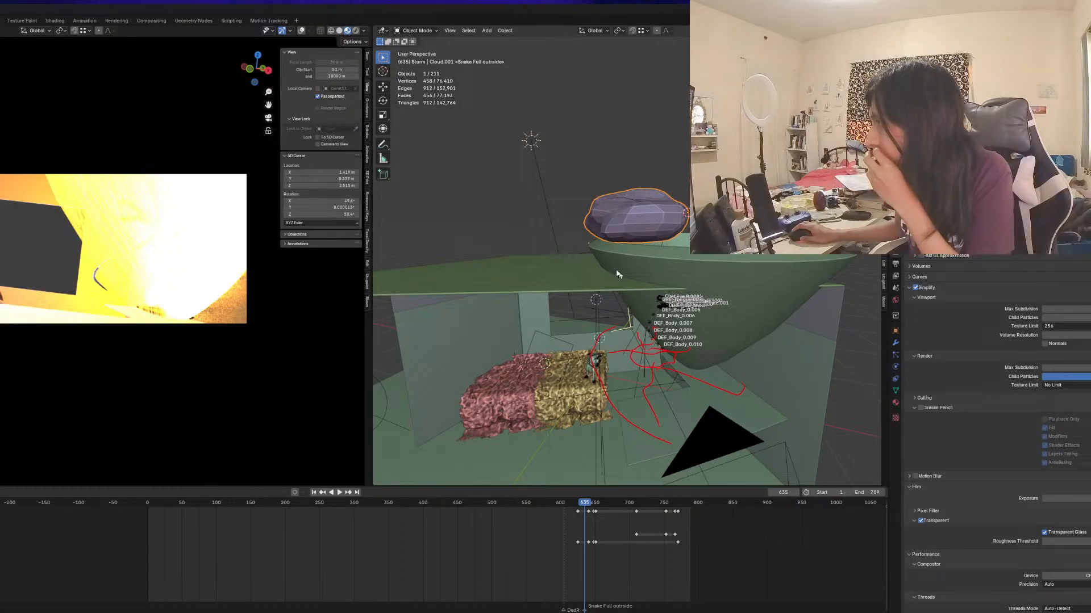
At frame 648, move the cloud about -0.14 m in X and -0.20 m in Y, and scale it to 0.85
middle_click_drag(617, 274, 614, 355)
key("space")
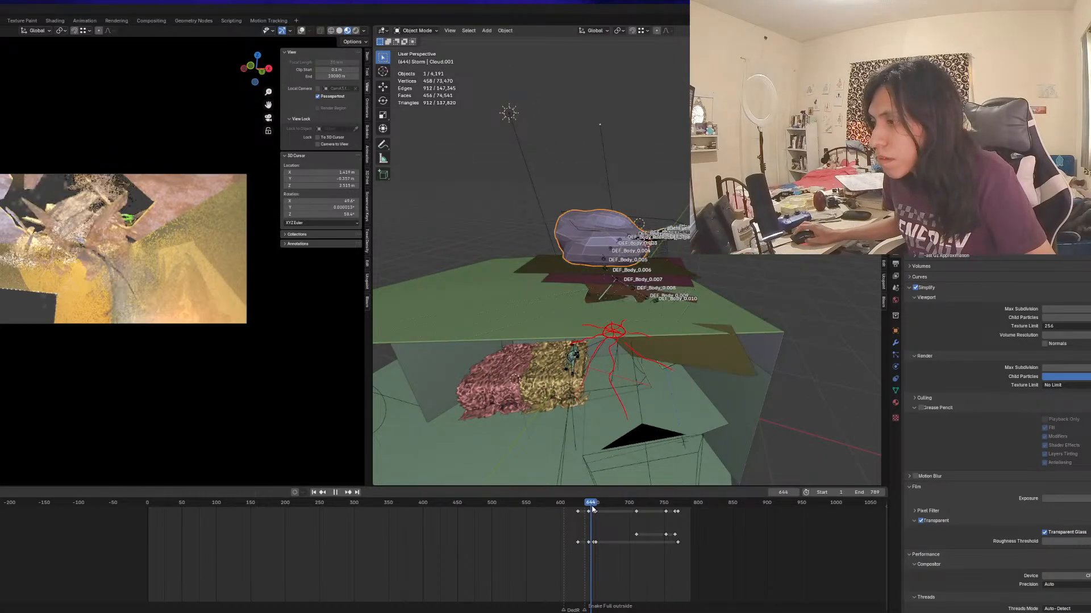
left_click_drag(589, 506, 593, 507)
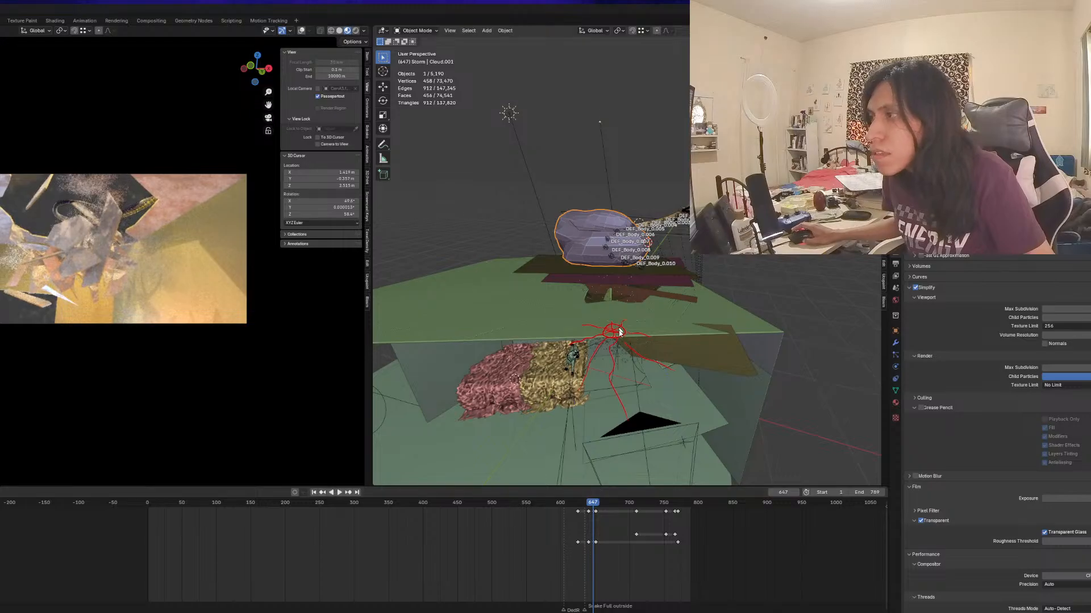
middle_click_drag(627, 257, 577, 498)
left_click_drag(583, 507, 594, 509)
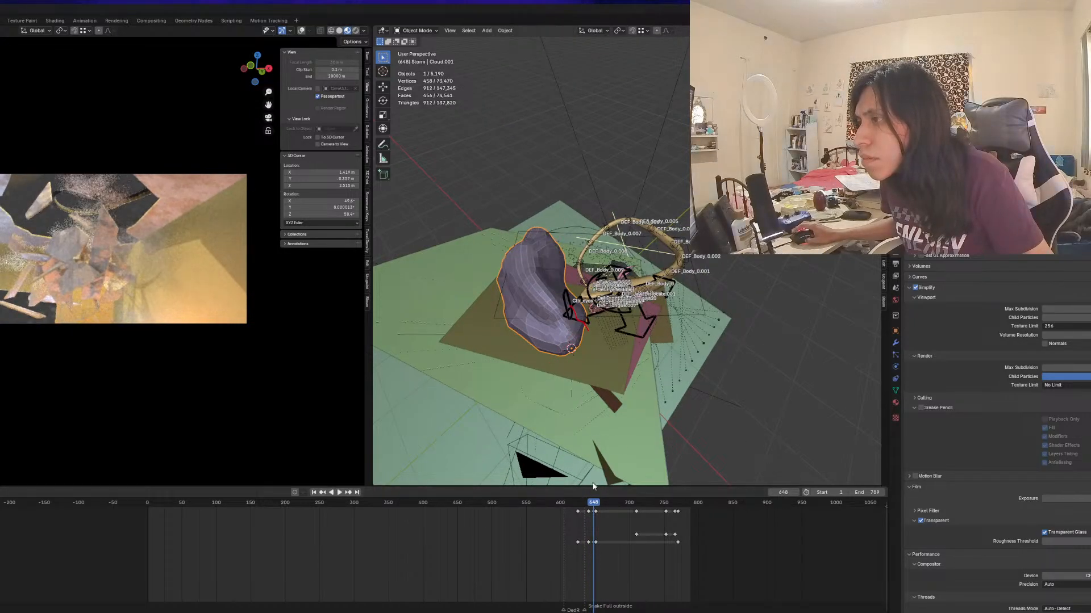
middle_click_drag(556, 348, 530, 287)
key("g")
left_click(521, 362)
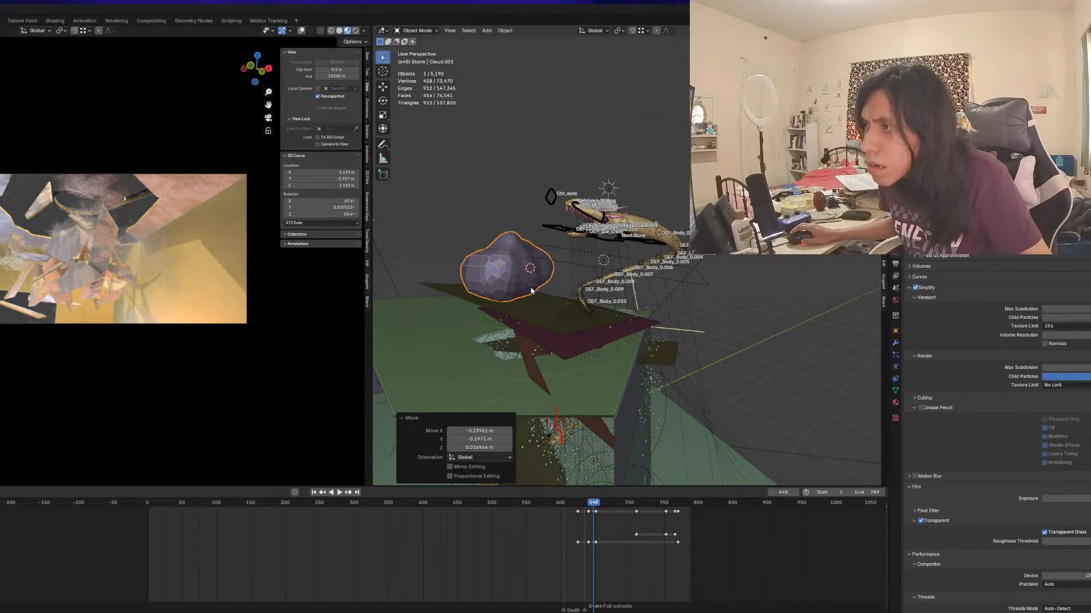
key("s")
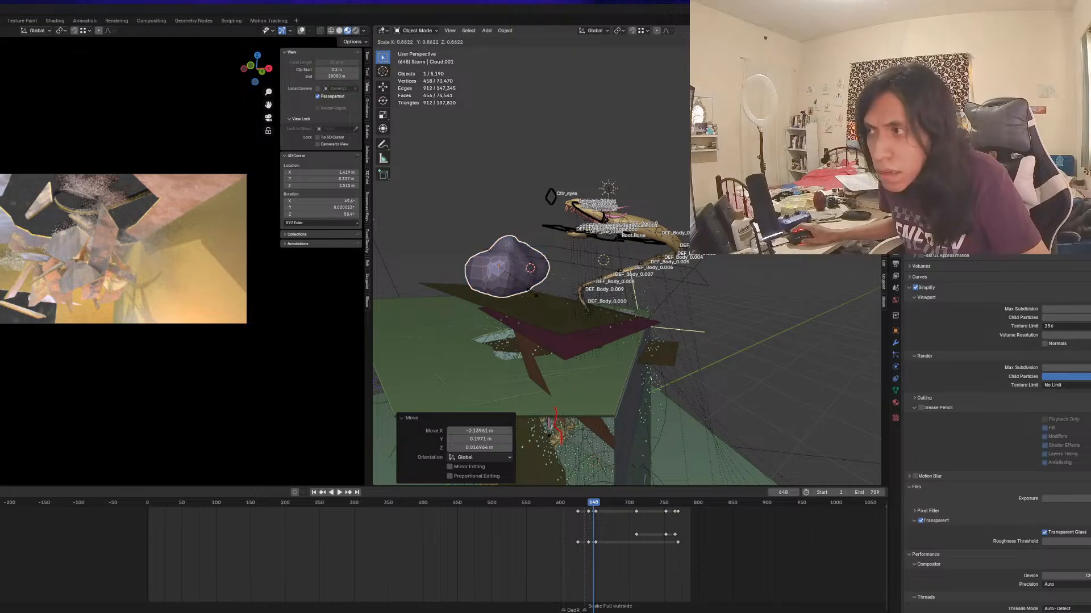
left_click(531, 292)
Play on to frame 667, set the camera view to solid shading, and hide the particle debris blocking it
key("space")
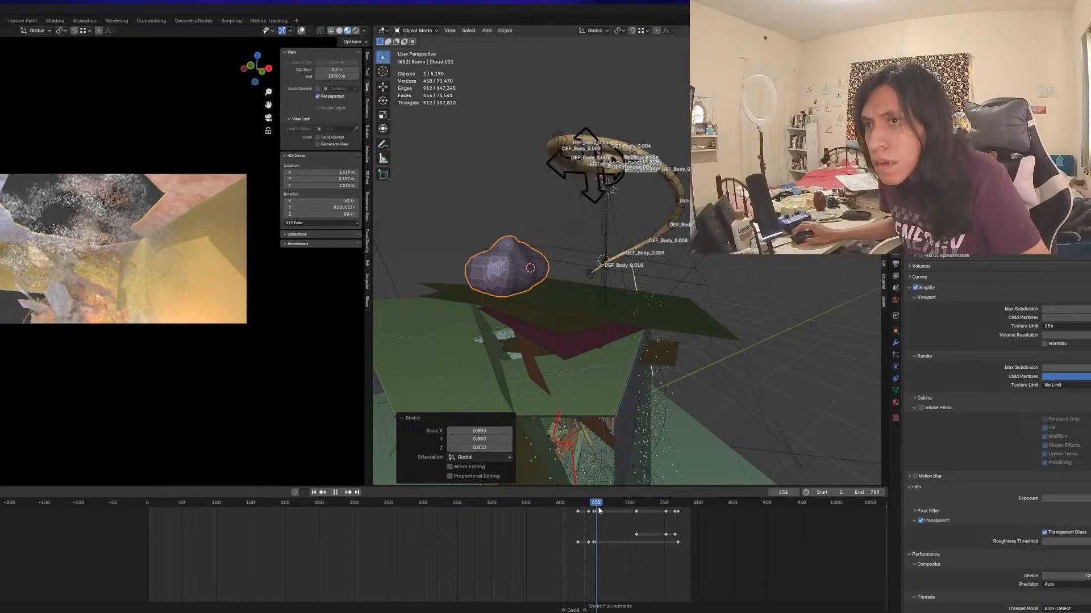
left_click_drag(615, 512, 607, 508)
key("space")
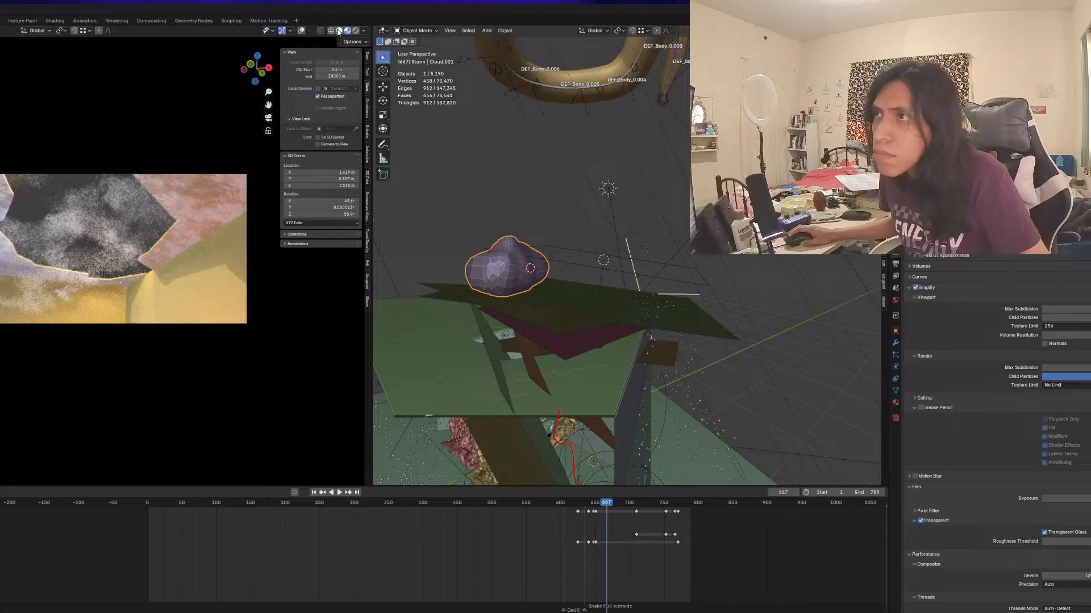
left_click(339, 31)
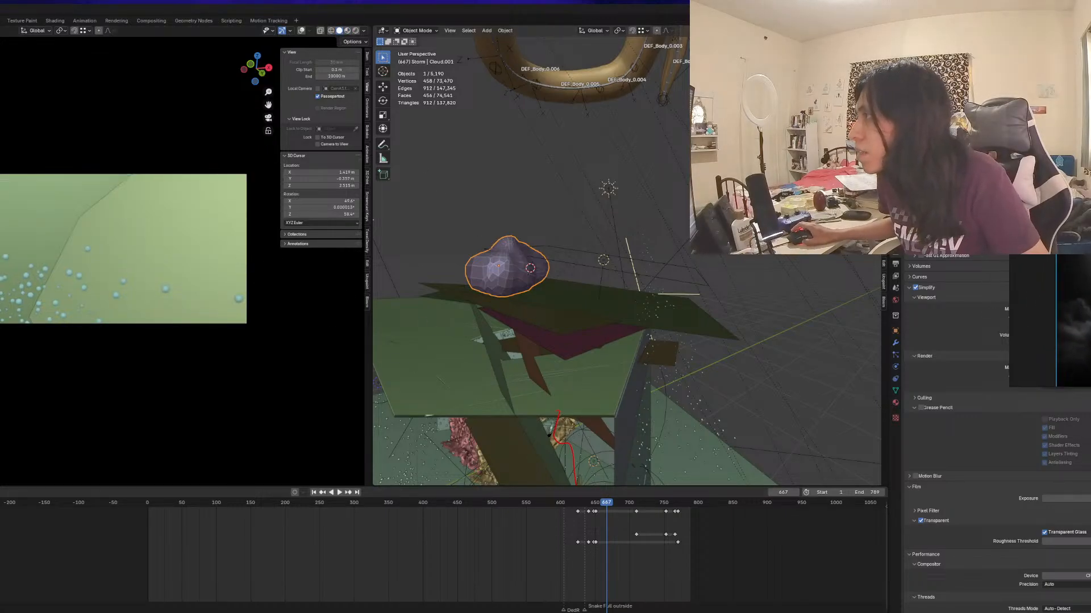
left_click(1074, 142)
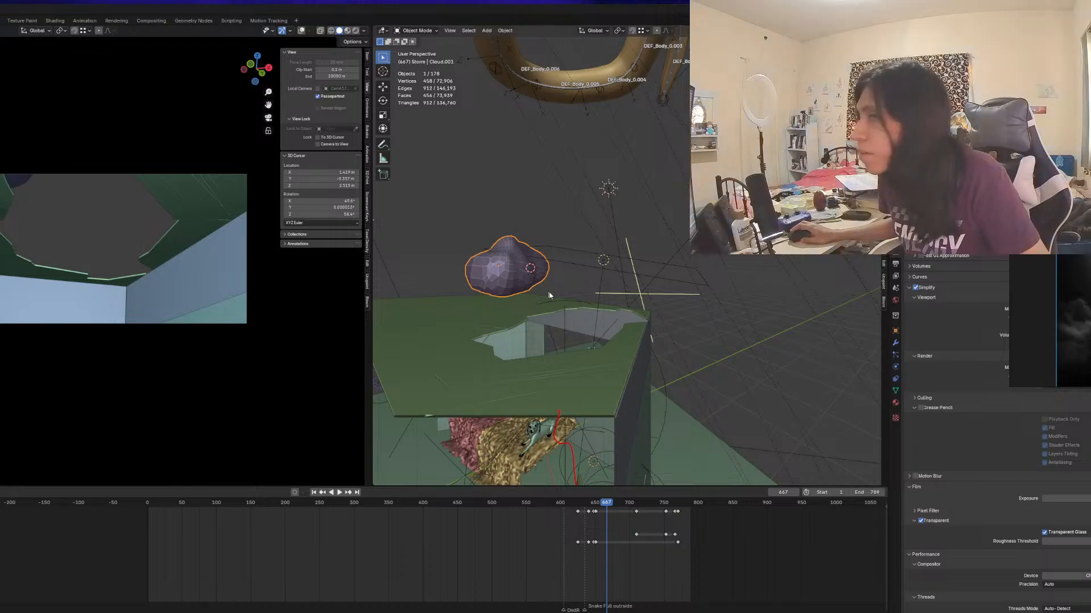
Back at frame 648, move the cloud about -0.66 m in X, 0.95 m in Y and 0.32 m in Z
key("space")
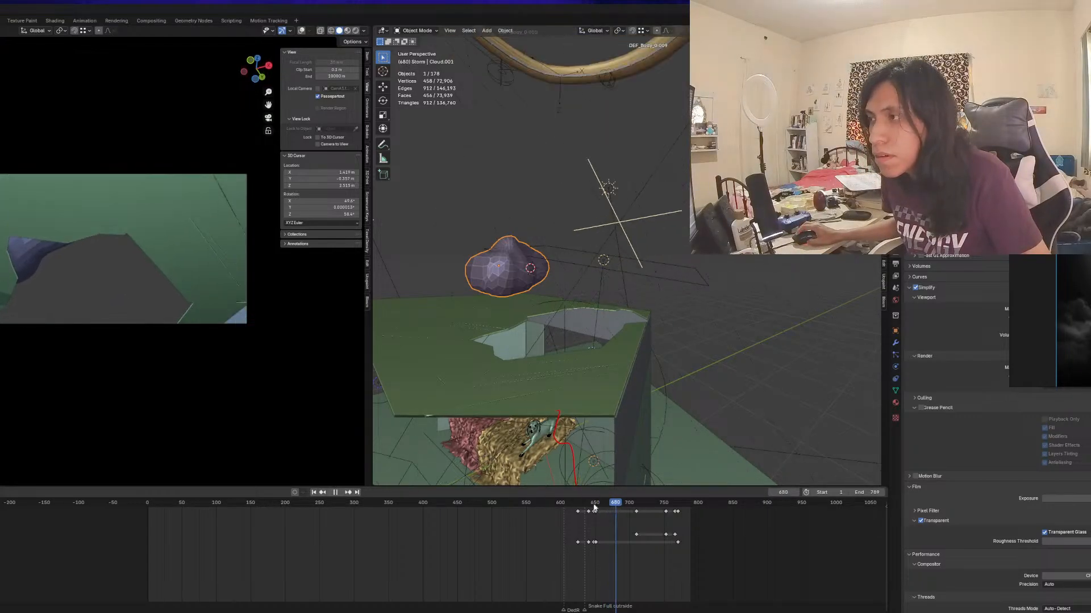
left_click(566, 505)
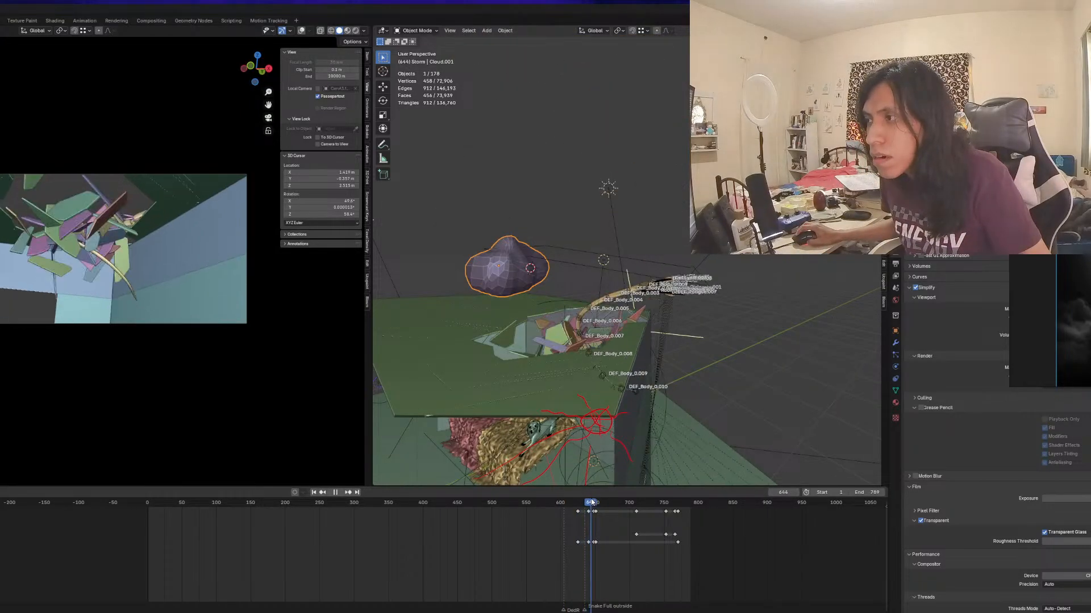
left_click_drag(597, 503, 594, 500)
middle_click_drag(595, 317, 532, 313)
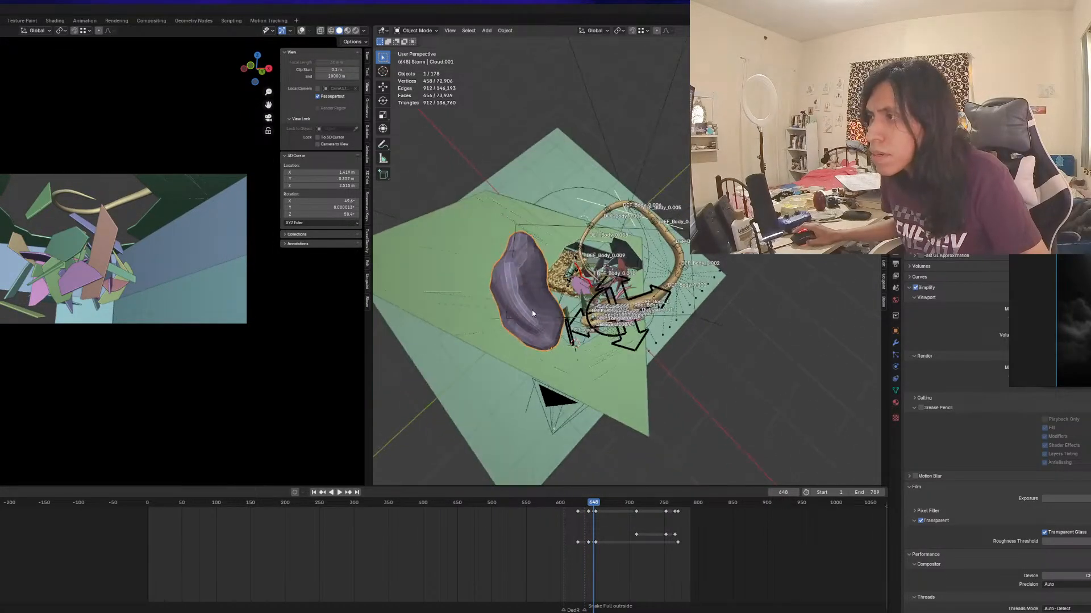
key("g")
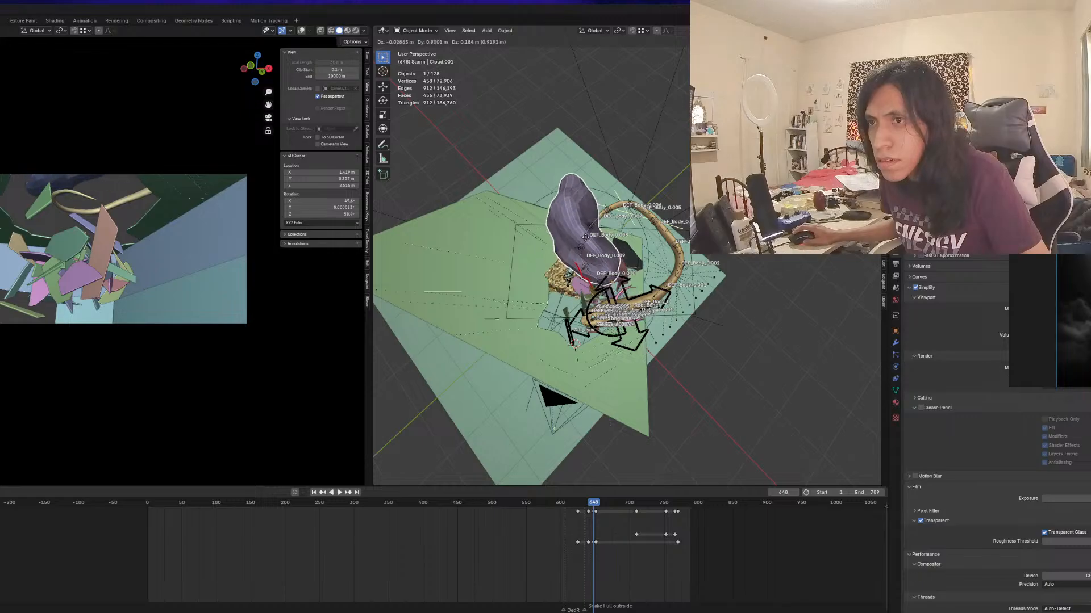
left_click(551, 195)
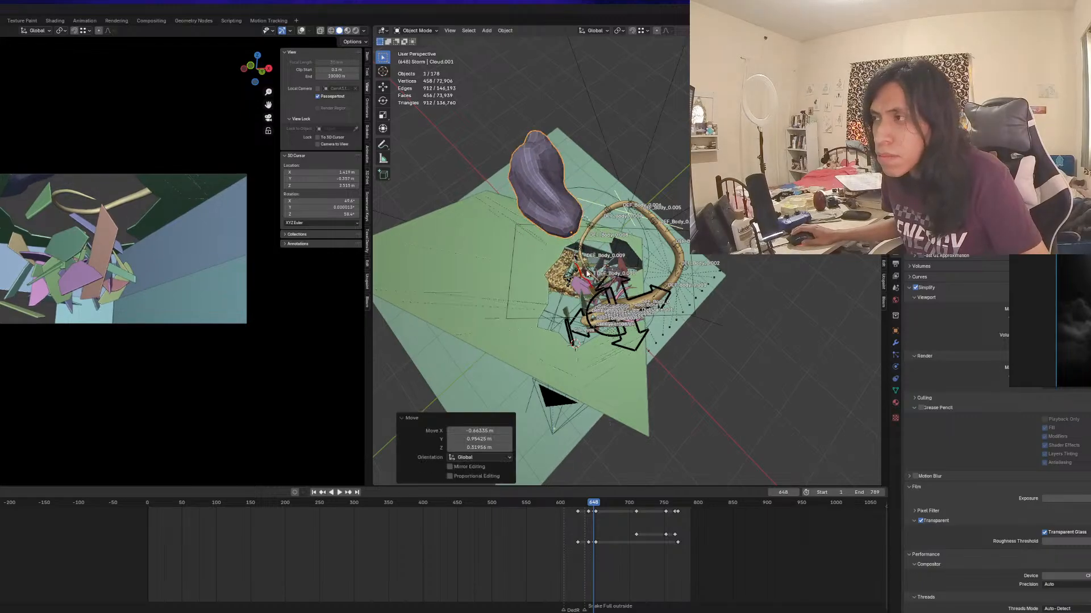
Move the cloud about -0.63 m in X, -0.11 m in Y and 0.10 m in Z, adjusting its rotation in the view
key("g")
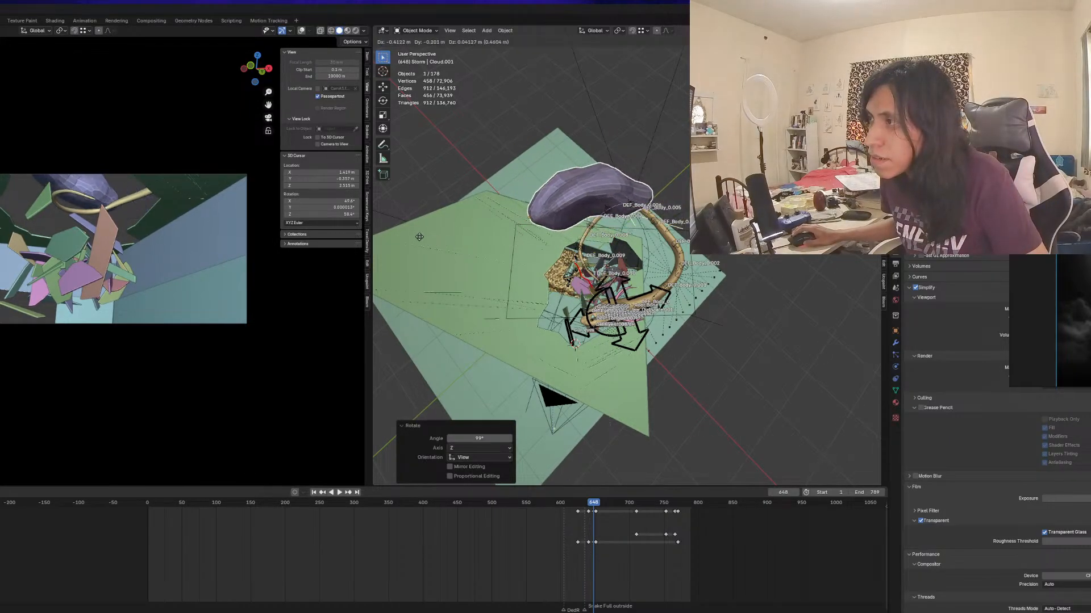
left_click(418, 220)
key("r")
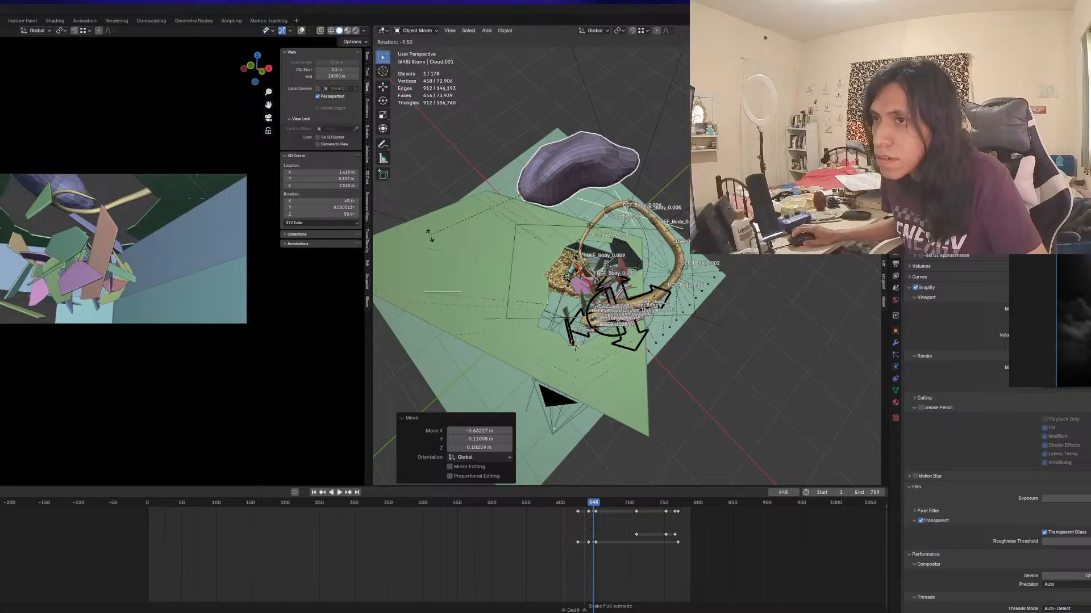
left_click(441, 252)
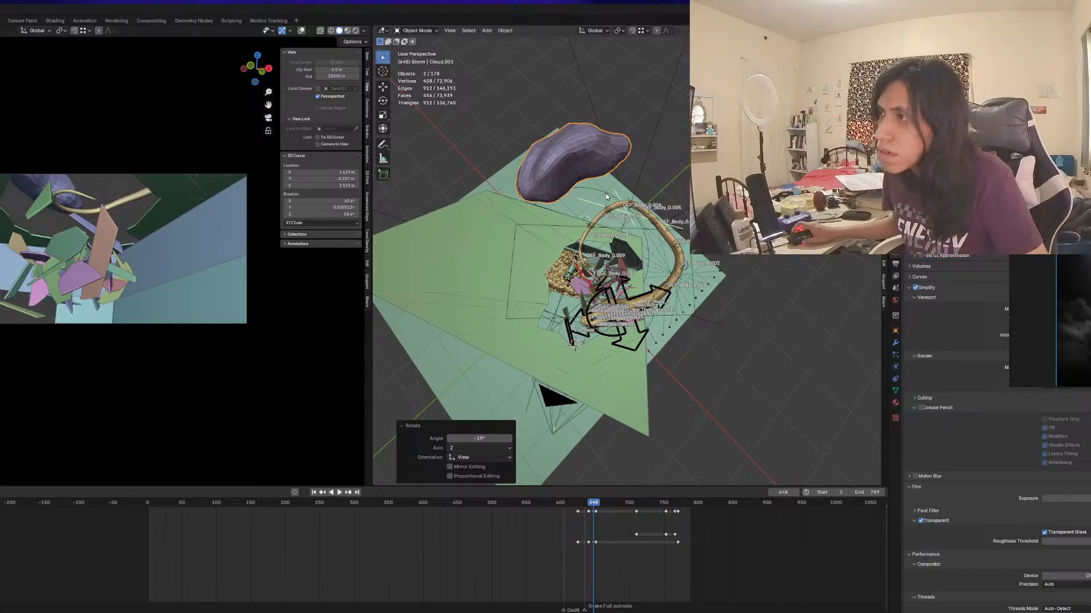
Scale the cloud to 0.839 and check its material and modifier settings
key("s")
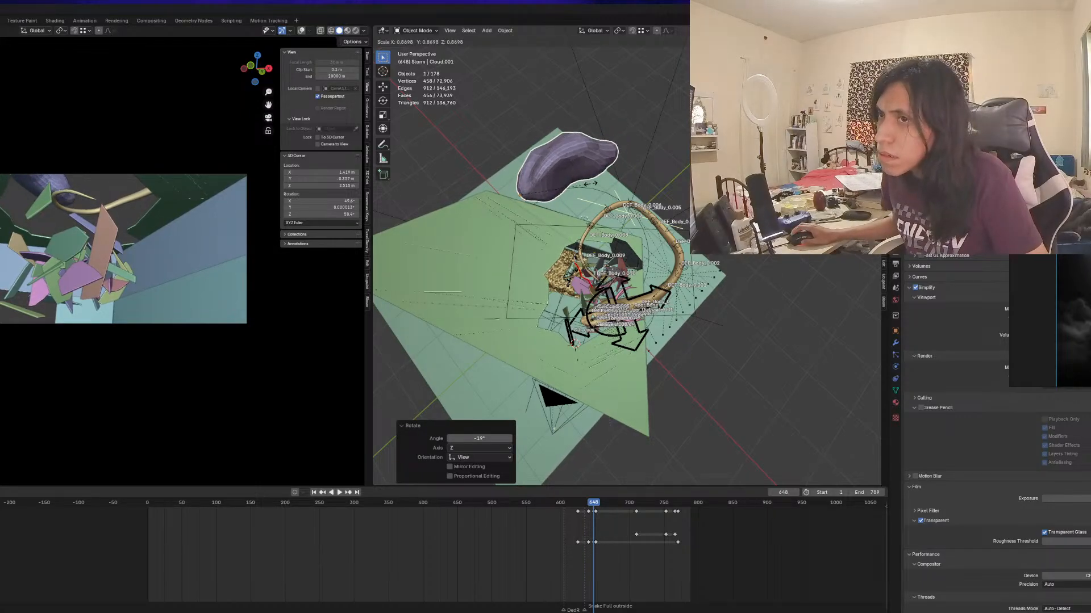
left_click(585, 183)
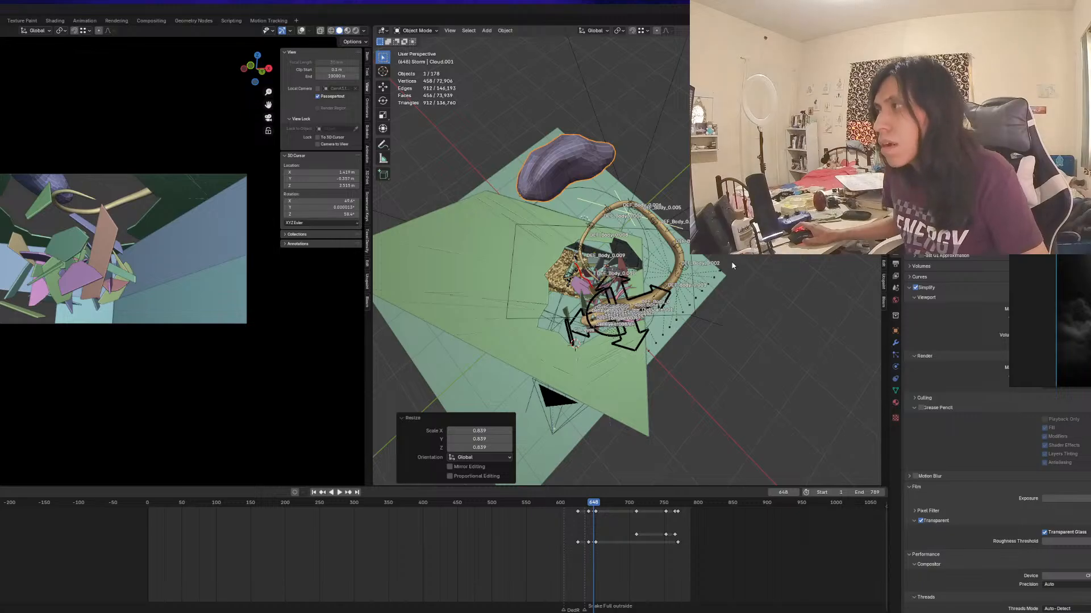
mouse_move(732, 266)
middle_mouse_down()
mouse_move(696, 273)
mouse_move(807, 292)
mouse_move(732, 274)
middle_mouse_up()
scroll(696, 270, "down", 5)
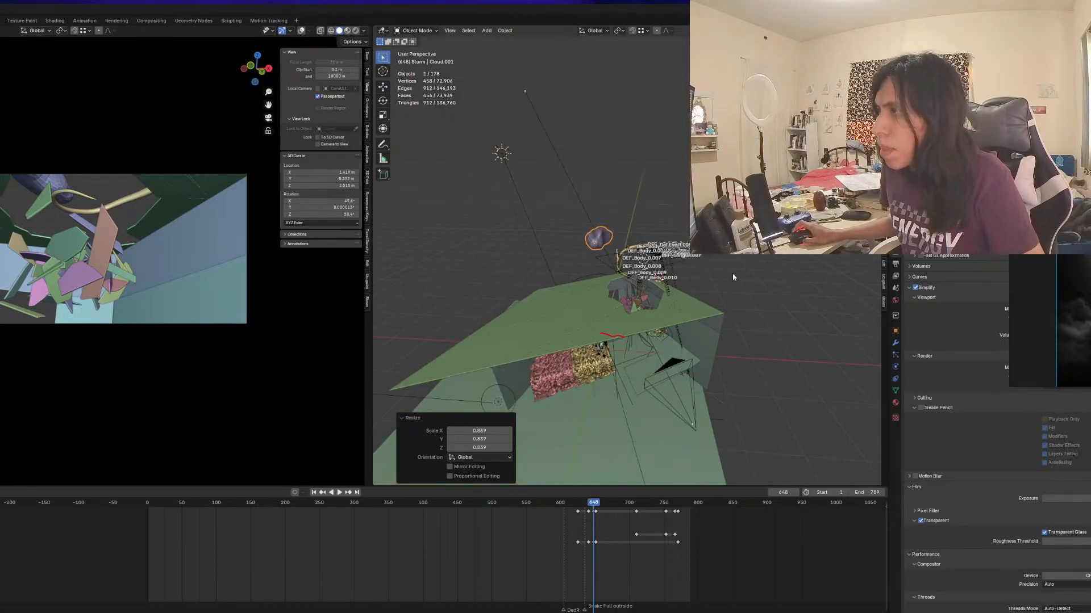
left_click(895, 403)
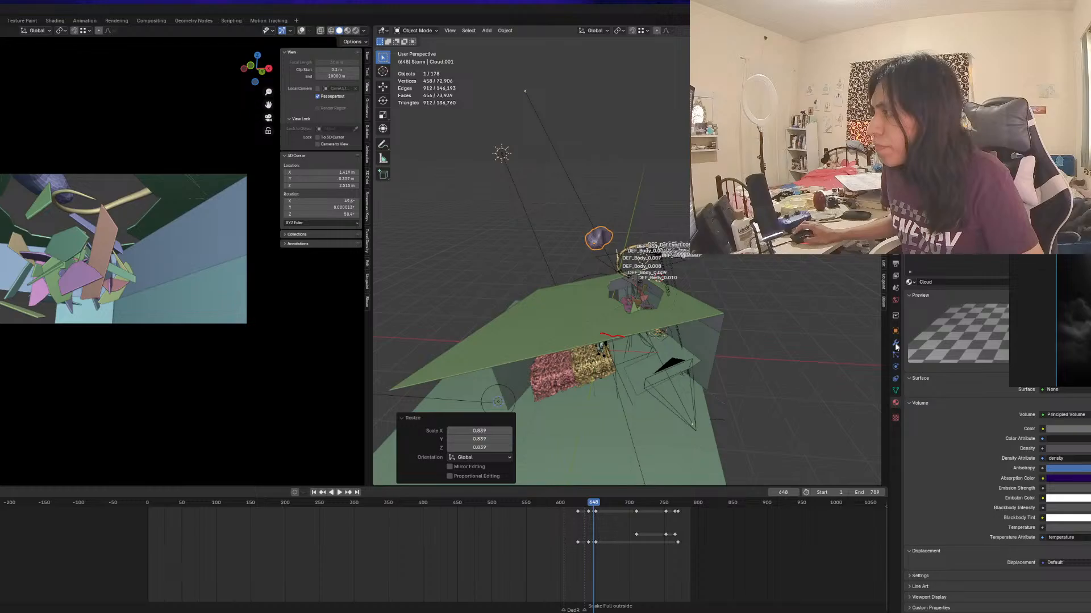
left_click(896, 344)
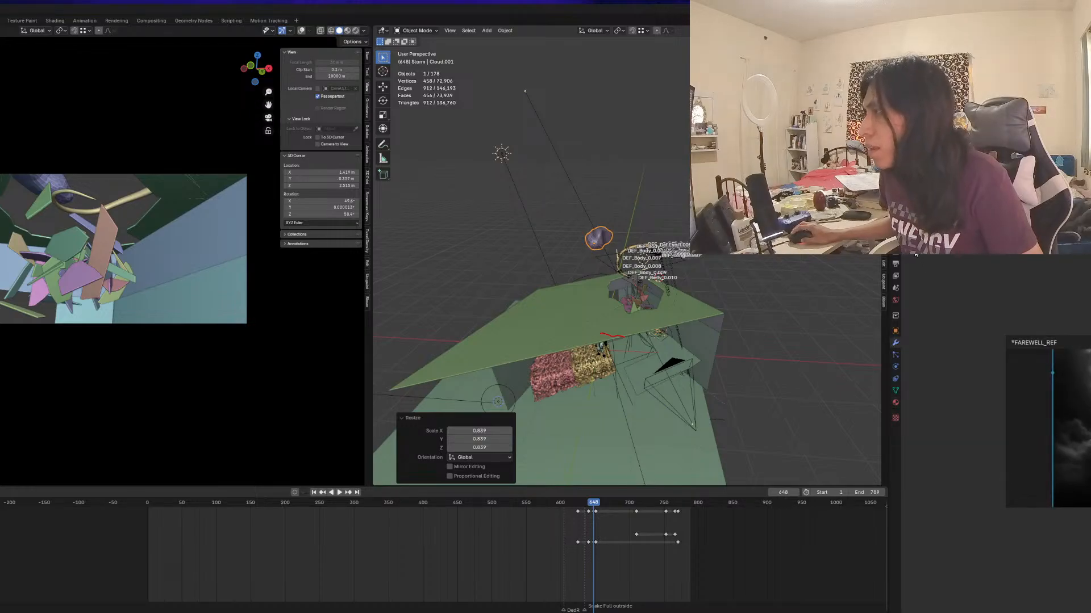
Set the cloud's origin to its geometry
scroll(680, 236, "up", 2)
middle_click_drag(680, 236, 633, 295)
scroll(633, 294, "up", 1)
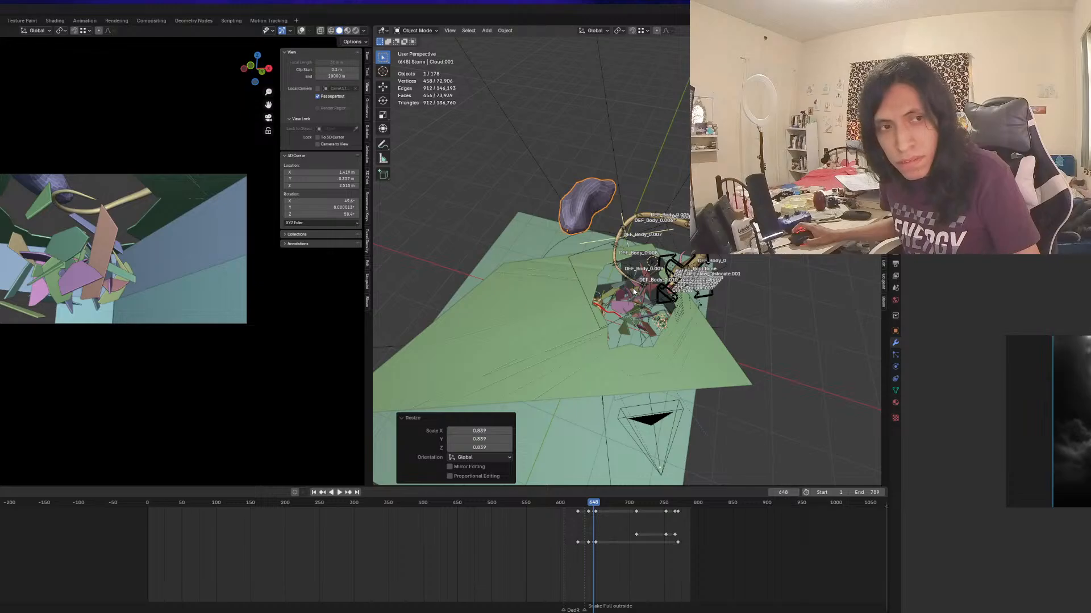
middle_click_drag(633, 291, 610, 204)
scroll(610, 204, "up", 1)
right_click(579, 216)
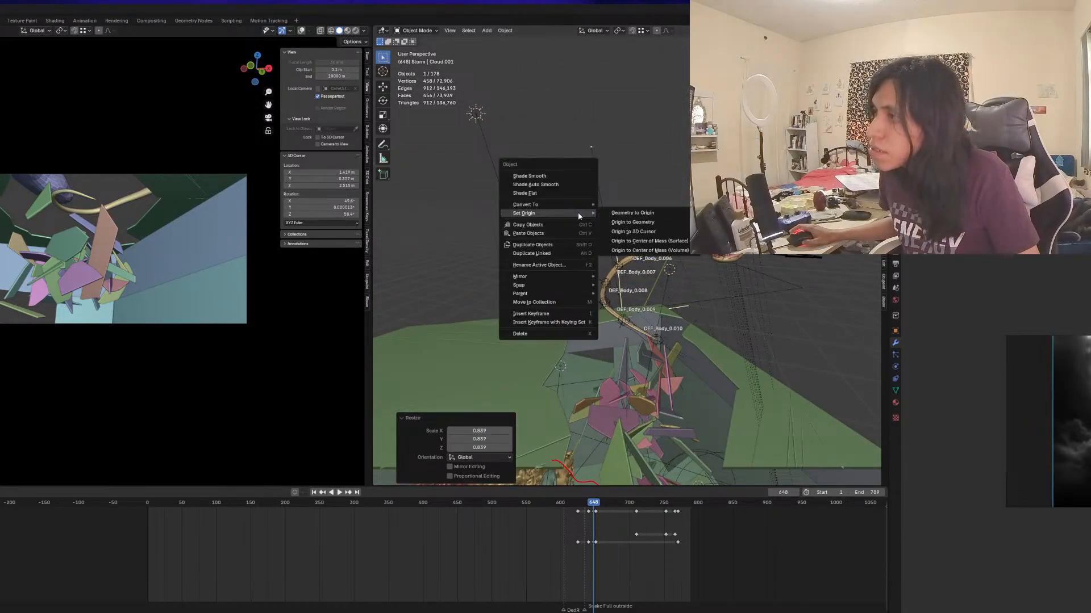
left_click(667, 223)
middle_click_drag(565, 222, 563, 230)
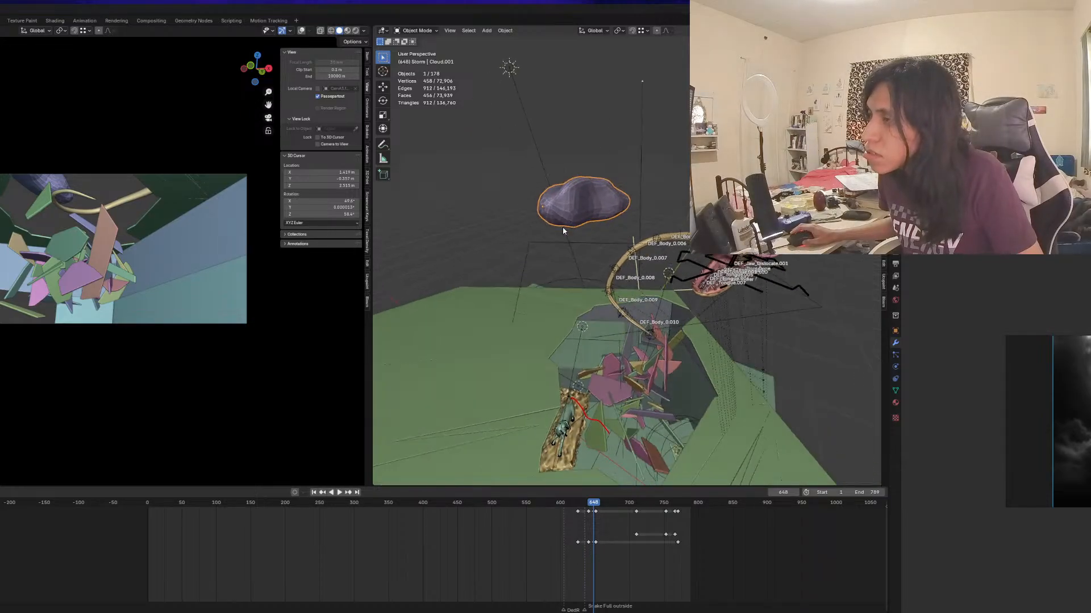
Go to frame 643, scale the cloud to 0 and insert a keyframe for it
middle_click_drag(686, 315, 661, 305)
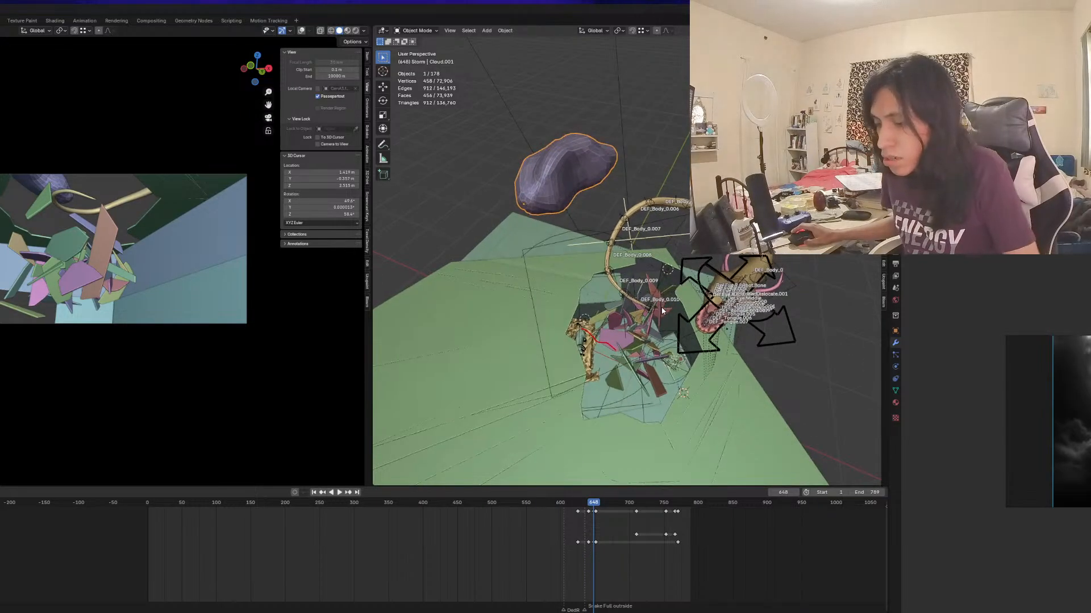
key("Left")
key("Left")
key("Left")
key("Left")
key("Left")
key("Left")
key("Left")
key("Left")
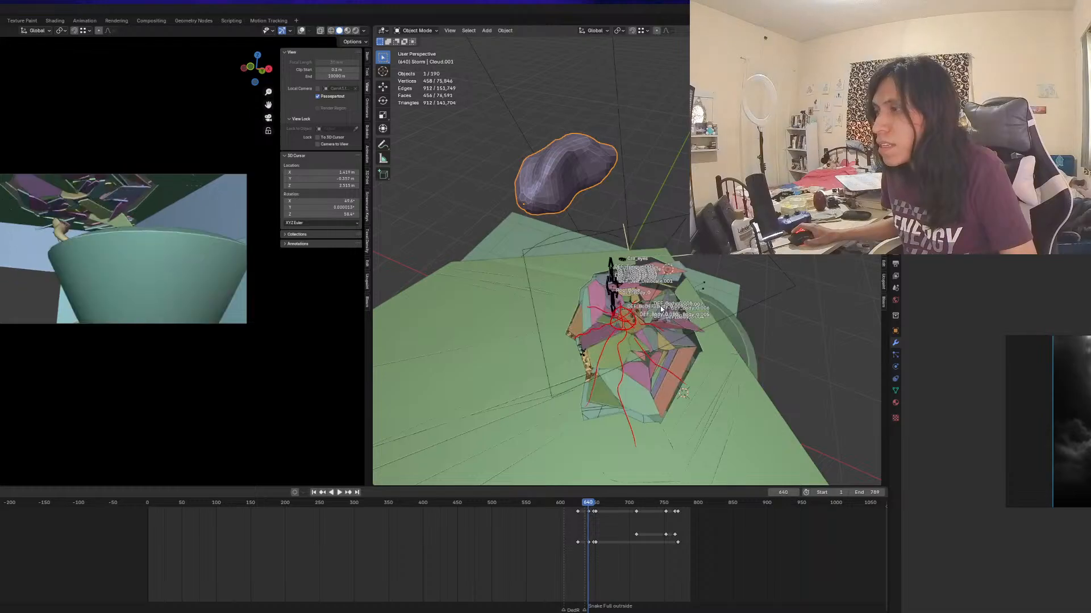
key("Right")
key("Right")
key("Right")
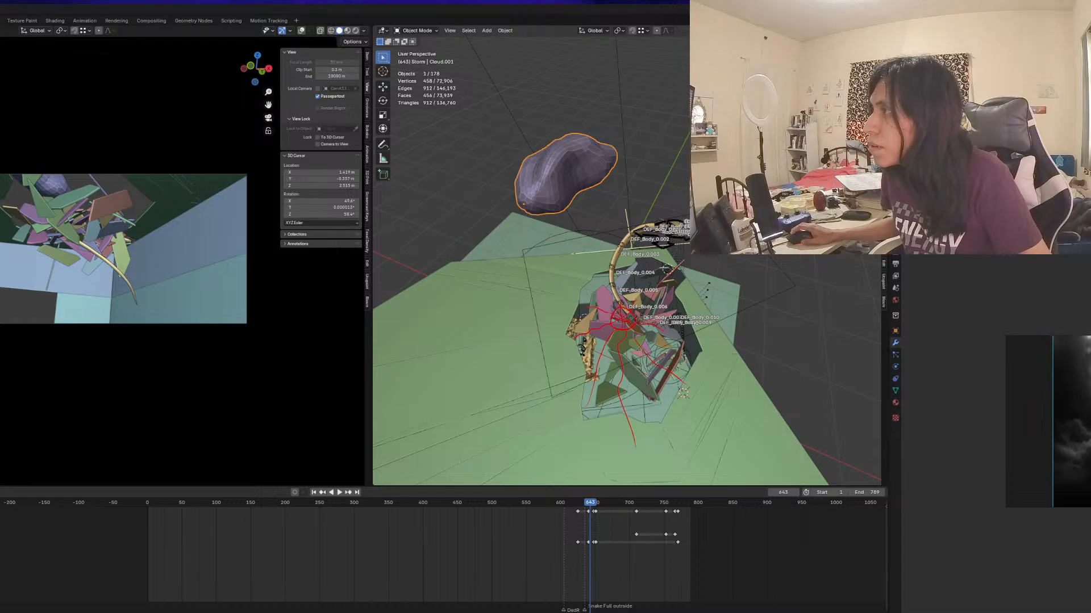
key("s")
key("0")
key("Return")
key("i")
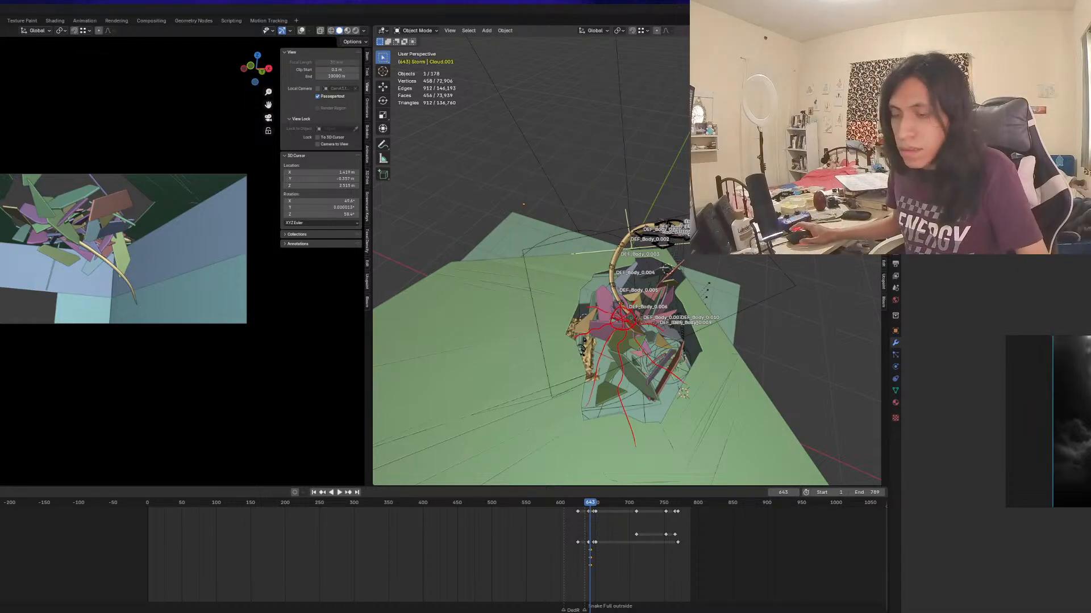
At frame 649, clear the cloud's scale and resize it to 0.669
key("space")
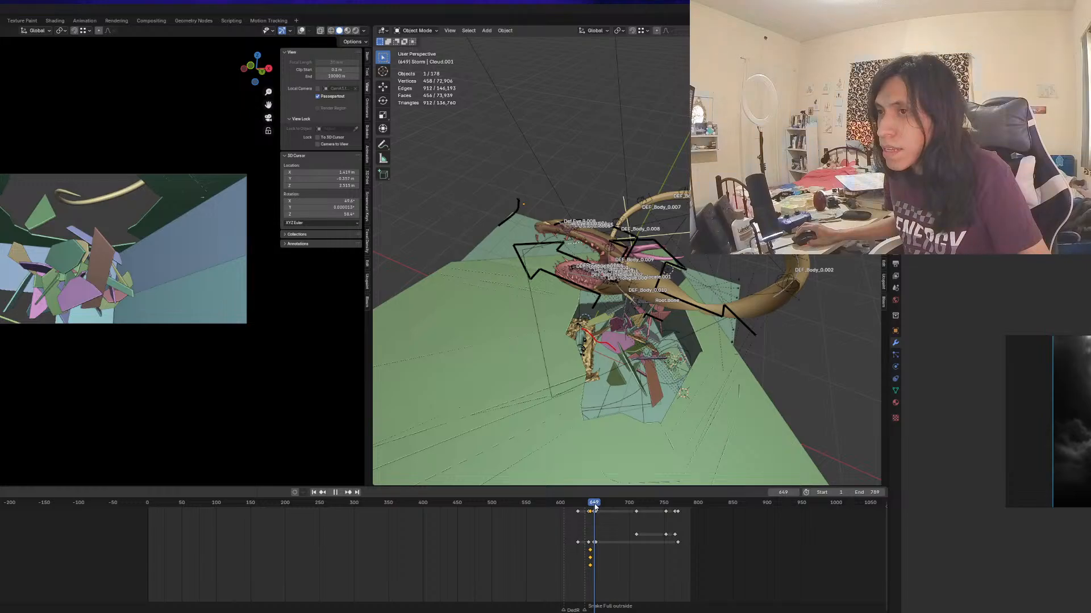
key("space")
middle_click_drag(626, 331, 616, 358)
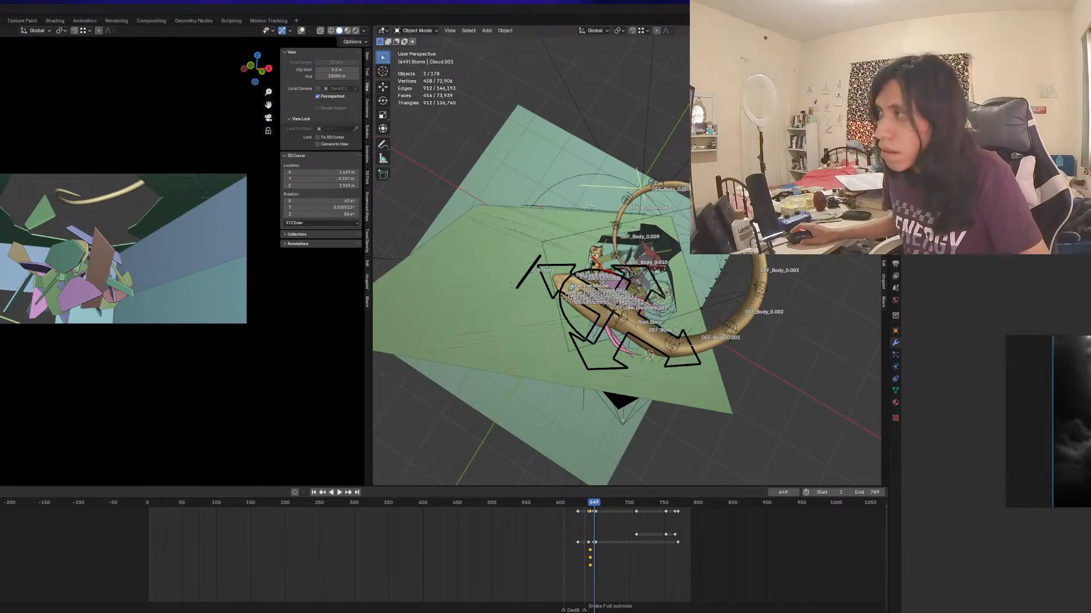
key("alt+s")
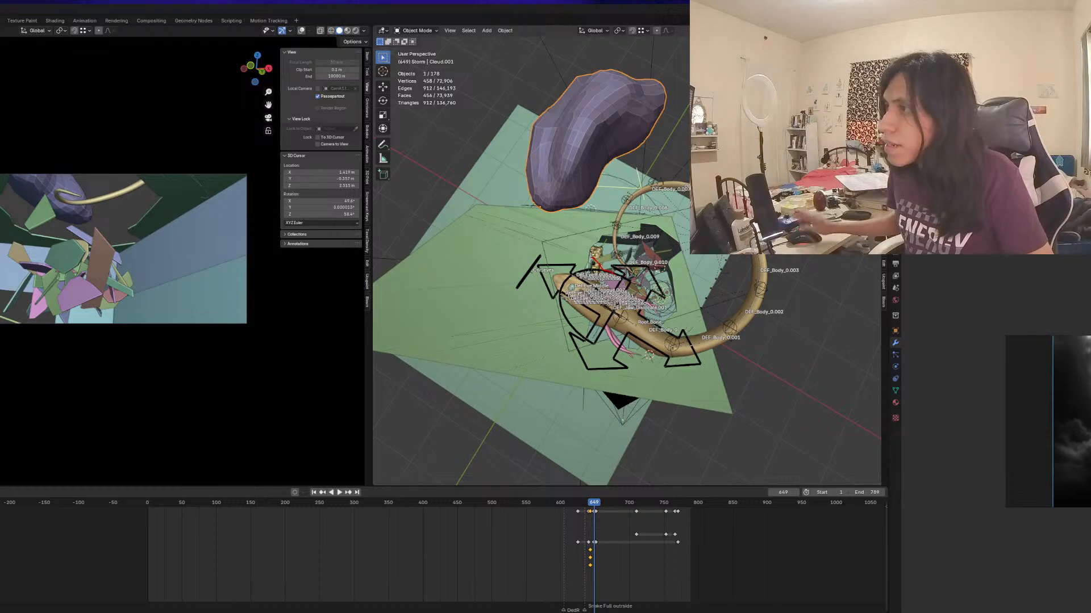
key("s")
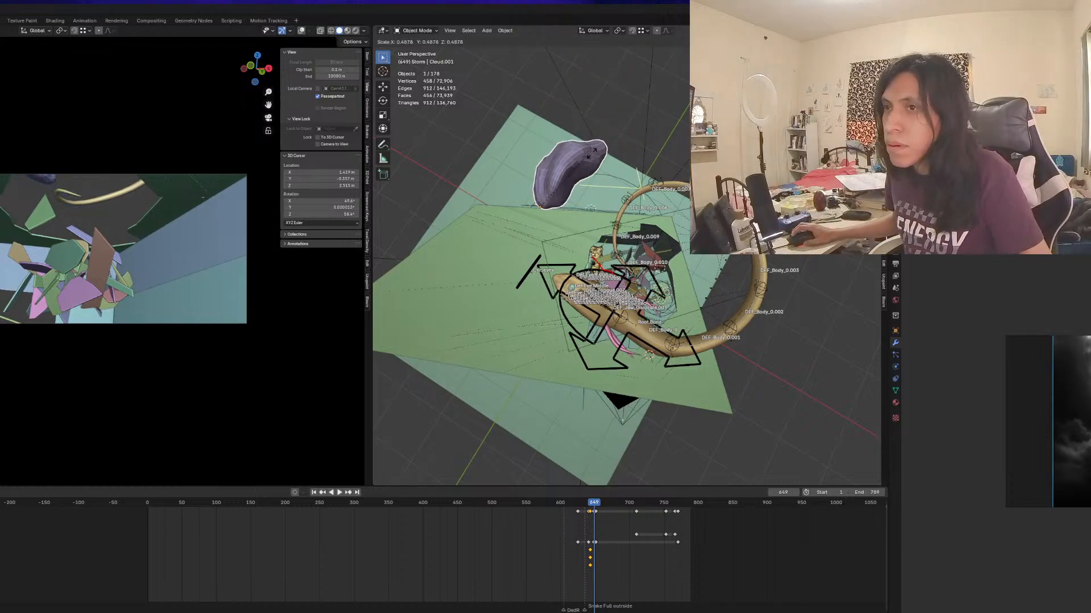
left_click(618, 148)
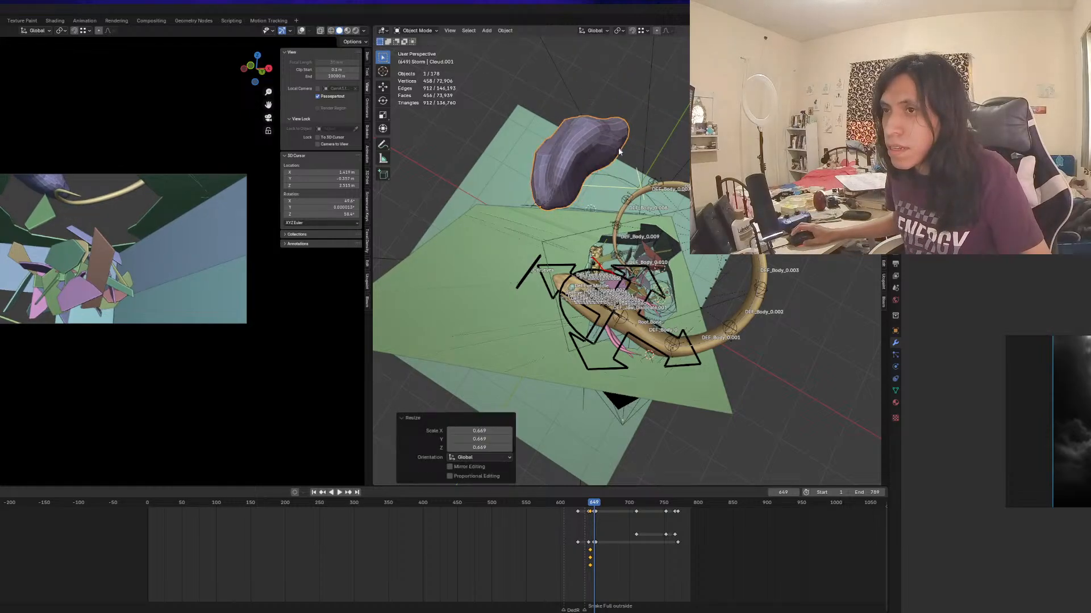
Apply the cloud's scale and insert a keyframe for it at frame 649
key("ctrl+a")
left_click(569, 180)
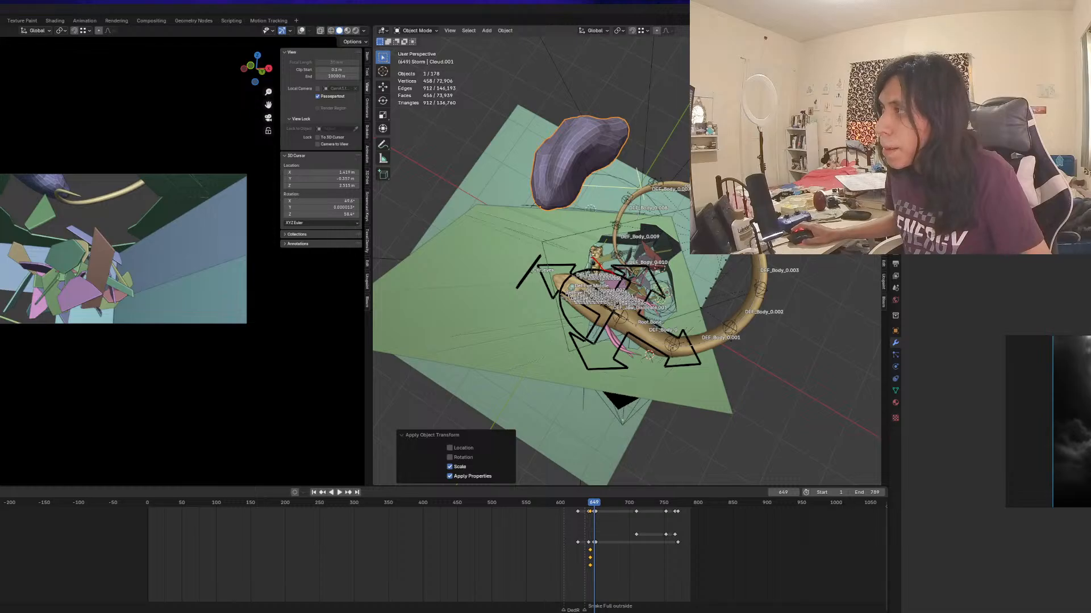
key("i")
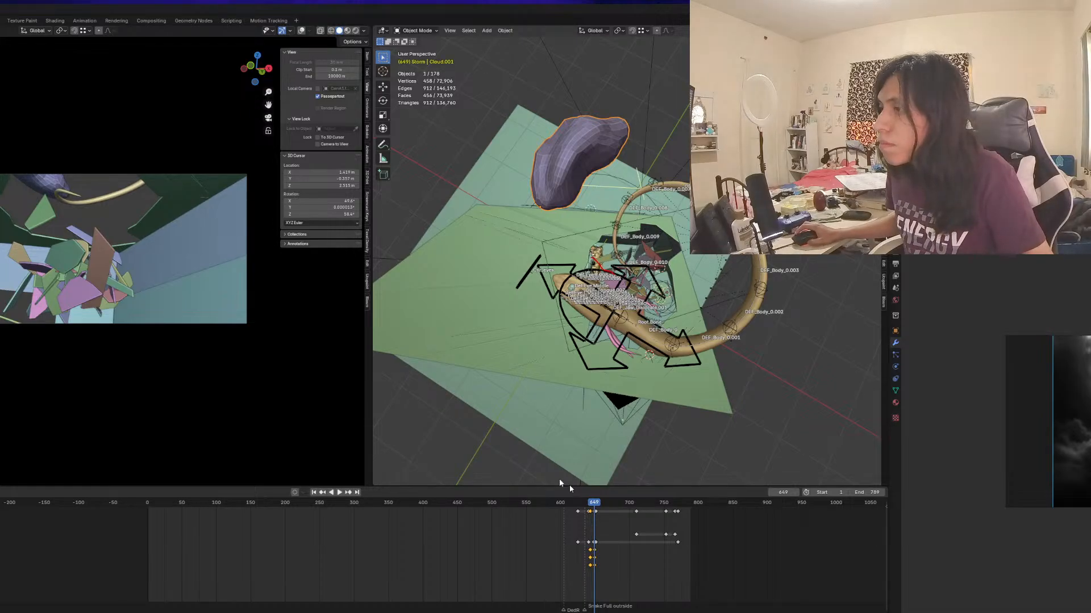
Play back the cloud's growth animation and stop at frame 660
mouse_move(575, 505)
left_mouse_down()
mouse_move(599, 506)
mouse_move(587, 506)
left_mouse_up()
key("space")
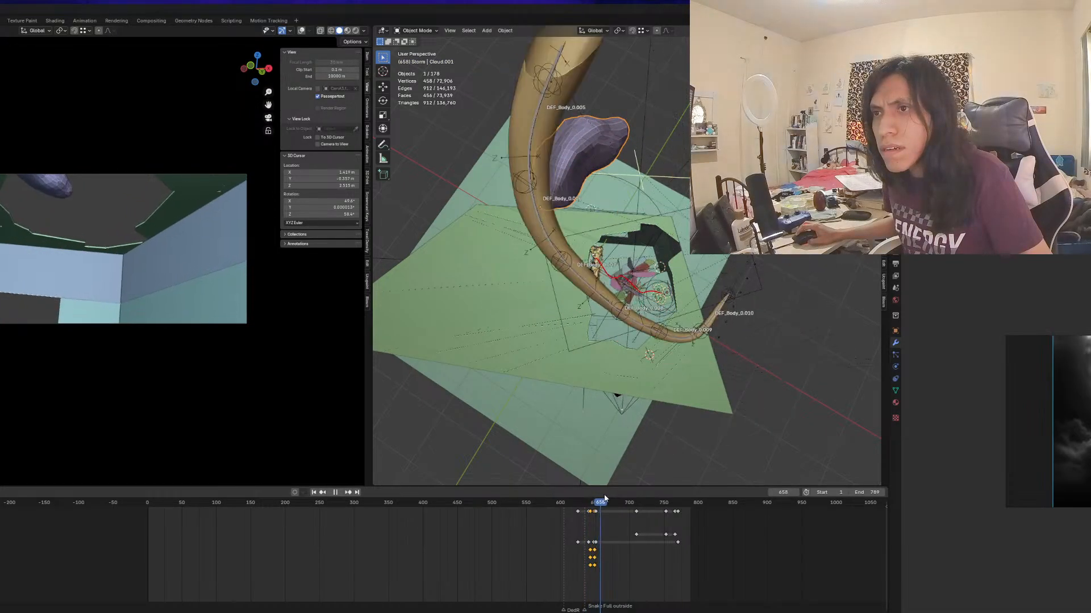
mouse_move(604, 498)
left_mouse_down()
mouse_move(651, 491)
mouse_move(587, 495)
mouse_move(696, 500)
mouse_move(589, 502)
mouse_move(603, 511)
left_mouse_up()
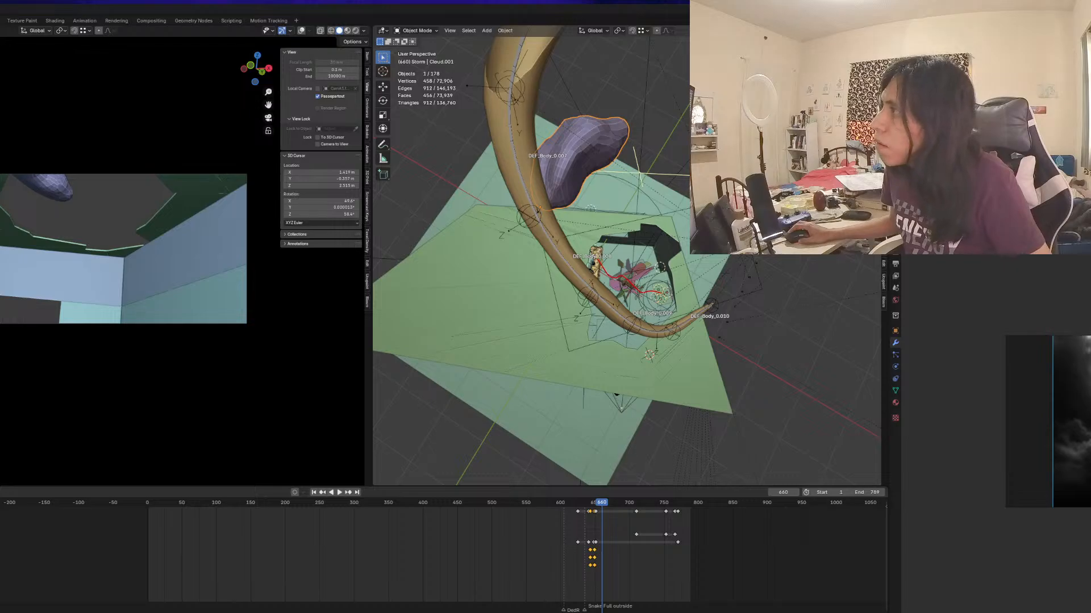
Examine the cloud above the broken roof in material preview, and return the perspective view to solid shading
left_click(863, 31)
middle_click_drag(778, 228, 773, 148)
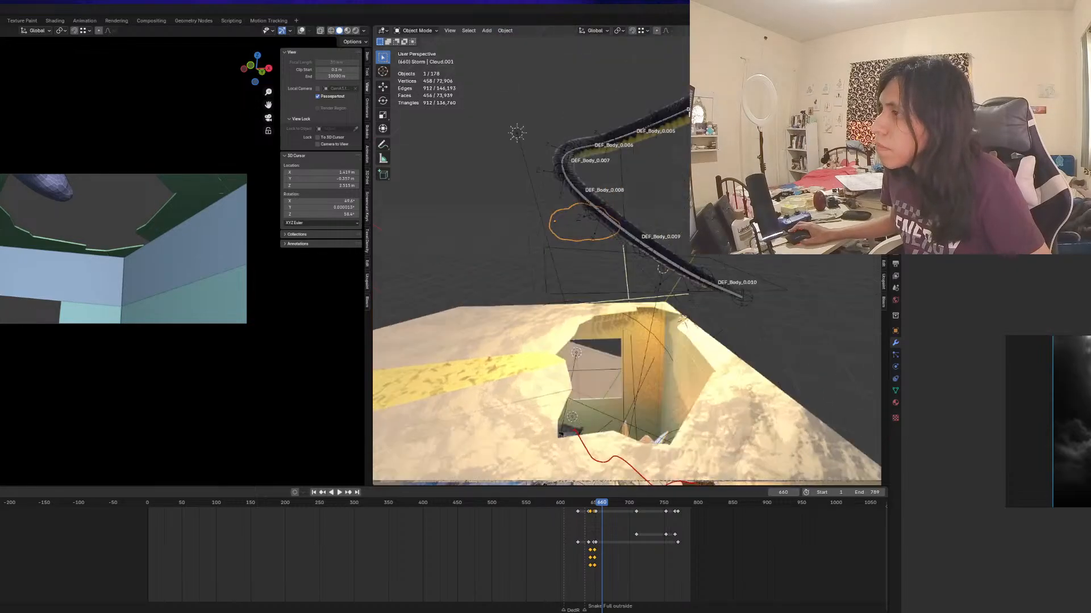
scroll(650, 227, "down", 3)
middle_click_drag(650, 227, 710, 210)
scroll(650, 227, "up", 5)
middle_click_drag(650, 227, 665, 219)
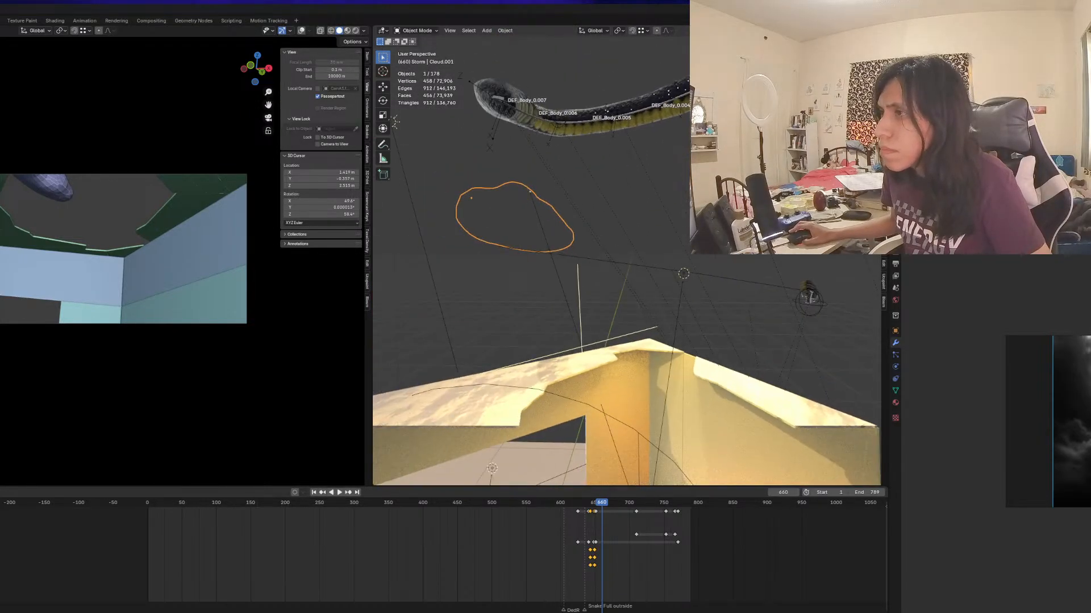
left_click(855, 31)
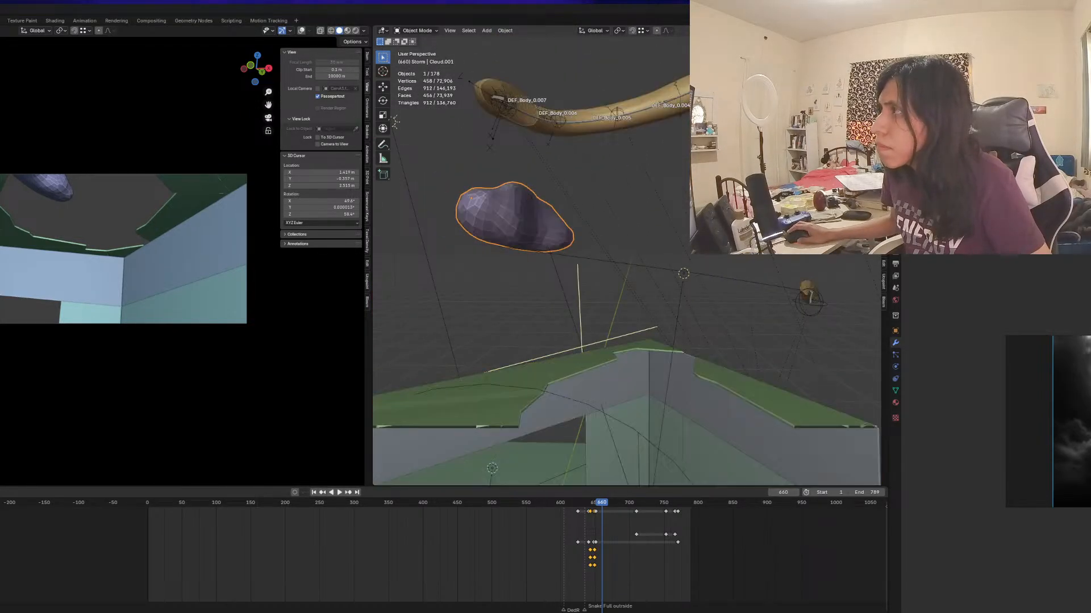
Show the camera view in rendered shading and expand the Volumes section of the render settings
left_click(355, 31)
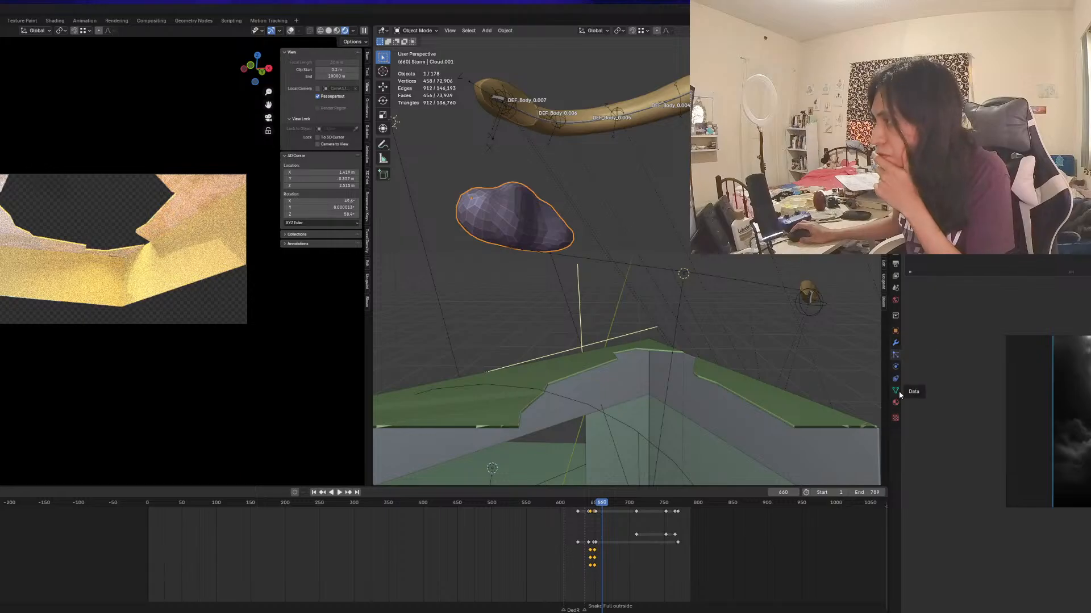
left_click(897, 262)
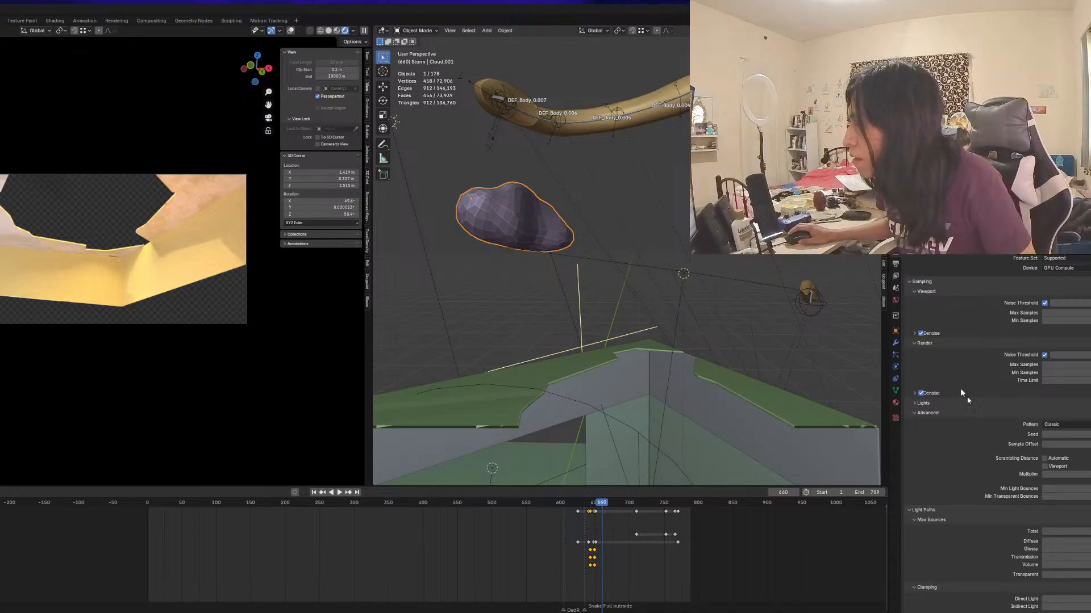
scroll(994, 408, "down", 8)
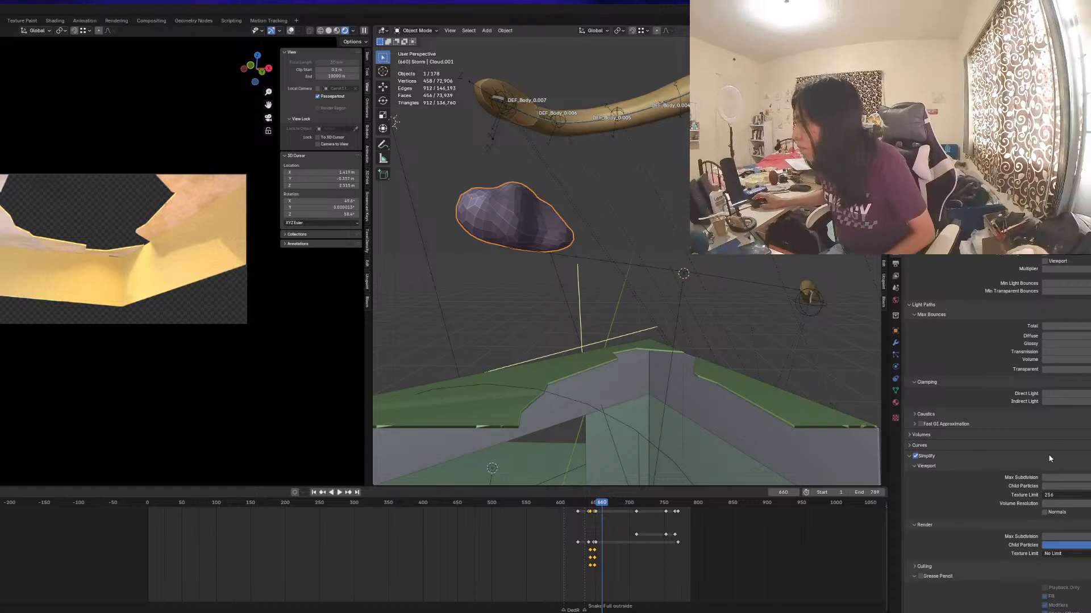
left_click(962, 436)
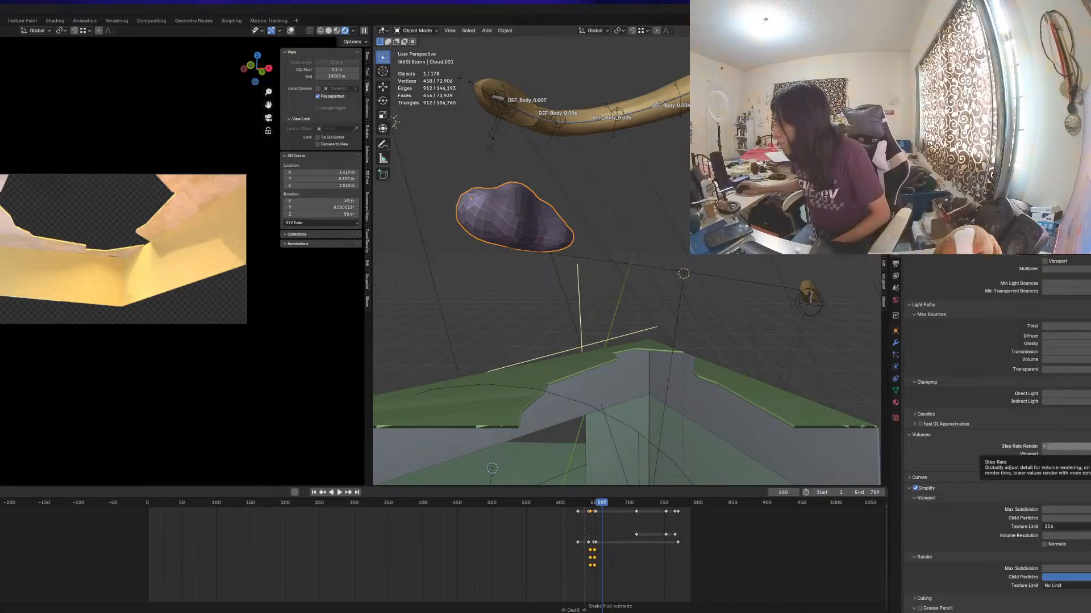
Set both Volume Resolution and Child Particles to 1 in the Simplify viewport settings
scroll(997, 433, "down", 2)
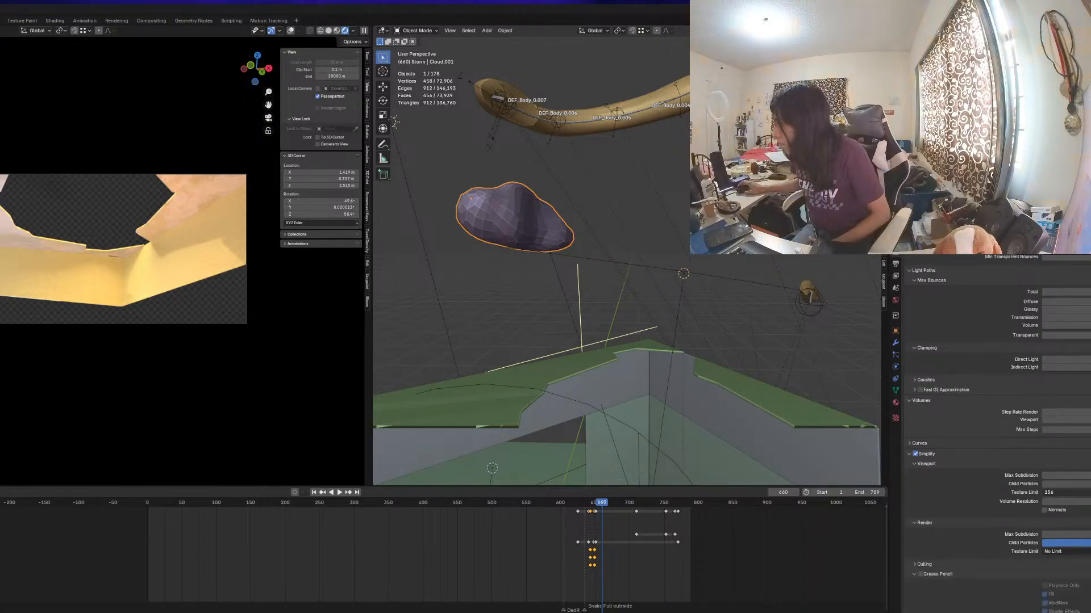
double_click(1066, 502)
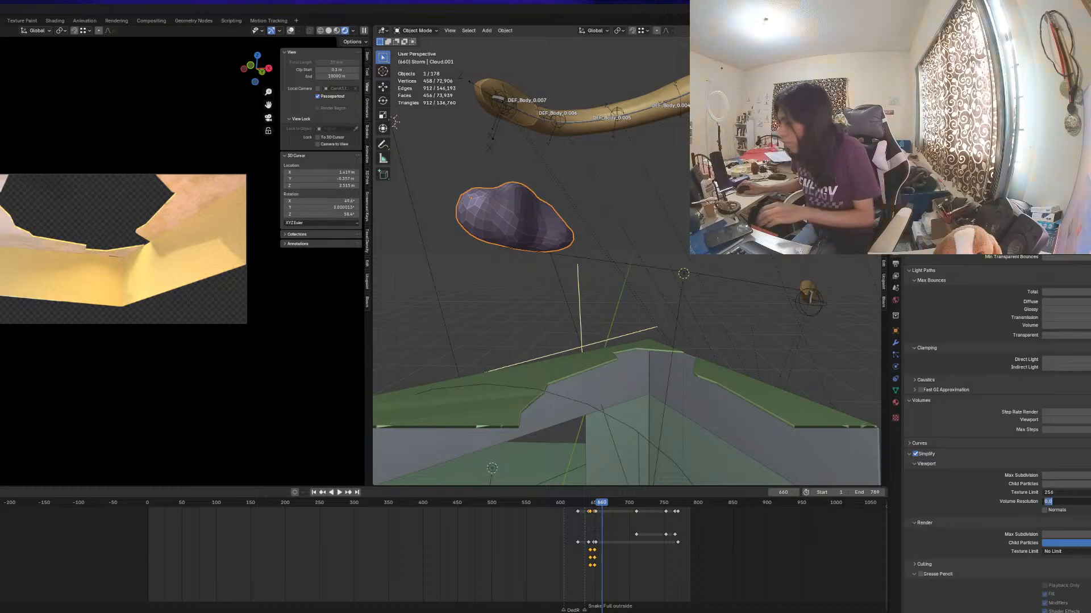
type("1")
key("Return")
double_click(1066, 484)
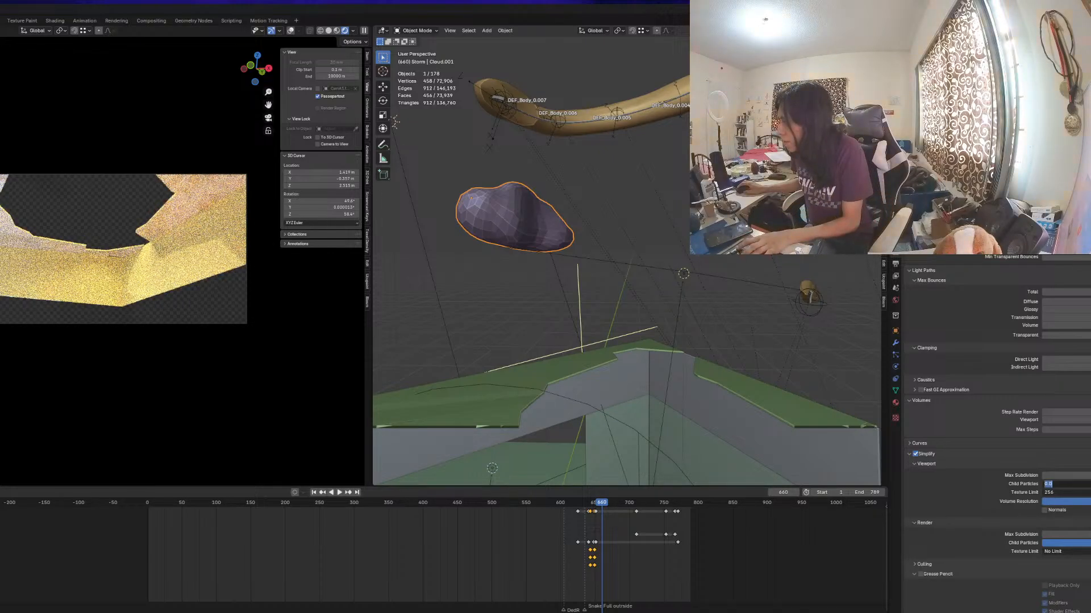
type("1")
key("Return")
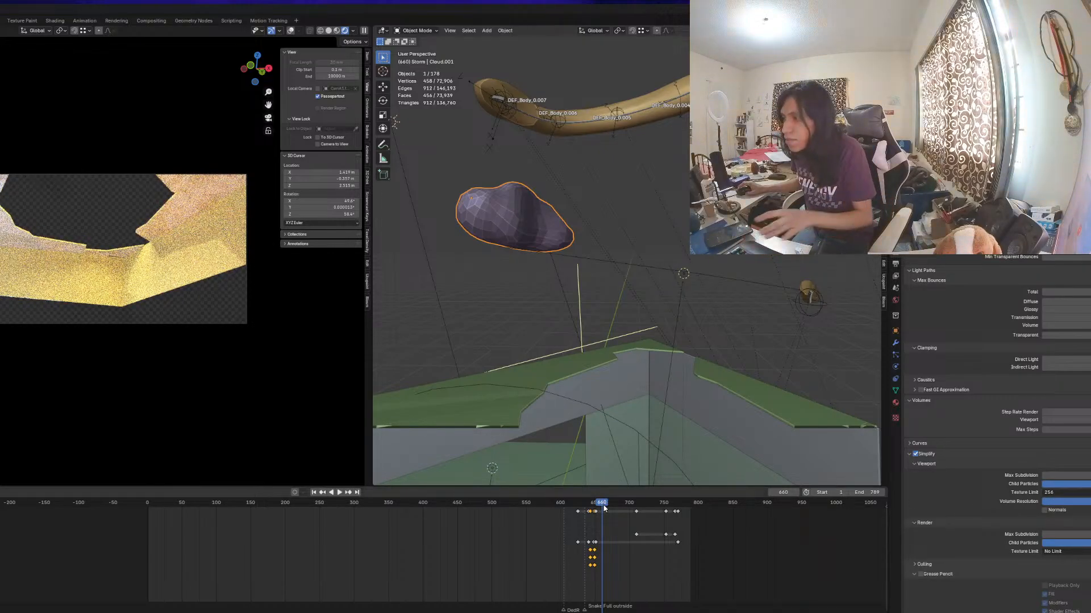
Review the rendered camera view between frames 617 and 746, change it to material preview, and scrub back to frame 27
left_click_drag(611, 507, 573, 508)
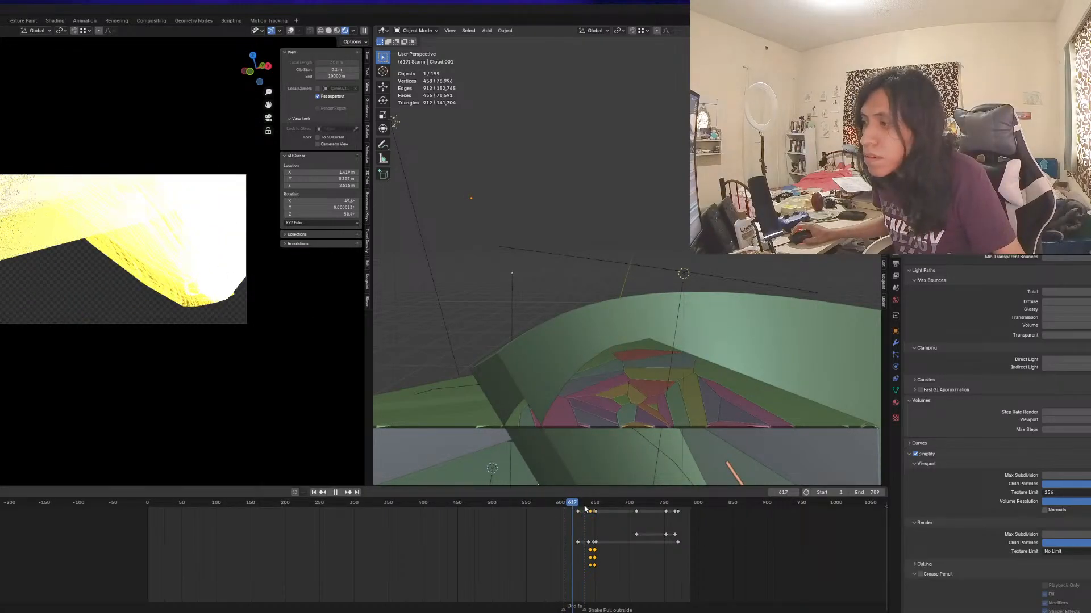
left_click_drag(585, 508, 662, 511)
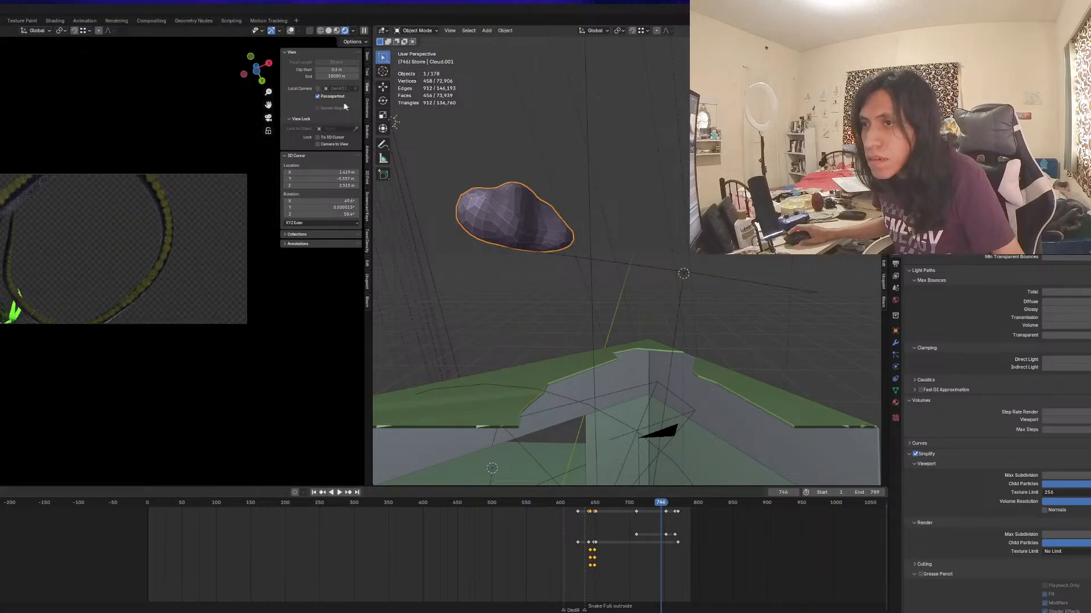
left_click(336, 31)
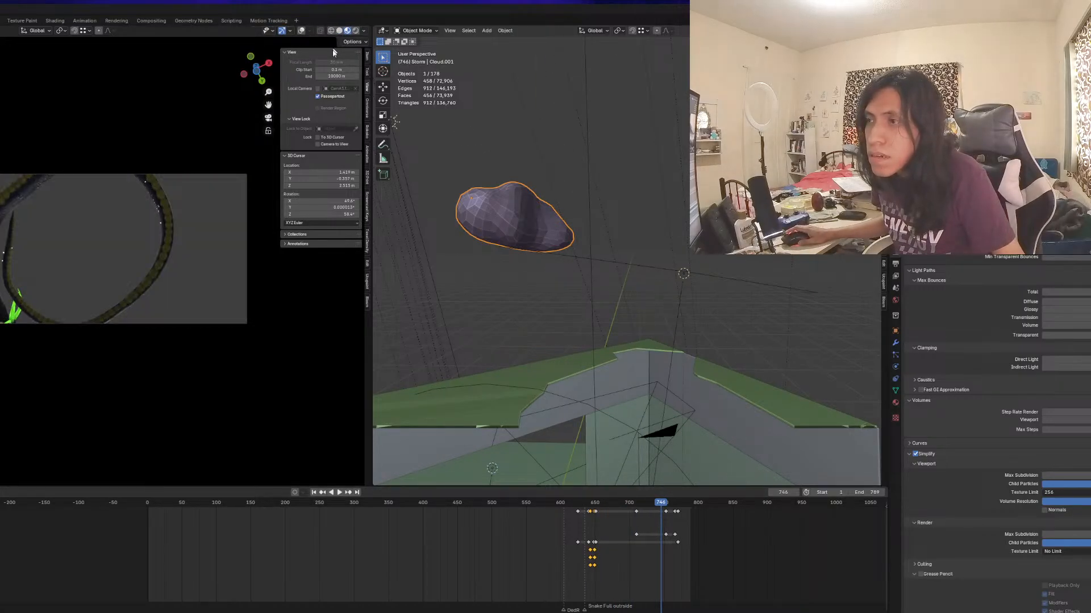
left_click(591, 503)
key("space")
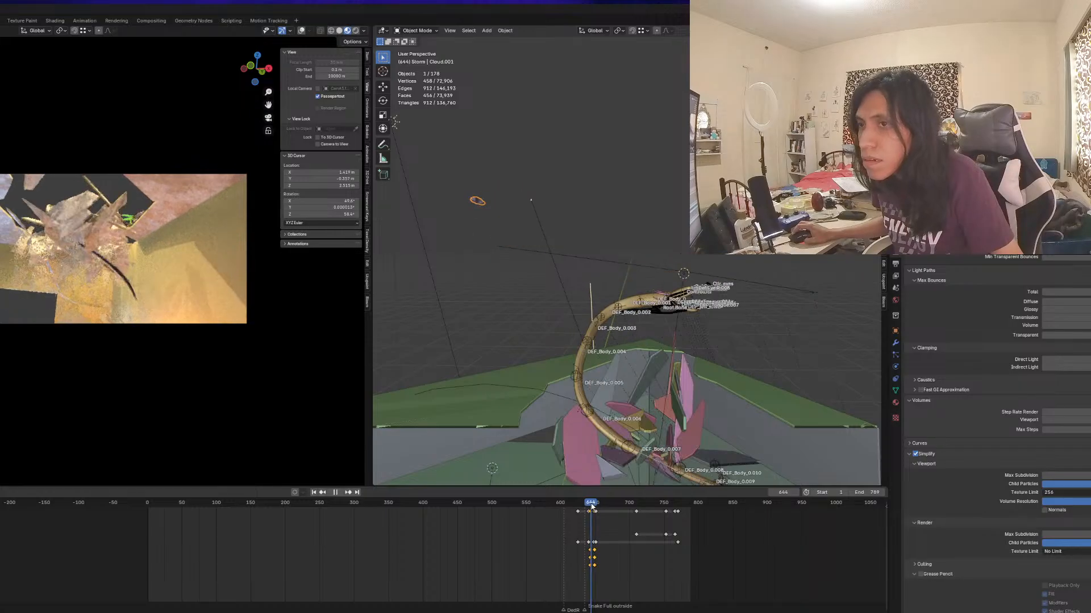
left_click_drag(577, 502, 433, 489)
left_click_drag(318, 502, 166, 505)
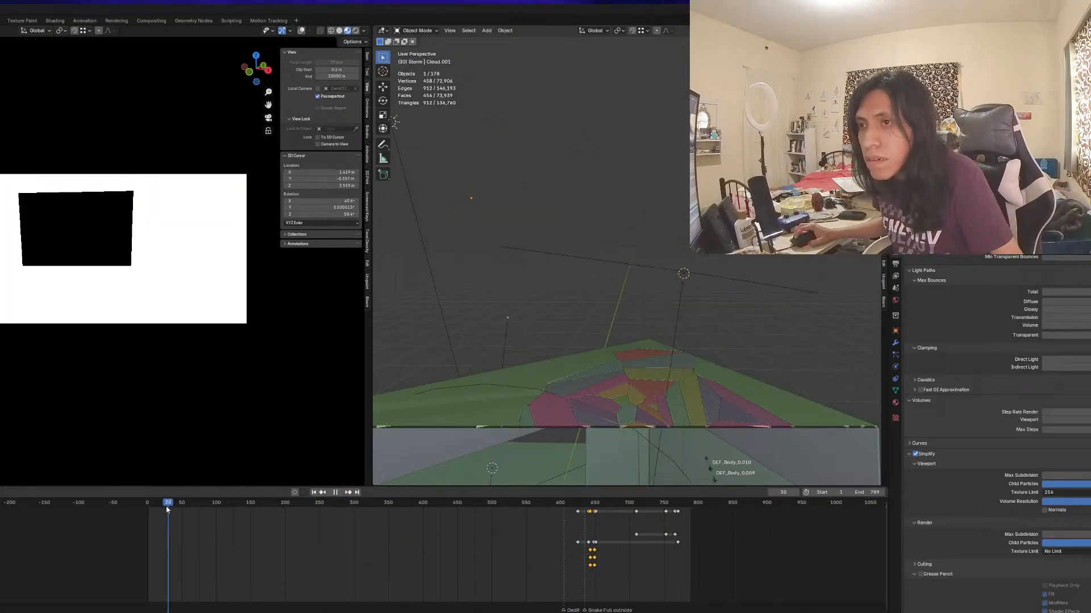
key("space")
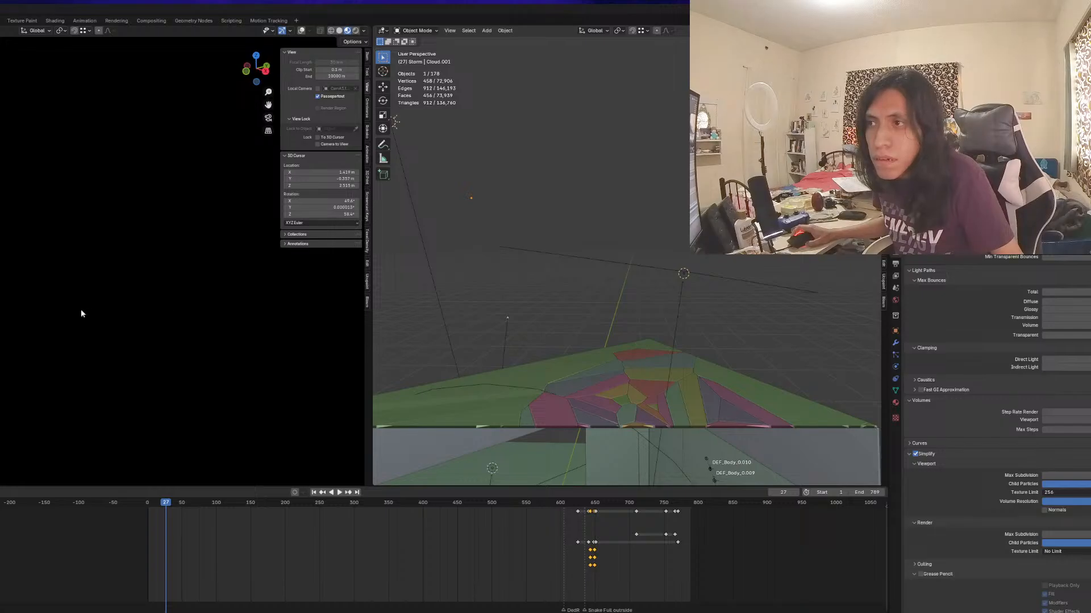
Set the view's Clip Start to 1 m in the camera viewport and return to the camera view
scroll(779, 317, "down", 10)
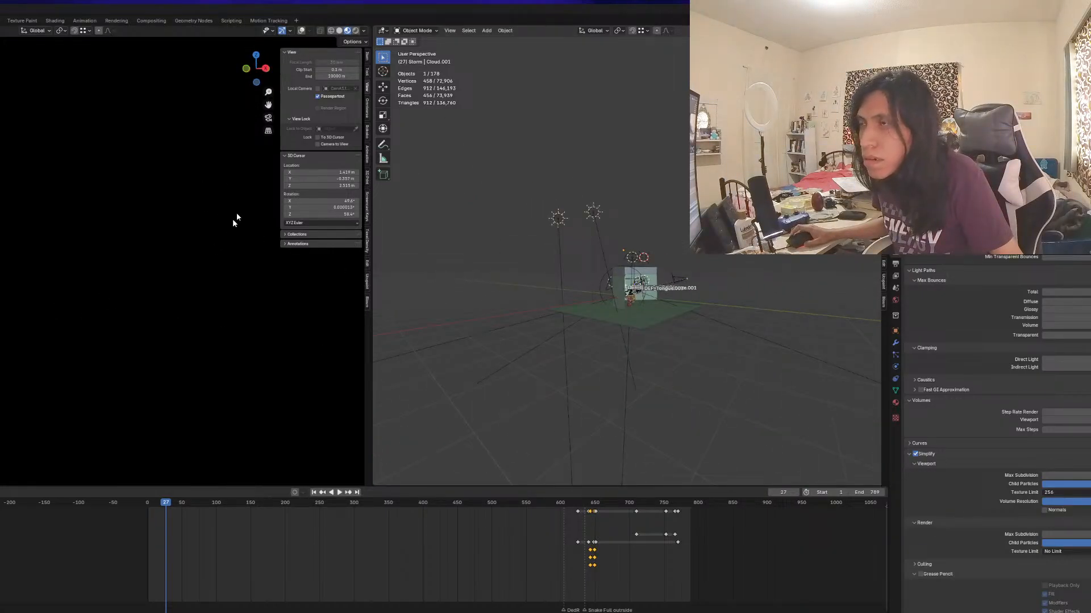
type("1")
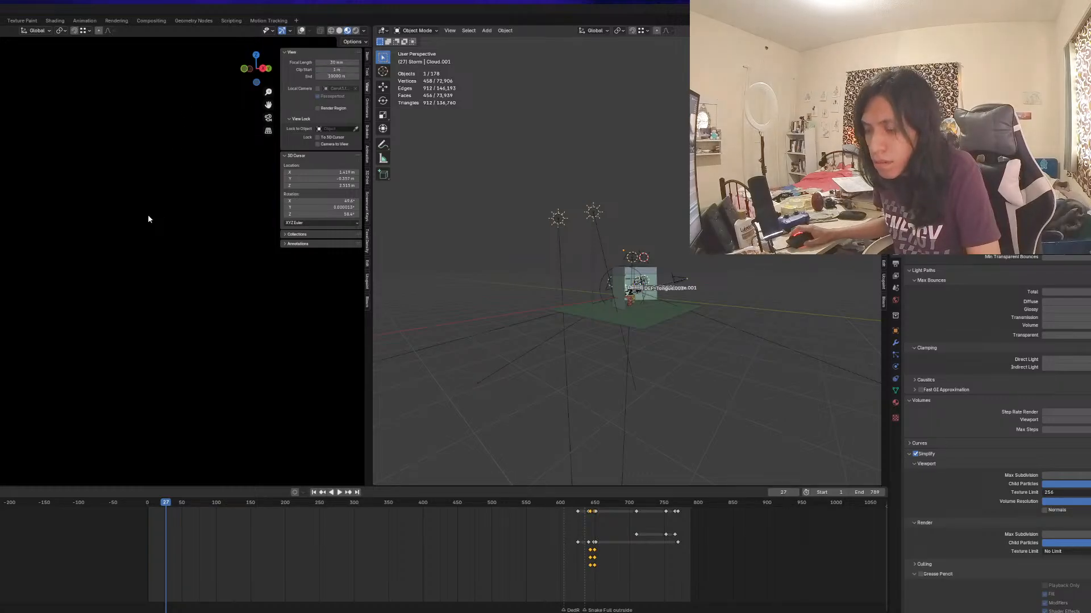
key("KP_0")
scroll(390, 509, "up", 2)
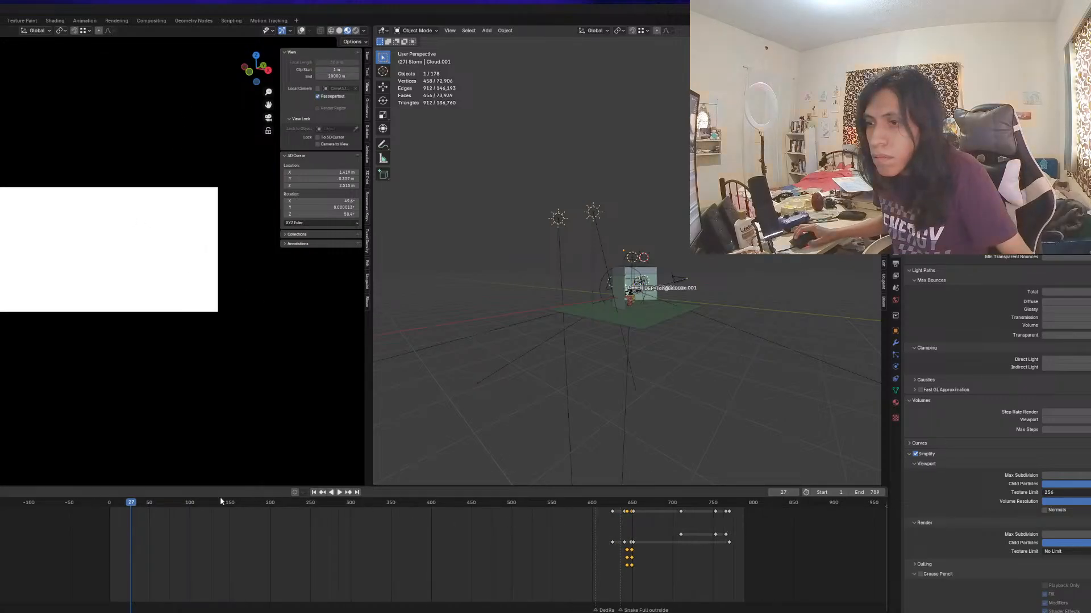
Go to frame 486 and compare solid shading with material preview in the camera view
left_click_drag(267, 506, 501, 505)
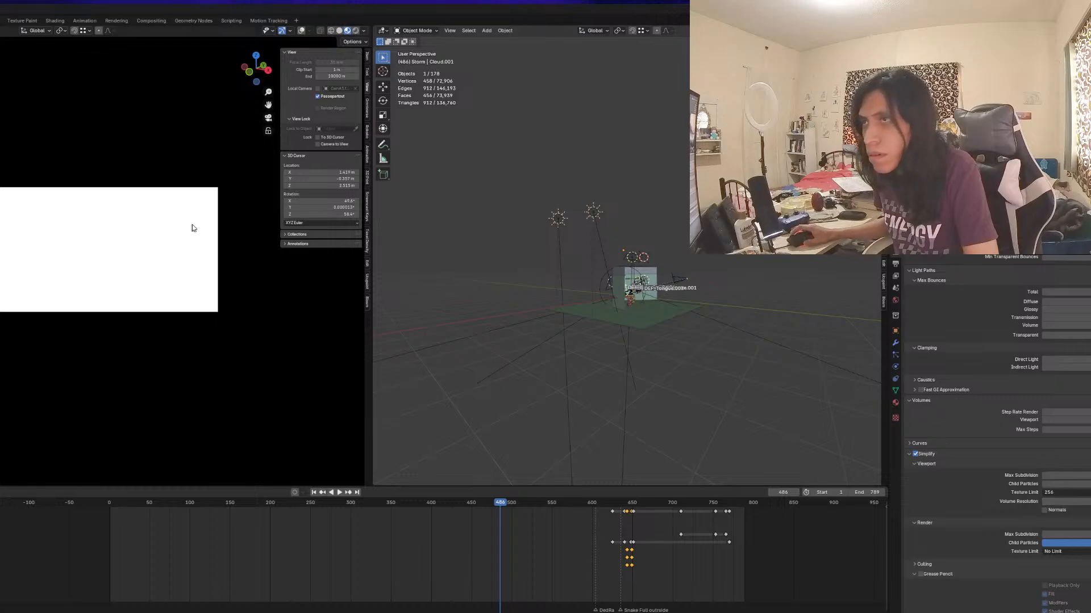
scroll(193, 228, "up", 2)
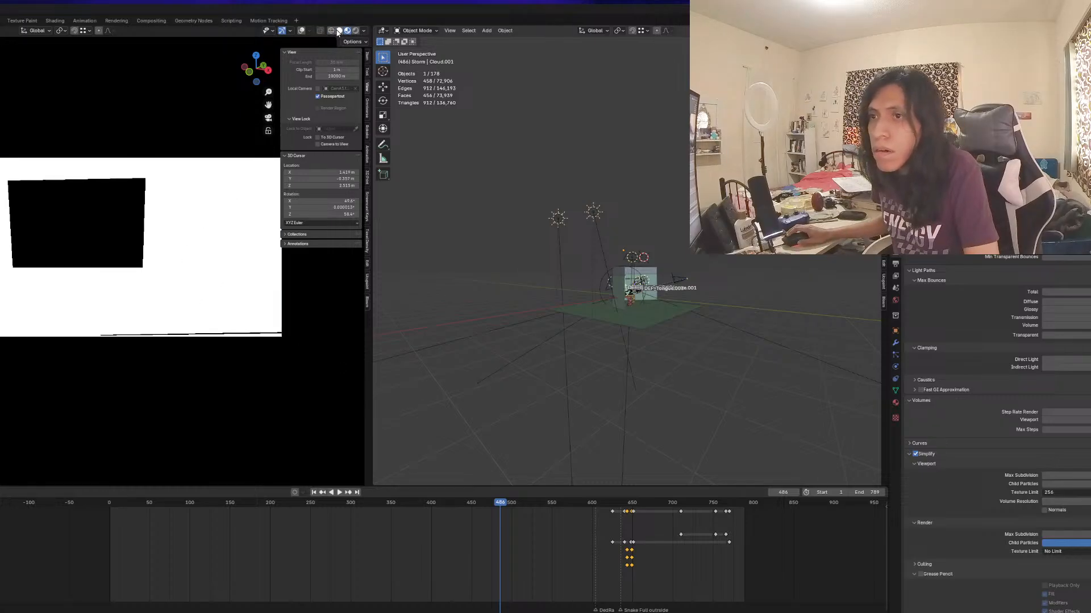
left_click(338, 30)
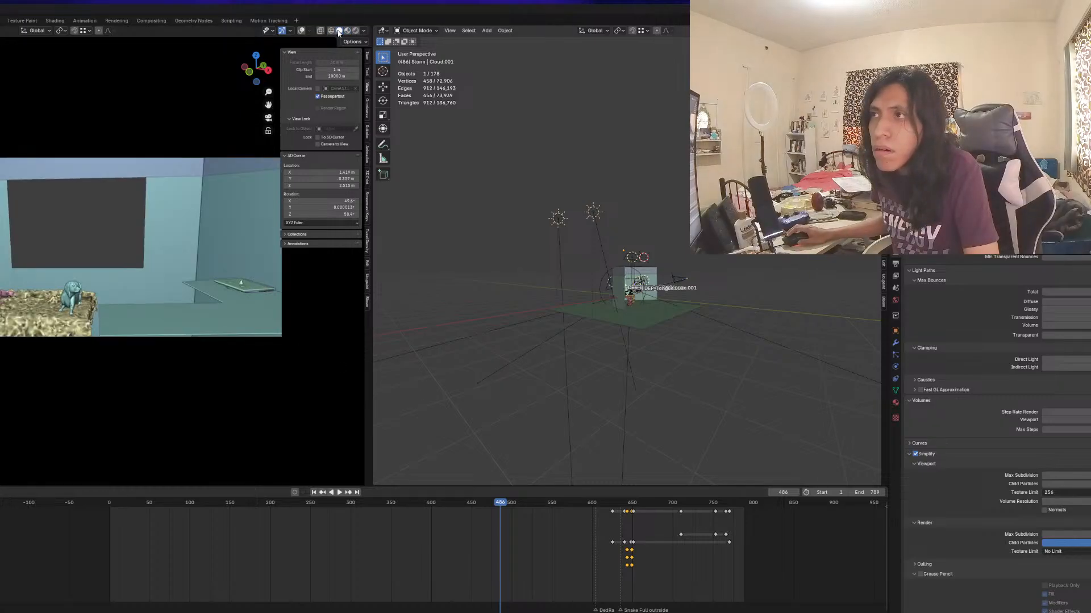
left_click(344, 32)
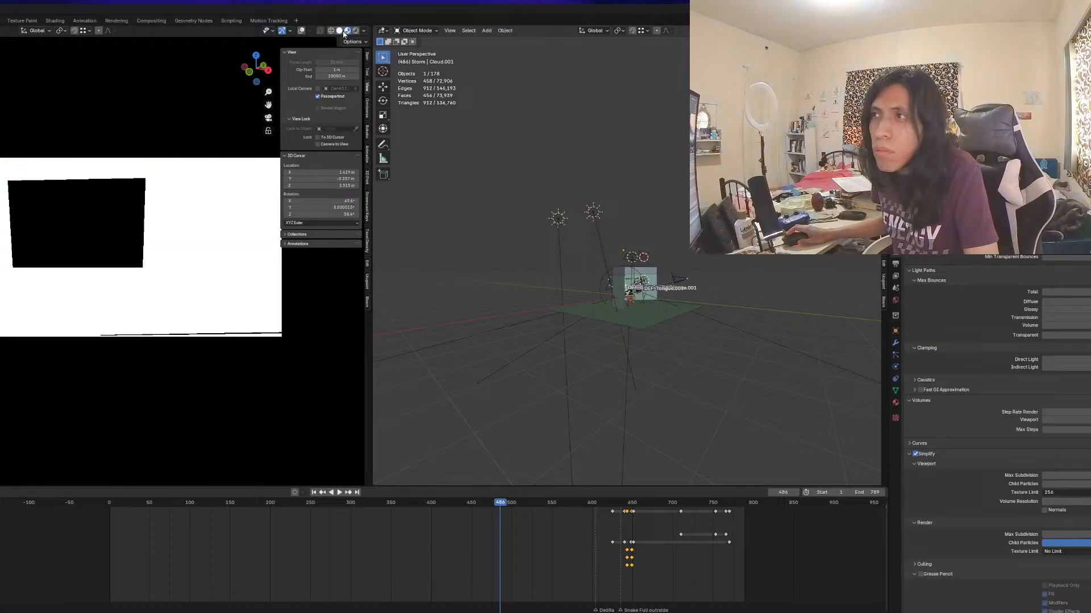
Try the Mist render pass in the camera viewport's shading settings and restore the Combined pass
left_click(363, 31)
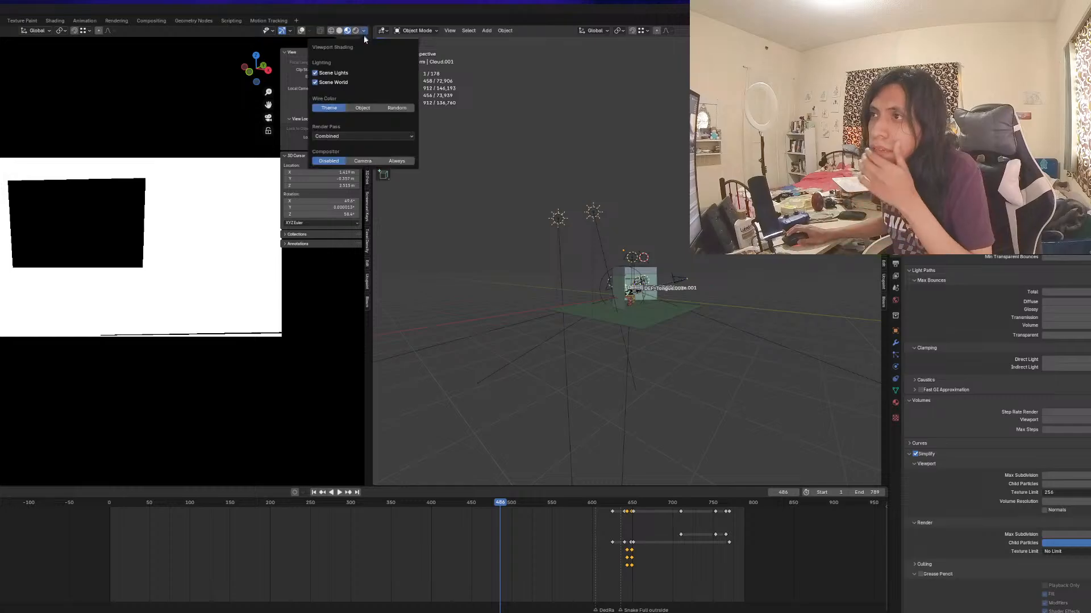
left_click(400, 138)
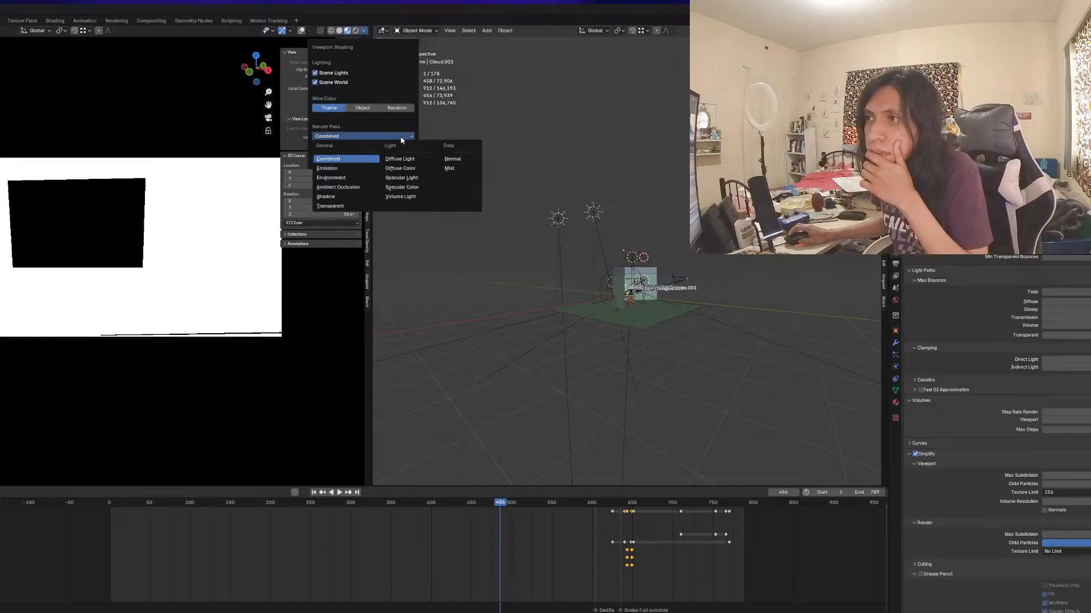
left_click(460, 169)
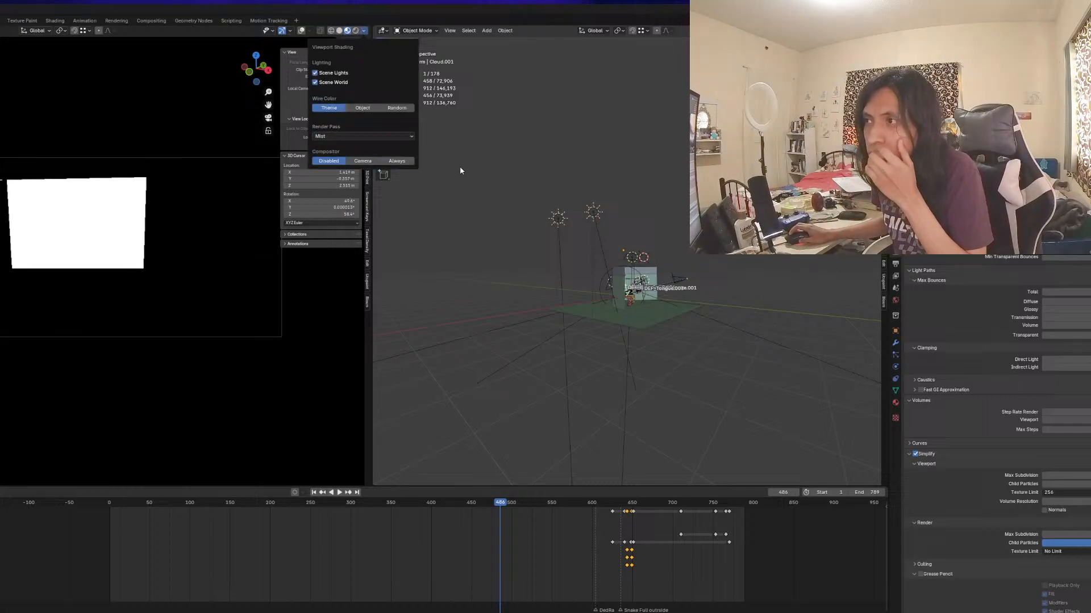
left_click(387, 138)
left_click(329, 149)
Try the Camera compositor option and the Object and Random wire colors in the viewport shading settings
left_click(377, 161)
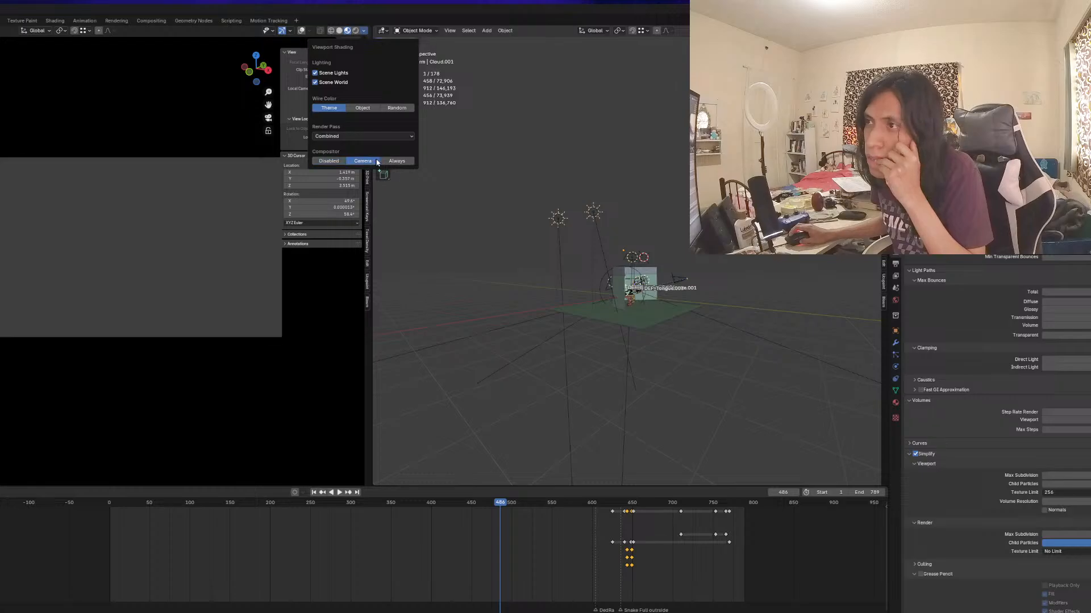
left_click(335, 162)
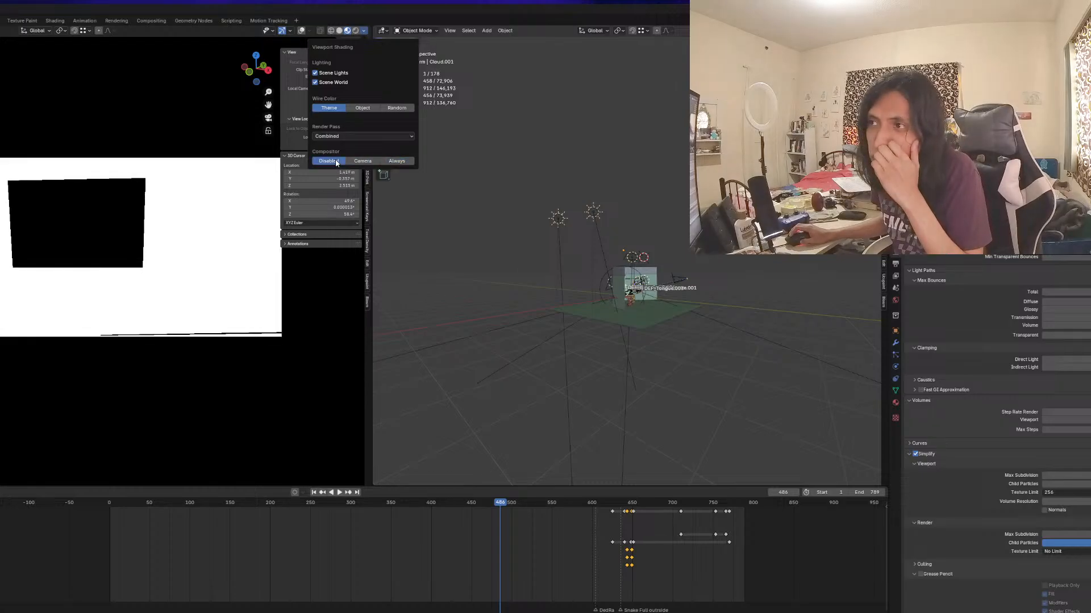
left_click(362, 109)
left_click(396, 108)
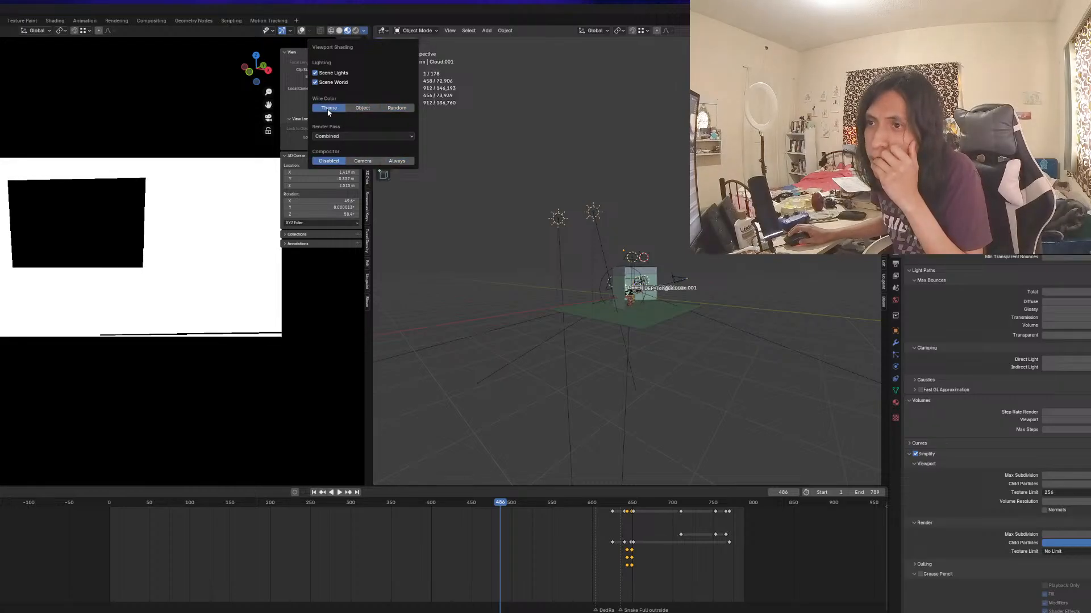
Change the camera viewport to rendered shading and inspect the room at frame 486 through the camera
left_click(356, 31)
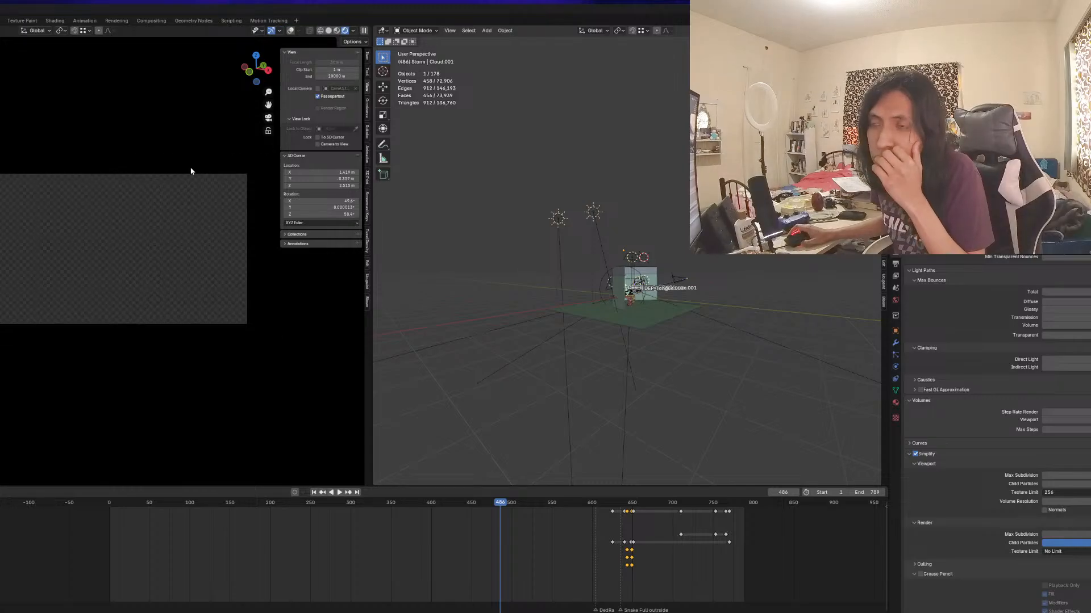
middle_click_drag(182, 175, 151, 187)
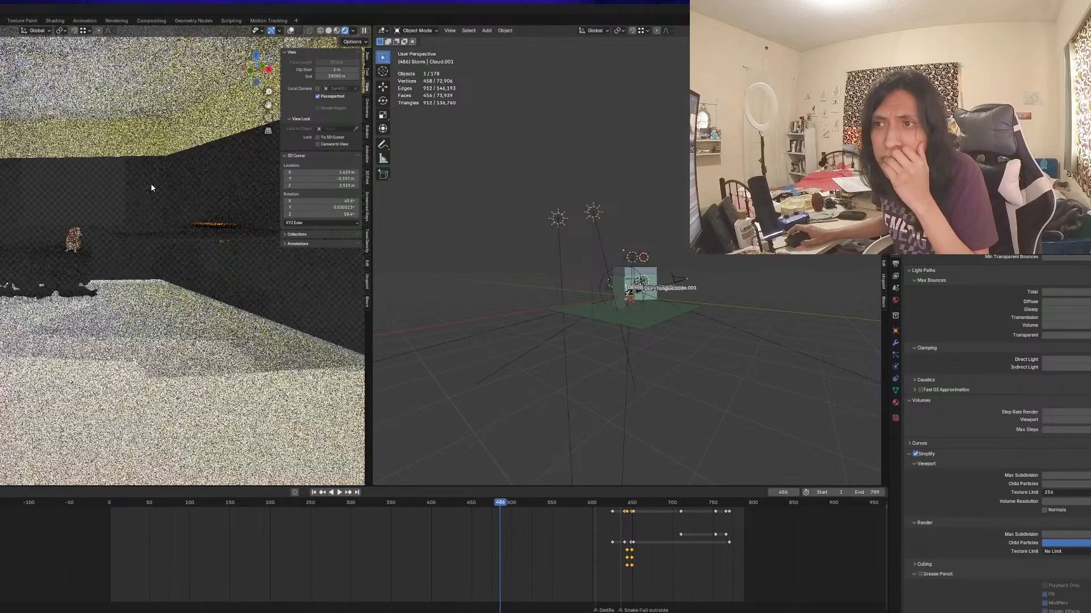
key("KP_0")
scroll(151, 259, "up", 3)
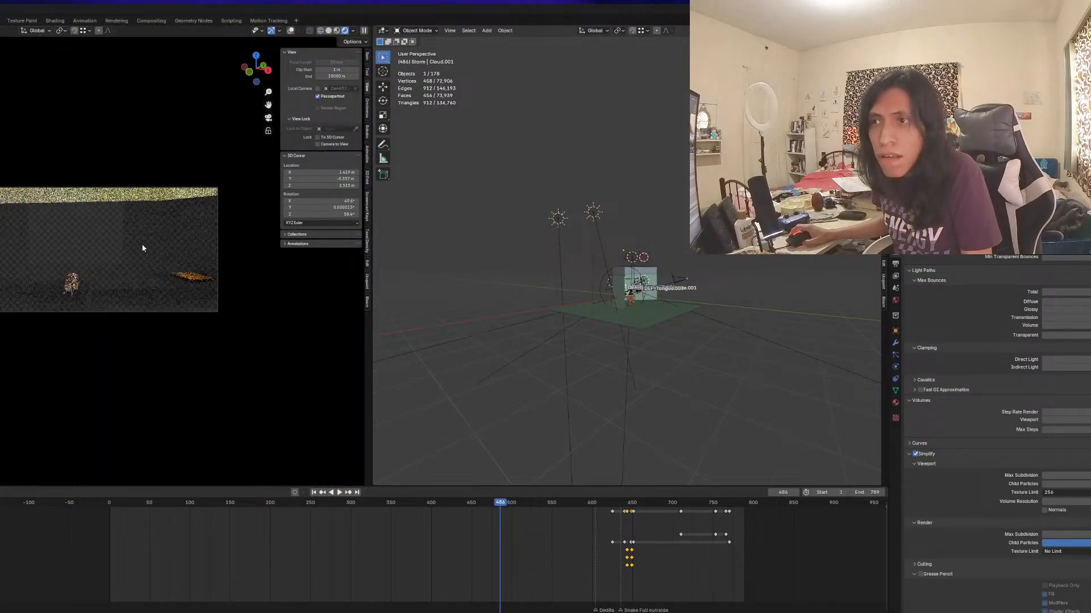
scroll(150, 267, "up", 1)
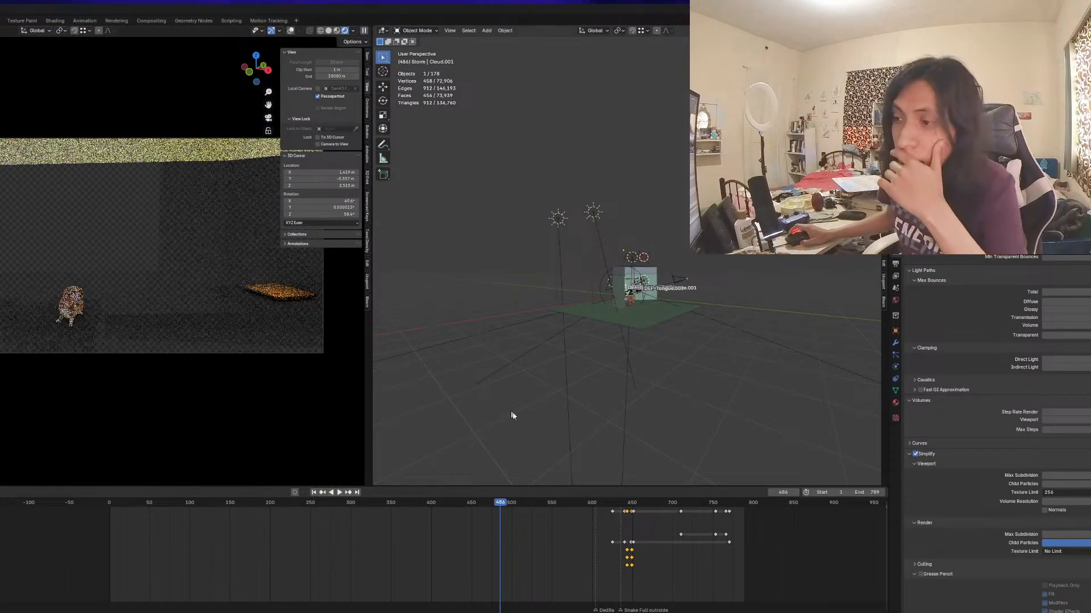
Scrub the timeline around the snake's breakthrough and stop at frame 628
left_click(619, 506)
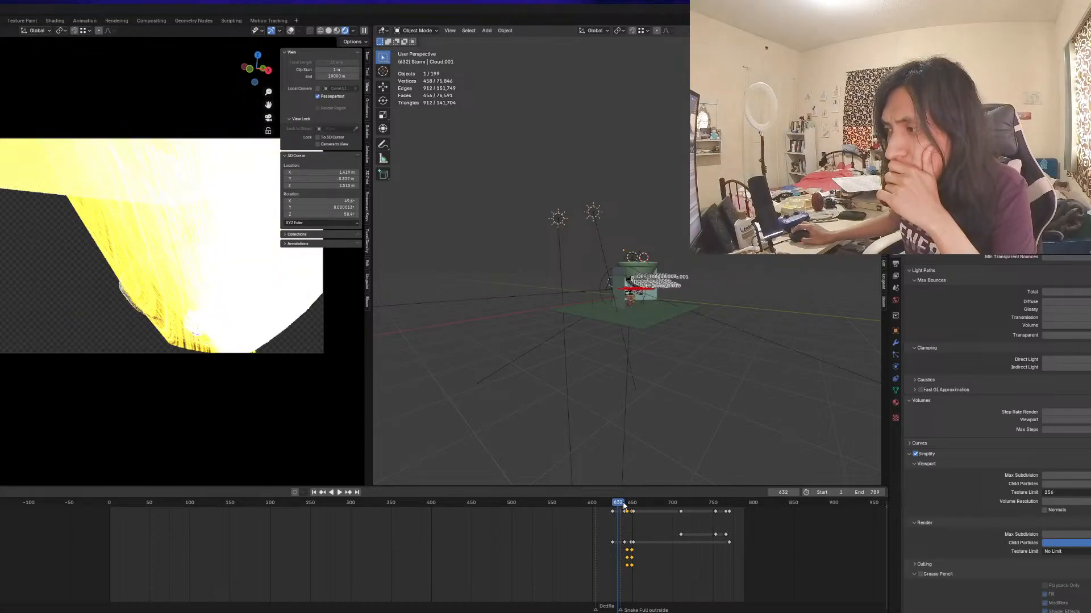
key("space")
left_click_drag(623, 505, 613, 511)
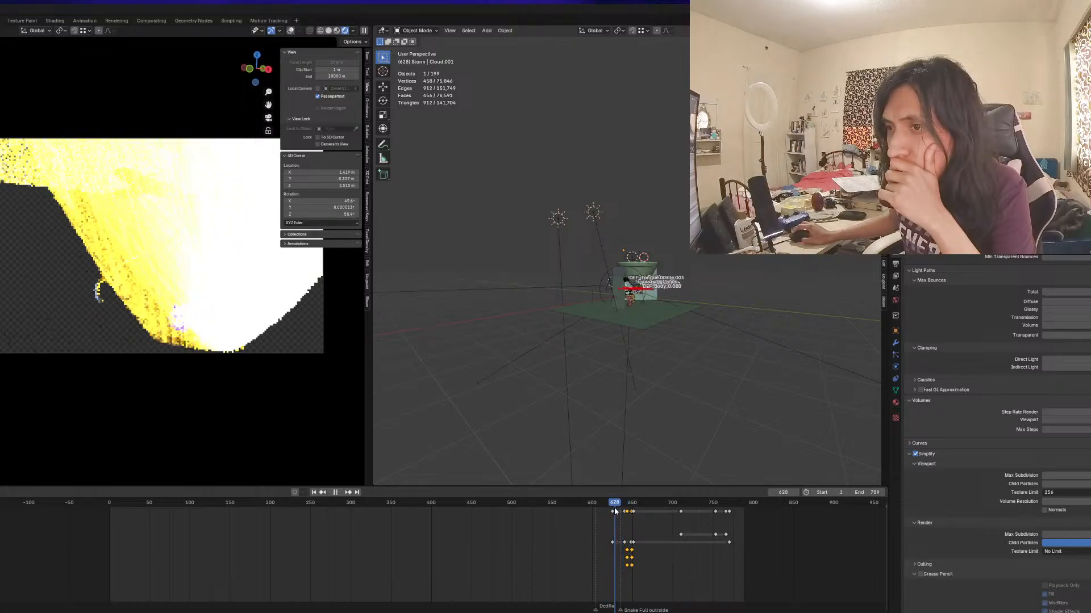
key("space")
Select the table beside the bed in the perspective view and open its mesh in Edit Mode
scroll(675, 299, "up", 5)
middle_click_drag(675, 300, 584, 350)
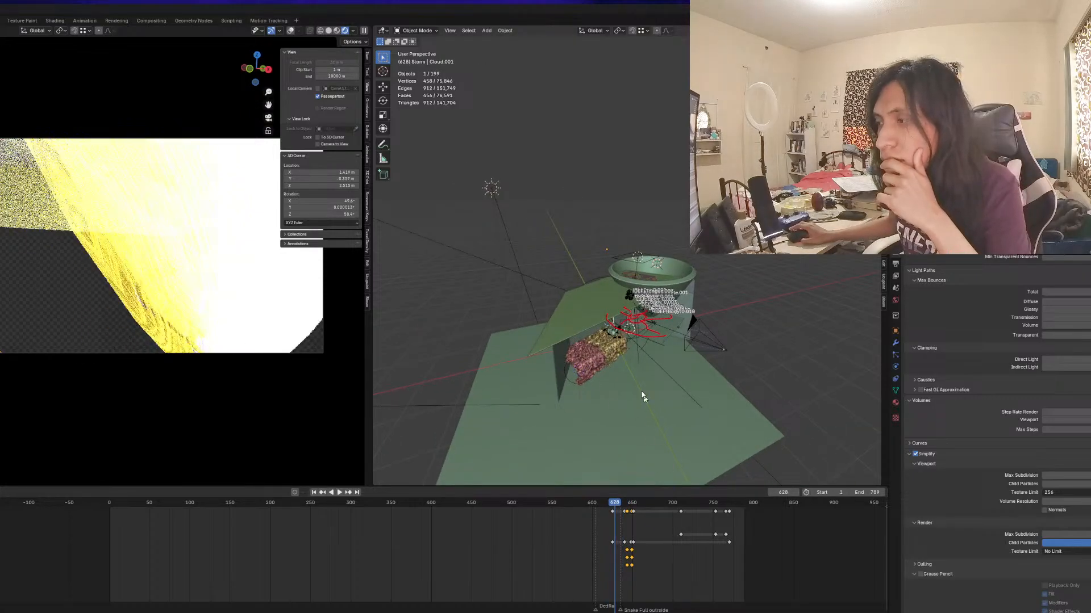
middle_click_drag(642, 394, 612, 343)
scroll(613, 344, "up", 3)
middle_click_drag(656, 404, 594, 359, "shift")
left_click(617, 374)
left_click(610, 378)
scroll(592, 386, "up", 3)
key("Tab")
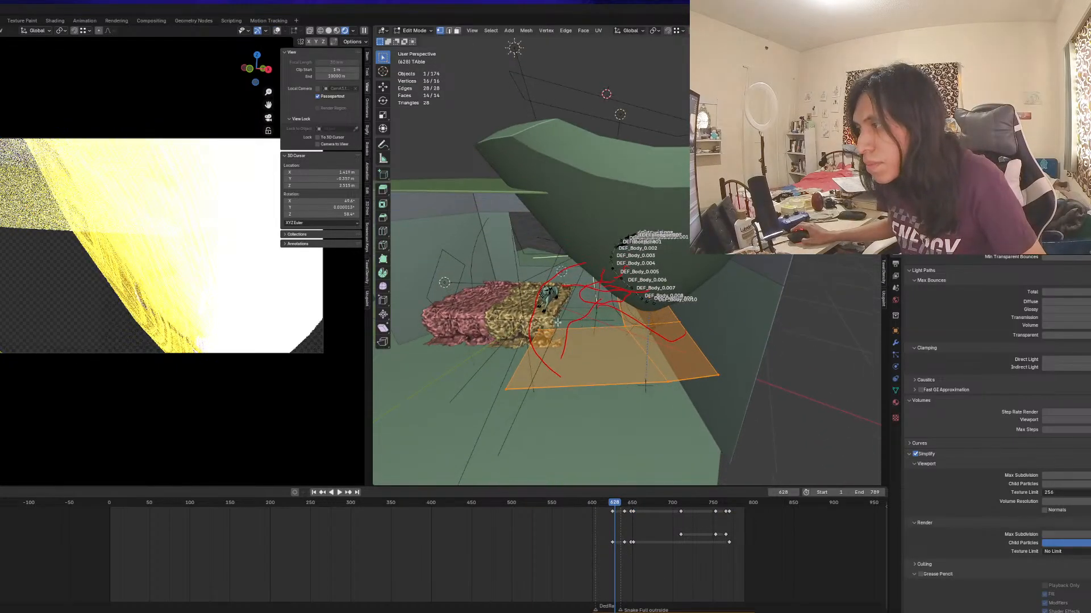
Move the table's four vertices nearest the bed along local X, delete them, and return to Object Mode
left_click_drag(560, 316, 467, 407)
key("g")
key("x")
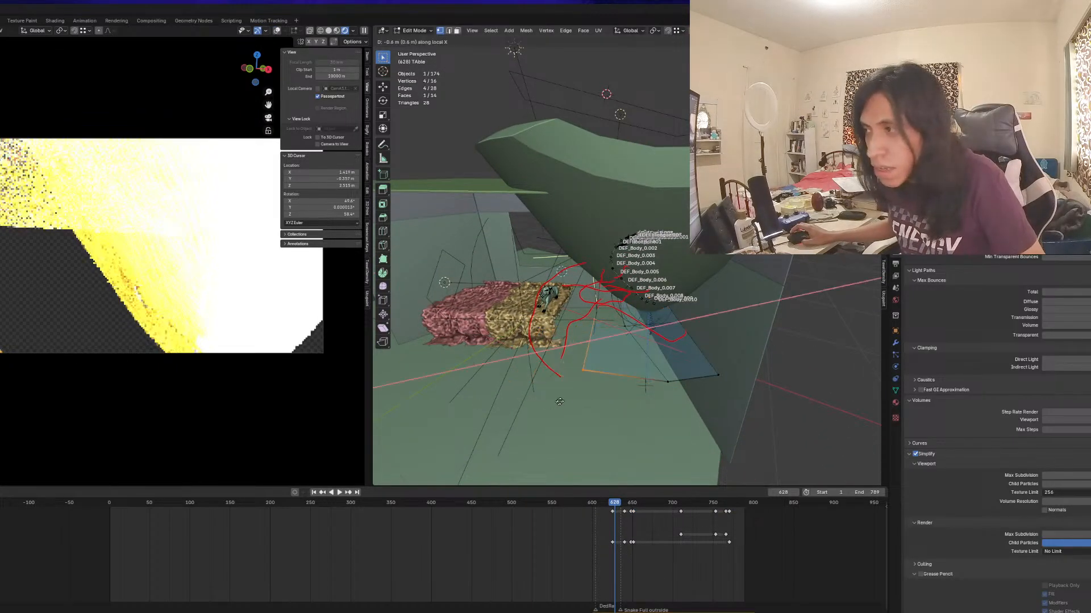
left_click(530, 399)
middle_click_drag(572, 347, 561, 374)
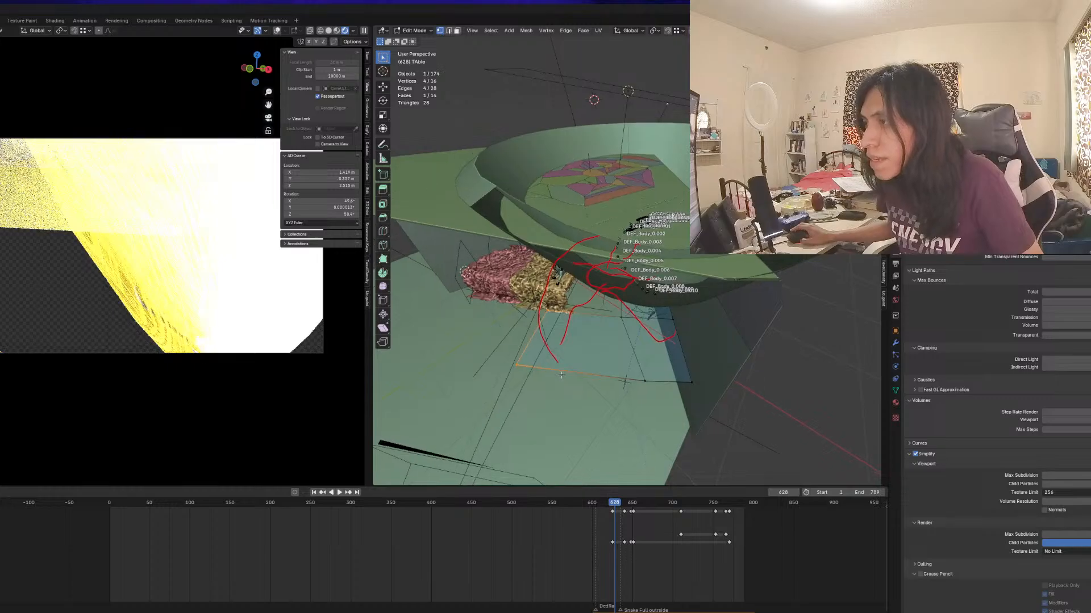
key("x")
left_click(533, 356)
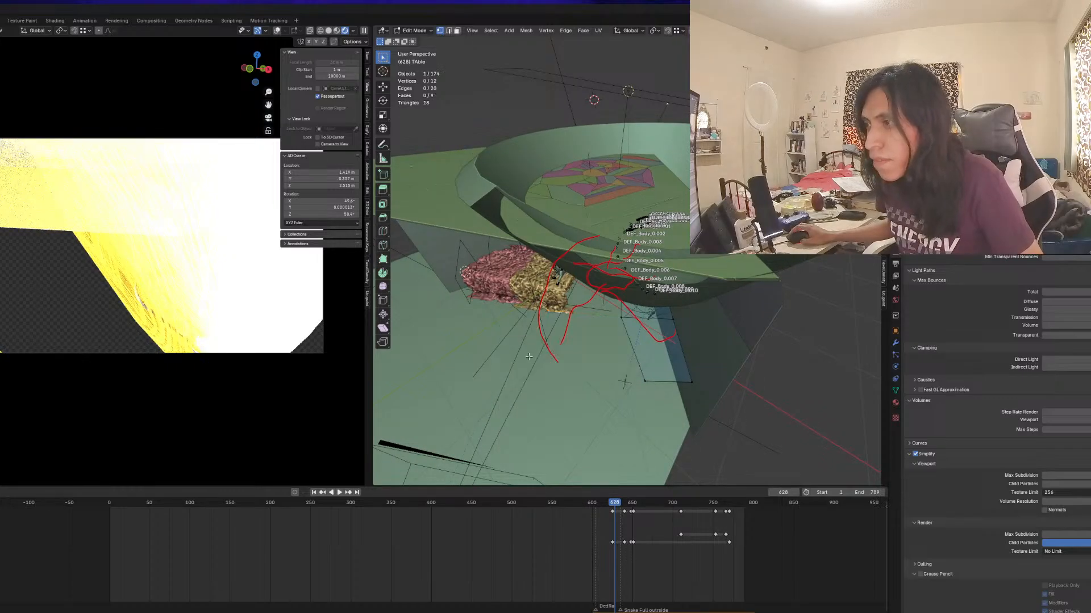
middle_click_drag(534, 372, 546, 326)
key("Tab")
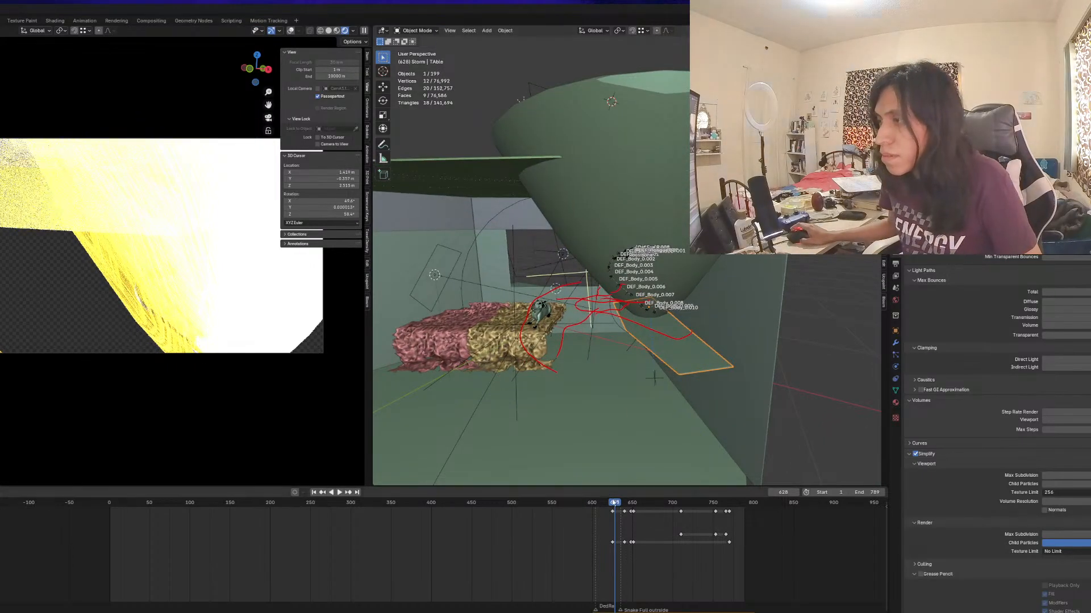
Go to frame 650, select the storm cloud above the room and open its material settings
left_click_drag(614, 503, 645, 504)
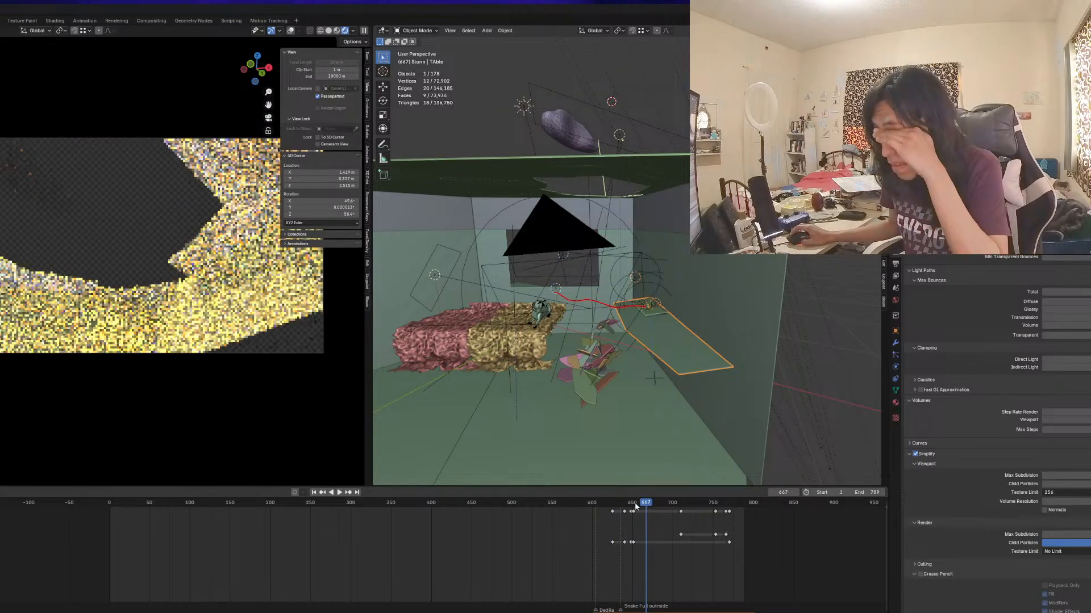
left_click(632, 505)
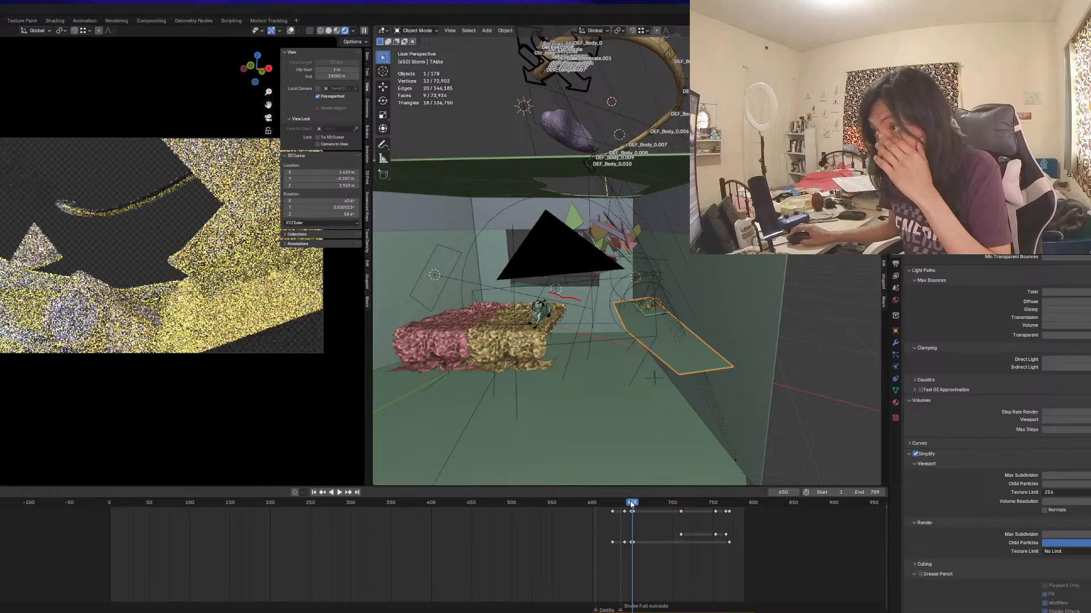
left_click(554, 137)
left_click(896, 402)
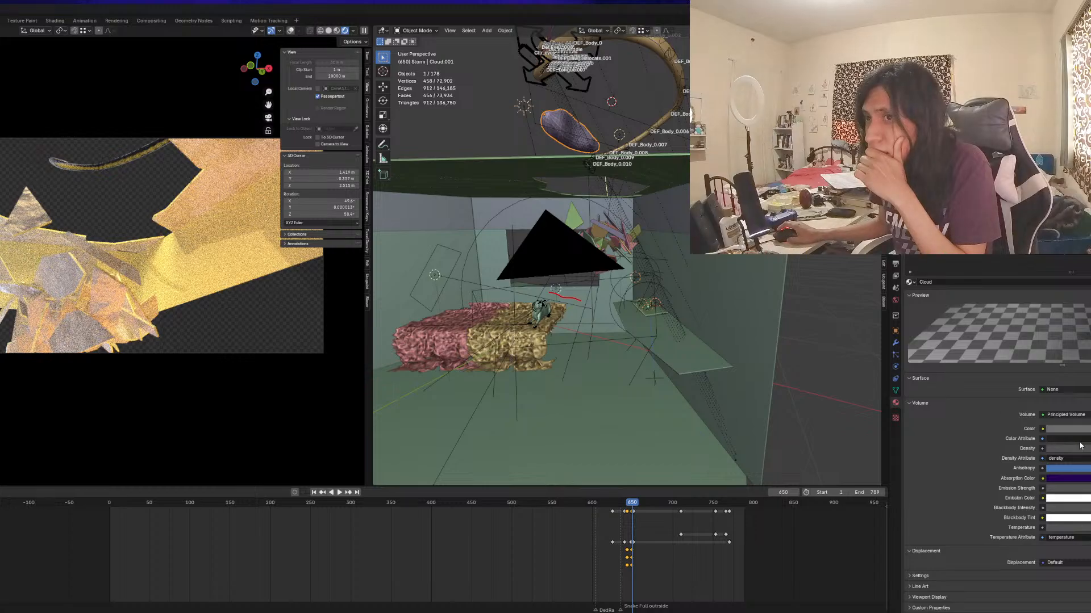
Set the anisotropy of the cloud's Principled Volume to 0.25
double_click(1071, 469)
type(".1")
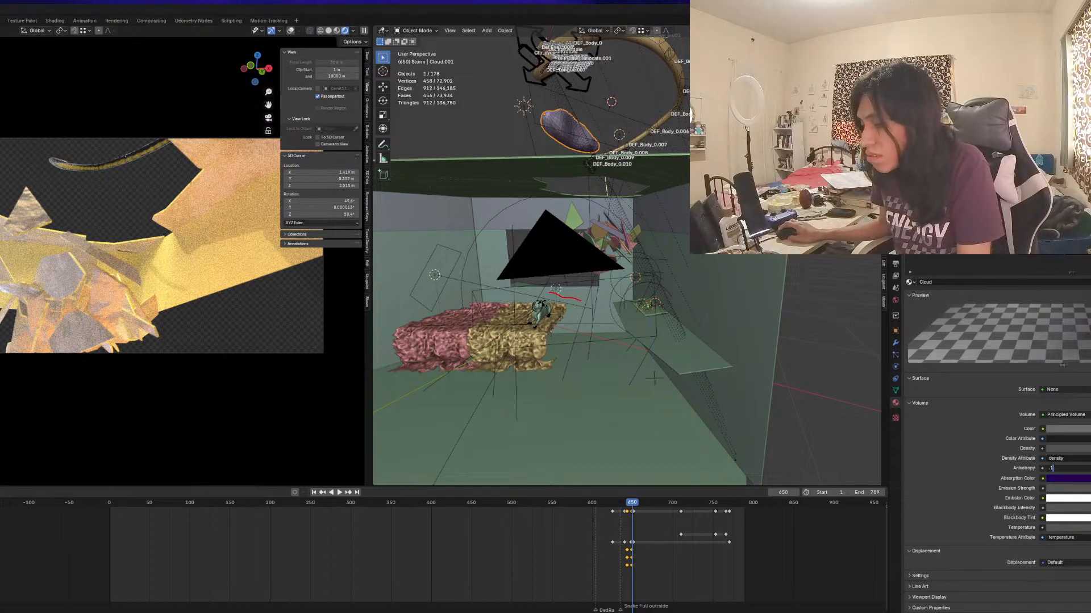
type("5")
key("Return")
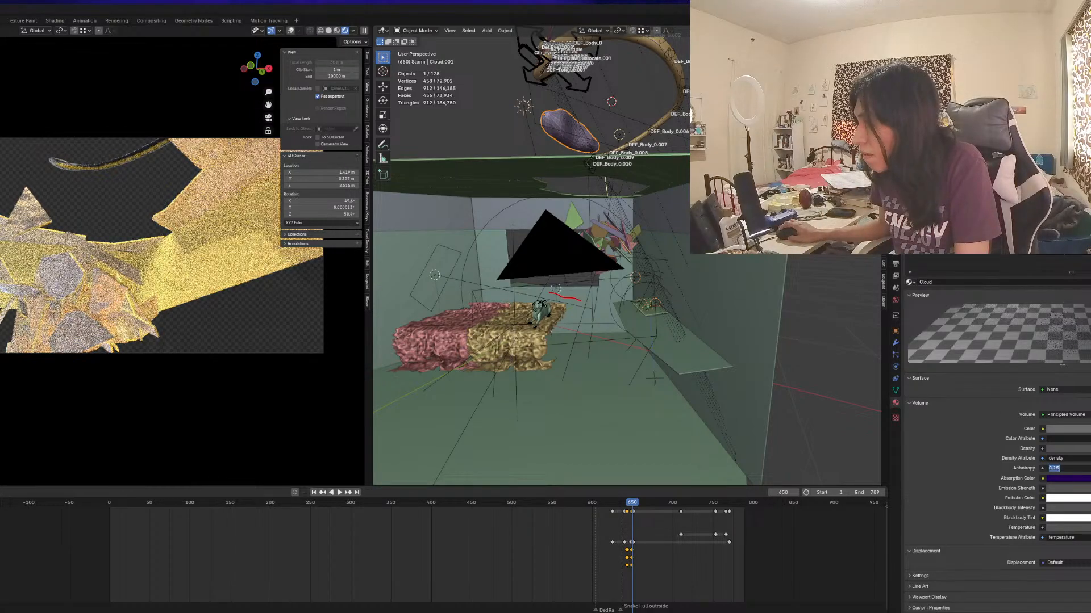
Turn on the overlays in the camera view to locate the cloud around the snake's tail
left_click(100, 215)
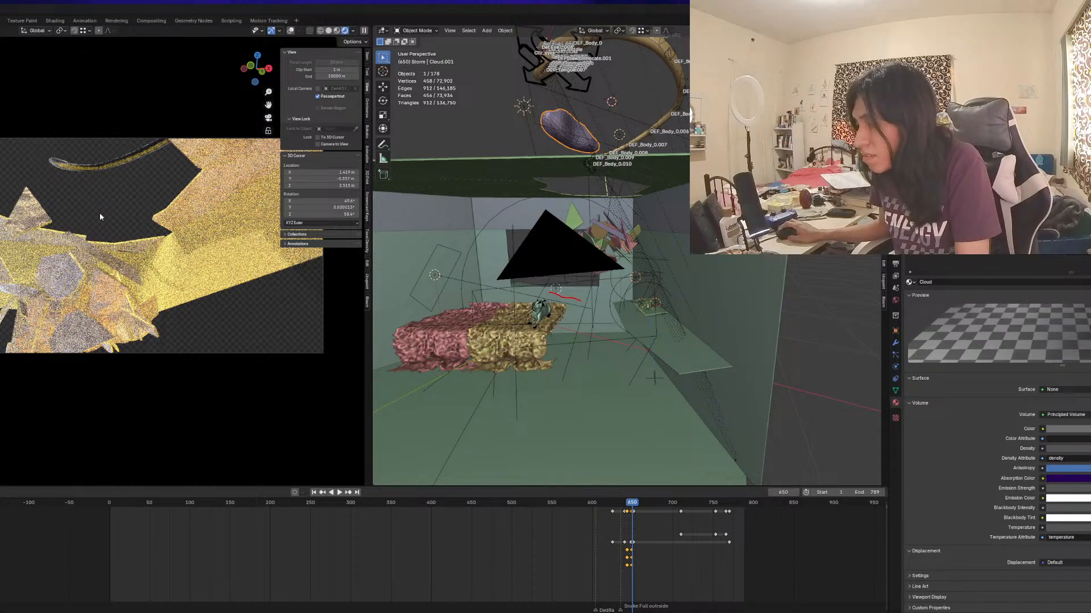
key("shift+alt+z")
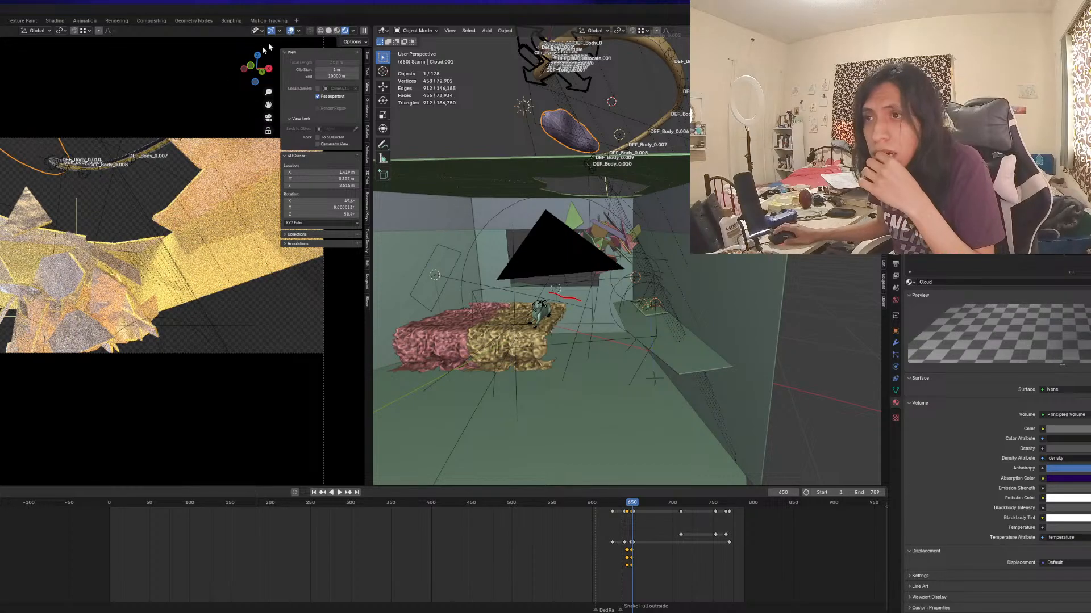
scroll(76, 171, "up", 1)
middle_click_drag(90, 192, 121, 278, "shift")
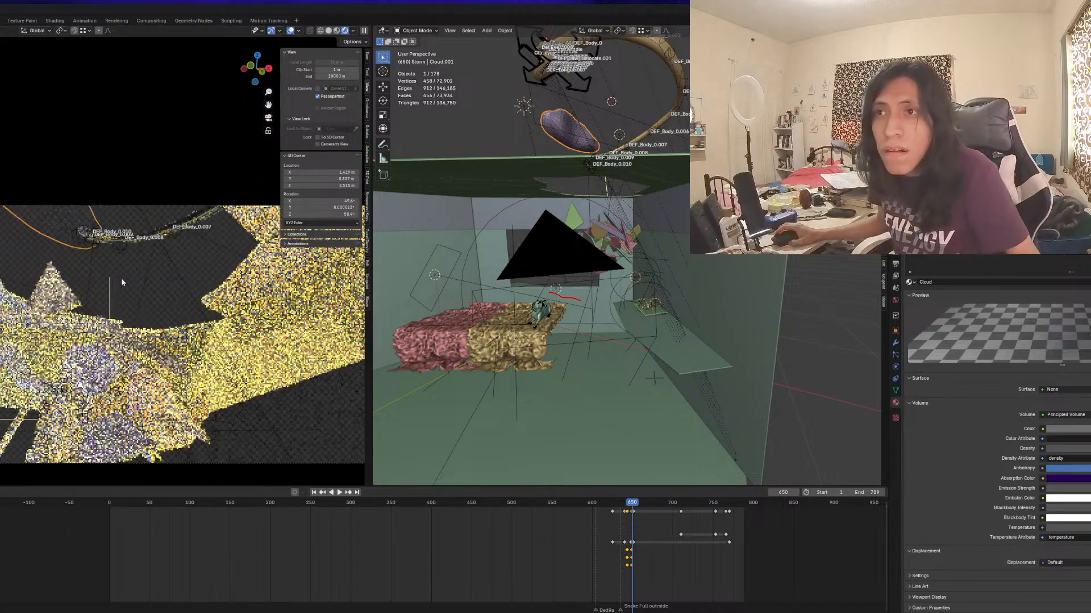
scroll(132, 283, "up", 1)
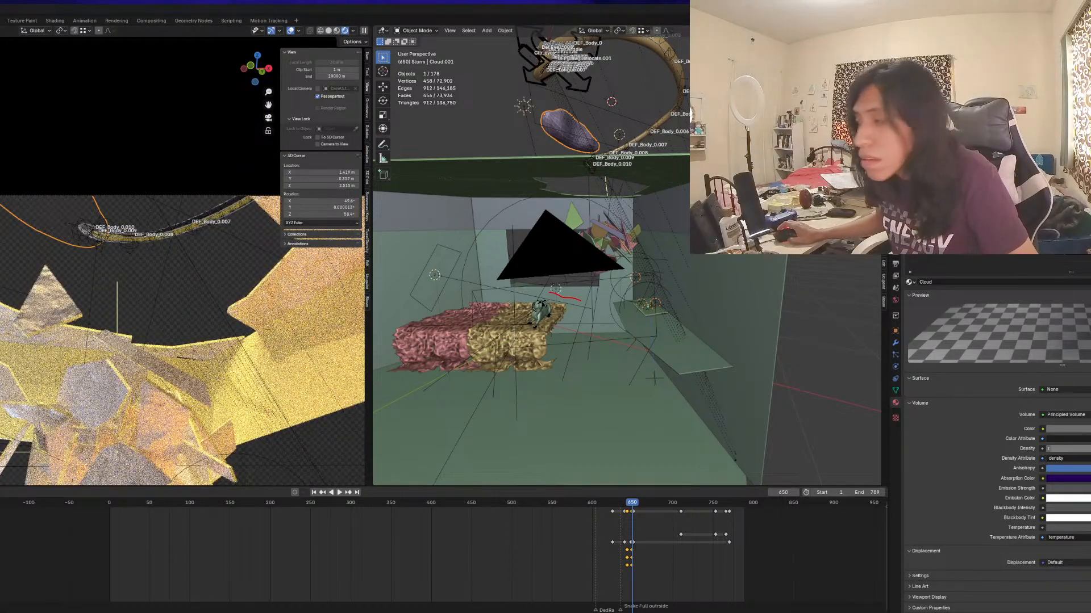
Try densities of 5 and 35 for the cloud's Principled Volume
left_click(1050, 448)
type("5")
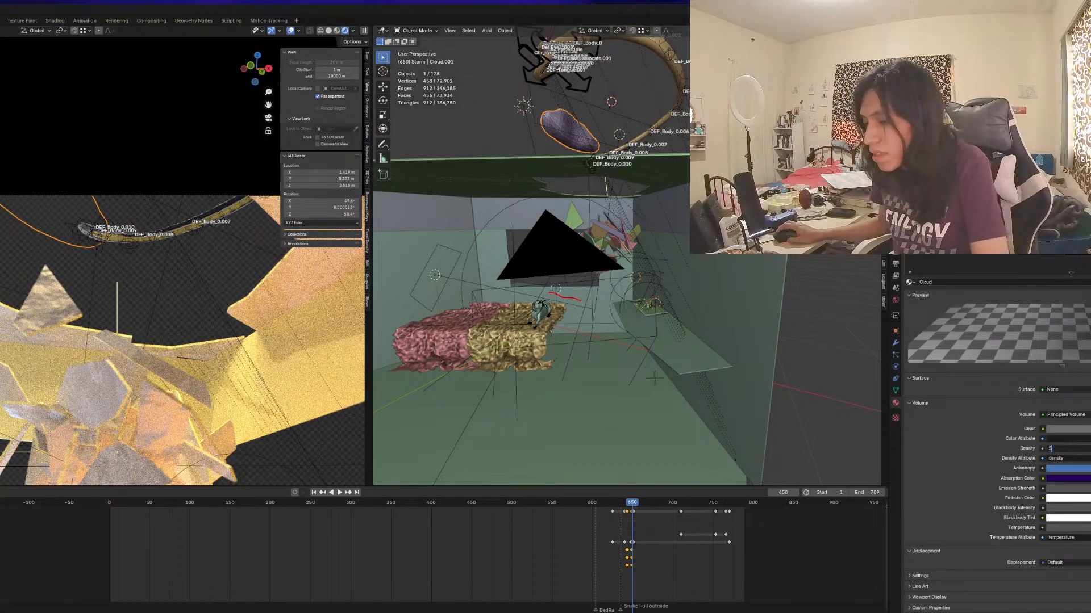
key("Return")
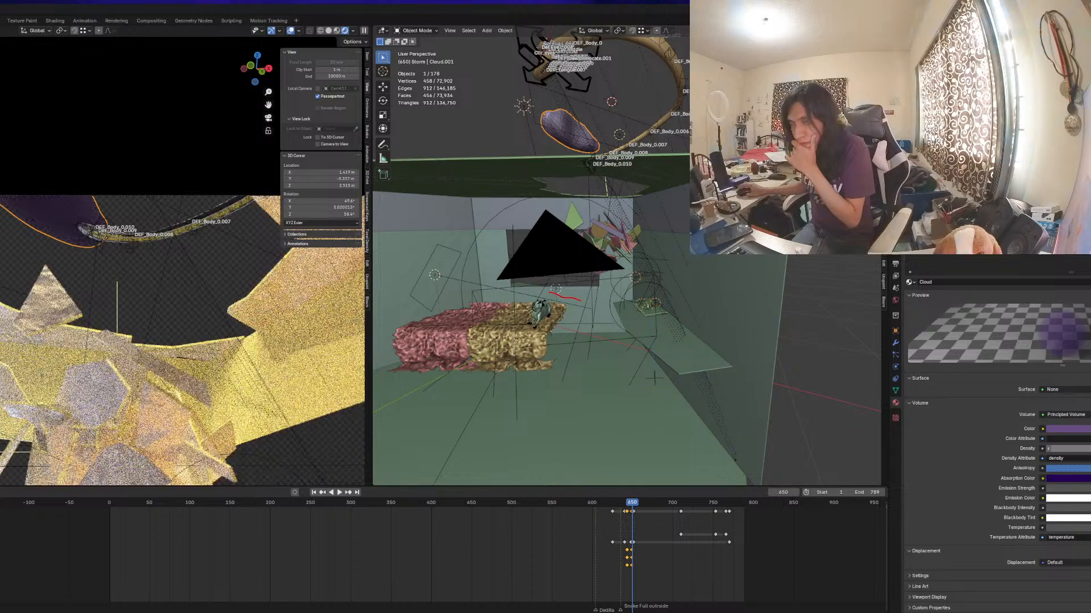
left_click(1057, 449)
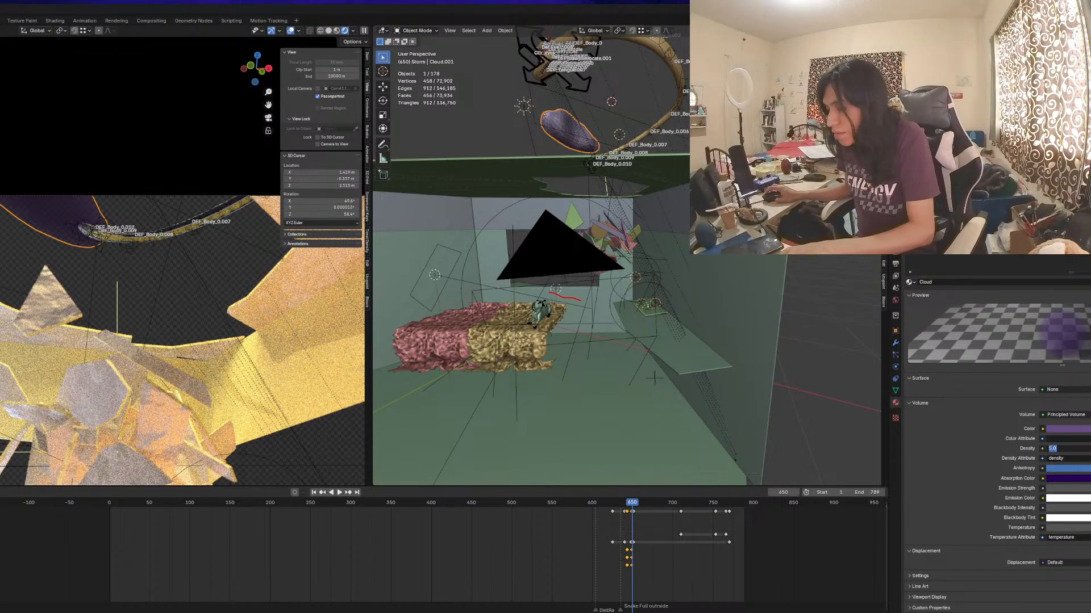
type("35")
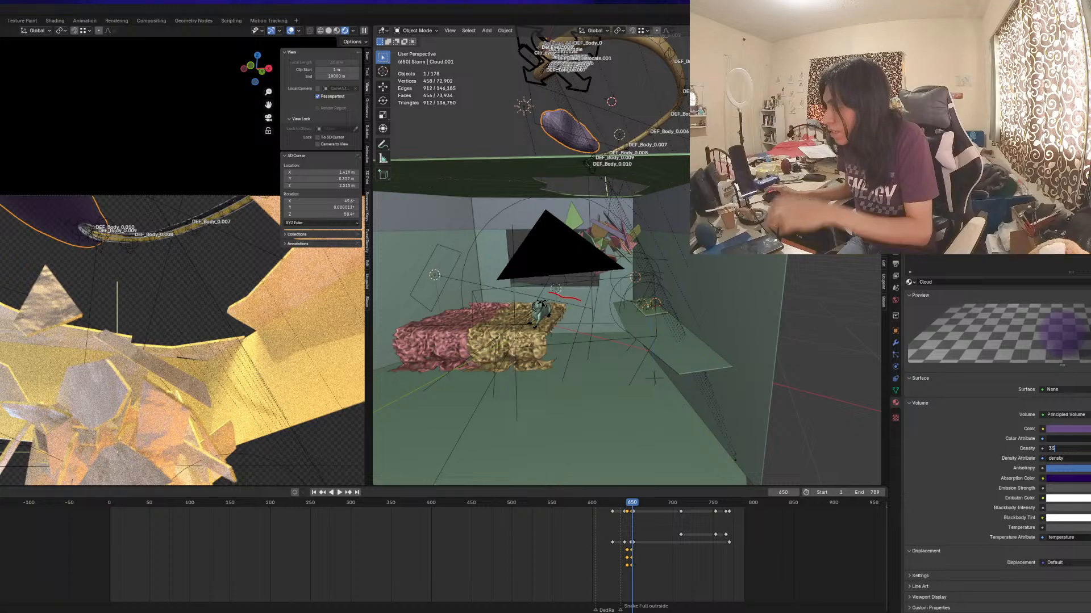
key("Return")
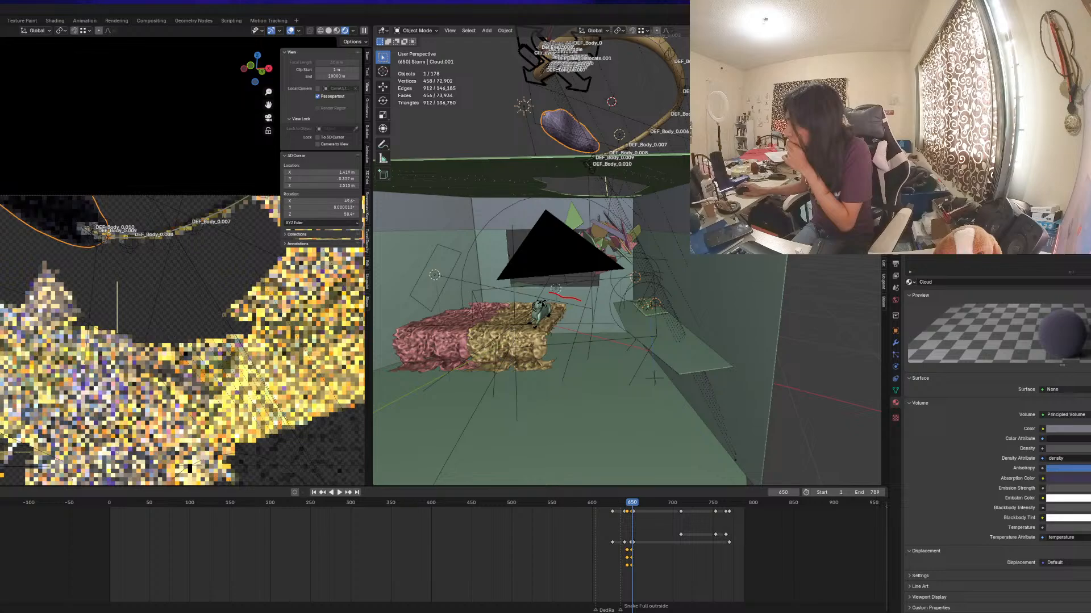
Change the camera view to Material Preview shading and bring up Streamlabs Desktop among the open windows
left_click(338, 30)
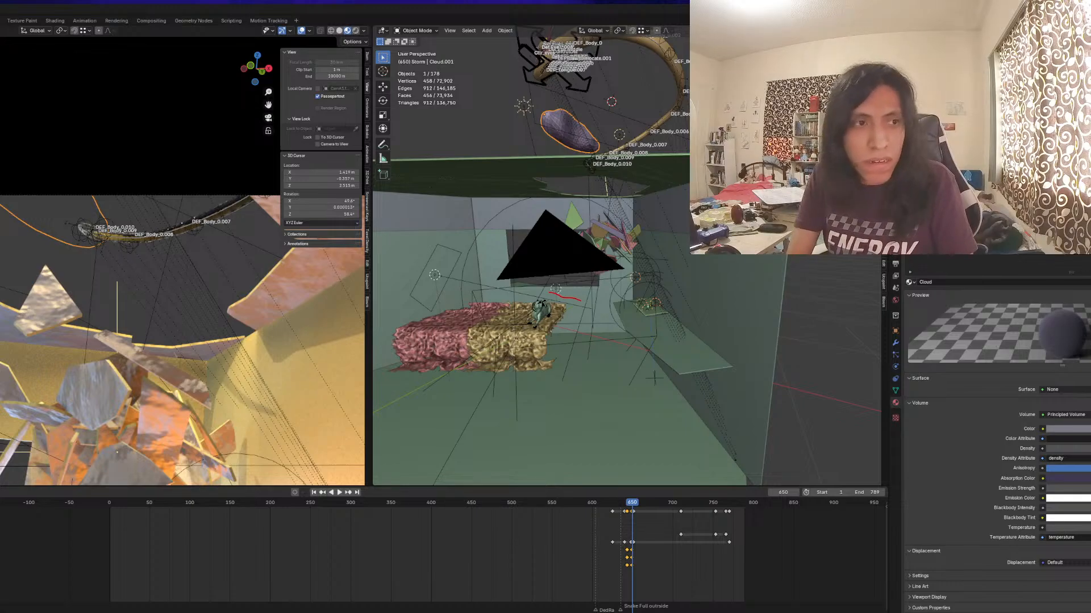
key("alt+Tab")
key("alt+Tab")
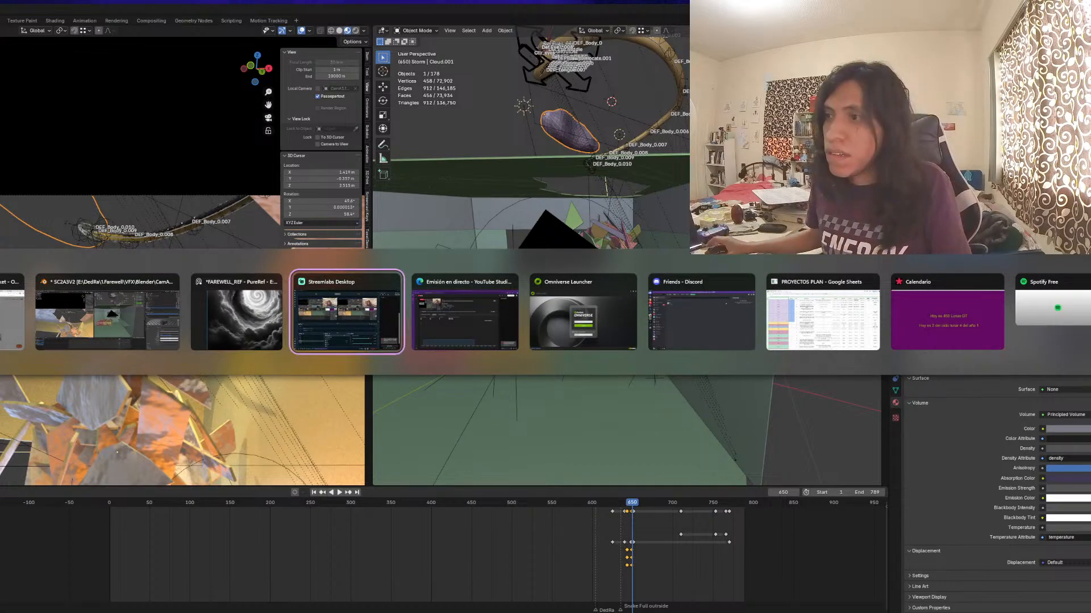
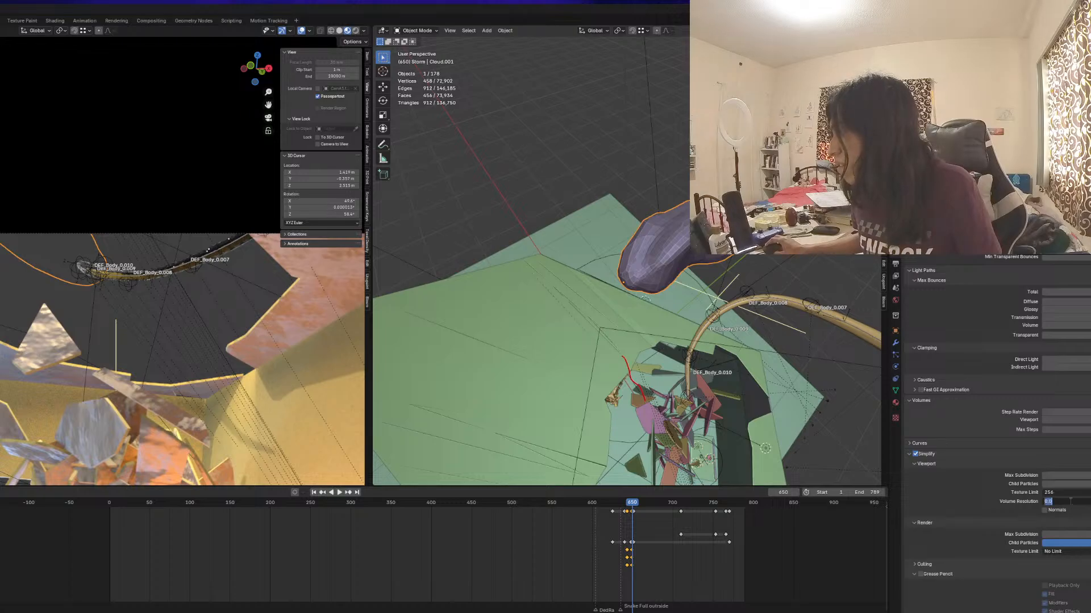
Set the Simplify viewport volume resolution to 1 and return the camera view to rendered shading
type("1")
key("Return")
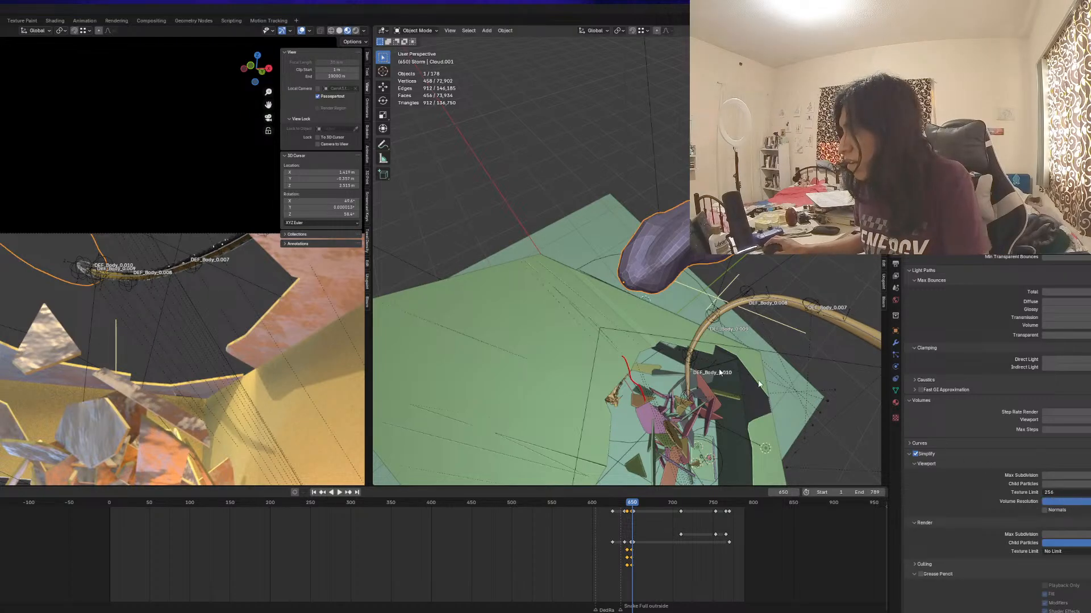
scroll(157, 289, "up", 1)
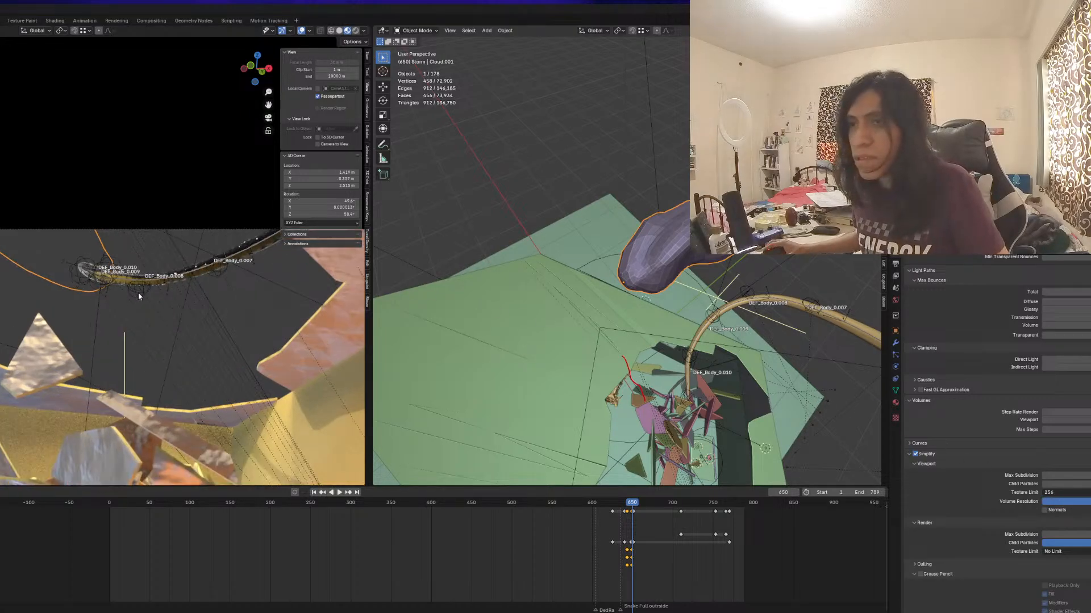
left_click(355, 30)
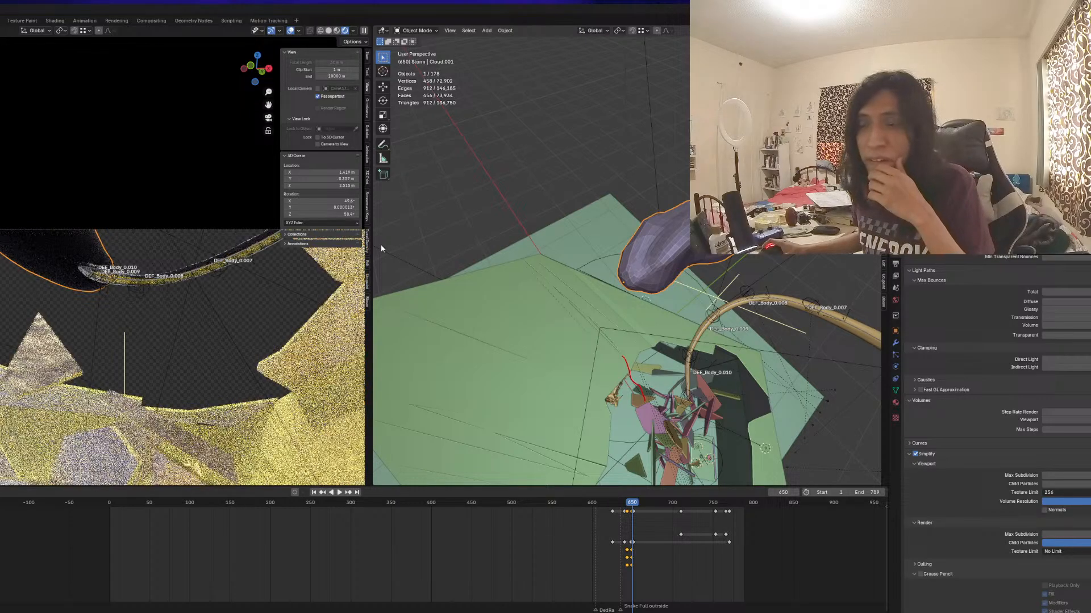
Set the density of the cloud's Principled Volume to 2
left_click(896, 403)
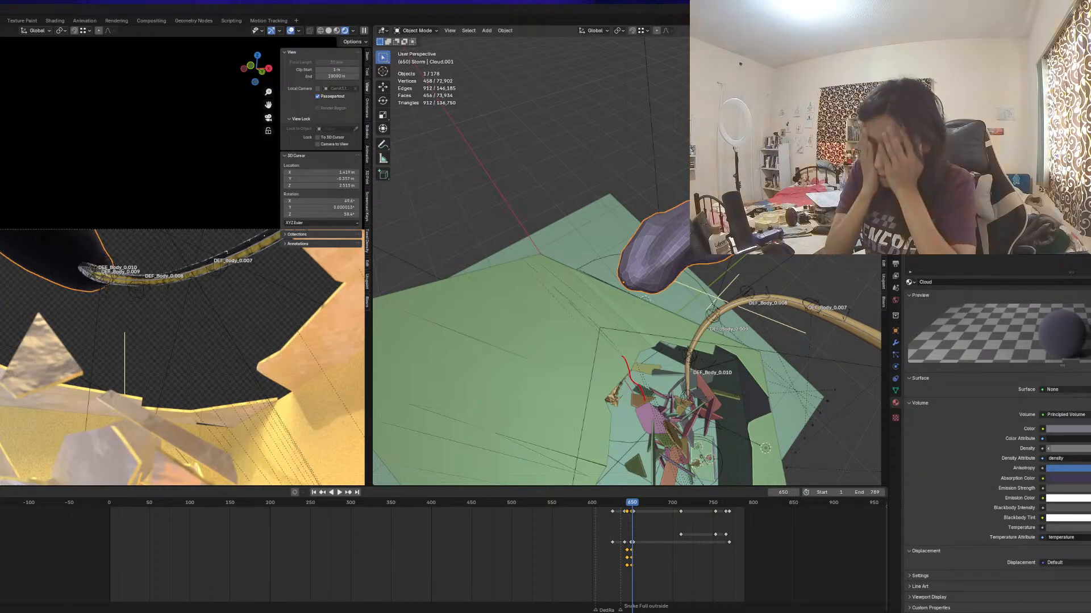
left_click(1070, 449)
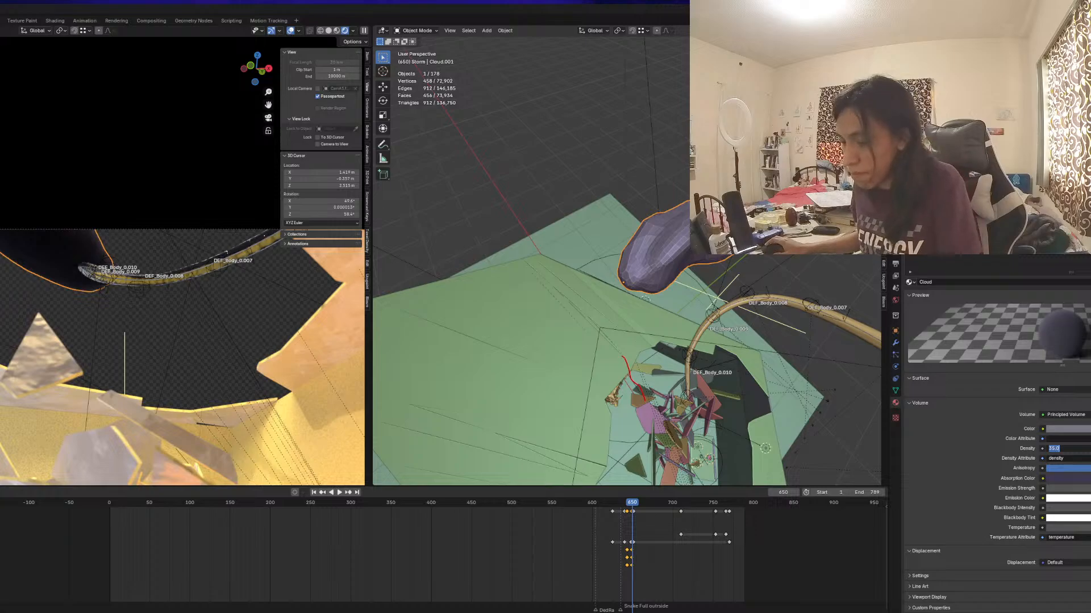
type("2")
key("Return")
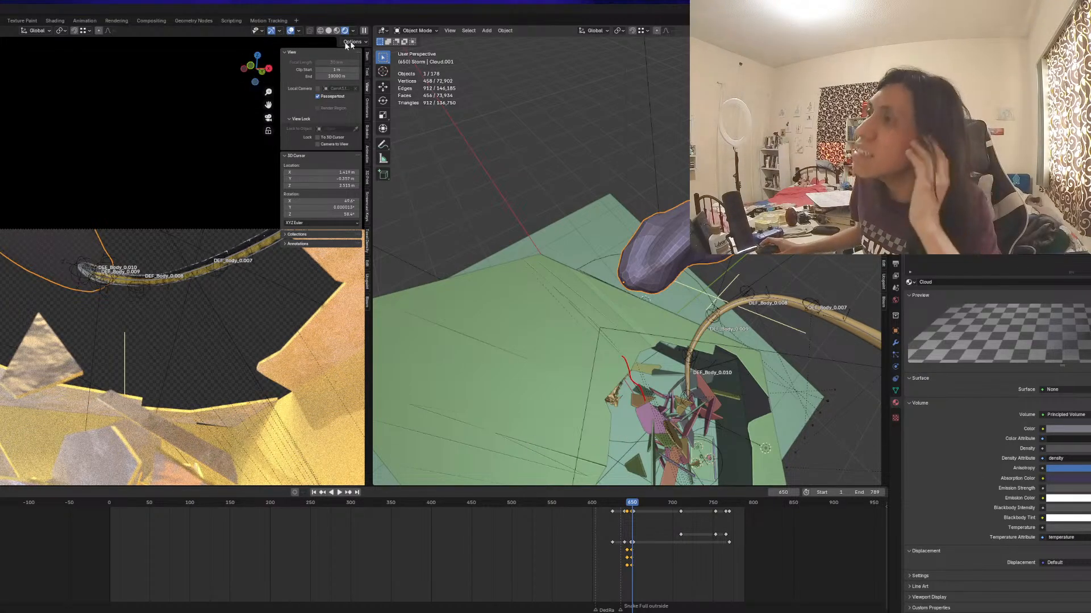
Turn the perspective view's area into a Shader Editor and bring the cloud material's Principled Volume node up close
left_click(382, 30)
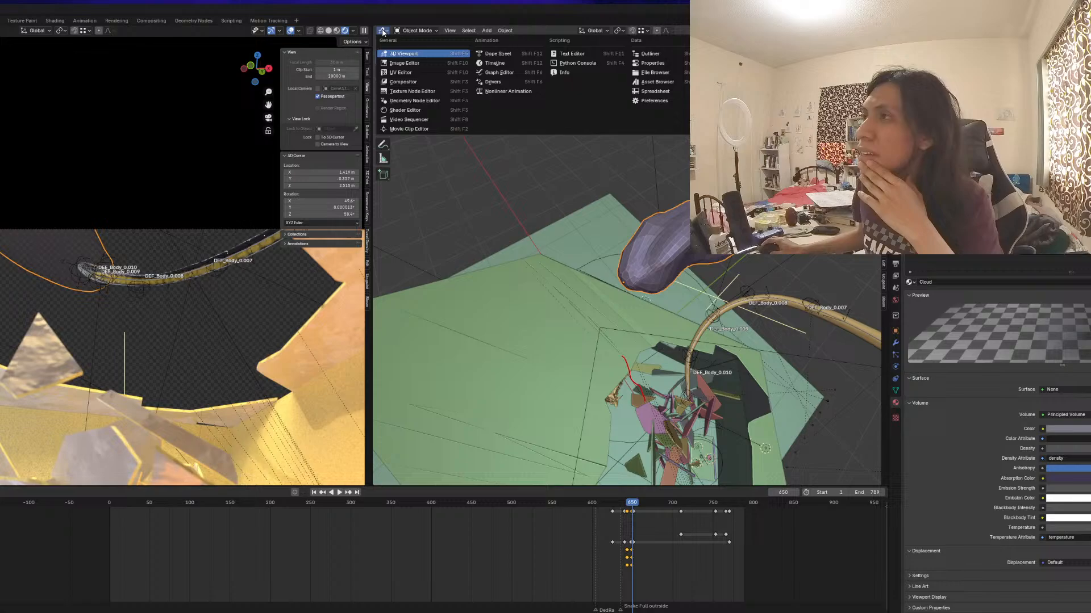
left_click(414, 110)
scroll(497, 263, "up", 3)
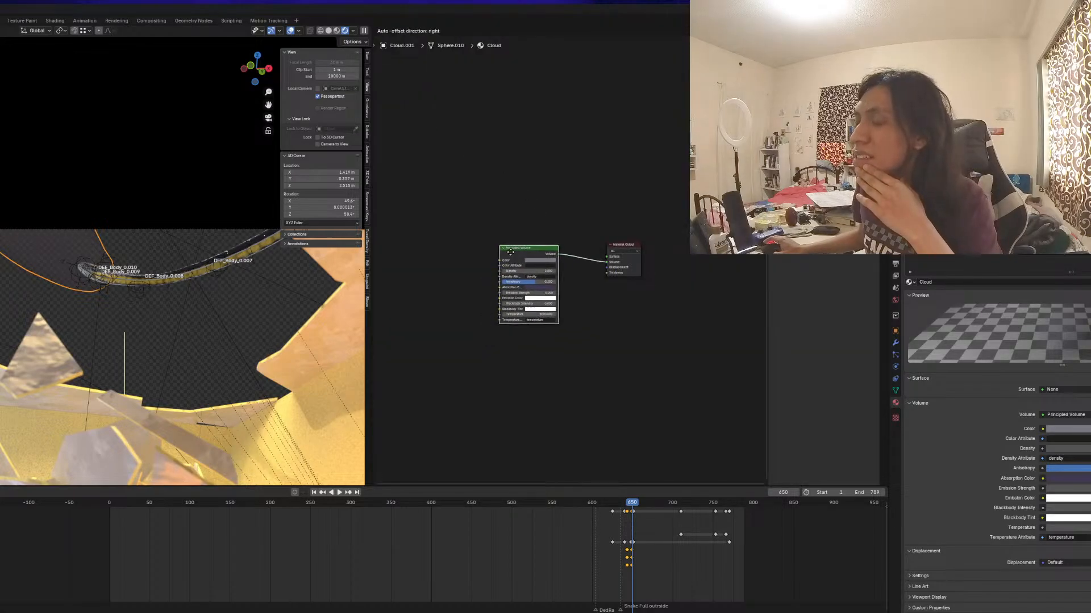
scroll(497, 262, "up", 2)
Add a Noise Texture node with its Fac output feeding the Principled Volume's Color input
left_click_drag(578, 279, 416, 290)
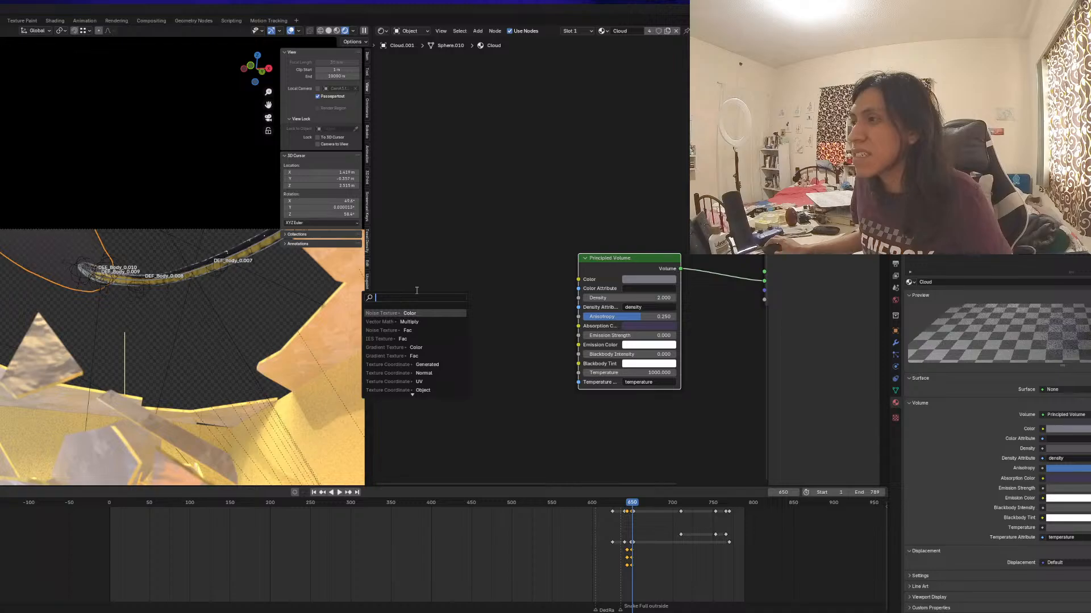
type("noise")
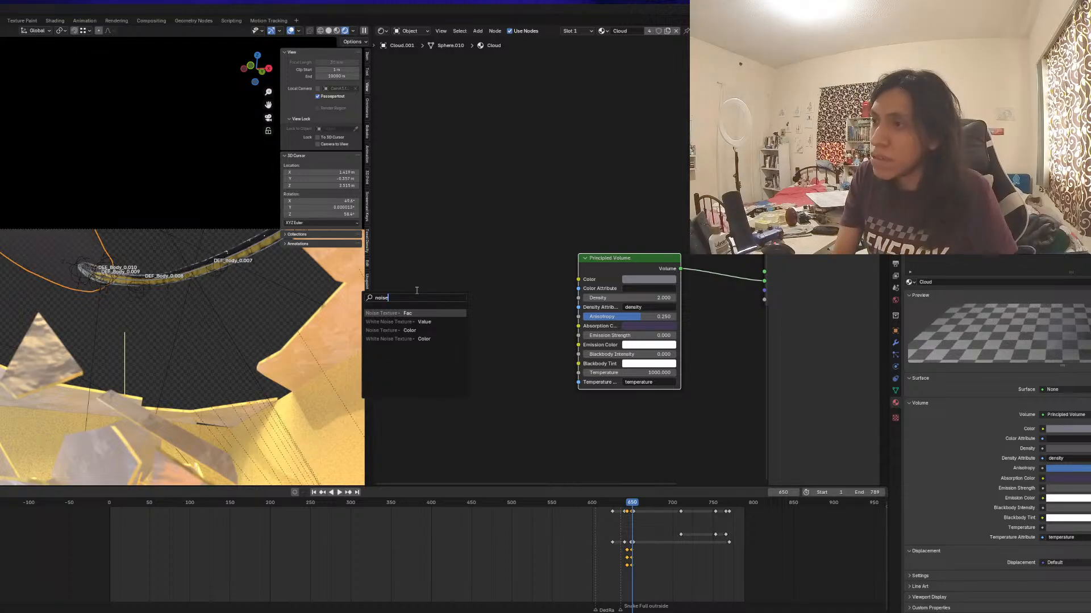
key("Return")
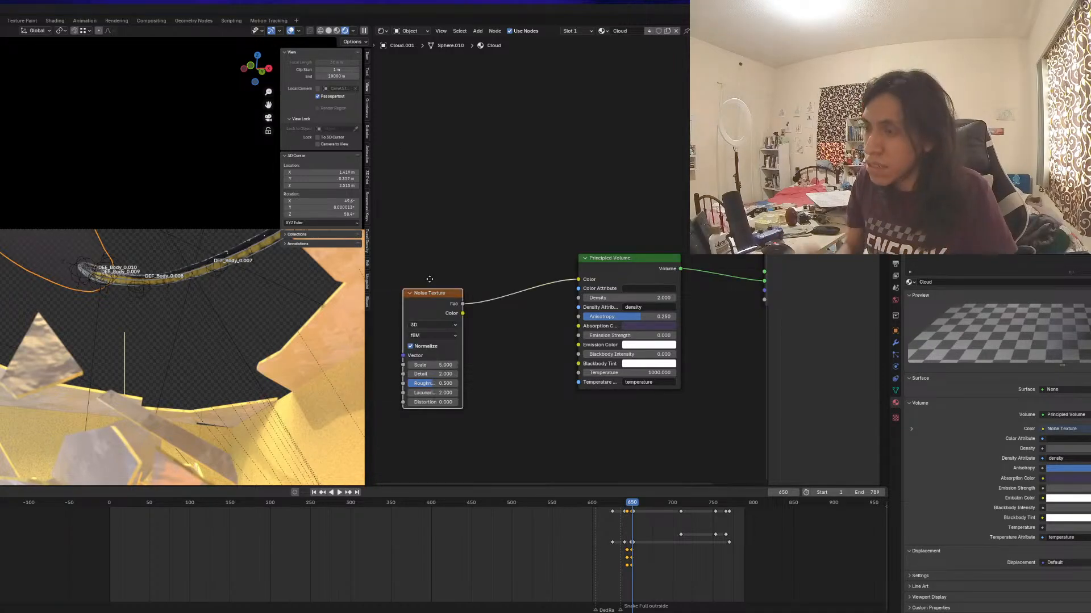
left_click(450, 264)
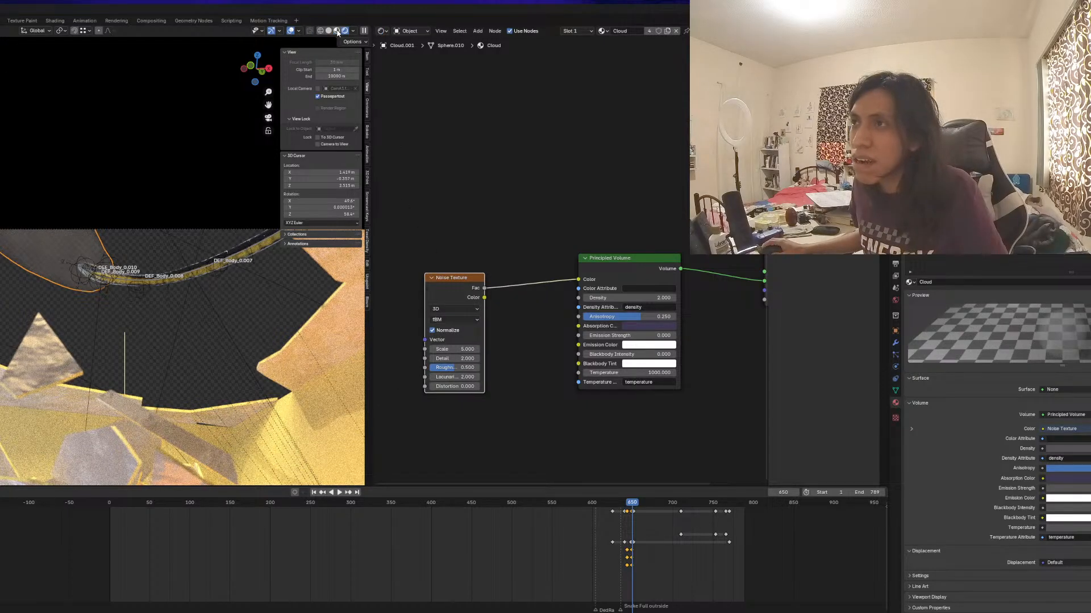
Preview the Noise Texture on the cloud in Material Preview shading and inspect it from outside the camera
left_click(452, 282, "ctrl+shift")
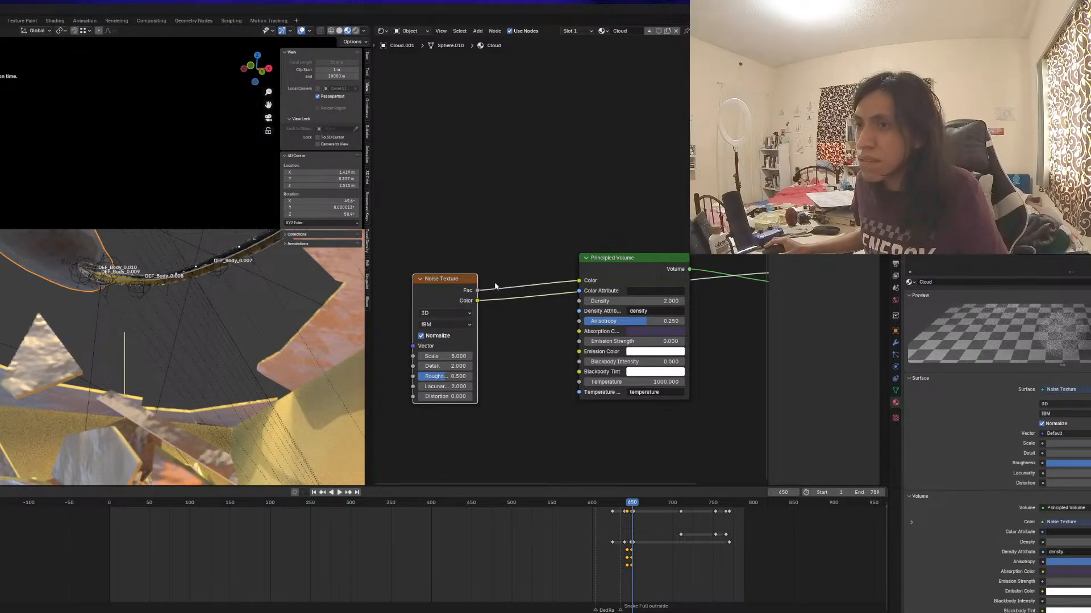
key("KP_0")
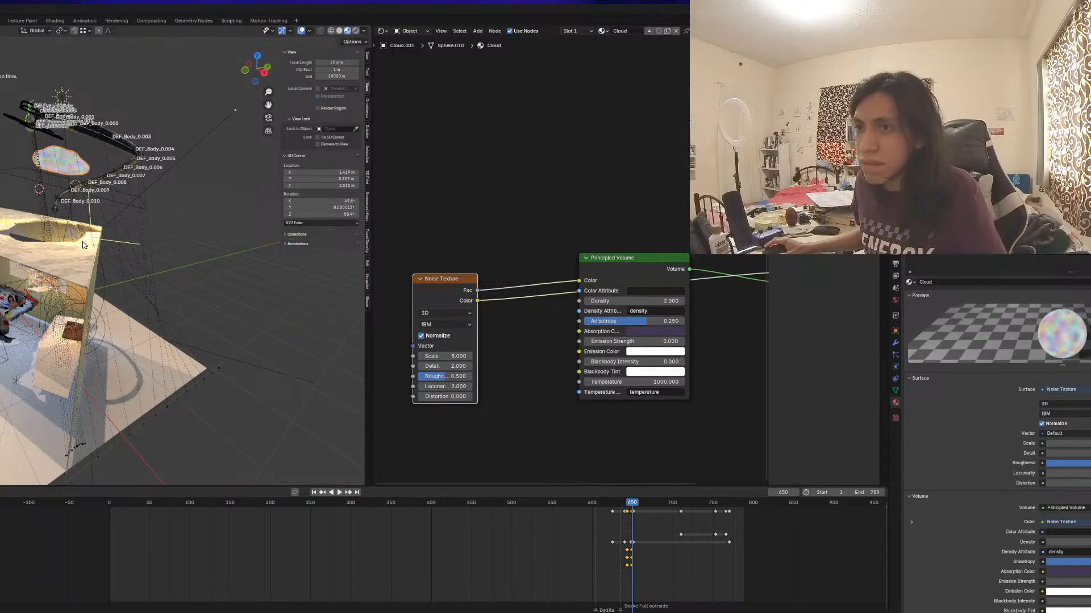
scroll(74, 203, "up", 5)
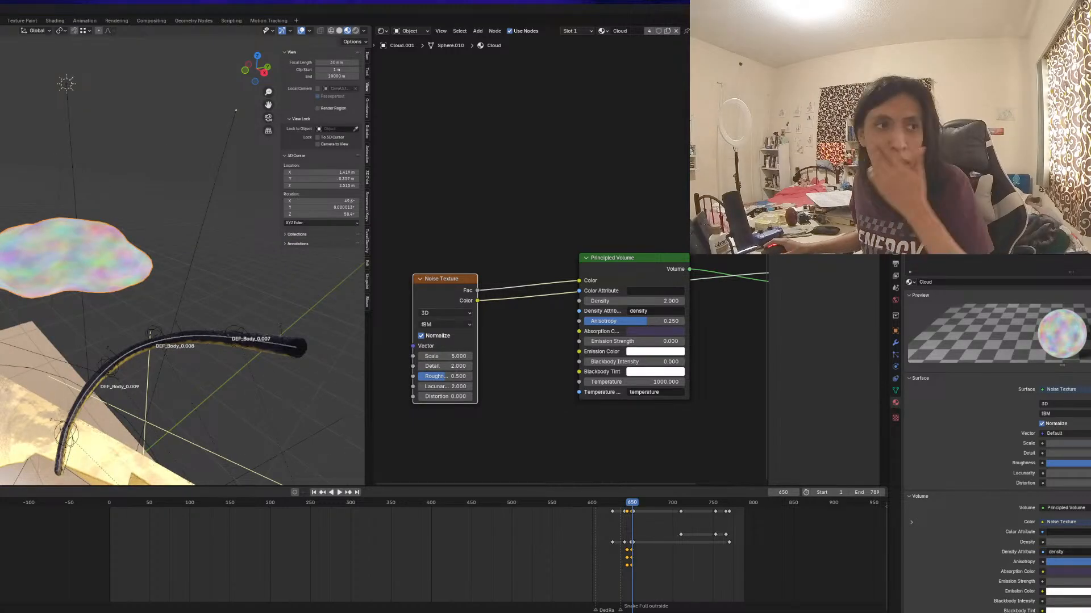
scroll(109, 274, "down", 1)
scroll(108, 274, "up", 1)
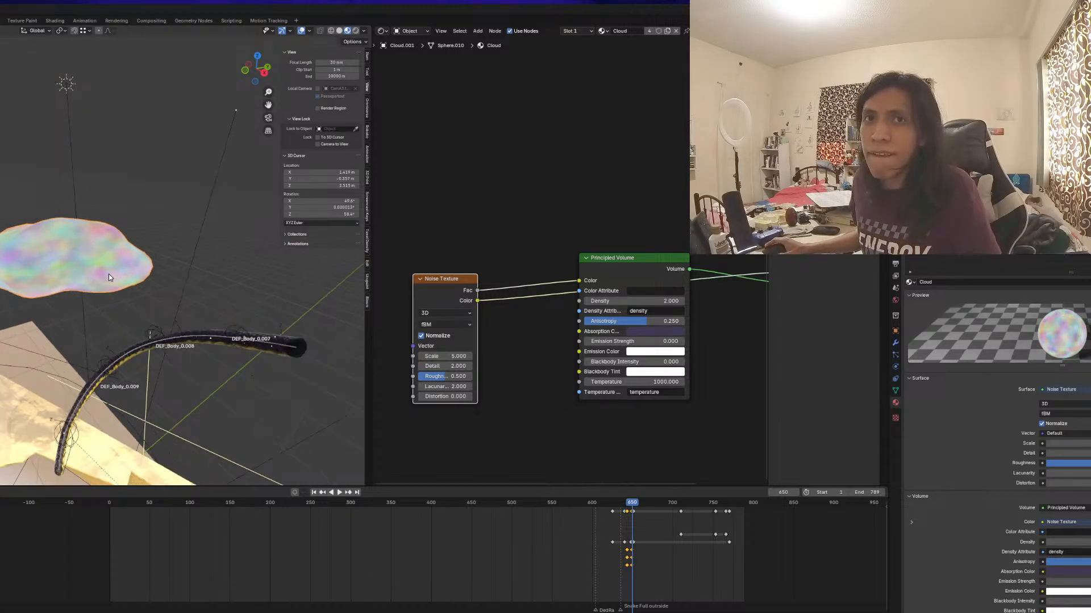
middle_click_drag(109, 277, 130, 256)
Increase the 3D viewport's clip end distance tenfold
left_click(337, 69)
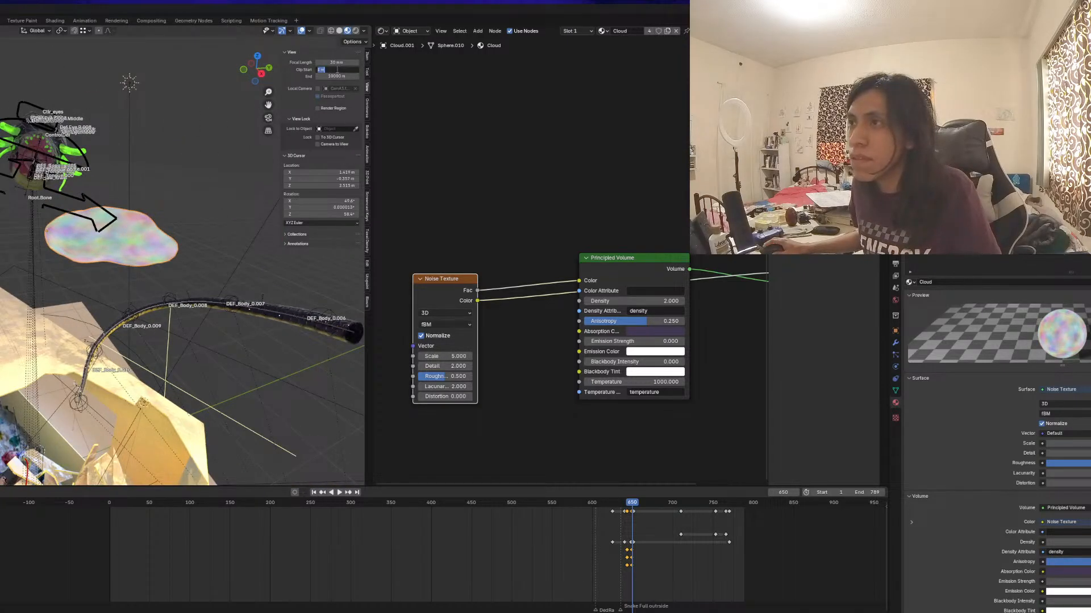
left_click(324, 76)
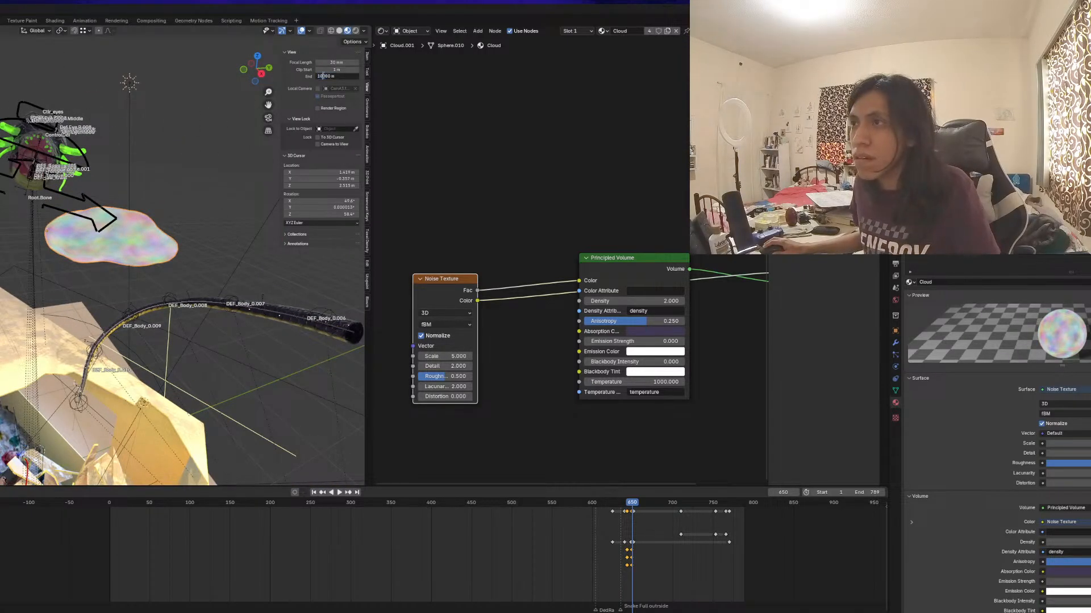
type("0")
key("Return")
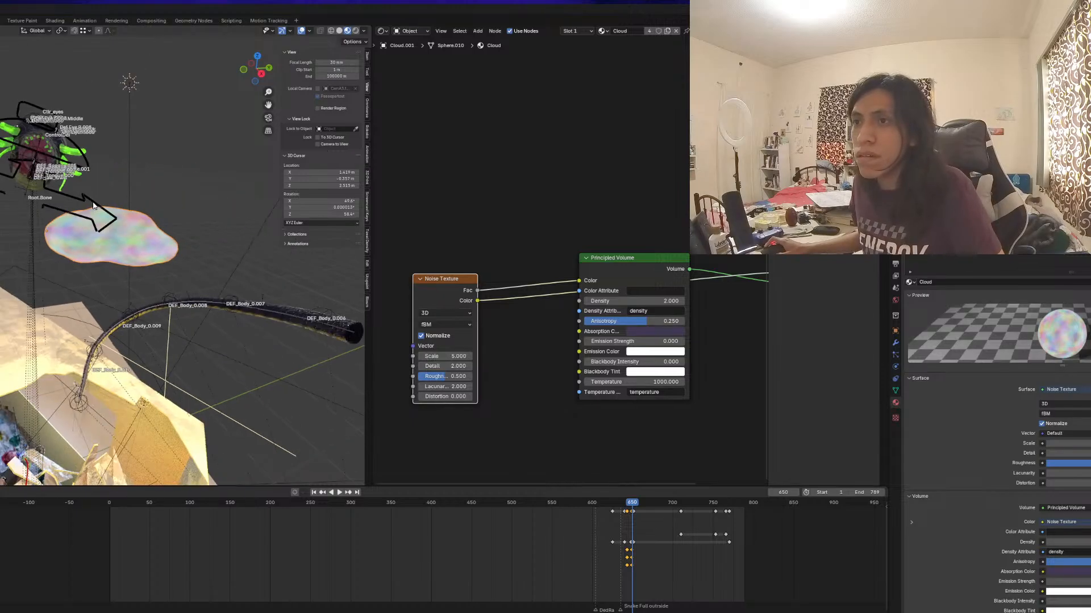
scroll(93, 203, "up", 4)
middle_click_drag(93, 203, 85, 227)
scroll(130, 222, "down", 4)
scroll(494, 323, "up", 1)
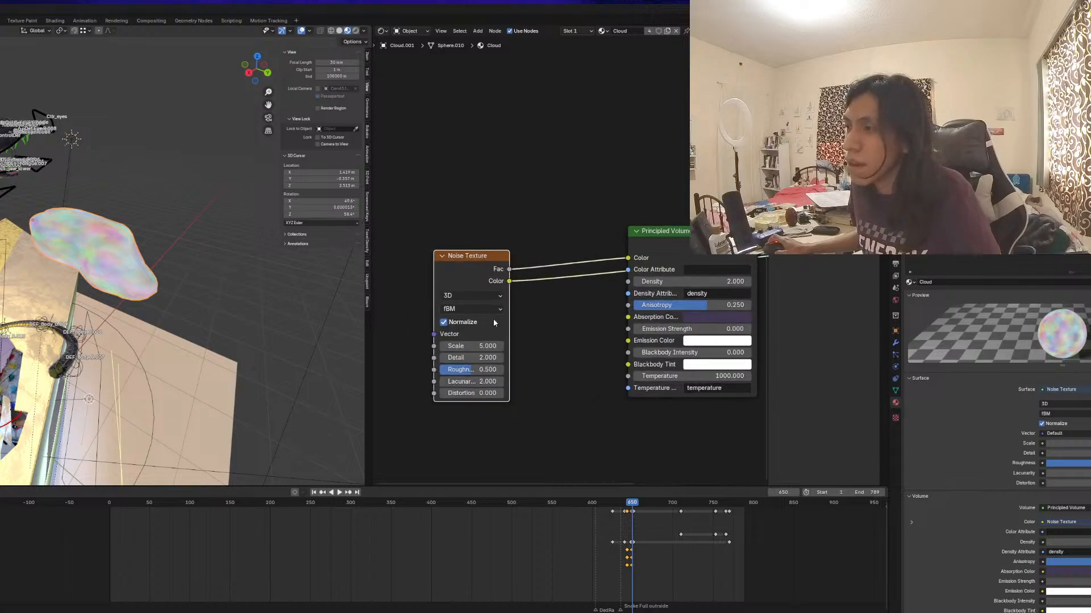
Set the Noise Texture's scale to 8.2 and add Mapping and Texture Coordinate nodes in front of it
middle_click_drag(476, 347, 480, 303)
mouse_move(480, 304)
left_mouse_down()
mouse_move(509, 303)
mouse_move(492, 304)
left_mouse_up()
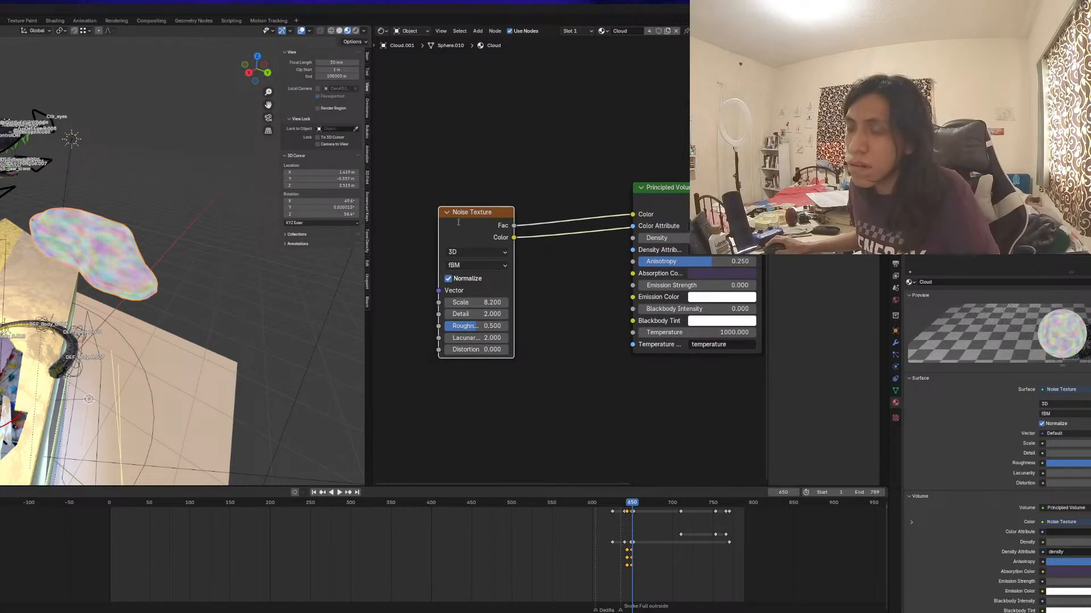
key("ctrl+f")
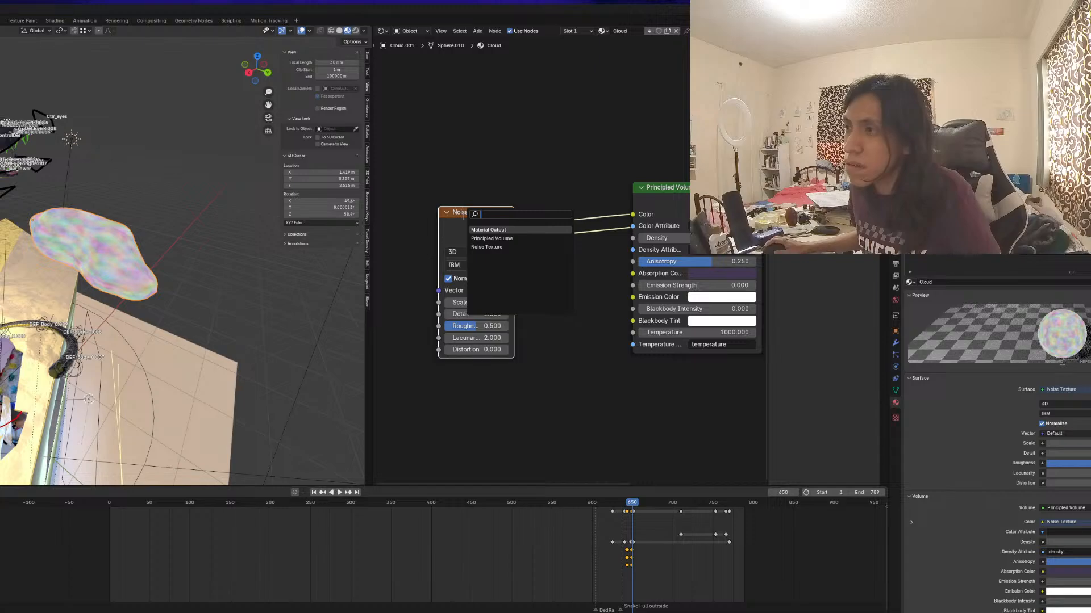
key("Escape")
key("ctrl+t")
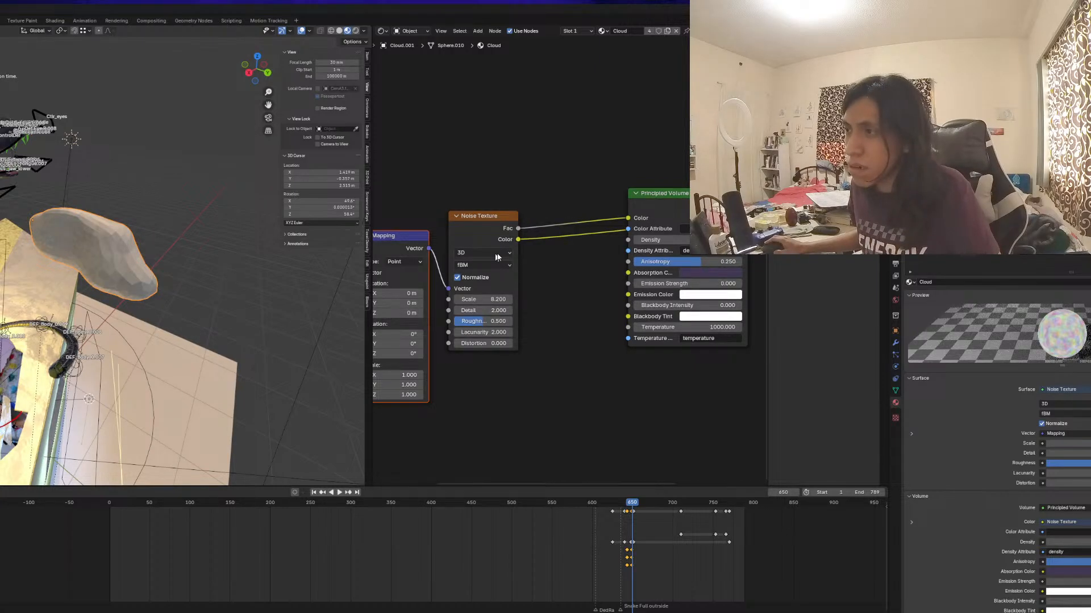
key("Home")
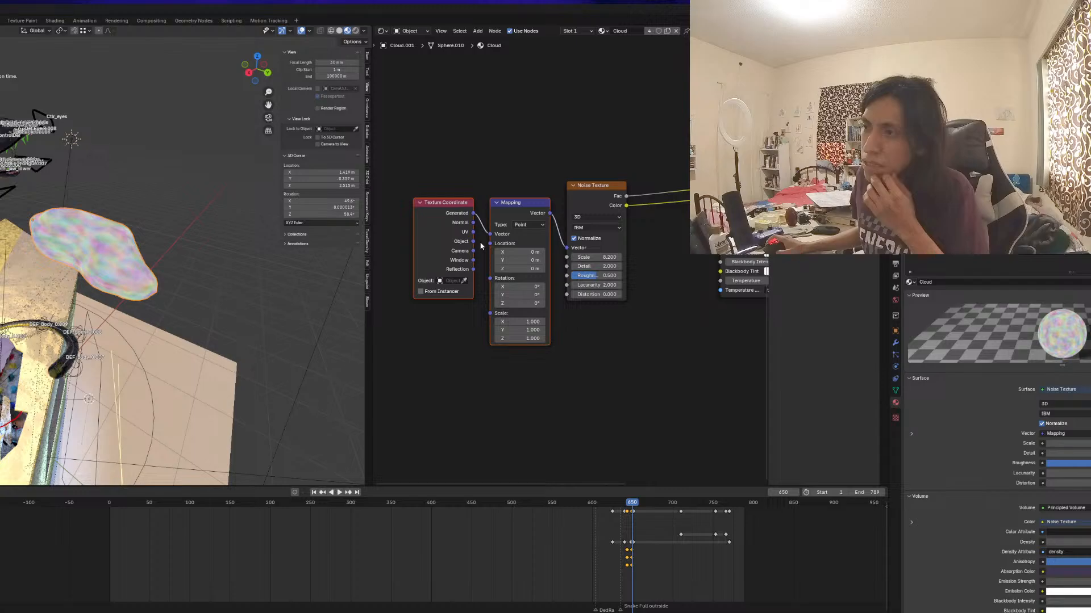
Connect the Texture Coordinate's Object output to the Mapping node's Vector input in place of Generated
scroll(477, 245, "up", 1)
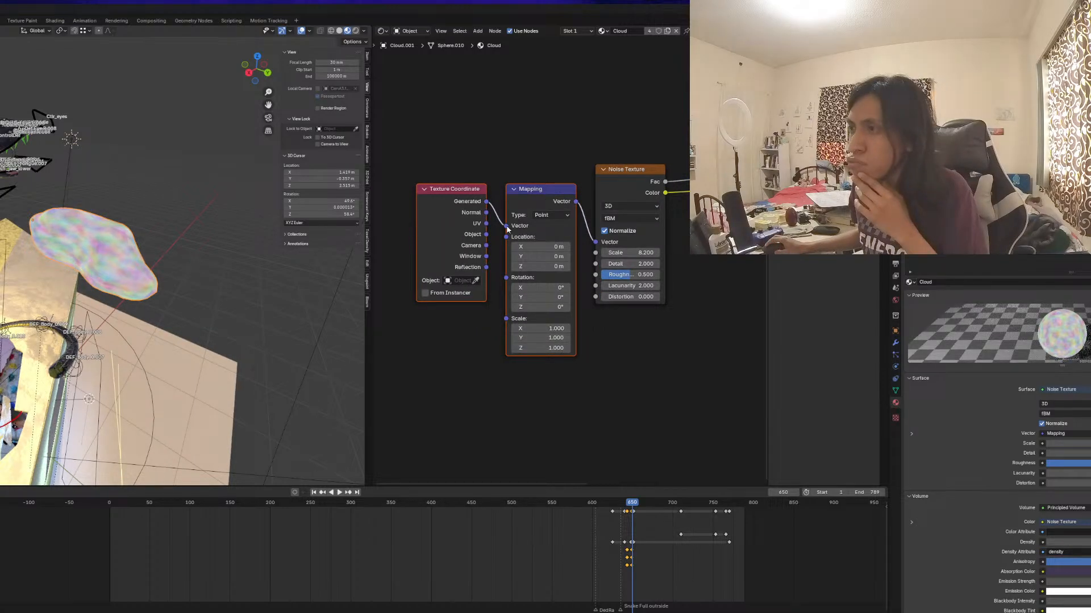
left_click_drag(487, 234, 507, 229)
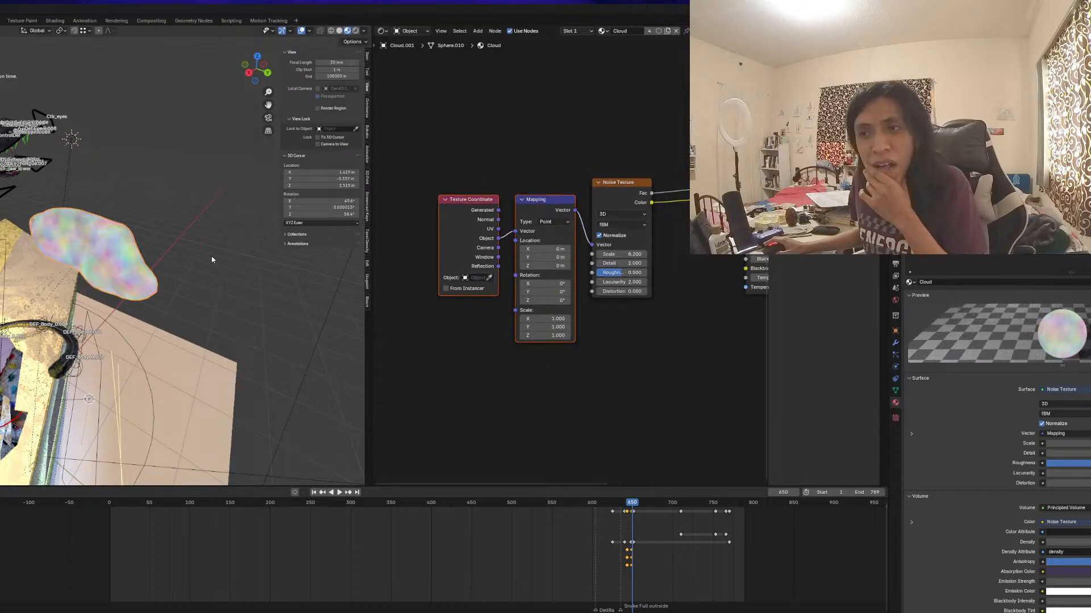
middle_click_drag(212, 260, 196, 260)
scroll(212, 260, "up", 2)
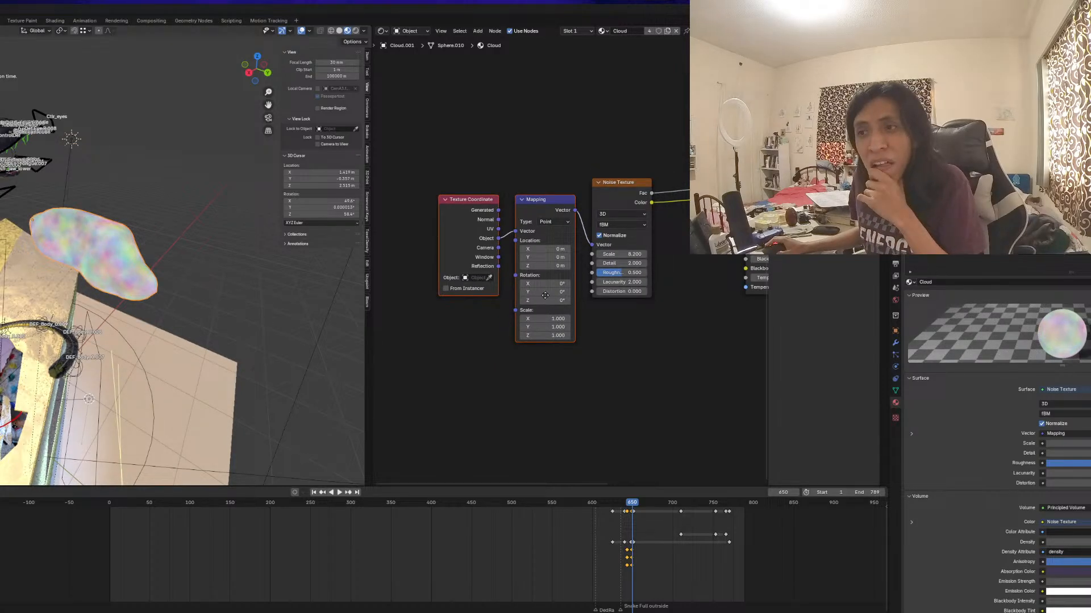
middle_click_drag(645, 298, 546, 299)
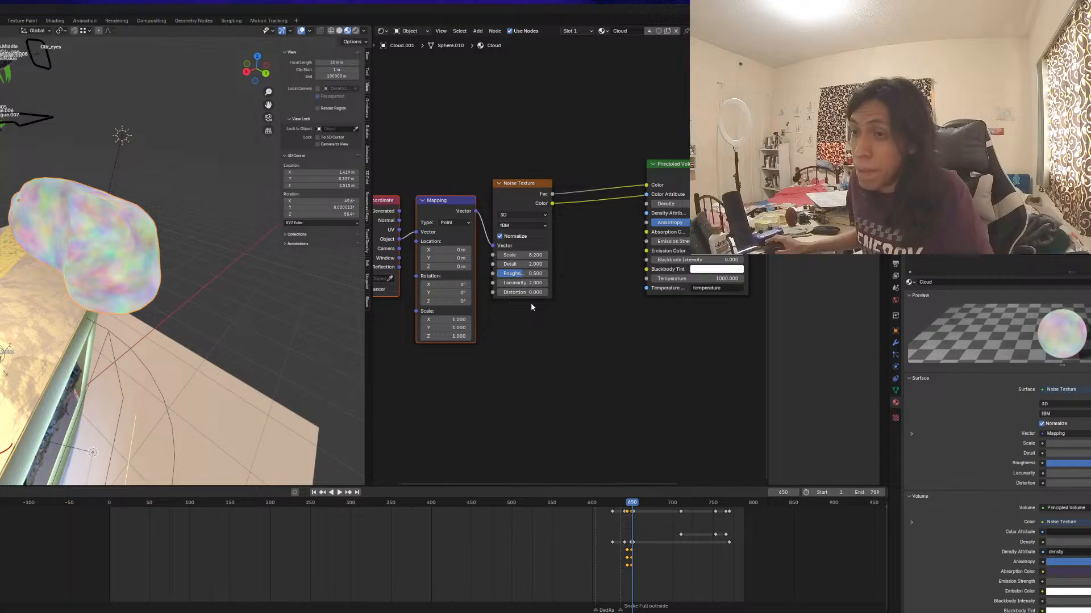
scroll(532, 304, "down", 1)
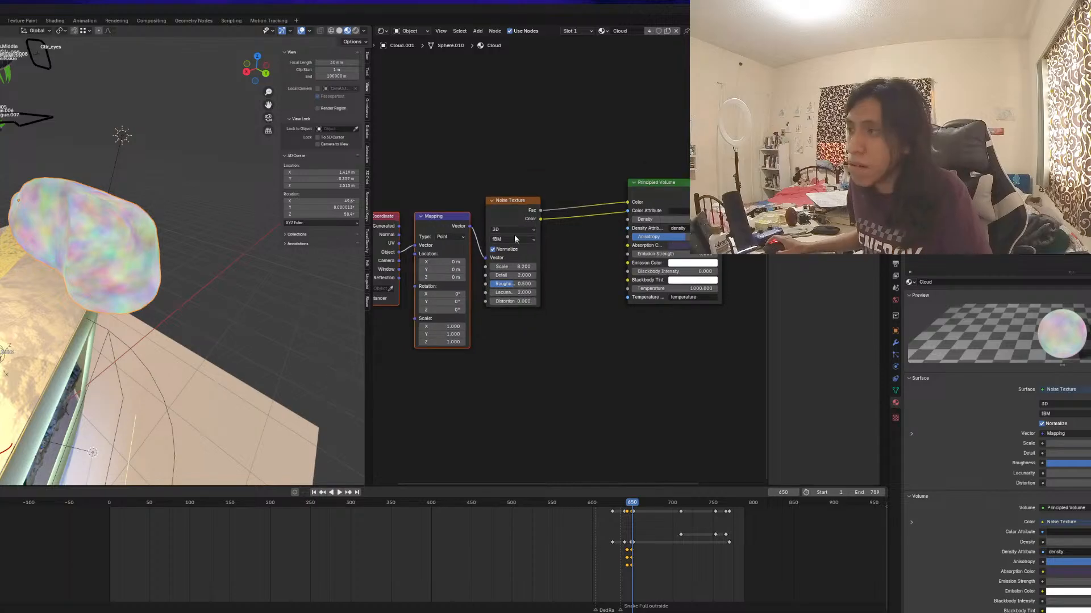
Reposition the Noise Texture node and connect its Fac output to the Principled Volume's Density input
left_click_drag(514, 255, 532, 237)
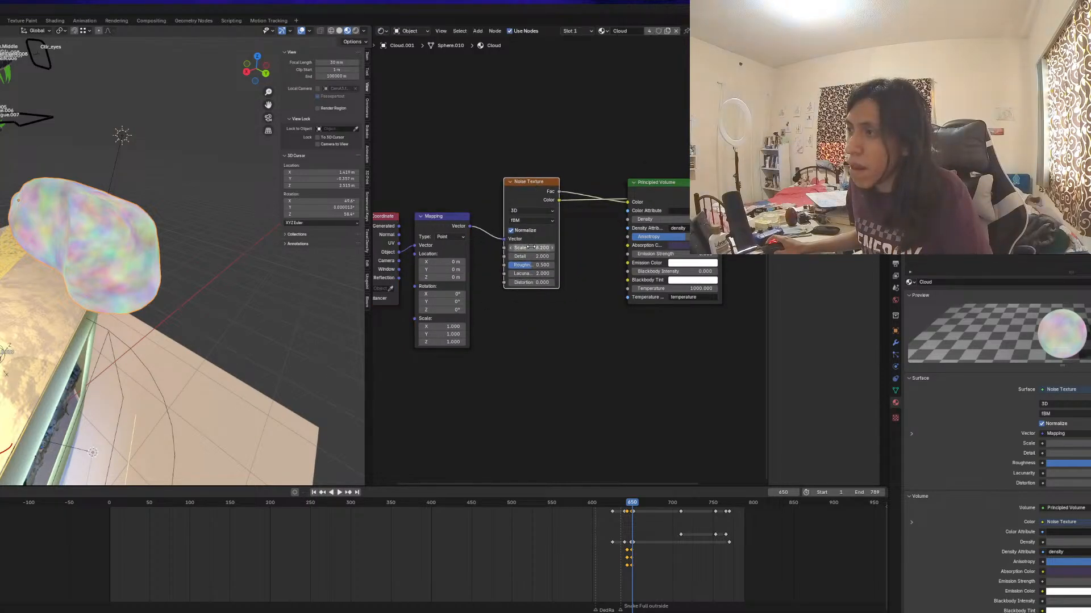
middle_click_drag(600, 276, 560, 306)
left_click_drag(500, 268, 480, 318)
left_click(525, 279)
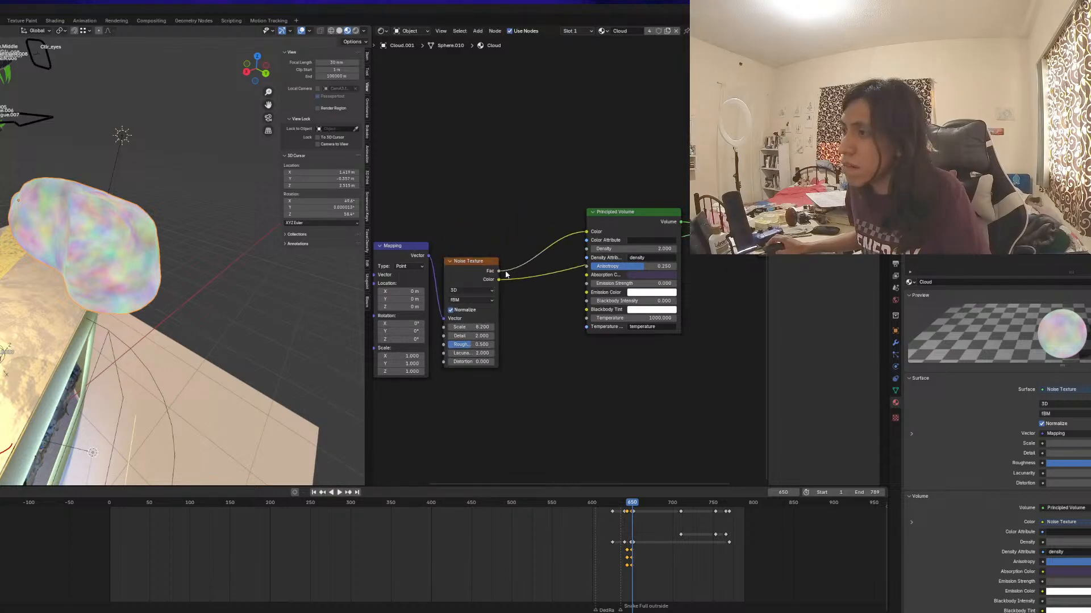
left_click(619, 229)
mouse_move(619, 229)
left_mouse_down()
mouse_move(624, 251)
mouse_move(622, 220)
left_mouse_up()
left_click_drag(498, 271, 583, 241)
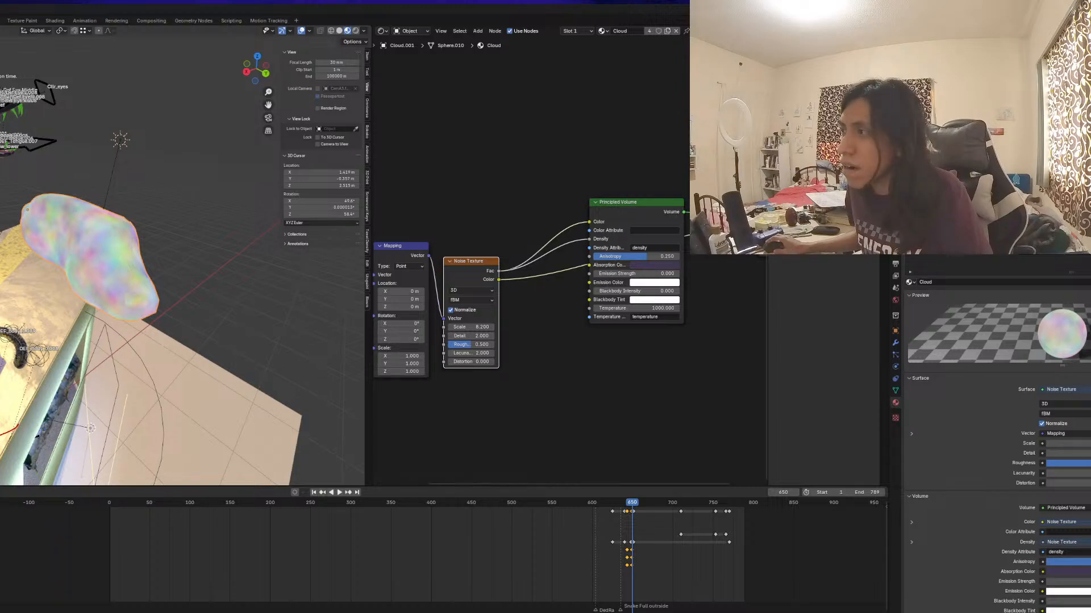
middle_click_drag(717, 264, 659, 273)
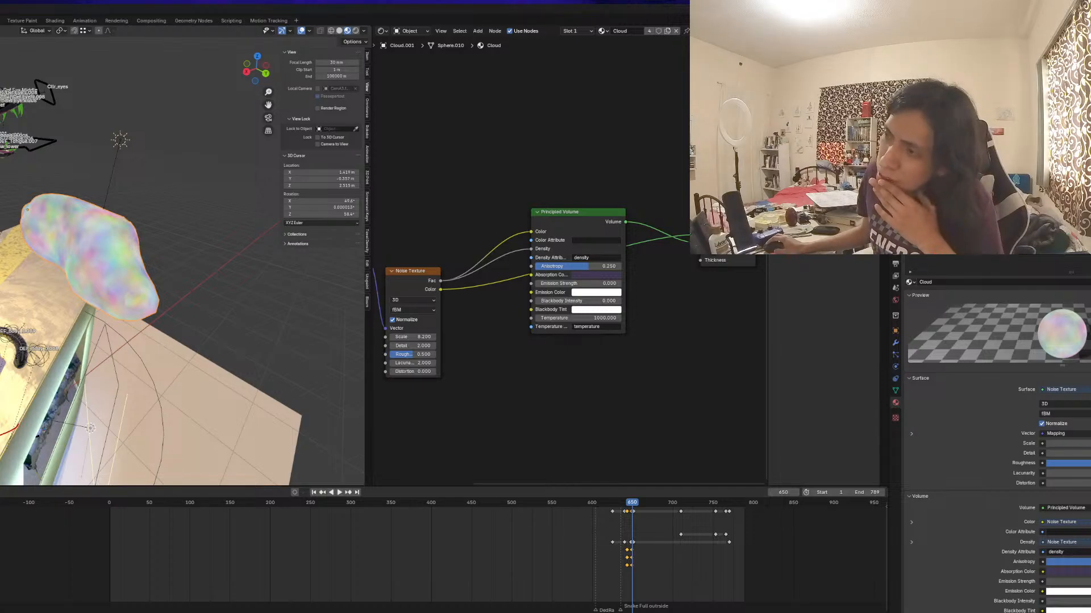
Disconnect the Noise Texture from the Material Output's Surface and check the cloud in Rendered viewport shading
left_click_drag(699, 234, 613, 214)
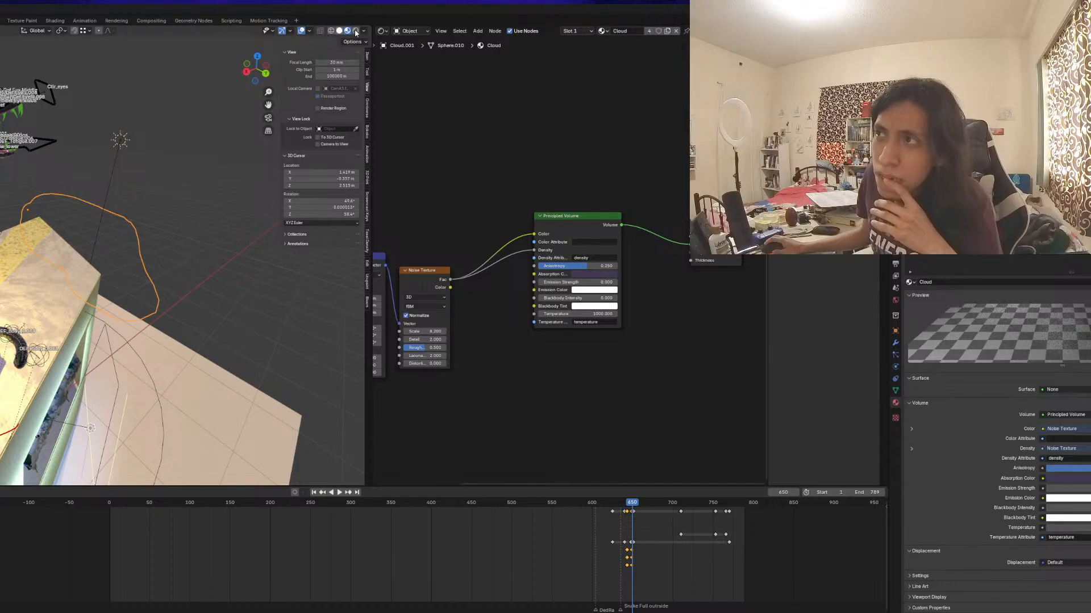
scroll(144, 189, "down", 3)
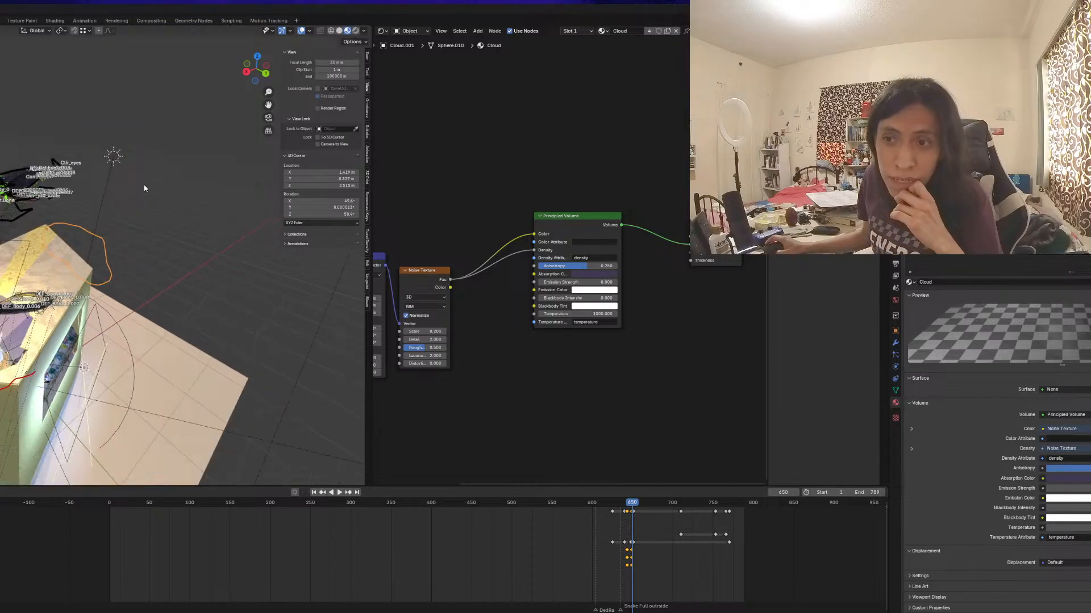
scroll(145, 189, "up", 2)
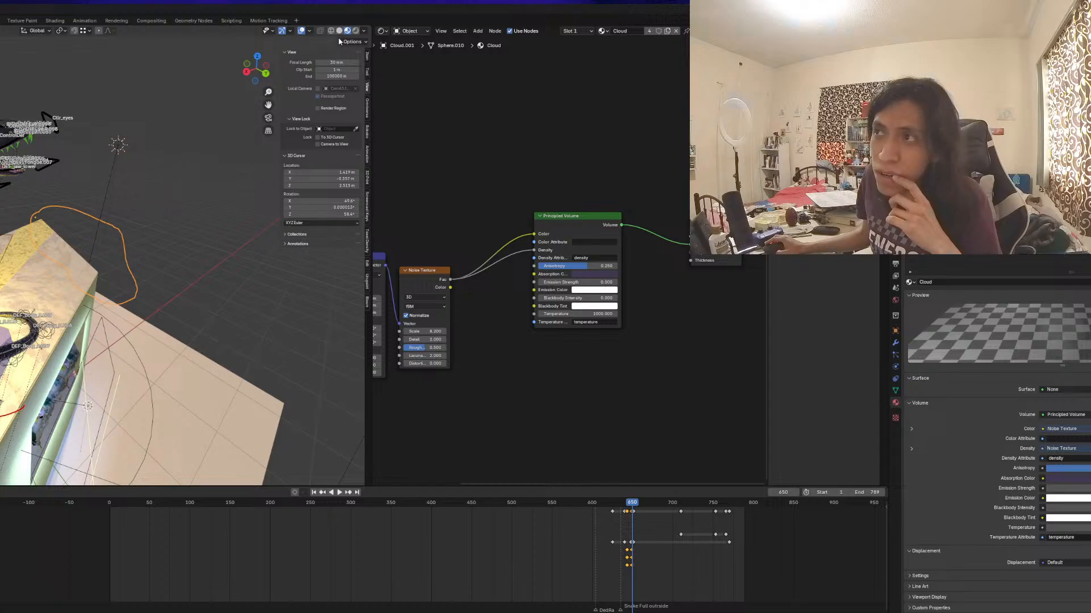
left_click(356, 30)
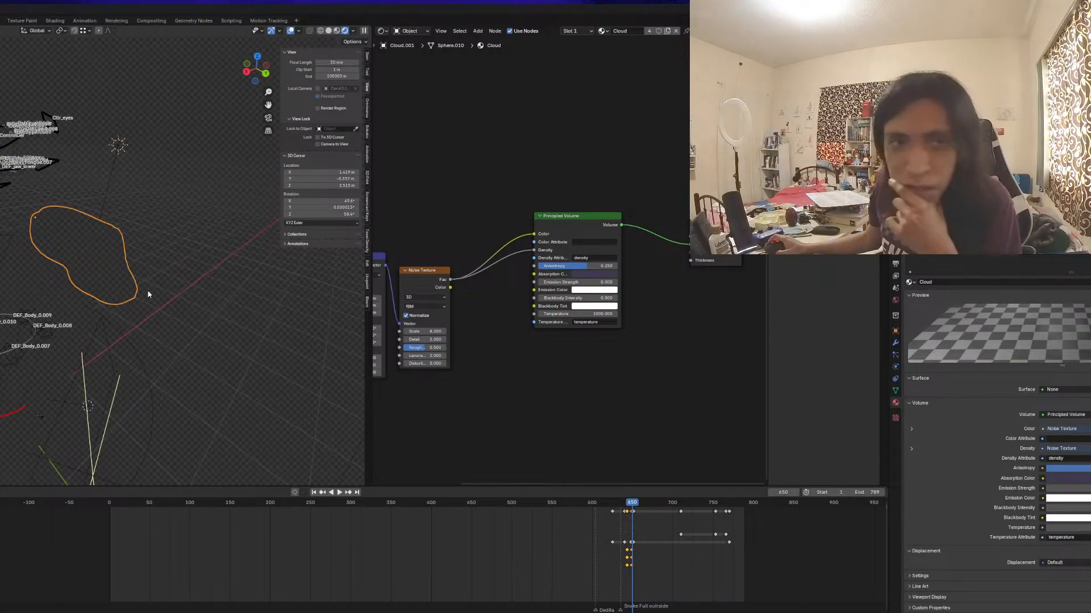
middle_click_drag(148, 294, 182, 292)
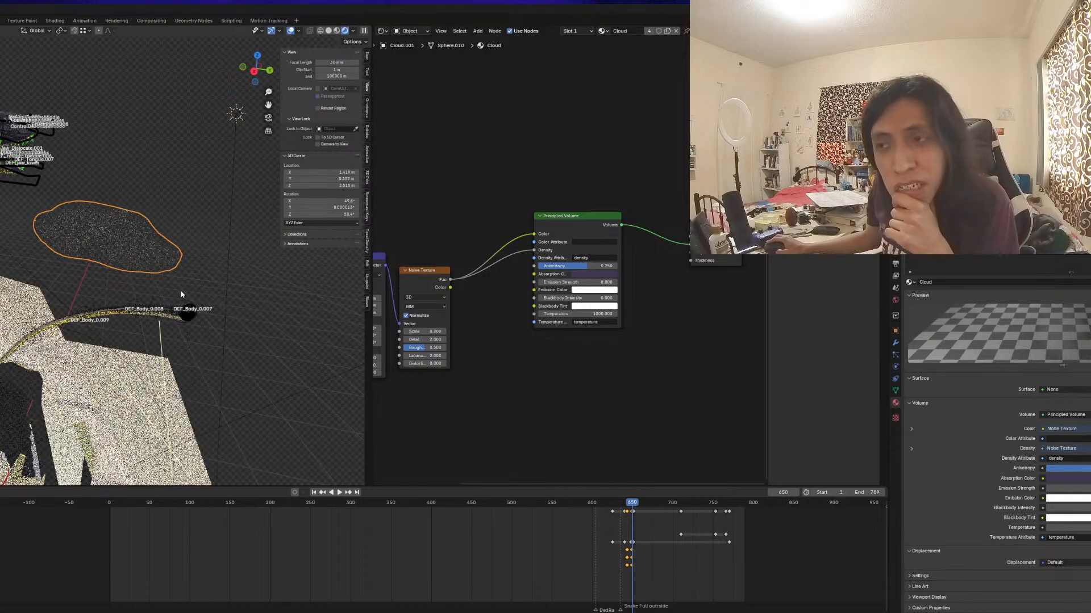
scroll(136, 277, "up", 1)
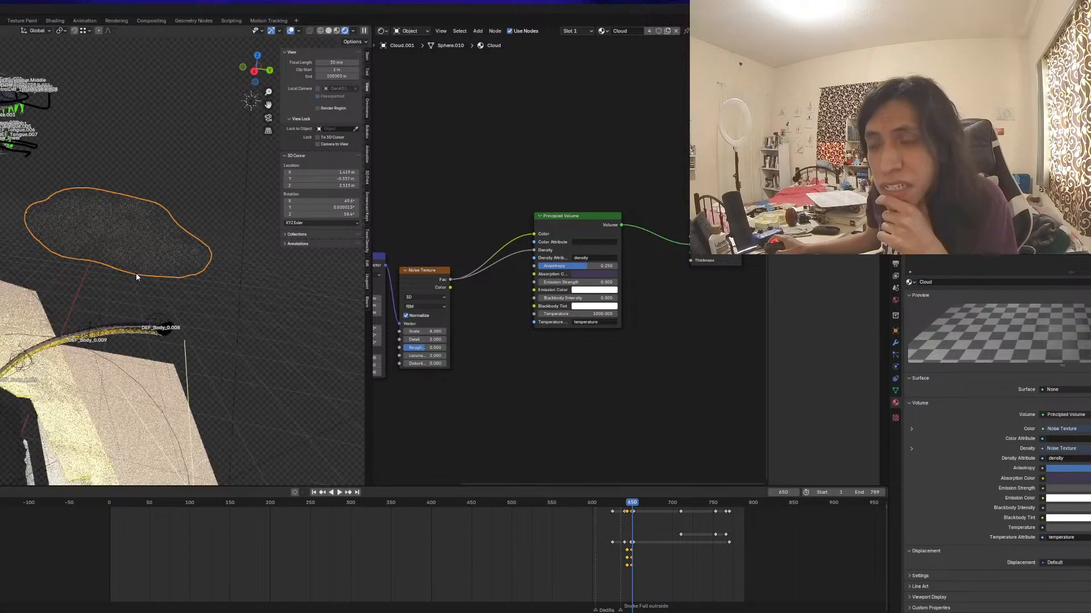
middle_click_drag(408, 337, 510, 338)
scroll(511, 336, "up", 3)
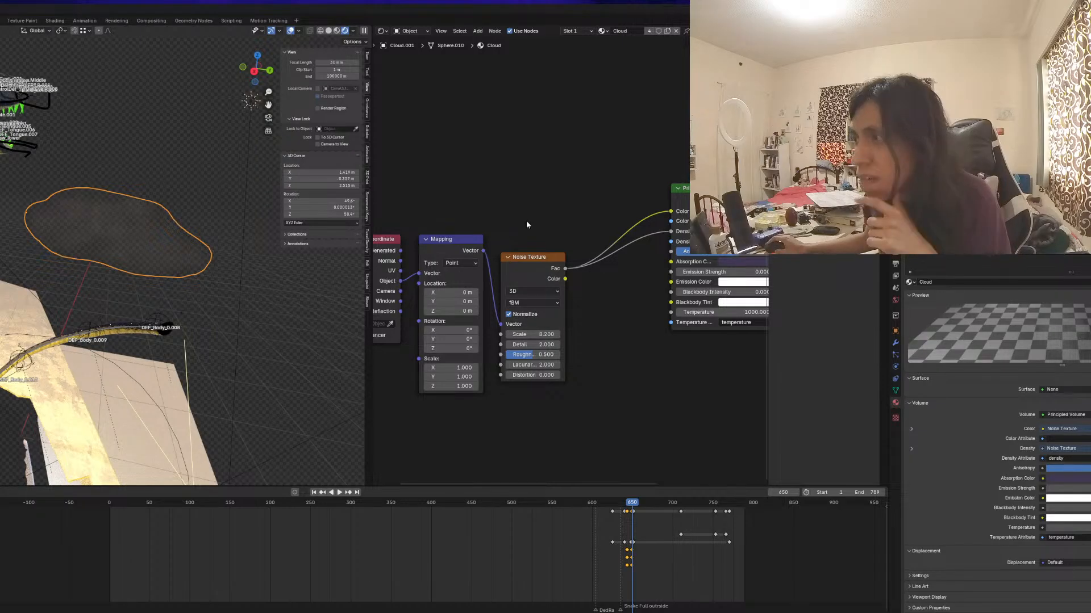
left_click(508, 257)
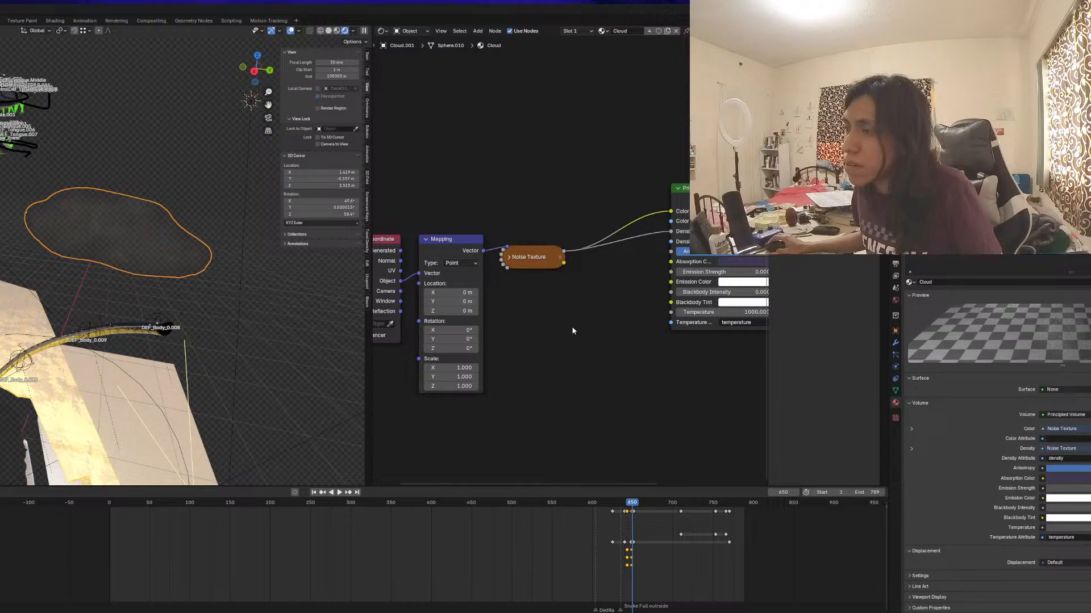
key("h")
middle_click_drag(643, 339, 573, 330)
scroll(572, 331, "down", 2)
scroll(573, 330, "down", 1)
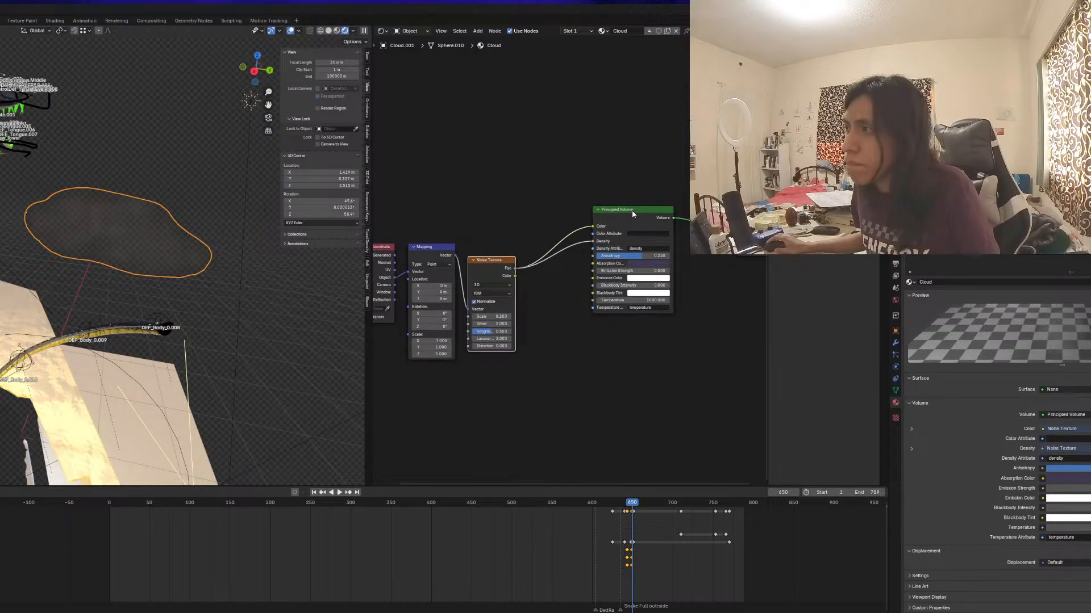
left_click(632, 211)
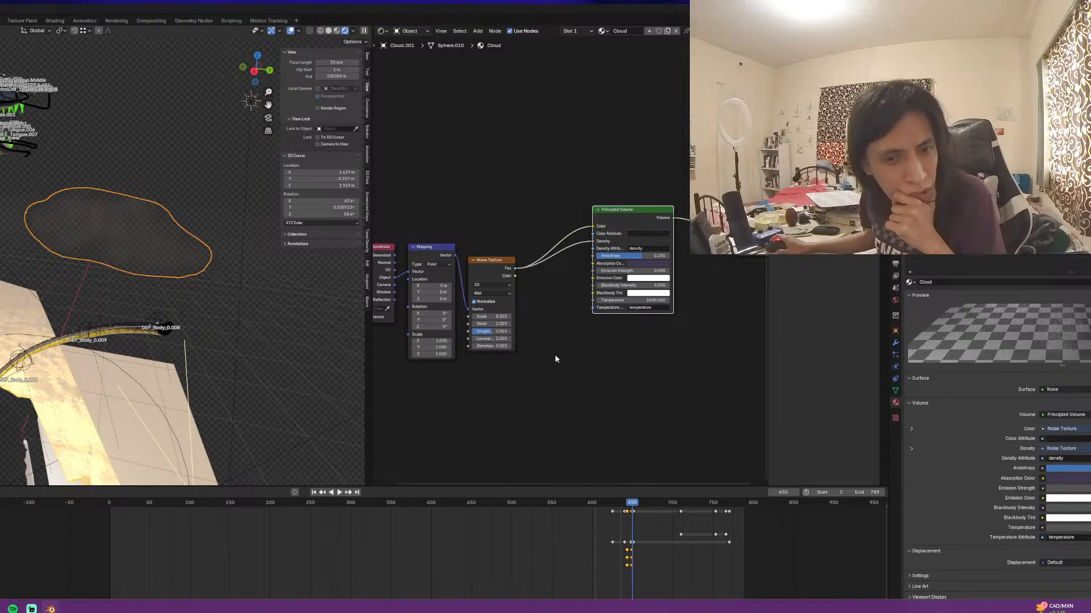
scroll(165, 369, "down", 2)
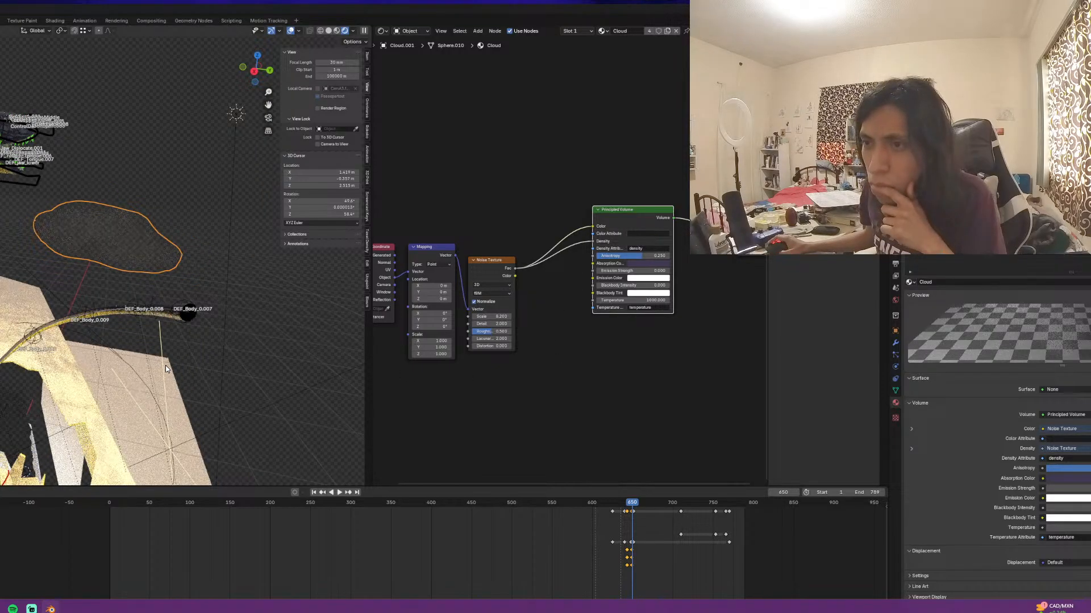
scroll(165, 369, "up", 1)
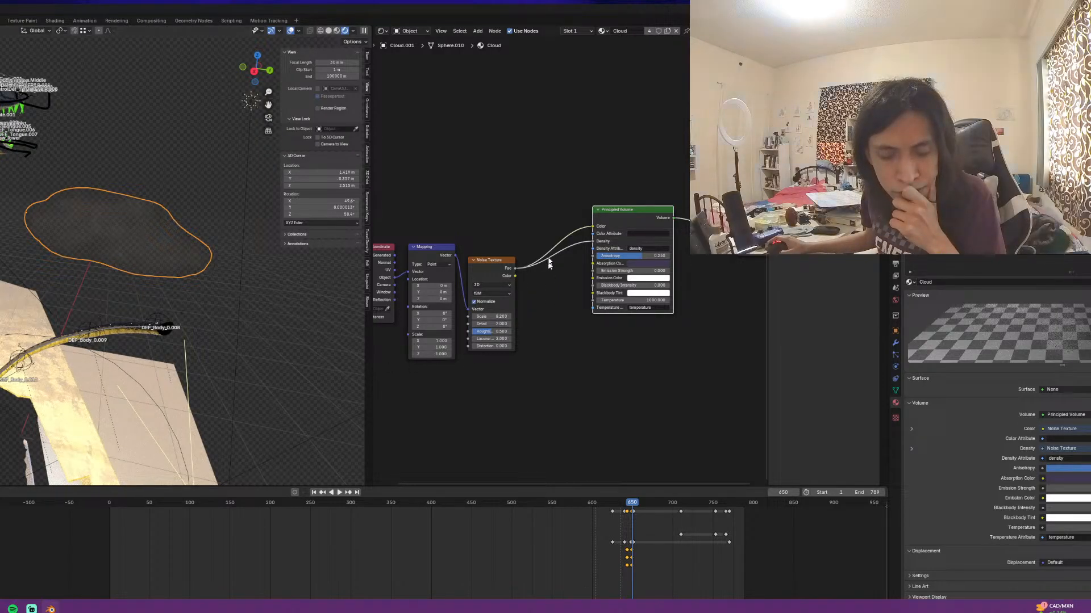
Insert a Color Ramp node between the Noise Texture's Fac output and the Principled Volume's Density input
key("shift+a")
type("color")
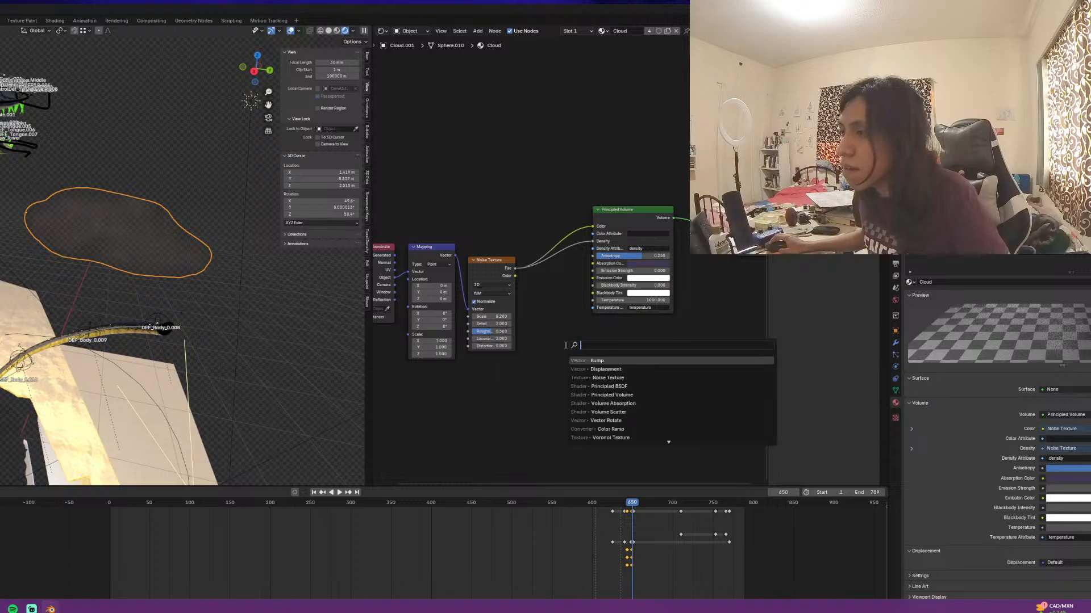
key("Down")
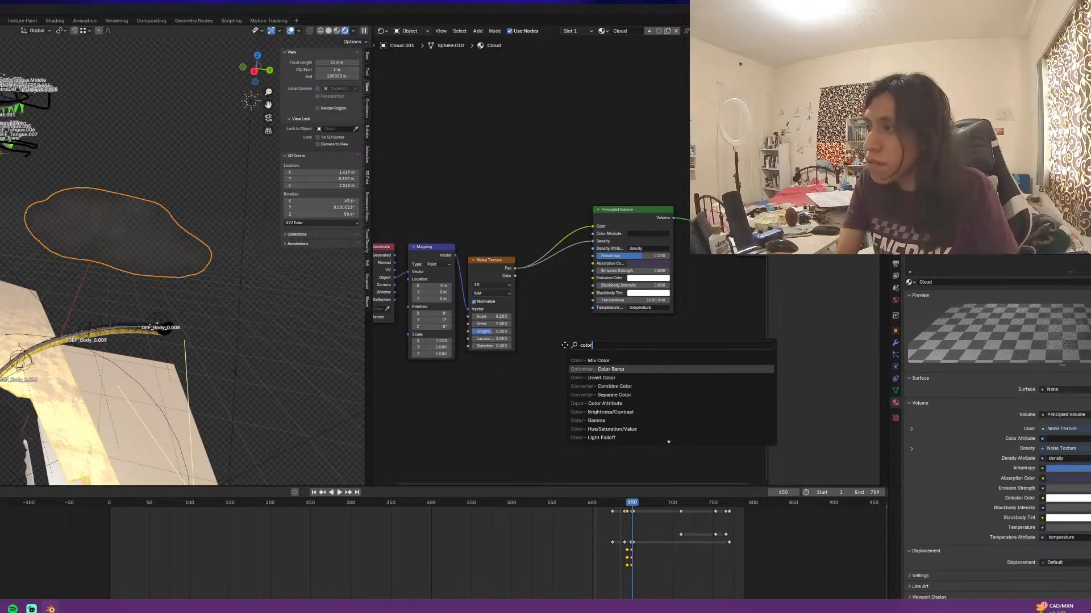
left_click(603, 369)
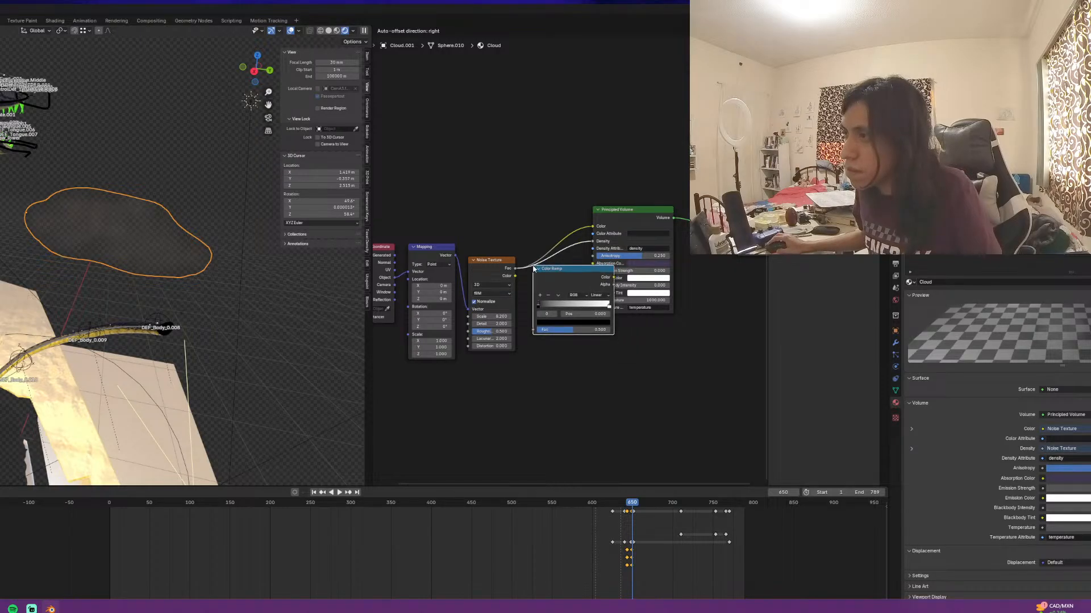
left_click_drag(534, 269, 534, 270)
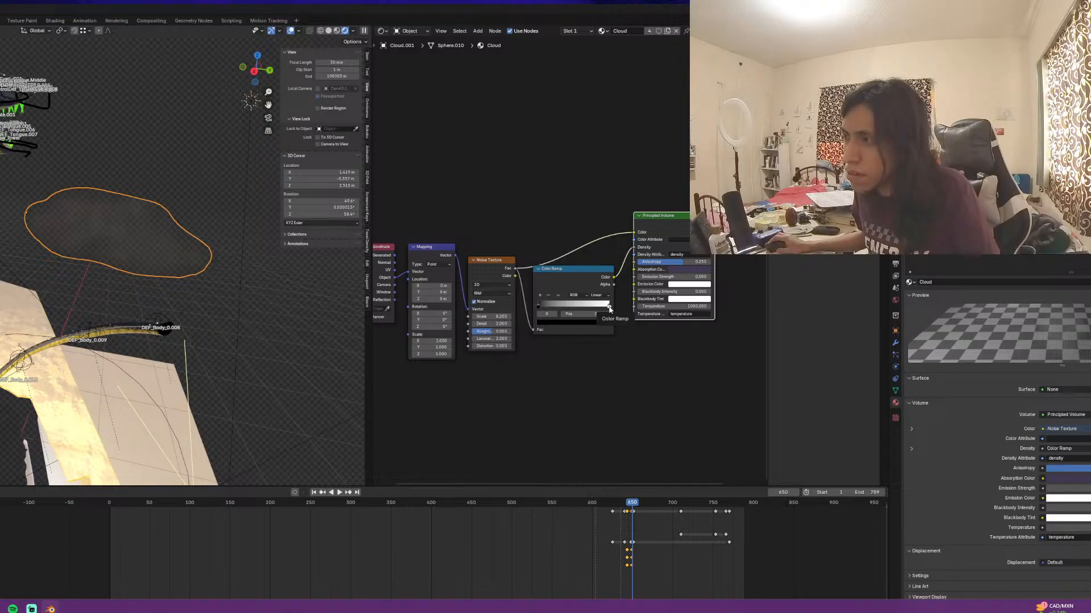
left_click(589, 309)
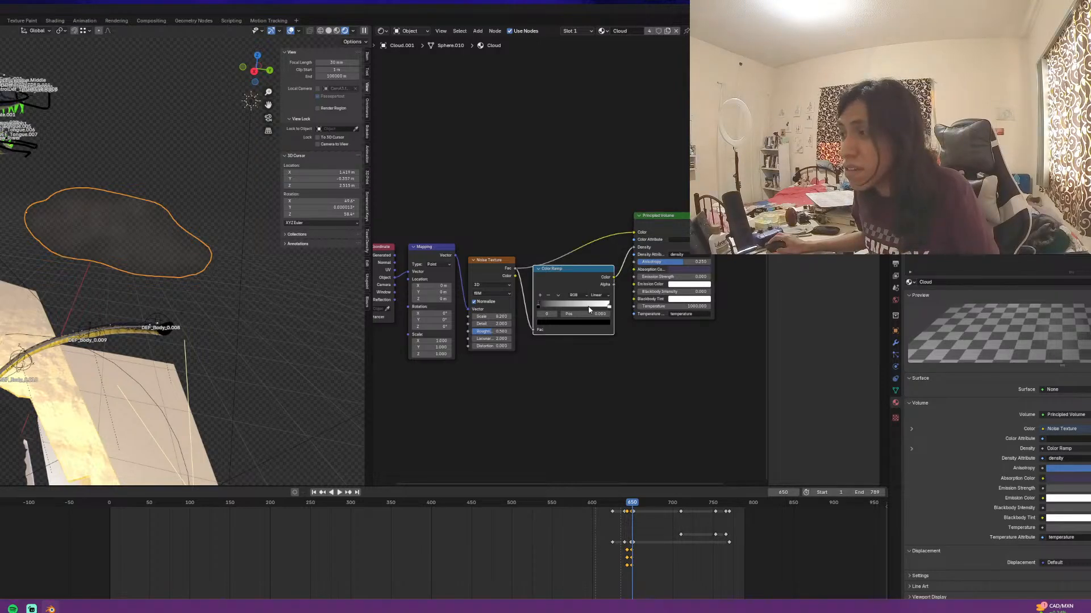
left_click_drag(589, 310, 578, 309)
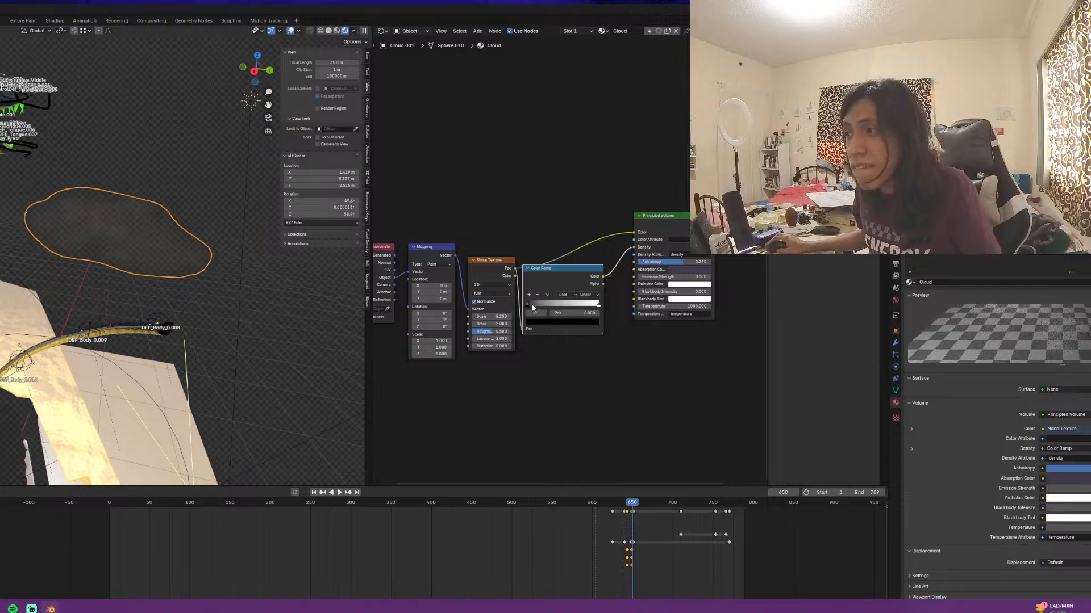
Preview the Color Ramp on the cloud's surface and move its black stop to about 0.32
left_click(553, 275, "ctrl+shift")
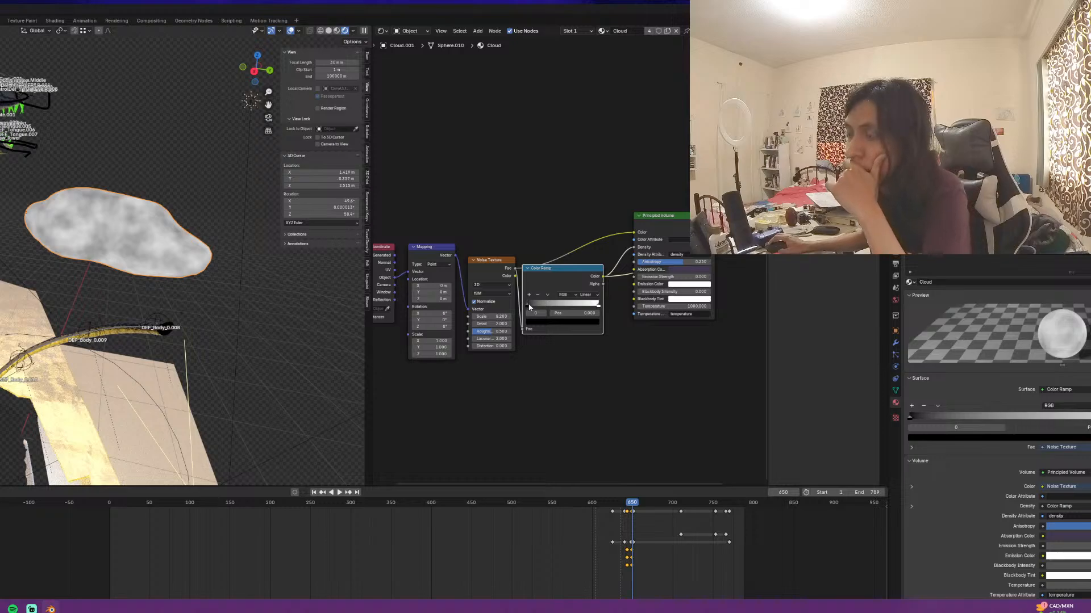
left_click_drag(537, 308, 562, 309)
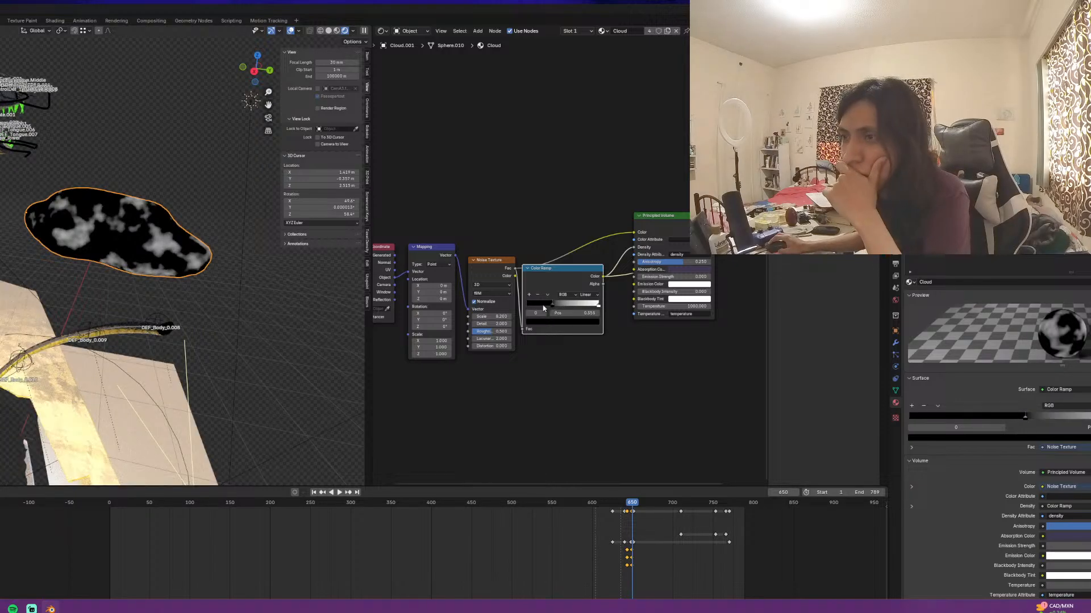
left_click_drag(554, 308, 543, 307)
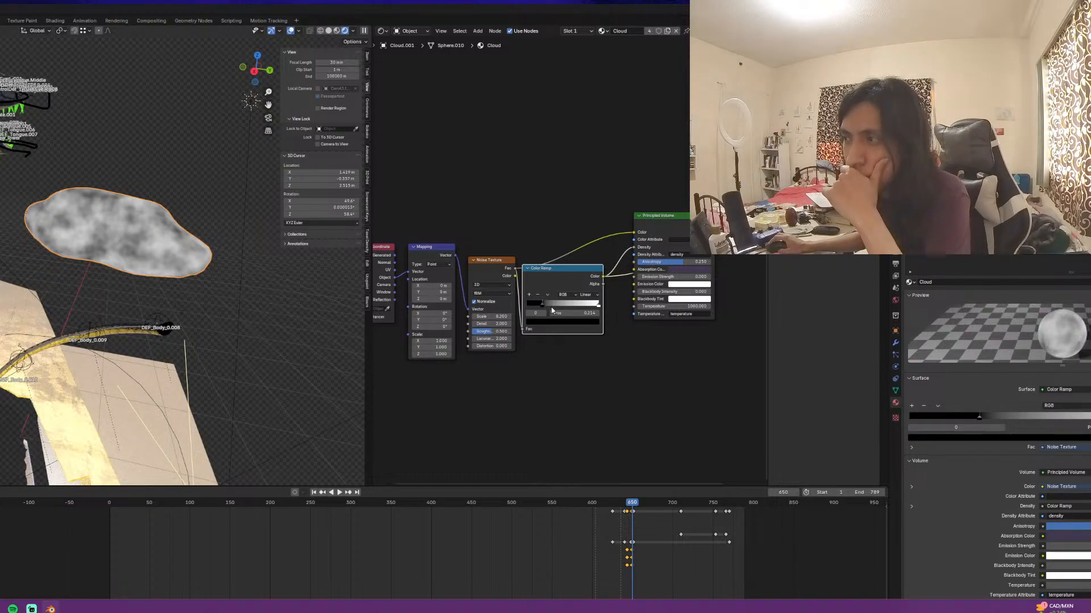
left_click_drag(552, 310, 550, 309)
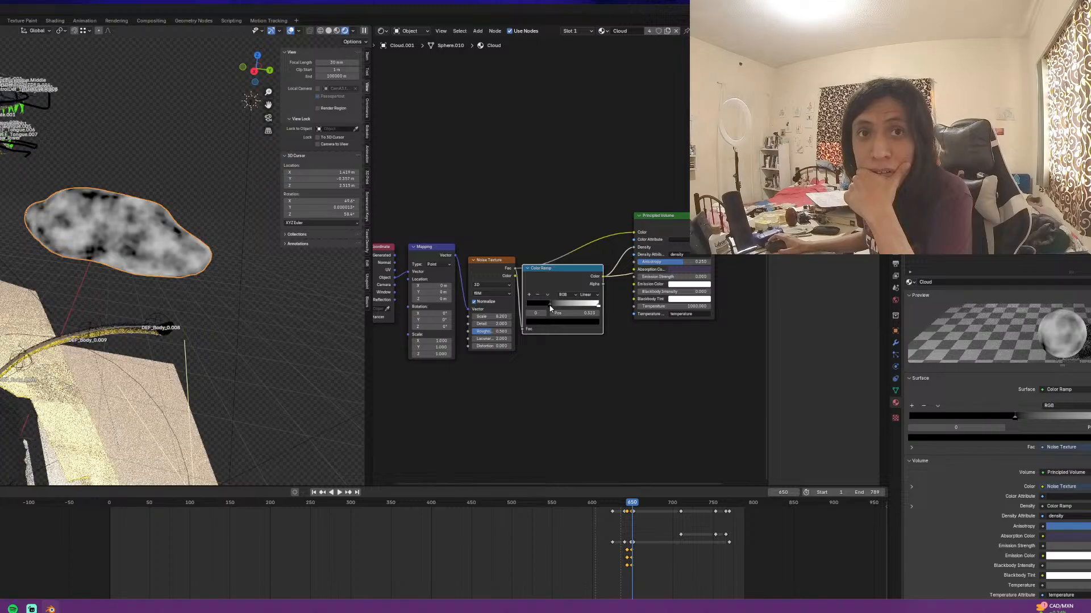
Disconnect the Color Ramp from the Material Output's Surface input in the Cloud material
middle_click_drag(627, 245, 552, 264)
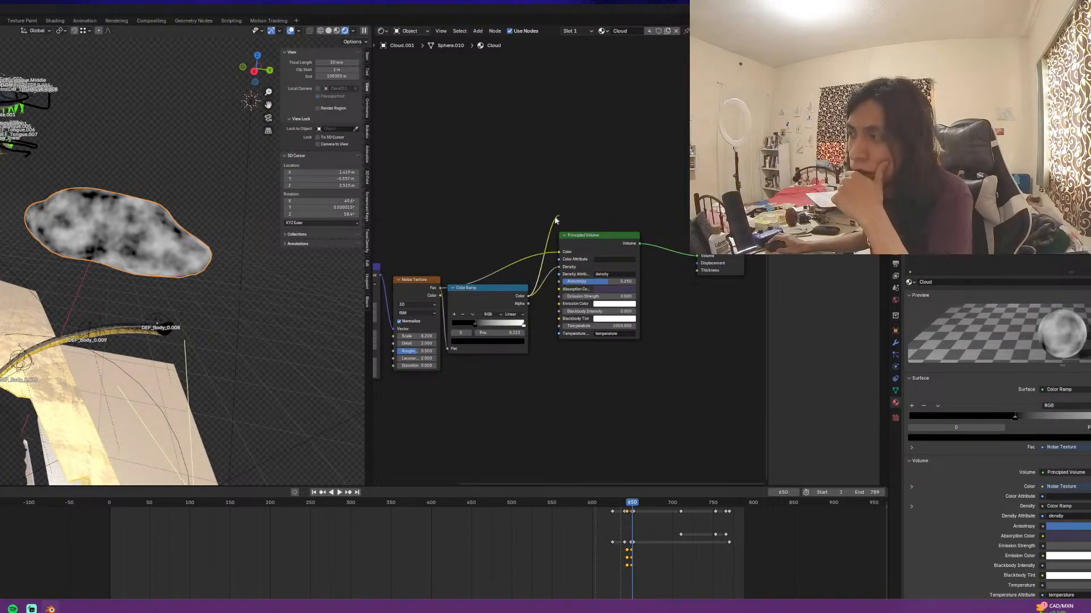
left_click_drag(528, 296, 554, 235)
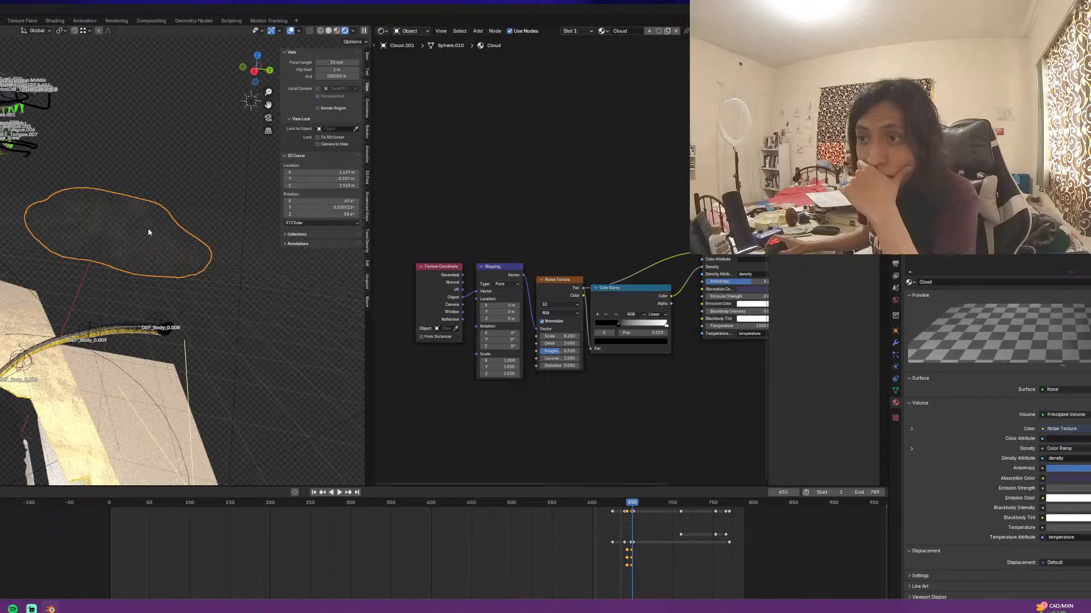
middle_click_drag(748, 264, 657, 262)
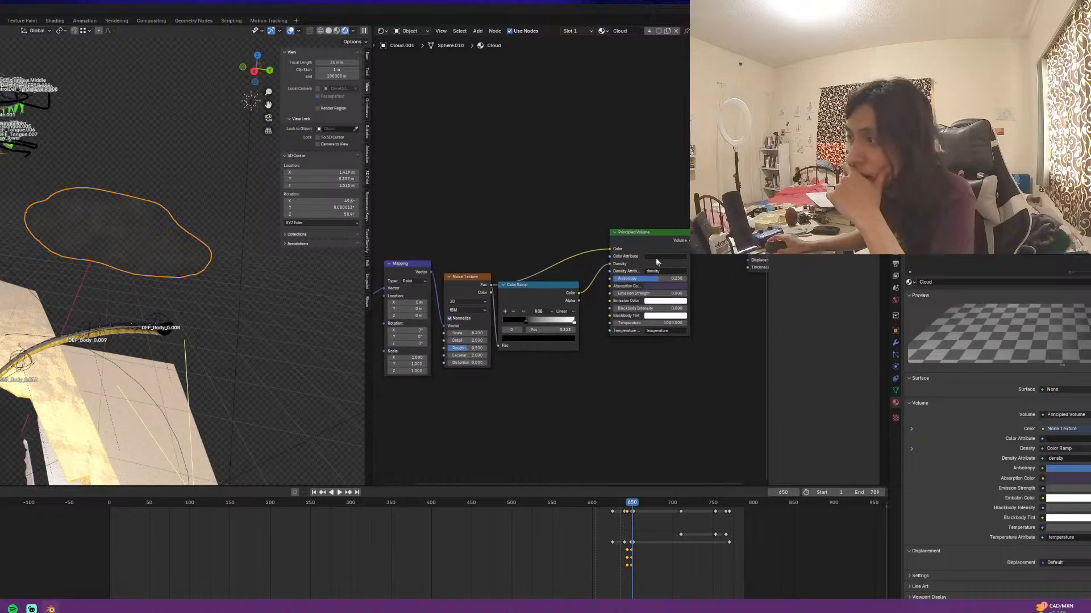
Select the Color Ramp's white stop and move the Principled Volume and Material Output nodes farther from the ramp
left_click(685, 253)
left_click_drag(685, 254, 717, 250)
left_click(574, 323)
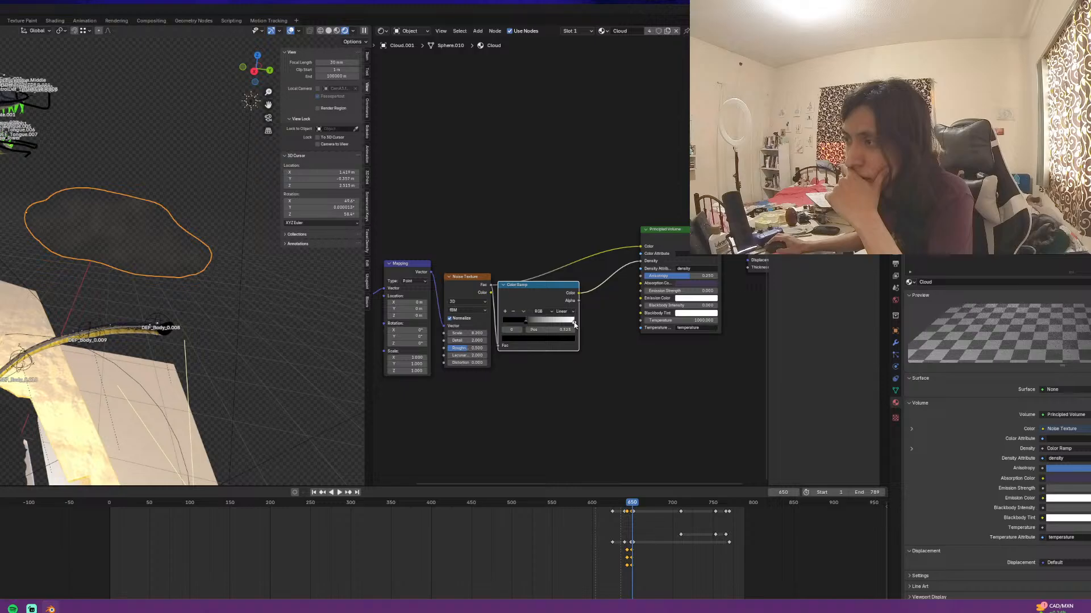
left_click(574, 323)
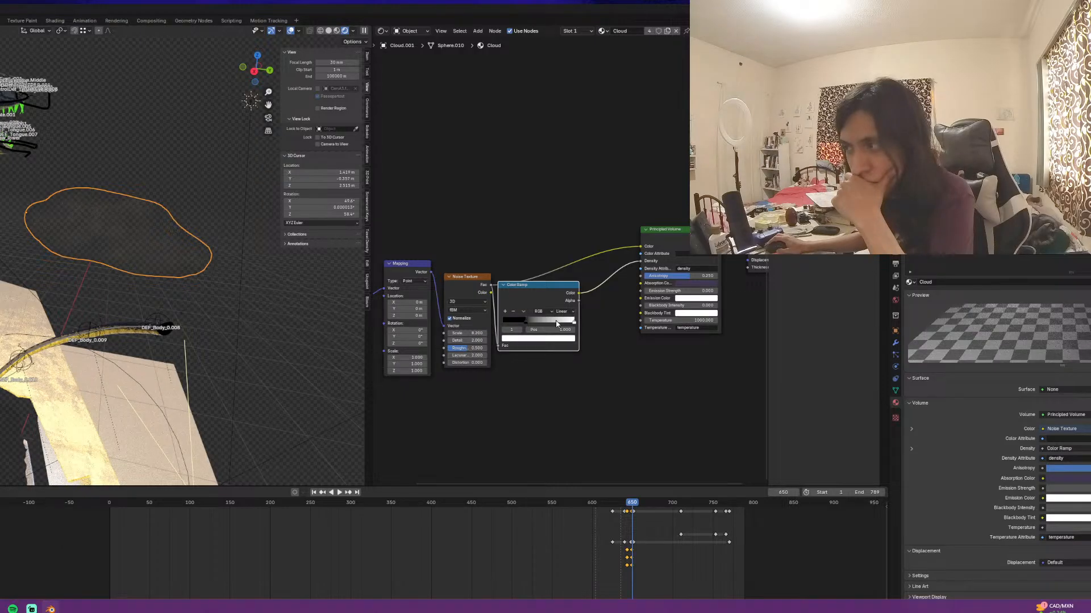
middle_click_drag(615, 324, 557, 323)
scroll(564, 312, "down", 1)
middle_click_drag(611, 287, 533, 293)
left_click_drag(660, 204, 525, 267)
left_click_drag(529, 239, 618, 233)
left_click(553, 219)
middle_click_drag(505, 385, 550, 326)
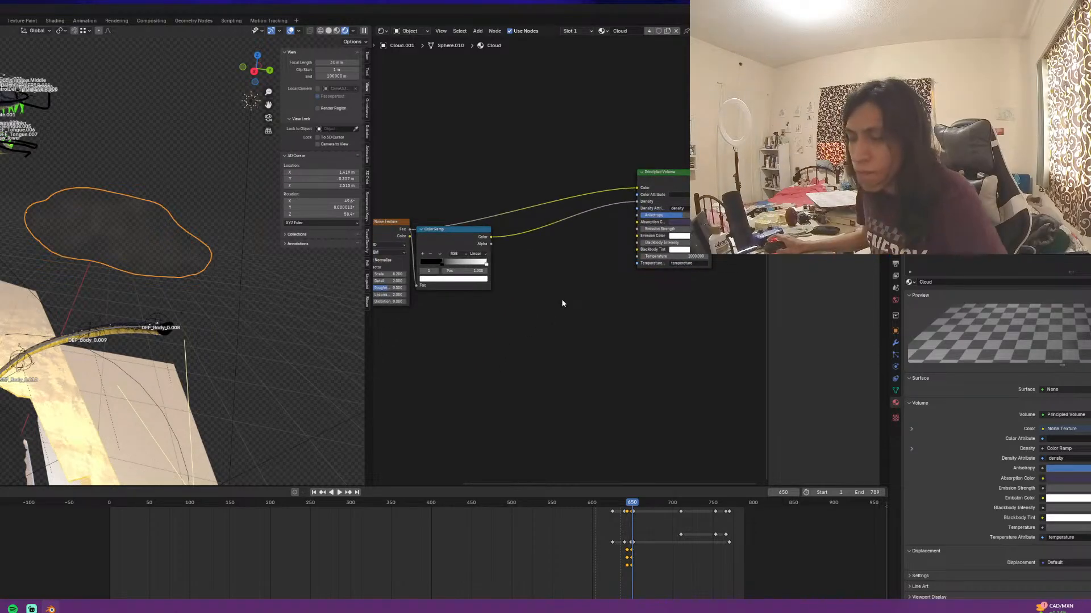
Add a Math node between the Color Ramp and the Principled Volume node
key("shift+a")
type("m")
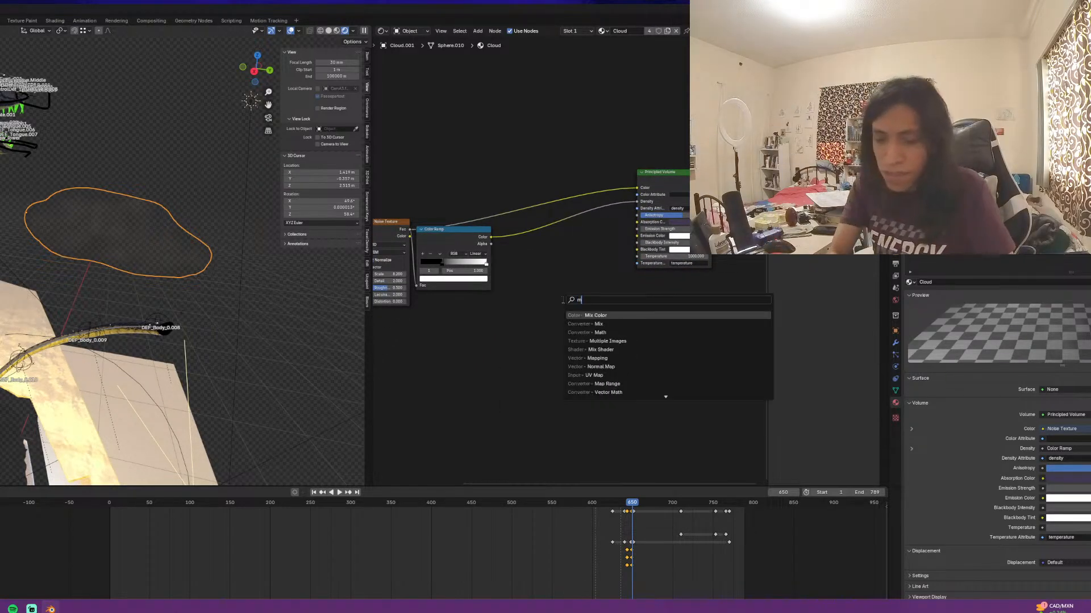
type("at")
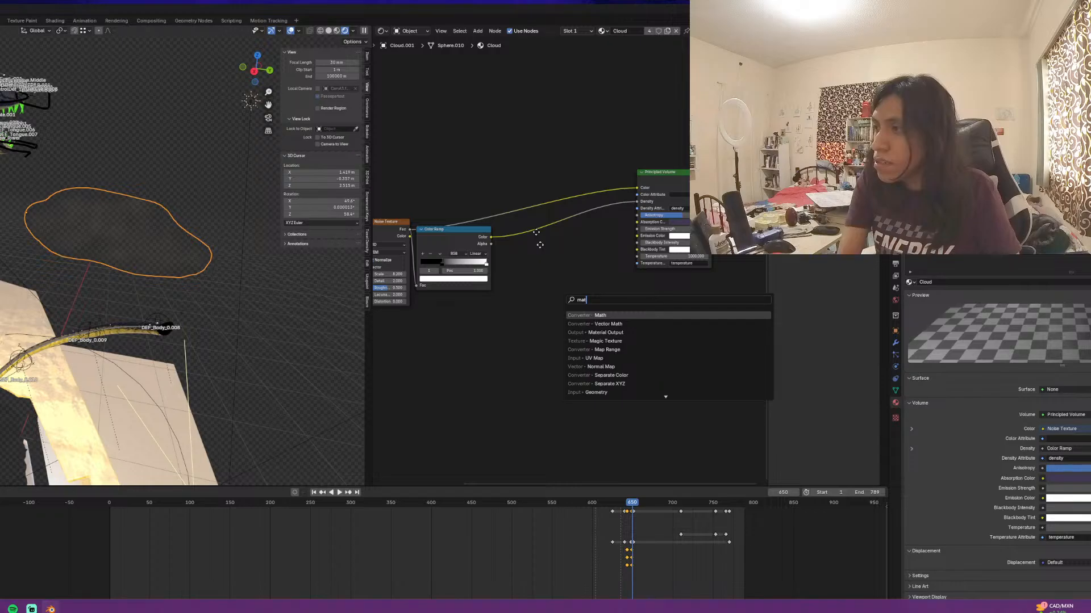
key("Return")
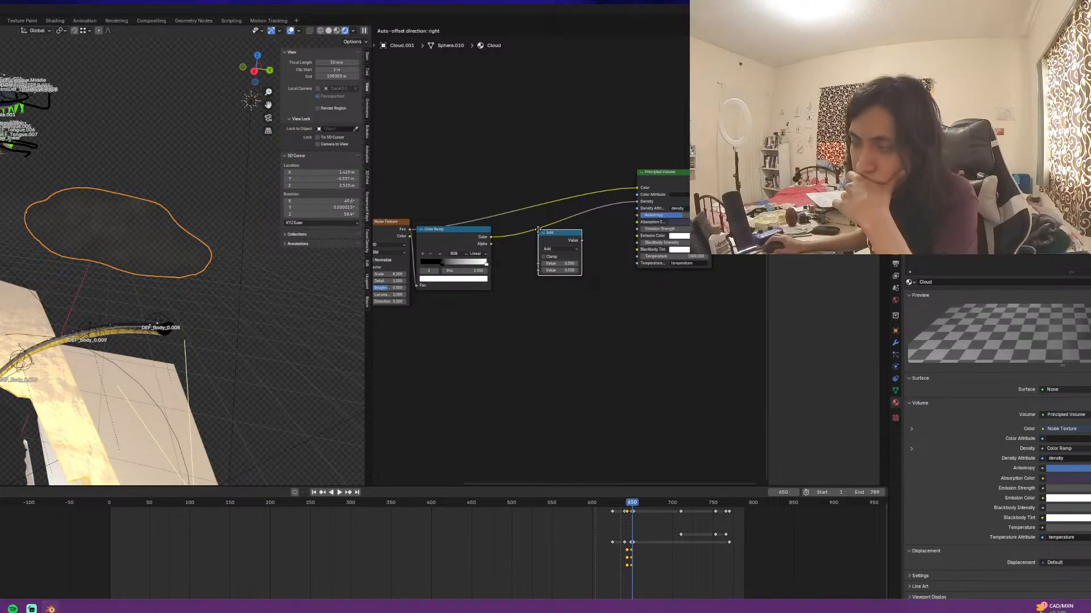
left_click(538, 230)
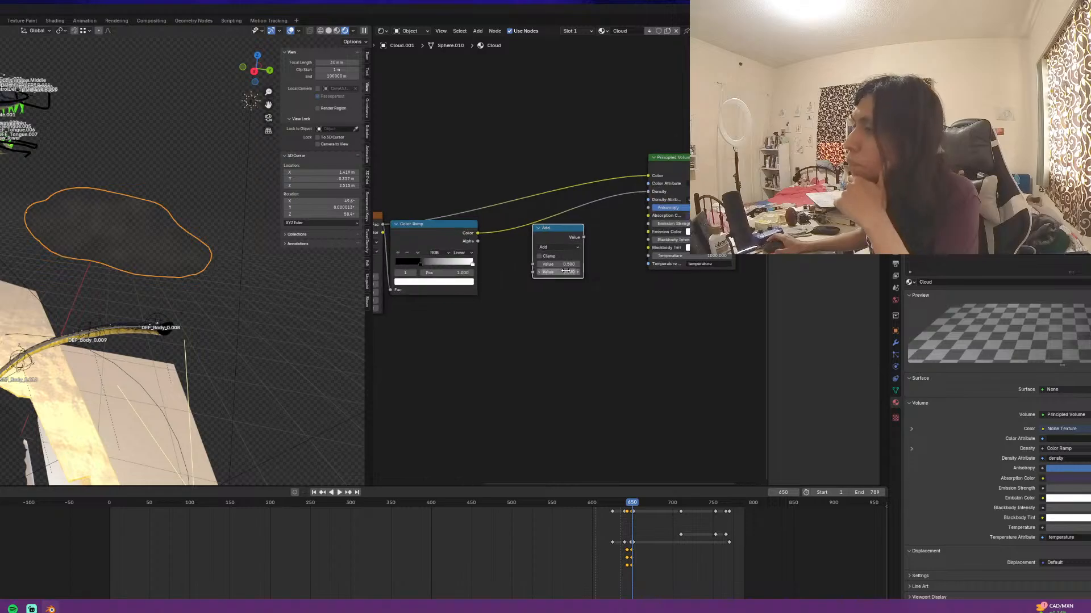
Change the Math node's operation to Multiply and set its second value to 5
left_click(555, 248)
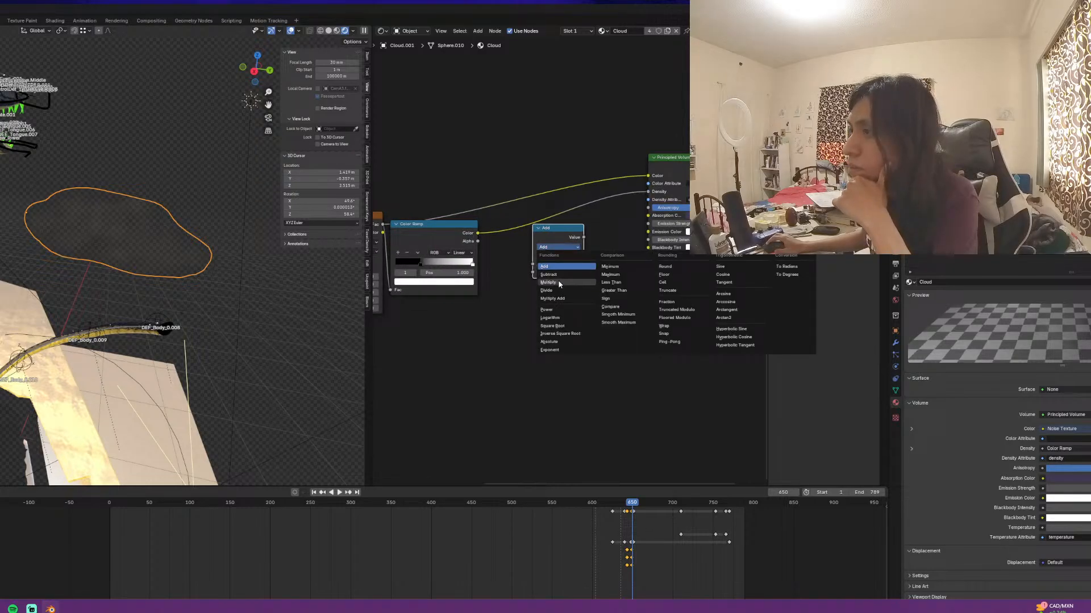
left_click(548, 283)
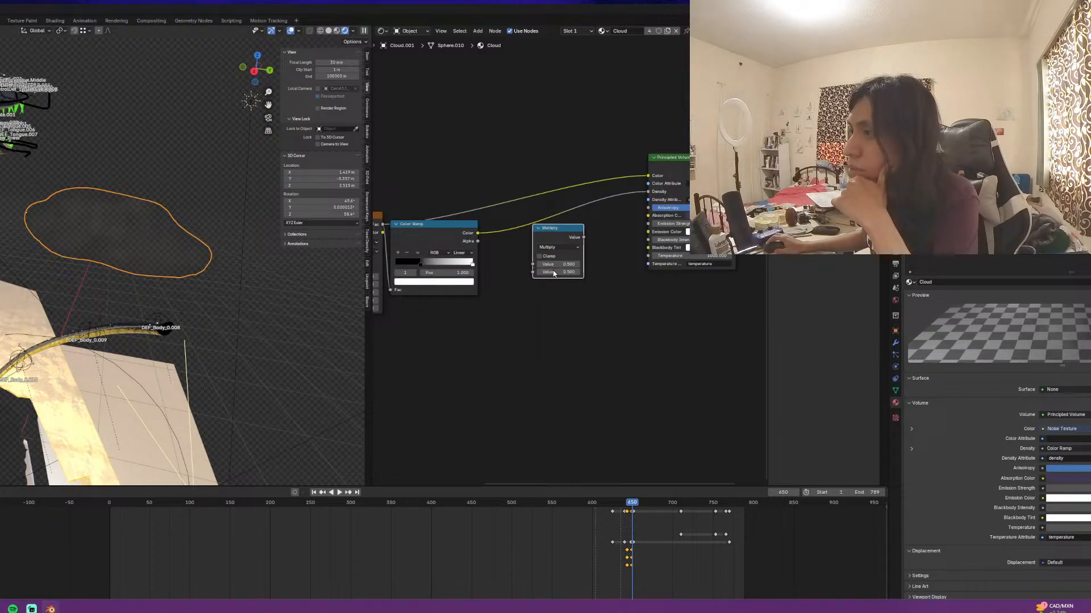
left_click(554, 272)
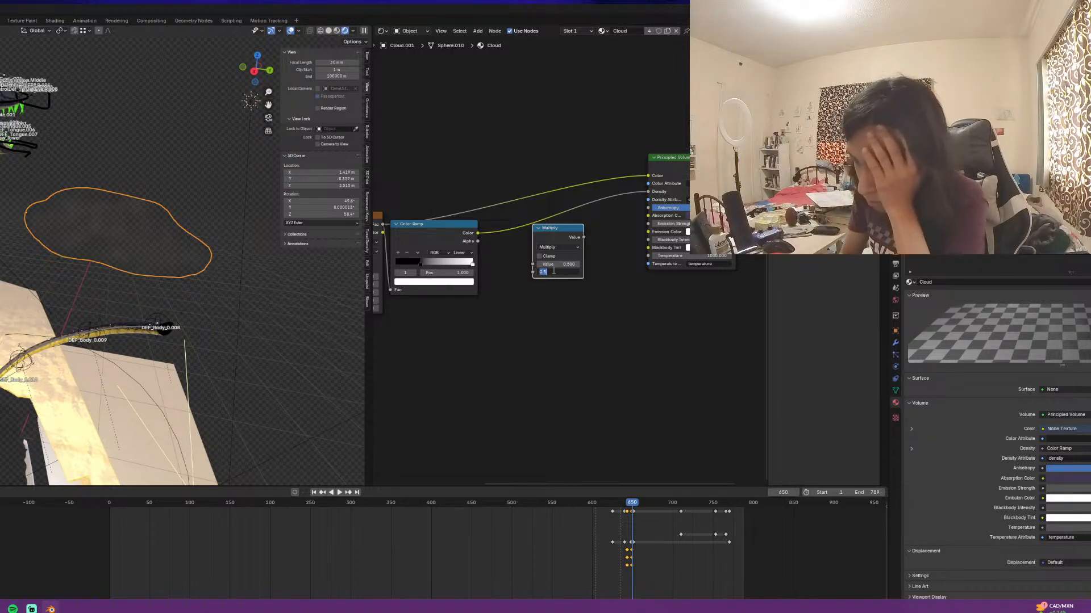
type("5")
key("Return")
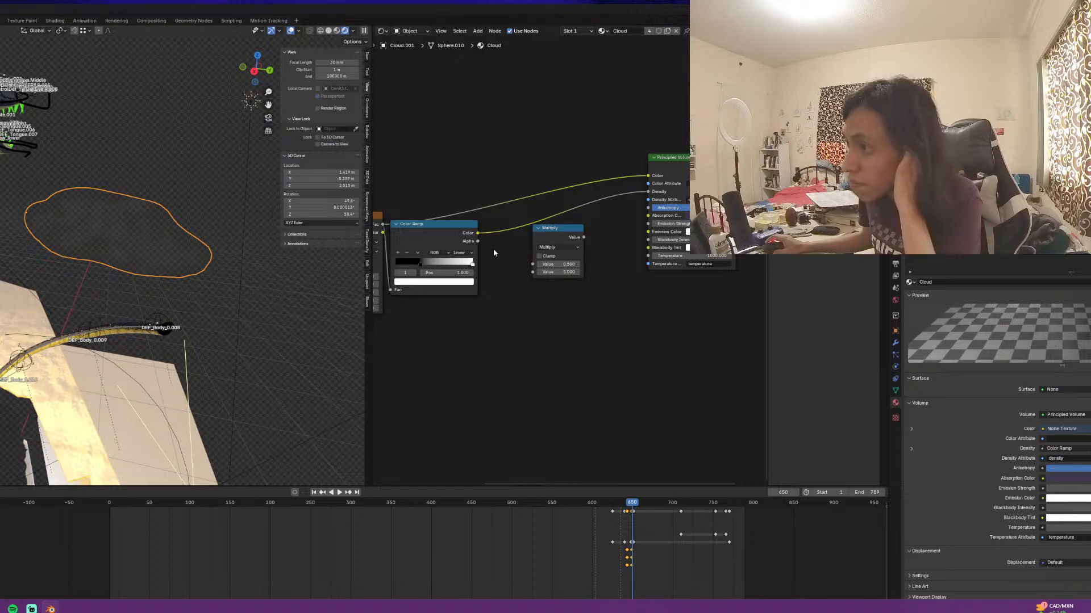
Route the Color Ramp's Color output through the Multiply node into the Principled Volume's Density input
scroll(482, 284, "up", 1)
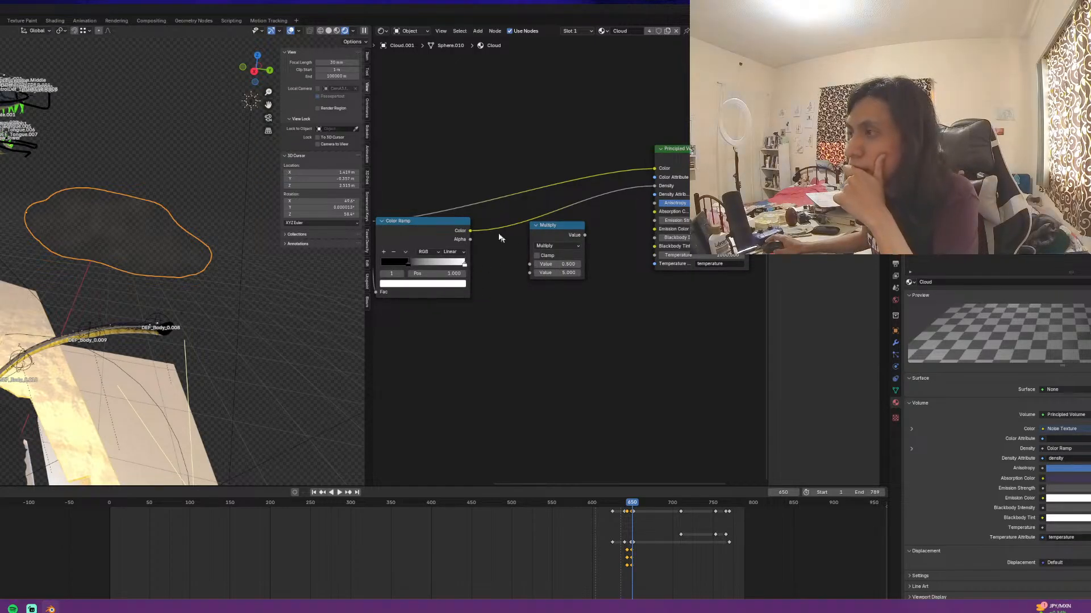
left_click_drag(470, 232, 531, 269)
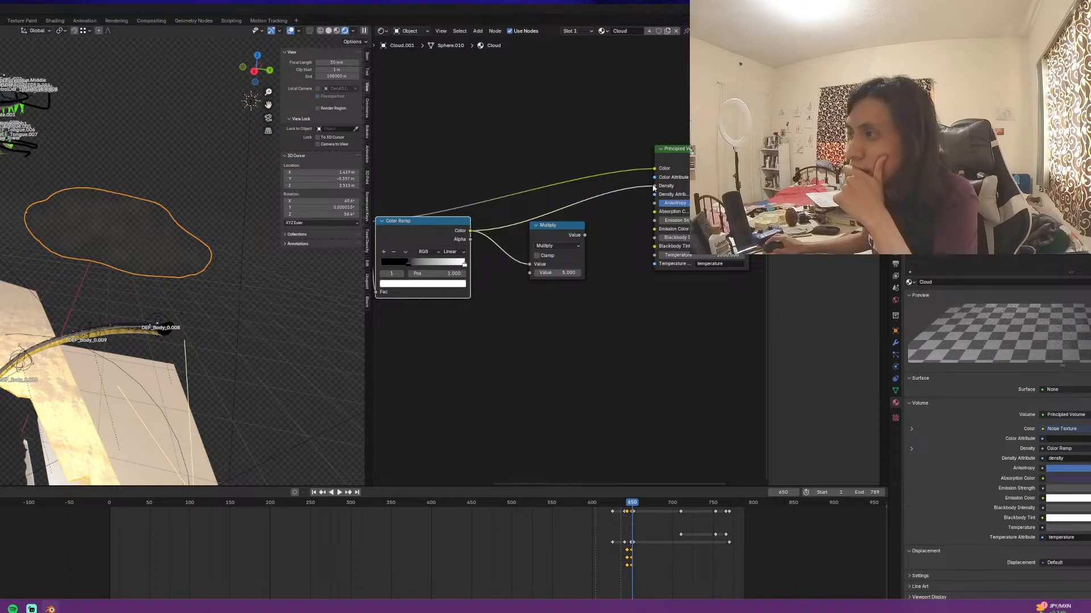
left_click(654, 188)
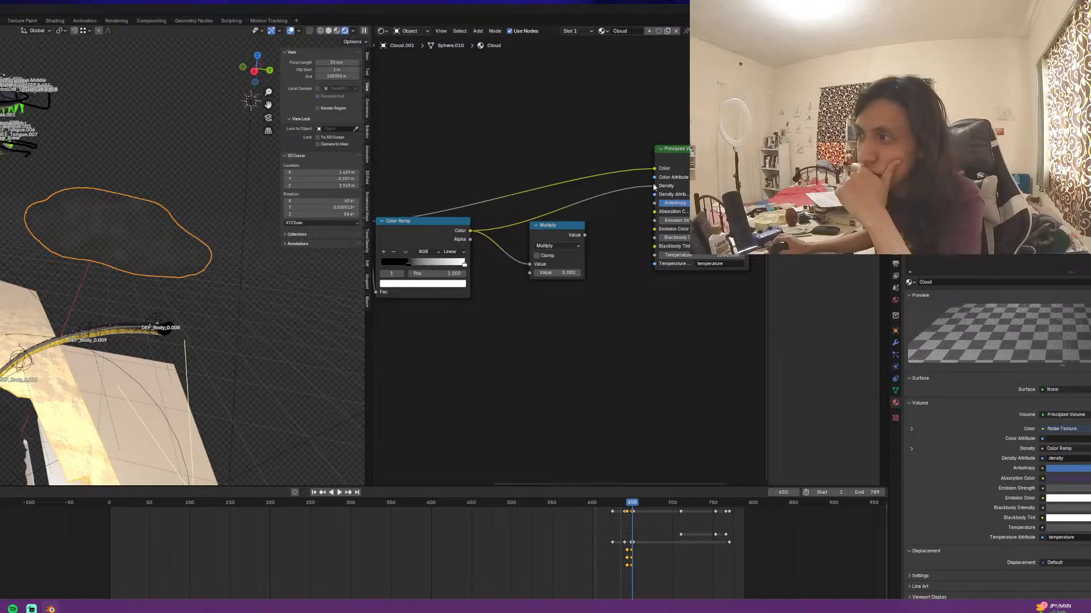
left_click_drag(584, 234, 655, 186)
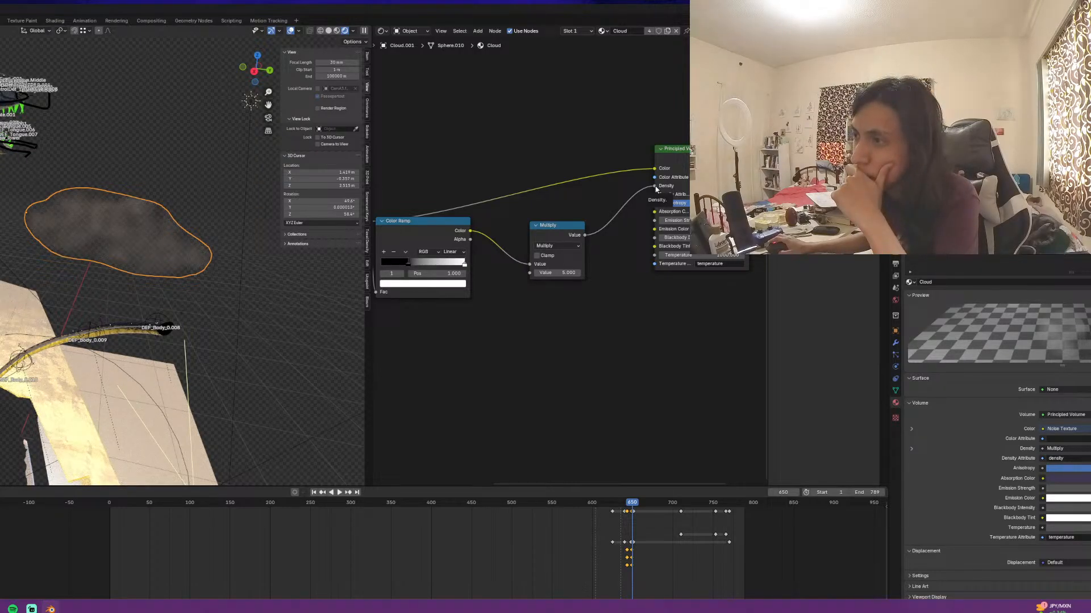
Examine the rendered cloud volume from different angles and distances in the scene
scroll(656, 189, "down", 5)
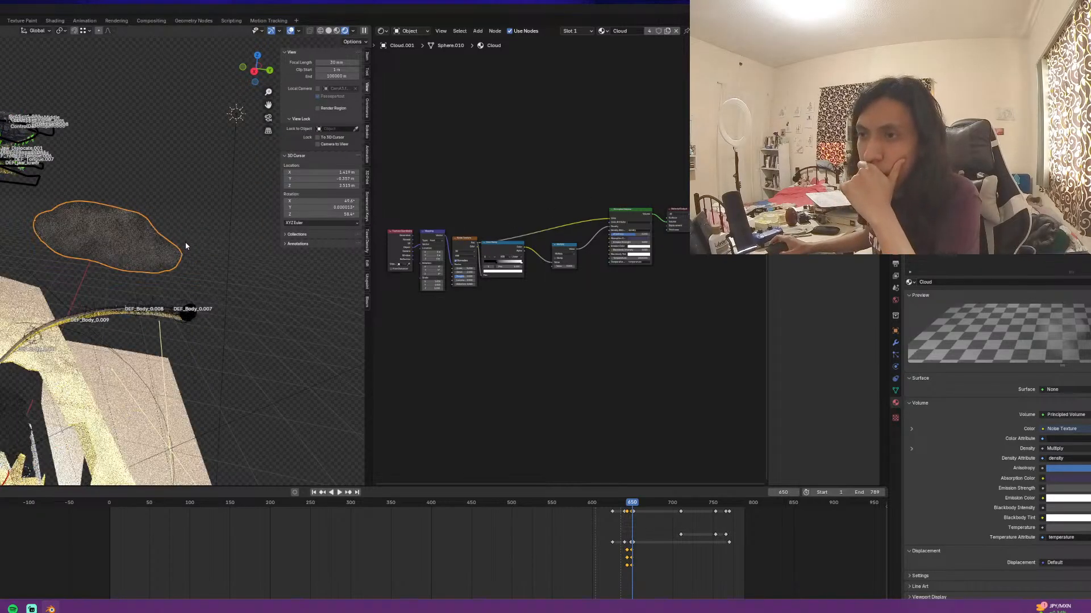
scroll(188, 242, "down", 3)
middle_click_drag(188, 242, 203, 275)
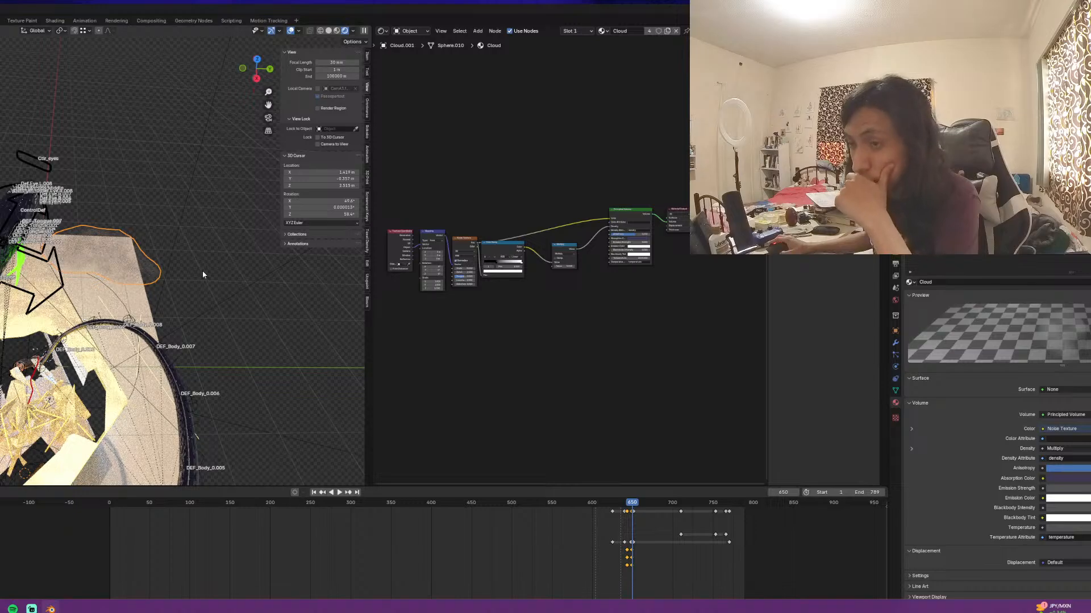
scroll(202, 270, "down", 2)
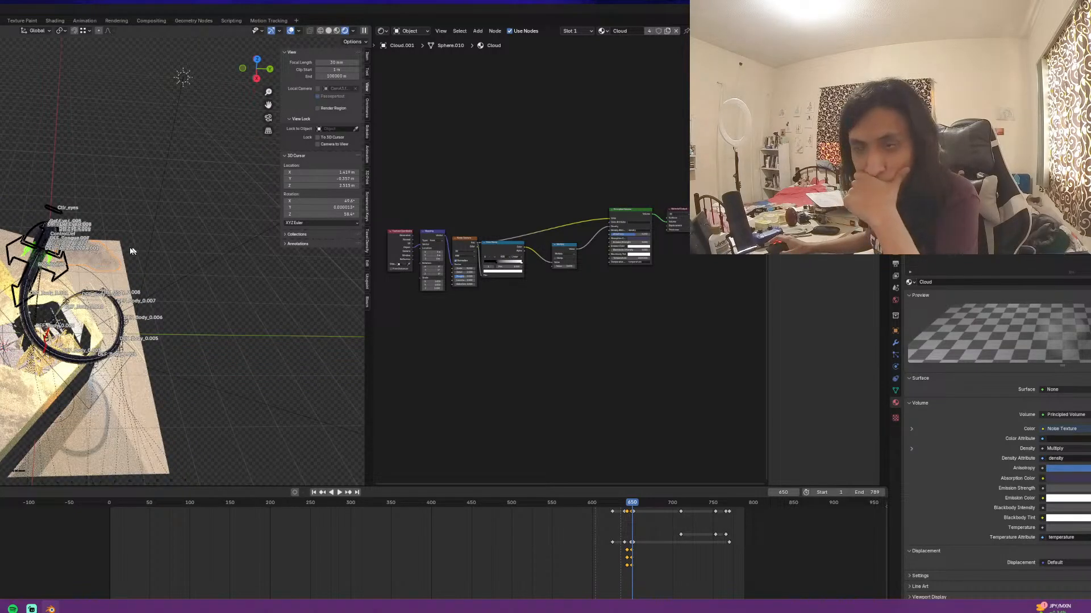
middle_click_drag(46, 171, 59, 213)
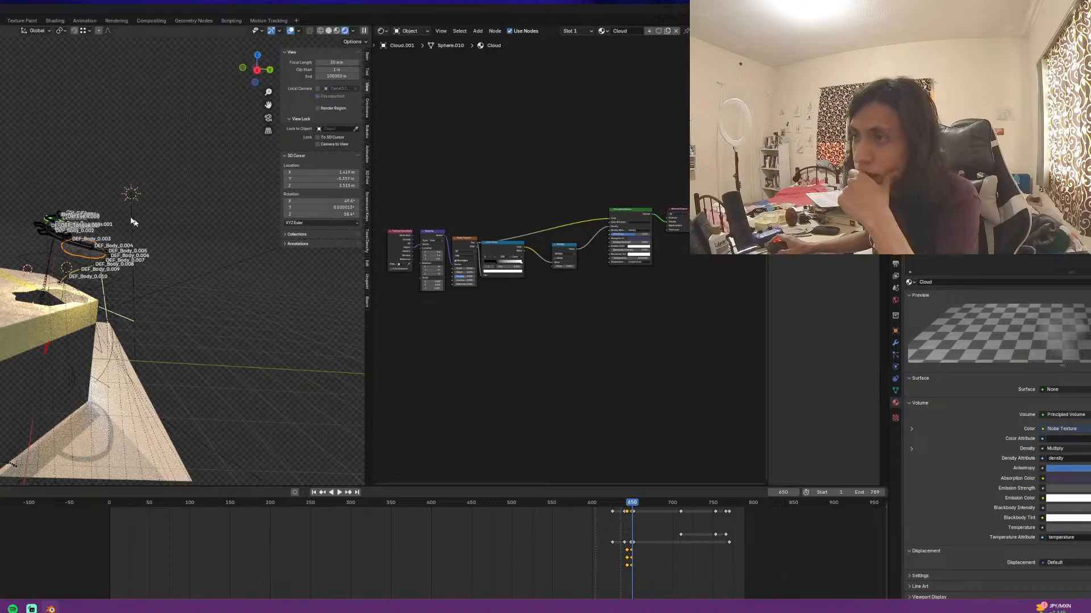
scroll(111, 214, "up", 1)
Cut the link between the Principled Volume and the Material Output, then select the Principled Volume node
scroll(646, 223, "up", 1)
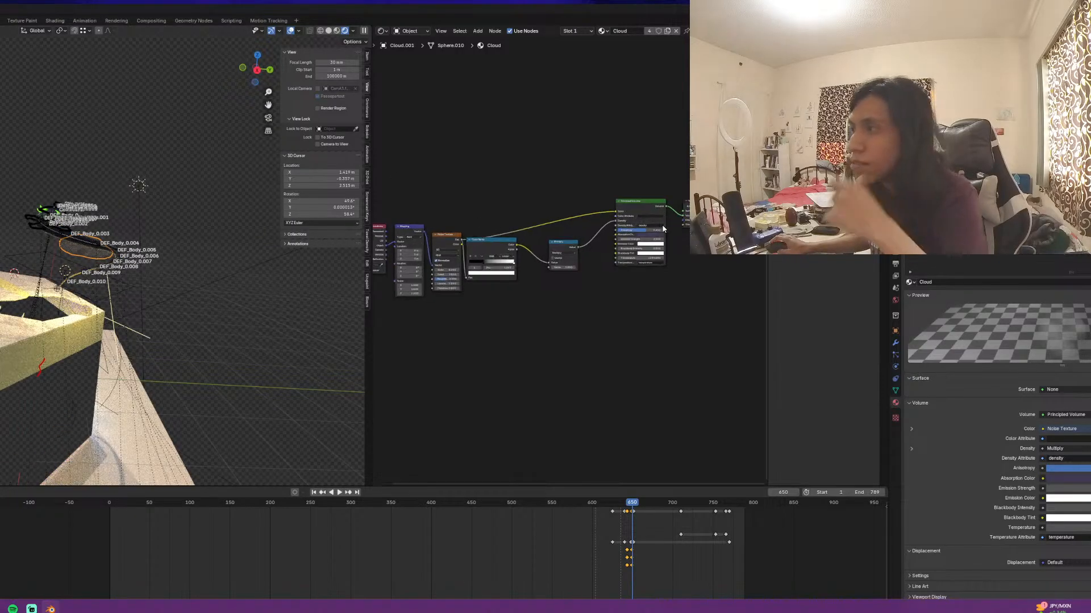
left_click_drag(673, 203, 671, 208, "ctrl")
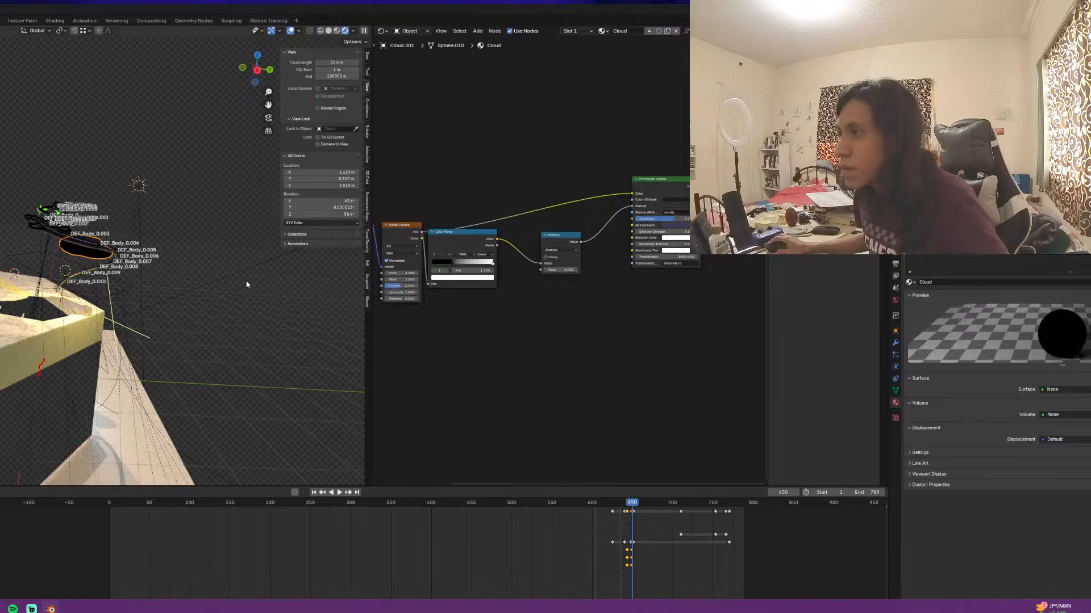
middle_click_drag(642, 259, 553, 289)
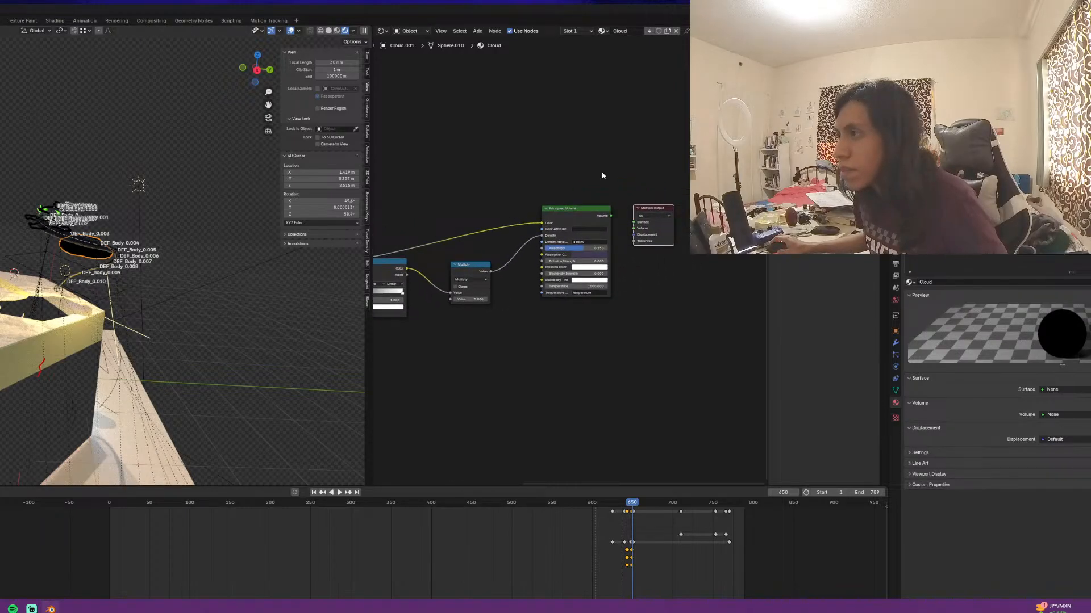
left_click(588, 209)
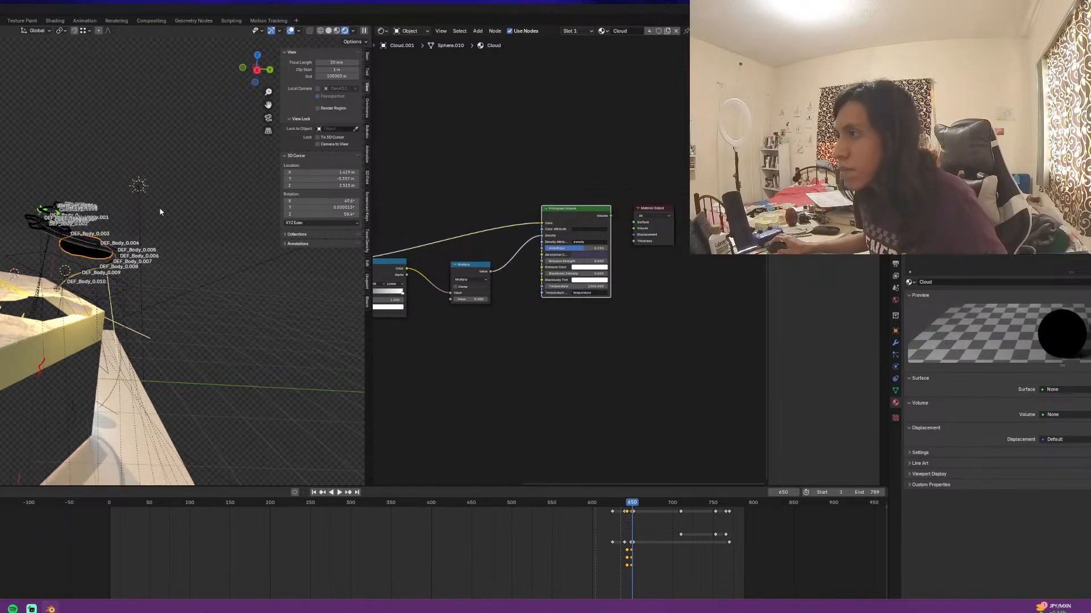
Switch the 3D viewport to solid shading and view the cloud mesh from the other side
left_click(330, 32)
mouse_move(233, 101)
middle_mouse_down()
mouse_move(71, 244)
mouse_move(2, 232)
middle_mouse_up()
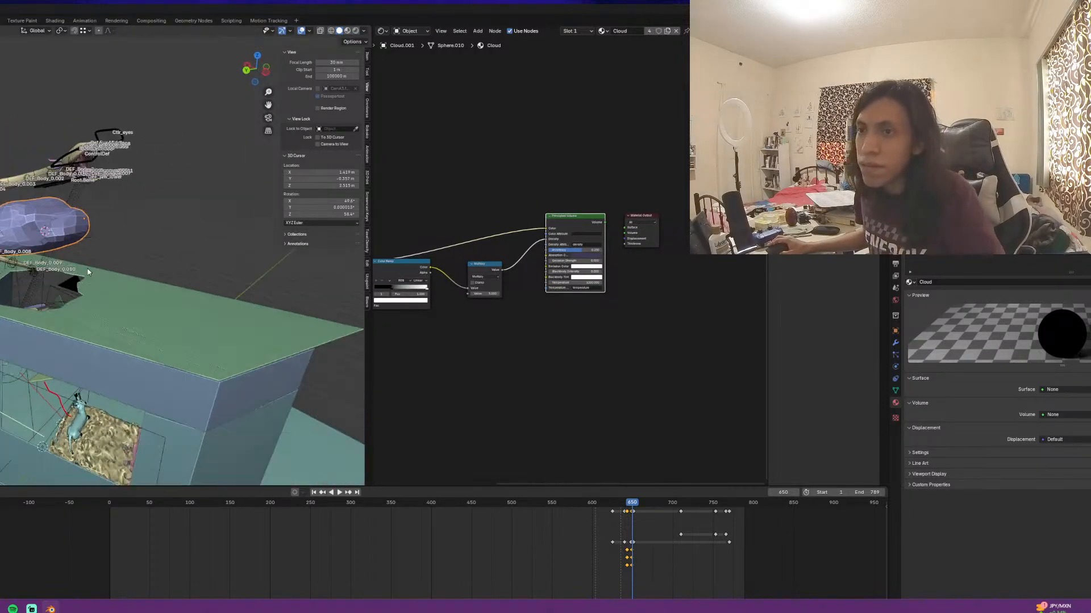
scroll(3, 232, "down", 2)
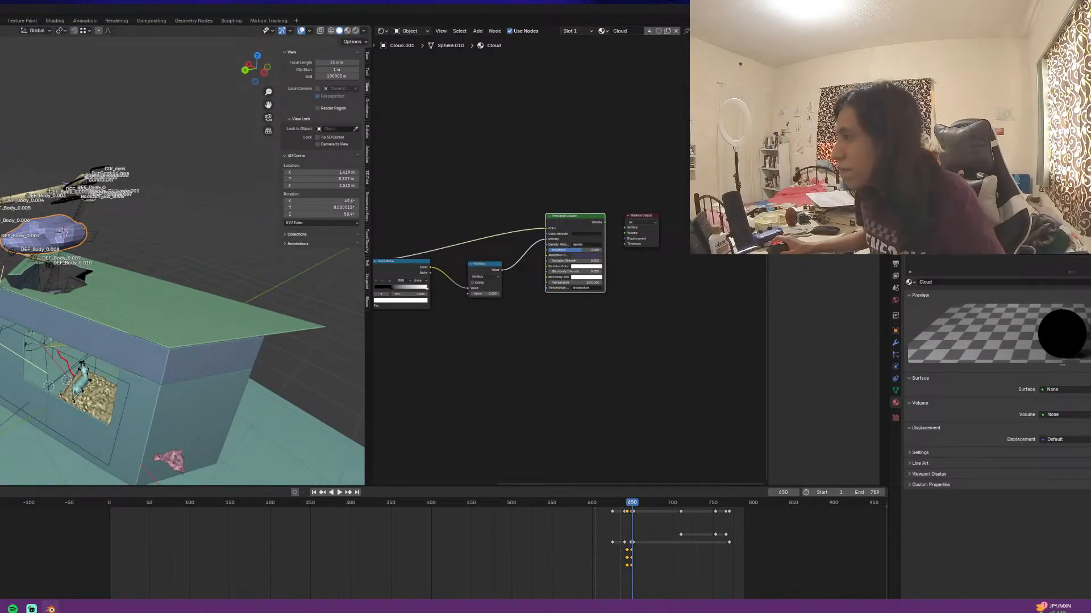
Add a Boolean modifier to the cloud mesh
left_click(896, 343)
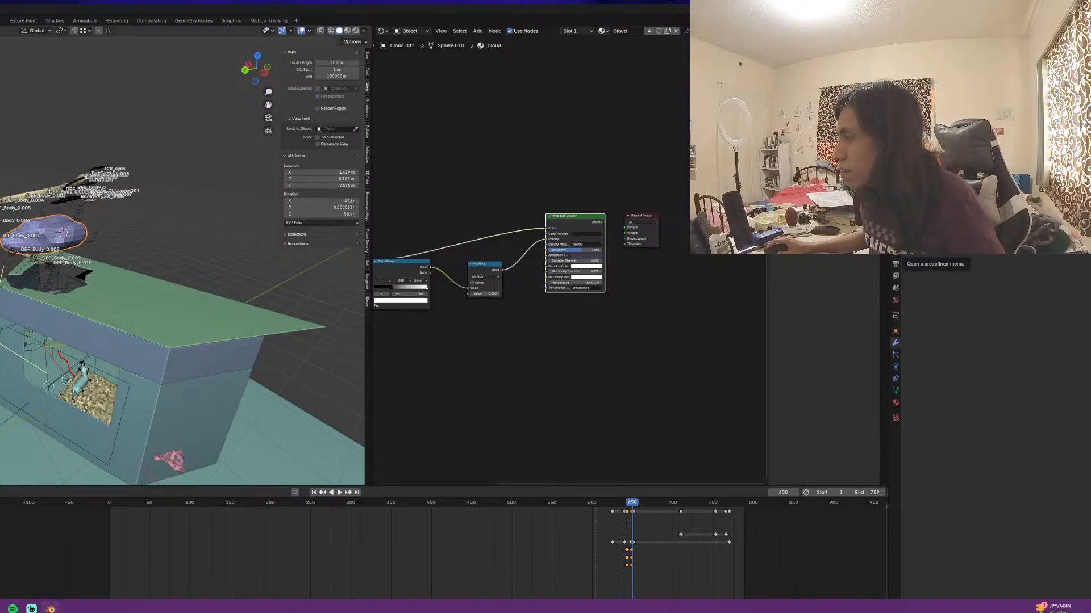
left_click(892, 249)
mouse_move(908, 302)
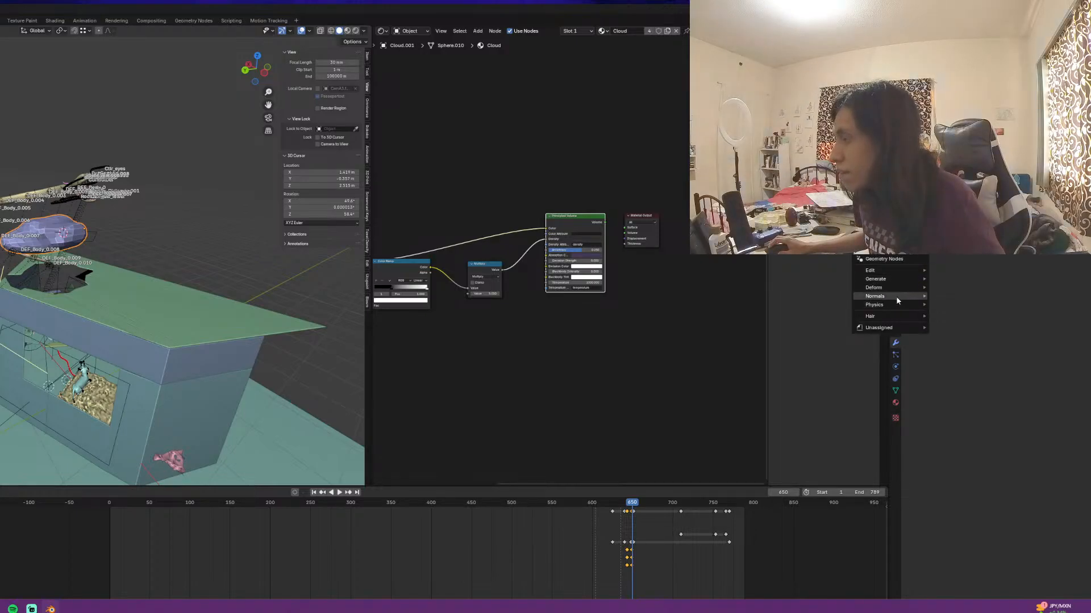
mouse_move(898, 275)
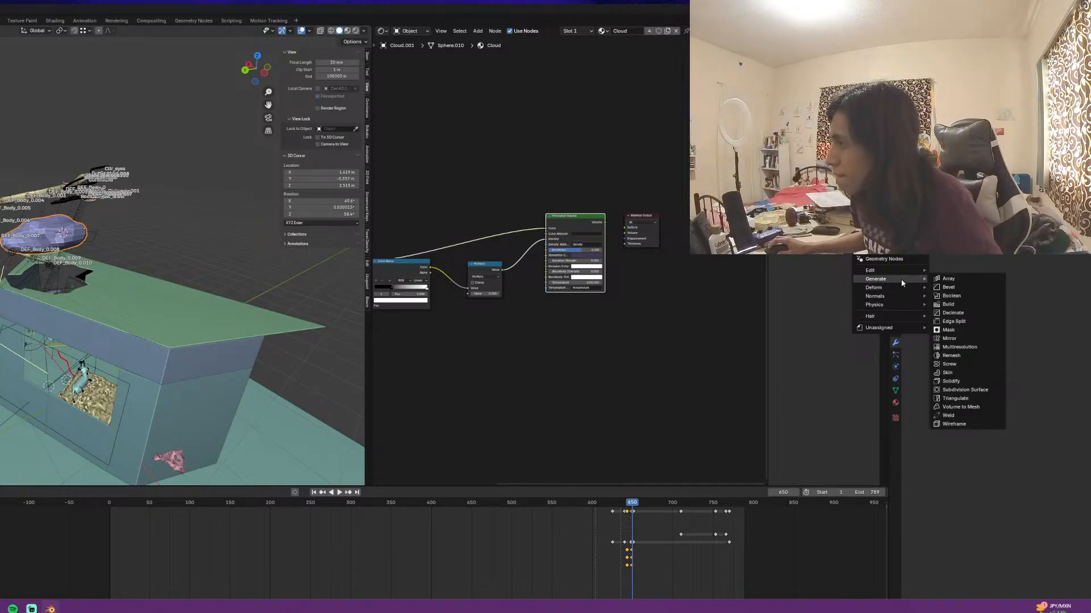
left_click(970, 296)
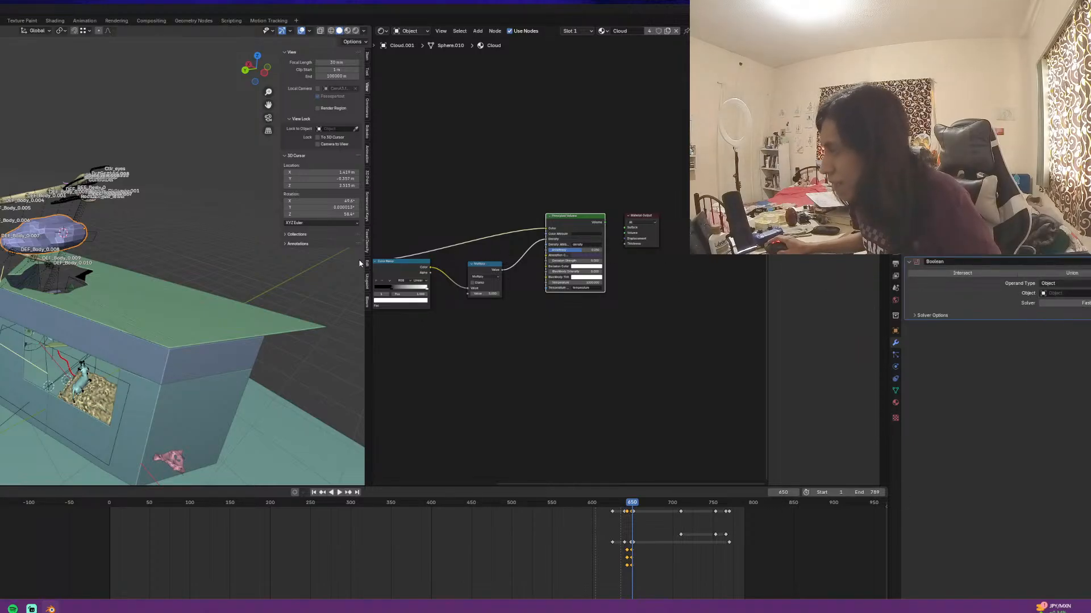
Add a cube mesh at the 3D cursor, around the cloud
middle_click_drag(359, 263, 124, 237)
key("shift+a")
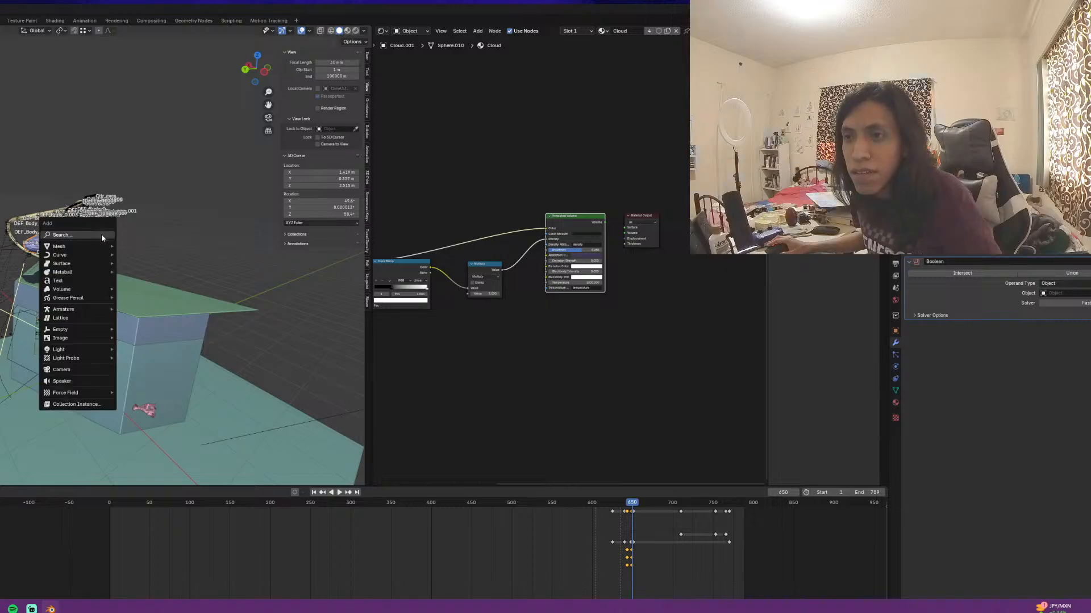
mouse_move(87, 246)
left_click(140, 254)
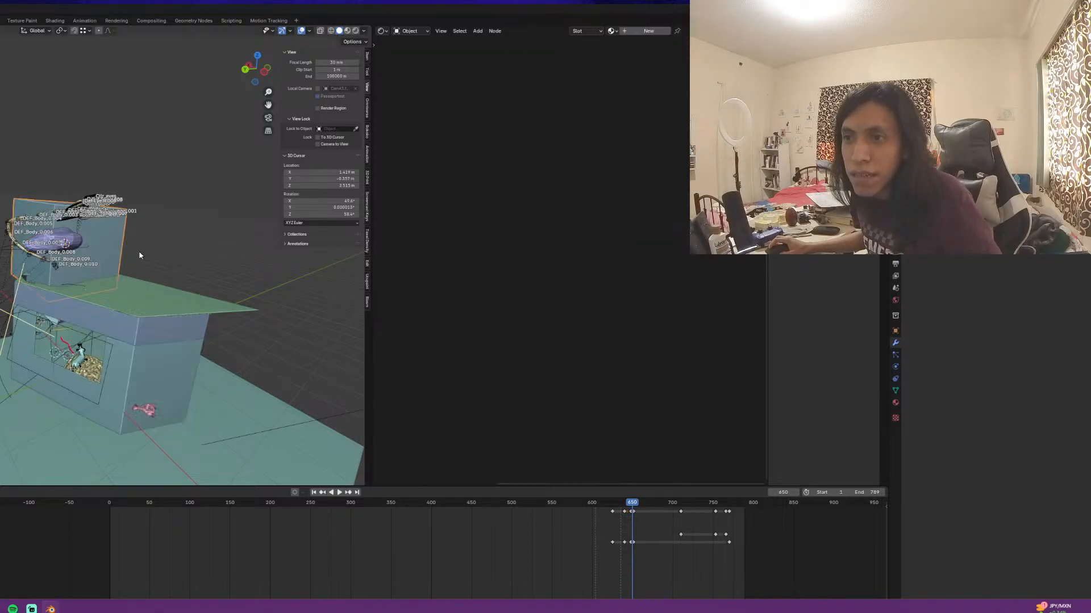
middle_click_drag(140, 256, 208, 246)
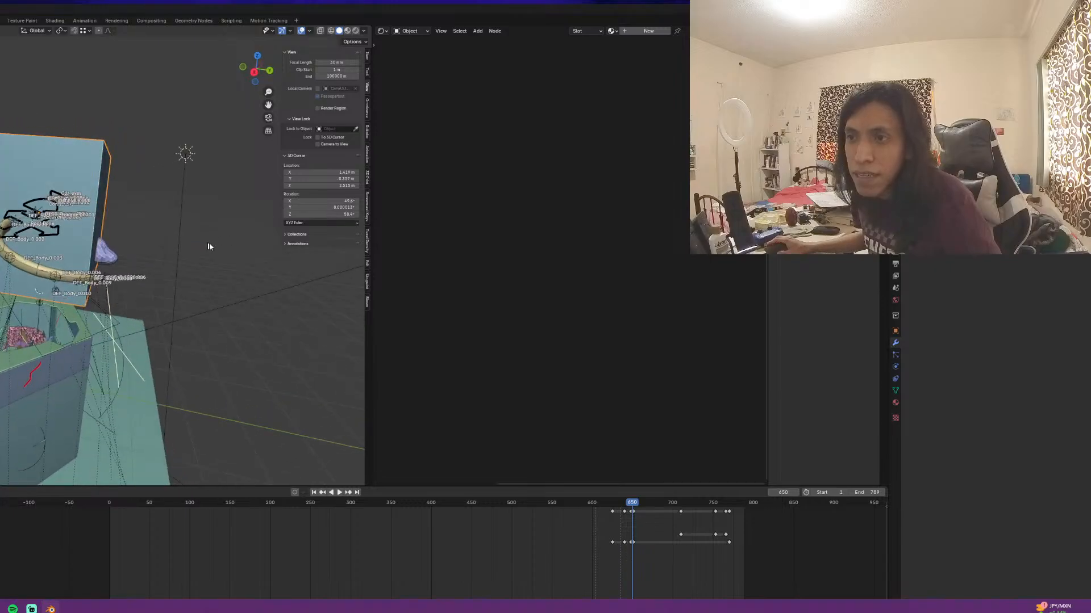
Display the cube as wire in the viewport and exclude it from renders
left_click_drag(824, 130, 728, 144)
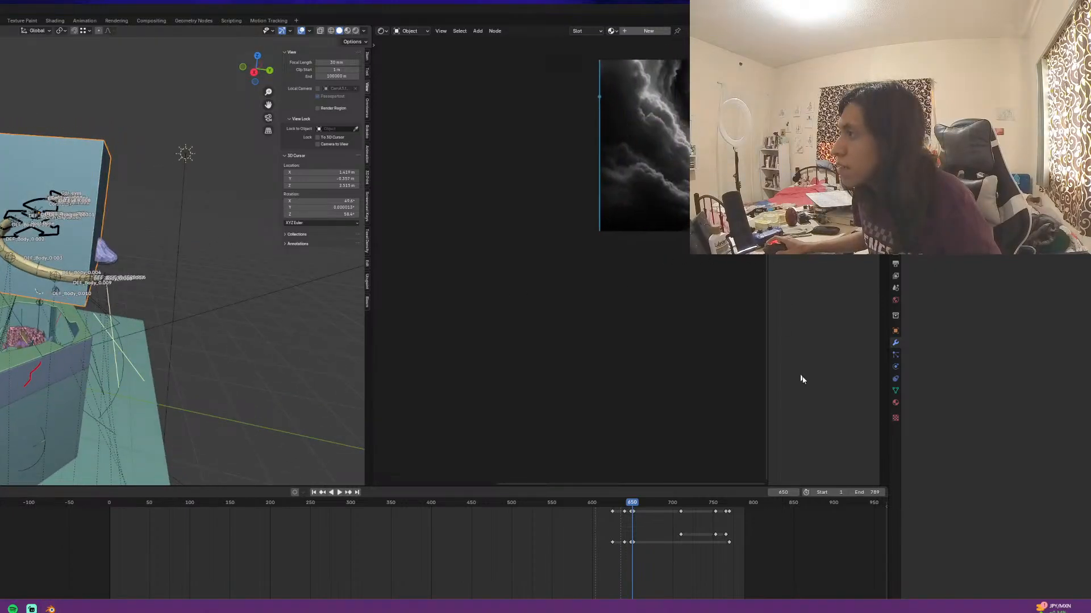
left_click(895, 332)
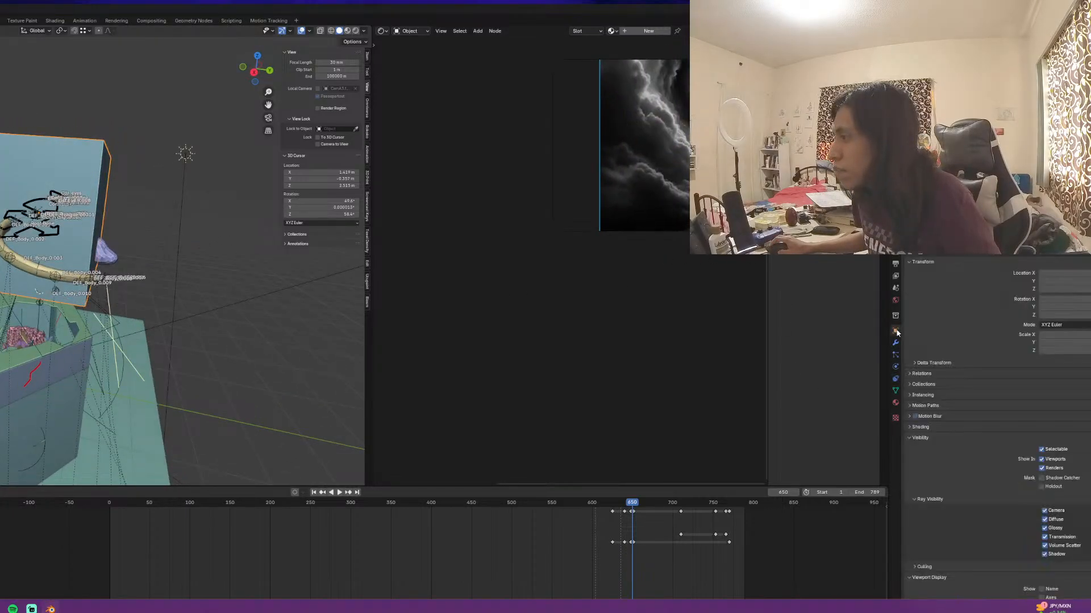
scroll(1043, 449, "down", 4)
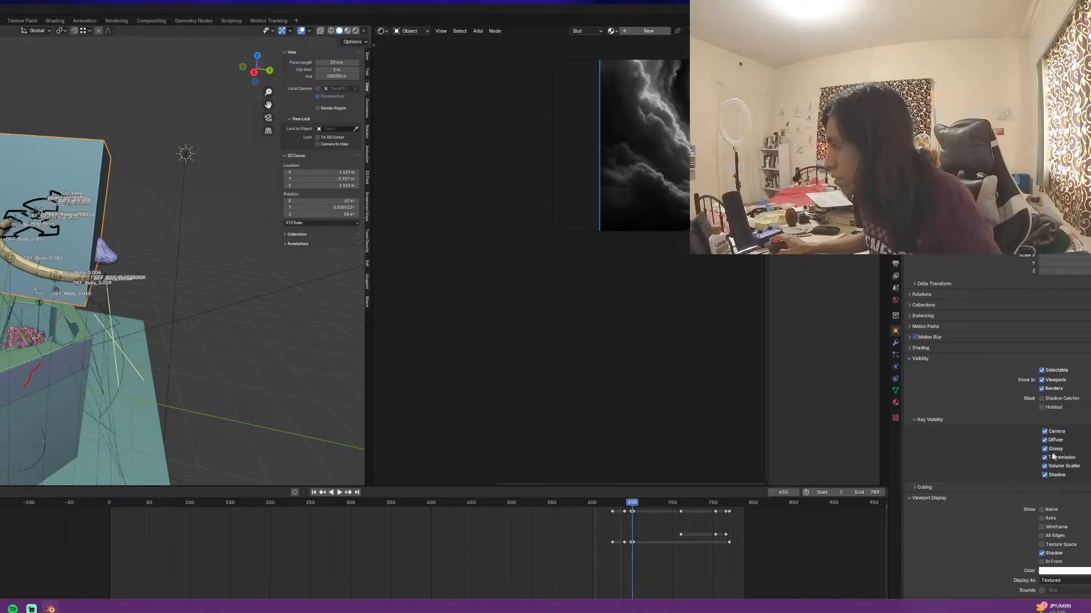
left_click(1061, 580)
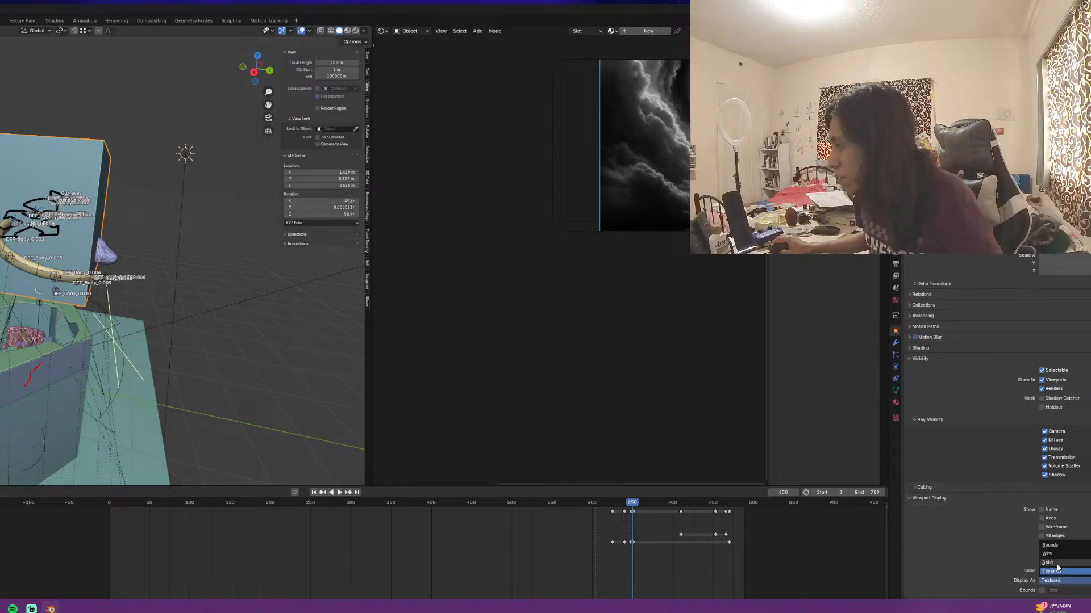
left_click(1058, 559)
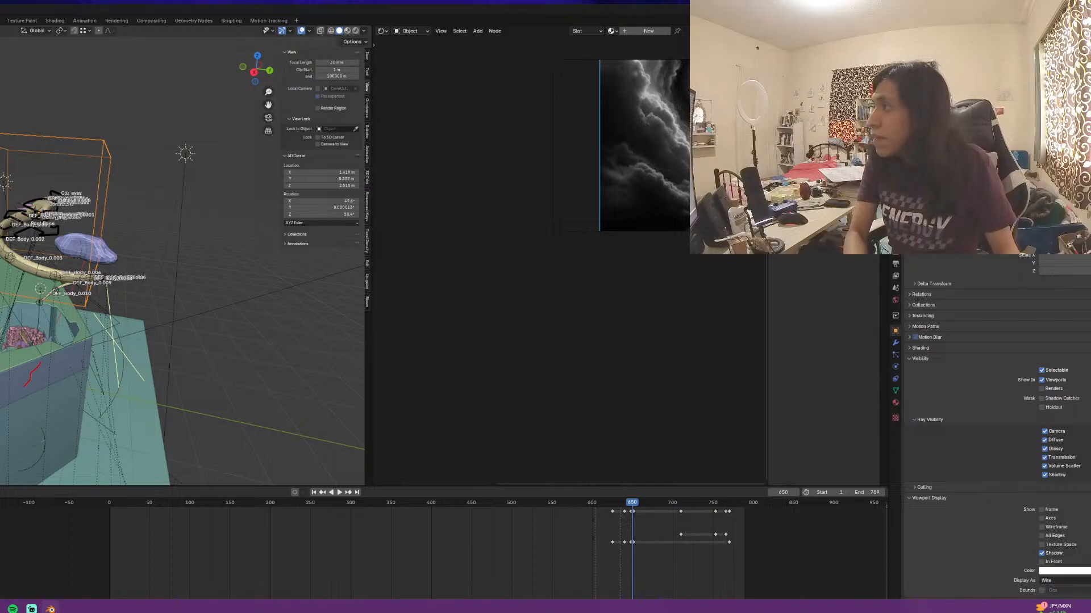
Set the wireframe cube as the object of the cloud's Boolean modifier
middle_click_drag(73, 240, 80, 234)
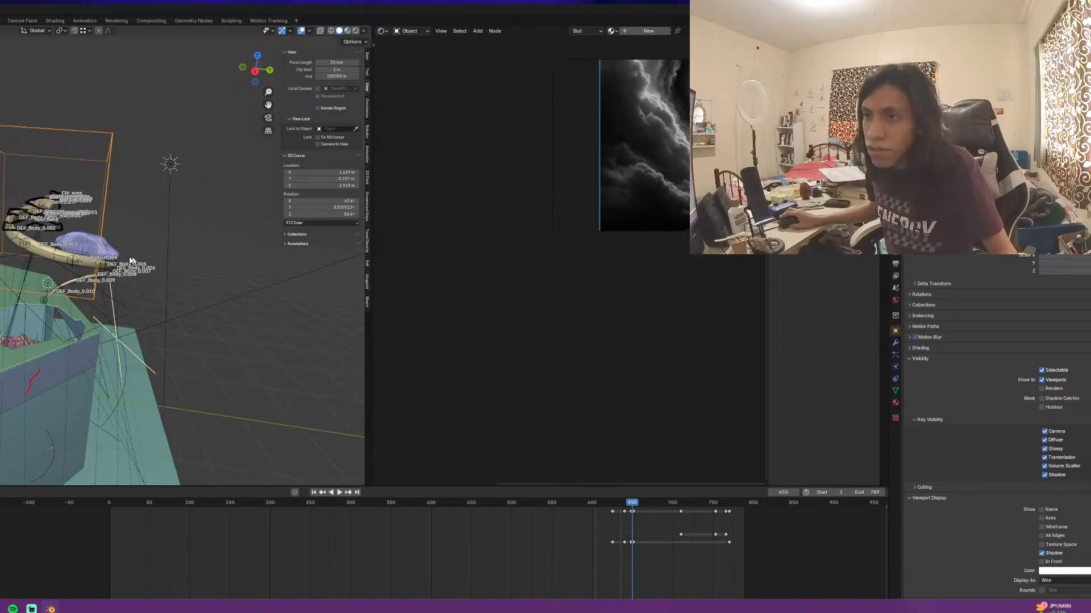
left_click(79, 235)
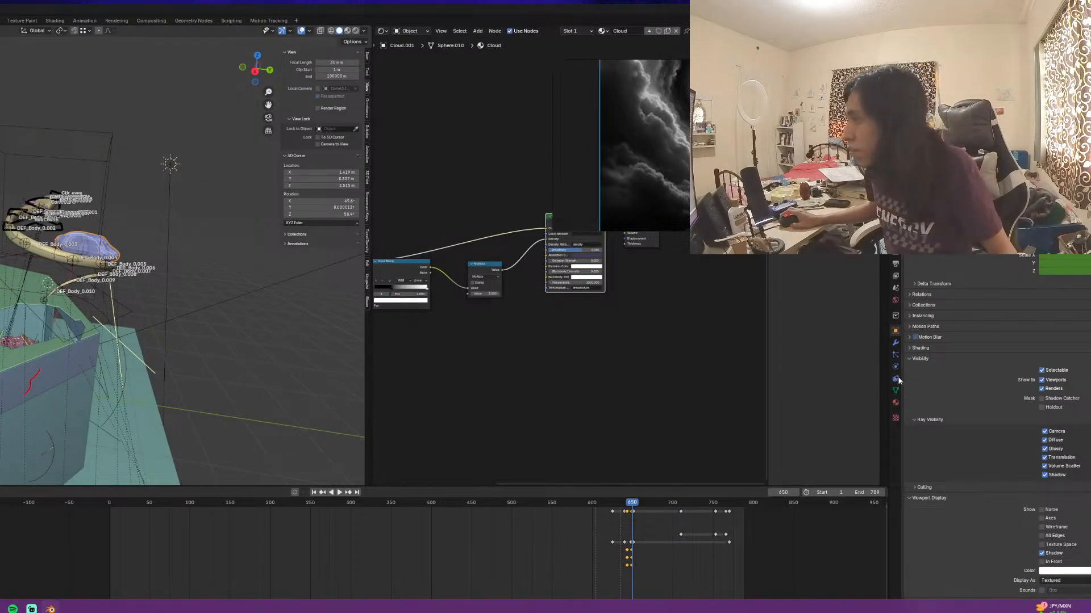
left_click(896, 343)
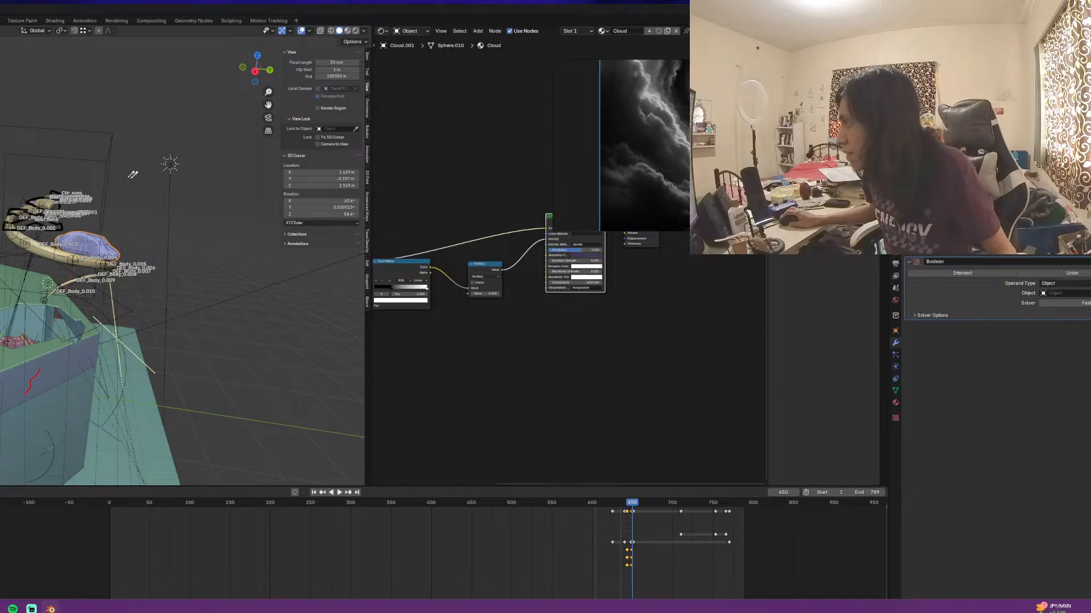
left_click(71, 132)
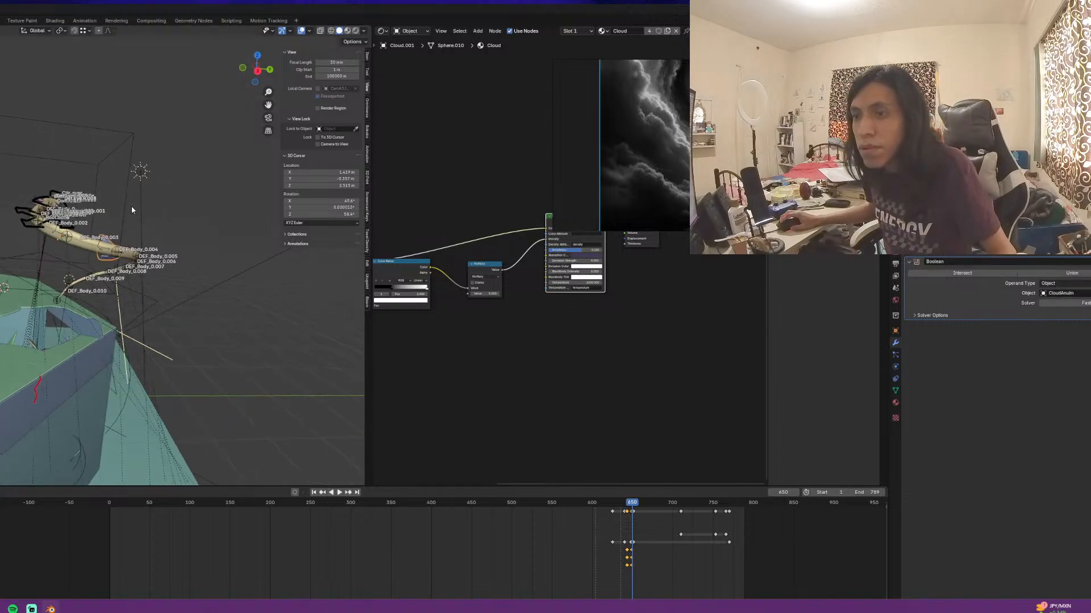
middle_click_drag(126, 209, 126, 208)
key("g")
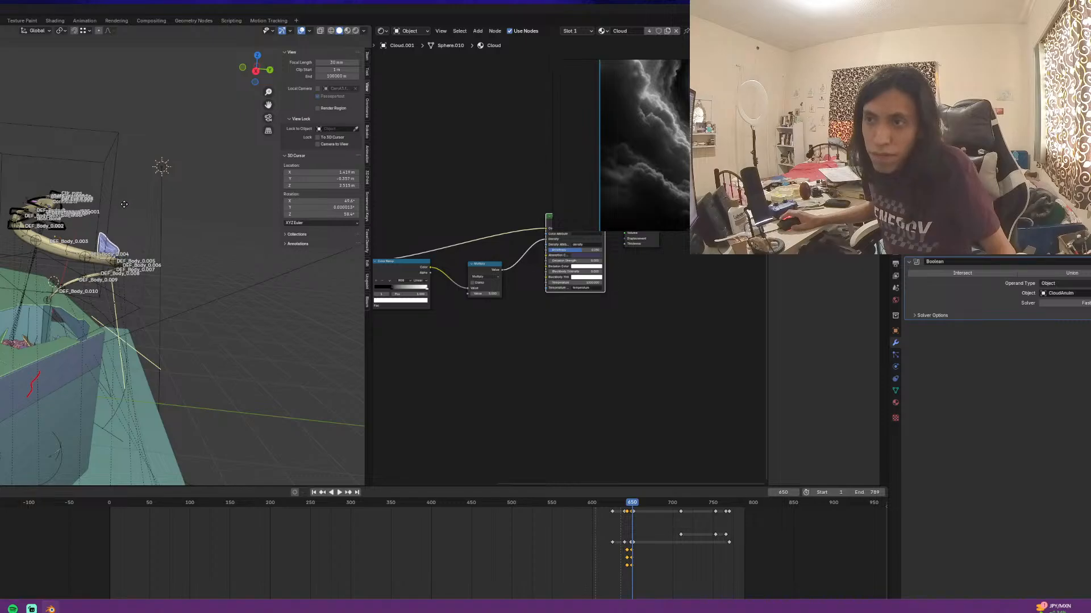
right_click(124, 204)
Move the wireframe cube clear of the cloud
left_click(112, 193)
key("g")
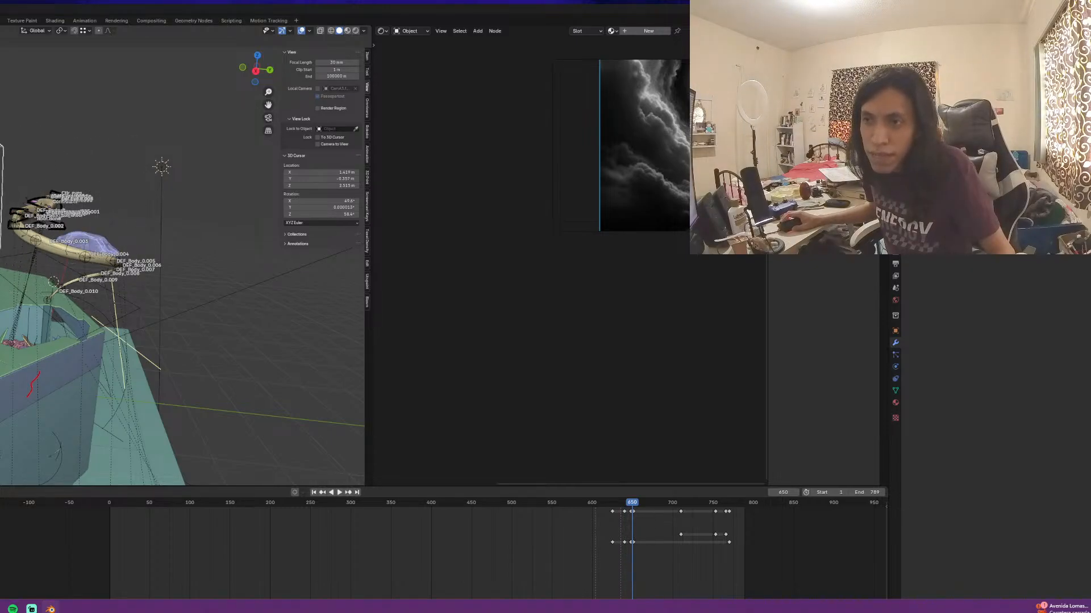
scroll(113, 267, "down", 3)
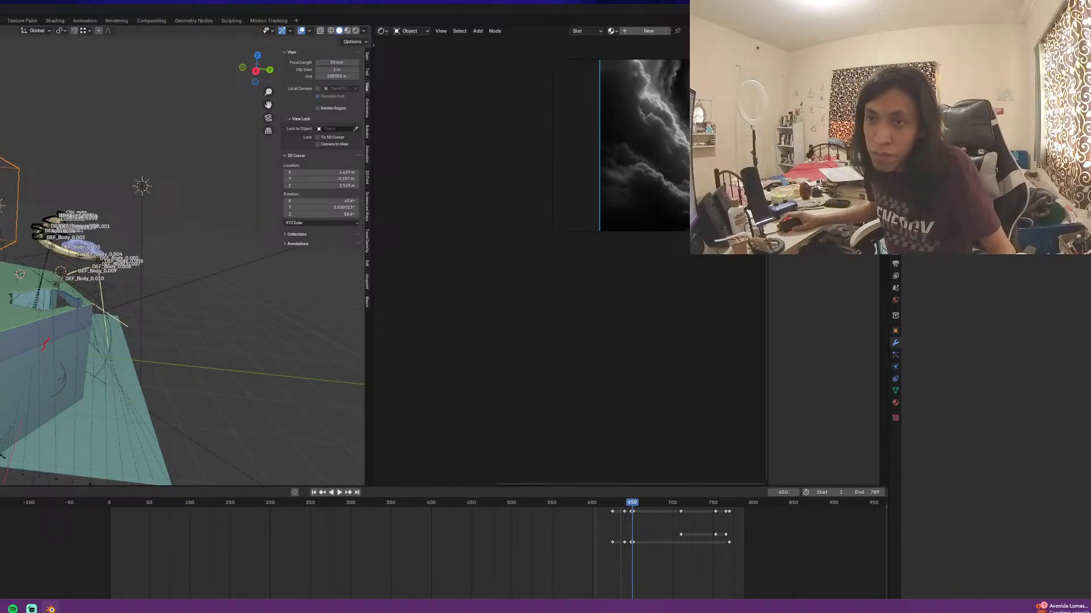
Subdivide the cube's faces in Edit Mode and return to Object Mode
key("Tab")
right_click(11, 179)
mouse_move(5, 185)
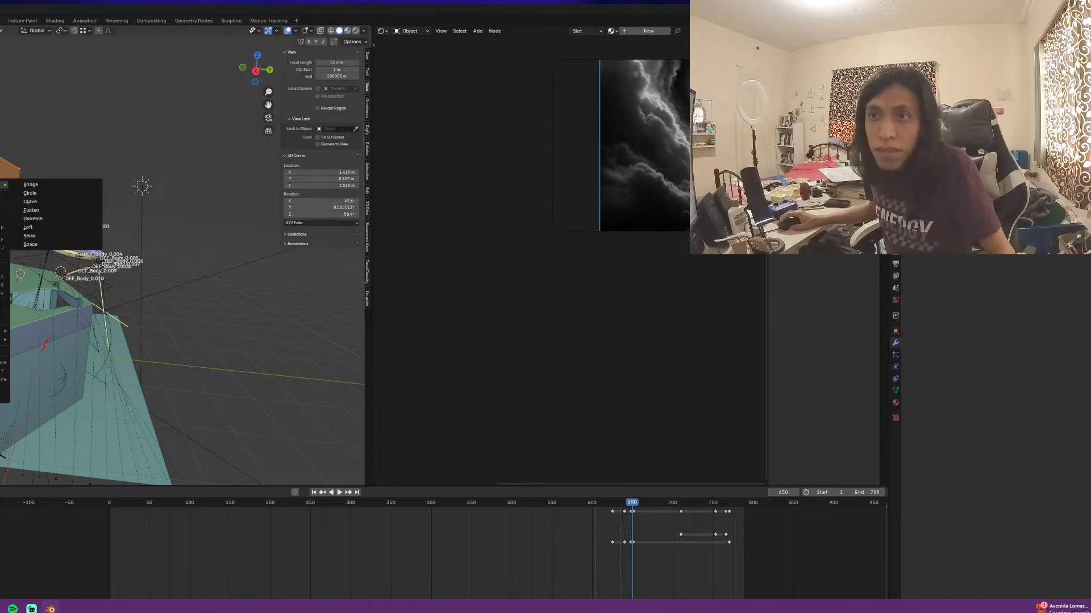
left_click(4, 208)
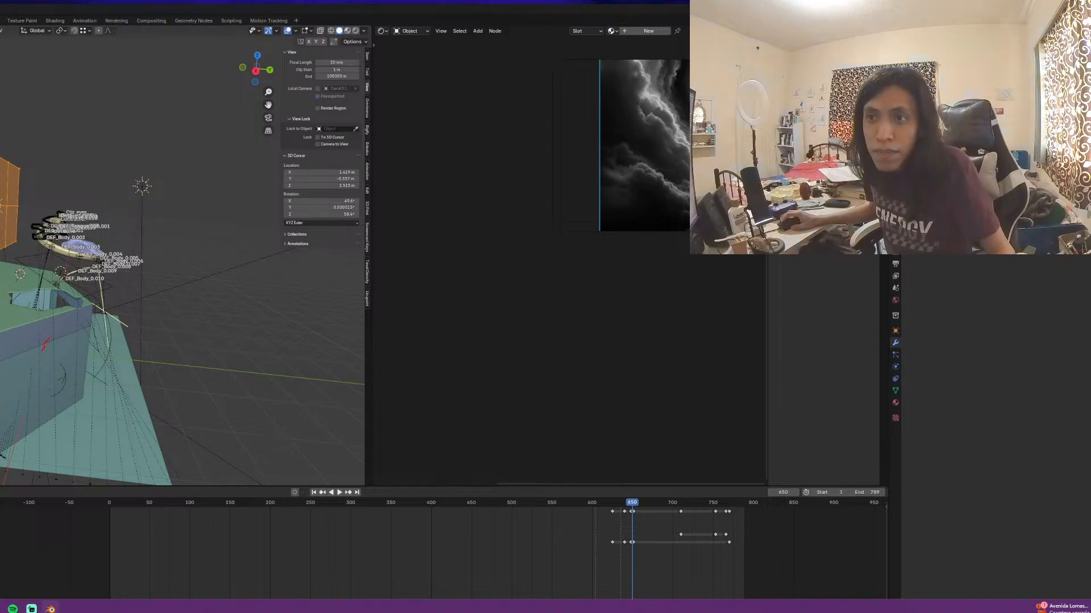
key("Tab")
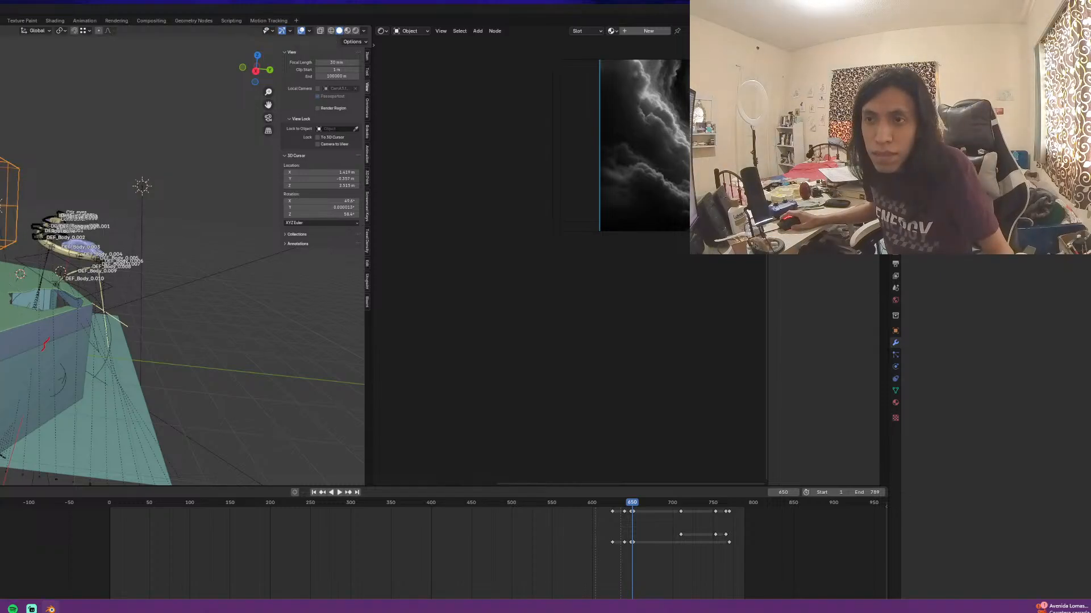
Add a level 1 Subdivision modifier to the cube and set Simplify's viewport Max Subdivision to 52
key("ctrl+1")
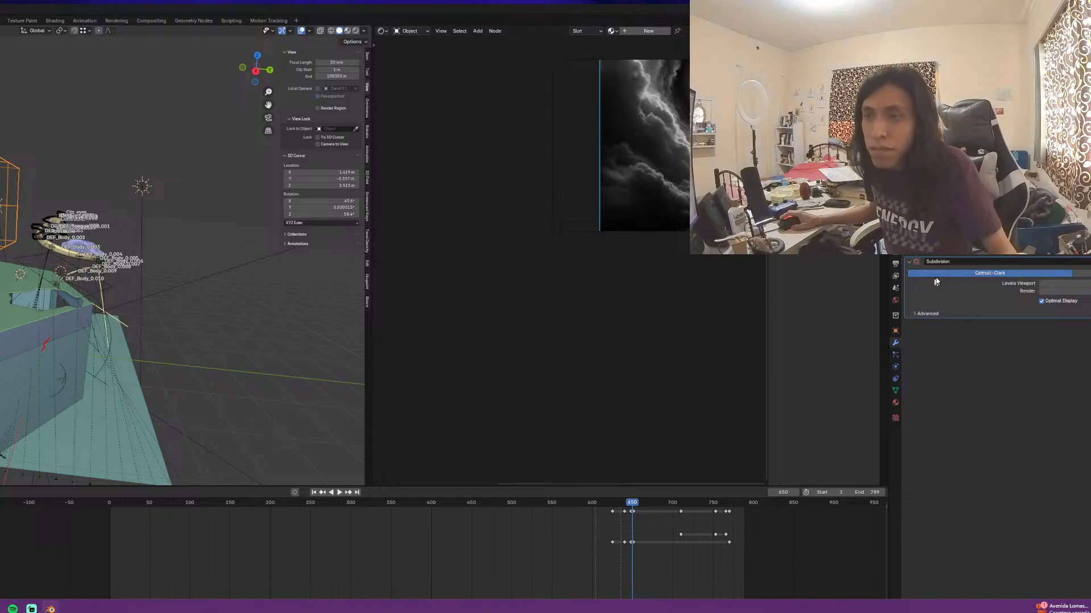
left_click(896, 276)
scroll(1044, 474, "down", 3)
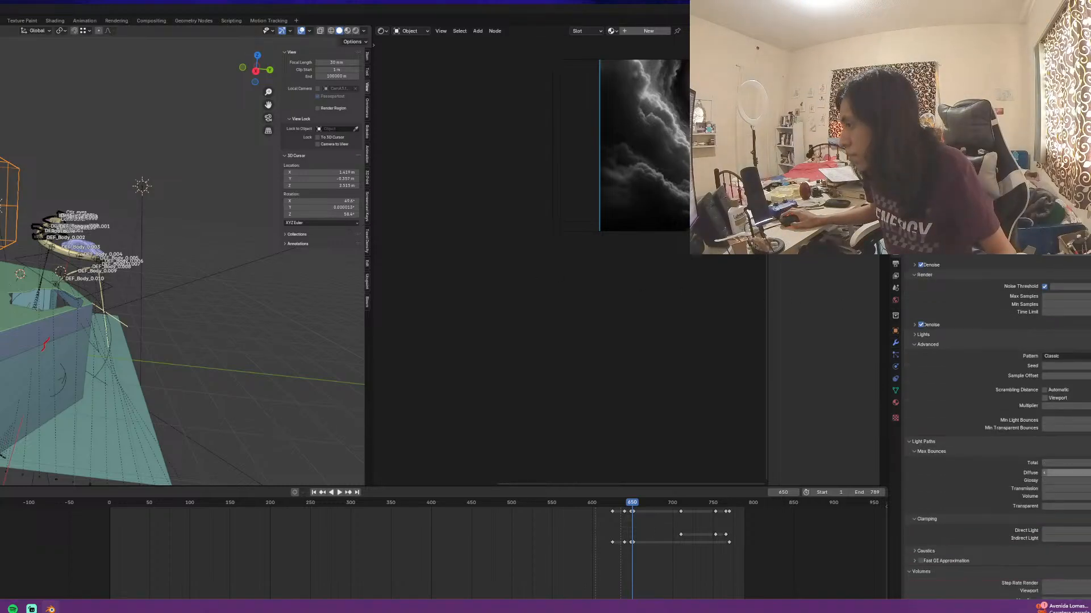
scroll(1084, 461, "down", 3)
scroll(997, 426, "down", 2)
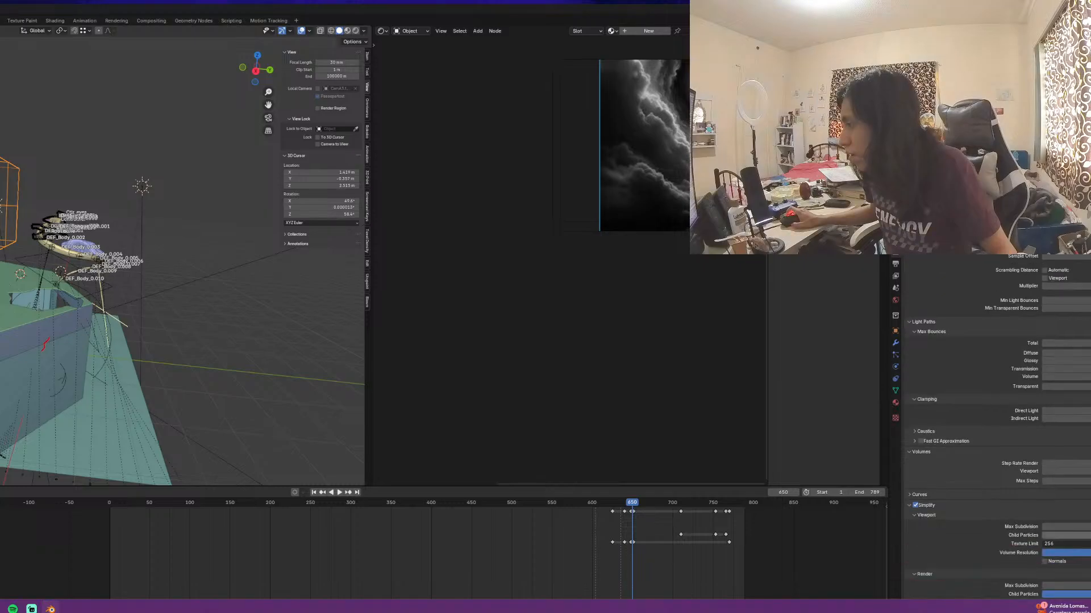
type("52")
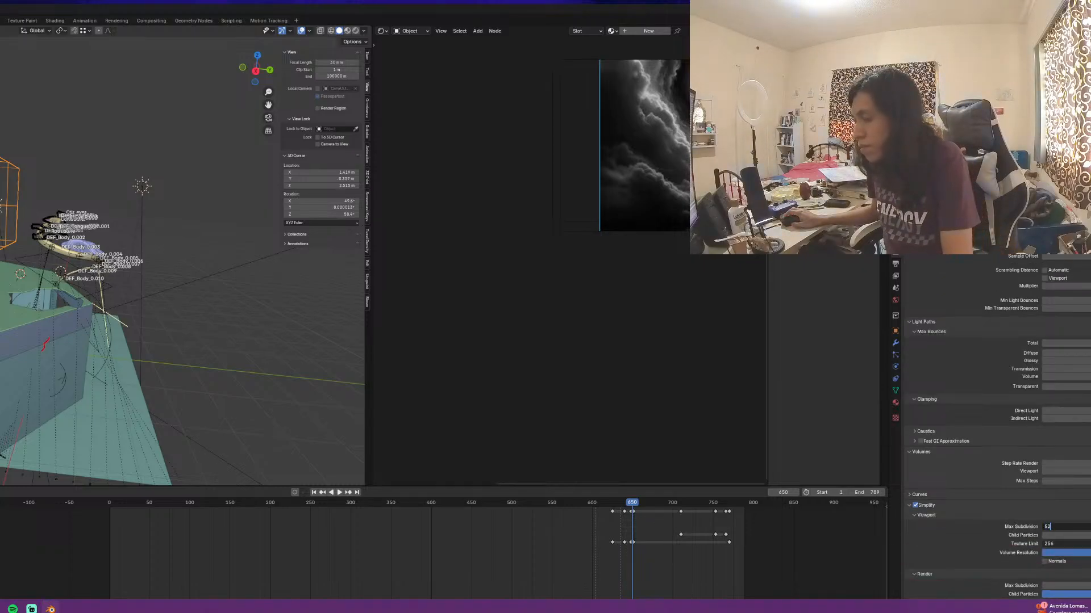
key("Return")
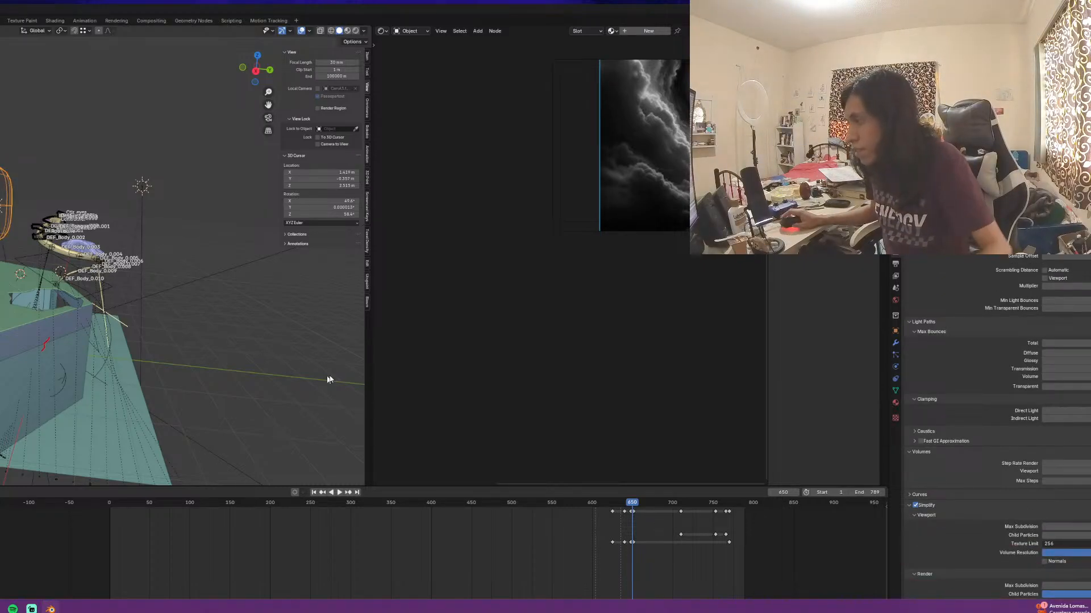
Reposition and rescale the rounded cube over the scene
middle_click_drag(329, 380, 327, 432)
middle_click_drag(23, 270, 46, 317)
key("g")
left_click(60, 216)
scroll(51, 239, "up", 3)
key("s")
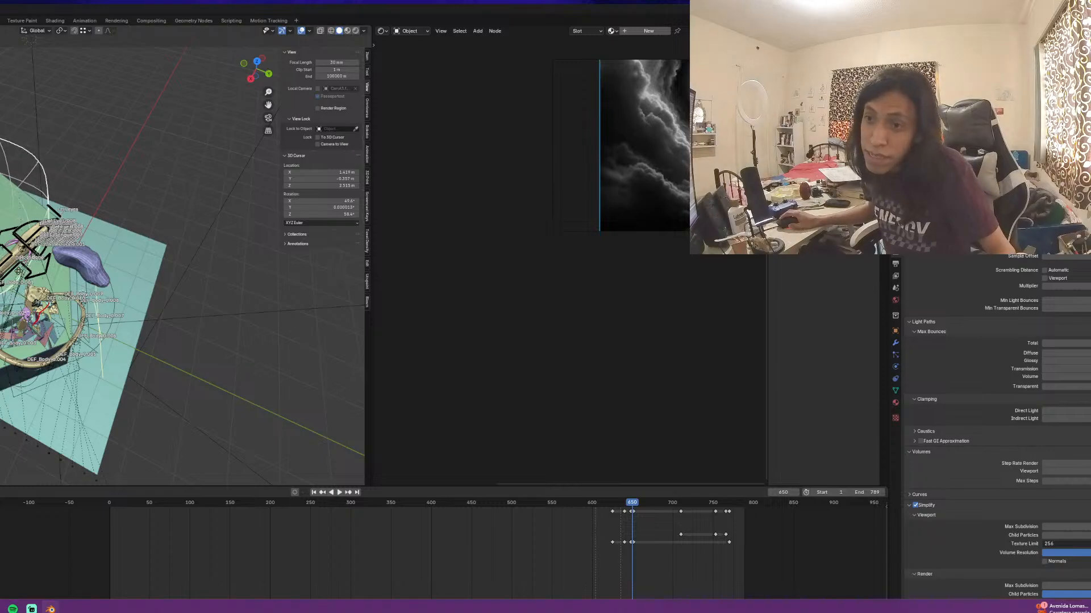
left_click(50, 304)
Move the rounded cube past the far edge of the ground plane, clear of the snake and cloud
middle_click_drag(50, 304, 96, 256)
key("g")
left_click(171, 250)
middle_click_drag(170, 250, 81, 322)
key("g")
left_click(162, 307)
scroll(31, 306, "down", 2)
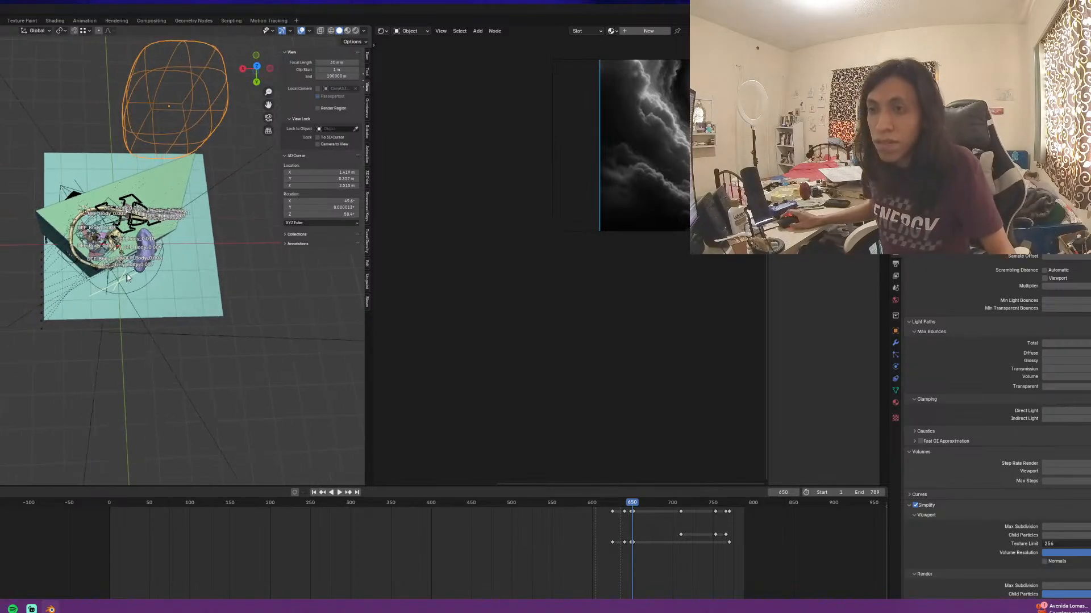
Sculpt the cloud mesh in Sculpt Mode, pulling its end down and bending it into a curve beside the snake's body
scroll(85, 318, "up", 2)
left_click(169, 280)
left_click(170, 280)
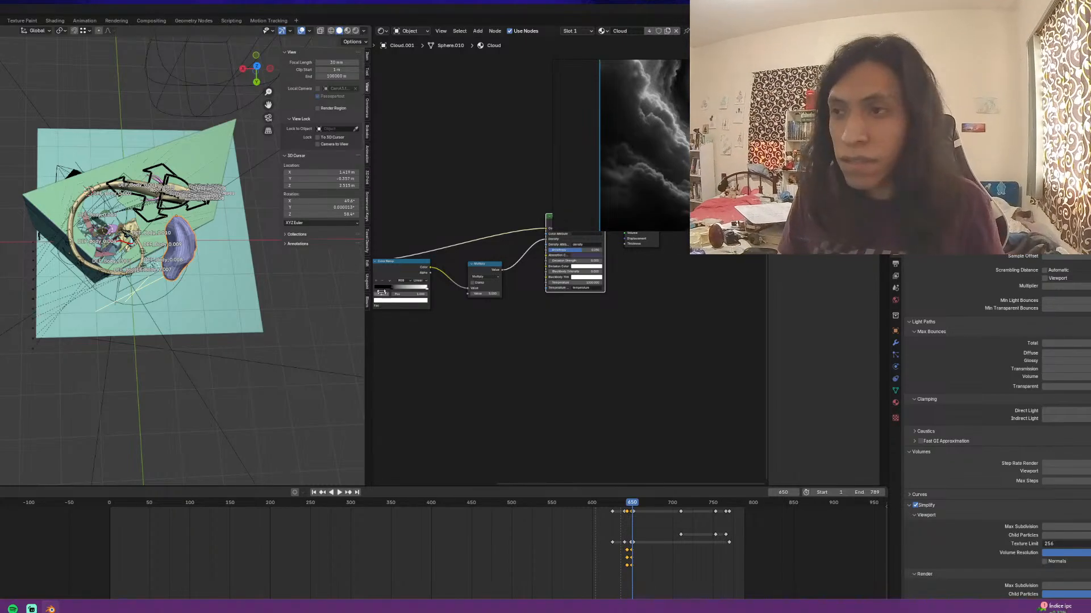
middle_click_drag(225, 270, 97, 187)
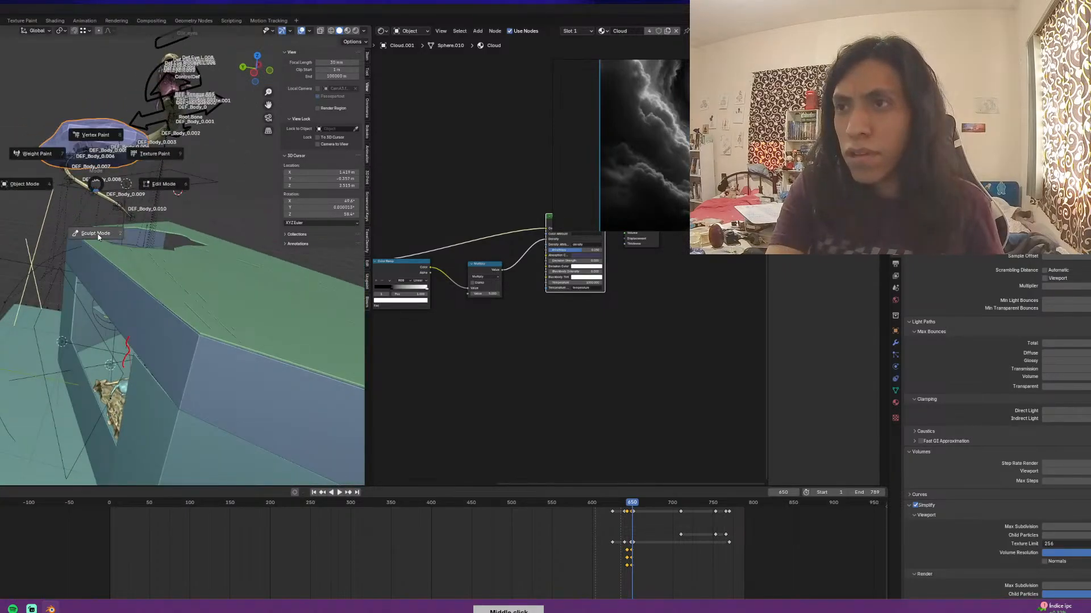
left_click(97, 233)
left_click_drag(148, 195, 179, 256)
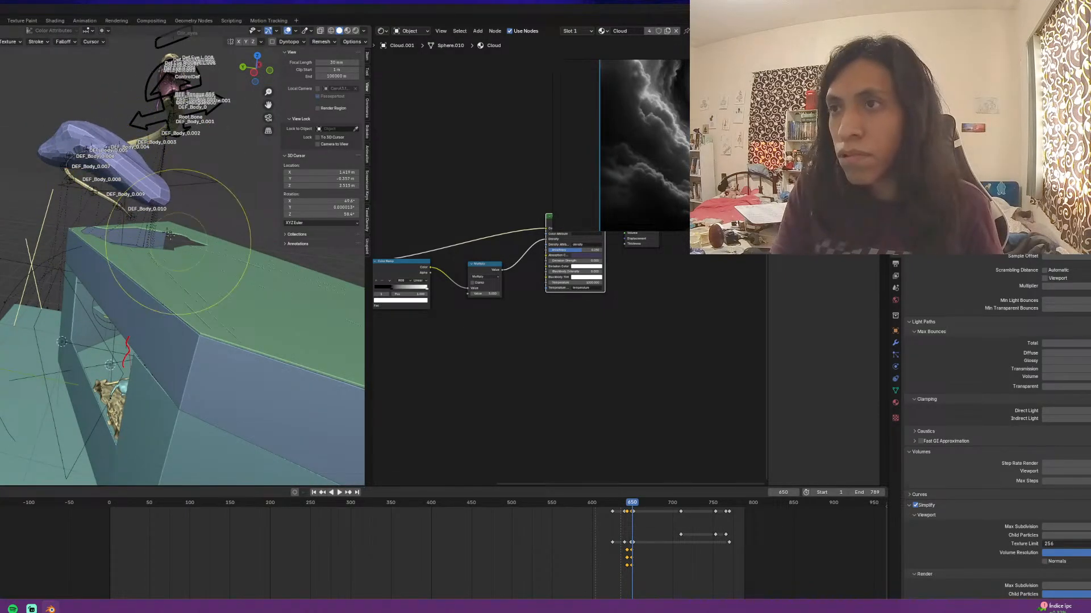
mouse_move(113, 174)
left_mouse_down()
mouse_move(137, 218)
mouse_move(151, 193)
mouse_move(153, 203)
left_mouse_up()
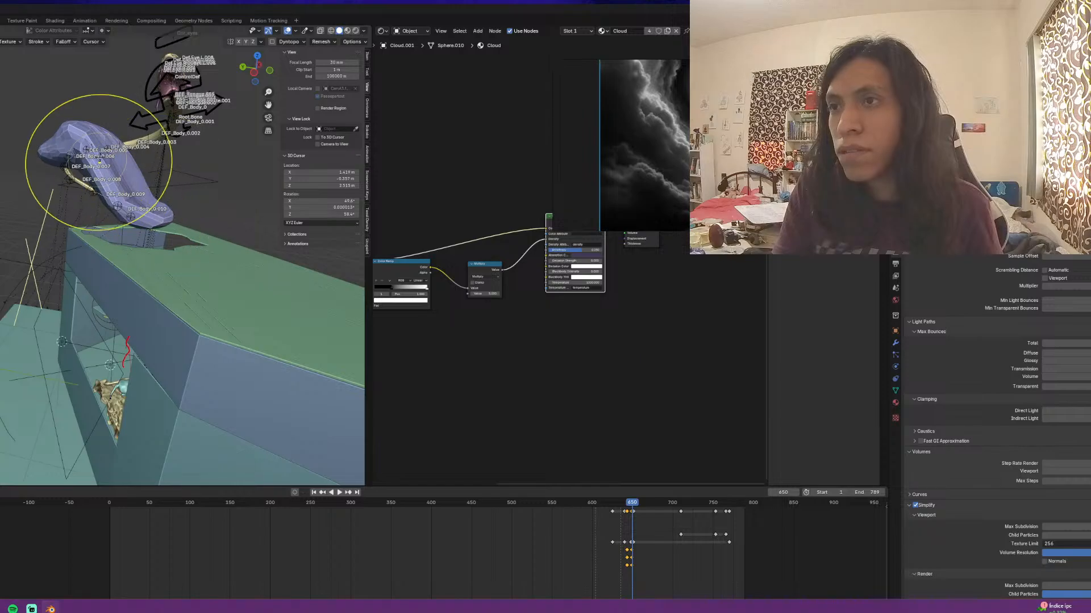
middle_click_drag(76, 153, 39, 251)
key("r")
left_click(136, 232)
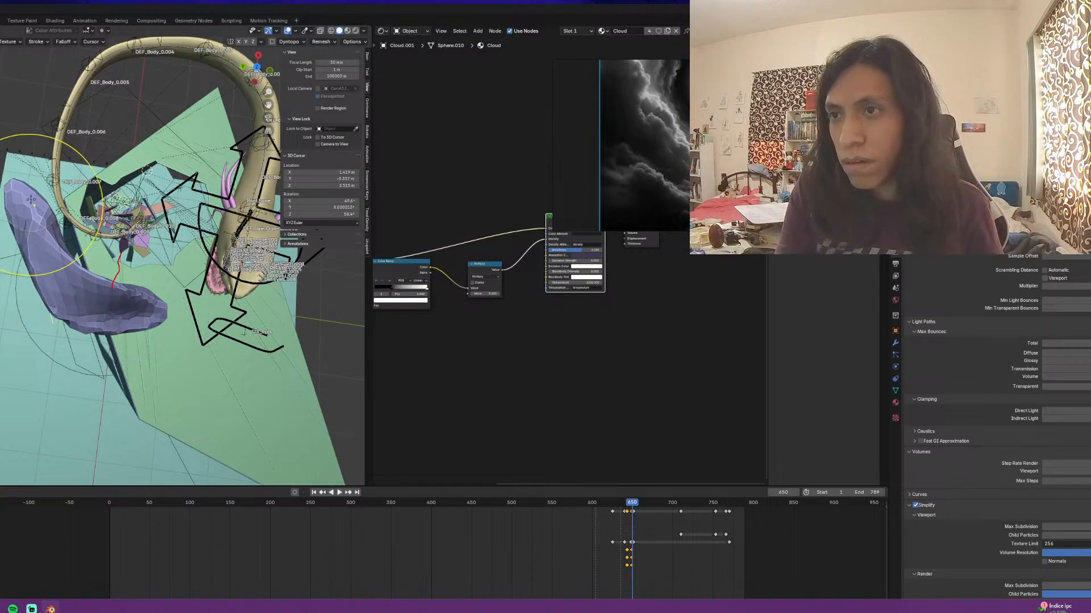
middle_click_drag(39, 250, 39, 184)
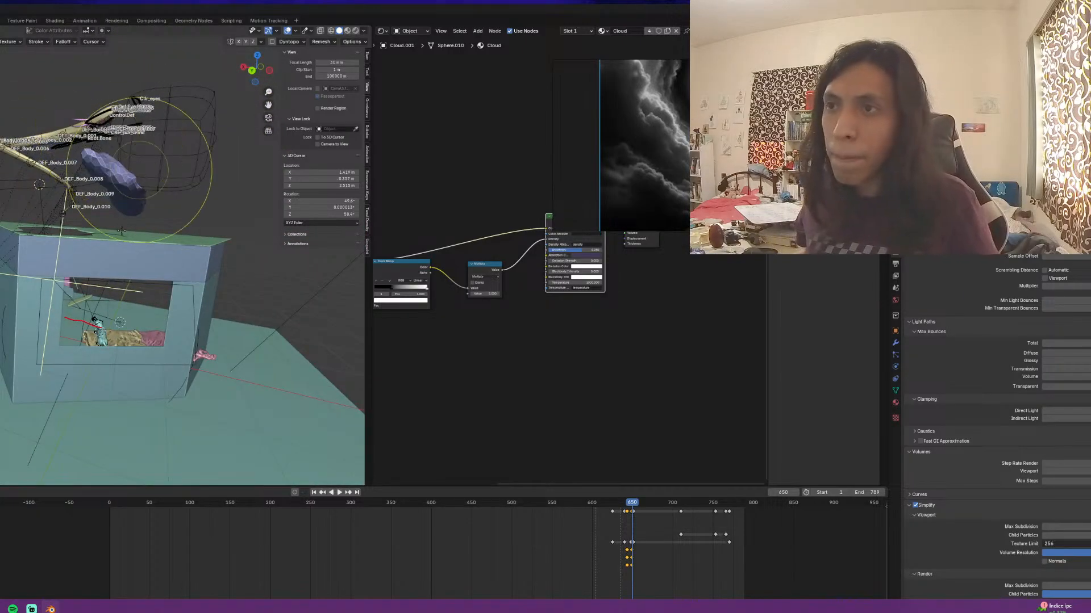
mouse_move(122, 232)
middle_mouse_down()
mouse_move(120, 214)
mouse_move(102, 227)
mouse_move(168, 198)
mouse_move(131, 153)
mouse_move(116, 154)
mouse_move(113, 182)
mouse_move(122, 170)
mouse_move(85, 147)
mouse_move(73, 173)
mouse_move(85, 216)
mouse_move(40, 211)
middle_mouse_up()
Undo the last sculpting changes on the cloud mesh
key("ctrl+z")
key("ctrl+z")
key("ctrl+z")
key("ctrl+z")
key("ctrl+z")
key("ctrl+z")
Return to Object Mode and delete the cloud mesh
key("ctrl+Tab")
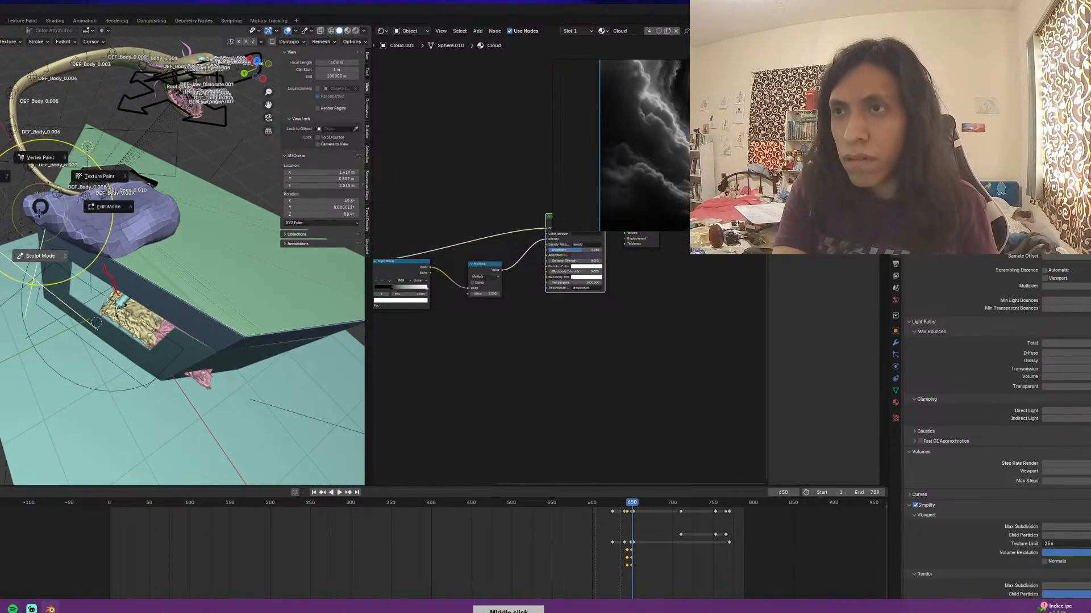
left_click(44, 226)
key("x")
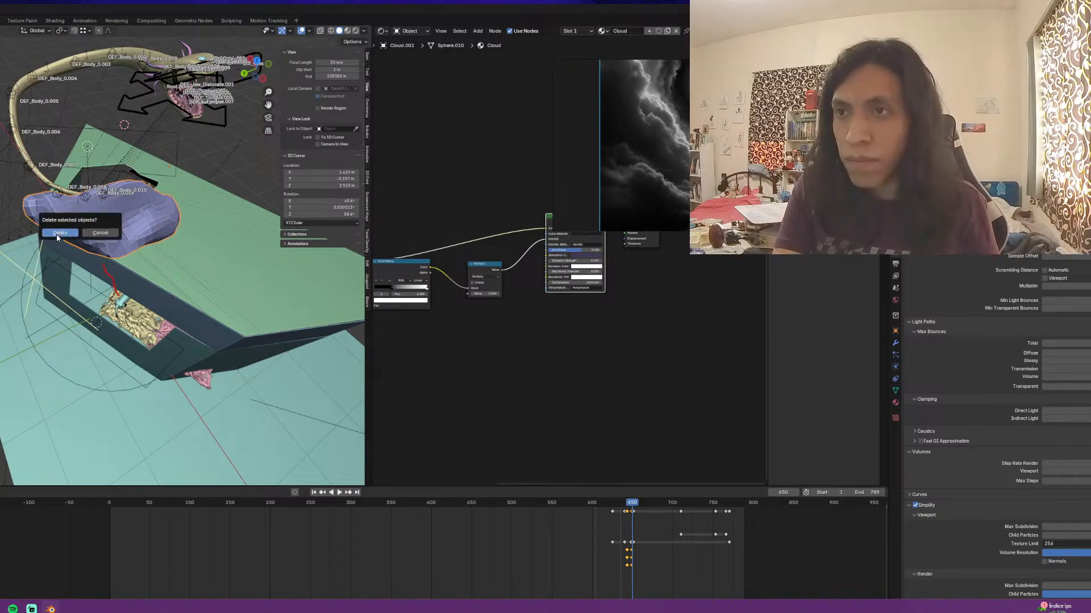
key("Escape")
middle_click_drag(103, 220, 90, 258)
key("x")
left_click(97, 276)
Place the 3D cursor at the lower end of the snake's body and add a UV sphere there
scroll(83, 234, "up", 2)
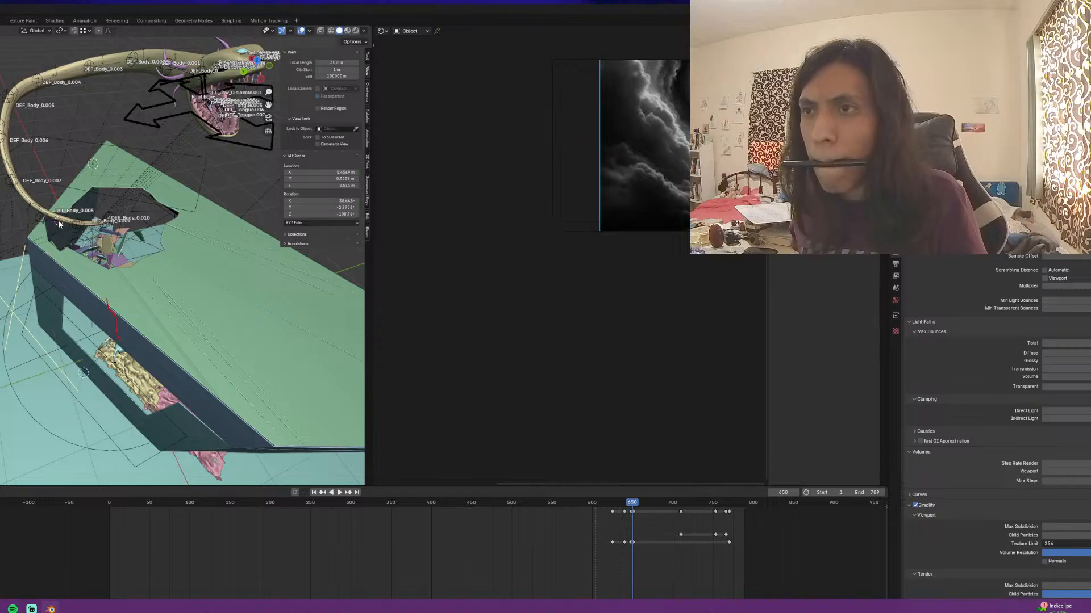
middle_click_drag(59, 221, 82, 238)
right_click(81, 210, "shift")
key("shift+a")
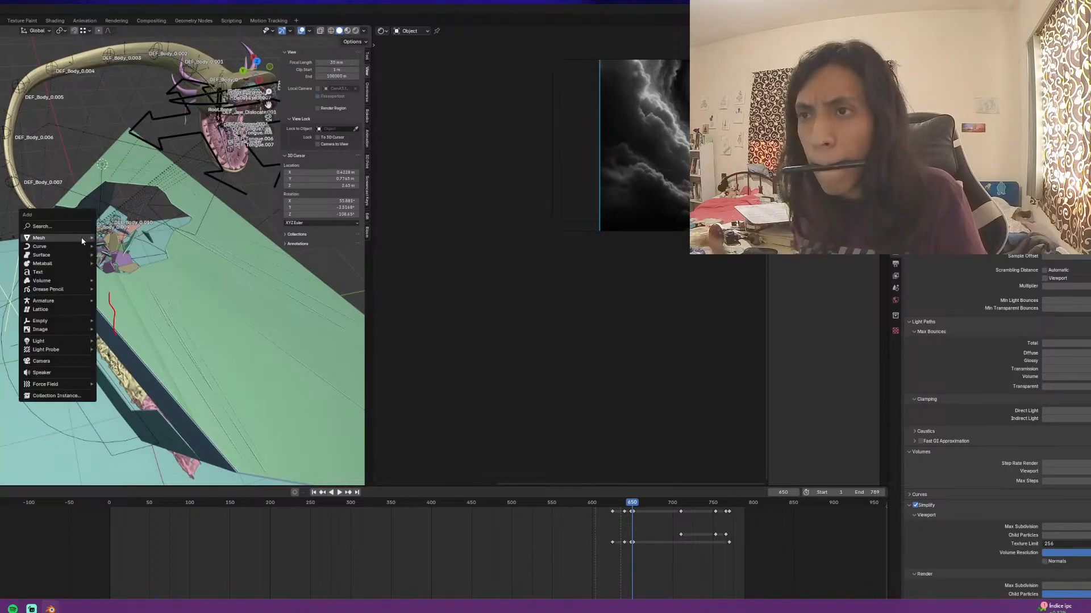
mouse_move(82, 240)
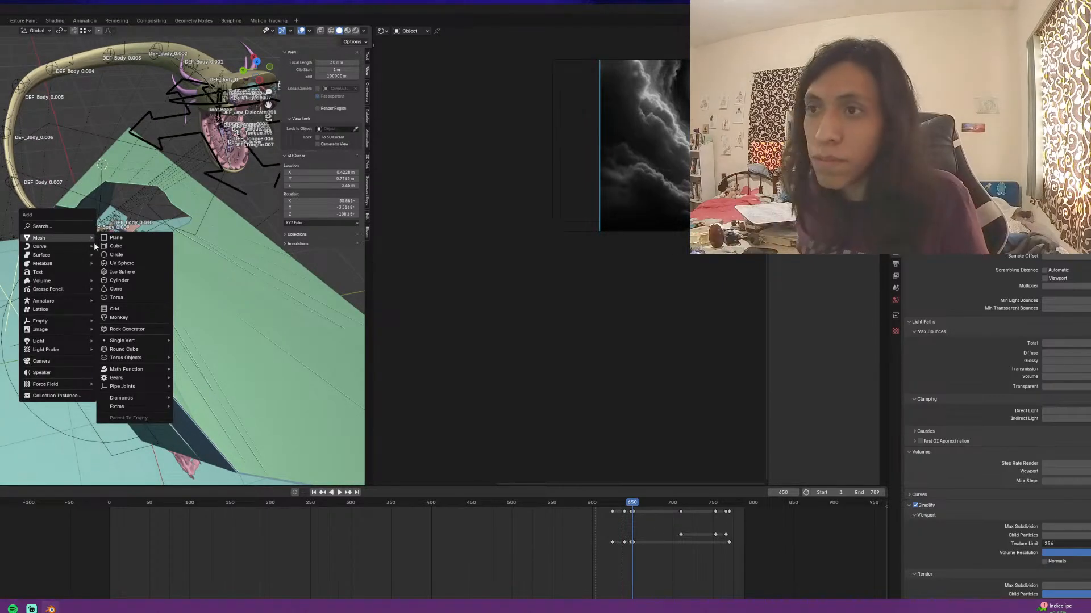
left_click(134, 264)
scroll(130, 261, "down", 3)
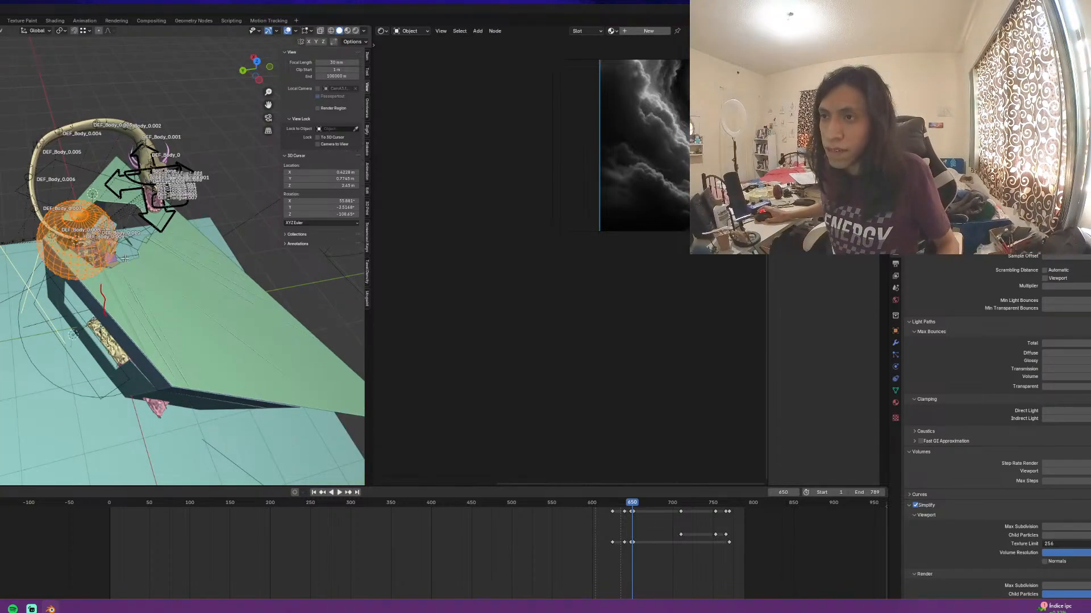
scroll(124, 259, "up", 2)
middle_click_drag(124, 259, 133, 207)
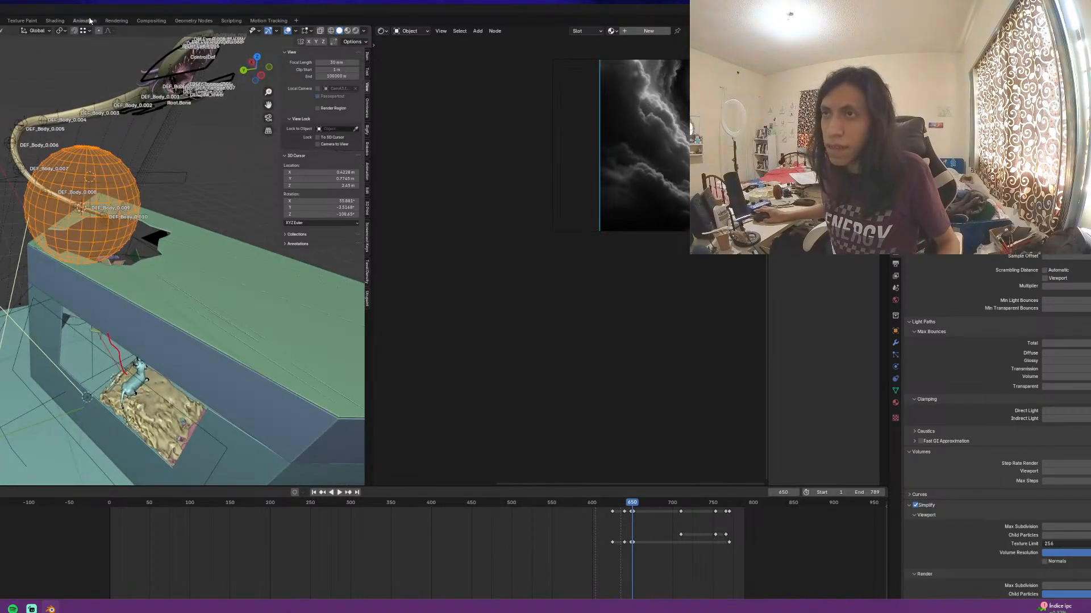
Enable proportional editing for the sphere and set its falloff to Random
left_click(64, 31)
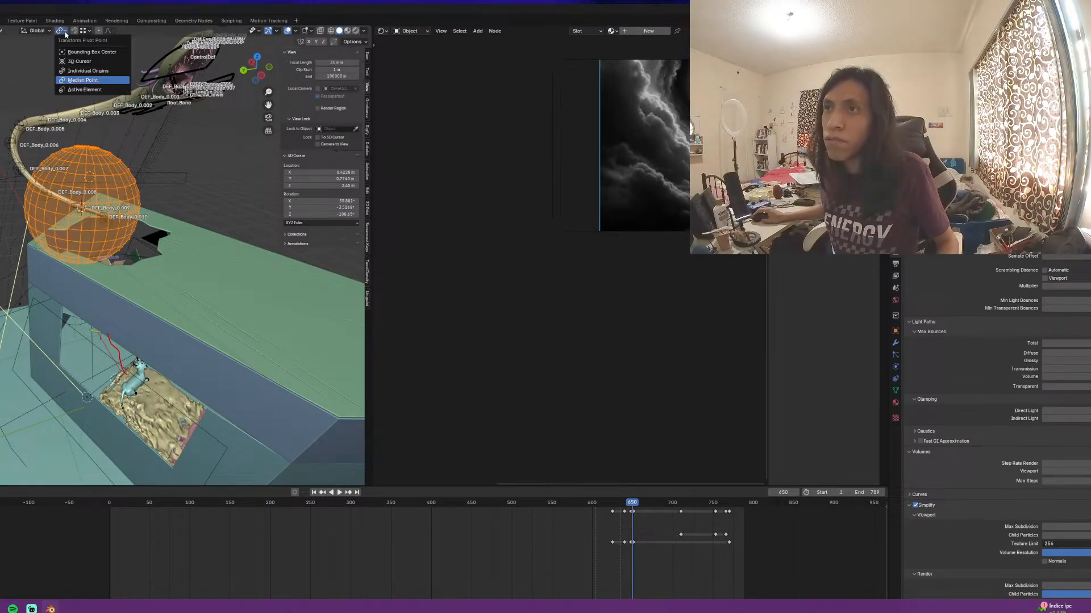
left_click(98, 33)
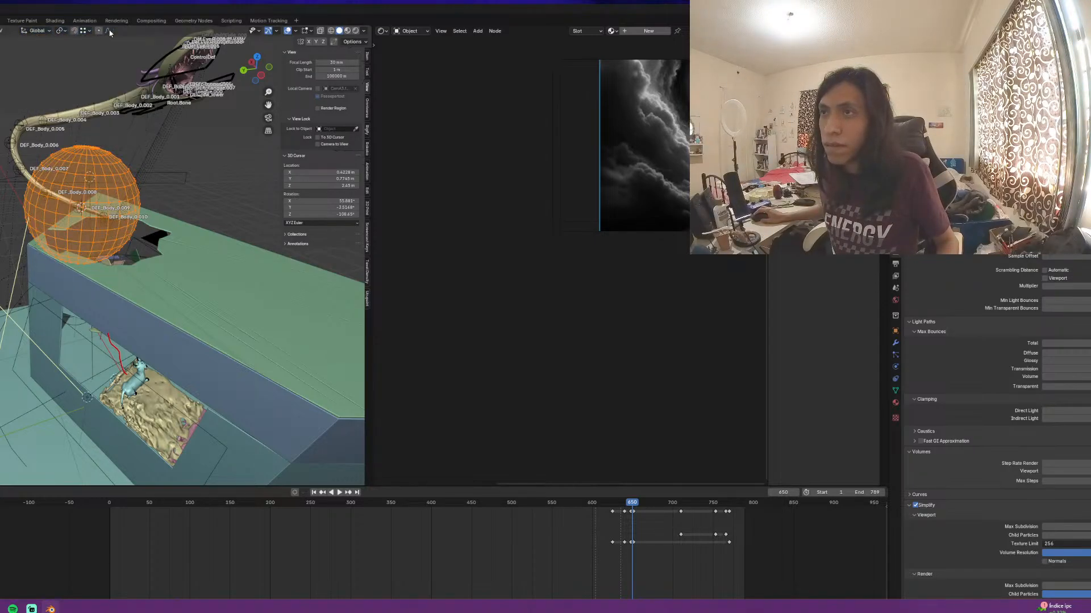
left_click(112, 33)
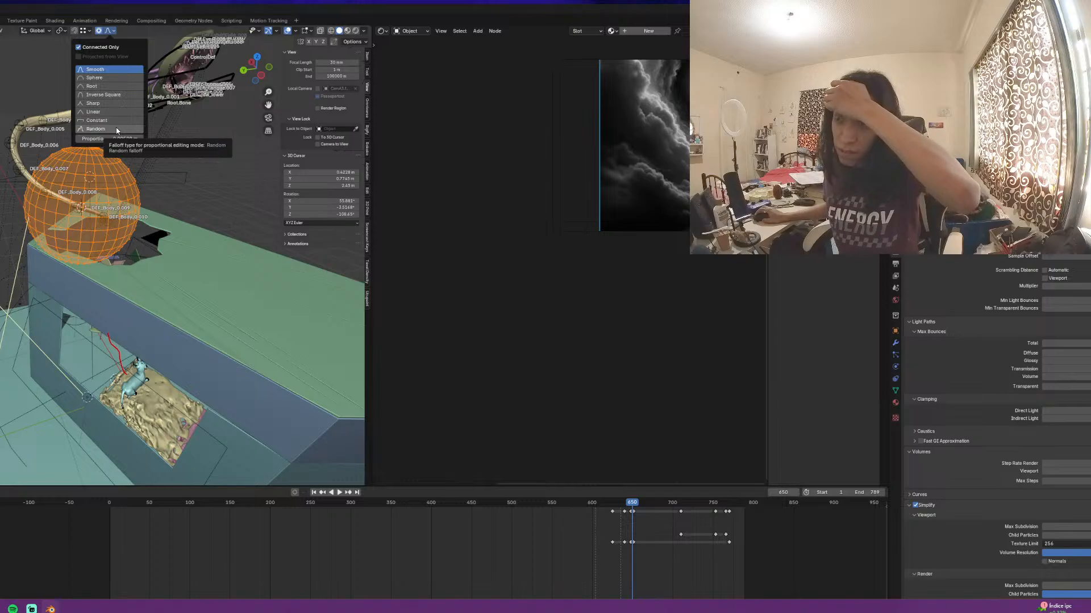
left_click(117, 131)
scroll(80, 182, "down", 2)
left_click(83, 185)
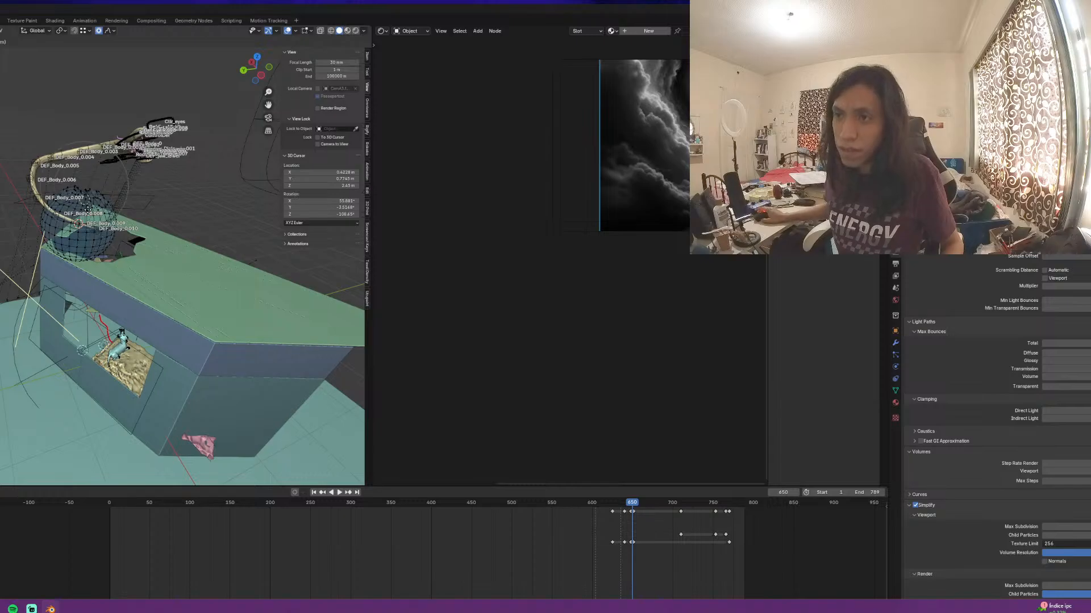
scroll(88, 209, "down", 5)
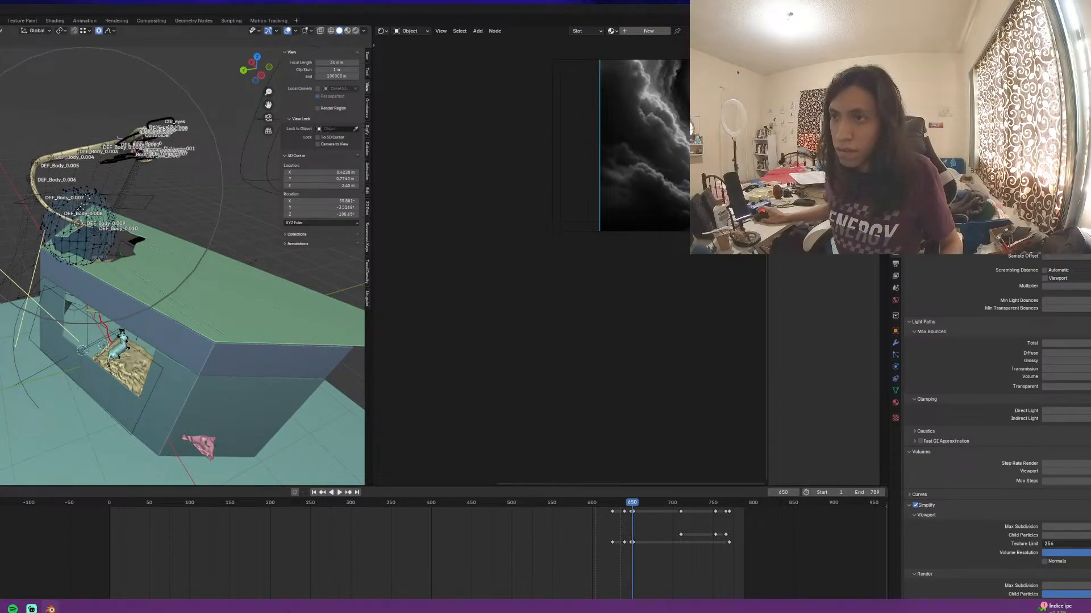
right_click(80, 210)
scroll(101, 167, "up", 5)
scroll(101, 166, "down", 3)
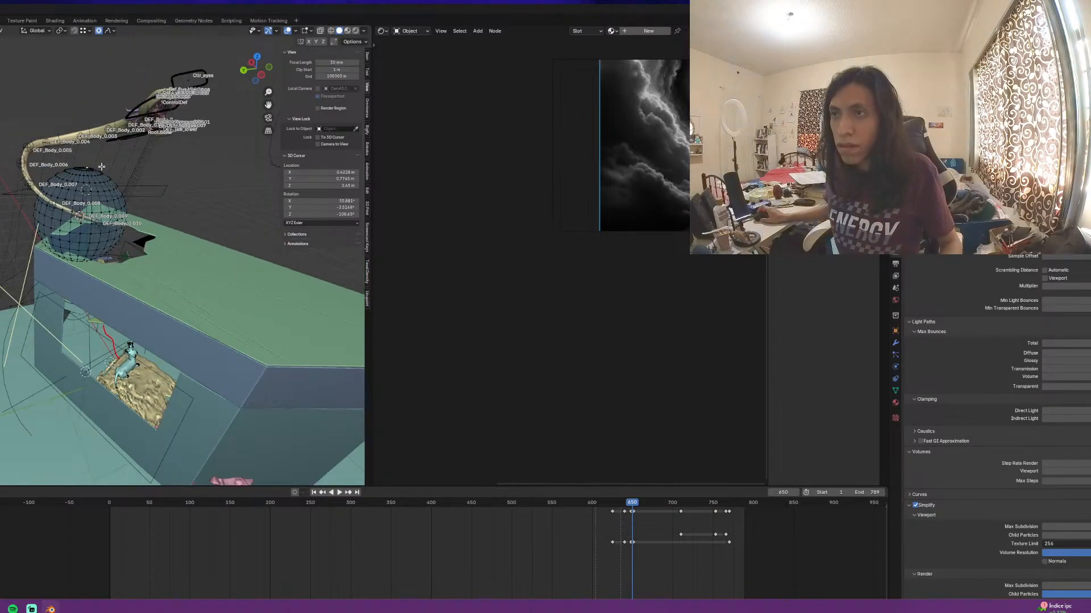
key("g")
right_click(125, 172)
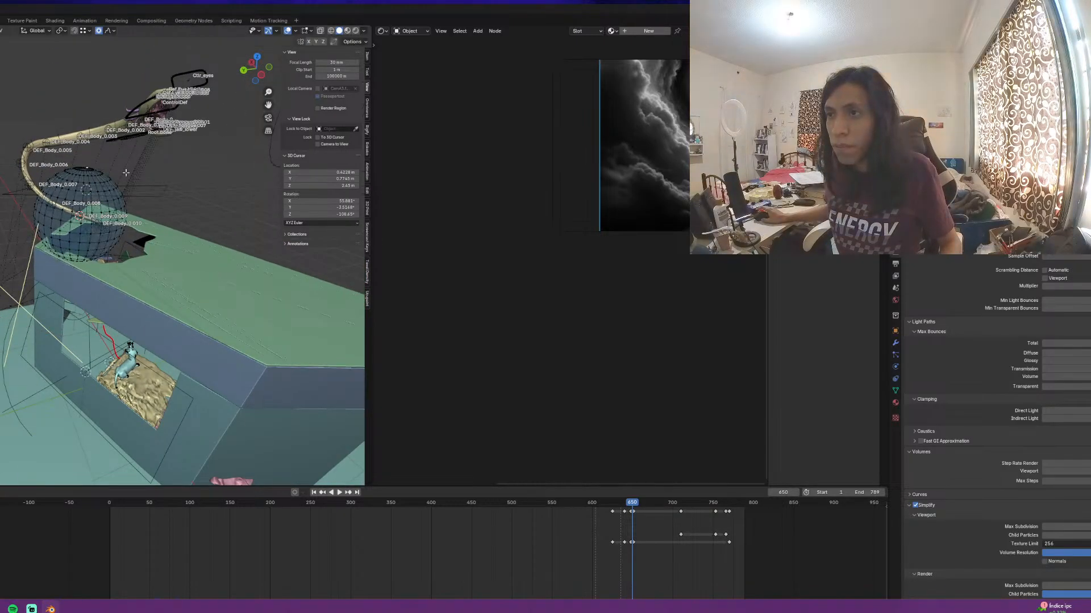
Change the proportional editing falloff and pull the sphere's top vertices down to flatten it onto the platform
left_click(111, 32)
key("g")
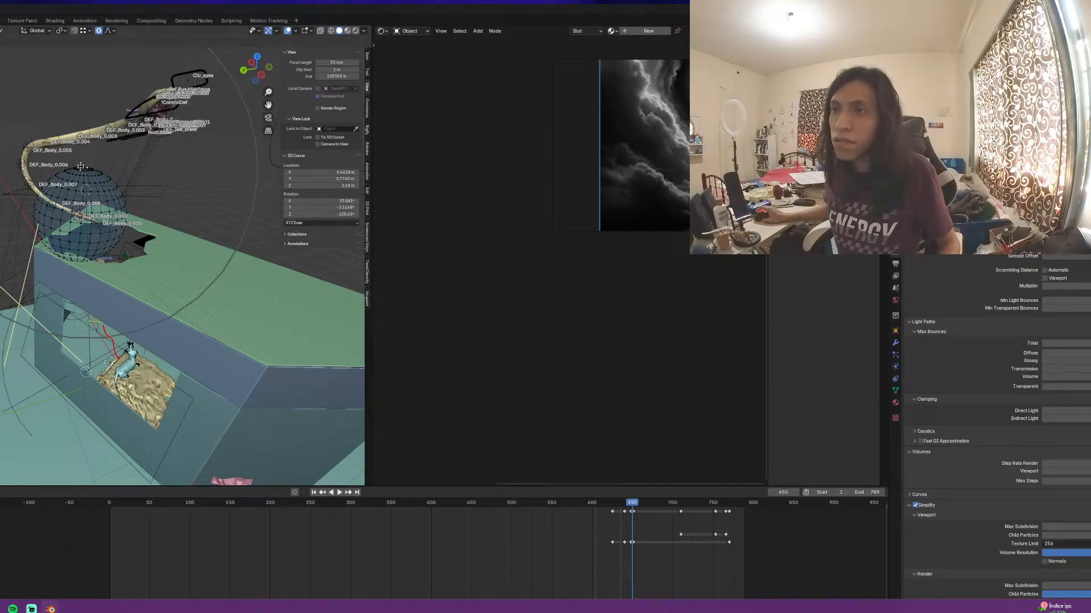
left_click(100, 207)
scroll(100, 206, "up", 2)
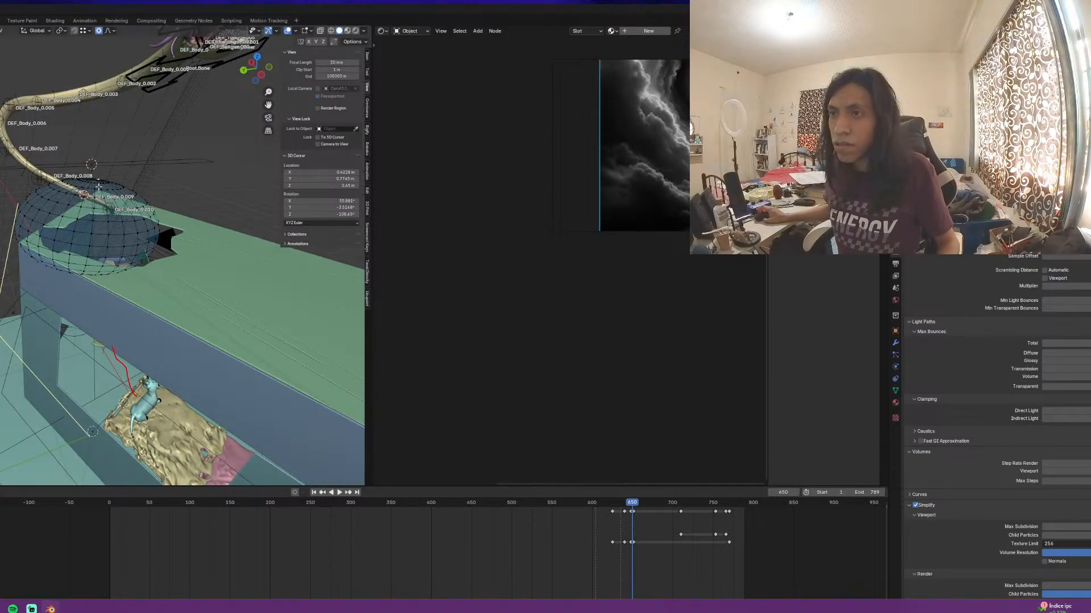
key("g")
scroll(99, 188, "up", 12)
left_click(100, 208)
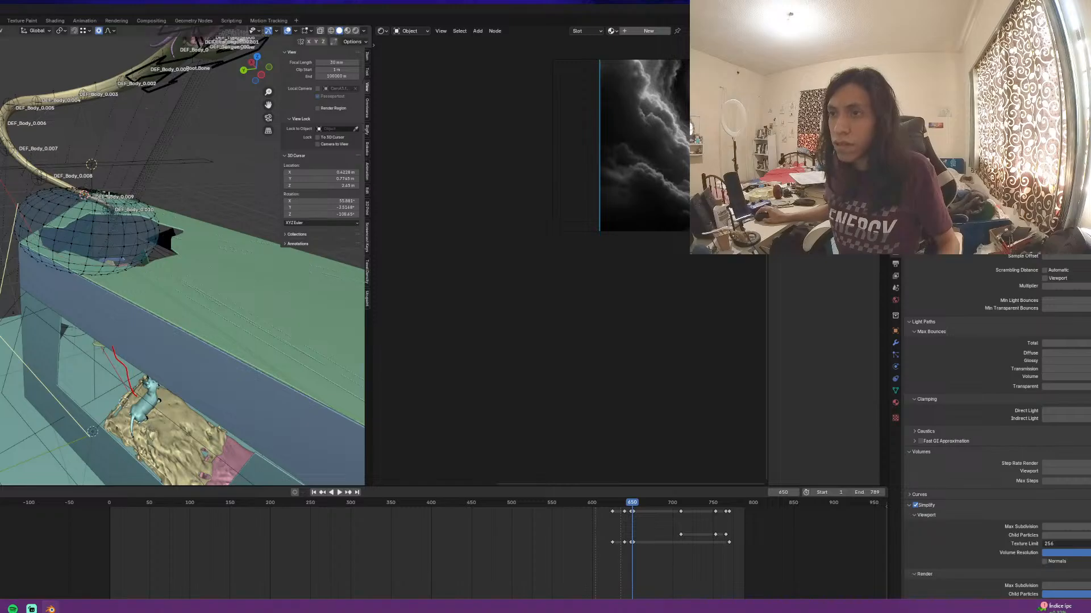
From above, move the entire flattened sphere to the outside of the snake's curved lower body
middle_click_drag(100, 208, 71, 261)
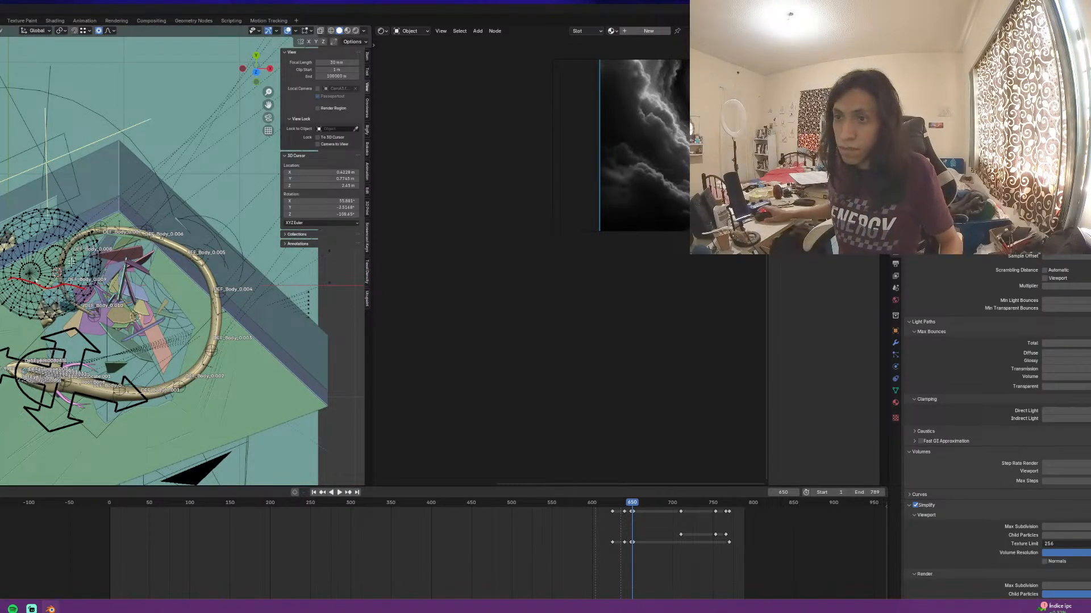
left_click(91, 289)
key("g")
right_click(56, 277)
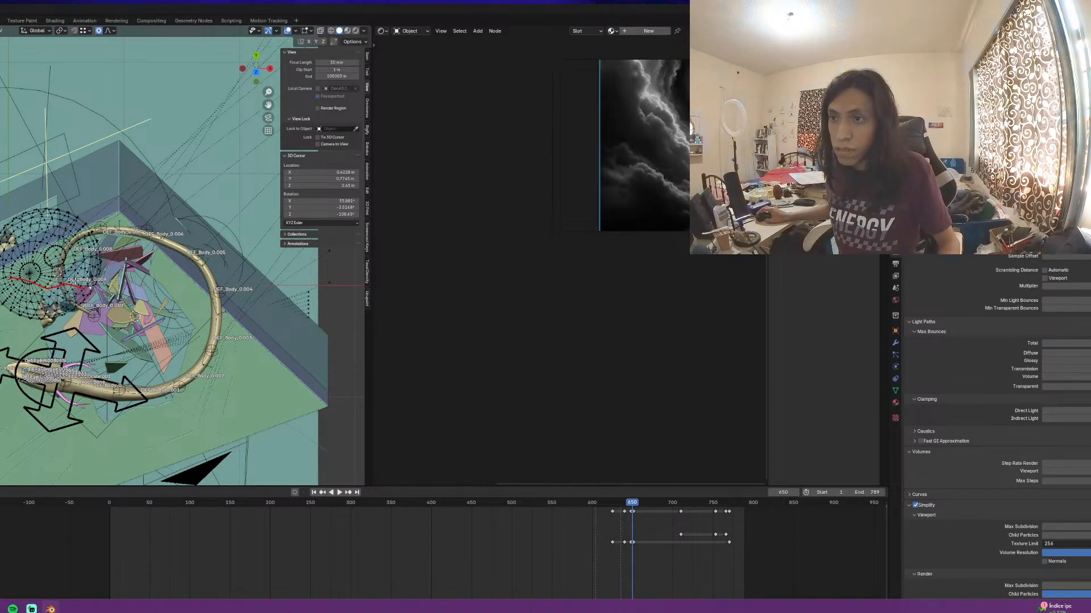
key("a")
key("g")
left_click(34, 220)
Push the flattened sphere's edge vertices inward with proportional editing, bending it along the outside of the snake's curve
left_click(71, 234)
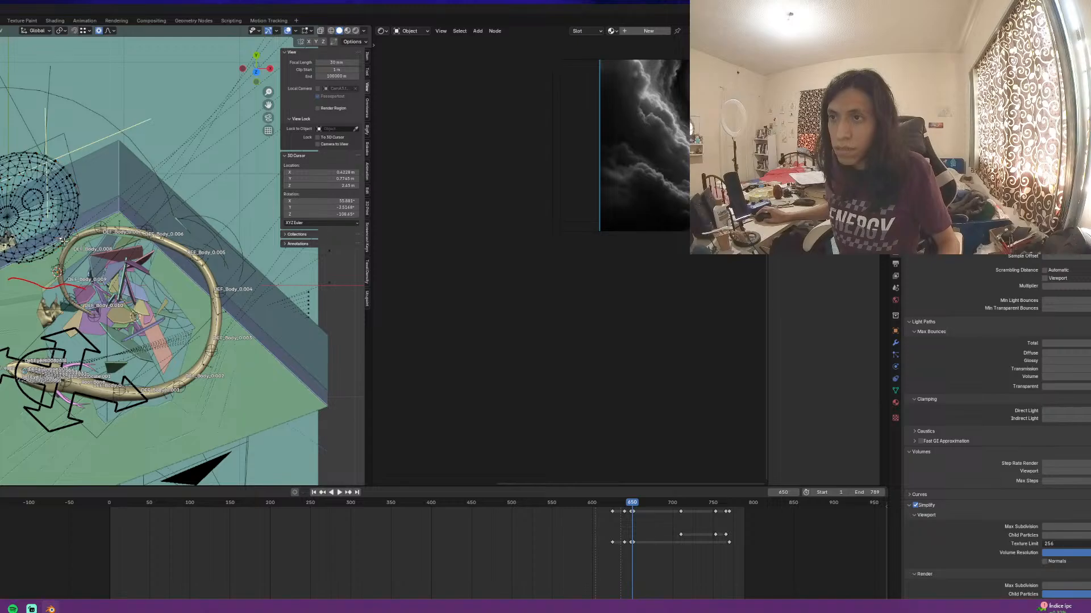
key("g")
left_click(62, 222)
left_click(20, 255)
key("g")
left_click(17, 272)
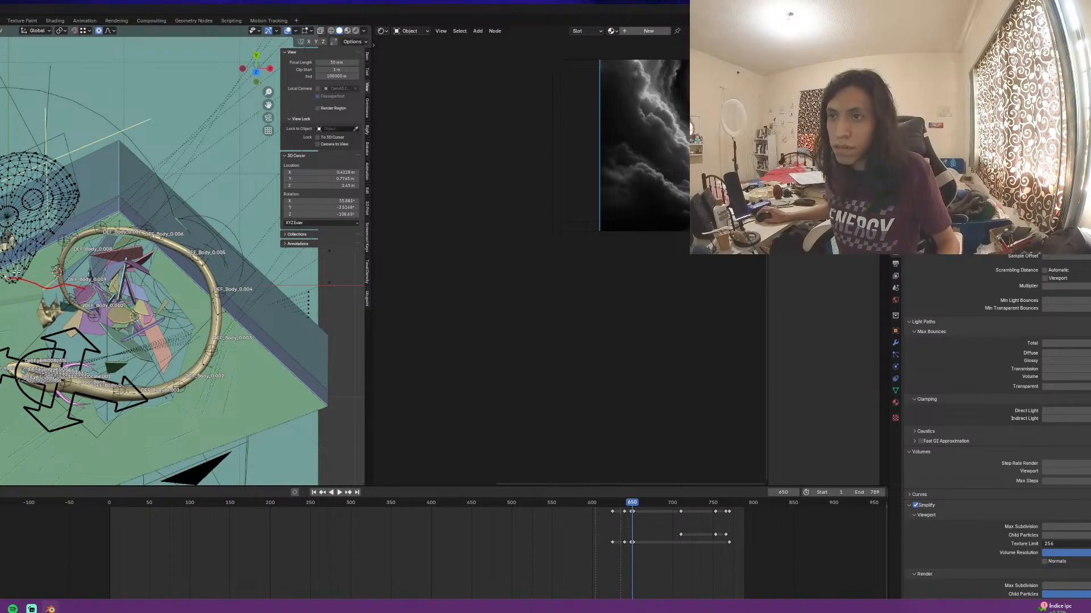
key("g")
left_click(25, 174)
left_click(66, 176)
key("g")
left_click(60, 178)
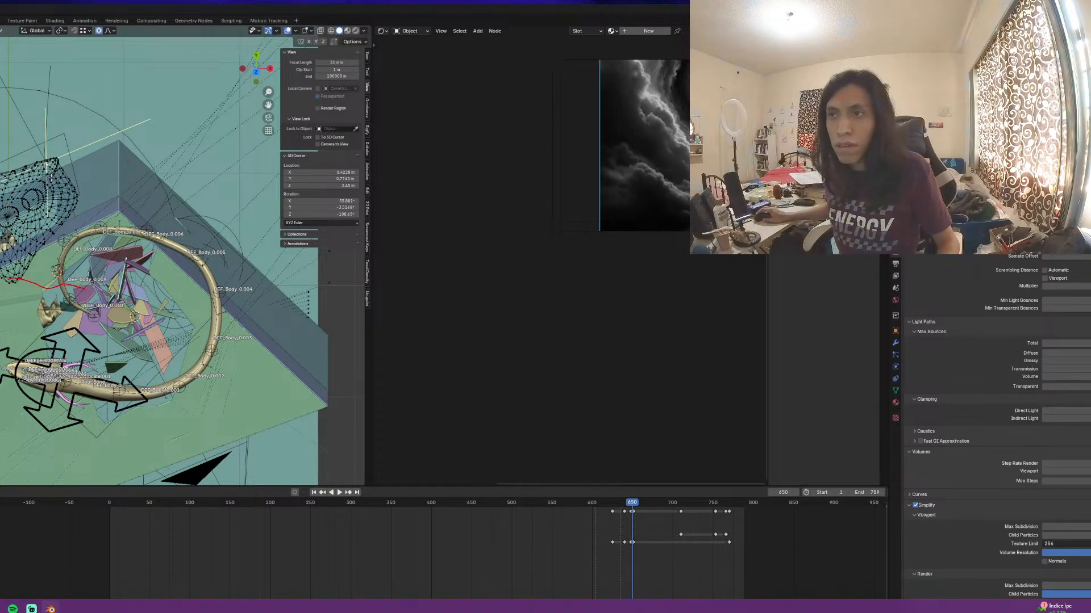
Pull one end of the bent mesh outward and push its outer edge inward to make it longer and narrower
left_click(47, 164)
key("g")
left_click(51, 162)
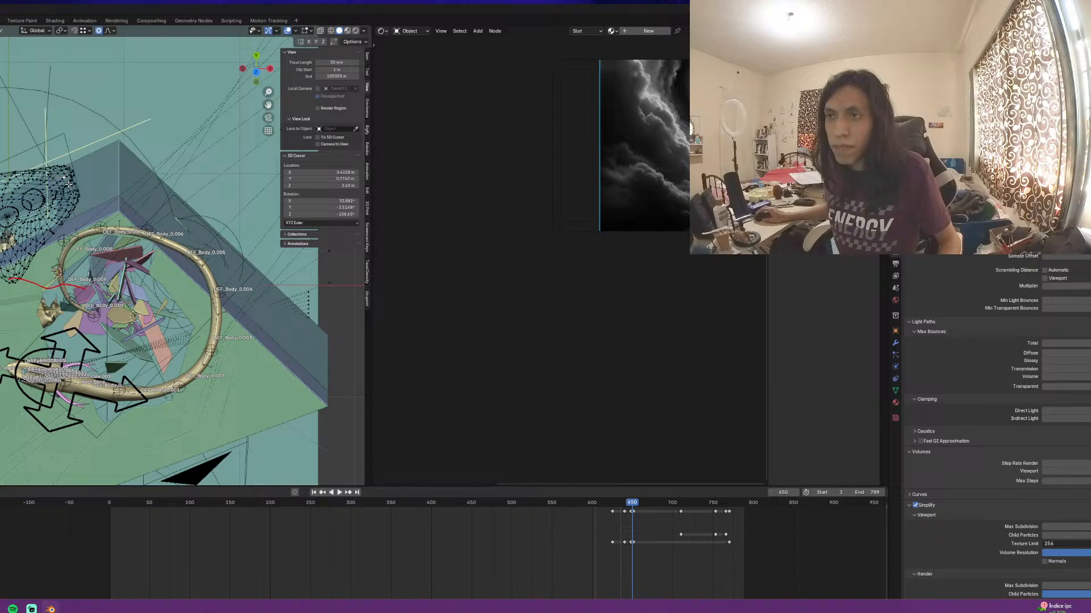
key("g")
left_click(91, 186)
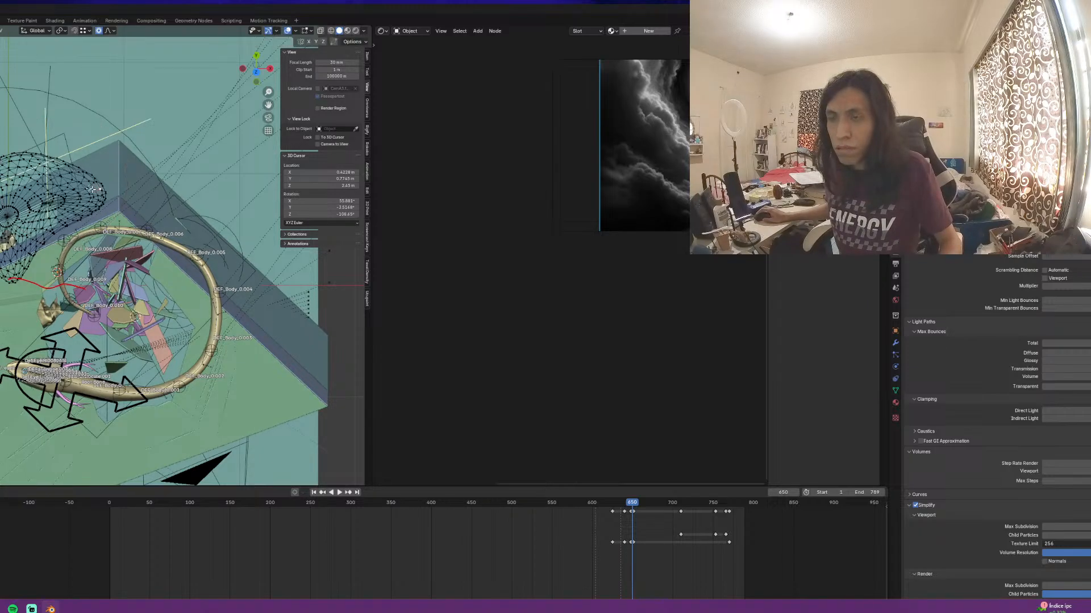
left_click(3, 164)
key("g")
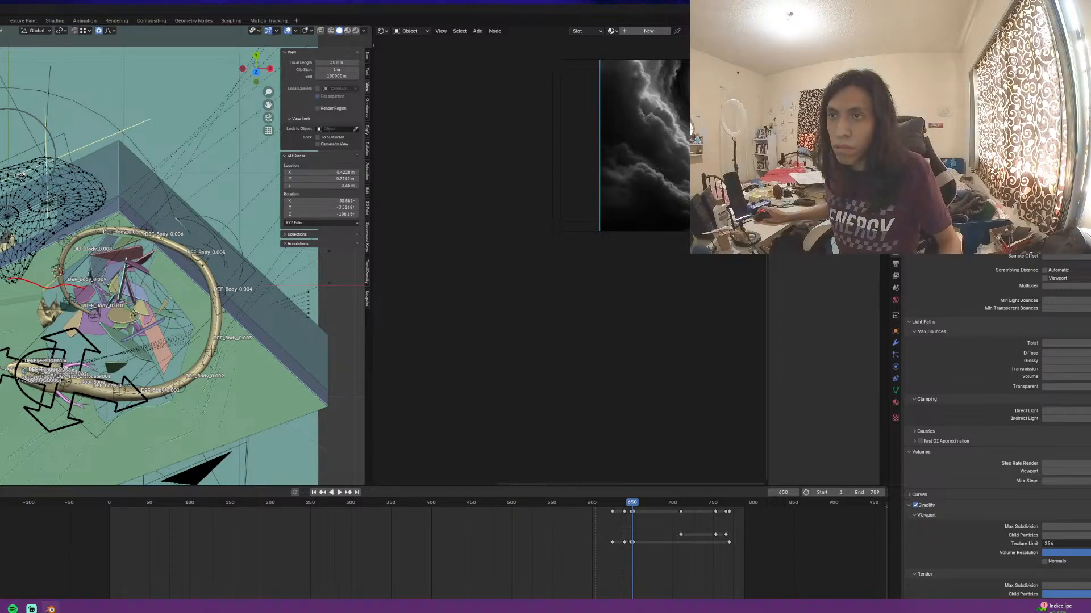
left_click(9, 200)
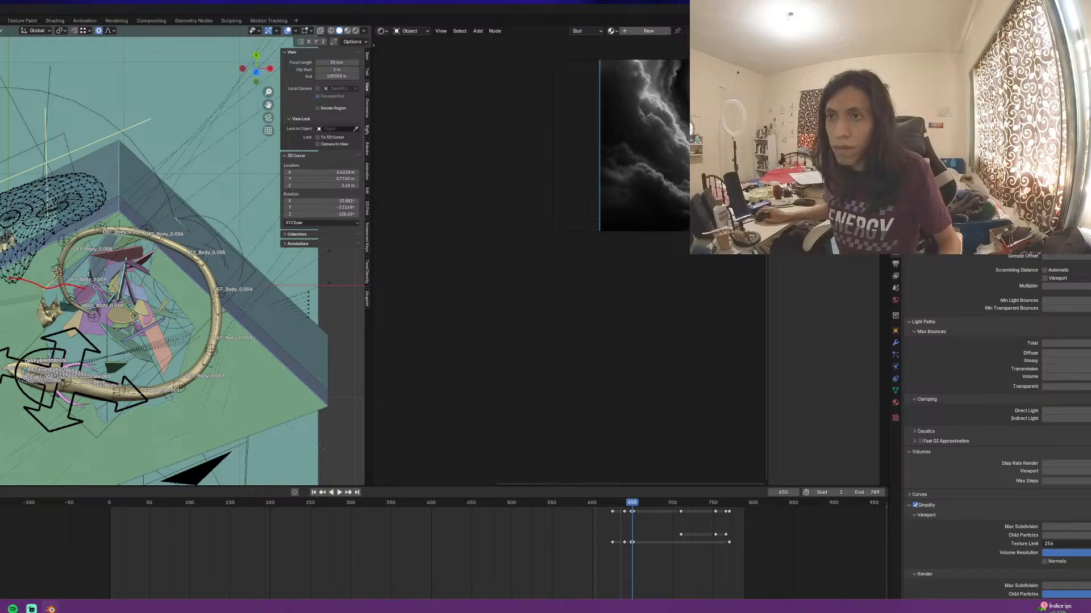
Lower the upper side of the bent mesh from a side view using proportional editing
middle_click_drag(14, 279, 55, 165)
key("g")
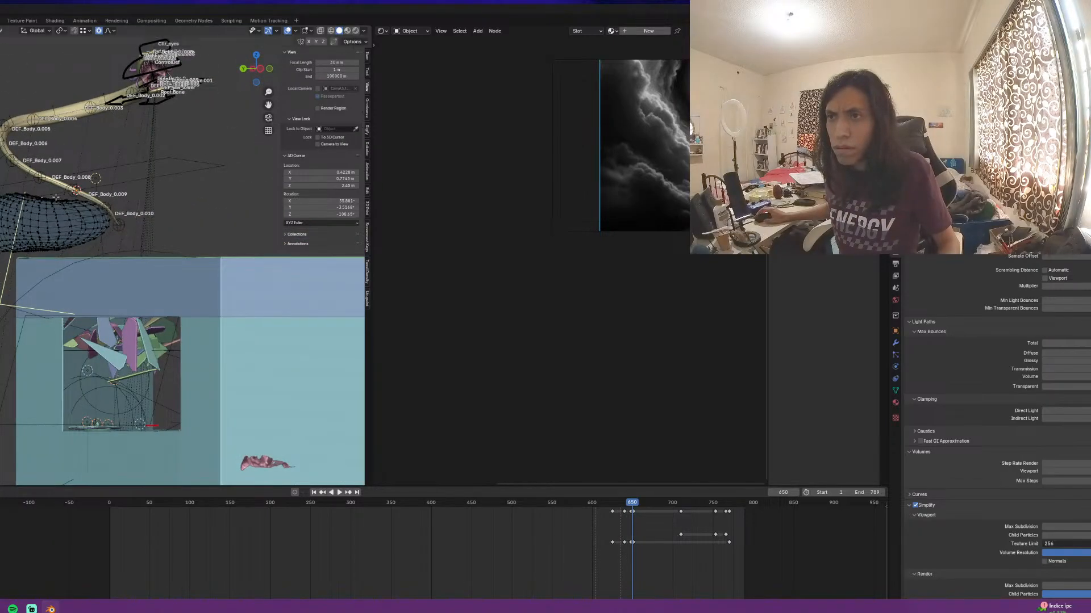
middle_click_drag(50, 227, 1, 262)
mouse_move(21, 232)
middle_mouse_down()
mouse_move(2, 191)
mouse_move(6, 222)
middle_mouse_up()
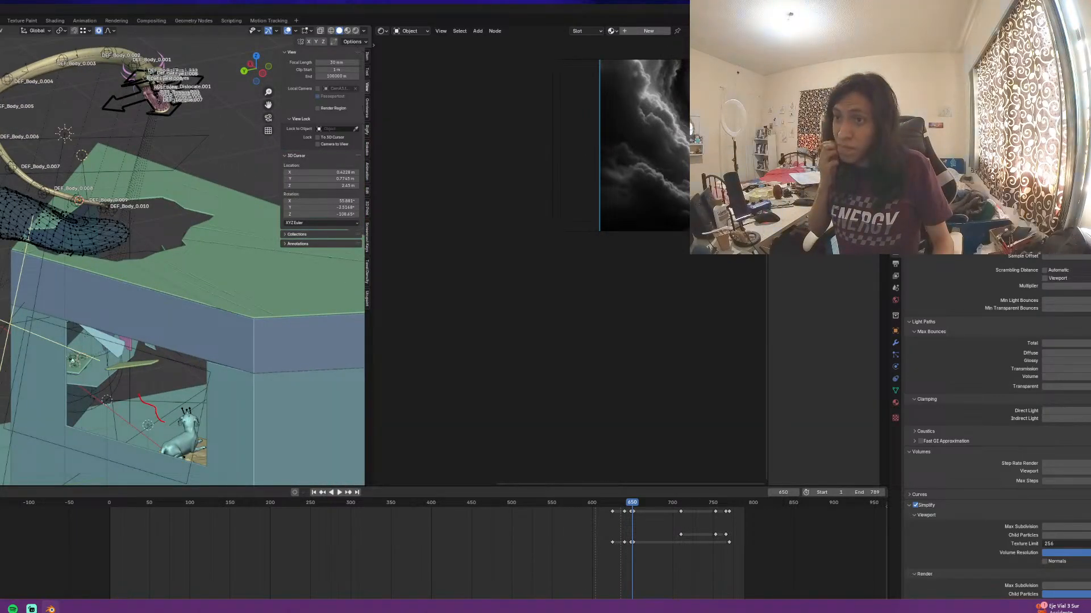
Add a second sphere to the cloud mesh, scale it and move it away from the first mesh
middle_click_drag(29, 200, 54, 290)
key("Tab")
key("Tab")
key("shift+a")
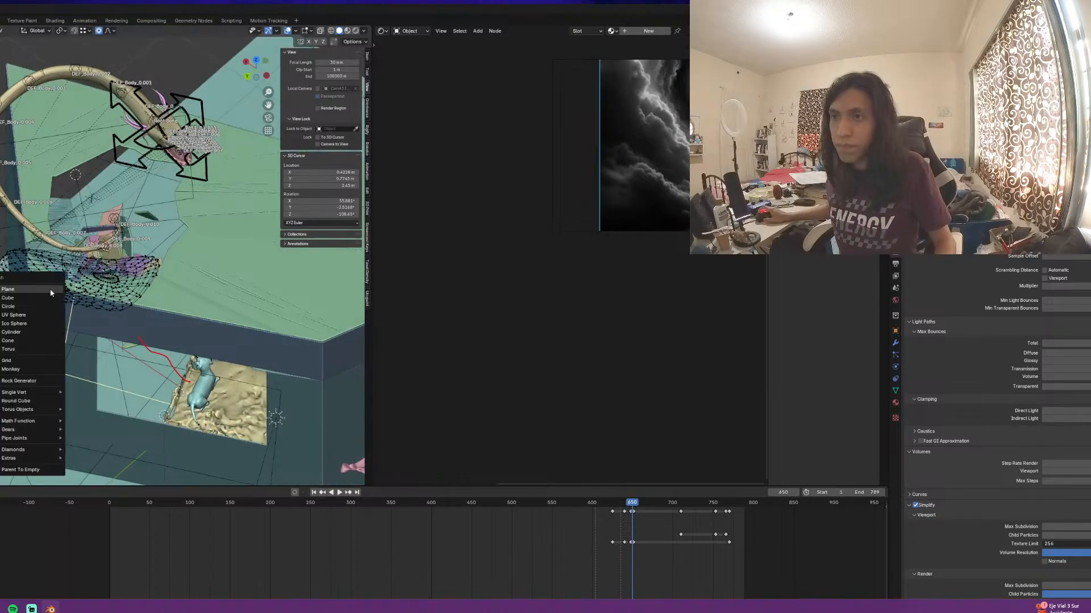
left_click(25, 306)
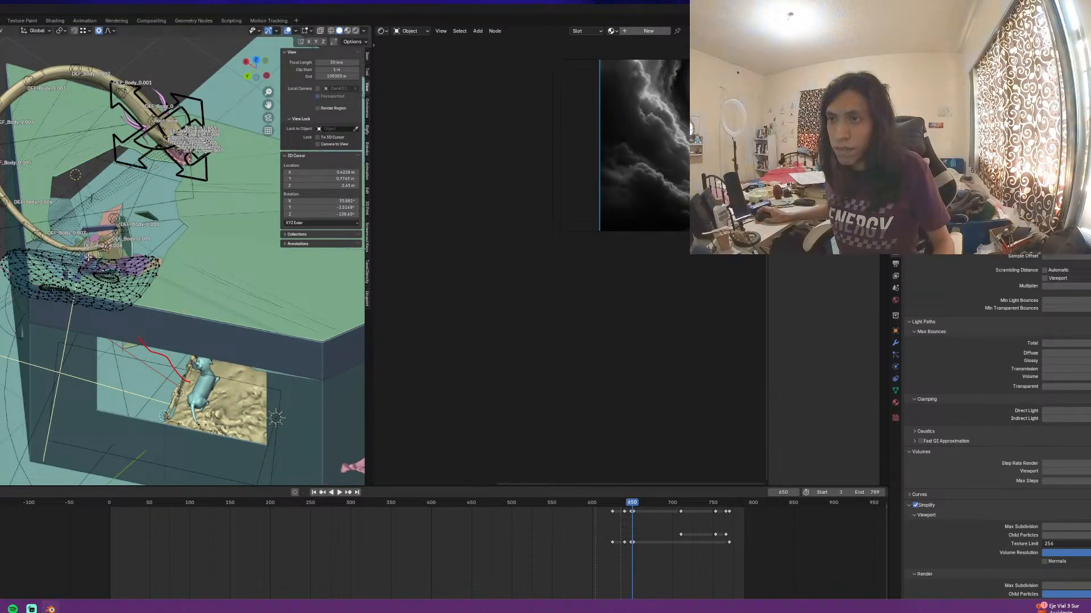
key("shift+a")
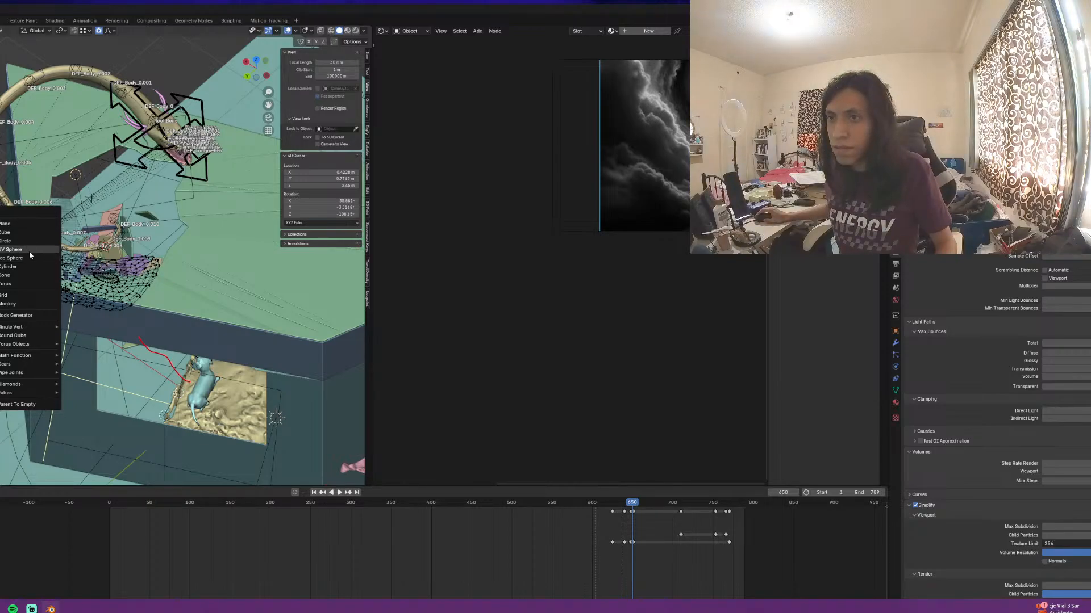
left_click(28, 257)
key("s")
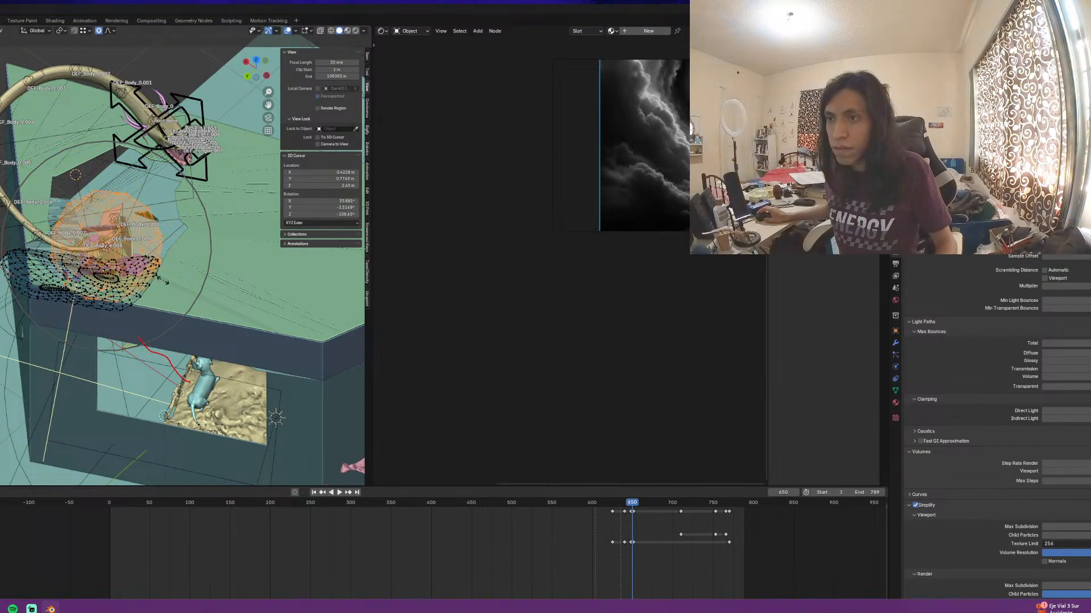
left_click(151, 269)
key("g")
left_click(28, 263)
Change the proportional falloff and pull the second sphere's vertices to flatten and stretch it beside the snake's body
middle_click_drag(85, 283, 15, 176)
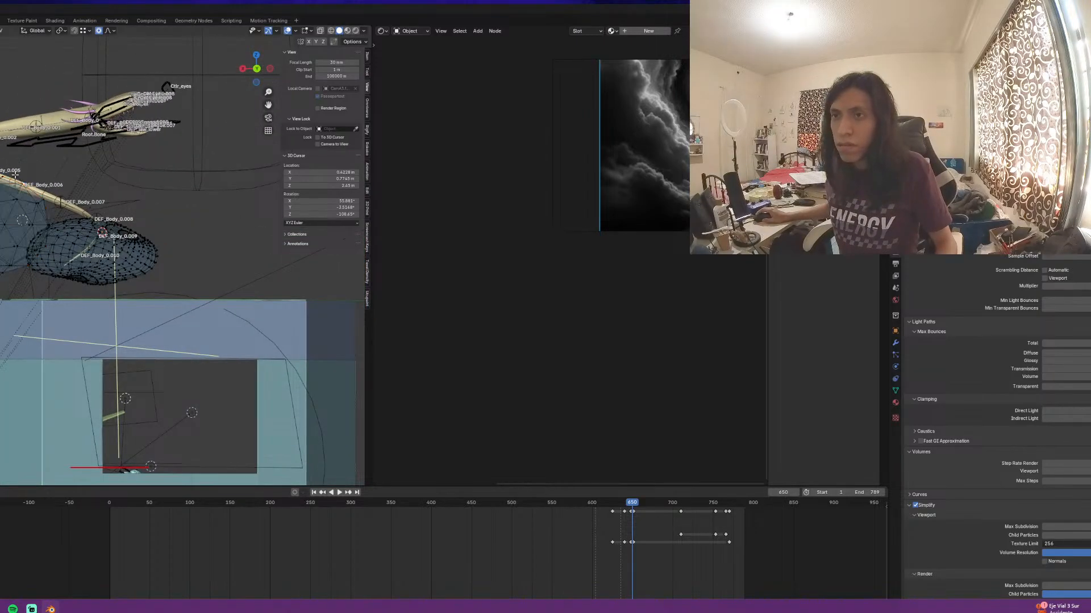
left_click(113, 31)
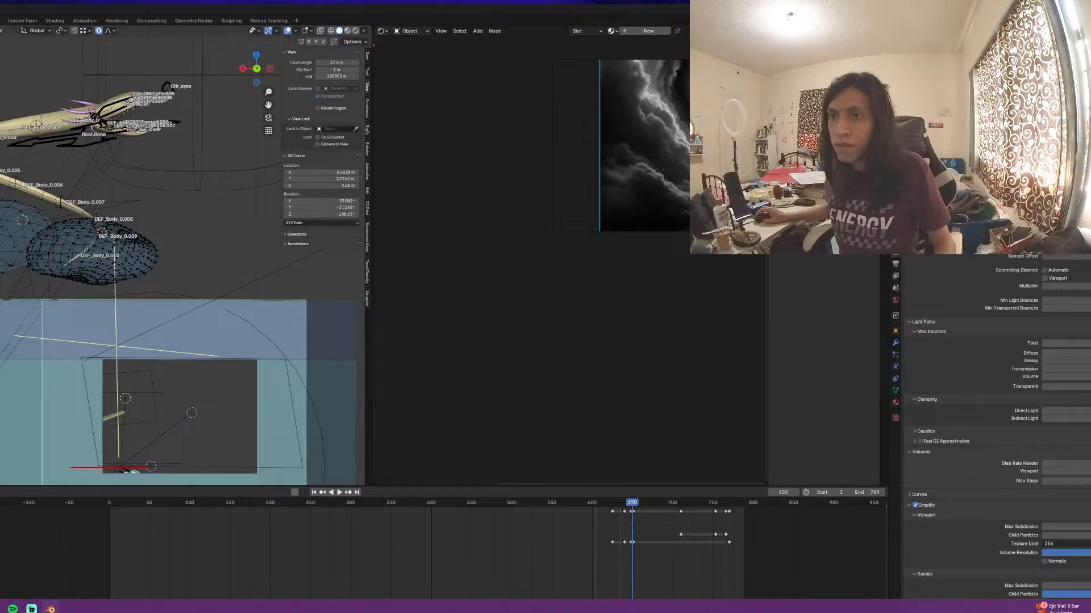
key("g")
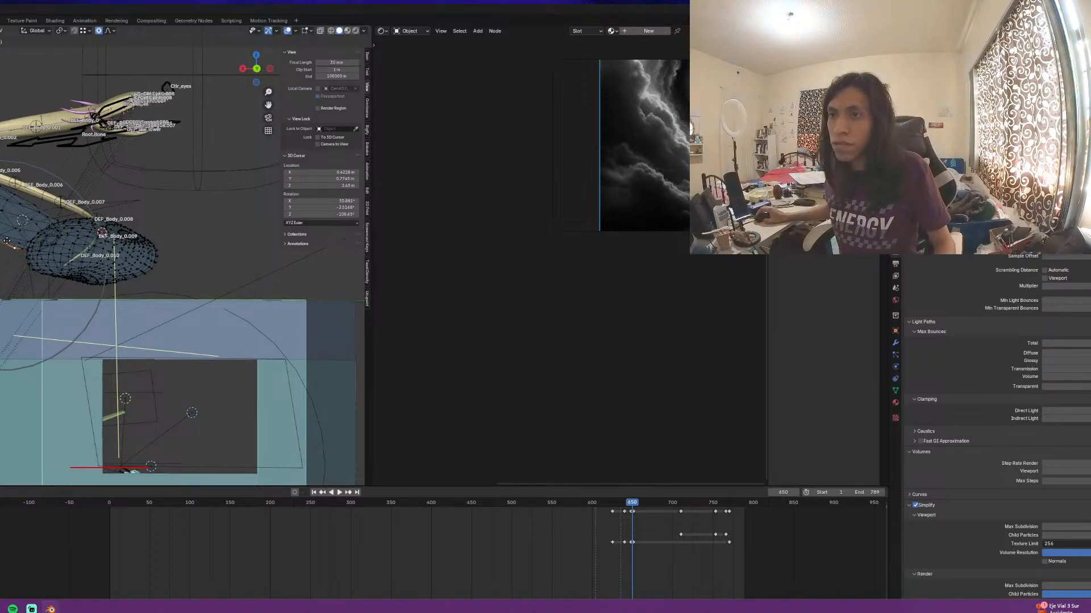
left_click(6, 240)
middle_click_drag(136, 213, 26, 239)
key("g")
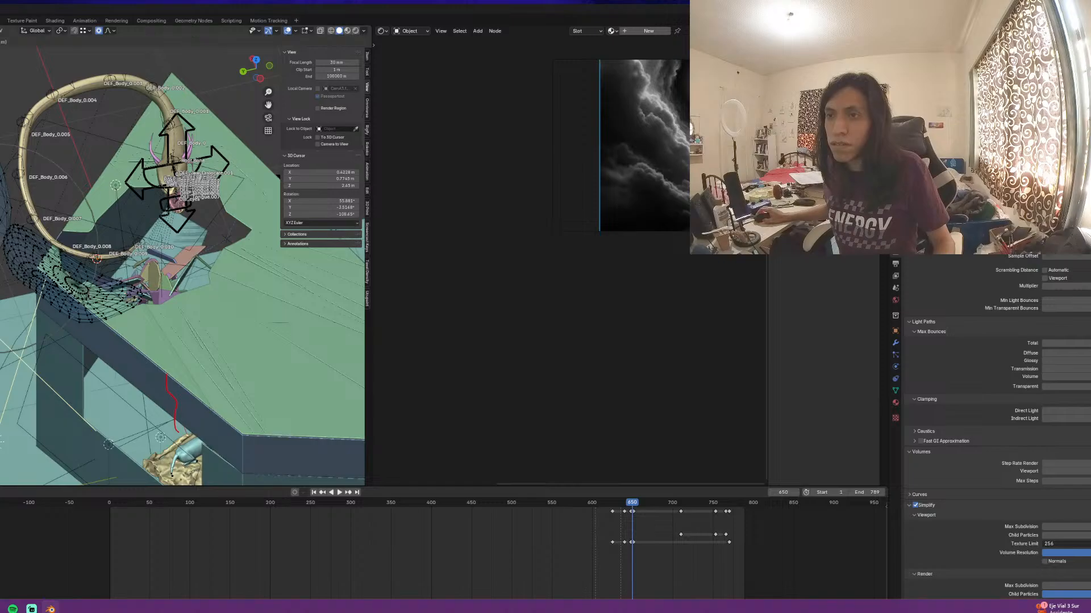
Select only the first bent mesh as a linked piece and hide it
middle_click_drag(13, 250, 87, 230)
key("l")
key("alt+a")
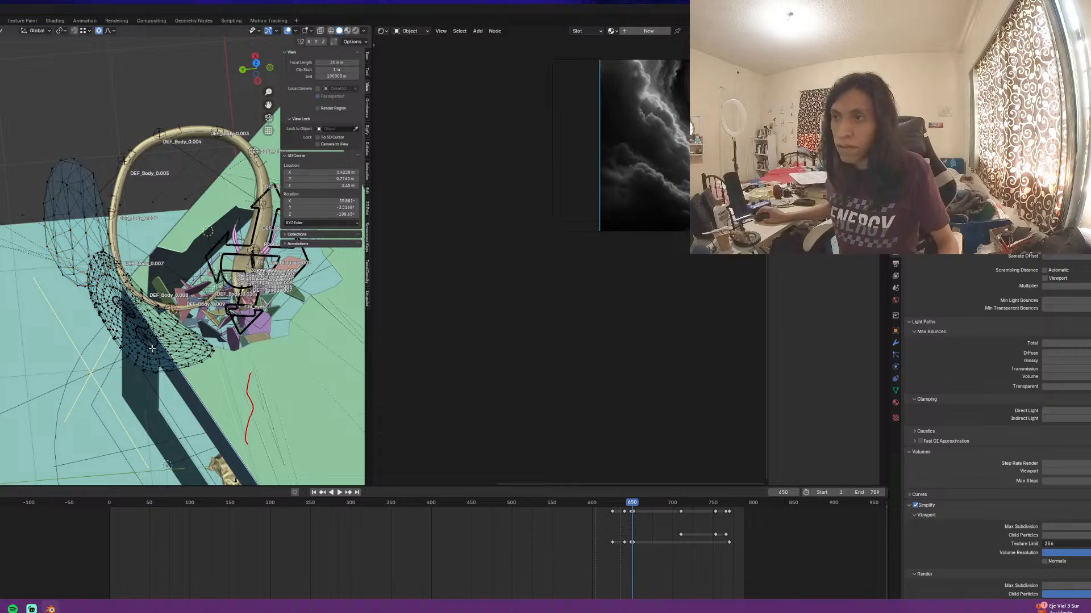
key("l")
key("h")
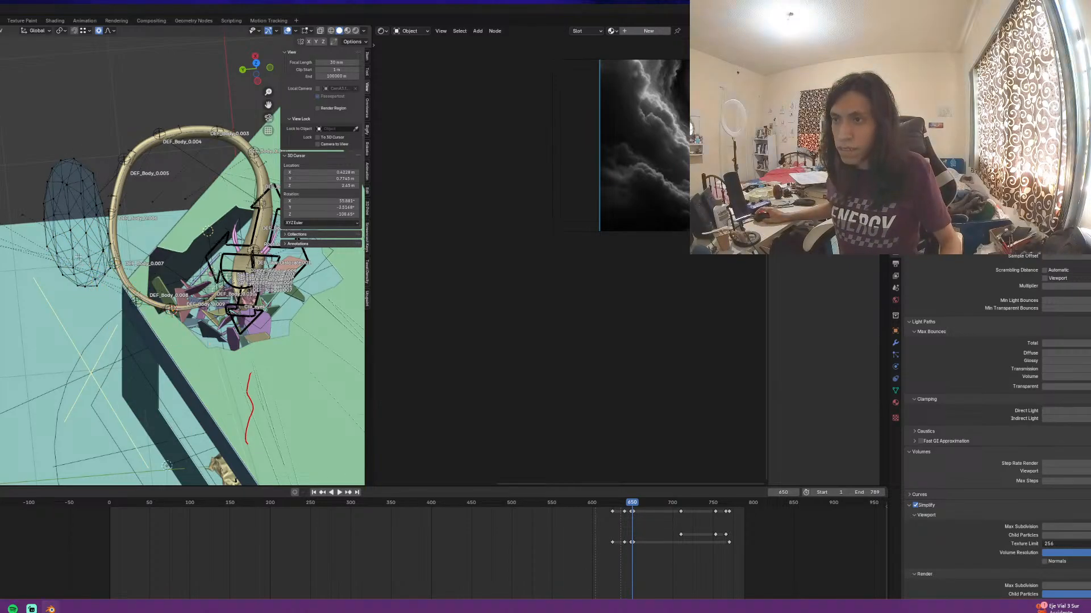
Duplicate the stretched second sphere, place the copy below it, and rotate the copy diagonally
key("l")
key("shift+d")
left_click(104, 362)
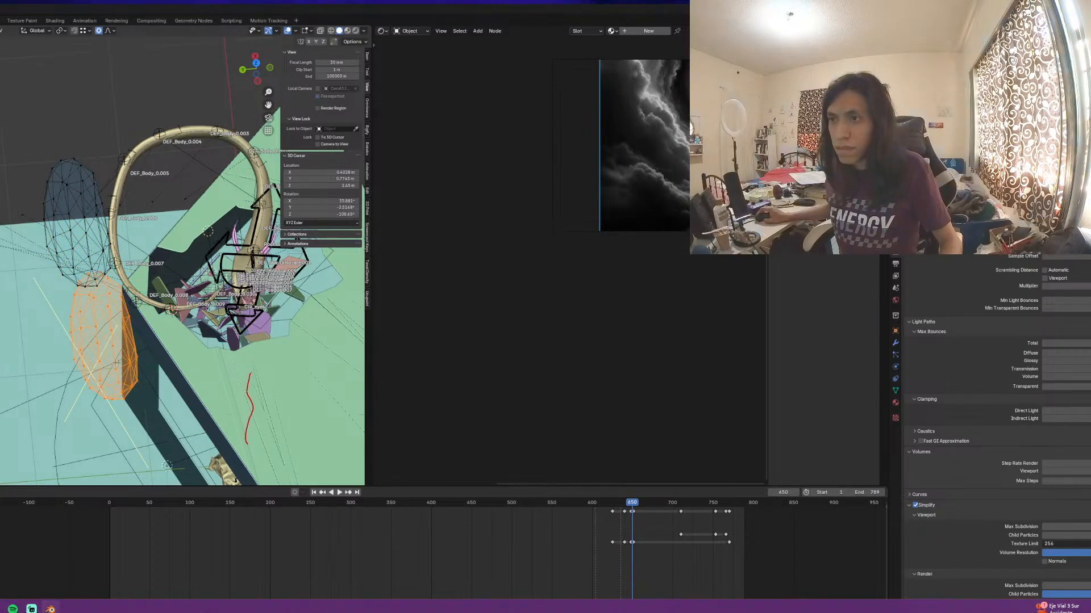
key("r")
left_click(158, 353)
Pull the diagonal copy's vertices with proportional editing to flatten and bend it beside the lower curve of the snake's body
left_click(114, 322)
key("g")
left_click(116, 318)
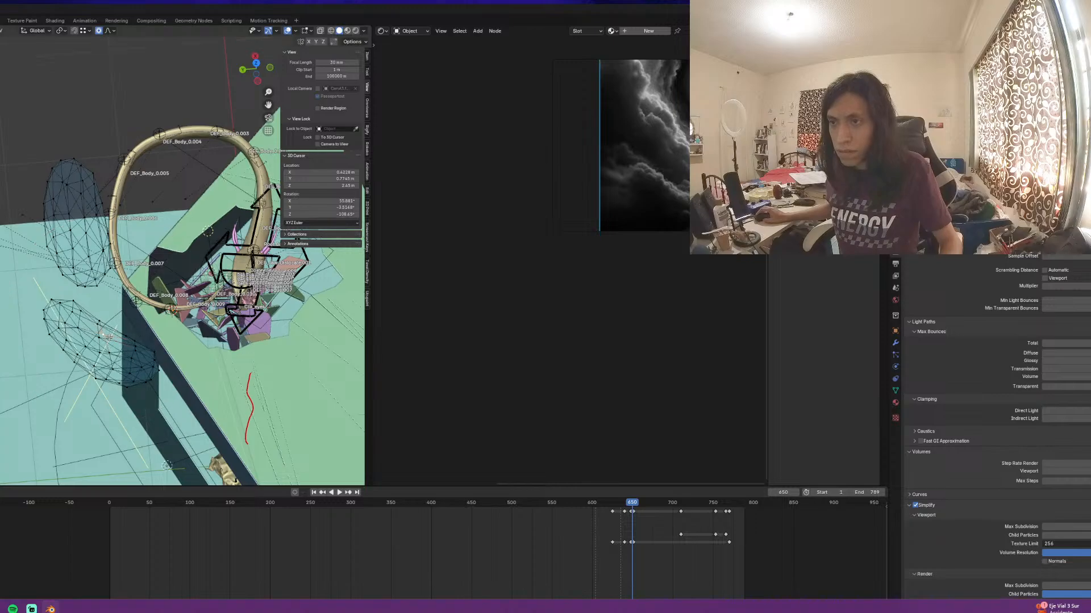
left_click(96, 325)
key("g")
left_click(107, 314)
key("g")
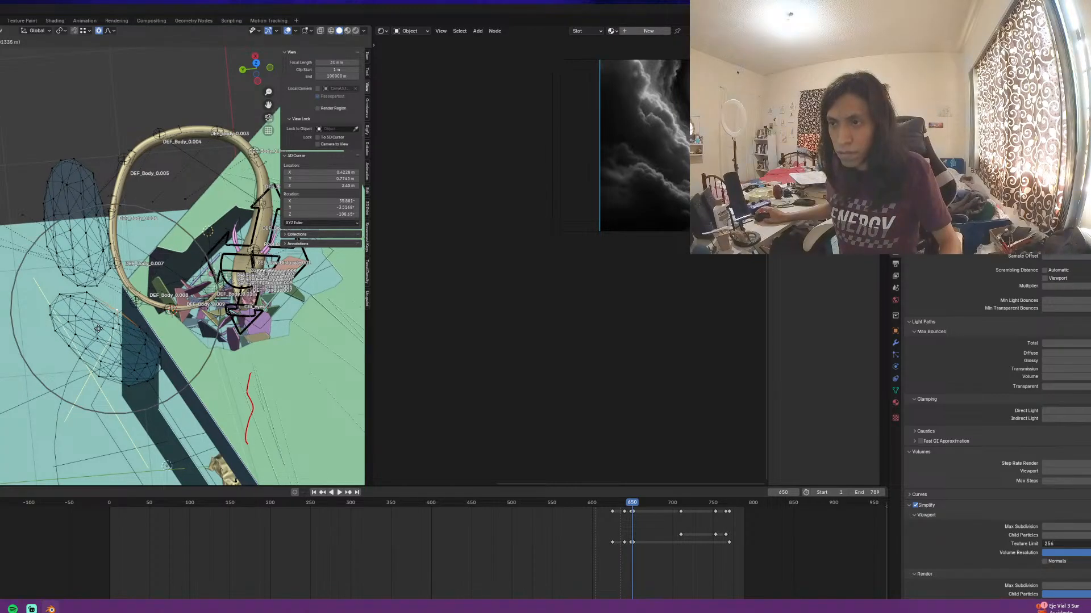
left_click(89, 339)
key("g")
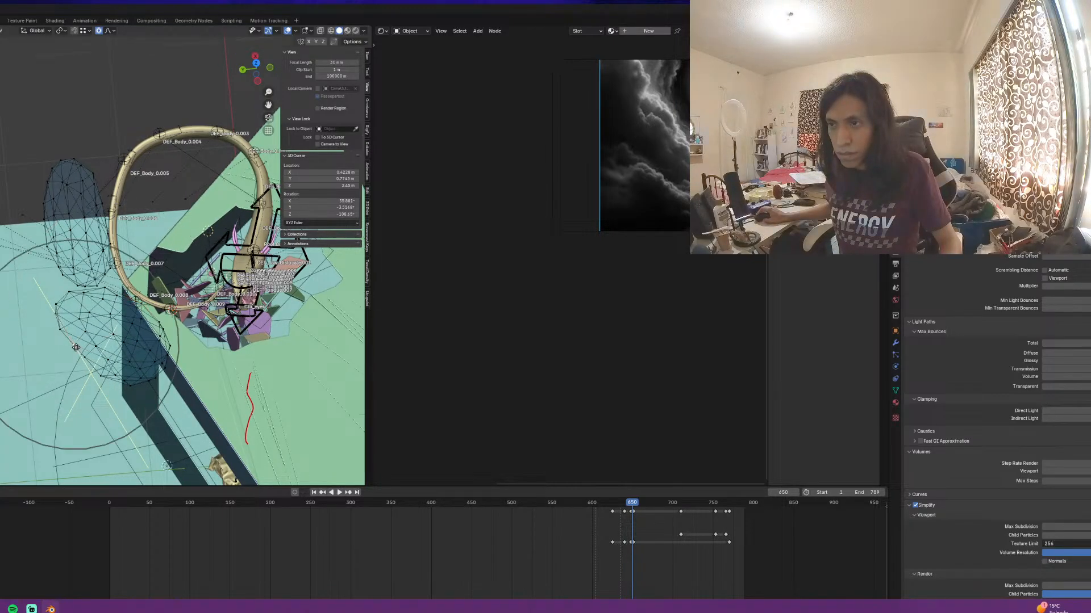
left_click(89, 344)
key("g")
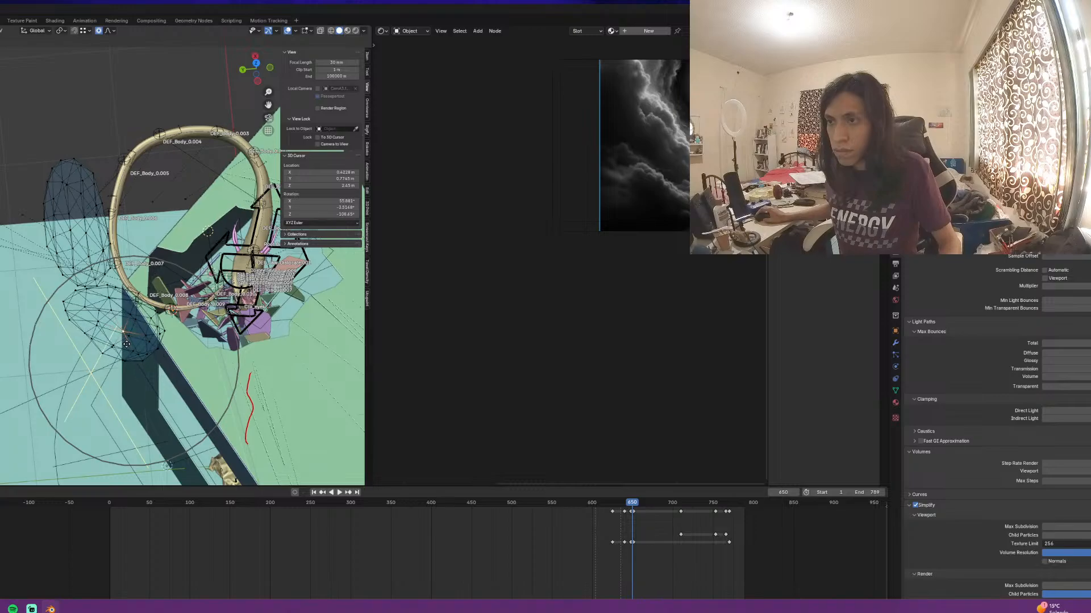
left_click(135, 330)
key("g")
left_click(158, 328)
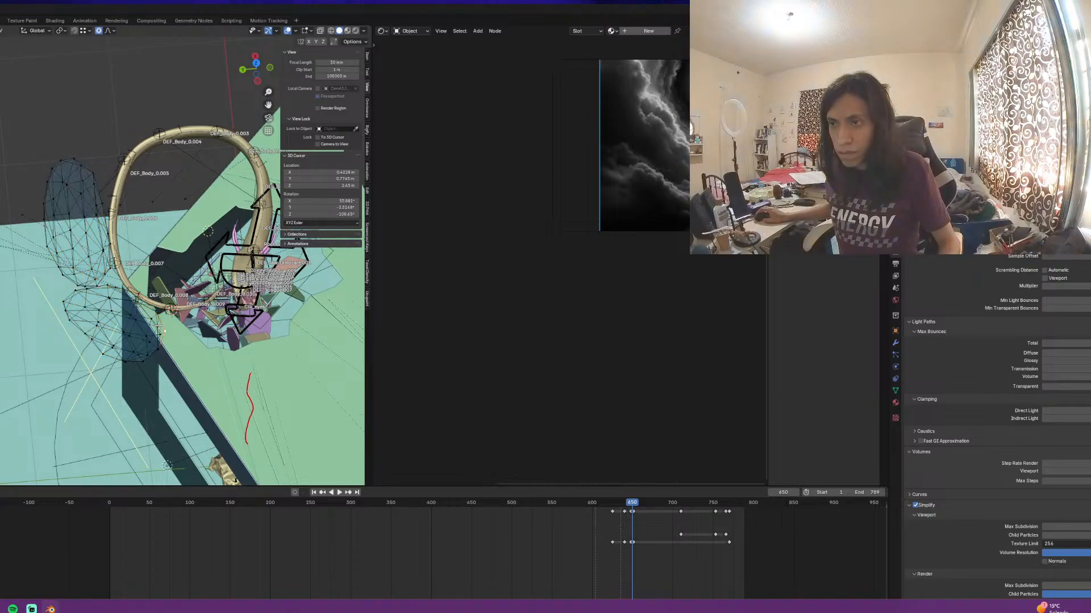
Duplicate the whole diagonal lobe, place the copy beneath the snake's tail, and pull its vertices to reshape it
key("l")
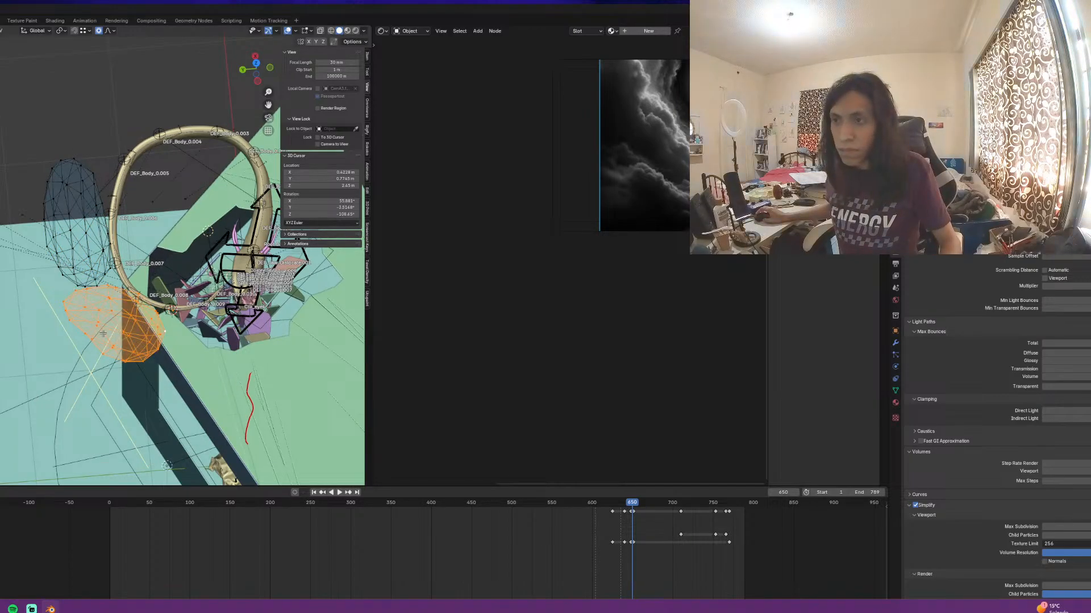
key("g")
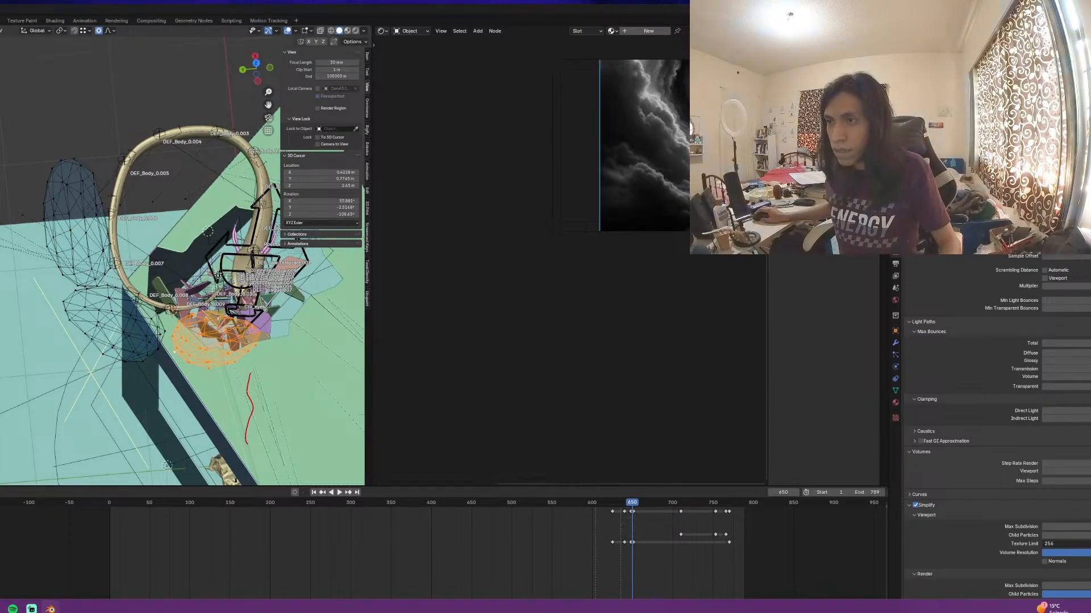
left_click(221, 311)
key("g")
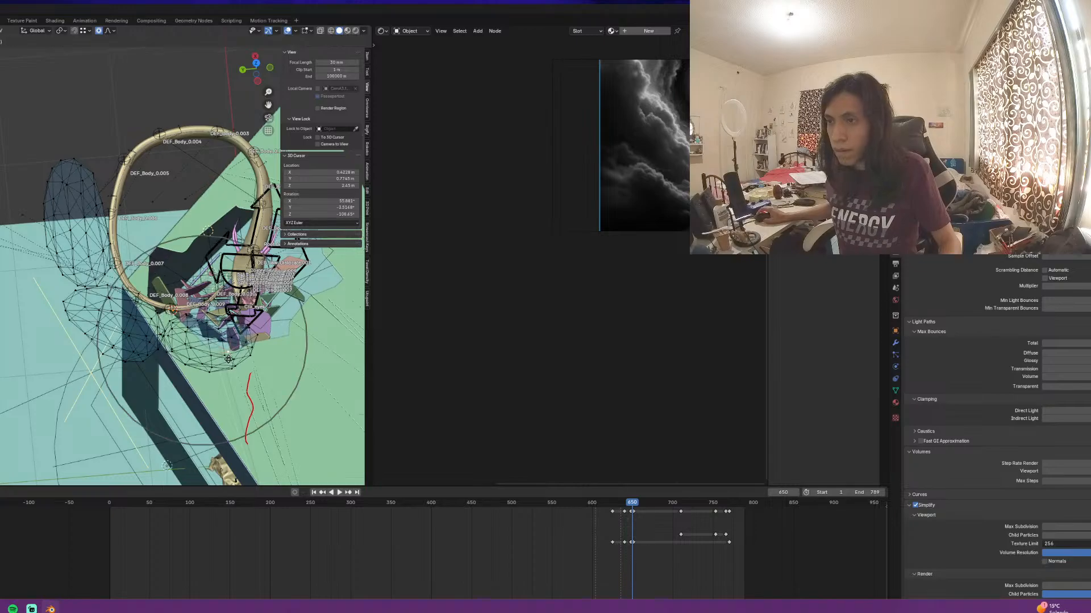
left_click(243, 353)
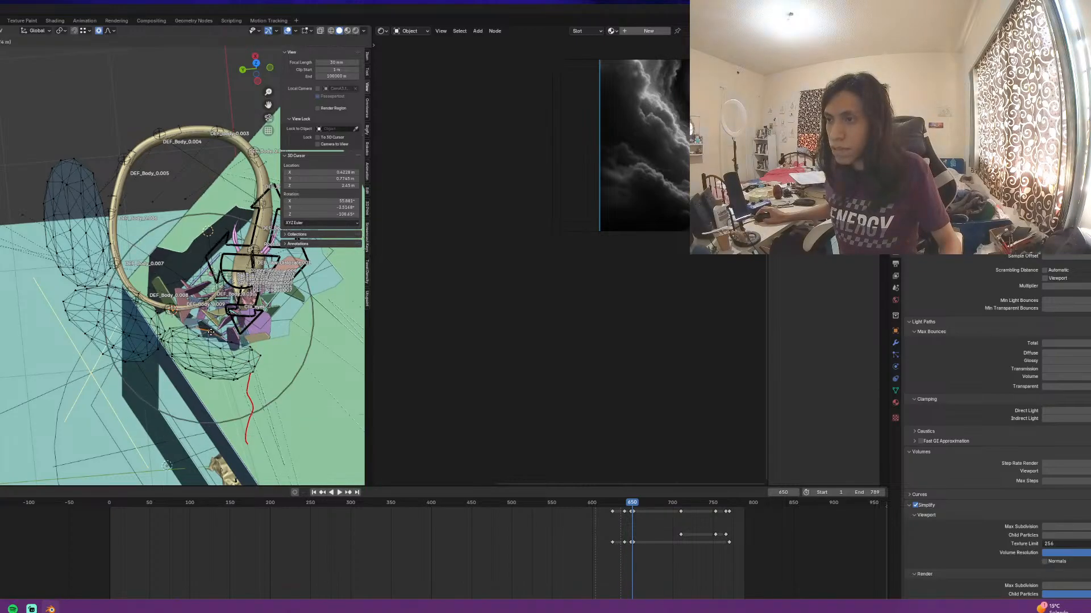
Place another copy of the lobe outside the snake's coil at the end of the cloud and rotate it
middle_click_drag(243, 354, 50, 288)
key("g")
left_click(162, 256)
scroll(191, 275, "up", 5)
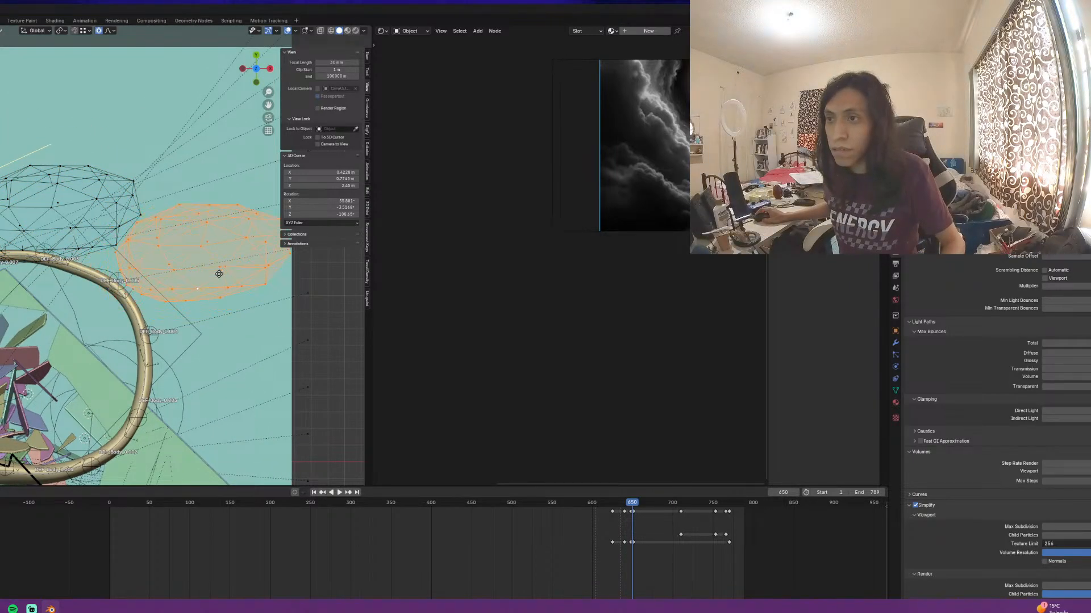
key("r")
middle_click_drag(156, 360, 143, 102)
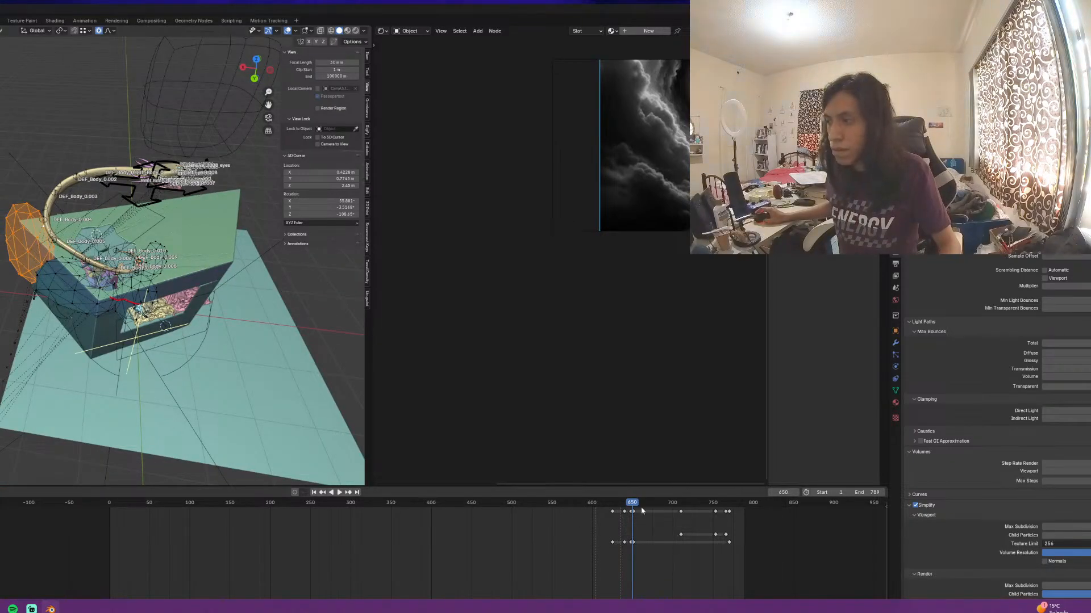
Play the animation through the scene camera and check how the cloud lobes frame the snake
middle_click_drag(165, 370, 154, 338)
scroll(154, 338, "up", 4)
key("KP_0")
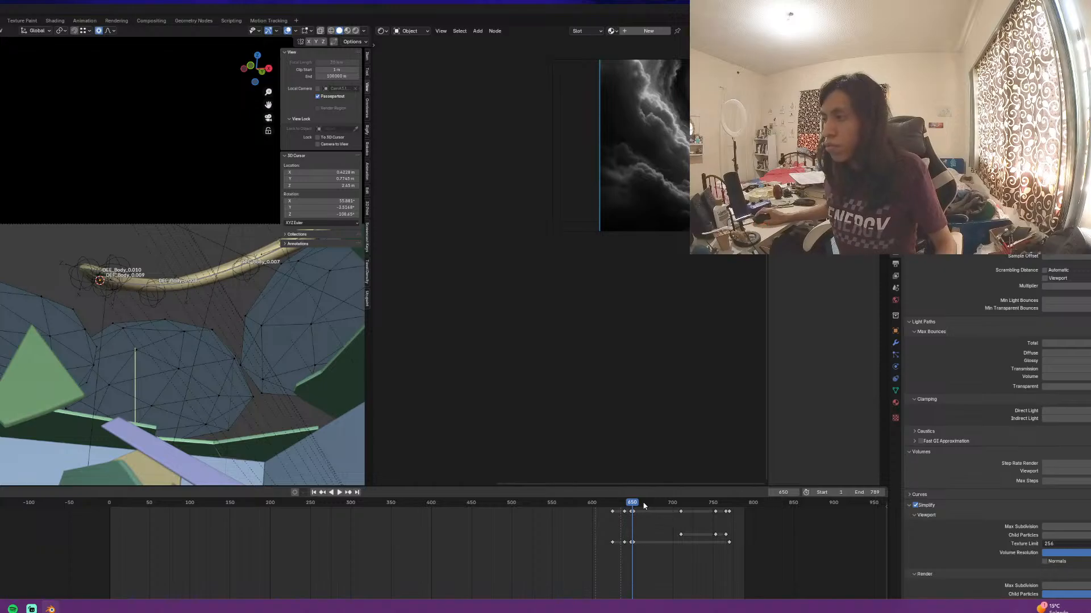
key("space")
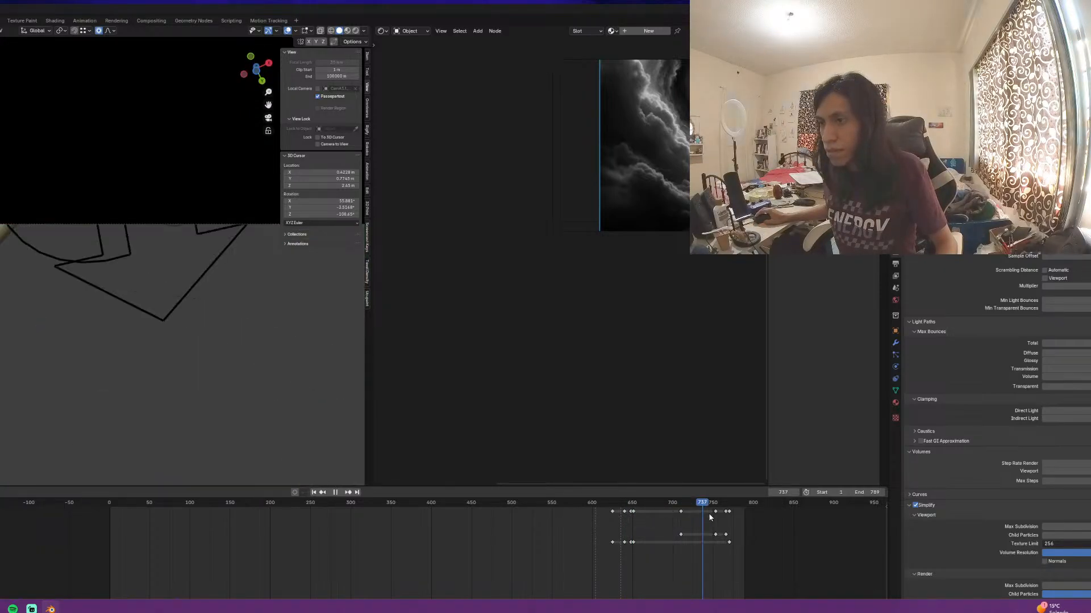
key("space")
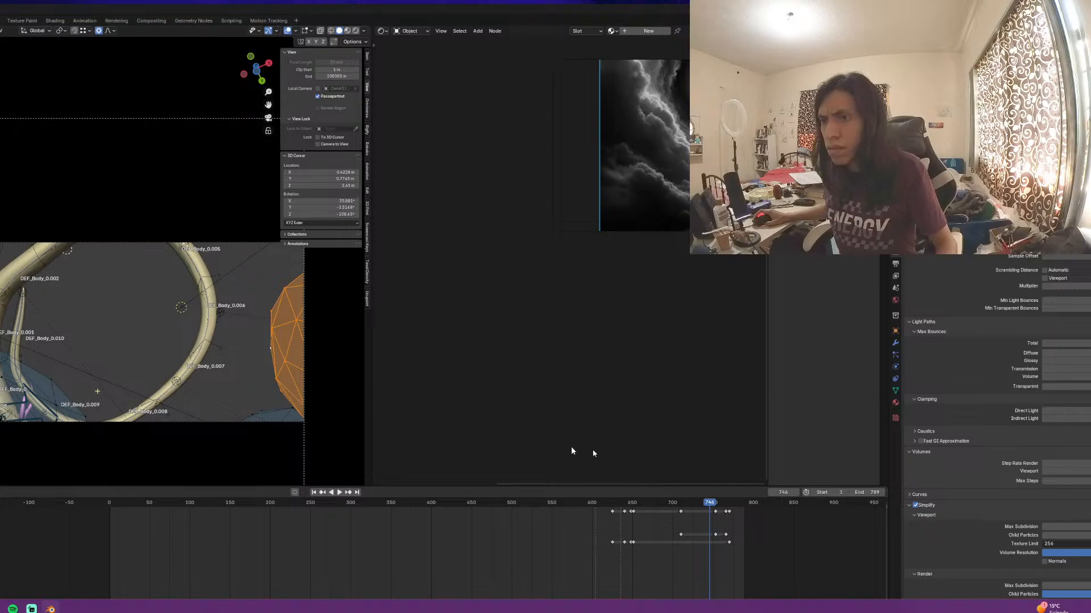
key("space")
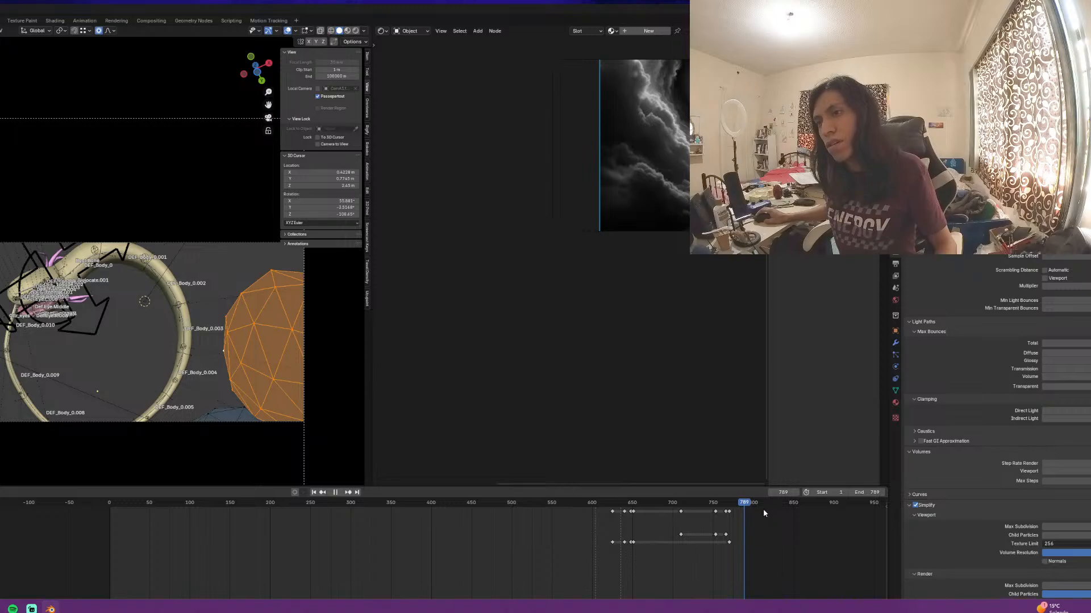
left_click(609, 503)
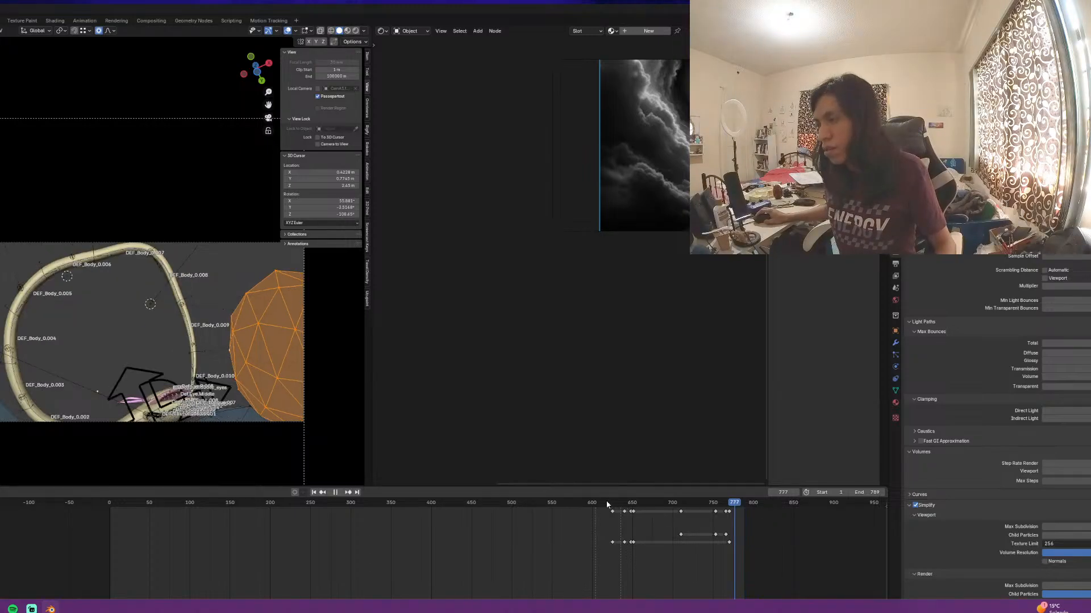
key("space")
Replay the animation outside the camera view and stop it at frame 651
middle_click_drag(142, 284, 120, 340)
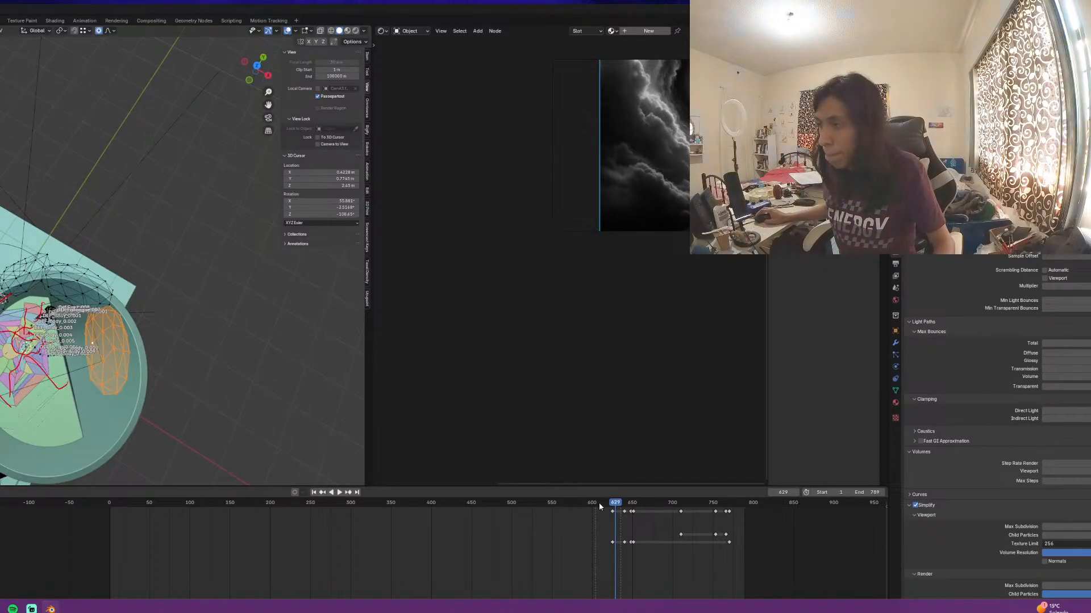
key("space")
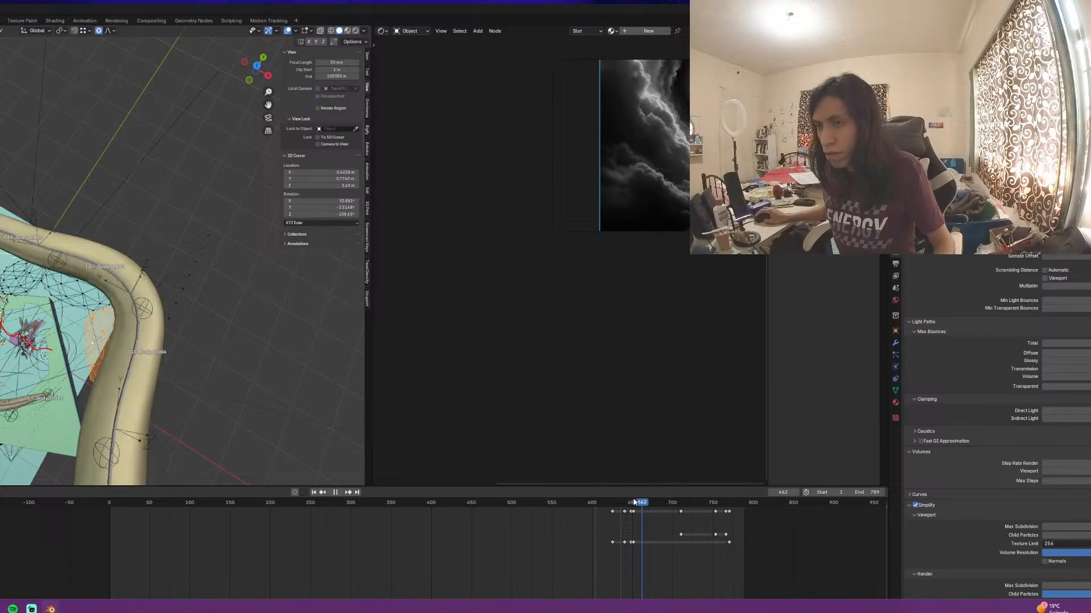
left_click(634, 502)
key("space")
Pull an inner-edge vertex of the newest lobe to reshape it along the snake's coil
middle_click_drag(123, 379, 71, 311)
left_click(57, 348)
key("g")
left_click(77, 368)
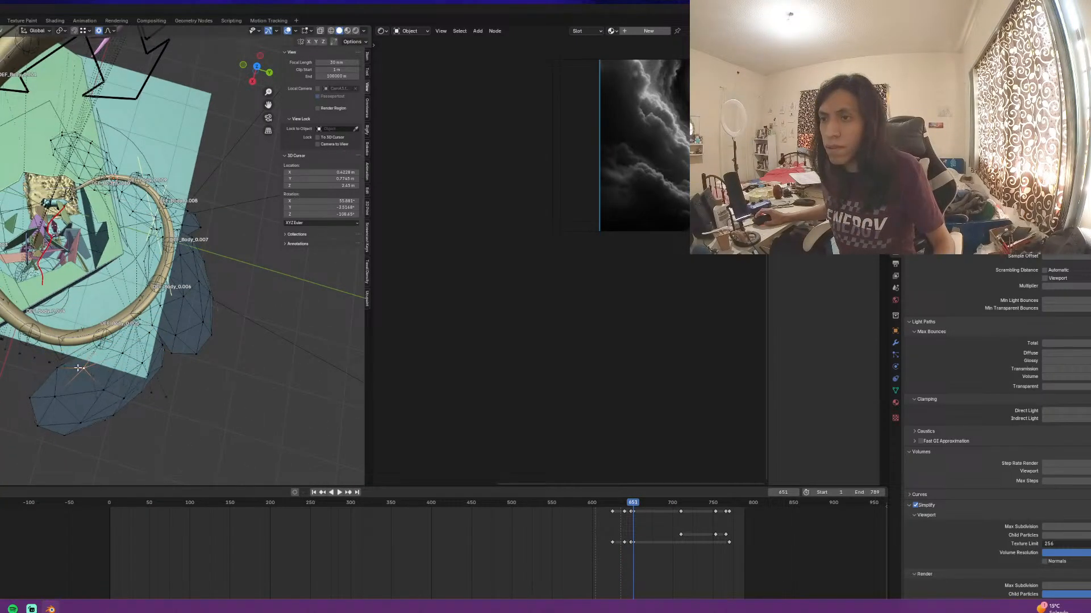
middle_click_drag(33, 401, 22, 280)
Examine the overall cloud shape around the snake in Object Mode and return to editing the mesh
key("Tab")
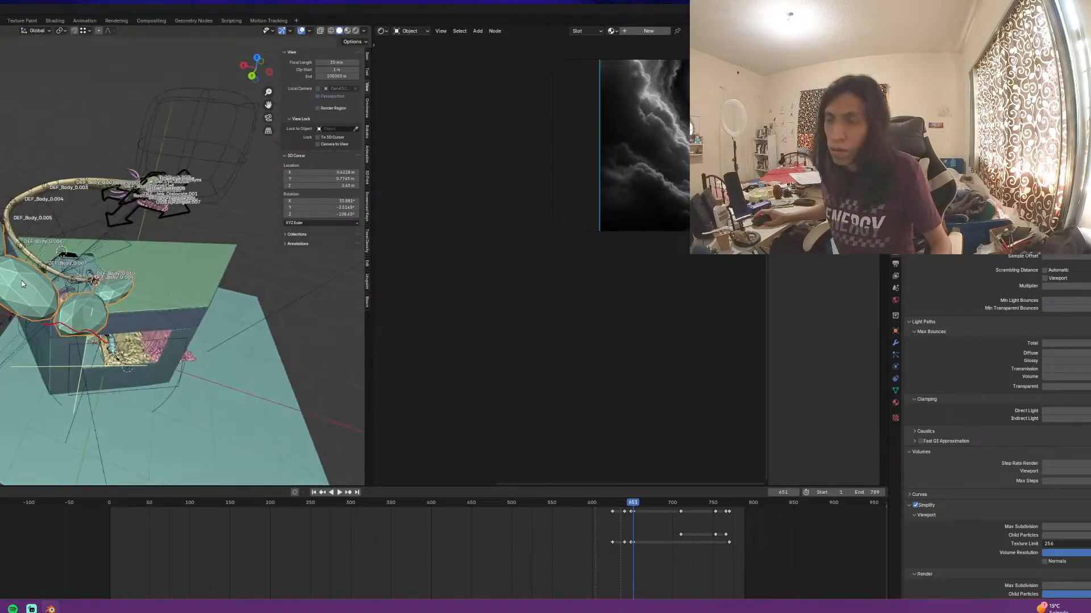
scroll(21, 327, "down", 3)
middle_click_drag(20, 328, 18, 357)
scroll(18, 356, "up", 3)
middle_click_drag(62, 277, 50, 281)
scroll(49, 281, "up", 3)
key("Tab")
scroll(49, 281, "up", 2)
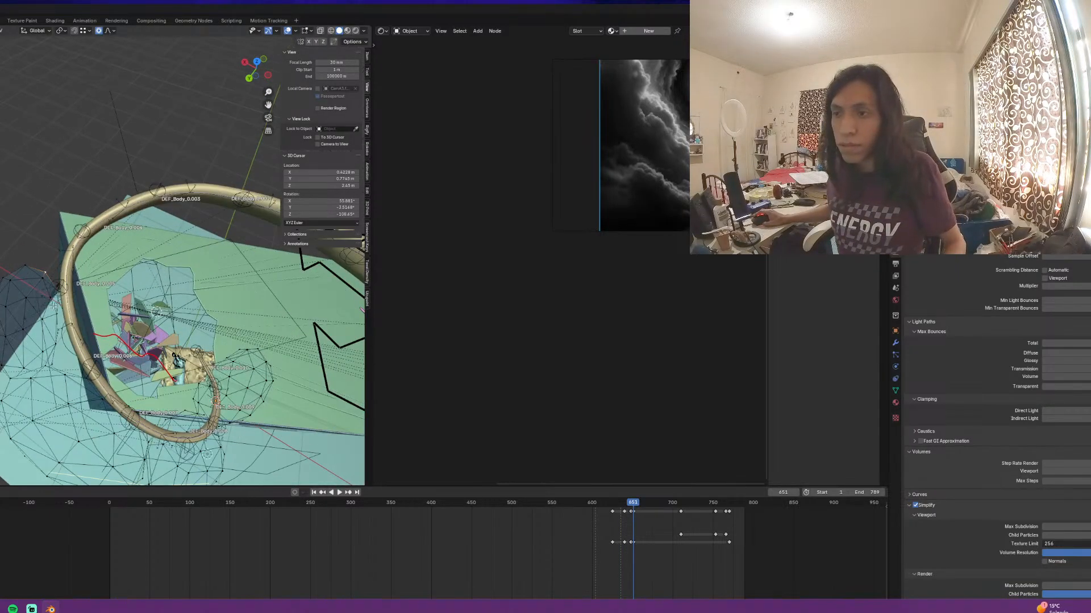
Add another sphere to the cloud mesh and scale it beside the snake's upper coil
scroll(27, 305, "up", 2)
key("a")
middle_click_drag(30, 304, 66, 285)
key("s")
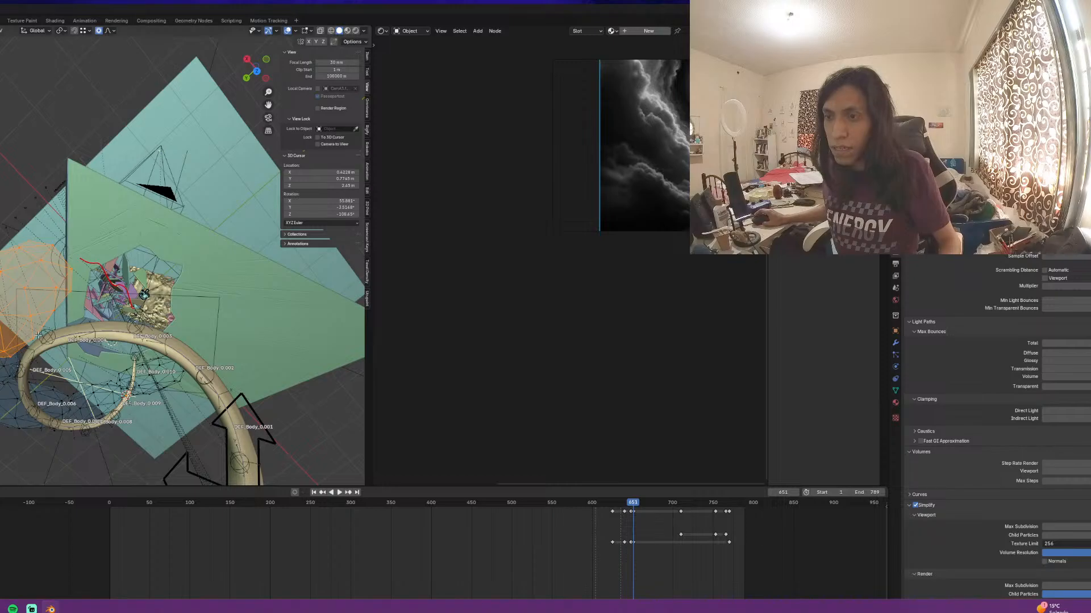
Pull the new sphere's vertices with proportional editing to shape it into an irregular lobe
left_click(38, 335)
key("g")
left_click(36, 321)
left_click(23, 255)
key("g")
left_click(33, 256)
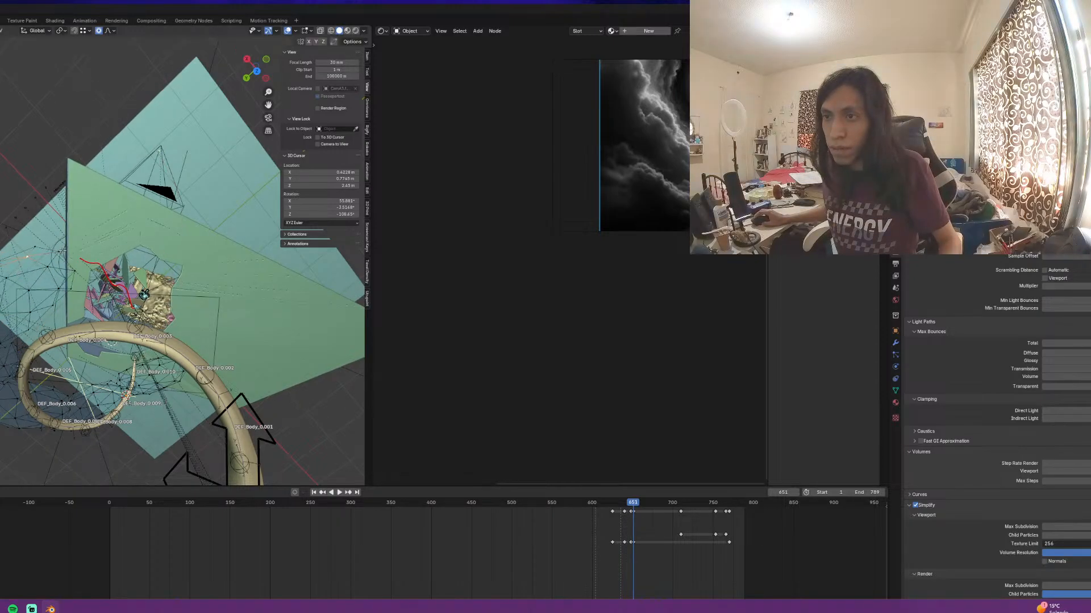
left_click(63, 252)
key("g")
left_click(62, 258)
left_click(22, 273)
key("g")
left_click(19, 271)
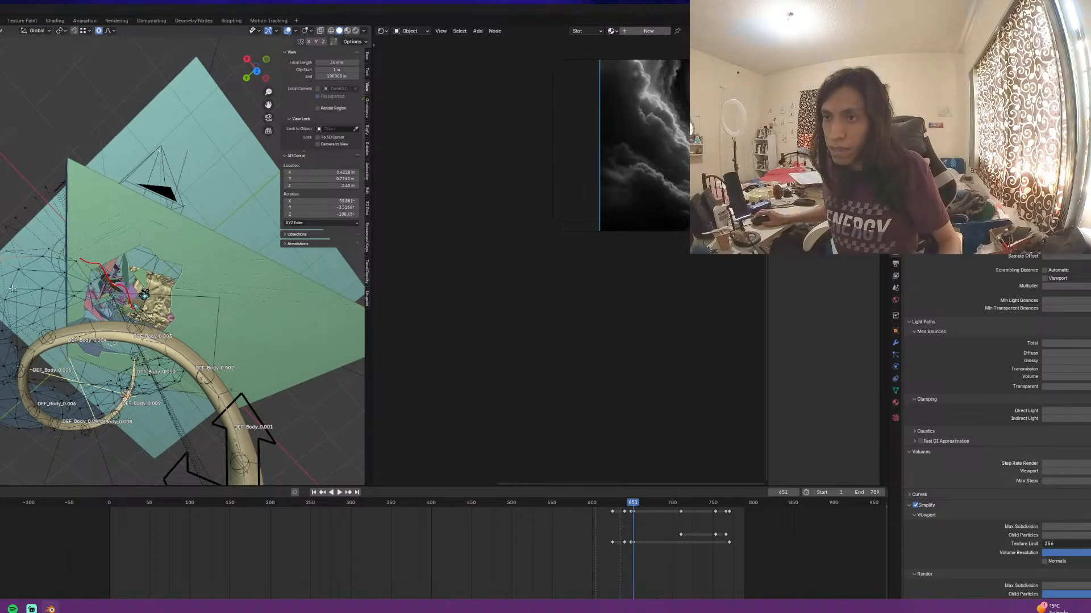
Select the new lobe as a linked piece and move it along the outer side of the snake's upper coil
middle_click_drag(12, 289, 109, 198)
key("g")
key("l")
key("KP_7")
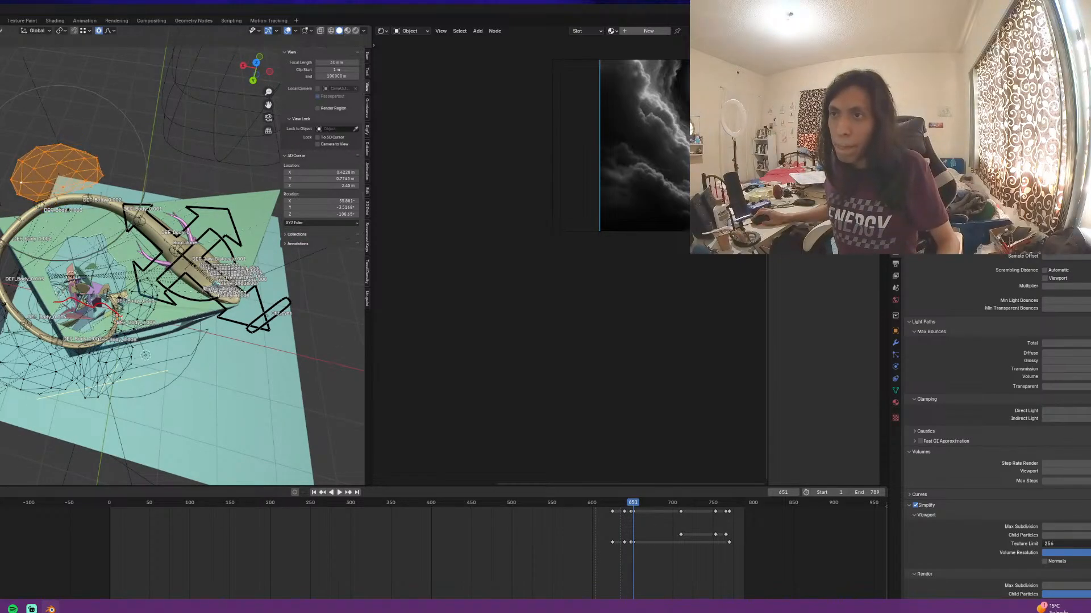
middle_click_drag(38, 278, 77, 277)
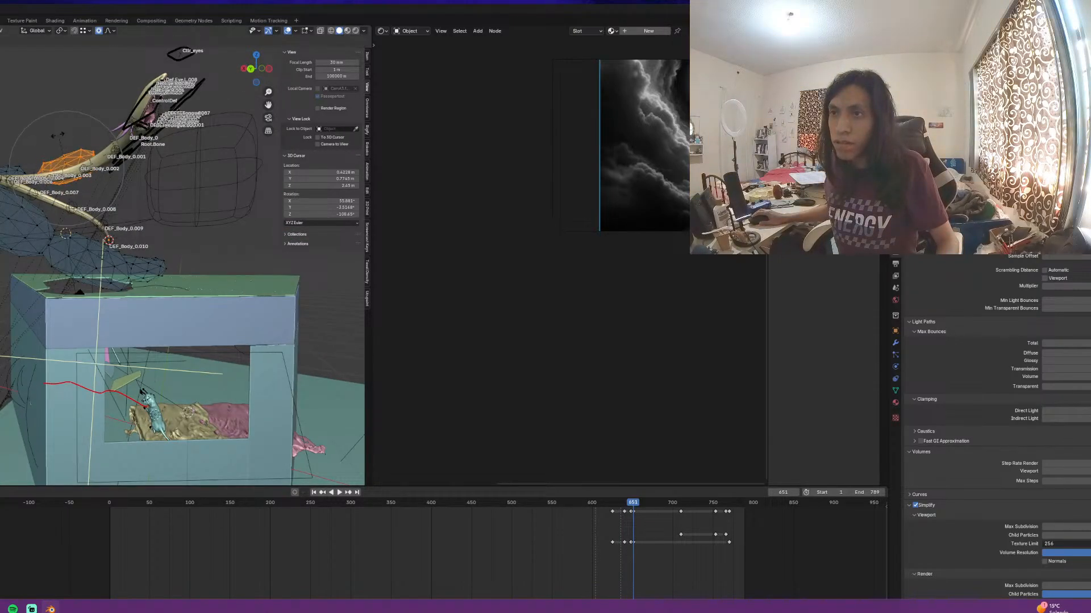
Pull the upper lobe's vertices from a side view so it follows the top of the snake's body
scroll(84, 224, "up", 5)
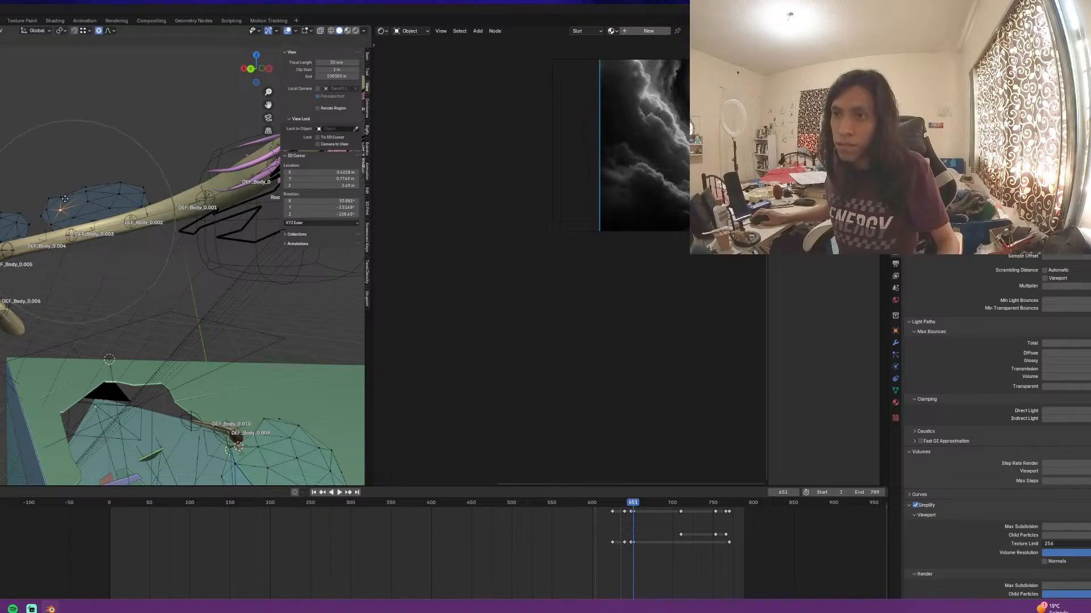
left_click(104, 257)
key("g")
left_click(102, 230)
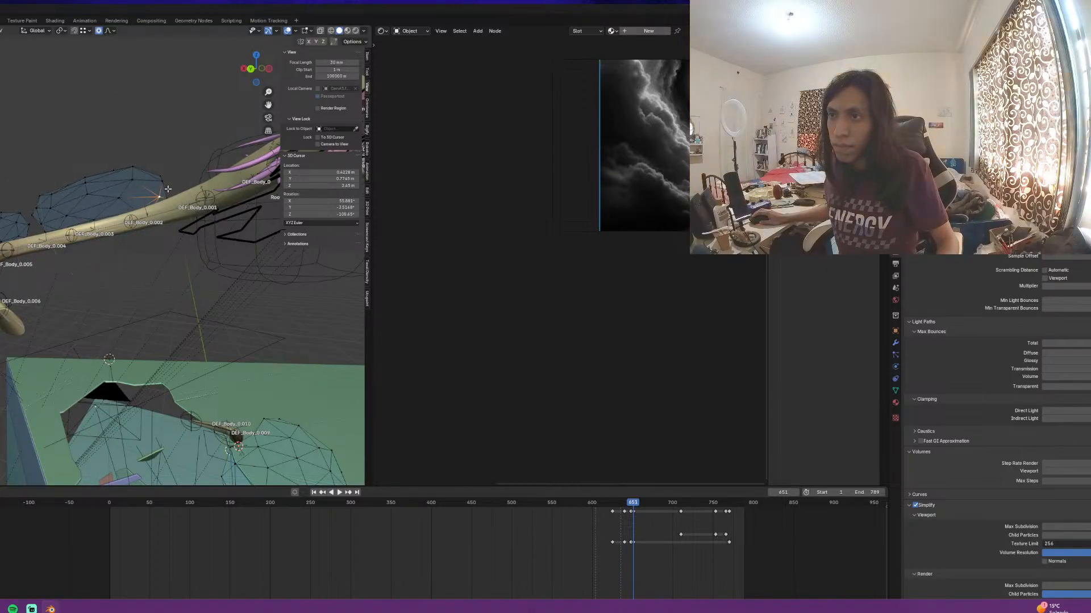
key("g")
key("g")
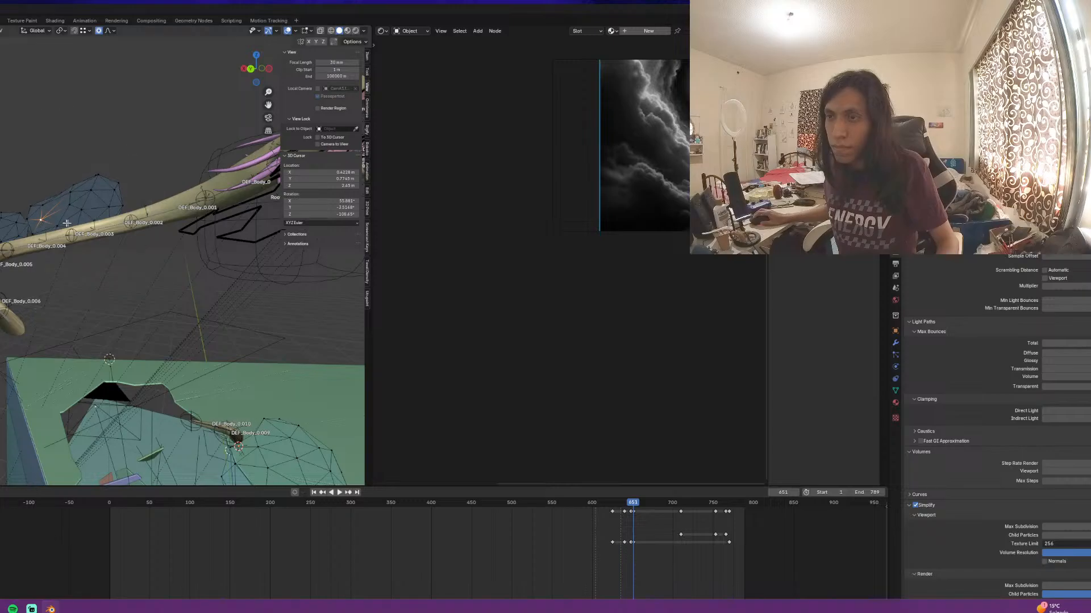
Reshape the upper lobe's outline from above by pulling its vertices around the outside of the coil
middle_click_drag(67, 223, 120, 276)
scroll(120, 276, "down", 2)
left_click(67, 231)
key("g")
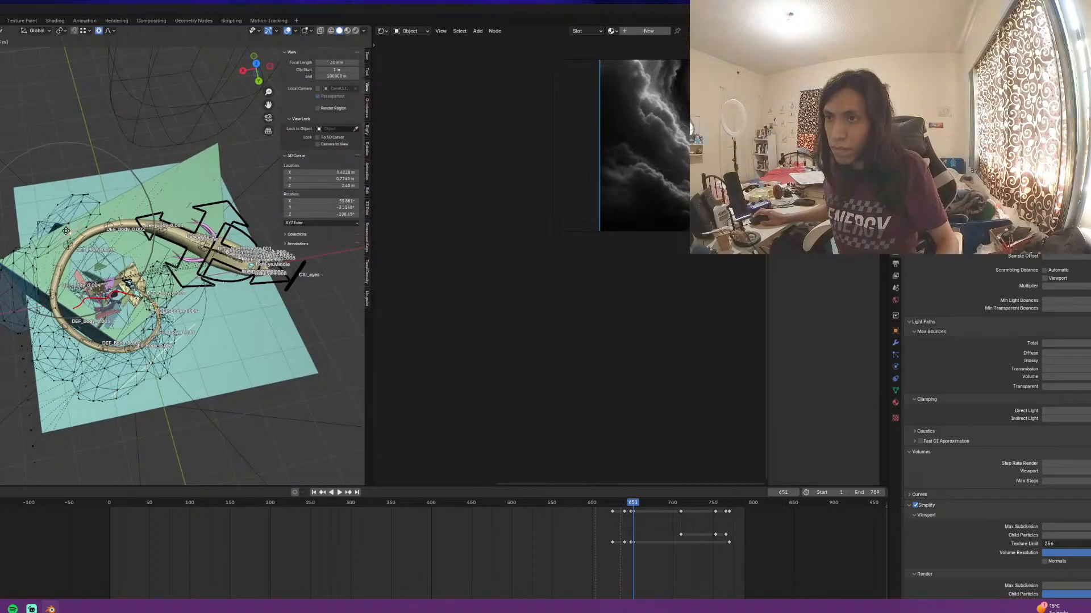
left_click(66, 231)
left_click(61, 225)
key("g")
left_click(69, 215)
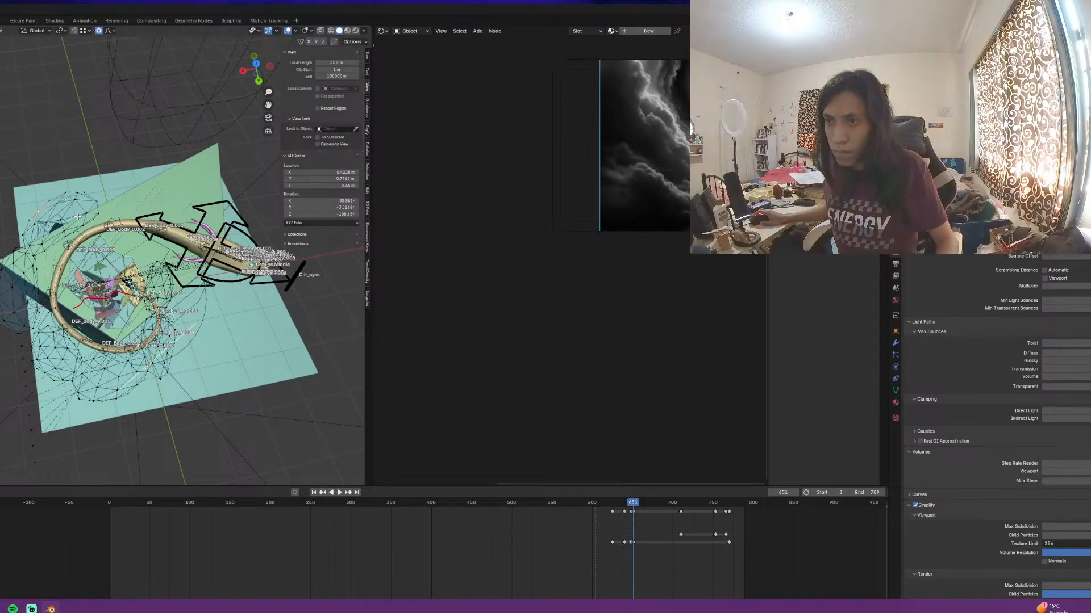
Duplicate the whole upper lobe and place the copy beside it, closer to the snake's head
key("l")
middle_click_drag(77, 216, 1, 325, "shift")
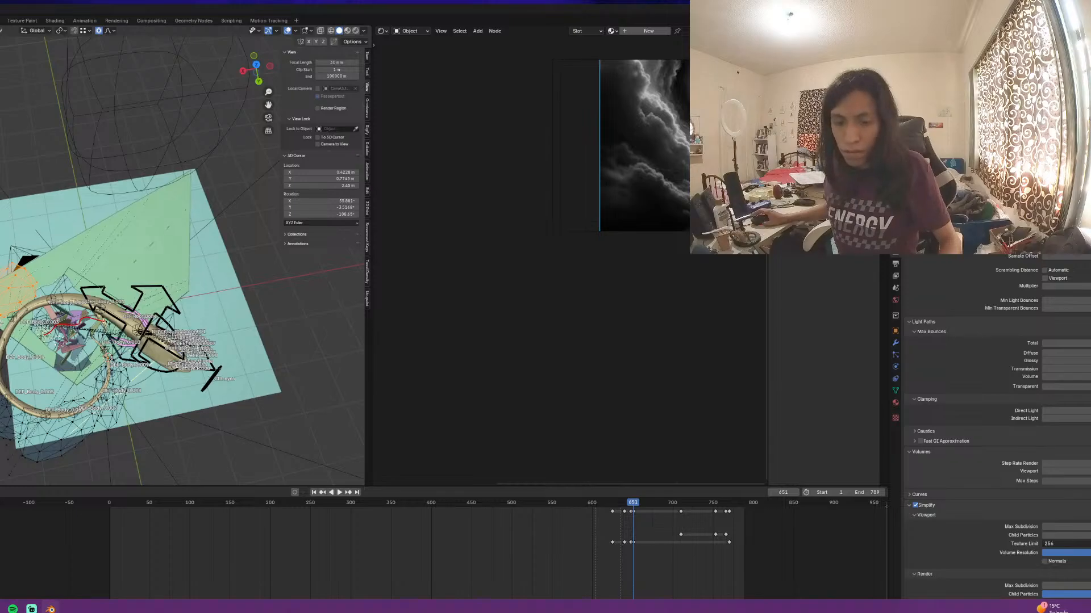
key("g")
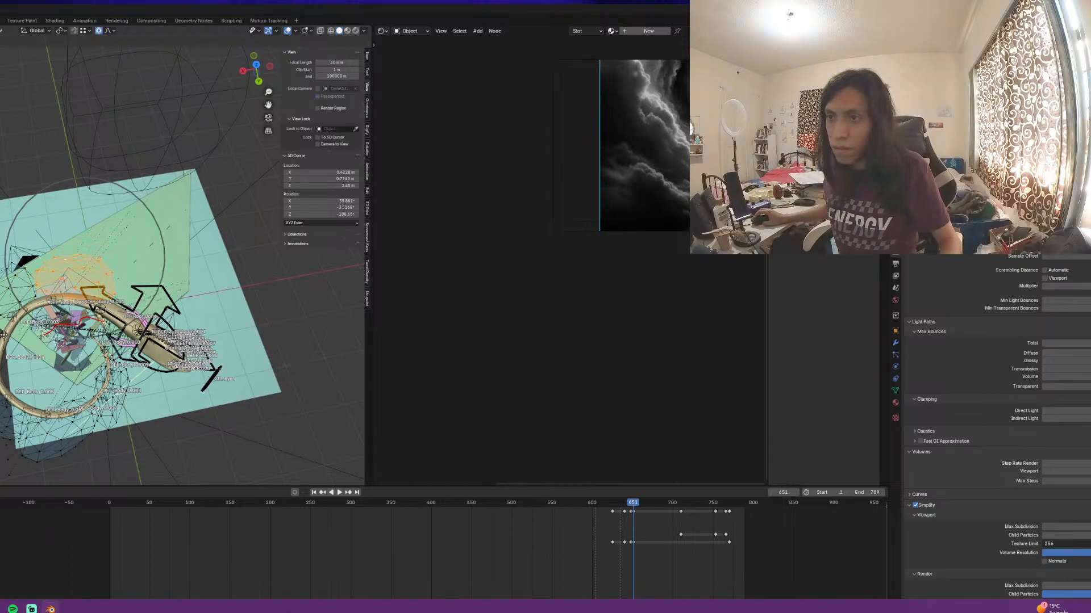
left_click(4, 335)
Pull the copied lobe's vertices from above so its outline bulges around the outer side of the snake's upper coil
left_click(97, 273)
key("g")
left_click(96, 257)
left_click(108, 264)
key("g")
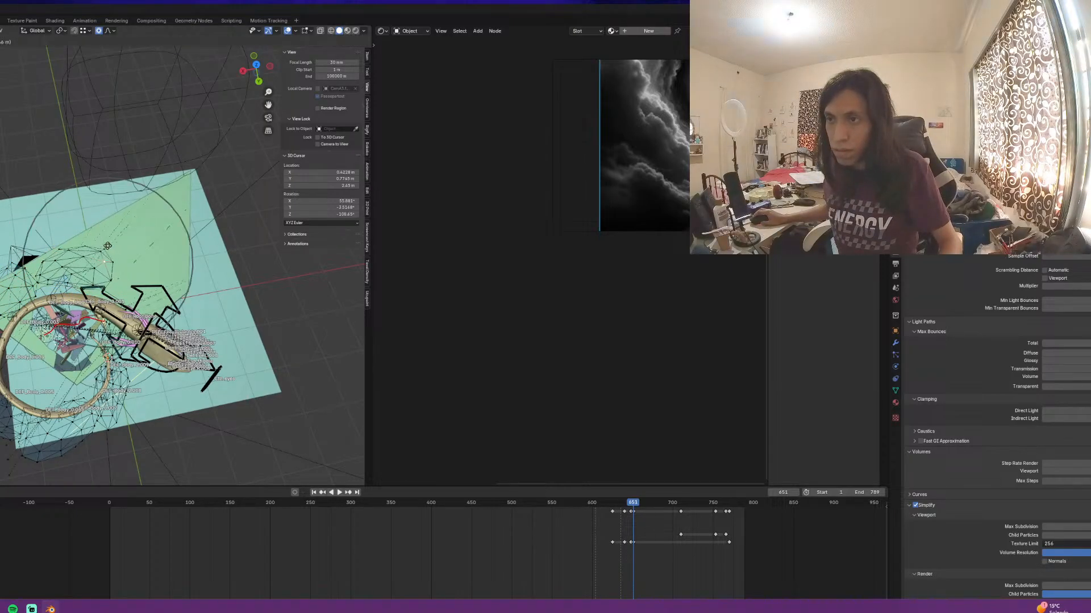
left_click(28, 267)
left_click(55, 252)
key("g")
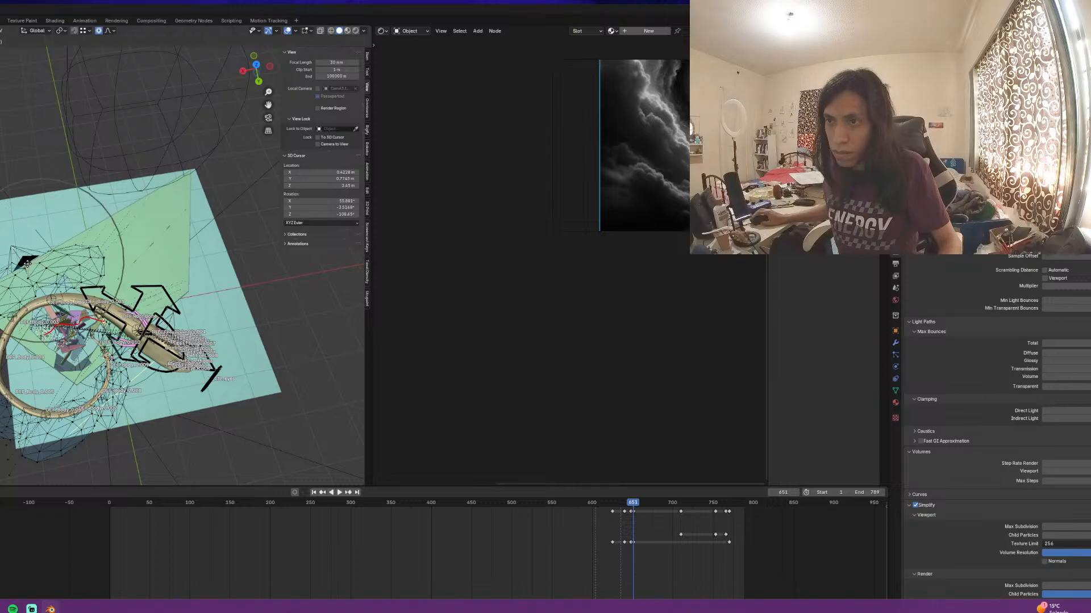
left_click(25, 267)
Duplicate the whole linked lobe, then rotate and place the copy beside the snake's head
key("l")
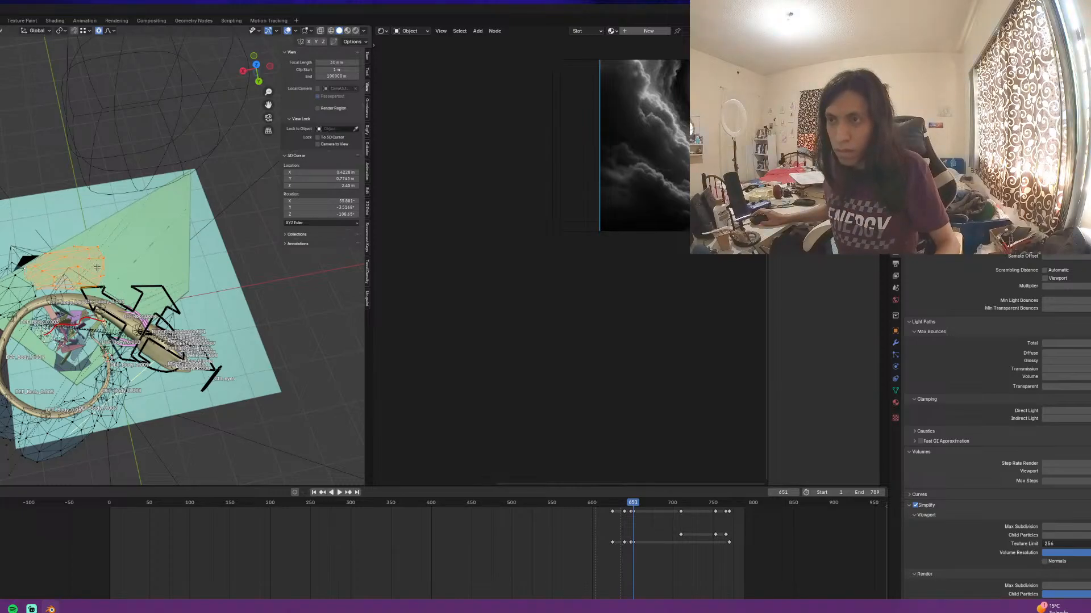
key("g")
key("r")
left_click(64, 220)
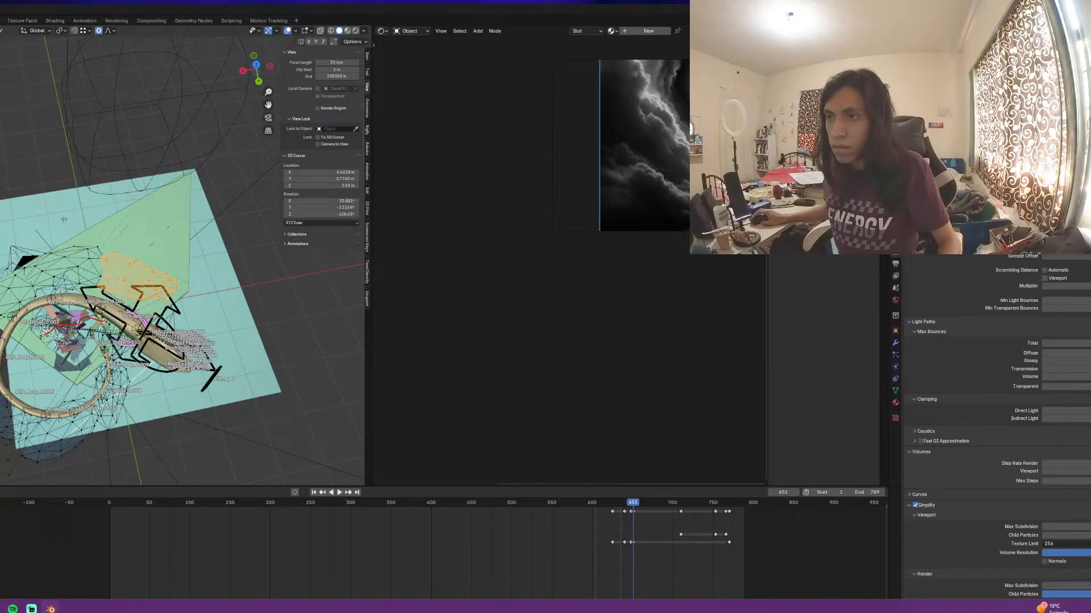
Reshape the new lobe beside the head by pulling its end, outer and inner vertices around the coil
left_click(178, 281)
key("g")
left_click(173, 311)
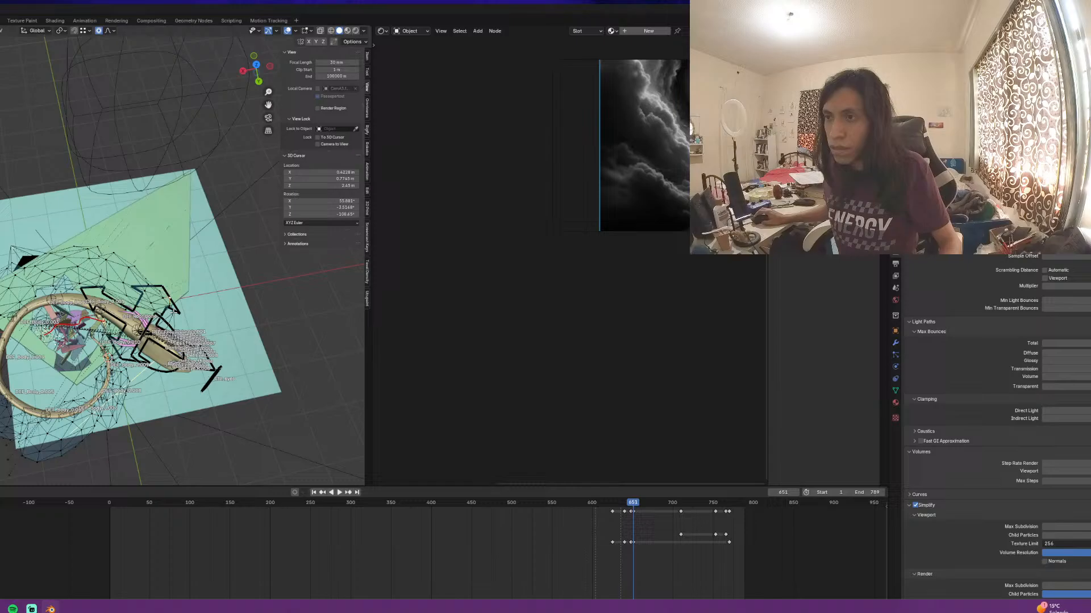
left_click(143, 280)
key("g")
left_click(164, 259)
left_click(141, 294)
key("g")
left_click(133, 300)
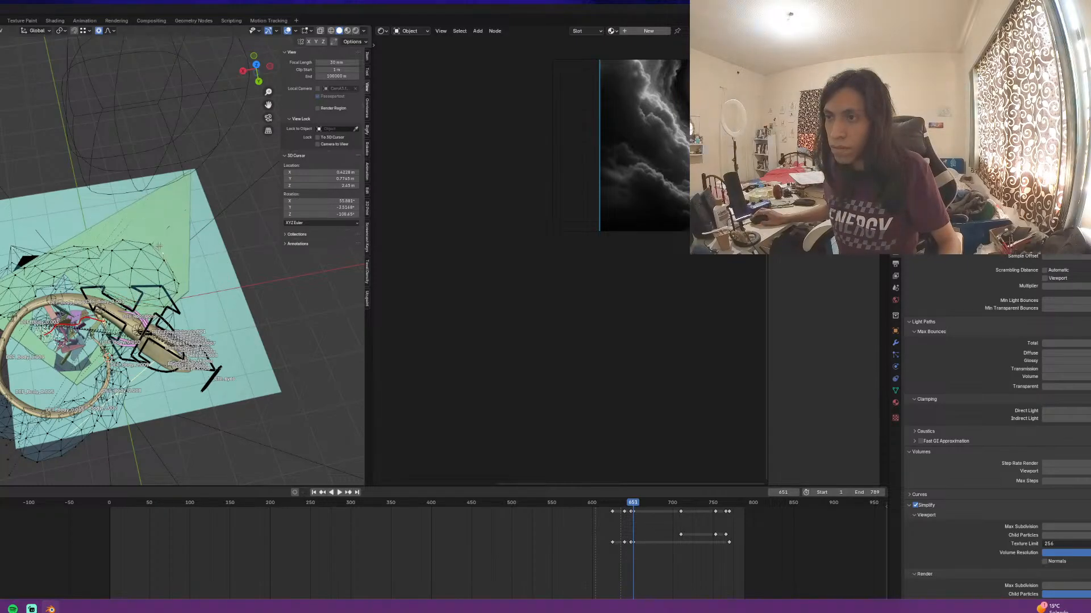
Raise the new lobe's top vertices from a side view so it rises above the snake's head
middle_click_drag(159, 245, 152, 260)
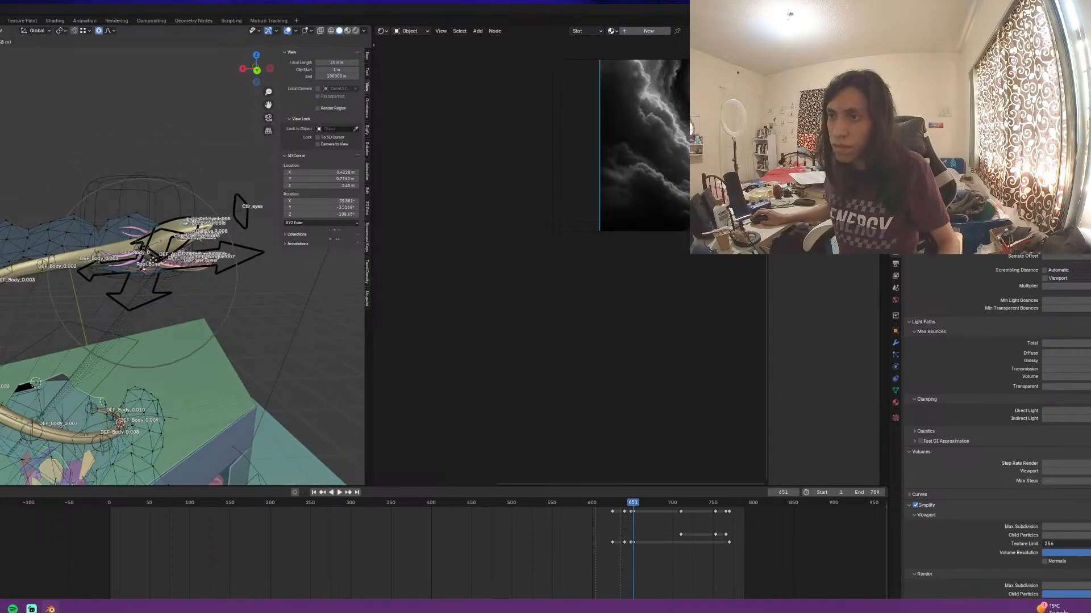
key("g")
left_click(174, 205)
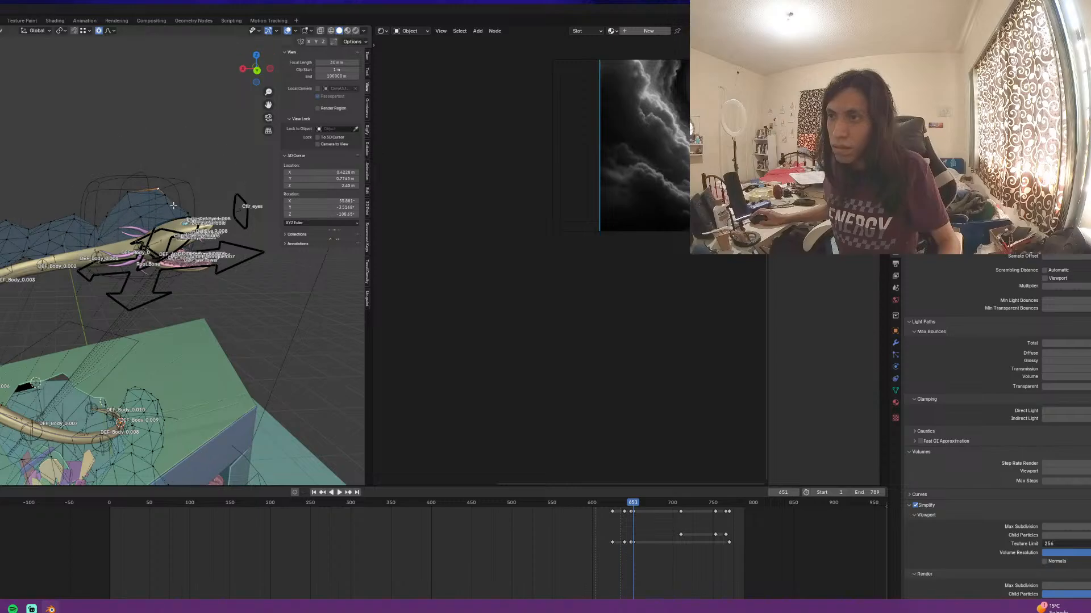
Select the rounded box object around the snake's head and scale its mesh up to enclose the whole snake and cloud
scroll(149, 220, "down", 3)
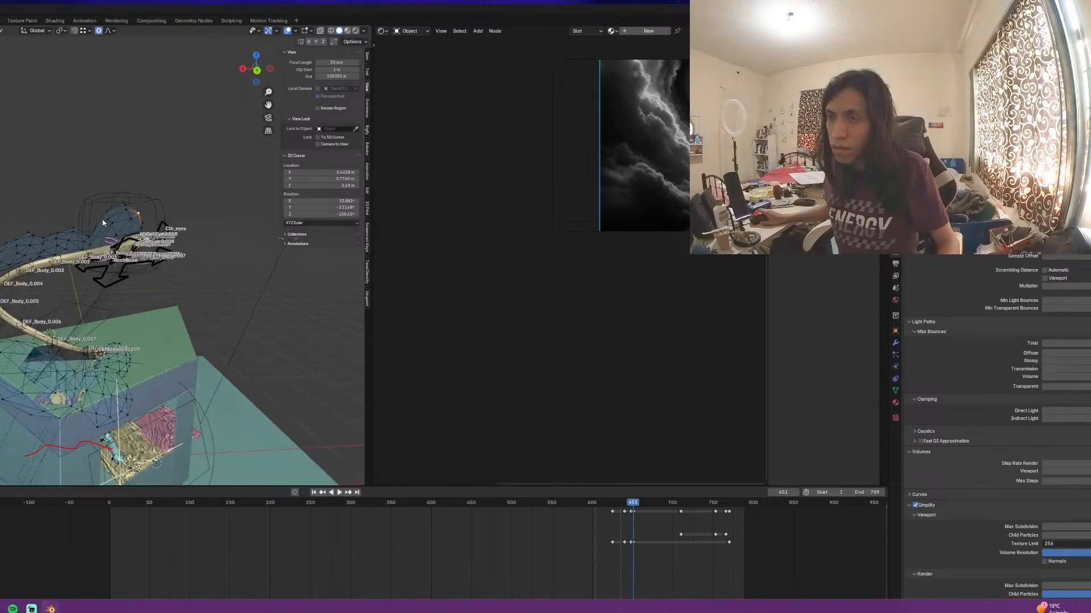
key("Tab")
left_click(136, 201)
scroll(140, 221, "down", 3)
key("Tab")
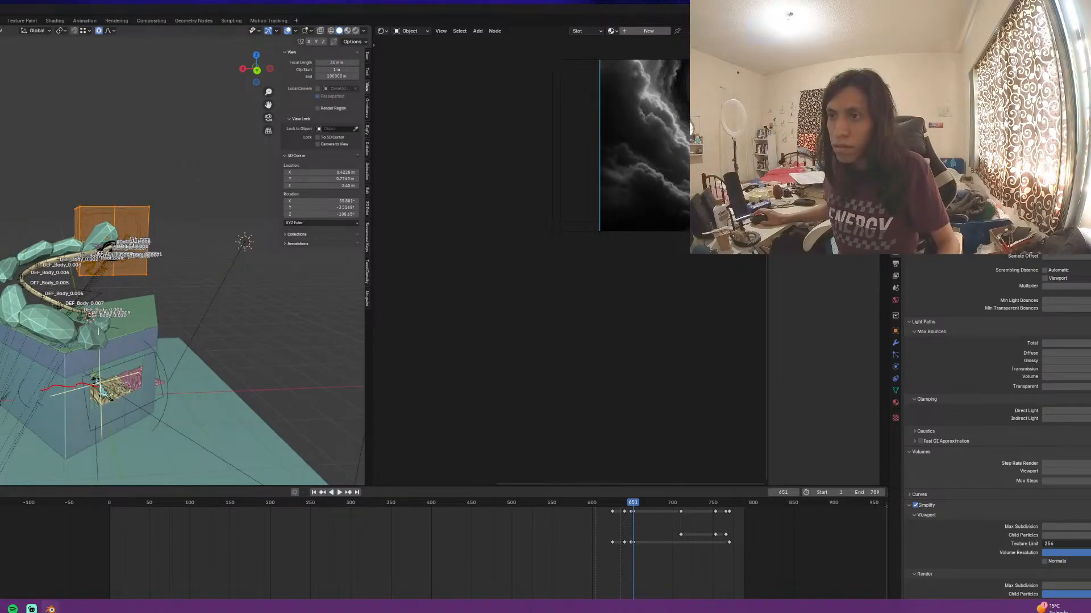
key("s")
left_click(170, 258)
key("Tab")
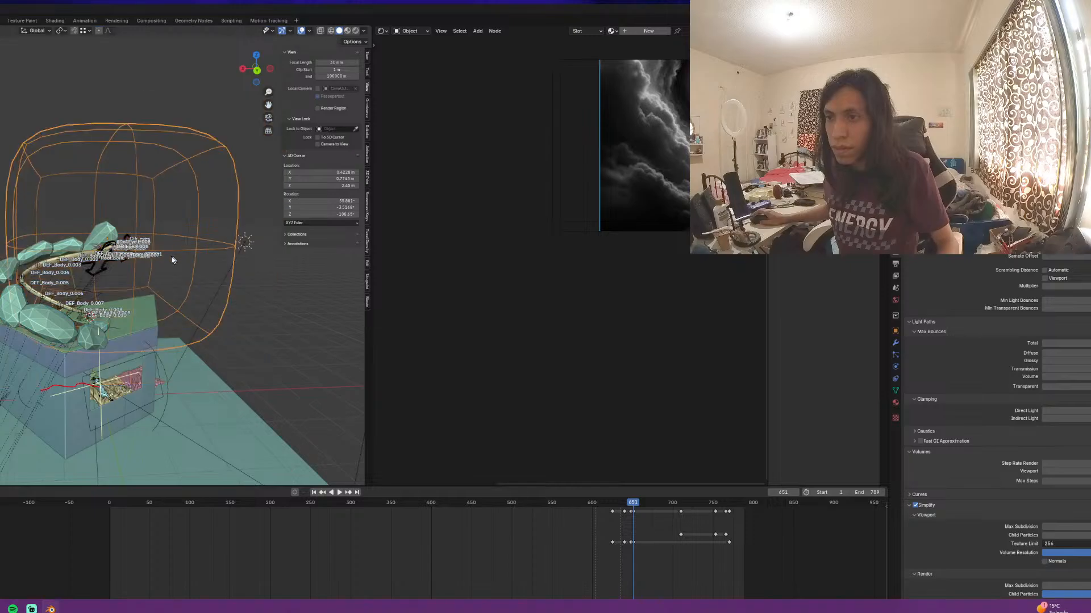
Raise the enclosing box's top vertices along the Z axis to make it a tall column above the scene
middle_click_drag(171, 258, 161, 289)
left_click(19, 266)
scroll(256, 313, "down", 5)
scroll(161, 290, "down", 2)
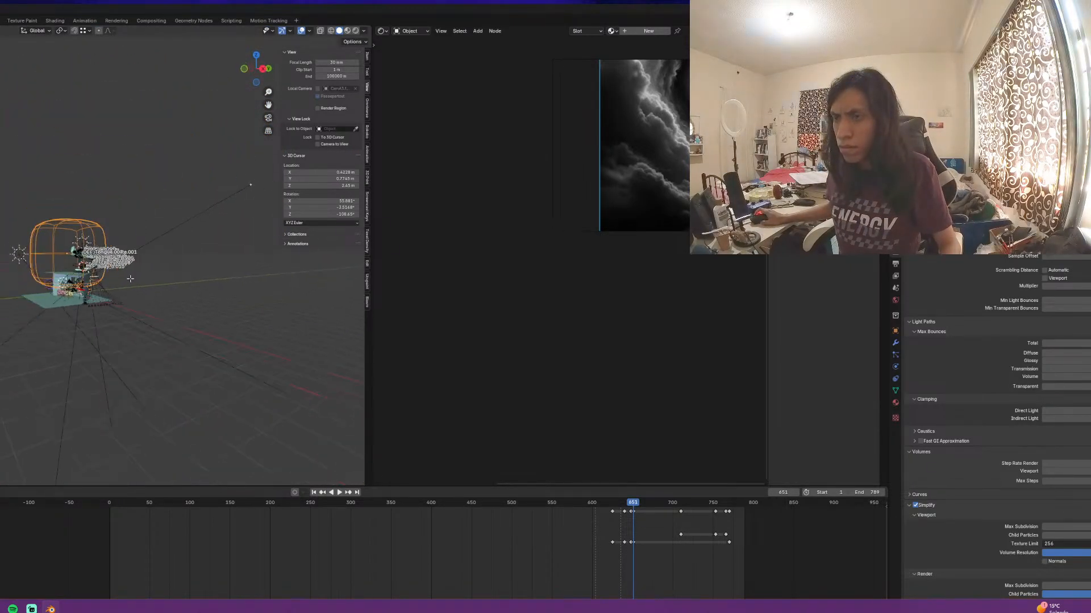
key("Tab")
left_click_drag(7, 170, 149, 234)
middle_click_drag(137, 250, 94, 270)
key("g")
key("z")
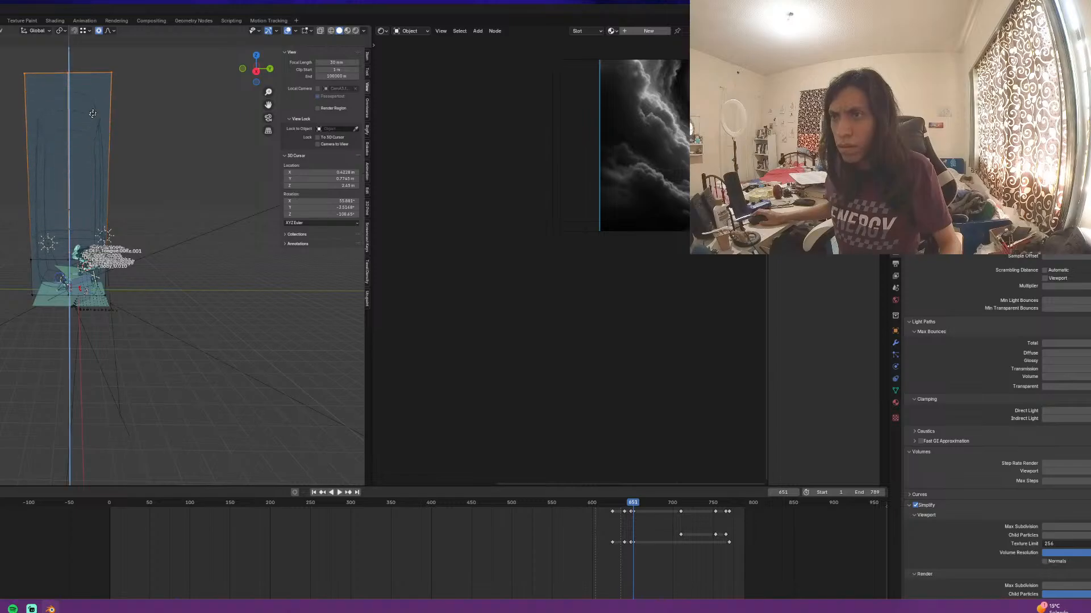
left_click(92, 117)
key("Tab")
Return to editing the cloud mesh and pull the end of the lobe nearest the snake's head inward from above
middle_click_drag(92, 118, 96, 254)
scroll(73, 257, "up", 5)
middle_click_drag(72, 259, 50, 267)
scroll(94, 283, "up", 3)
left_click(88, 283)
scroll(80, 283, "up", 2)
scroll(85, 318, "up", 4)
key("Tab")
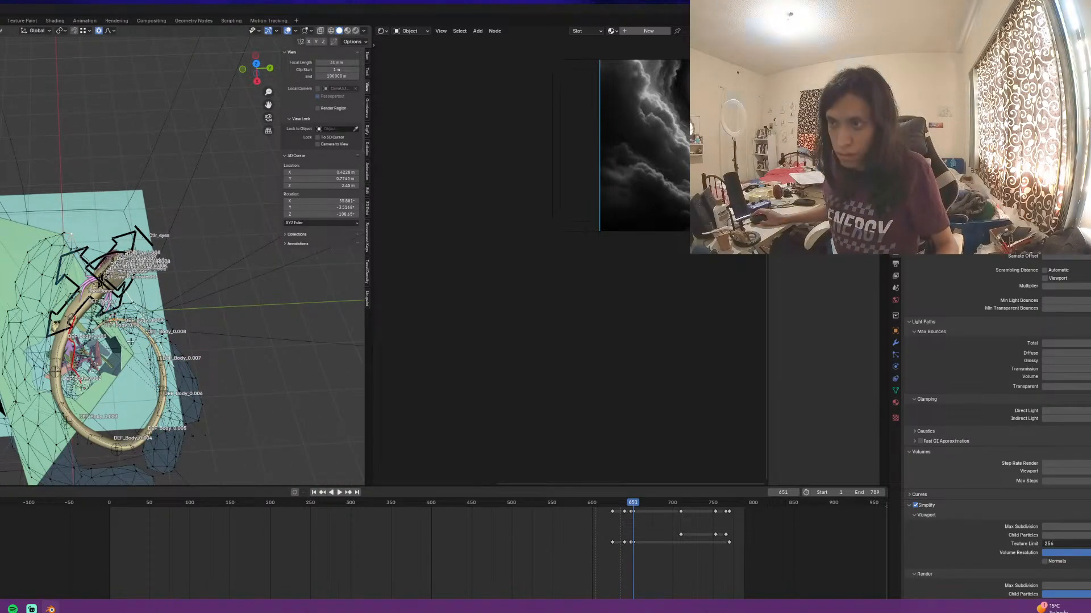
key("g")
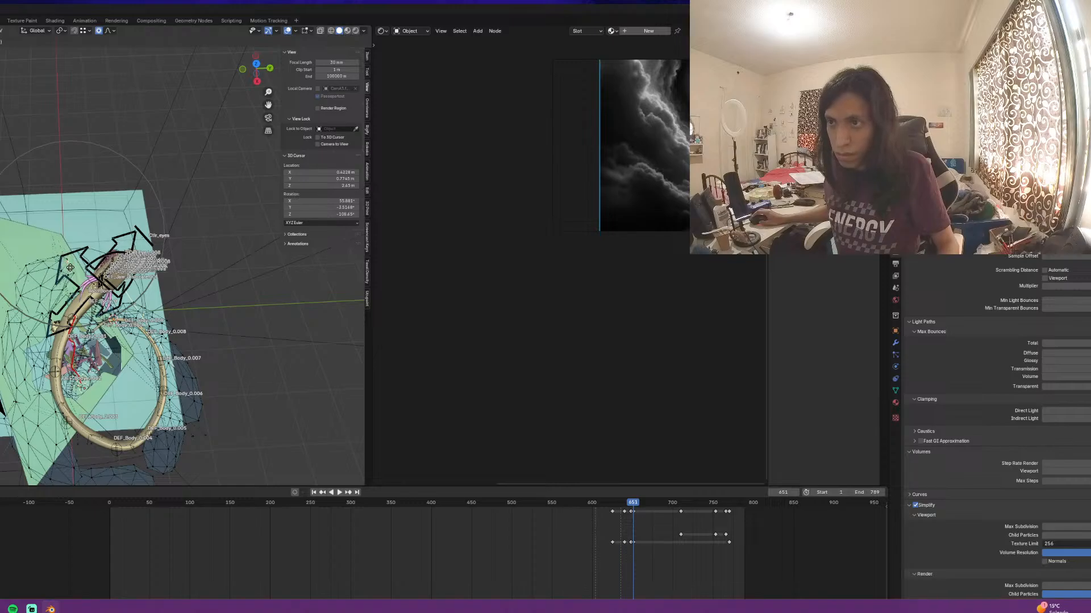
left_click(70, 266)
Play and scrub the snake's animation against the cloud, and stop at frame 658
key("space")
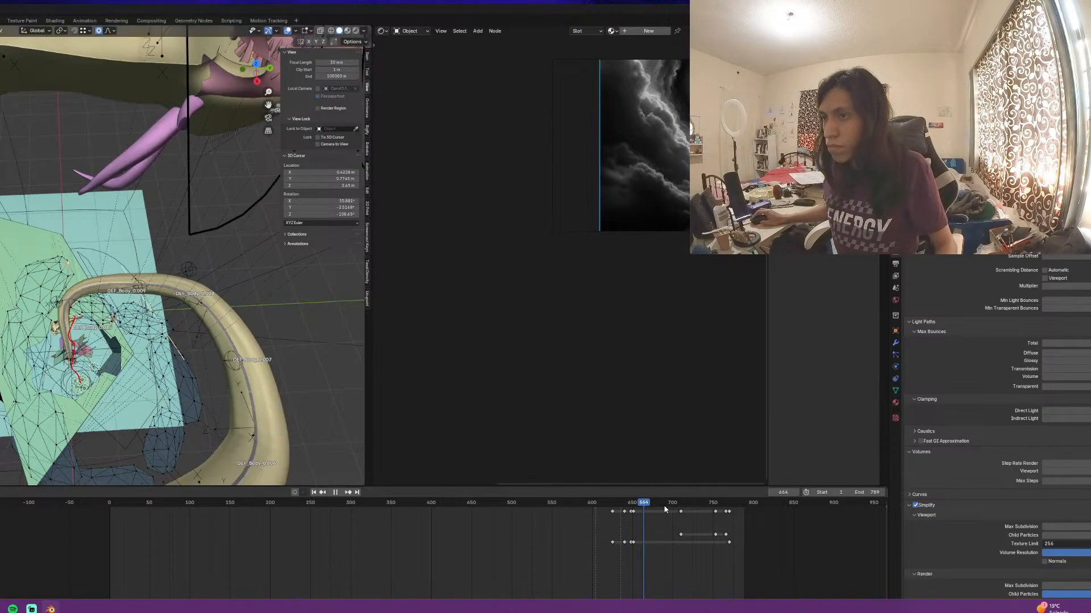
left_click_drag(646, 502, 639, 506)
key("space")
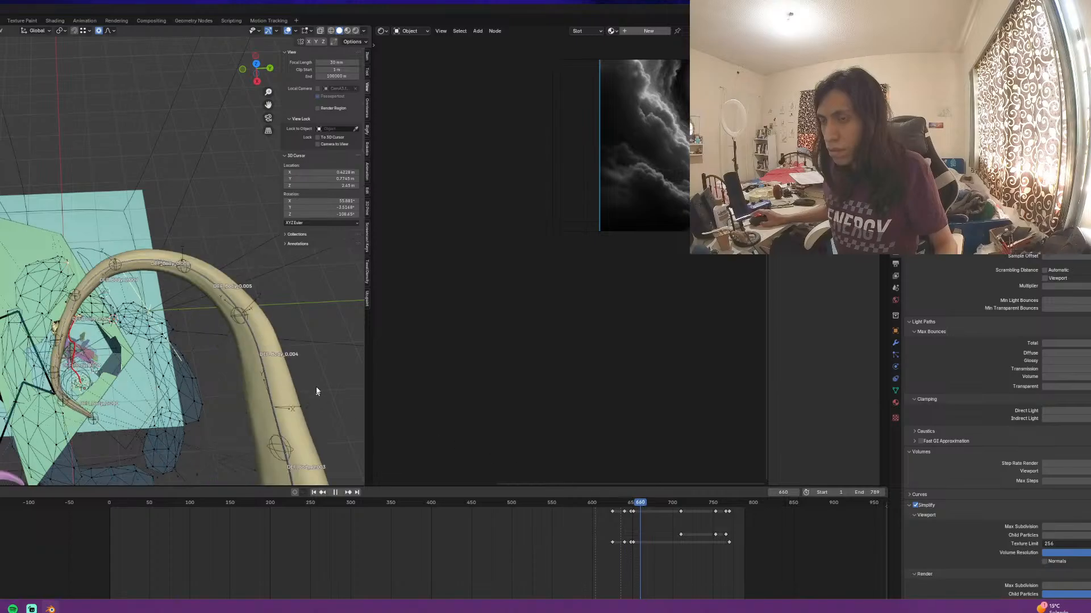
middle_click_drag(317, 389, 60, 282)
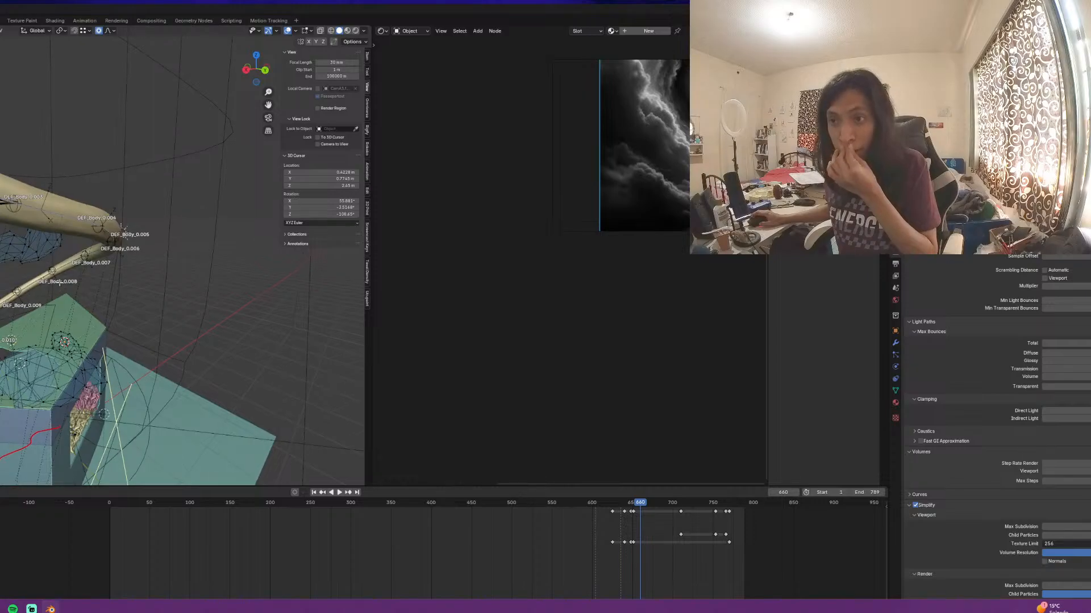
key("ctrl+shift+space")
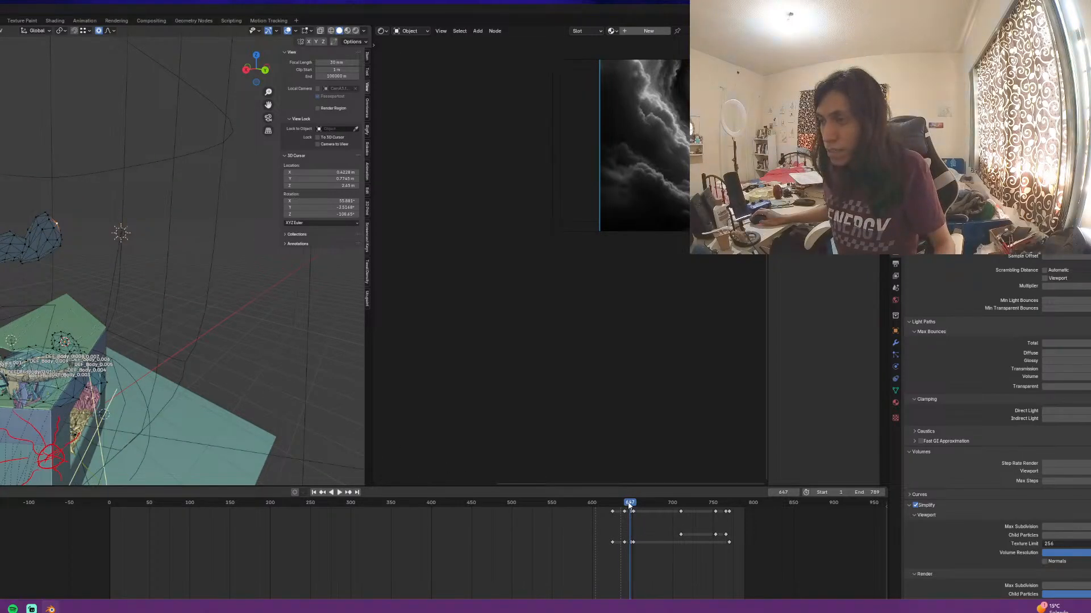
key("Escape")
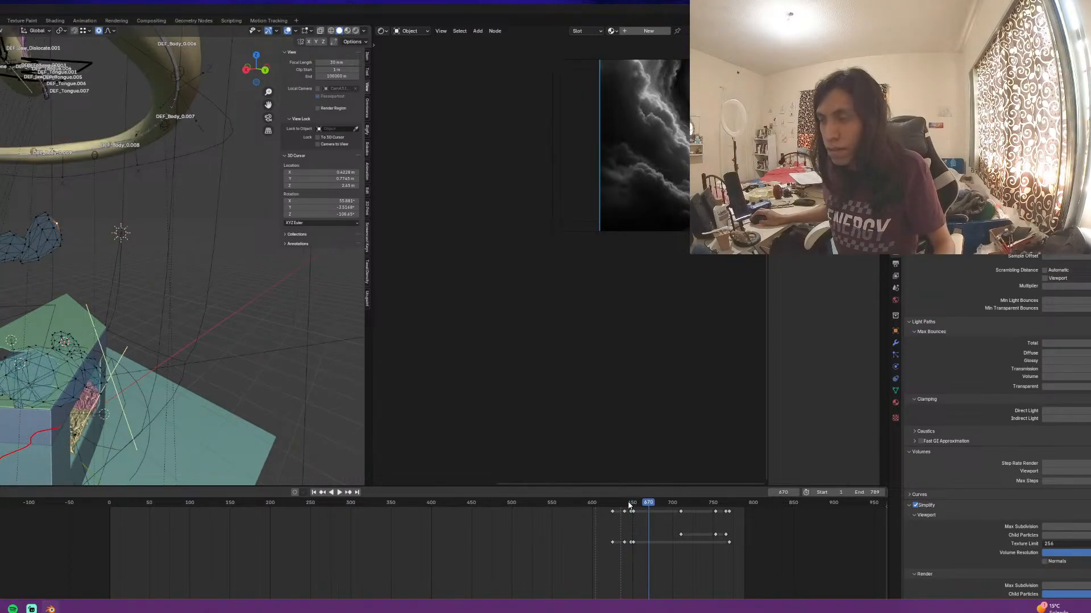
key("ctrl+shift+space")
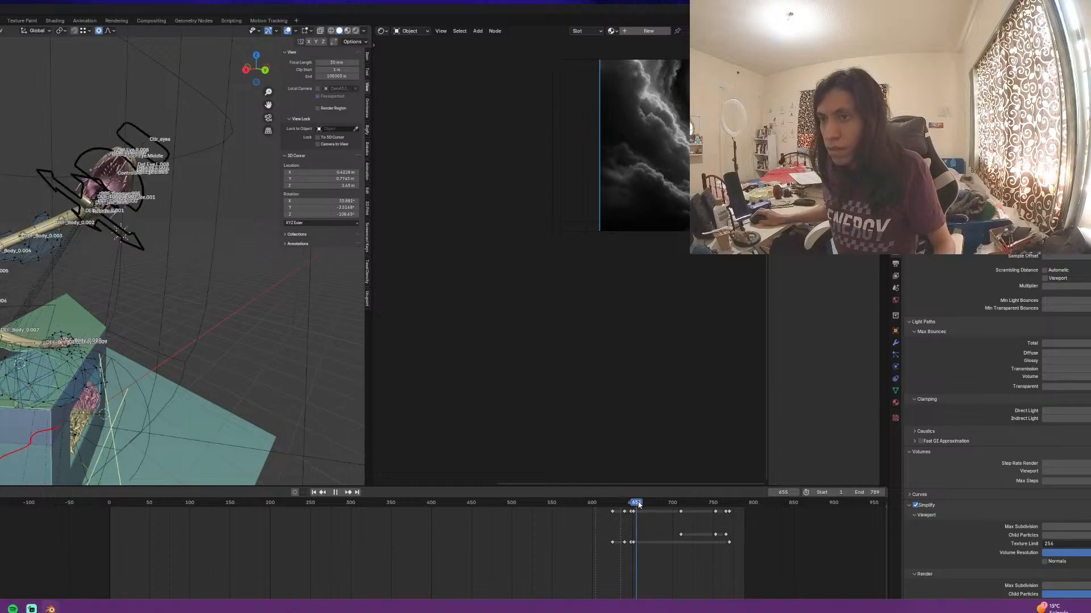
left_click(640, 503)
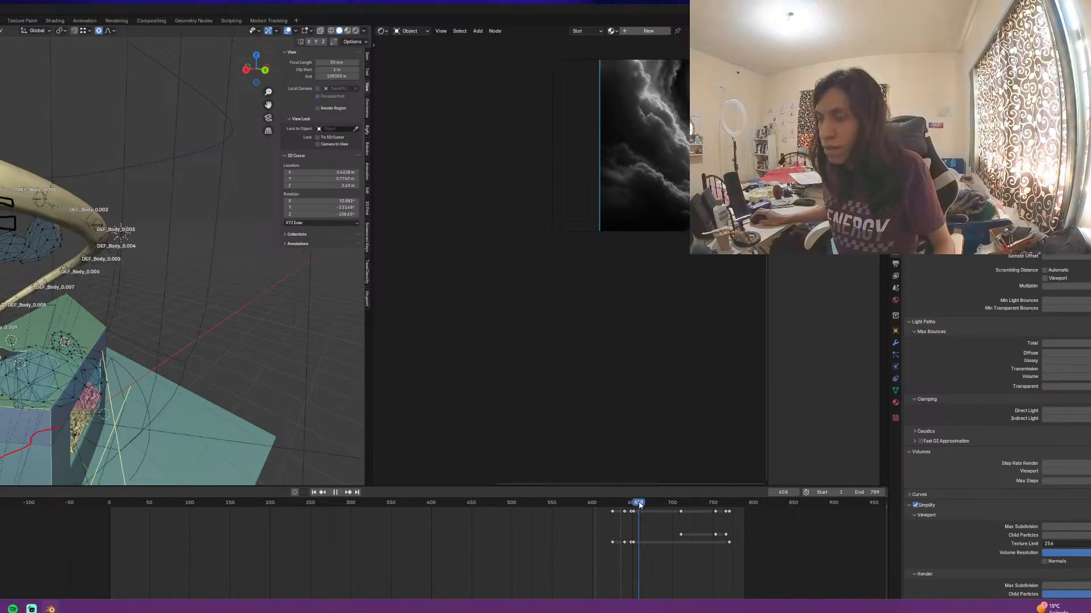
key("space")
Move the selected upper lobes from several angles to line them up with the outside of the snake's coil
middle_click_drag(142, 306, 80, 363)
middle_click_drag(103, 148, 171, 214)
key("g")
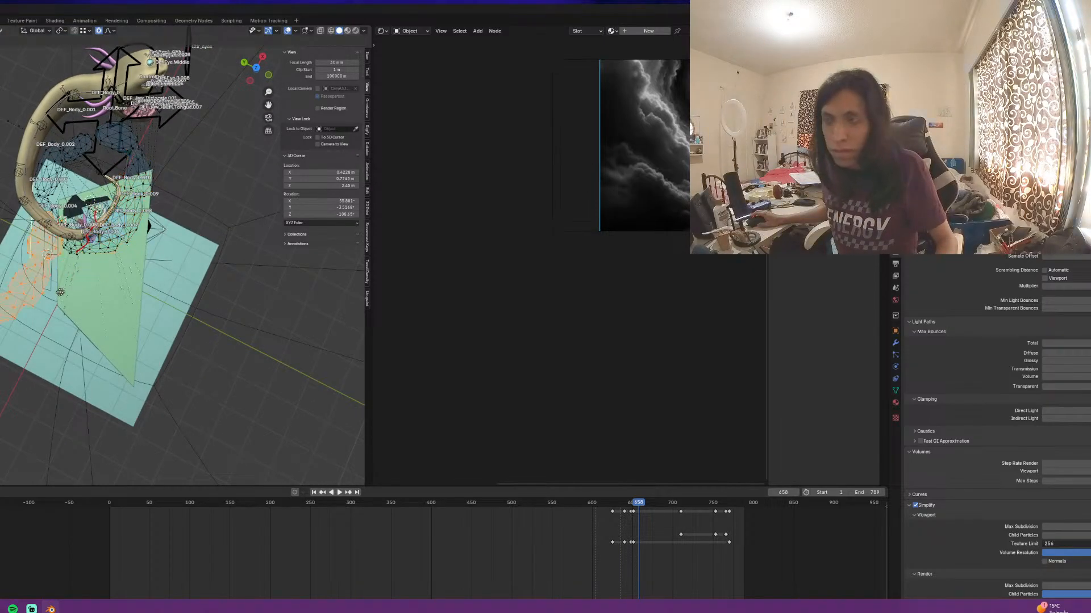
left_click(31, 287)
middle_click_drag(31, 287, 81, 196)
key("g")
left_click(74, 156)
middle_click_drag(74, 156, 40, 245)
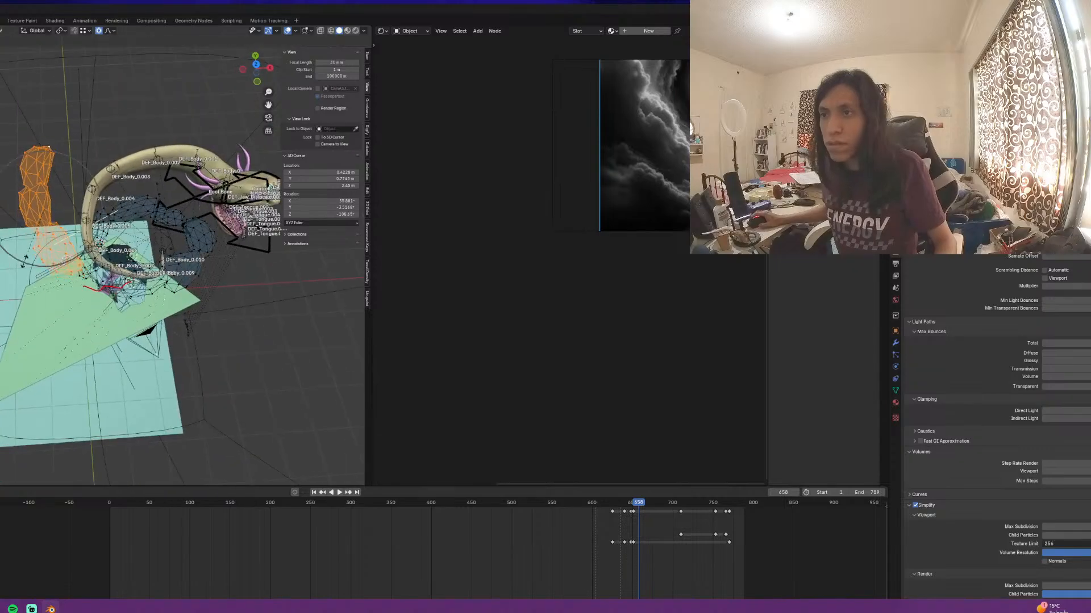
key("g")
left_click(50, 255)
Adjust the upper lobes with proportional moves so they wrap around the outer bend of the coil
key("g")
middle_click_drag(96, 274, 31, 248)
key("g")
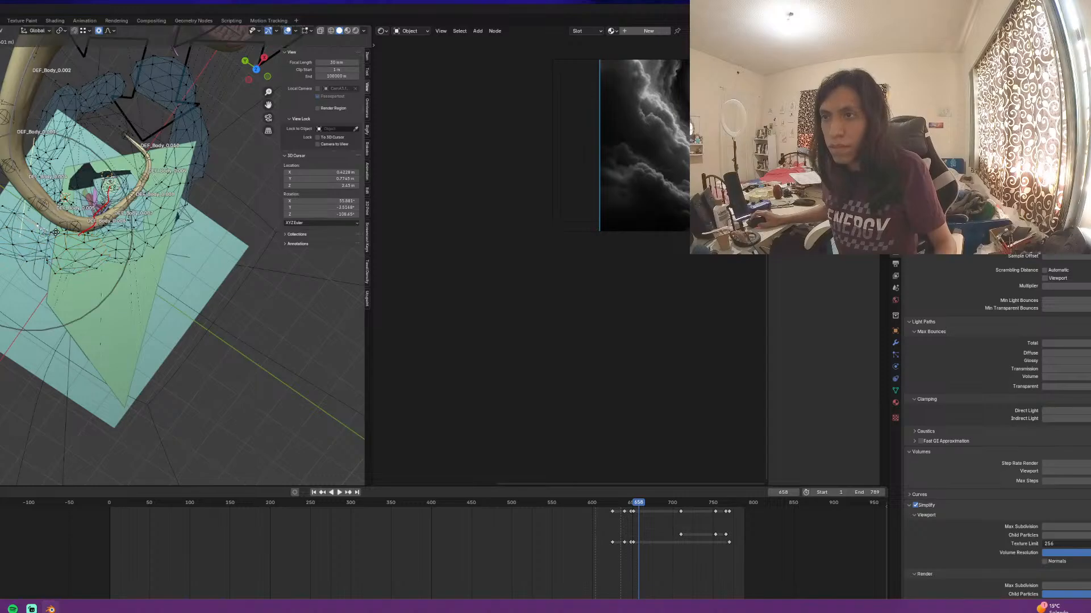
left_click(54, 281)
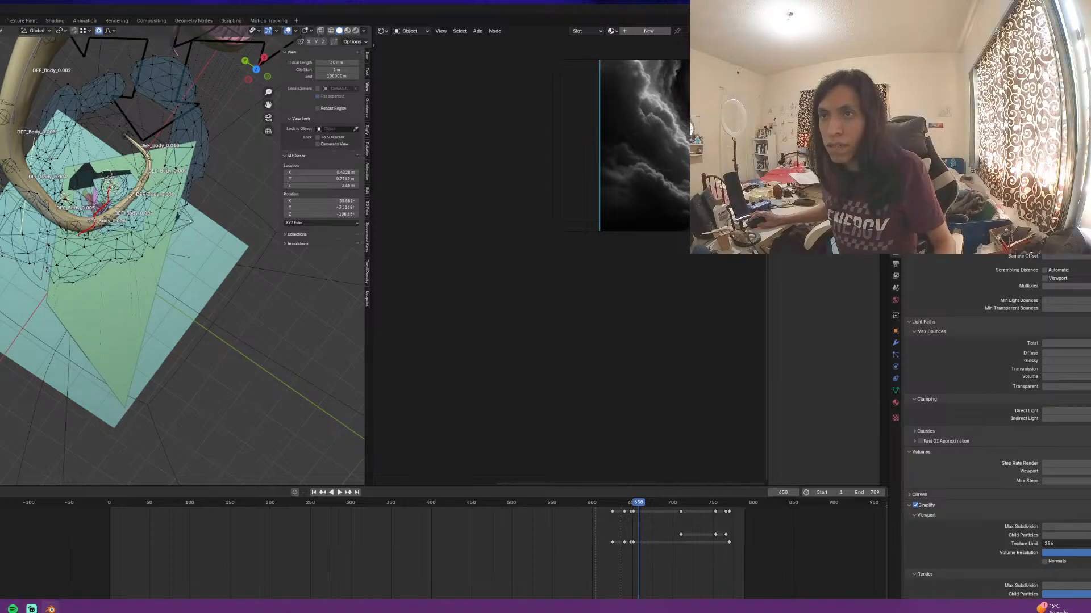
key("g")
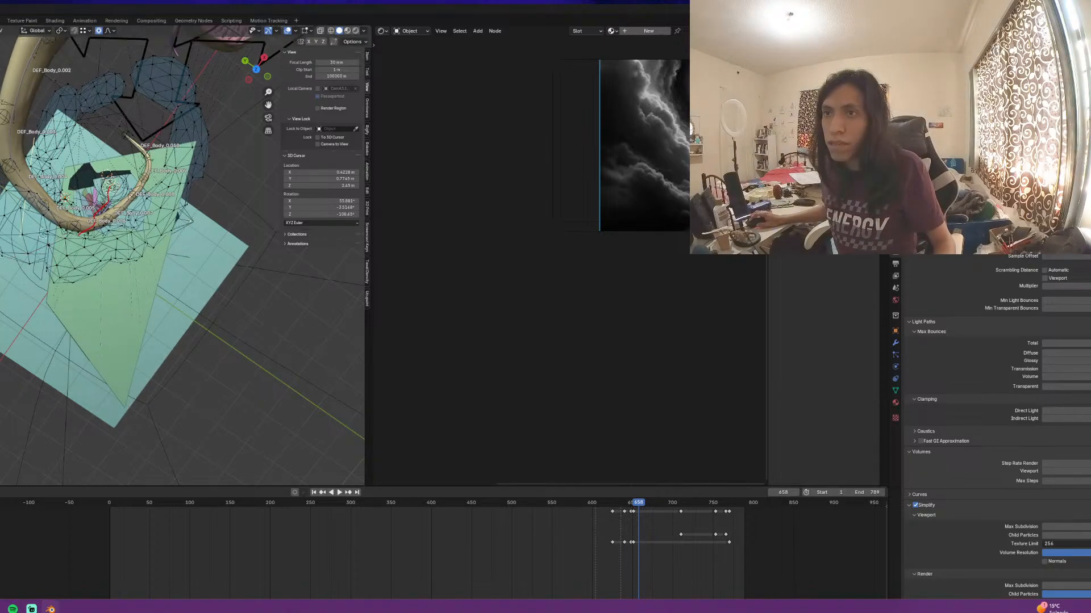
Examine the cloud's coverage around the snake from below, through the scene camera and from above
middle_click_drag(33, 301, 17, 151)
mouse_move(123, 258)
middle_mouse_down()
mouse_move(118, 299)
mouse_move(119, 268)
mouse_move(106, 270)
middle_mouse_up()
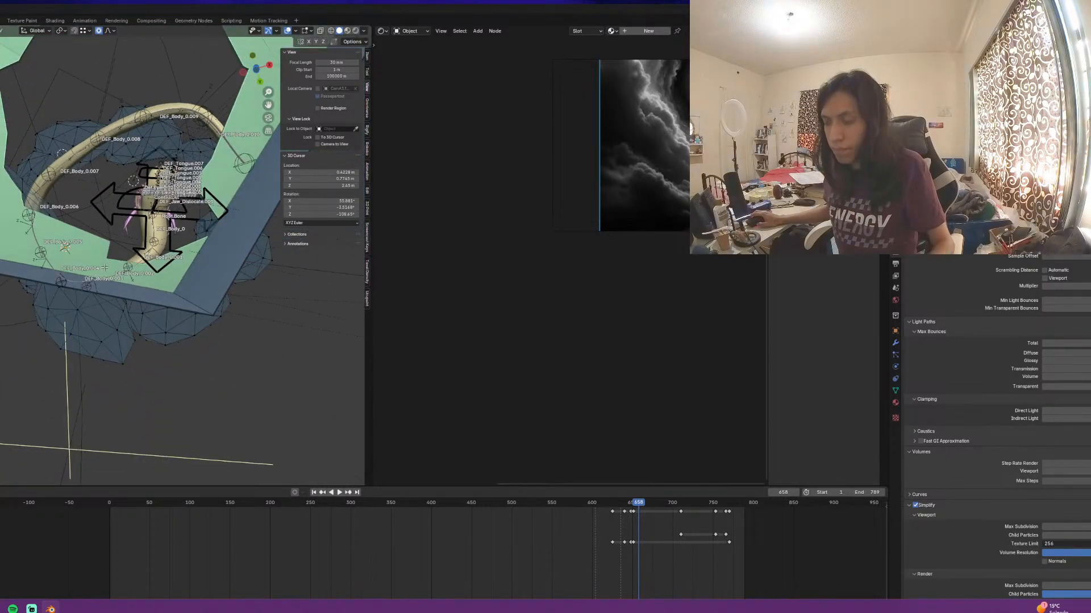
key("KP_0")
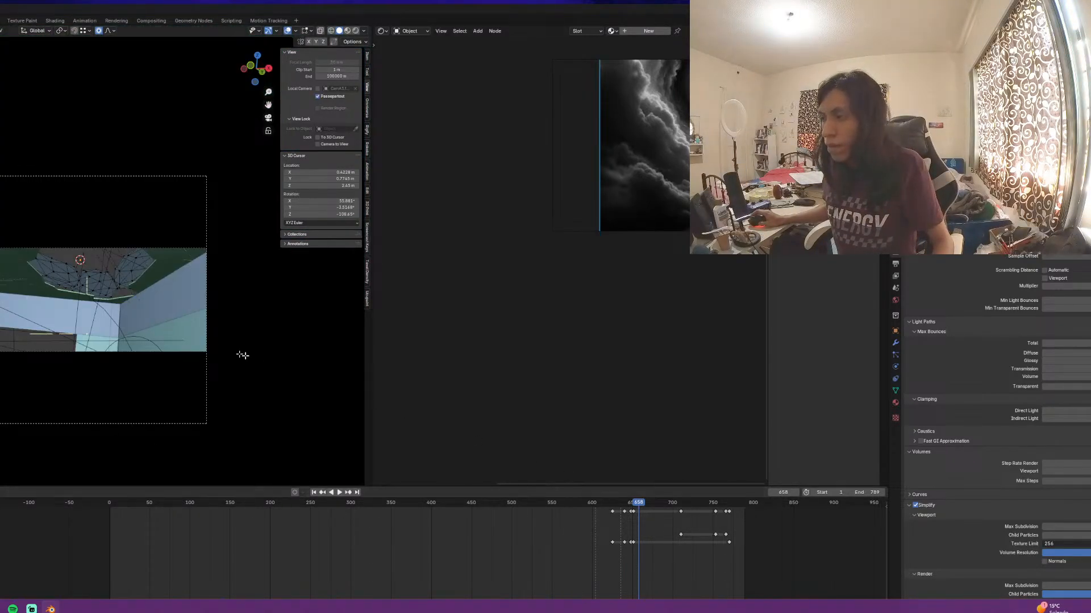
middle_click_drag(244, 284, 124, 253)
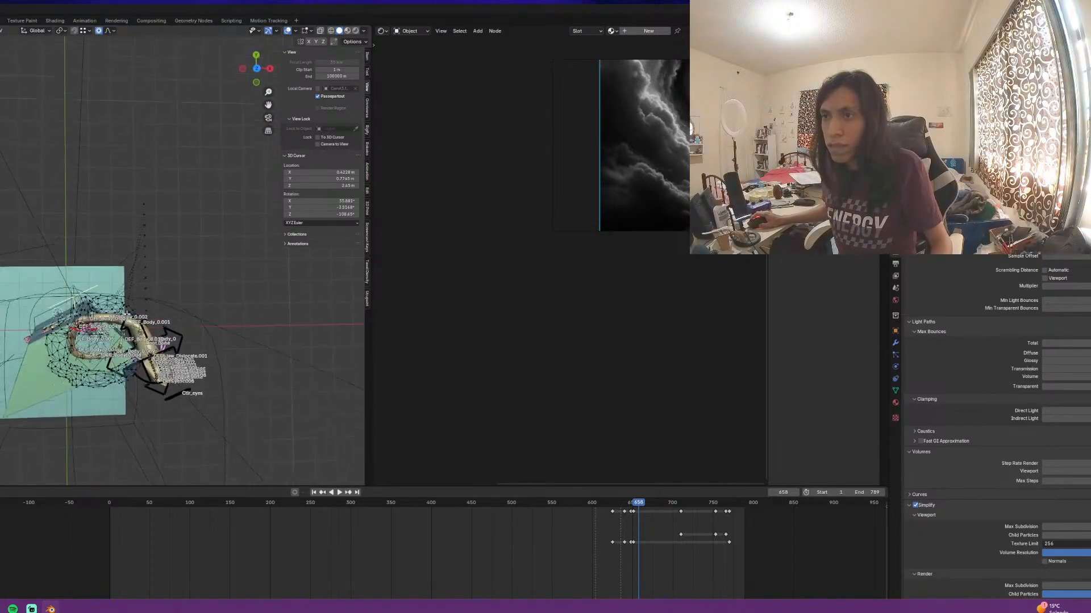
scroll(69, 261, "up", 5)
middle_click_drag(70, 276, 77, 257)
scroll(77, 257, "down", 5)
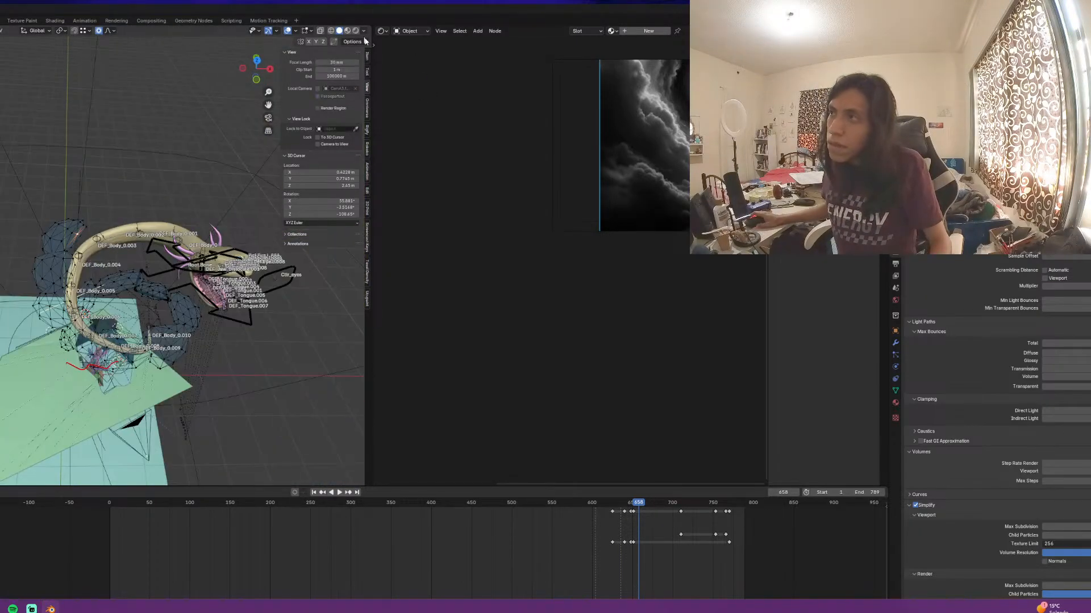
Turn the node editor into a second 3D viewport and show the scene camera's view in the first one
left_click(383, 31)
left_click(404, 55)
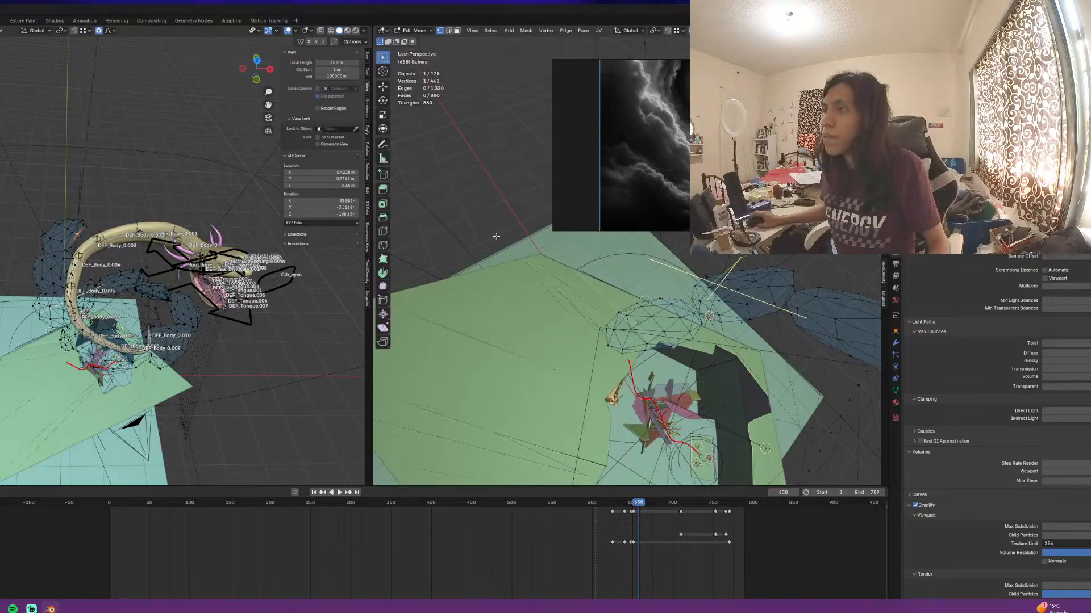
right_click_drag(687, 194, 628, 210)
middle_click_drag(108, 289, 17, 245)
key("KP_0")
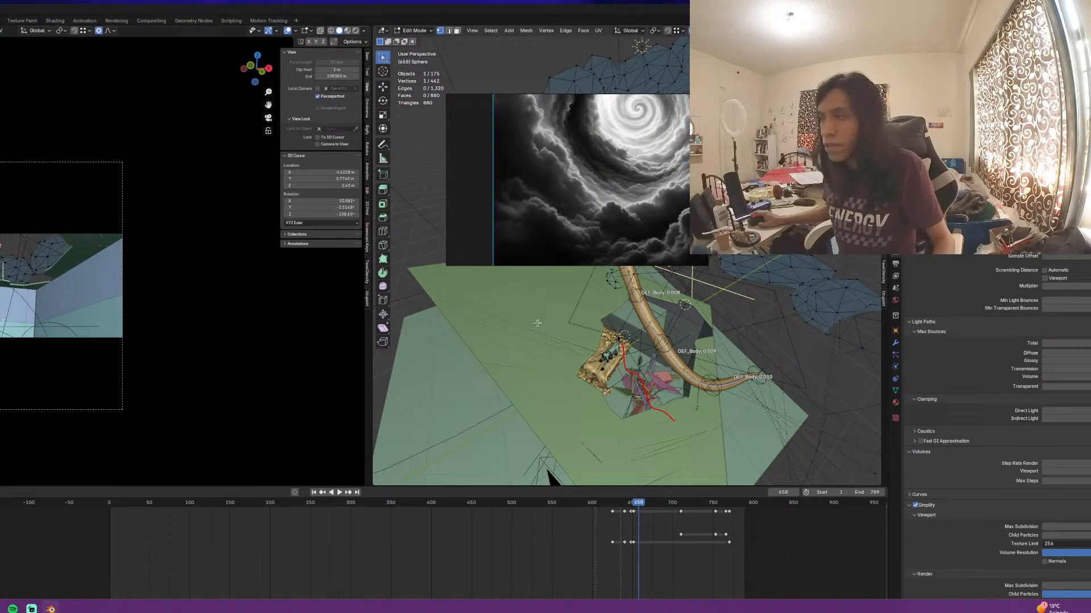
Move the swirling cloud reference image above the camera view and frame the cloud from above in the second viewport
scroll(537, 326, "down", 6)
right_click_drag(592, 205, 26, 136)
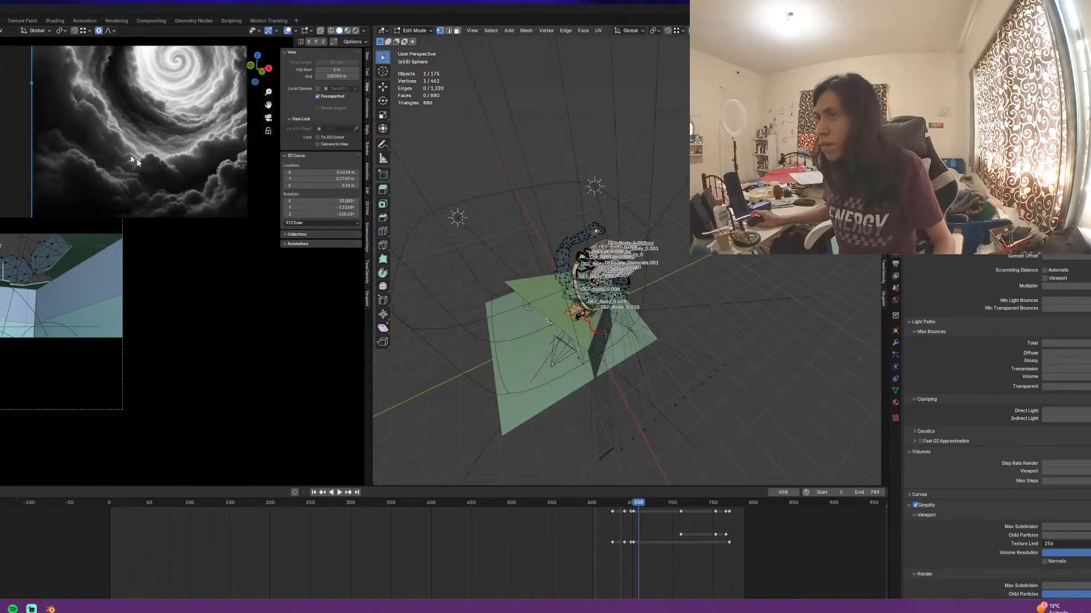
scroll(488, 307, "down", 3)
middle_click_drag(488, 308, 600, 264)
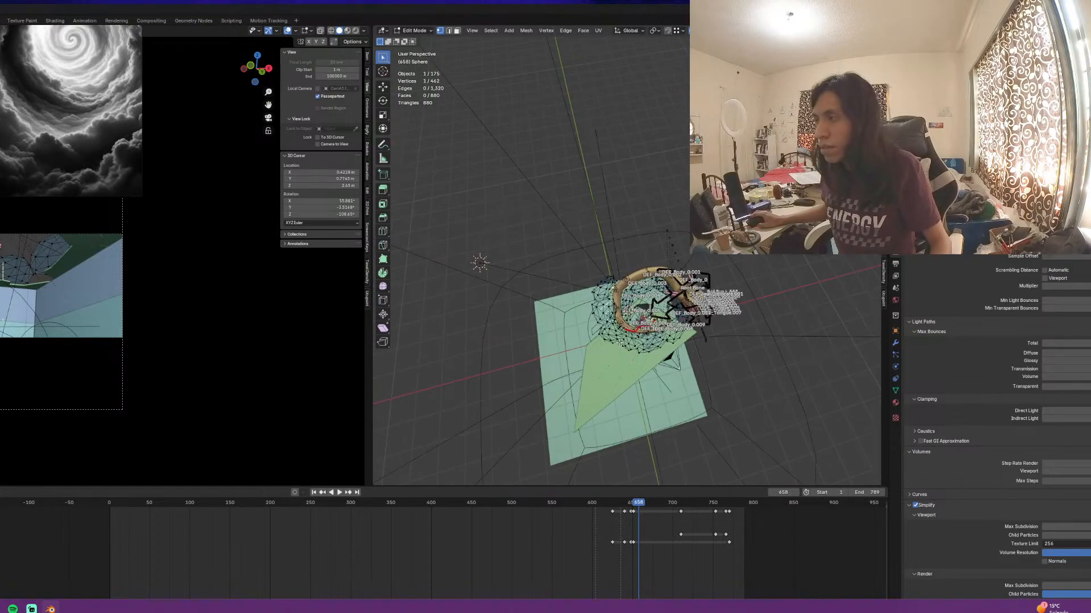
Duplicate the linked lobes around the lower coil, rotate the copy about 152° and position it around the upper coil beside the snake's head
scroll(599, 264, "up", 5)
left_click_drag(600, 264, 509, 332)
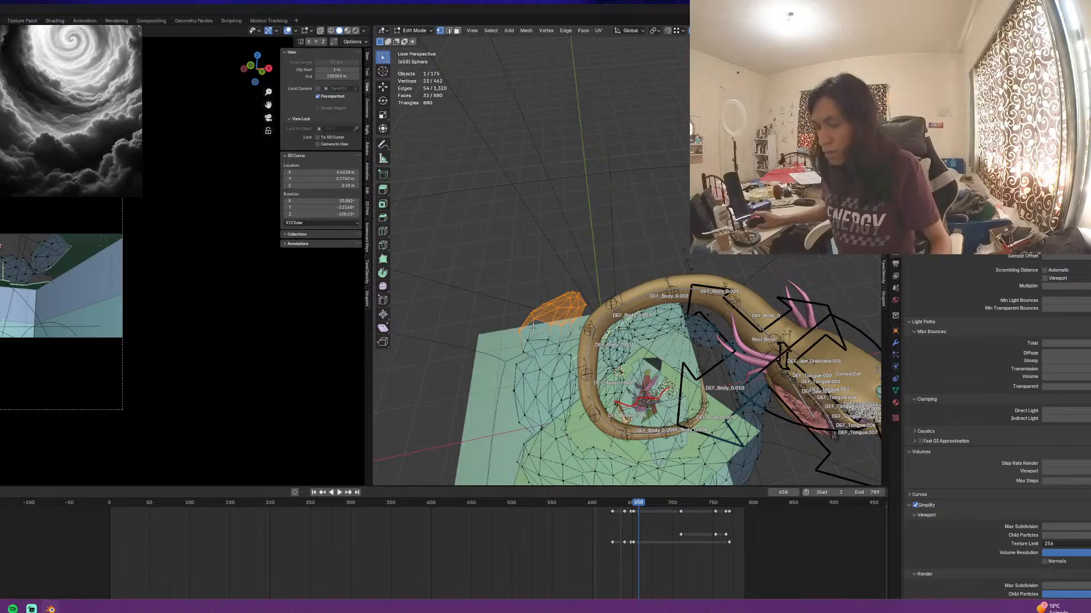
key("l")
key("l")
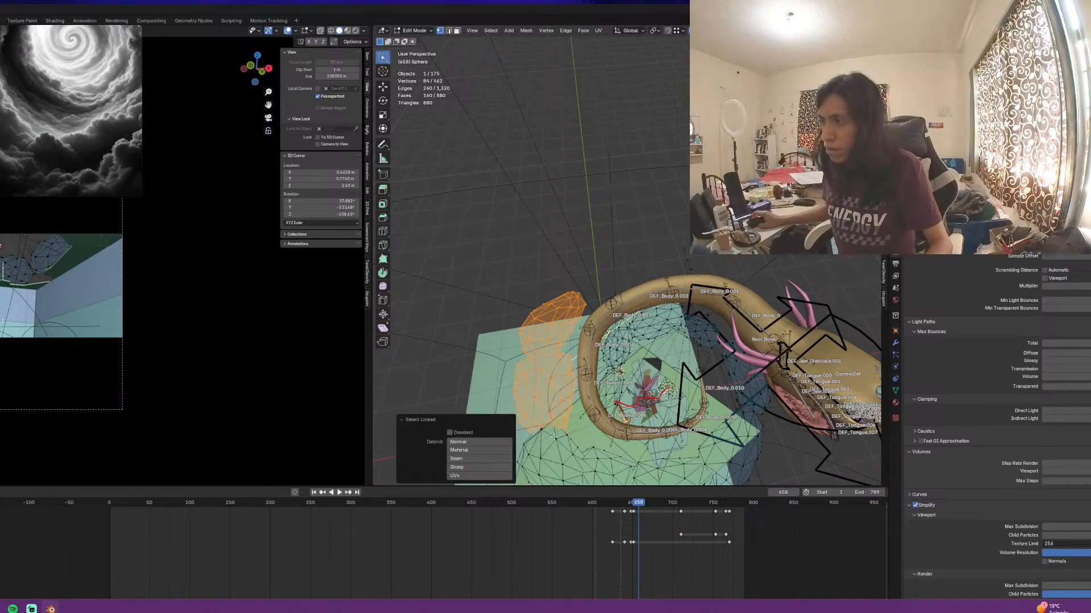
key("l")
key("l")
key("l")
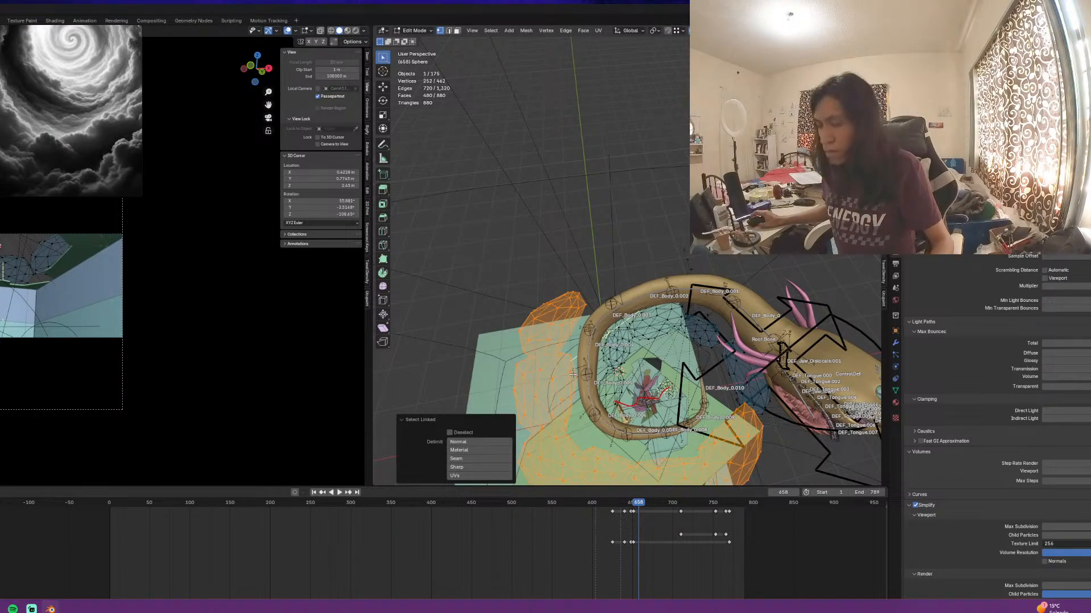
key("r")
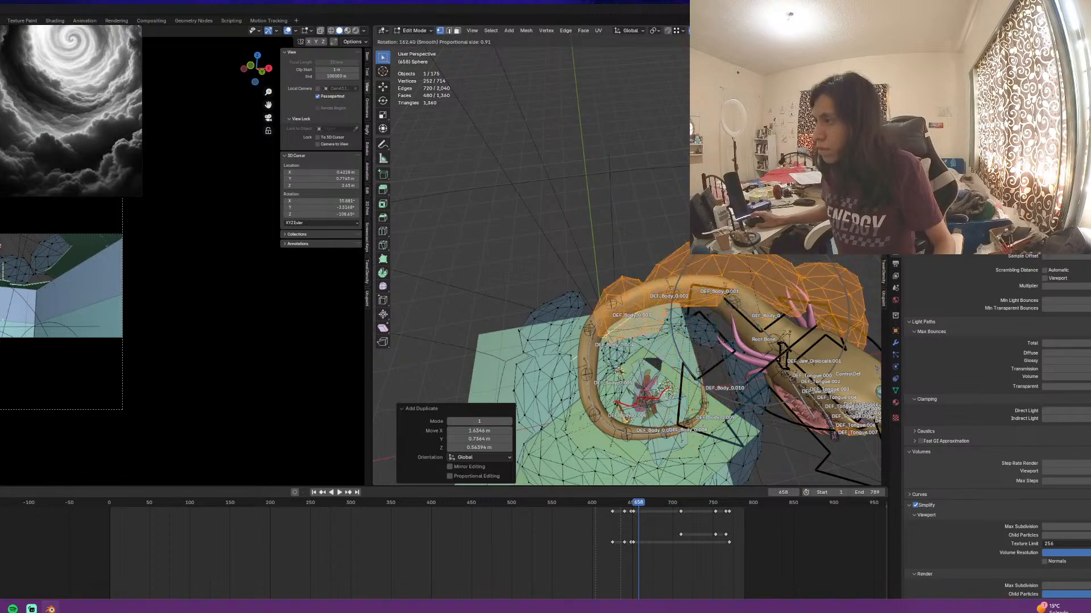
key("Return")
key("g")
key("Return")
Tilt the duplicated lobes and raise them slightly along the upper part of the snake's body
middle_click_drag(699, 318, 715, 266)
key("r")
left_click(727, 241)
key("g")
left_click(726, 222)
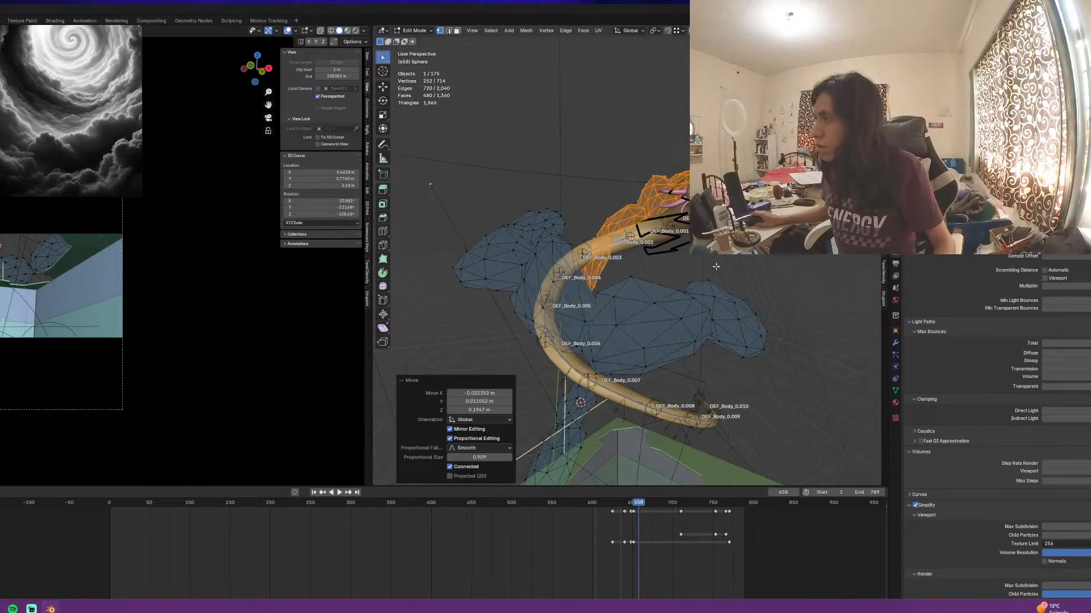
Reshape the duplicated lobes behind the snake's head with small proportional moves of single vertices
left_click(717, 227)
key("g")
left_click(719, 219)
left_click(722, 221)
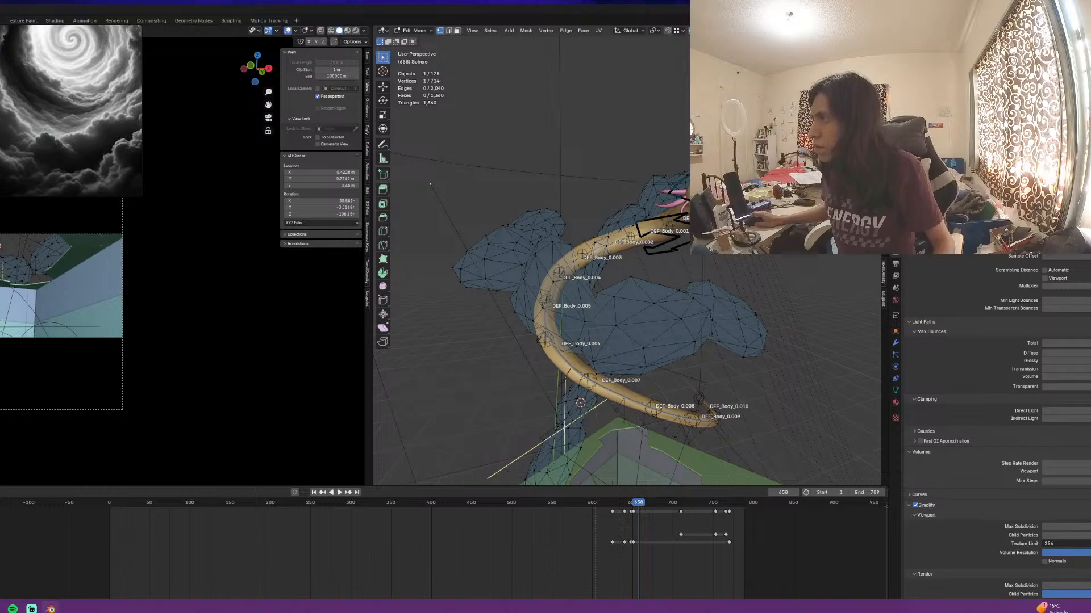
left_click(732, 213)
left_click(732, 199)
key("g")
left_click(733, 207)
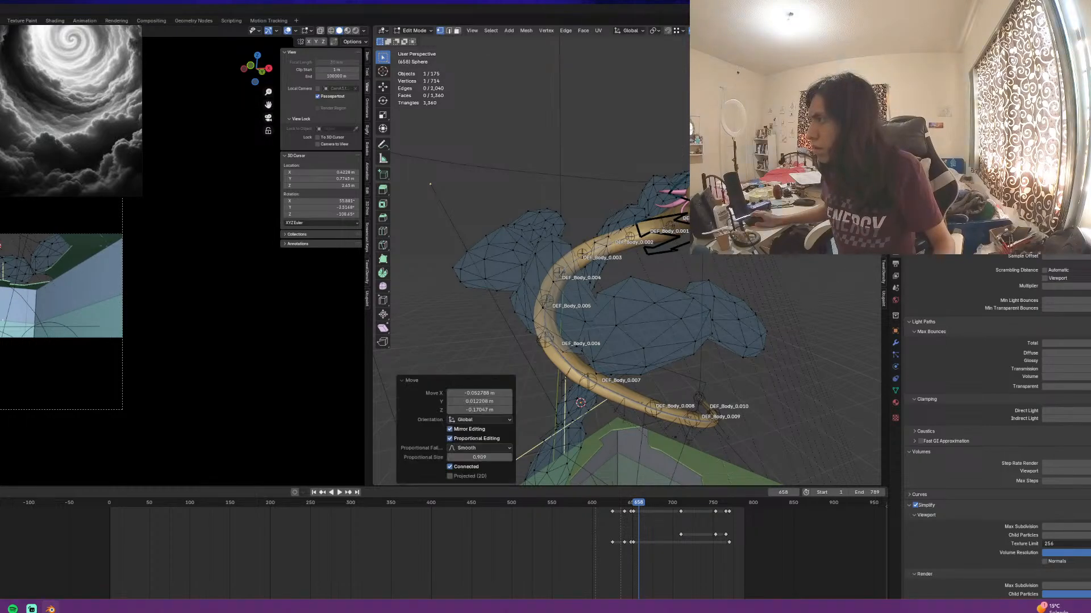
Shift the lobes at the far end of the duplicated cloud outward past the snake's head with proportional moves
left_click(736, 196)
key("g")
left_click(778, 176)
left_click(796, 186)
key("g")
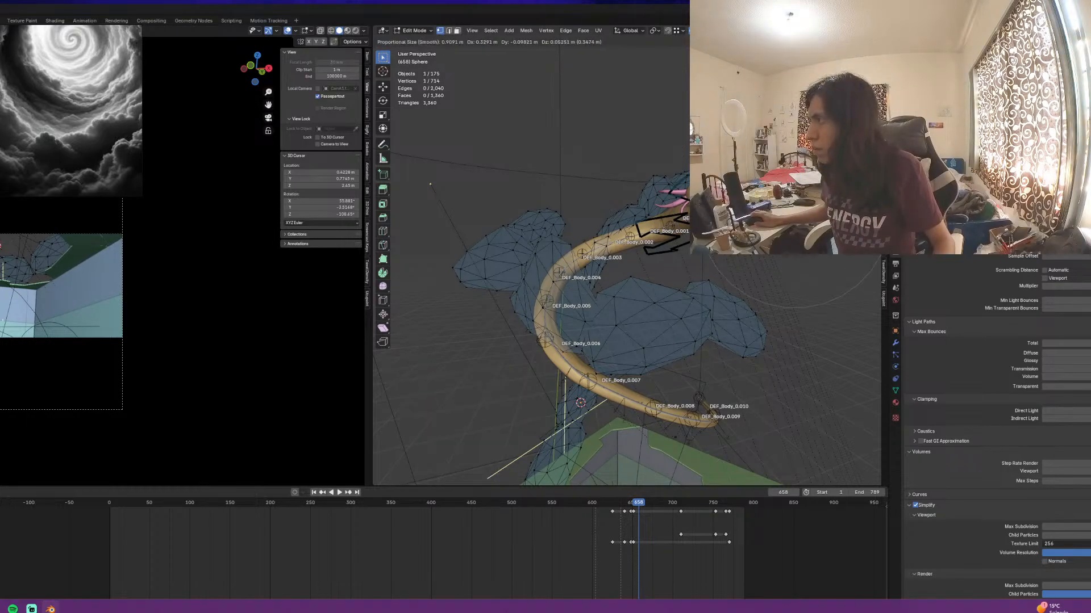
left_click(793, 216)
Reshape the small lobe beside the snake's neck from the side, using a reduced proportional size of about 0.62 m
middle_click_drag(793, 216, 807, 213)
left_click(680, 177)
middle_click_drag(661, 213, 546, 275)
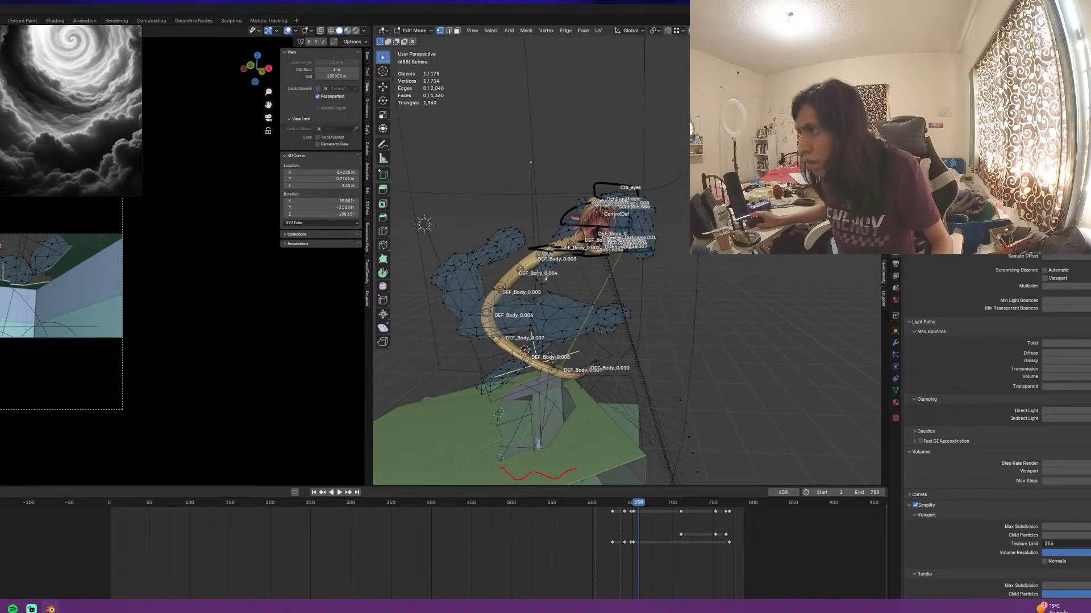
left_click(525, 234)
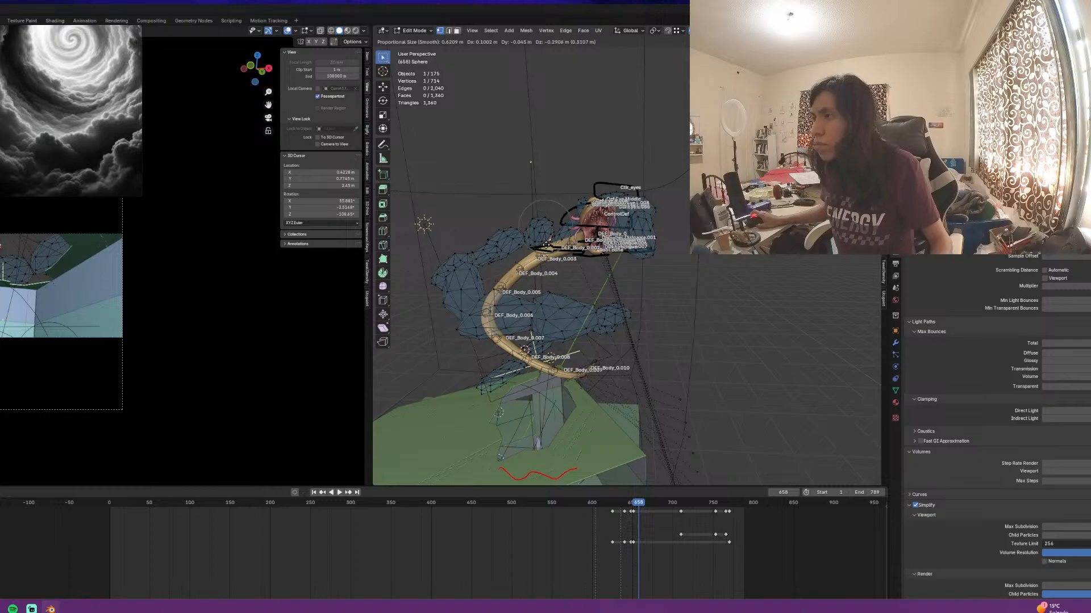
left_click(552, 246)
left_click(554, 238)
key("g")
left_click(549, 242)
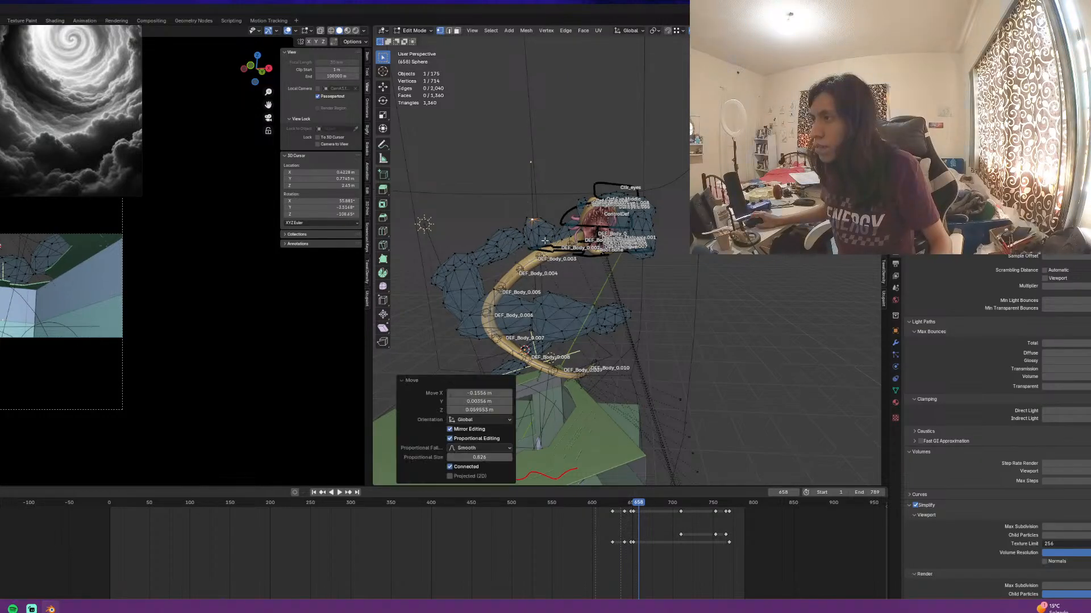
left_click(545, 246)
key("g")
left_click(545, 237)
left_click(552, 235)
key("g")
Pull the end lobes next to the outer bend away from the coil, working from above
middle_click_drag(555, 232, 600, 258)
left_click(580, 231)
left_click(612, 289)
left_click(604, 240)
key("g")
left_click(586, 229)
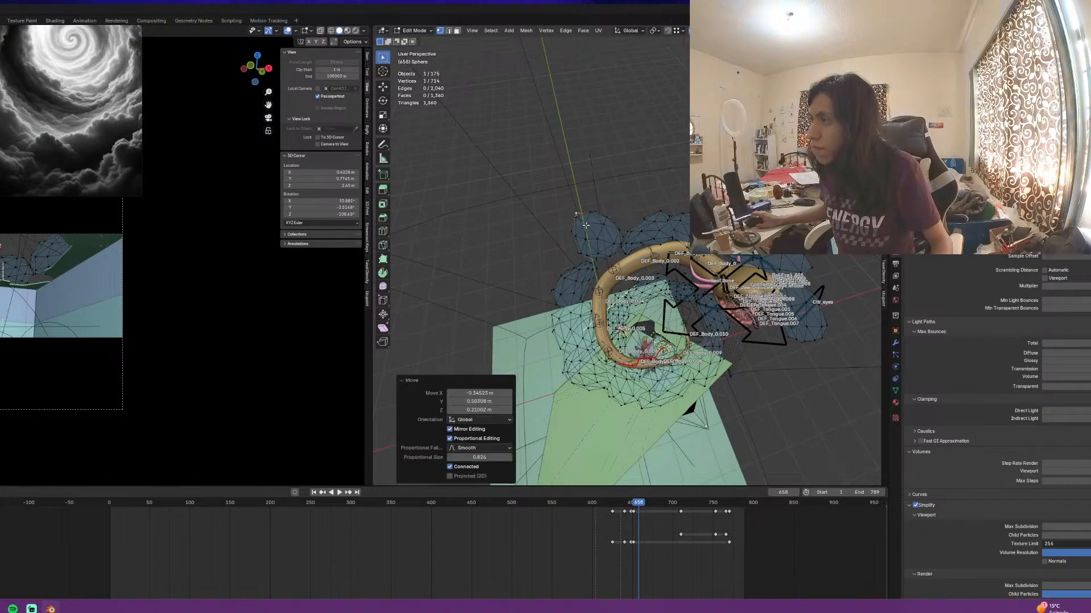
key("g")
left_click(587, 246)
left_click(567, 277)
key("g")
left_click(547, 273)
Pull the lobes behind the snake's head outward with proportional moves to widen the swirl
left_click(644, 222)
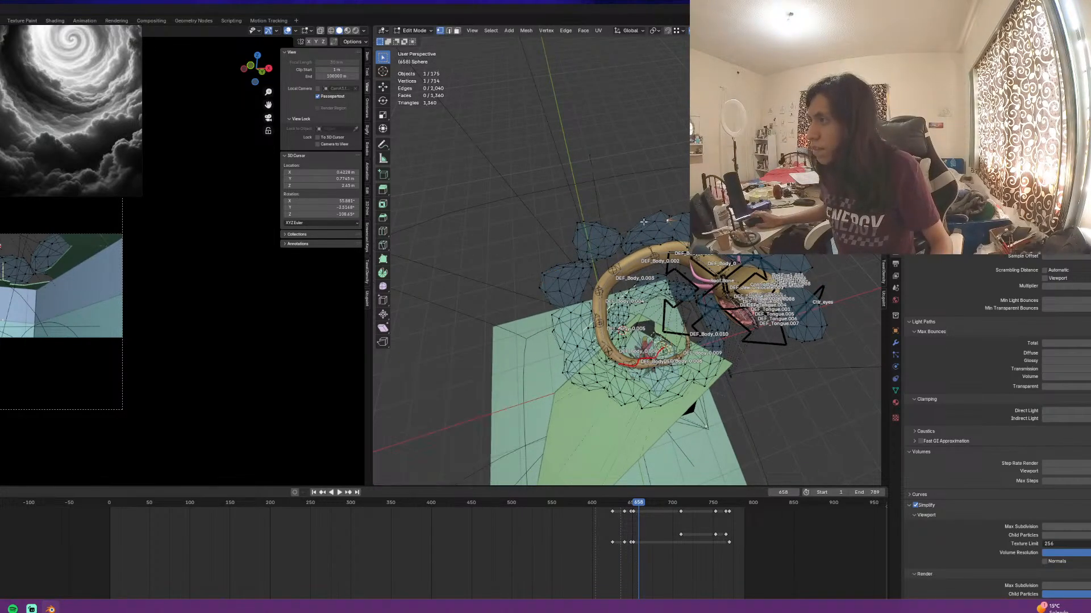
key("g")
left_click(621, 197)
left_click(689, 217)
key("g")
left_click(694, 200)
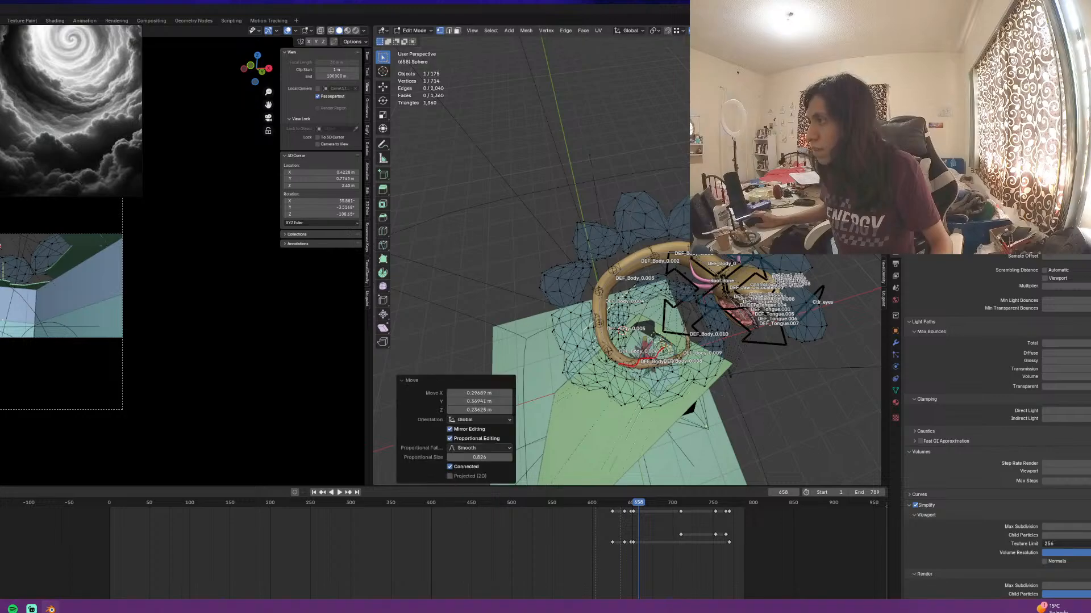
left_click(738, 226)
key("g")
left_click(743, 211)
Push the lobes at the side and tip of the swirl near the snake's face outward with proportional moves
middle_click_drag(738, 218, 684, 253)
left_click(674, 264)
key("g")
left_click(703, 261)
left_click(691, 330)
key("g")
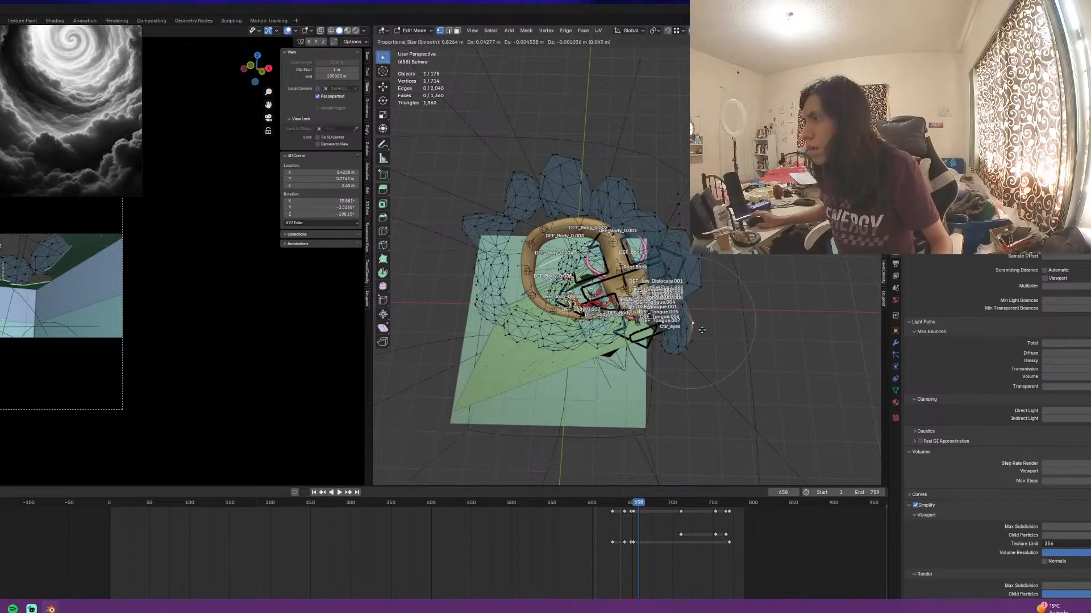
left_click(716, 332)
Adjust the lobes around the snake's head from the side with small proportional moves
middle_click_drag(715, 333, 633, 195)
left_click(656, 176)
key("g")
left_click(658, 178)
left_click(630, 199)
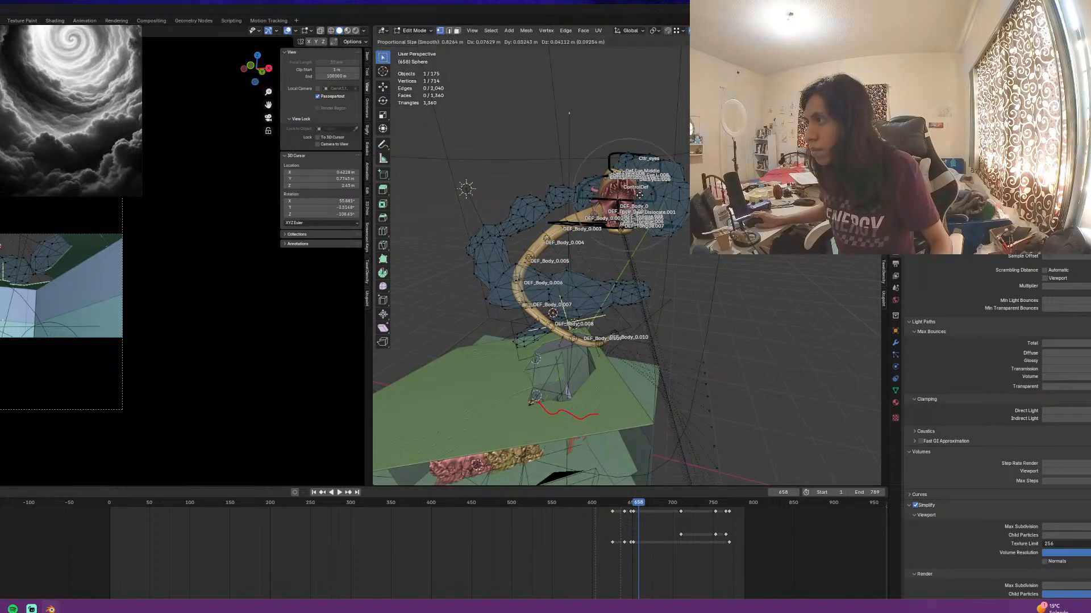
left_click(646, 193)
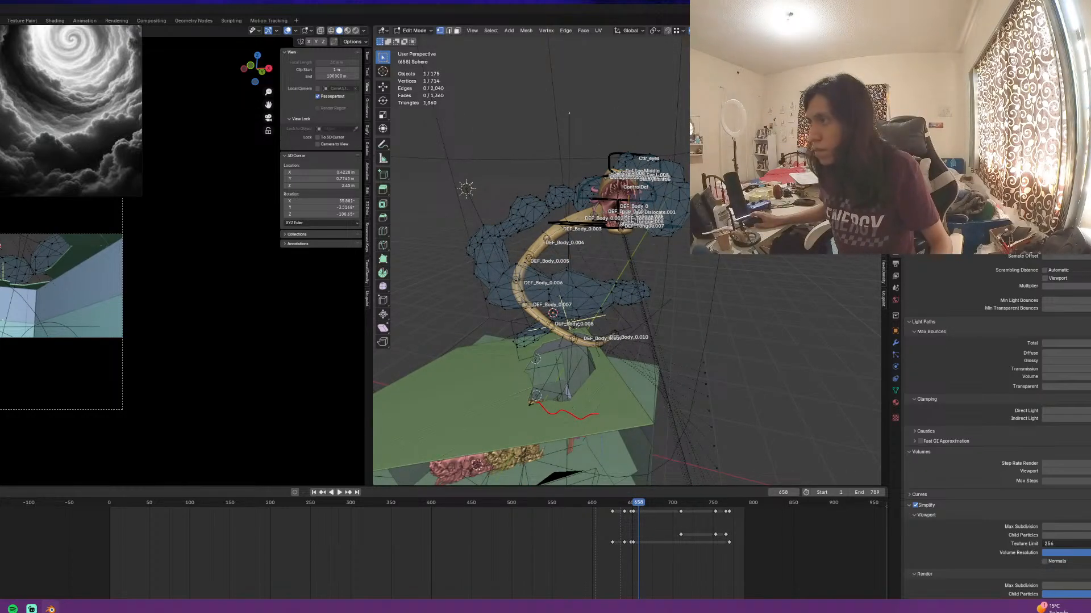
Select the group of lobes at the snake's head and move it outward, away from the face
key("ctrl+l")
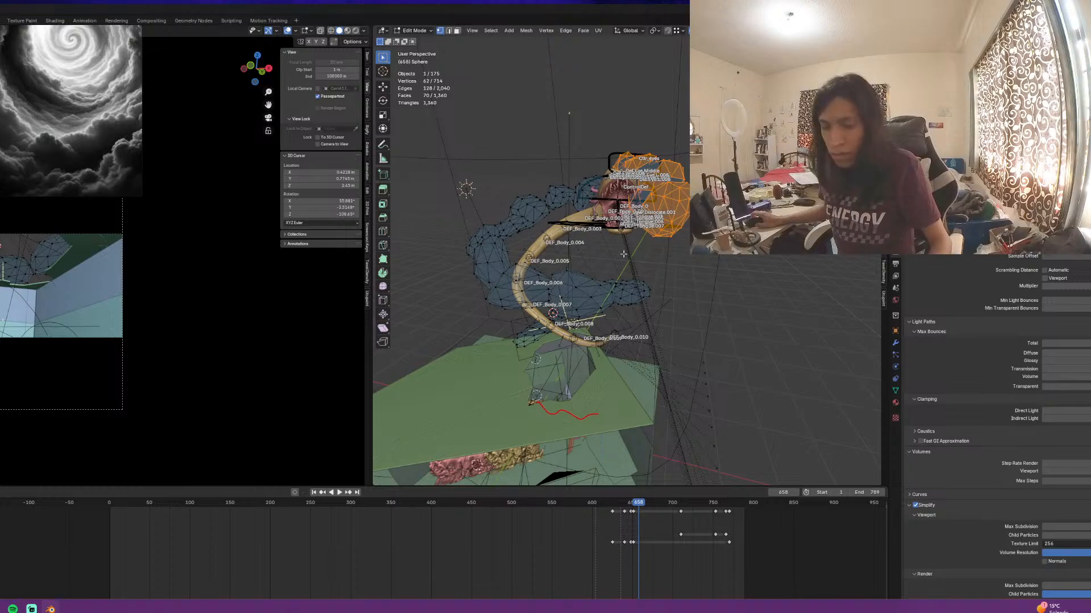
key("h")
key("ctrl+z")
key("g")
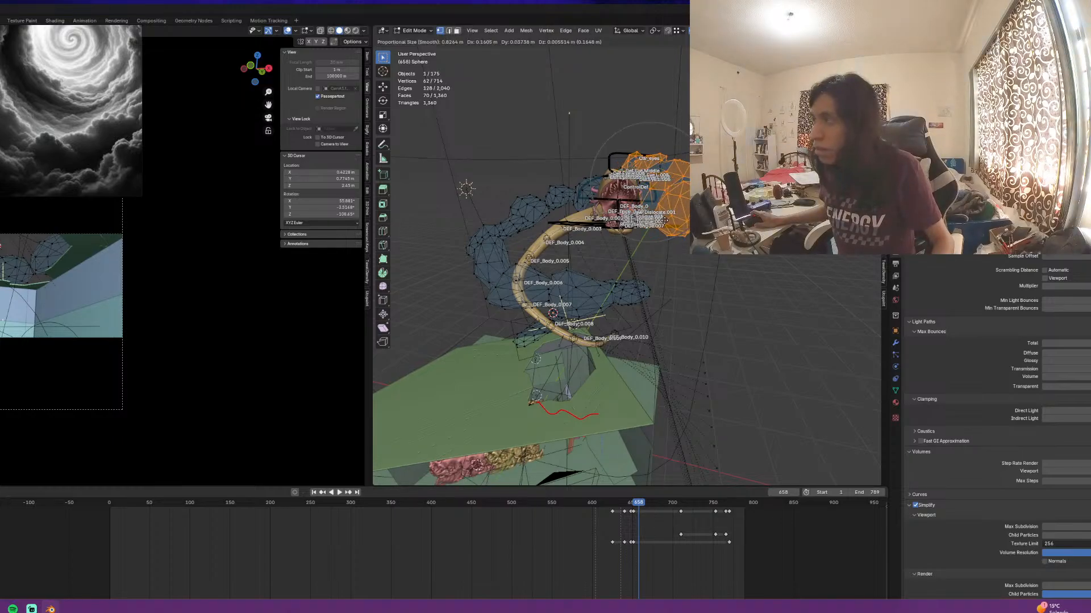
left_click(677, 209)
middle_click_drag(676, 211, 667, 291)
left_click(726, 265)
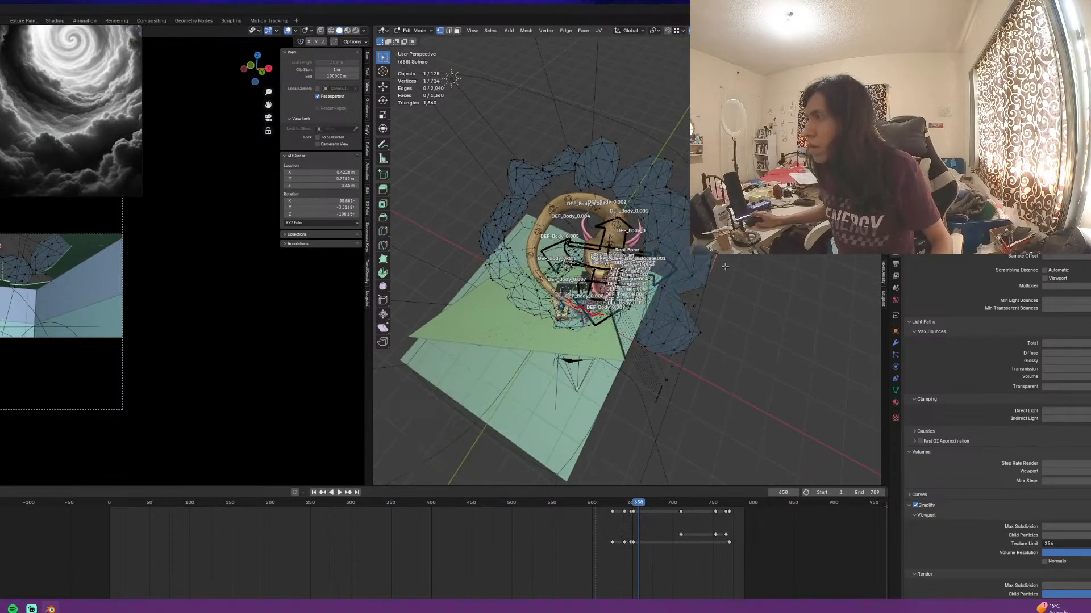
Leave mesh editing and play the animation from frame 658 to its end to check the cloud around the snake
middle_click_drag(725, 265, 470, 216)
key("Tab")
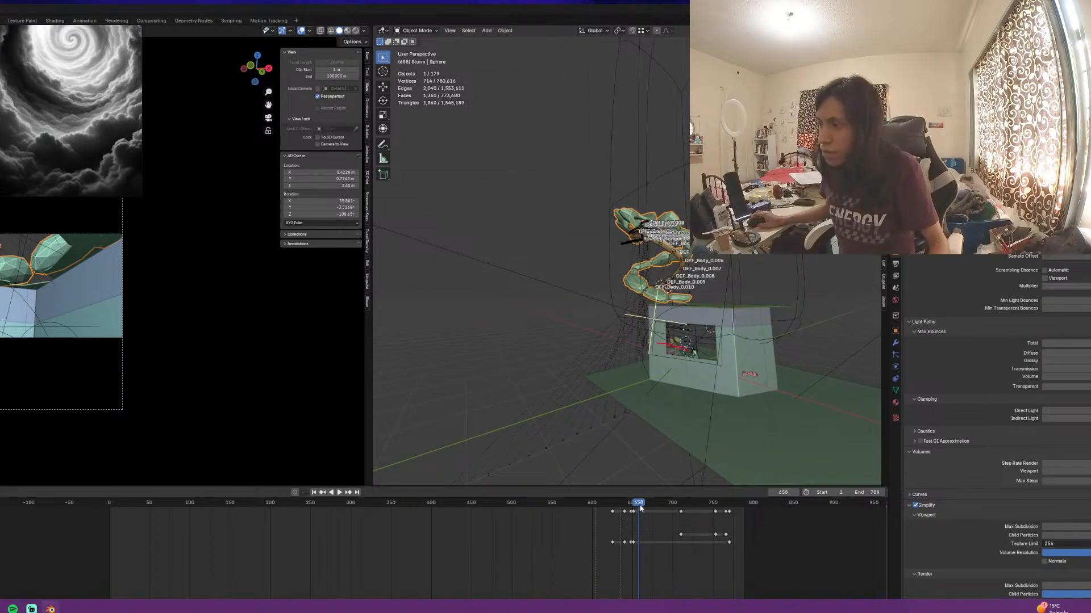
key("space")
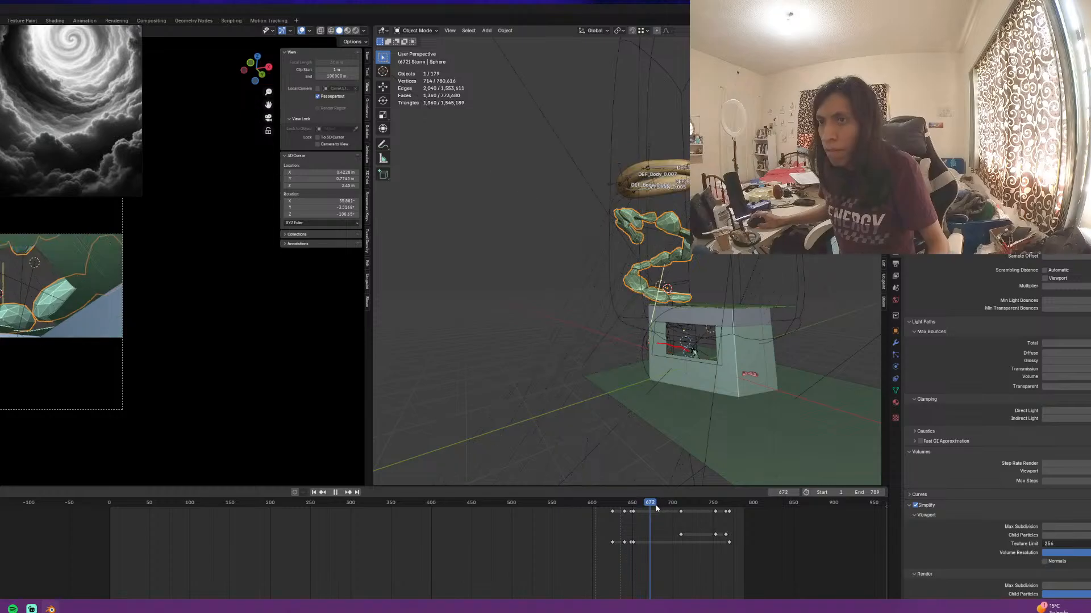
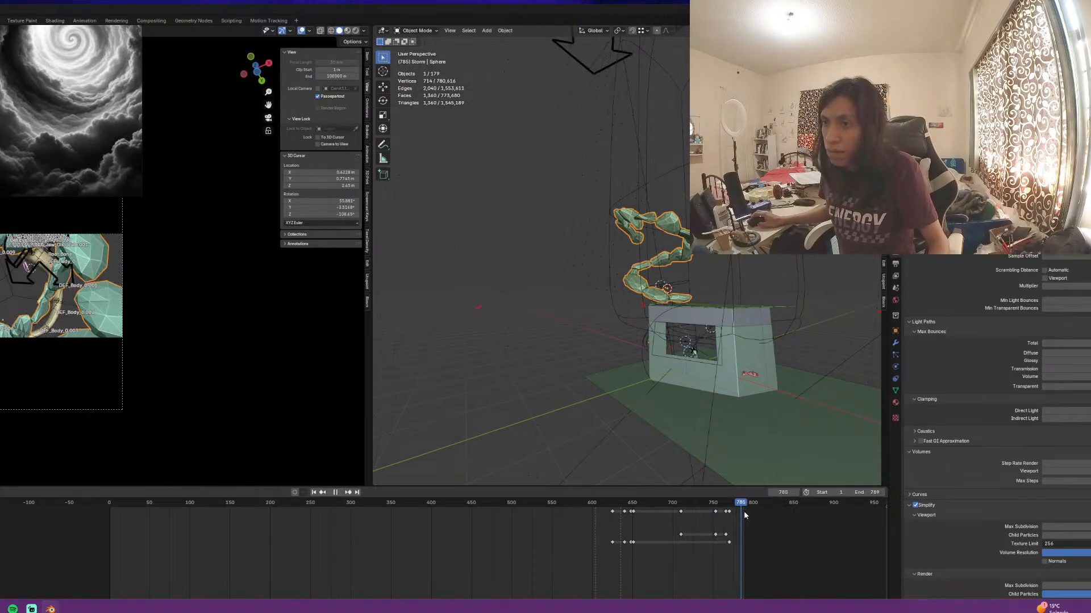
key("space")
scroll(746, 514, "down", 1)
scroll(727, 315, "down", 1)
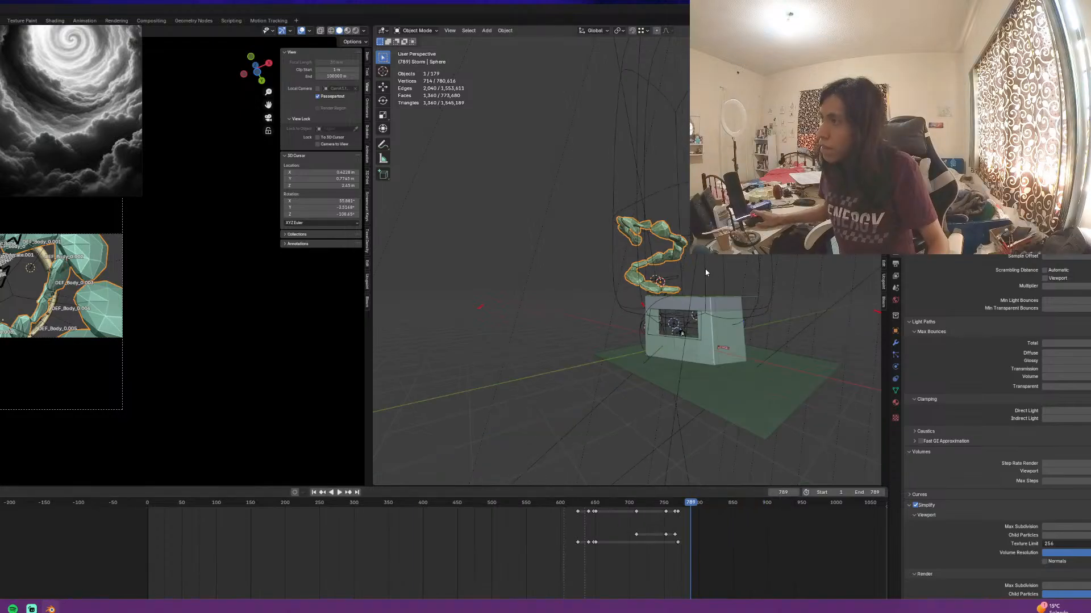
Delete the tall wireframe cloud object that encloses the house and snake
scroll(705, 272, "down", 7)
middle_click_drag(705, 273, 642, 283)
left_click(645, 212)
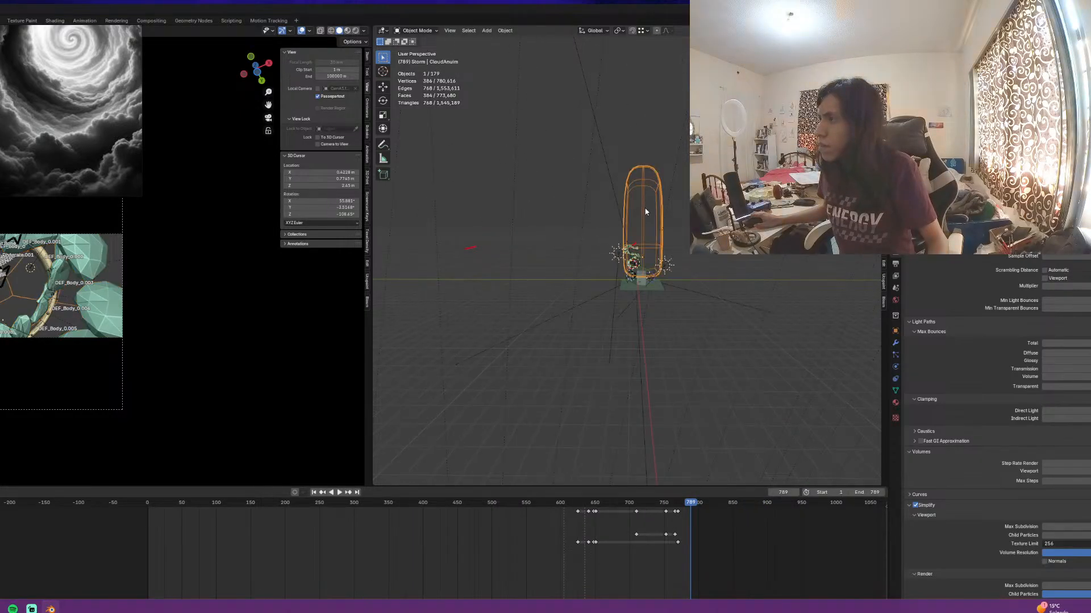
key("x")
left_click(642, 215)
scroll(633, 236, "up", 3)
Try deleting the whole lobed storm cloud object wrapped around the snake
left_click(635, 252)
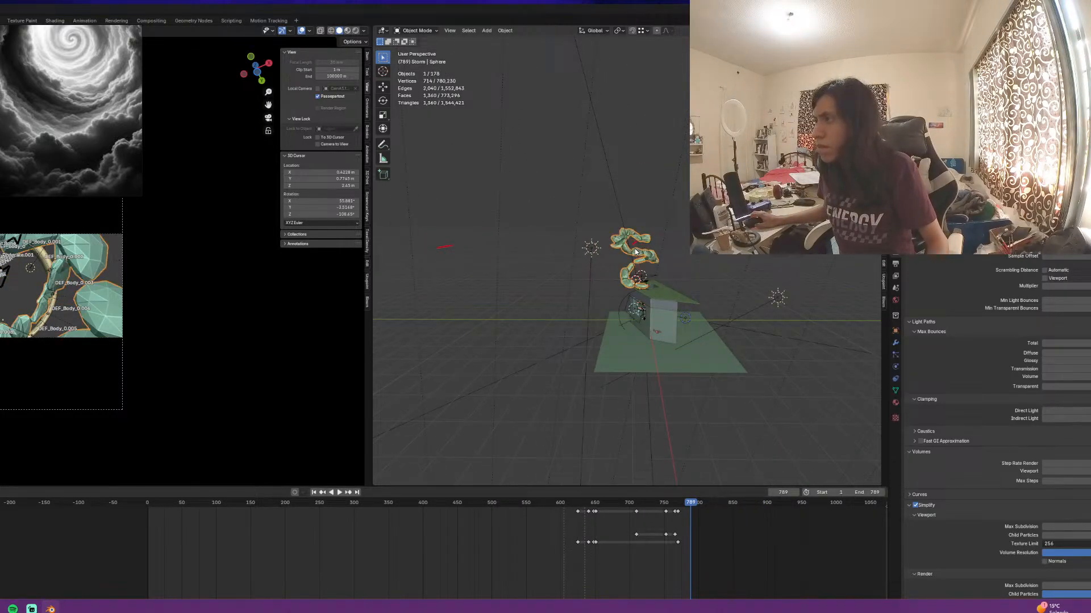
scroll(635, 251, "down", 3)
key("Tab")
key("x")
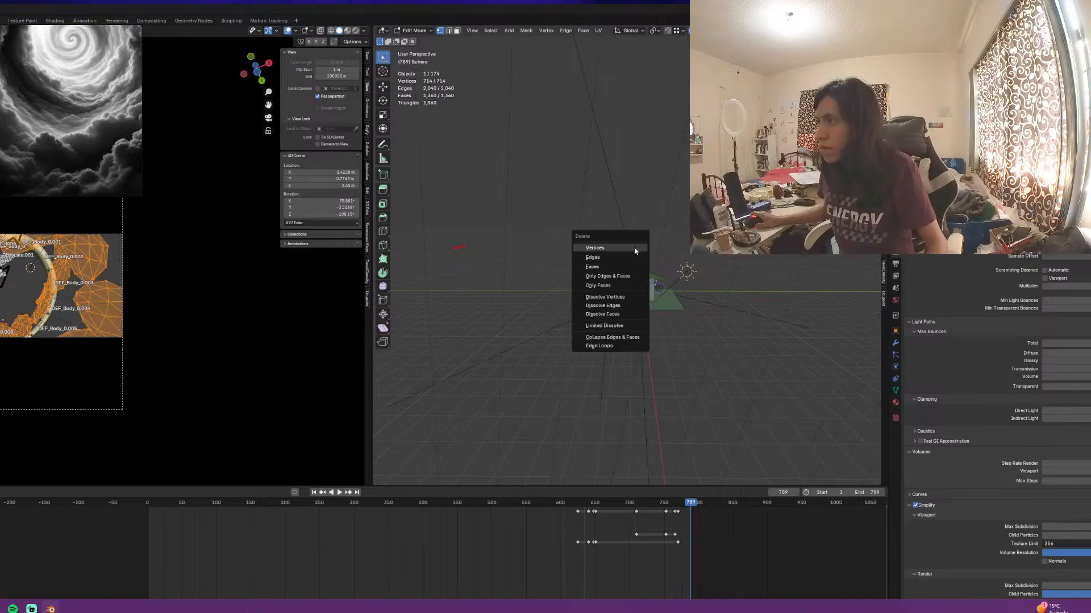
key("Escape")
key("Tab")
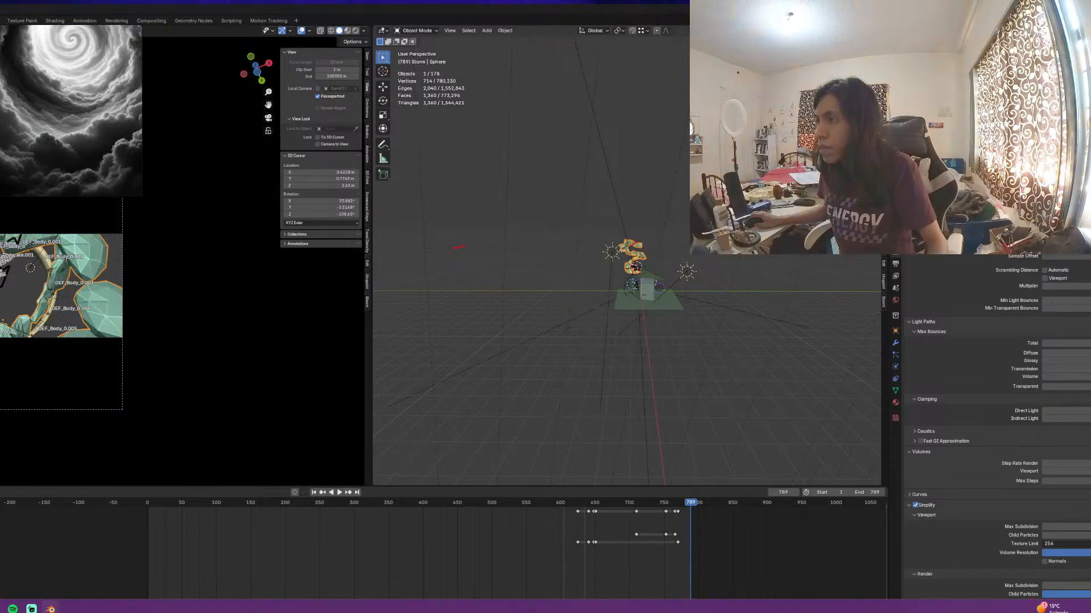
key("x")
left_click(640, 237)
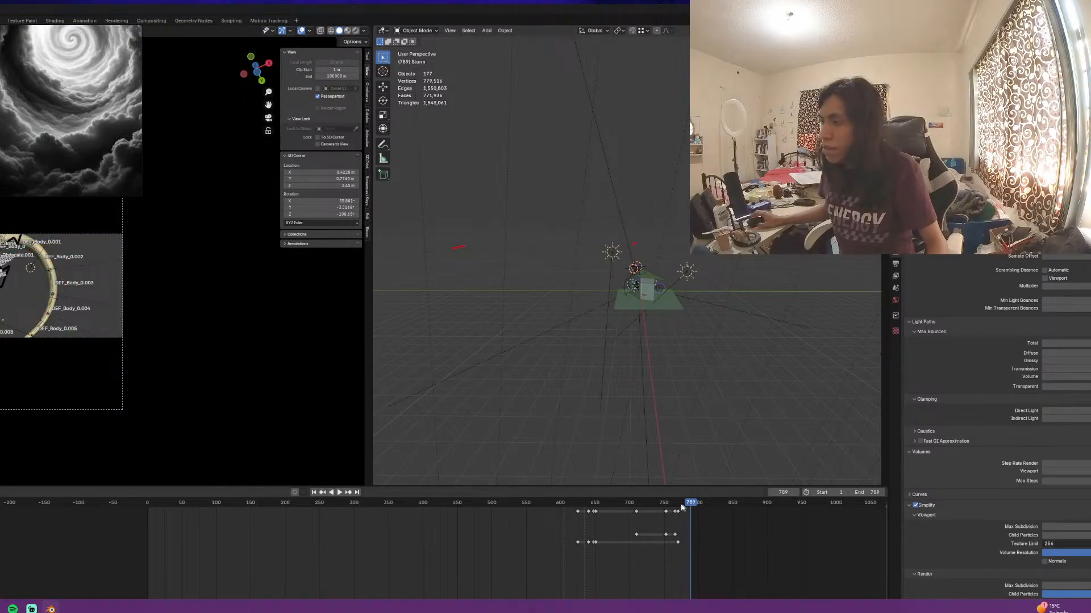
Review the final frames without the storm cloud and undo the cloud's deletion
left_click_drag(682, 508, 677, 504)
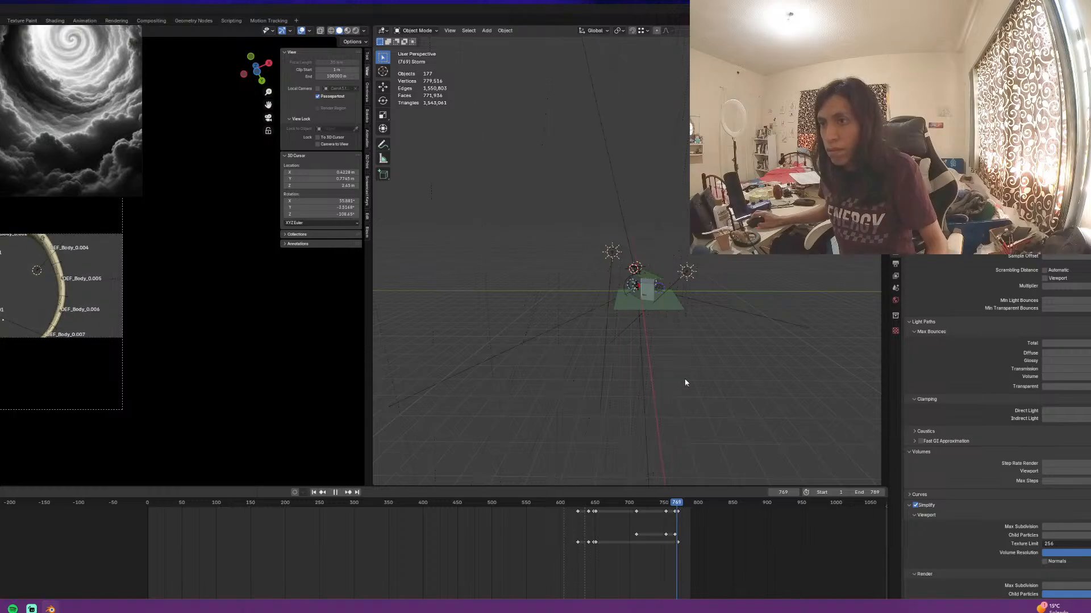
key("shift+Right")
scroll(679, 366, "up", 3)
scroll(655, 304, "up", 2)
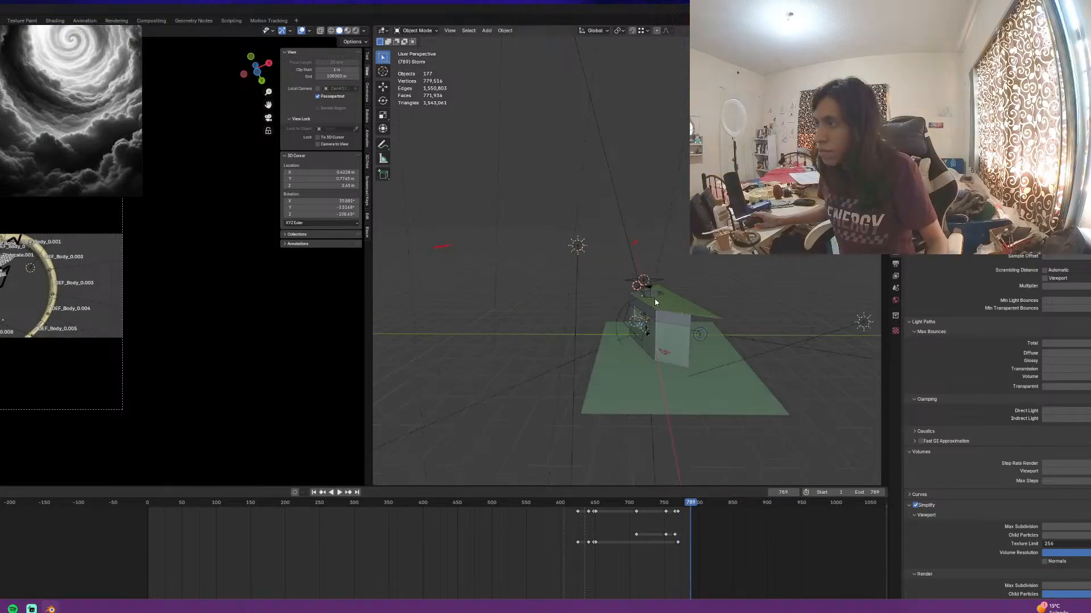
key("ctrl+z")
scroll(636, 409, "up", 2)
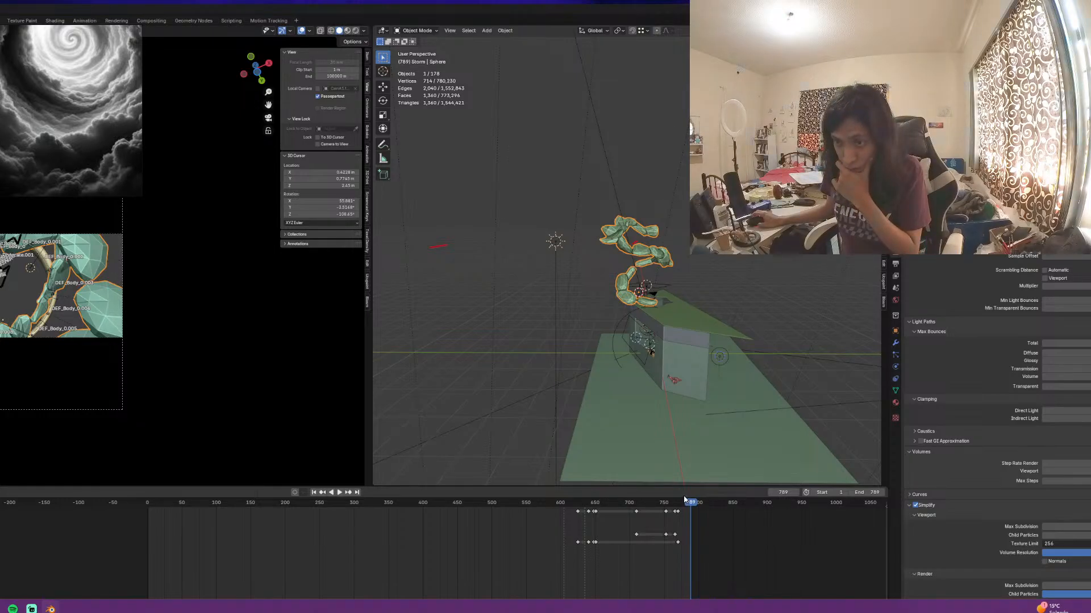
Review the closing frames up to frame 789 with the storm cloud in the scene
key("shift+ctrl+space")
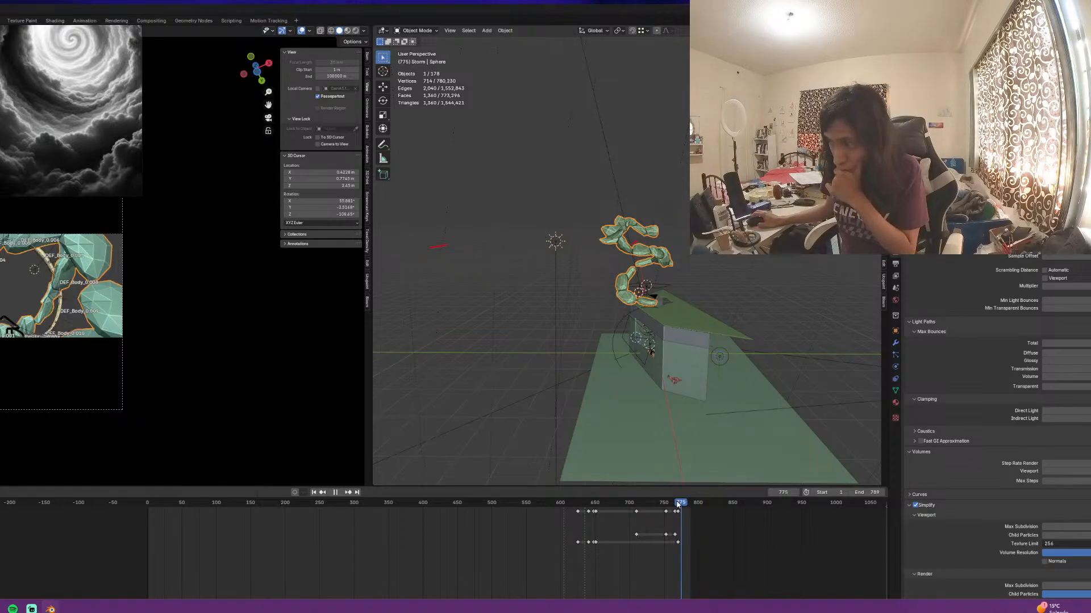
left_click_drag(691, 505, 693, 505)
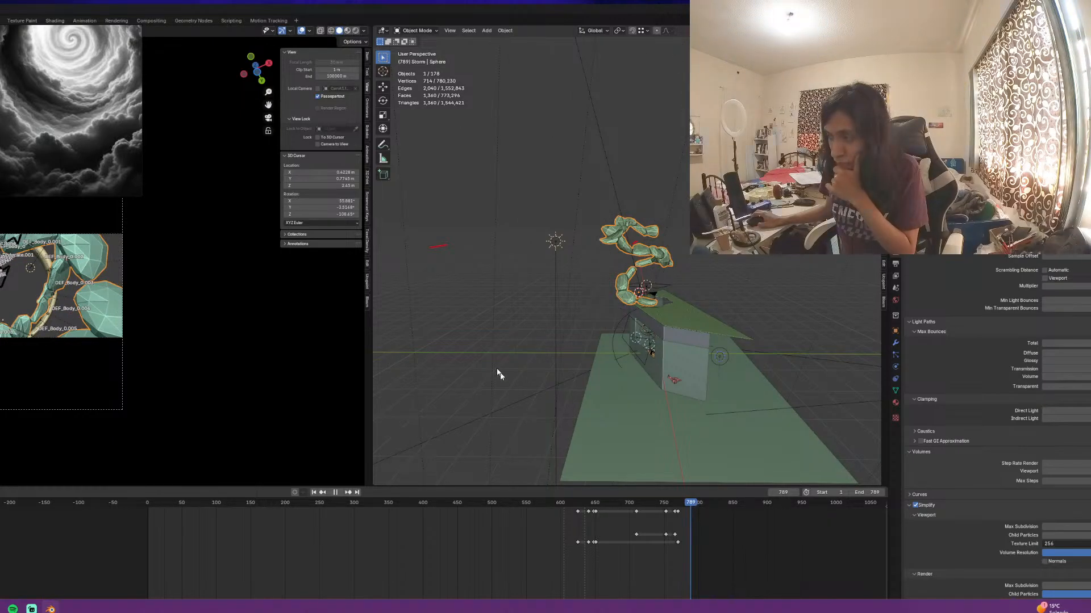
middle_click_drag(649, 323, 645, 285)
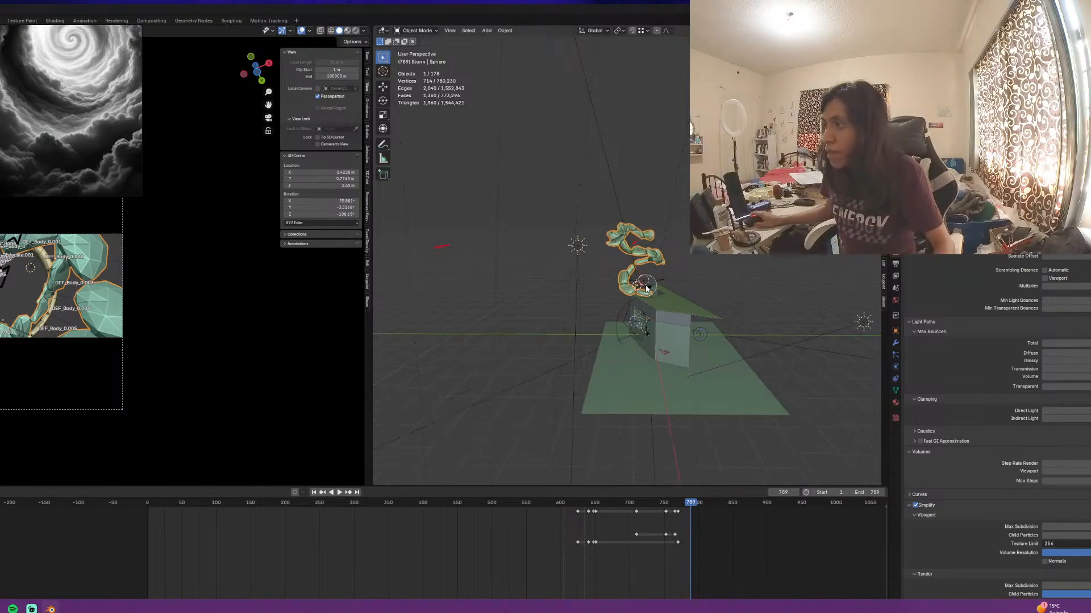
Delete the whole lobed storm cloud object wrapped around the snake
key("Delete")
scroll(625, 240, "down", 10)
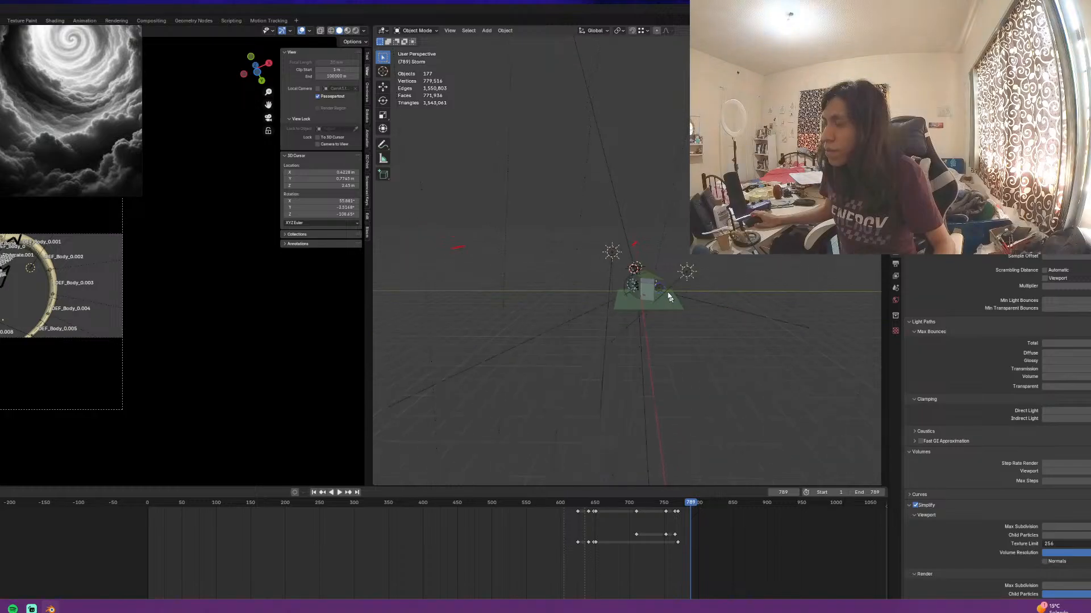
scroll(622, 158, "down", 4)
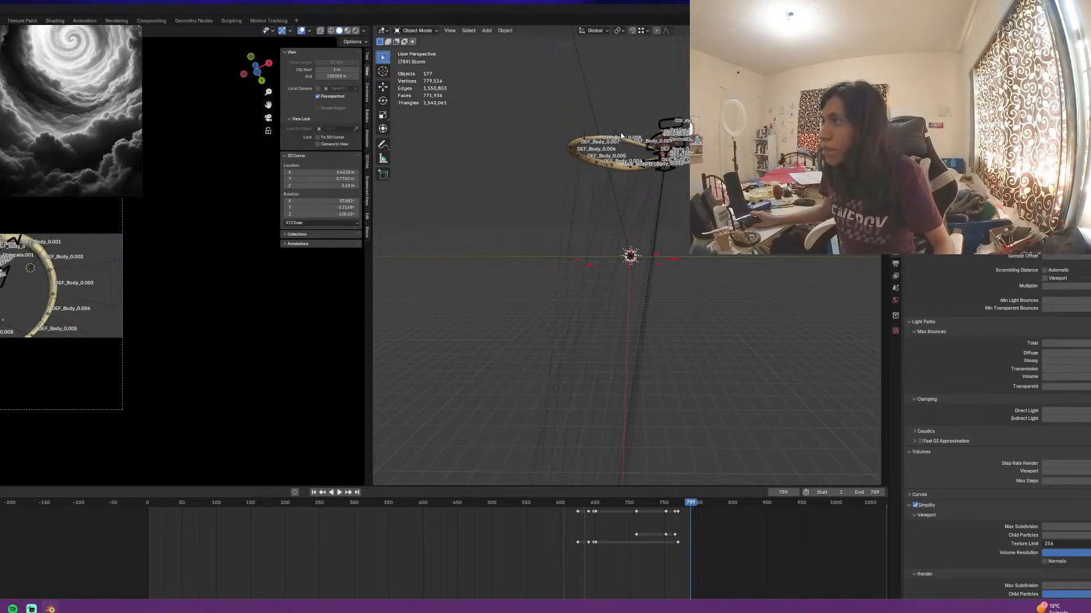
Add an ico sphere with 2 subdivisions and a 1 m radius outside the snake's ring-shaped body
left_click(621, 136)
middle_click_drag(621, 137, 589, 199)
middle_click_drag(593, 229, 599, 284)
middle_click_drag(654, 199, 582, 240)
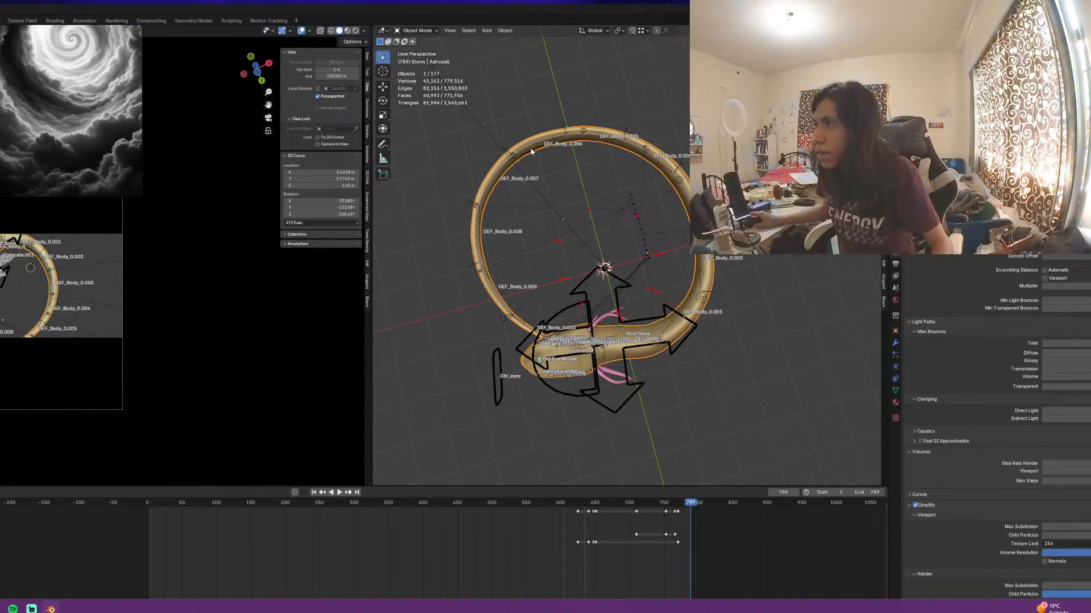
middle_click_drag(586, 196, 488, 291)
key("shift+a")
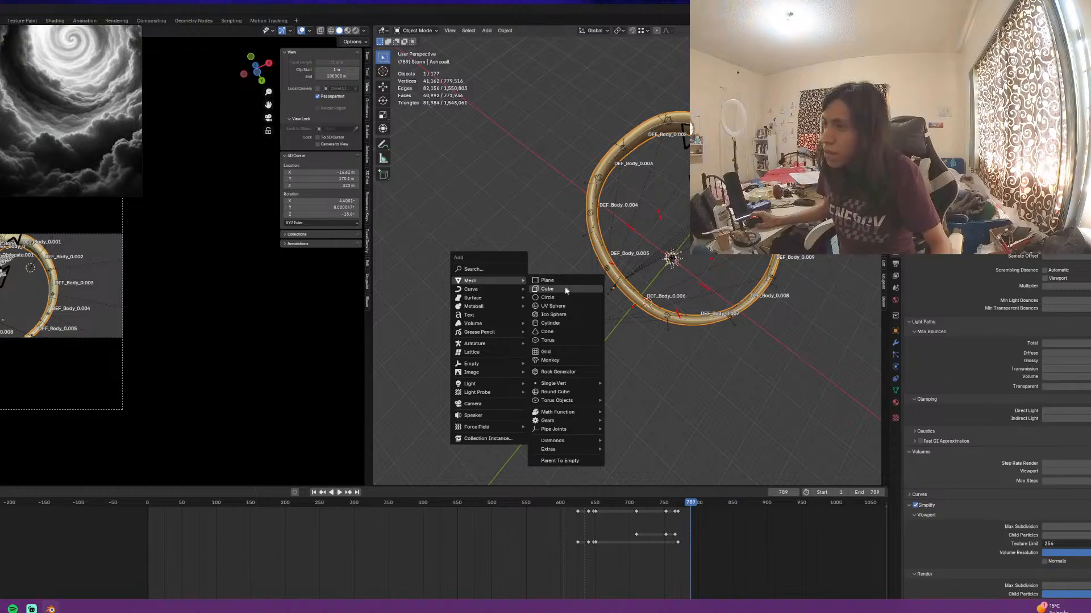
mouse_move(485, 279)
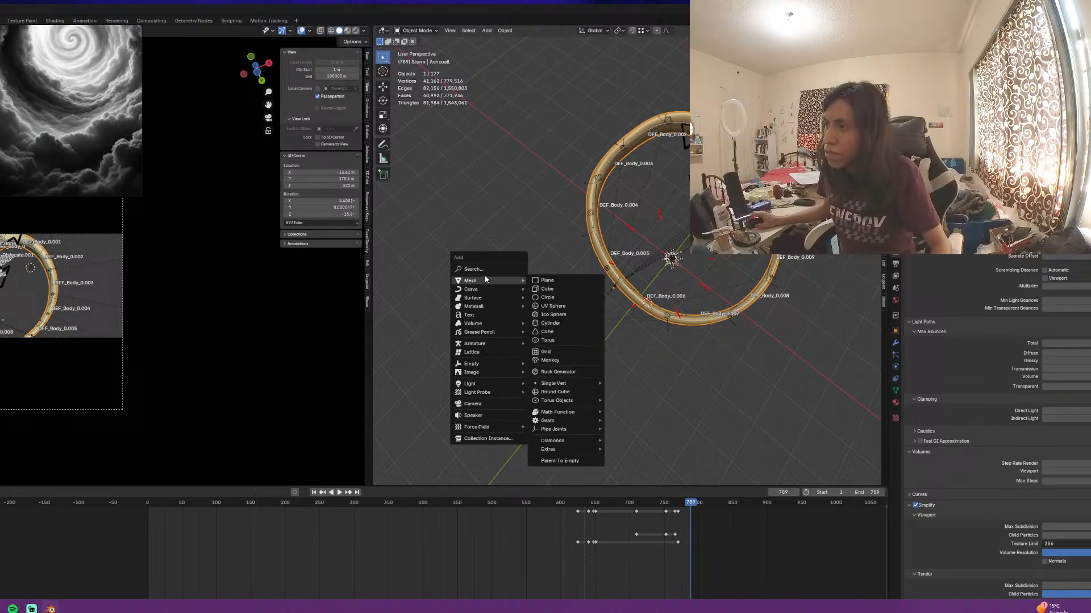
left_click(572, 315)
Move the new ico sphere closer to the snake's ring and scale it up about 25.5 times
key("g")
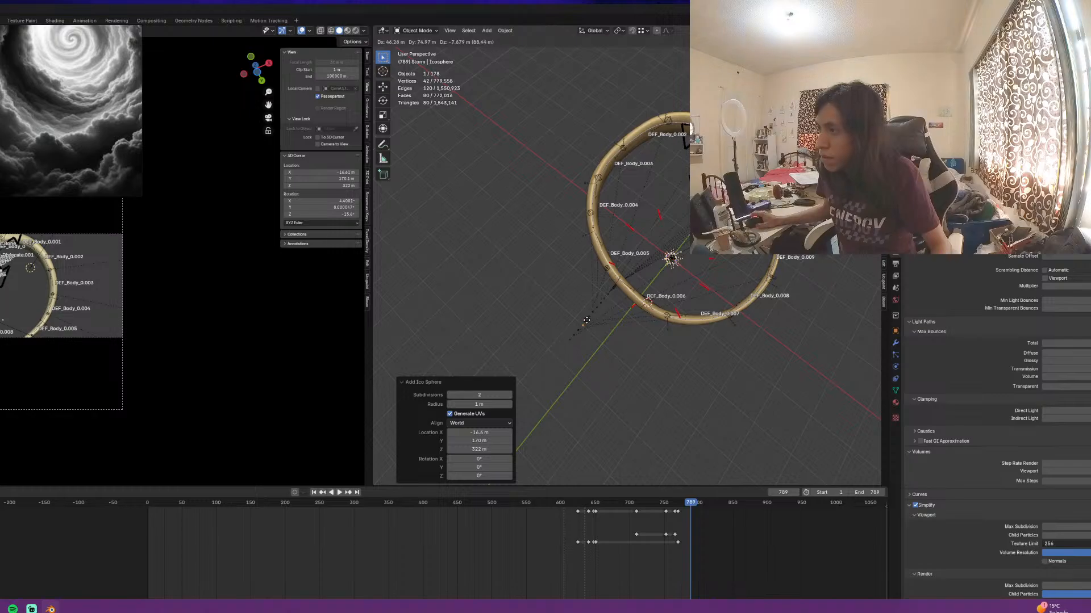
left_click(592, 310)
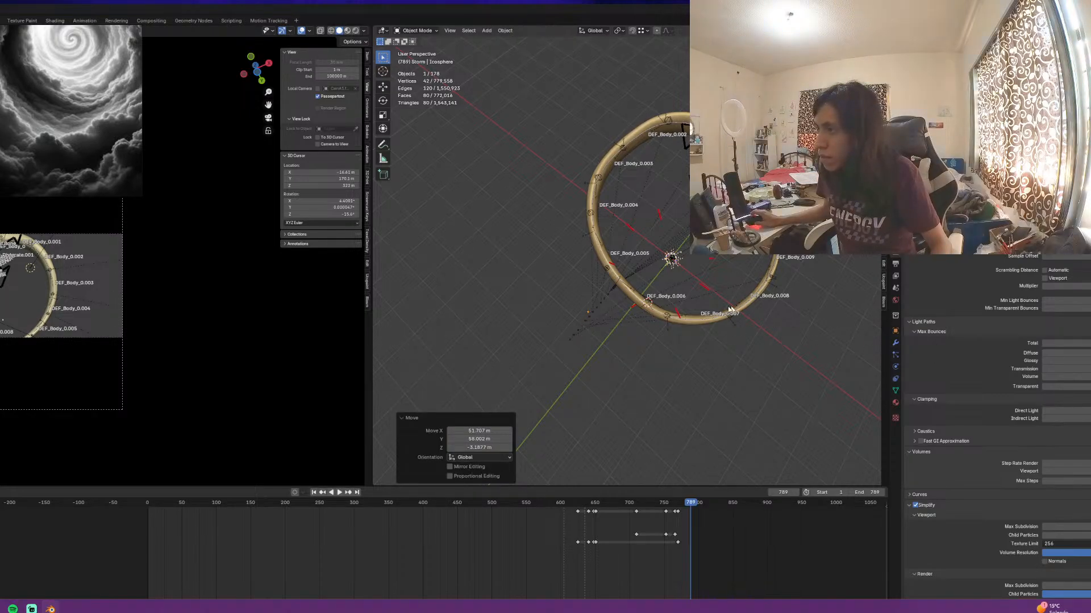
key("s")
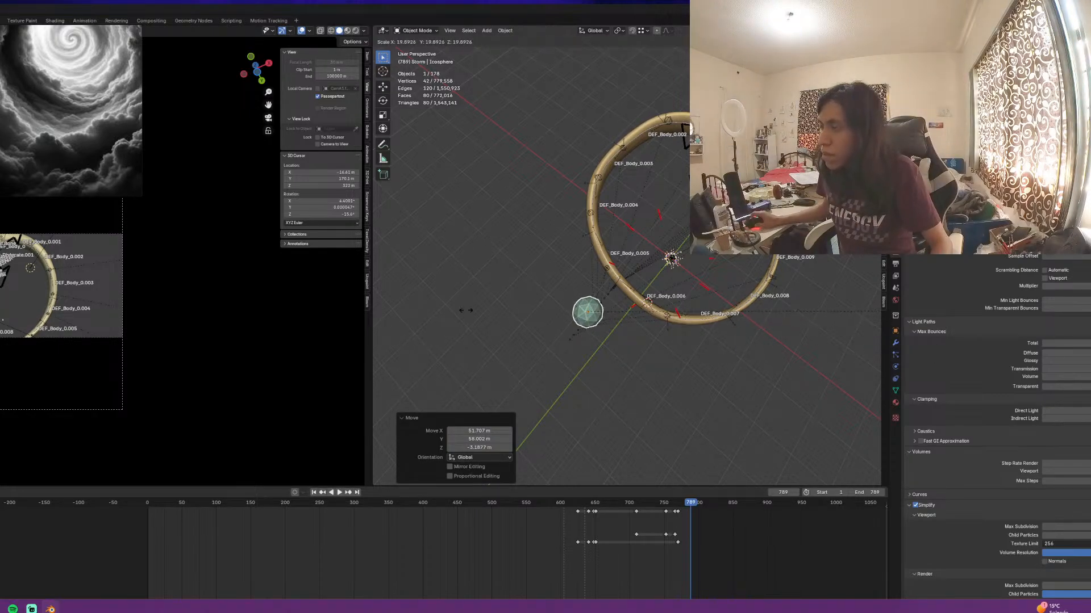
left_click(469, 306)
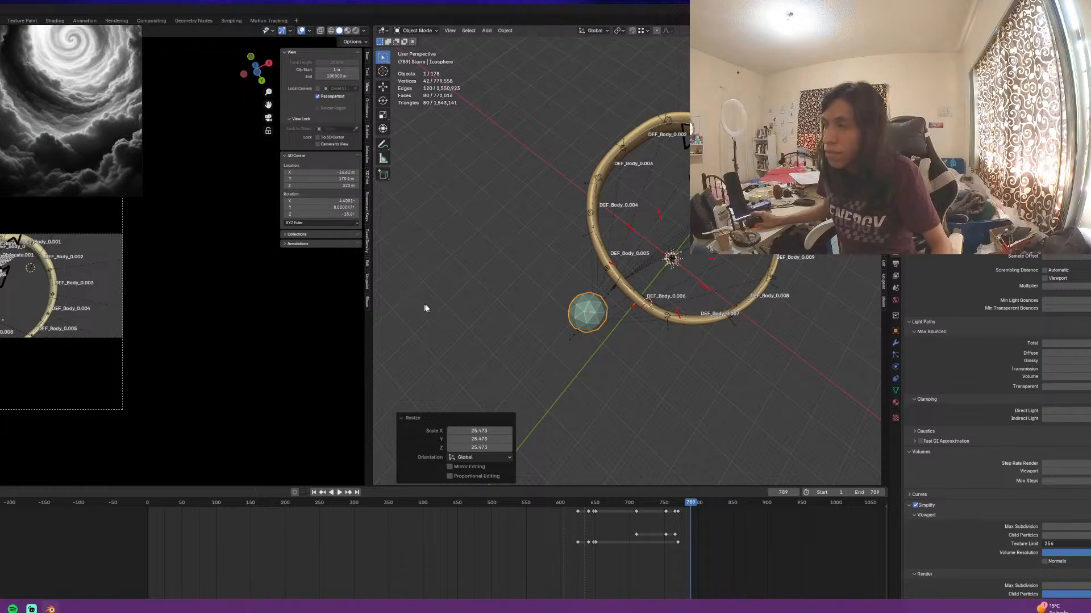
From the top view, place the ico sphere in front of the snake's head and show the whole swirling cloud reference image
key("KP_7")
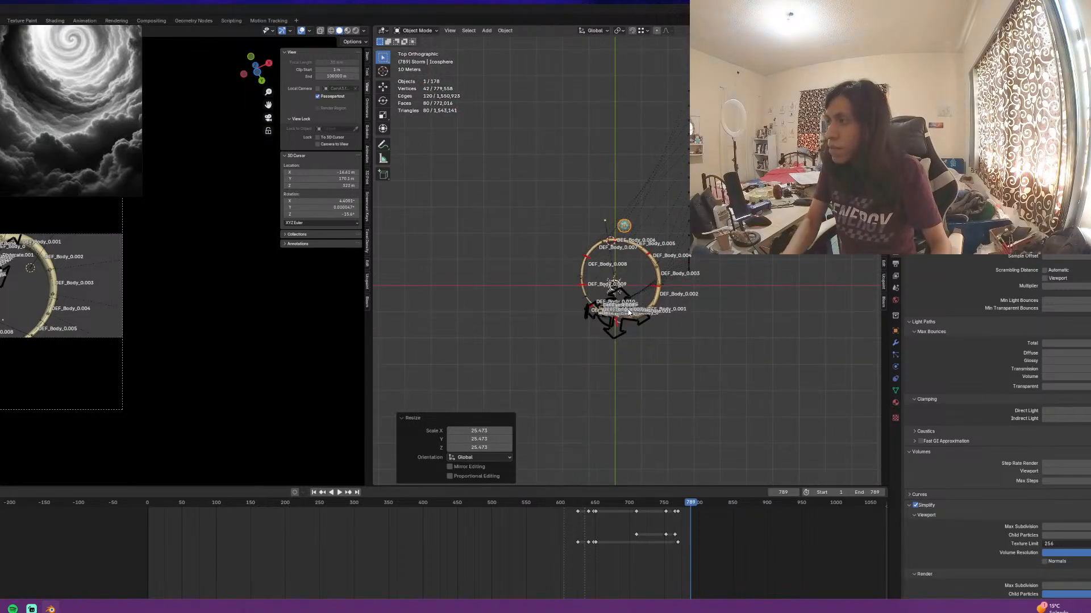
key("g")
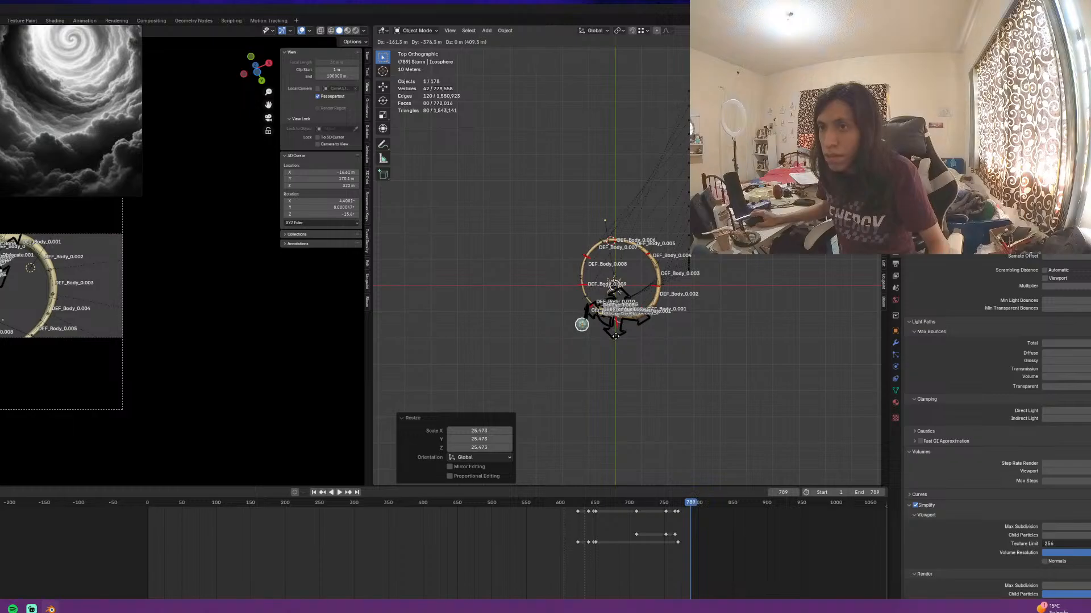
left_click(616, 338)
left_click(60, 157)
scroll(60, 157, "down", 5)
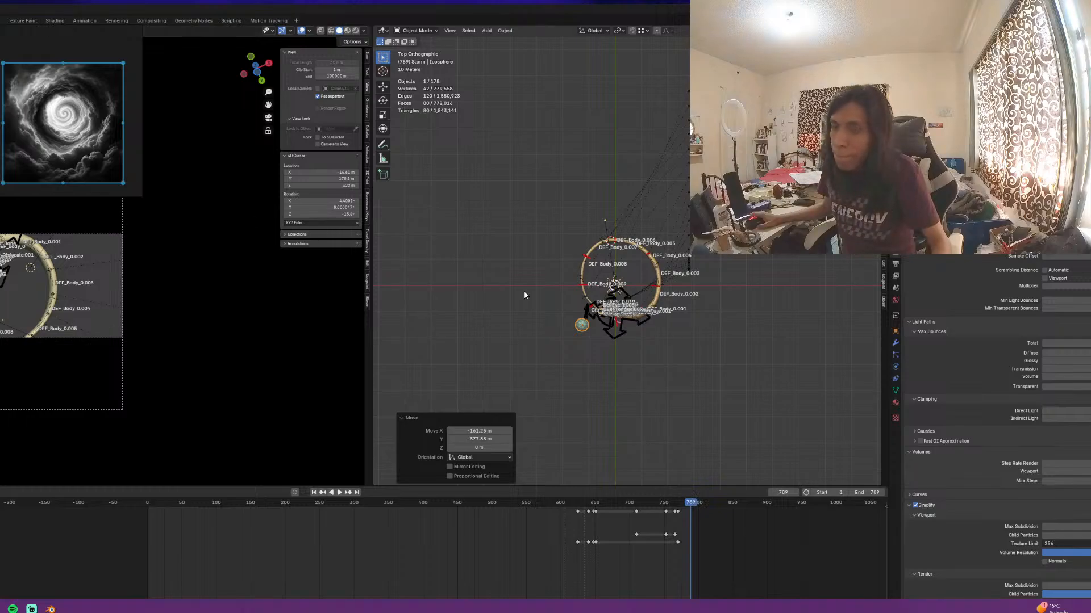
Raise the ico sphere well above the snake's head, enlarging it further along the way
scroll(524, 294, "up", 5)
middle_click_drag(524, 294, 597, 273)
scroll(605, 325, "up", 3)
key("g")
left_click(592, 170)
key("s")
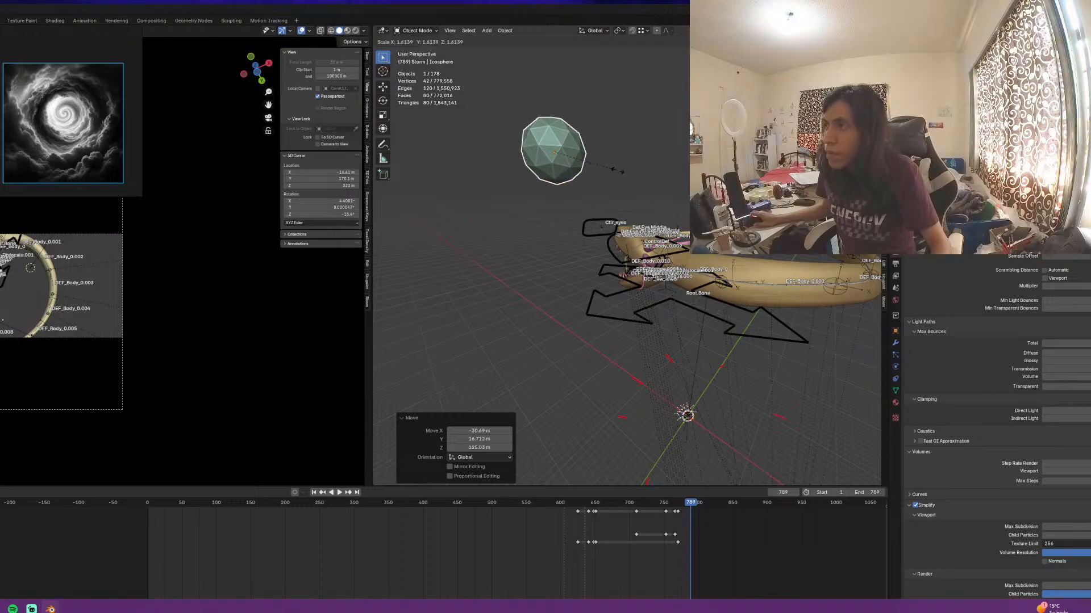
left_click(615, 172)
scroll(612, 182, "down", 2)
key("g")
left_click(570, 166)
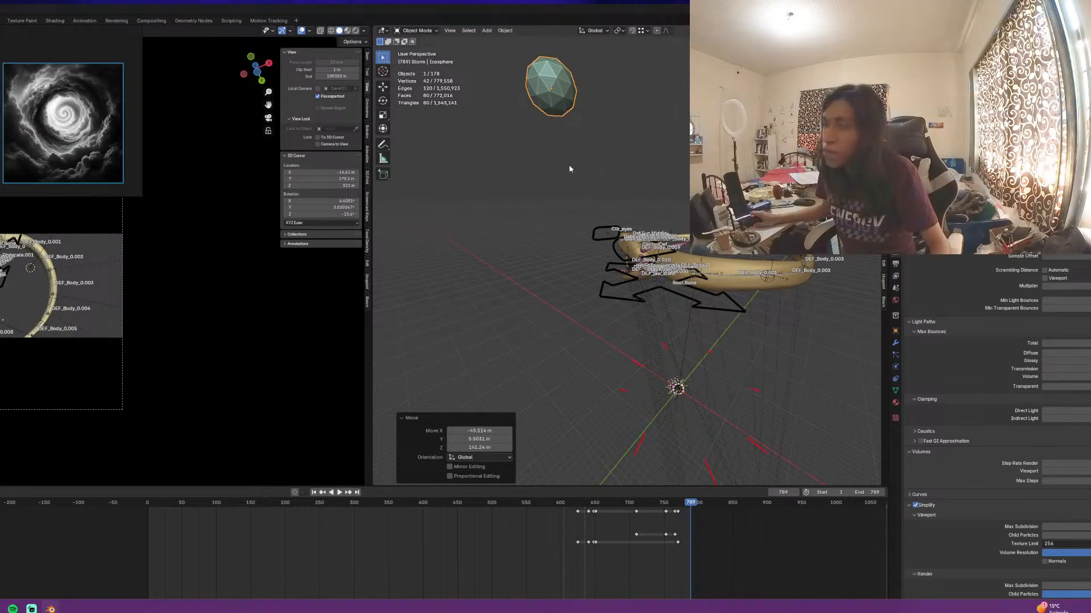
Stretch the ico sphere's upper end outward in top view by moving one vertex with proportional editing at a size of about 80 m
middle_click_drag(571, 169, 618, 309)
scroll(587, 313, "down", 4)
scroll(591, 312, "up", 2)
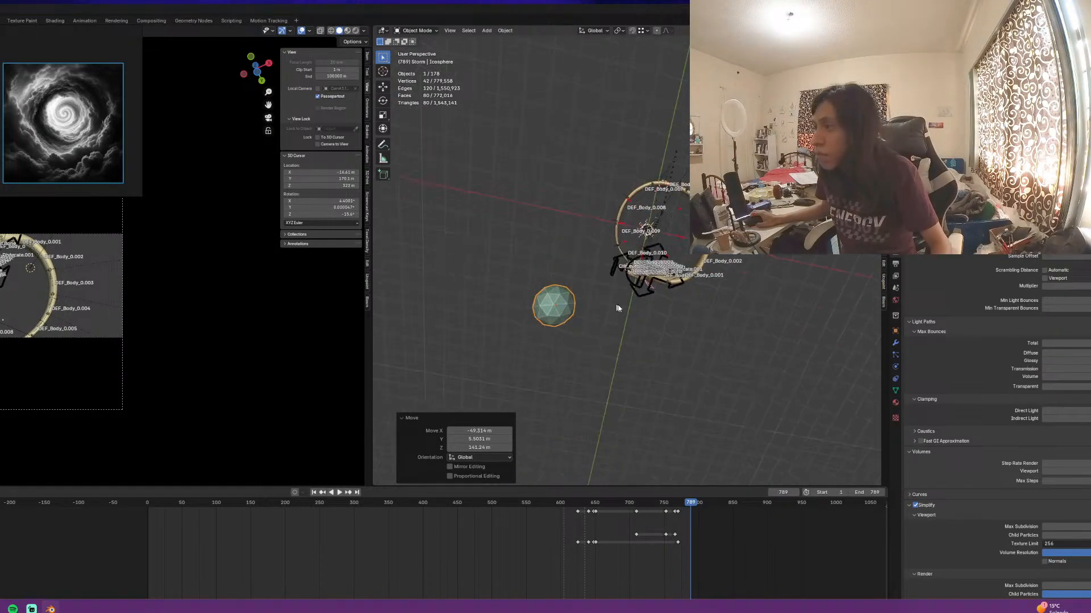
key("KP_7")
key("ctrl+Tab")
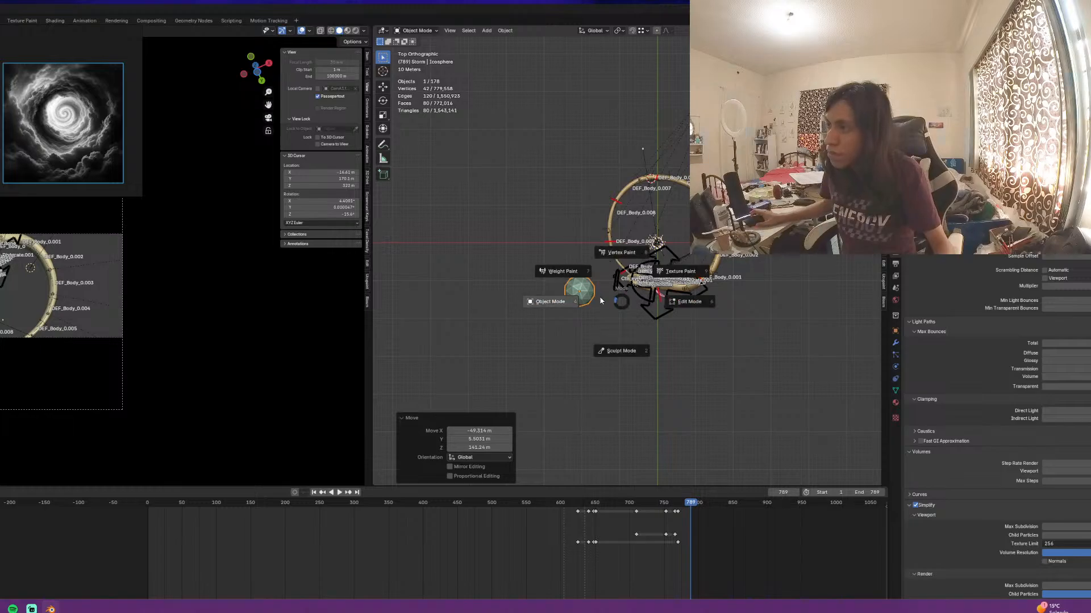
key("Escape")
scroll(592, 274, "up", 2)
key("Tab")
left_click(541, 290)
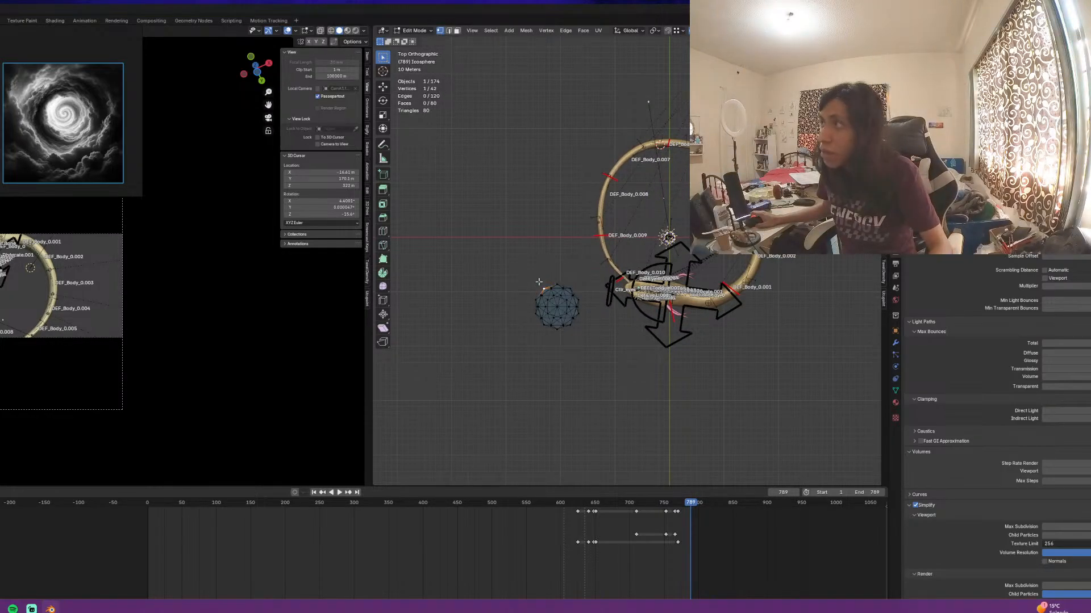
scroll(571, 292, "up", 1)
key("g")
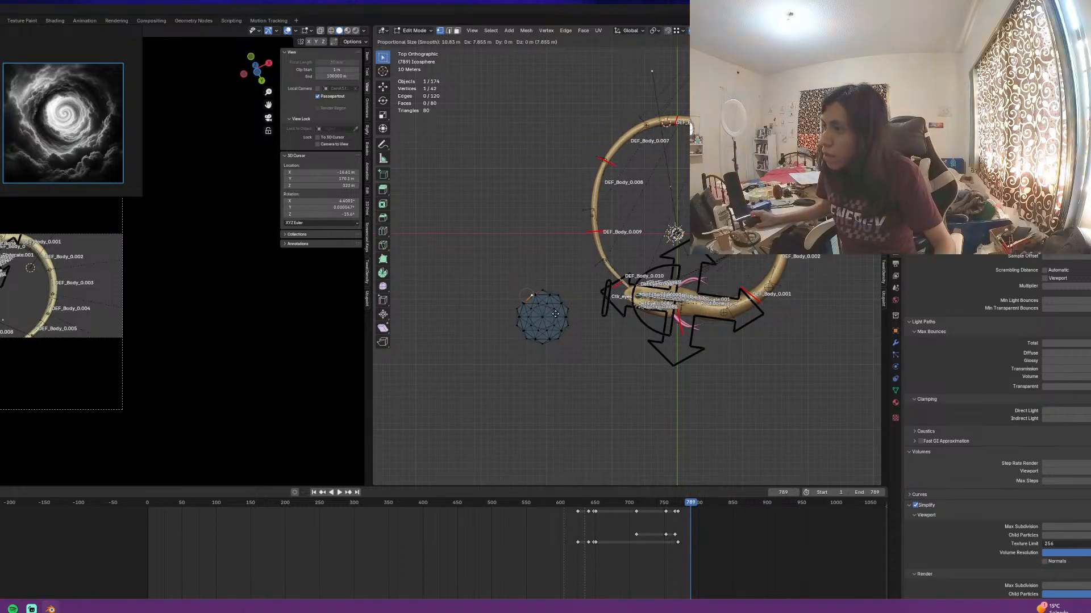
scroll(548, 303, "down", 2)
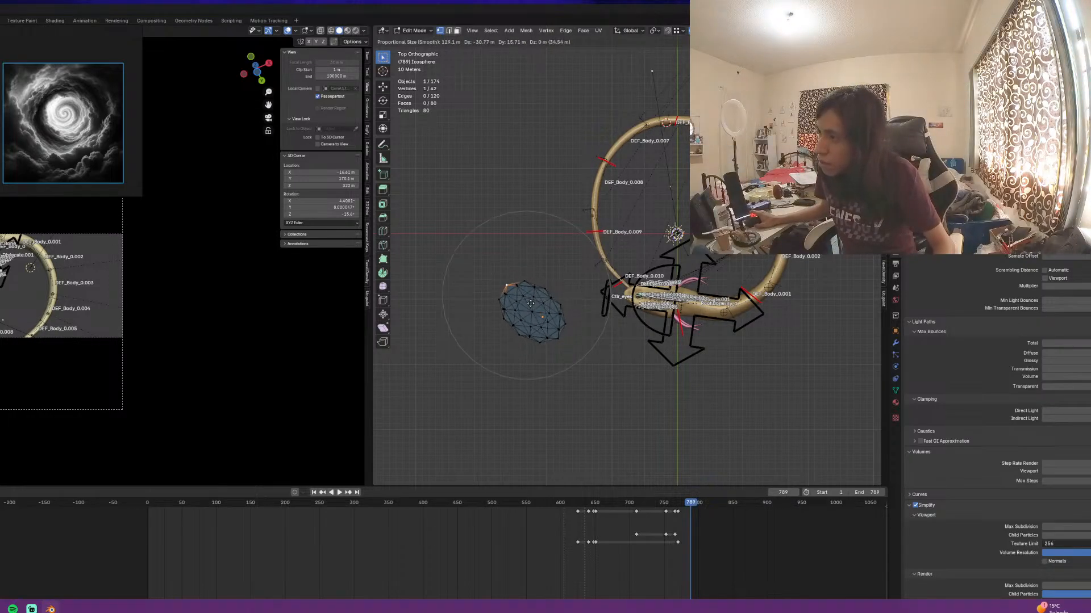
left_click(548, 292)
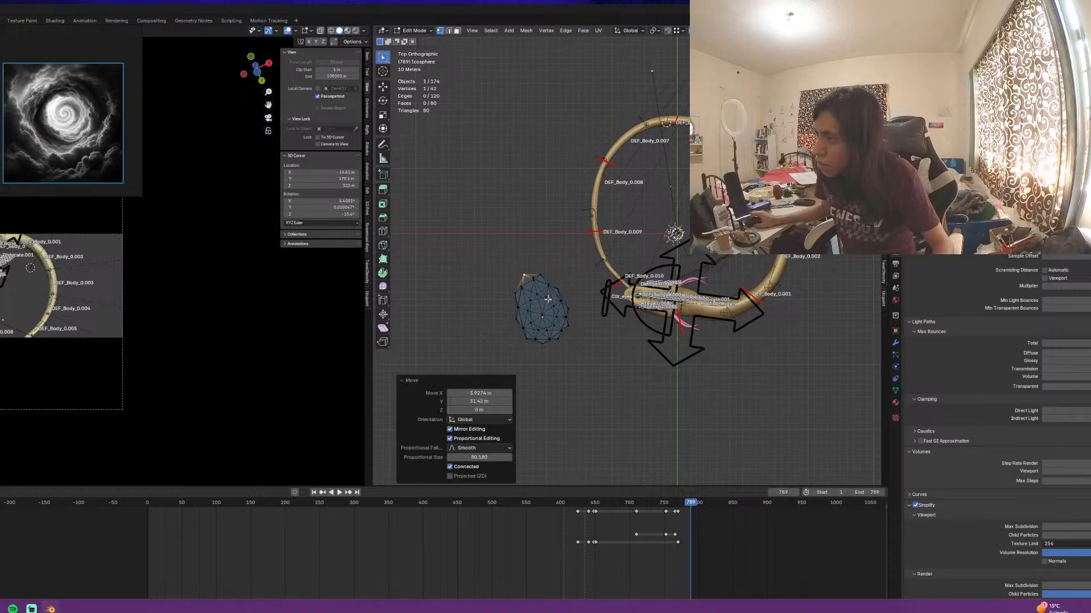
Reshape the sphere's side and lower end with proportional vertex moves into an elongated, slanted cloud lobe
key("g")
left_click(571, 308)
key("g")
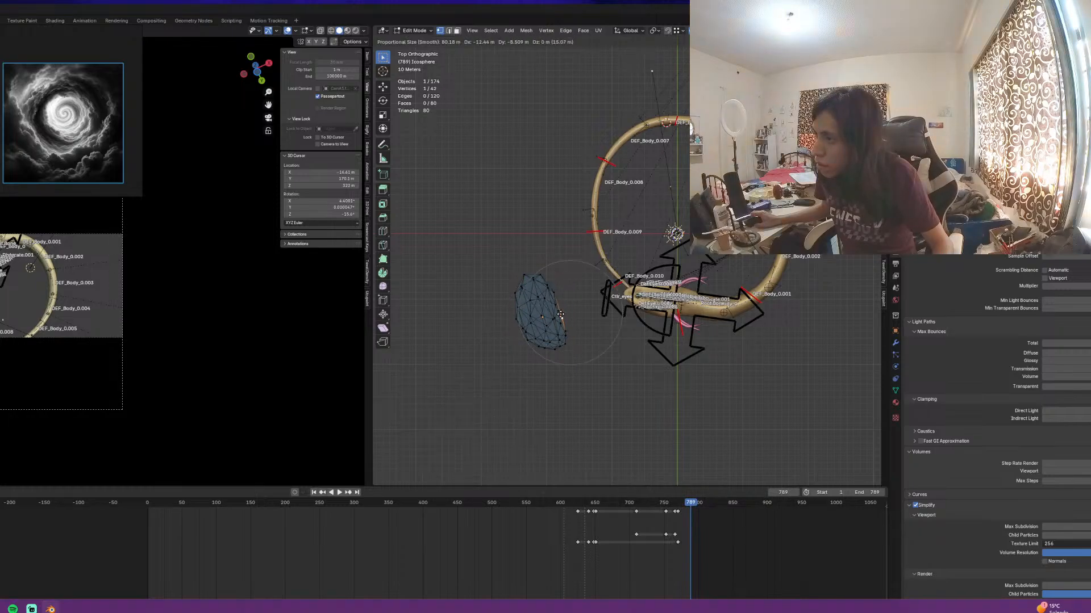
left_click(565, 335)
key("g")
left_click(577, 355)
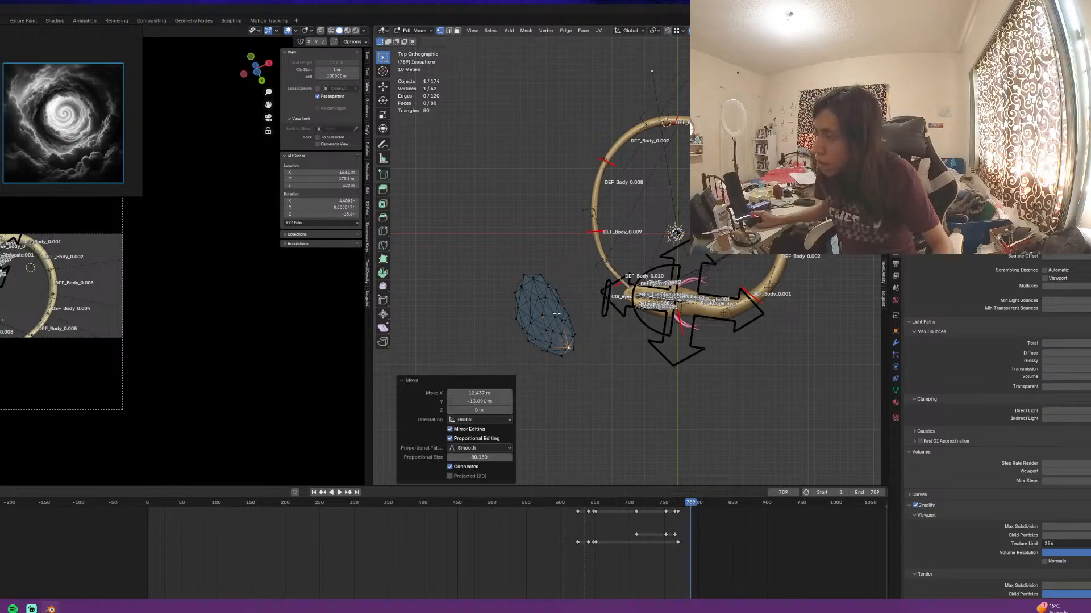
Duplicate the entire lobe, place the copy at its upper end and rotate it to start a curve around the snake
key("ctrl+l")
key("shift+d")
key("r")
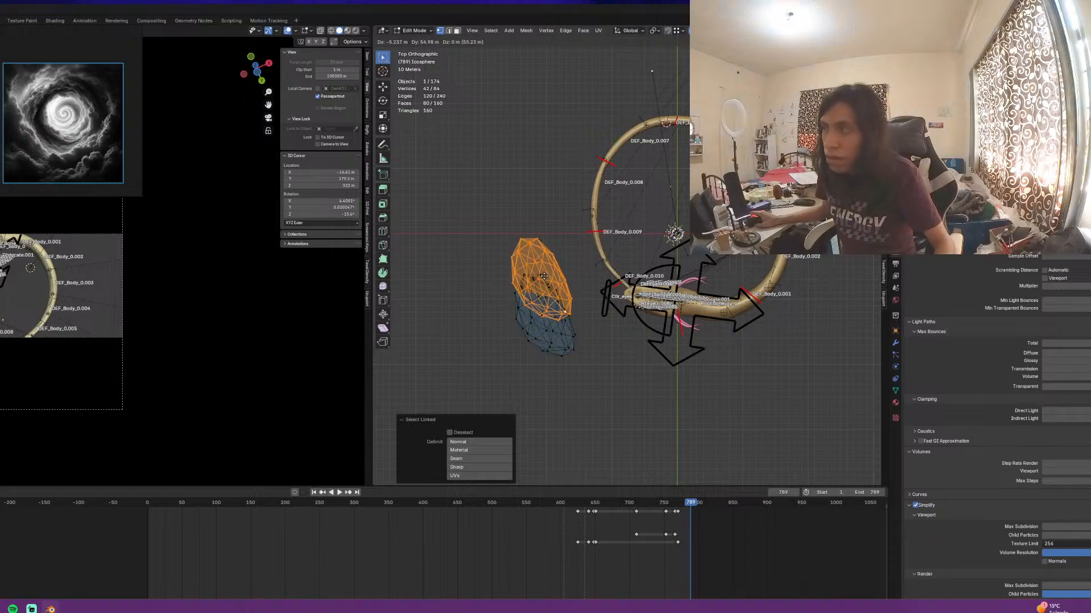
left_click(579, 304)
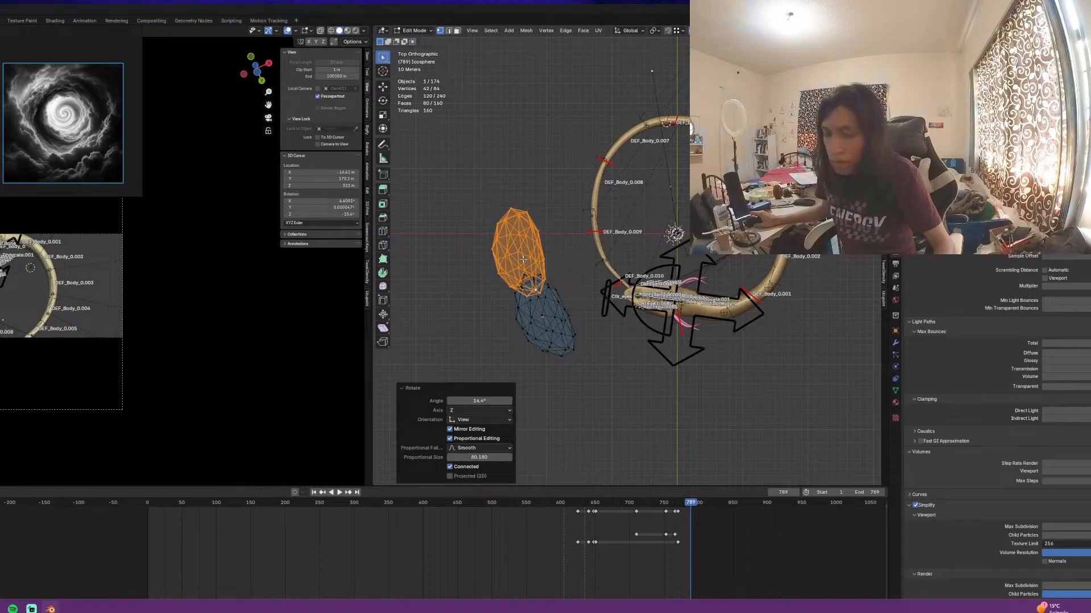
Add a third lobe by duplicating the second, attaching it at the chain's end and turning it inward along the curve
key("shift+d")
left_click(513, 188)
key("r")
left_click(569, 242)
key("g")
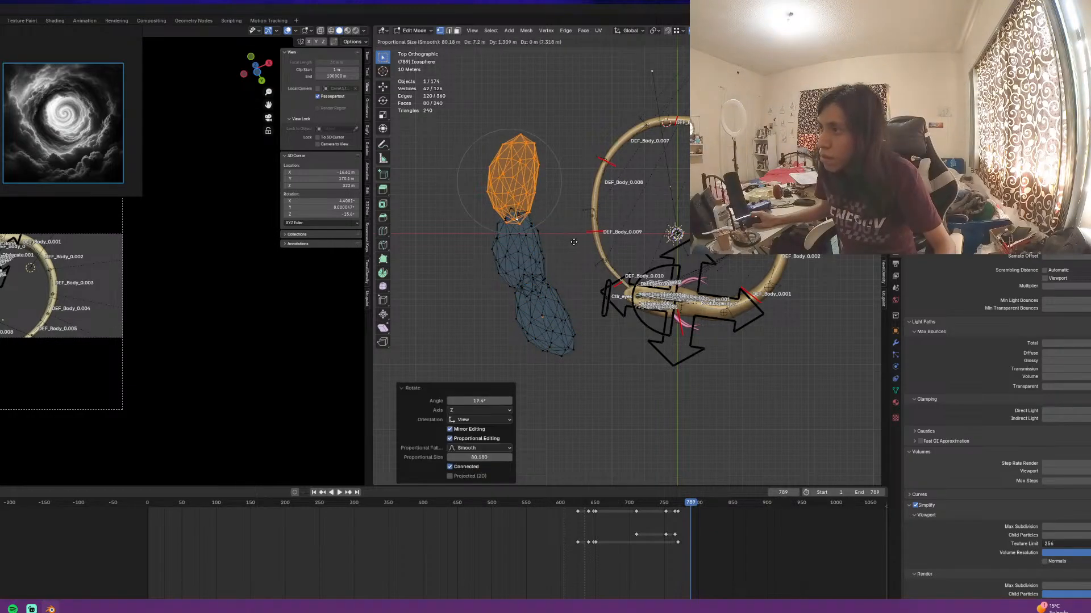
left_click(576, 247)
key("r")
left_click(581, 255)
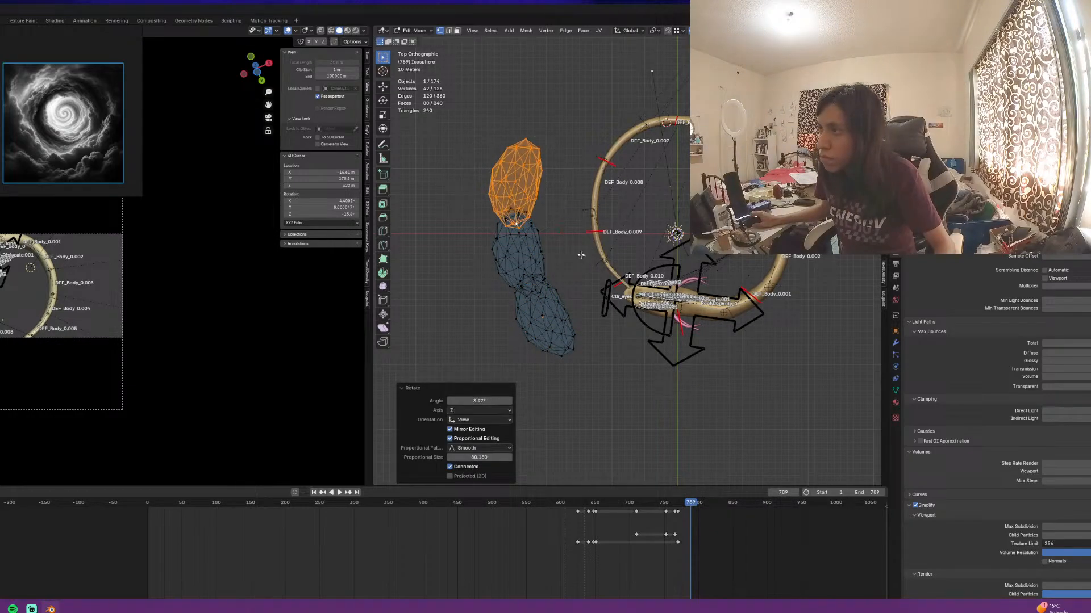
Add a fourth lobe at the end of the chain, rotated about 18° to follow the ring
left_click(578, 135)
key("r")
left_click(617, 190)
middle_click_drag(640, 213, 632, 253, "shift")
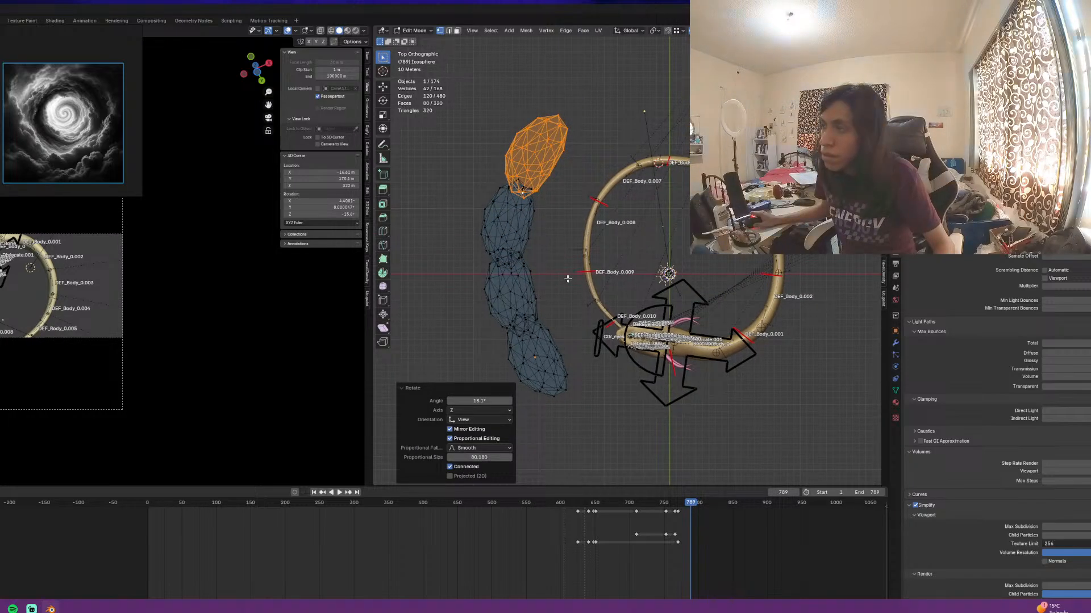
Duplicate the fourth lobe as a fifth, rotate it toward the snake's far side and shift it against its neighbour
key("shift+d")
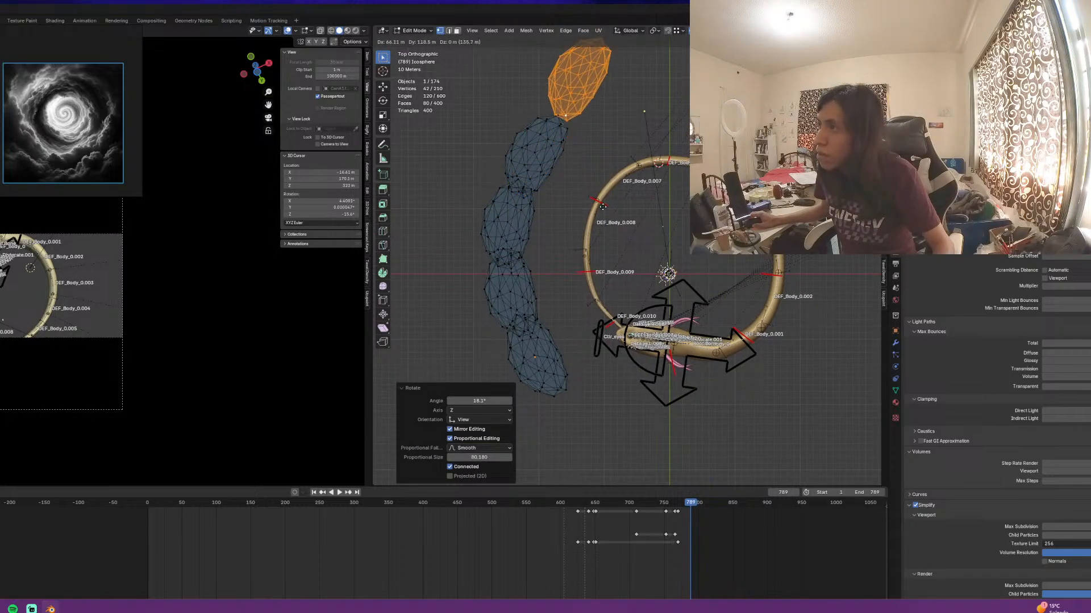
left_click(607, 199)
key("r")
left_click(566, 248)
key("g")
left_click(591, 258)
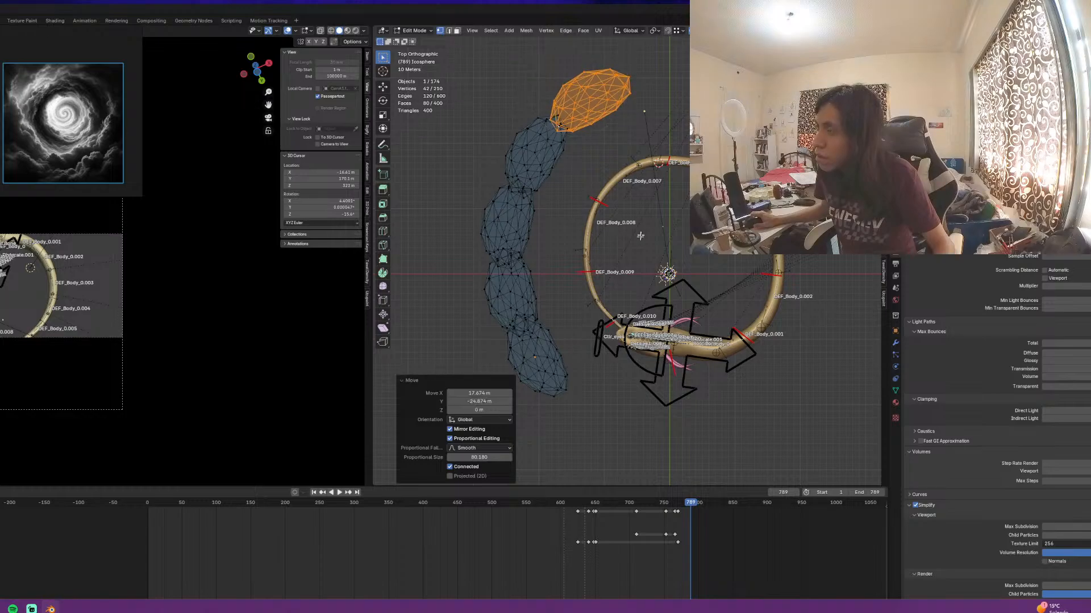
Duplicate the fifth lobe as a sixth and rotate it about 24.4° to lie horizontally beyond the snake's ring
middle_click_drag(641, 238, 640, 301, "shift")
key("shift+d")
left_click(704, 246)
key("r")
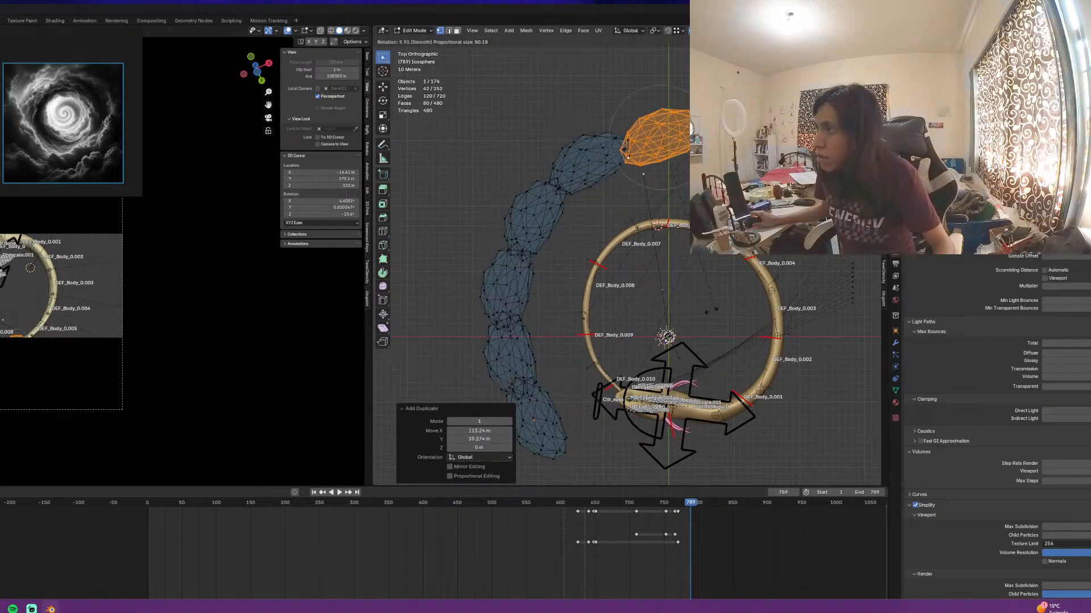
left_click(693, 307)
middle_click_drag(693, 307, 636, 310, "shift")
Check the SC-12B concept painting of the glowing snake ring, then return to the Blender scene
key("alt+Tab")
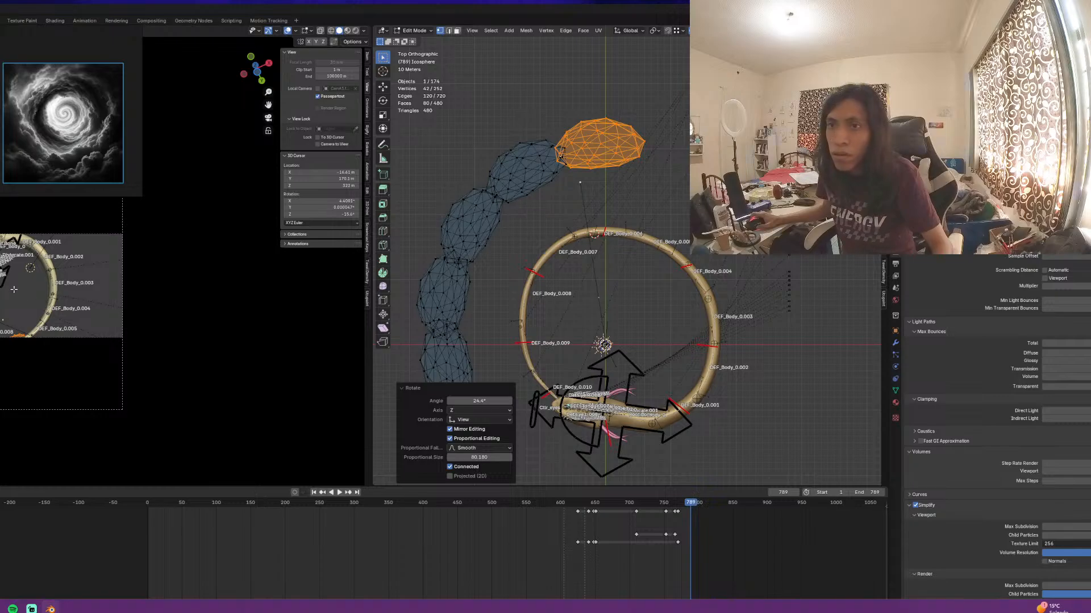
key("alt+Tab")
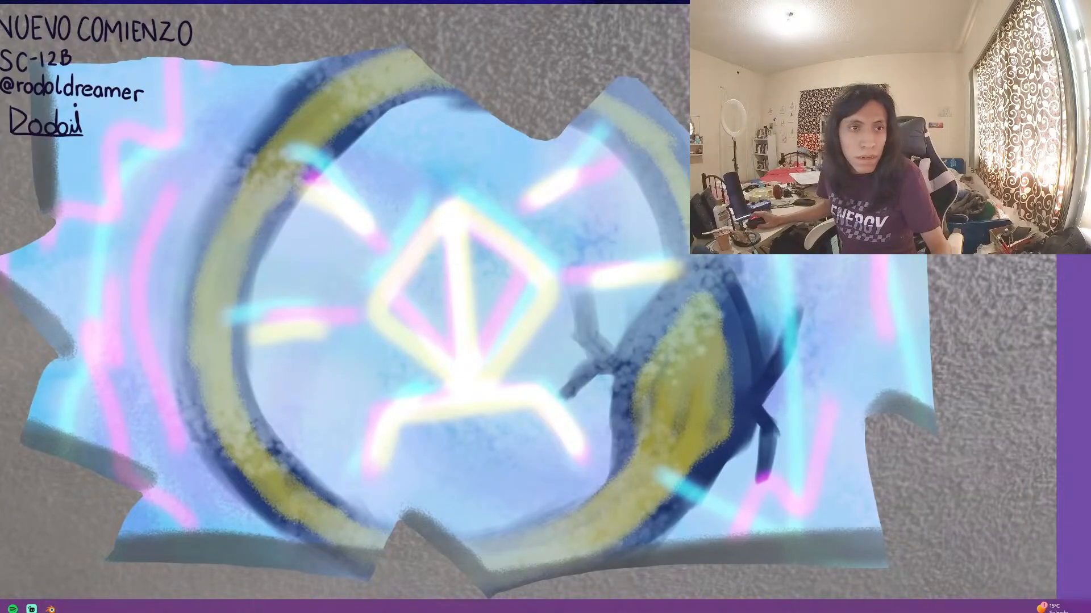
key("alt+Tab")
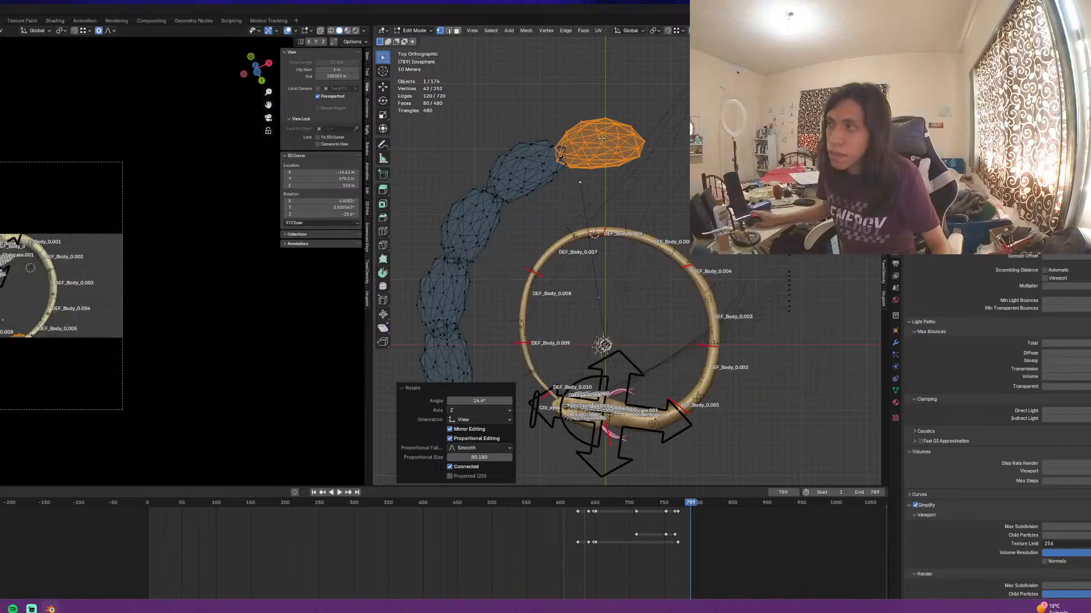
Duplicate the sixth lobe as a seventh, rotate it to start curving back around the snake's ring, and butt it against its neighbour
middle_click_drag(688, 225, 618, 238, "shift")
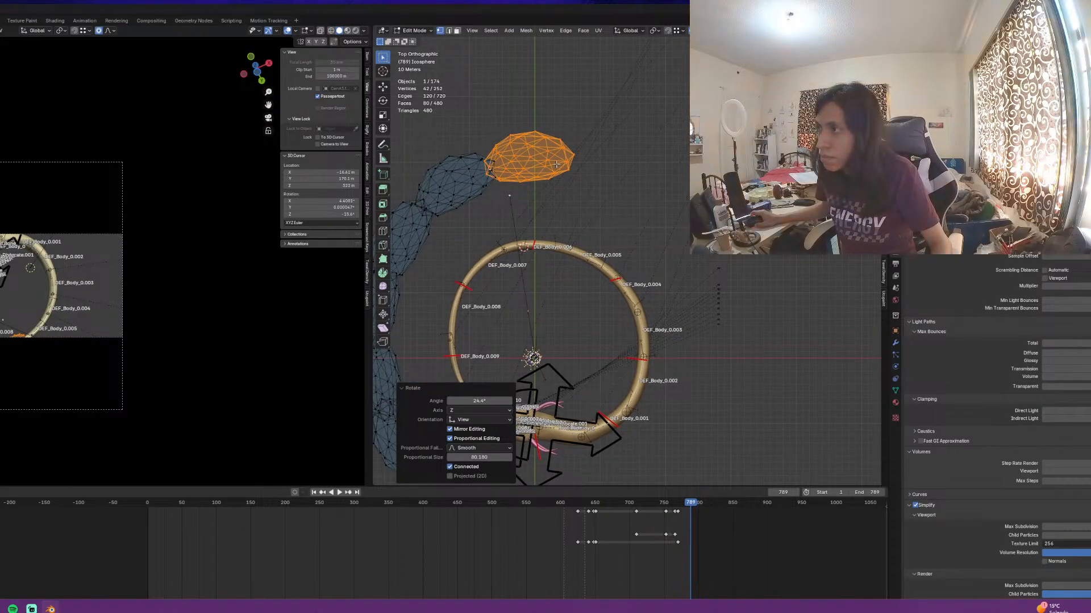
key("shift+d")
left_click(625, 168)
key("r")
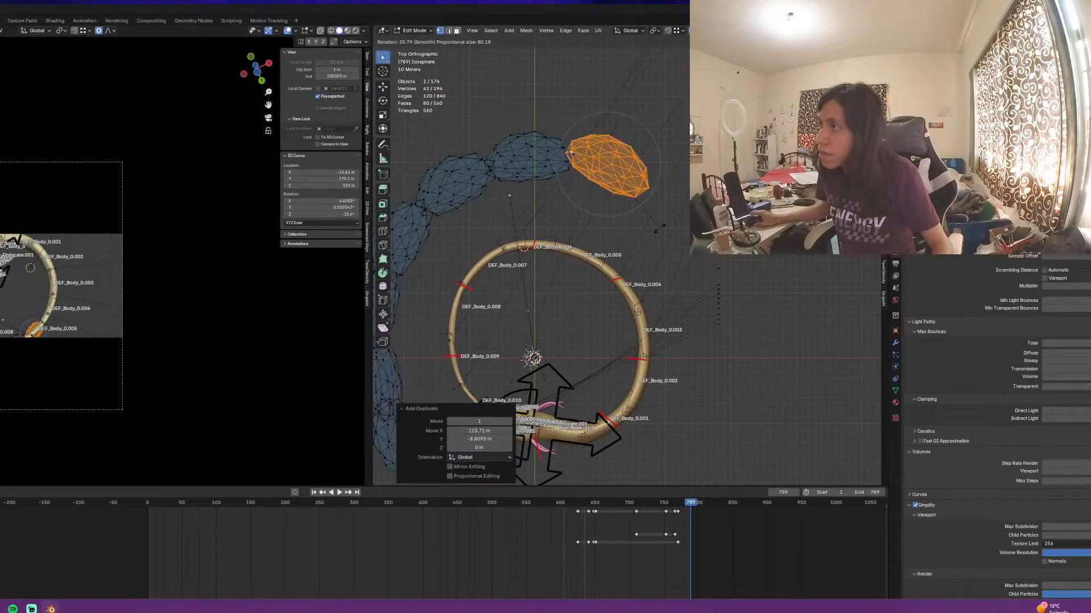
left_click(660, 229)
key("r")
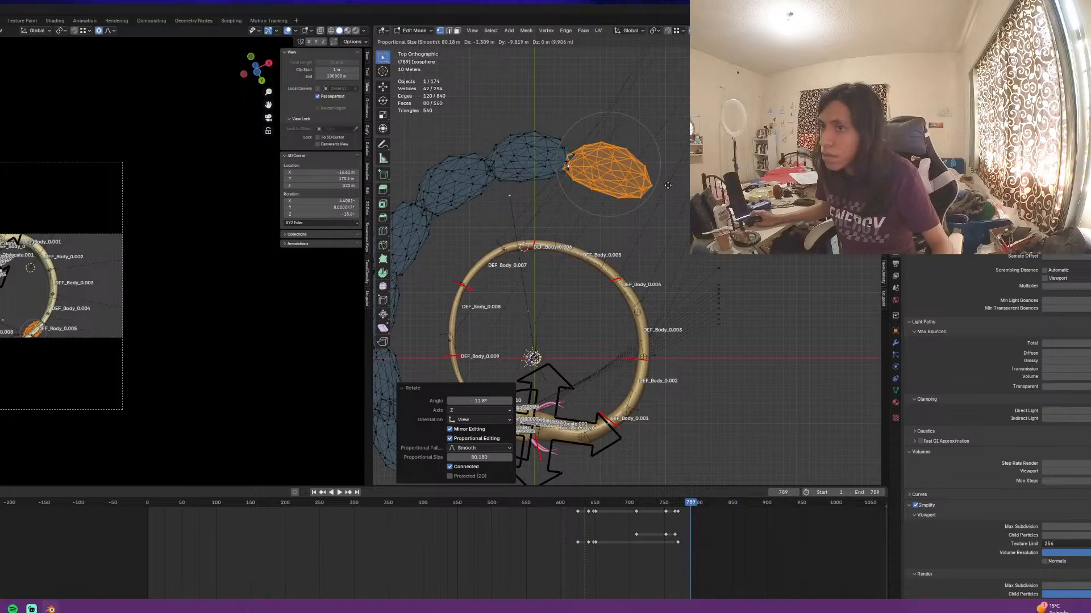
left_click(671, 181)
key("g")
left_click(671, 177)
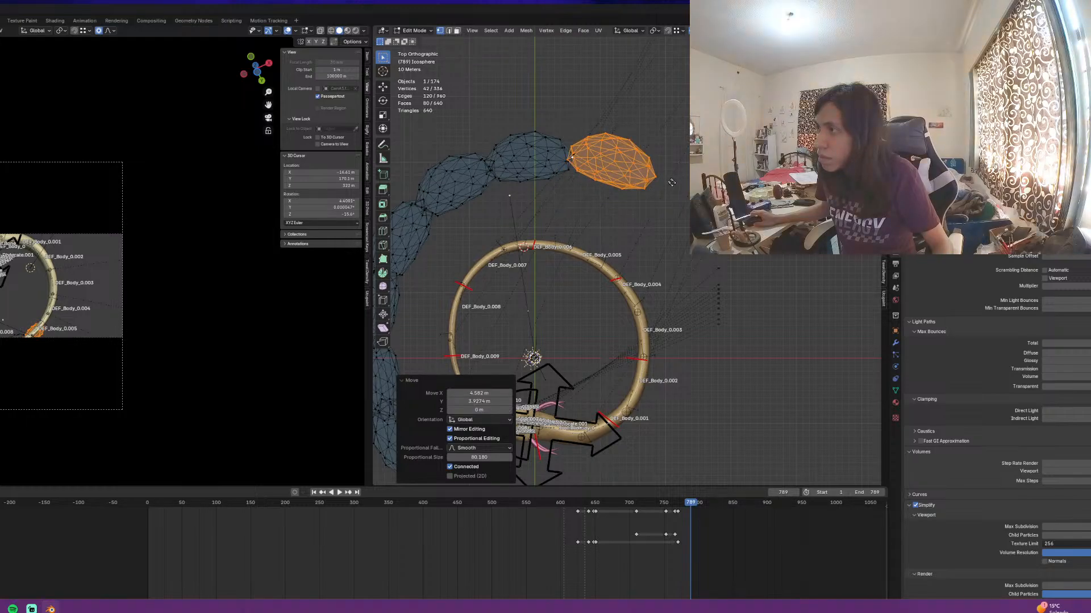
Duplicate the seventh lobe as an eighth, rotate it further around the curve and attach it to the chain's end
key("shift+d")
left_click(751, 251)
key("r")
left_click(743, 277)
key("g")
left_click(718, 251)
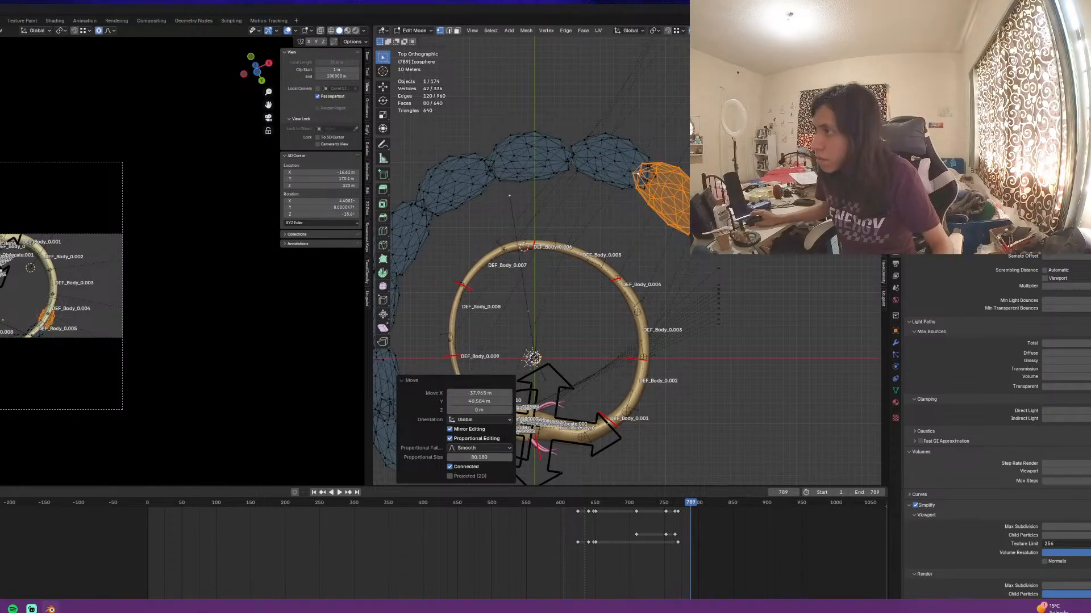
Duplicate the eight-lobe arc, rotate the copy around and shift it to close the cloud ring around the snake
scroll(629, 261, "down", 4)
left_click_drag(680, 125, 444, 375)
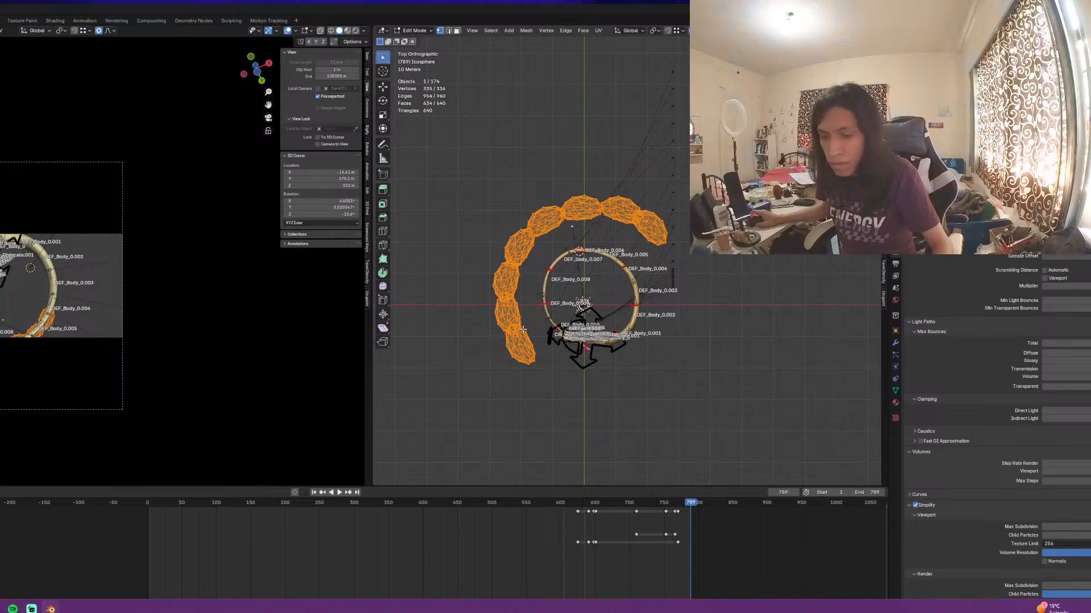
key("shift+d")
left_click(573, 366)
key("r")
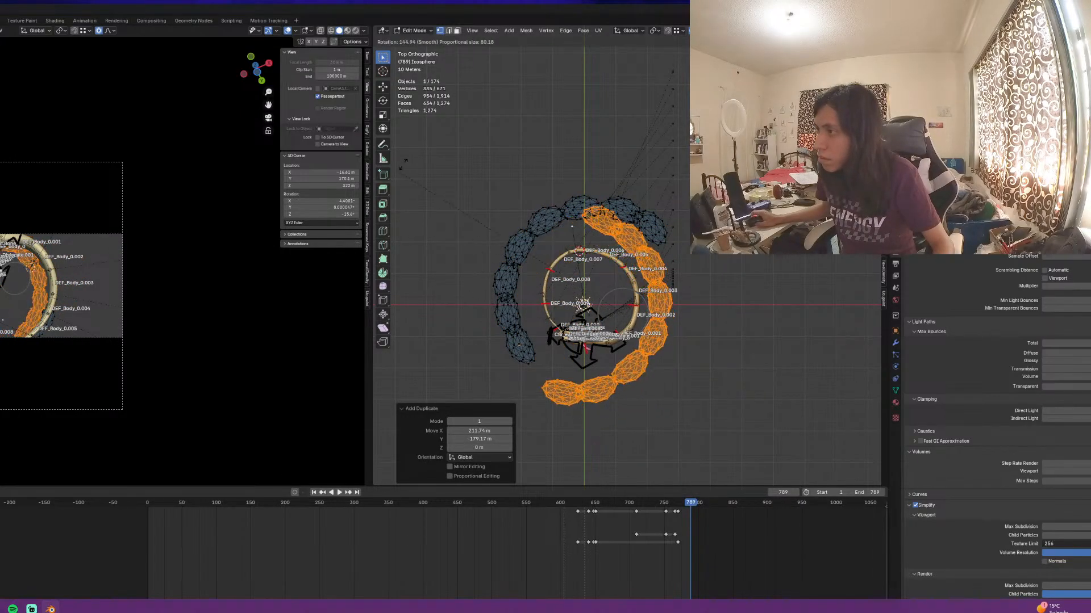
left_click(559, 148)
key("g")
left_click(565, 174)
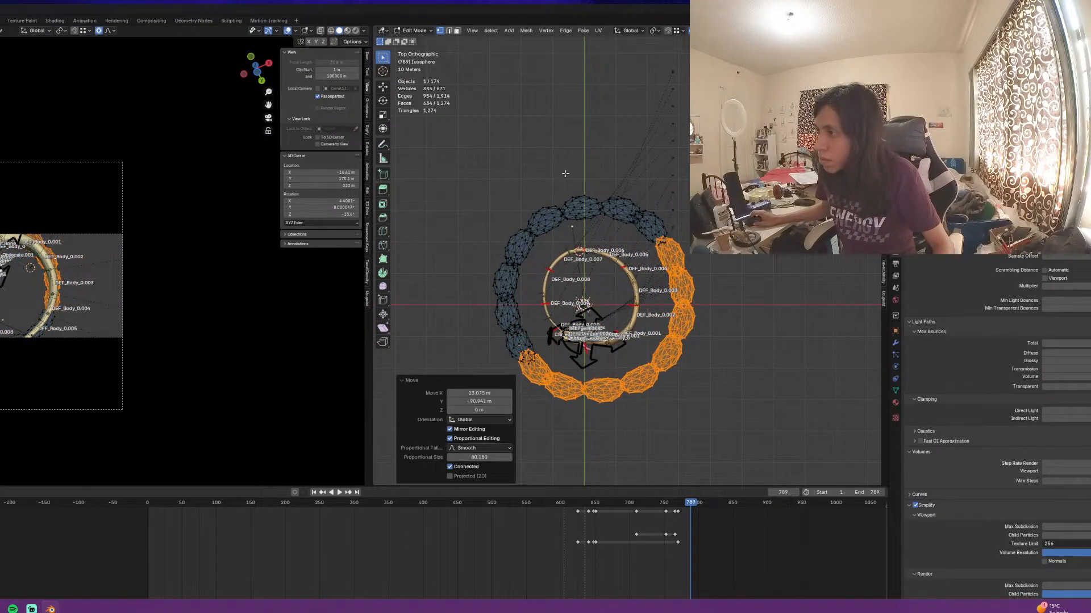
Turn off connected-only proportional editing and pull the inner edges of two lobes on the ring's far -X side toward the snake
key("alt+a")
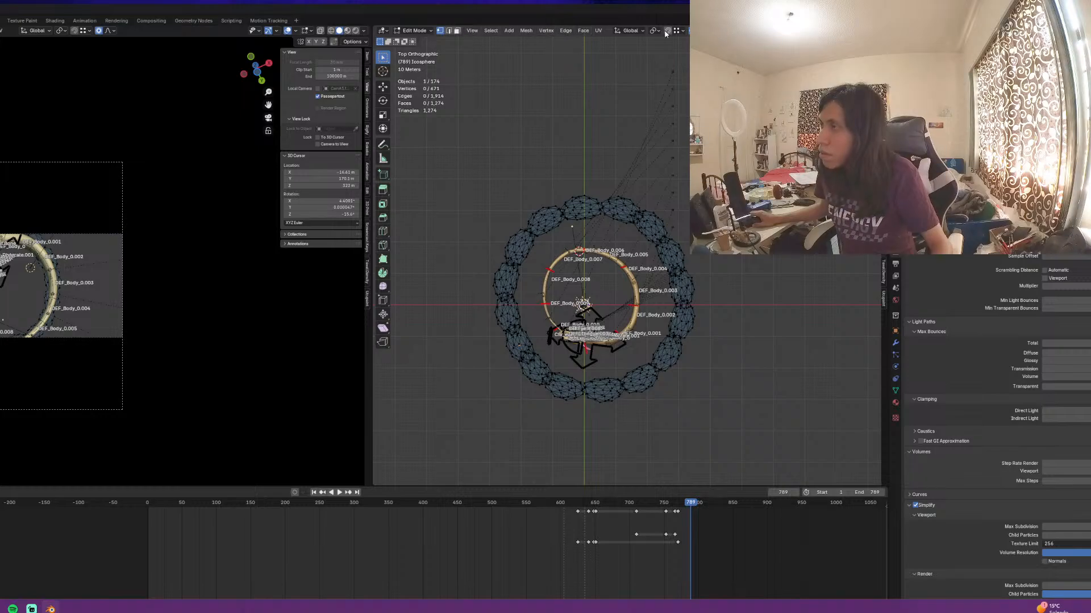
left_click(703, 30)
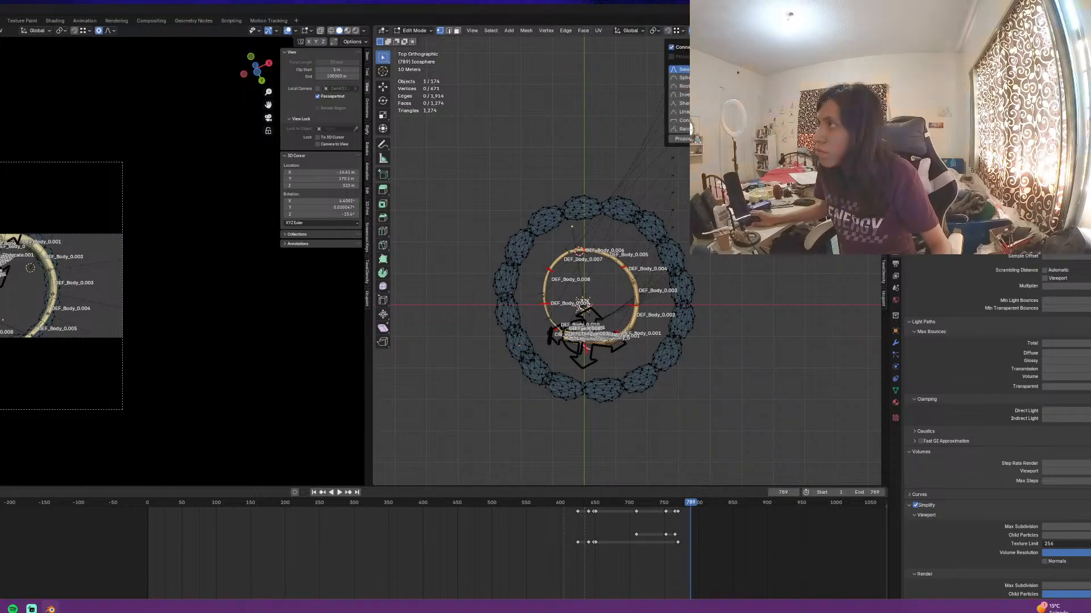
key("g")
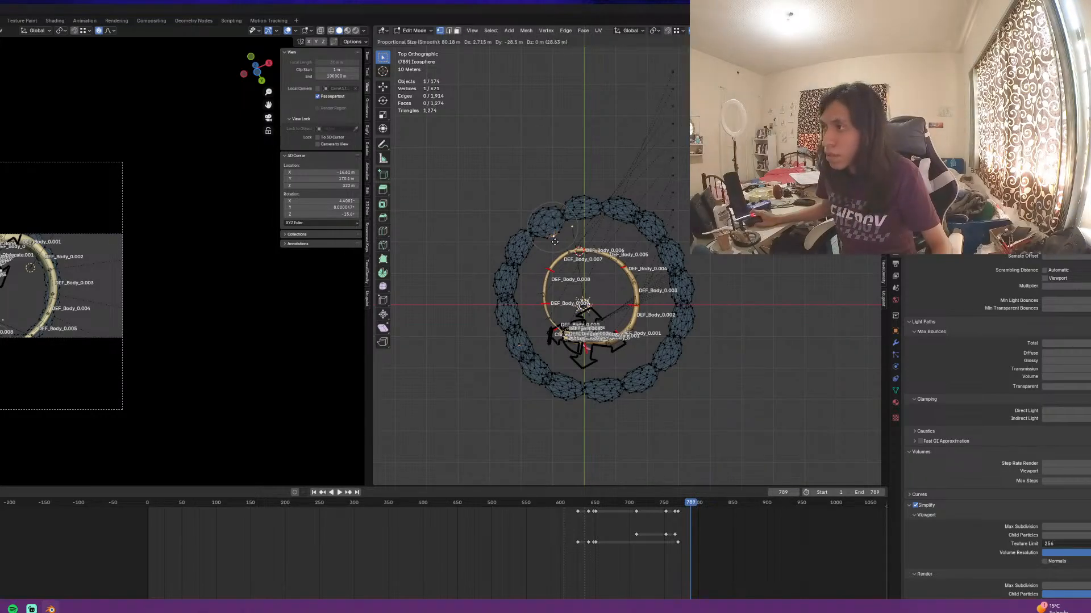
left_click(556, 243)
left_click(526, 248)
key("g")
left_click(536, 256)
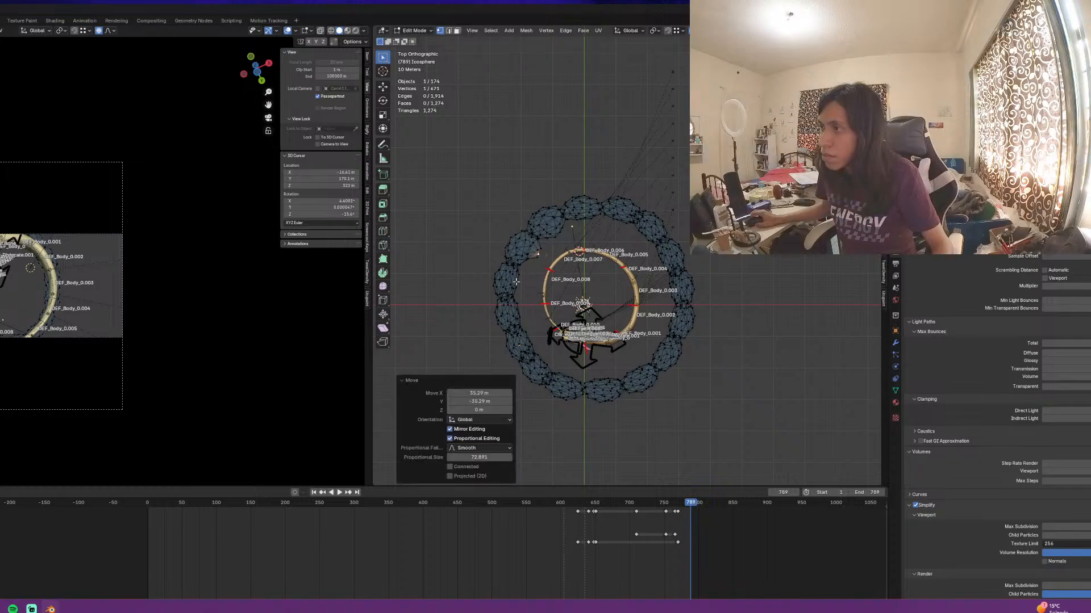
Pull inner vertices of the two lobes on the ring's -X side inward to thicken them
left_click(516, 281)
key("g")
left_click(526, 284)
left_click(518, 304)
key("g")
left_click(527, 307)
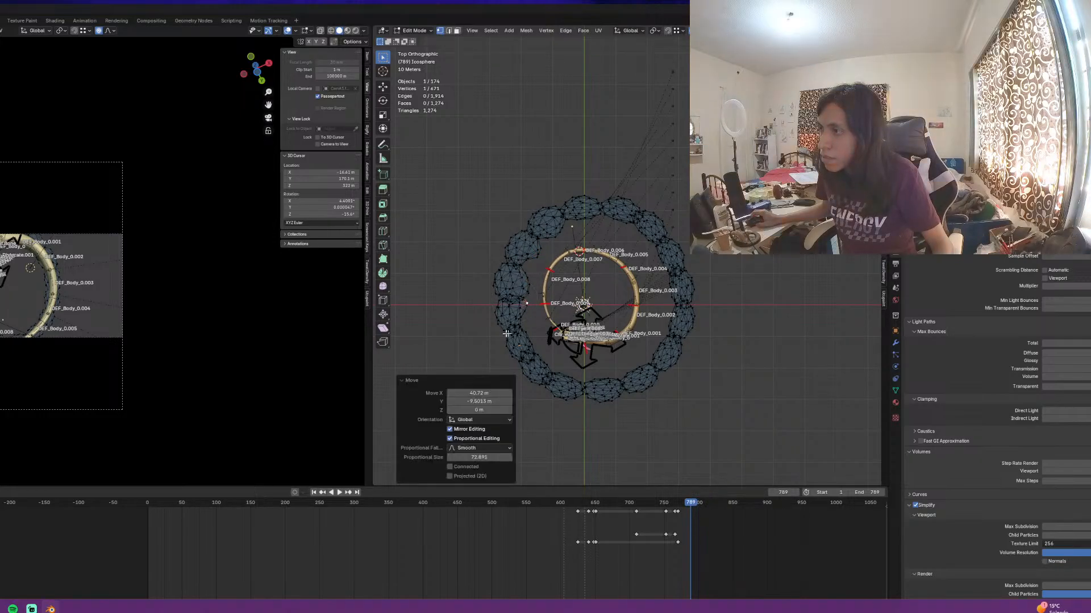
Widen the next lobe toward the snake's head side by pulling one vertex outward and another inward
left_click(511, 333)
key("g")
left_click(502, 336)
left_click(527, 334)
key("g")
left_click(546, 336)
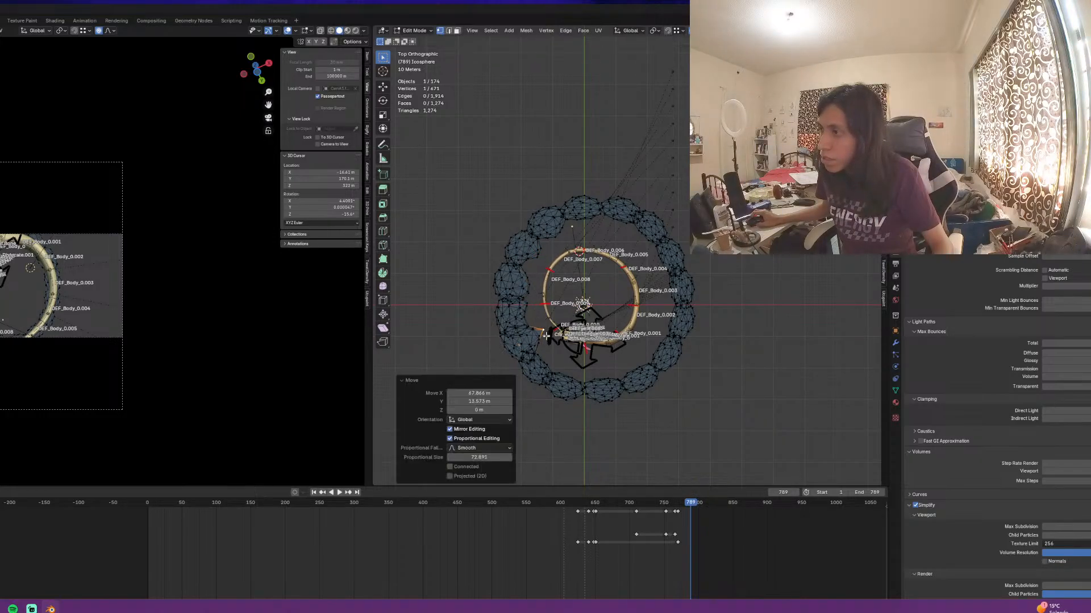
Bulge the lobe at the ring's -X, -Y corner outward and pull the neighbouring lobe's inner vertex toward the snake's head
left_click(531, 373)
key("g")
left_click(501, 409)
left_click(555, 376)
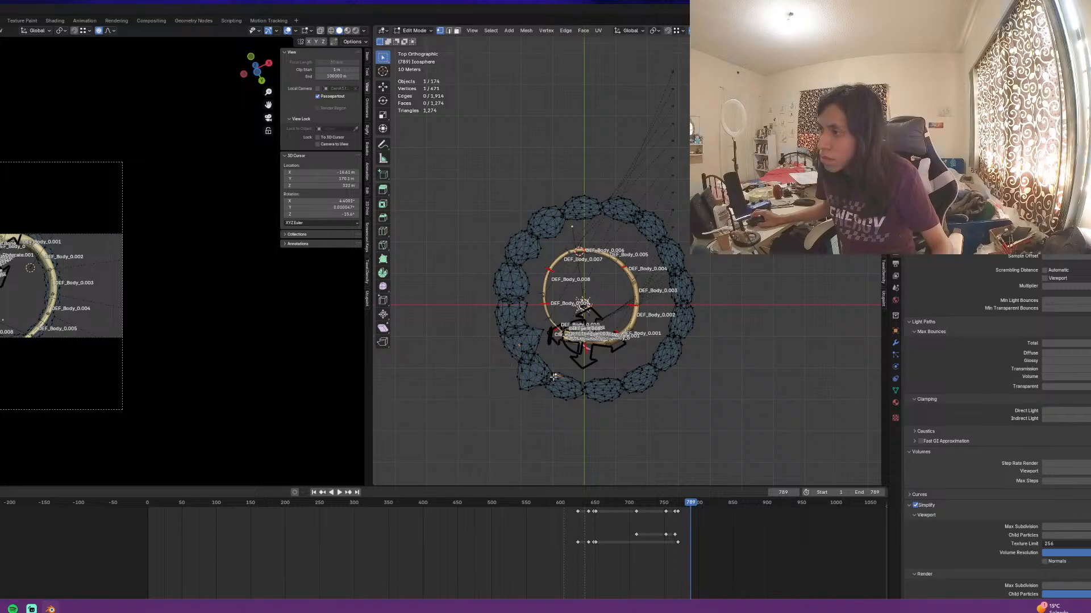
key("g")
left_click(556, 357)
Pull outer vertices of the two lobes in front of the snake's head outward along the -Y side
left_click(543, 391)
key("g")
left_click(542, 397)
left_click(594, 395)
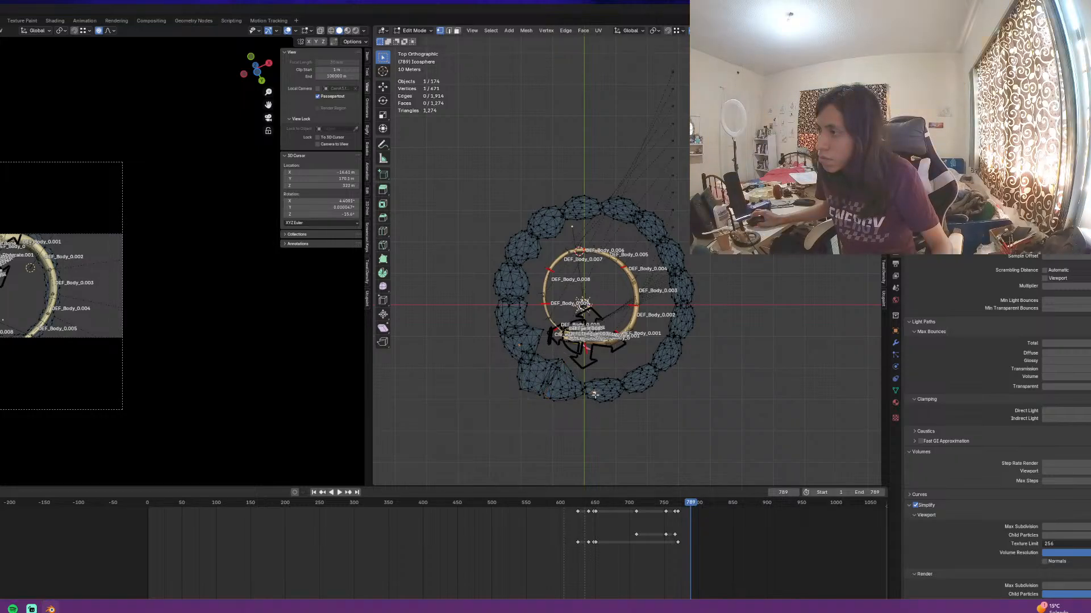
key("g")
left_click(581, 406)
In a low perspective view, pull two vertices on the cloud ring's side downward to break up its flat underside
middle_click_drag(580, 402, 560, 287)
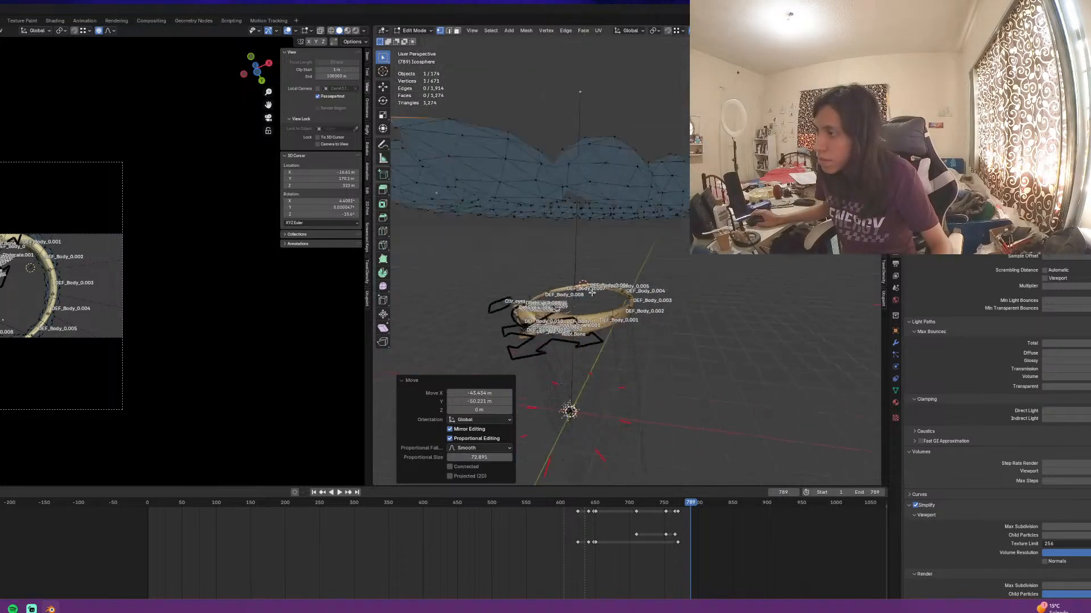
scroll(554, 267, "down", 3)
left_click(544, 222)
key("g")
left_click(538, 236)
left_click(567, 214)
key("g")
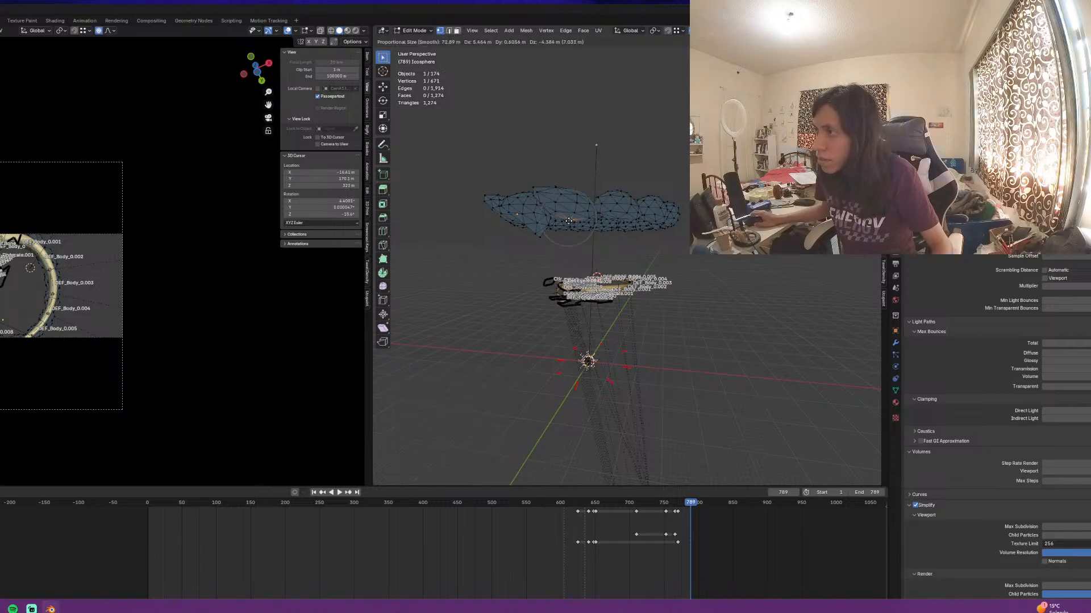
left_click(571, 231)
From another side of the ring, reposition two lower vertices on the enlarged lobes to vary their height
middle_click_drag(597, 219, 527, 246)
left_click(526, 251)
key("g")
left_click(531, 248)
left_click(524, 267)
key("g")
left_click(532, 254)
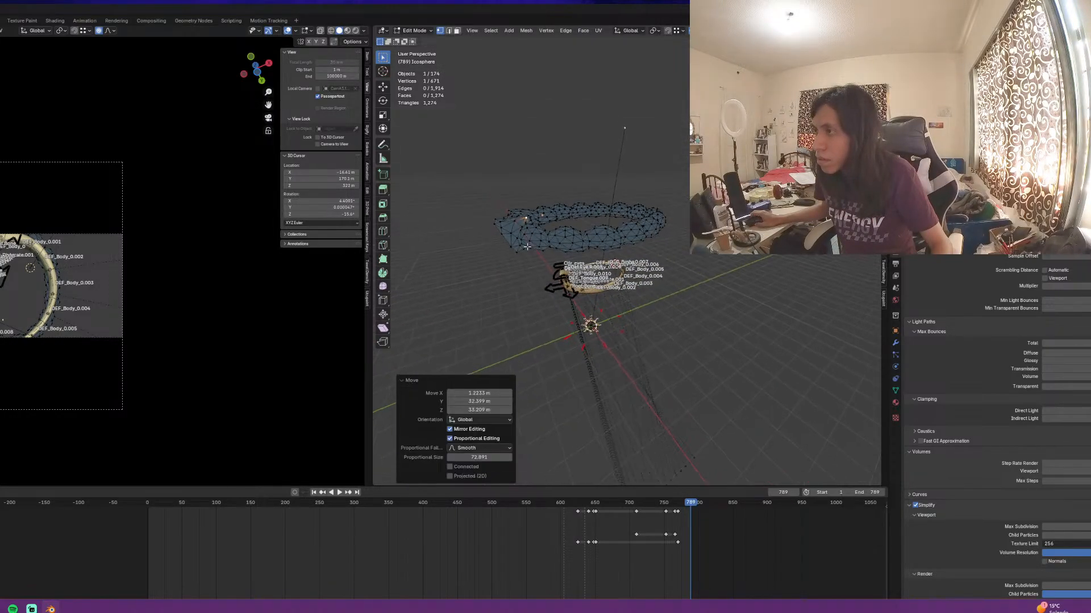
Raise one vertex and lower another on the lobe beside the enlarged section to make it taller
left_click(539, 234)
key("g")
left_click(547, 220)
left_click(551, 245)
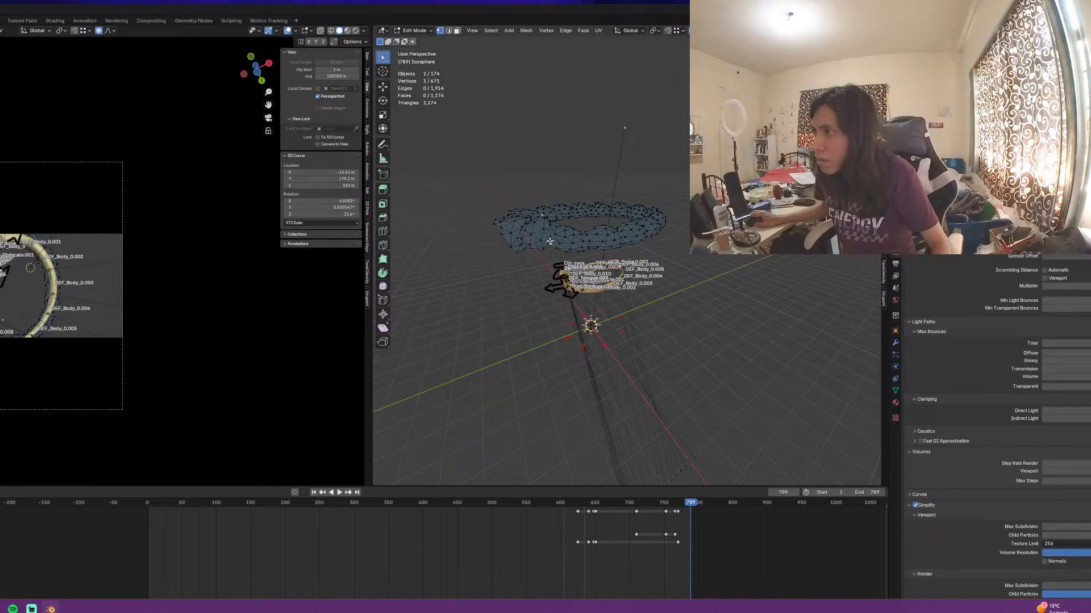
key("g")
left_click(545, 259)
Nudge two vertices on the ring's near lobe, then select a patch of its vertices and lift it upward
left_click(593, 247)
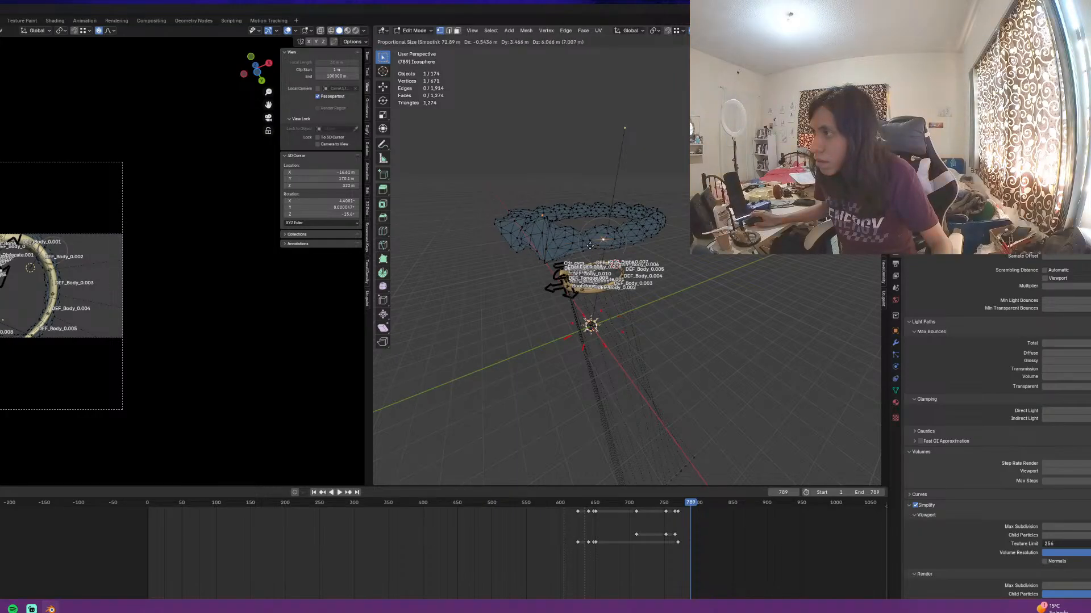
left_click(590, 245)
left_click(585, 248)
key("g")
left_click(586, 251)
left_click_drag(579, 226, 593, 240)
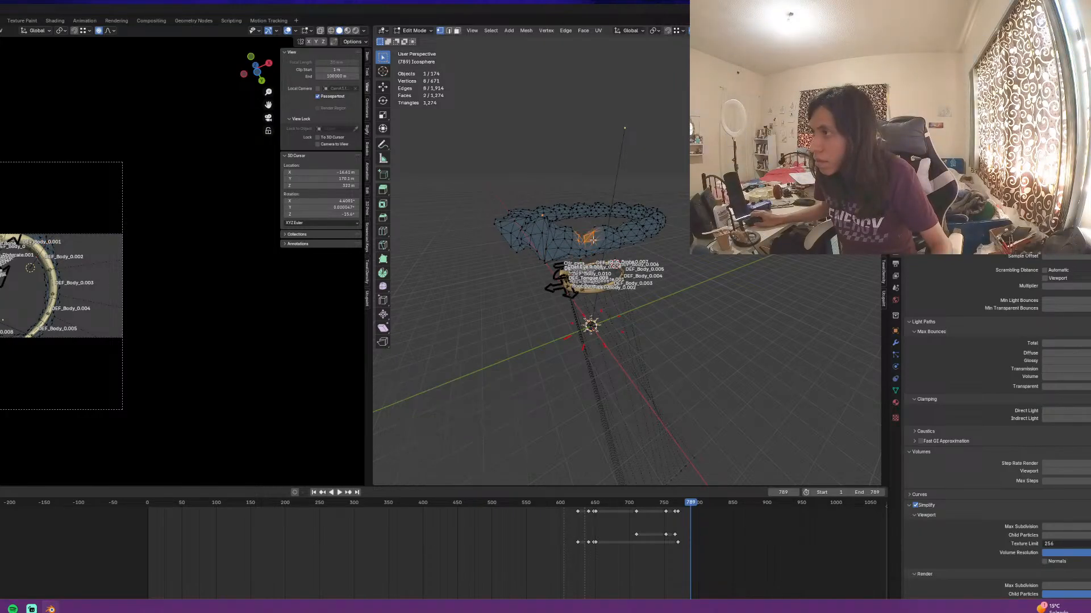
key("g")
left_click(591, 228)
Select a few vertices on the ring's +X side and pull them about 80 m outward into a corner bulge
middle_click_drag(590, 228, 550, 274)
left_click(577, 221)
left_click(590, 211)
left_click_drag(559, 244, 573, 254)
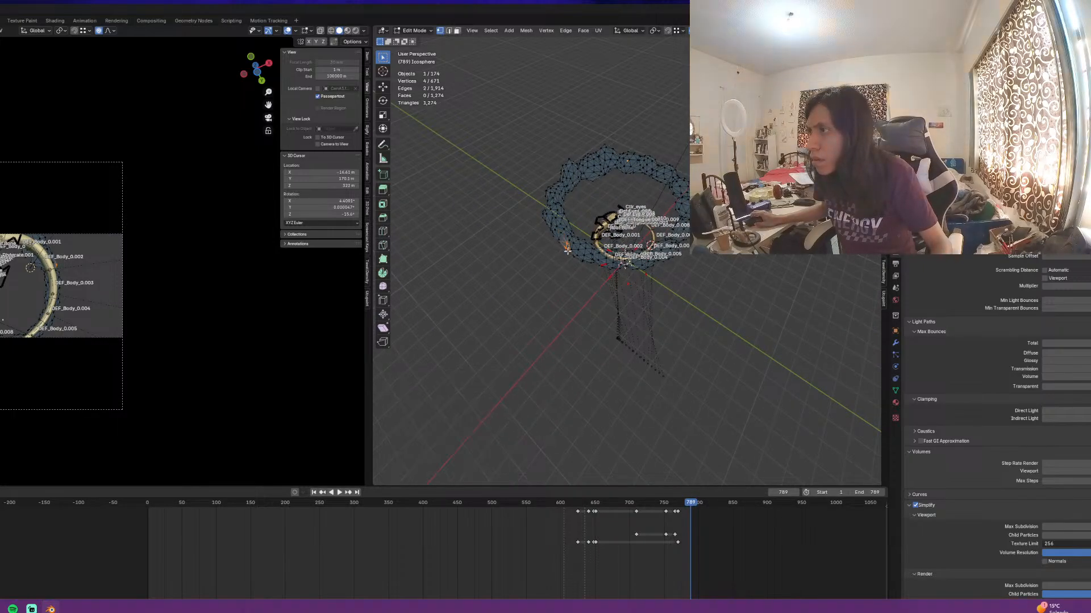
middle_click_drag(570, 253, 545, 283)
key("g")
left_click(523, 302)
scroll(560, 266, "up", 2)
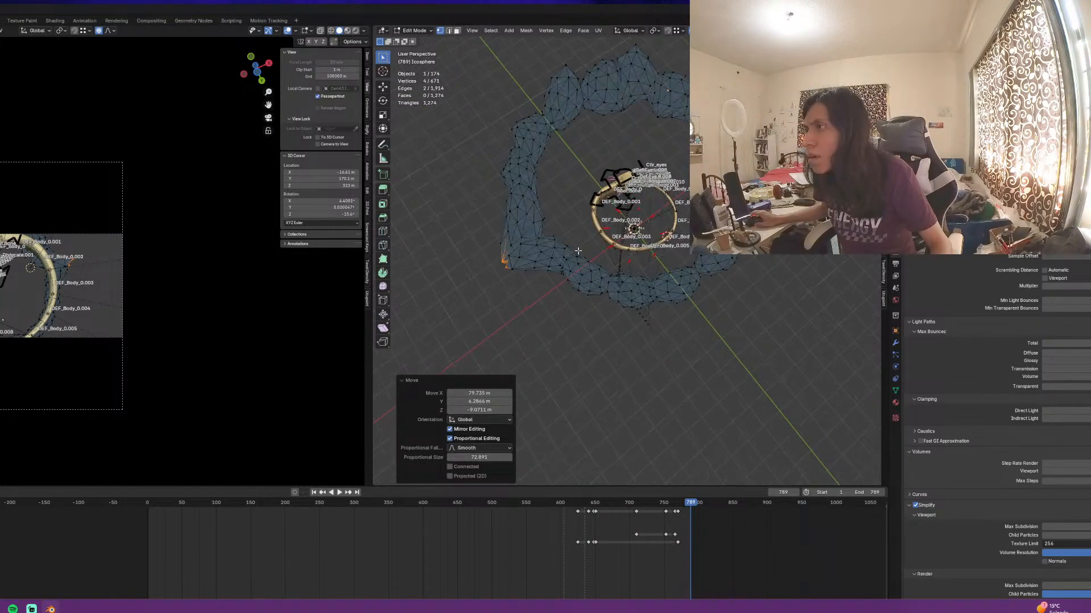
Widen the lobe beside the corner bulge by pulling one vertex toward the snake and an outer one away
left_click(577, 245)
key("g")
left_click(588, 229)
key("g")
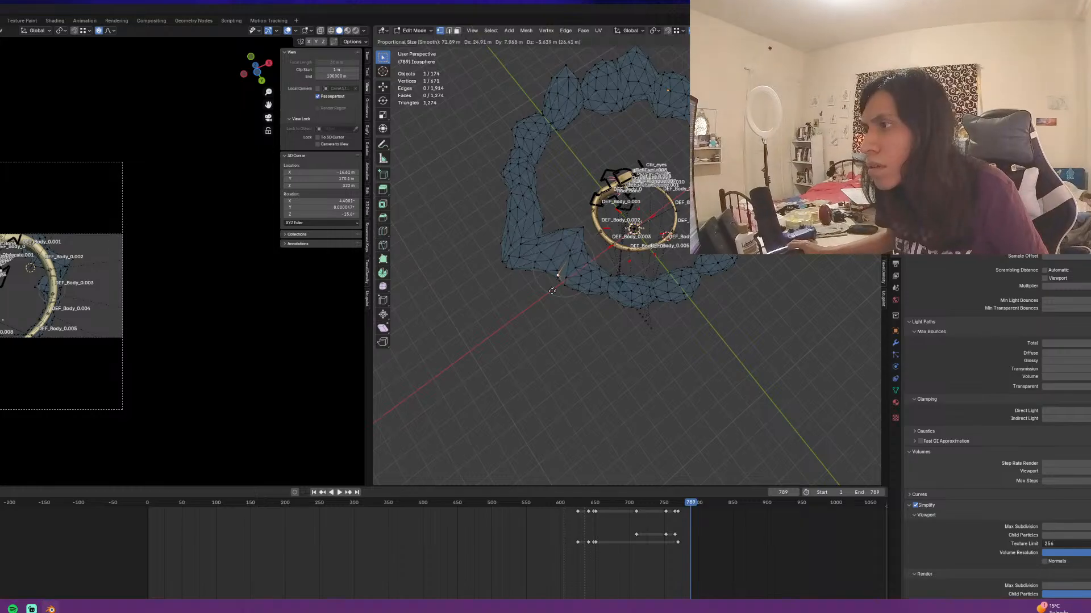
left_click(544, 303)
Stretch the next lobe outward into a peak and reshape the inner edge of the adjoining lobes
left_click(602, 279)
key("g")
left_click(604, 326)
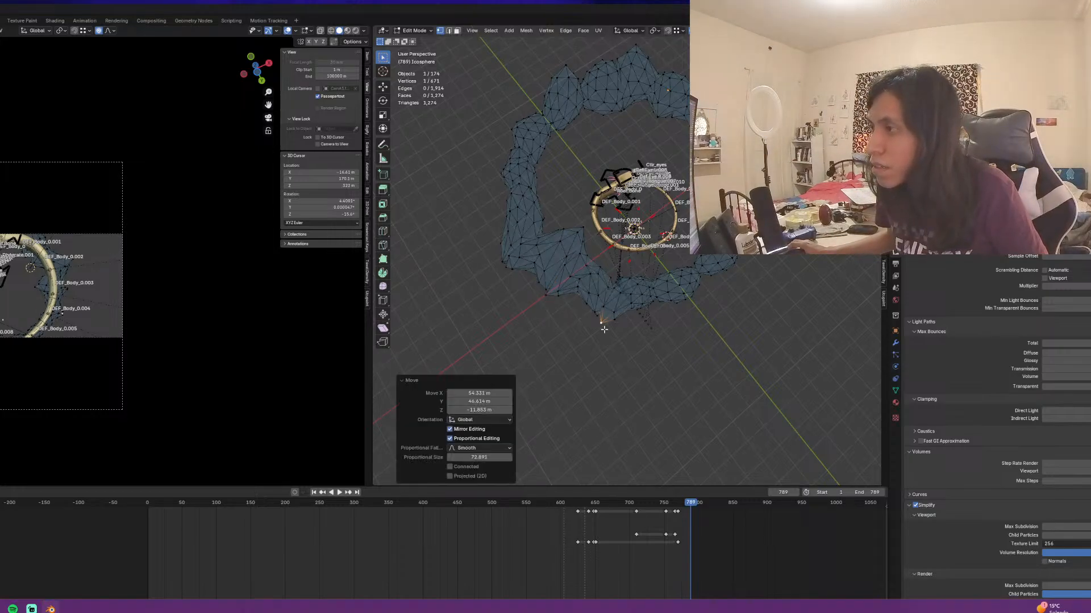
left_click(612, 275)
key("g")
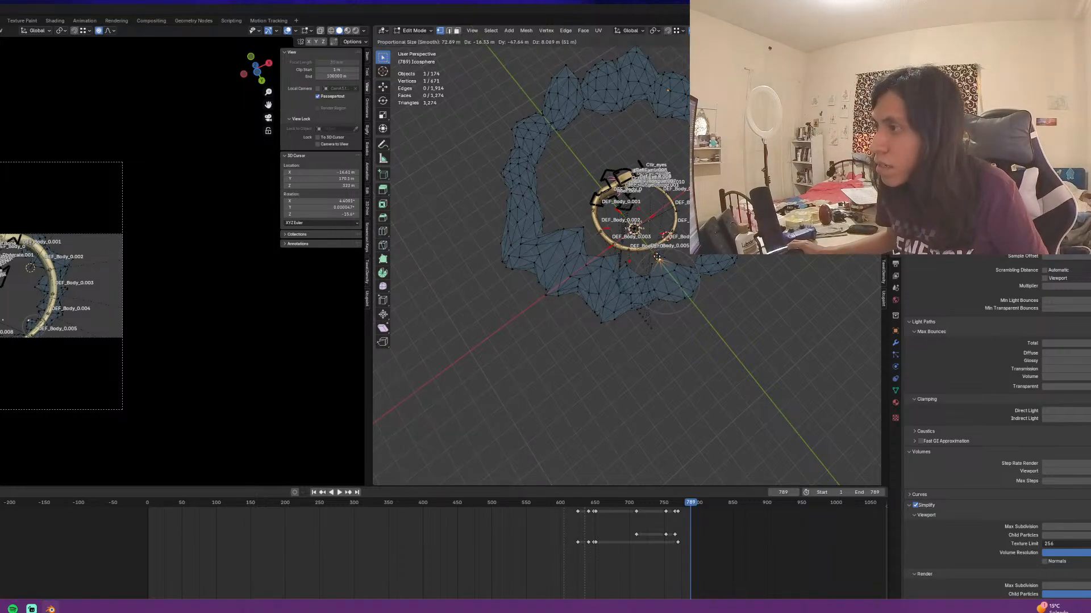
left_click(670, 279)
From a low side view, reposition two vertices on the ring's lobes to vary the cloud's profile
middle_click_drag(670, 280, 681, 199)
key("g")
left_click(669, 203)
left_click(656, 212)
key("g")
left_click(666, 208)
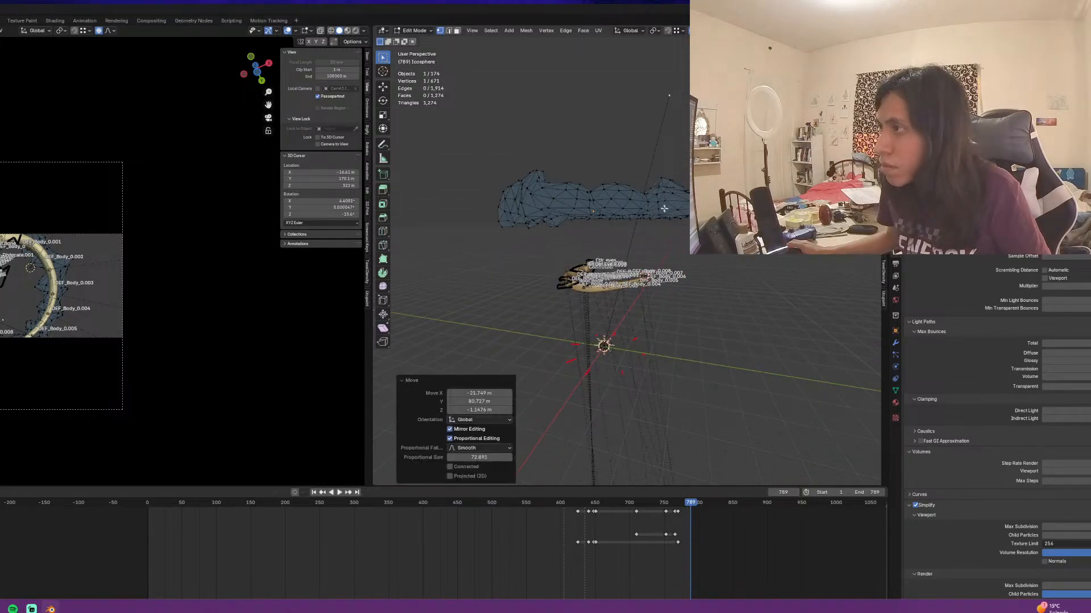
Reshape the ring's side lobes with two more proportional moves, pulling one of the inner vertices downward
middle_click_drag(630, 226, 619, 206)
key("g")
left_click(619, 206)
left_click(559, 210)
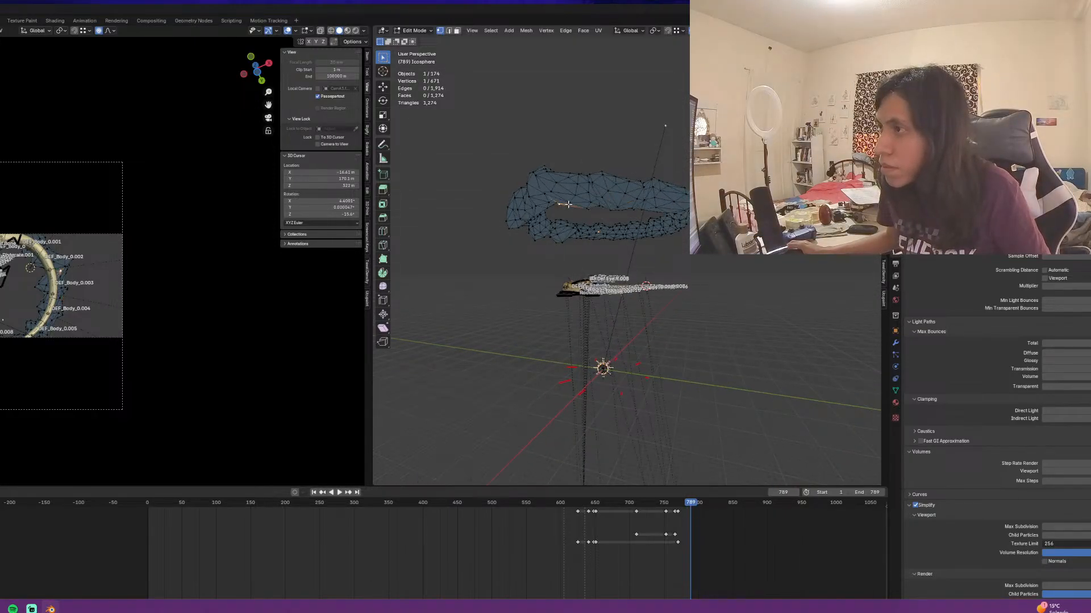
key("g")
left_click(560, 221)
Preview the ring outside edit mode, resume mesh editing, and pull a vertex on one of the thinner lobes to widen it
middle_click_drag(560, 220, 567, 275)
key("Tab")
scroll(568, 274, "up", 3)
key("Tab")
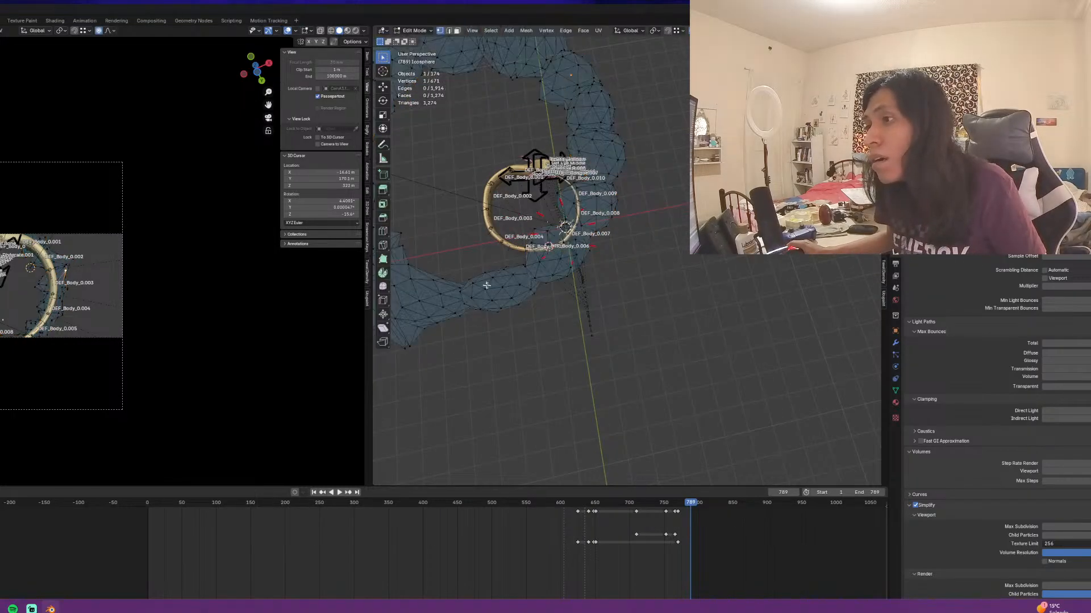
left_click(579, 278)
middle_click_drag(487, 285, 659, 186, "shift")
key("g")
left_click(602, 276)
left_click(621, 188)
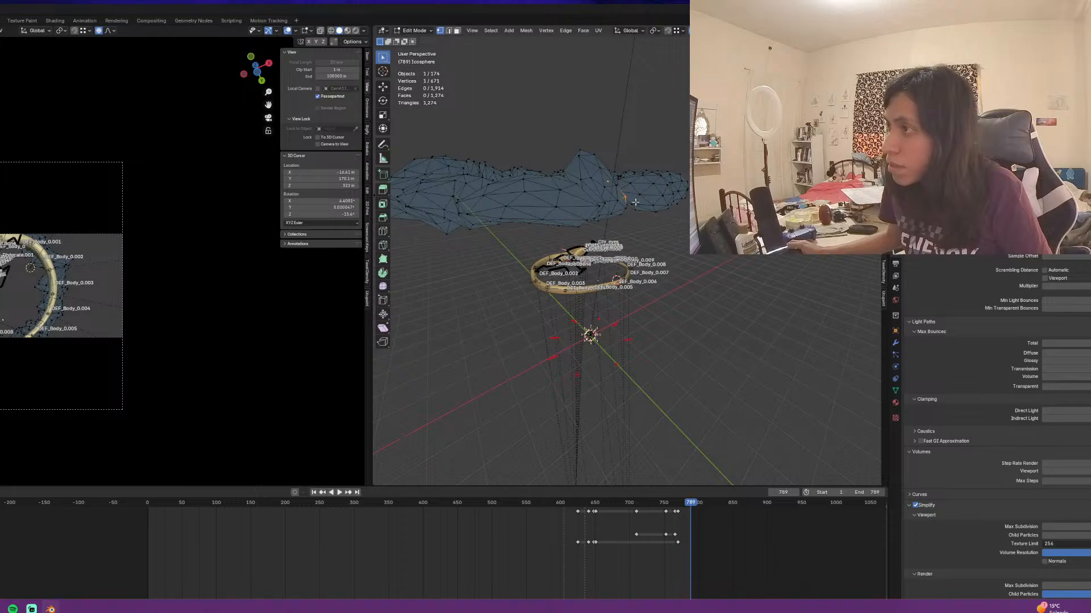
left_click_drag(655, 202, 661, 204)
key("g")
right_click(644, 190)
key("ctrl+z")
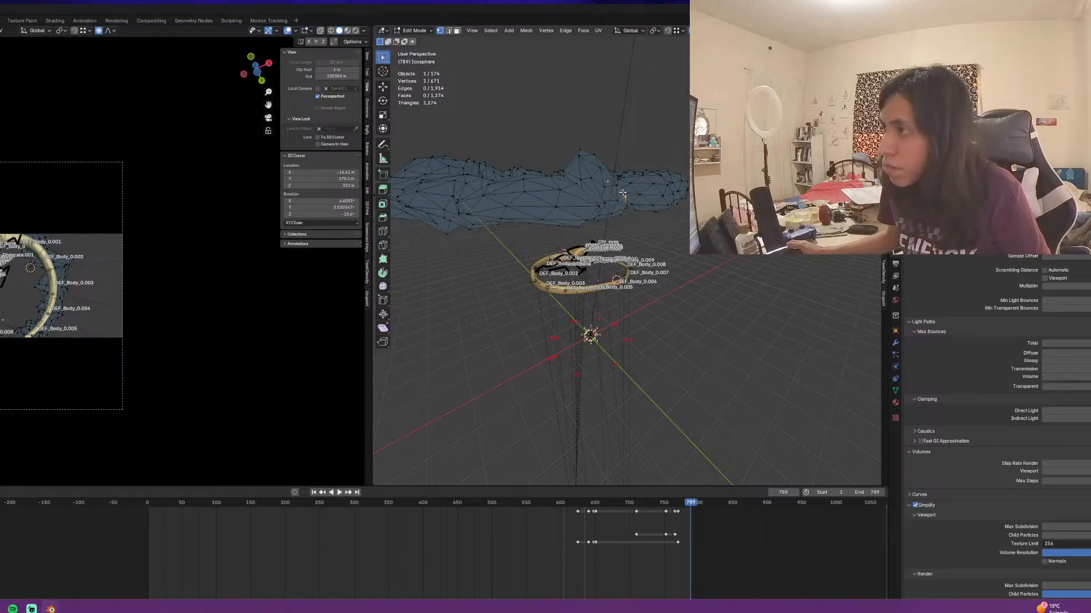
Move the selected vertex at the junction between the widened and thinner lobes to smooth the transition
middle_click_drag(632, 180, 621, 162)
key("g")
left_click(644, 185)
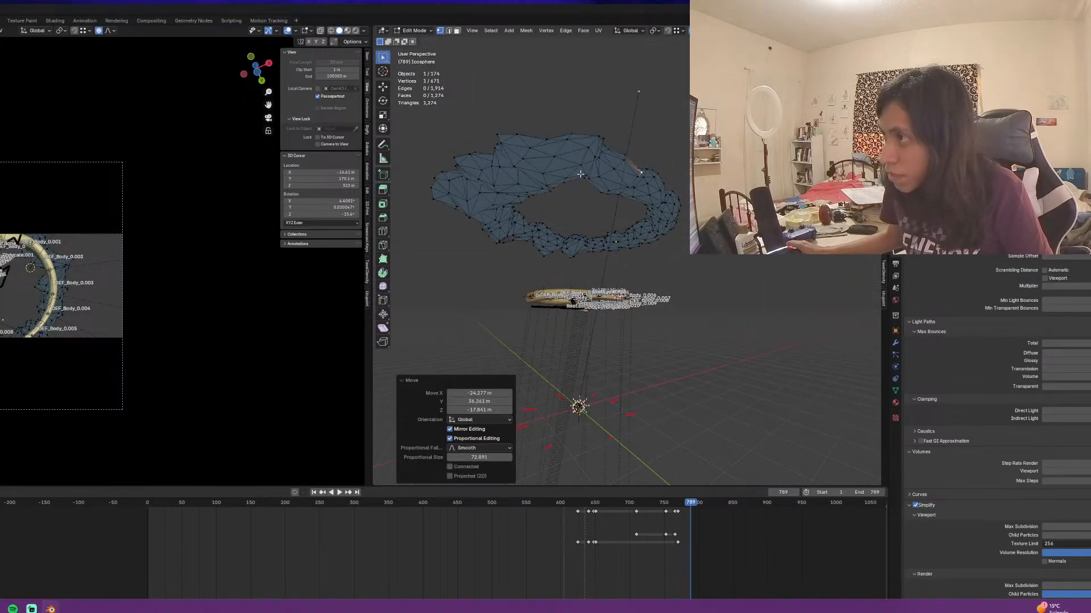
Move vertices on the undersides of two neighbouring ring lobes with proportional editing to make their profile irregular
left_click_drag(582, 167, 595, 178)
middle_click_drag(595, 178, 613, 208)
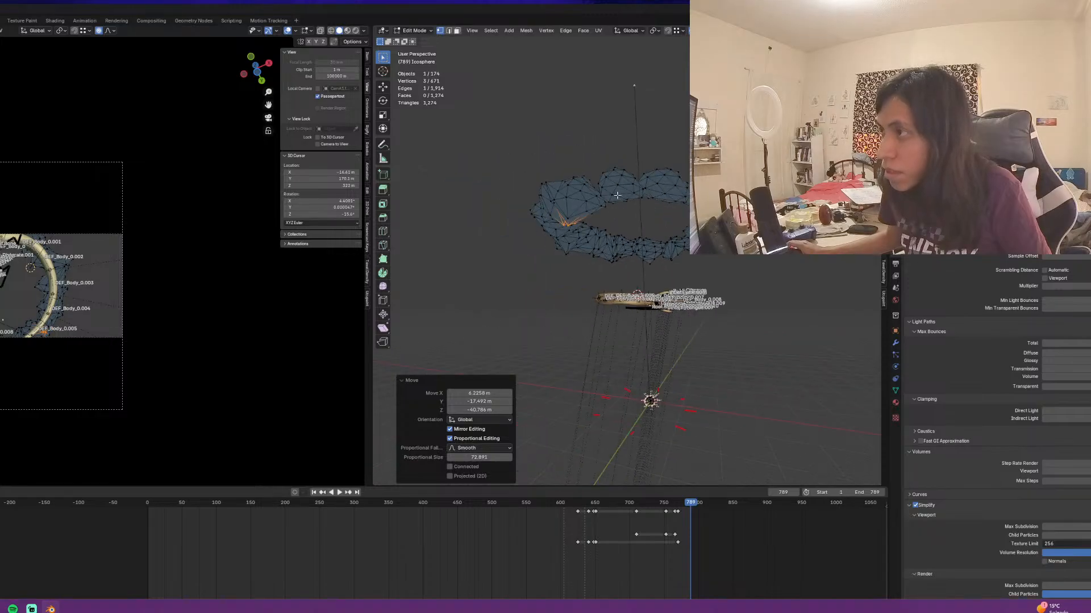
key("g")
left_click(624, 233)
left_click_drag(643, 193, 654, 210)
key("g")
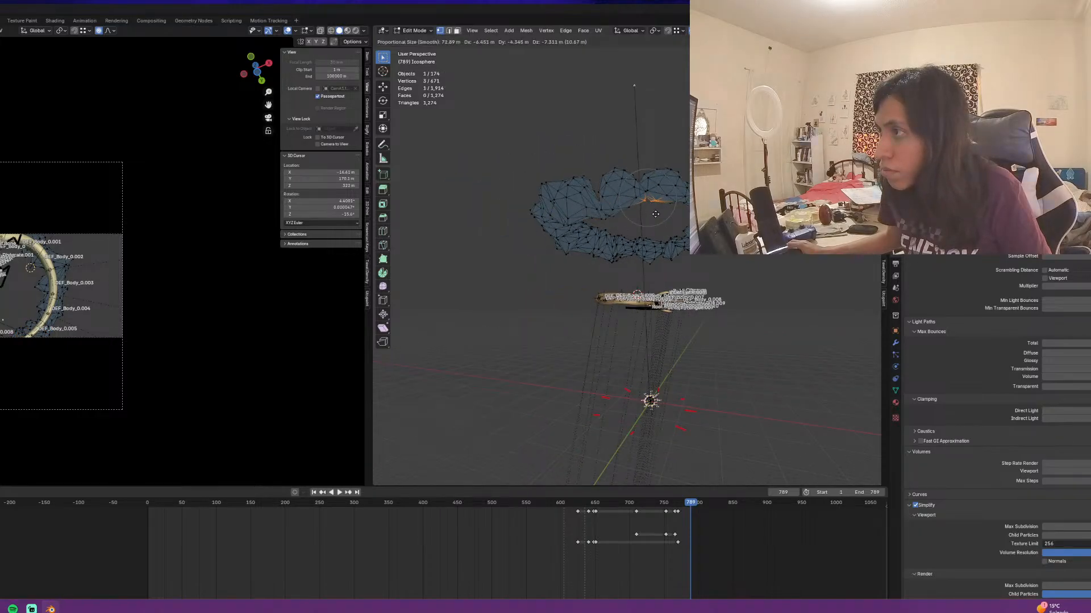
left_click(673, 212)
key("g")
left_click(680, 212)
Select vertices on the adjoining lobes and reposition them with proportional editing to vary the ring's outline
middle_click_drag(680, 211, 633, 206)
left_click_drag(694, 174, 713, 193)
key("g")
left_click(710, 202)
middle_click_drag(710, 202, 662, 211)
left_click_drag(676, 204, 696, 223)
key("Return")
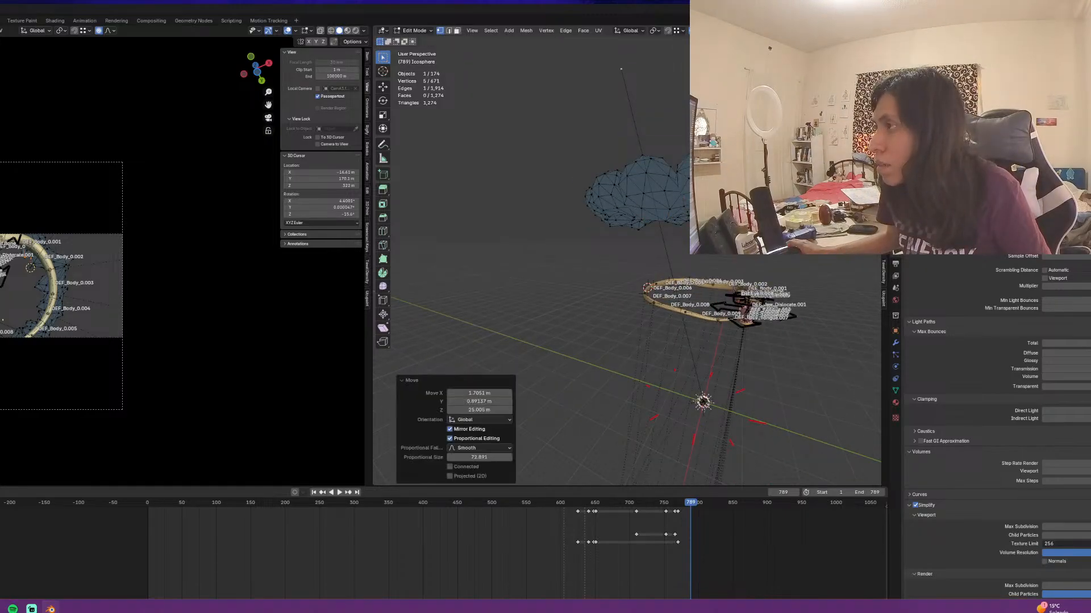
Reshape the upper edge of the thinner lobes, pulling a vertex up into a raised peak
middle_click_drag(696, 223, 658, 209)
left_click(625, 247)
left_click(552, 222)
key("g")
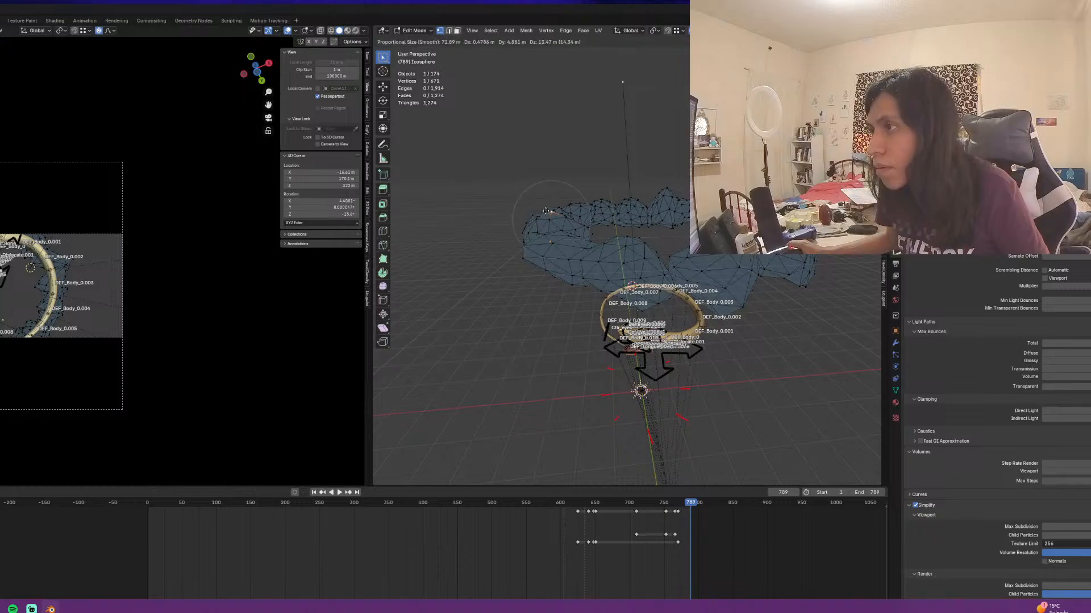
left_click(557, 210)
middle_click_drag(560, 213, 522, 243)
key("g")
scroll(466, 176, "down", 1)
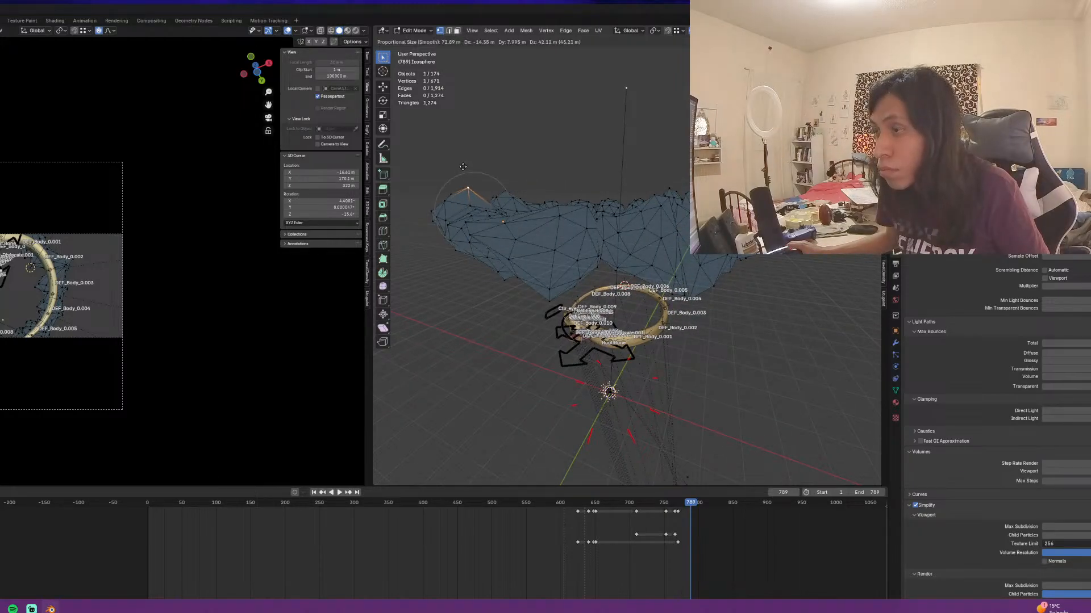
left_click(463, 166)
Move one more vertex on the ring, then return to Object Mode and inspect the whole cloud from above
middle_click_drag(488, 216, 547, 319)
key("g")
left_click(661, 190)
key("Tab")
scroll(611, 256, "down", 3)
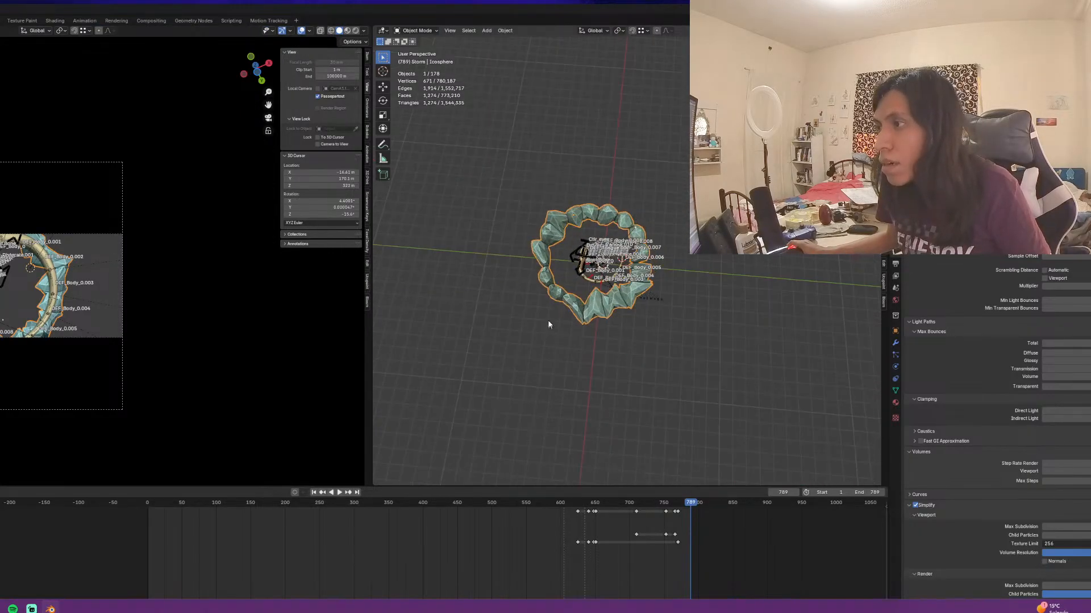
scroll(545, 284, "up", 4)
middle_click_drag(544, 273, 544, 247)
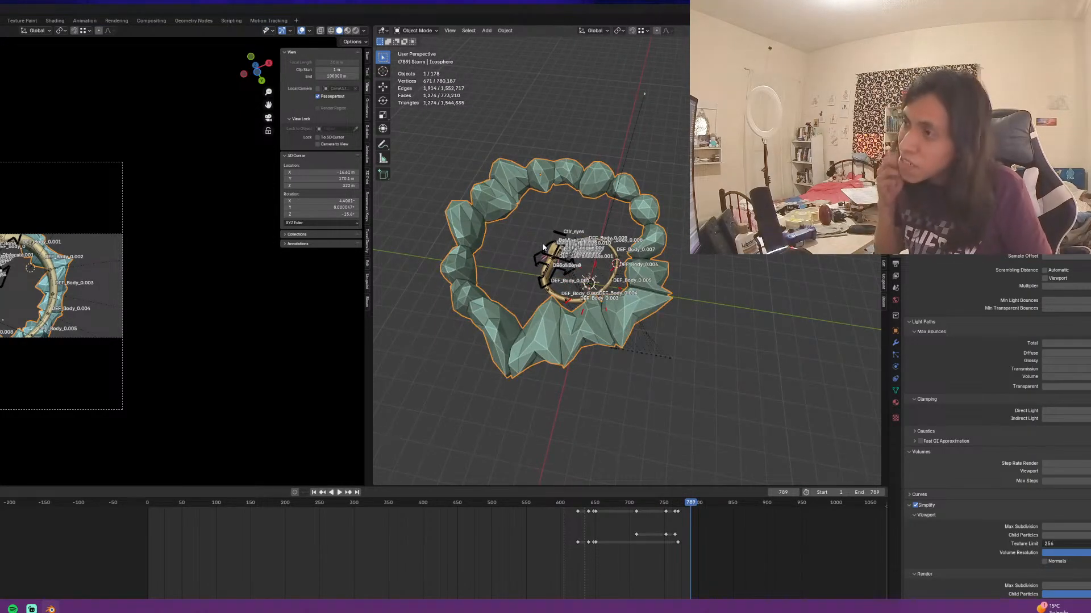
Add a UV sphere with a 20 m radius at the 3D cursor and enlarge it
key("shift+a")
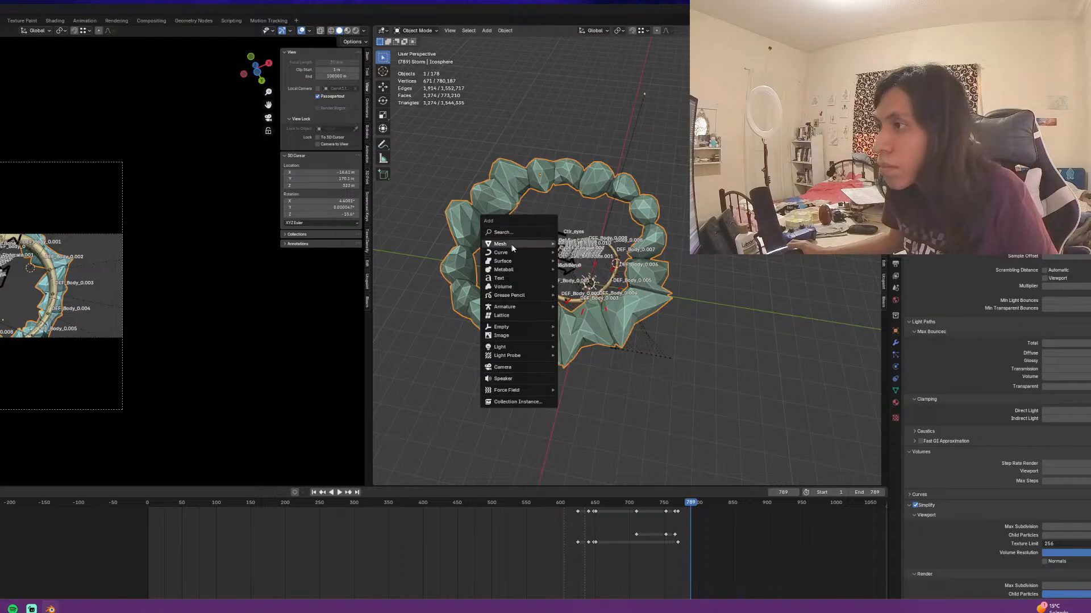
mouse_move(517, 250)
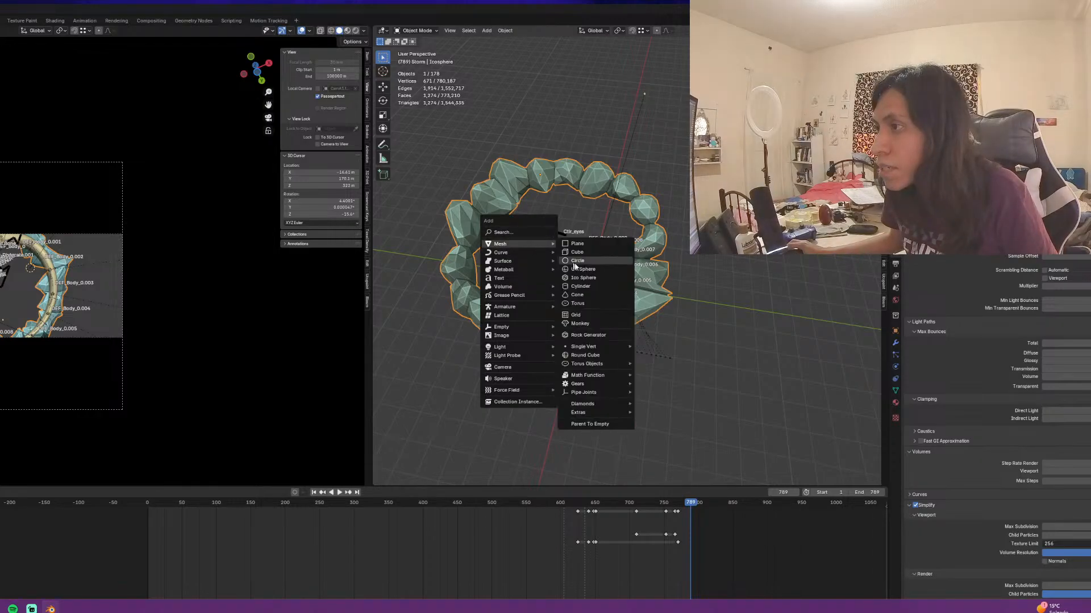
left_click(579, 269)
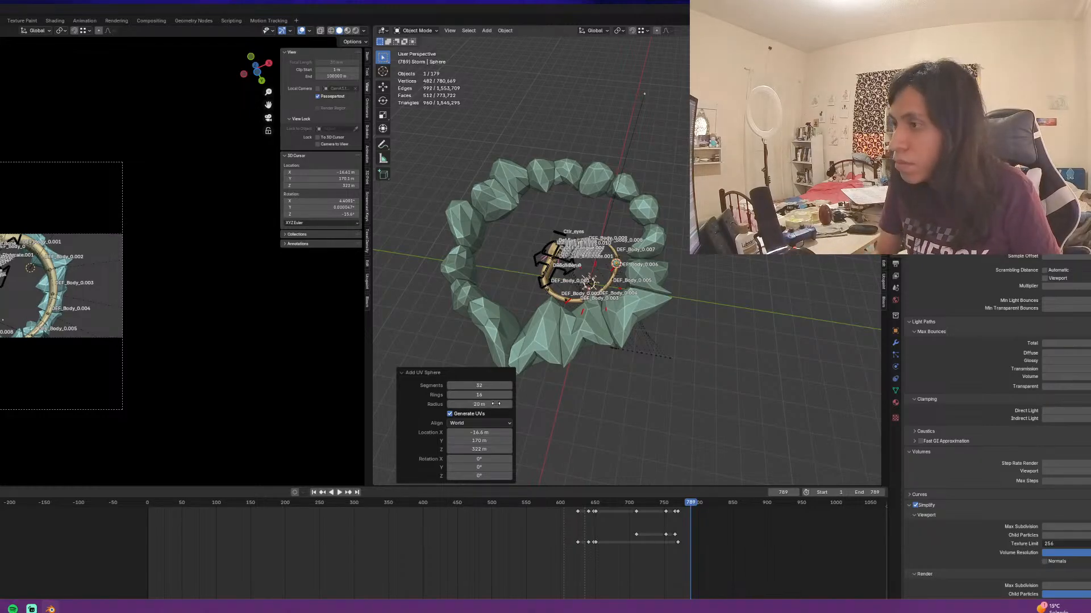
scroll(602, 253, "up", 3)
left_click(691, 263)
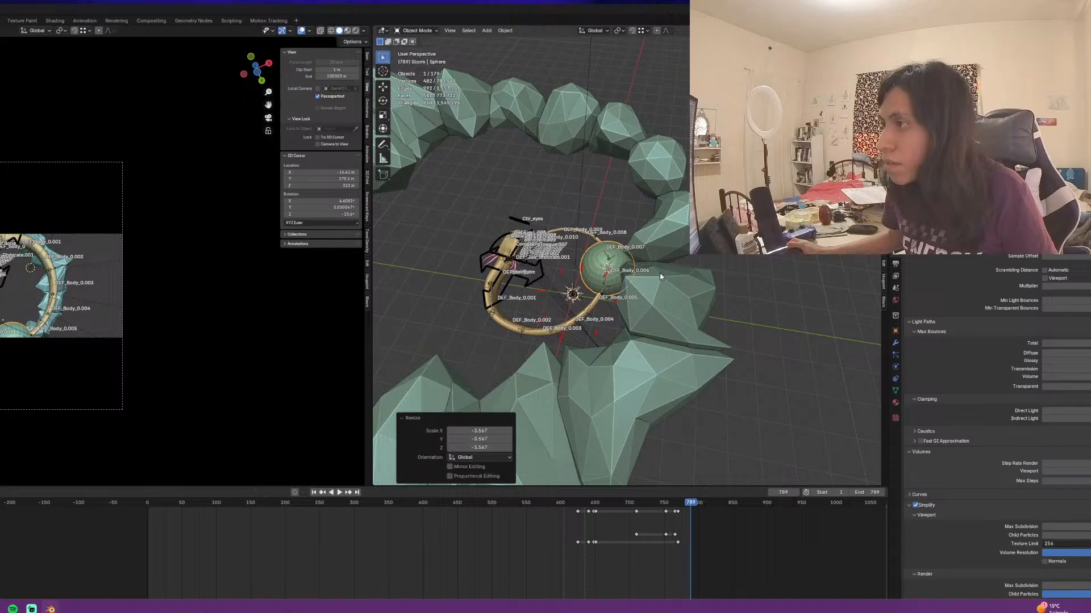
Move the sphere up to the cloud ring's height and scale it down to 0.468
key("g")
left_click(757, 265)
middle_click_drag(756, 265, 627, 234)
key("g")
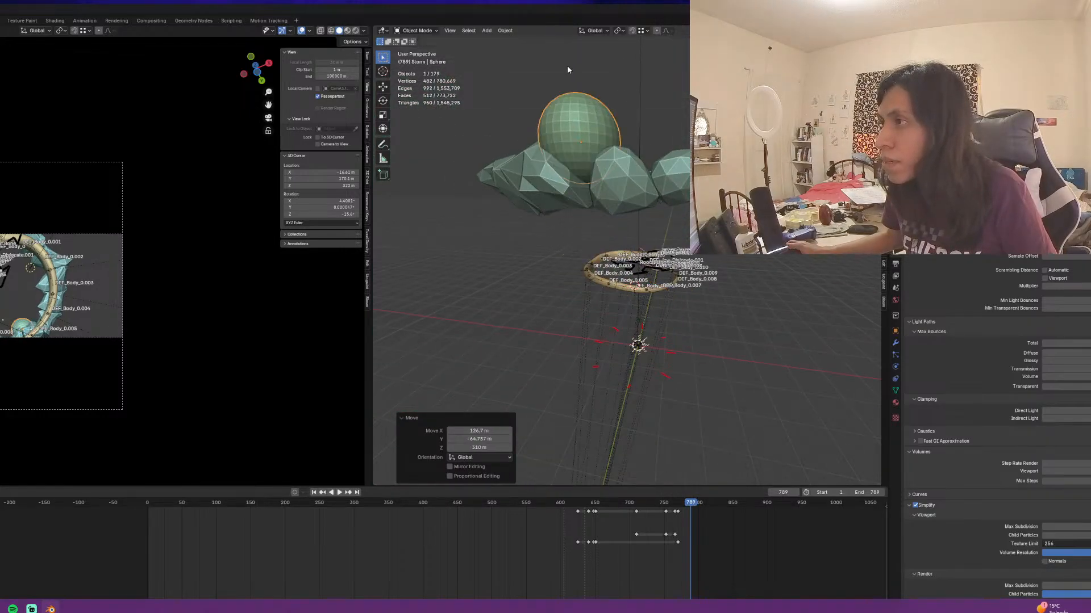
left_click(580, 122)
key("s")
left_click(595, 159)
Position the reduced sphere against the inner side of the ring's lobes
key("g")
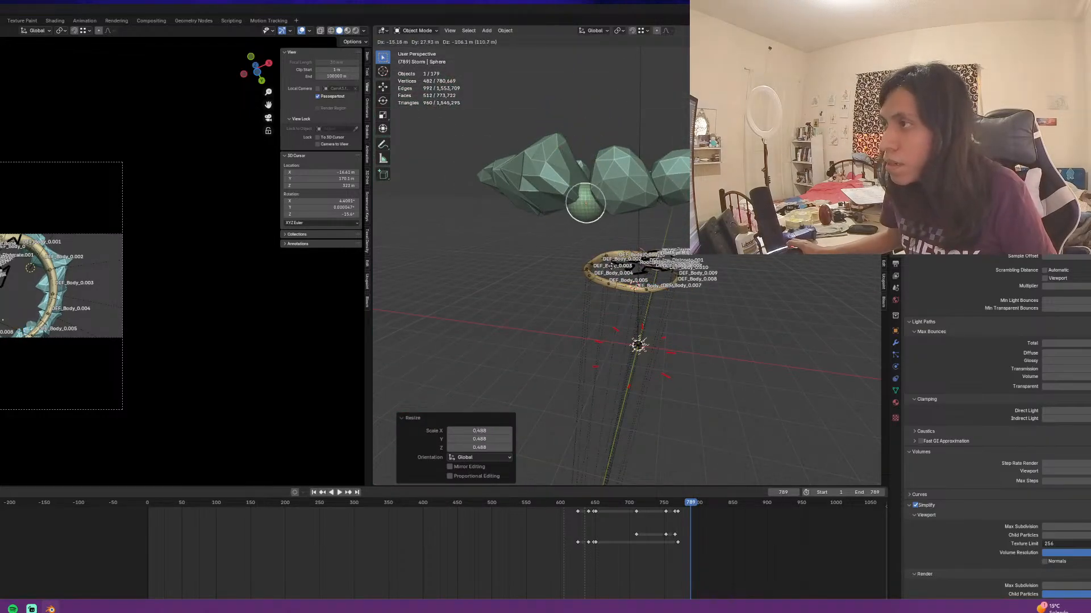
left_click(615, 272)
middle_click_drag(616, 271, 598, 200)
key("g")
left_click(626, 283)
middle_click_drag(626, 282, 595, 343)
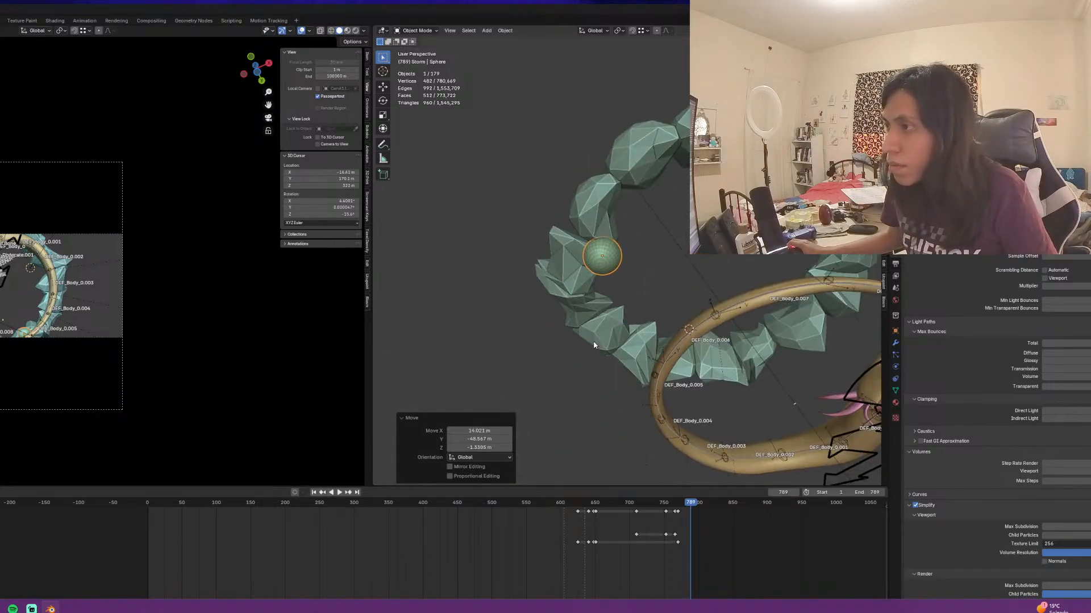
Join the sphere and the cloud ring into one mesh object, keeping the ring active
scroll(603, 275, "up", 3)
mouse_move(602, 262)
middle_mouse_down()
mouse_move(567, 273)
mouse_move(629, 206)
mouse_move(598, 259)
middle_mouse_up()
left_click(597, 257, "shift")
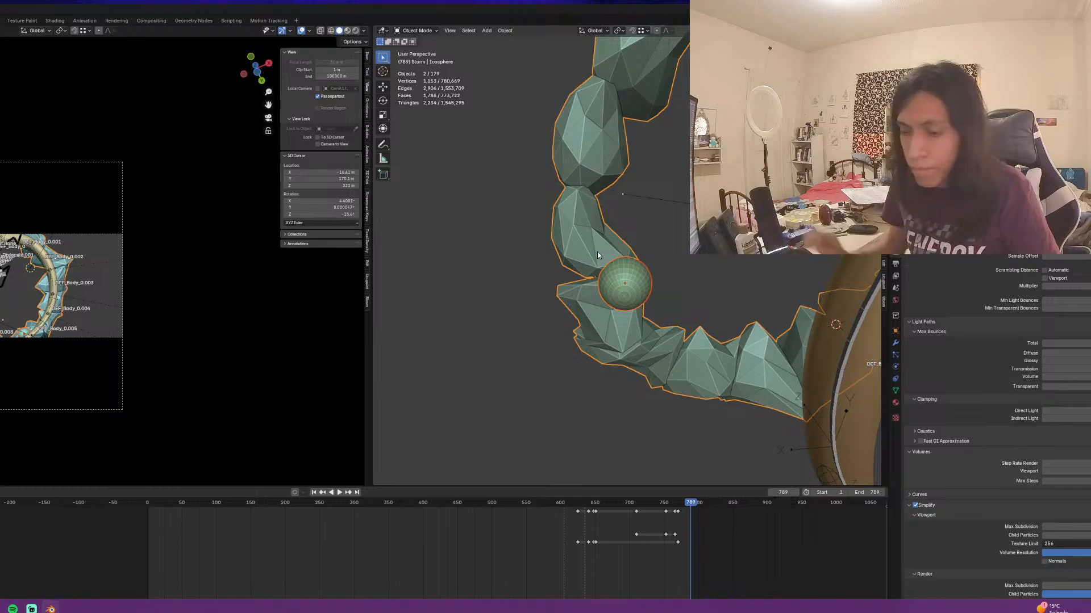
key("ctrl+j")
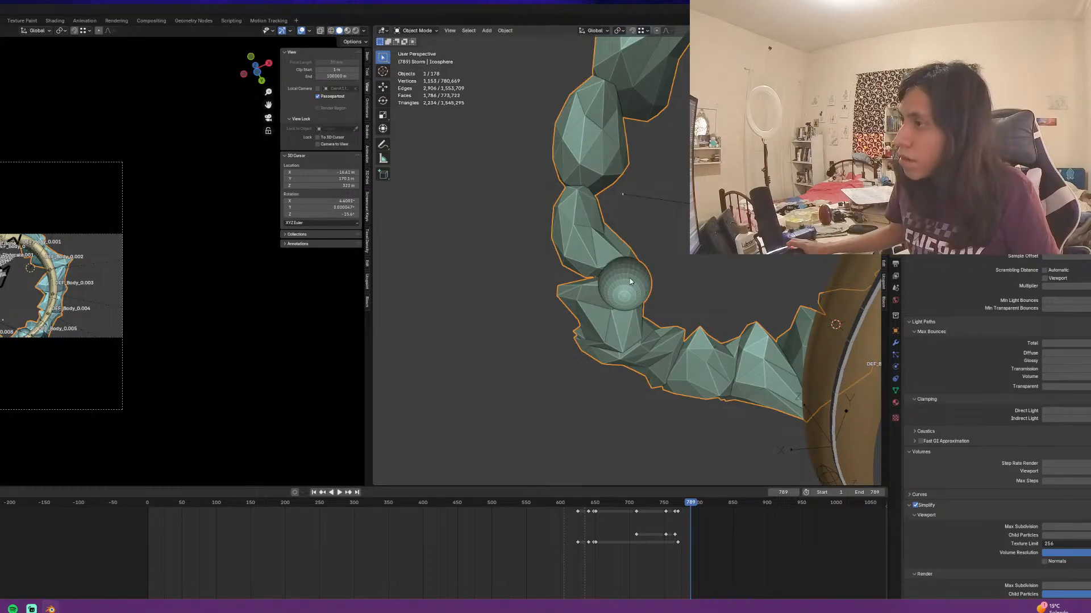
In Edit Mode, place two copies of the sphere along the ring's inner side and scale the second to 0.871
key("Tab")
key("shift+d")
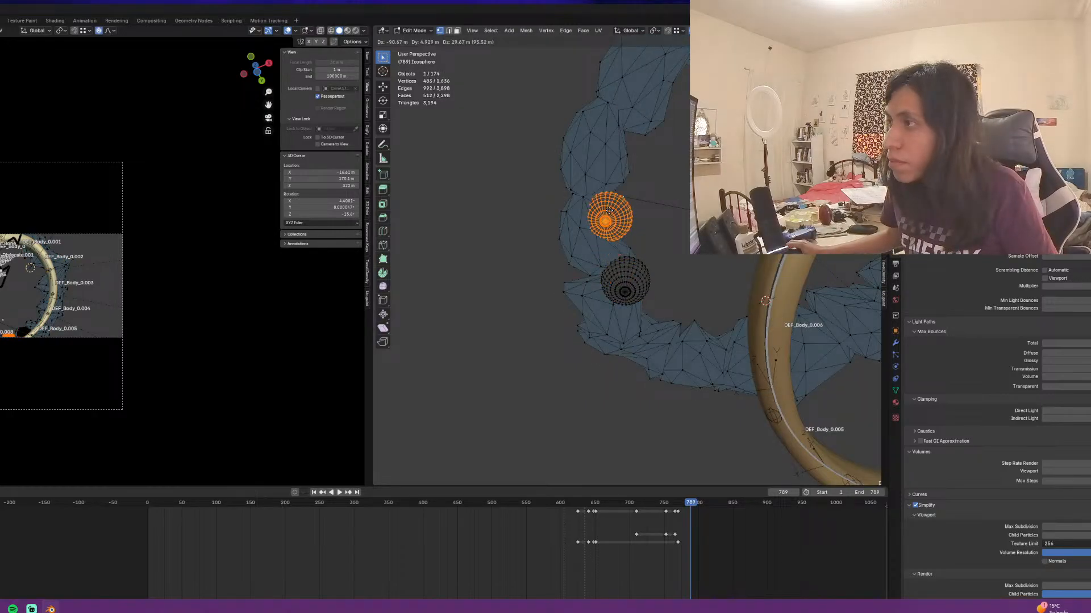
left_click(610, 210)
key("shift+d")
left_click(651, 121)
scroll(662, 151, "down", 2)
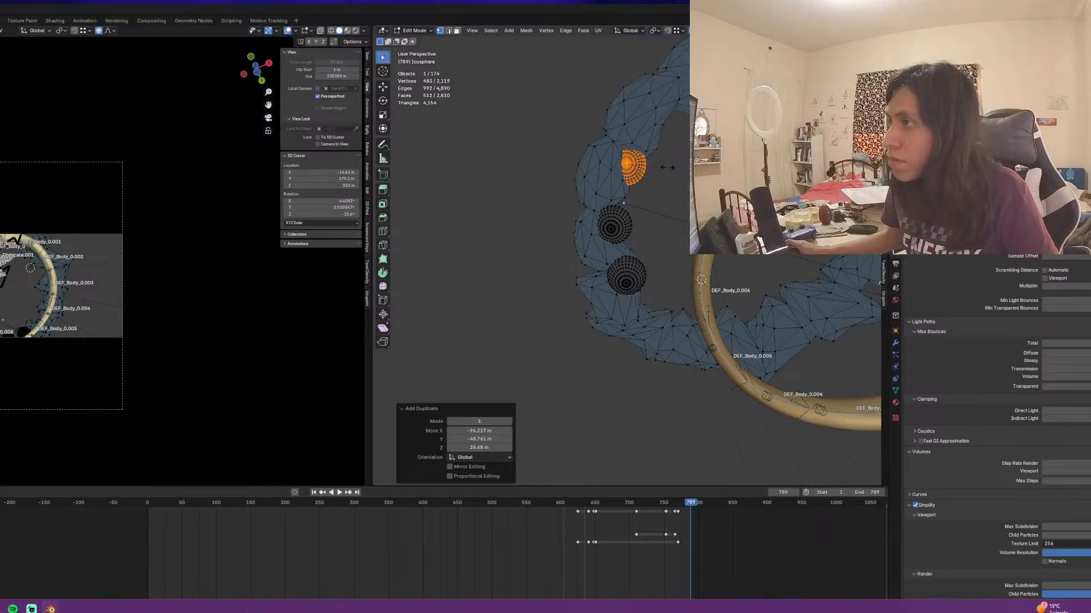
key("s")
left_click(663, 163)
Place another duplicate of the sphere farther along the ring, beside a larger lobe
middle_click_drag(679, 196, 655, 235)
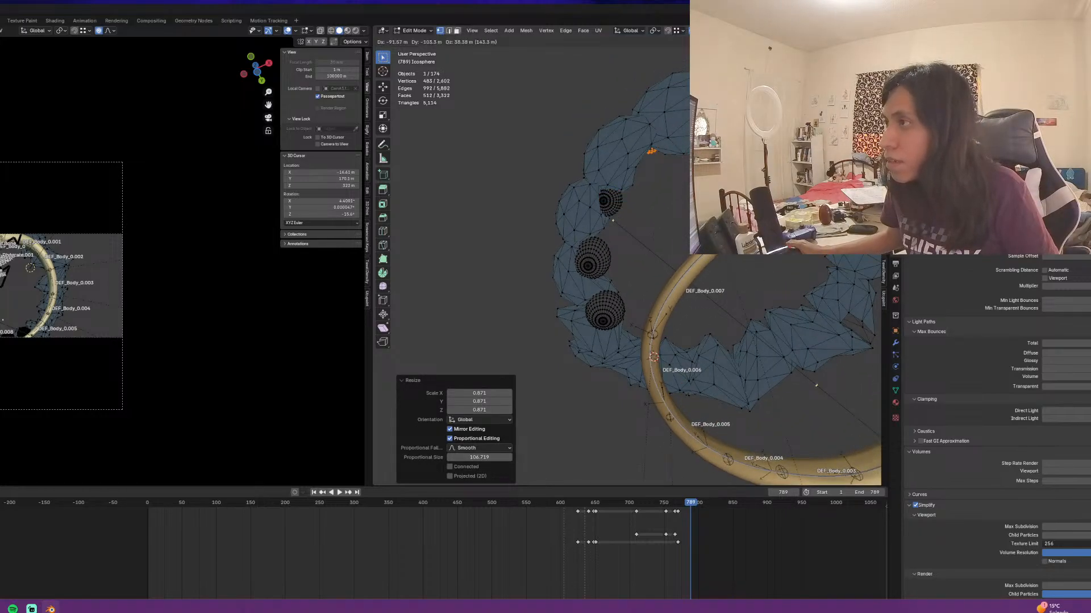
left_click(694, 193)
middle_click_drag(694, 193, 608, 244)
key("g")
right_click(620, 164)
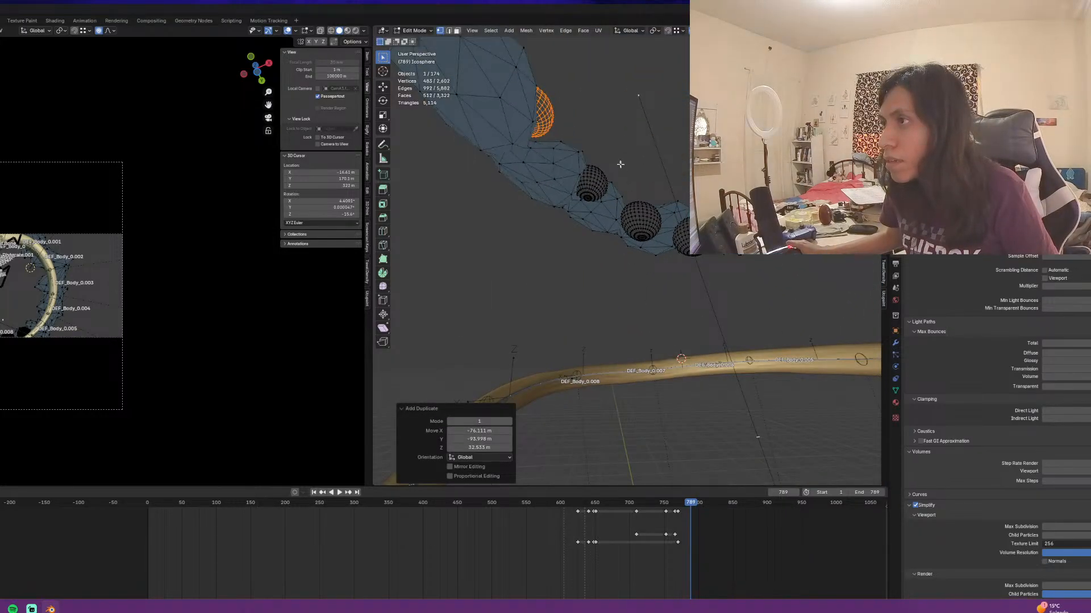
Enlarge the placed sphere, then add a copy beside it and scale that copy to 1.105
middle_click_drag(620, 164, 592, 242)
key("s")
scroll(636, 281, "up", 3)
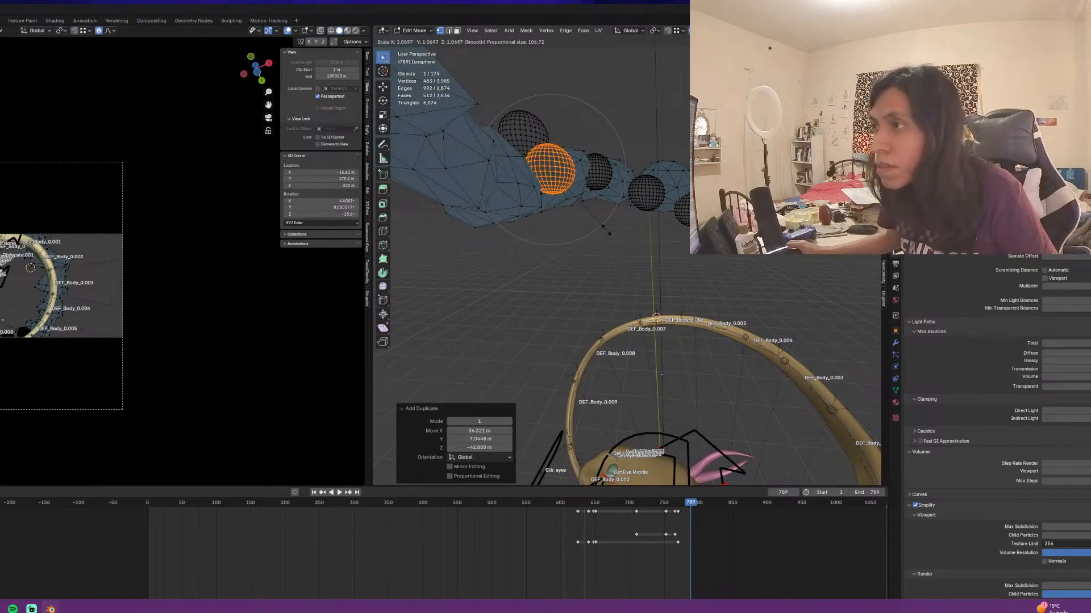
left_click(608, 233)
Place a further sphere copy over the thinner lobes and shrink it
middle_click_drag(598, 226, 649, 295)
key("g")
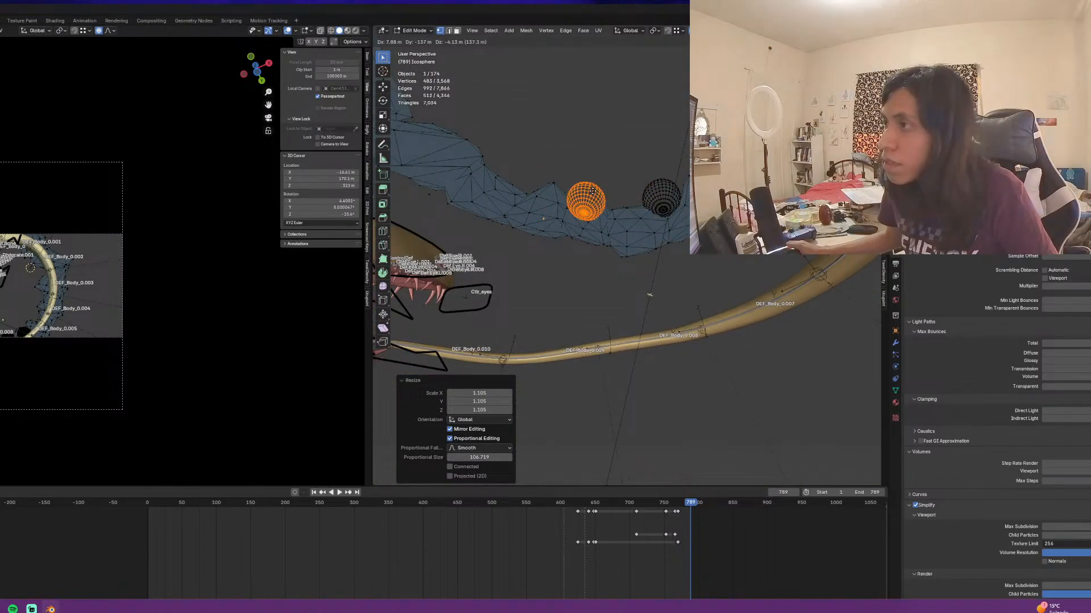
left_click(593, 191)
key("s")
left_click(618, 210)
Move a vertex beside the smallest sphere with proportional editing, and delete the three stray vertices outside the ring
key("f")
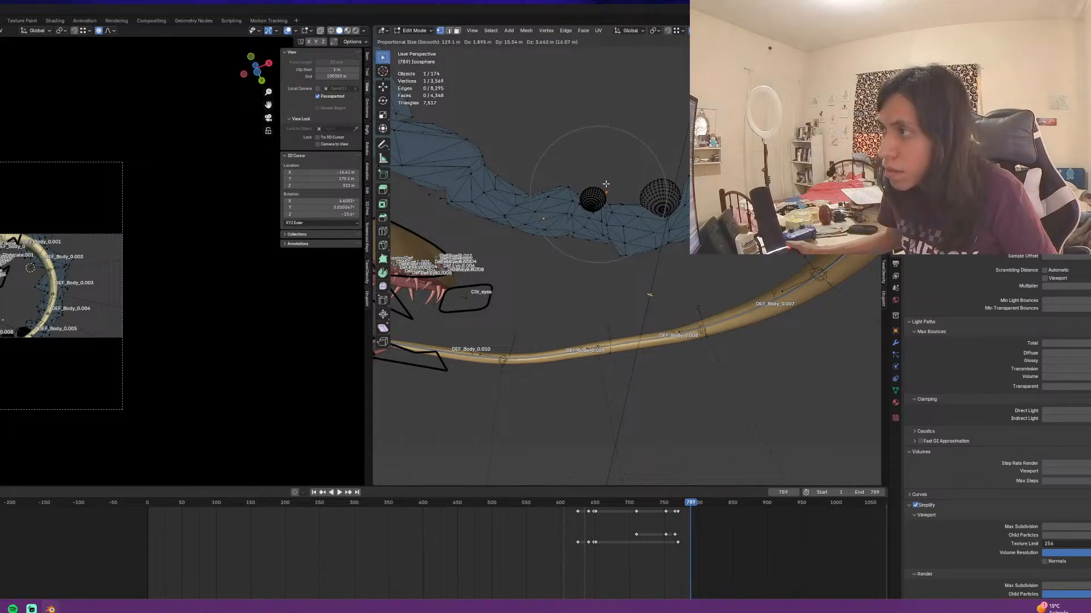
left_click(607, 171)
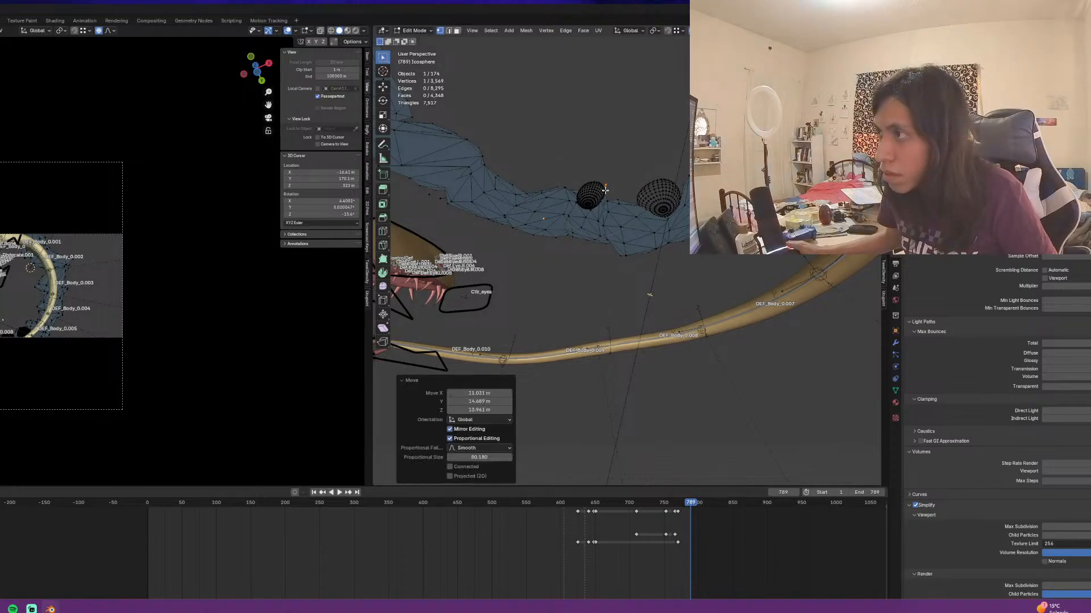
middle_click_drag(608, 170, 525, 142)
key("a")
left_click_drag(525, 142, 592, 186)
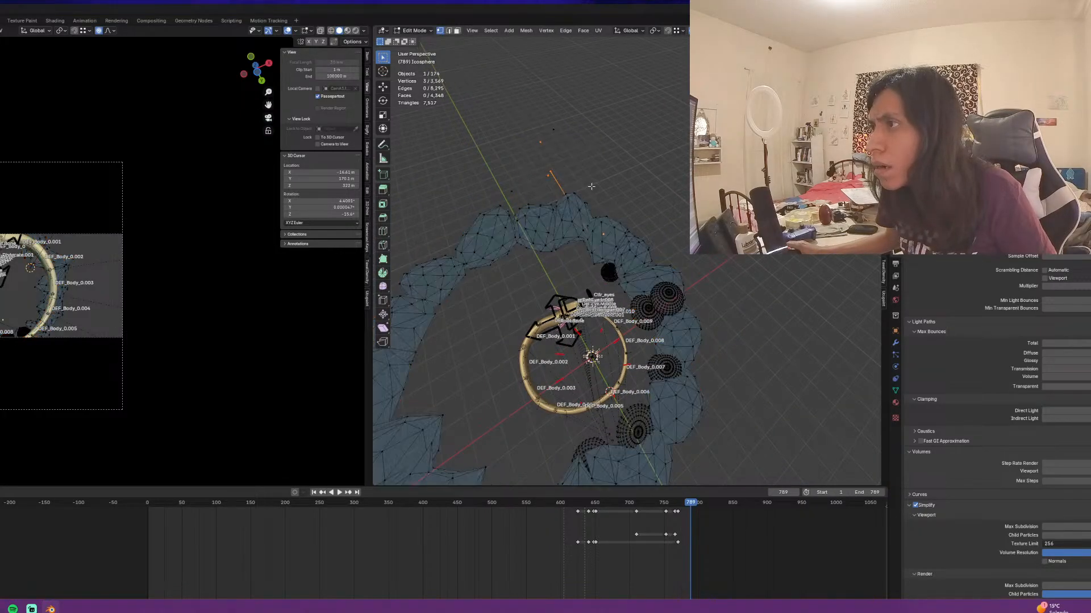
left_click(586, 188)
middle_click_drag(587, 188, 640, 196)
Select one complete sphere through its linked geometry and duplicate it onto an empty stretch of the ring
key("a")
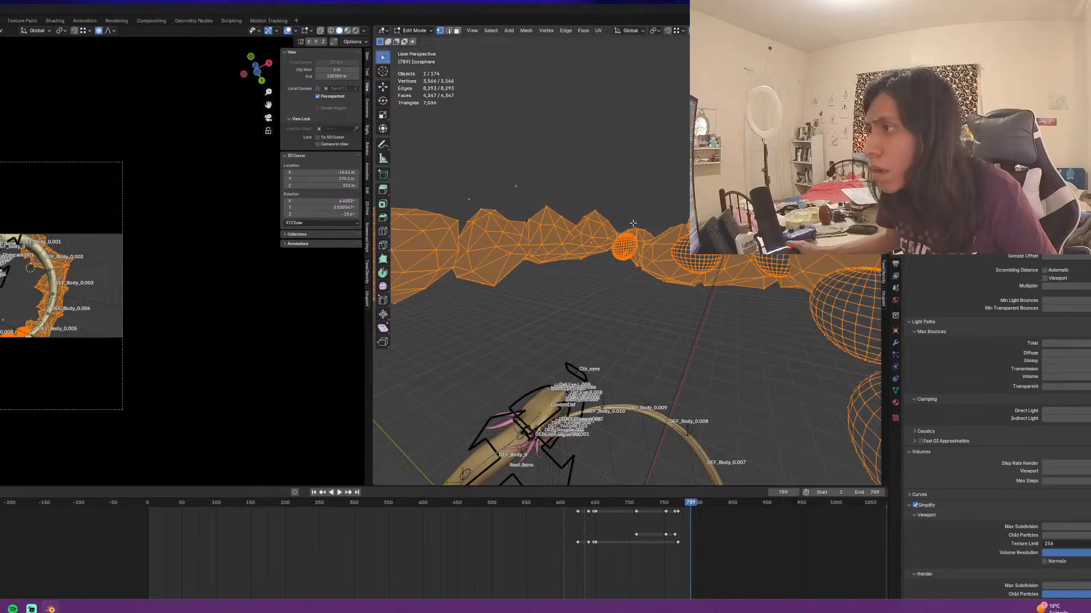
scroll(641, 239, "down", 3)
left_click(605, 225)
scroll(604, 222, "up", 3)
middle_click_drag(644, 227, 656, 244)
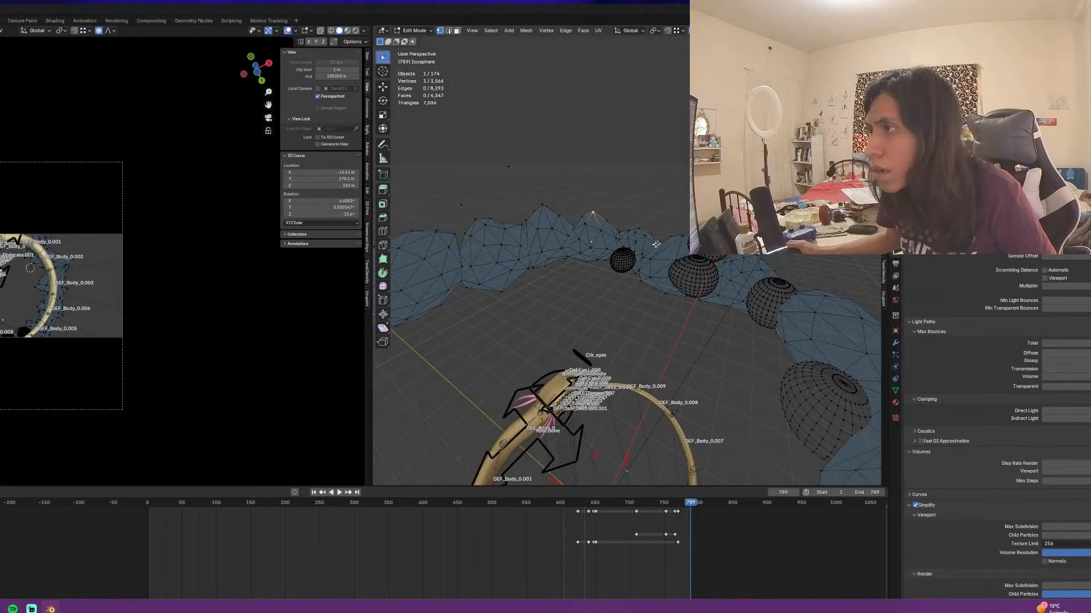
key("ctrl+l")
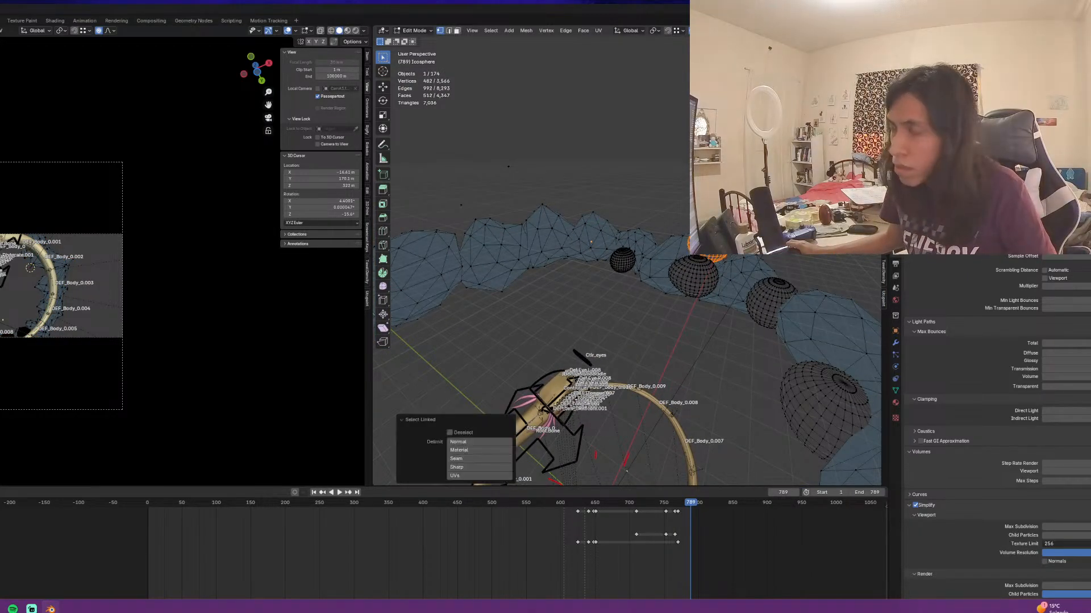
middle_click_drag(627, 471, 664, 318)
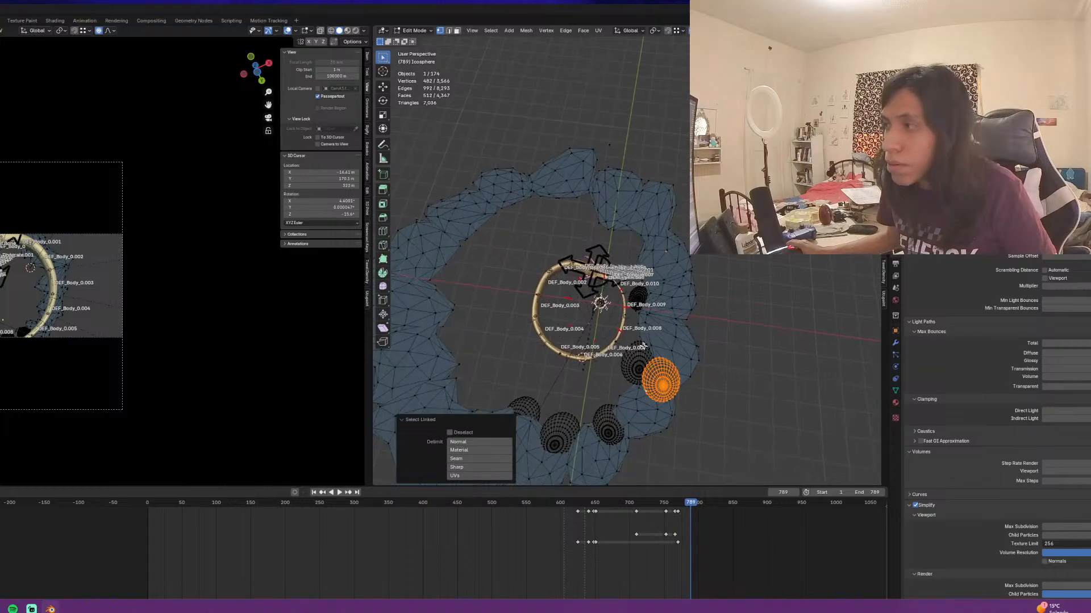
key("shift+d")
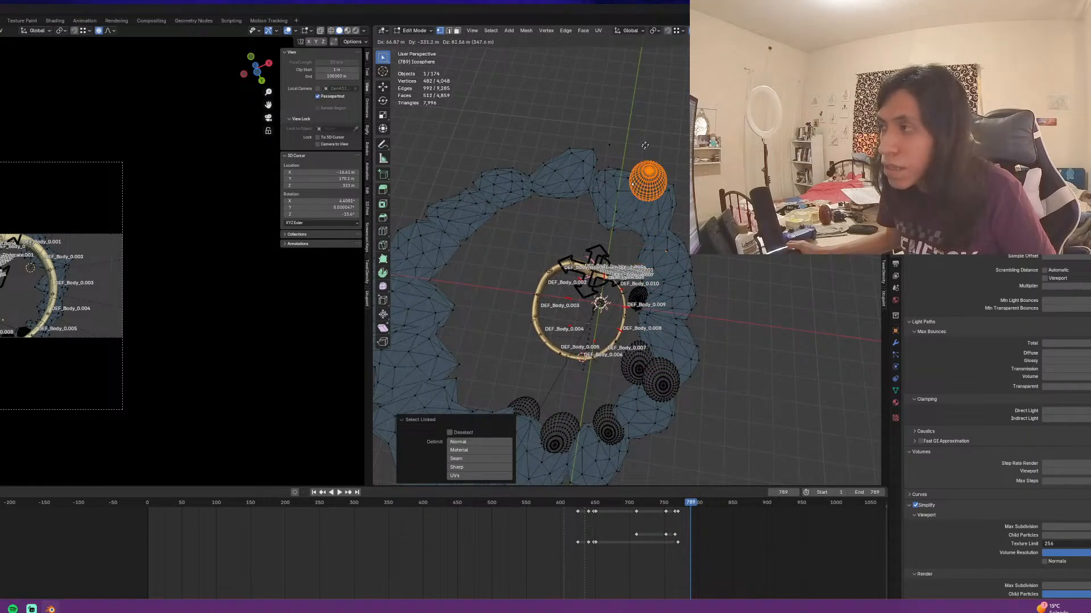
left_click(651, 117)
Lower the duplicated sphere onto the ring and flatten it vertically to a Z scale of 0.771
middle_click_drag(651, 116, 624, 131)
key("g")
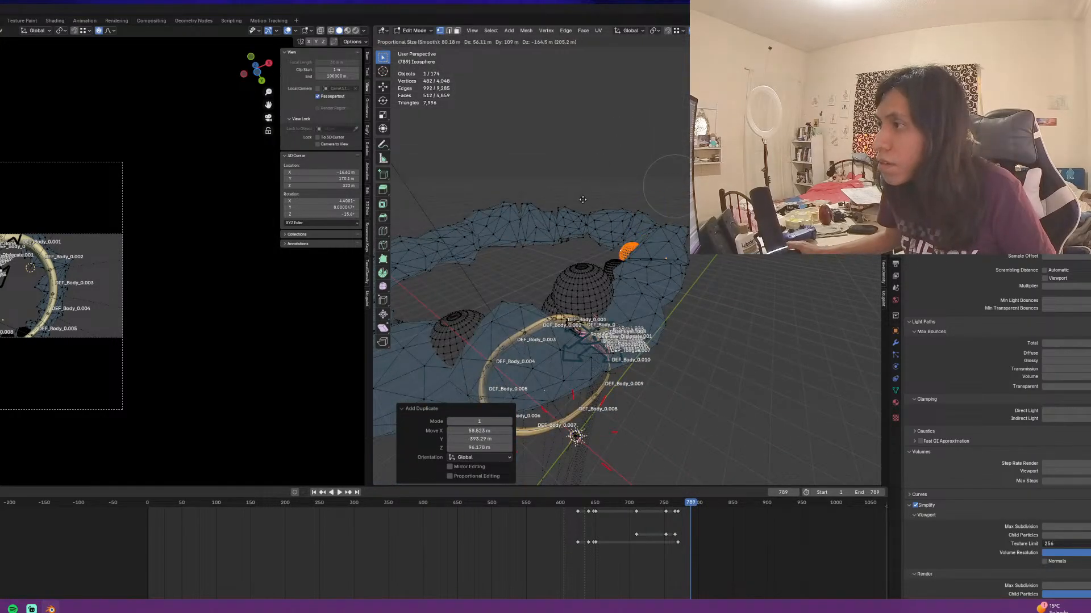
left_click(584, 194)
middle_click_drag(584, 195, 653, 310)
key("s")
key("s")
key("z")
left_click(653, 220)
Place a copy of the flattened sphere at the junction of two lobes, and snap the 3D cursor to the grid
key("g")
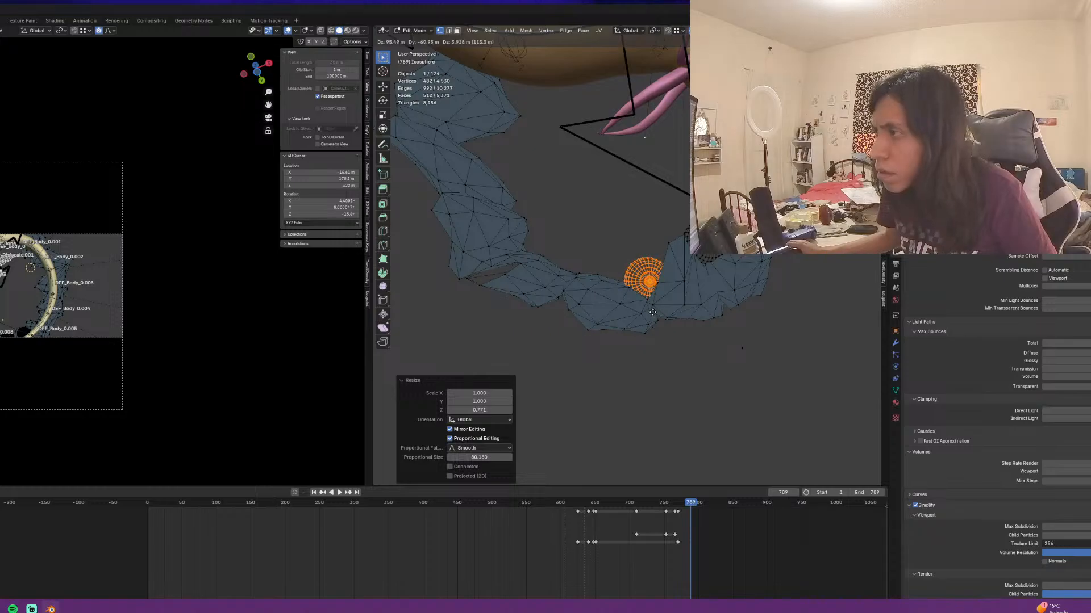
left_click(651, 311)
key("shift+s")
left_click(626, 298)
Fill the open gap between two ring lobes with a face, and select the whole flattened sphere
middle_click_drag(652, 287, 571, 288)
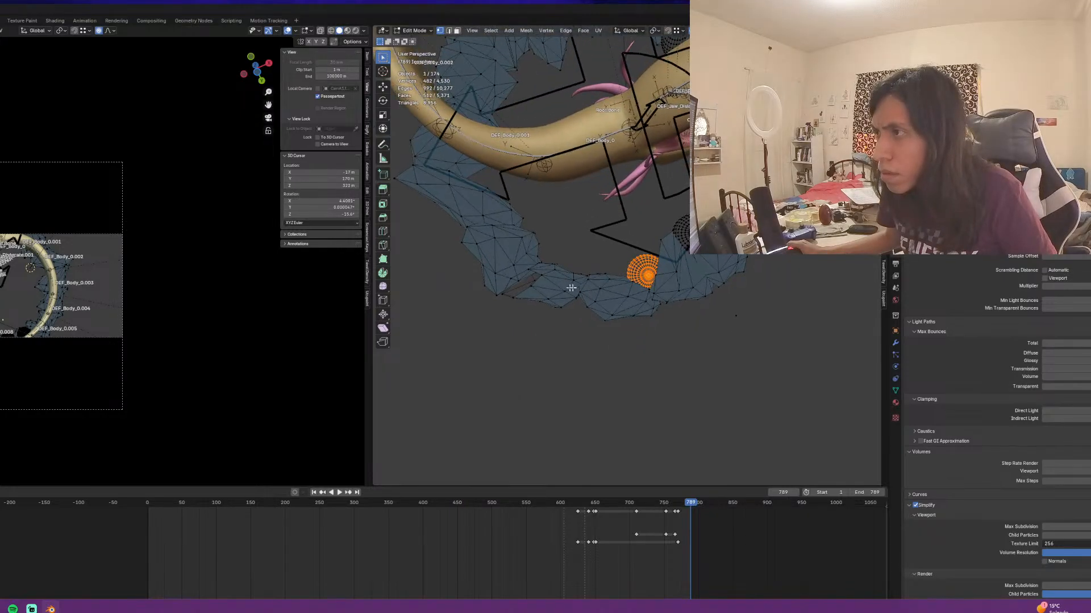
left_click(529, 290, "alt")
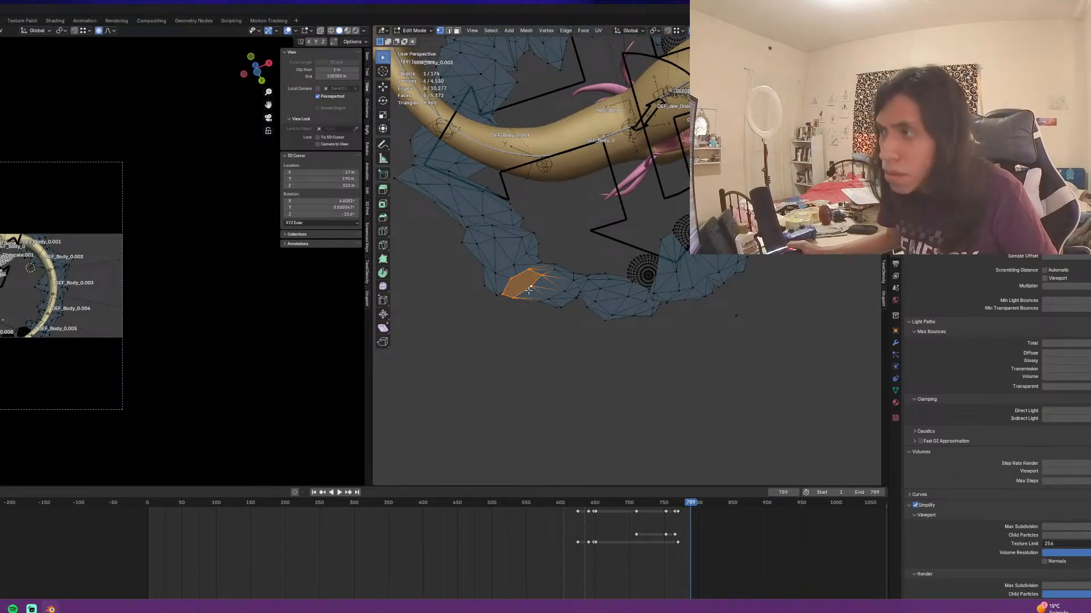
key("l")
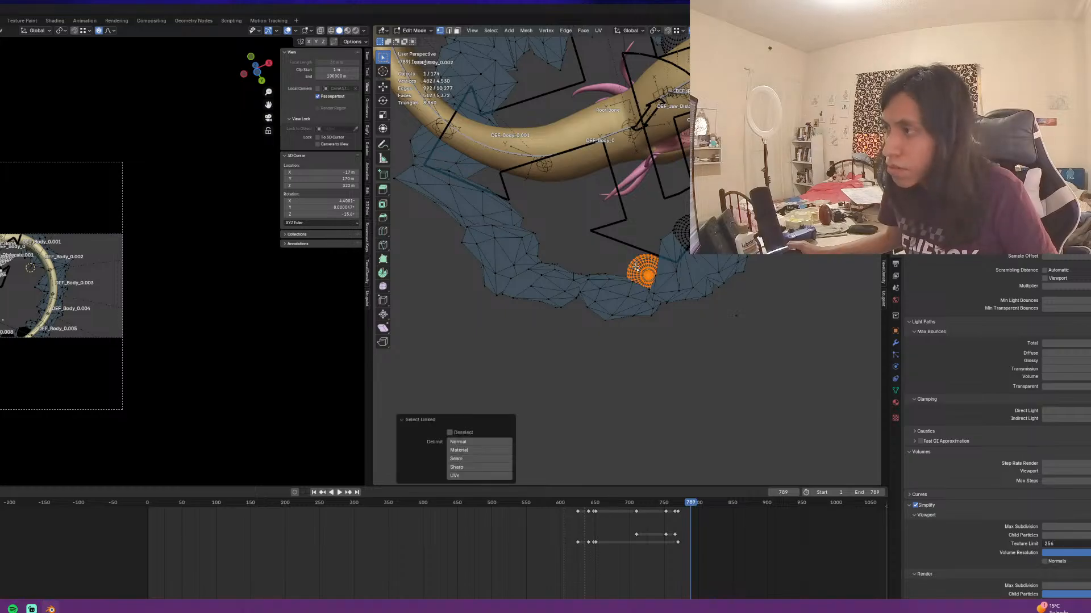
Place four copies of the flattened sphere one after another along the inner edge of the ring
key("shift+d")
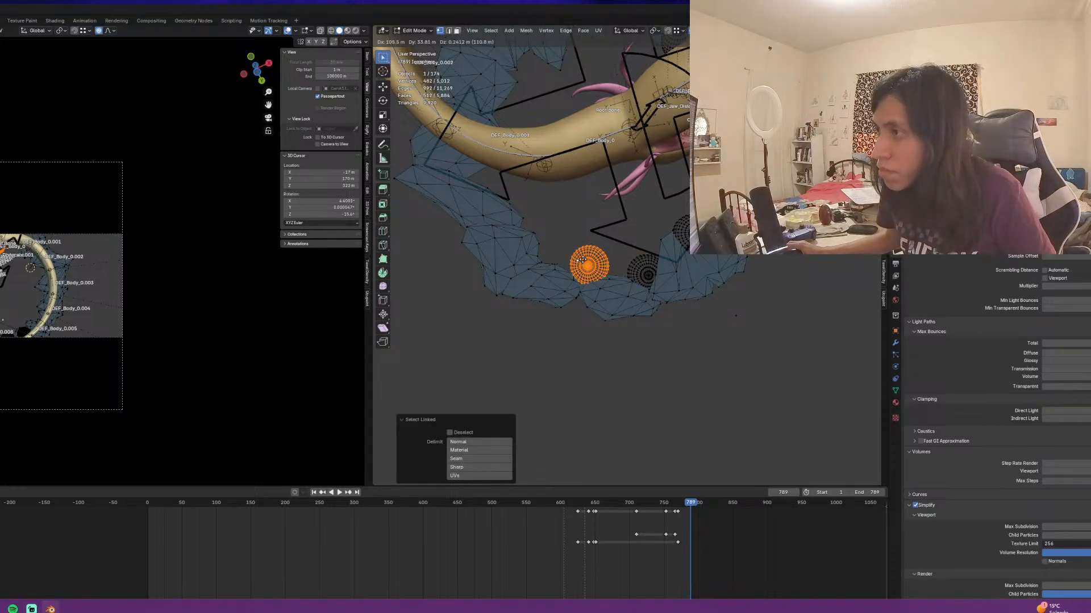
left_click(588, 258)
key("shift+d")
left_click(532, 250)
key("shift+d")
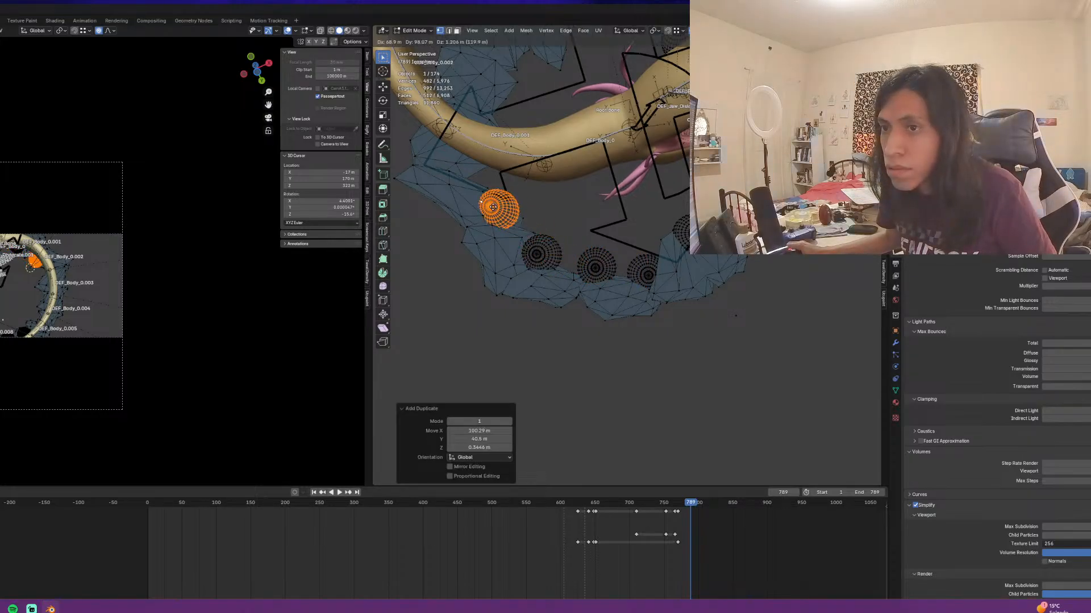
left_click(486, 218)
key("shift+d")
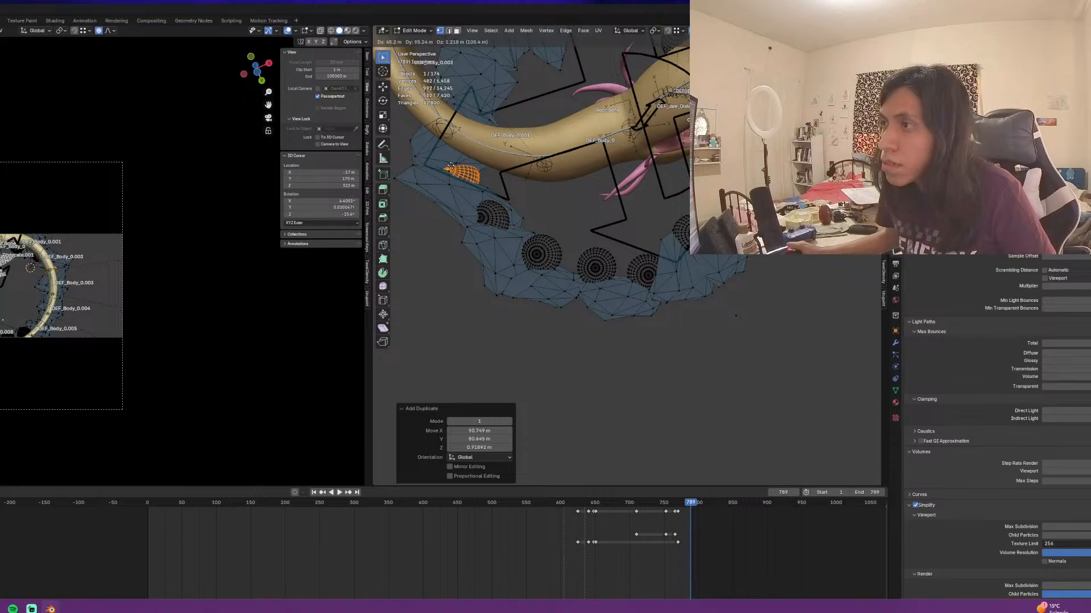
left_click(463, 159)
Place another copy of the sphere on the next bare stretch of the ring, and try to move it along Z
middle_click_drag(468, 165, 511, 308)
key("shift+d")
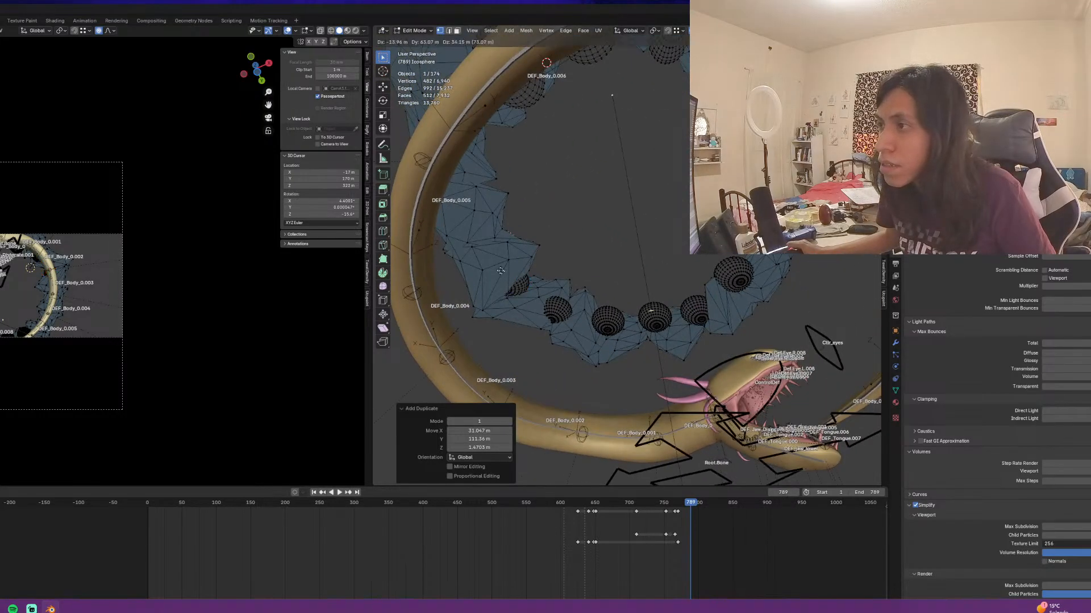
left_click(488, 267)
middle_click_drag(487, 267, 481, 278)
key("g")
key("z")
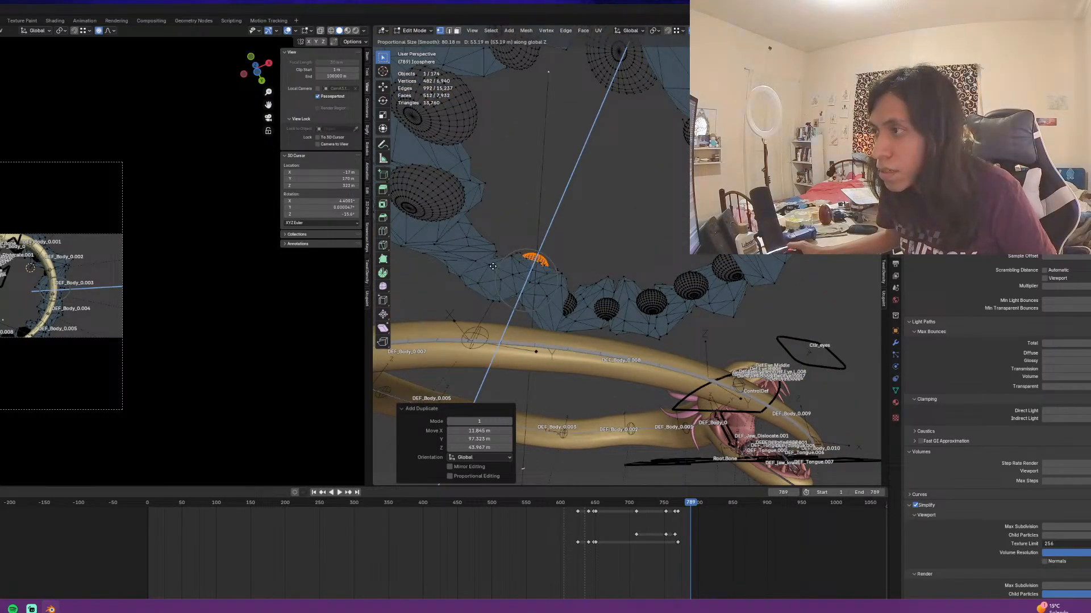
right_click(493, 268)
Place three more copies of the sphere in a row along the ring's outer side
middle_click_drag(572, 271, 528, 159)
key("shift+d")
left_click(545, 316)
key("shift+d")
left_click(566, 282)
key("shift+d")
left_click(587, 282)
Select the whole end sphere of the new row, lower it onto the ring, and return to Object Mode
left_click(535, 163)
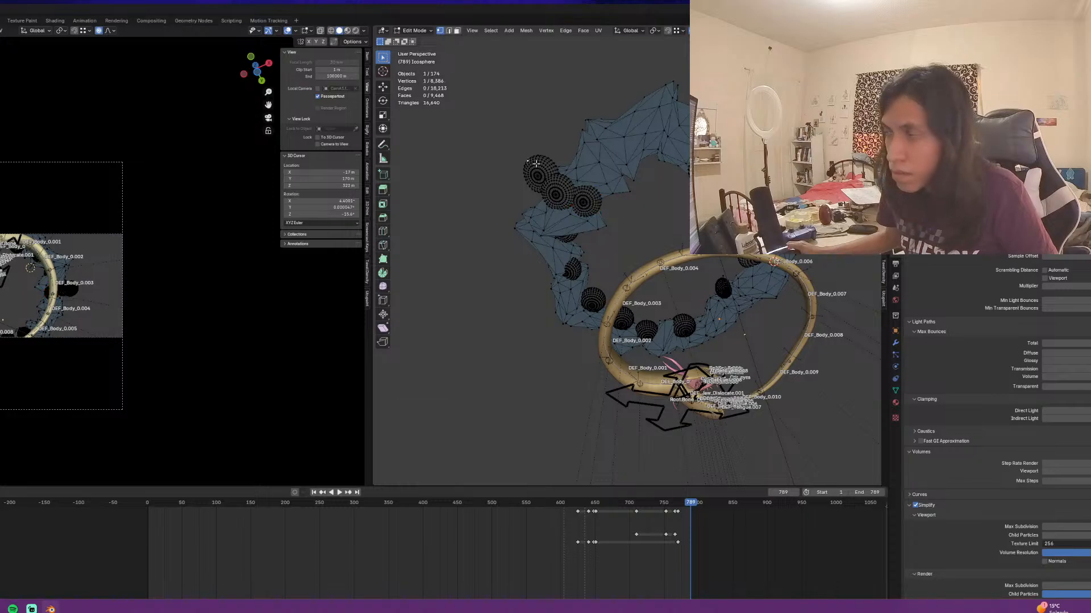
key("l")
key("g")
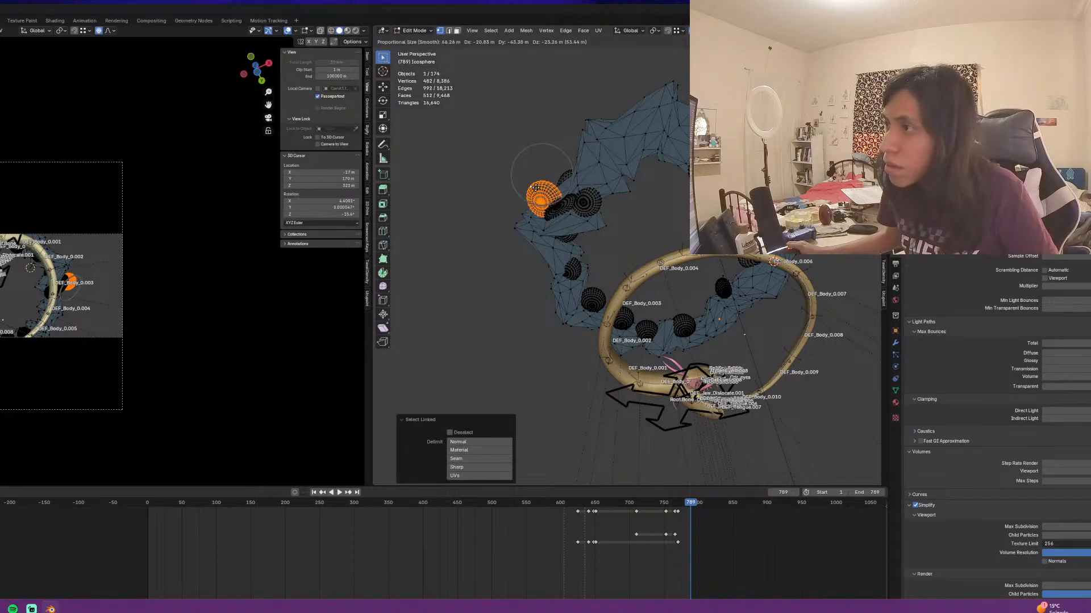
left_click(537, 193)
middle_click_drag(537, 193, 641, 198)
left_click(537, 301)
key("Tab")
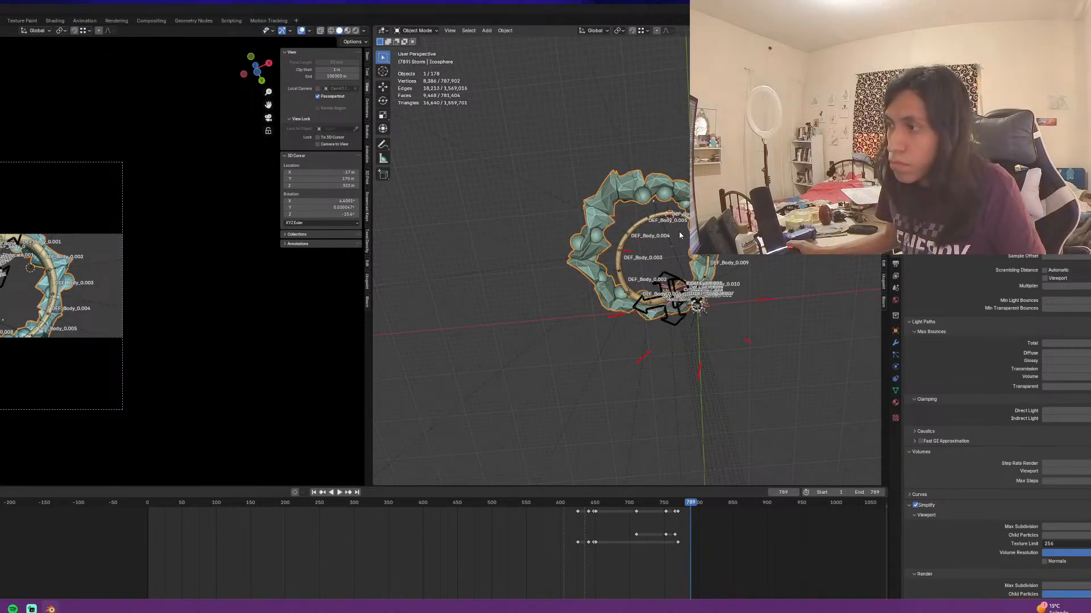
Switch to Sculpt Mode and remesh the cloud ring into one dense, even mesh
key("ctrl+Tab")
left_click(690, 300)
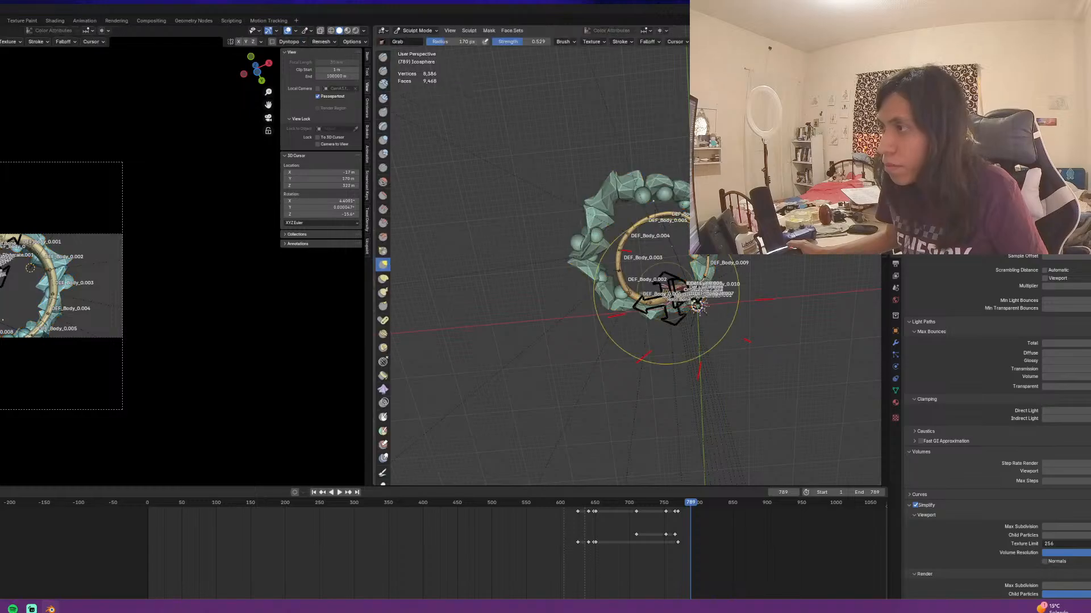
mouse_move(650, 288)
middle_mouse_down()
mouse_move(641, 363)
mouse_move(668, 343)
mouse_move(647, 284)
middle_mouse_up()
scroll(648, 284, "up", 2)
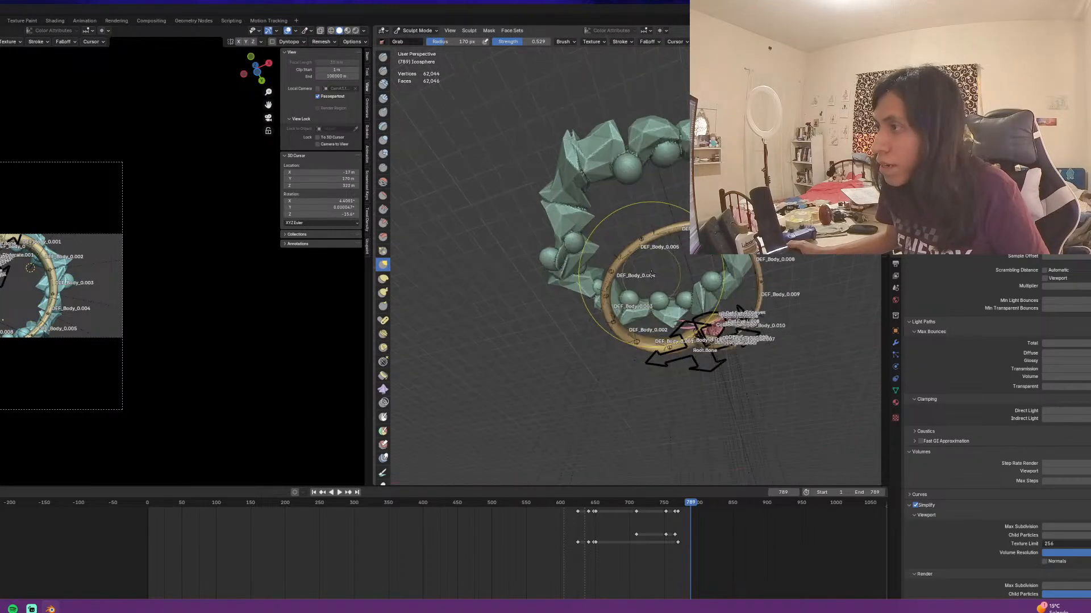
key("Tab")
key("Tab")
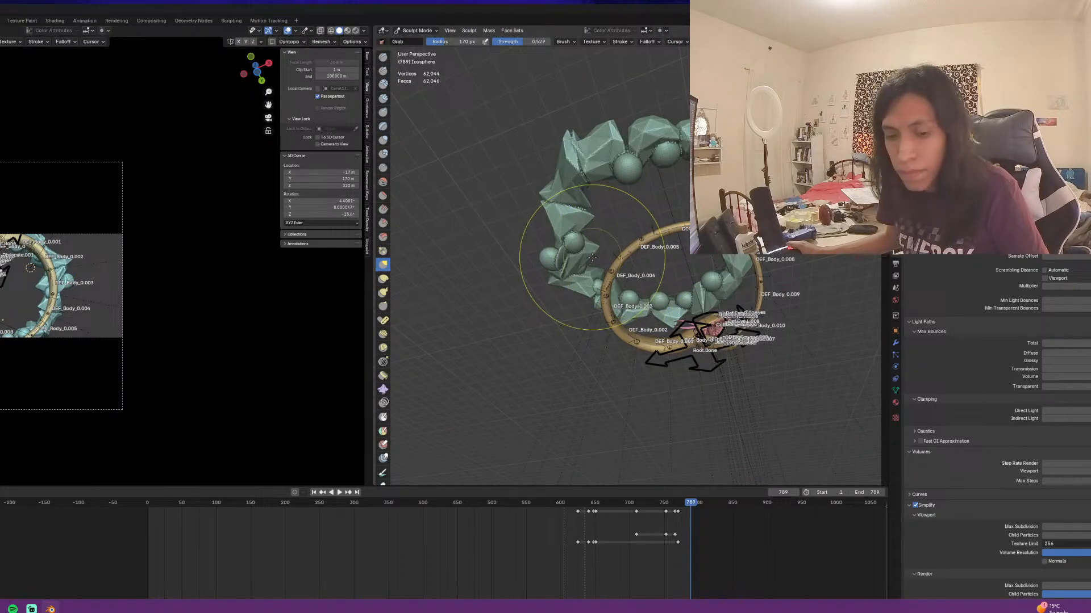
Smooth the sharp facets and sphere junctions around the remeshed ring into soft cloud lobes
middle_click_drag(579, 297, 608, 190)
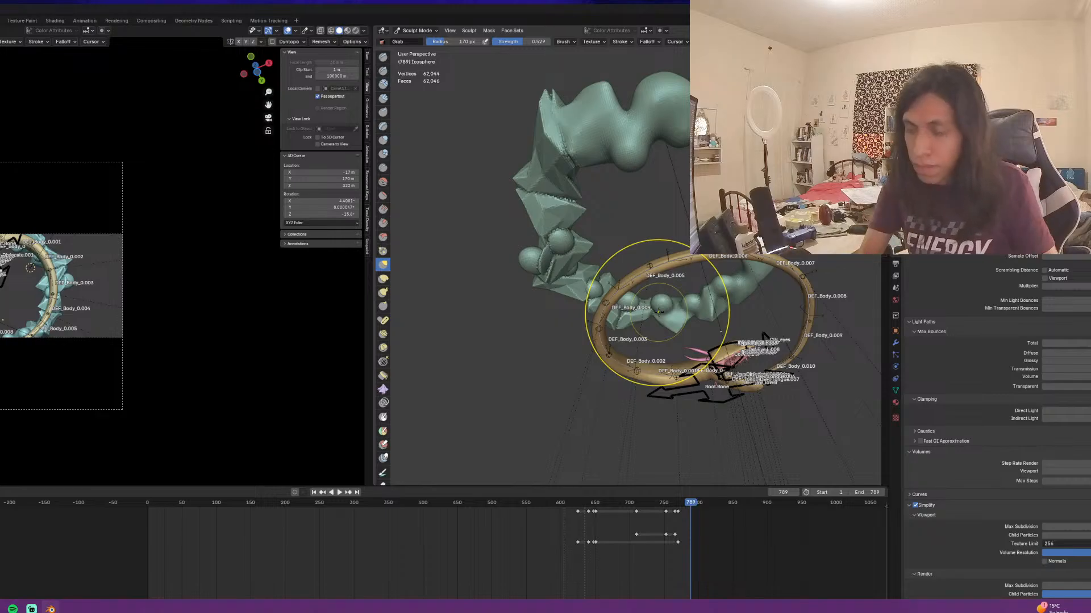
mouse_move(554, 190)
middle_mouse_down()
mouse_move(557, 251)
mouse_move(591, 264)
middle_mouse_up()
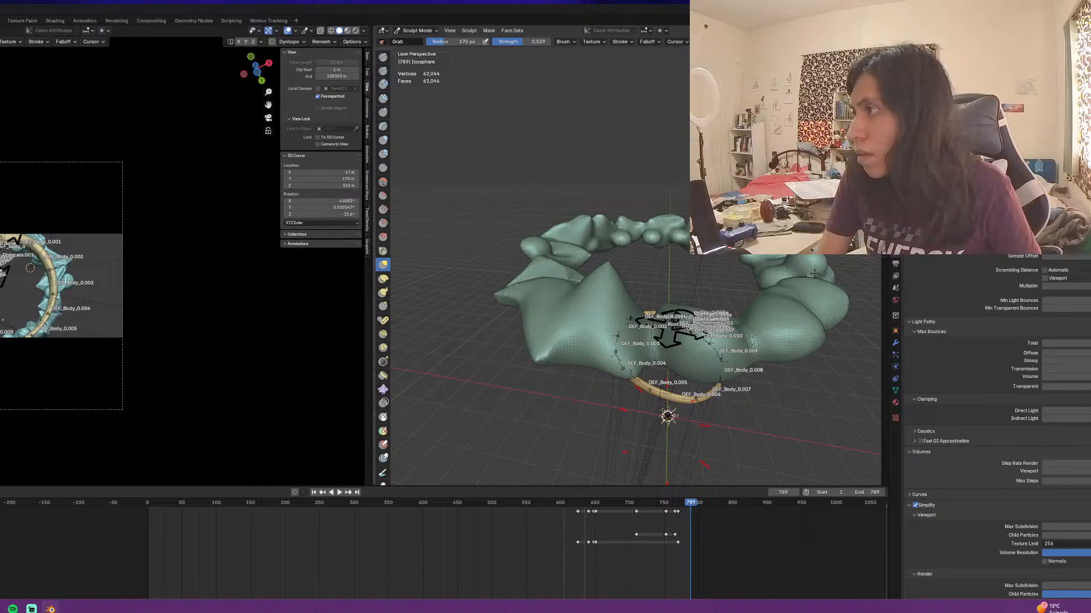
middle_click_drag(502, 235, 534, 298)
Reshape the ring's outline by pulling its lobes with the Grab brush, and return to Object Mode
mouse_move(534, 298)
left_mouse_down()
mouse_move(492, 310)
mouse_move(477, 297)
left_mouse_up()
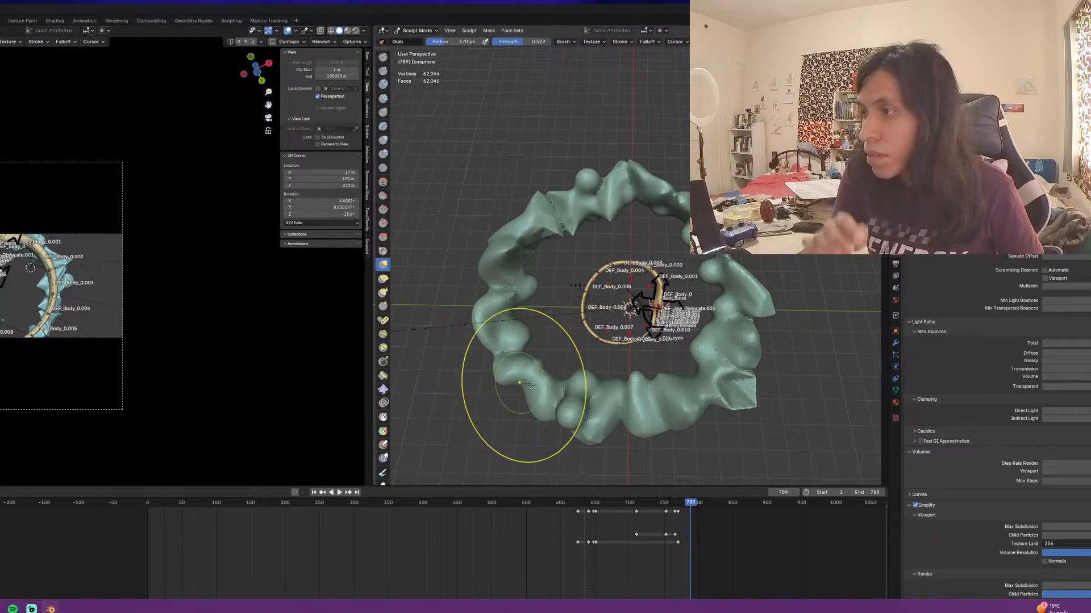
left_click_drag(517, 378, 586, 396)
left_click_drag(721, 366, 729, 361)
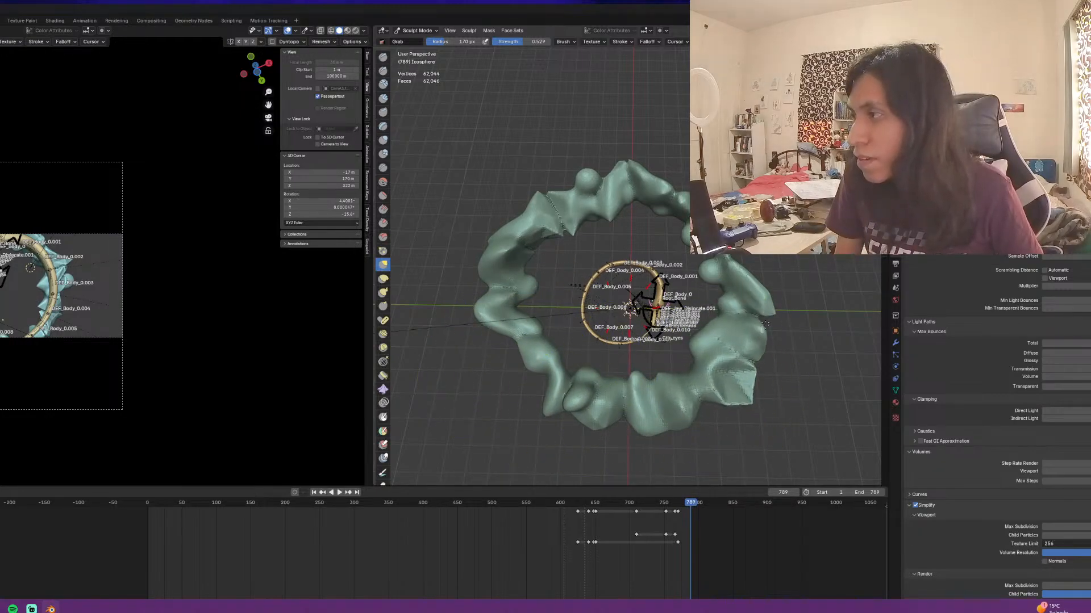
left_click_drag(698, 244, 642, 174)
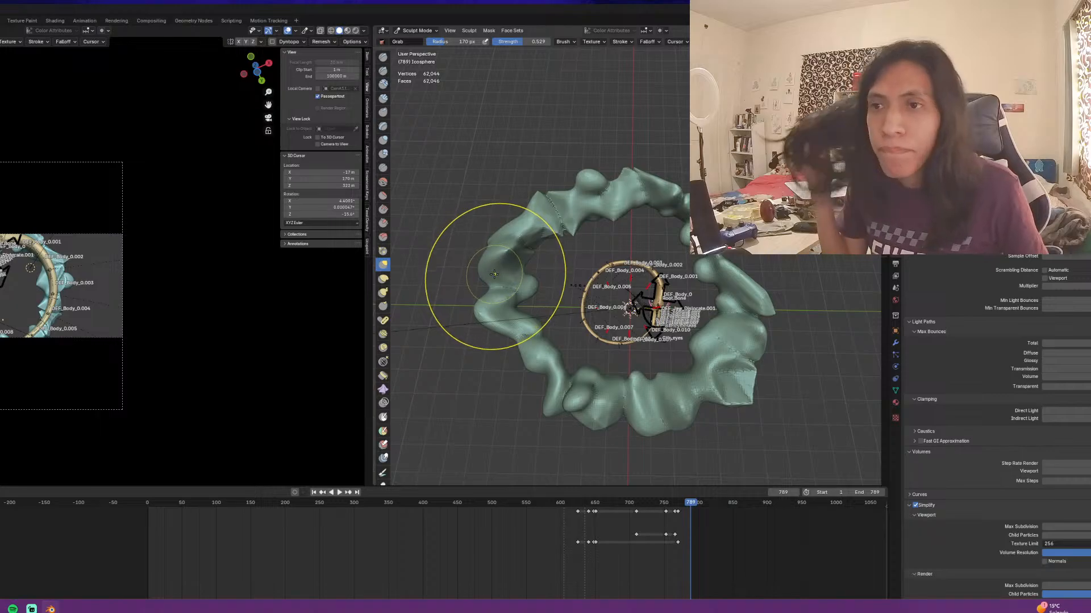
mouse_move(493, 349)
middle_mouse_down()
mouse_move(506, 297)
mouse_move(521, 302)
middle_mouse_up()
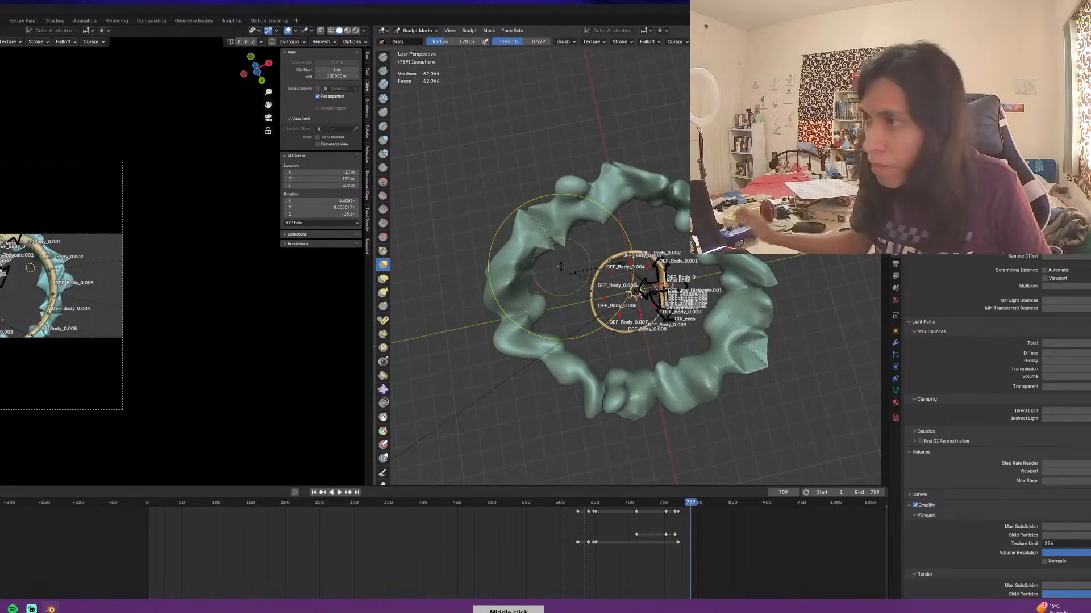
key("ctrl+Tab")
left_click(495, 252)
Duplicate the cloud ring, place the copy just beneath the original, and try to scale it
scroll(588, 267, "down", 1)
middle_click_drag(587, 267, 649, 259)
key("shift+d")
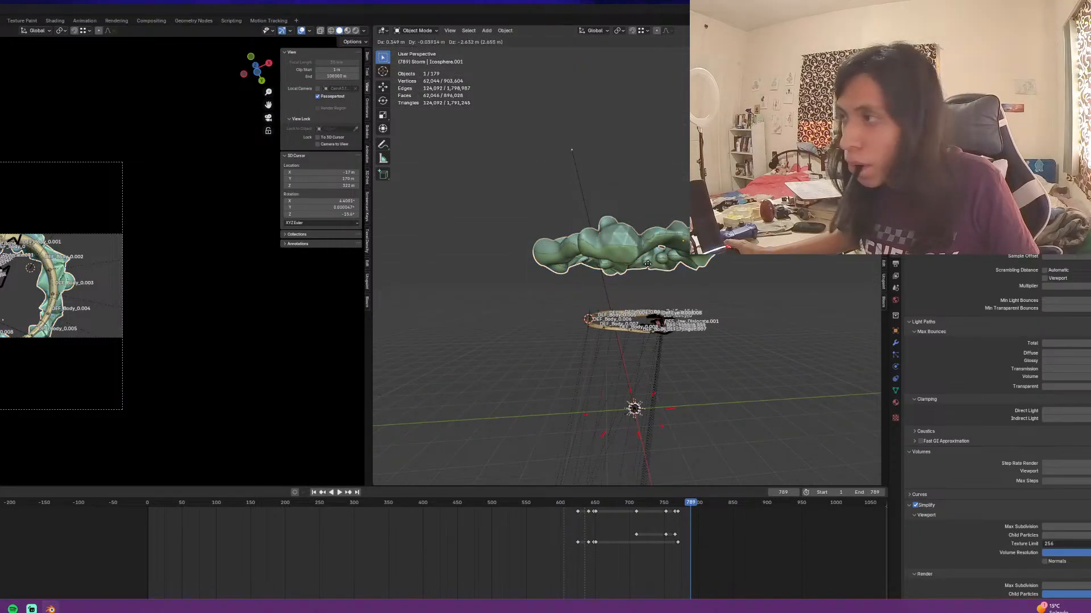
left_click(676, 284)
key("s")
left_click(692, 305)
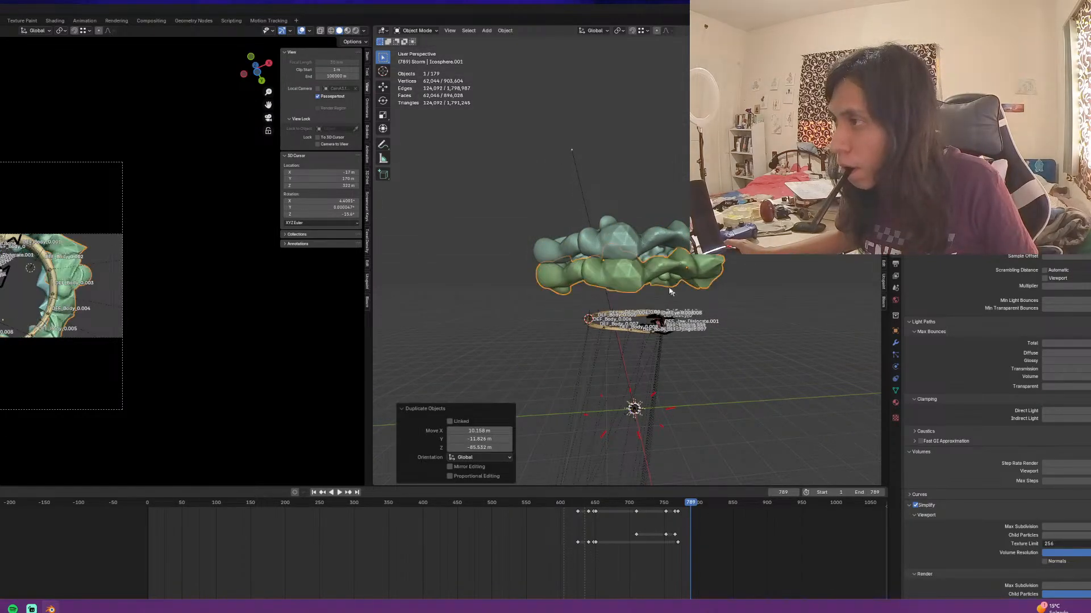
Snap the 3D cursor to the original ring and set the ring's origin to its center of mass (surface)
middle_click_drag(692, 305, 635, 319)
left_click(629, 307)
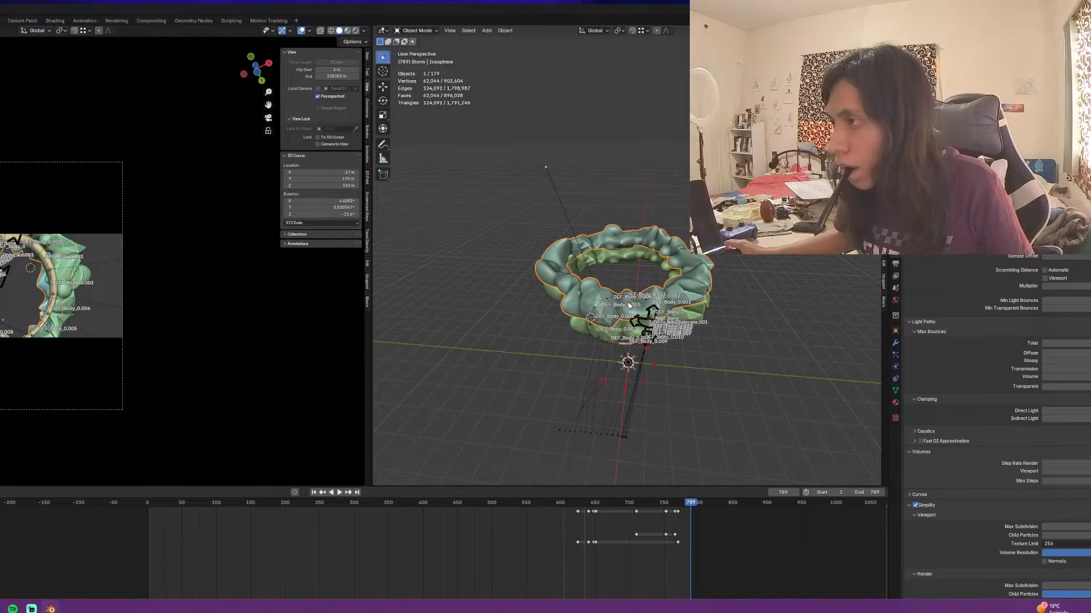
key("shift+s")
left_click(630, 355)
mouse_move(628, 327)
middle_mouse_down()
mouse_move(615, 252)
mouse_move(618, 330)
middle_mouse_up()
right_click(607, 318)
mouse_move(607, 315)
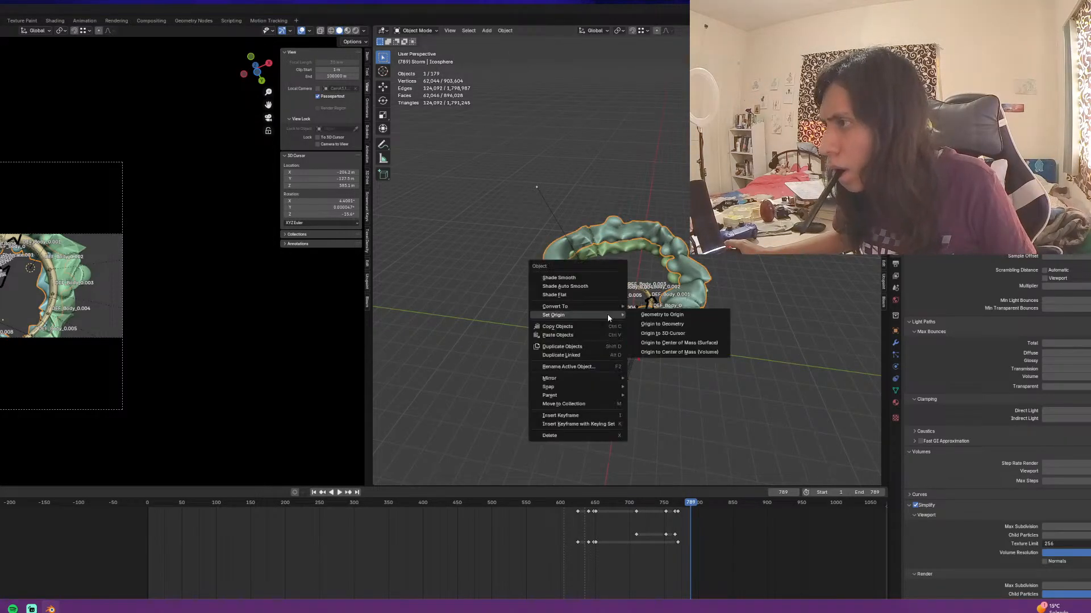
left_click(706, 343)
Delete the duplicated lower ring
middle_click_drag(706, 348, 656, 282)
key("x")
left_click(673, 312)
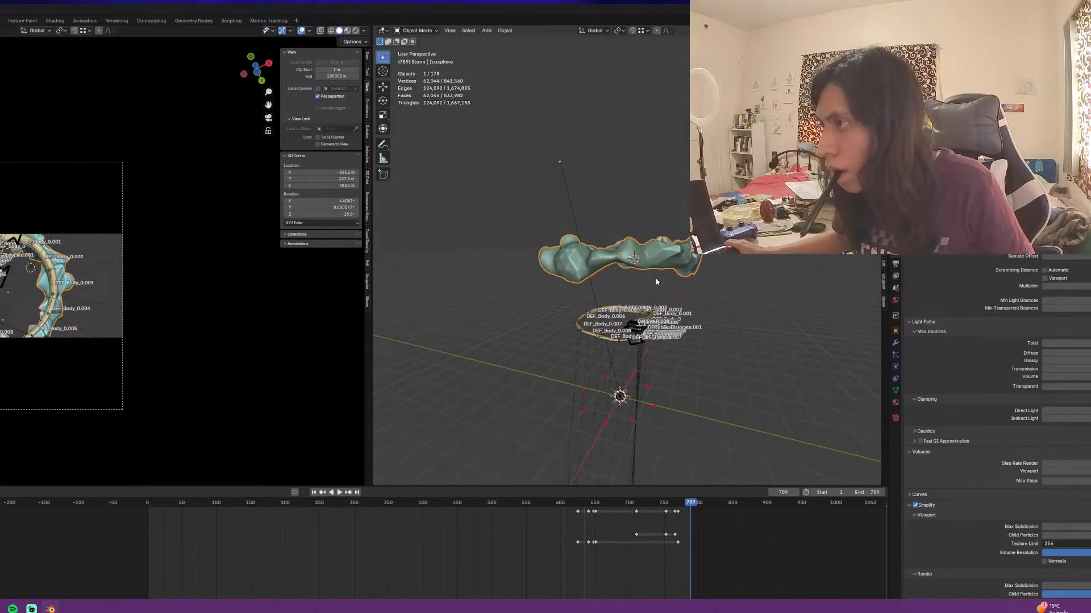
Rename the cloud ring object as CloudRing1
key("F2")
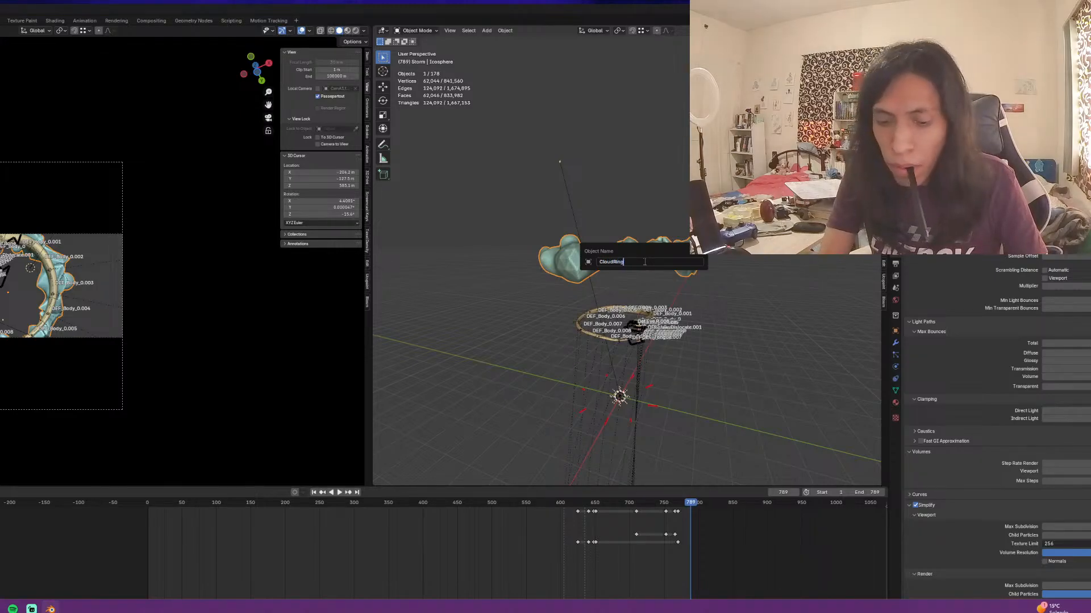
type("CloudRing1")
key("Return")
Switch to the PureRef board and examine the storm reference images for the swirl's shape
key("alt+Tab")
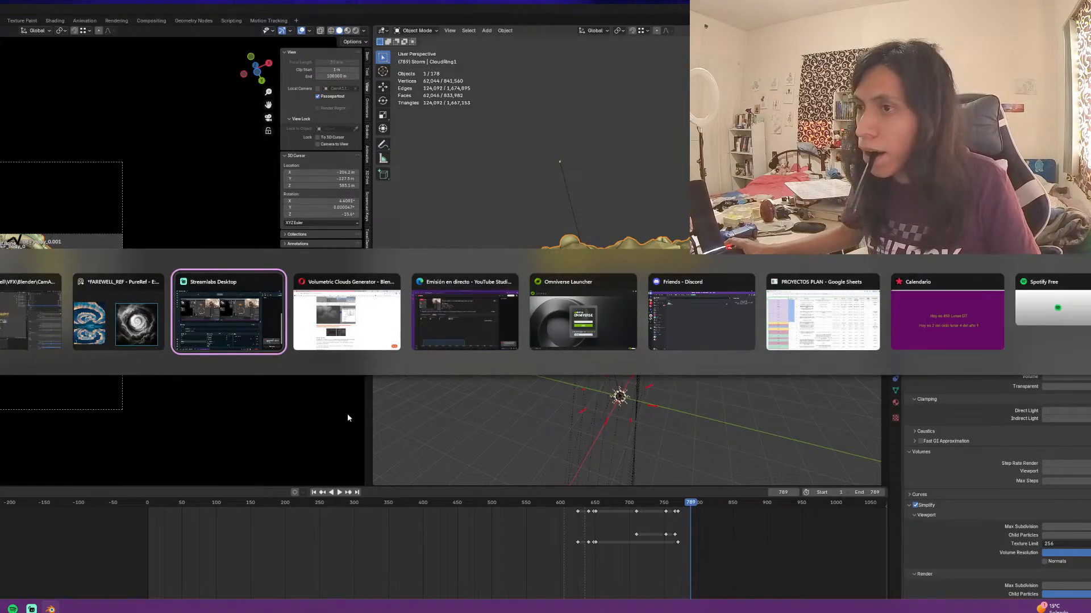
left_click(88, 326)
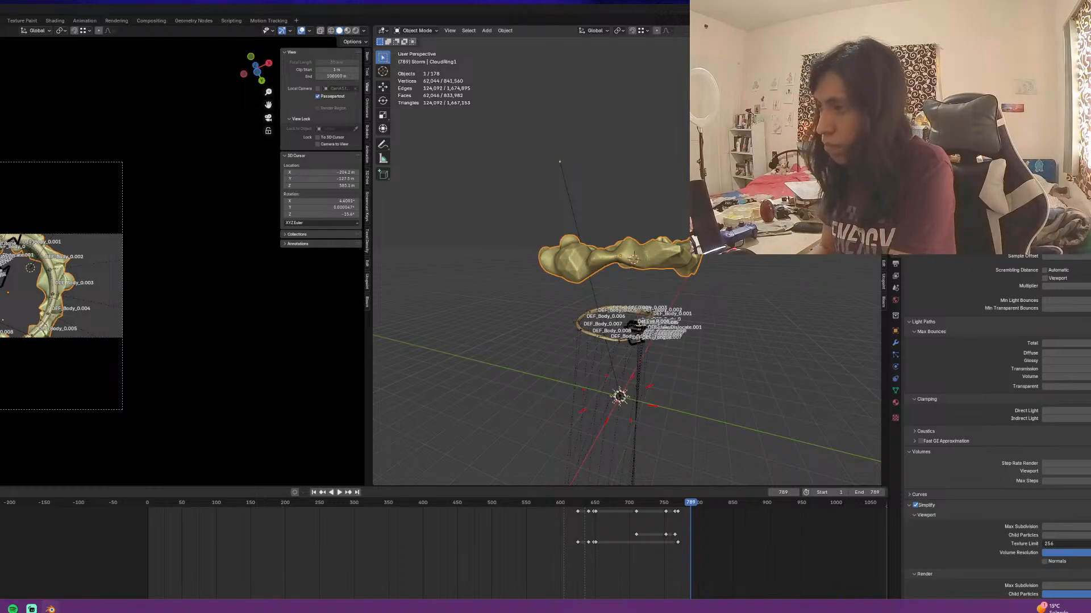
scroll(182, 273, "up", 1)
scroll(527, 307, "up", 1)
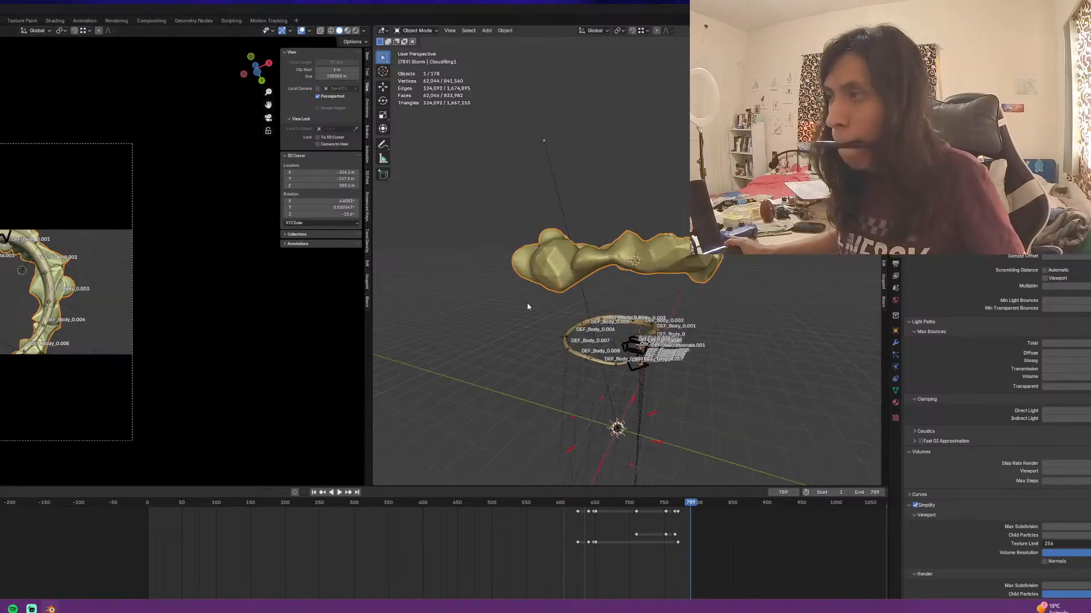
Duplicate CloudRing1 just beneath the original and rotate the copy about 91.8° around Z
key("shift+d")
left_click(621, 270)
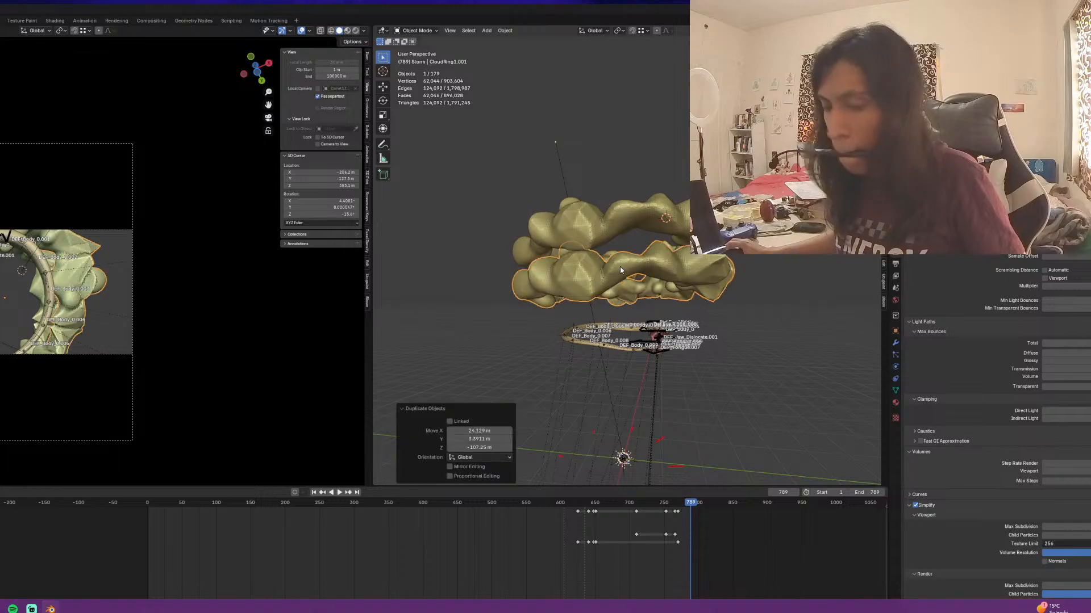
key("r")
key("z")
left_click(701, 267)
Scale the second ring down and raise it along Z to nest against the top ring
key("s")
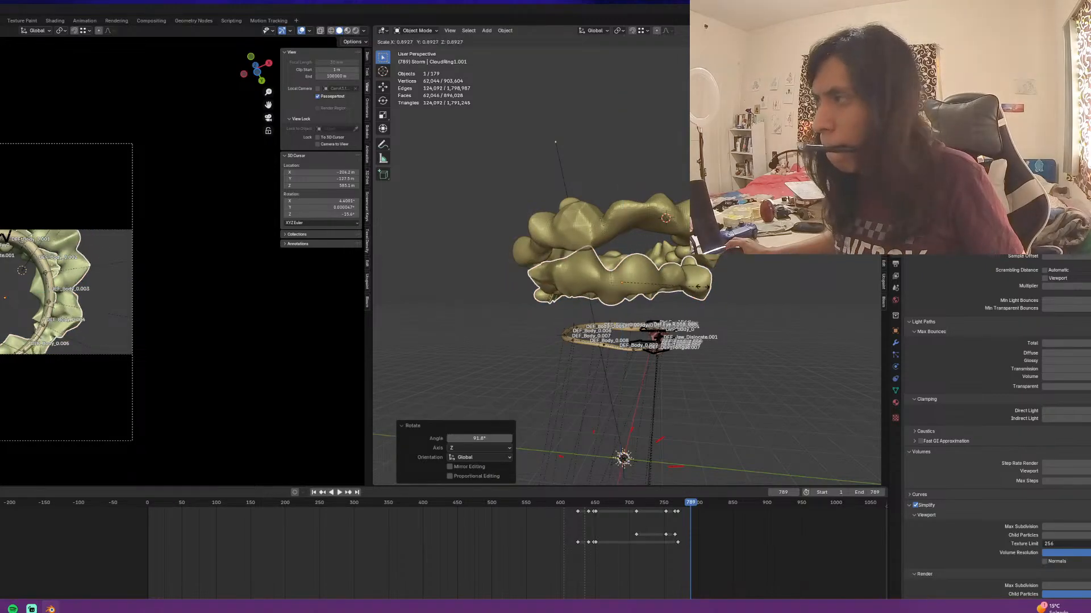
left_click(697, 287)
key("g")
key("z")
left_click(692, 275)
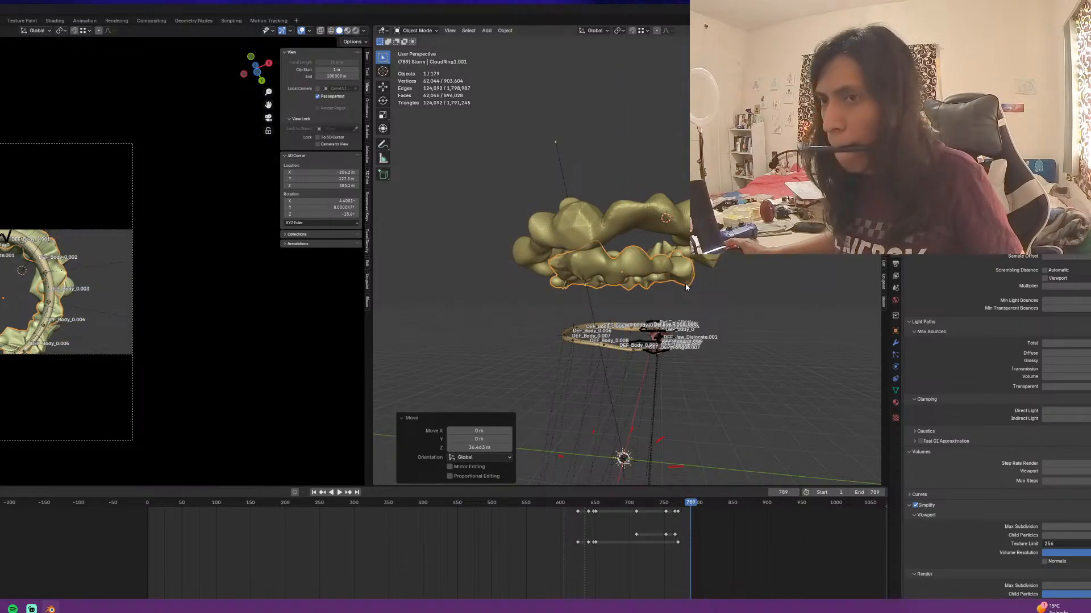
Duplicate the second ring beneath itself and scale the new copy to 0.802
key("shift+d")
left_click(677, 293)
key("s")
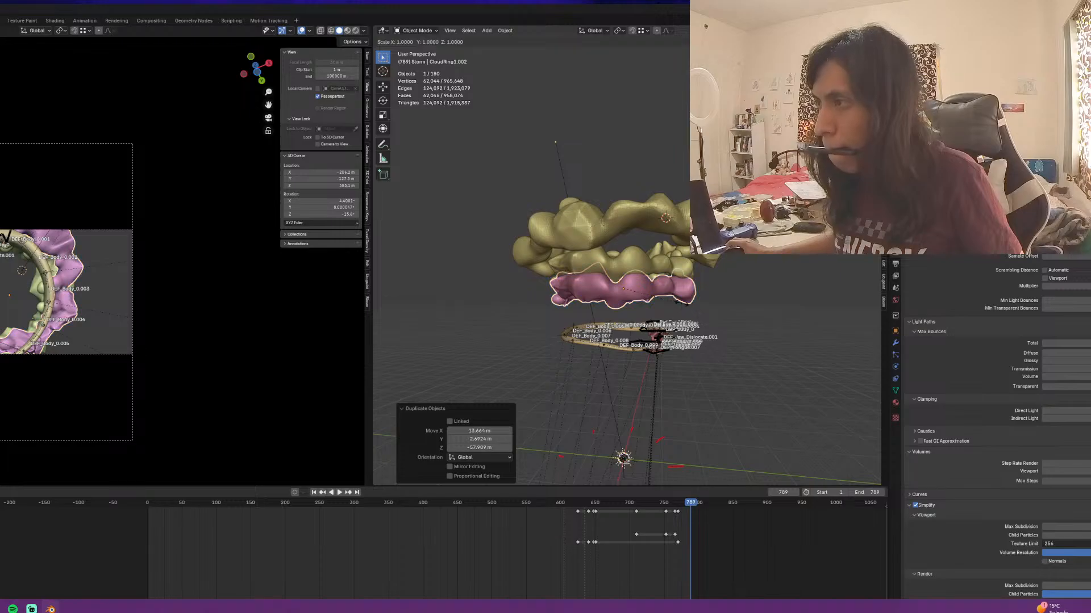
left_click(673, 299)
Rotate the lowest ring about -143° around Z
key("r")
key("z")
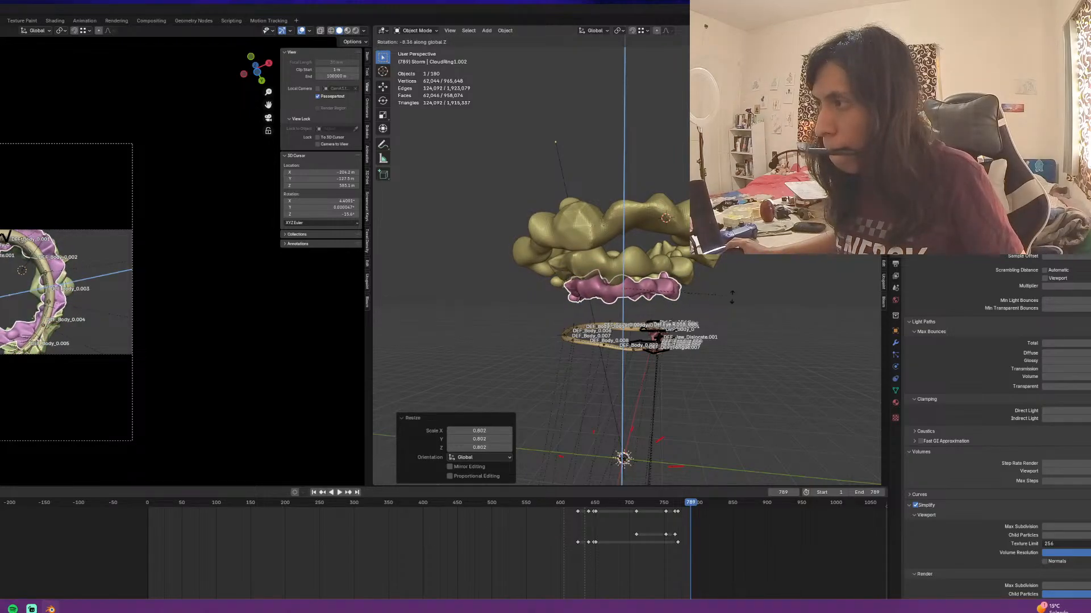
left_click(511, 152)
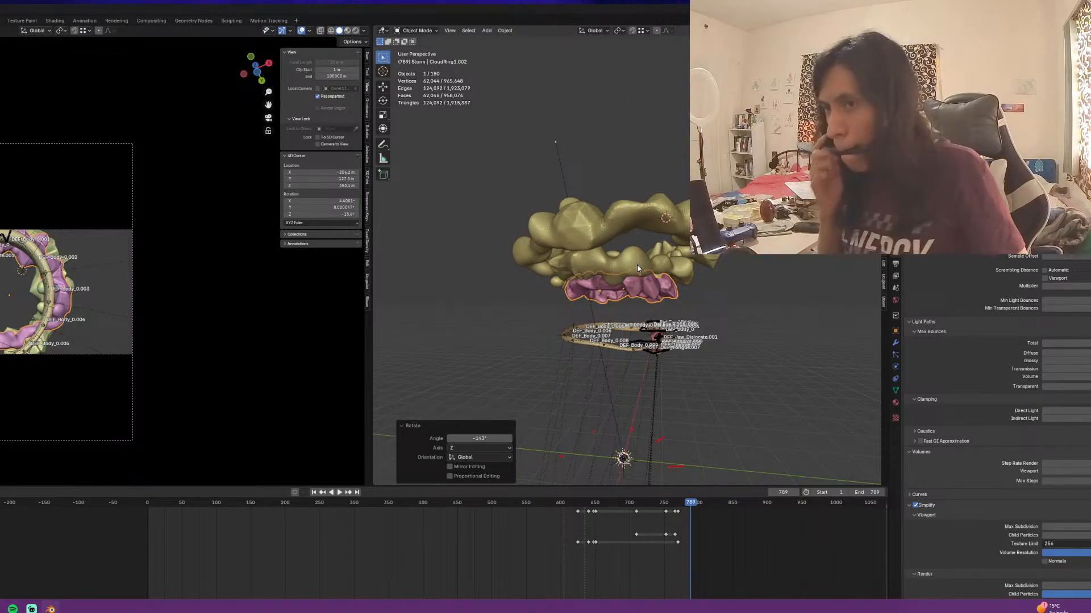
In the front orthographic view, snap the 3D cursor to the top ring, CloudRing1
middle_click_drag(637, 264, 646, 291)
scroll(647, 307, "down", 4)
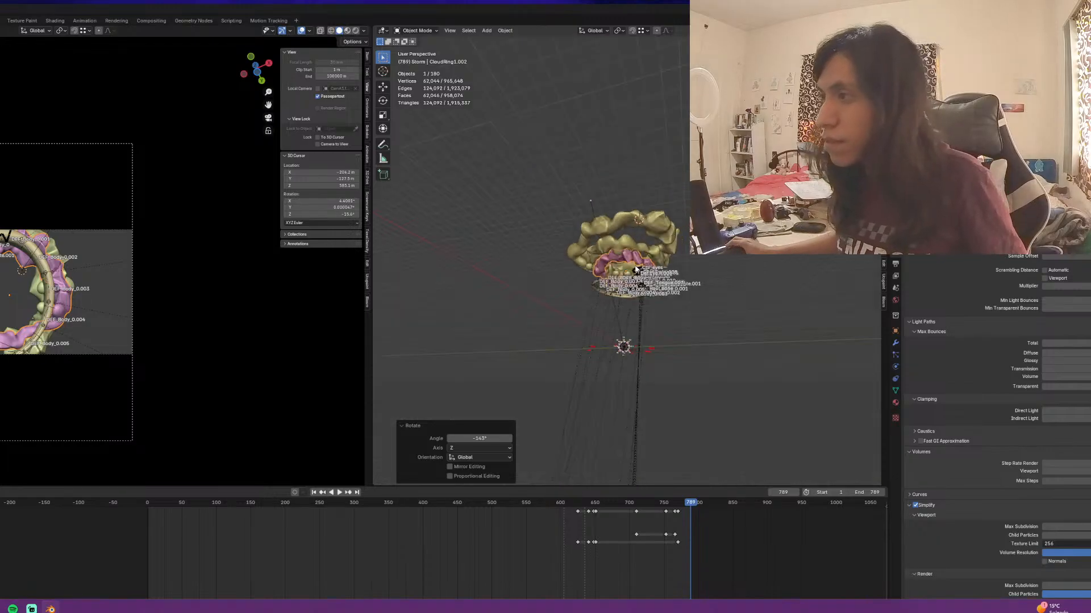
key("KP_1")
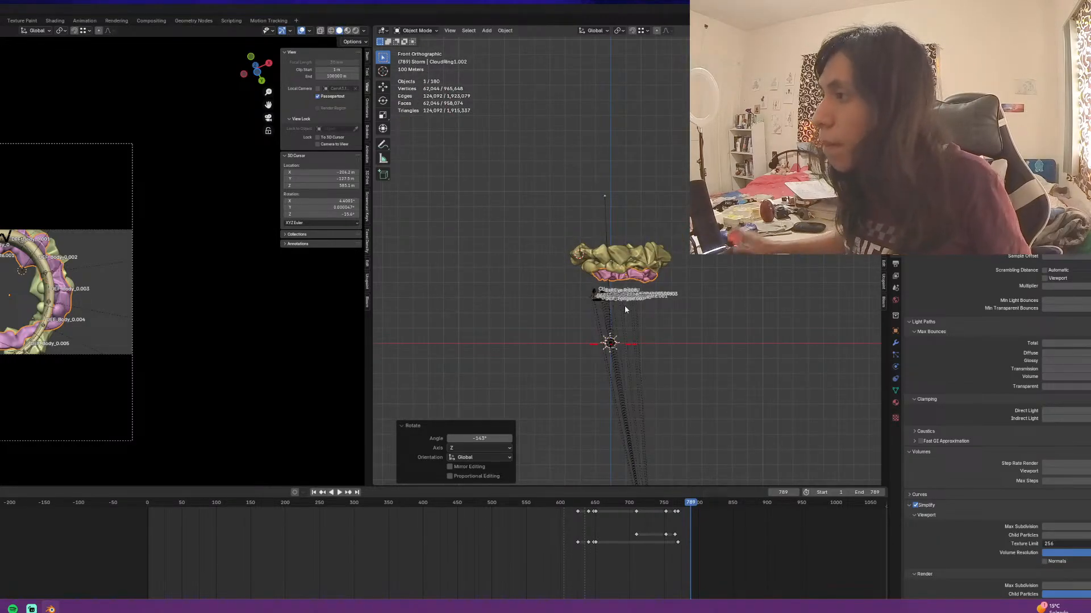
scroll(625, 309, "up", 5)
left_click(615, 243)
key("shift+s")
left_click(618, 280)
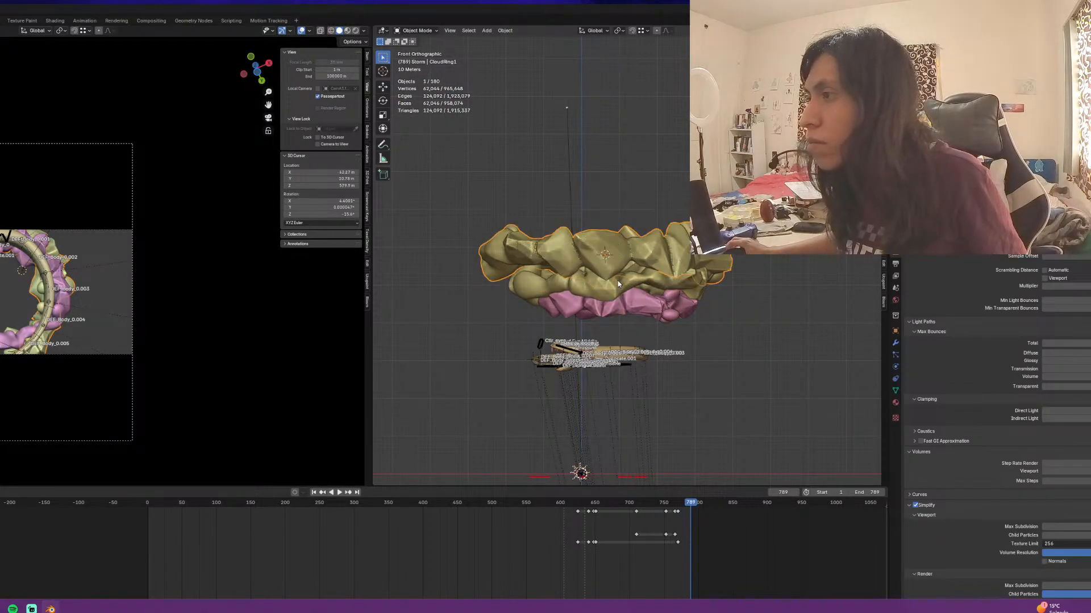
Snap the middle ring to the 3D cursor and move it back down along Z beneath the top ring
key("shift+s")
left_click(618, 237)
left_click(618, 237)
key("g")
key("z")
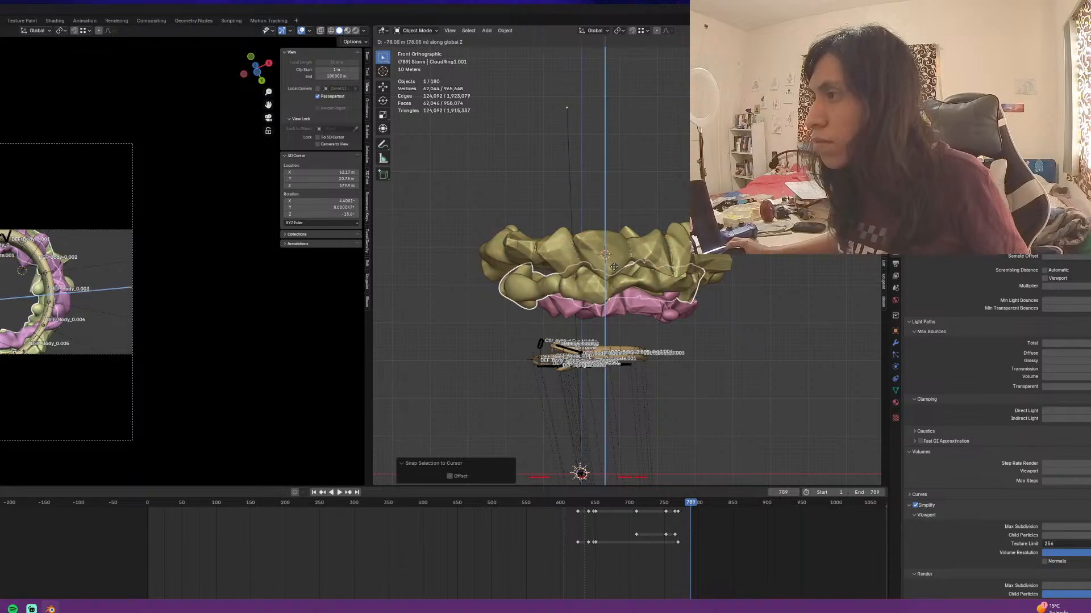
Snap the lowest, smallest ring to the 3D cursor at the top ring's center
left_click(644, 313)
key("shift+s")
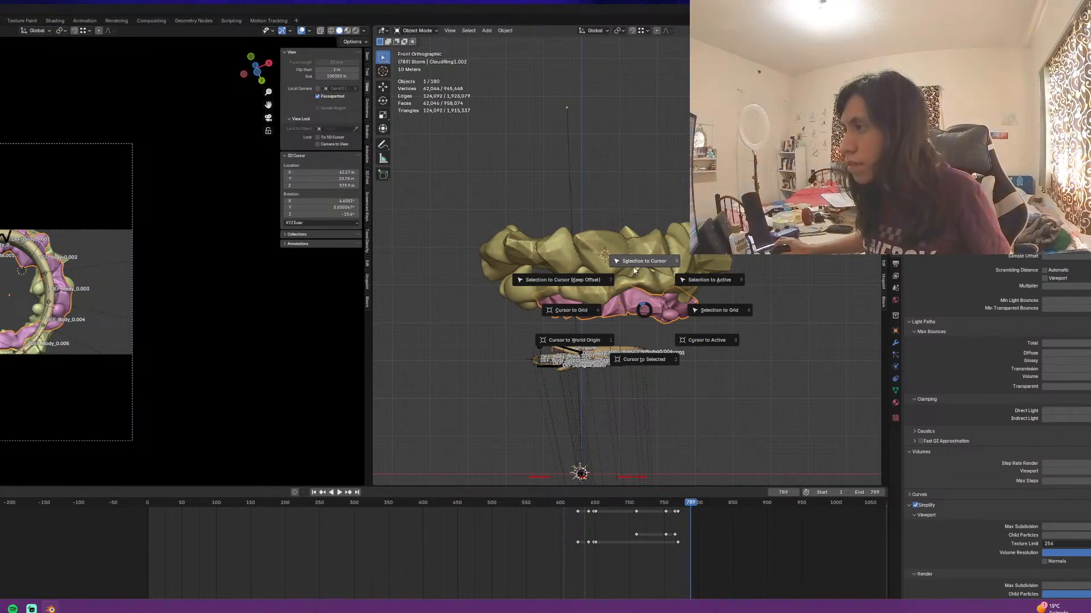
Snap the selected pink cloud ring to the 3D cursor and lower it about 139 m along Z
left_click(632, 274)
left_click(620, 342)
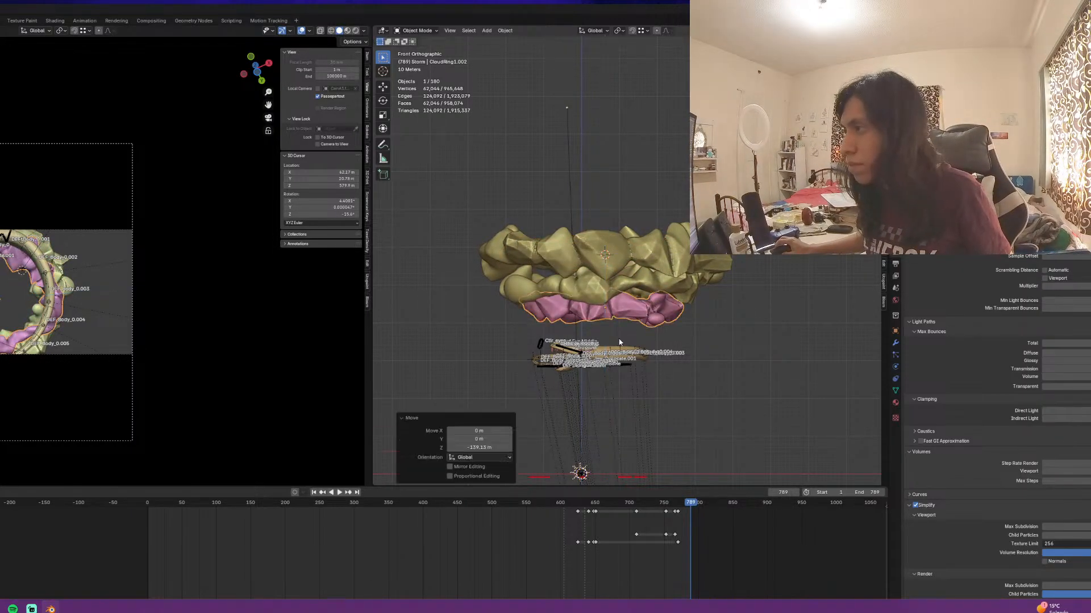
key("shift+d")
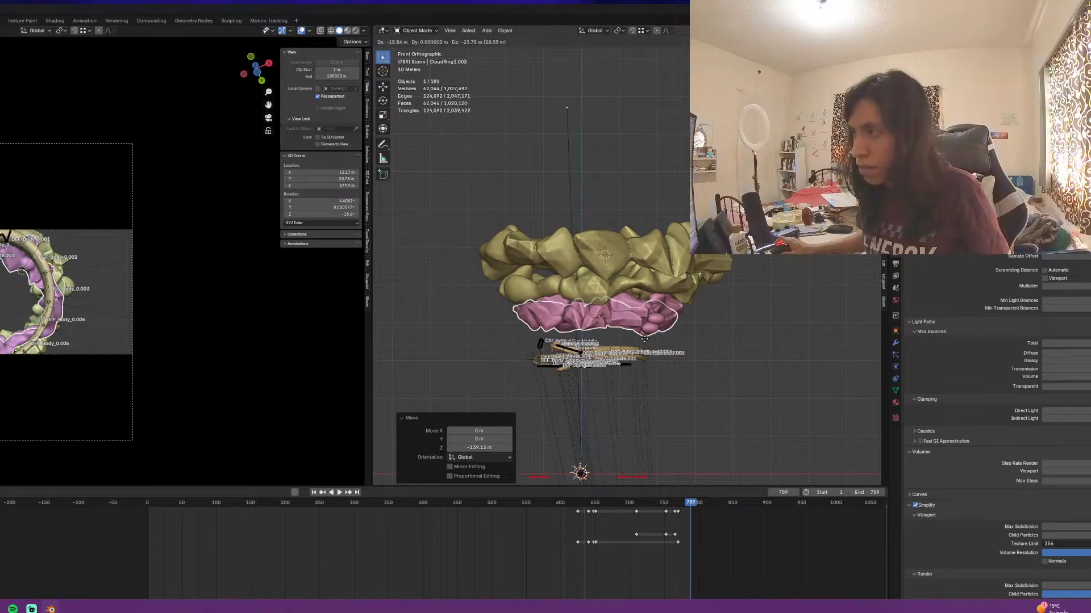
left_click(676, 362)
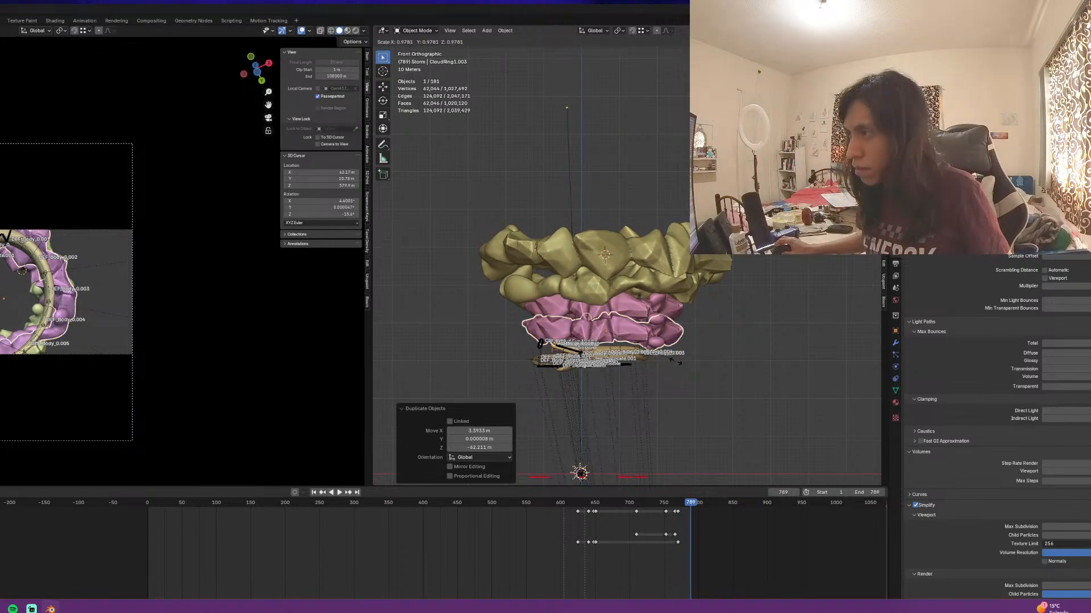
key("ctrl+z")
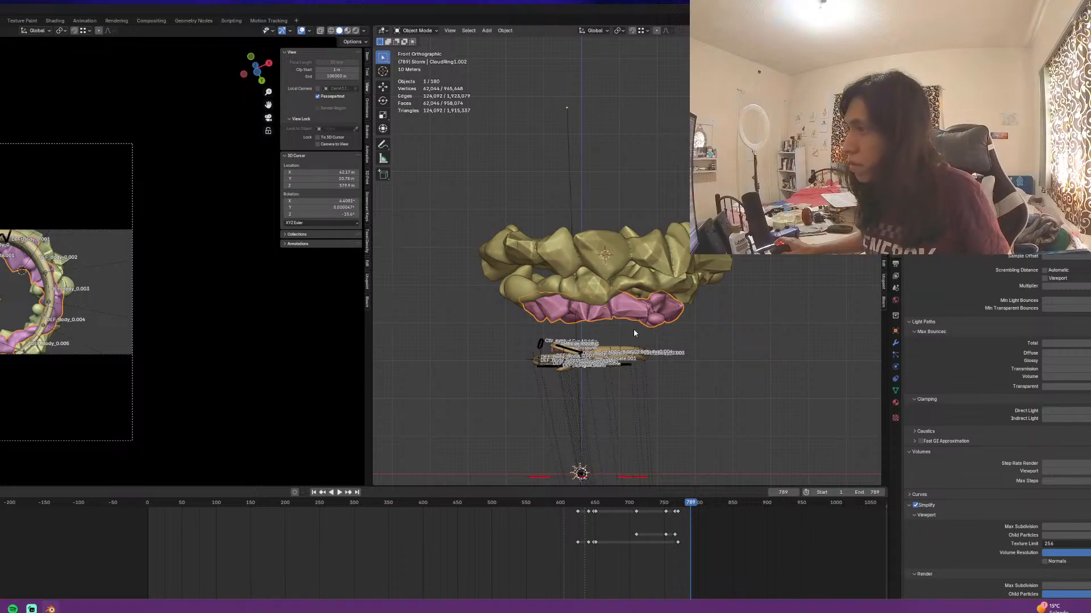
Duplicate the pink cloud ring about 76 m down along Z and scale the copy to about 0.547
scroll(635, 315, "up", 1)
key("shift+d")
key("z")
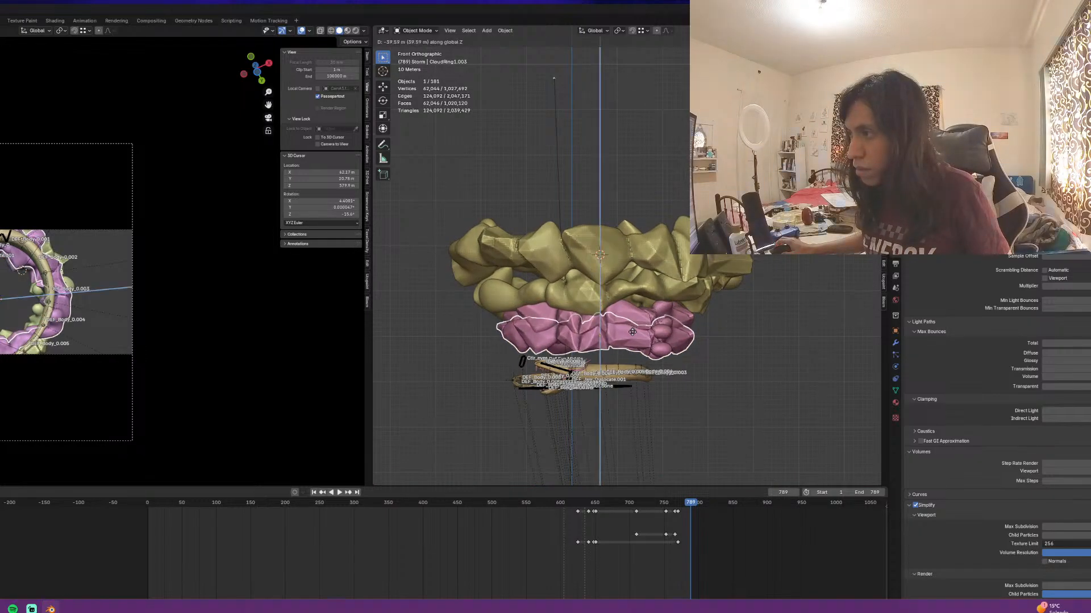
left_click(635, 344)
key("s")
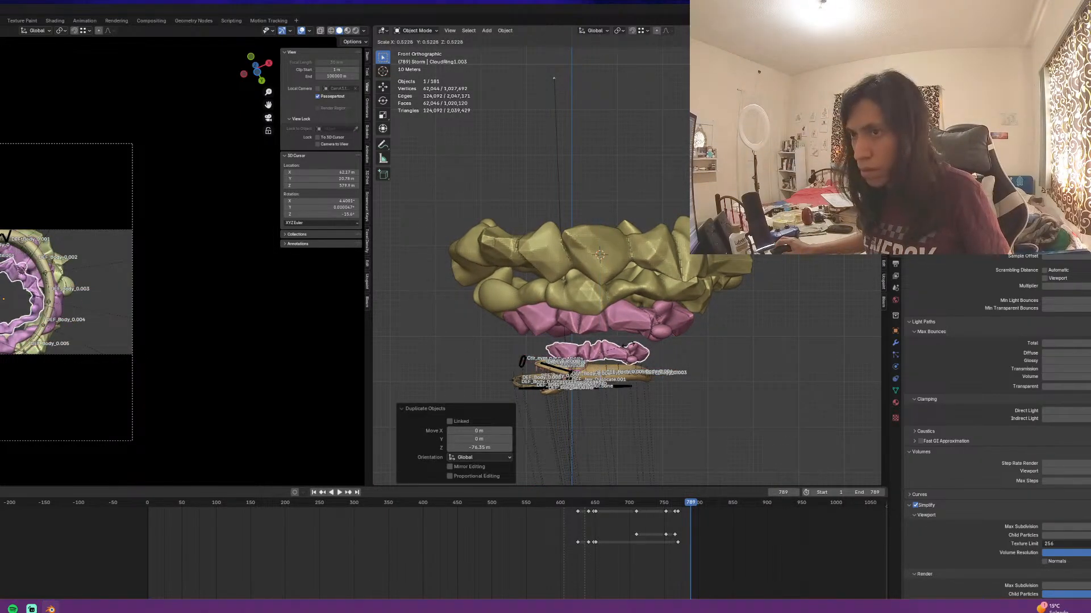
left_click(630, 345)
Fit the small copy under the pink ring by adjusting its height, rotating it about -32° around Z and scaling it by 1.121
key("g")
key("z")
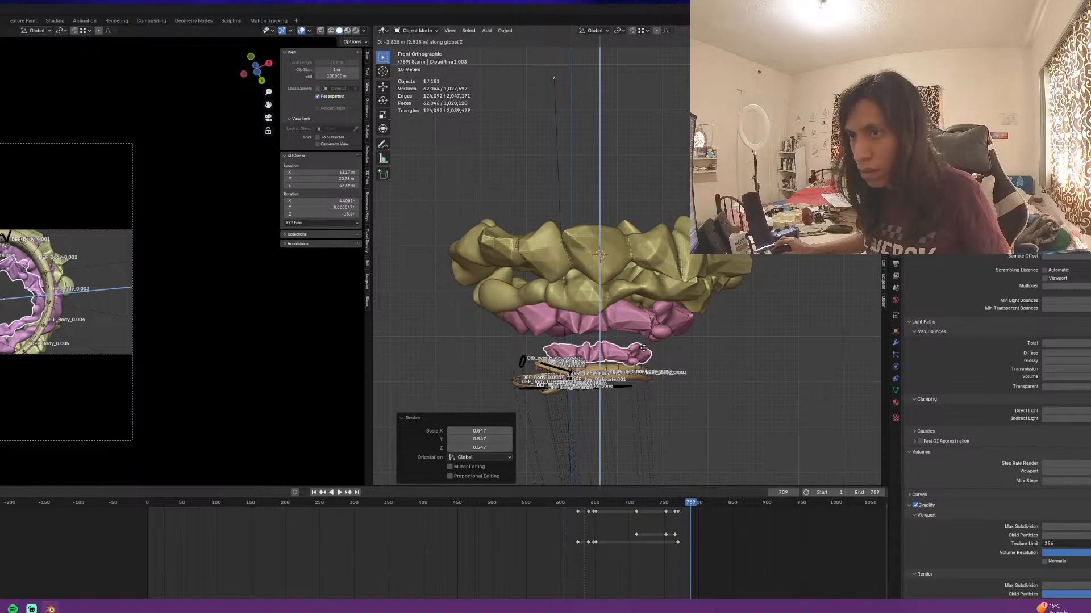
left_click(651, 352)
key("g")
key("z")
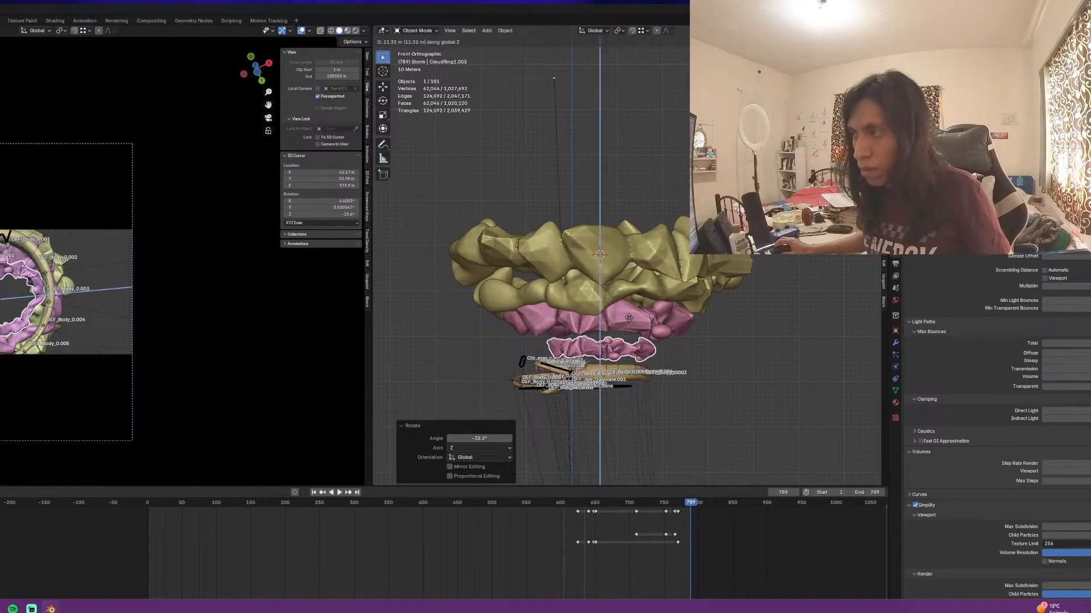
left_click(623, 310)
key("s")
left_click(653, 307)
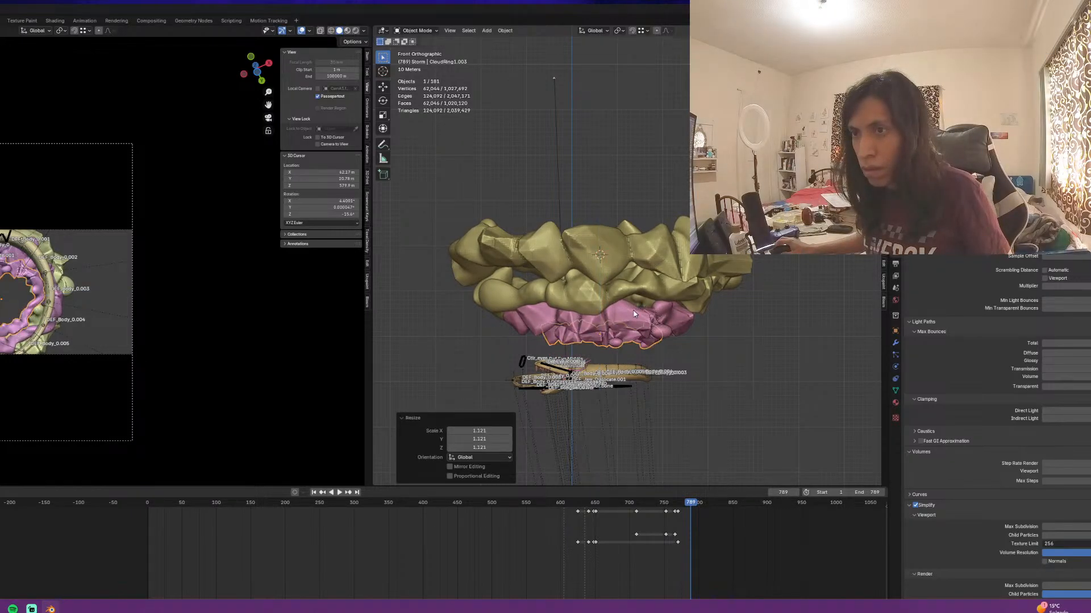
key("r")
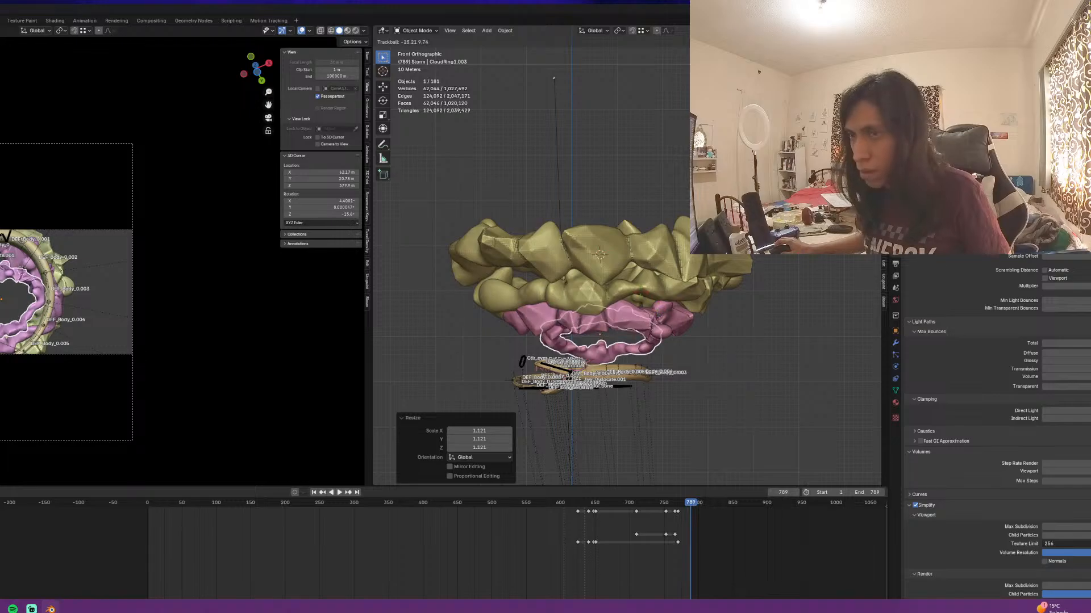
right_click(639, 312)
From the top view, duplicate the small pink ring, scale the copy to 0.703 and rotate it about -44°
middle_click_drag(640, 311, 628, 372)
key("KP_7")
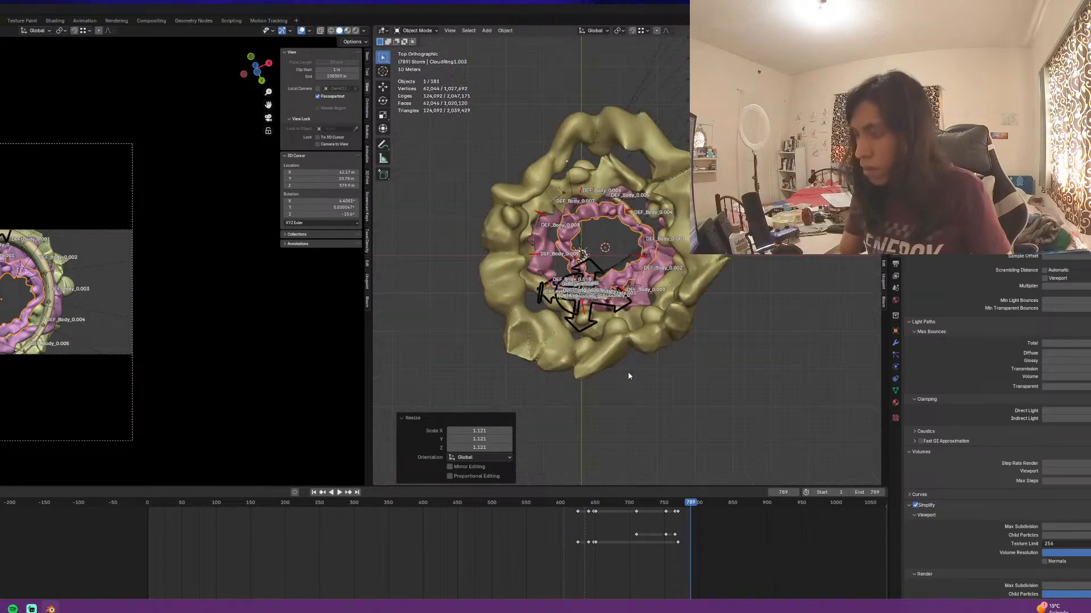
scroll(628, 371, "up", 4)
key("shift+d")
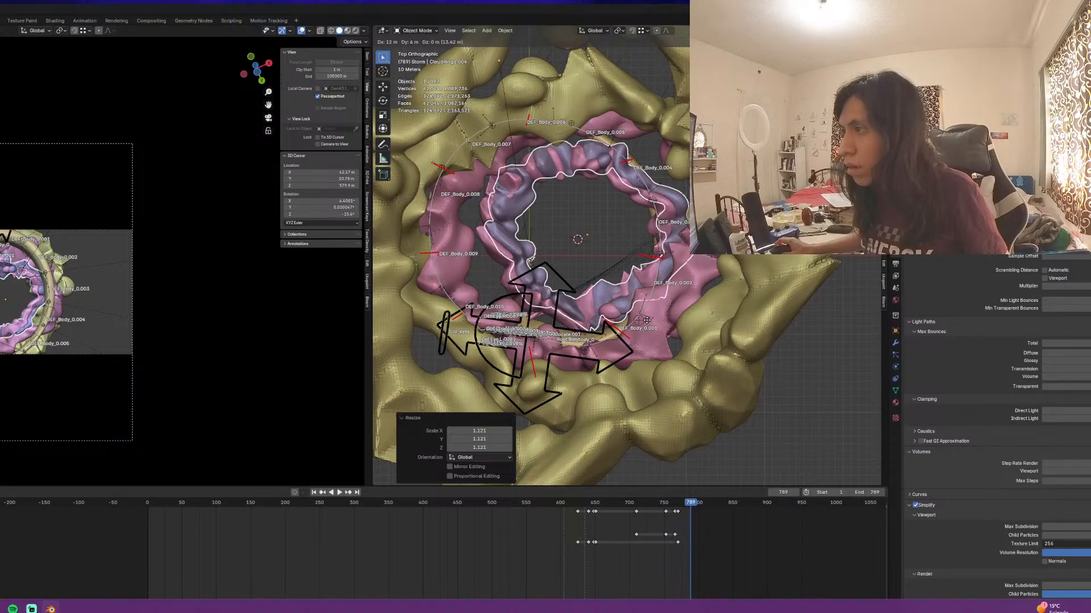
left_click(627, 318)
key("s")
key("r")
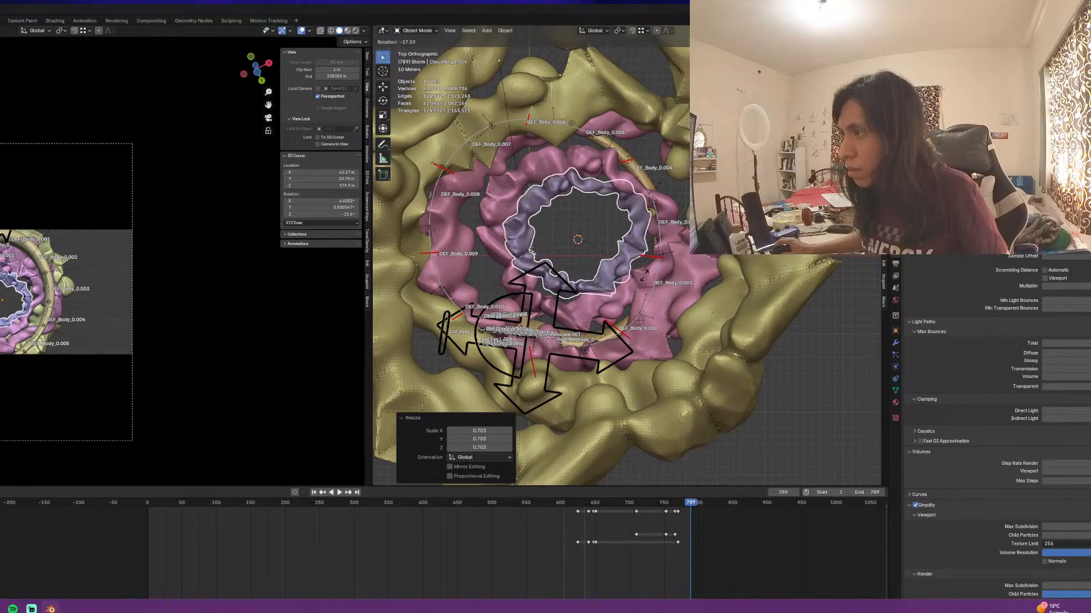
left_click(471, 300)
Inspect the nested cloud rings from several angles and distances
scroll(190, 302, "down", 1)
middle_click_drag(500, 295, 810, 375)
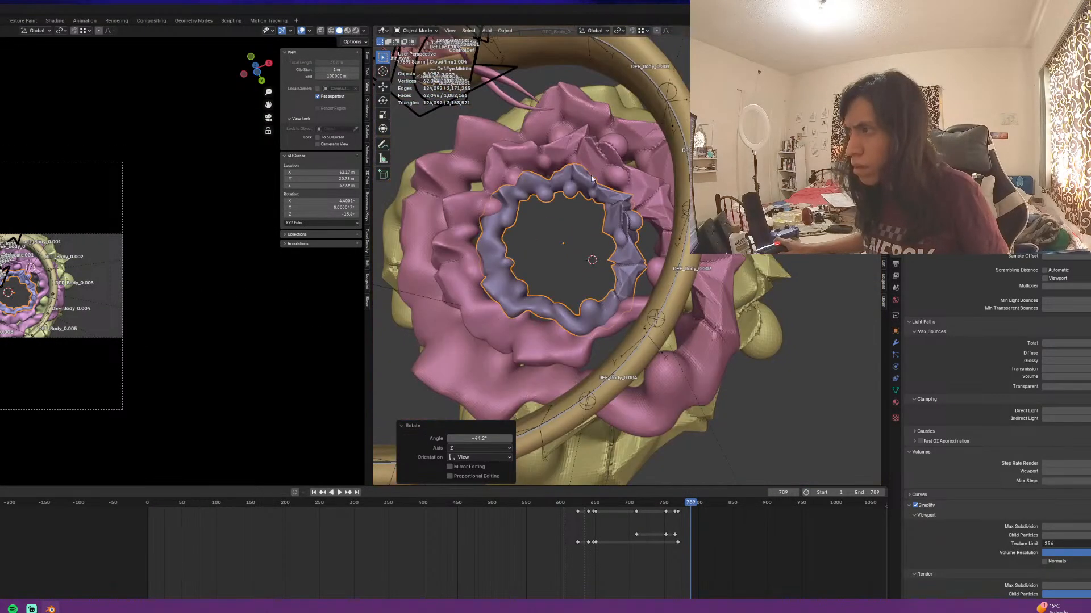
scroll(591, 178, "down", 7)
scroll(748, 304, "up", 4)
scroll(809, 374, "down", 4)
scroll(713, 363, "up", 4)
middle_click_drag(670, 360, 623, 246)
scroll(602, 290, "down", 5)
Bring the FAREWELL_REF board in PureRef to the front and compare its storm vortex image with the ring stack
key("alt+Tab")
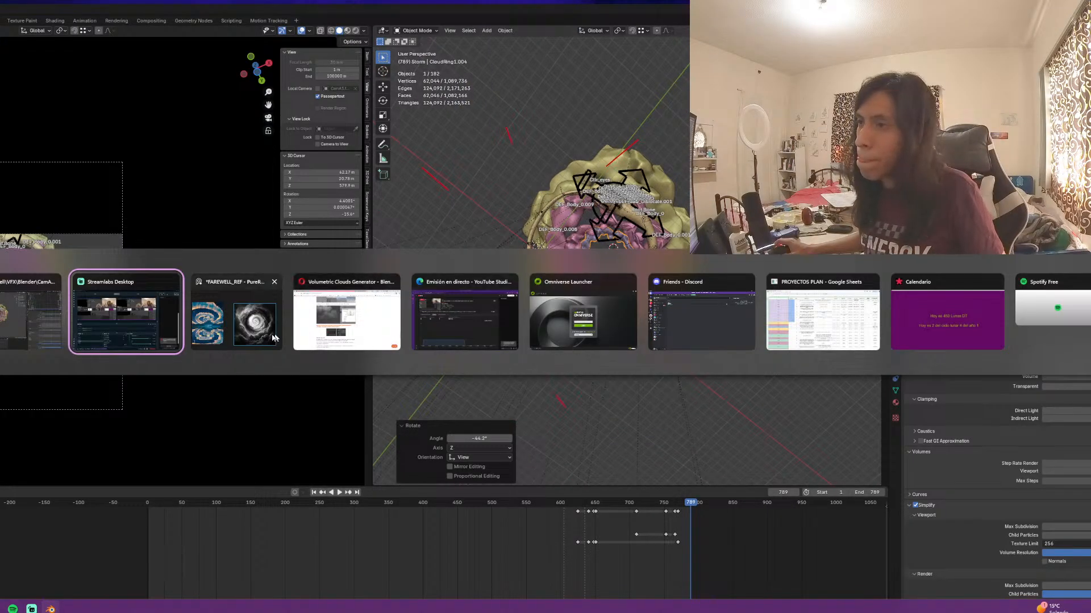
left_click(256, 336)
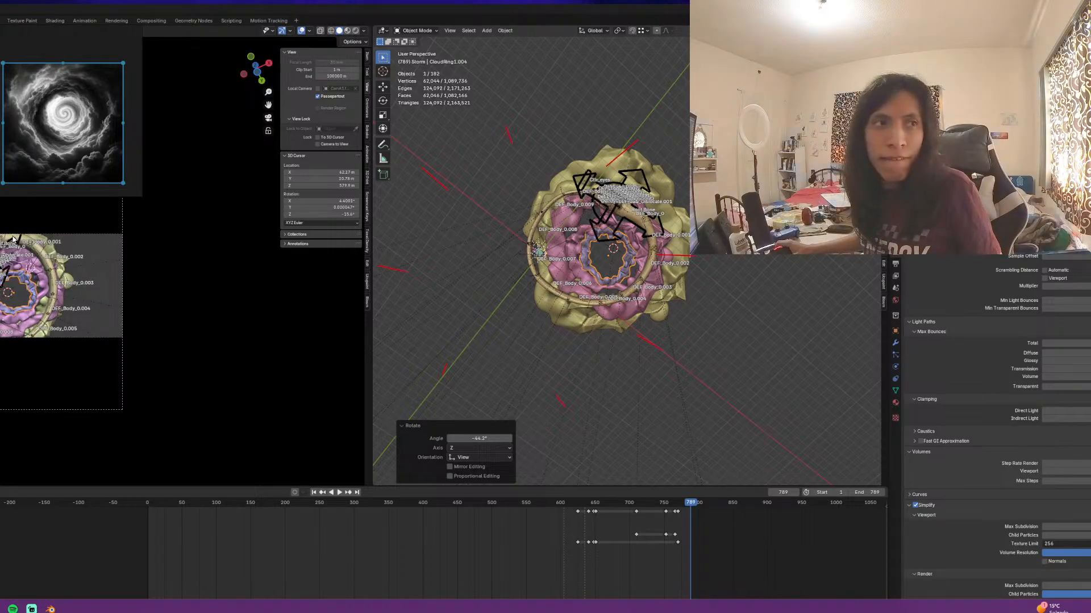
scroll(663, 250, "up", 4)
middle_click_drag(670, 255, 664, 341)
scroll(664, 342, "down", 5)
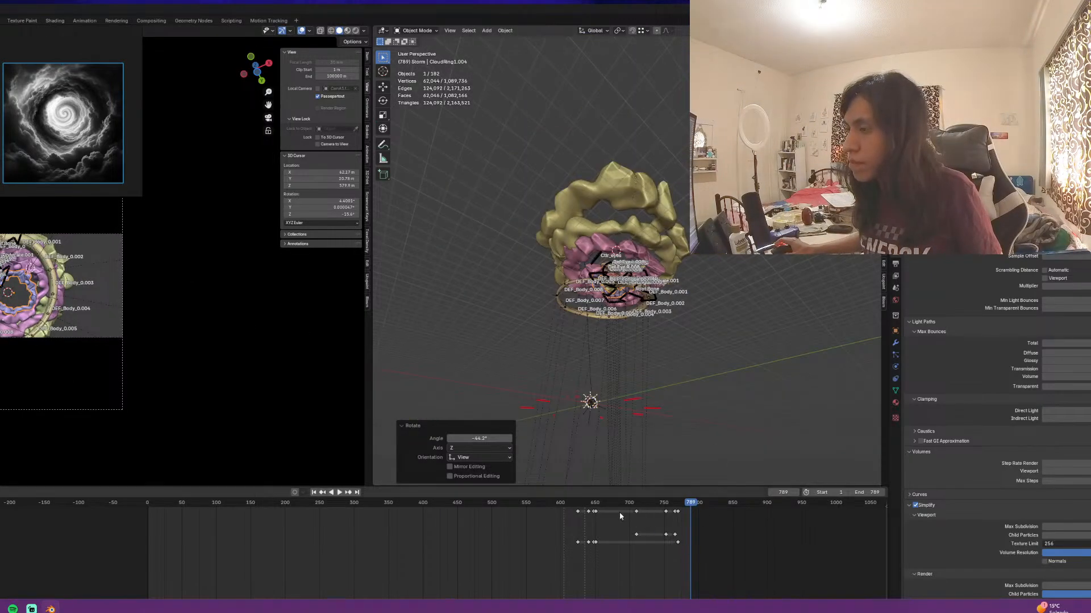
scroll(32, 315, "up", 1)
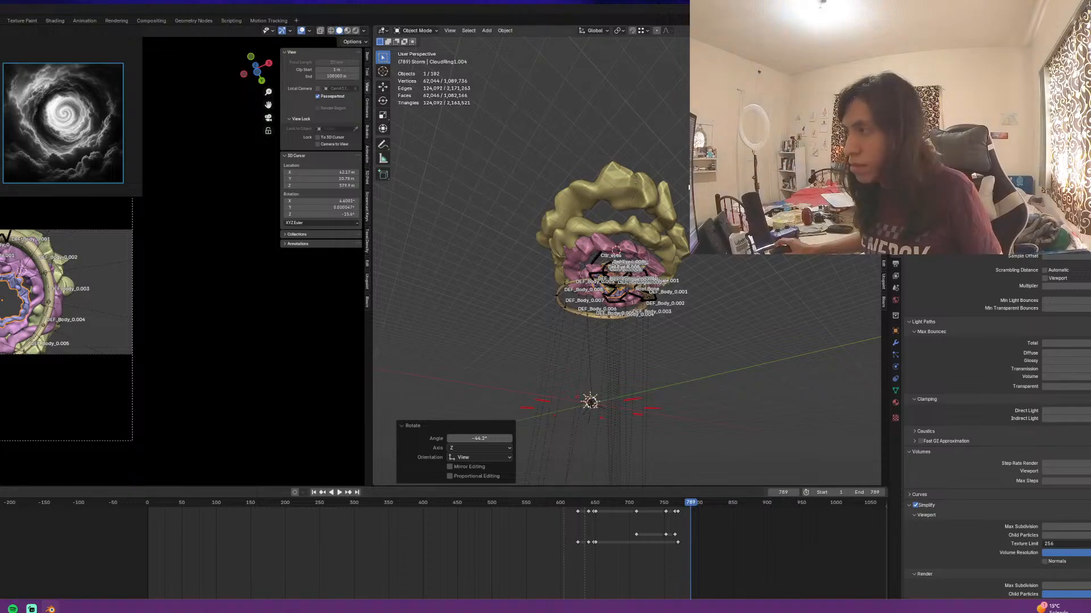
Duplicate the upper yellow cloud ring, scale the copy by 1.434 and raise it about 60 m along Z
key("shift+d")
key("s")
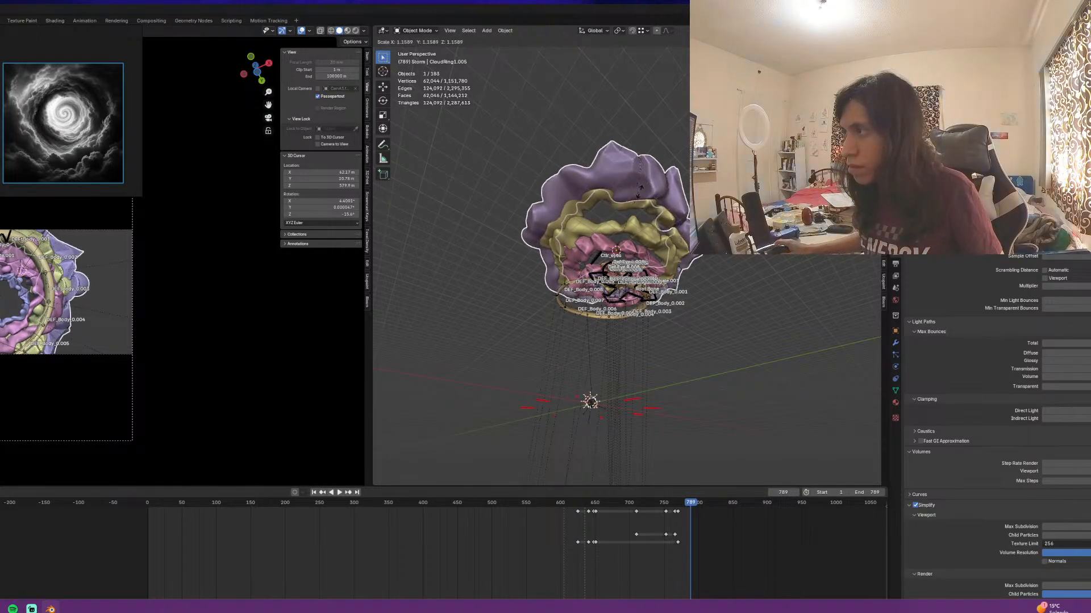
left_click(668, 197)
key("z")
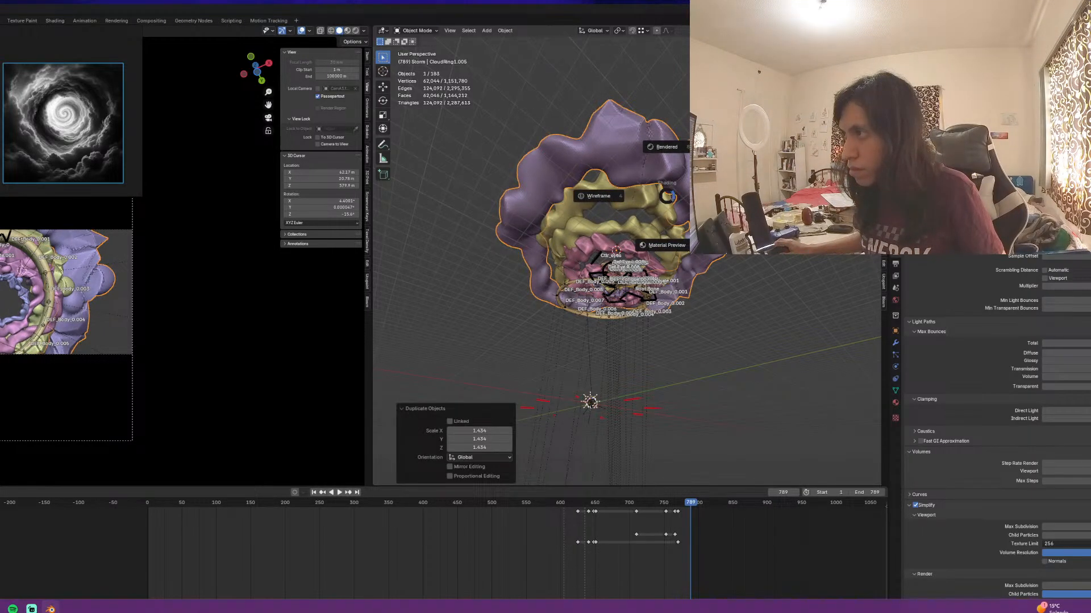
key("Escape")
key("g")
key("z")
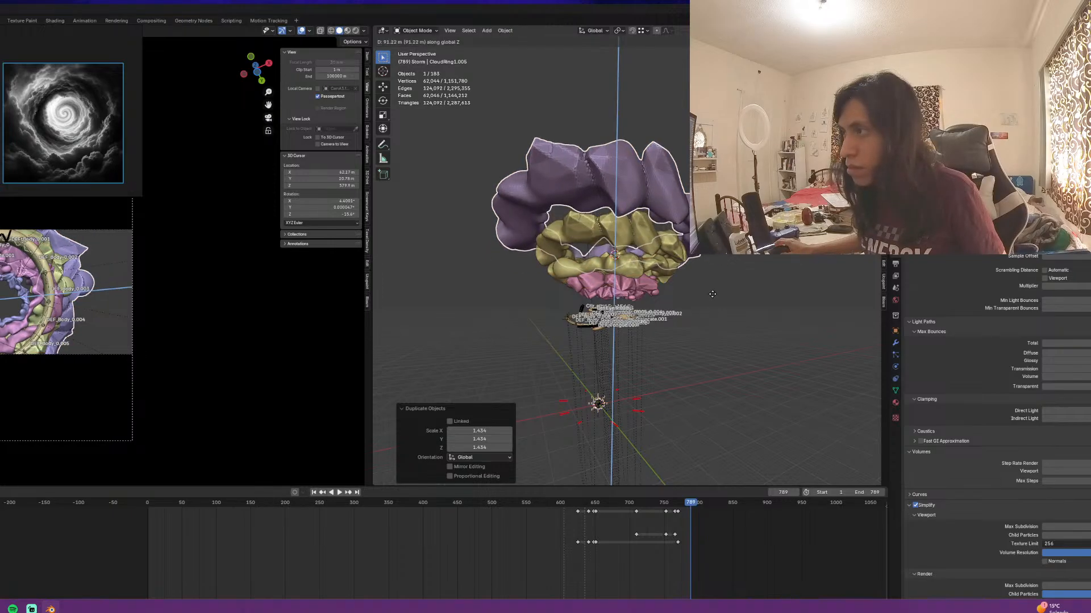
left_click(696, 289)
Duplicate the large purple ring upward along Z and enlarge the copy as a wider top layer
key("shift+d")
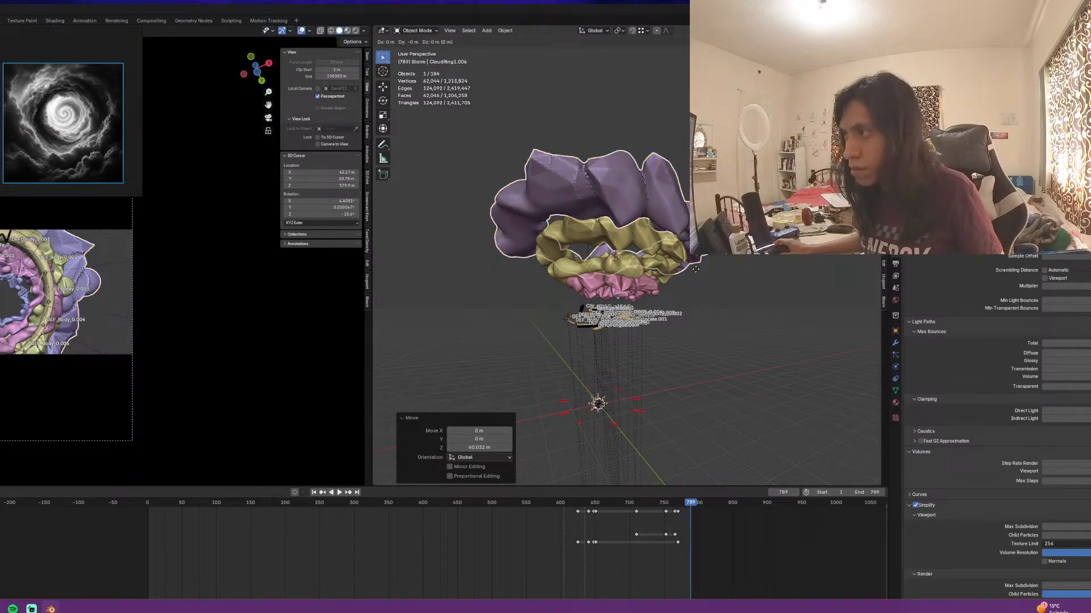
key("z")
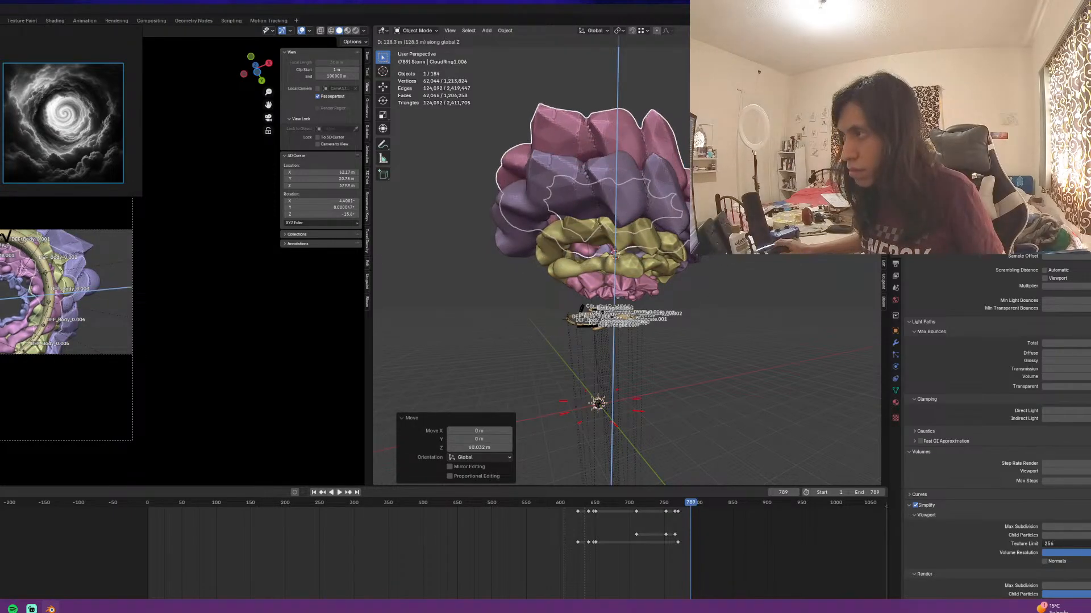
key("Return")
key("s")
left_click(717, 239)
Rotate the purple ring around the global Z axis and the large pink ring above it by about -86.5° around Z
left_click(670, 213)
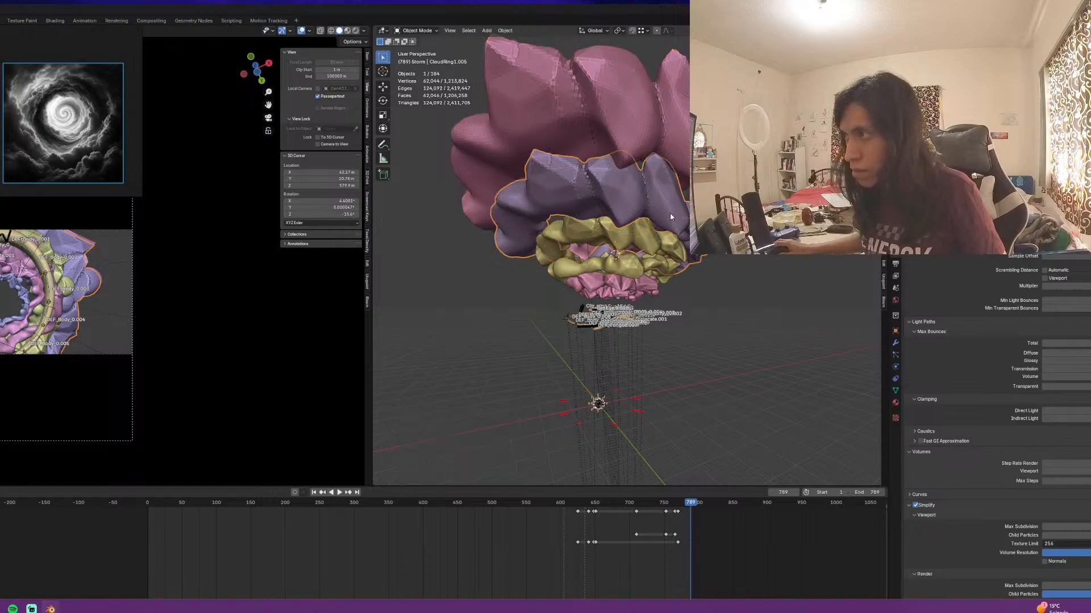
key("r")
key("z")
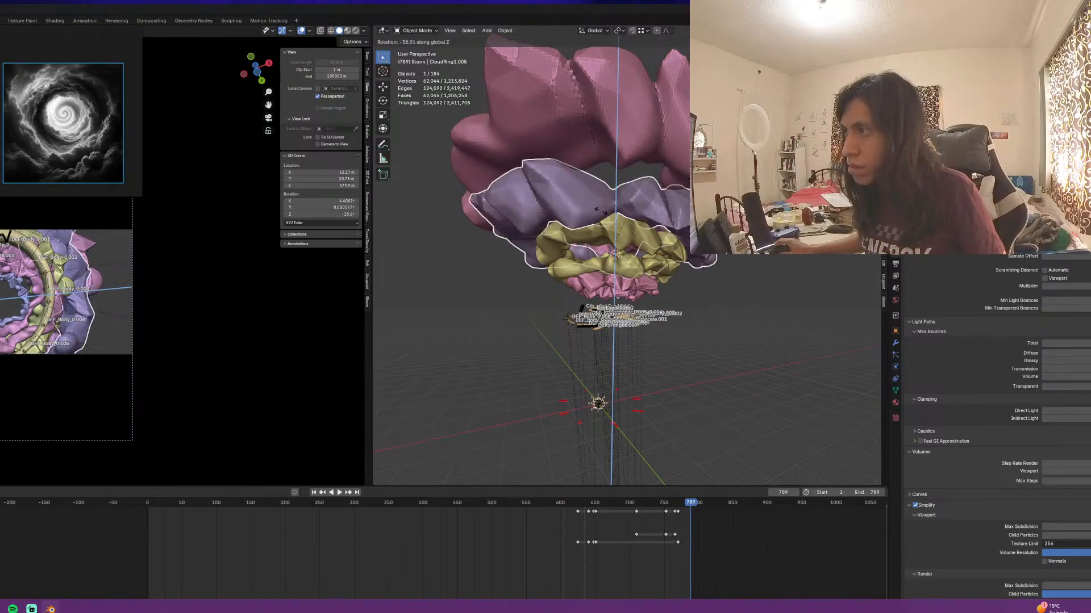
key("Return")
left_click(631, 155)
key("r")
key("z")
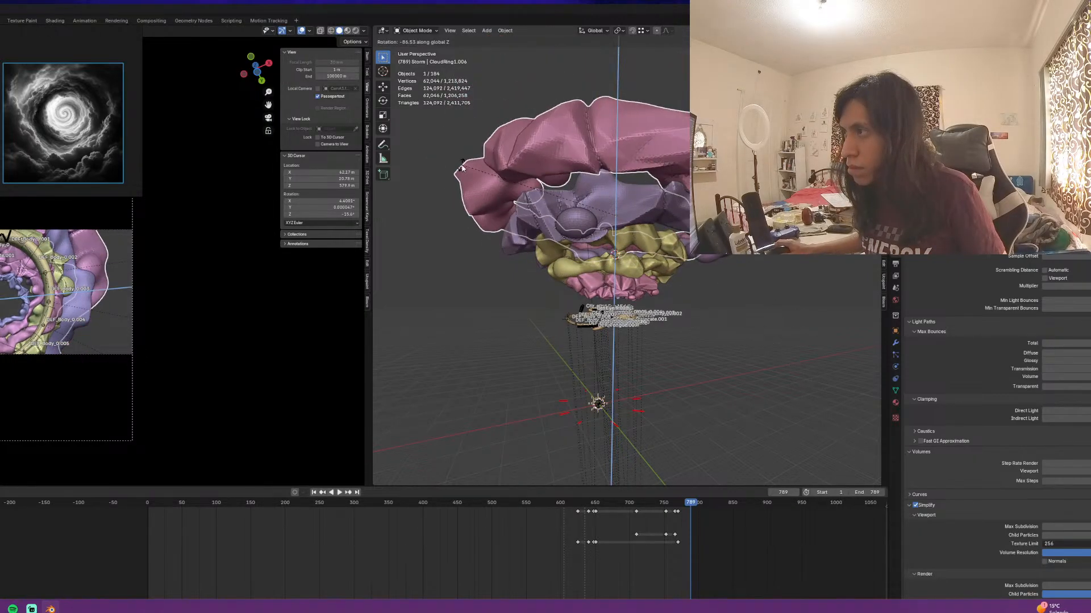
key("Return")
Duplicate the large pink ring upward along Z and rotate the copy about 204° around the global Z axis
middle_click_drag(555, 228, 635, 212)
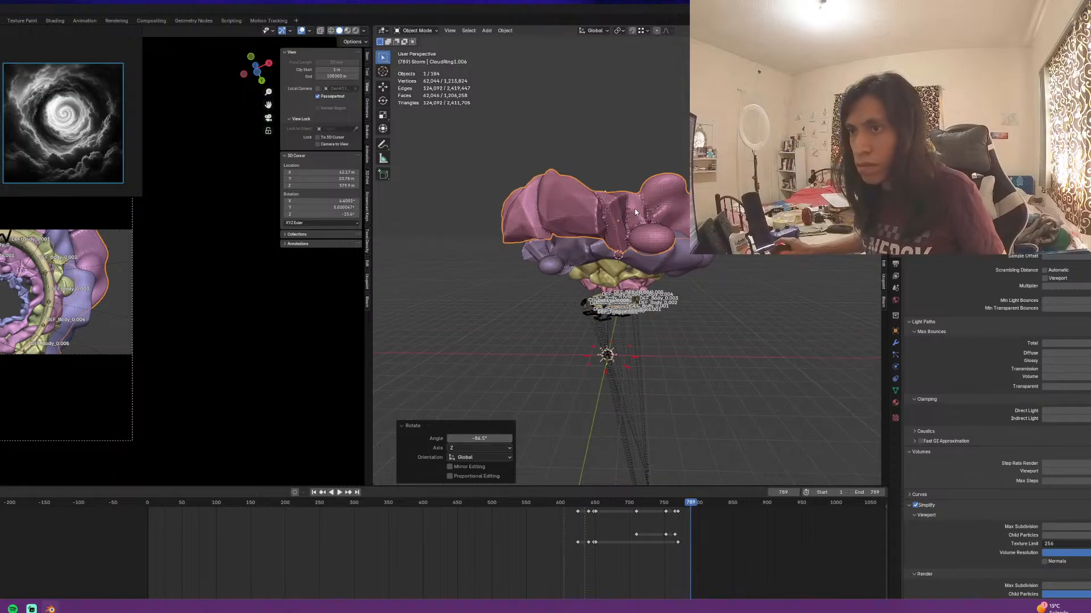
key("shift+d")
key("z")
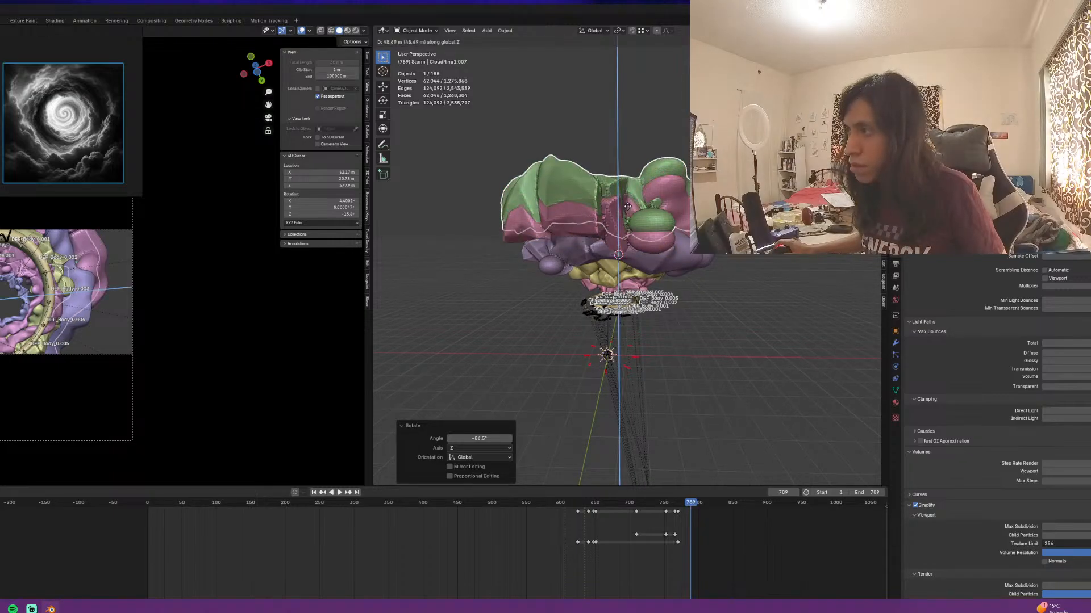
left_click(628, 187)
key("r")
key("z")
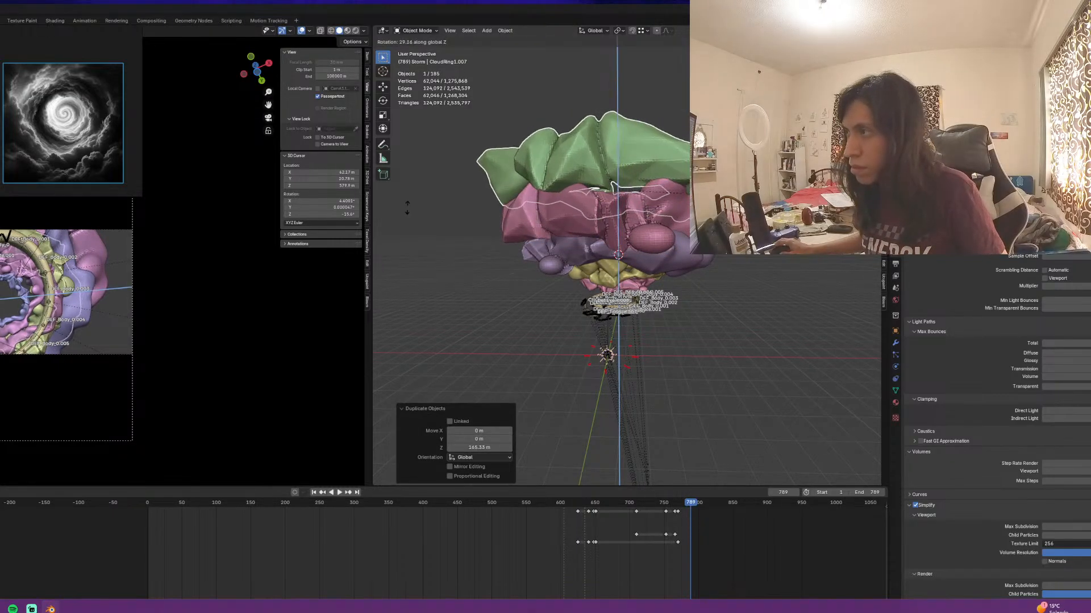
left_click(556, 185)
Duplicate the top green ring about 134 m up along Z and scale the copy by 1.278
scroll(624, 199, "down", 3)
key("shift+d")
key("z")
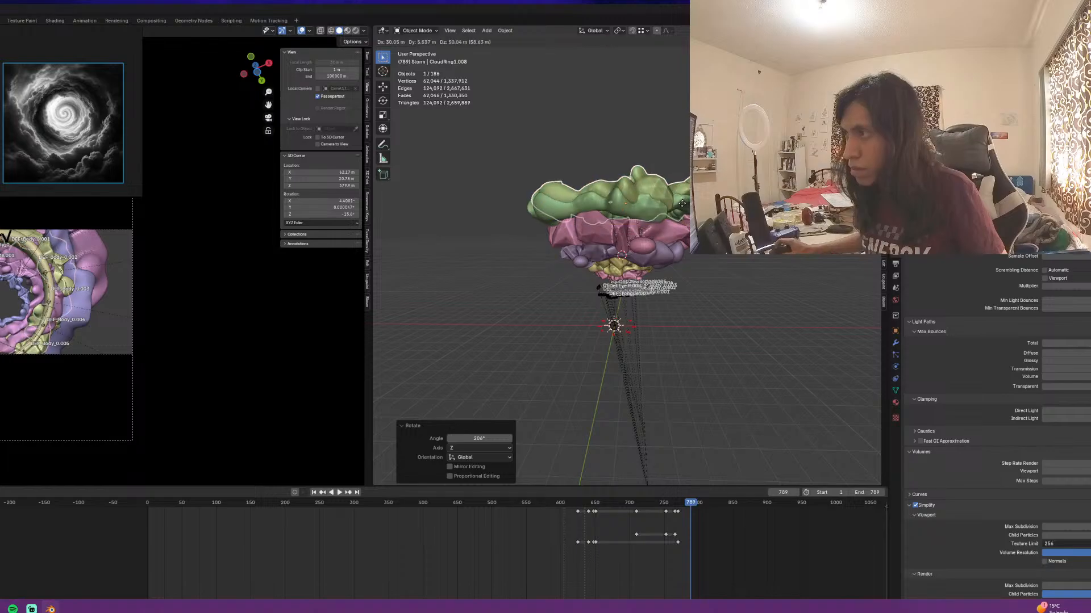
left_click(680, 183)
key("s")
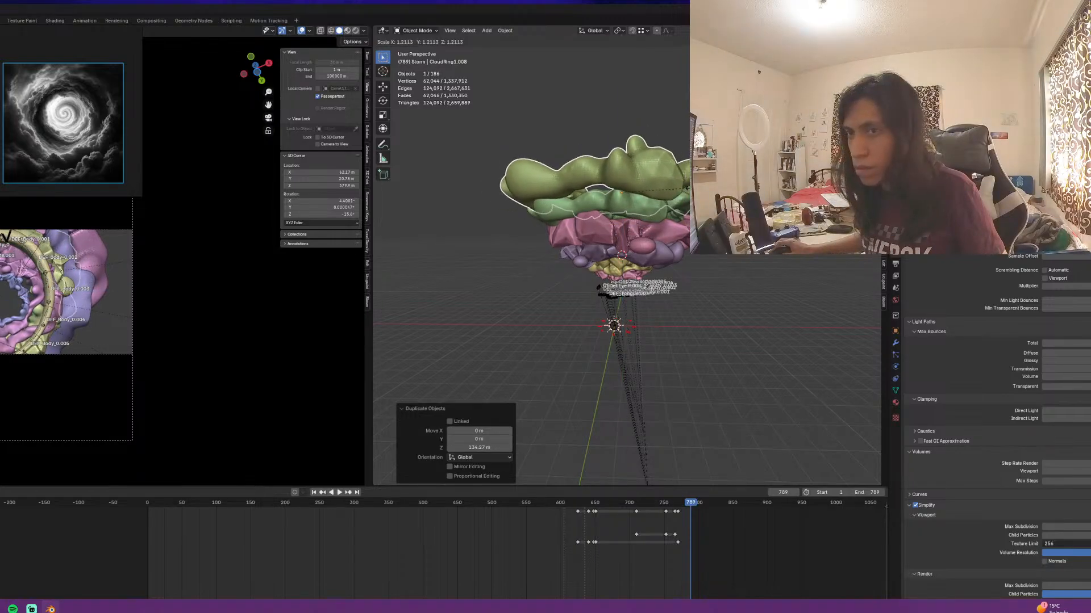
left_click(697, 179)
Rotate the new top ring about -132° around the global Z axis and enlarge it by 1.247
key("r")
key("z")
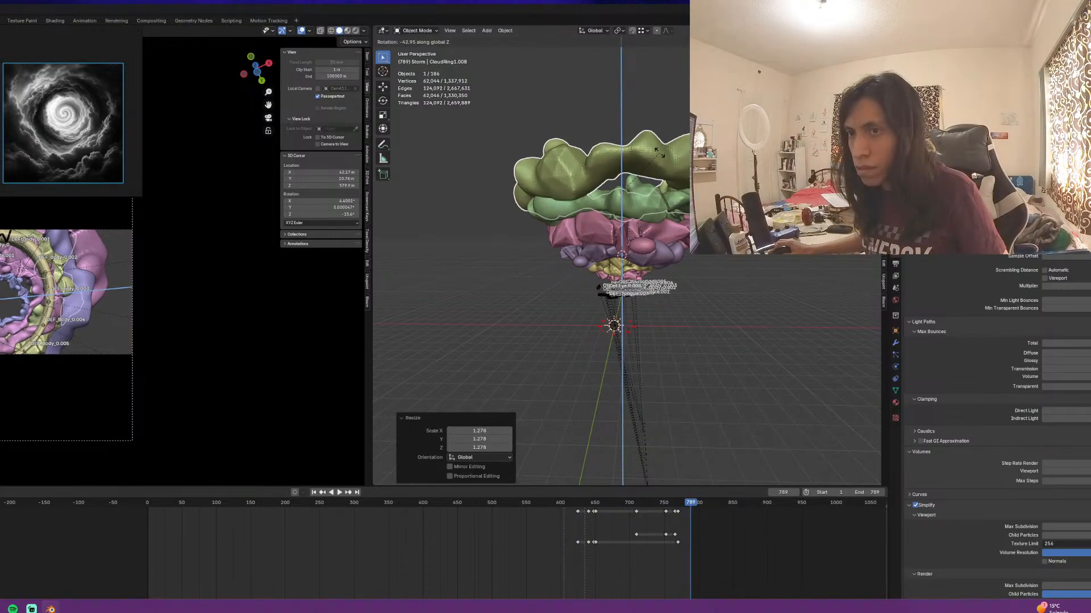
left_click(582, 154)
key("s")
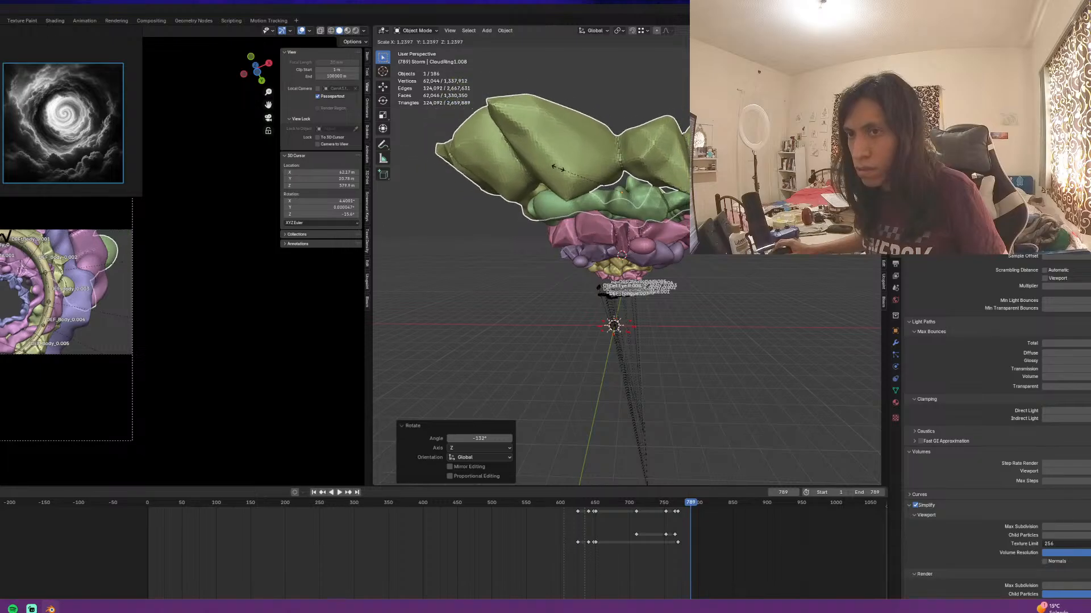
left_click(559, 170)
Duplicate the top green cloud ring upward along Z and rotate the copy 78.8° around the global Z axis
middle_click_drag(560, 170, 623, 193)
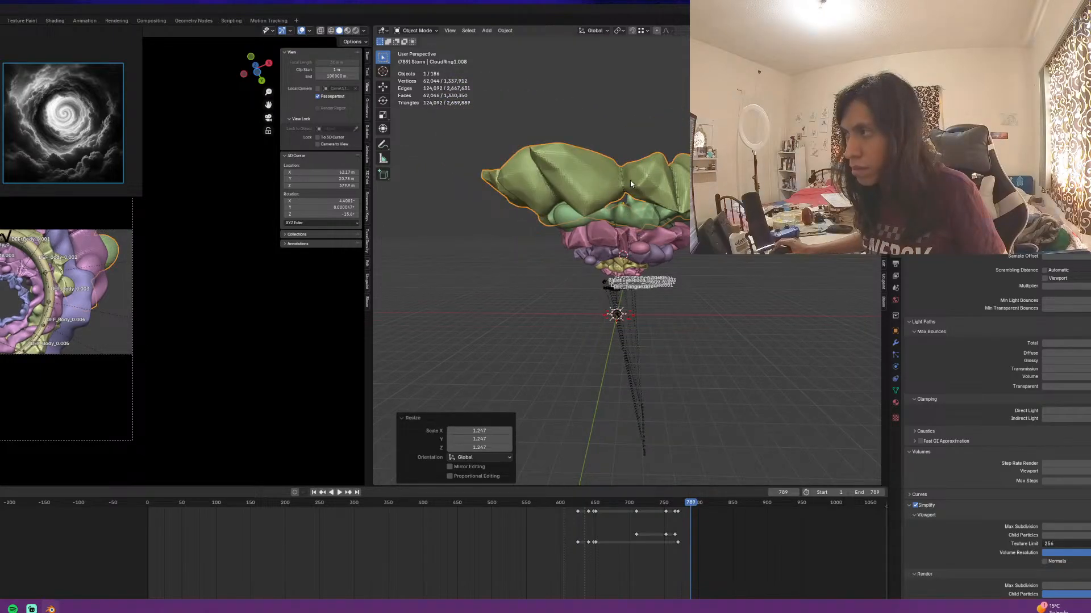
key("shift+d")
key("z")
left_click(635, 152)
key("r")
key("z")
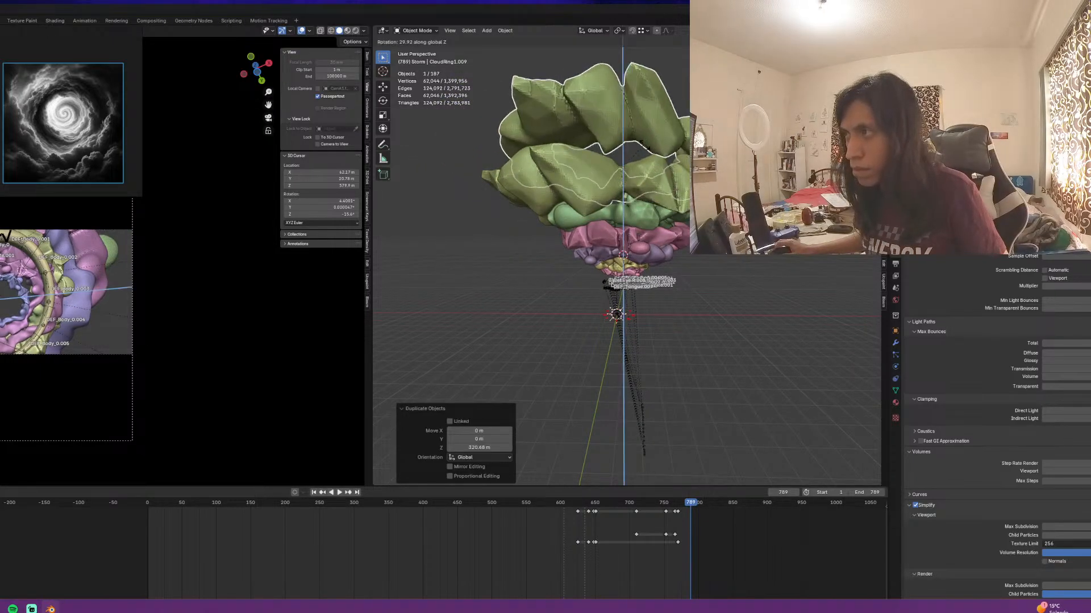
left_click(653, 150)
Scale the new top ring by 1.135 and rotate it -4.14° around the global Z axis
key("s")
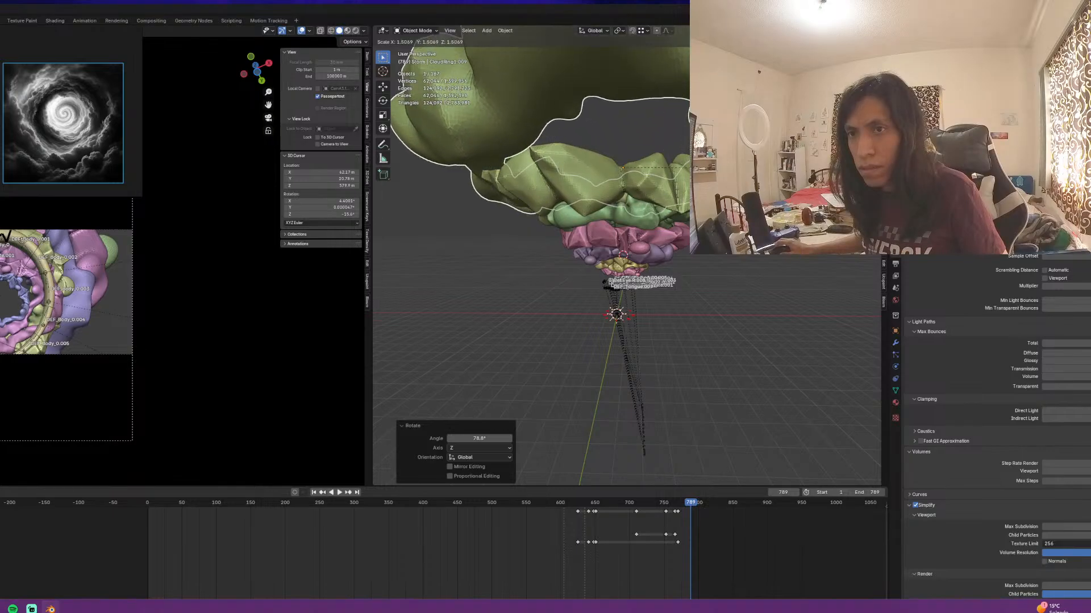
key("Return")
key("r")
key("z")
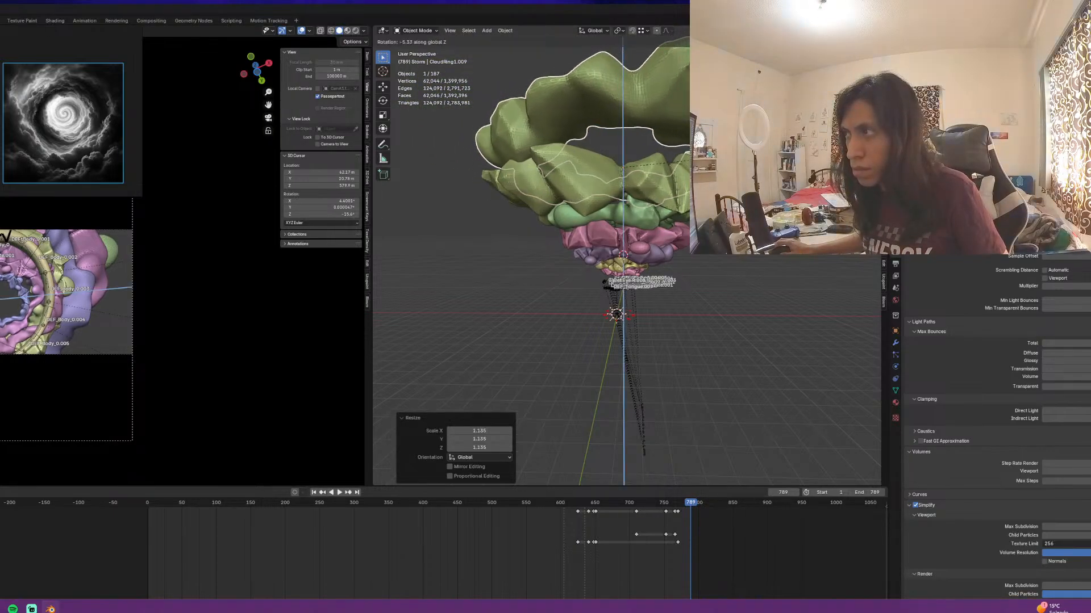
left_click(682, 162)
middle_click_drag(674, 176, 659, 109)
scroll(3, 329, "up", 1)
middle_click_drag(1, 328, 7, 298, "shift")
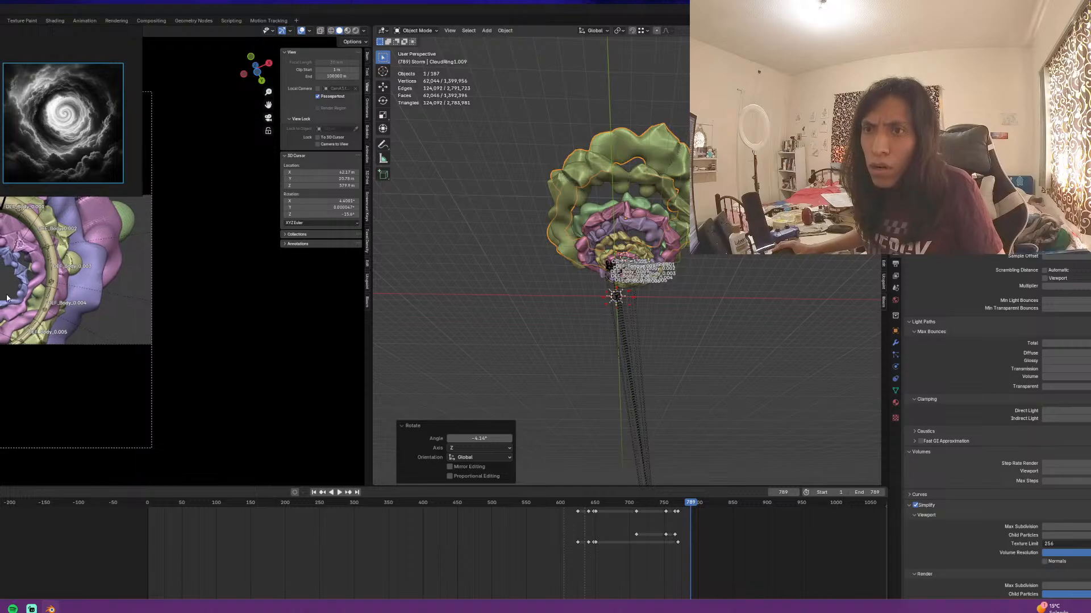
middle_click_drag(642, 287, 636, 219)
scroll(636, 219, "up", 2)
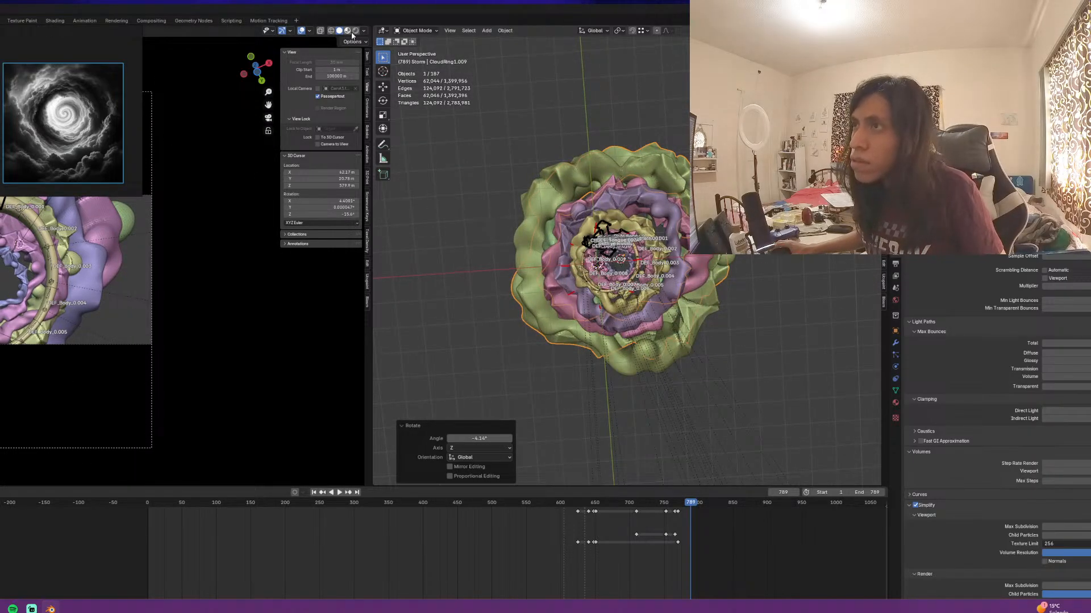
Join the stacked cloud rings, except the innermost purple one, into a single object and assign it the Cloud material
left_click(896, 402)
middle_click_drag(869, 385, 623, 291)
left_click(642, 283)
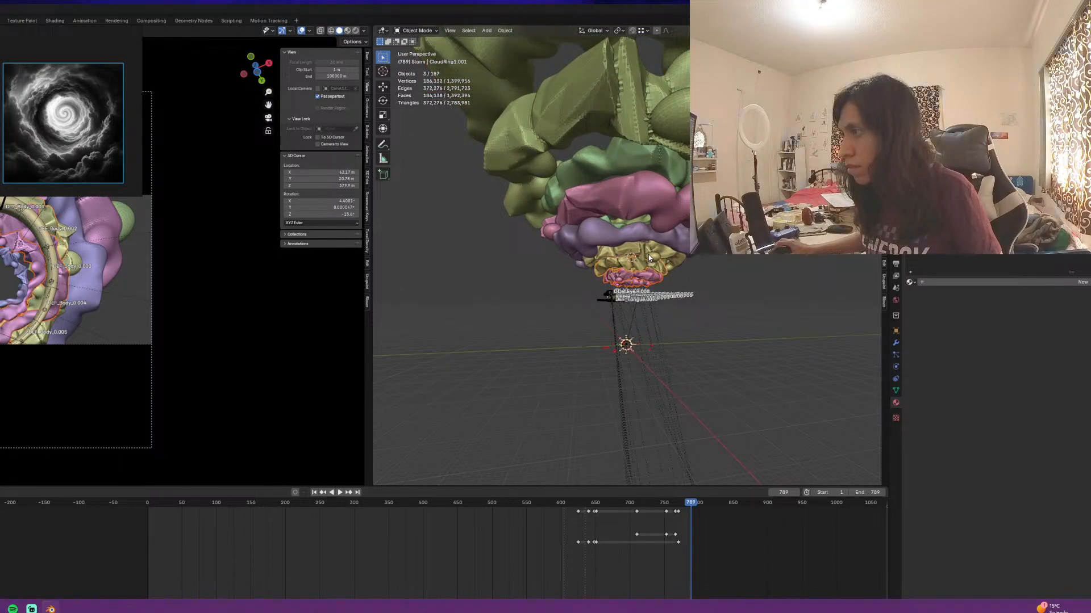
left_click(659, 235, "shift")
left_click(656, 204, "shift")
left_click(651, 162, "shift")
middle_click_drag(650, 162, 629, 235)
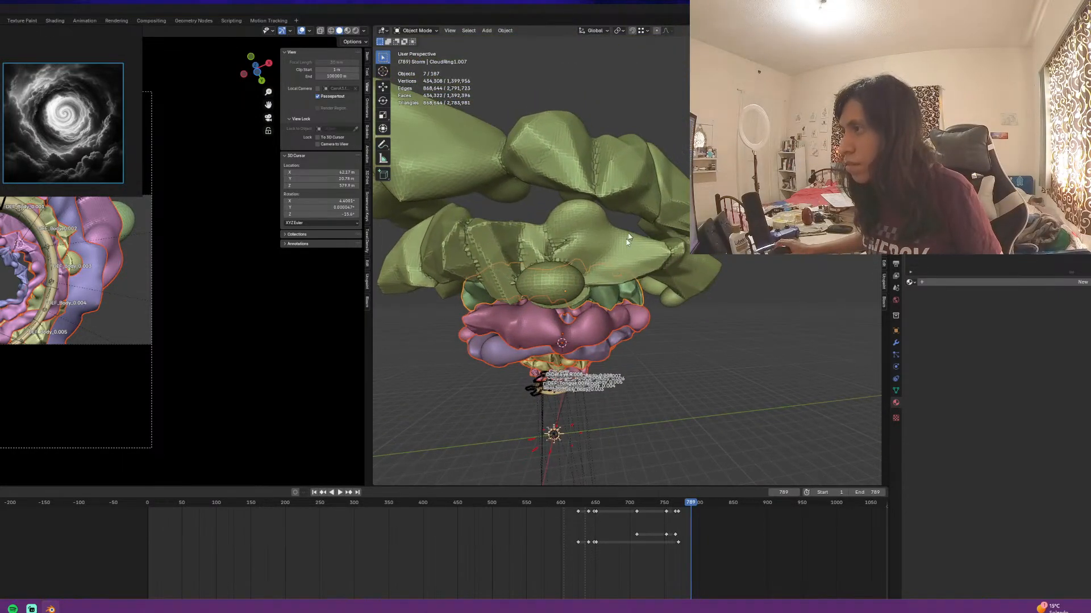
left_click(628, 235, "shift")
left_click(633, 190, "shift")
scroll(634, 191, "down", 4)
middle_click_drag(634, 190, 629, 245)
key("ctrl+j")
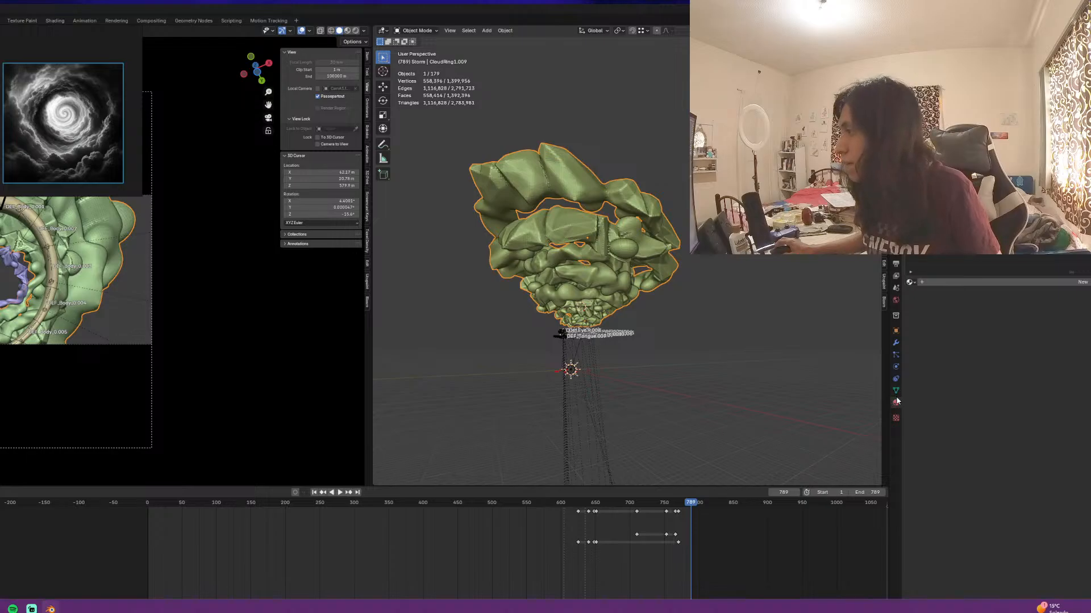
left_click(909, 283)
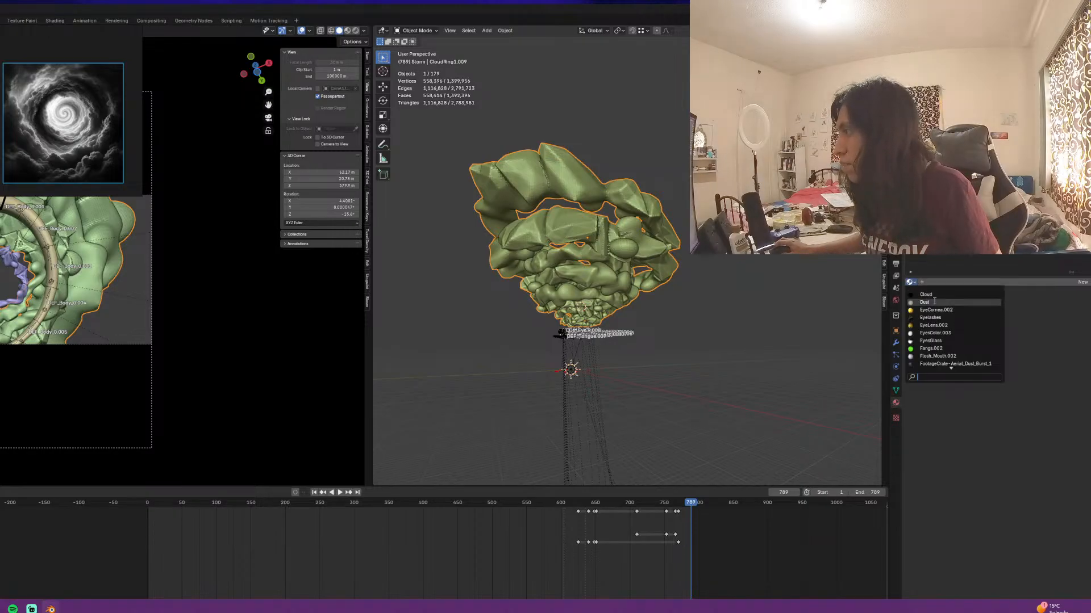
left_click(927, 294)
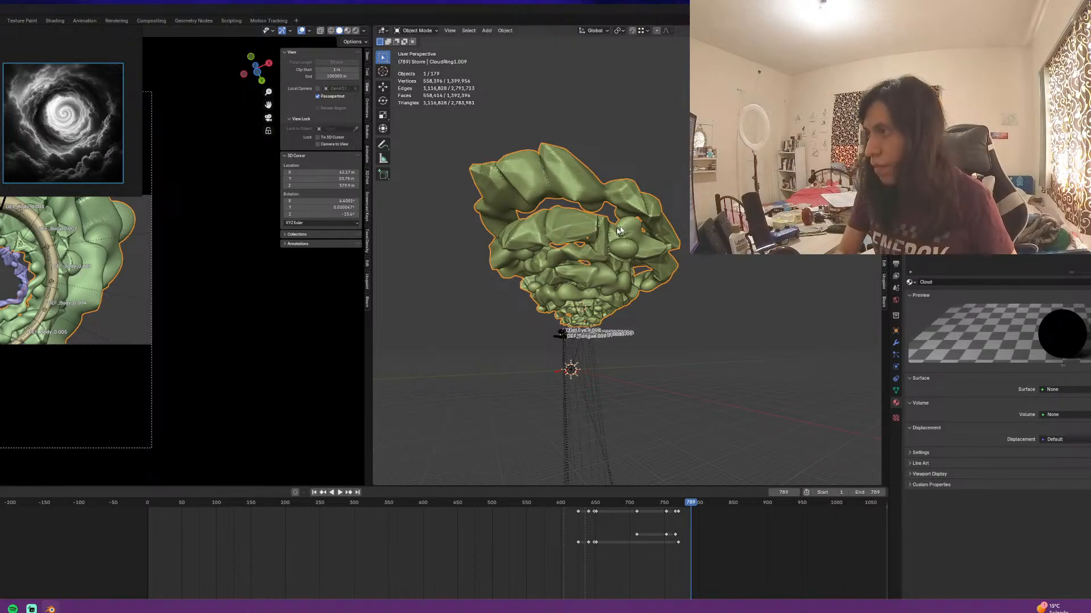
Switch the joined cloud object to Sculpt Mode and set the Grab brush radius to 98 px
middle_click_drag(619, 230, 534, 258)
key("ctrl+Tab")
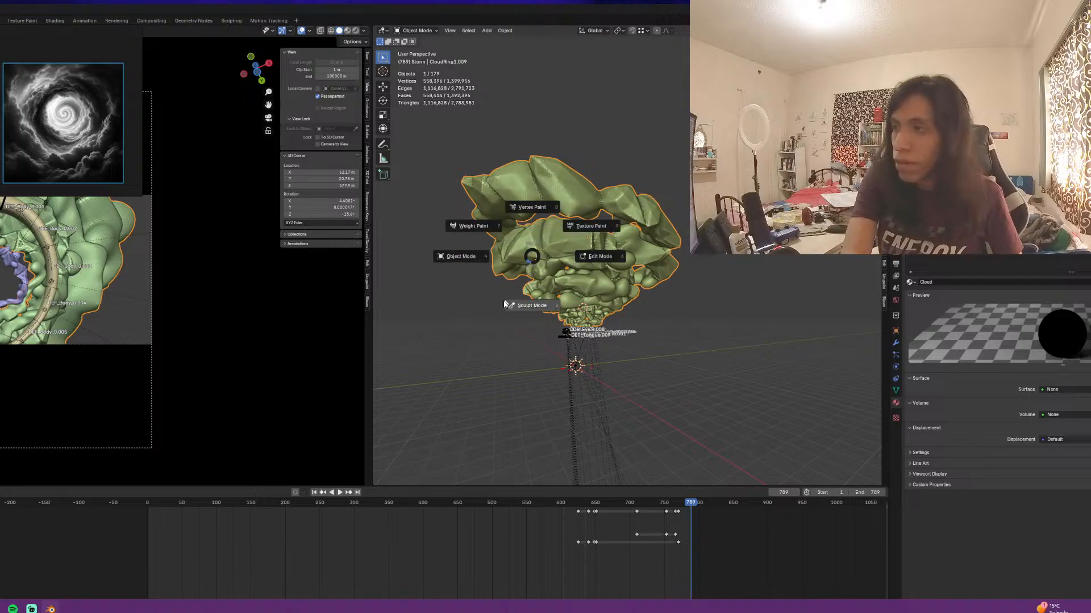
left_click(536, 307)
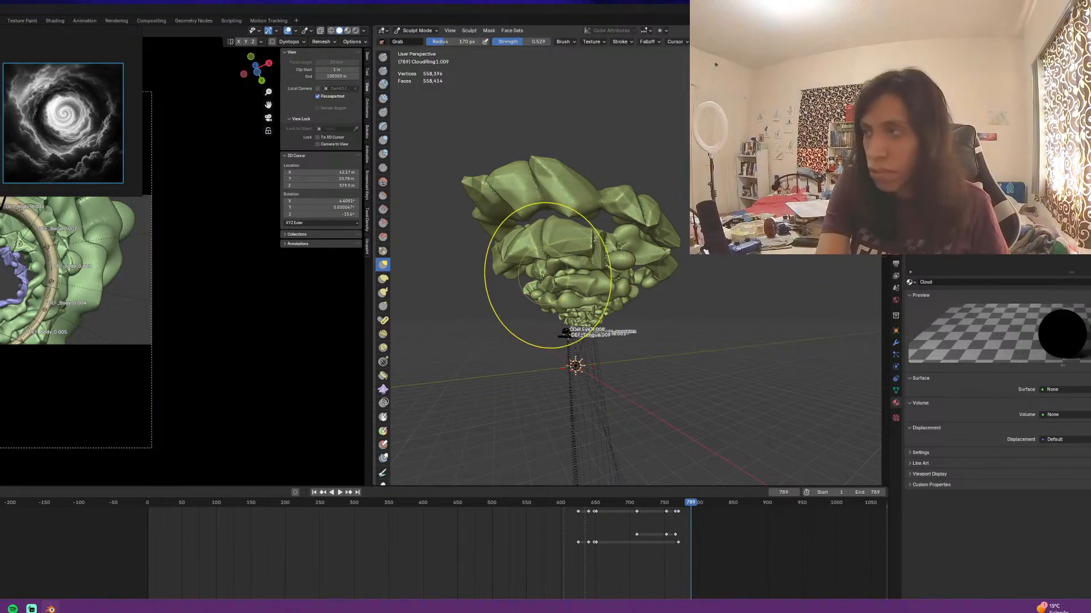
key("r")
left_click(521, 243)
key("f")
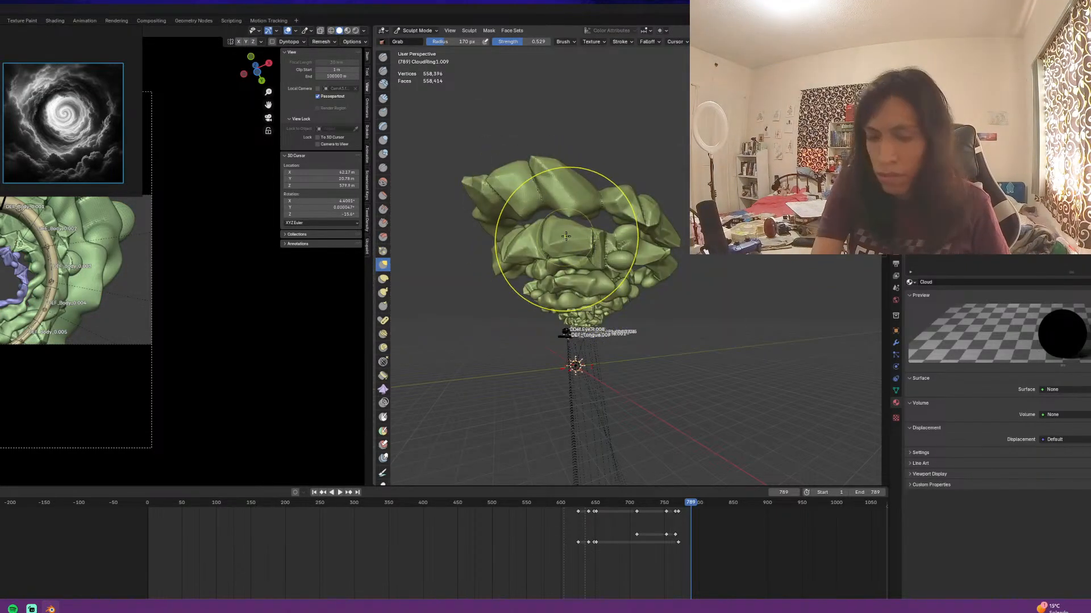
left_click(529, 219)
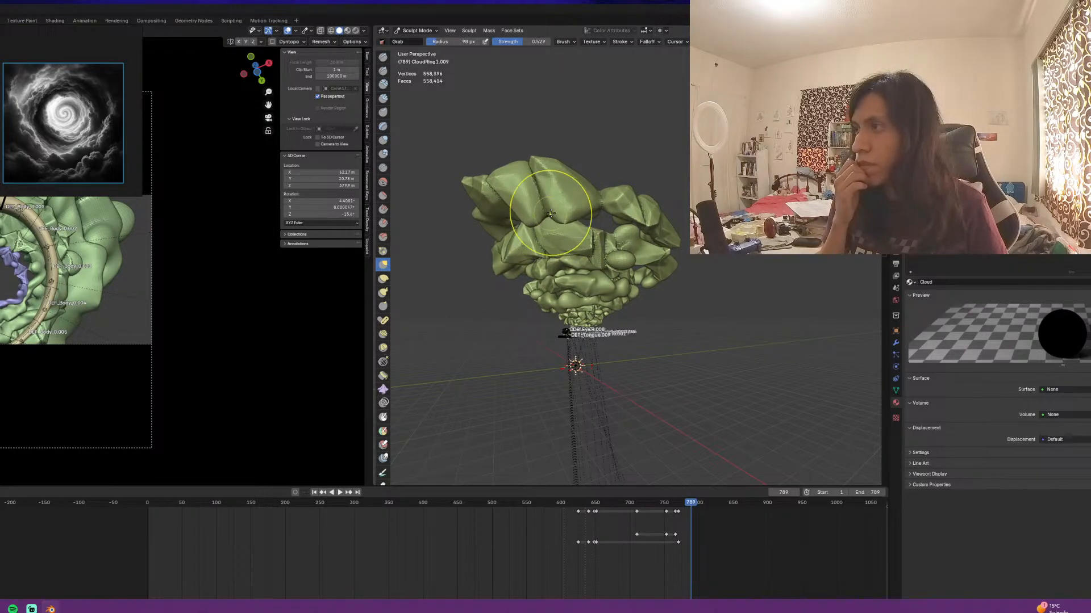
Smooth the jagged seams and sharp ridges around the large upper cloud rings
middle_click_drag(551, 213, 560, 249)
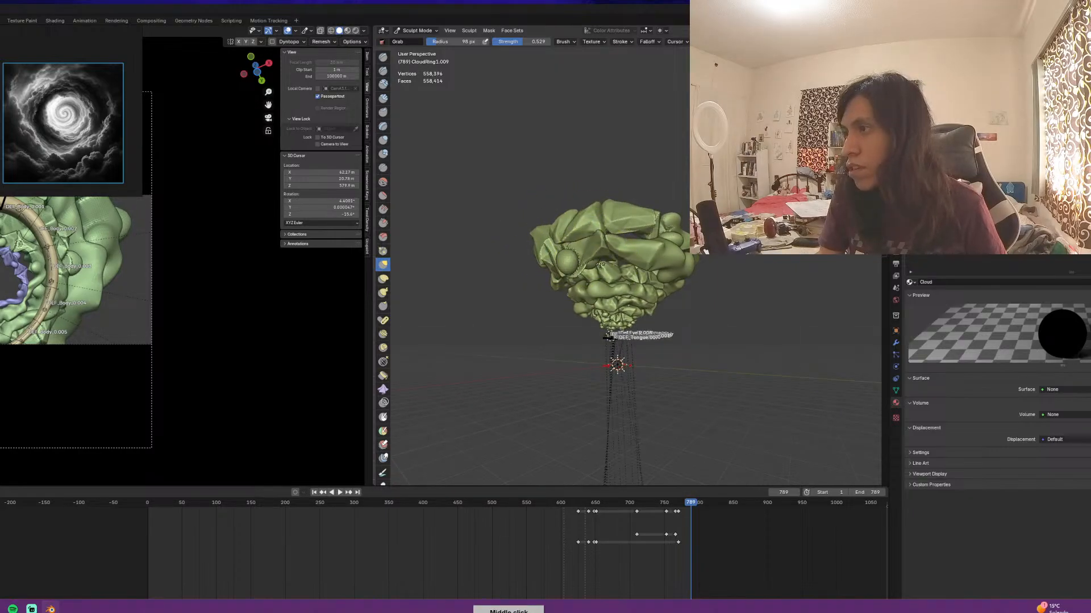
middle_click_drag(599, 282, 555, 272)
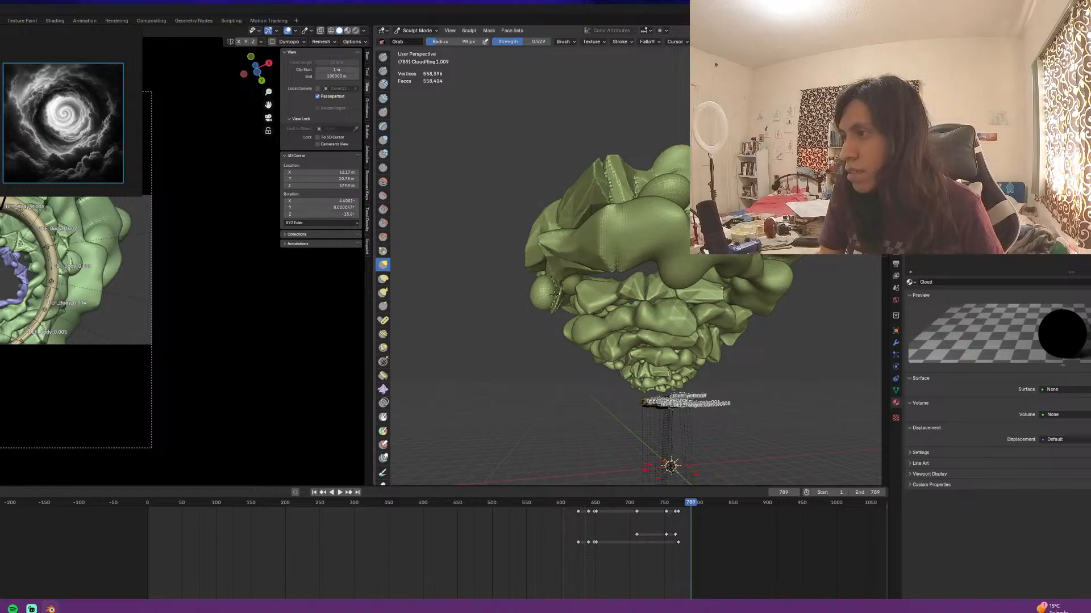
middle_click_drag(554, 283, 546, 206)
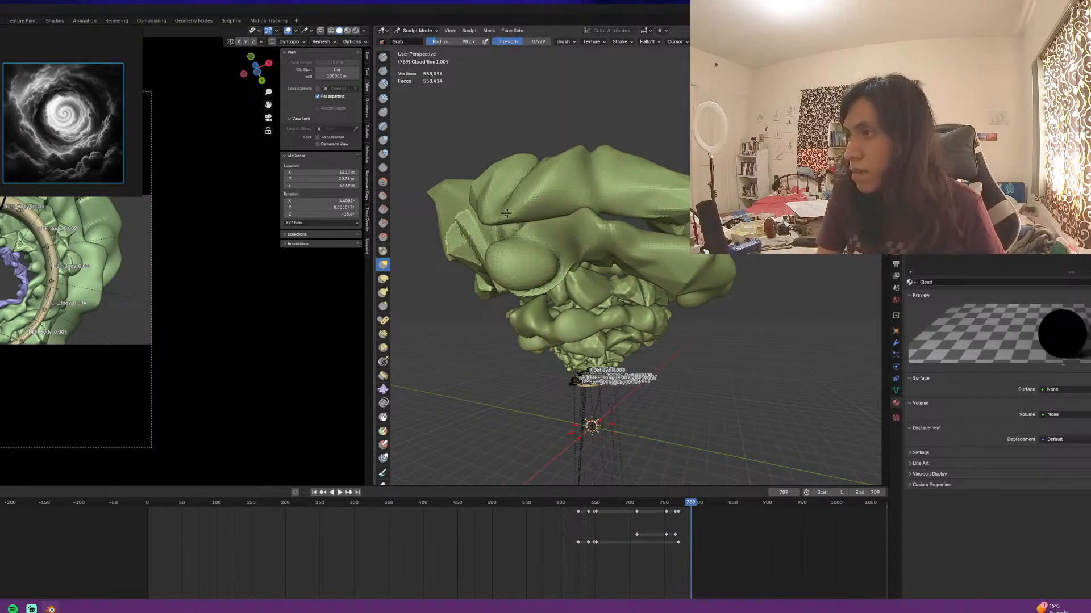
middle_click_drag(526, 163, 465, 208)
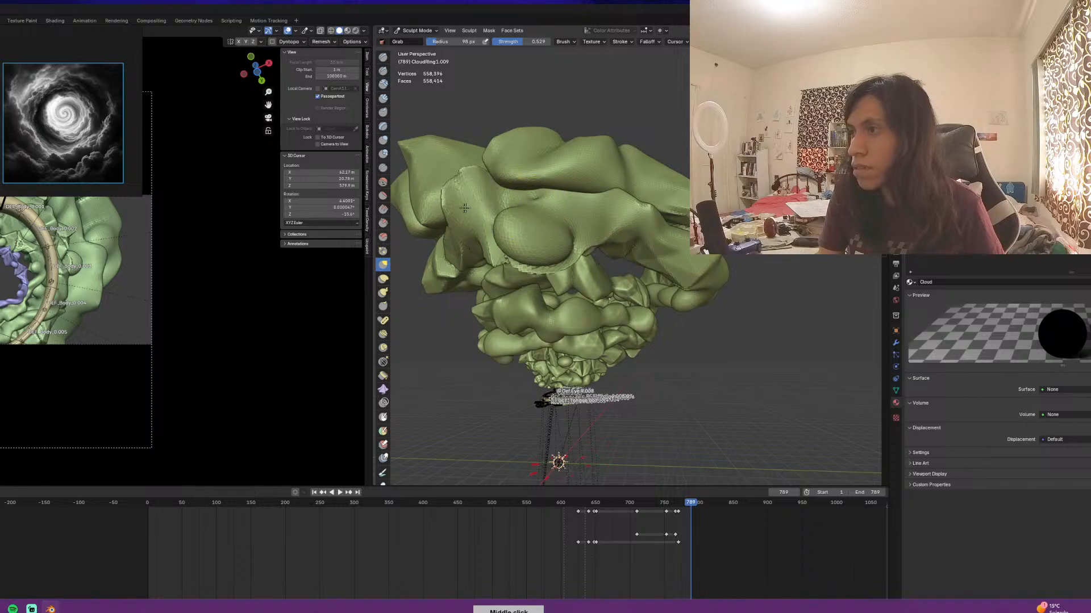
middle_click_drag(584, 246, 558, 246)
middle_click_drag(616, 263, 558, 267)
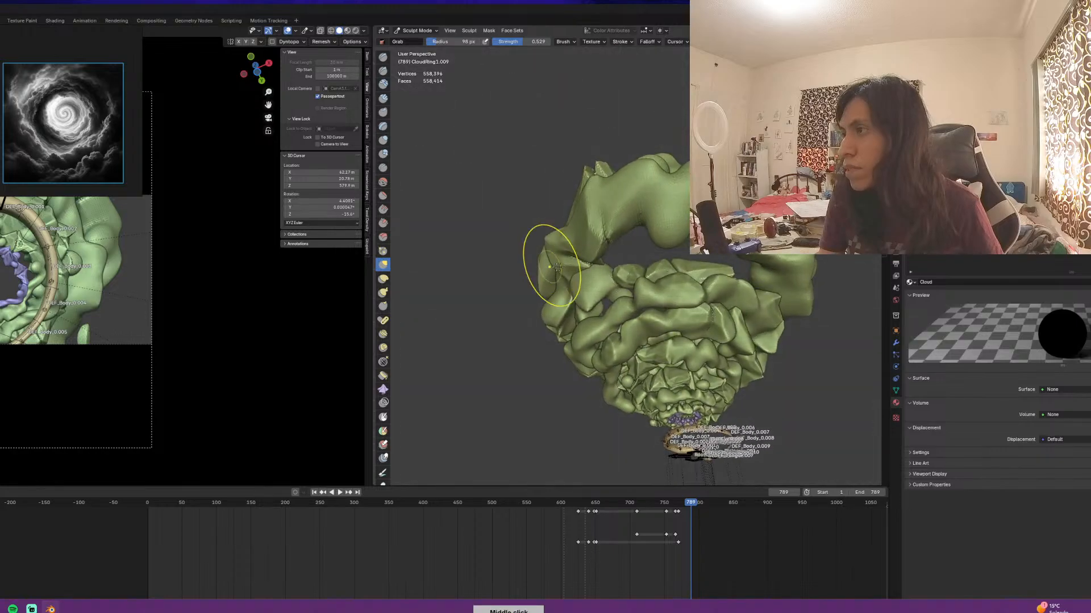
mouse_move(625, 238)
middle_mouse_down()
mouse_move(602, 236)
mouse_move(615, 237)
middle_mouse_up()
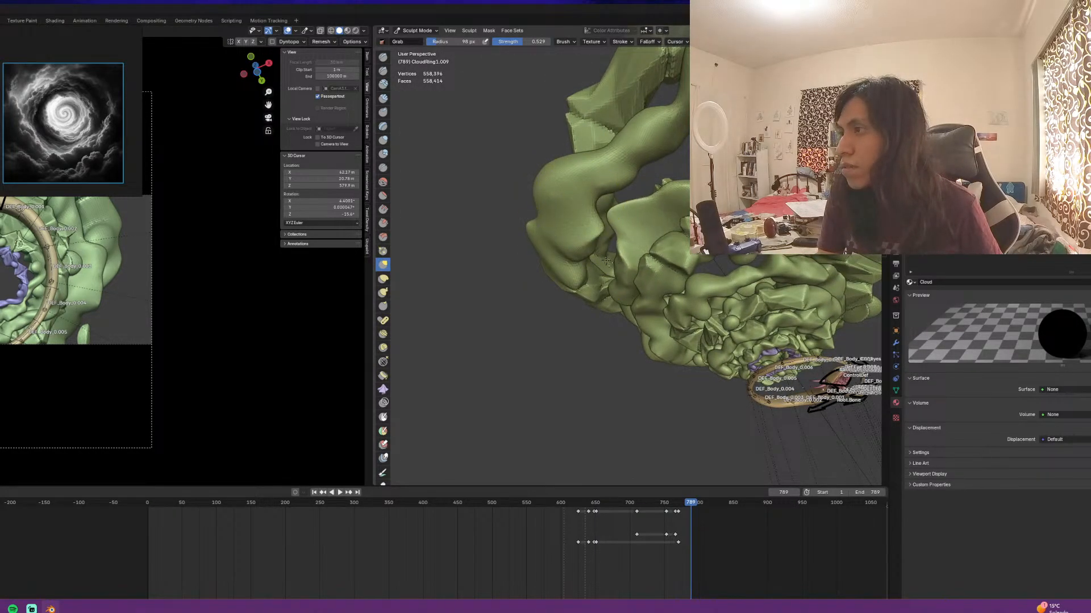
middle_click_drag(670, 114, 653, 170)
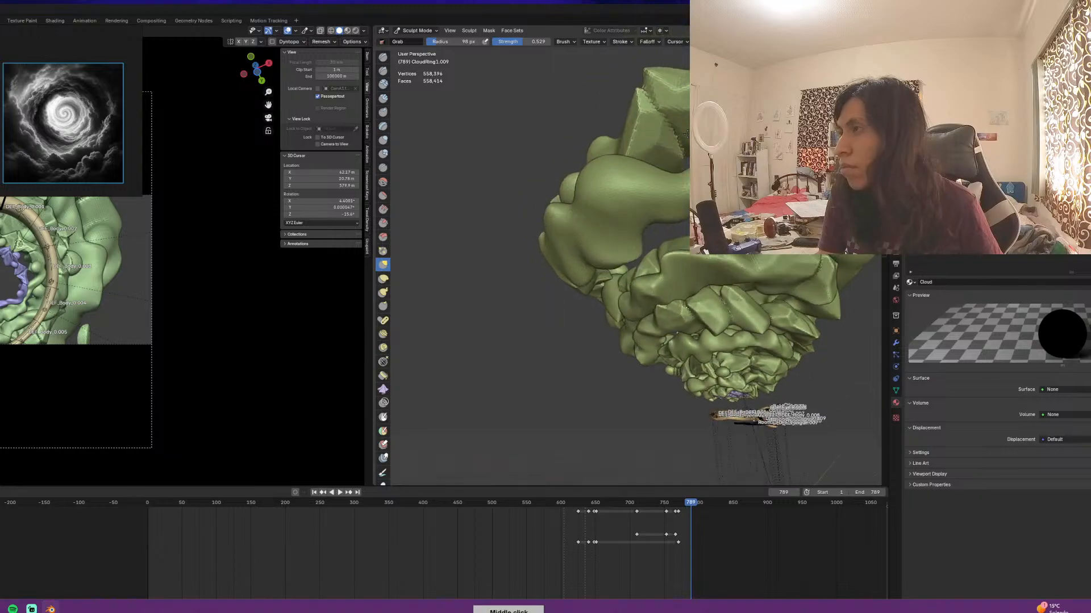
left_click_drag(677, 140, 672, 151, "shift")
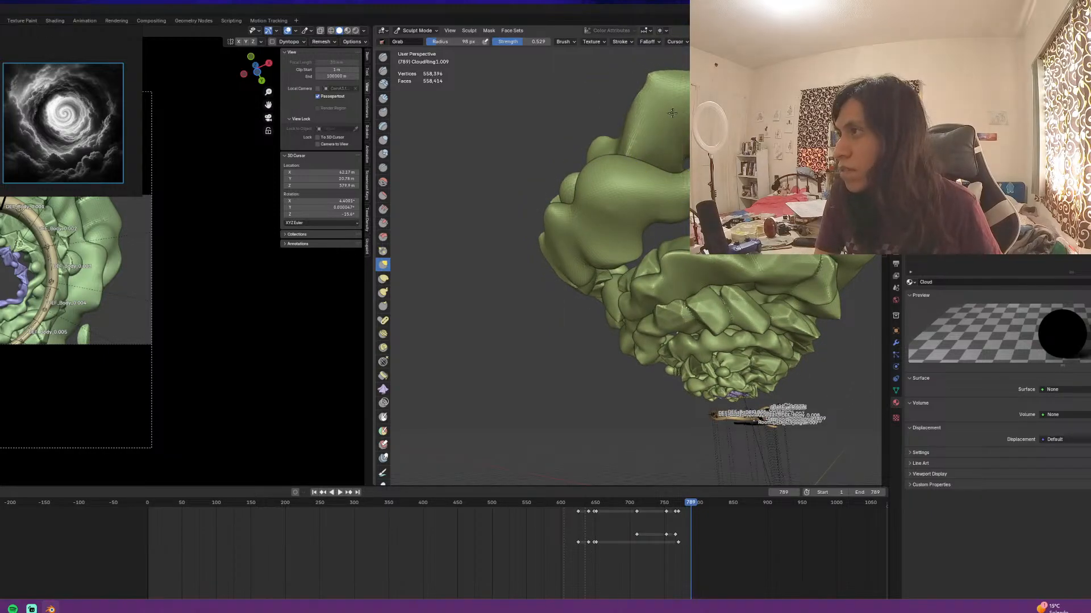
middle_click_drag(687, 170, 684, 193)
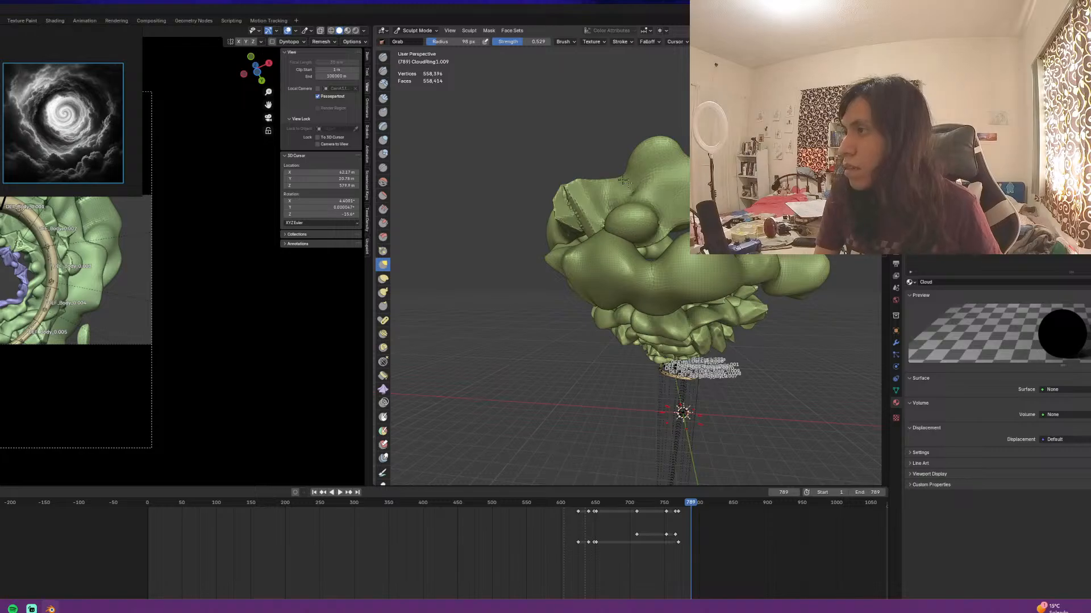
middle_click_drag(624, 194, 659, 250)
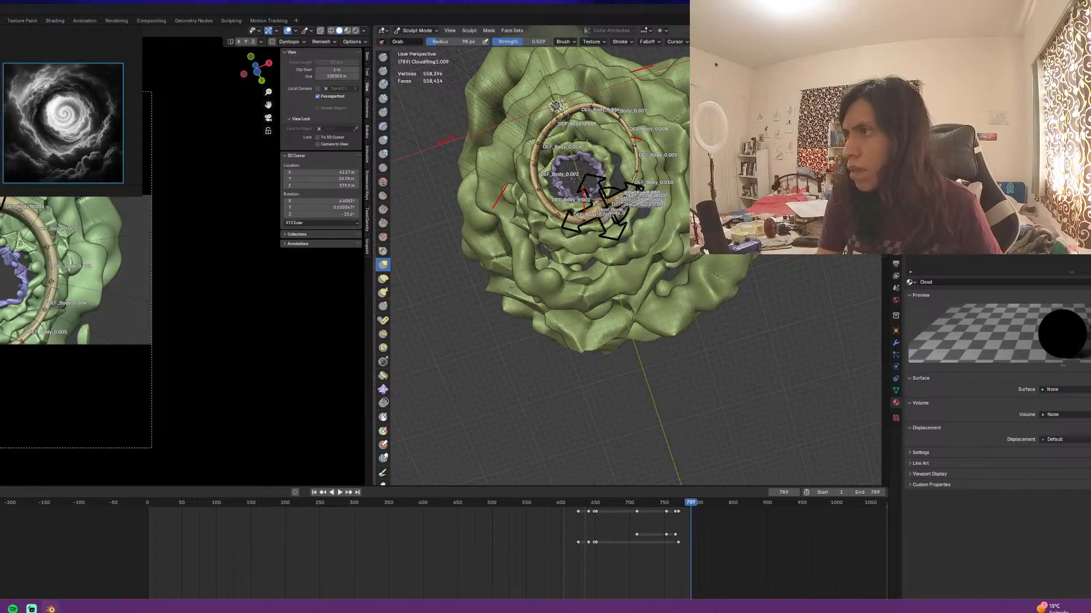
middle_click_drag(575, 178, 581, 163)
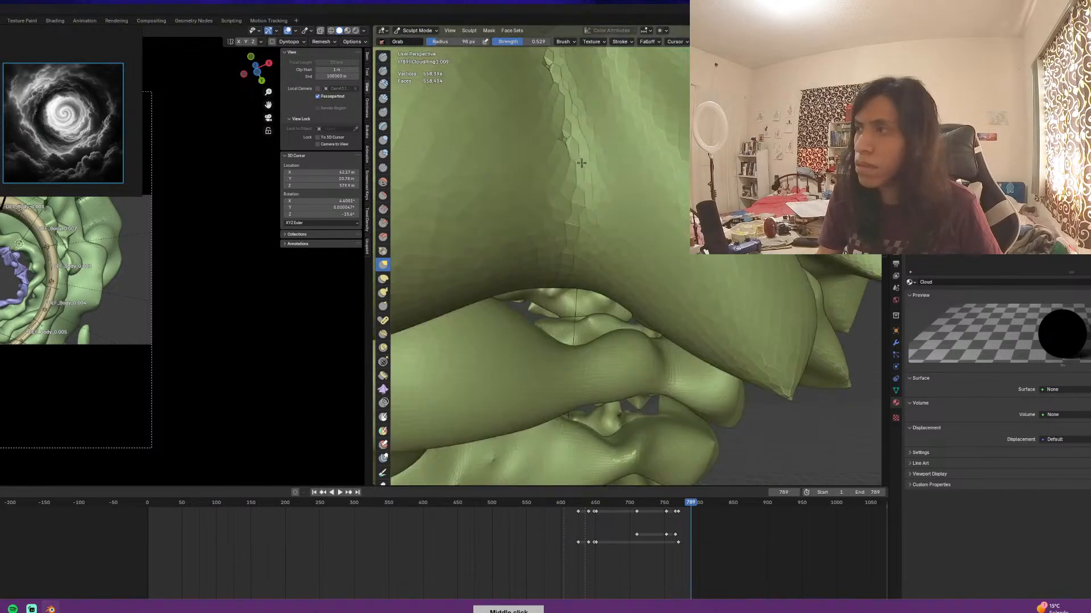
scroll(582, 163, "down", 10)
scroll(587, 163, "up", 5)
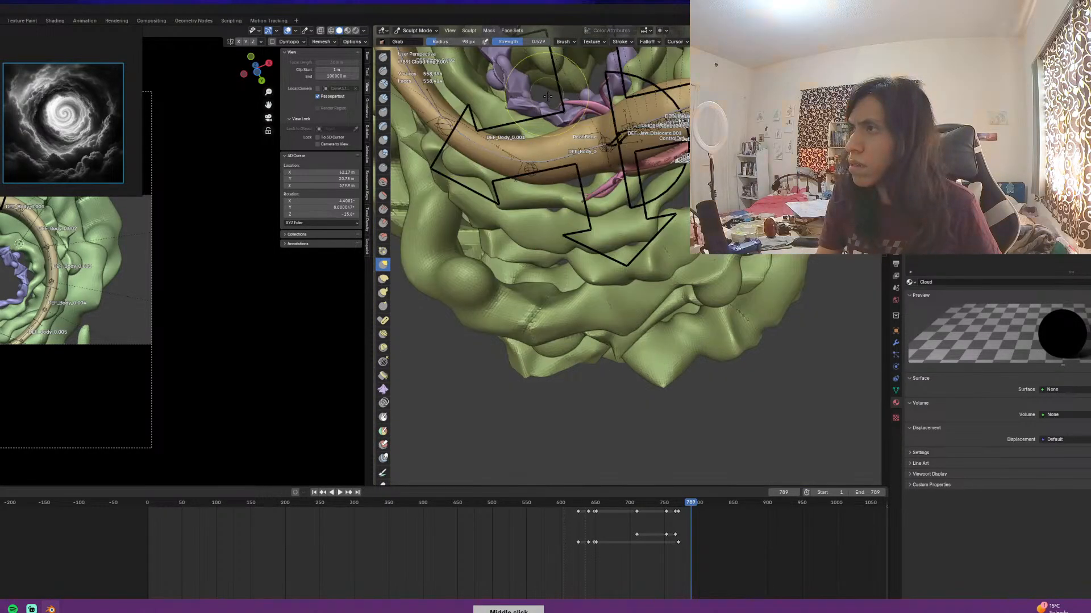
mouse_move(547, 96)
middle_mouse_down()
mouse_move(589, 249)
mouse_move(528, 282)
middle_mouse_up()
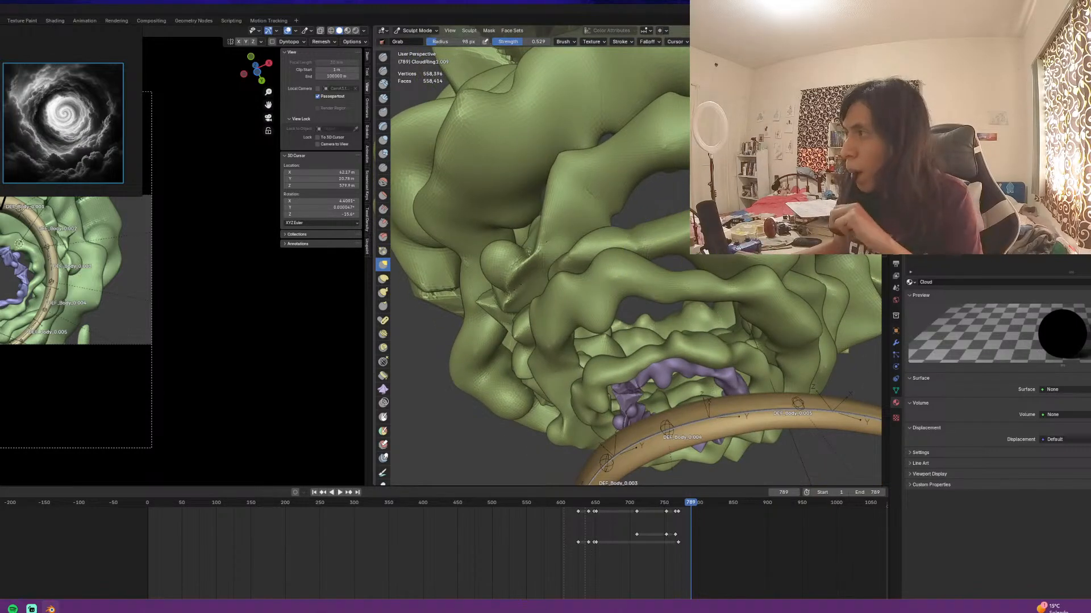
Return to Object Mode and join the cloud mesh with the small purple innermost ring
key("Tab")
key("ctrl+Tab")
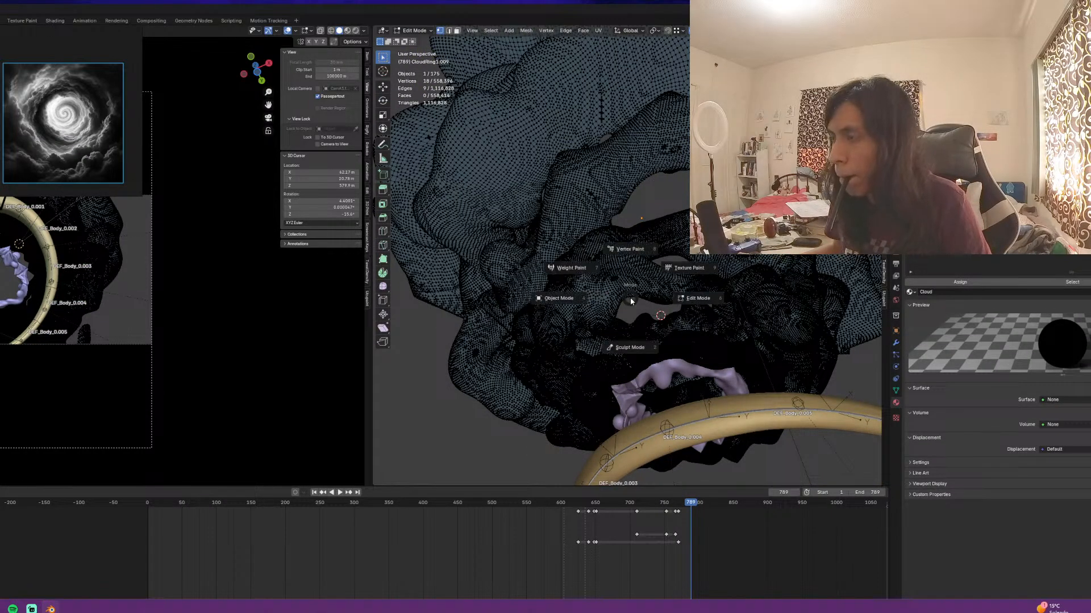
left_click(562, 297)
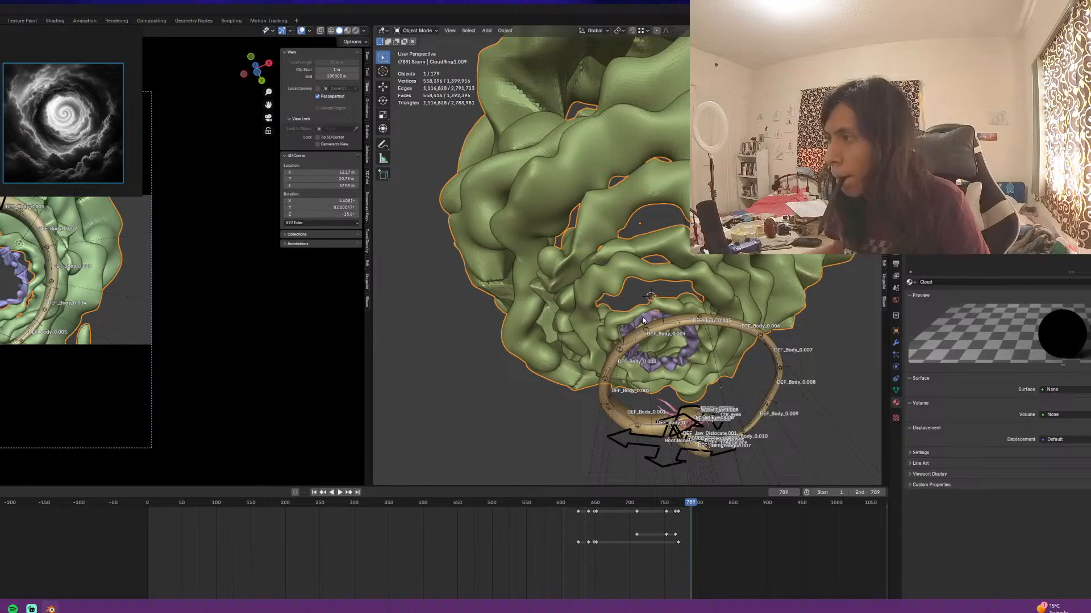
left_click(642, 321, "shift")
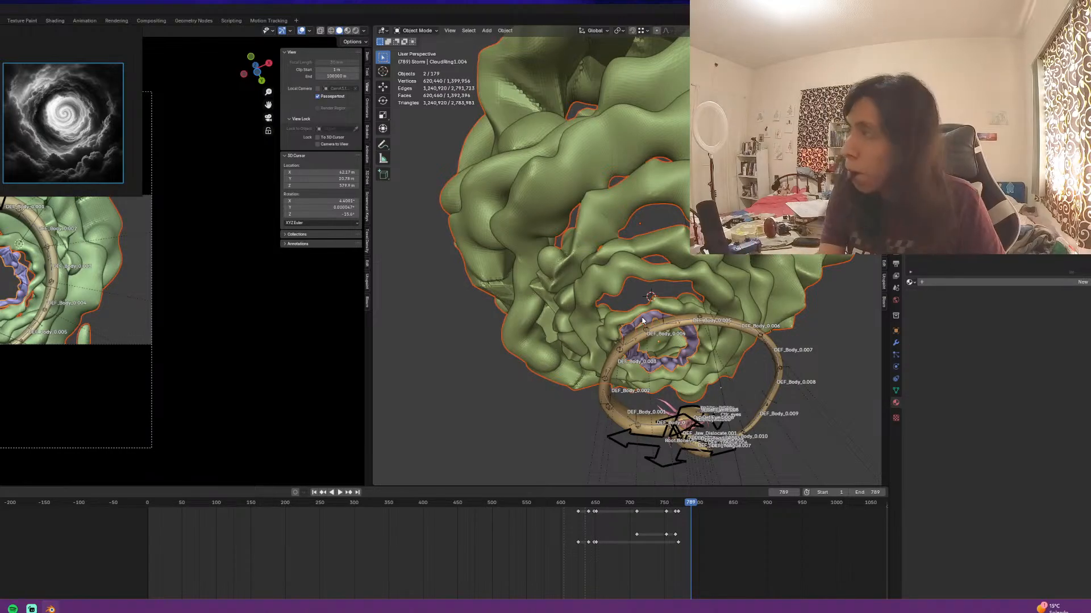
key("ctrl+j")
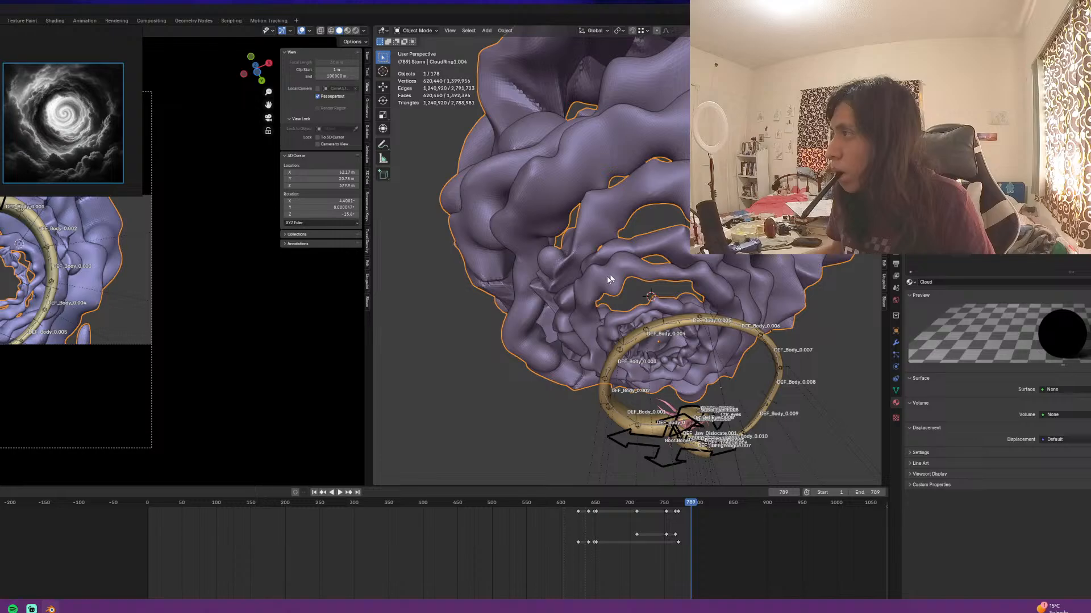
Put the merged storm mesh back into Sculpt Mode, ready to sculpt its inner rim
left_click(513, 373)
scroll(513, 372, "up", 5)
scroll(555, 297, "down", 7)
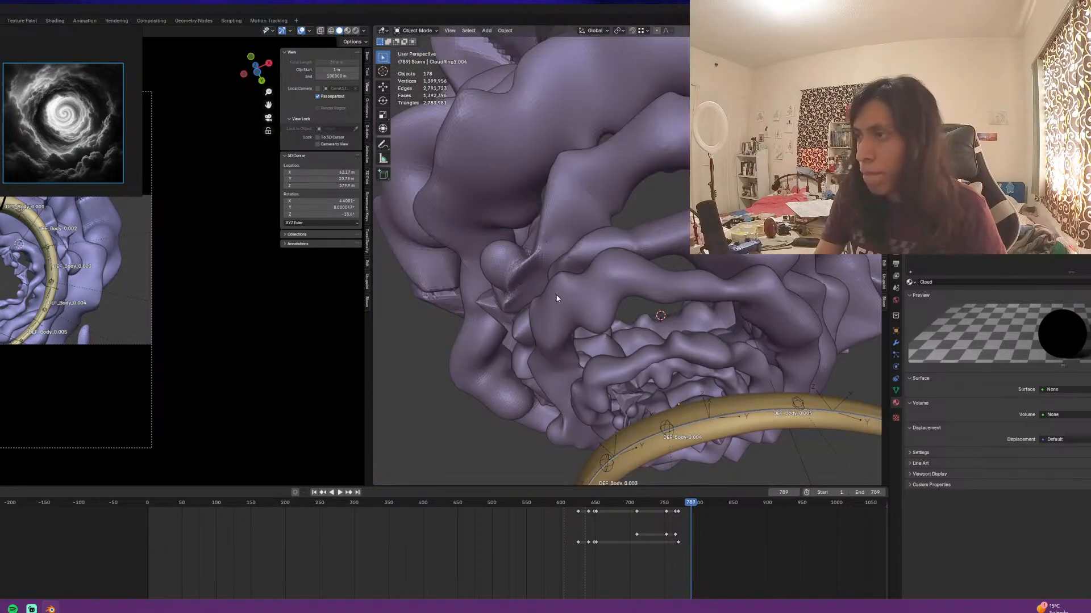
middle_click_drag(555, 297, 581, 310)
key("ctrl+Tab")
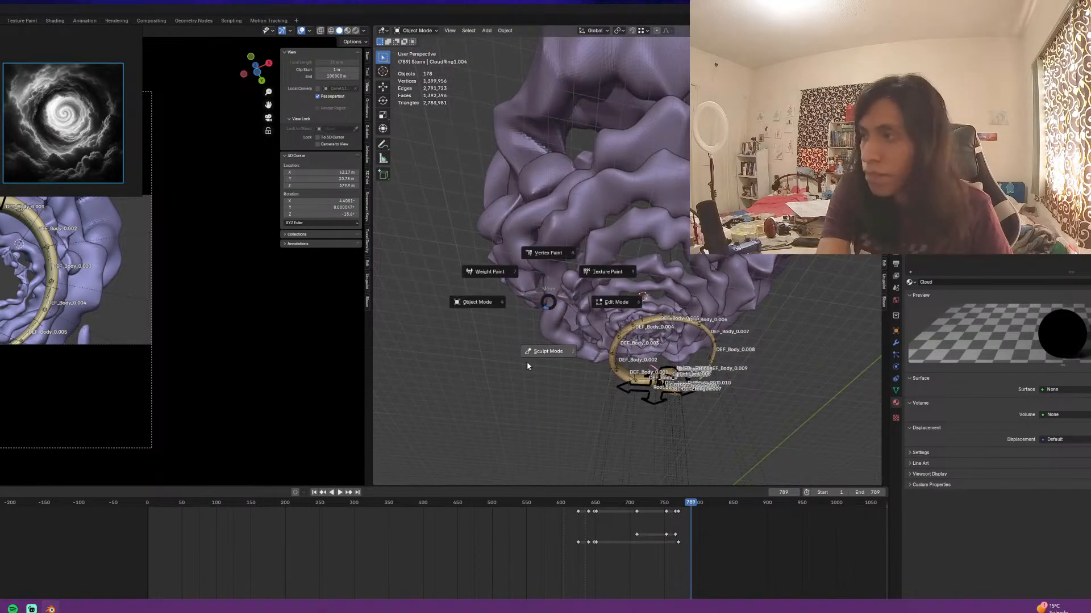
left_click(561, 357)
middle_click_drag(640, 286, 604, 250)
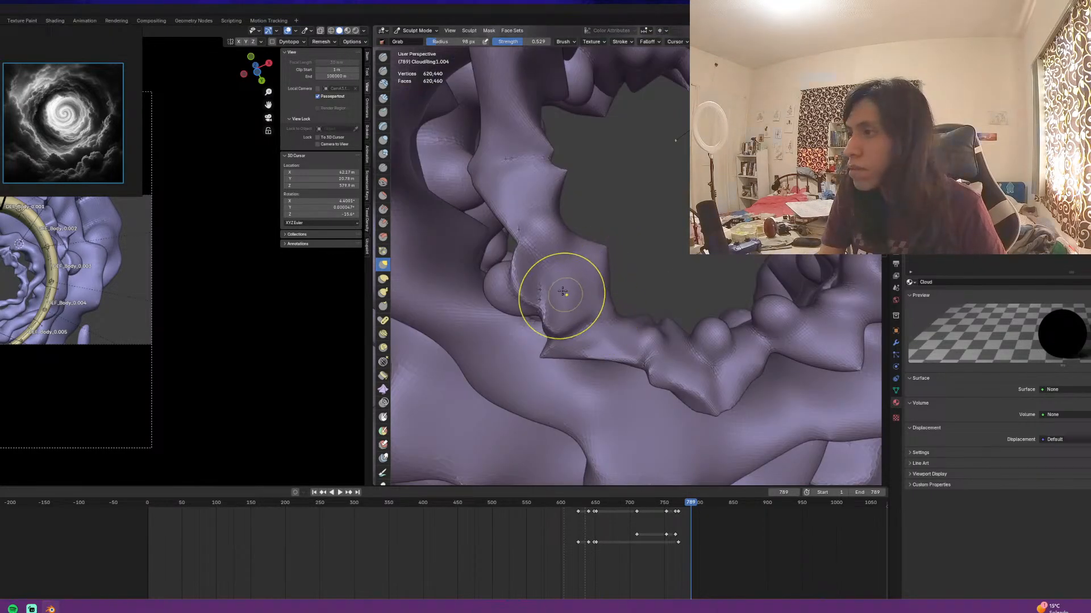
Inflate the middle cloud rings on the funnel's outer side with the Inflate/Deflate brush so they fill the gaps between them
mouse_move(530, 287)
middle_mouse_down()
mouse_move(573, 292)
mouse_move(540, 236)
mouse_move(583, 238)
mouse_move(414, 165)
middle_mouse_up()
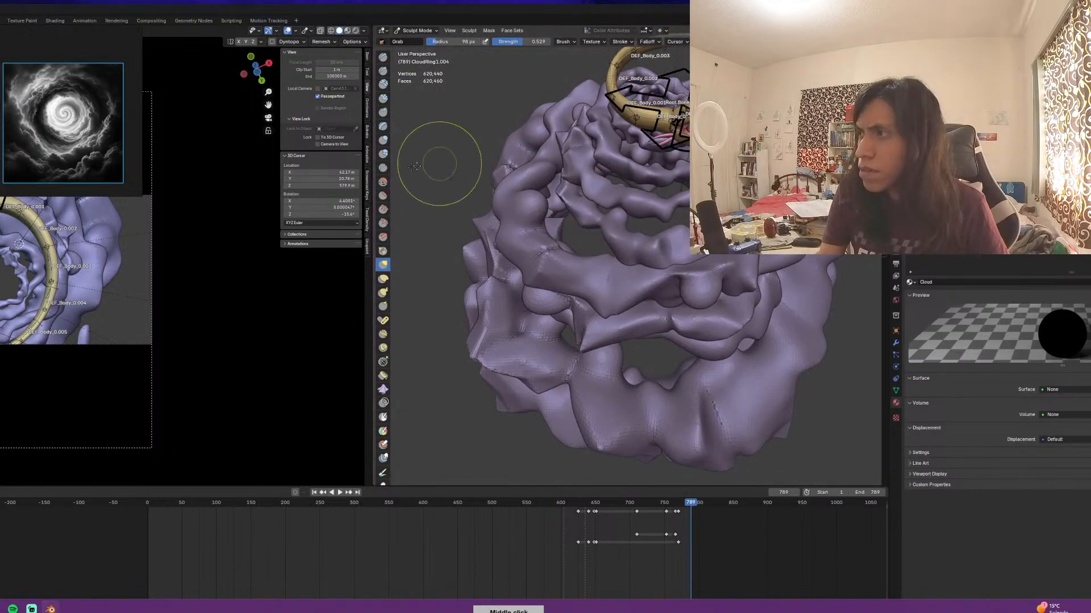
left_click(383, 140)
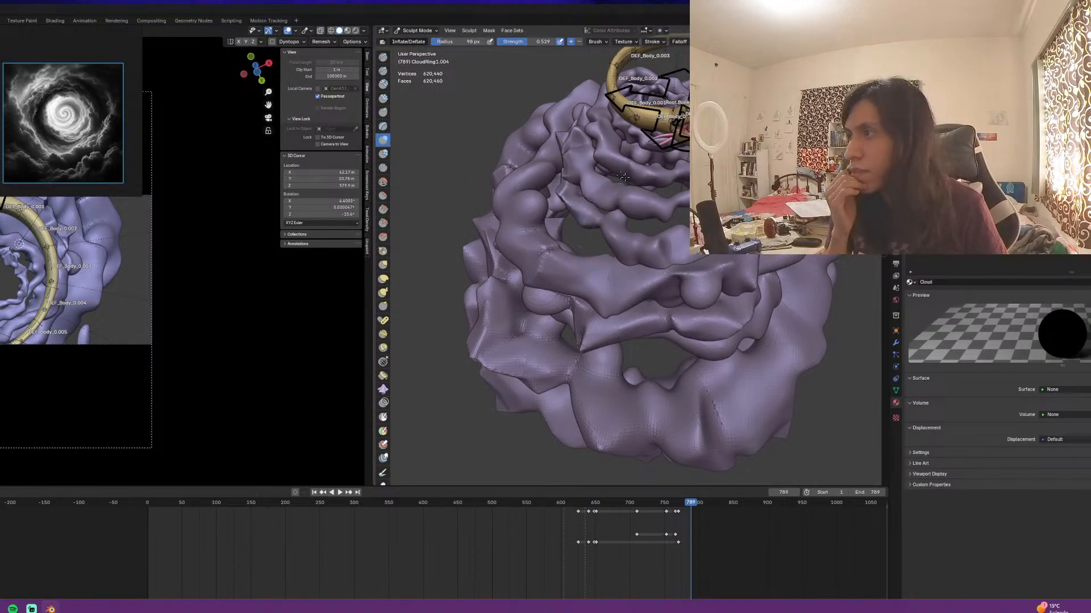
mouse_move(623, 177)
left_mouse_down()
mouse_move(653, 182)
mouse_move(642, 228)
mouse_move(568, 210)
mouse_move(628, 281)
mouse_move(754, 275)
left_mouse_up()
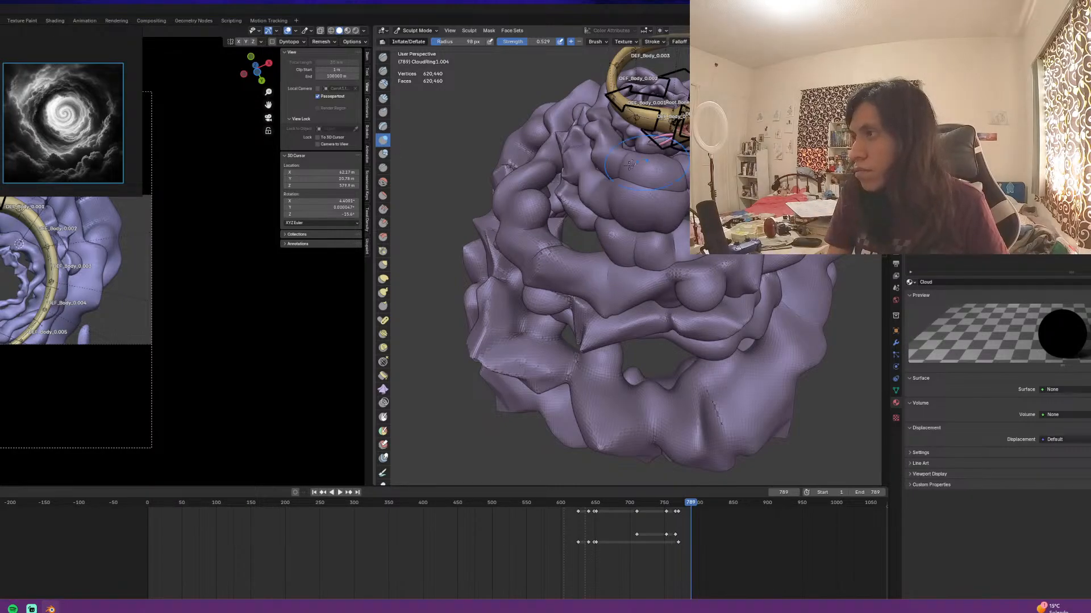
middle_click_drag(651, 163, 591, 233)
mouse_move(586, 234)
left_mouse_down()
mouse_move(602, 170)
mouse_move(654, 171)
left_mouse_up()
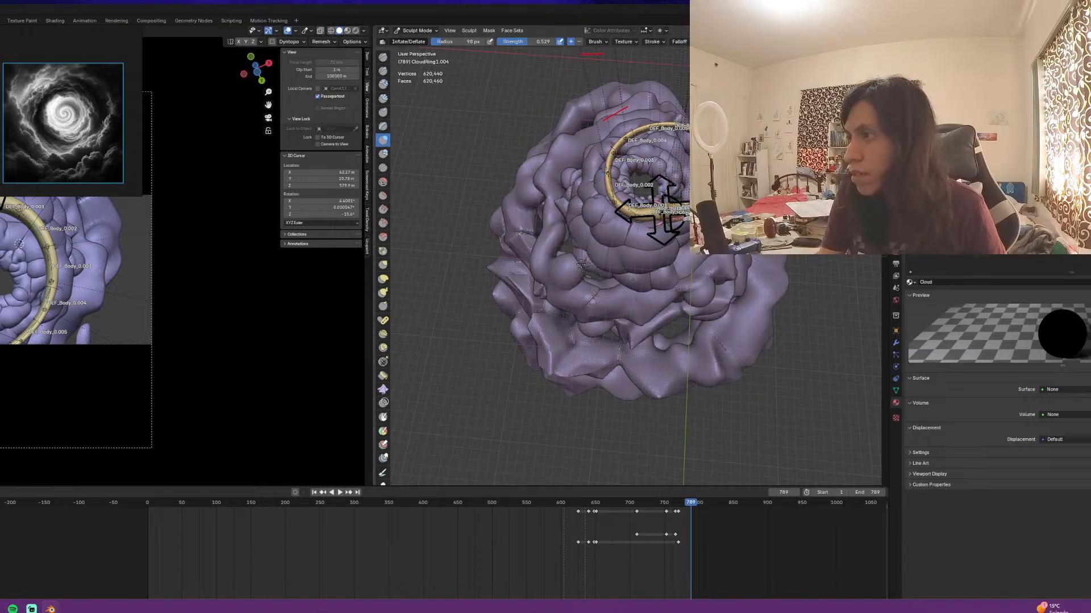
mouse_move(580, 265)
left_mouse_down()
mouse_move(553, 256)
mouse_move(521, 216)
left_mouse_up()
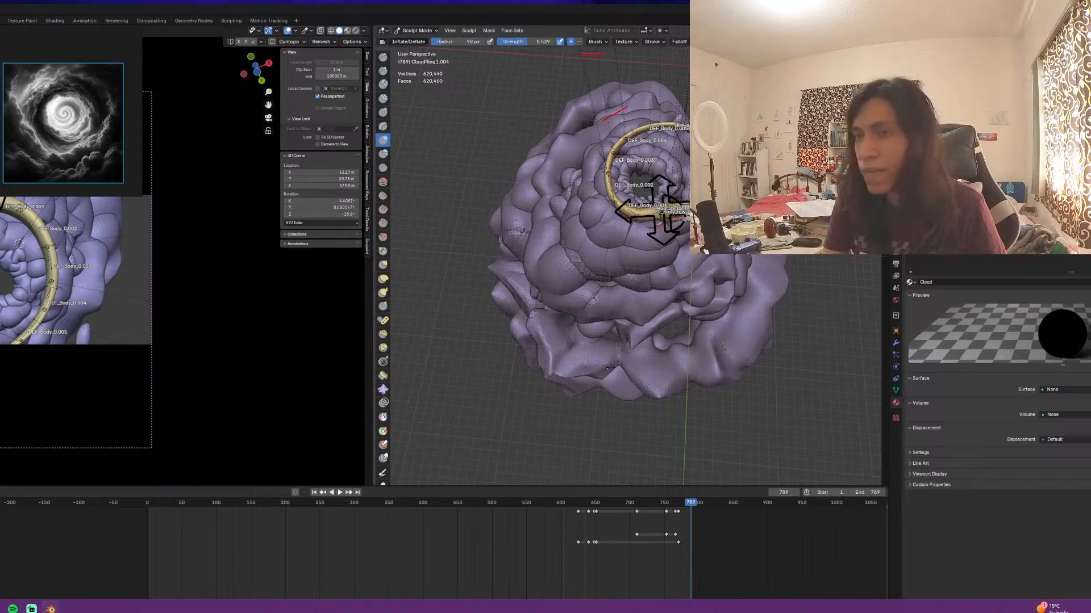
Set the Grab brush radius to 255 px and pull the middle rings' folds toward the wide outer rings to close the open gaps
middle_click_drag(669, 359, 588, 275)
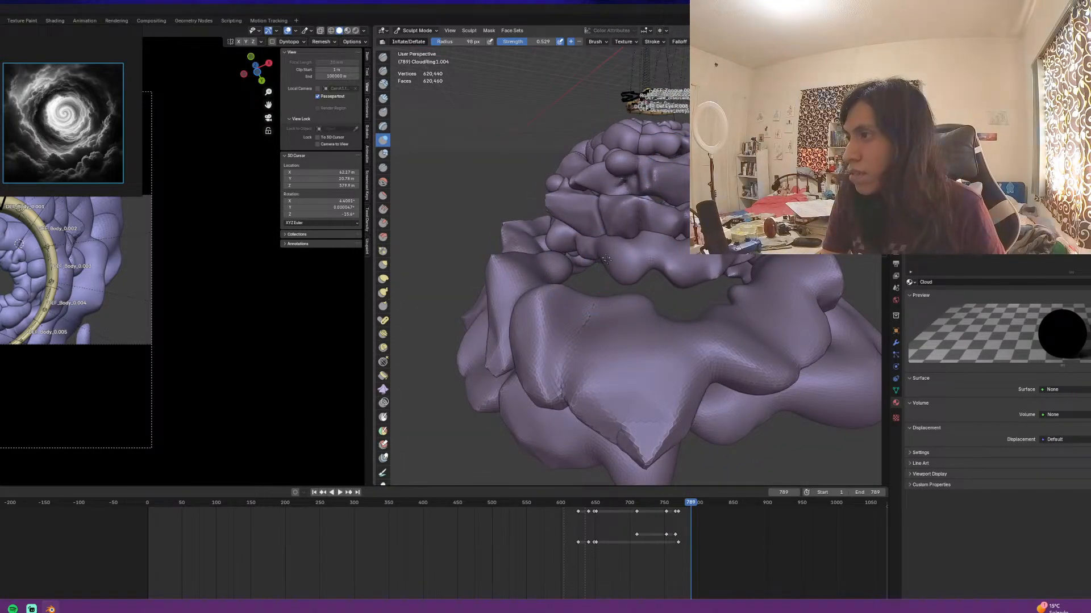
middle_click_drag(568, 234, 576, 310)
key("g")
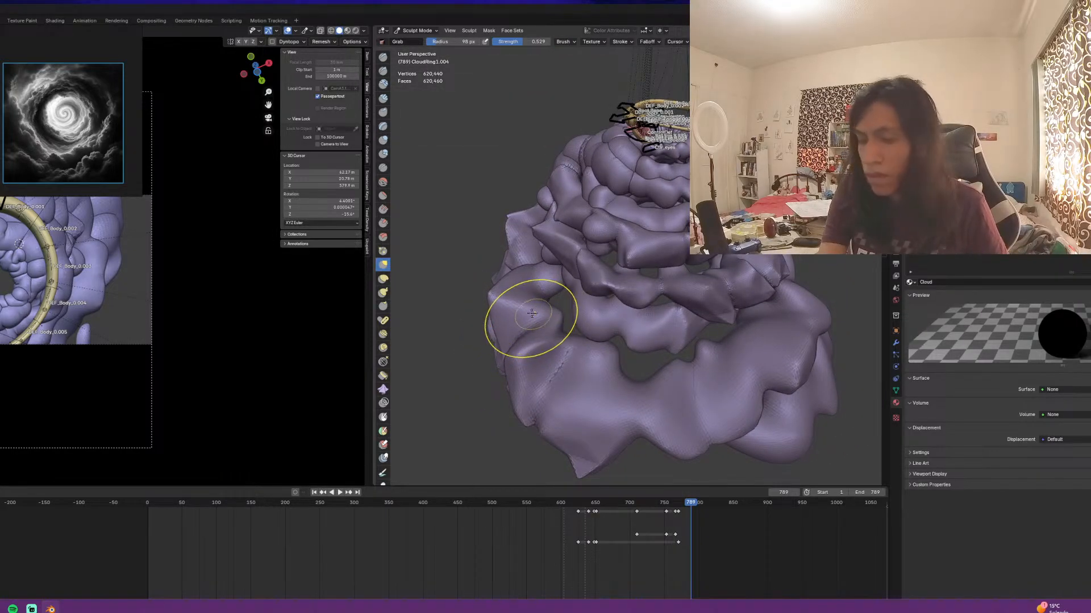
key("f")
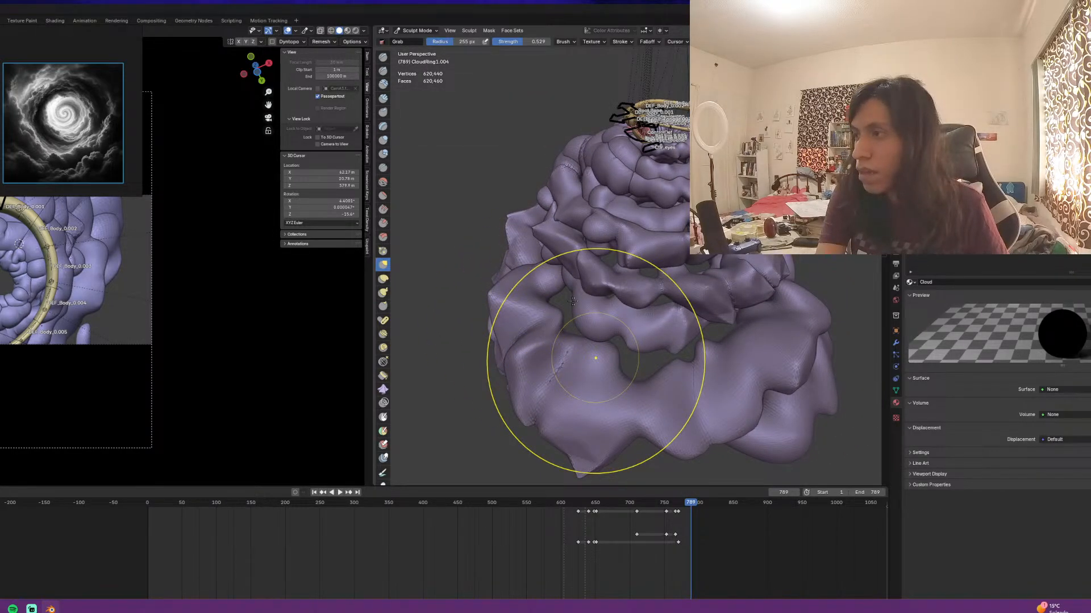
left_click(573, 301)
middle_click_drag(547, 317, 602, 292)
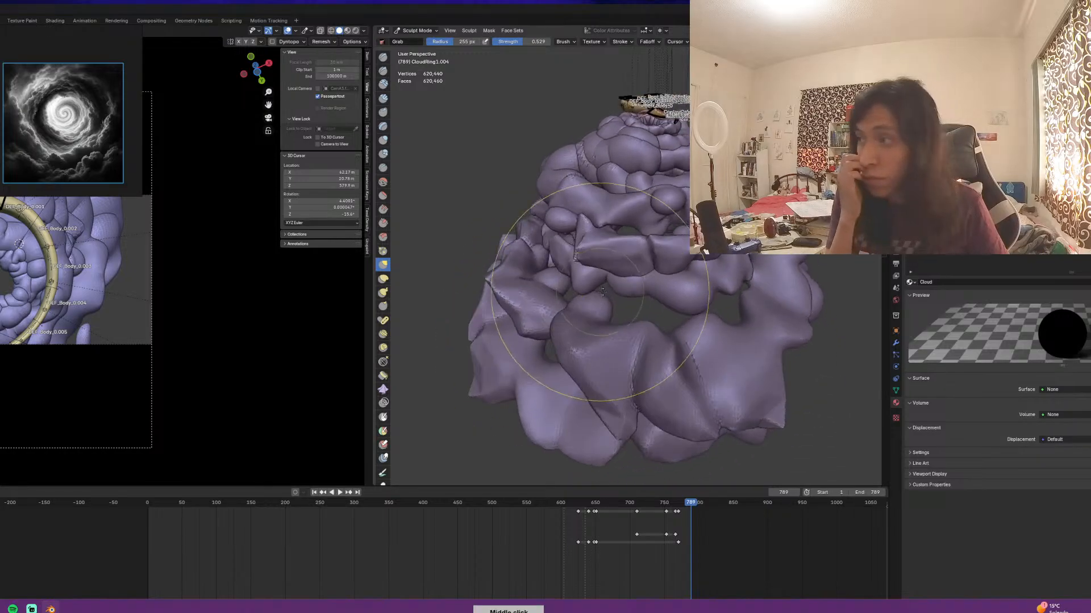
mouse_move(657, 296)
left_mouse_down()
mouse_move(614, 348)
mouse_move(619, 361)
left_mouse_up()
left_click_drag(651, 272, 639, 298)
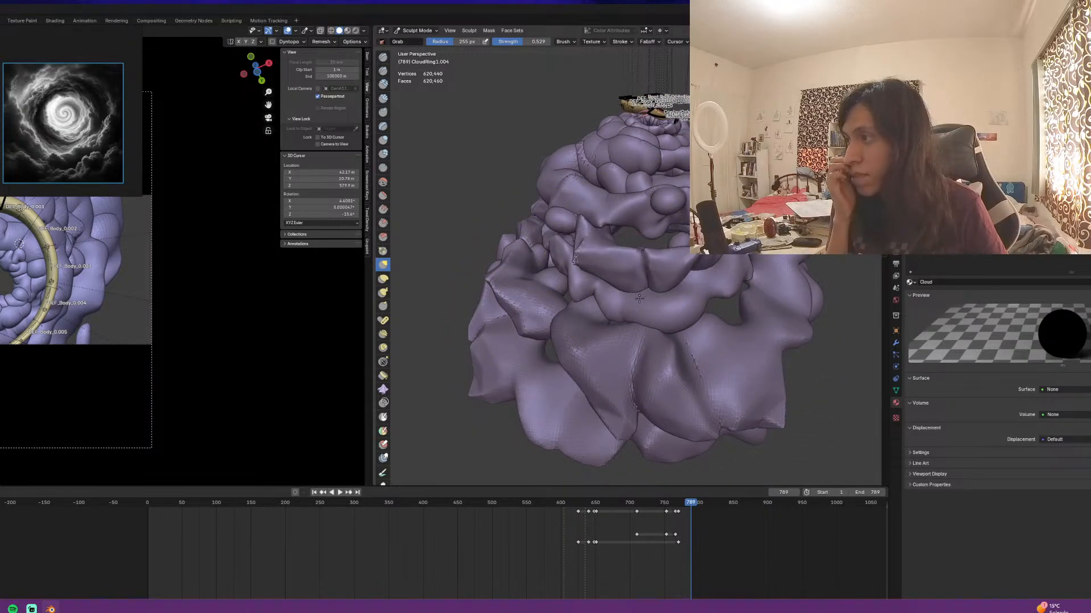
left_click_drag(633, 222, 624, 246)
left_click_drag(622, 221, 628, 229)
left_click_drag(624, 191, 618, 206)
Grab the smaller rings around the funnel's narrow end and pull them over the folds below
middle_click_drag(613, 185, 592, 244)
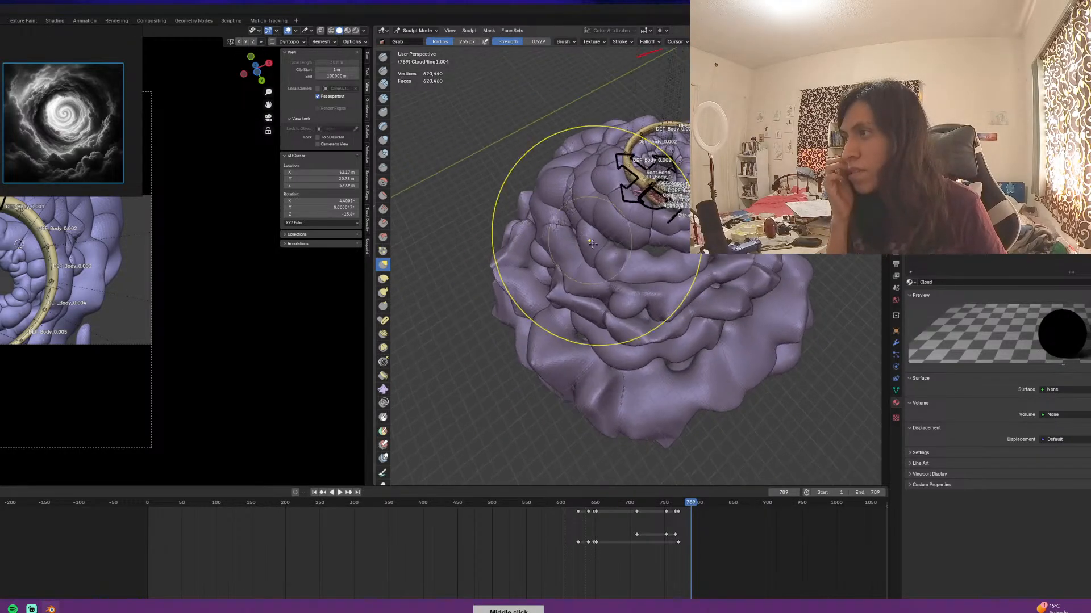
left_click_drag(613, 238, 620, 252)
mouse_move(634, 215)
left_mouse_down()
mouse_move(640, 228)
mouse_move(623, 226)
mouse_move(629, 216)
left_mouse_up()
left_click_drag(611, 214, 604, 222)
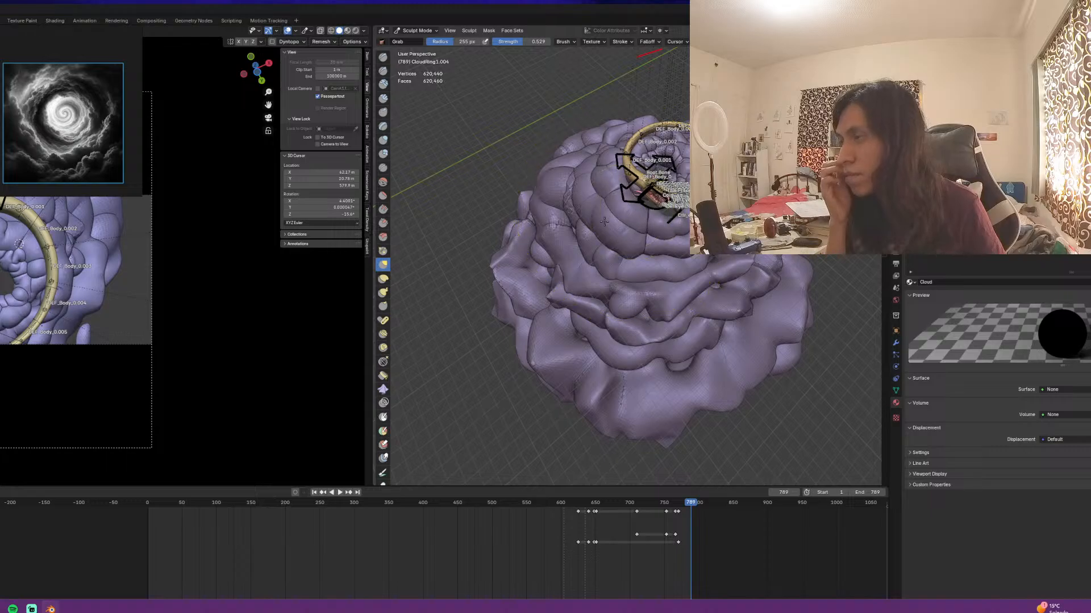
Reduce the brush radius to 50 px and switch to the Inflate/Deflate brush for the funnel's inner side
middle_click_drag(603, 221, 624, 243)
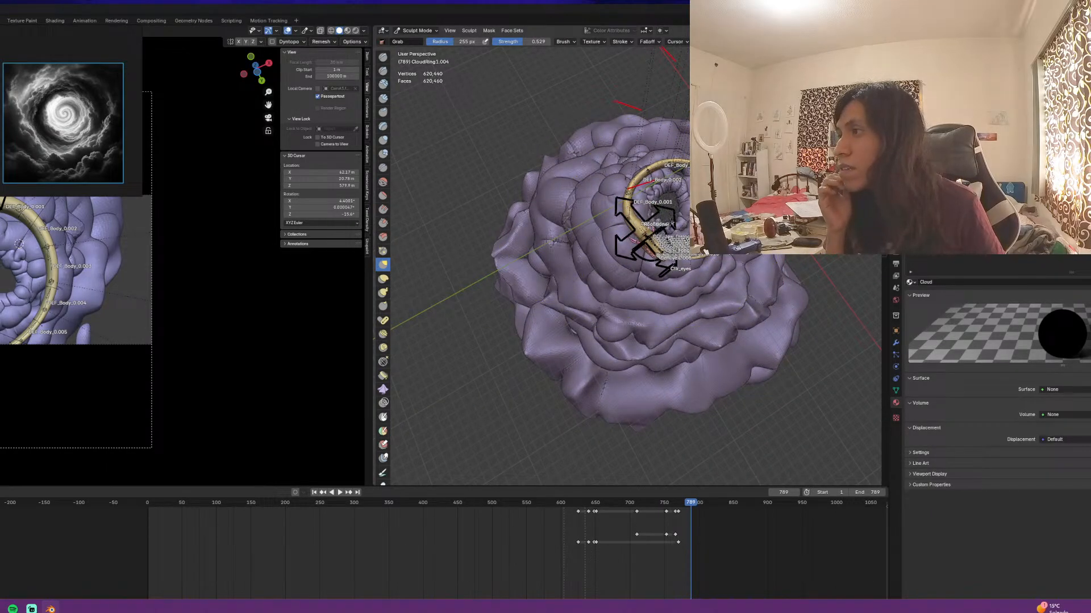
key("f")
left_click(590, 198)
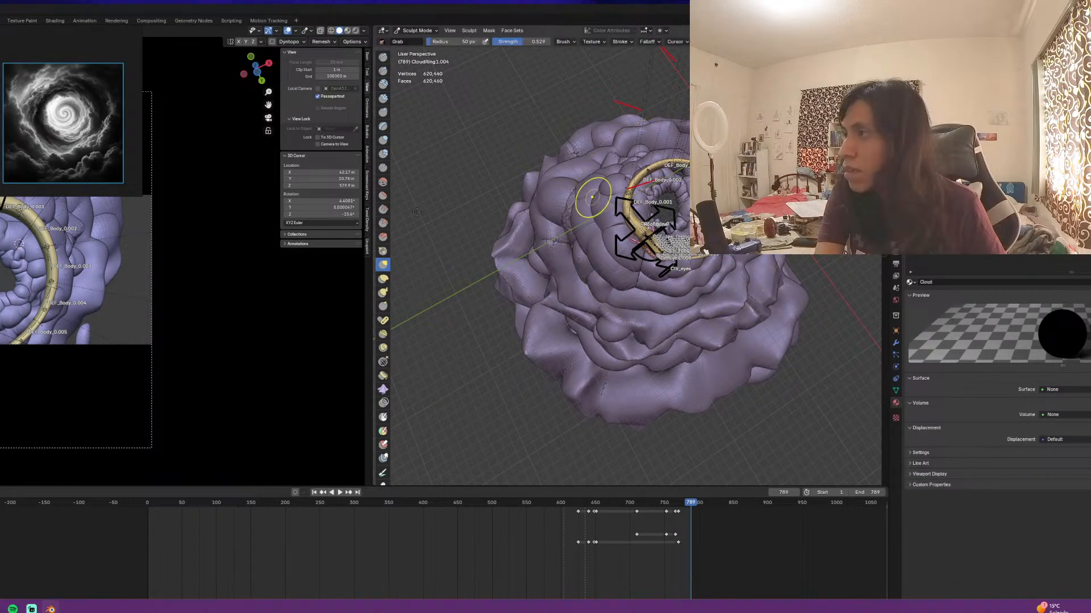
left_click(383, 140)
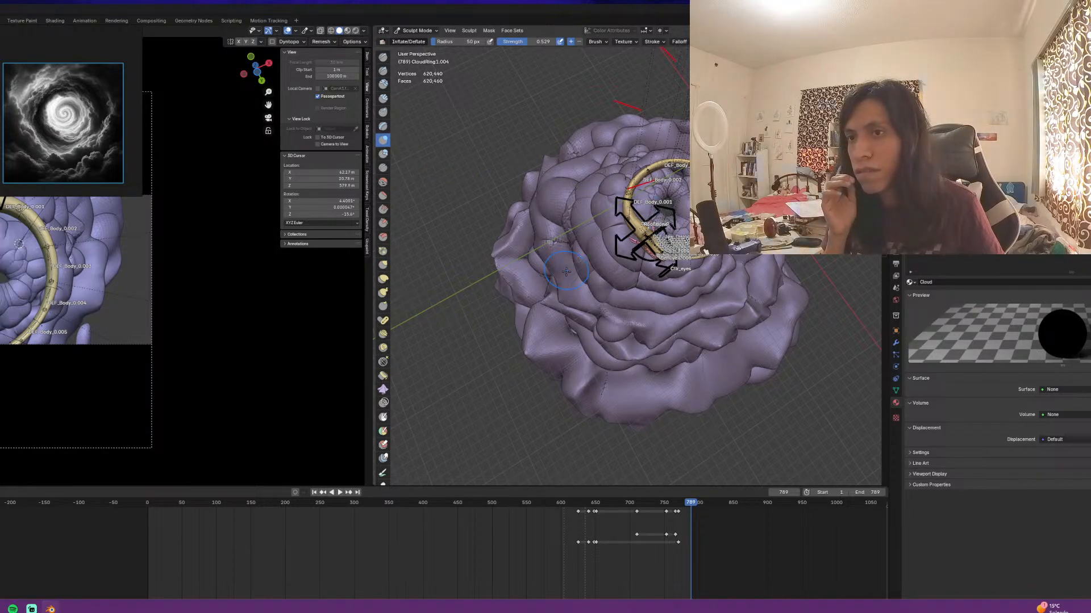
middle_click_drag(553, 241, 555, 282)
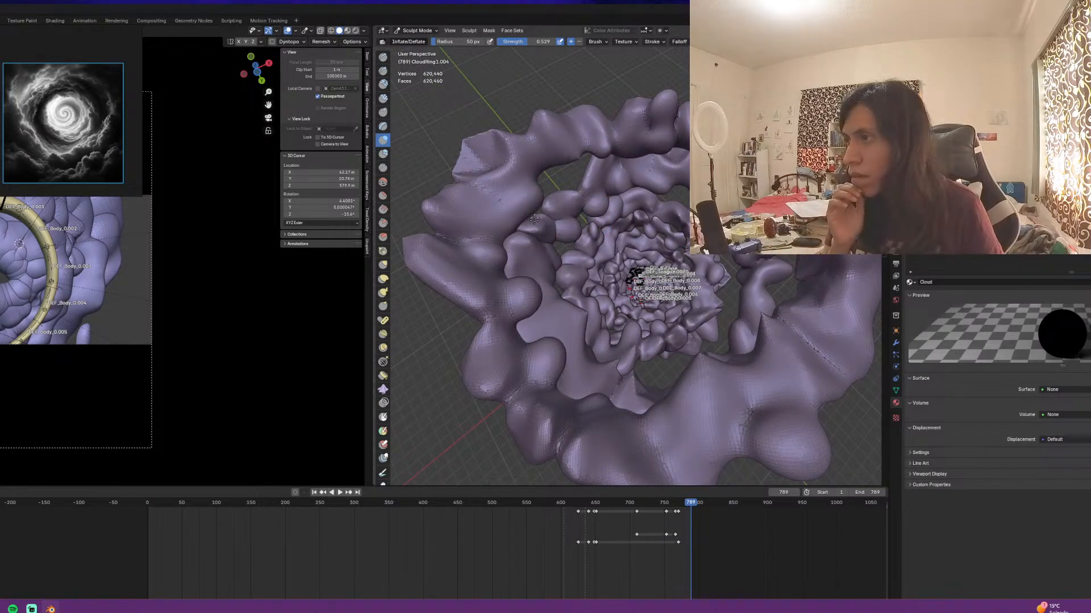
middle_click_drag(589, 177, 611, 239)
key("f")
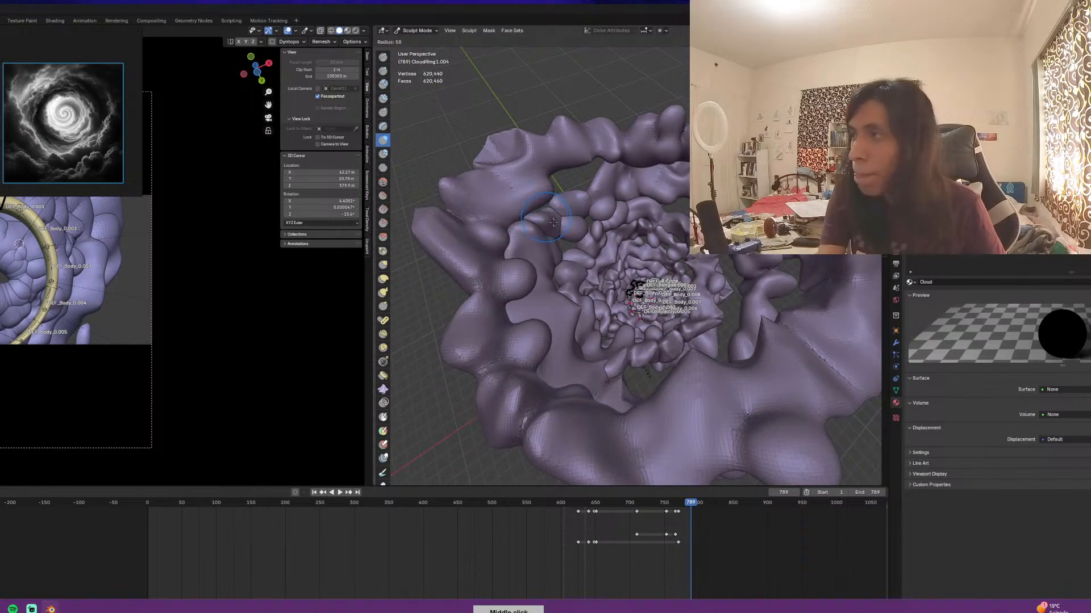
With the Grab brush at a 95 px radius, pull the inner cloud folds together to close gaps along the funnel's inside wall
key("g")
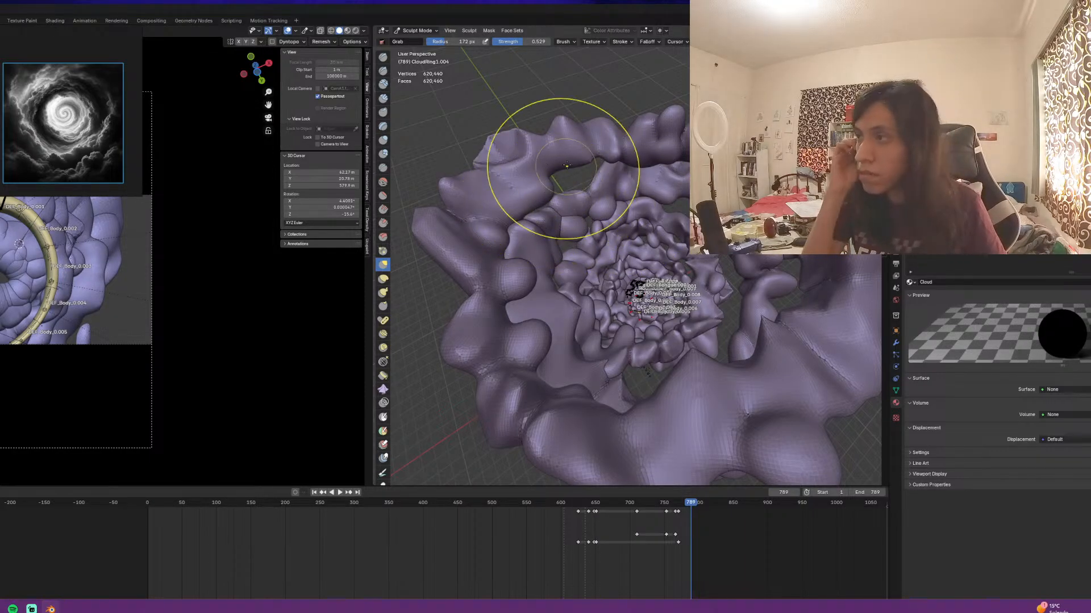
middle_click_drag(573, 195, 544, 167)
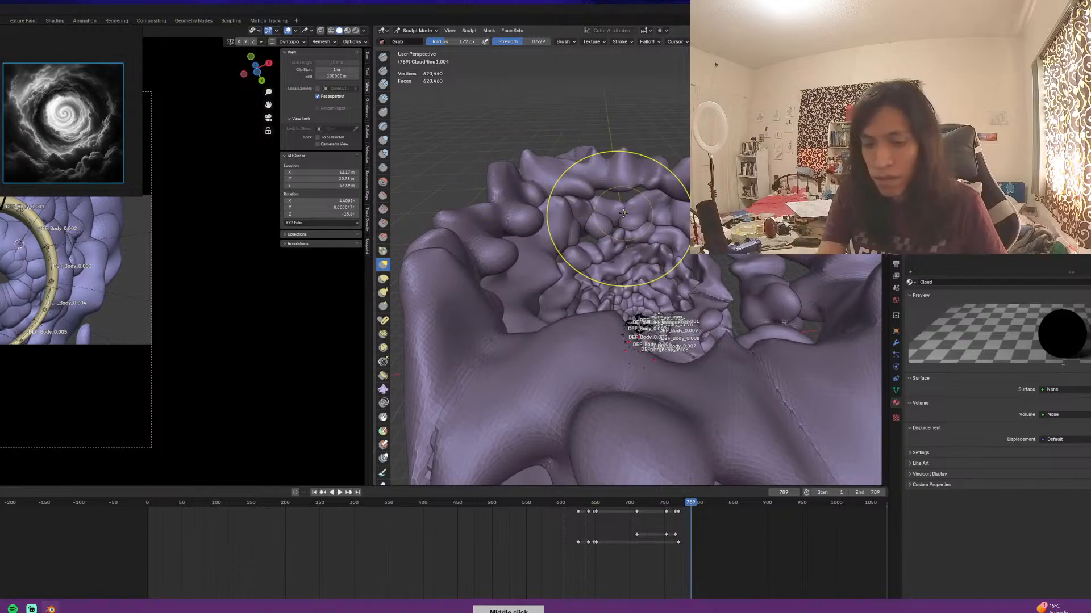
key("f")
left_click(645, 220)
mouse_move(587, 219)
left_mouse_down()
mouse_move(576, 205)
mouse_move(617, 198)
mouse_move(714, 244)
left_mouse_up()
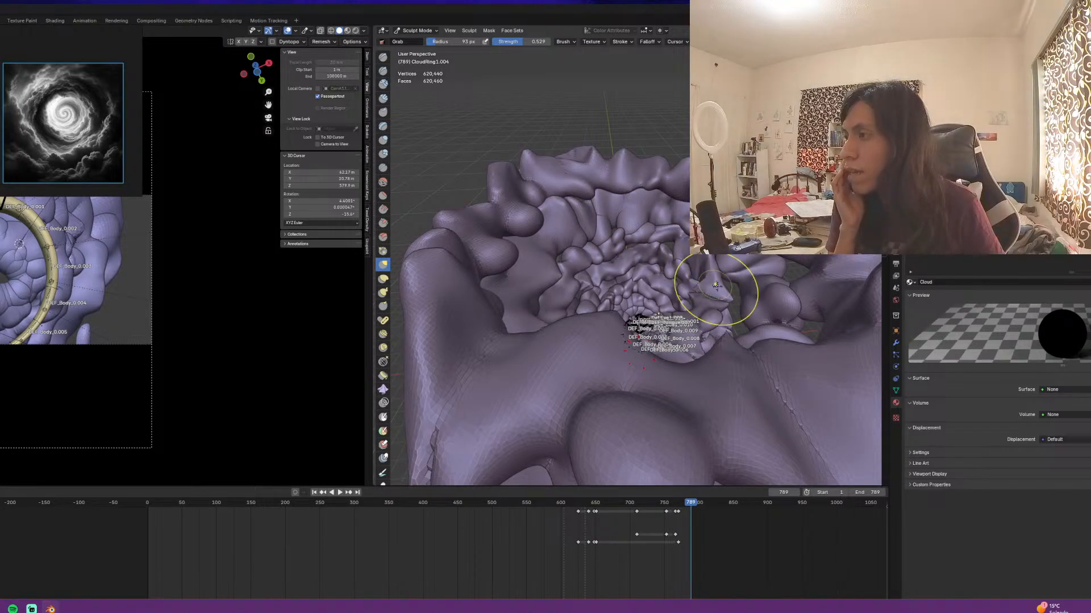
middle_click_drag(706, 317, 779, 287)
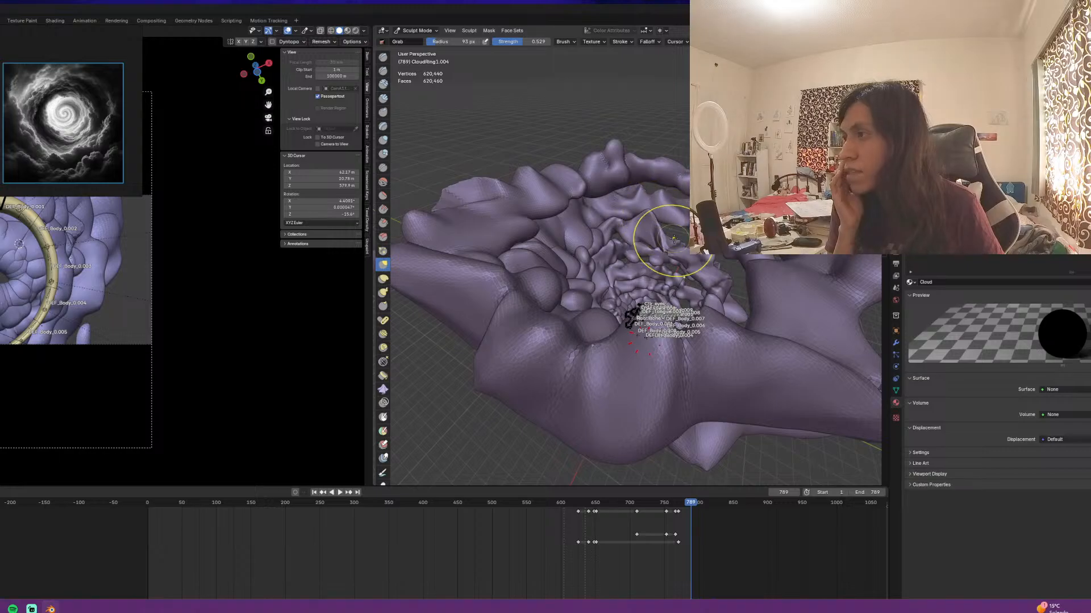
middle_click_drag(662, 216, 619, 269)
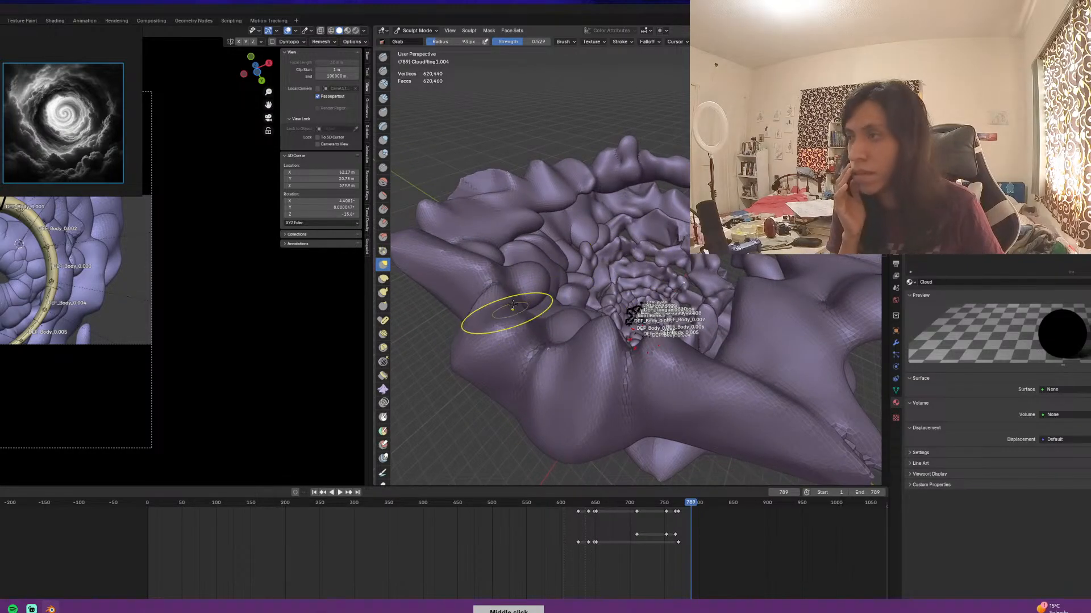
middle_click_drag(504, 317, 499, 122)
middle_click_drag(627, 146, 683, 146)
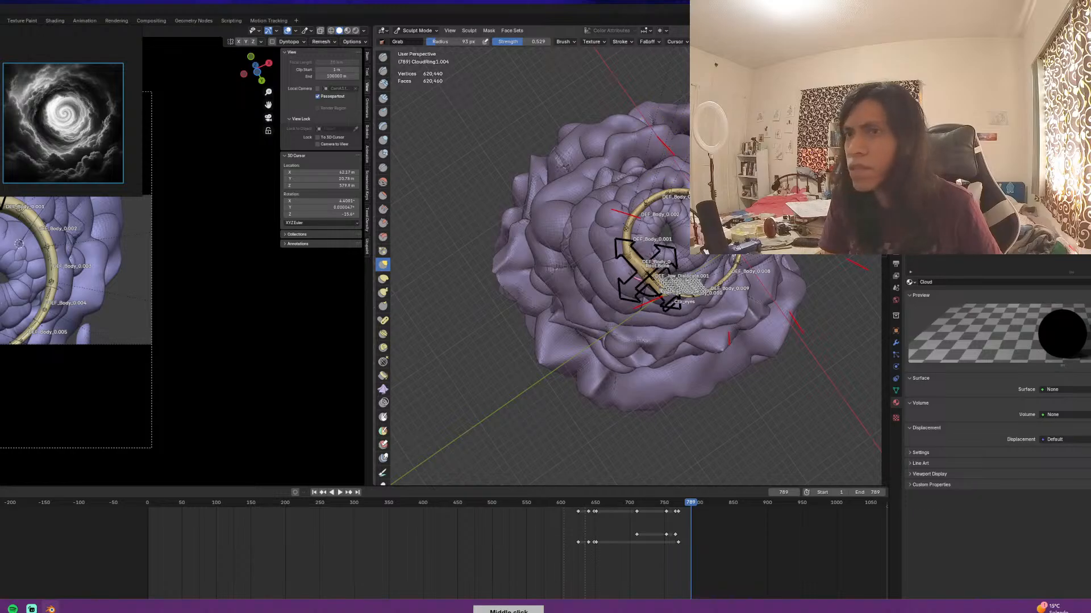
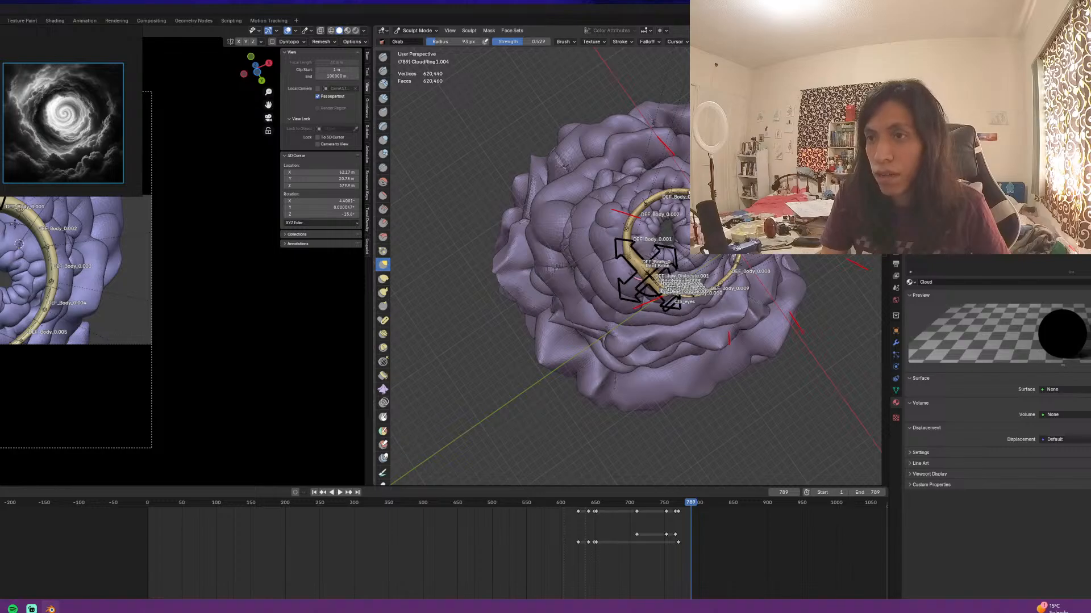
Try a voxel remesh of the storm mesh with a coarser voxel size
key("r")
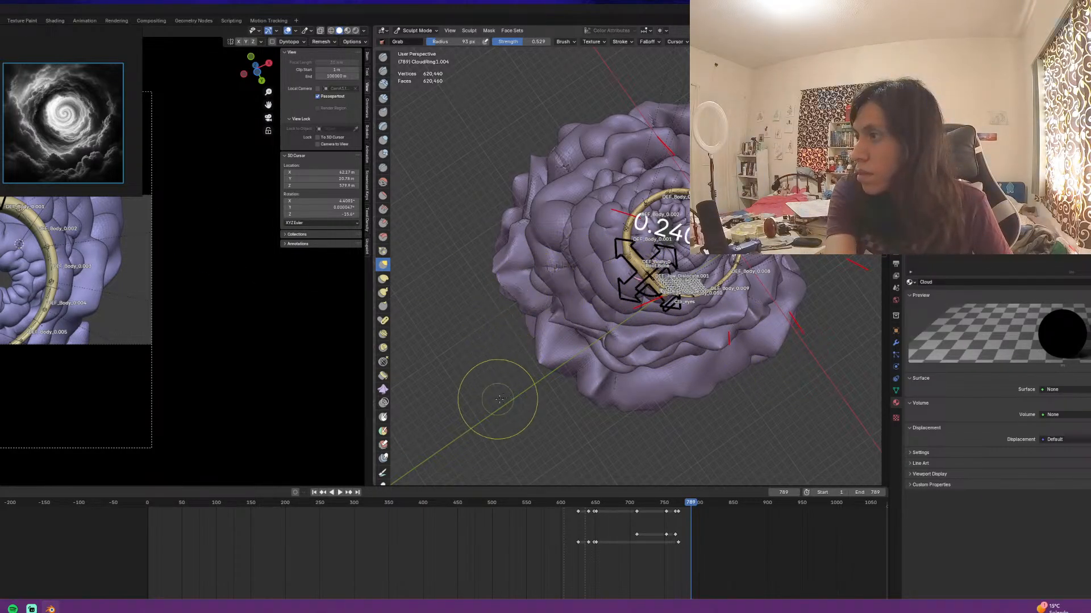
mouse_move(568, 295)
middle_mouse_down()
mouse_move(603, 205)
mouse_move(615, 227)
middle_mouse_up()
scroll(616, 270, "down", 5)
middle_click_drag(615, 270, 614, 287)
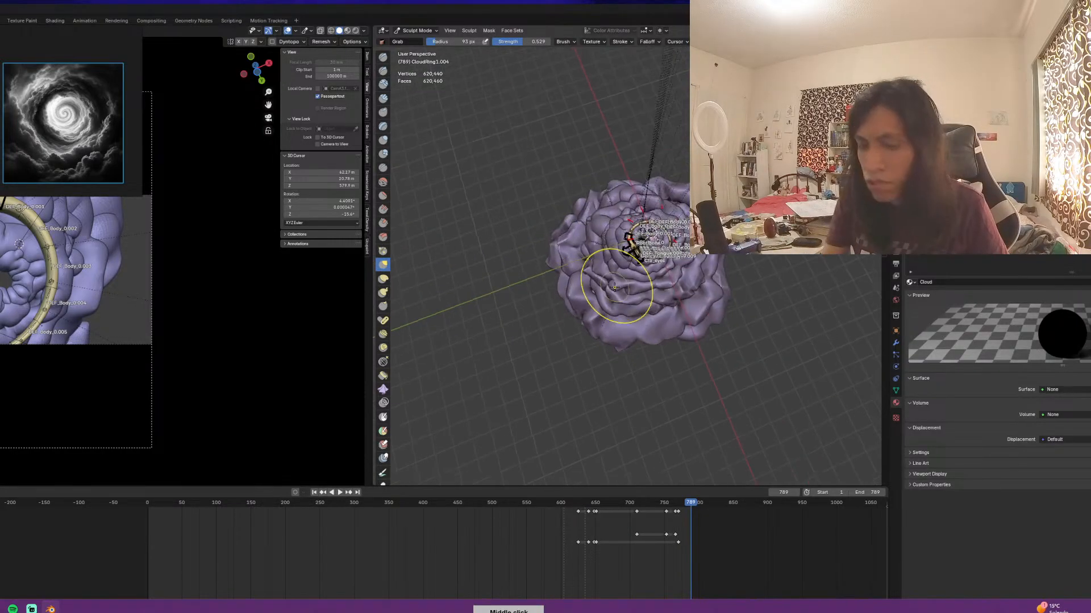
key("r")
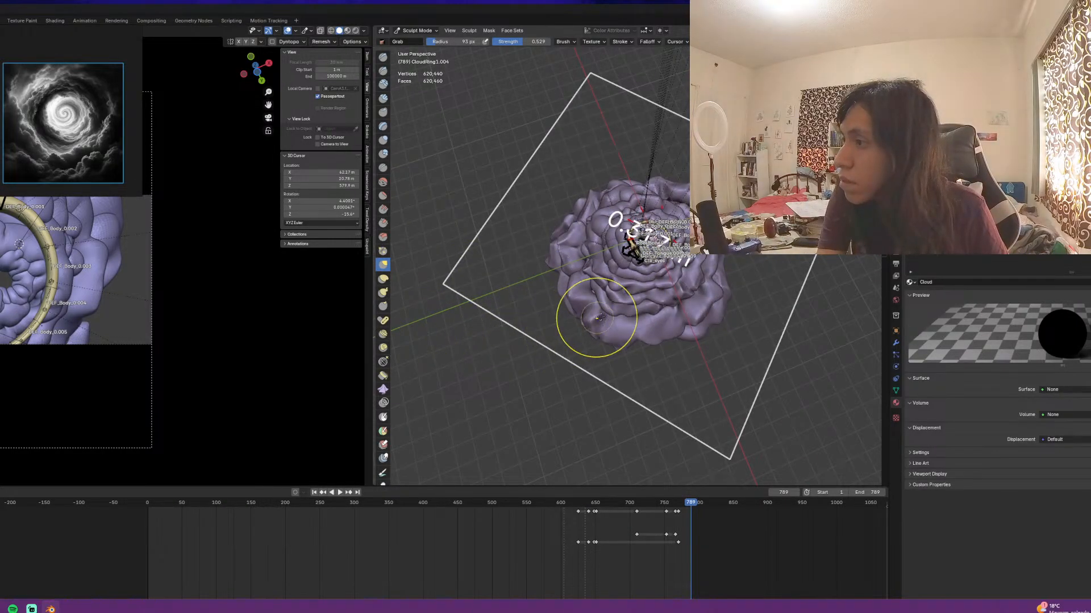
left_click(599, 317)
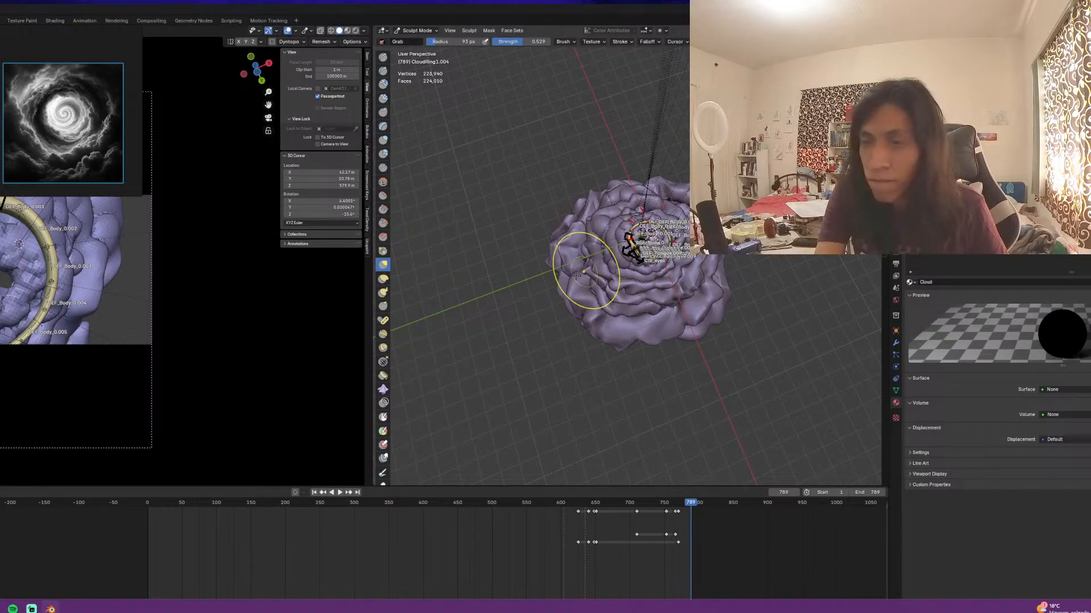
Inspect the outer cloud folds of the remeshed storm up close and undo the coarse voxel remesh
middle_click_drag(500, 312, 651, 254)
scroll(652, 253, "up", 5)
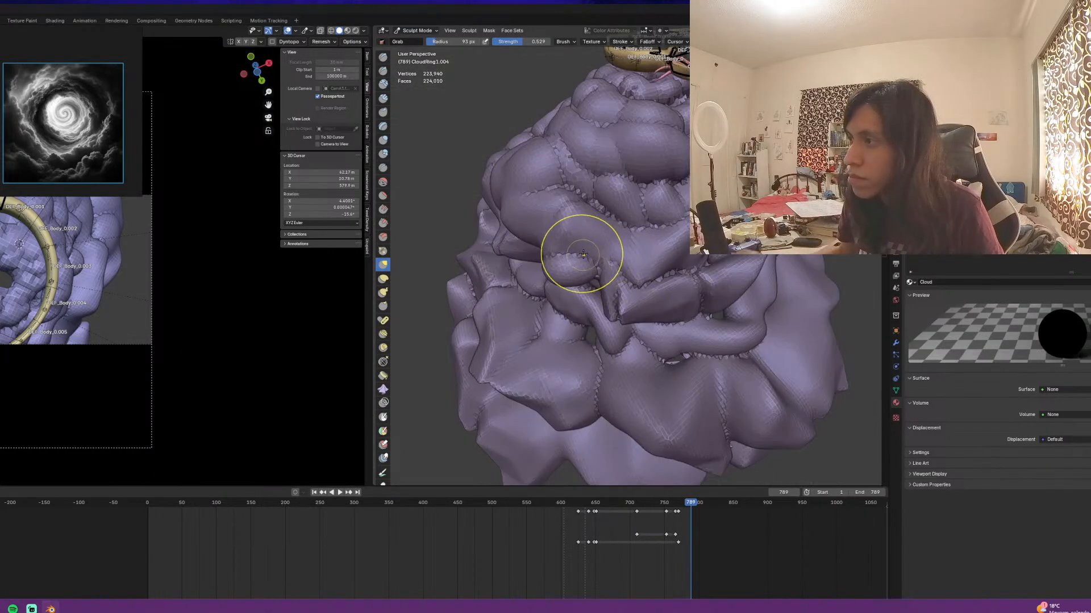
middle_click_drag(580, 250, 597, 273)
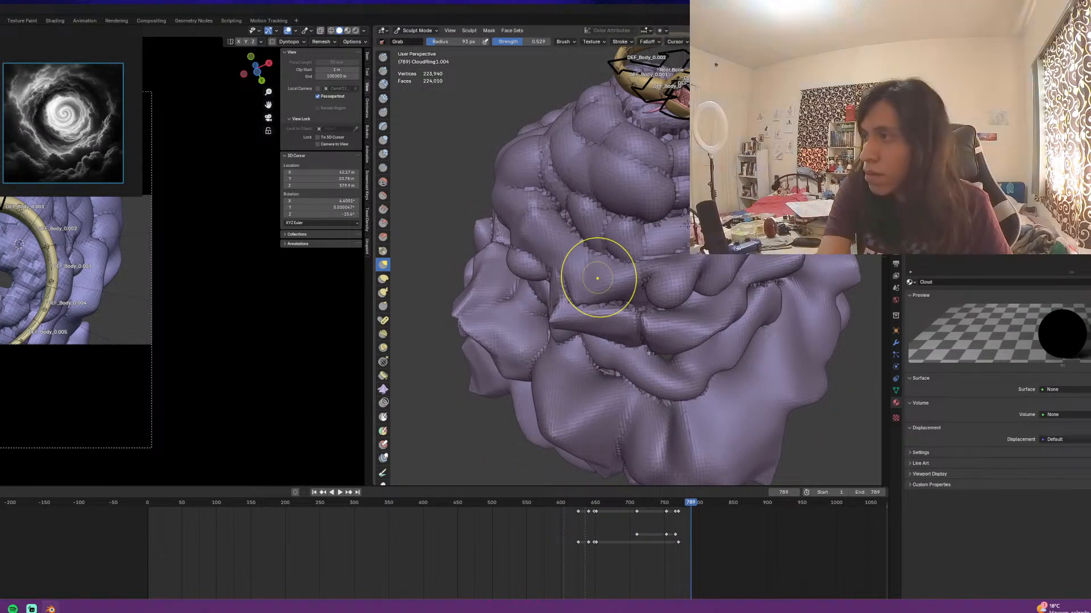
key("ctrl+z")
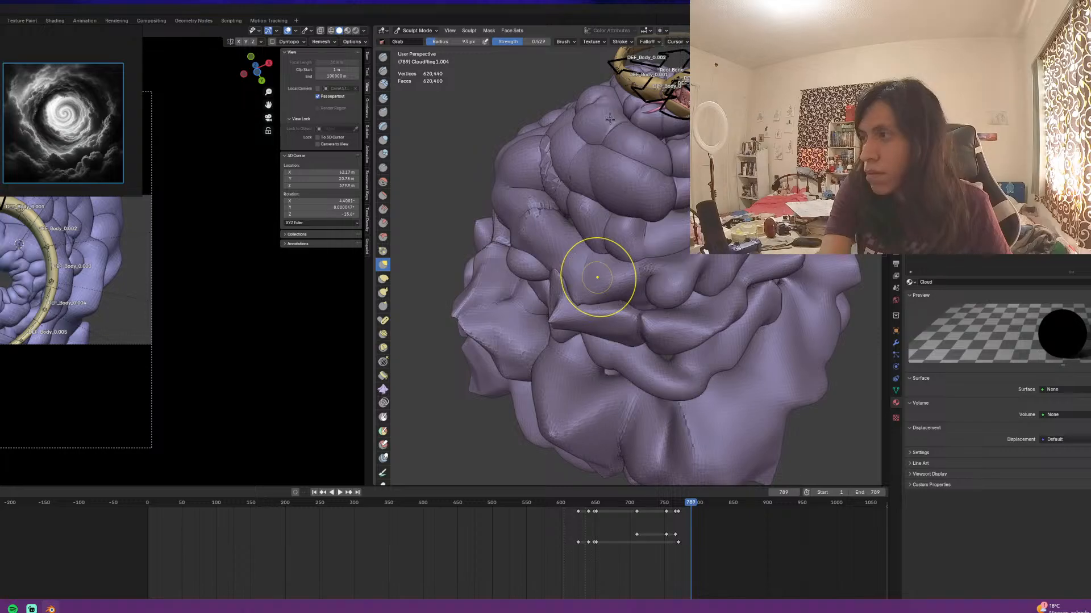
Remesh the storm with a finer voxel size and smooth the seams between its cloud rings, outside and inside the funnel
middle_click_drag(643, 149, 584, 244)
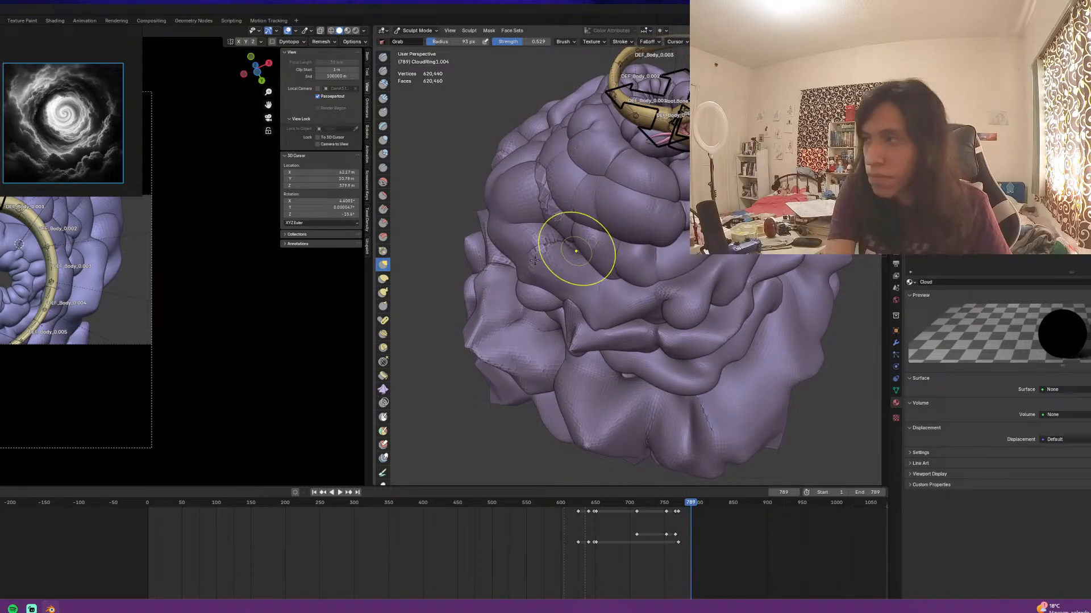
middle_click_drag(473, 258, 572, 231)
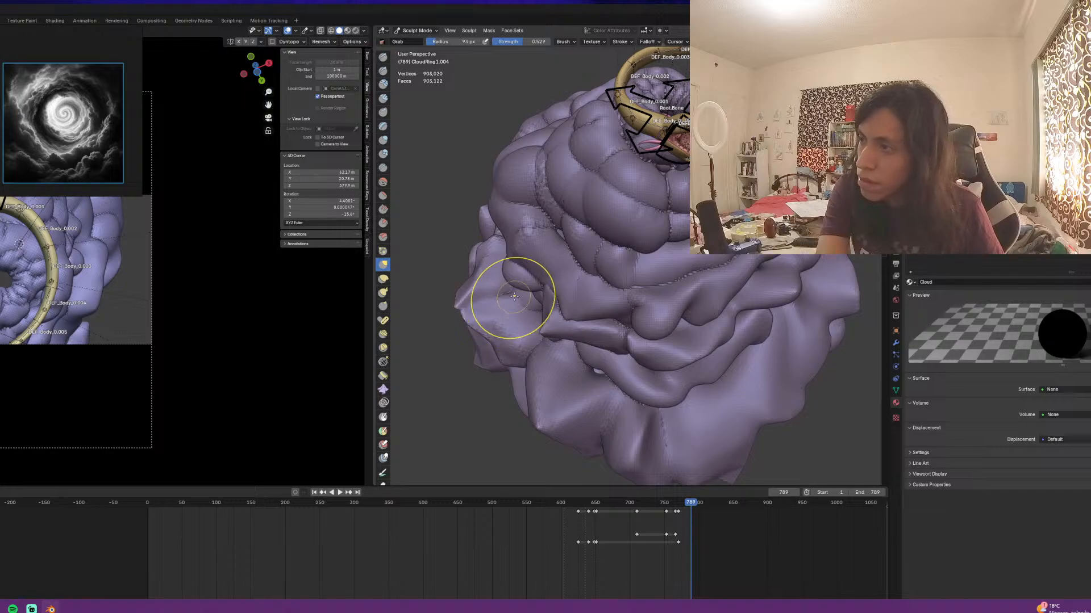
mouse_move(505, 301)
middle_mouse_down()
mouse_move(602, 250)
mouse_move(566, 262)
middle_mouse_up()
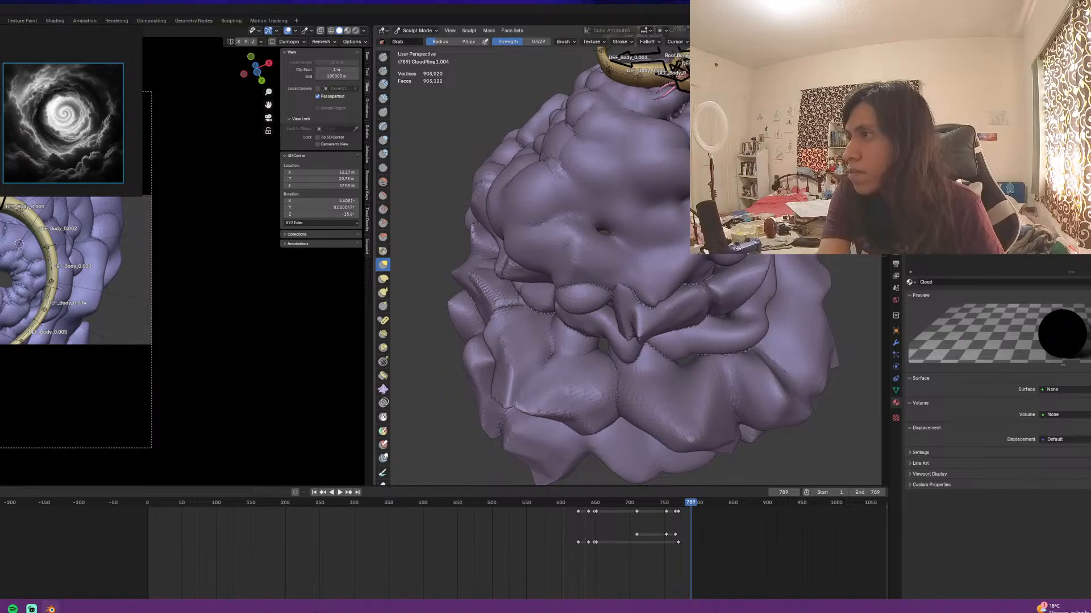
middle_click_drag(625, 170, 619, 270)
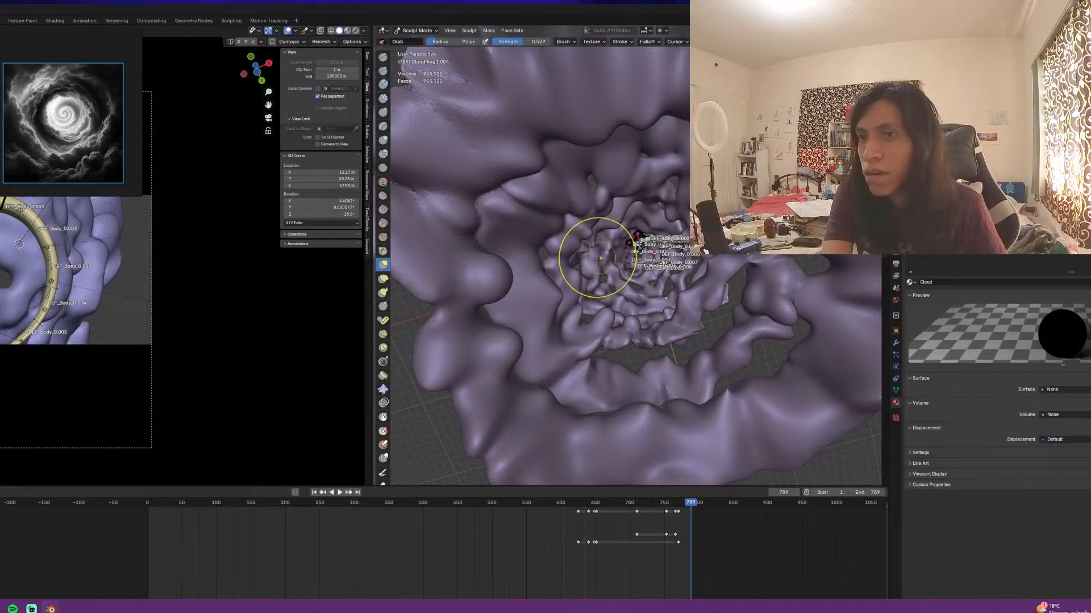
Inspect the smoothed storm funnel from inside and underneath, and return to Object Mode with nothing selected
mouse_move(572, 243)
middle_mouse_down()
mouse_move(632, 236)
mouse_move(527, 193)
mouse_move(475, 219)
mouse_move(483, 233)
middle_mouse_up()
middle_click_drag(66, 191, 59, 238)
scroll(31, 252, "down", 3)
scroll(535, 292, "down", 5)
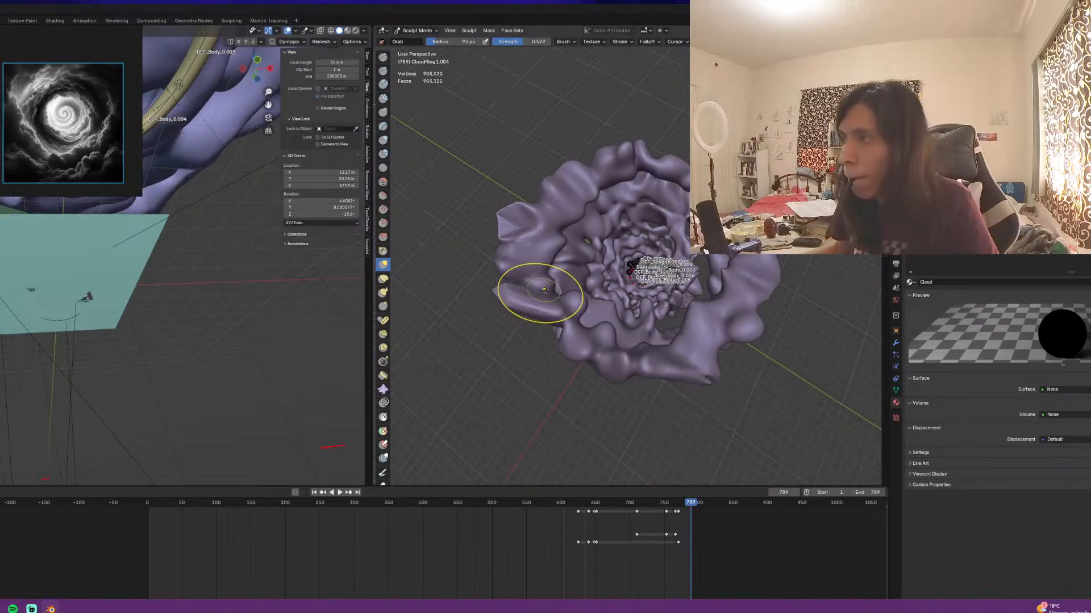
mouse_move(536, 292)
middle_mouse_down()
mouse_move(561, 158)
mouse_move(664, 255)
mouse_move(672, 173)
middle_mouse_up()
mouse_move(647, 294)
middle_mouse_down()
mouse_move(656, 315)
mouse_move(631, 286)
mouse_move(626, 253)
mouse_move(642, 335)
mouse_move(628, 255)
mouse_move(638, 147)
mouse_move(580, 318)
mouse_move(560, 244)
middle_mouse_up()
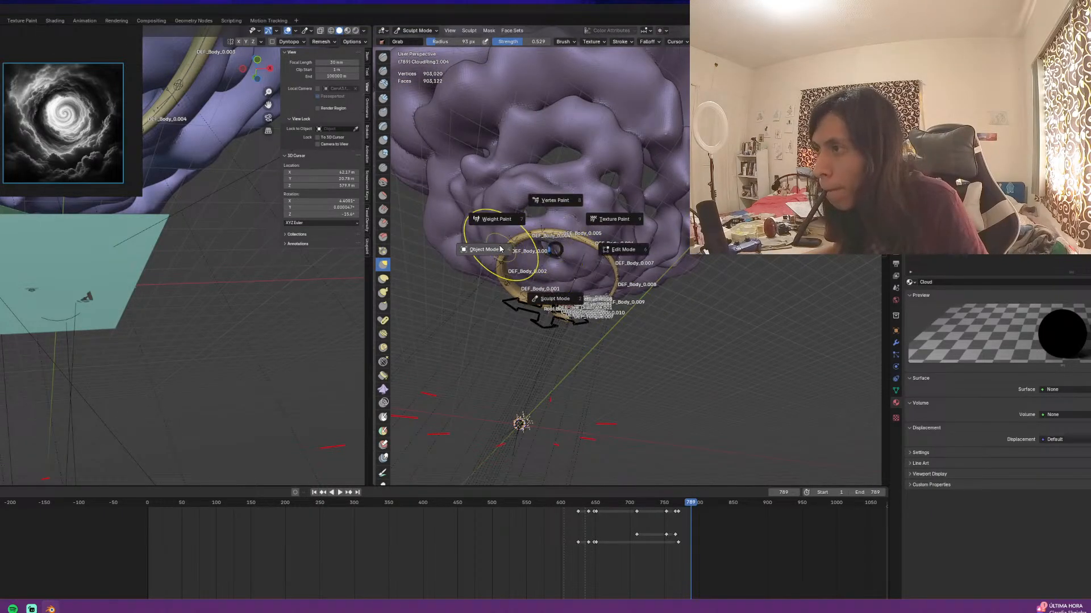
key("ctrl+Tab")
key("shift+a")
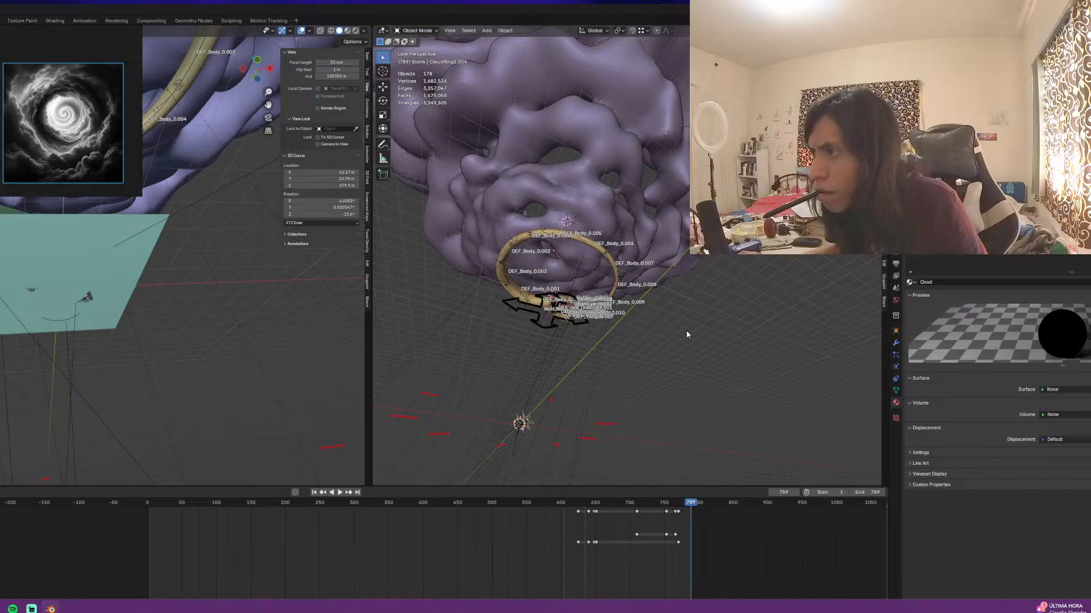
mouse_move(686, 334)
middle_mouse_down()
mouse_move(652, 357)
mouse_move(683, 246)
middle_mouse_up()
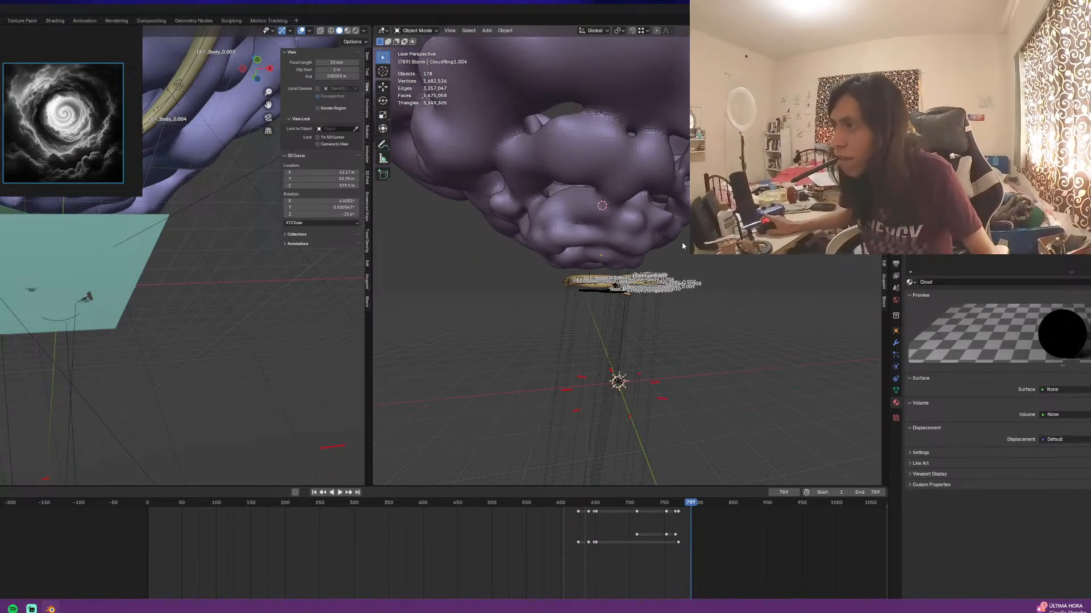
View the room through the scene camera at frame 567 with the whole camera frame in the viewport
key("space")
left_click(569, 501)
left_click(539, 502)
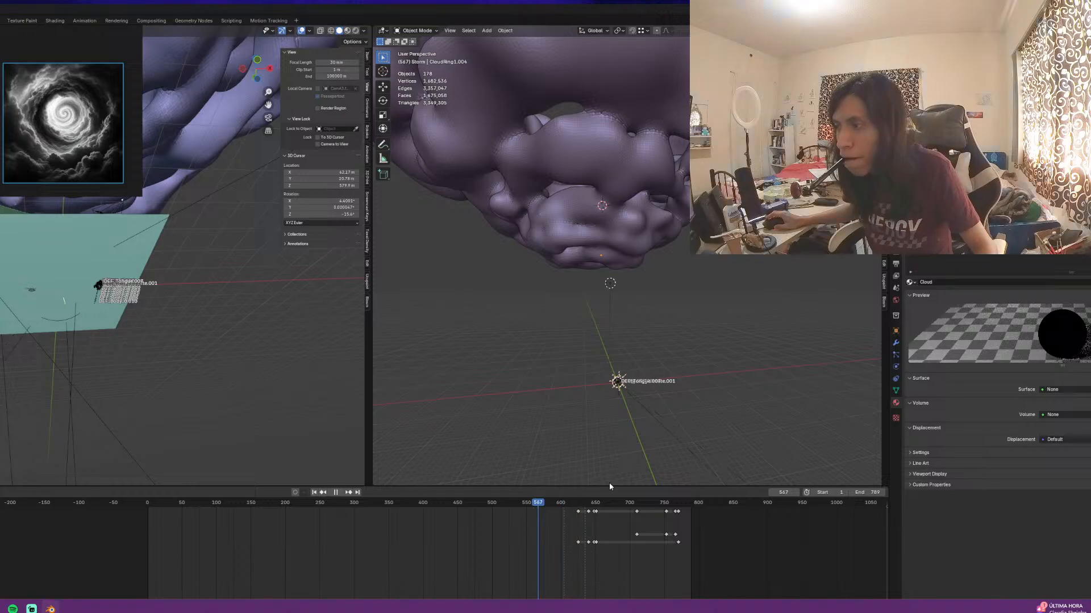
middle_click_drag(200, 318, 177, 333)
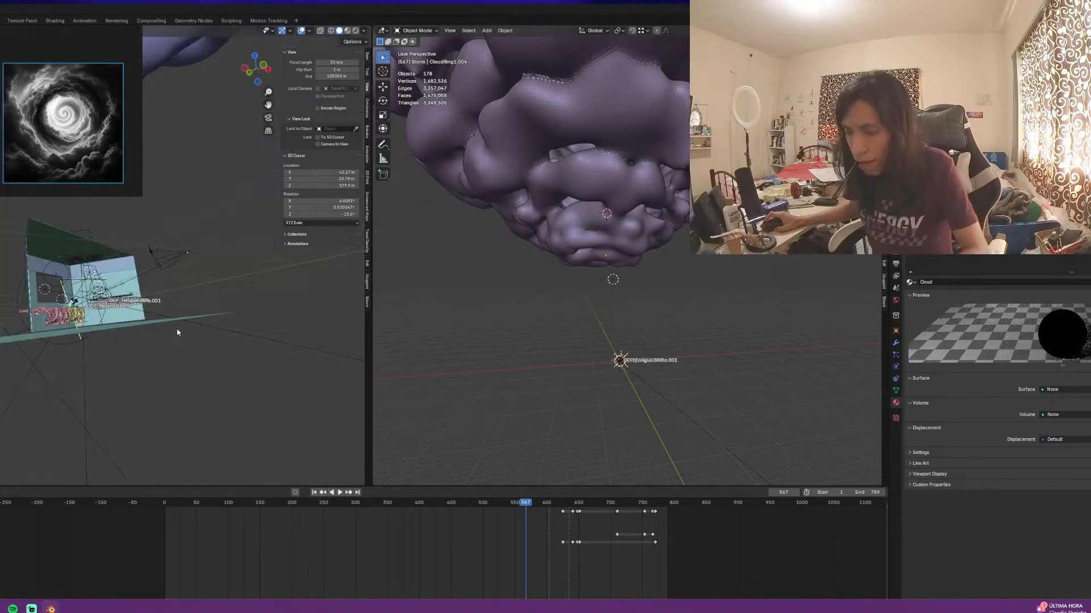
key("KP_0")
right_click_drag(18, 164, 0, 107)
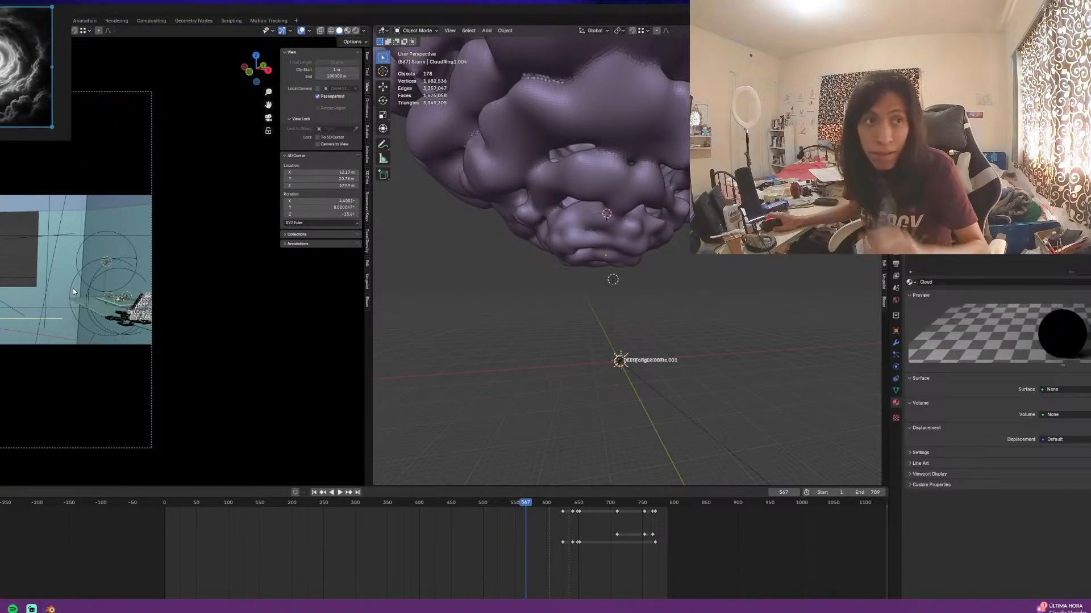
middle_click_drag(73, 288, 138, 285)
key("KP_0")
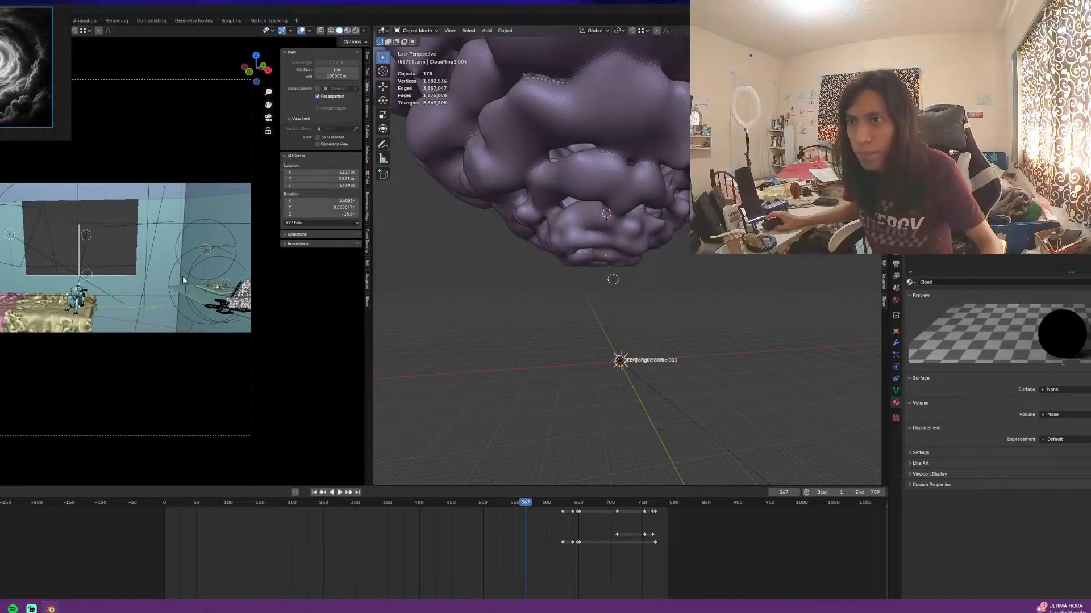
middle_click_drag(208, 343, 297, 405, "shift")
key("n")
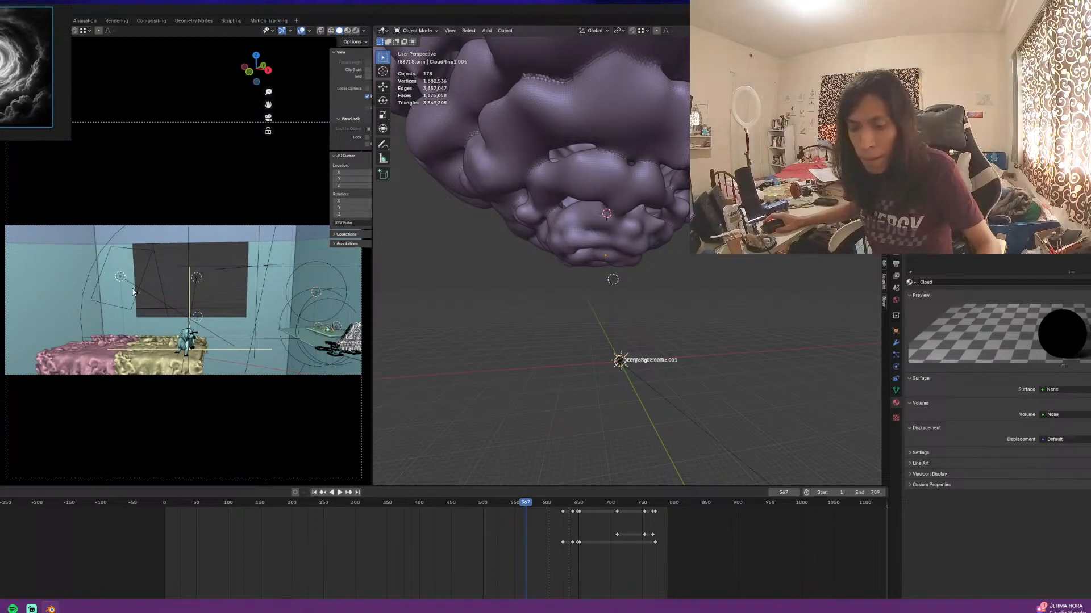
Review the camera shot between frames 625 and 692 to examine when the storm shows through the ceiling hole
left_click(562, 505)
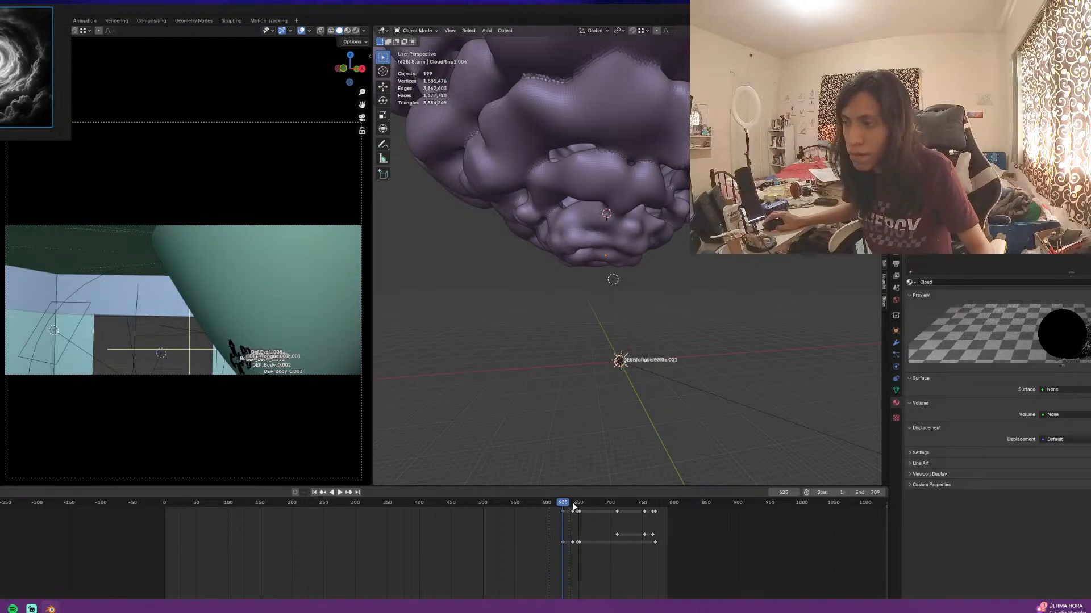
left_click(573, 505)
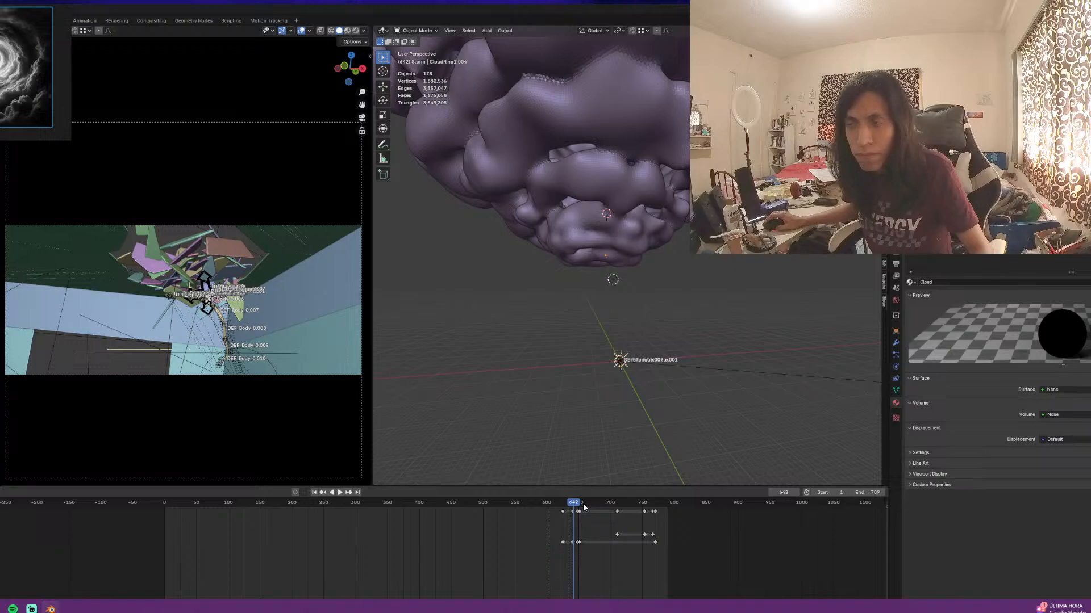
key("space")
key("space")
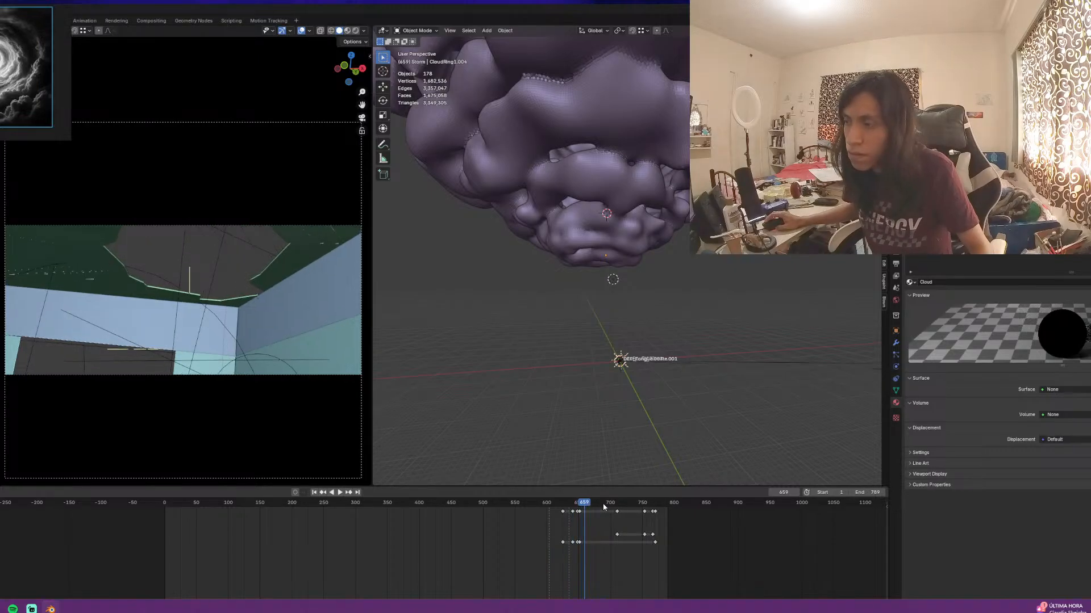
key("space")
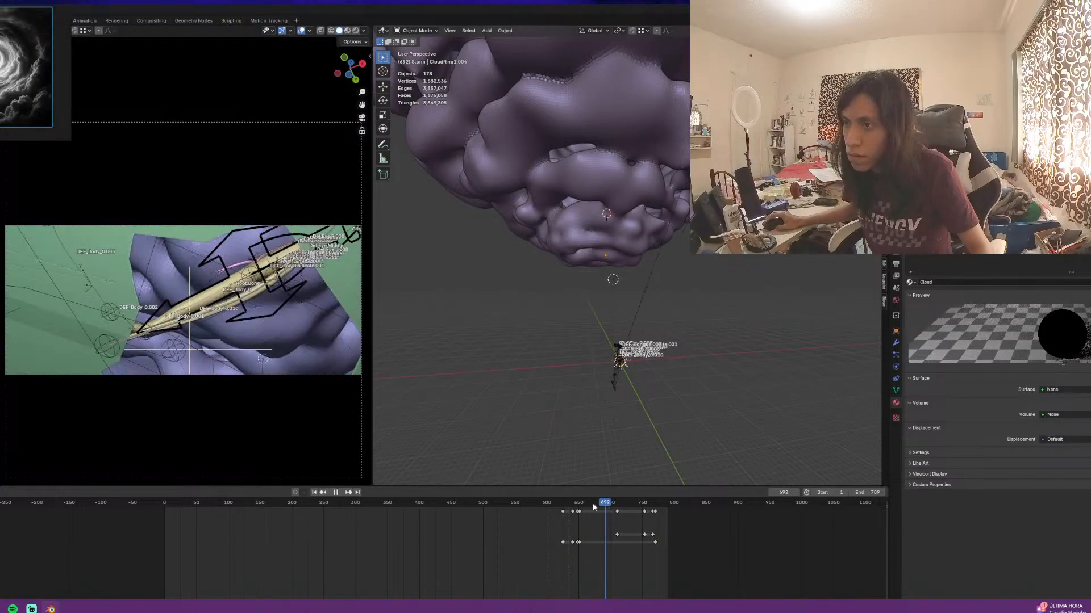
left_click(592, 507)
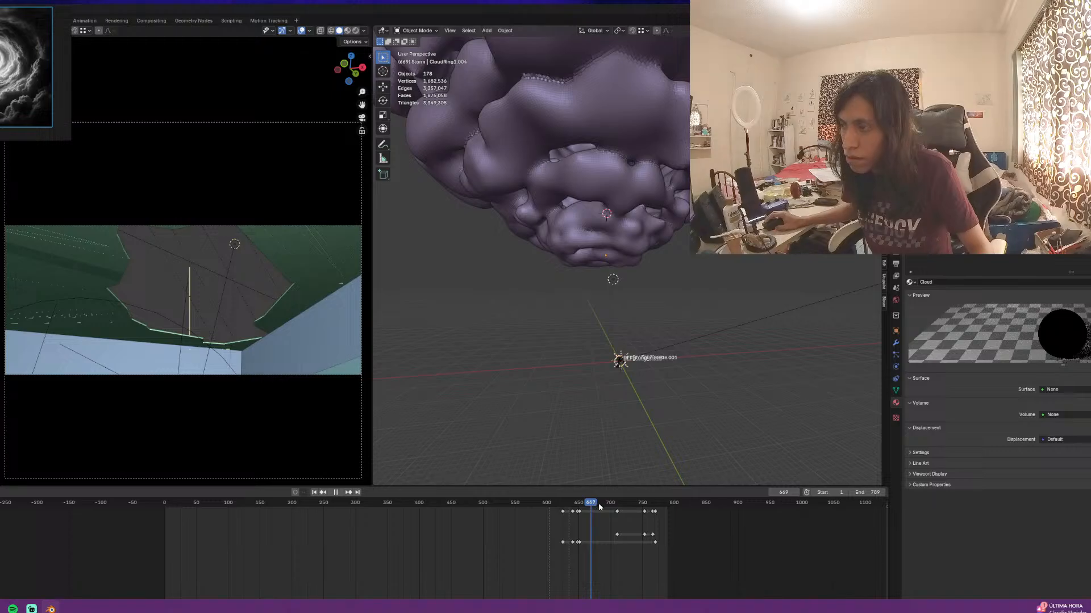
key("space")
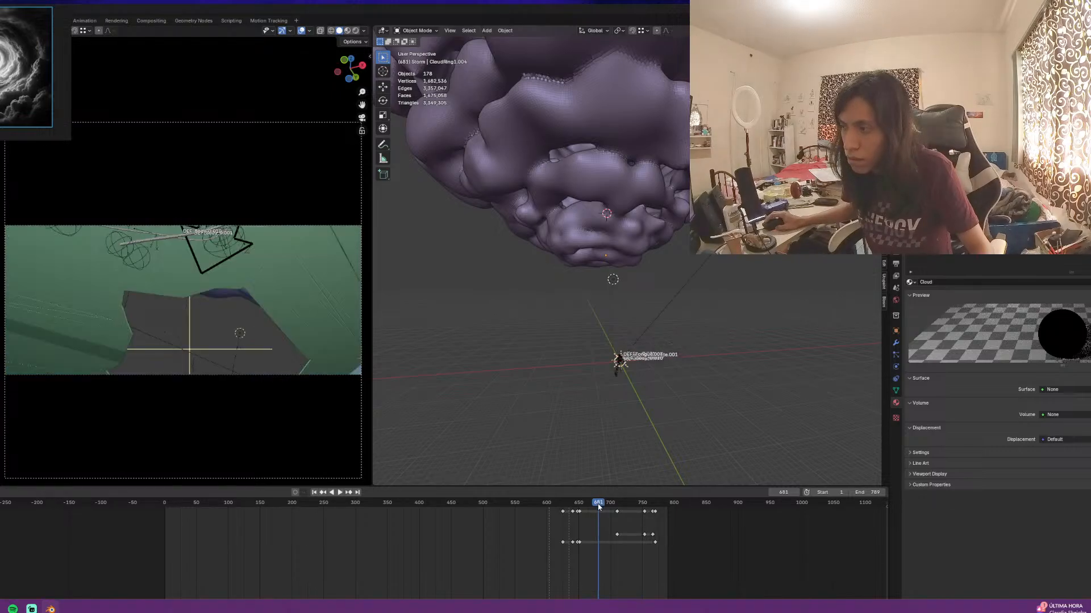
key("Left")
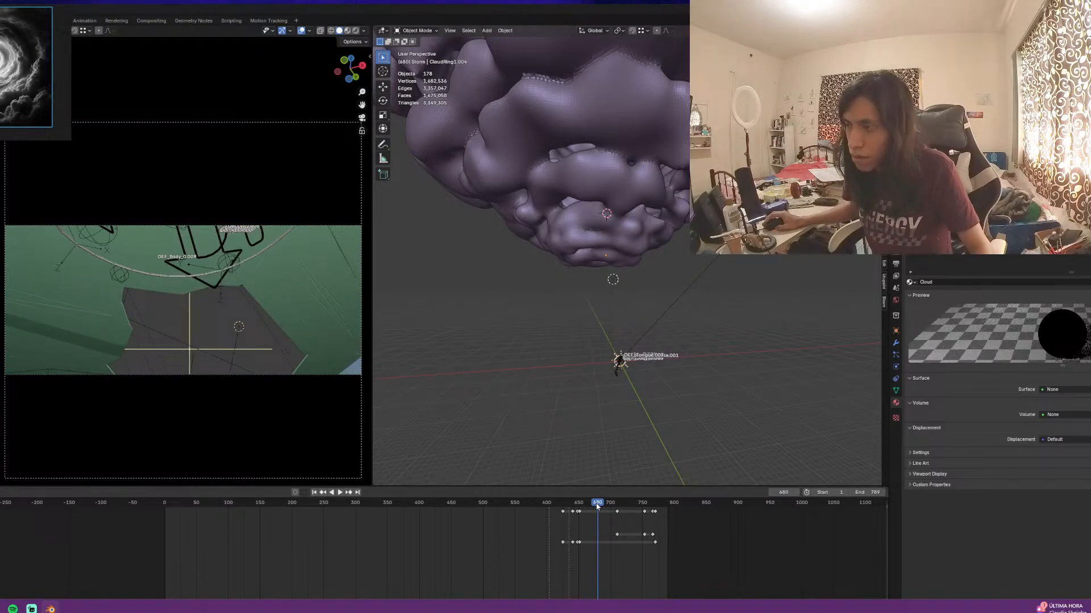
At frame 677, apply the storm mesh's scale, shrink the storm to a small fraction of its size, and keyframe it
left_click_drag(597, 506, 596, 506)
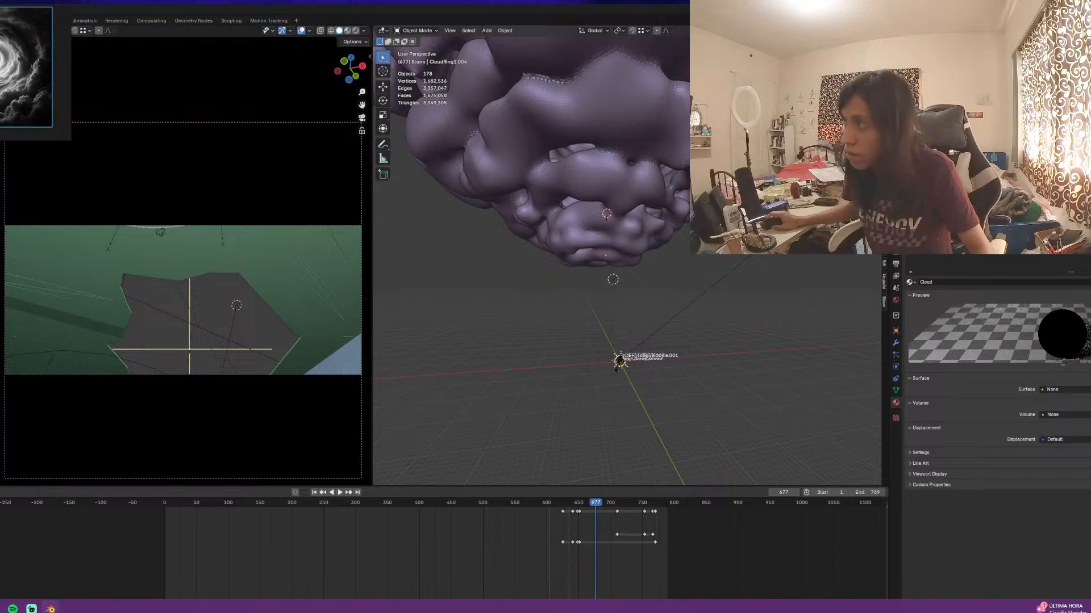
left_click(629, 199)
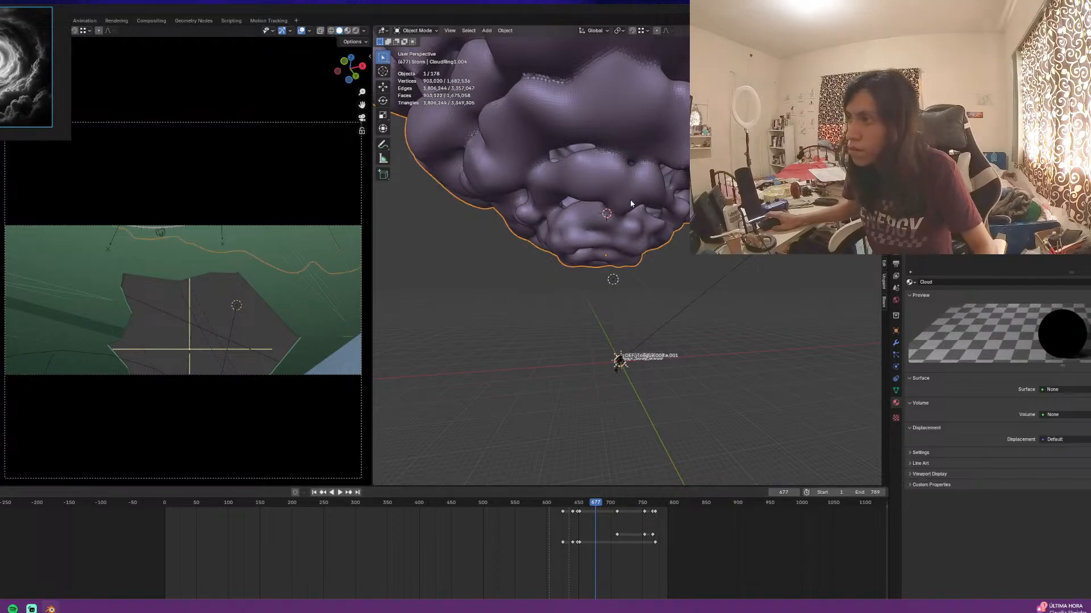
key("ctrl+a")
left_click(629, 199)
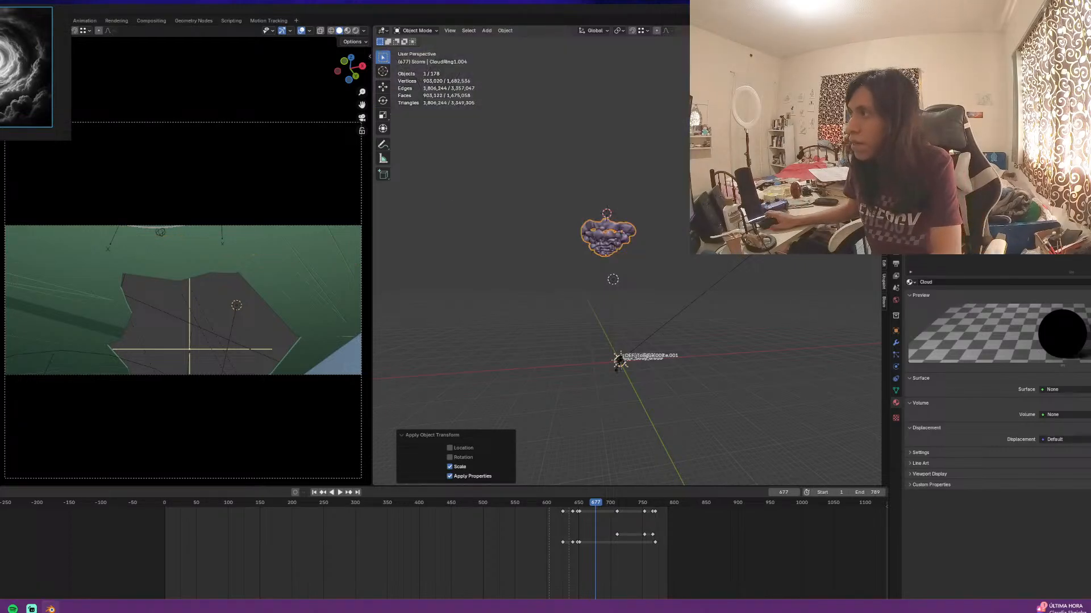
key("i")
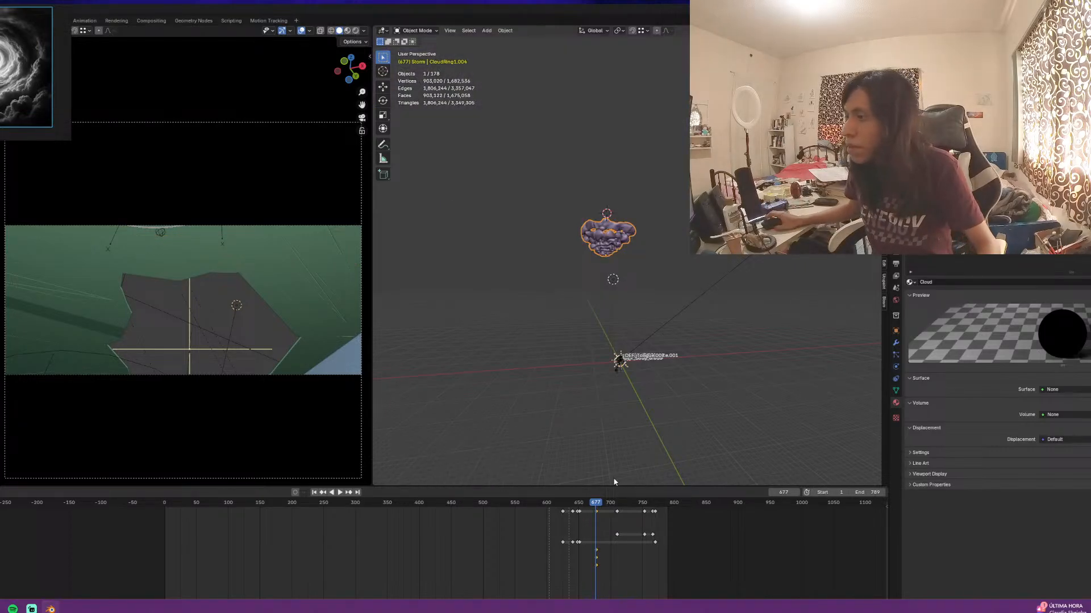
Restore the storm to its full size at frame 779 and keyframe it there
left_click(661, 507)
key("space")
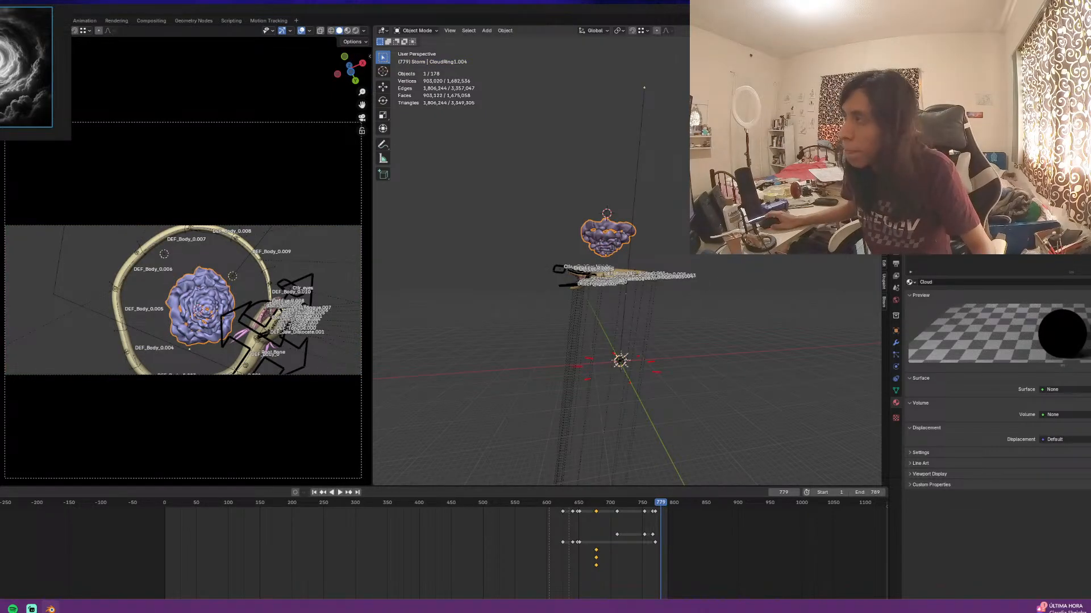
key("ctrl+z")
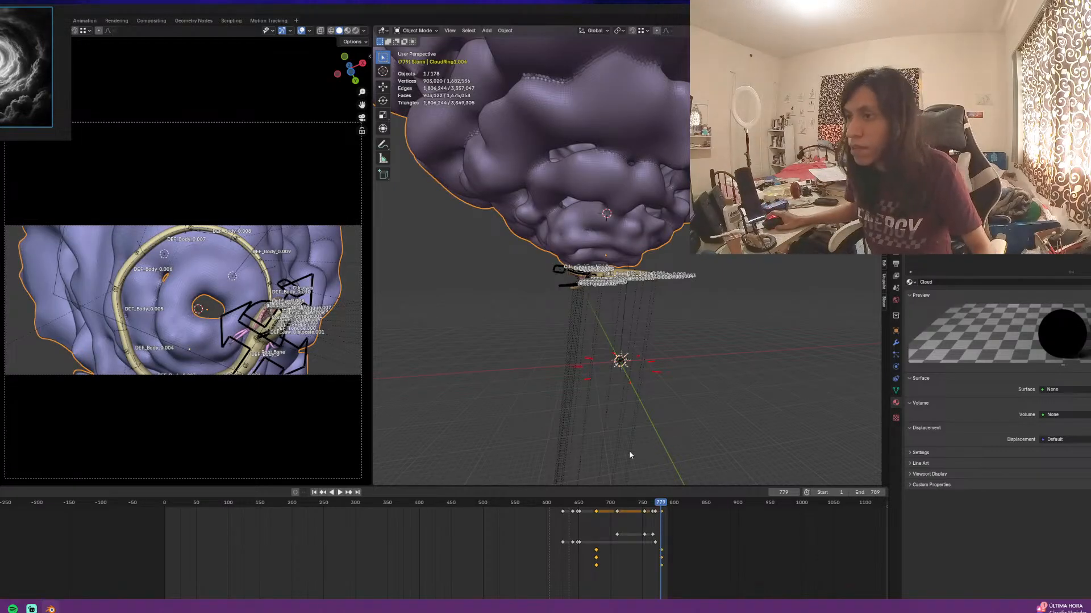
key("i")
Play back the storm's growth animation in the camera view from about frame 673 to frame 789
middle_click_drag(649, 425, 630, 320)
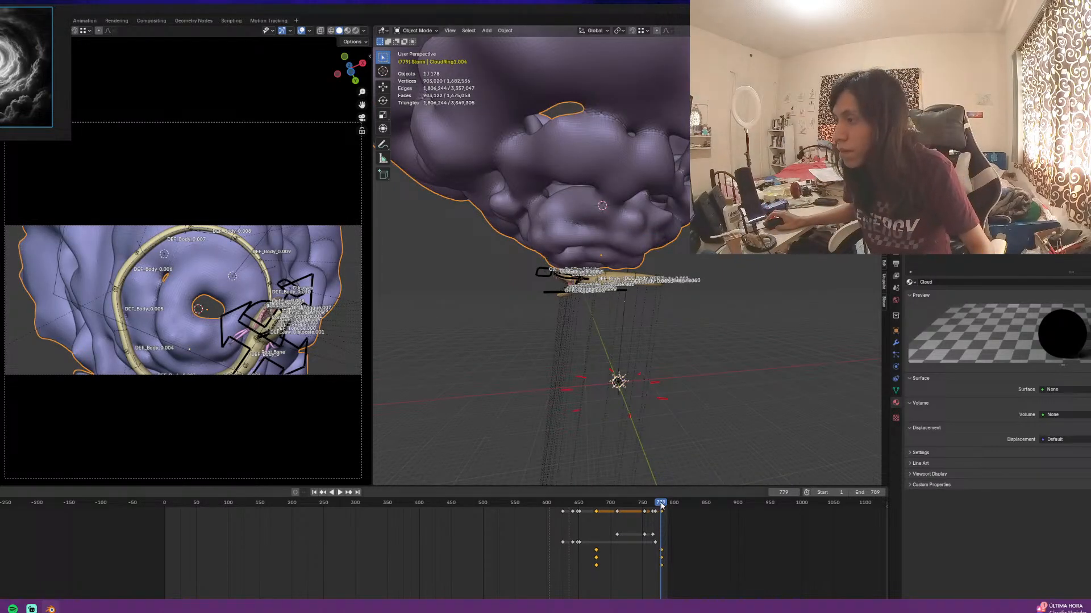
key("space")
left_click(623, 504)
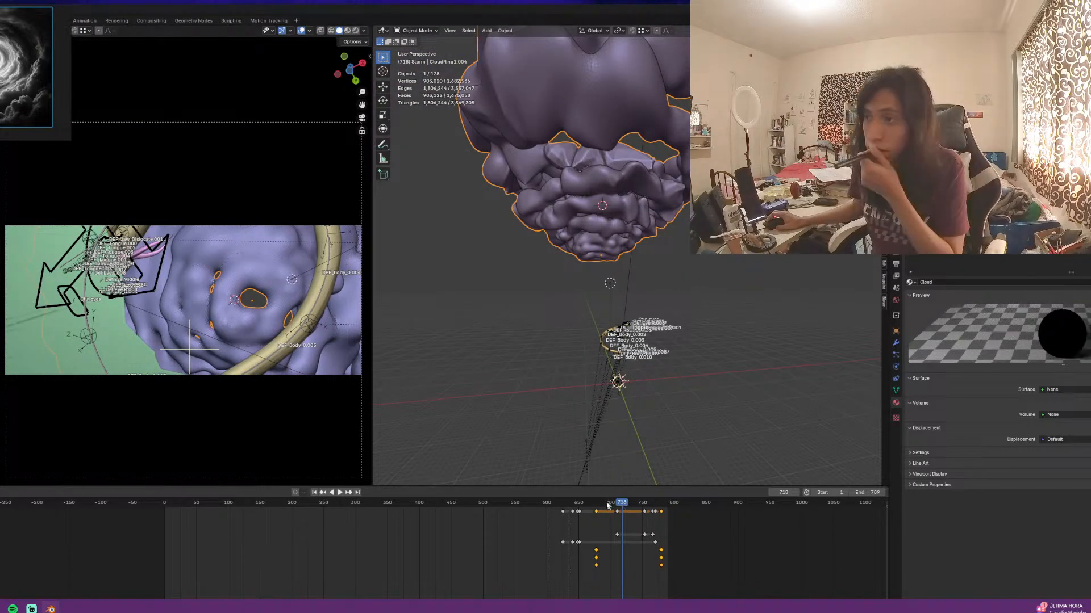
left_click(586, 506)
key("space")
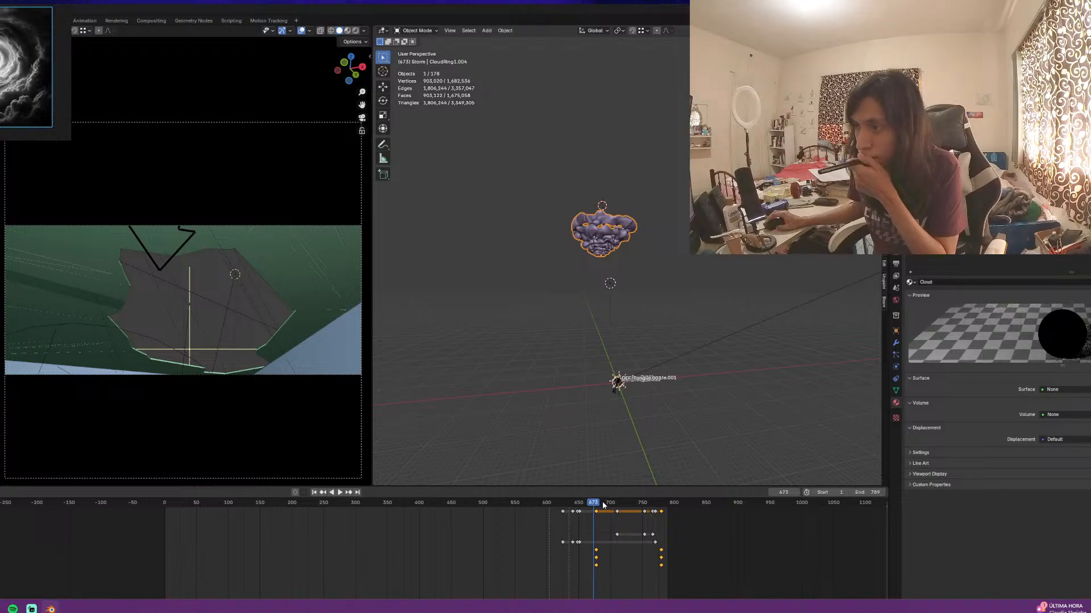
key("shift+ctrl+space")
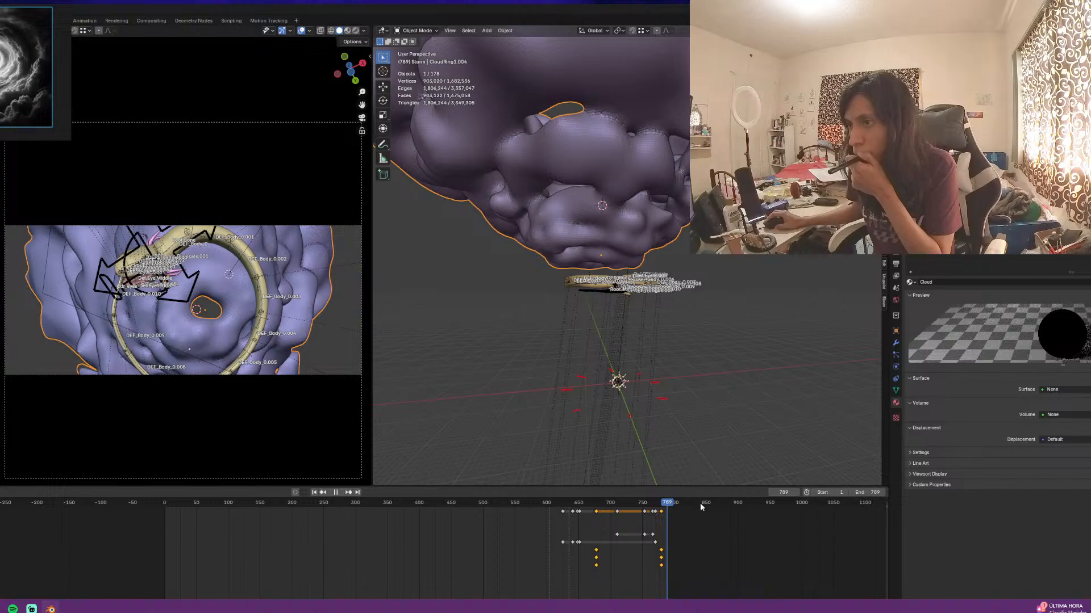
key("space")
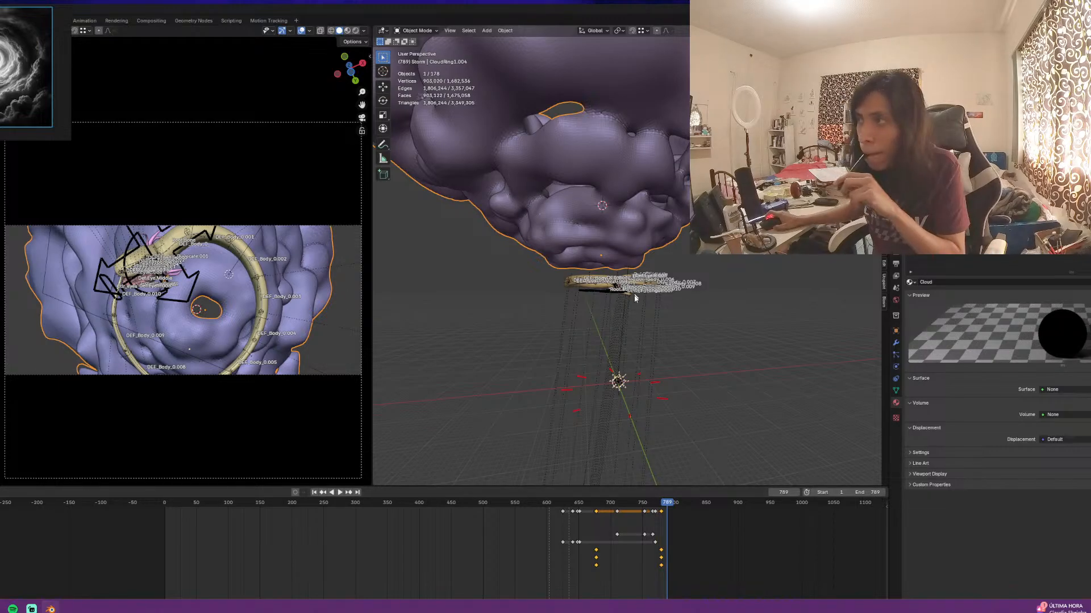
In Sculpt Mode, use the Blob brush at a 66 px radius to add rounded bulges around the funnel's bottom opening
middle_click_drag(635, 311, 635, 306)
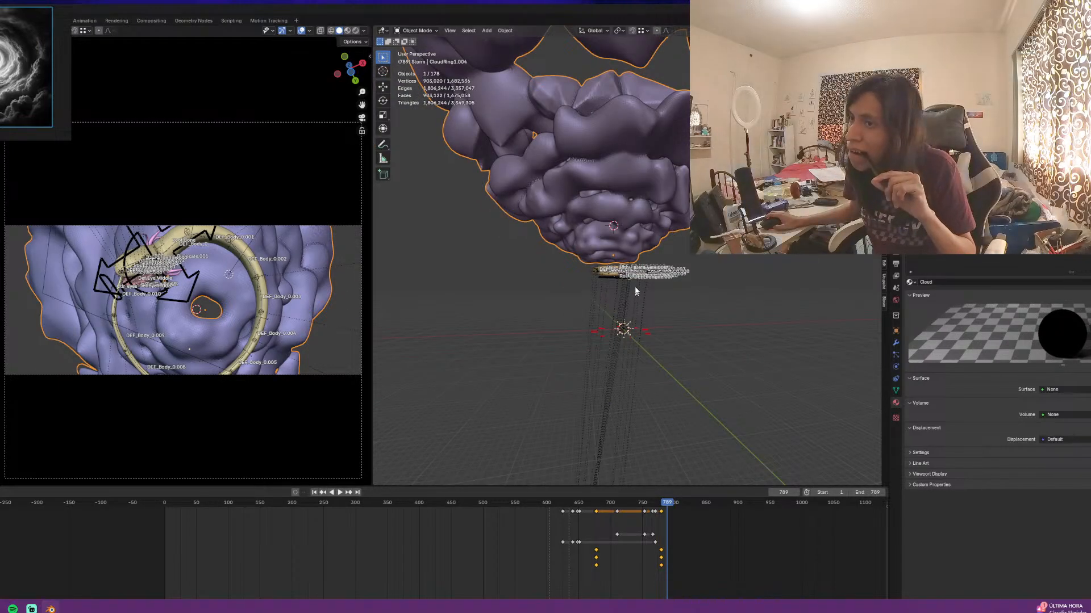
middle_click_drag(630, 255, 596, 216)
key("ctrl+Tab")
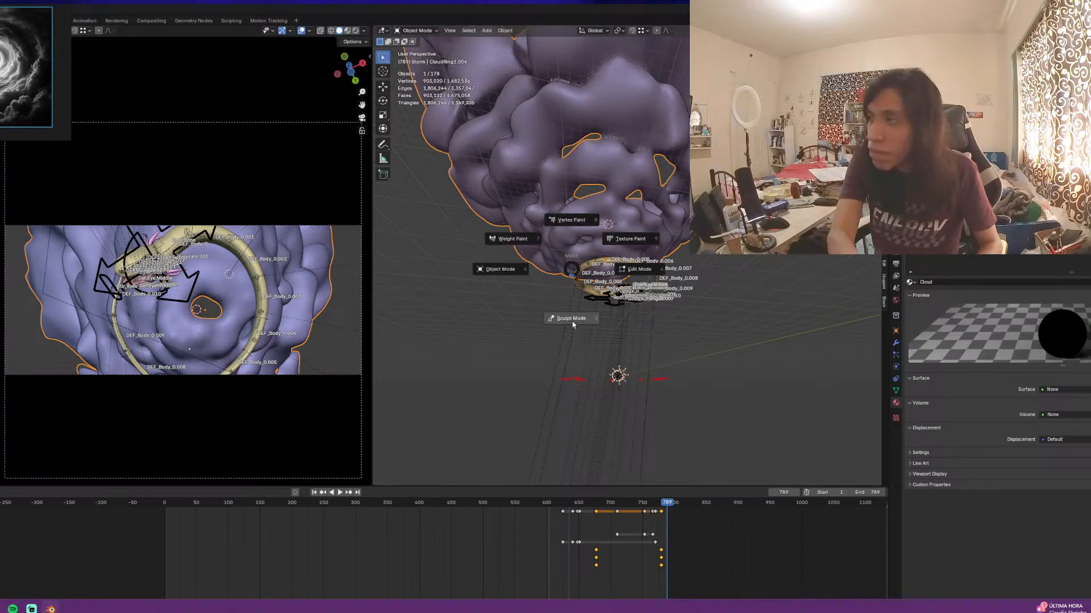
left_click(572, 319)
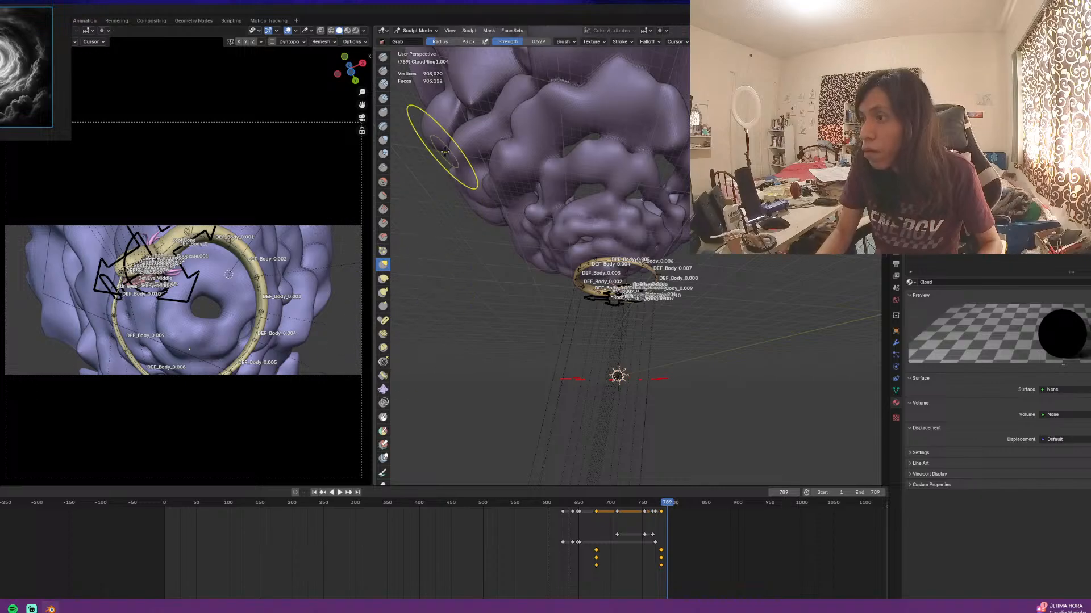
left_click(383, 154)
middle_click_drag(574, 233, 602, 247)
mouse_move(602, 247)
left_mouse_down()
mouse_move(625, 250)
mouse_move(565, 241)
mouse_move(548, 215)
mouse_move(517, 246)
mouse_move(531, 295)
mouse_move(591, 294)
left_mouse_up()
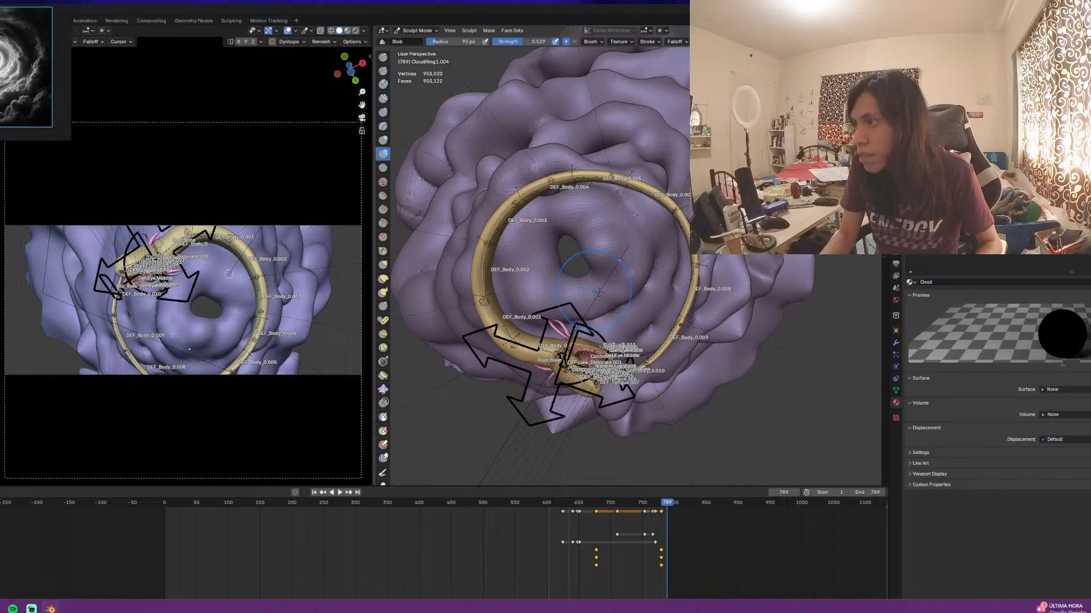
key("f")
left_click(583, 305)
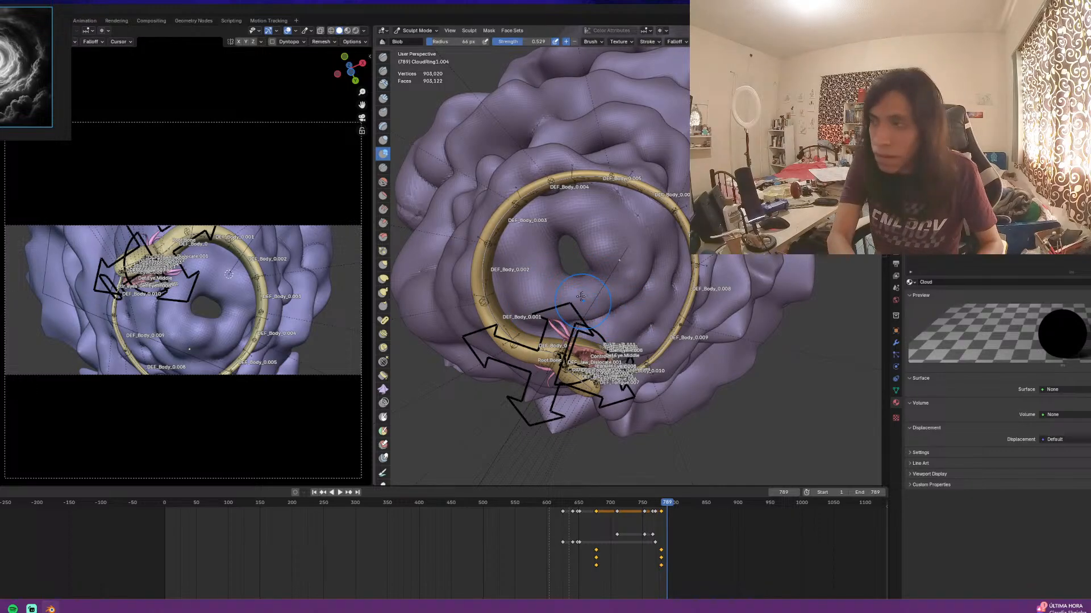
left_click_drag(581, 297, 584, 298)
left_click_drag(657, 292, 669, 273)
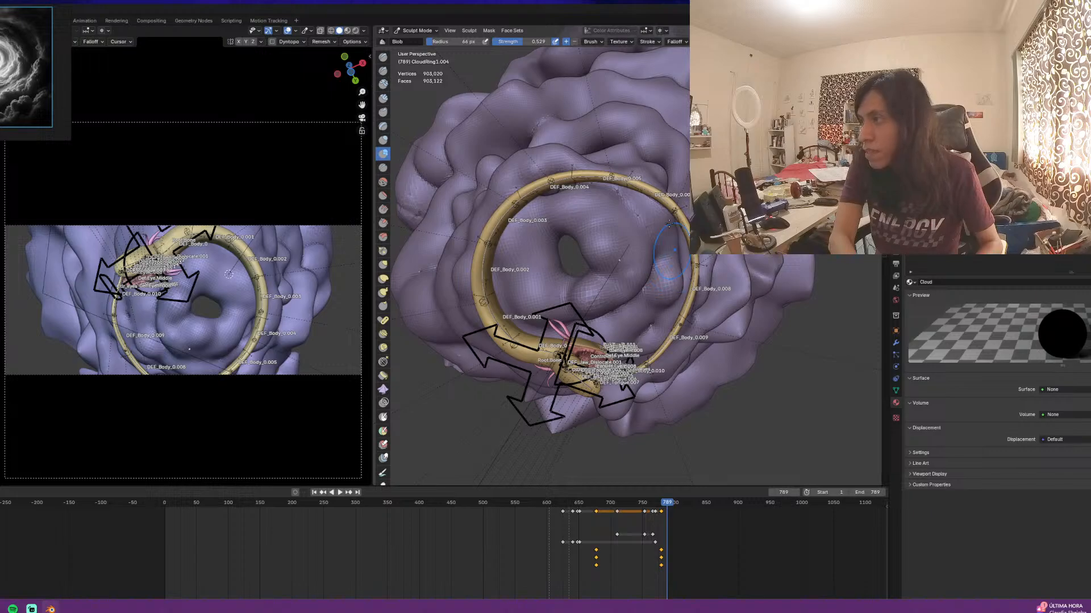
left_click_drag(669, 225, 665, 230)
mouse_move(634, 187)
left_mouse_down()
mouse_move(640, 178)
mouse_move(603, 165)
left_mouse_up()
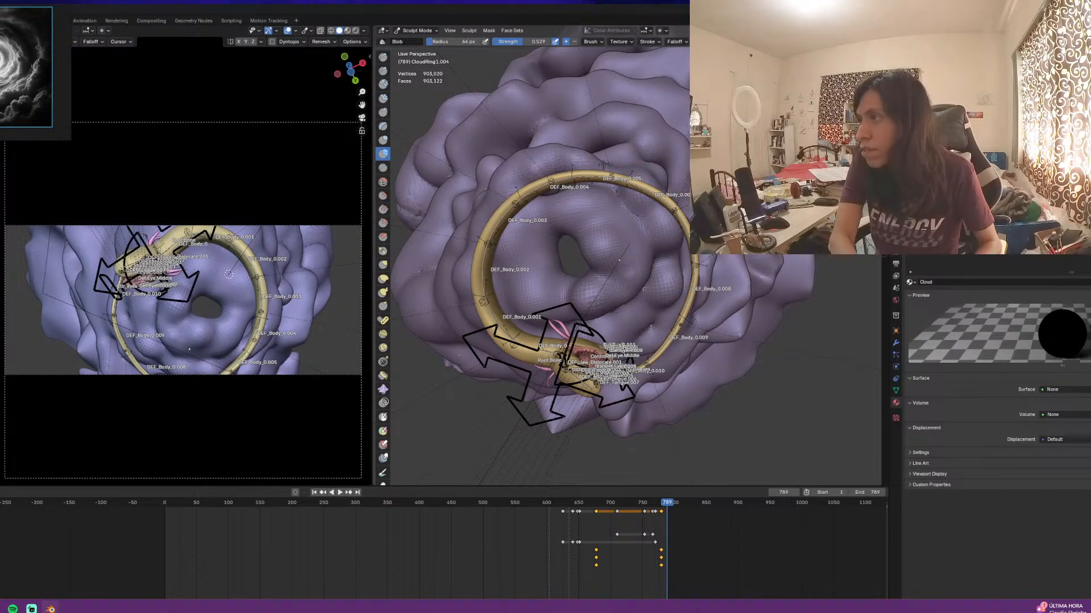
middle_click_drag(505, 179, 551, 153)
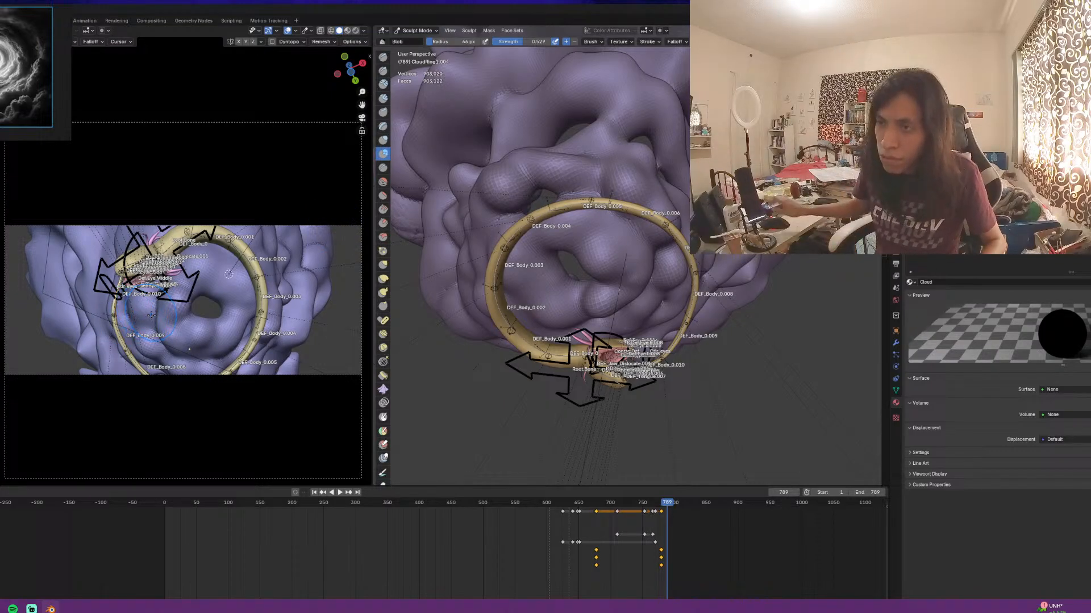
Enlarge the Blob brush to a 117 px radius and swell the cloud folds around and beside the funnel opening in the camera view
scroll(147, 314, "up", 8)
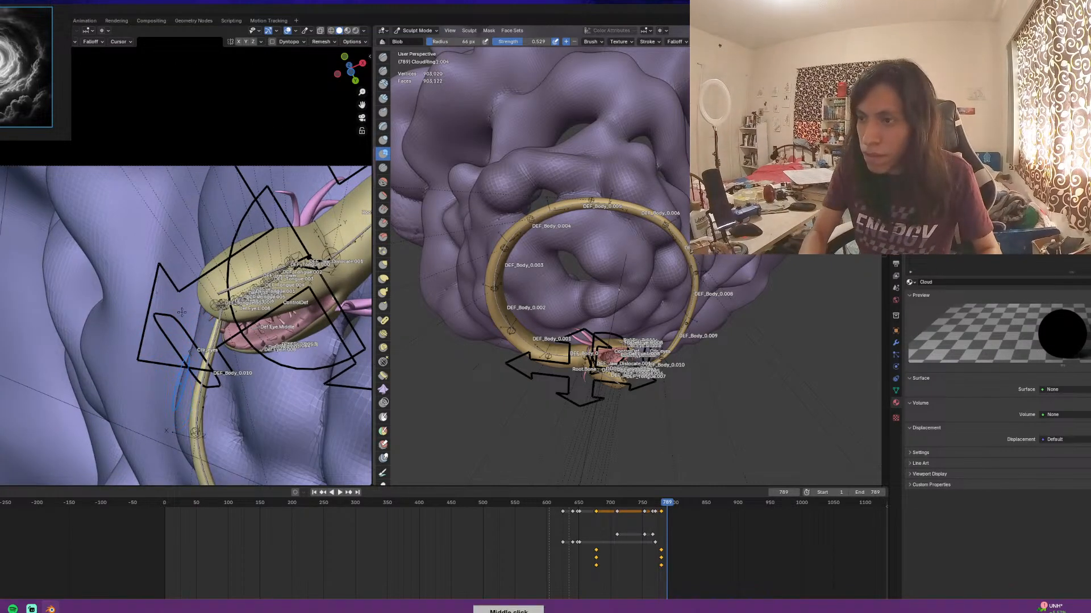
middle_click_drag(153, 334, 266, 290)
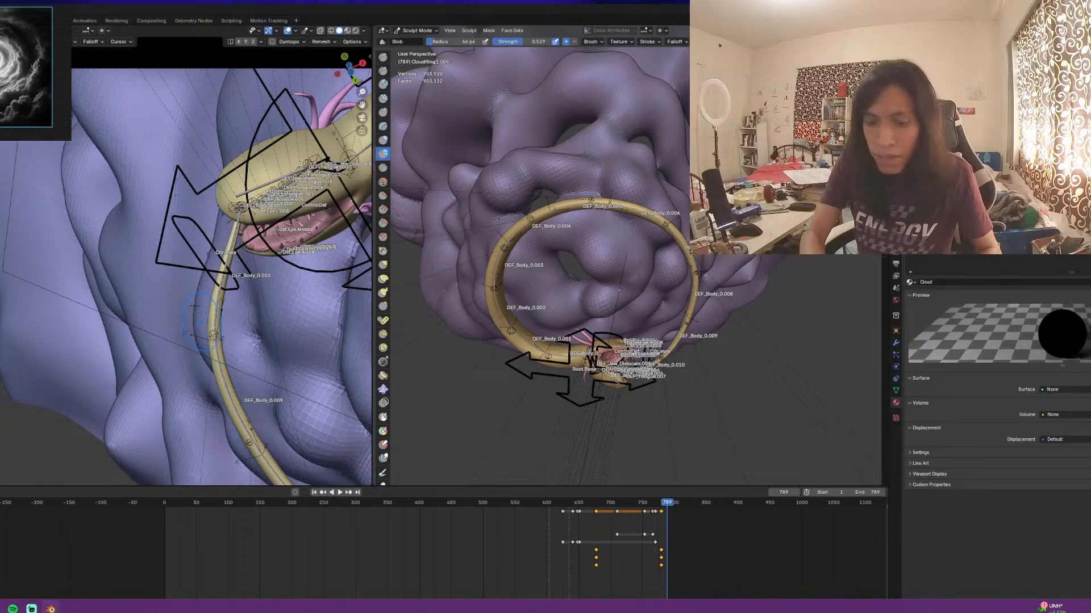
key("f")
left_click(221, 328)
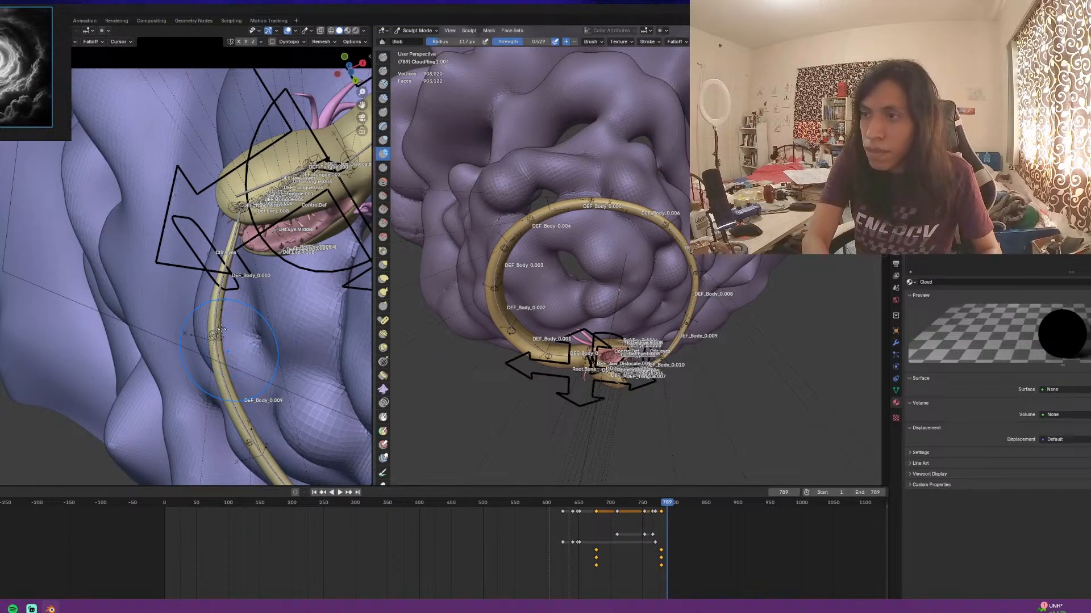
left_click_drag(228, 350, 224, 331)
scroll(113, 321, "down", 2)
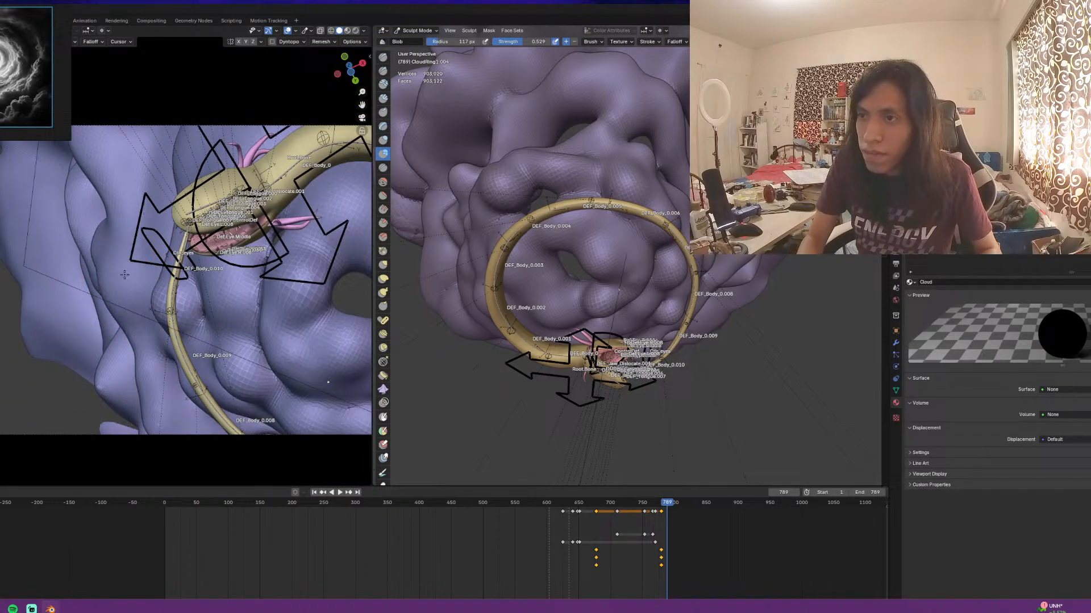
left_click_drag(125, 275, 119, 171)
scroll(54, 275, "down", 3)
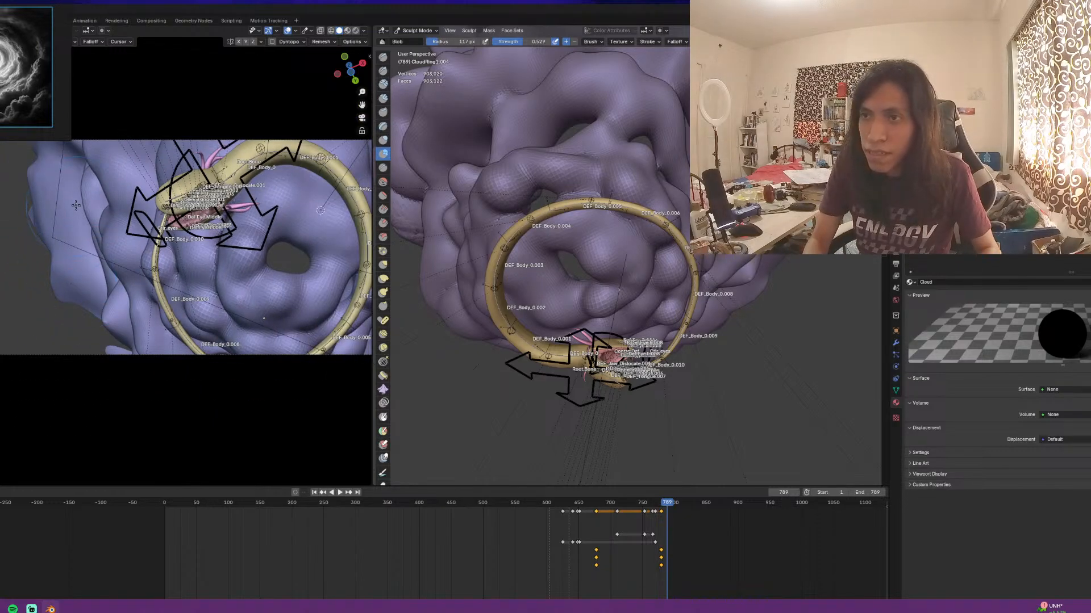
left_click_drag(76, 205, 64, 216)
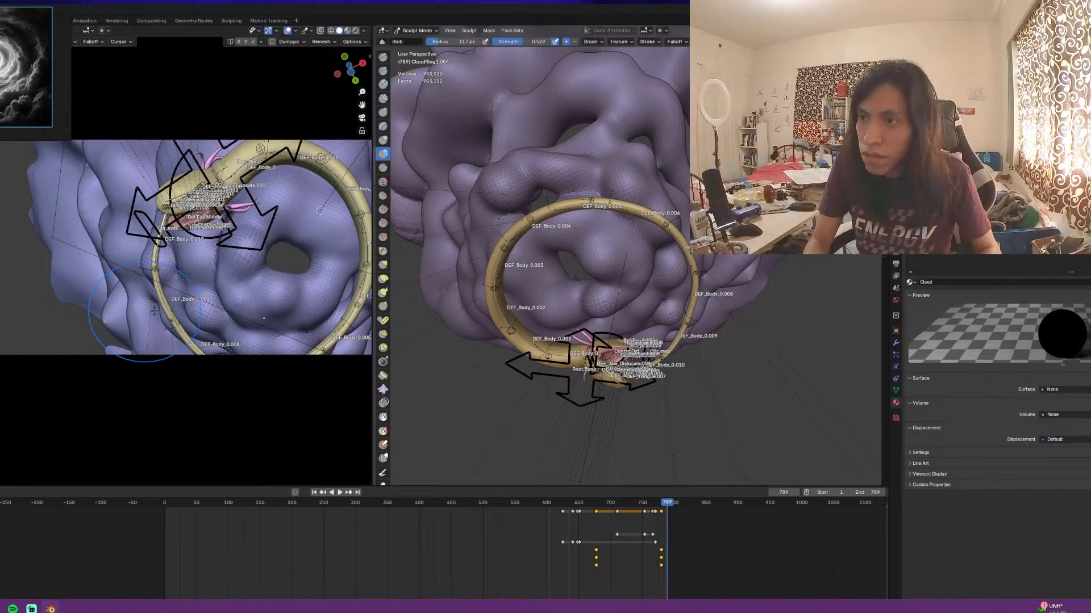
Build up broader, rounder bulges along the storm's wide outer rim with the Blob brush
mouse_move(475, 321)
middle_mouse_down()
mouse_move(561, 246)
mouse_move(608, 284)
mouse_move(622, 414)
mouse_move(637, 365)
middle_mouse_up()
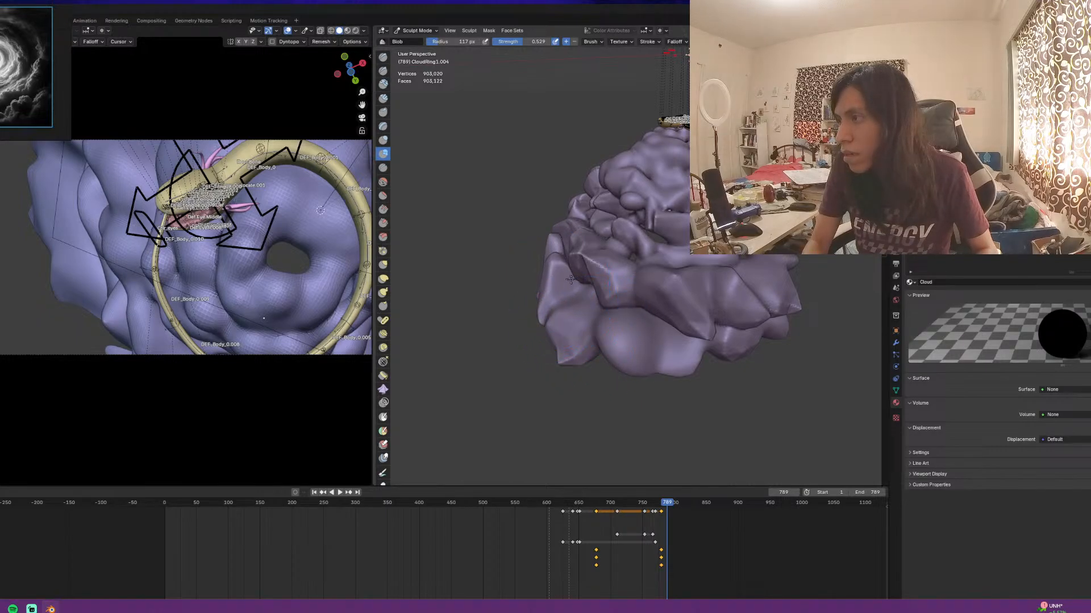
middle_click_drag(570, 278, 749, 398)
mouse_move(769, 438)
middle_mouse_down()
mouse_move(730, 333)
mouse_move(746, 305)
mouse_move(733, 278)
mouse_move(594, 295)
mouse_move(614, 273)
mouse_move(673, 263)
middle_mouse_up()
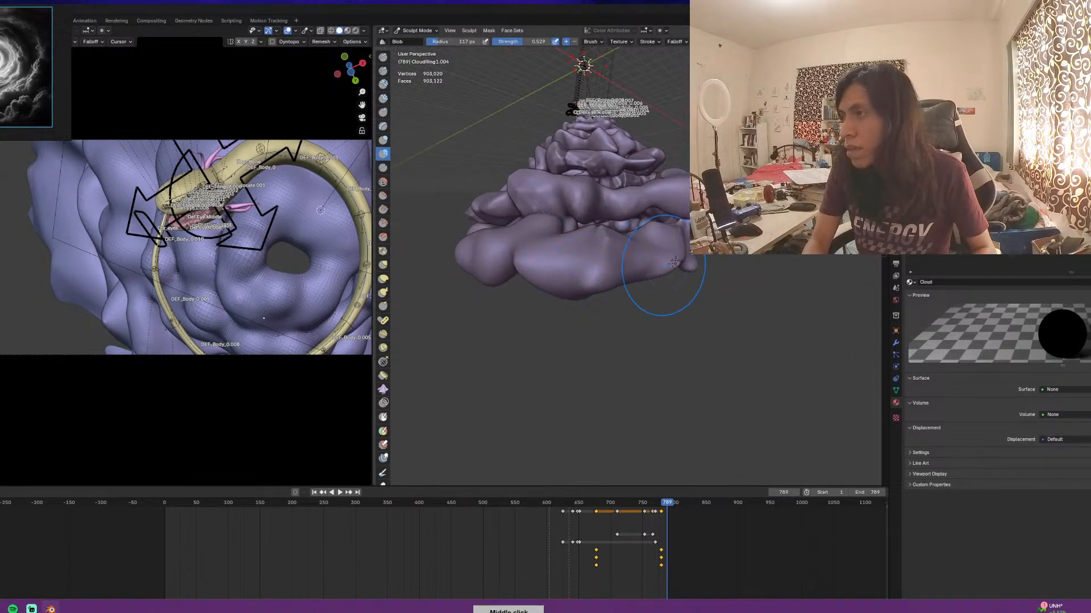
mouse_move(649, 253)
left_mouse_down()
mouse_move(645, 241)
mouse_move(658, 240)
left_mouse_up()
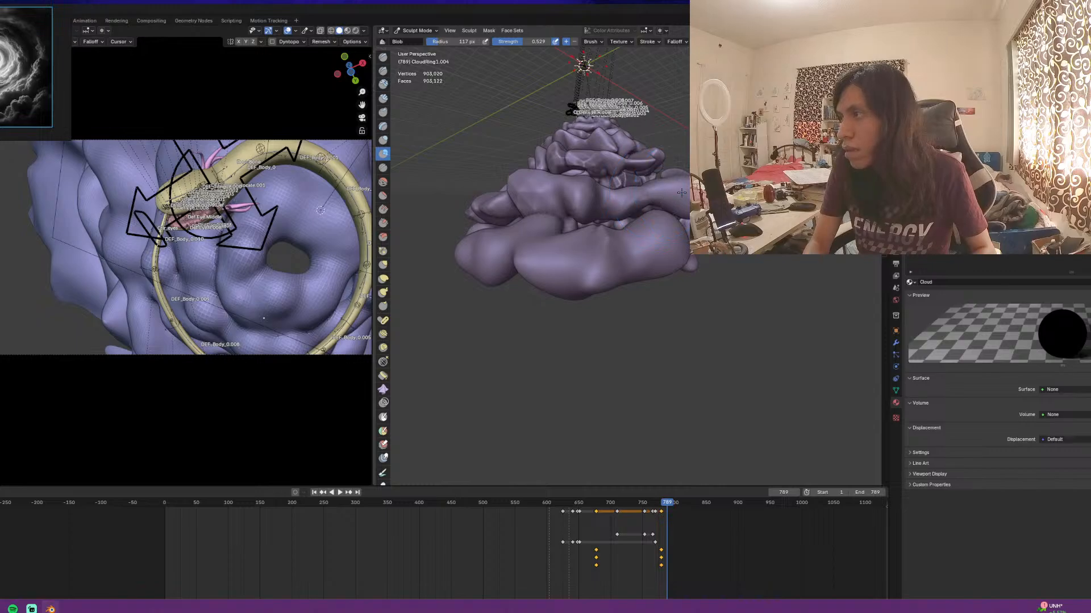
mouse_move(686, 226)
middle_mouse_down()
mouse_move(628, 273)
mouse_move(652, 366)
mouse_move(757, 284)
middle_mouse_up()
left_click_drag(758, 284, 801, 255)
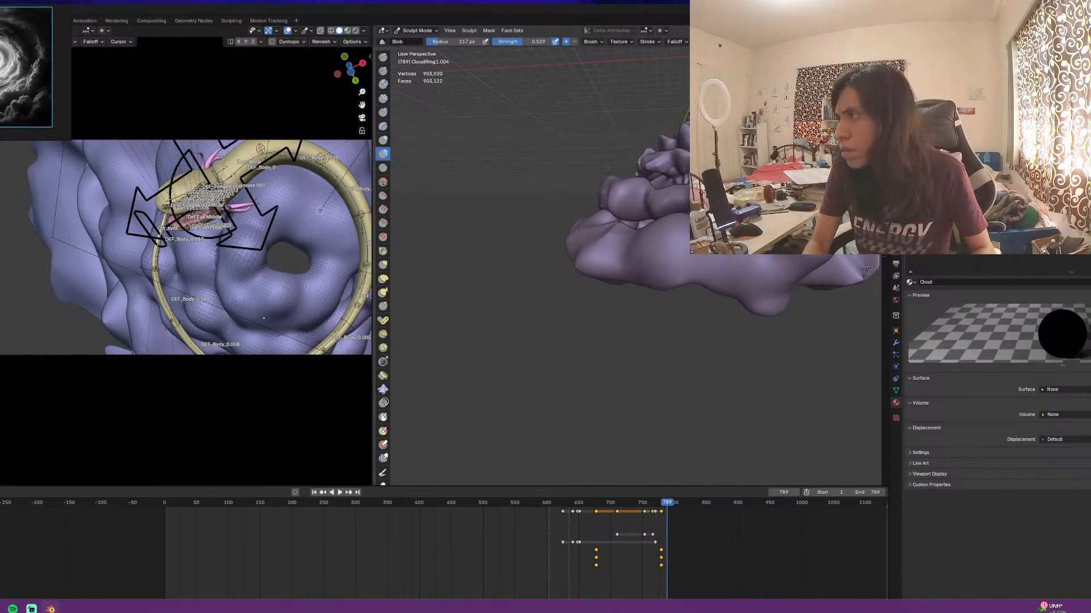
middle_click_drag(866, 268, 665, 270)
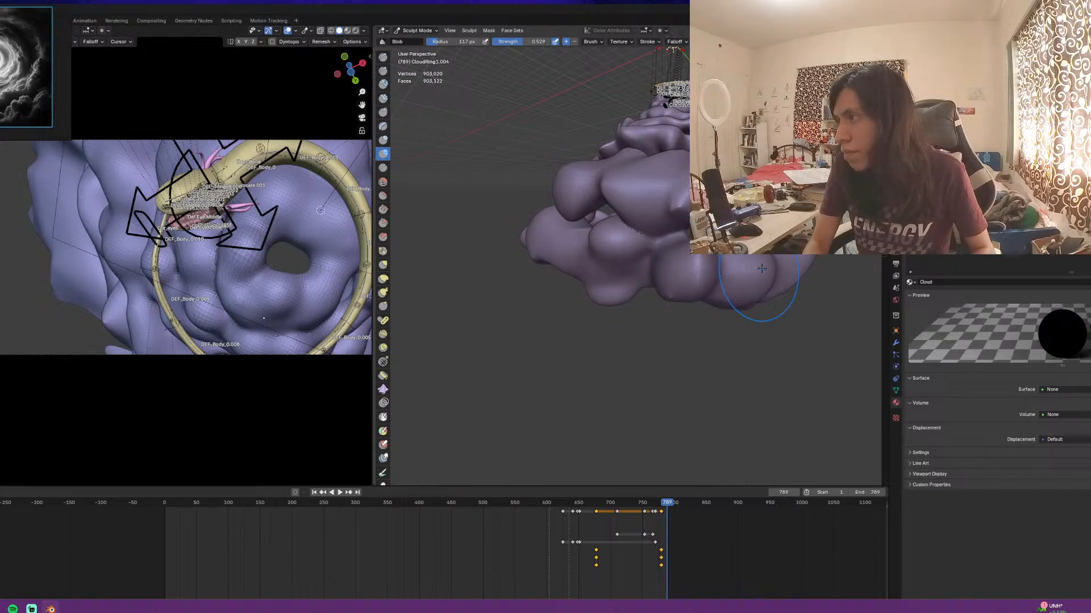
Inflate the protruding lobe on the storm's outer side and round out the creased folds beside it with the Blob brush
mouse_move(754, 281)
middle_mouse_down()
mouse_move(628, 262)
mouse_move(659, 271)
mouse_move(525, 216)
middle_mouse_up()
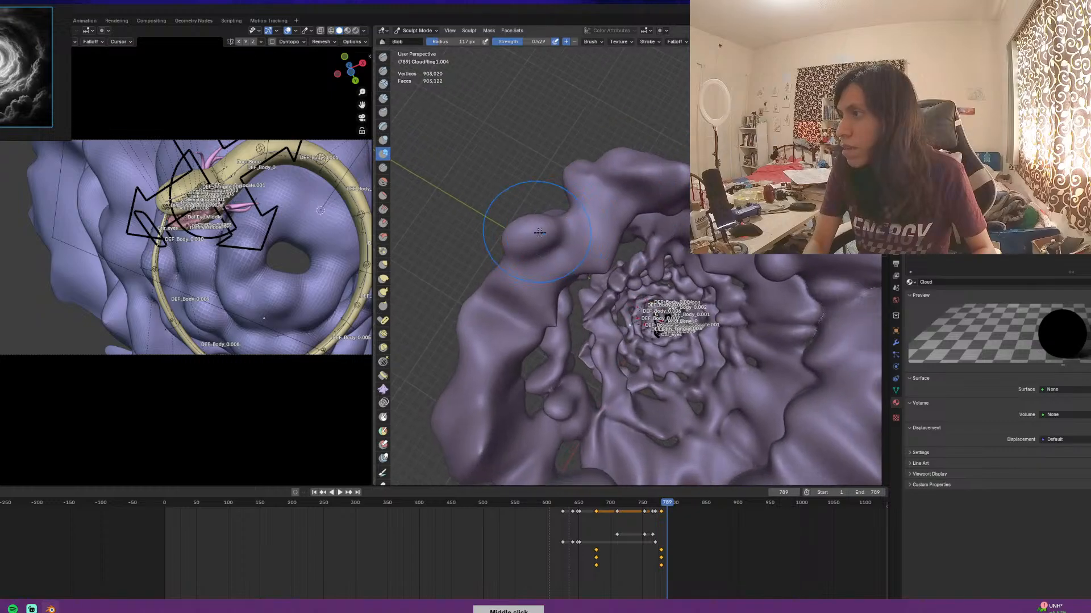
middle_click_drag(597, 193, 639, 181)
mouse_move(365, 219)
middle_mouse_down("shift")
mouse_move(192, 175)
mouse_move(274, 272)
middle_mouse_up("shift")
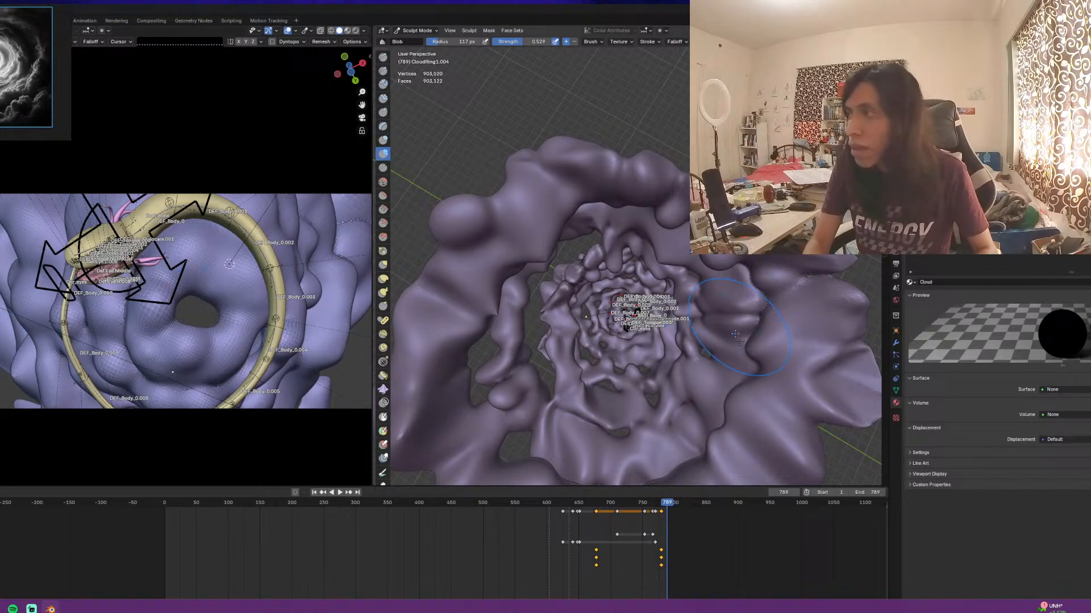
middle_click_drag(636, 284, 613, 267)
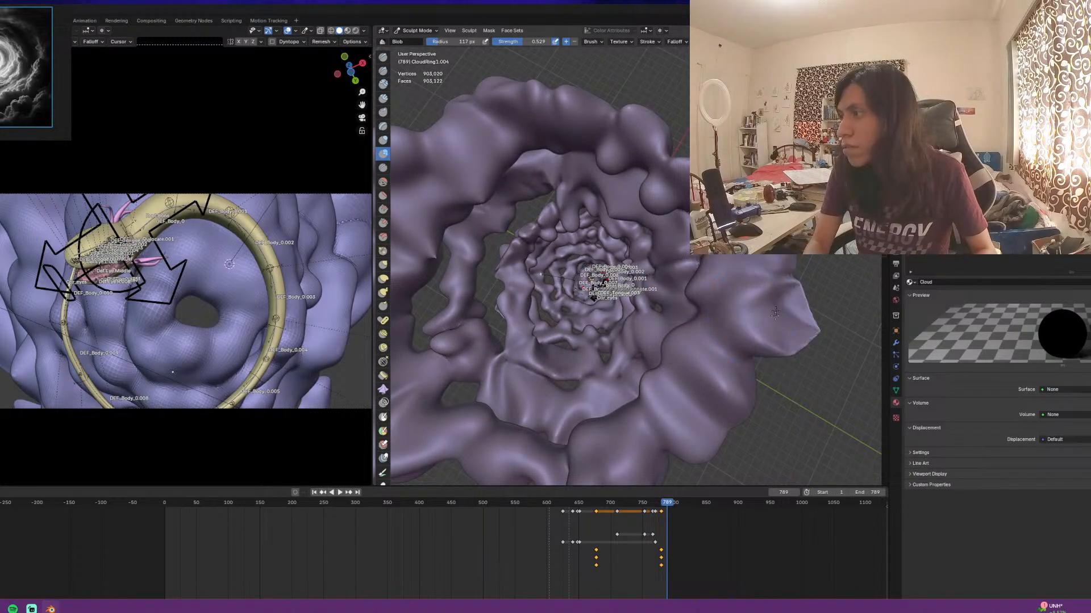
middle_click_drag(775, 293, 601, 167)
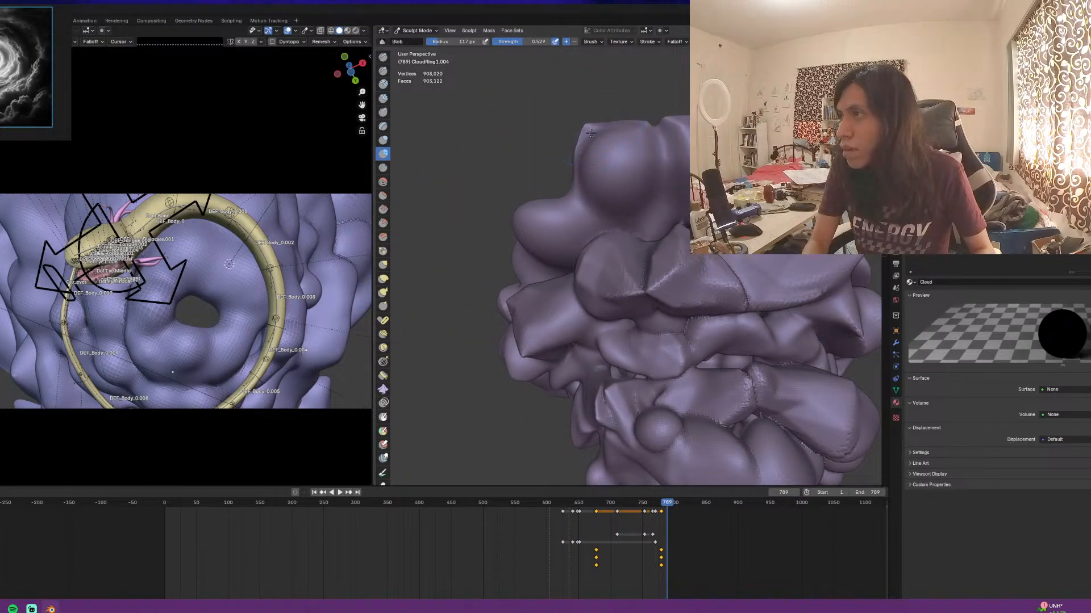
mouse_move(586, 126)
left_mouse_down()
mouse_move(592, 140)
mouse_move(685, 141)
mouse_move(679, 119)
left_mouse_up()
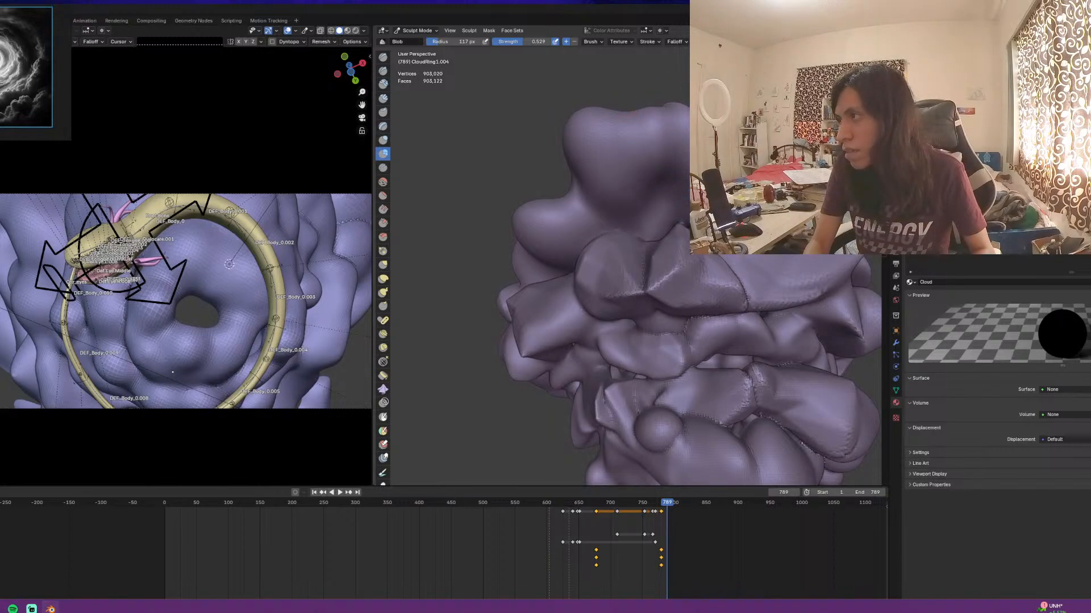
left_click_drag(661, 208, 643, 229, "ctrl")
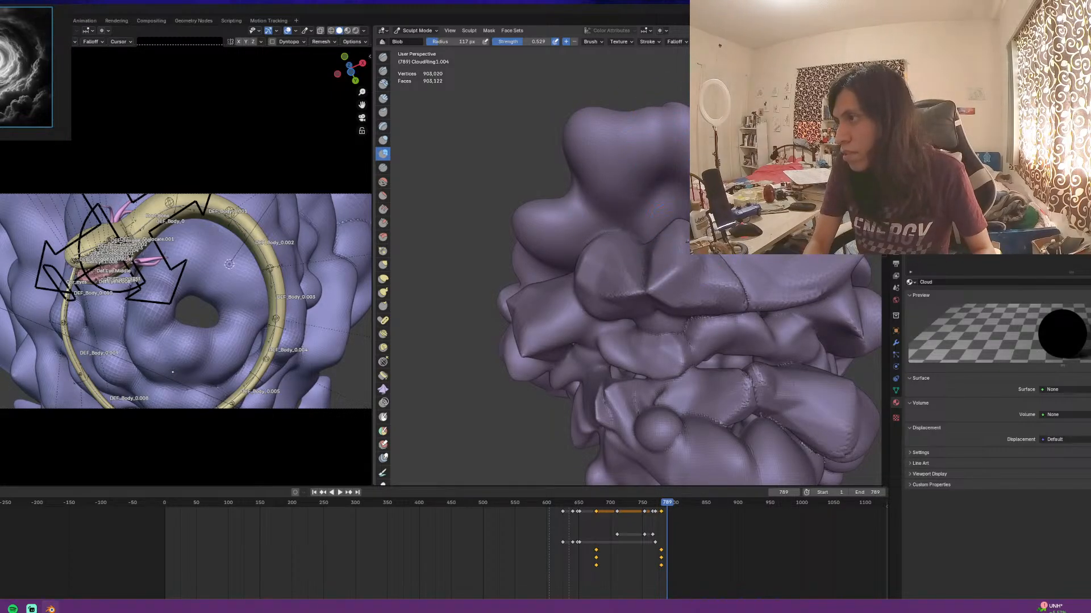
left_click_drag(719, 293, 654, 277)
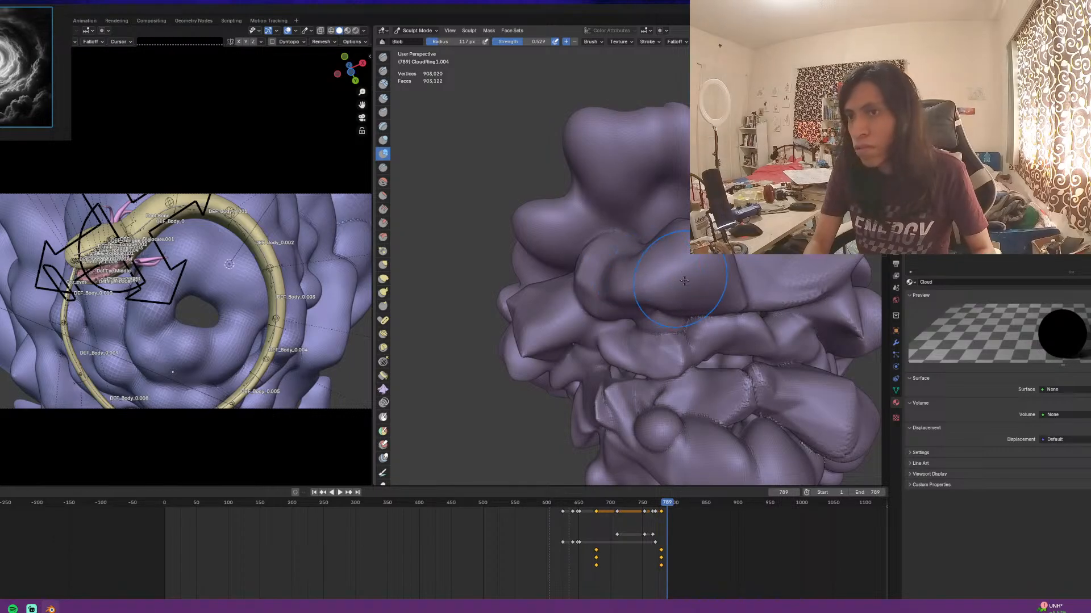
mouse_move(608, 248)
middle_mouse_down()
mouse_move(556, 218)
mouse_move(560, 289)
middle_mouse_up()
scroll(556, 222, "down", 7)
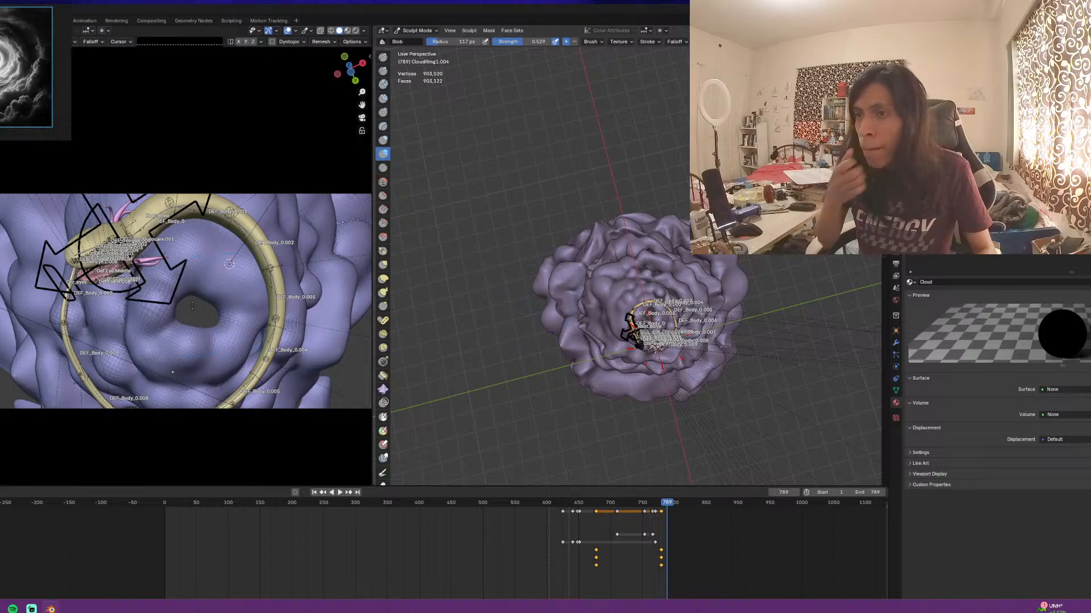
scroll(241, 311, "down", 4)
scroll(244, 320, "up", 3)
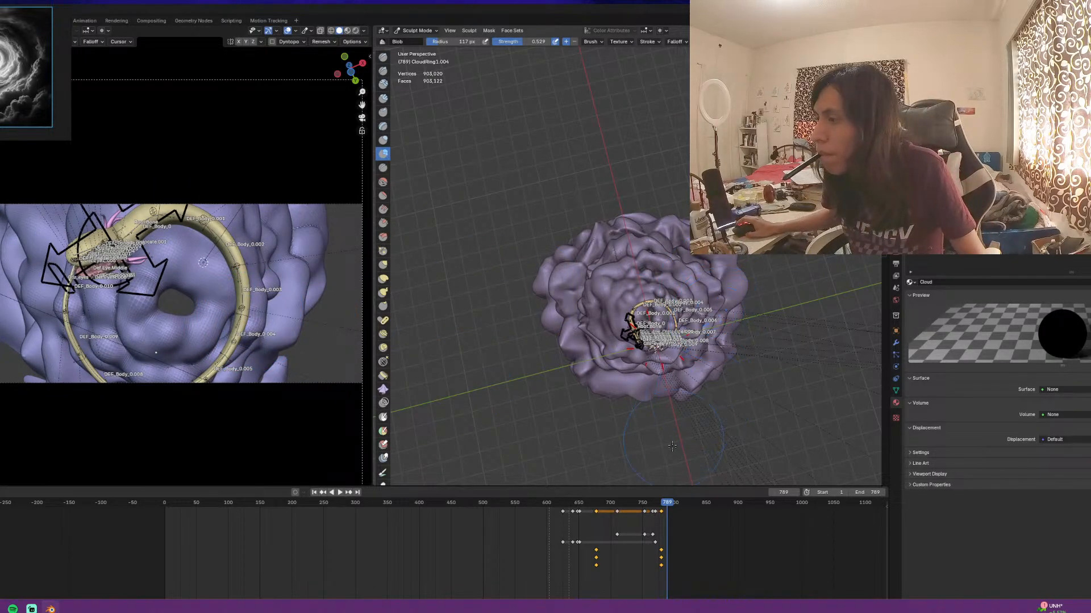
Play back the end of the storm animation and step through frames 778 to 782, stopping at frame 779
key("shift+ctrl+space")
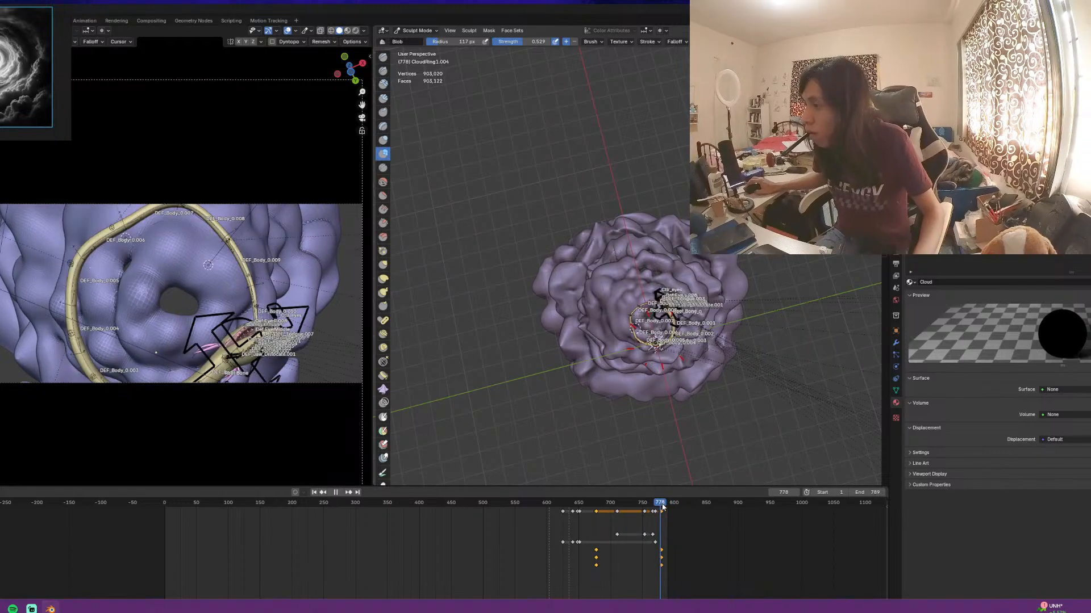
key("space")
key("space")
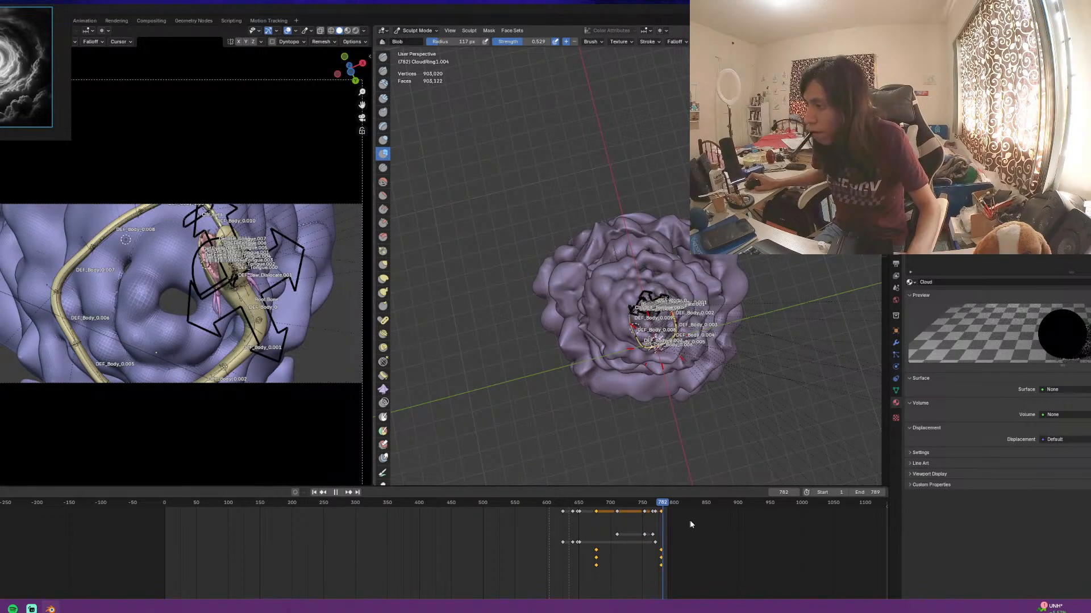
key("space")
scroll(684, 568, "up", 4)
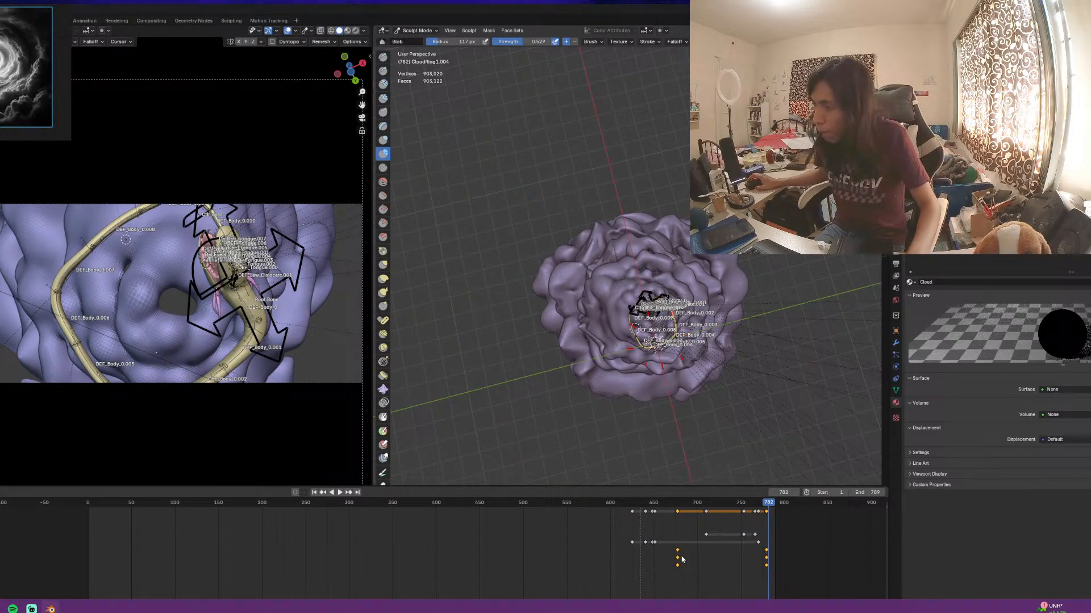
key("Home")
key("Left")
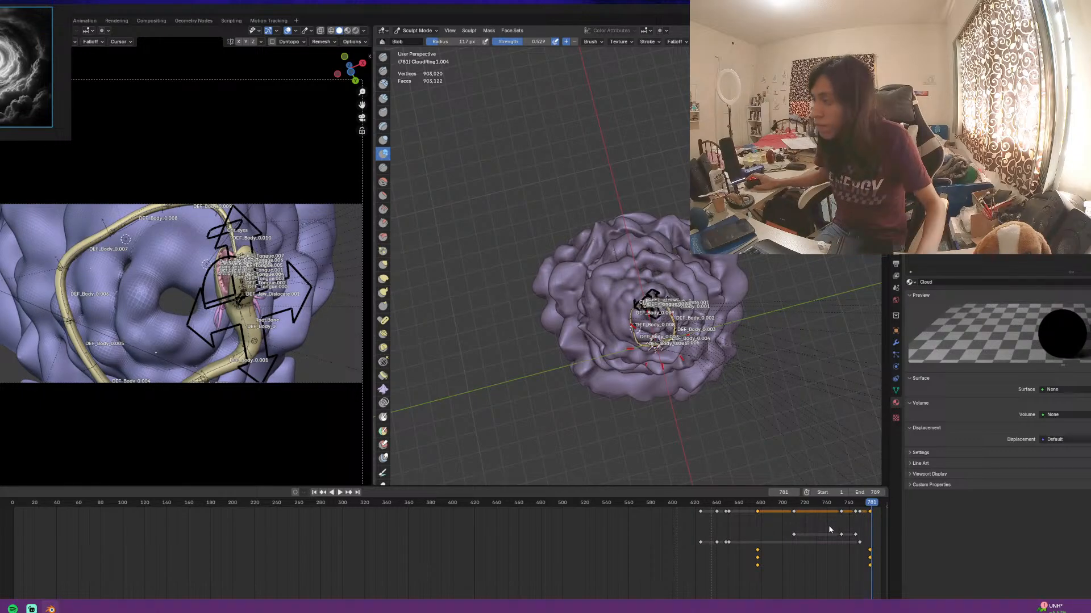
key("Left")
middle_click_drag(805, 537, 747, 539)
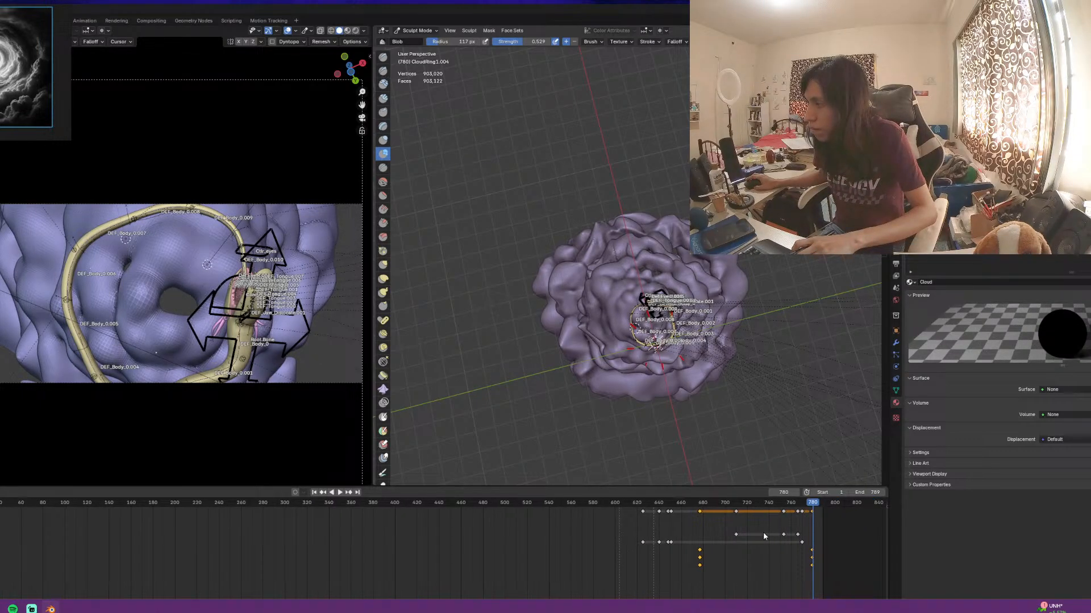
key("Left")
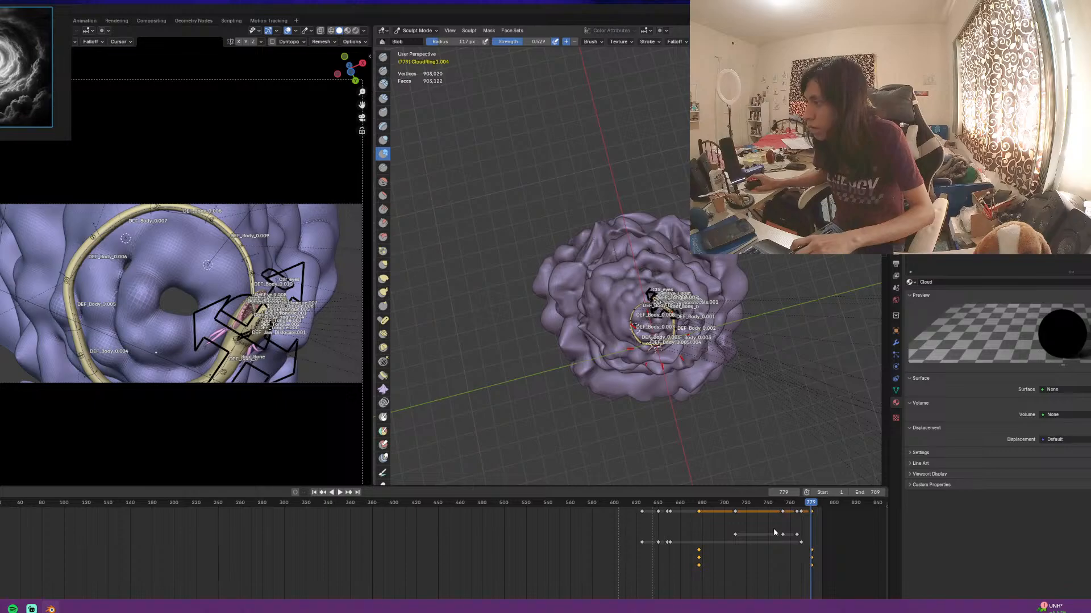
key("Left")
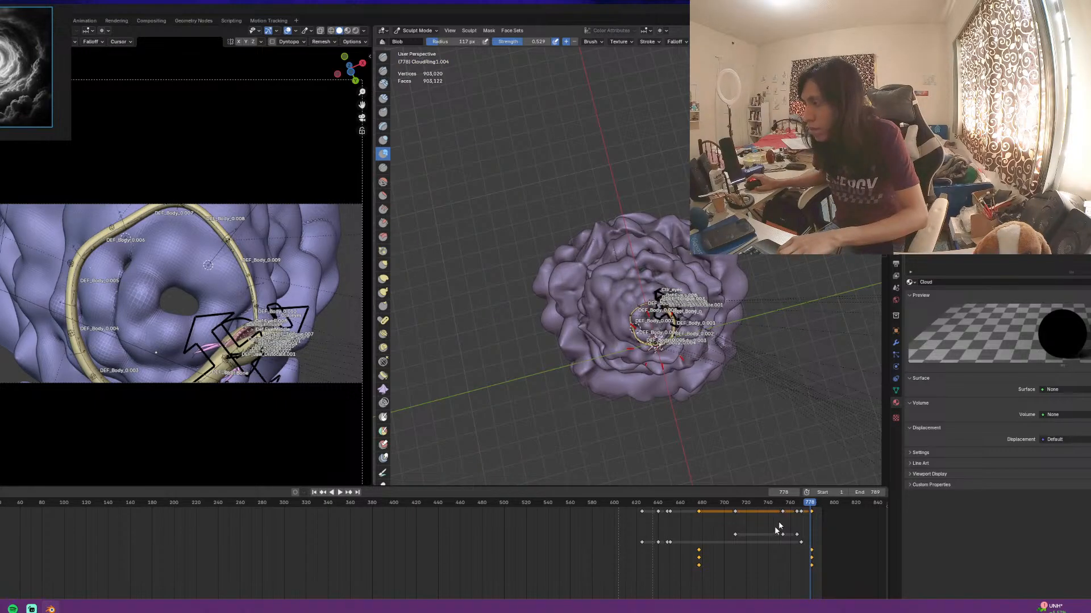
key("Right")
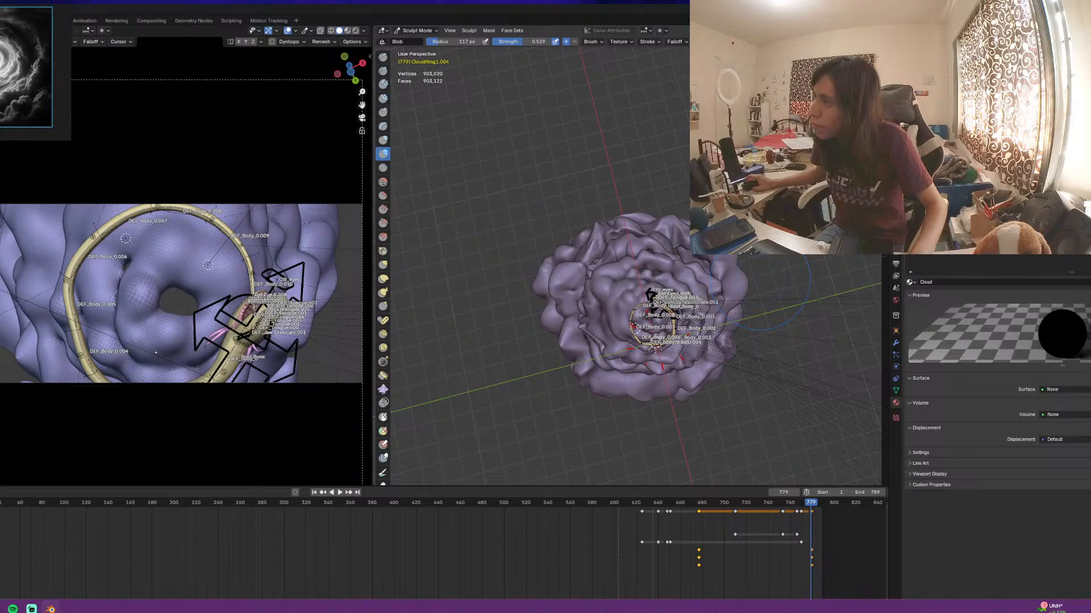
Switch the storm mesh from Sculpt Mode to Object Mode
left_click(382, 31)
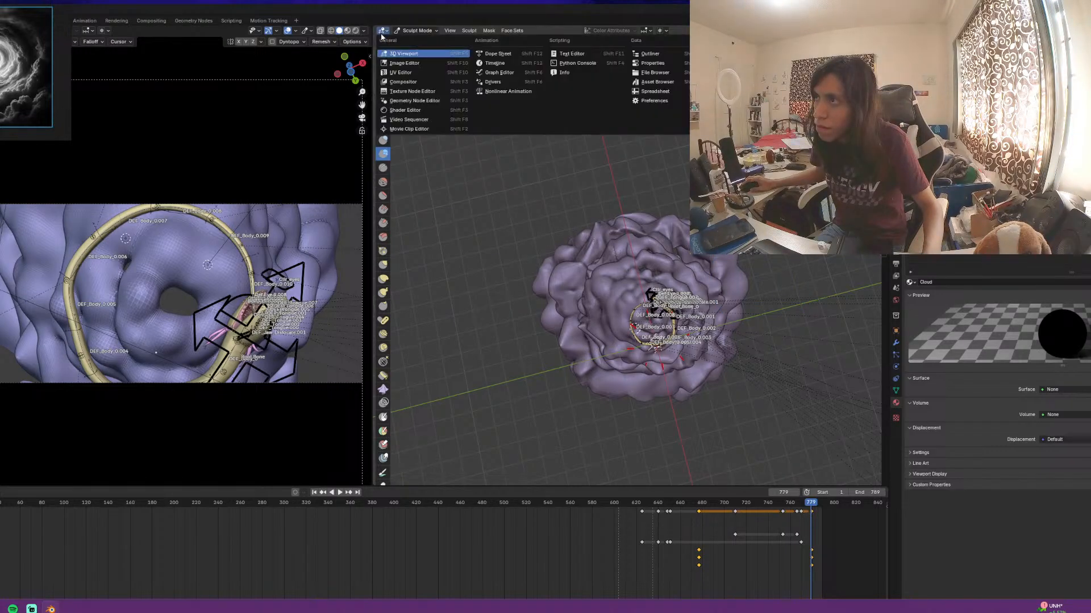
left_click(416, 30)
left_click(419, 42)
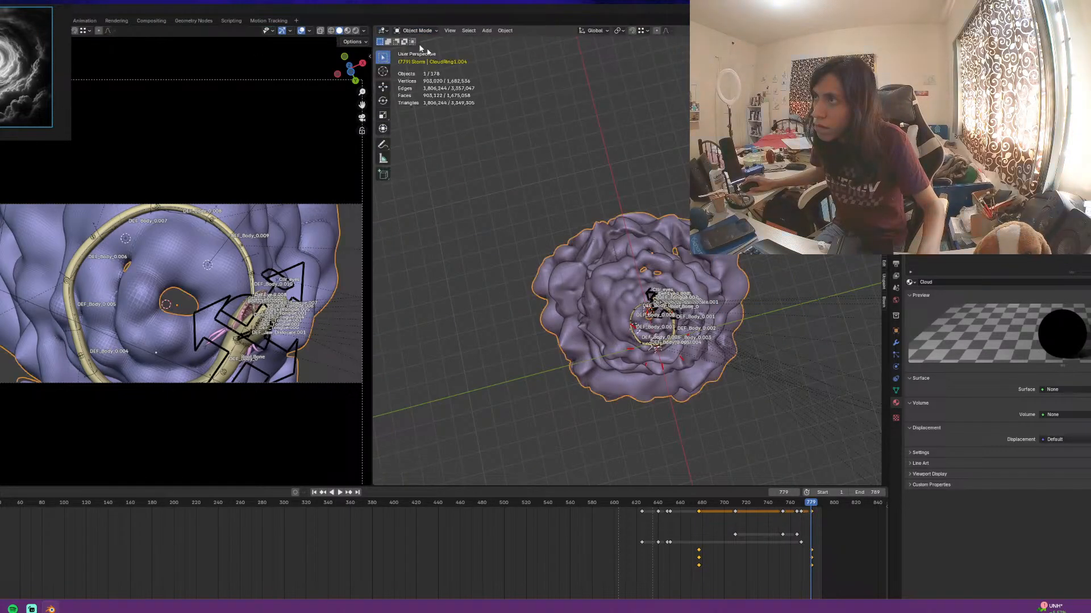
key("s")
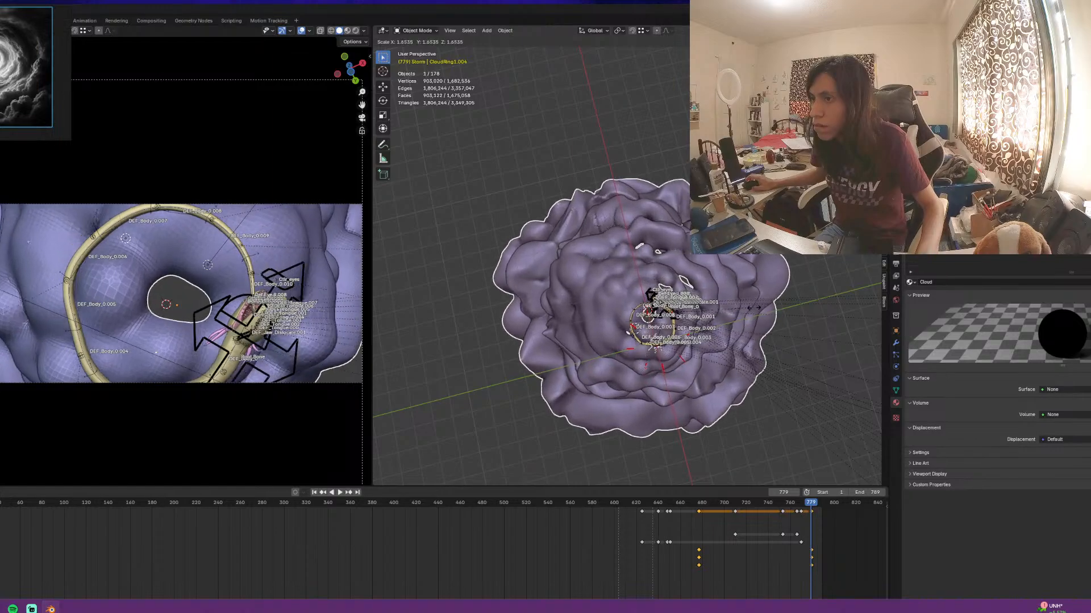
left_click(726, 352)
middle_click_drag(723, 449, 700, 393)
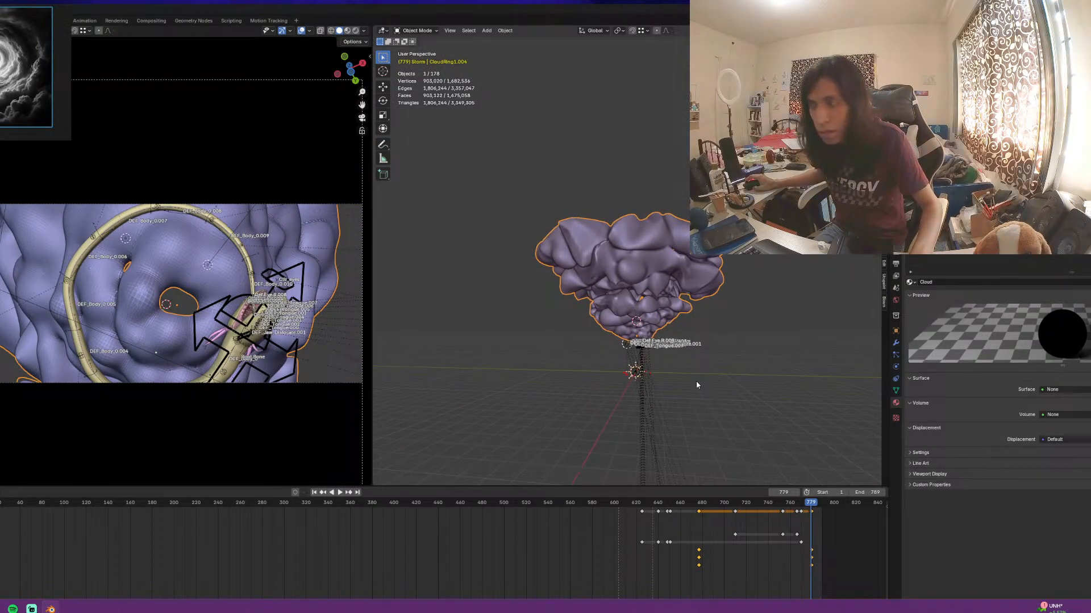
key("s")
key("z")
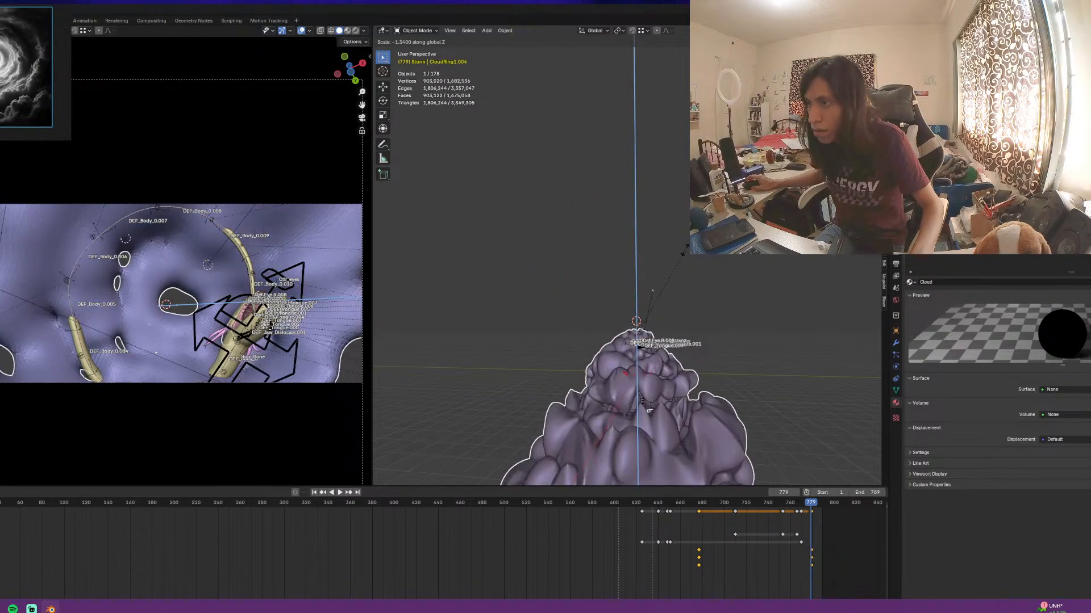
left_click(689, 281)
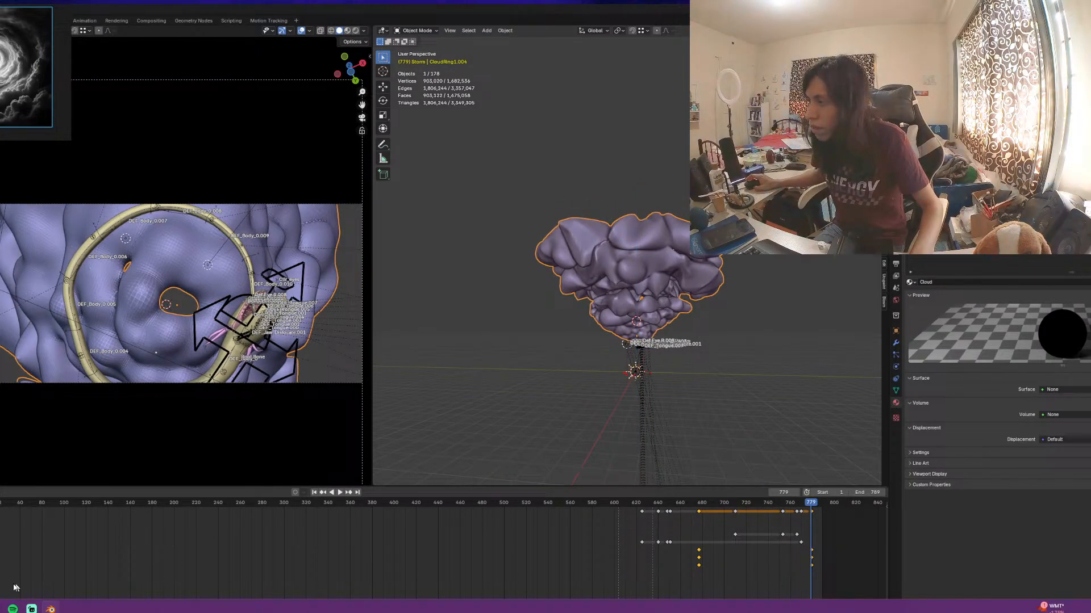
Delete the storm's rotation keyframes at about frame 677 and at frame 779
left_click_drag(825, 588, 687, 553)
key("x")
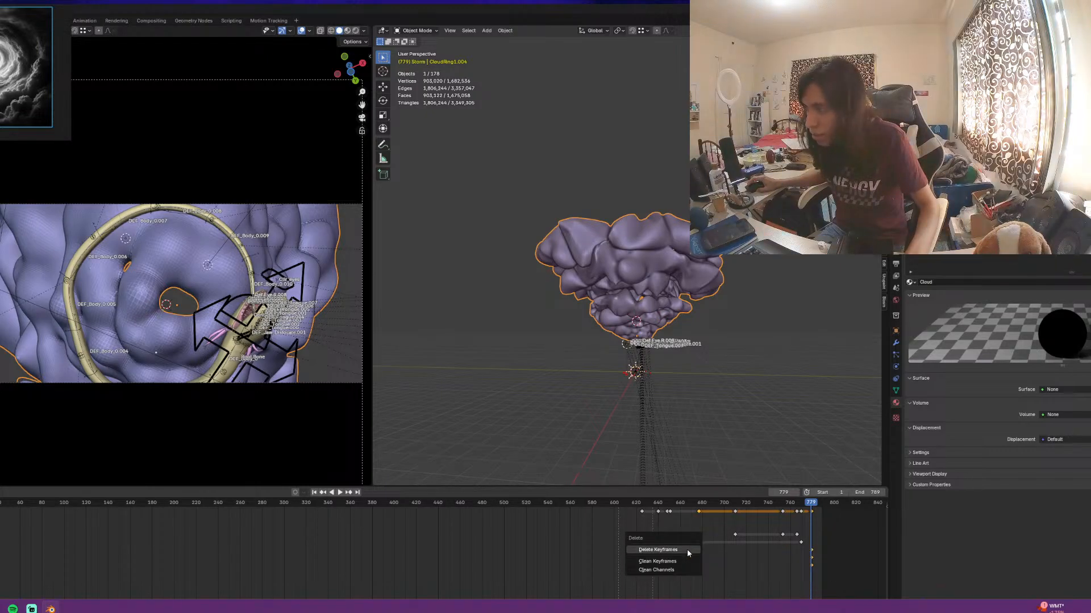
left_click(687, 551)
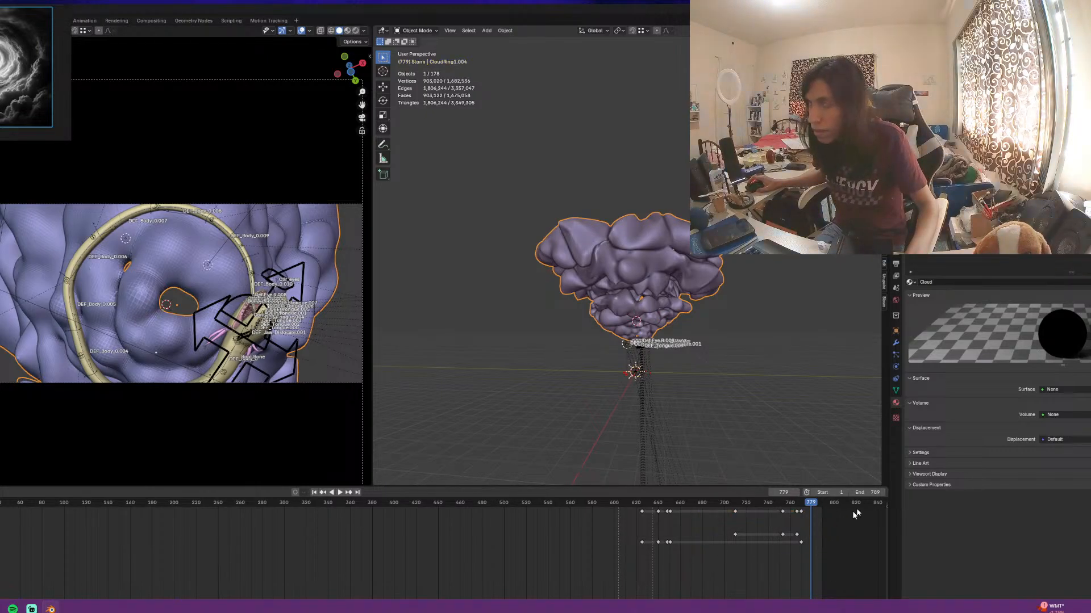
Examine the storm from several angles, play the animation, and move the reference images over the camera view
middle_click_drag(668, 369, 668, 322)
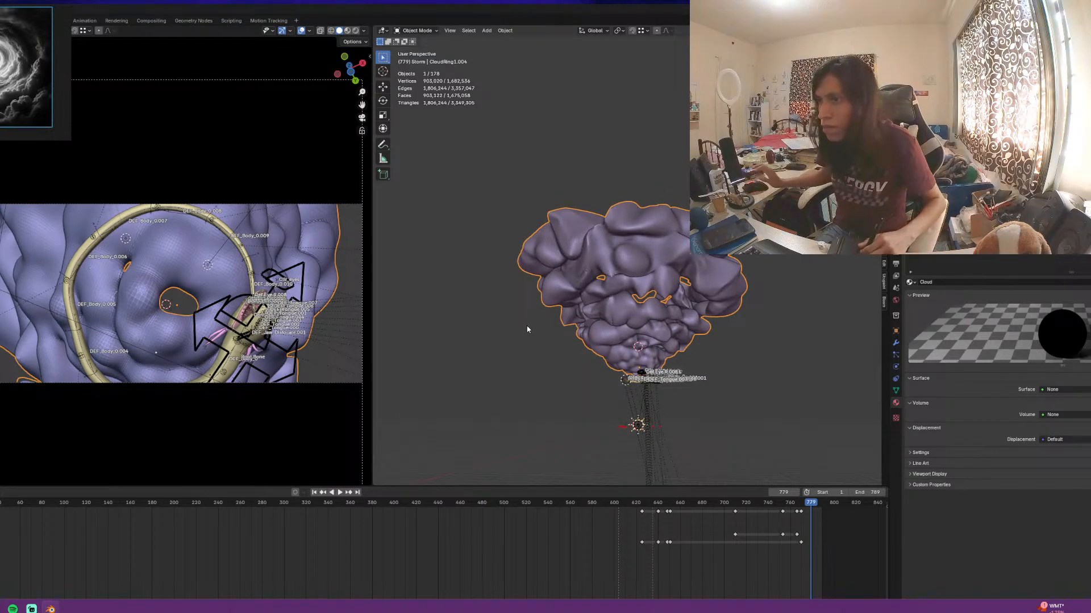
middle_click_drag(526, 329, 613, 250)
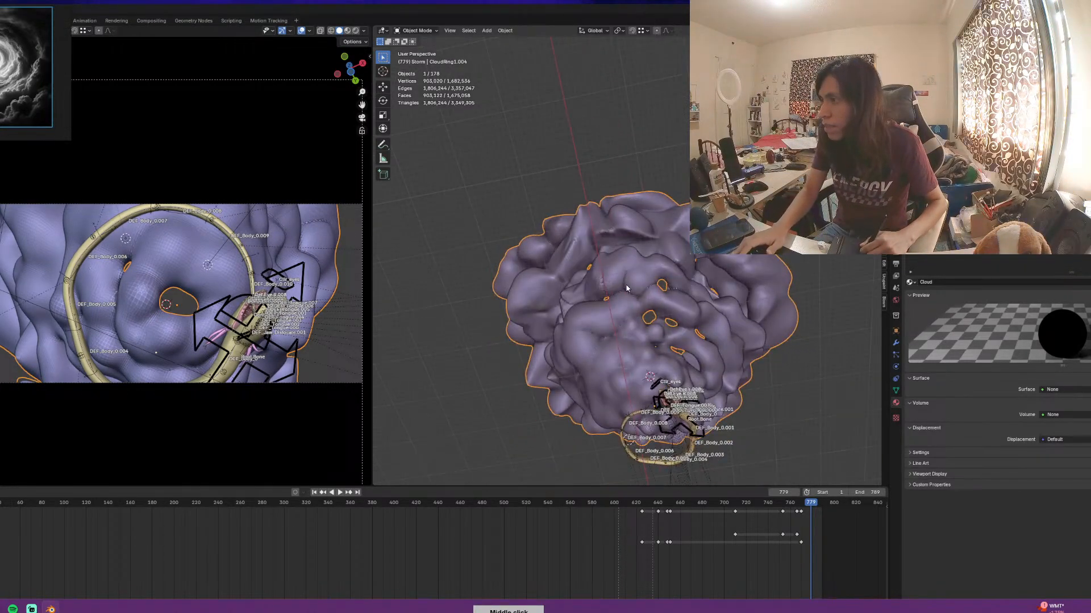
middle_click_drag(777, 446, 729, 348)
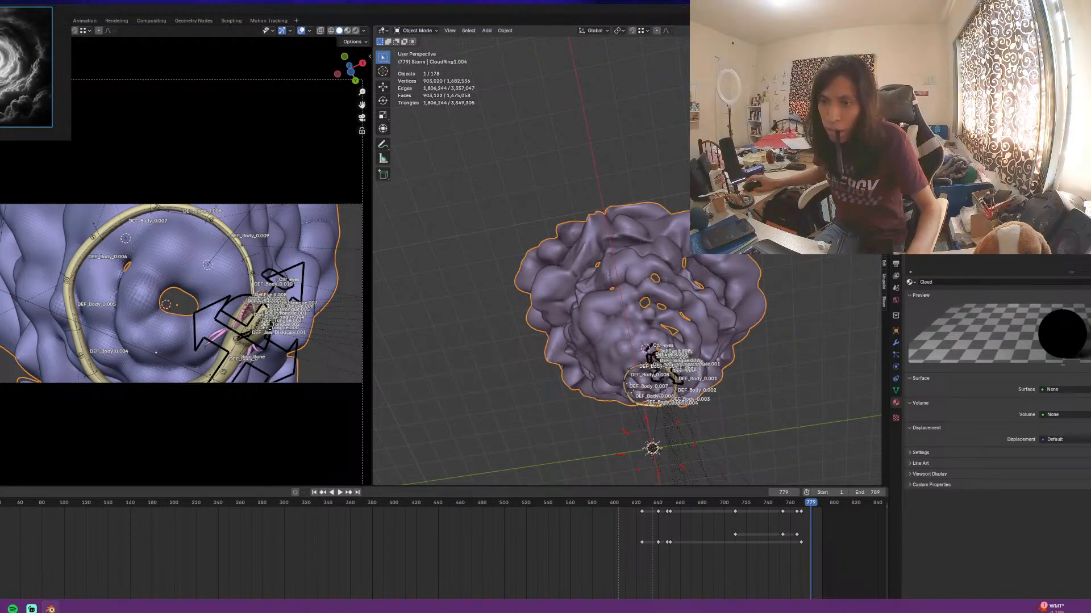
key("space")
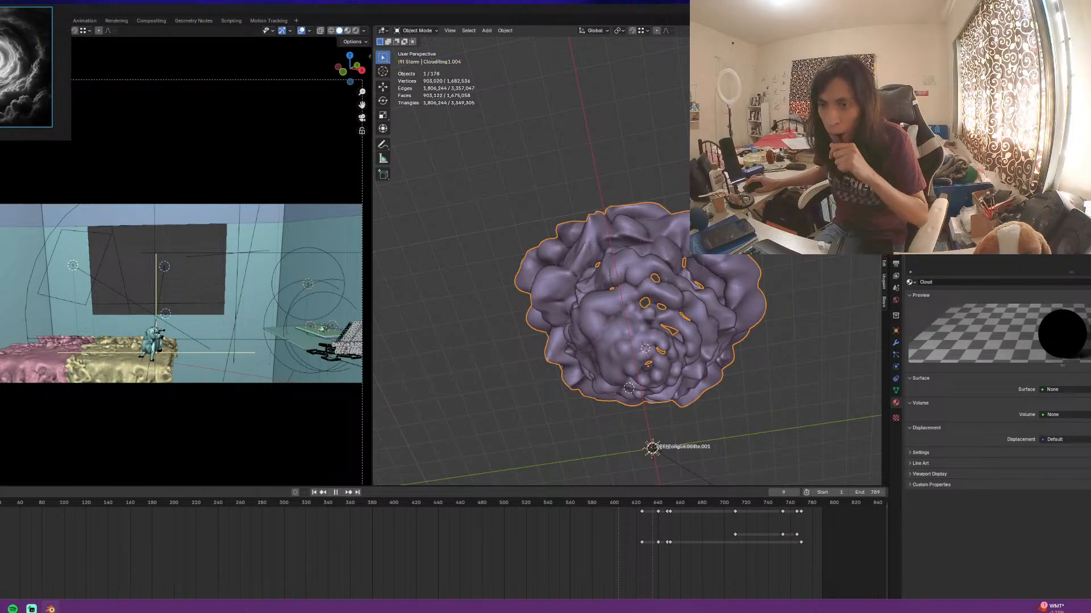
key("Escape")
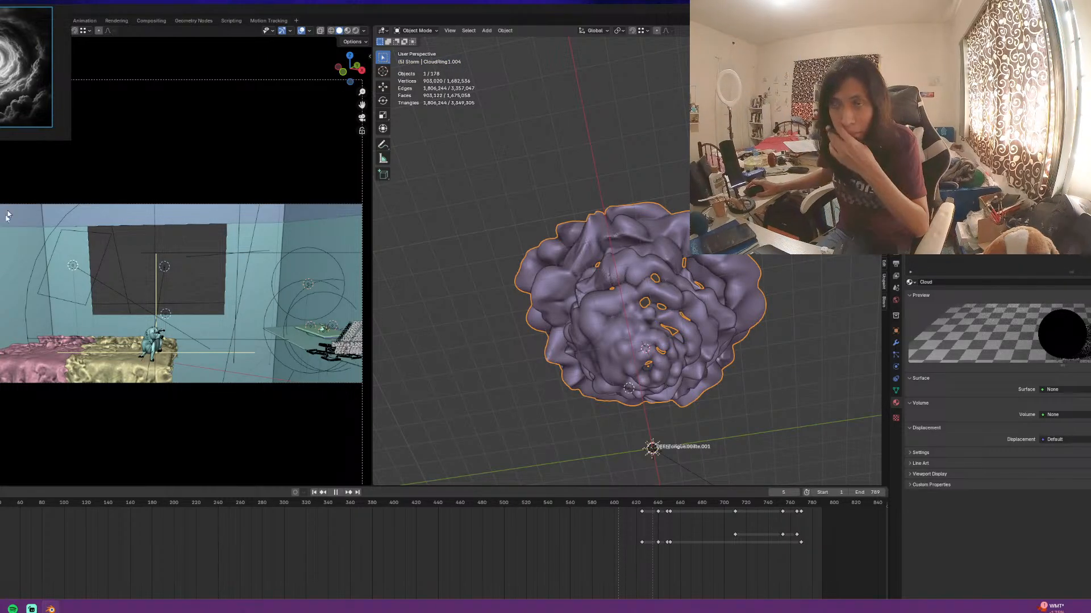
right_click_drag(22, 68, 152, 227)
Turn off Simplify in the scene's render settings
left_click(897, 344)
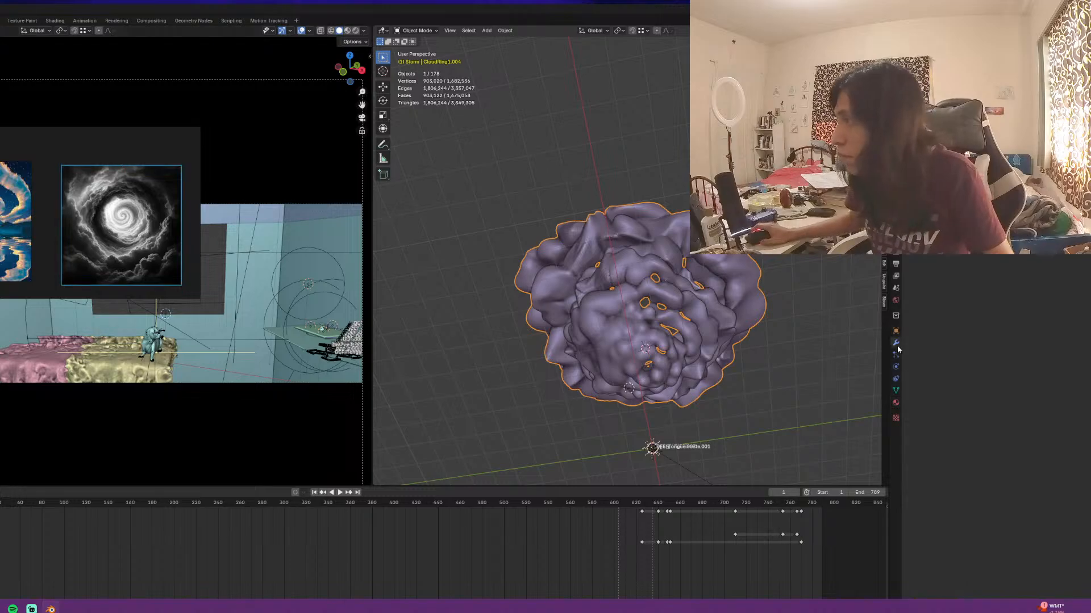
left_click(896, 331)
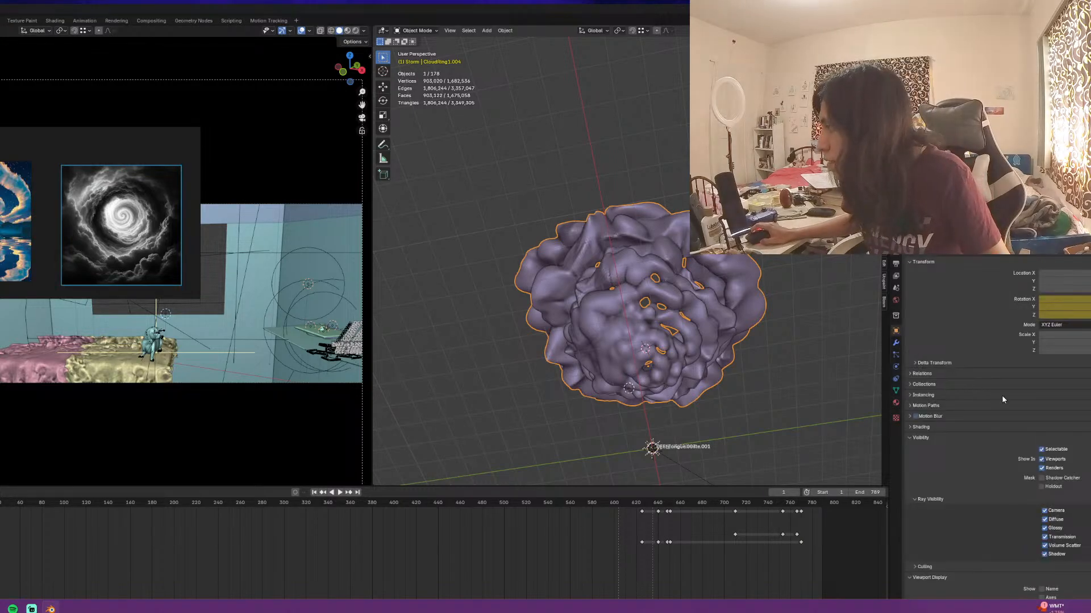
left_click(895, 264)
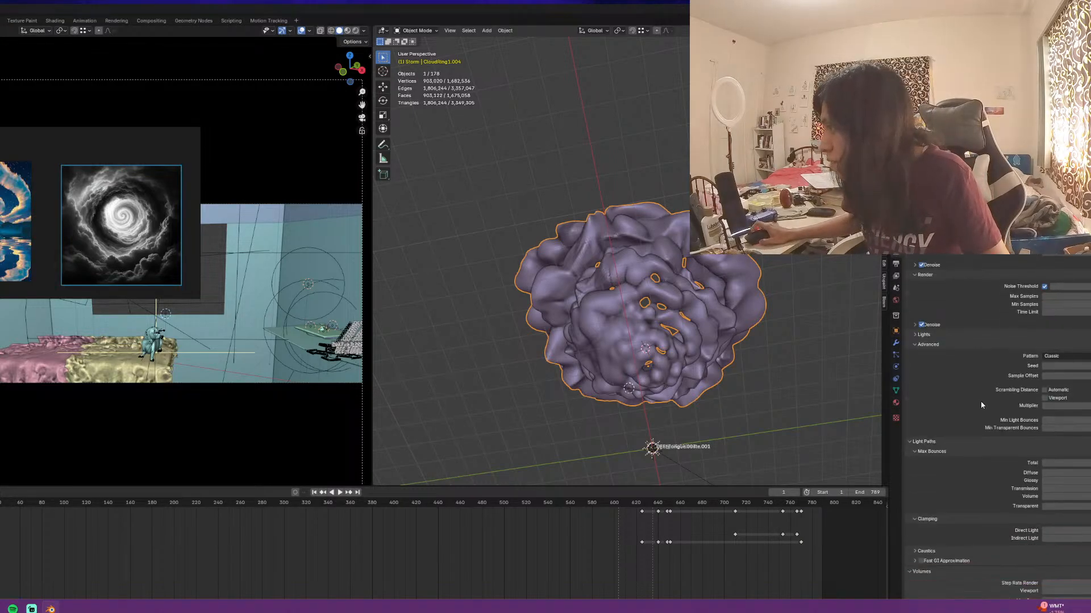
scroll(981, 404, "down", 8)
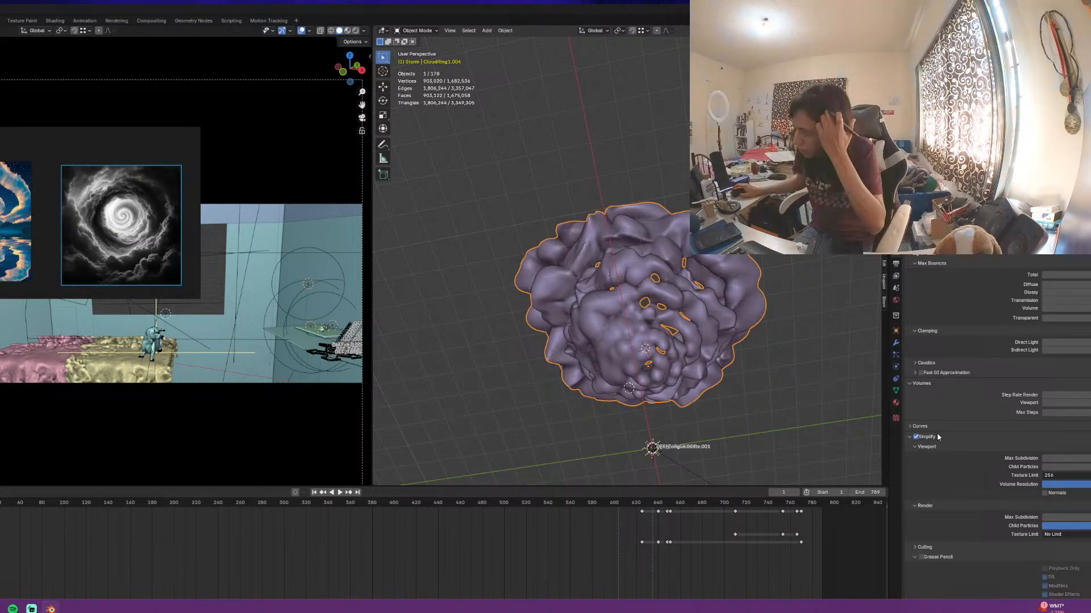
left_click(937, 435)
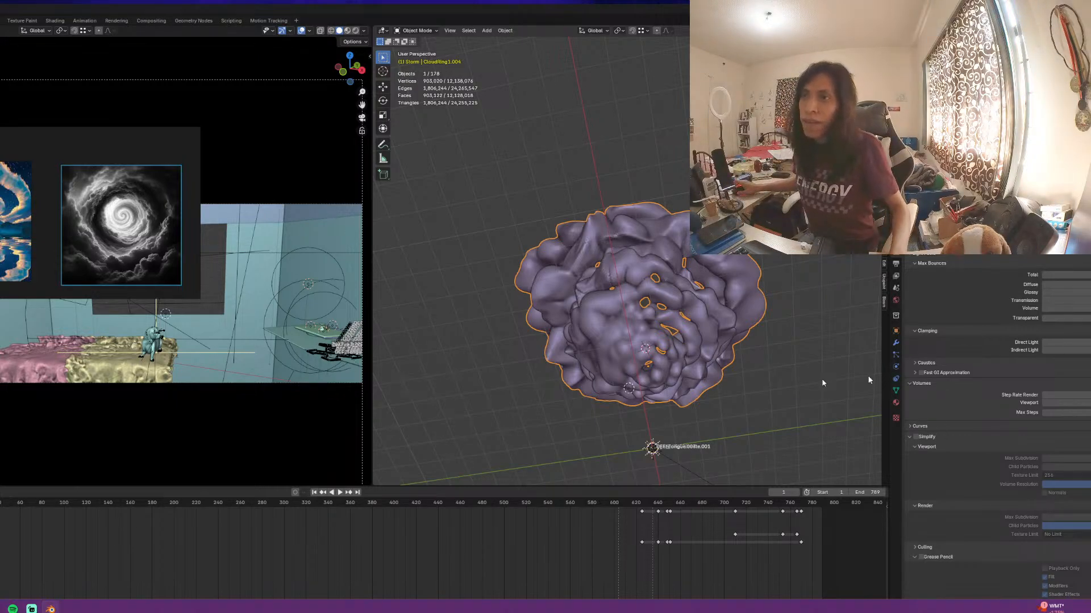
Enable Simplify in the render settings and set its viewport Max Subdivision to 0
scroll(538, 337, "down", 1)
scroll(537, 336, "up", 2)
middle_click_drag(979, 275, 965, 513)
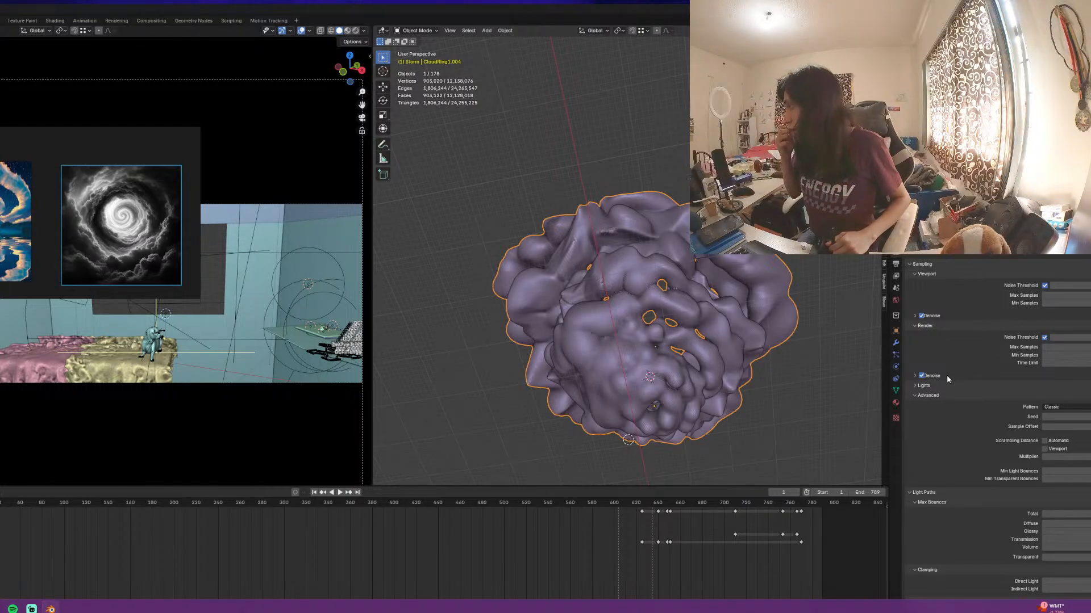
middle_click_drag(1032, 415, 1031, 362)
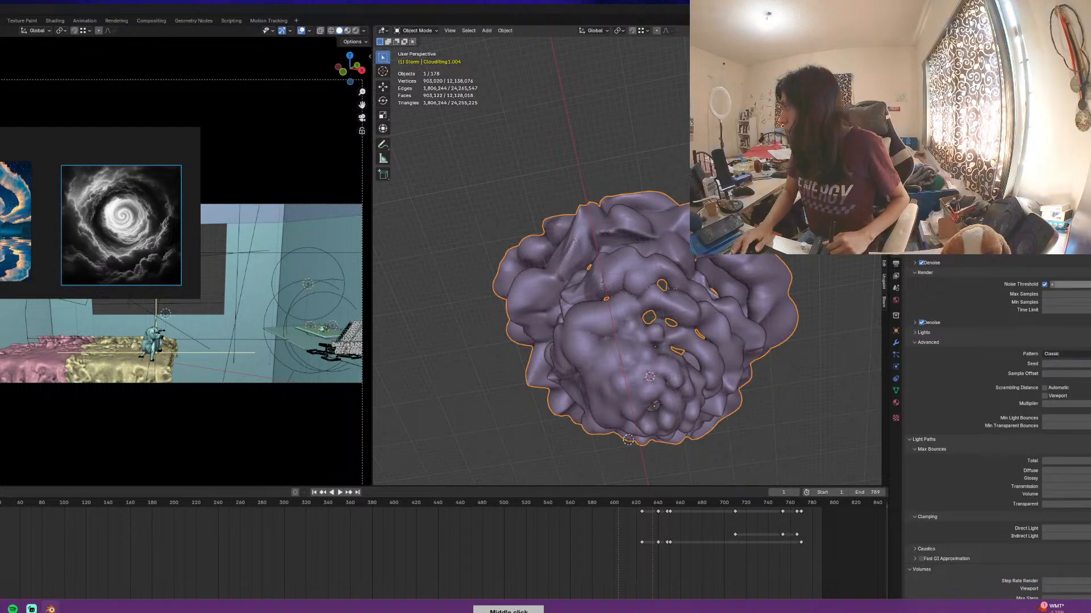
middle_click_drag(981, 301, 981, 362)
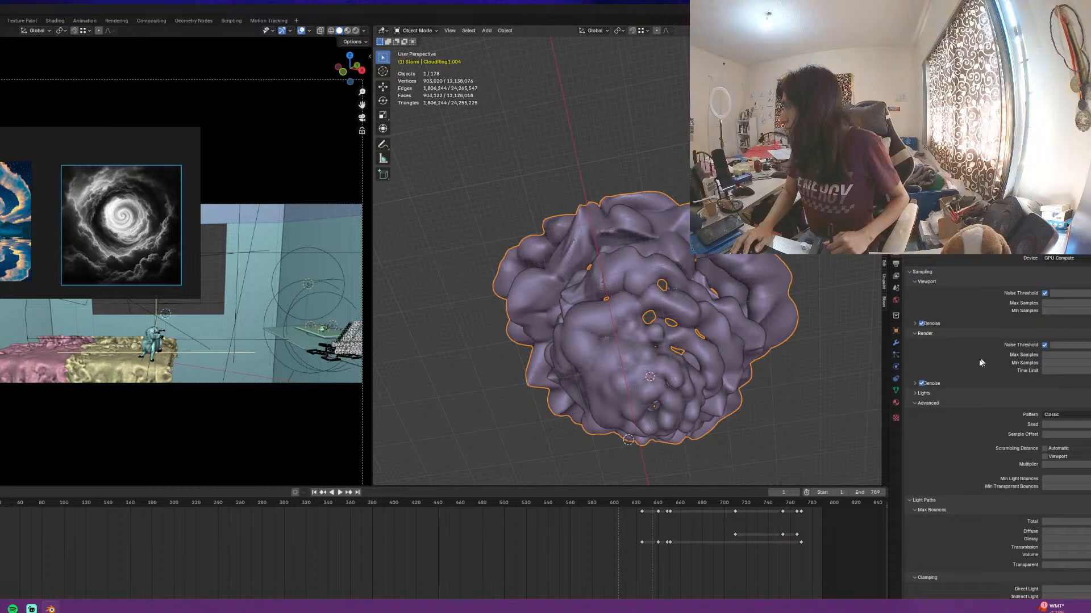
middle_click_drag(937, 426, 960, 288)
middle_click_drag(946, 424, 955, 333)
middle_click_drag(939, 402, 947, 365)
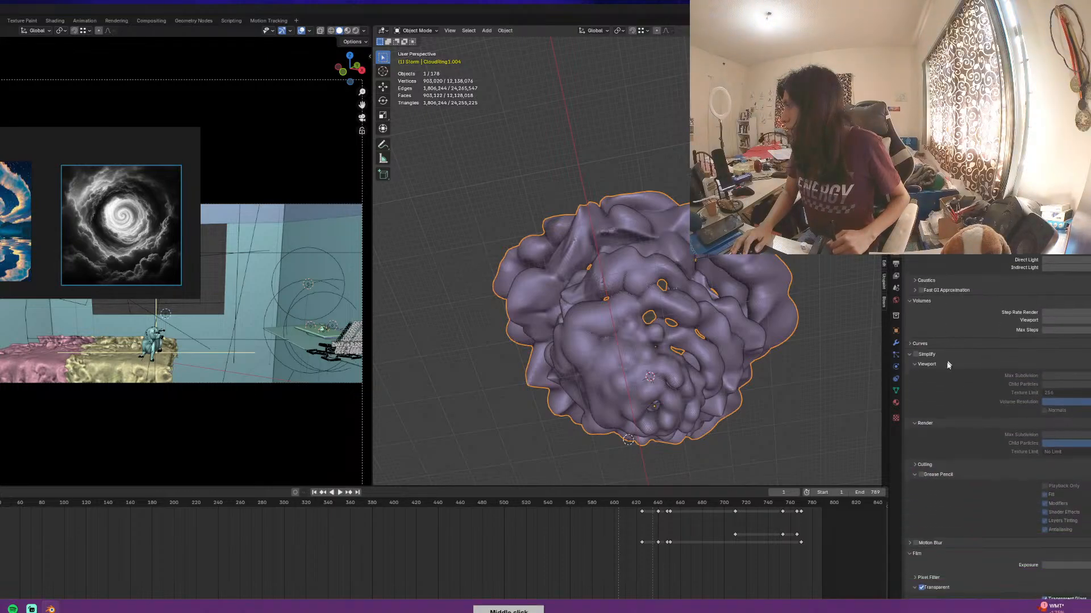
left_click(915, 354)
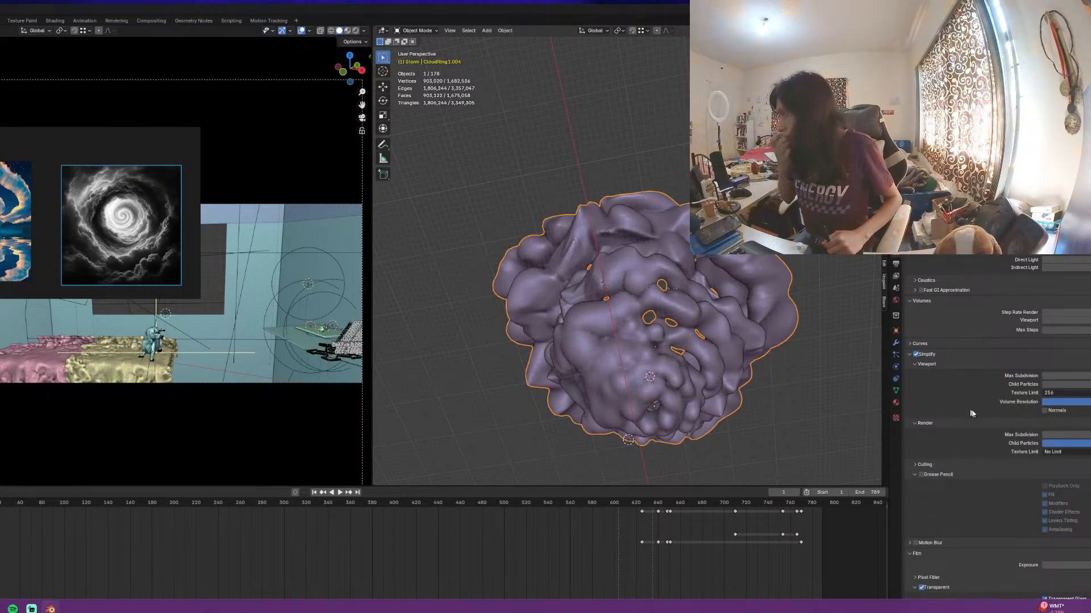
double_click(1065, 376)
type("0")
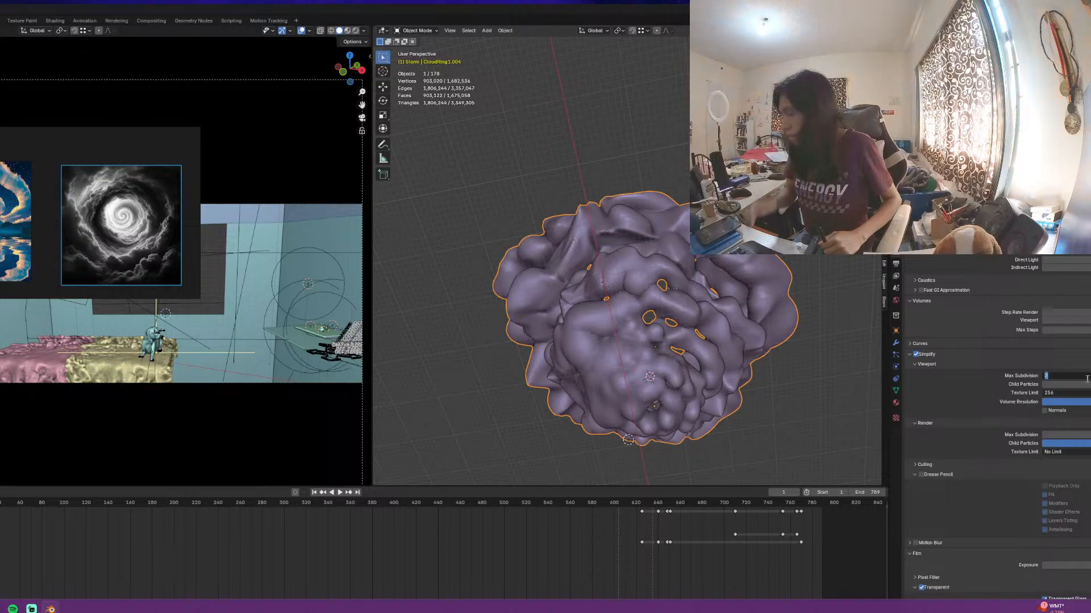
key("Return")
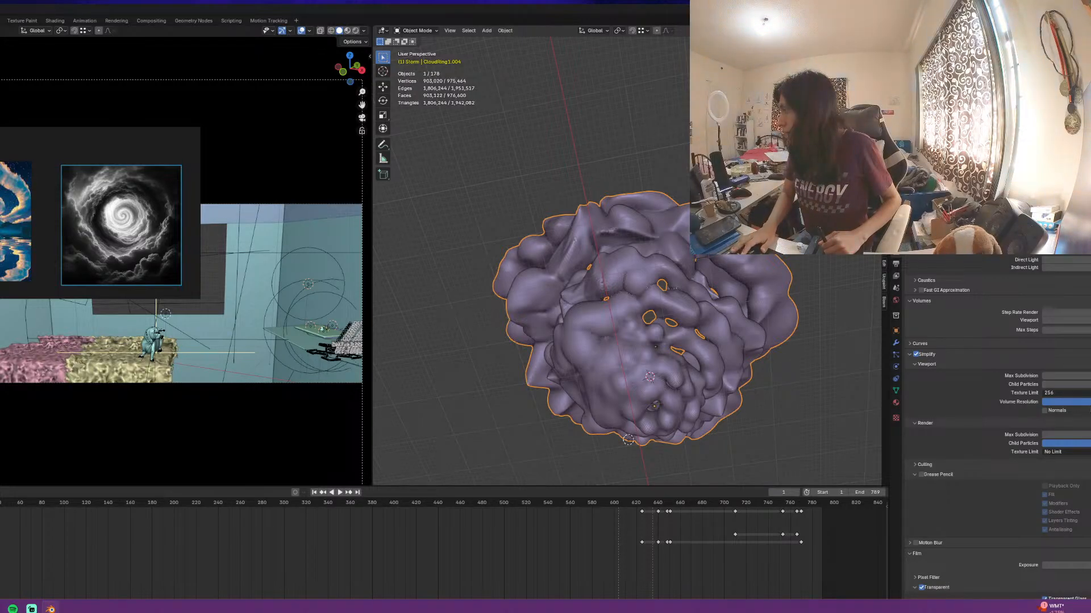
type("0")
key("Return")
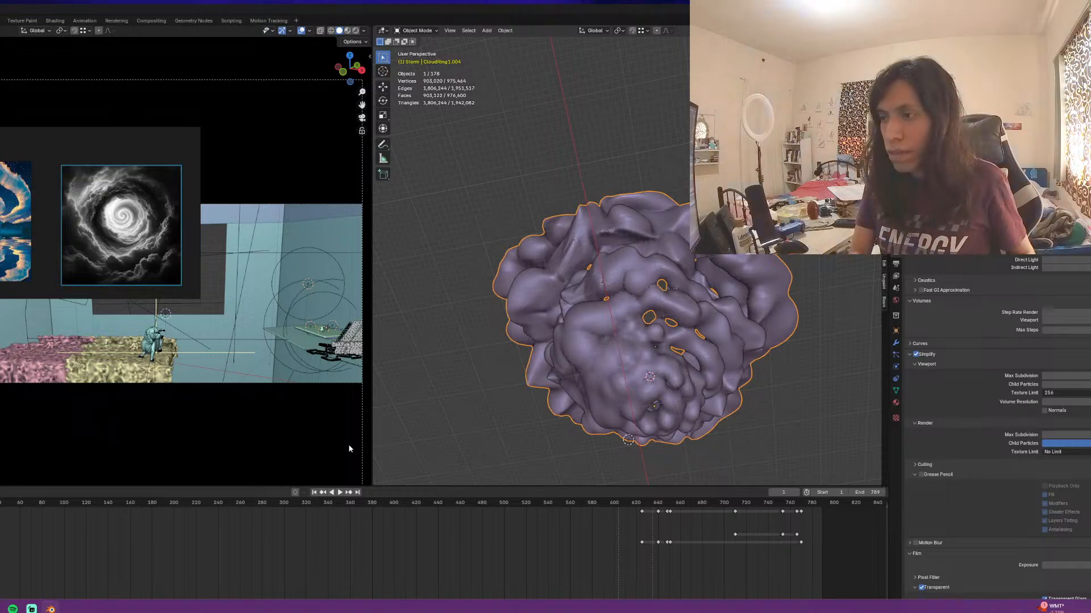
Play back the opening frames to check viewport playback speed, and return to frame 1
key("space")
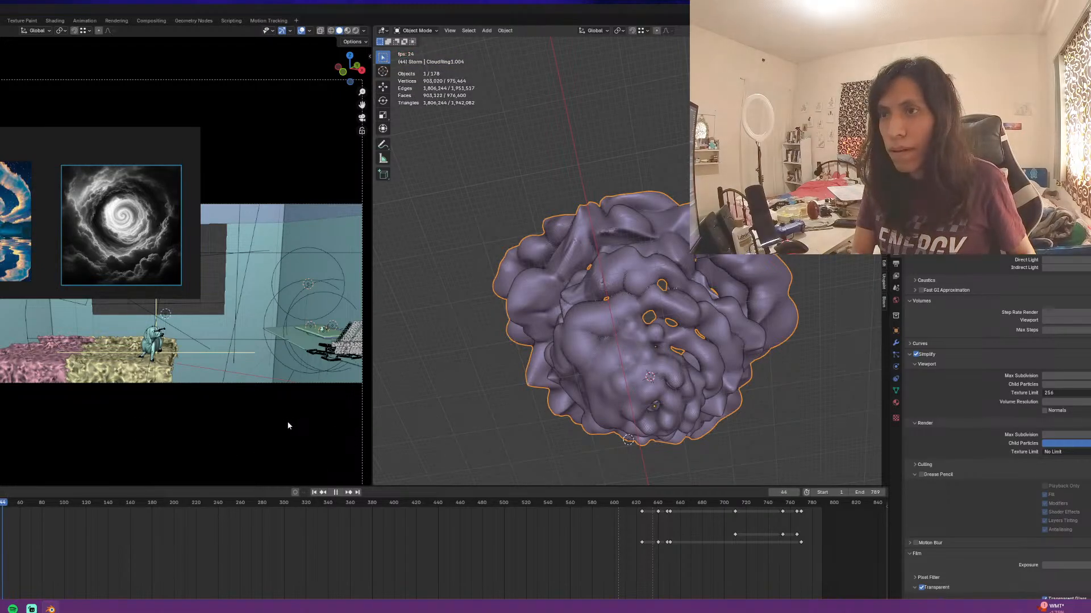
key("space")
key("shift+Left")
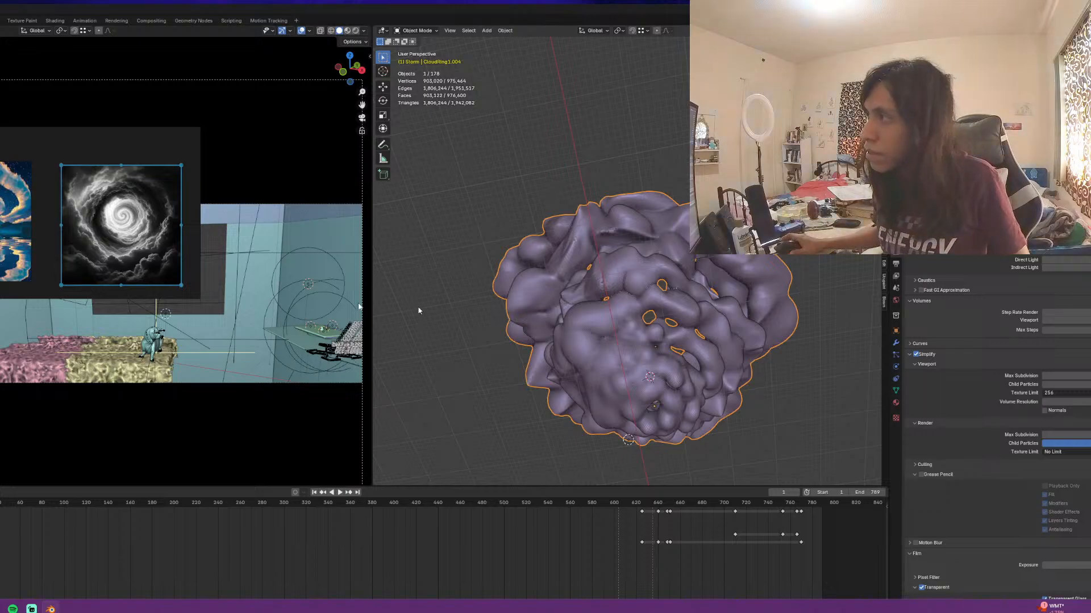
At frame 60, rotate the storm mesh around the global Z axis to set the end pose of its spin
middle_click_drag(64, 559, 36, 555)
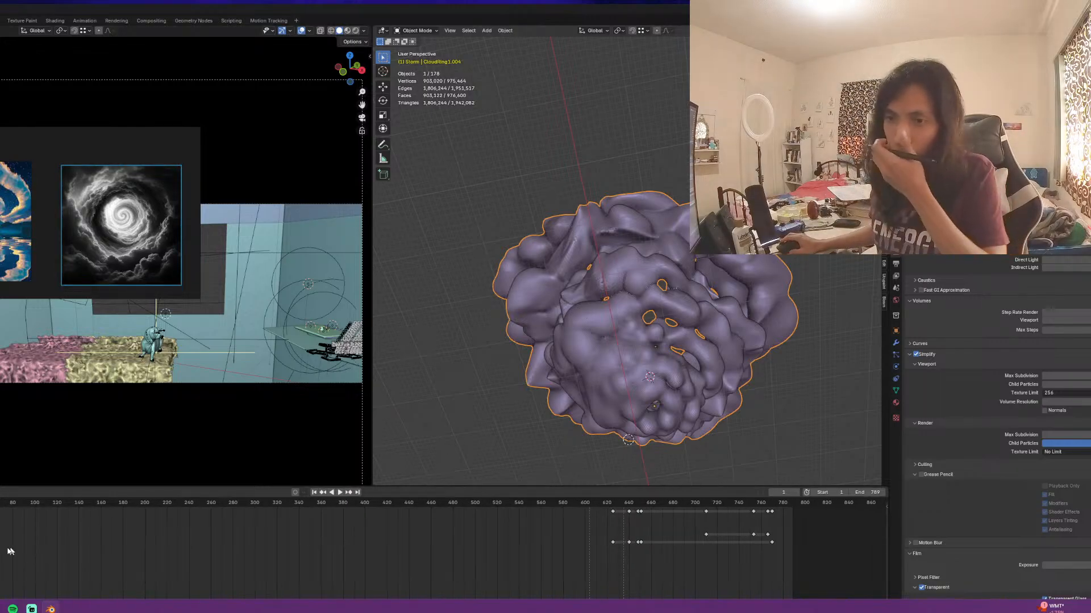
scroll(683, 305, "down", 2)
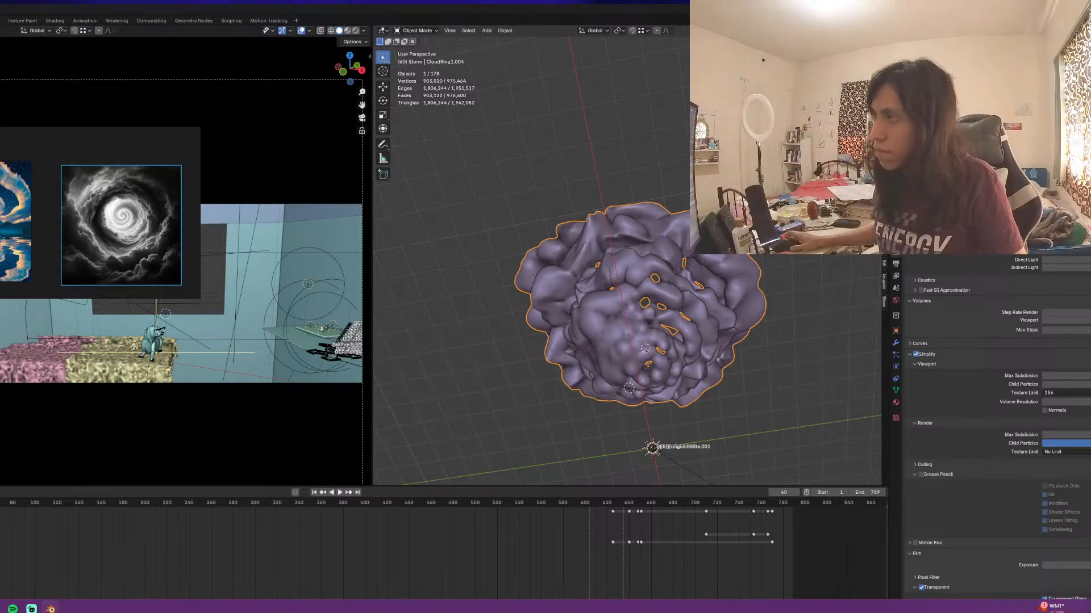
scroll(666, 274, "down", 3)
middle_click_drag(510, 271, 584, 290)
key("r")
key("z")
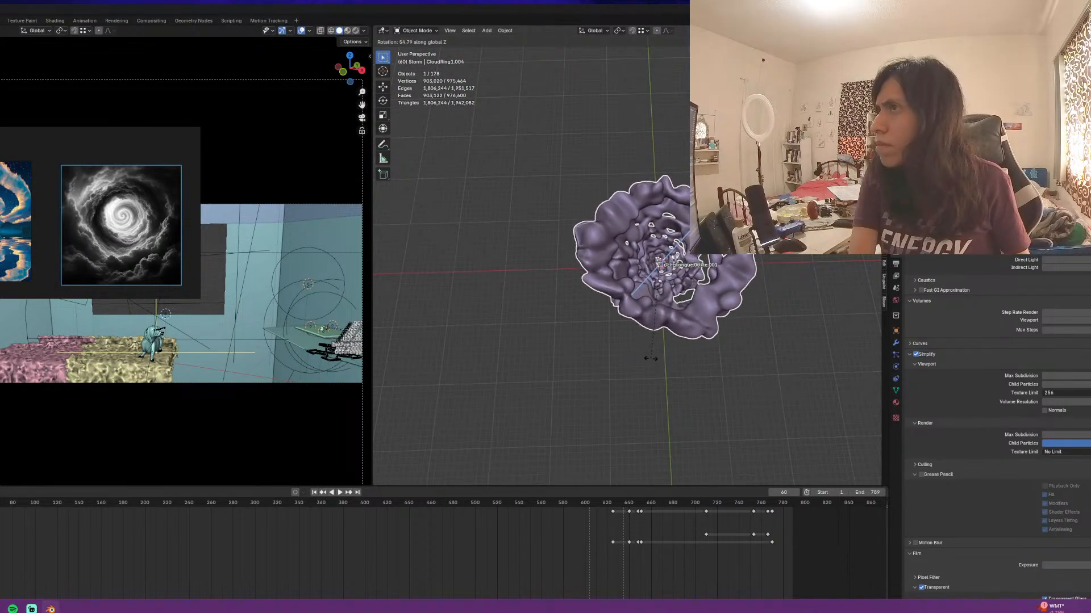
left_click(741, 304)
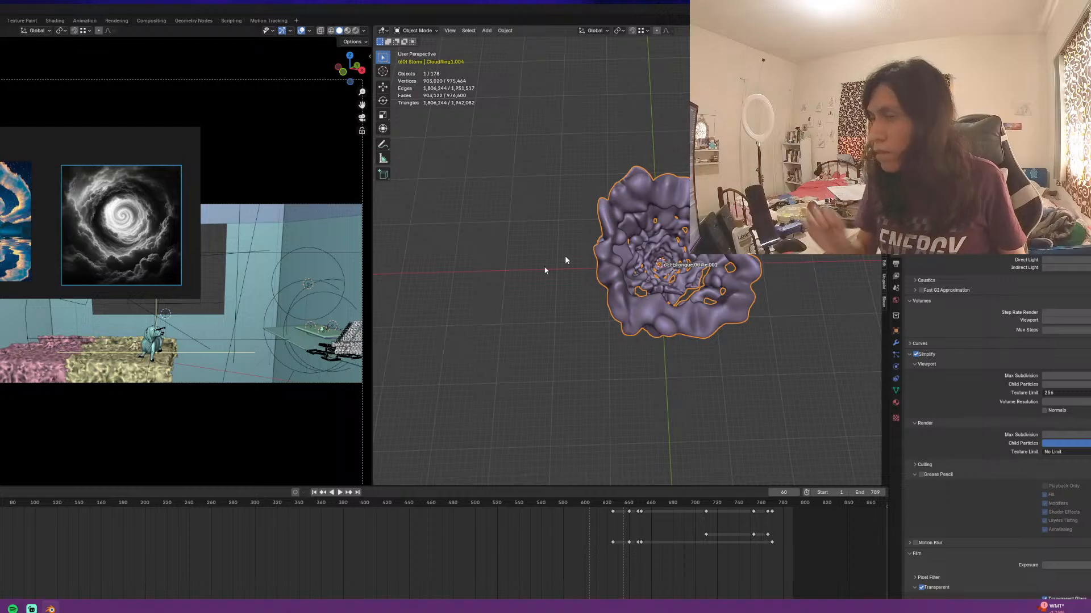
Play back the storm's spin from frame 1 to judge its speed
key("shift+Left")
key("space")
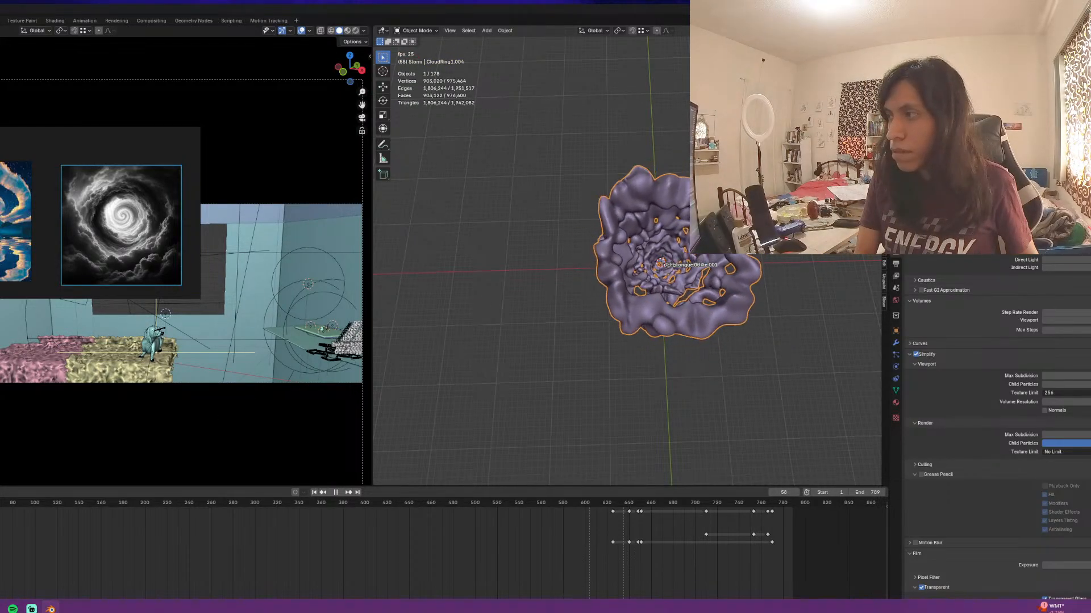
key("shift+Left")
key("space")
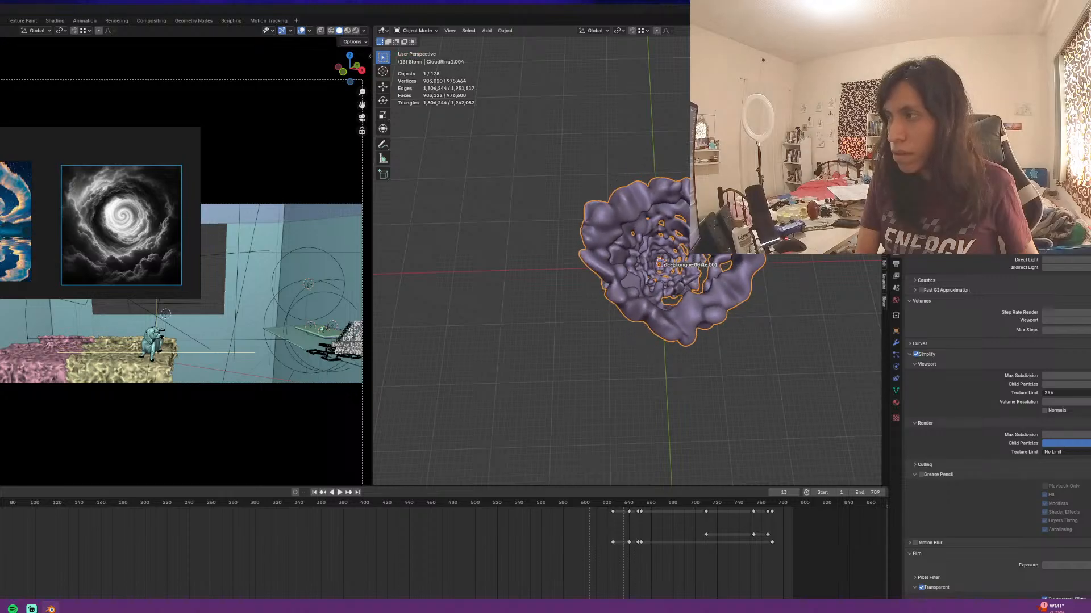
Move the keyframe that ends the storm's spin to about frame 122 and play back the new timing
key("g")
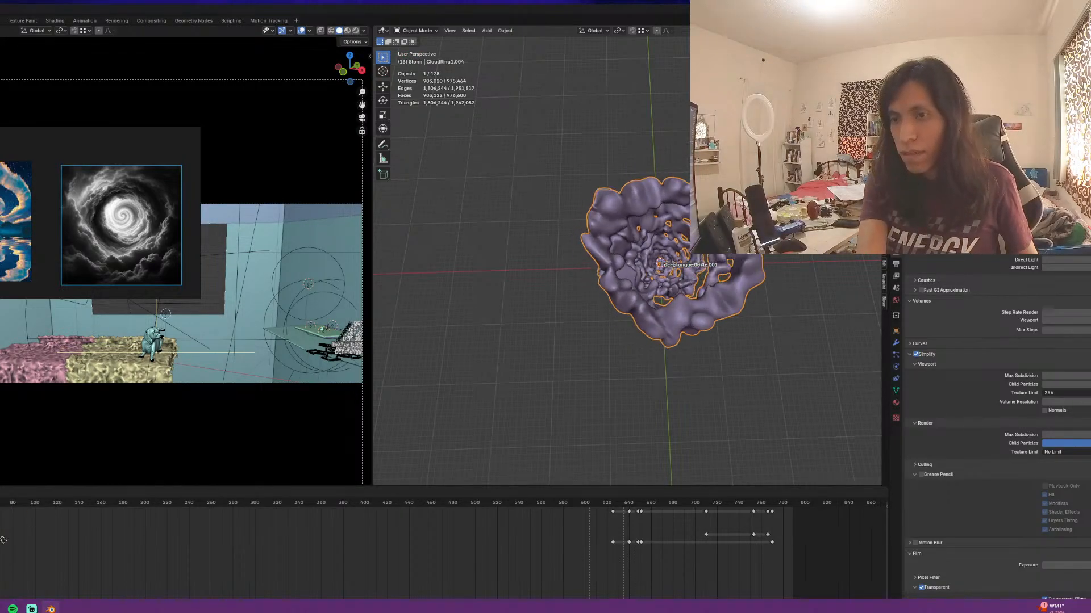
right_click(4, 563)
left_click_drag(17, 579, 0, 498)
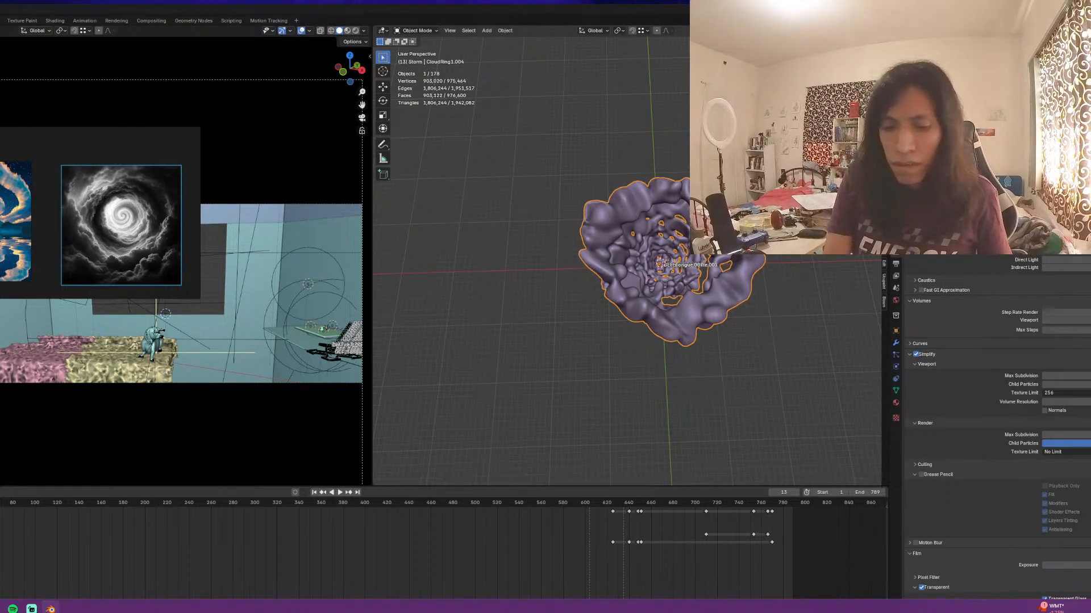
key("space")
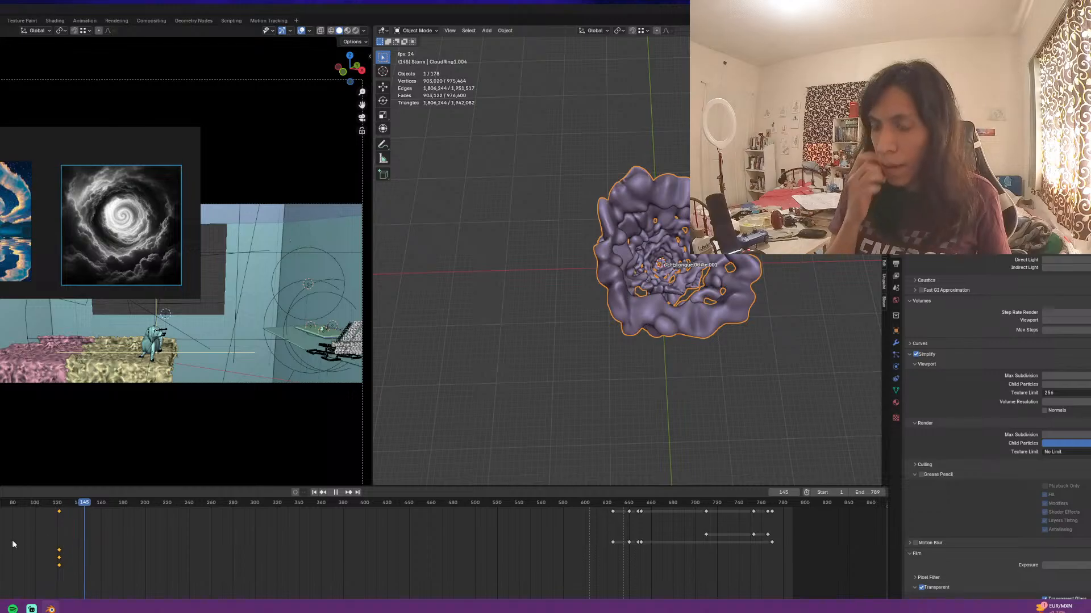
key("space")
Set the storm's spin keyframes to Vector handles and Linear interpolation, and return to the first frame
left_click_drag(97, 570, 0, 539)
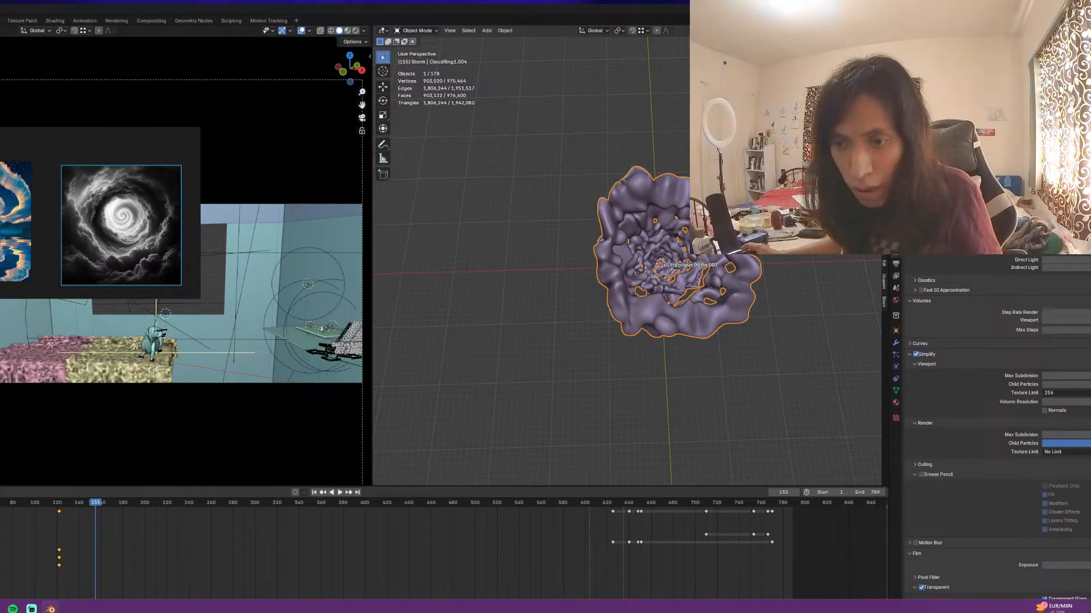
key("v")
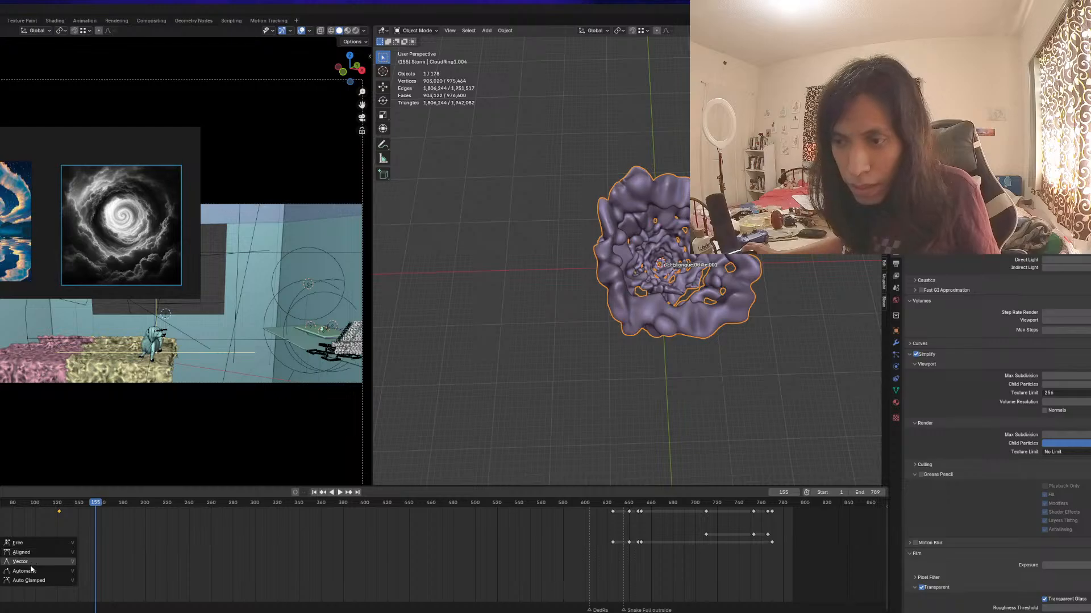
left_click(32, 569)
key("t")
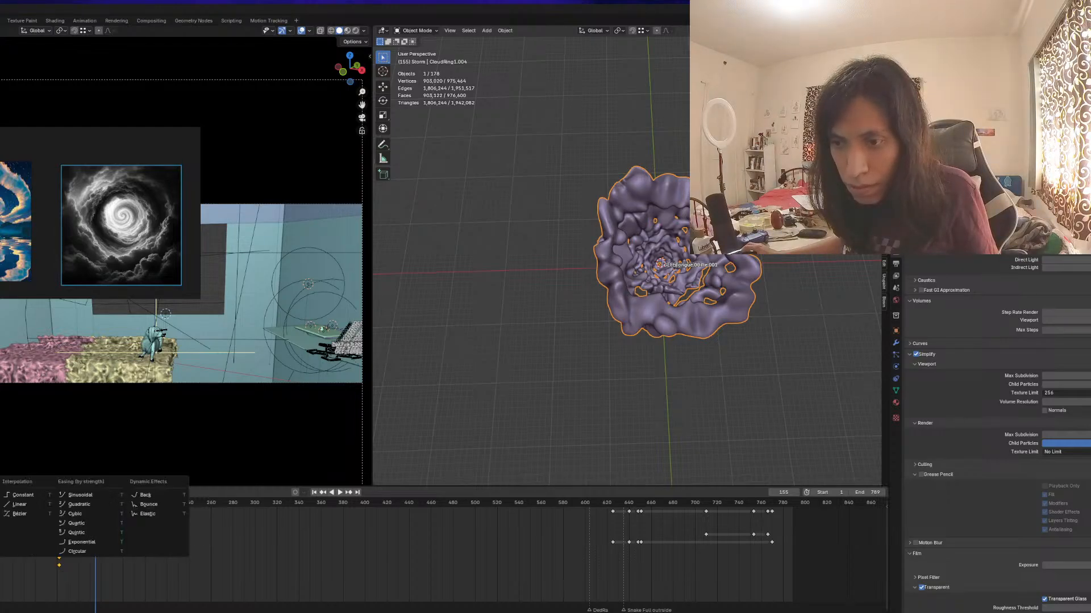
left_click(20, 506)
key("shift+Left")
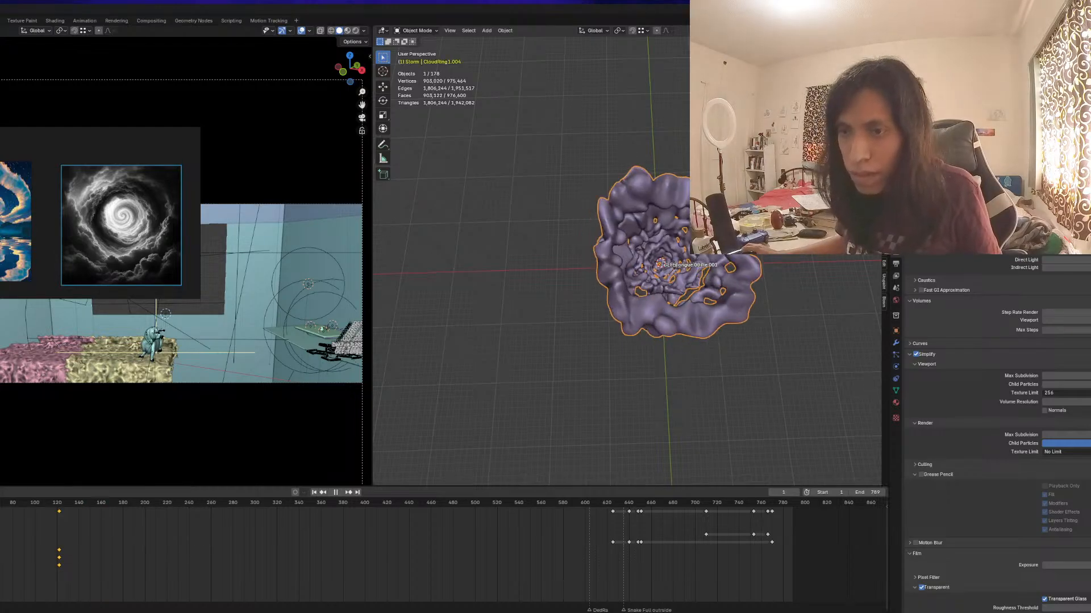
Move the keyframe that ends the storm's spin to about frame 92 and play back the faster spin
key("space")
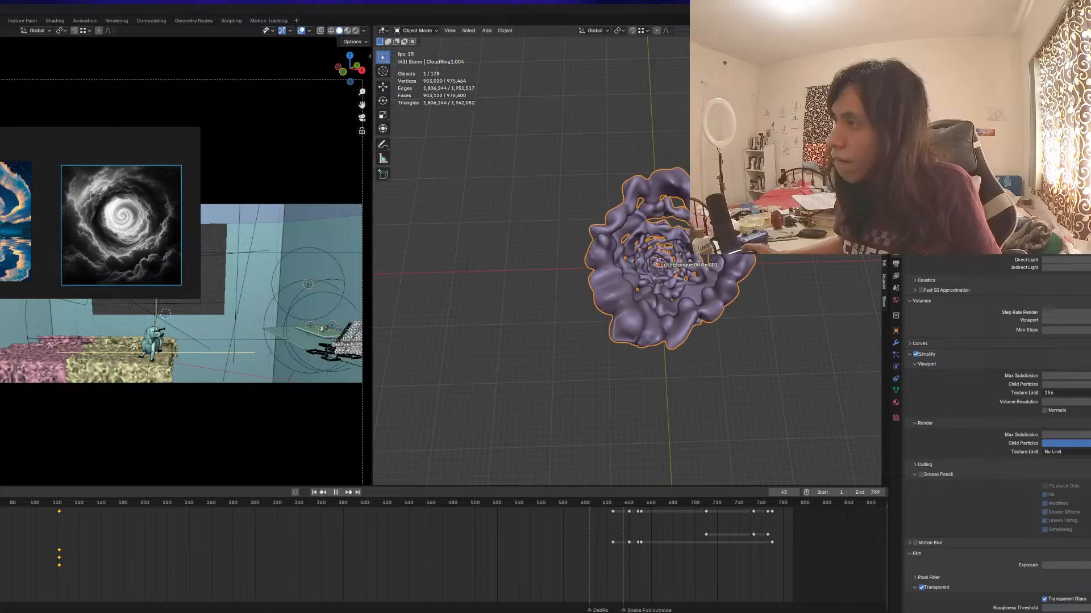
key("space")
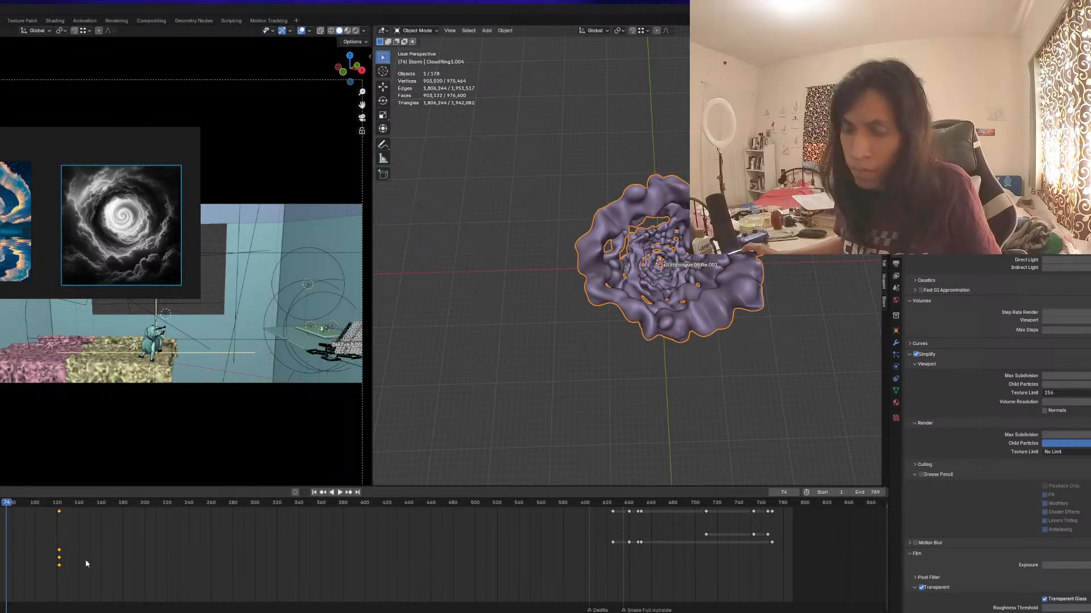
left_click_drag(90, 578, 35, 502)
key("g")
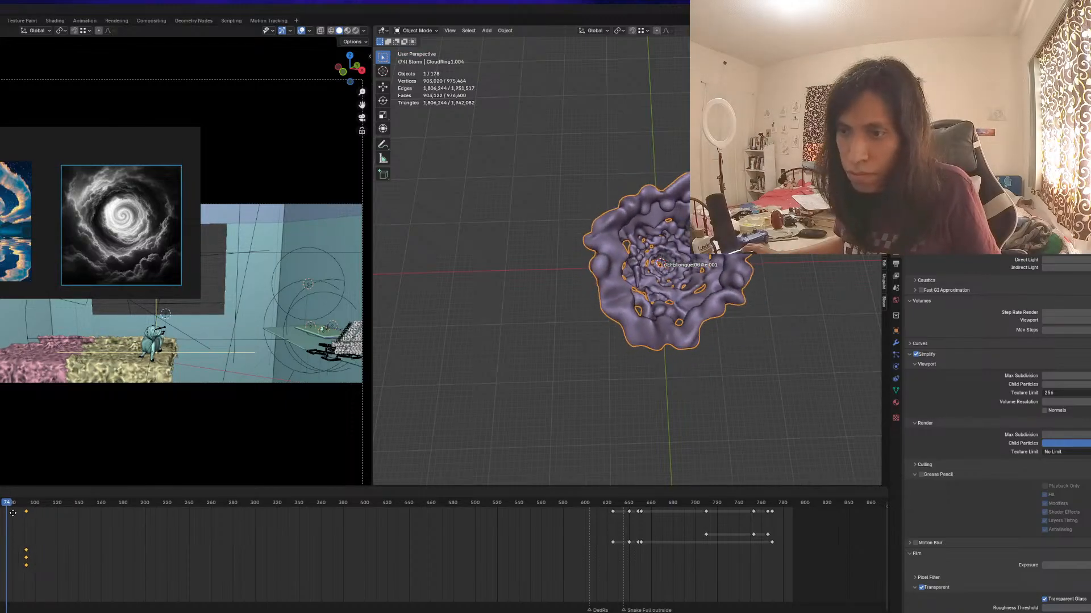
left_click(13, 512)
key("shift+Left")
key("space")
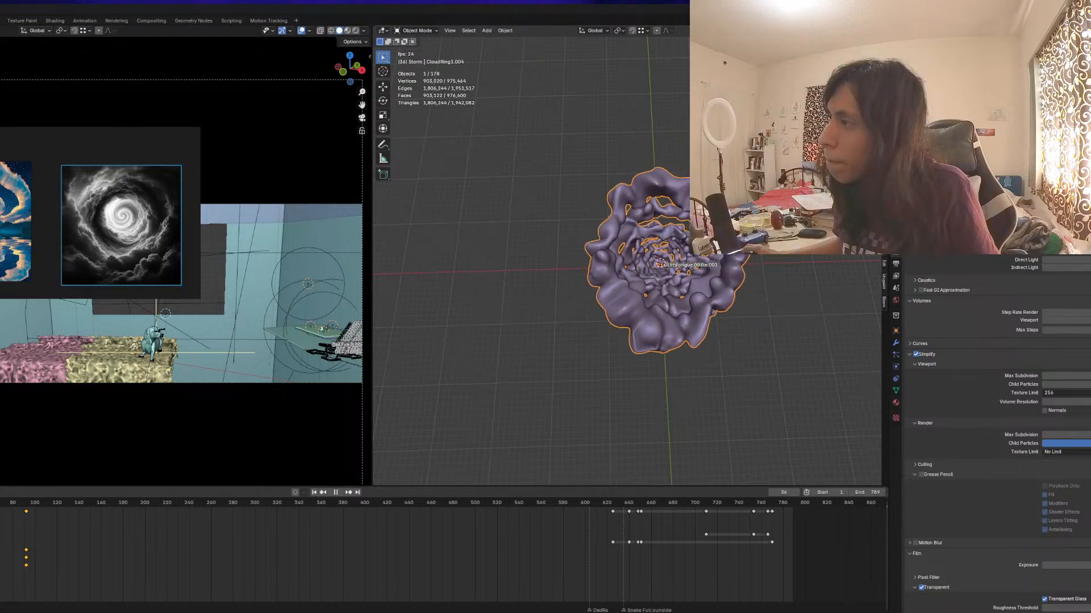
key("space")
Move the storm's end-of-spin keyframe to frame 76 and play back the animation from the start
key("g")
left_click(20, 537)
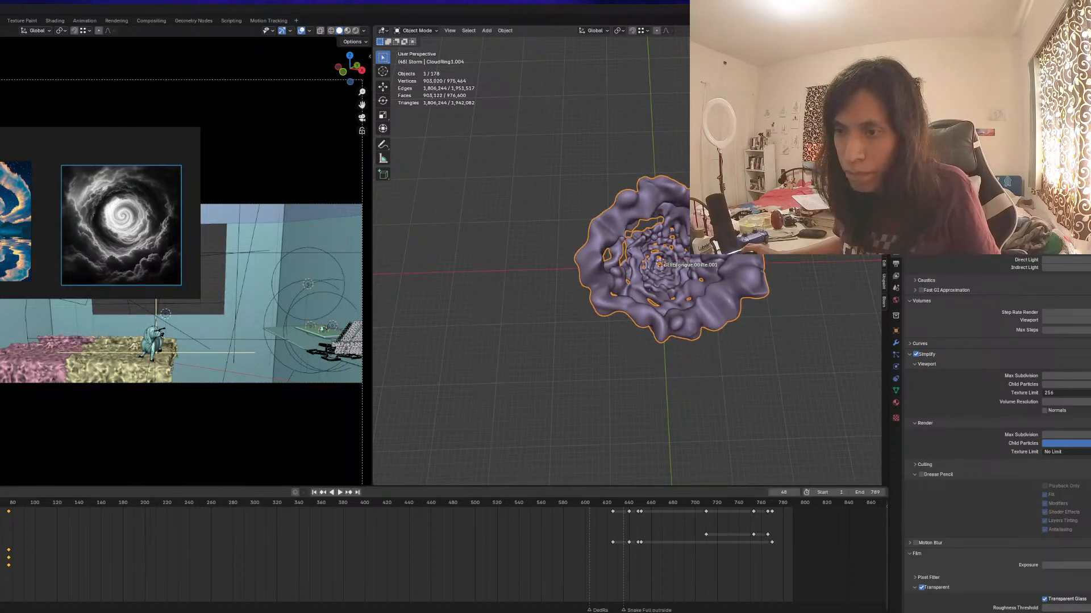
key("shift+Left")
key("space")
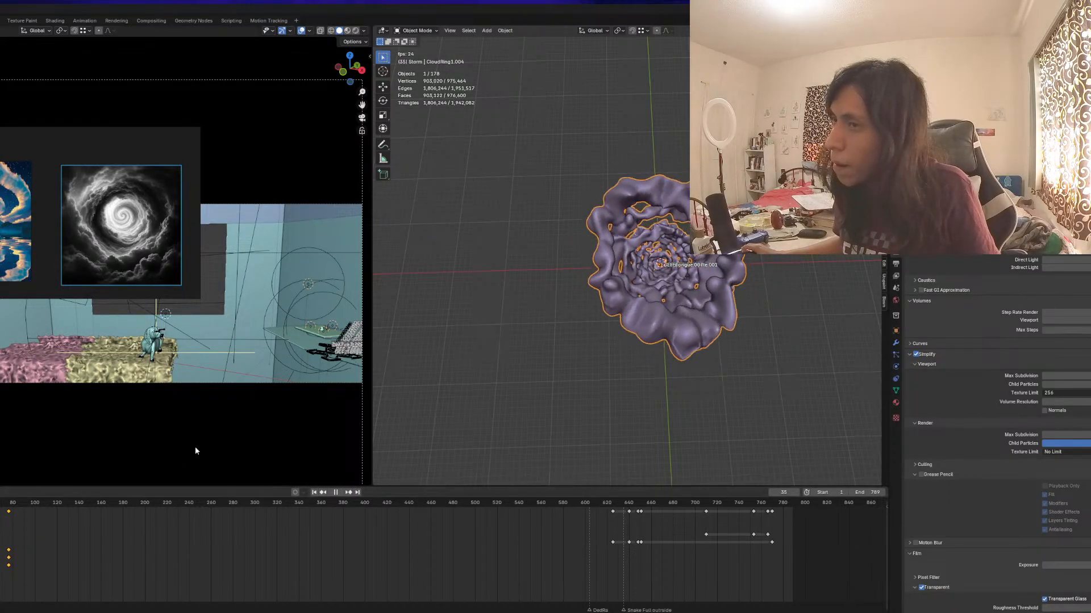
key("space")
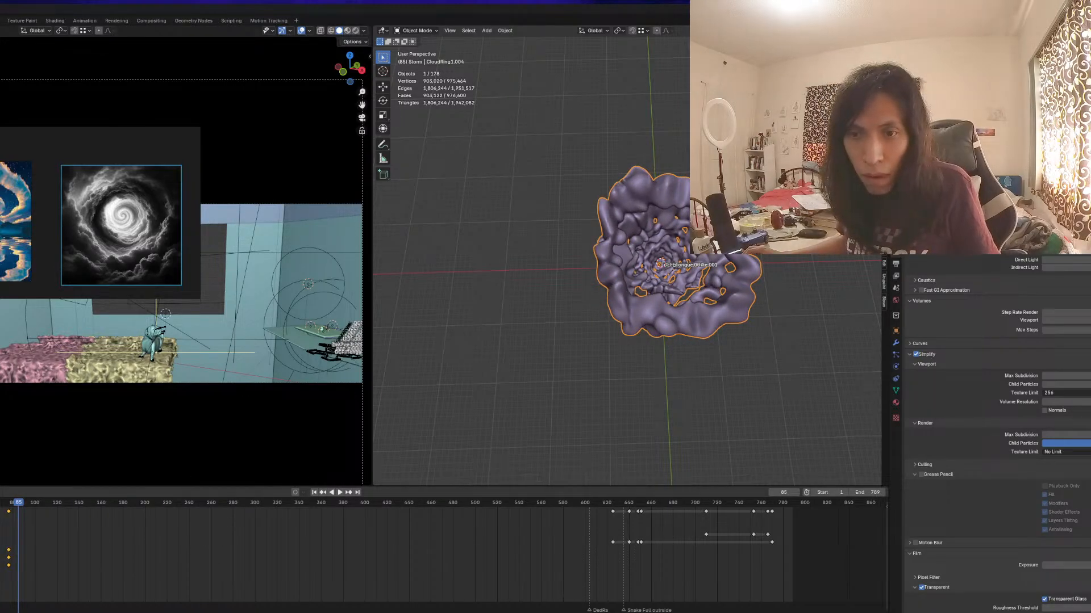
Switch the timeline to the Graph Editor and add a Cycles modifier to the storm's X Euler Rotation curve
left_click(0, 492)
left_click(0, 534)
scroll(289, 551, "down", 4)
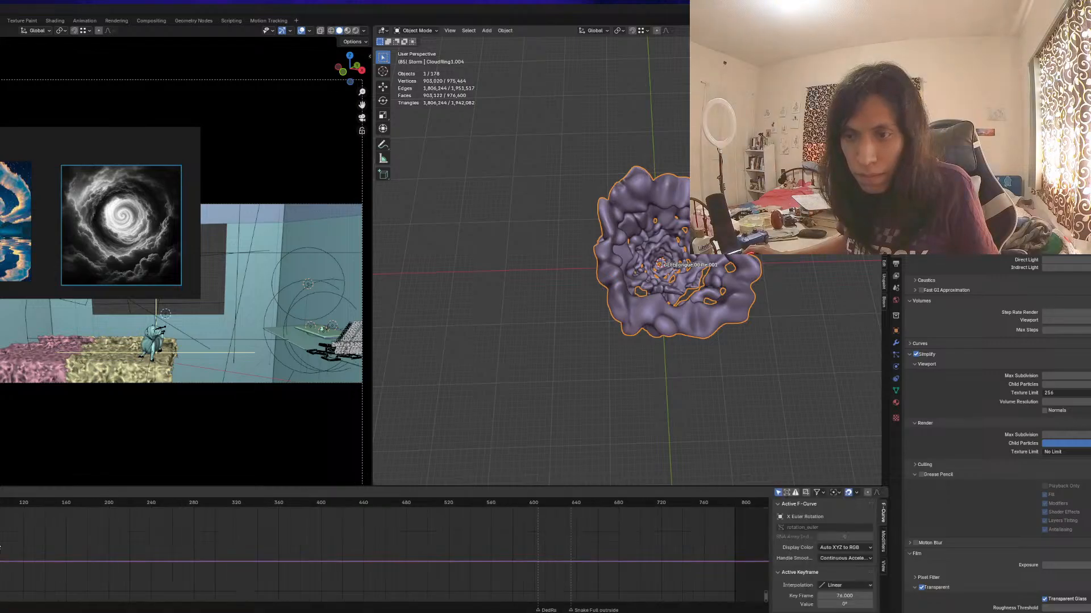
left_click_drag(72, 534, 0, 570)
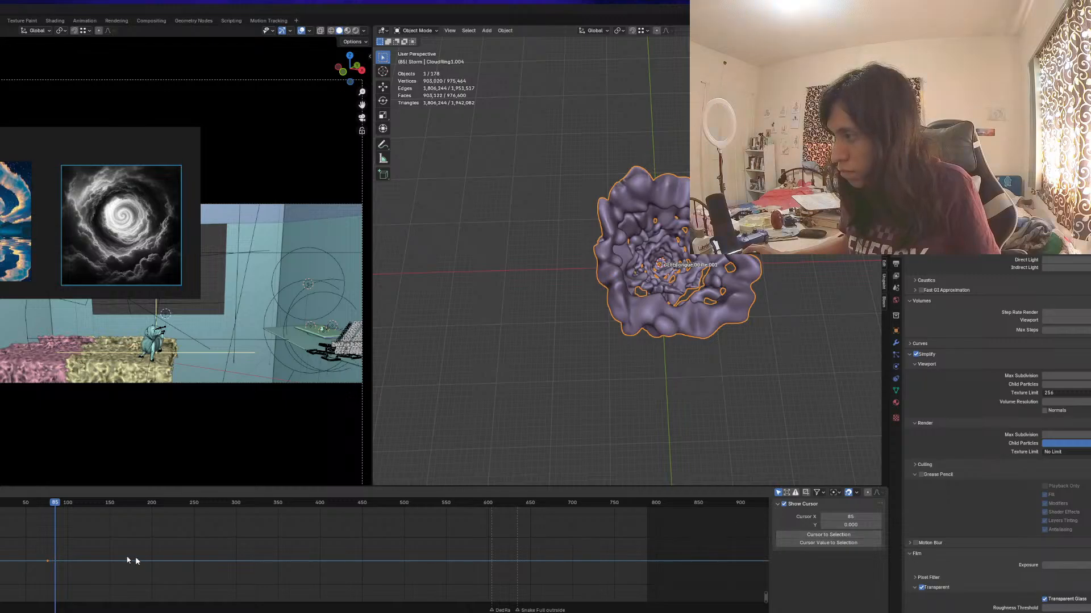
left_click(48, 562)
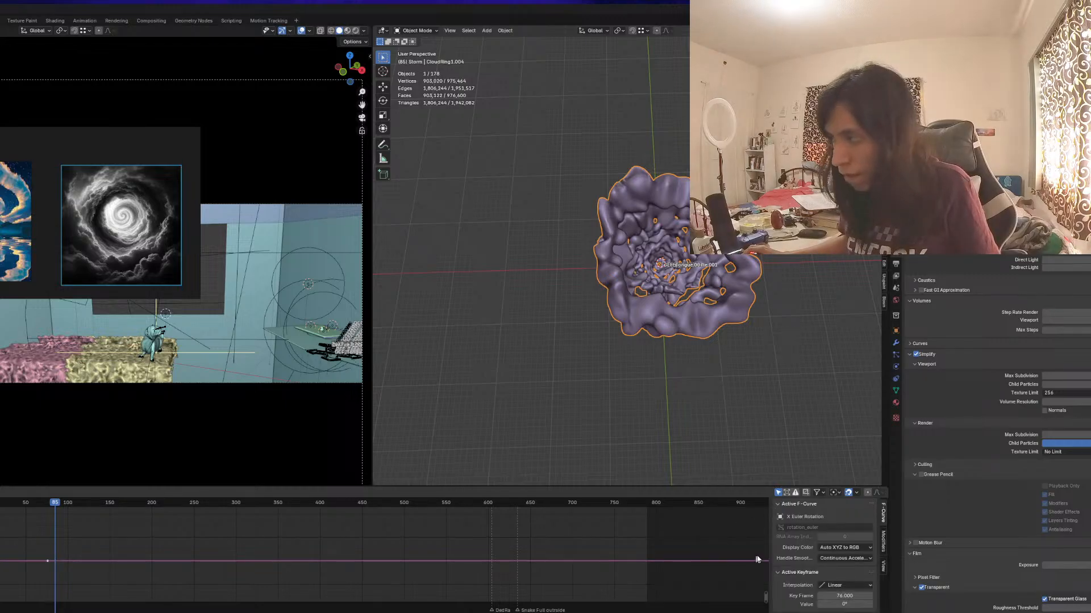
left_click(884, 542)
left_click(811, 506)
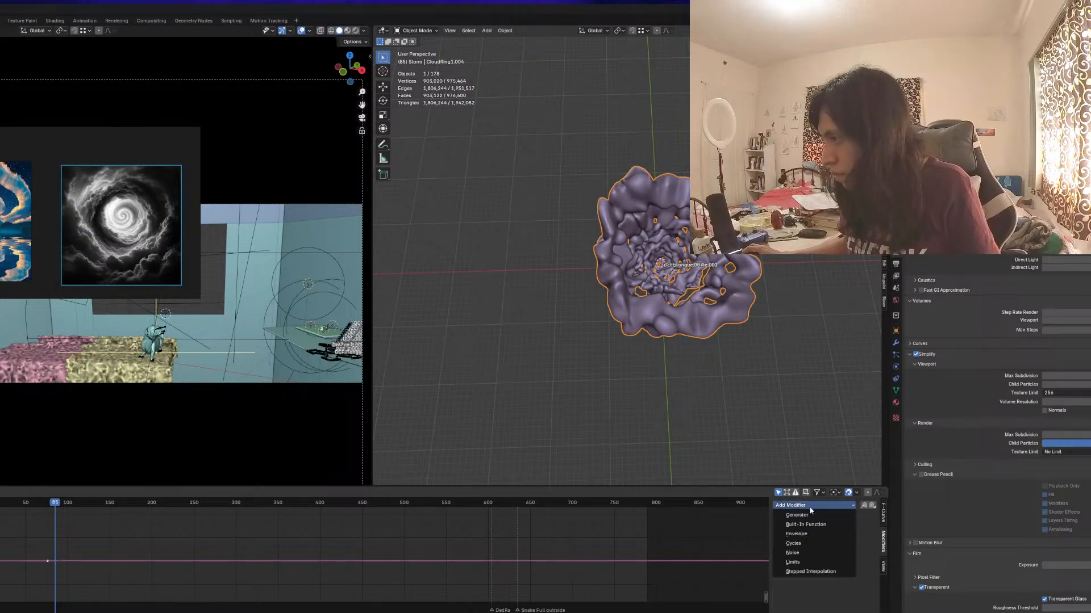
left_click(810, 544)
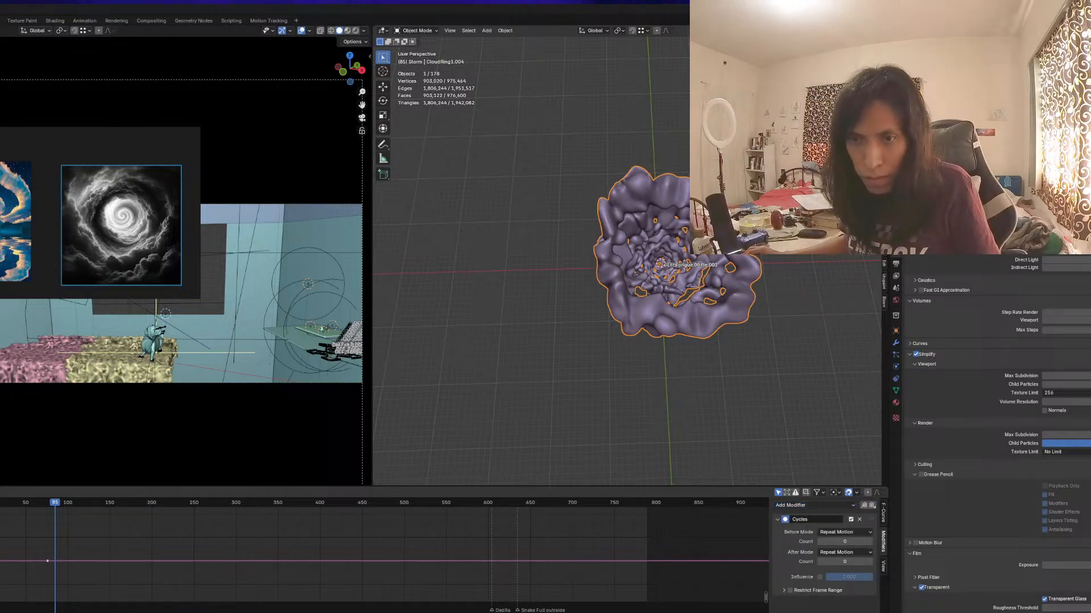
Hide the storm's flat rotation curves in the Graph Editor so the Z rotation curve can be isolated
key("ctrl+z")
left_click_drag(177, 550, 1, 570)
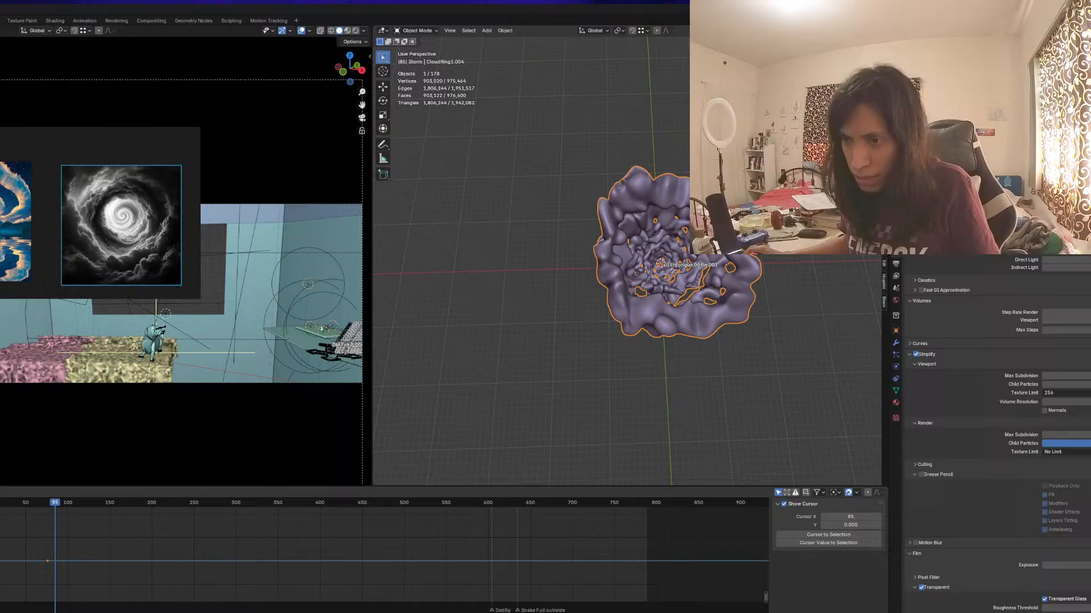
left_click(47, 563)
key("h")
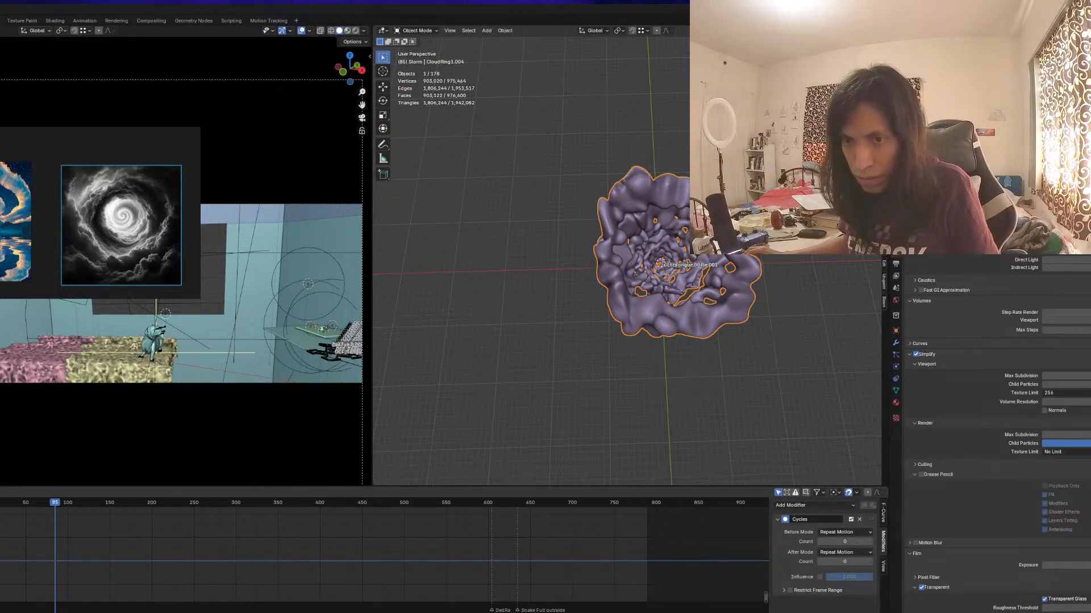
left_click(58, 563)
Select the end keyframe of the storm's sloped rotation curve and add a Cycles modifier with Repeat Motion before and after
scroll(61, 565, "down", 7)
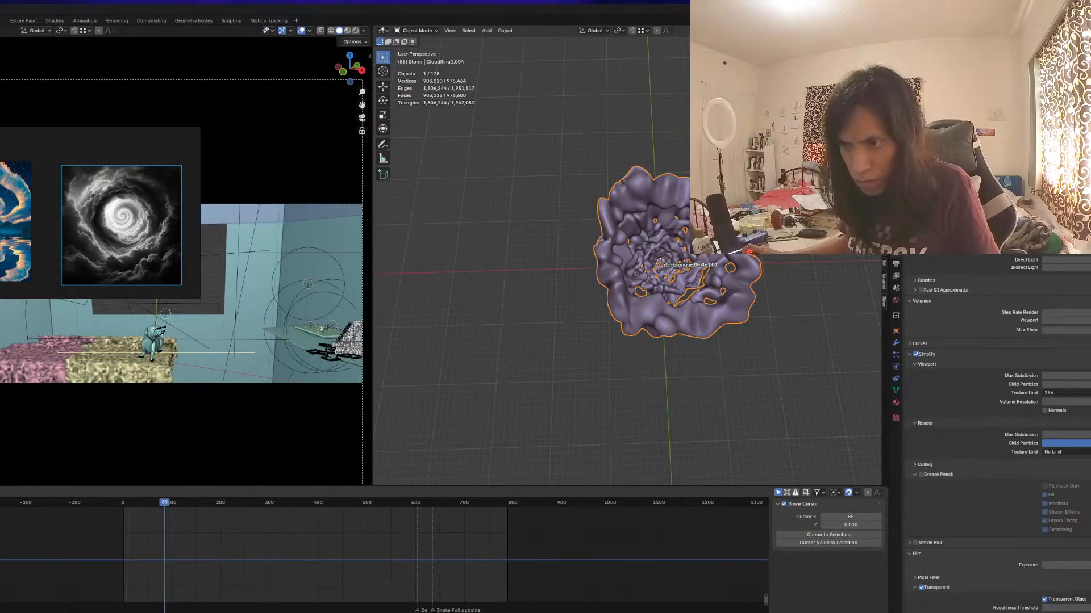
middle_click_drag(182, 538, 176, 570)
left_click(154, 544)
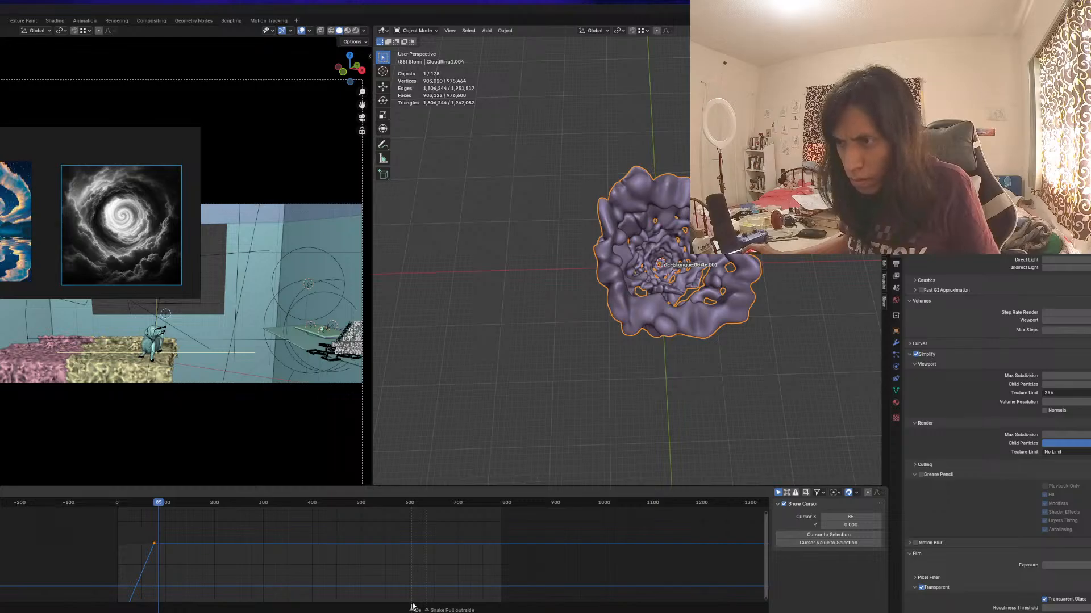
middle_click_drag(412, 607, 430, 568)
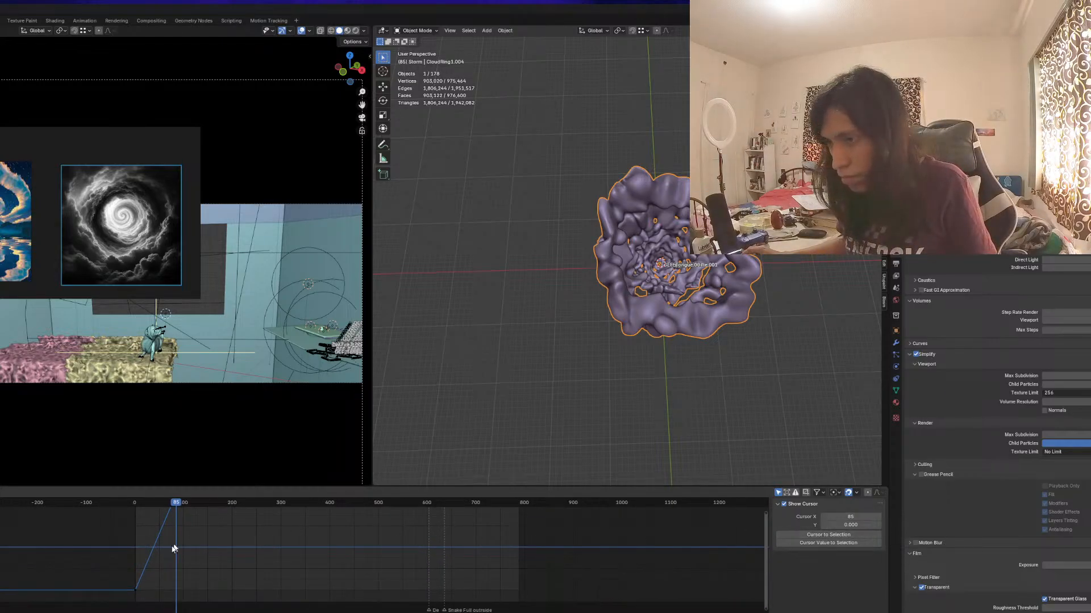
left_click(138, 592)
left_click(138, 593)
middle_click_drag(297, 555, 277, 607)
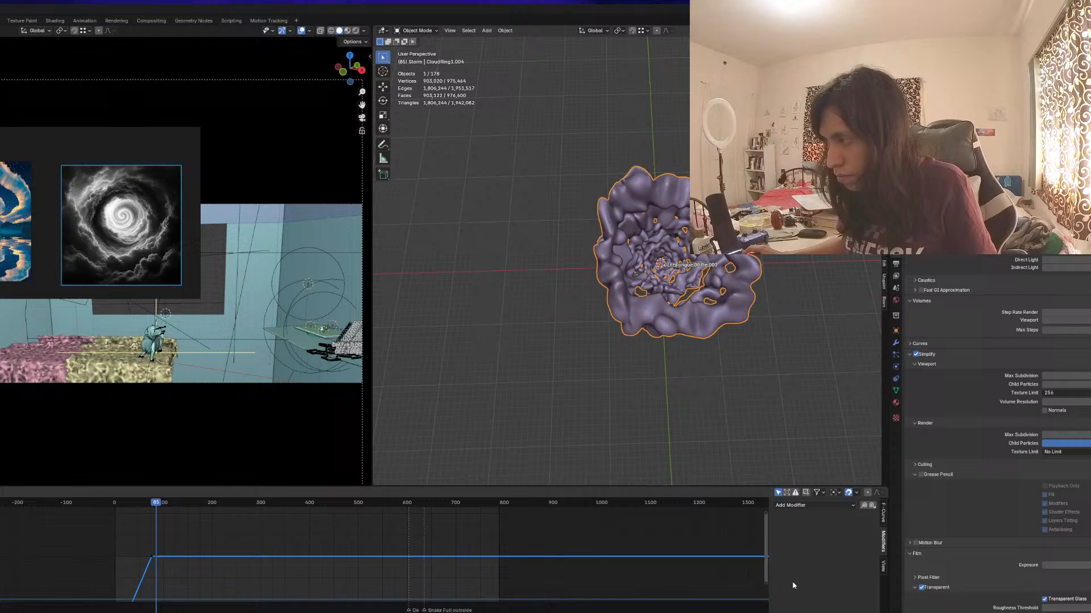
left_click(152, 559)
left_click(153, 557)
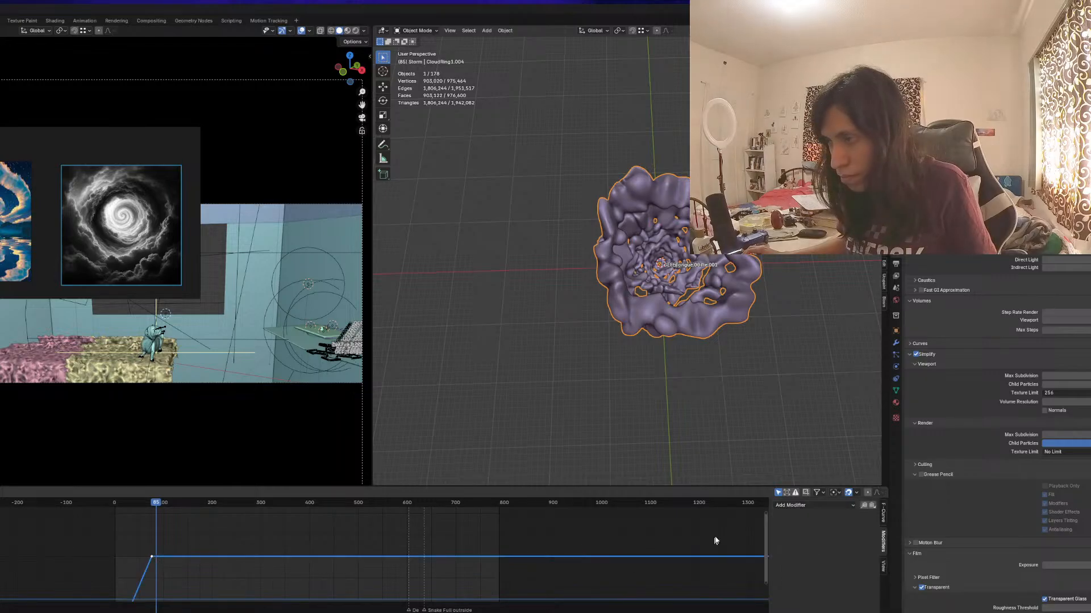
left_click(816, 506)
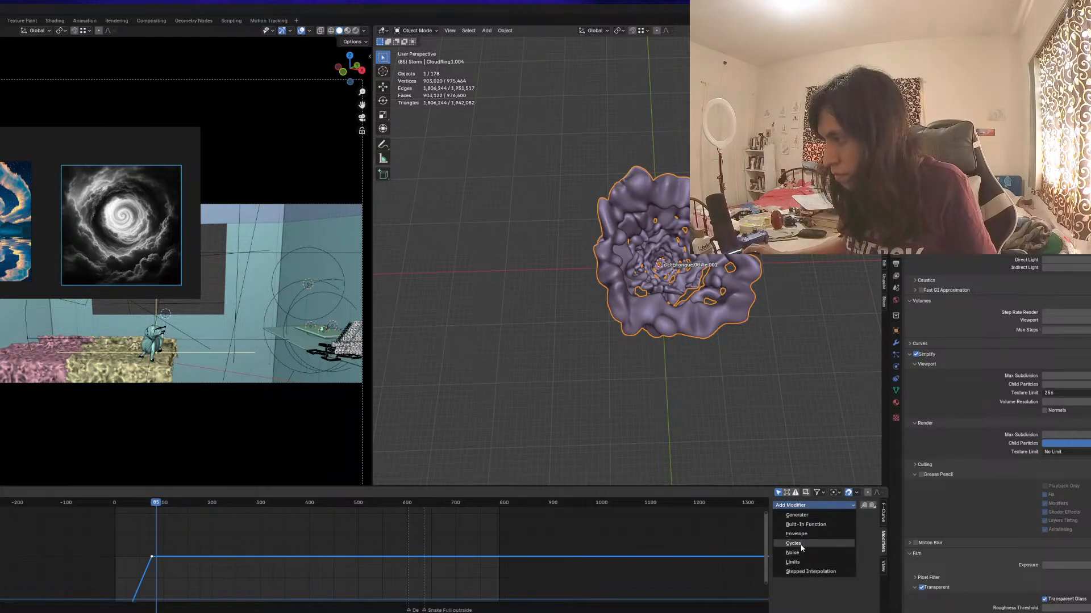
left_click(802, 548)
Play back the looping storm spin from near the start of the scene to judge its continuity
scroll(241, 571, "down", 3)
left_click(164, 504)
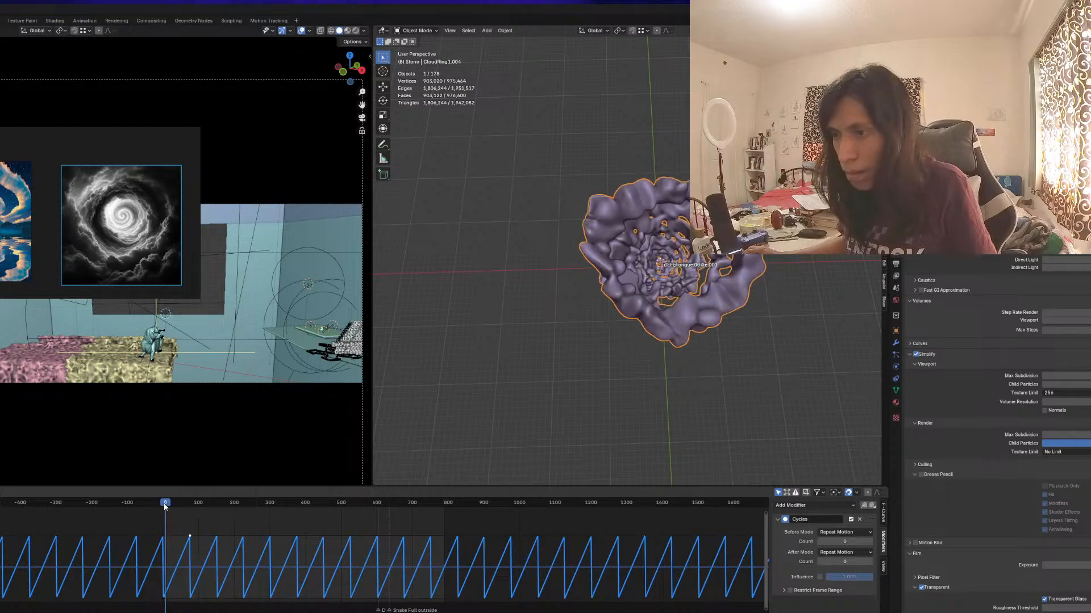
key("space")
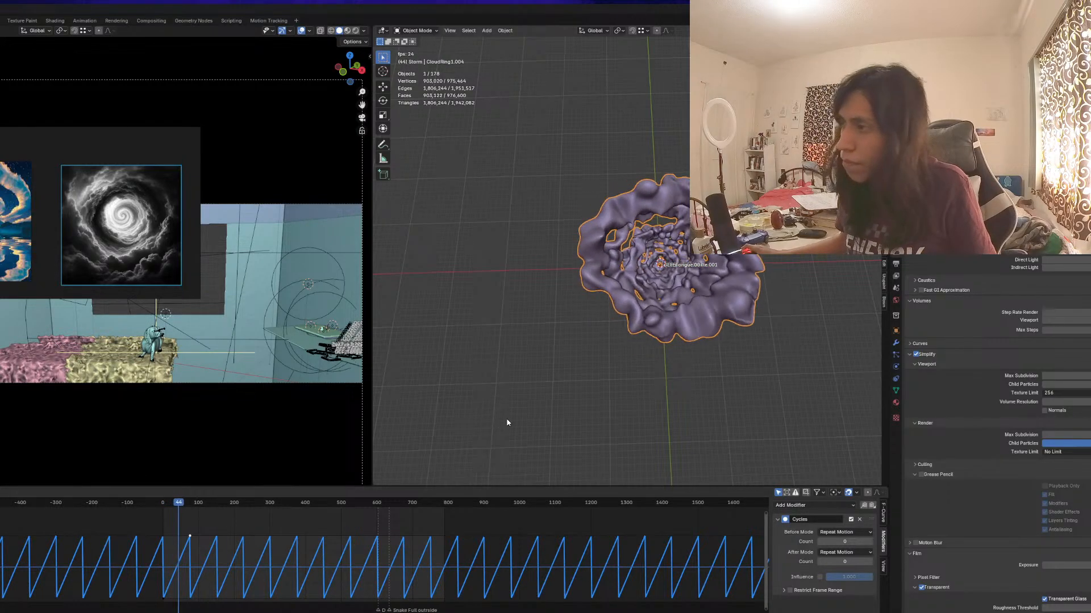
scroll(185, 320, "up", 1)
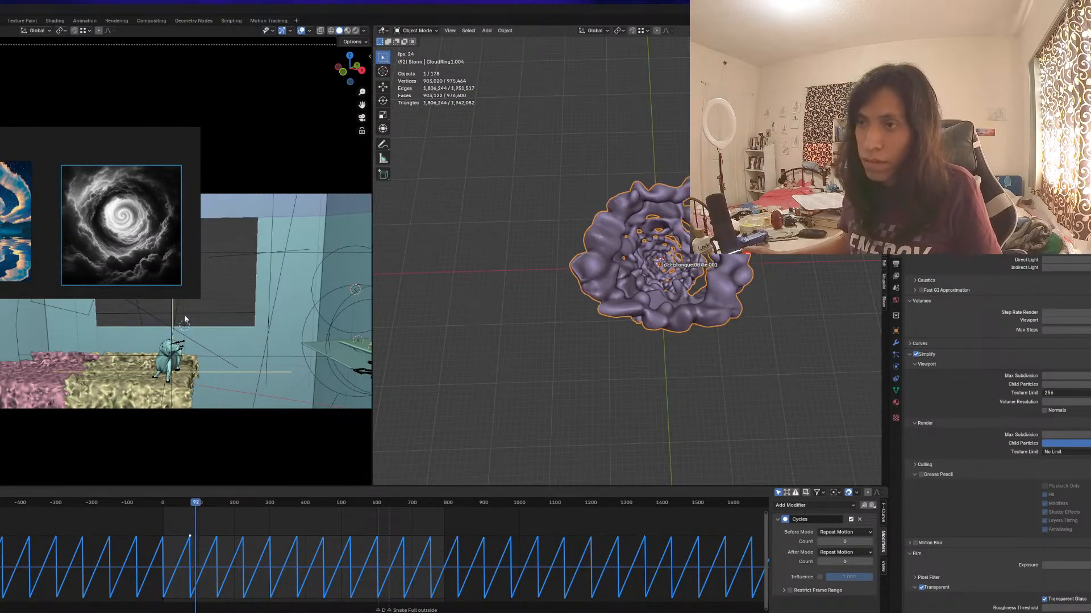
left_click(184, 320)
scroll(185, 320, "down", 2)
middle_click_drag(177, 335, 220, 335)
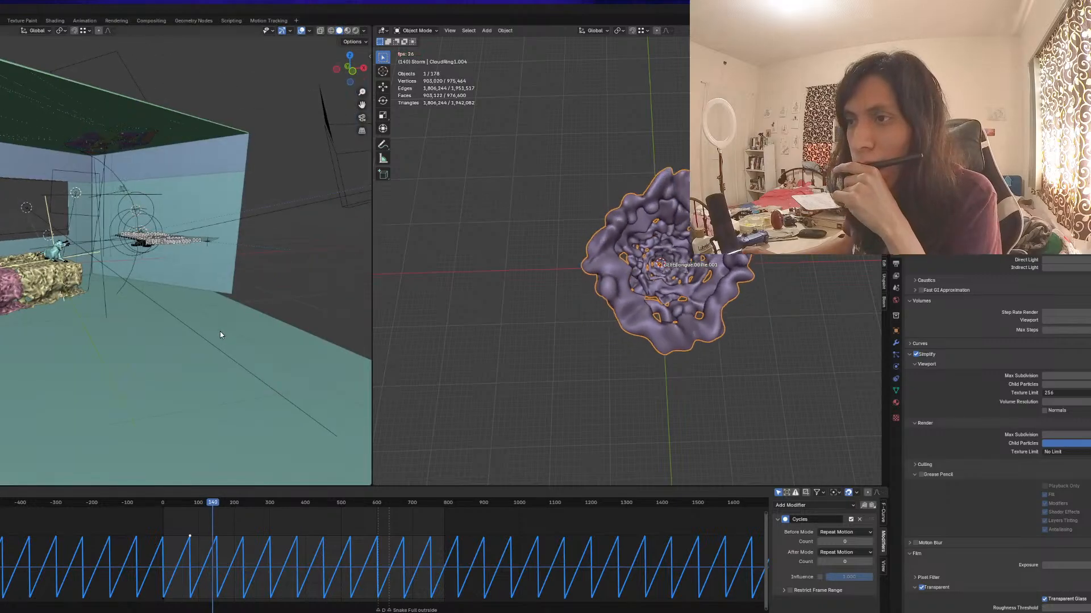
Put both viewports in camera view, play the storm shot from about frame 551, and scrub to frame 755
key("KP_0")
key("KP_0")
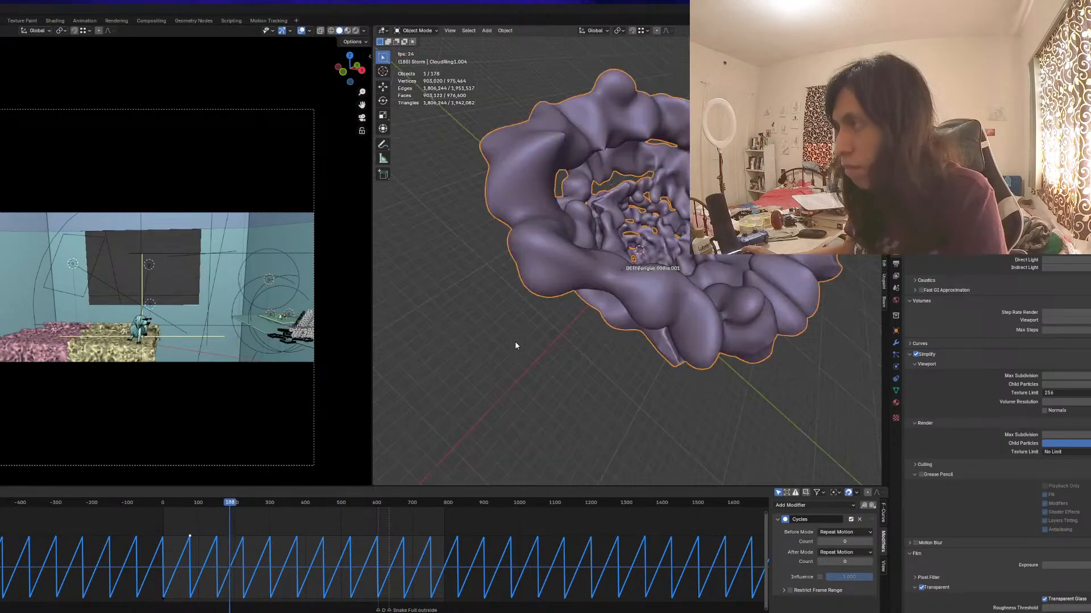
key("KP_0")
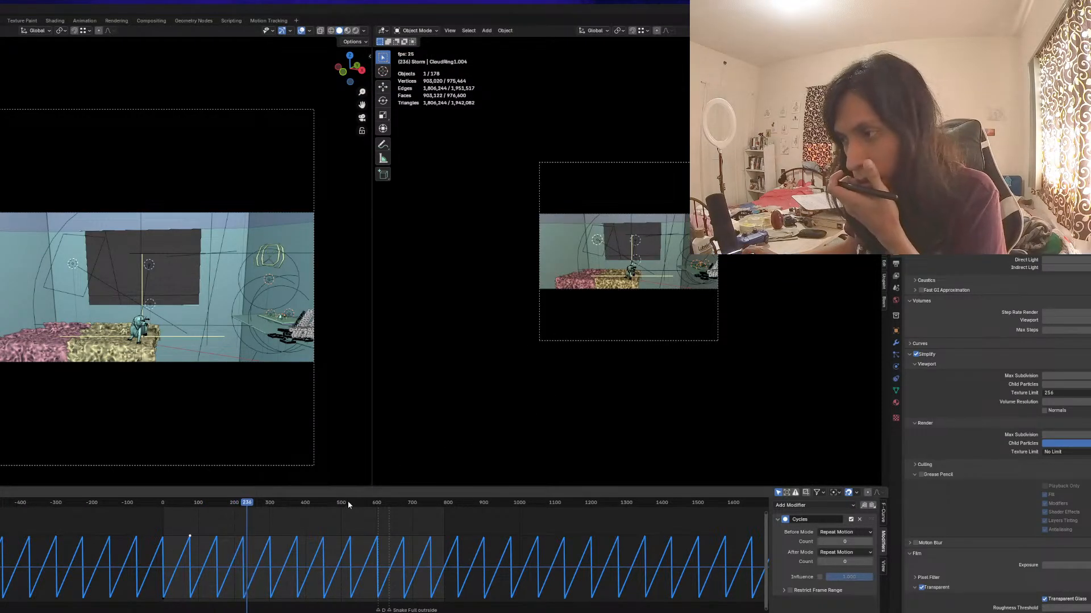
left_click_drag(348, 502, 365, 504)
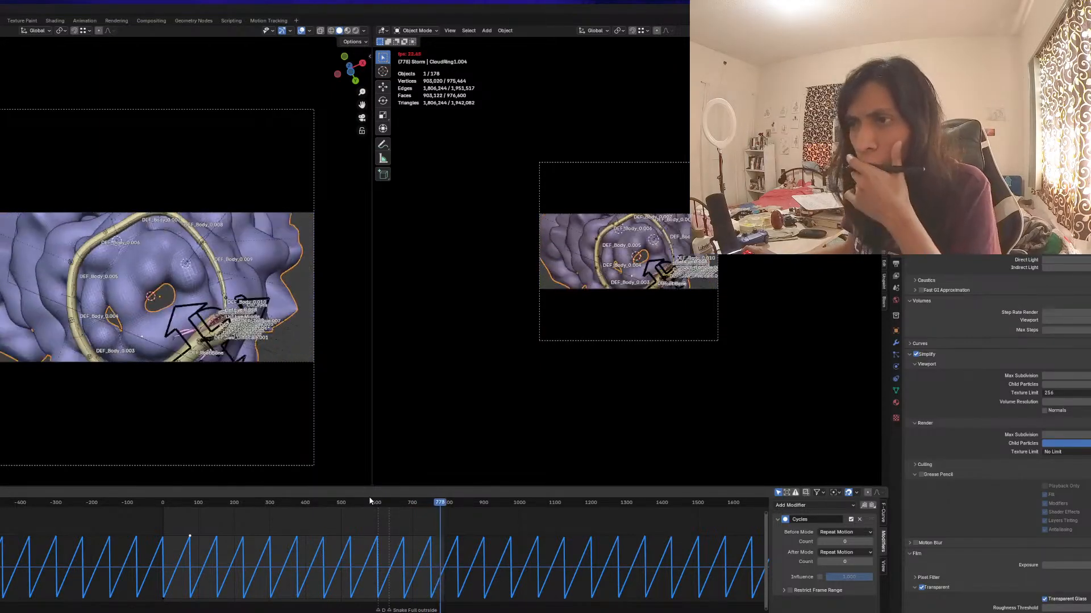
key("Escape")
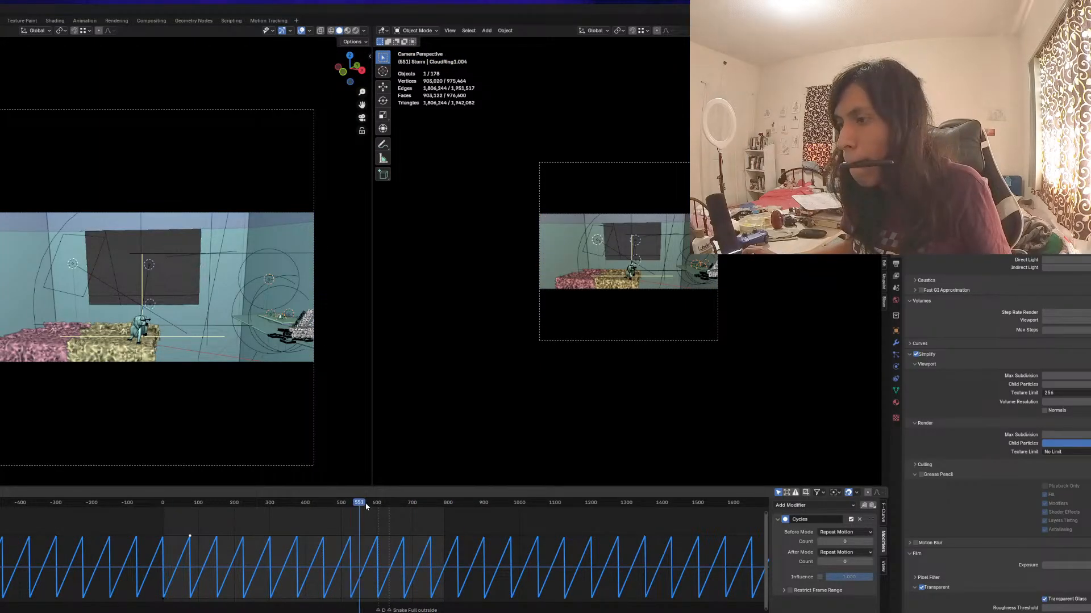
left_click_drag(366, 506, 432, 512)
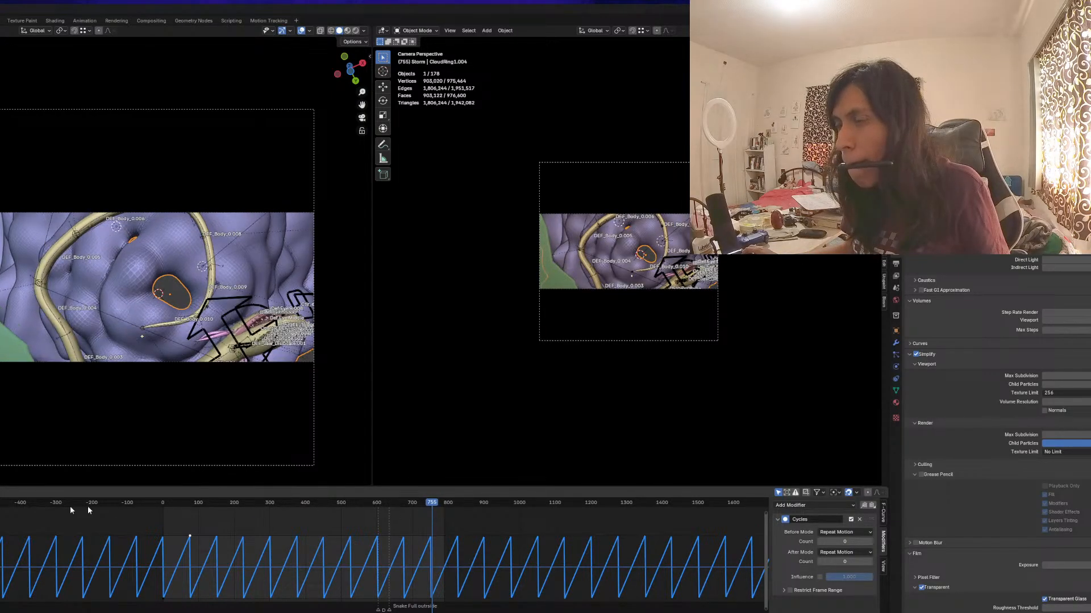
Examine the repeating rotation curve around the keyframe at frame 76 and return to frame 1
scroll(195, 540, "down", 5)
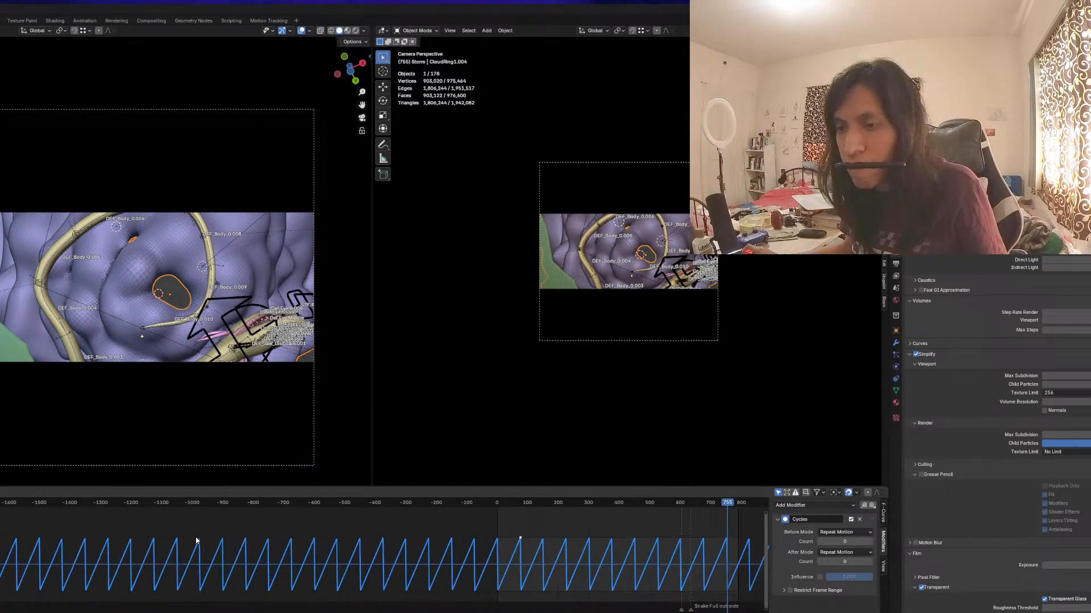
scroll(195, 541, "down", 2)
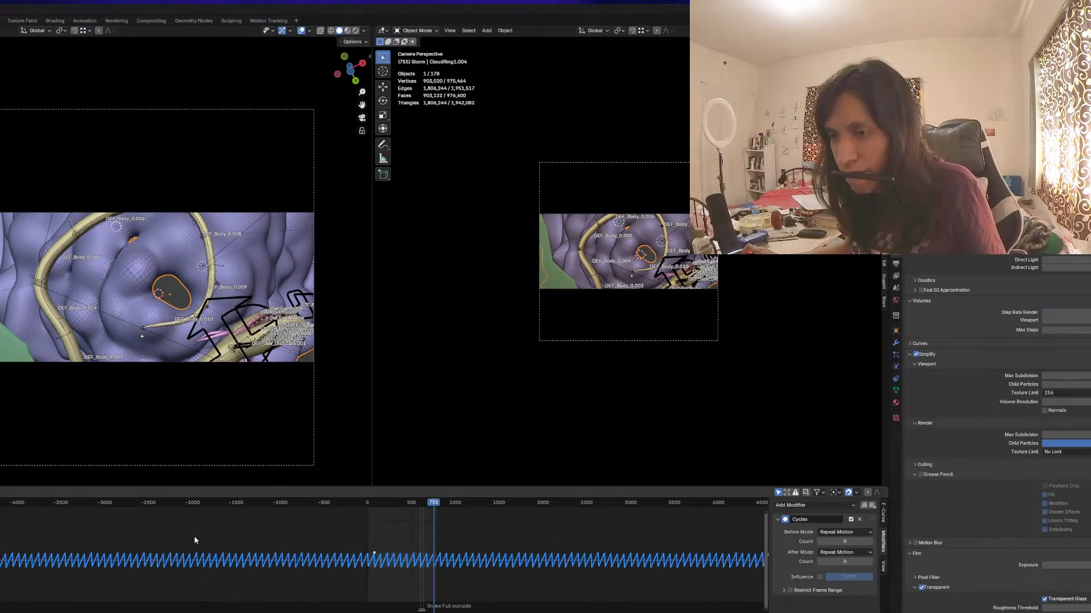
left_click(397, 504)
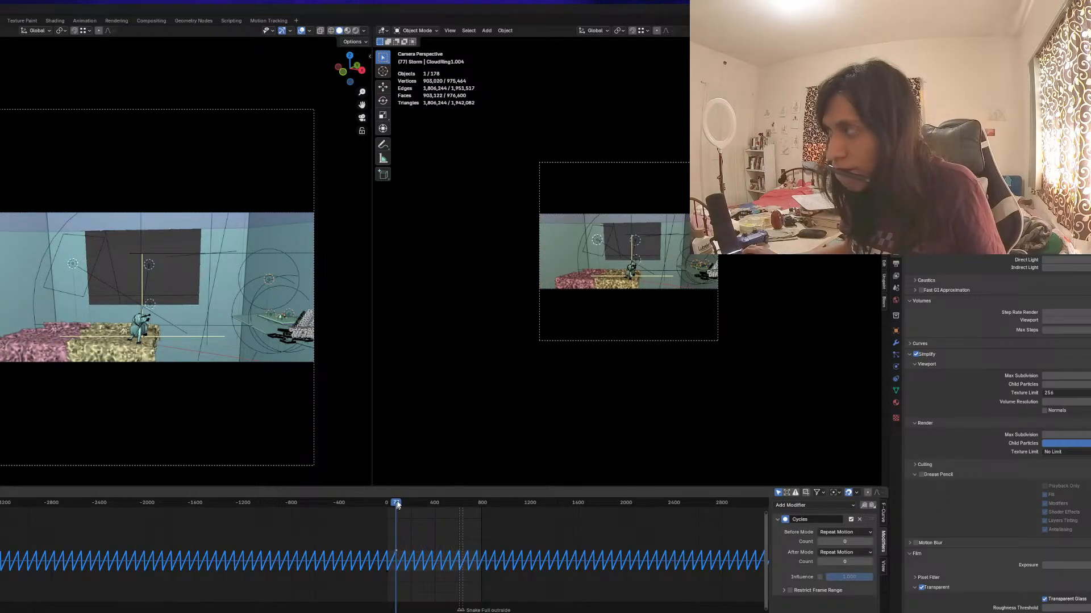
key("Right")
key("Right")
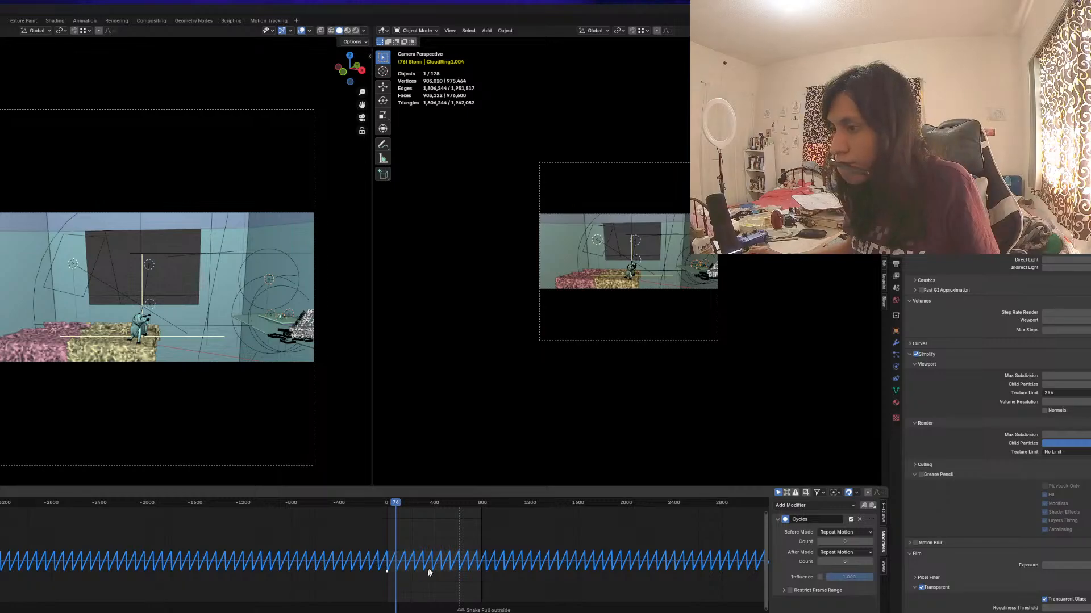
middle_click_drag(438, 562, 663, 549)
middle_click_drag(548, 559, 446, 559)
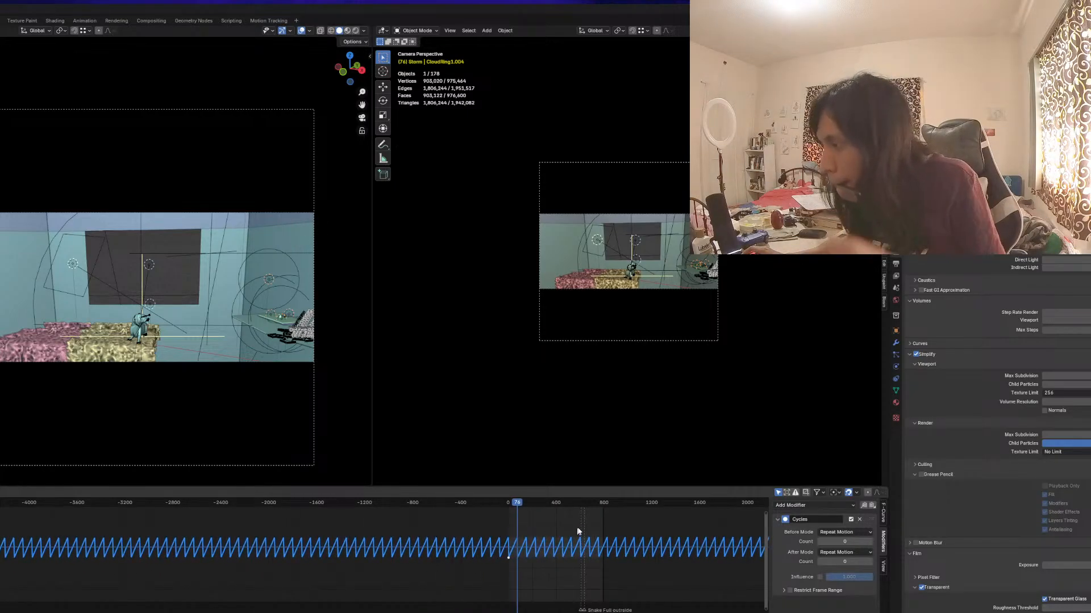
left_click(508, 504)
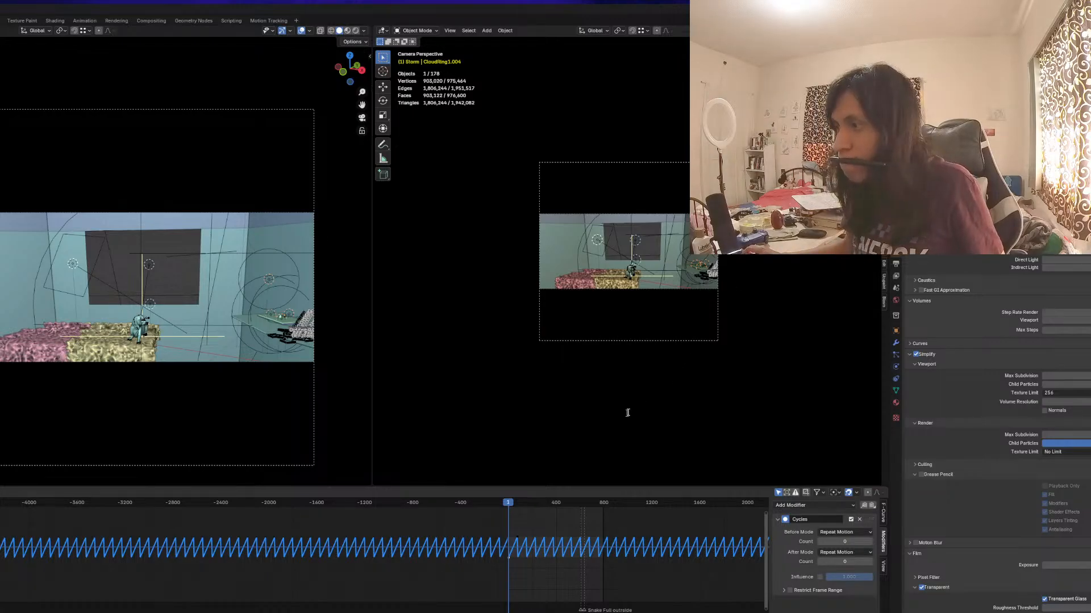
Undo the last change to the storm's rotation curve and play the spin from the start of the scene
left_click_drag(508, 503, 517, 508)
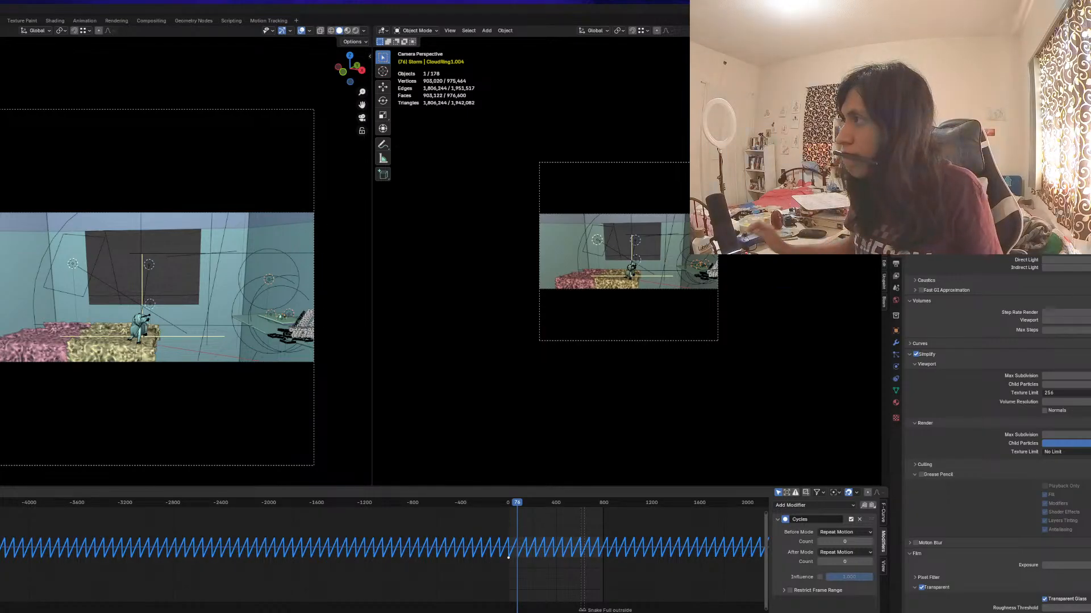
key("ctrl+z")
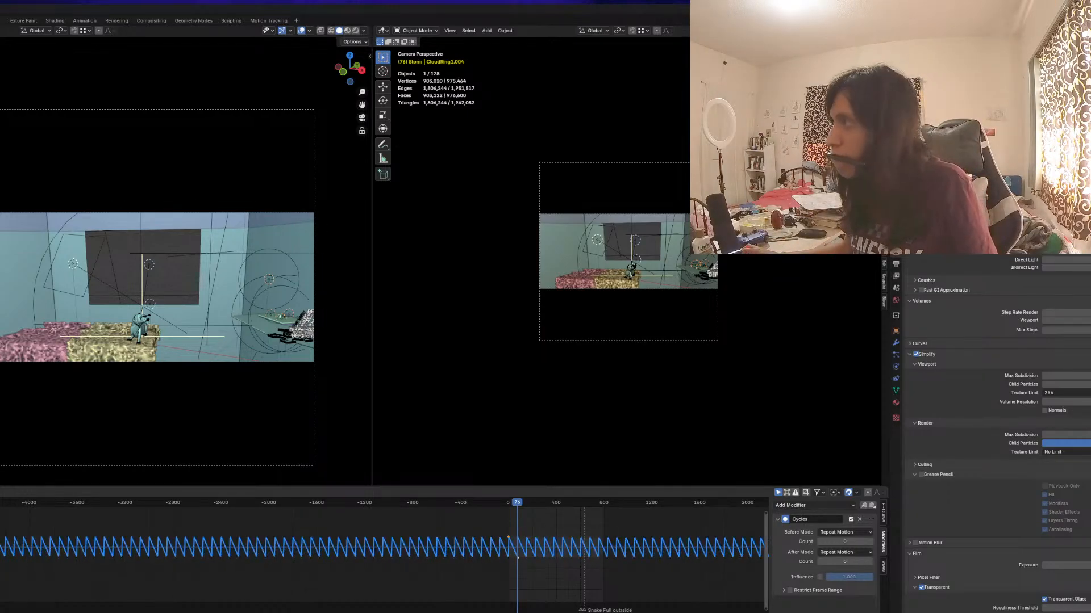
key("shift+Left")
key("space")
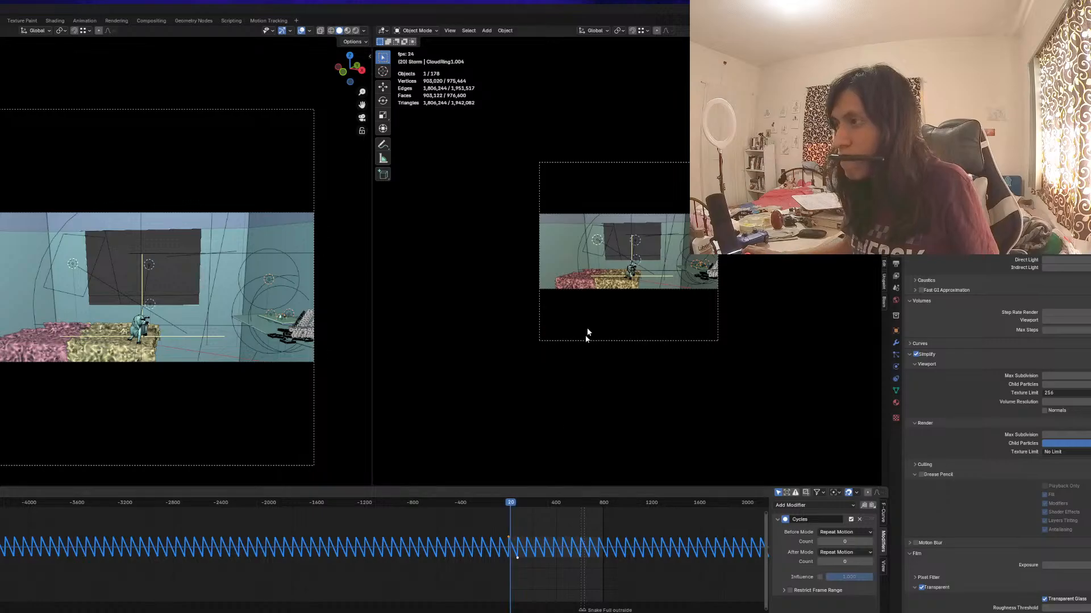
Play the storm shot through frames 678 to 715, scrub to frame 789, and replay the scene's opening up to frame 44
left_click_drag(593, 505, 582, 504)
key("space")
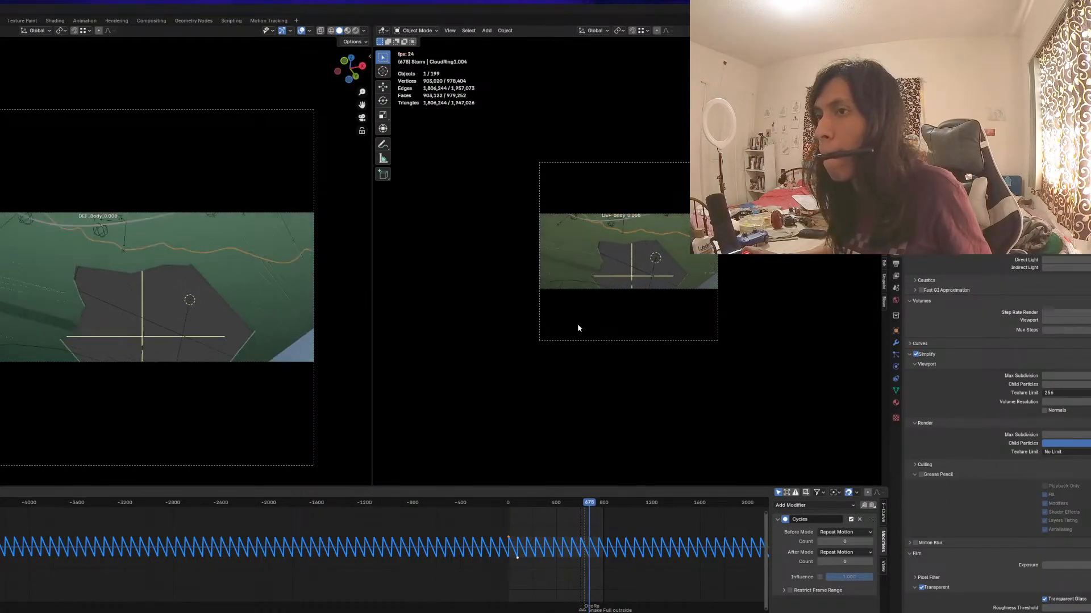
key("space")
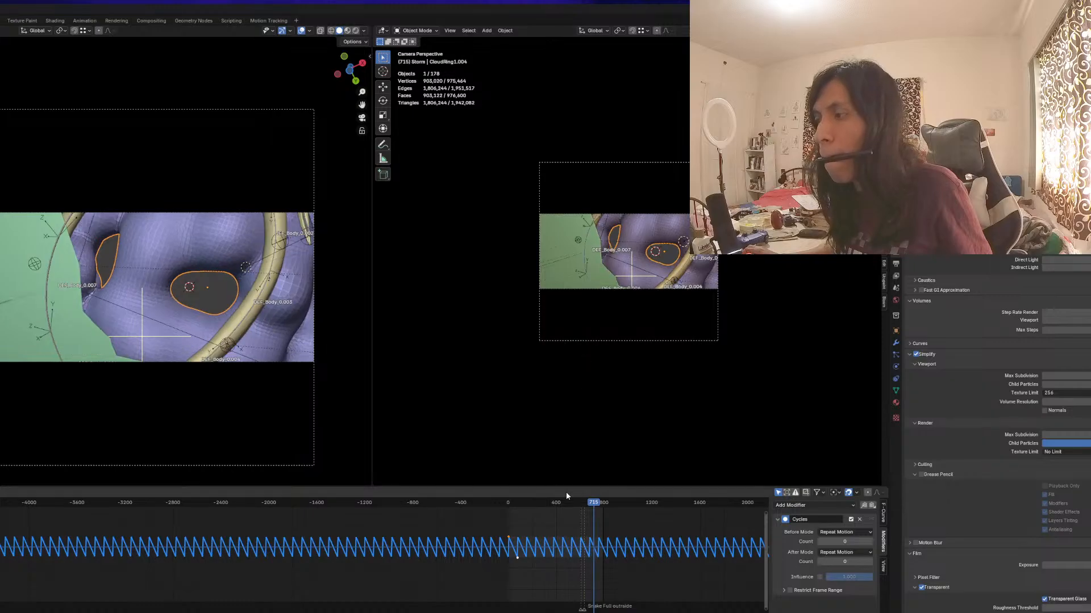
left_click(577, 504)
left_click_drag(577, 504, 612, 504)
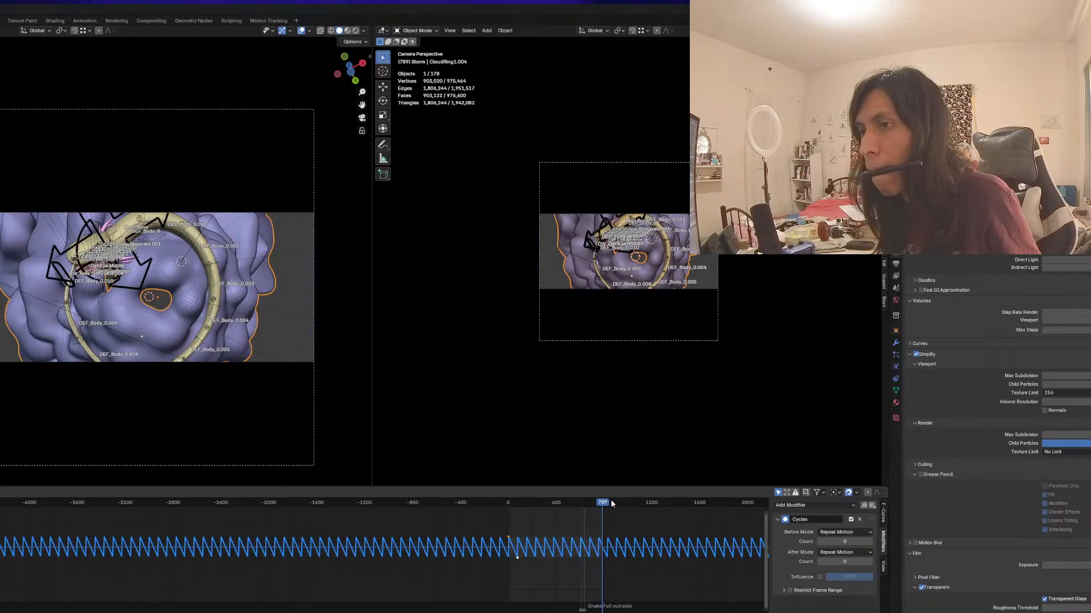
key("space")
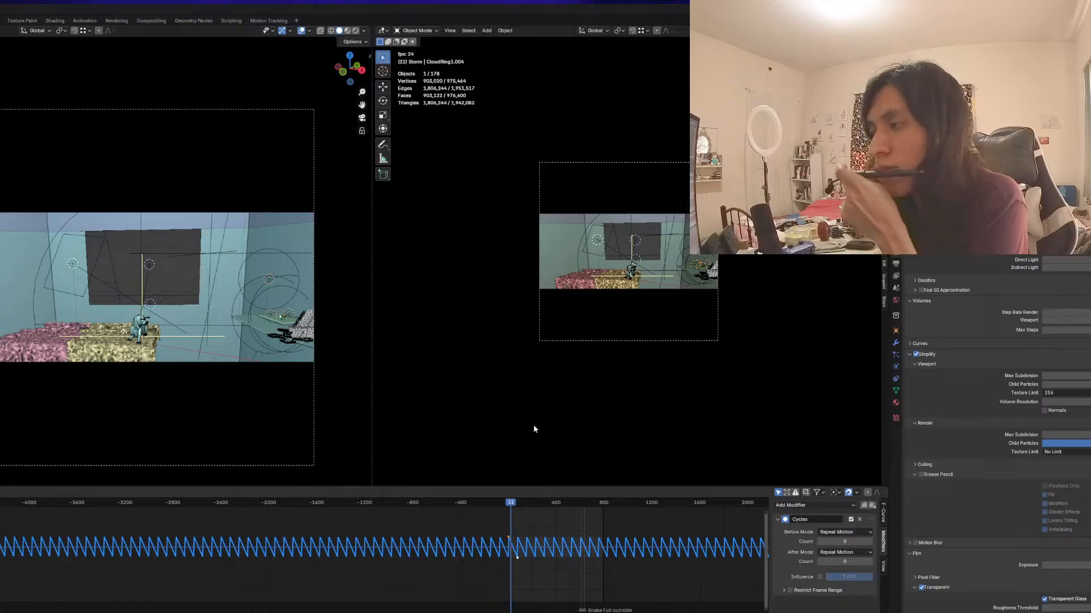
key("space")
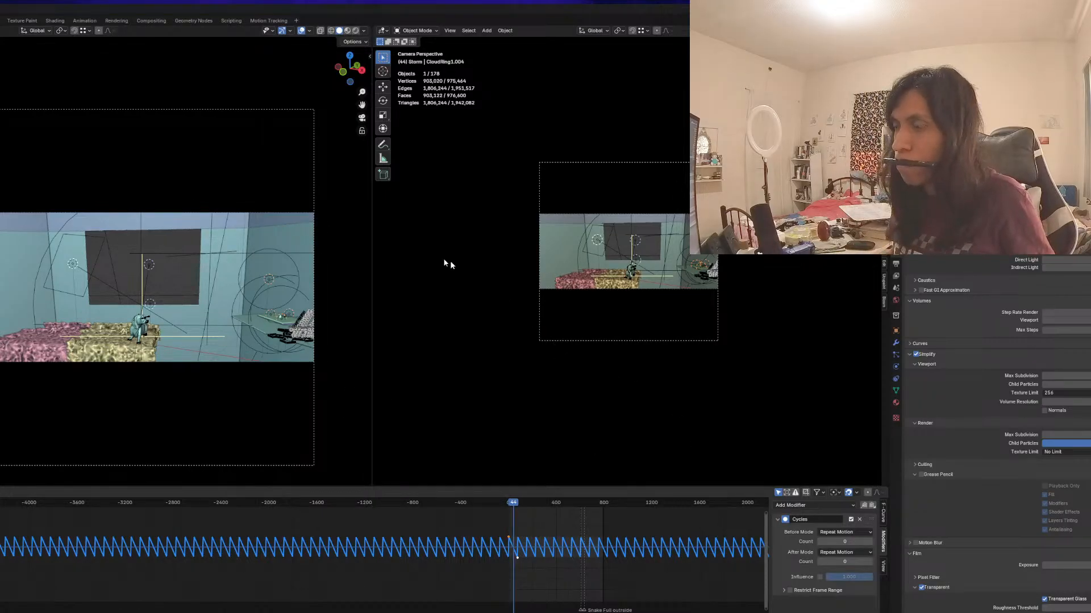
Show the Cloud material in a Shader Editor and move its Texture Coordinate, Mapping and Noise Texture nodes away from the Color Ramp
left_click(381, 31)
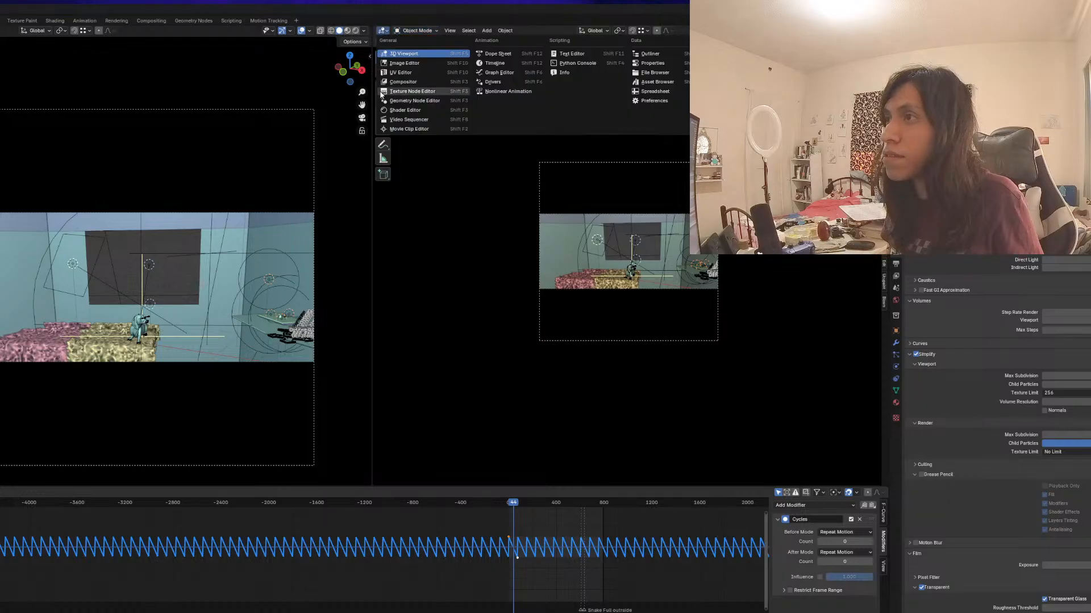
left_click(397, 111)
scroll(554, 321, "down", 3)
middle_click_drag(489, 289, 670, 346)
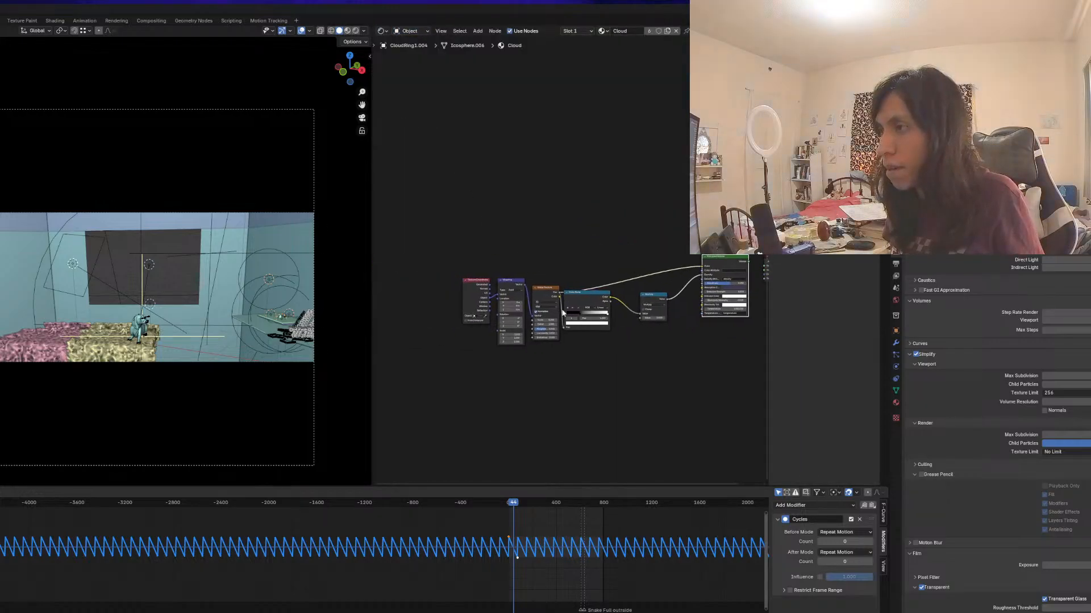
scroll(573, 284, "up", 3)
left_click_drag(419, 246, 488, 320)
key("g")
scroll(537, 311, "up", 1)
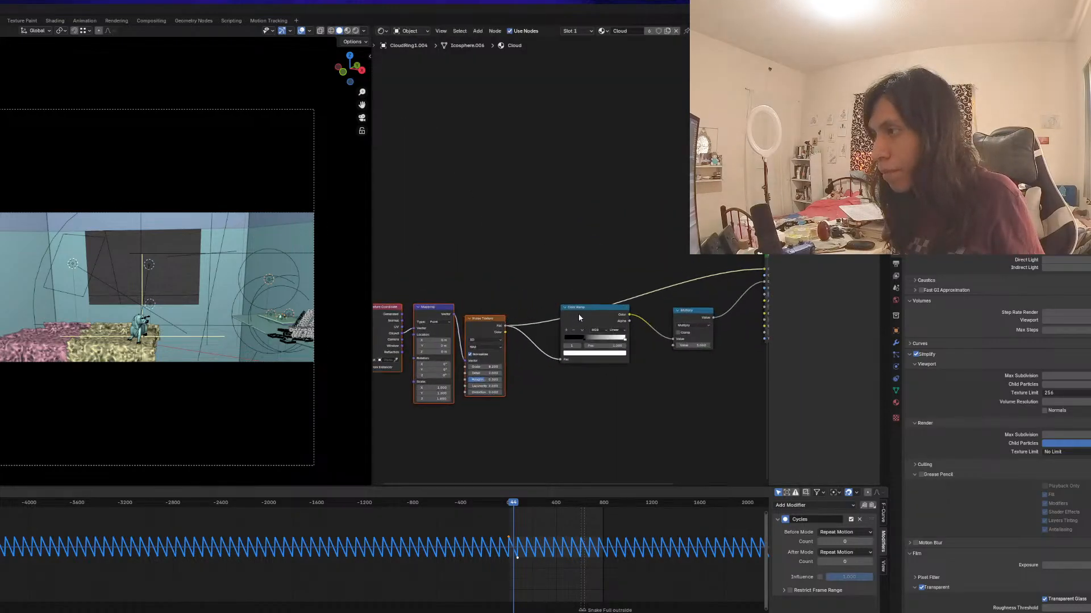
Move the Color Ramp node lower and switch the Noise Texture to 4D, keeping its fBM type
left_click_drag(579, 317, 594, 354)
middle_click_drag(492, 340, 518, 324)
scroll(518, 323, "up", 1)
left_click(513, 330)
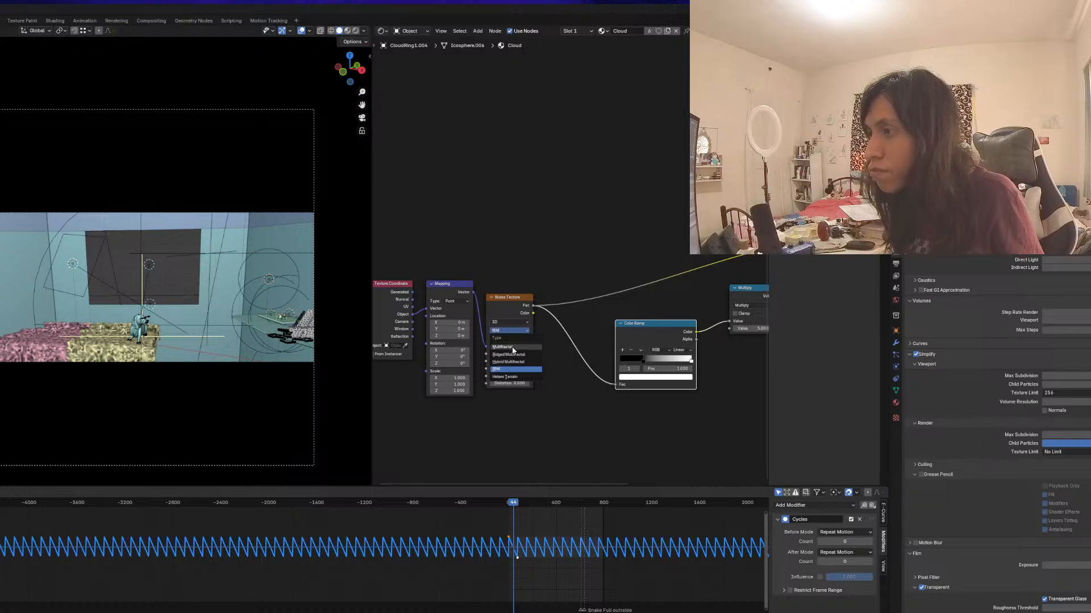
left_click(504, 354)
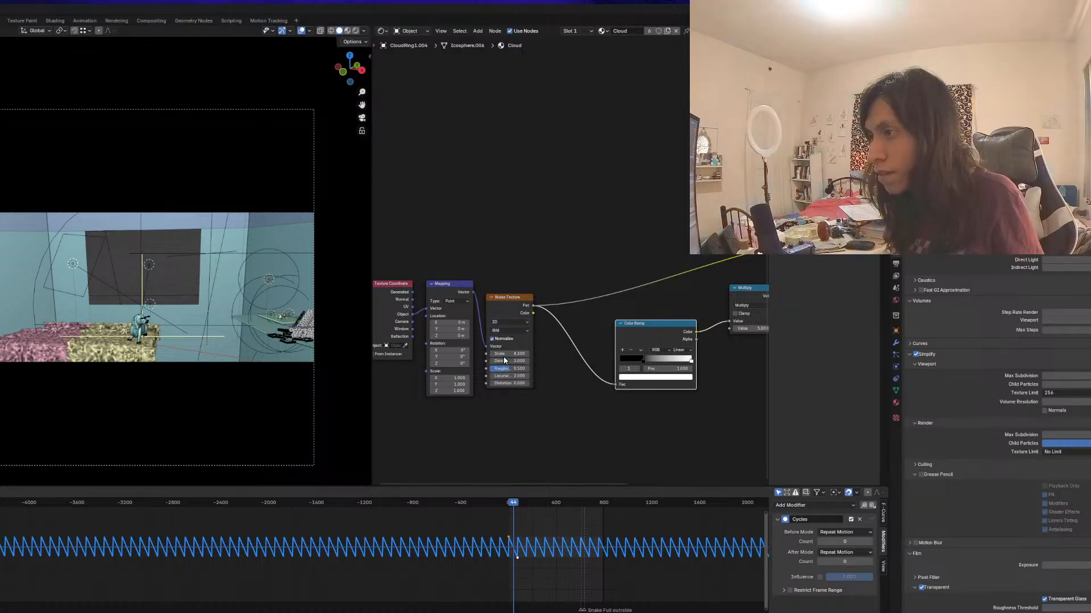
left_click(510, 322)
left_click(508, 362)
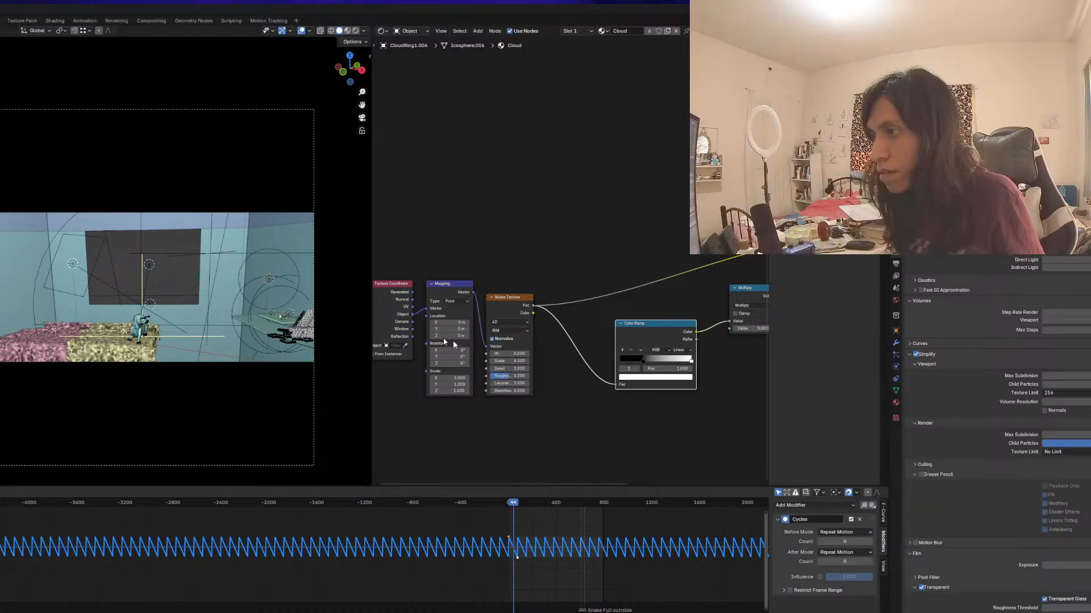
View the storm from above in material preview and disconnect the Multiply node from the Principled Volume's density
scroll(116, 227, "down", 4)
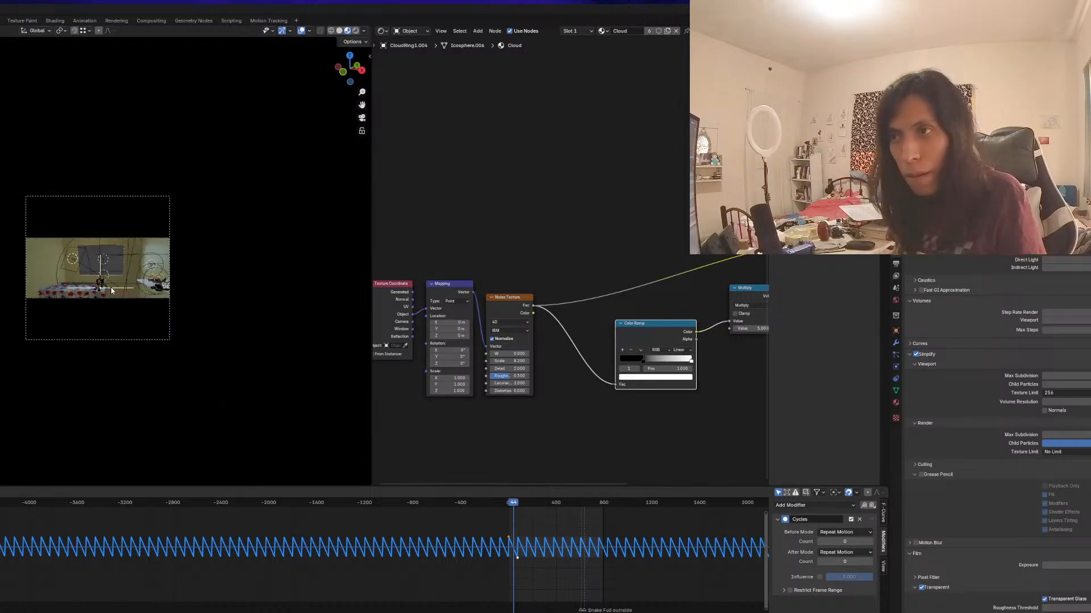
middle_click_drag(112, 291, 130, 355)
scroll(173, 245, "down", 5)
middle_click_drag(486, 336, 367, 379)
left_click_drag(643, 332, 632, 345)
middle_click_drag(633, 345, 600, 366)
left_click_drag(673, 317, 676, 319)
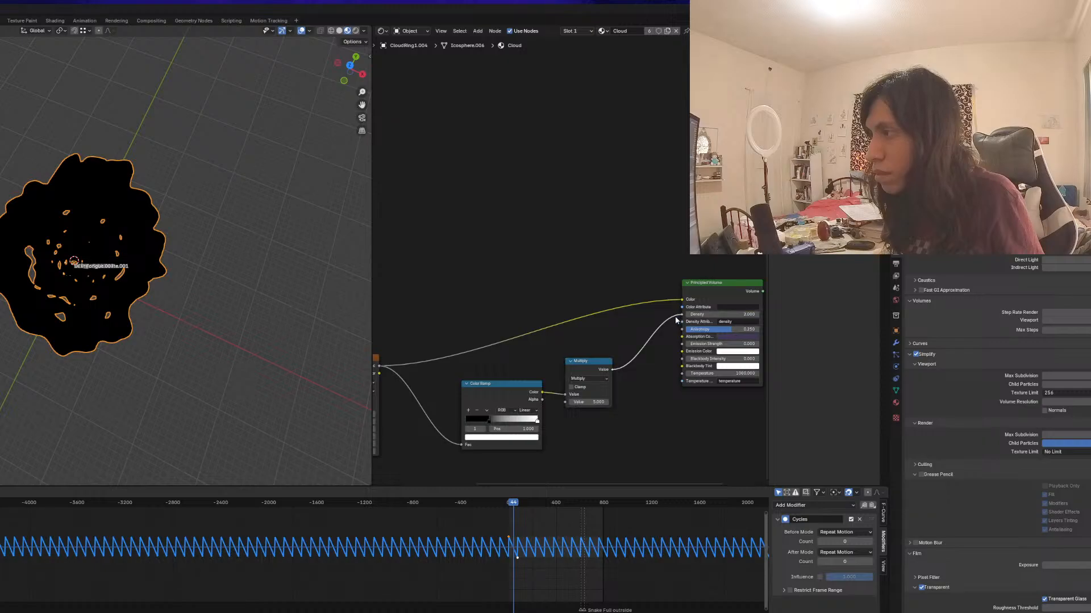
middle_click_drag(578, 342, 637, 338)
scroll(633, 338, "down", 1)
Preview the Noise Texture directly on the storm mesh and move the Principled Volume node lower in the node tree
left_click(446, 347, "ctrl+shift")
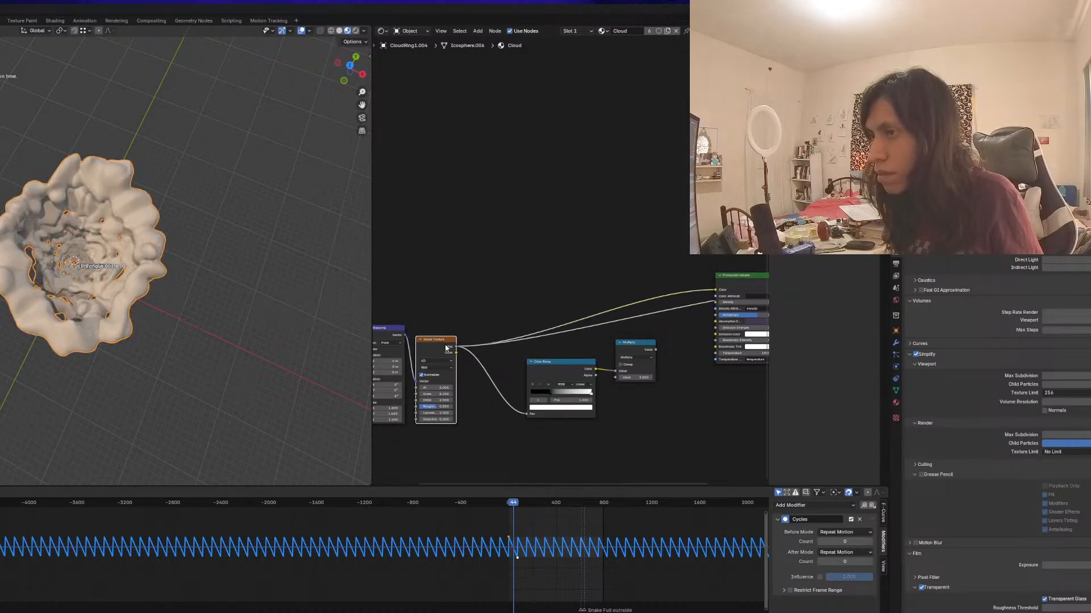
middle_click_drag(445, 349, 474, 341)
middle_click_drag(723, 298, 613, 328)
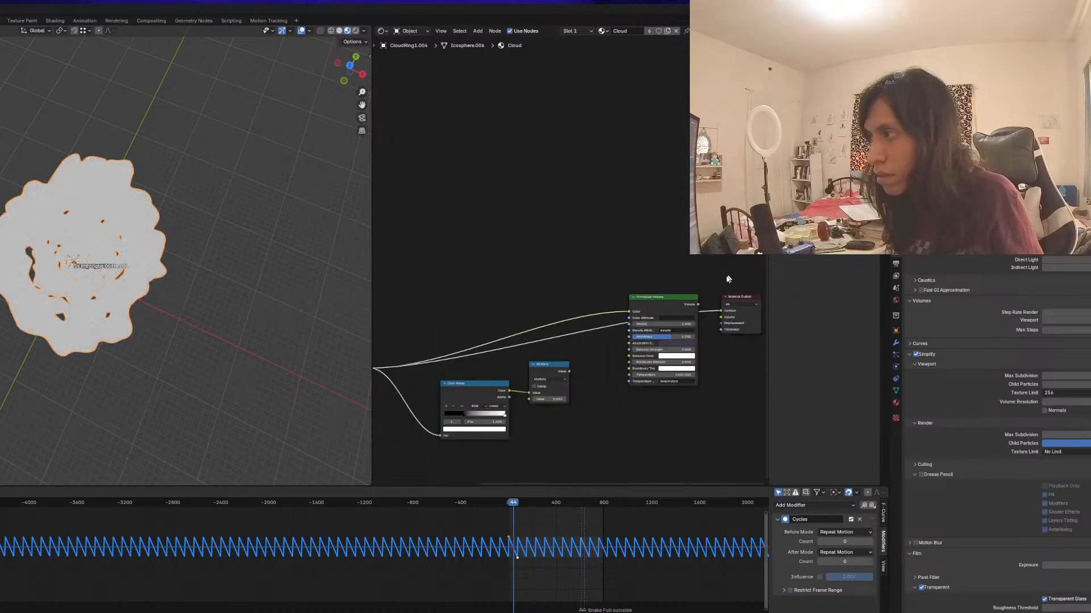
left_click_drag(664, 297, 656, 351)
middle_click_drag(656, 352, 681, 337)
middle_click_drag(375, 343, 447, 320)
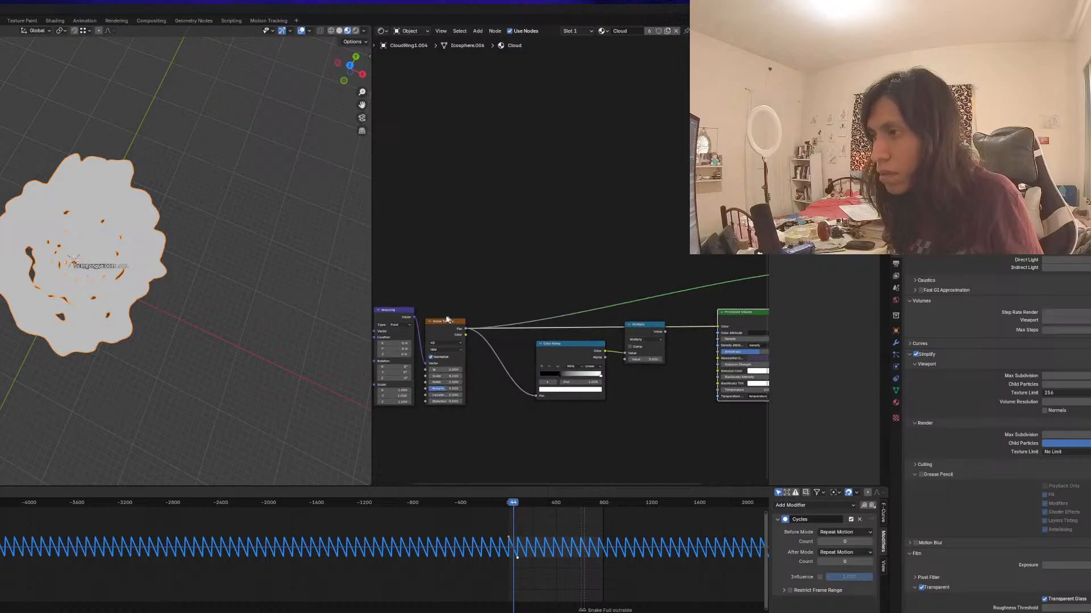
left_click_drag(447, 319, 467, 302)
Try scales of 0.1 and 0.05 on the Noise Texture while viewing the storm up close
middle_click_drag(165, 284, 168, 252)
scroll(453, 375, "up", 3)
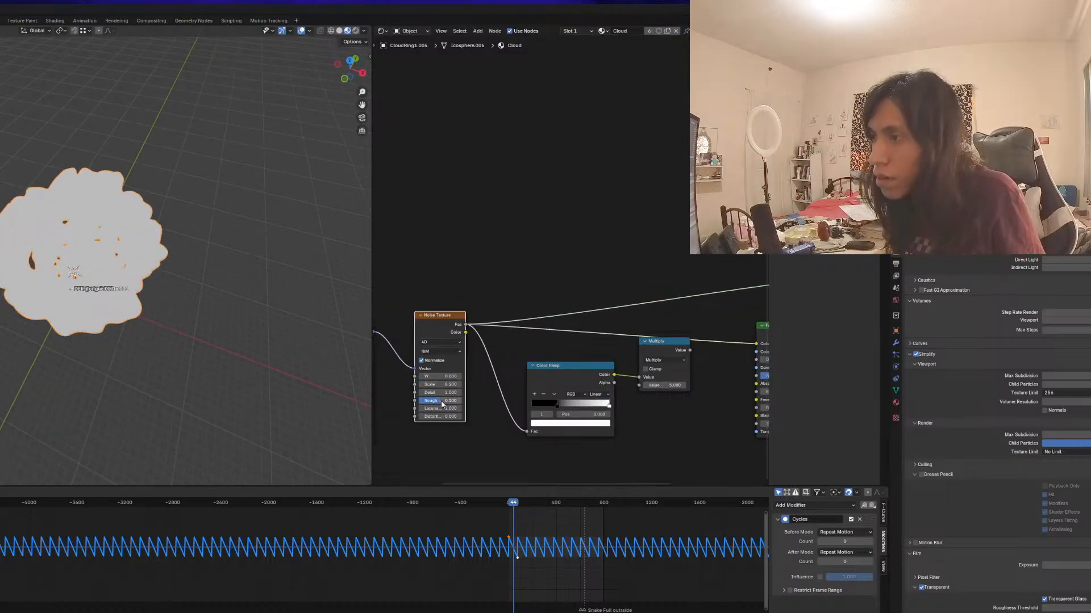
left_click_drag(440, 385, 475, 384)
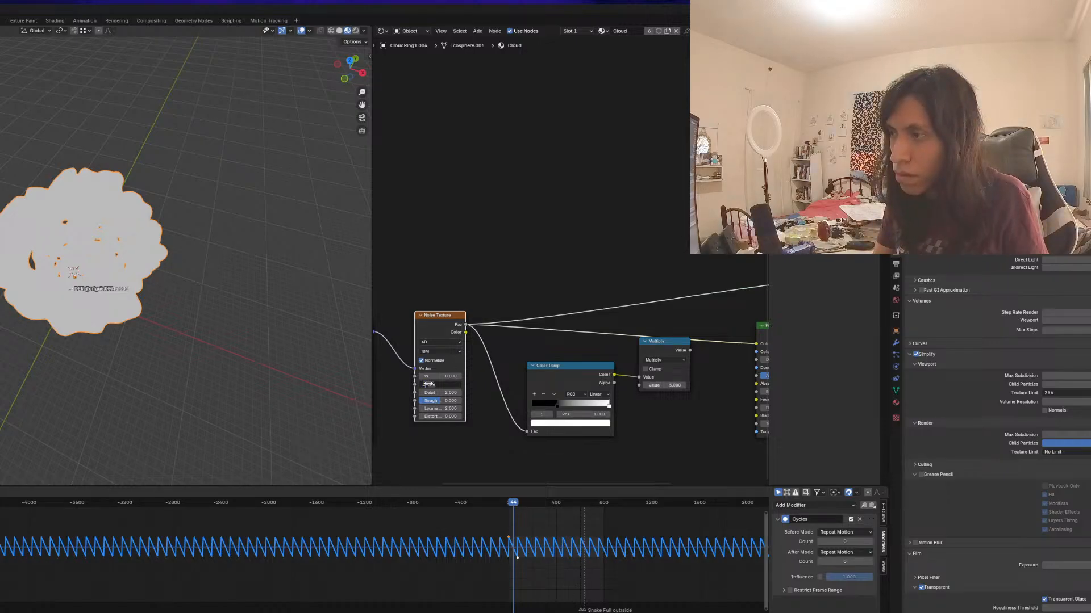
scroll(193, 318, "up", 4)
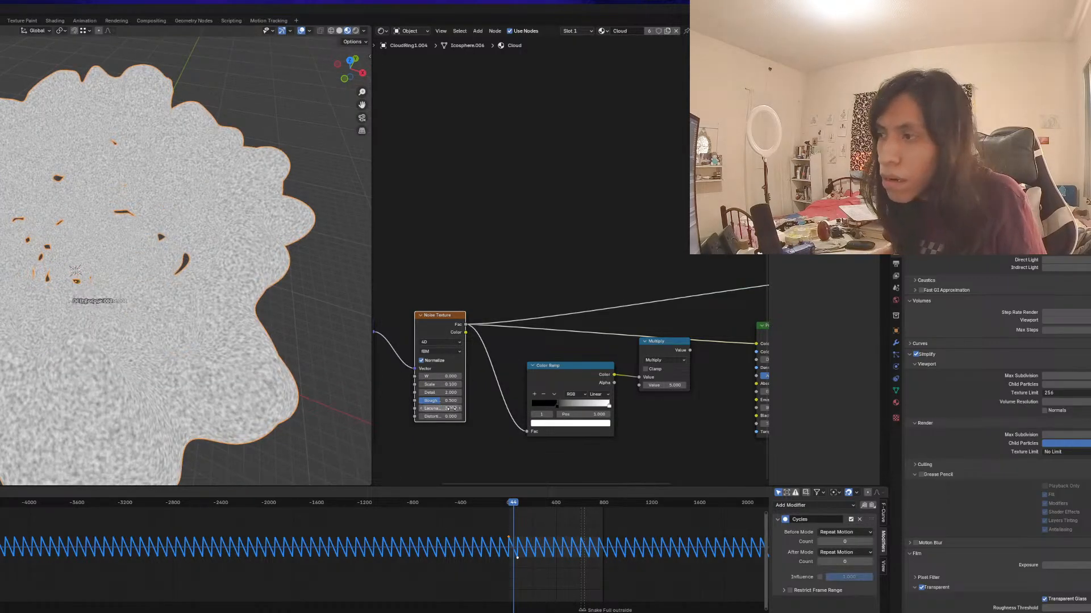
mouse_move(444, 386)
left_mouse_down()
mouse_move(423, 385)
mouse_move(435, 386)
left_mouse_up()
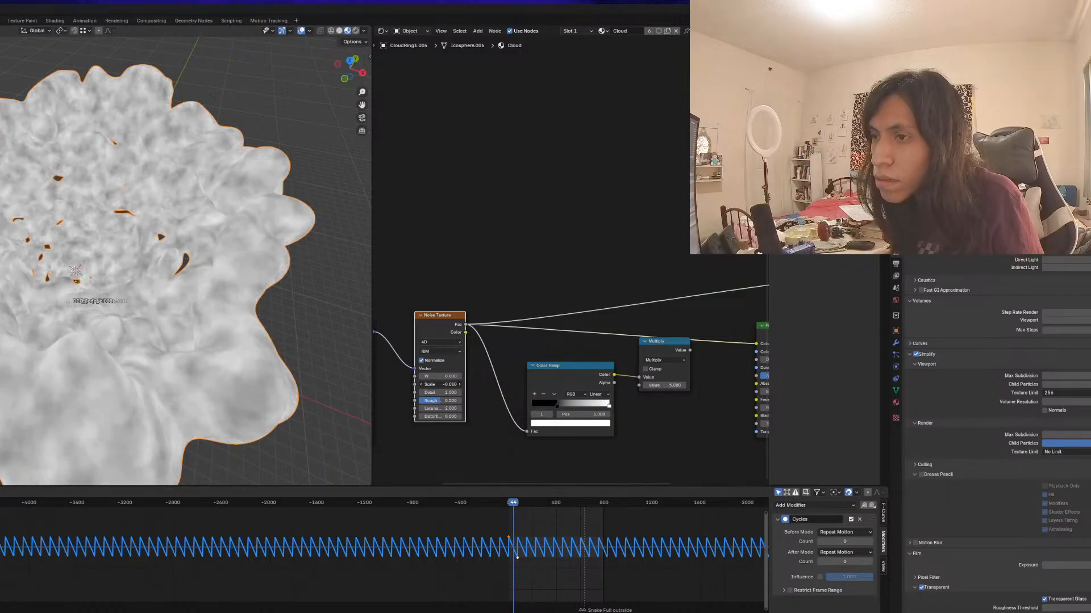
key("BackSpace")
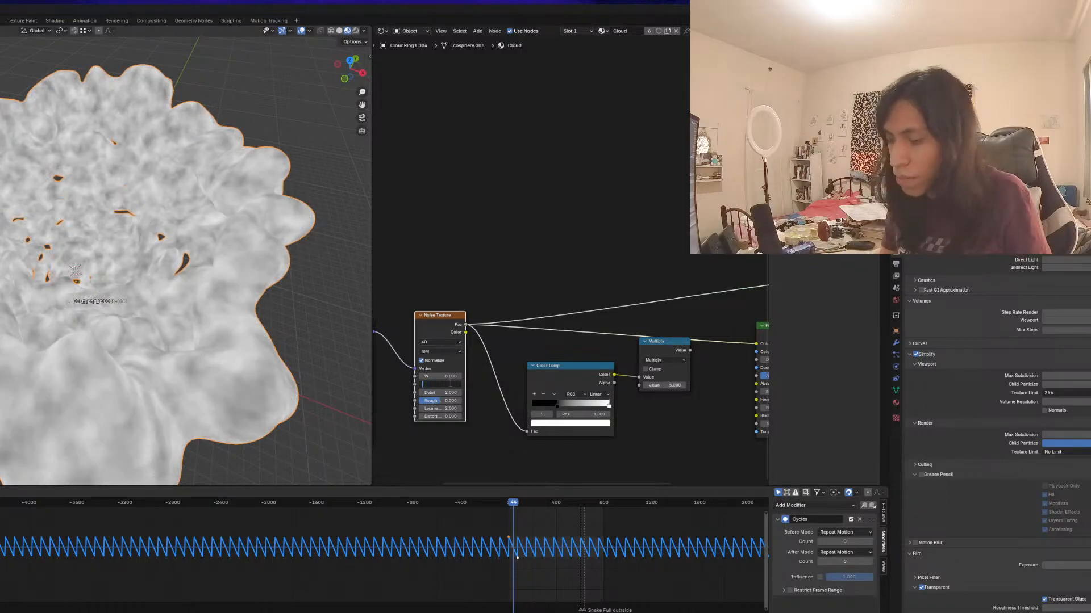
type(".05")
key("Return")
Set the Noise Texture's scale to 0.005
double_click(450, 383)
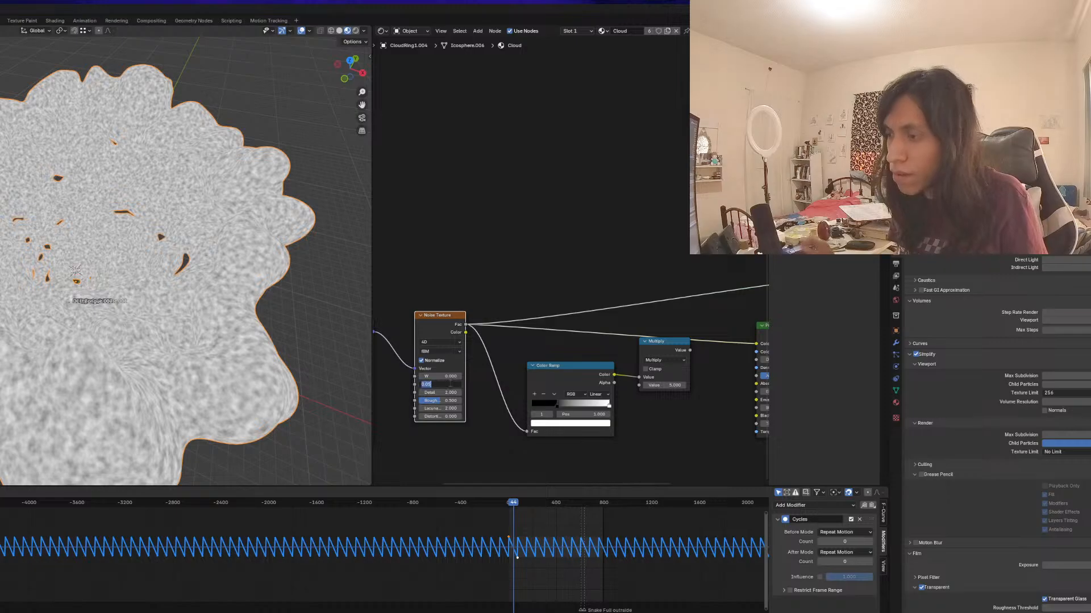
type(".00")
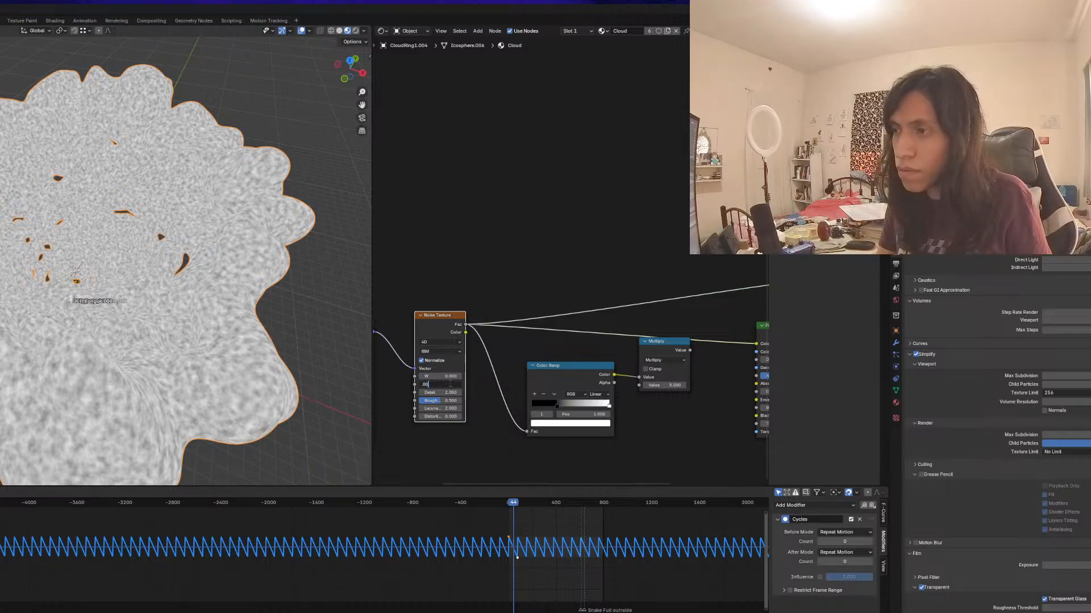
type("5")
key("Return")
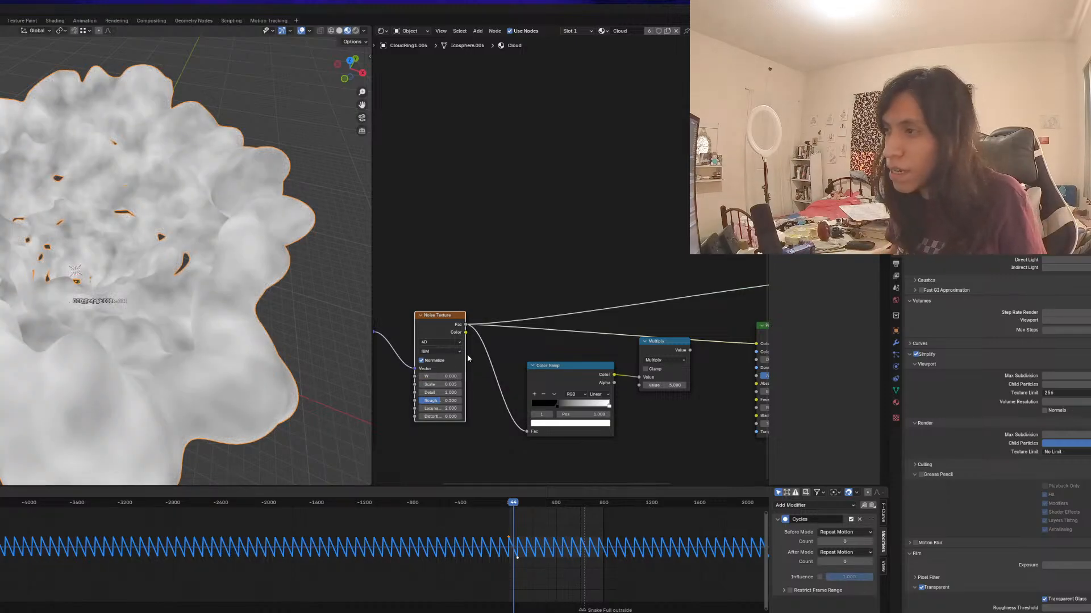
Preview the Color Ramp's output on the storm and shift its black stop to position 0.359
left_click_drag(558, 375, 544, 370)
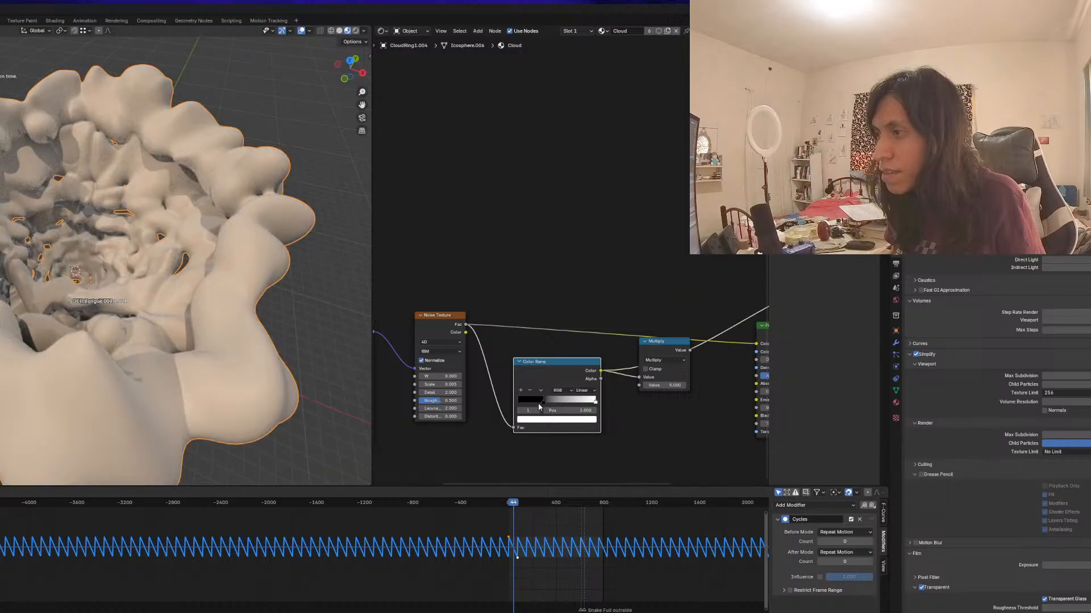
middle_click_drag(570, 396, 532, 397)
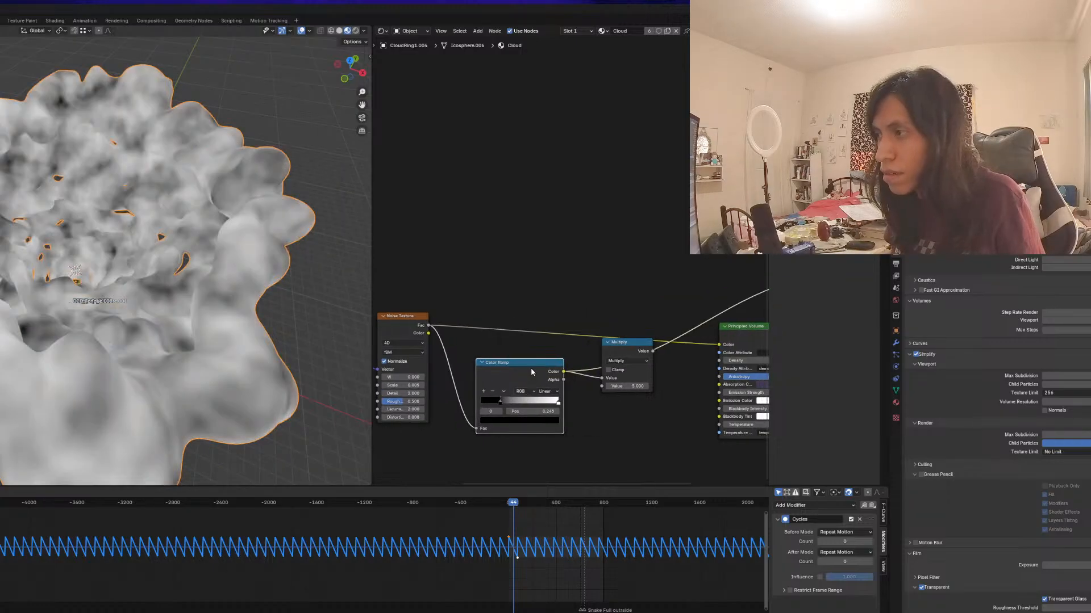
left_click_drag(531, 367, 512, 364)
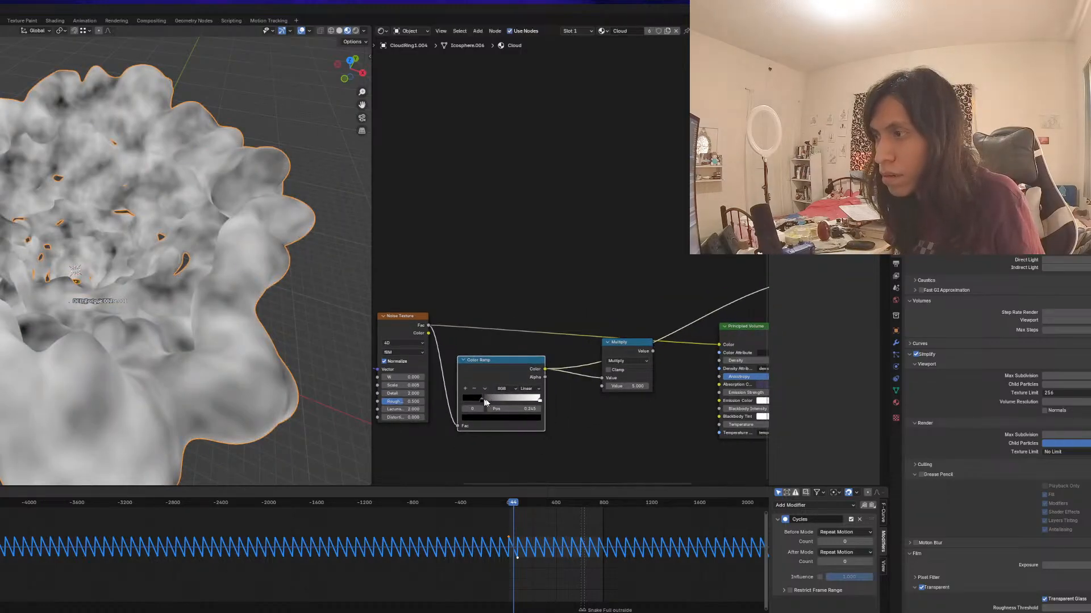
left_click_drag(485, 402, 491, 400)
left_click(534, 399)
scroll(487, 405, "down", 2)
middle_click_drag(476, 411, 519, 370)
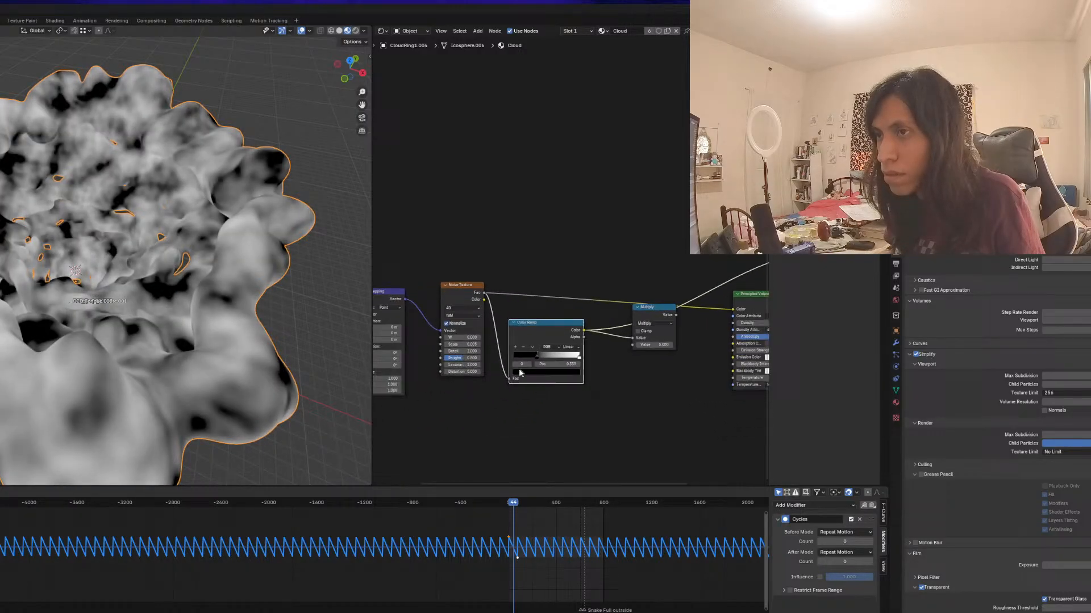
Duplicate the Noise Texture below the original and connect the Mapping node's vector to the copy
left_click(460, 286)
key("shift+d")
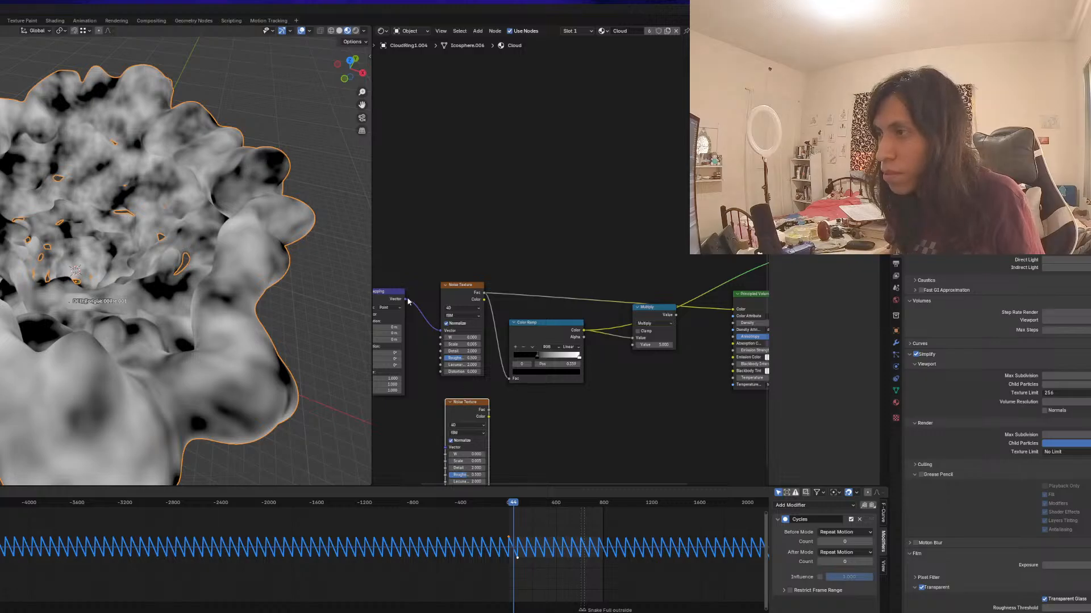
left_click_drag(407, 300, 446, 447)
middle_click_drag(459, 450, 459, 414)
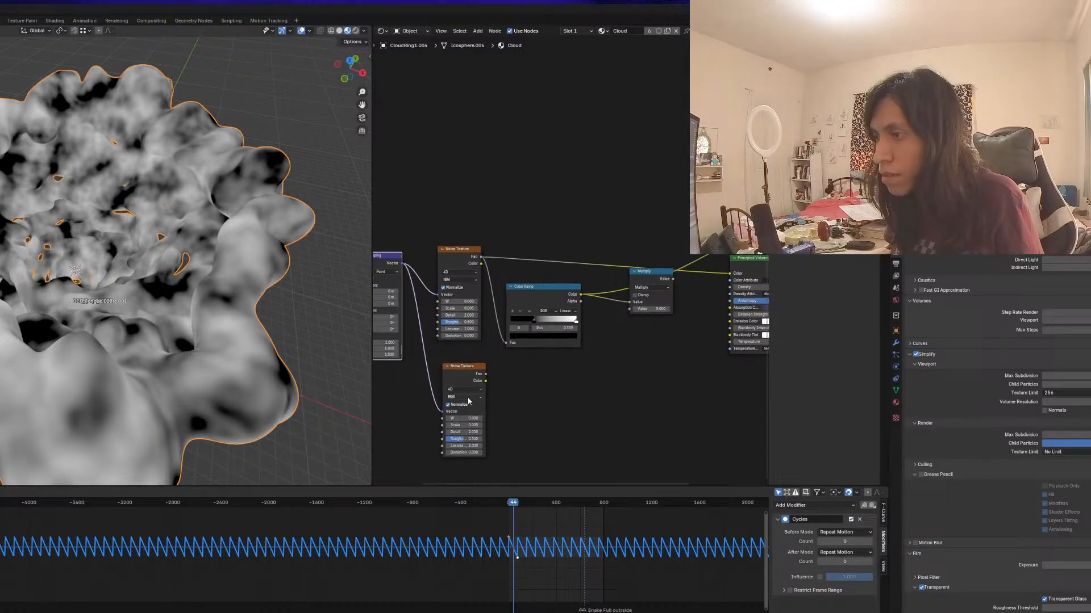
Change the duplicated Noise Texture's type to Multifractal
scroll(470, 395, "up", 1)
scroll(457, 399, "up", 2)
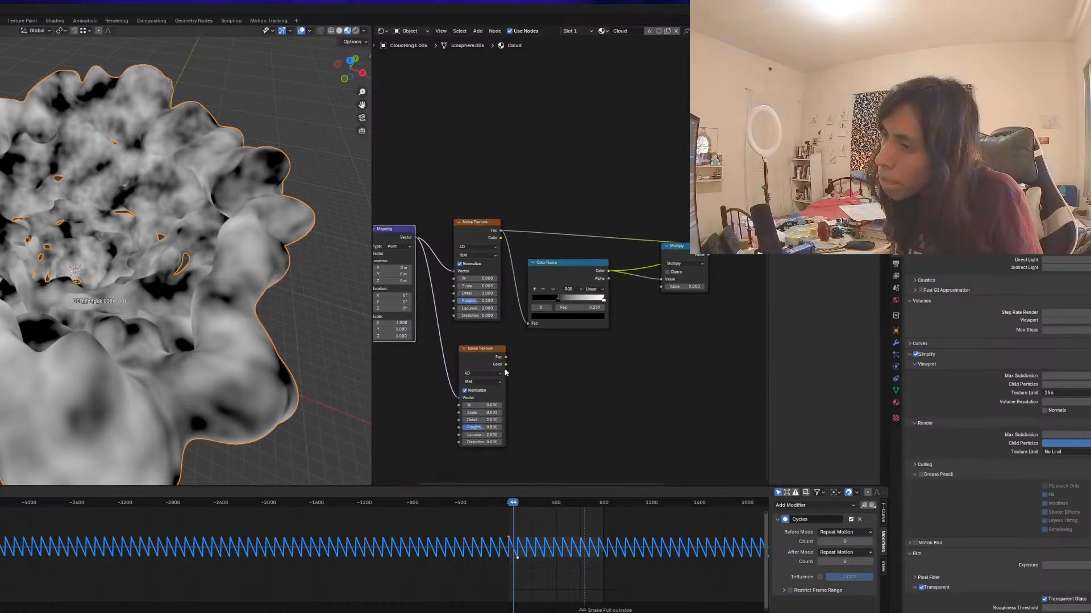
left_click(475, 406)
left_click(469, 422)
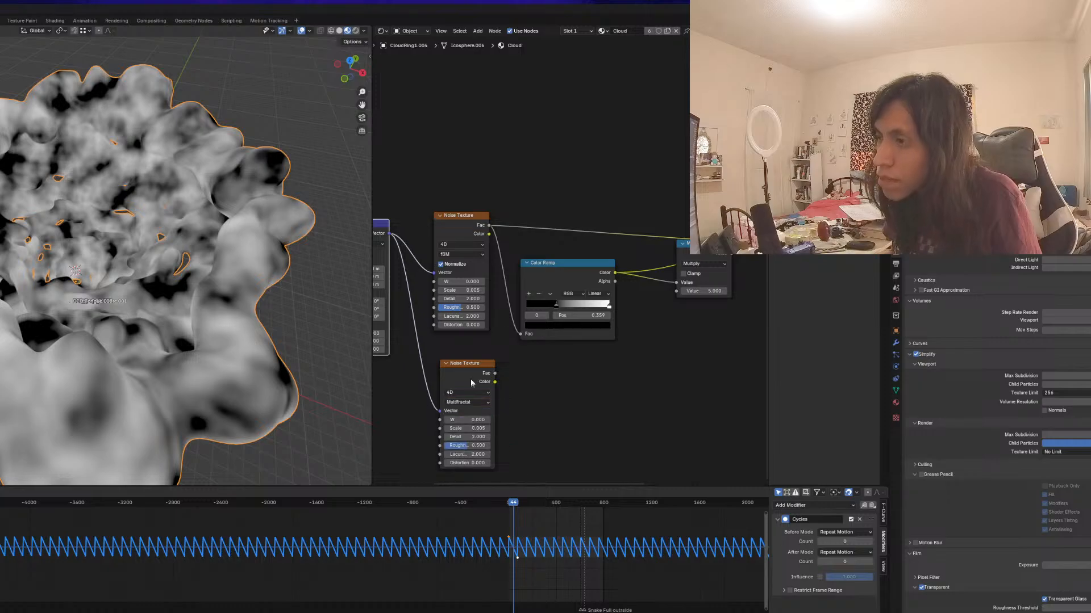
Preview the Multifractal Noise Texture and set its W to 1.5, Scale to 0.05, Detail to 15, Roughness to 1 and Lacunarity to 1.2
left_click(470, 364, "ctrl+shift")
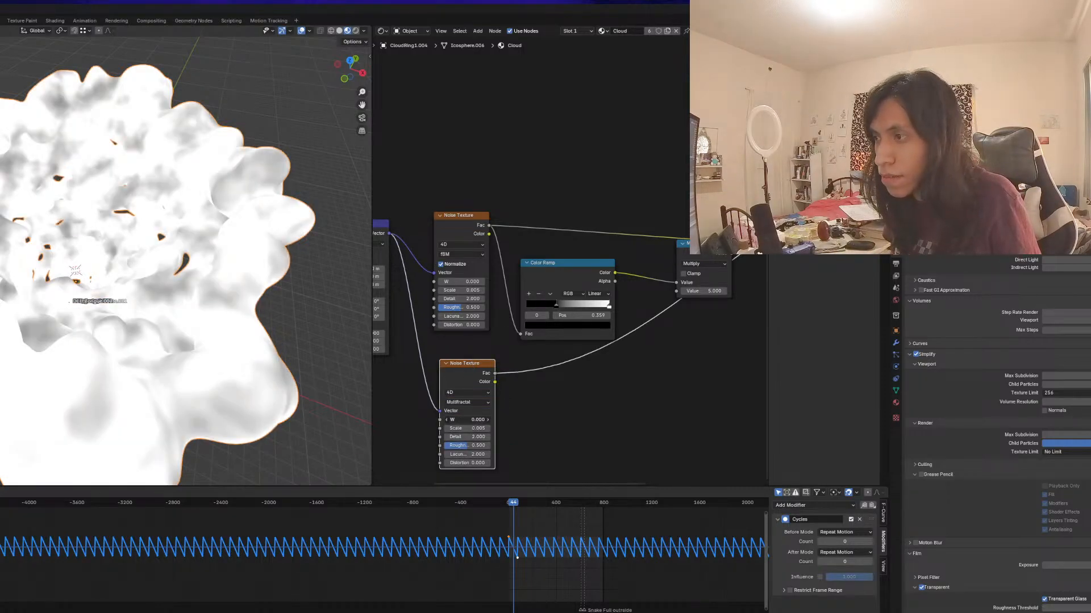
left_click_drag(469, 420, 438, 428)
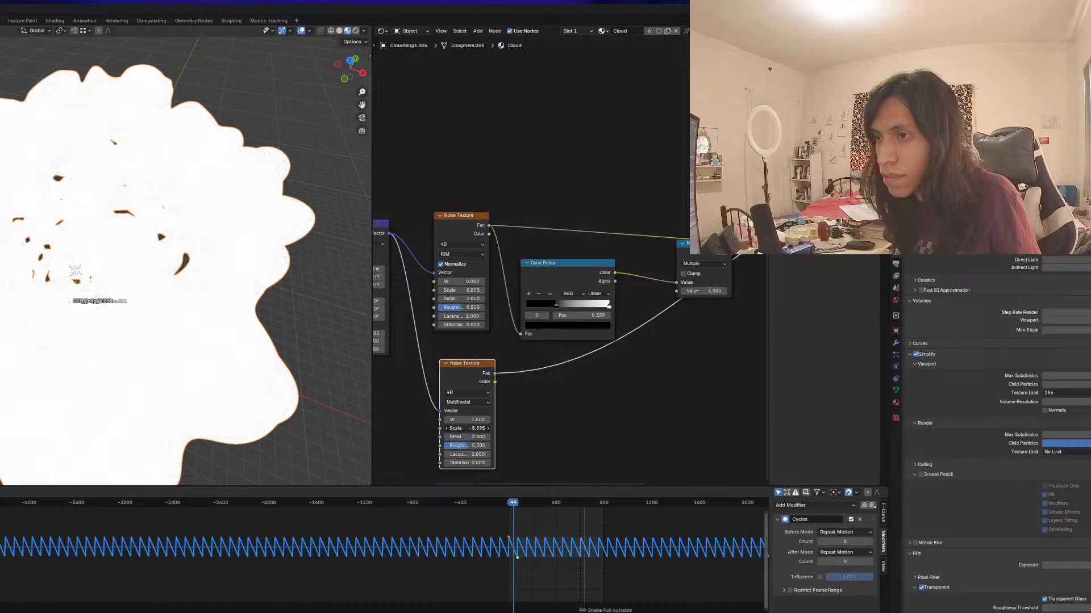
type("0.05")
key("Return")
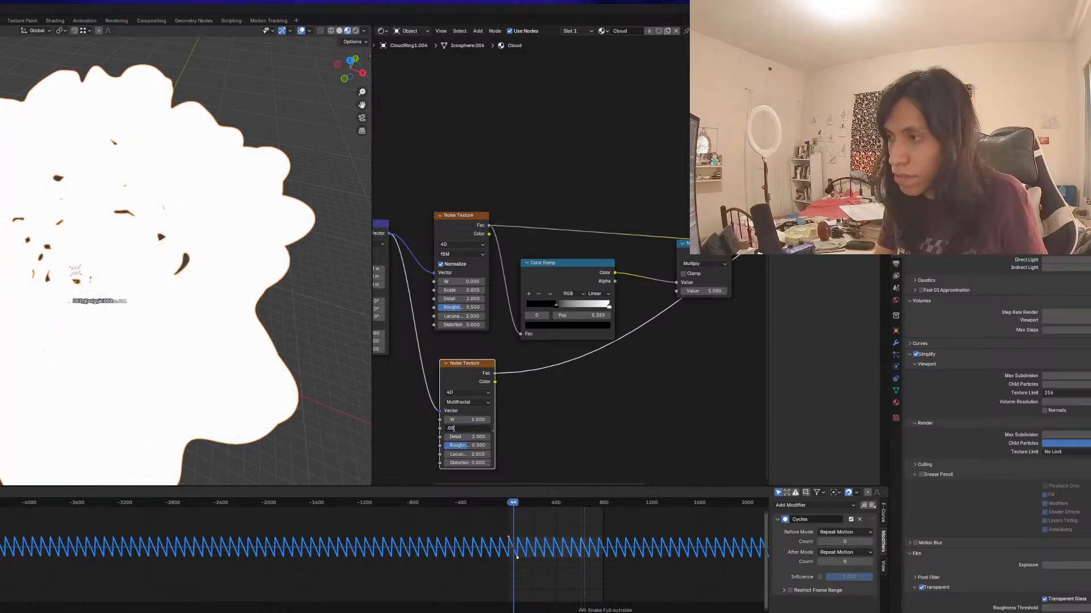
left_click_drag(472, 437, 441, 453)
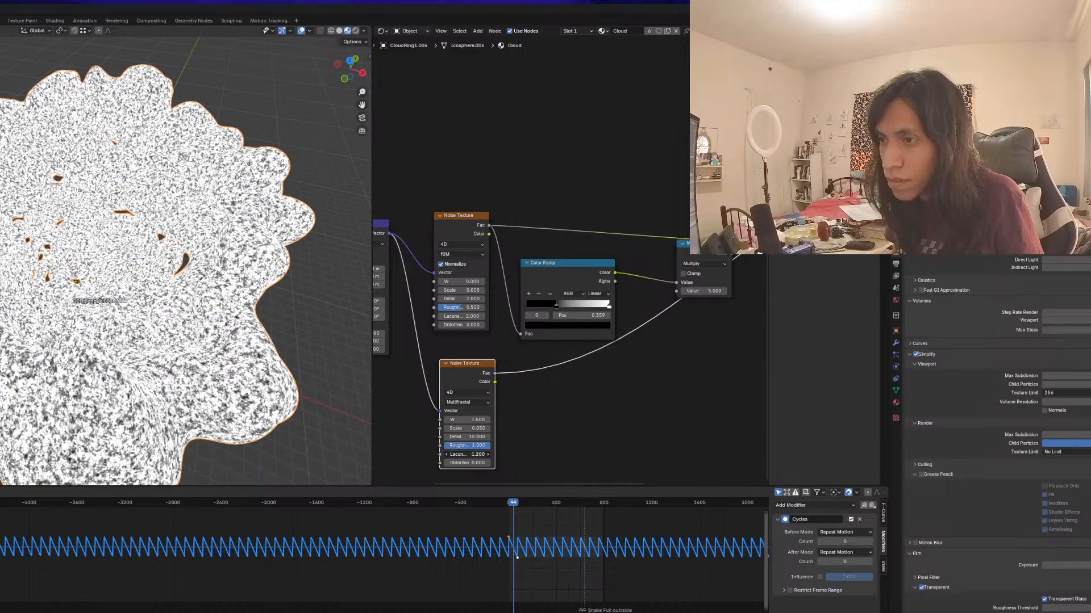
Rearrange the nodes by lowering the Multifractal Noise Texture and moving the Color Ramp farther from the noise nodes
middle_click_drag(500, 422, 470, 423)
left_click_drag(441, 368, 438, 373)
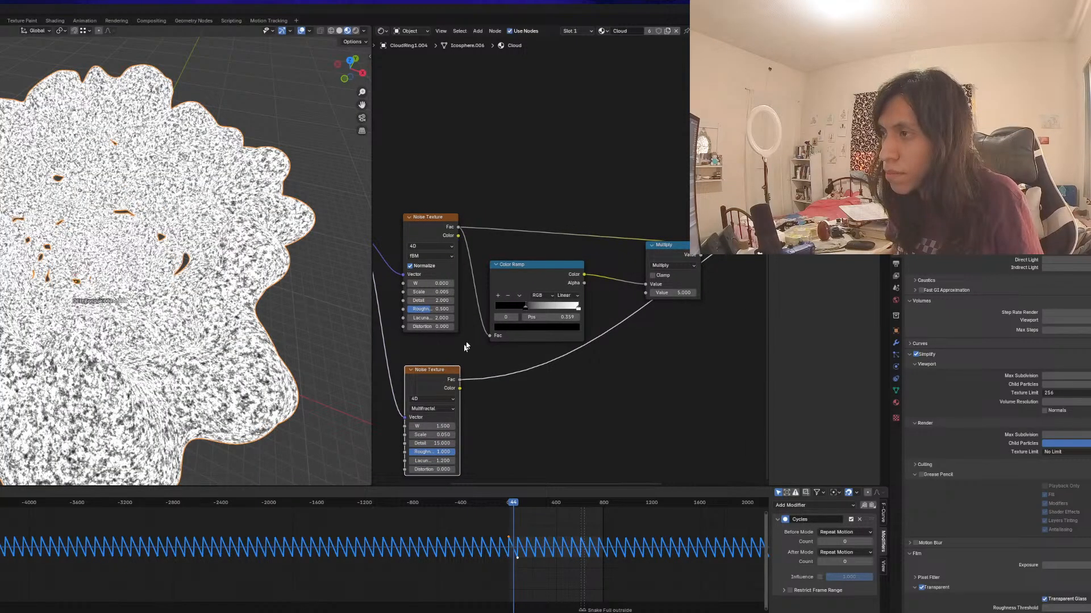
left_click(547, 258)
left_click_drag(547, 263, 649, 259)
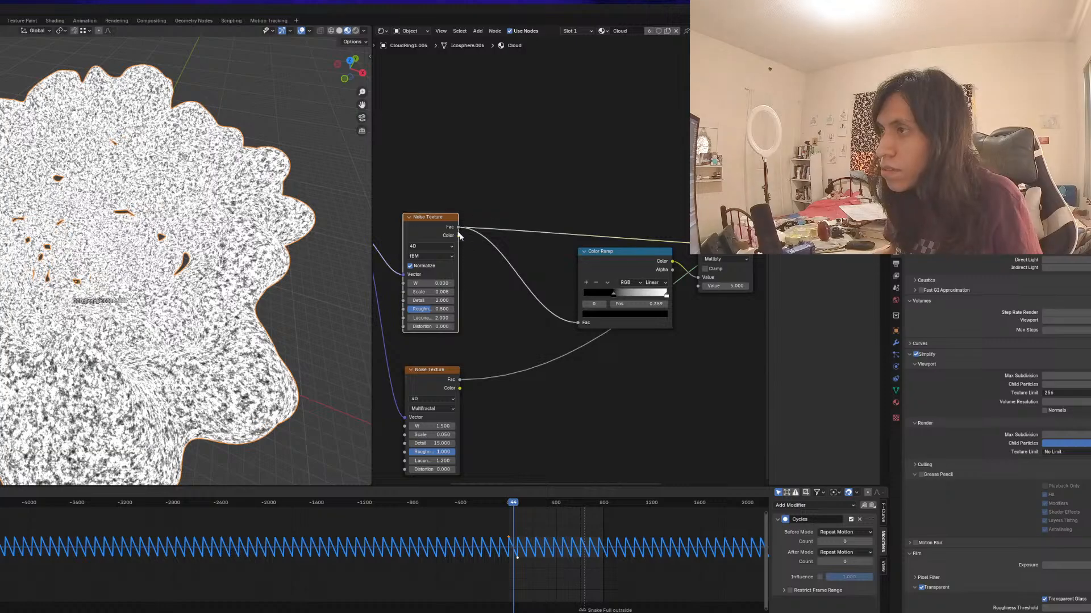
left_click_drag(459, 235, 502, 331)
type("MUL")
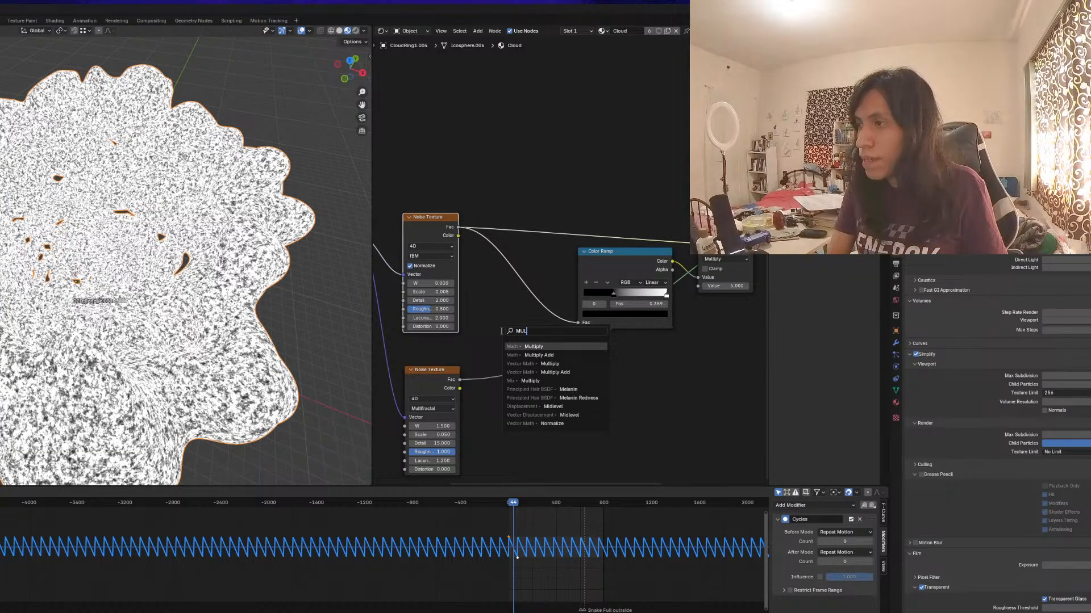
key("Down")
key("Down")
key("Down")
key("Down")
key("Down")
key("Down")
key("Down")
key("Down")
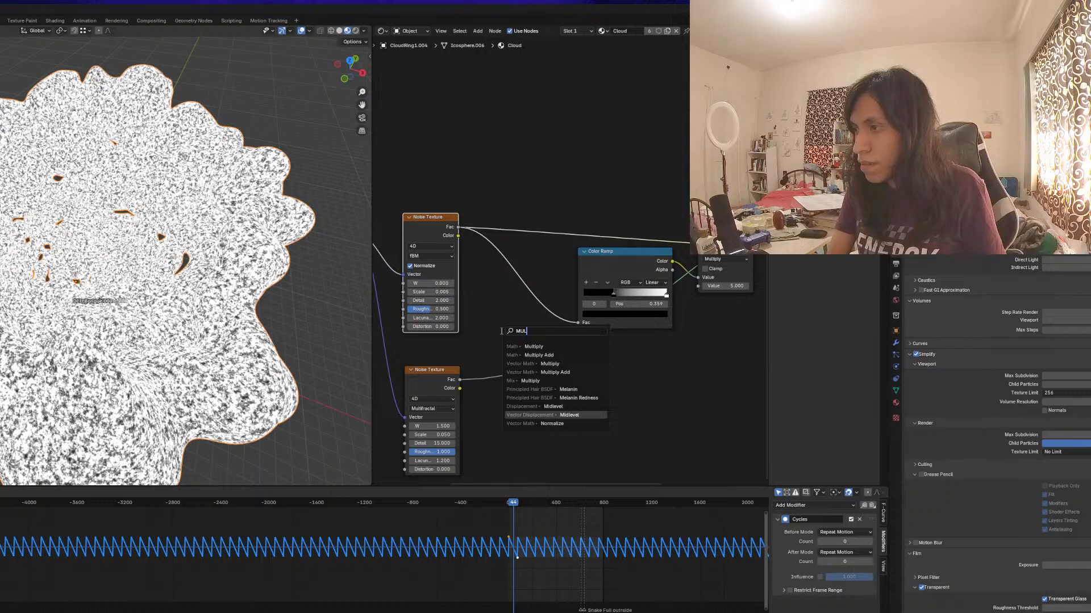
key("Escape")
Insert a color Mix node between the fBM Noise Texture and the Color Ramp, and connect the Multifractal Noise Texture to its B input
key("shift+a")
left_click(502, 331)
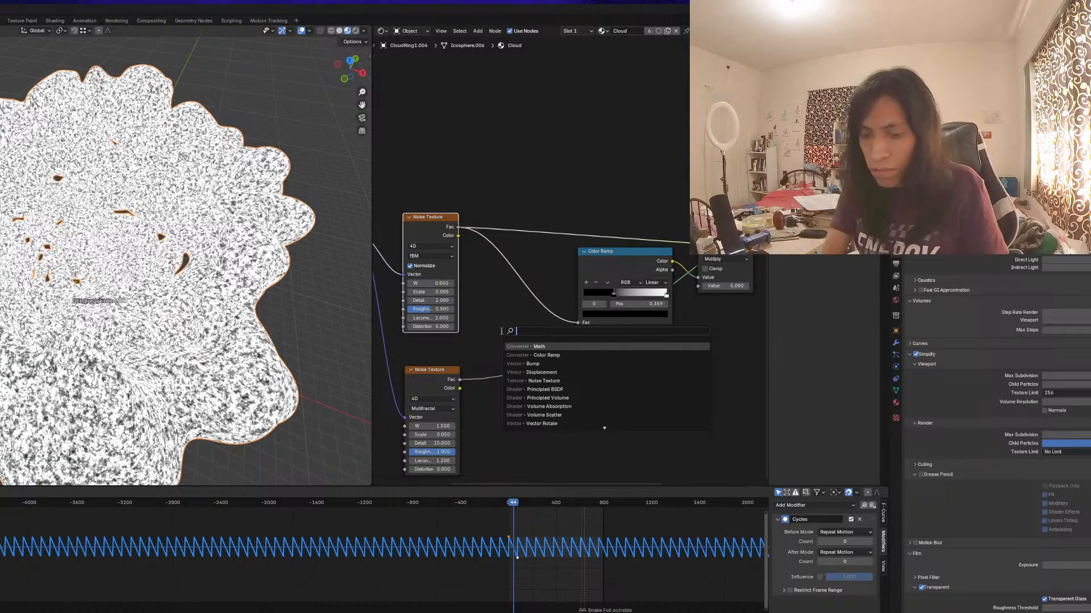
type("MIX")
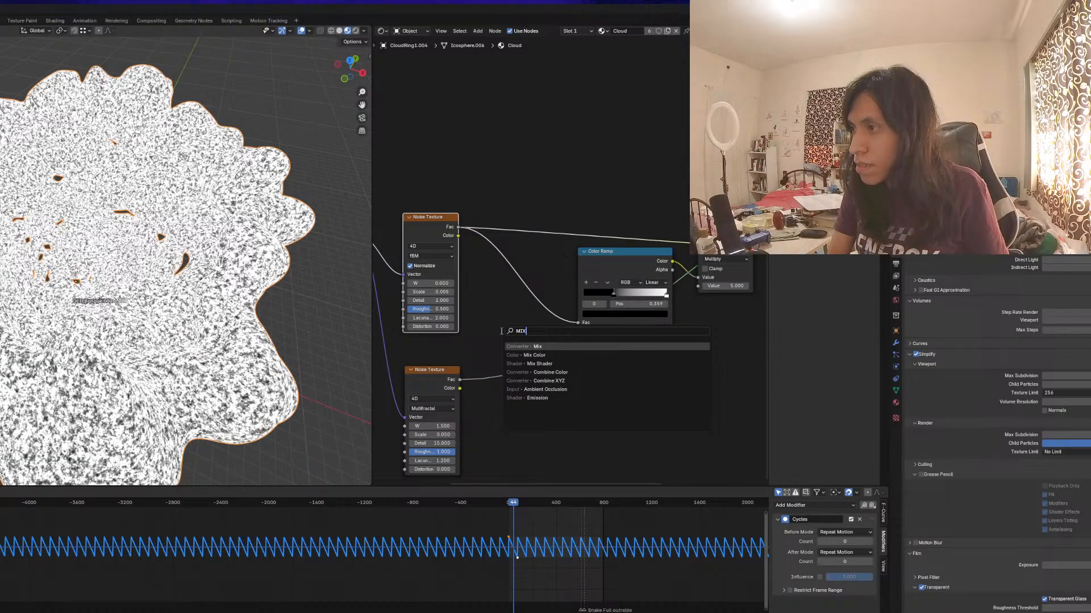
key("Return")
left_click(502, 311)
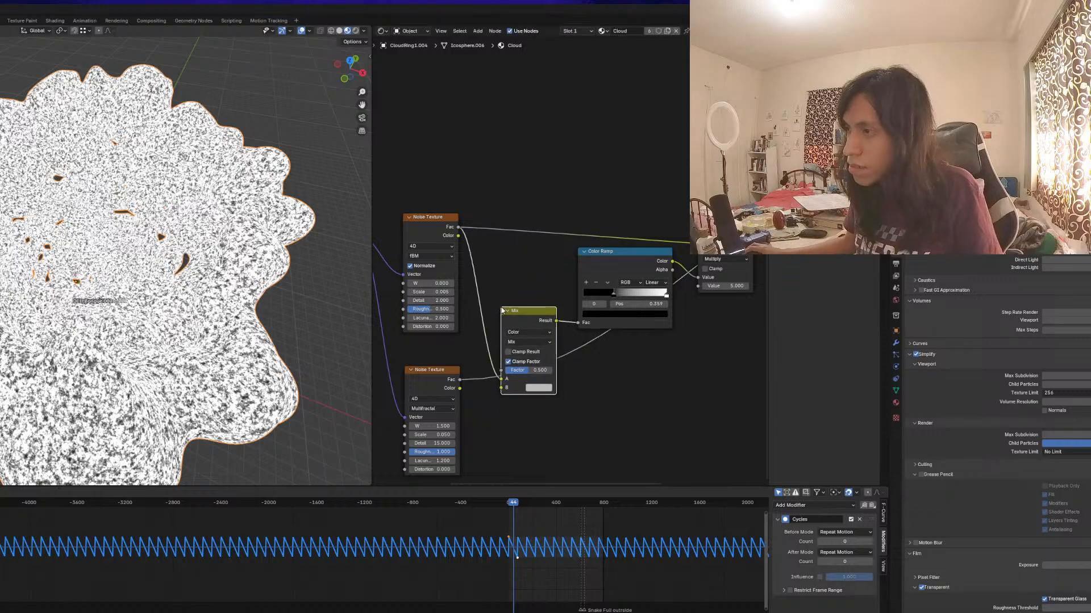
left_click_drag(460, 388, 506, 387)
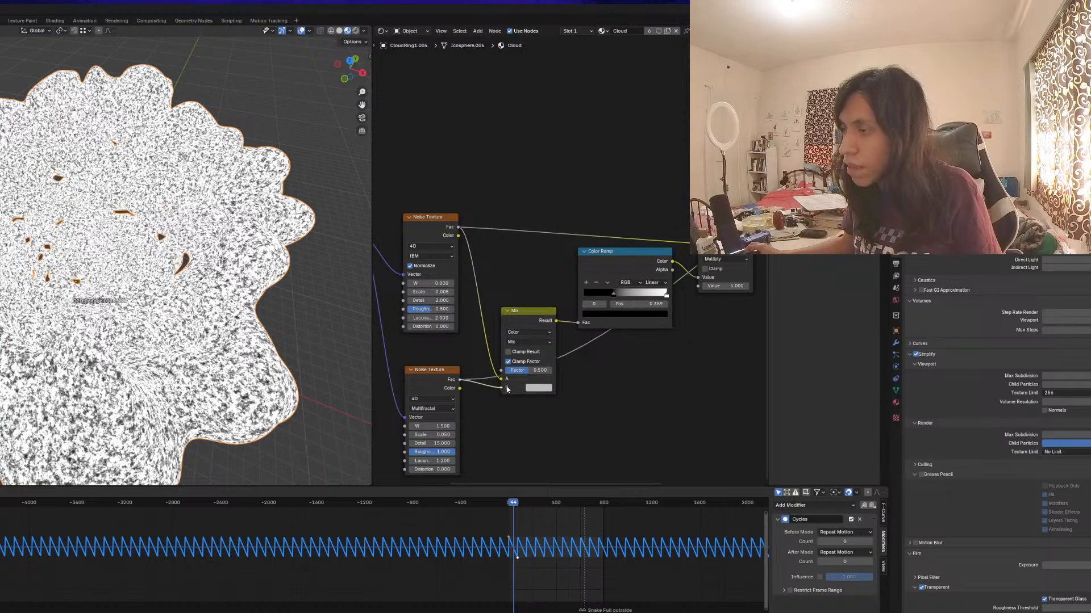
Preview the Mix node's result on the storm and set its blending mode to Lighten
left_click(522, 311, "ctrl+shift")
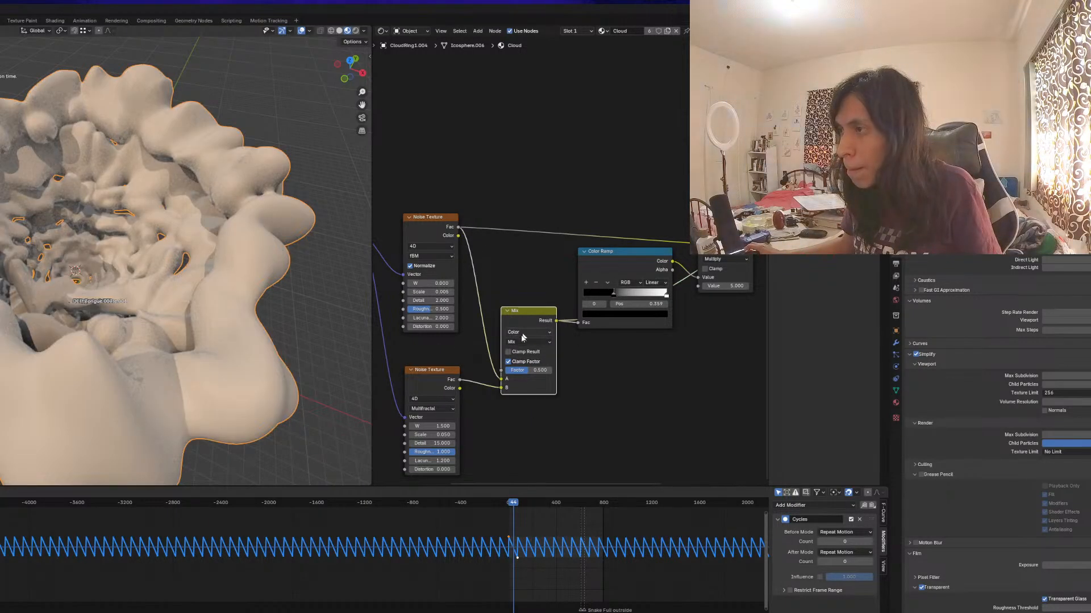
middle_click_drag(530, 380, 511, 385)
left_click_drag(502, 333, 502, 332)
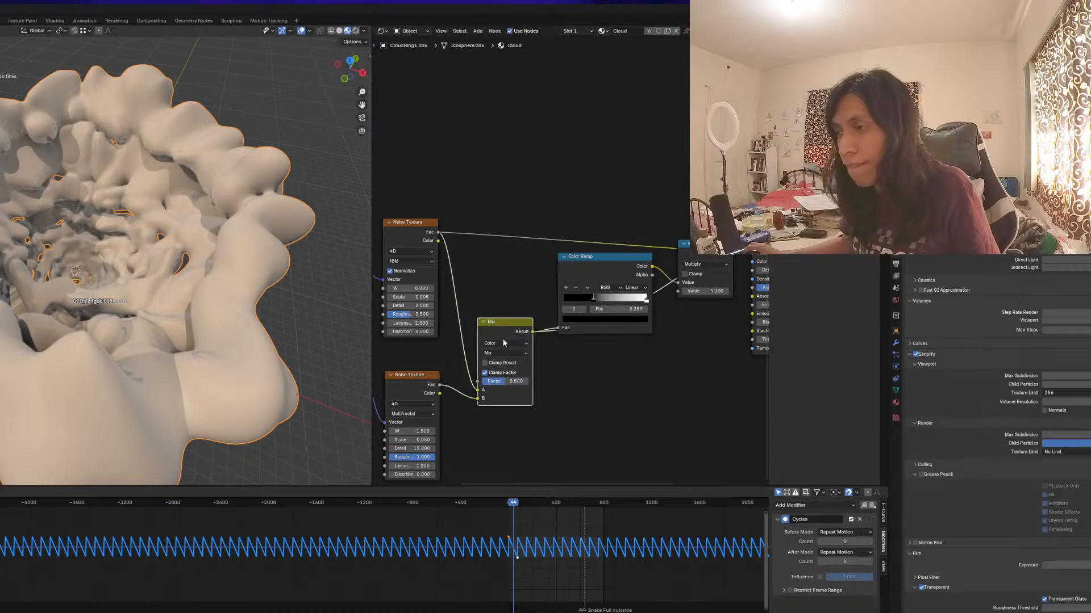
scroll(509, 355, "up", 1)
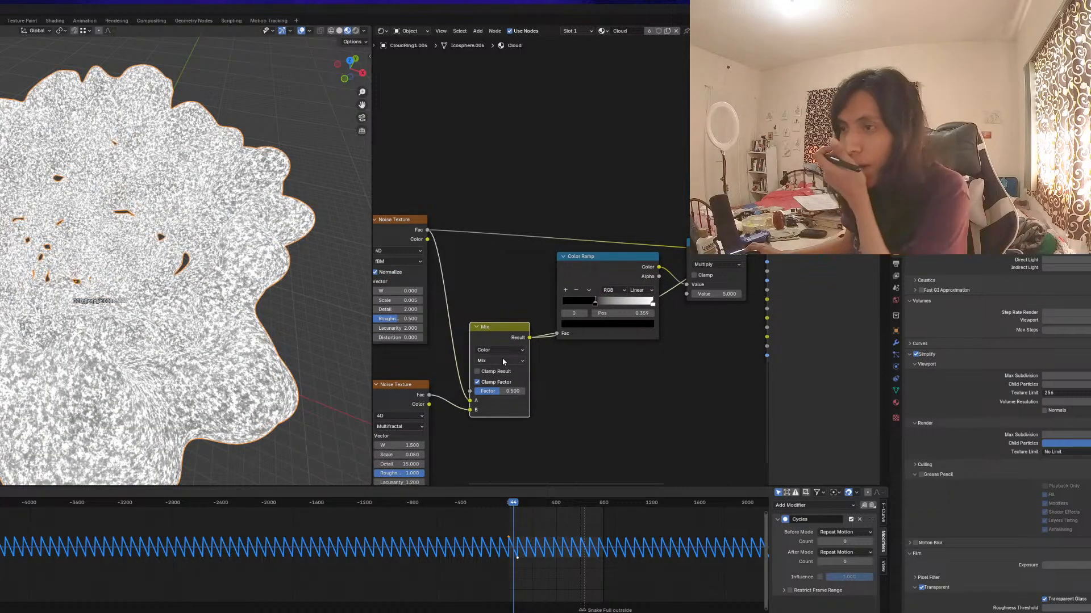
left_click(502, 361)
left_click(495, 350)
left_click(495, 350)
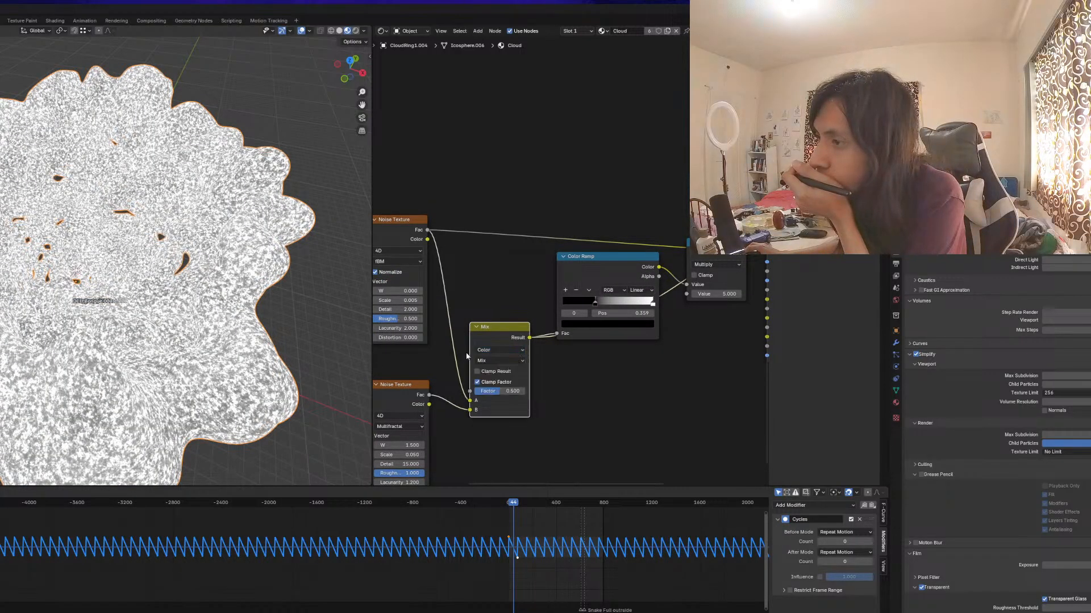
left_click(499, 361)
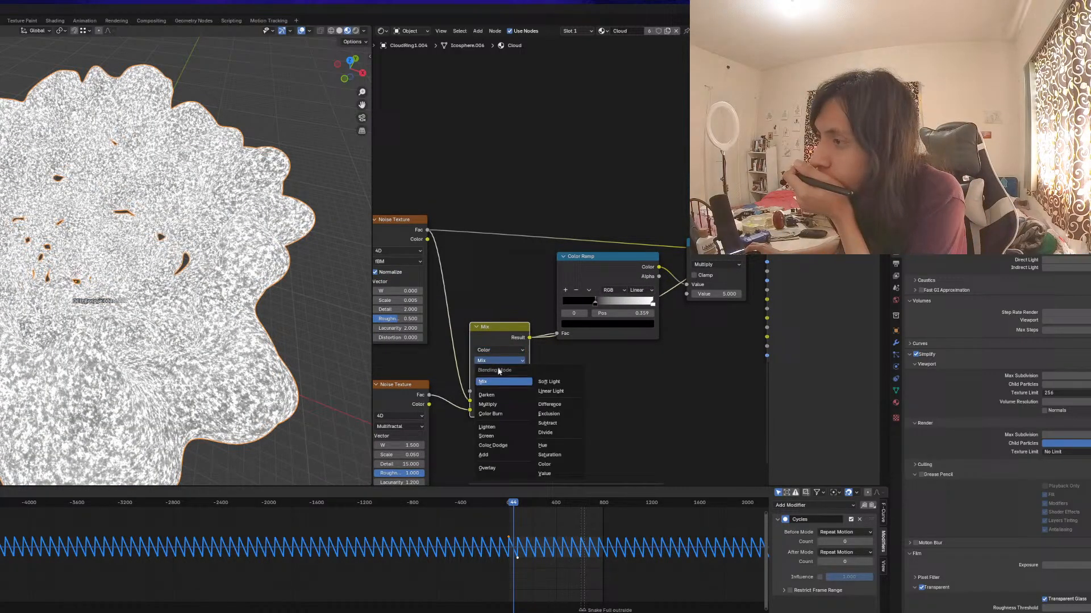
left_click(503, 428)
scroll(216, 356, "up", 2)
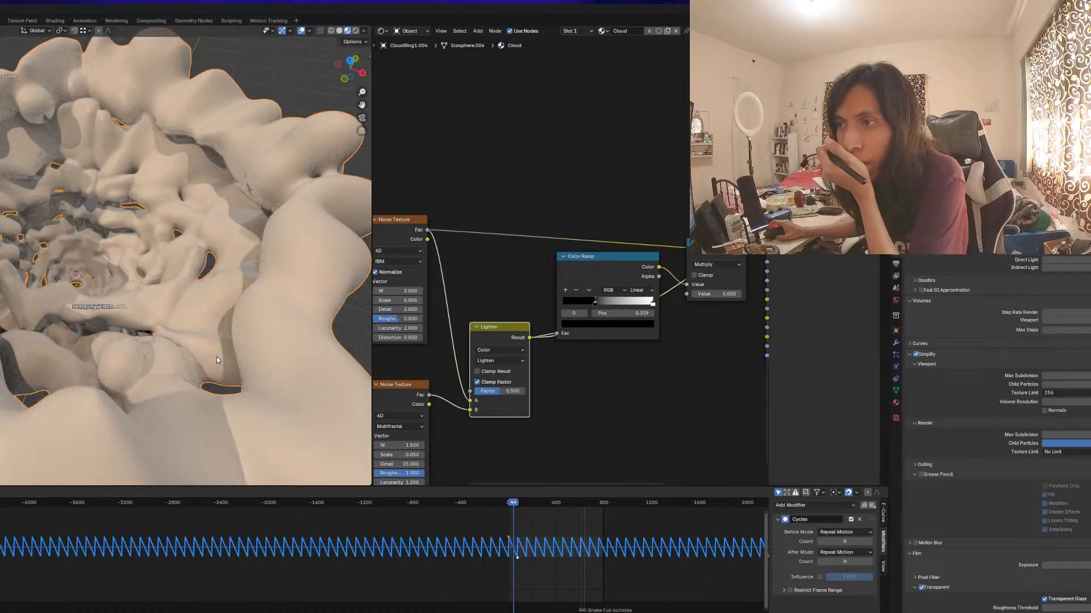
scroll(216, 357, "down", 1)
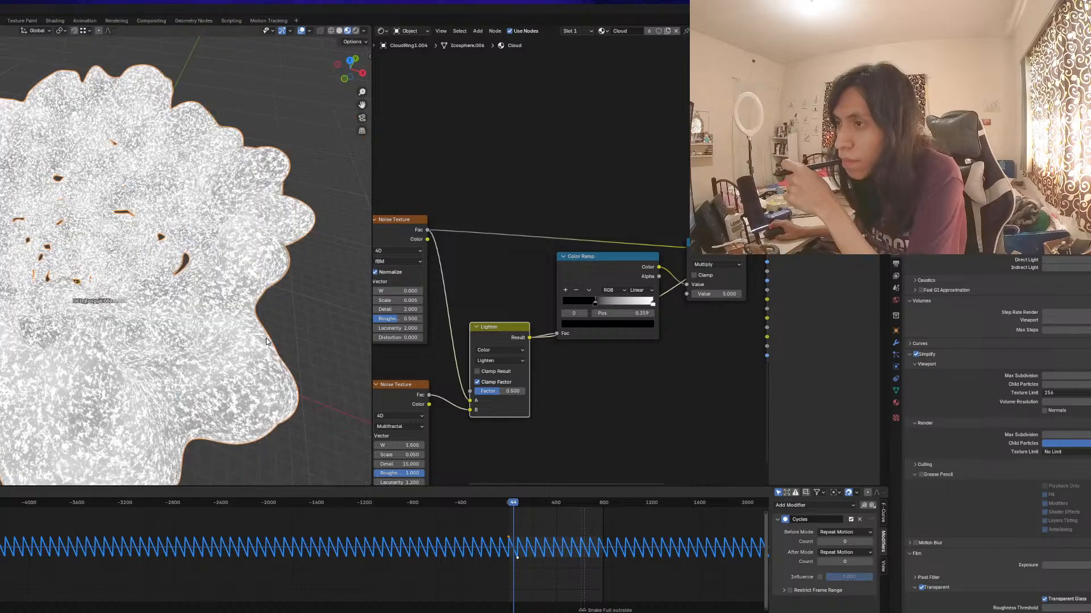
Set the fBM Noise Texture's Roughness to 0.708, Lacunarity to 2.9 and Distortion to 0.3
middle_click_drag(384, 273, 419, 283)
left_click_drag(425, 240, 424, 243)
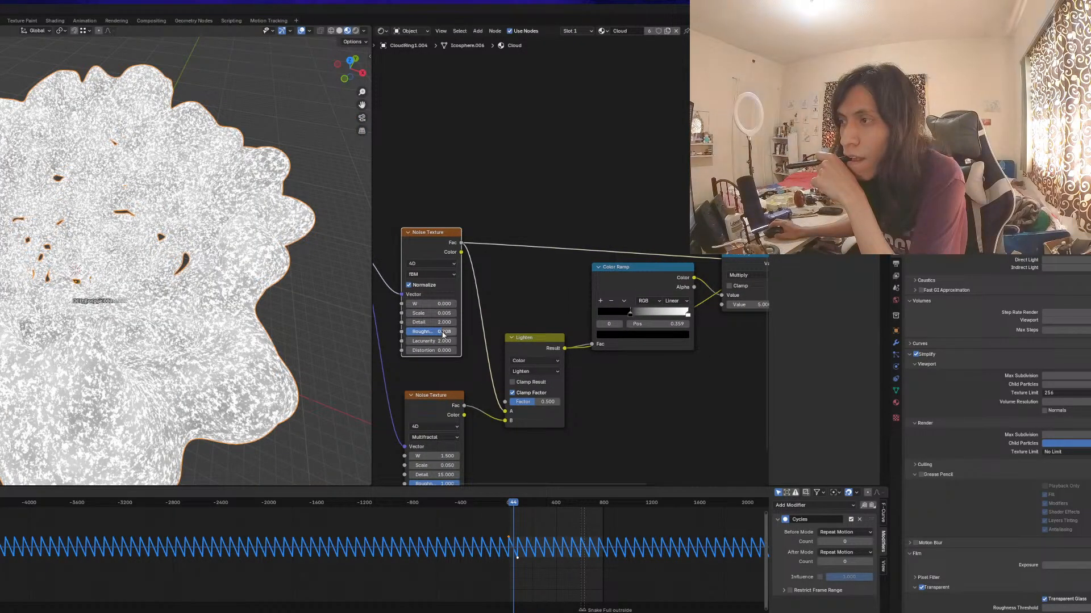
left_click_drag(442, 342, 440, 342)
middle_click_drag(457, 400, 460, 337)
mouse_move(451, 310)
left_mouse_down()
mouse_move(435, 300)
mouse_move(445, 300)
left_mouse_up()
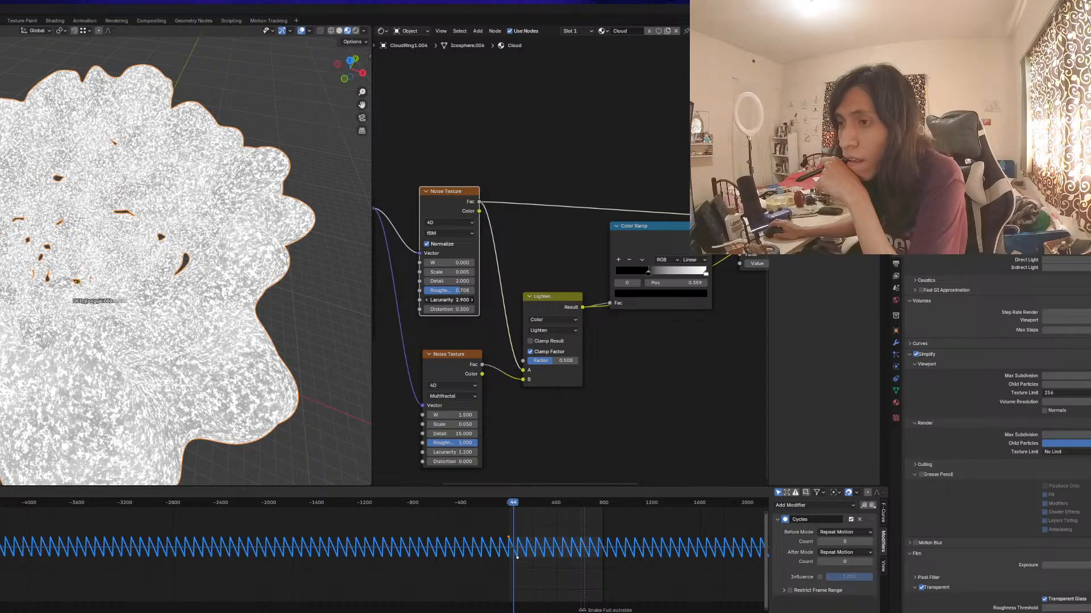
Move the Lighten node below the Color Ramp and feed the fBM Noise Texture's Fac directly into the ramp
left_click_drag(546, 307, 607, 372)
left_click_drag(644, 227, 570, 225)
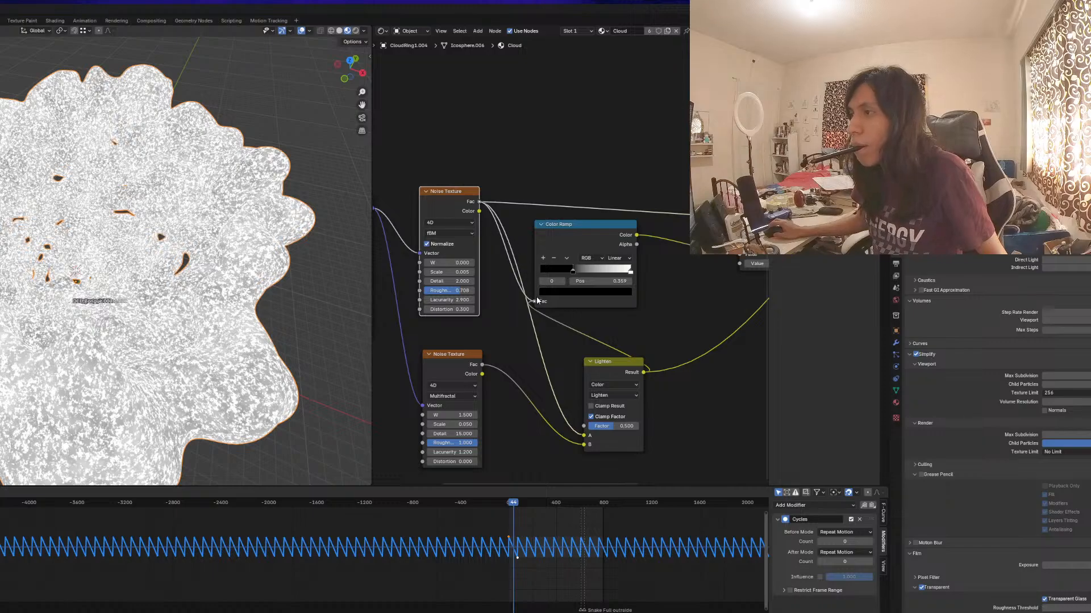
middle_click_drag(632, 312, 579, 296)
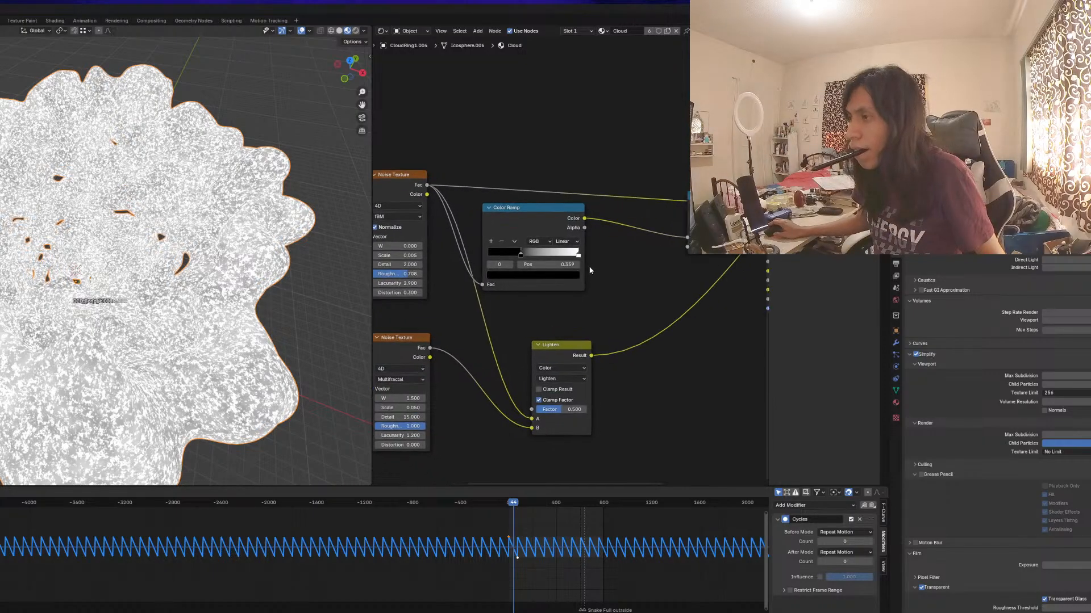
Connect the Color Ramp's Color output to the Lighten node's A input and position the Lighten node after the ramp
left_click_drag(567, 345, 672, 321)
left_click_drag(584, 218, 610, 251)
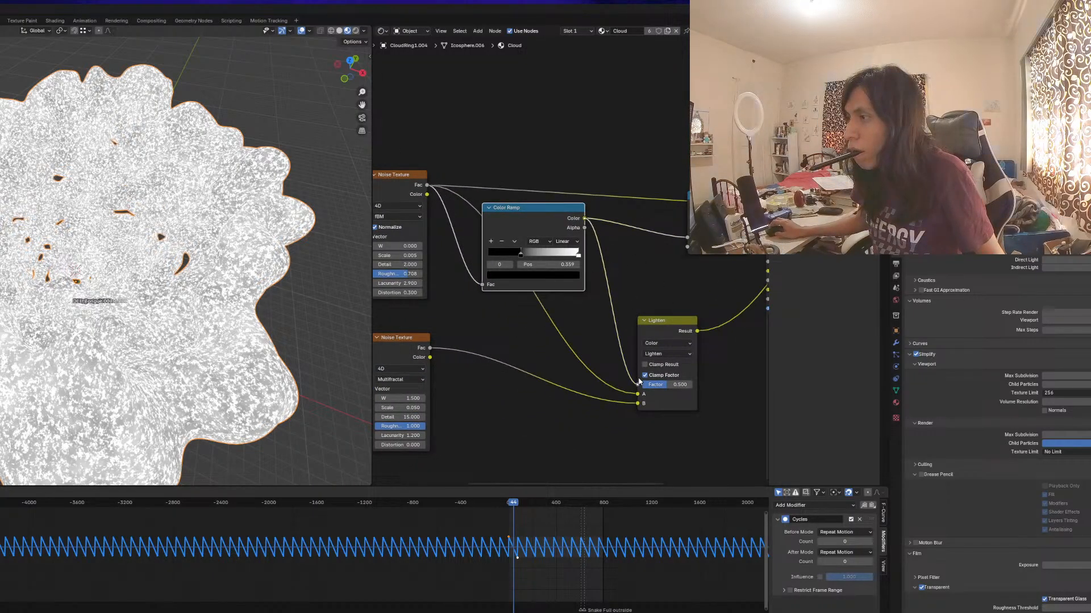
left_click_drag(639, 381, 637, 393)
left_click_drag(536, 220, 506, 241)
left_click(649, 320)
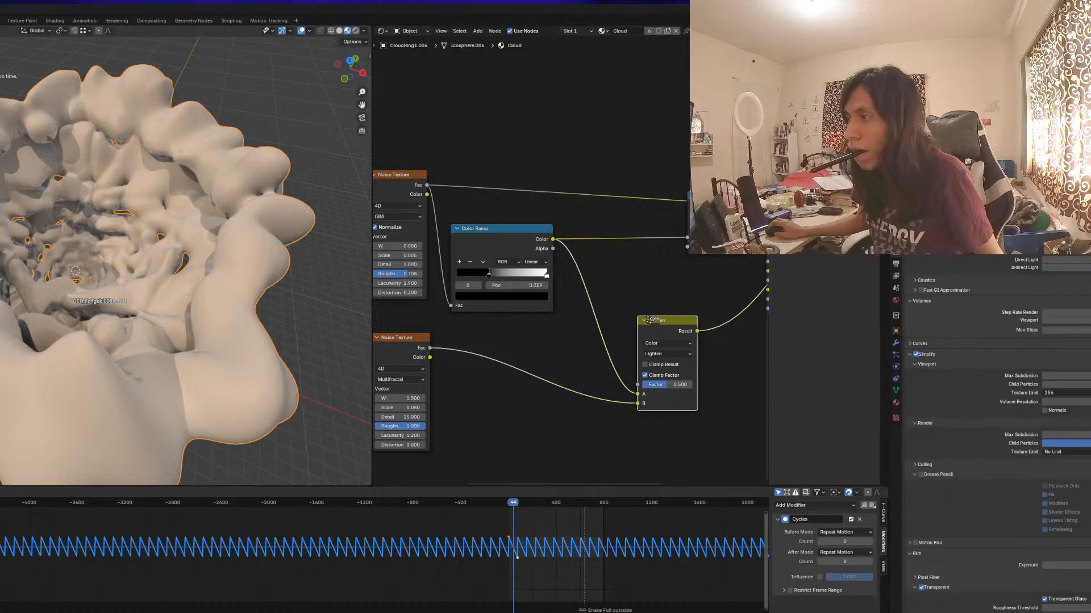
left_click_drag(648, 319, 606, 281)
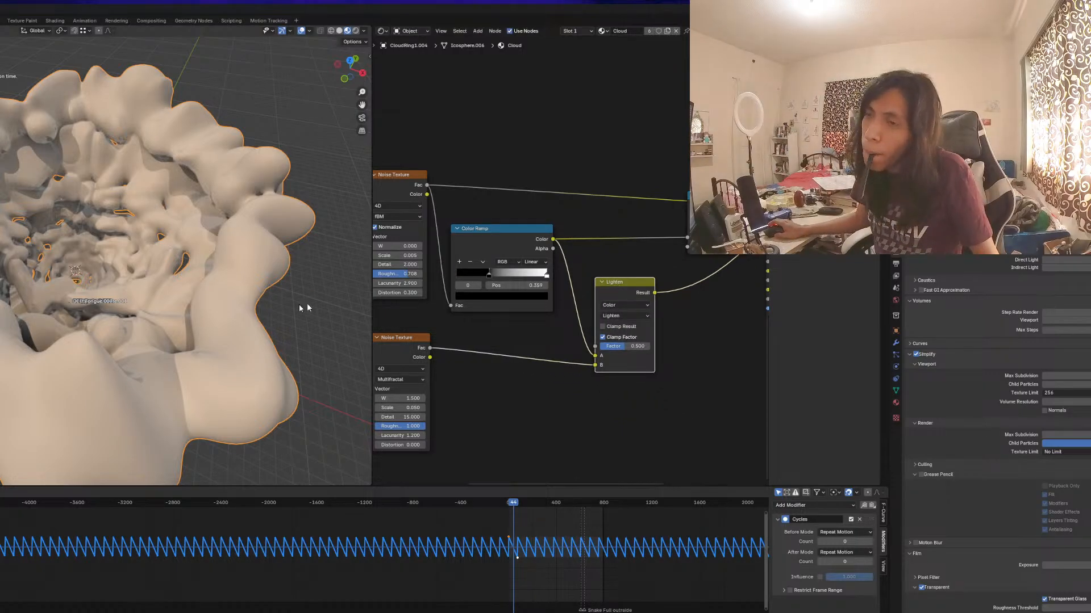
Duplicate the Multifractal Noise Texture and place the copy below it
scroll(239, 365, "down", 3)
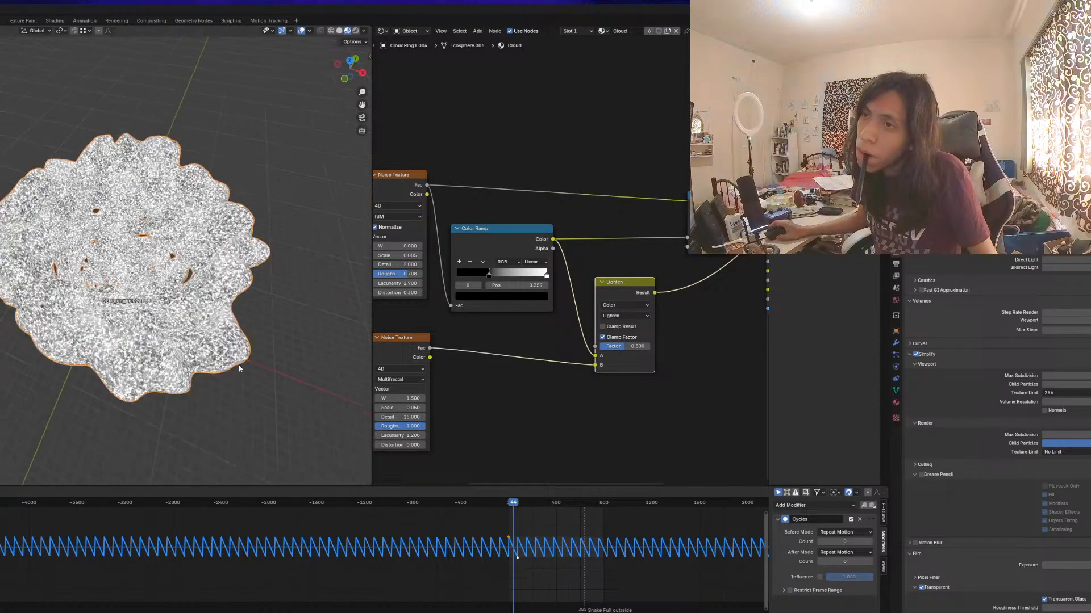
middle_click_drag(239, 364, 209, 272)
scroll(193, 261, "up", 6)
scroll(189, 257, "down", 5)
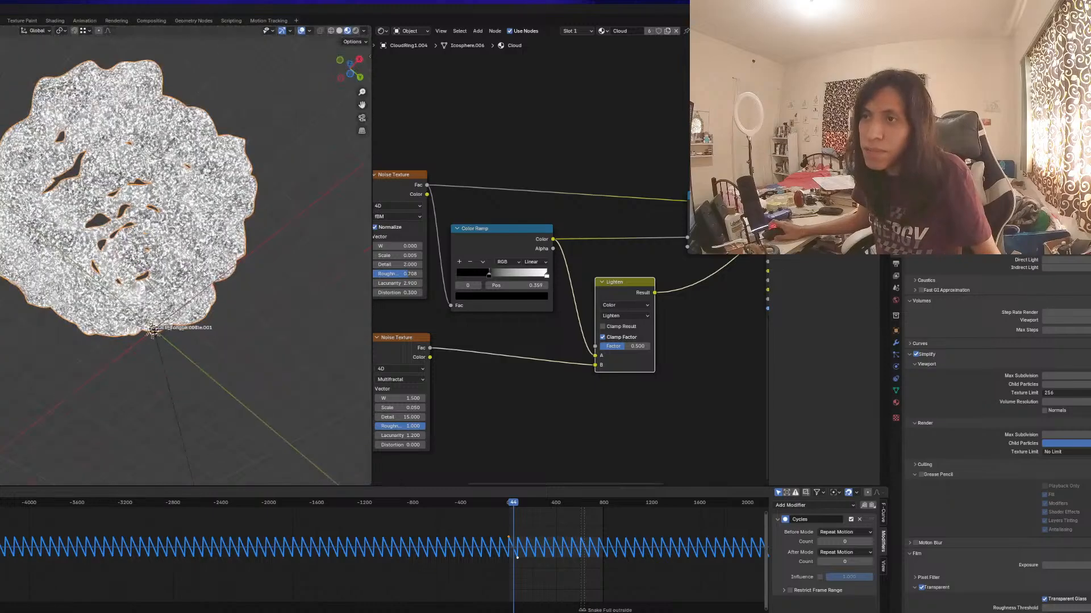
scroll(537, 405, "down", 3)
key("Home")
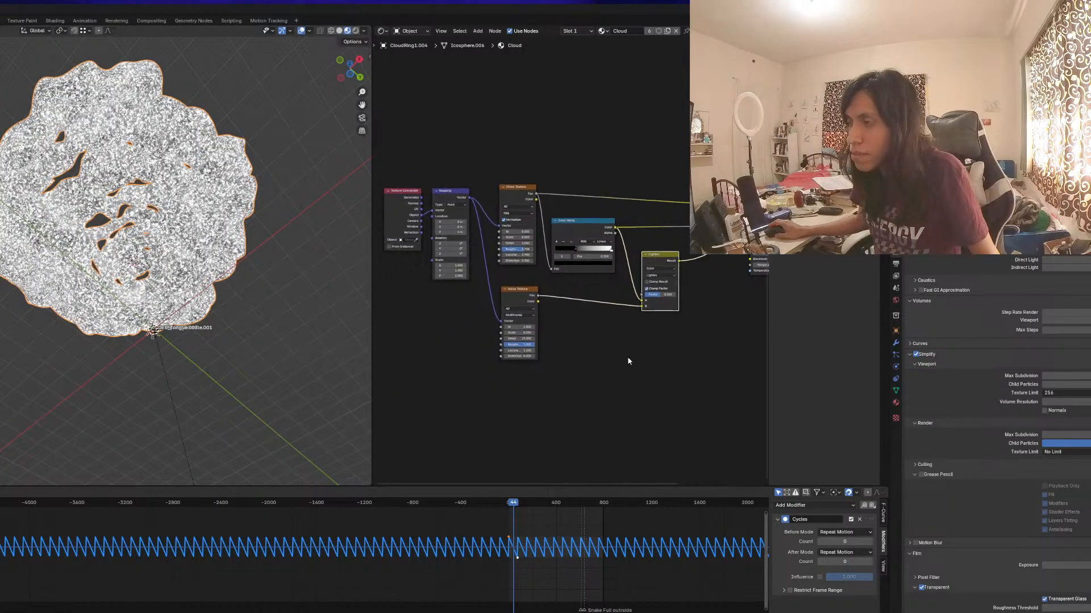
left_click(525, 287)
key("shift+d")
left_click(521, 362)
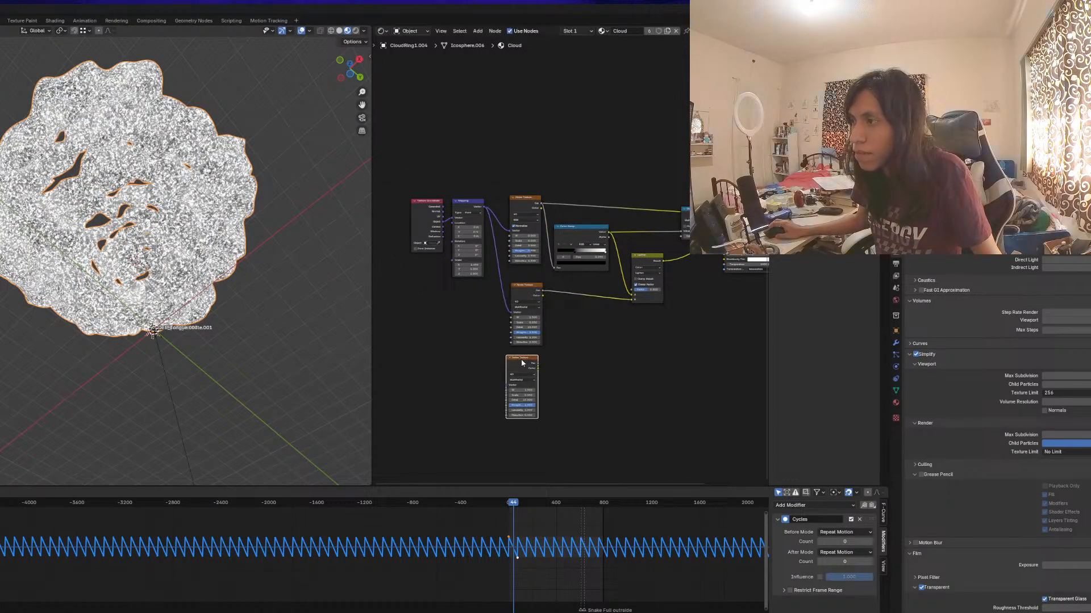
Change the new Noise Texture copy's type to Hybrid Multifractal and preview it on the storm
scroll(513, 430, "up", 3)
left_click(520, 348)
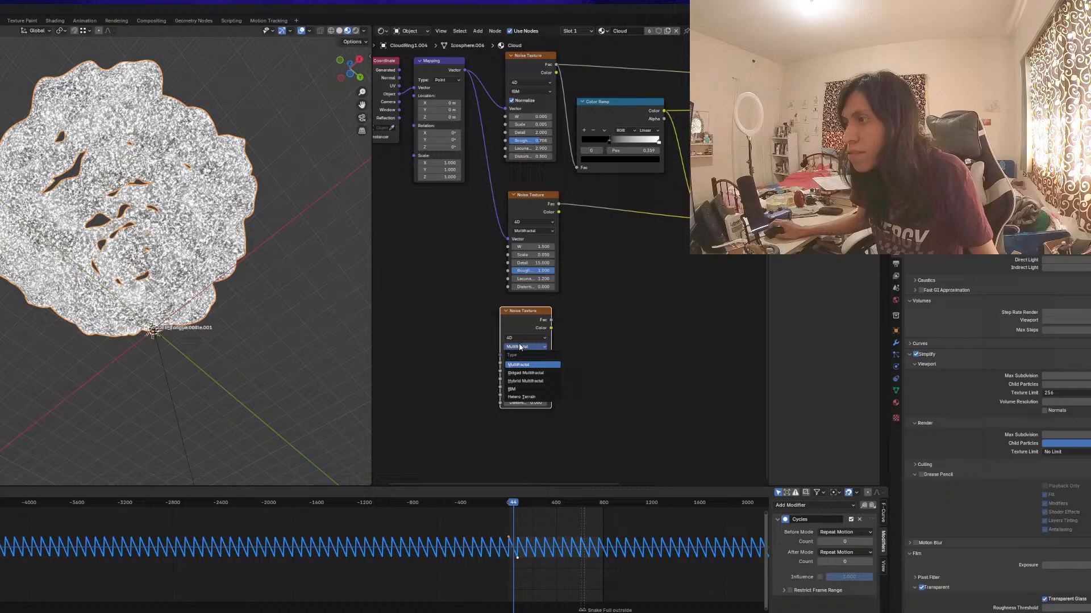
left_click(525, 381)
left_click(519, 311, "ctrl+shift")
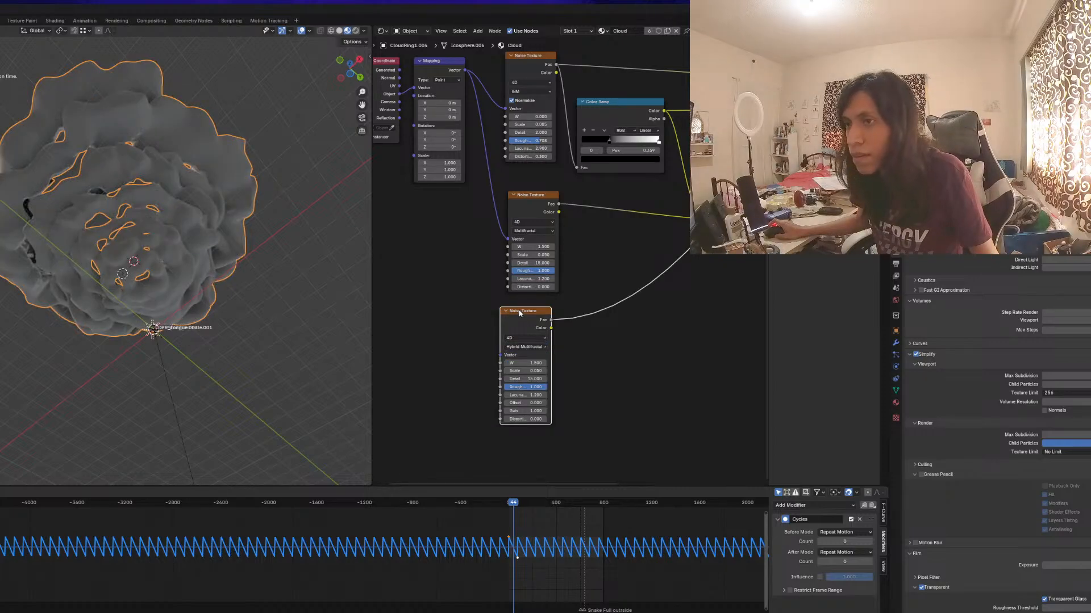
middle_click_drag(239, 307, 199, 338)
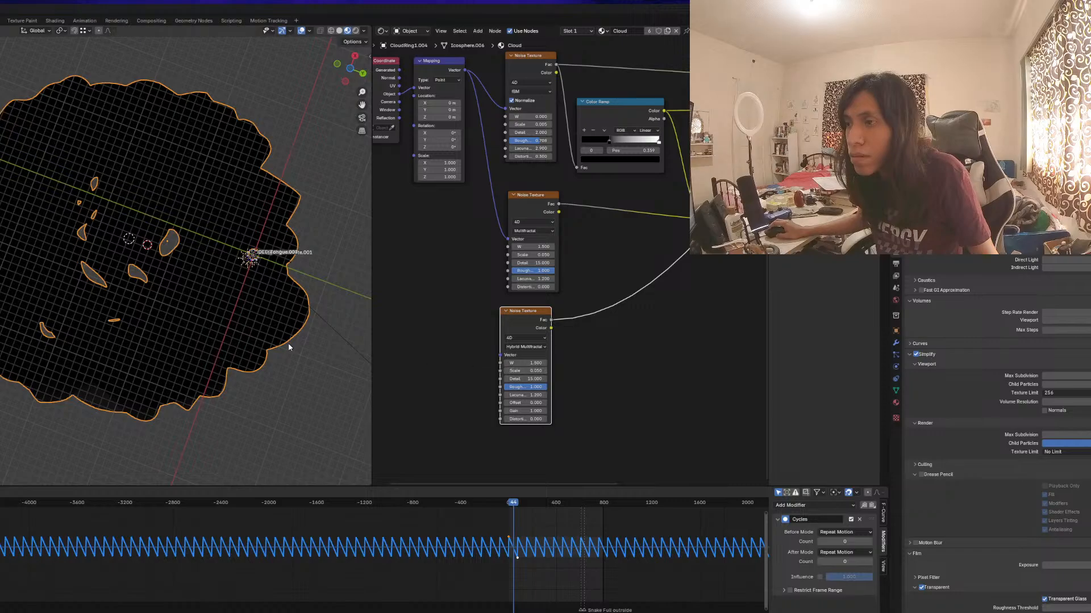
Set the Hybrid Multifractal Noise Texture's W to 13.1 and Scale to 9.15, and move it directly beneath the Multifractal one
middle_click_drag(514, 326, 397, 387)
scroll(419, 379, "down", 7)
scroll(441, 382, "up", 4)
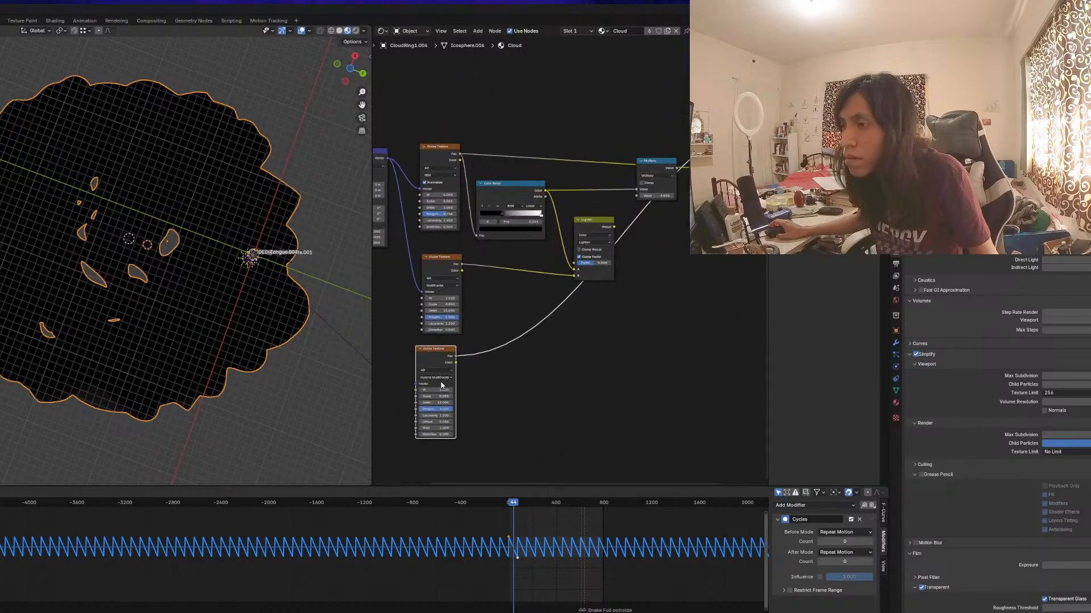
scroll(441, 384, "up", 4)
left_click_drag(449, 366, 520, 366)
middle_click_drag(484, 401, 543, 378)
scroll(488, 400, "up", 1)
left_click_drag(496, 302, 526, 296)
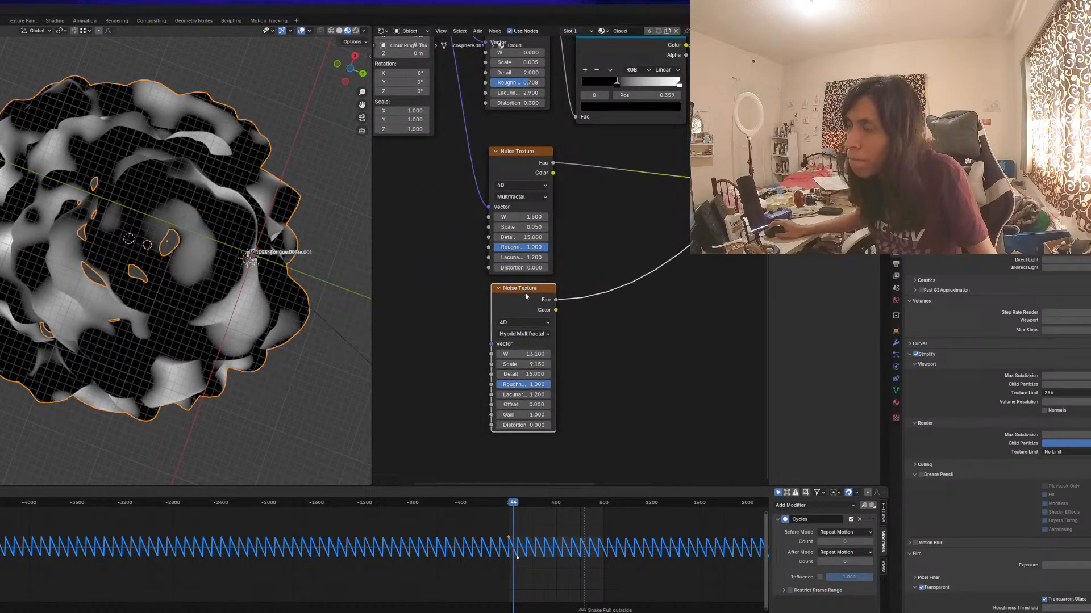
Set the Hybrid Multifractal noise's Detail, Lacunarity and Gain to 0, Roughness to about 0.81, Offset to 0.5 and Distortion to 1.2
middle_click_drag(567, 377, 506, 398)
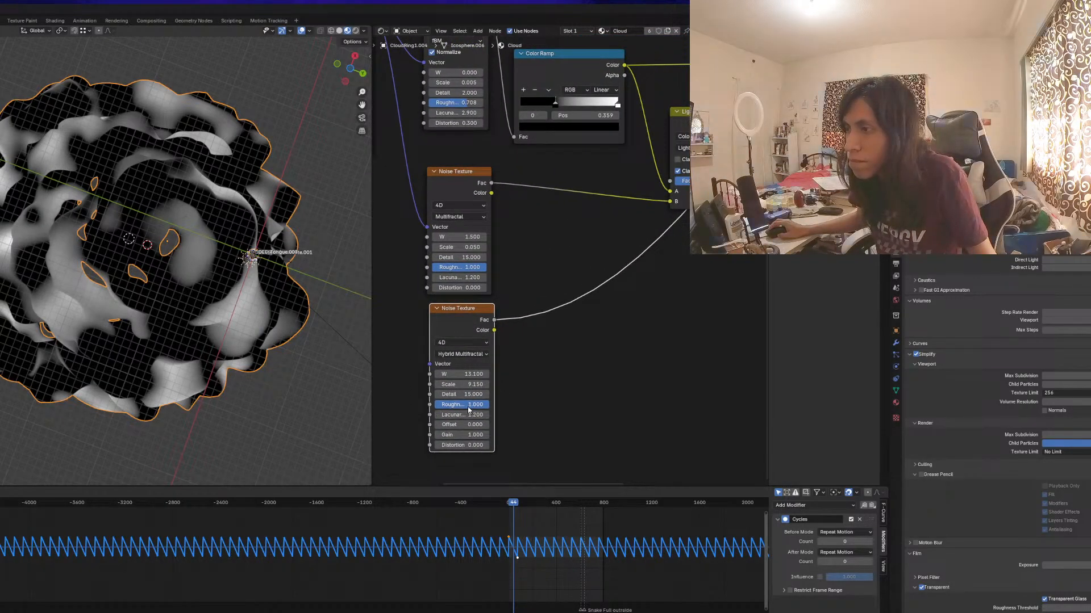
left_click_drag(468, 407, 387, 395)
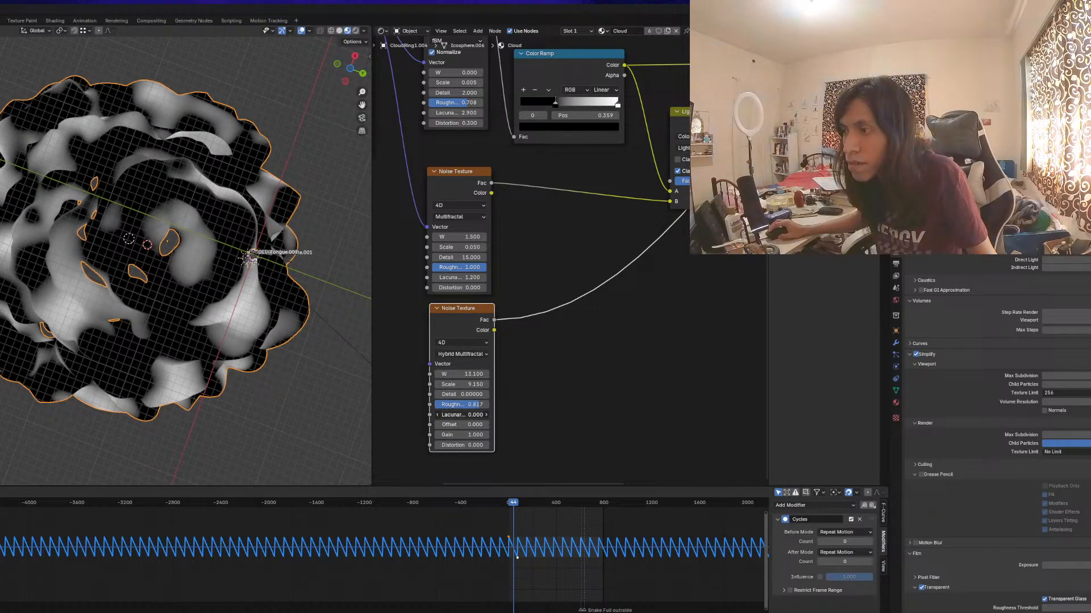
left_click_drag(468, 414, 488, 445)
middle_click_drag(465, 321, 441, 344)
left_click_drag(441, 344, 432, 347)
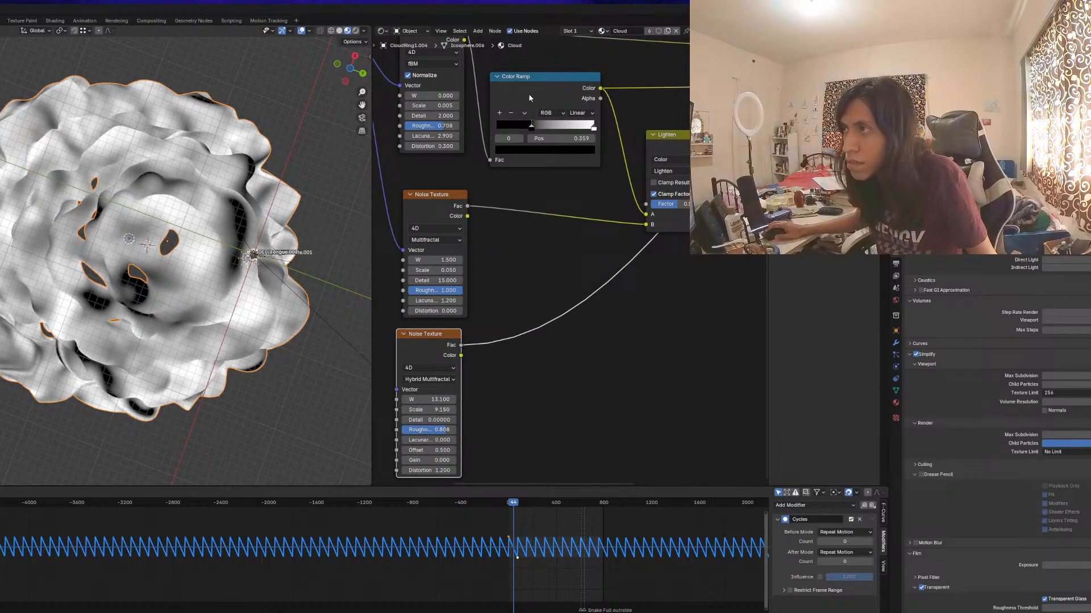
Duplicate the Color Ramp onto the Hybrid Multifractal noise's output, move its black stop to position 0 and lighten that stop to grey
key("shift+d")
left_click(527, 310)
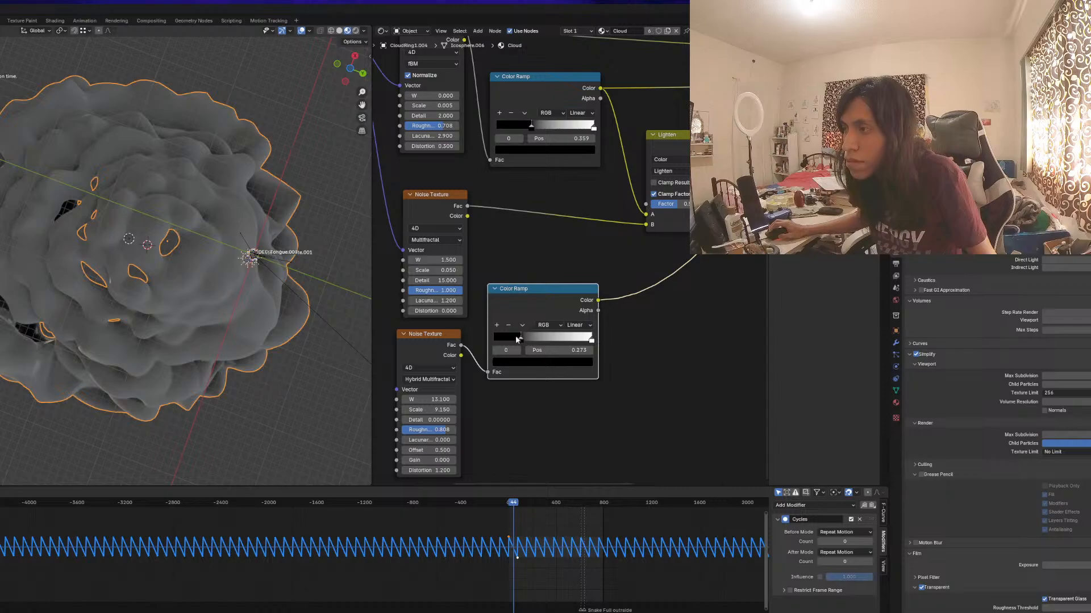
left_click_drag(517, 339, 485, 343)
left_click(513, 361)
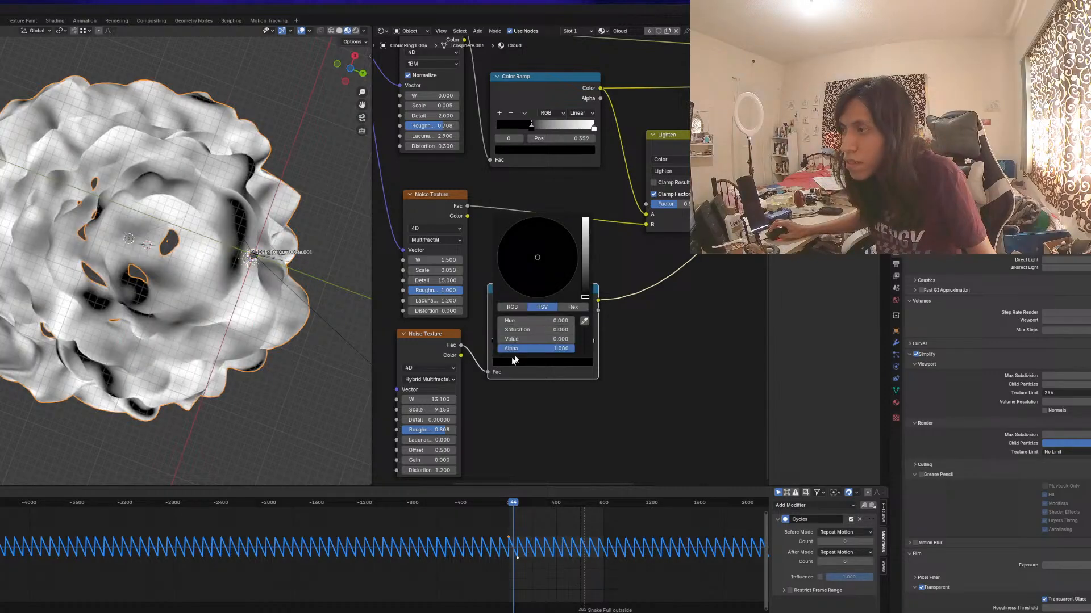
left_click(584, 261)
middle_click_drag(651, 296, 629, 336)
scroll(636, 278, "down", 1)
Duplicate the Lighten node, feed it the Lighten result as A and the new ramp's Color as B, and set it to Multiply
left_click(643, 200)
key("shift+d")
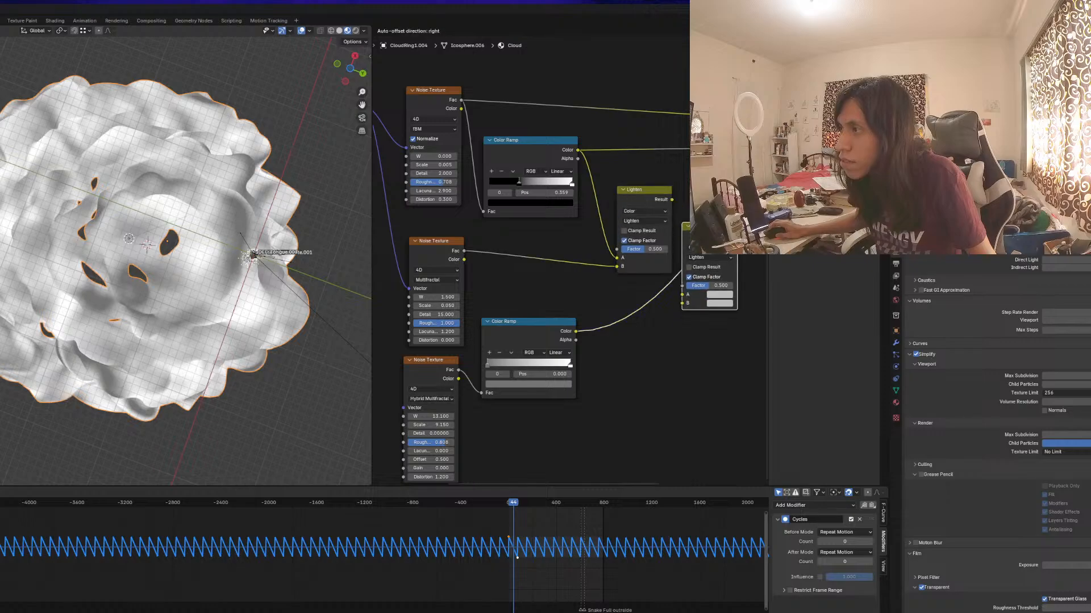
left_click(717, 250)
left_click_drag(672, 200, 689, 309)
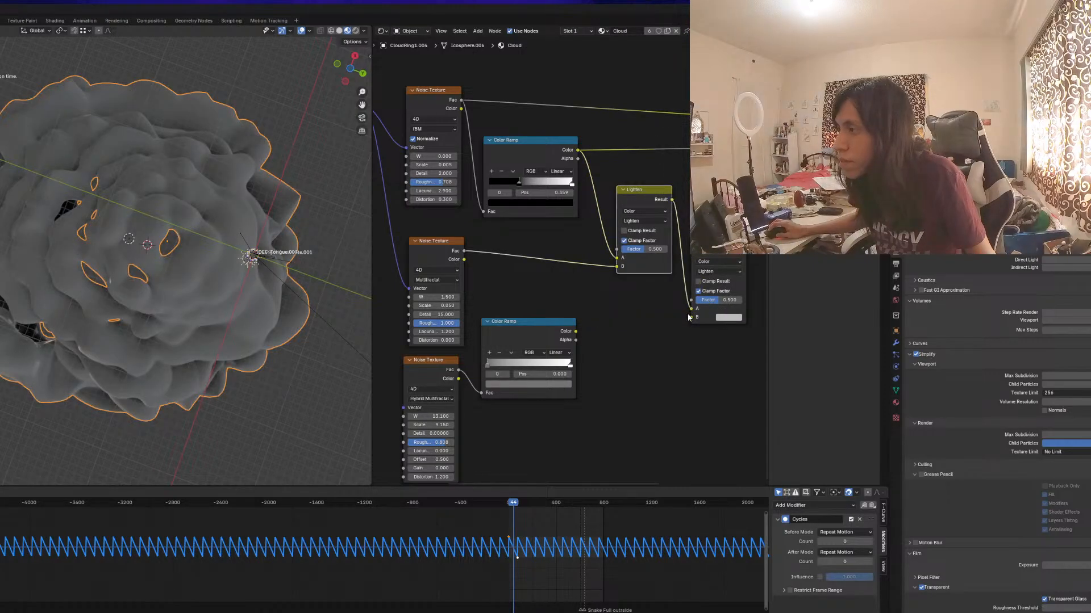
left_click_drag(577, 333, 690, 321)
left_click(714, 271)
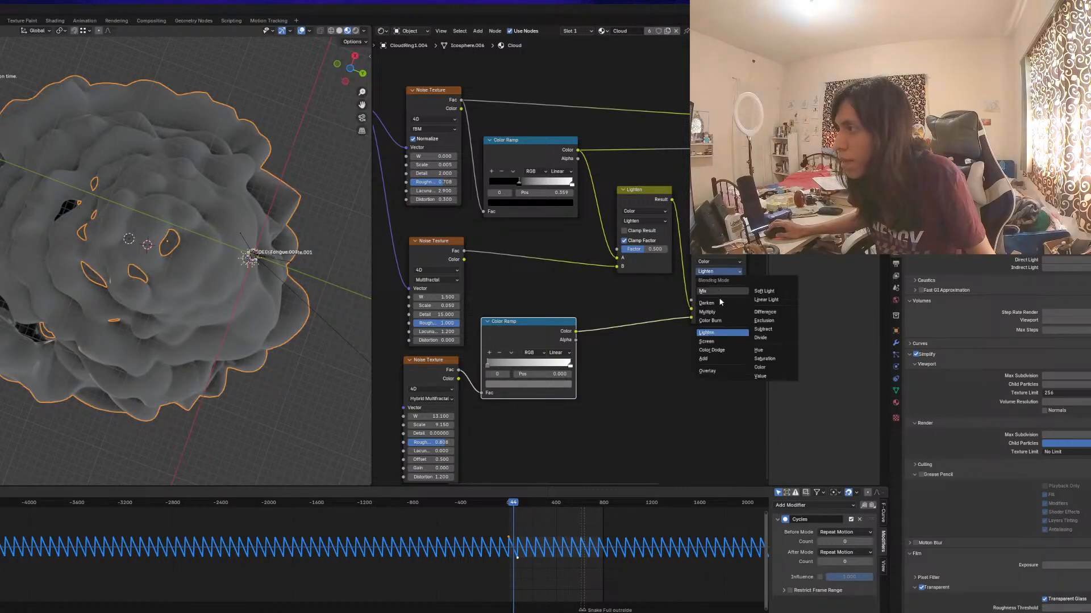
left_click(718, 313)
middle_click_drag(699, 247, 623, 257)
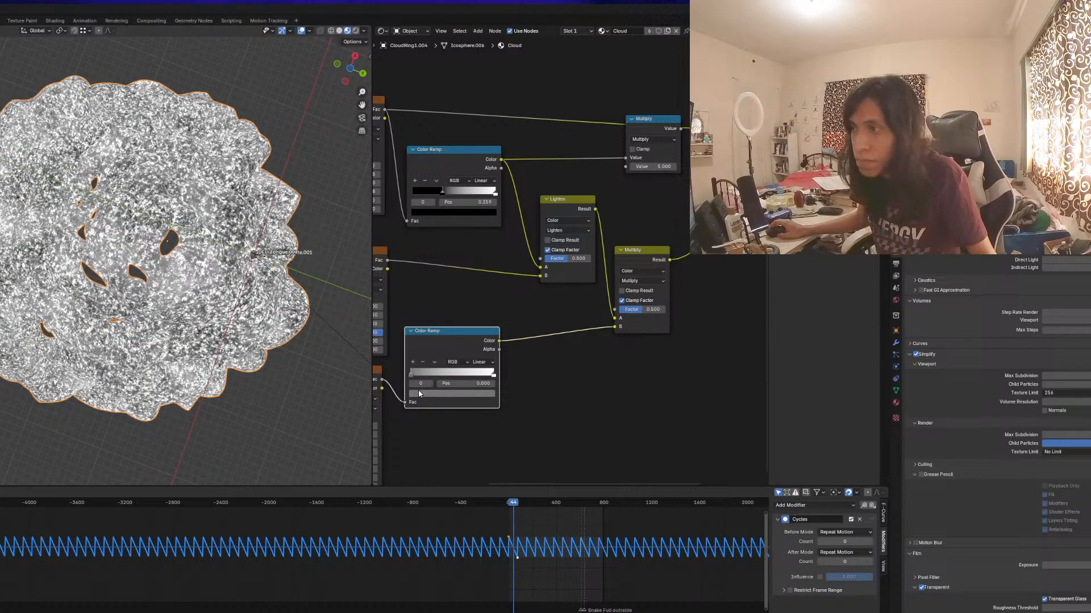
Darken the grey stop of the Hybrid Multifractal noise's Color Ramp and slide it toward the ramp's middle
left_click(418, 393)
left_click_drag(487, 304, 489, 317)
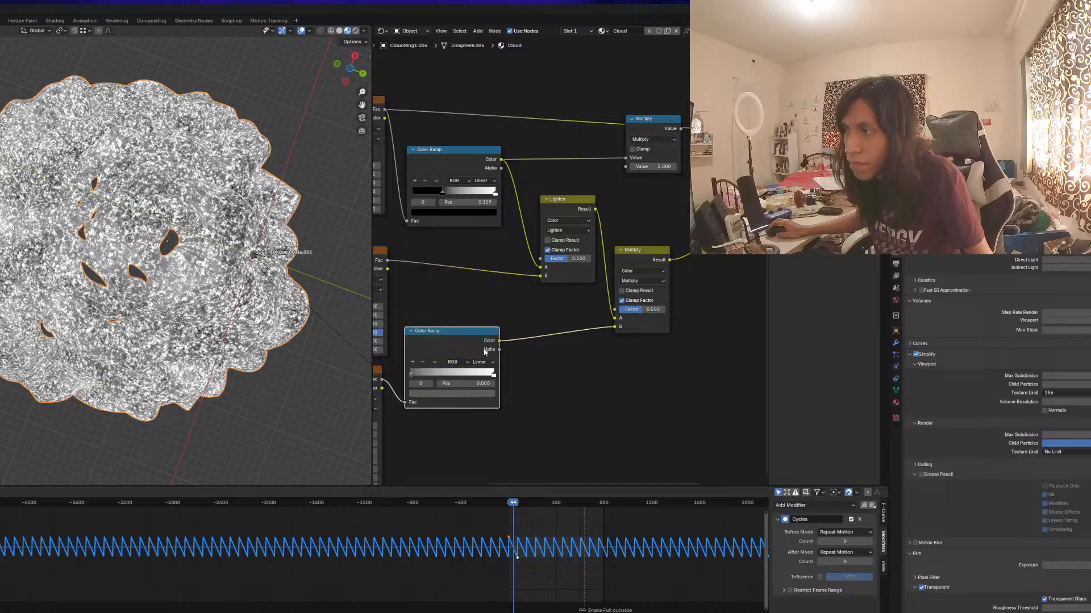
left_click_drag(410, 376, 459, 374)
Duplicate that Color Ramp below, connect the Hybrid Multifractal noise's Fac to it, preview it and shift its white stop inward
middle_click_drag(446, 317, 436, 348)
scroll(438, 350, "down", 2)
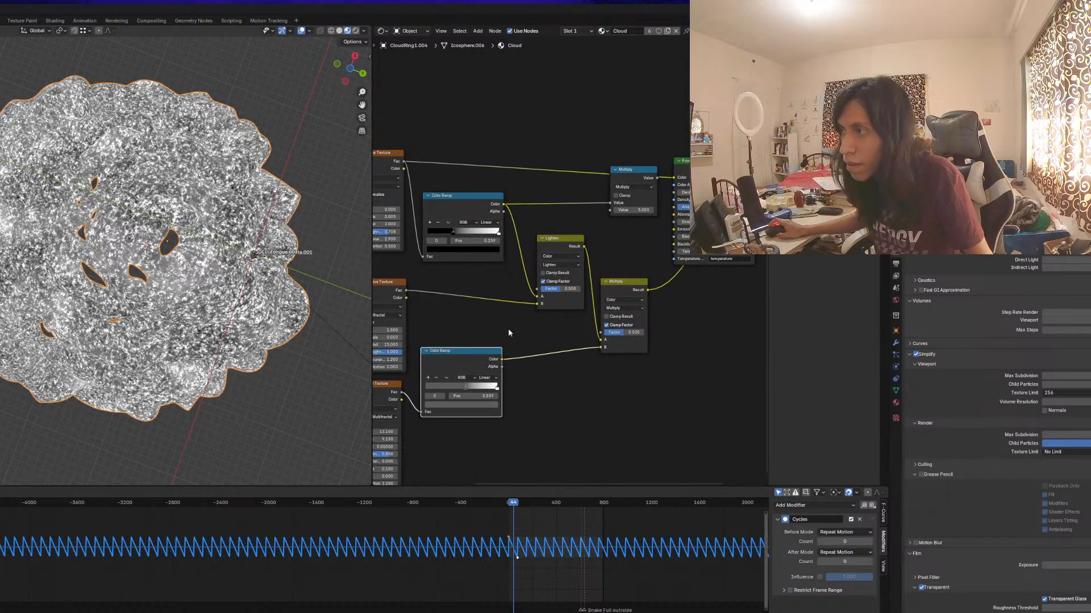
scroll(578, 319, "down", 2)
middle_click_drag(581, 318, 623, 301)
middle_click_drag(507, 321, 509, 290)
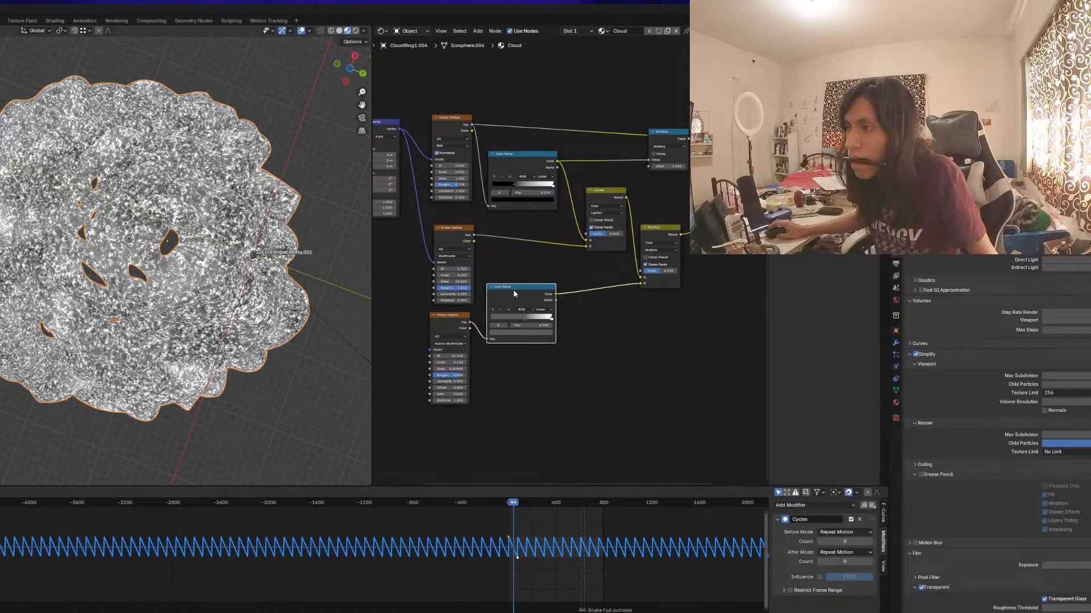
key("shift+d")
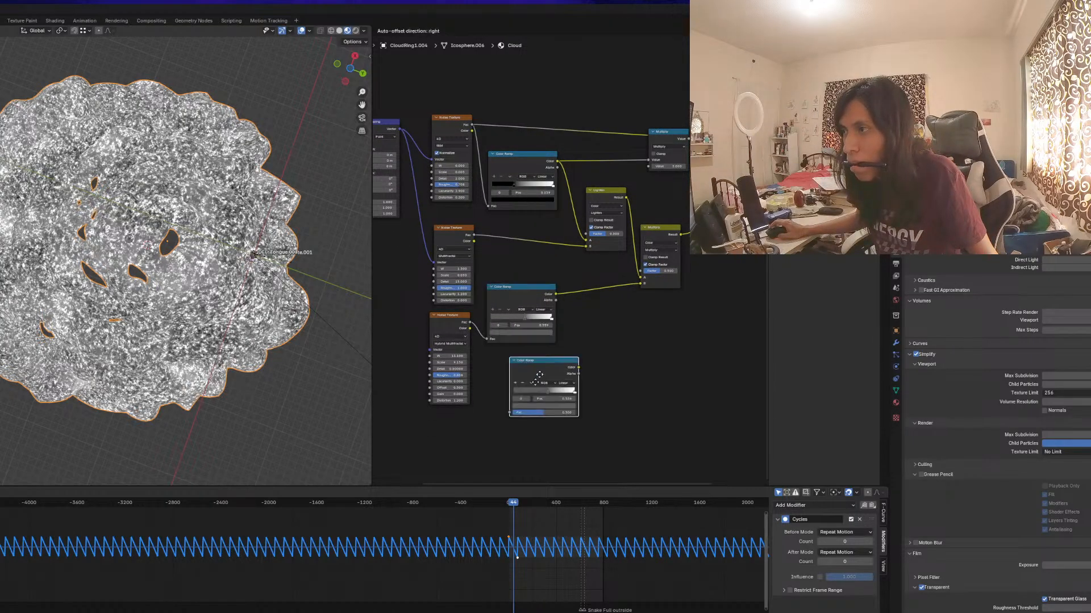
left_click(534, 384)
left_click_drag(467, 323, 501, 399)
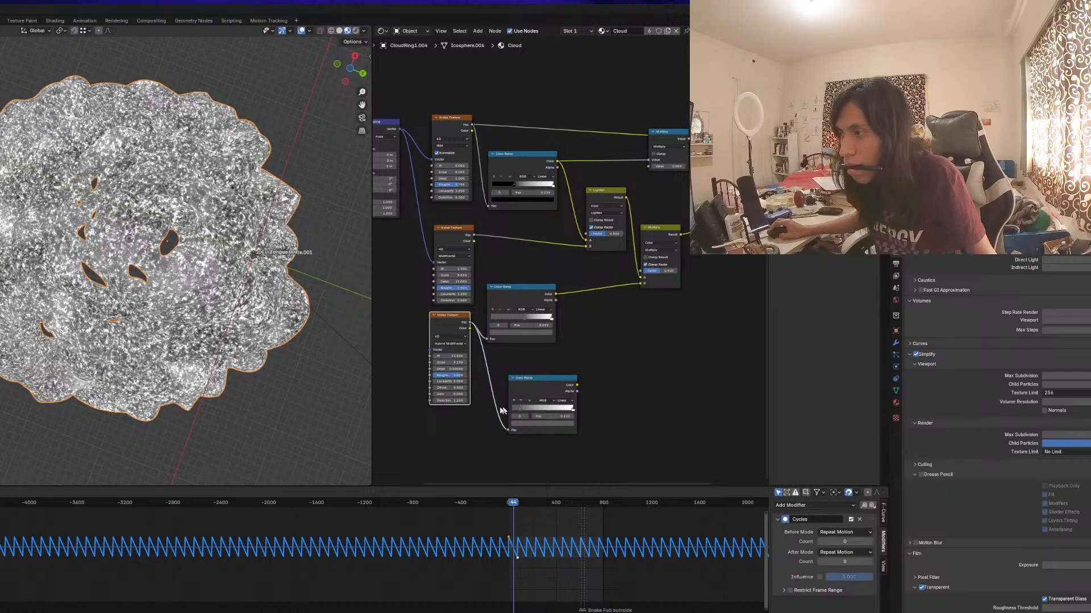
left_click(568, 395, "ctrl+shift")
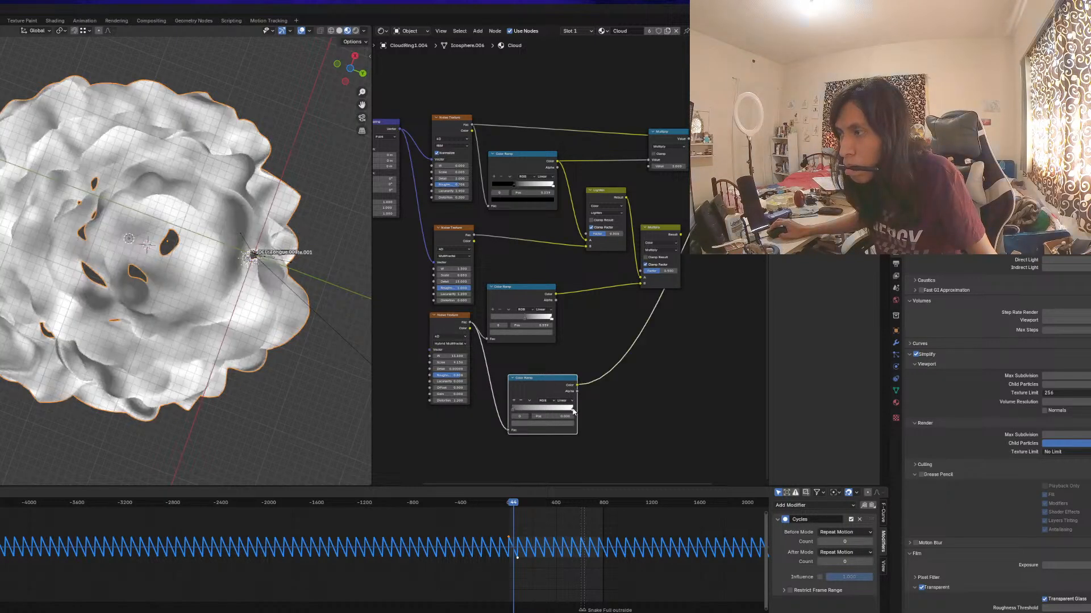
left_click_drag(573, 409, 562, 409)
Duplicate the color Multiply node and place the copy after the original
middle_click_drag(607, 377, 540, 380)
left_click(585, 232)
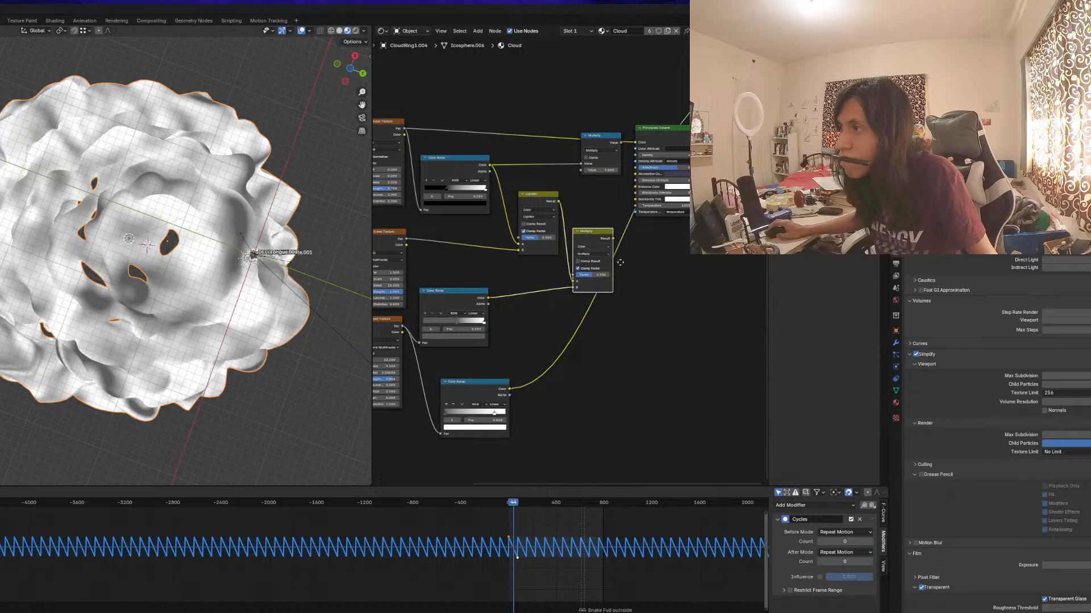
key("shift+d")
left_click(692, 307)
Raise the Factor of the Lighten and first color Multiply nodes to 1, previewing each result on the storm
left_click_drag(542, 244, 529, 248)
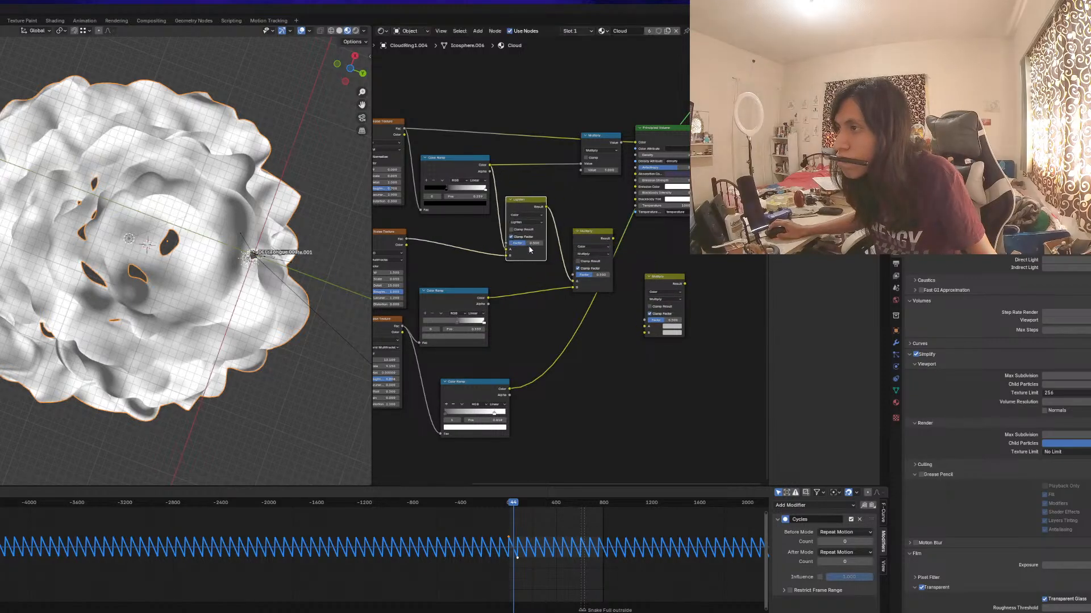
left_click(532, 252, "ctrl+shift")
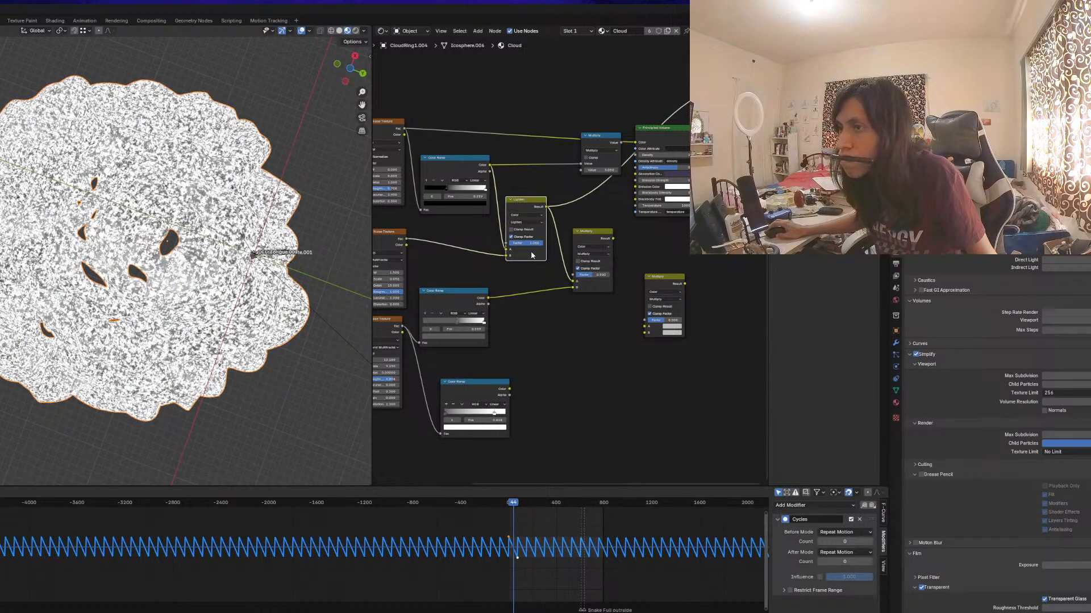
left_click(590, 243, "ctrl+shift")
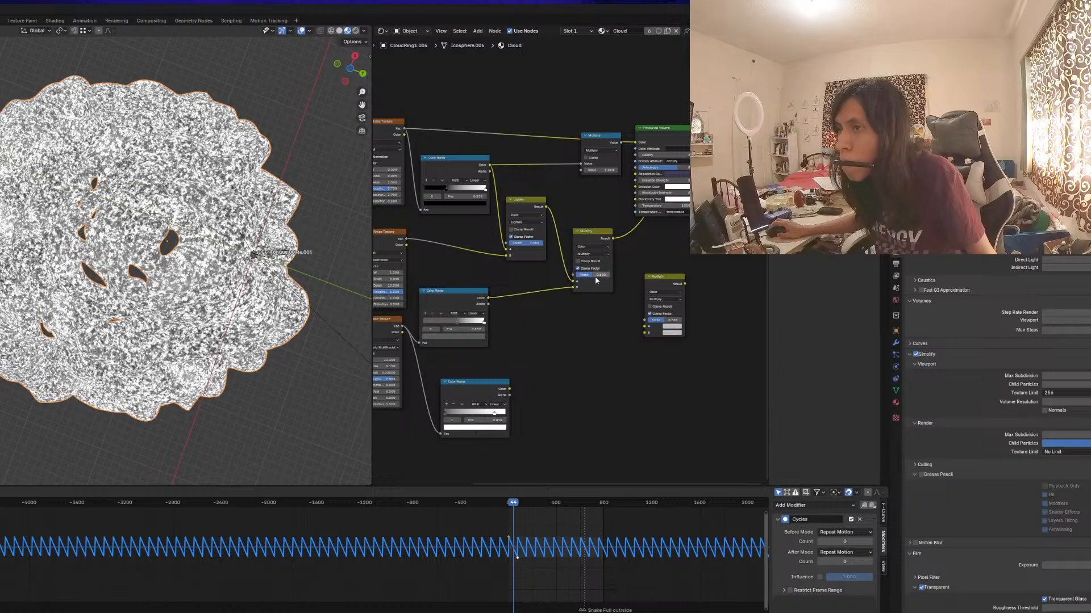
left_click_drag(595, 276, 606, 276)
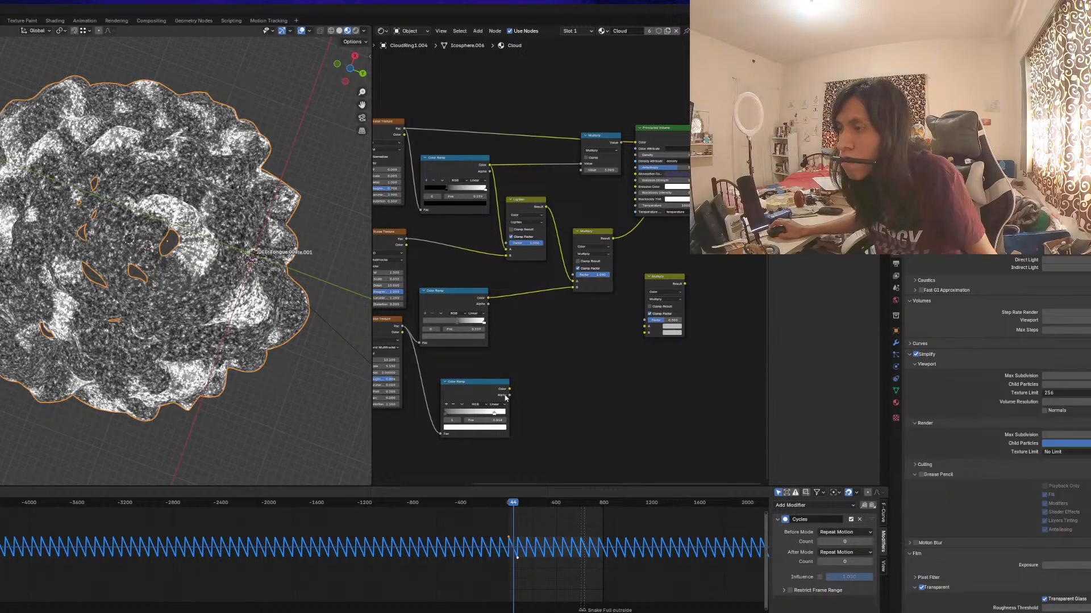
Connect the Multiply result to the copied mix node's A and the lower ramp to B, set it to Add, preview it and lower its Factor
left_click_drag(511, 390, 619, 290)
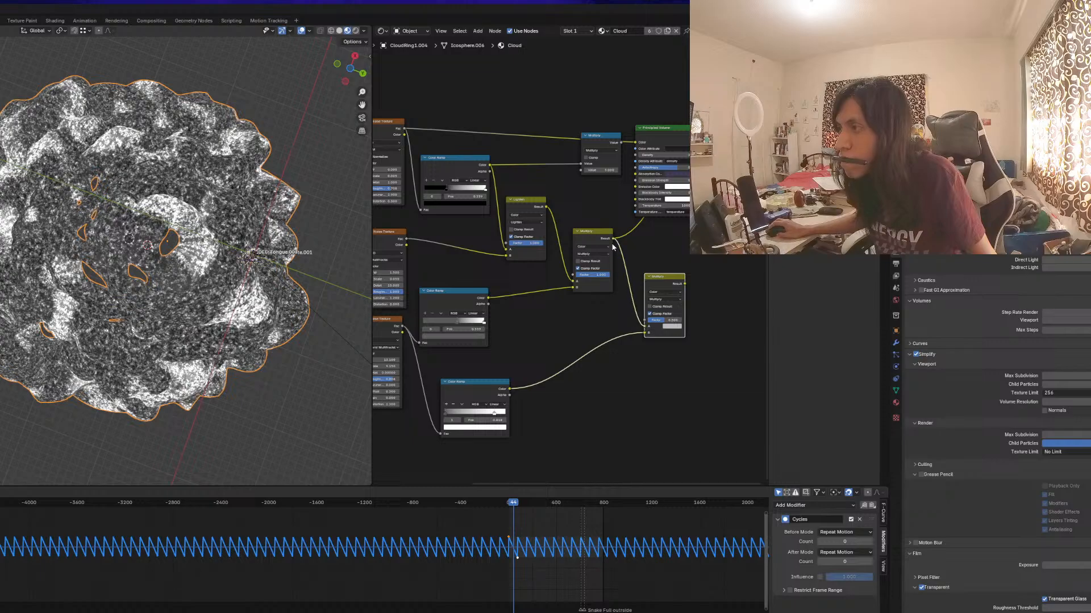
left_click(669, 299)
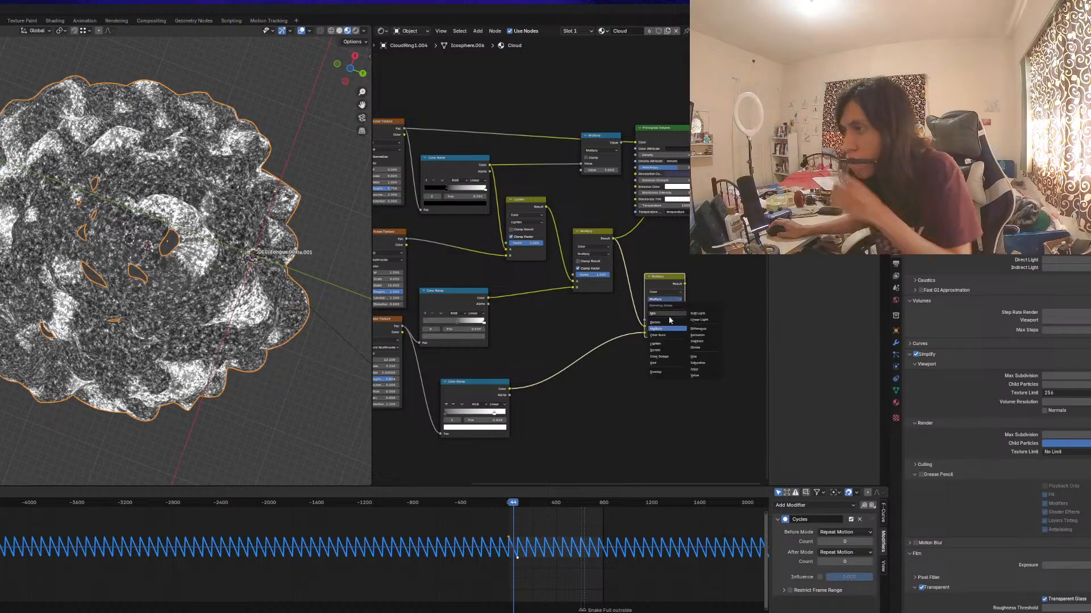
left_click(666, 364)
middle_click_drag(627, 363, 569, 368)
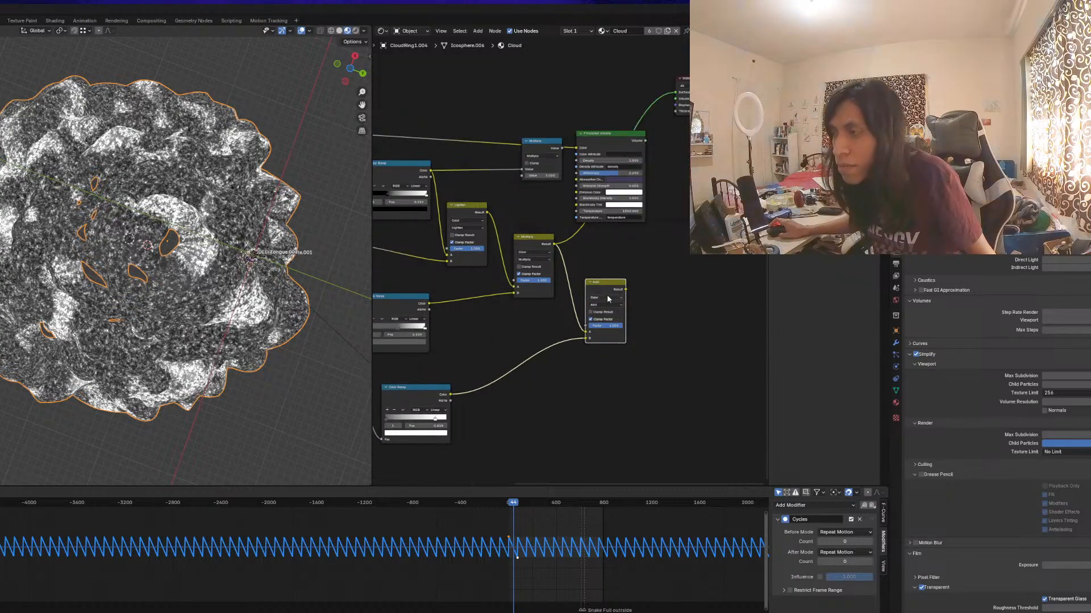
left_click_drag(591, 281, 587, 273)
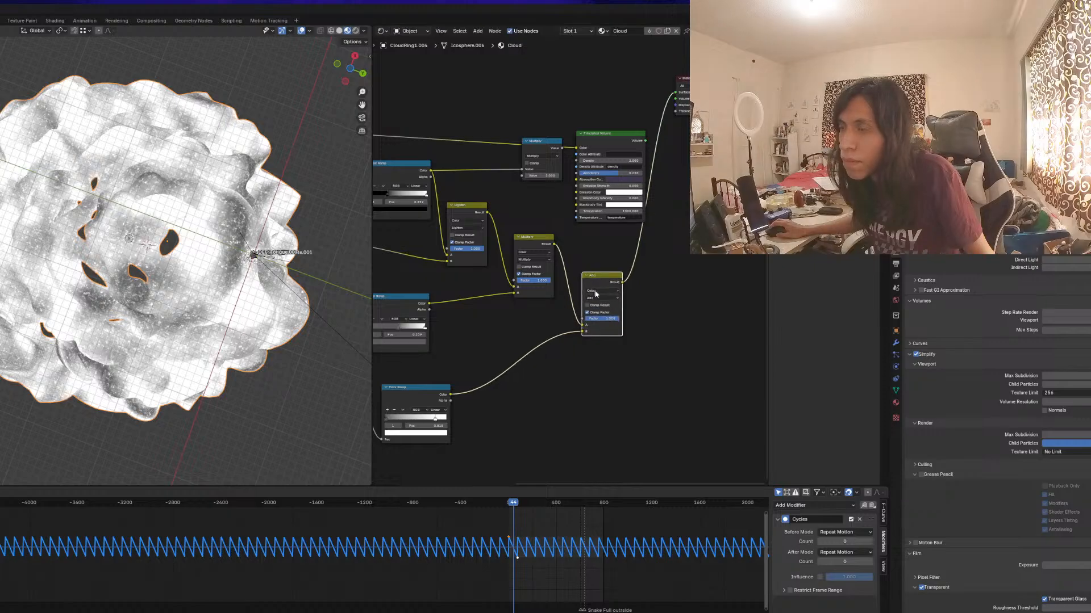
left_click_drag(616, 319, 599, 322)
middle_click_drag(477, 346, 439, 401)
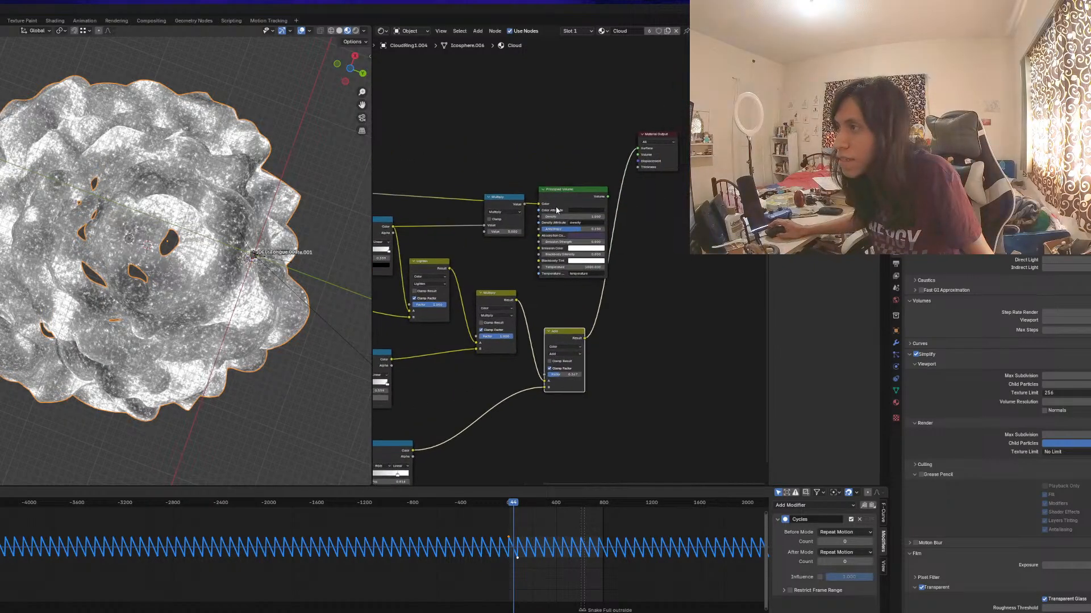
Make room beside the Principled Volume and rewire the math Multiply node to carry the Add result into its Density
left_click_drag(565, 202, 689, 193)
middle_click_drag(638, 244, 595, 257)
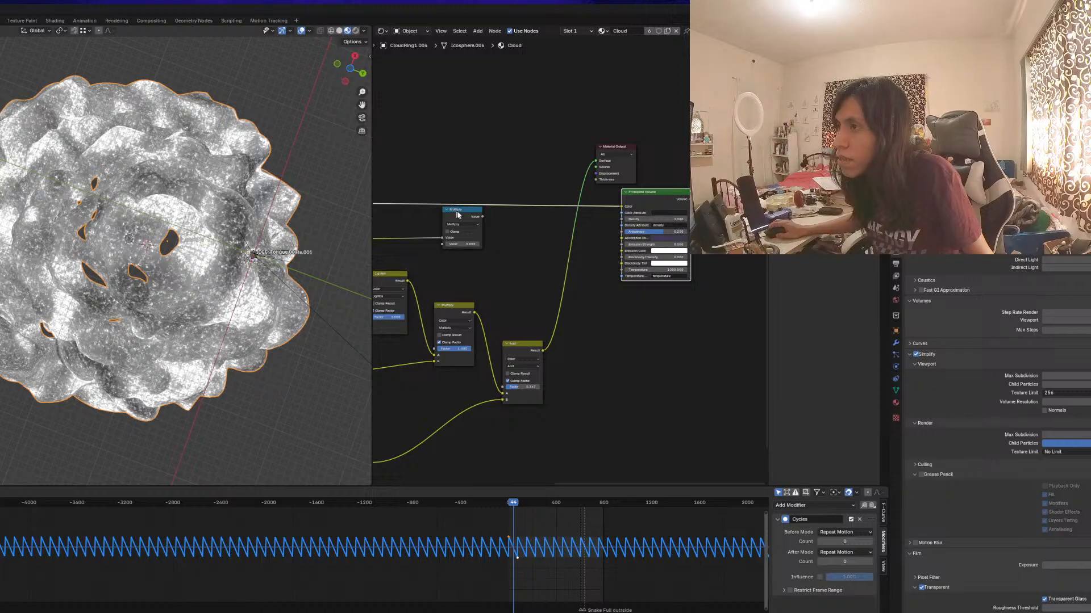
middle_click_drag(457, 215, 615, 233)
mouse_move(626, 237)
left_mouse_down()
mouse_move(707, 248)
mouse_move(643, 238)
mouse_move(630, 249)
mouse_move(703, 249)
mouse_move(616, 236)
left_mouse_up()
middle_click_drag(637, 268, 538, 268)
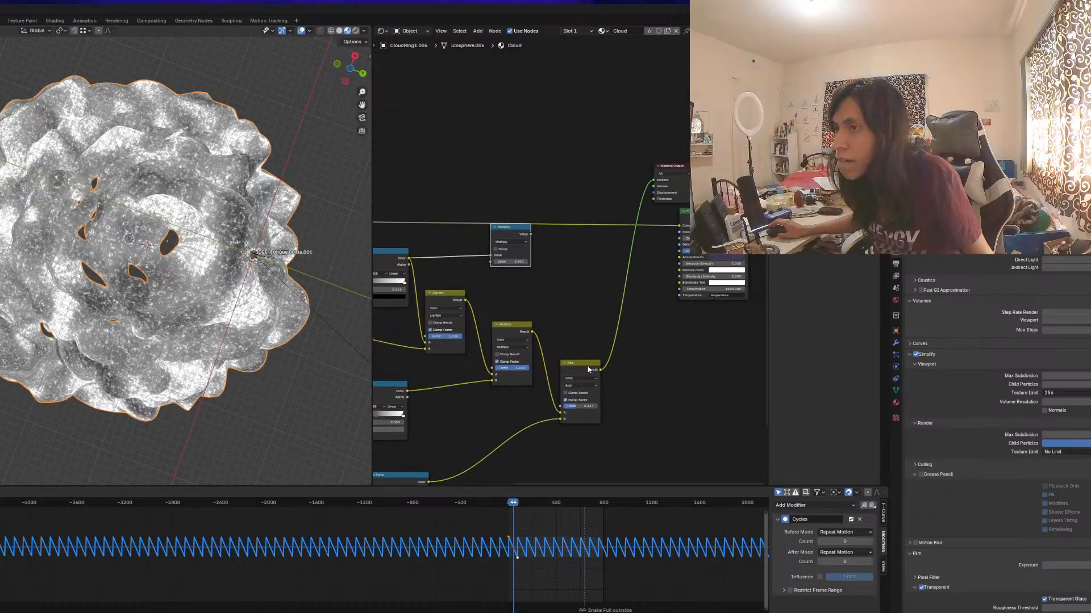
left_click_drag(601, 370, 672, 241)
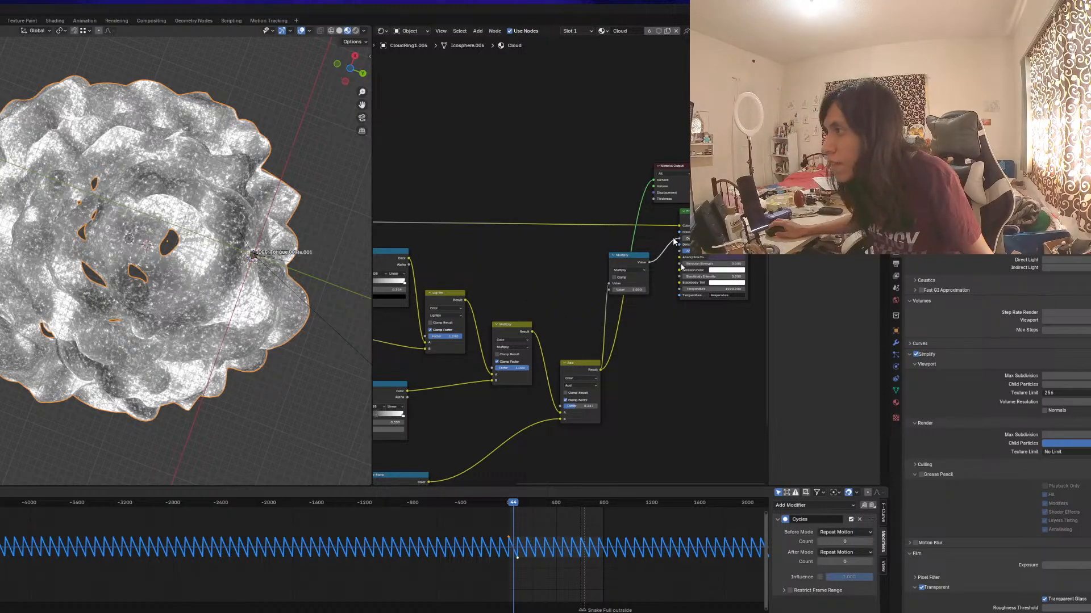
Move the Material Output beyond the Principled Volume and reconnect the shader's Volume output to it
middle_click_drag(681, 265, 569, 303)
left_click_drag(569, 216, 767, 251)
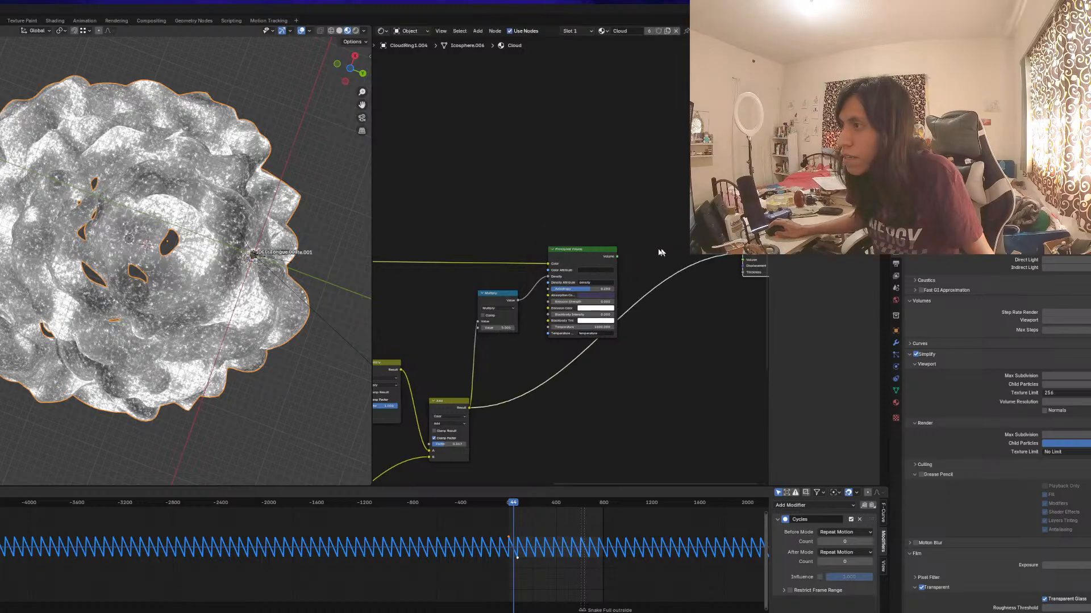
mouse_move(617, 257)
left_mouse_down()
mouse_move(741, 253)
mouse_move(666, 254)
left_mouse_up()
middle_click_drag(592, 328, 696, 293)
scroll(523, 309, "down", 3)
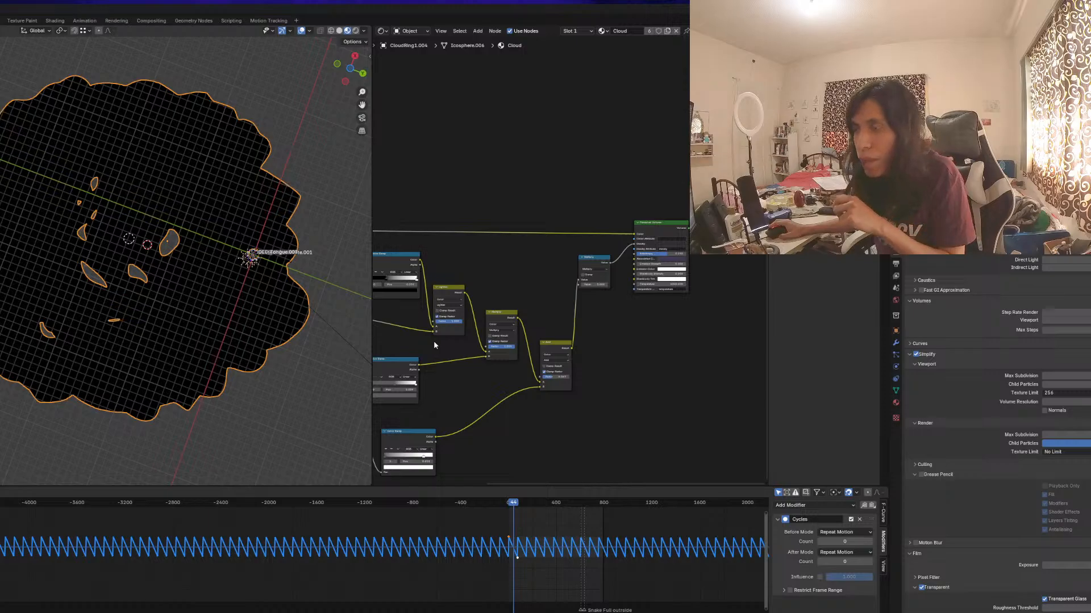
middle_click_drag(433, 344, 489, 353)
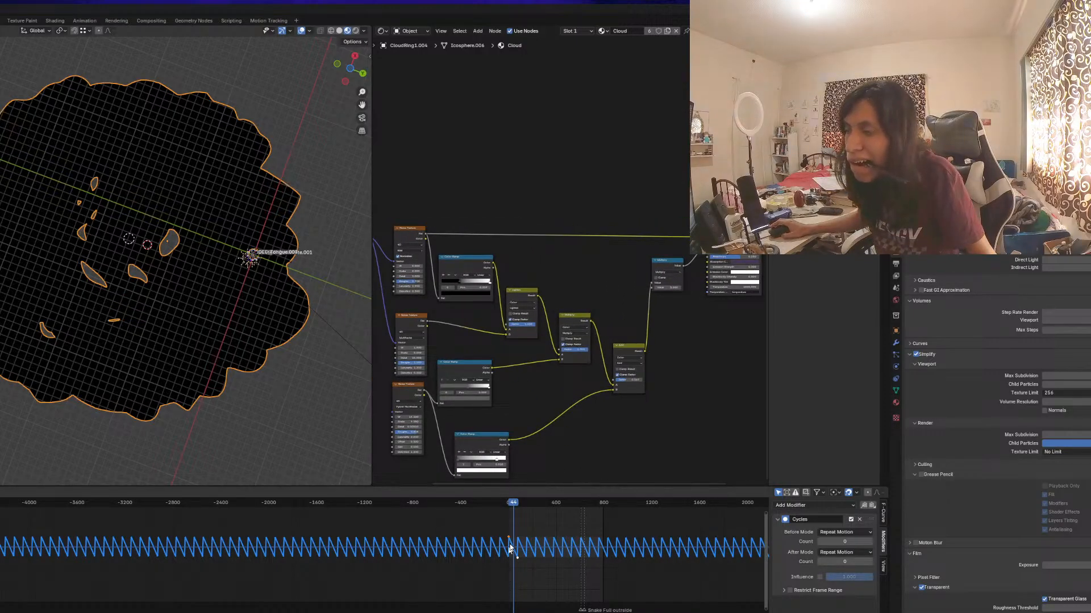
Scrub the timeline to frame 284 to view the cloud mesh at that point of the animation
middle_click_drag(531, 510, 513, 516)
left_click(510, 507)
left_click_drag(509, 503, 525, 504)
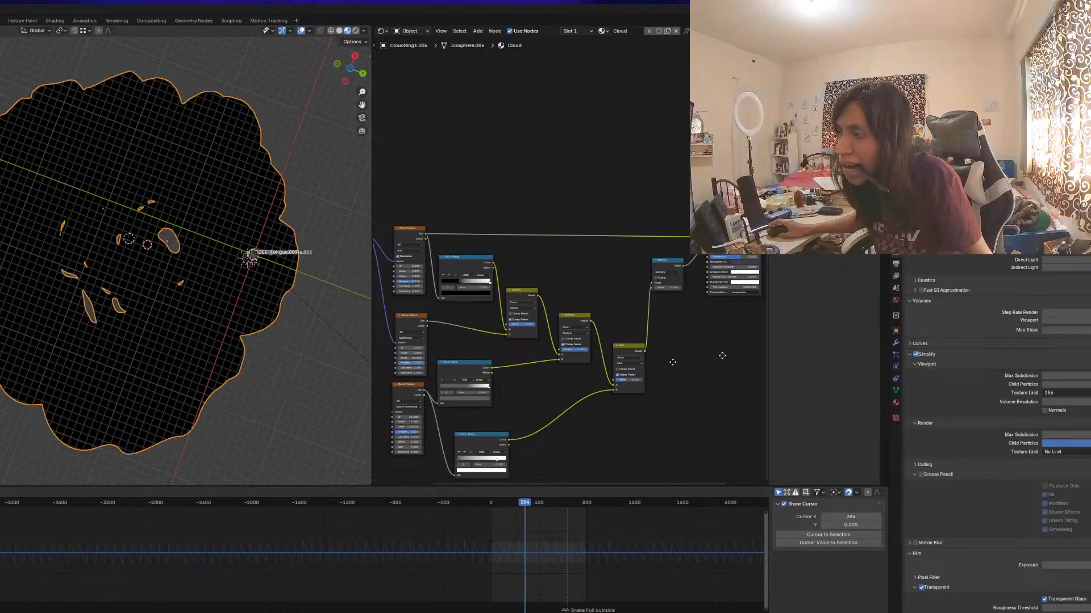
Preview the Multiply math node's result by linking it to the Material Output's Surface in place of the Principled Volume
middle_click_drag(722, 356, 598, 353)
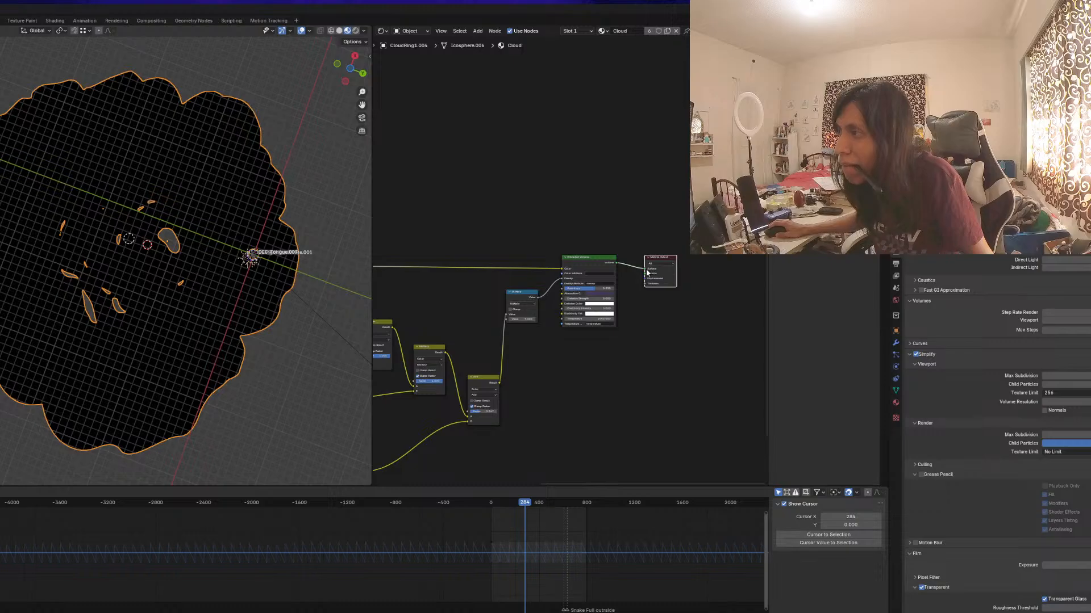
left_click_drag(631, 288, 644, 273)
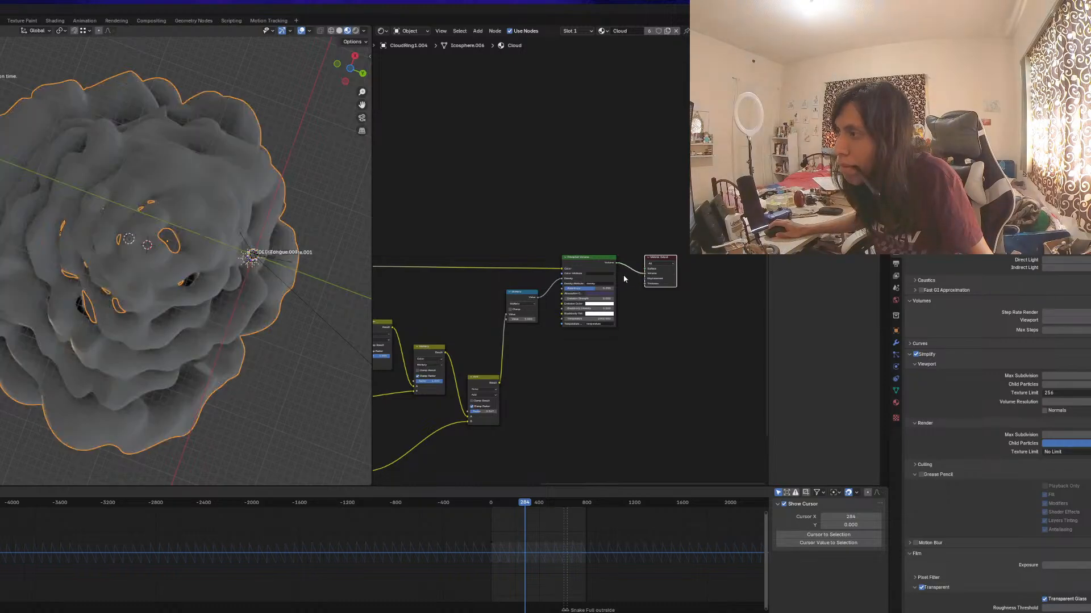
left_click(536, 301)
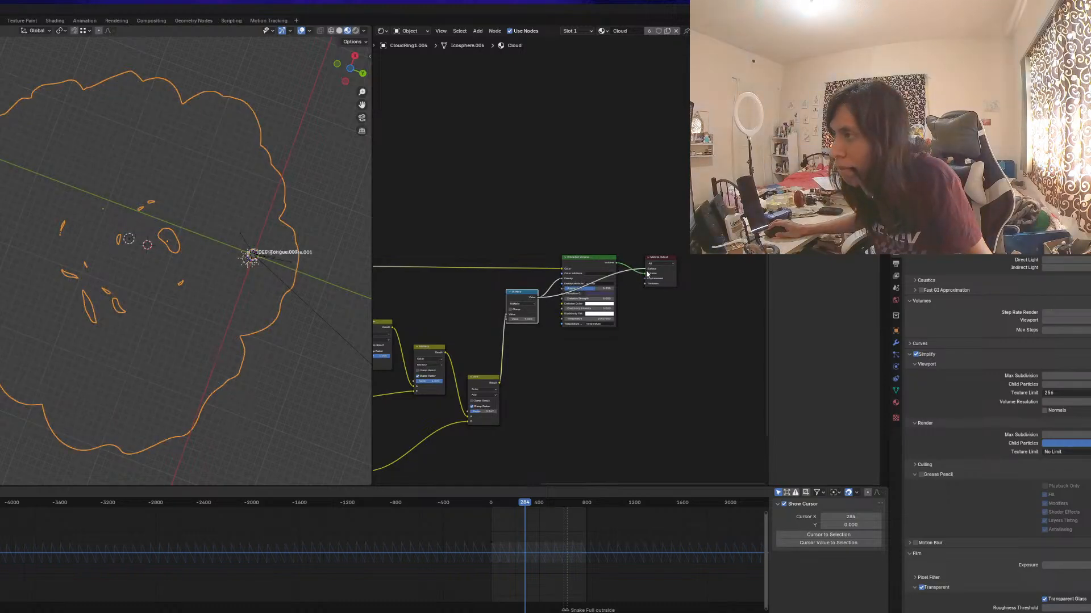
left_click(648, 274)
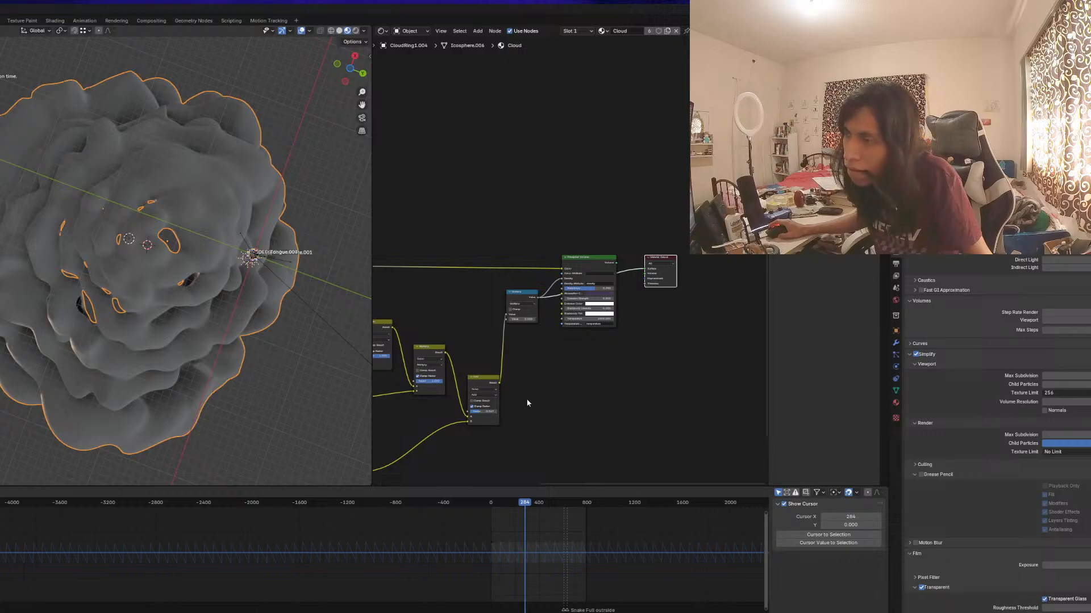
Play the animation from about frame 45 to frame 74 and examine the cloud texture up close
middle_click_drag(527, 403, 583, 383)
left_click(495, 503)
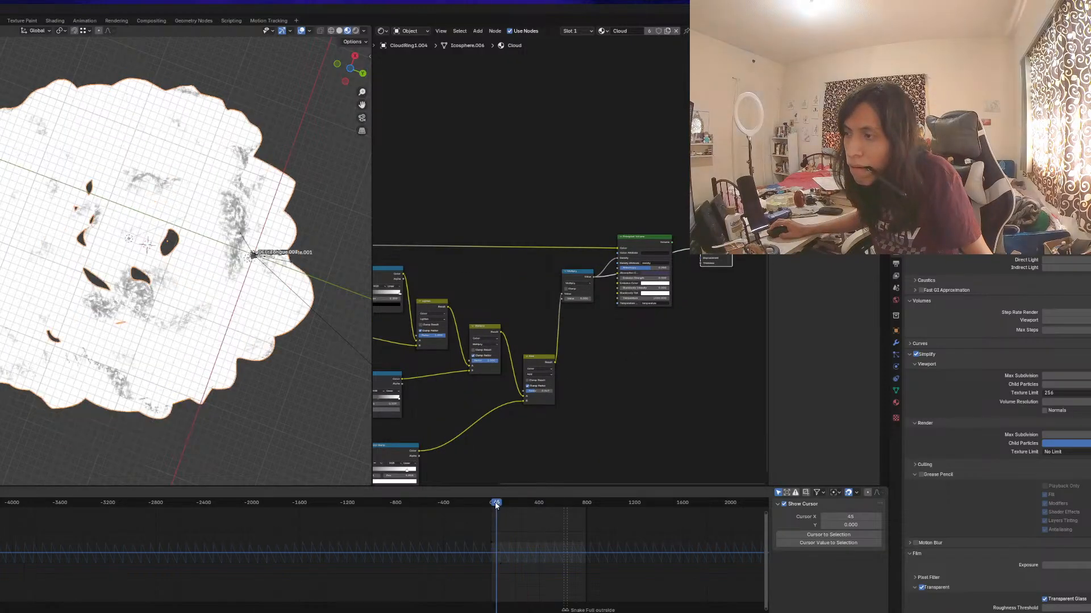
key("space")
scroll(291, 376, "up", 3)
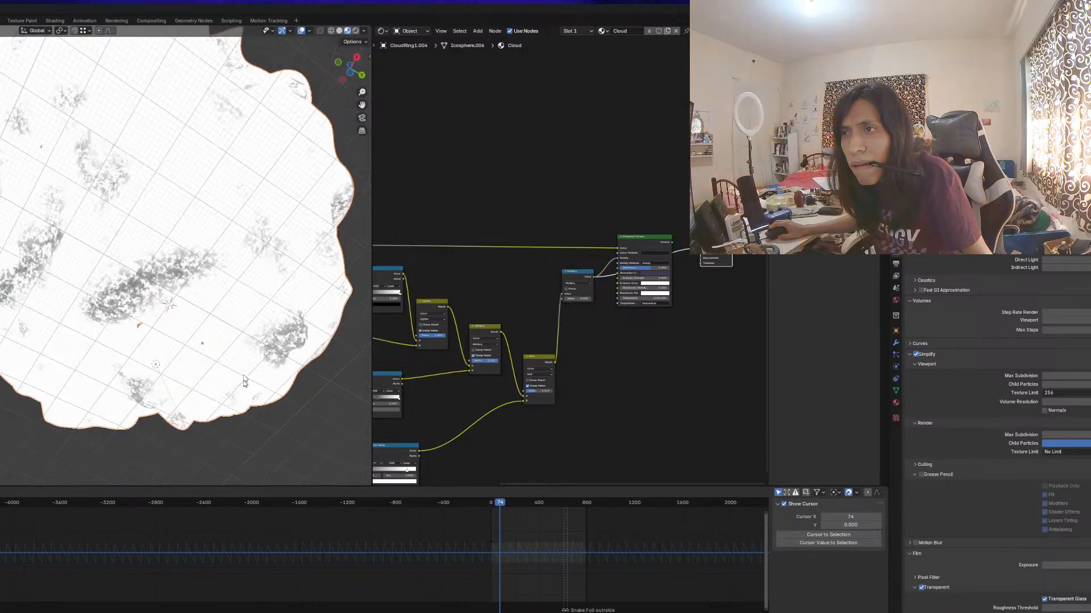
Reposition the two lower Color Ramp nodes to give them more space in the node layout
middle_click_drag(524, 390, 563, 373)
scroll(520, 407, "up", 1)
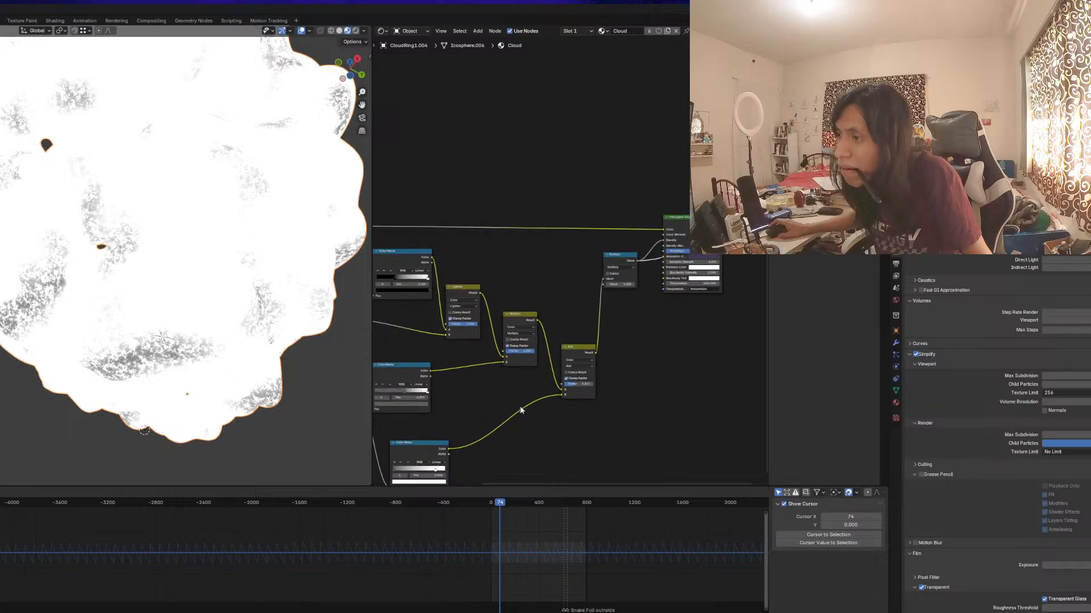
middle_click_drag(521, 408, 596, 372)
scroll(603, 371, "down", 2)
scroll(532, 387, "up", 1)
scroll(493, 399, "up", 1)
left_click_drag(494, 405, 494, 412)
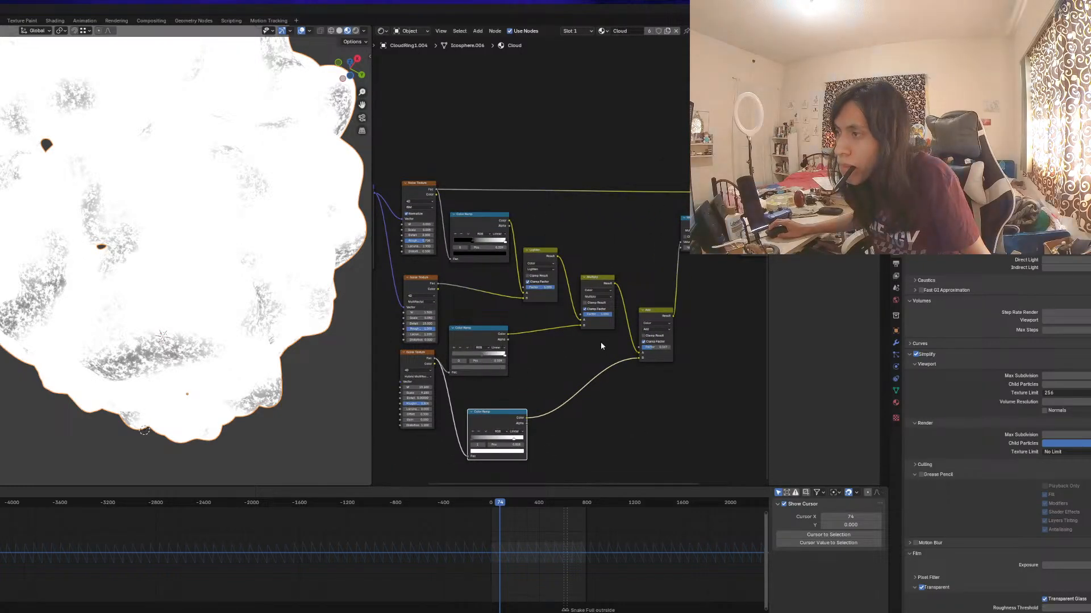
left_click_drag(482, 332, 496, 340)
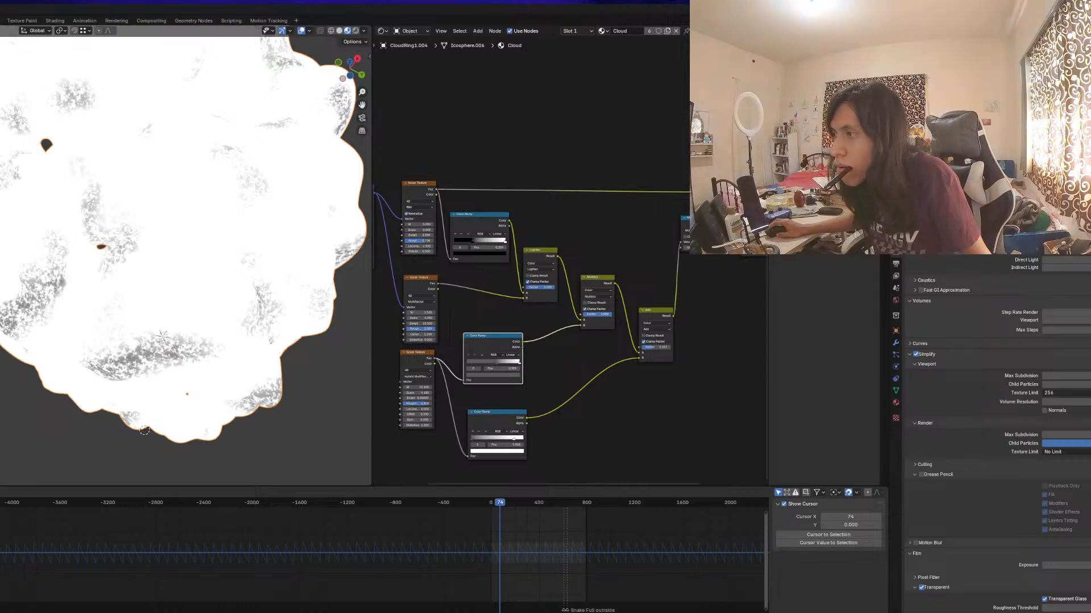
Lower the Add mix node's factor strongly and adjust the value of the final Multiply math node
left_click_drag(647, 348, 638, 349)
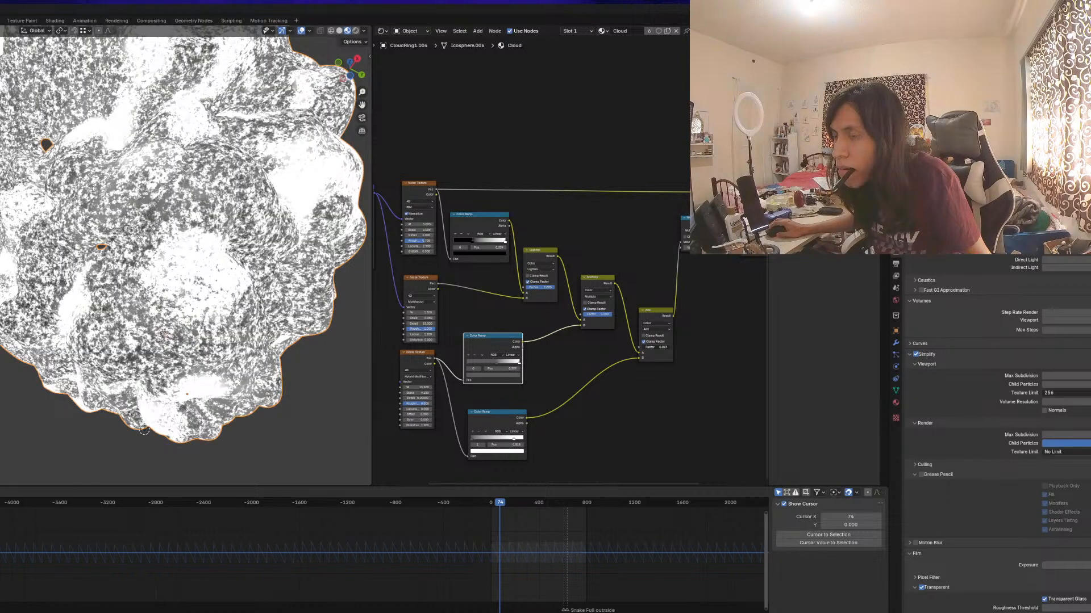
middle_click_drag(653, 344, 615, 361)
scroll(662, 278, "up", 1)
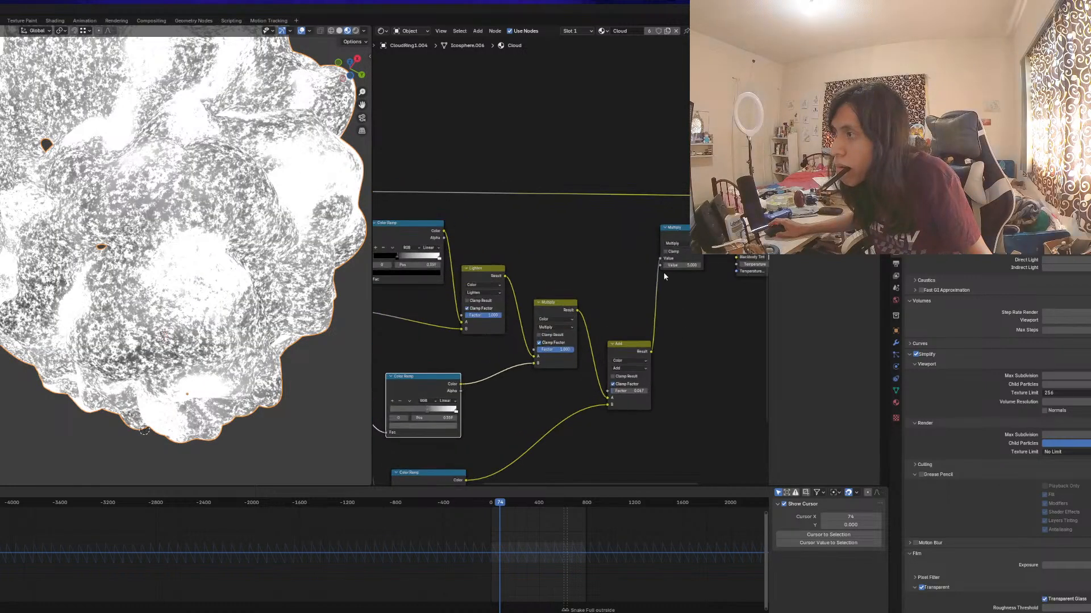
middle_click_drag(664, 273, 564, 300)
scroll(564, 300, "up", 1)
mouse_move(570, 303)
left_mouse_down()
mouse_move(528, 303)
mouse_move(553, 303)
left_mouse_up()
Fine-tune the factors of the Add and Multiply mix nodes and lower the Lighten node's factor to about 0.433
middle_click_drag(515, 470, 513, 435)
mouse_move(519, 414)
left_mouse_down()
mouse_move(537, 415)
mouse_move(520, 415)
left_mouse_up()
middle_click_drag(472, 414, 535, 409)
left_click_drag(490, 361, 492, 362)
middle_click_drag(529, 374, 598, 380)
mouse_move(488, 327)
left_mouse_down()
mouse_move(458, 328)
mouse_move(486, 328)
left_mouse_up()
scroll(507, 356, "down", 4)
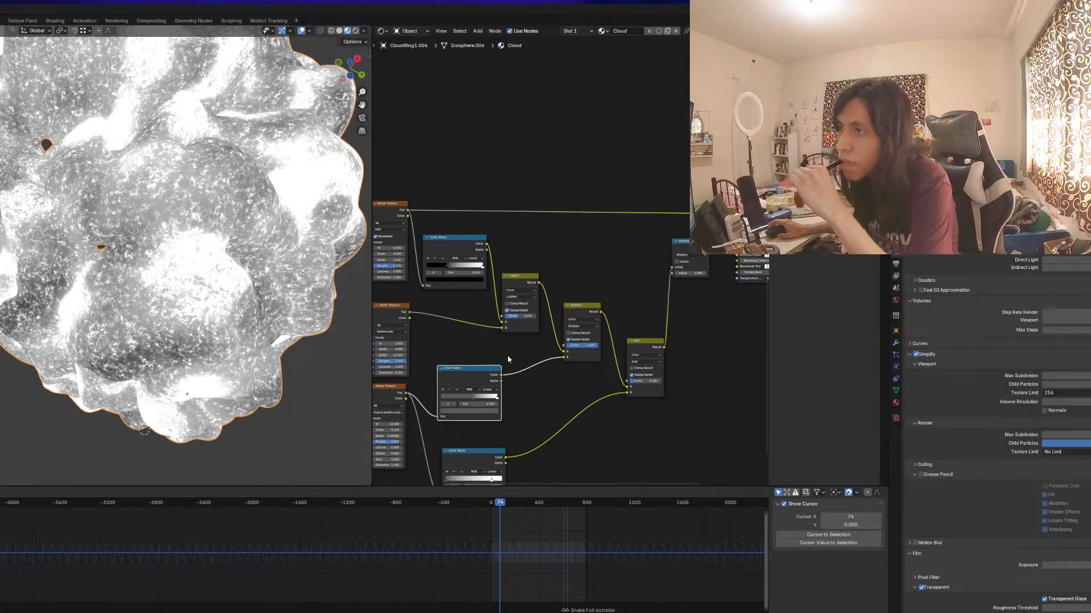
Add a Value node linked to the W input of the upper Noise Texture and place it below the Mapping node
scroll(507, 356, "down", 2)
middle_click_drag(507, 356, 536, 328)
left_click(444, 343)
mouse_move(443, 343)
middle_mouse_down()
mouse_move(451, 321)
mouse_move(462, 354)
middle_mouse_up()
scroll(468, 312, "up", 1)
middle_click_drag(446, 241, 546, 311)
scroll(545, 310, "up", 3)
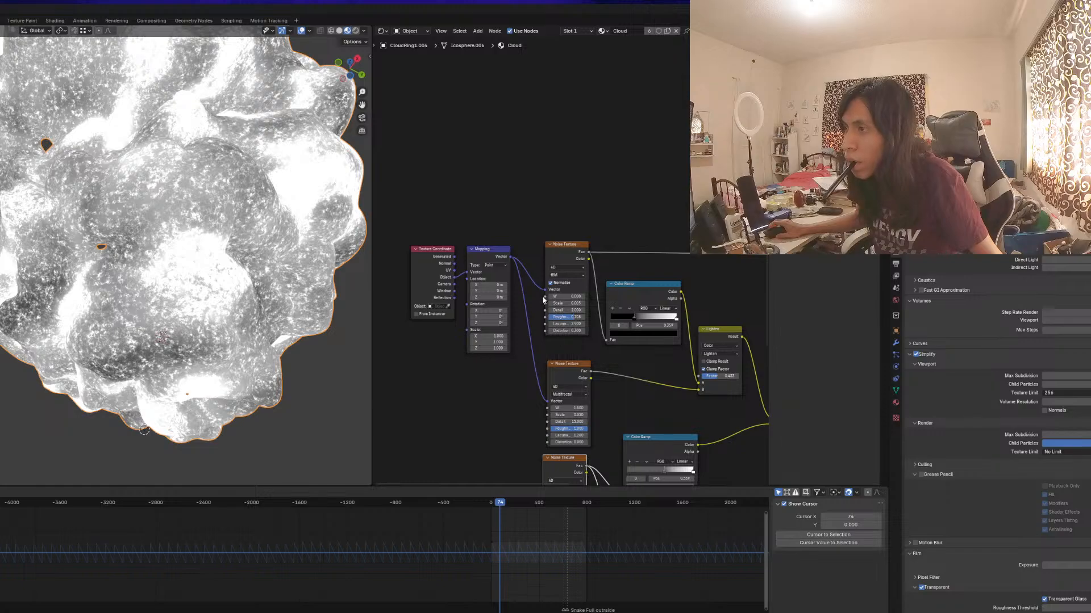
left_click(544, 303)
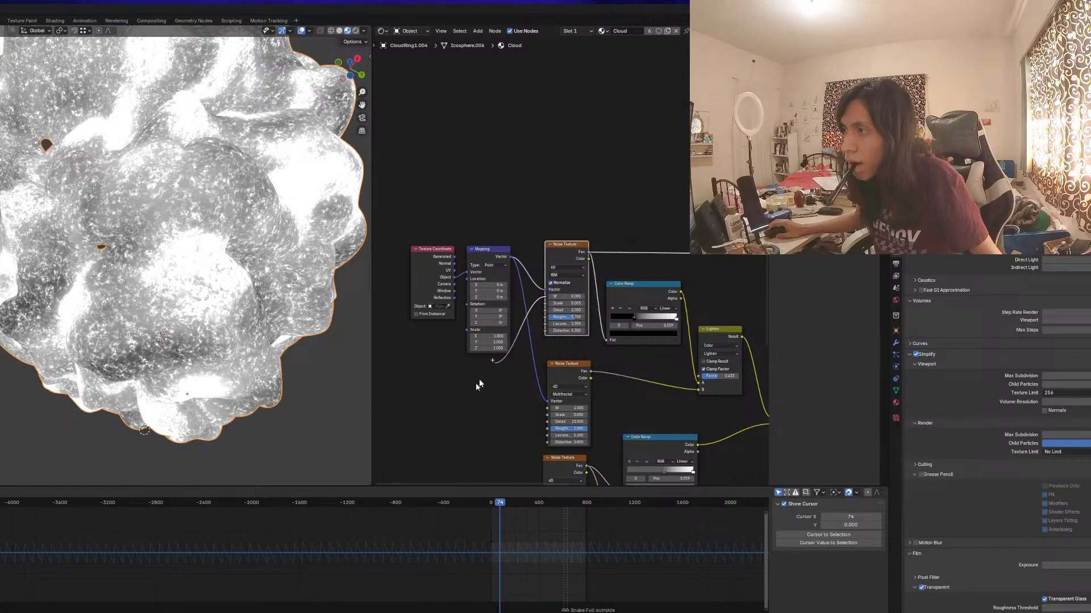
key("shift+a")
type("VALUR")
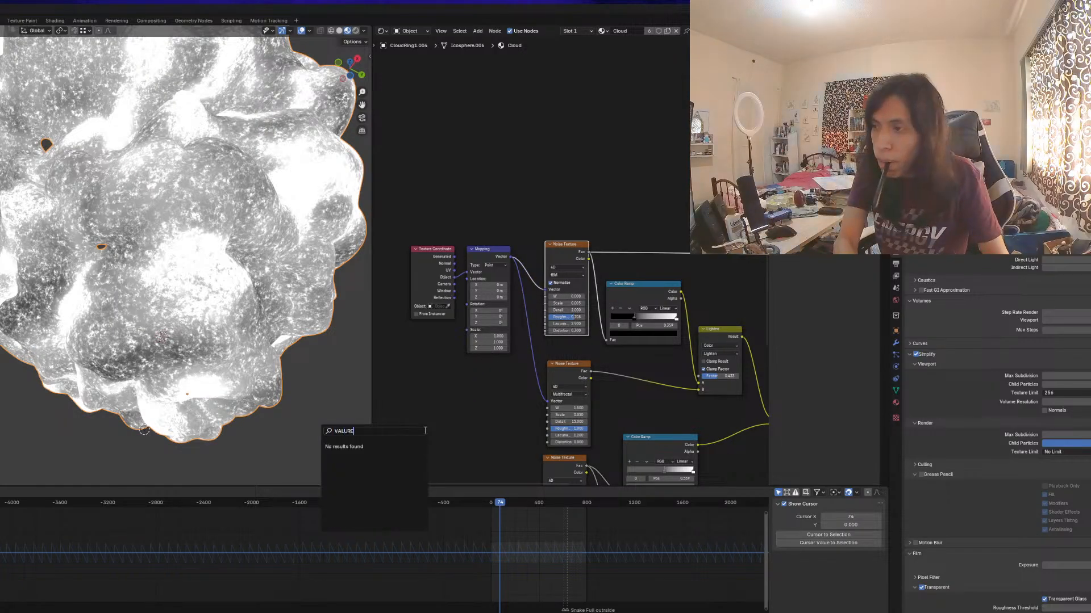
key("Return")
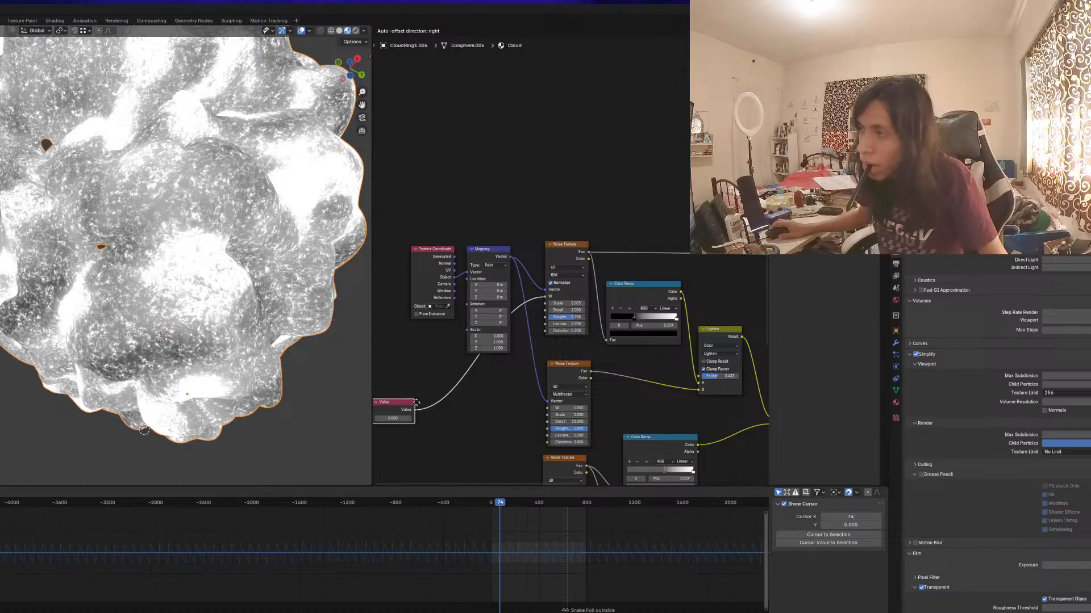
left_click(414, 405)
Drive the Value node with the expression #frame
middle_click_drag(460, 411, 526, 368)
scroll(511, 401, "up", 1)
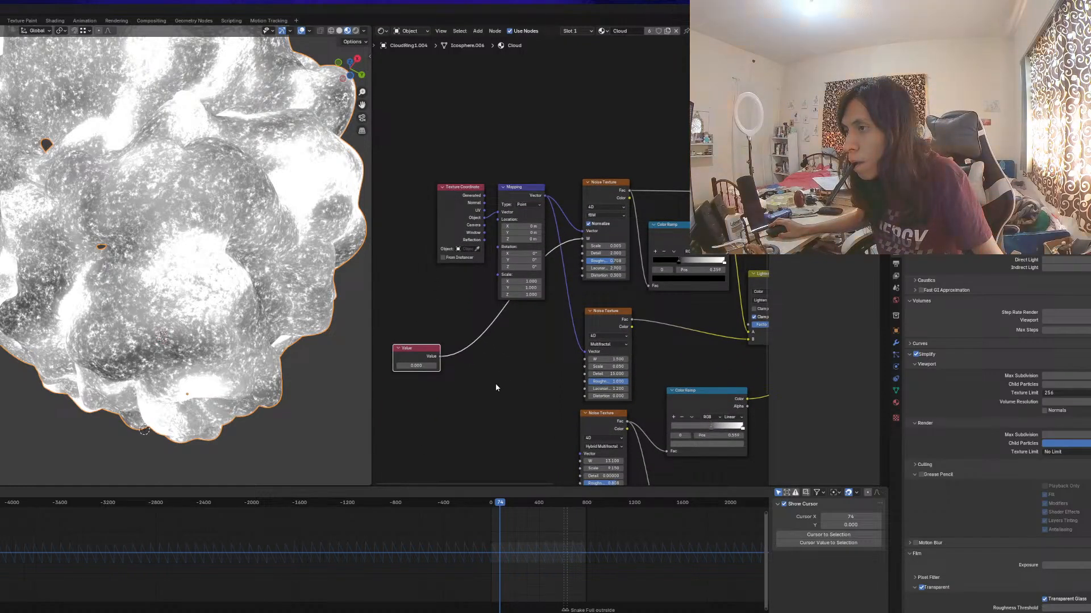
scroll(509, 380, "down", 2)
scroll(507, 372, "up", 1)
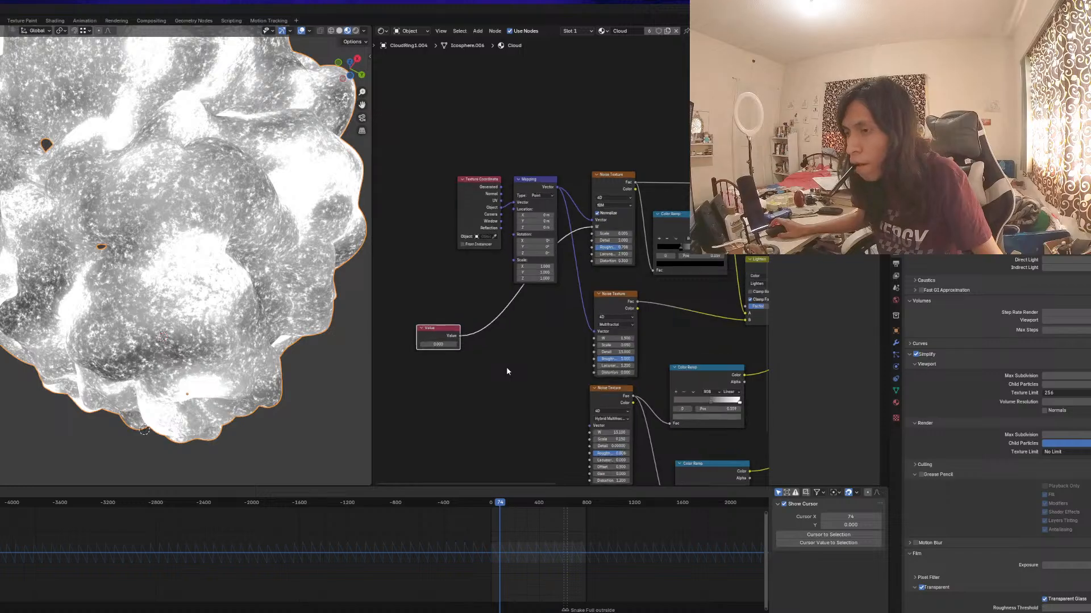
double_click(439, 344)
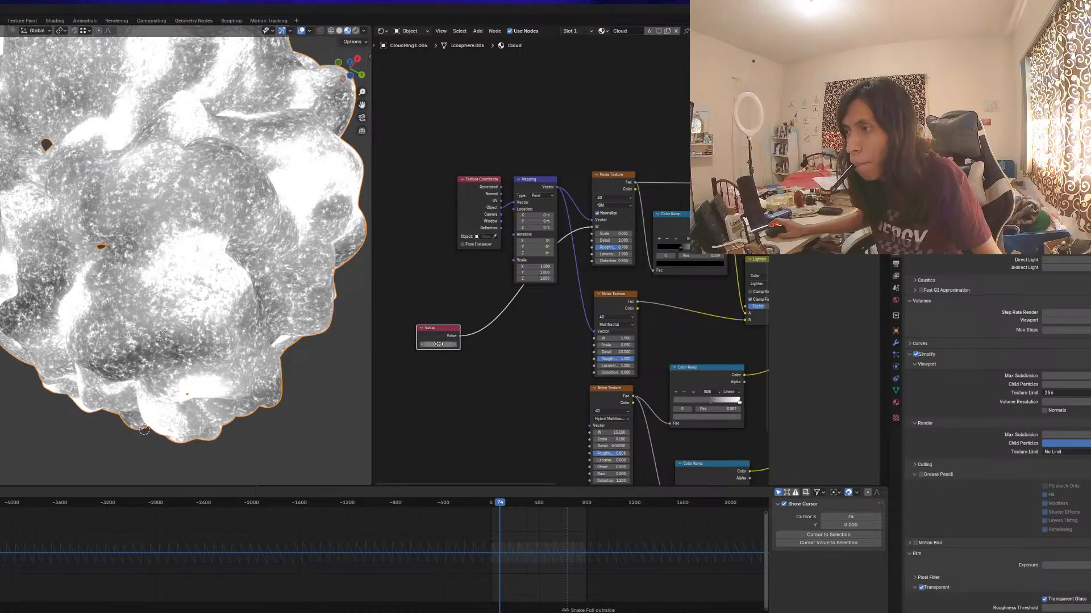
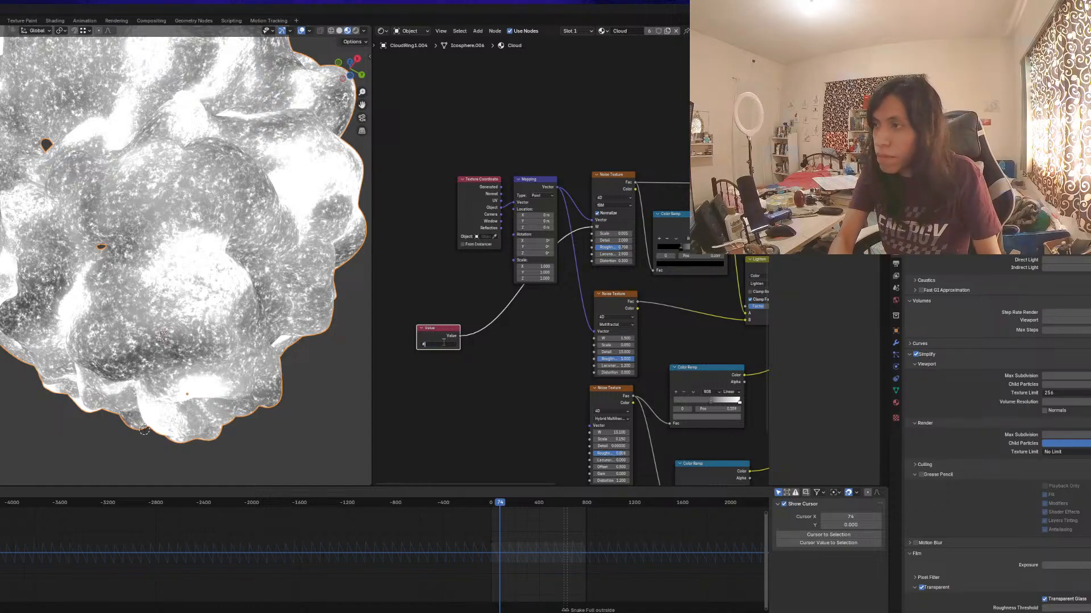
type("#frame")
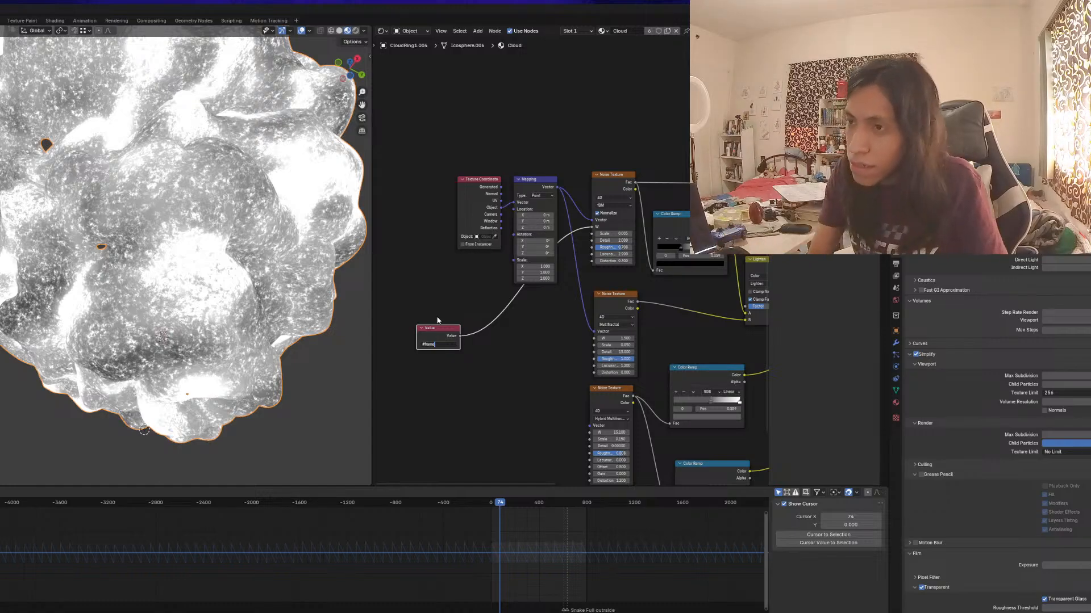
key("Return")
Play the animation from frame 163 to check how fast the noise evolves
left_click(510, 504)
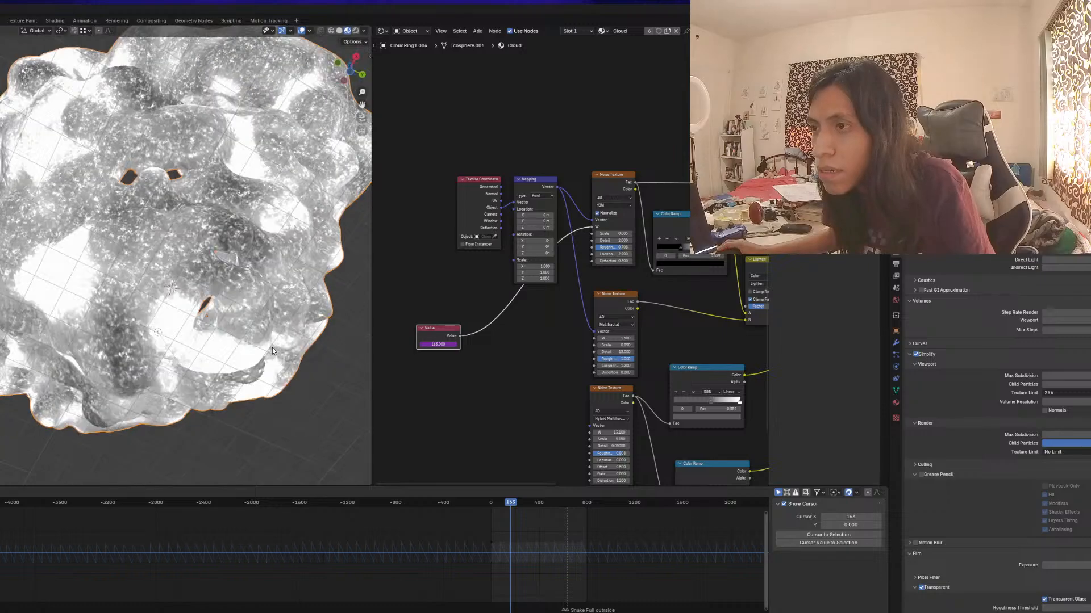
key("space")
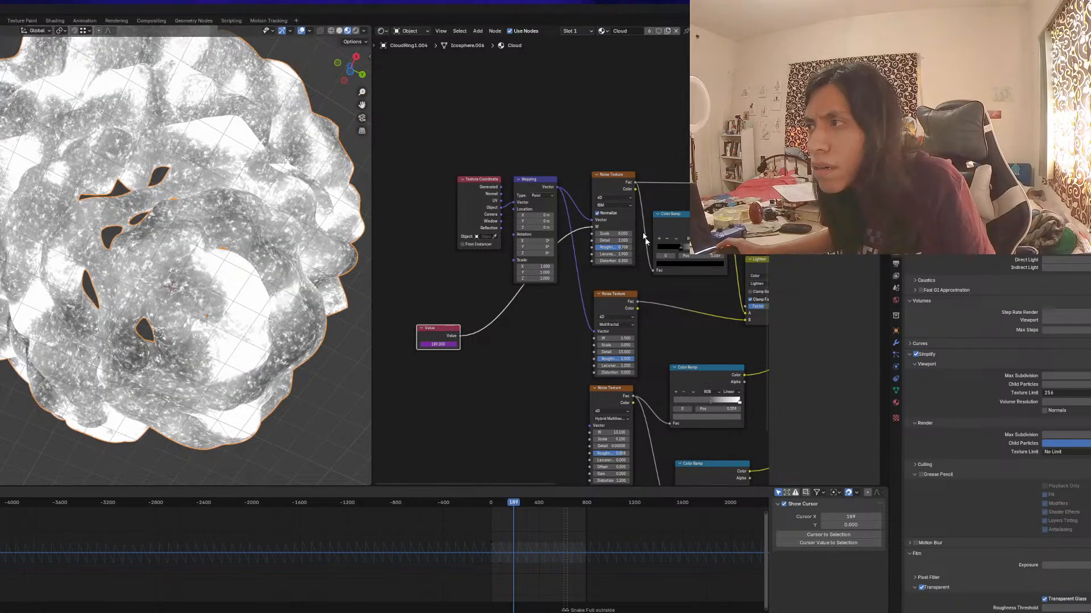
scroll(644, 239, "up", 2)
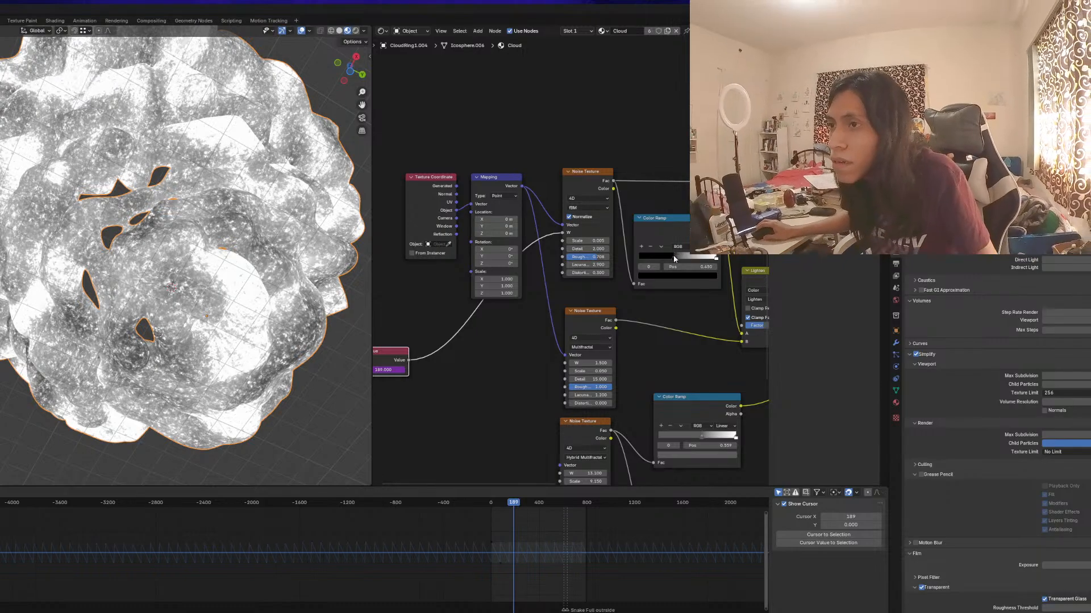
left_click_drag(672, 256, 688, 259)
key("ctrl+z")
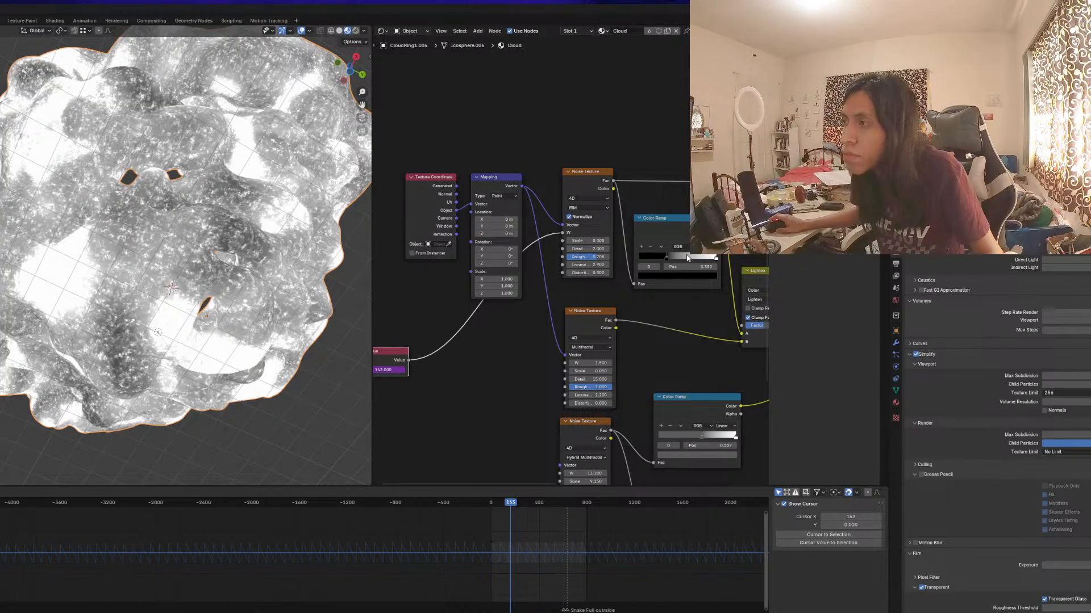
Slow the noise by changing the Value node's driver expression to frame/24, and replay the animation from near the start
middle_click_drag(406, 388, 446, 379)
left_click(432, 362)
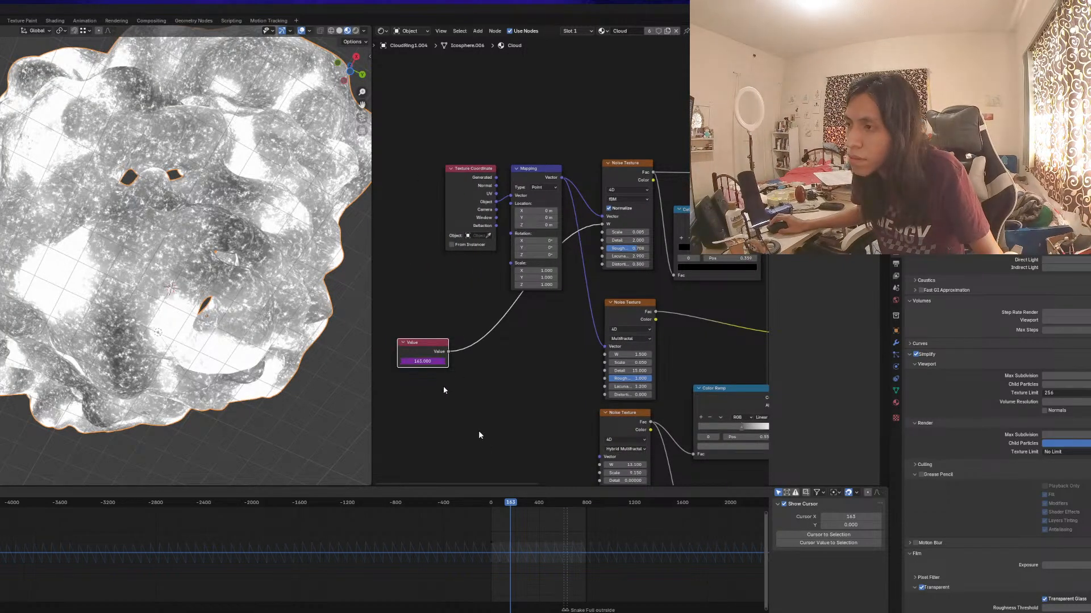
type("/24")
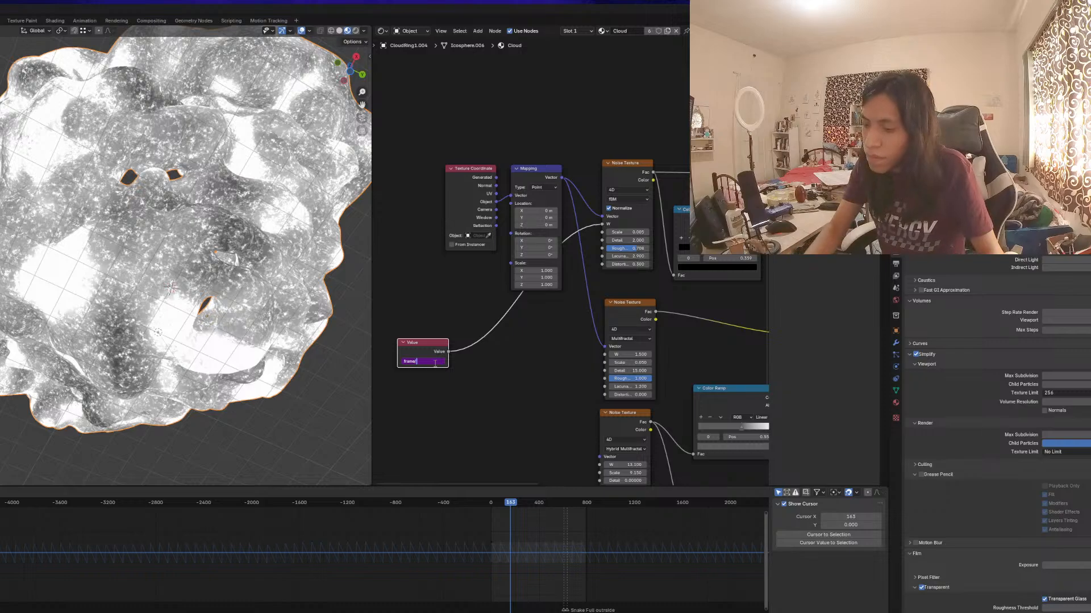
key("Return")
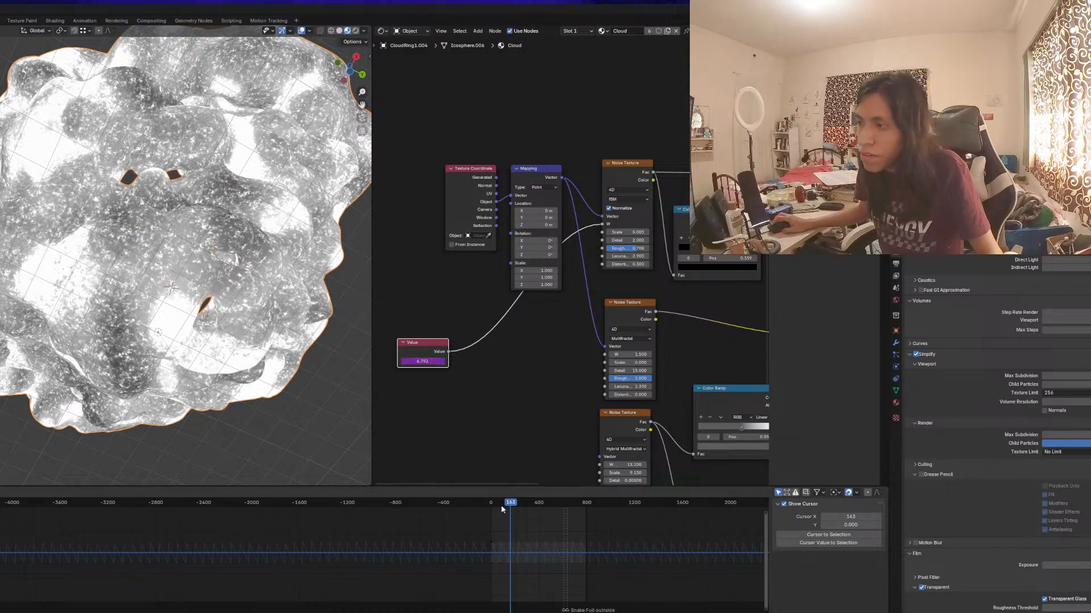
left_click_drag(503, 505, 494, 505)
key("space")
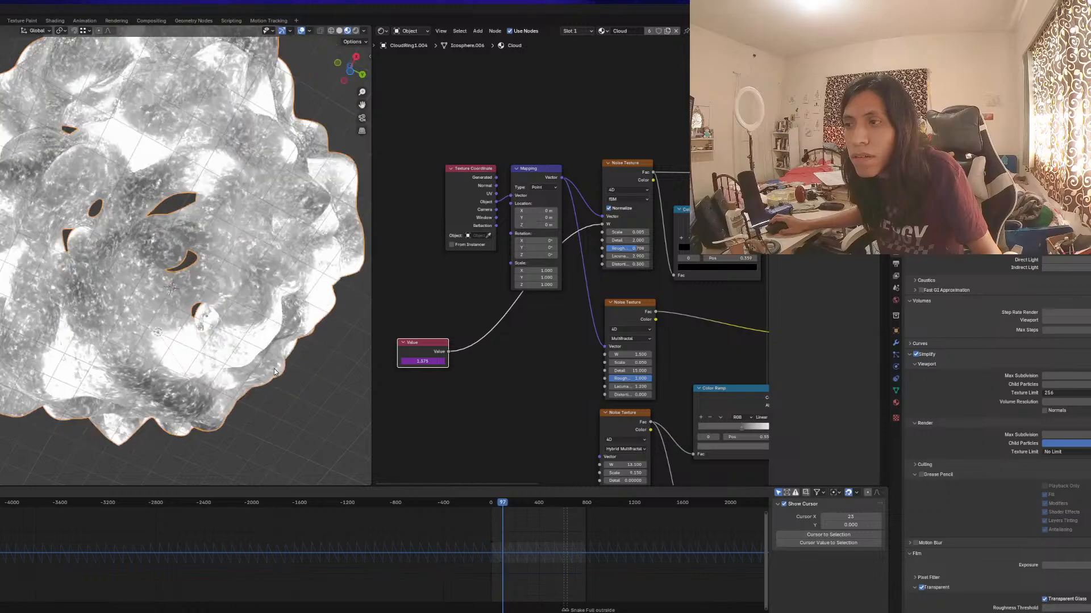
Link the Value node to the W inputs of the middle and lower Noise Texture nodes as well
middle_click_drag(479, 385, 471, 356)
left_click_drag(440, 322, 595, 325)
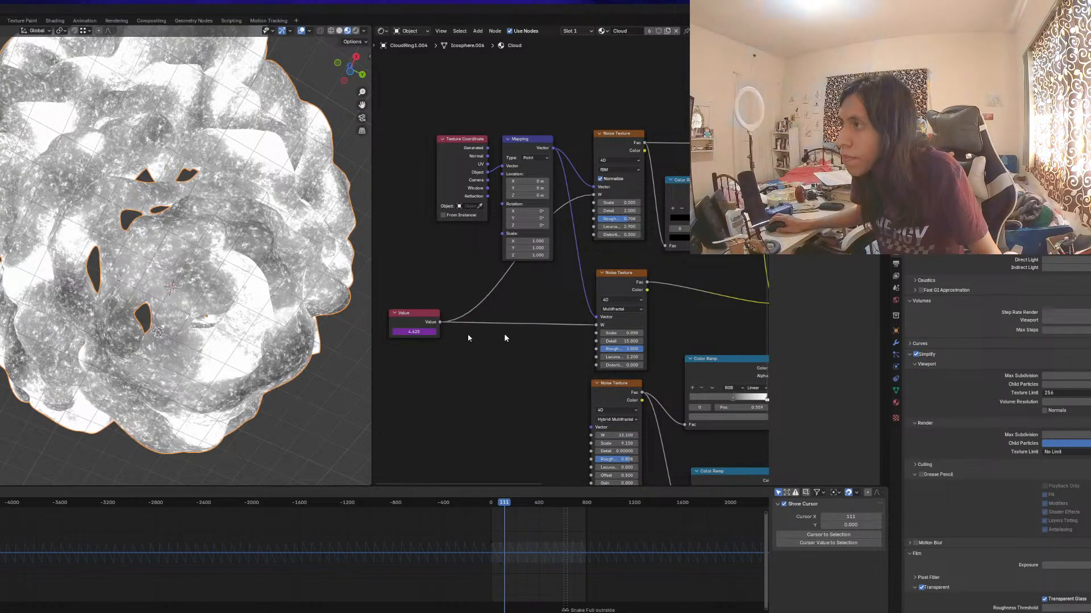
left_click_drag(516, 368, 591, 436)
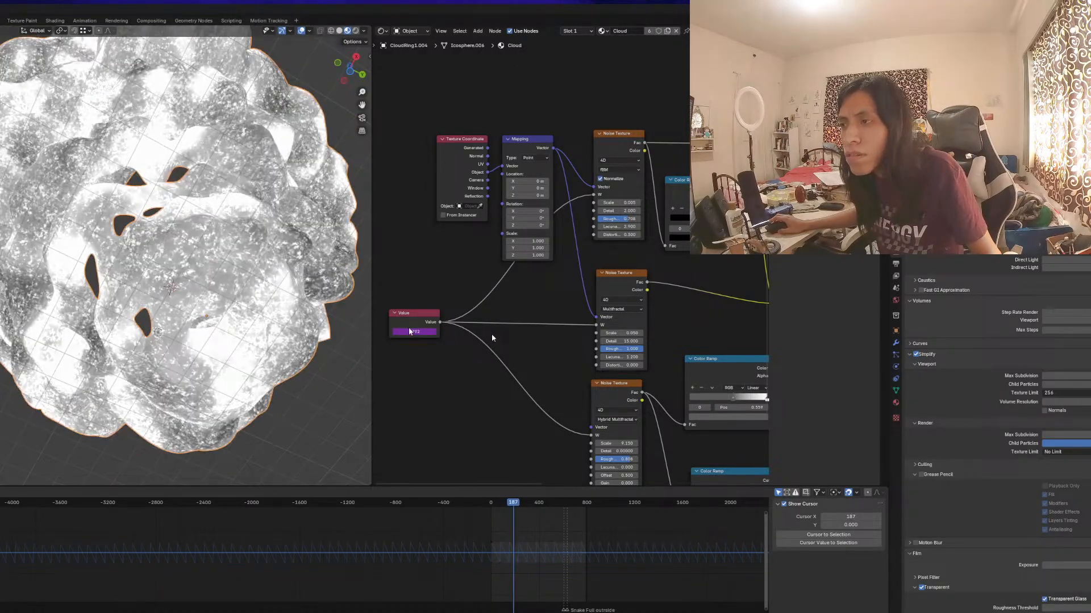
Shift the Value node aside and insert an Add math node on its link to the middle Noise Texture
left_click_drag(419, 318, 408, 307)
key("shift+a")
type("mat")
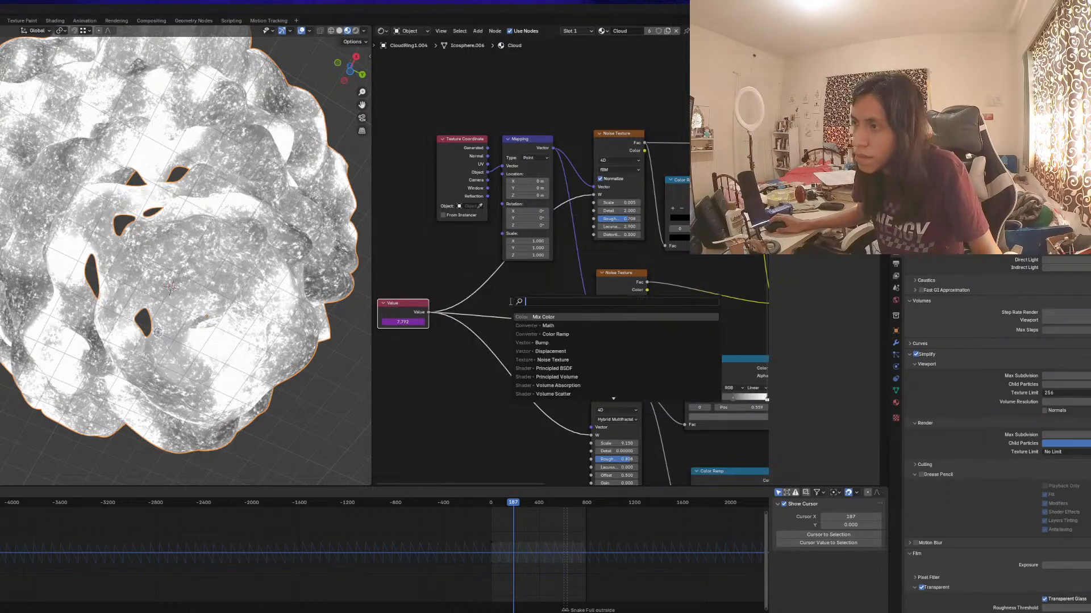
type("h")
key("Return")
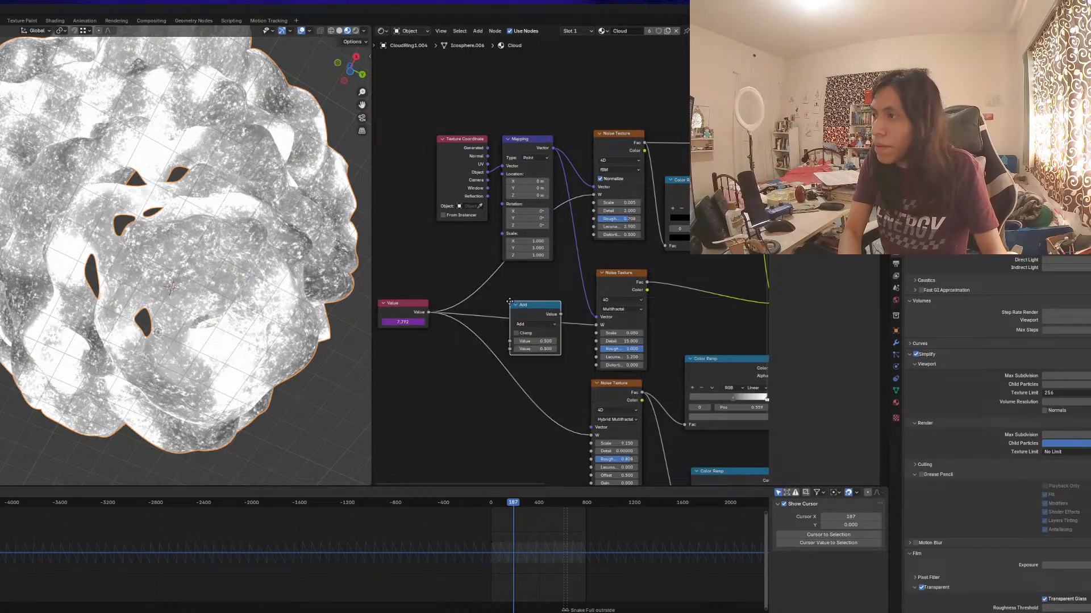
left_click(510, 305)
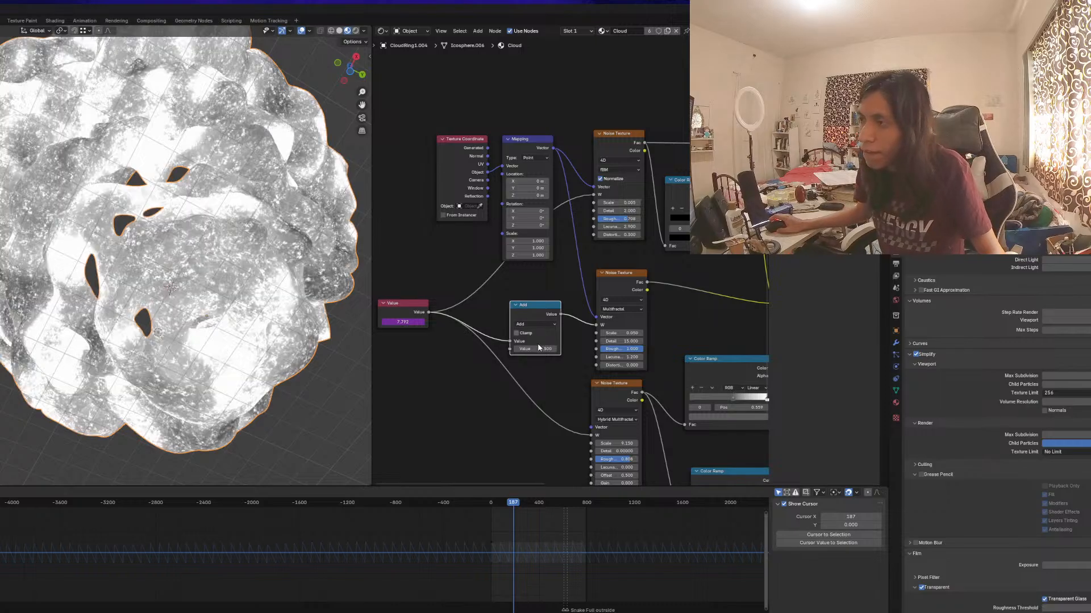
Change the Add math node feeding the middle Noise Texture to Divide and set its divisor to 5
left_click(534, 324)
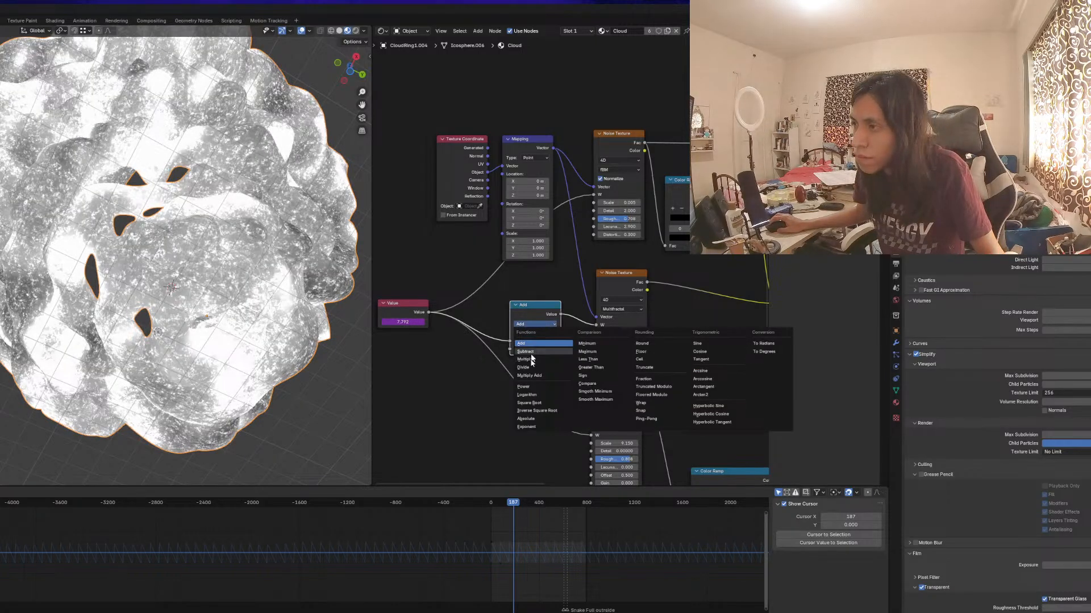
left_click(523, 368)
left_click(516, 333)
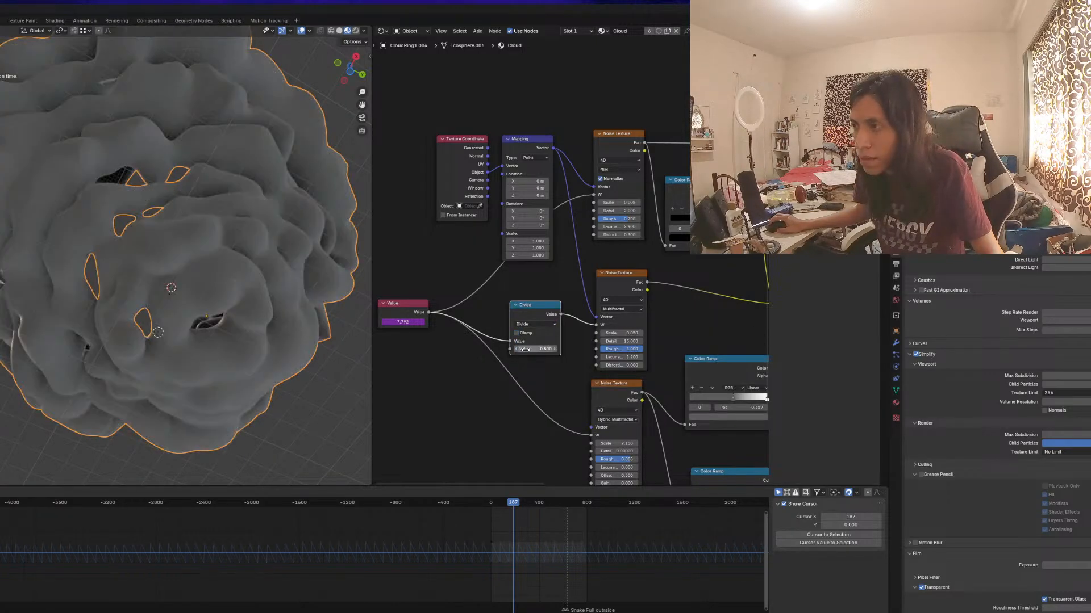
left_click(525, 348)
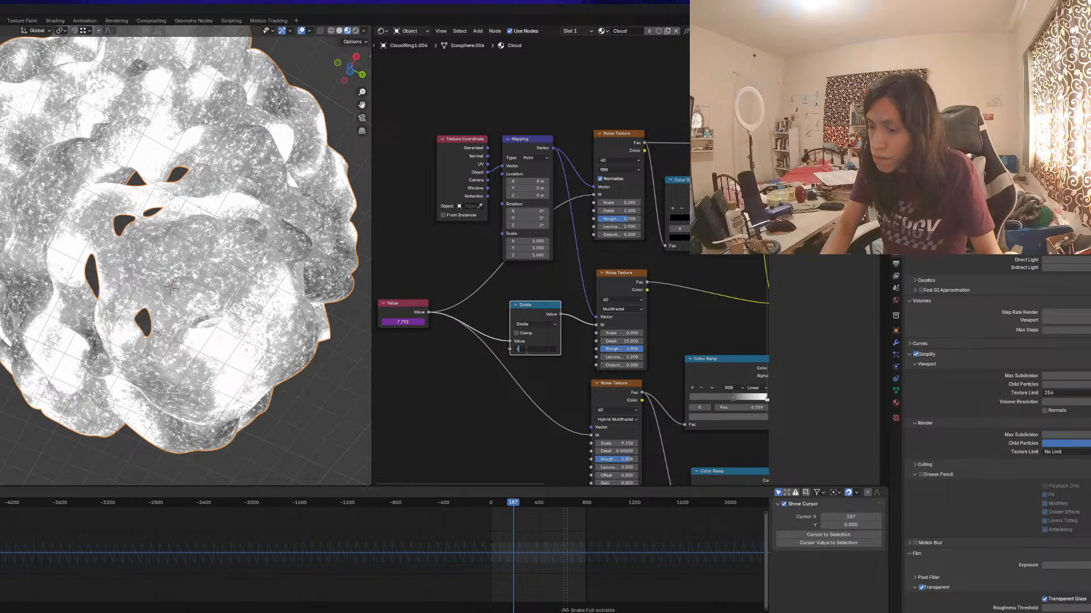
key("Return")
Duplicate the Divide node onto the Value link to the lower Noise Texture, set its divisor to 6, and place it lower
key("shift+d")
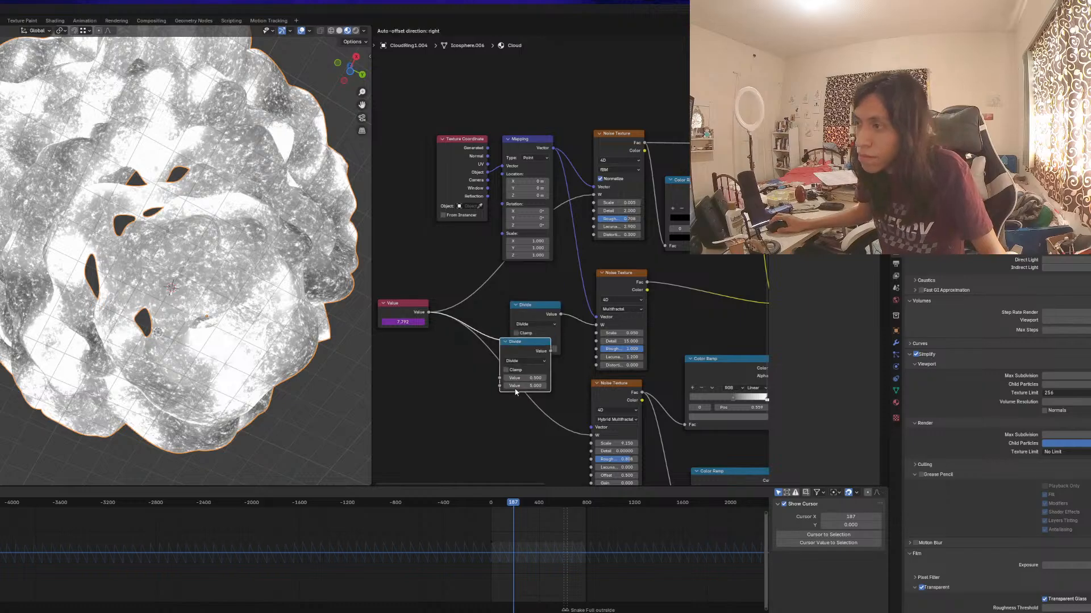
left_click(511, 400)
left_click(516, 400)
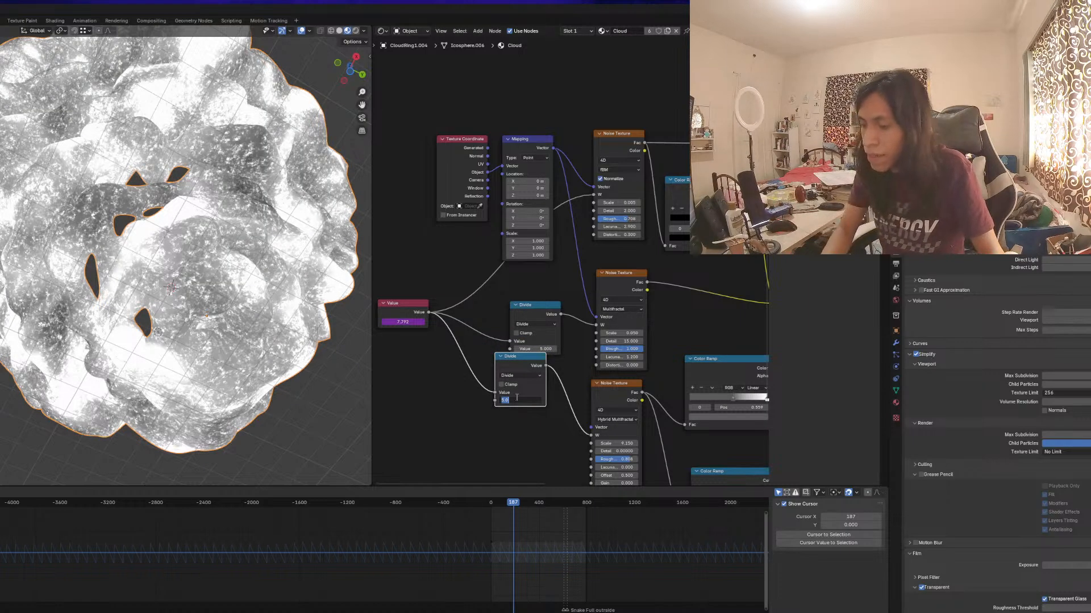
type("6")
key("Return")
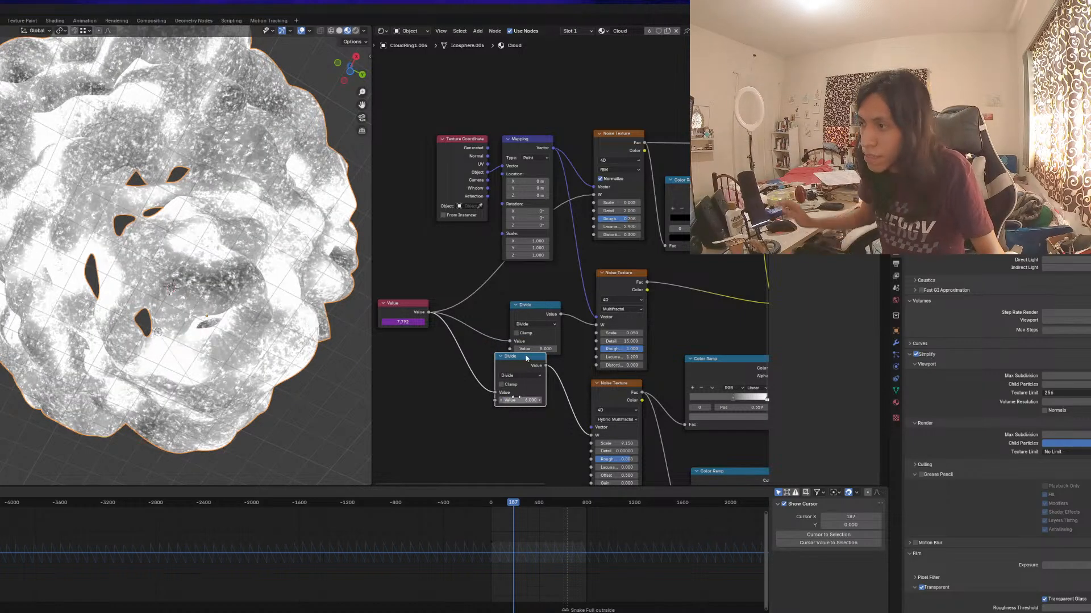
left_click_drag(526, 359, 519, 373)
Replay the animation from near the start to check the divided noise speeds on the whole cloud
left_click(491, 501)
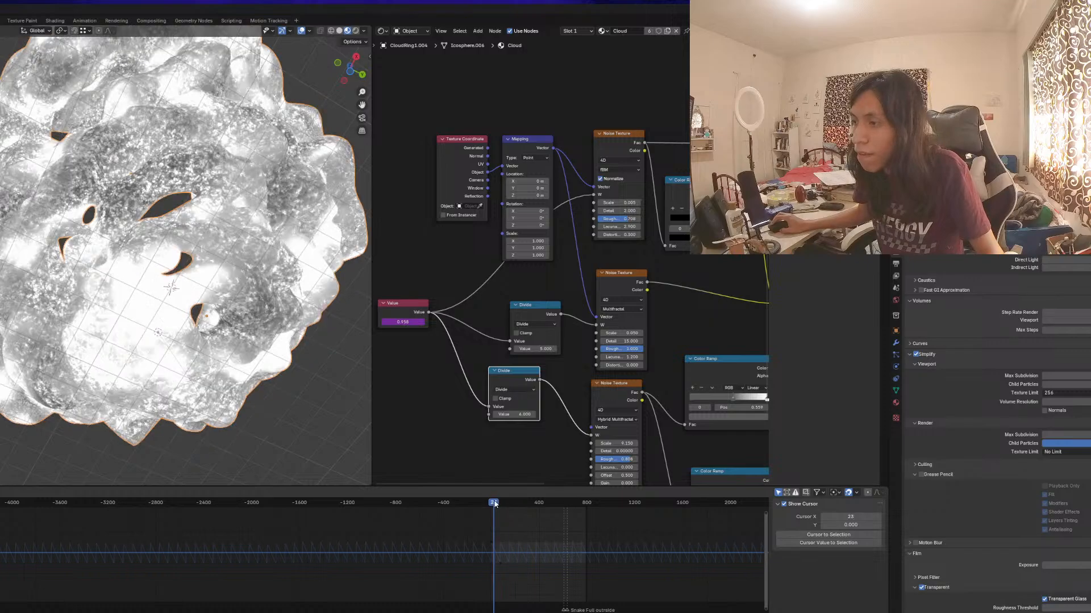
key("space")
scroll(258, 356, "down", 3)
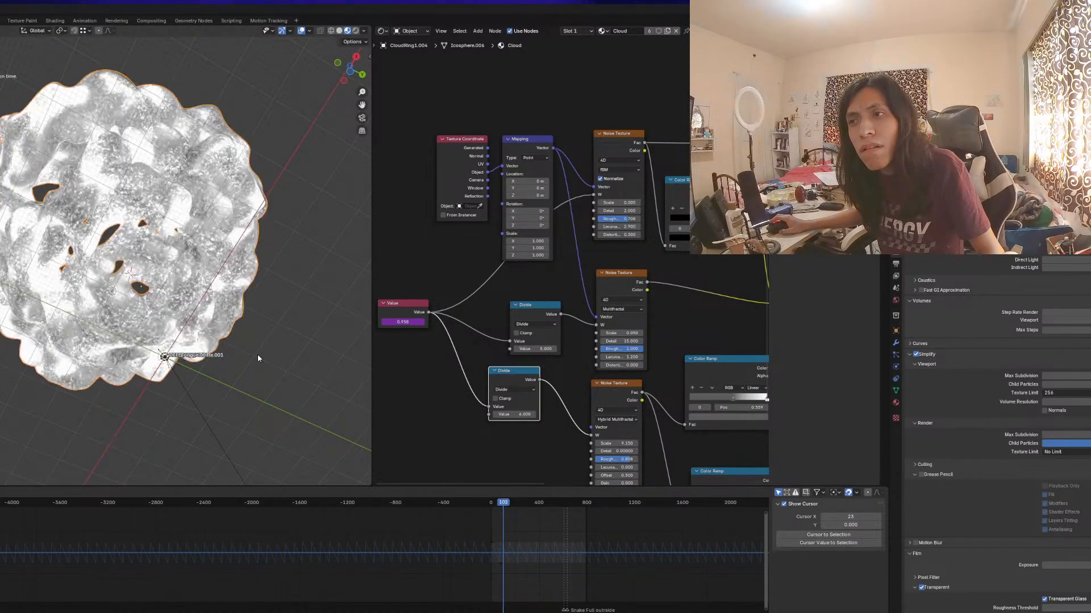
key("space")
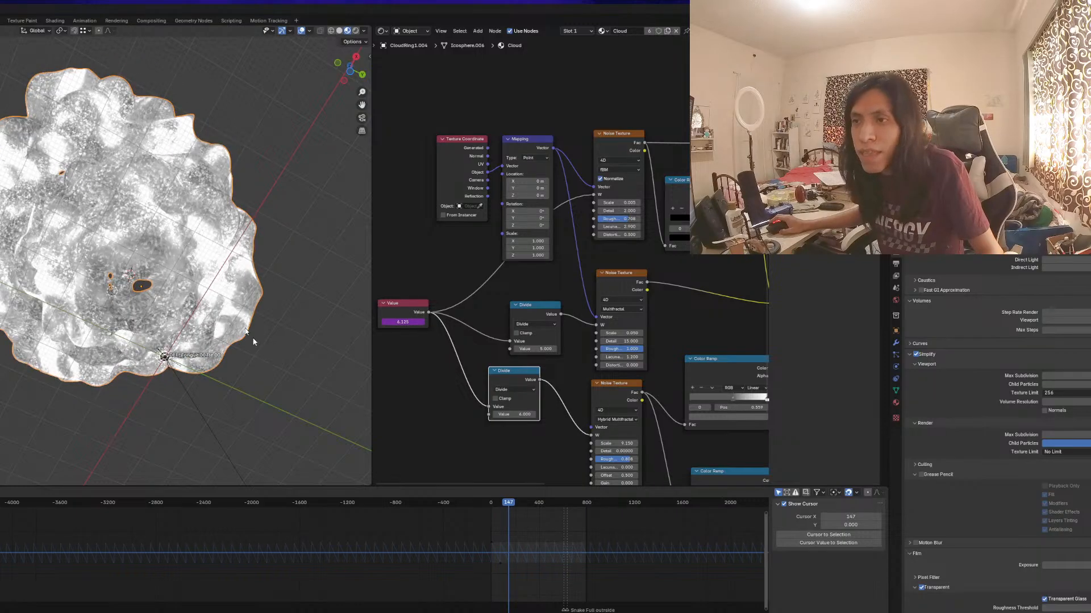
Add a point light at the 3D cursor and start shifting it vertically toward the cloud
middle_click_drag(253, 342, 215, 371)
key("shift+a")
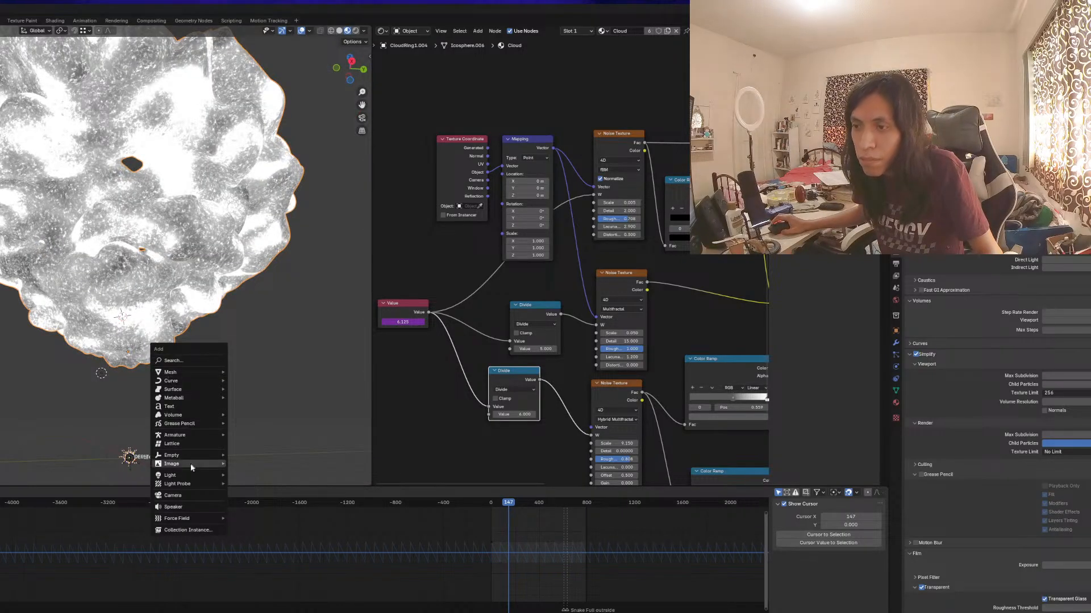
mouse_move(185, 478)
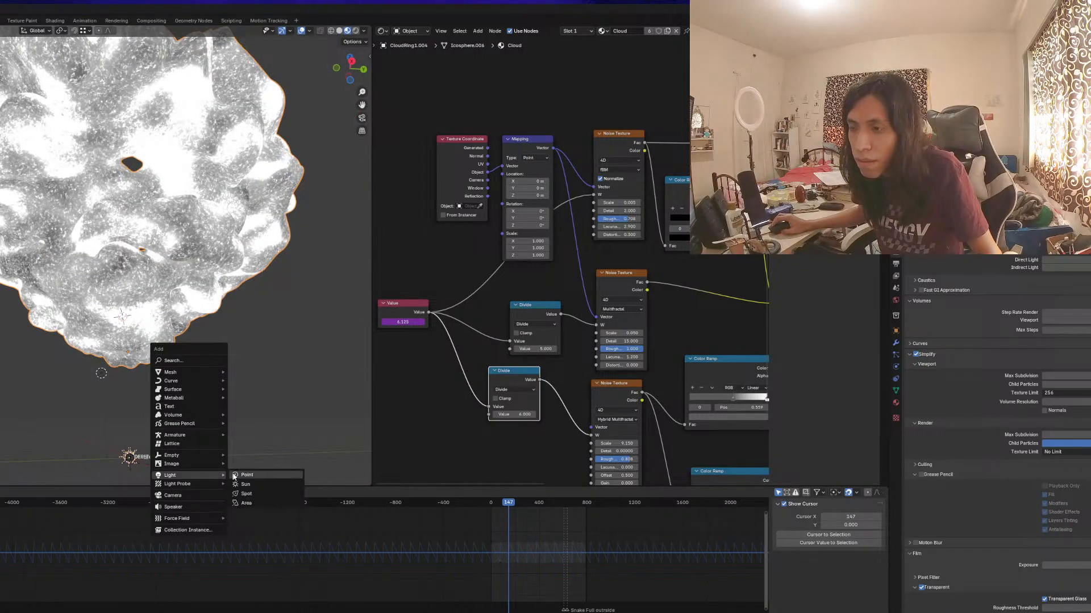
left_click(235, 476)
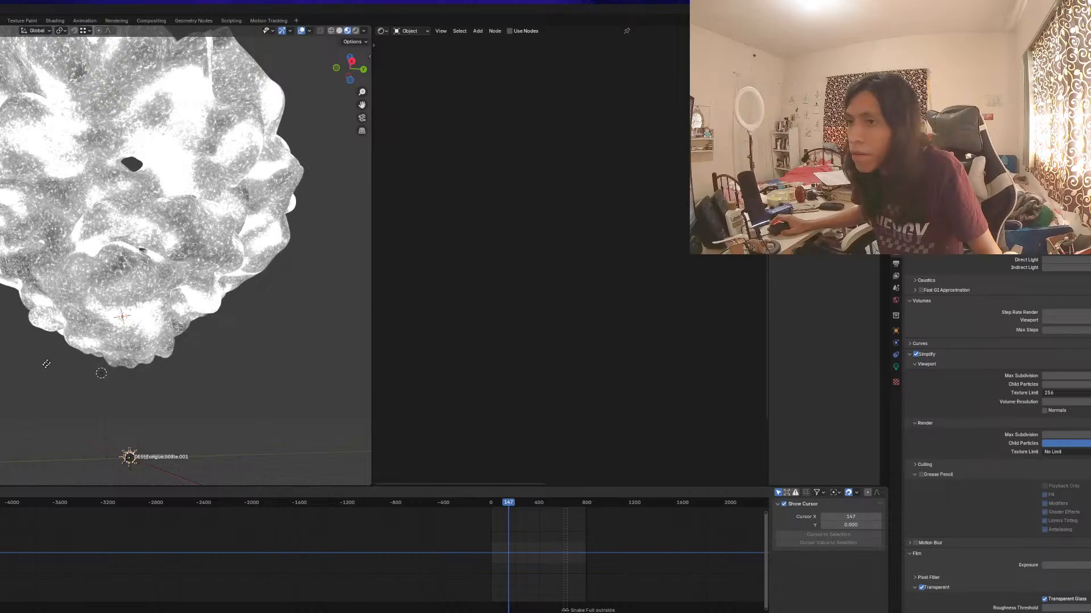
key("z")
left_click(63, 290)
Adjust the point light's height along Z until it sits just inside the base of the cloud
middle_click_drag(64, 289, 92, 210)
key("g")
key("z")
left_click(135, 431)
scroll(160, 257, "up", 2)
key("g")
key("z")
left_click(159, 290)
middle_click_drag(157, 237, 114, 306, "shift")
key("g")
key("z")
left_click(144, 256)
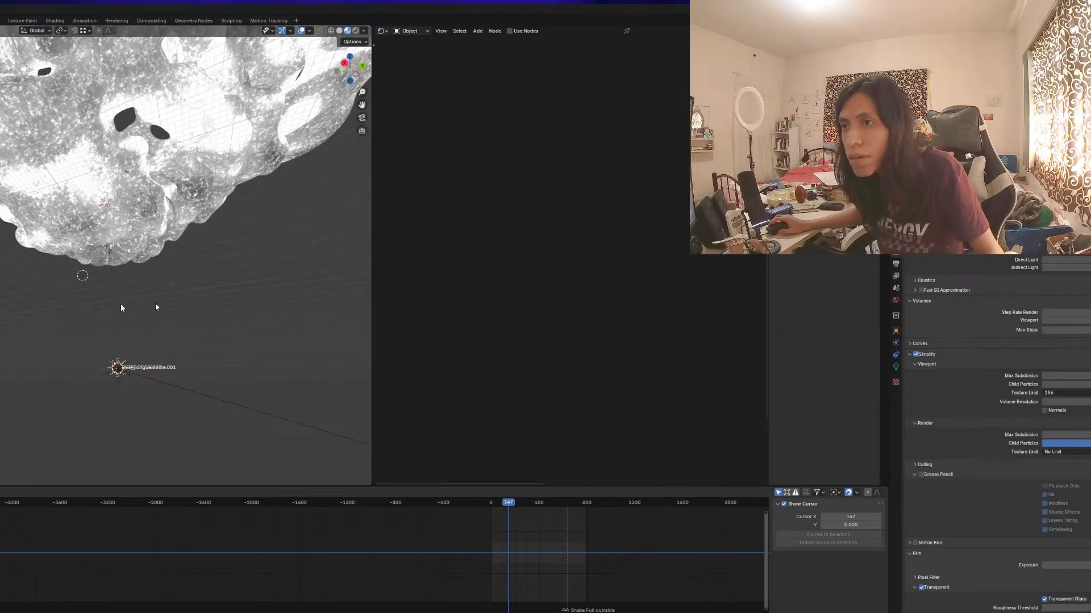
Set the point light's power to 1000 W and its color to orange
left_click(896, 367)
type("1000")
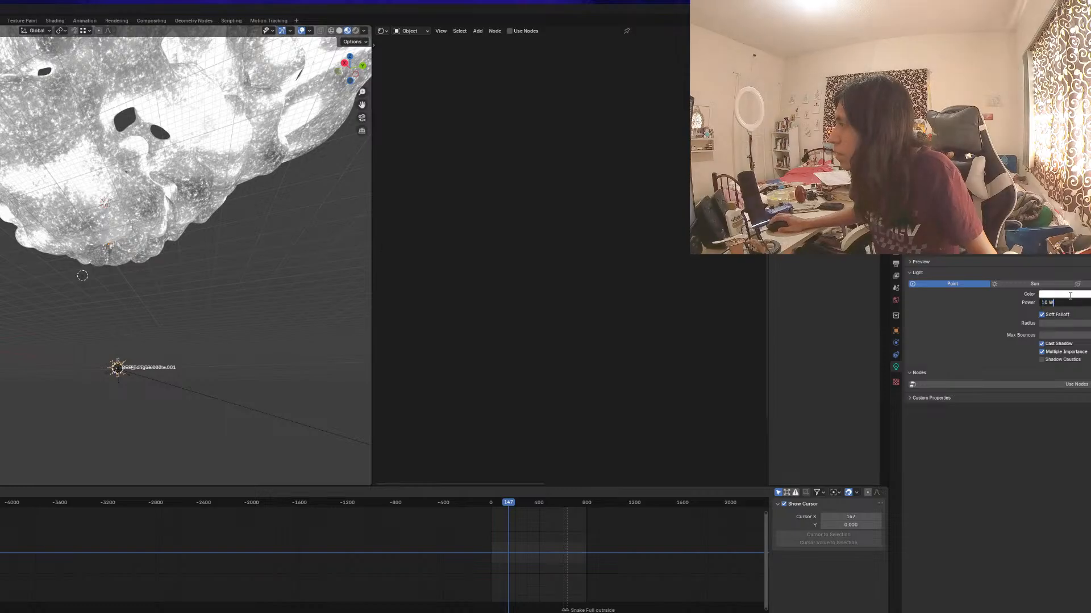
key("Return")
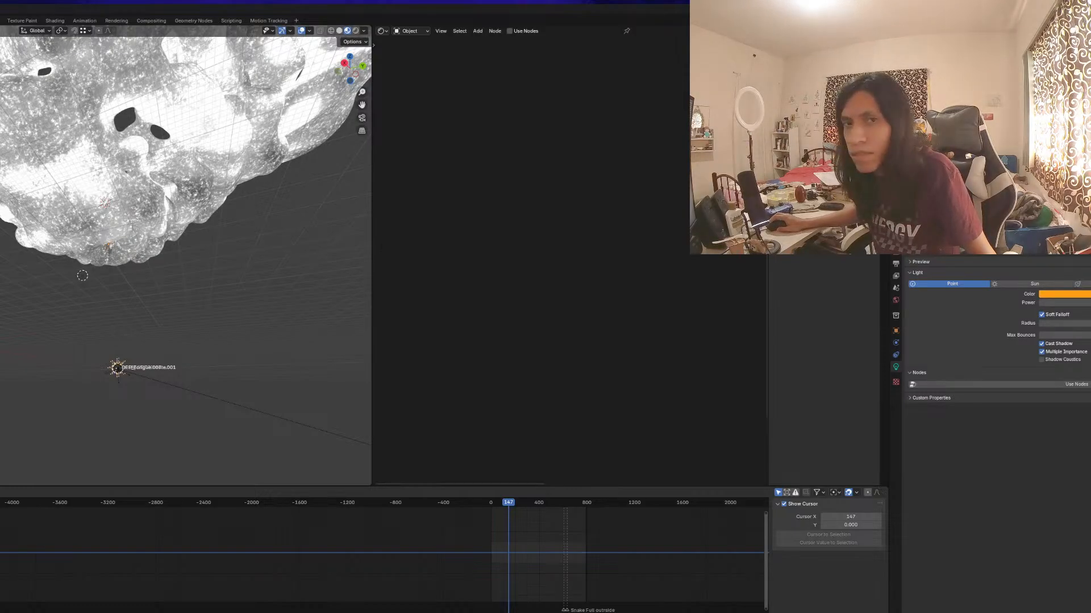
Inspect the cloud from above and through the camera, scrubbing the timeline to frame 789
scroll(260, 265, "down", 7)
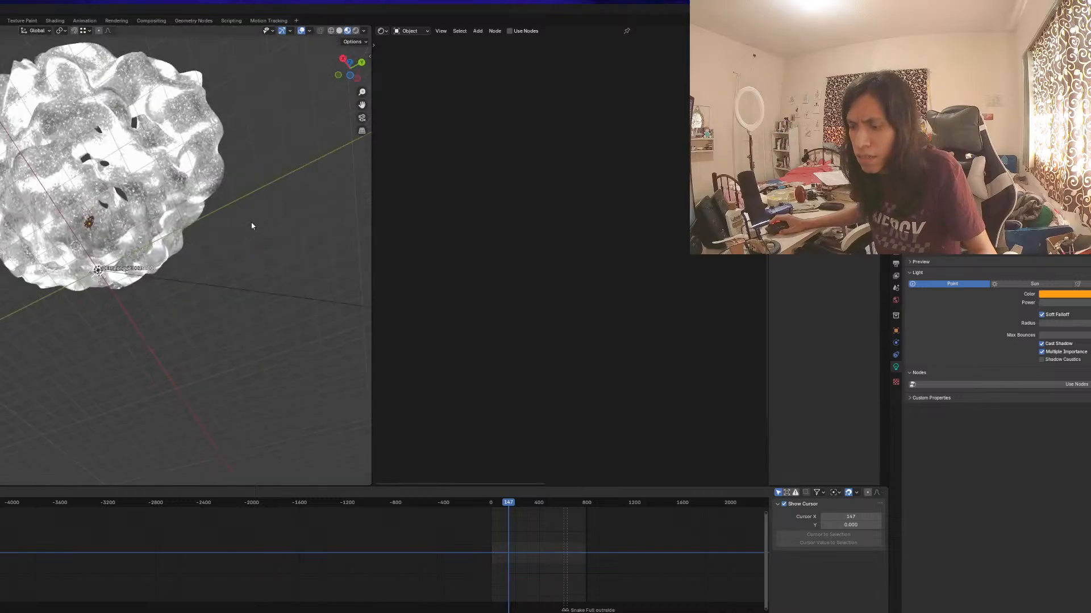
key("KP_7")
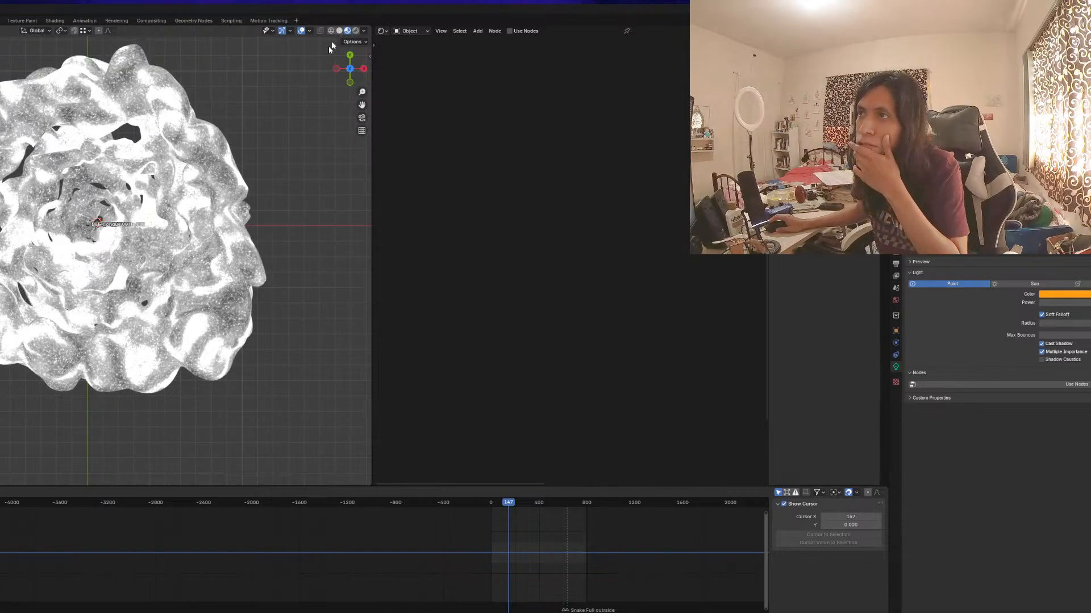
scroll(233, 195, "down", 1)
scroll(233, 196, "up", 5)
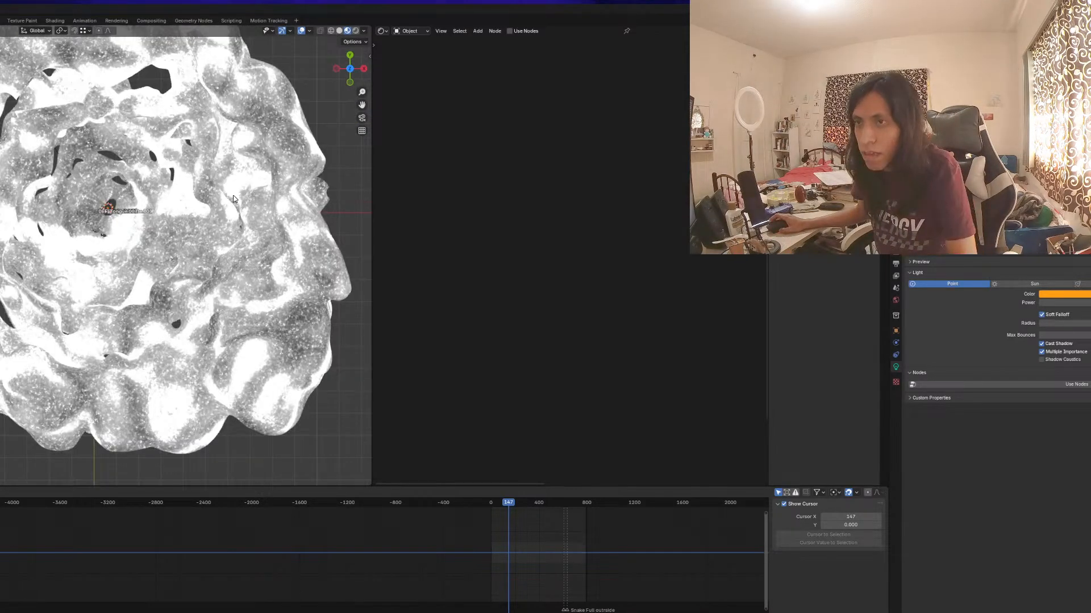
key("KP_0")
left_click_drag(567, 503, 585, 503)
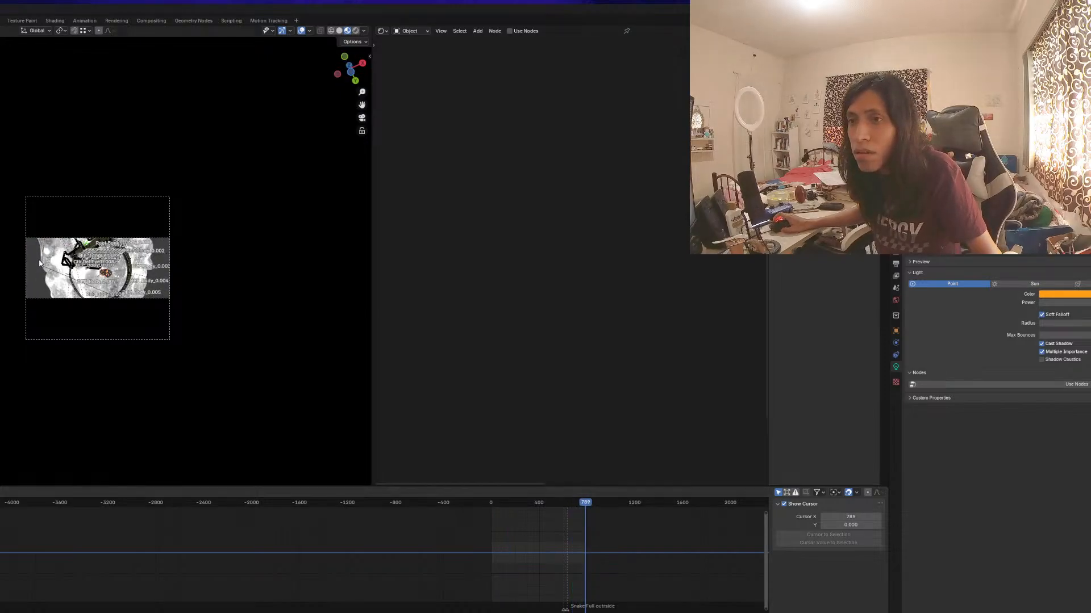
Set the orange point light's power to 10*50000 W while framing the snake in the camera view
scroll(47, 265, "up", 4)
scroll(47, 265, "up", 4)
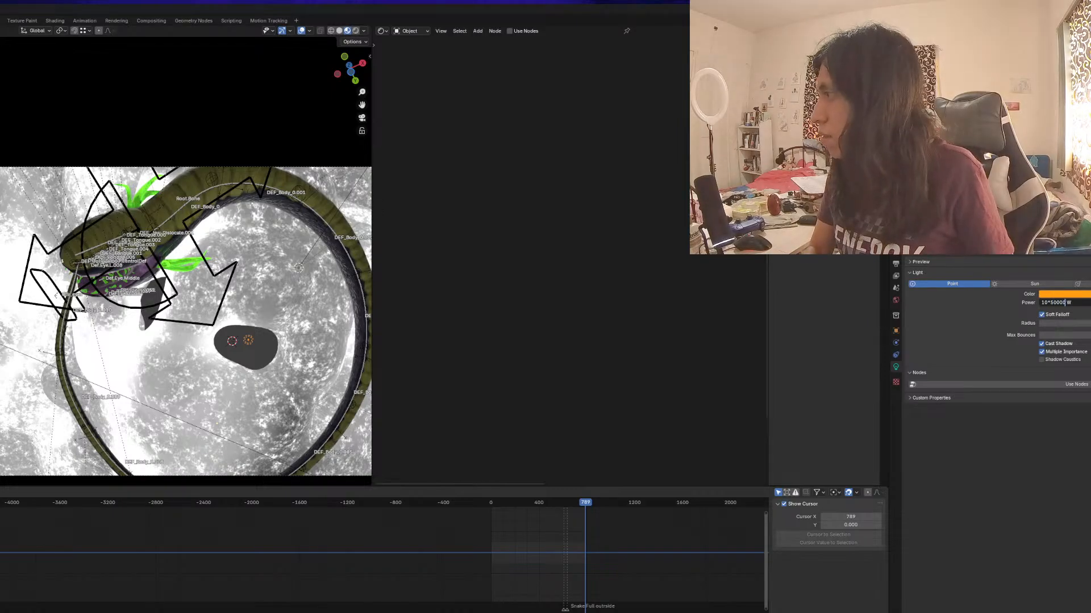
key("Return")
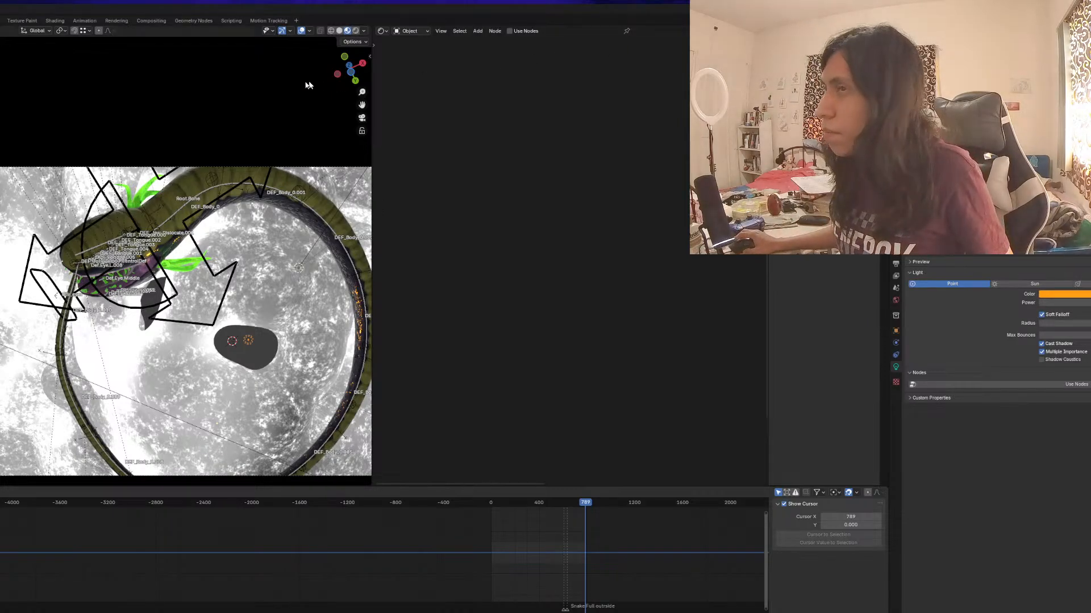
Select the cloud and send its Principled Volume output to the Material Output's Volume input, replacing the noise preview
scroll(248, 211, "down", 3)
left_click(301, 255)
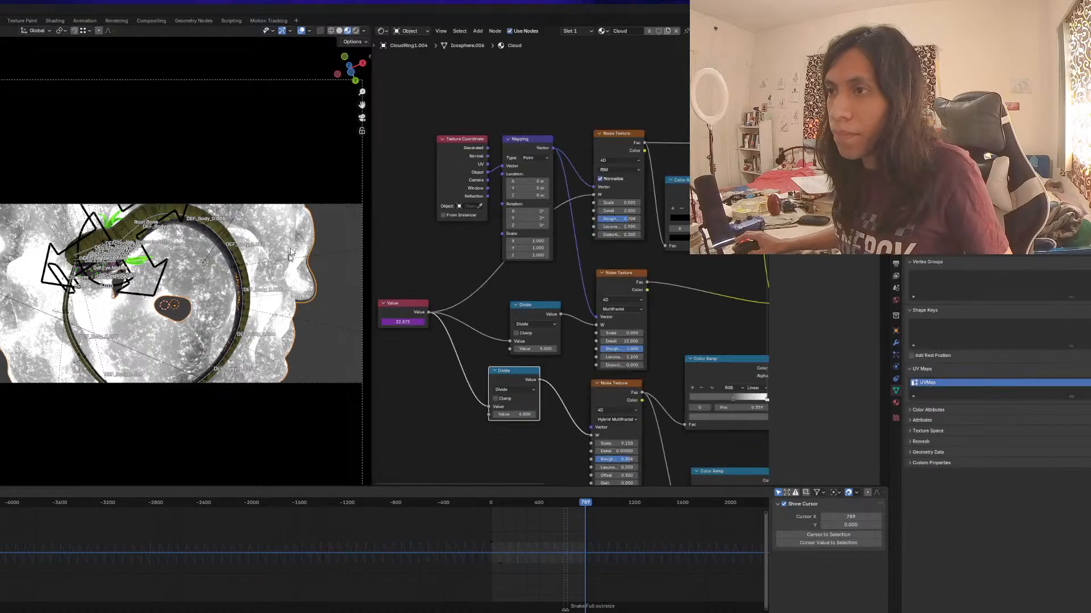
middle_click_drag(301, 255, 278, 283)
scroll(278, 282, "down", 5)
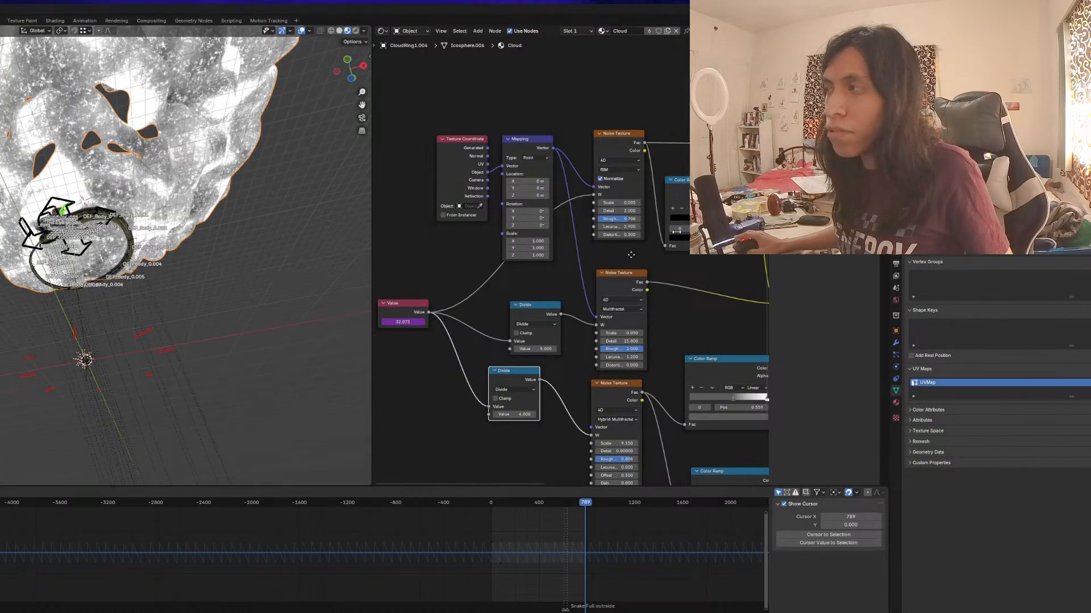
middle_click_drag(631, 255, 401, 344)
scroll(621, 315, "down", 4)
middle_click_drag(720, 346, 553, 312)
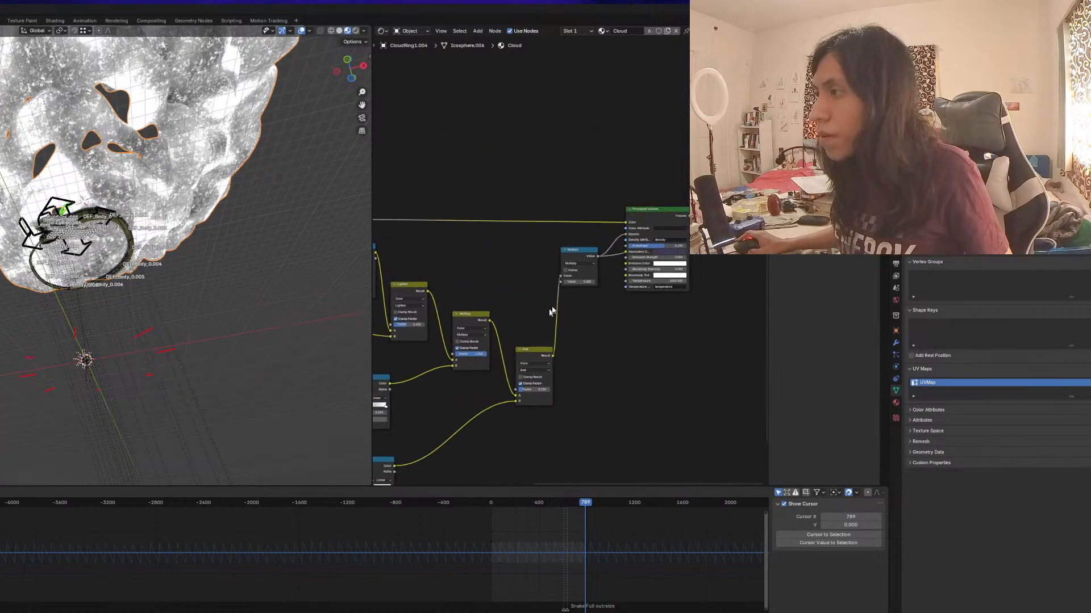
scroll(552, 312, "up", 2)
middle_click_drag(642, 256, 500, 309)
left_click_drag(554, 254, 580, 261)
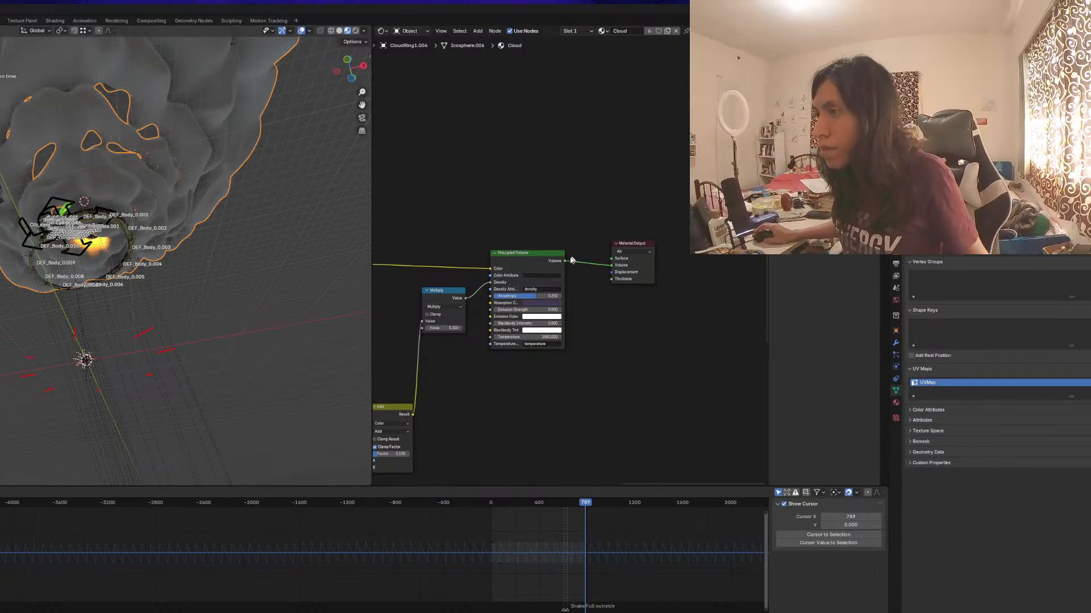
Unlink the Principled Volume's Color input and brighten its color to a value of about 0.417
scroll(570, 262, "up", 2)
scroll(558, 270, "up", 1)
middle_click_drag(530, 313, 577, 287)
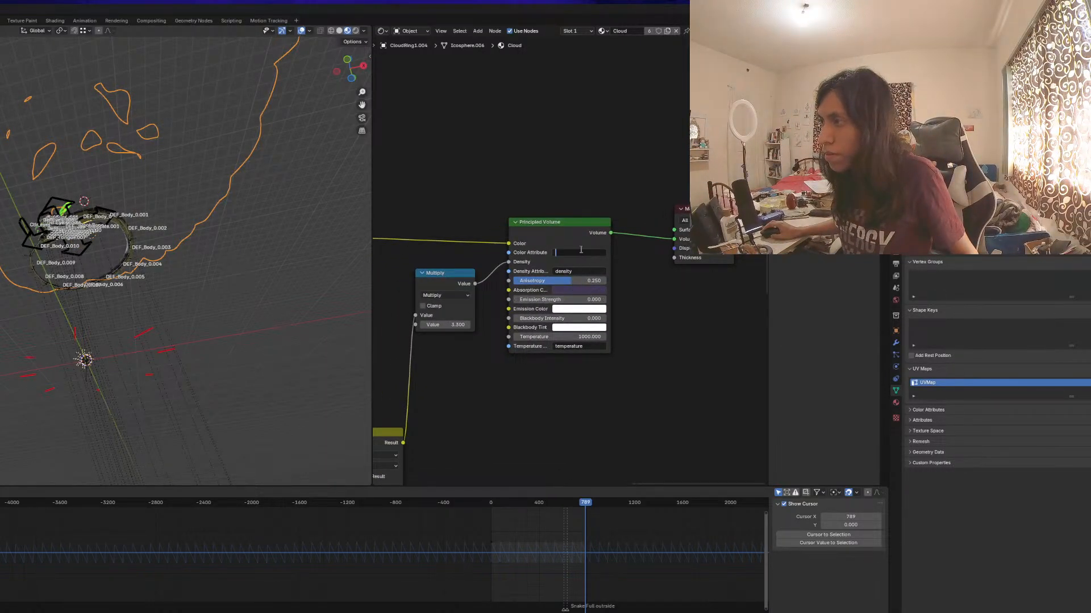
scroll(551, 272, "down", 4)
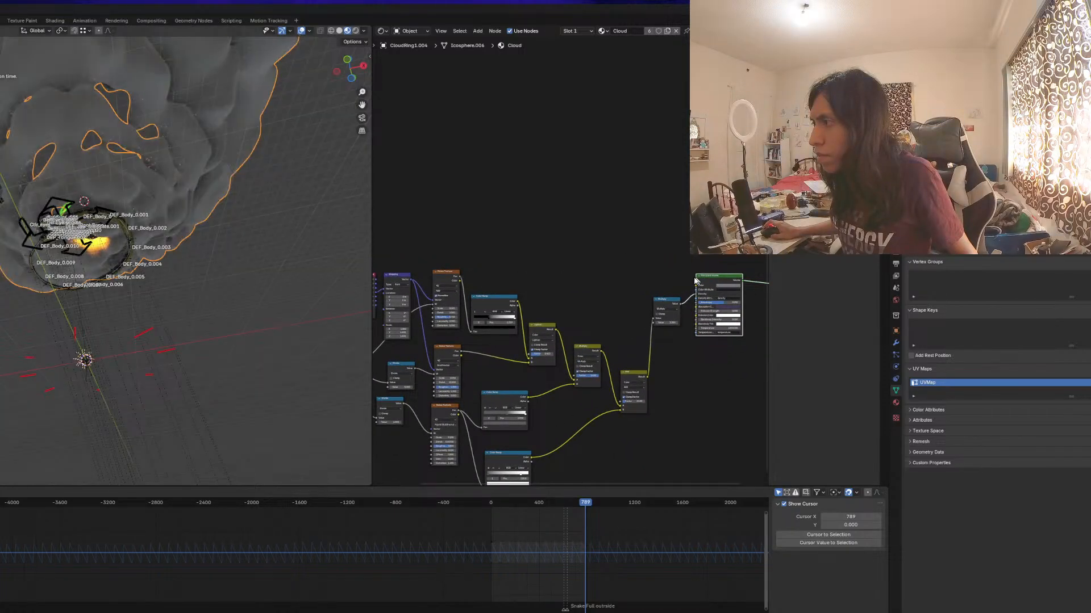
scroll(591, 264, "up", 3)
left_click(590, 262)
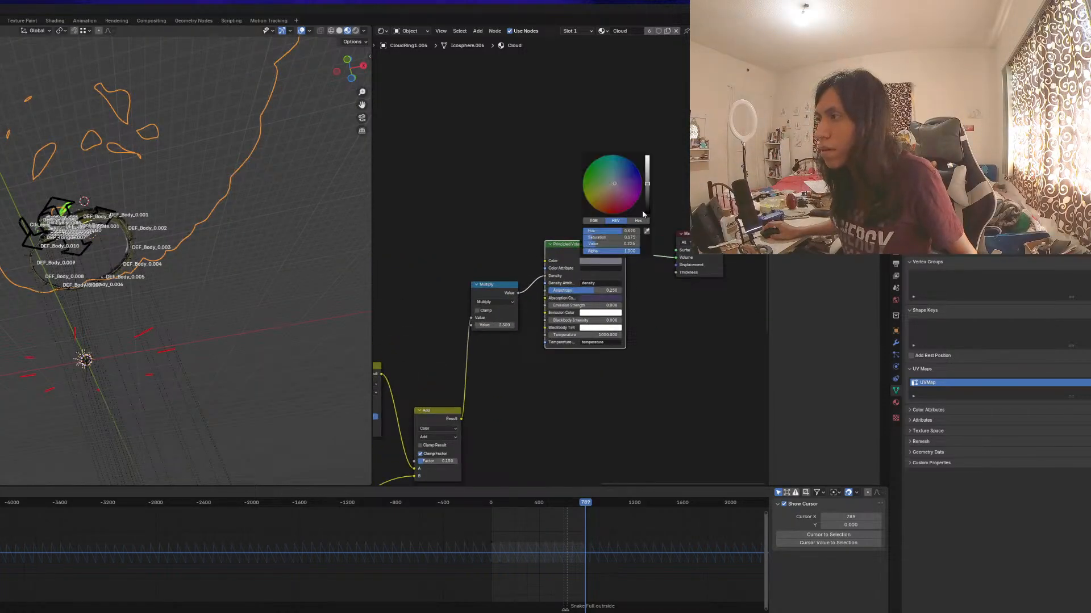
left_click_drag(648, 186, 647, 174)
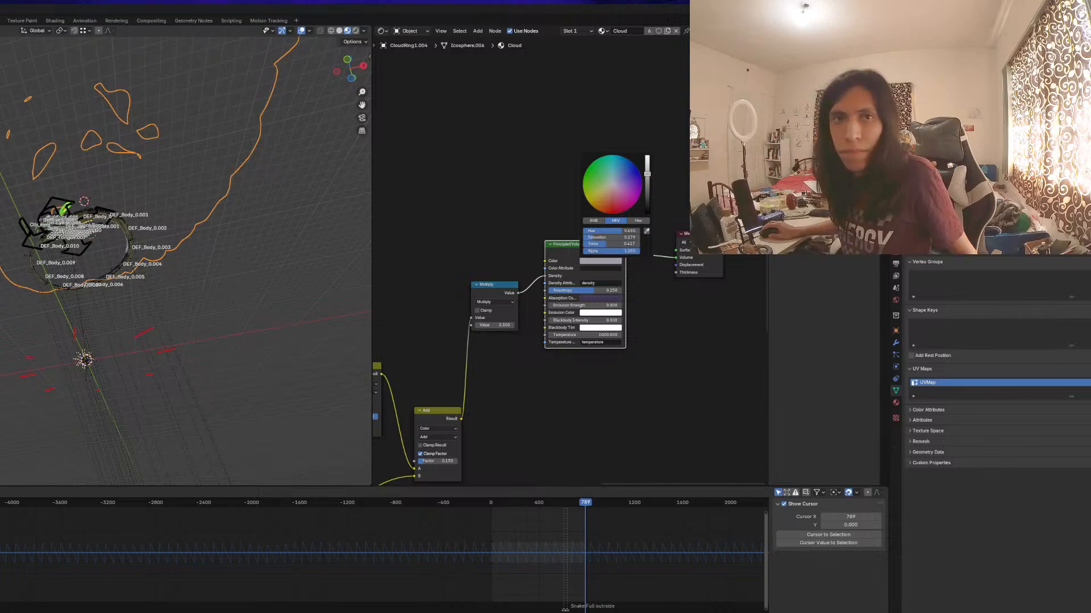
middle_click_drag(638, 325, 655, 304)
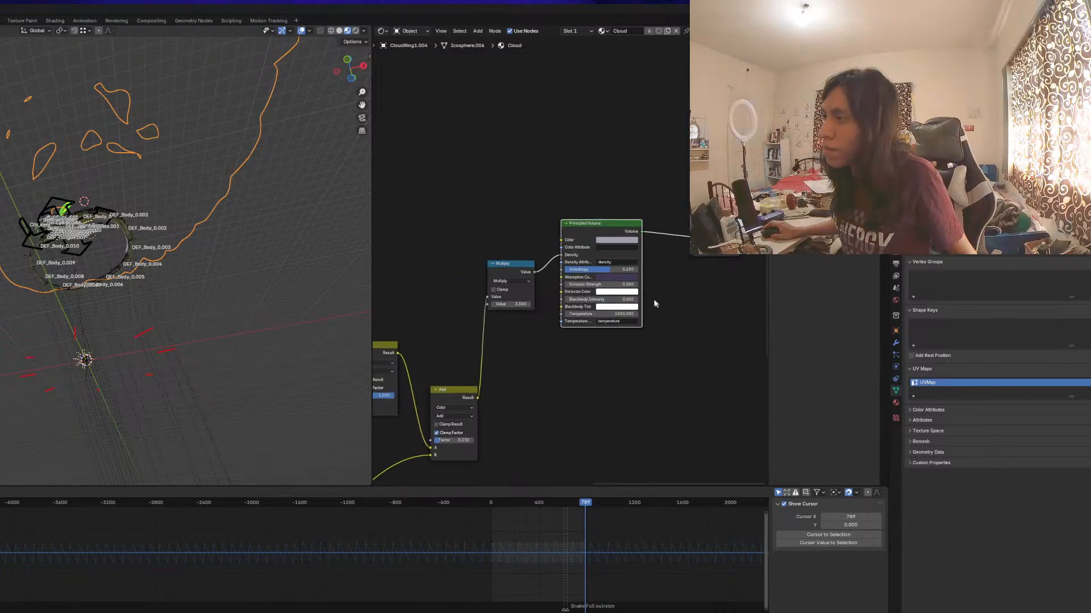
Make the Principled Volume's absorption color darker and less saturated, with a value of about 0.077, and nudge the node sideways
left_click(613, 279)
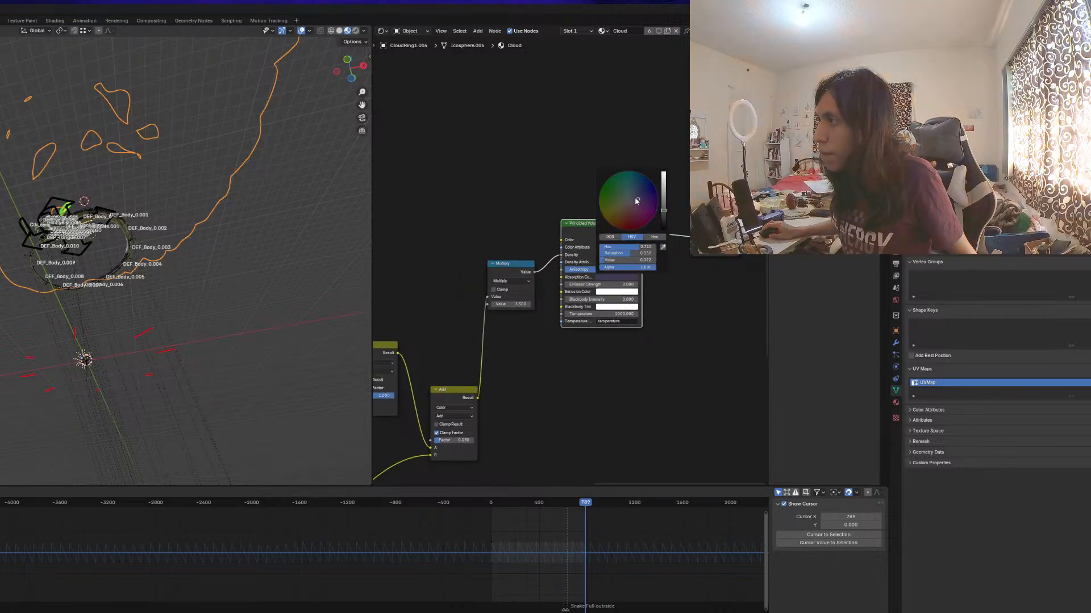
mouse_move(636, 201)
left_mouse_down()
mouse_move(664, 183)
mouse_move(663, 212)
left_mouse_up()
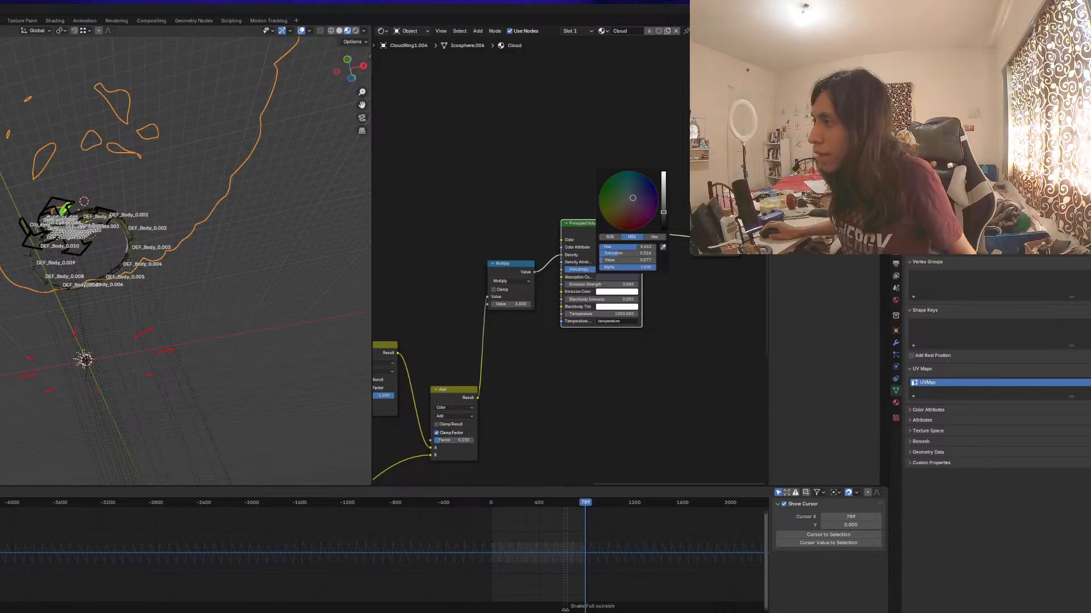
middle_click_drag(679, 357, 659, 372)
left_click_drag(591, 239, 599, 239)
Orbit around the cloud and show the modifiers of the selected cloud object
middle_click_drag(232, 246, 225, 213)
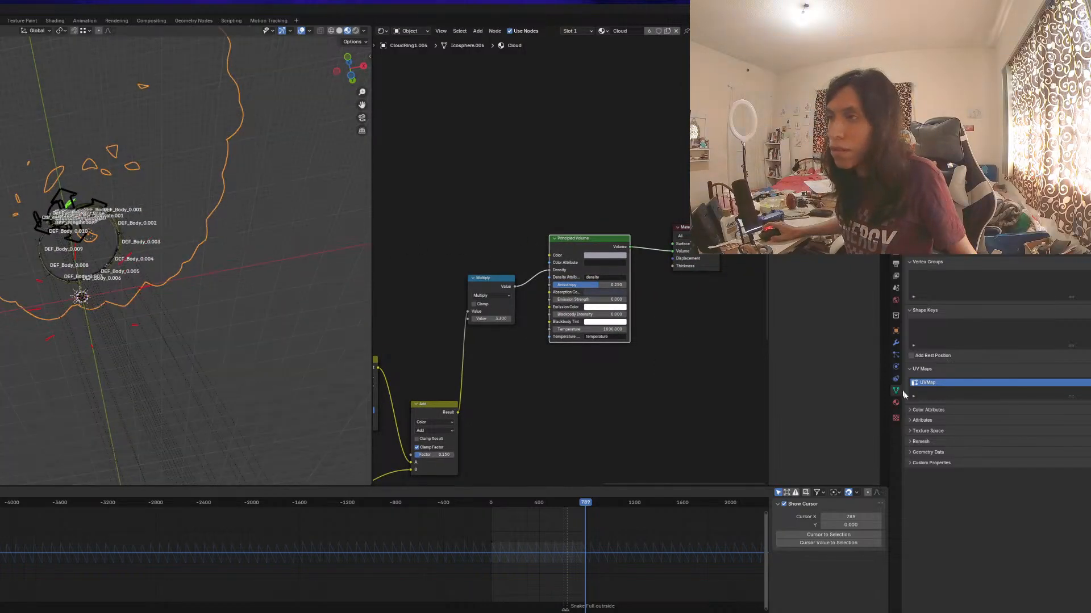
key("super")
key("super")
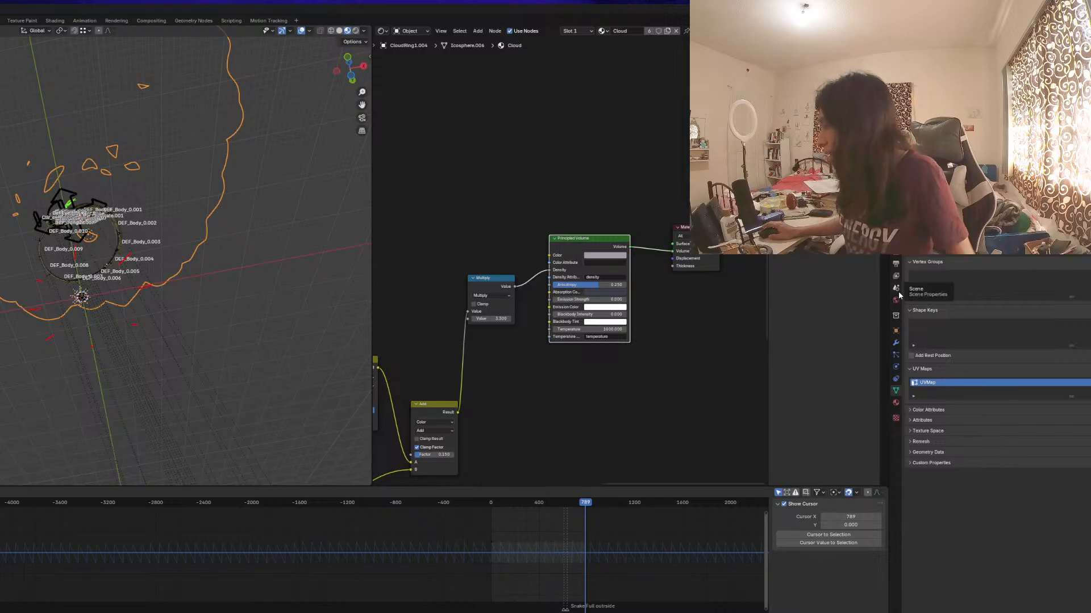
left_click(896, 343)
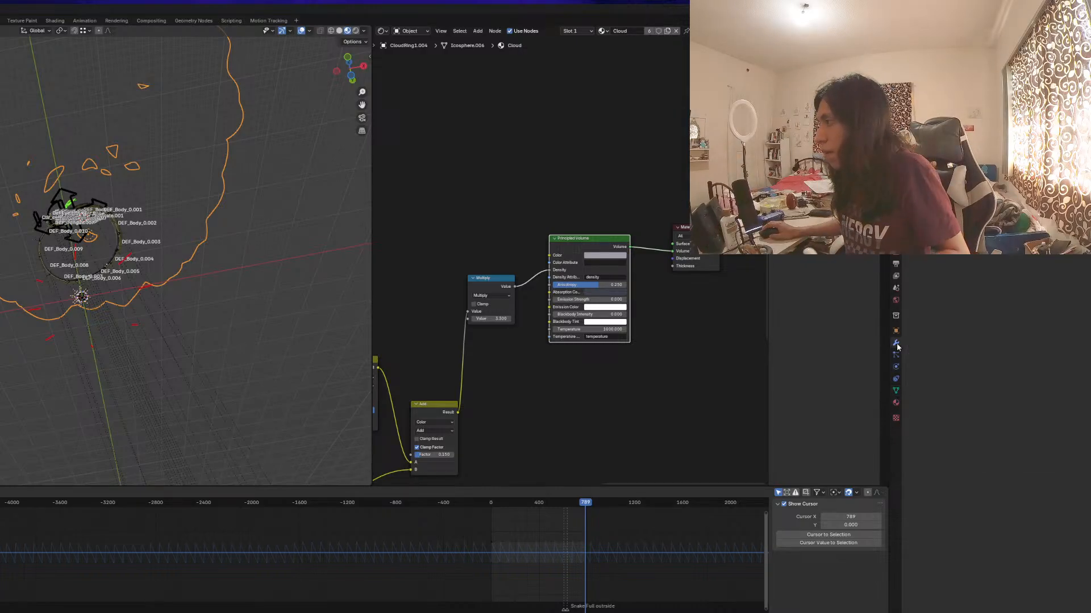
Set the Simplify viewport Volume Resolution to 1 in the scene's render settings
left_click(896, 251)
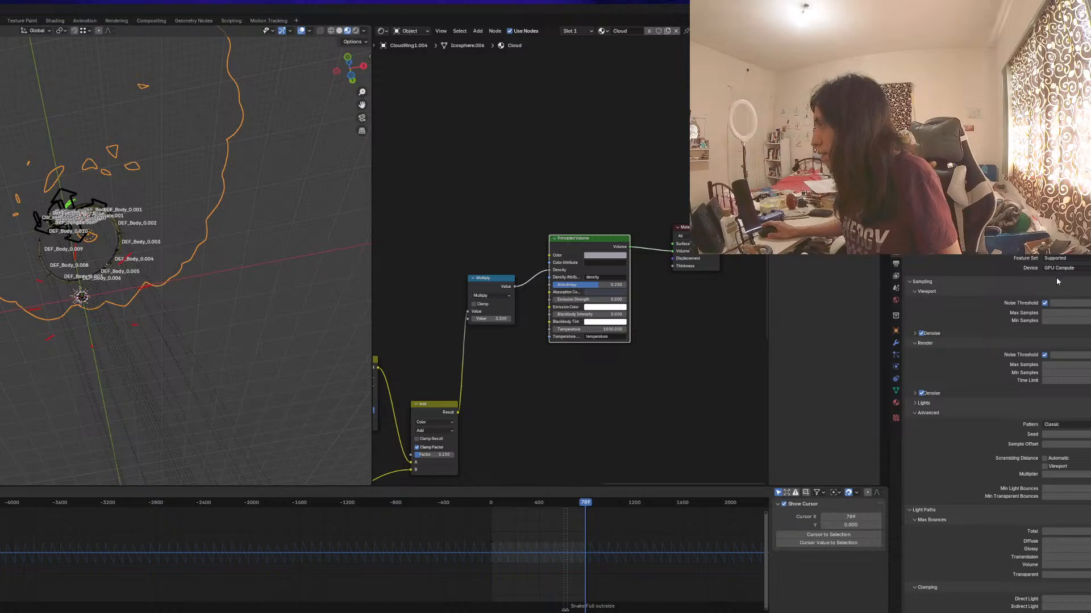
scroll(1056, 284, "down", 4)
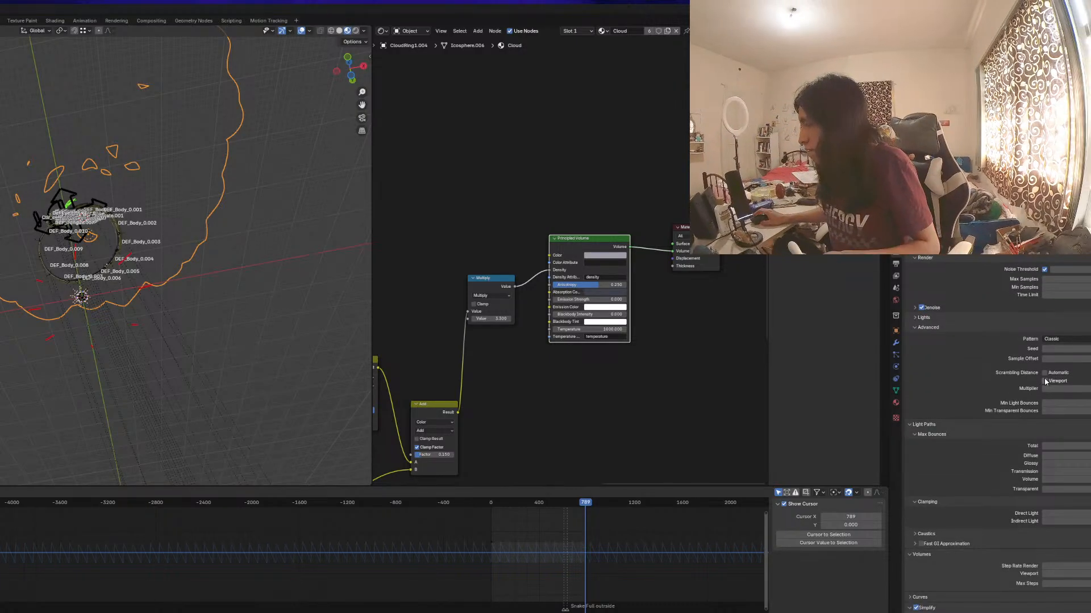
scroll(1017, 454, "down", 7)
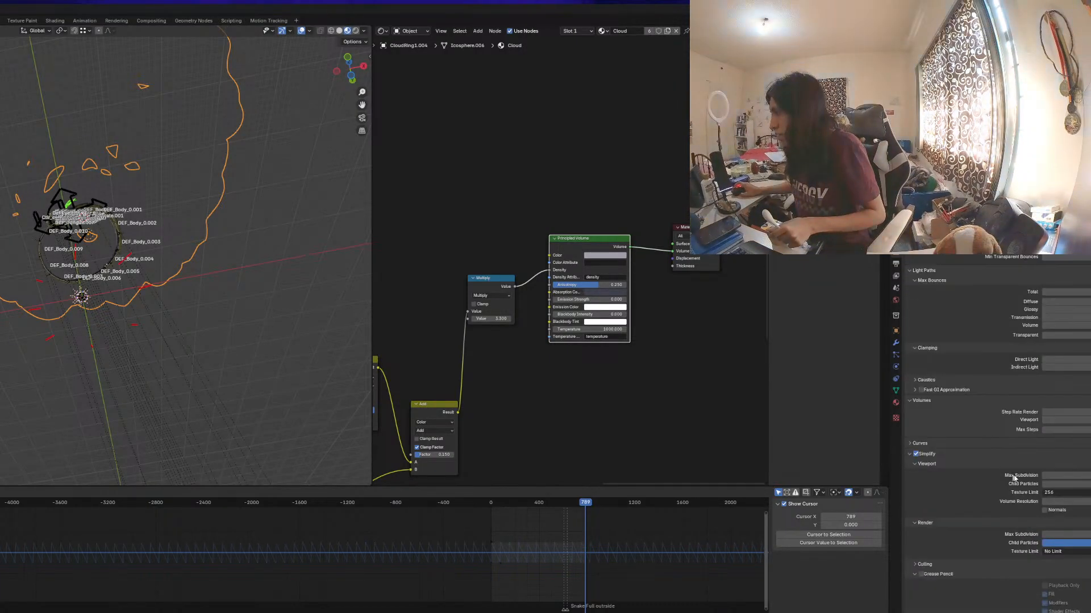
left_click(1082, 502)
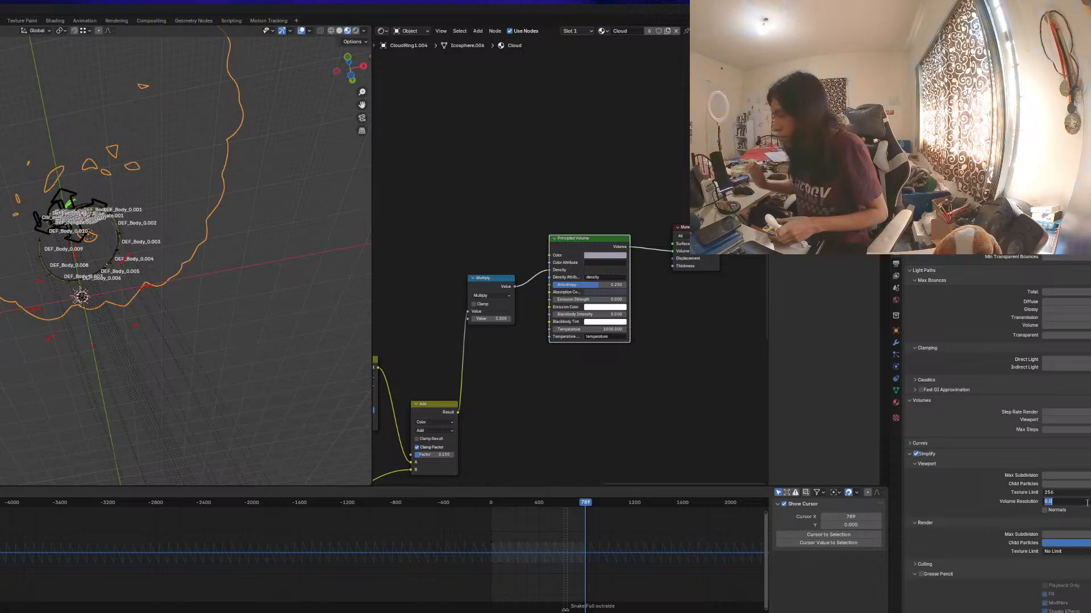
type("1")
key("Return")
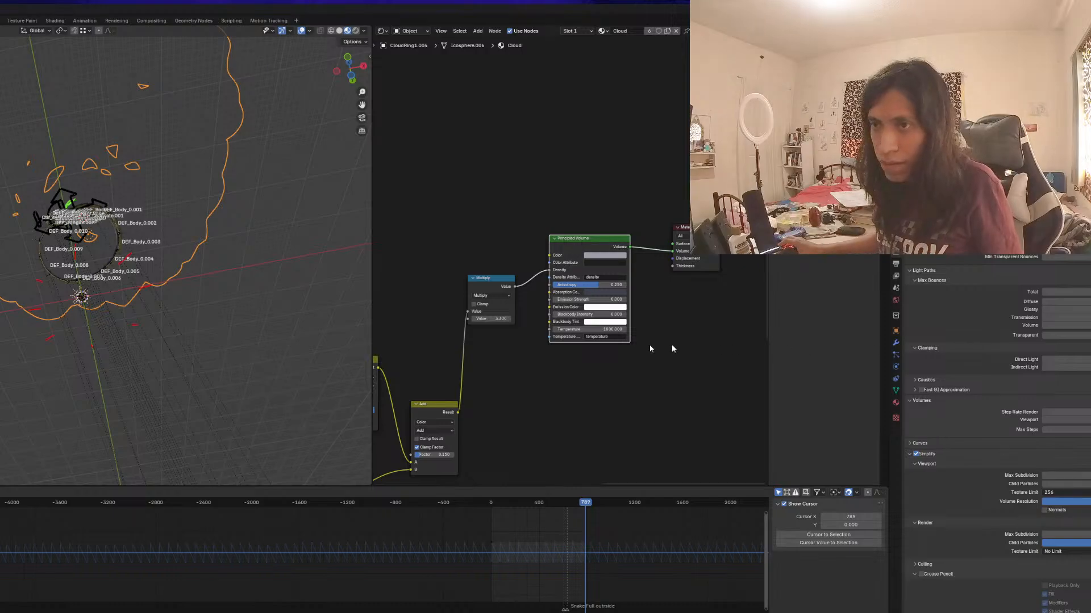
Switch the scene viewport to rendered shading and view the cloud through the active camera
scroll(269, 304, "down", 2)
scroll(255, 294, "up", 1)
middle_click_drag(253, 294, 229, 304)
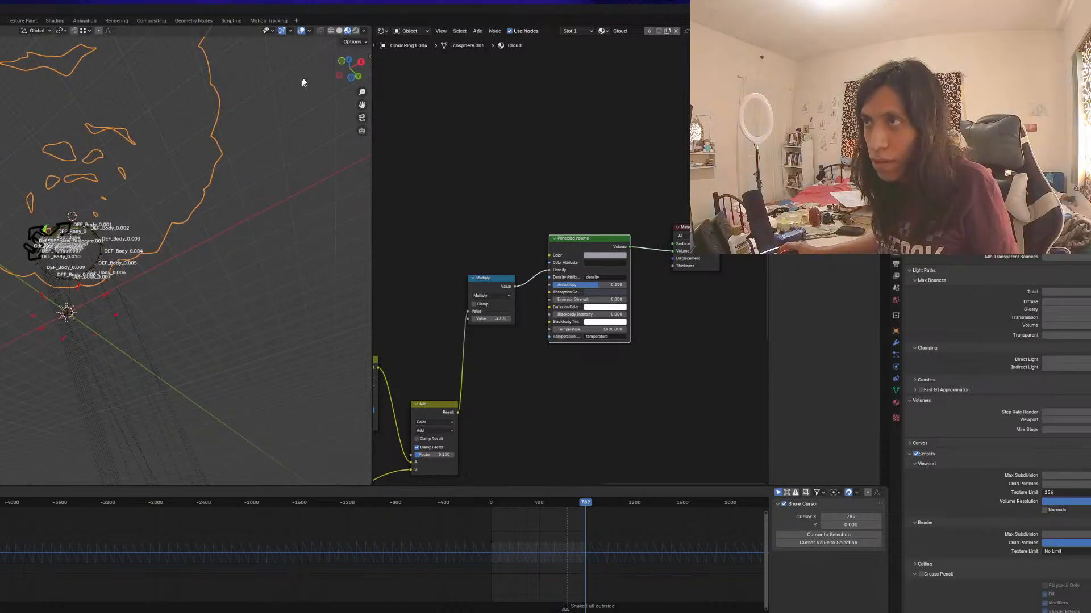
left_click(355, 31)
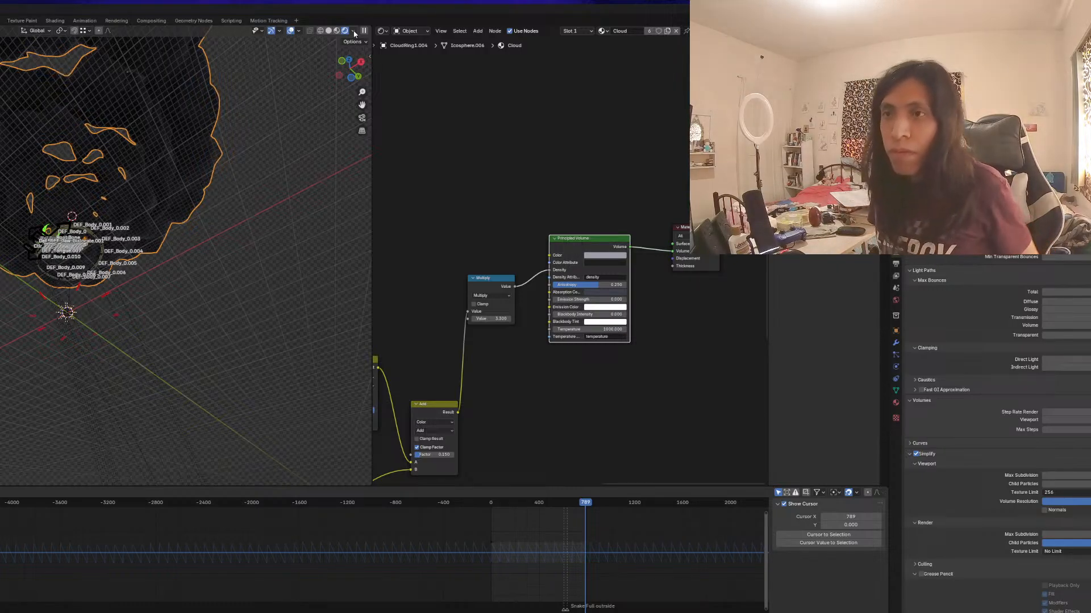
middle_click_drag(158, 175, 197, 233)
key("KP_0")
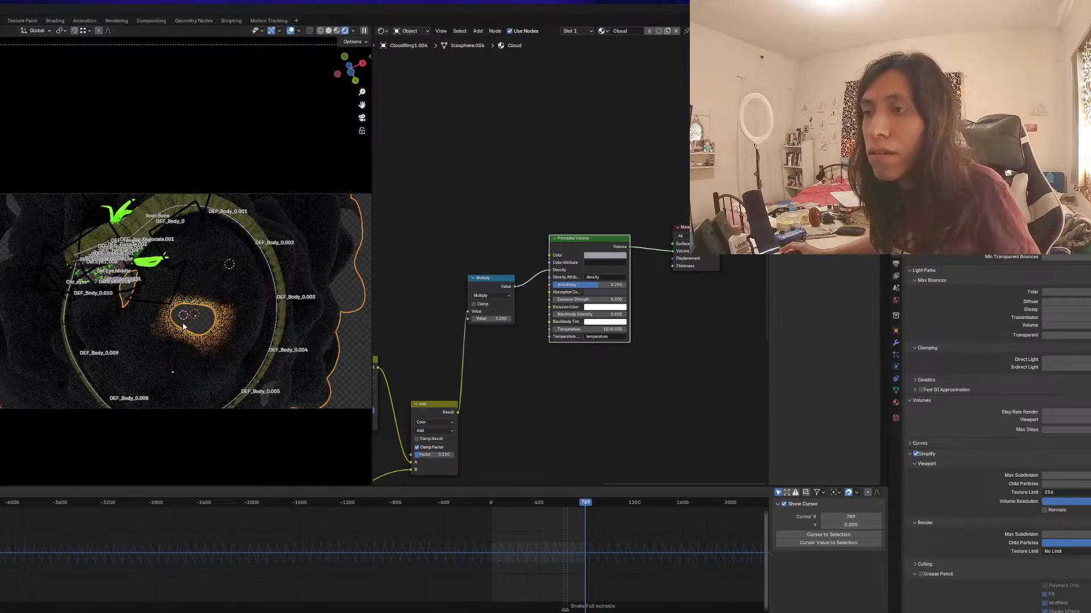
Check the orange light, reselect the cloud, and set the Multiply value feeding the volume's density to 1
left_click(195, 315)
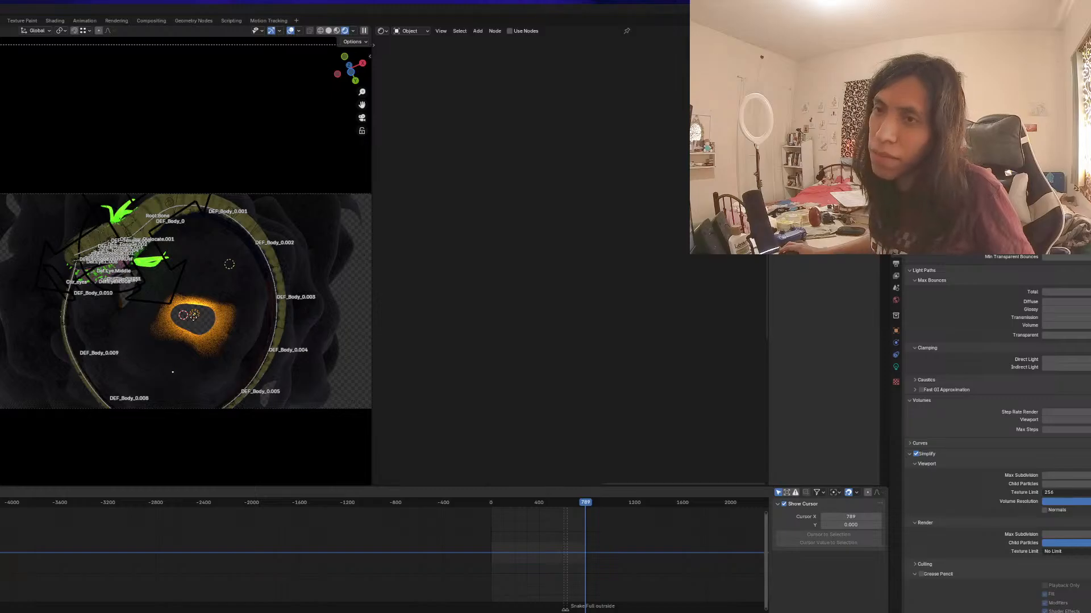
scroll(194, 316, "down", 1)
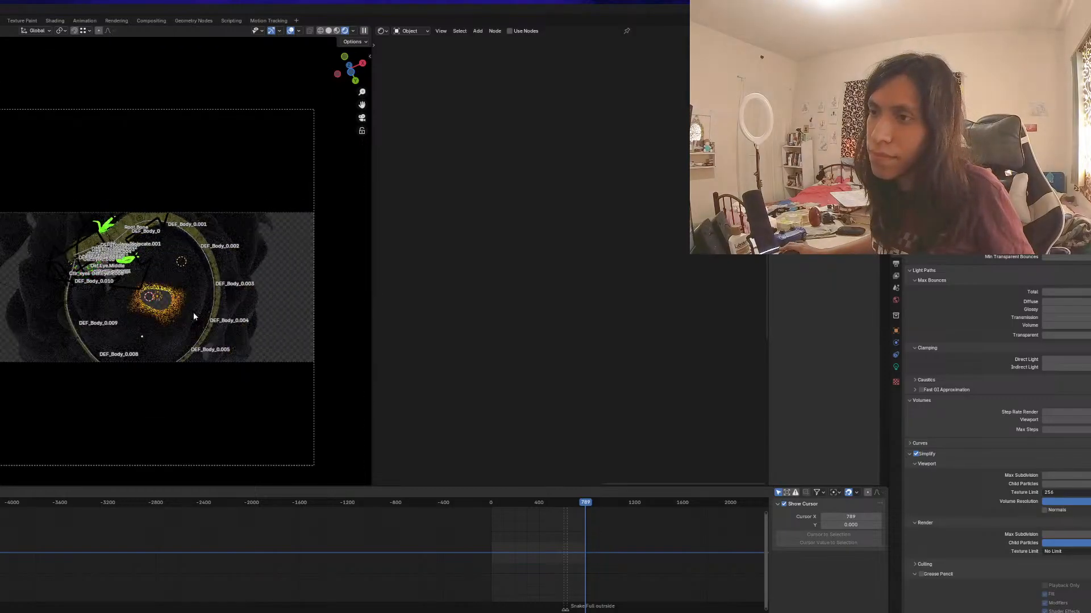
scroll(185, 312, "up", 1)
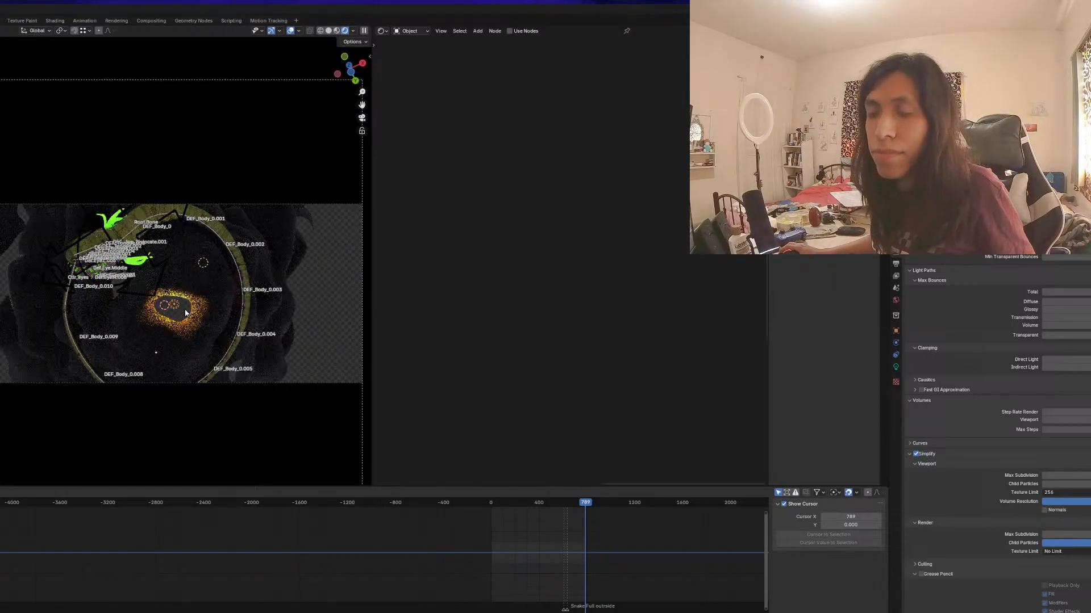
left_click(205, 332)
scroll(490, 327, "up", 1)
double_click(490, 329)
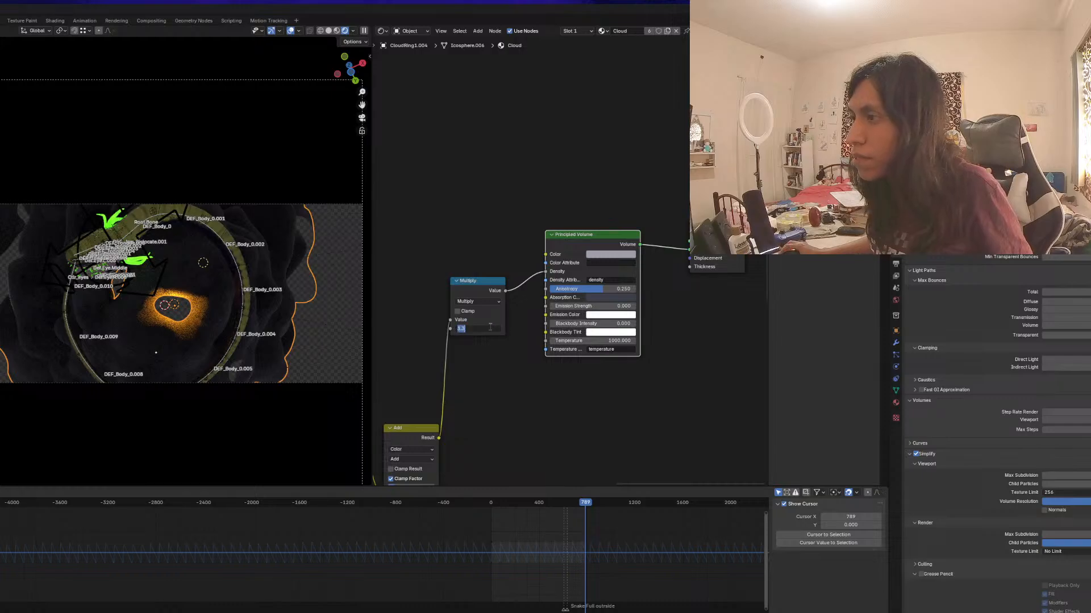
type("1")
key("Return")
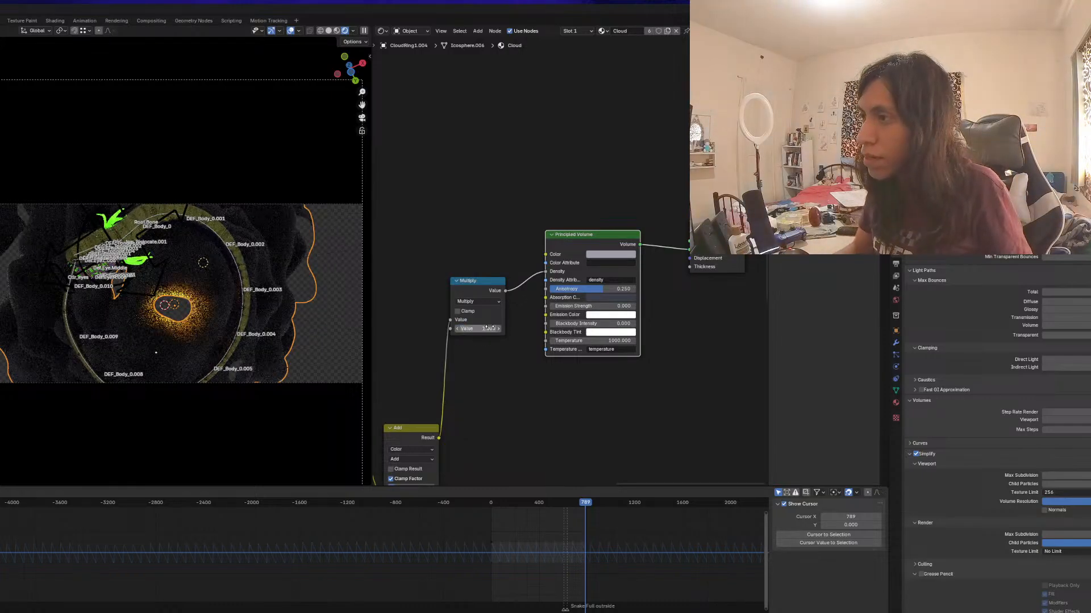
Try a Multiply value of 0.5 for the cloud's density and inspect the glow around its center
double_click(490, 328)
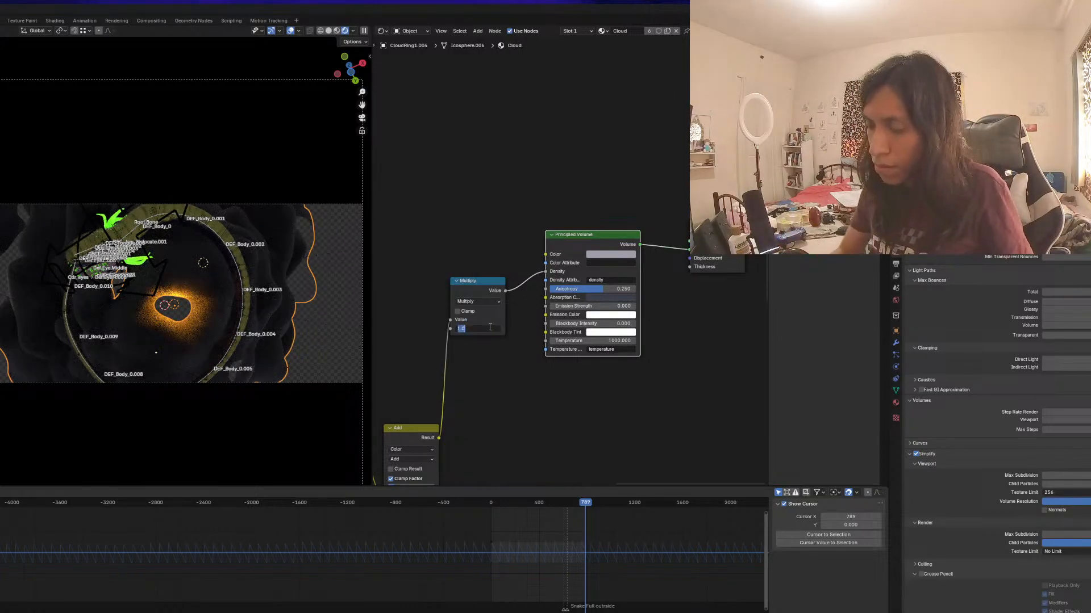
type(".5")
key("Return")
scroll(160, 319, "up", 1)
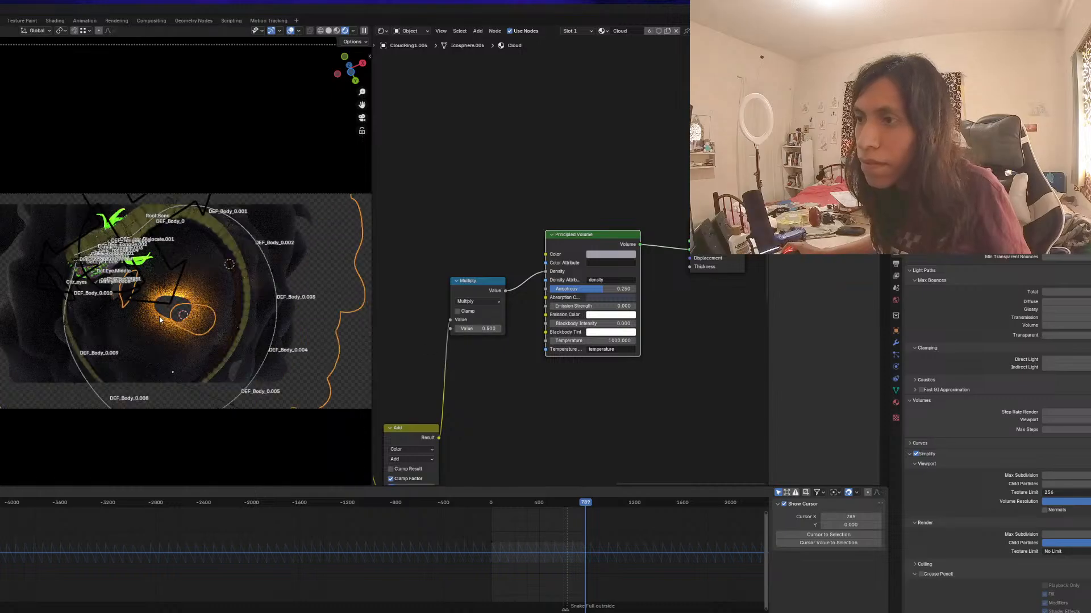
scroll(160, 320, "up", 2)
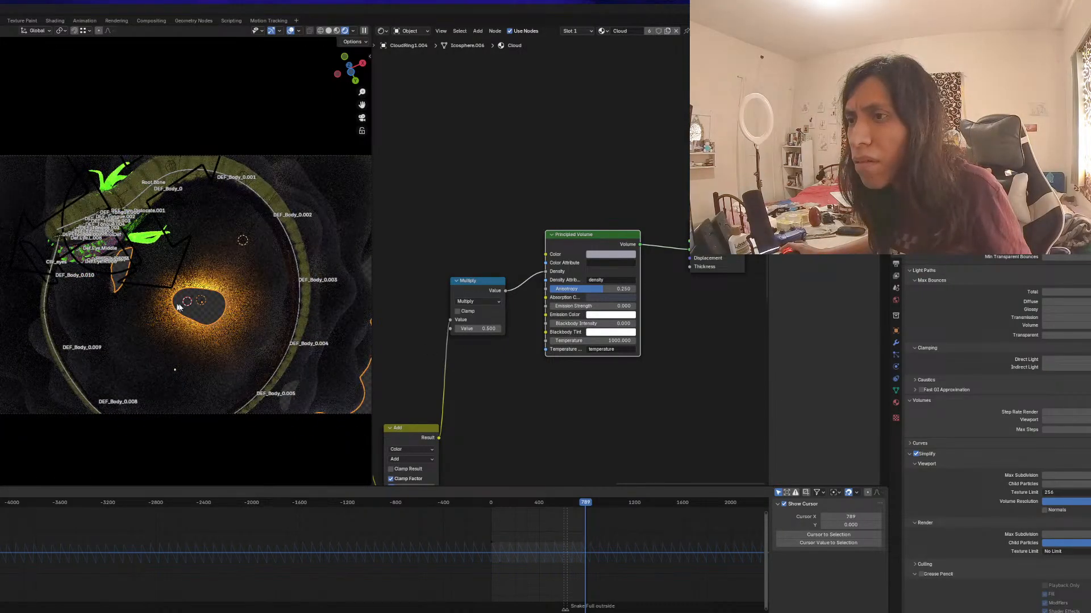
Set the Multiply value feeding the cloud's density to 0.25
double_click(474, 328)
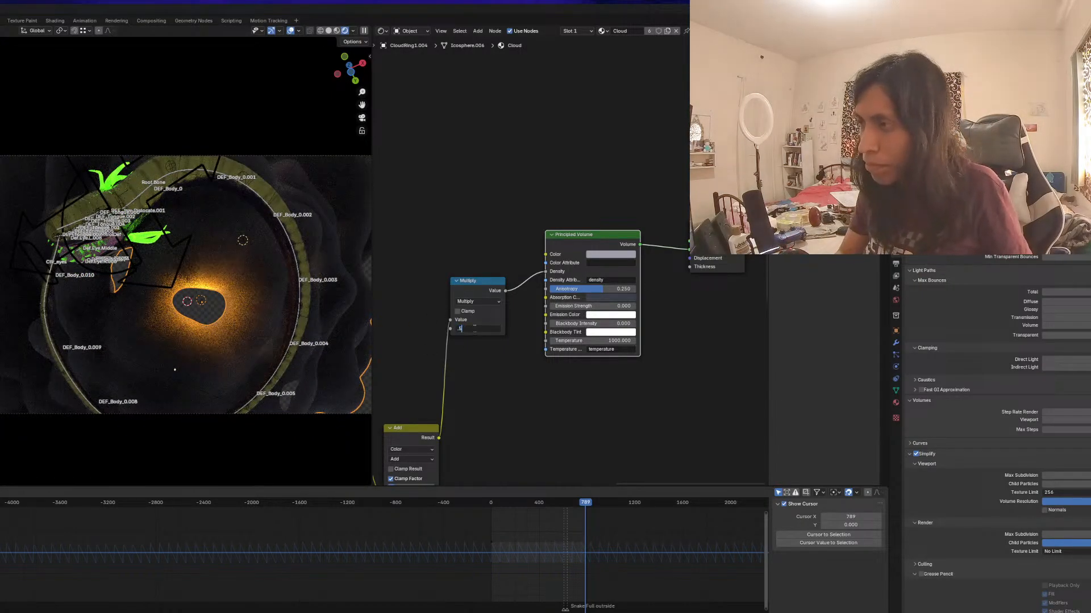
type(".25")
key("Return")
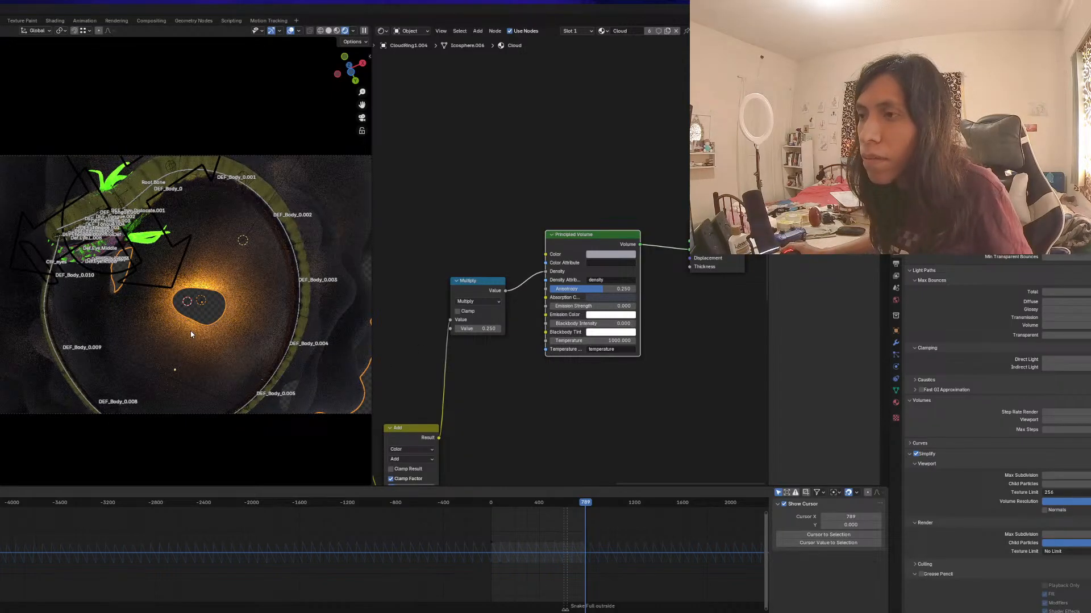
scroll(220, 309, "down", 1)
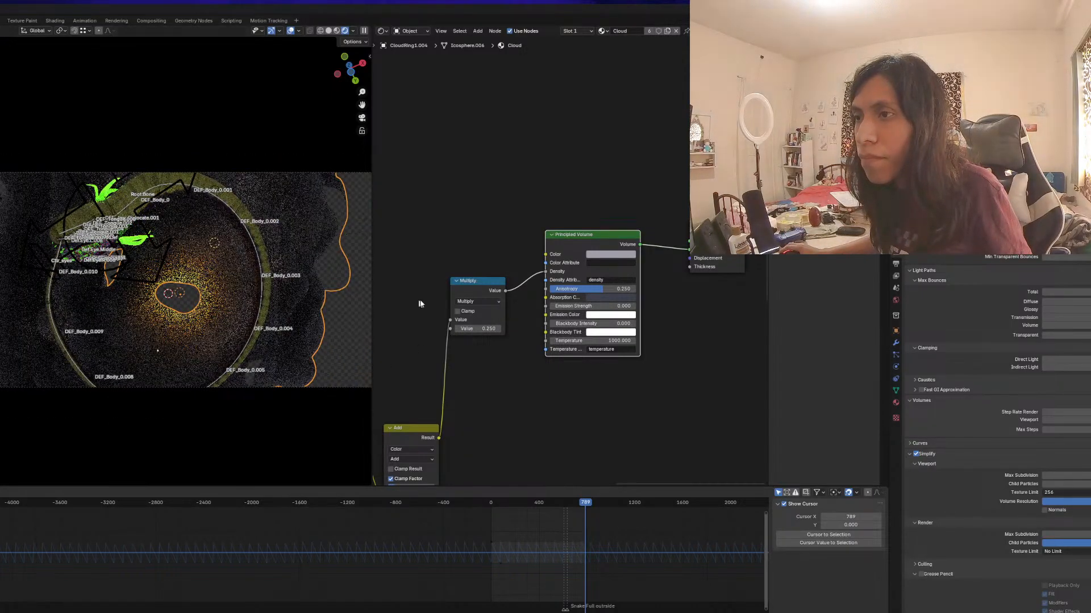
Change the shader editor area to a 3D Viewport and orbit out of the camera to see the clouds from outside
left_click(381, 32)
left_click(406, 63)
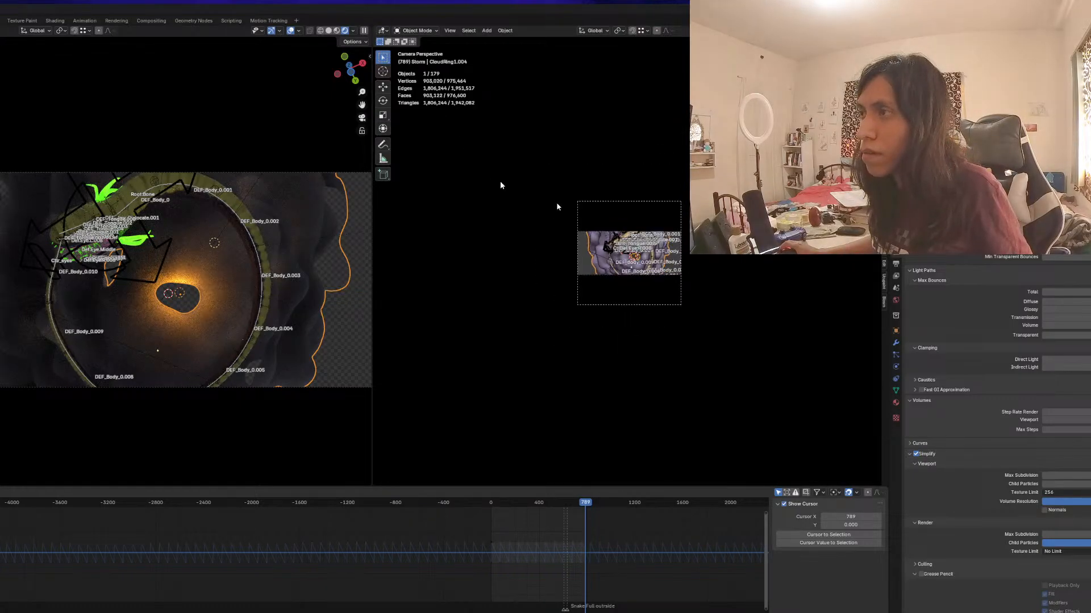
middle_click_drag(600, 233, 684, 309)
Select the orange point light below the clouds and raise it along the global Z axis by about 225 m
left_click(654, 363)
key("g")
key("z")
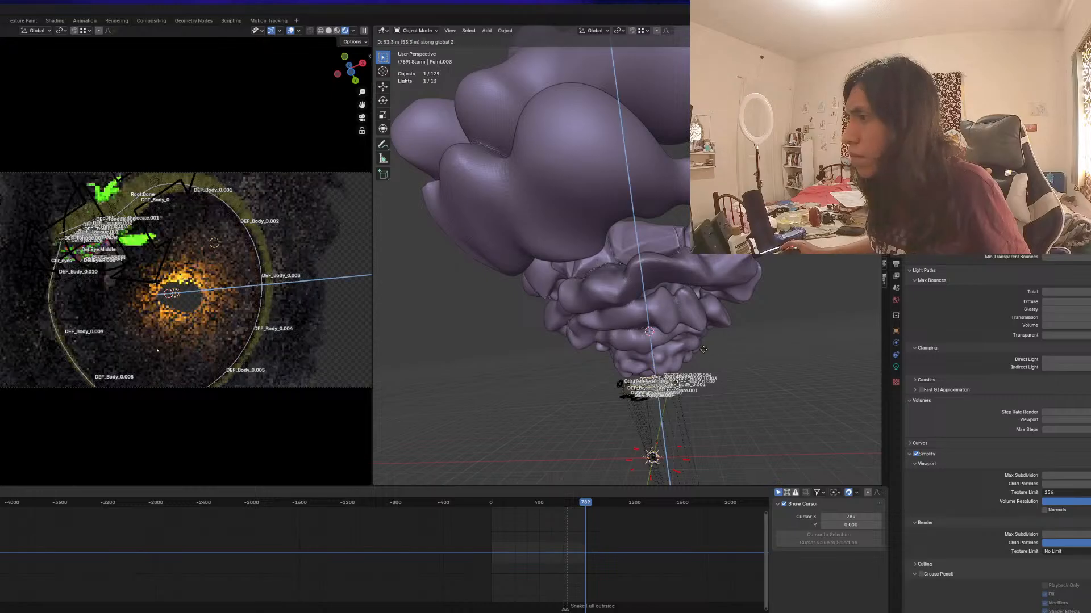
left_click(696, 318)
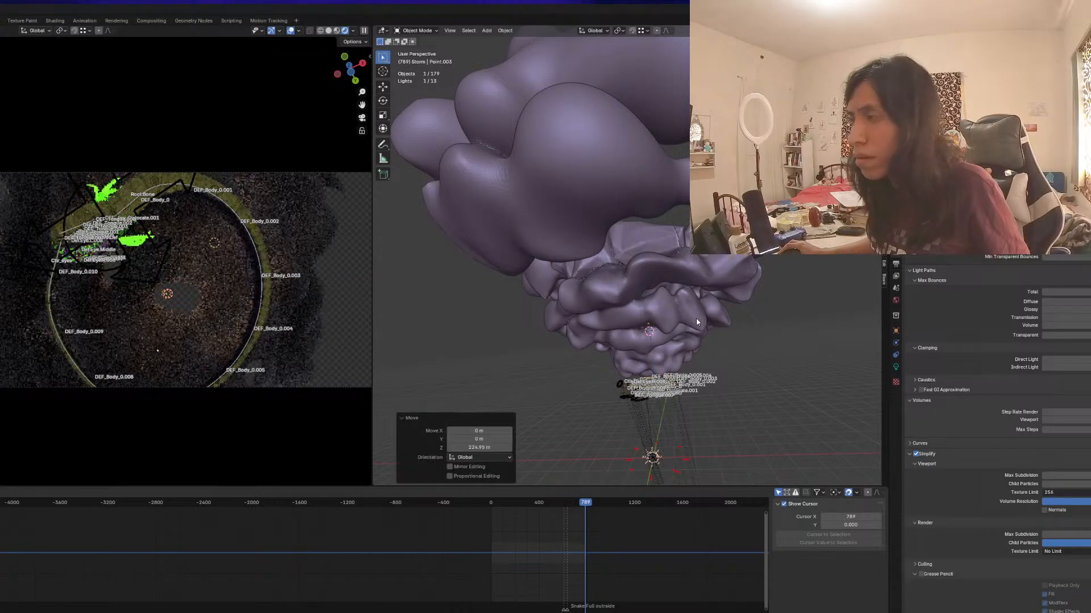
Greatly enlarge the orange point light's radius so that it spans much of the funnel inside the cloud
left_click(896, 366)
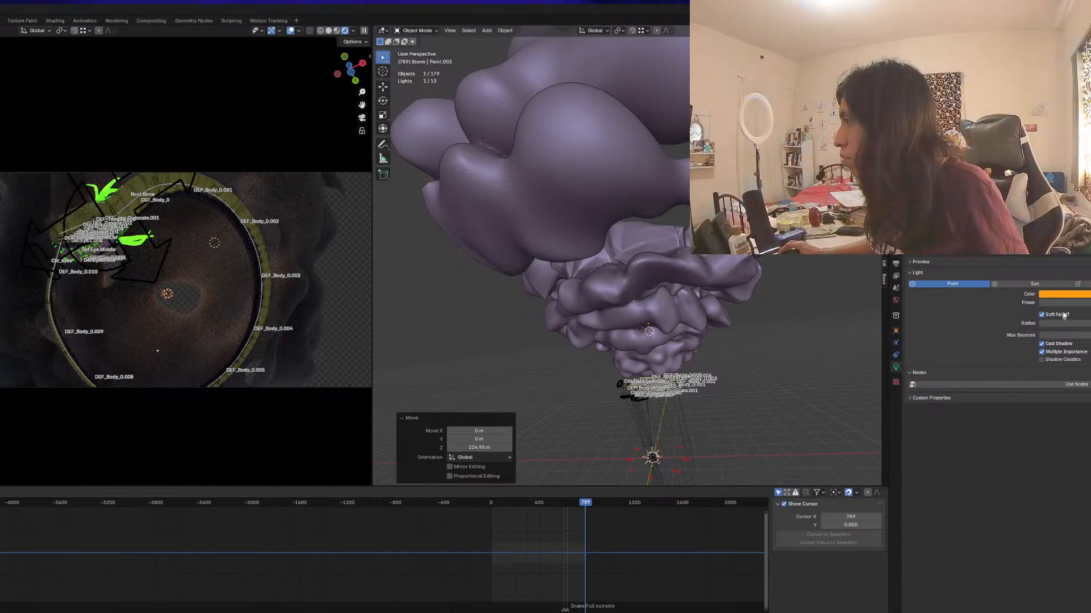
left_click_drag(1083, 324, 1090, 324)
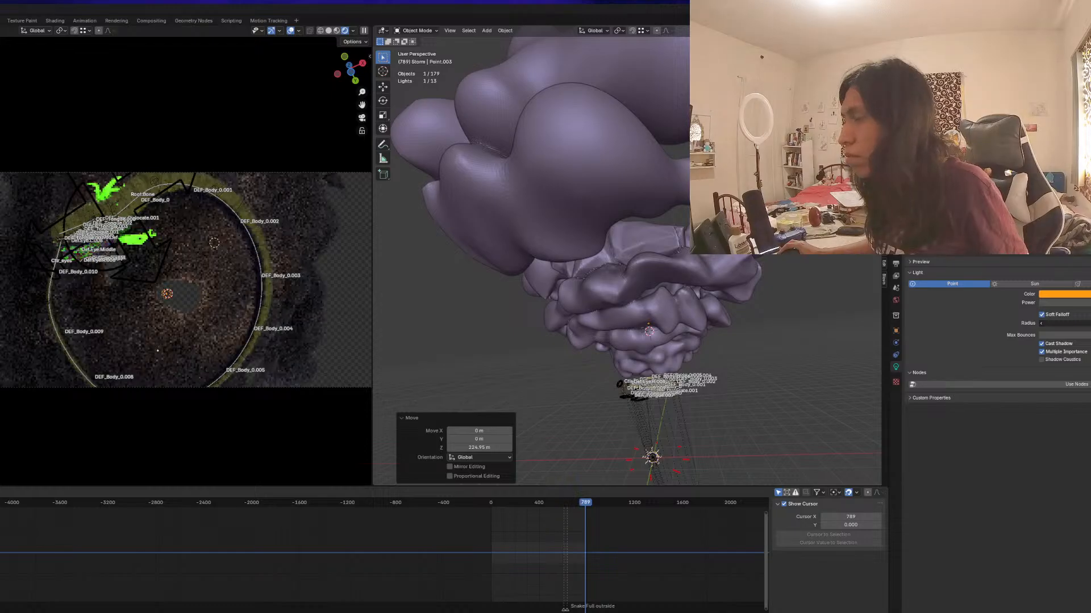
left_click(1083, 324)
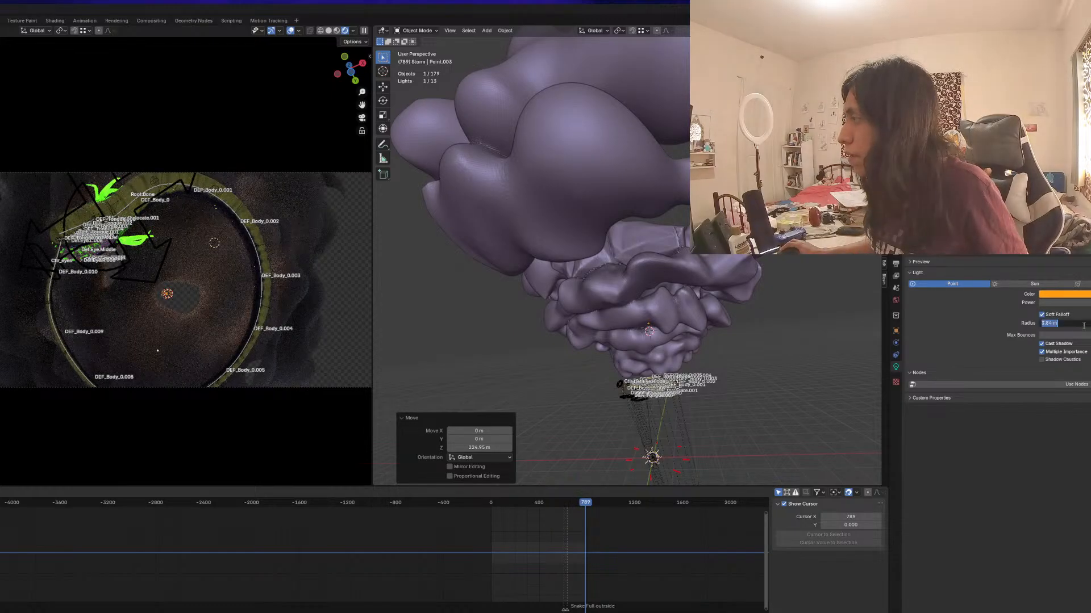
left_click(254, 284)
scroll(639, 333, "down", 3)
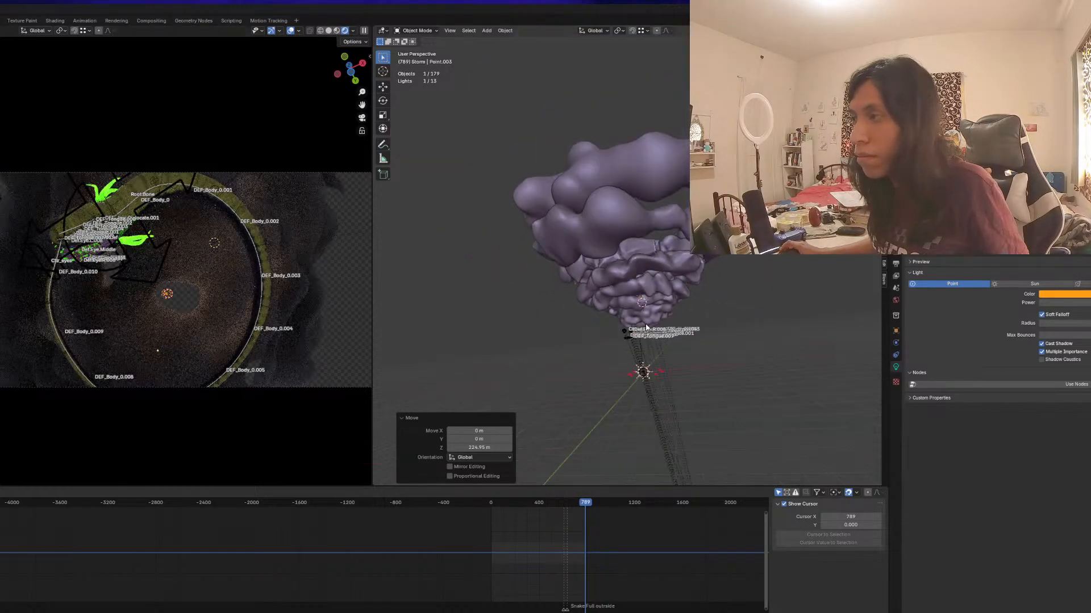
scroll(638, 333, "up", 6)
middle_click_drag(638, 333, 636, 400)
scroll(636, 400, "down", 3)
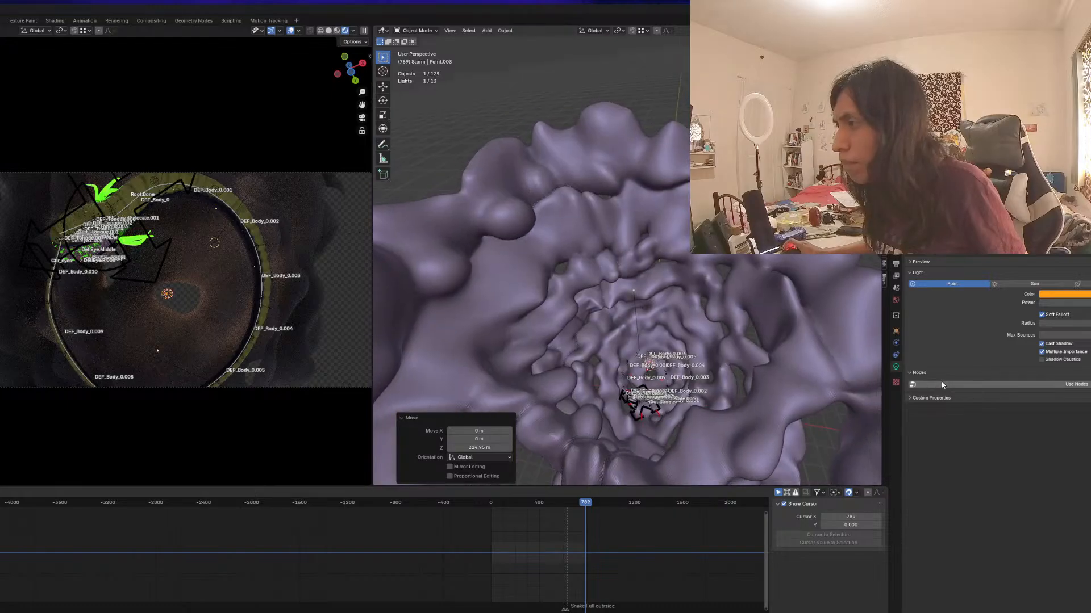
left_click(1081, 324)
type("200")
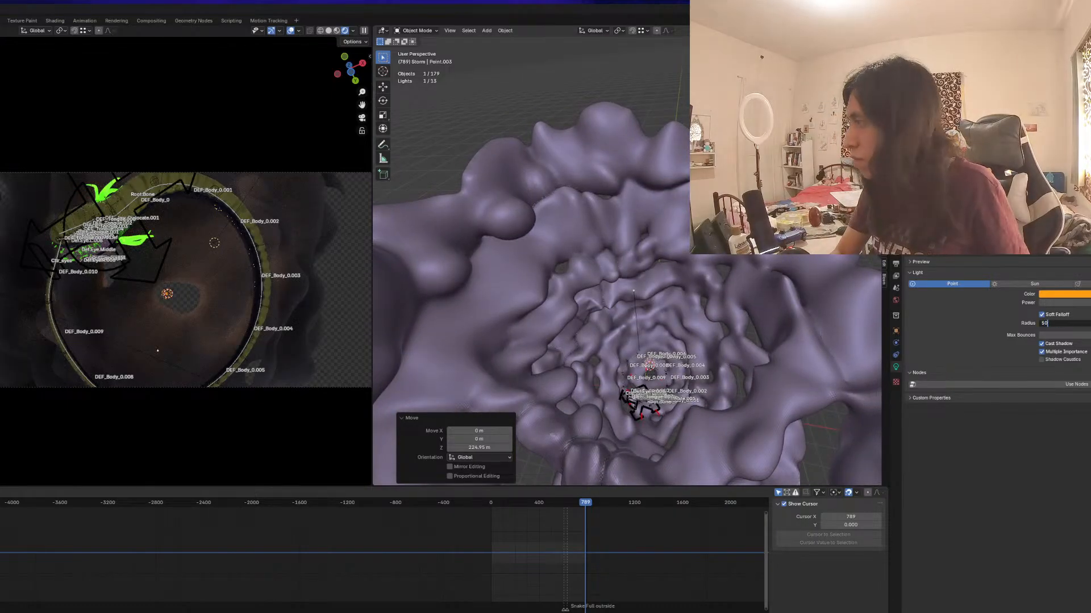
key("Return")
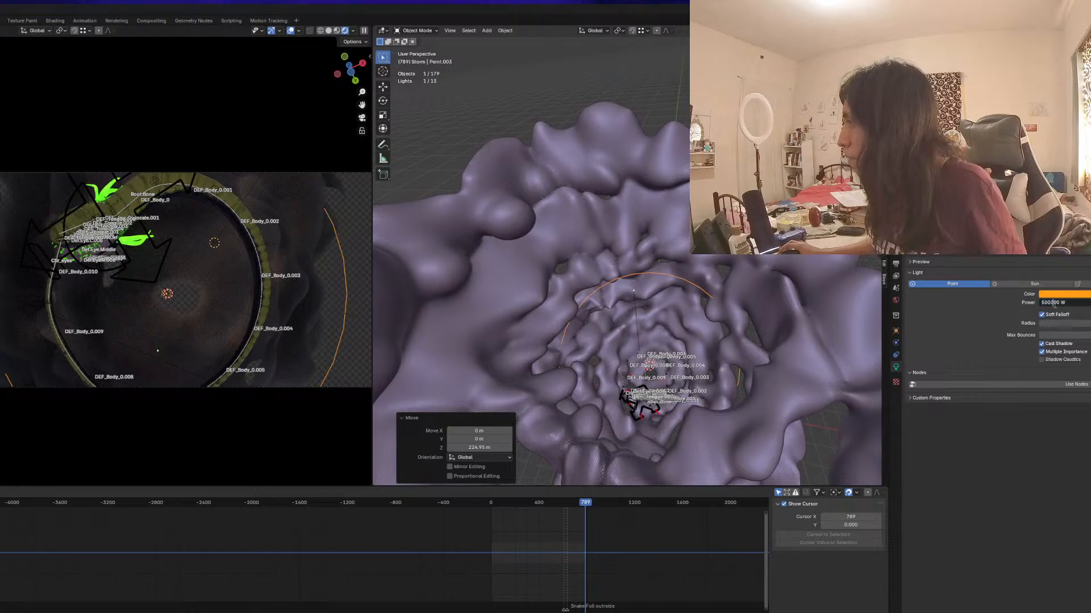
Disable Soft Falloff on the orange point light and raise its power into the megawatt range
left_click(1042, 314)
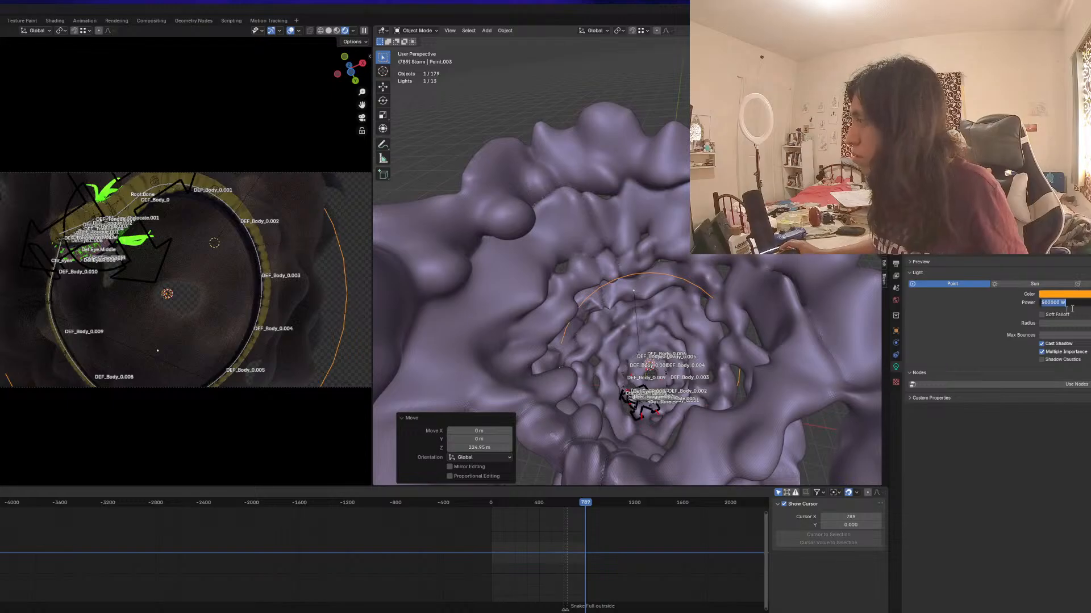
left_click(1049, 303)
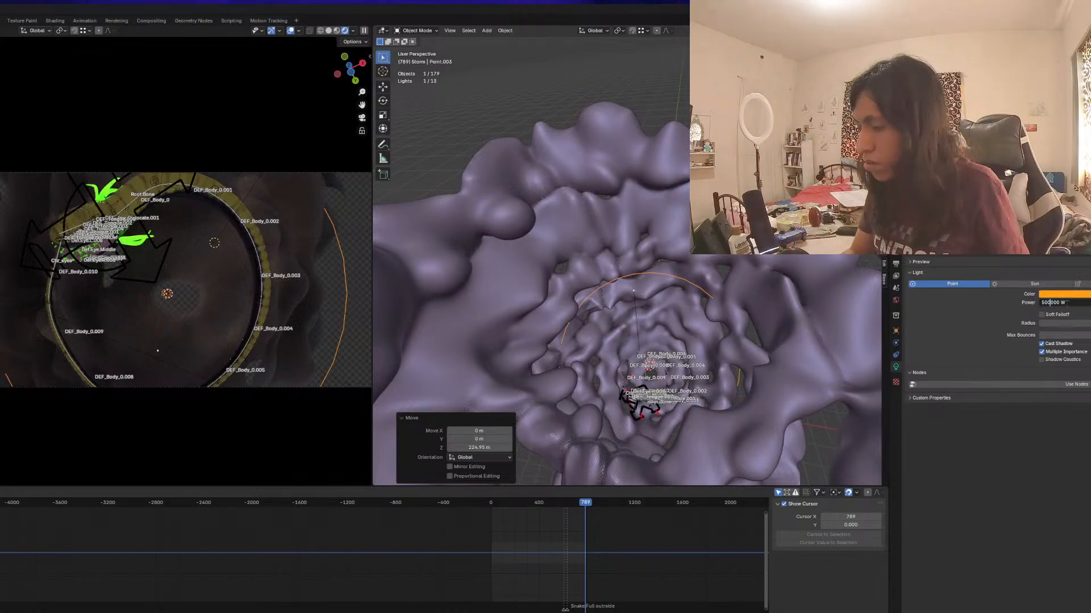
key("Return")
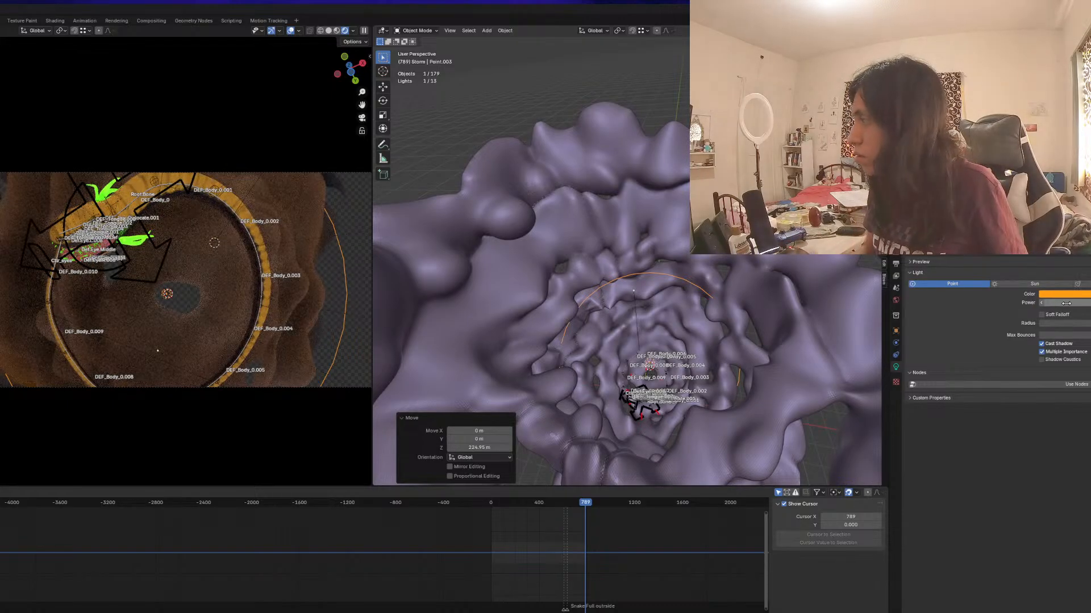
Lower the orange point light's power to dim its glow on the cloud and snake
left_click(1066, 303)
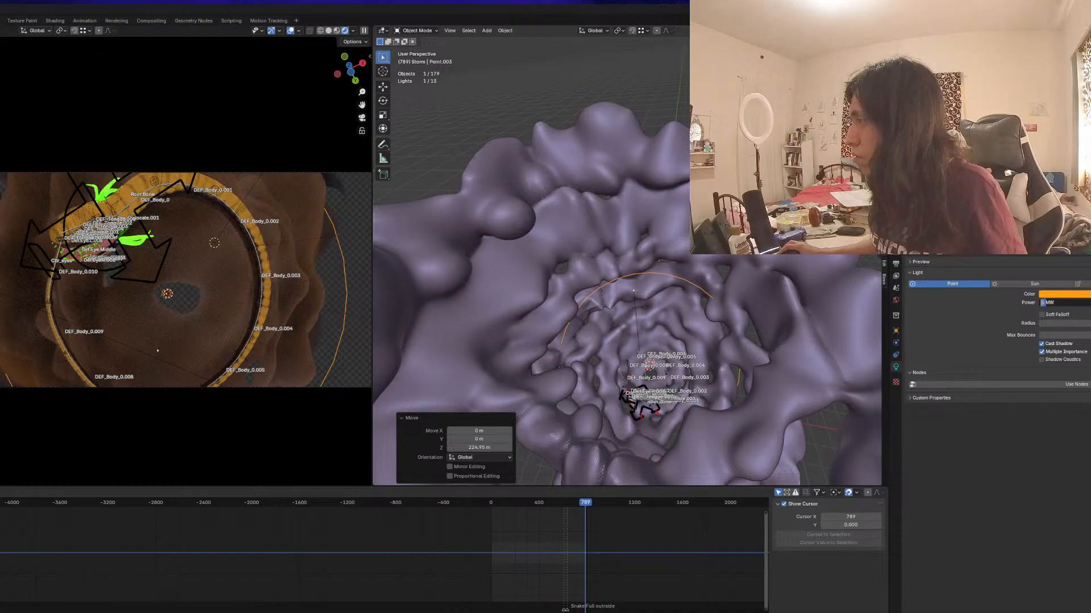
type("0")
key("Return")
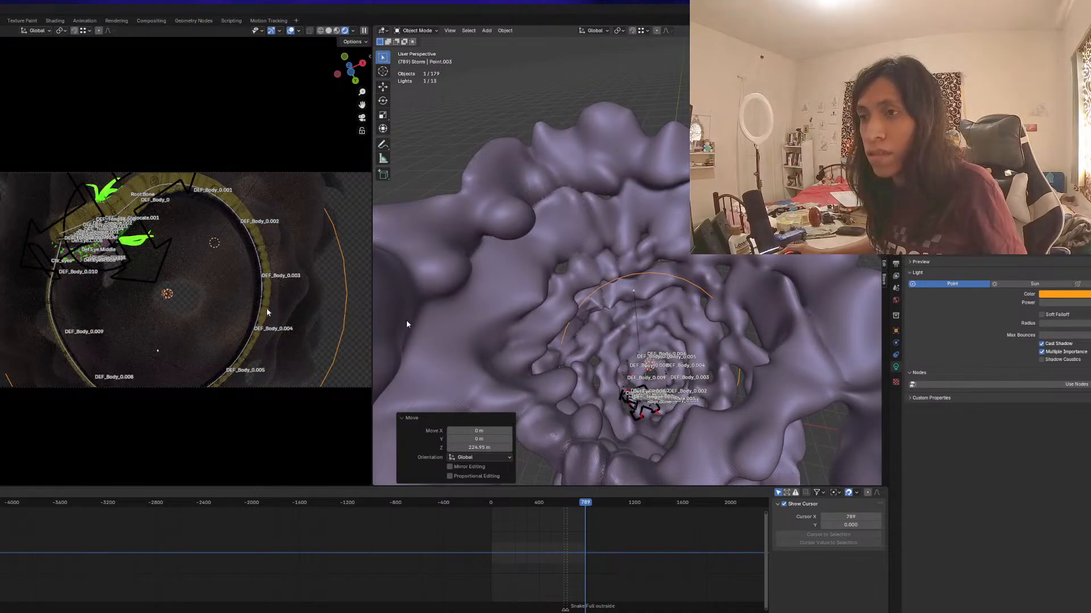
Move the orange point light down the global Z axis by about 63 m
key("g")
key("z")
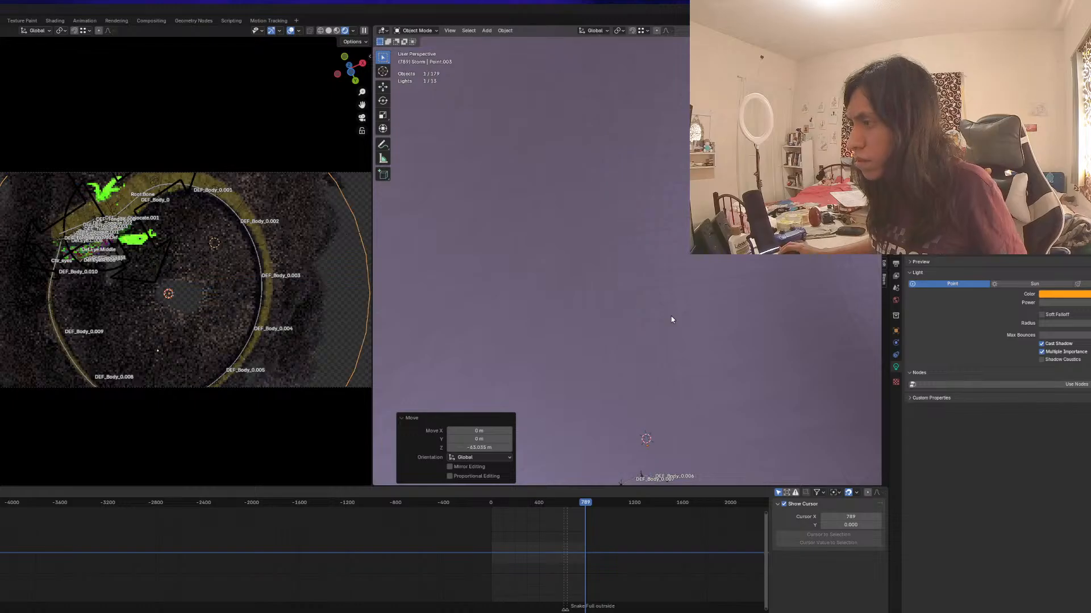
Move the orange point light further down the global Z axis by about 24 m
left_click(664, 331)
key("g")
key("z")
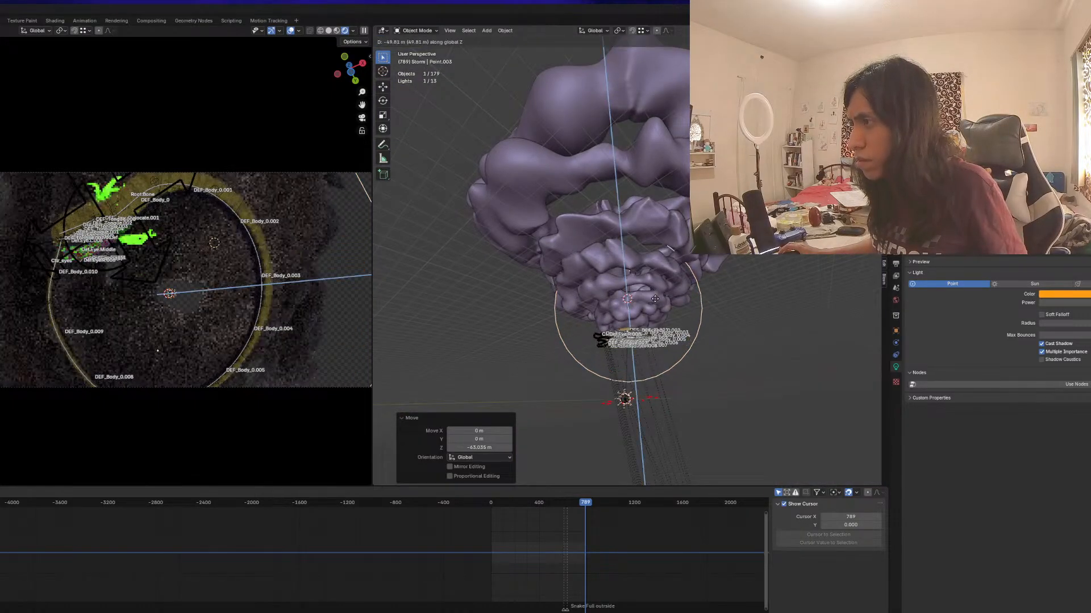
left_click(656, 294)
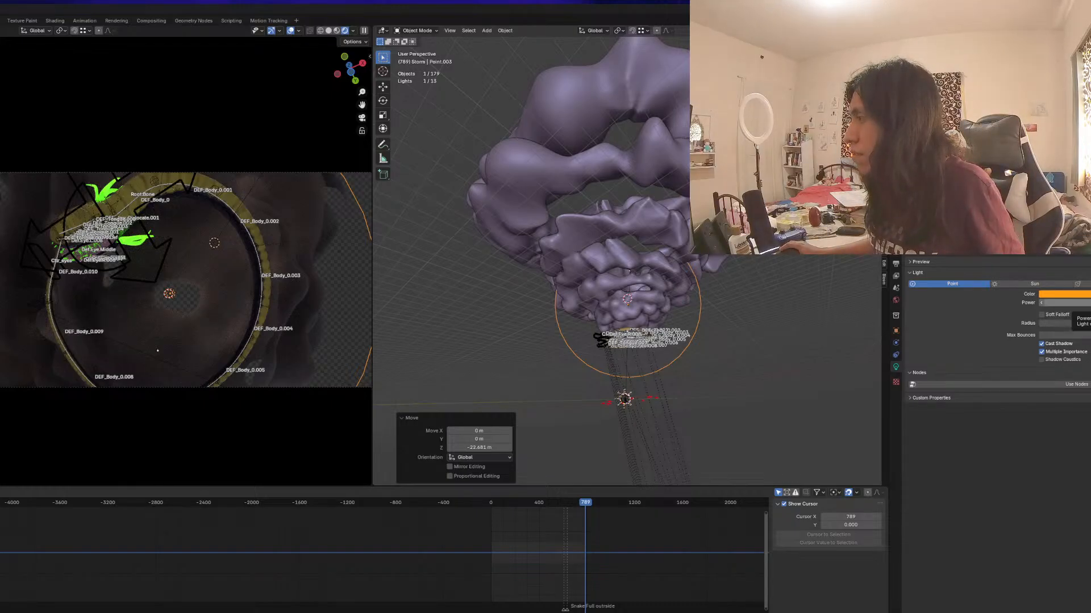
Keyframe the orange point light's power at frame 789 and frame its curve in the Graph Editor
key("i")
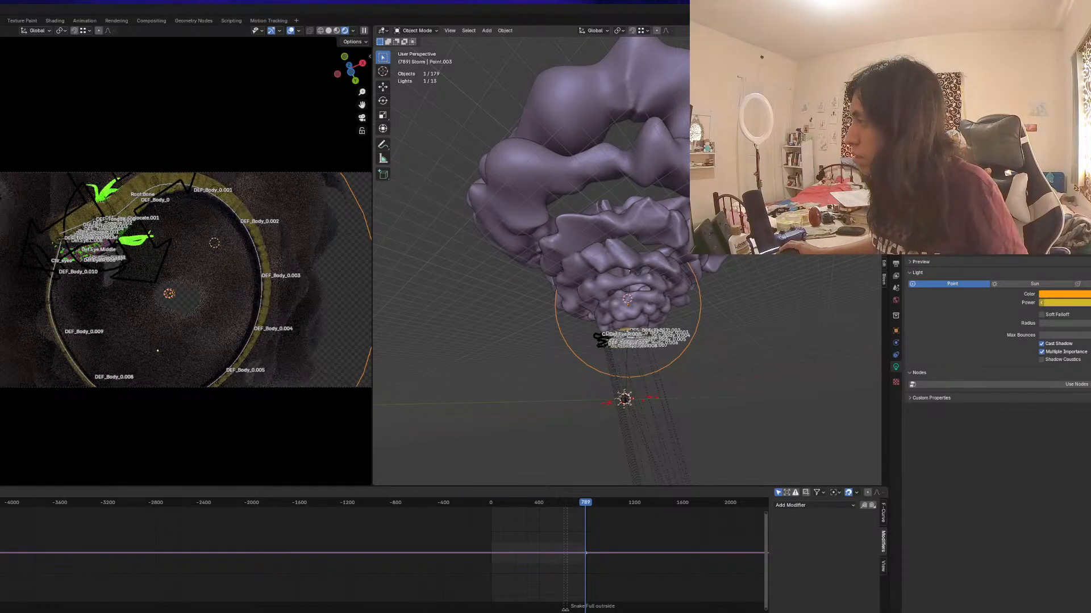
left_click_drag(591, 589, 564, 532)
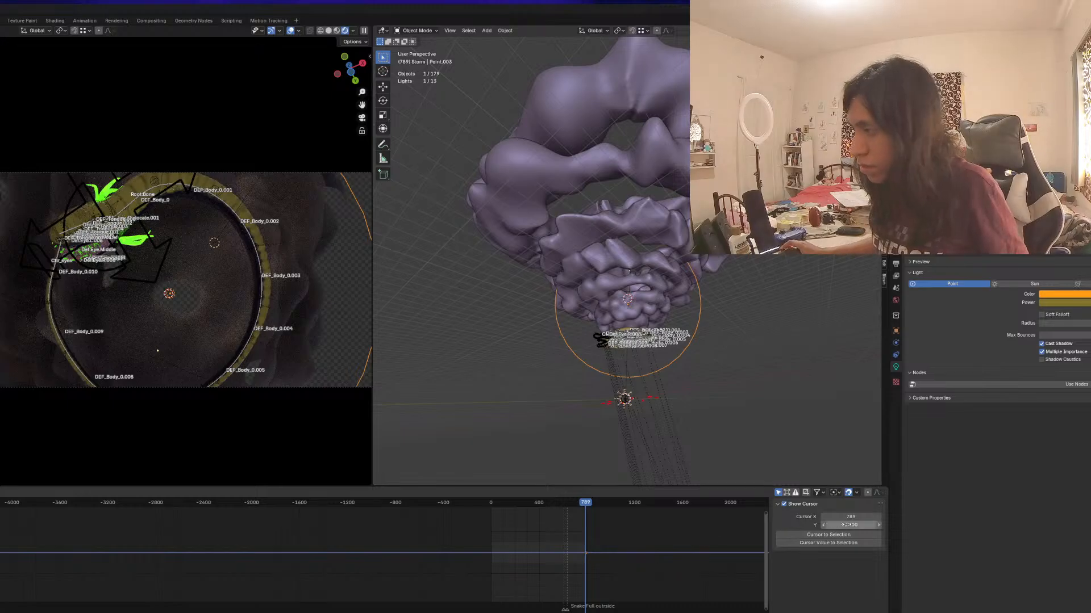
left_click(588, 552)
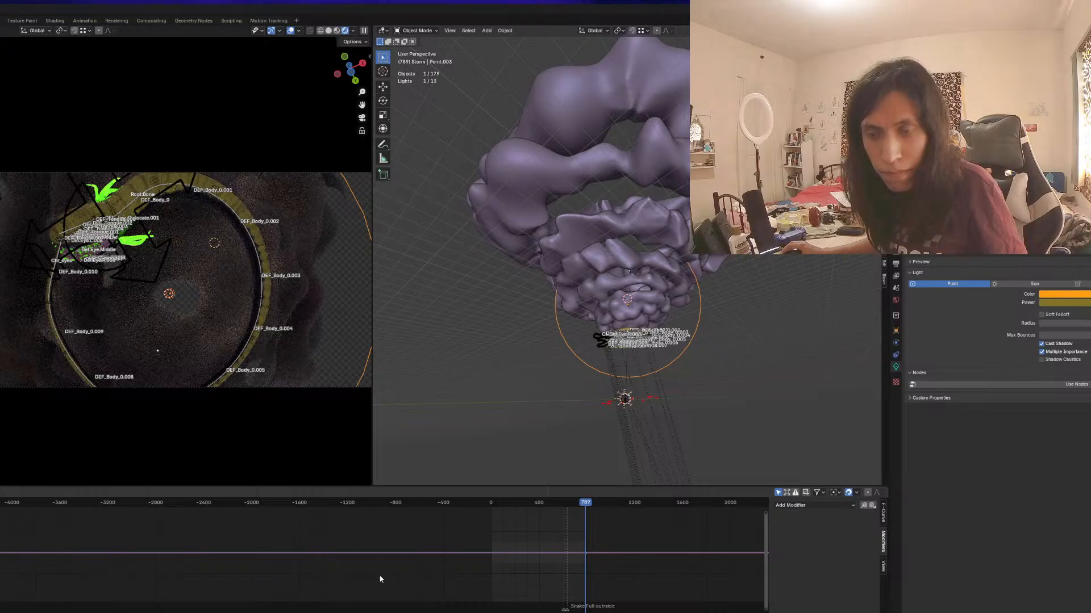
key("Home")
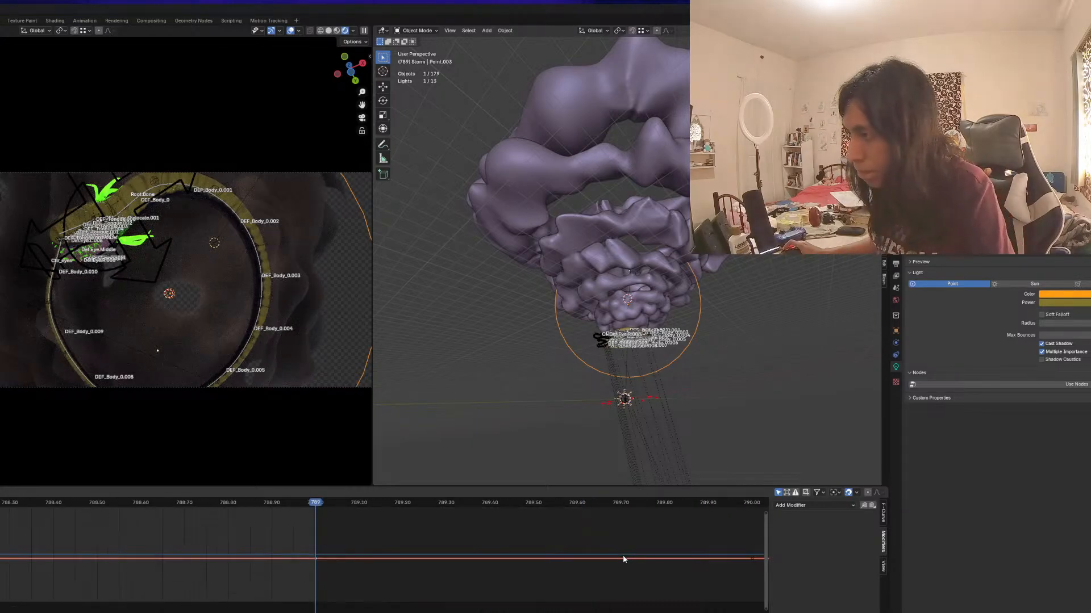
Add a Noise modifier to the light's power F-curve
left_click(787, 508)
left_click(799, 551)
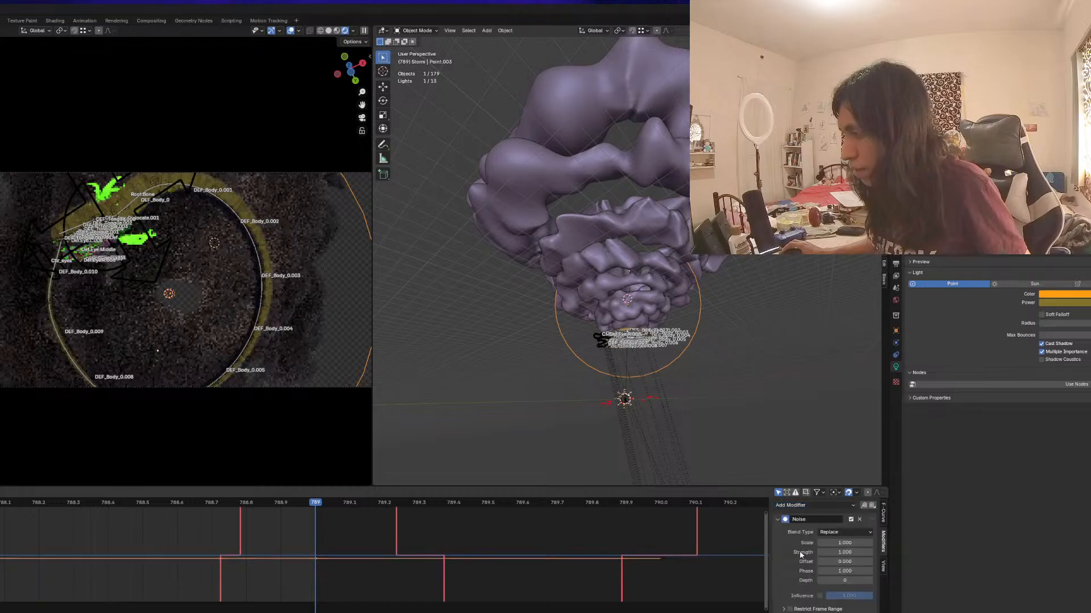
scroll(469, 533, "down", 8)
scroll(468, 540, "down", 9)
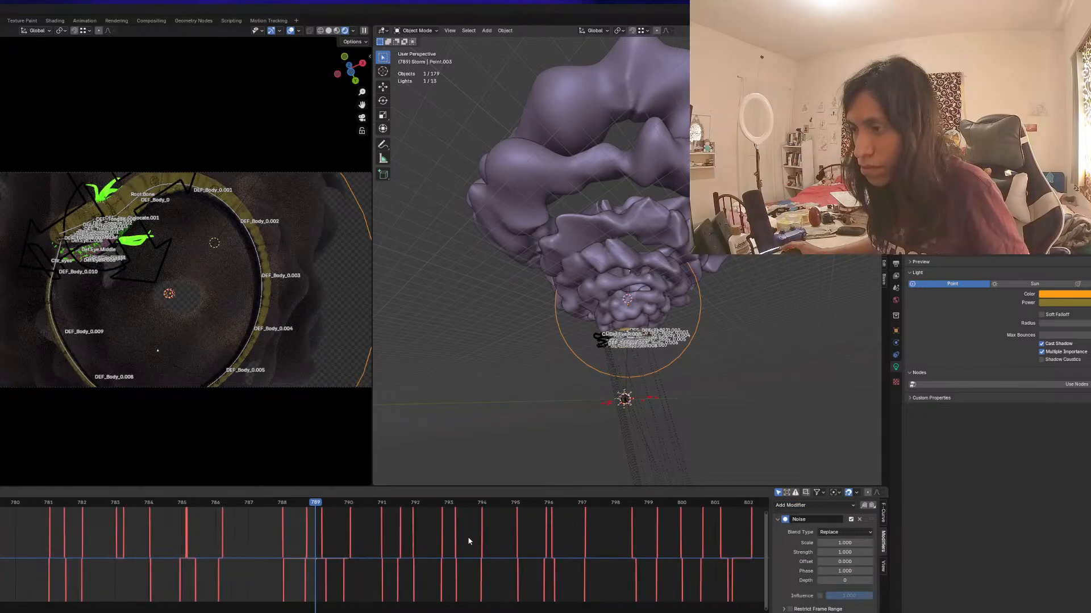
scroll(469, 541, "up", 4)
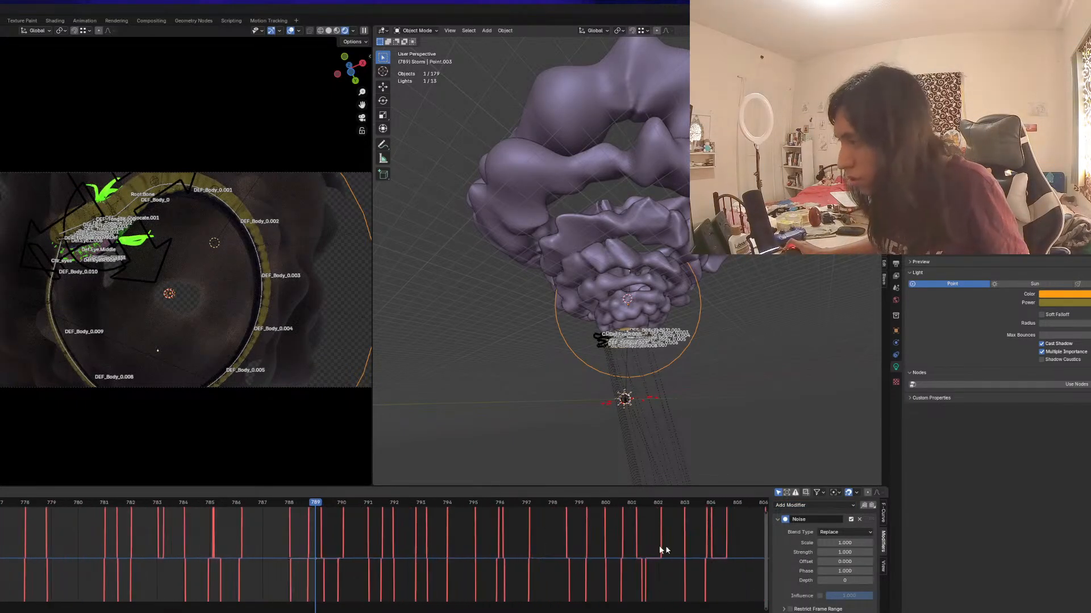
Set the Noise modifier's scale to 0.4 and strength to -4.3, with Replace as its blend type
left_click_drag(845, 542, 761, 552)
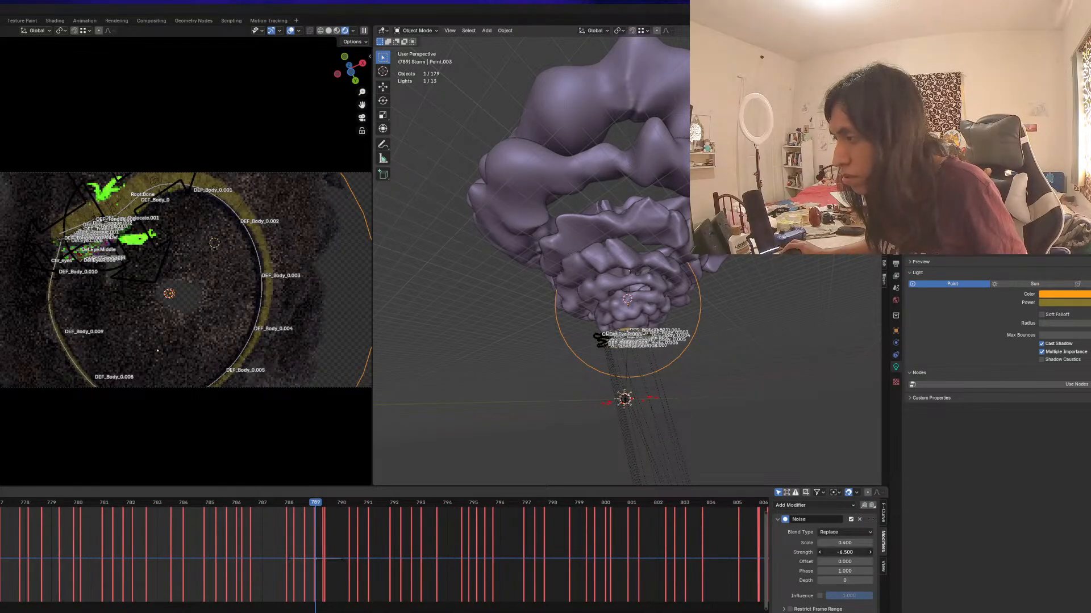
left_click(841, 532)
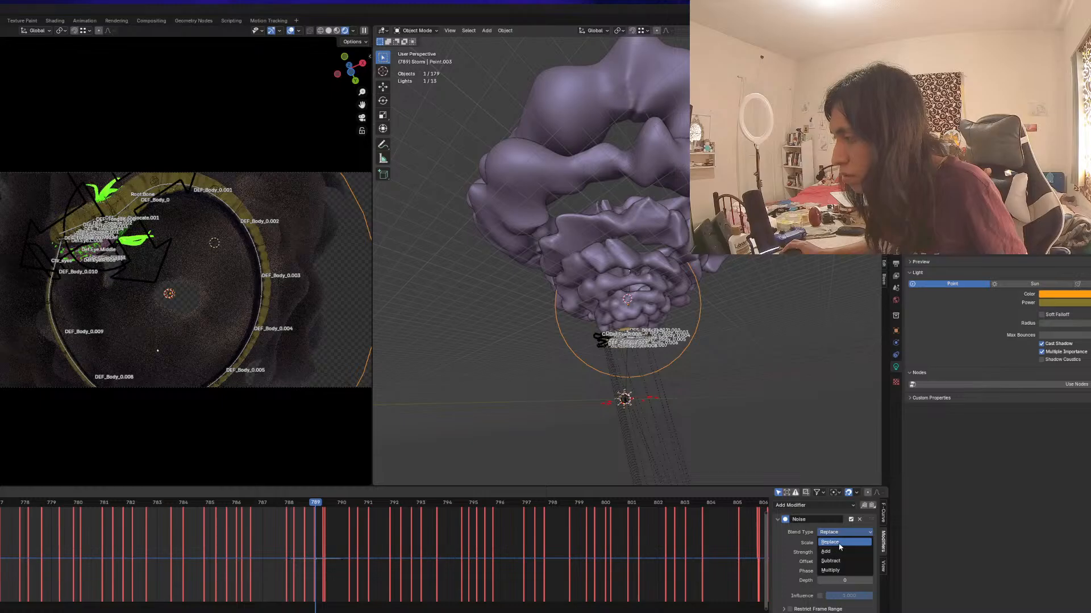
left_click(839, 542)
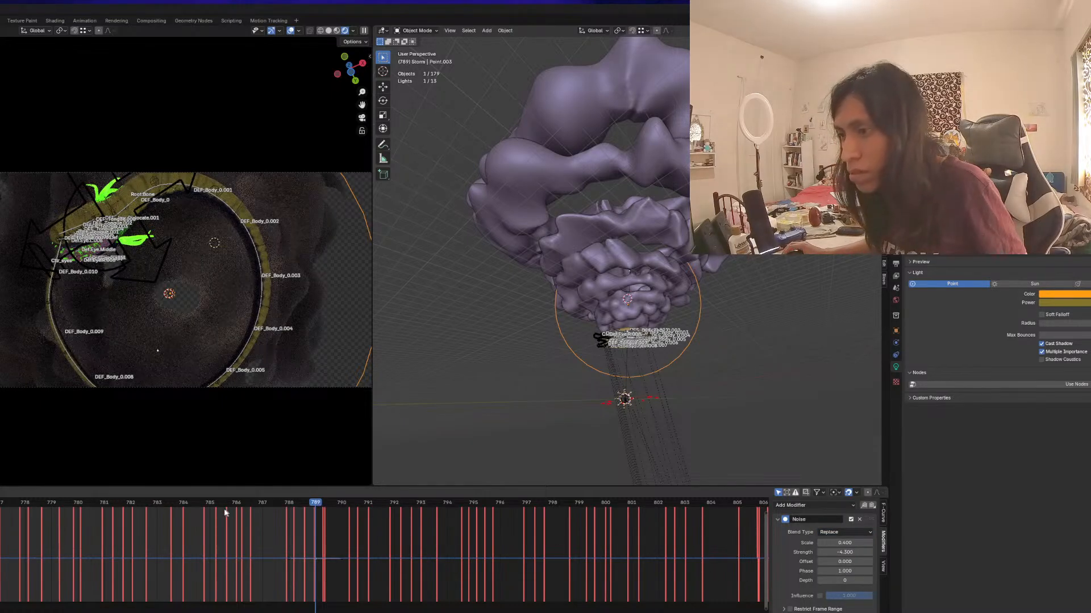
Scrub the timeline back to frame 29 and switch the camera viewport to Solid shading
left_click_drag(225, 503, 1, 504)
key("space")
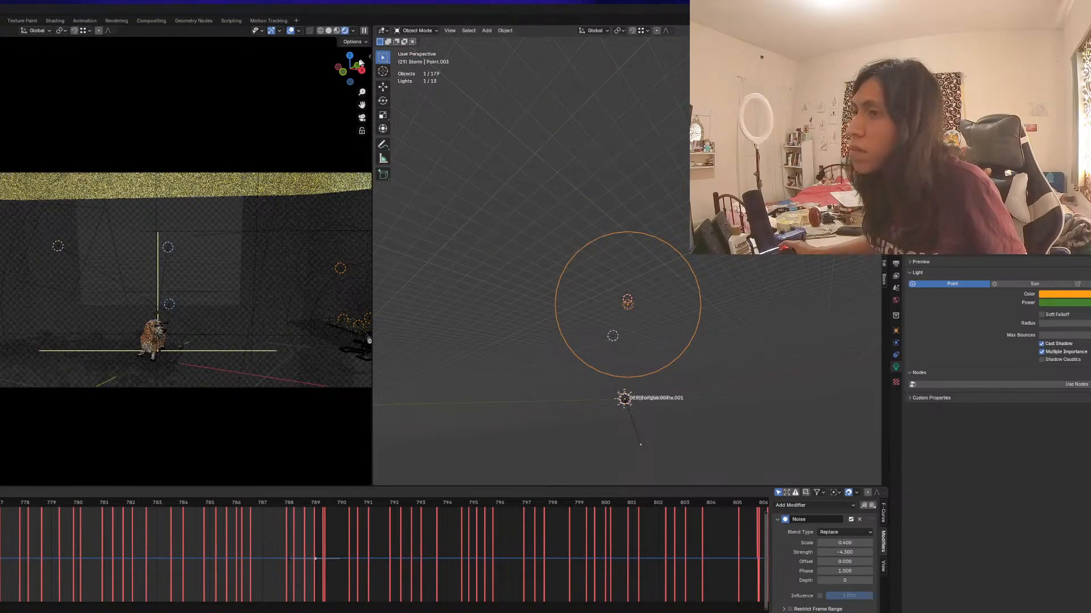
left_click(336, 31)
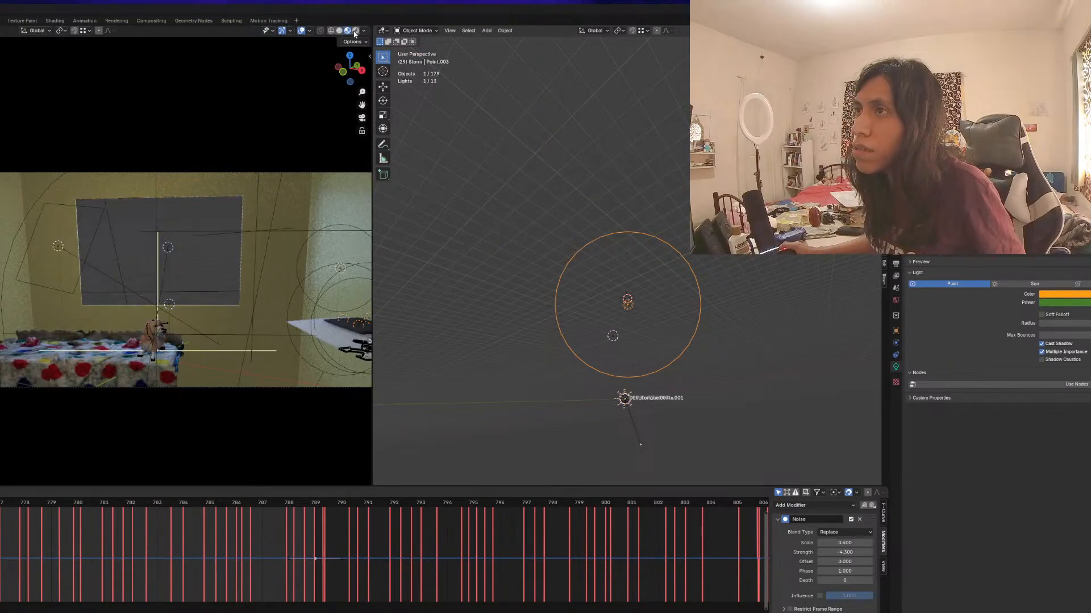
left_click(356, 31)
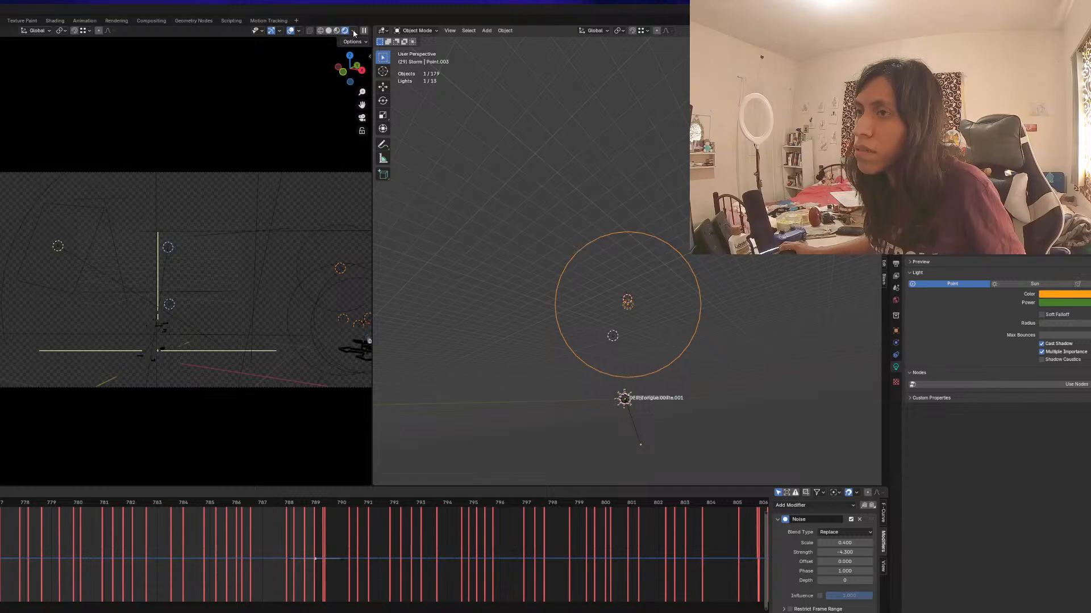
left_click(330, 32)
View the orange point light in the scene from several angles while the animation plays
scroll(619, 199, "down", 5)
mouse_move(619, 199)
middle_mouse_down()
mouse_move(638, 233)
mouse_move(638, 288)
middle_mouse_up()
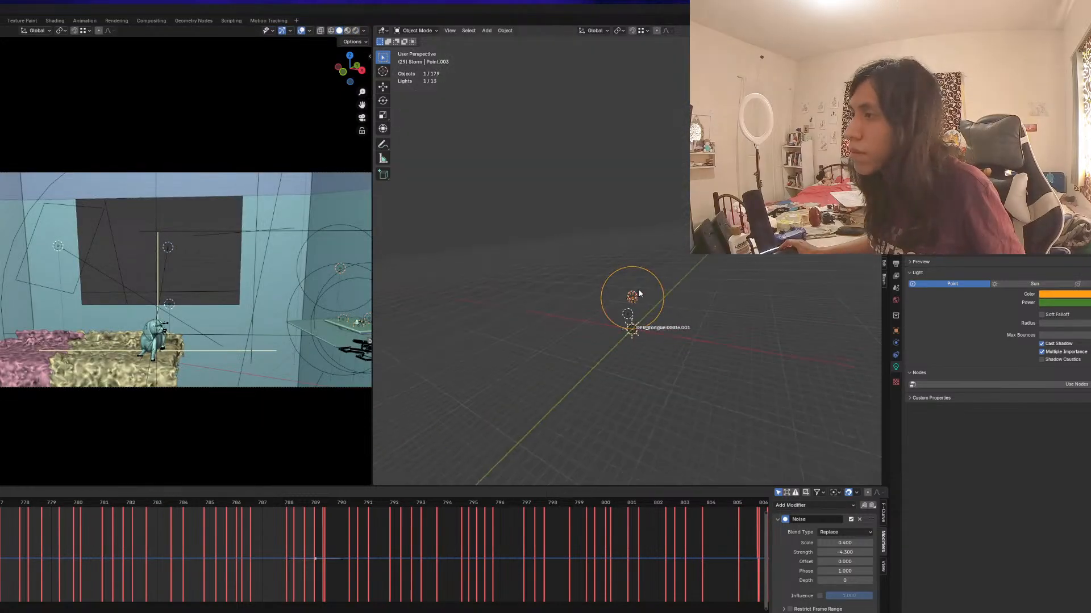
scroll(638, 288, "up", 5)
middle_click_drag(744, 281, 714, 265)
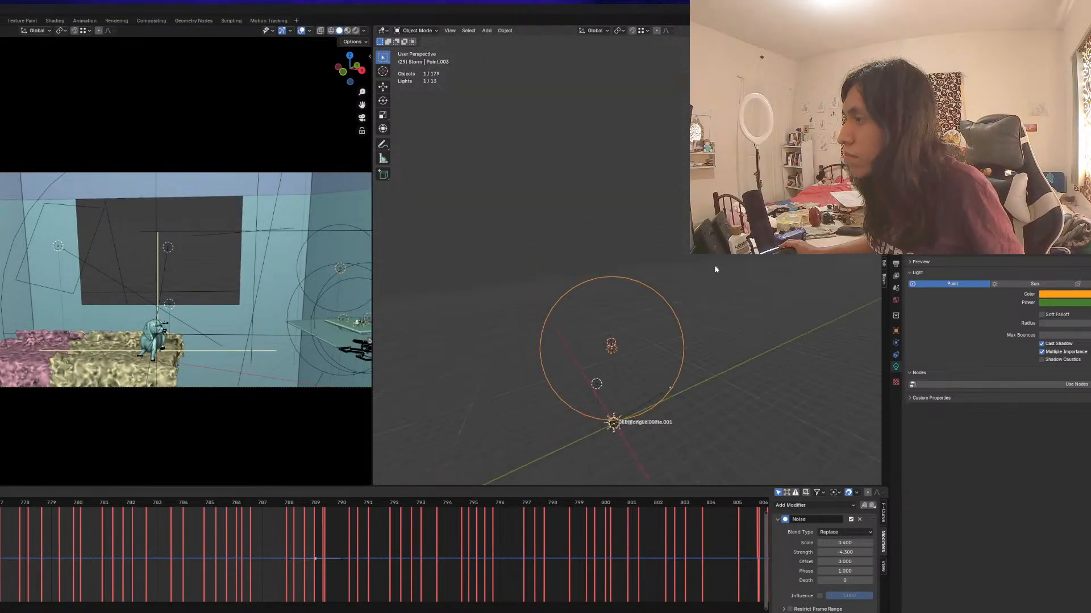
scroll(714, 265, "down", 4)
middle_click_drag(662, 348, 657, 271, "shift")
scroll(658, 271, "up", 2)
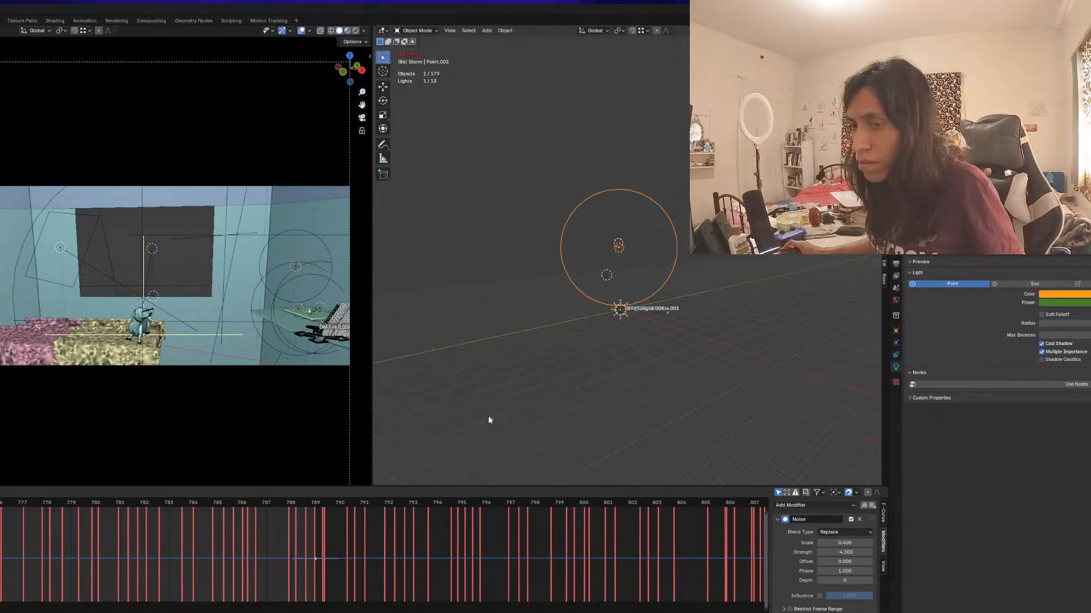
Examine the noise curve's shape and amplitude around the keyframe at frame 789
scroll(469, 540, "down", 3)
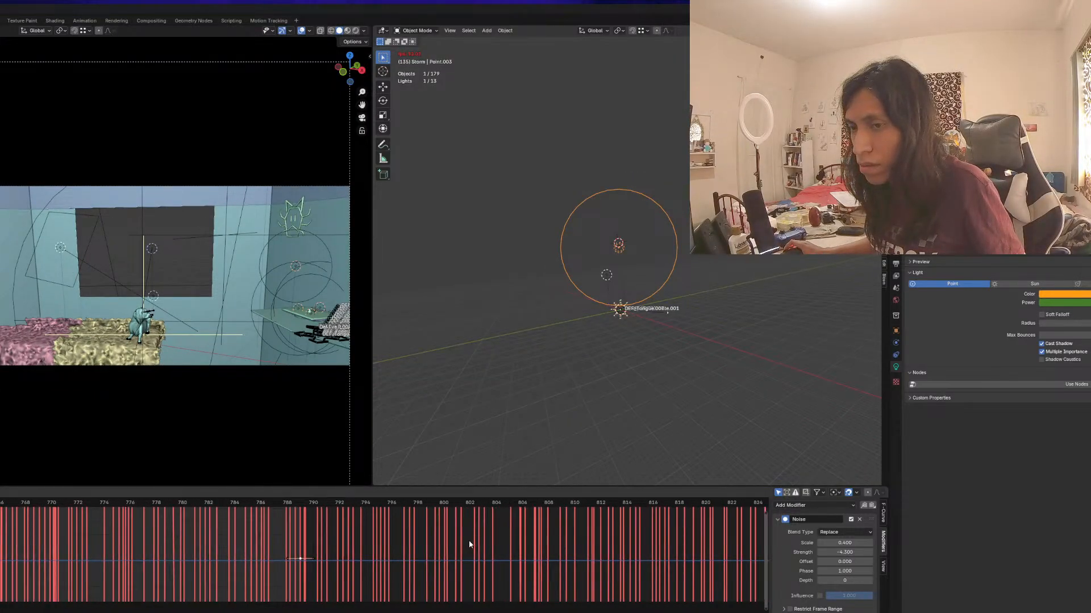
scroll(469, 545, "down", 5)
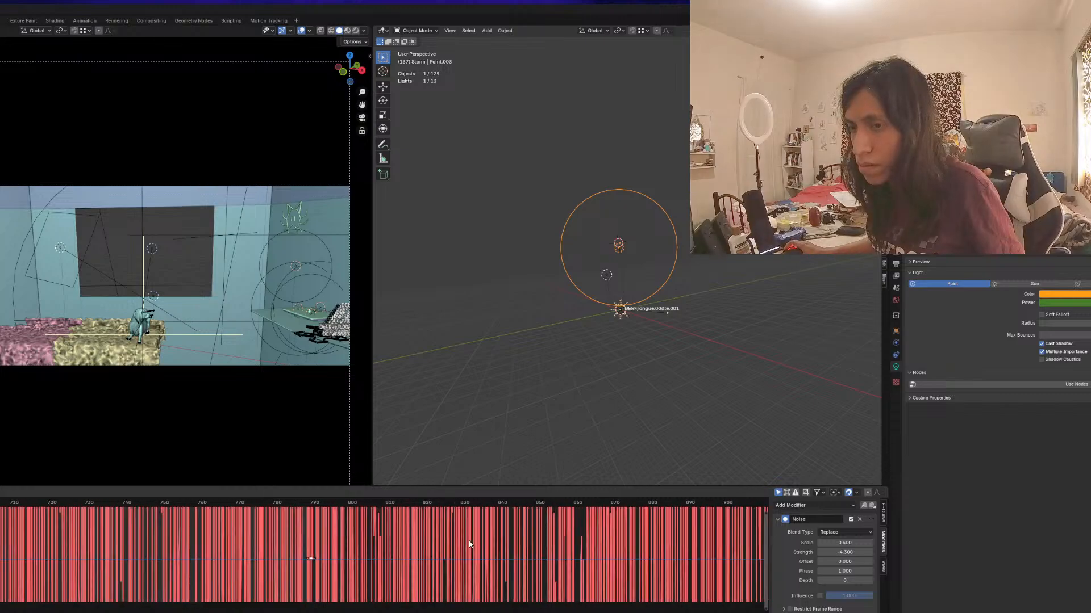
middle_click_drag(363, 551, 503, 551)
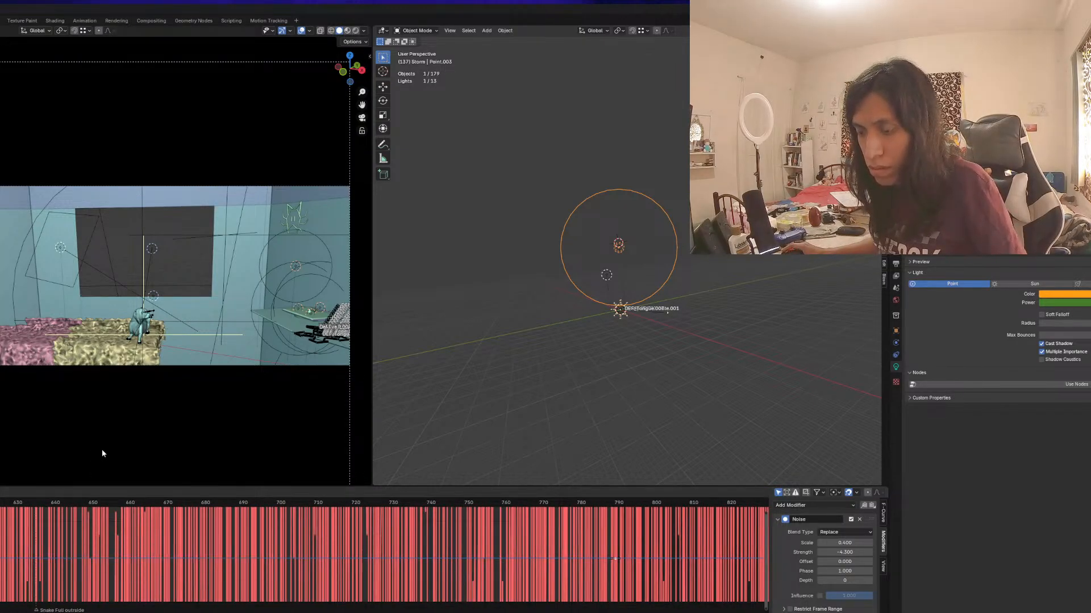
key("KP_Decimal")
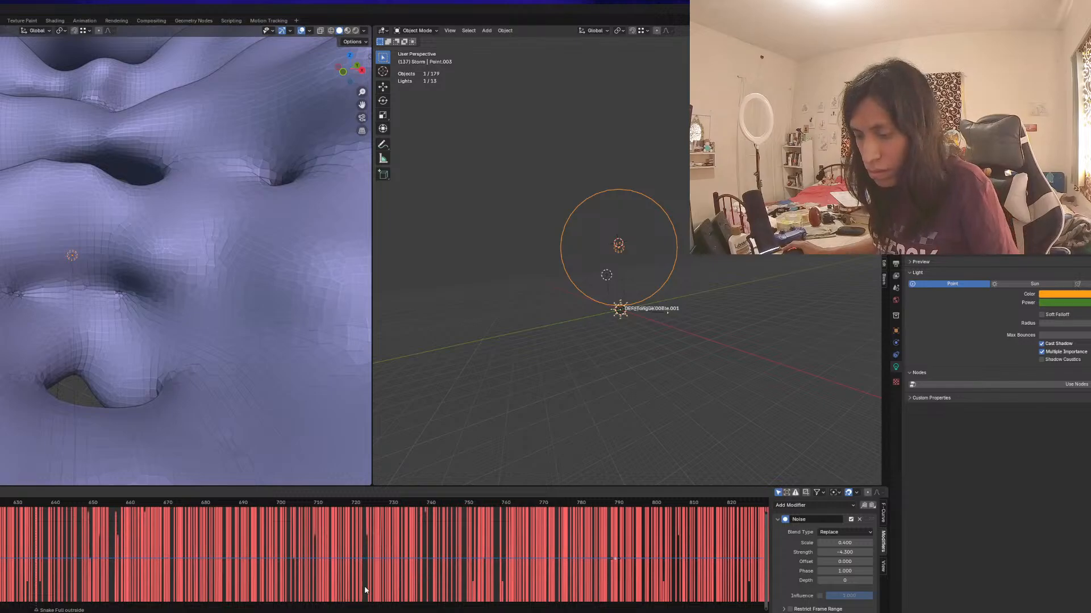
scroll(365, 591, "up", 12)
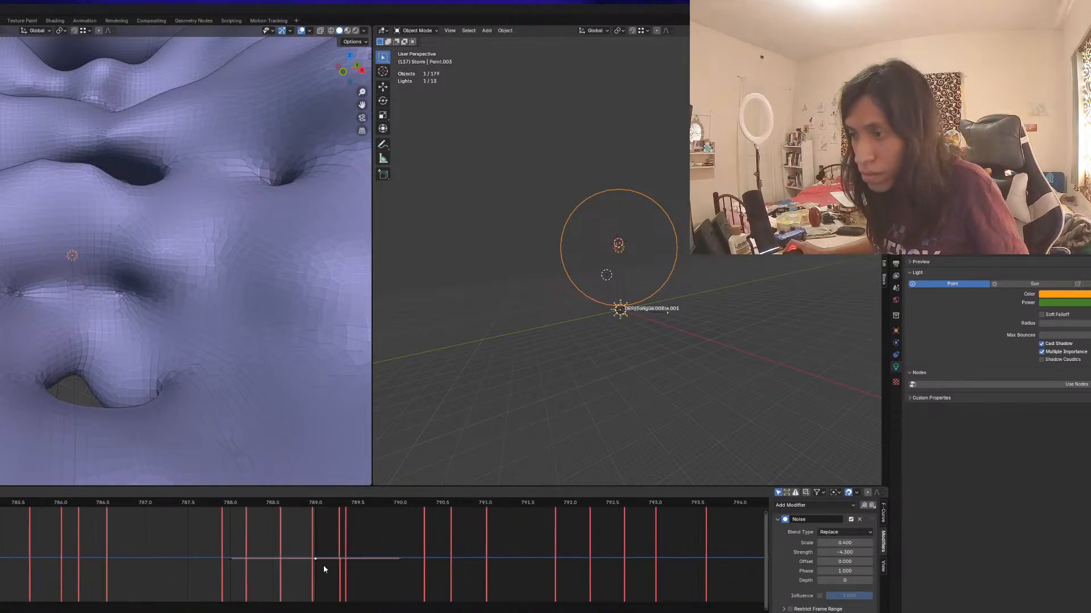
scroll(324, 569, "down", 4)
middle_click_drag(324, 559, 324, 591, "ctrl")
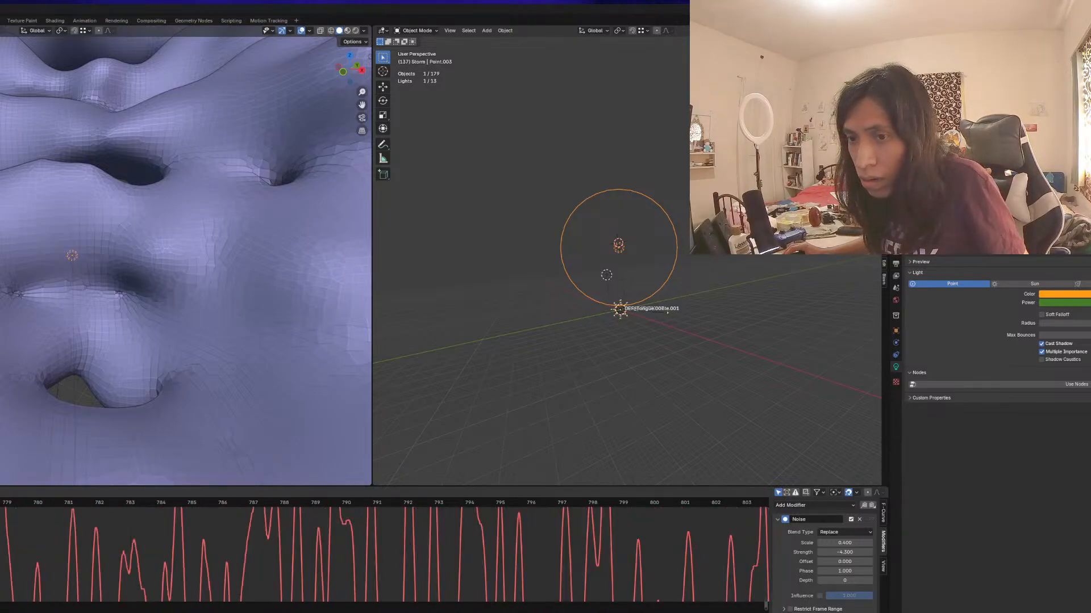
scroll(170, 564, "down", 2)
scroll(178, 560, "down", 4)
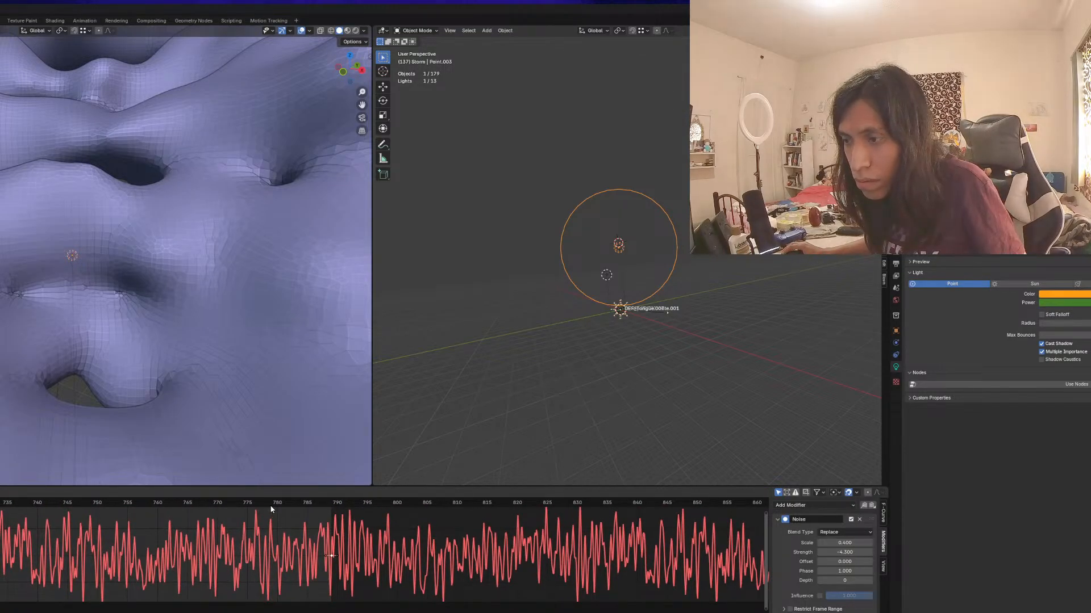
Scrub and play the animation around frame 731 to check the light's power variation
left_click_drag(271, 506, 0, 499)
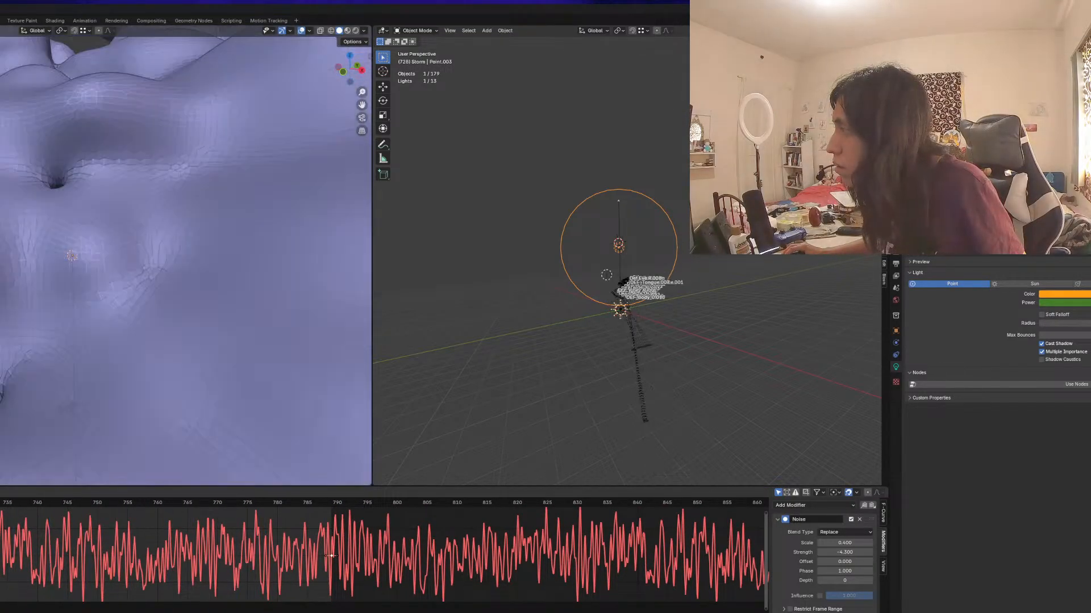
key("space")
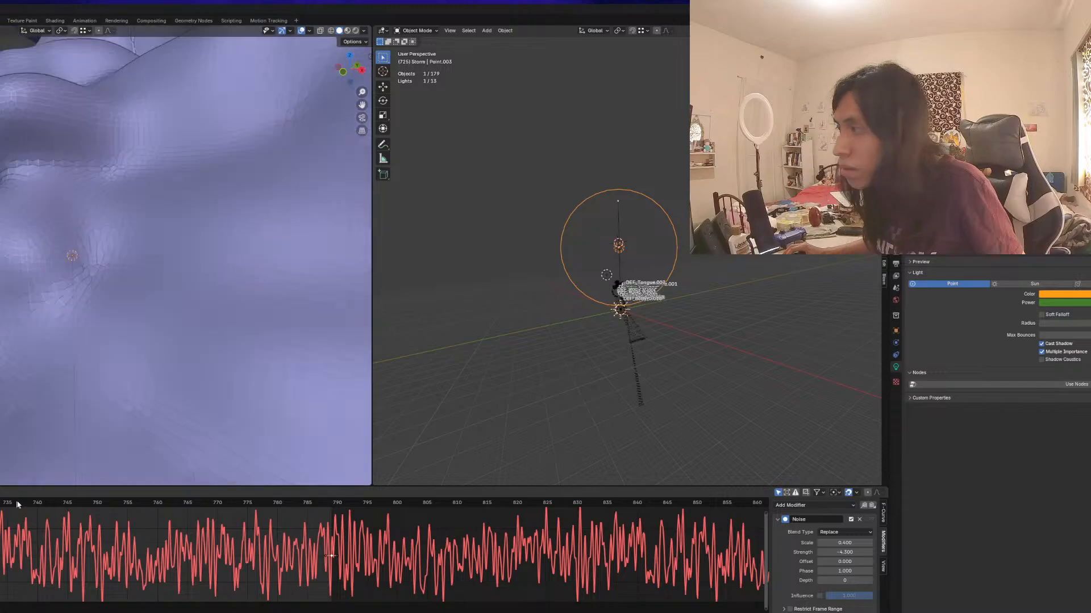
key("space")
left_click_drag(258, 505, 0, 518)
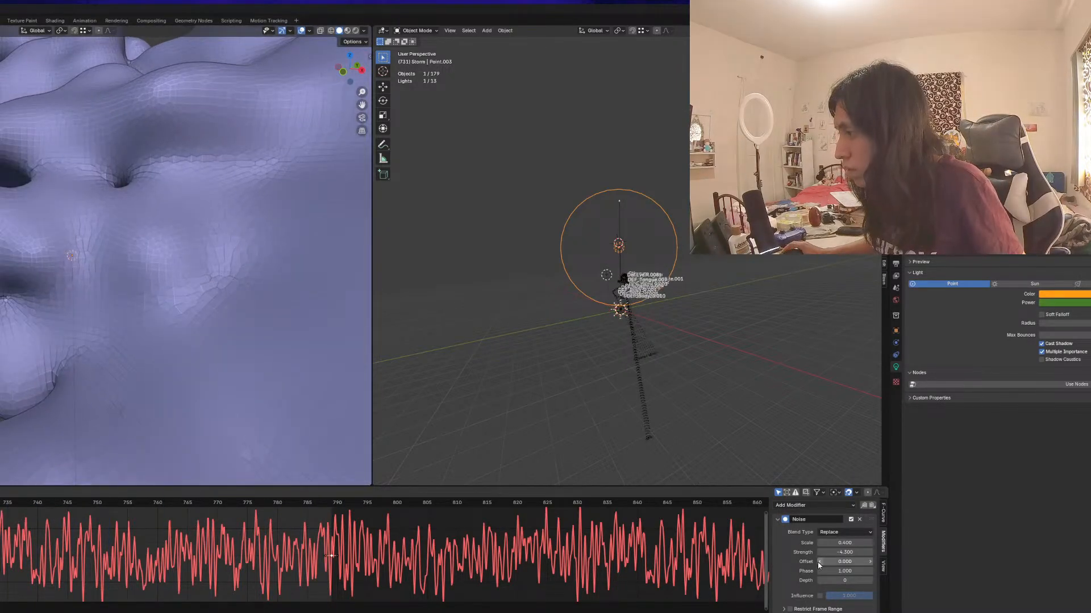
Set the Noise modifier's strength to 500 and check the light's power up to frame 784
left_click_drag(833, 555, 920, 555)
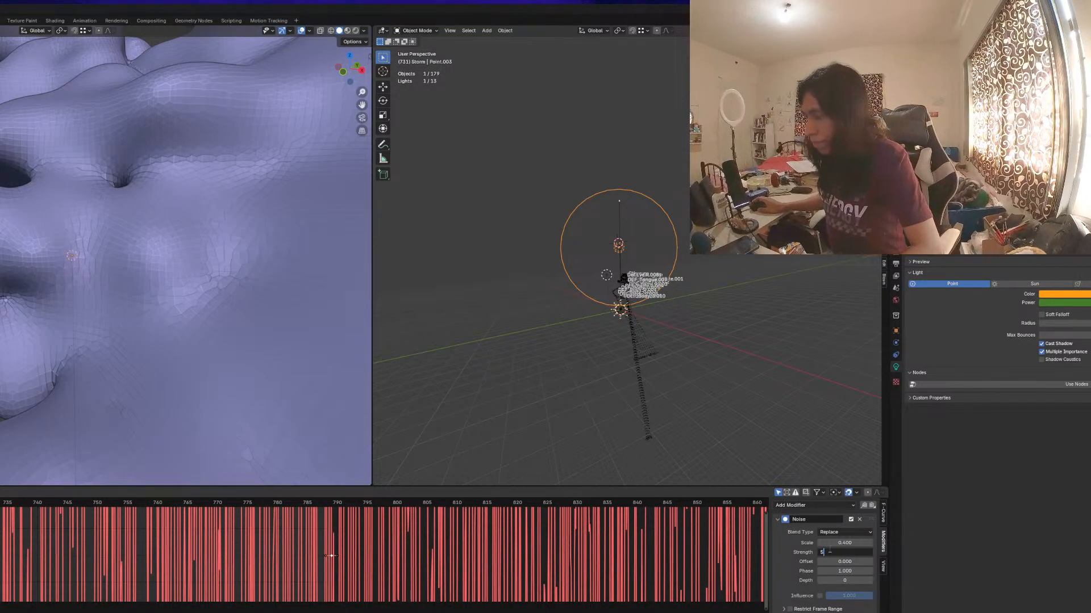
type("500")
key("Return")
scroll(456, 565, "down", 1)
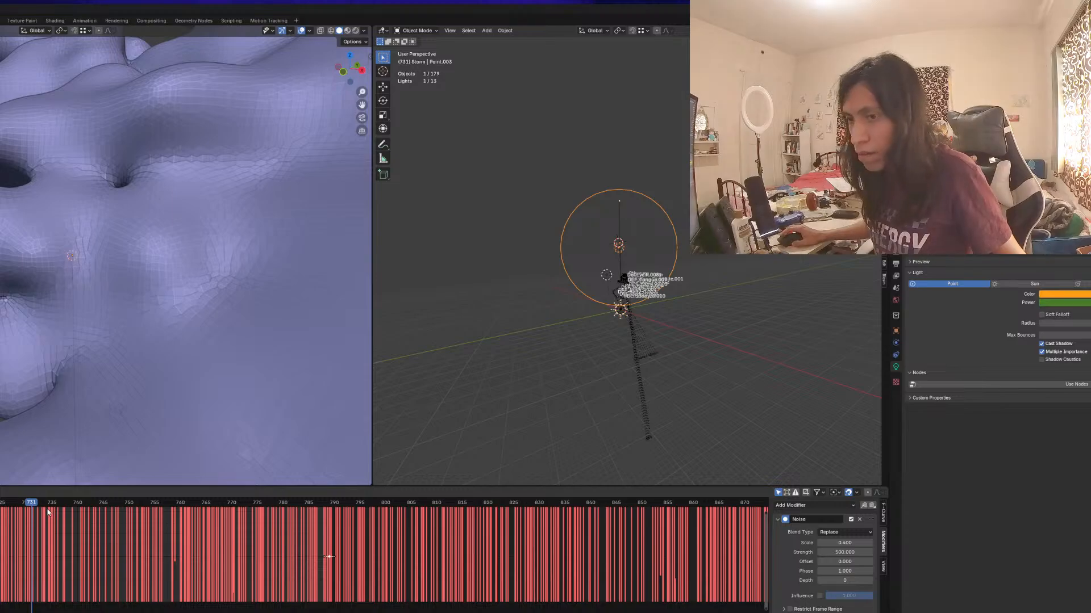
left_click_drag(51, 506, 302, 522)
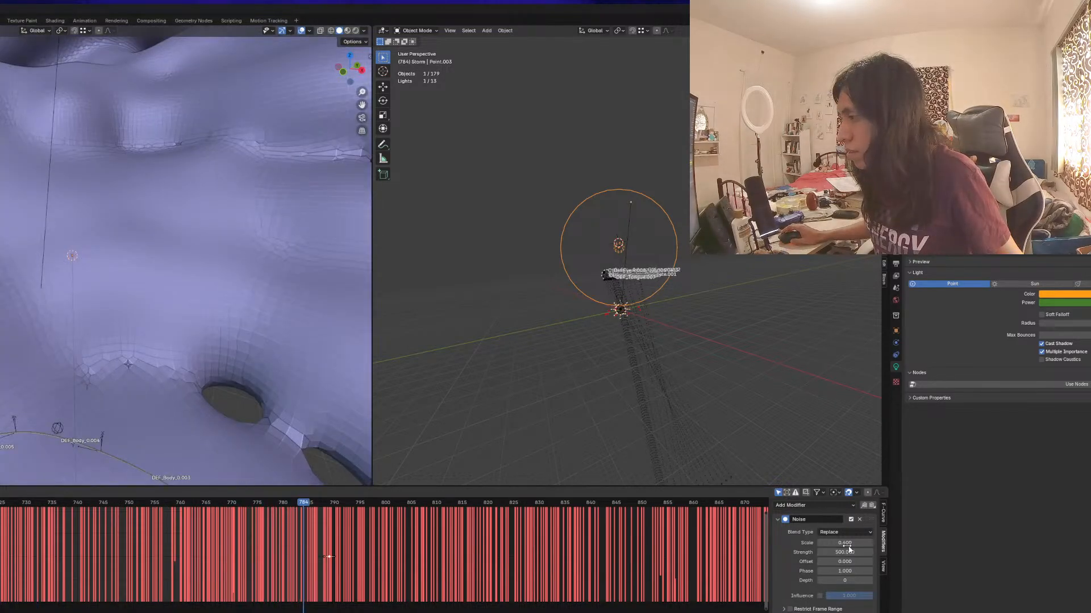
Set the Noise modifier's strength to 50000 and scrub to frame 789
left_click(848, 553)
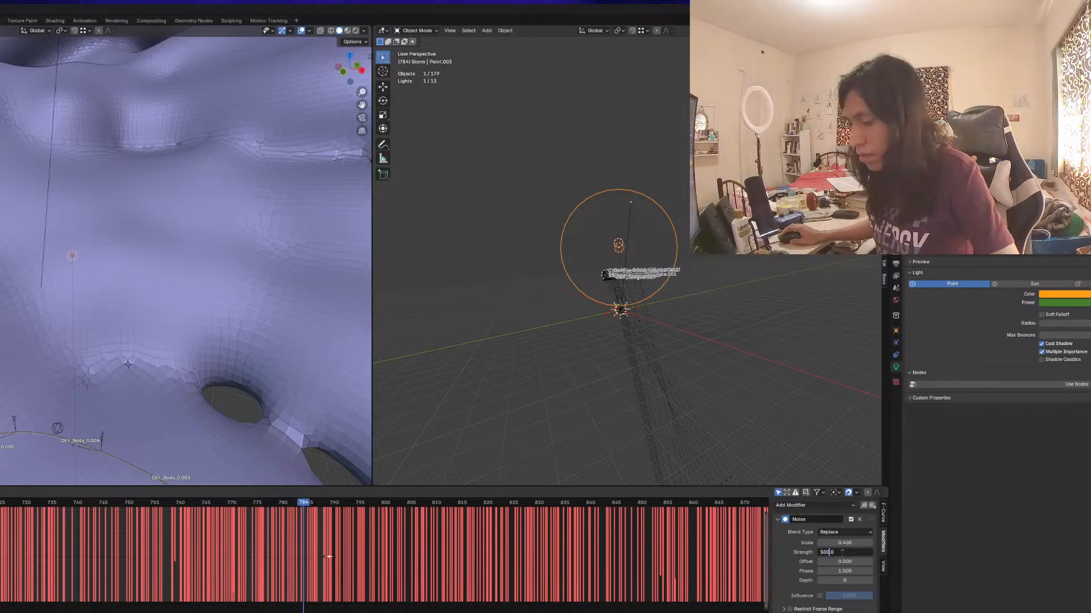
type("00")
key("Return")
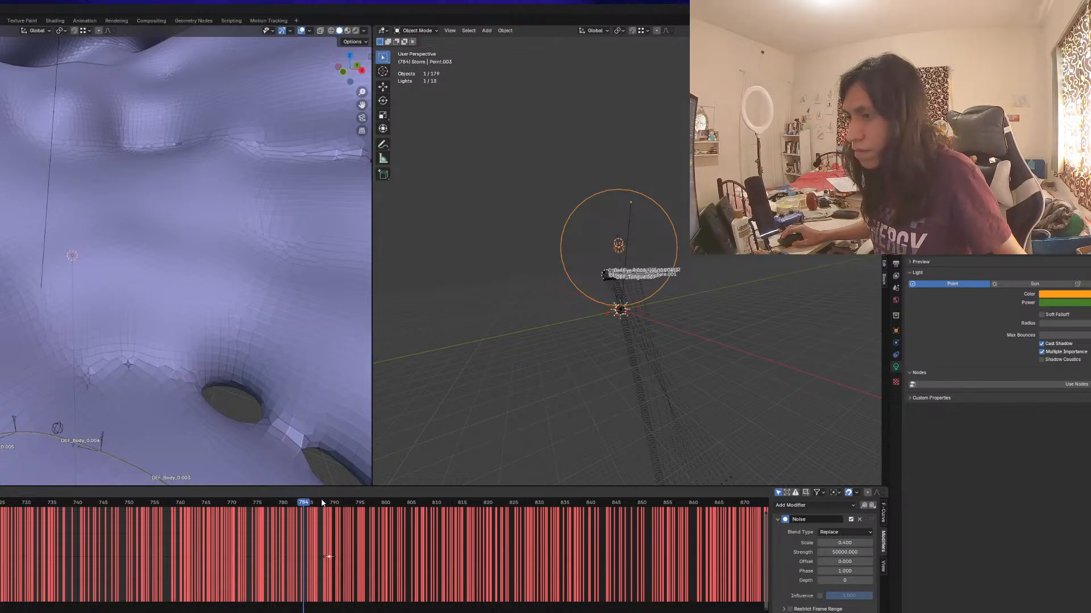
mouse_move(322, 500)
left_mouse_down()
mouse_move(121, 512)
mouse_move(331, 519)
left_mouse_up()
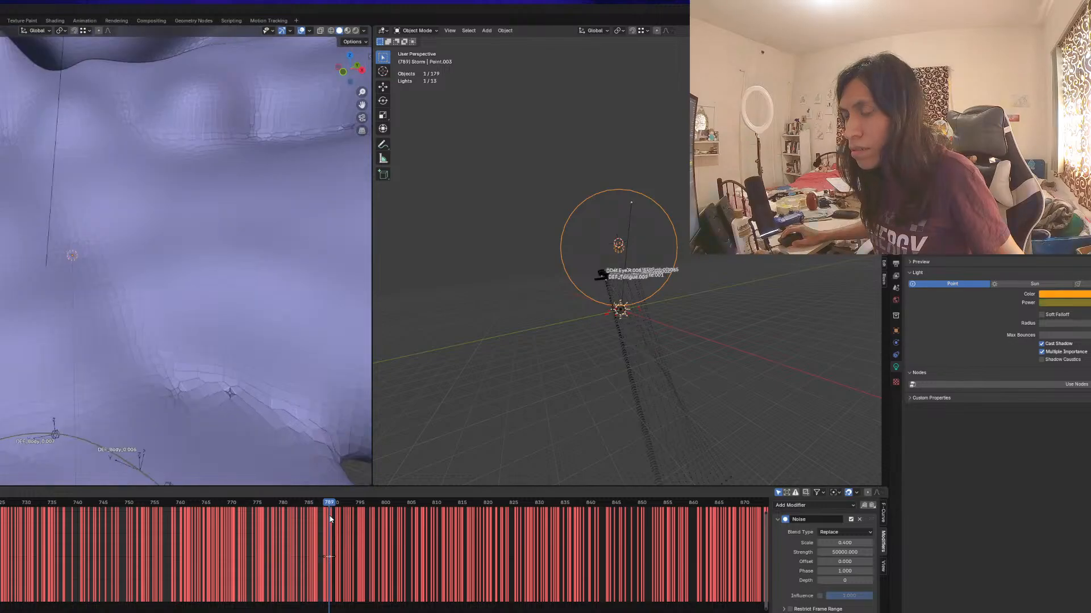
middle_click_drag(539, 404, 876, 322)
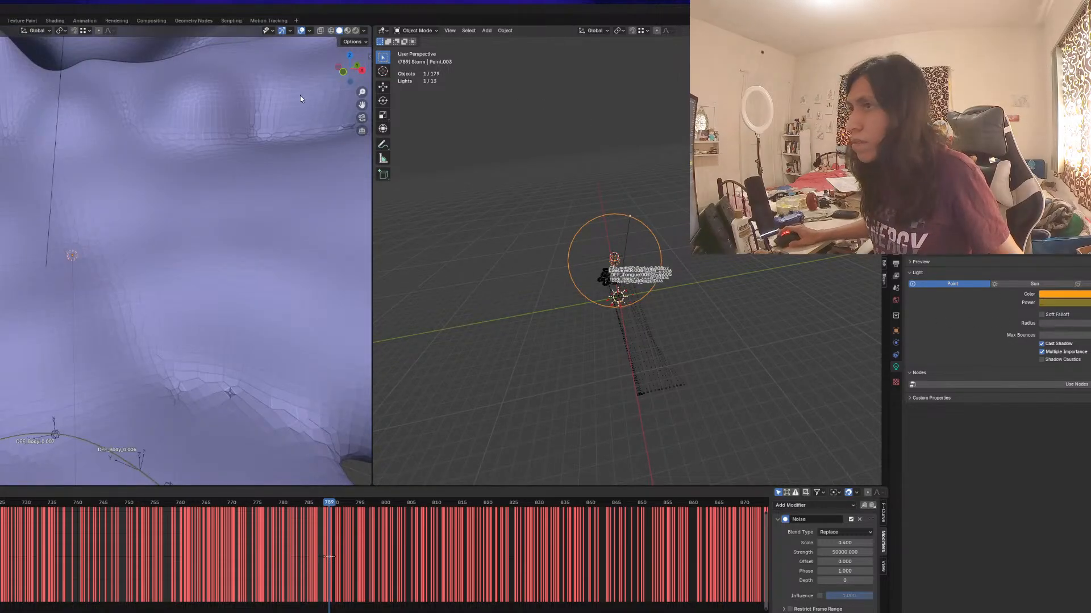
Switch the viewport to rendered shading and inspect the storm cloud from outside and through the camera
key("z")
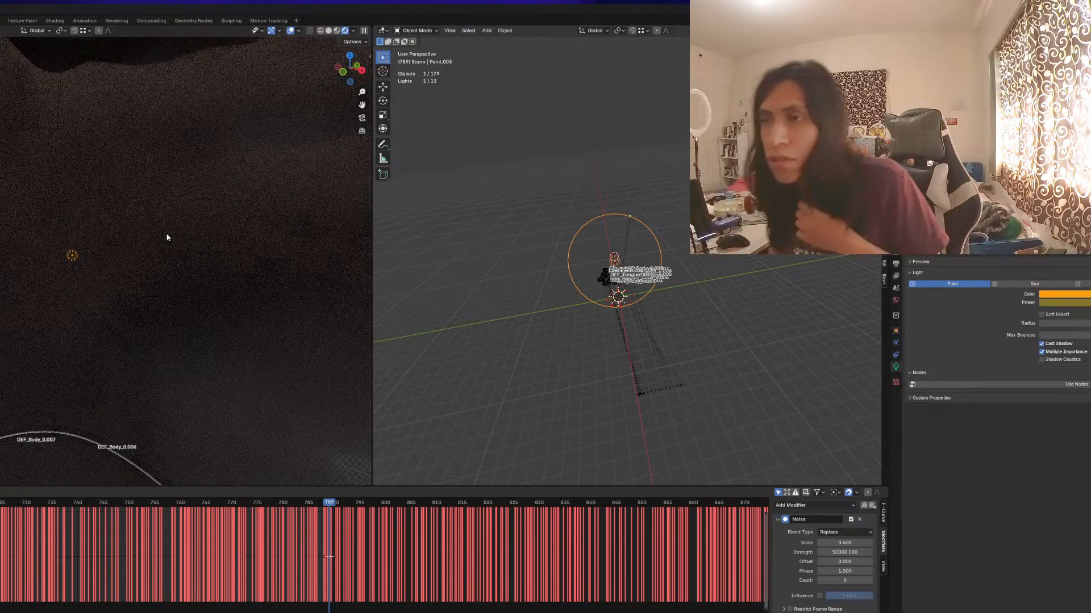
scroll(167, 238, "down", 5)
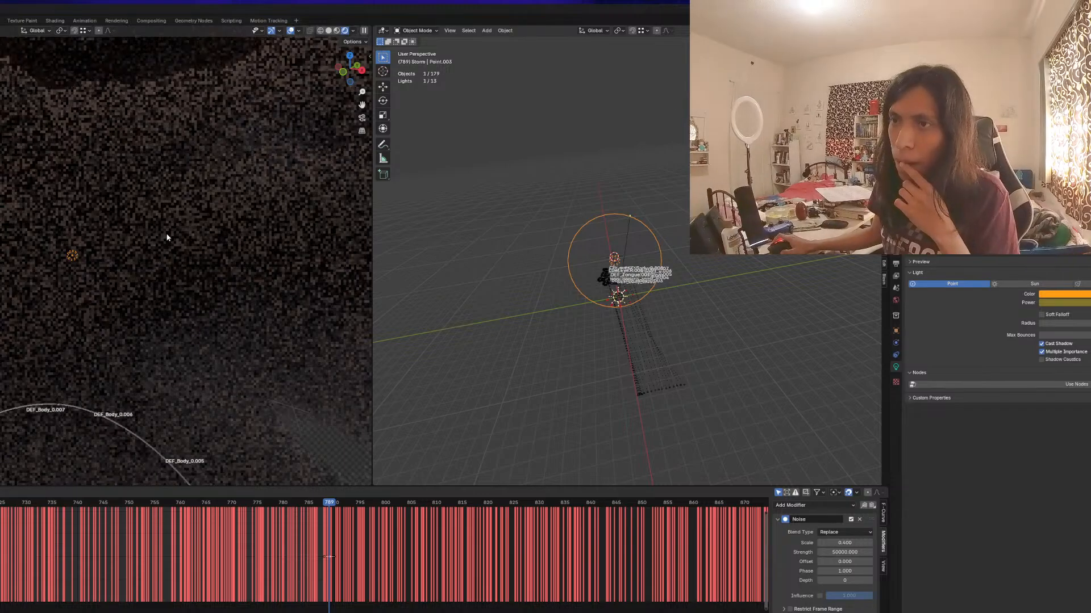
middle_click_drag(168, 237, 277, 265)
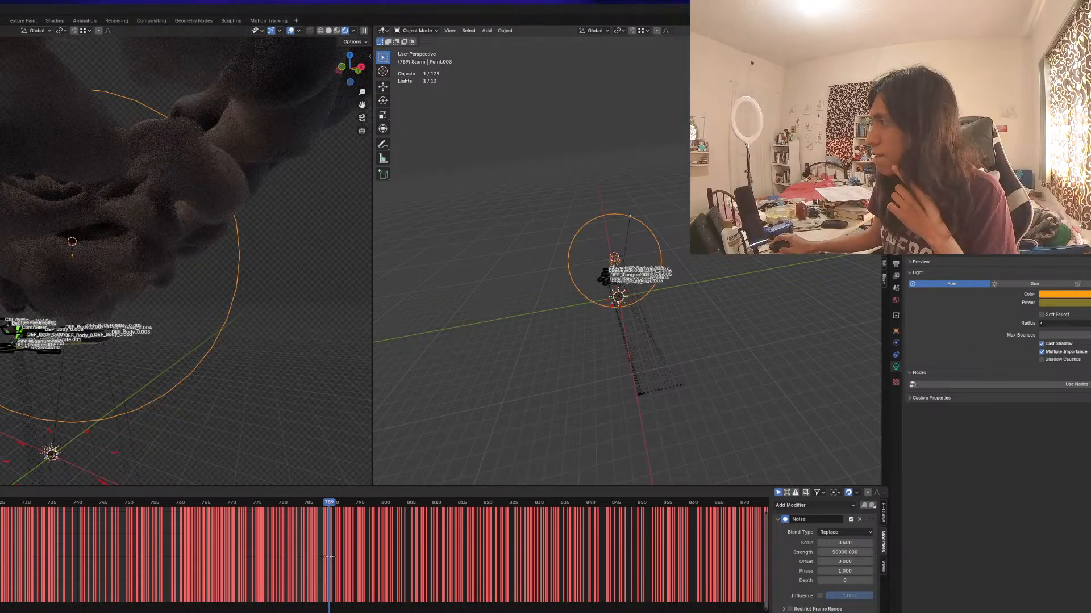
key("Return")
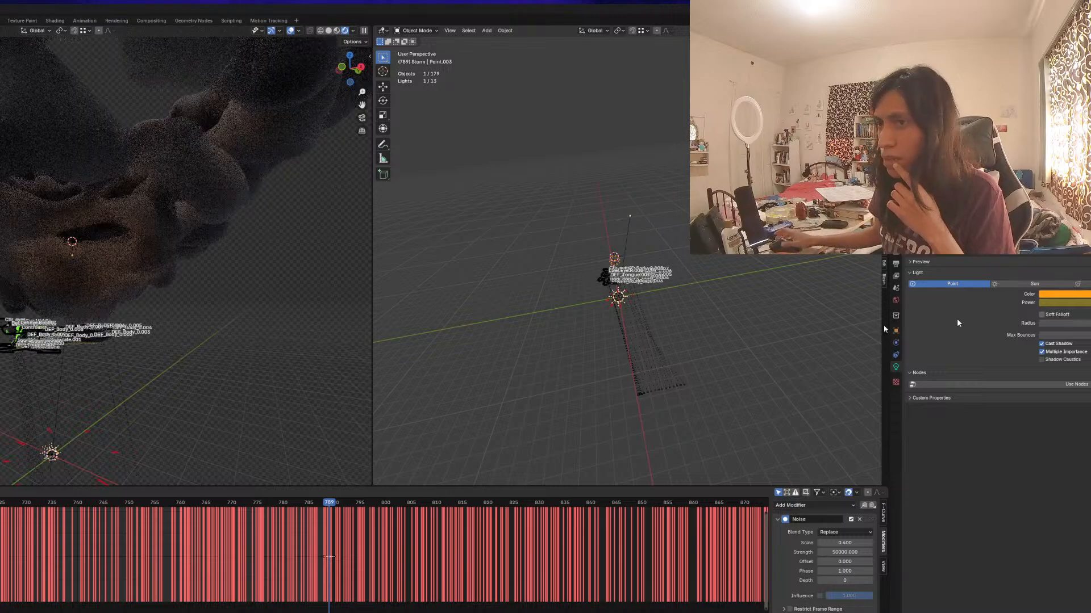
middle_click_drag(210, 277, 207, 238)
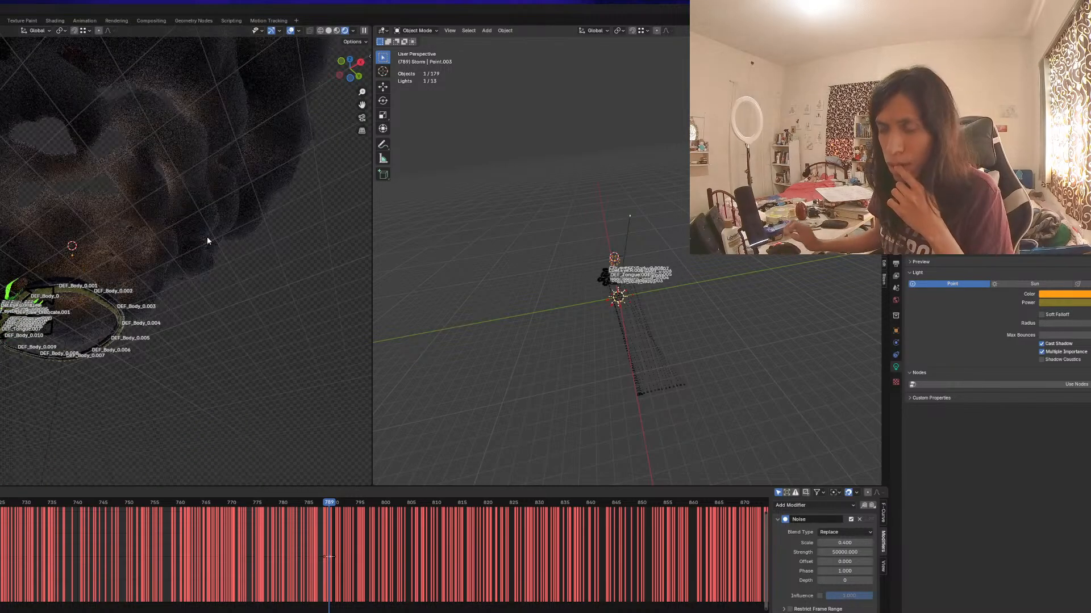
key("KP_0")
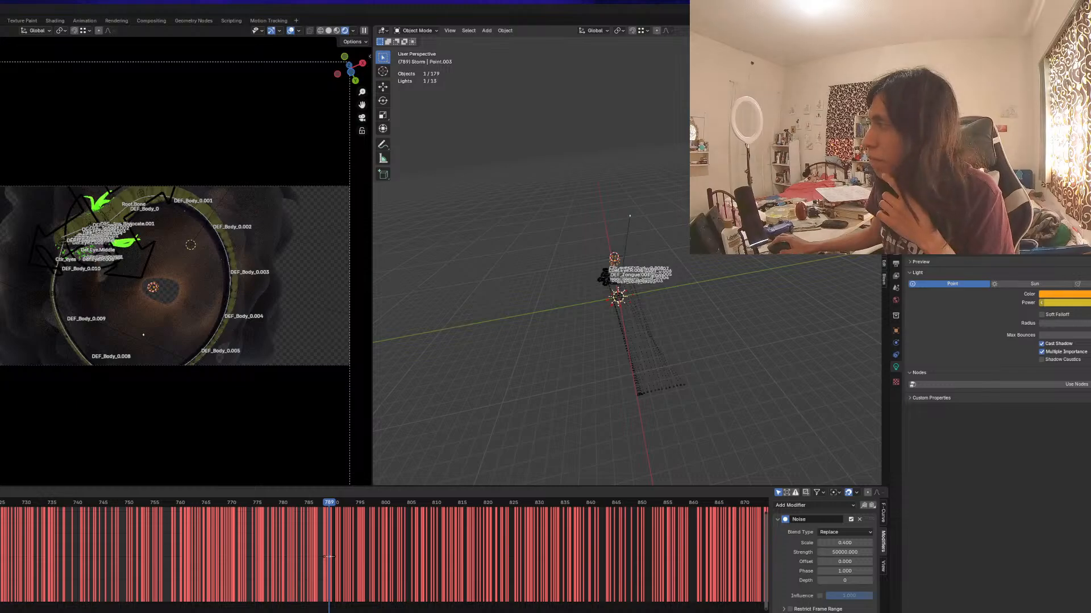
Test the orange point light at power 0, set its power to 5000 and keyframe it at frame 789
left_click(1062, 303)
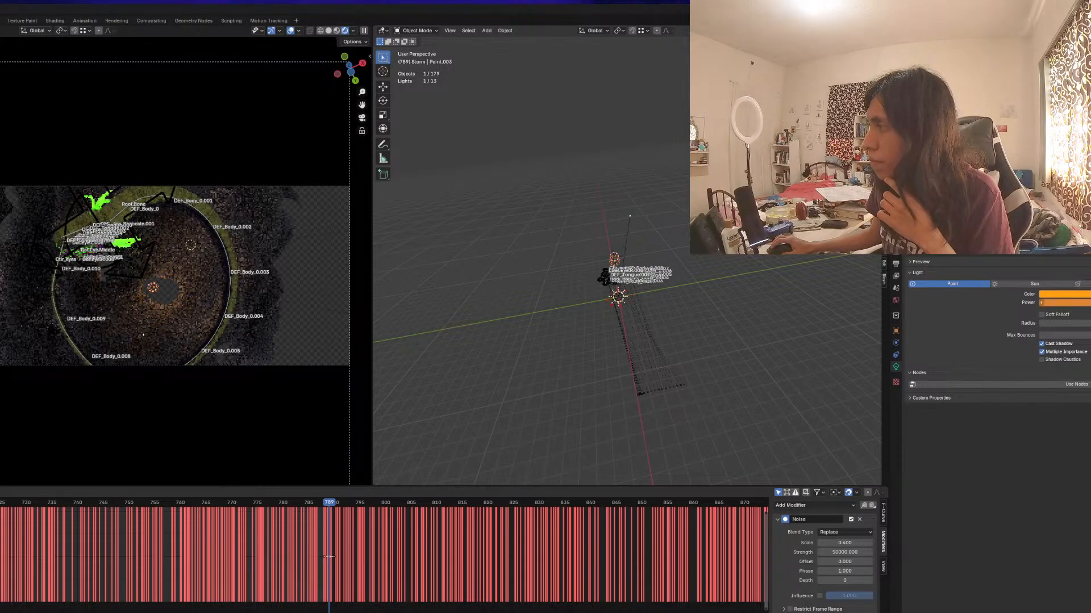
type("0")
key("Return")
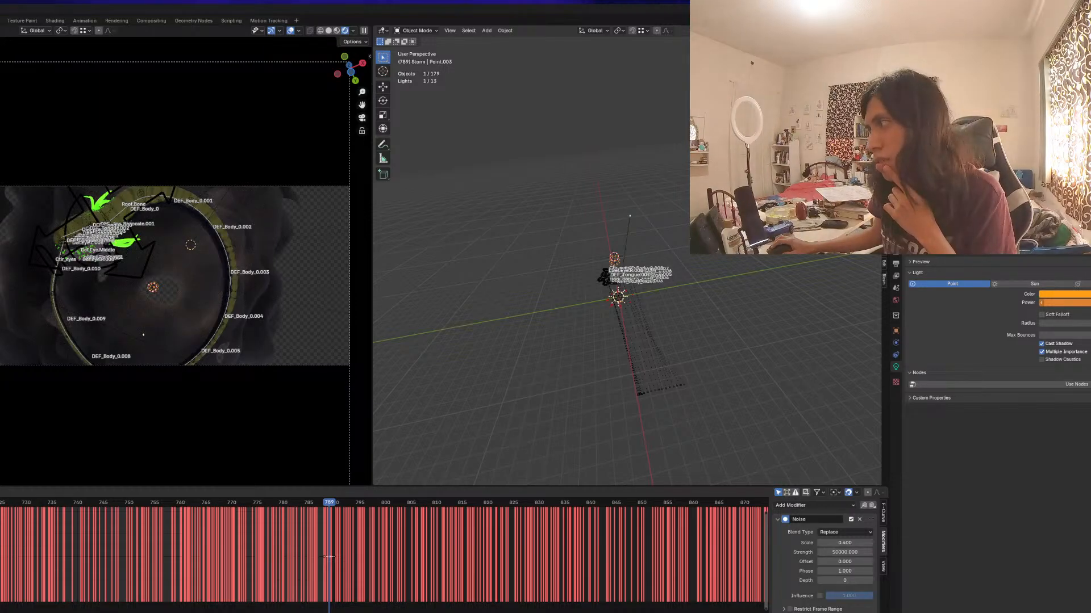
left_click(1066, 303)
type("5000")
key("Return")
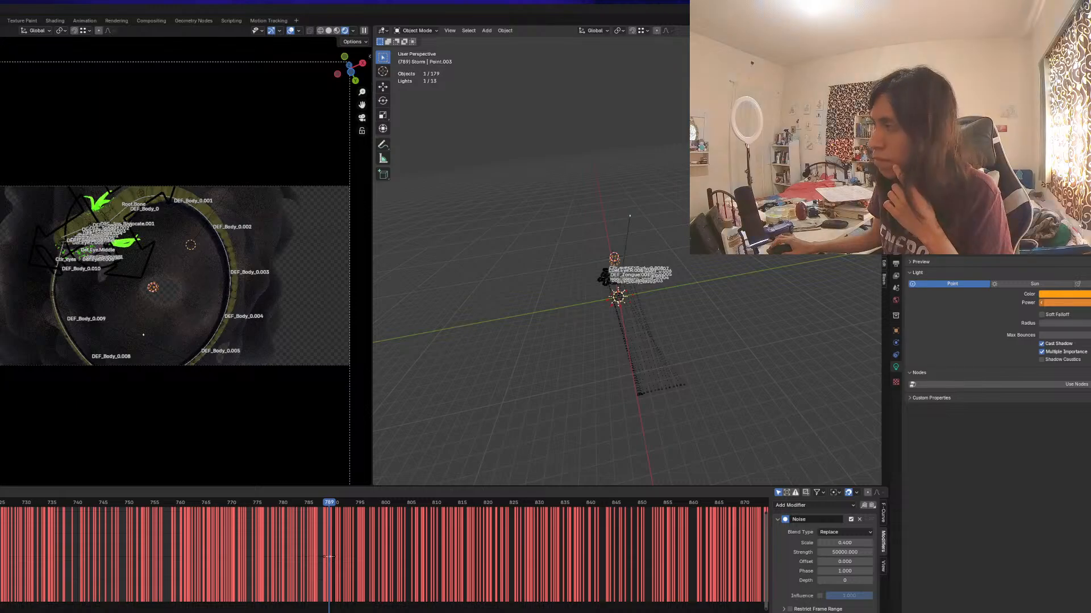
key("i")
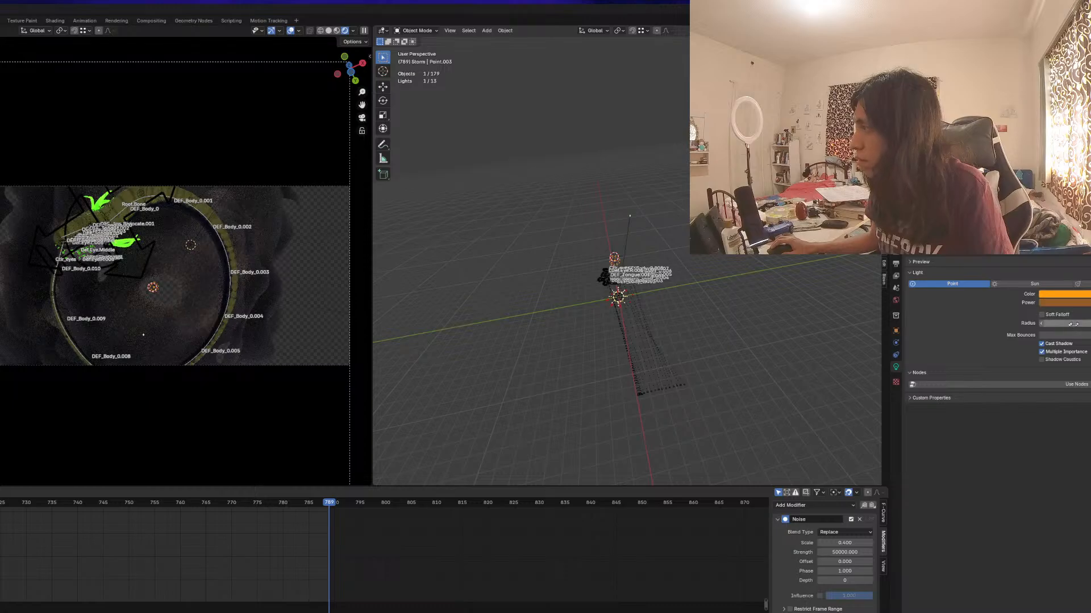
Lower the Noise modifier's strength, trying 5 and settling on 2
middle_click_drag(420, 497, 406, 531, "ctrl")
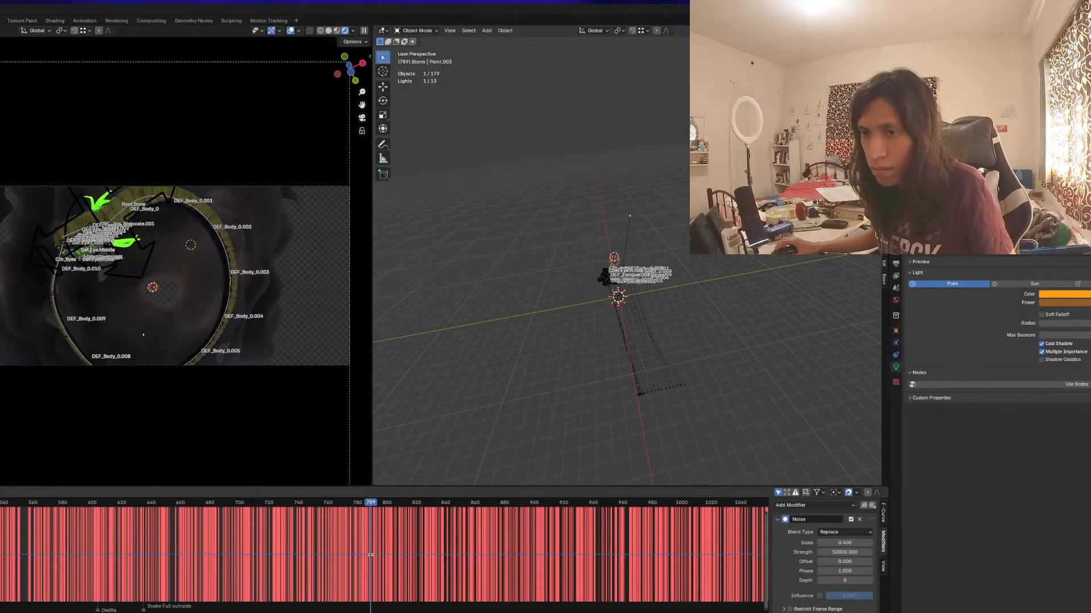
scroll(307, 555, "down", 2)
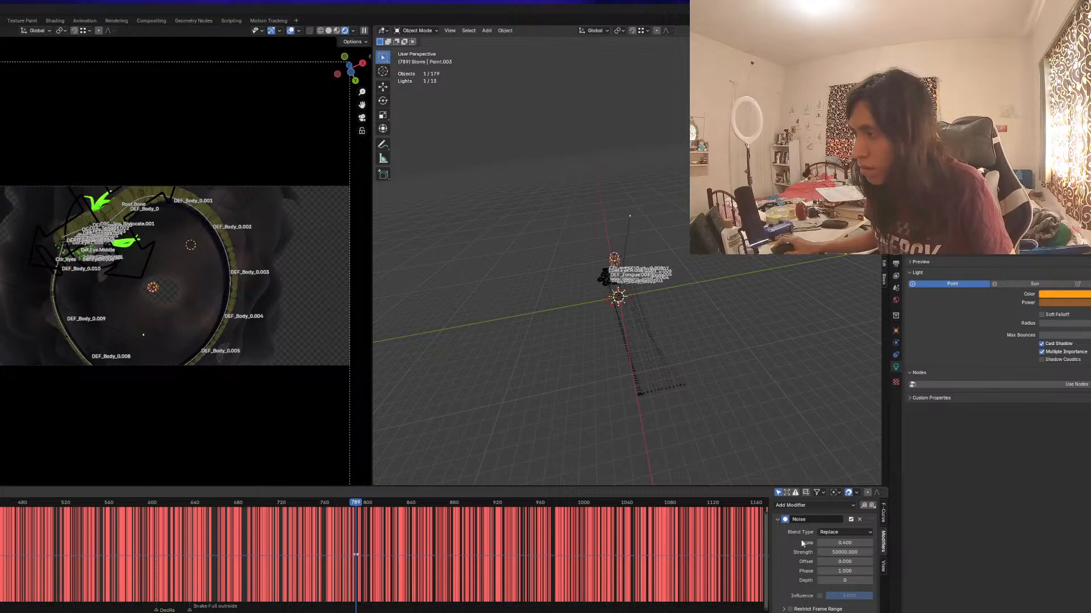
left_click(845, 552)
type("5")
key("Return")
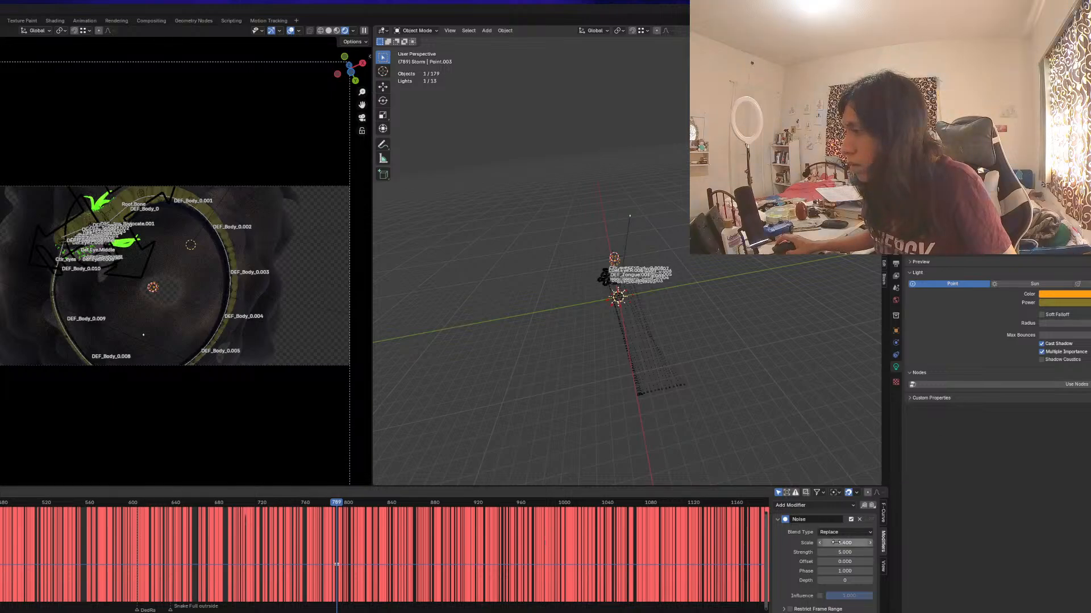
left_click_drag(844, 553, 821, 552)
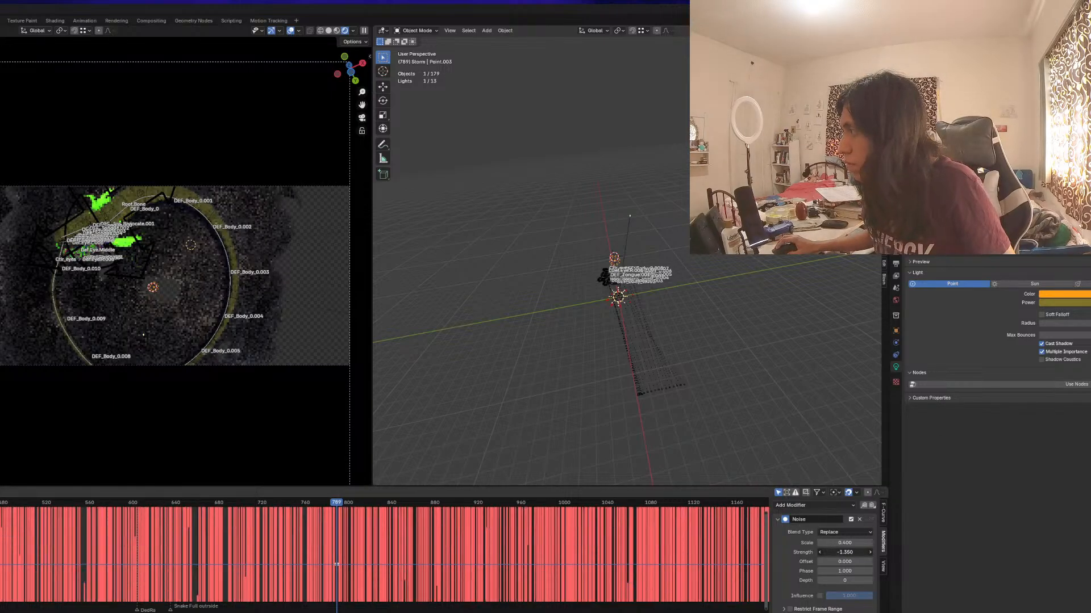
left_click(839, 553)
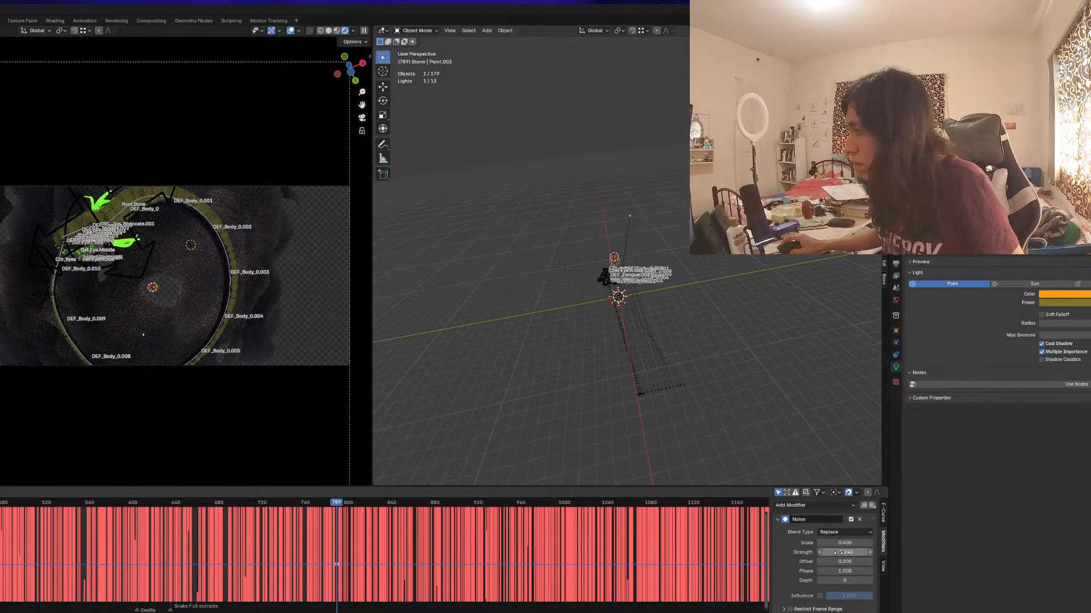
type("2")
key("Return")
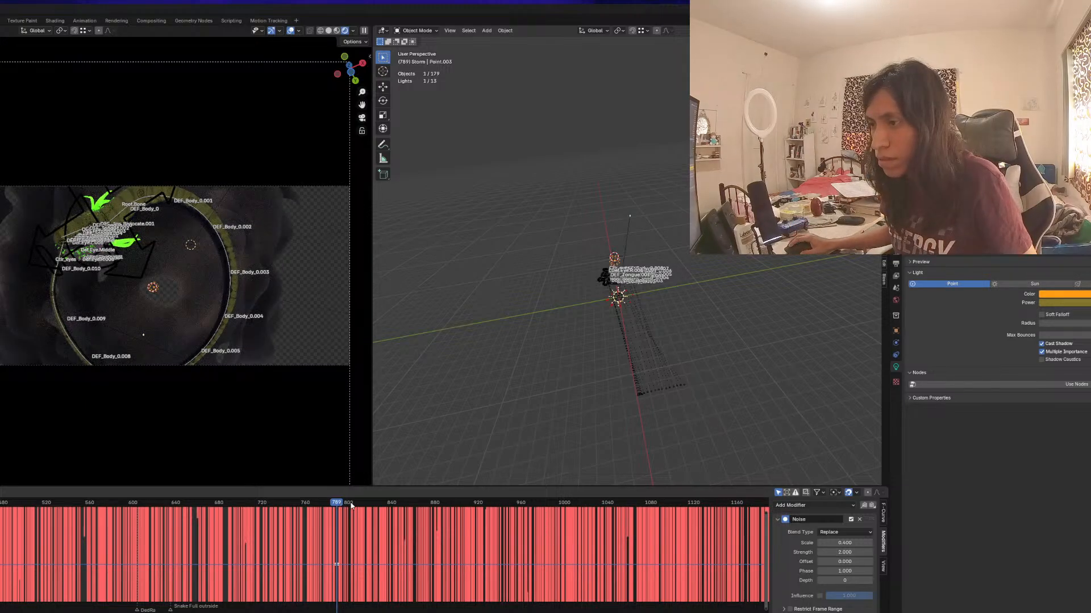
Try several larger scales for the Noise modifier and set the scale to 5
scroll(176, 310, "up", 2)
middle_click_drag(422, 547, 396, 561)
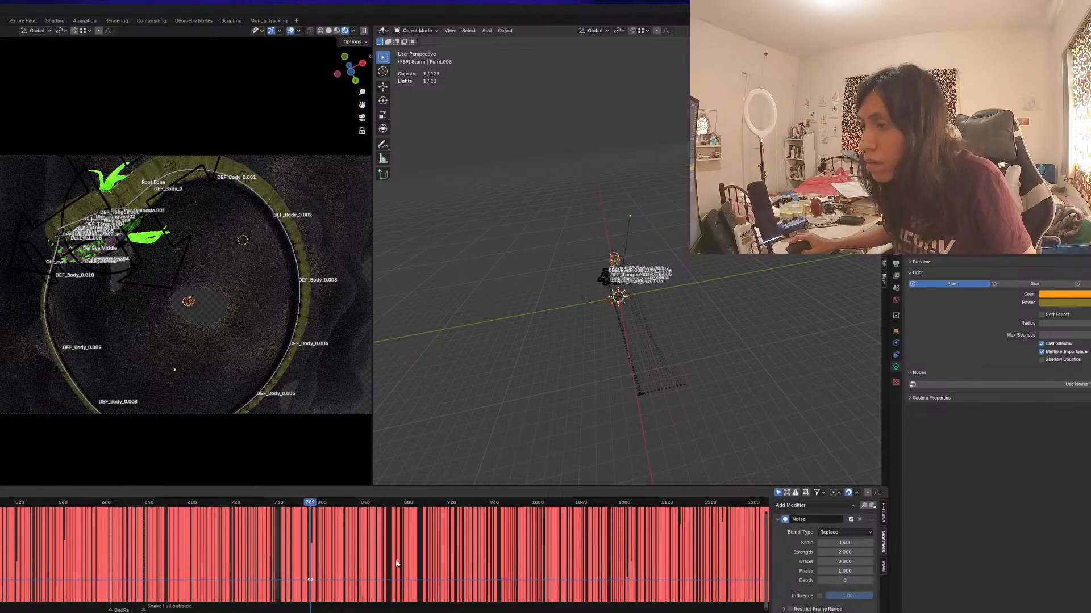
left_click(844, 542)
type("7.8")
key("Return")
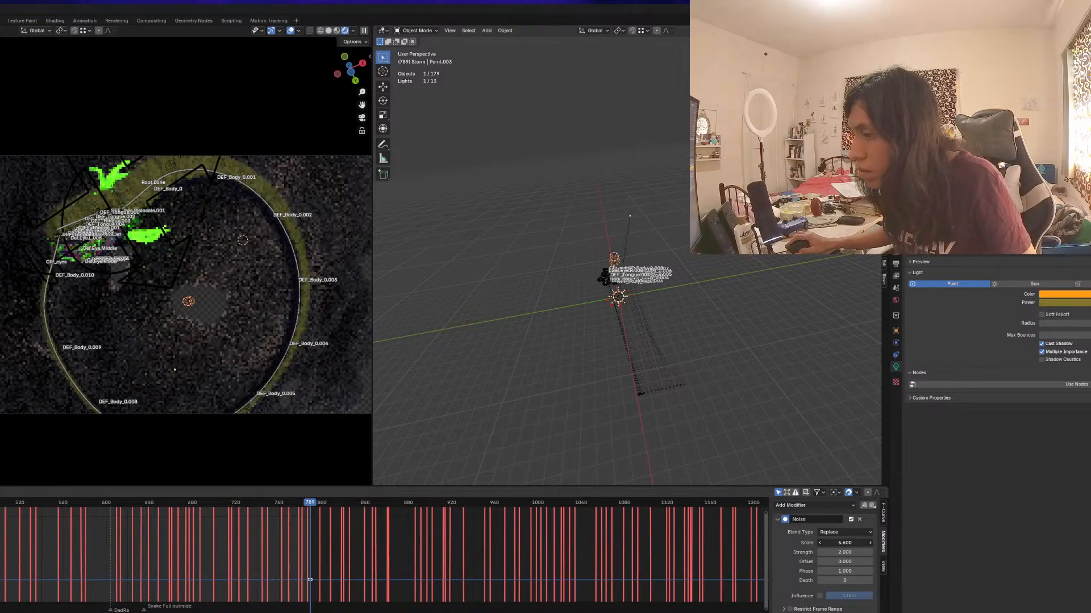
left_click_drag(844, 542, 875, 543)
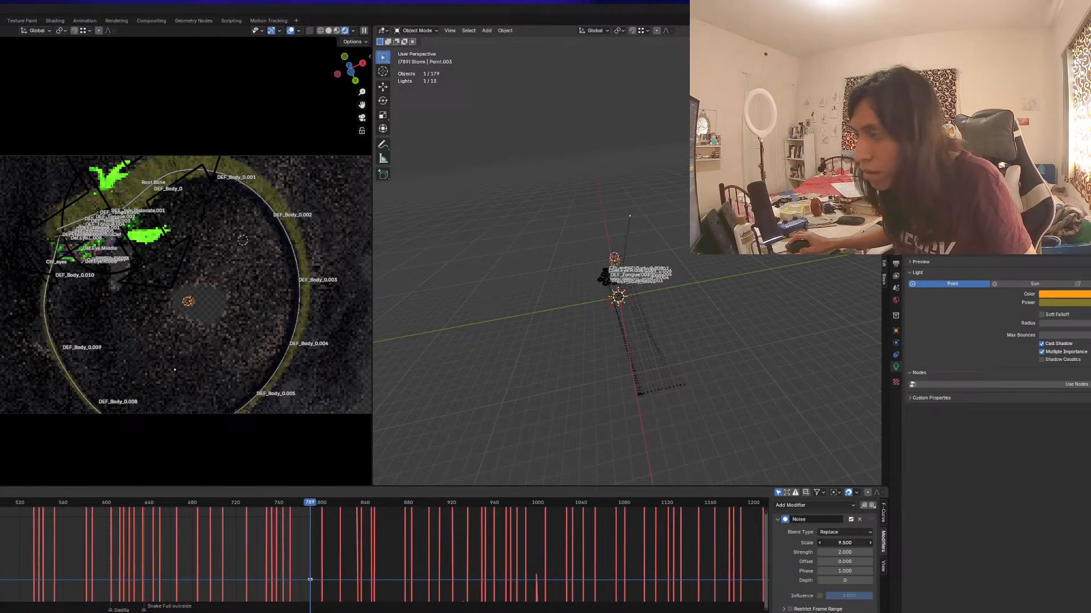
left_click(845, 543)
type("5")
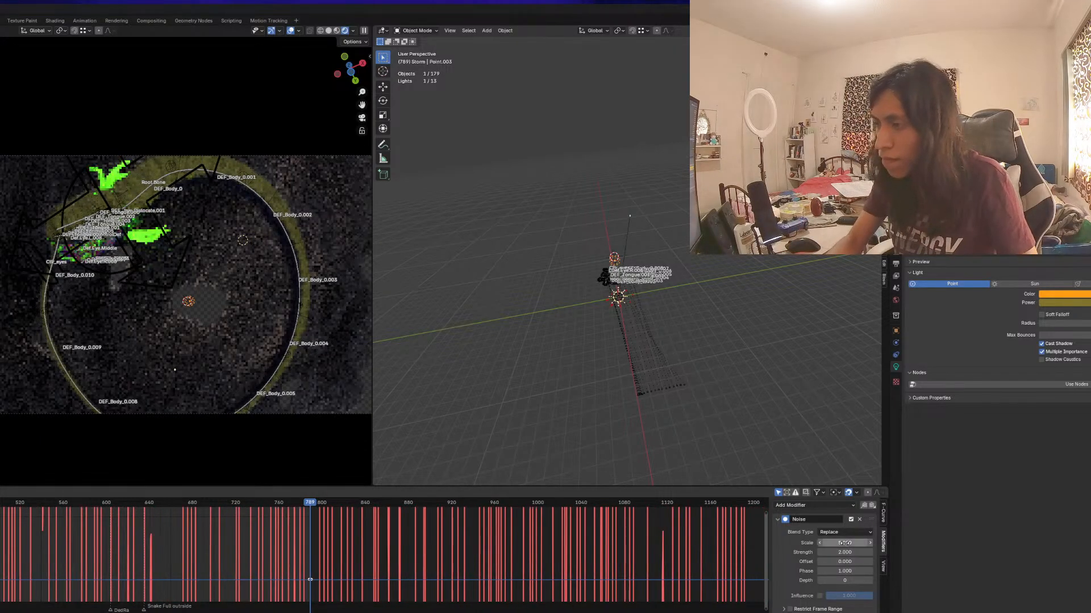
key("Return")
Enlarge the graph editor and examine the noise curve's full amplitude and its pattern over a very long frame range
scroll(293, 544, "down", 5)
scroll(293, 546, "down", 9)
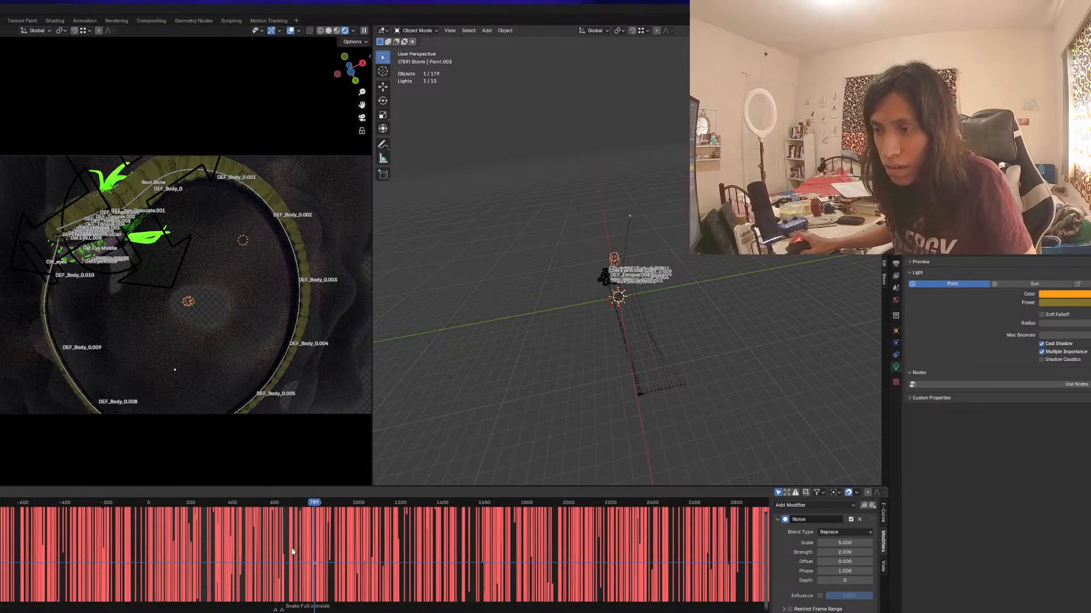
middle_click_drag(287, 319, 258, 424)
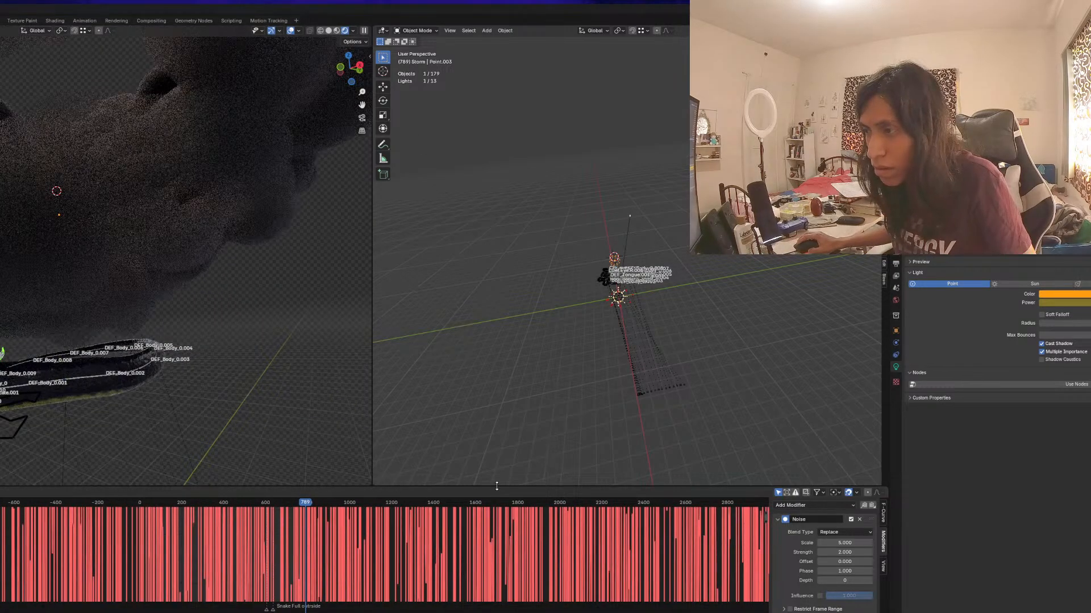
left_click_drag(490, 486, 465, 146)
scroll(336, 278, "down", 4)
scroll(337, 278, "down", 3)
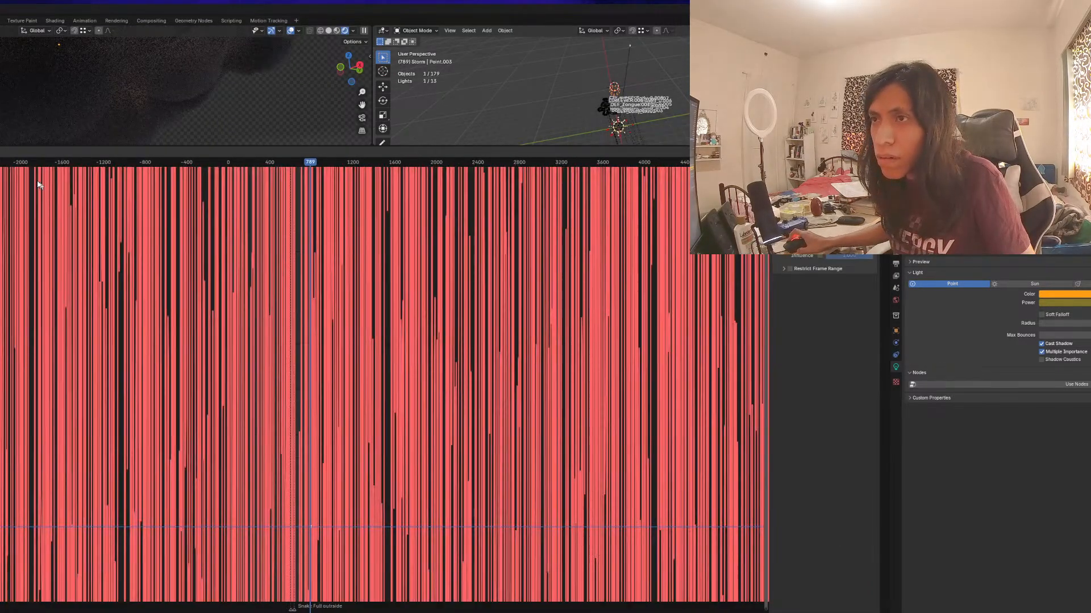
middle_click_drag(311, 527, 311, 388, "ctrl")
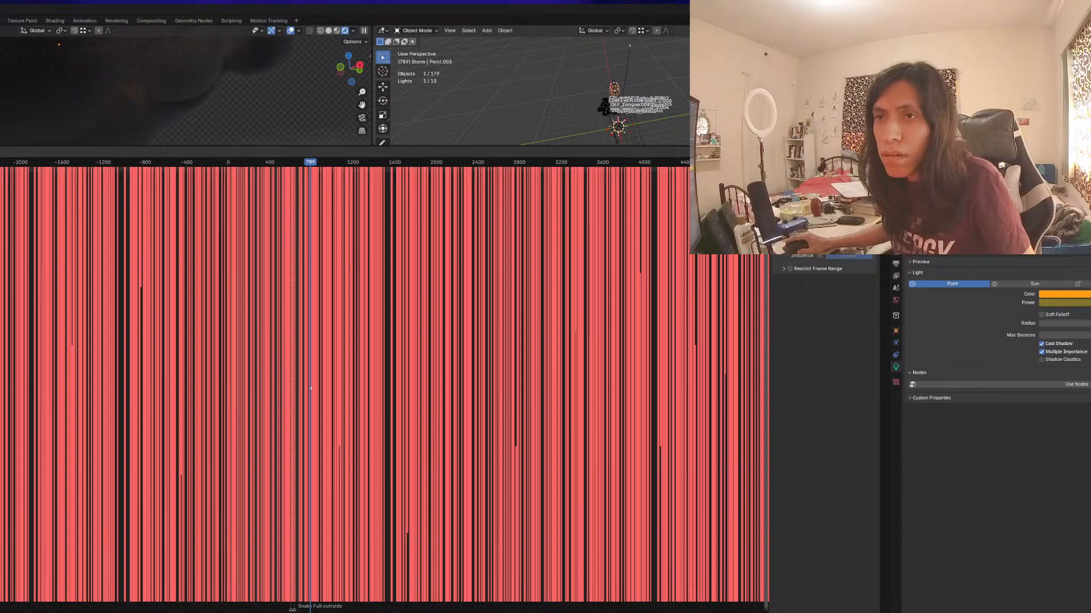
middle_click_drag(339, 277, 224, 387)
scroll(226, 387, "down", 18)
scroll(237, 382, "down", 10)
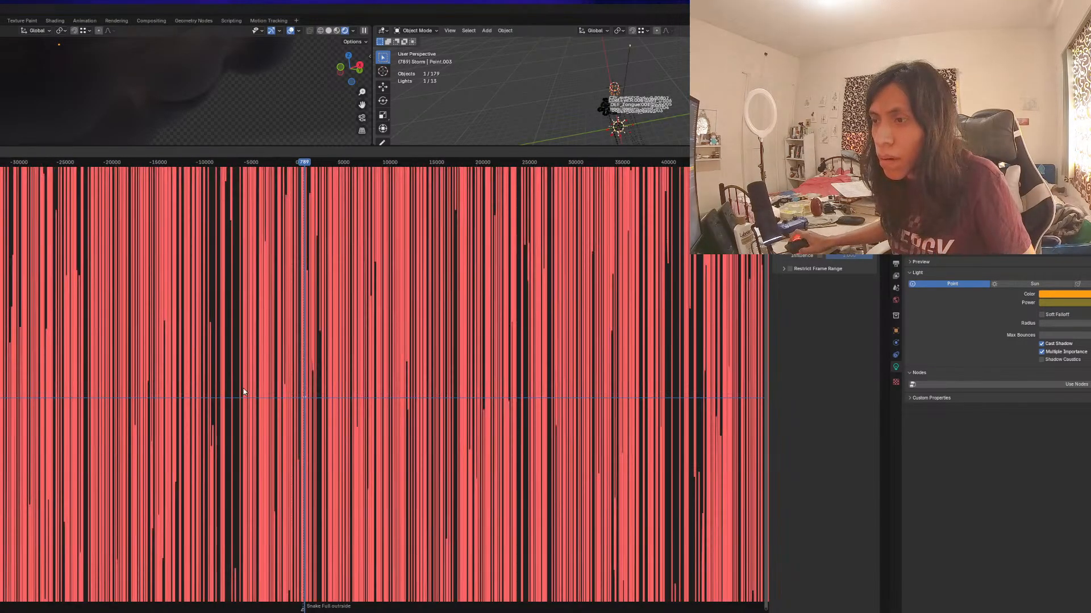
scroll(257, 411, "right", 5, "ctrl")
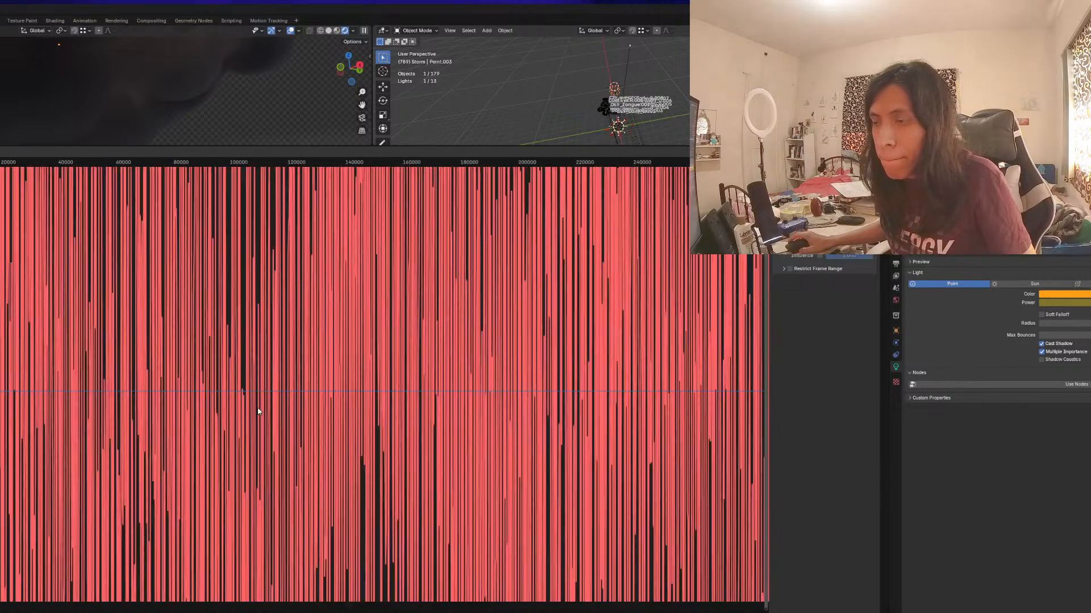
middle_click_drag(264, 407, 282, 500)
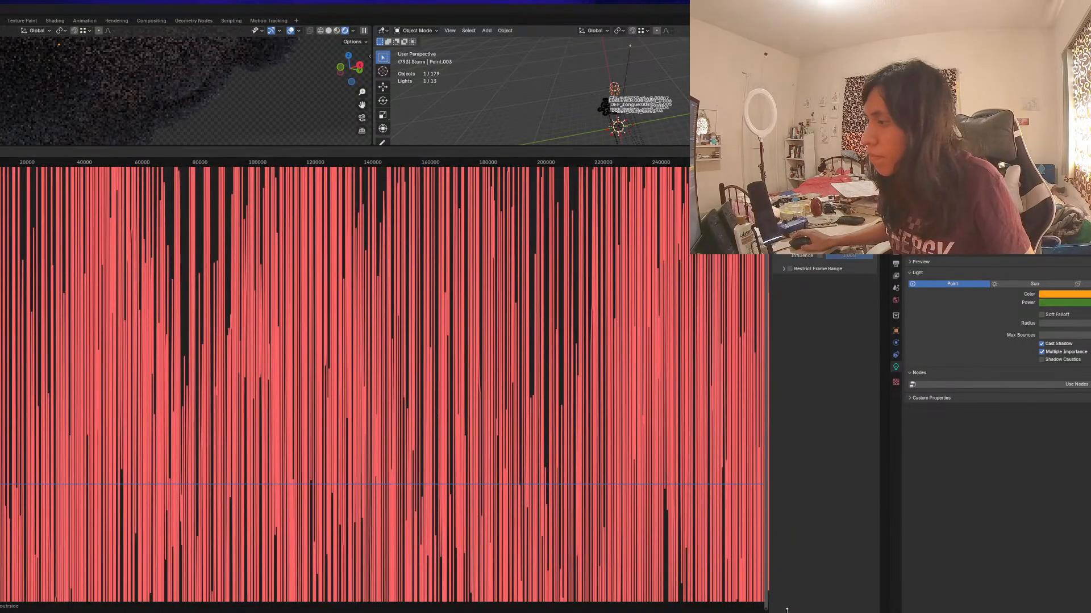
left_click_drag(766, 609, 753, 572)
scroll(520, 348, "down", 2)
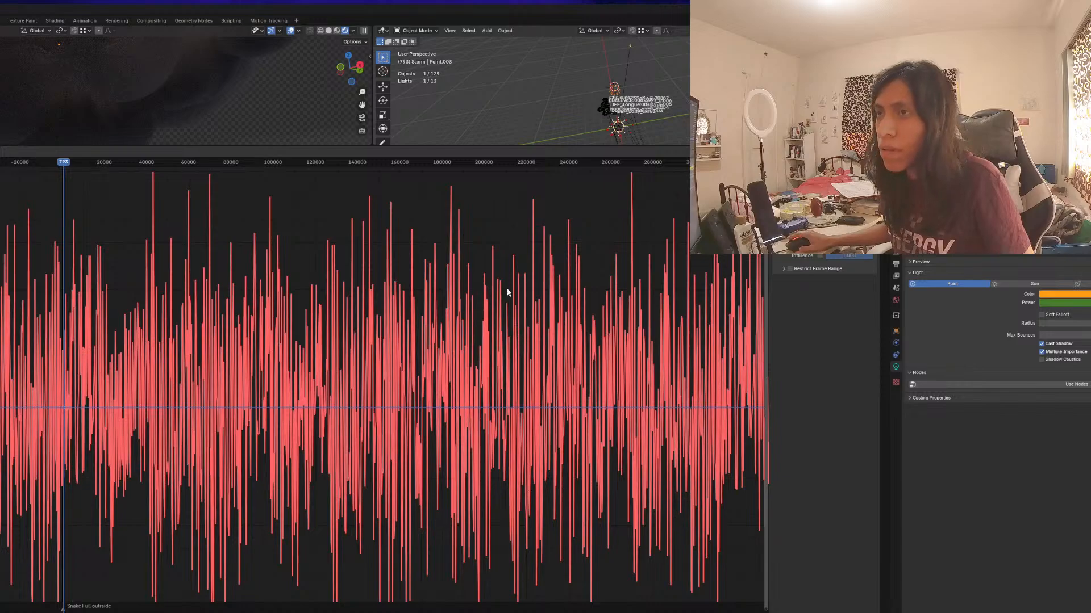
Shrink the graph editor to bring the 3D viewports and the Noise modifier settings back into view
left_click(297, 145)
left_click_drag(298, 146, 286, 449)
key("ctrl+z")
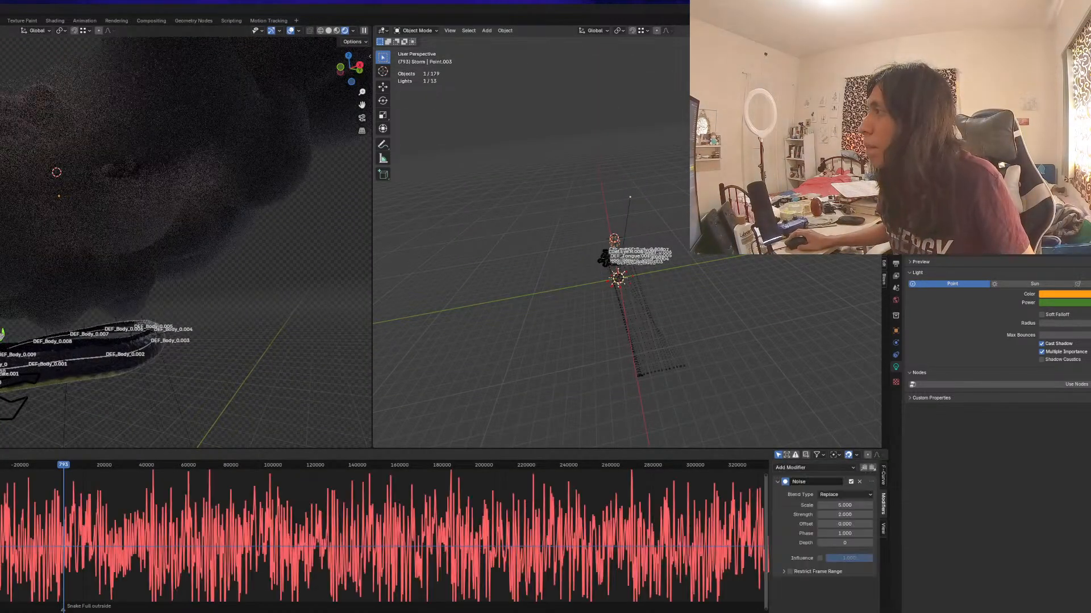
Play the animation from the start frame to check the cloud's flicker, and return to frame 789
key("shift+Left")
key("space")
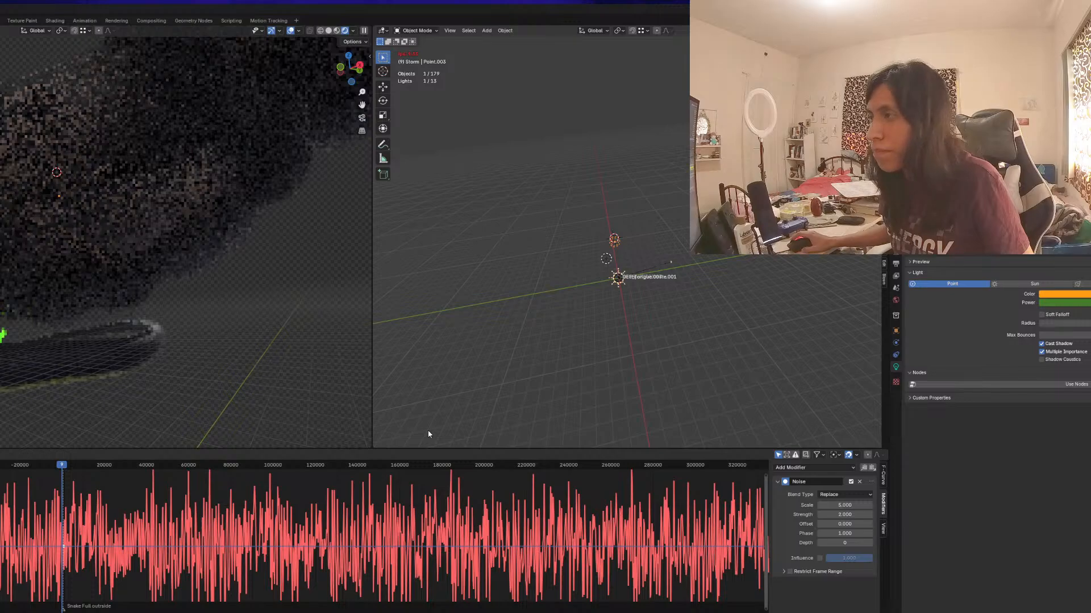
key("space")
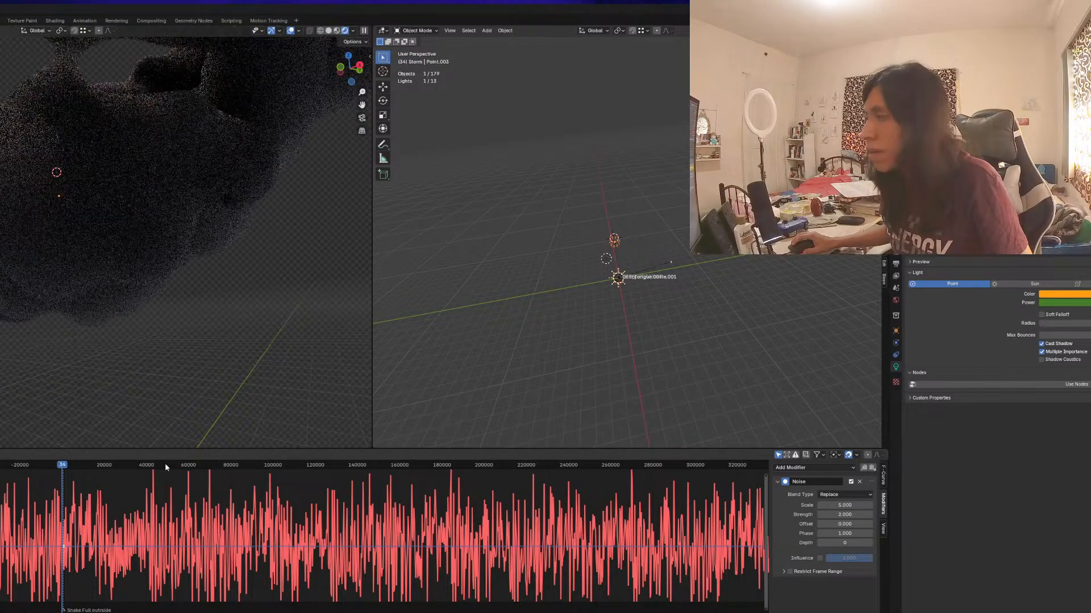
key("shift+Right")
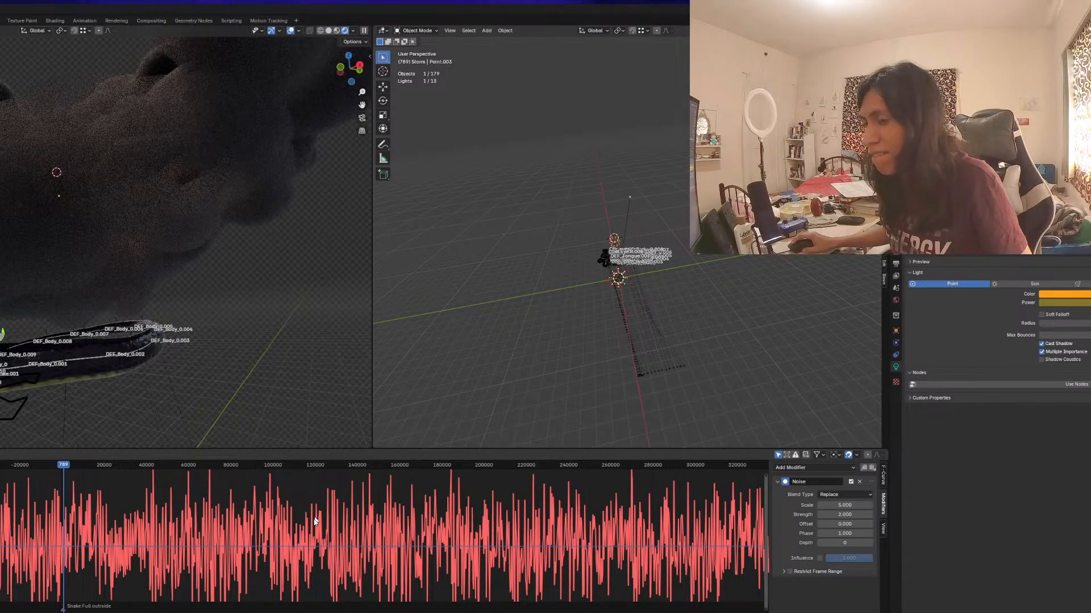
Raise the Noise modifier's strength to 14
scroll(316, 519, "down", 3)
scroll(290, 537, "down", 2)
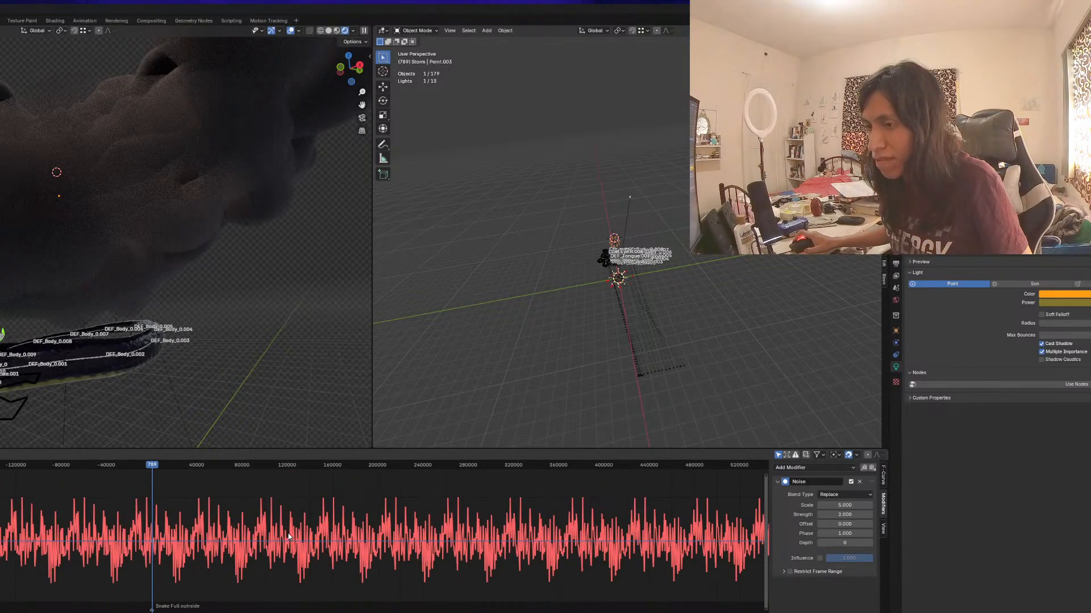
middle_click_drag(557, 501, 548, 502)
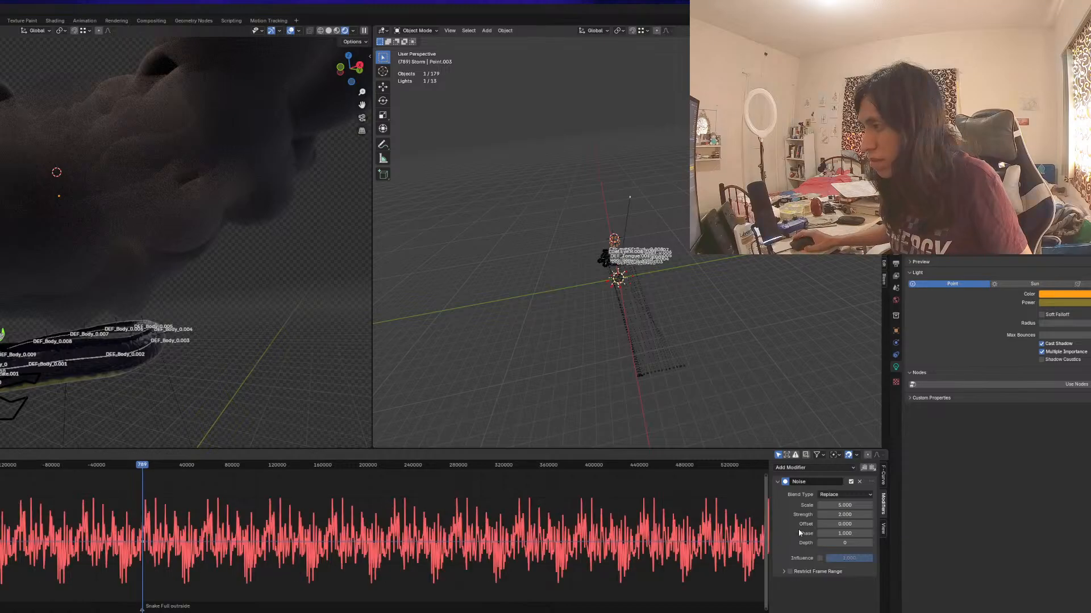
left_click_drag(843, 515, 908, 515)
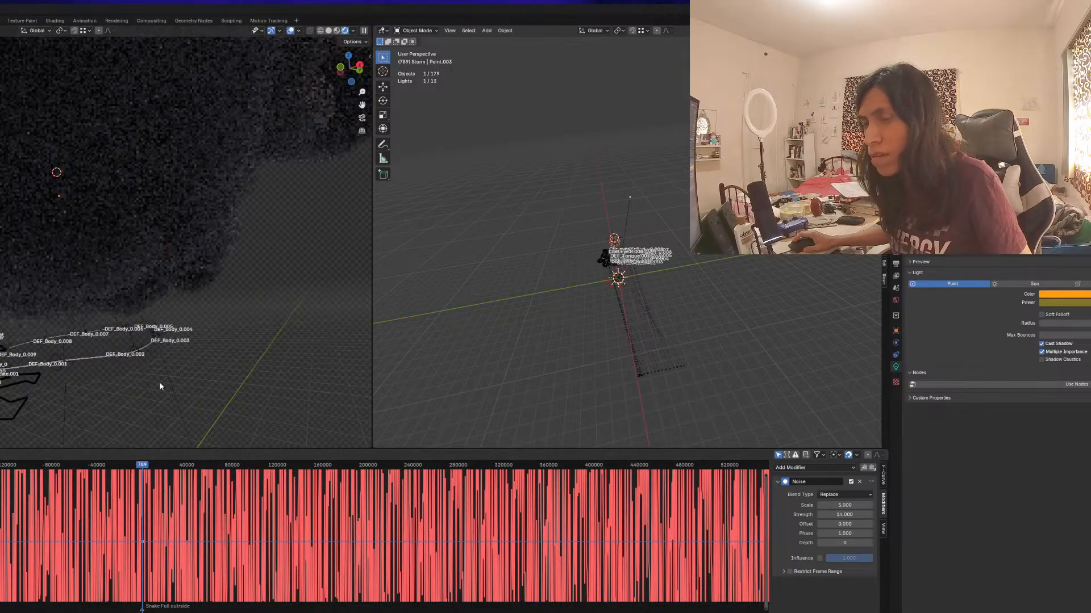
key("KP_0")
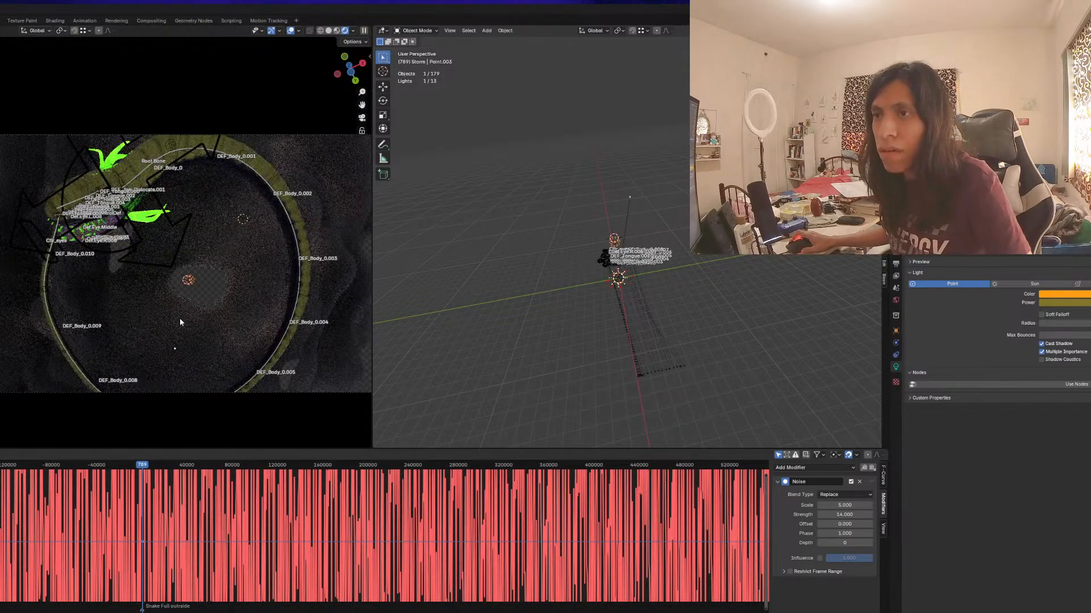
scroll(614, 308, "up", 11)
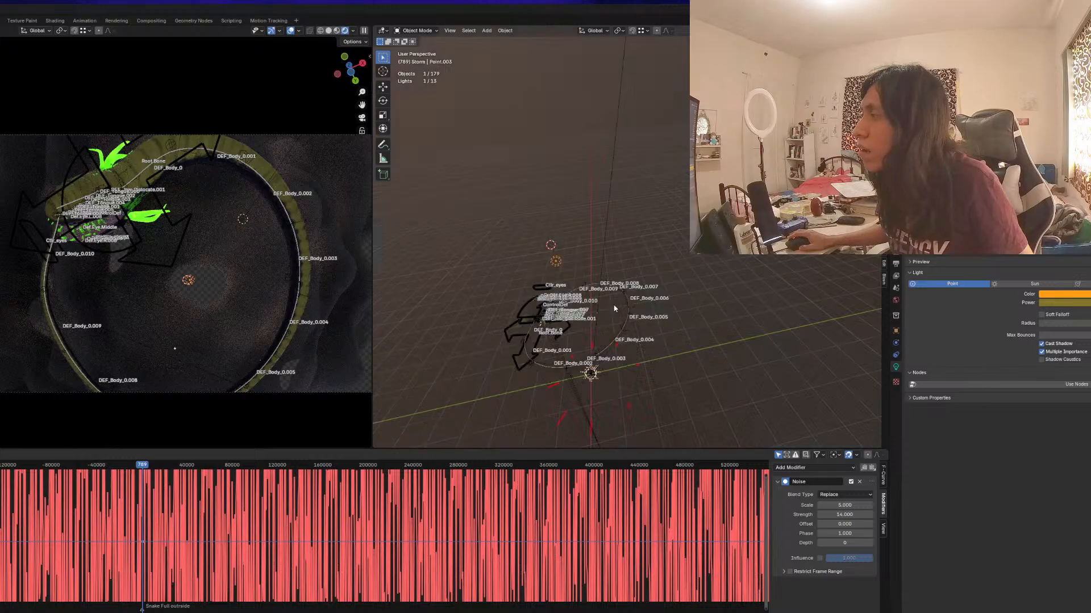
scroll(622, 297, "down", 3)
middle_click_drag(618, 300, 634, 180)
scroll(622, 299, "down", 5)
scroll(626, 204, "down", 13)
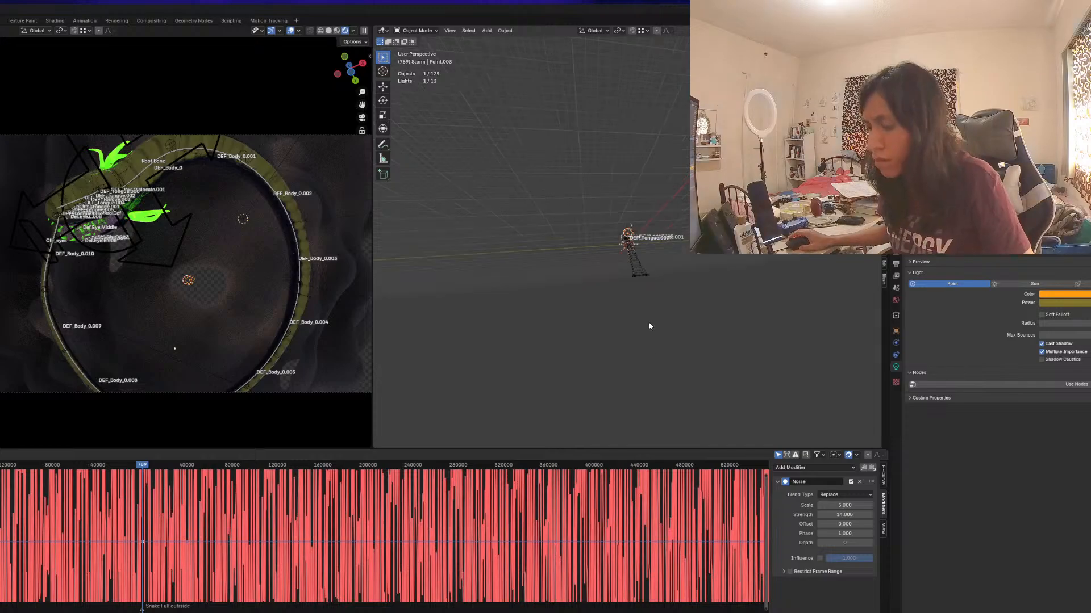
middle_click_drag(650, 326, 648, 309)
key("g")
key("z")
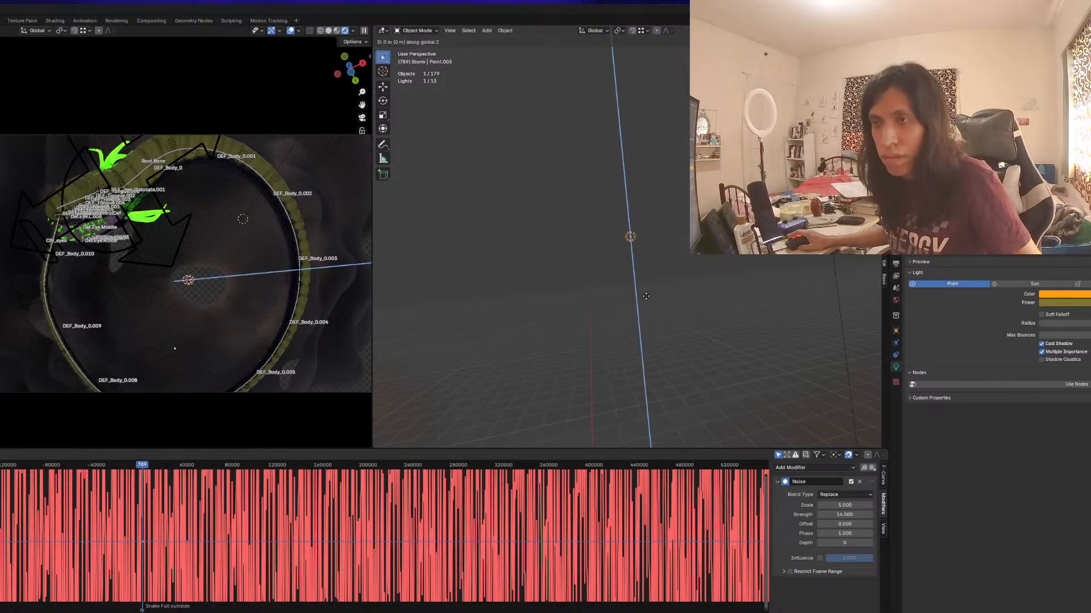
key("Escape")
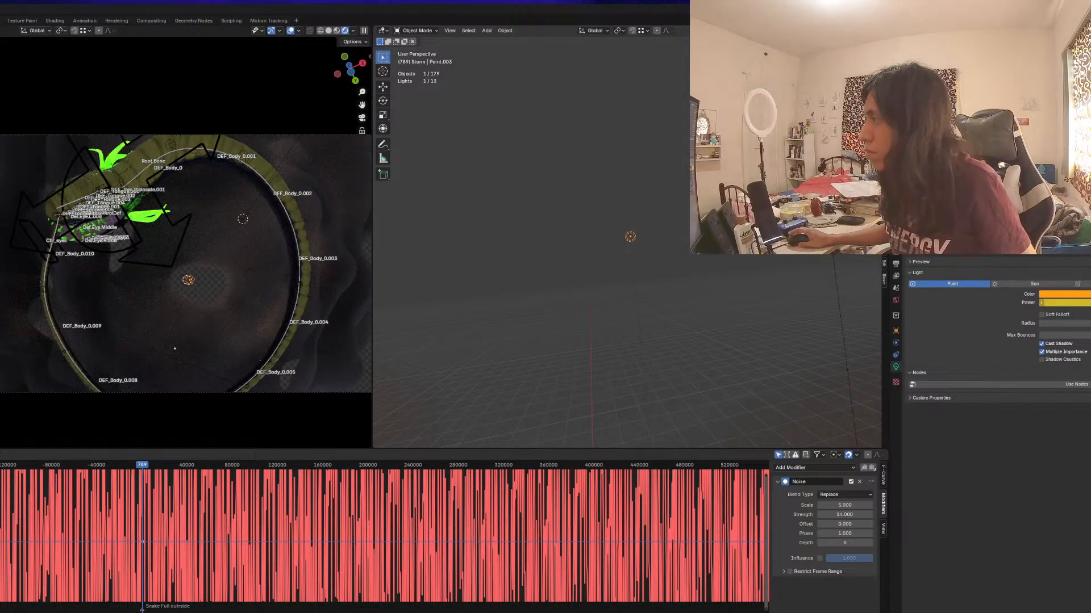
Clear the noise animation from the orange point light's power and adjust the light's color
key("alt+i")
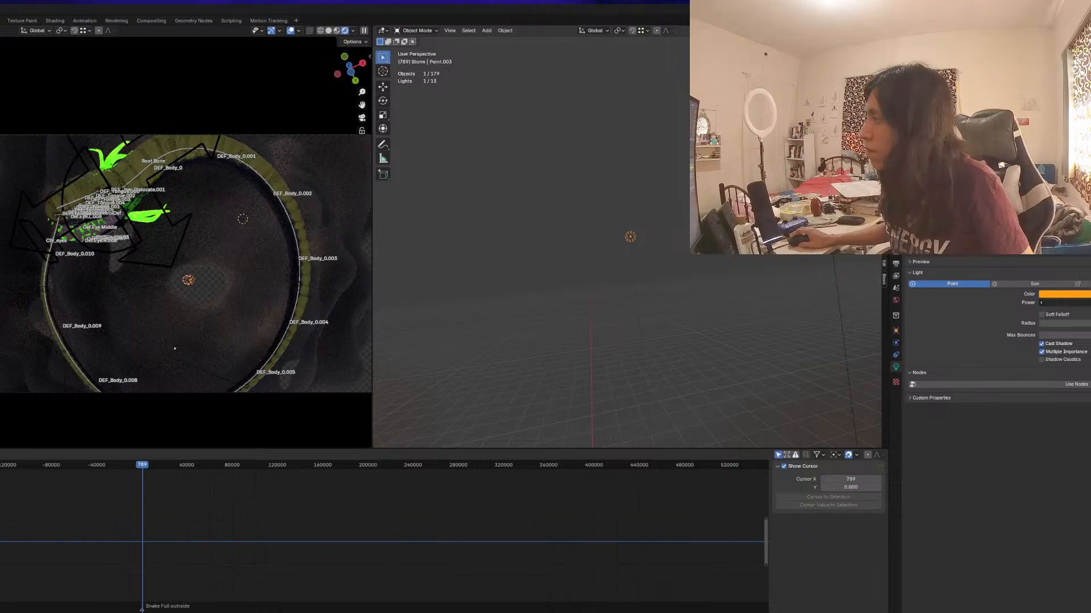
key("Return")
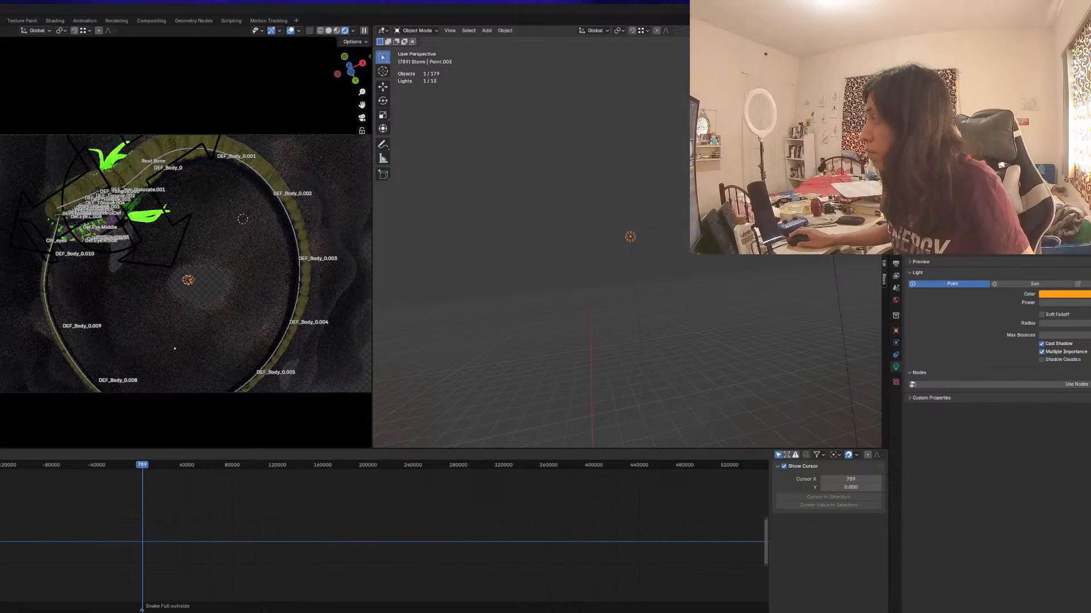
key("ctrl+v")
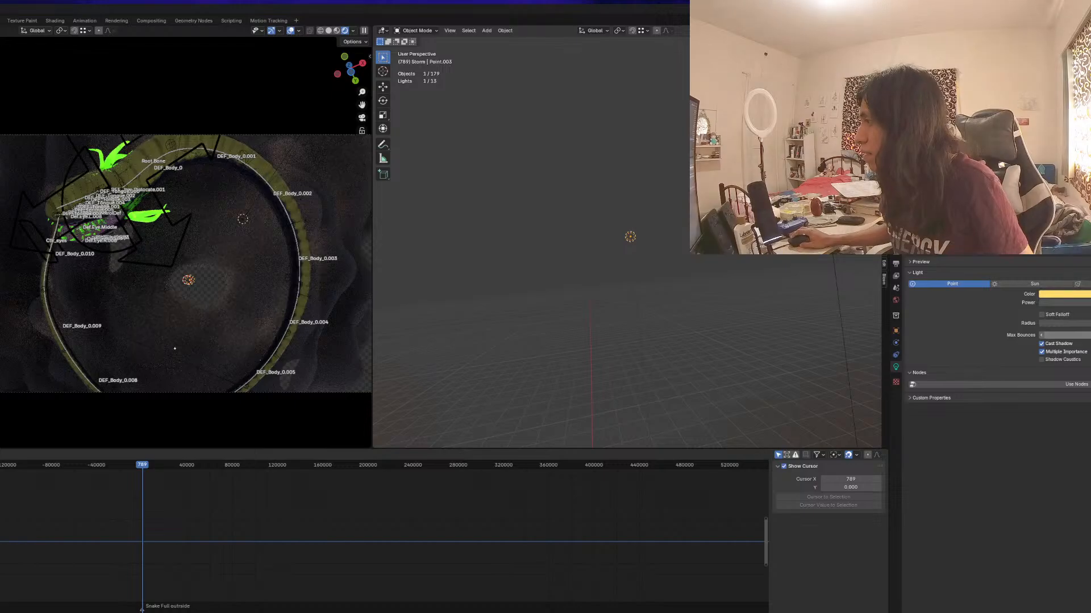
Enable Soft Falloff on the point light and set its power to 15000 W
left_click(1043, 315)
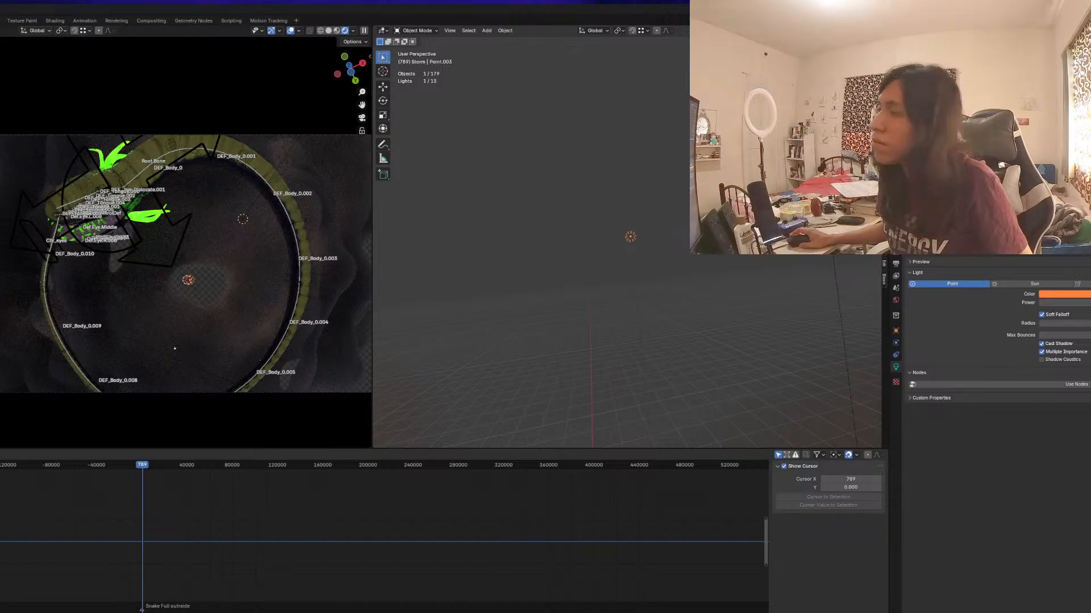
left_click(1066, 303)
type("1")
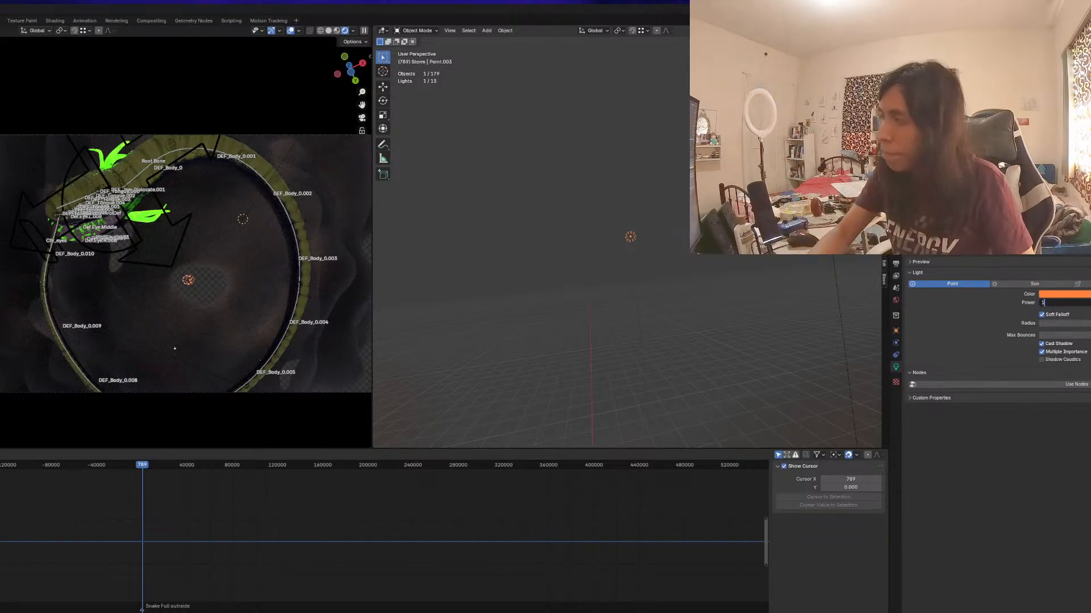
type("5000")
key("Return")
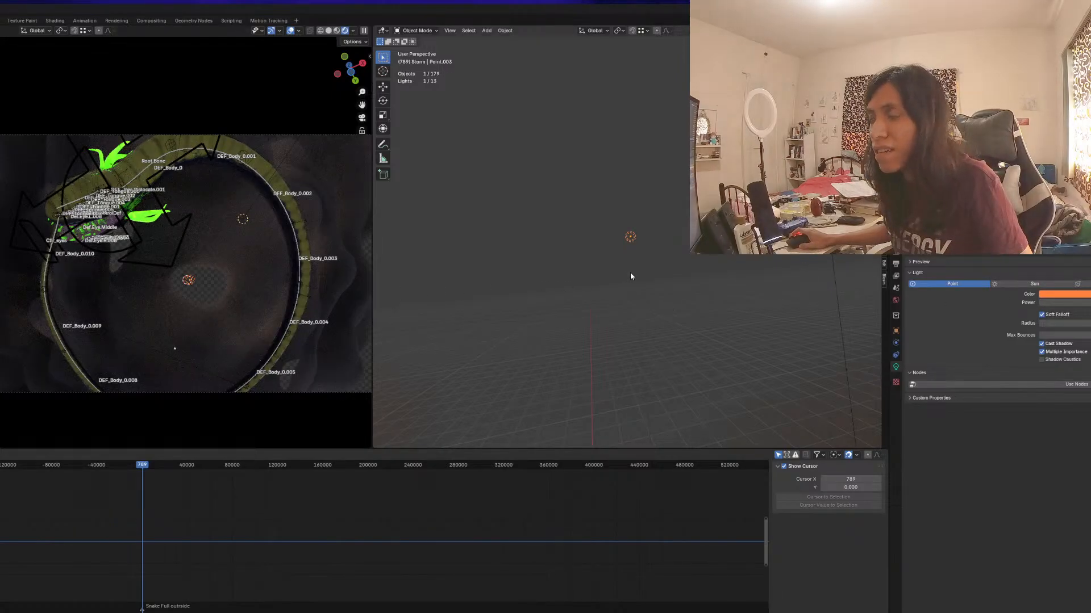
Lower the point light along the Z axis to inside the snake's ring and edit its power
key("g")
key("z")
right_click(635, 353)
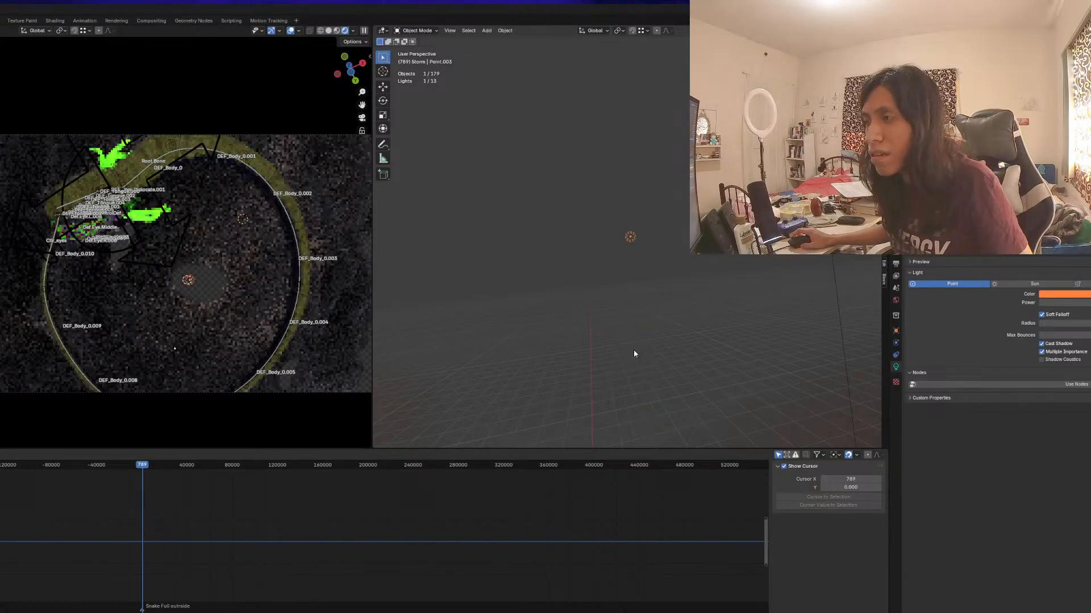
middle_click_drag(115, 162, 241, 250)
key("g")
key("z")
right_click(146, 334)
key("g")
key("z")
right_click(157, 301)
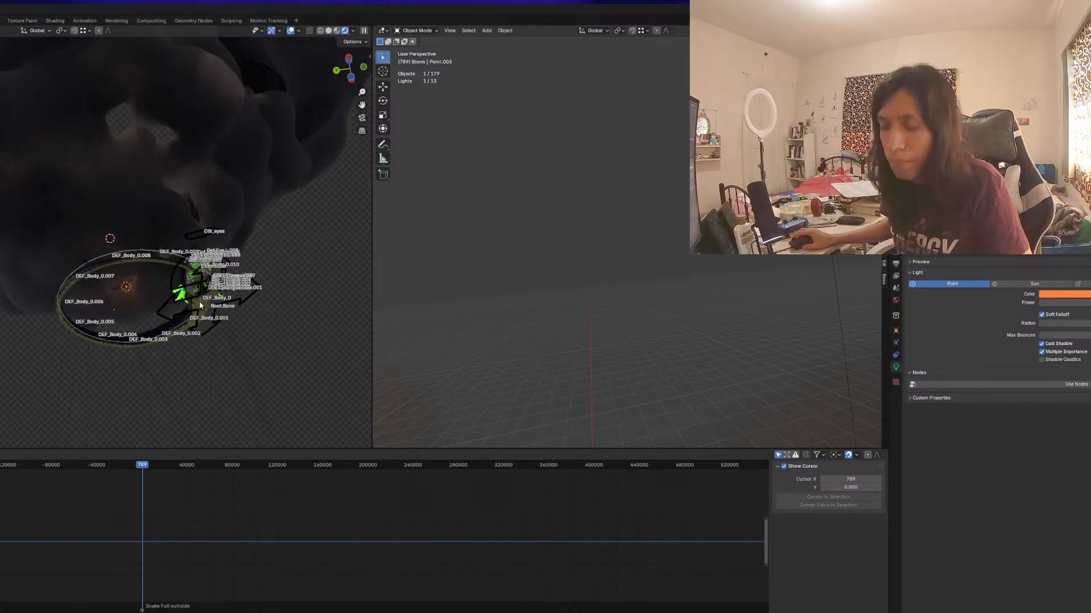
key("KP_0")
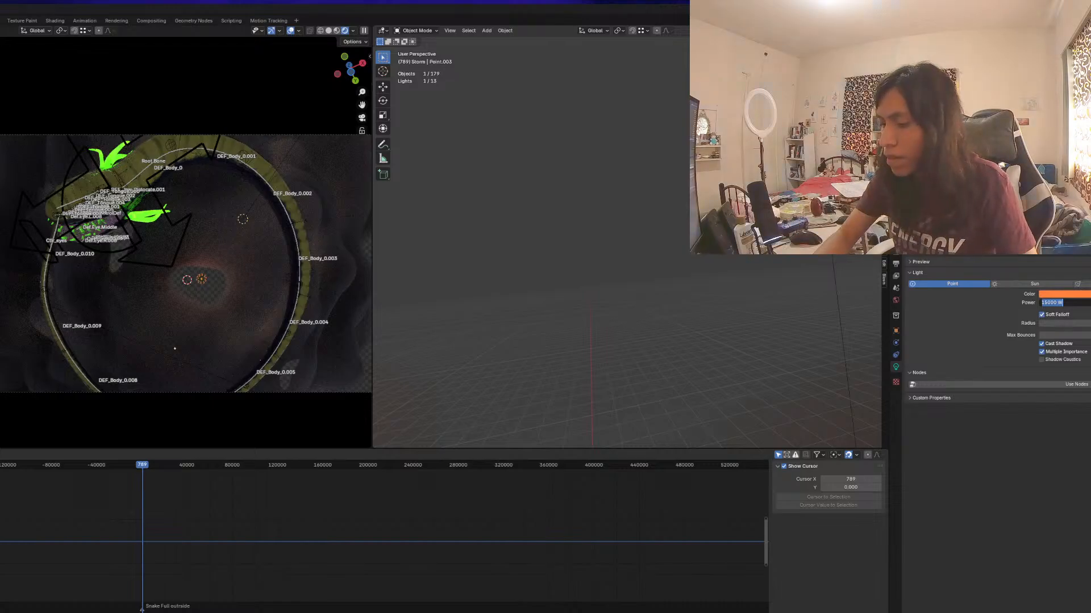
type("1")
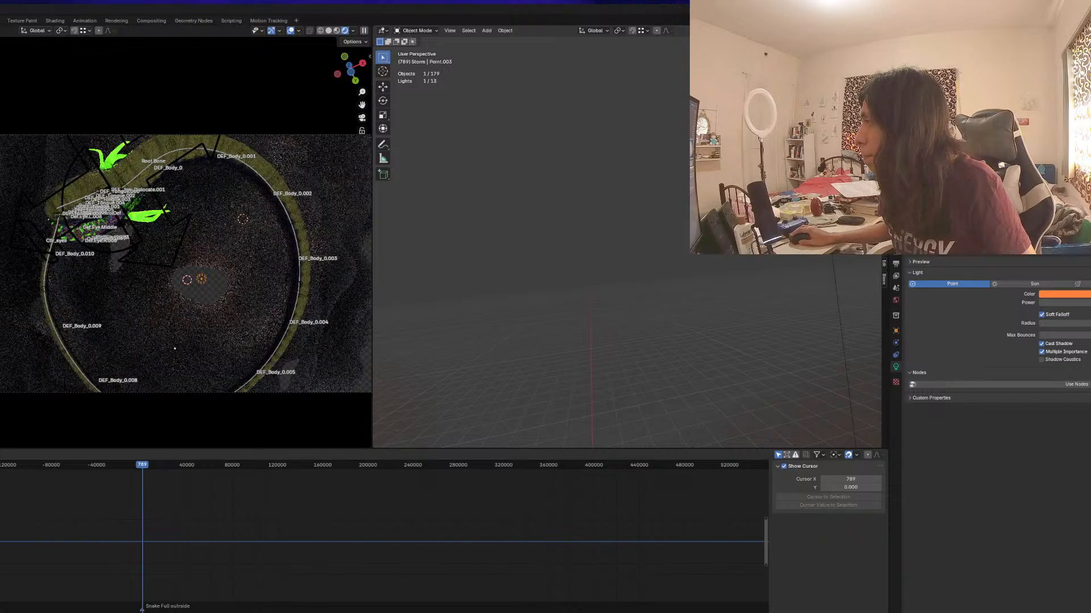
Spread four duplicates of the point light across the storm cloud in side view and check the result through the camera
middle_click_drag(214, 268, 205, 302)
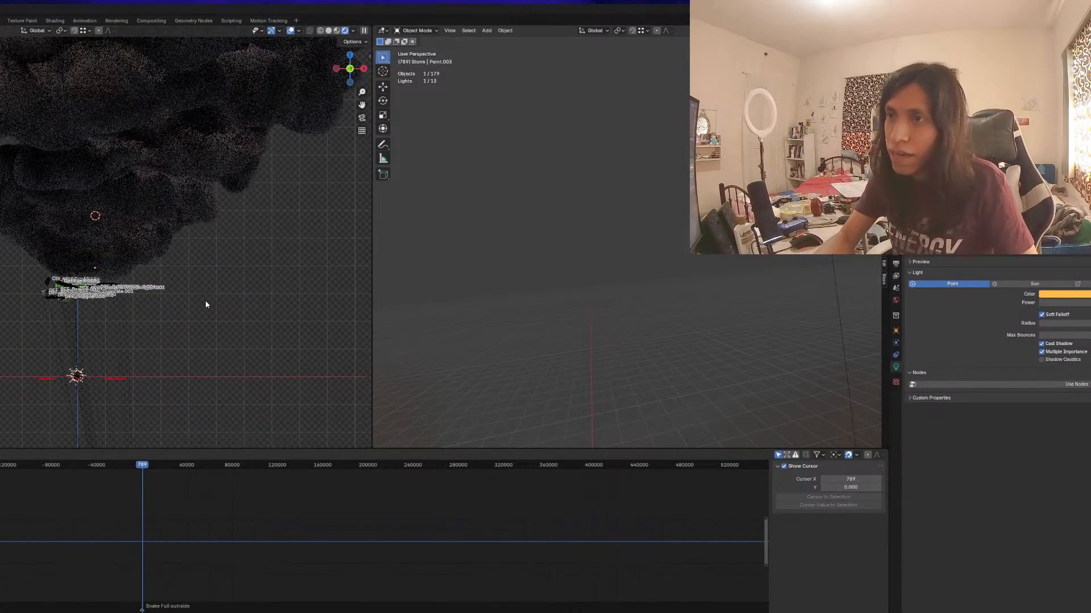
key("shift+d")
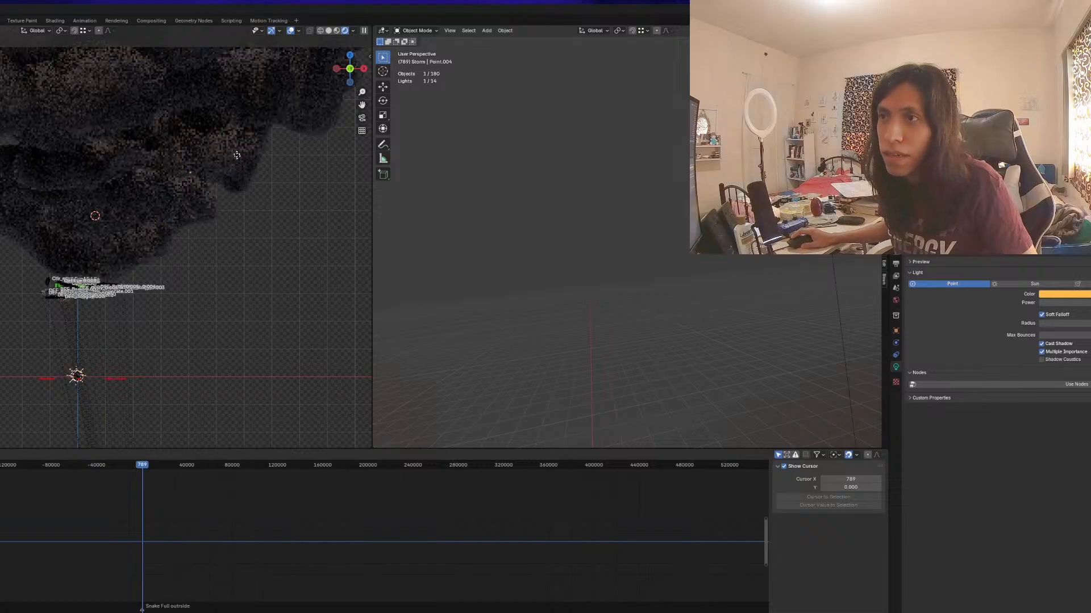
left_click(239, 138)
scroll(241, 138, "down", 2)
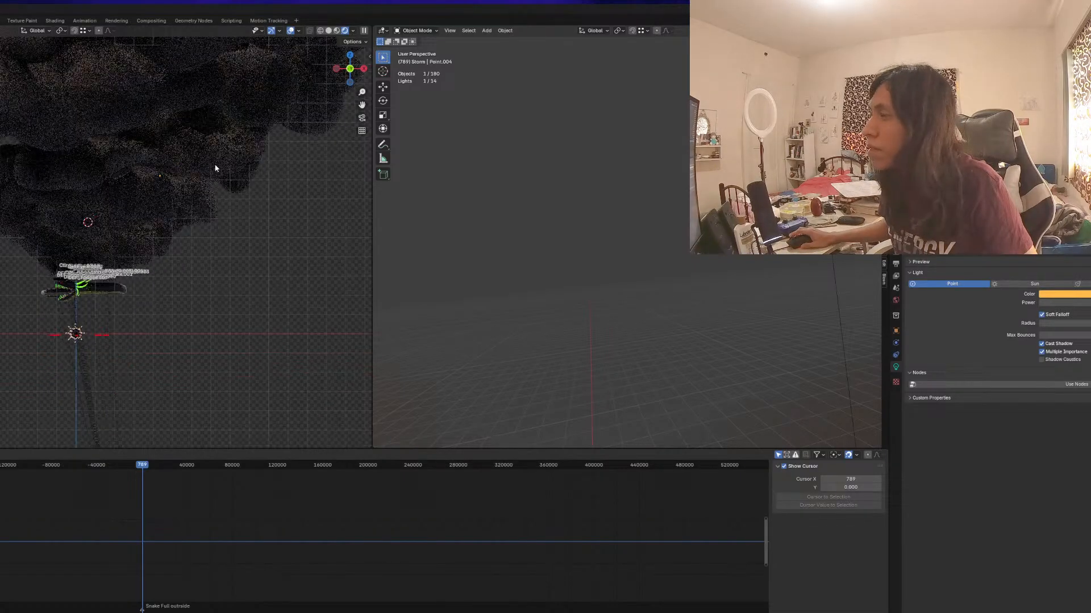
key("shift+d")
left_click(22, 178)
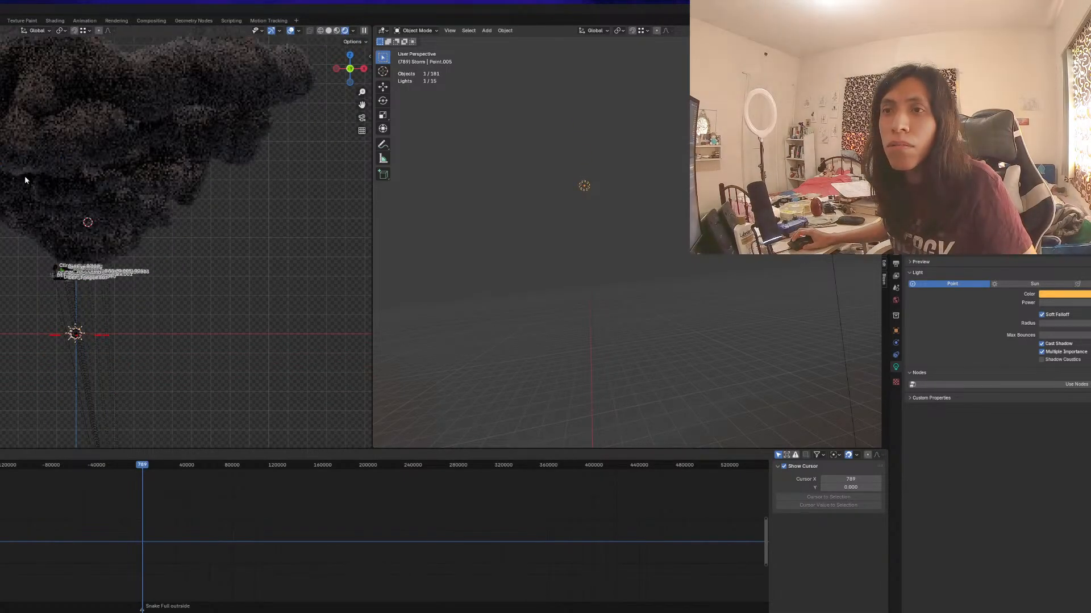
key("shift+d")
left_click(279, 141)
key("shift+d")
left_click(98, 150)
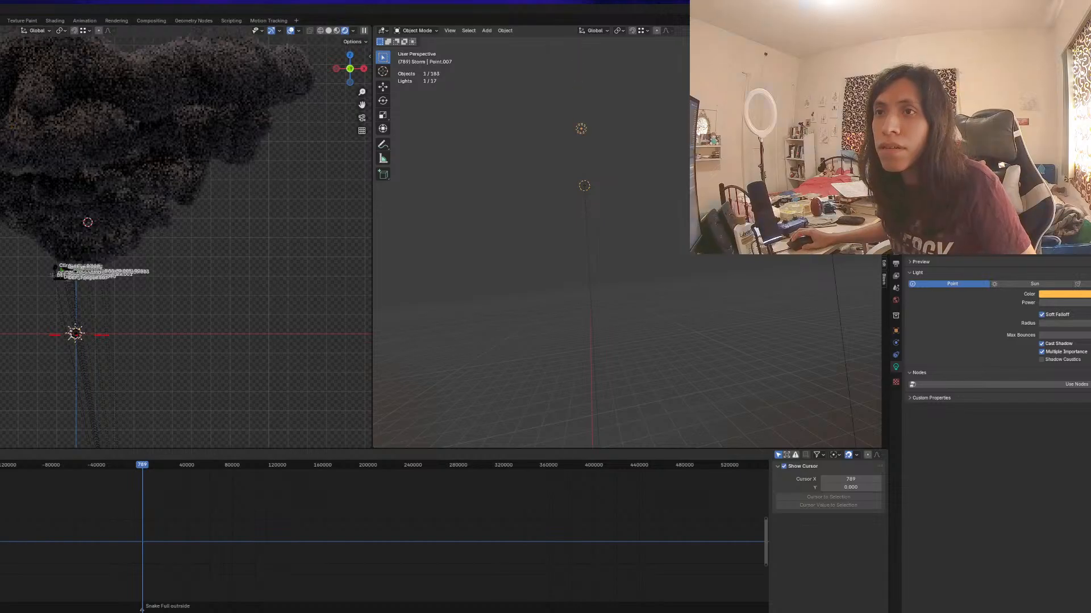
middle_click_drag(97, 150, 98, 85)
key("KP_0")
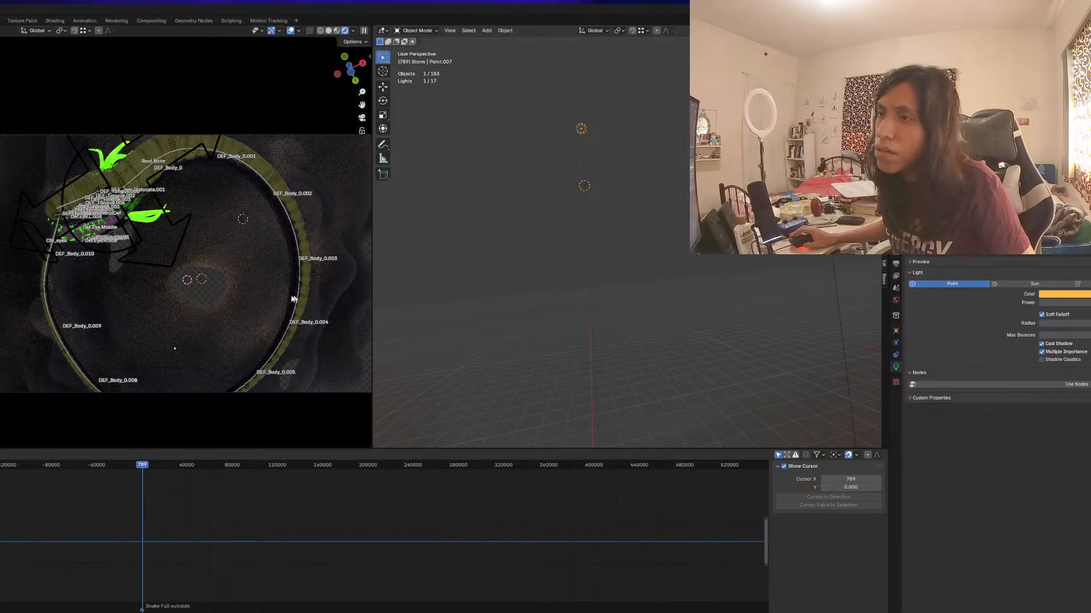
Undo the four point light duplicates so only the original light remains
key("ctrl+z")
key("ctrl+z")
key("ctrl+z")
key("ctrl+z")
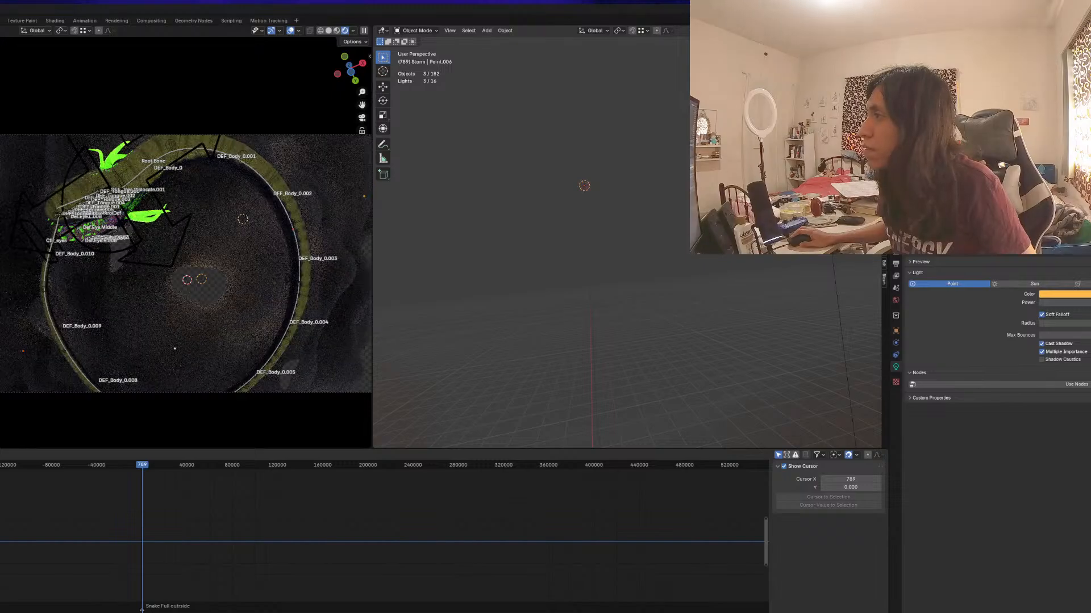
key("ctrl+z")
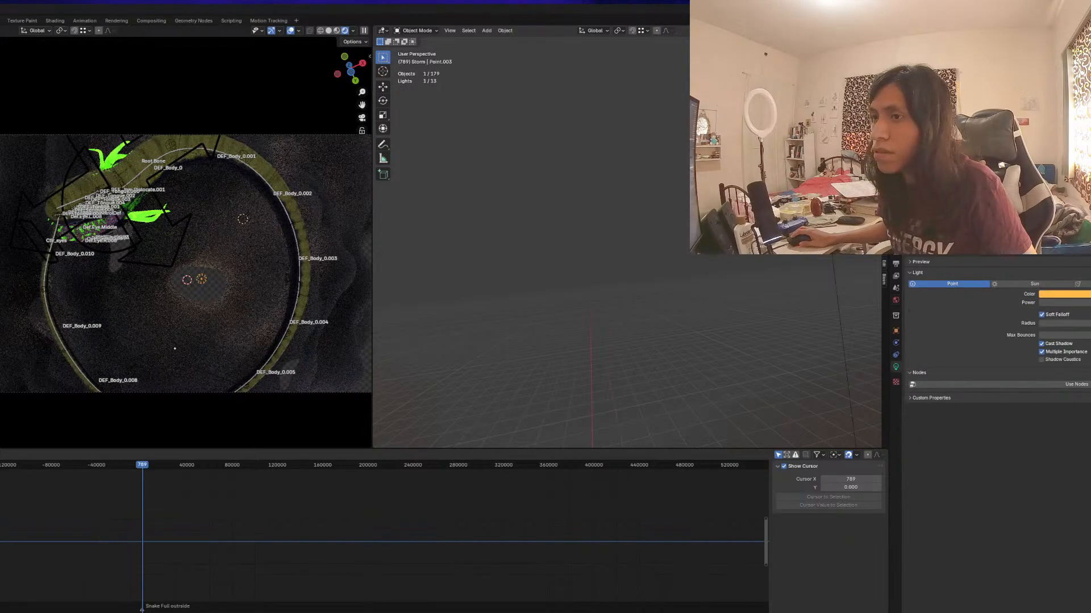
Adjust the original point light's height along the Z axis beneath the storm cloud
middle_click_drag(77, 404, 86, 272)
scroll(67, 309, "down", 4)
key("g")
key("z")
left_click(88, 297)
Rename the point light as "storm light"
key("F2")
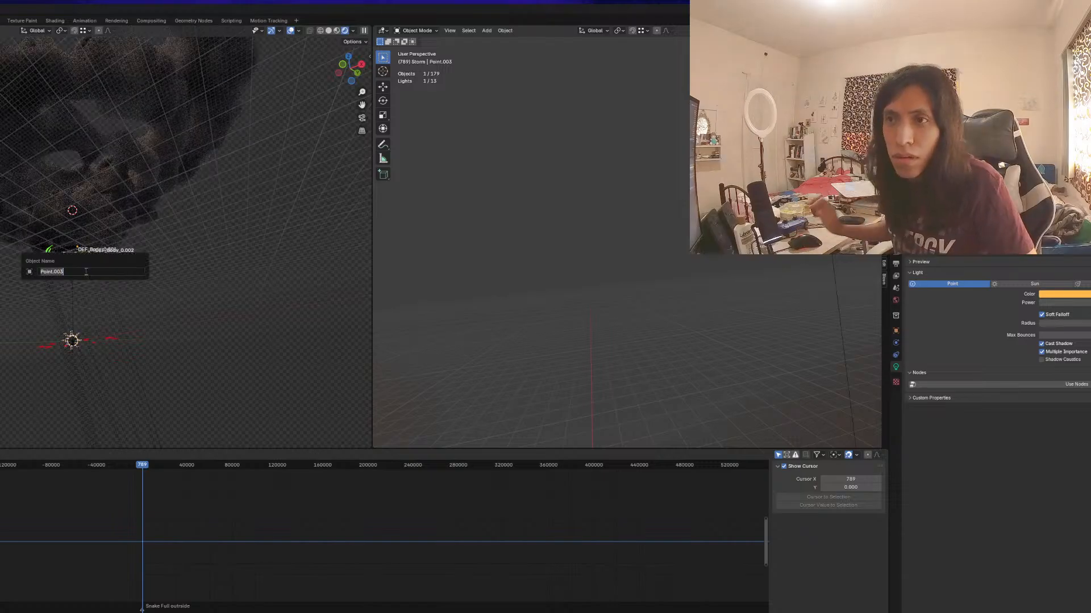
type("storm ligh")
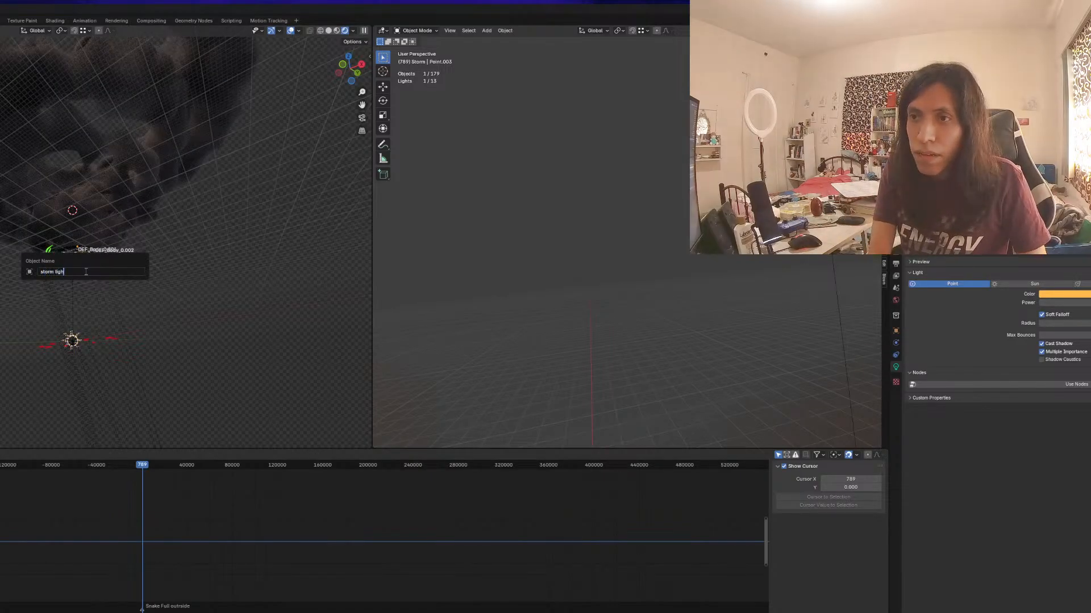
type("t")
key("Return")
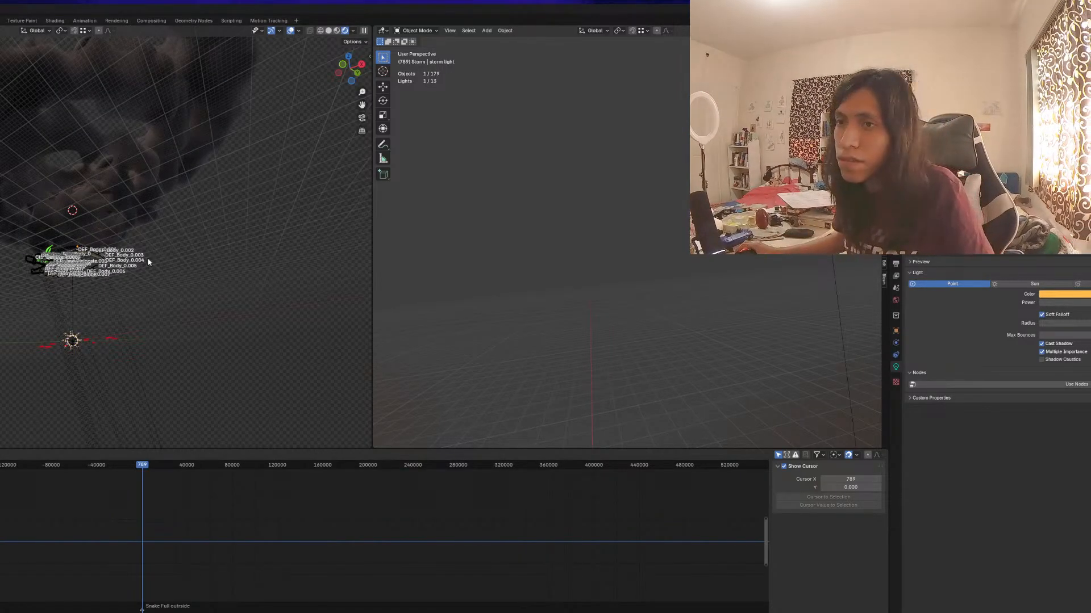
Set the storm light's radius to 10 while viewing the snake's ring through the camera
middle_click_drag(148, 260, 143, 243)
key("KP_0")
scroll(231, 320, "up", 2)
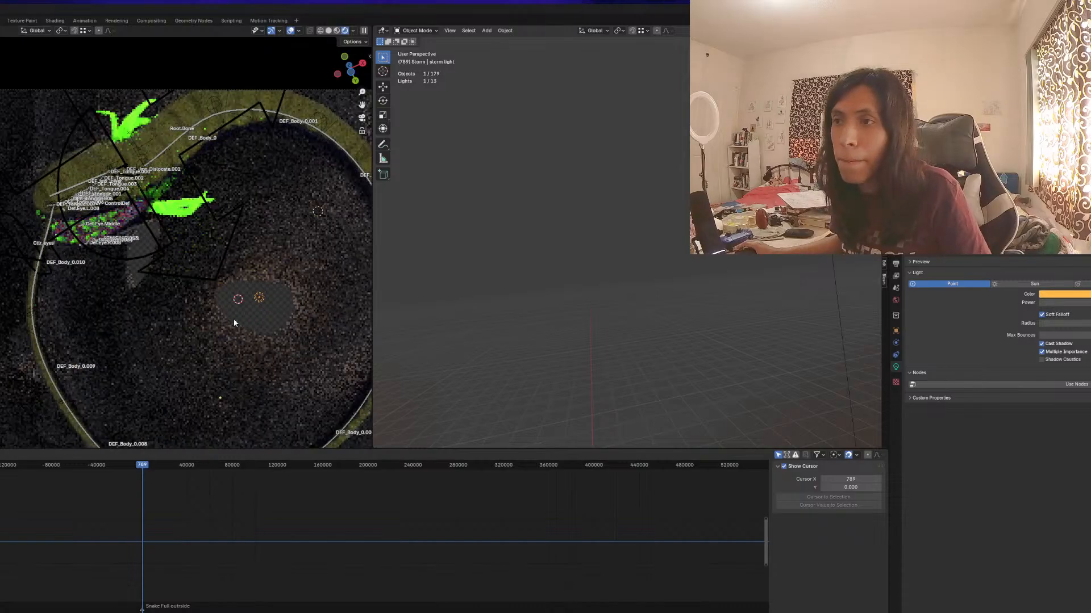
middle_click_drag(234, 324, 118, 302, "shift")
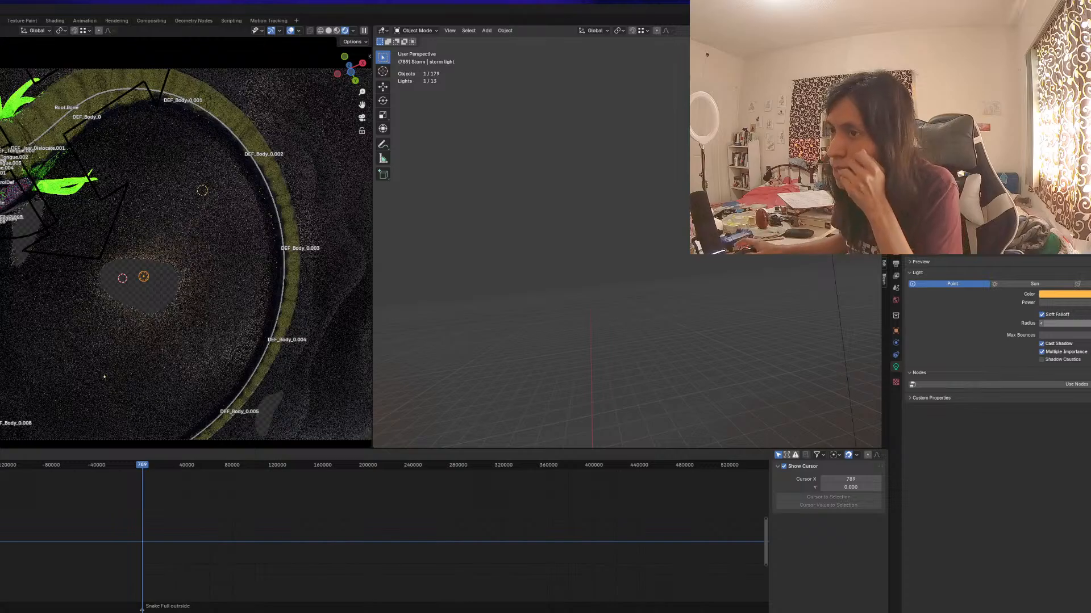
type("10")
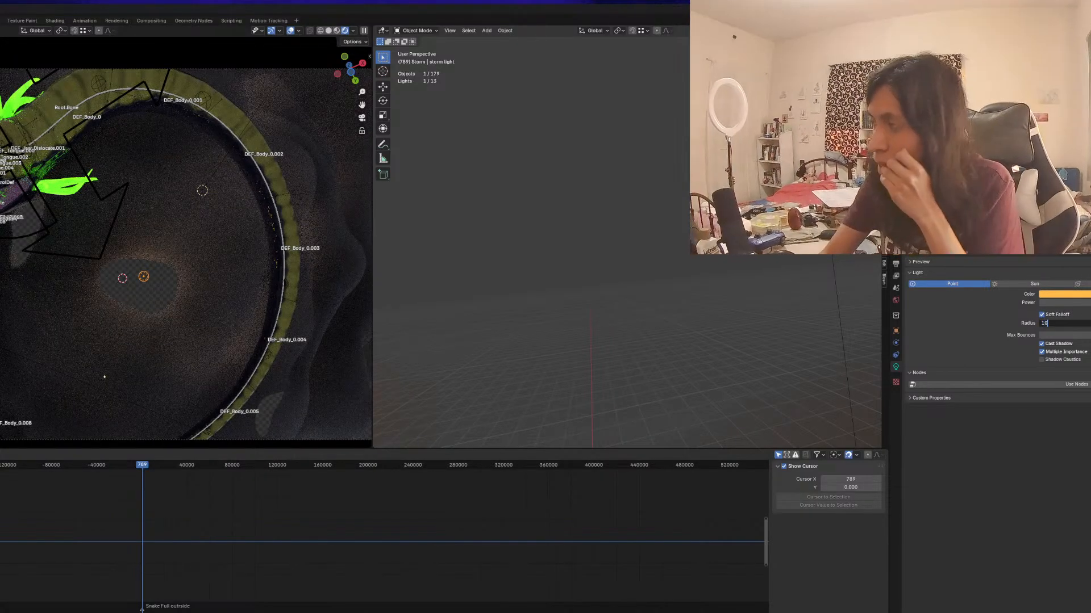
key("Return")
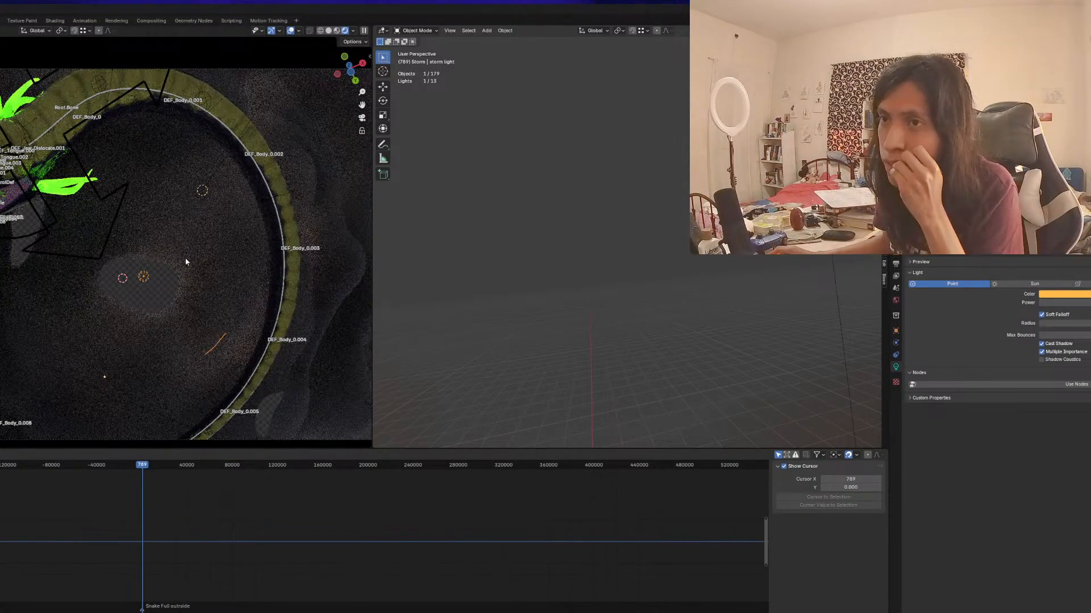
Examine the storm cloud's lighting from outside the cloud and through the camera
scroll(185, 258, "down", 3)
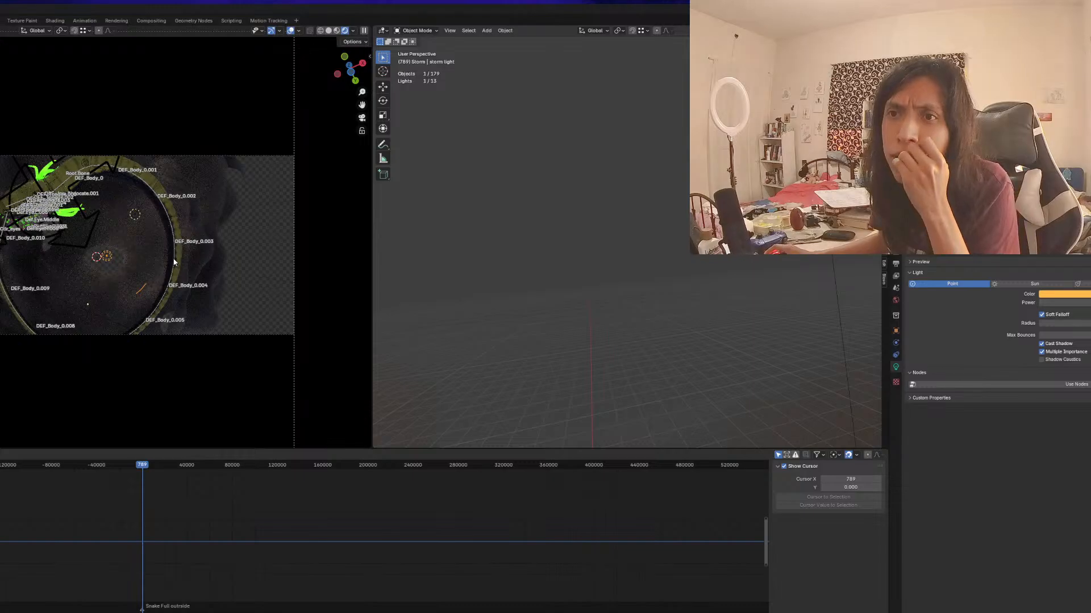
scroll(174, 262, "down", 2)
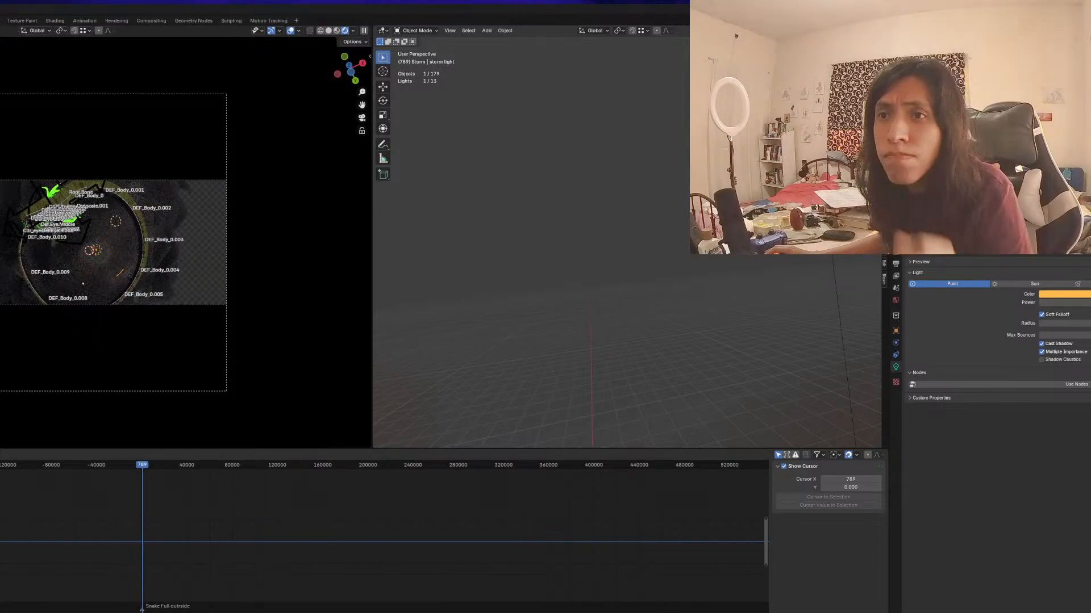
middle_click_drag(12, 335, 104, 338)
scroll(10, 280, "down", 6)
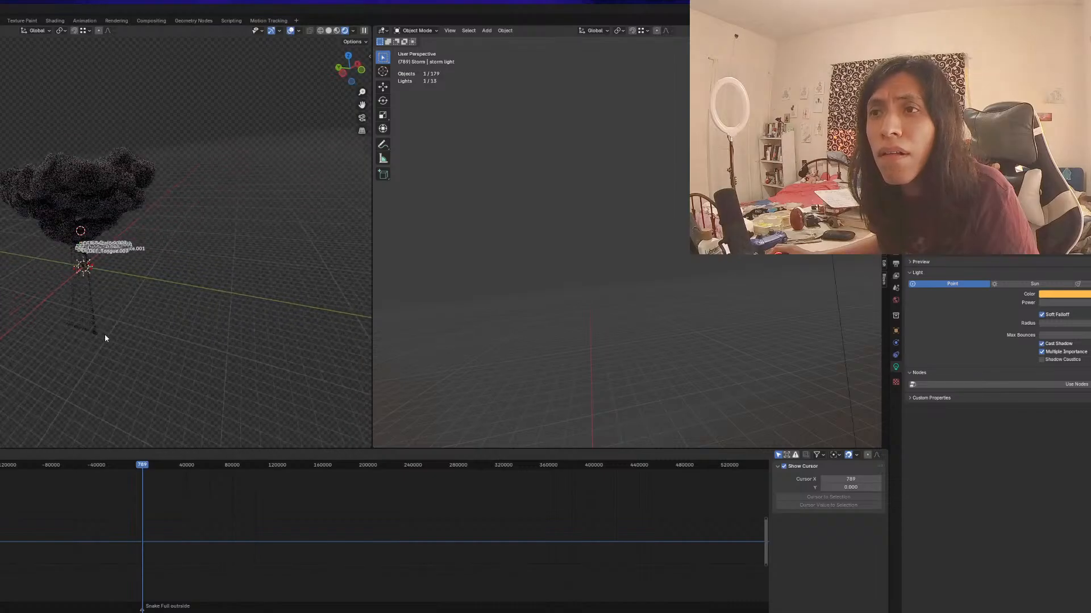
scroll(66, 263, "up", 4)
middle_click_drag(66, 263, 119, 211)
key("KP_0")
scroll(123, 236, "up", 3)
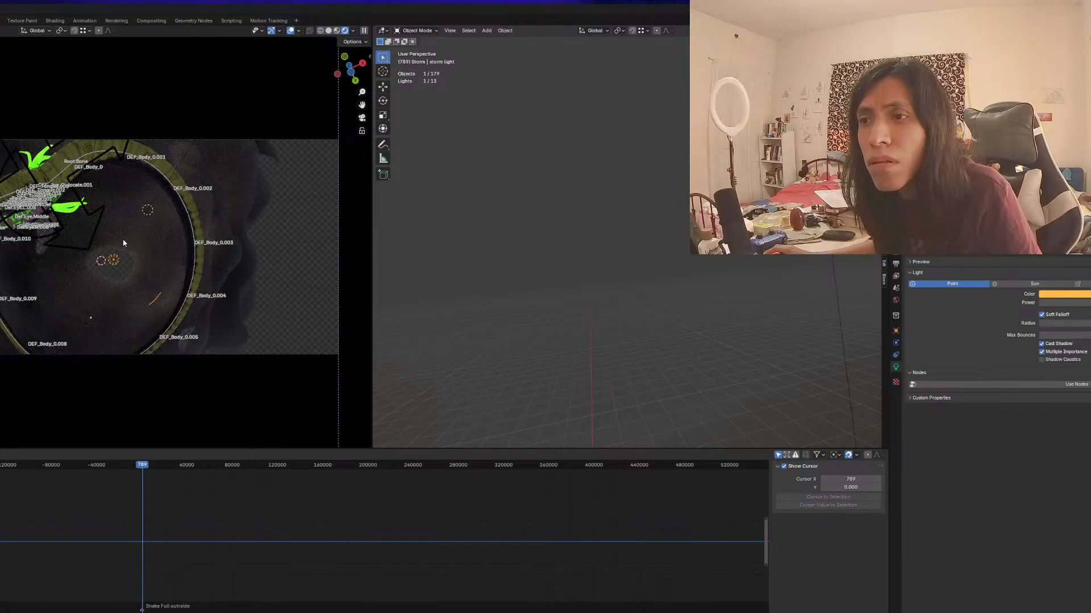
Open the cloud ring's Cloud material nodes in the Shader Editor and preview the Multiply output on the material's Surface input
left_click(217, 266)
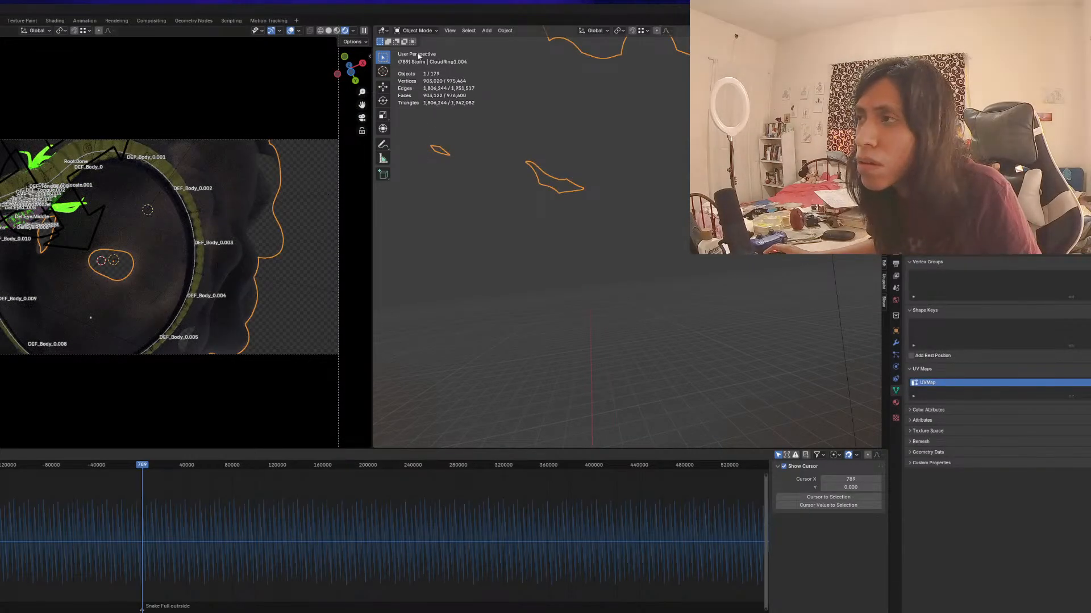
left_click(384, 30)
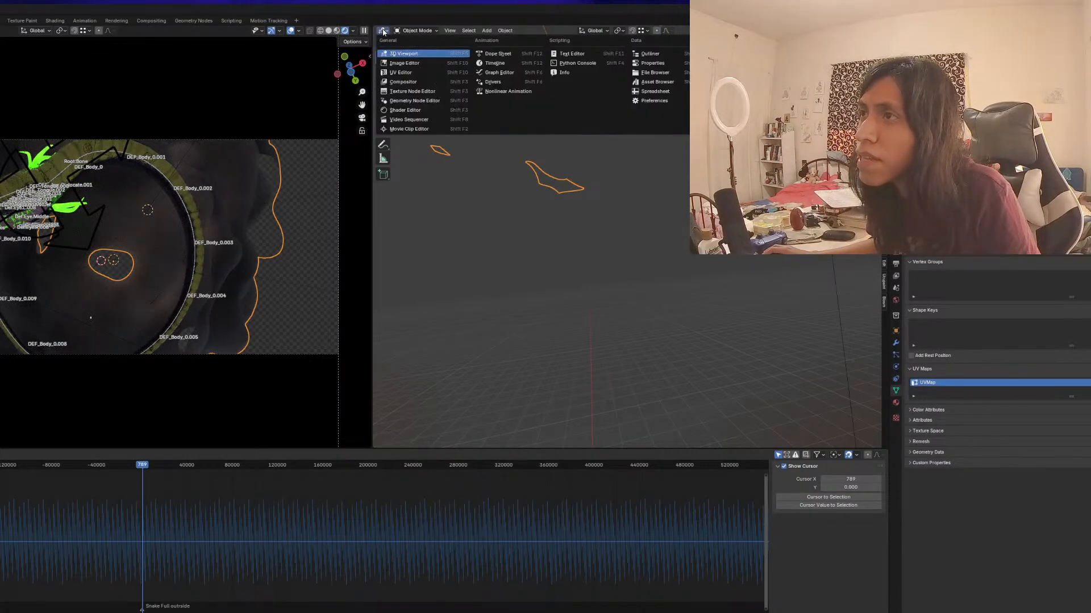
left_click(428, 112)
scroll(532, 272, "down", 3)
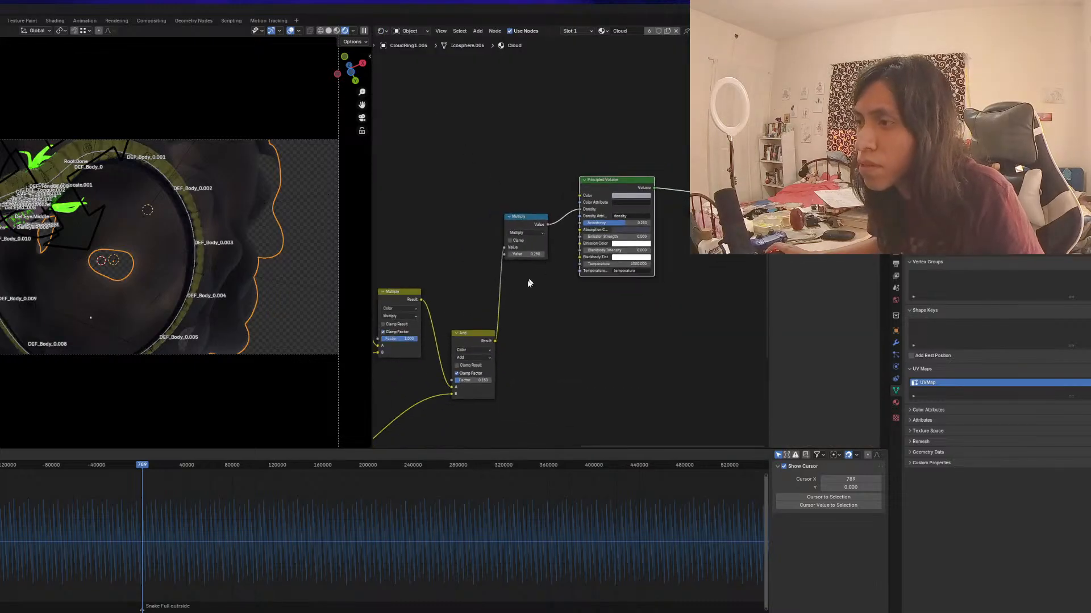
scroll(483, 355, "up", 1)
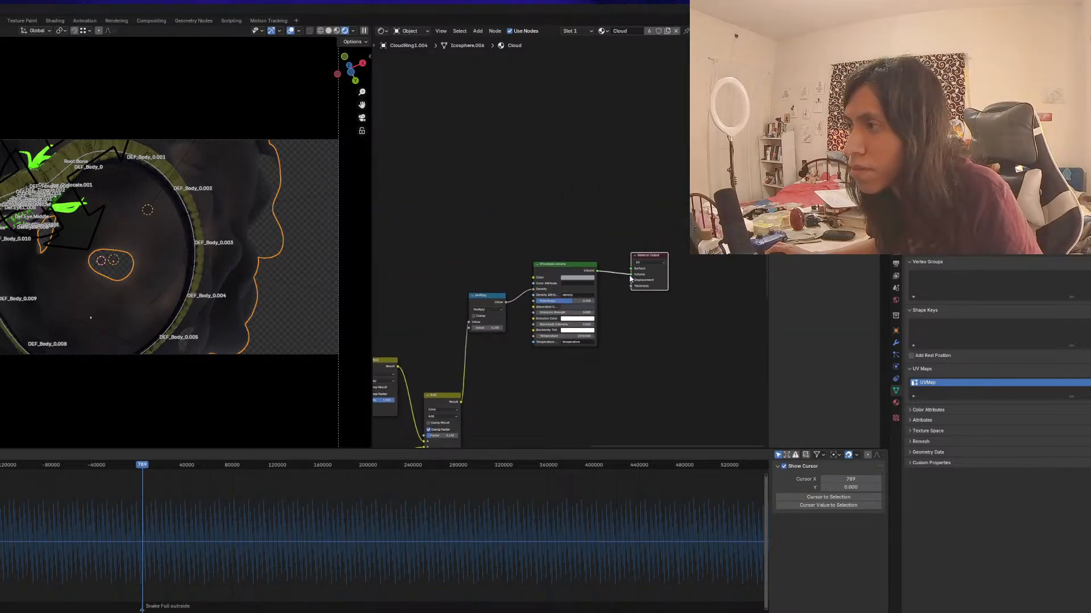
scroll(568, 273, "up", 1)
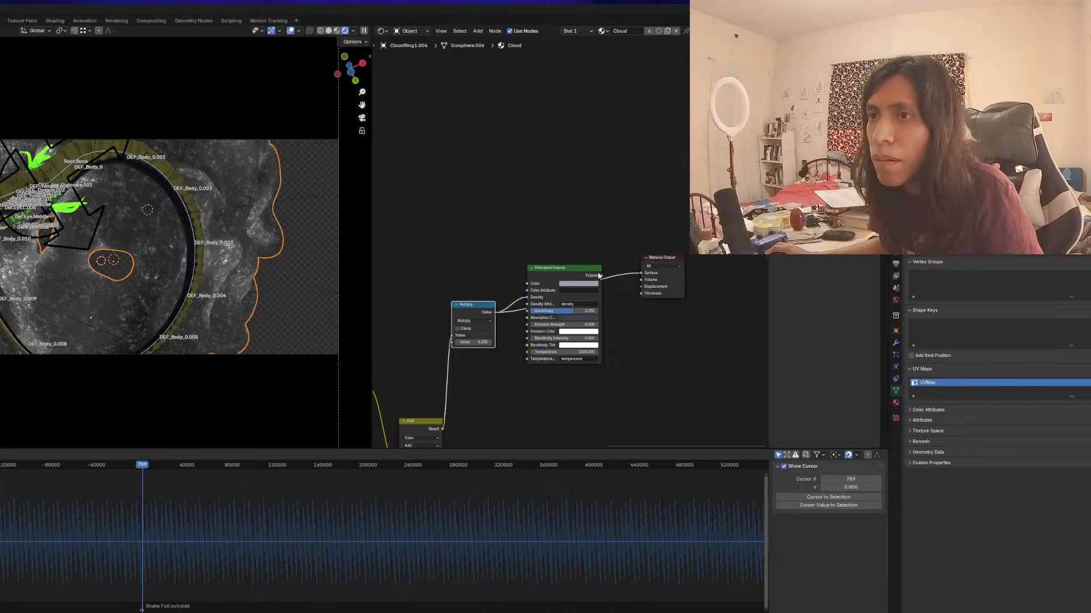
Reposition the Multiply and Add nodes and fine-tune the value of the Multiply node that feeds the volume density
middle_click_drag(585, 284, 622, 257)
left_click_drag(514, 277, 519, 288)
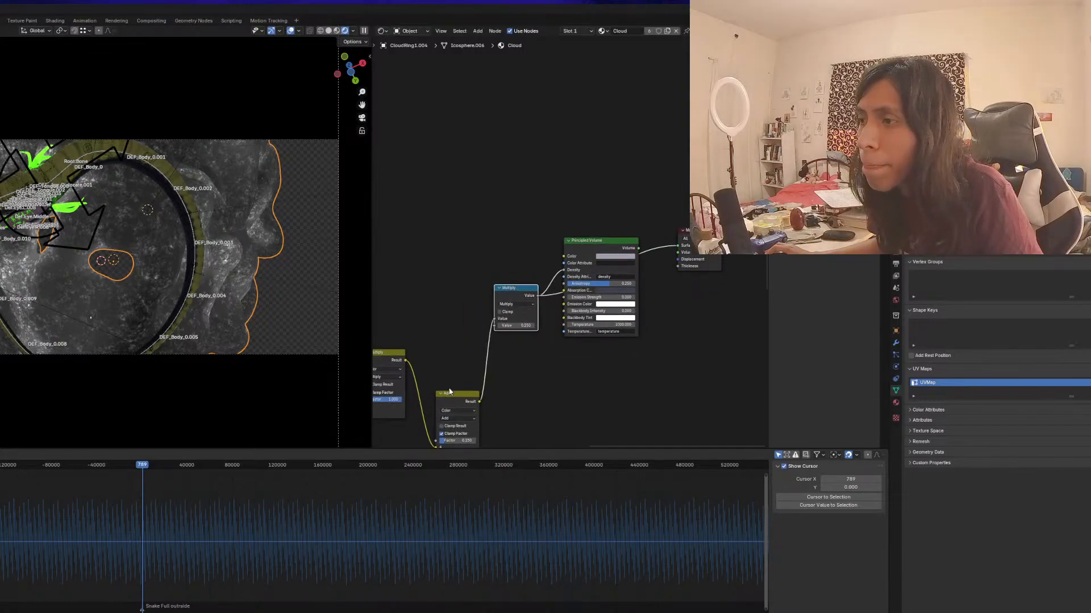
left_click_drag(452, 391, 447, 362)
scroll(461, 364, "up", 1)
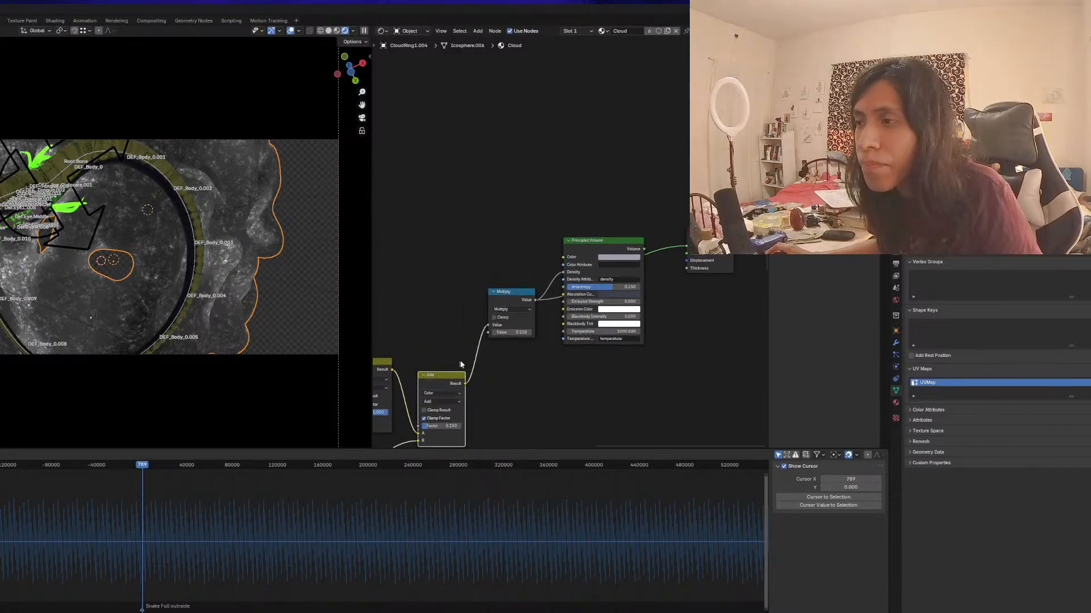
left_click(513, 294)
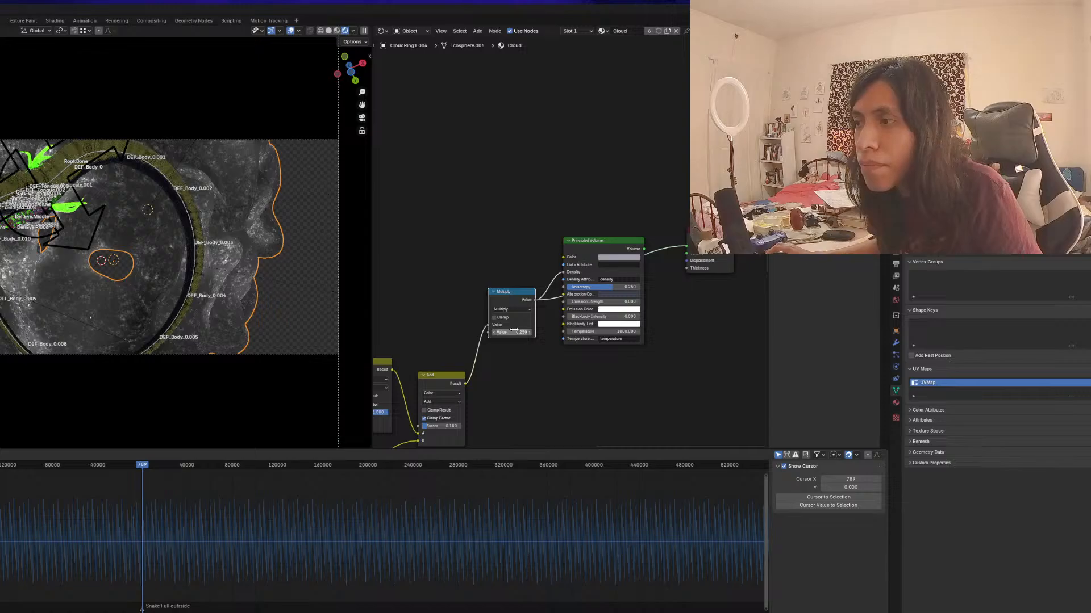
left_click_drag(512, 332, 519, 333)
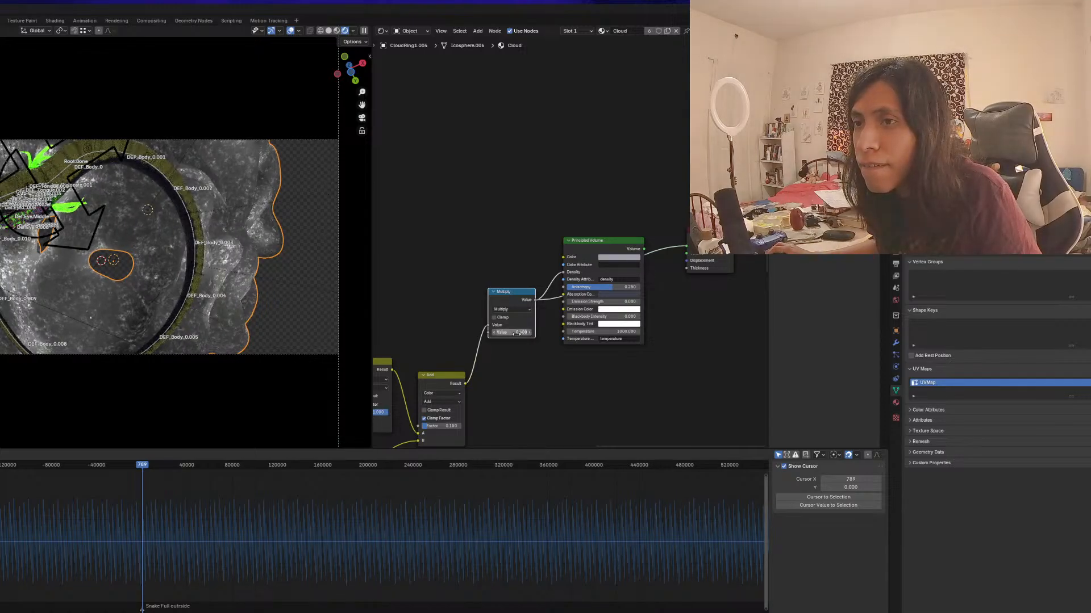
Duplicate the uppermost Color Ramp node and insert the copy between the Add node and the final Multiply node
middle_click_drag(502, 359, 550, 306)
scroll(551, 306, "down", 5)
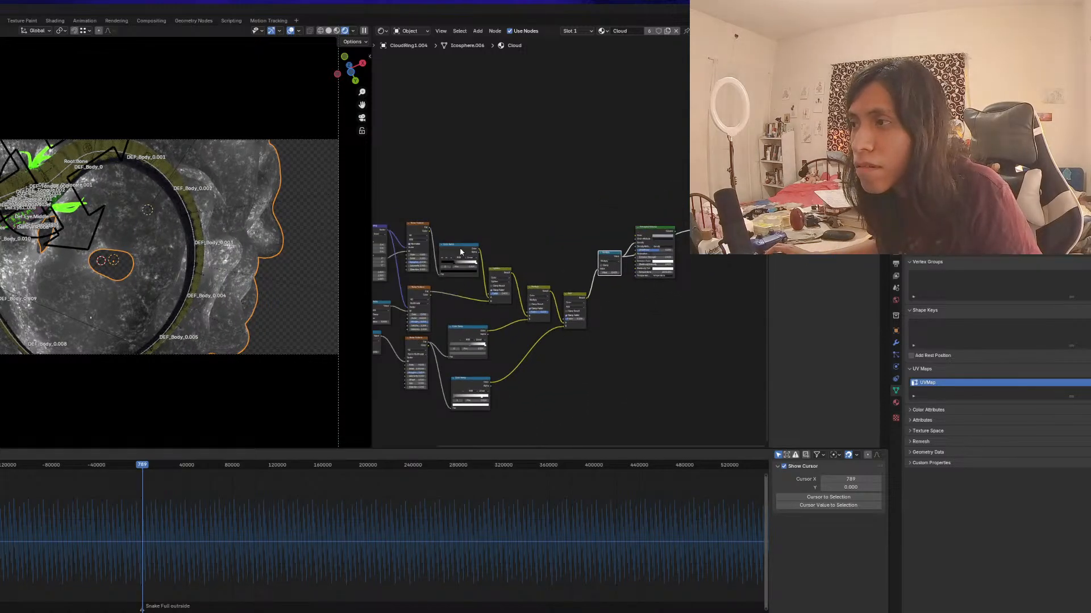
left_click(460, 250)
key("shift+d")
left_click(598, 285)
left_click_drag(577, 298, 574, 294)
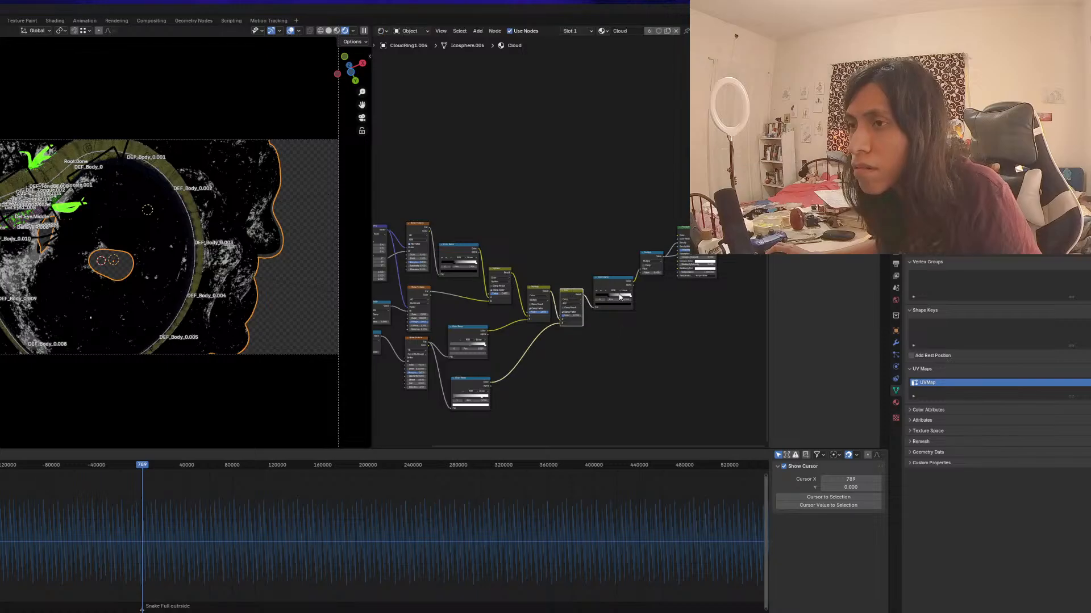
Adjust the stops of the new Color Ramp to increase the contrast of the cloud's density pattern
scroll(621, 296, "up", 1)
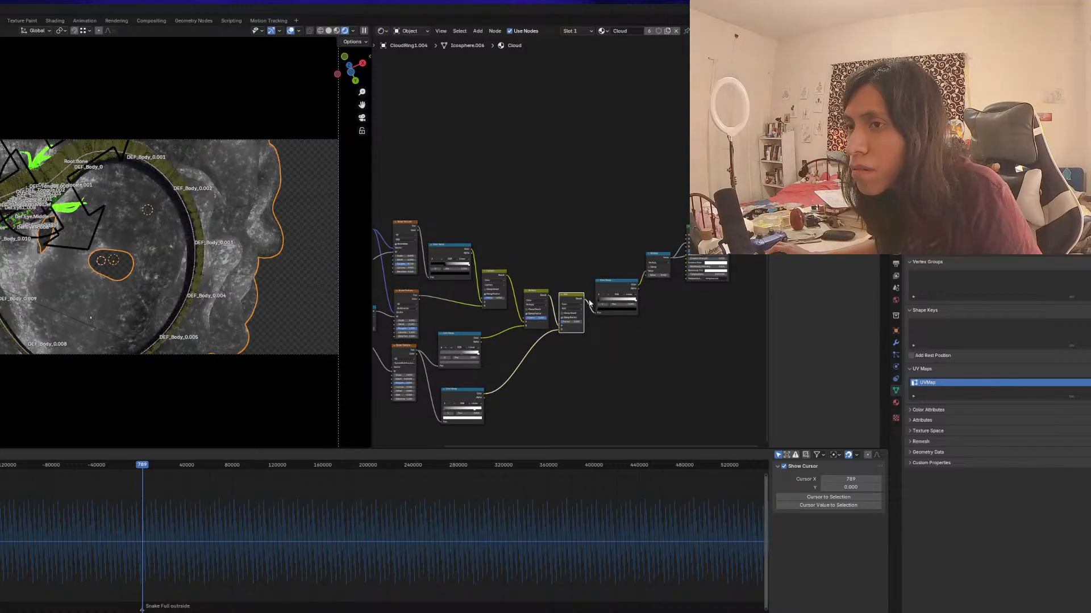
left_click(619, 305)
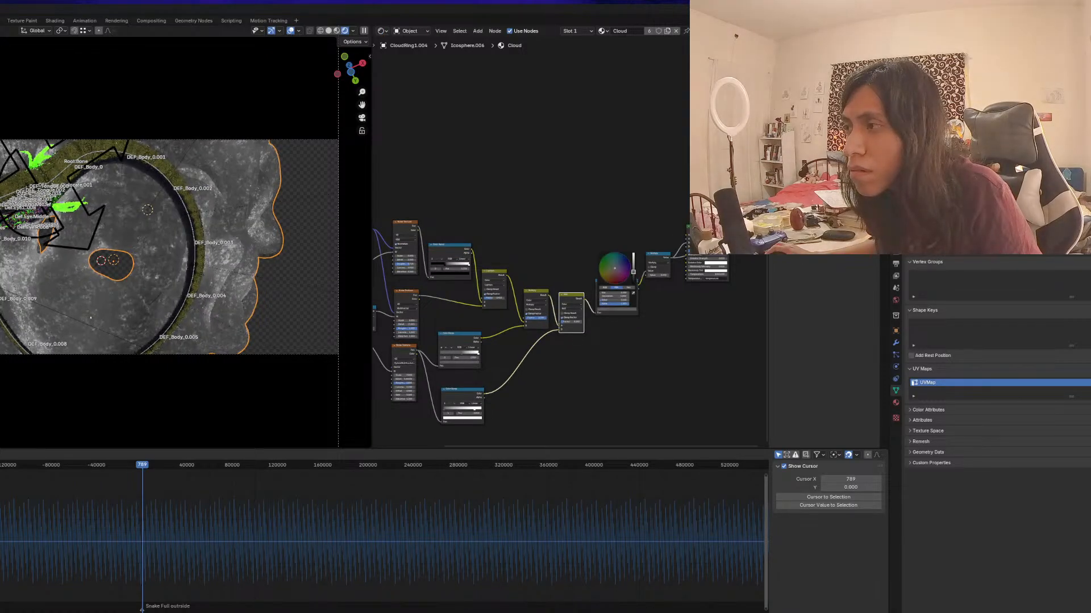
mouse_move(612, 300)
left_mouse_down()
mouse_move(601, 301)
mouse_move(608, 318)
mouse_move(641, 319)
left_mouse_up()
scroll(600, 309, "up", 1)
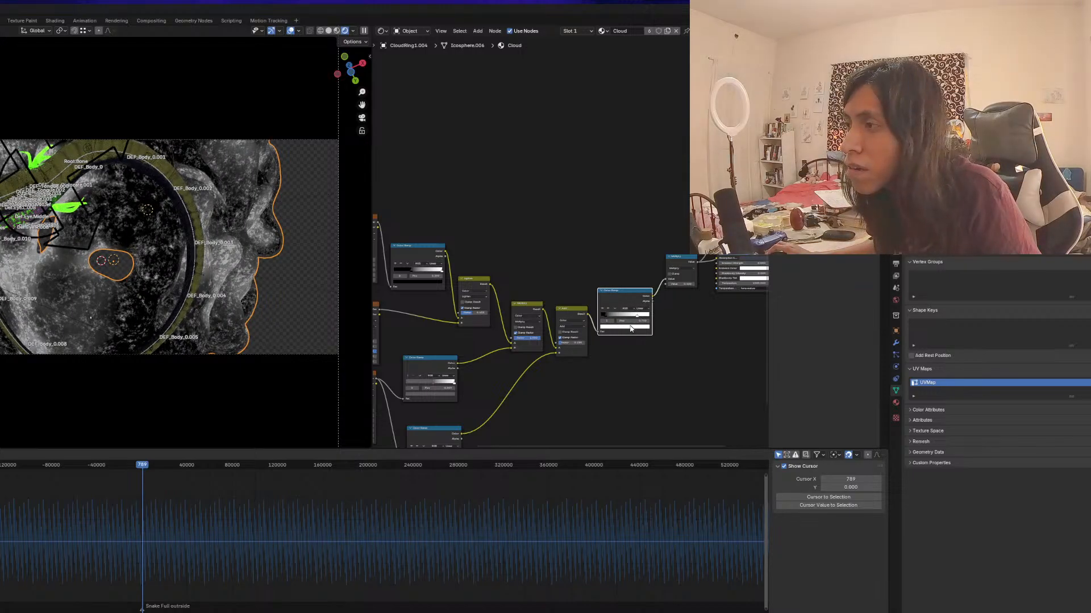
Lighten the new Color Ramp's black stop slightly and darken its white stop to grey
left_click(631, 329)
left_click(622, 327)
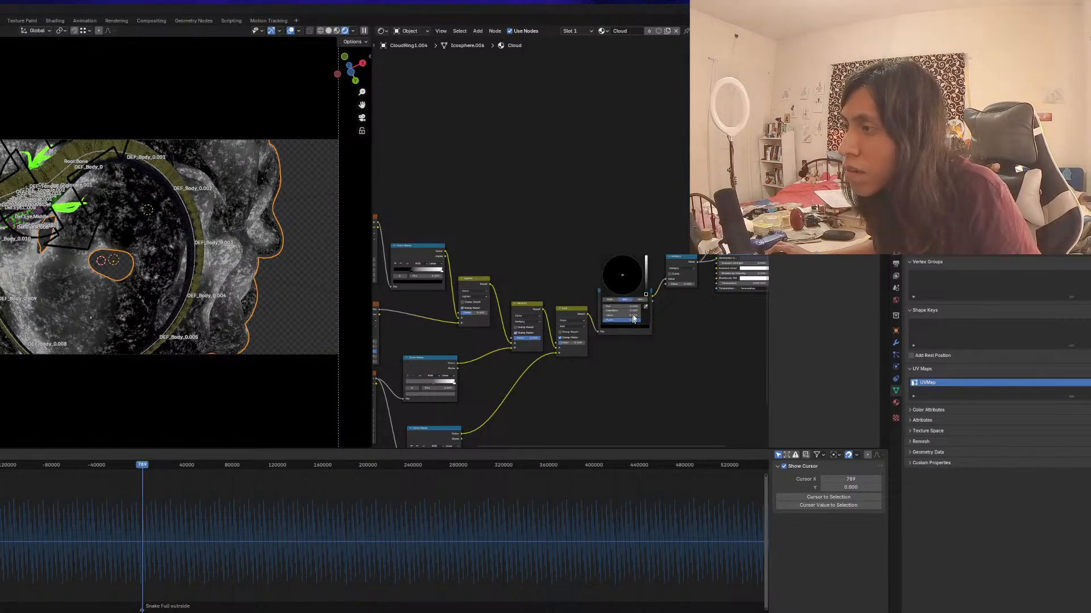
left_click_drag(645, 293, 646, 289)
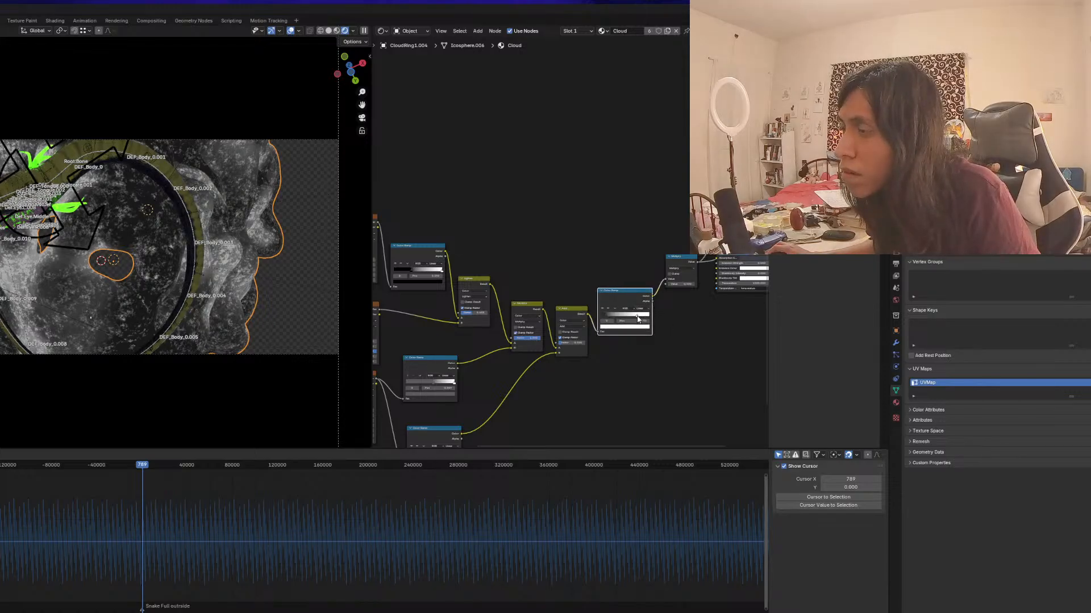
left_click(633, 328)
left_click(645, 269)
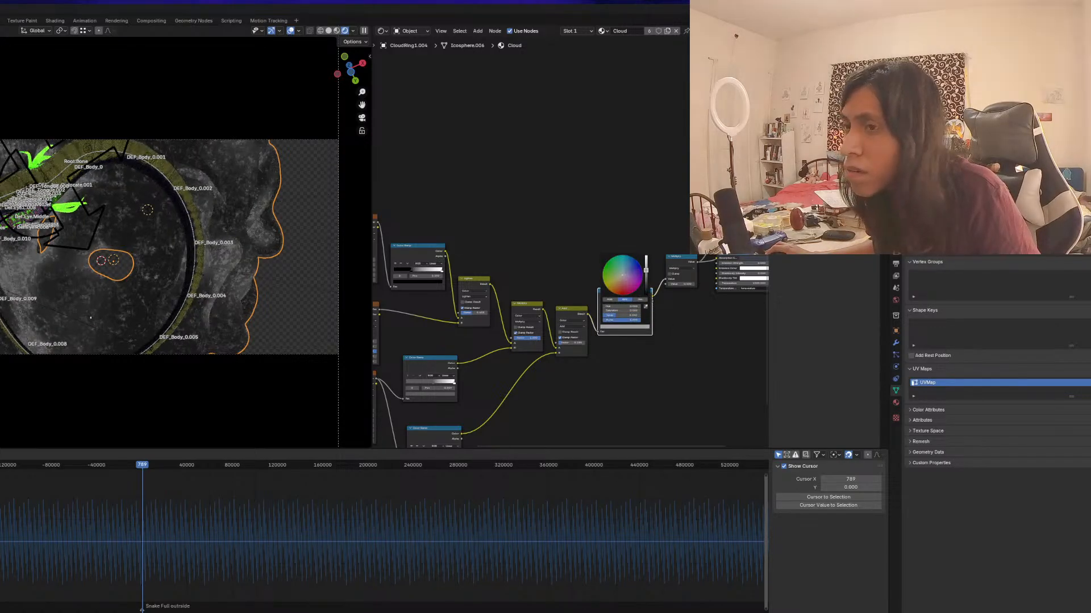
Reconnect the Principled Volume node to the Material Output's Volume input
middle_click_drag(693, 308, 649, 329)
left_click(698, 245)
middle_click_drag(697, 245, 559, 271)
left_click_drag(633, 261, 615, 257)
scroll(625, 263, "up", 2)
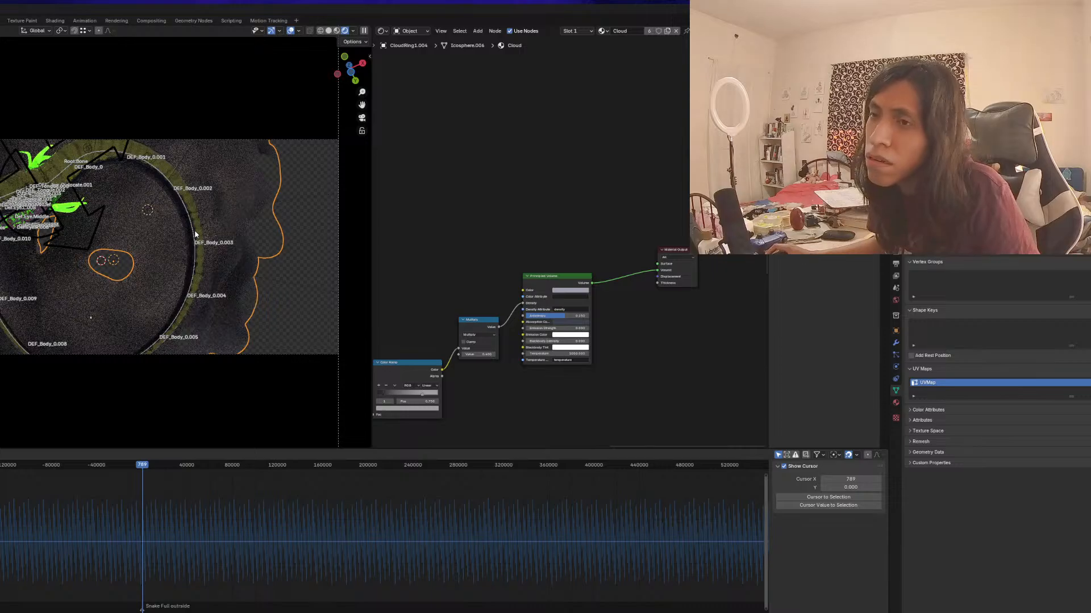
Show the camera view in solid shading and turn the Shader Editor area back into a 3D viewport
left_click(328, 31)
middle_click_drag(114, 266, 172, 240, "shift")
scroll(131, 238, "down", 1)
scroll(509, 175, "down", 1)
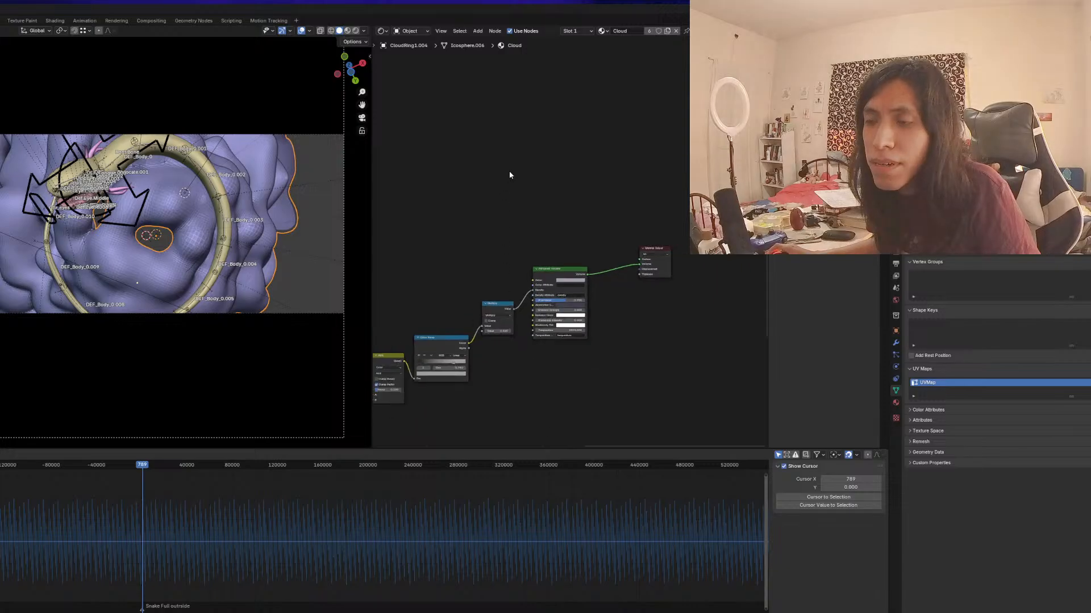
left_click(383, 31)
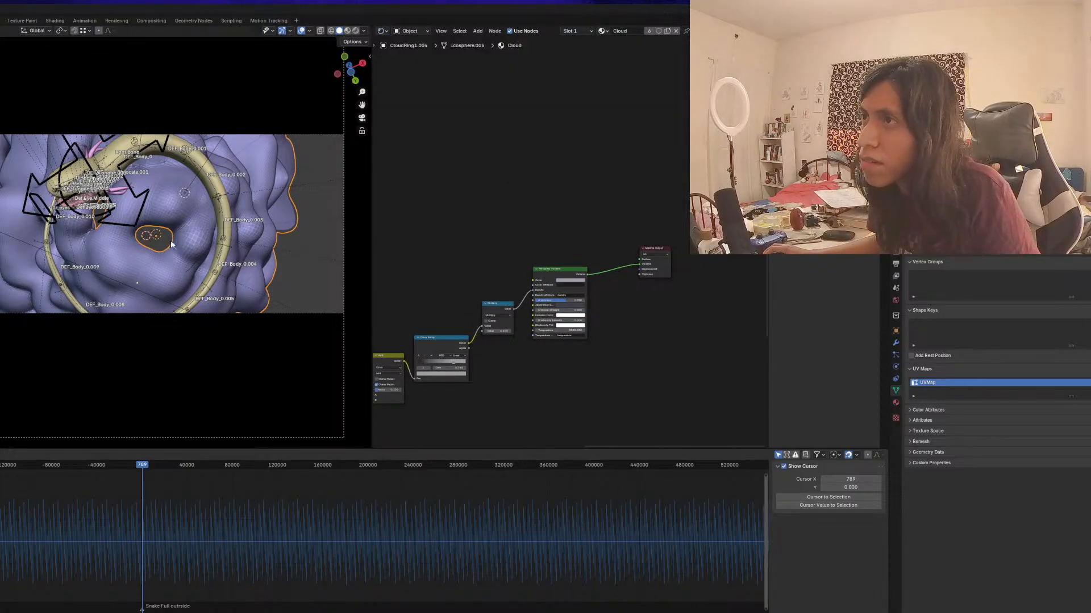
middle_click_drag(170, 239, 177, 244, "shift")
left_click(410, 32)
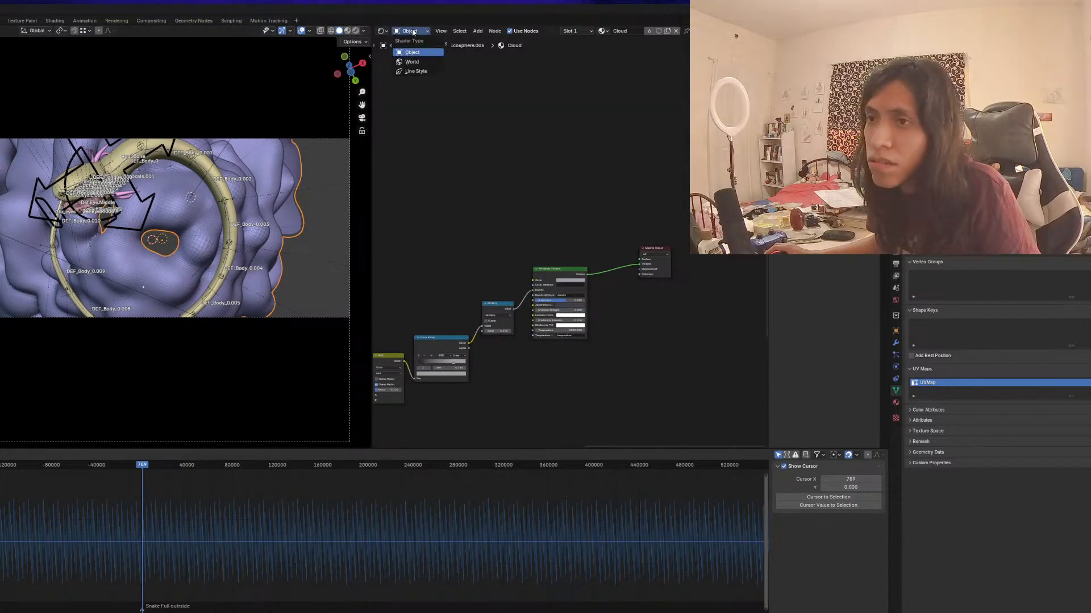
left_click(383, 31)
left_click(398, 58)
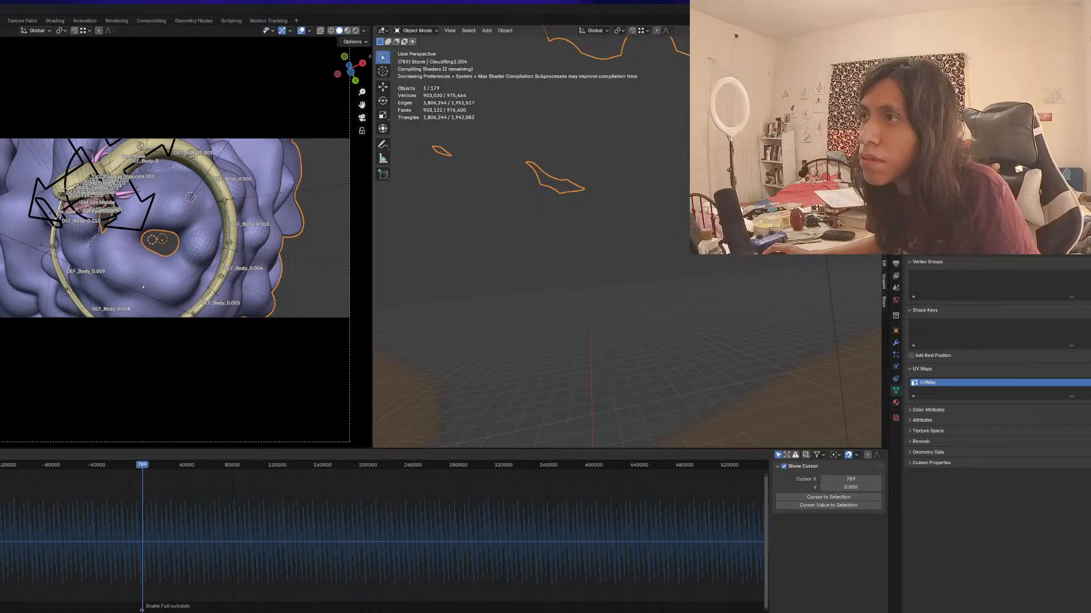
Place the 3D cursor near the storm cloud's outer edge and add a Bézier curve there
scroll(646, 245, "down", 4)
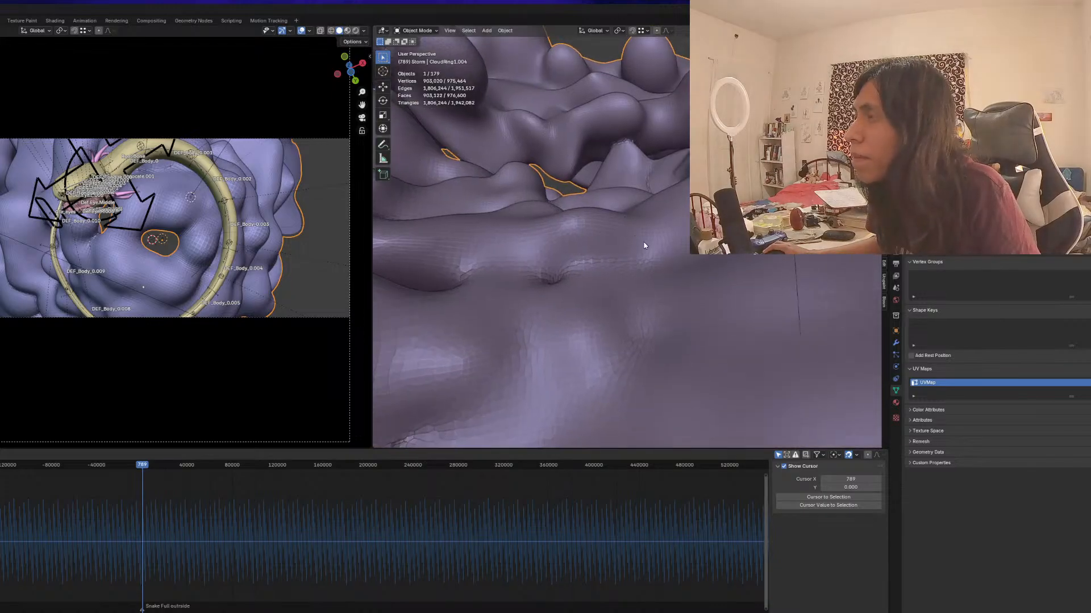
scroll(648, 255, "down", 6)
middle_click_drag(646, 260, 677, 310)
scroll(676, 310, "up", 5)
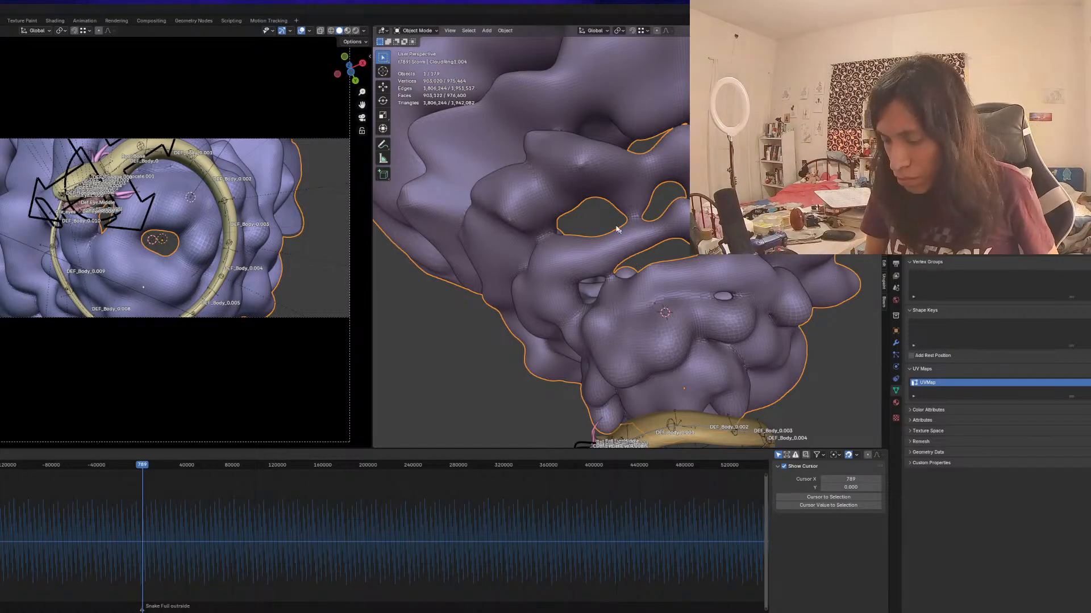
scroll(618, 229, "down", 4)
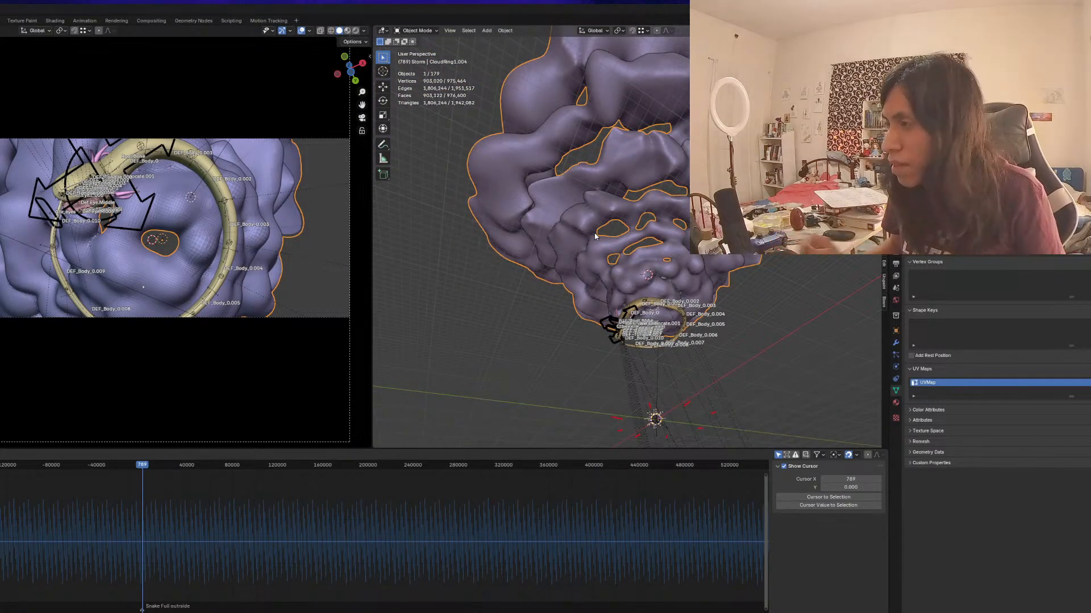
left_click(383, 145)
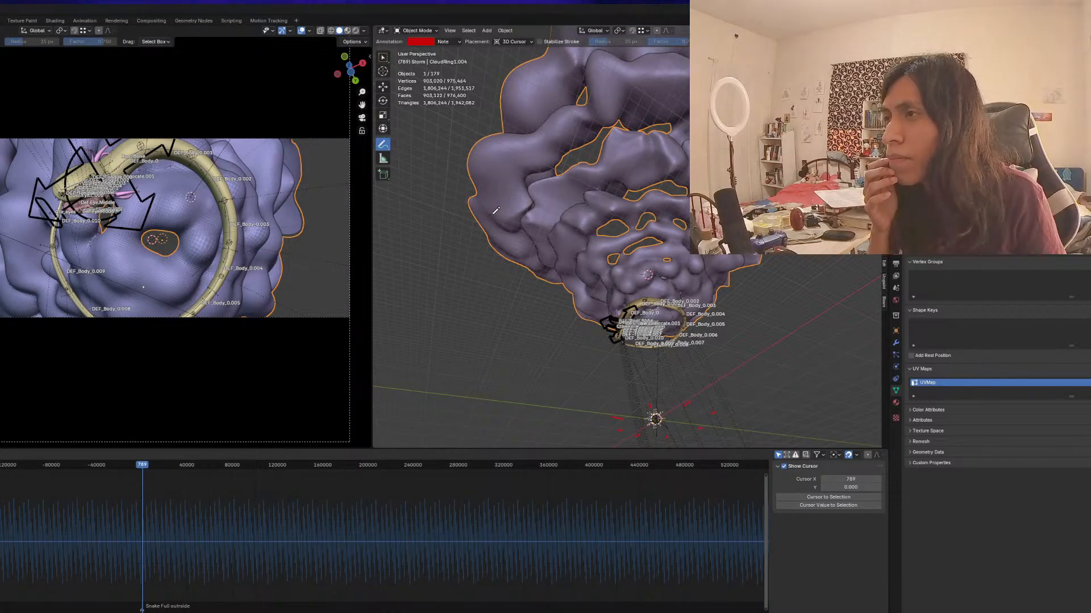
right_click_drag(503, 228, 505, 198, "shift")
key("shift+a")
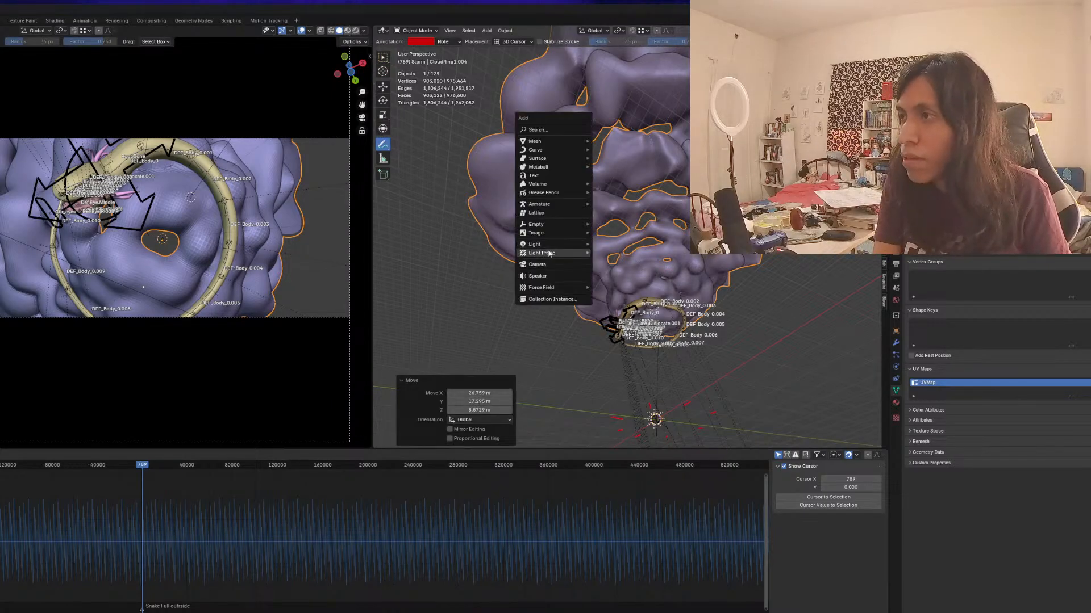
mouse_move(568, 150)
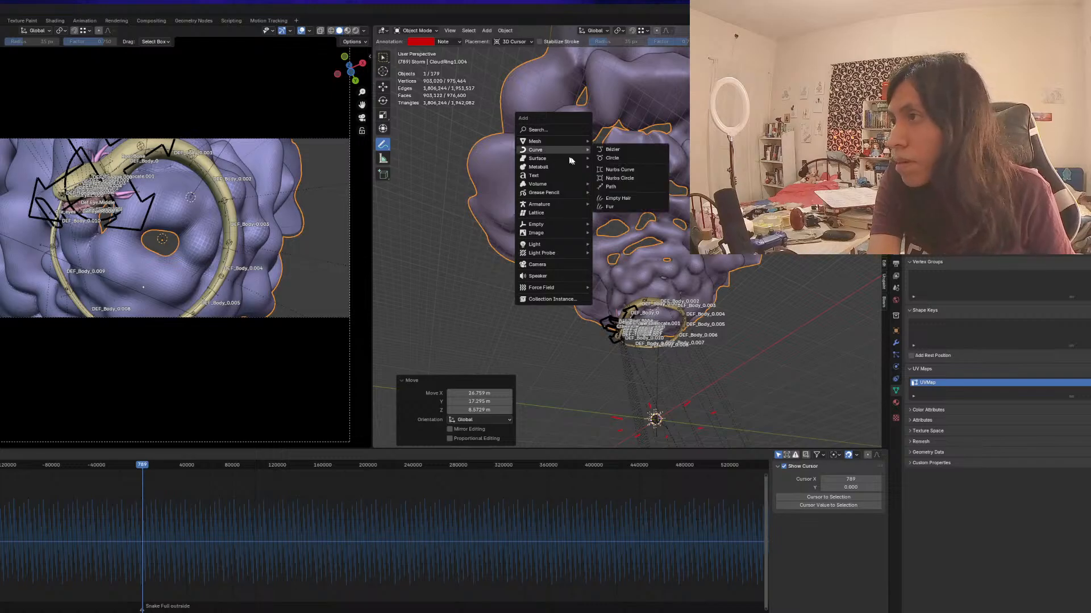
left_click(616, 151)
Delete all the control points of the newly added Bézier curve in Edit Mode
middle_click_drag(567, 240, 526, 204)
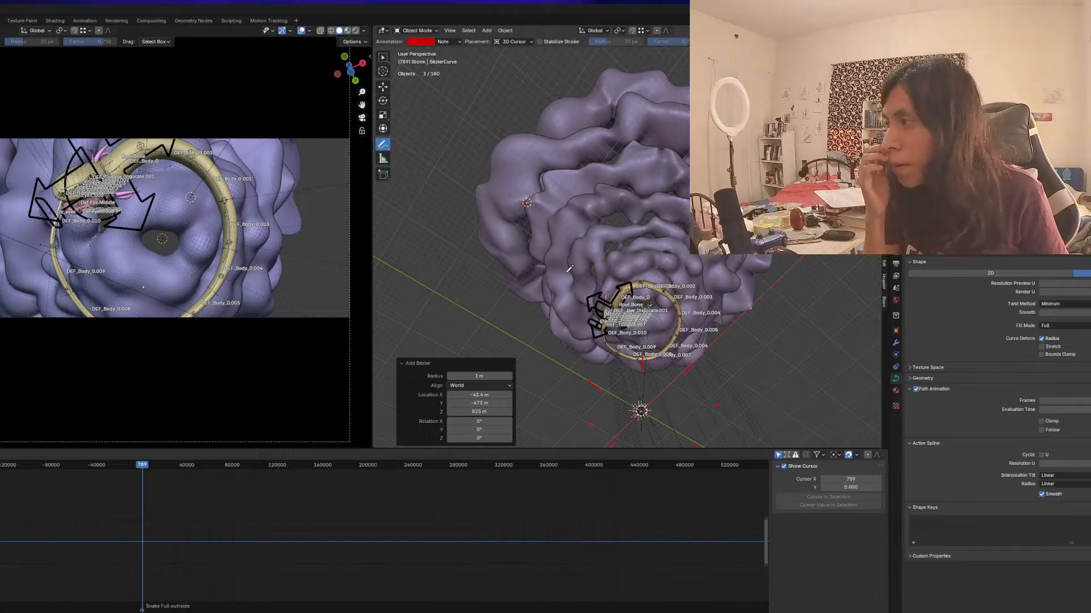
key("Tab")
key("x")
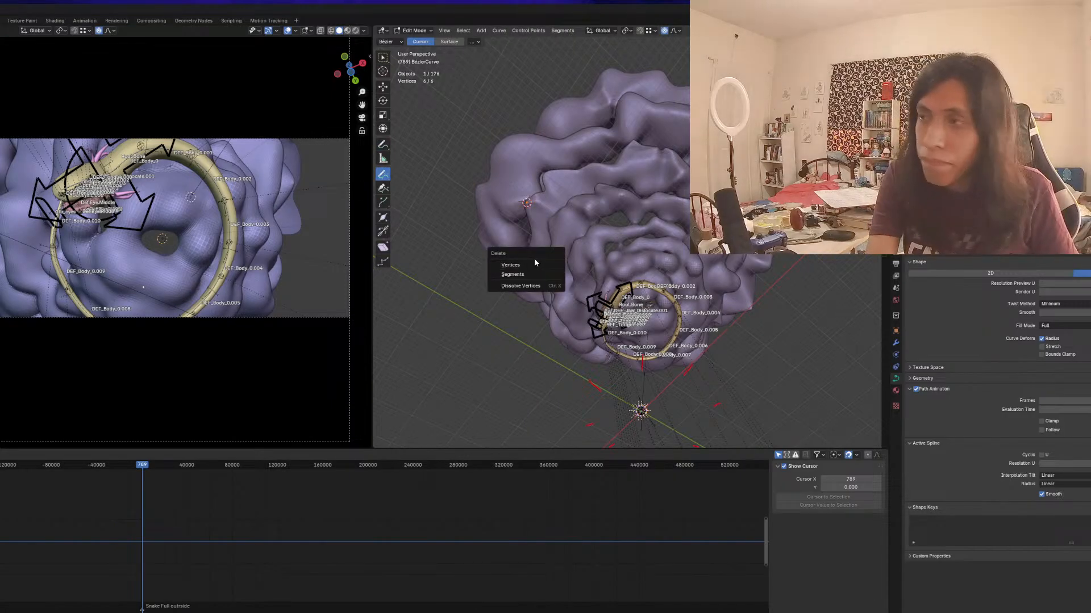
left_click(529, 270)
Undo the first test stroke, draw a winding freehand curve from outside the storm cloud to the snake's head, and return to Object Mode
left_click_drag(402, 208, 393, 205)
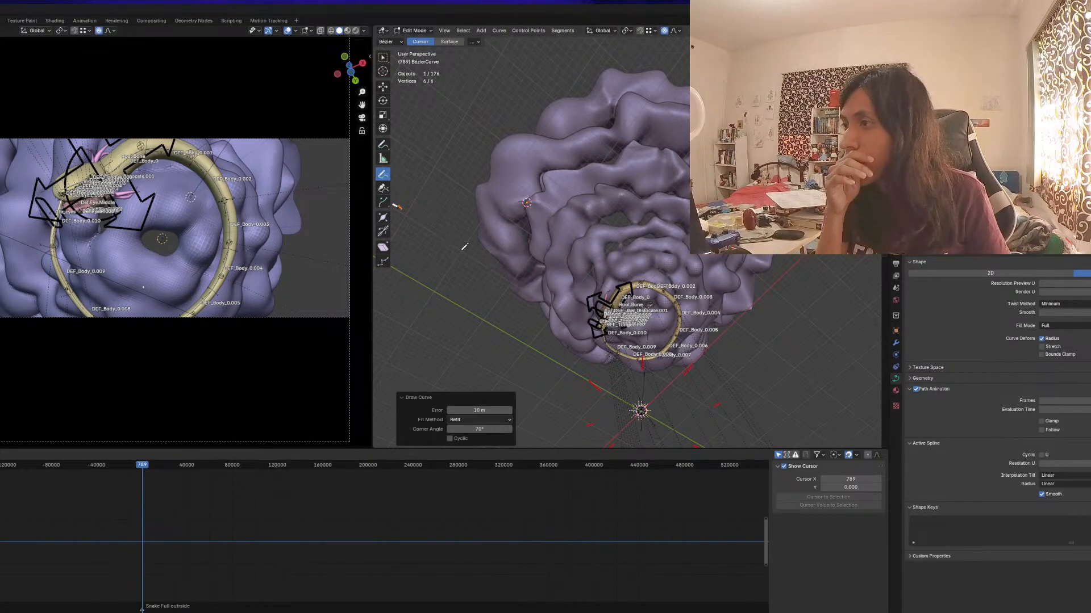
key("ctrl+z")
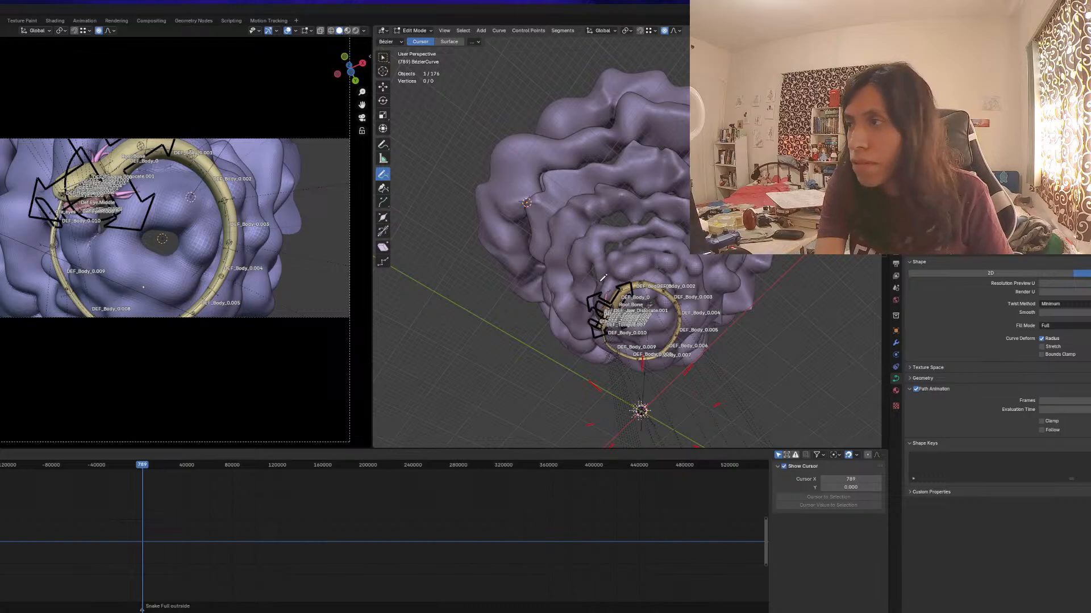
left_click_drag(421, 118, 394, 139)
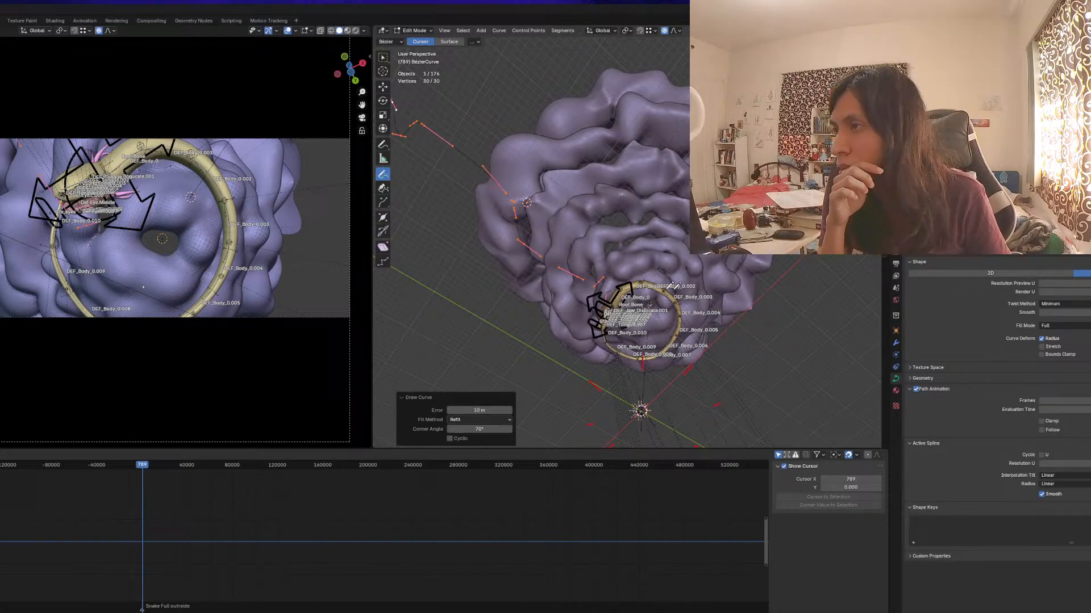
middle_click_drag(672, 286, 629, 248)
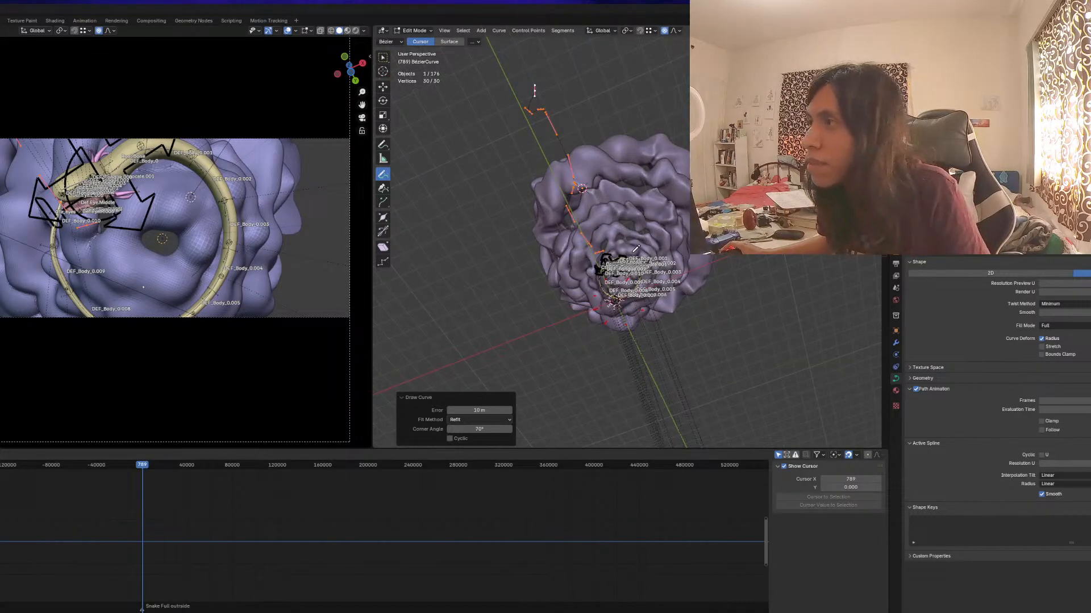
key("Tab")
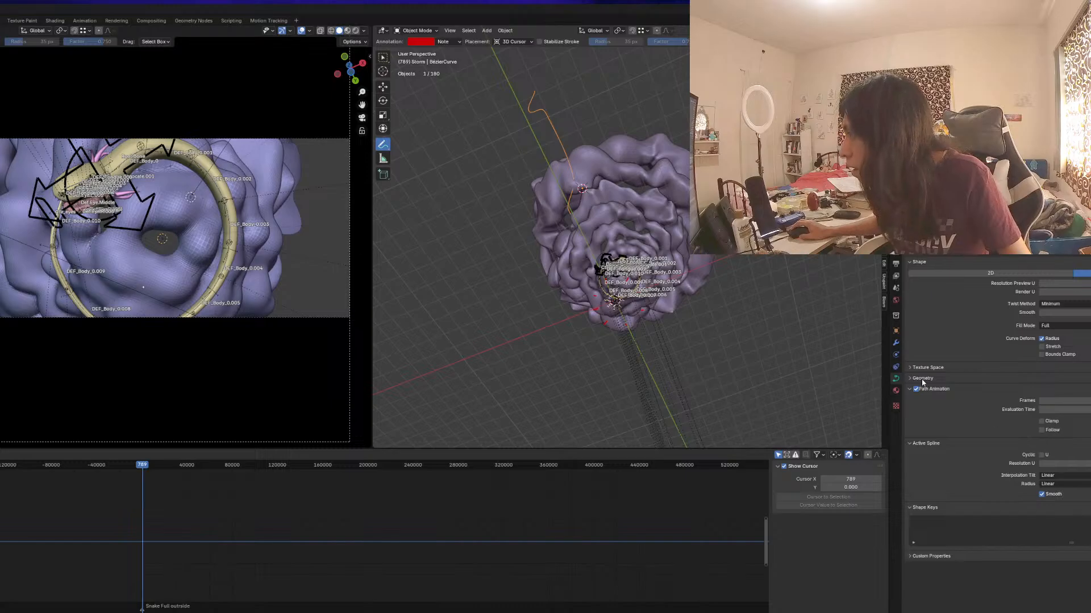
Open the freehand curve's Geometry settings and raise its round Bevel Depth to turn the curve into a tube
left_click(922, 378)
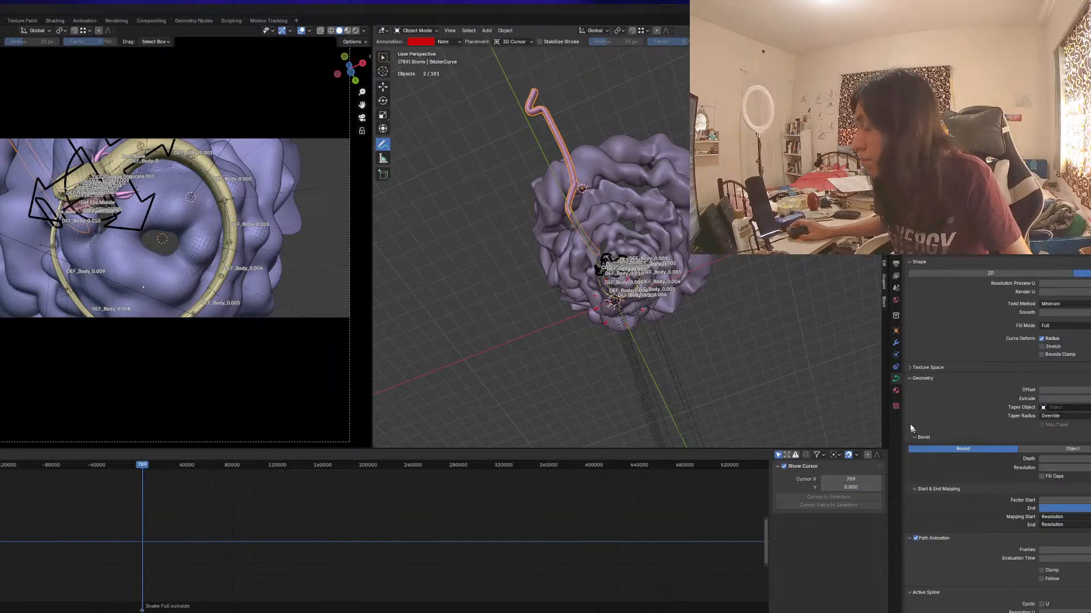
left_click(896, 391)
left_click(896, 263)
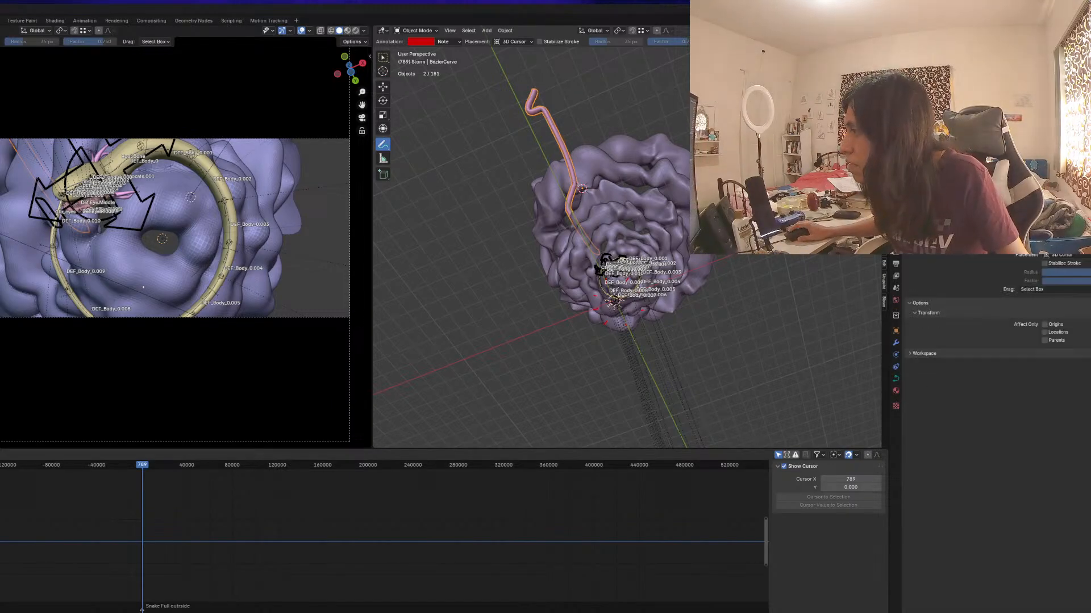
left_click(898, 396)
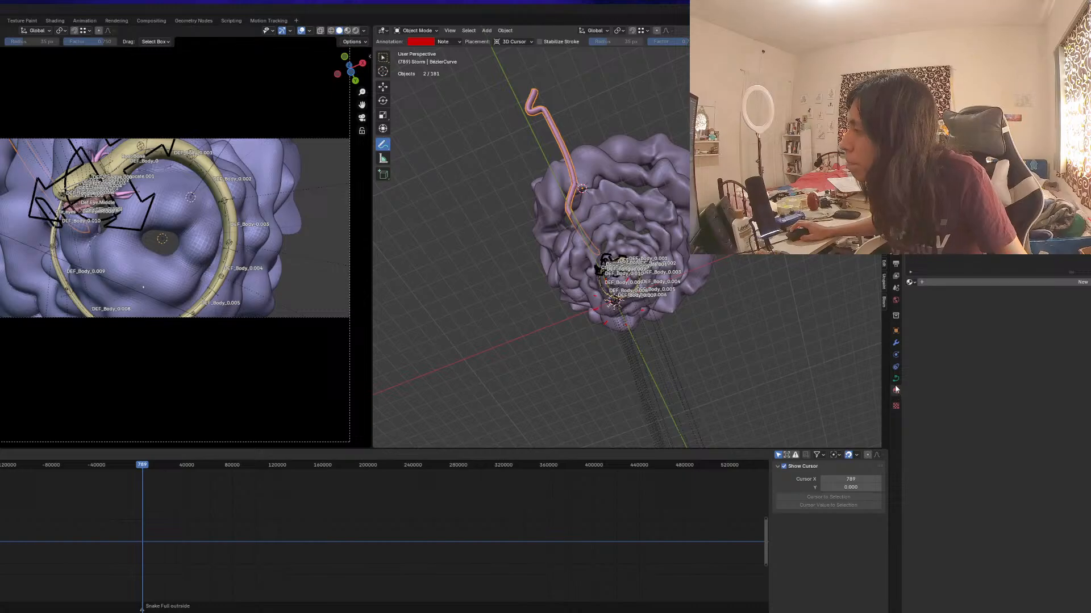
left_click(896, 380)
Switch to the concept painting to examine the snake and the lightning around it, and return to Blender
key("alt+Tab")
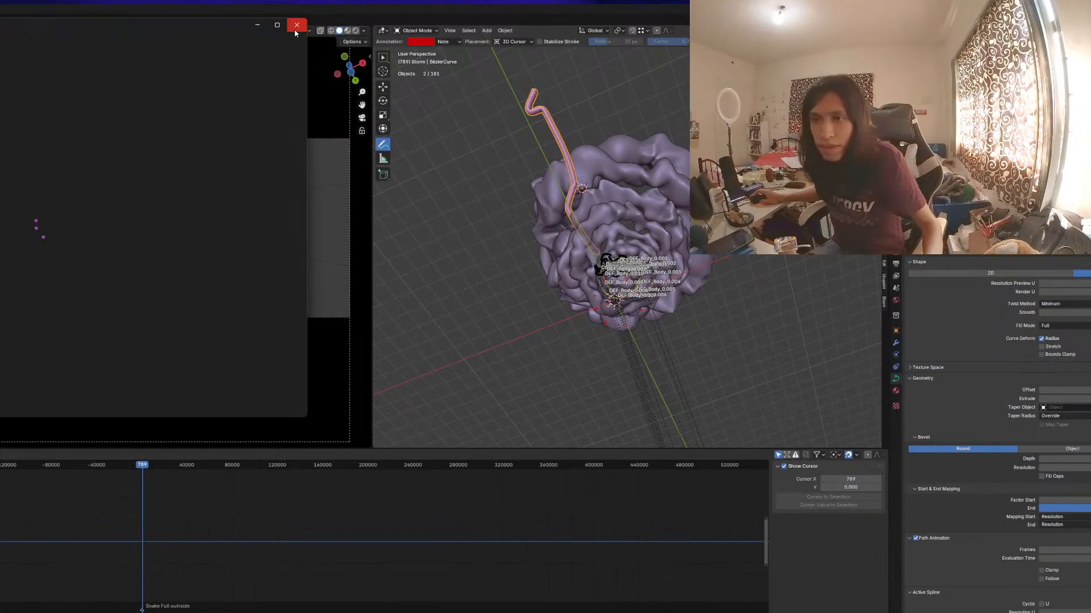
left_click(296, 27)
key("alt+Tab")
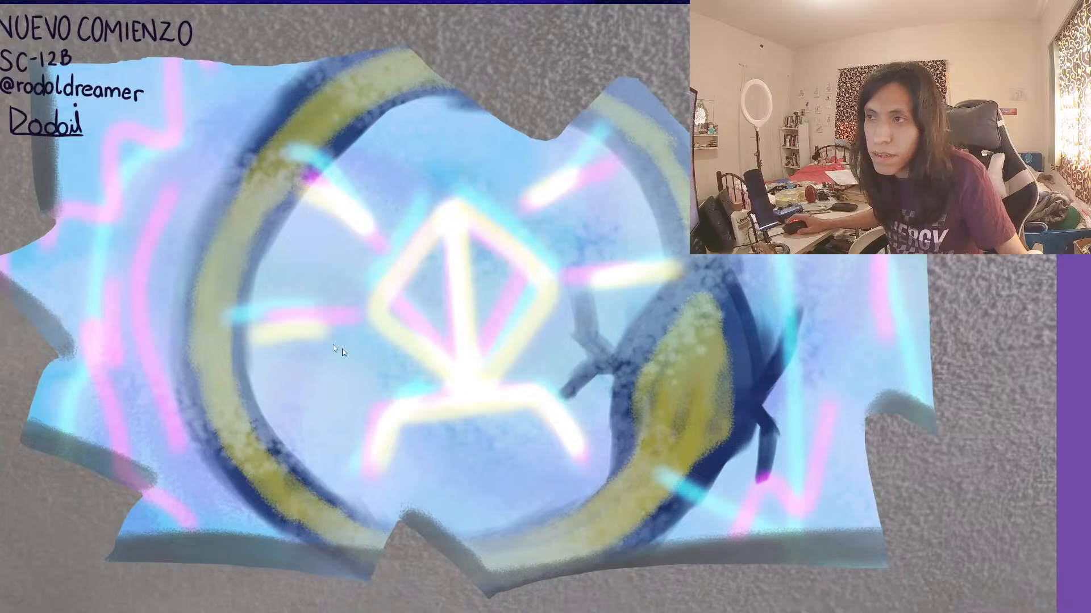
key("alt+Tab")
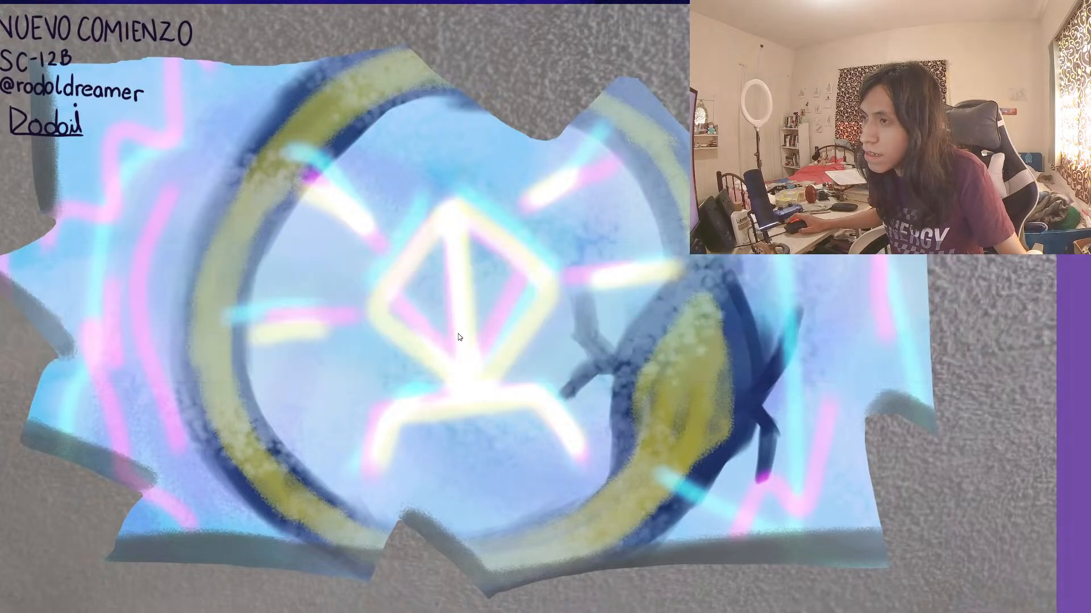
left_click(194, 332)
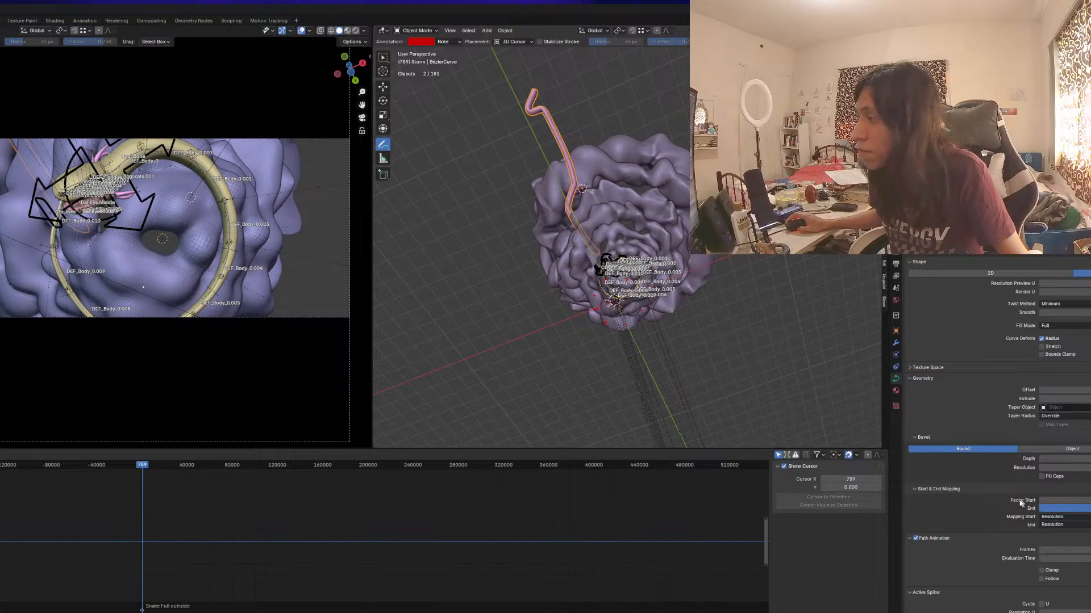
Bring the frames around the current frame into view in the Graph Editor
scroll(578, 515, "down", 8)
middle_click_drag(578, 515, 516, 526)
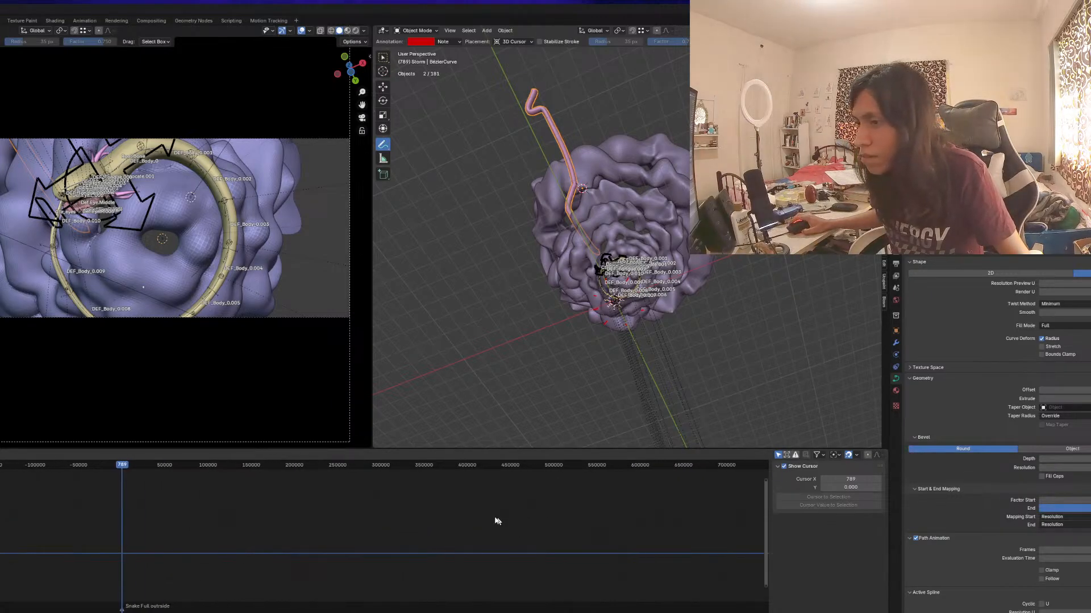
scroll(496, 517, "down", 7)
scroll(557, 538, "down", 9)
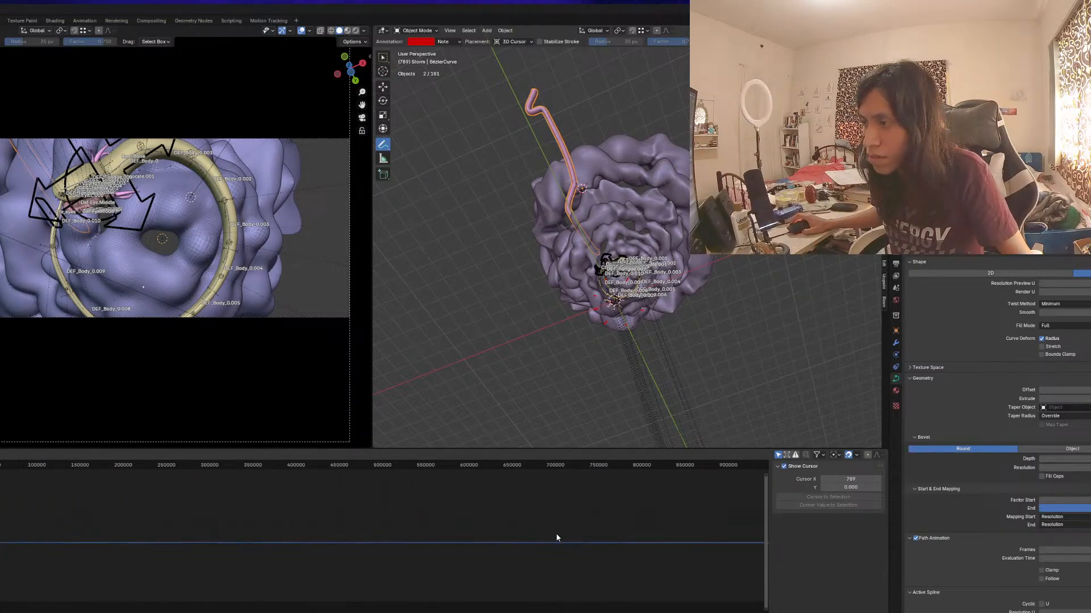
middle_click_drag(394, 533, 352, 545)
middle_click_drag(211, 518, 197, 521)
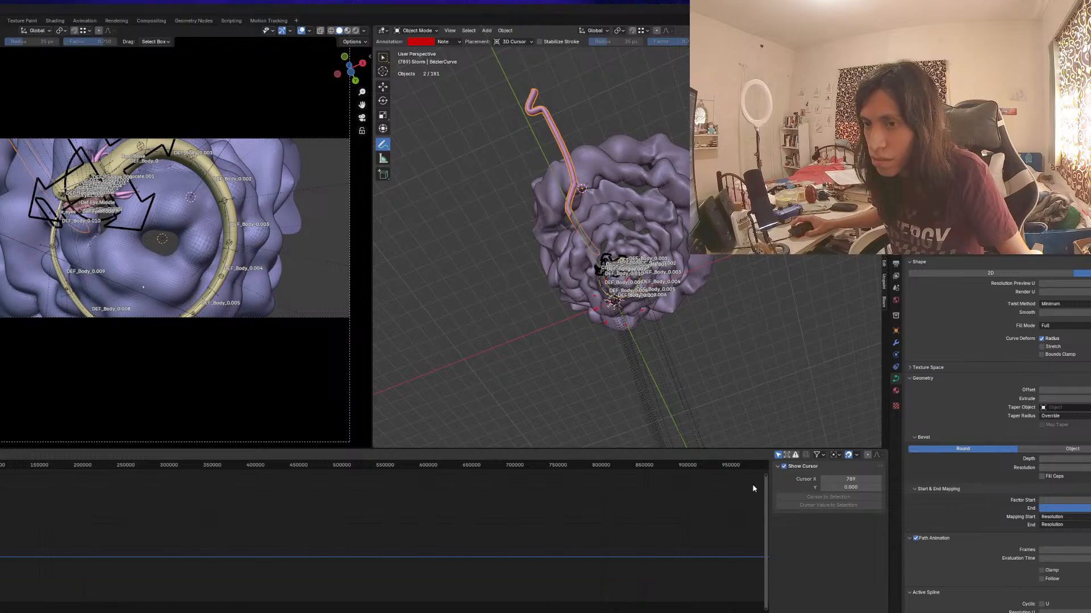
middle_click_drag(700, 542, 700, 546)
middle_click_drag(136, 500, 603, 517)
scroll(591, 517, "up", 1)
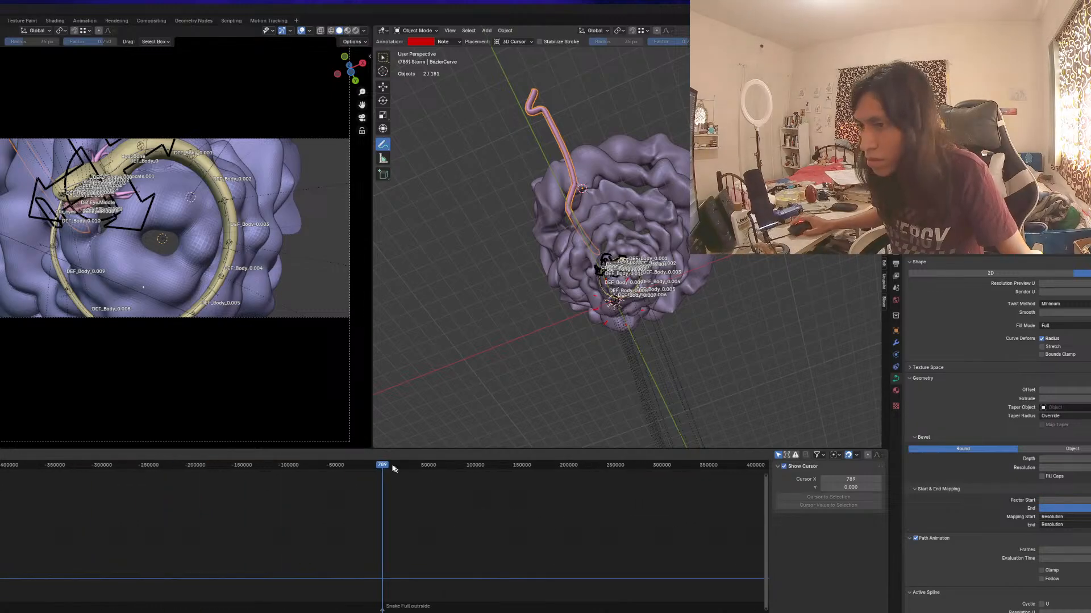
left_click(302, 470)
mouse_move(383, 467)
left_mouse_down()
mouse_move(448, 470)
mouse_move(345, 464)
mouse_move(397, 467)
left_mouse_up()
middle_click_drag(352, 478, 403, 479)
scroll(649, 567, "up", 15)
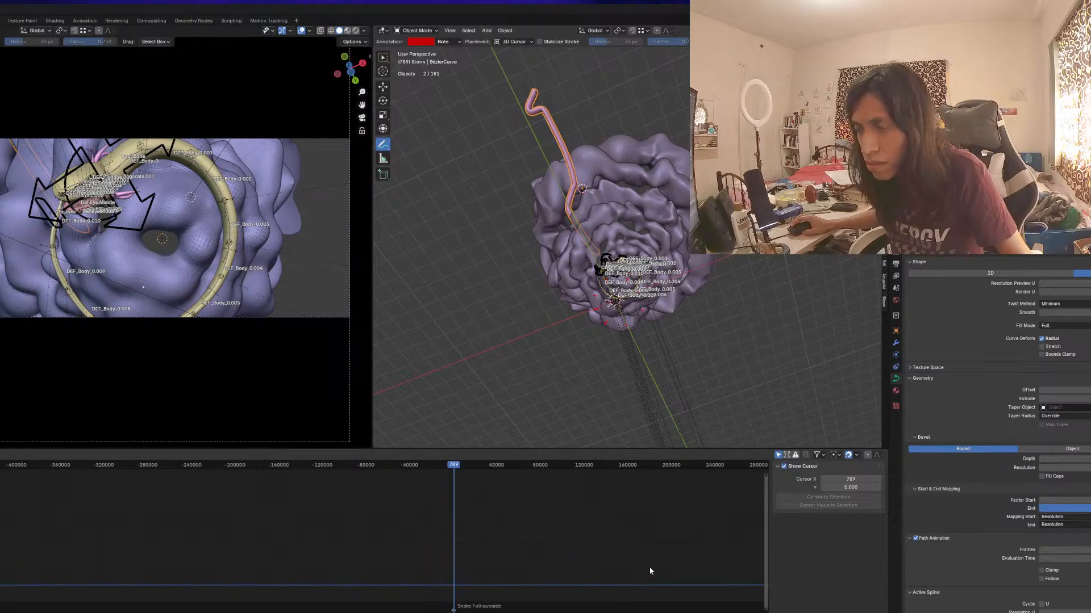
middle_click_drag(649, 567, 402, 523)
scroll(574, 563, "up", 16)
Select the shot camera, enable View as Render for its A3.mp4 background image, and raise the image's opacity
key("w")
left_click(325, 323)
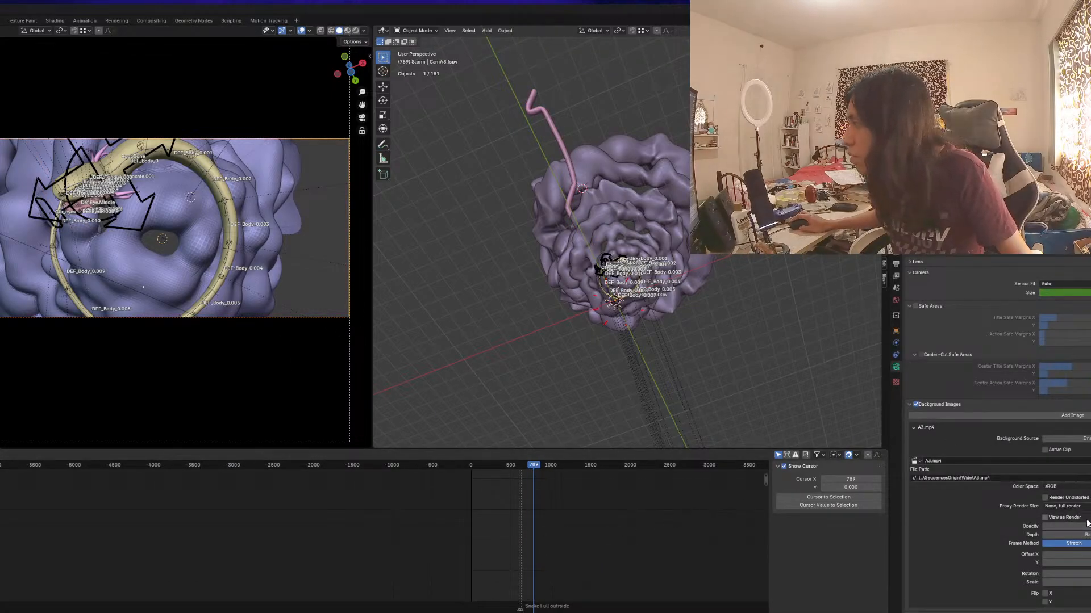
left_click_drag(1051, 526, 1085, 526)
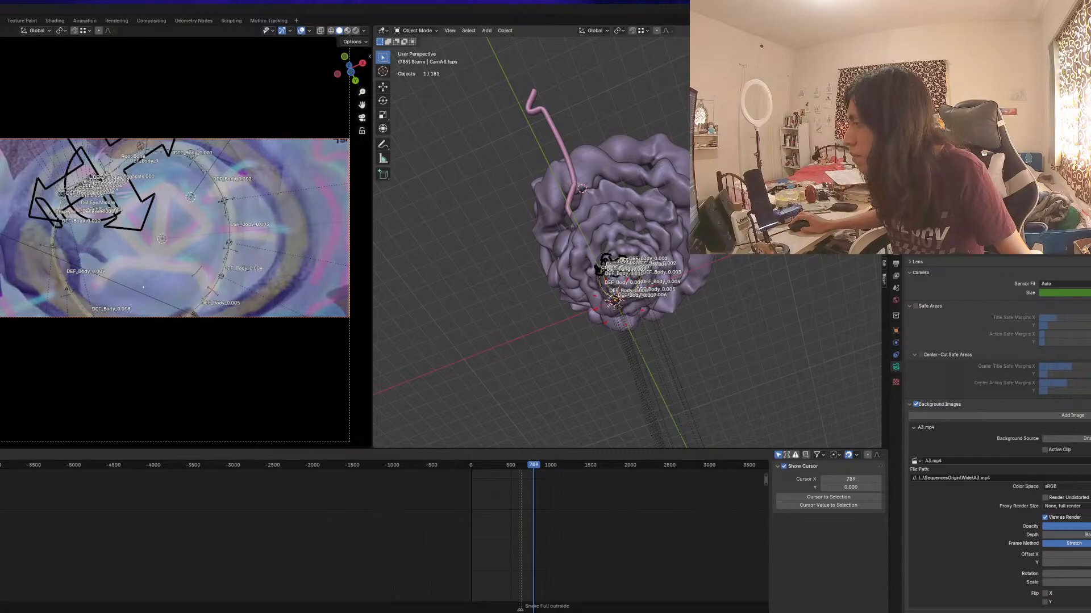
left_click_drag(511, 468, 539, 478)
scroll(592, 403, "up", 4)
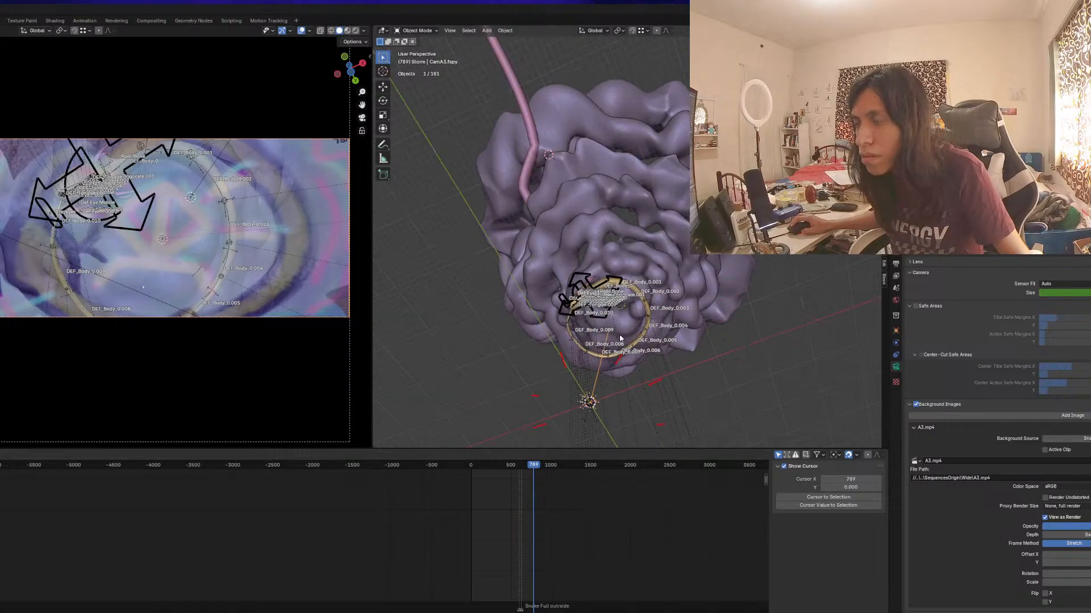
middle_click_drag(590, 399, 669, 273)
scroll(630, 302, "up", 4)
left_click(661, 301)
key("KP_7")
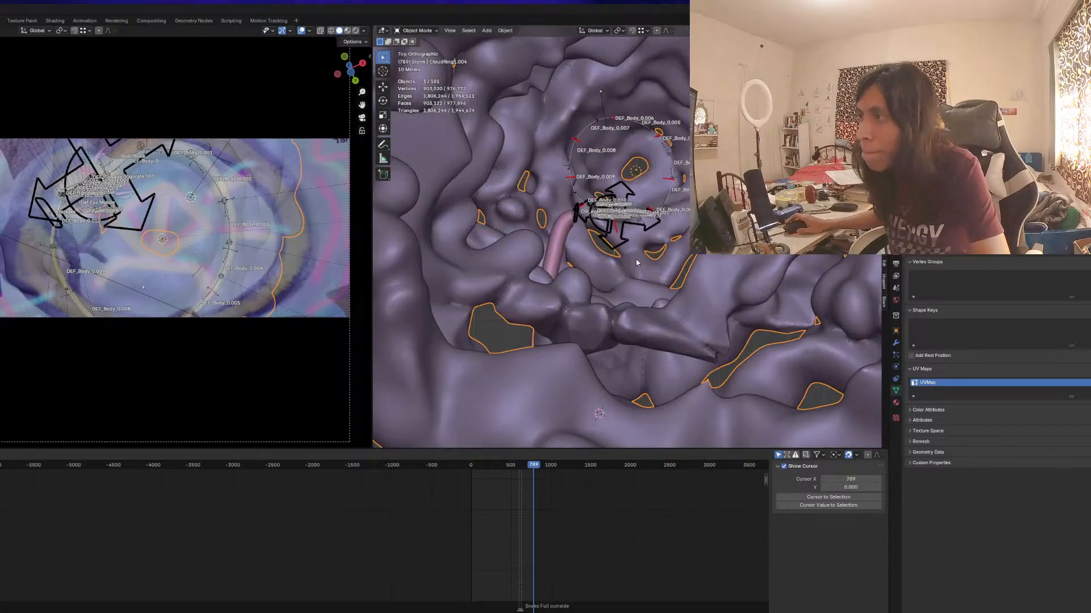
scroll(637, 263, "up", 2)
key("g")
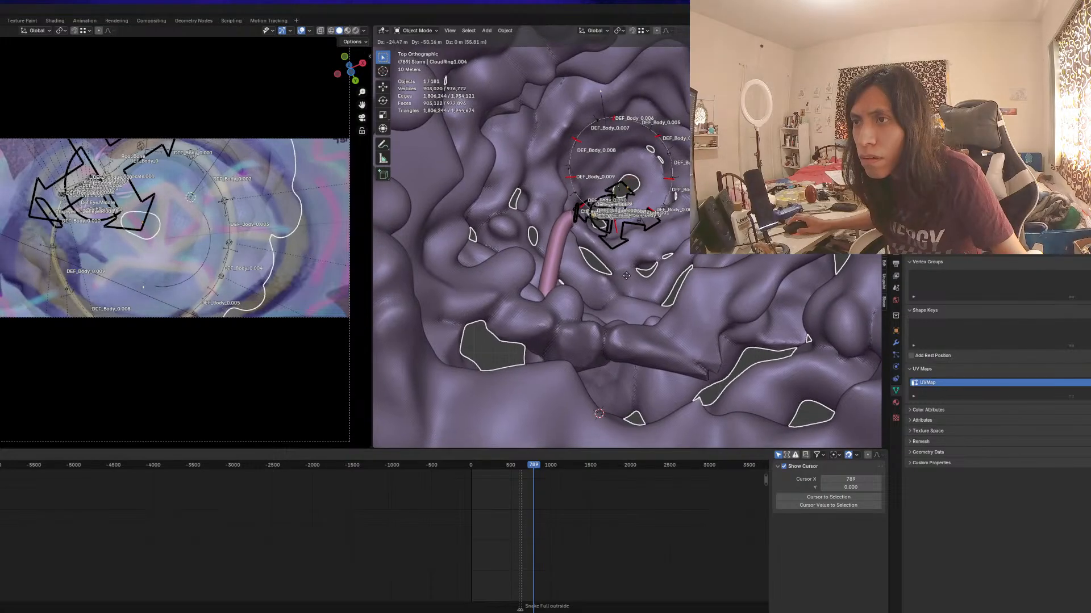
left_click(626, 272)
middle_click_drag(605, 275, 613, 253)
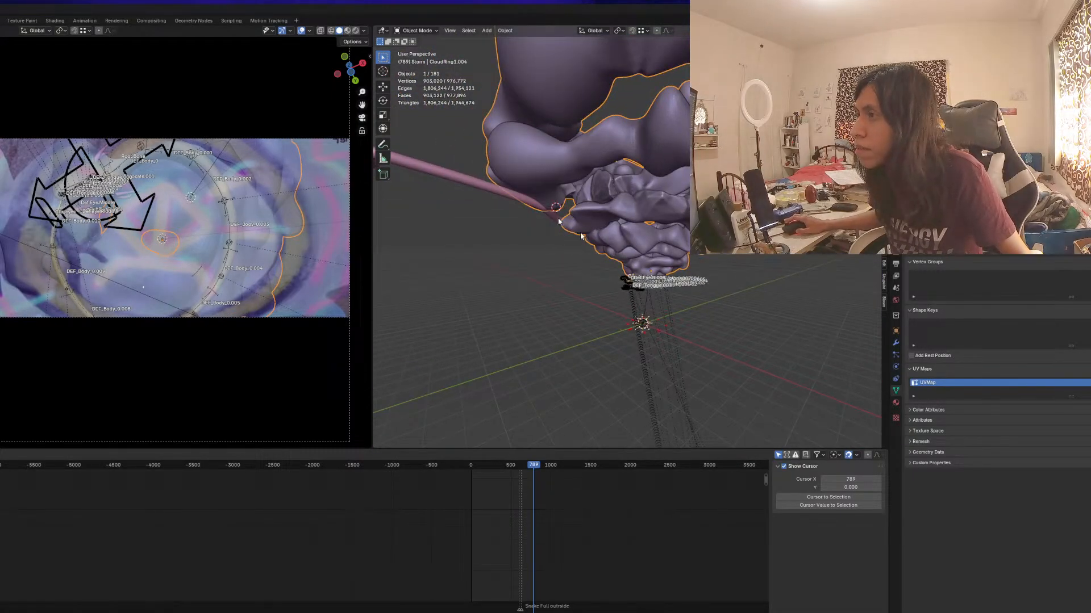
Select the tube curve and vary the End factor of its Start & End Mapping to test its growth
left_click(526, 200, "shift")
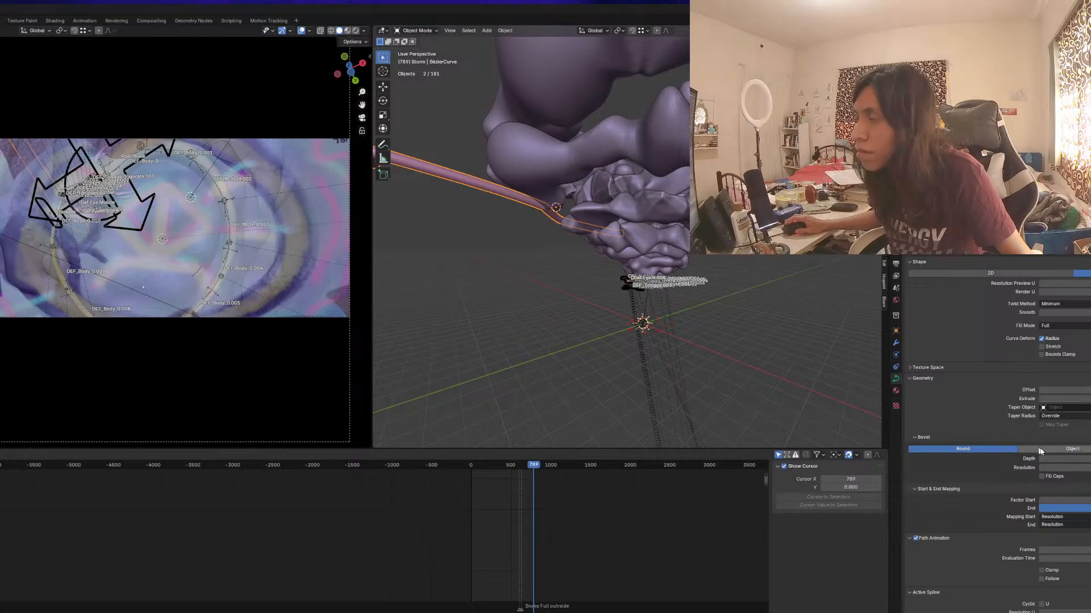
scroll(1041, 451, "down", 4)
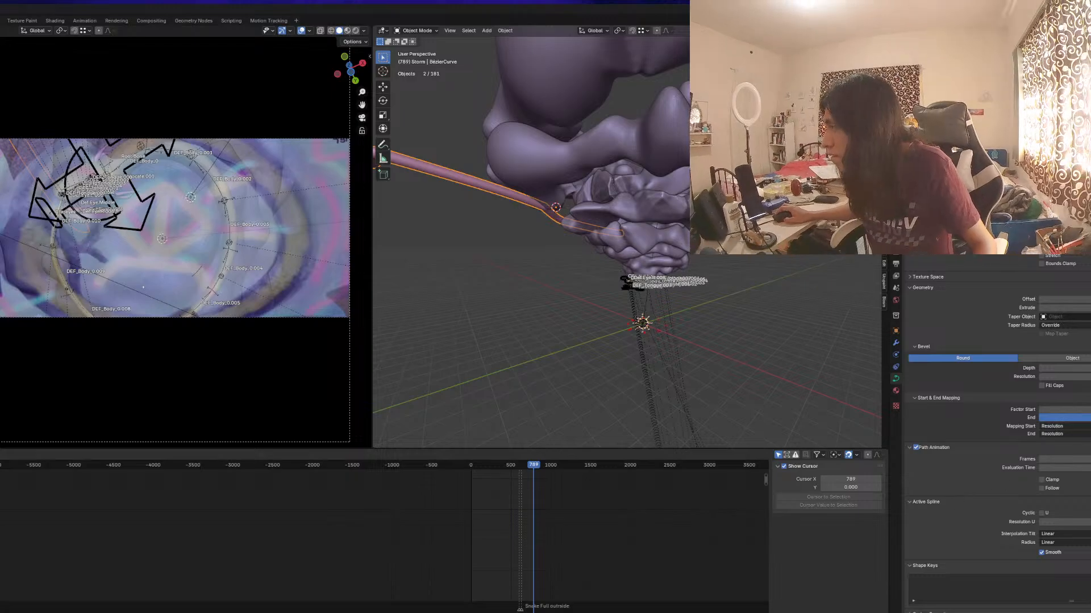
mouse_move(1079, 417)
left_mouse_down()
mouse_move(1045, 418)
mouse_move(1087, 418)
left_mouse_up()
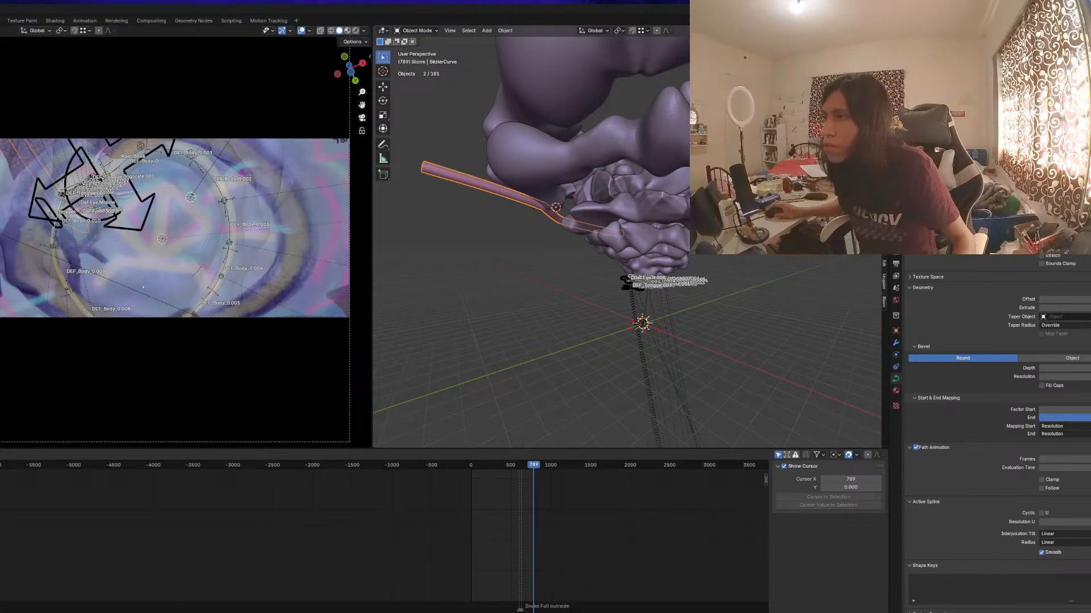
Try a second freehand stroke beside the tube with a varied bevel End factor, and delete the stroke's vertices again
middle_click_drag(593, 284, 539, 227)
key("Tab")
scroll(537, 225, "up", 1)
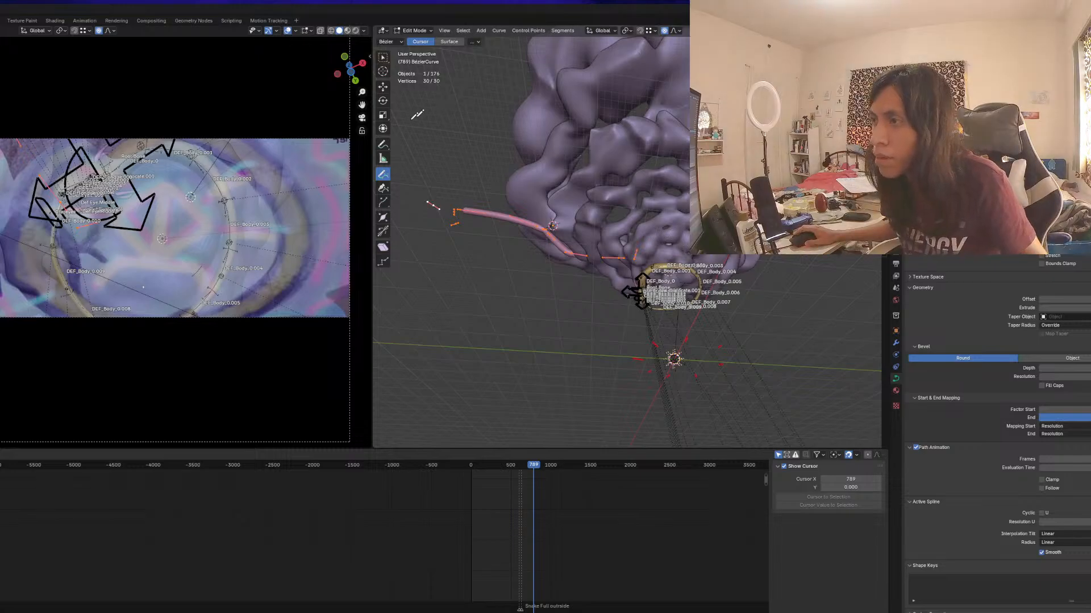
left_click_drag(529, 206, 482, 174)
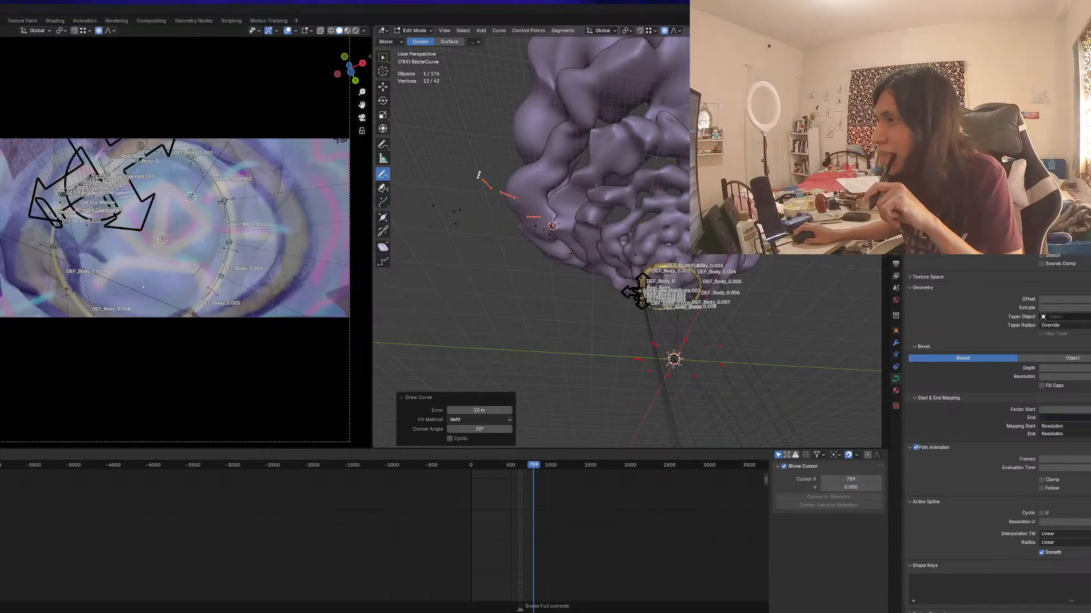
left_click_drag(1039, 418, 1085, 418)
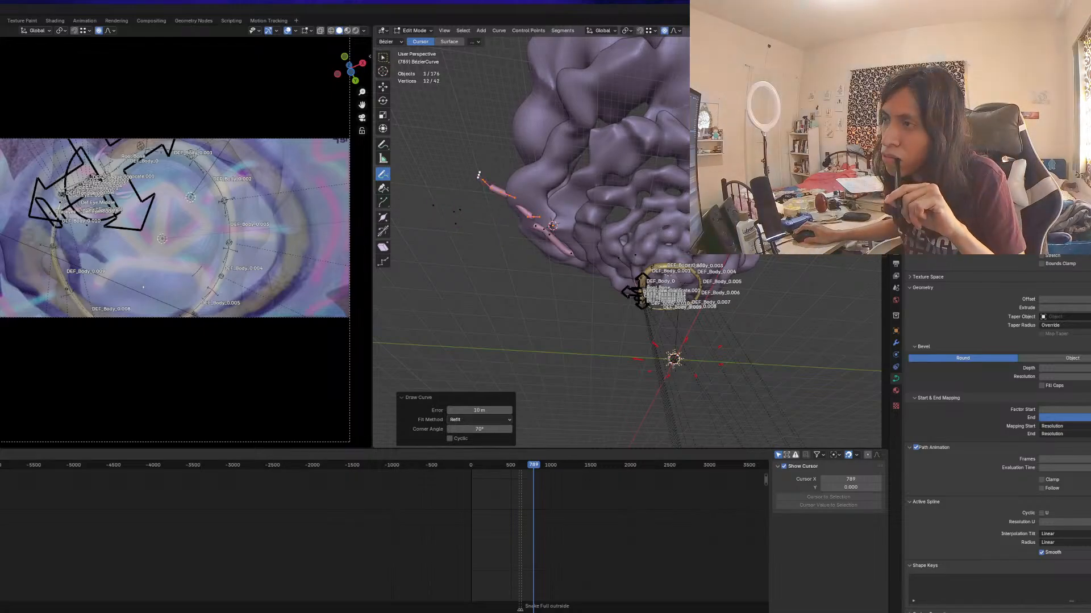
key("x")
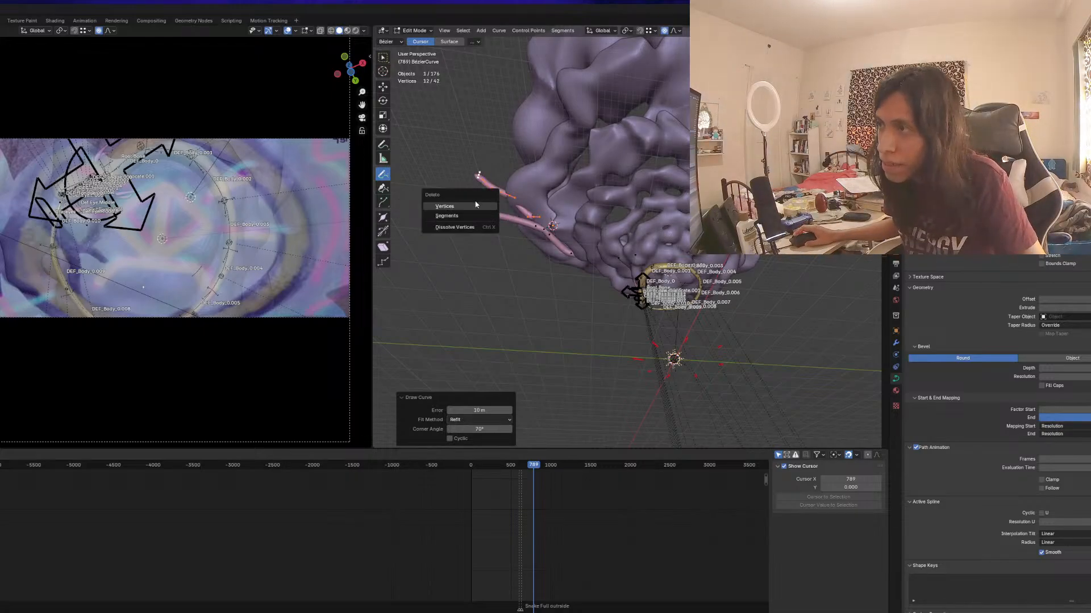
left_click(476, 205)
key("Tab")
Show the camera view in the second viewport and lower the opacity of the camera's background image until it is hidden
middle_click_drag(476, 212, 557, 210)
key("KP_0")
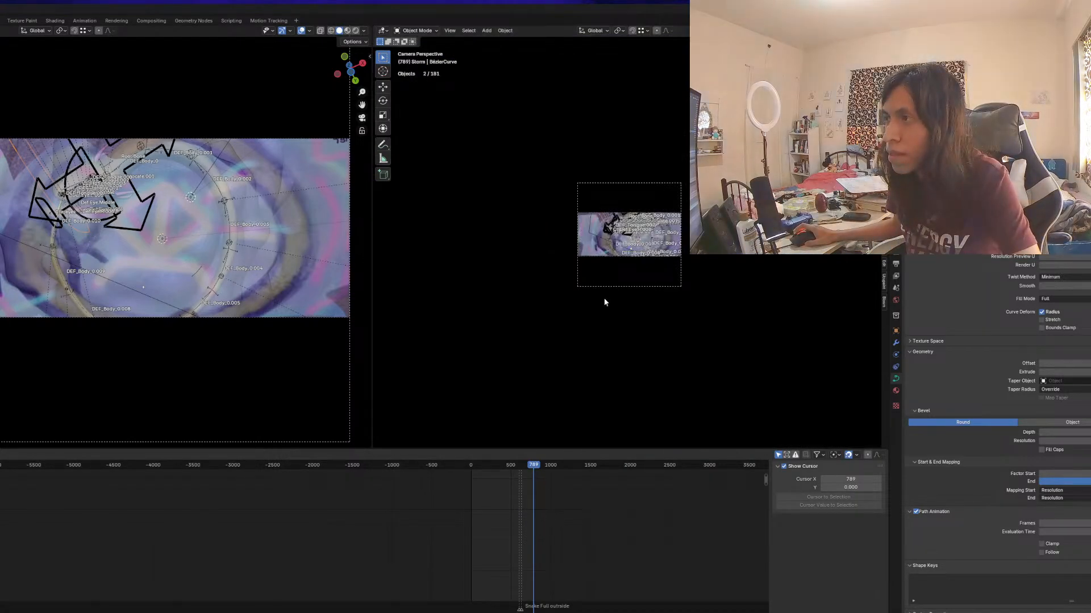
scroll(605, 302, "down", 1)
scroll(942, 346, "up", 1)
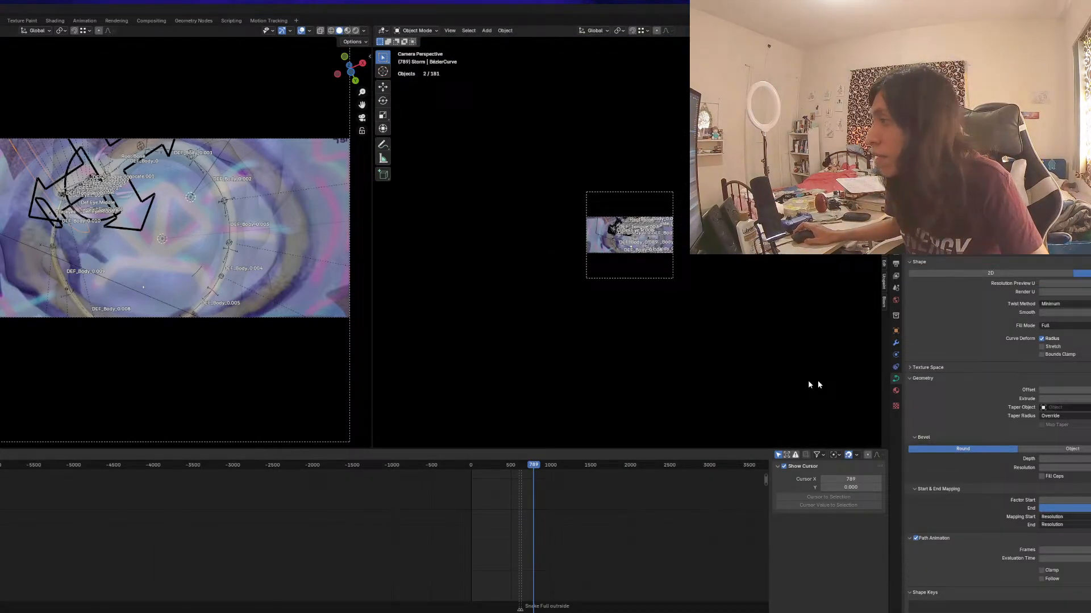
left_click(328, 317)
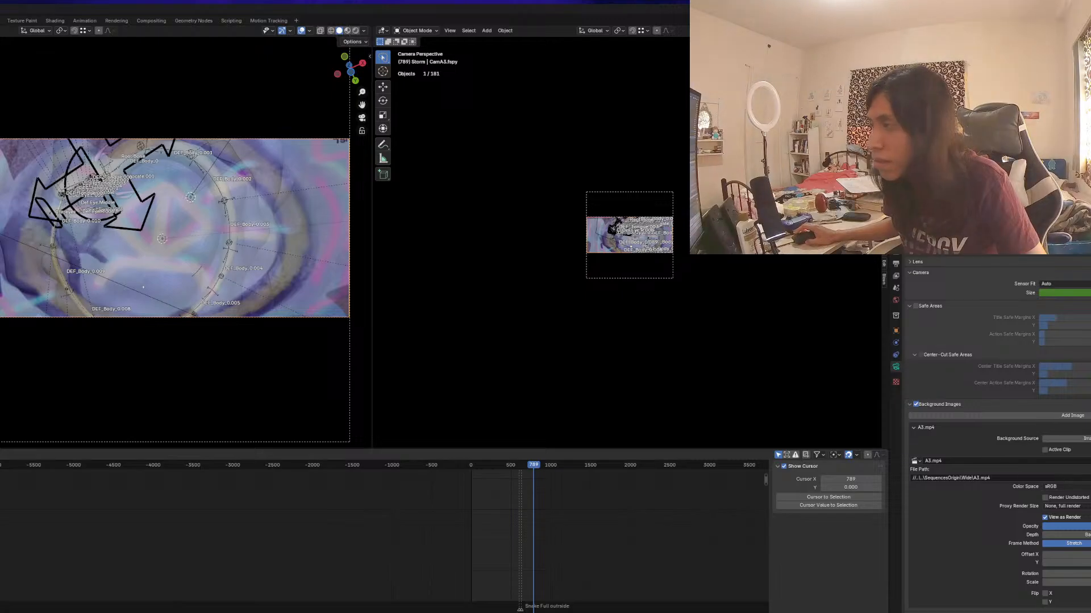
left_click_drag(1082, 526, 1043, 526)
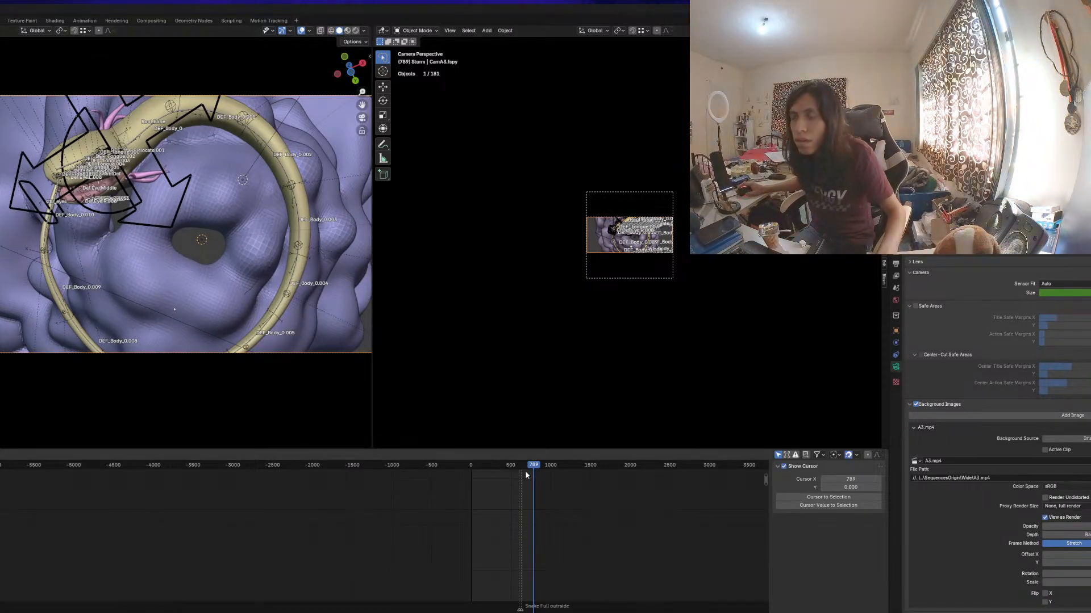
Play back the end of the animation in the camera view and return to frame 789
mouse_move(525, 468)
left_mouse_down()
mouse_move(502, 467)
mouse_move(530, 467)
mouse_move(517, 467)
left_mouse_up()
key("space")
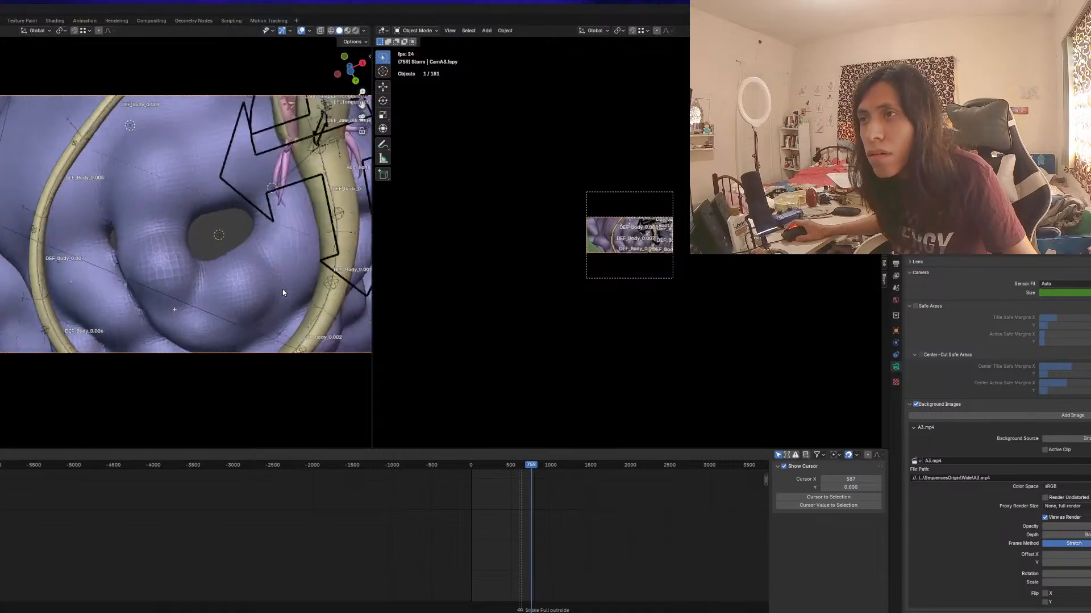
key("space")
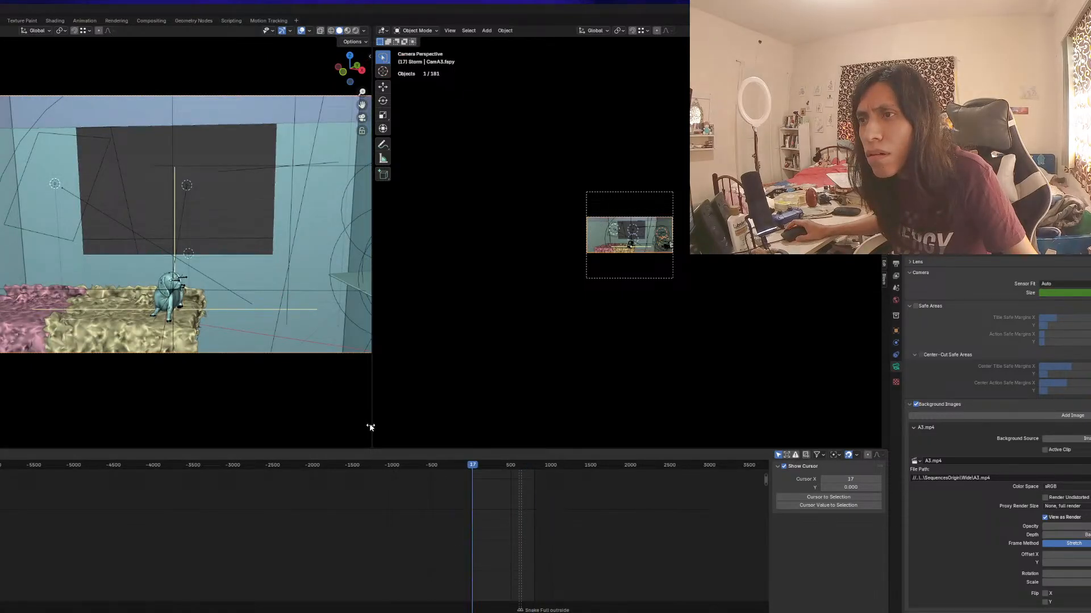
left_click_drag(514, 466, 536, 469)
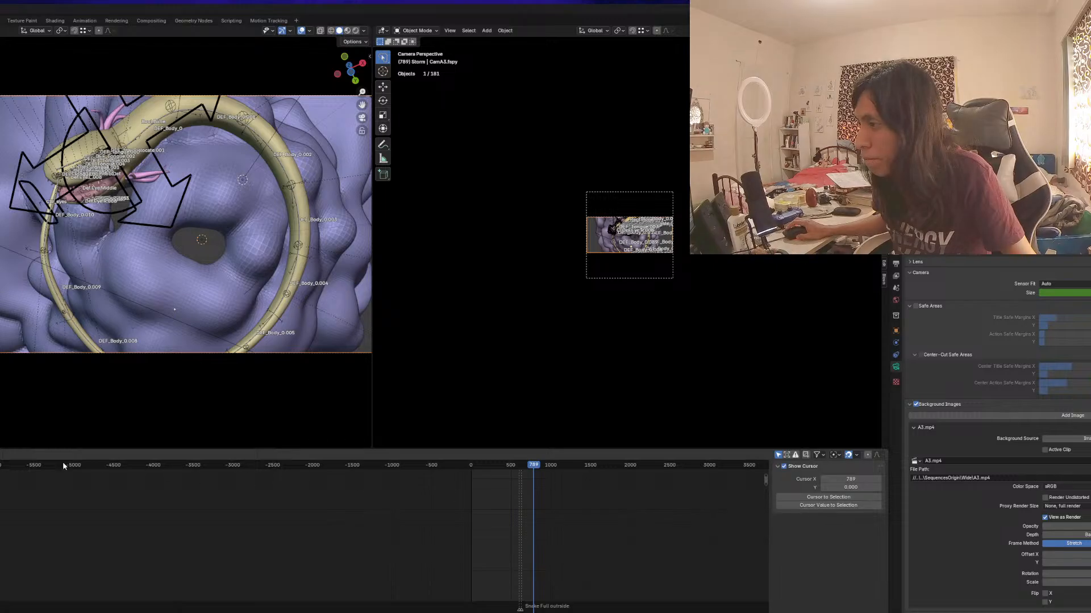
Turn the Graph Editor area into a Timeline and examine the keyframes around frame 789
left_click(0, 455)
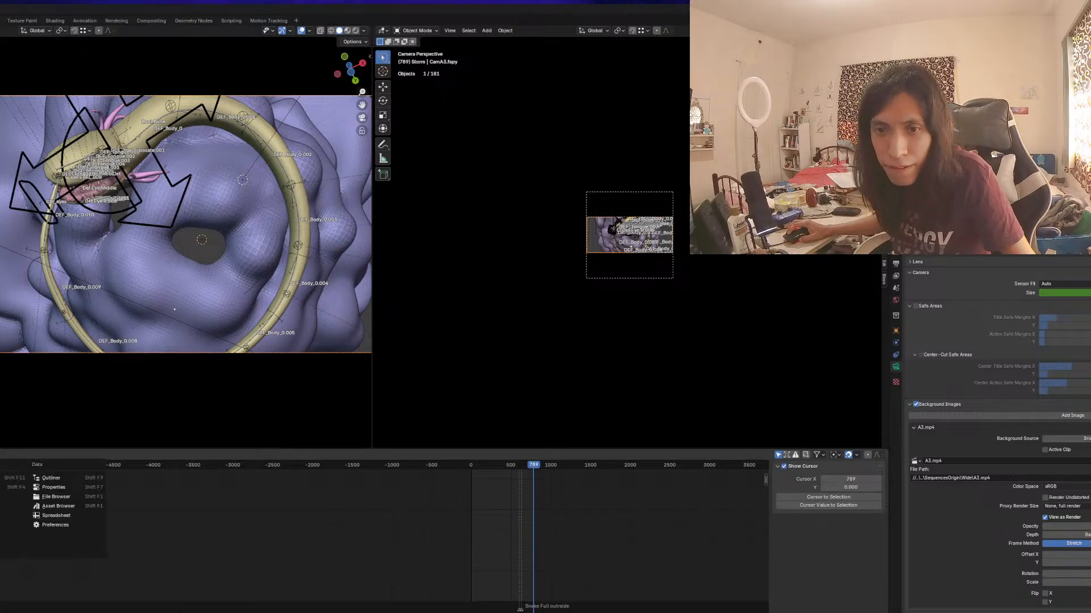
left_click(0, 487)
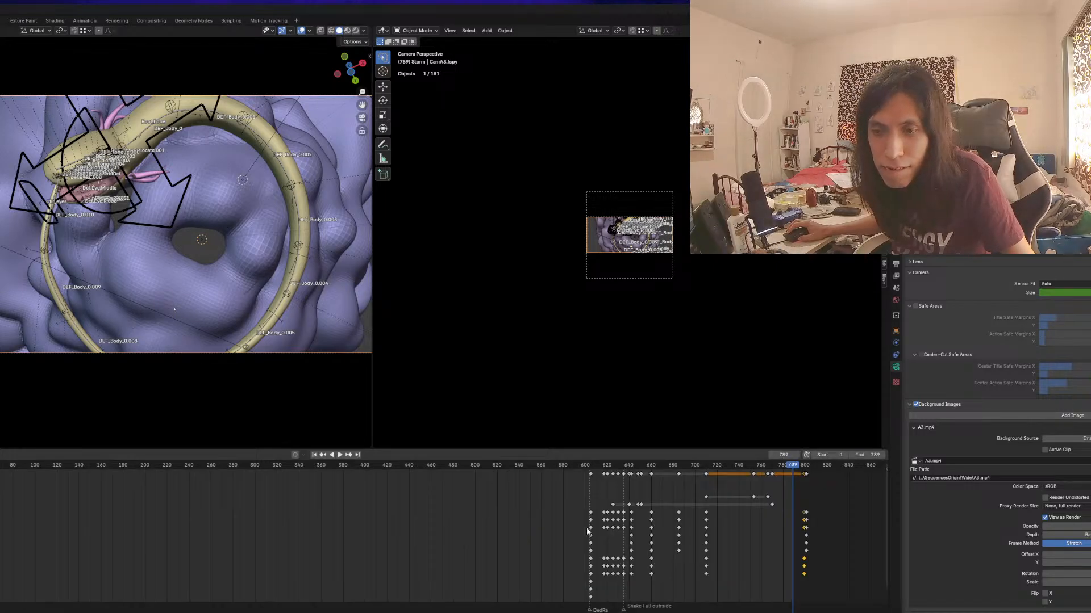
middle_click_drag(587, 530, 340, 537)
left_click_drag(545, 465, 557, 468)
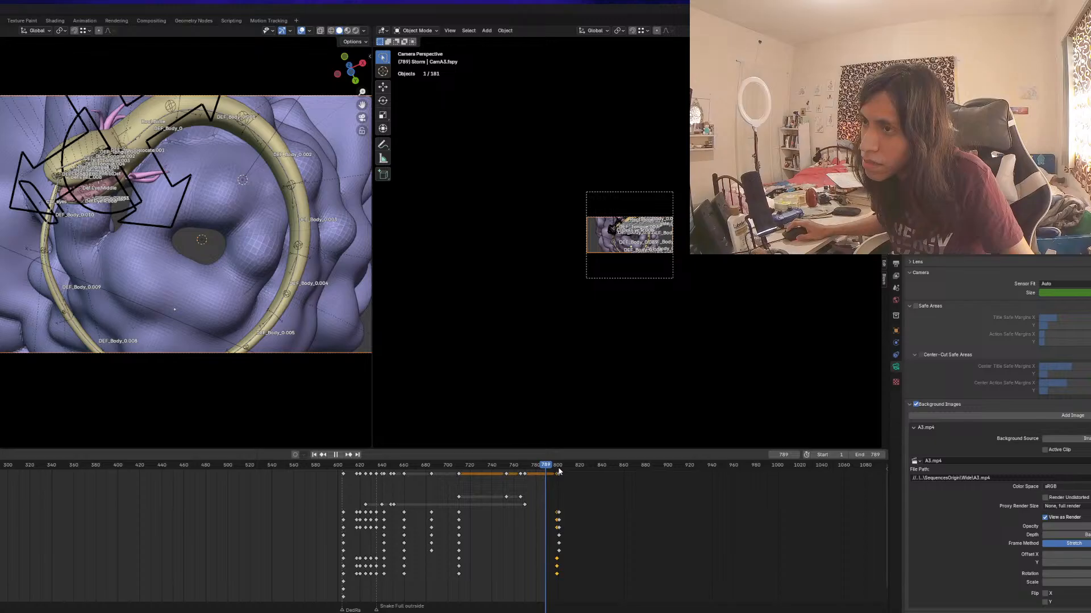
Scrub and play through the camera animation up to frame 789, and return to frame 738
left_click_drag(526, 470, 535, 473)
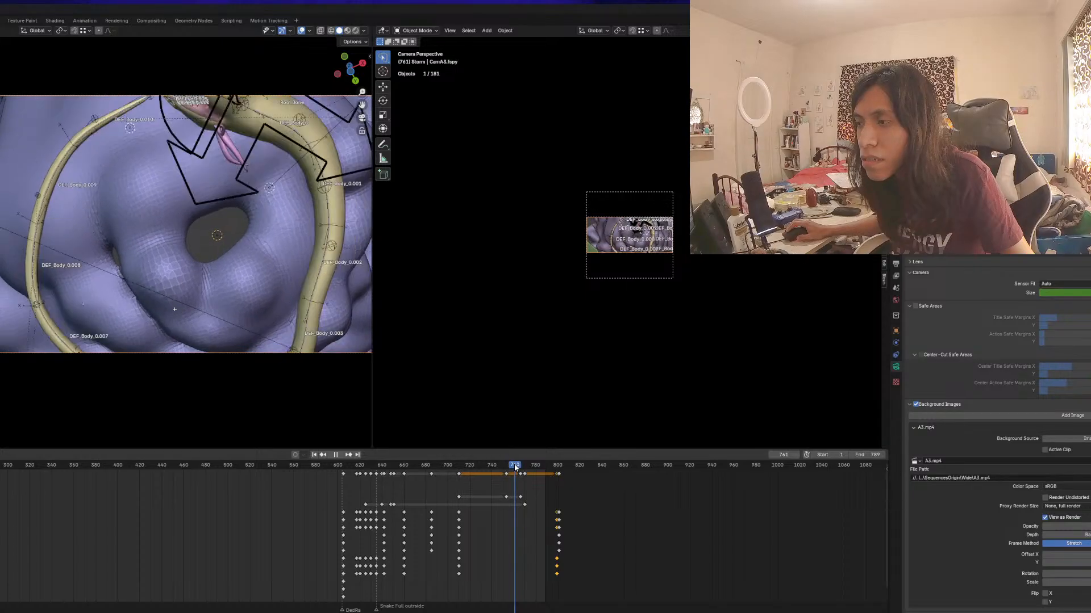
left_click_drag(515, 465, 518, 467)
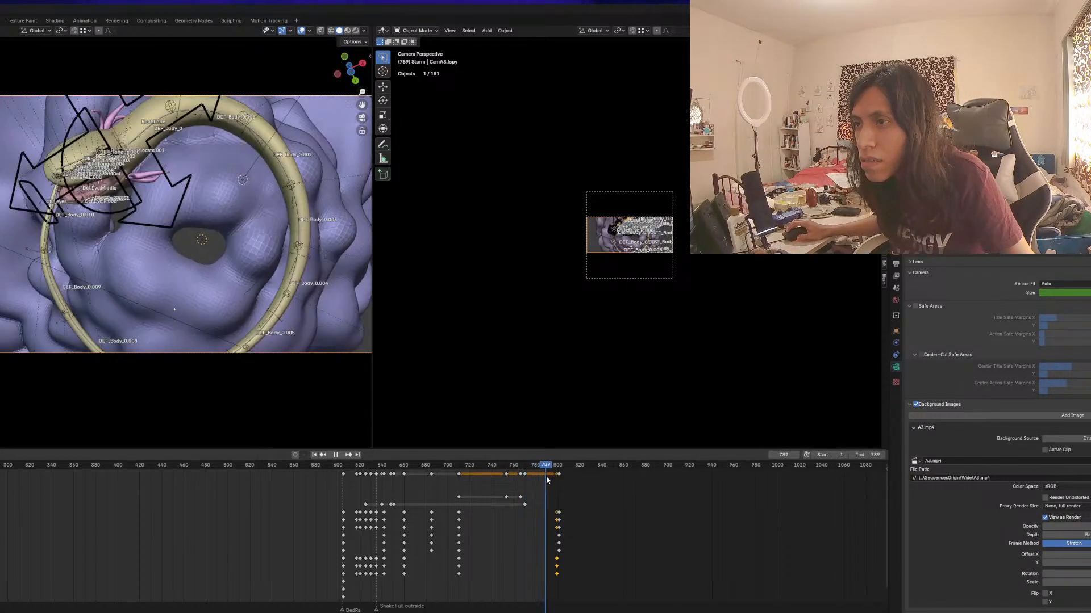
left_click_drag(553, 477, 511, 482)
left_click(484, 471)
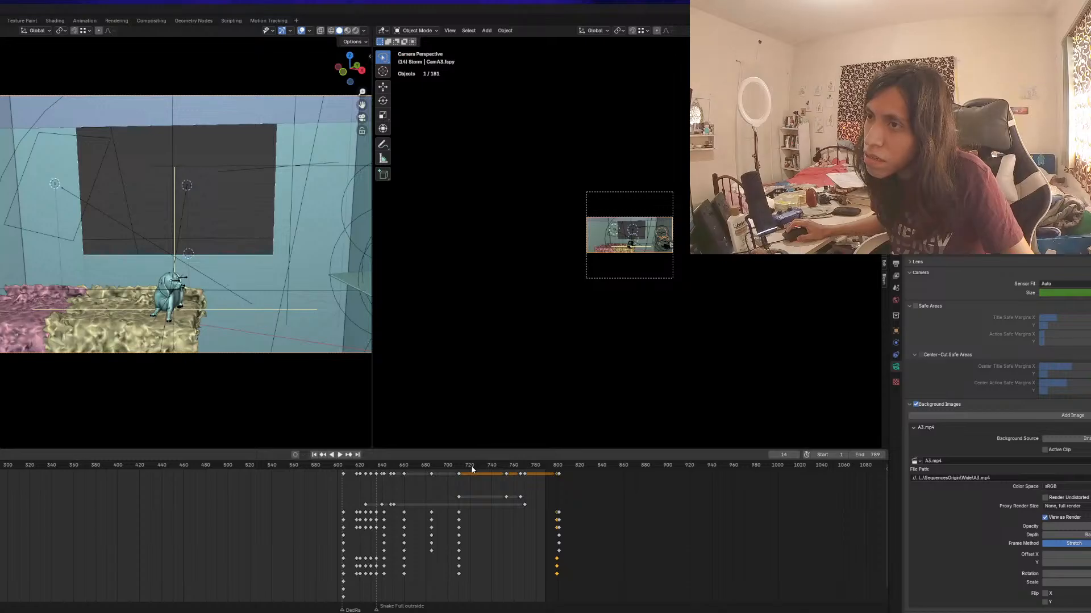
left_click(471, 469)
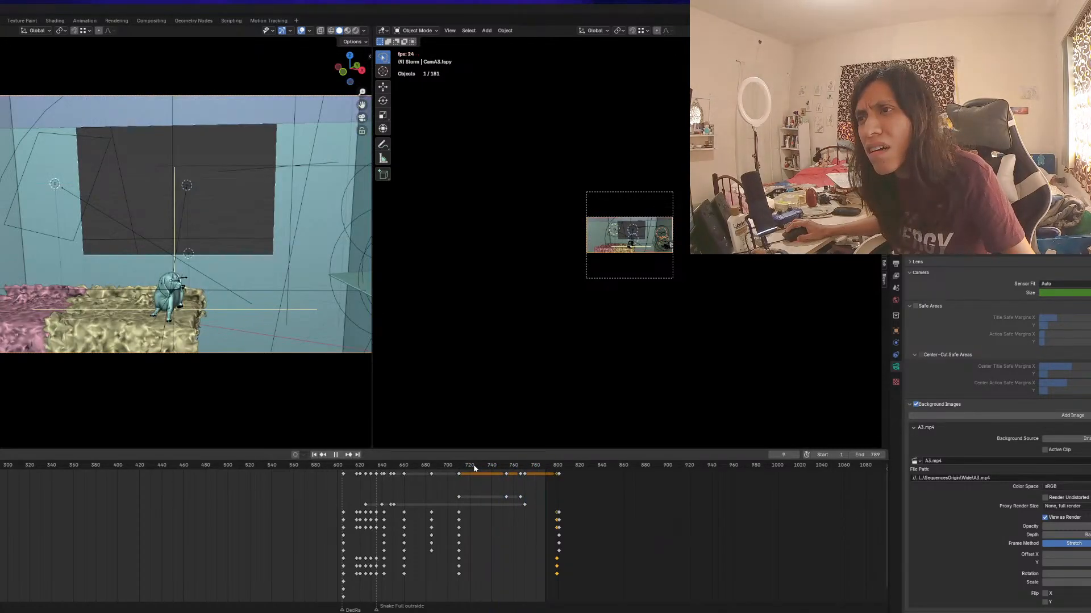
left_click_drag(509, 469, 488, 481)
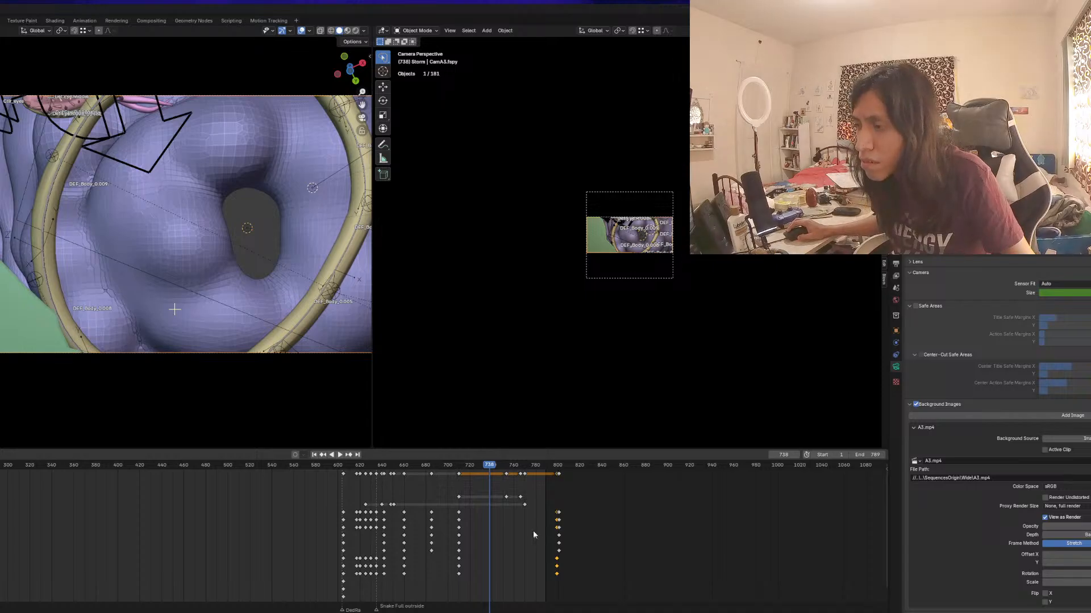
scroll(318, 360, "down", 4)
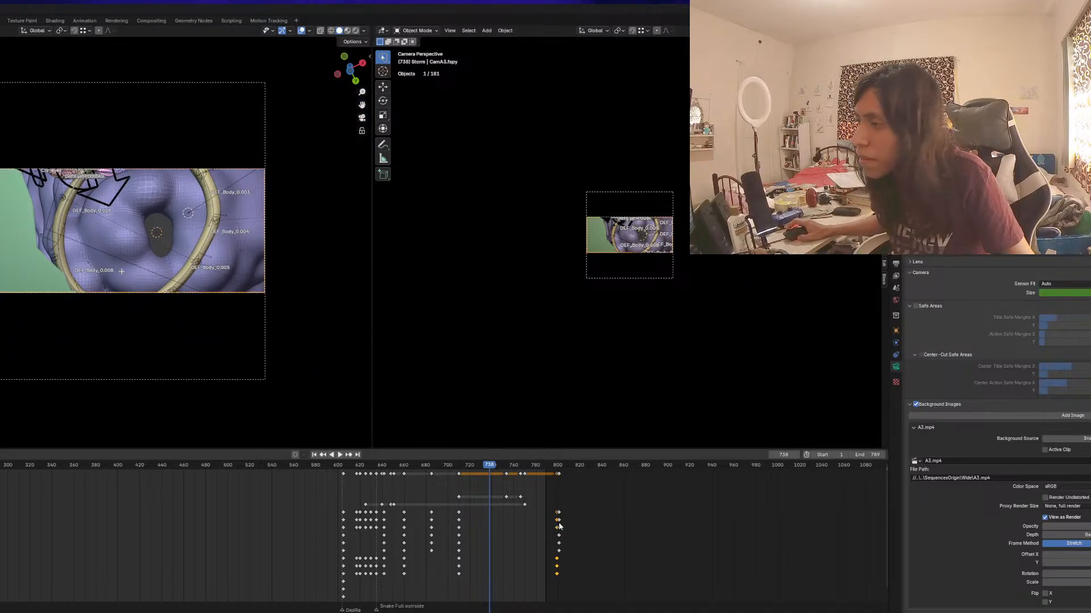
Select all of the camera's last keyframes, around frame 800, and move them earlier to about frames 731 to 733
scroll(554, 542, "up", 1)
left_click_drag(589, 579, 578, 513)
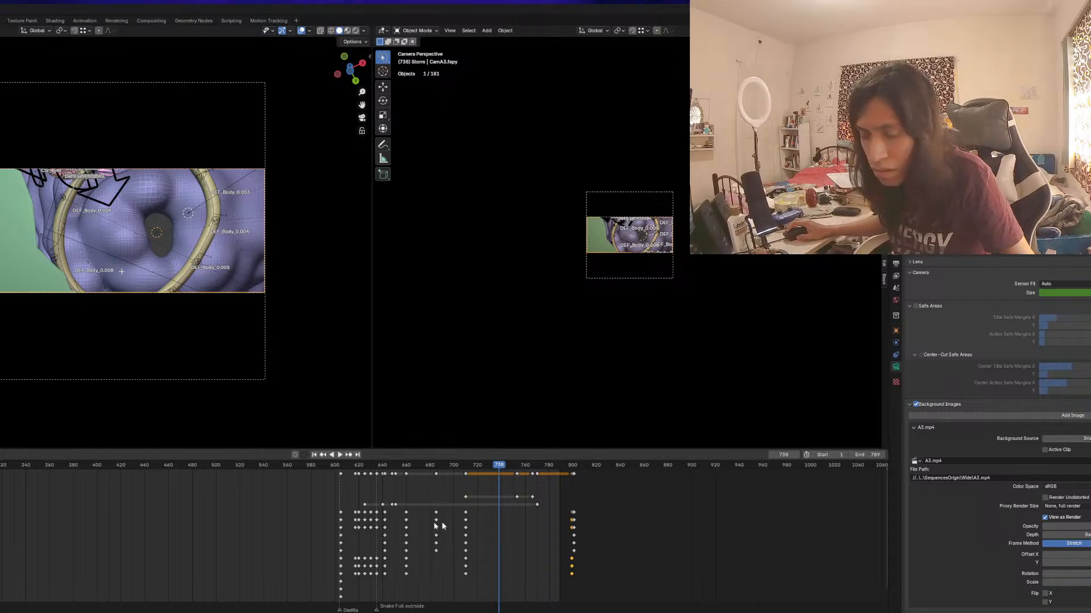
scroll(443, 536, "down", 2)
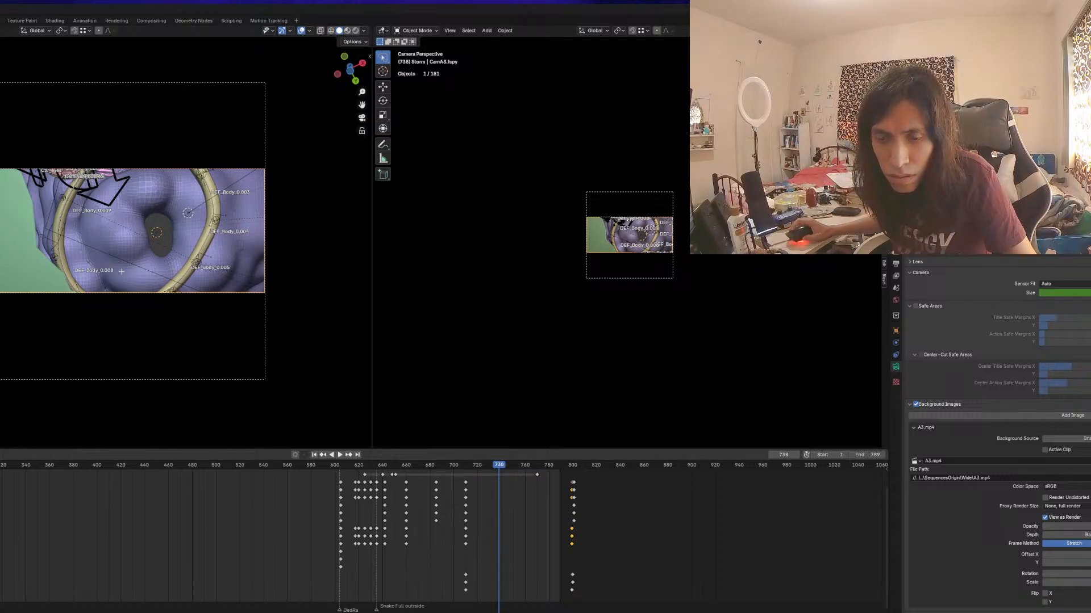
left_click_drag(599, 565, 557, 587)
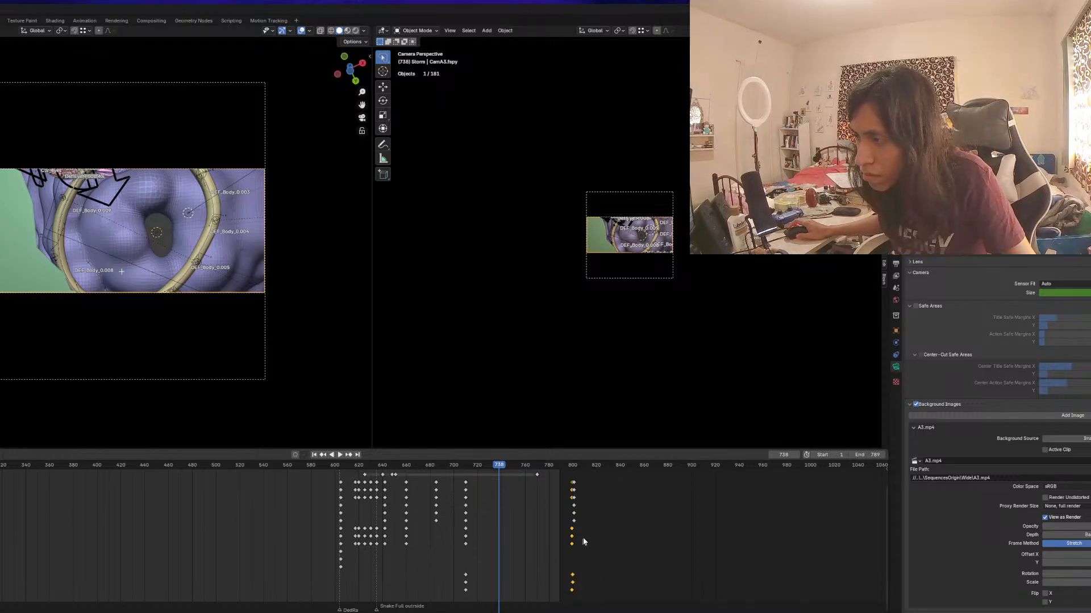
left_click_drag(599, 475, 552, 610)
scroll(578, 569, "up", 11)
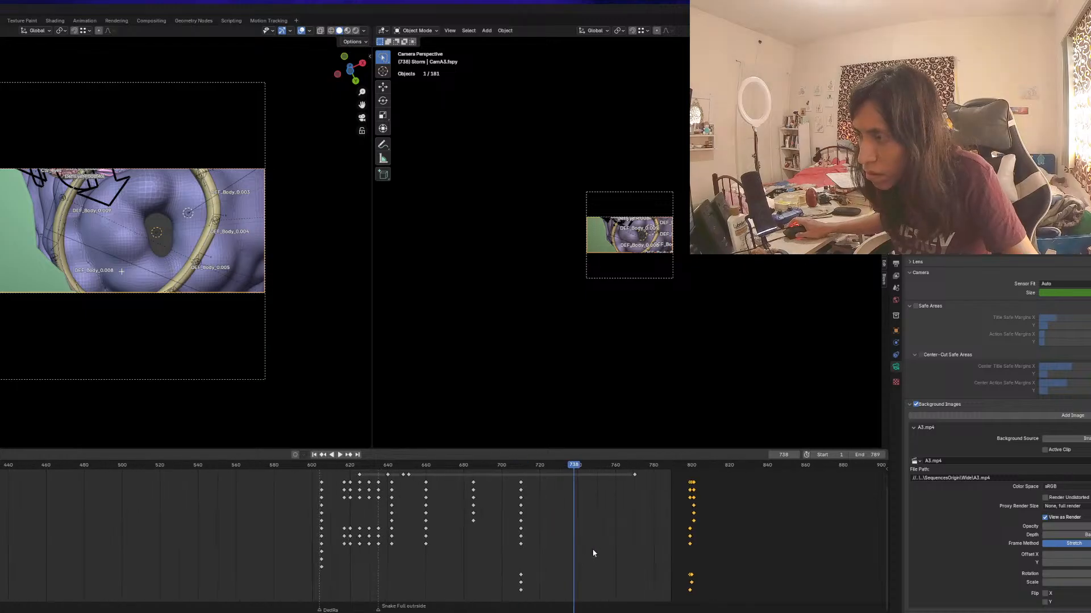
middle_click_drag(772, 540, 677, 559)
left_click_drag(506, 463, 453, 482)
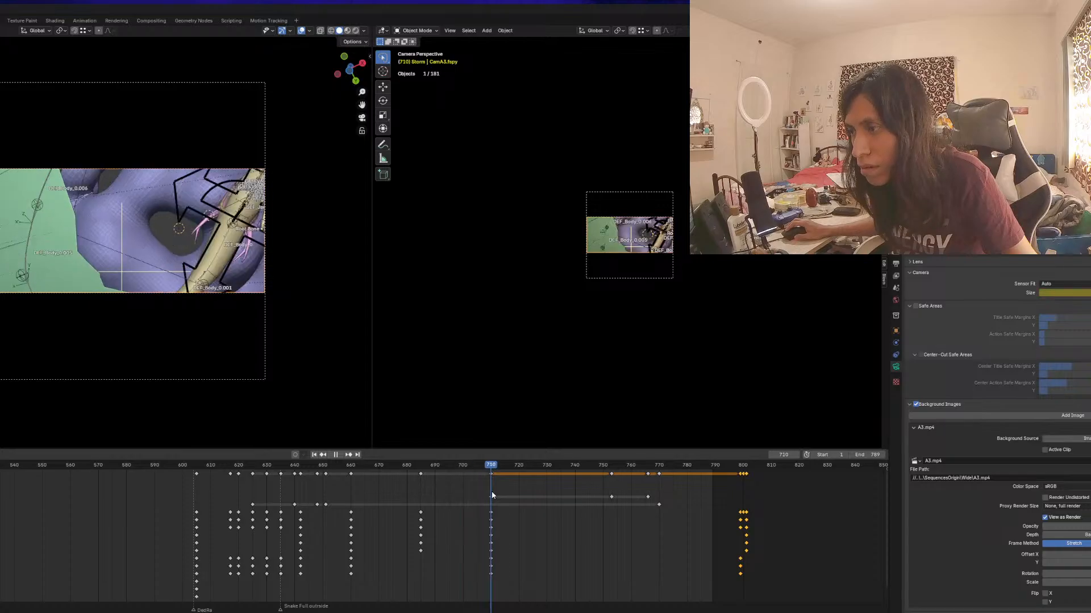
left_click_drag(559, 500, 548, 476)
left_click_drag(747, 577, 732, 500)
key("g")
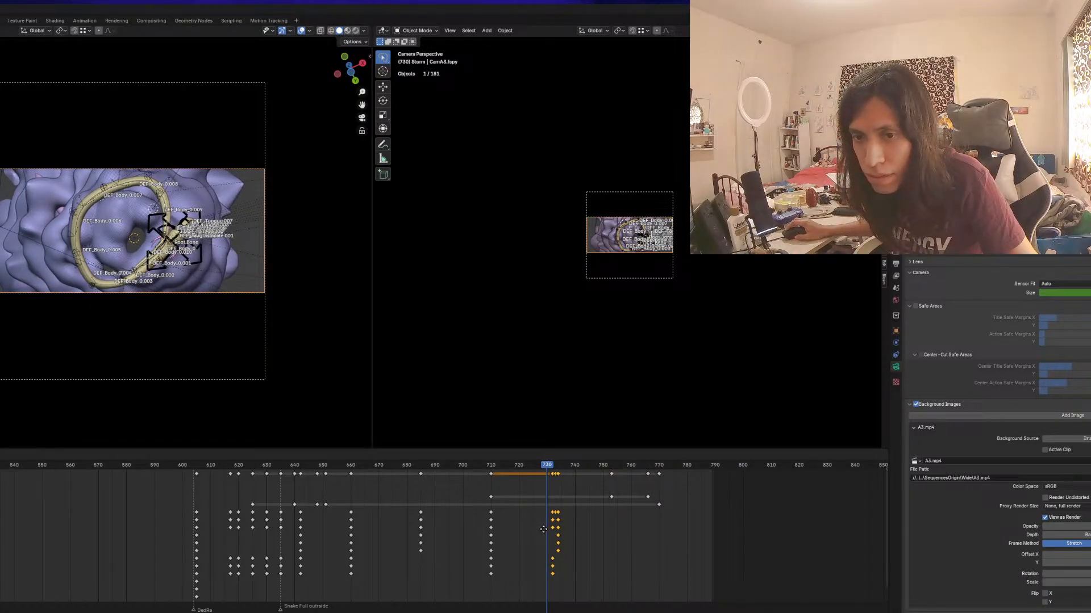
left_click(543, 531)
Play back the retimed camera move to frame 789
key("space")
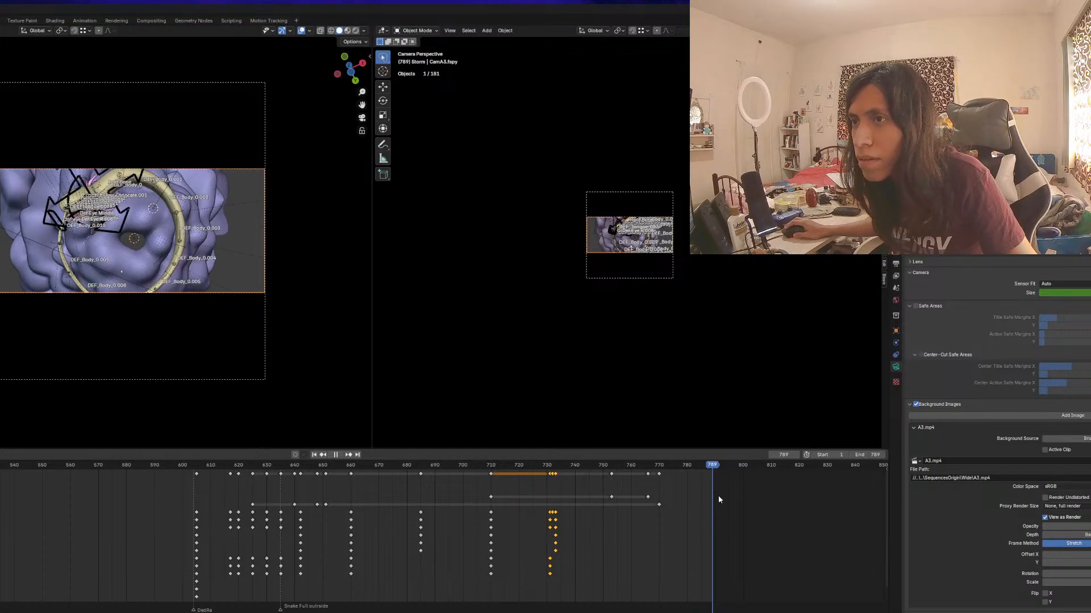
key("Escape")
key("Home")
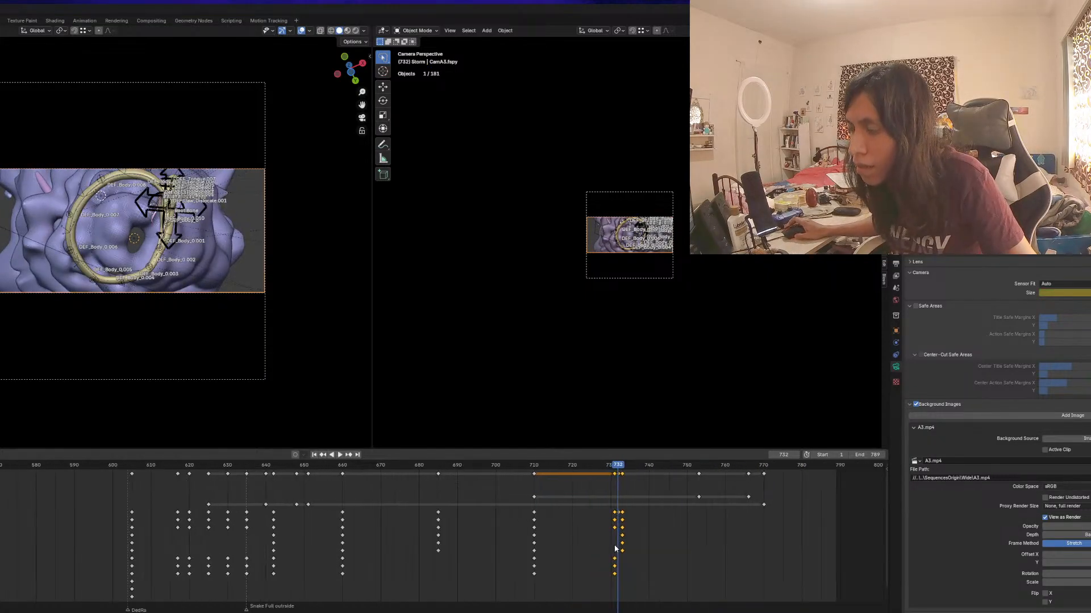
Try deleting the camera's keyframes at frames 732 and 733, and undo the deletions
left_click_drag(706, 580, 682, 507)
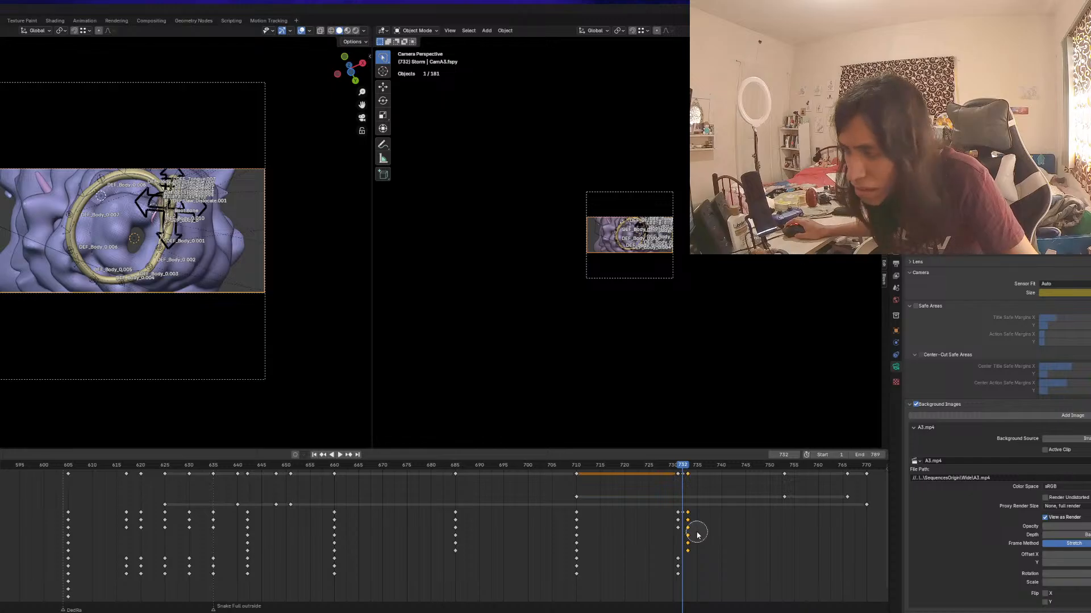
key("x")
left_click(697, 534)
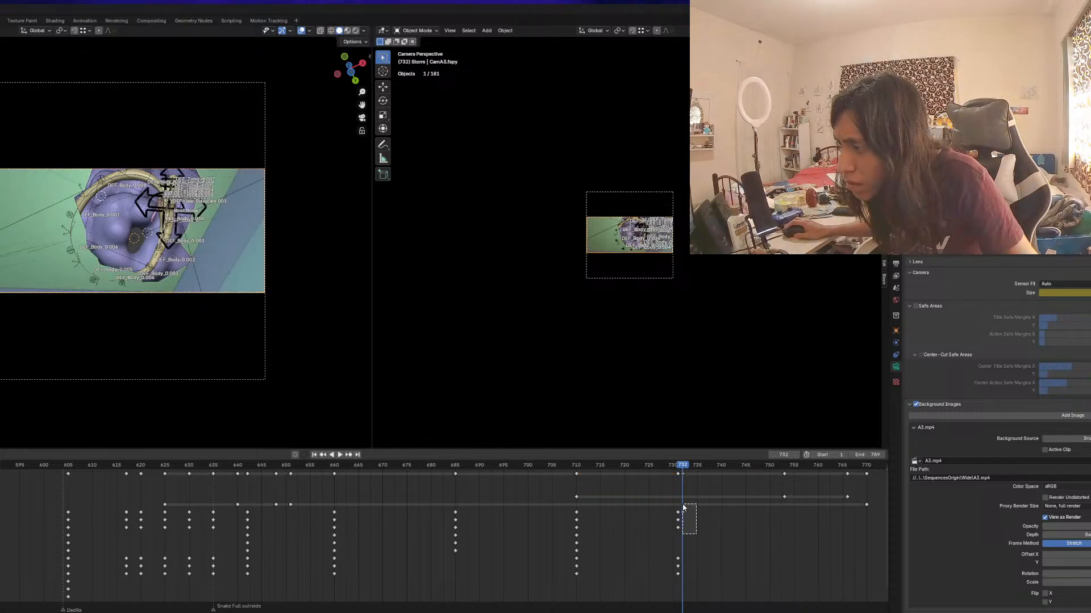
left_click_drag(683, 505, 683, 505)
key("x")
left_click(683, 507)
key("ctrl+z")
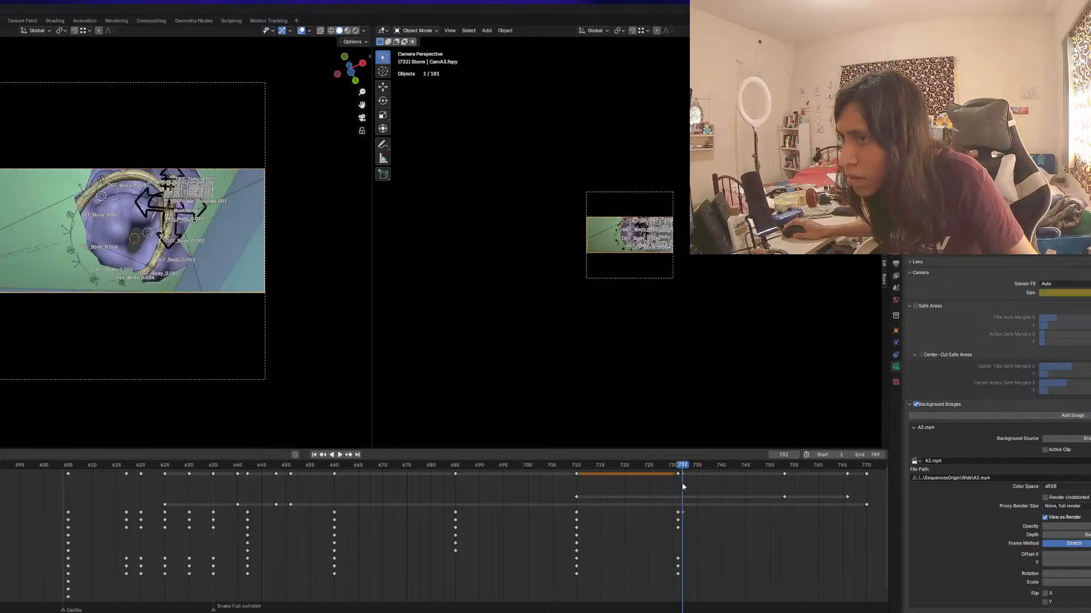
Play the camera move from frame 730, and scrub the closing part of the shot through to frame 789
left_click(682, 489)
key("space")
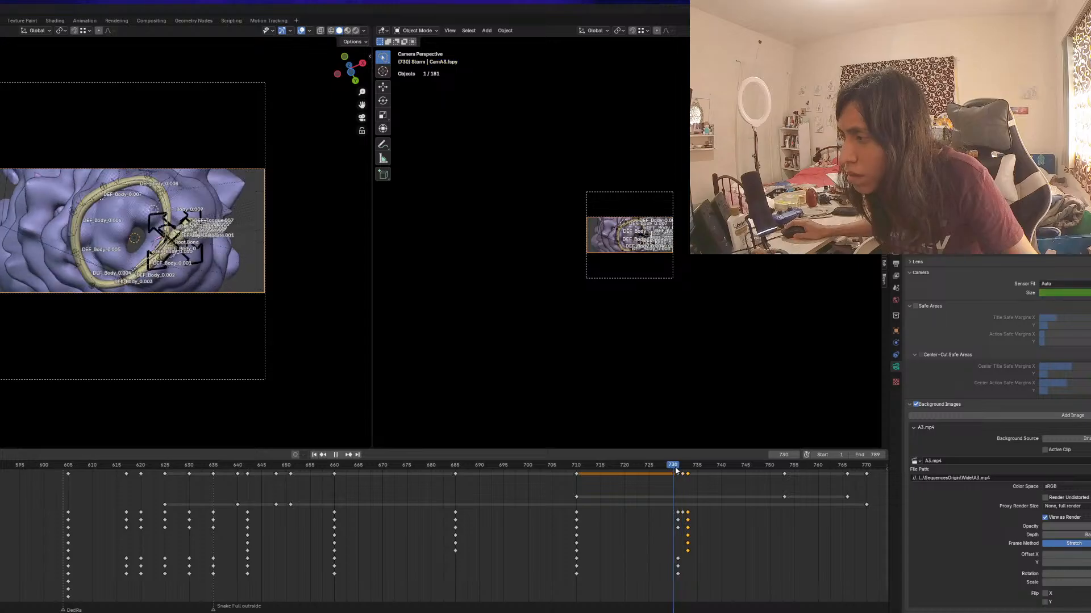
key("space")
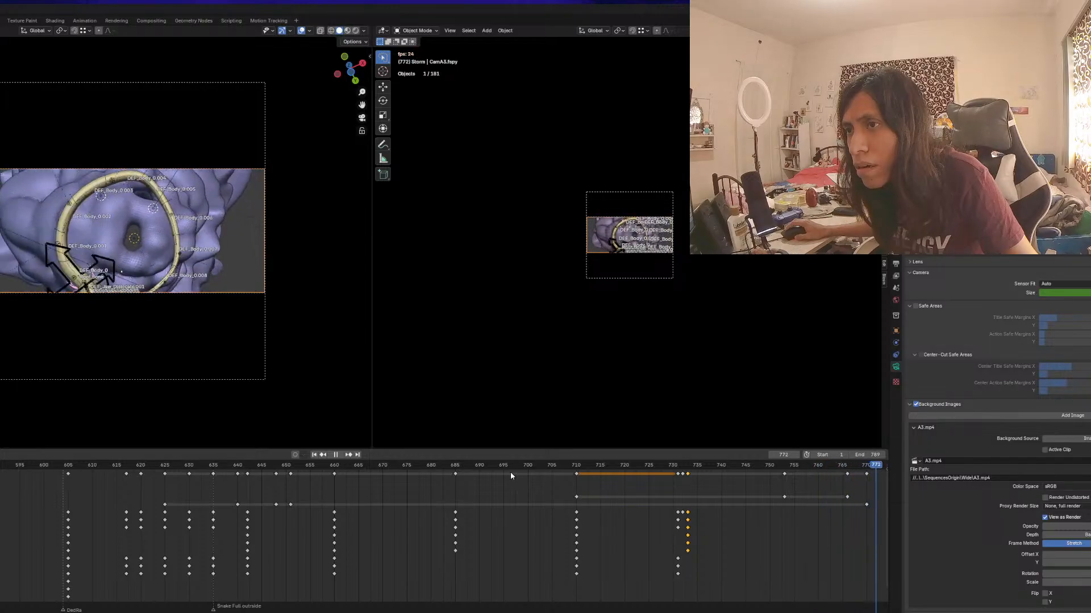
key("space")
scroll(617, 533, "down", 3)
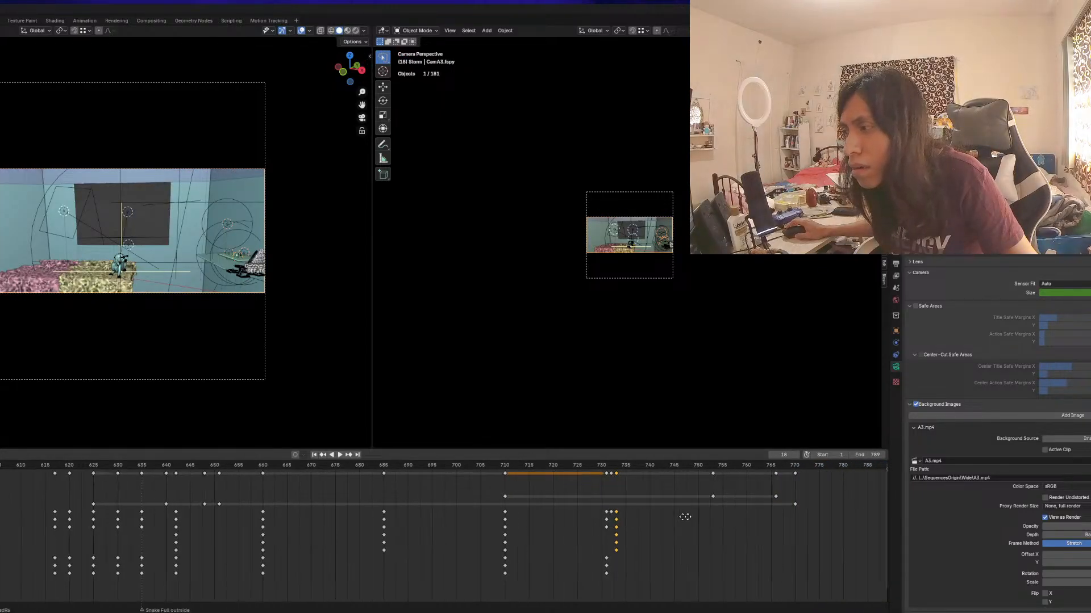
left_click(484, 467)
key("space")
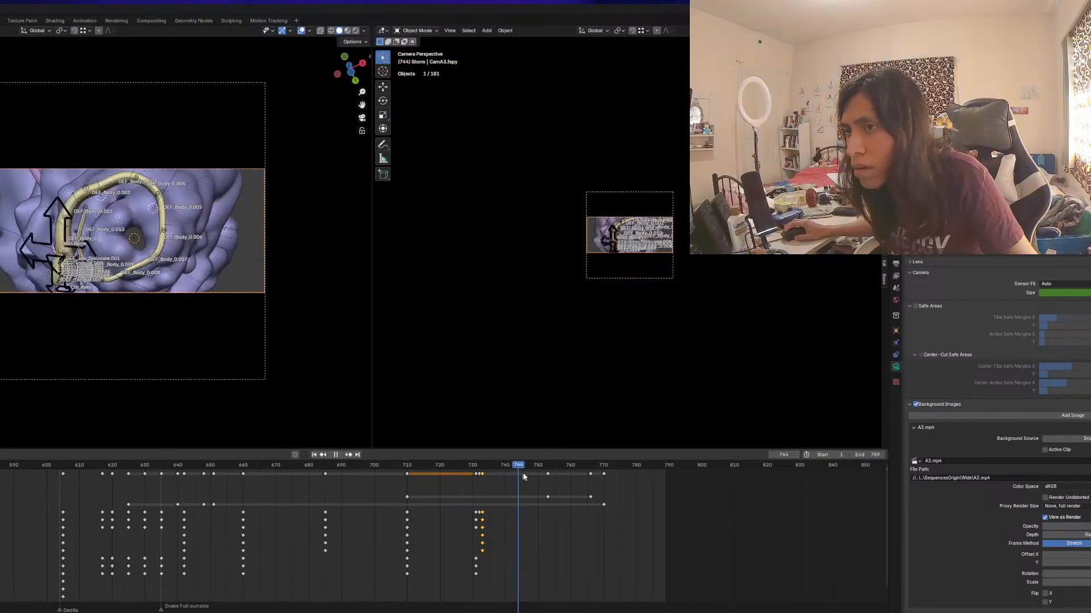
left_click_drag(562, 482, 652, 488)
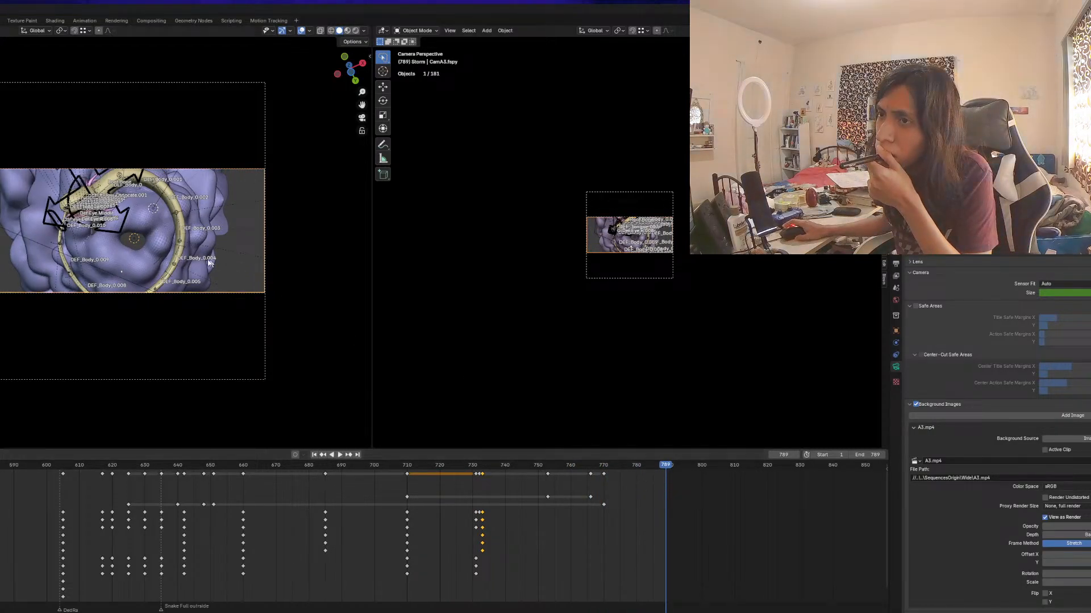
Select a hook on the snake's body and play its animation from about frame 713
left_click(179, 243)
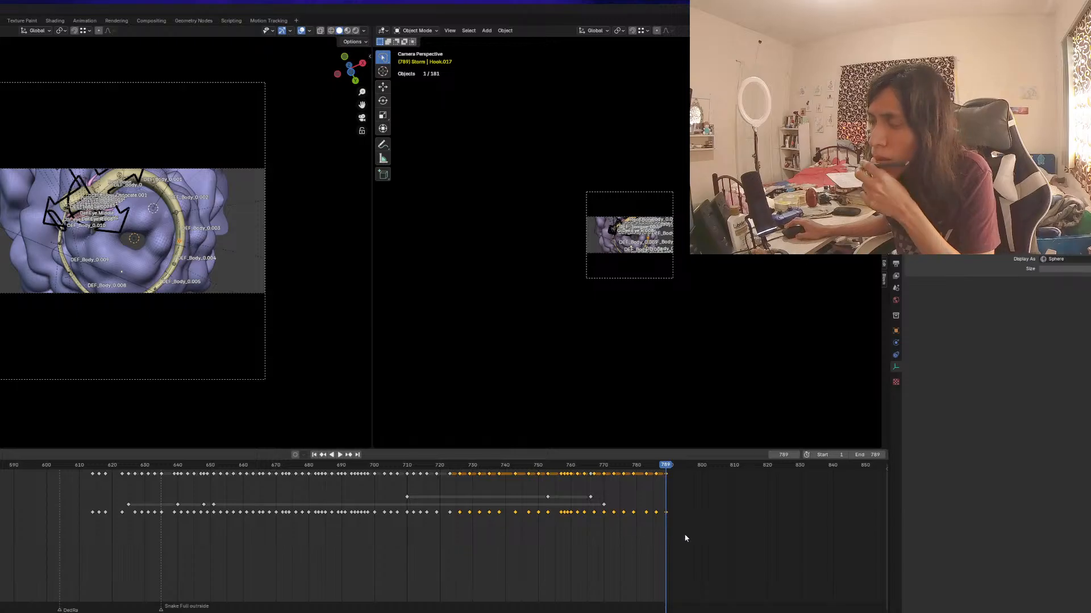
left_click_drag(646, 464, 360, 477)
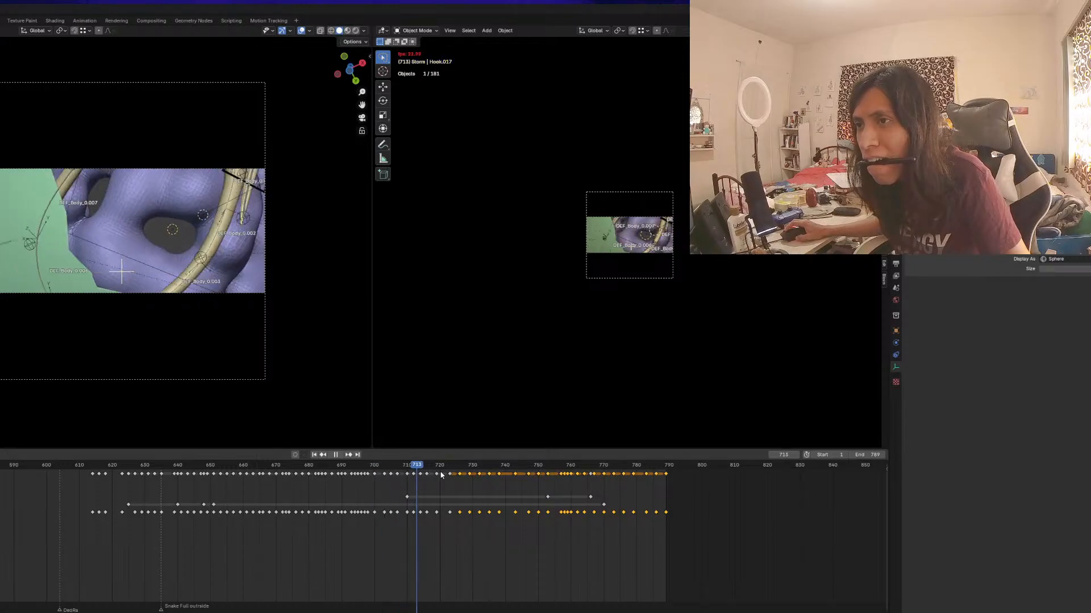
key("space")
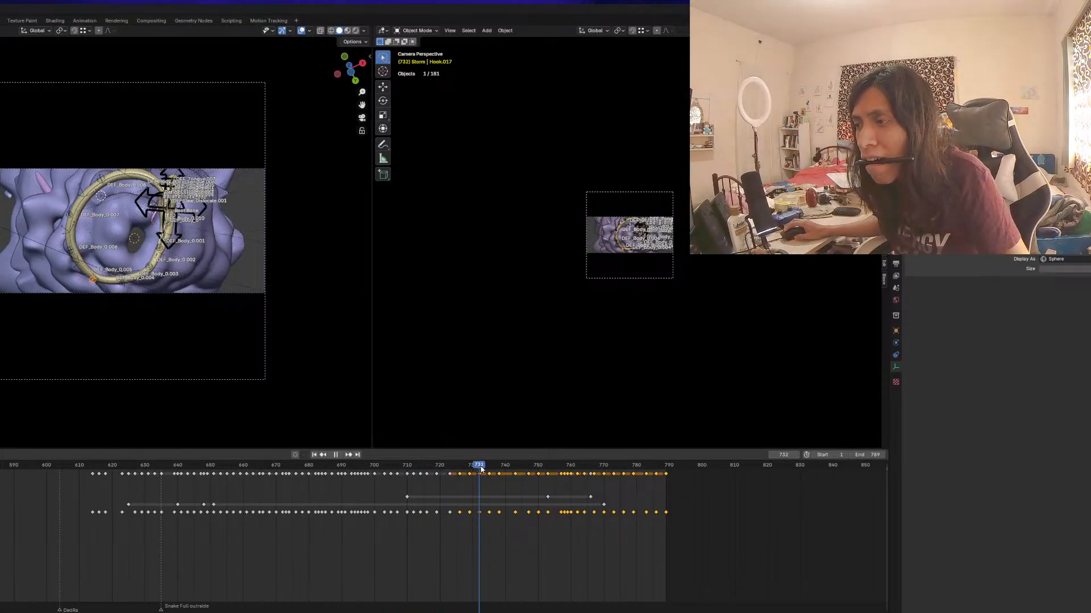
Place the playhead at frame 732 and set the scene's end frame to 9000
key("space")
left_click_drag(497, 474, 481, 473)
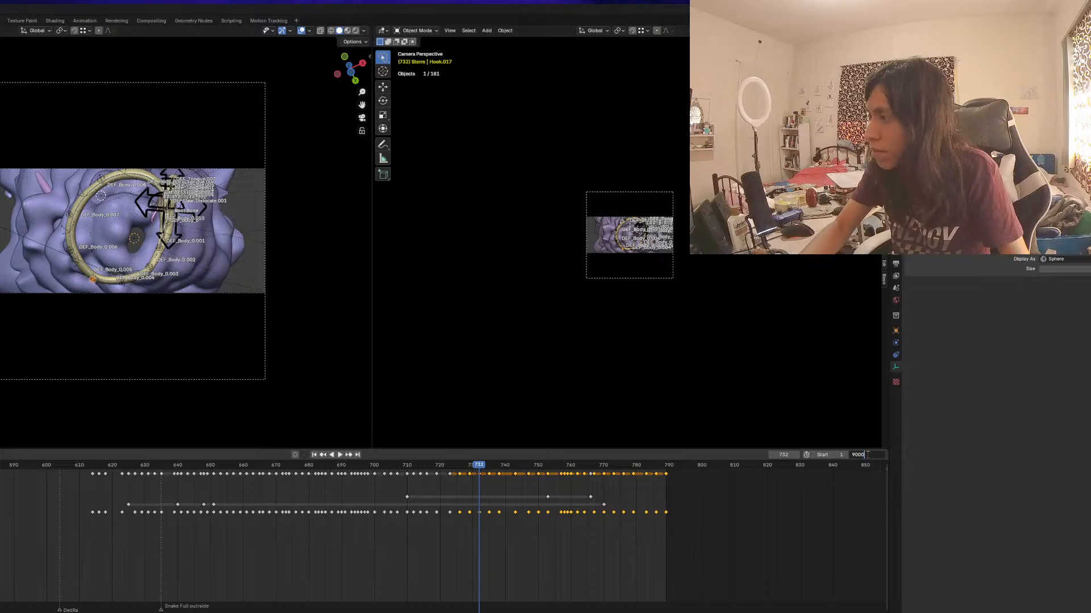
key("Return")
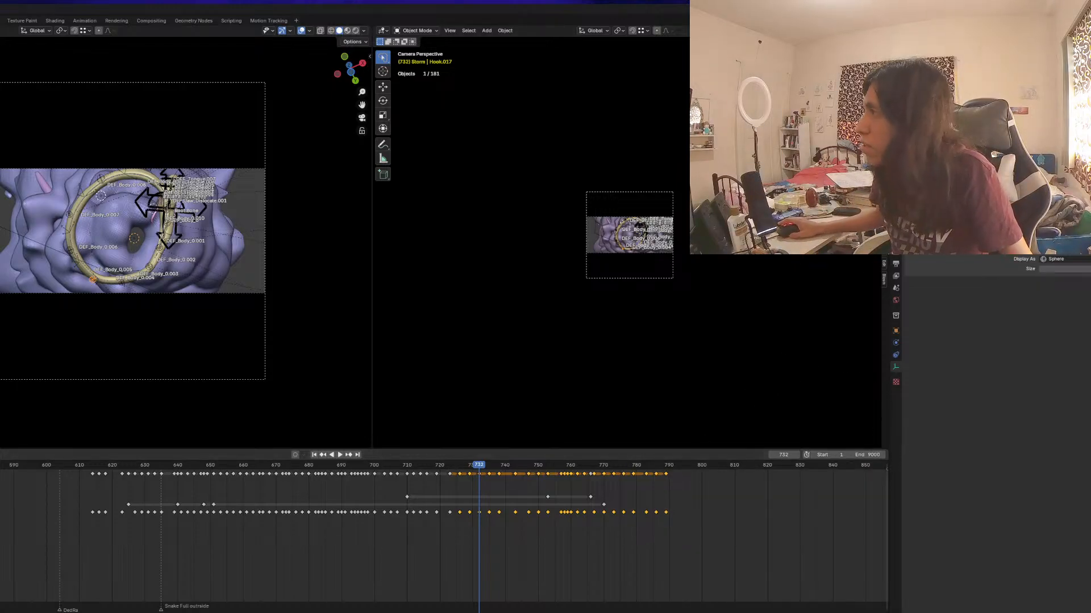
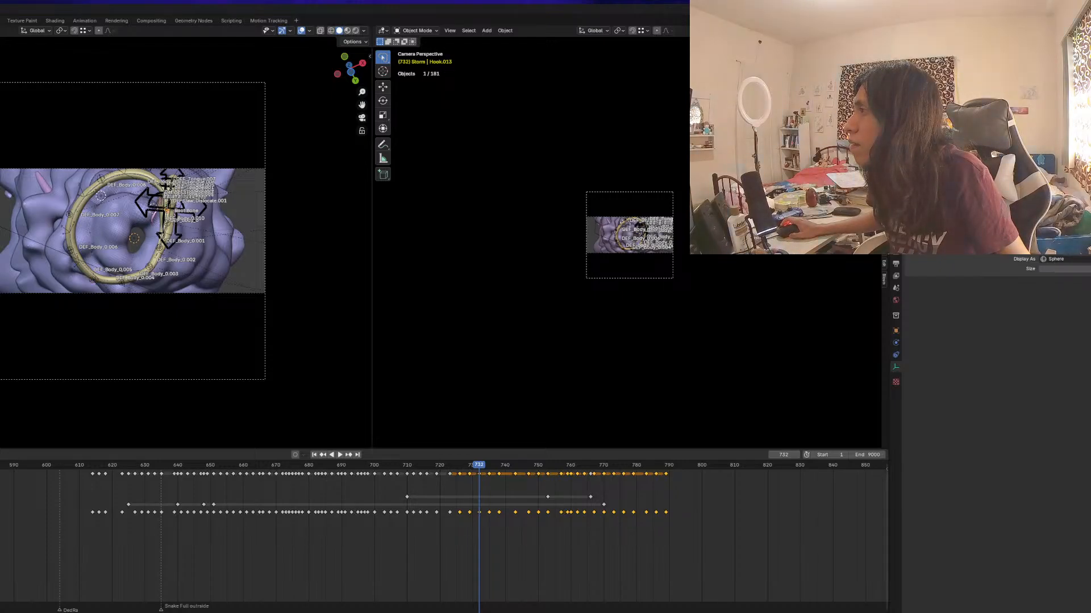
Select all the snake's body hooks and scale their keyframes from frame 732 onward by a factor of 2
left_click(954, 171, "shift")
middle_click_drag(667, 540, 634, 531)
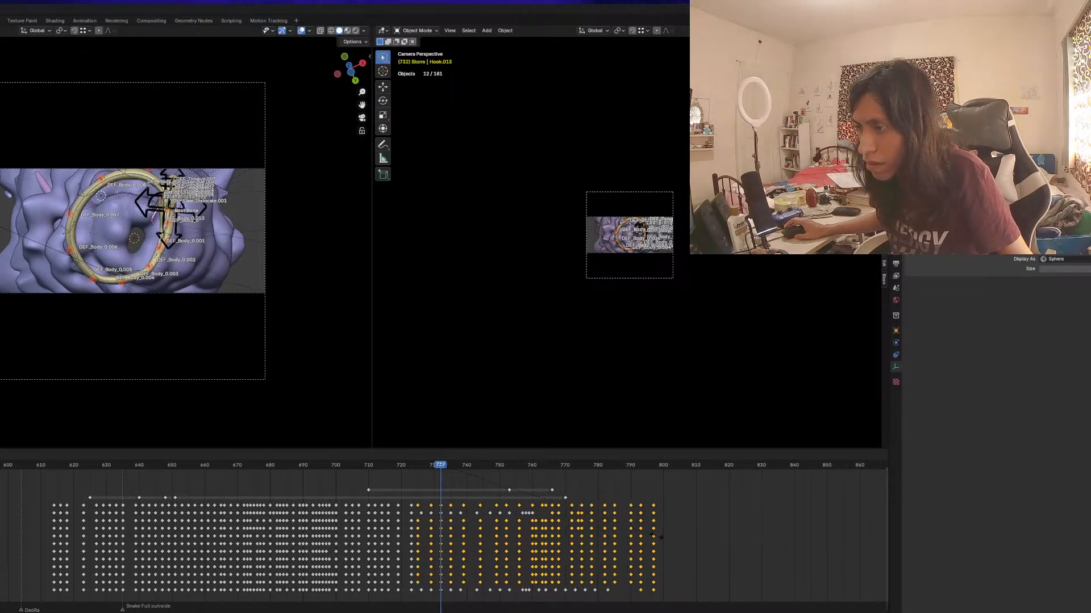
middle_click_drag(701, 575, 699, 547)
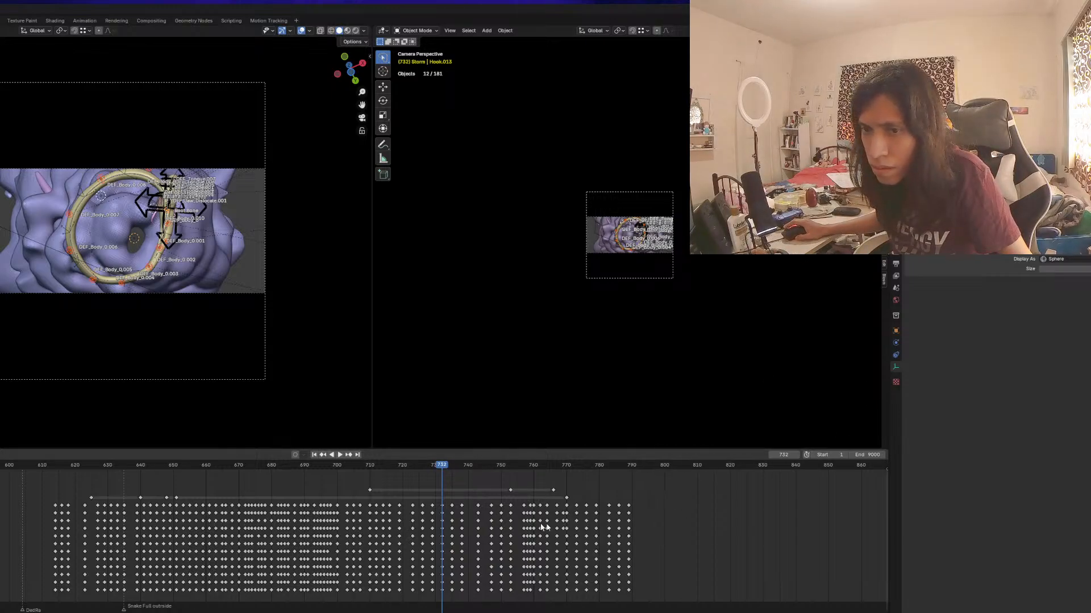
left_click_drag(648, 501, 441, 609)
key("s")
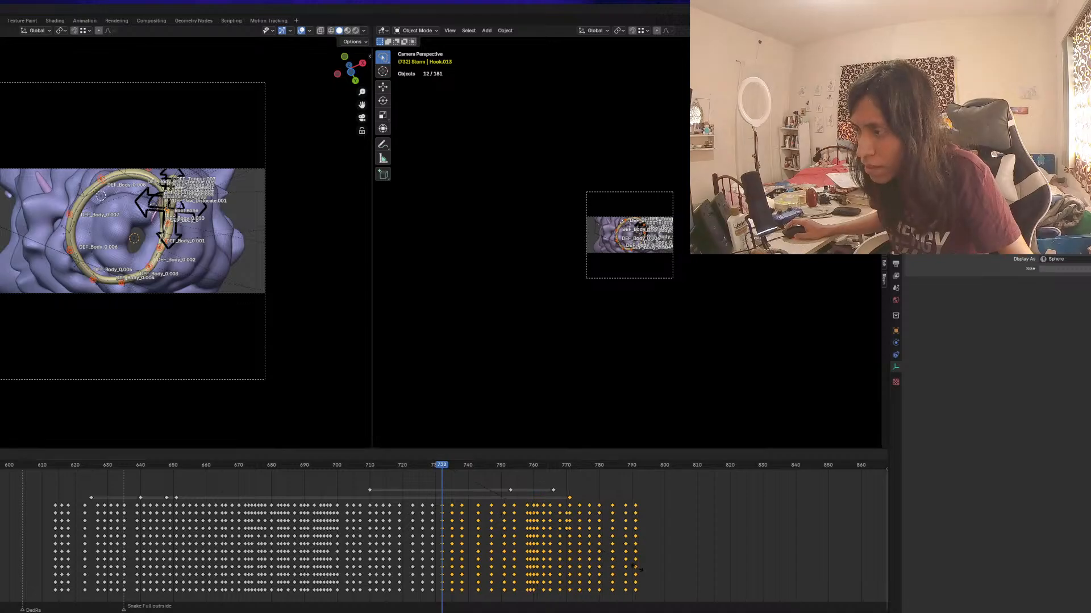
key("2")
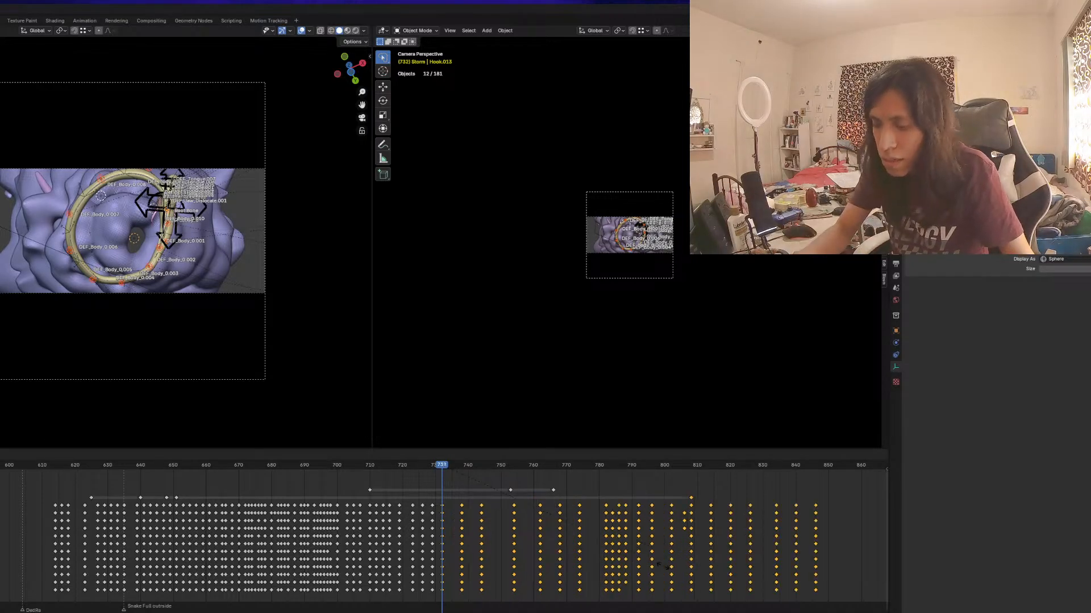
key("Return")
Play back the slowed snake motion past its last keyframes and return to frame 743
key("space")
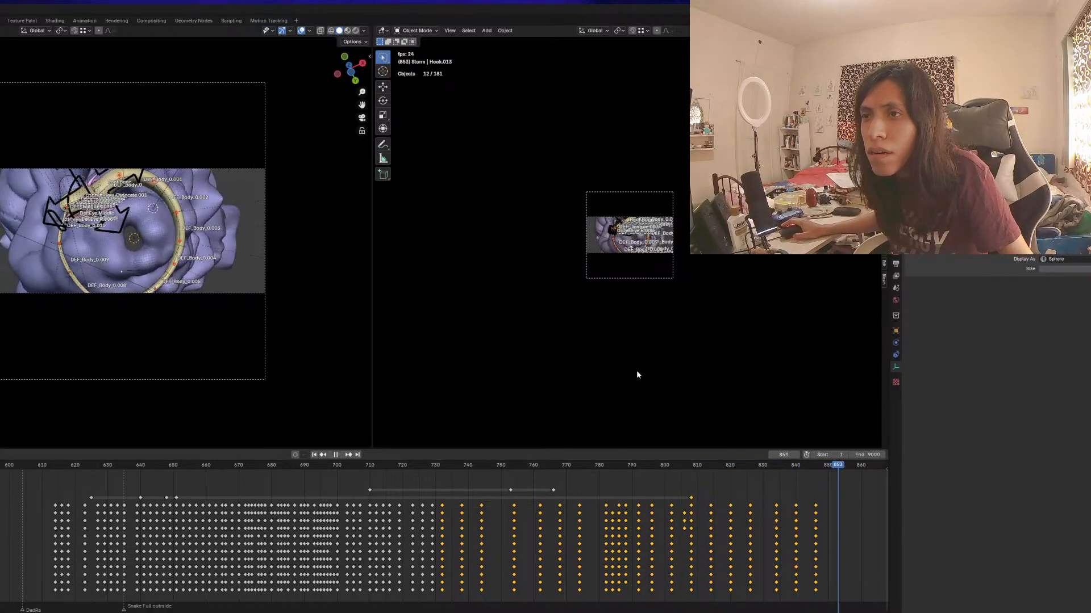
key("space")
middle_click_drag(748, 476, 557, 476)
scroll(556, 476, "down", 2)
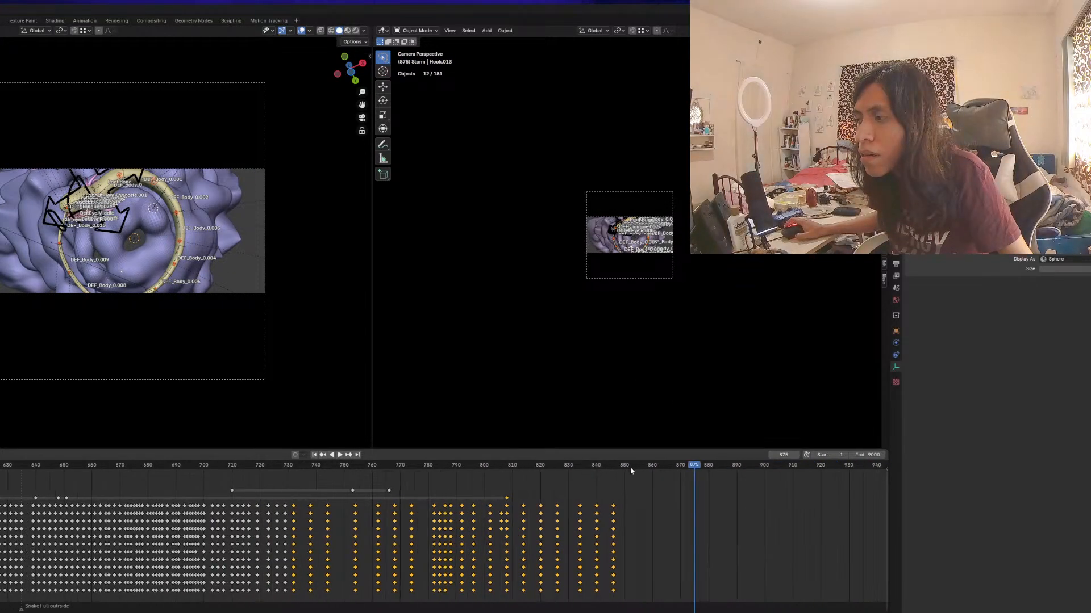
left_click_drag(630, 466, 324, 469)
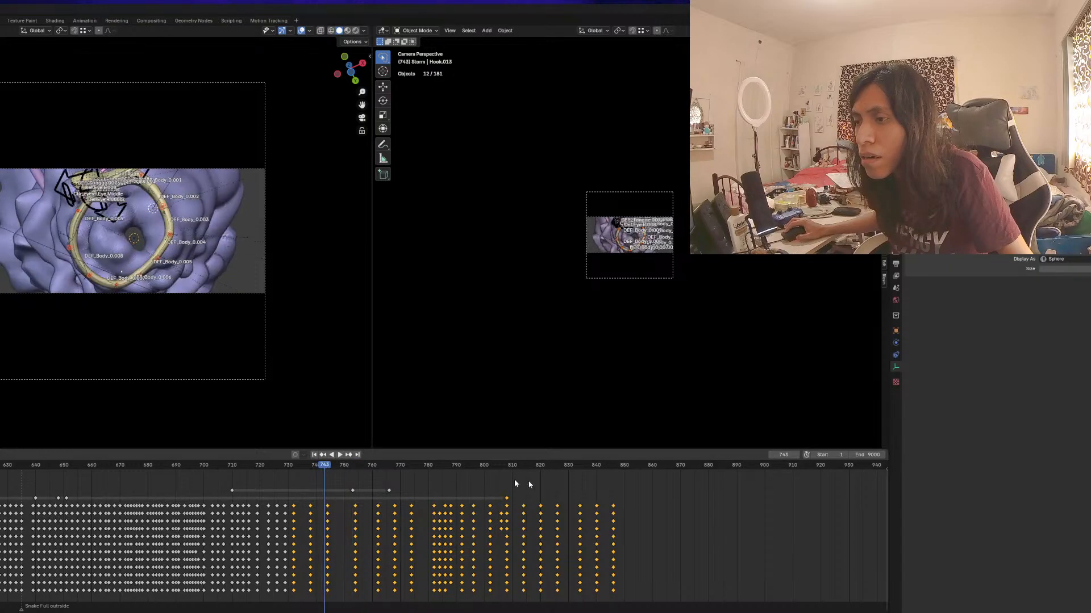
Undo the factor 2 scaling of the hook keyframes and play back the snake's original motion from frame 732
key("ctrl+z")
key("ctrl+z")
key("s")
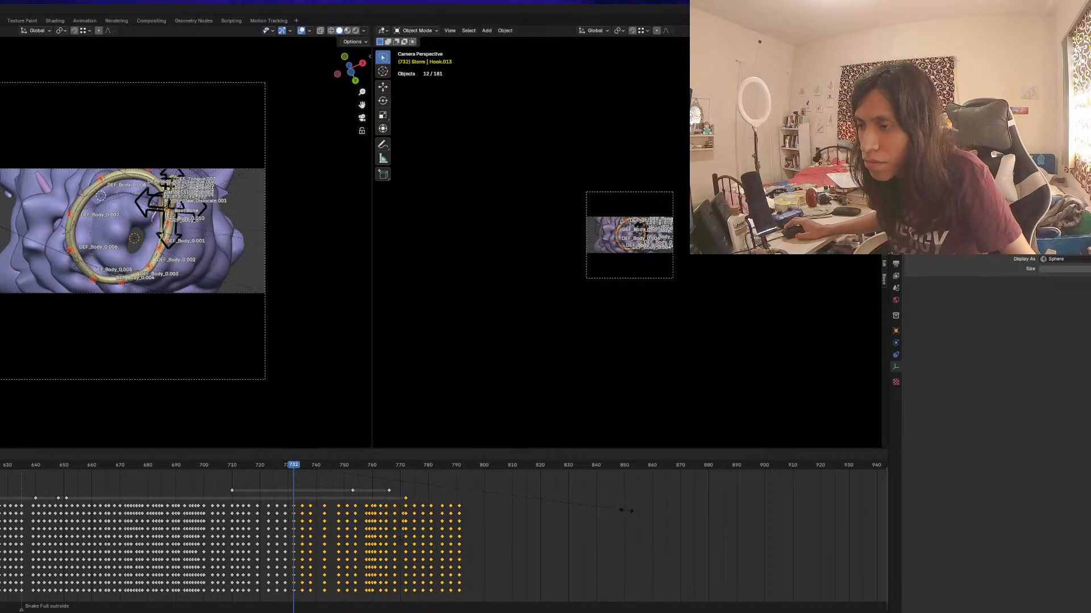
left_click(628, 510)
key("space")
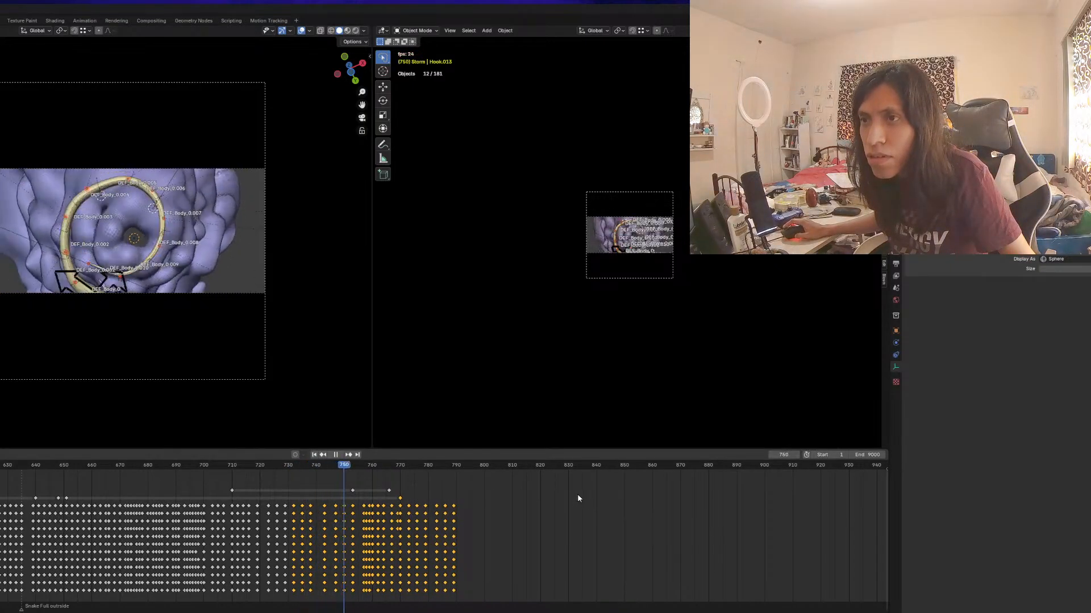
key("space")
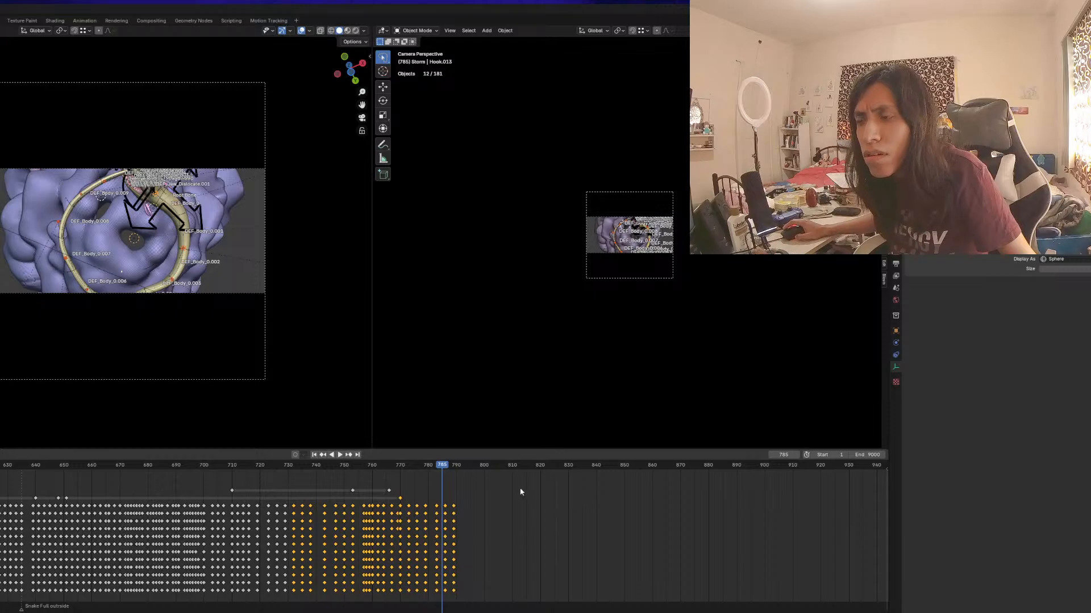
left_click(304, 455)
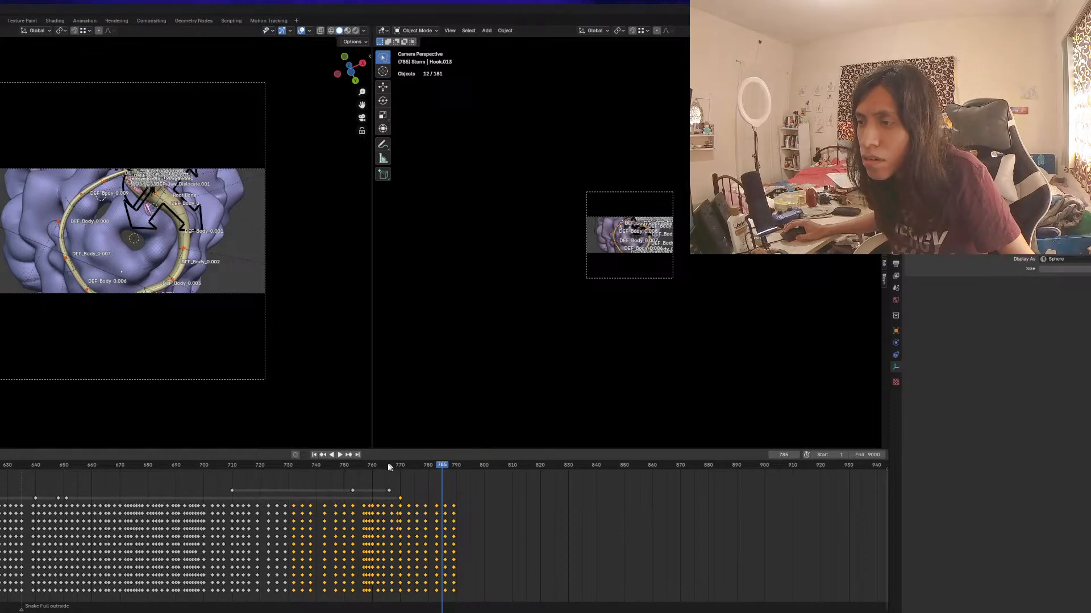
Scale the snake hooks' selected keyframes from frame 732 by a factor of 1.5 and play back the slowed motion
left_click_drag(390, 466, 294, 473)
key("g")
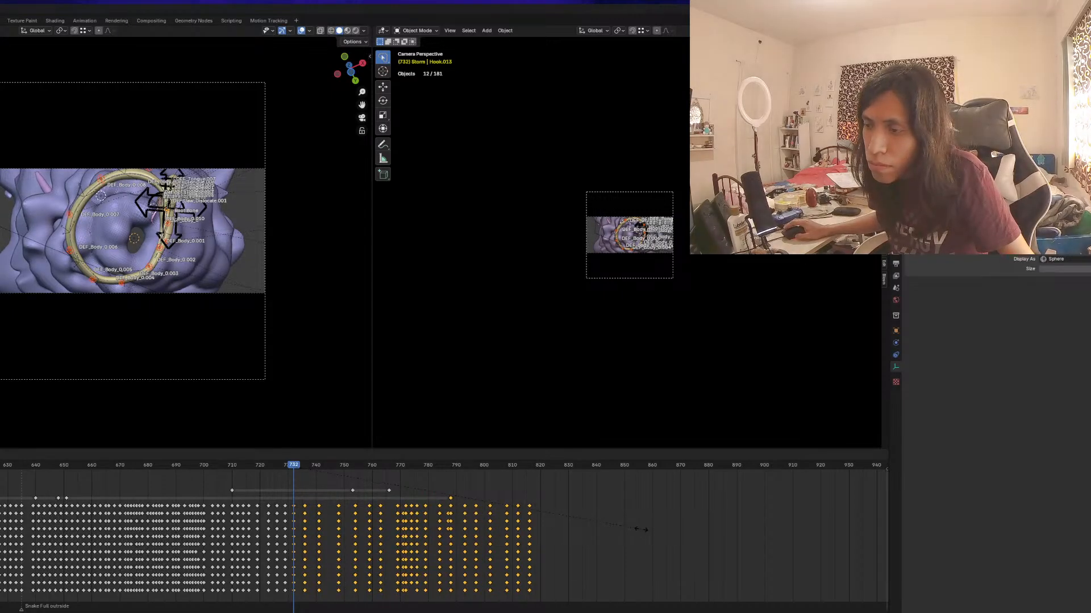
type("1.5")
key("Return")
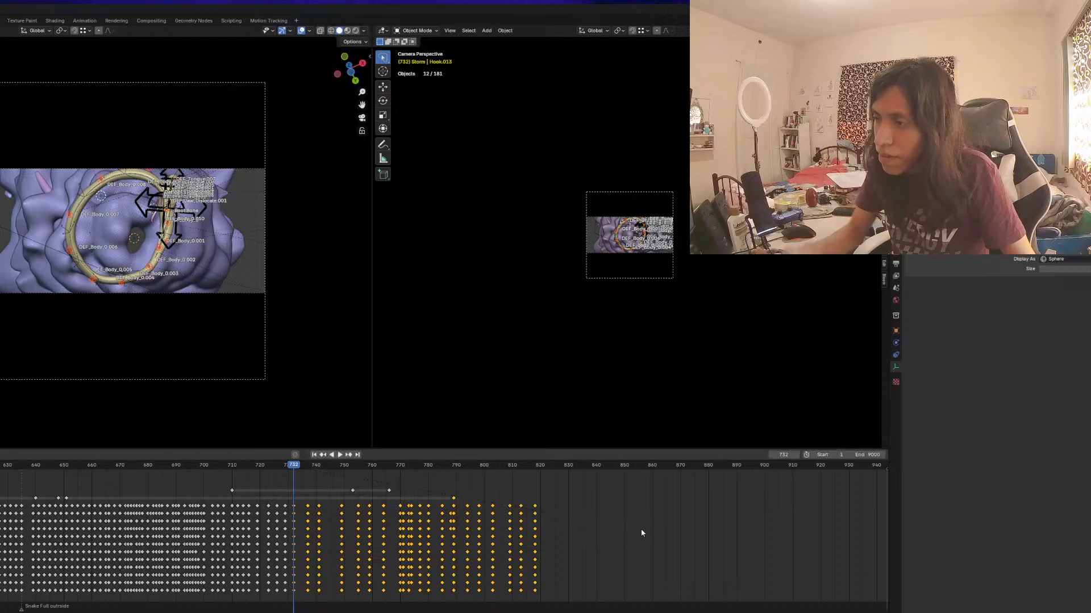
key("space")
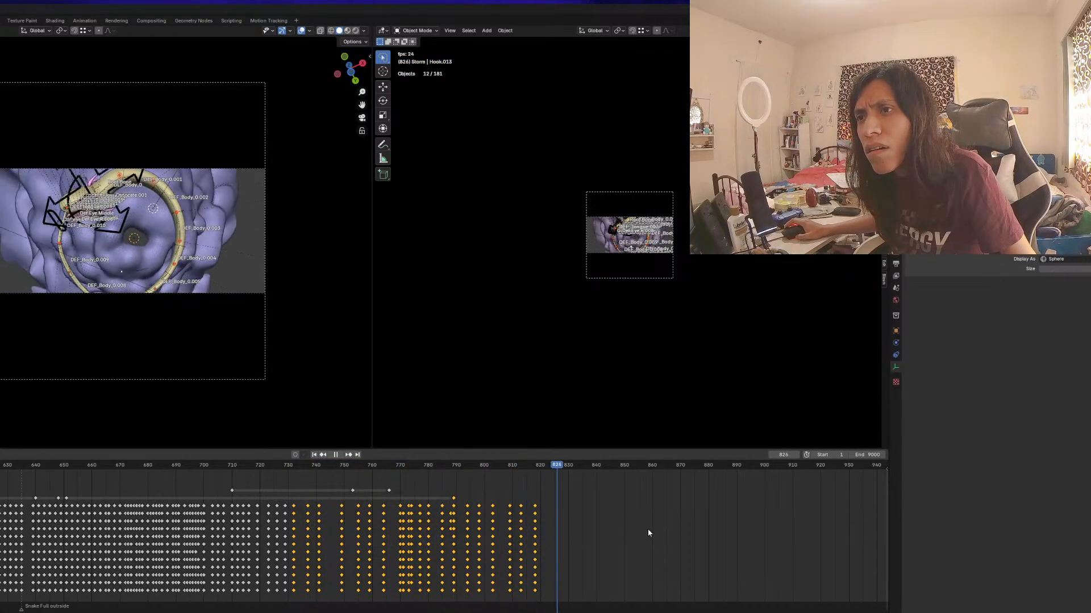
key("space")
Set the scene's end frame to 815 and play back the closing section of the animation
mouse_move(543, 467)
left_mouse_down()
mouse_move(518, 469)
mouse_move(535, 472)
left_mouse_up()
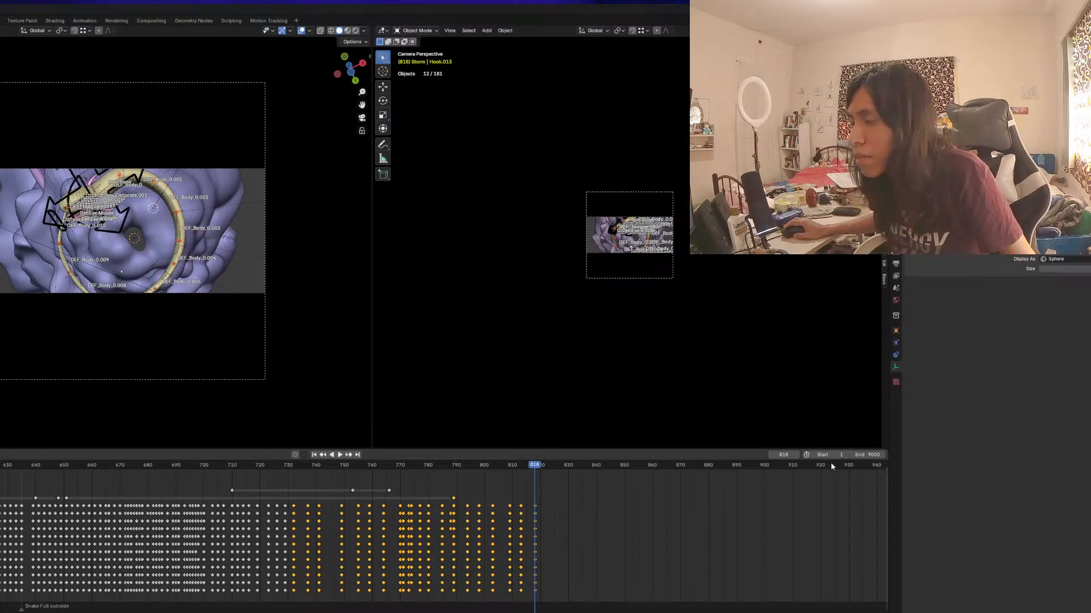
left_click(863, 455)
type("8")
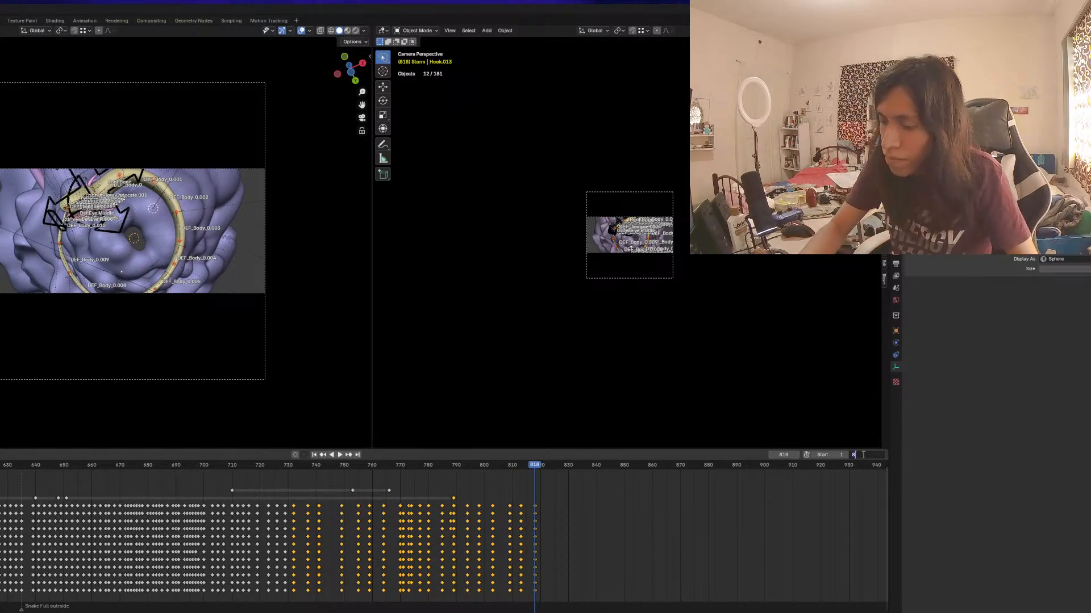
type("15")
key("Return")
left_click_drag(538, 469, 267, 468)
key("space")
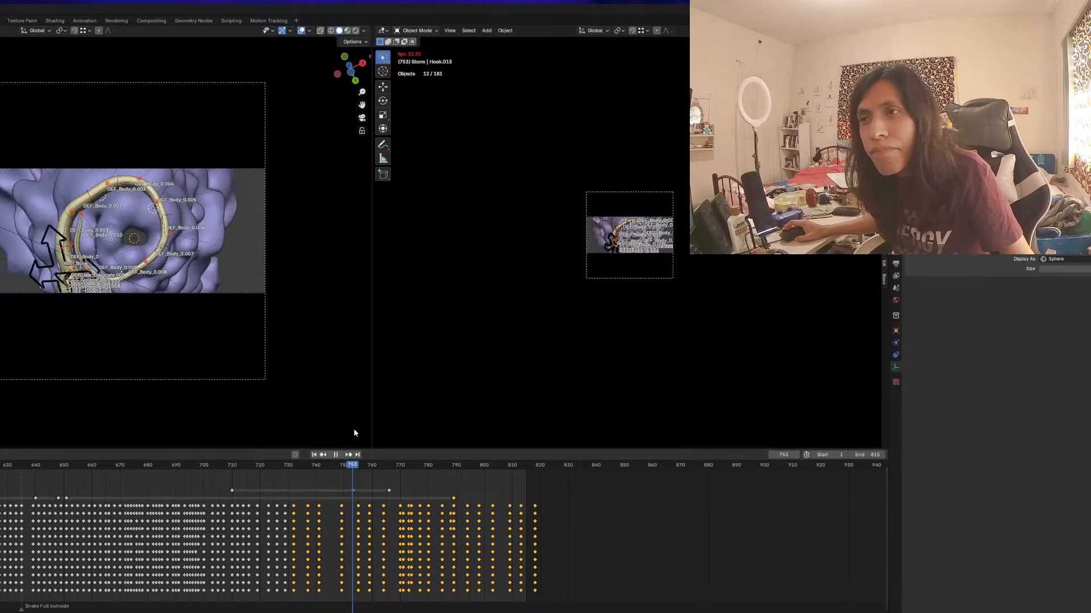
scroll(192, 324, "up", 1)
scroll(192, 323, "up", 1)
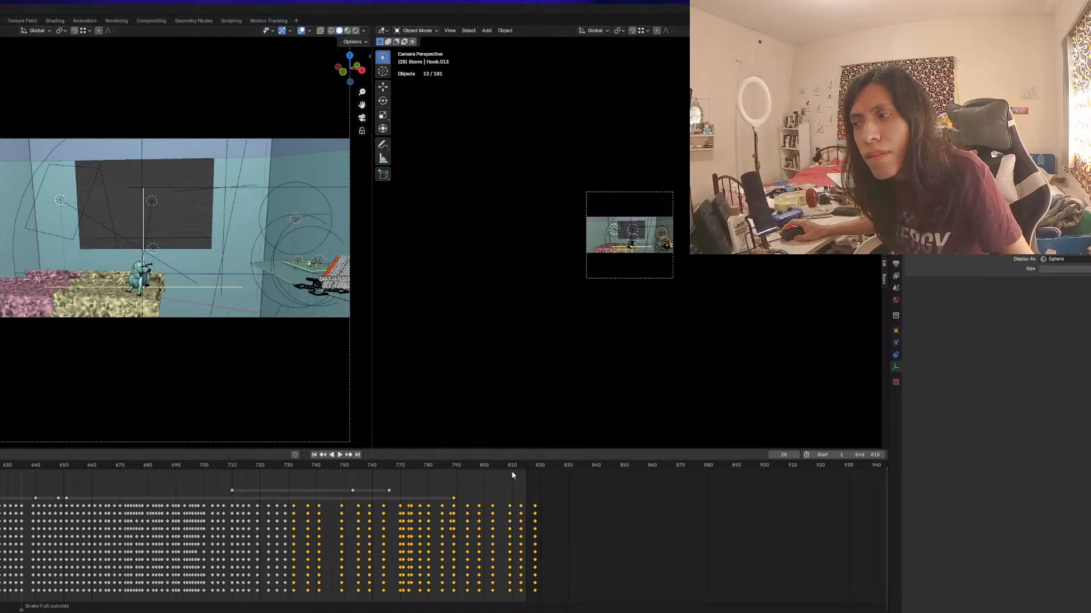
left_click_drag(511, 469, 180, 468)
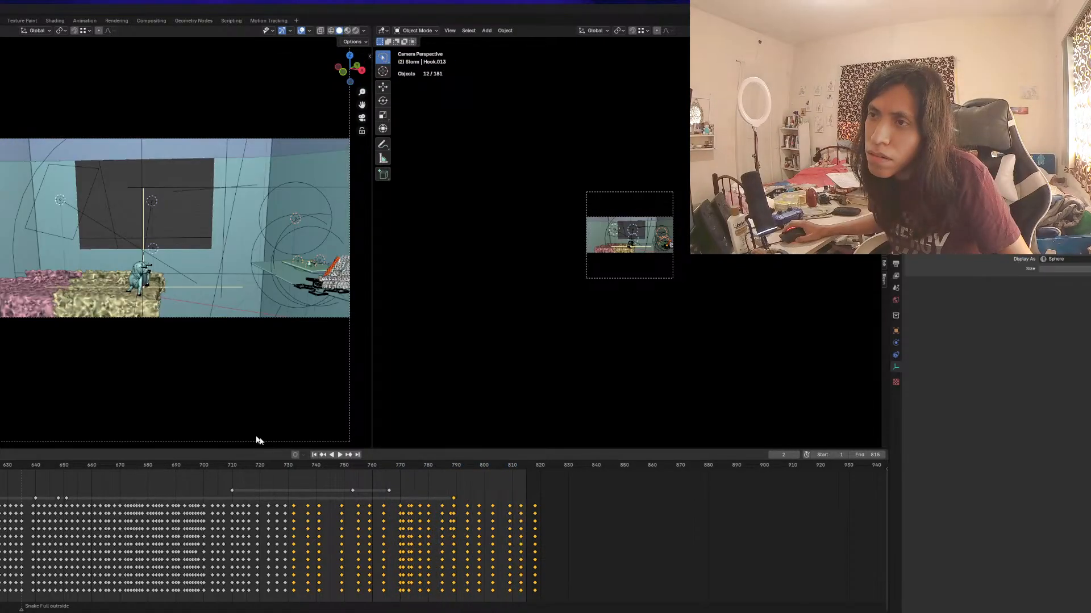
Set the scene's end frame to 830 and replay the snake's closing motion
left_click_drag(510, 469, 538, 472)
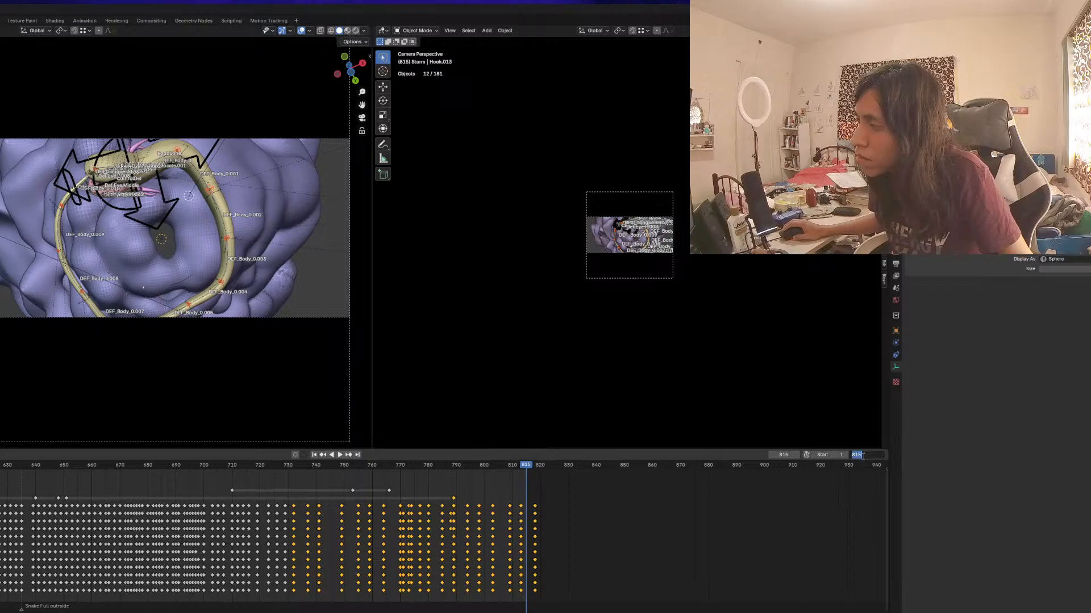
type("830")
key("Return")
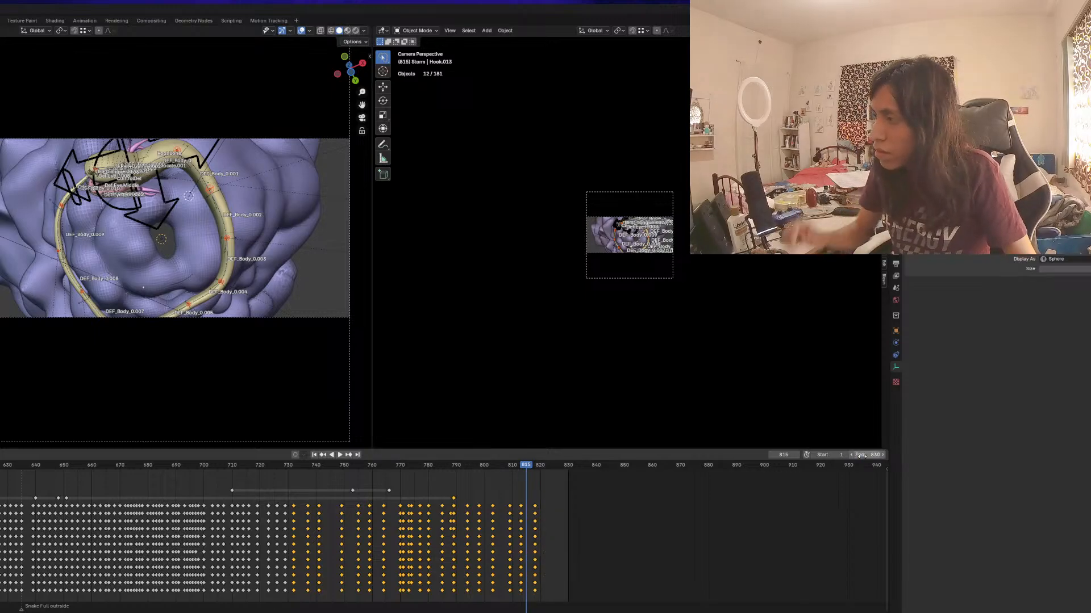
left_click(313, 467)
key("space")
Stretch the selected hook keyframes further from frame 732 so the last ones land at about frame 831, and play them back
left_click(294, 465)
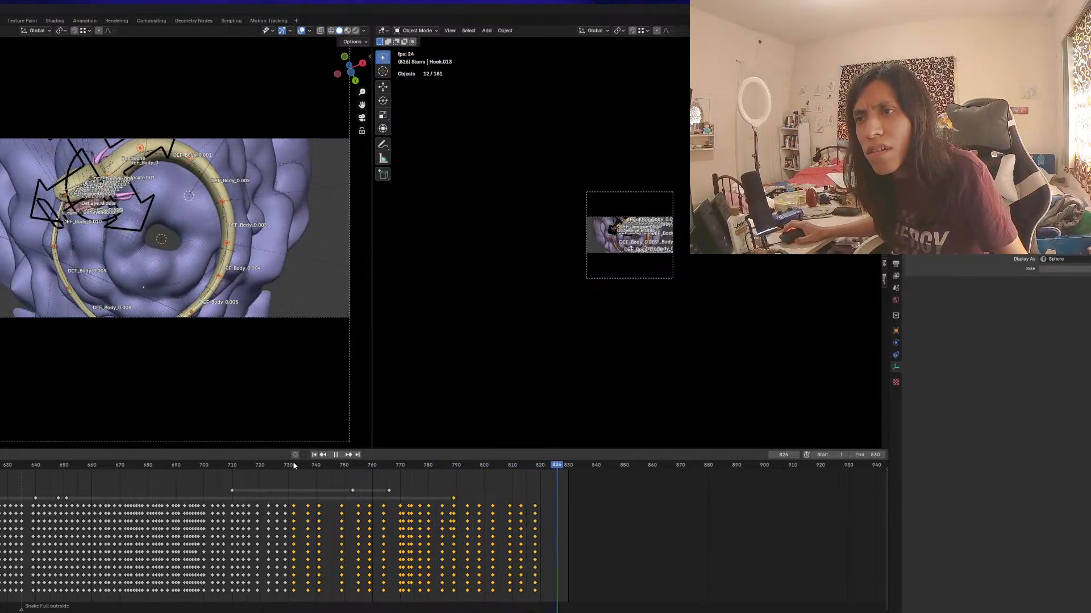
key("Escape")
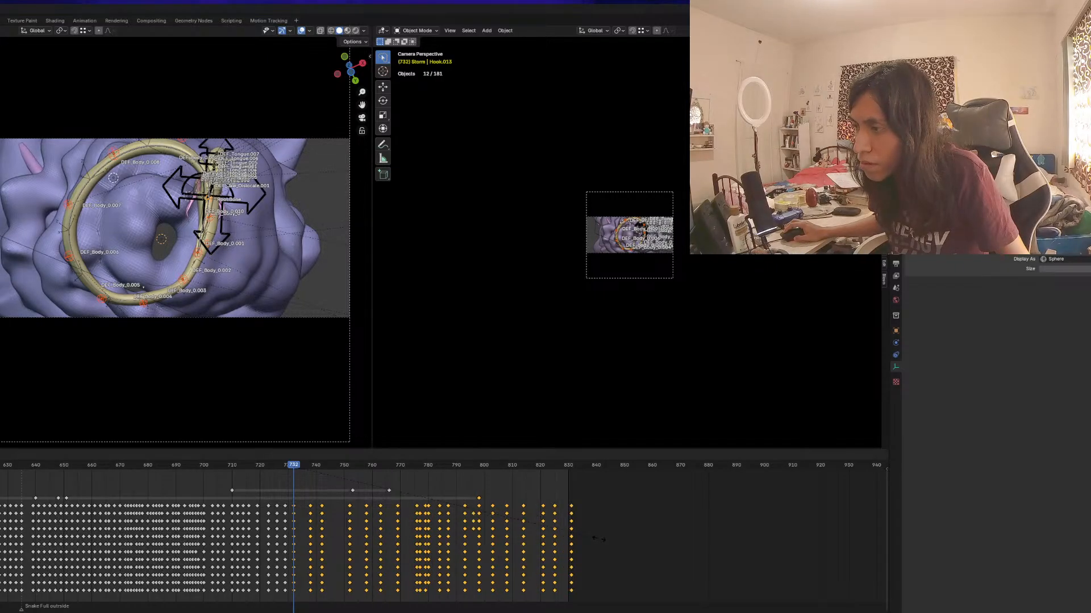
key("space")
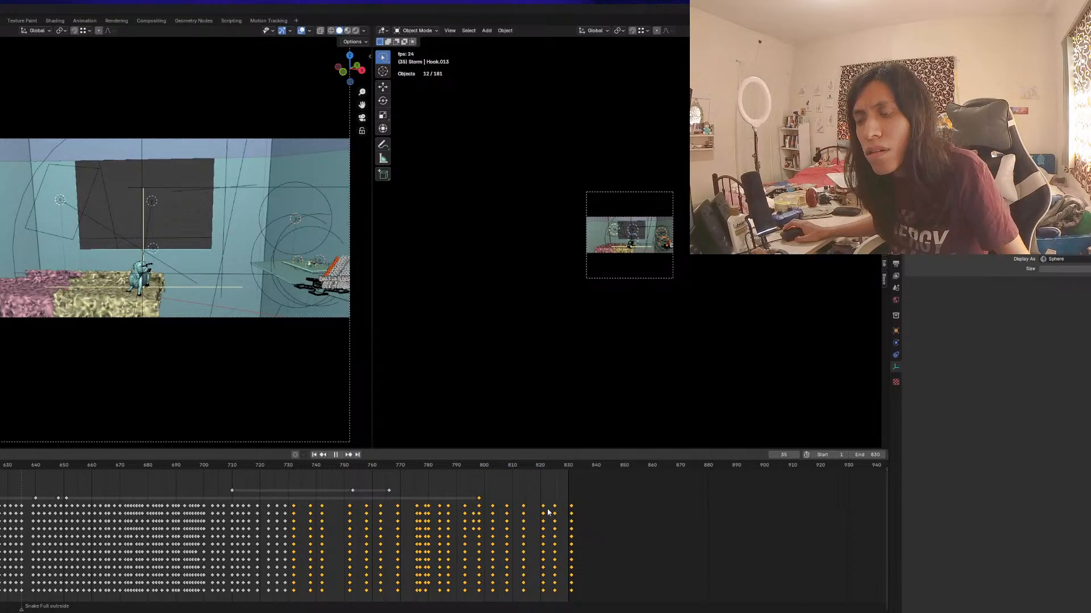
key("space")
Place the playhead at about frame 730, near the start of the stretched hook keyframes
scroll(432, 494, "down", 4)
scroll(432, 494, "down", 5)
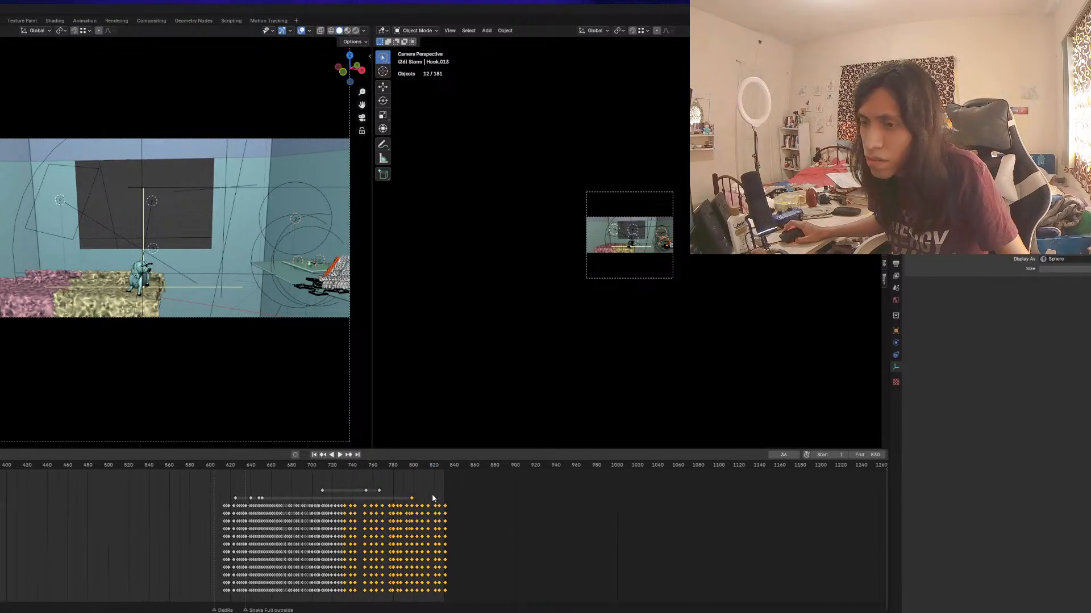
left_click_drag(433, 462, 343, 492)
Leave the camera view in the second viewport and select the large storm cloud mesh around the snake
scroll(146, 307, "up", 4)
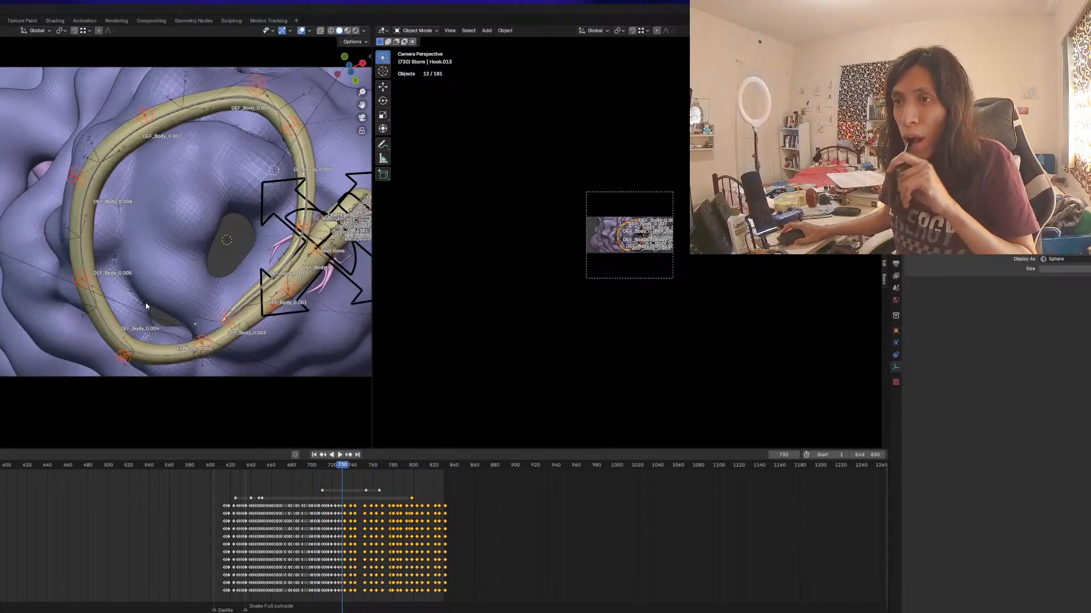
middle_click_drag(307, 419, 163, 255)
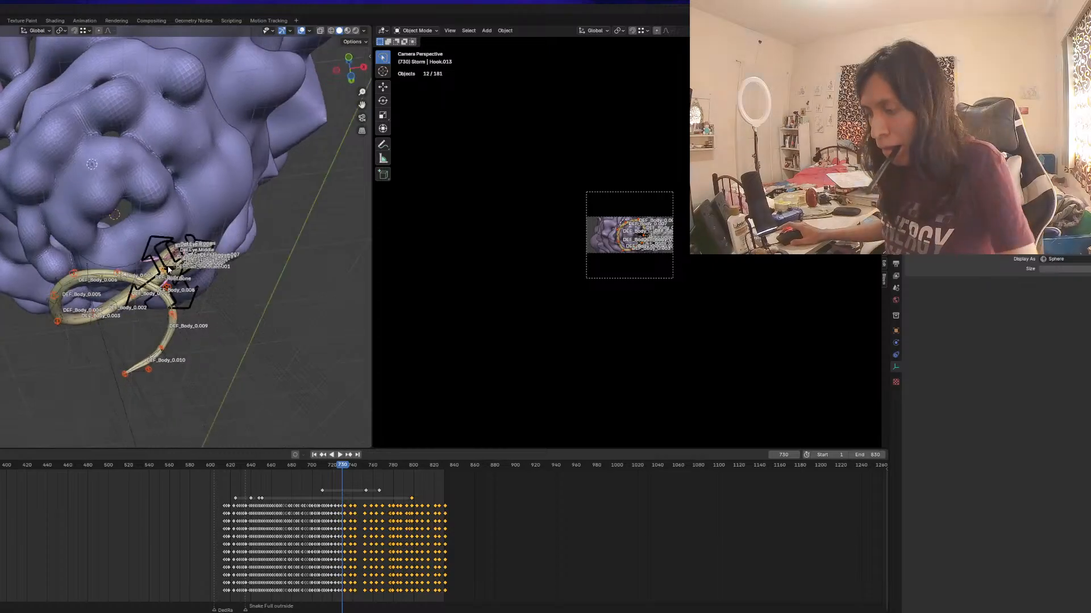
key("KP_0")
scroll(544, 257, "up", 5)
middle_click_drag(588, 253, 550, 227)
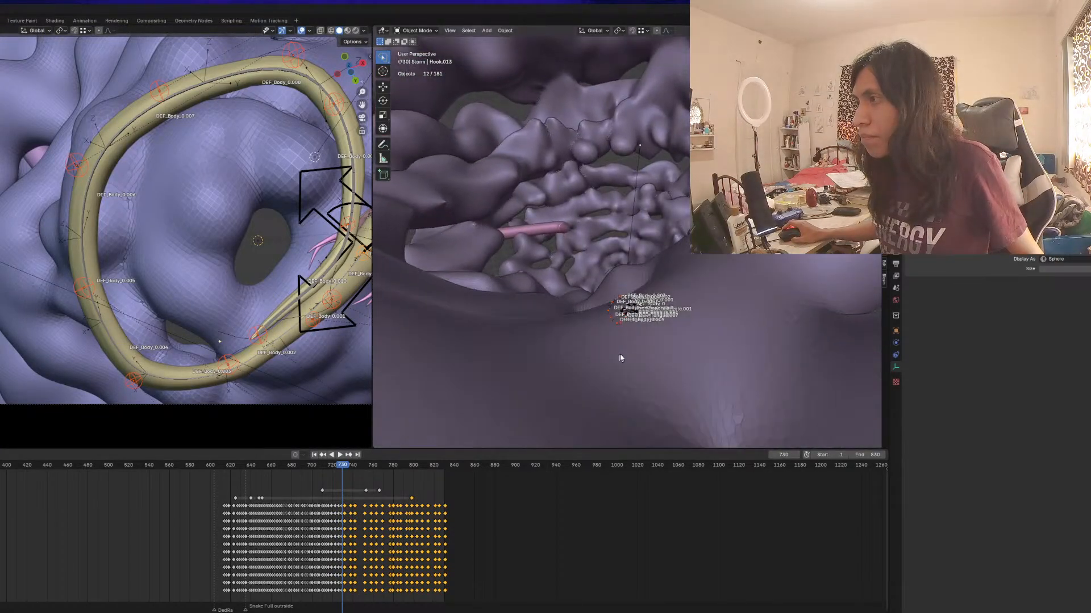
scroll(536, 263, "down", 2)
scroll(557, 266, "up", 1)
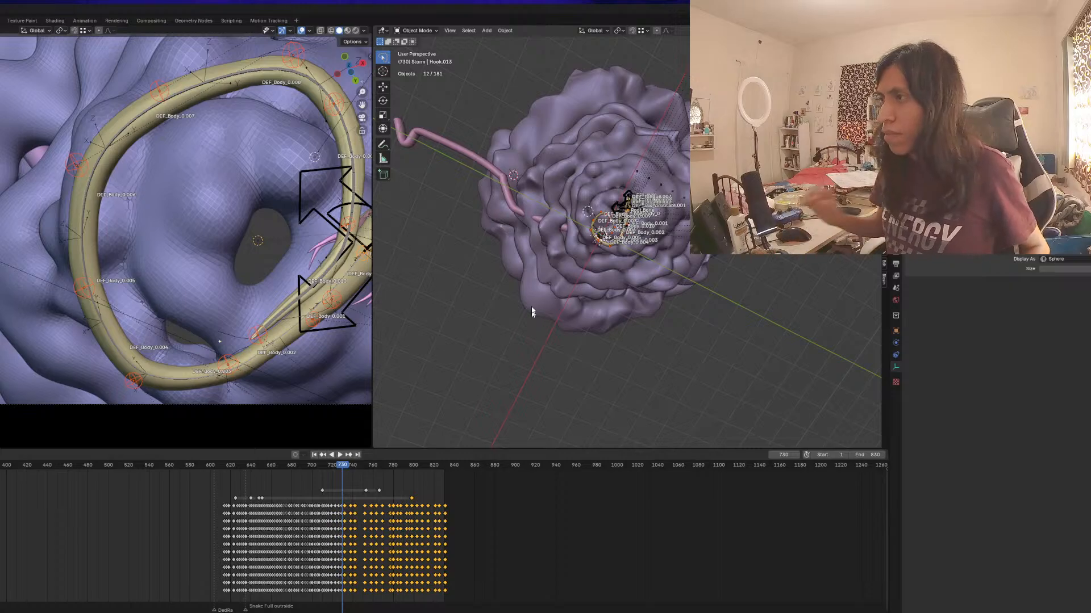
left_click(541, 287)
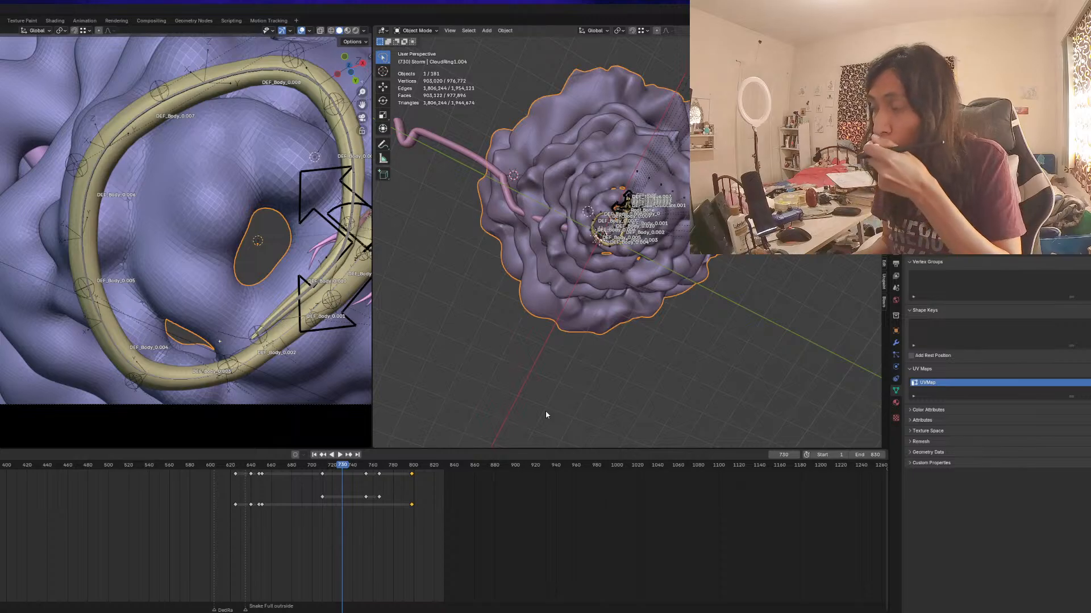
key("super")
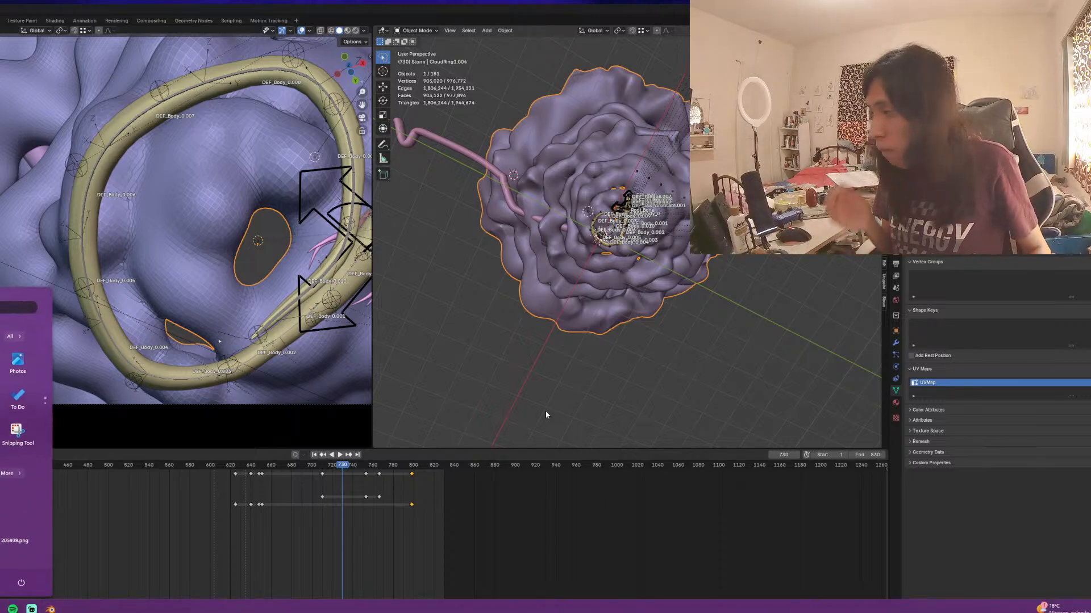
key("super")
Switch the storm cloud to Sculpt Mode and choose the Grab brush with a radius of about 74 px
middle_click_drag(627, 349, 550, 323)
middle_click_drag(543, 298, 607, 239)
key("ctrl+Tab")
left_click(606, 279)
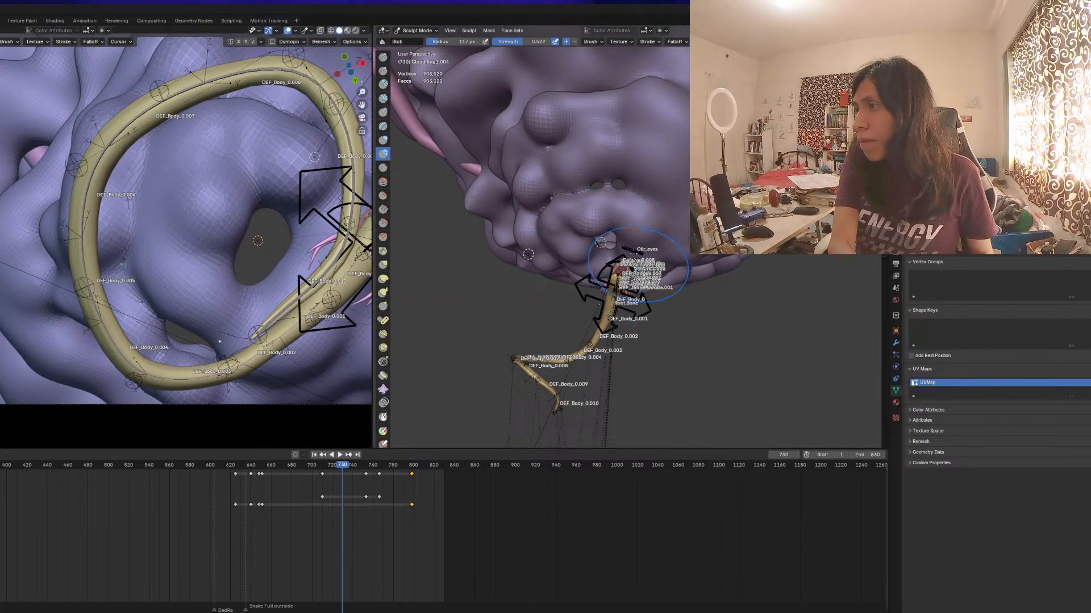
middle_click_drag(600, 185, 599, 206)
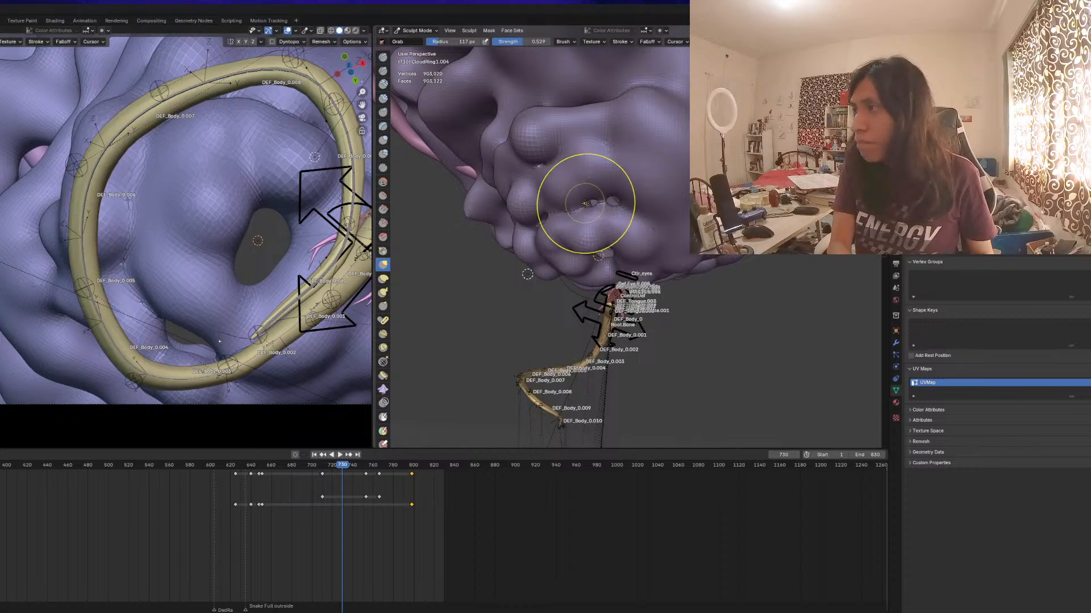
key("f")
left_click(604, 205)
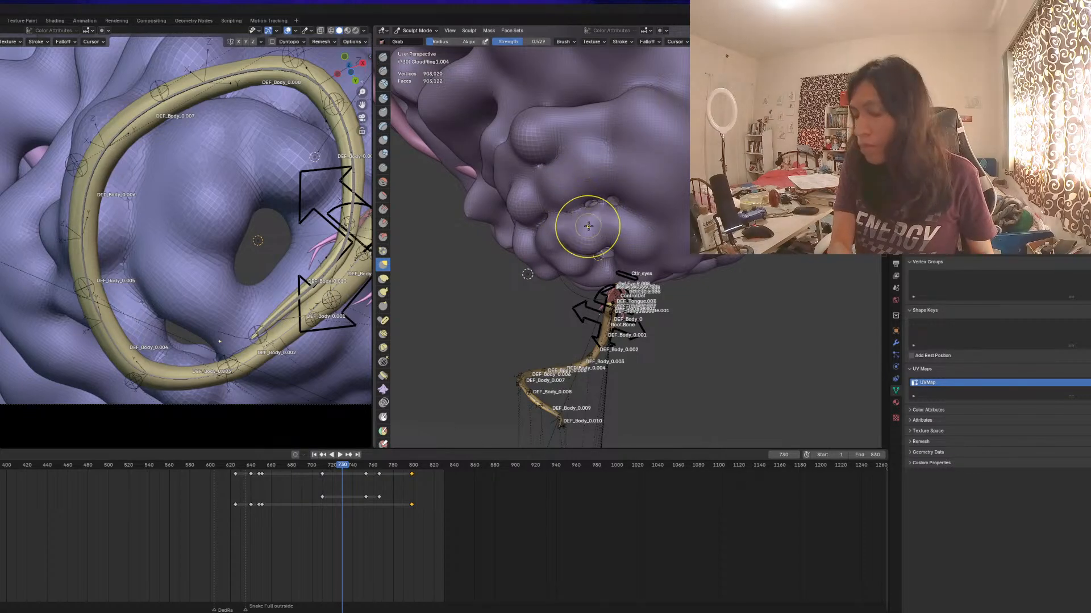
Grab the cloud surface around the two small holes above the snake's head to cover them
left_click_drag(591, 192, 588, 208)
left_click_drag(588, 208, 592, 203)
left_click_drag(607, 200, 612, 197)
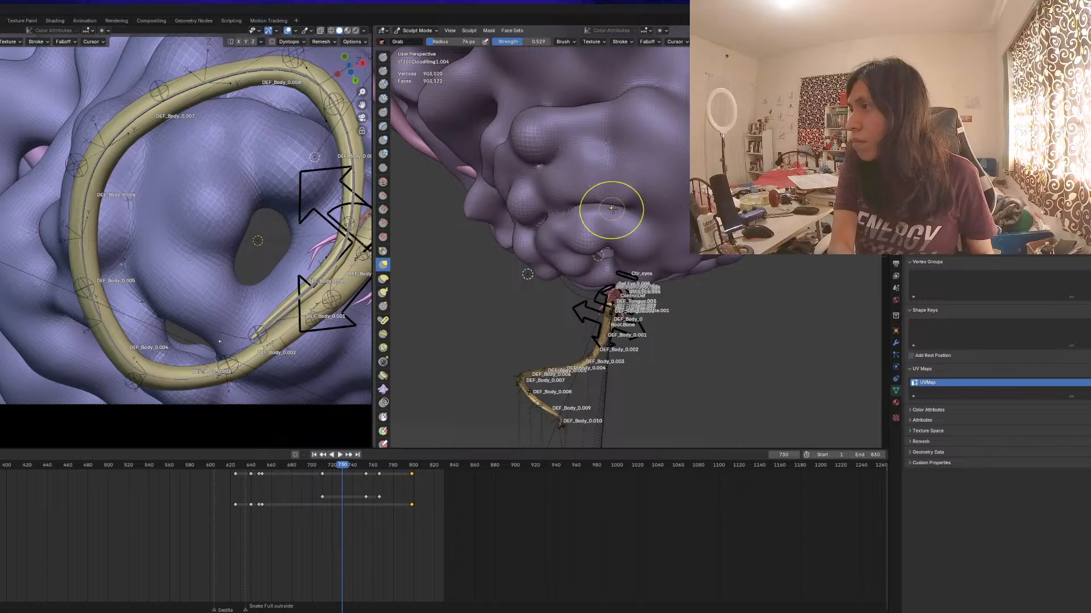
middle_click_drag(608, 207, 548, 182)
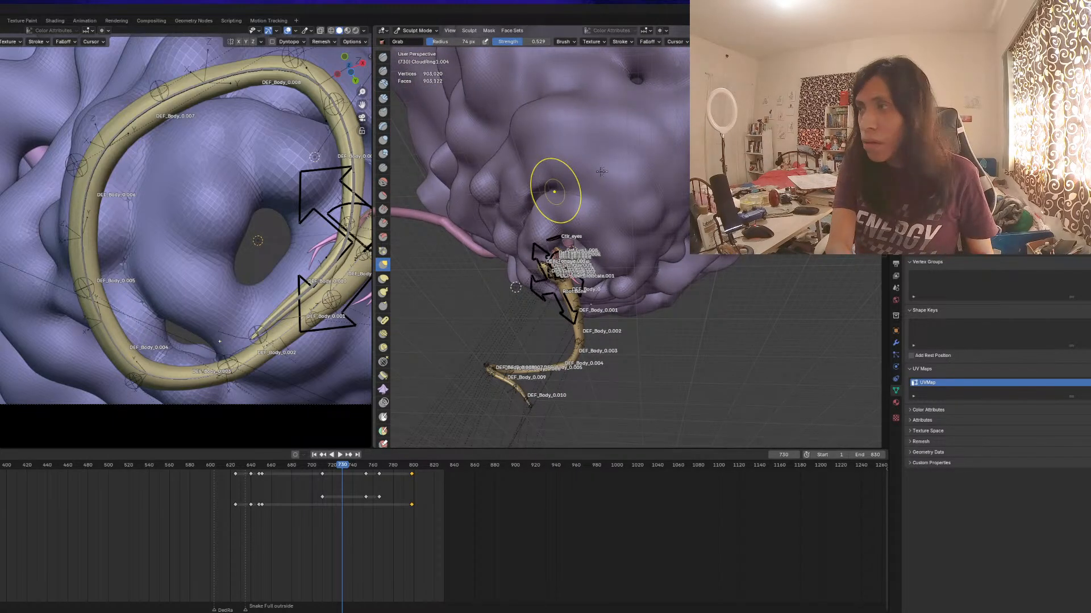